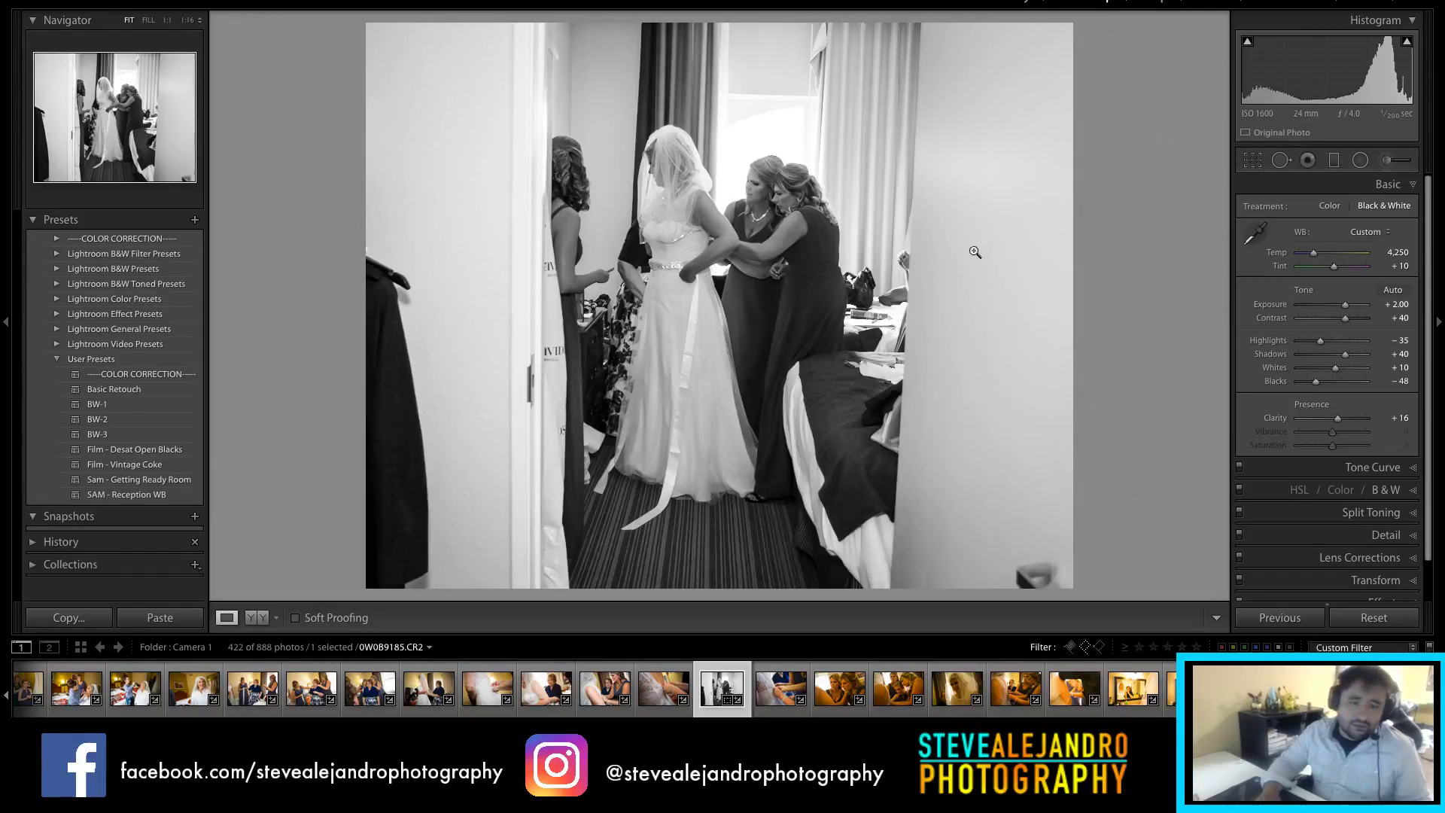
Step: Move on to the lace-dress close-up photo for editing
key("Right")
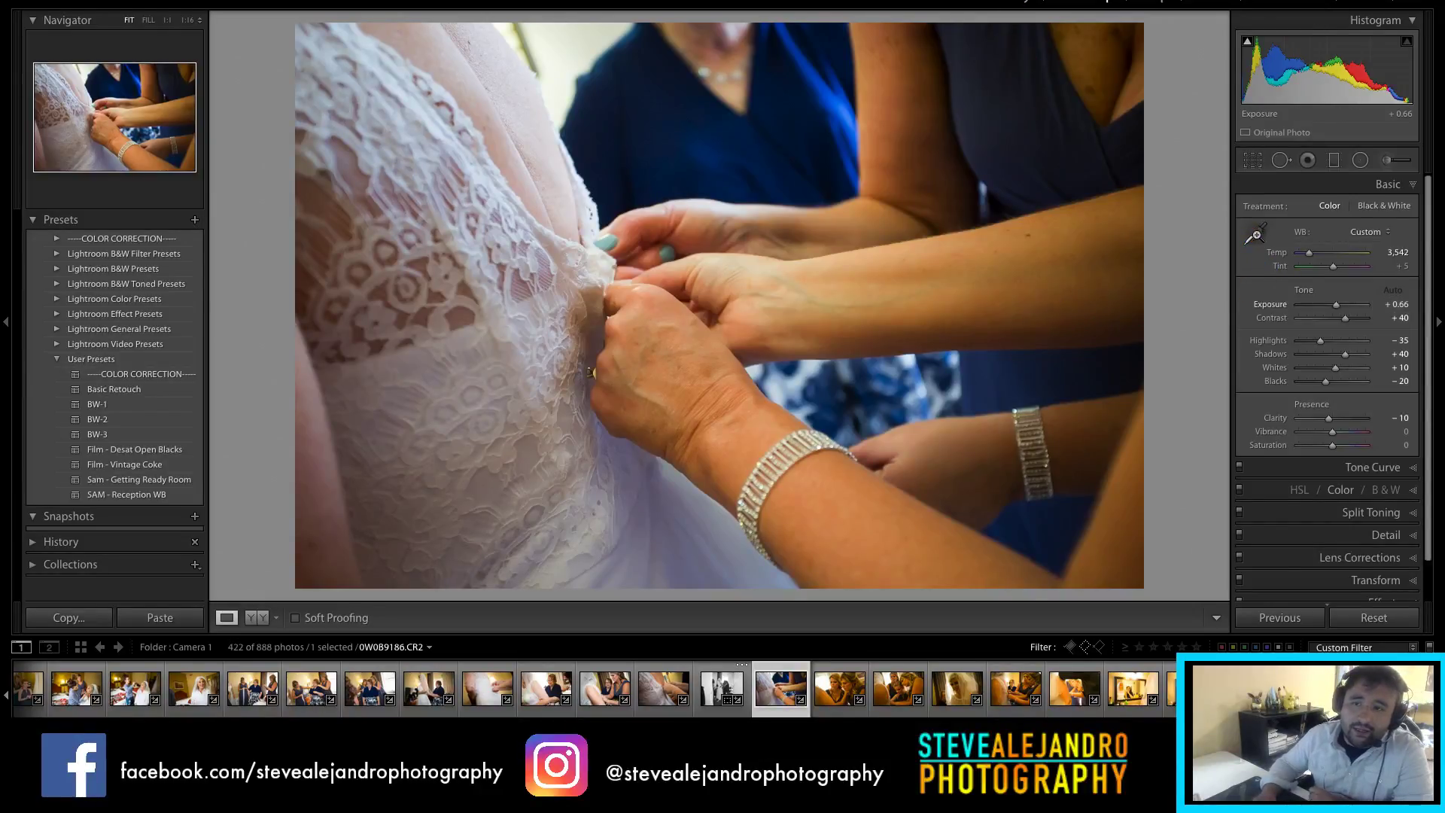
key("e")
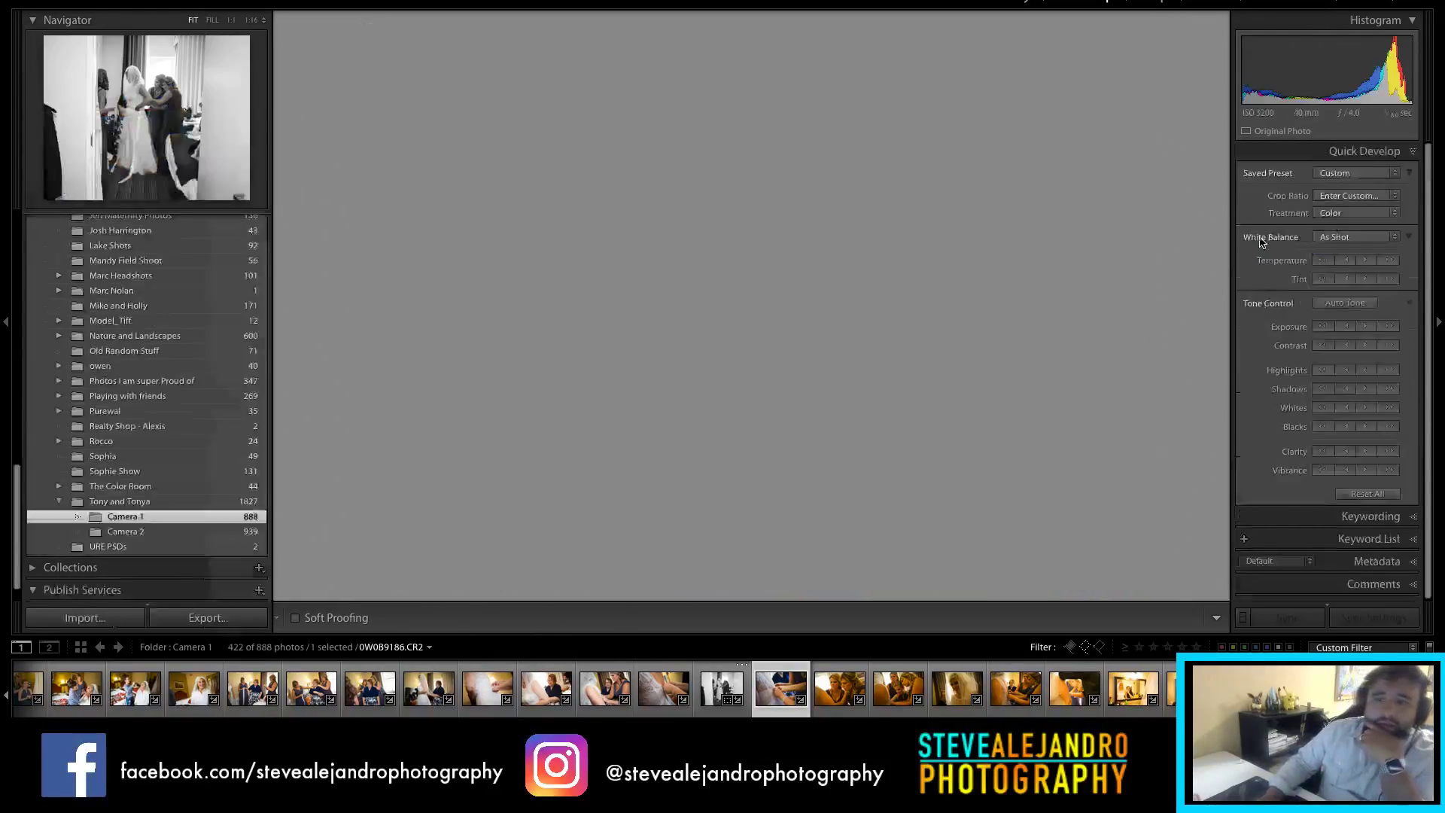
left_click(1103, 3)
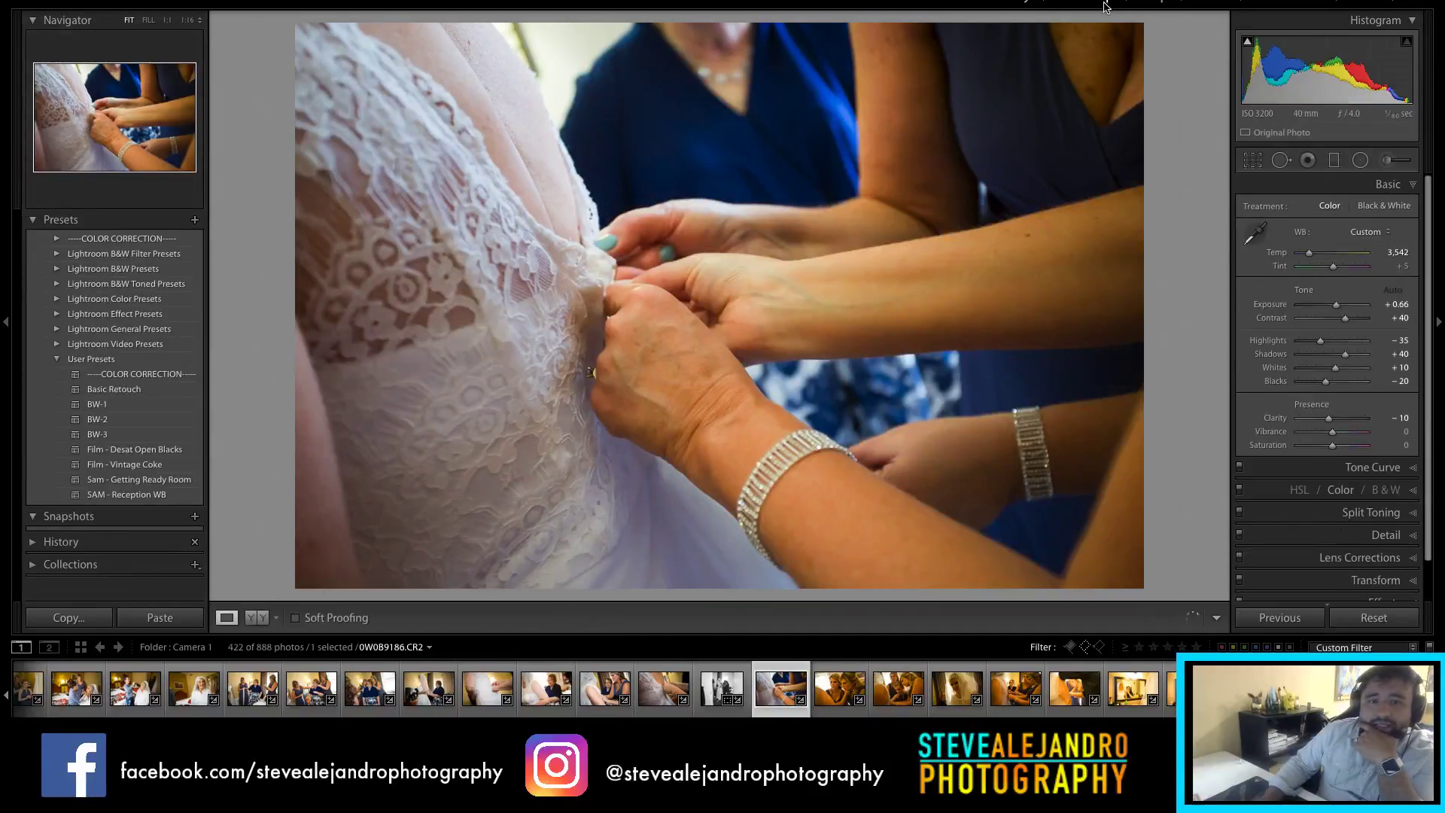
Step: Neutralize the photo's white balance on the dress, landing at Temp 3,287 and Tint −25
left_click(1254, 233)
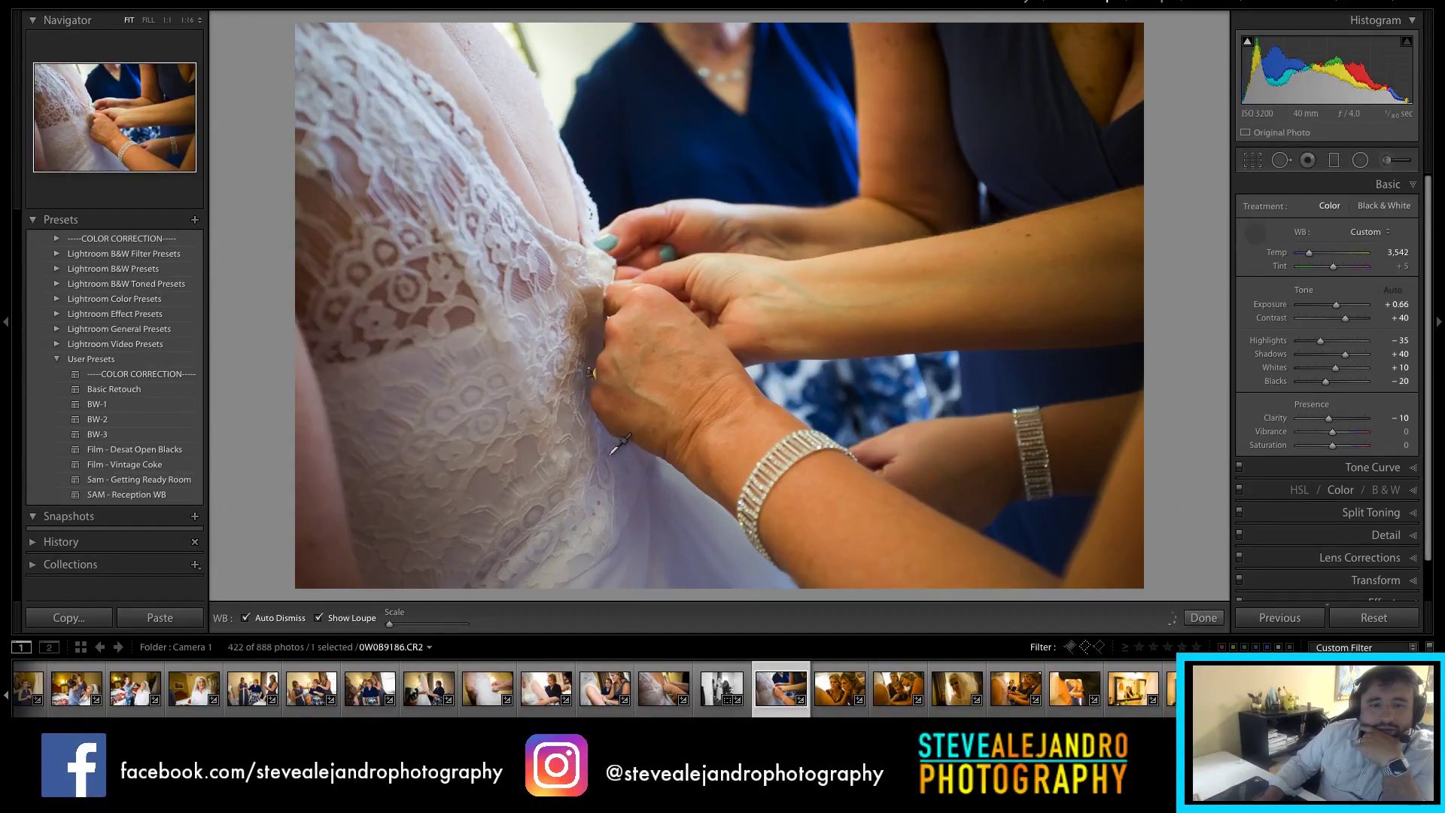
left_click(627, 452)
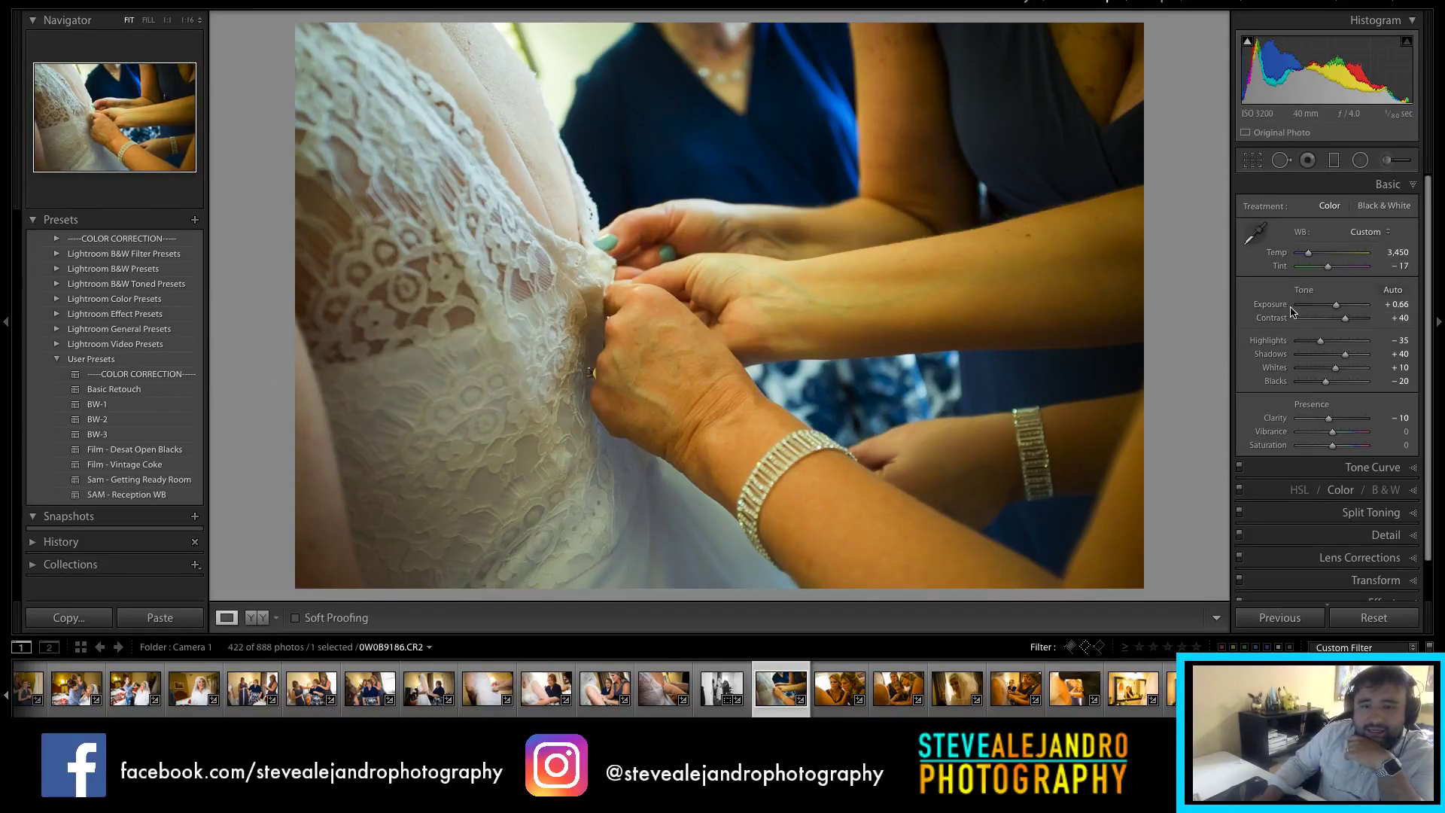
left_click_drag(1308, 256, 1308, 257)
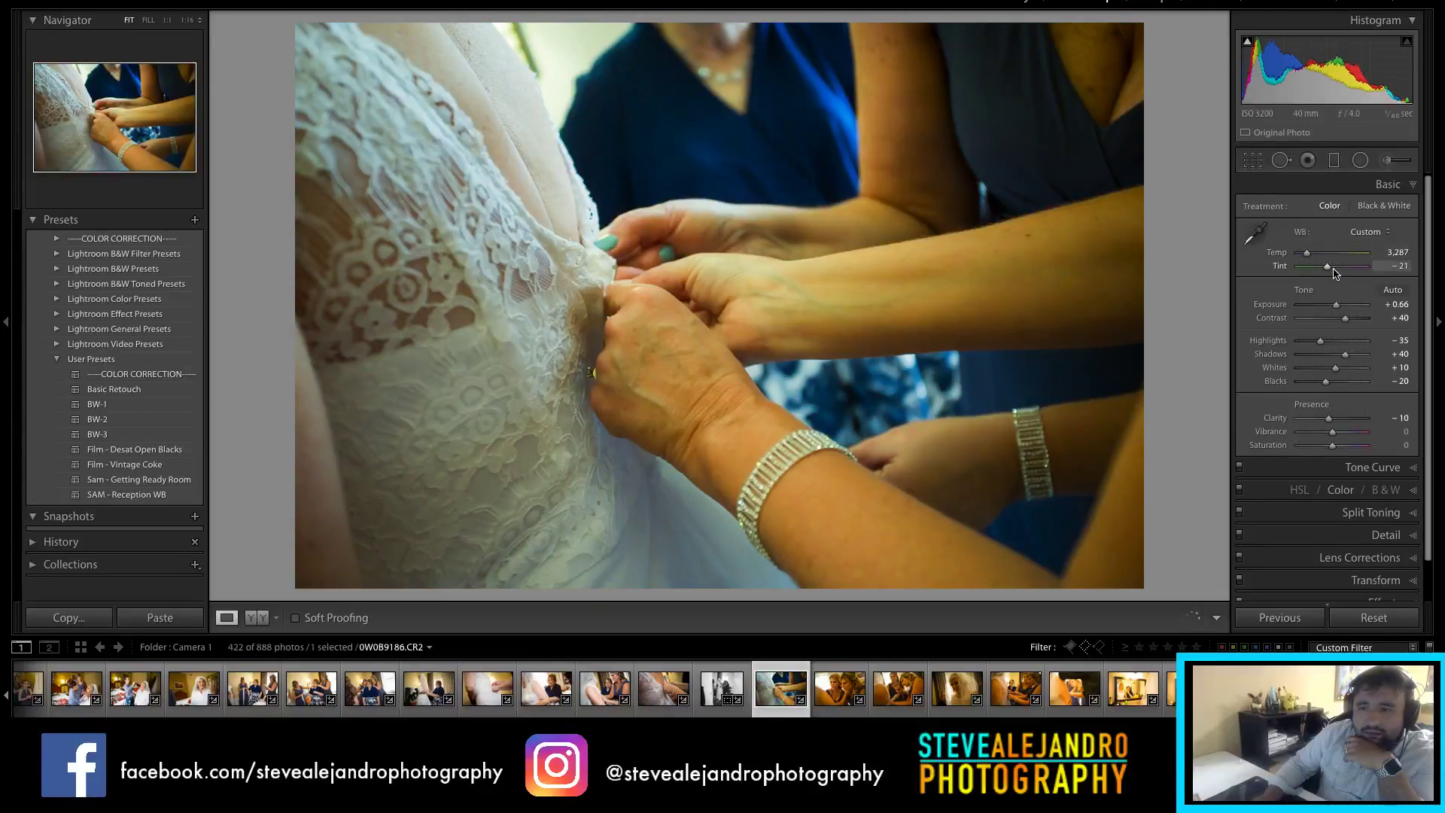
left_click_drag(1341, 271, 1330, 273)
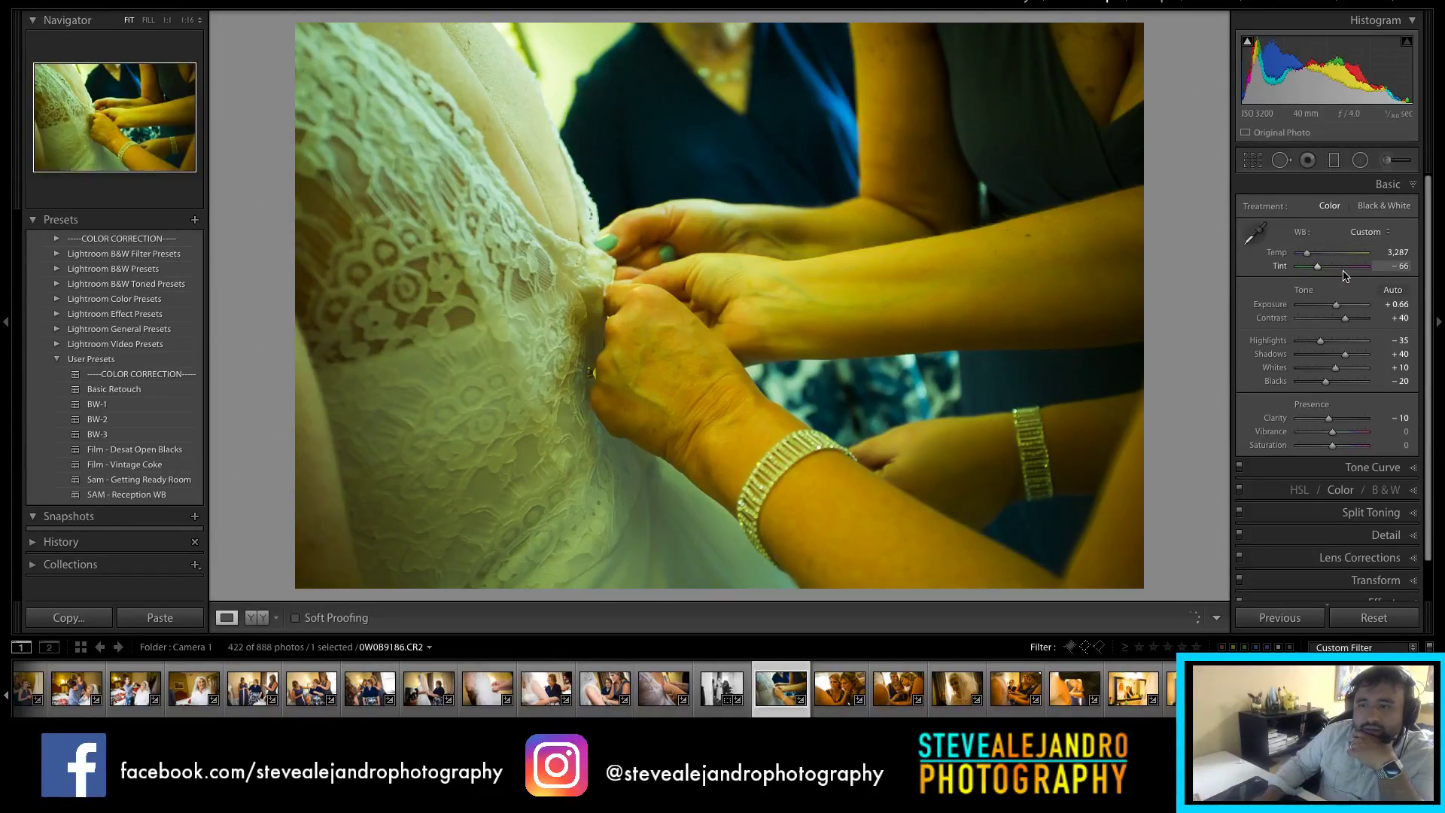
type("-25")
key("Return")
left_click(1259, 242)
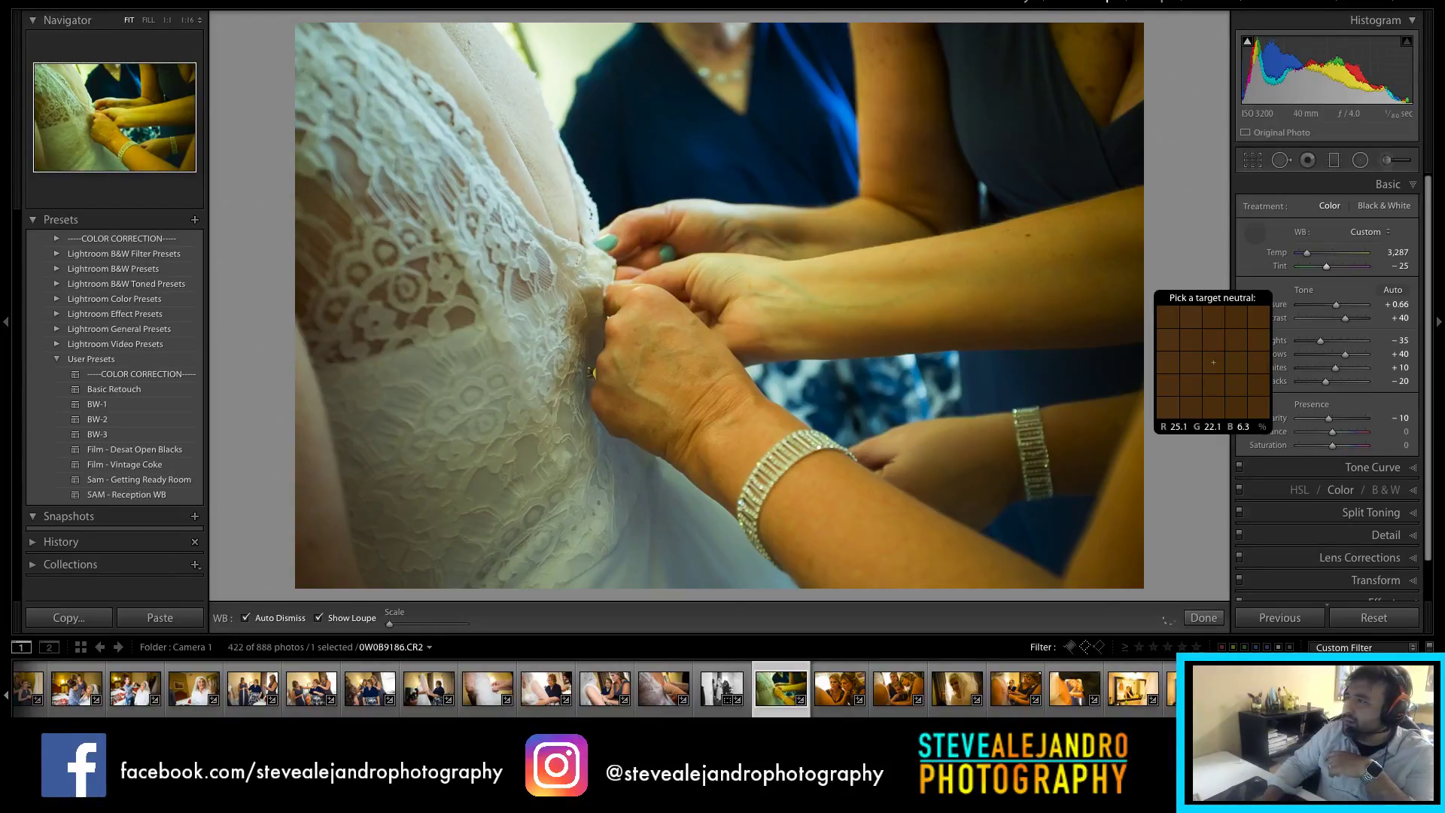
Step: Reset the lace-dress photo's white balance to Temp 3,000 and Tint −3
left_click(1138, 362)
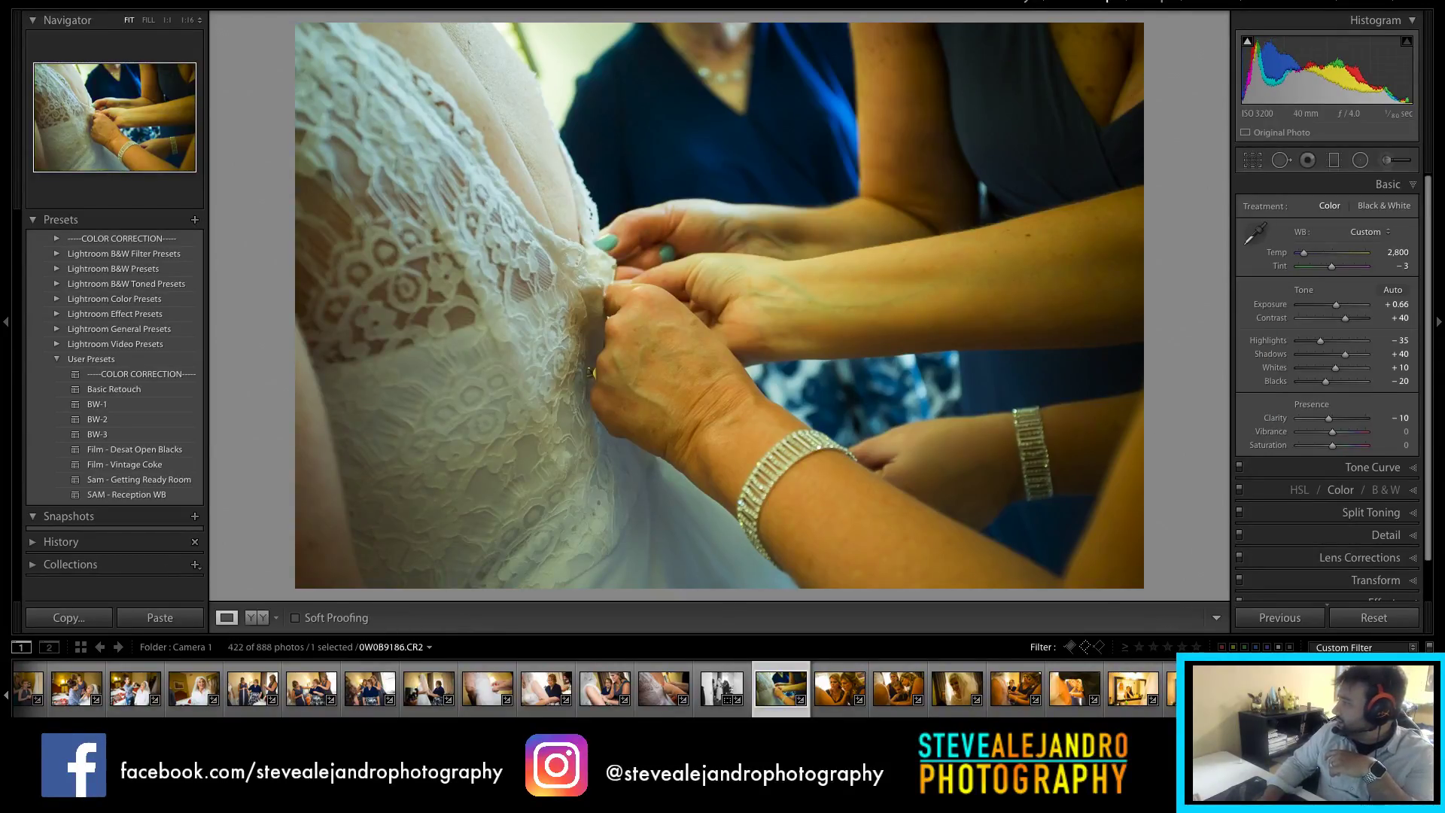
left_click(1386, 253)
type("3,00")
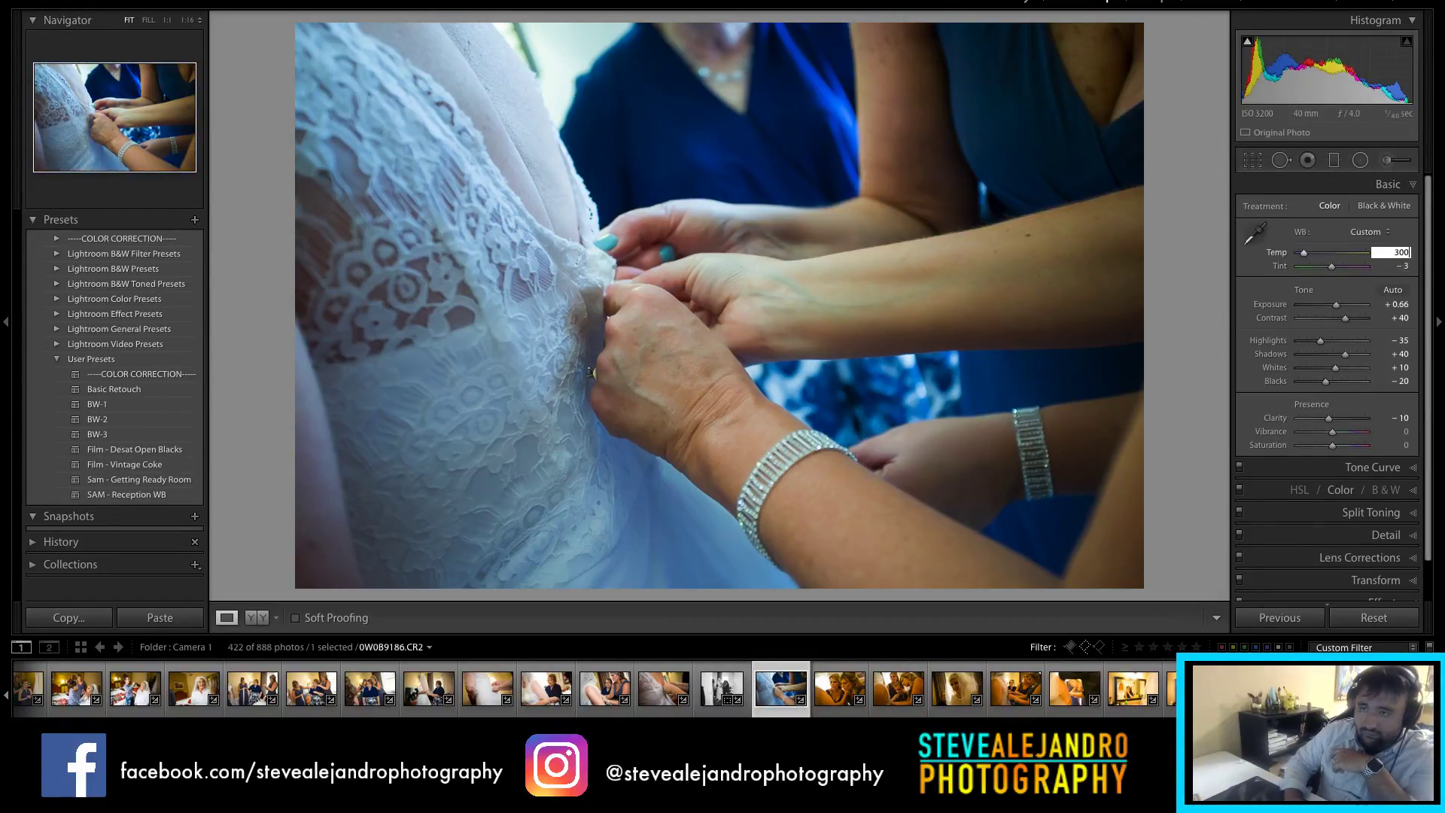
type("0")
key("Return")
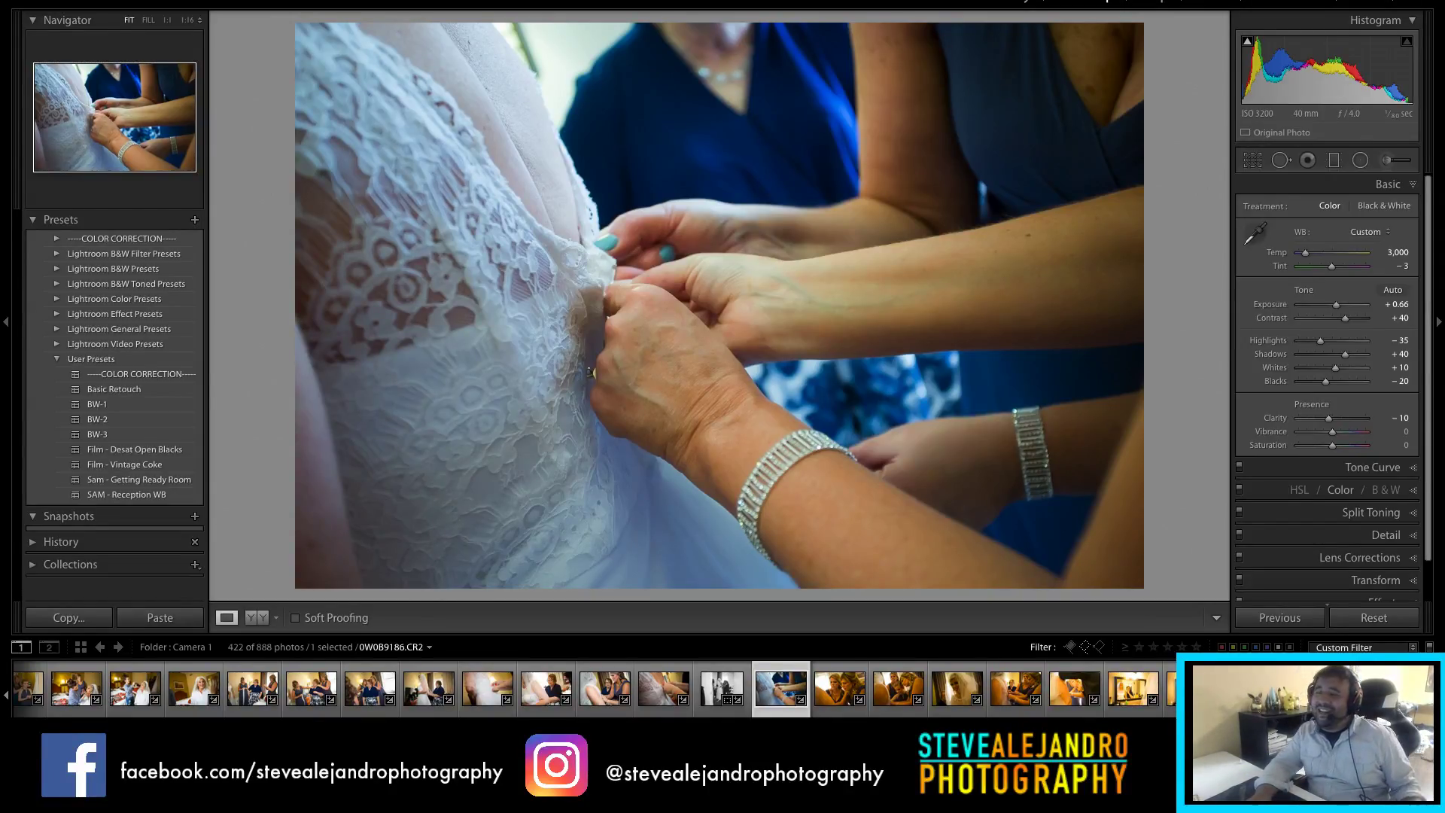
Step: Brighten the lace-dress photo's exposure to +0.85
left_click_drag(1332, 314, 1335, 313)
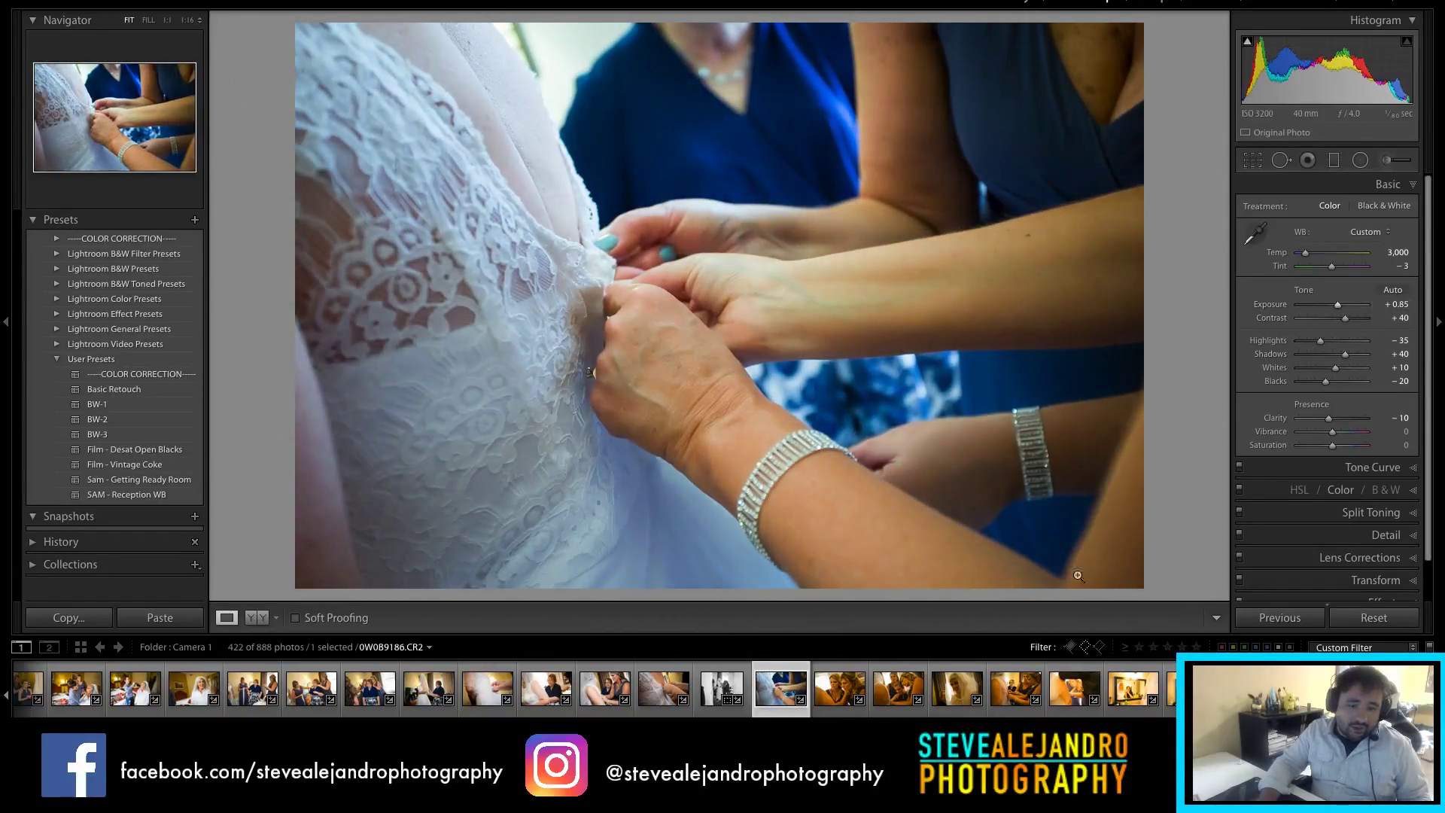
key("Left")
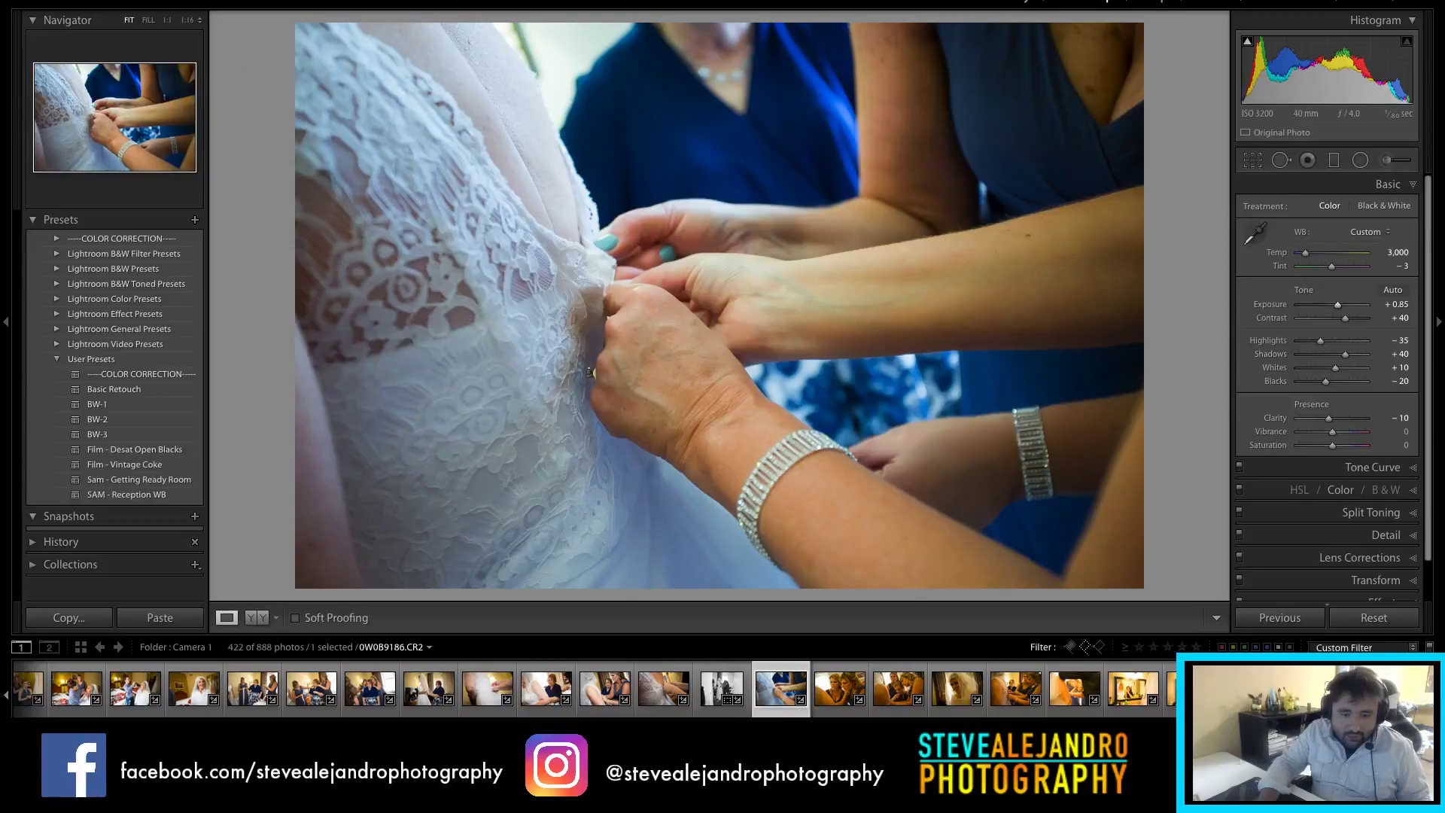
scroll(944, 689, "down", 2)
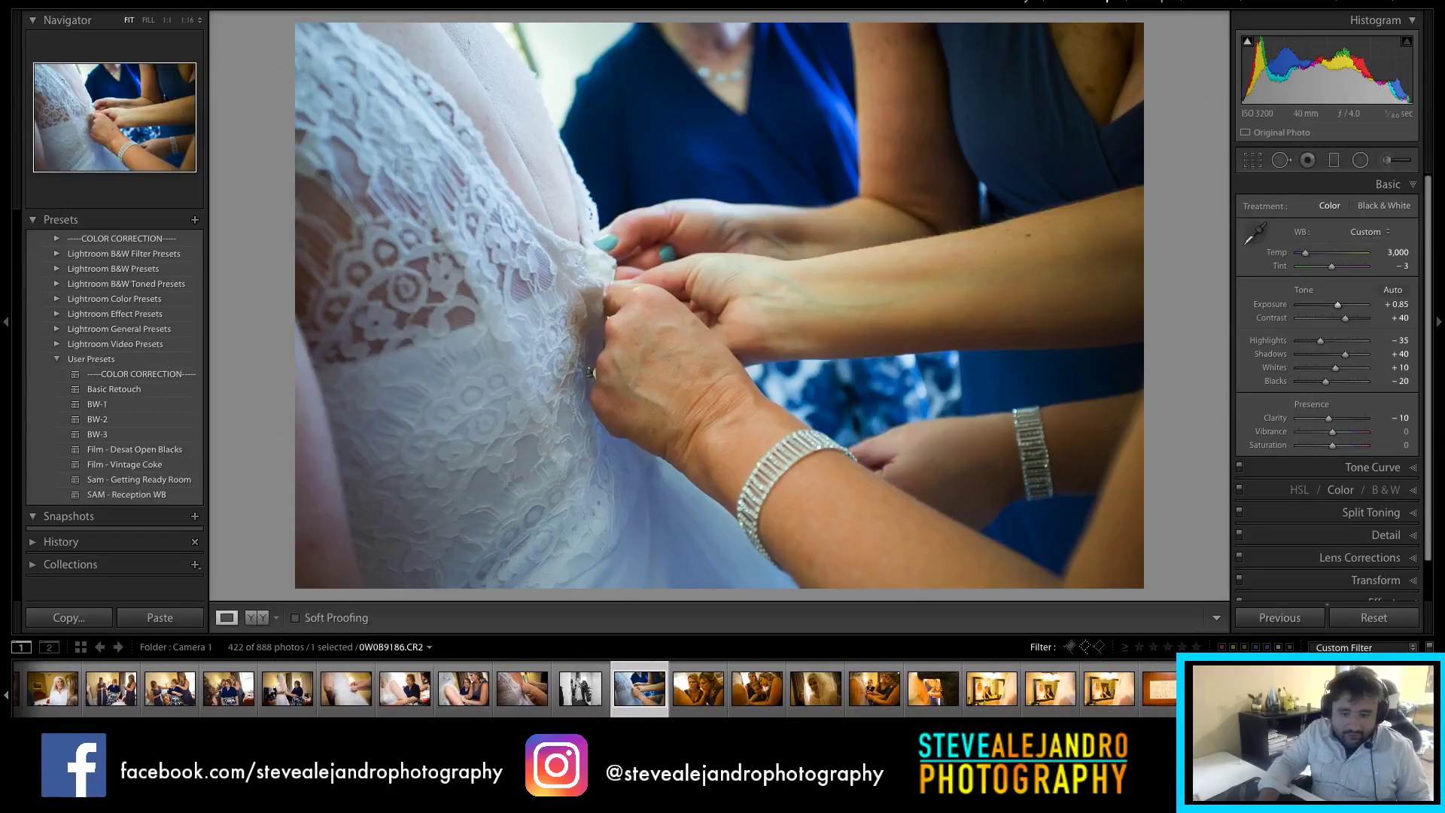
Step: Synchronize the lace-dress photo's settings across six selected filmstrip photos
left_click(939, 704, "shift")
left_click(1287, 617)
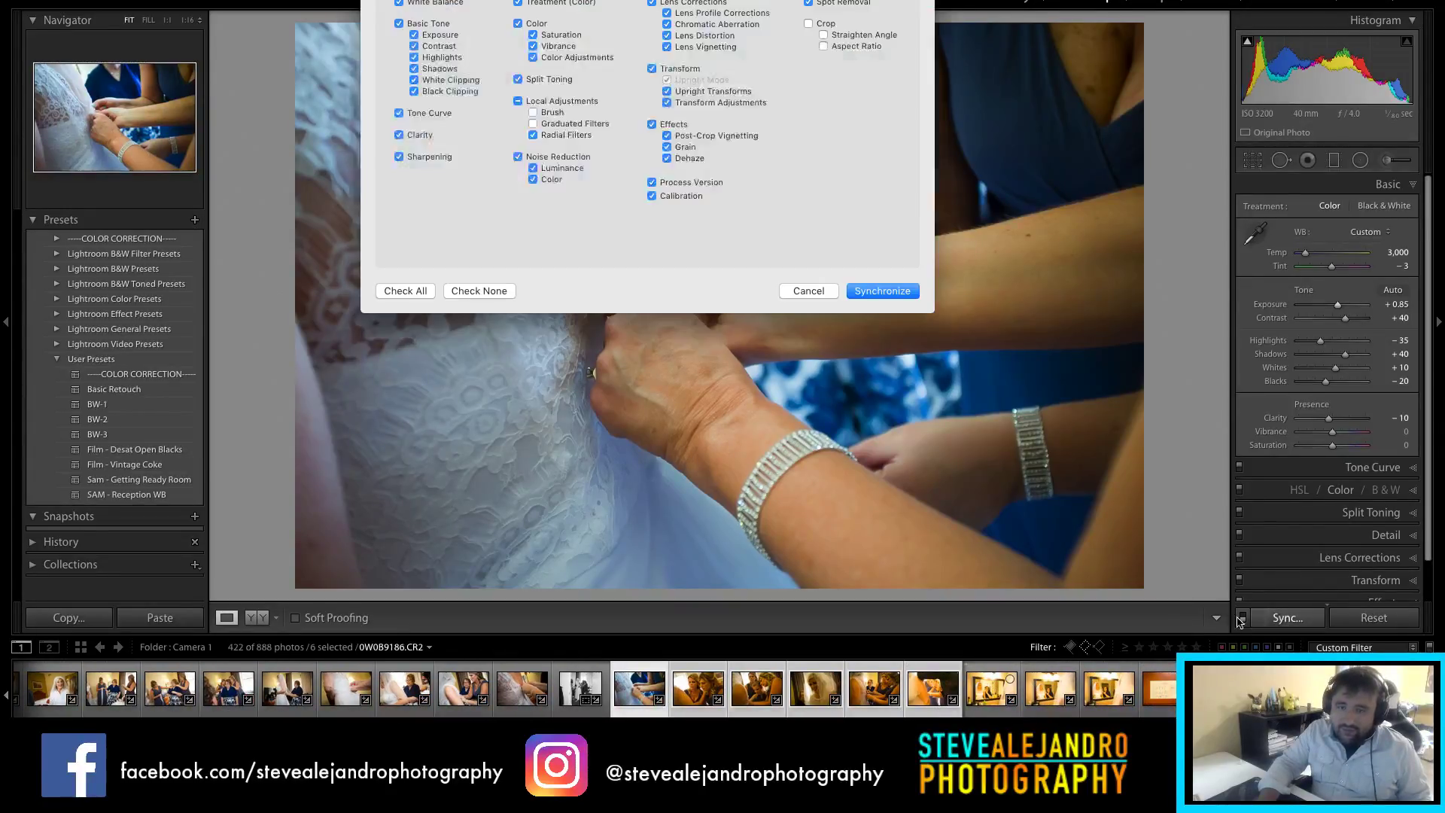
left_click(879, 292)
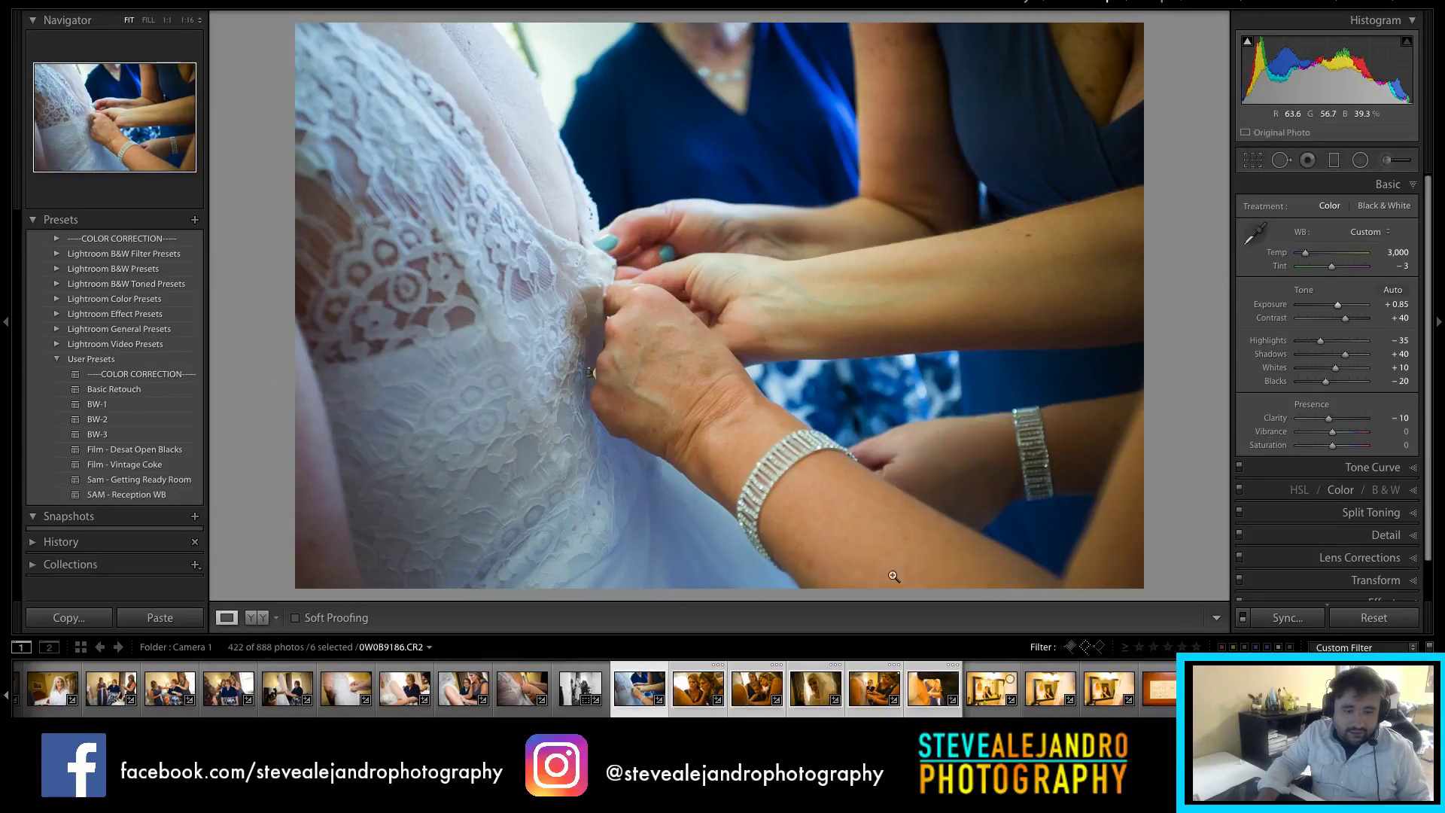
Step: Raise the bridesmaids close-up's exposure to +1.00, then go to the three-women photo
key("Right")
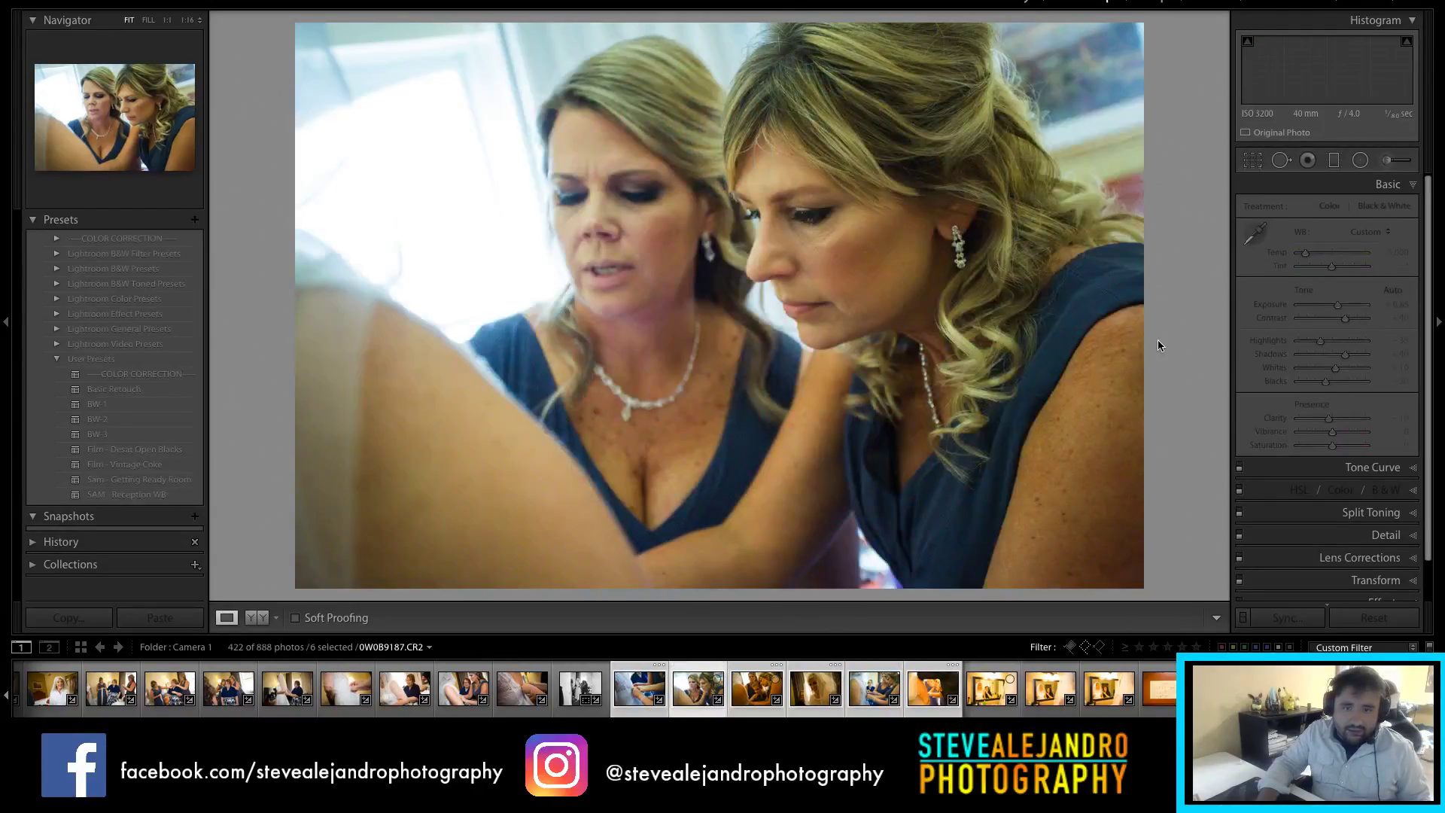
key("Right")
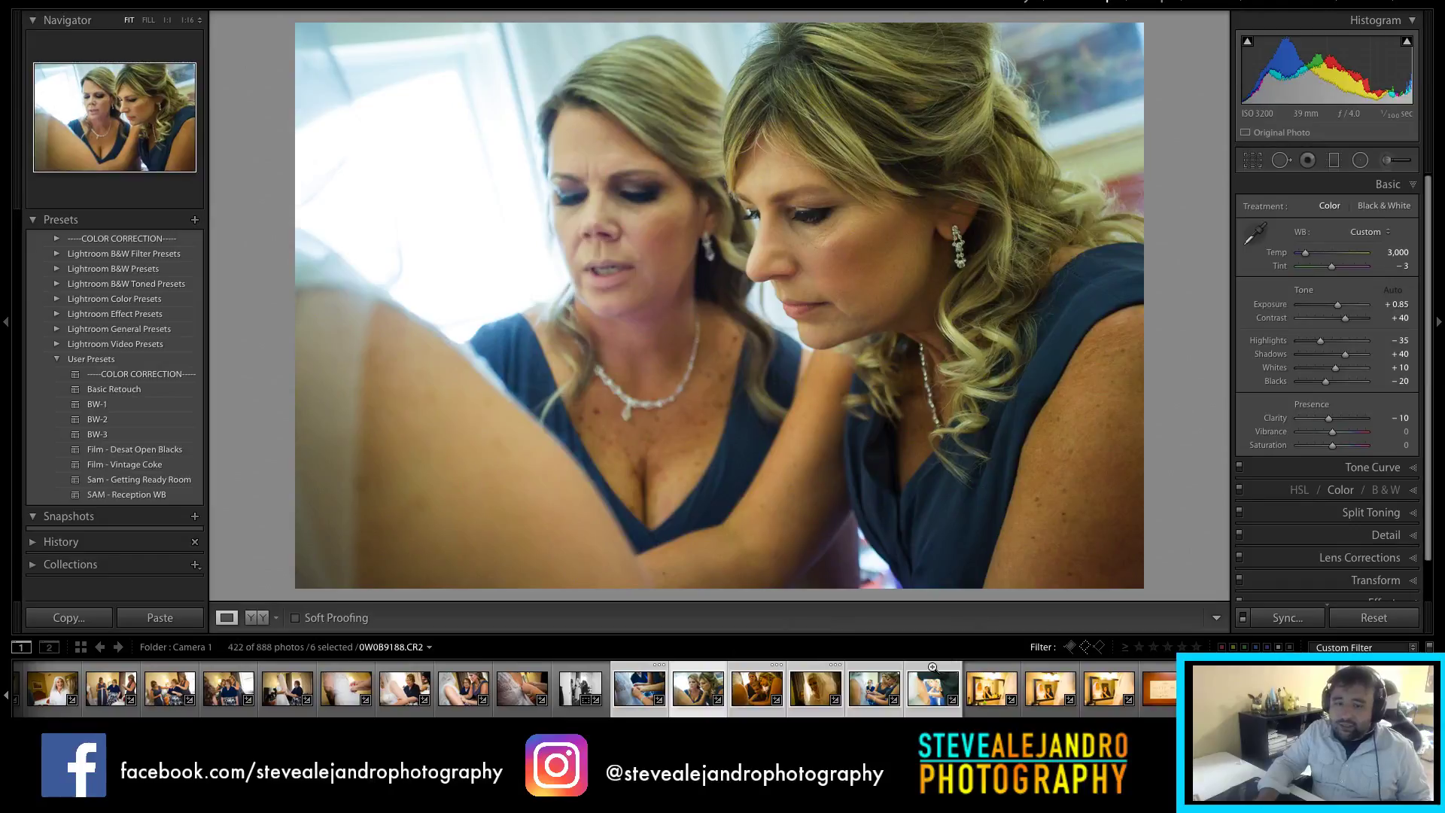
left_click(683, 693)
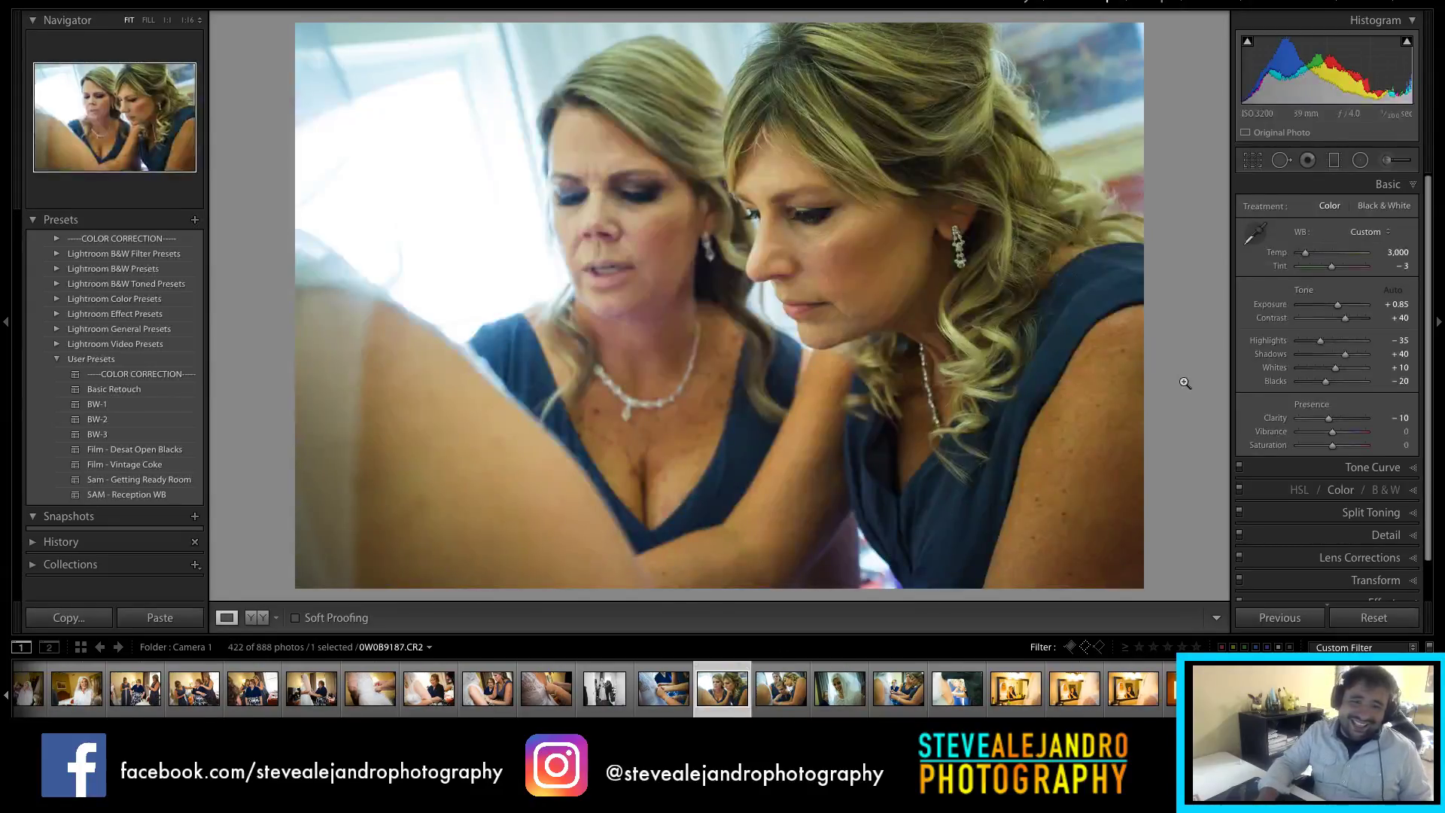
left_click(1380, 305)
type("1")
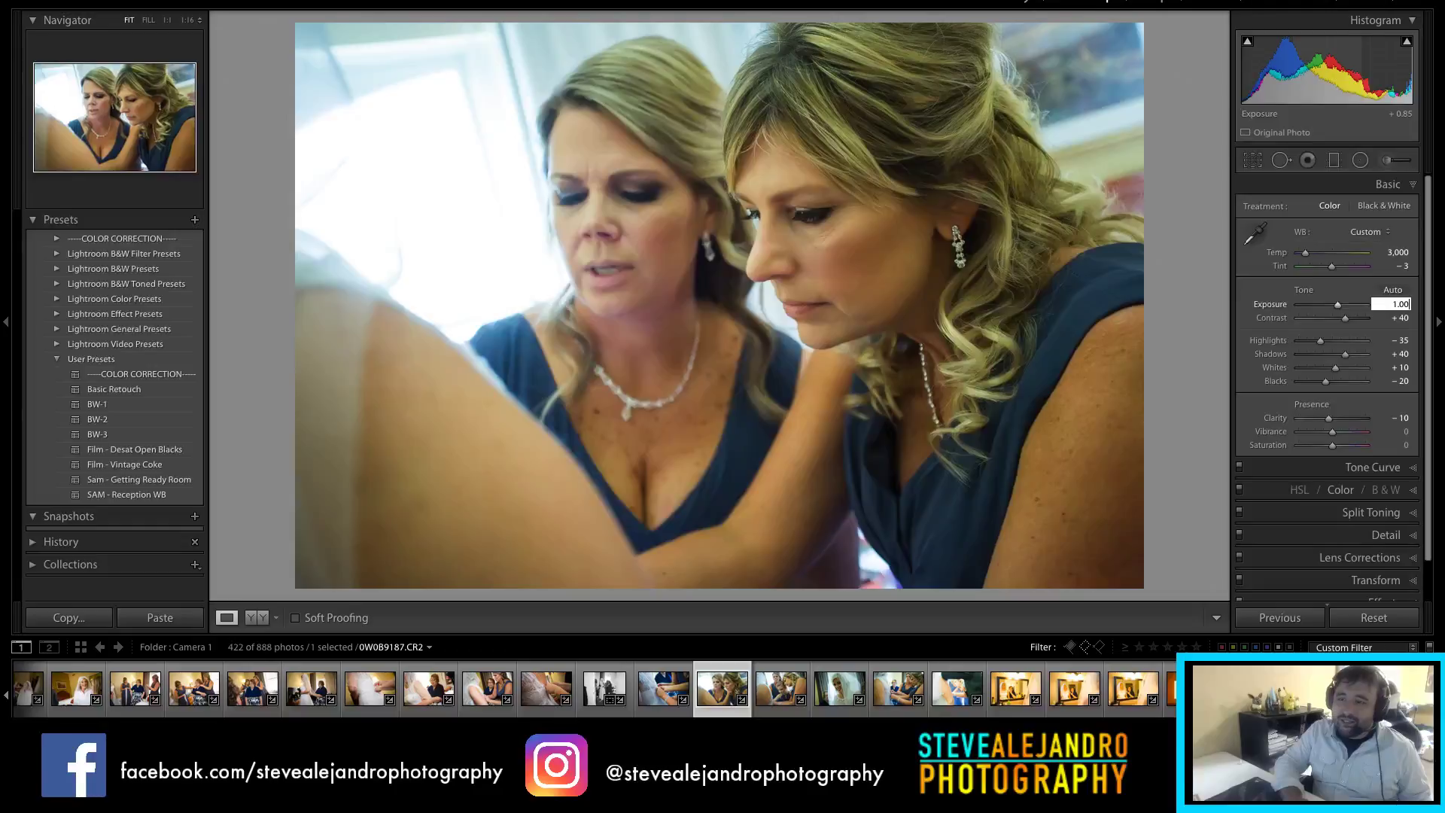
key("Return")
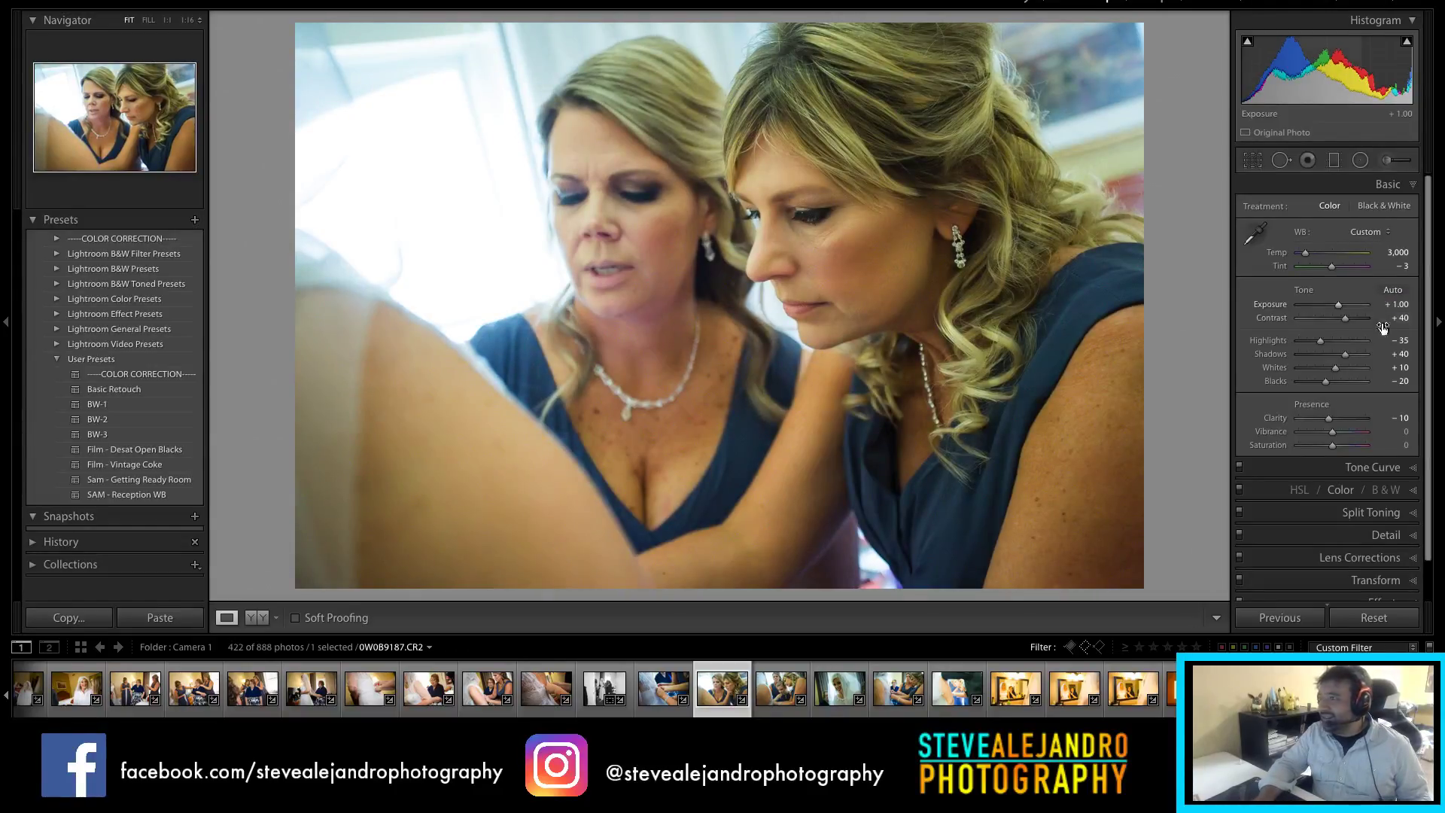
left_click(787, 699)
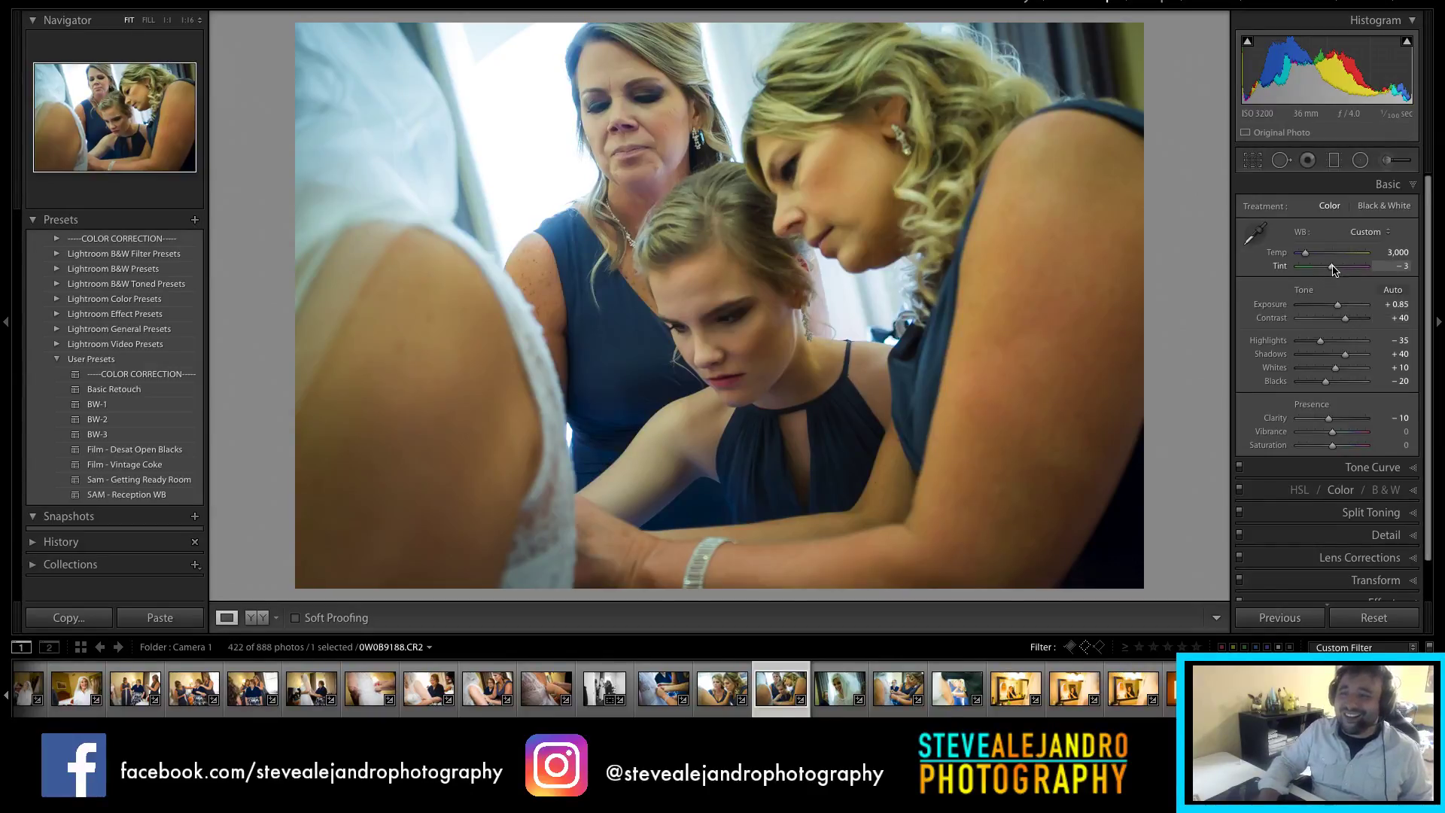
Step: Give the three-women photo Tint +5 and Exposure +1.00, then open the veiled bride portrait
left_click_drag(1337, 269, 1335, 269)
left_click(1382, 304)
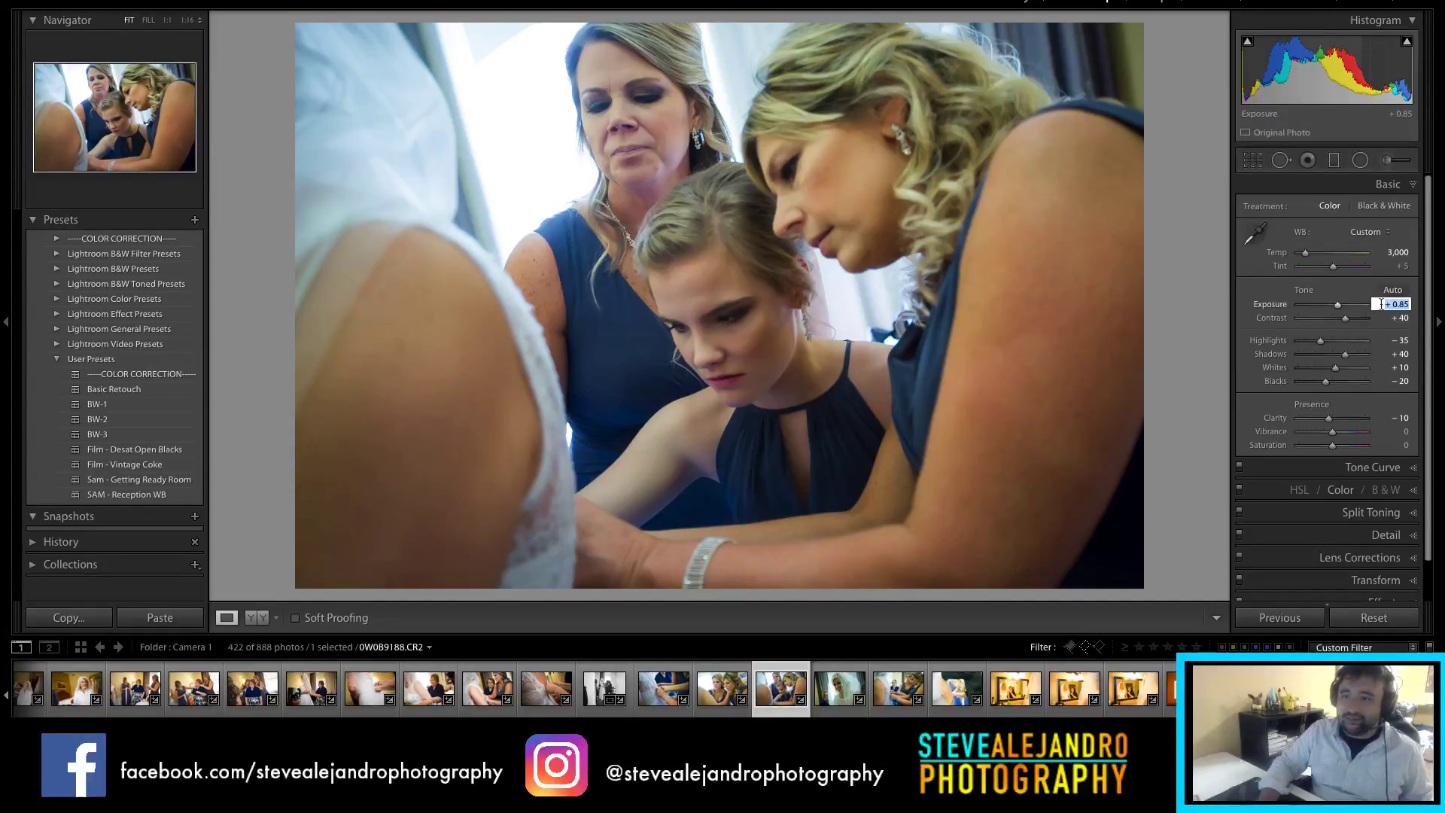
type("1.00")
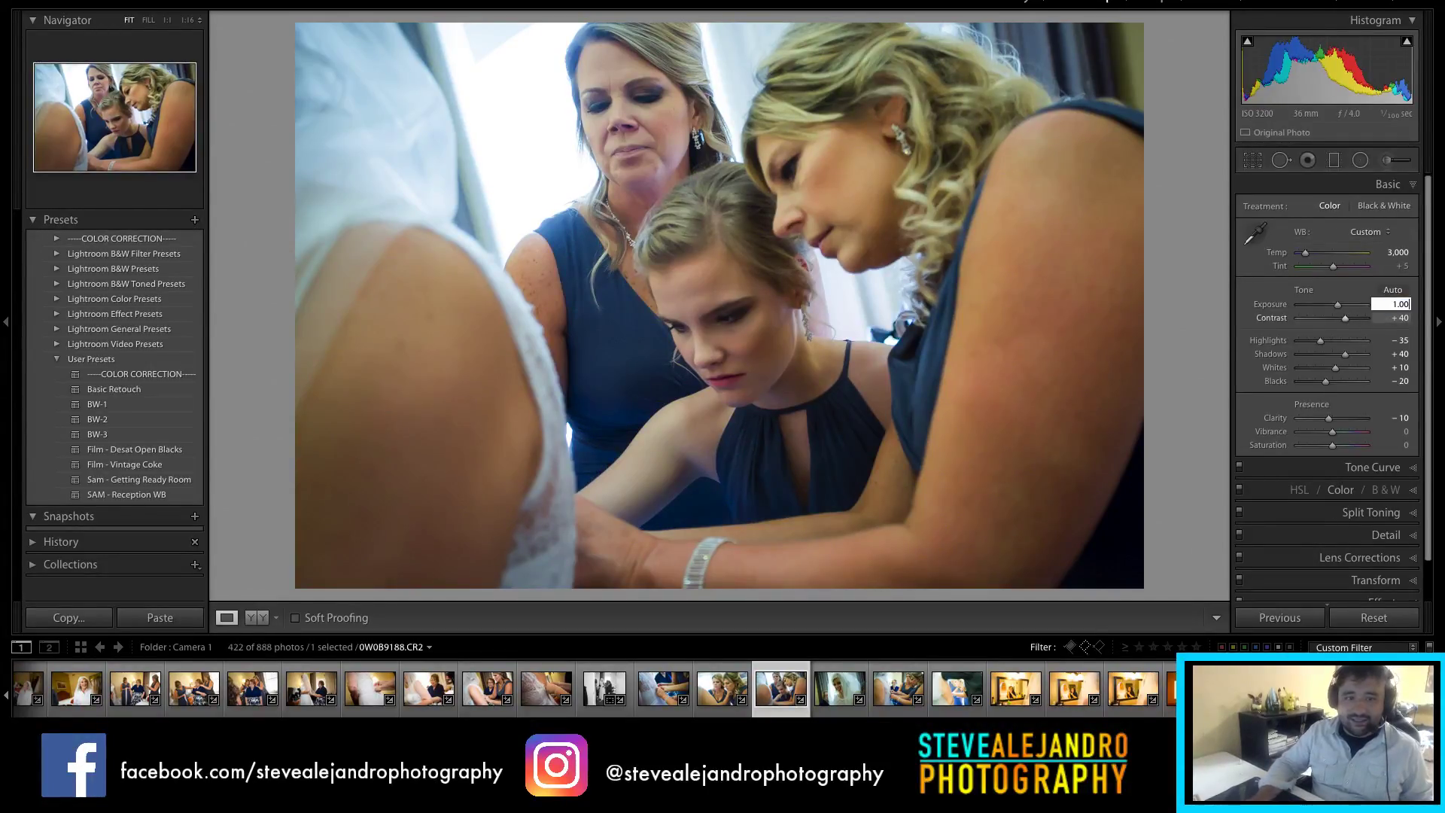
key("Return")
left_click(863, 695)
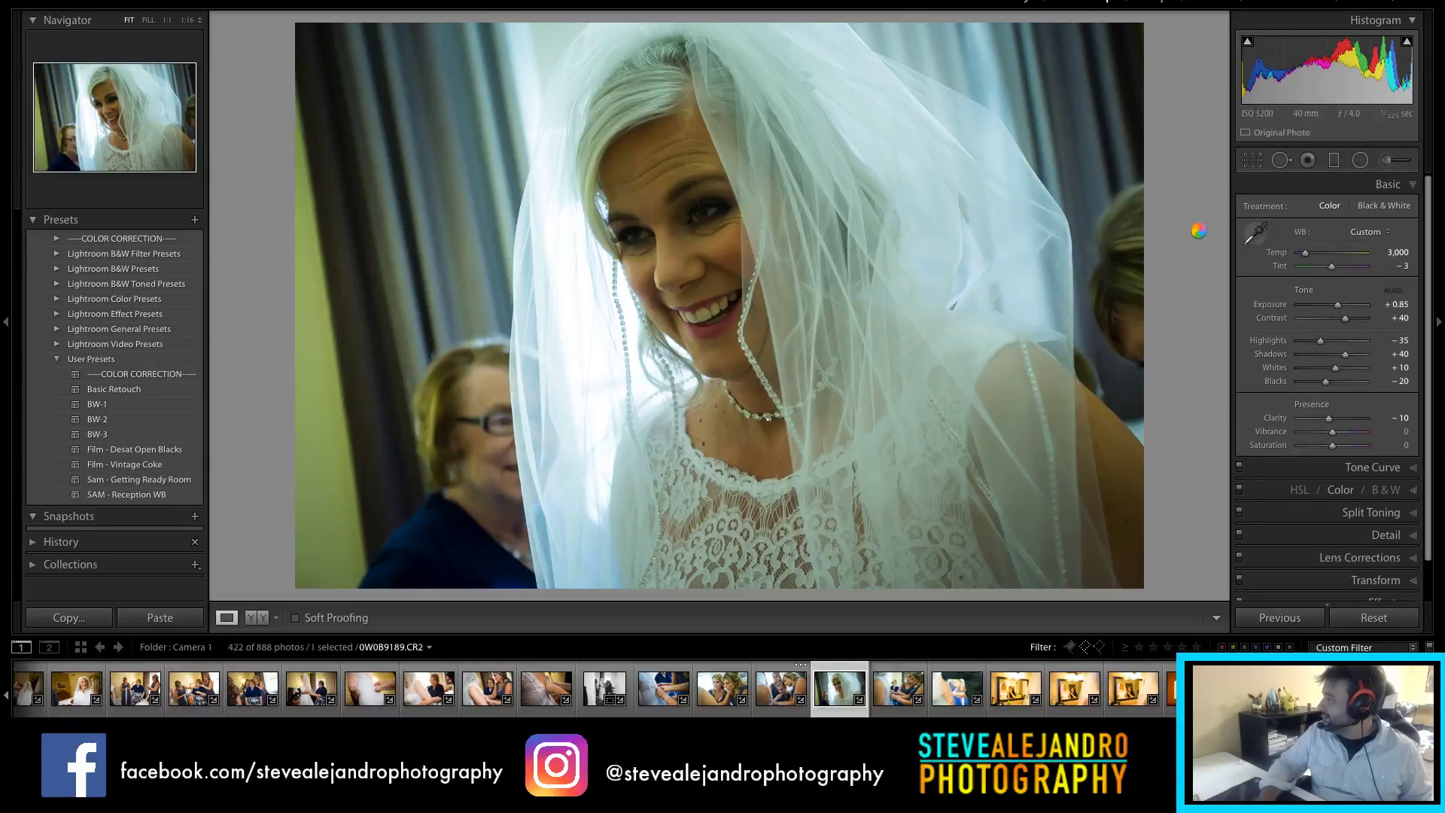
Step: Neutralize the veiled bride portrait's white balance to Temp 3,145 and Tint +15
left_click(1253, 235)
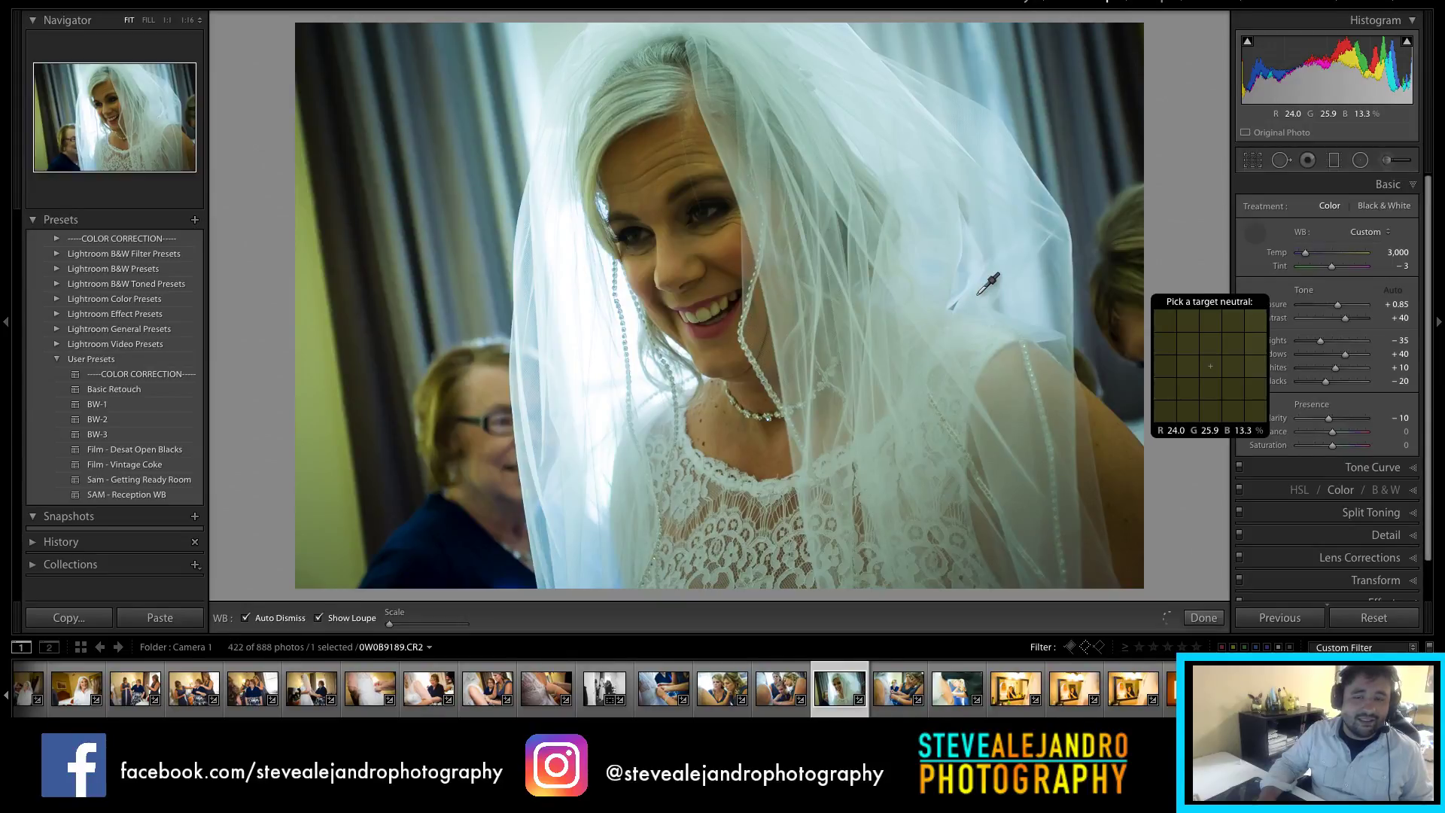
left_click(979, 295)
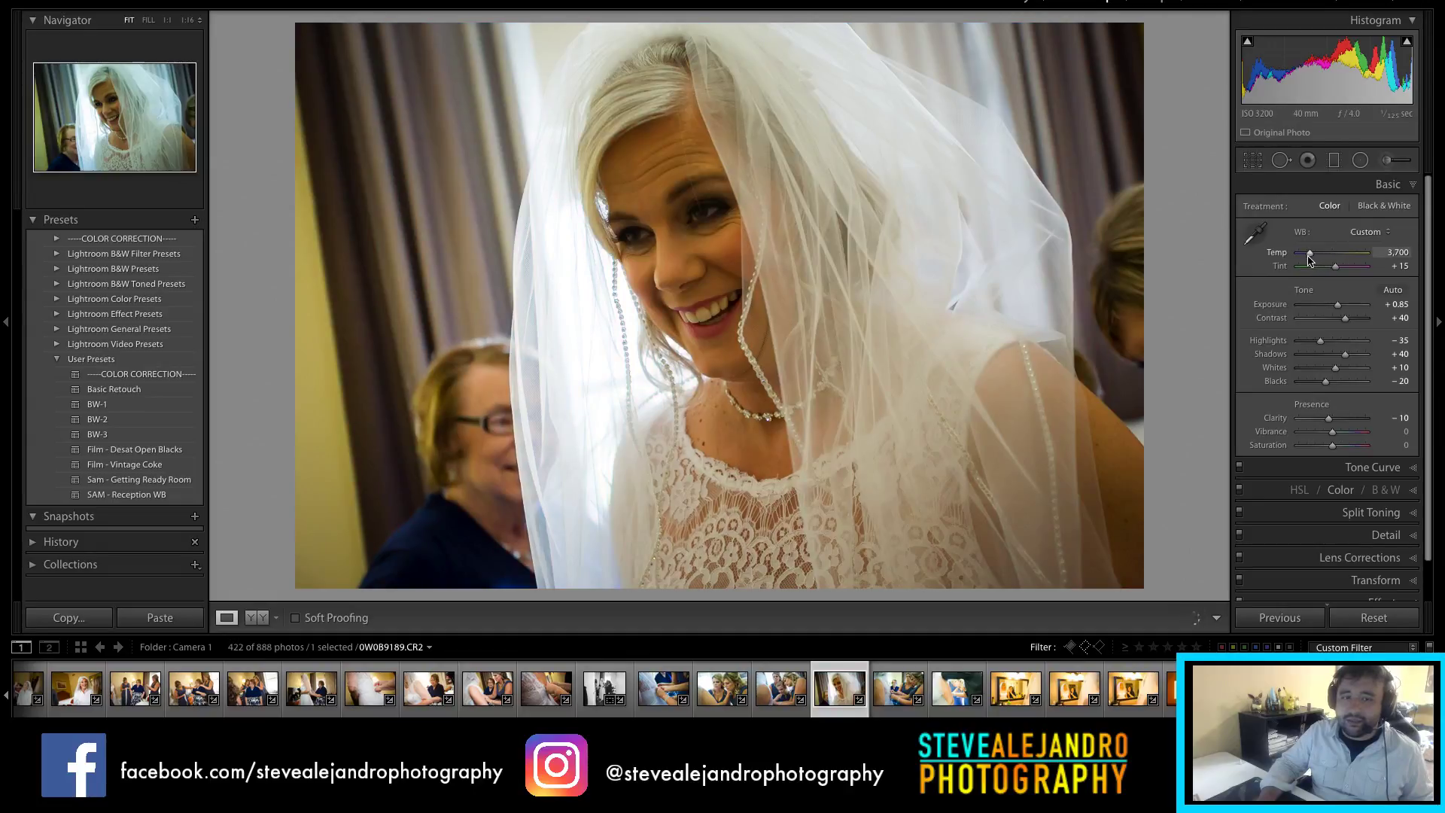
left_click_drag(1310, 253, 1306, 252)
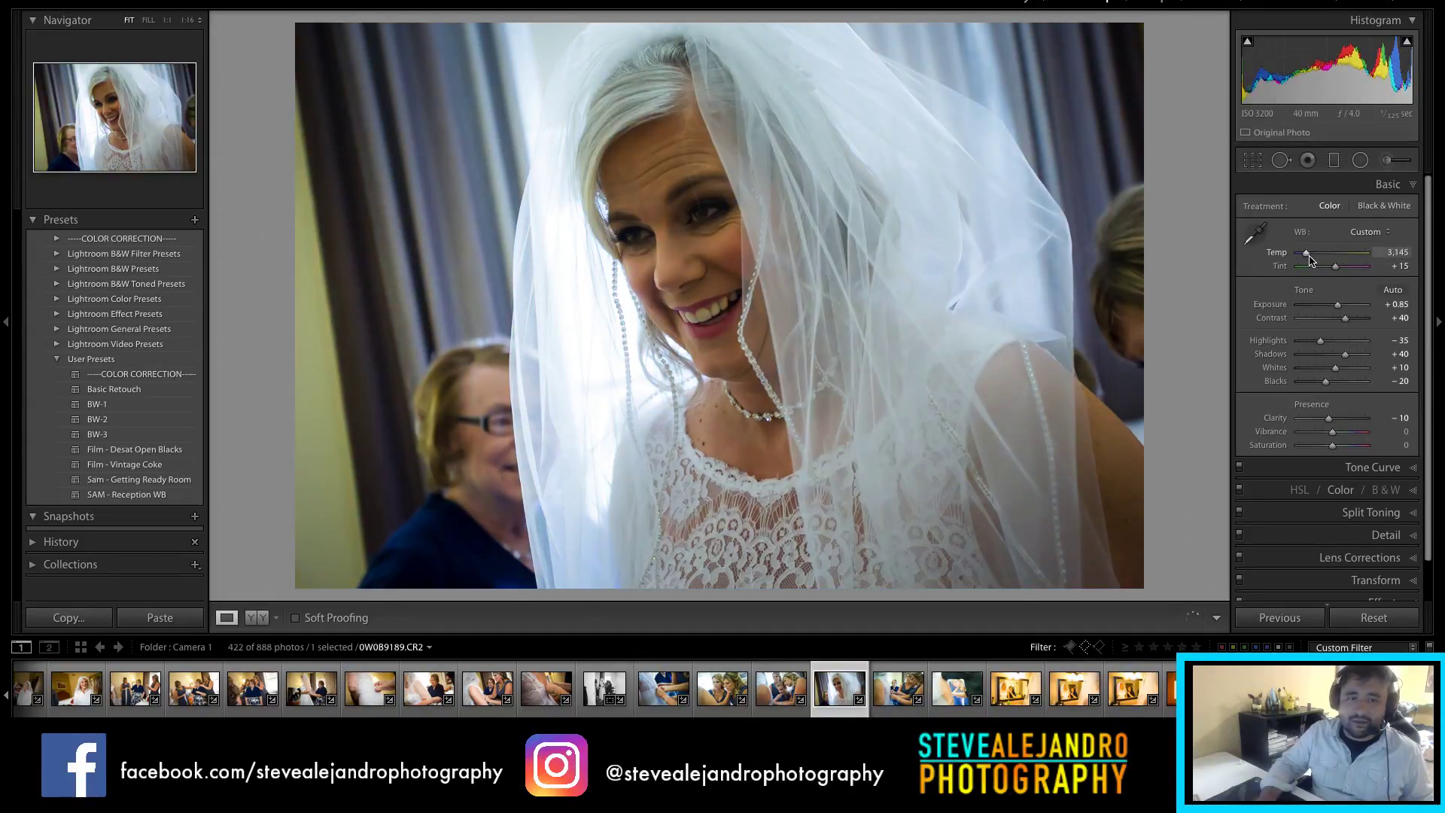
Step: Brighten the portrait's exposure to +1.75, then go to the dress-fastening photo
left_click_drag(1348, 311, 1352, 311)
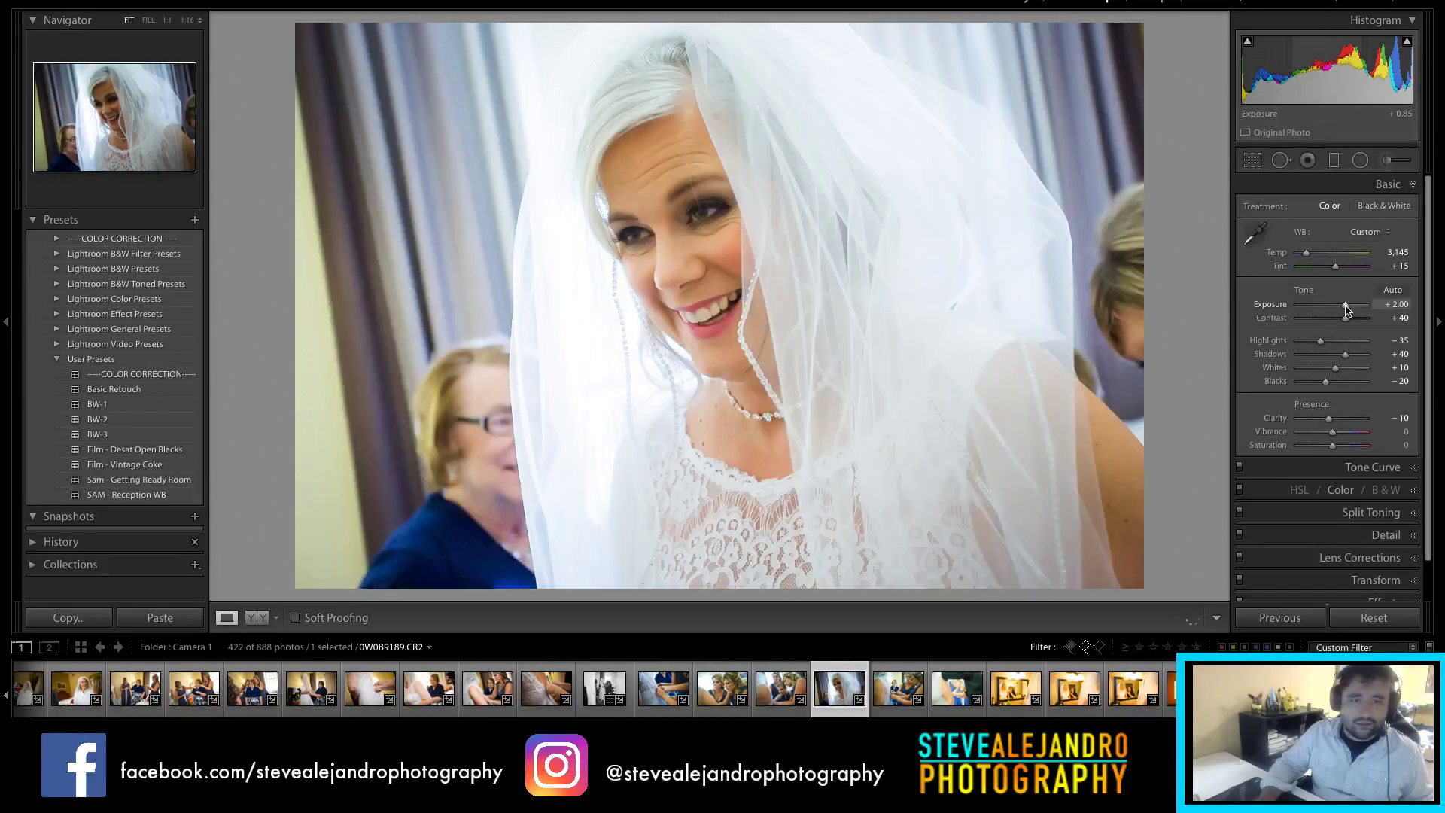
left_click(1395, 305)
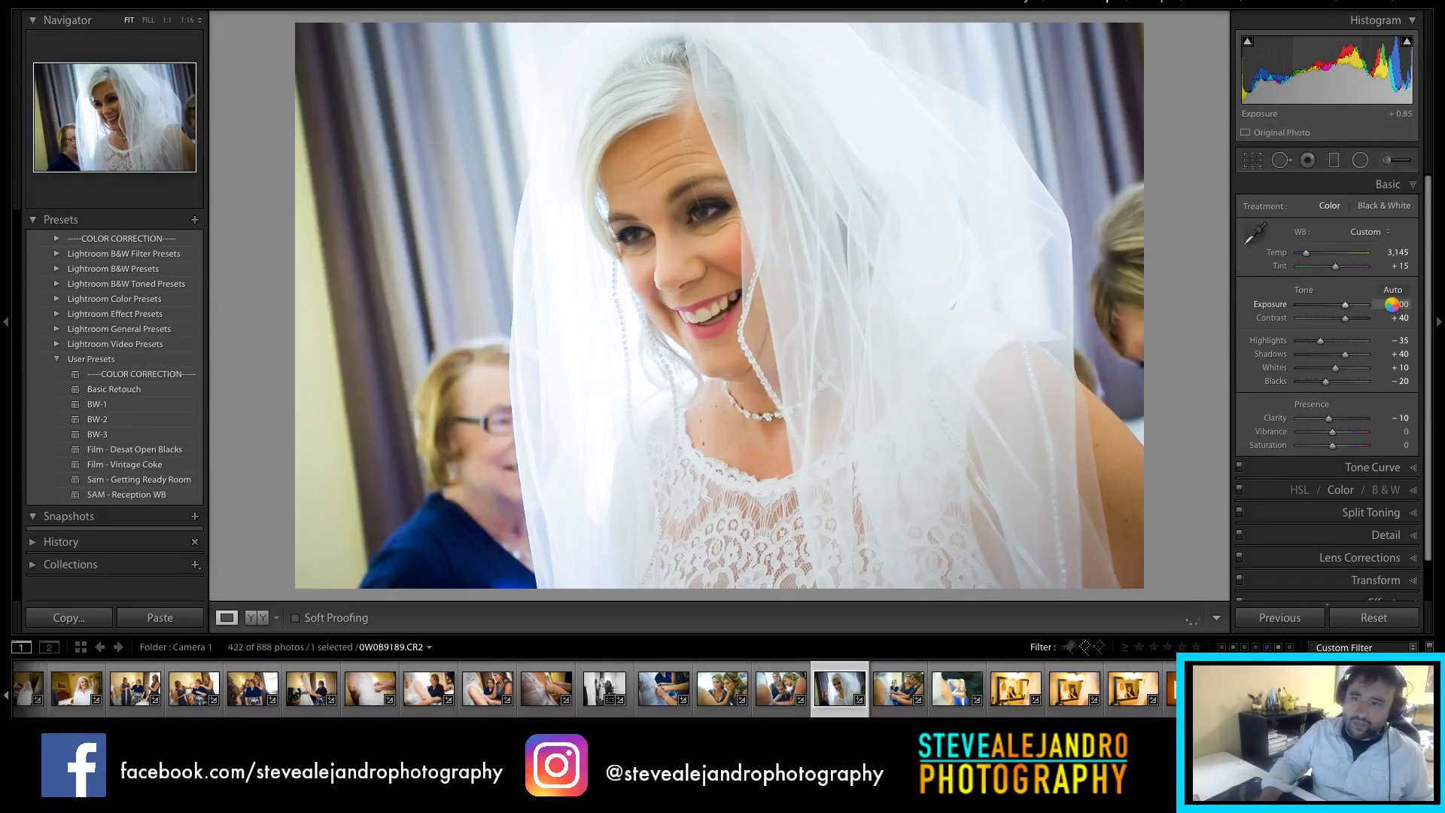
key("Down")
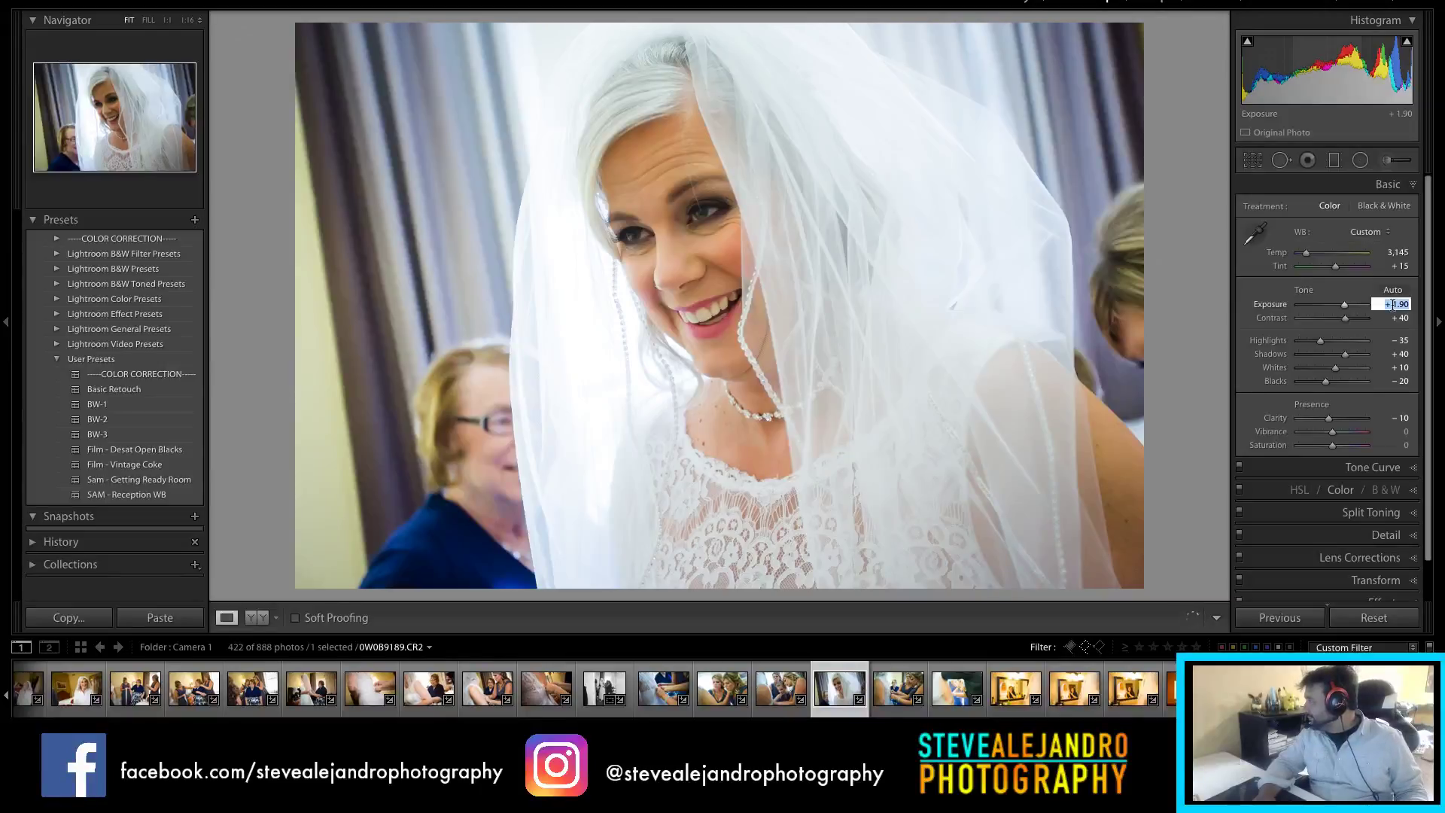
type("1.4")
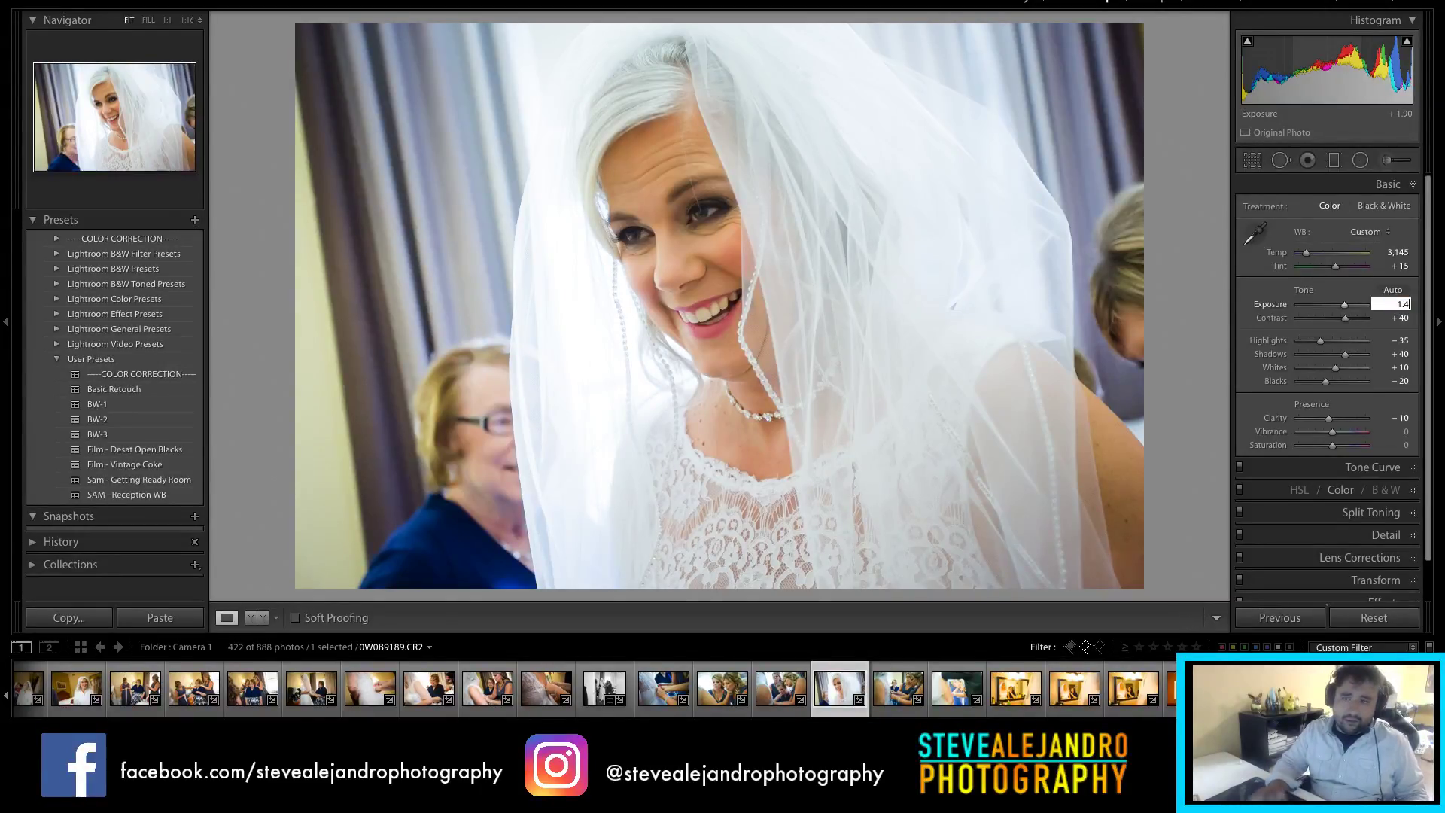
key("Return")
left_click(1401, 305)
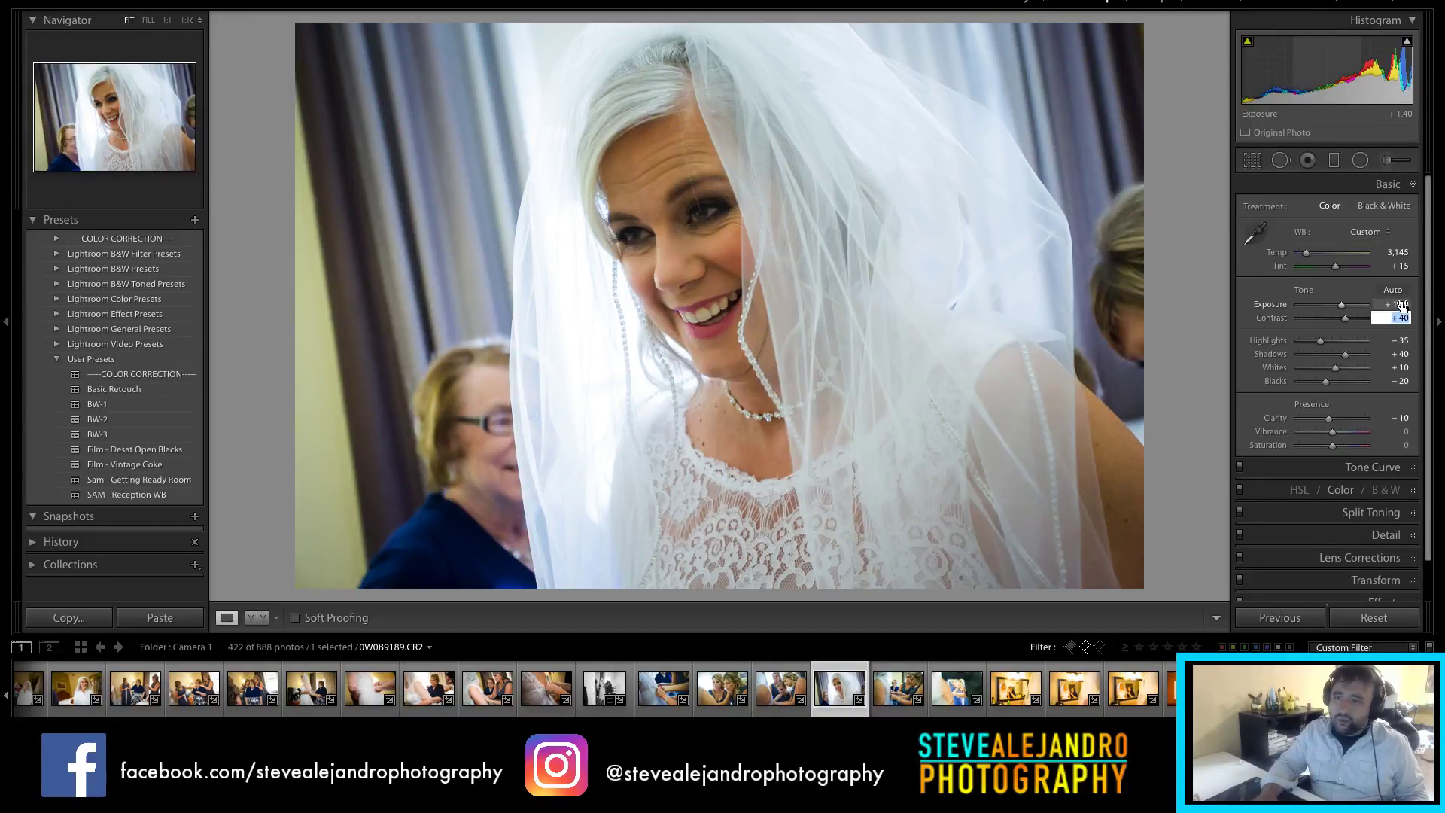
type("1.75")
key("Return")
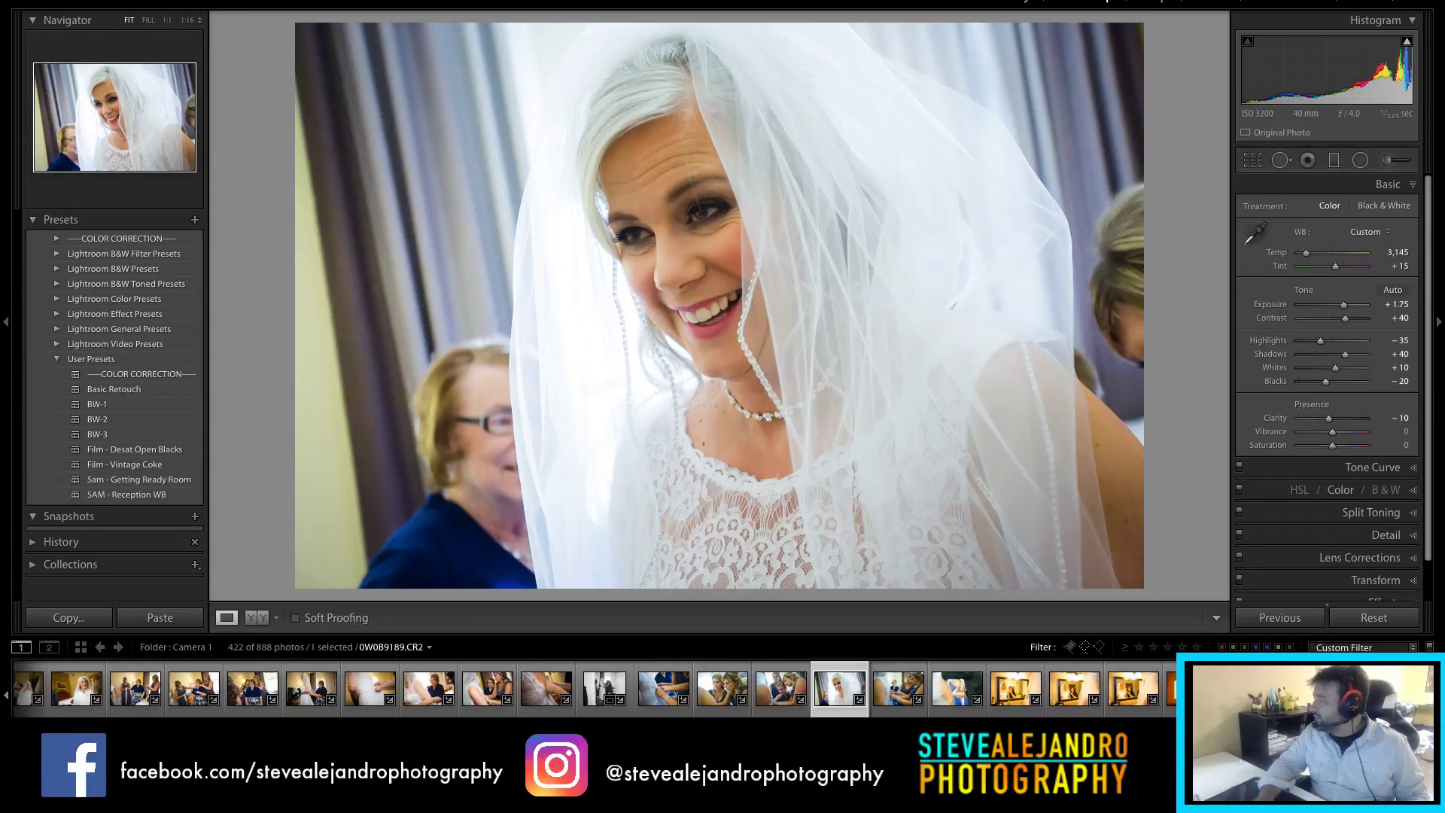
left_click(900, 700)
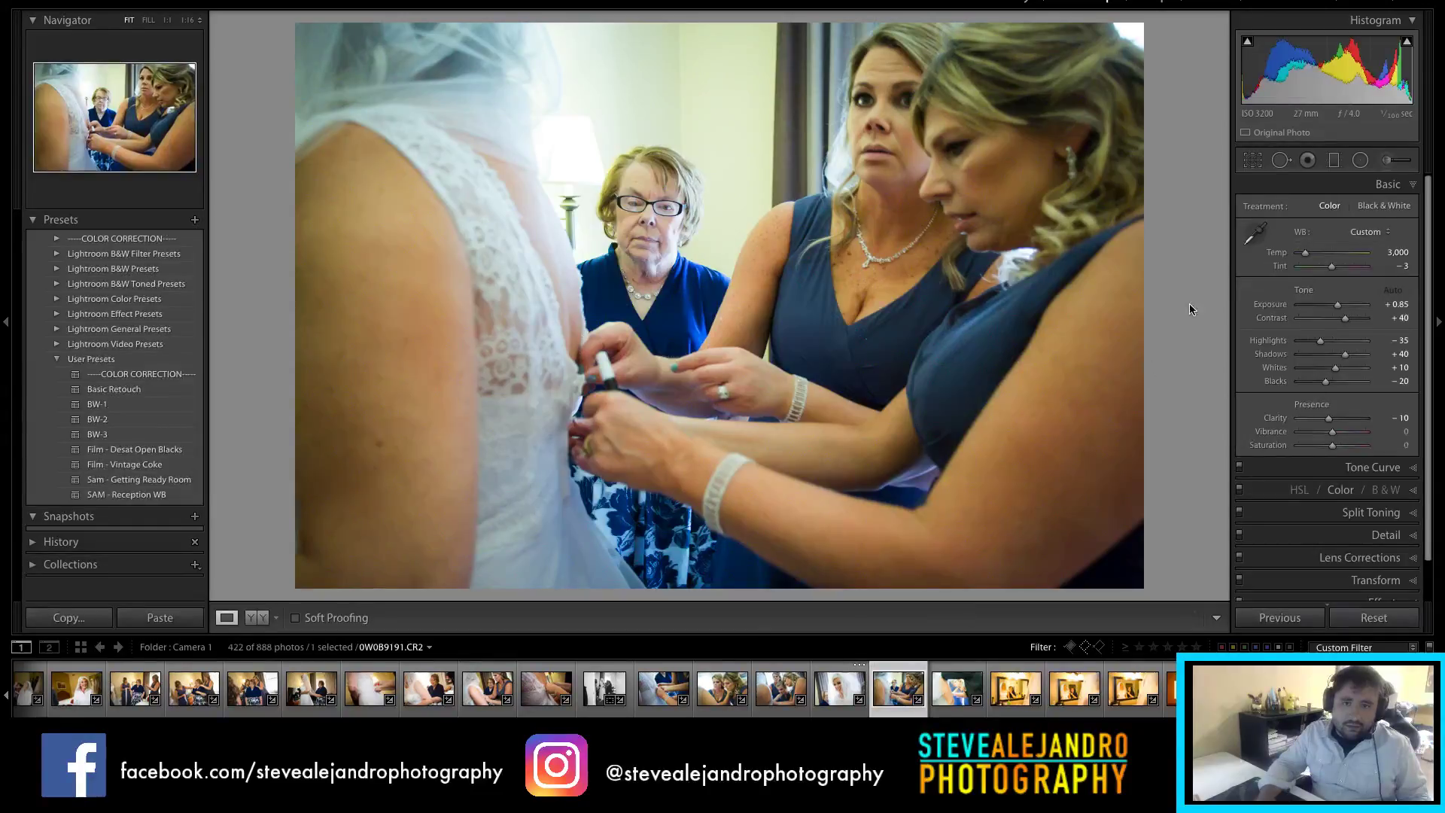
Step: Warm the dress-fastening photo to Temp 3,300, advance, and show the SA3 Studios to-dos
left_click(1254, 235)
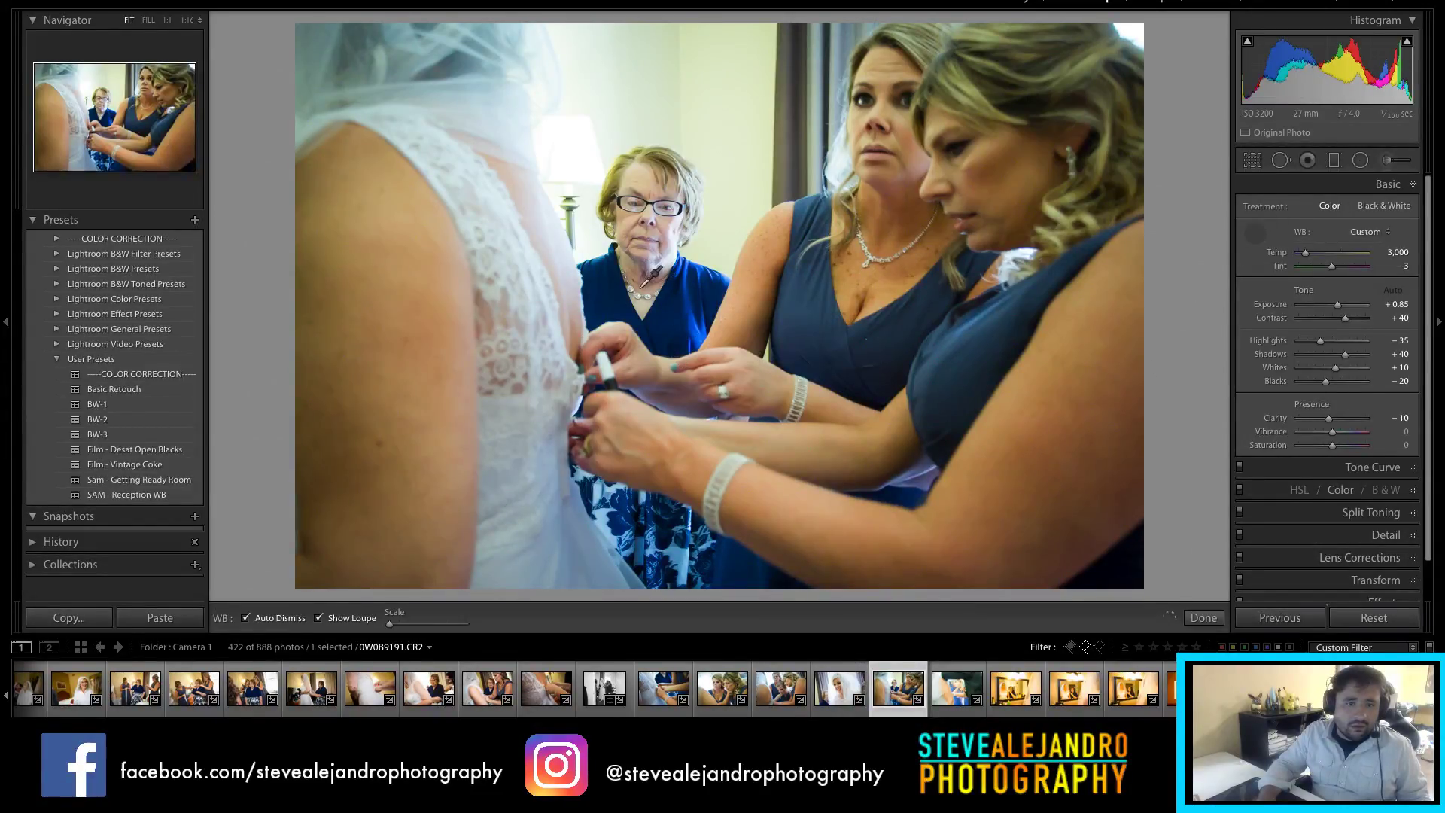
left_click(554, 286)
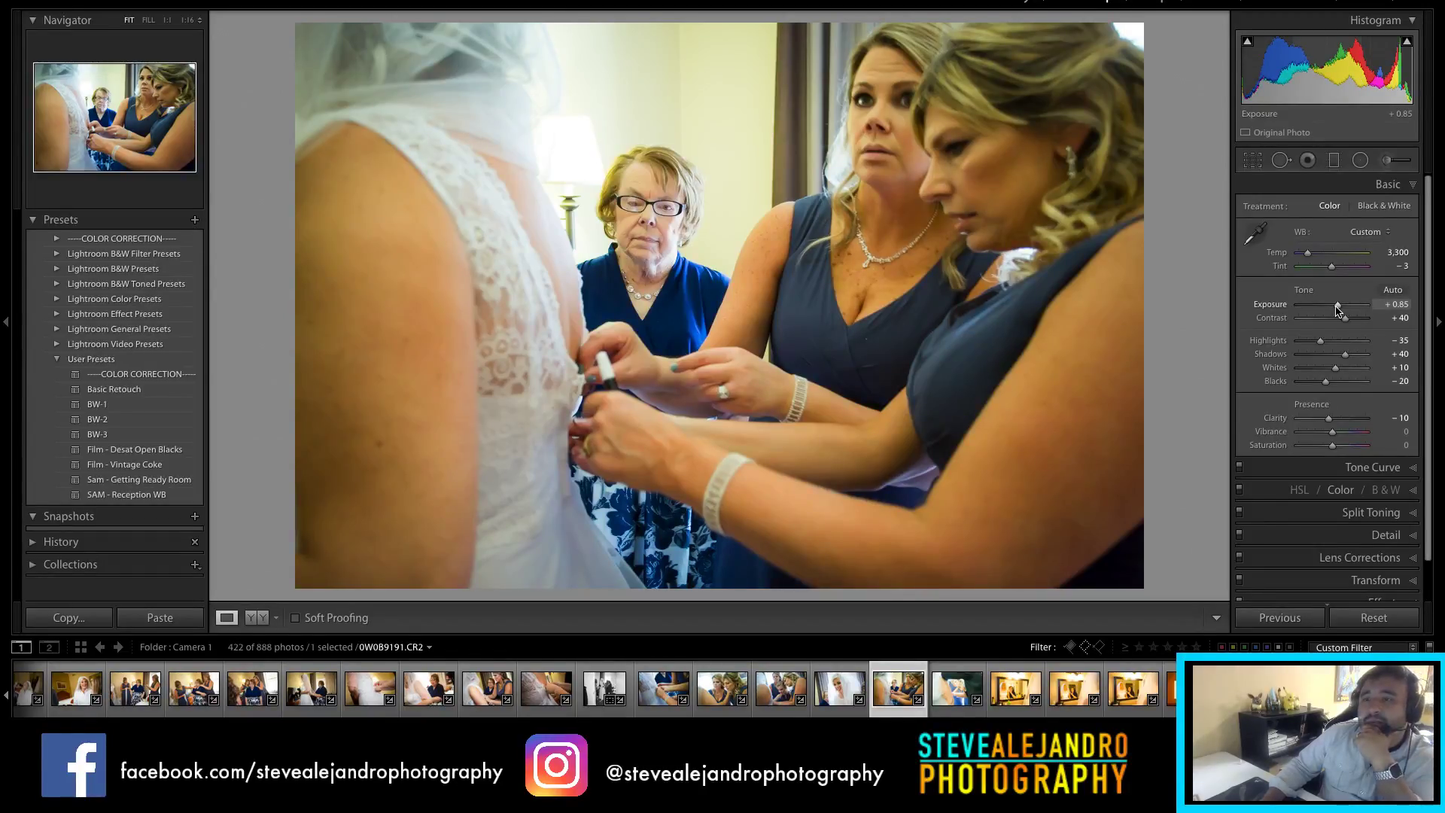
left_click(960, 689)
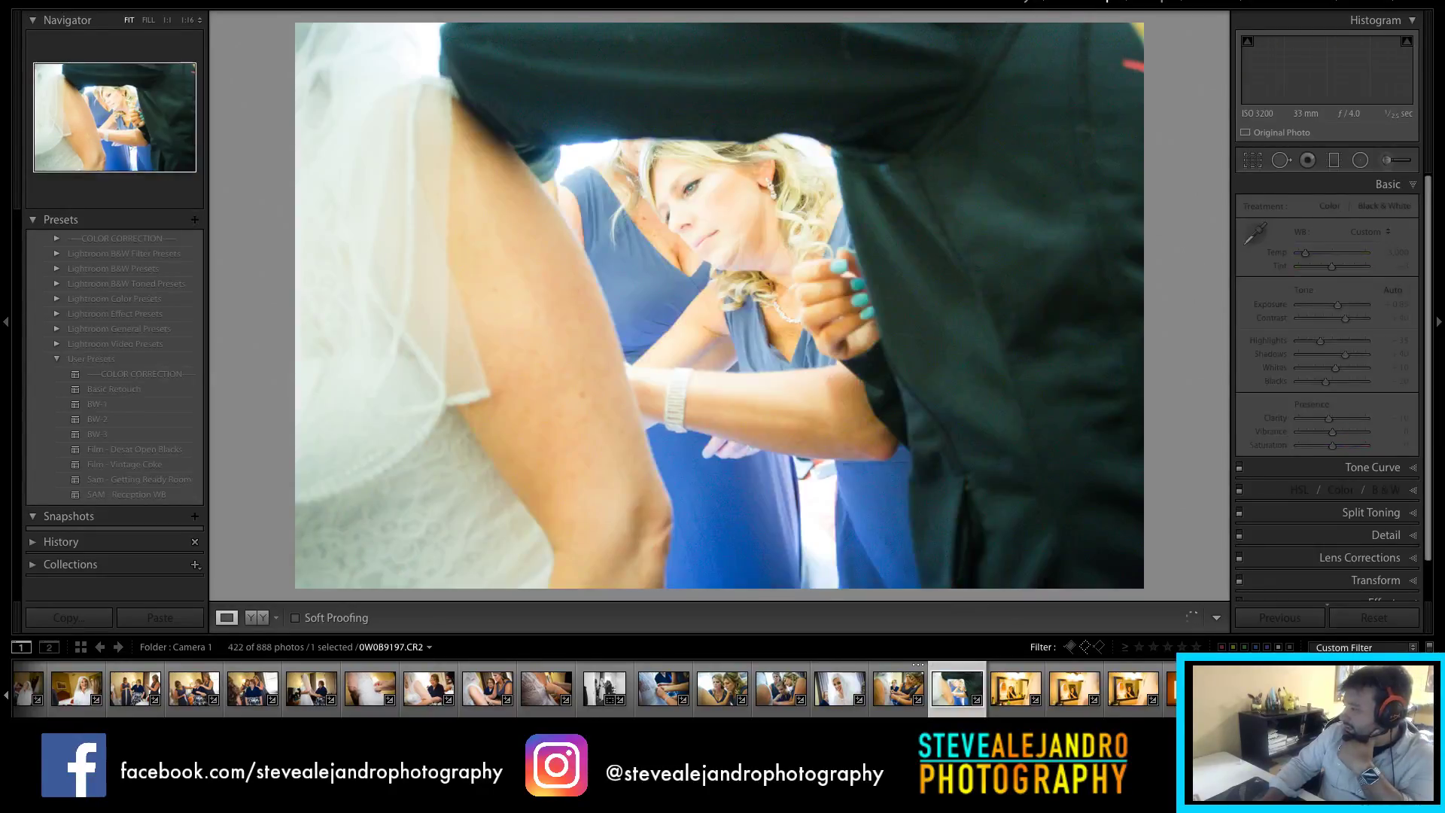
left_click(668, 257)
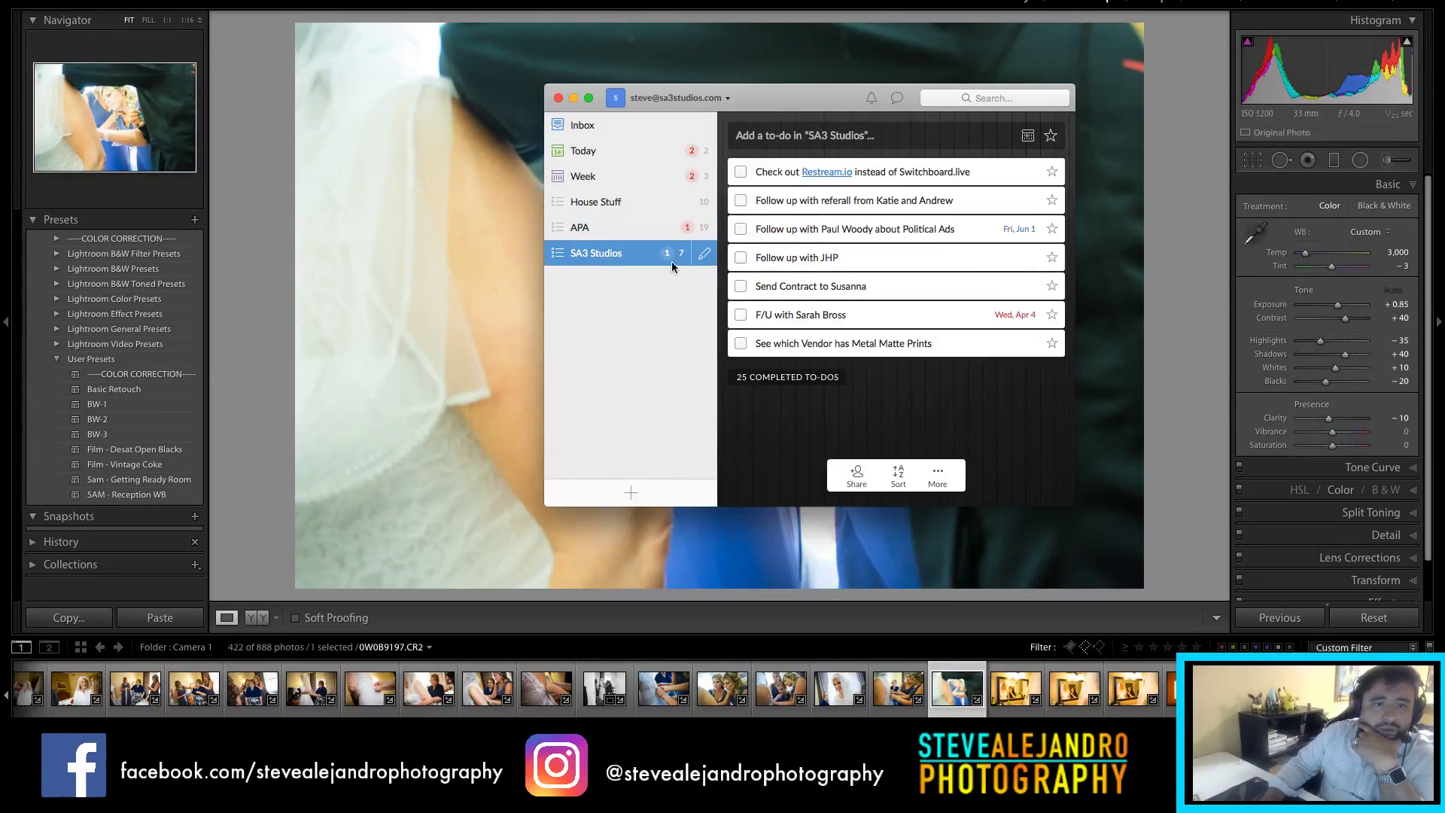
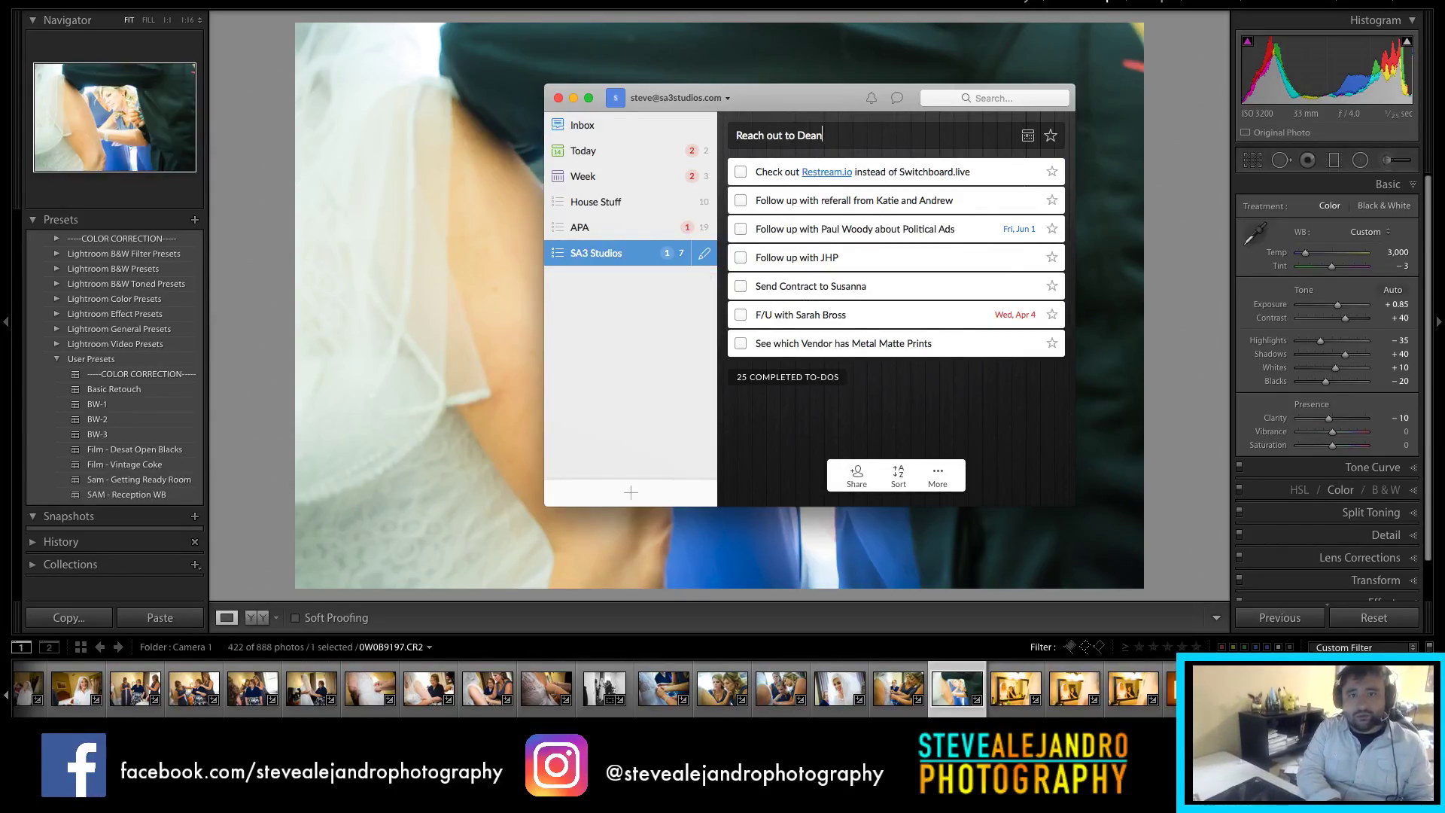
Step: Add a to-do about contacting someone for a Granny Shoot, then minimize Wunderlist
type("nny")
type("ot")
key("Return")
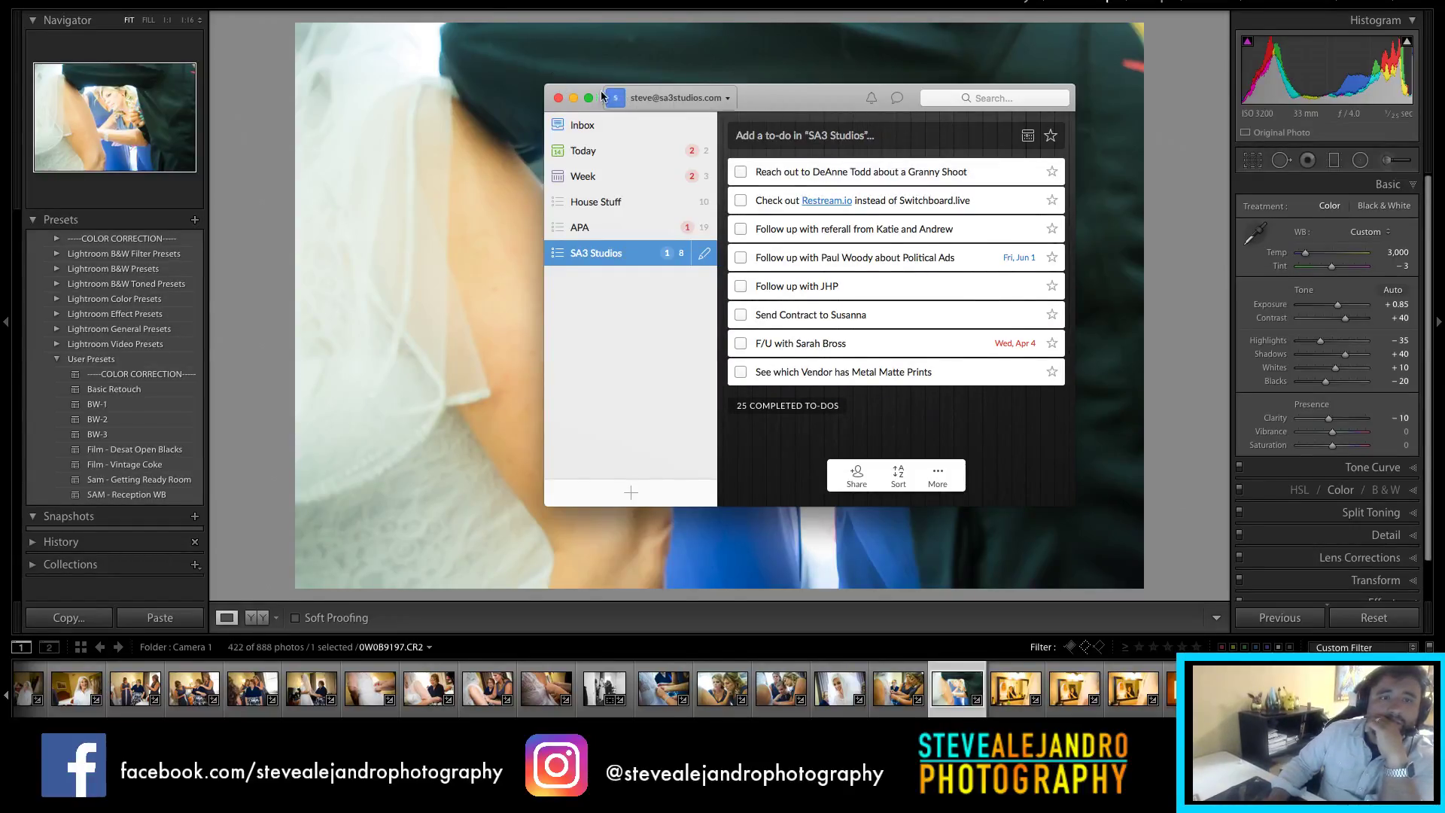
left_click(573, 98)
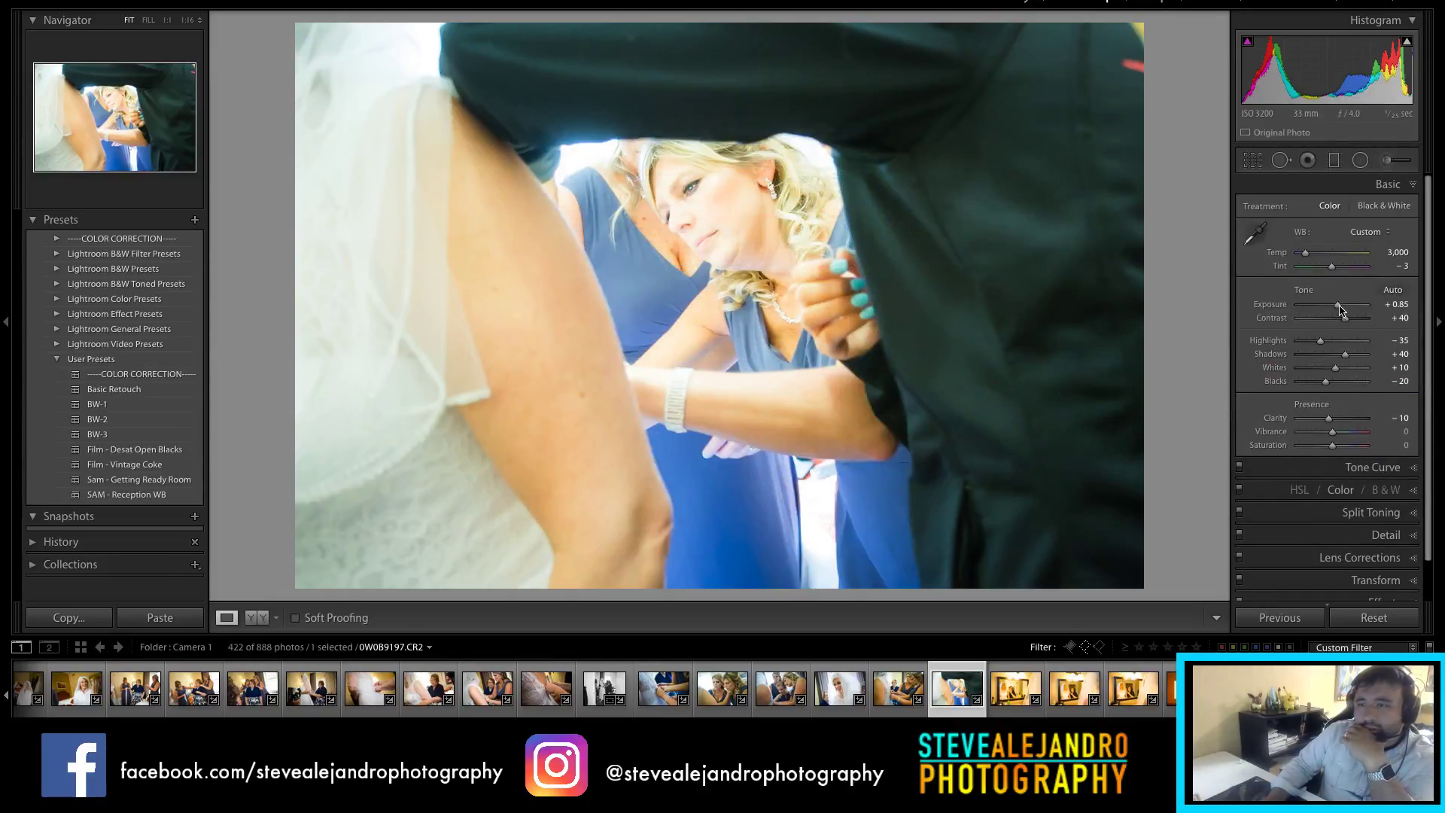
Step: Lower the bridesmaid photo's exposure to −0.15, go to the mirror shot, and reopen Wunderlist
left_click_drag(1339, 308, 1332, 308)
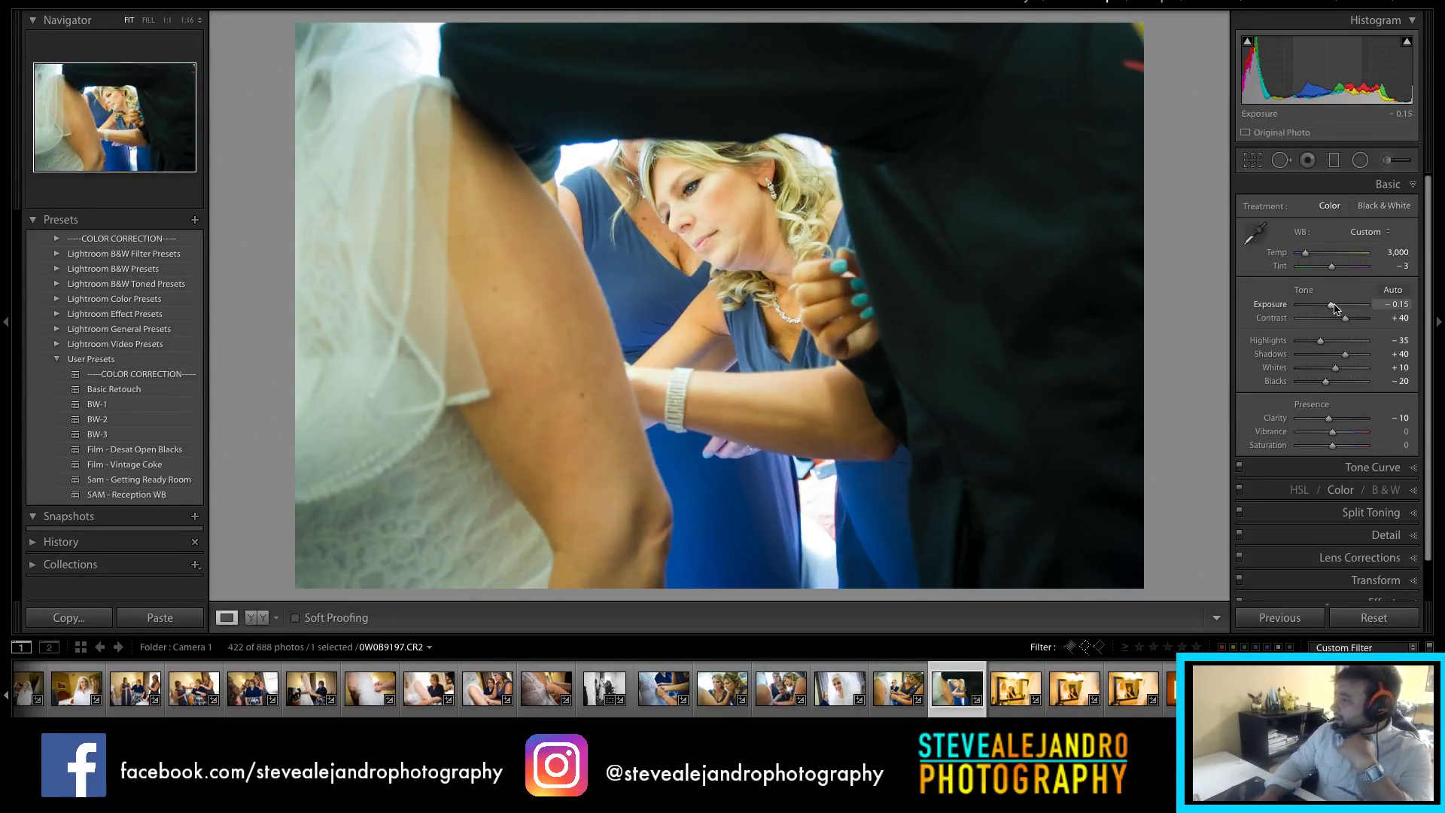
left_click(1020, 708)
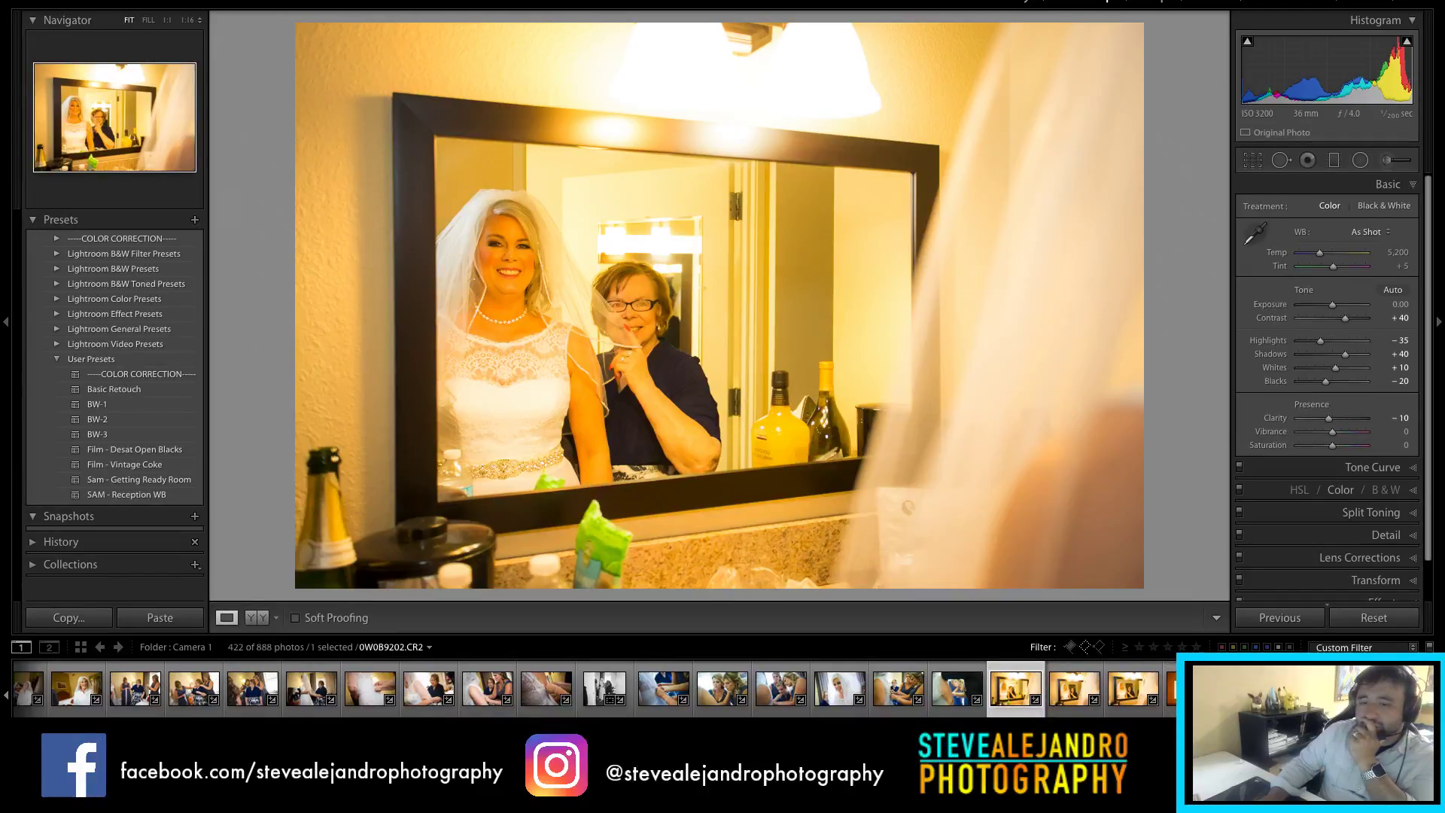
left_click(777, 715)
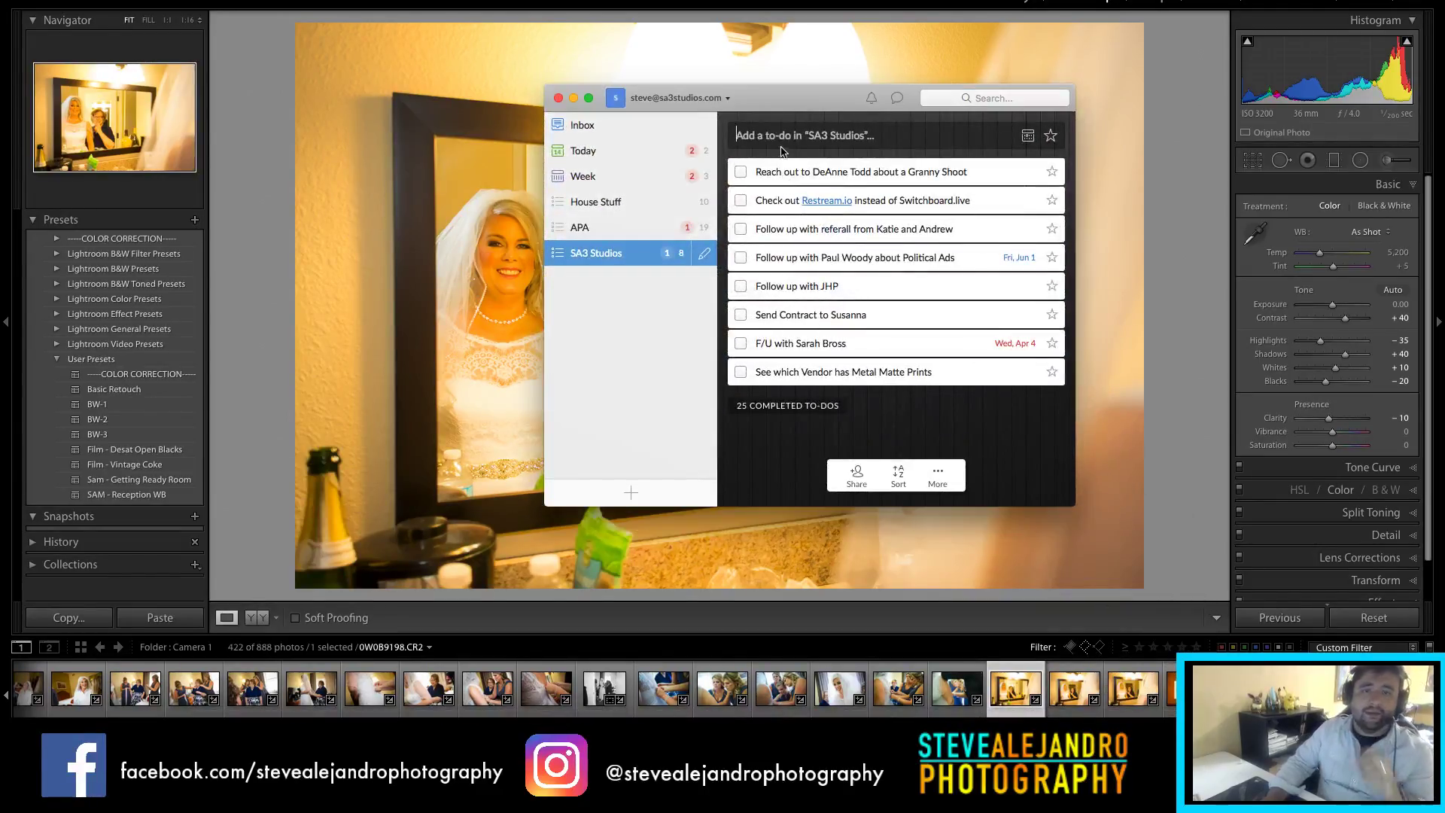
Step: Add to-dos for the APA Christmas Party shoot and 'Find a Santa Claus', then minimize Wunderlist
type("See if Louie wants to shoot the APA Christmas Party")
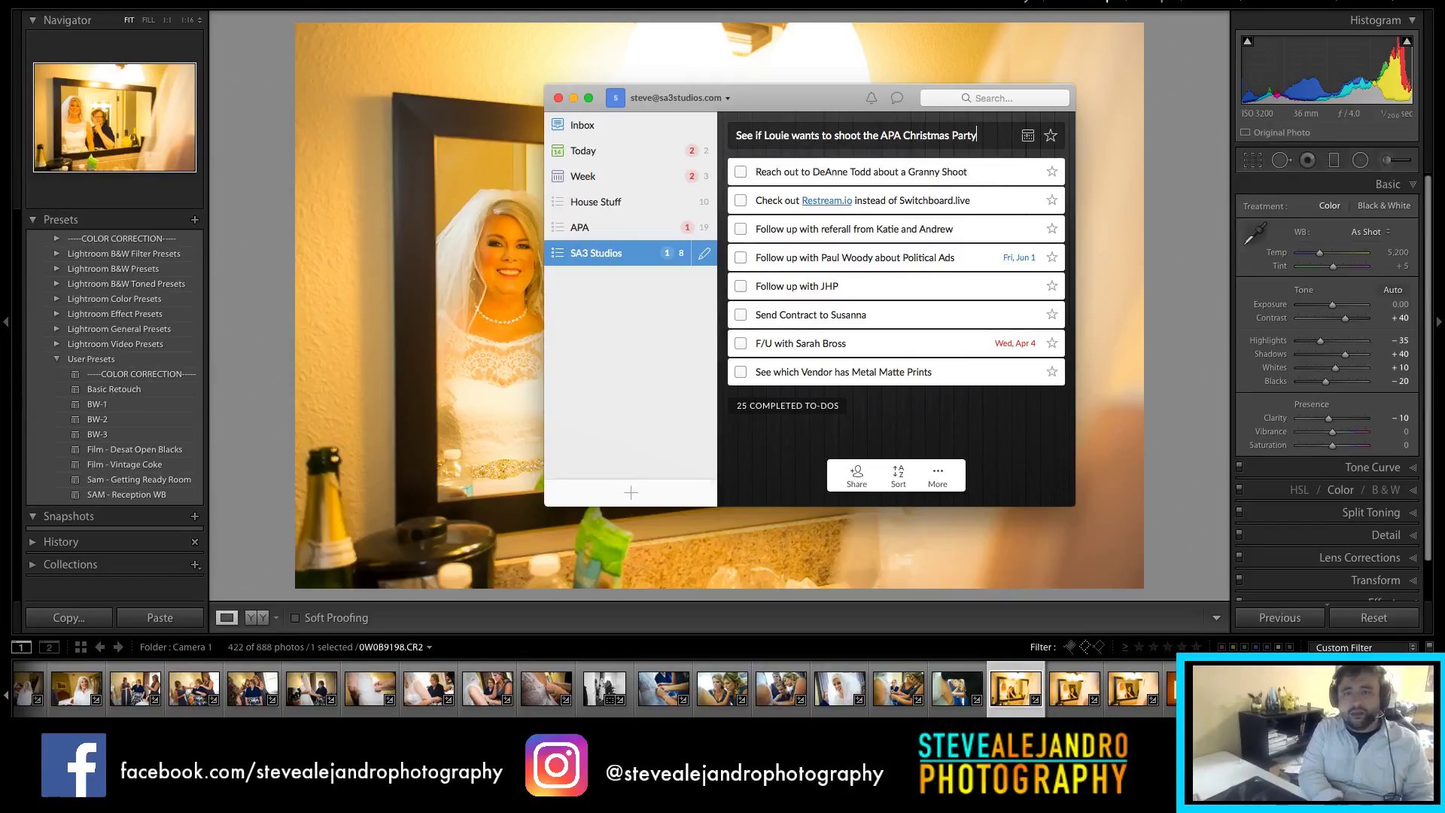
key("Return")
type("Find a San")
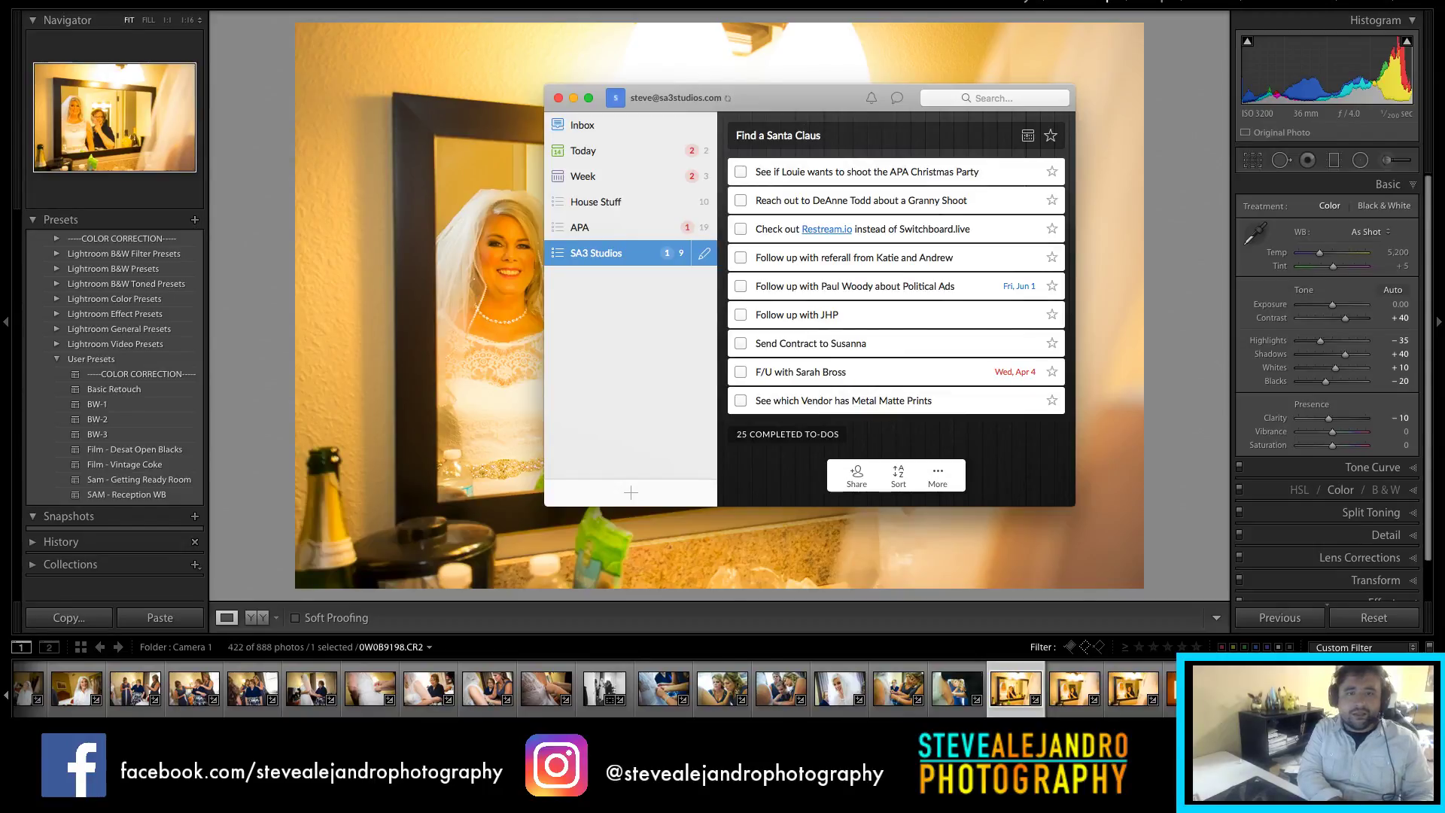
type("ta Claus")
key("Return")
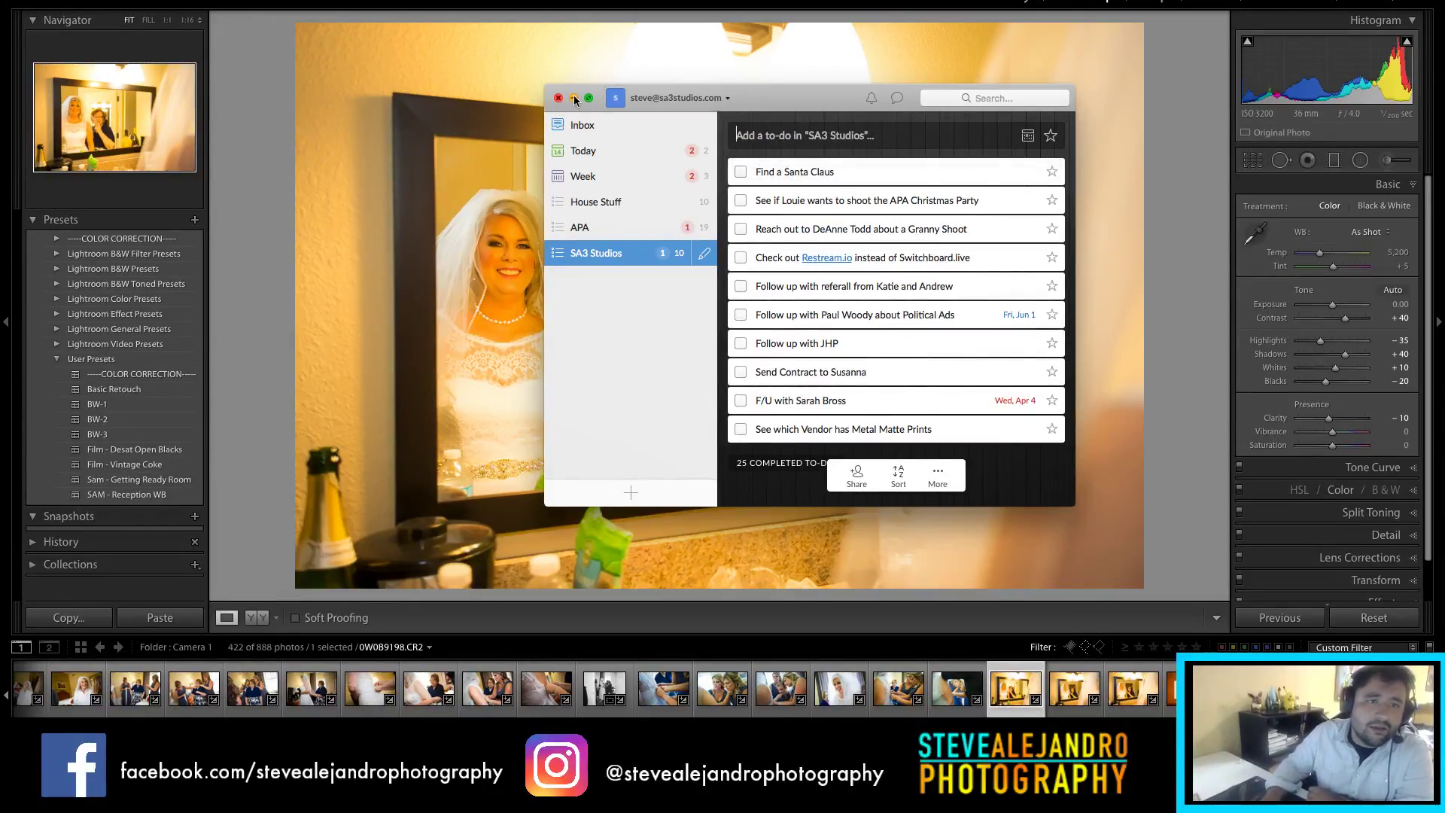
left_click(574, 98)
Step: Neutralize the mirror portrait's white balance to Temp 3,200 and Tint +23
left_click(1257, 232)
left_click(564, 253)
left_click_drag(1340, 265, 1332, 309)
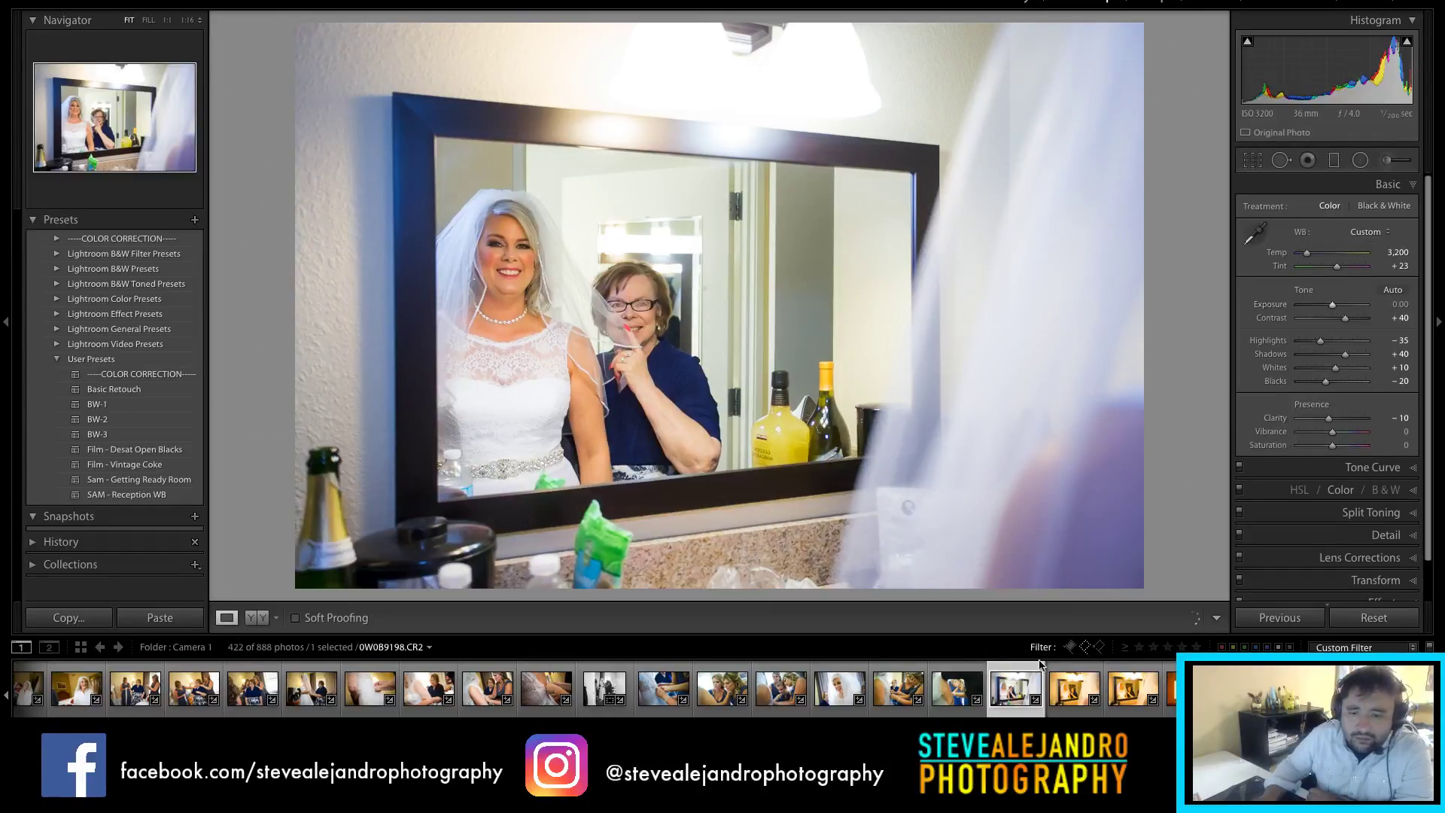
Step: Sync Temp 3,200 and Tint +23 to all three mirror shots, then open the Happy Wedding card photo
left_click(1124, 691, "shift")
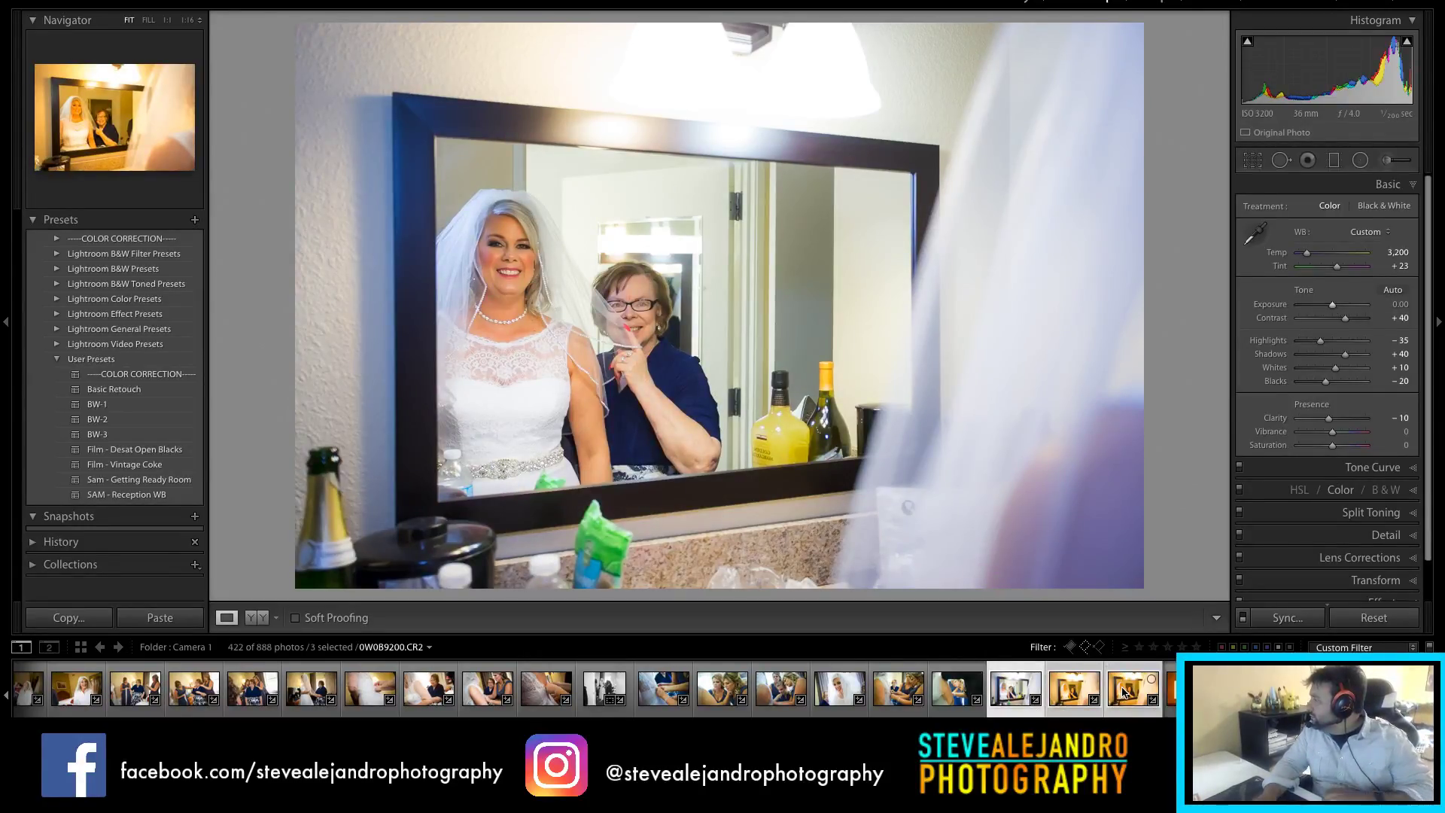
left_click(1287, 617)
left_click(900, 292)
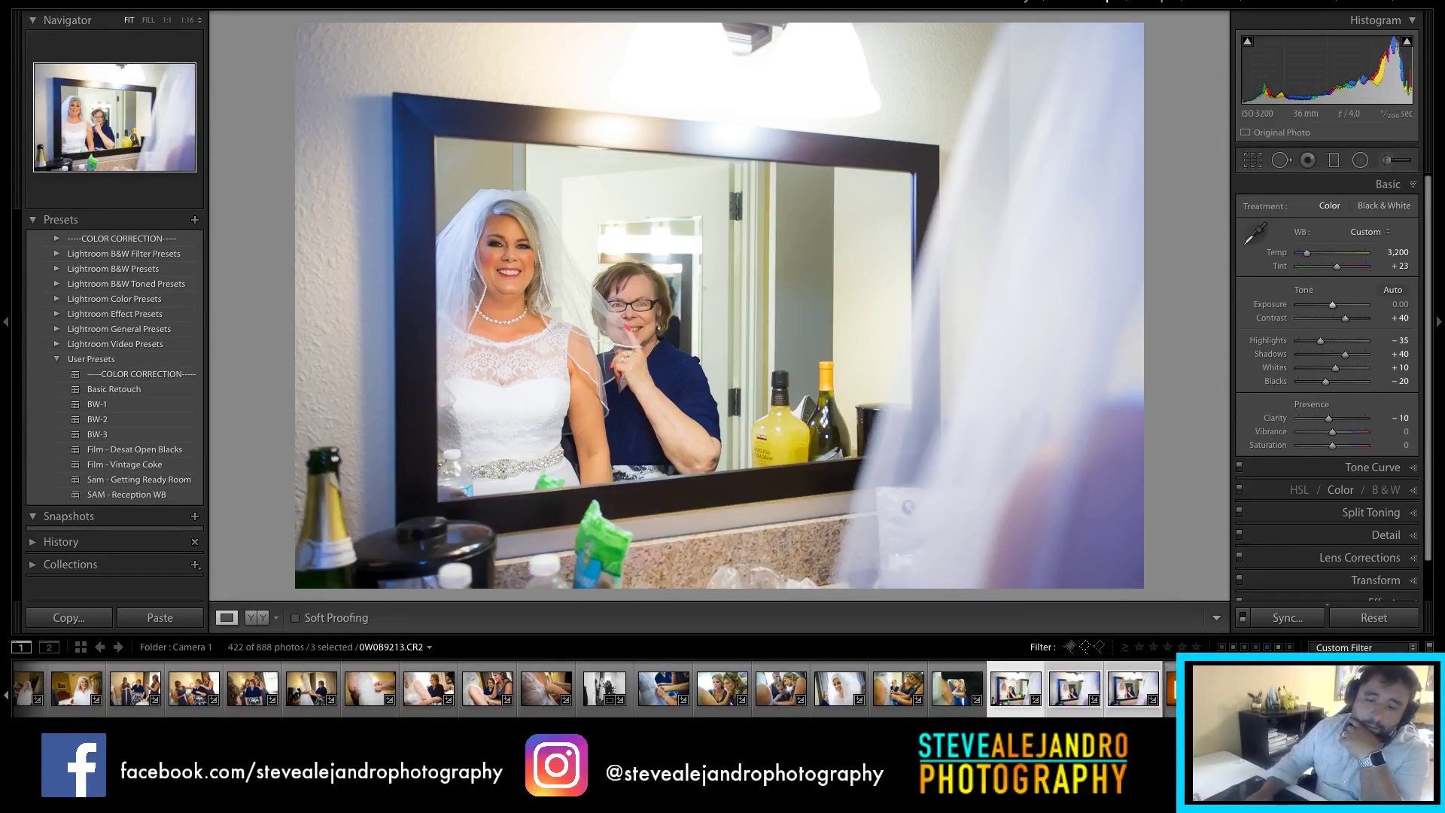
left_click(1079, 706)
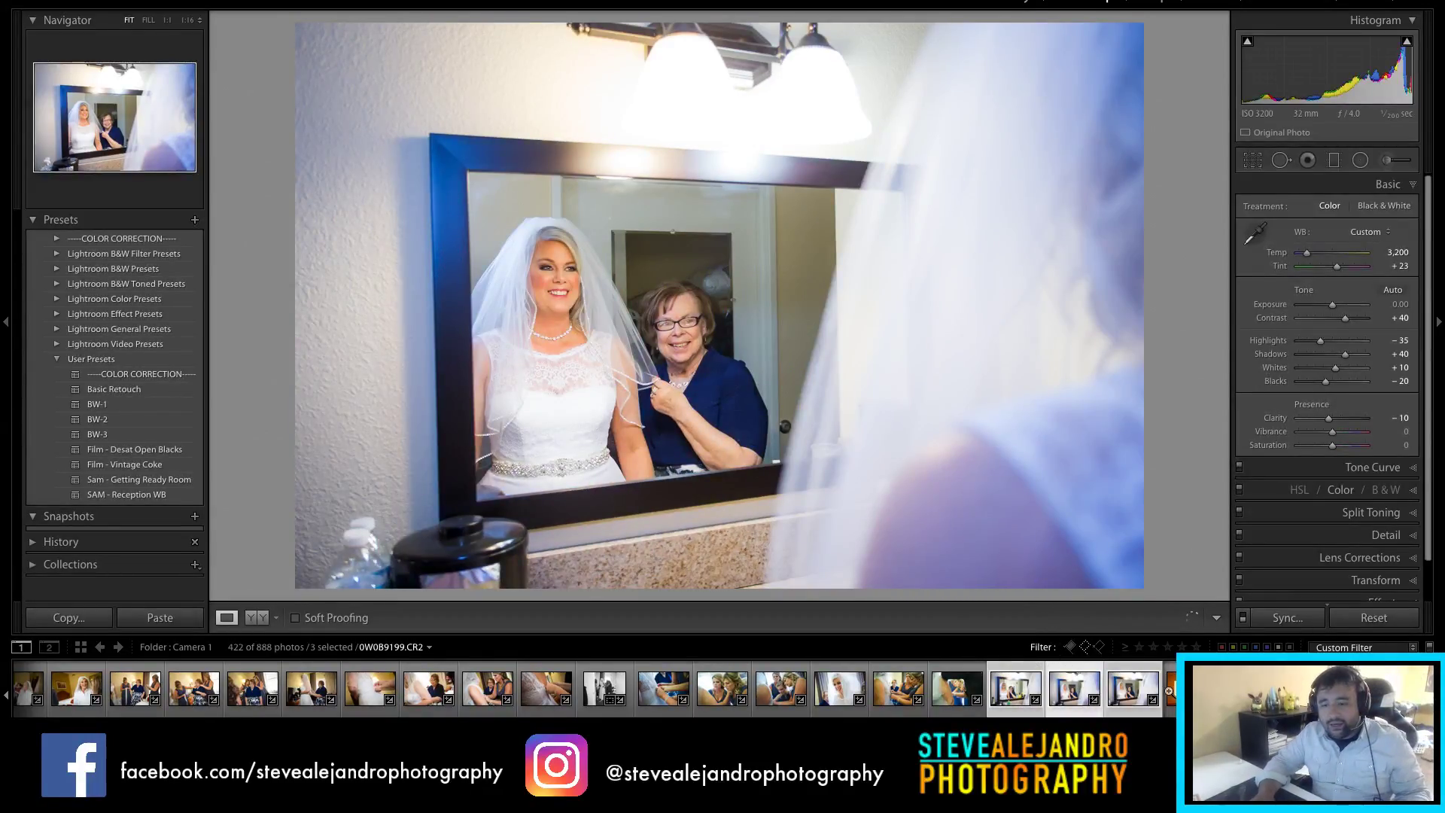
left_click(1124, 703)
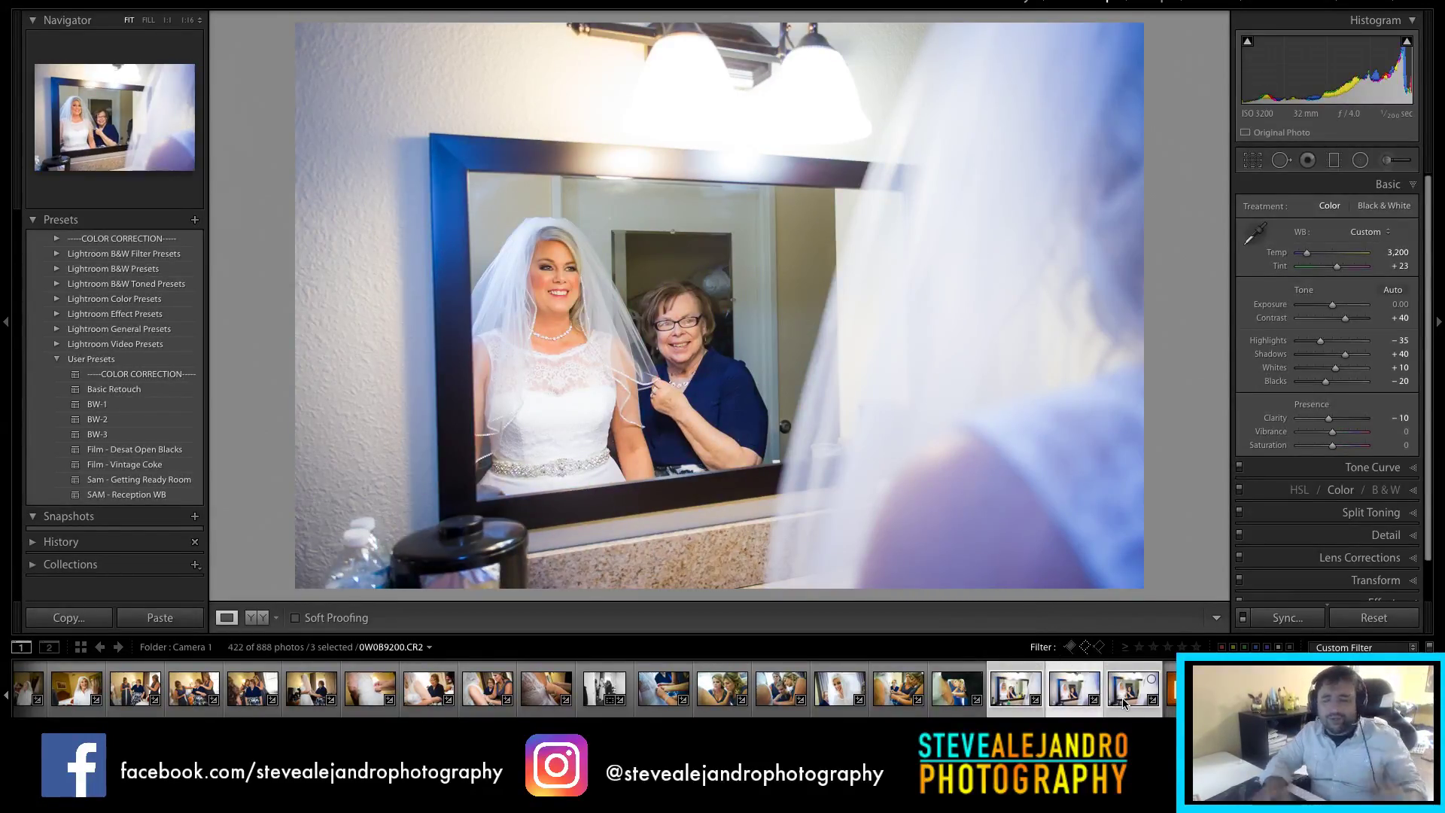
left_click(1115, 708)
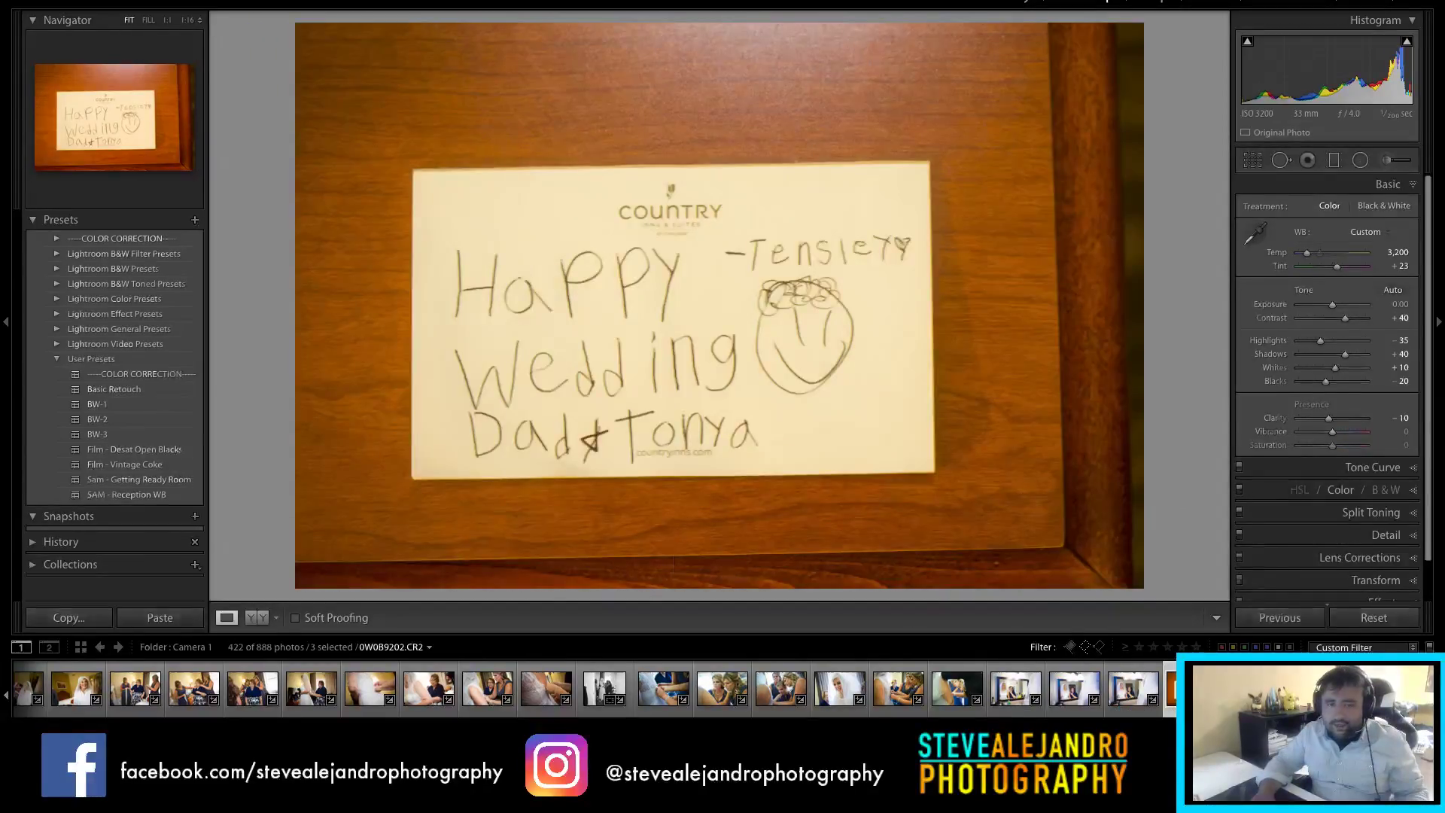
Step: Neutralise the card photo to Temp 3,600 and Tint +23 by sampling the white card with the eyedropper
left_click(1255, 235)
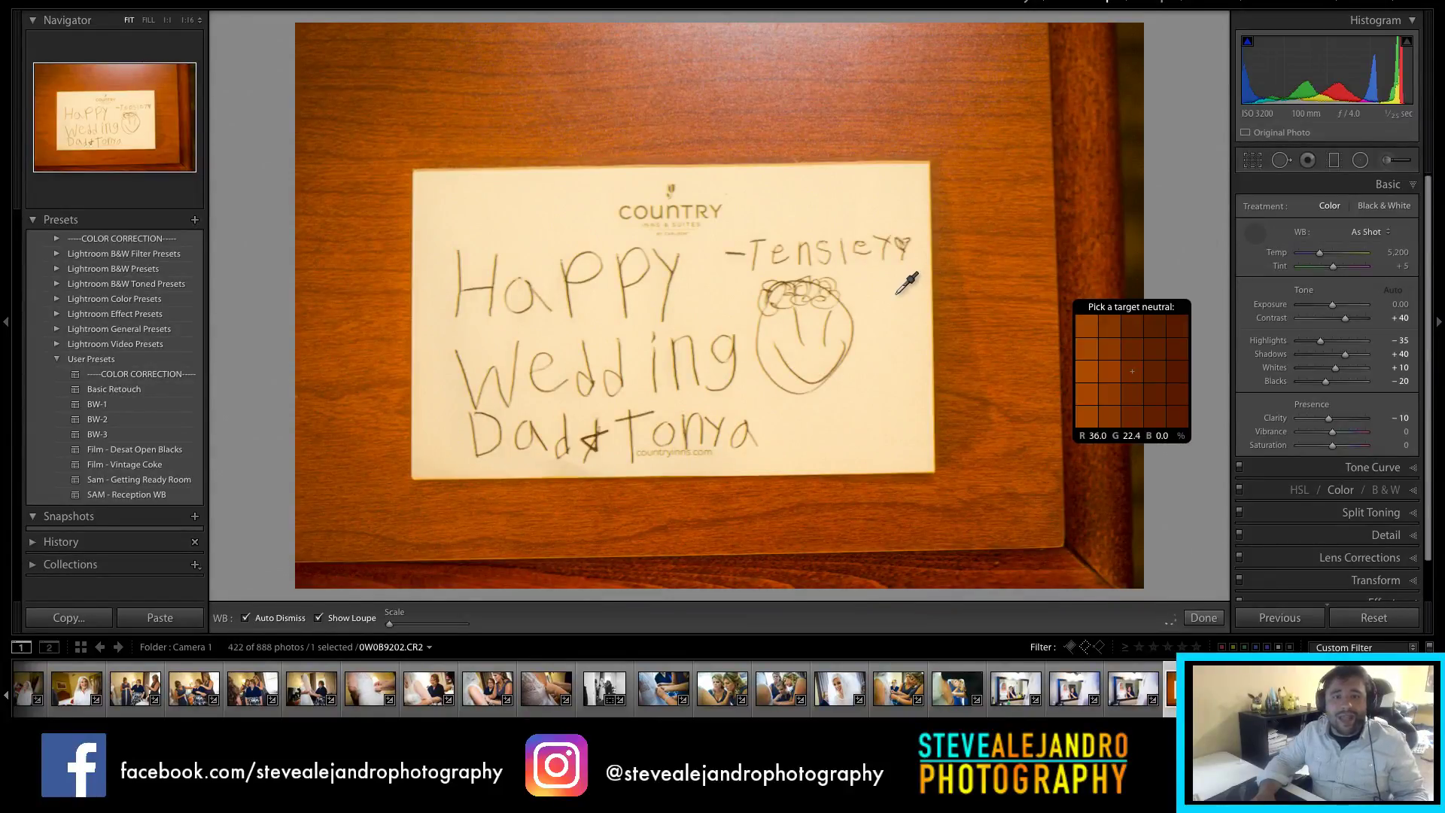
left_click(901, 293)
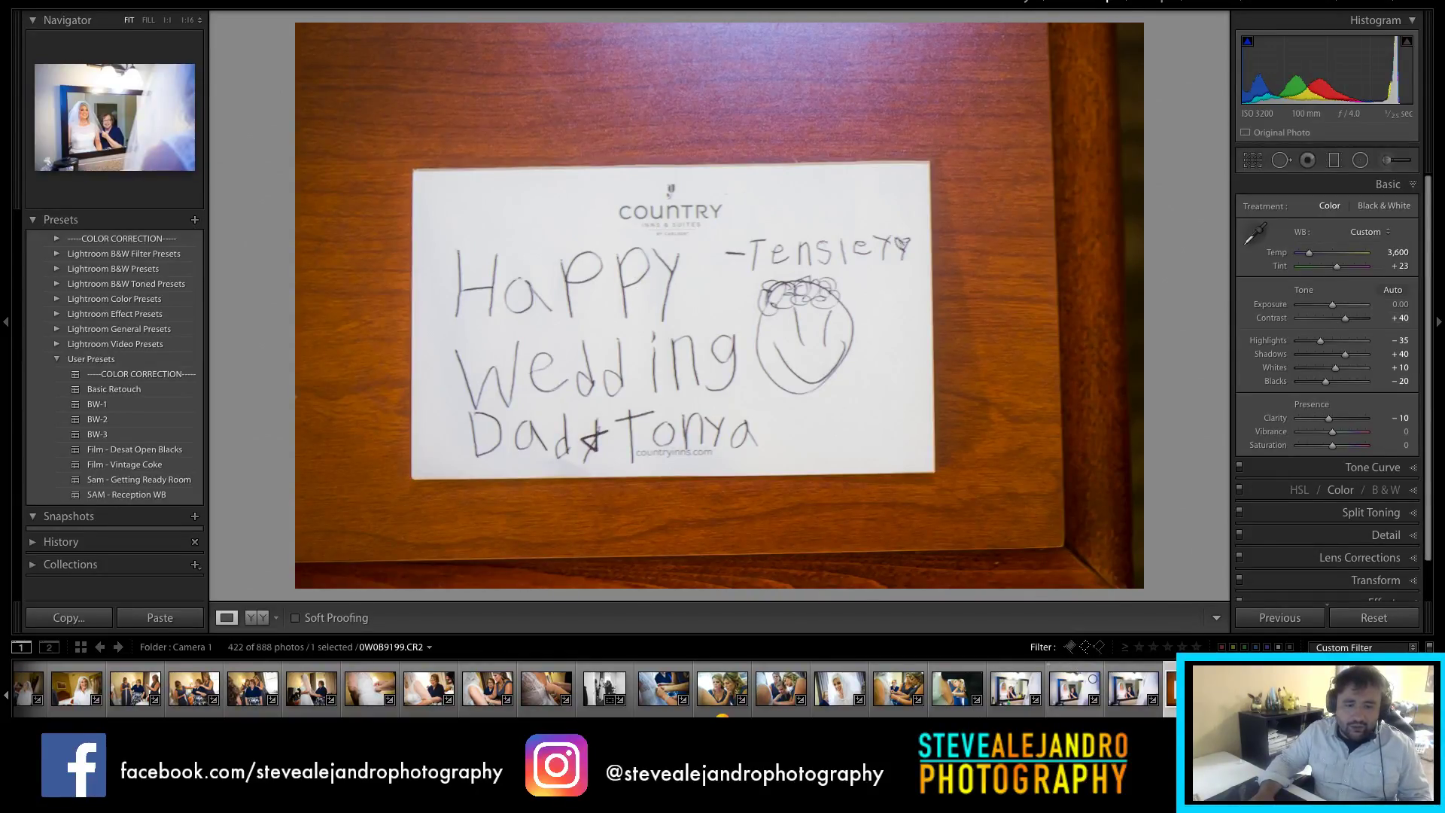
scroll(1093, 685, "right", 3)
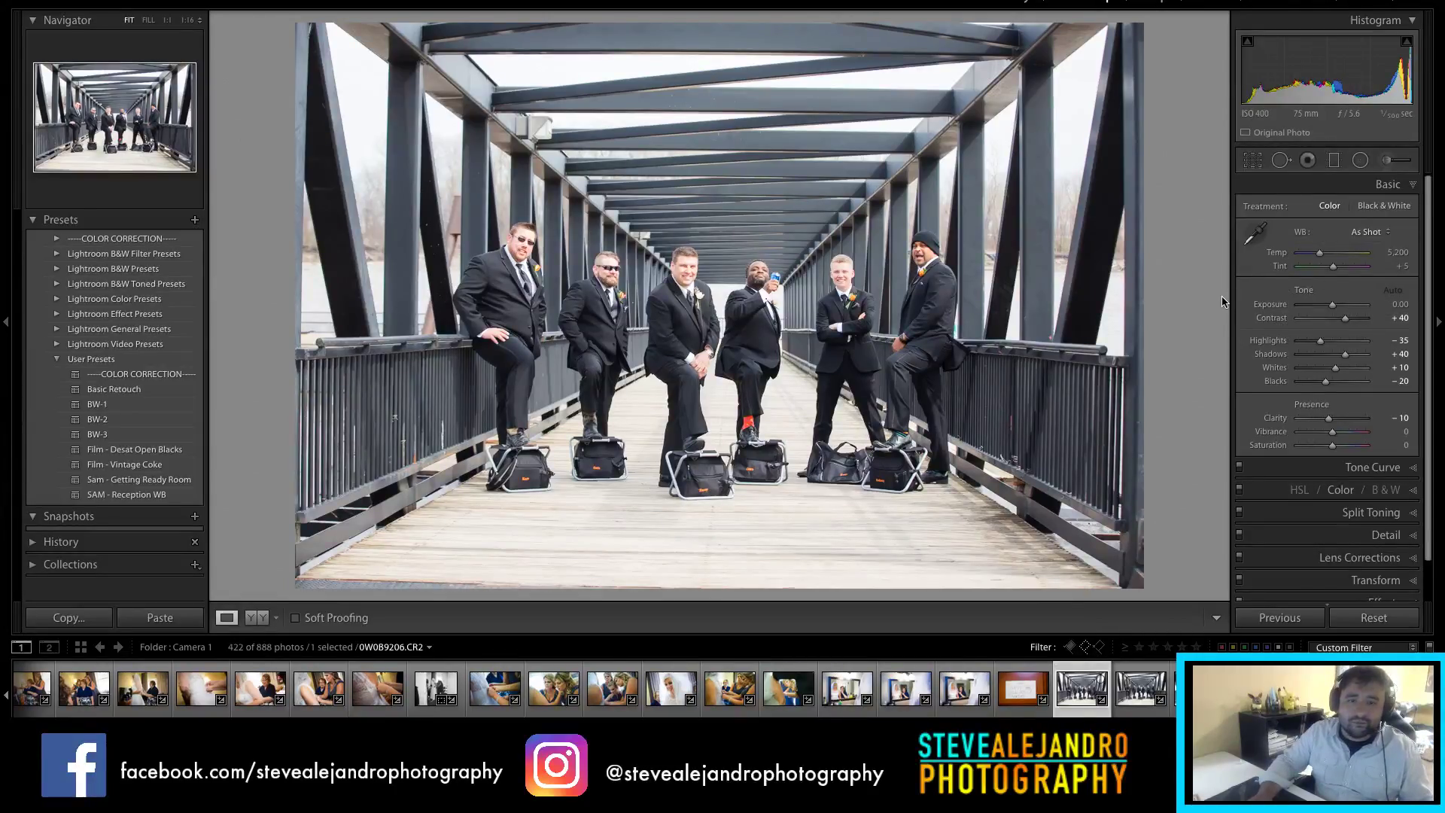
Step: Straighten the groomsmen bridge photo by a tiny angle with Crop & Straighten
key("r")
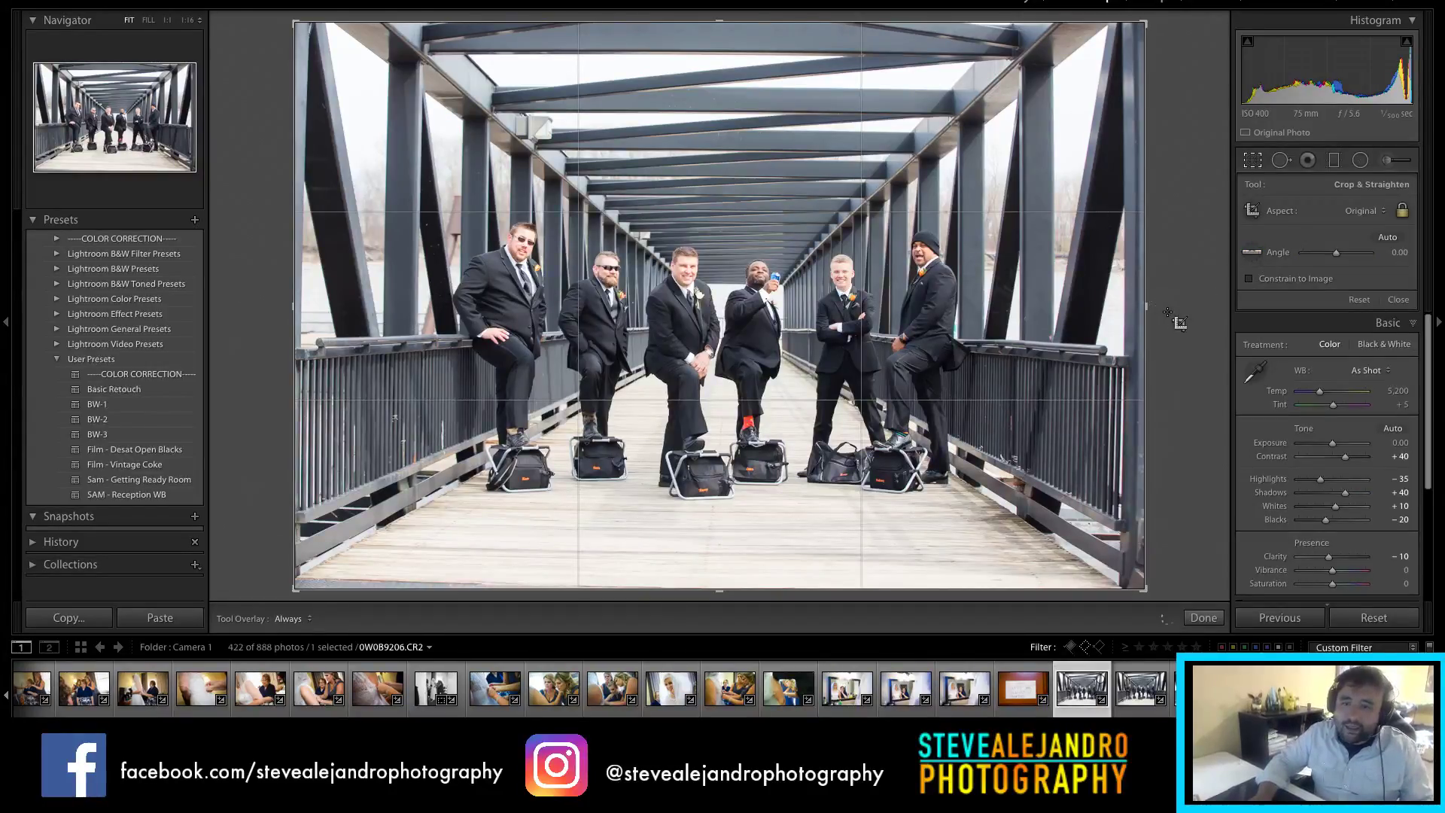
left_click_drag(1167, 308, 1164, 305)
key("r")
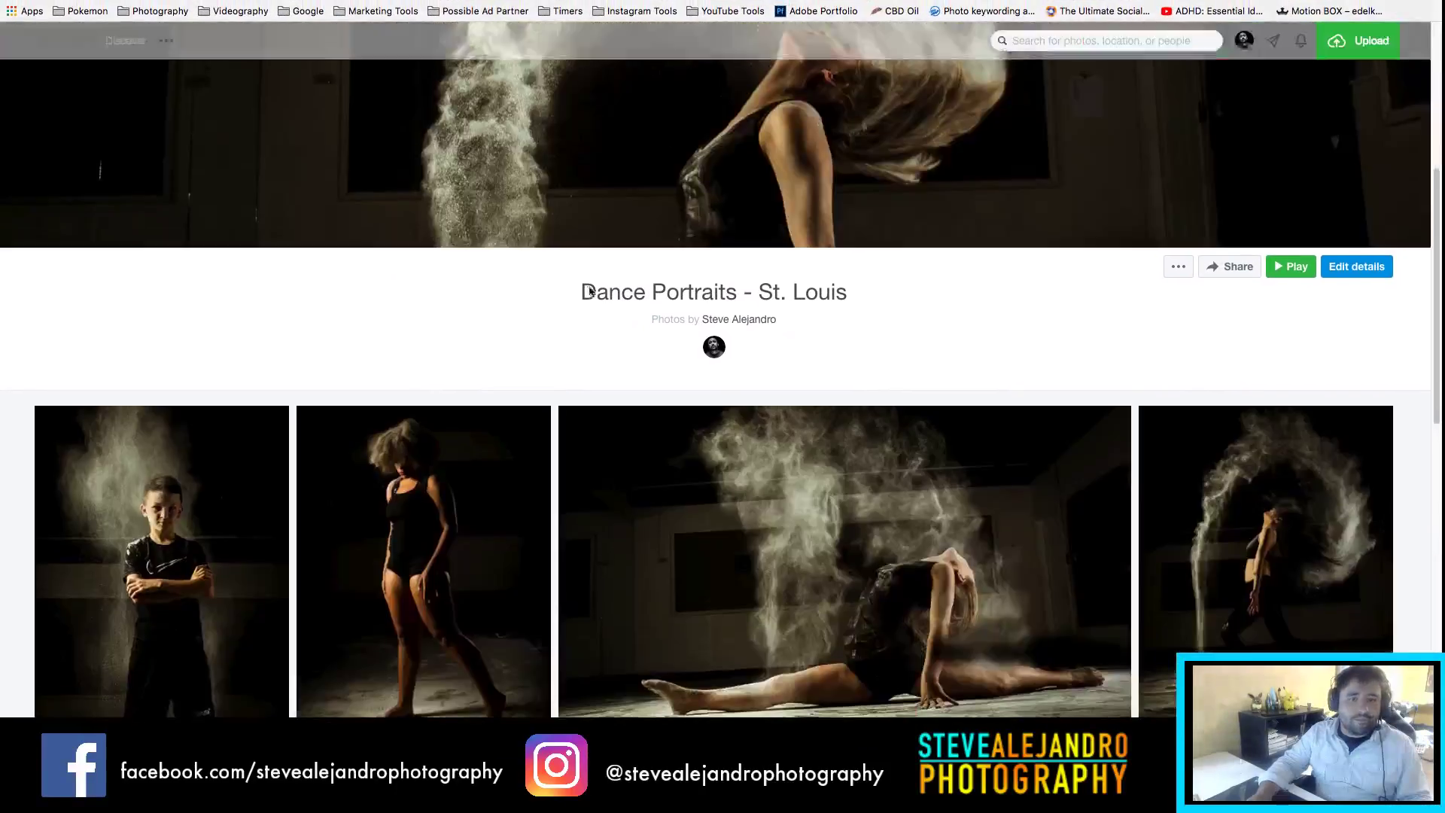
Step: Scroll the Dance Portraits album and open the Smoke Male Dancer Portraits photo in the viewer
scroll(722, 434, "down", 3)
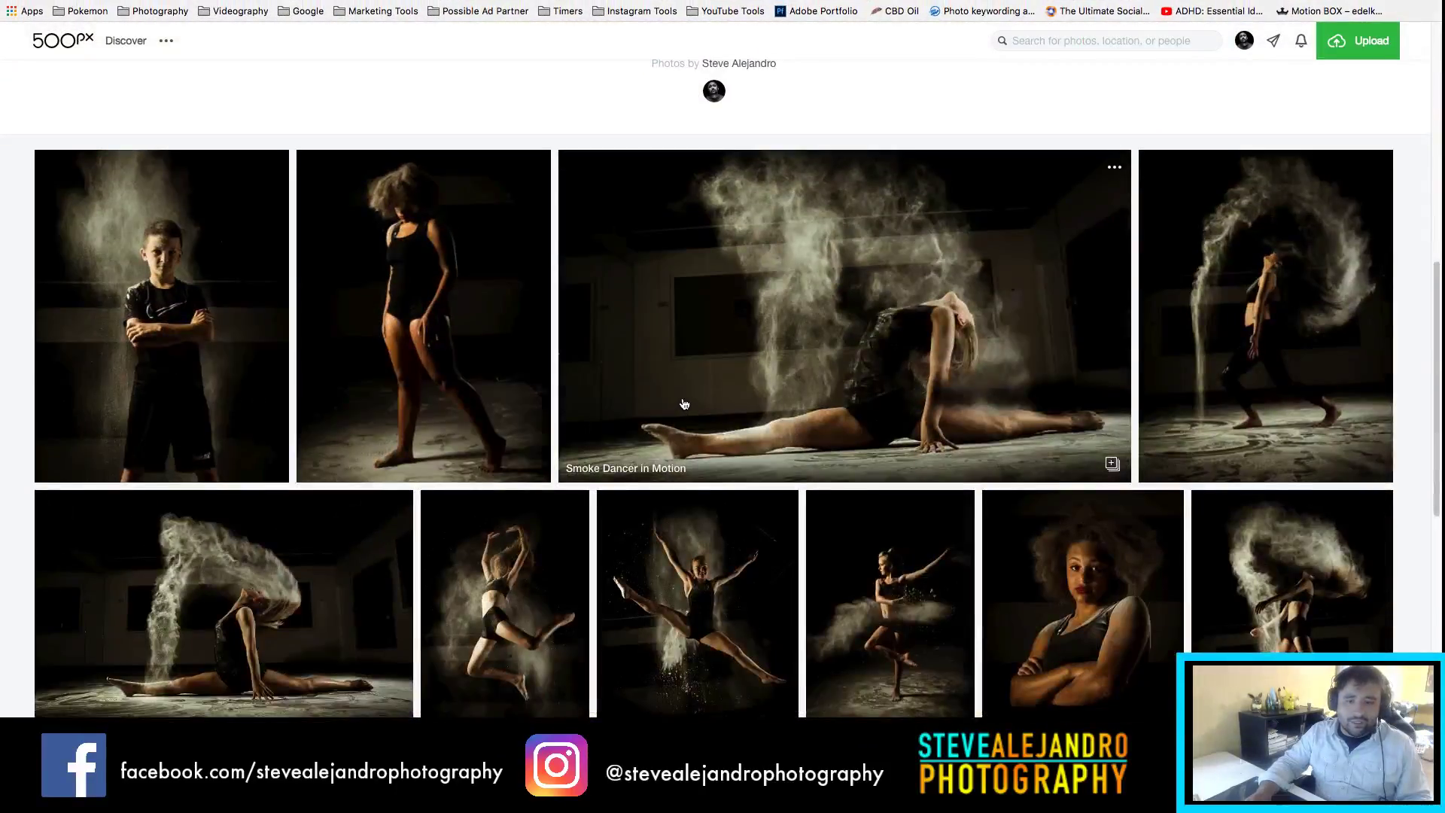
scroll(681, 408, "down", 1)
scroll(688, 404, "down", 1)
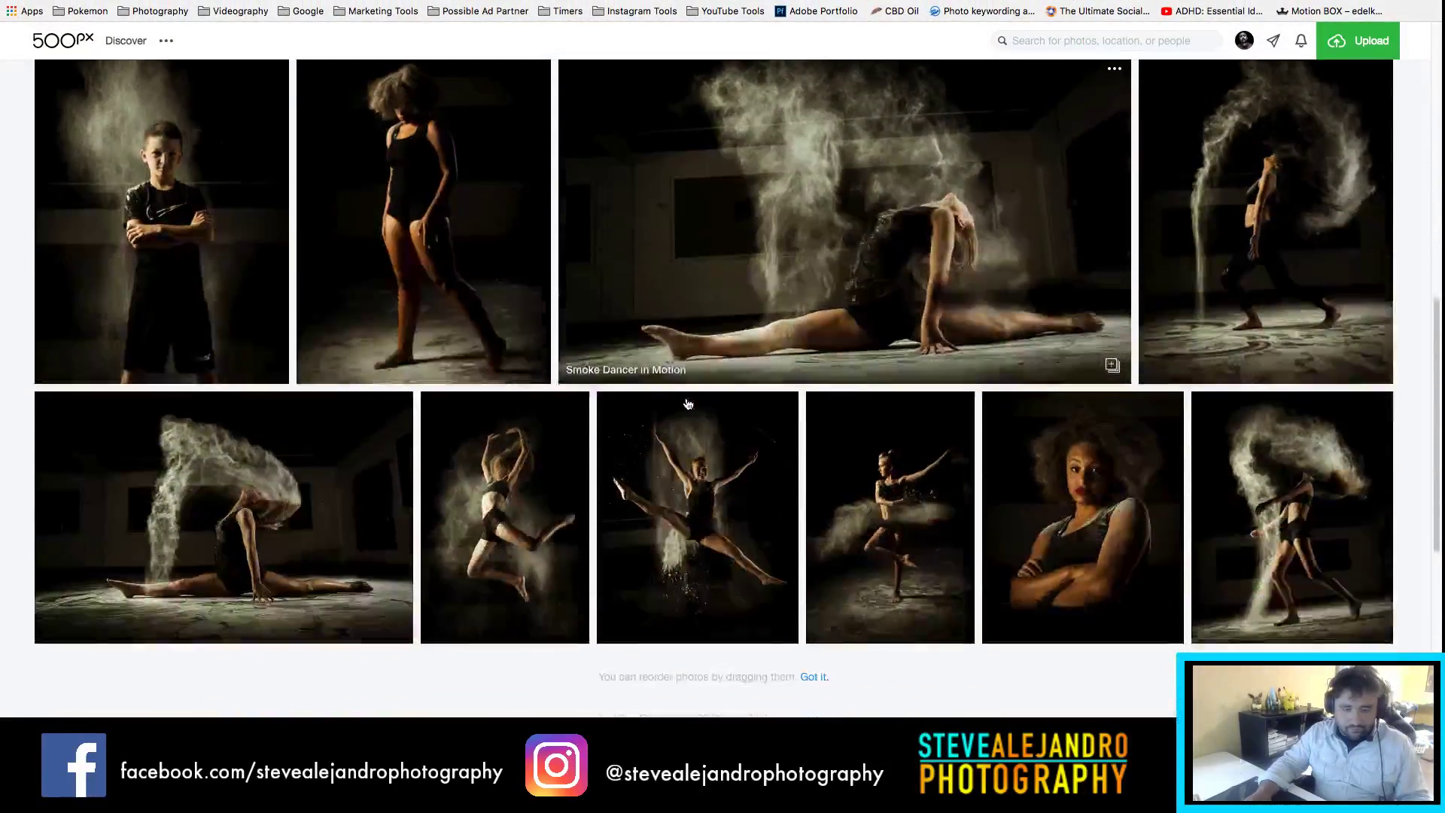
scroll(687, 405, "down", 1)
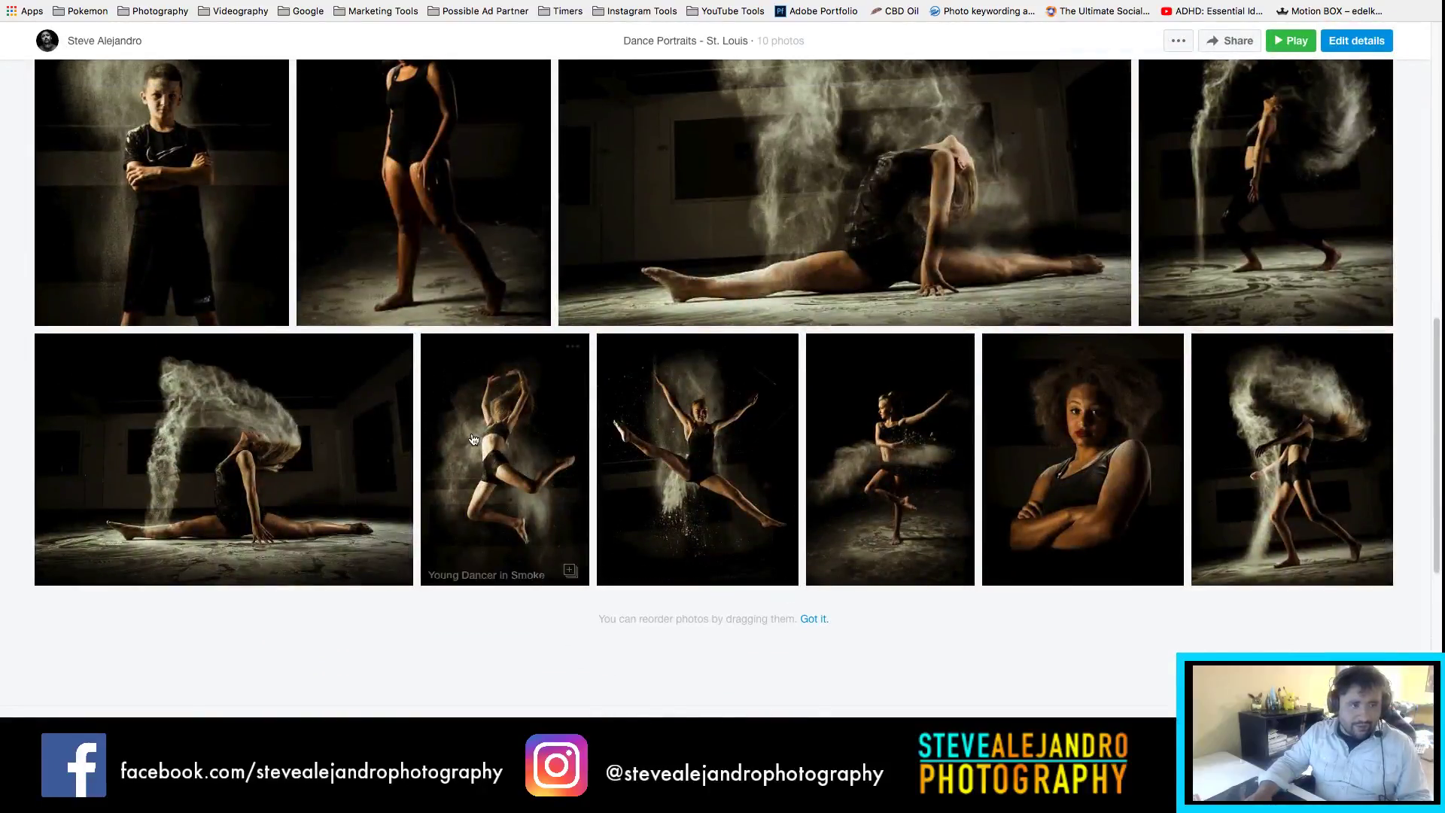
scroll(478, 437, "up", 2)
left_click(187, 236)
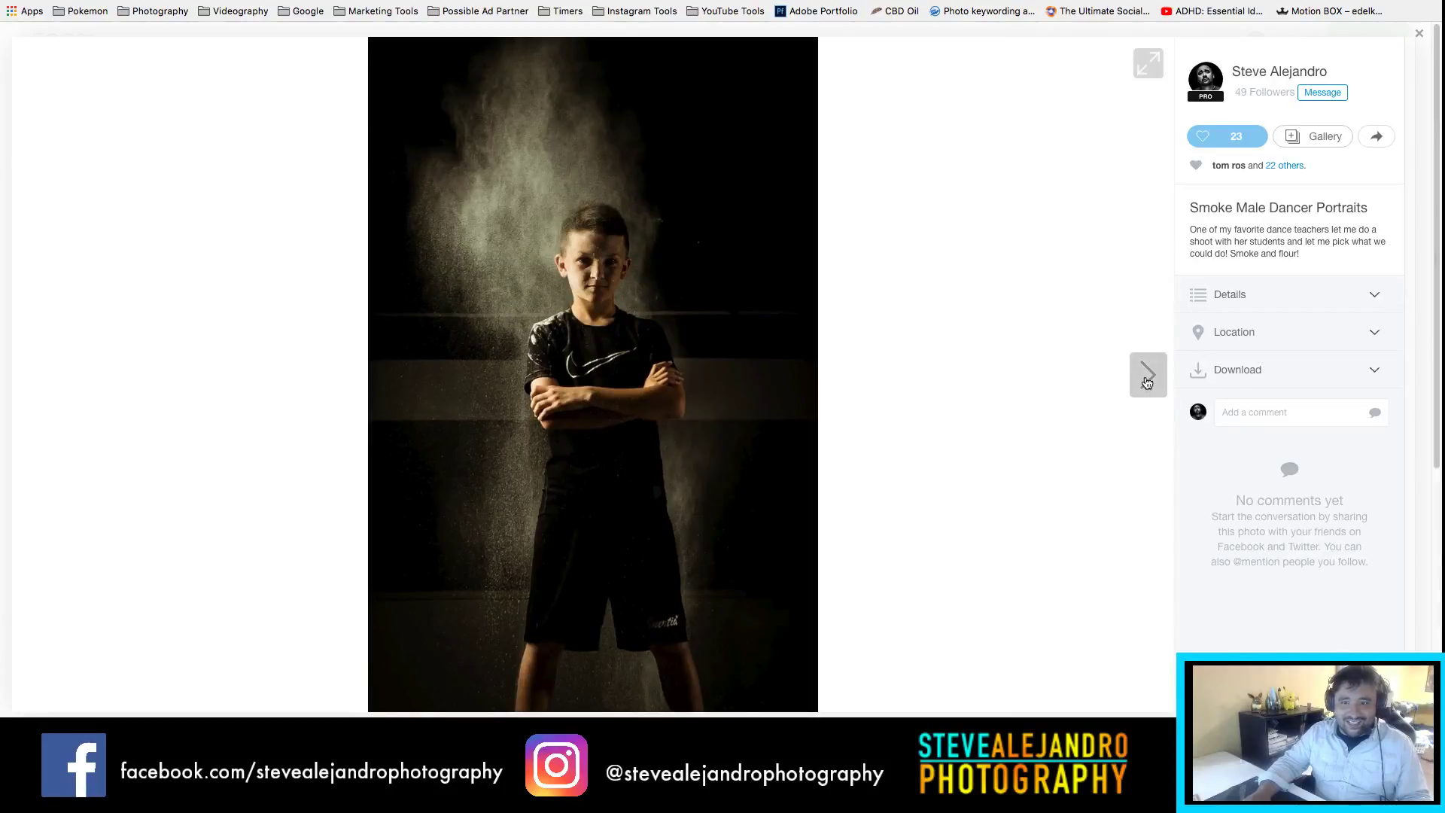
Step: Advance through the album photos to Dance Smoke Fling, then close the viewer
left_click(1146, 380)
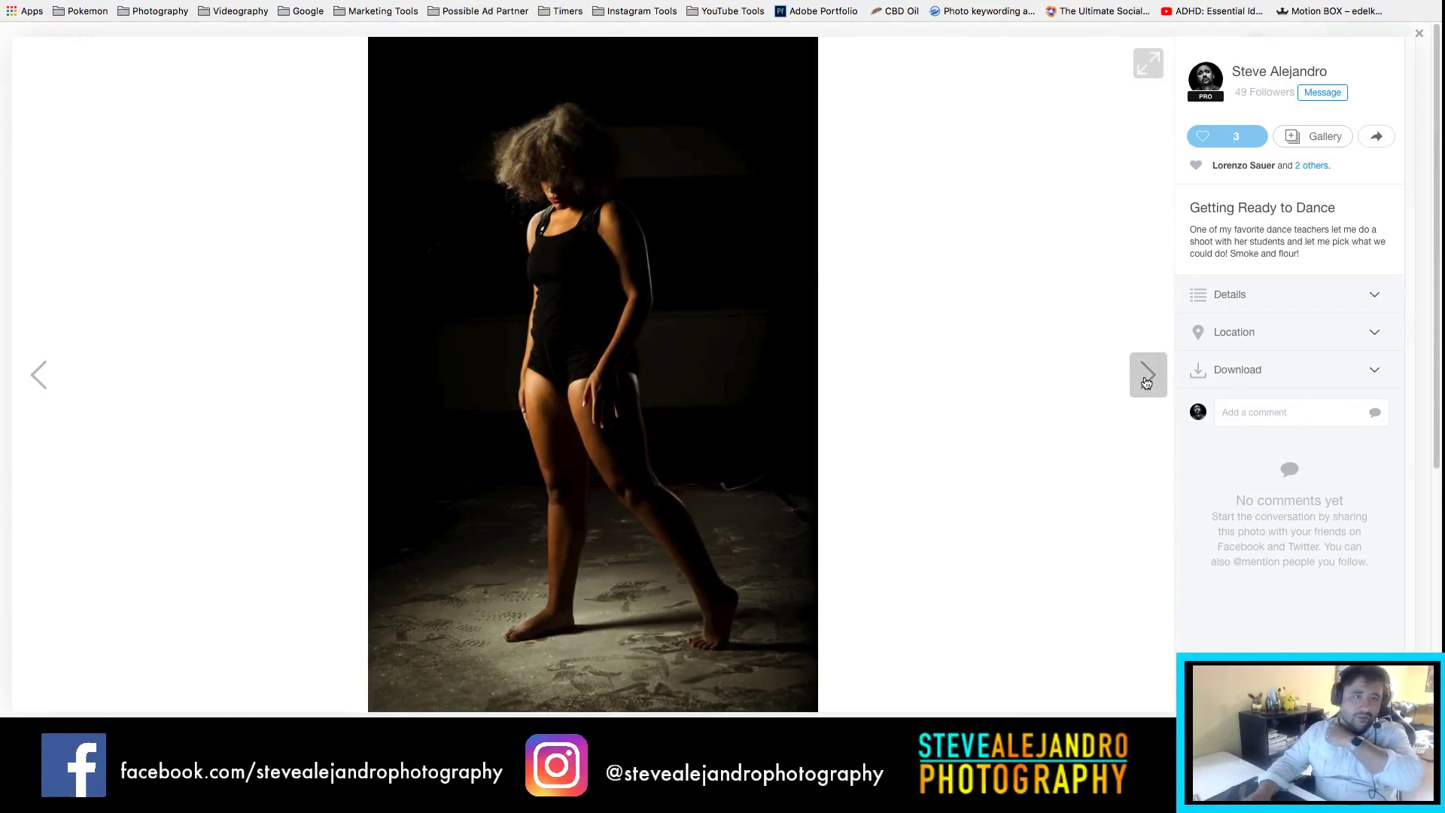
left_click(1147, 382)
left_click(1145, 382)
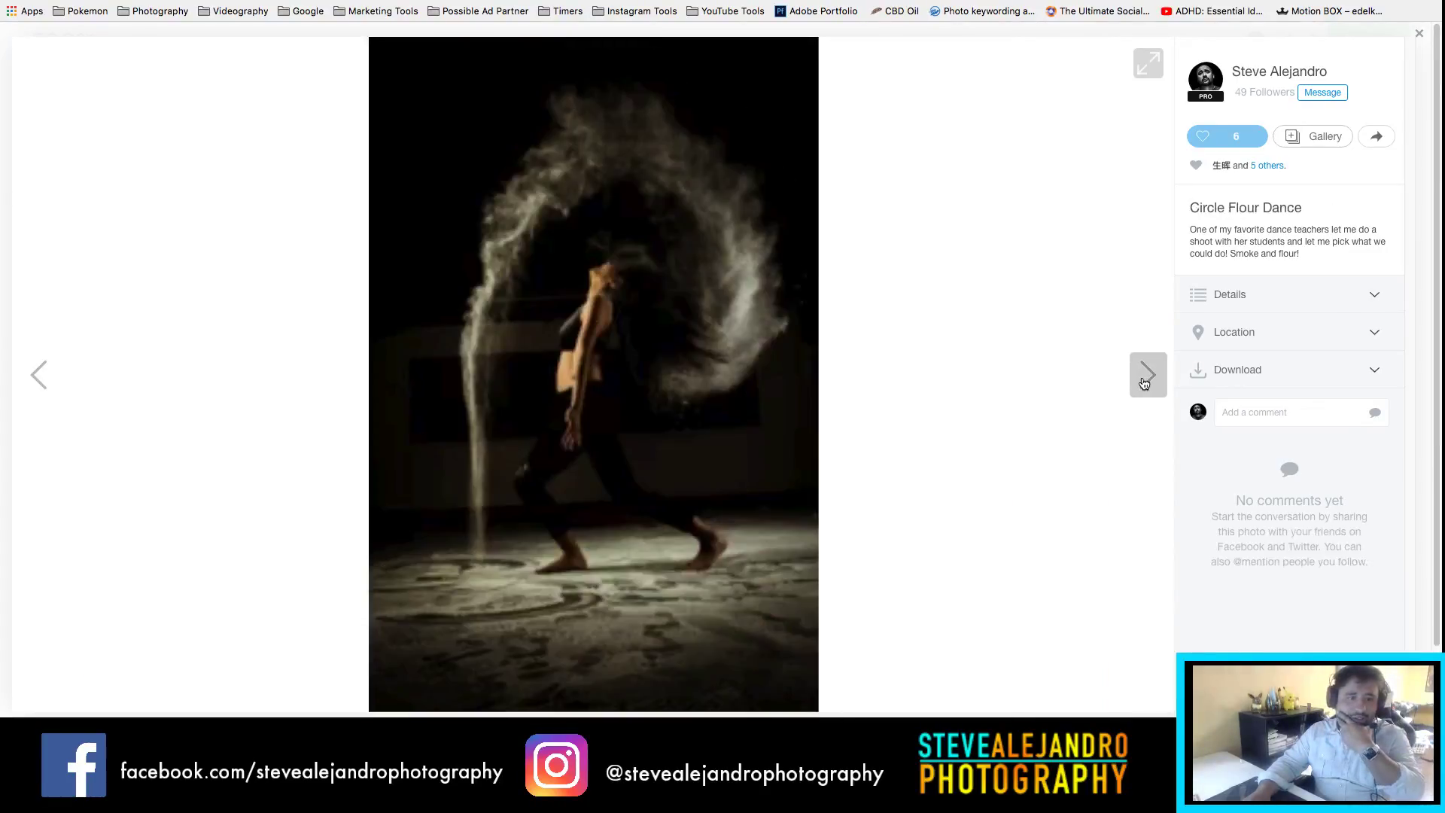
left_click(1144, 380)
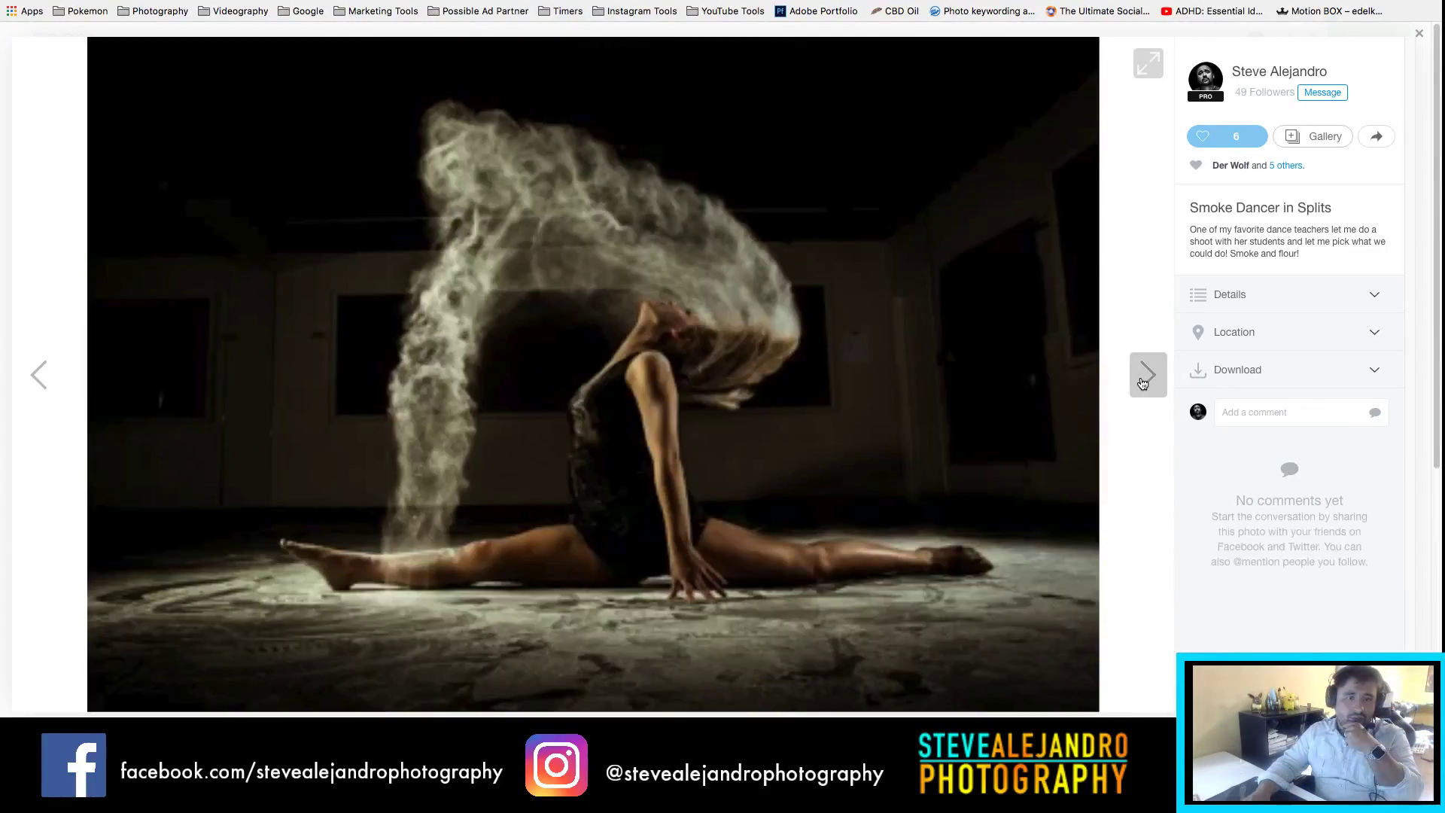
left_click(1144, 381)
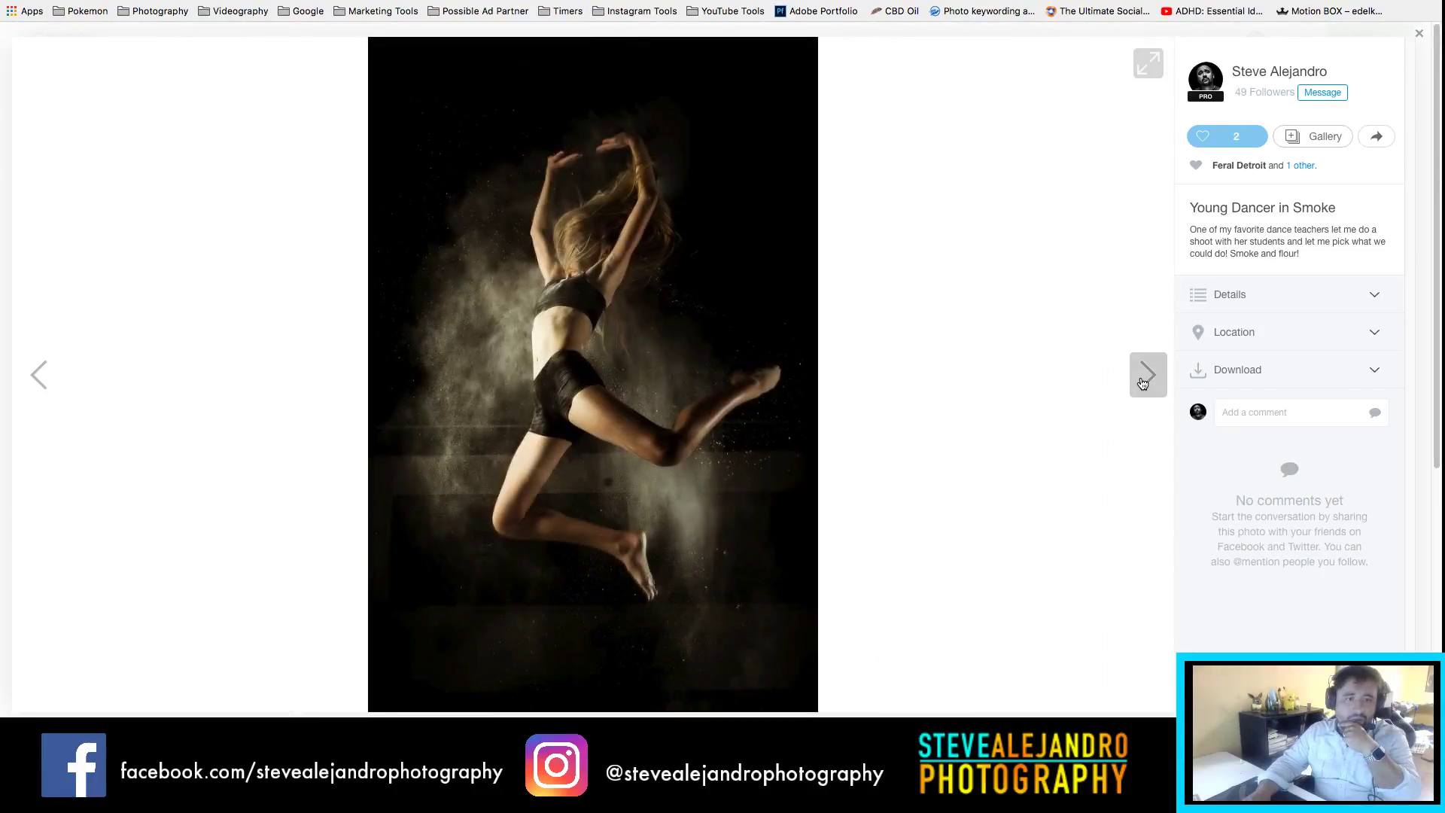
left_click(1142, 384)
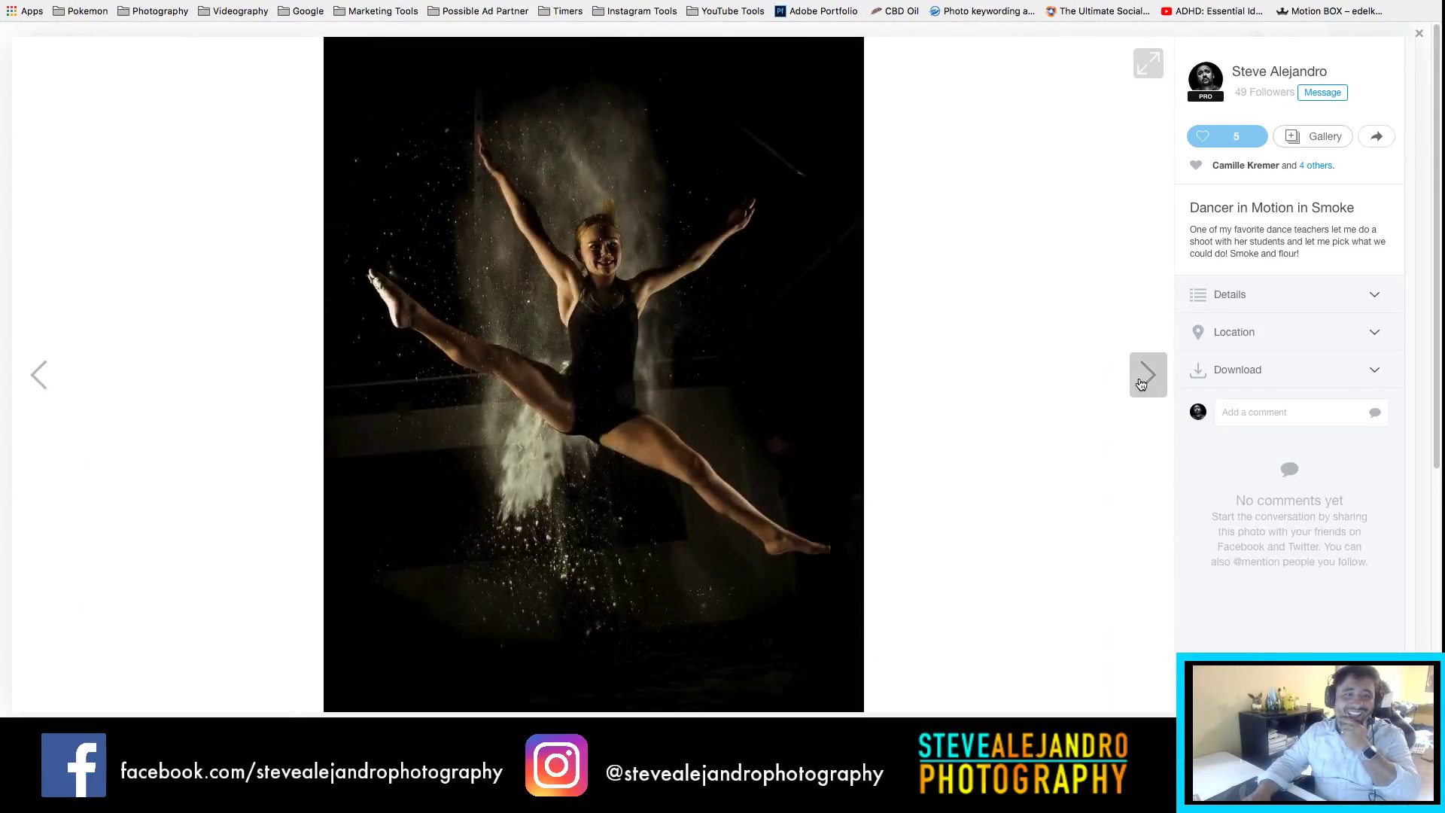
left_click(1142, 384)
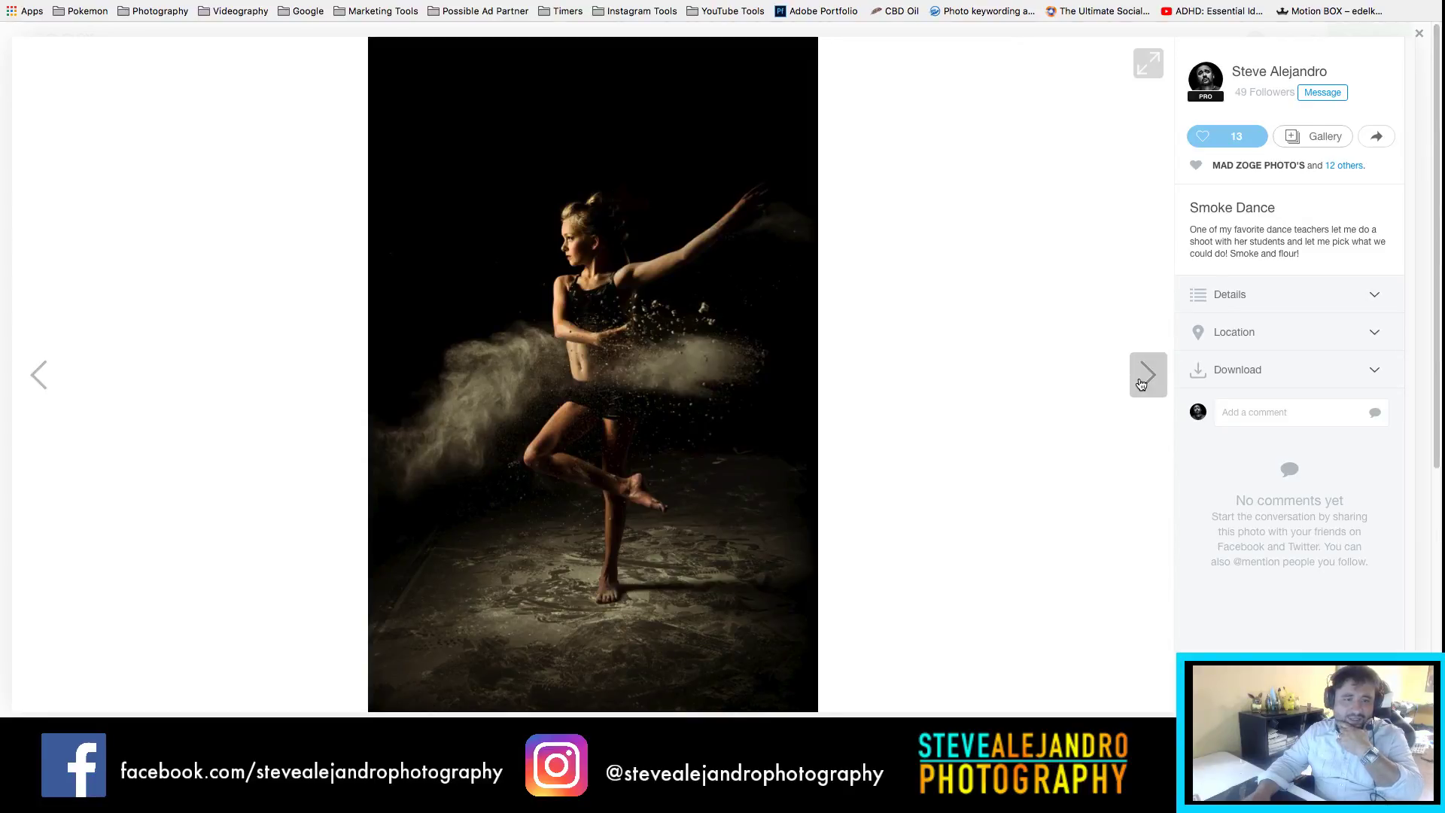
left_click(1142, 384)
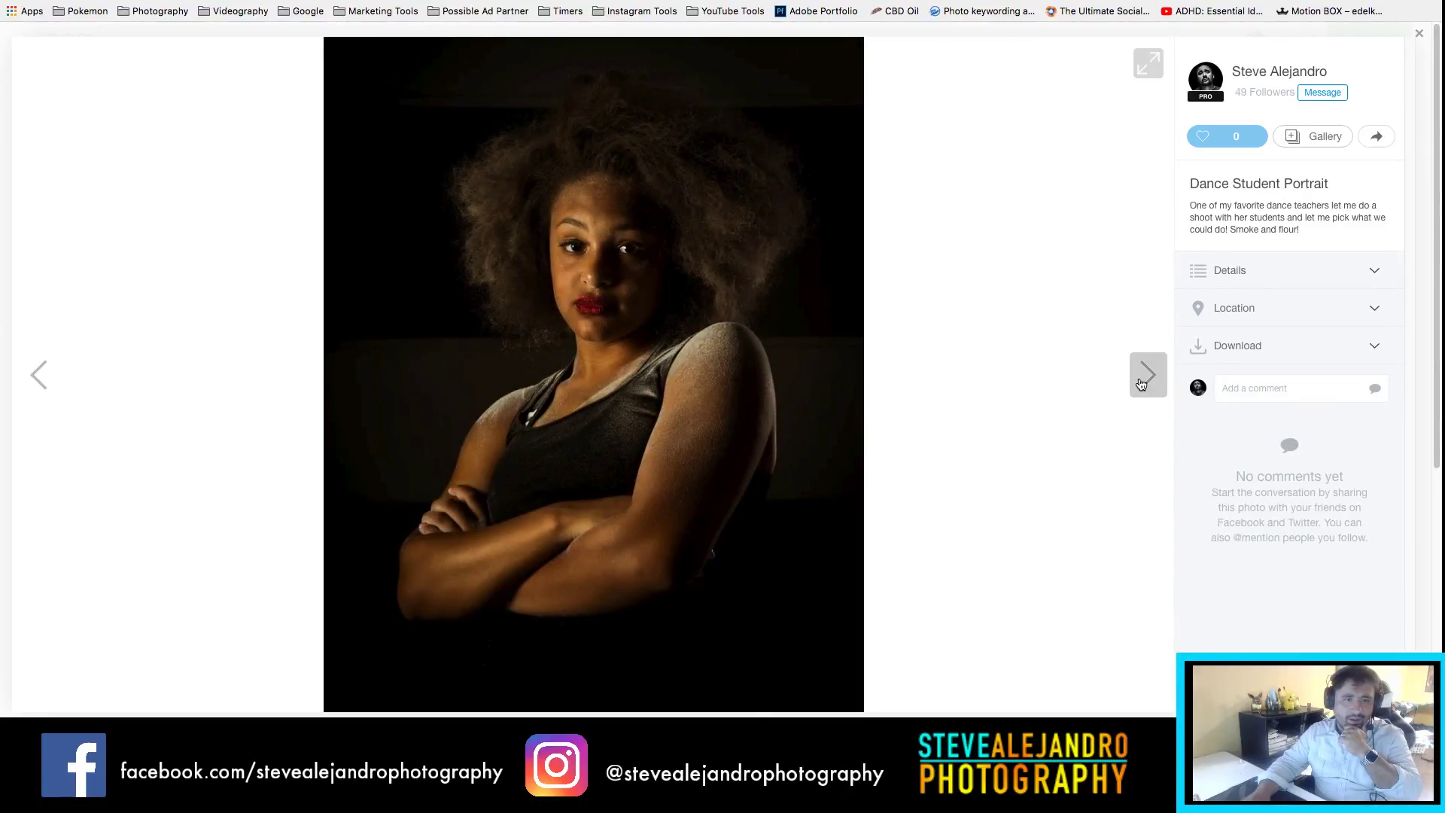
left_click(1142, 384)
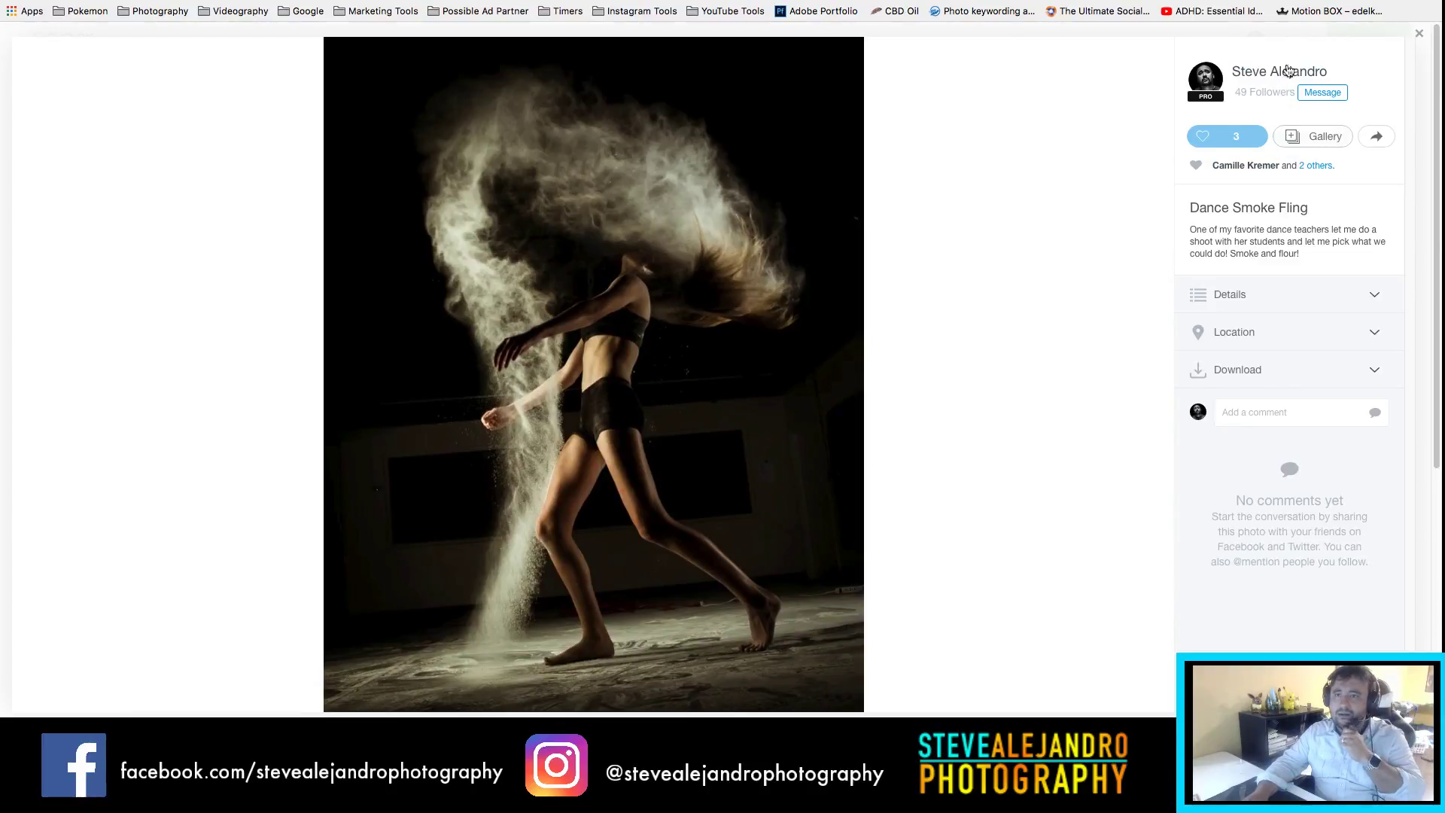
left_click(1419, 38)
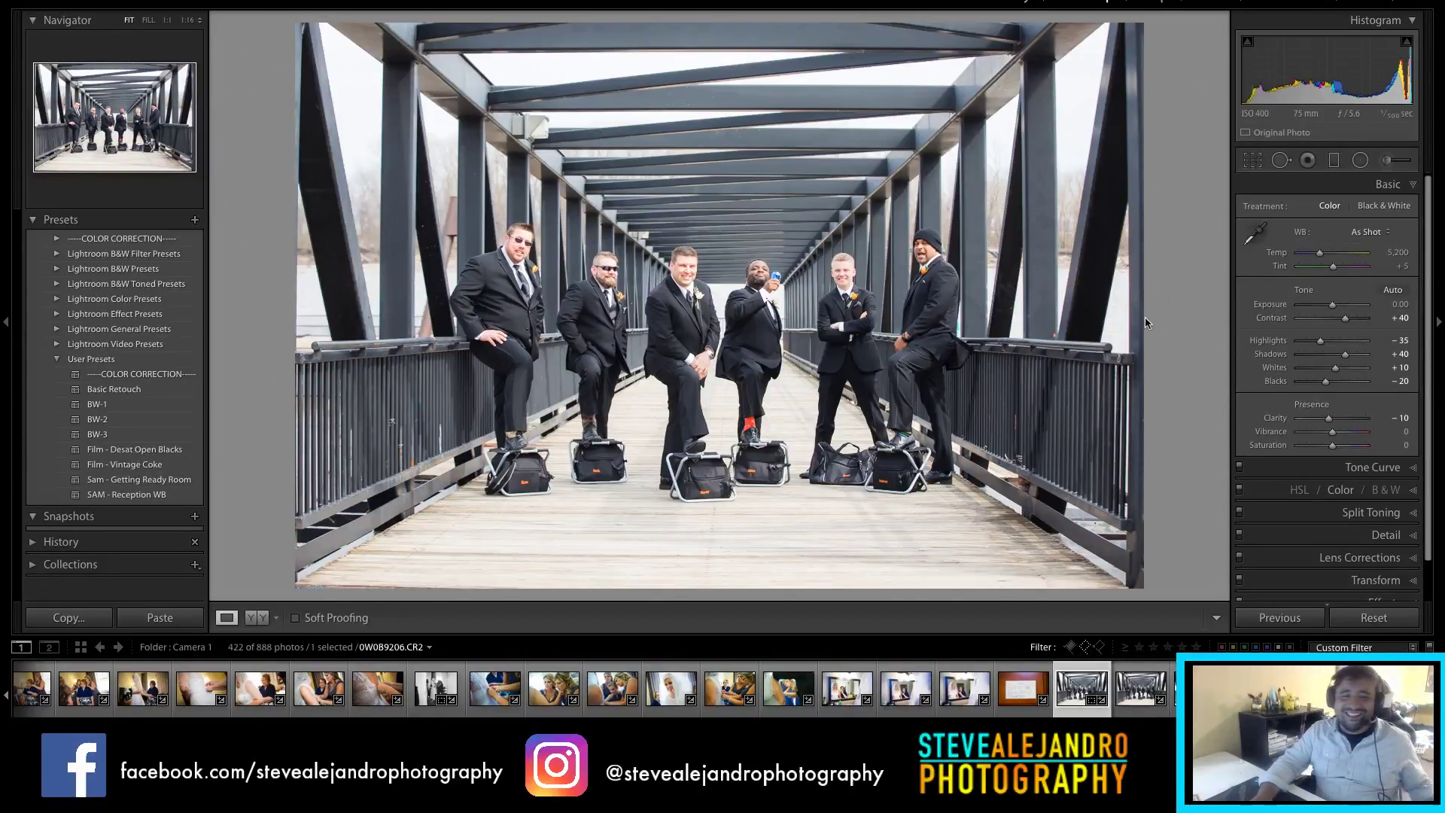
Step: Lower Exposure to −0.35 and set white balance from a neutral spot in the photo
left_click_drag(1332, 306, 1306, 345)
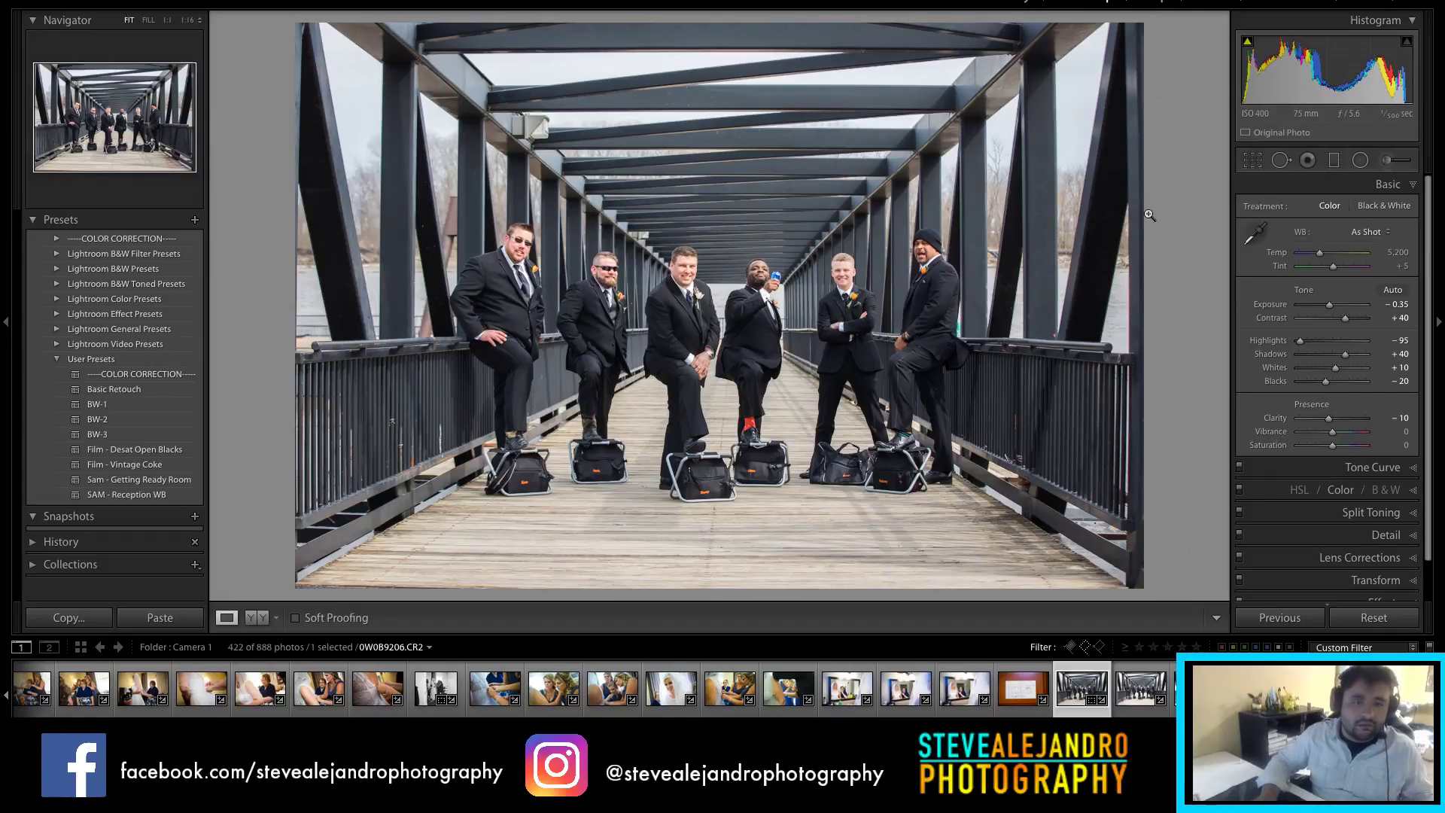
left_click(1255, 234)
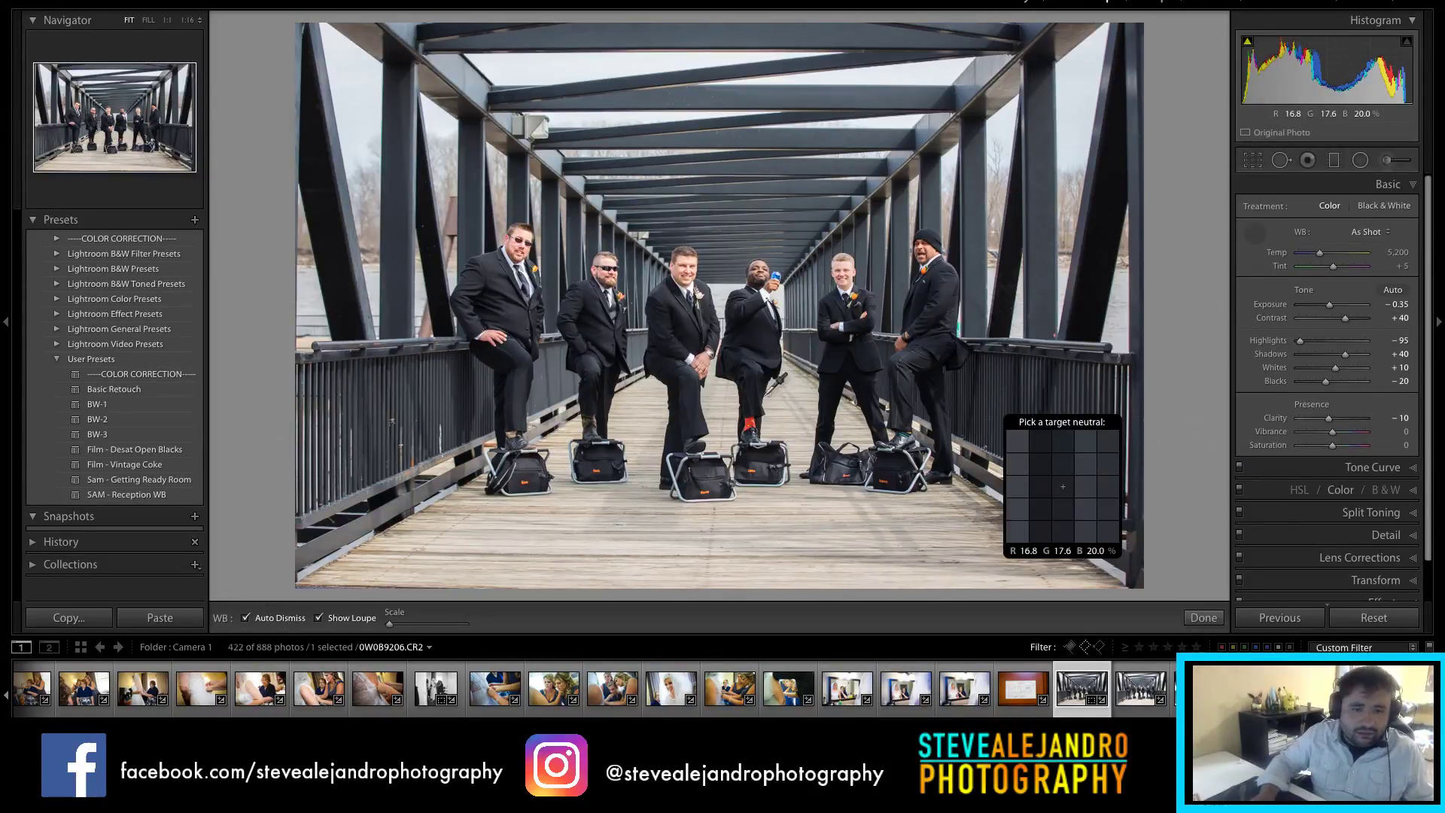
left_click(499, 525)
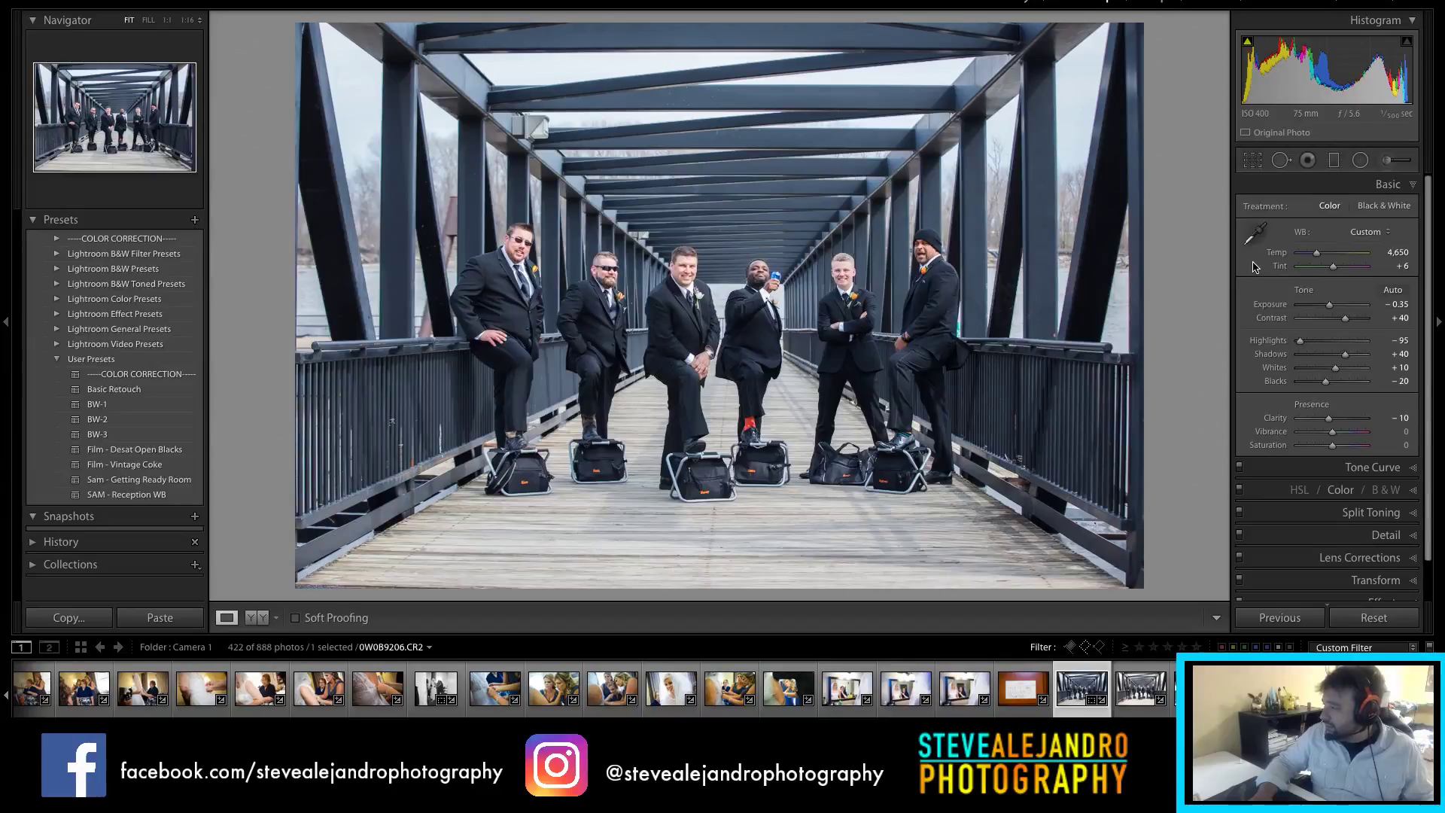
Step: Straighten slightly, deepen Blacks to −29, and settle Temp at 5,077
key("r")
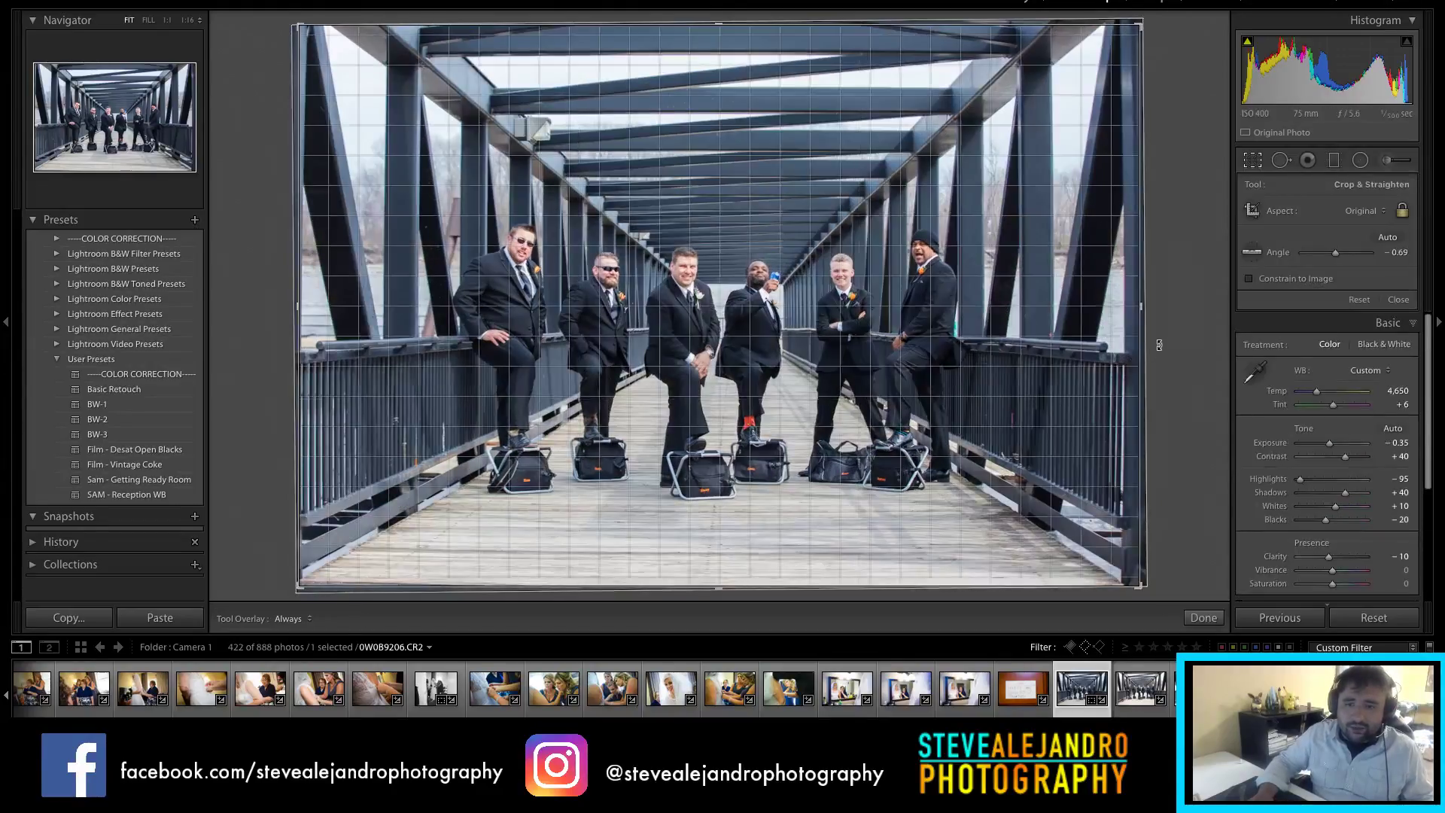
key("r")
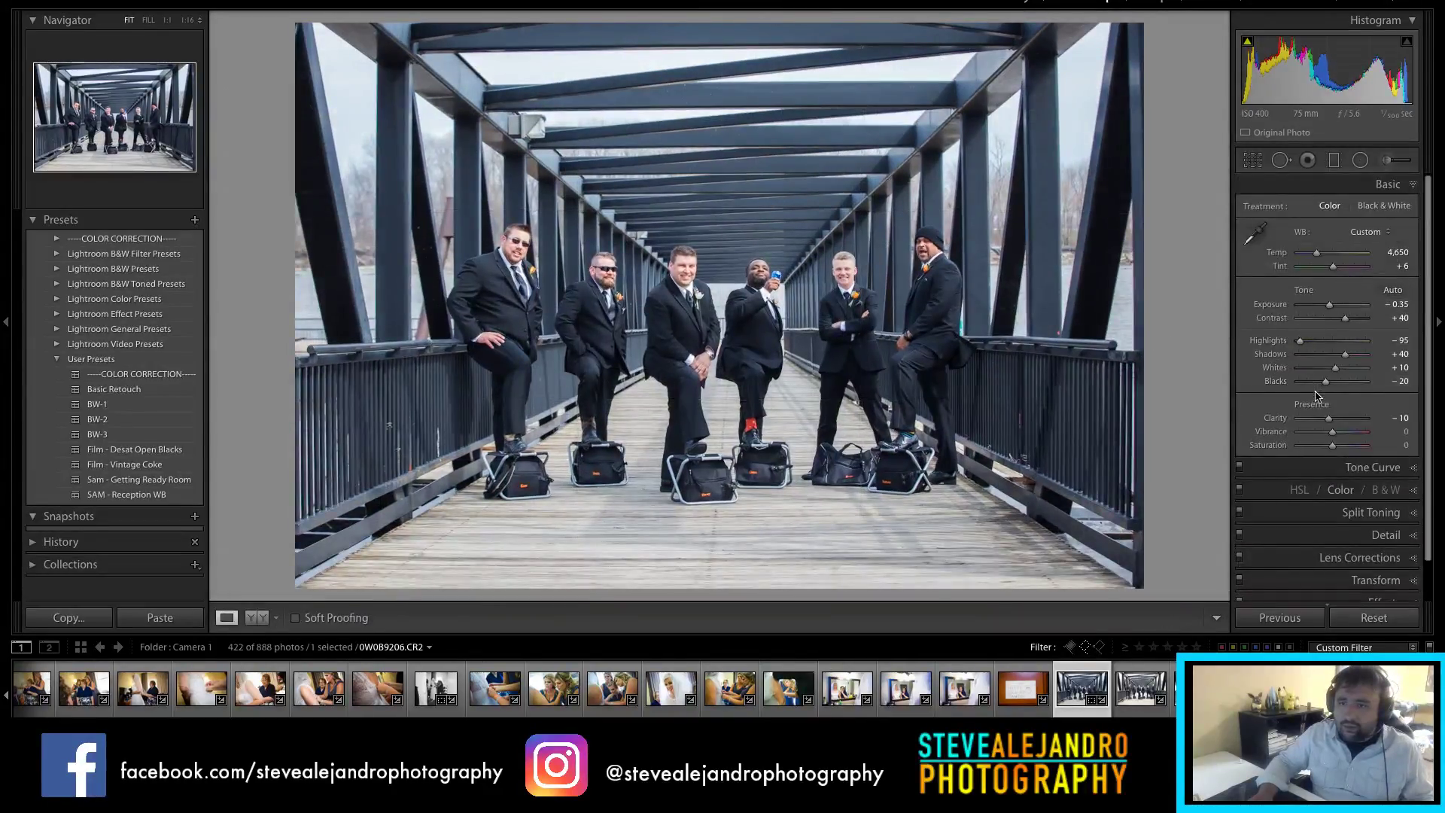
left_click_drag(1326, 381, 1322, 381)
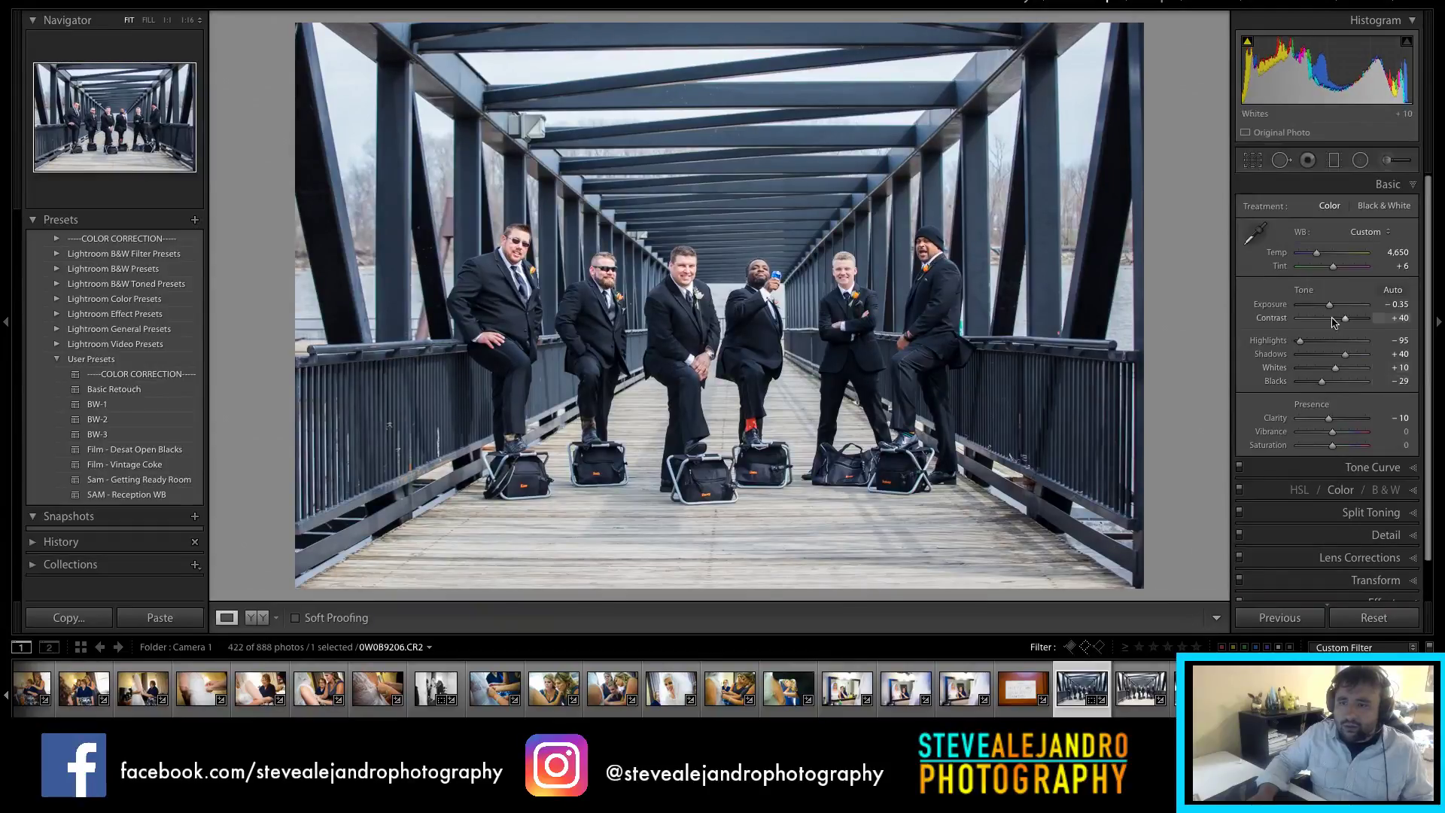
left_click_drag(1319, 258, 1318, 259)
left_click_drag(1300, 341, 1296, 341)
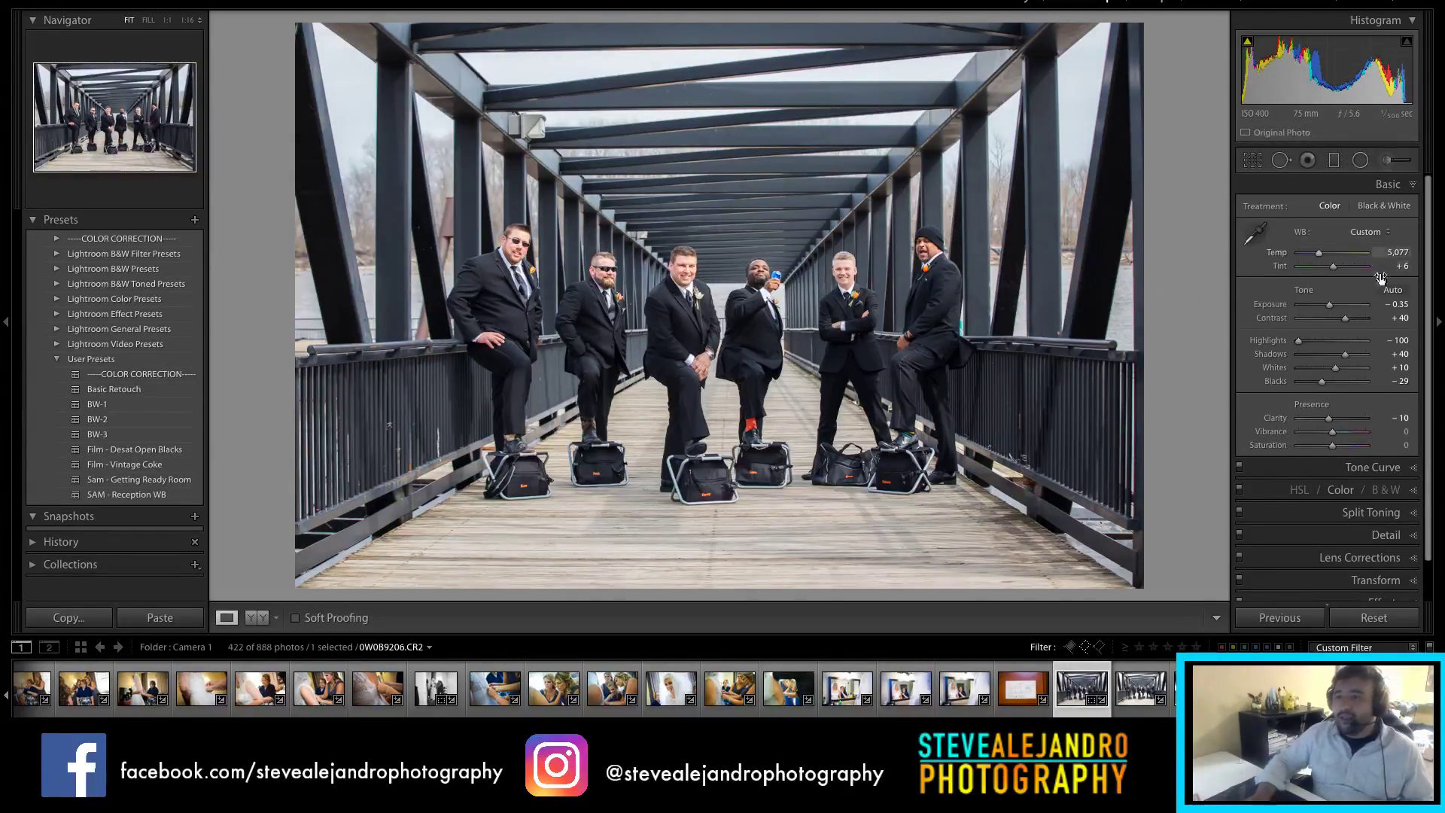
Step: In HSL, cut Orange saturation to −9 and Red saturation to −25
scroll(1370, 452, "down", 2)
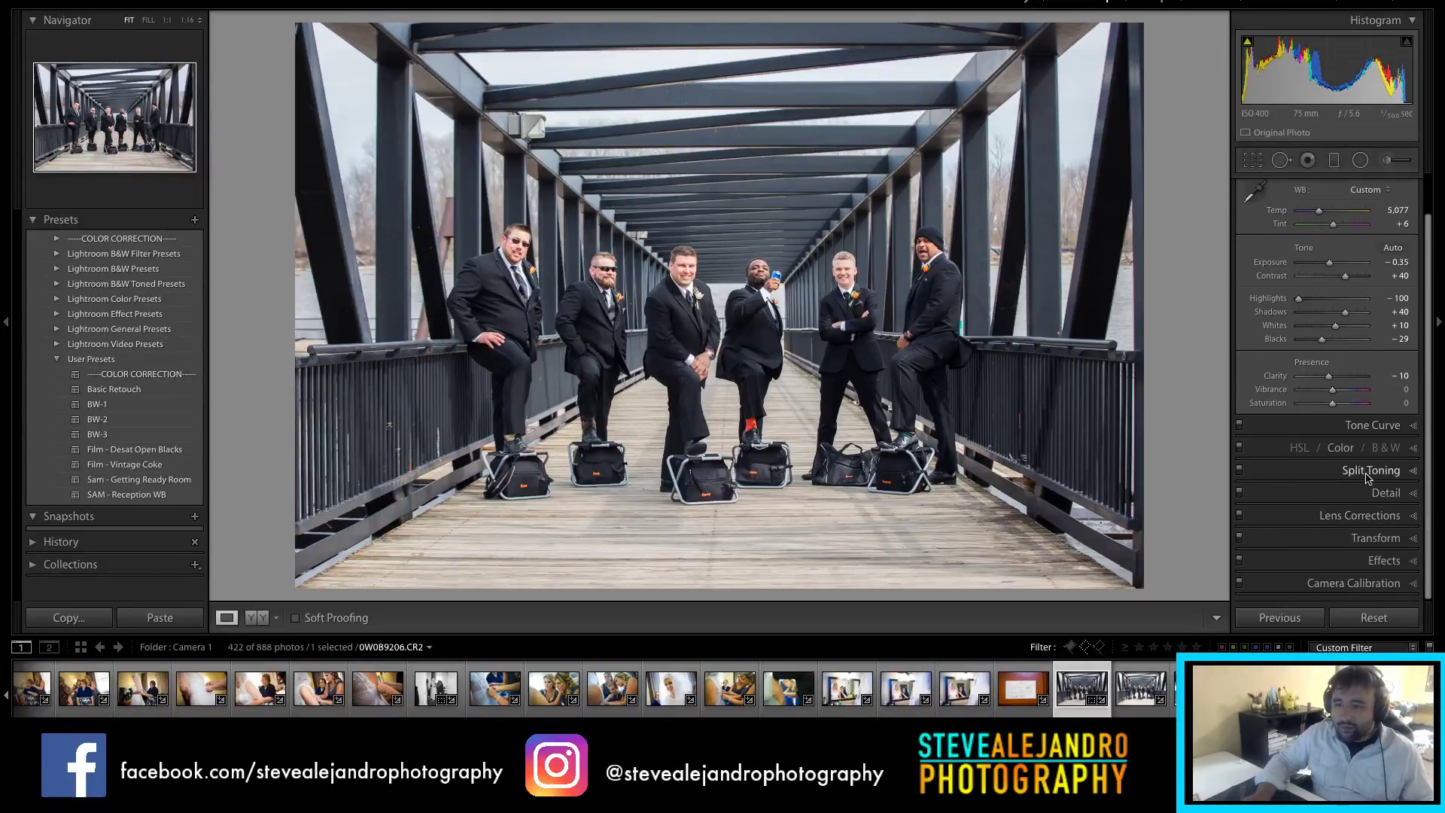
left_click(1340, 448)
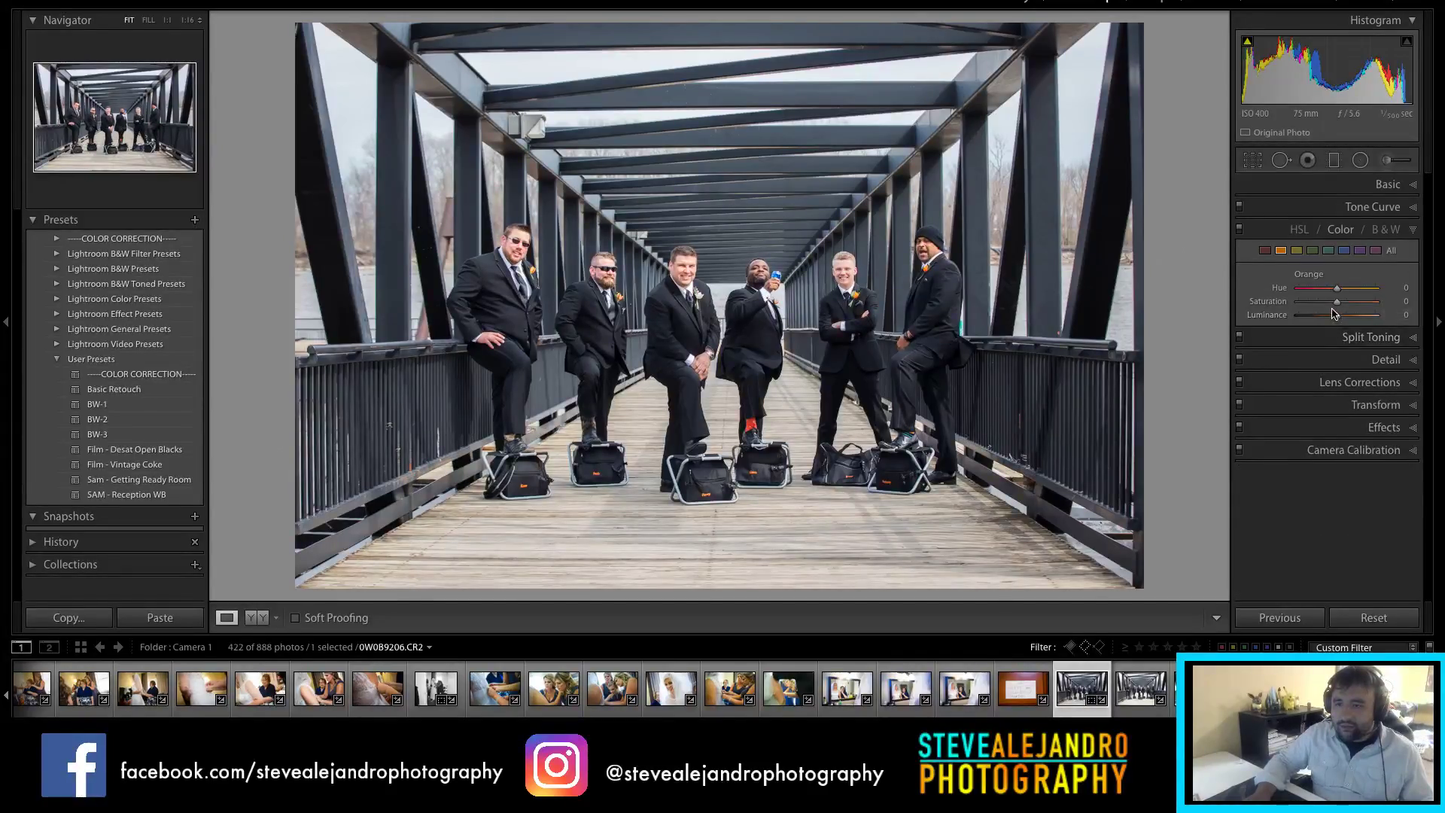
left_click_drag(1337, 301, 1333, 304)
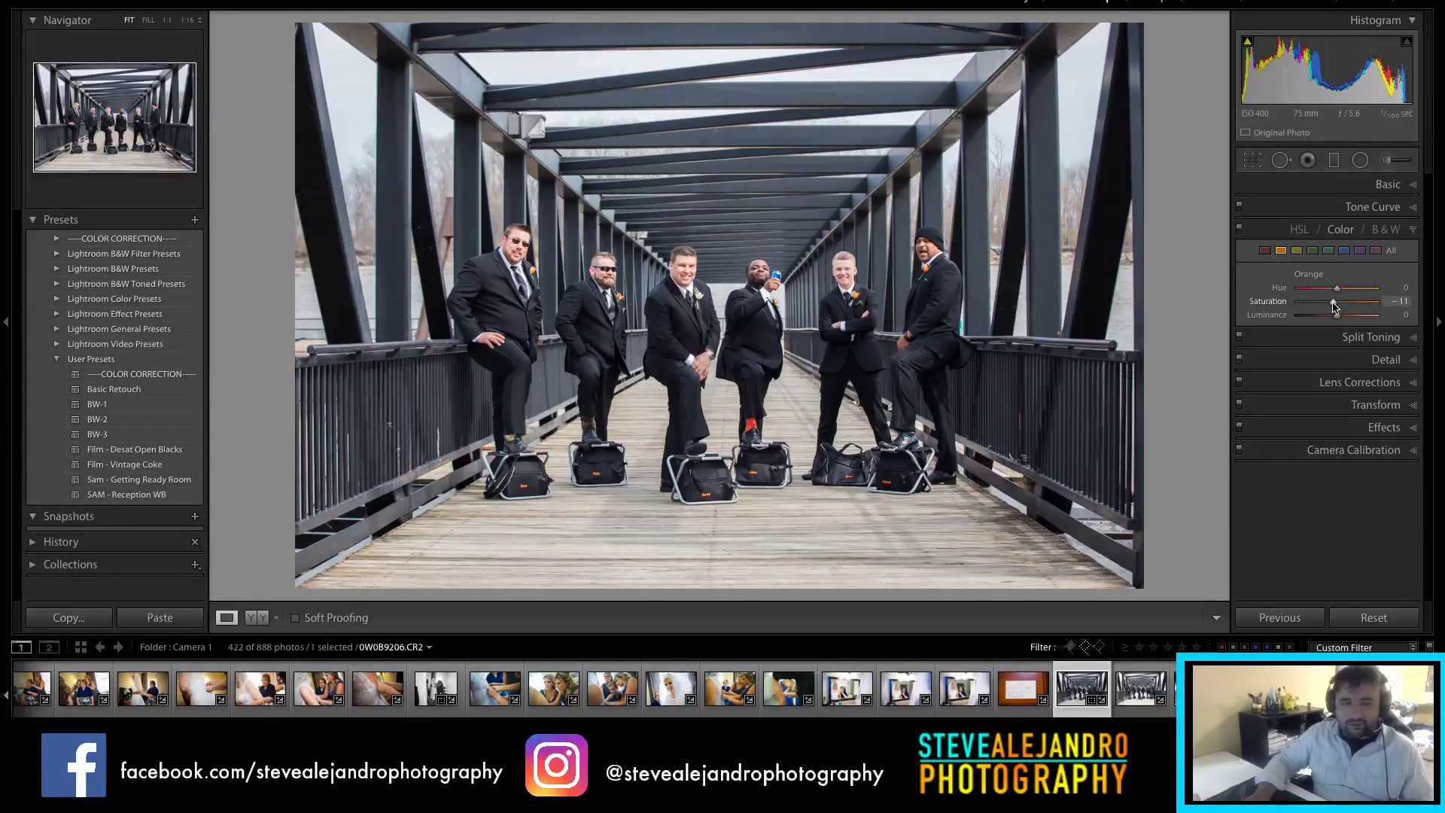
left_click(1266, 251)
left_click_drag(1337, 301, 1328, 304)
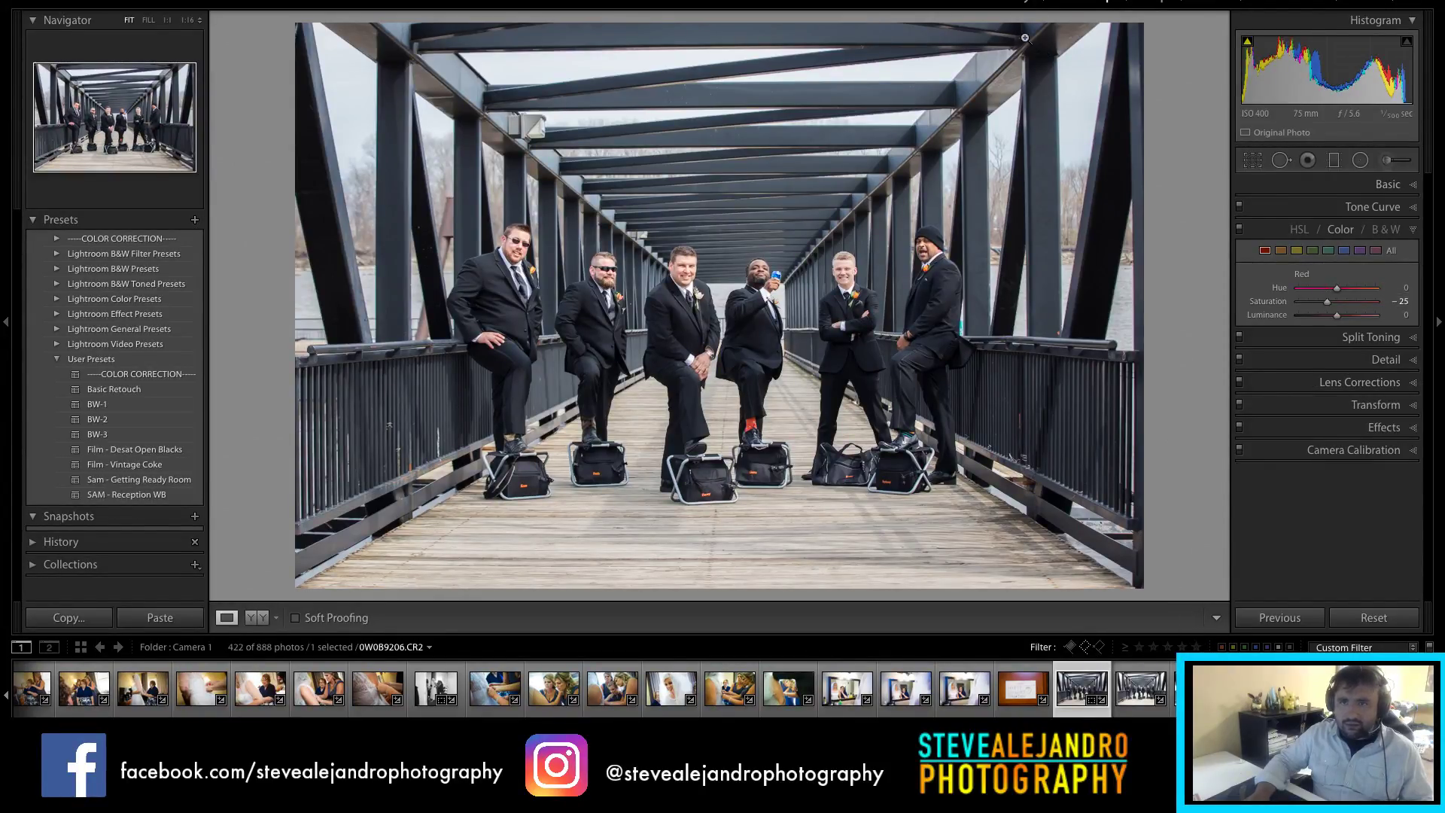
Step: Return to Develop on the groomsmen photo with the Basic panel showing
left_click(1020, 1)
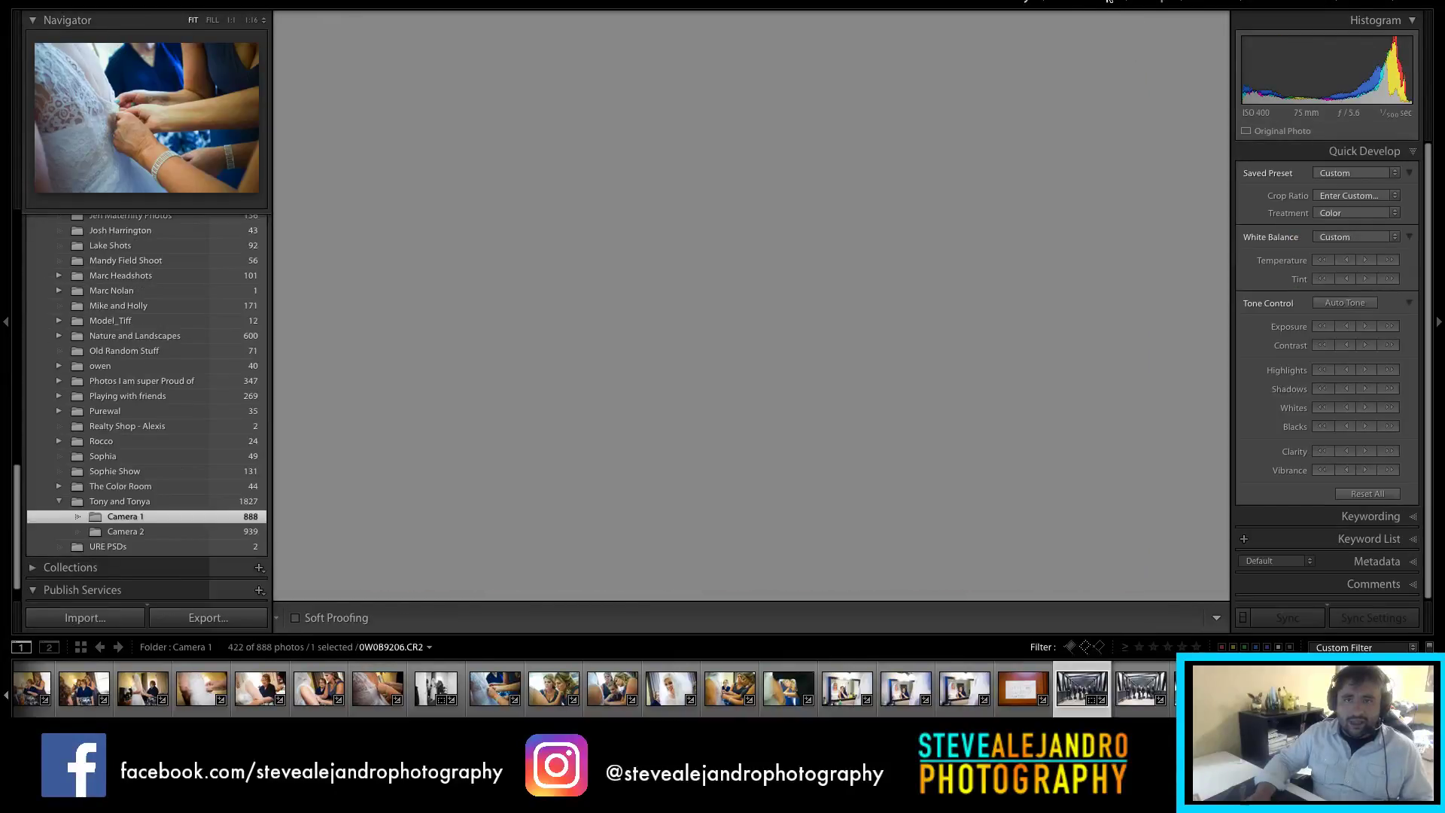
key("d")
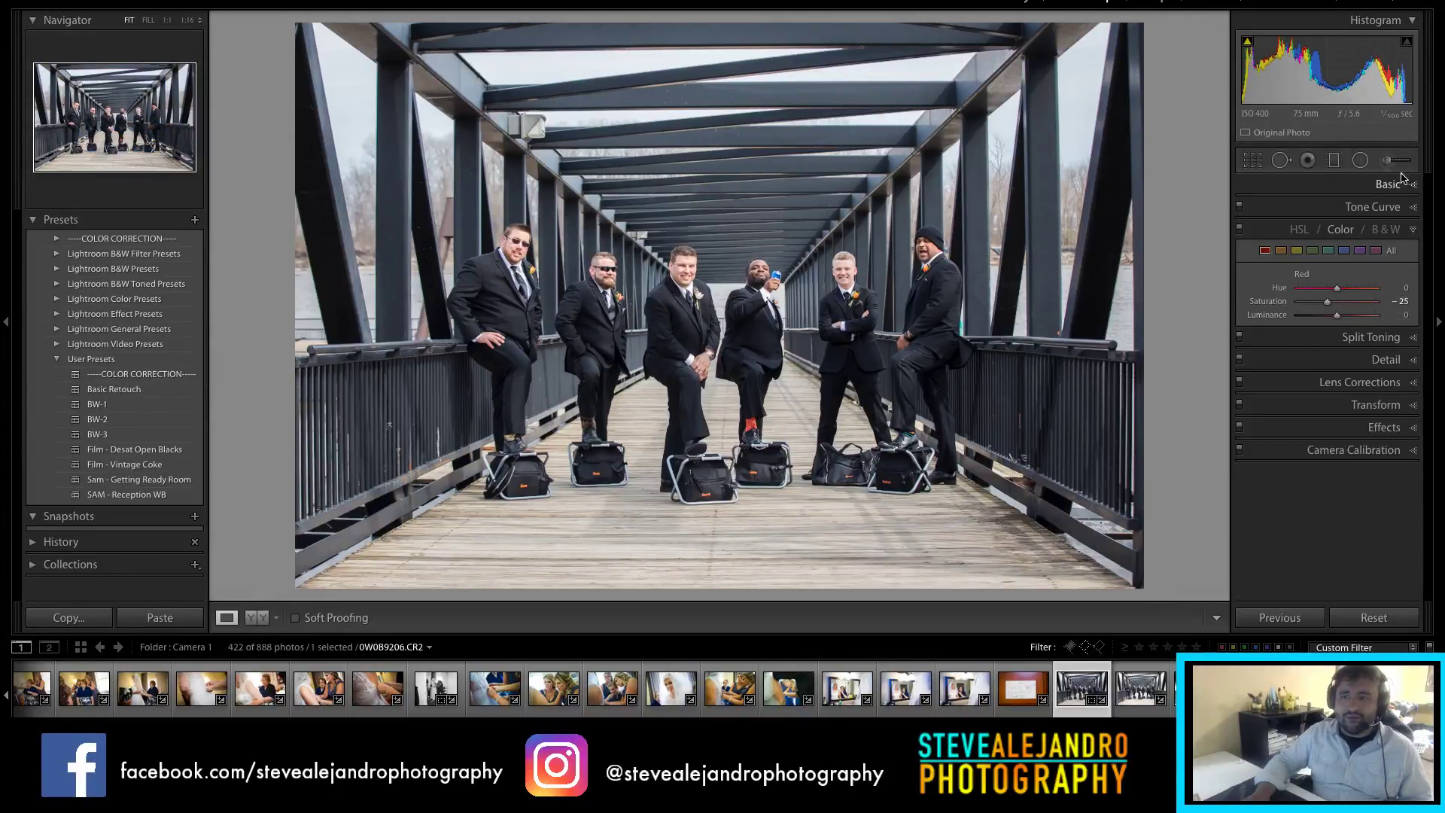
left_click(1387, 186)
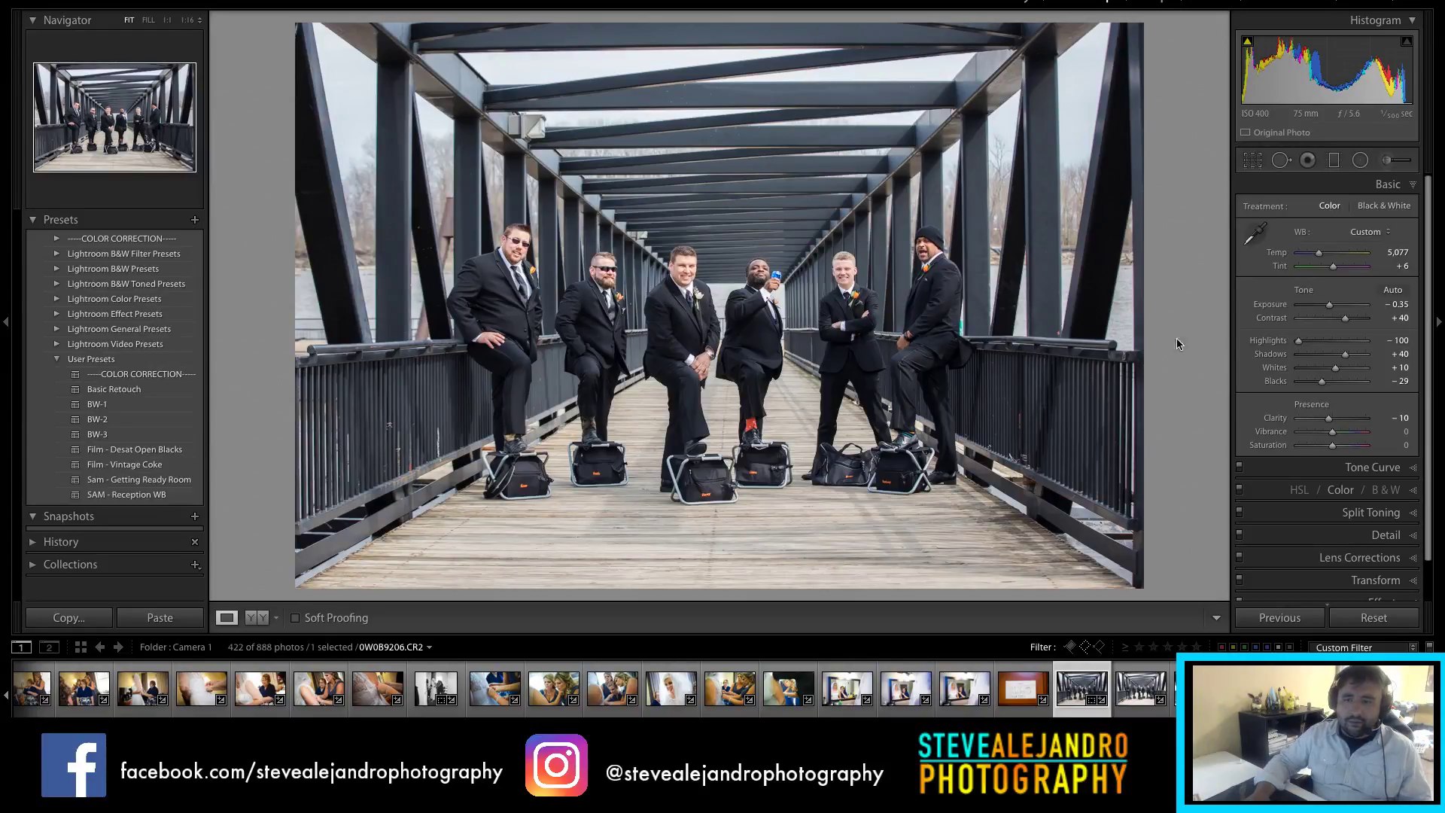
Step: Crop the groomsmen photo to 2 x 1, shift the group up, and straighten to −0.52
key("r")
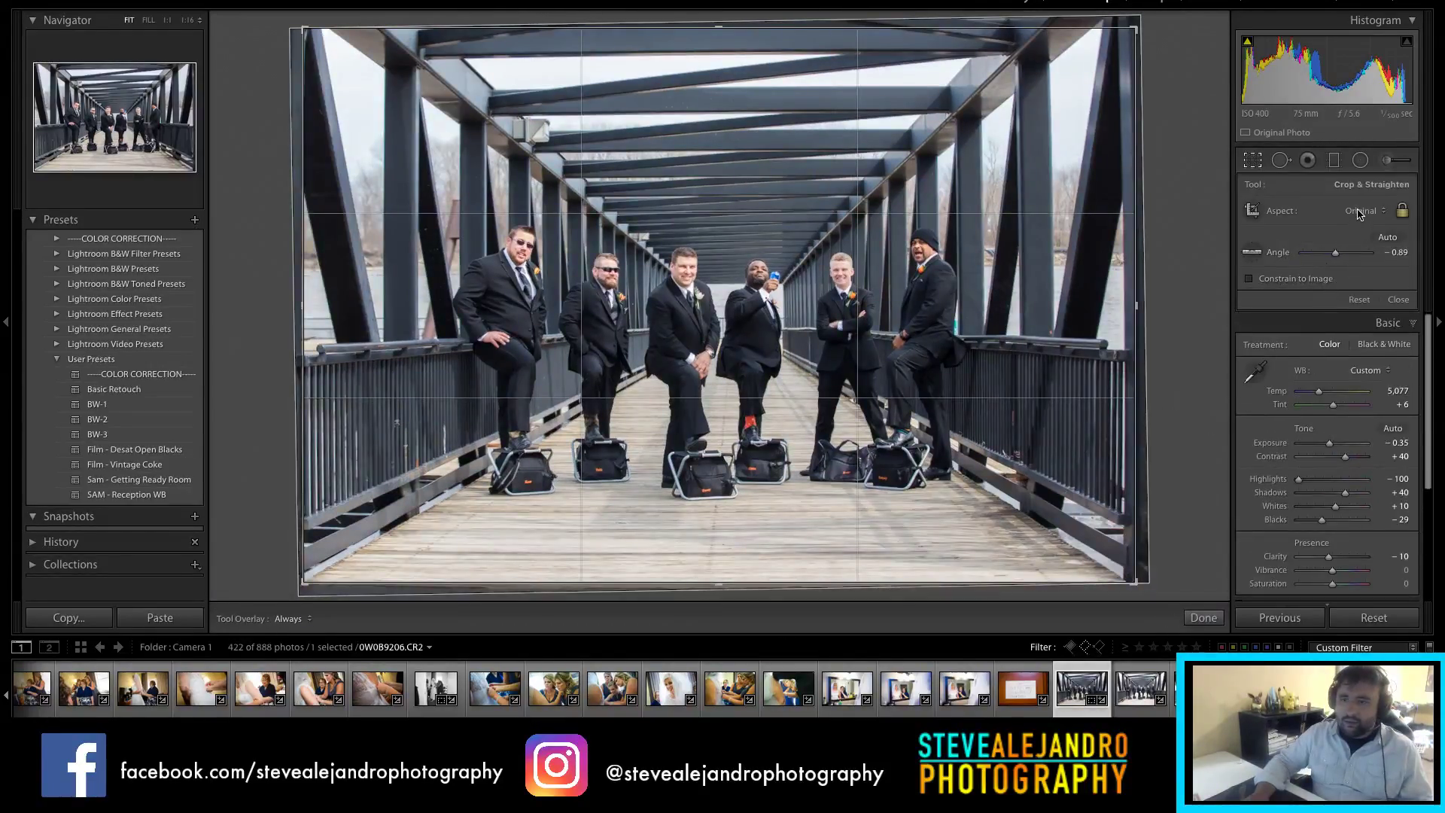
left_click(1362, 213)
left_click(1355, 371)
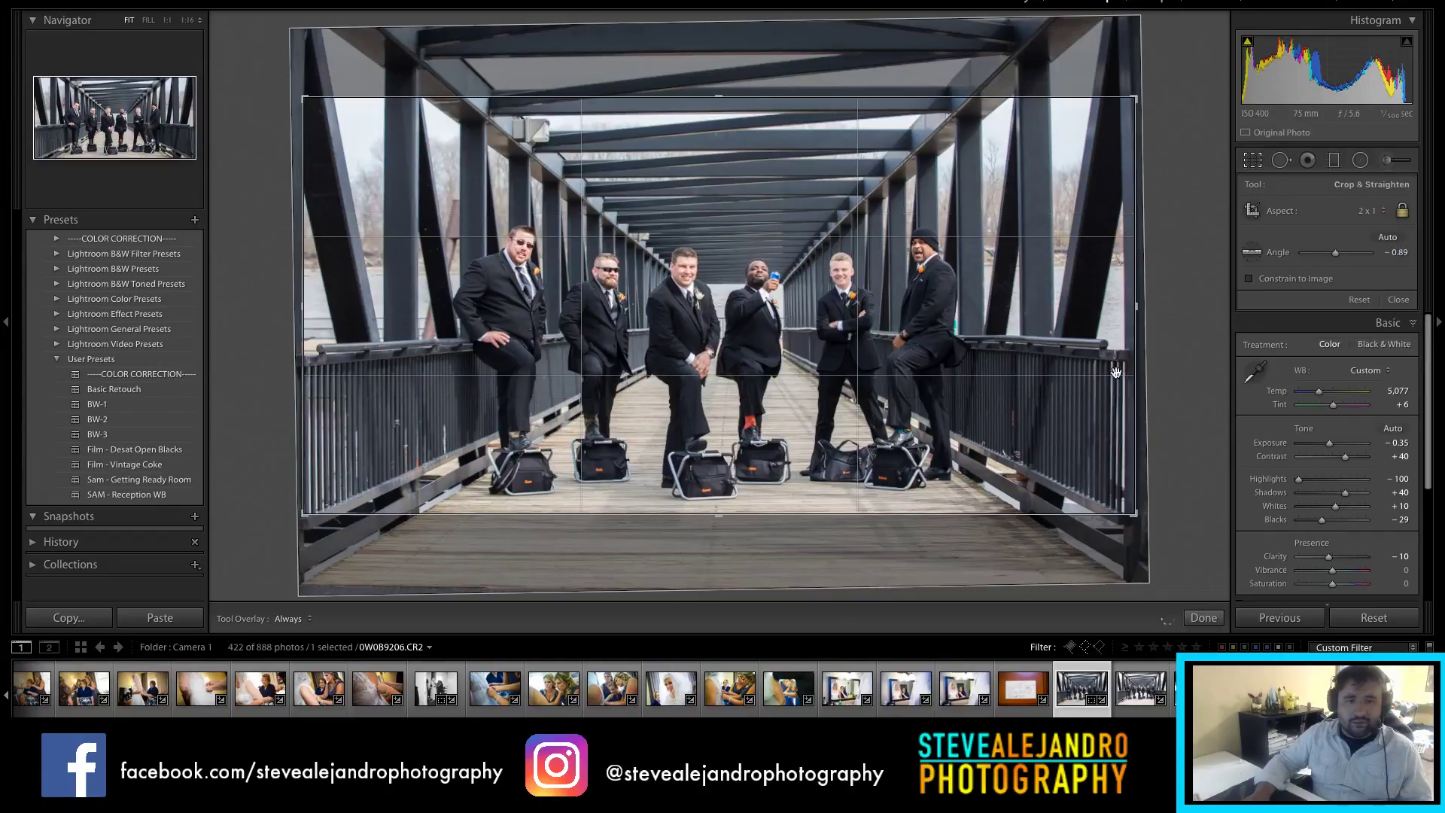
left_click_drag(888, 342, 889, 320)
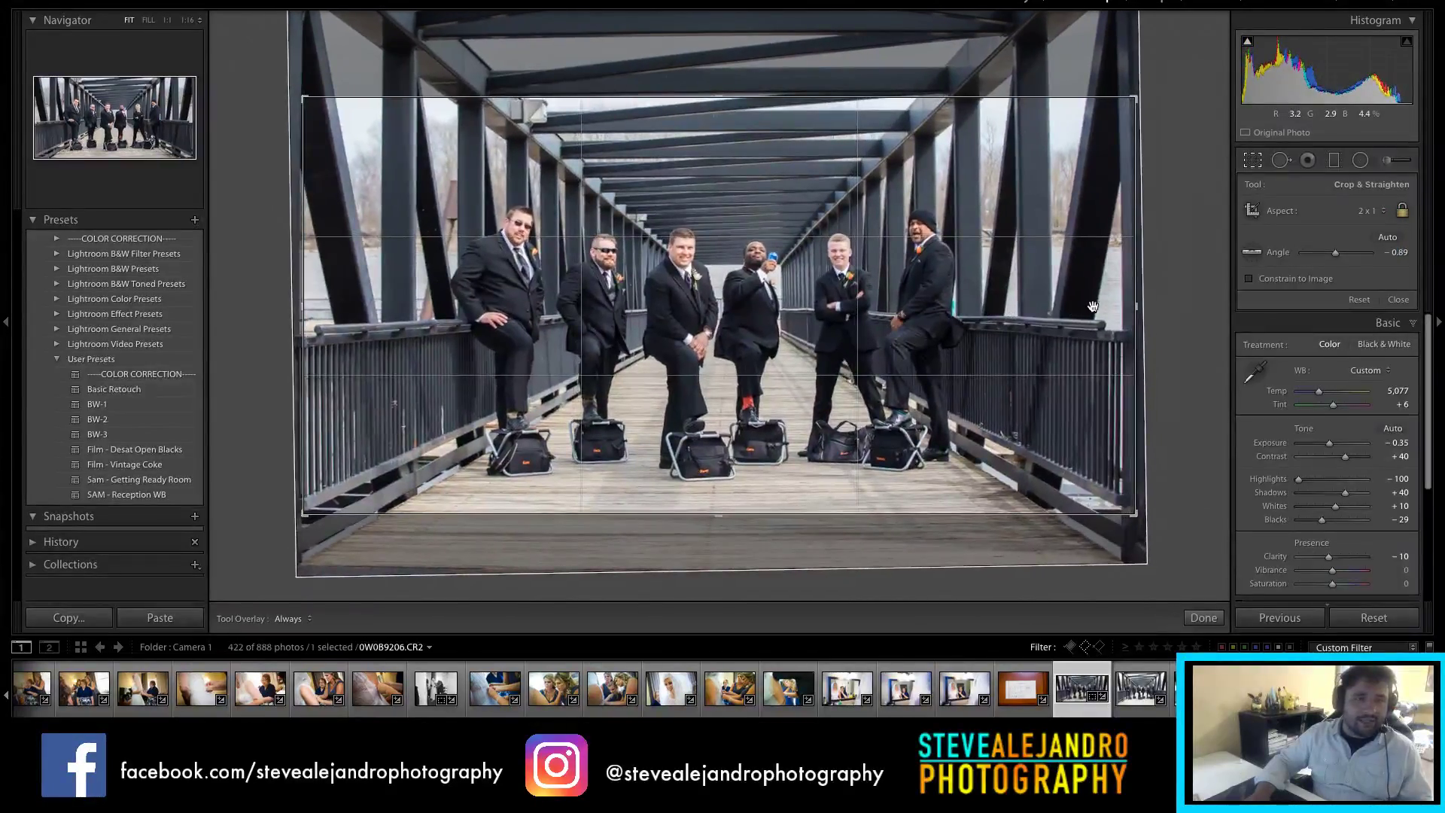
left_click_drag(1161, 269, 1164, 271)
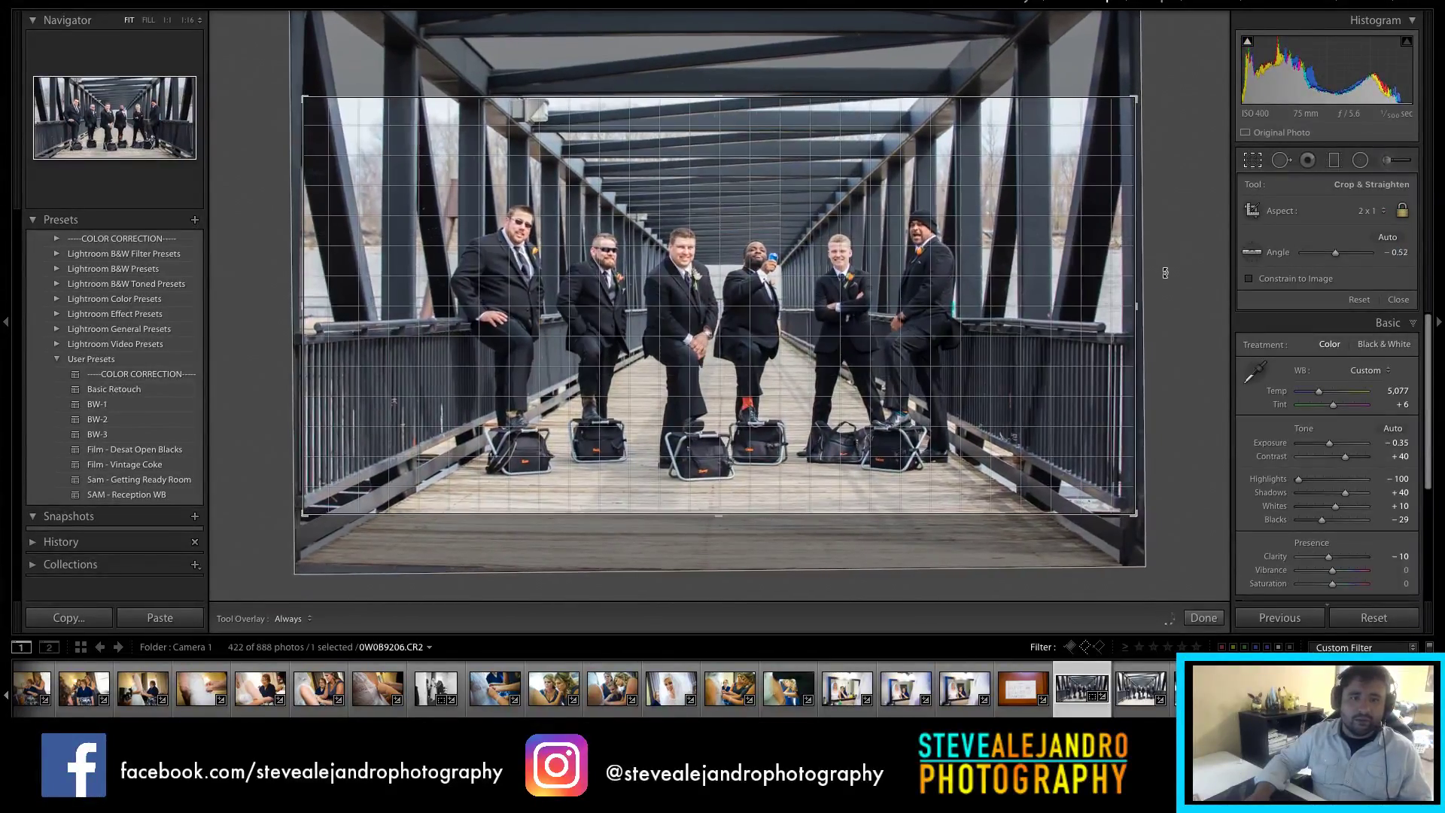
key("Return")
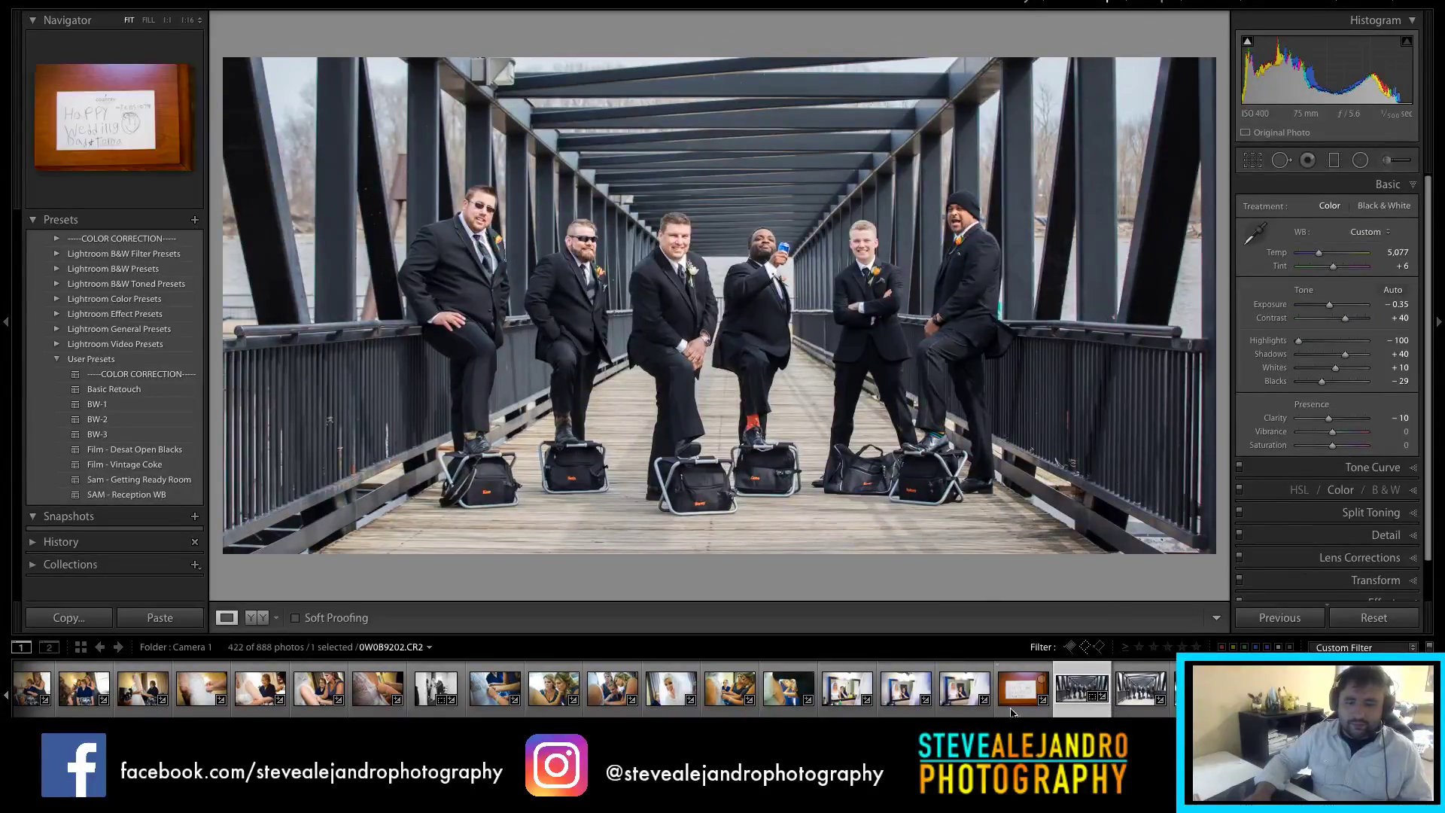
scroll(828, 689, "right", 10)
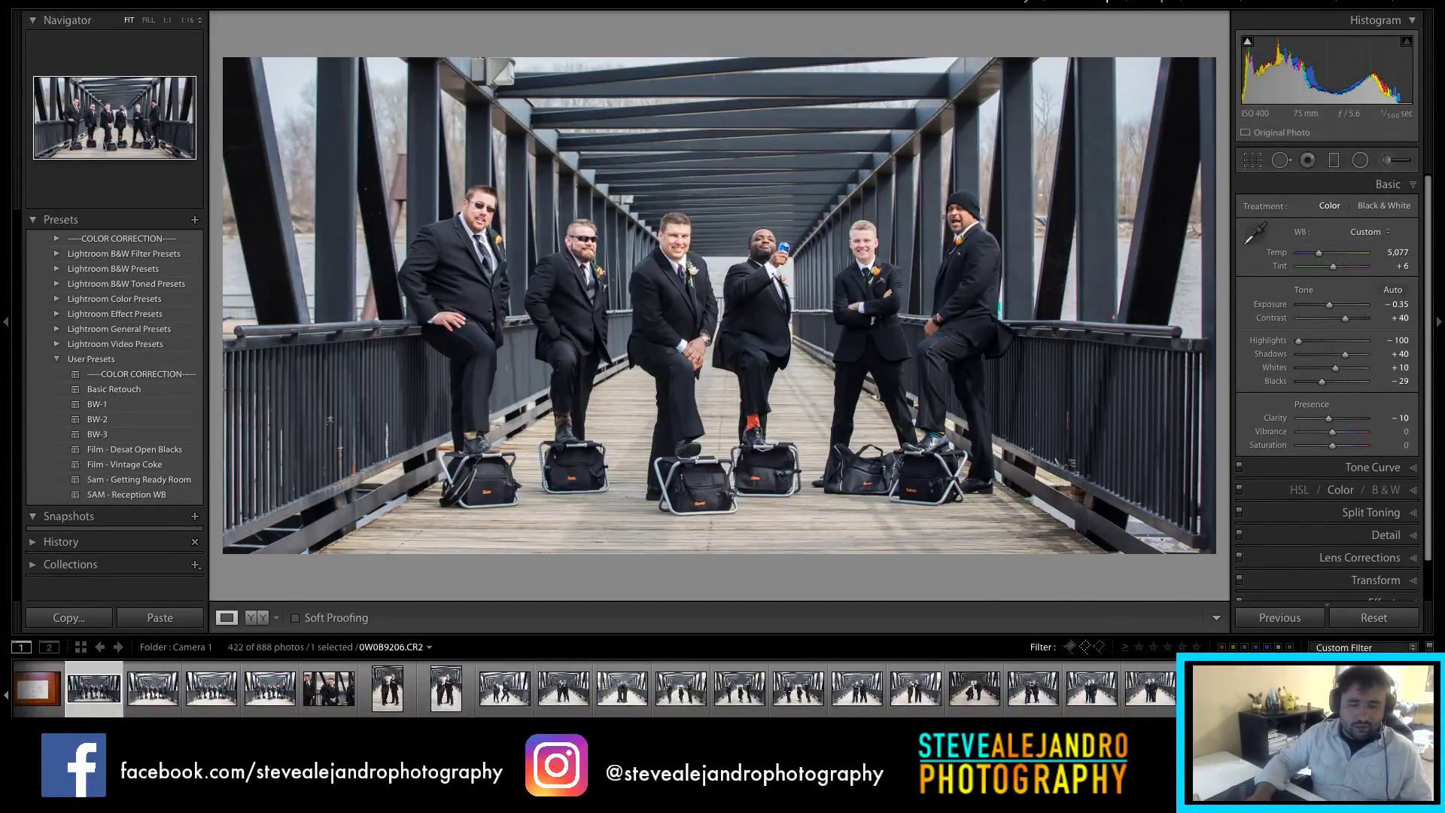
Step: Synchronize the edited photo's settings across all 22 selected bridge group shots
left_click(925, 694, "shift")
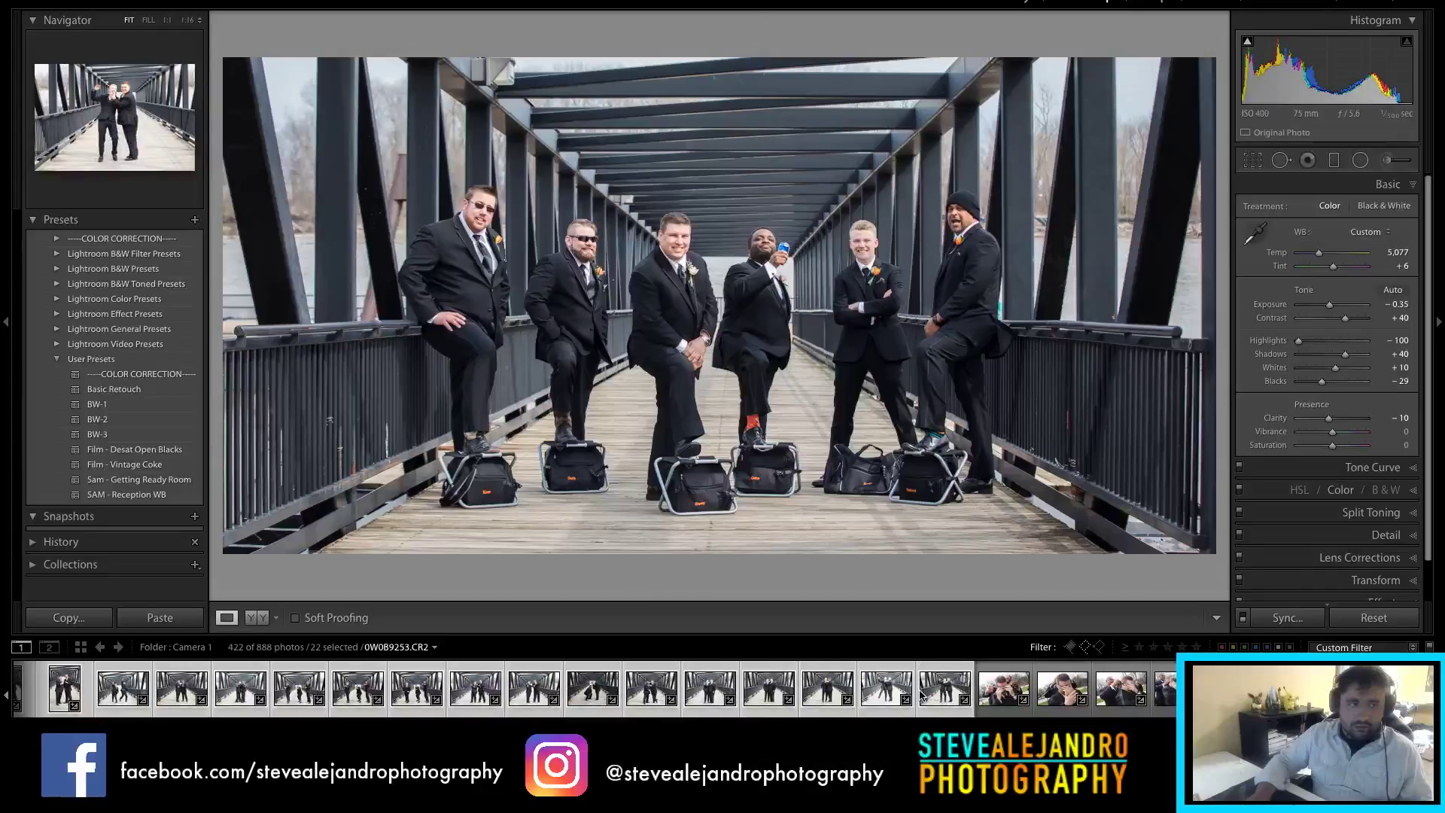
left_click(1288, 618)
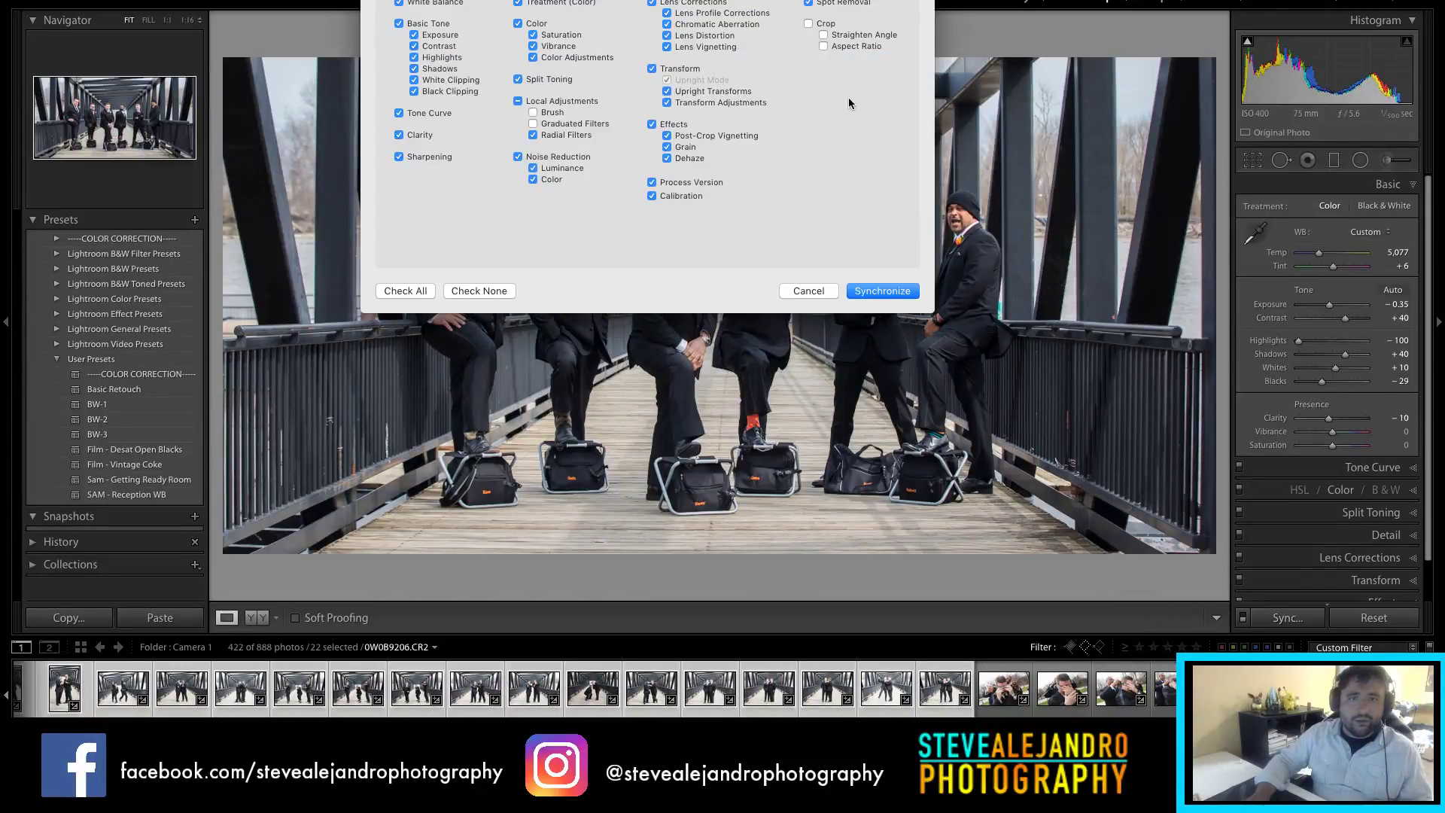
left_click(888, 289)
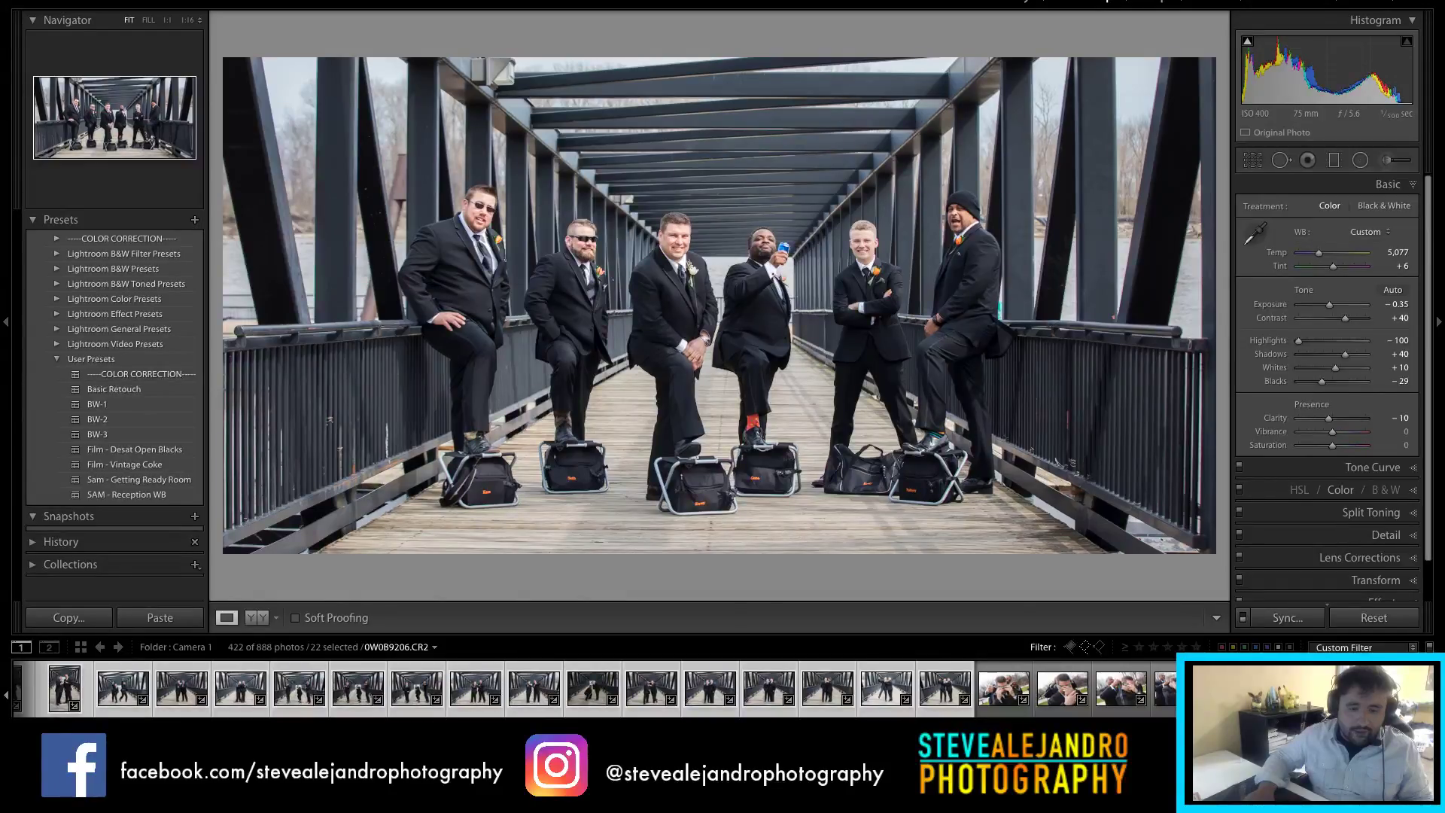
Step: Deselect all and select a single bridge group photo
scroll(488, 691, "up", 5)
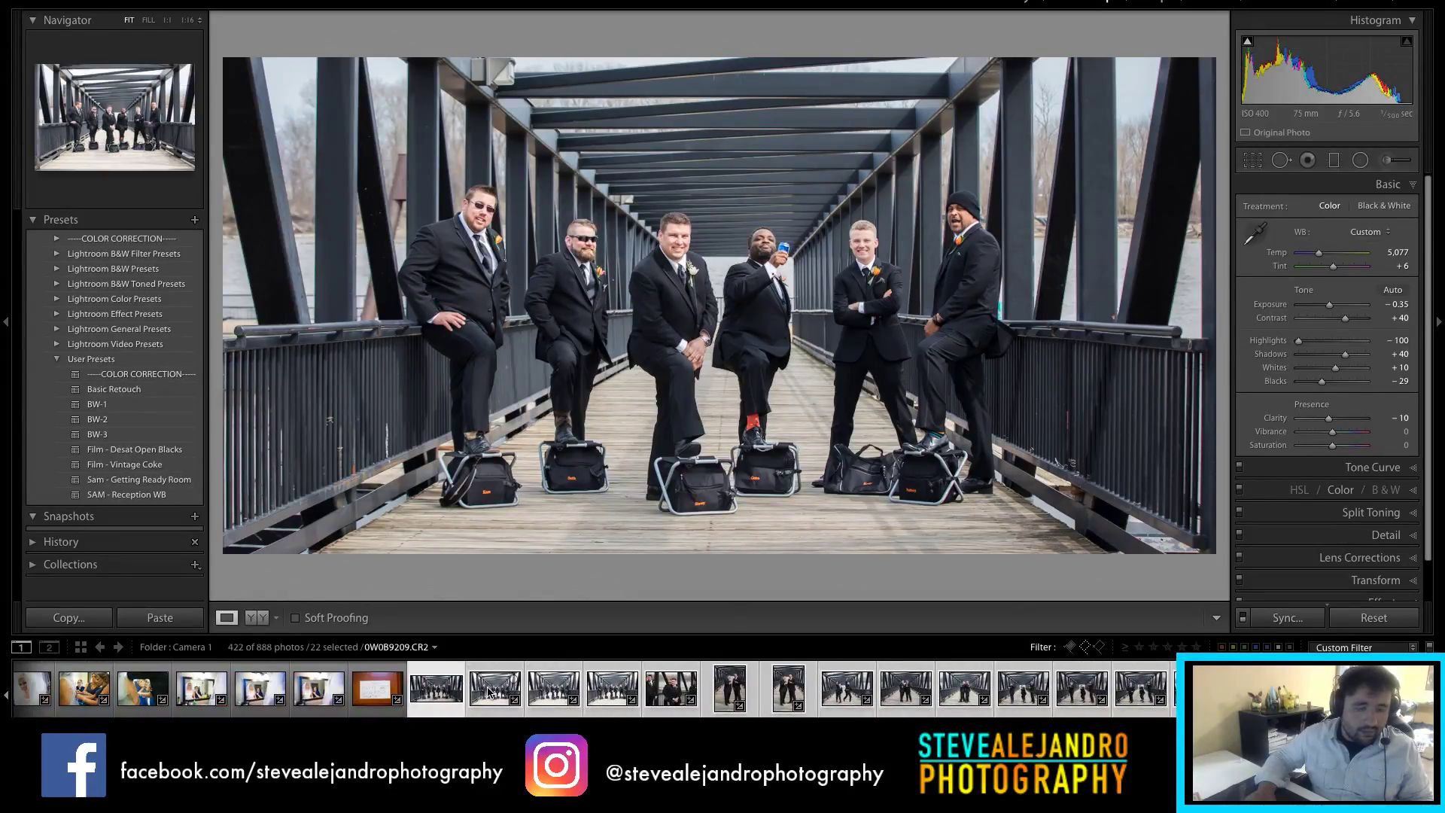
left_click(489, 690)
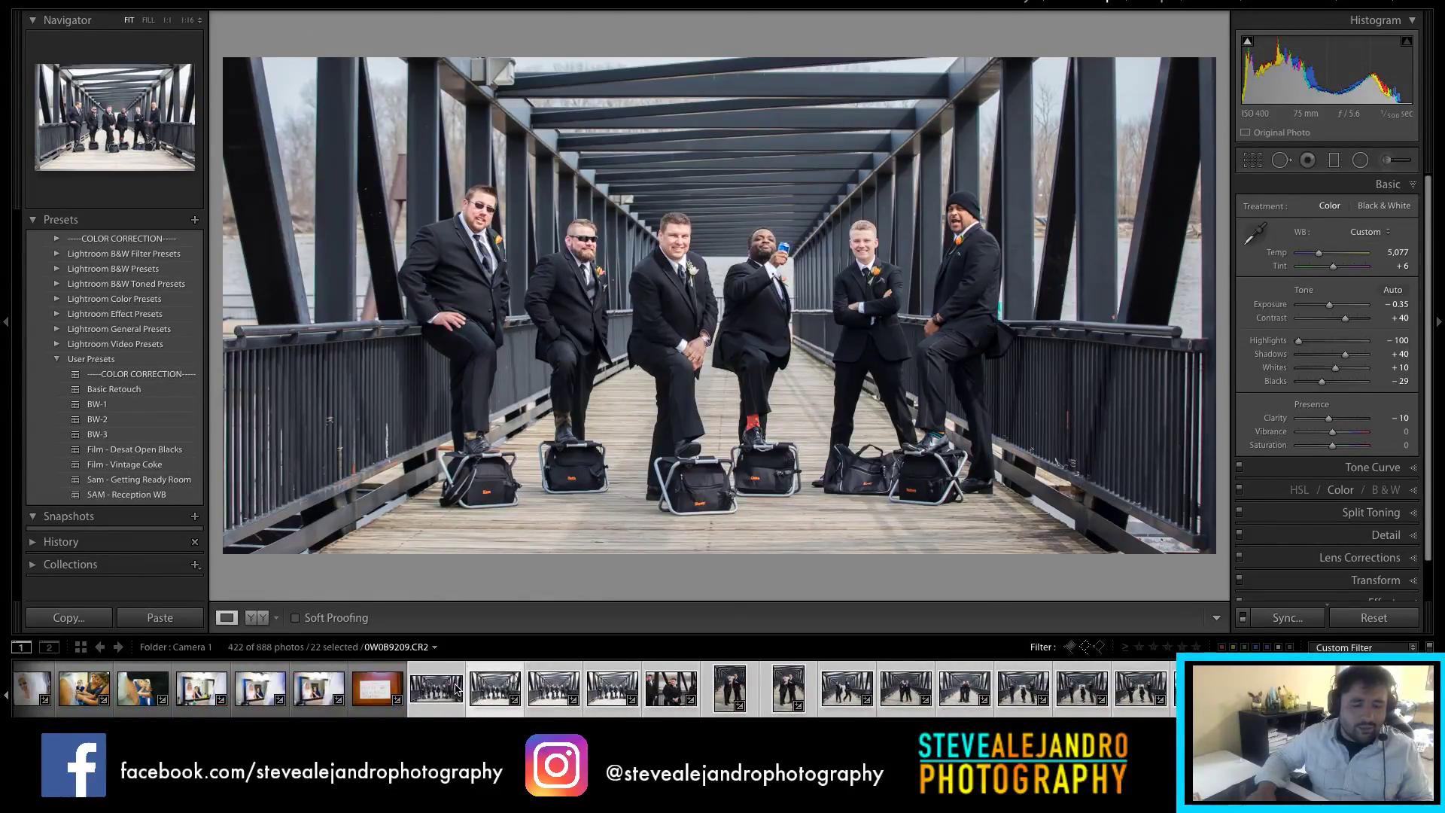
key("ctrl+d")
scroll(450, 692, "up", 4)
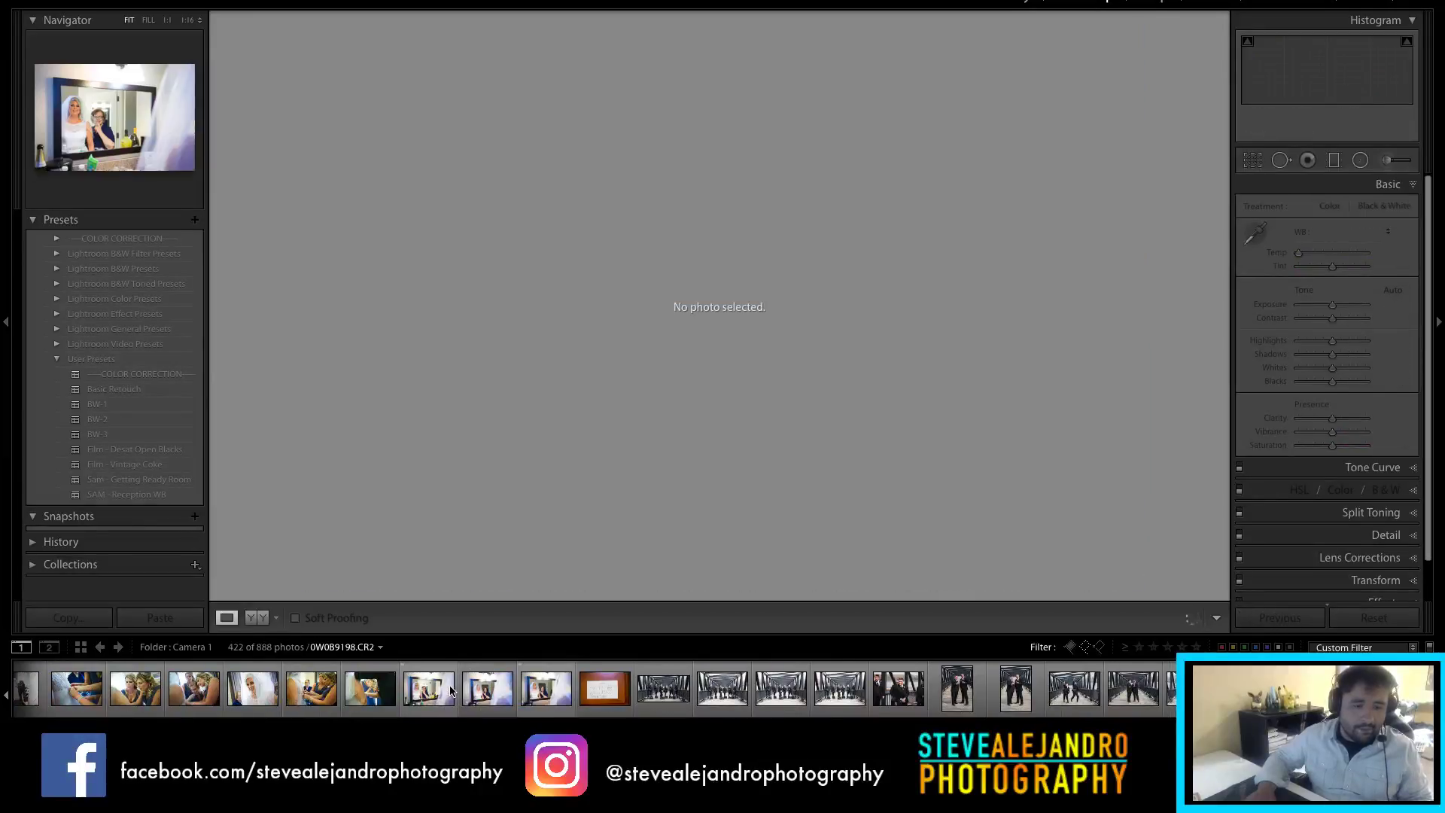
left_click(653, 699)
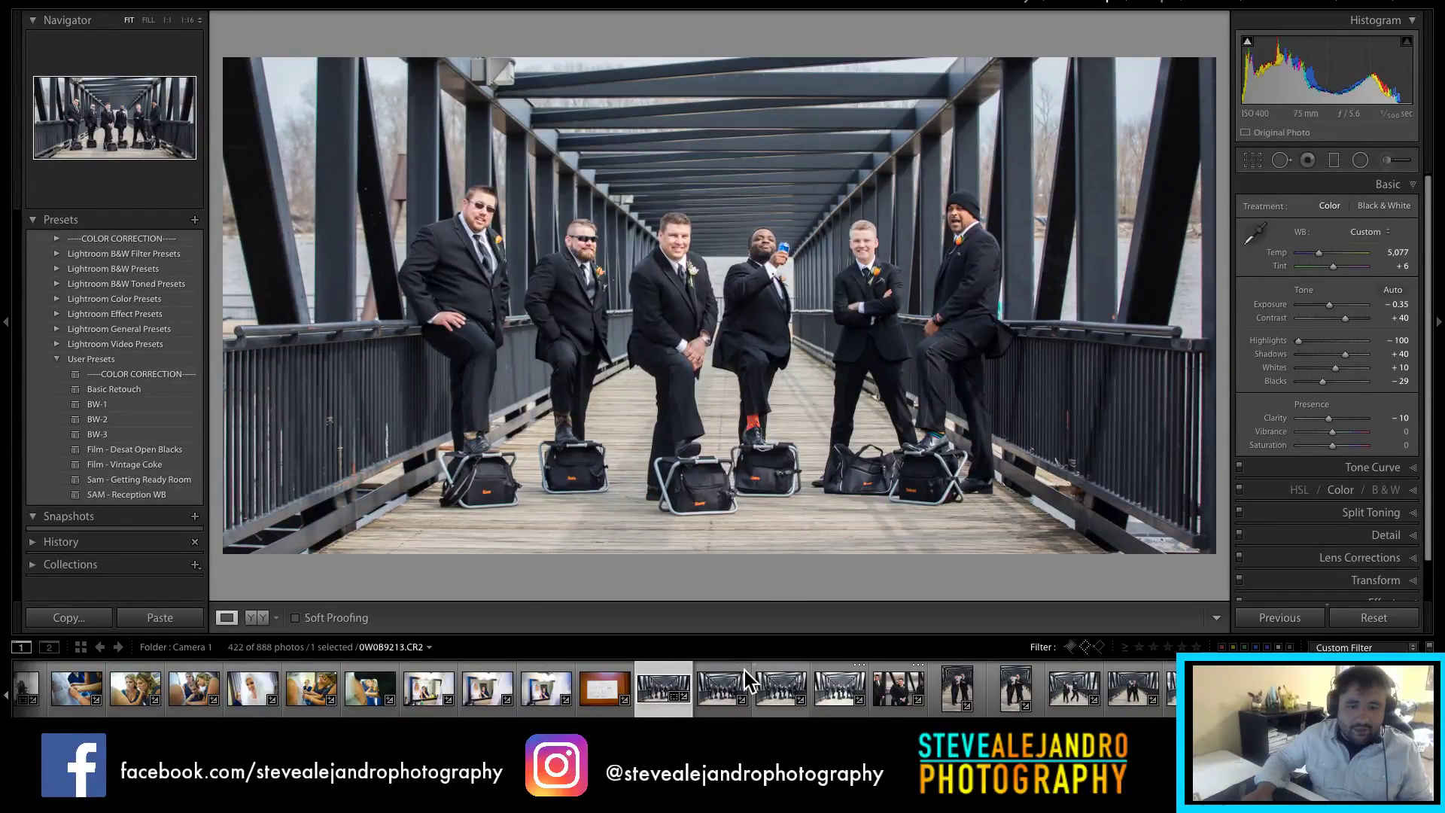
Step: Open the next bridge shot and give it a −20 post-crop vignette
left_click(743, 682)
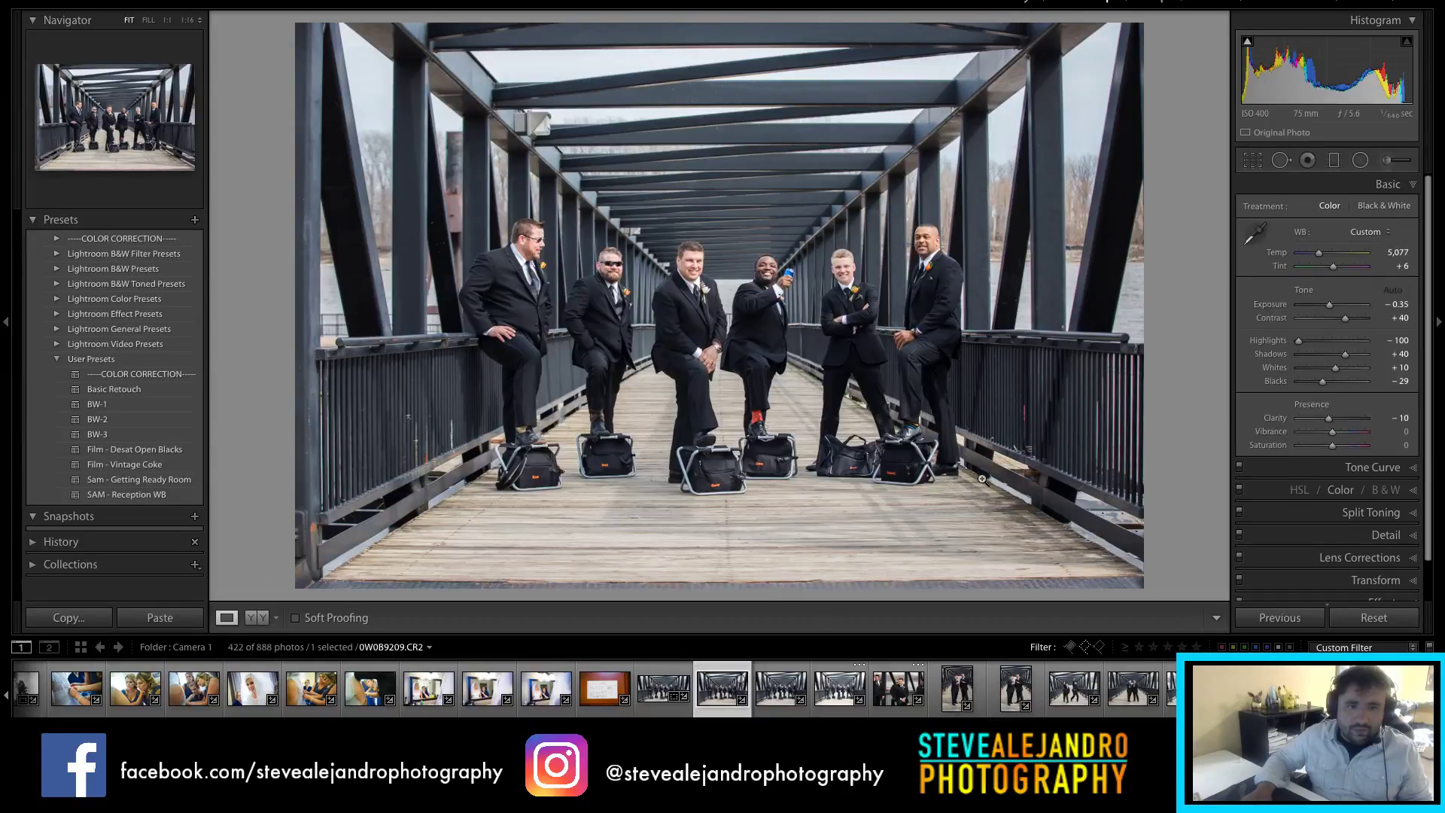
key("r")
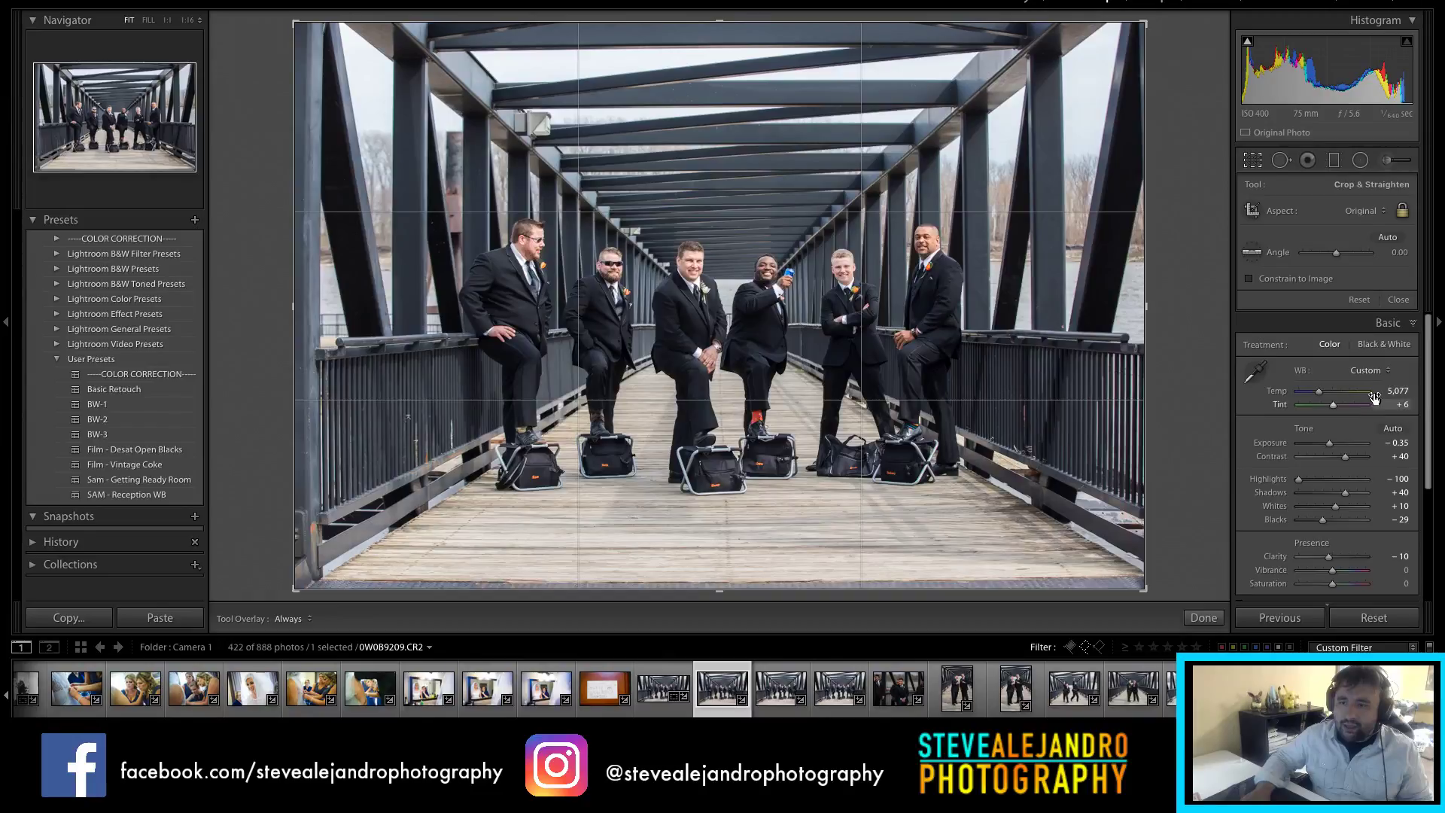
left_click_drag(1429, 361, 1429, 373)
scroll(1430, 377, "down", 5)
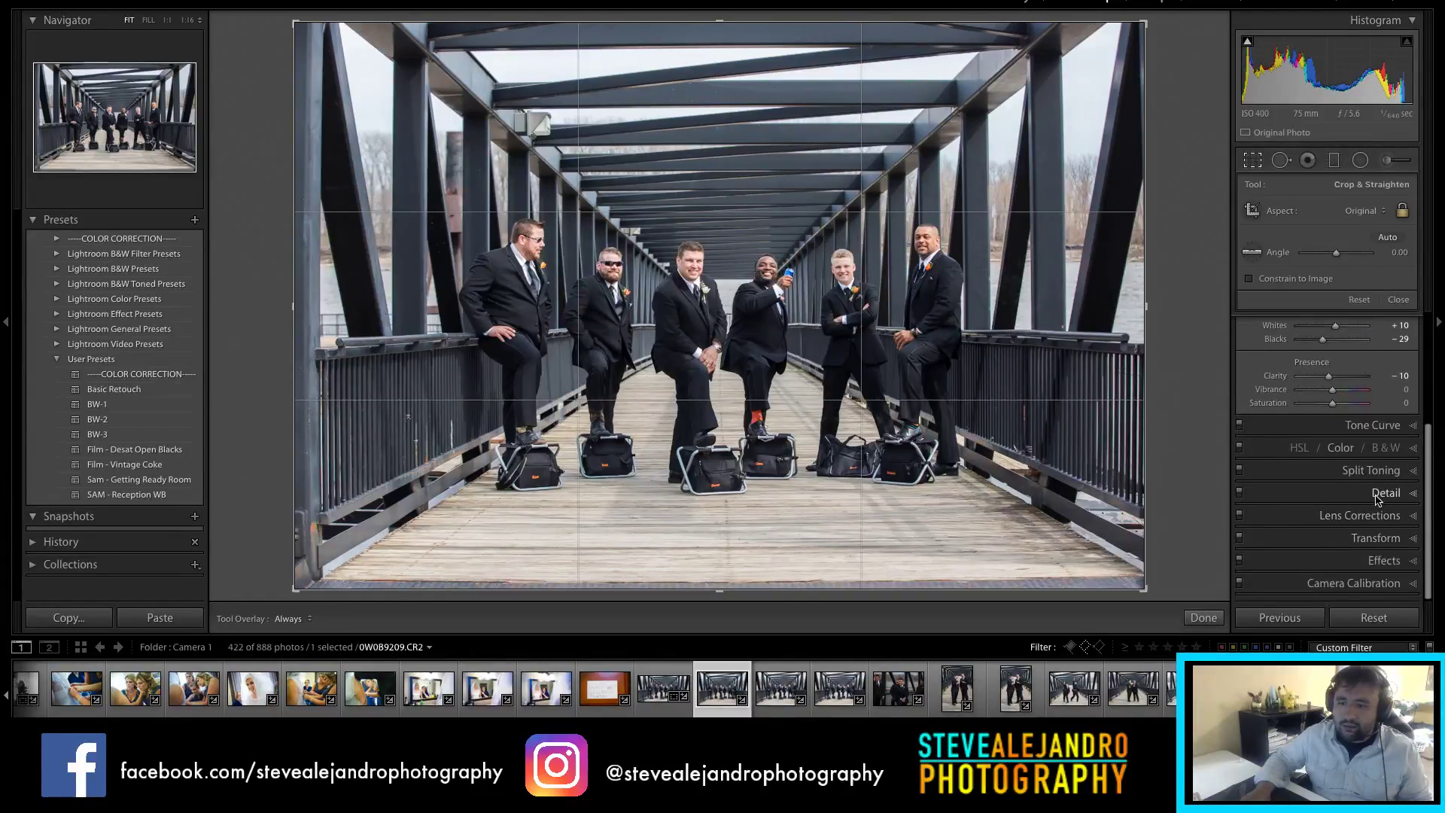
left_click(1374, 560)
left_click_drag(1329, 407, 1319, 407)
left_click(1204, 617)
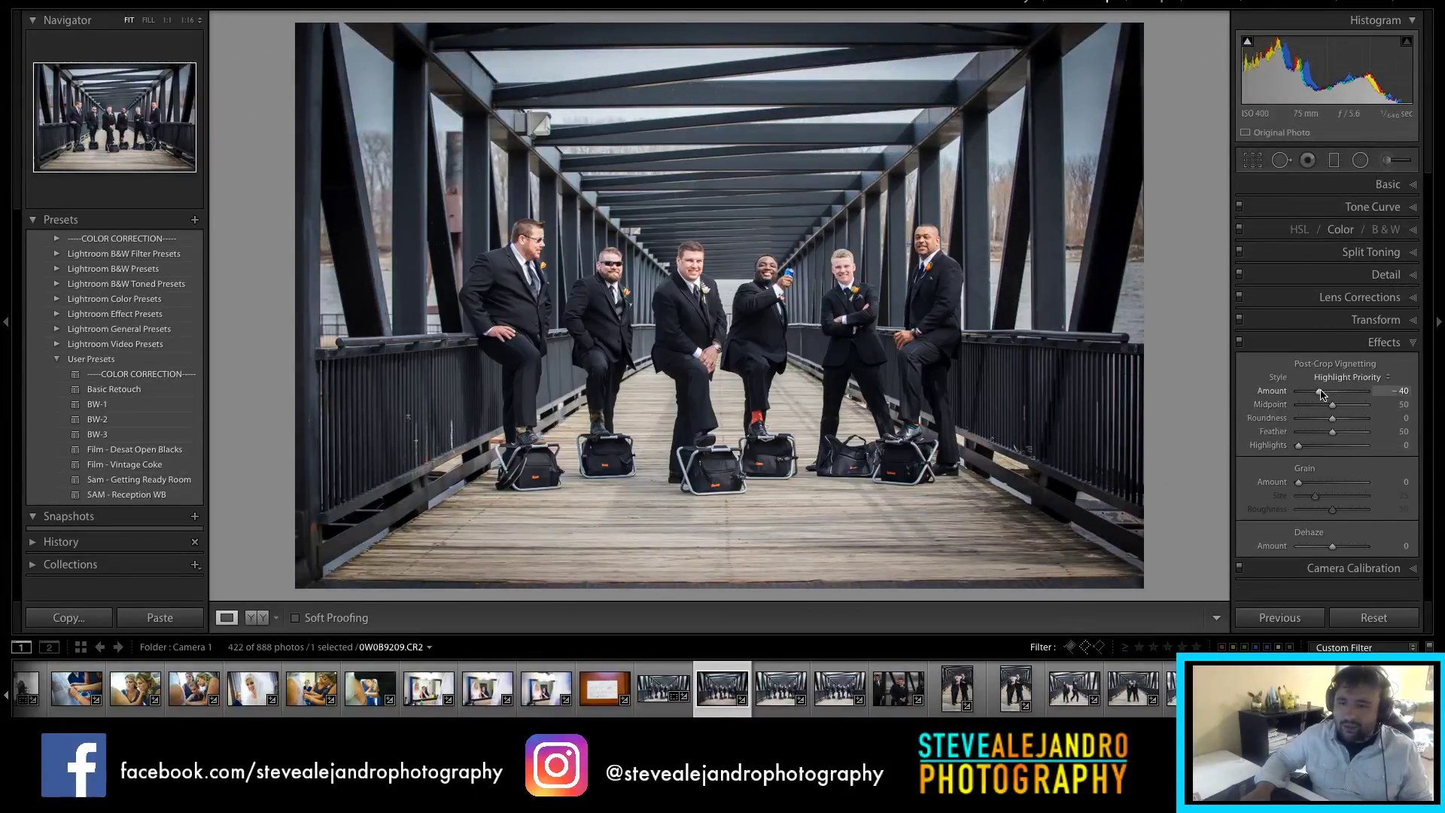
left_click_drag(1319, 391, 1327, 392)
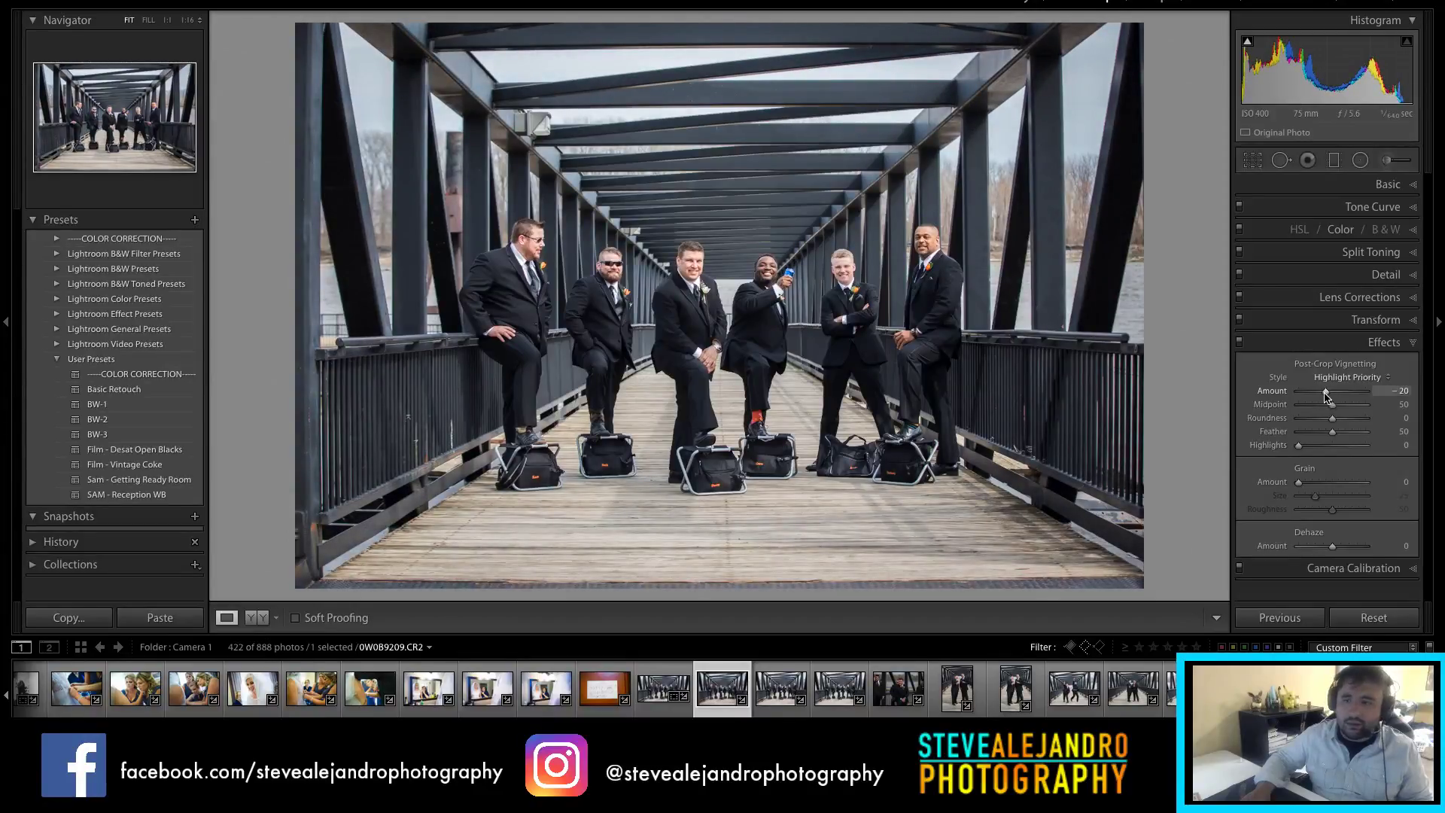
Step: Crop the shot to 2 x 1 with the groomsmen positioned in the frame
key("r")
left_click(1363, 214)
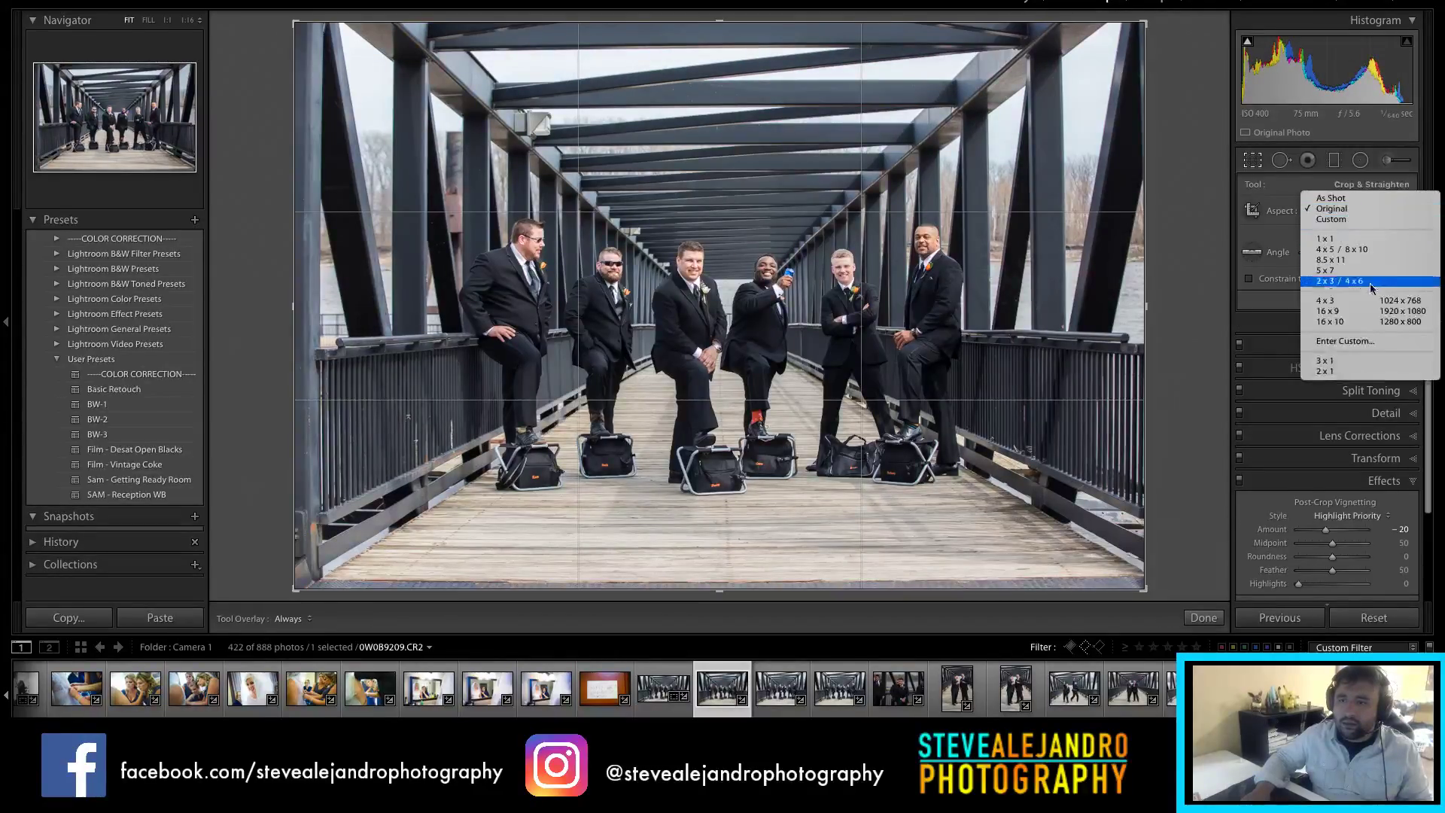
left_click(1359, 372)
left_click_drag(1005, 310, 1006, 277)
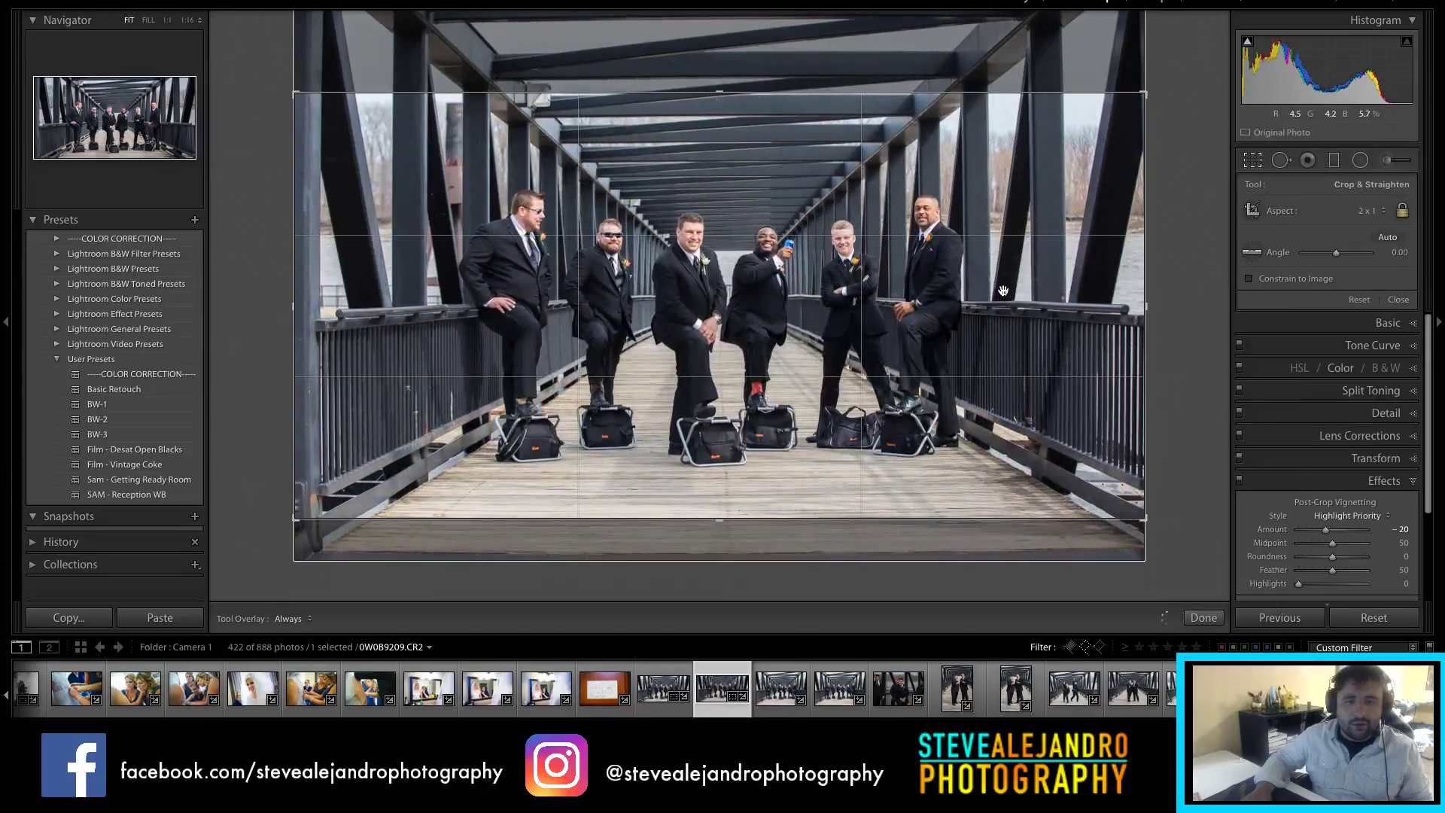
key("Return")
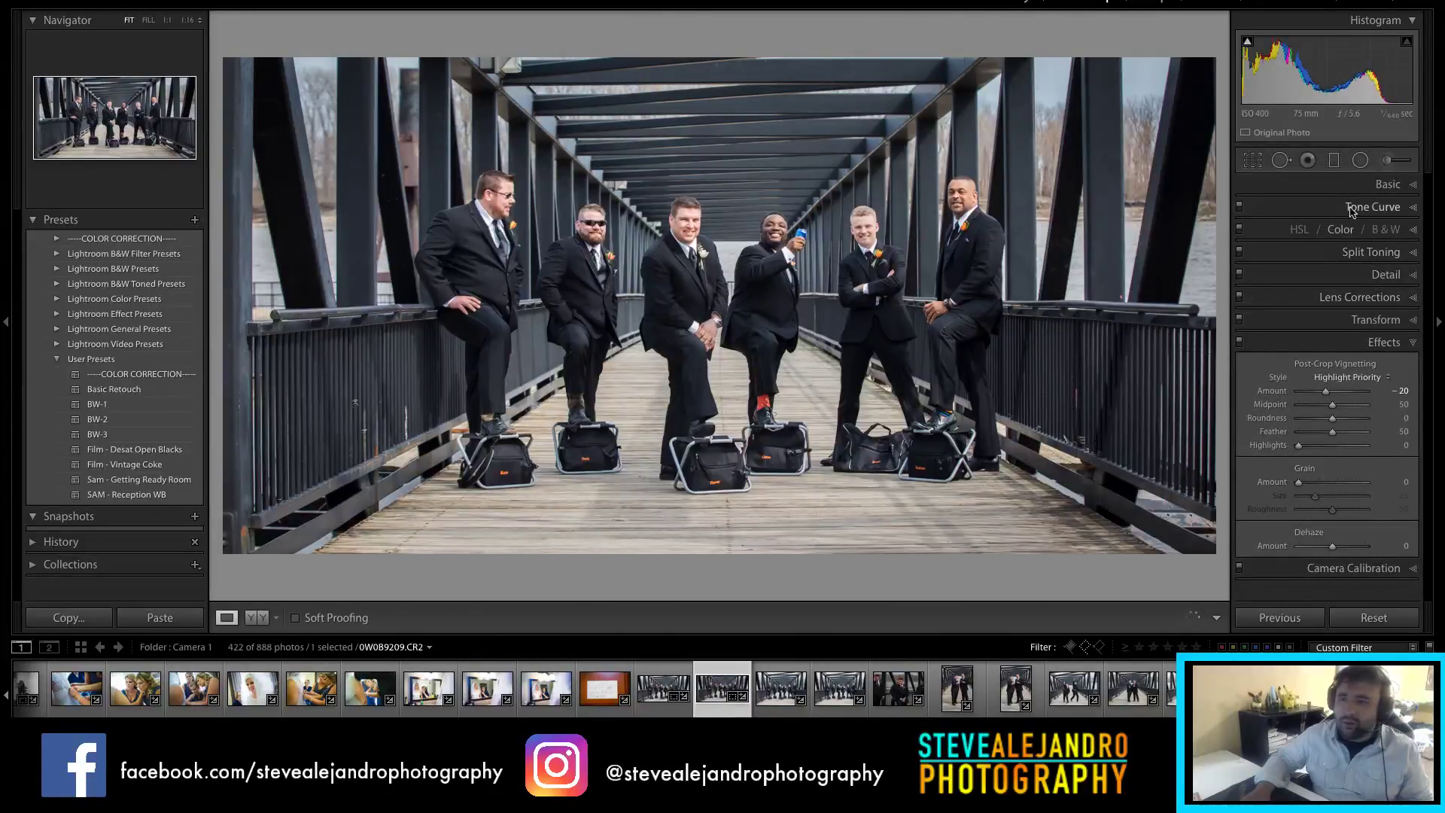
Step: Set Exposure to −0.45 and Blacks to −40 in the Basic panel
left_click(1393, 185)
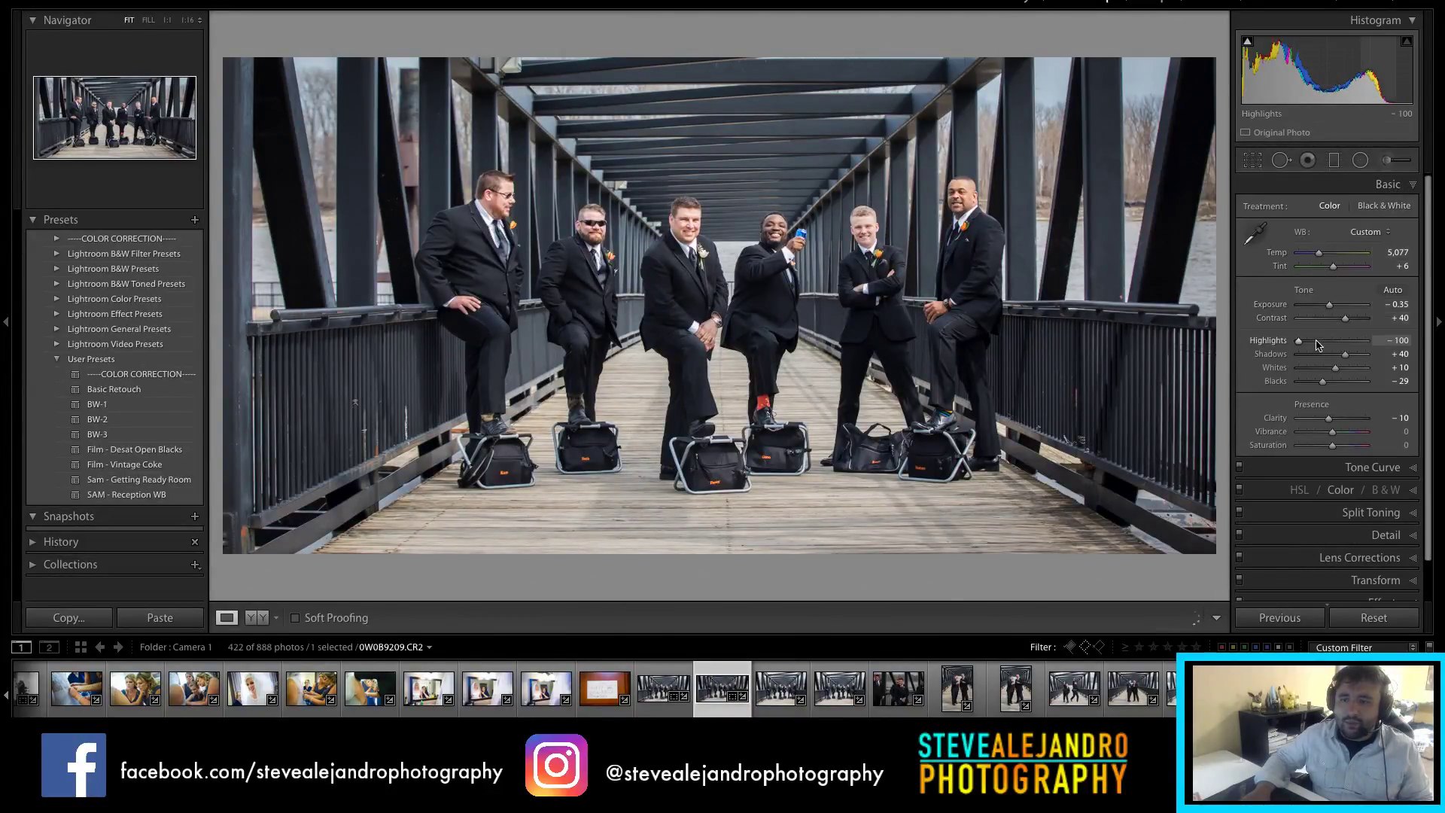
scroll(1331, 315, "down", 2)
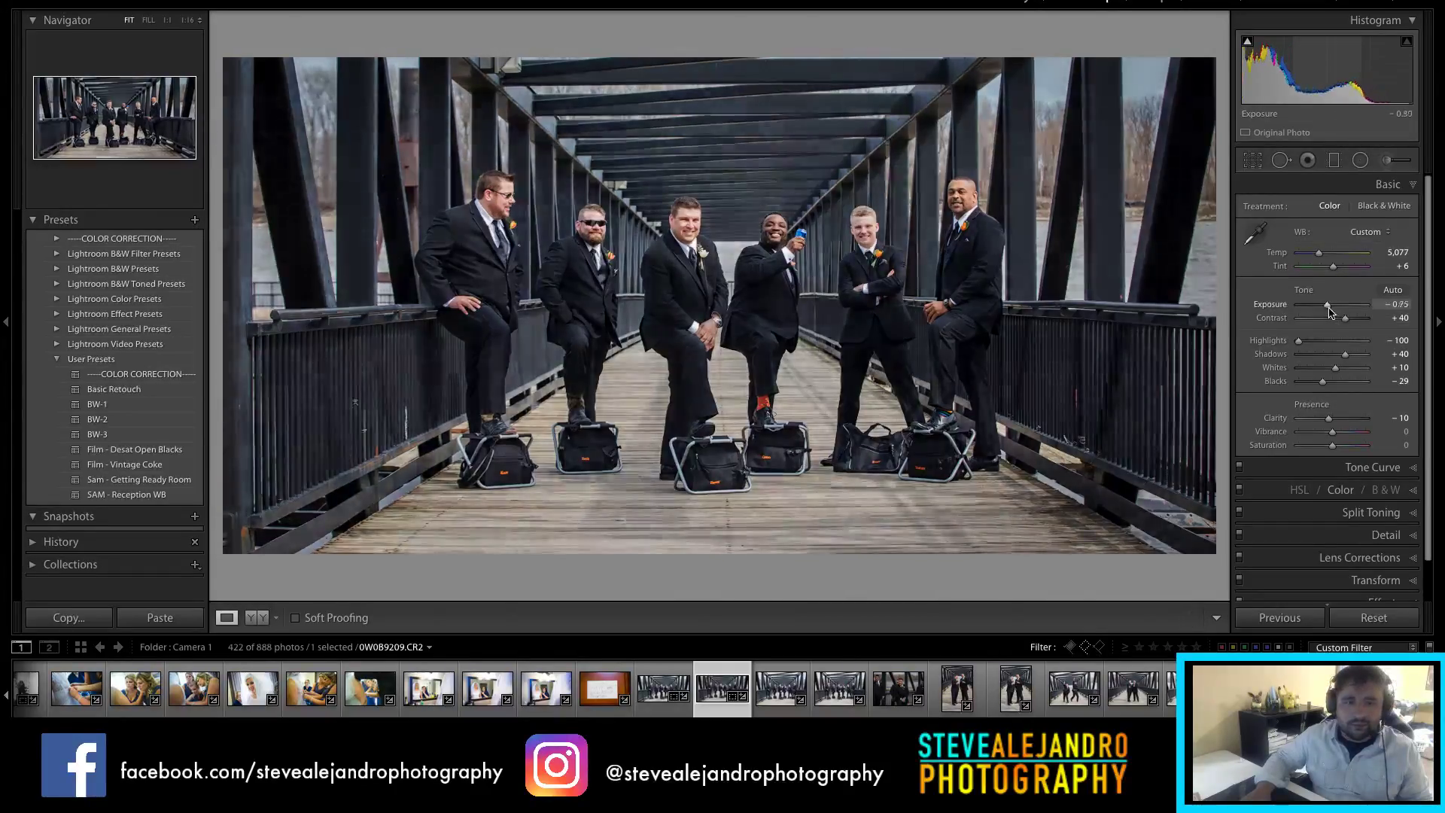
scroll(1331, 315, "up", 1)
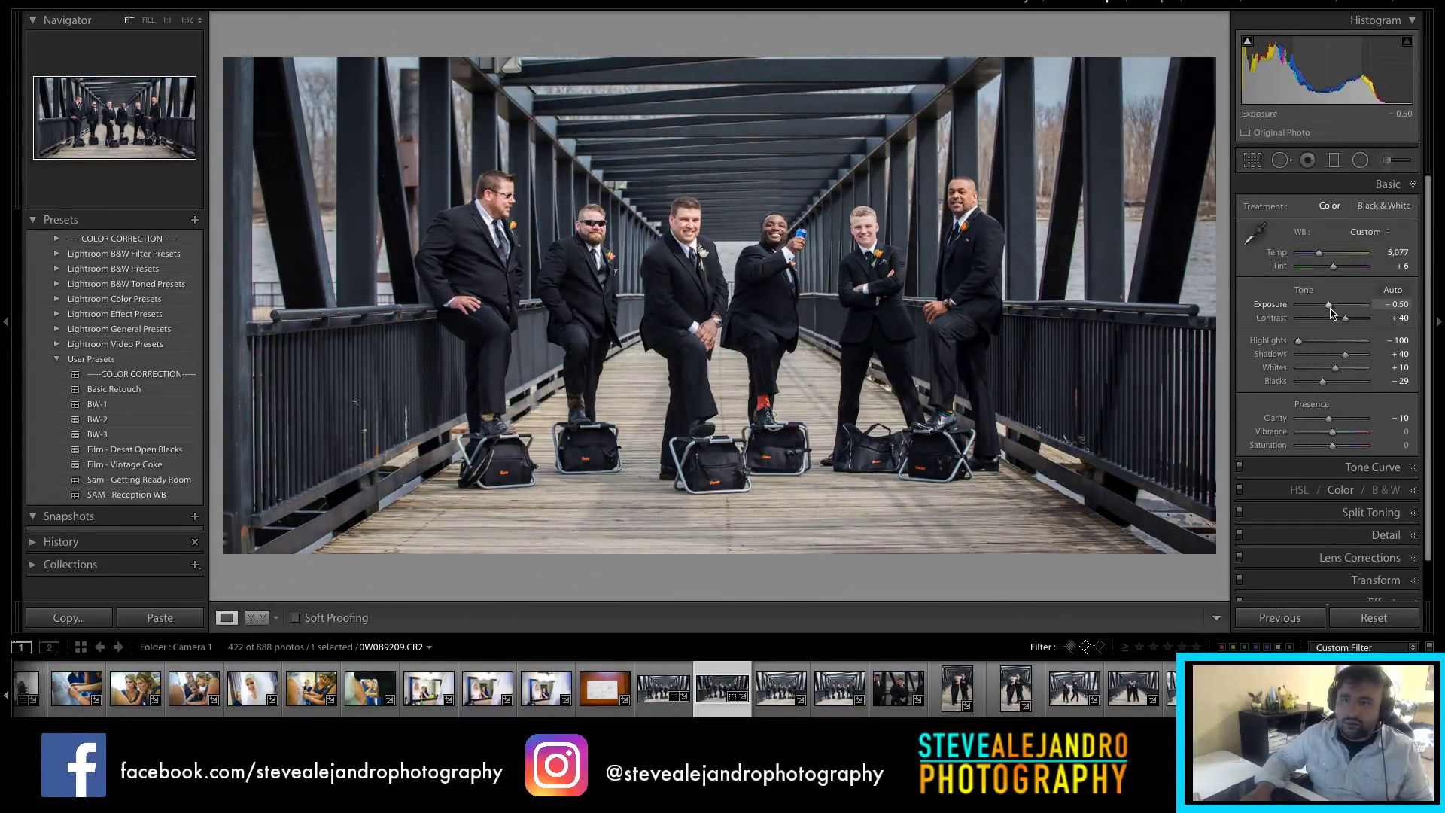
scroll(1325, 386, "down", 2)
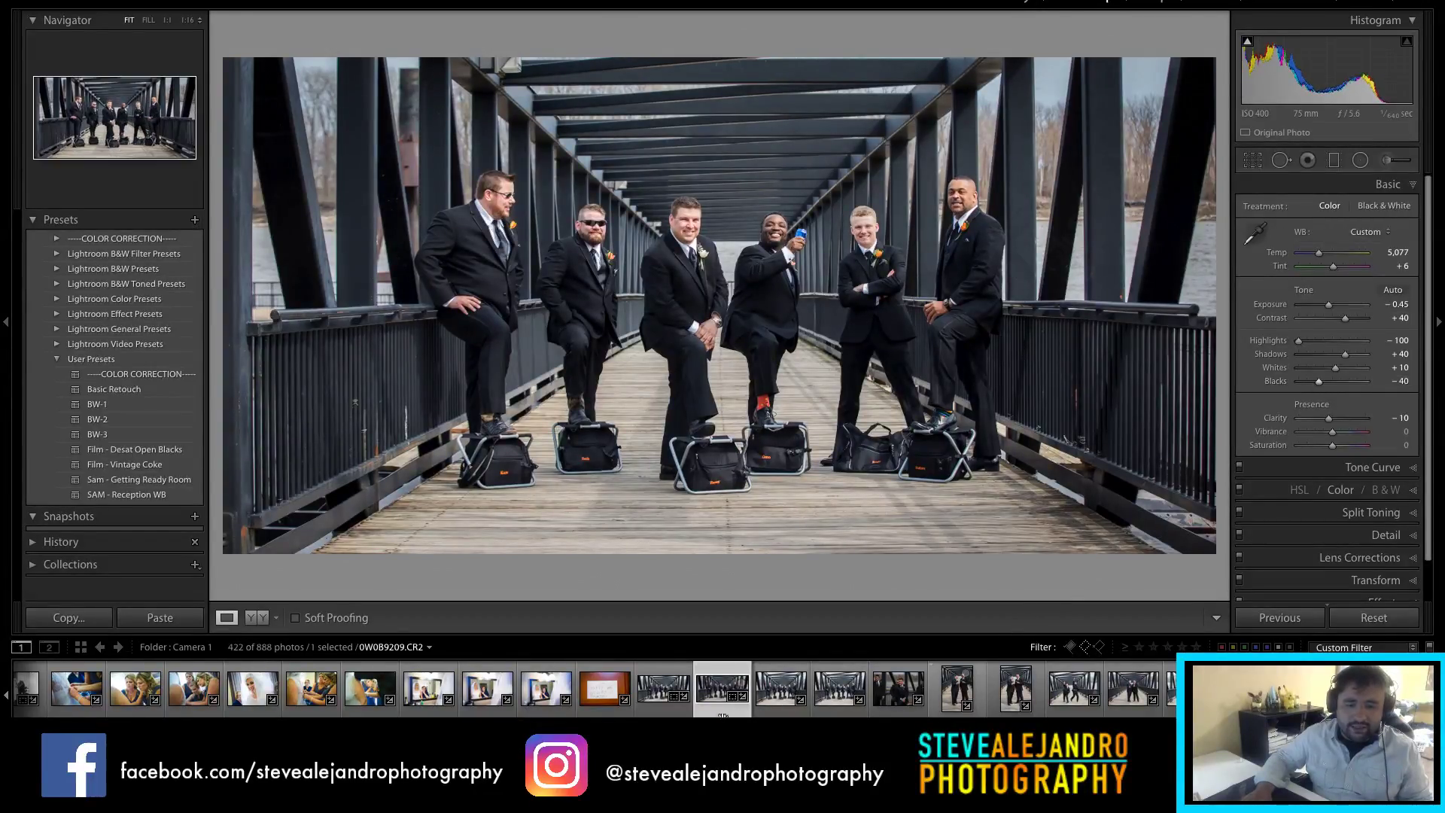
scroll(595, 689, "down", 10)
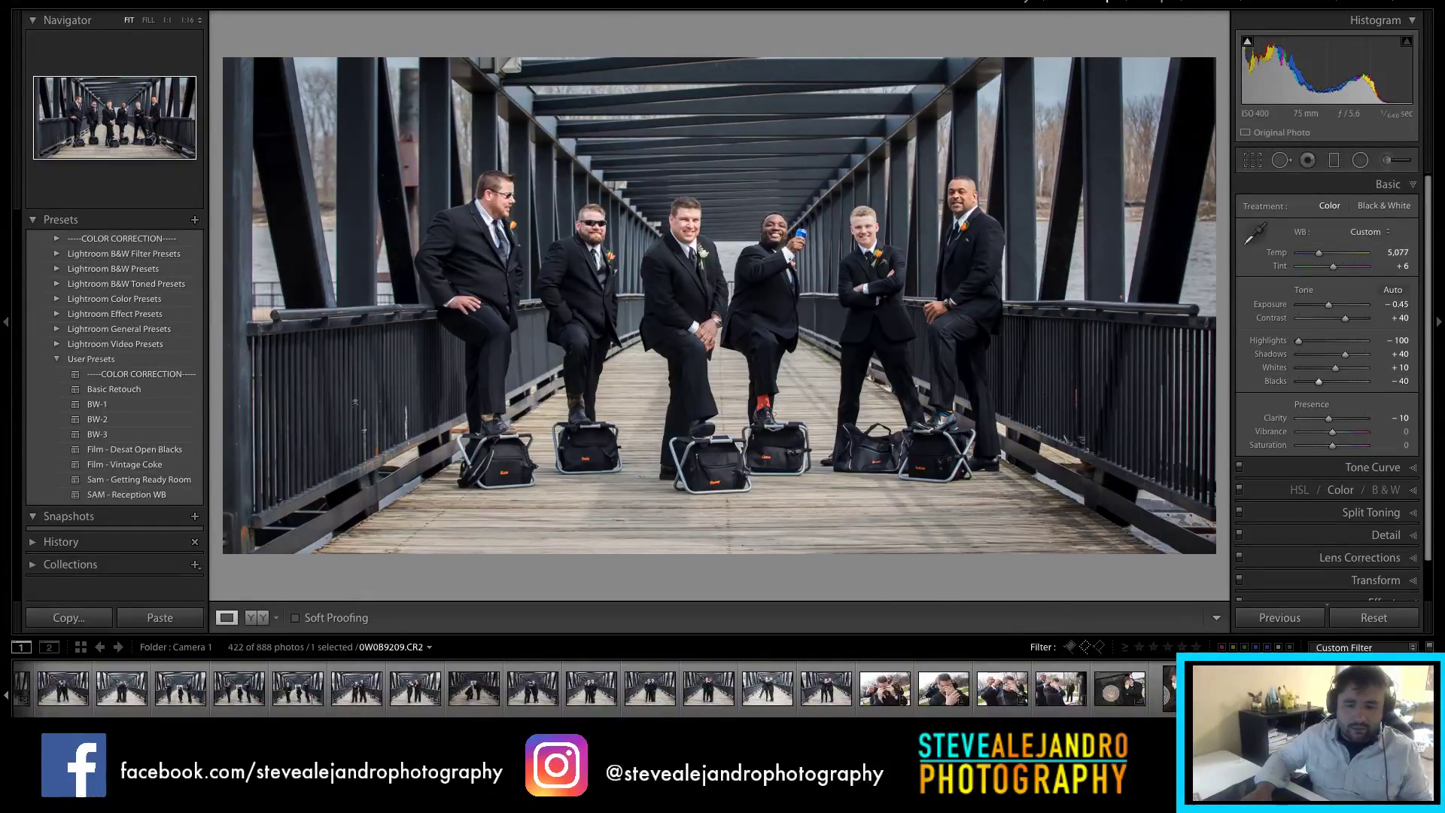
Step: Synchronize these settings to the 21 selected bridge photos
left_click(840, 689, "shift")
left_click(1283, 618)
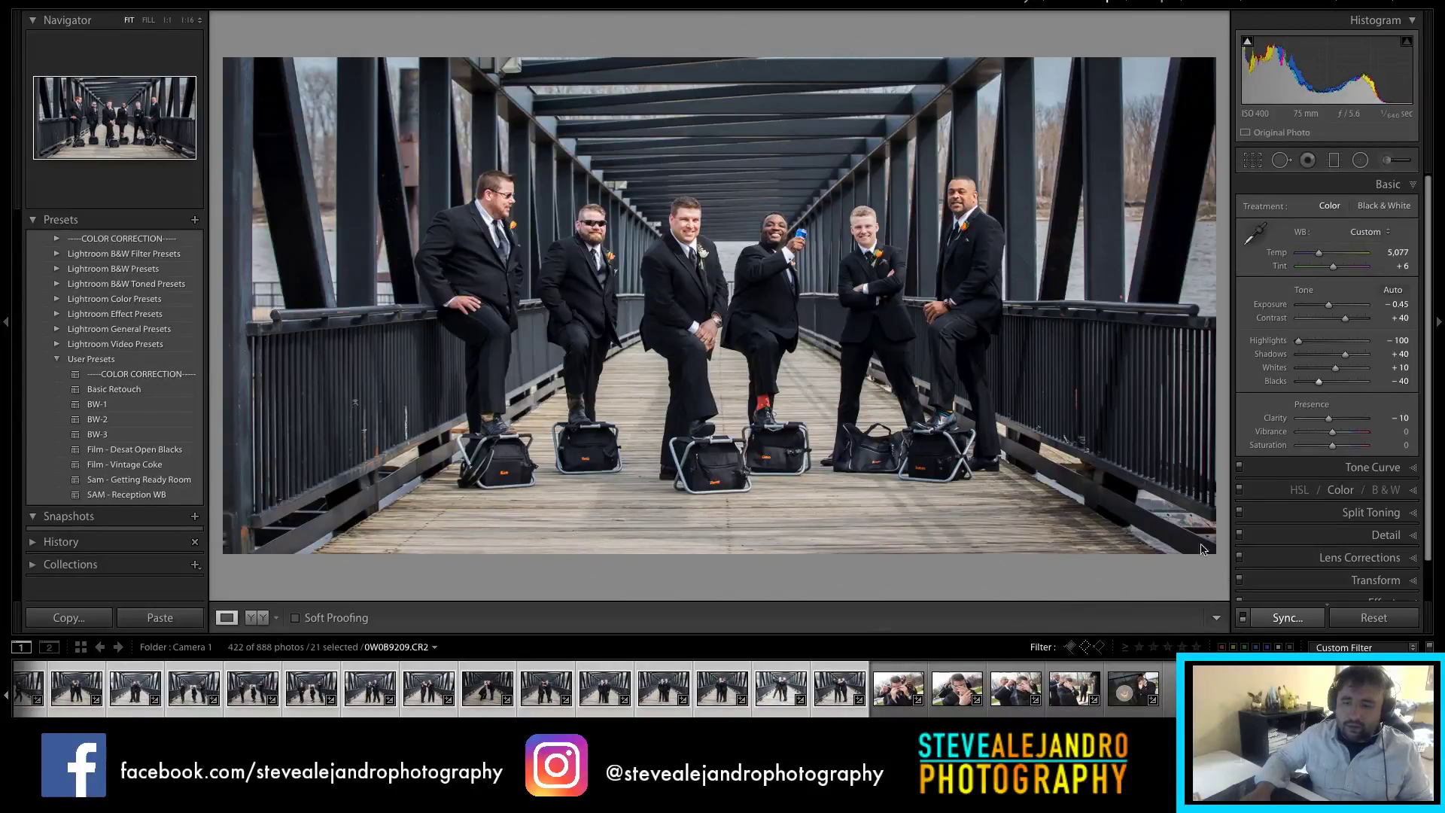
left_click(912, 292)
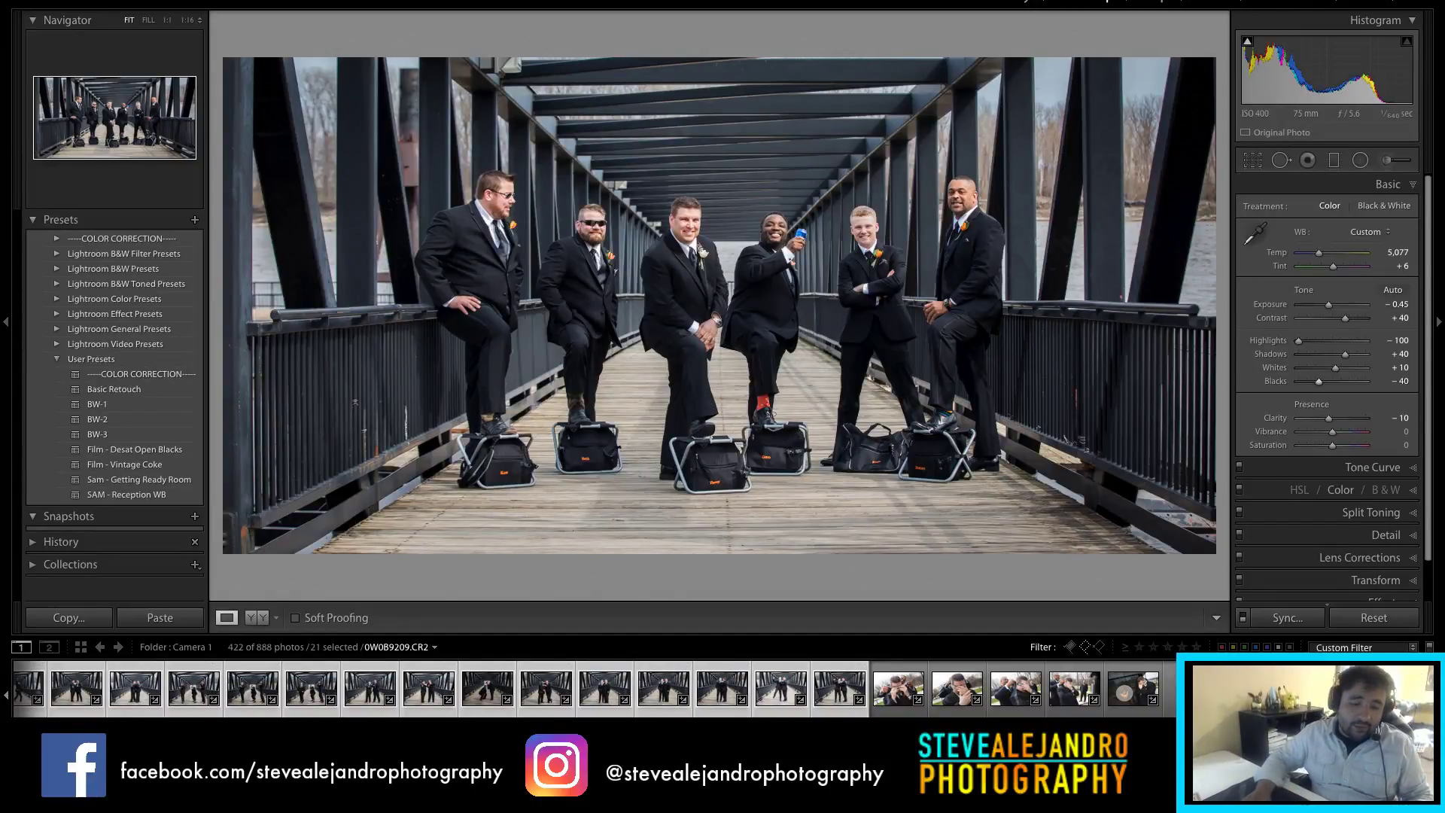
scroll(595, 689, "left", 5)
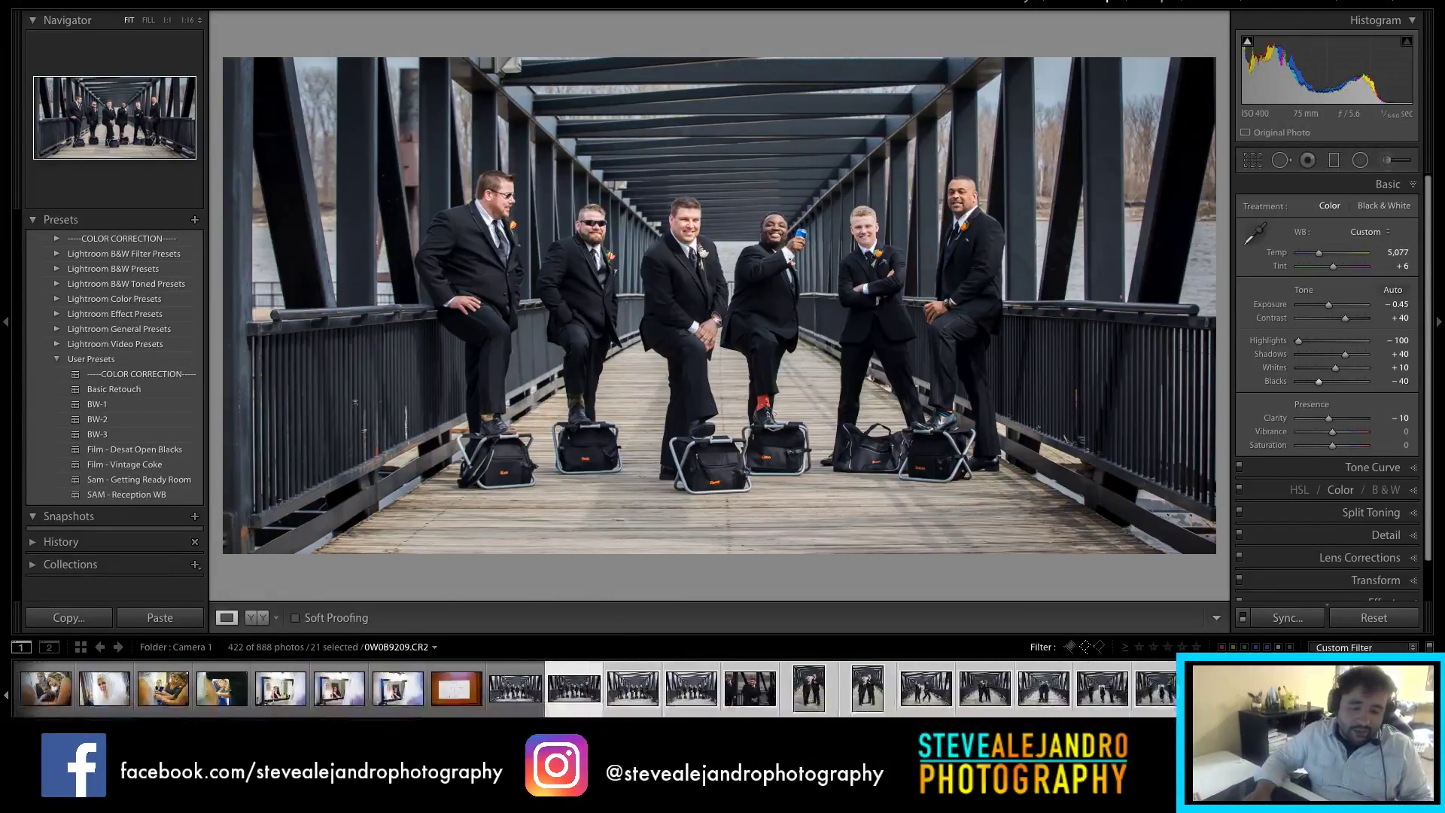
Step: Convert another bridge group photo to black and white, deepening shadows and easing clarity
left_click(690, 706)
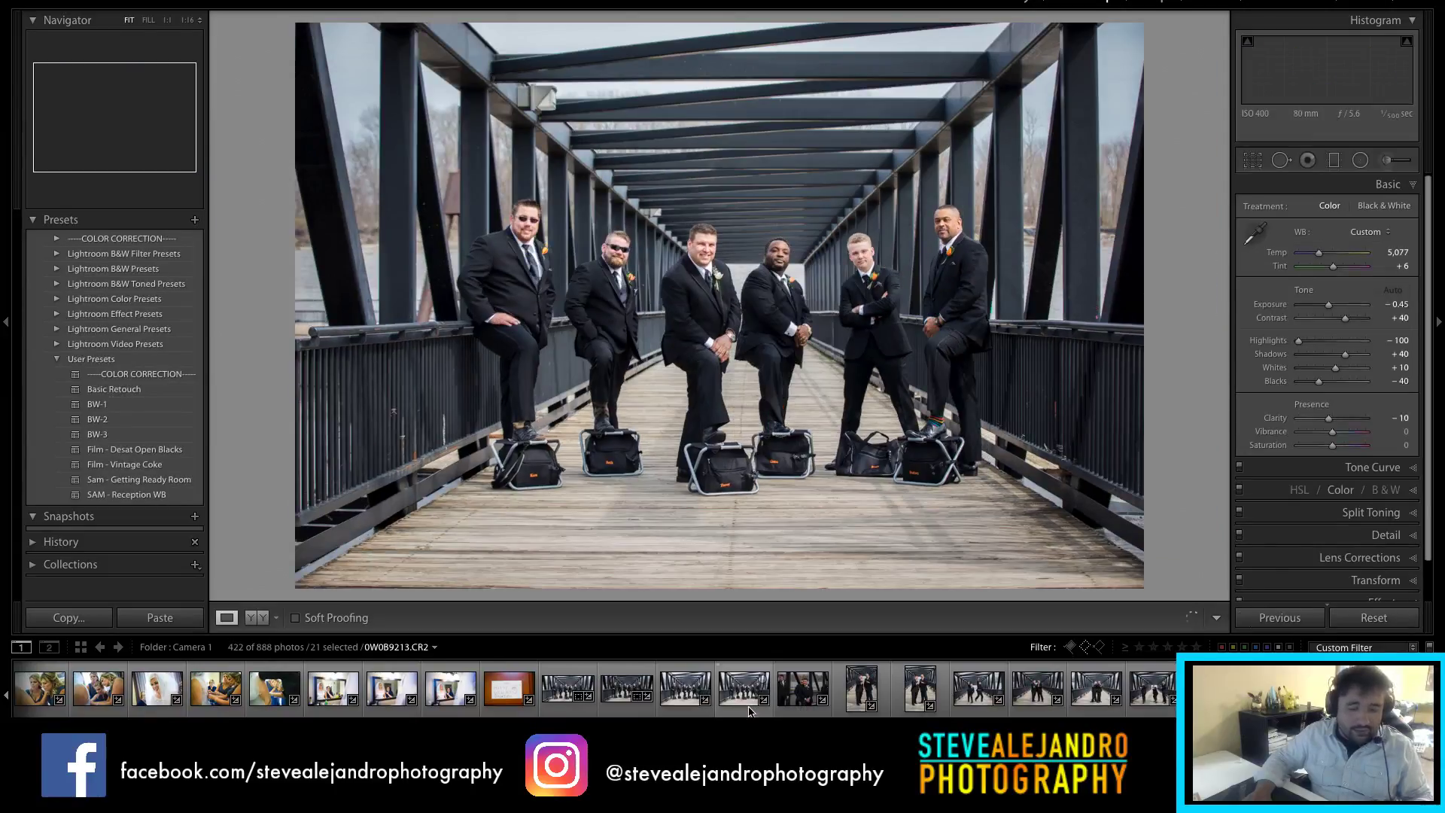
left_click(747, 711)
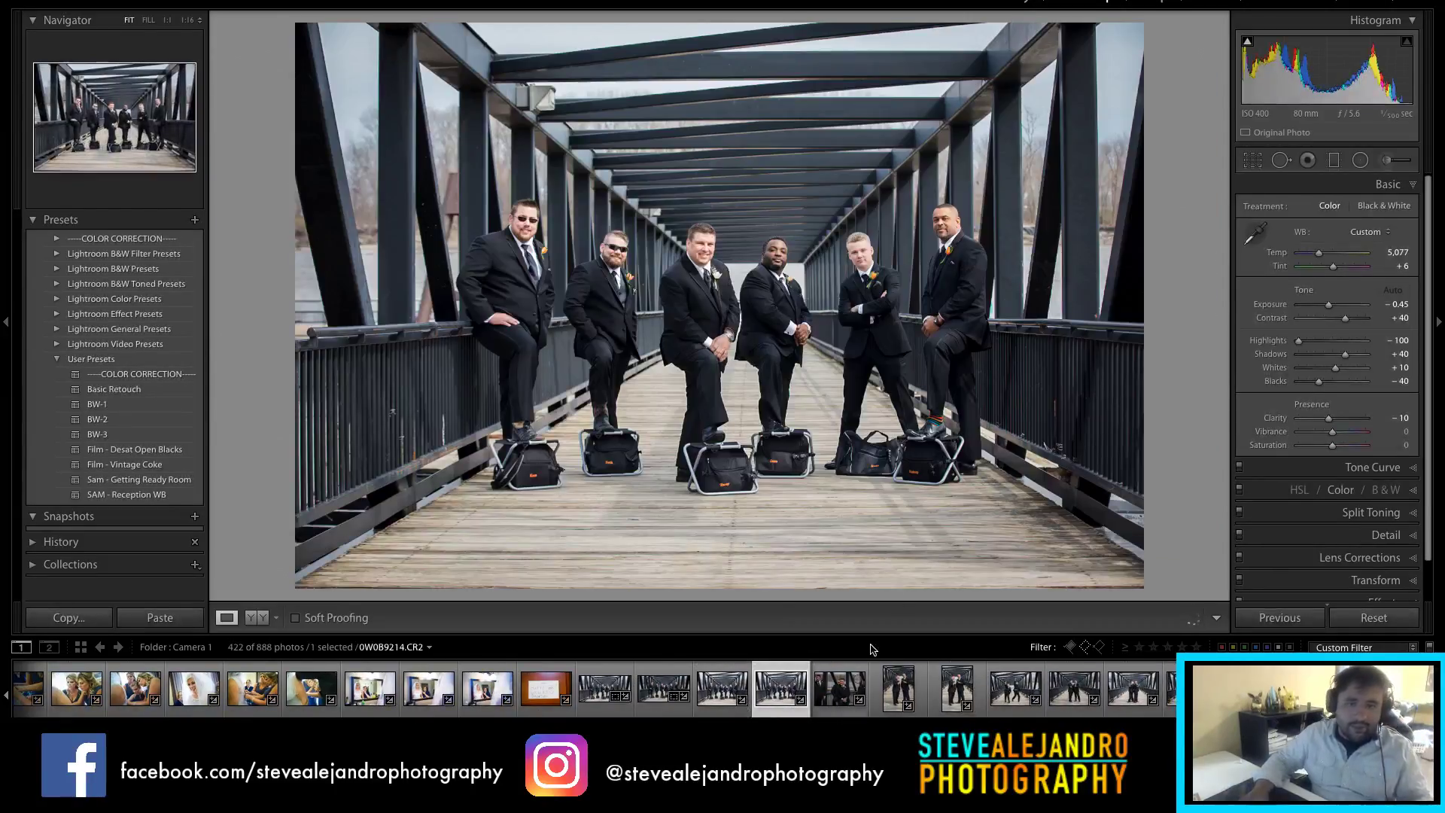
left_click(1376, 207)
left_click_drag(1319, 383, 1317, 349)
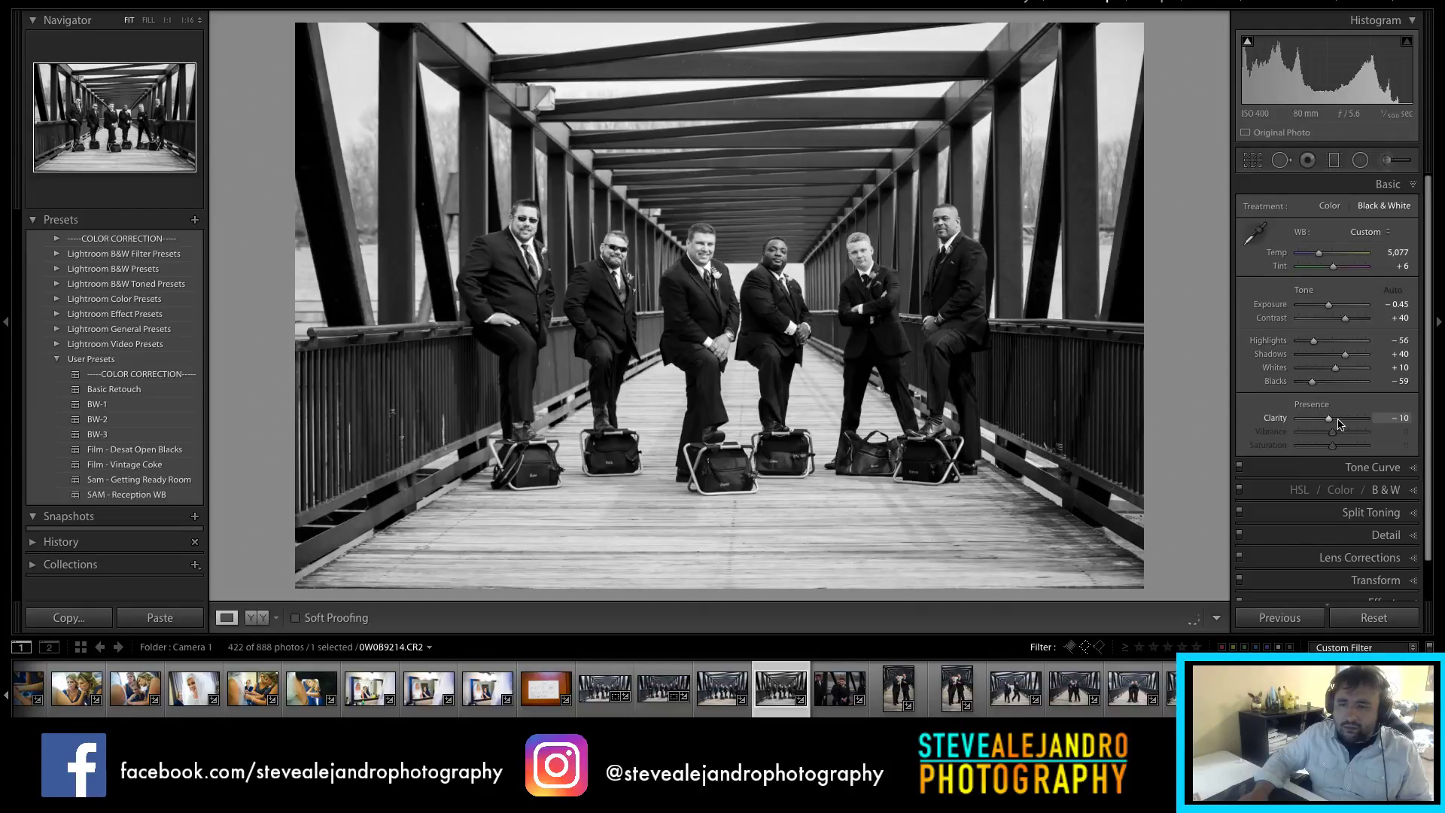
left_click(1339, 420)
left_click_drag(1338, 423, 1336, 425)
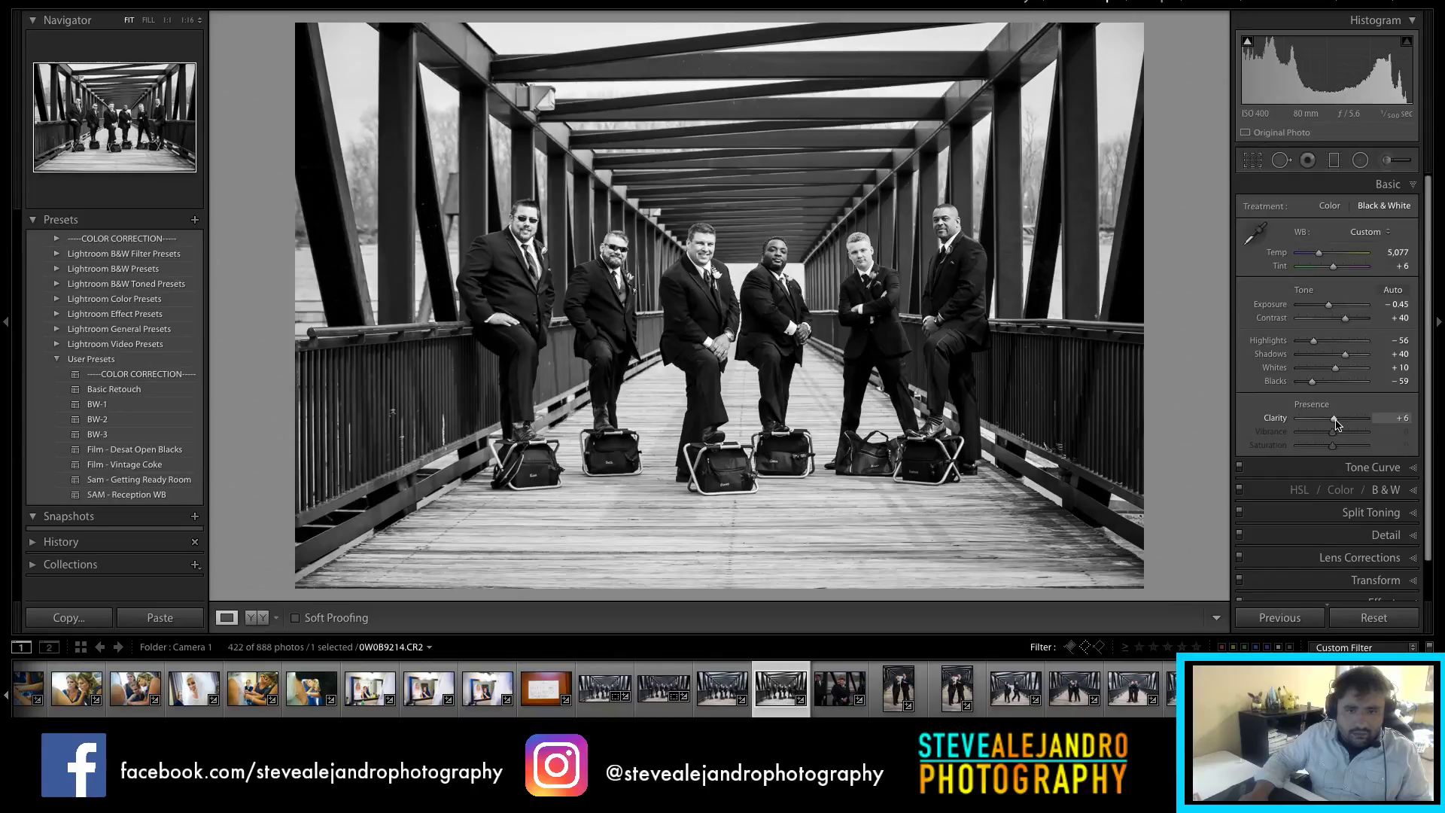
Step: Step through 0W0B9213 and 0W0B9214 to 0W0B9215, the seated groomsman close-up
left_click(715, 694)
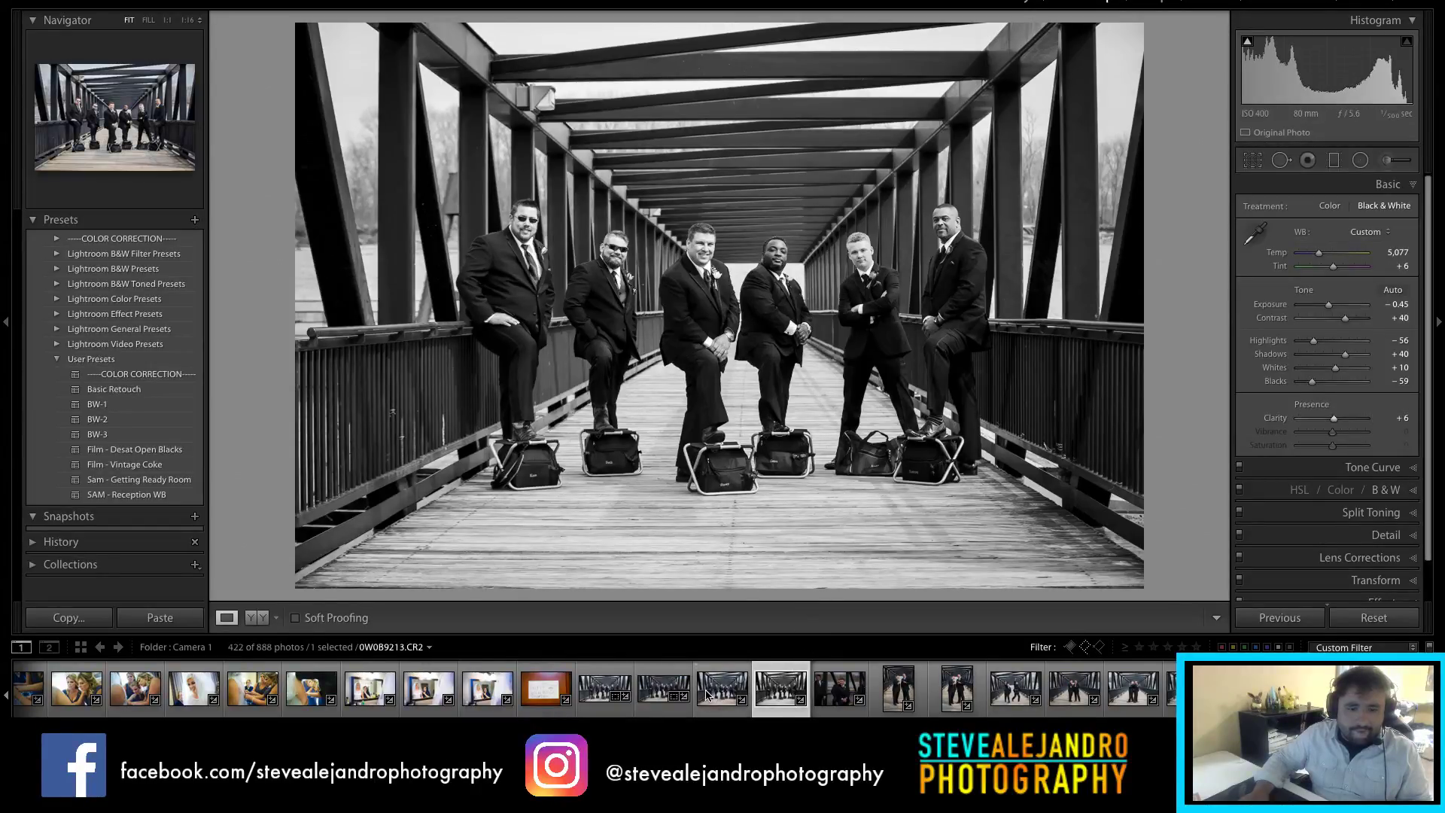
left_click(779, 704)
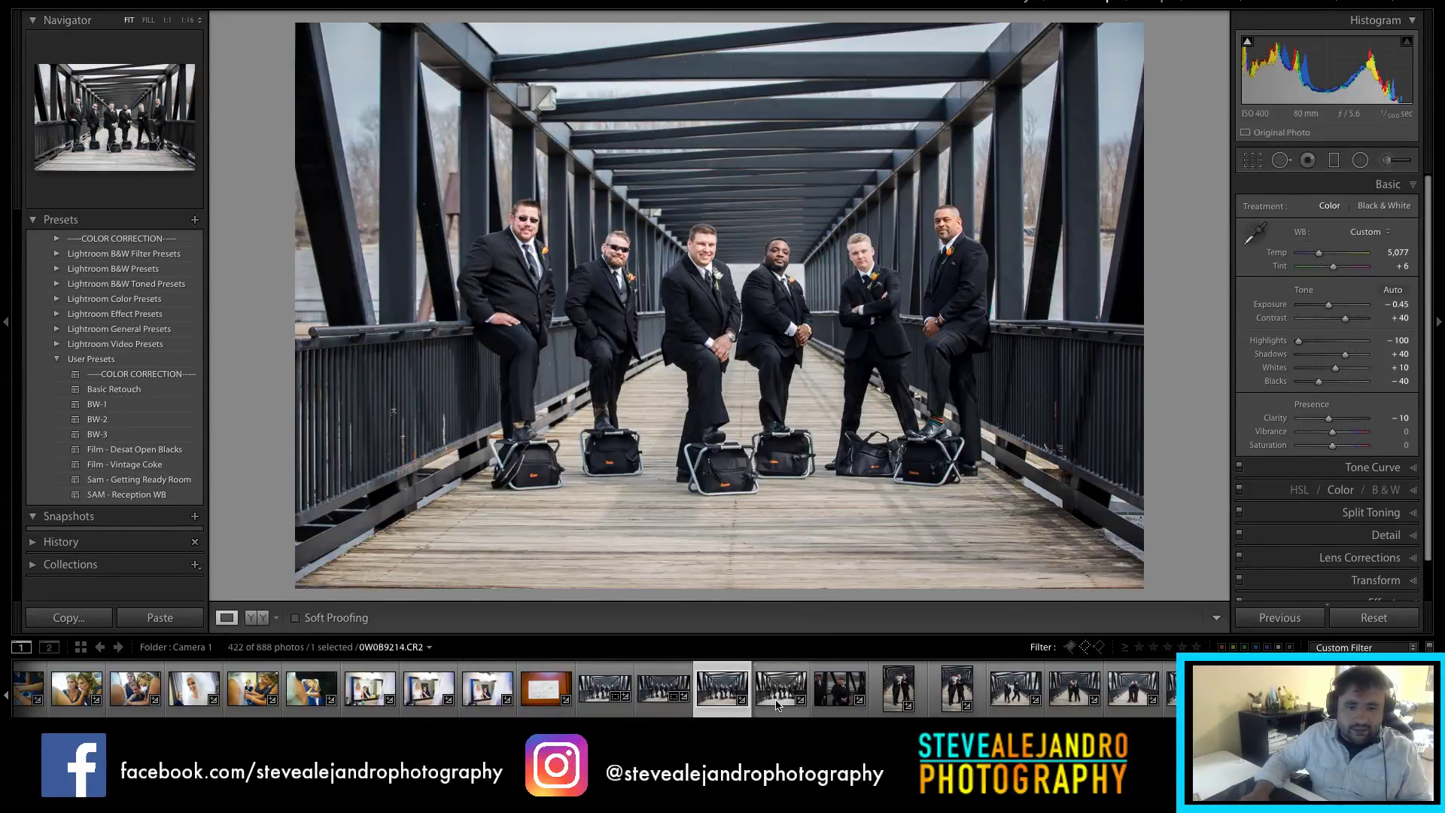
left_click(838, 693)
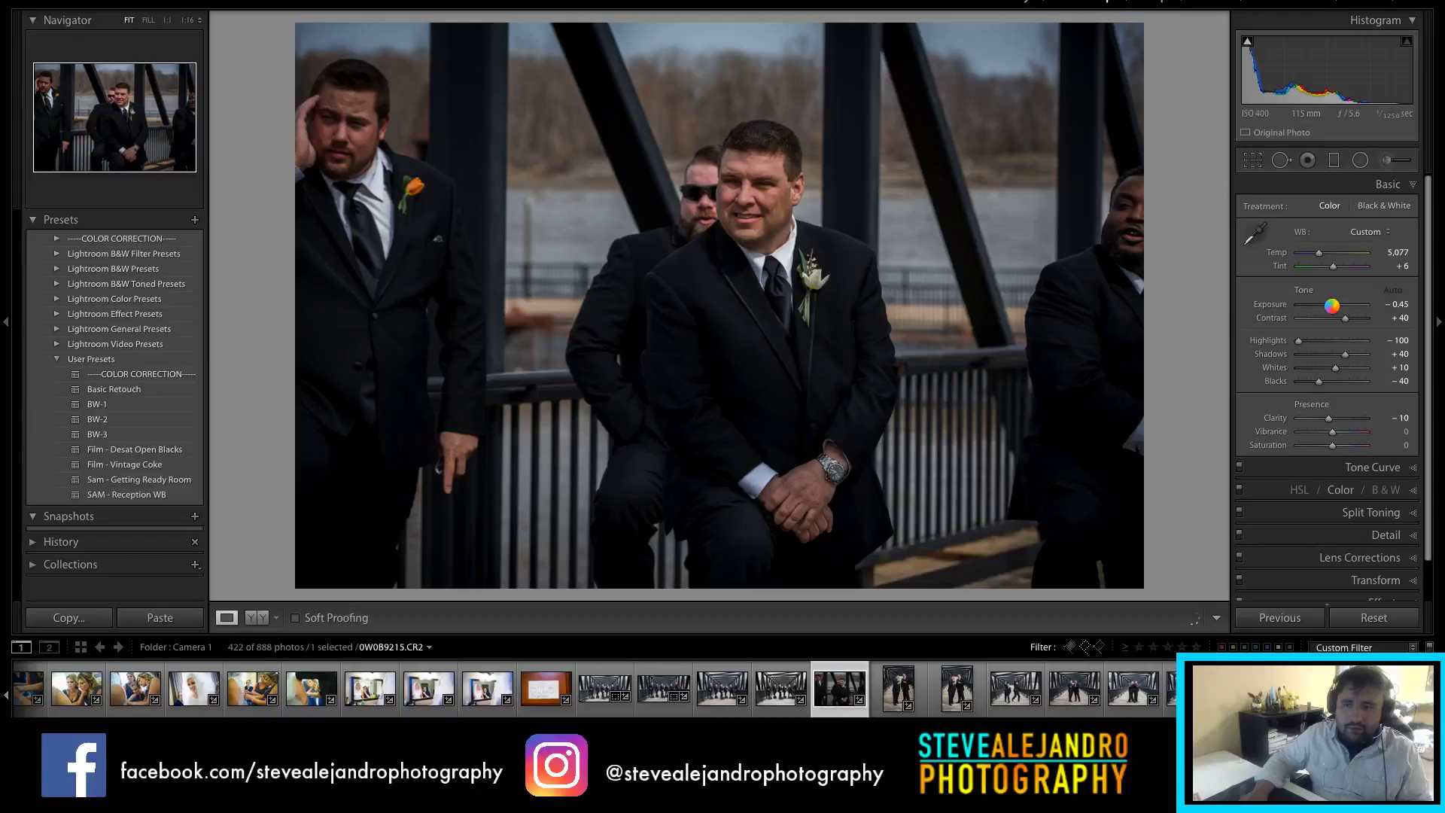
Step: Zoom-check the seated groomsman close-up's focus, then reject it and advance to the bridge shot
left_click(751, 187)
left_click(751, 185)
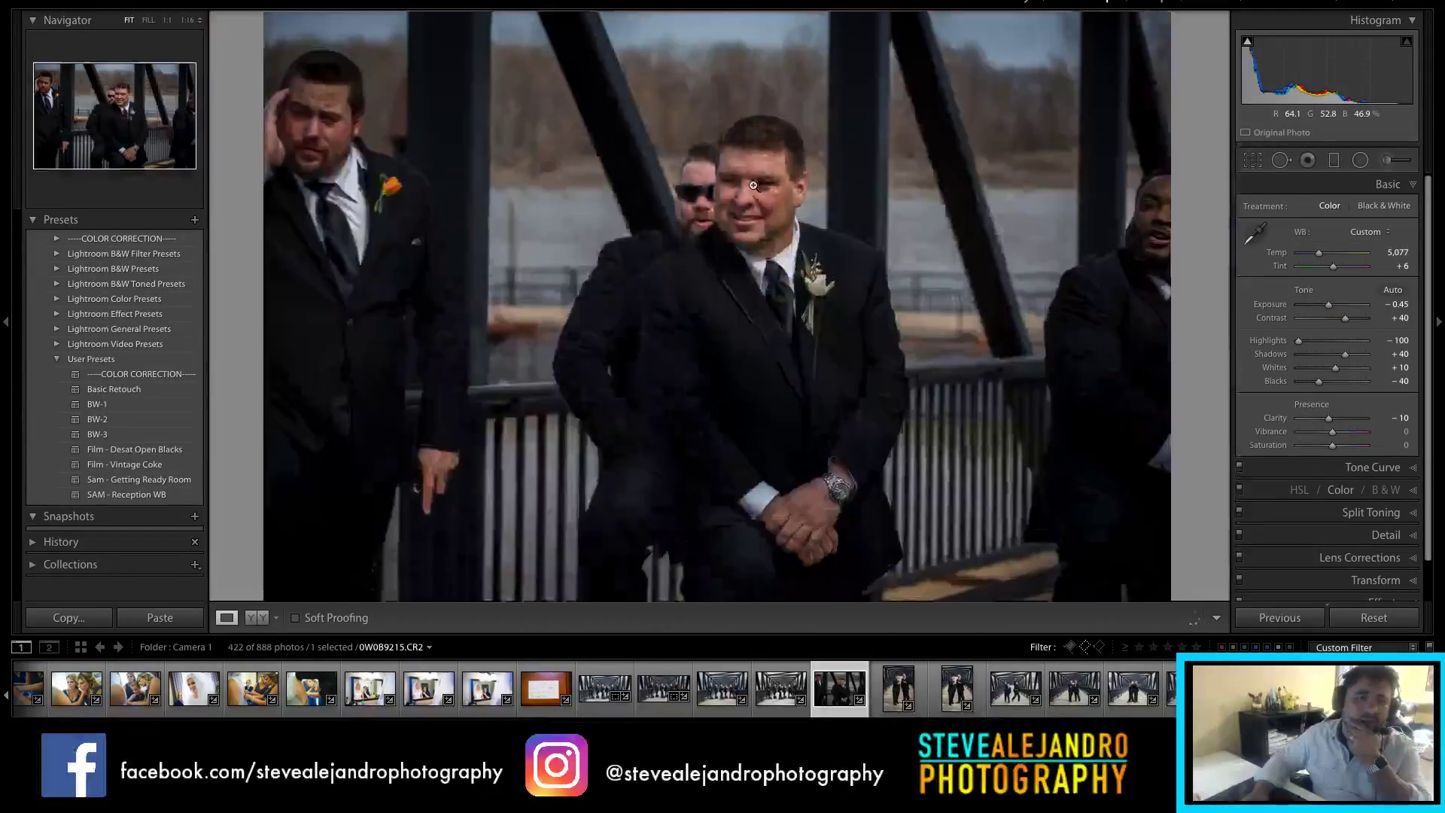
key("x")
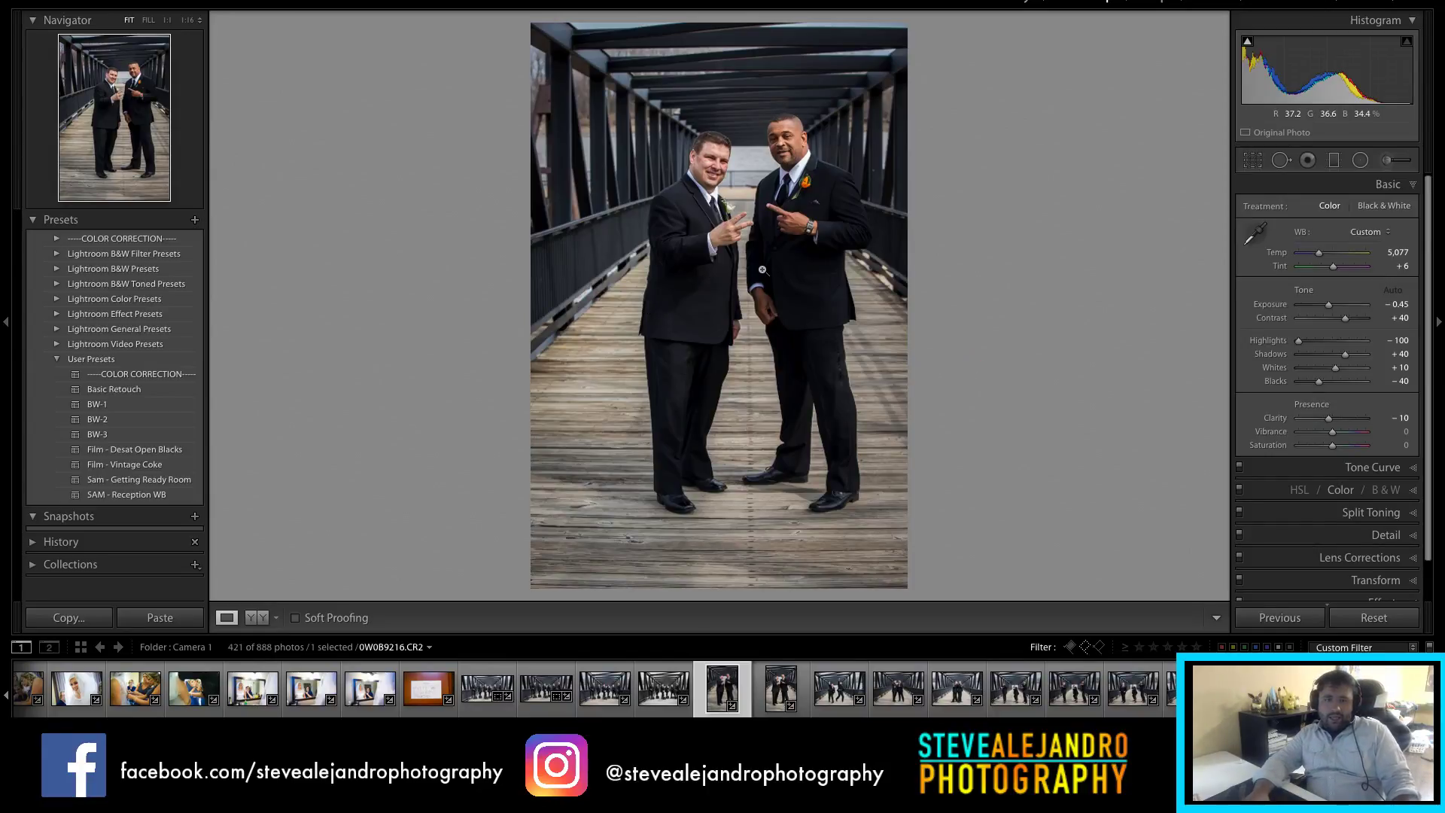
Step: Crop the two-men pointing photo to a tall 2x3 frame with the men repositioned, then advance
key("r")
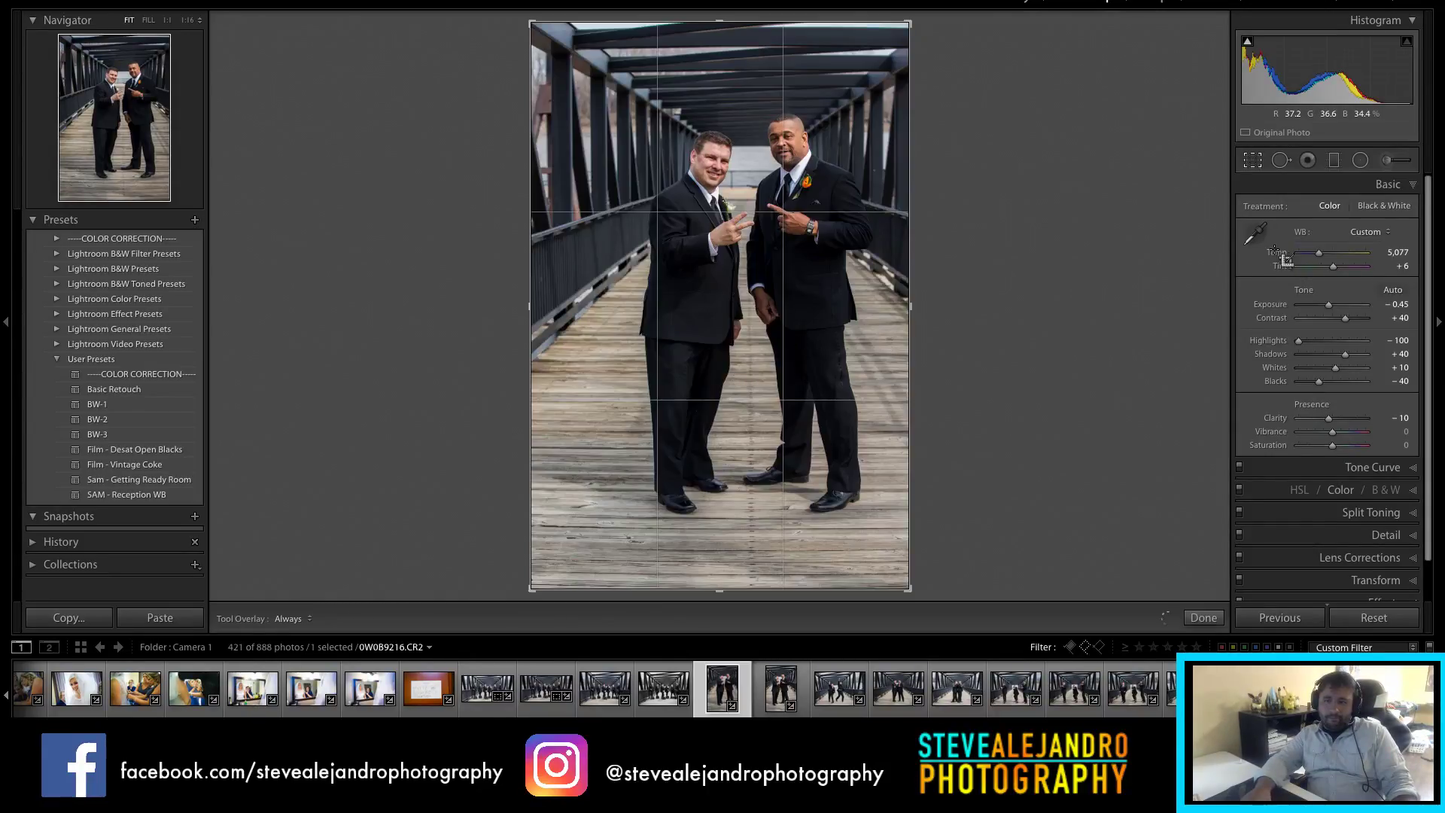
left_click(1362, 213)
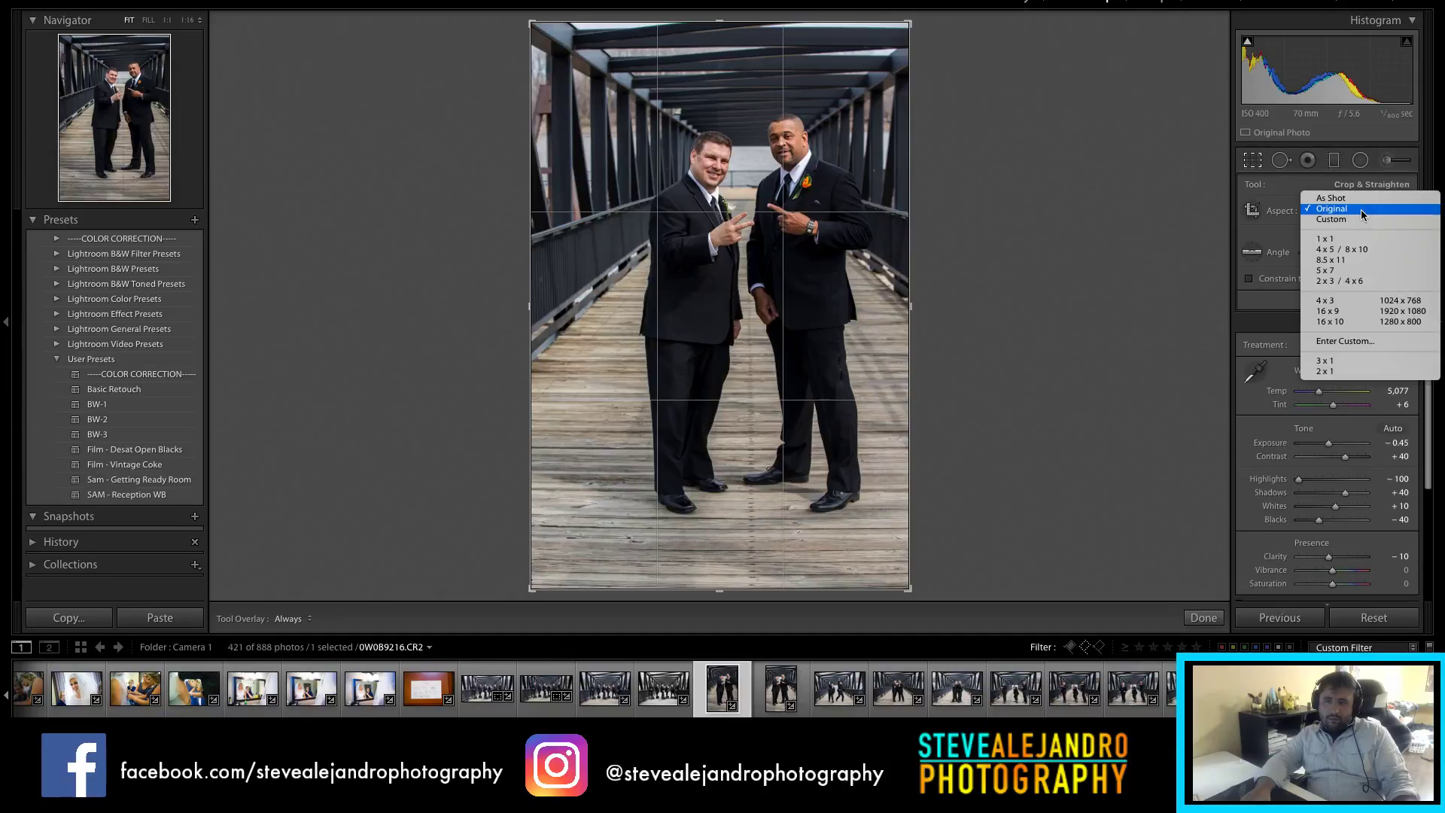
left_click(1351, 250)
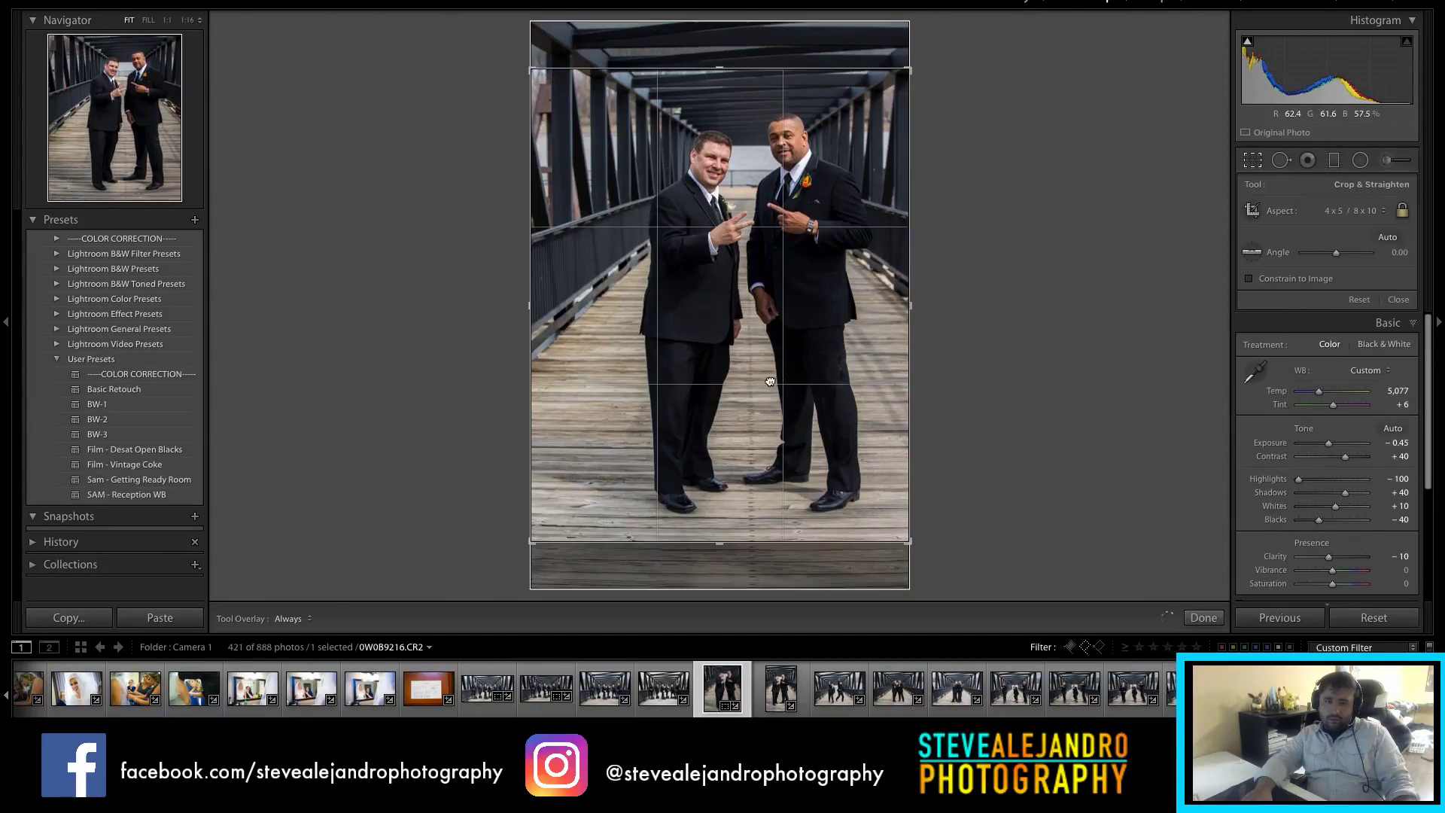
left_click(1364, 212)
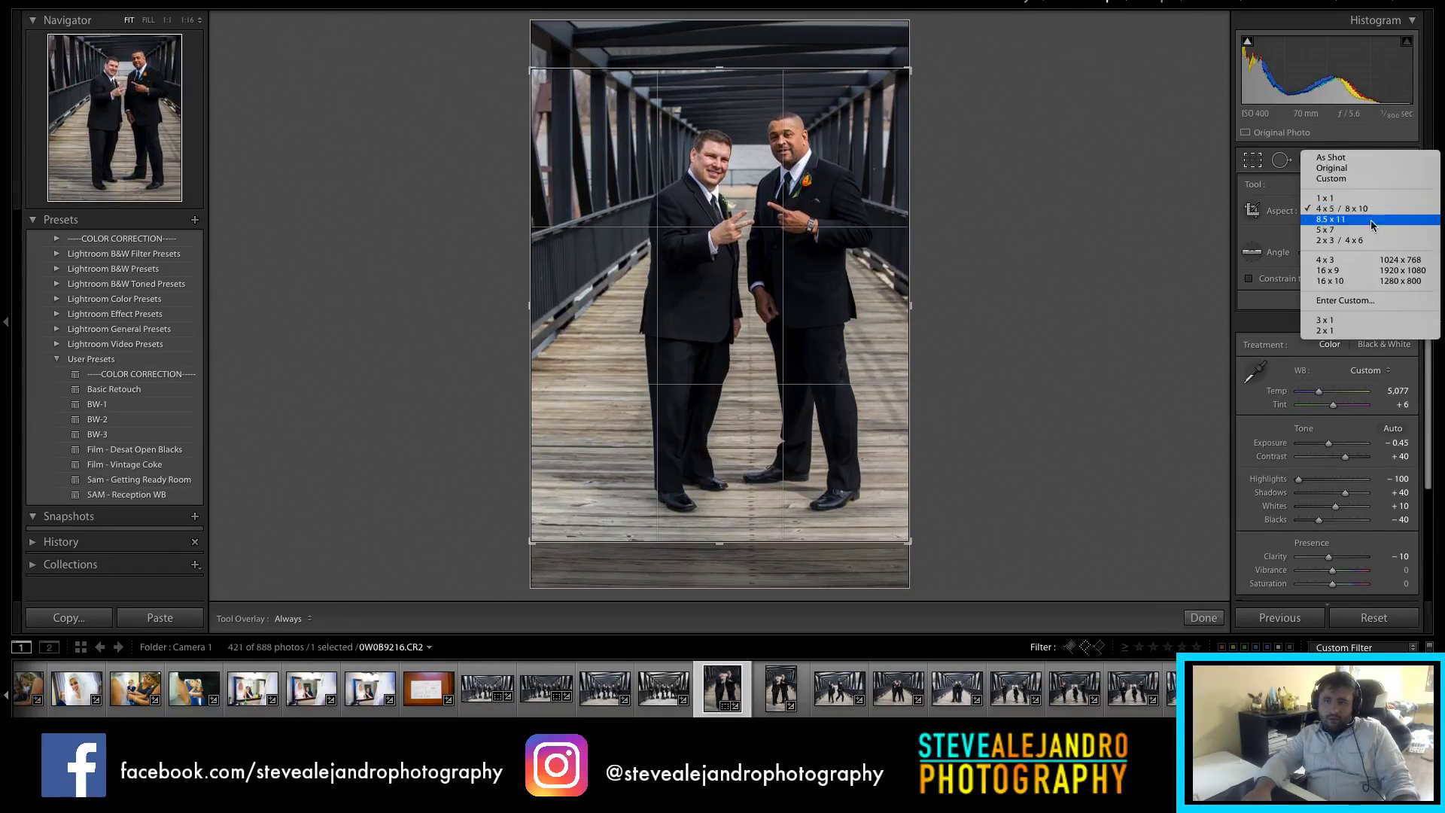
left_click(1363, 241)
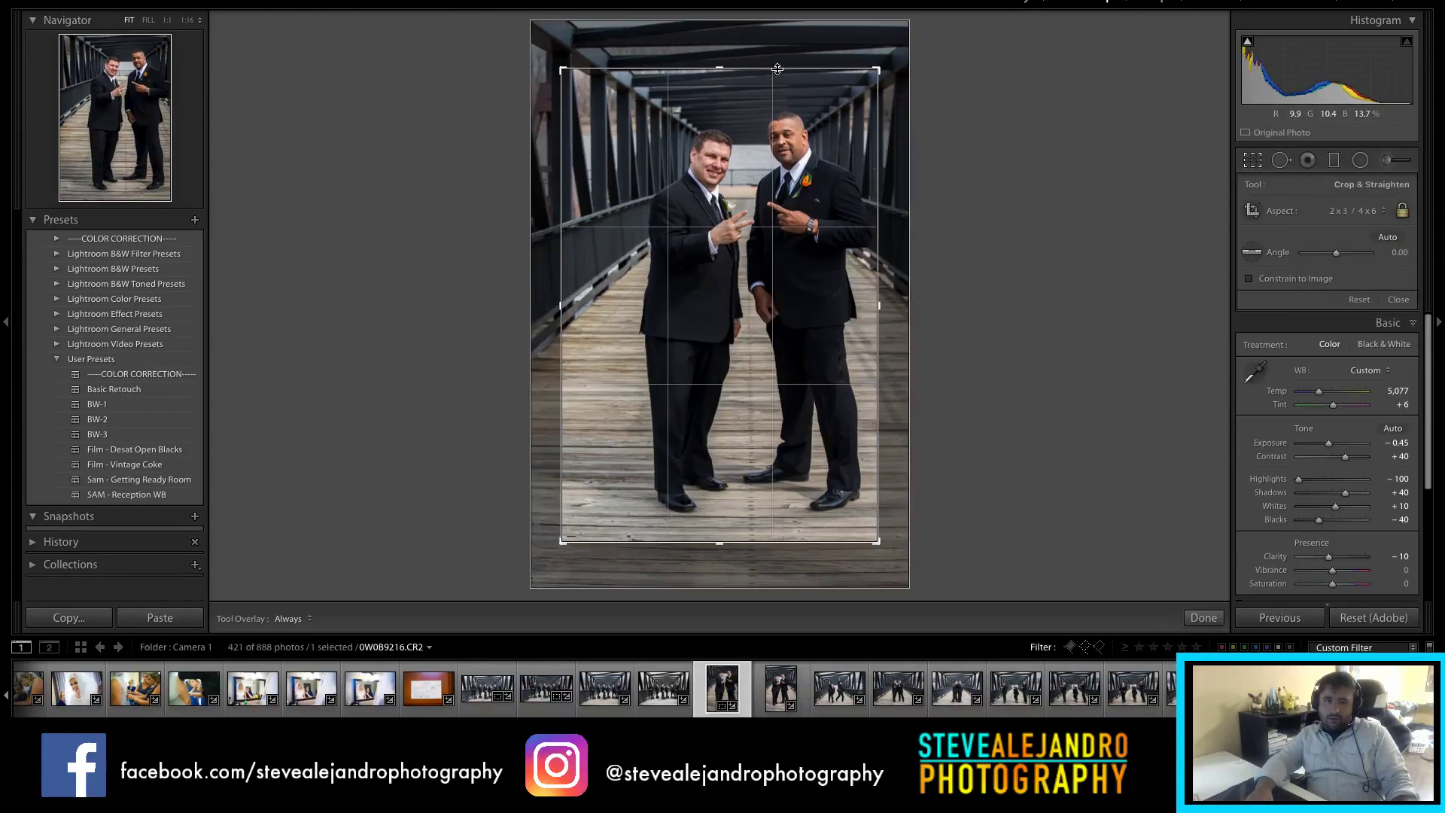
left_click_drag(852, 200, 562, 317)
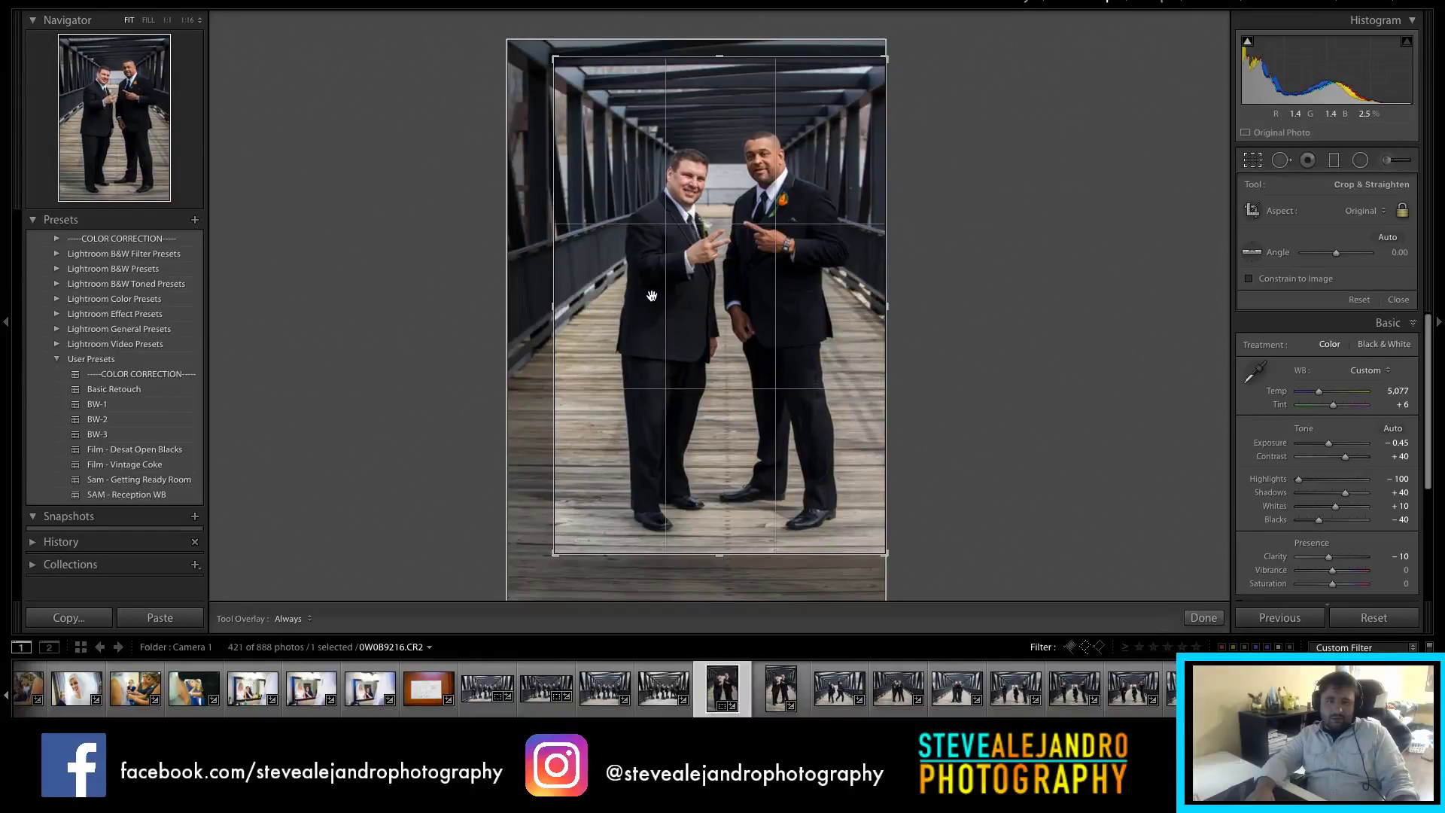
key("r")
key("r")
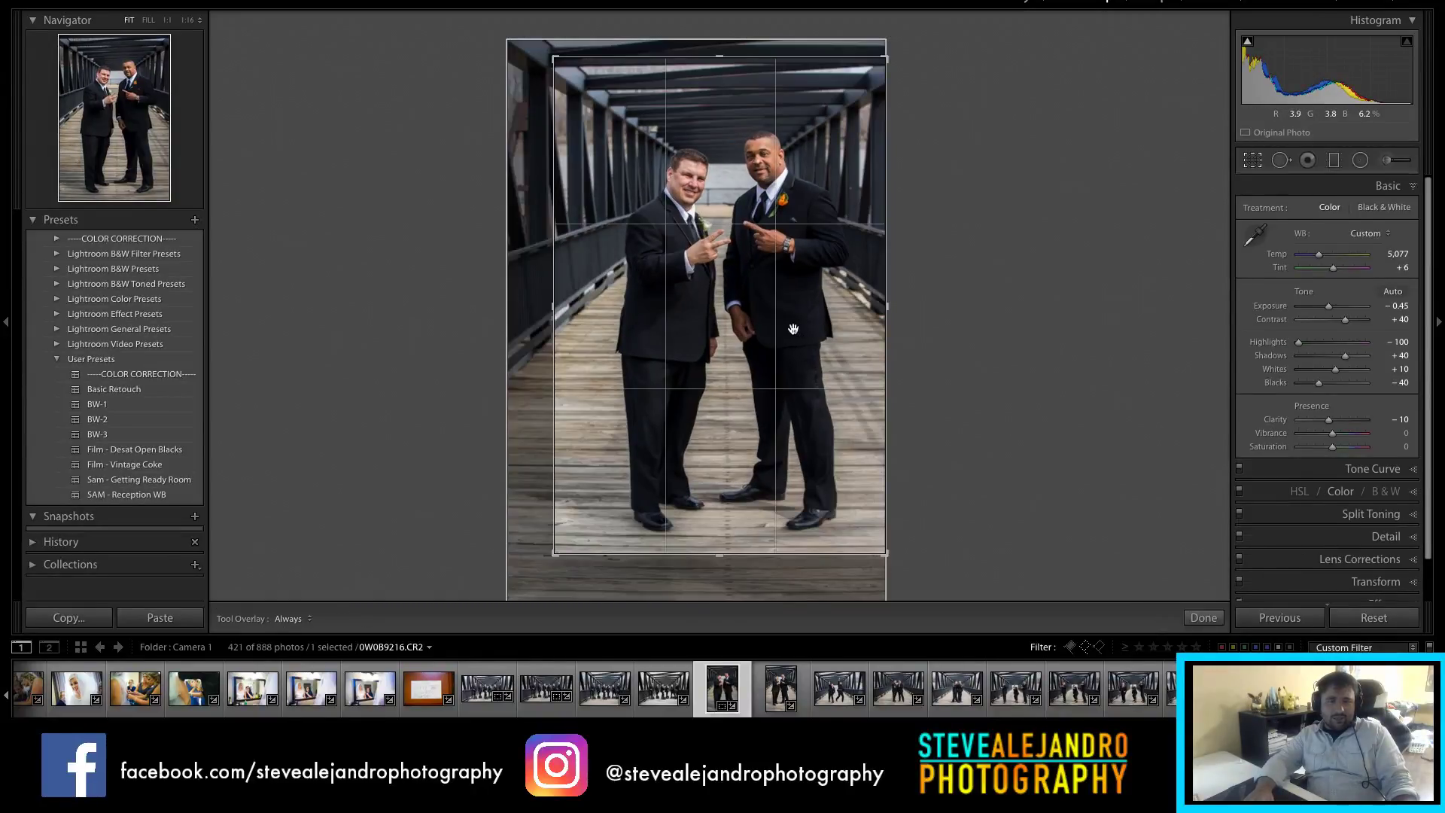
key("r")
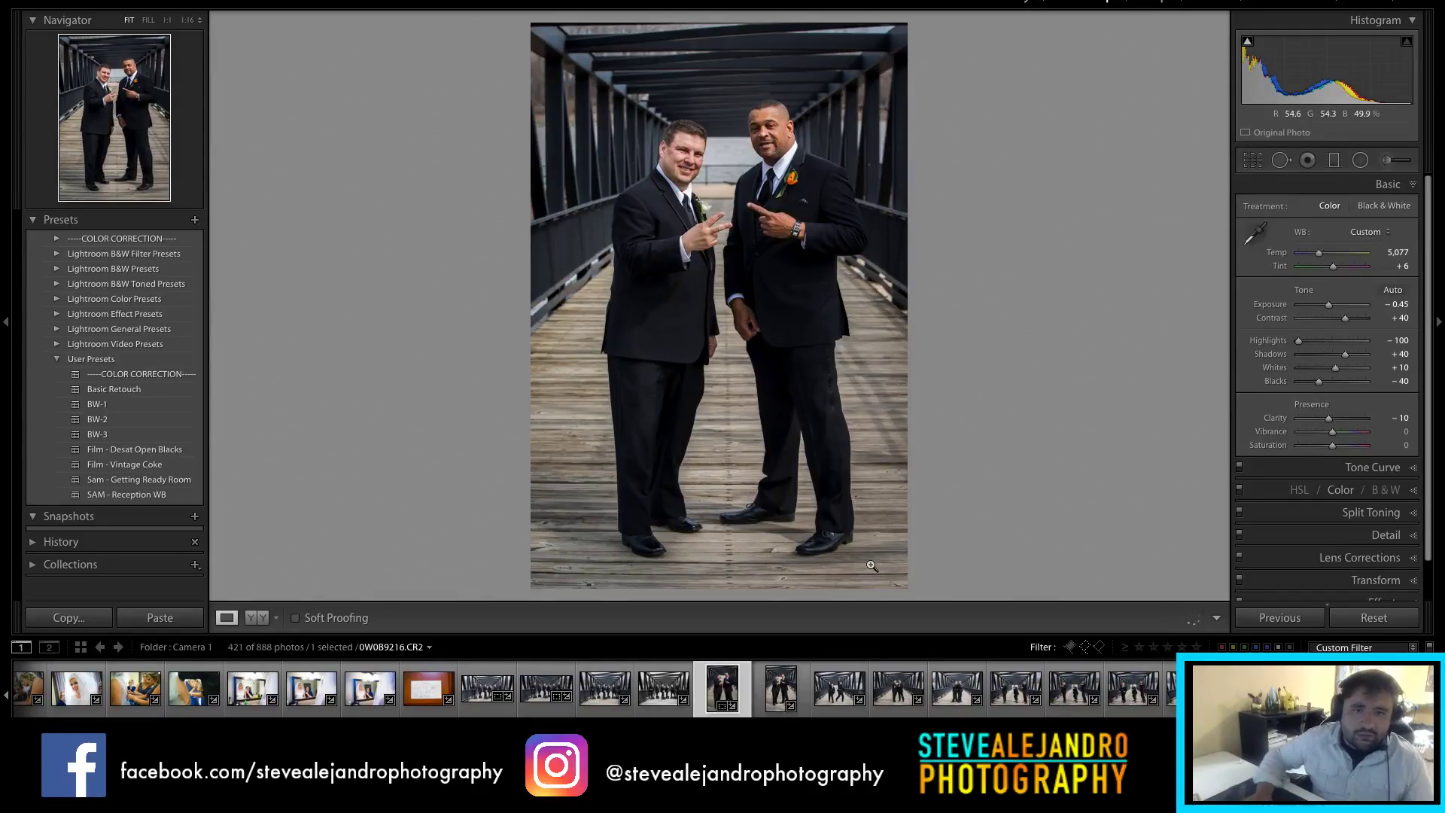
key("Right")
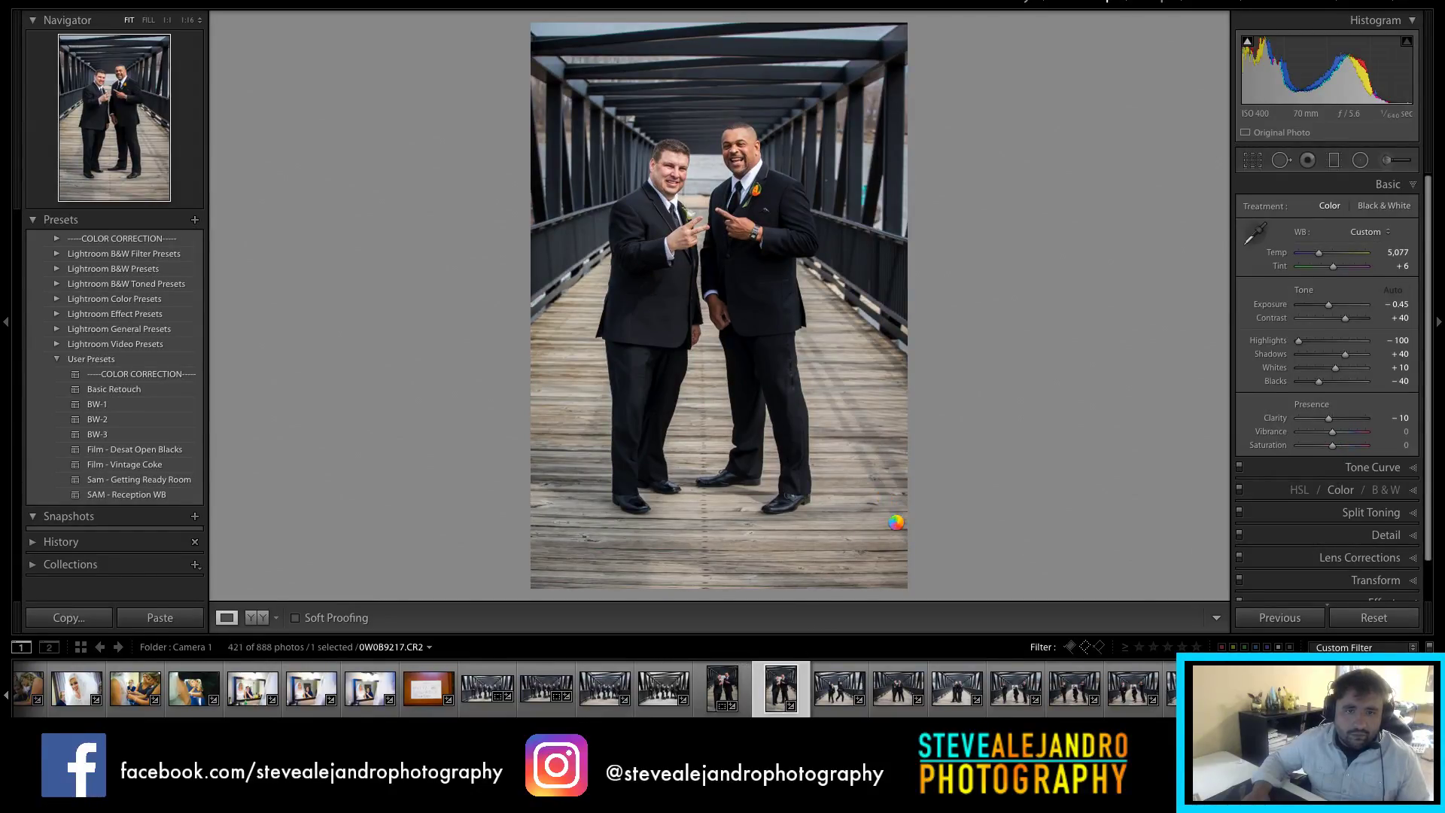
Step: Tighten the crop, straighten to about -0.25°, darken exposure slightly, then open 0W0B9220
key("r")
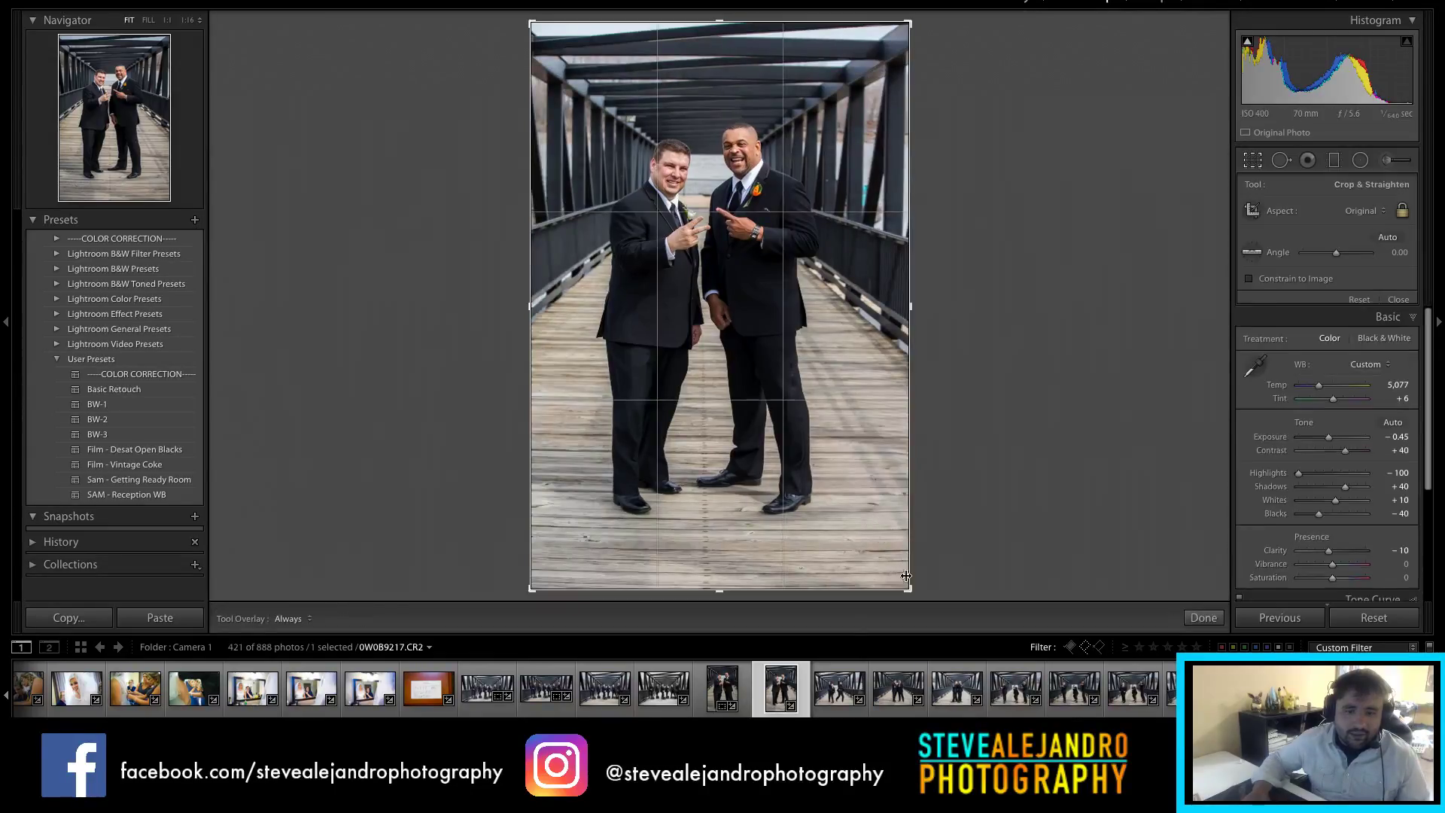
left_click_drag(908, 589, 894, 580)
left_click_drag(972, 512, 983, 497)
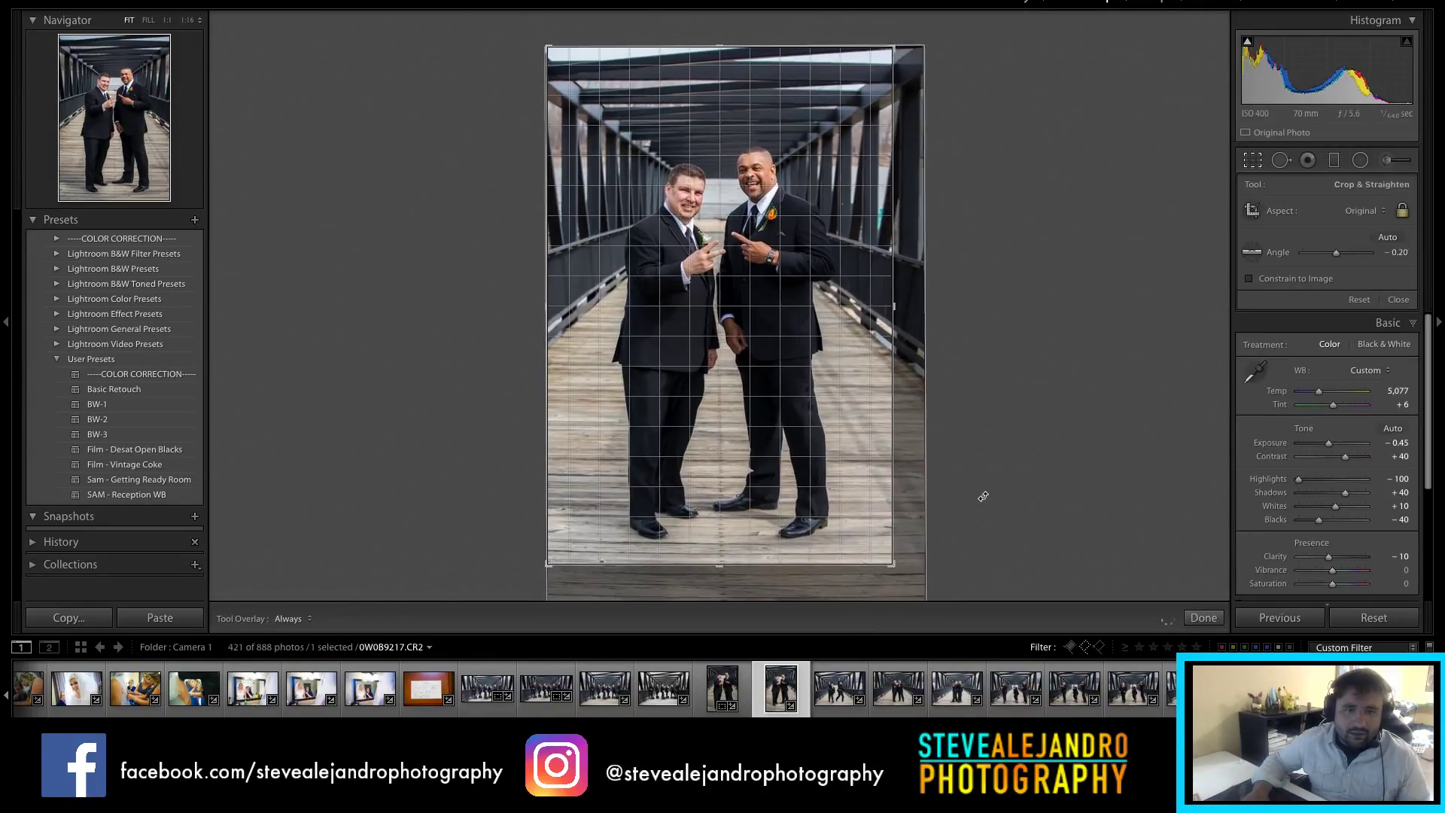
key("r")
key("r")
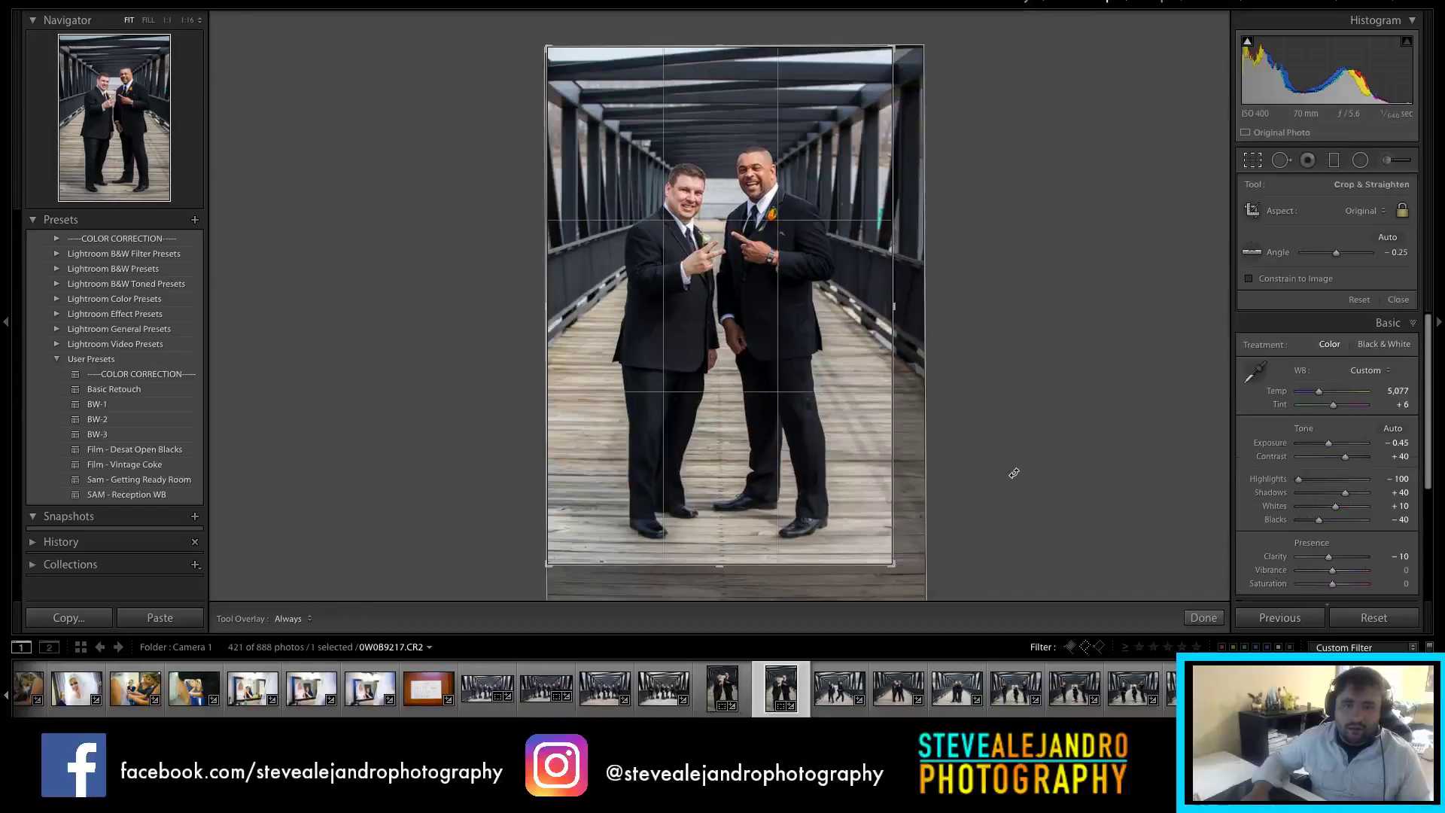
key("r")
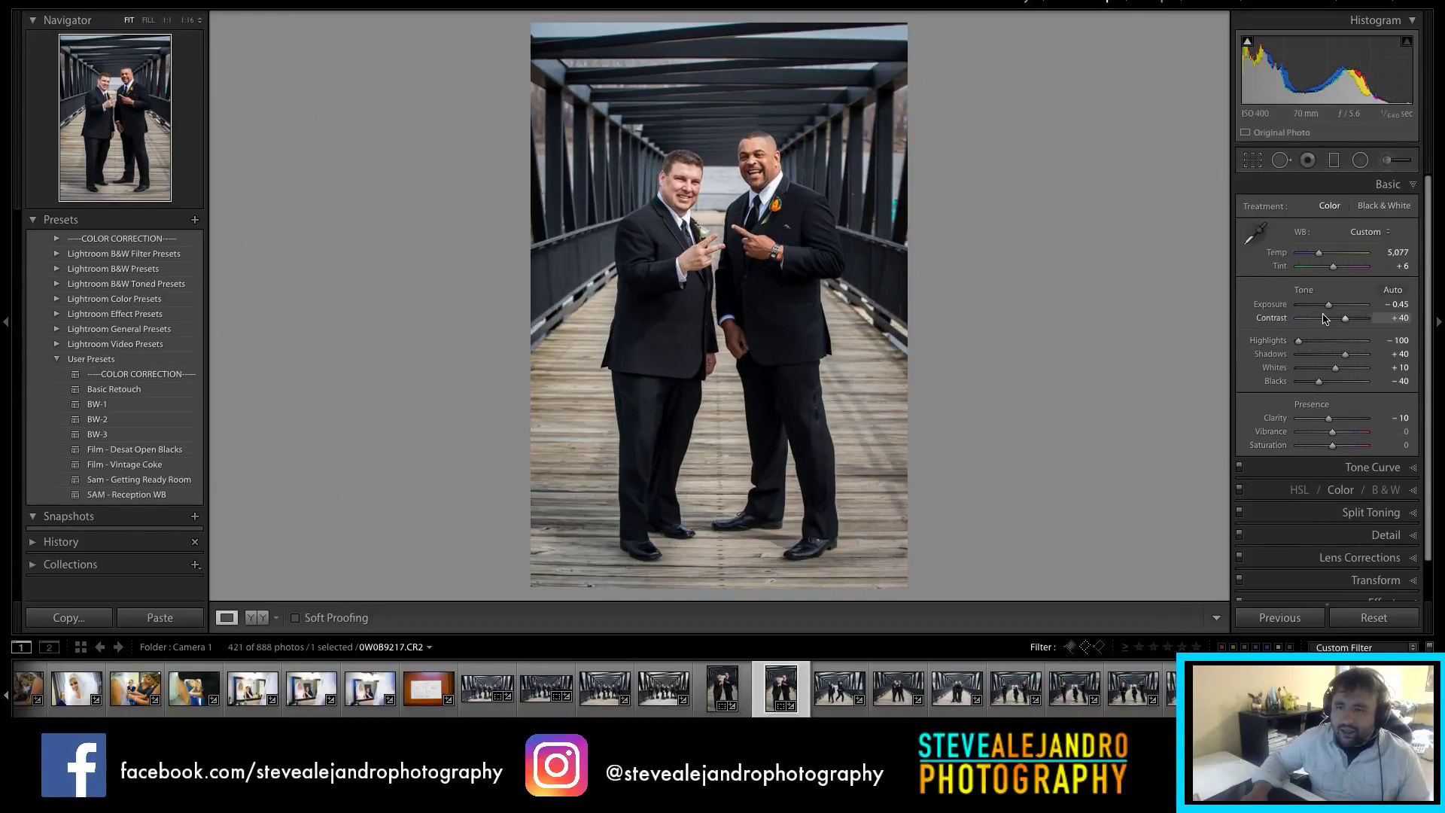
left_click_drag(1329, 305, 1332, 309)
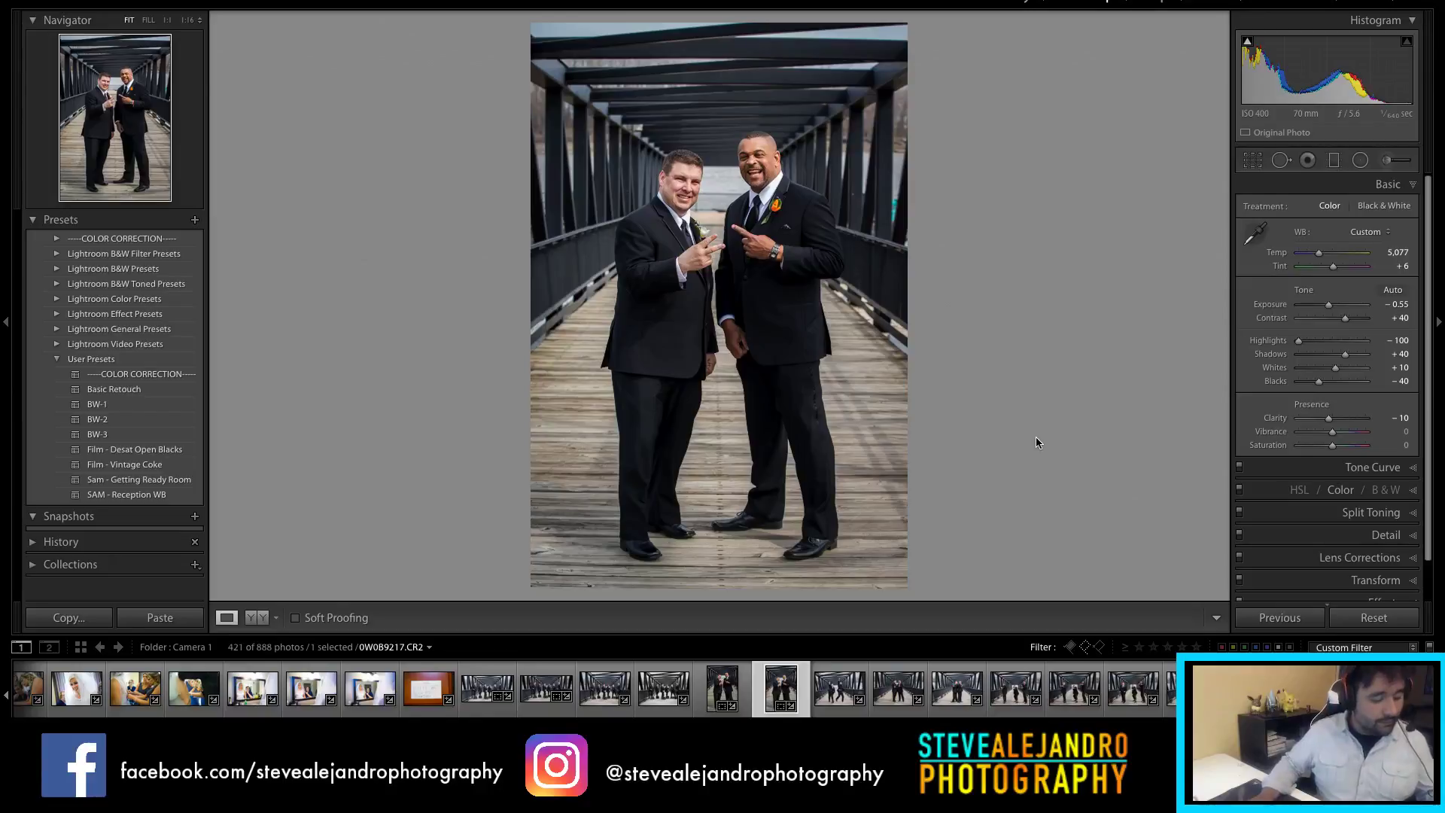
left_click(844, 702)
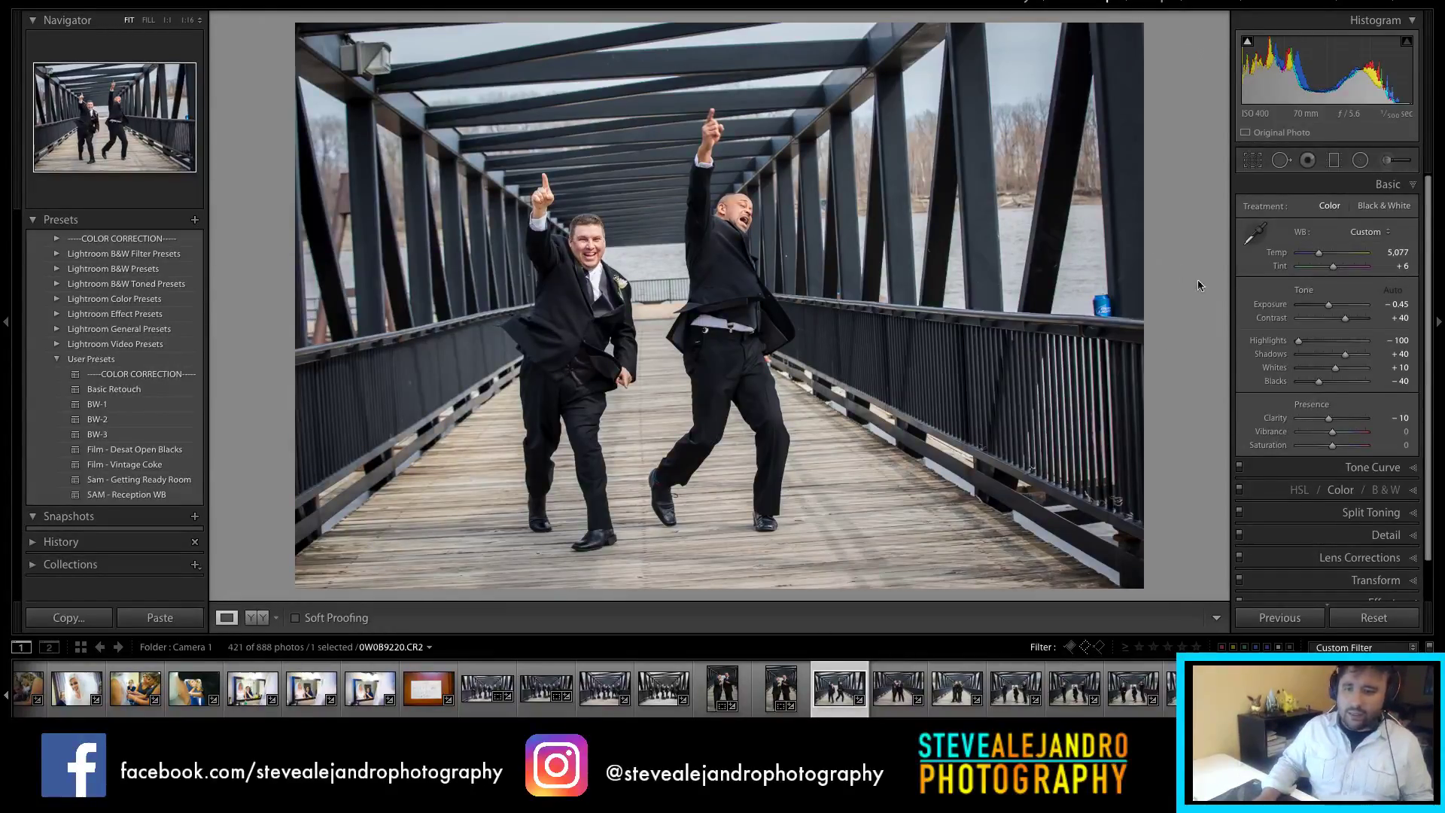
Step: Nudge the celebrating photo's exposure, settling it back around -0.90
left_click_drag(1329, 309, 1327, 309)
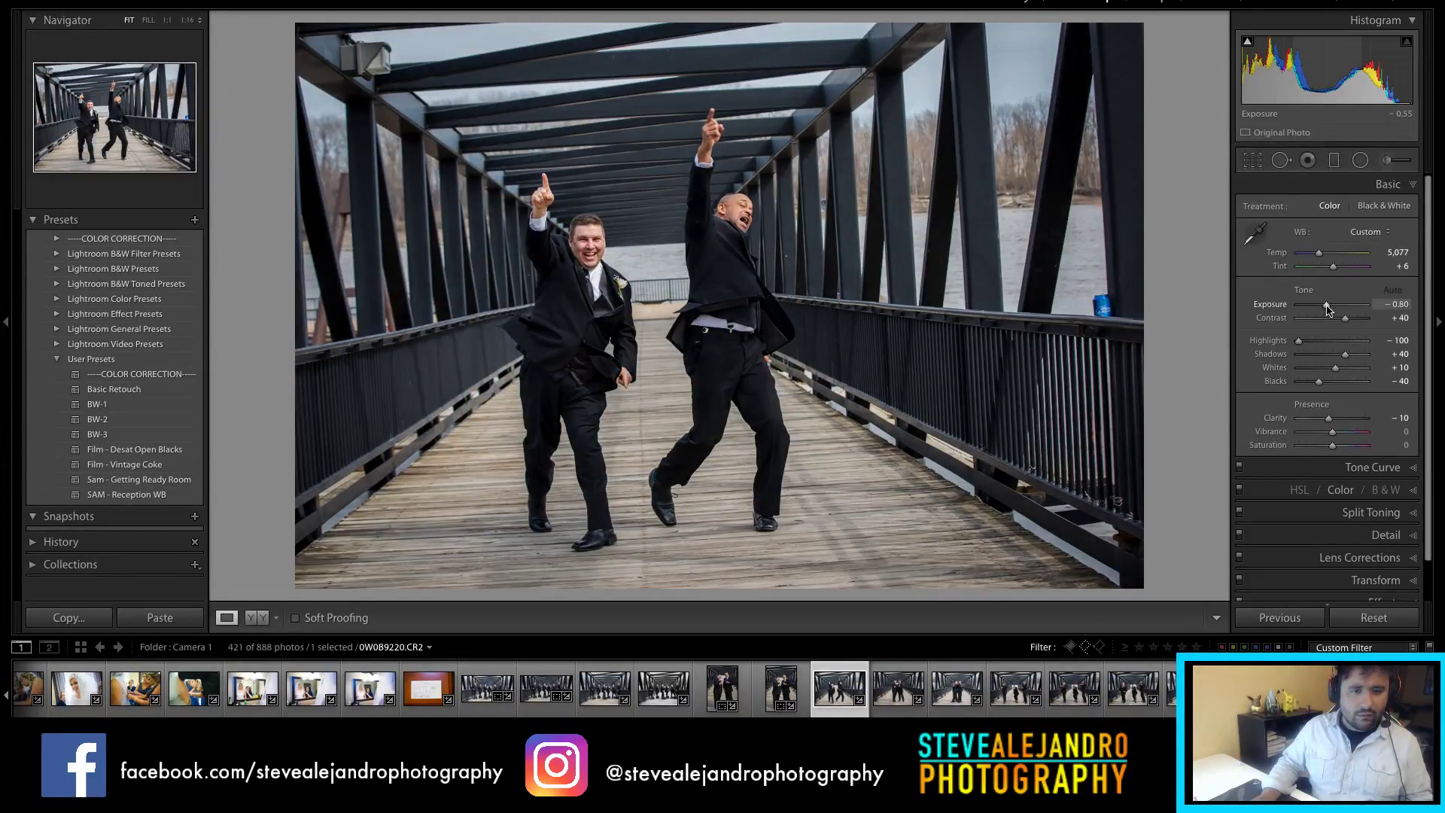
scroll(1339, 311, "down", 4)
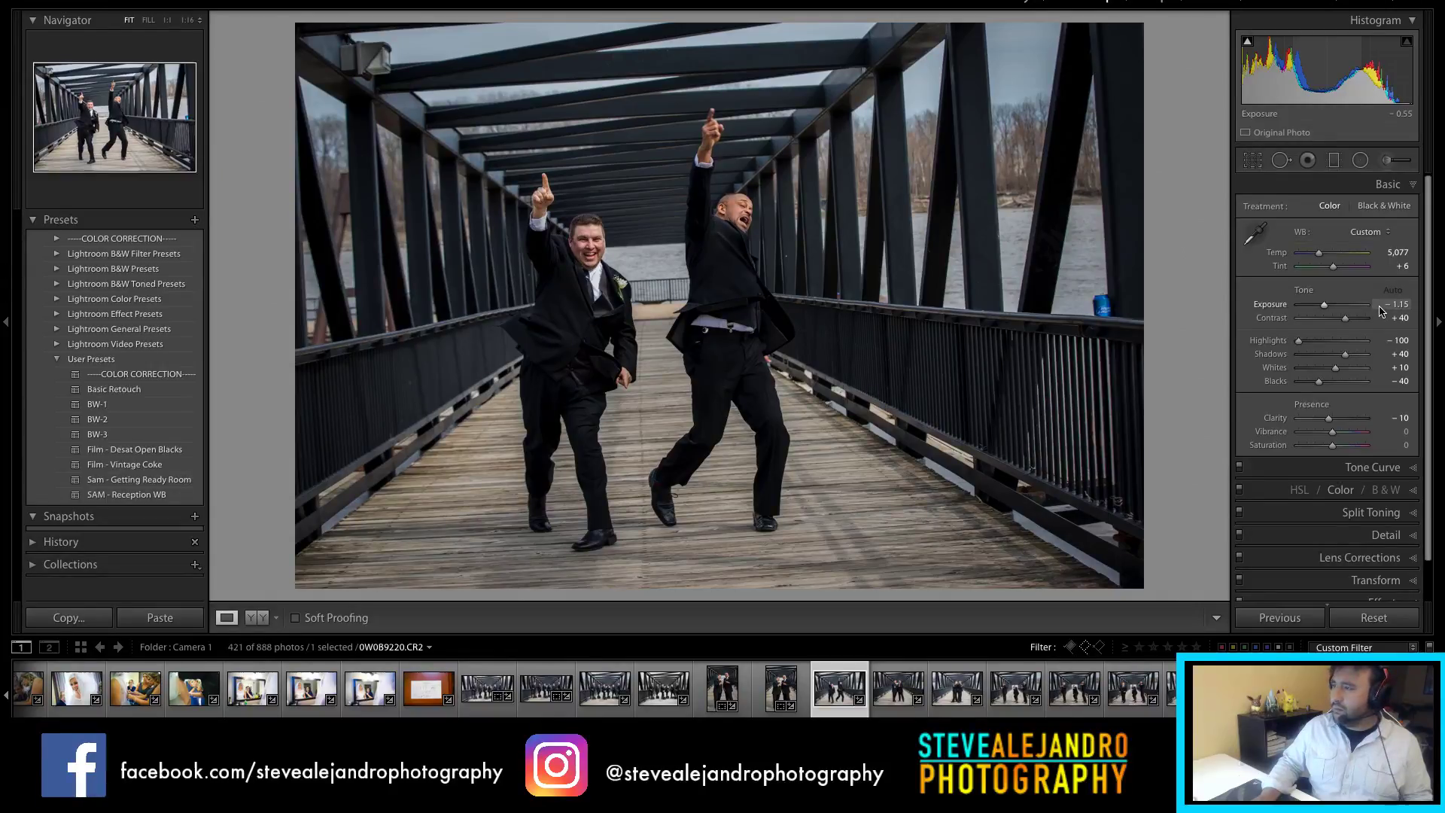
left_click_drag(1384, 310, 1388, 310)
Step: Crop the celebrating photo to 4x5 around the two men and set exposure to -0.55
key("r")
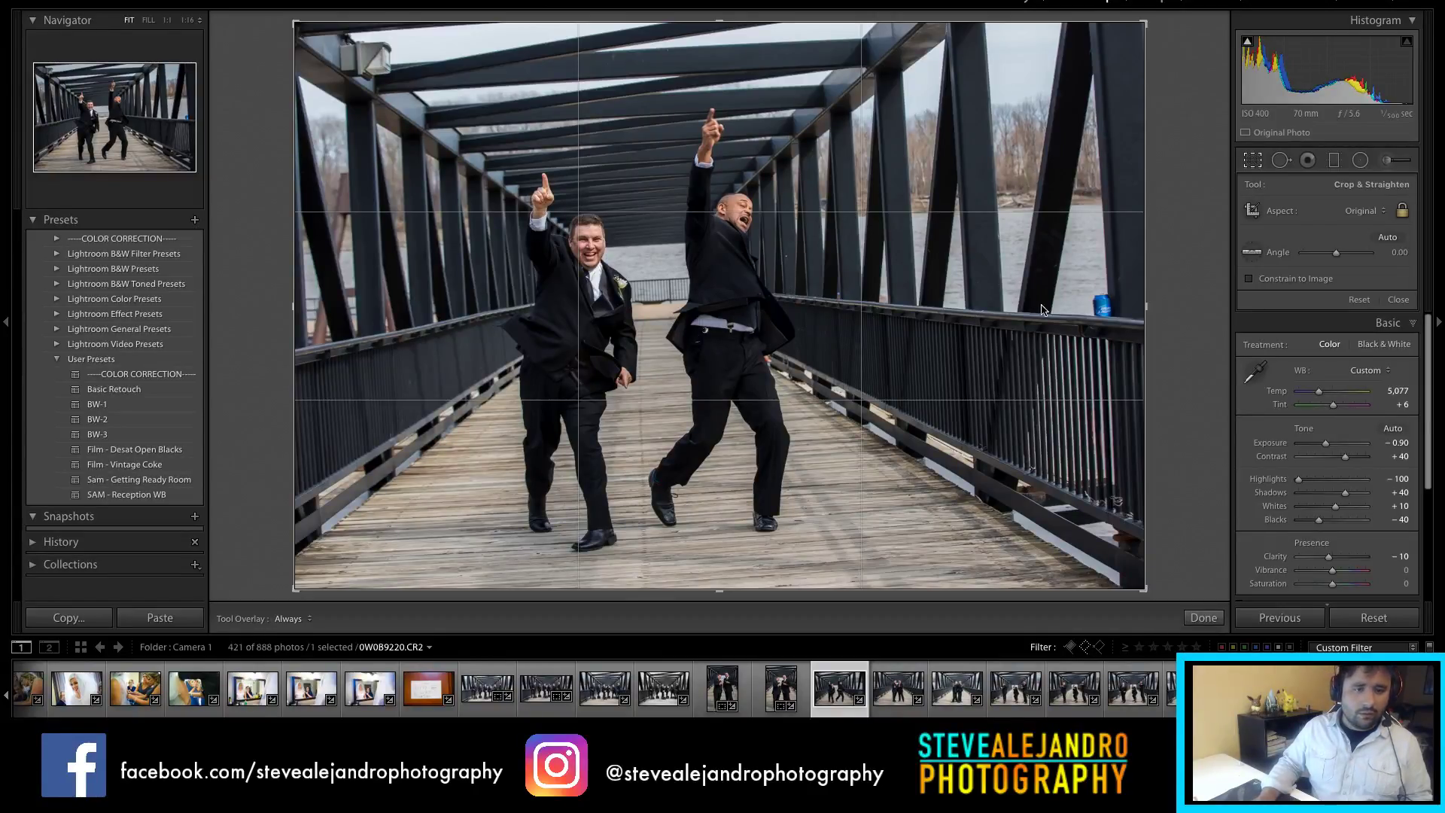
left_click(1364, 213)
left_click(1351, 250)
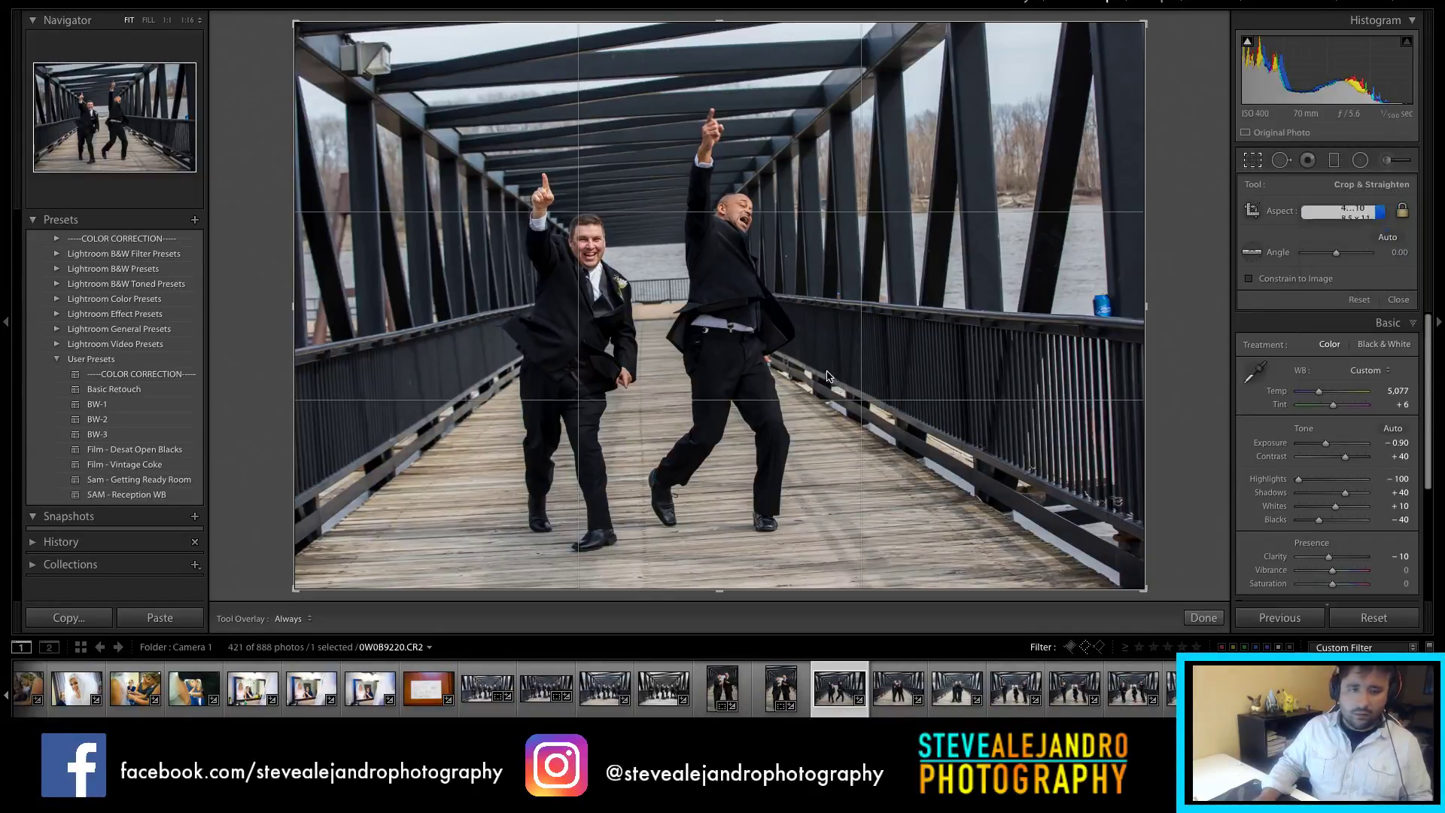
mouse_move(932, 342)
left_mouse_down()
mouse_move(906, 345)
mouse_move(921, 344)
left_mouse_up()
key("Return")
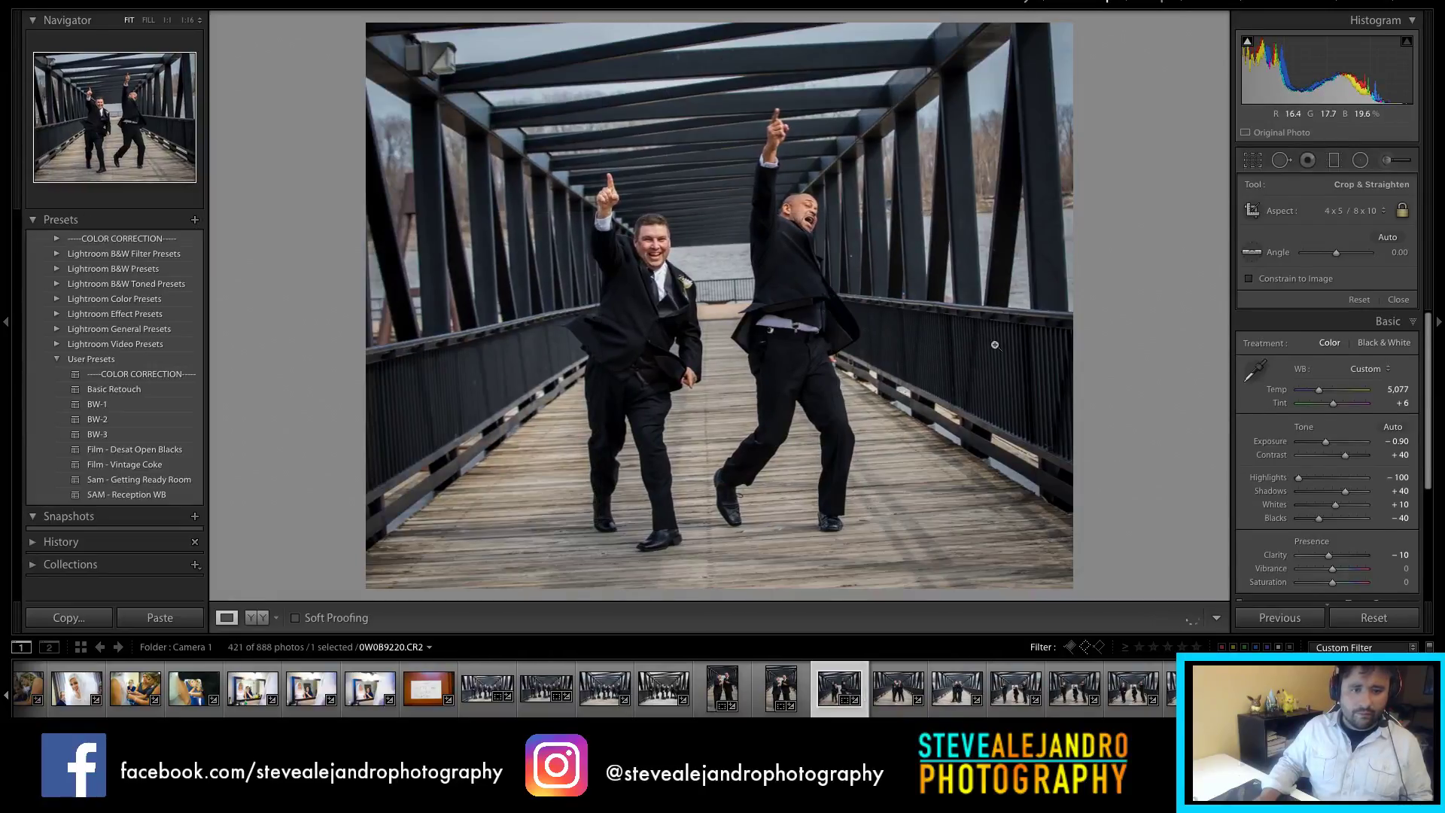
left_click_drag(1329, 309, 1331, 309)
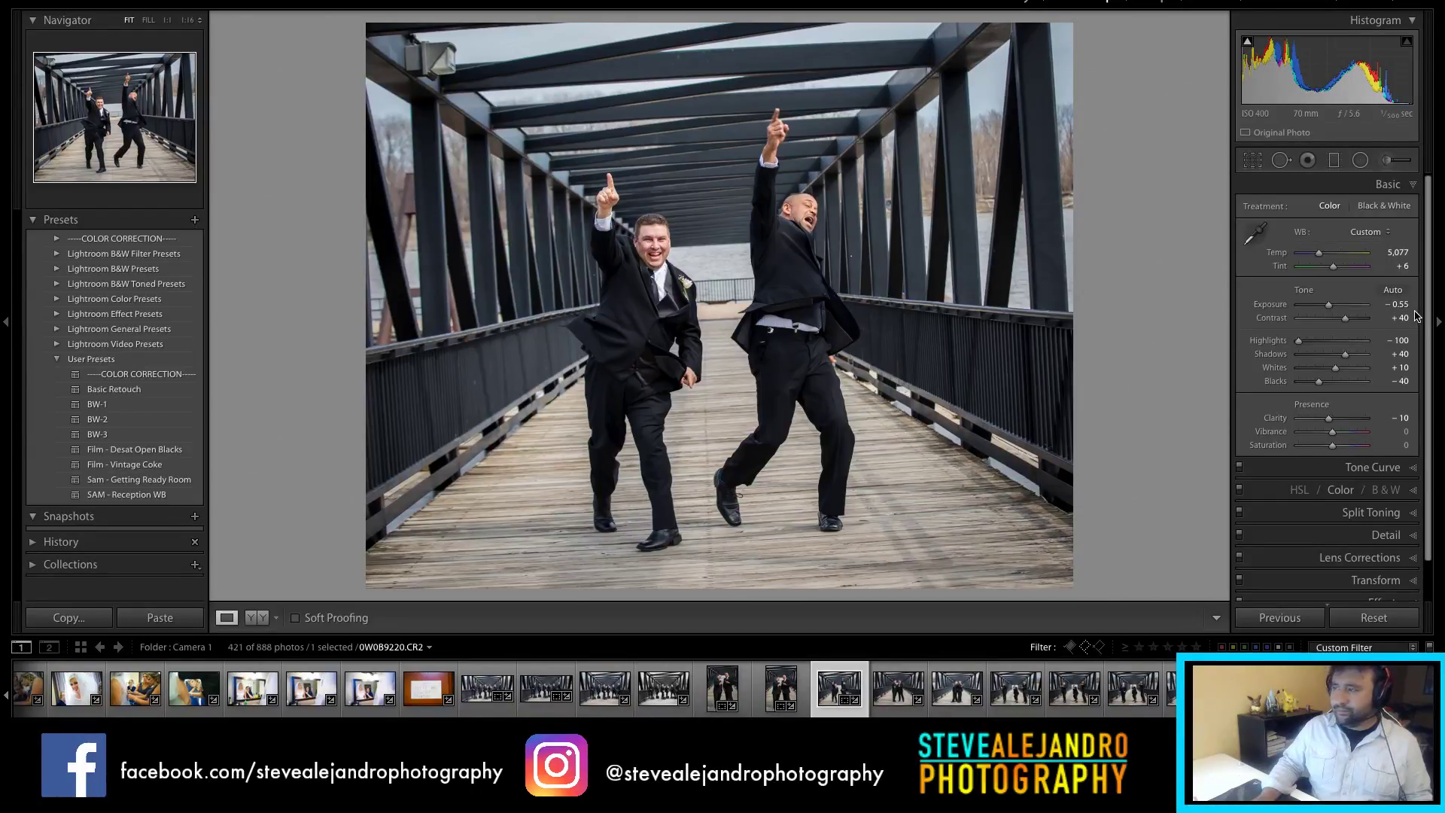
left_click(925, 700)
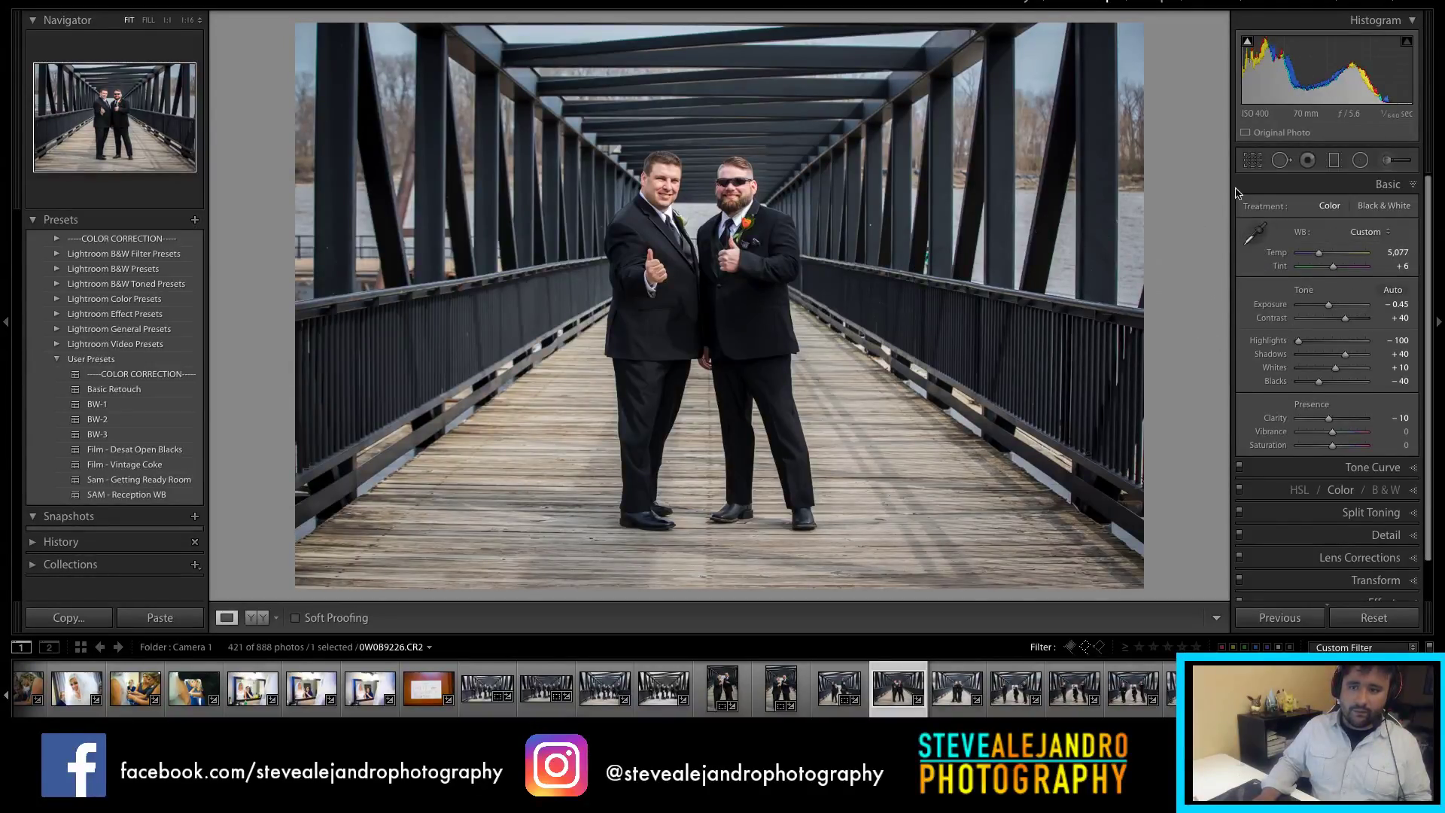
Step: Crop the thumbs-up photo to 4x5 with a slight straightening tilt
key("r")
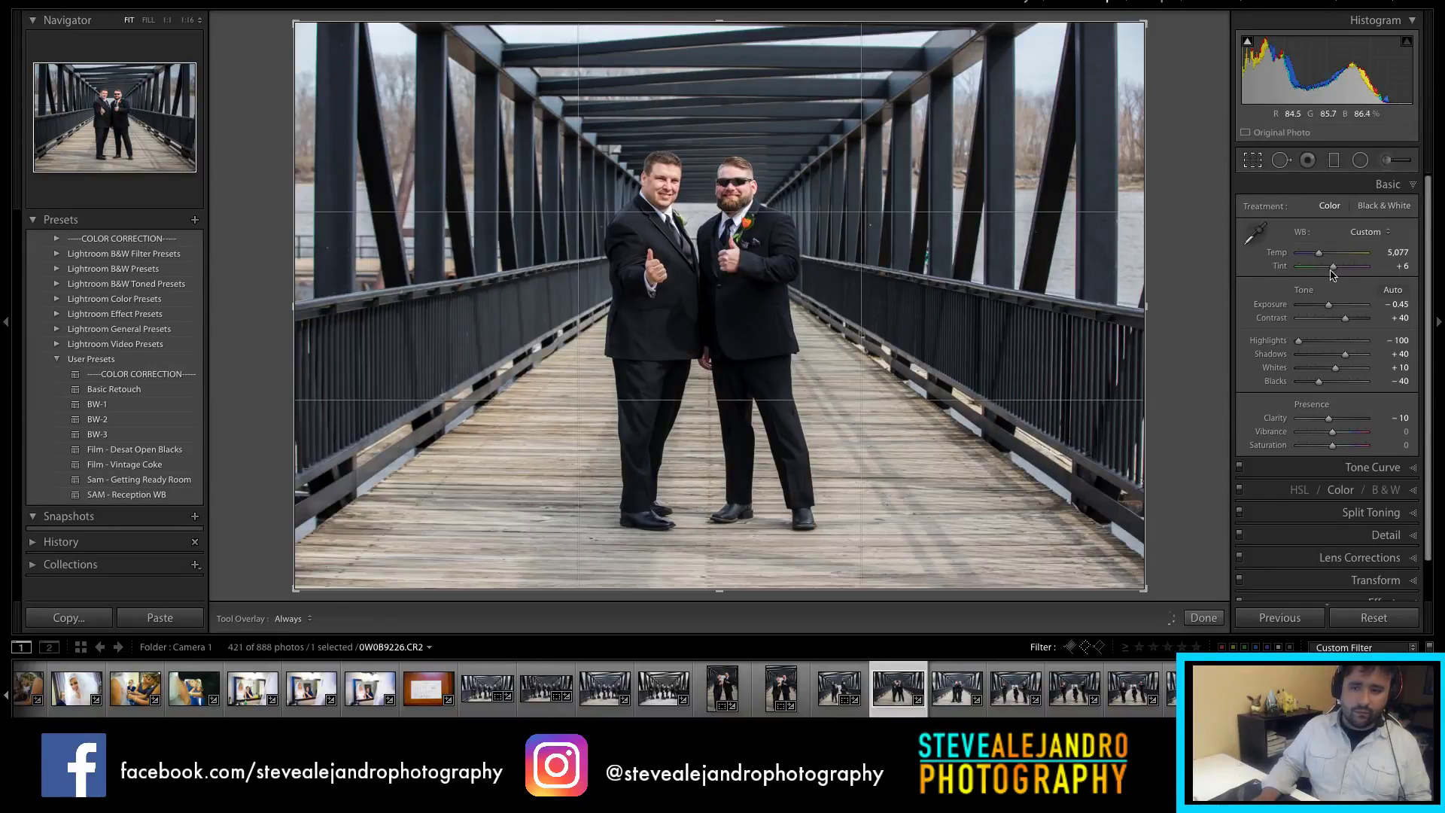
left_click(1359, 212)
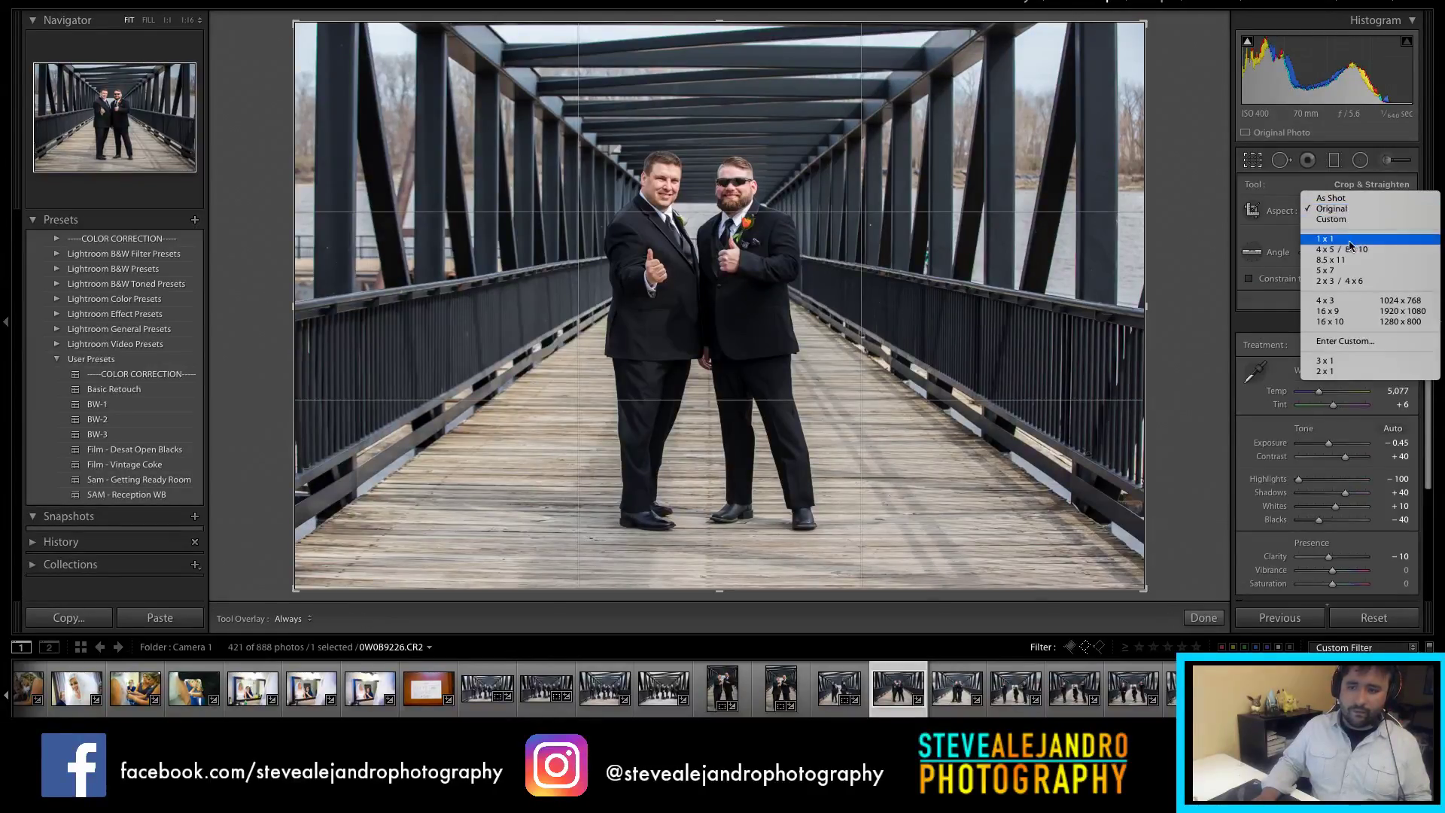
left_click(1348, 245)
left_click_drag(1092, 256, 1093, 249)
key("Return")
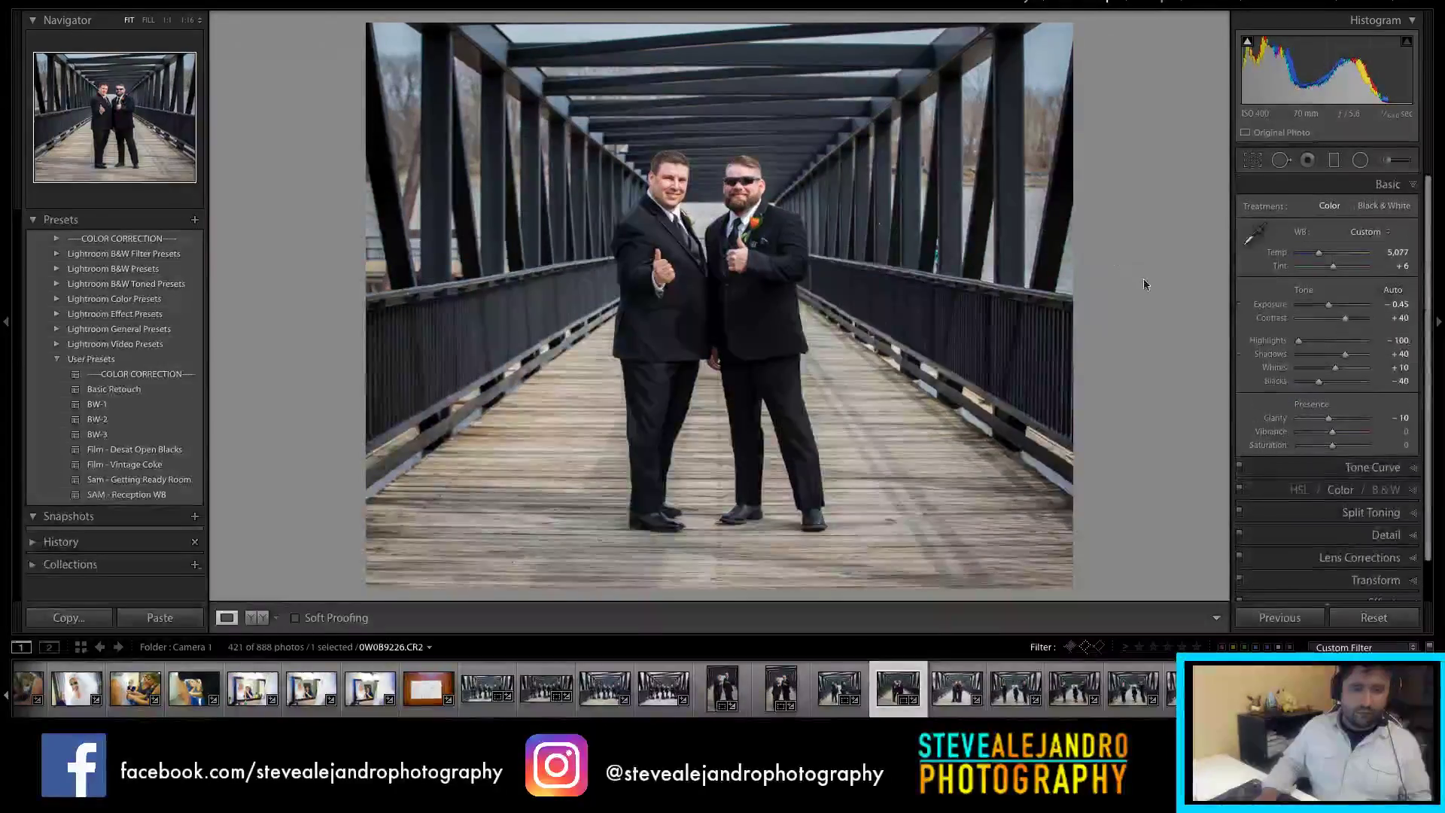
Step: Set the thumbs-up photo's exposure to -0.65, then nudge it slightly brighter
left_click(1386, 305)
type("-.65")
key("Return")
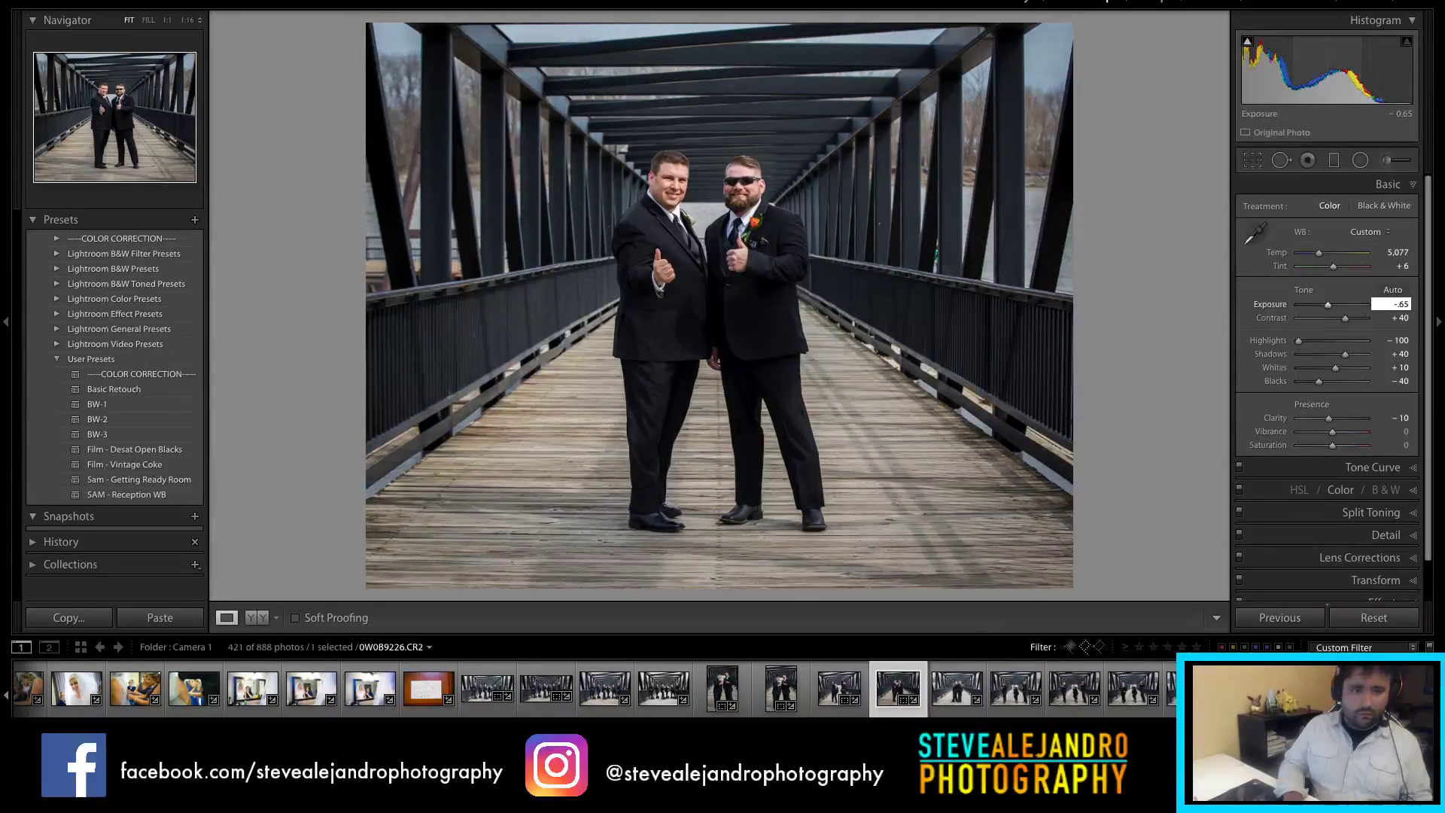
left_click_drag(1328, 305, 1330, 310)
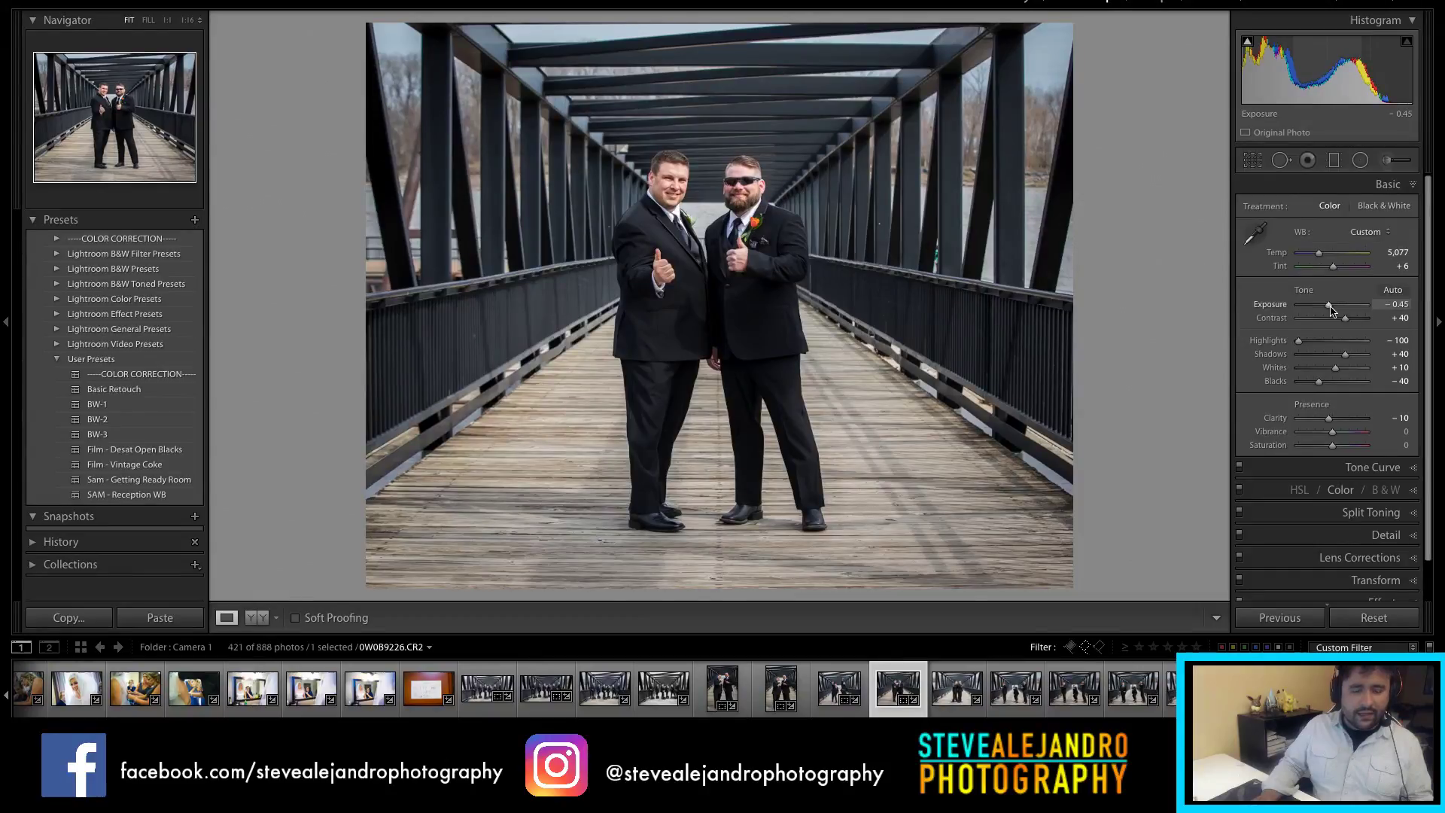
Step: Crop the back-to-back groomsmen photo to 4x5, trimming the top, and darken exposure to -0.90
left_click(950, 681)
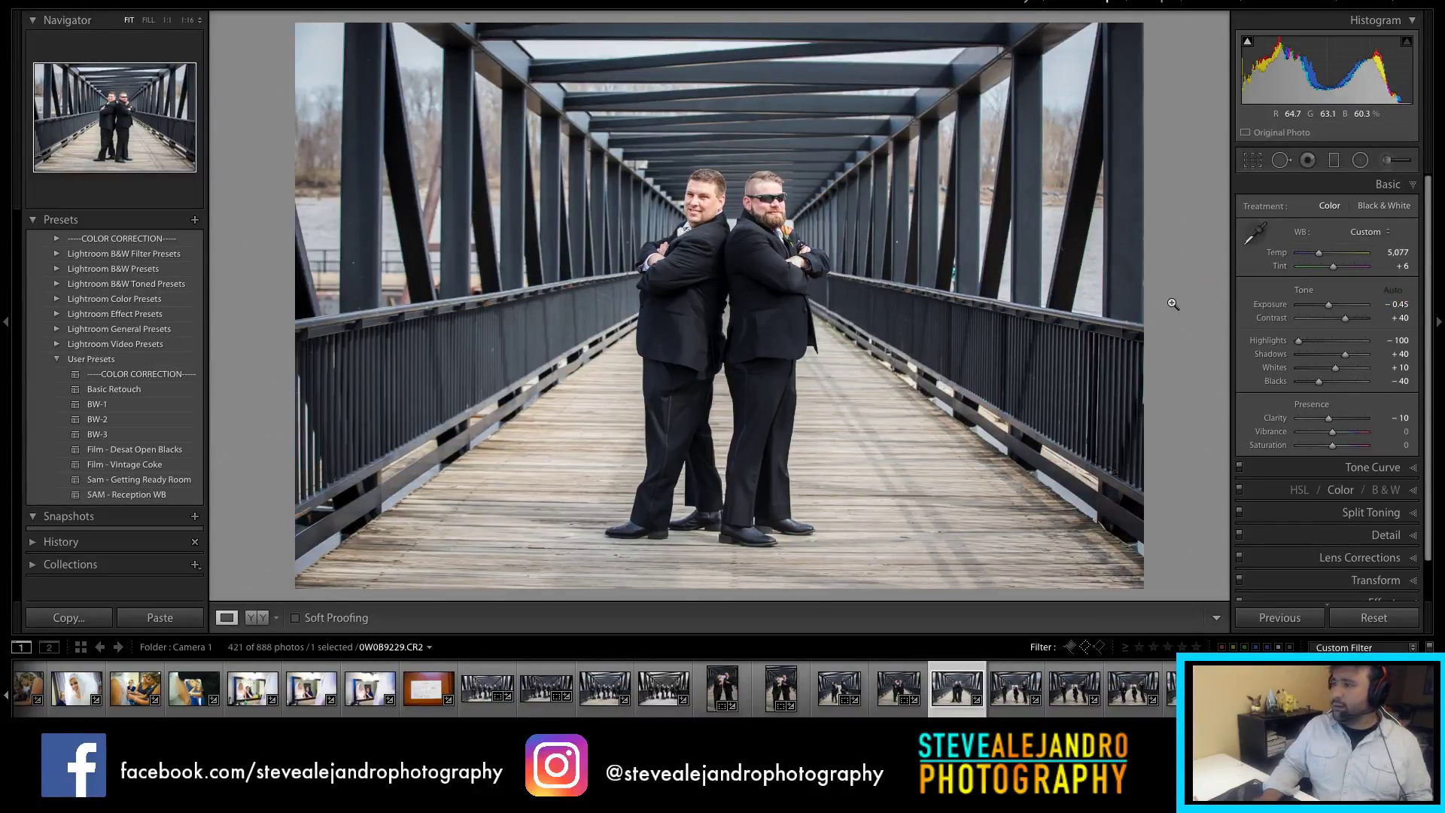
key("r")
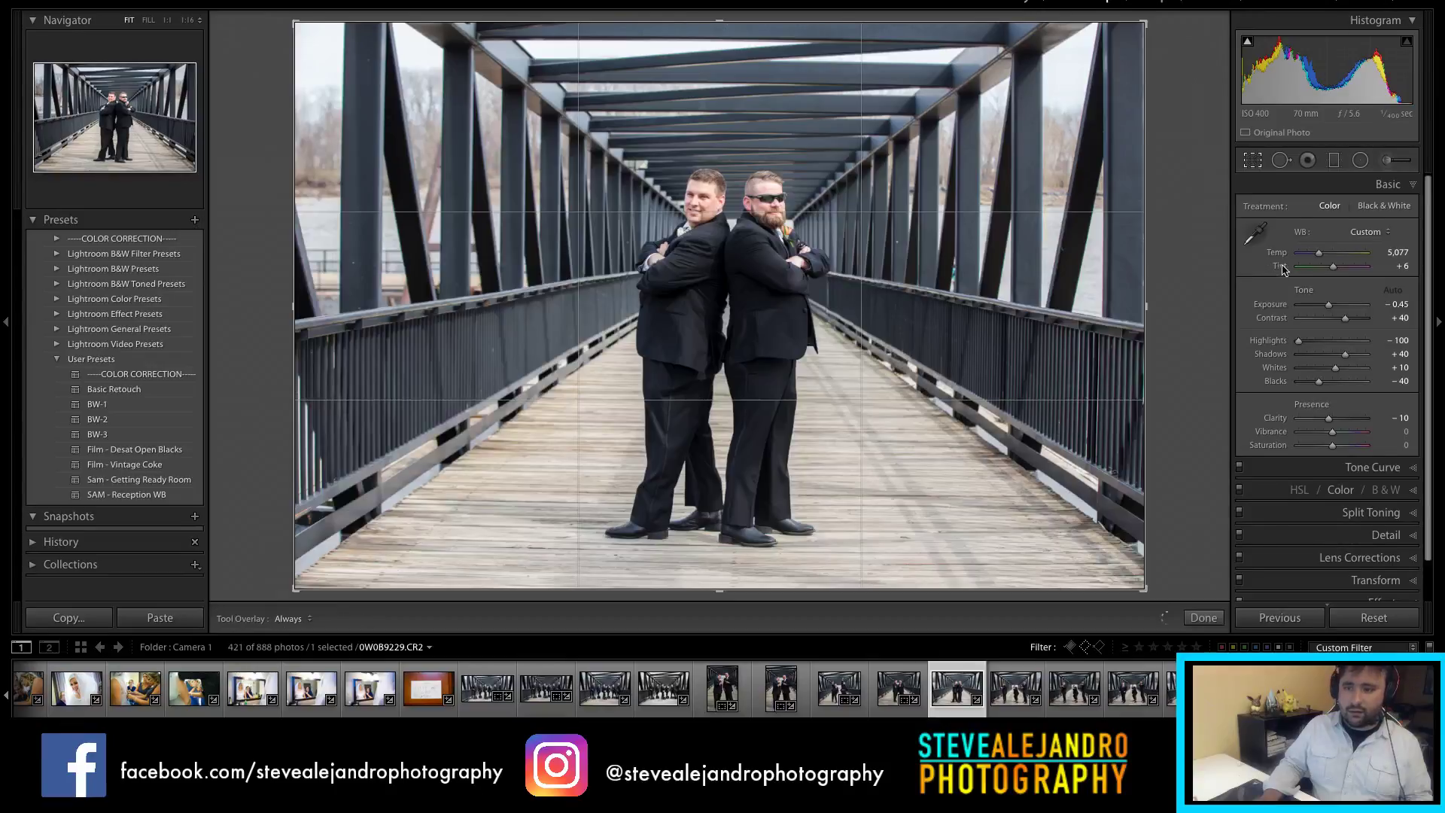
left_click(1359, 211)
left_click(1343, 249)
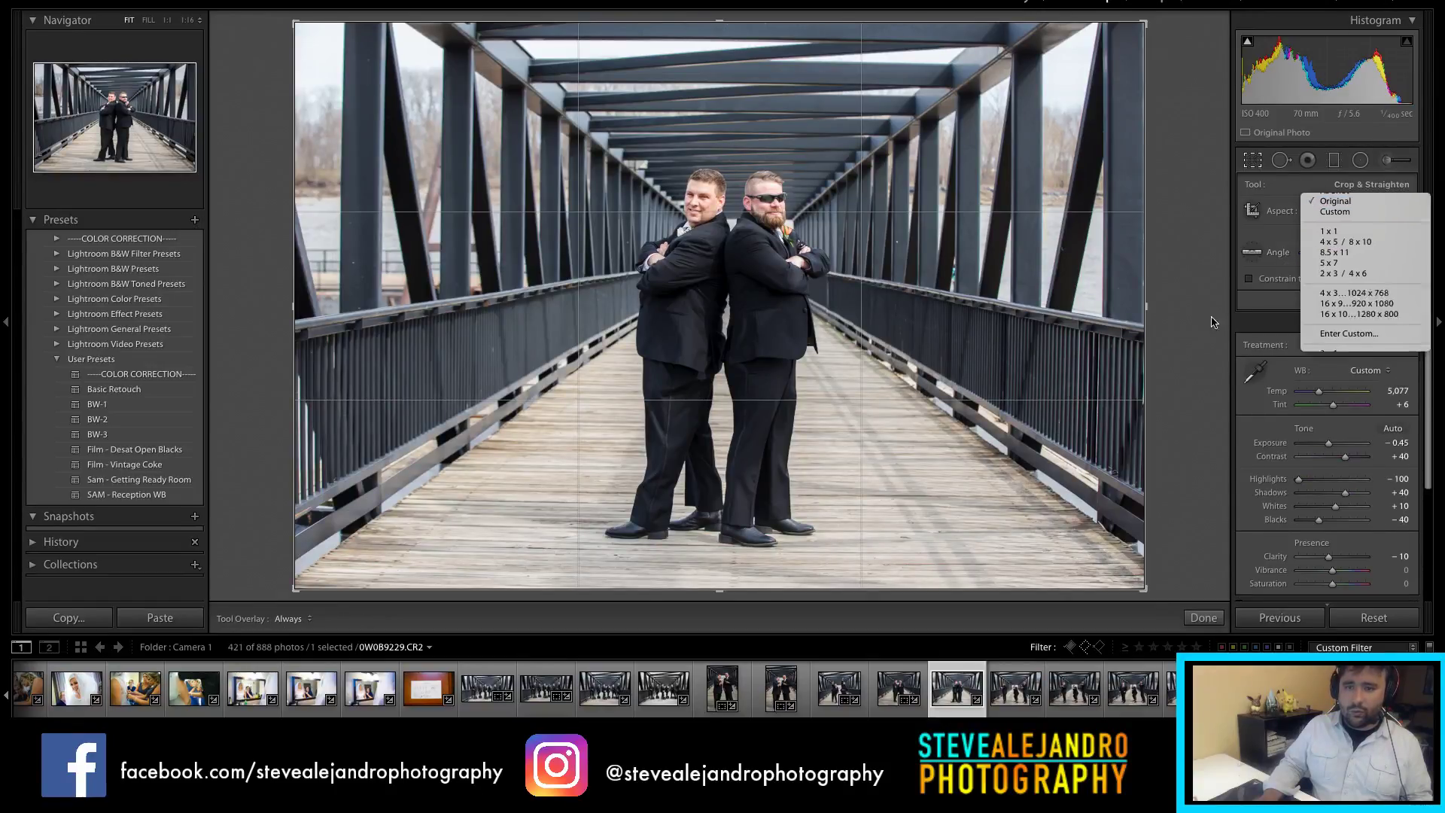
left_click_drag(727, 27, 730, 47)
left_click_drag(815, 231, 806, 237)
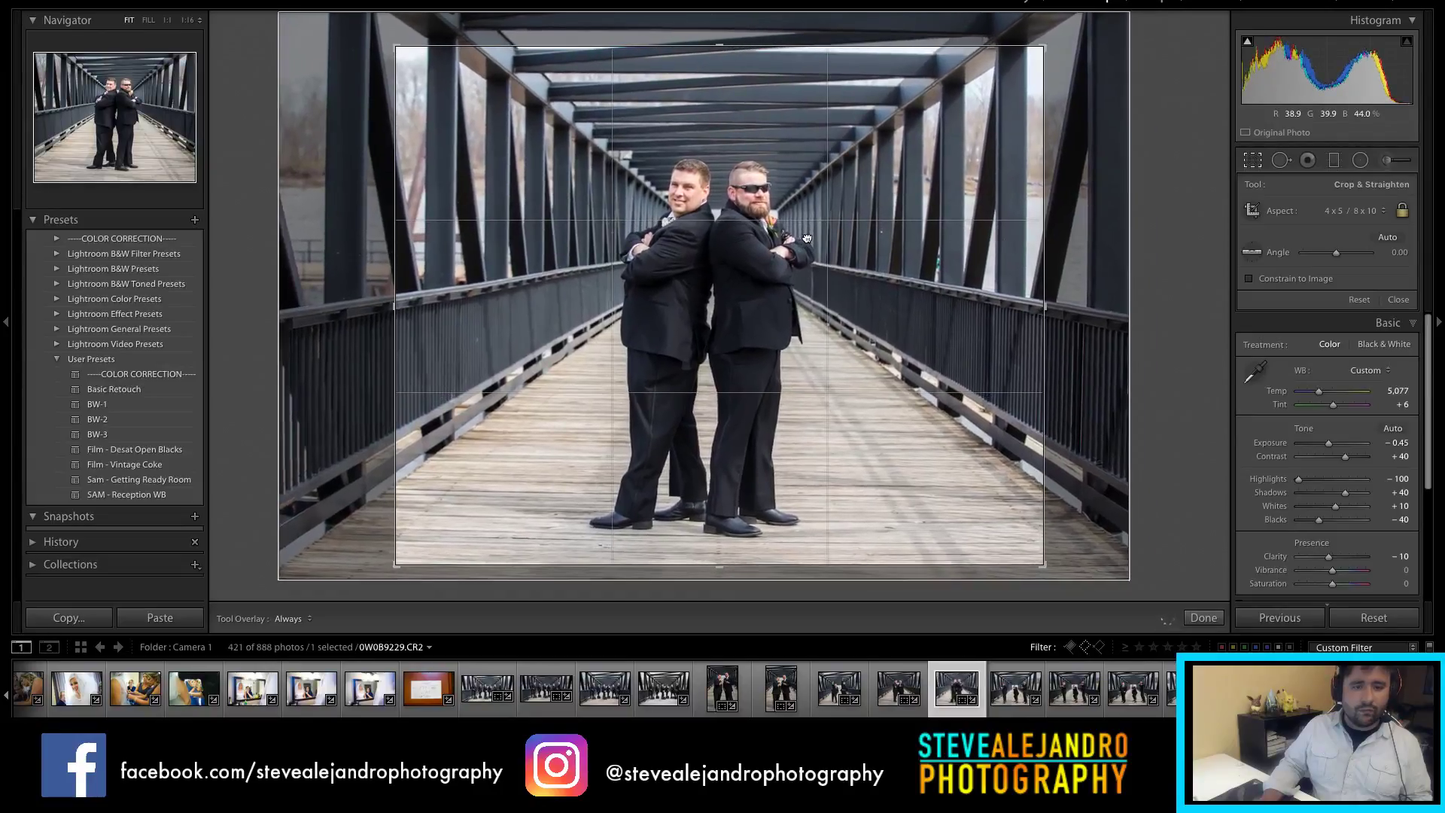
key("Return")
left_click_drag(1328, 305, 1329, 310)
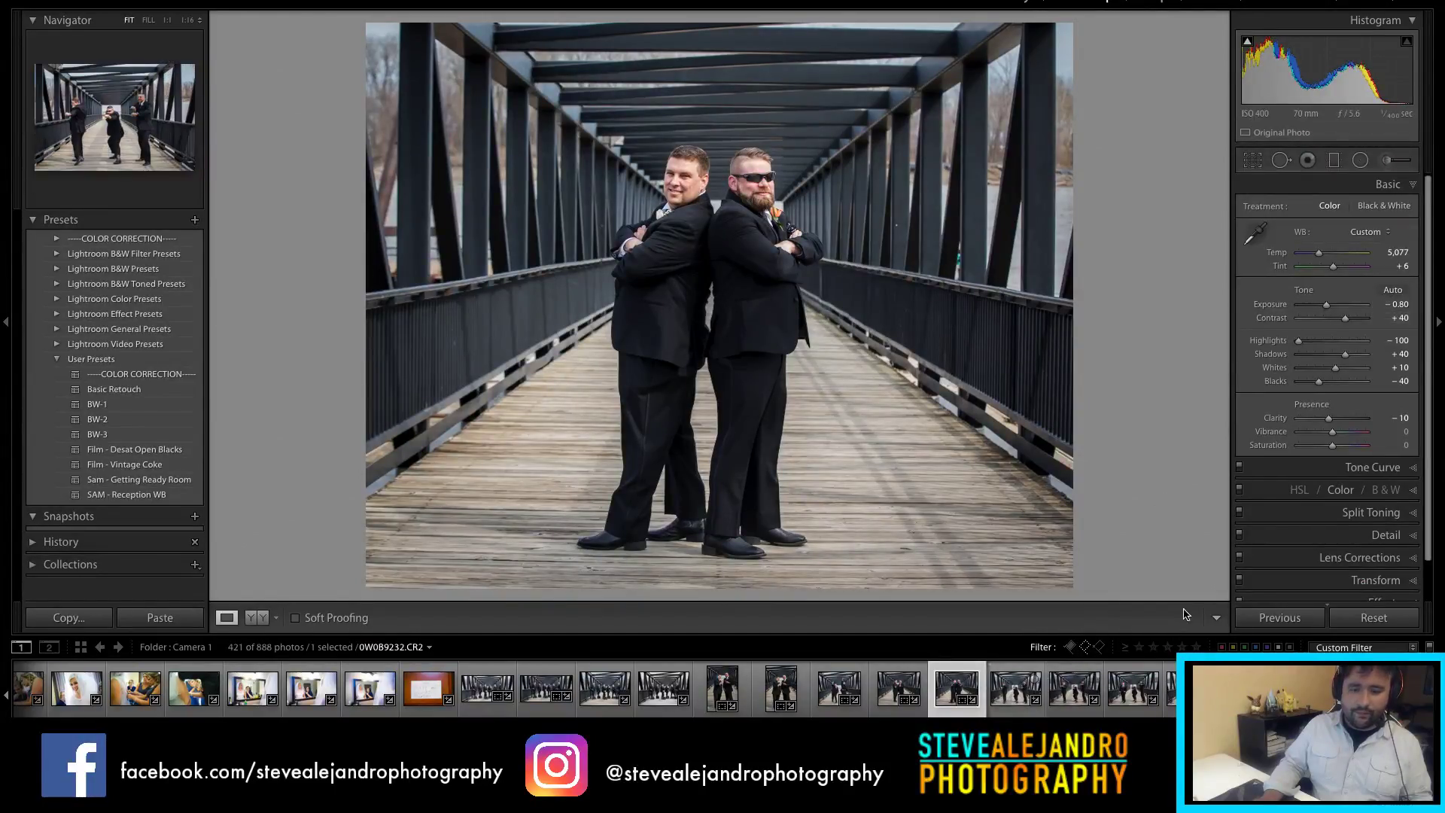
key("Right")
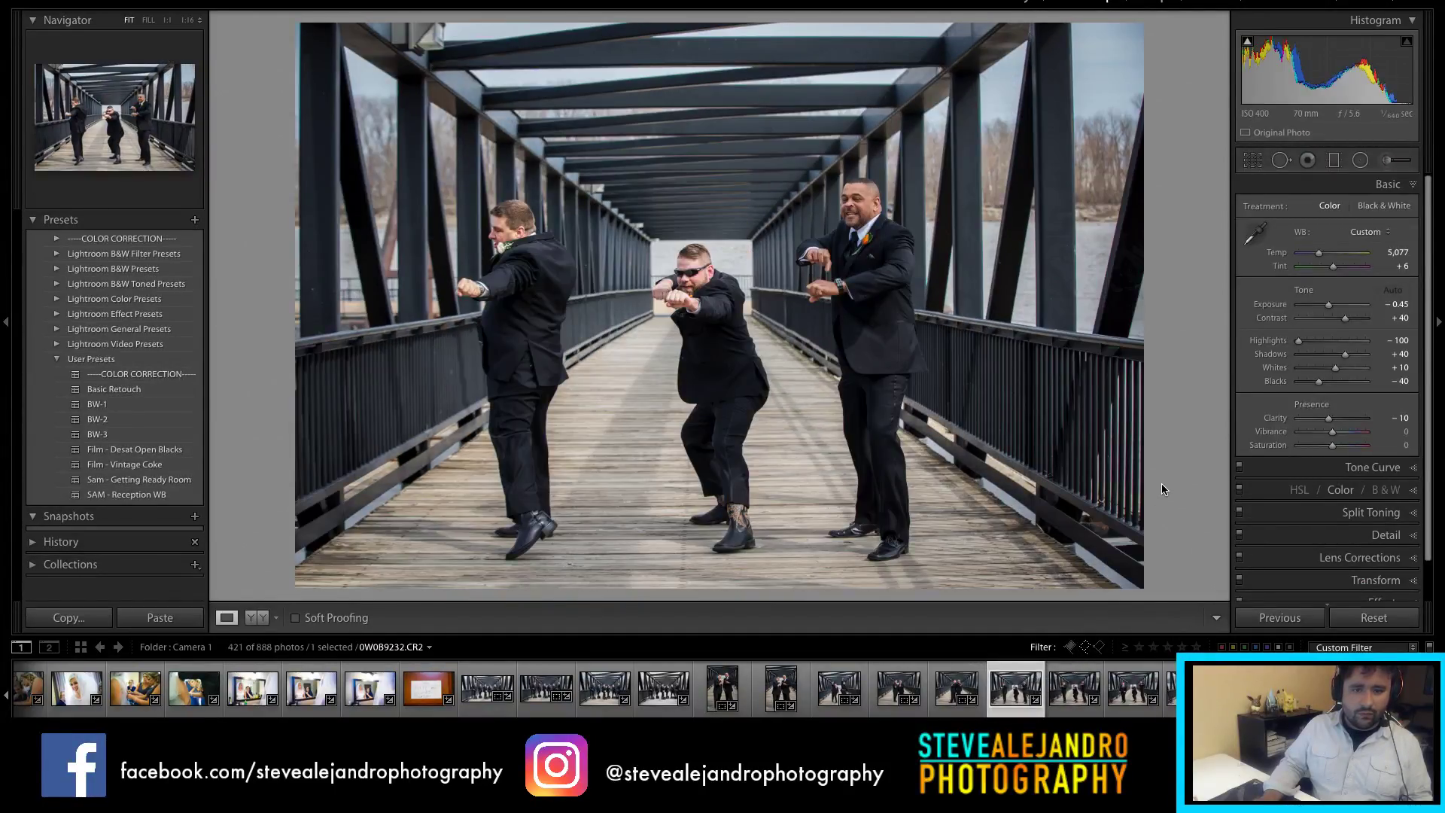
Step: Check focus at 1:1, then set the dancing groomsmen photo's exposure to -0.35
left_click(1004, 267)
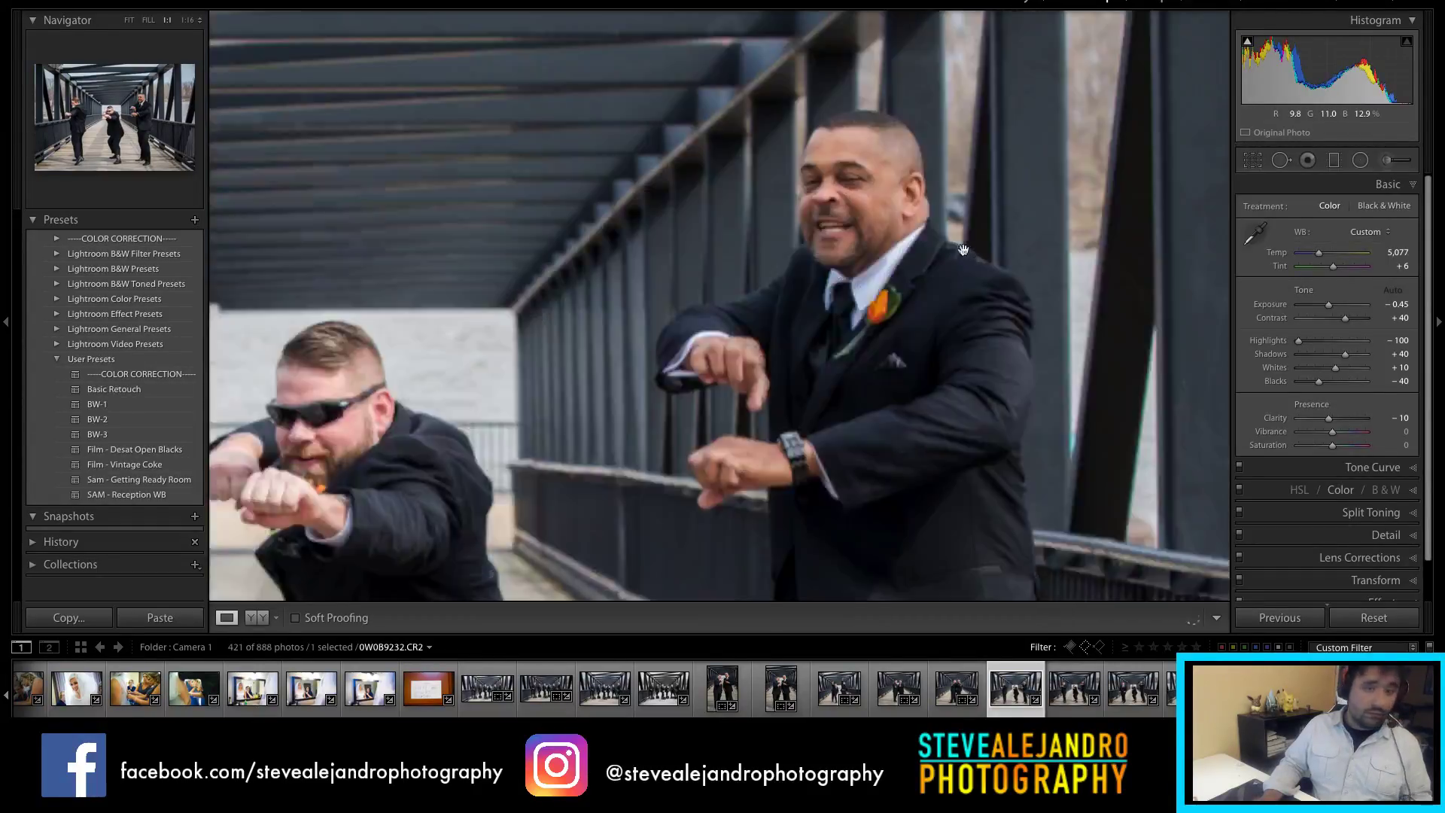
left_click(877, 210)
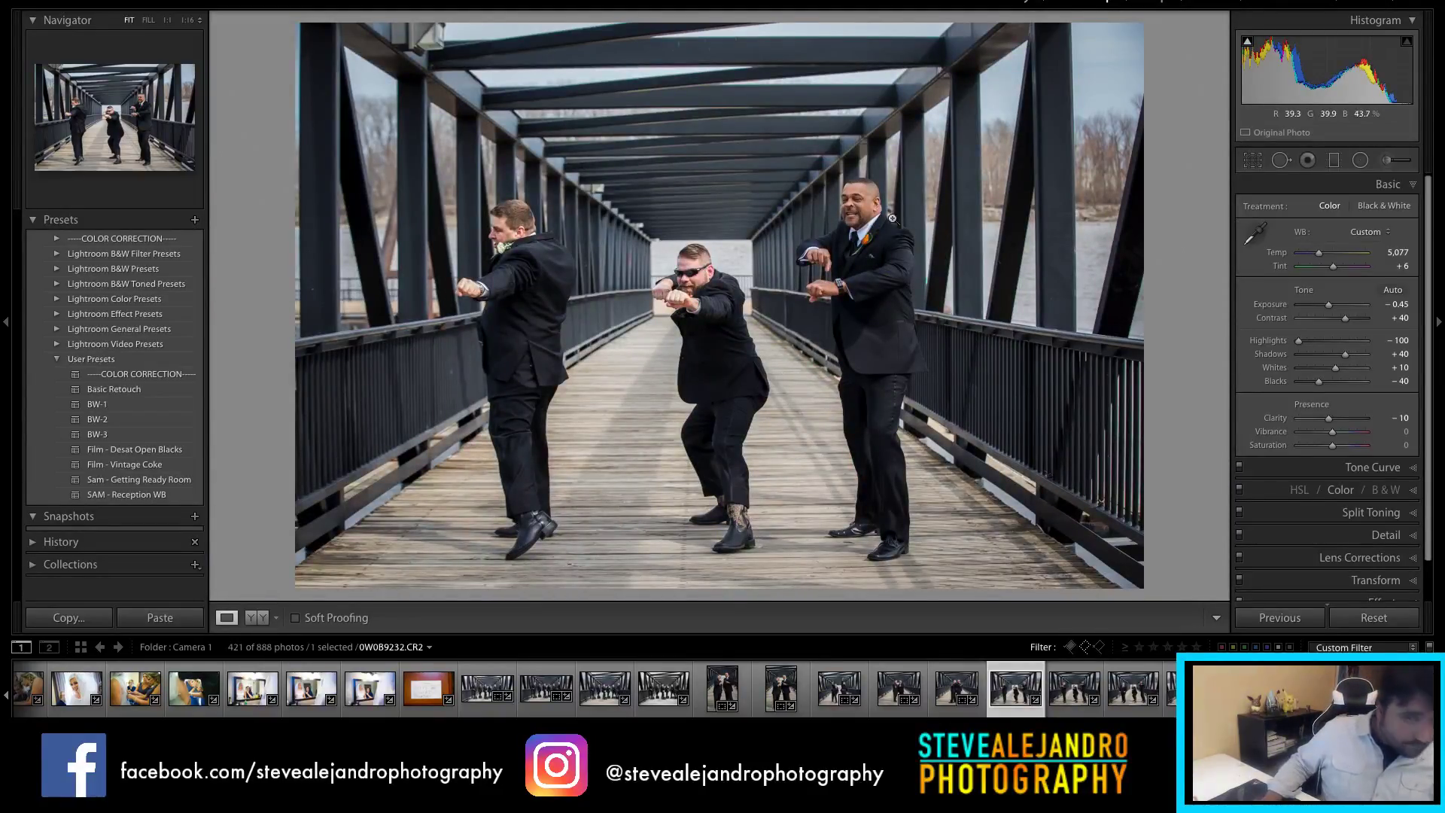
left_click(1072, 694)
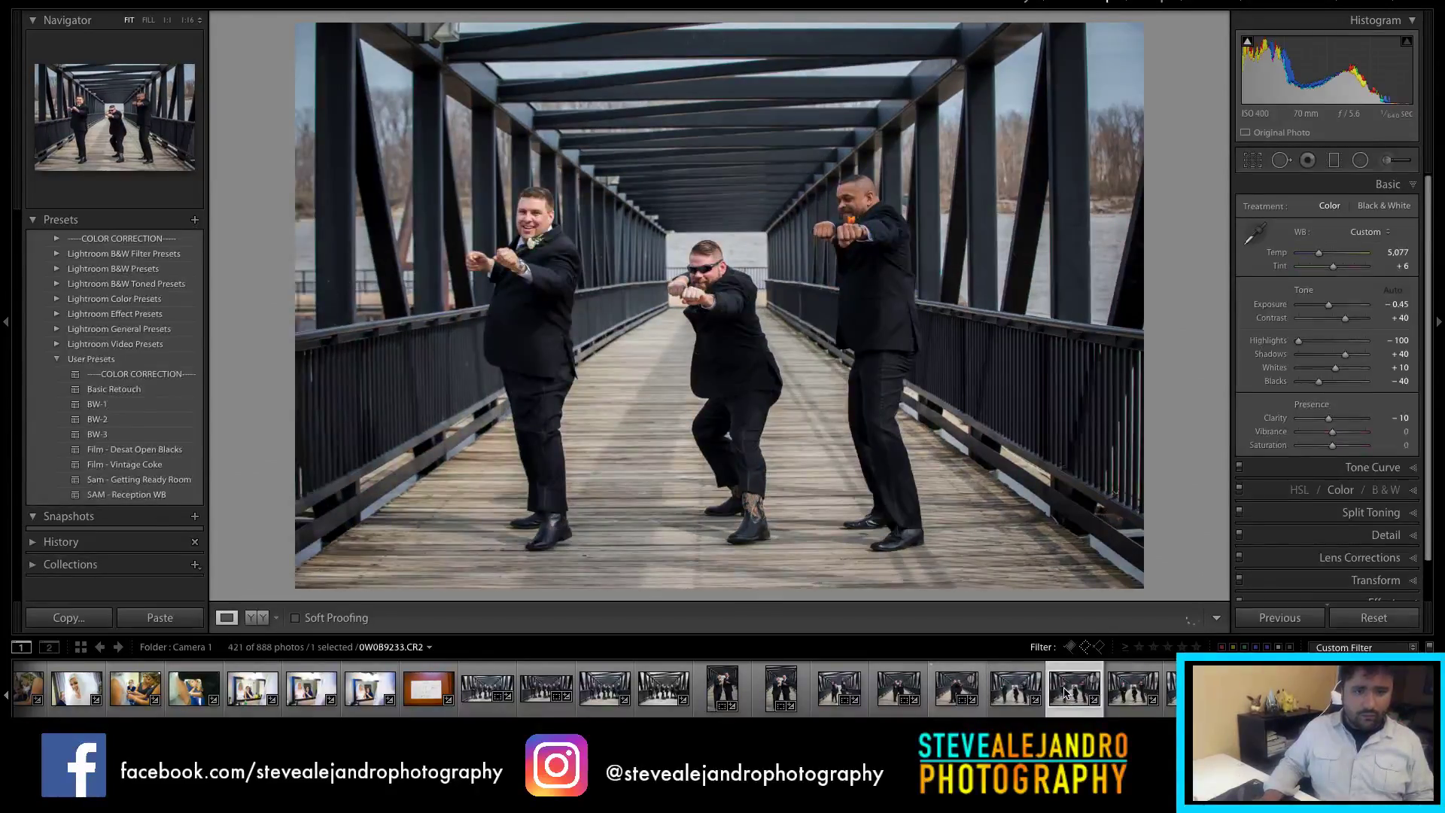
left_click(1399, 304)
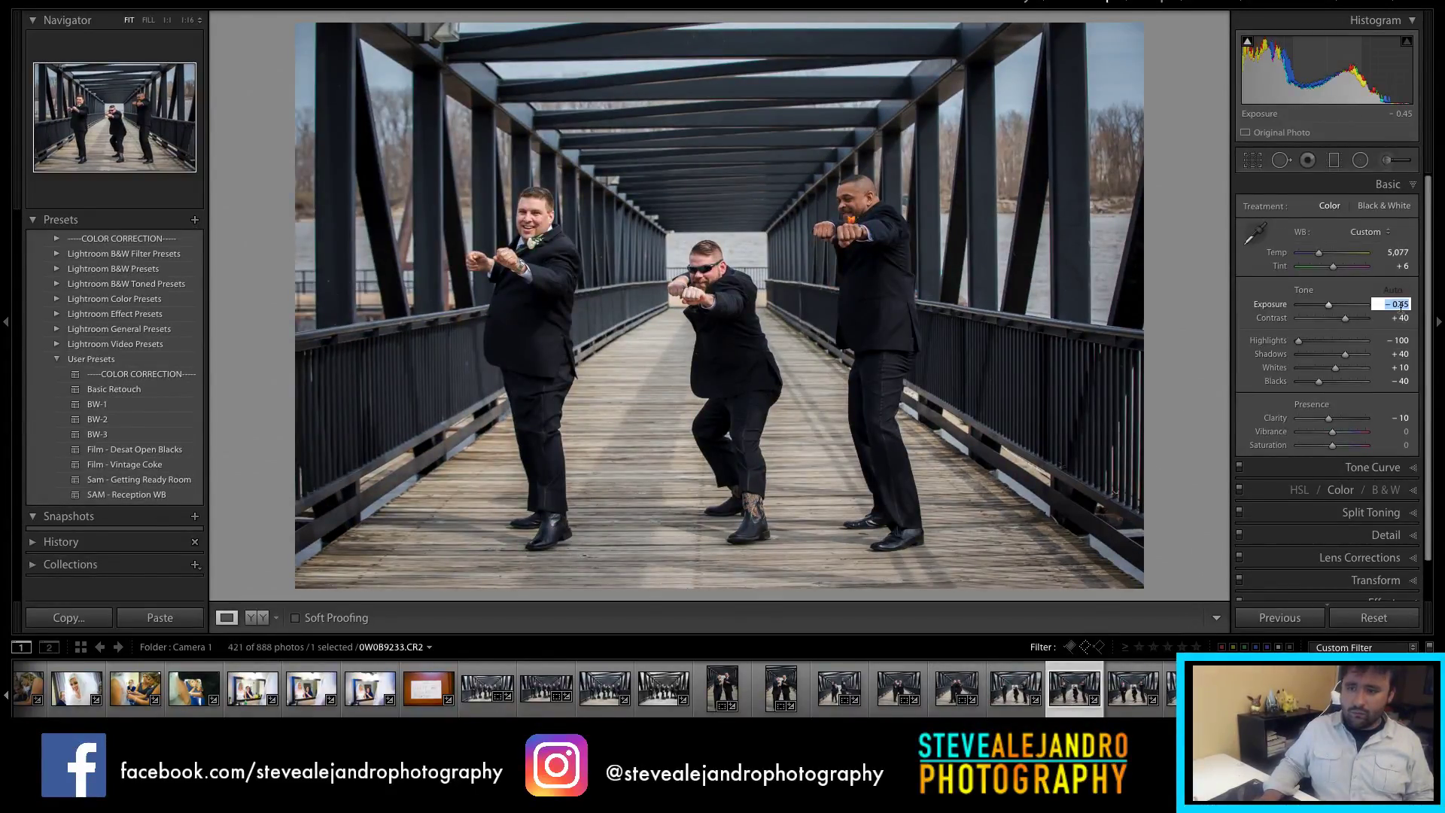
key("BackSpace")
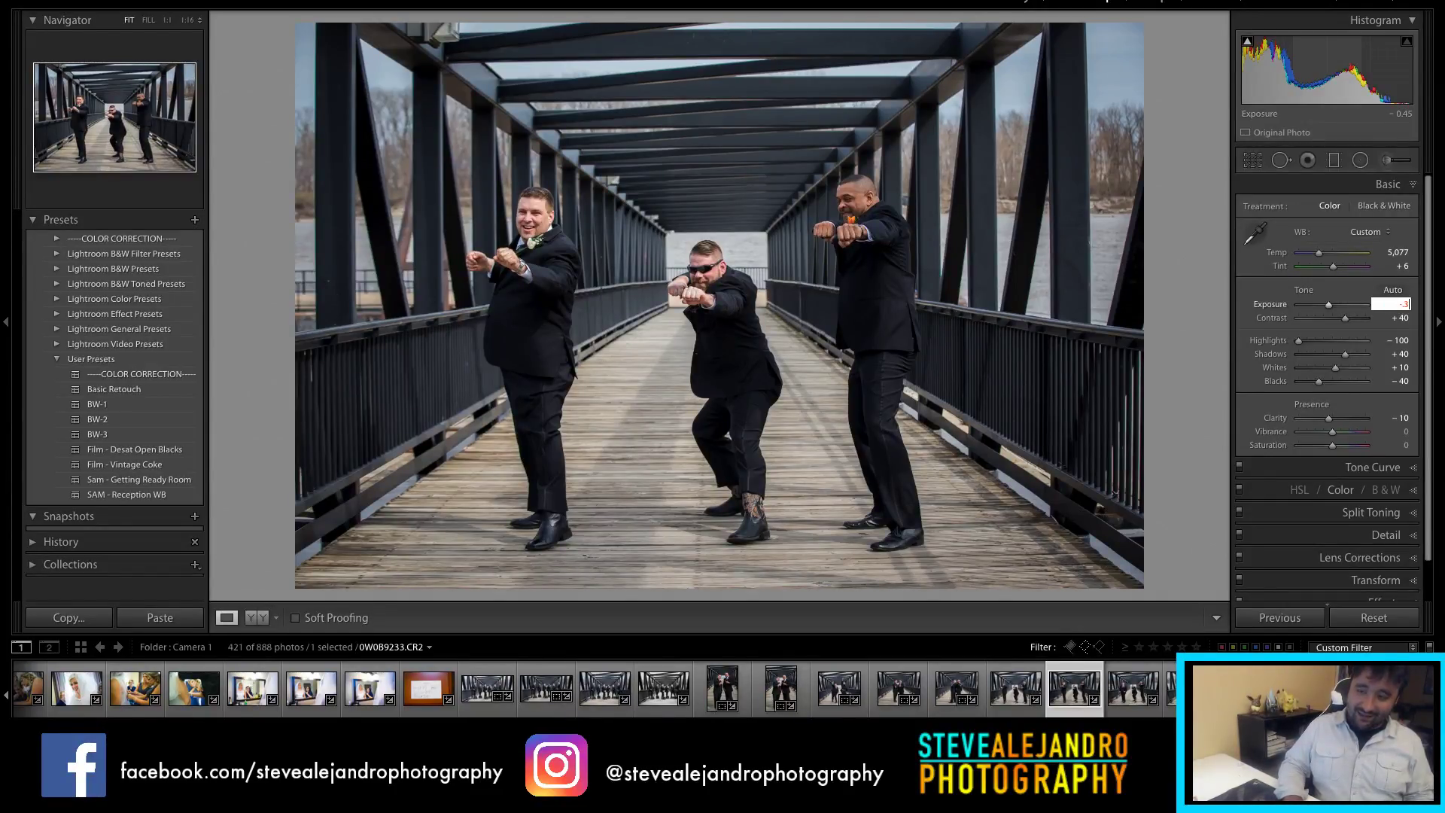
type("-.35")
key("Return")
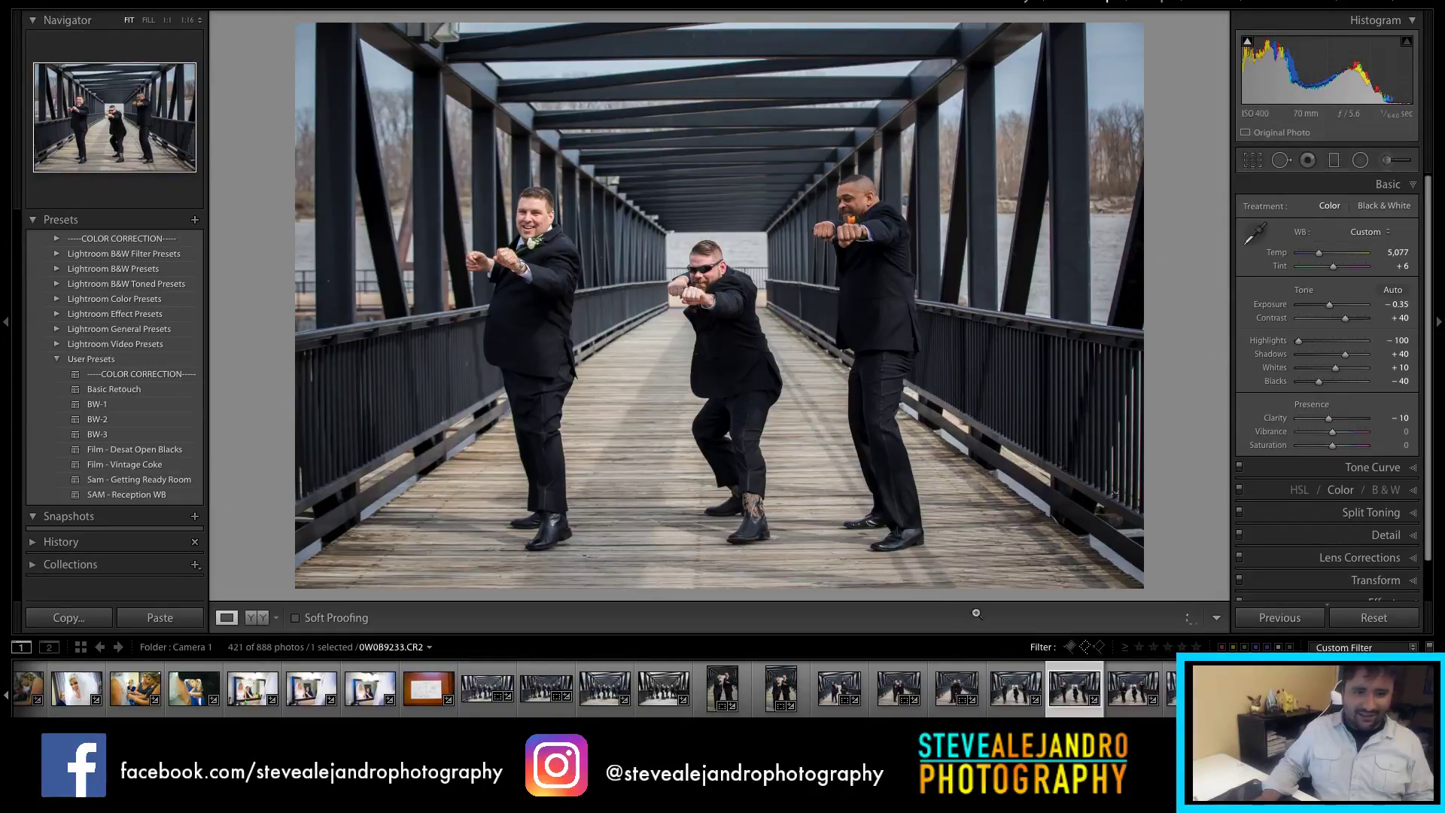
Step: Lower the arms-crossed pair photo's exposure to -0.90 using small steps
left_click(1130, 696)
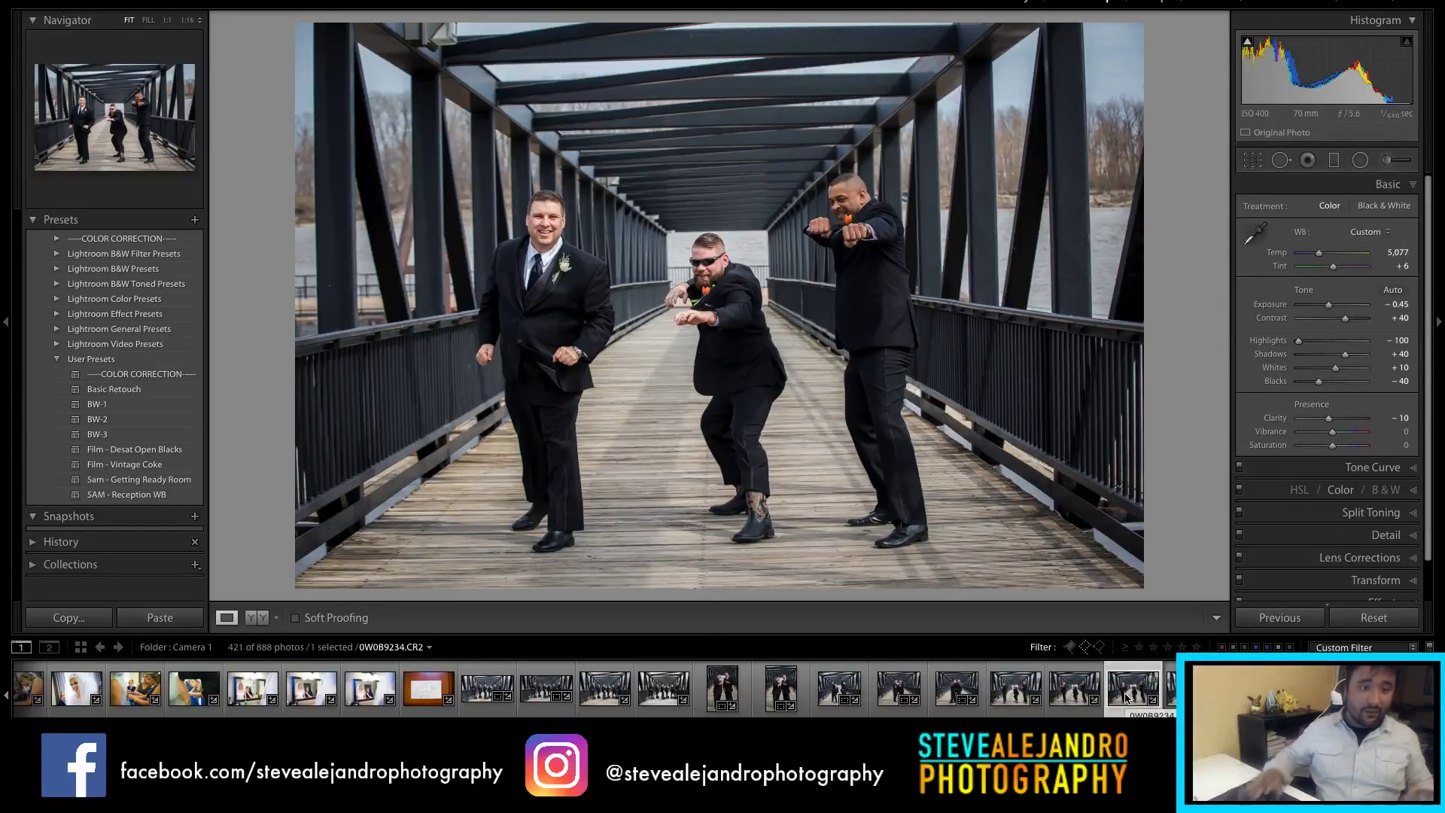
left_click(1169, 692)
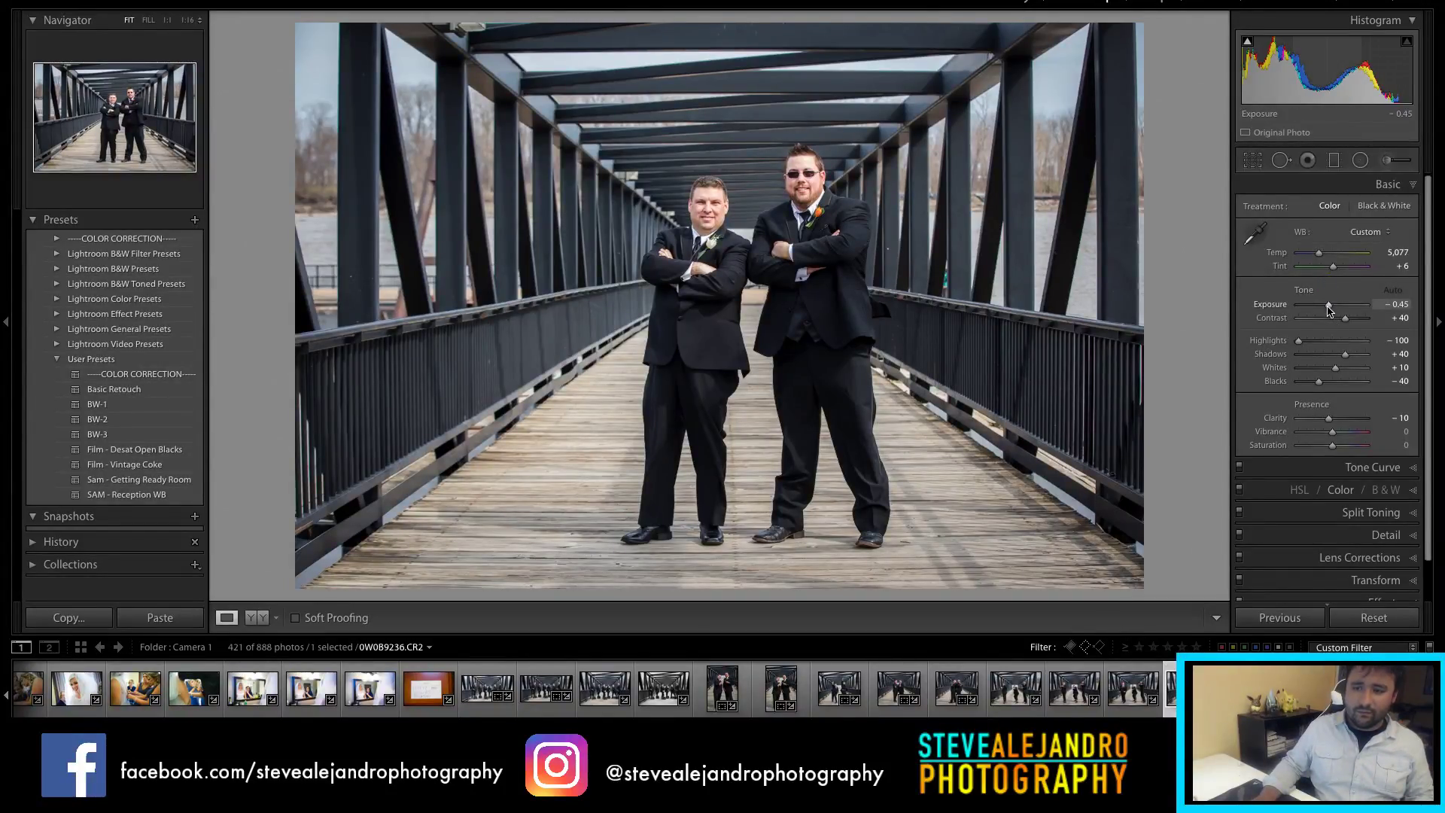
key("Down")
key("Down")
key("Down")
key("Down")
key("Down")
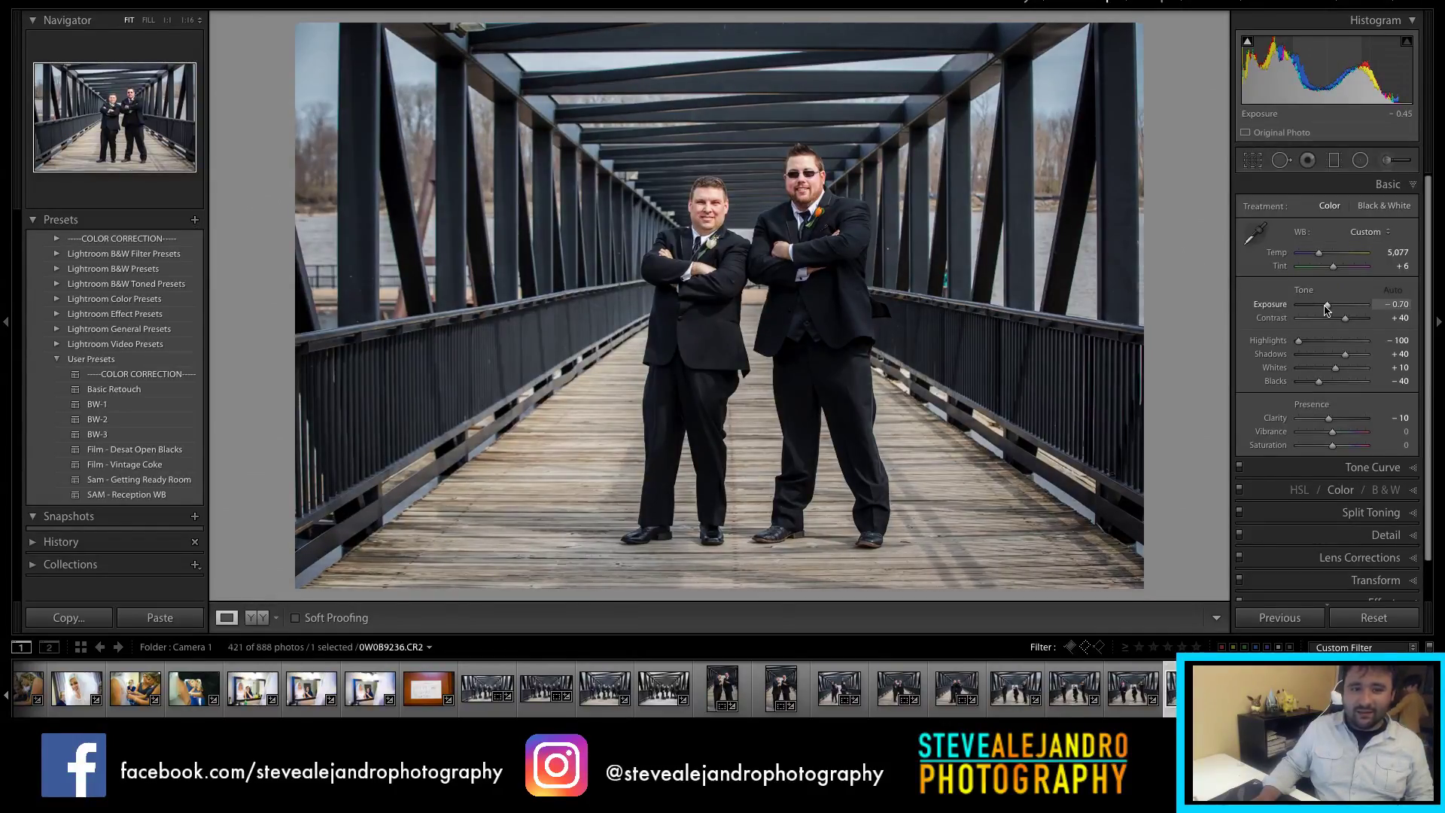
key("Down")
key("Down")
key("Down")
key("Down")
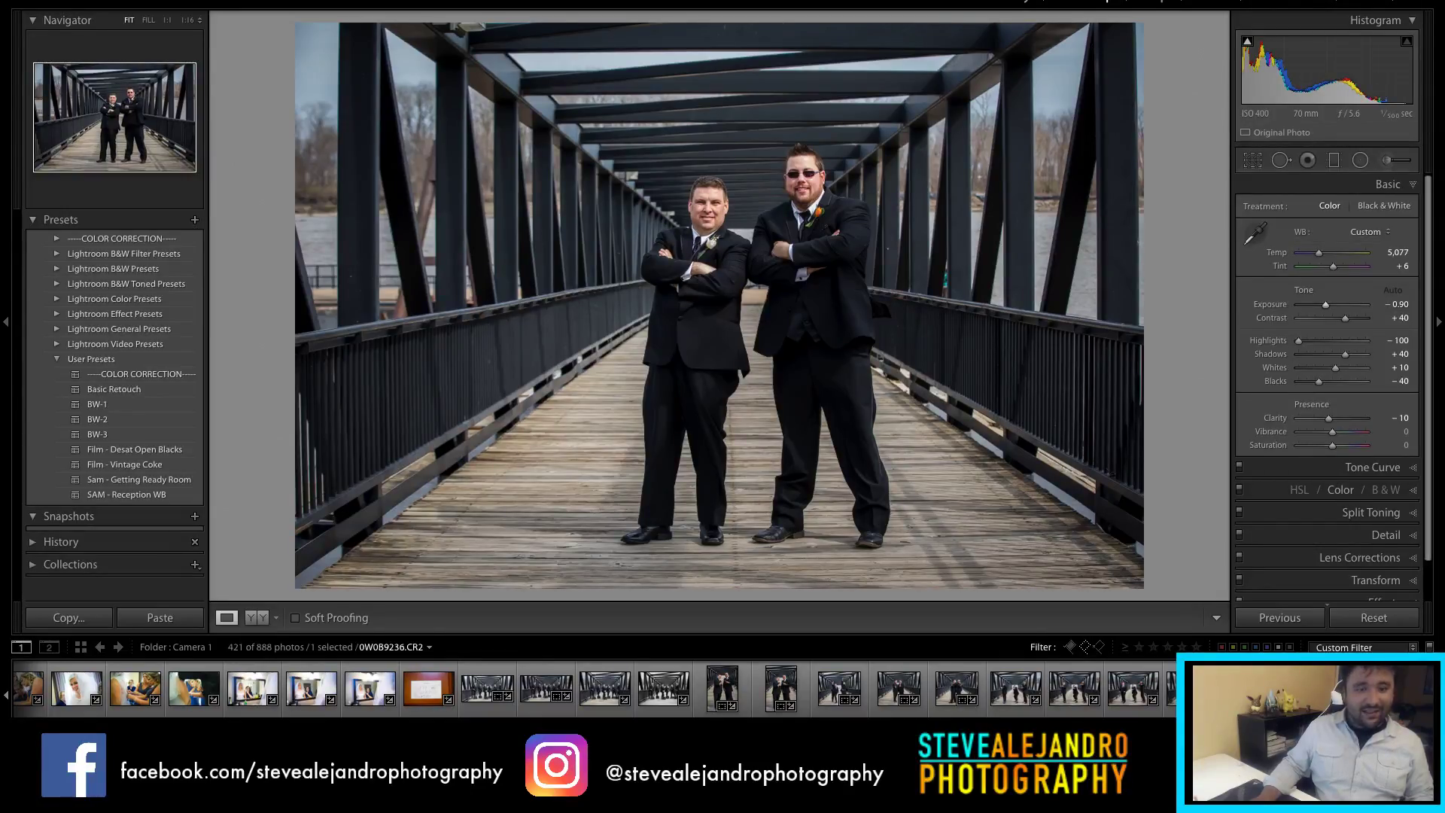
key("Right")
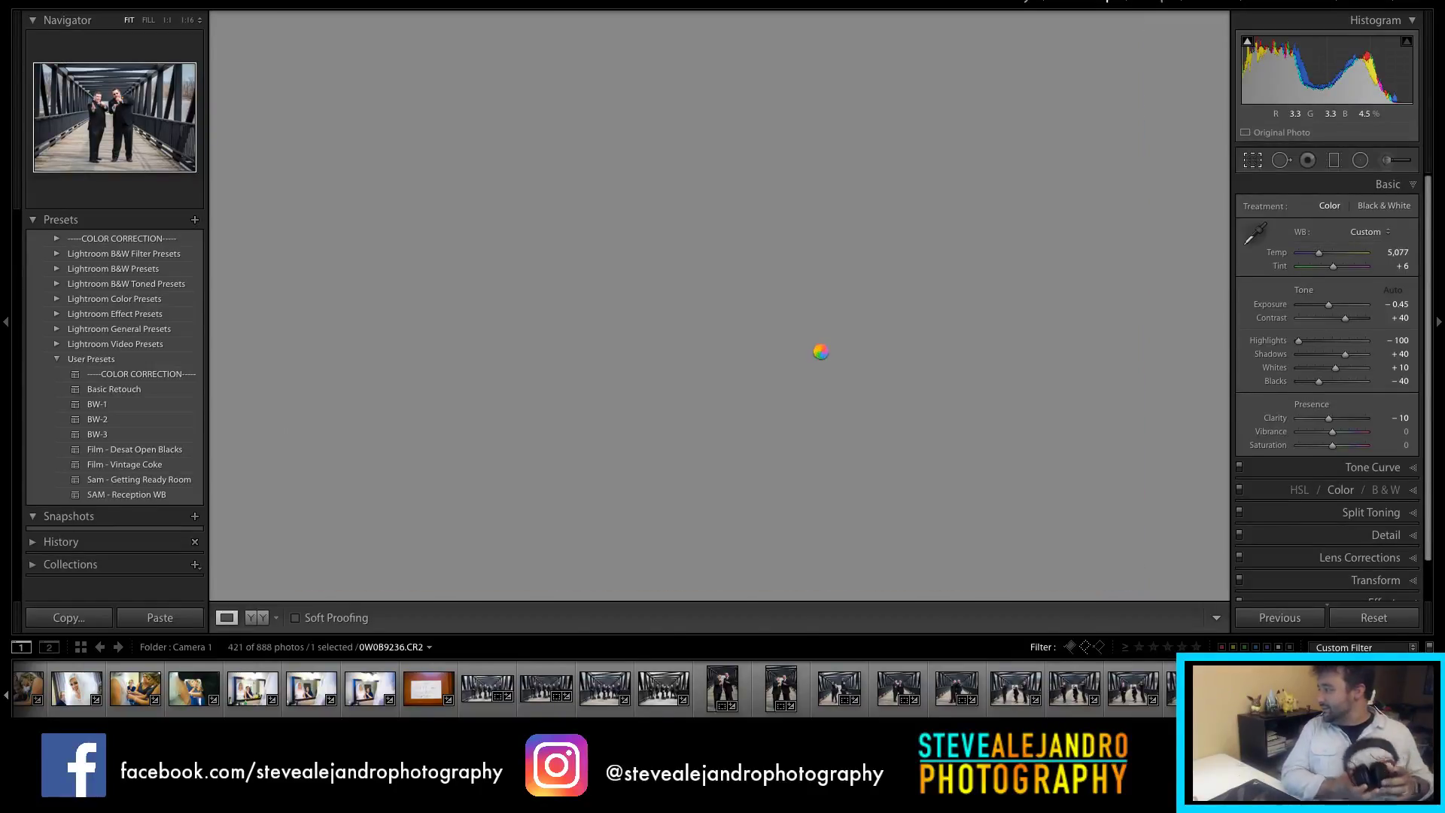
Step: Straighten the pointing photo, crop it to 4x5, and darken exposure to -0.60
key("r")
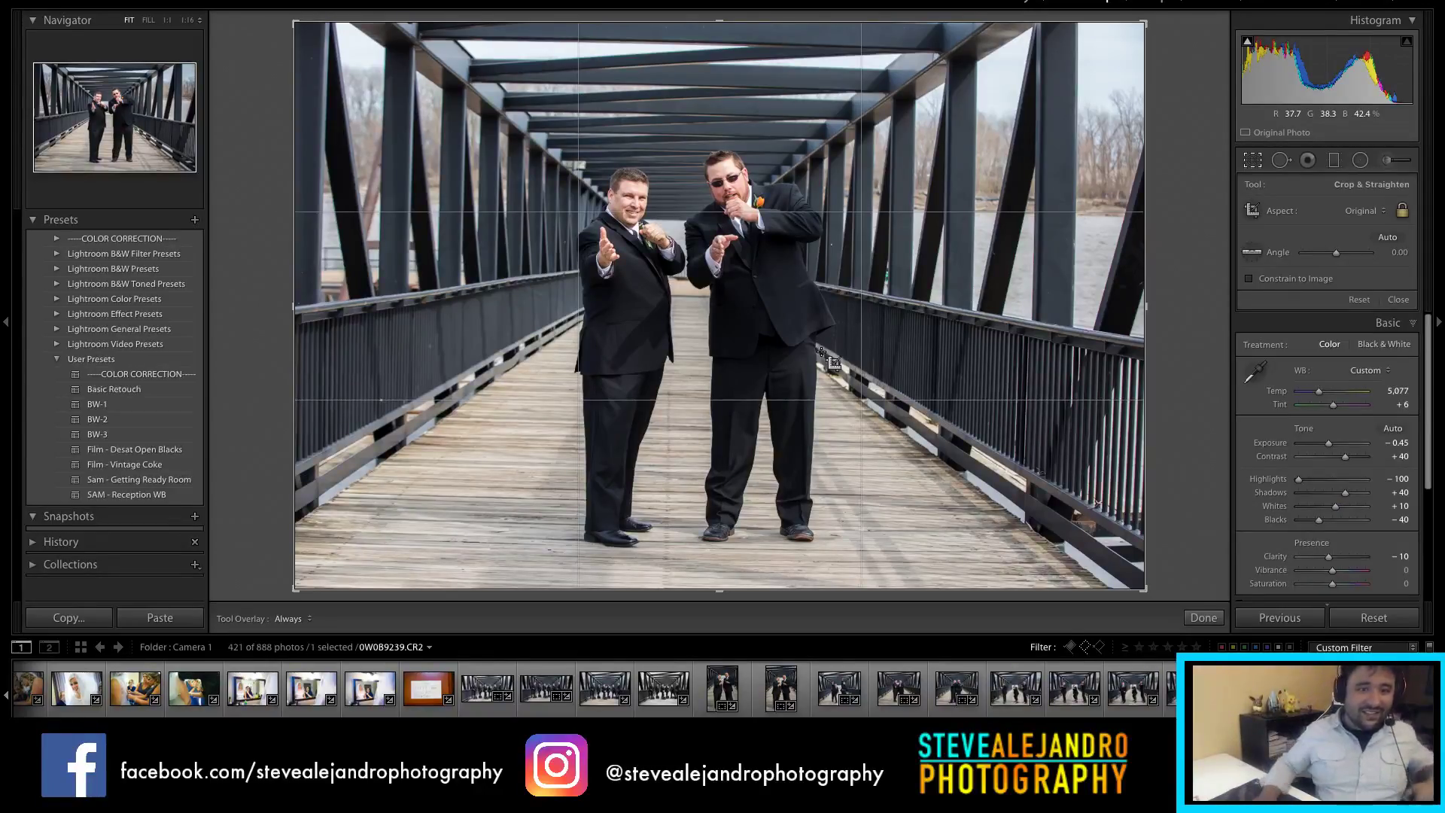
left_click_drag(1199, 348, 1178, 335)
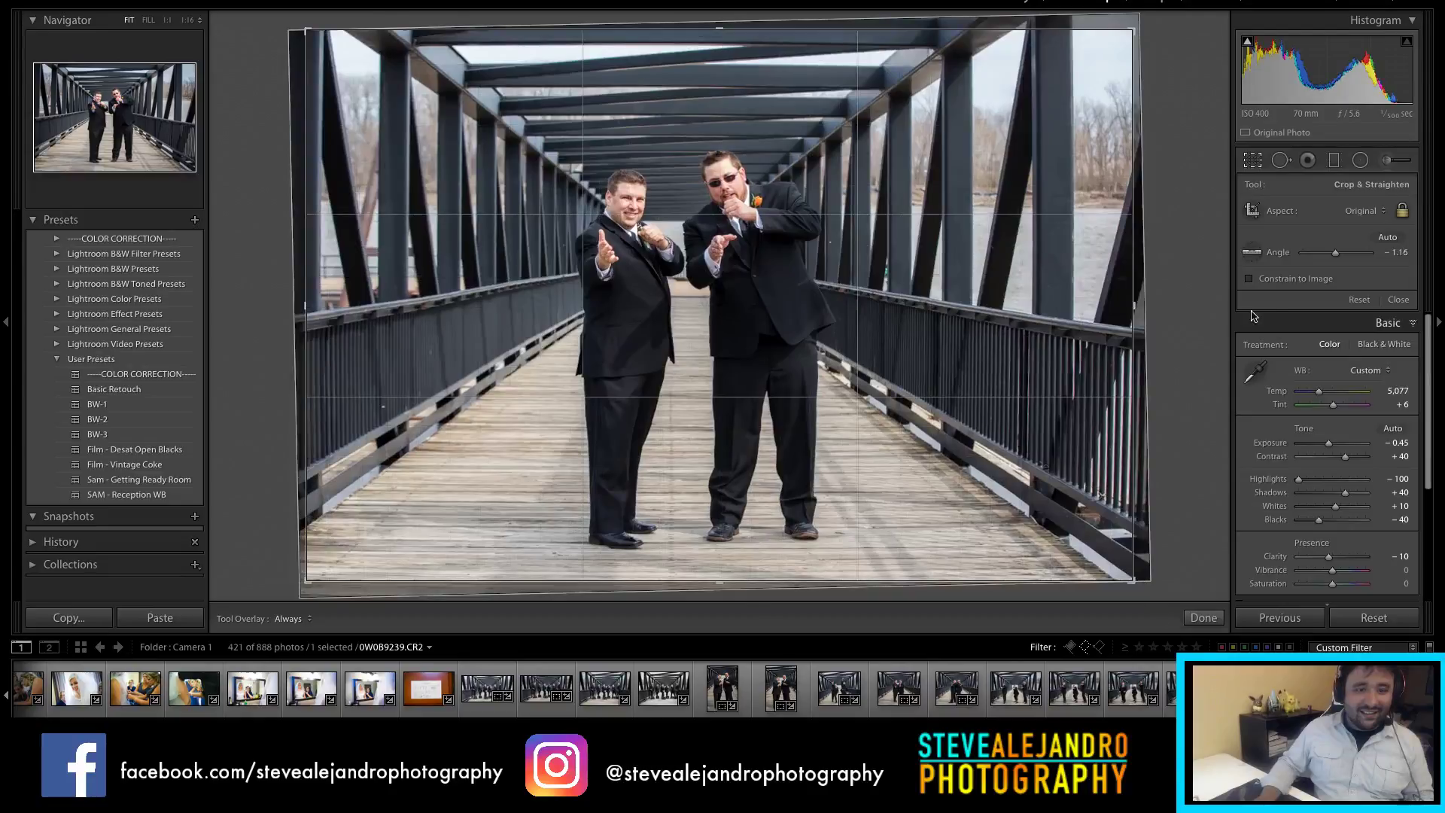
left_click(1362, 211)
left_click(1348, 249)
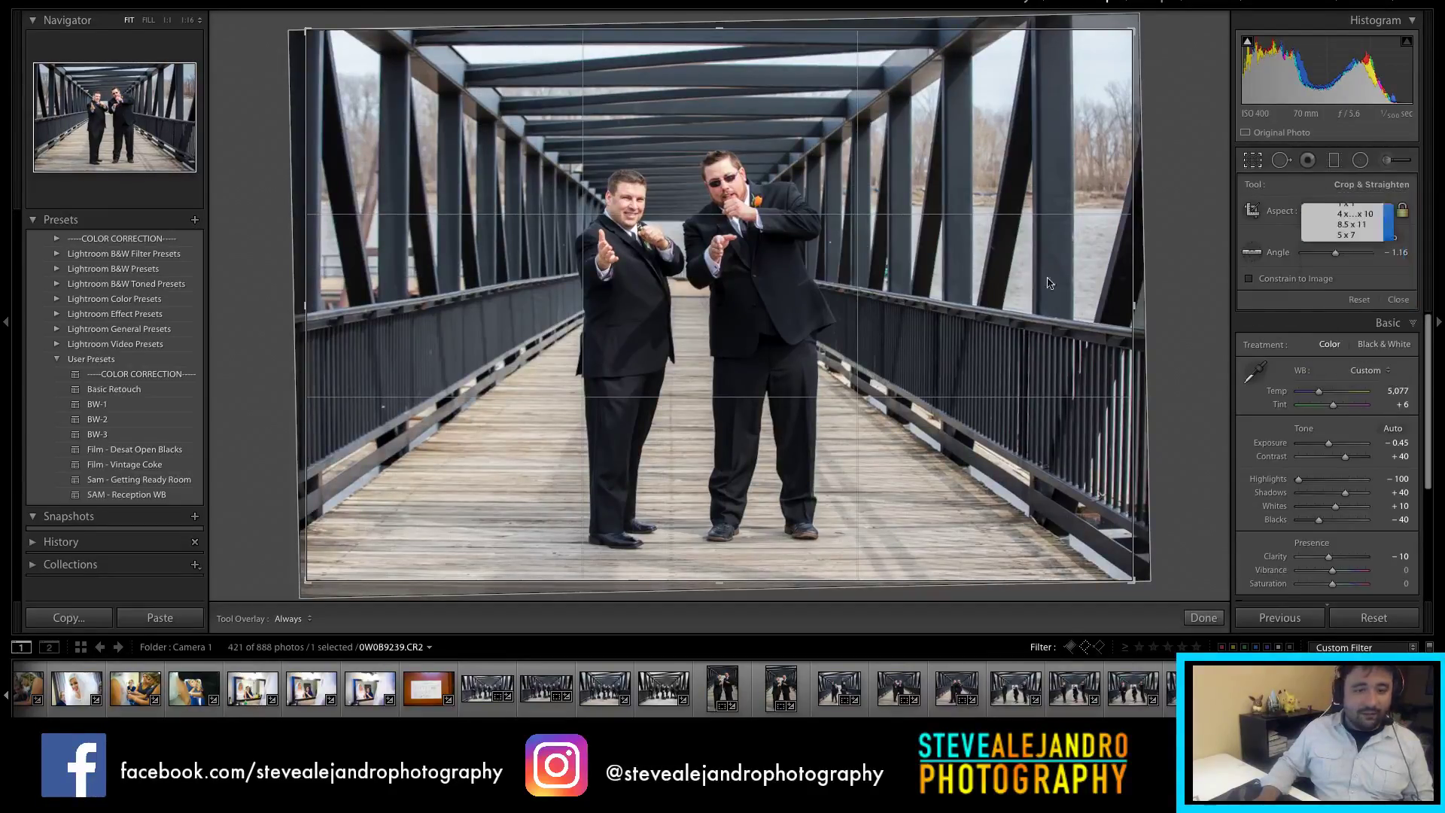
left_click_drag(819, 313, 830, 311)
key("Return")
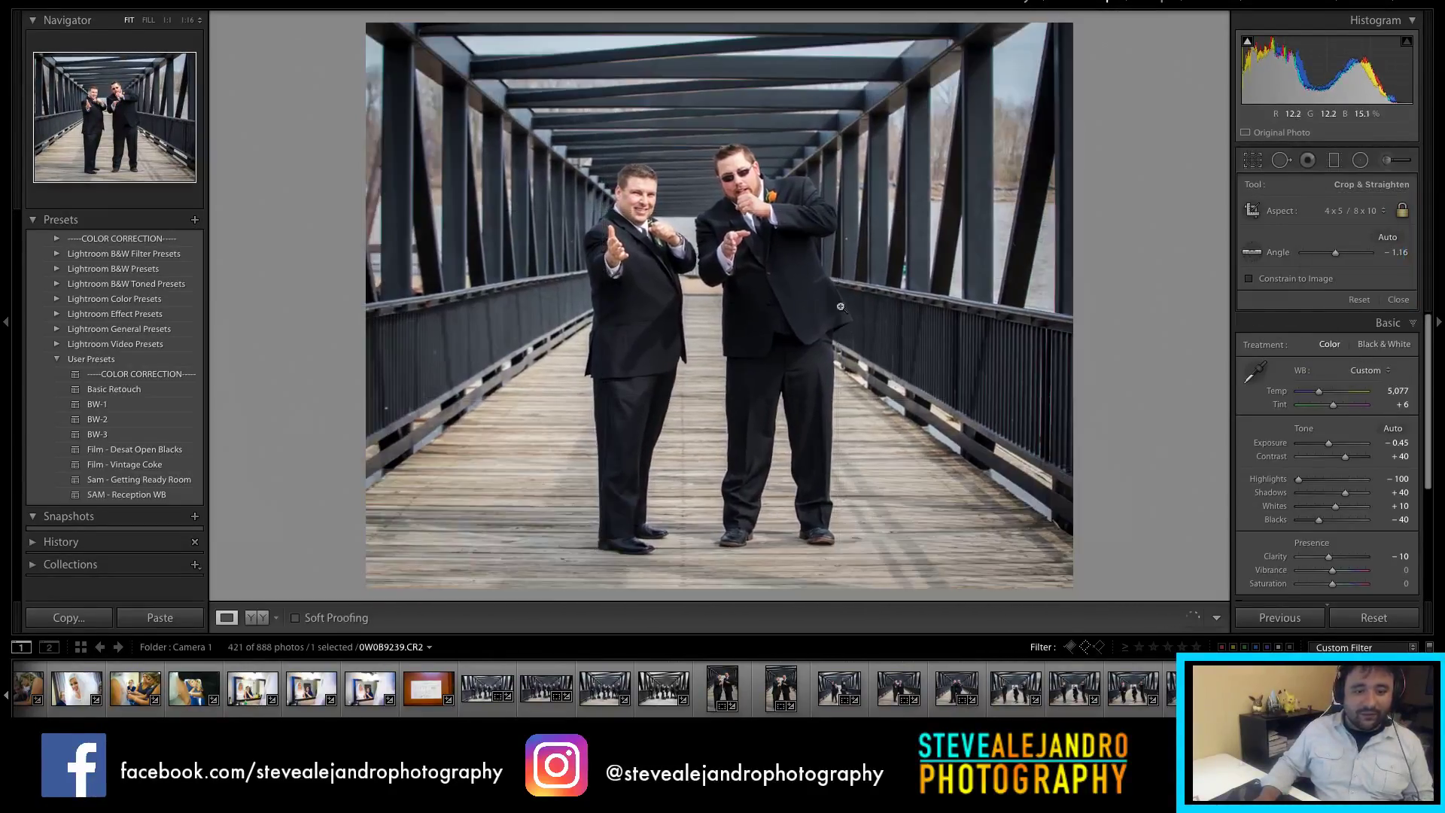
mouse_move(1329, 305)
left_mouse_down()
mouse_move(1316, 306)
mouse_move(1330, 309)
left_mouse_up()
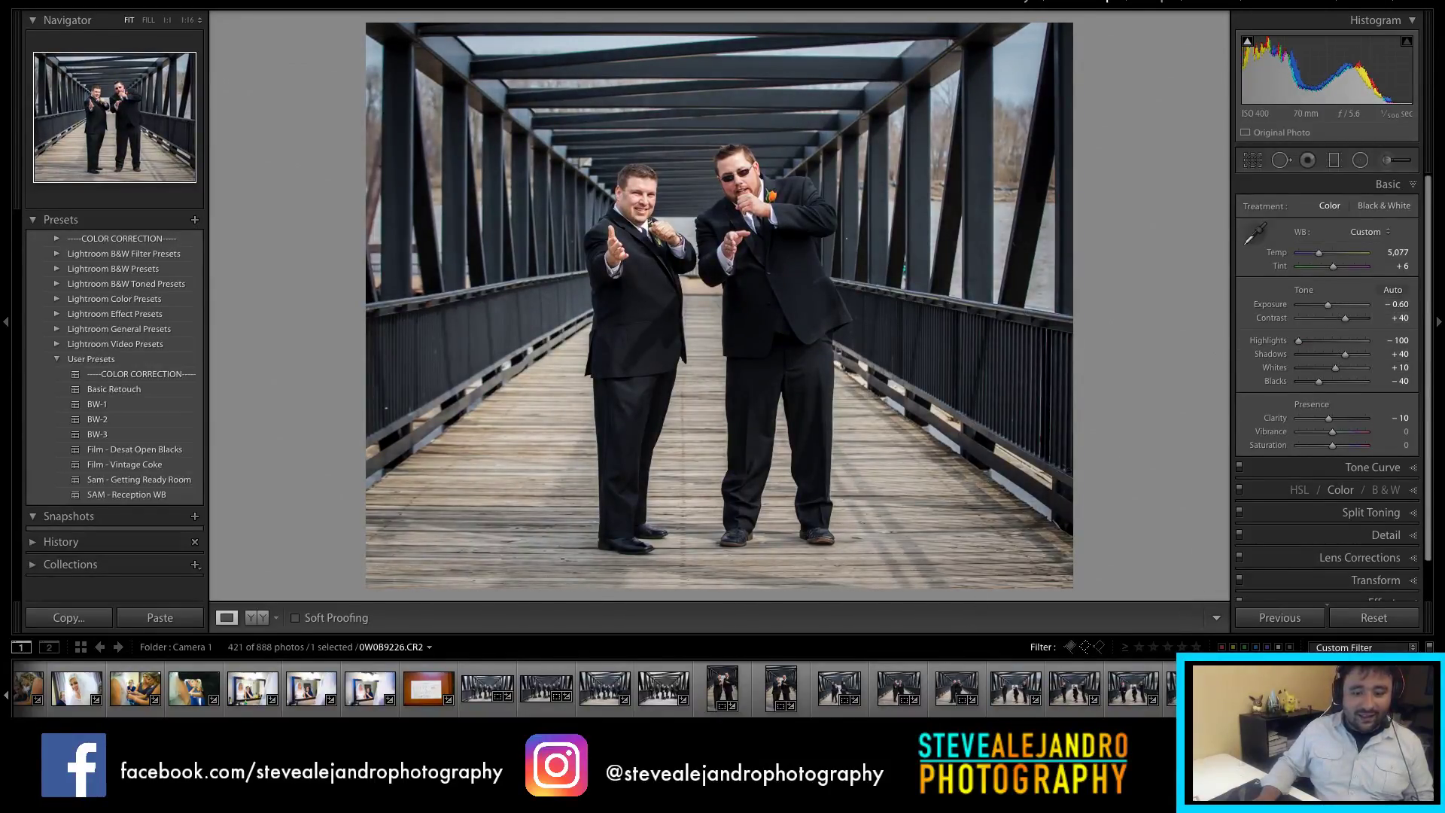
Step: Crop the crouching pair photo to 4x5 with the bottom tightened and exposure raised to -0.10
scroll(595, 688, "right", 15)
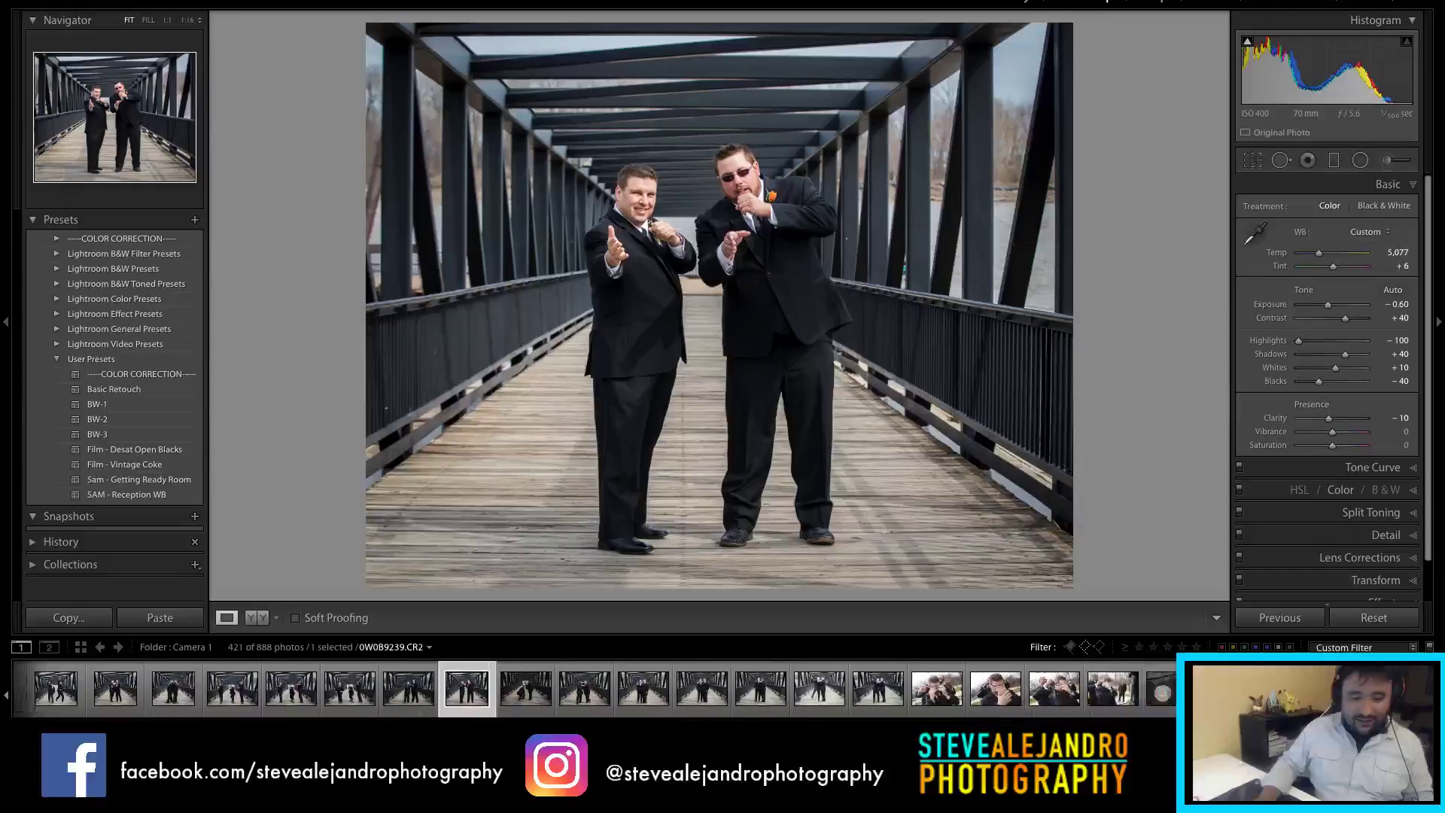
scroll(425, 700, "right", 2)
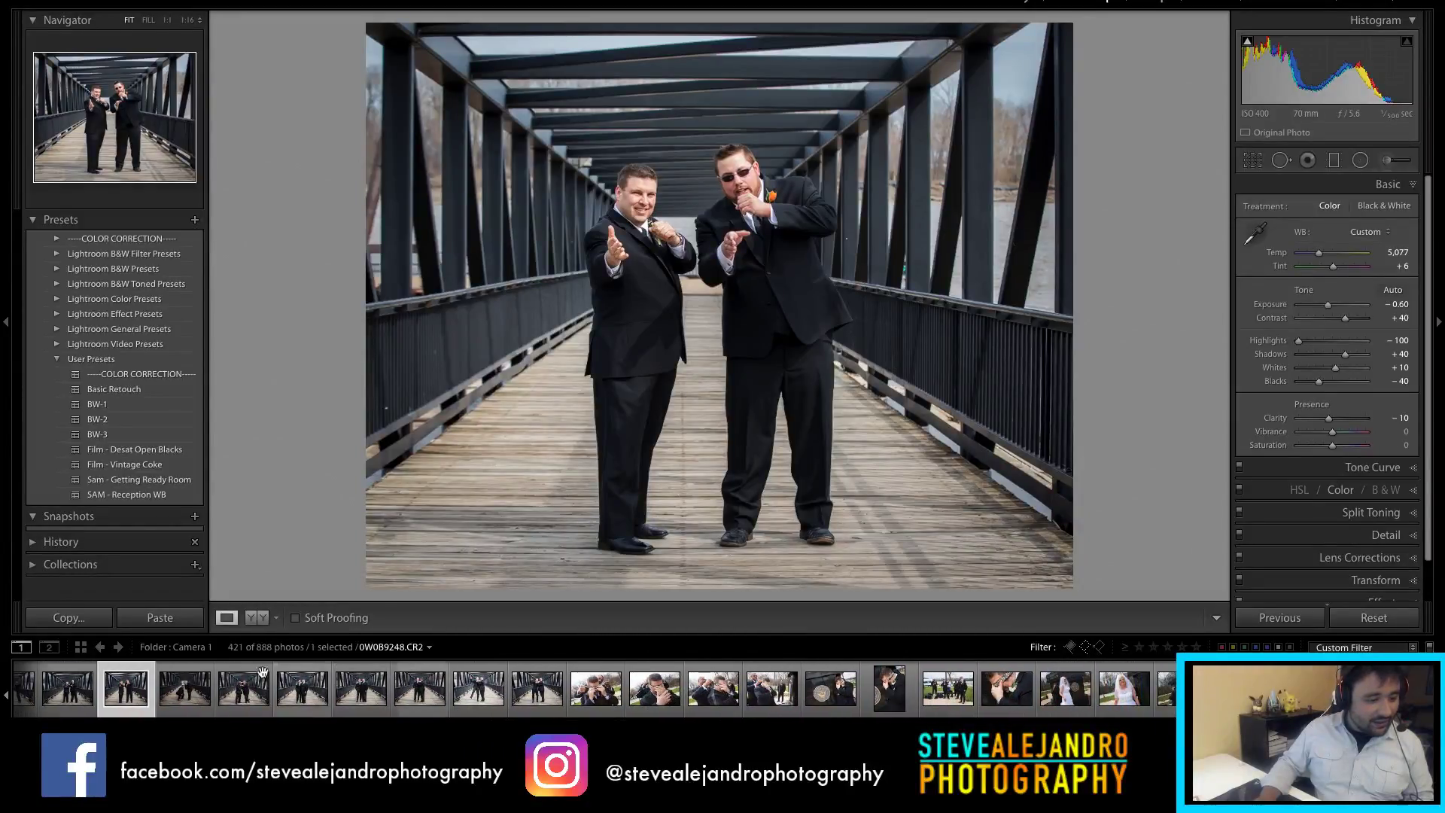
left_click(185, 697)
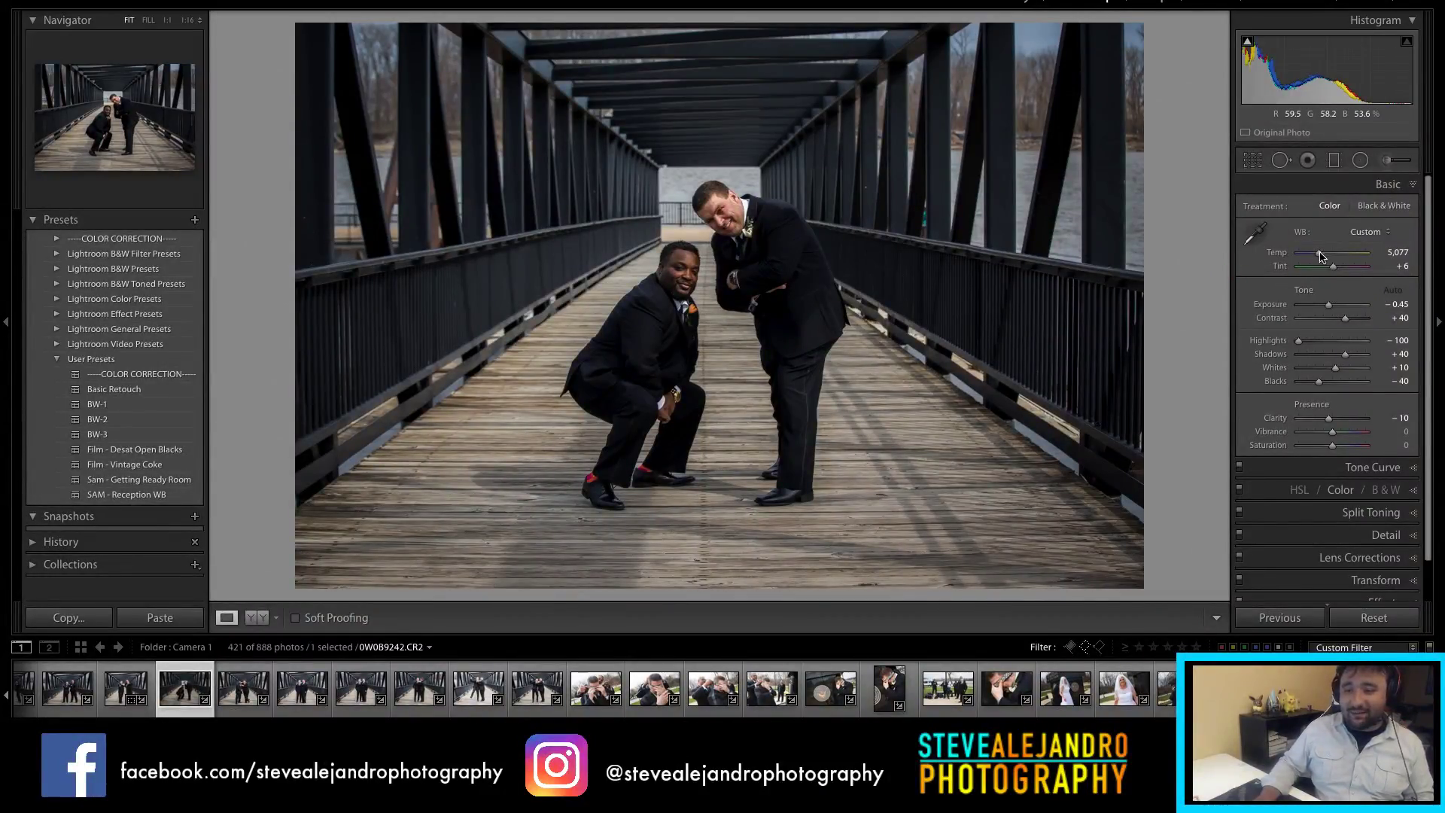
key("r")
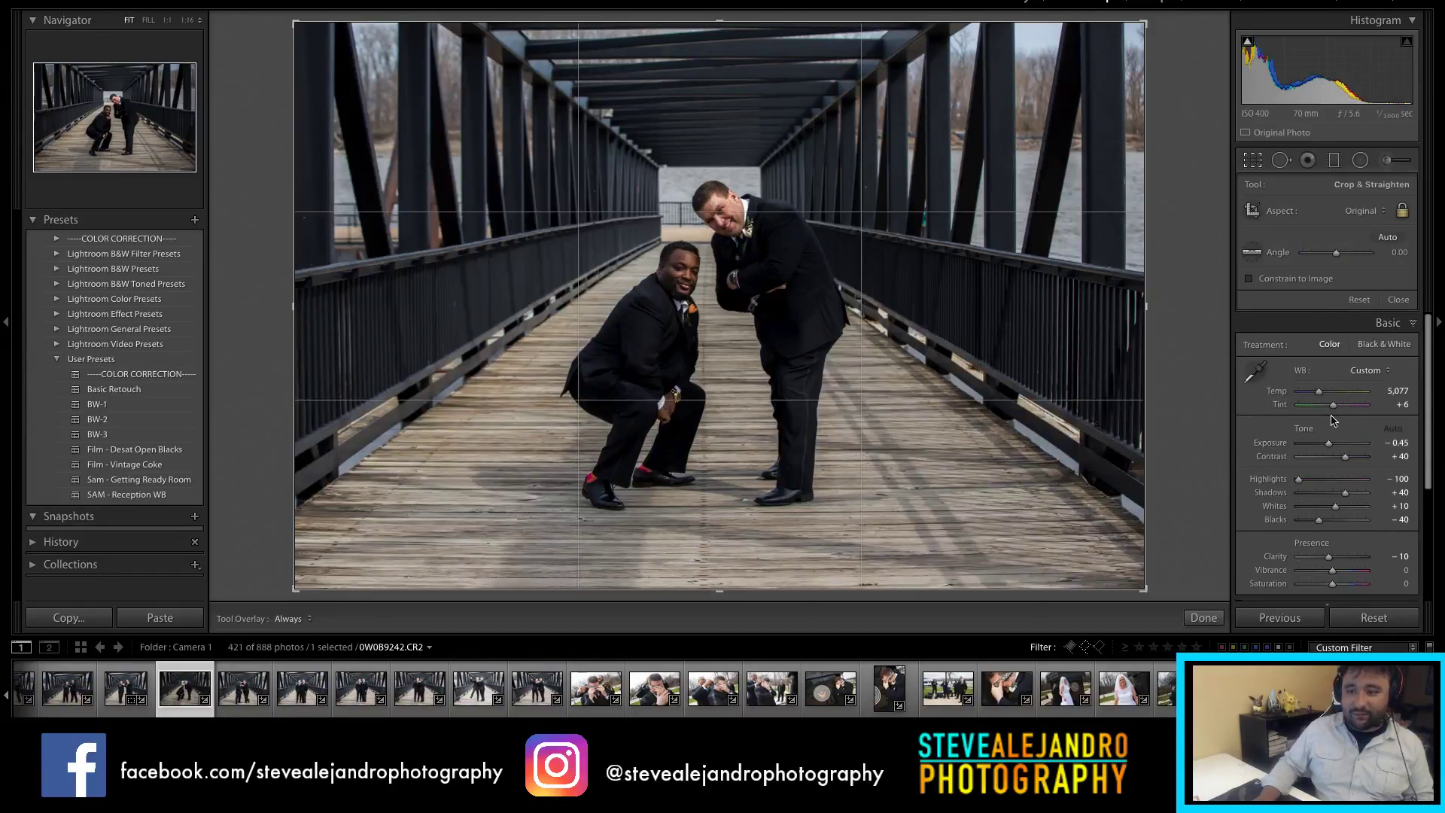
left_click(1355, 211)
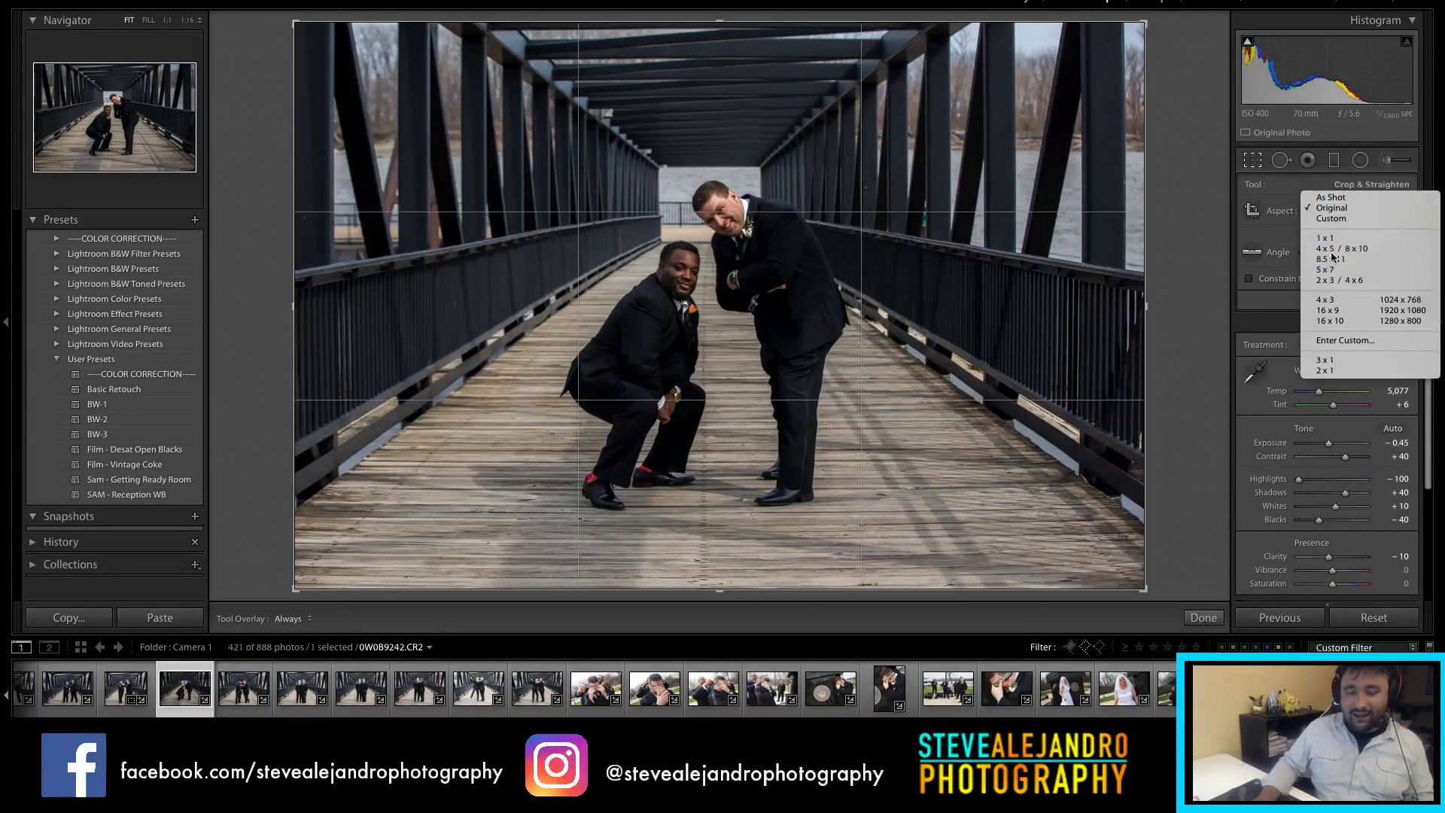
left_click(1347, 249)
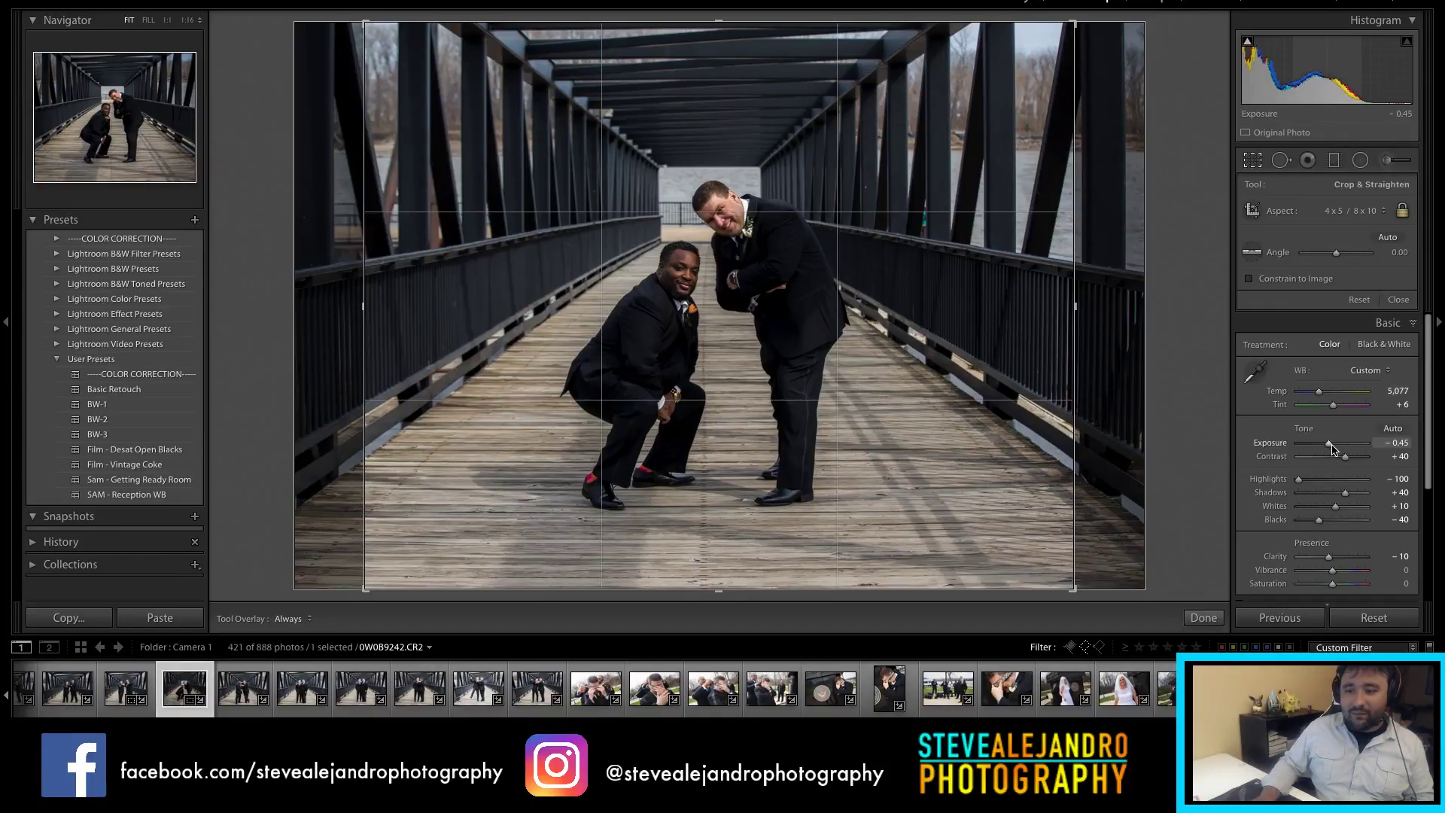
left_click_drag(1330, 443, 1333, 444)
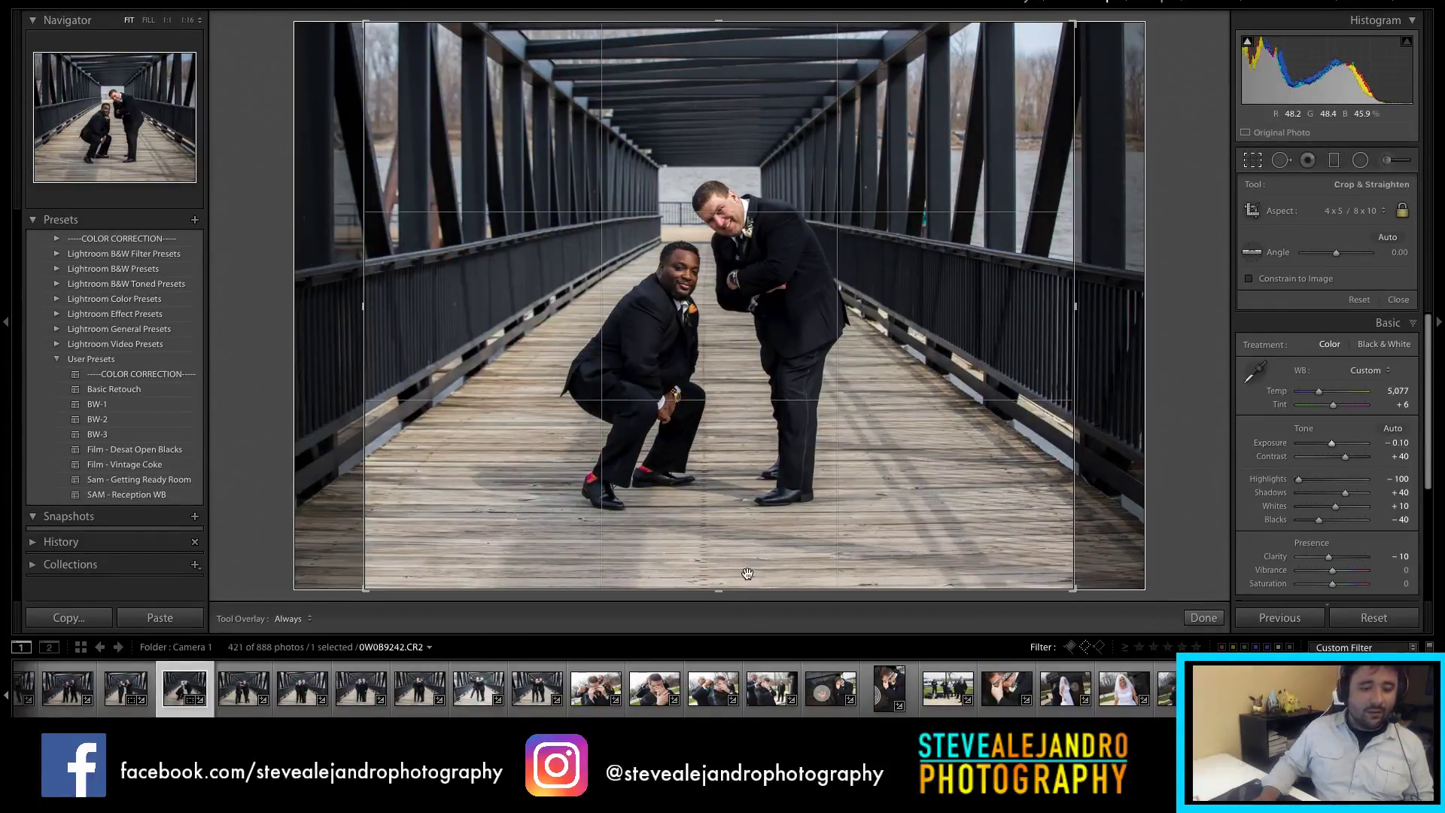
left_click_drag(746, 588, 750, 570)
key("Return")
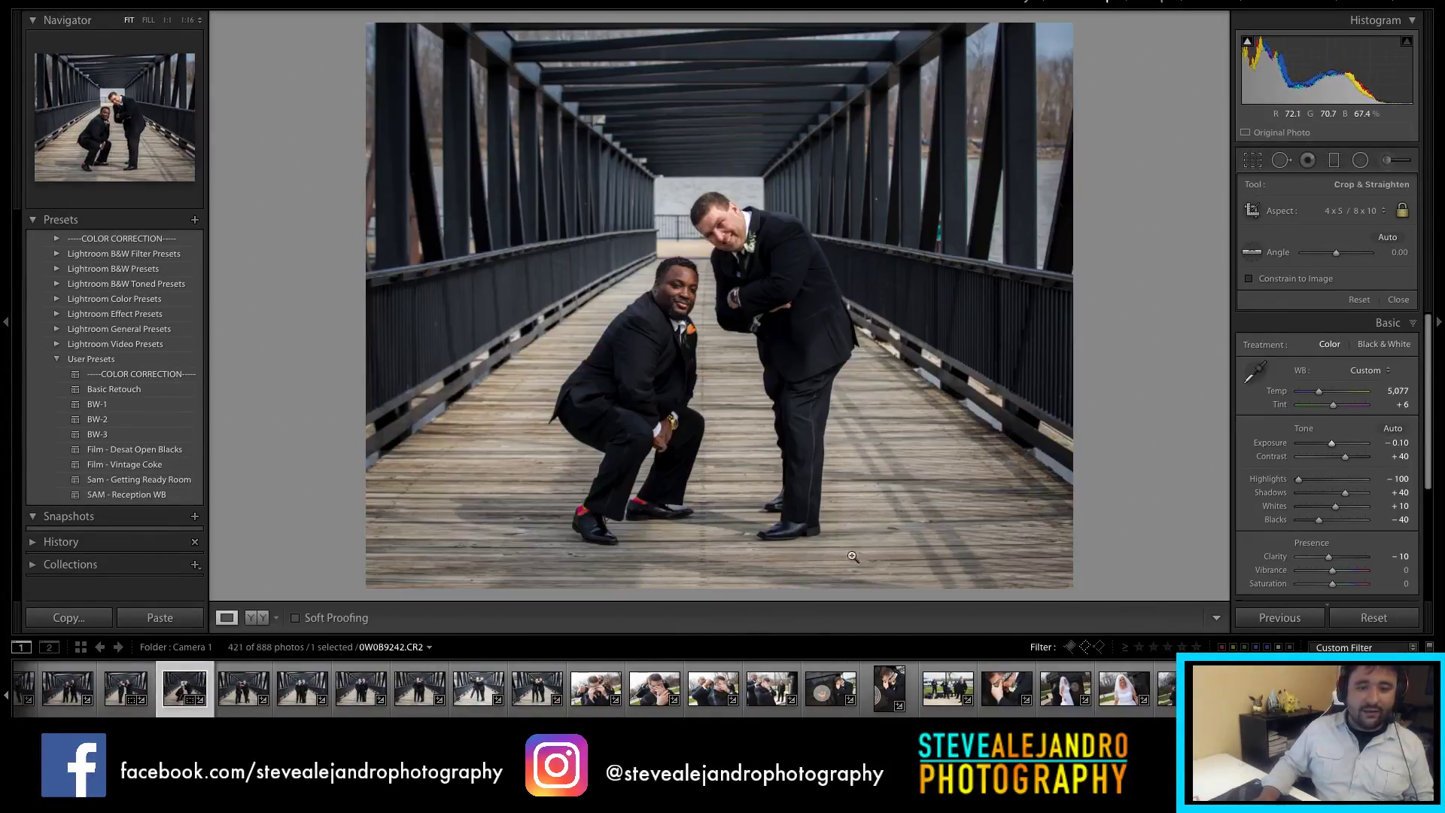
left_click(240, 693)
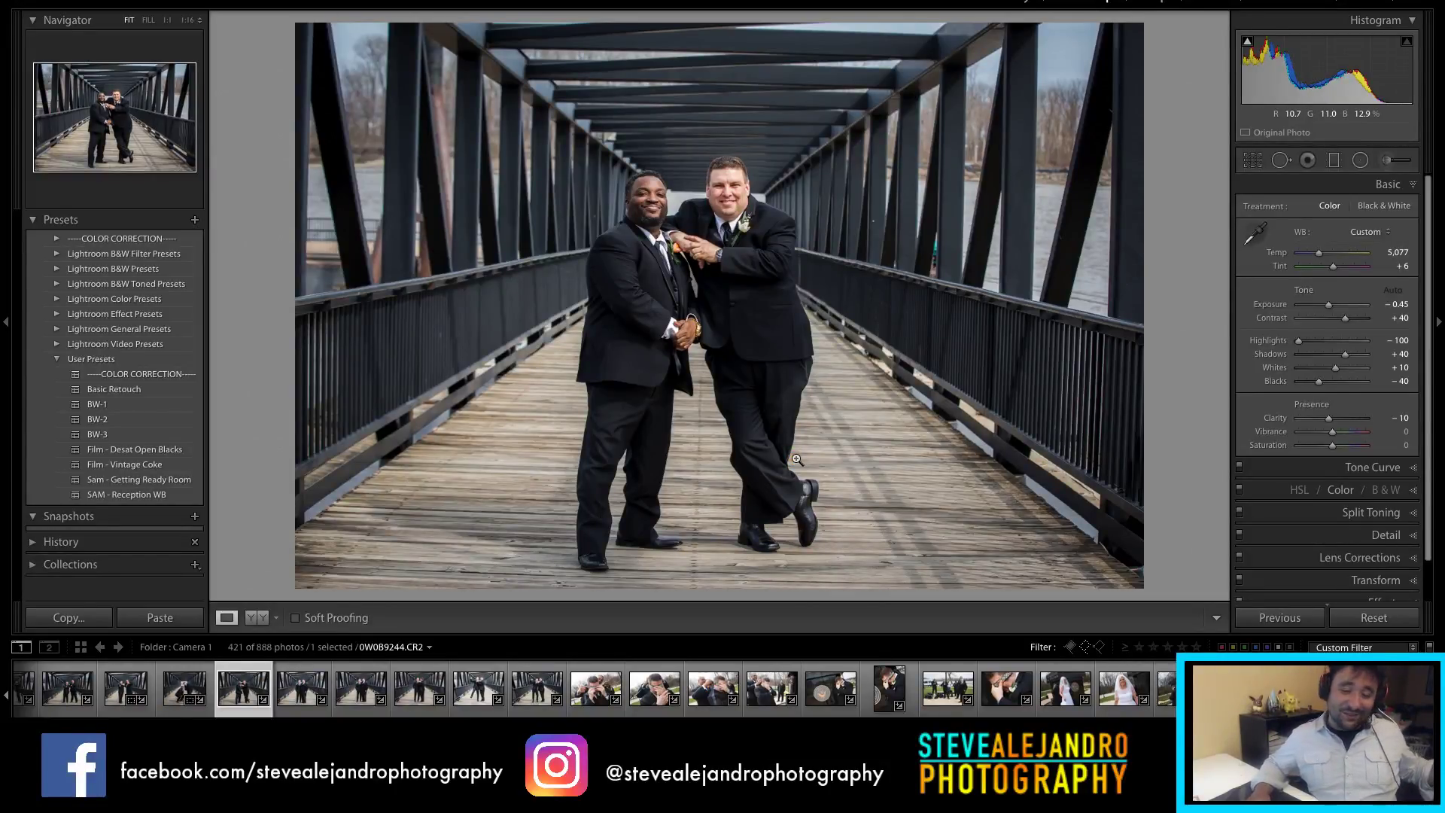
key("r")
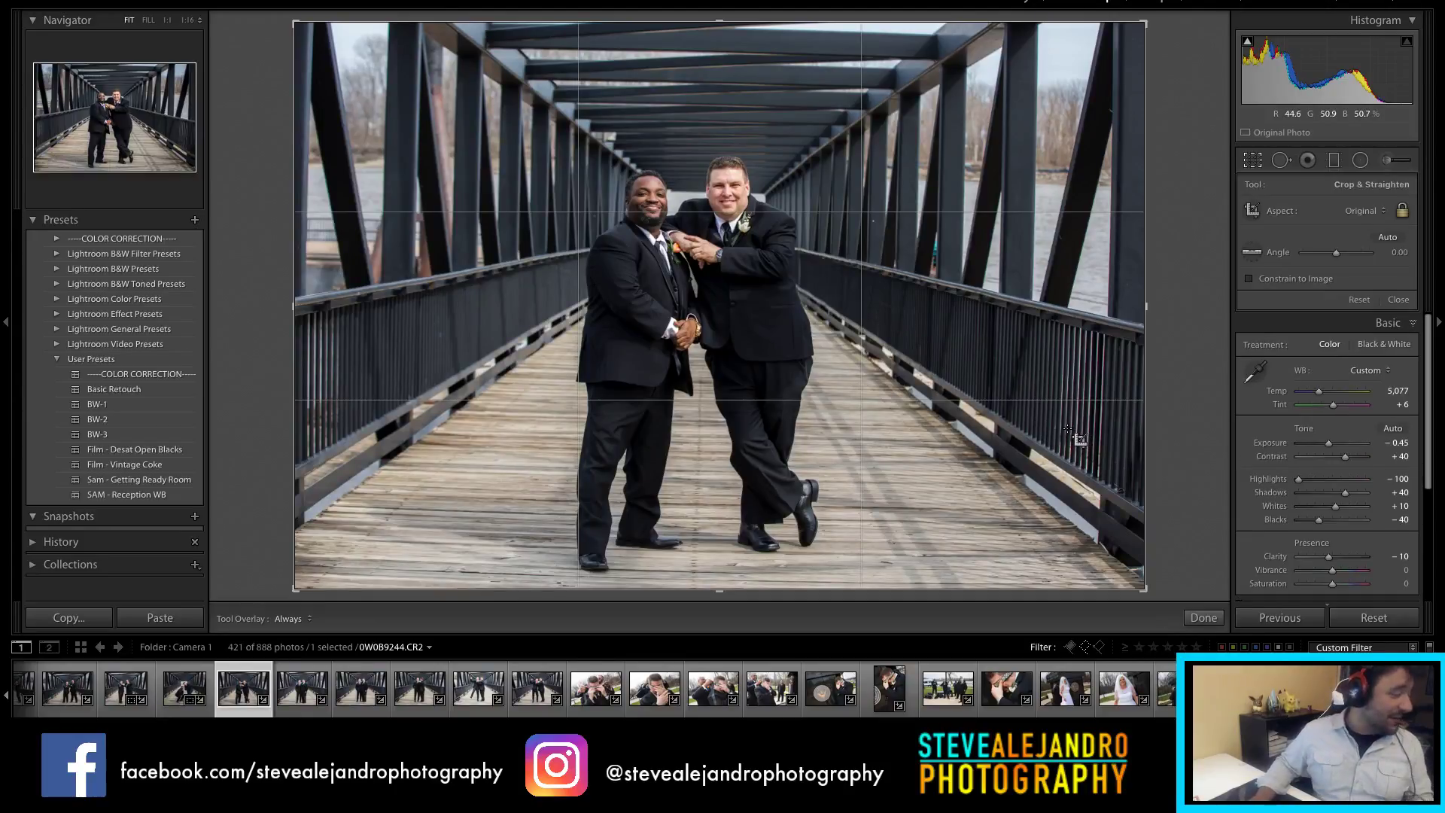
Step: Straighten the arm-in-arm pair photo to about -1.29° and crop it to 4x5 / 8x10
left_click_drag(1152, 403, 1153, 391)
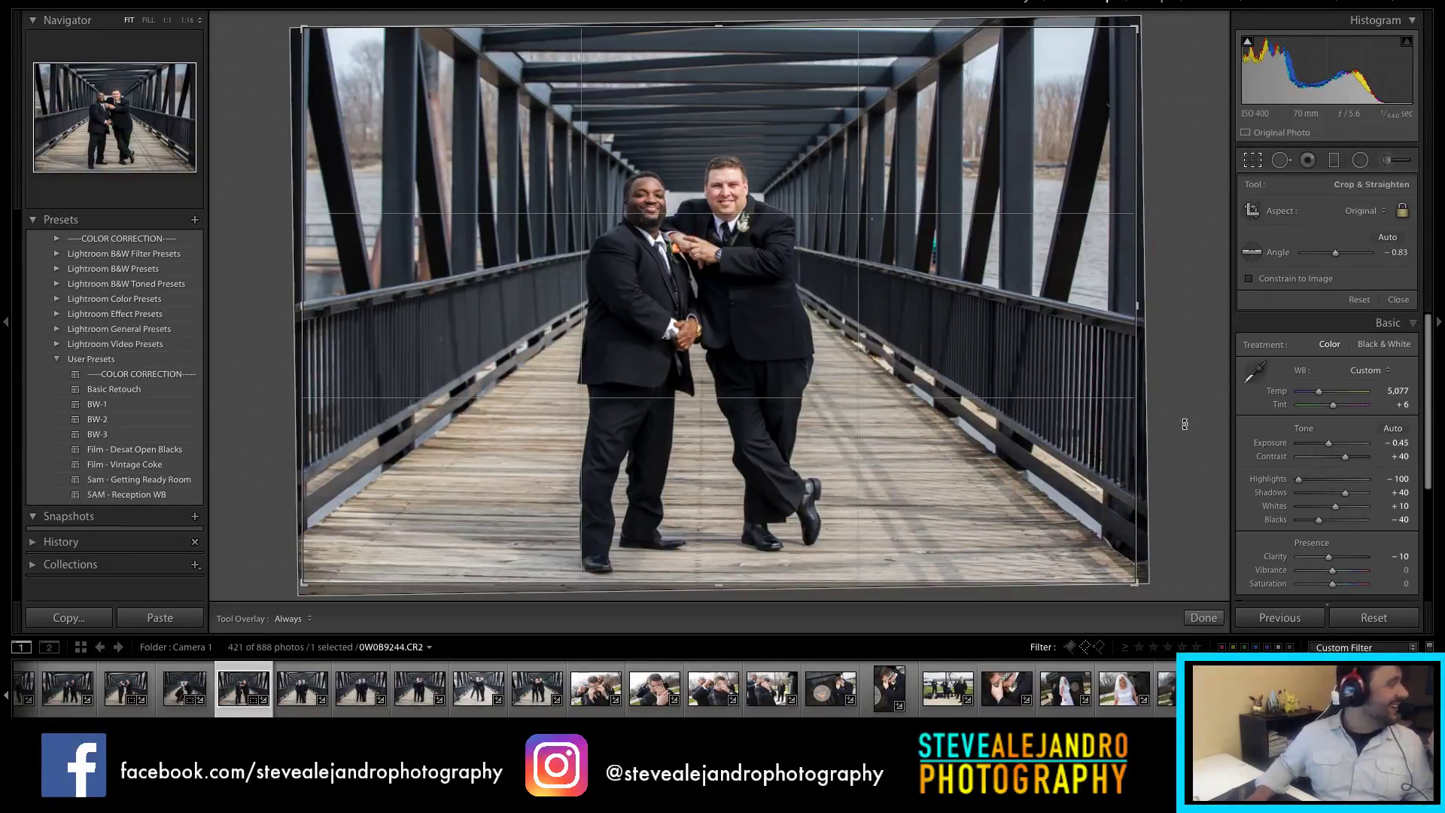
key("r")
key("r")
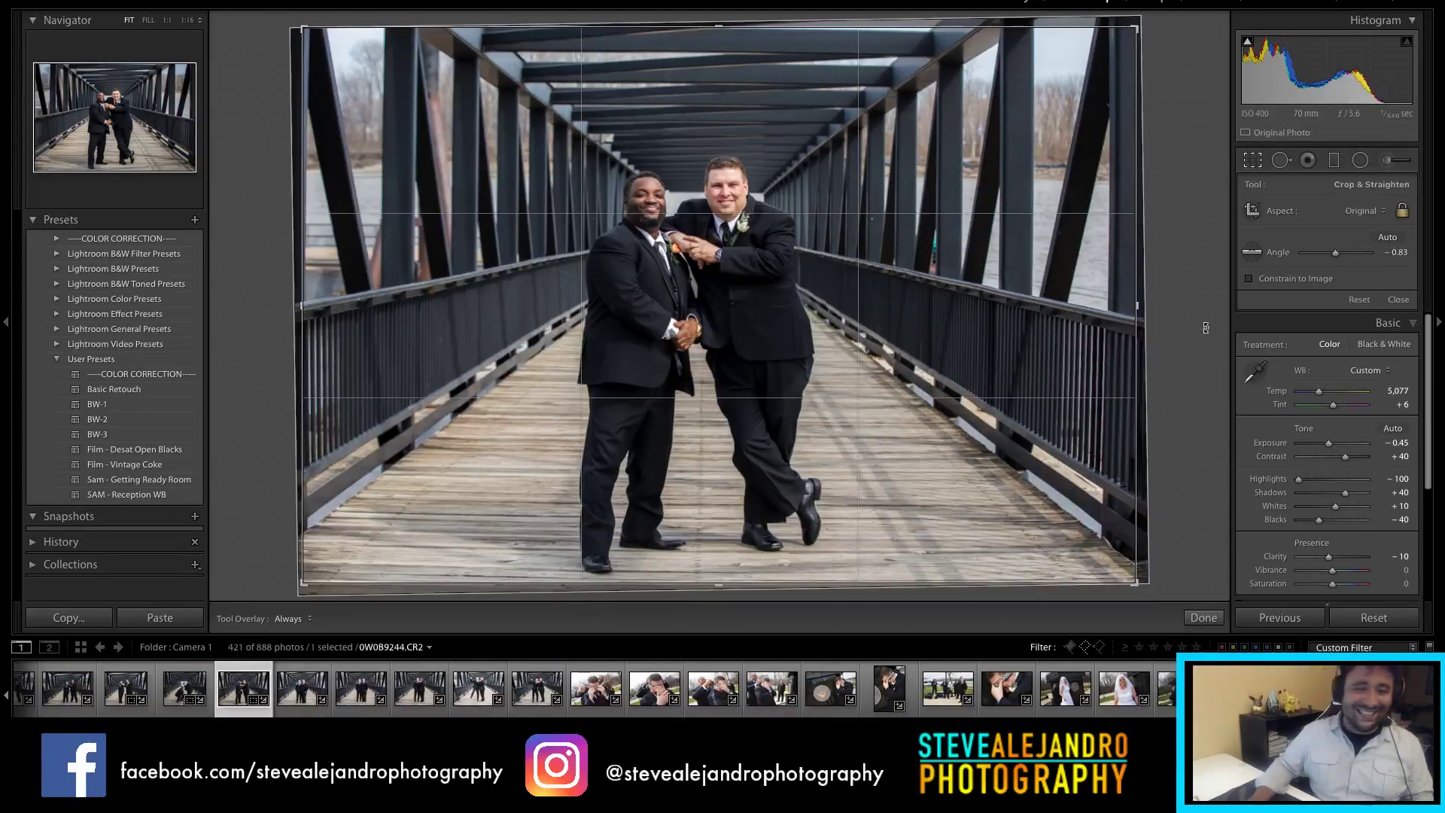
left_click(1361, 214)
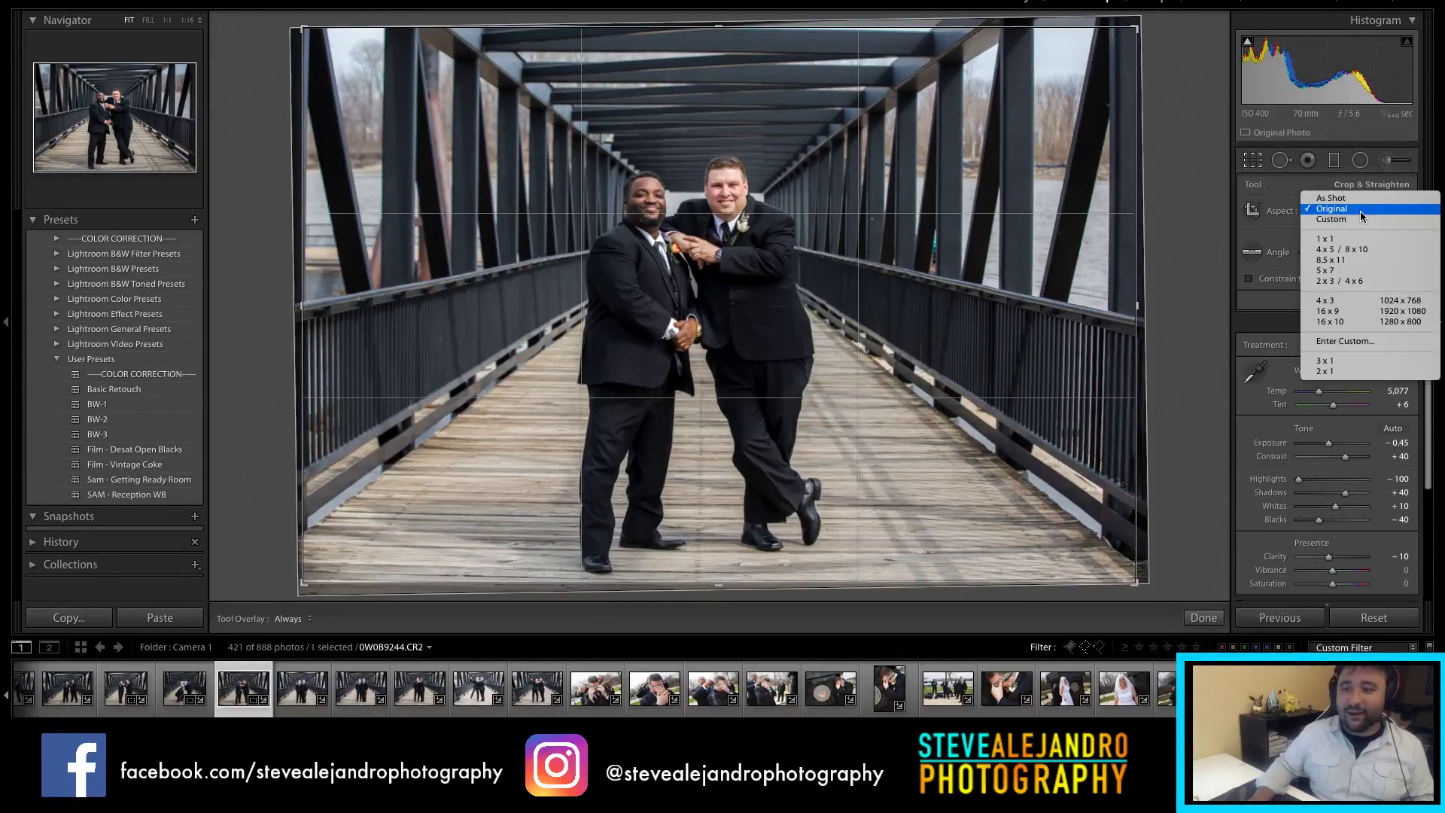
left_click(1364, 249)
left_click_drag(906, 351, 919, 351)
left_click_drag(1084, 350, 1089, 341)
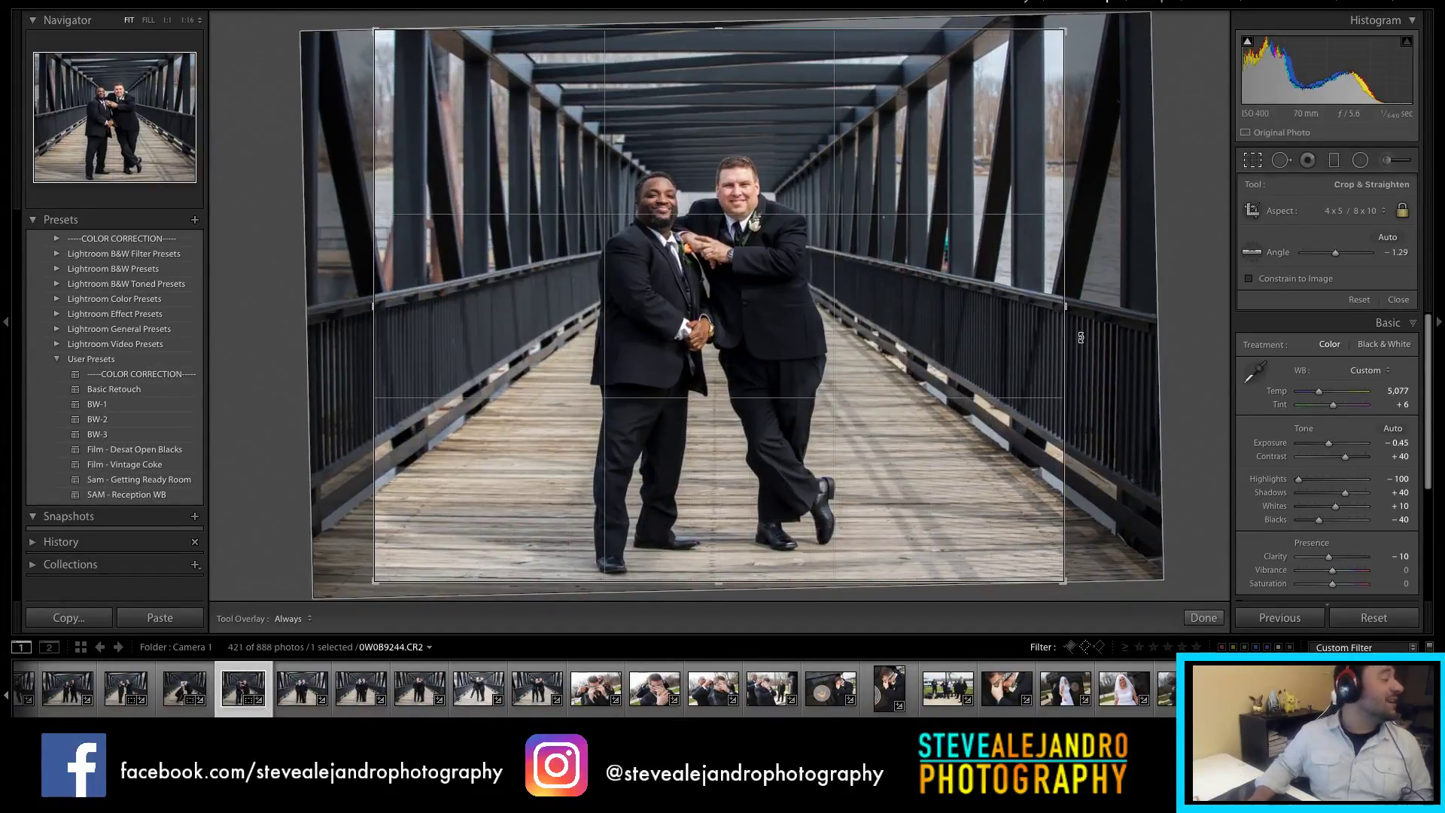
key("Return")
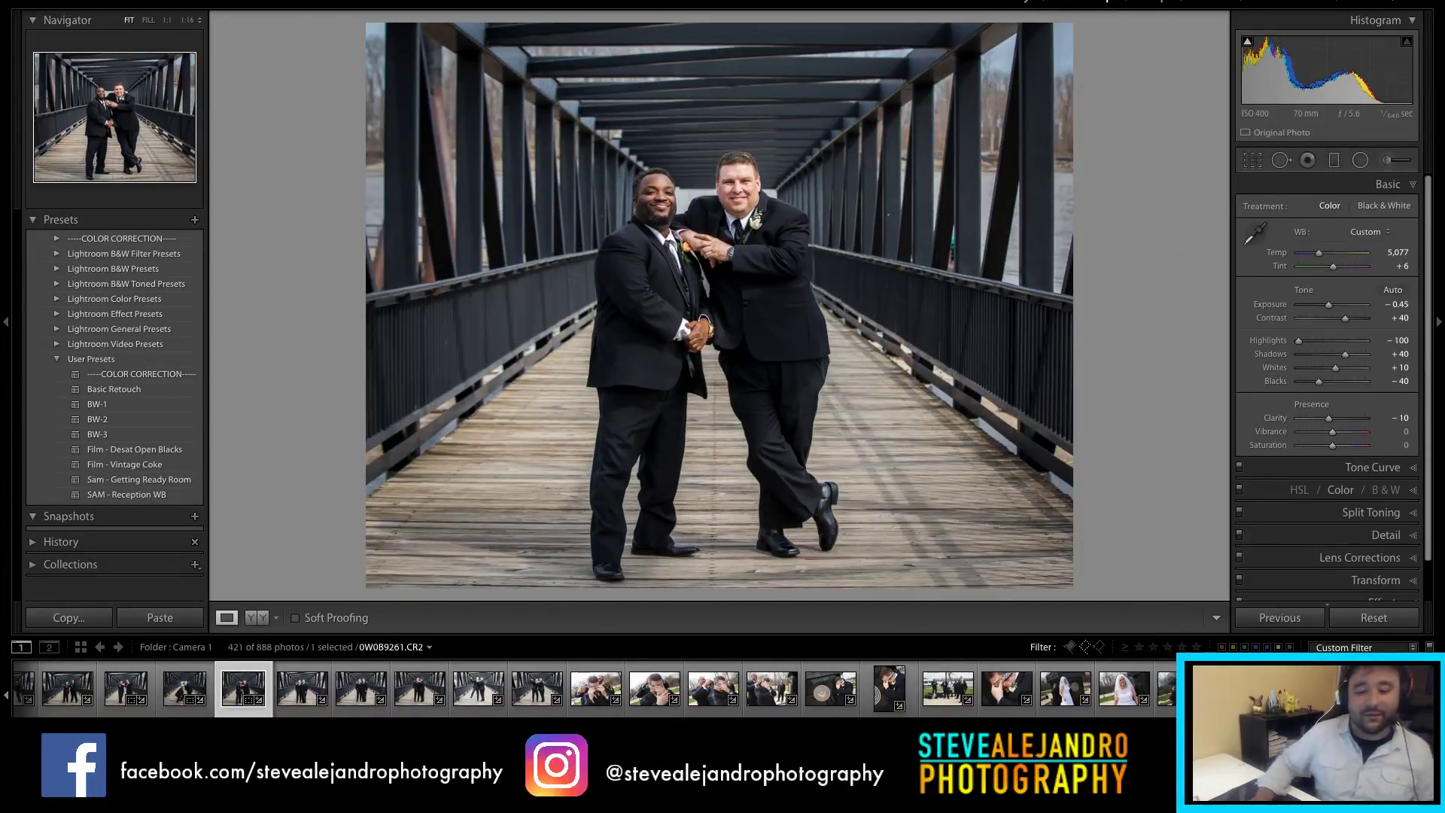
left_click(298, 691)
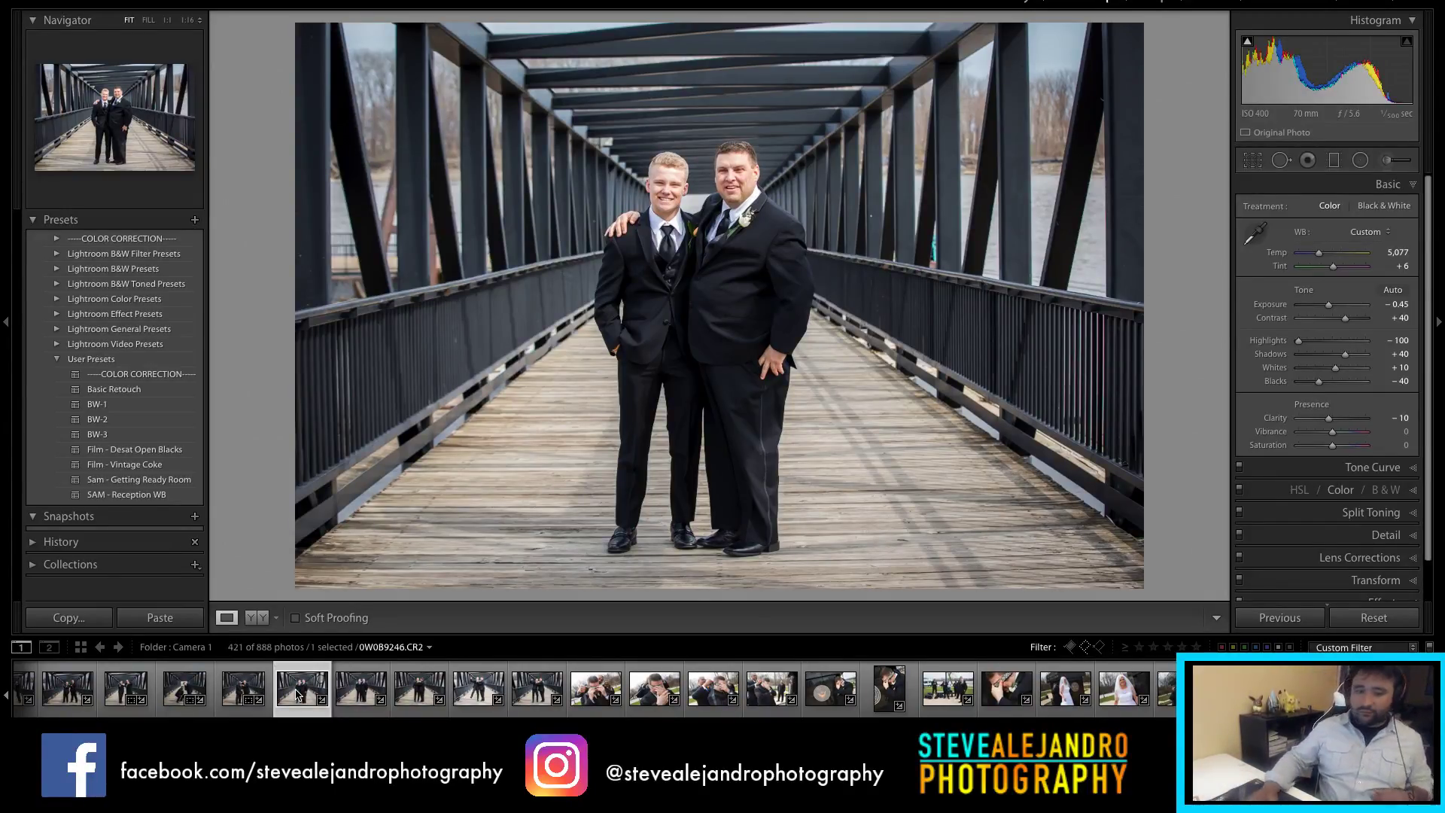
Step: Darken exposure to -0.60 and synchronize these settings across five selected series photos
left_click_drag(1330, 305, 1329, 310)
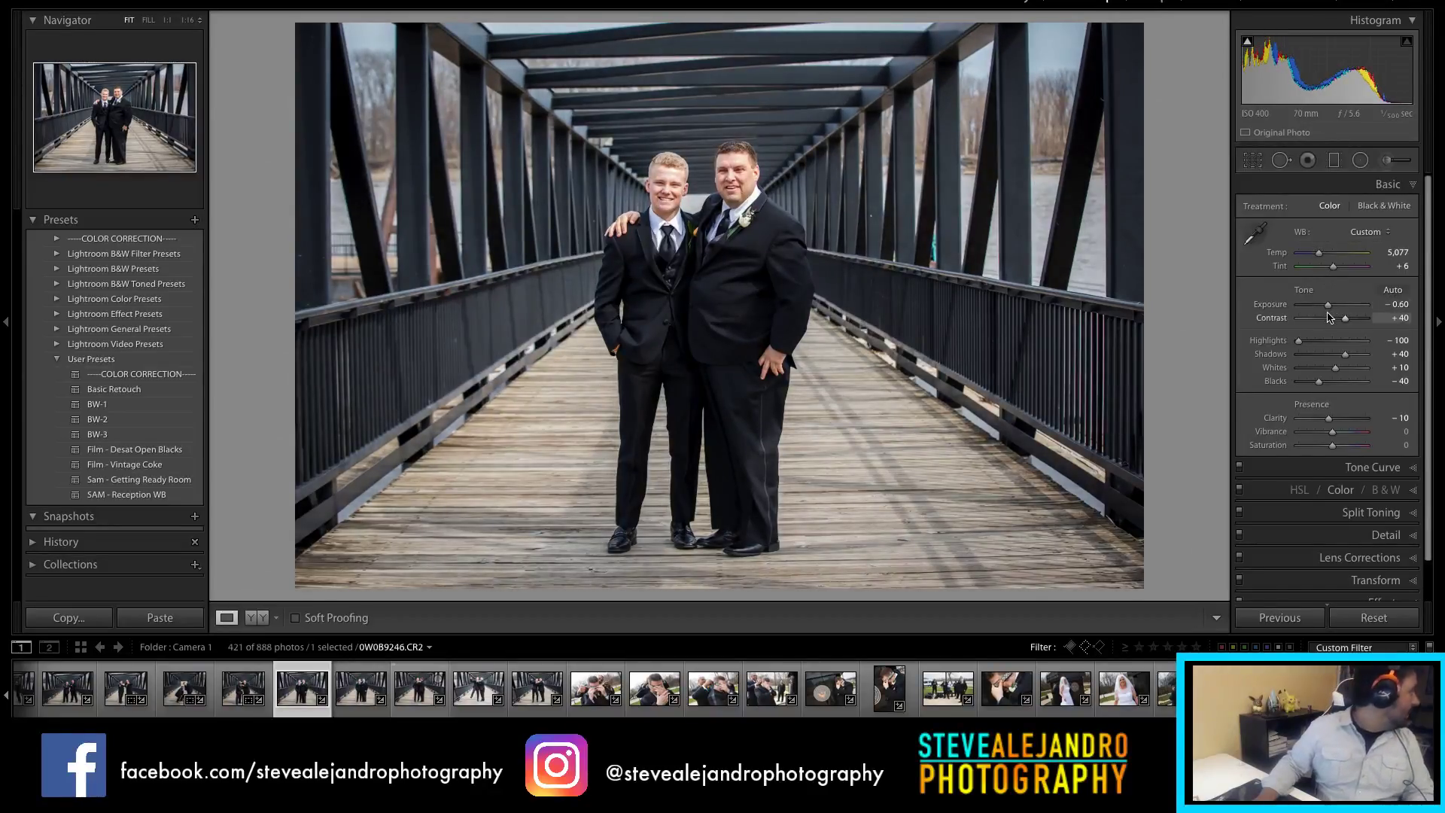
left_click(537, 687, "shift")
left_click(1279, 618)
left_click(920, 290)
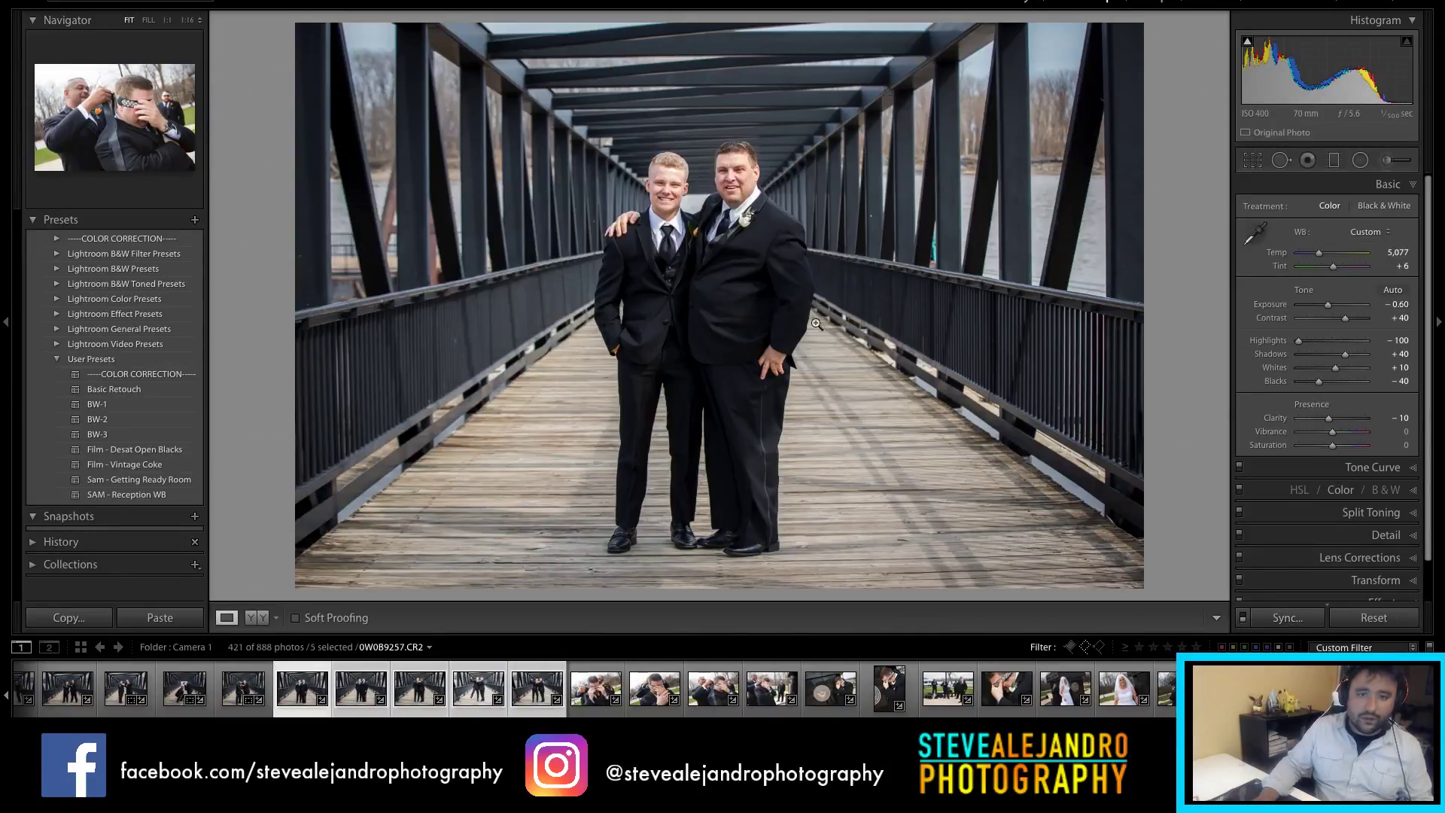
left_click(361, 692)
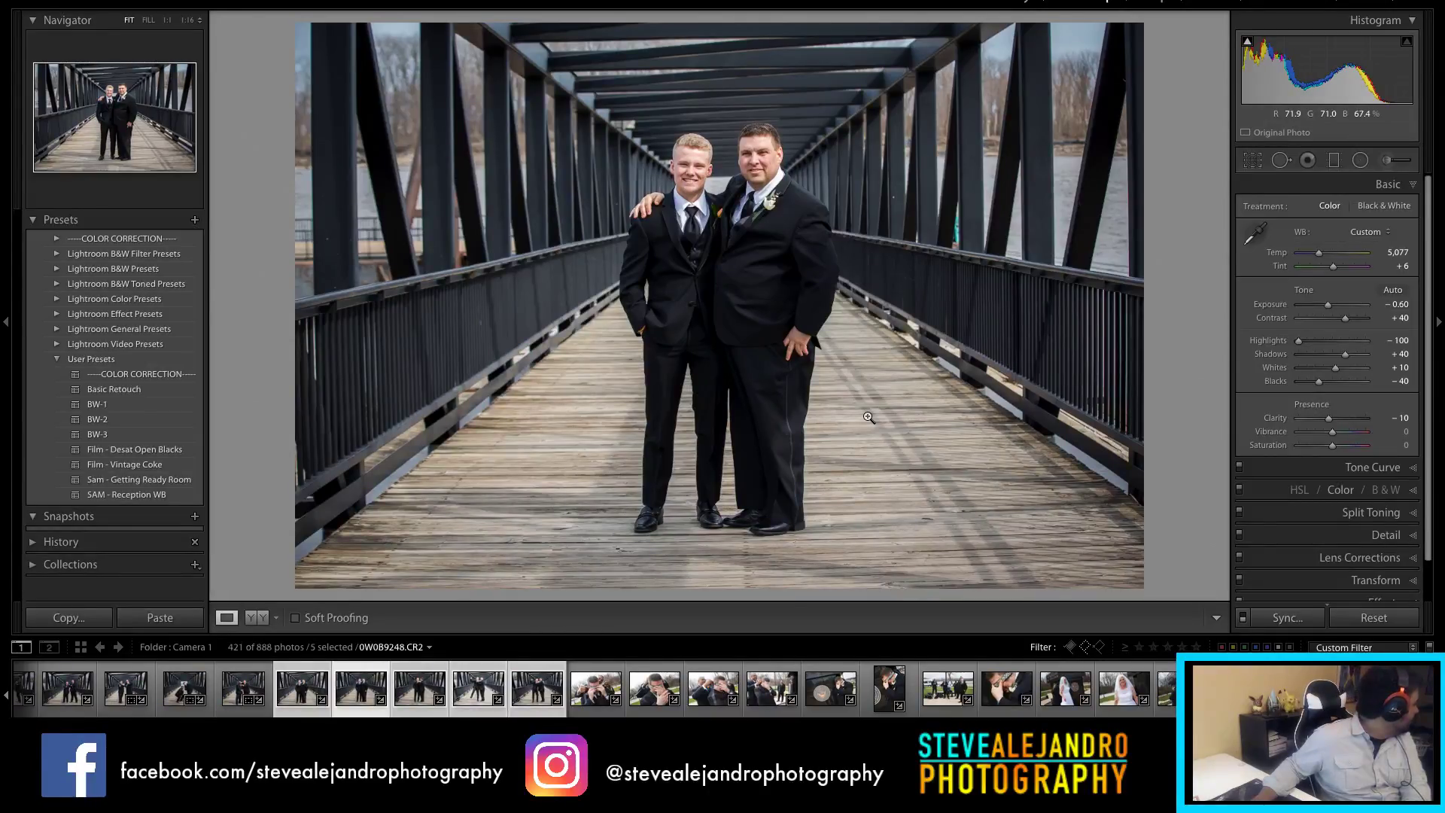
Step: Crop the arm-in-arm bridge photo to a portrait 4 x 5 / 8 x 10 frame
key("r")
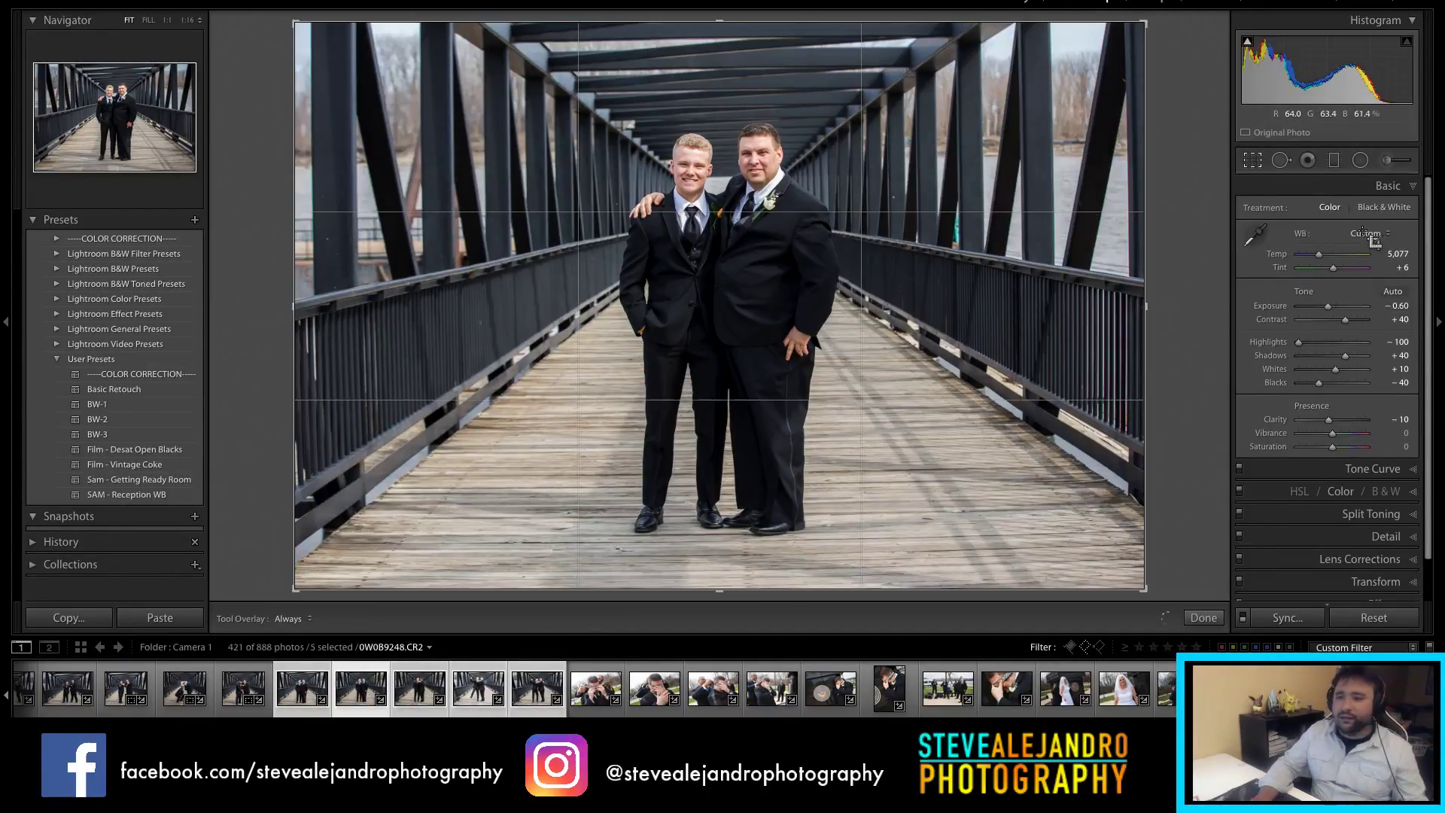
left_click(1348, 213)
left_click(1342, 249)
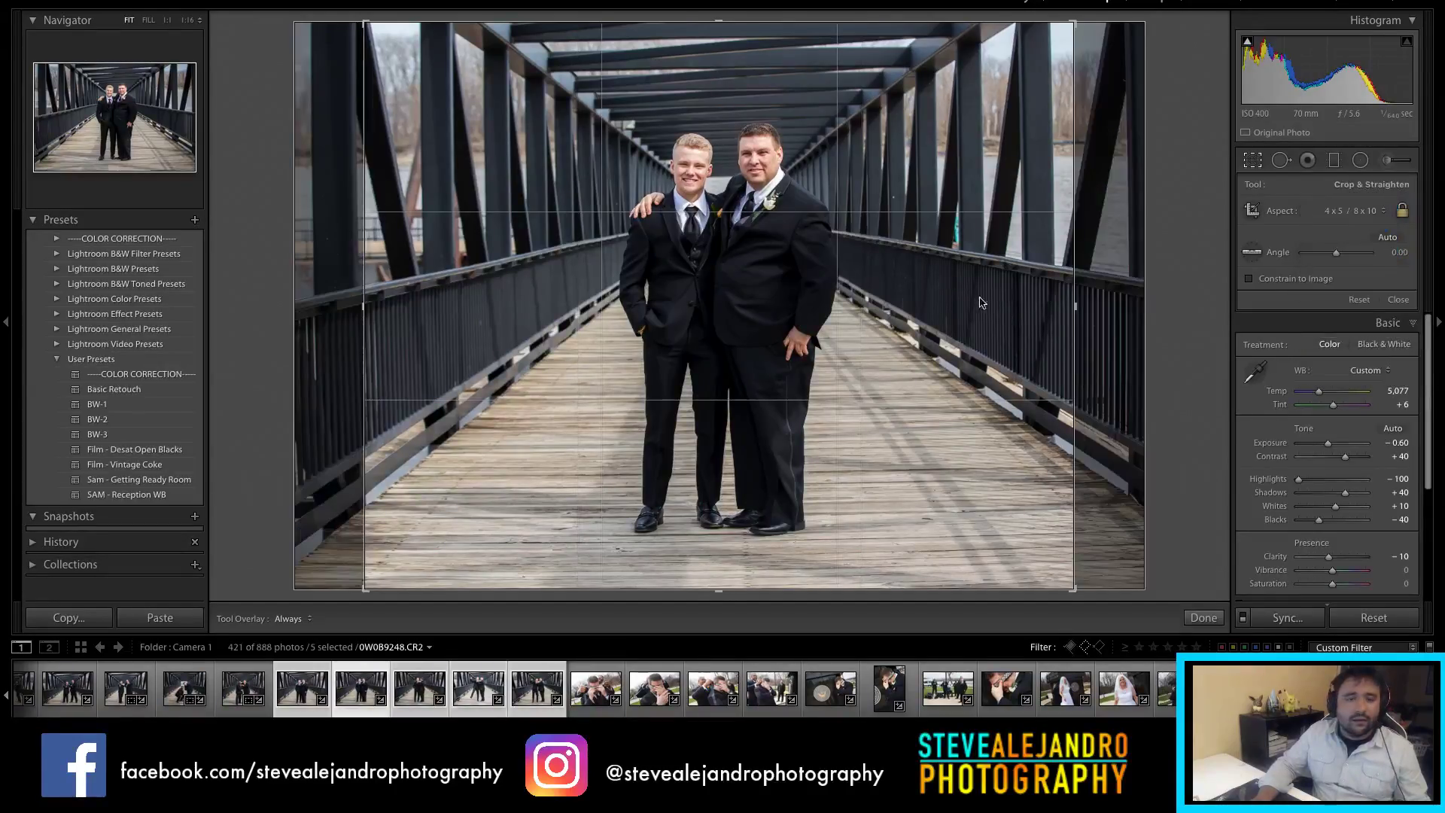
key("x")
key("r")
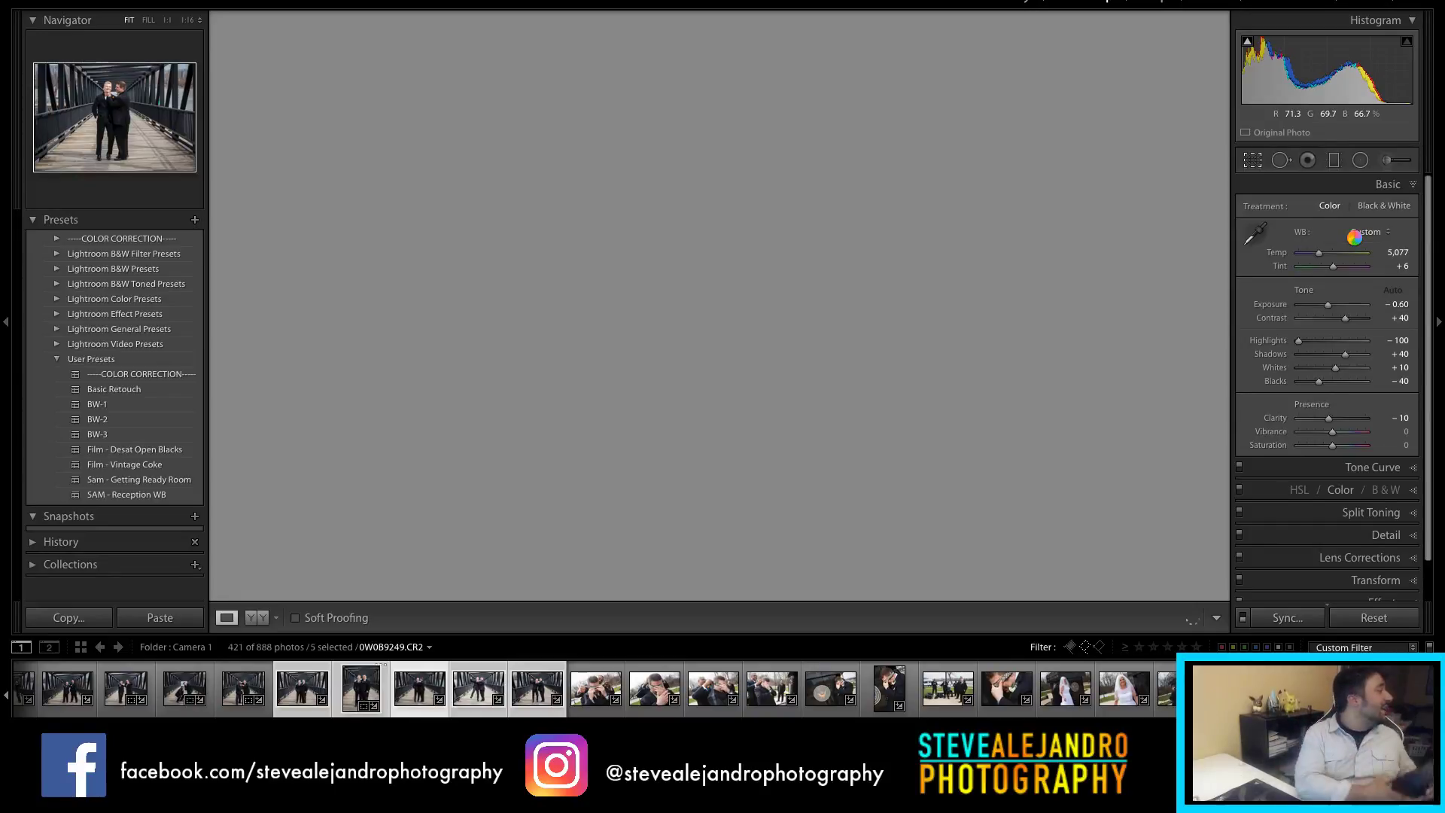
Step: Crop the current bridge photo to a 4 x 5 / 8 x 10 portrait
key("r")
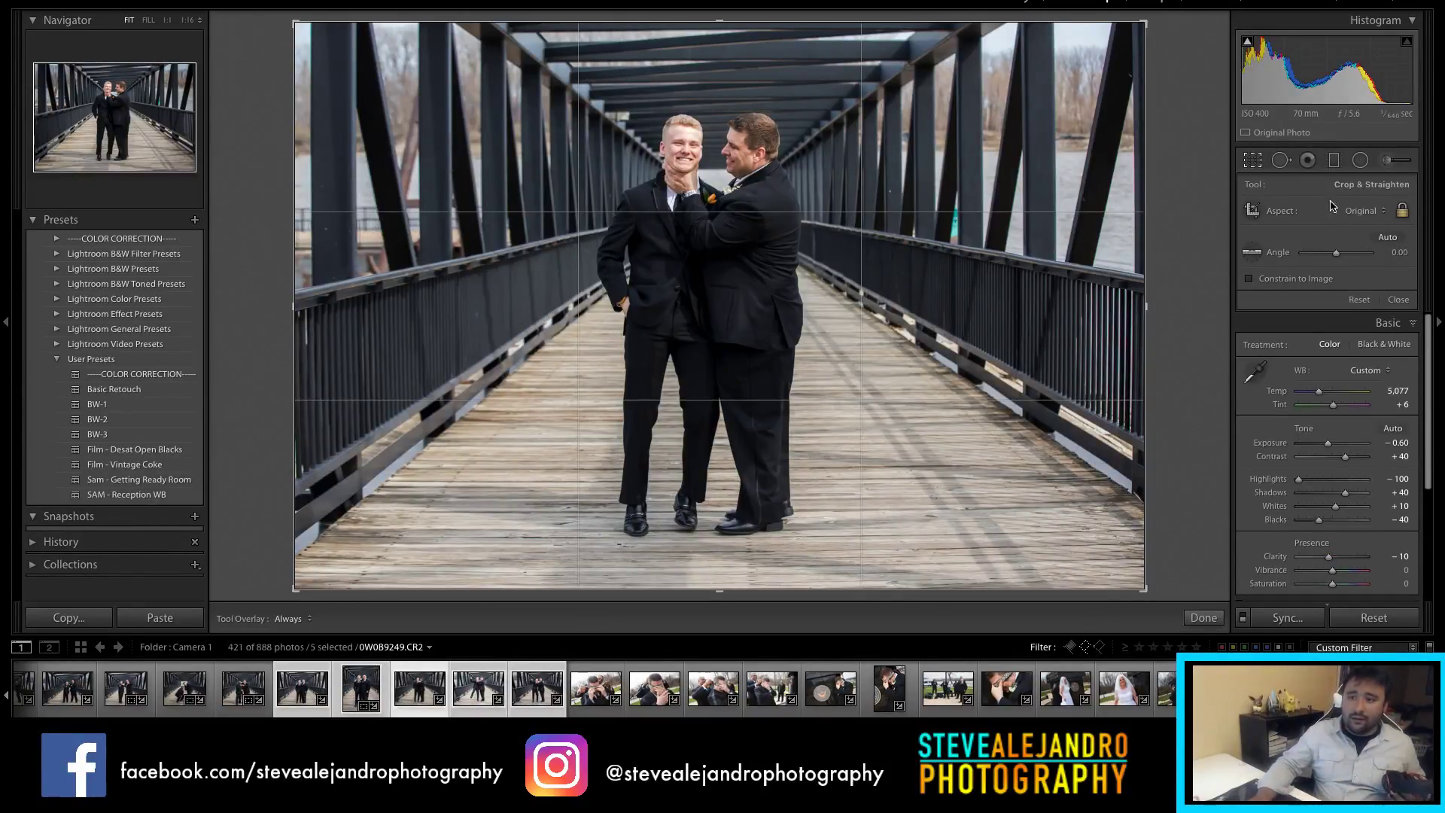
left_click(1363, 211)
left_click(1350, 254)
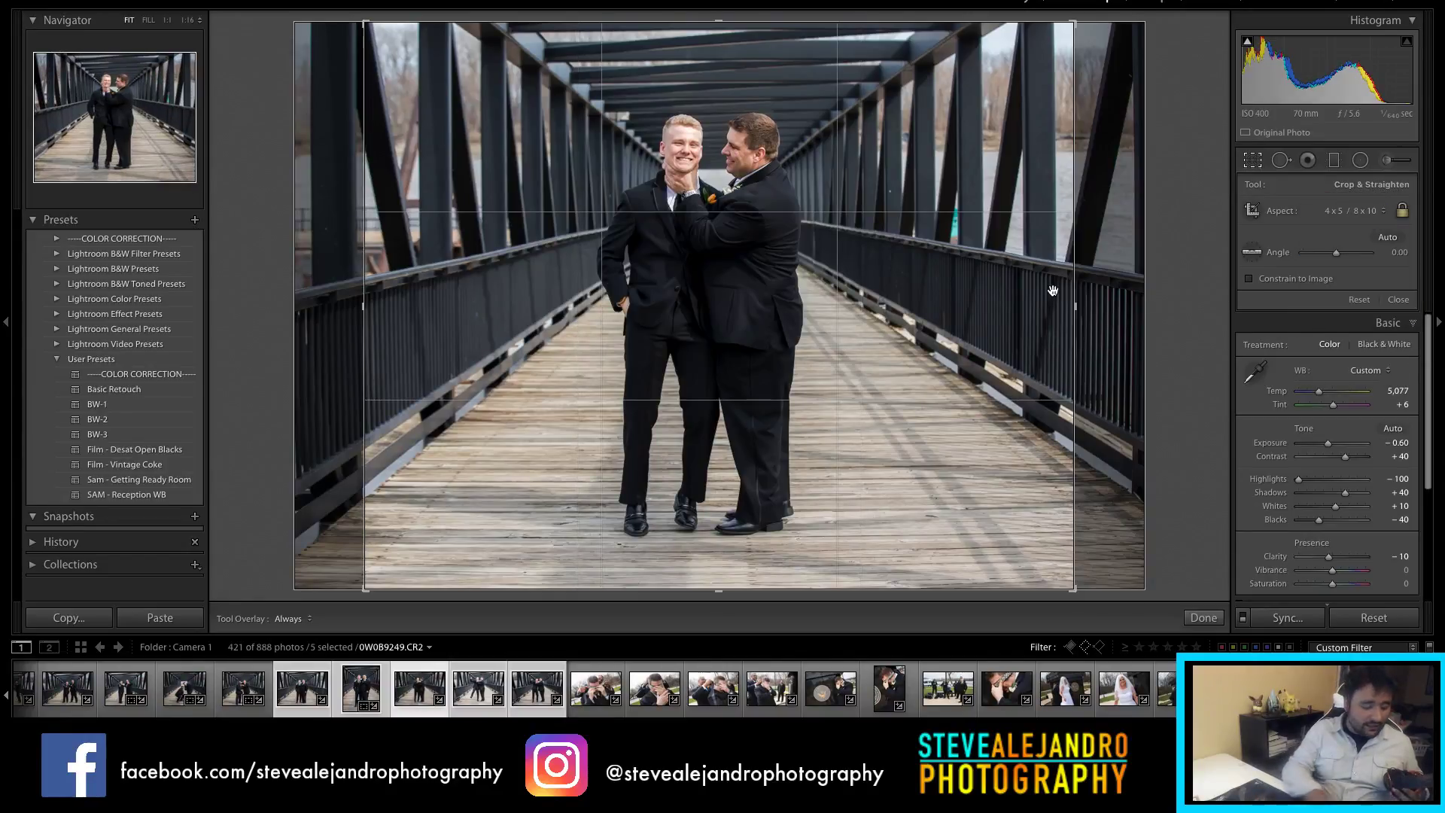
key("x")
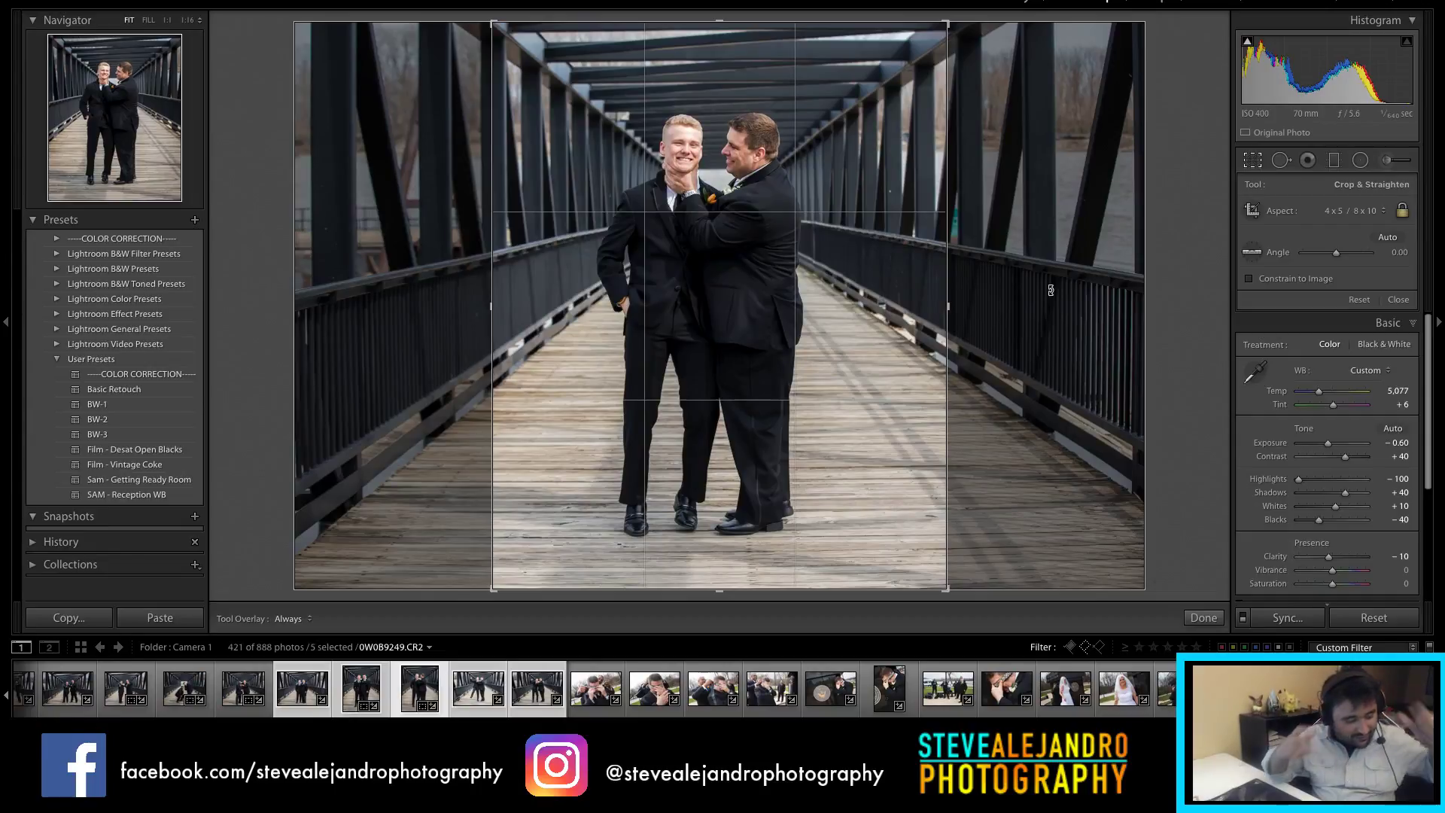
key("Return")
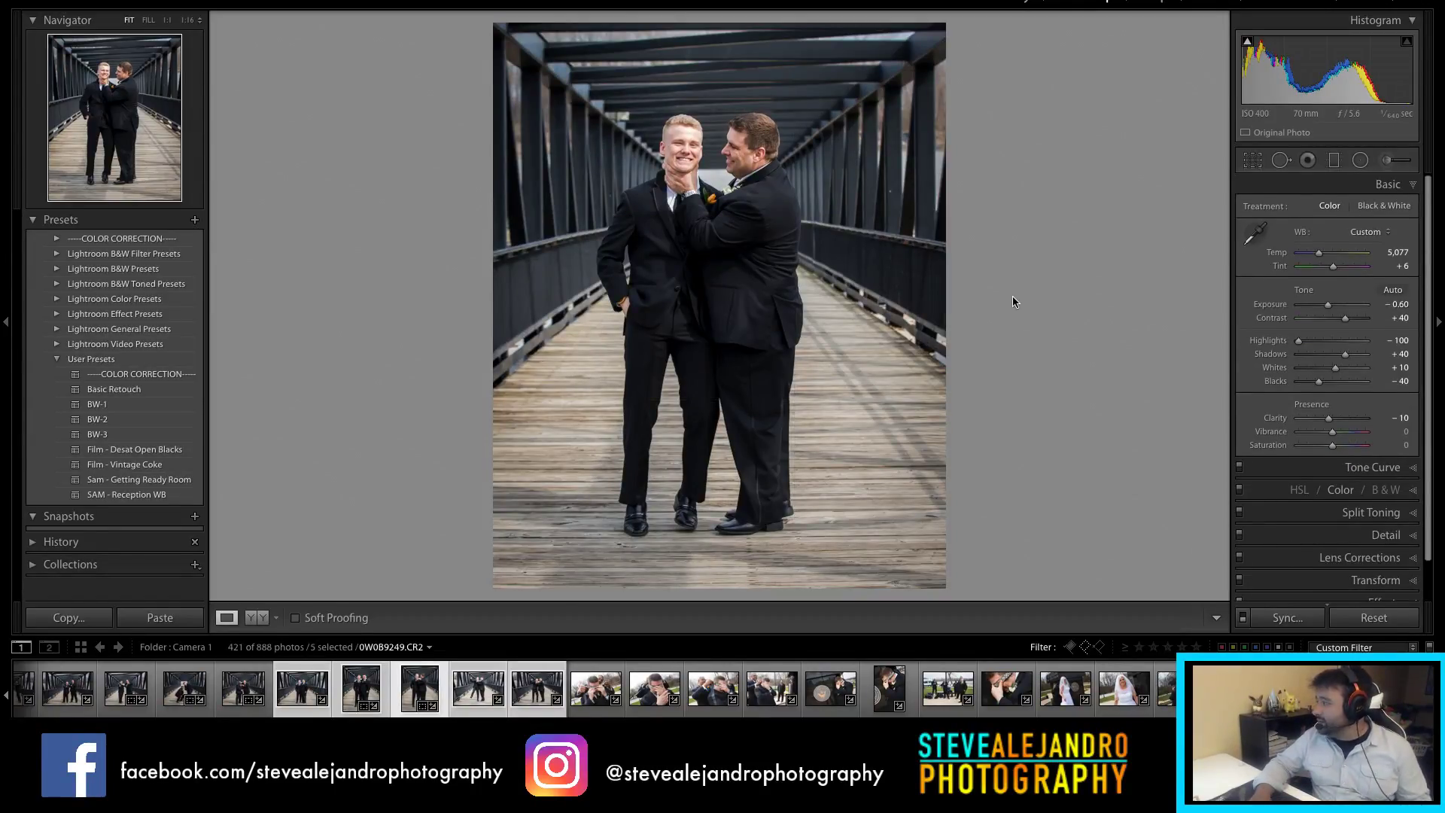
Step: Lower the leg-kick shot's exposure to -0.95 and crop it to a 4 x 5 portrait
left_click(474, 690)
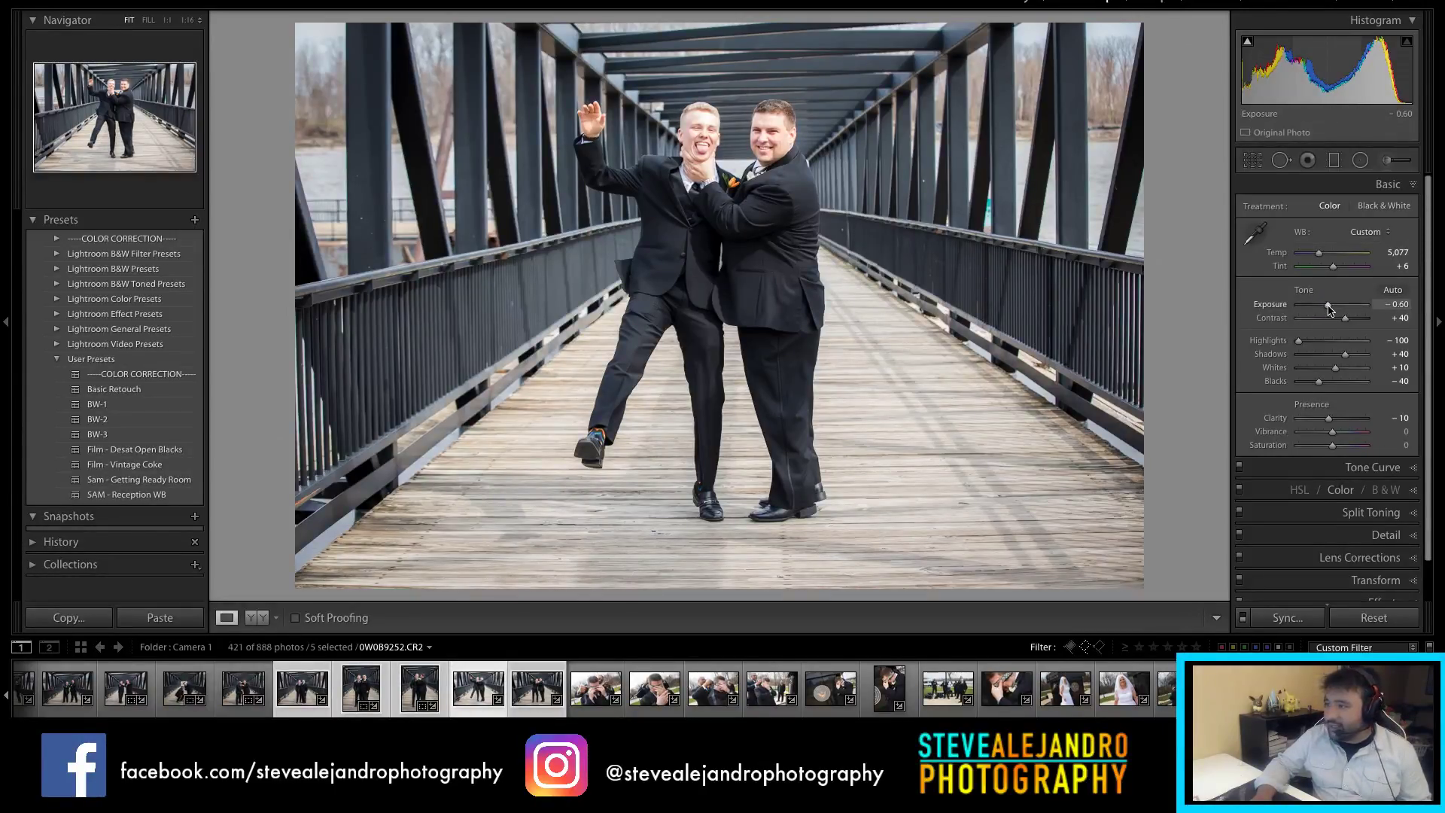
left_click_drag(1329, 309, 1327, 310)
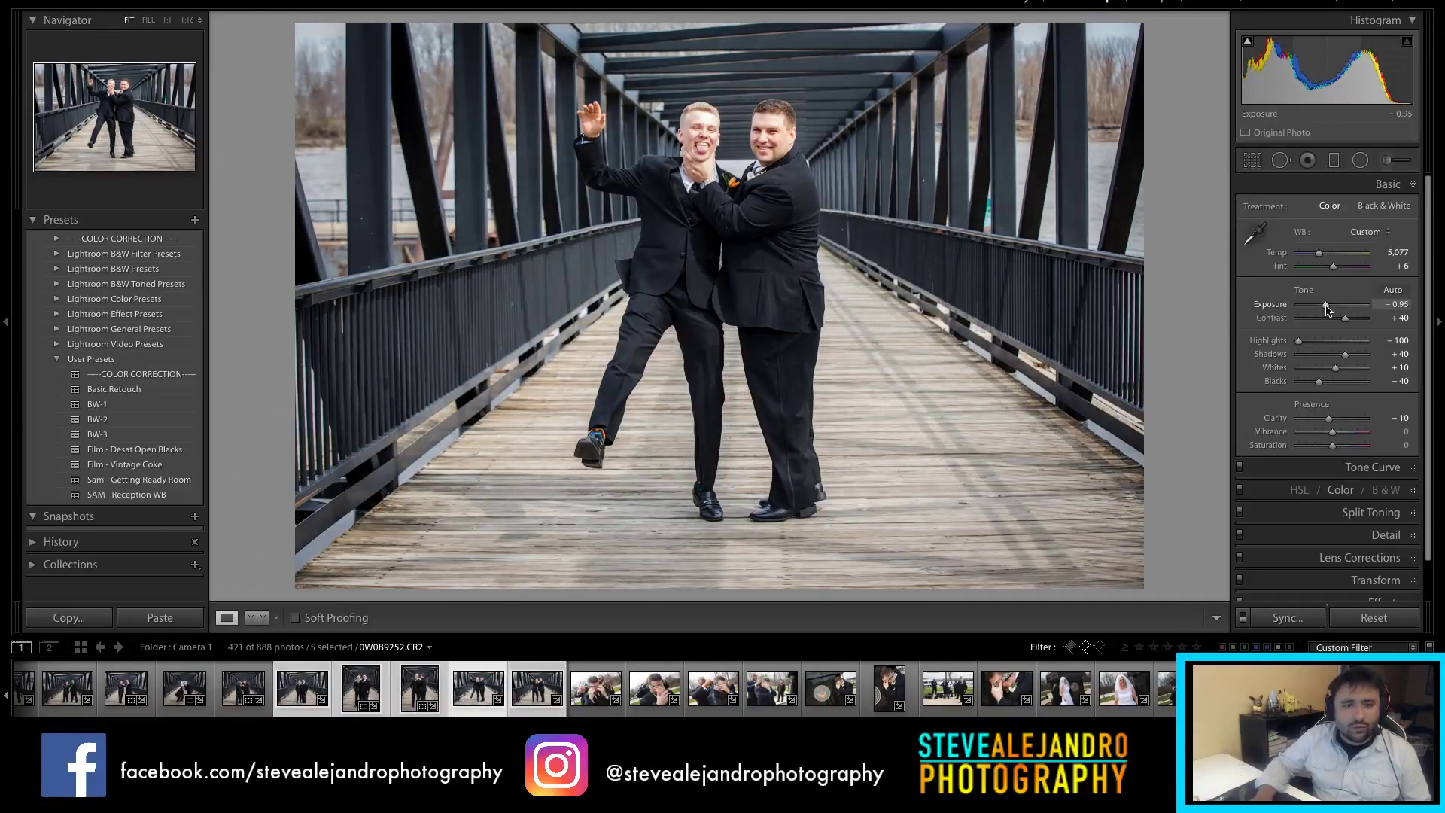
key("r")
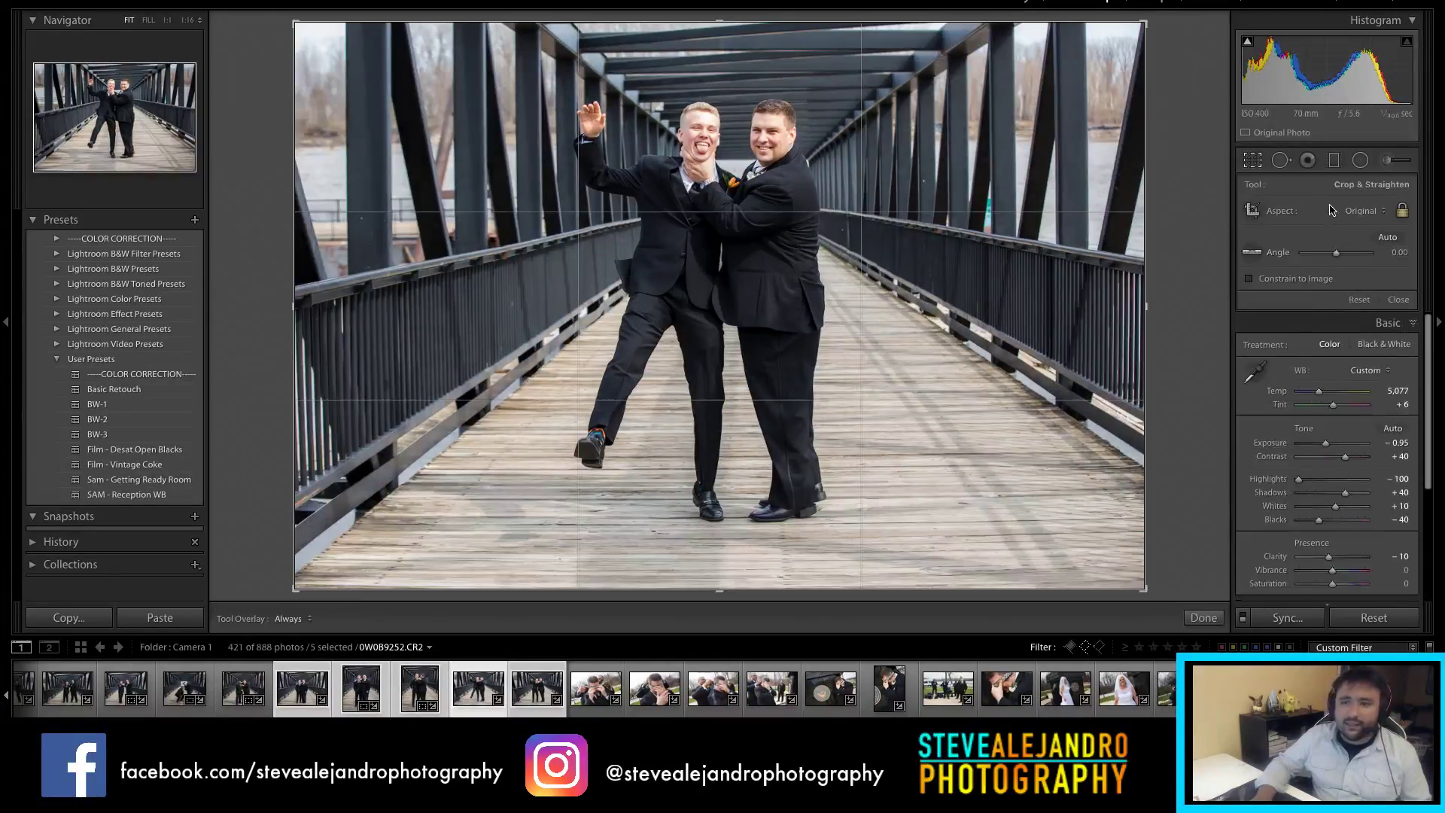
left_click(1364, 213)
left_click(1356, 248)
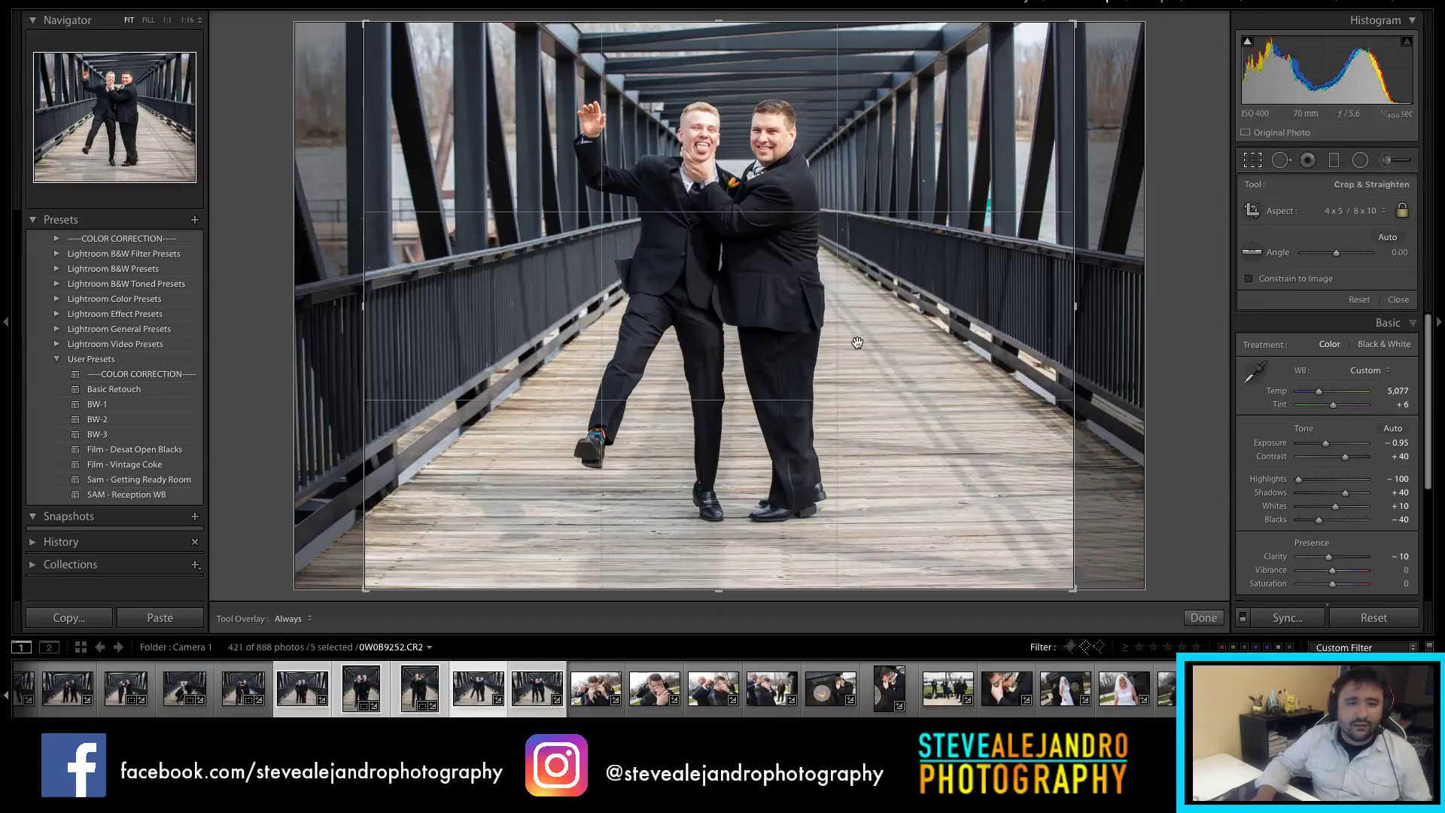
key("x")
key("r")
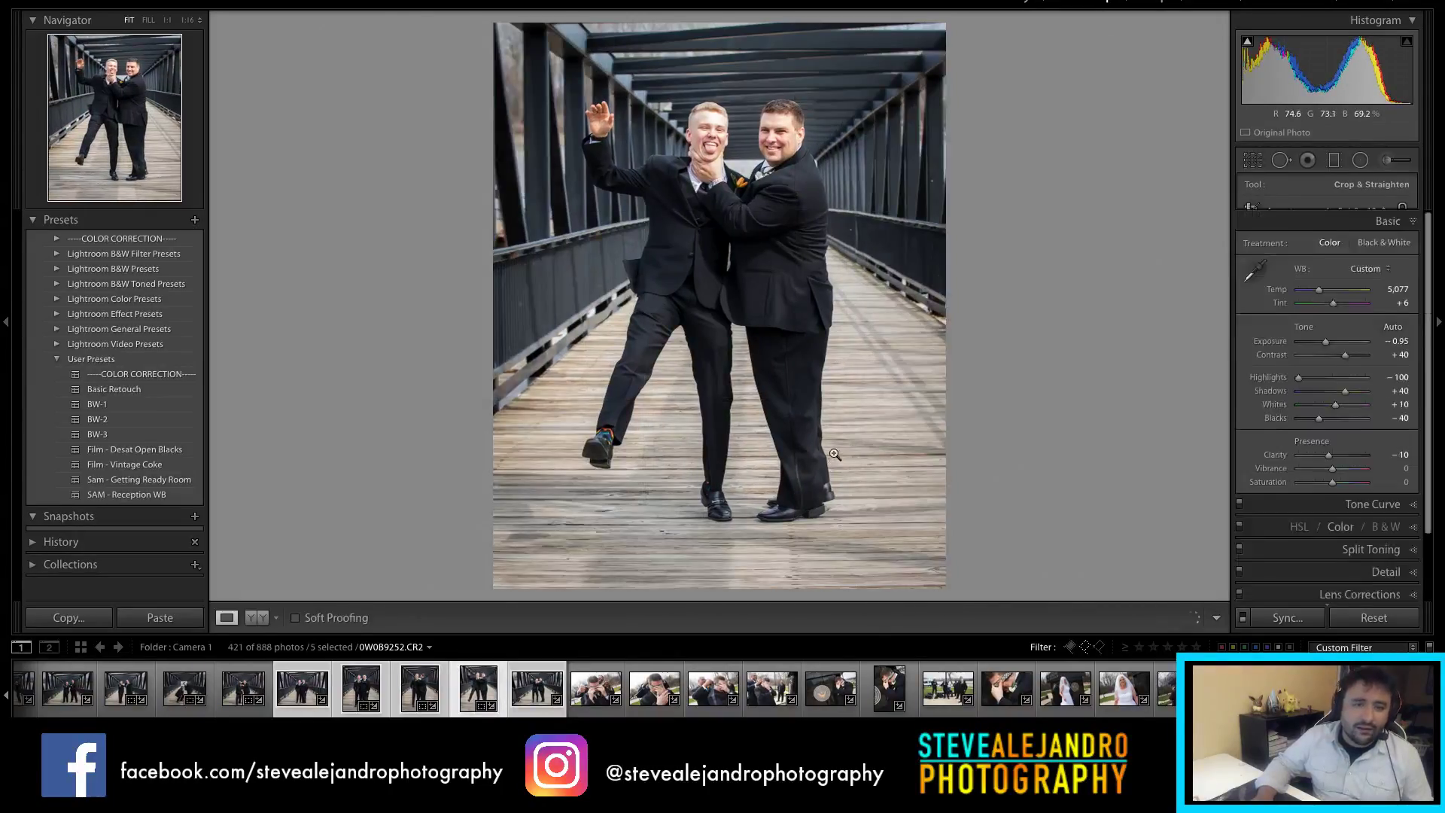
left_click(539, 702)
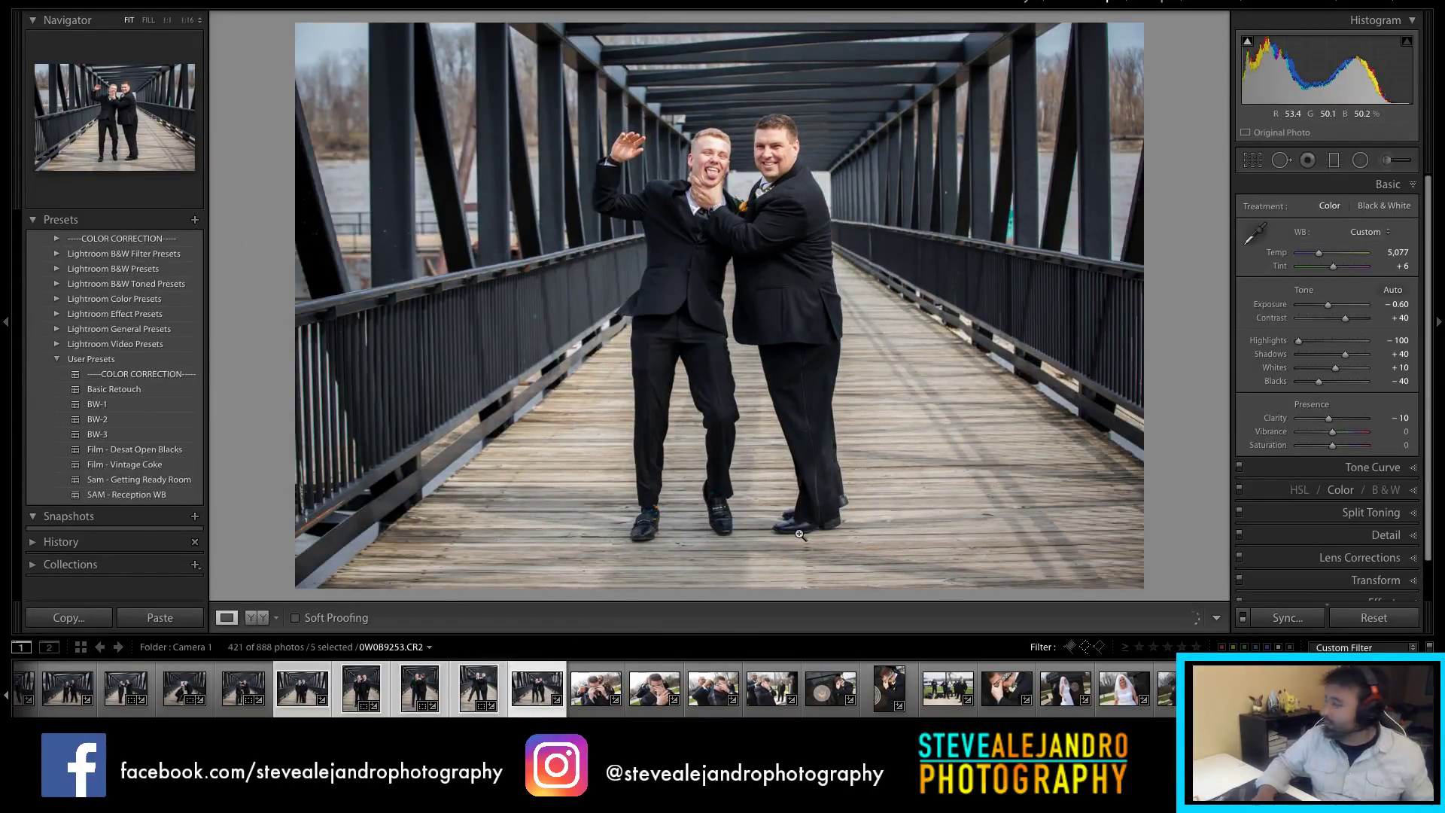
Step: Crop to a centred portrait, convert to black and white, boost clarity and ease highlights to −72
key("r")
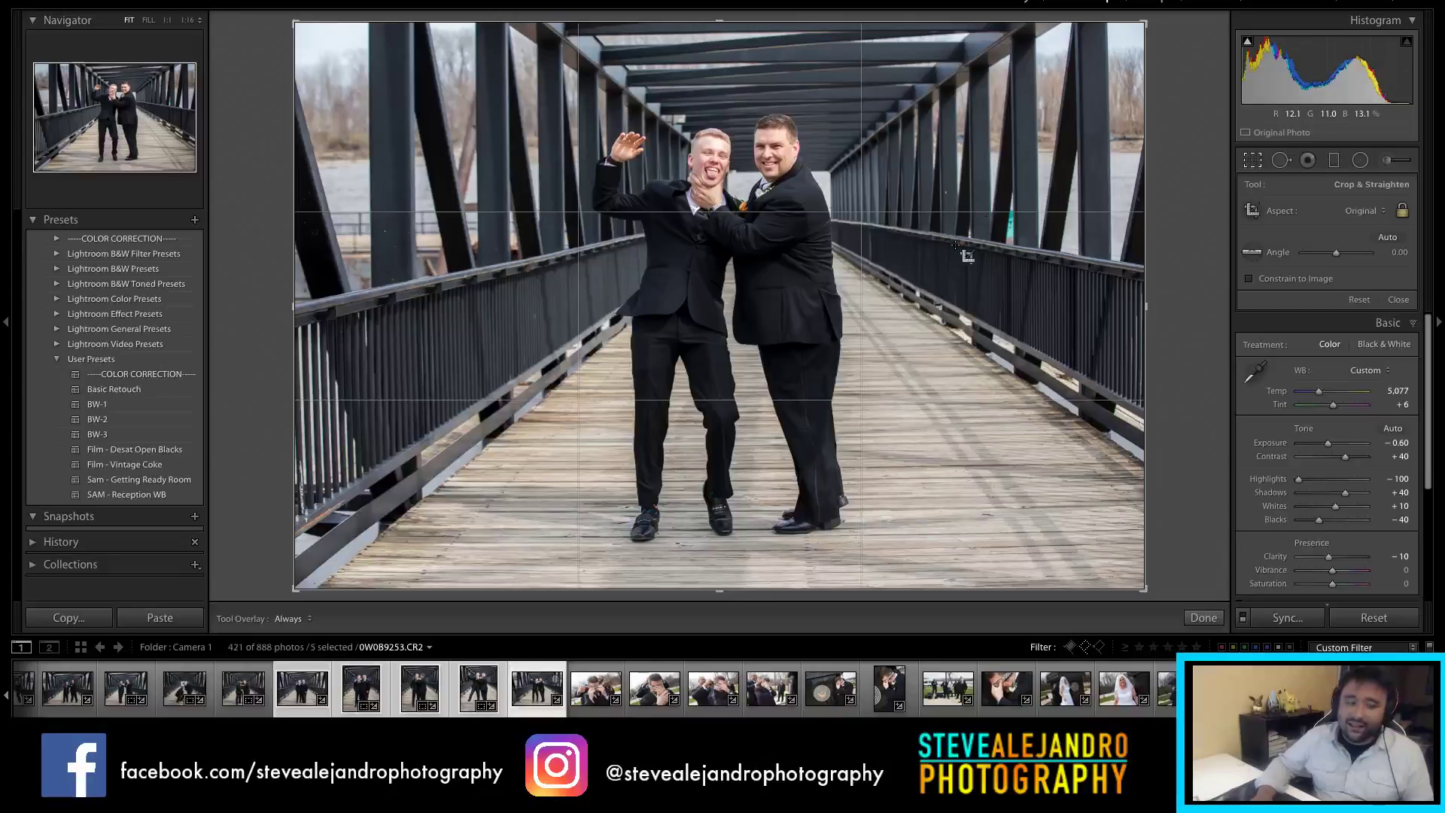
key("x")
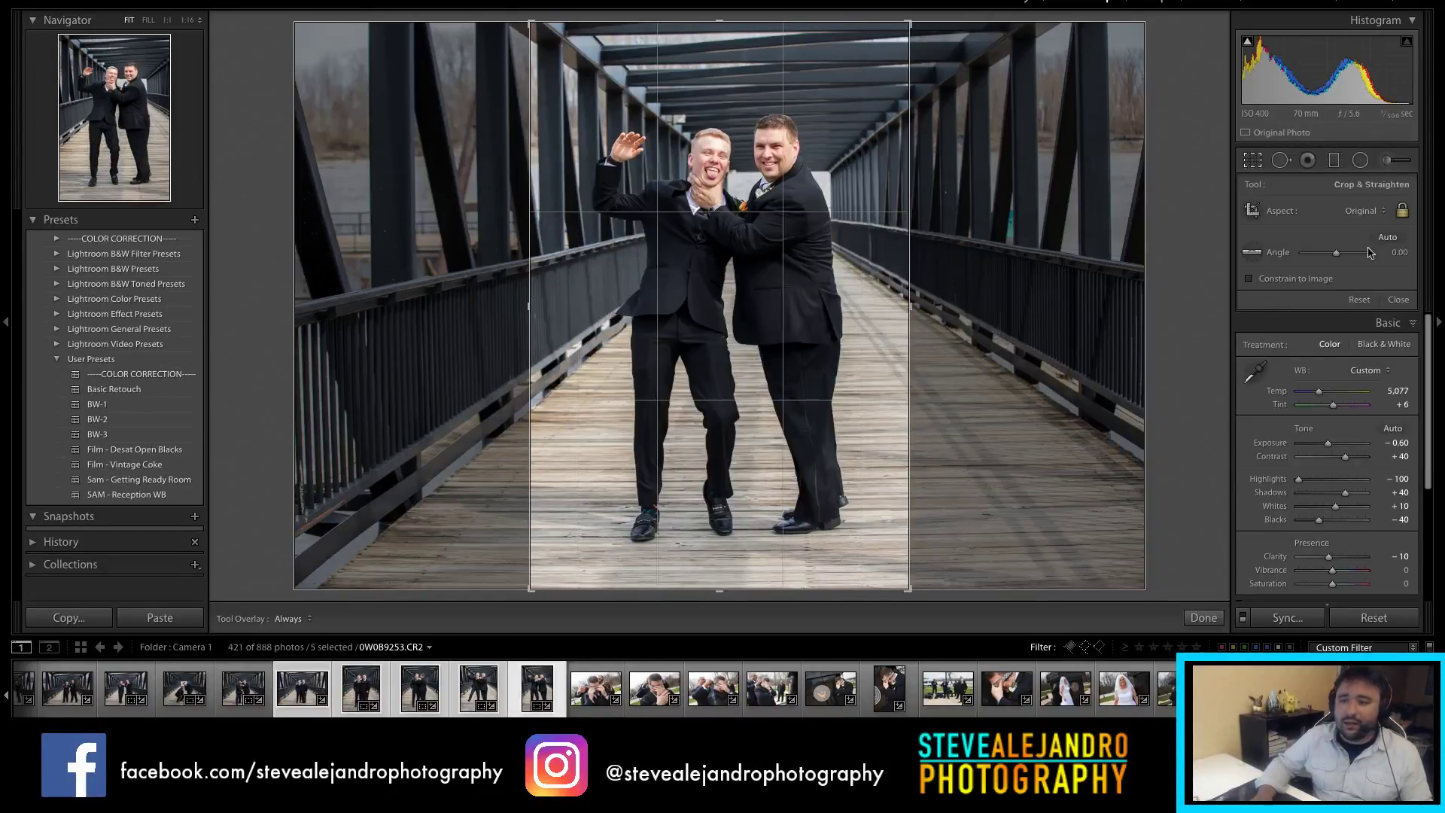
key("r")
left_click(1381, 206)
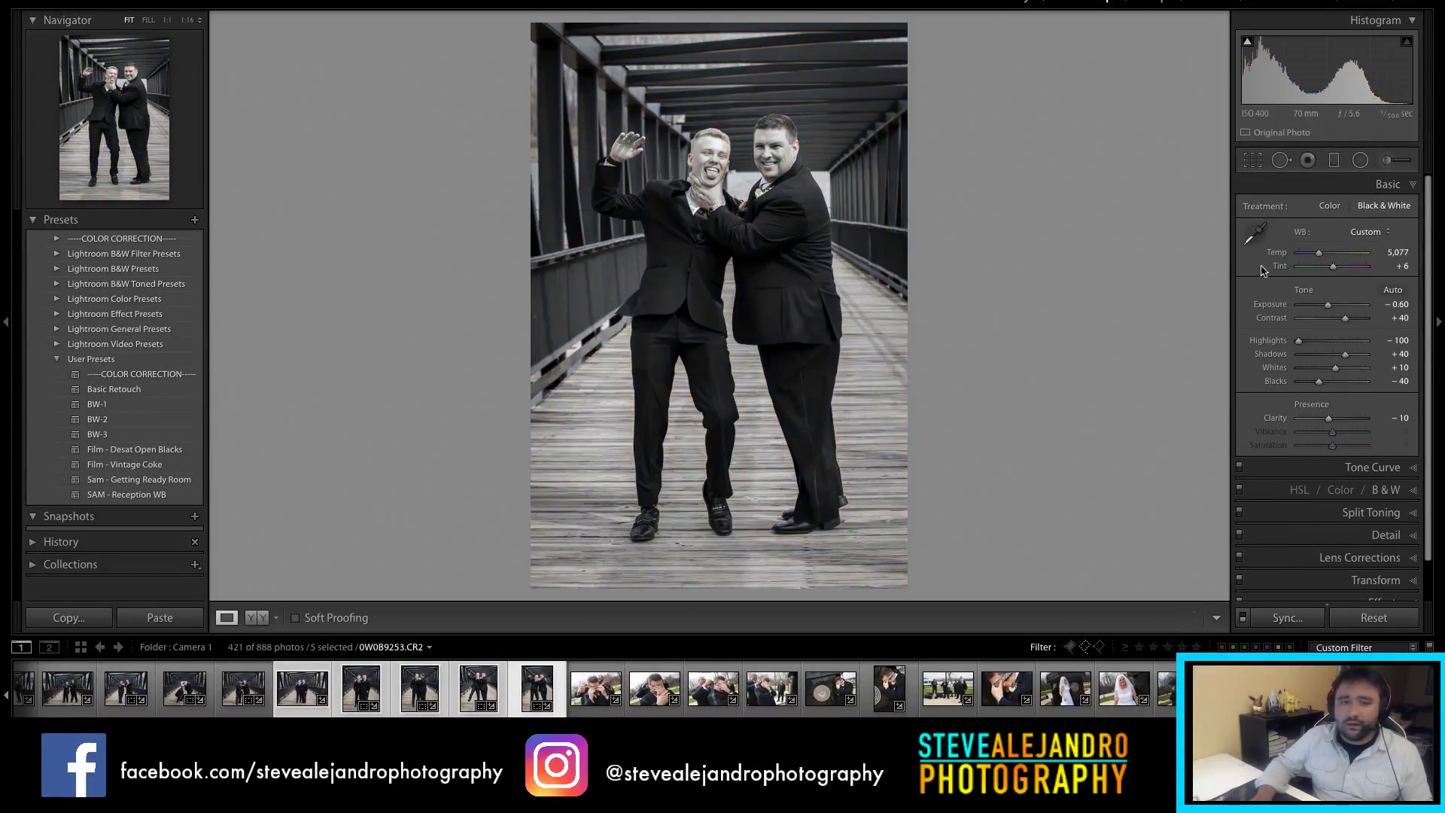
left_click_drag(1329, 419, 1345, 418)
left_click_drag(1298, 341, 1309, 344)
Step: Re-crop the photo to a 4 x 5 frame spanning its full height
key("r")
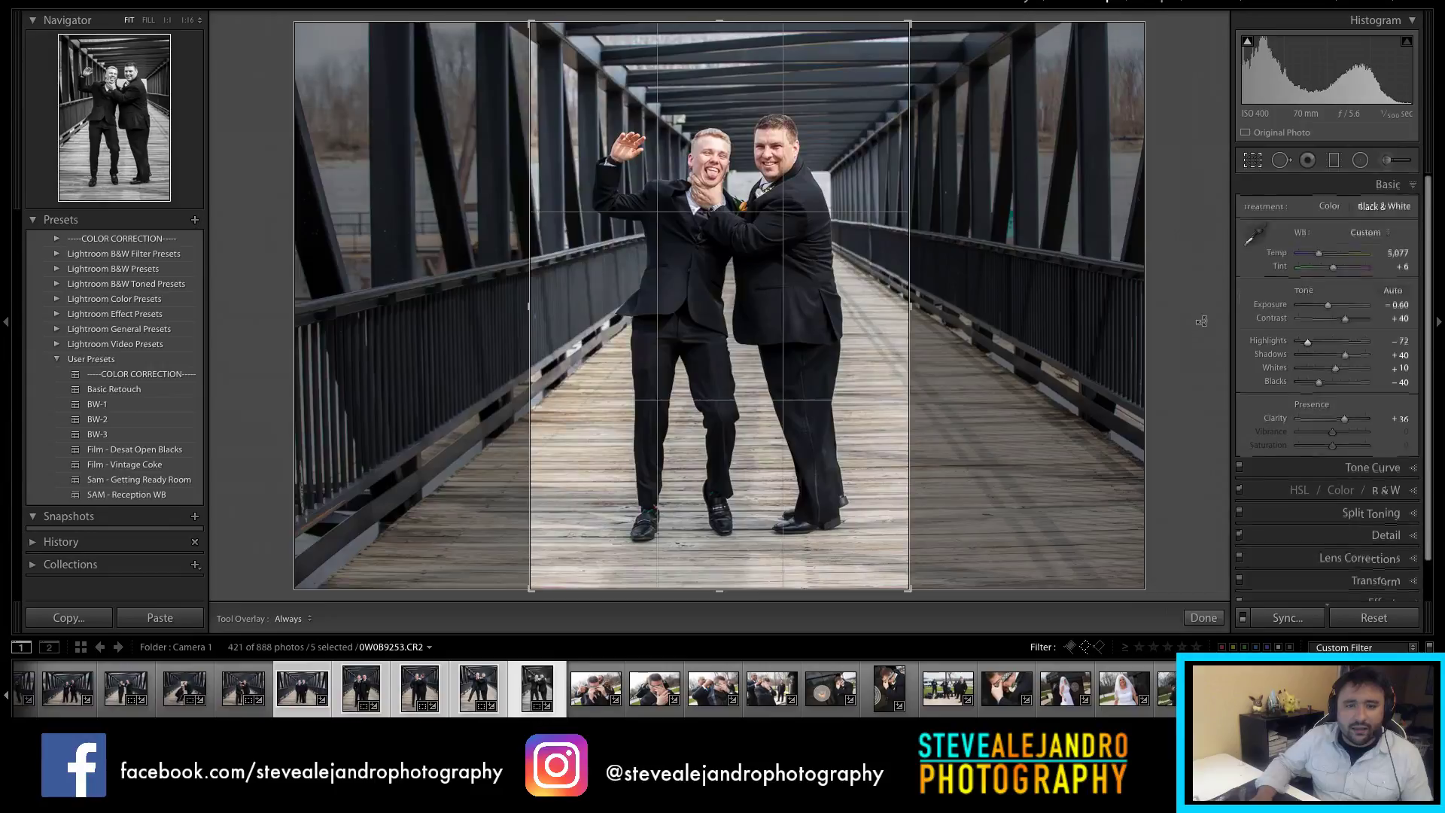
left_click(1348, 212)
left_click(1354, 250)
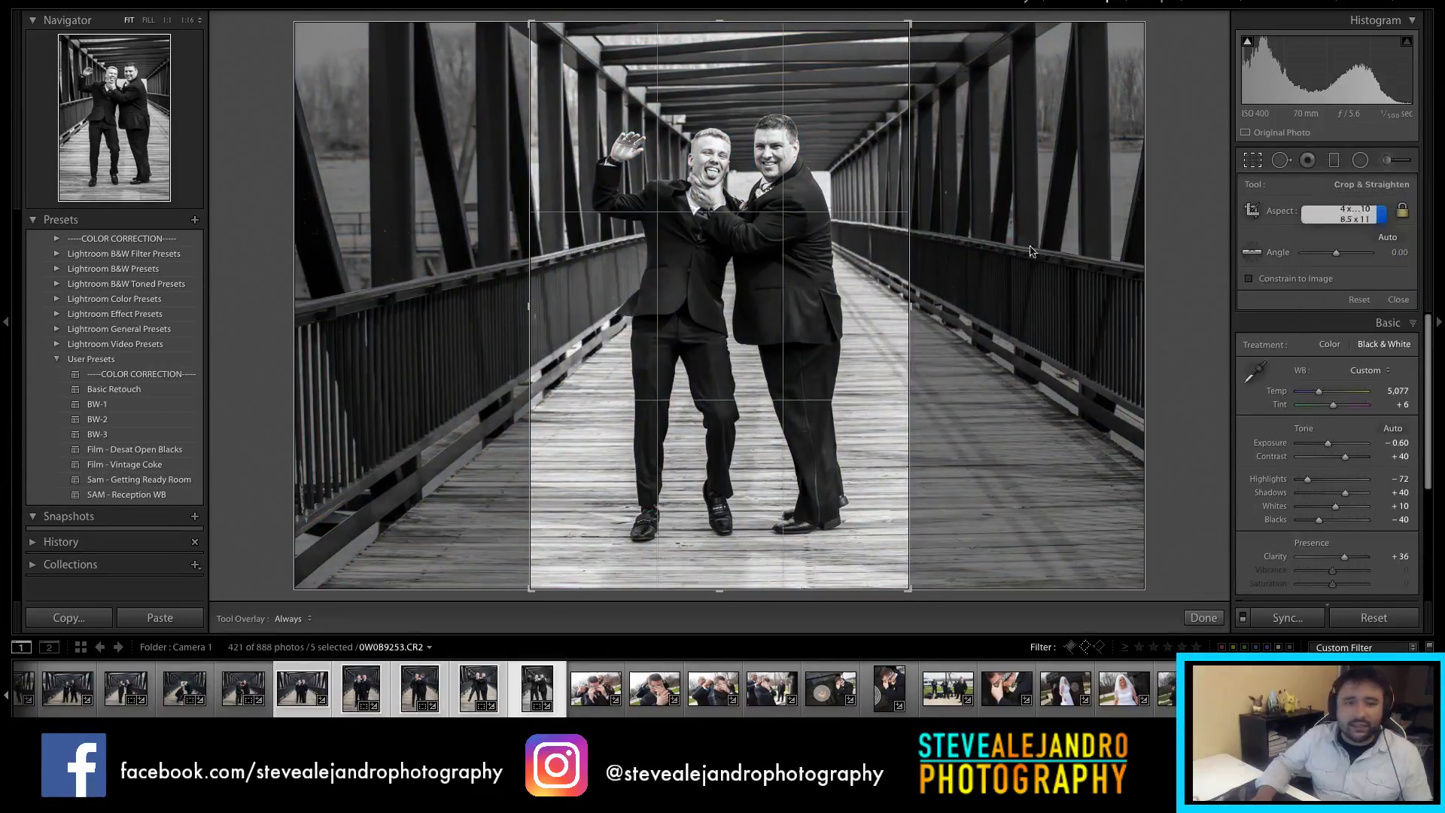
left_click_drag(800, 68, 799, 32)
left_click_drag(736, 566, 735, 609)
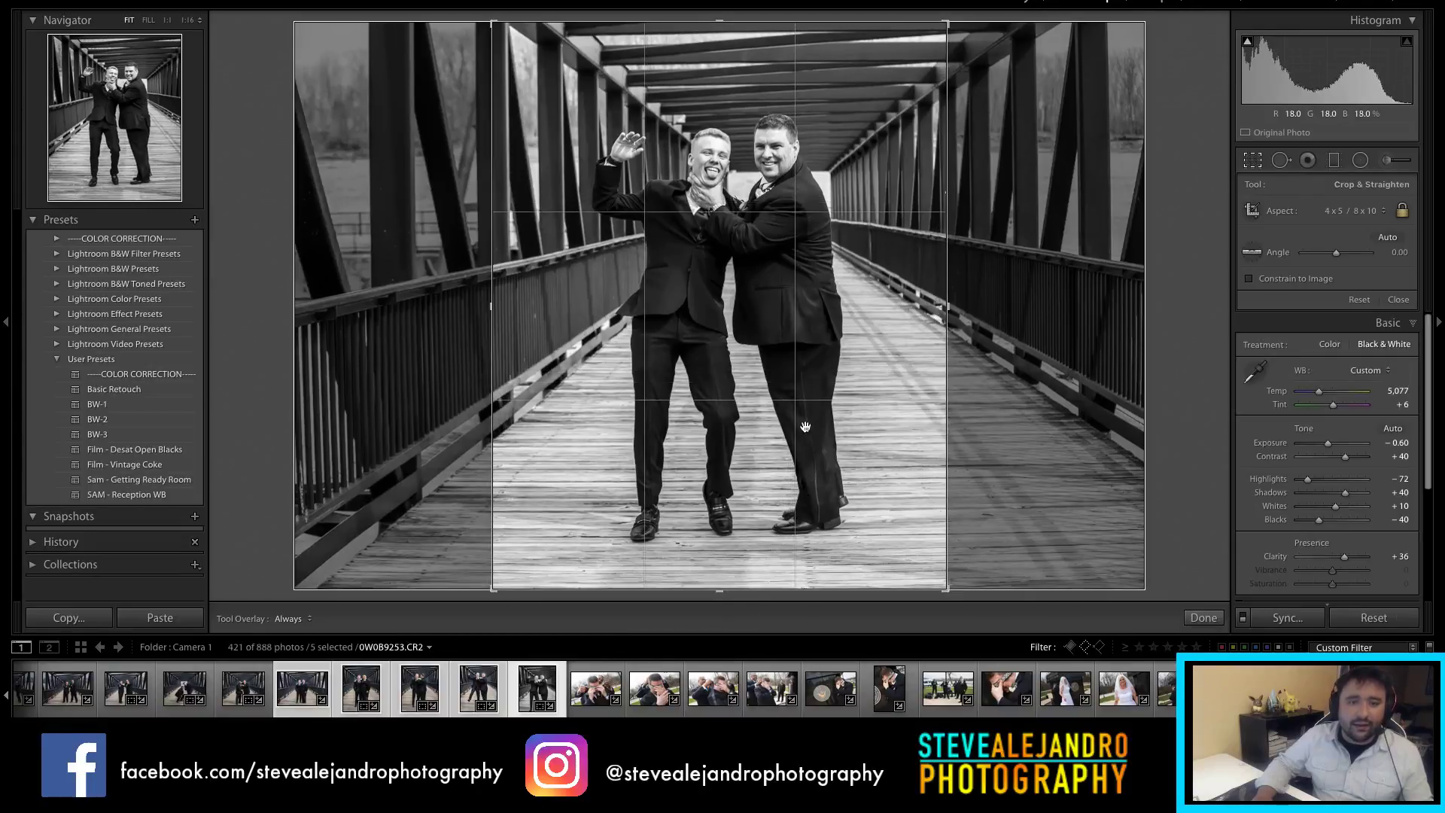
key("r")
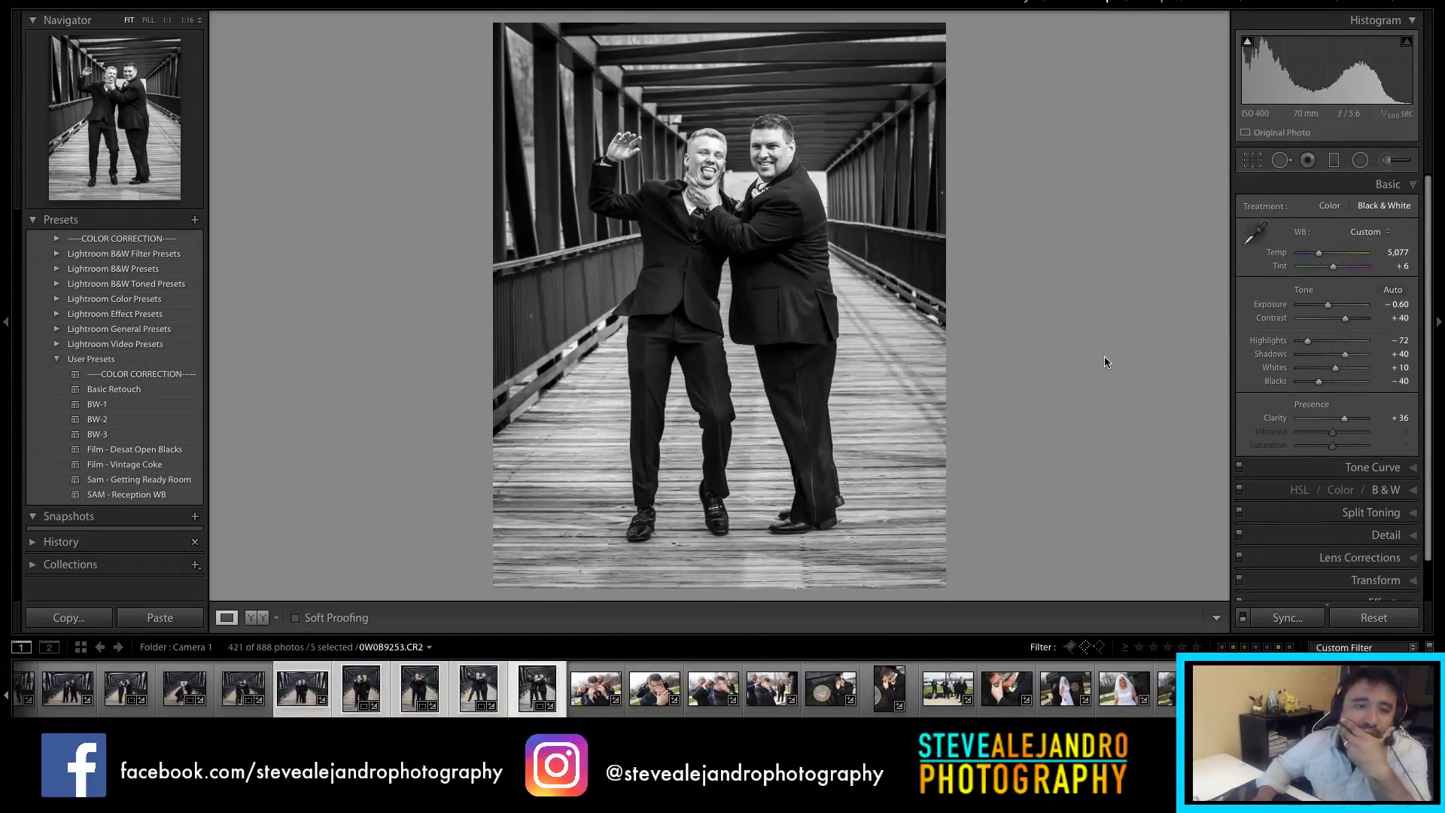
left_click(606, 693)
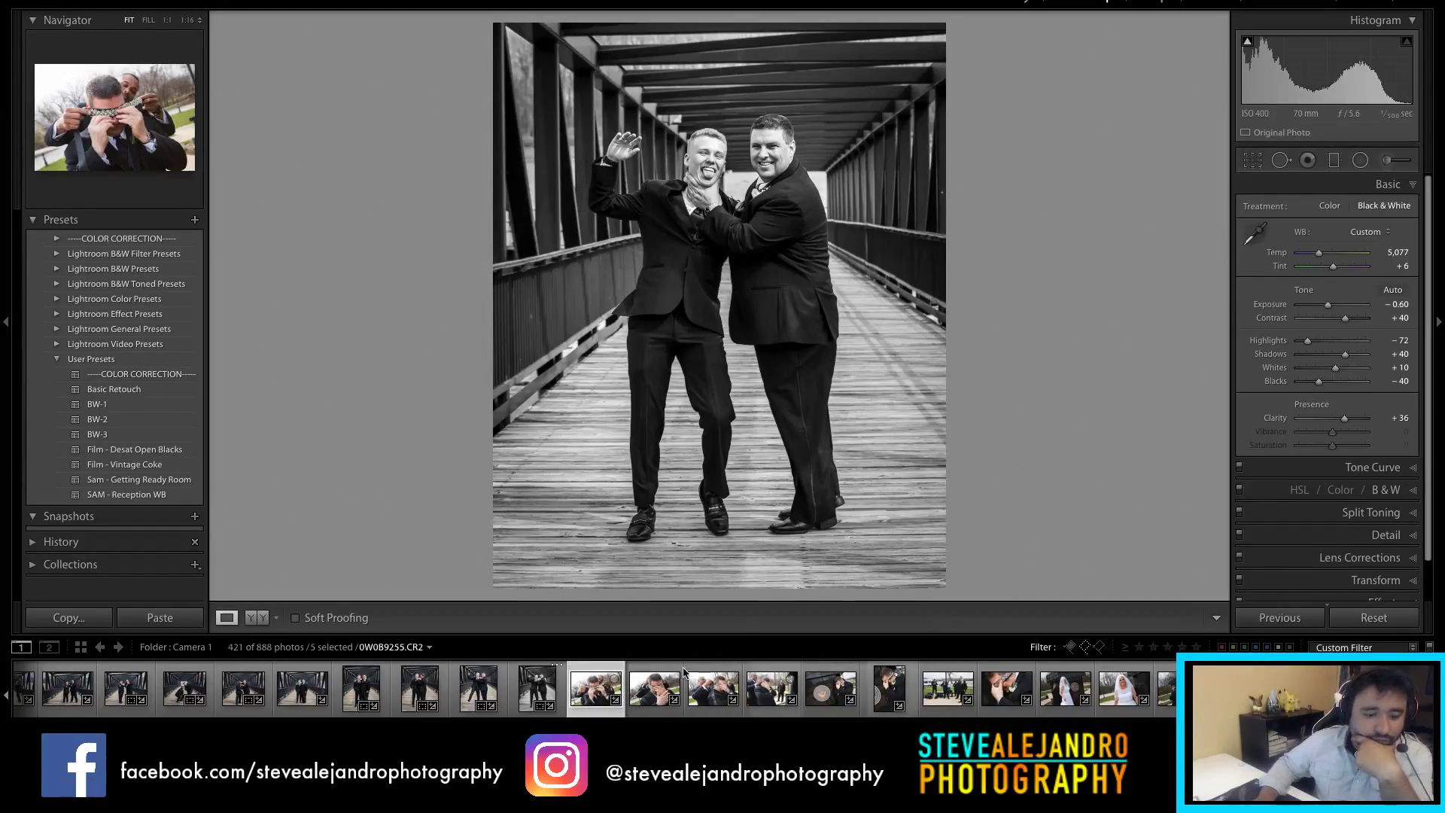
Step: Raise exposure to +0.20 on the first blindfold photo and +0.10 on the second
left_click_drag(1333, 309, 1335, 310)
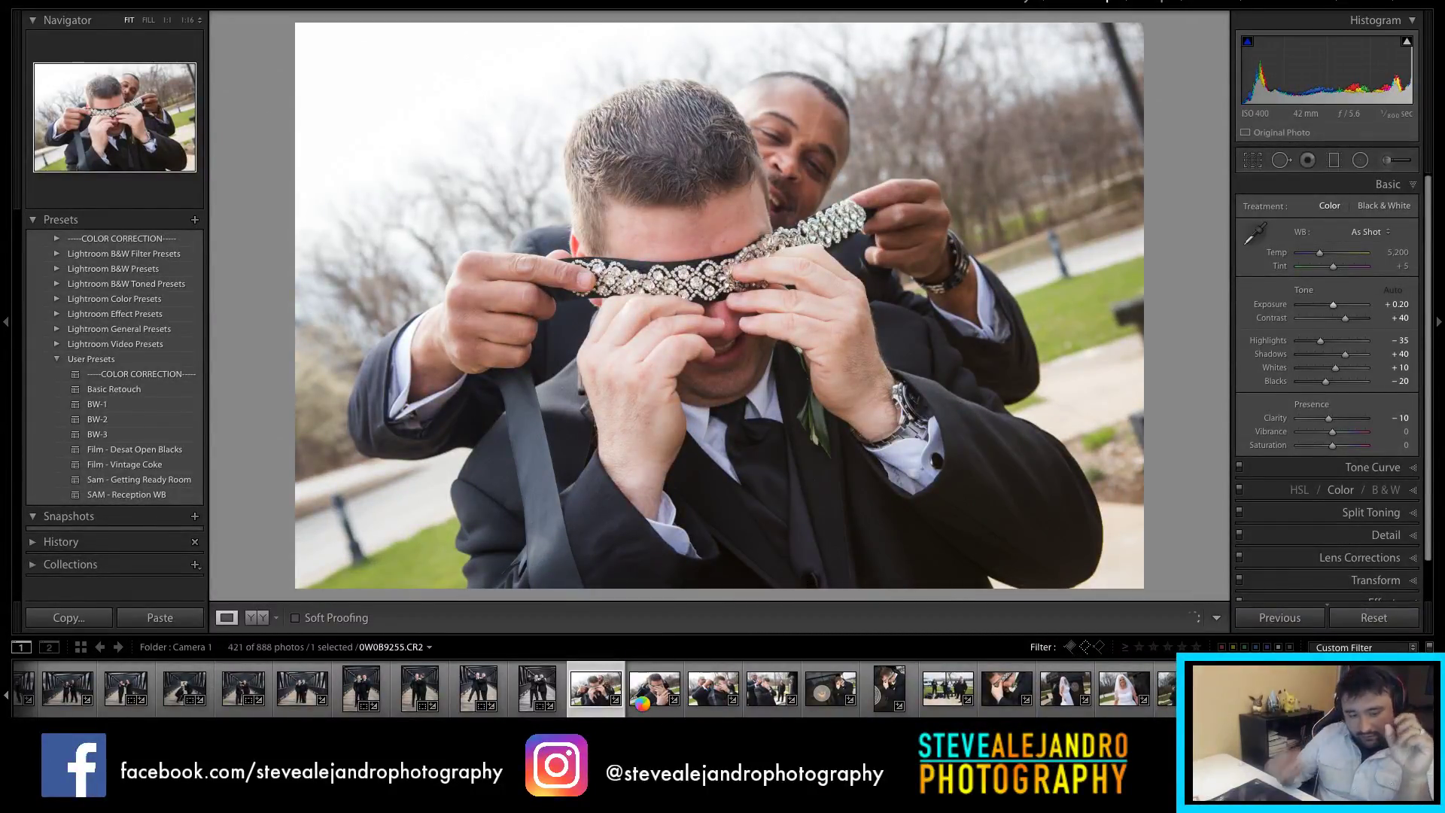
left_click(642, 704)
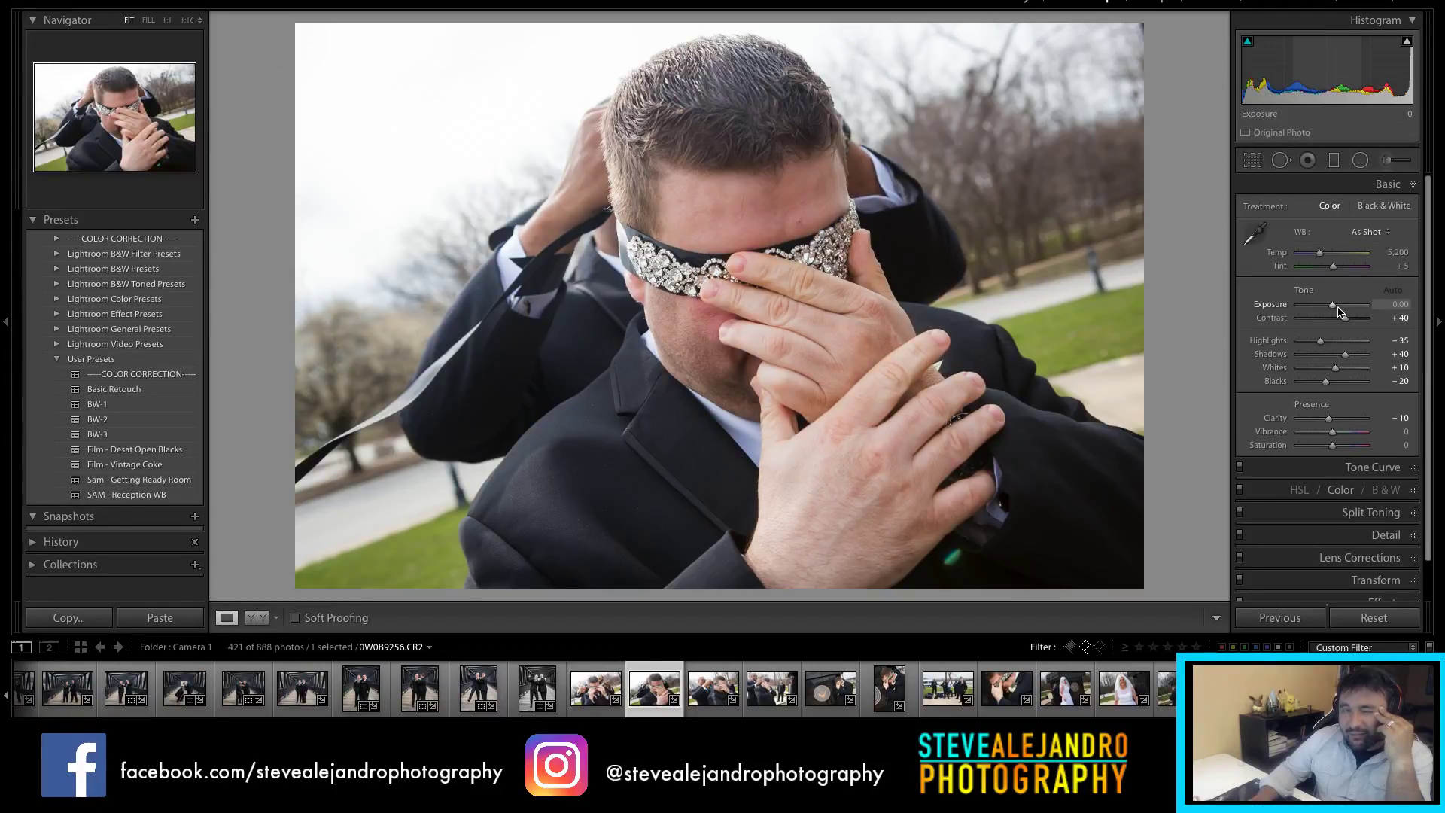
key("Up")
key("Up")
key("Up")
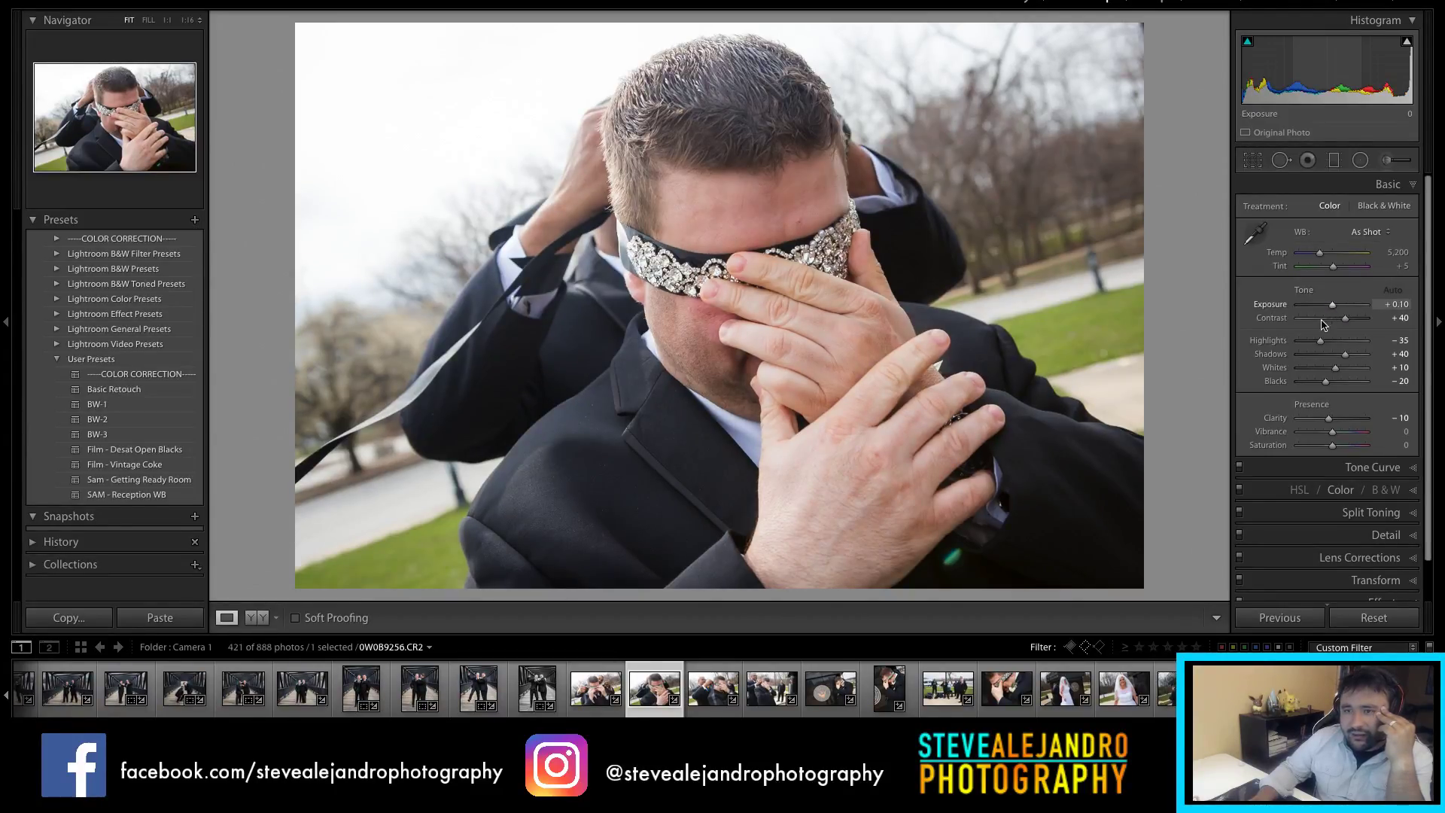
left_click(713, 689)
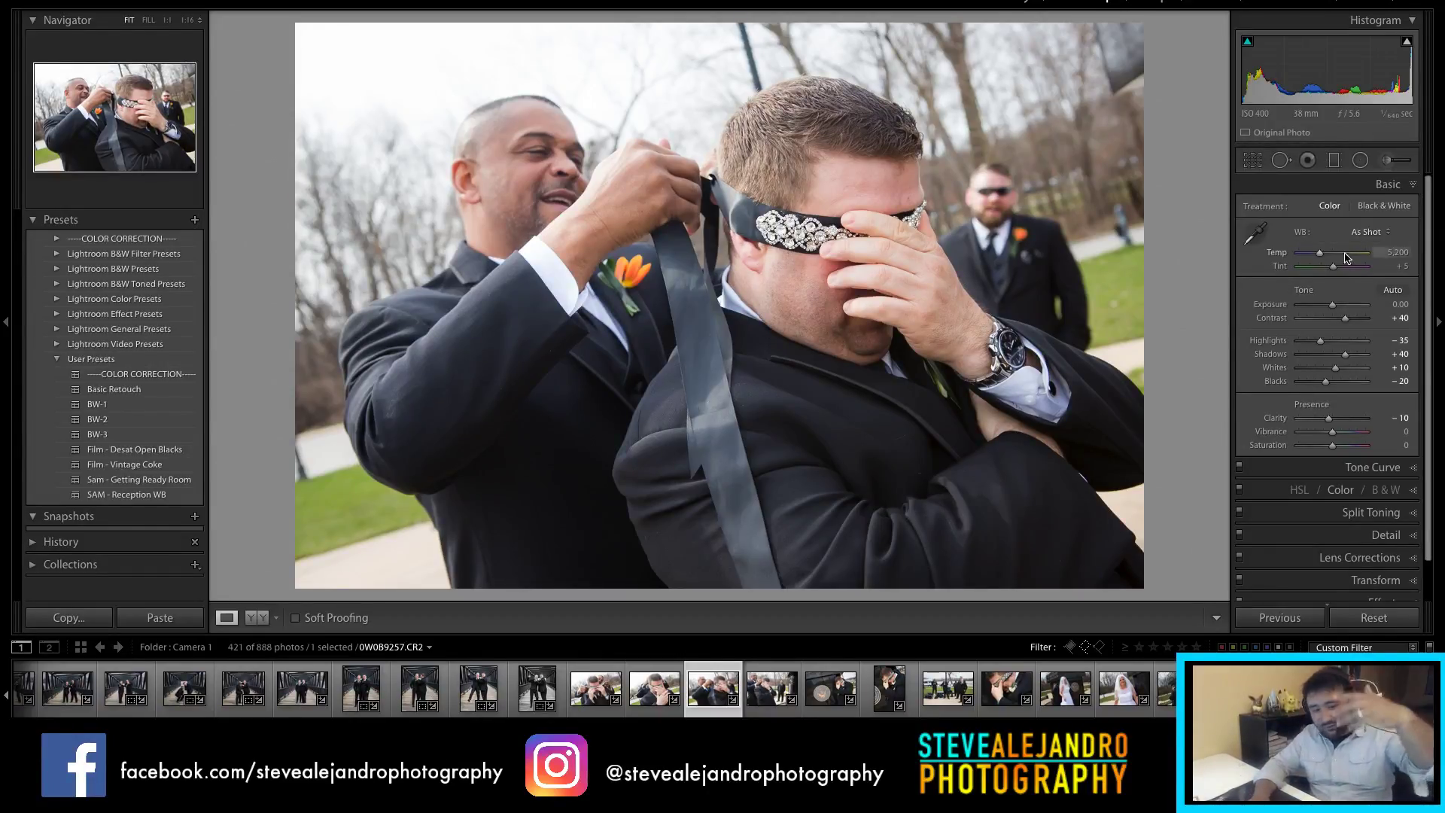
Step: Convert the blindfold-tying photo to black and white with Clarity raised to +45
left_click(768, 704)
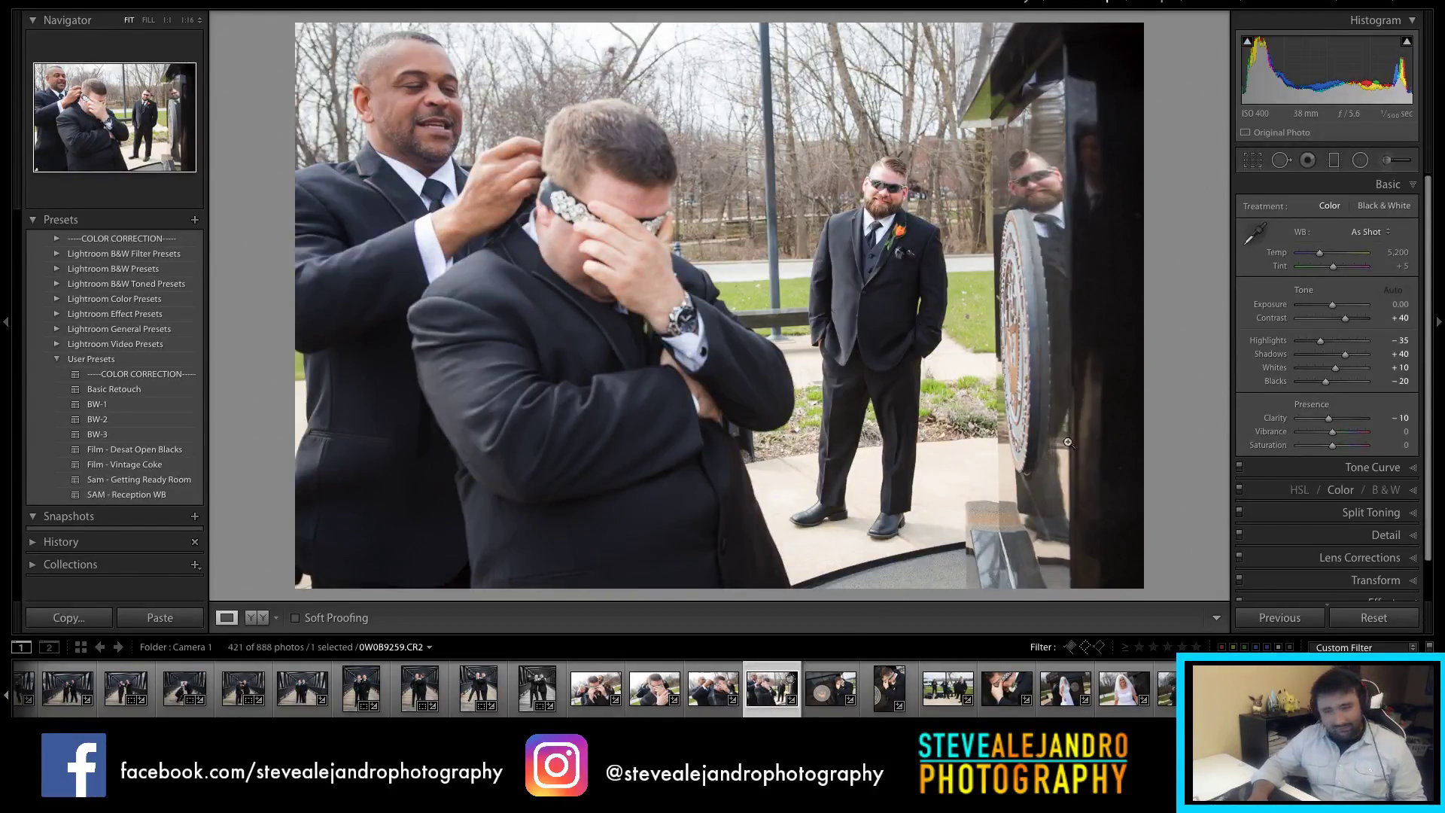
left_click(1376, 208)
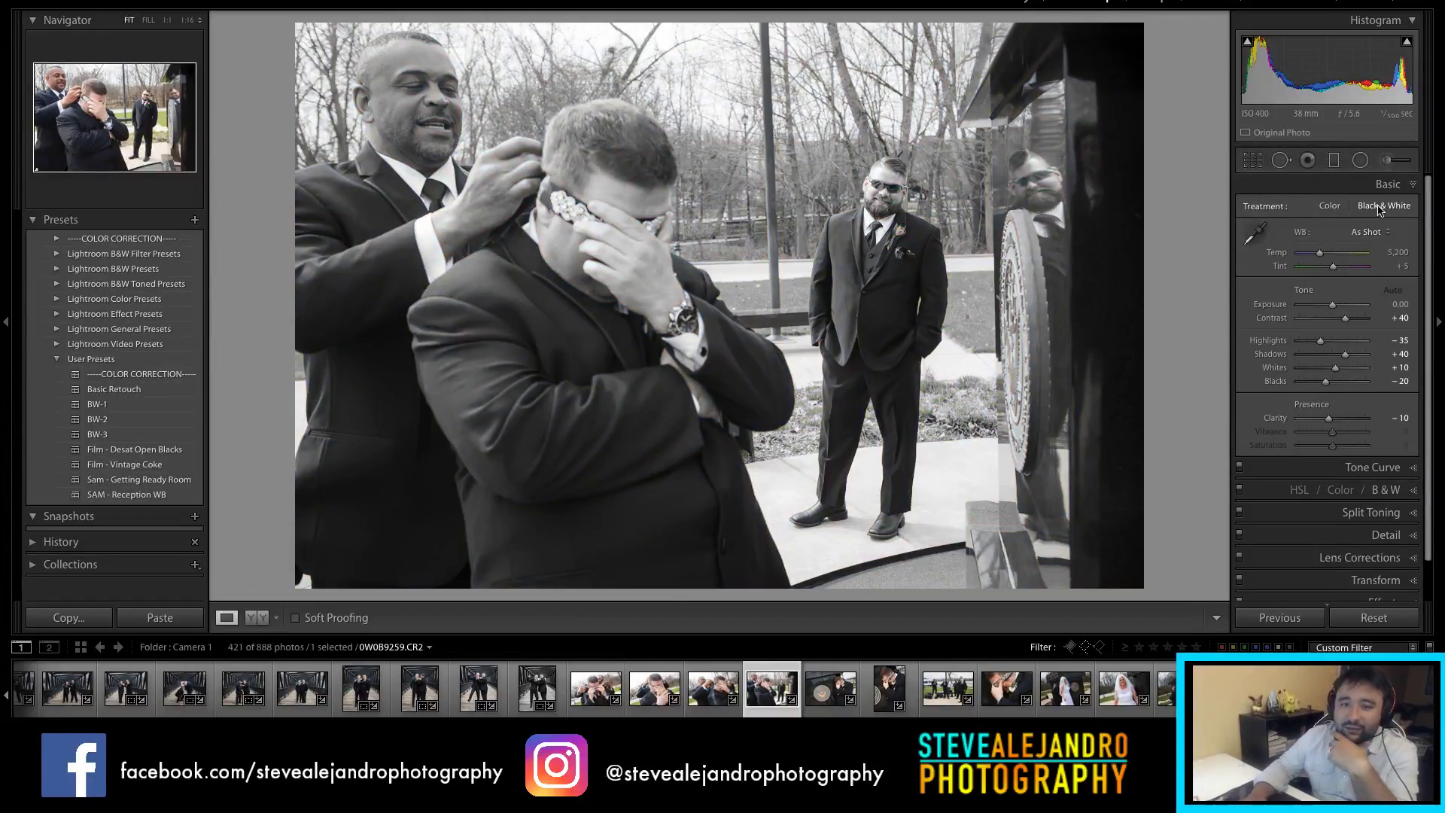
left_click_drag(1330, 424, 1349, 415)
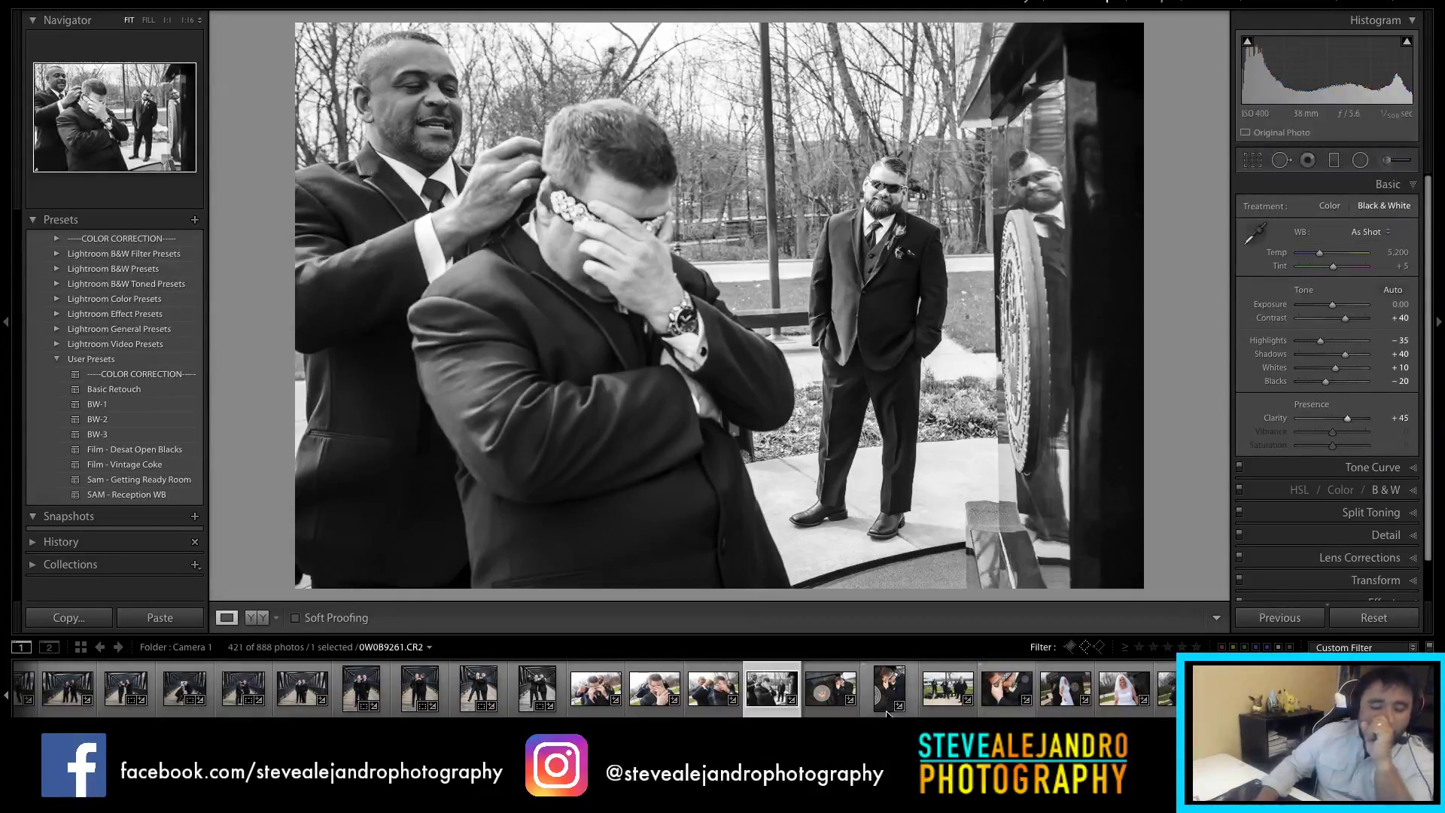
left_click(817, 691)
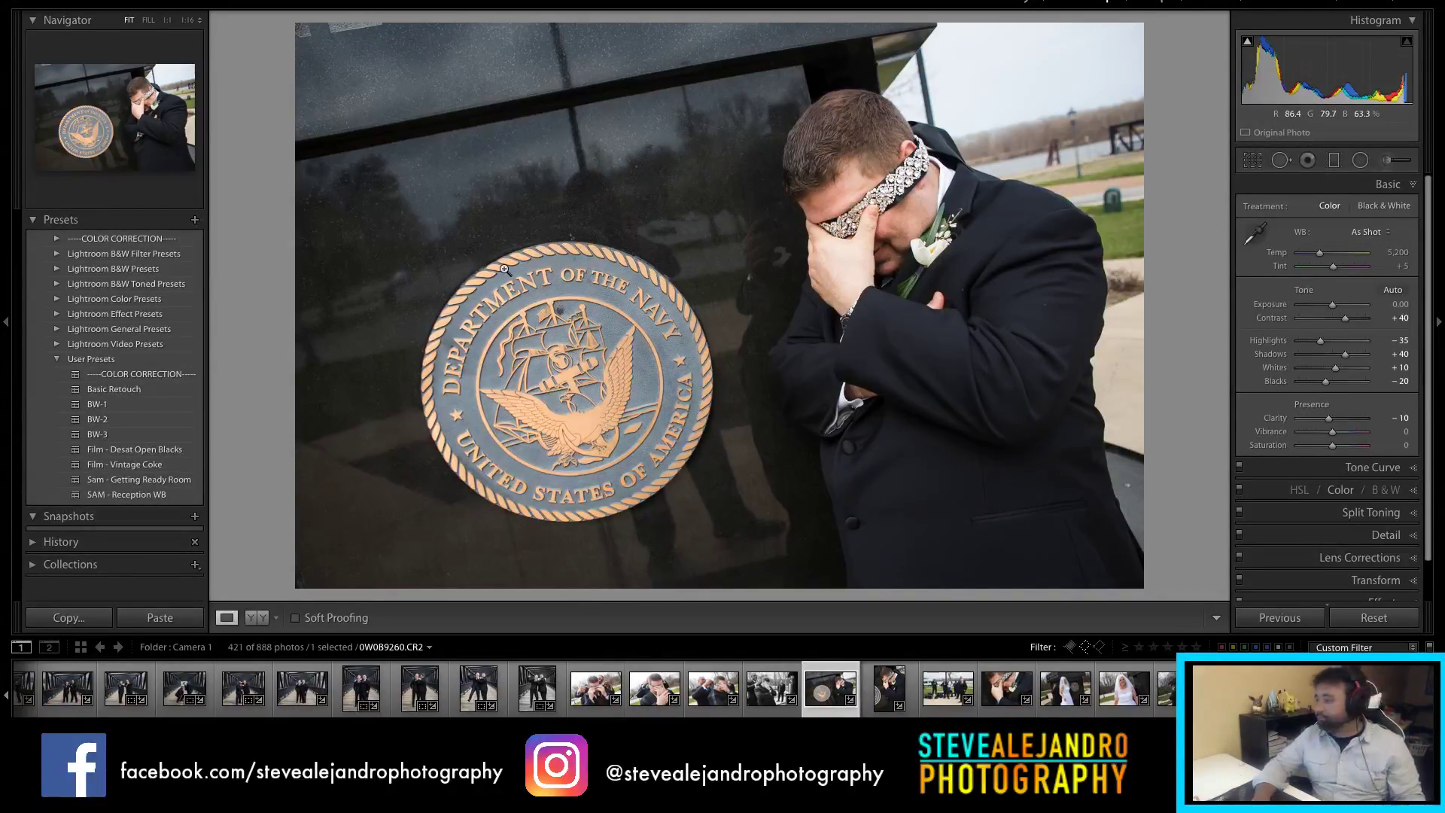
Step: Step past the vertical groom close-up to the black-and-white groomsmen group photo
left_click(886, 697)
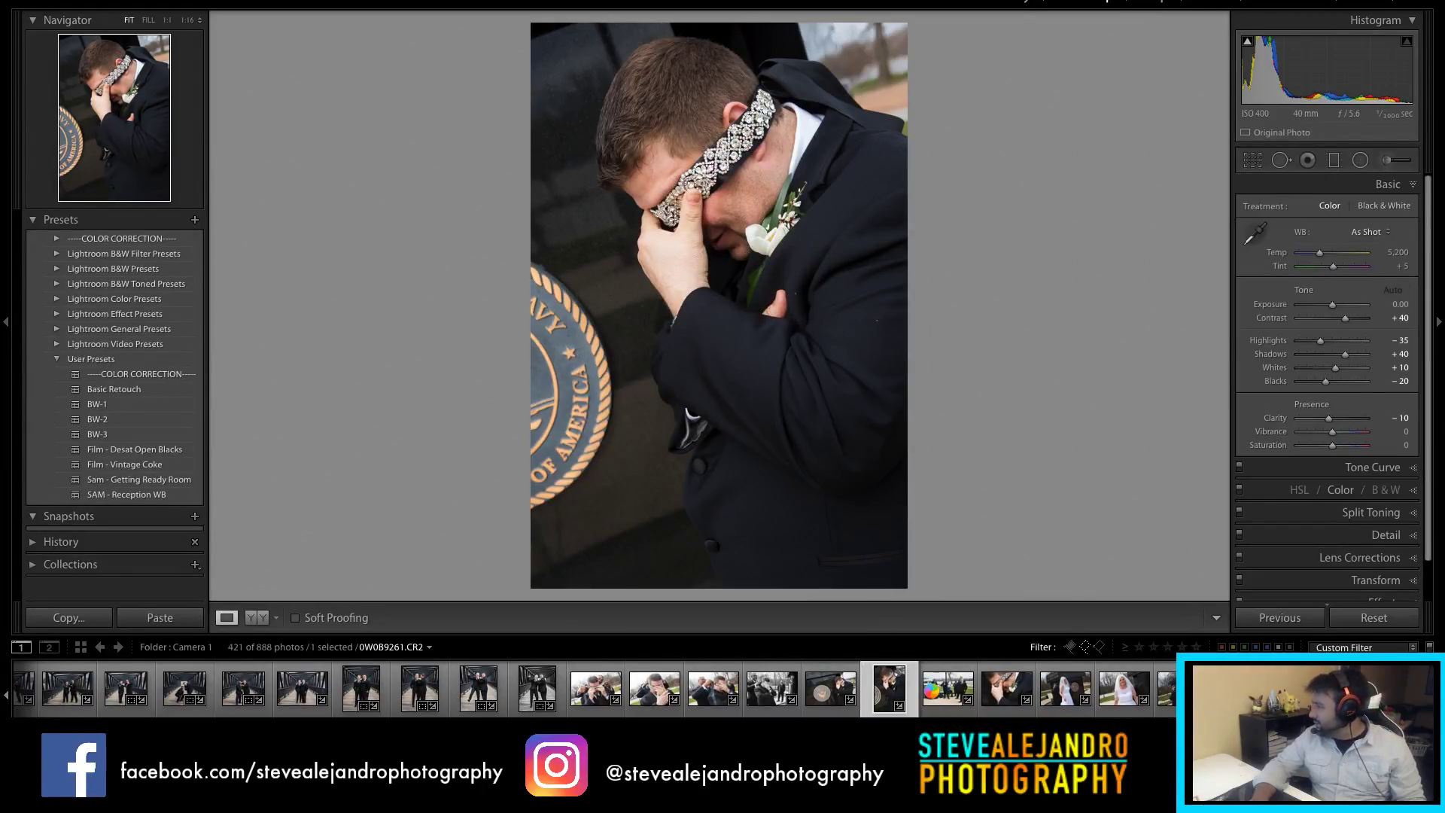
left_click(934, 696)
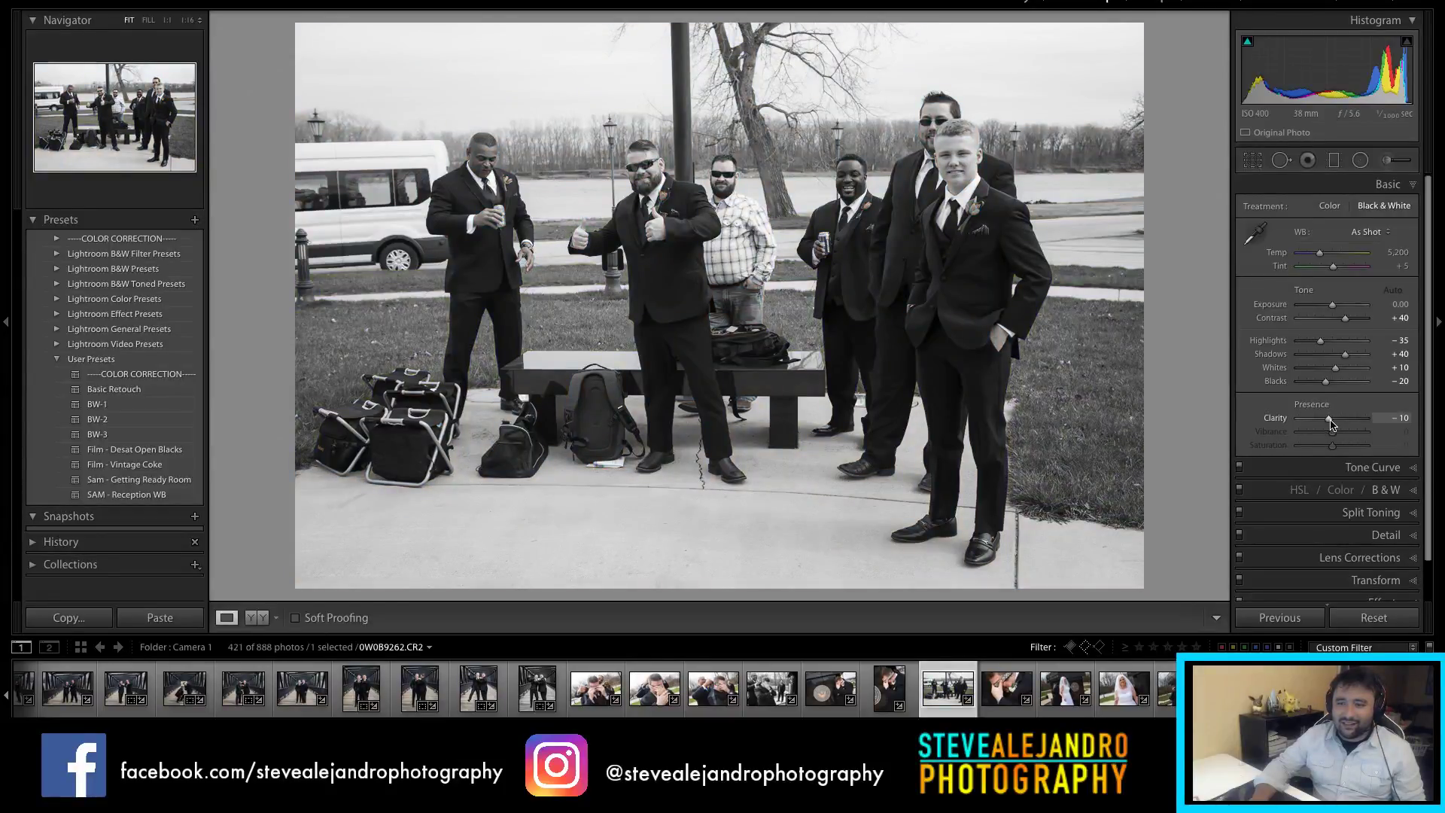
Step: Set the groomsmen lawn shot to Clarity +18 and Exposure +0.30
left_click(1343, 420)
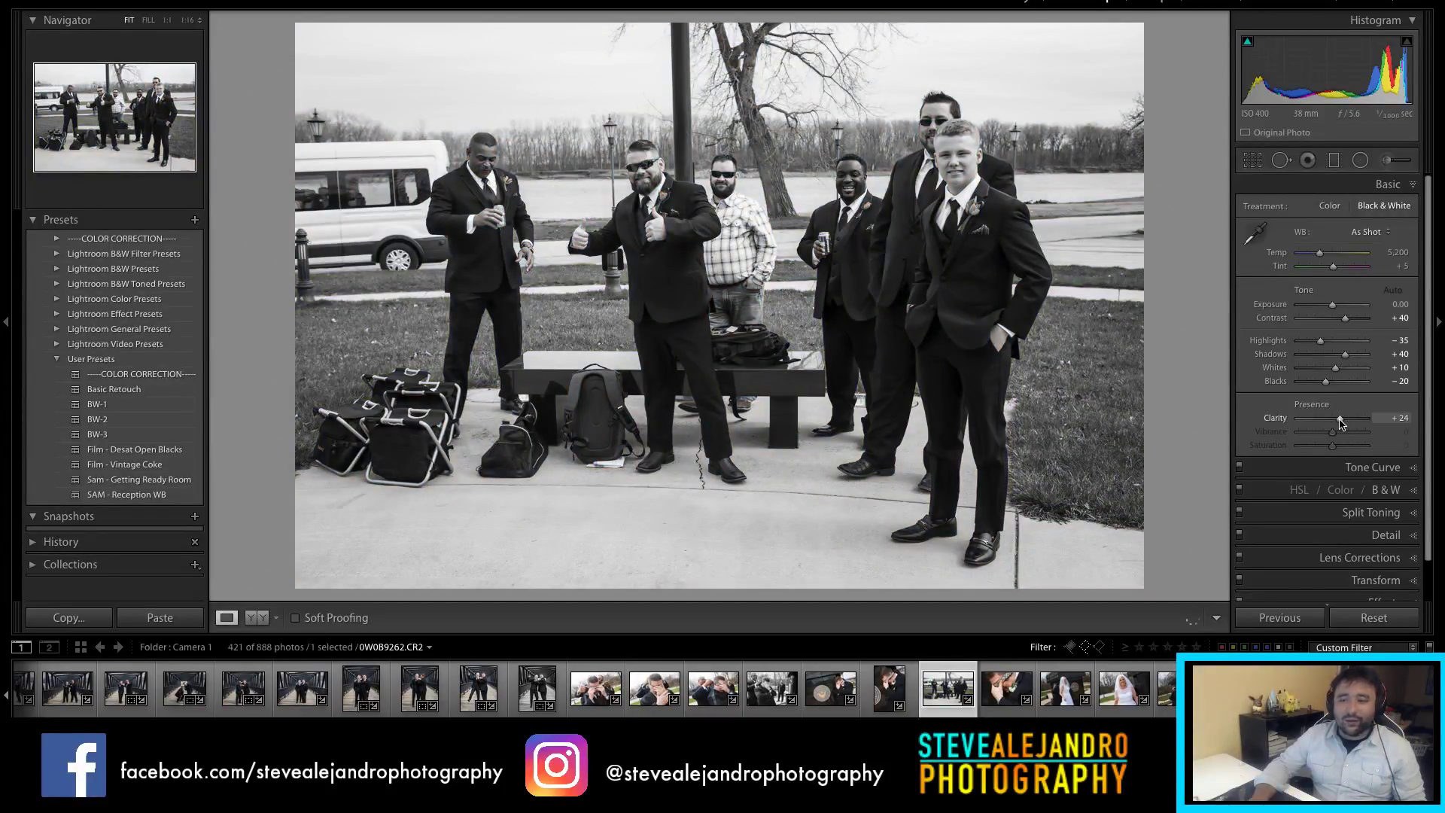
left_click_drag(1341, 423, 1339, 422)
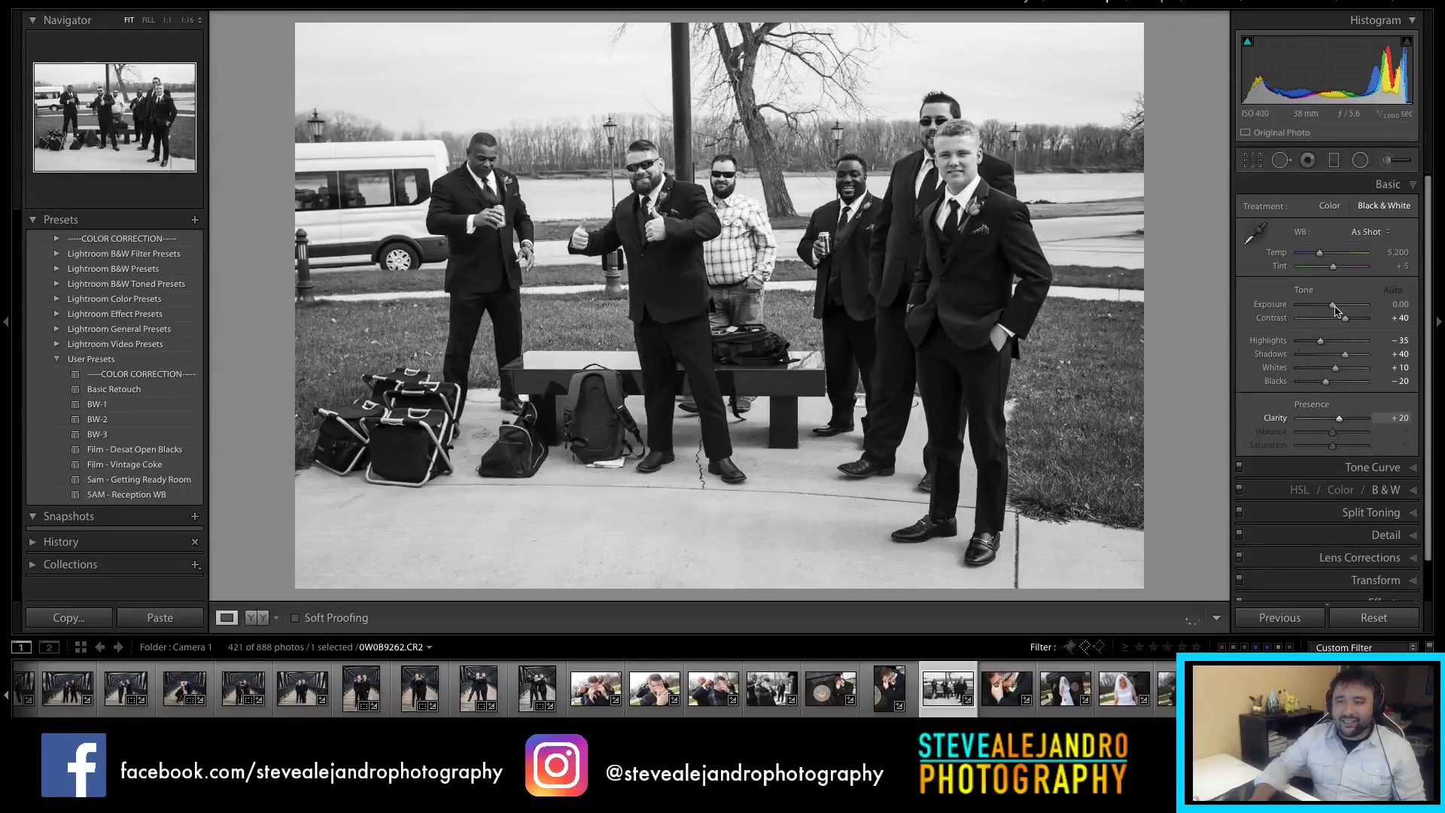
left_click_drag(1332, 309, 1335, 309)
key("minus")
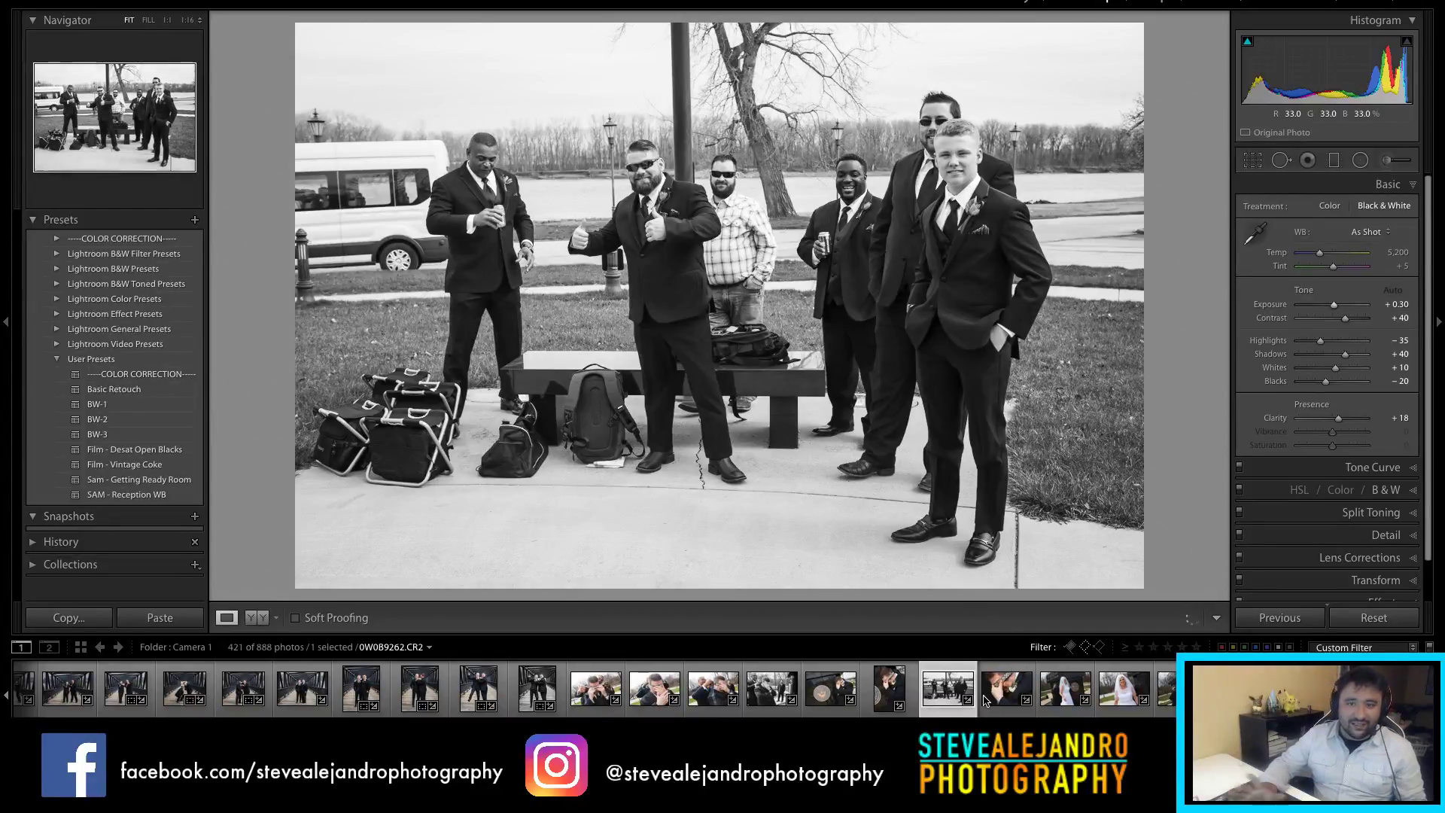
left_click(992, 685)
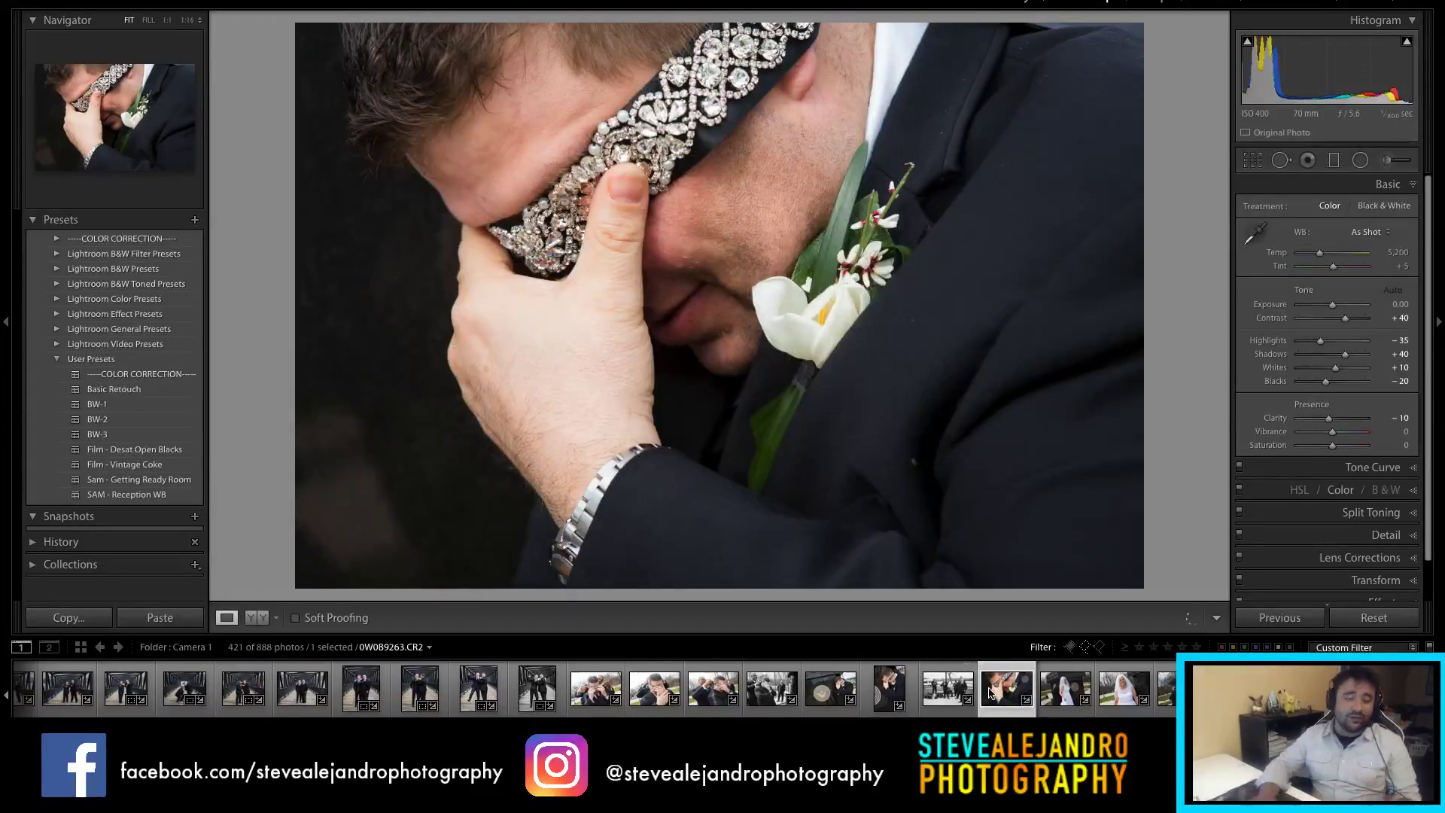
left_click(1065, 699)
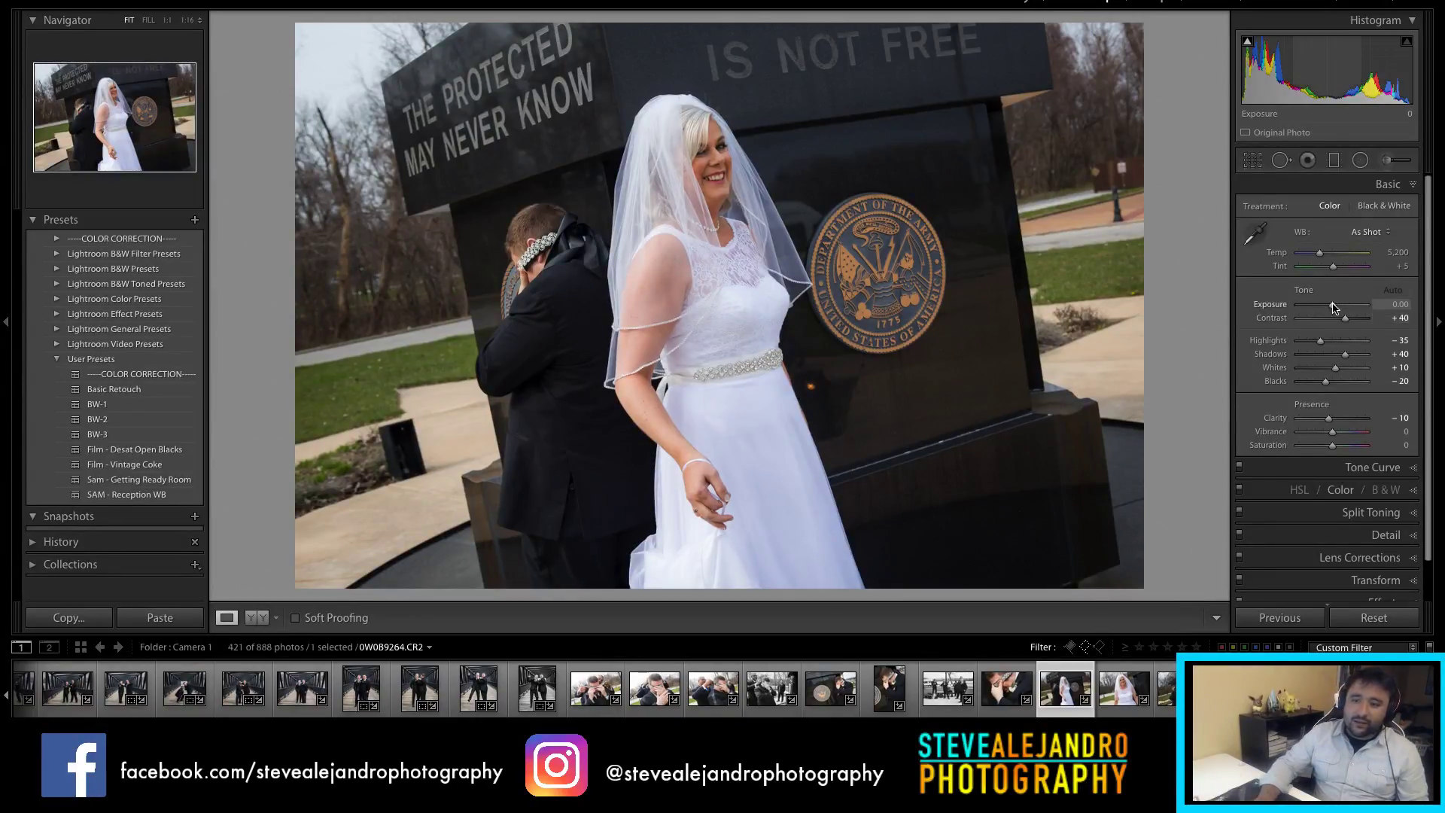
Step: Set the first-look photo's exposure to +0.50, after briefly trying +0.80
left_click_drag(1333, 308, 1334, 308)
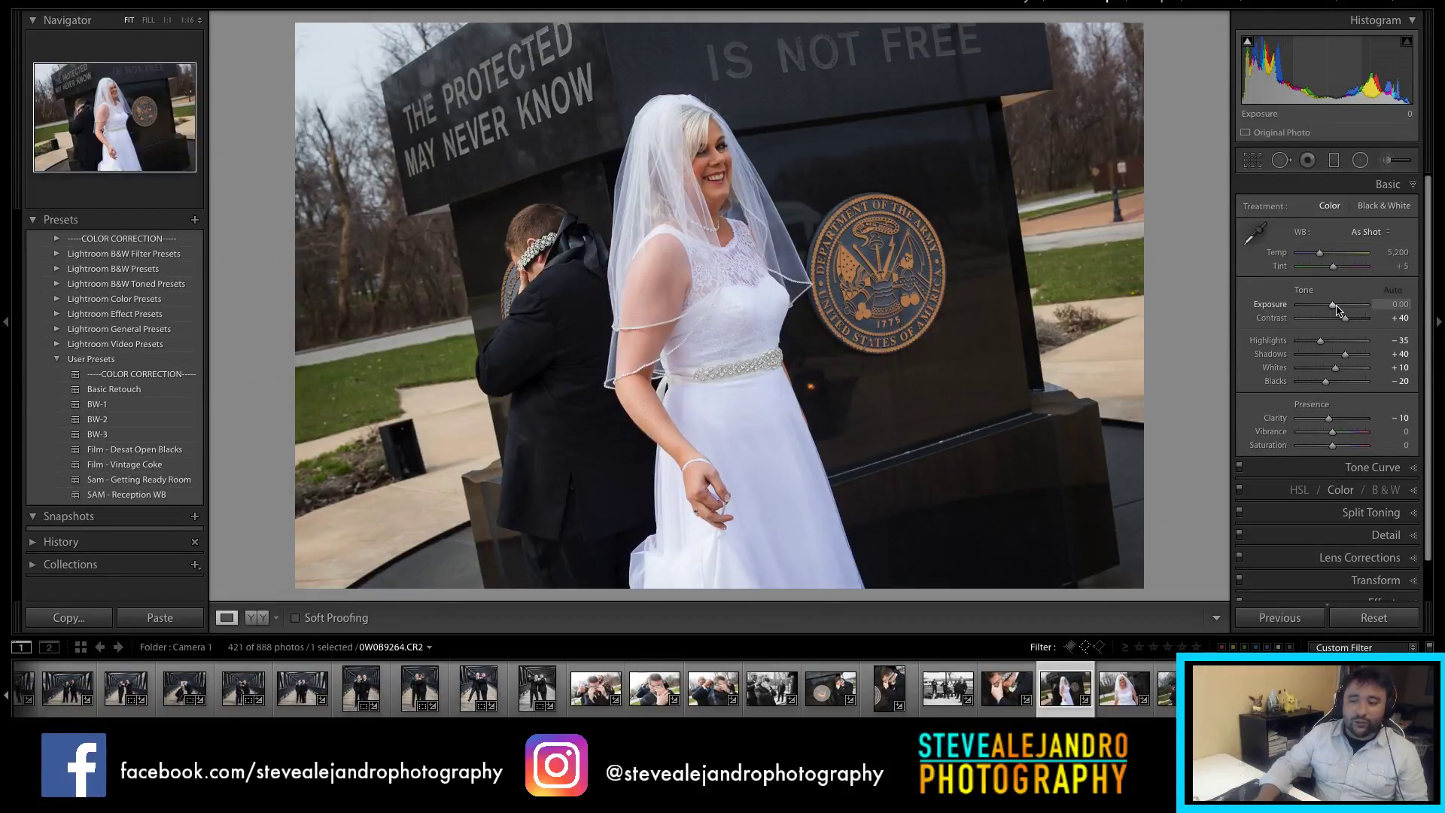
left_click_drag(1339, 306, 1339, 309)
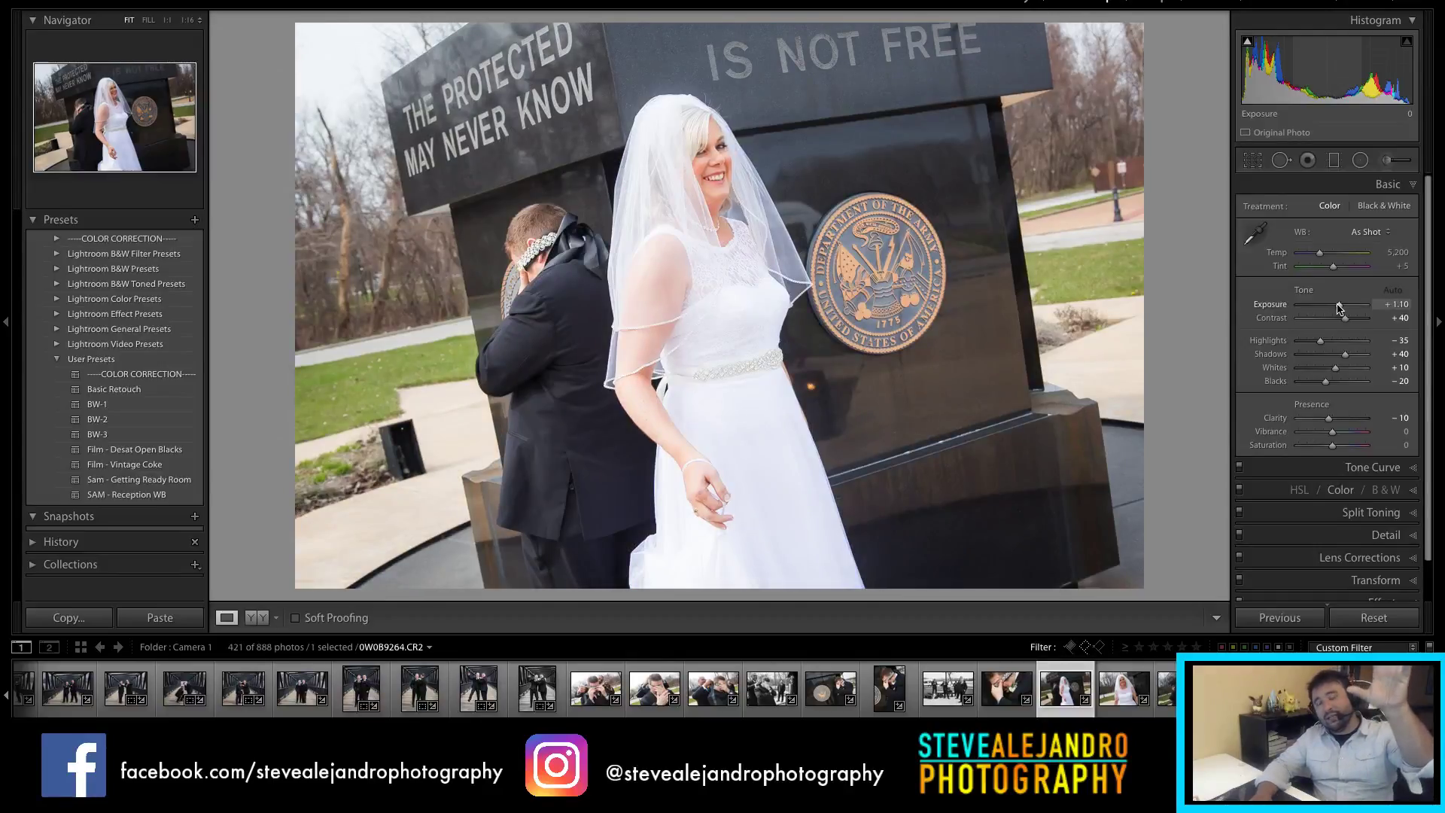
left_click(1403, 305)
key("BackSpace")
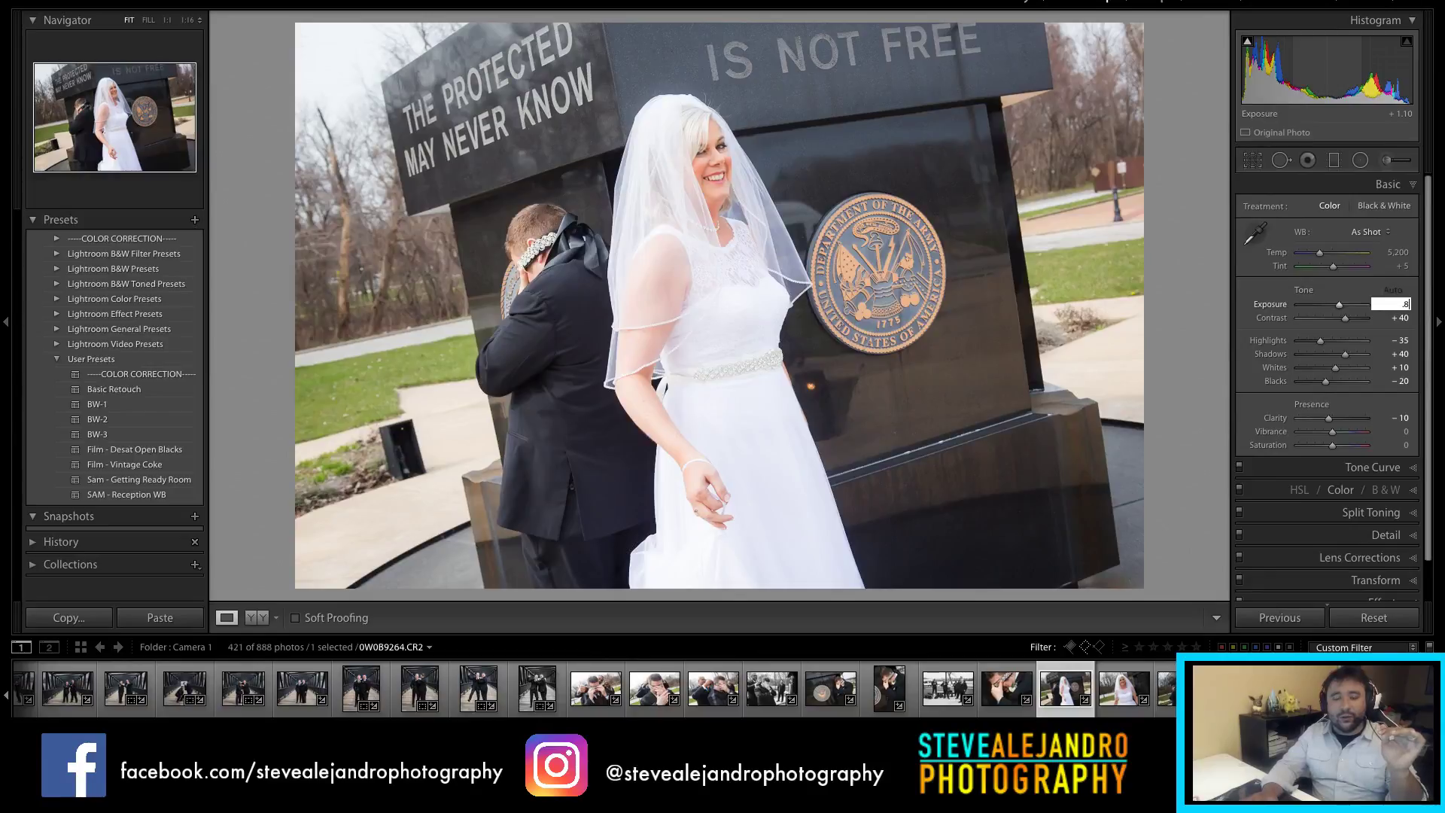
type(".8")
key("Return")
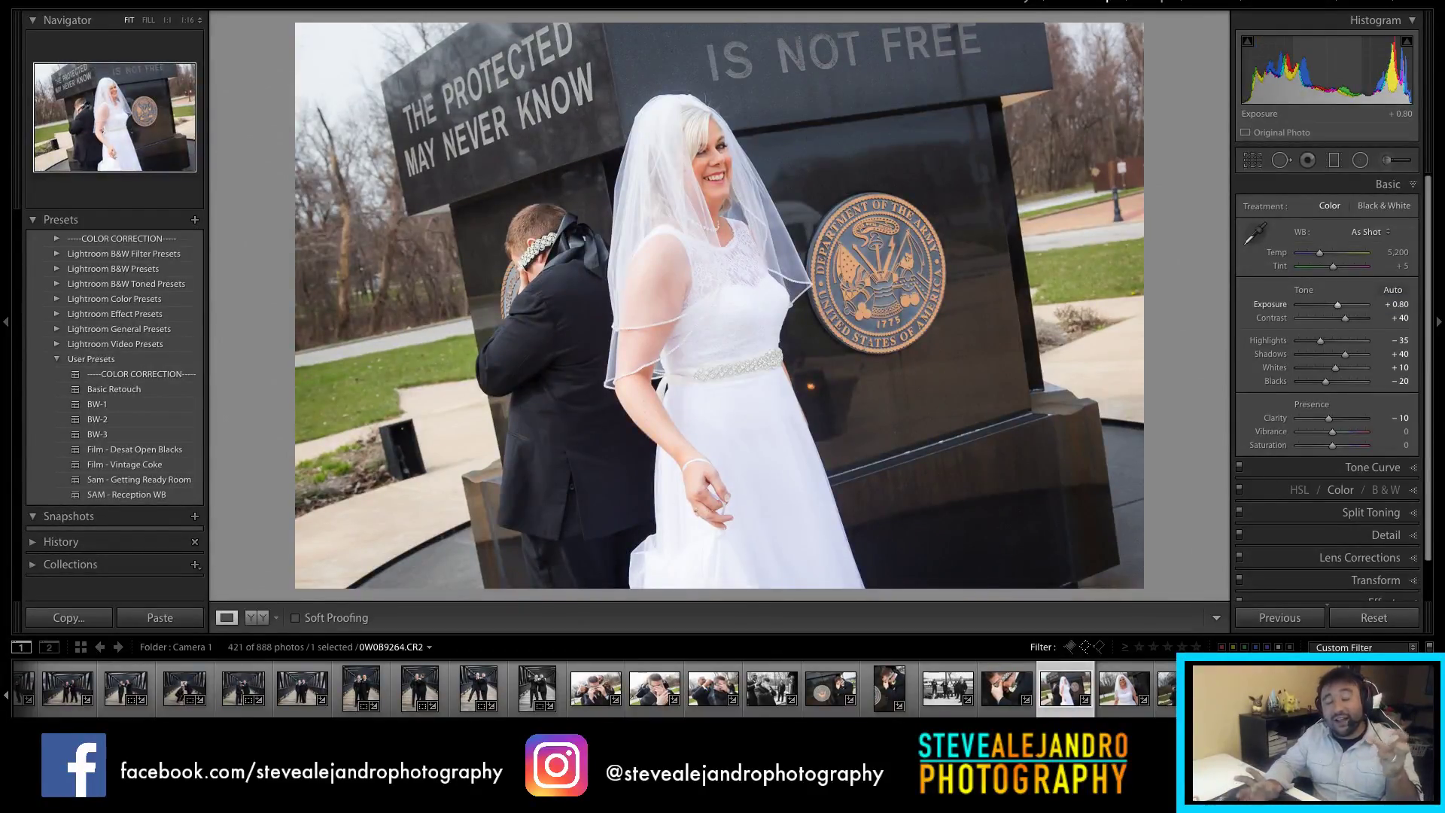
left_click(1391, 304)
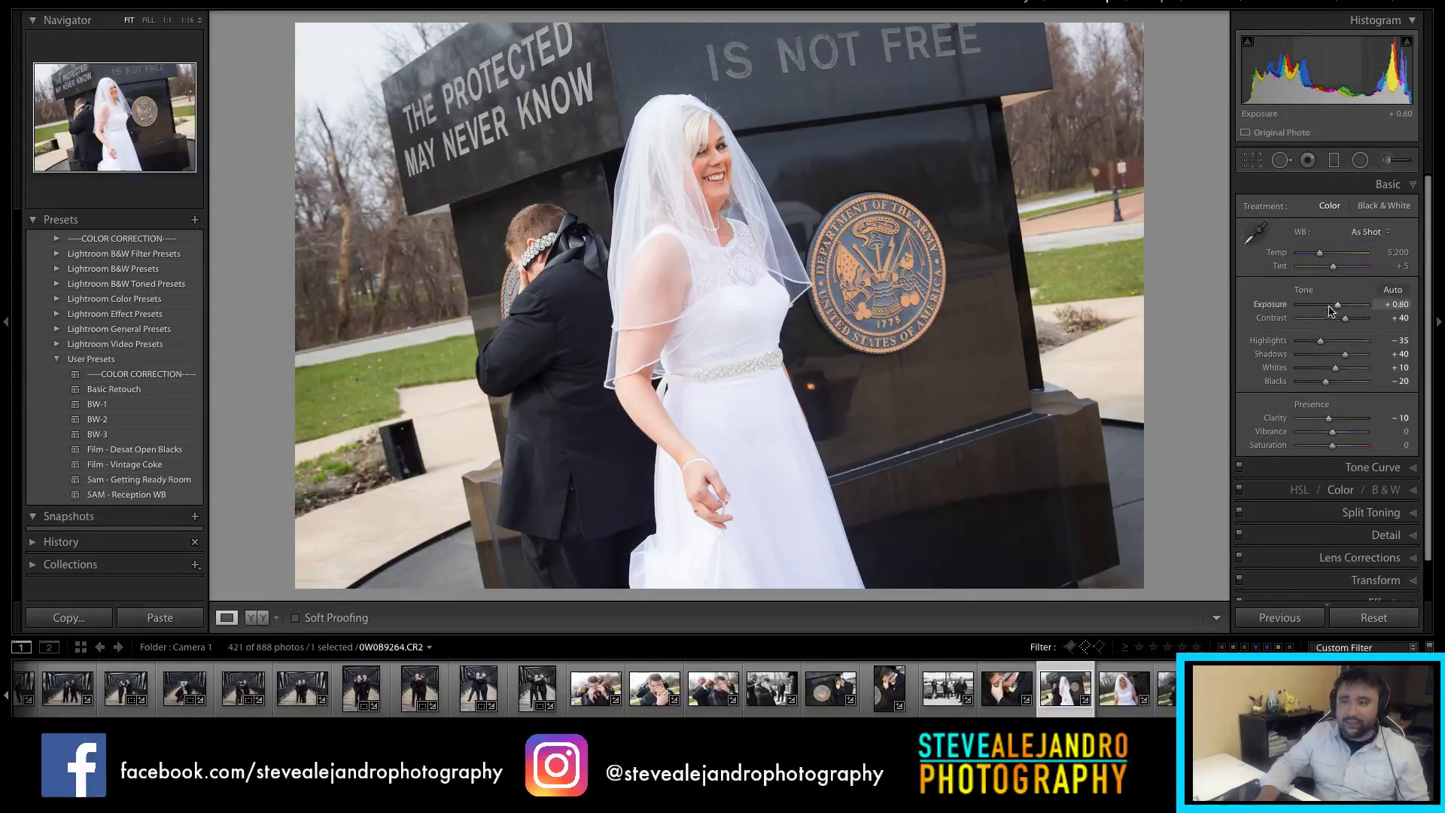
type(".5")
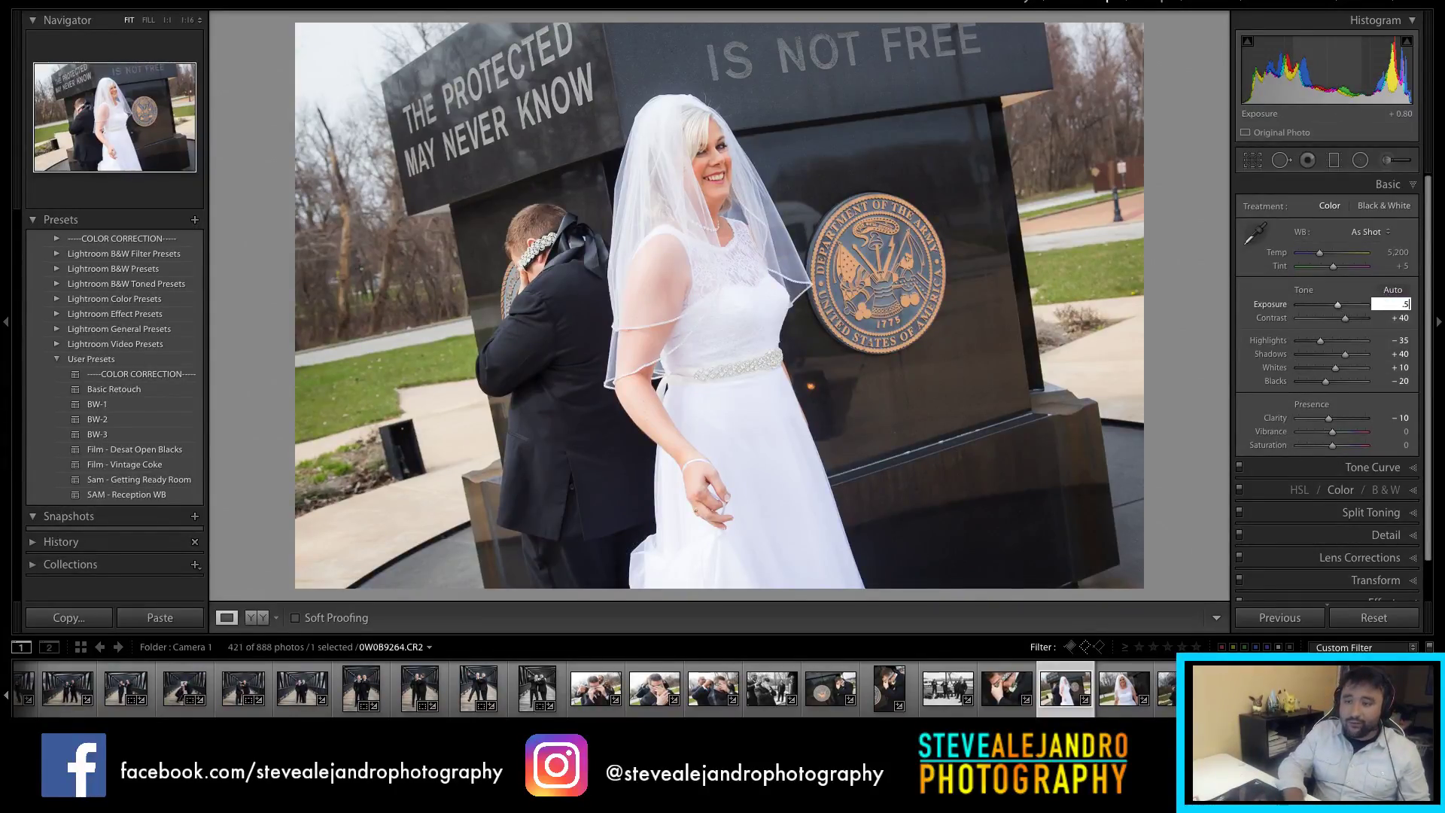
key("Return")
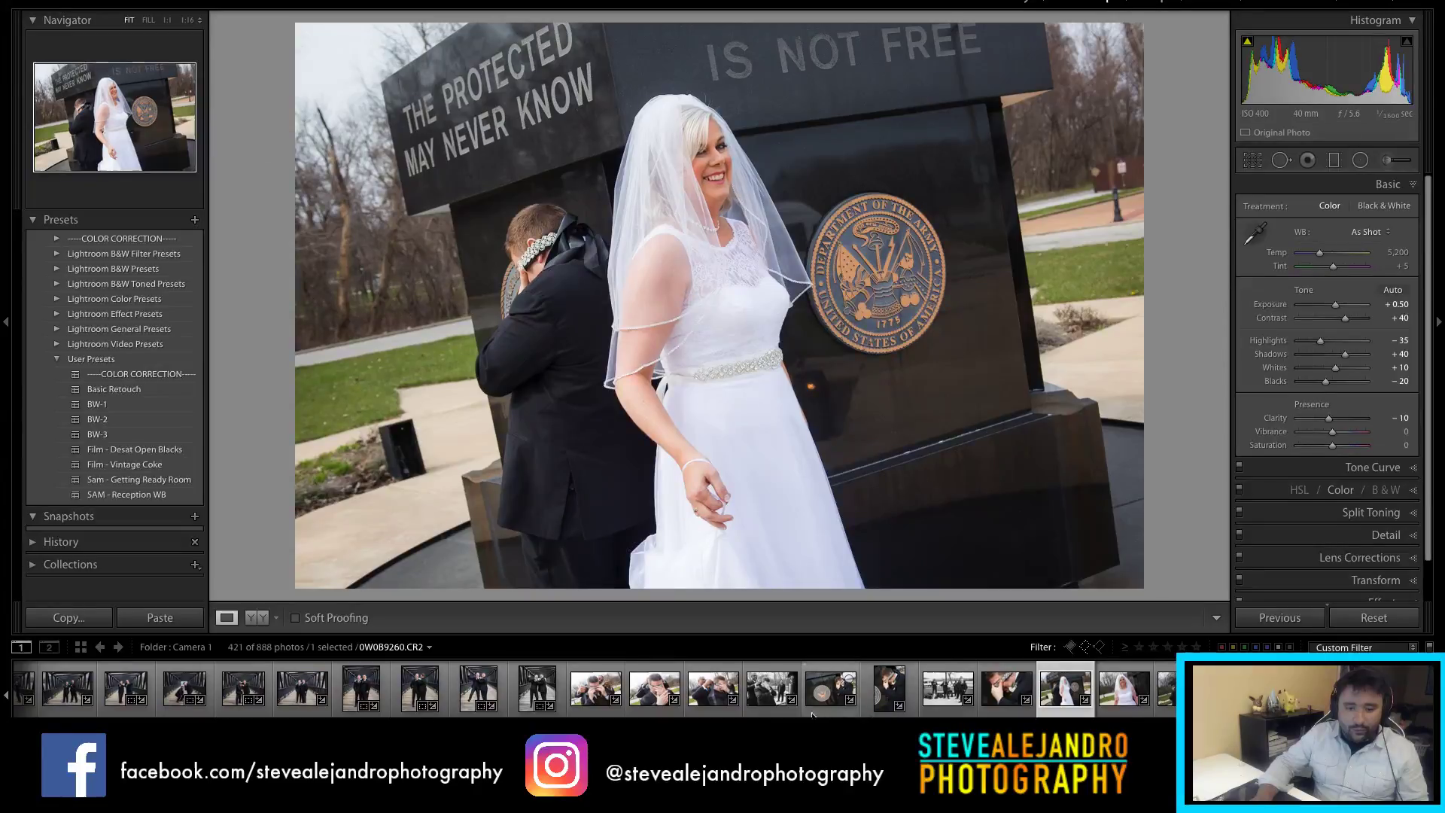
Step: Select the closer shot of the bride from the filmstrip
scroll(832, 689, "down", 3)
scroll(831, 689, "down", 1)
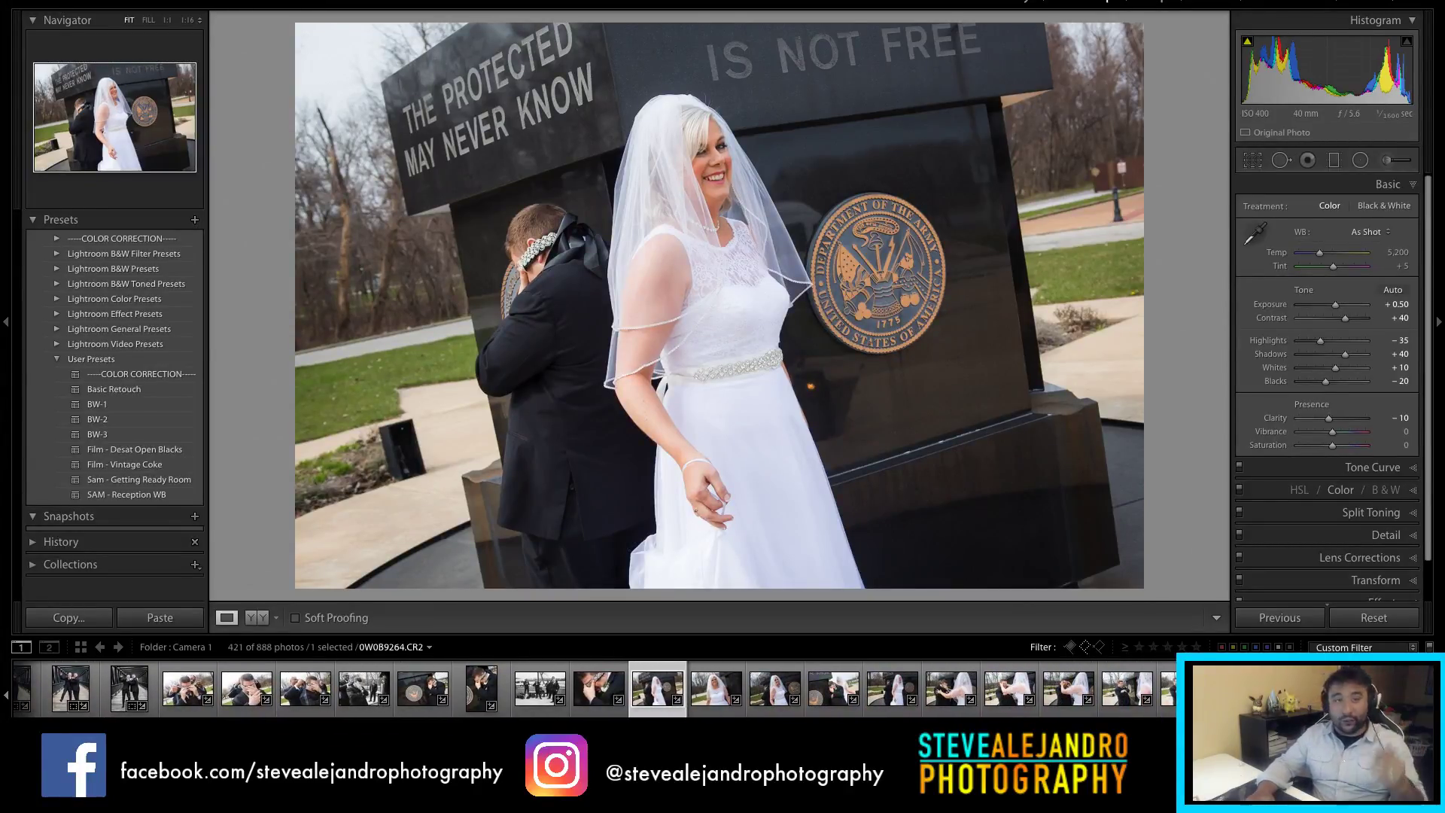
left_click(758, 706)
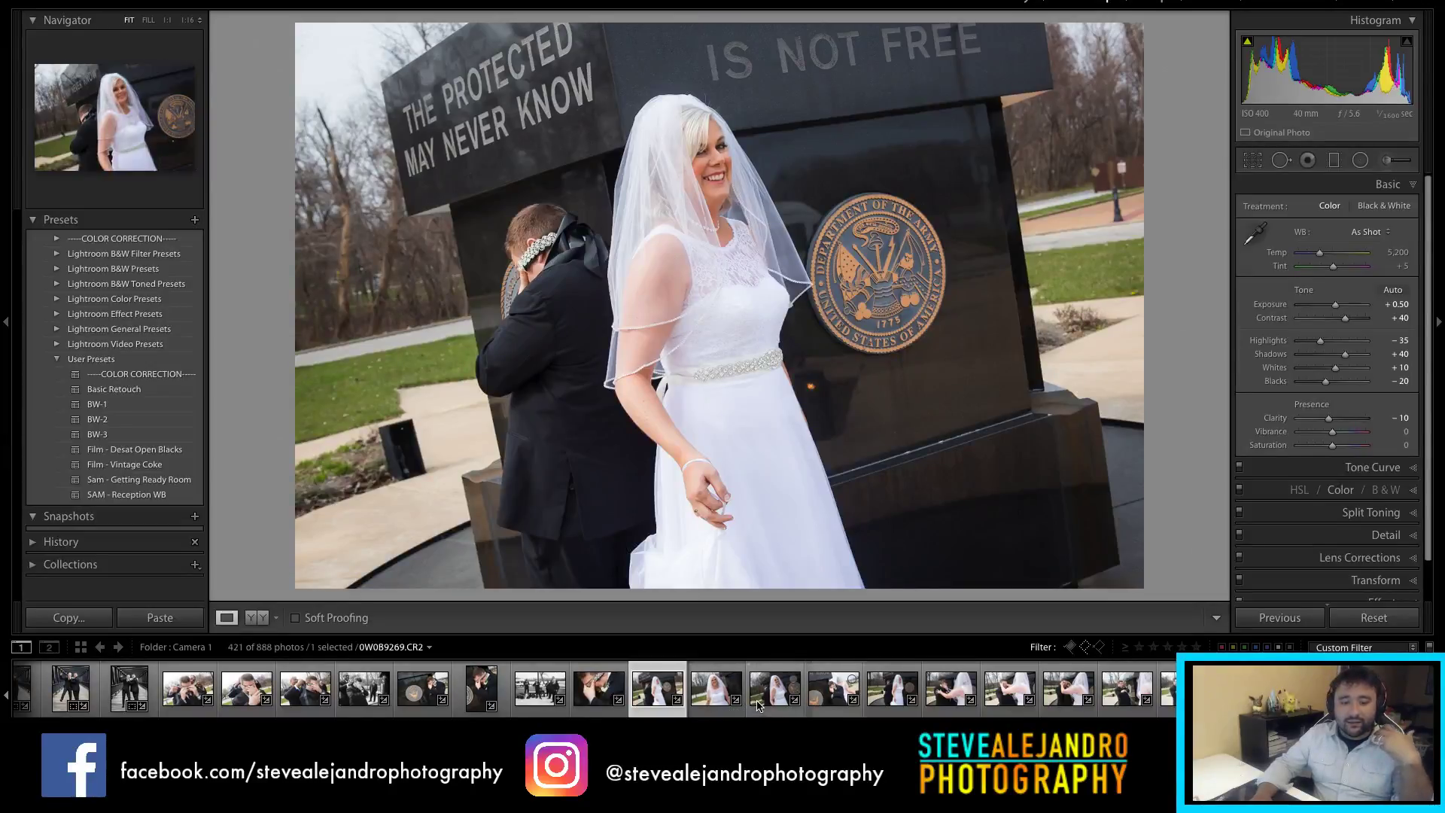
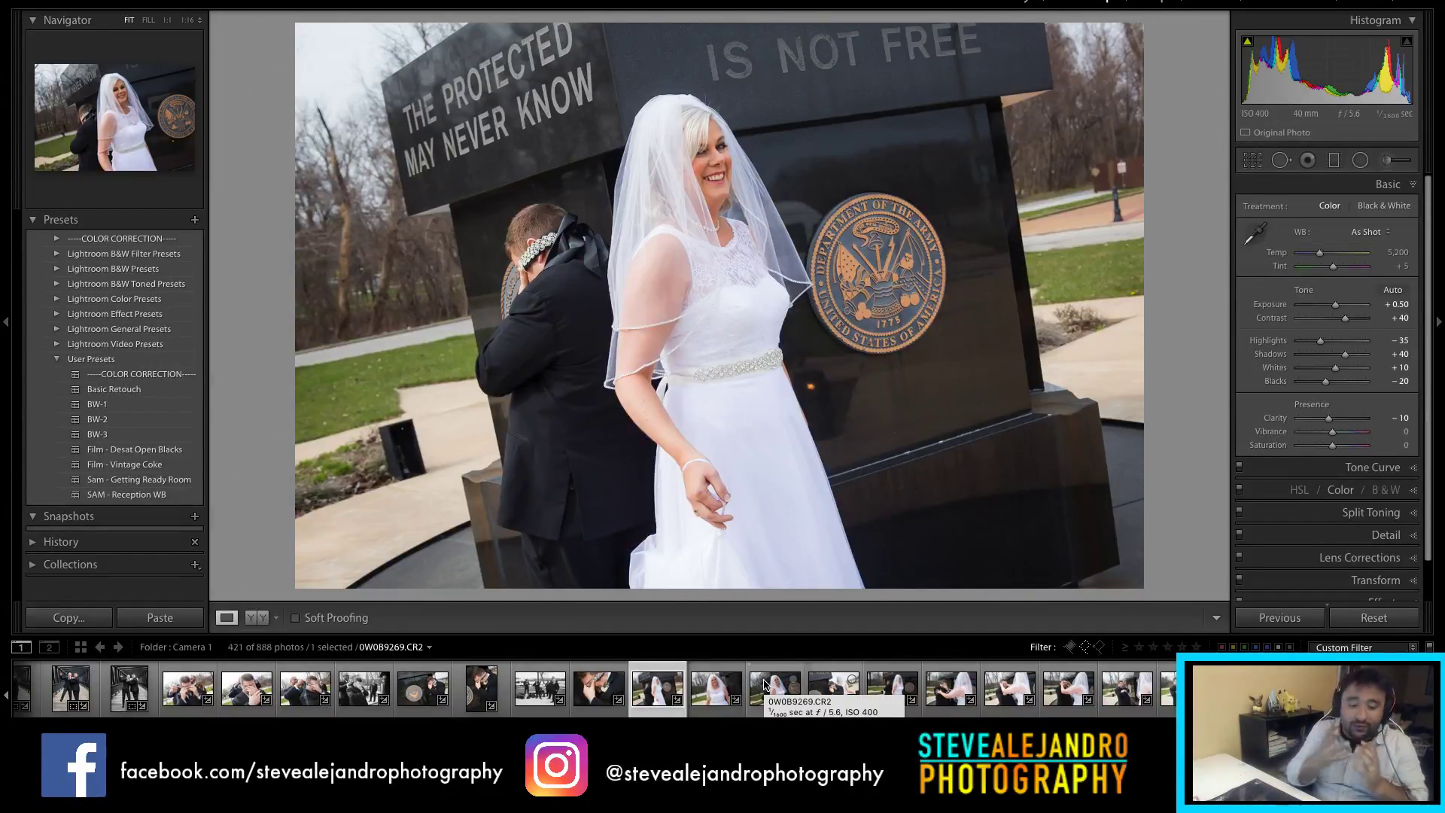
Step: Brighten the bride close-up to +0.35 and the seal portrait to about +0.70 exposure
left_click(719, 696)
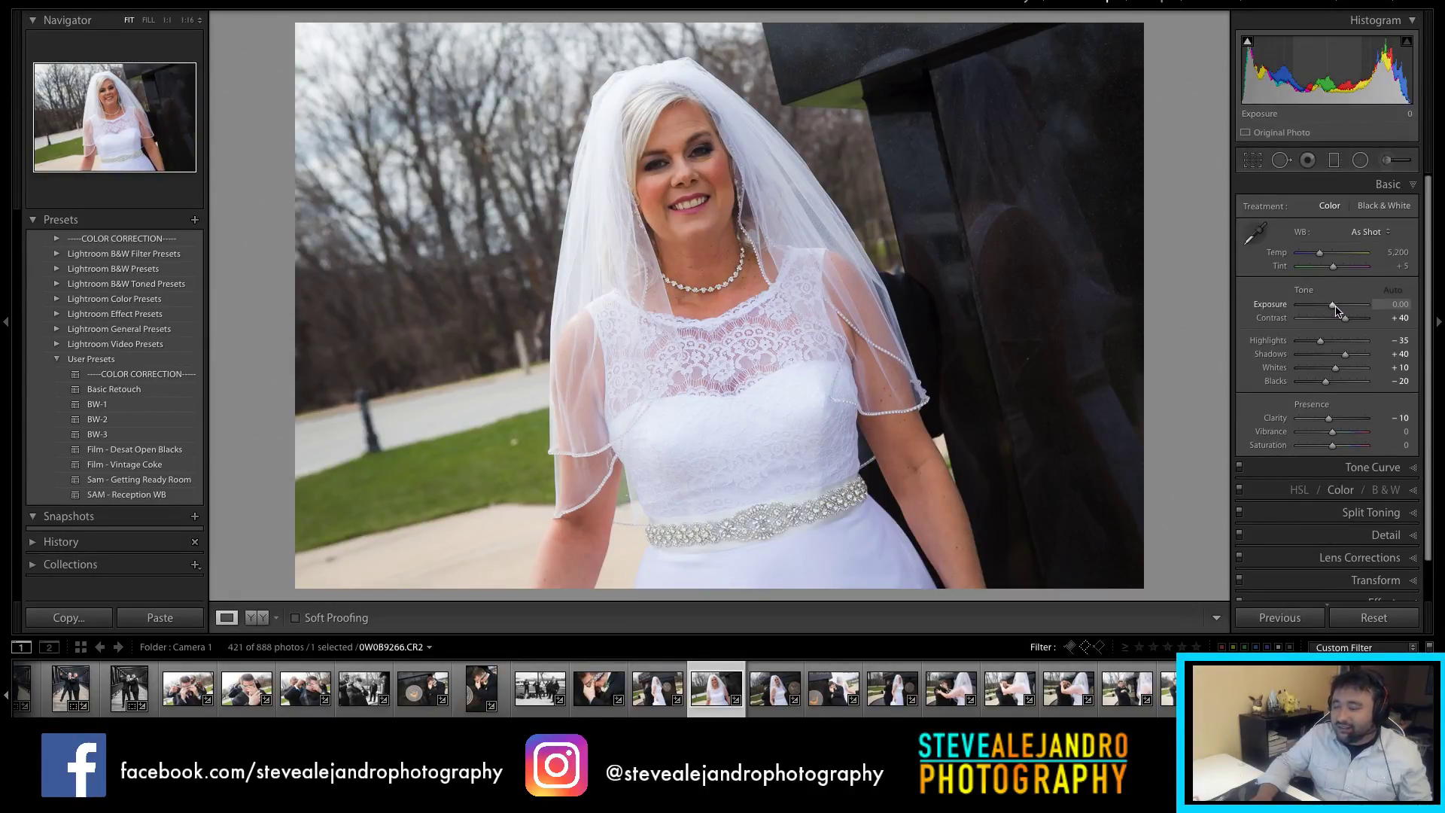
left_click_drag(1334, 305, 1336, 306)
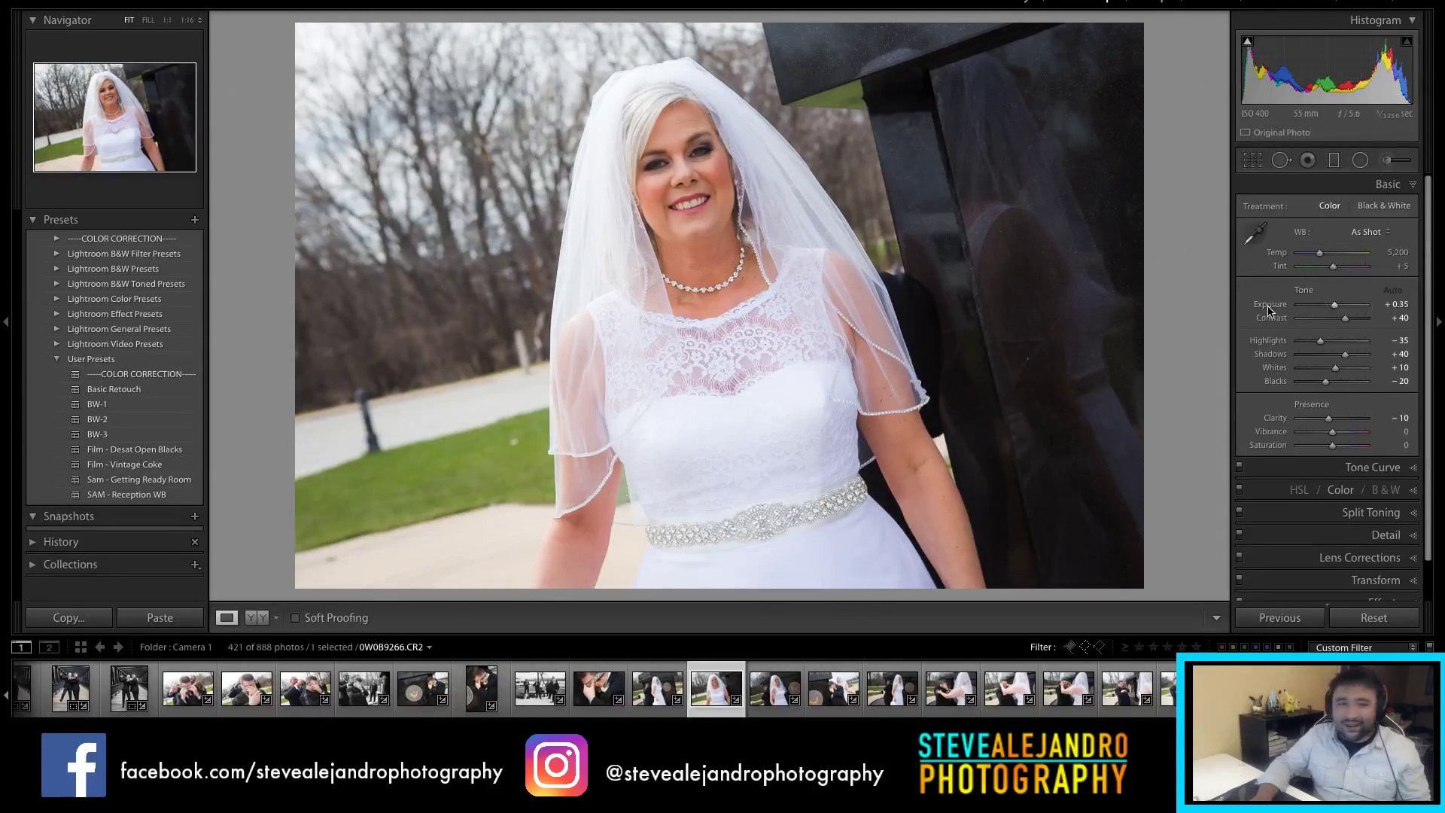
left_click(777, 709)
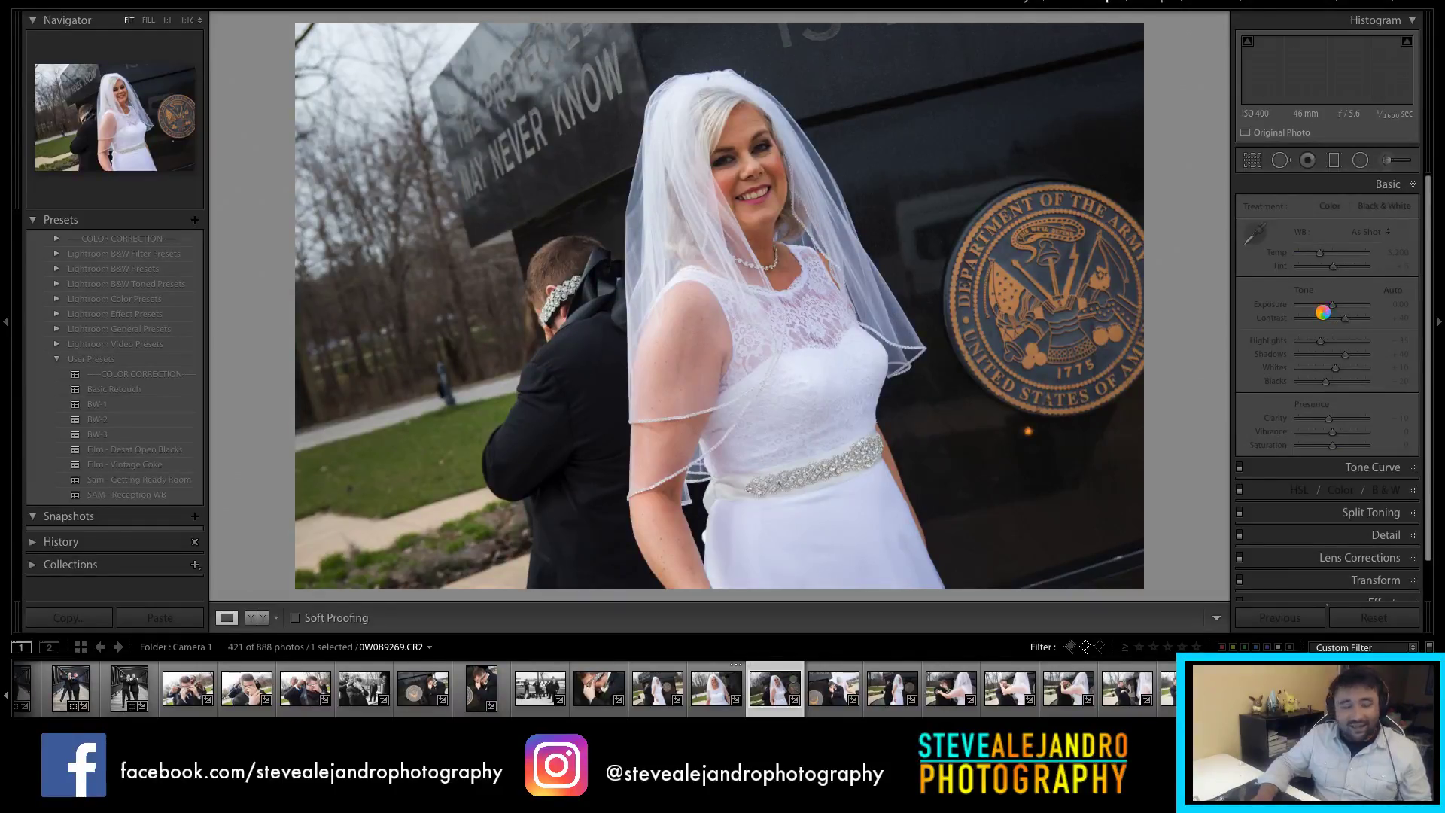
left_click_drag(1333, 305, 1336, 309)
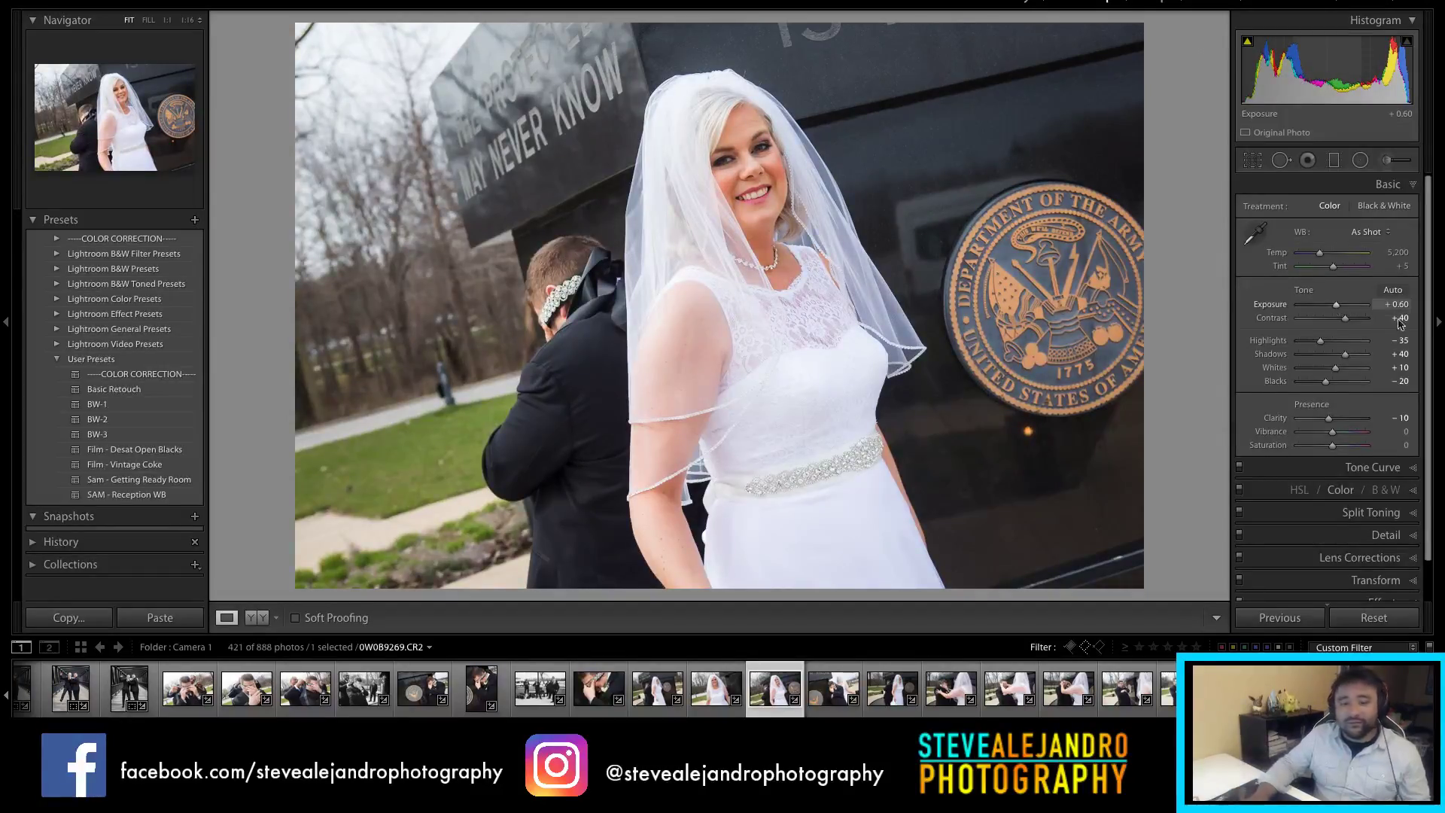
left_click(833, 702)
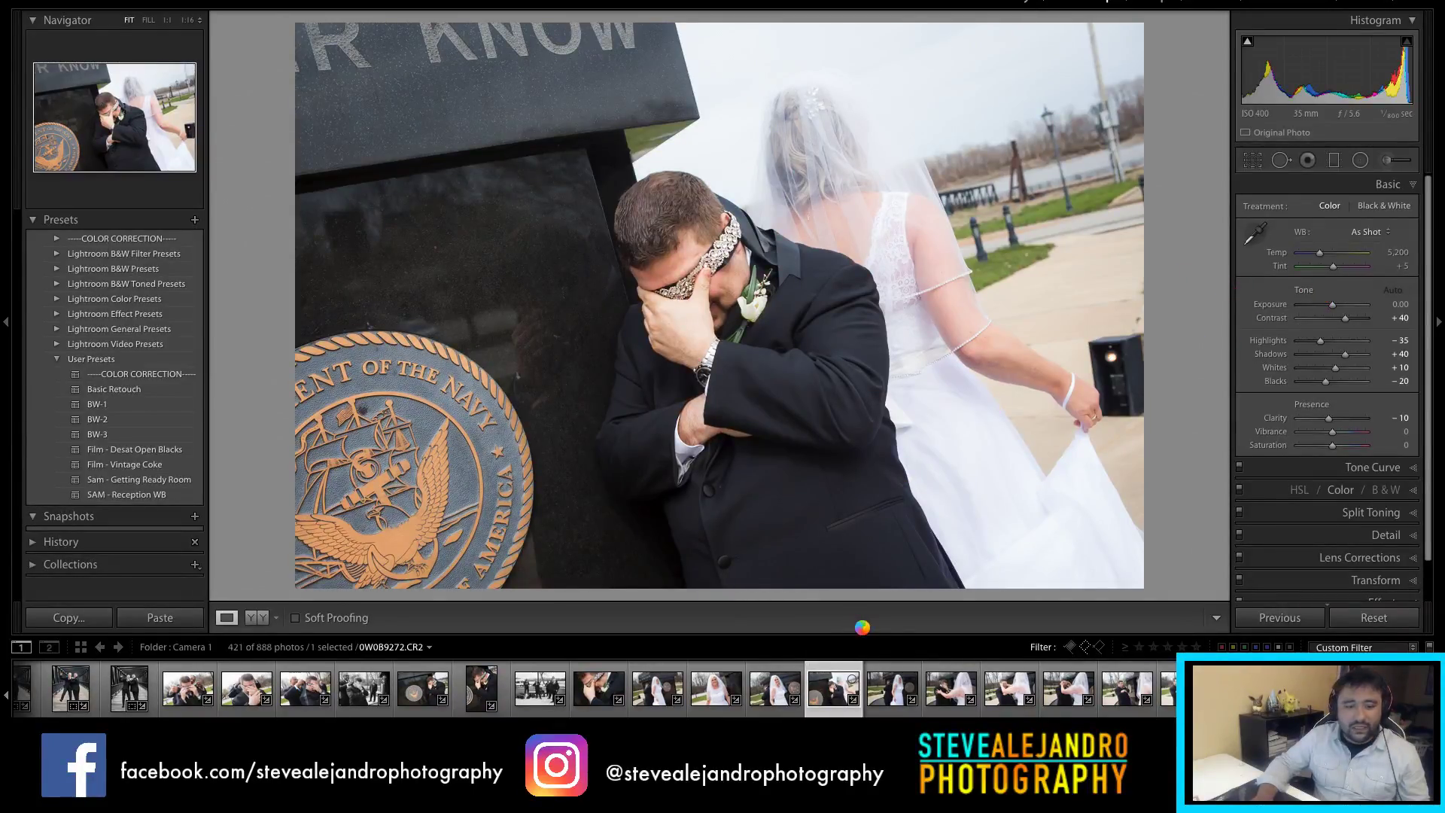
left_click(887, 690)
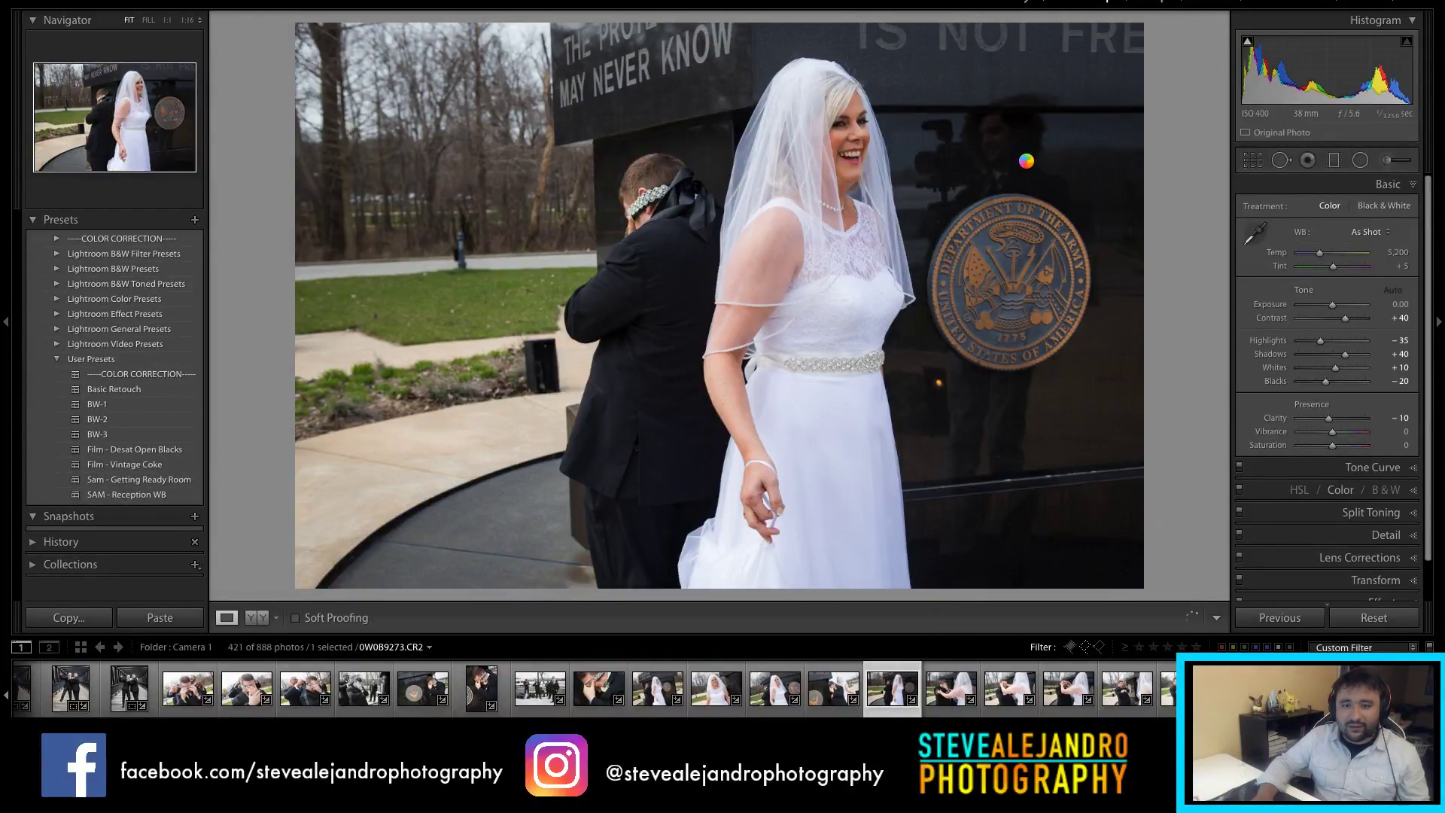
Step: Inspect the bride-by-the-seal photo at full size and set its exposure to +0.30
left_click_drag(1026, 160, 809, 355)
left_click(796, 306)
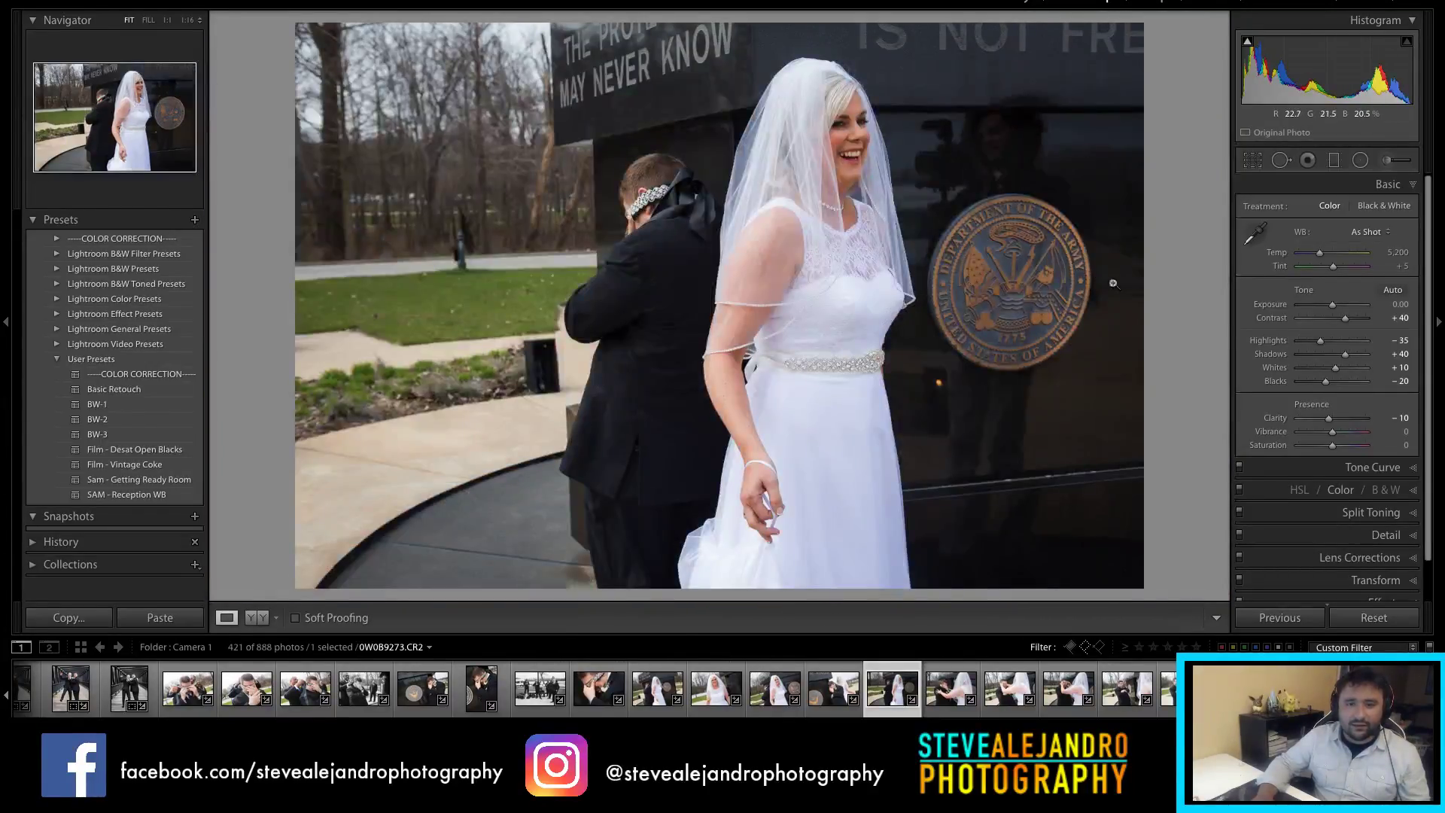
left_click_drag(1333, 308, 1337, 310)
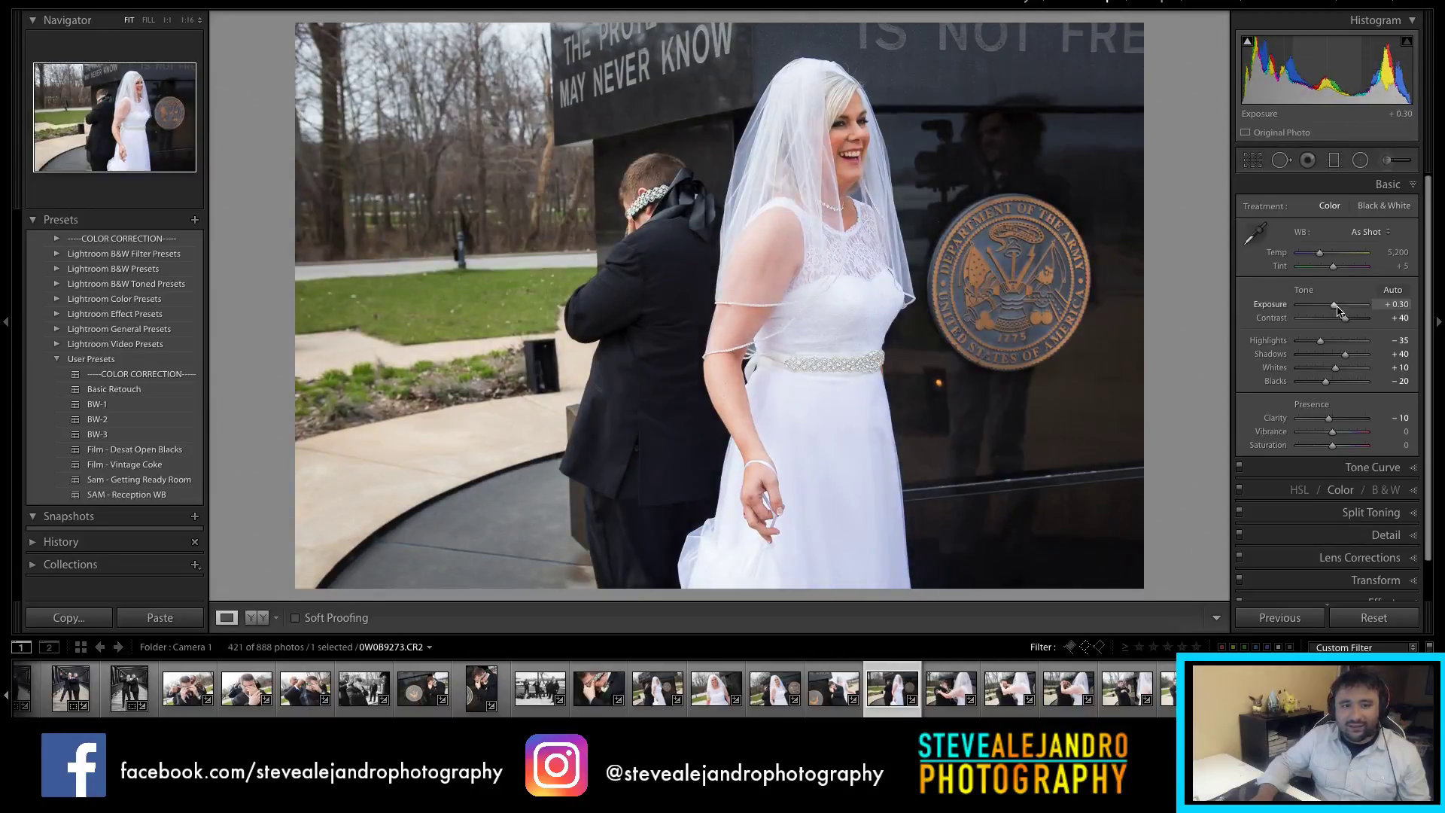
Step: Crop the photo to a 4 x 5 / 8 x 10 portrait with the bride shifted left
key("r")
left_click(1355, 211)
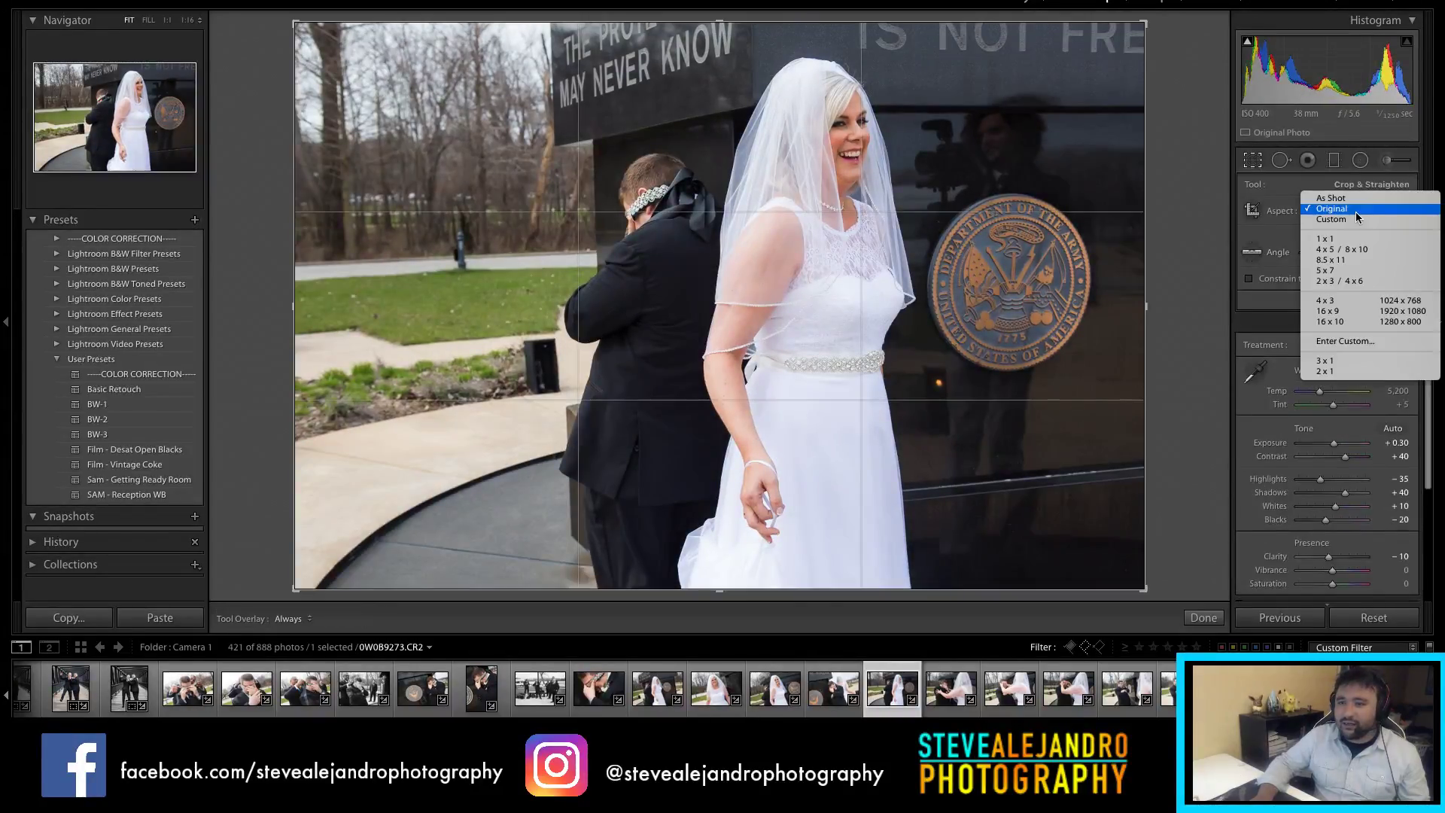
left_click(1348, 250)
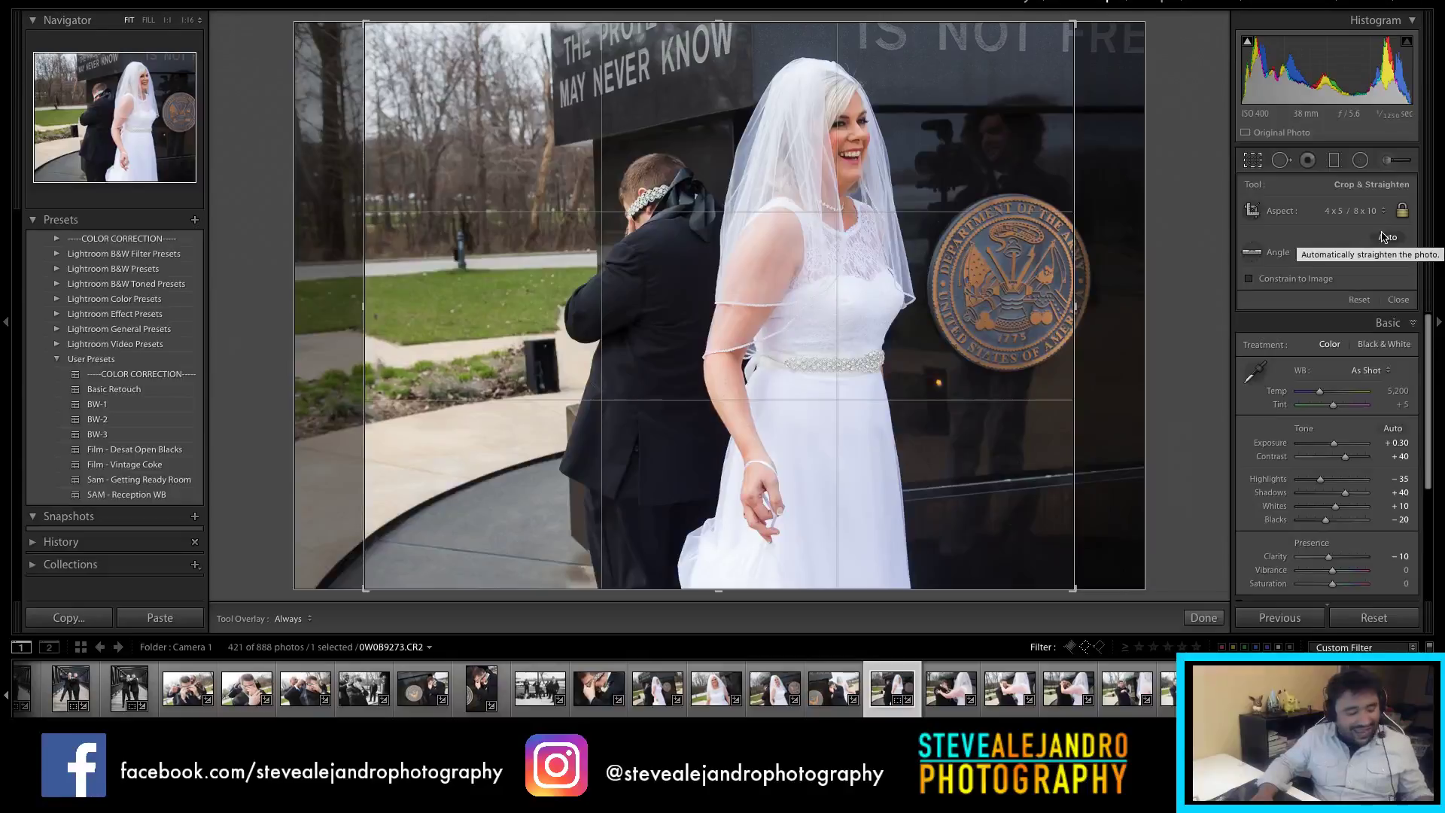
left_click_drag(916, 295, 726, 280)
key("r")
key("r")
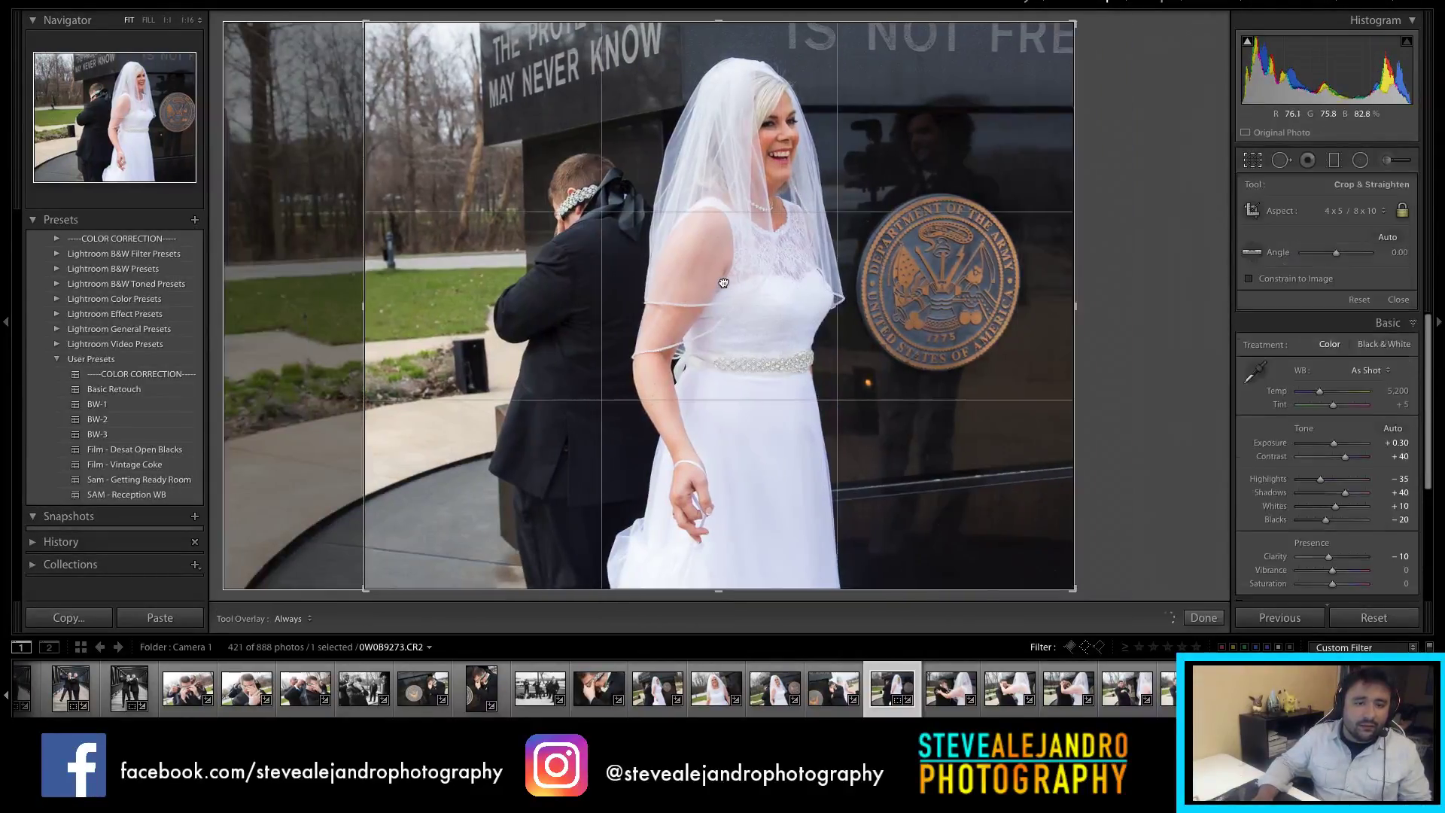
key("r")
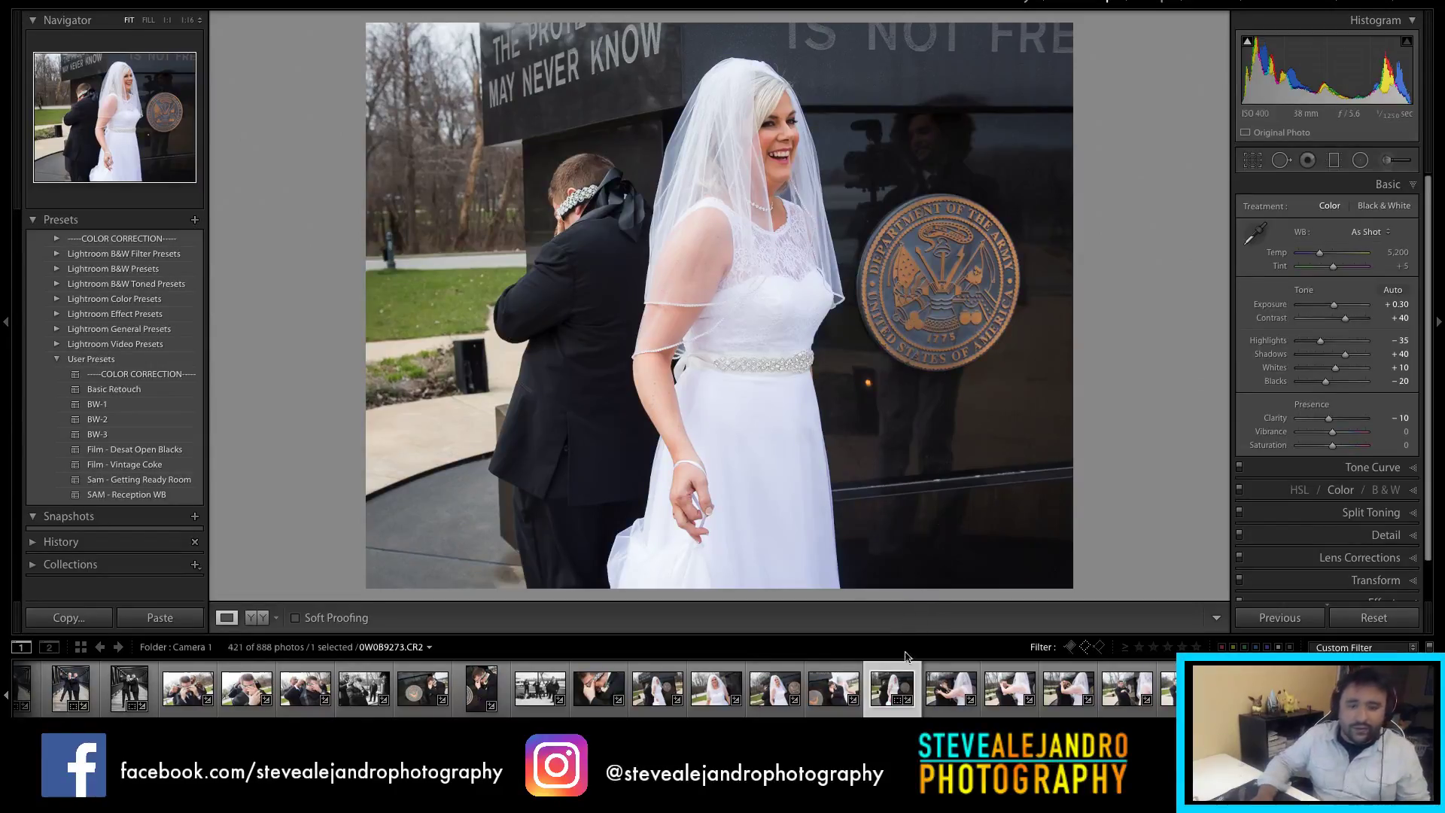
left_click(951, 696)
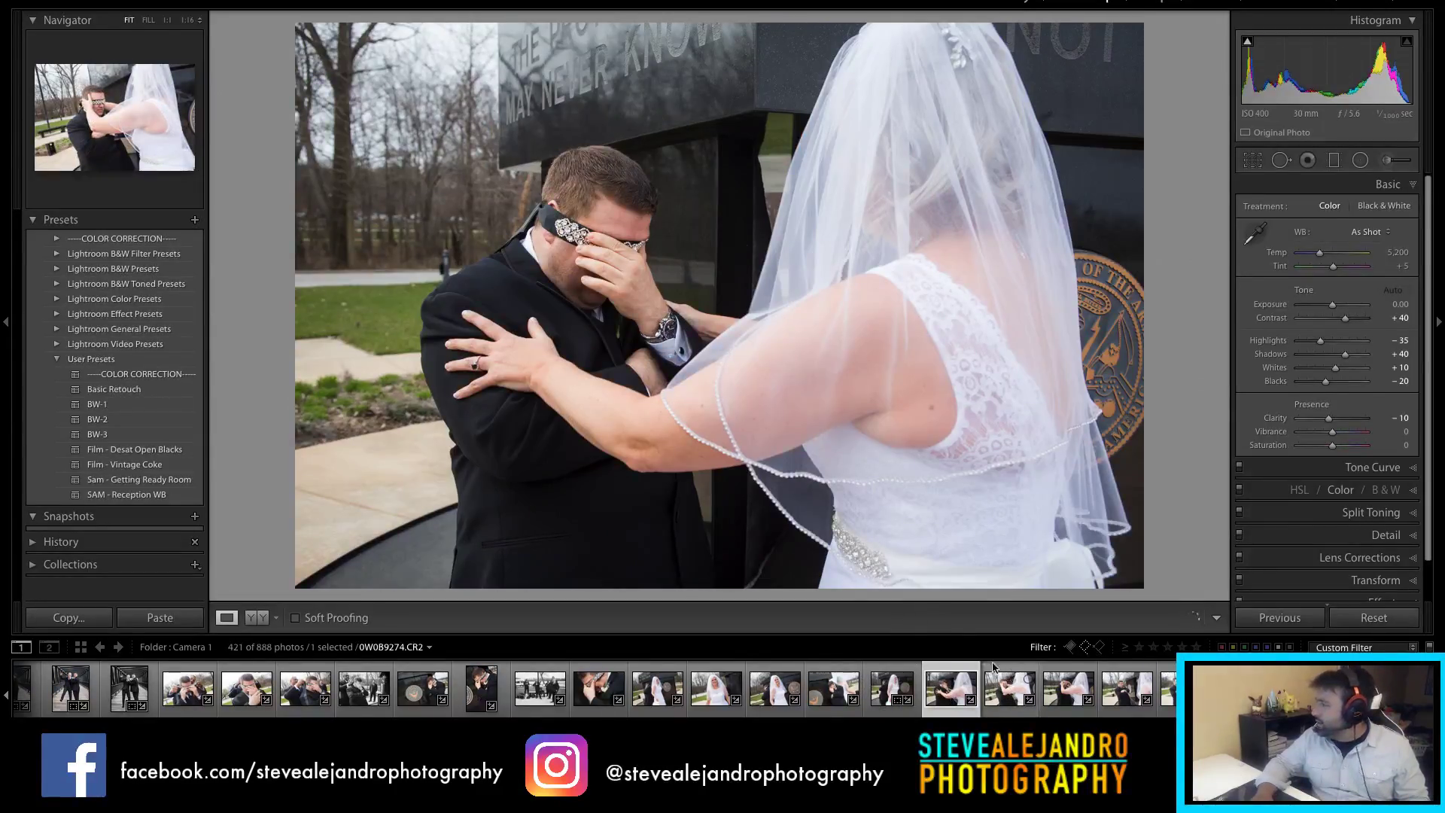
Step: Go to the blindfold photo and pull its Highlights down to -65
left_click(1034, 708)
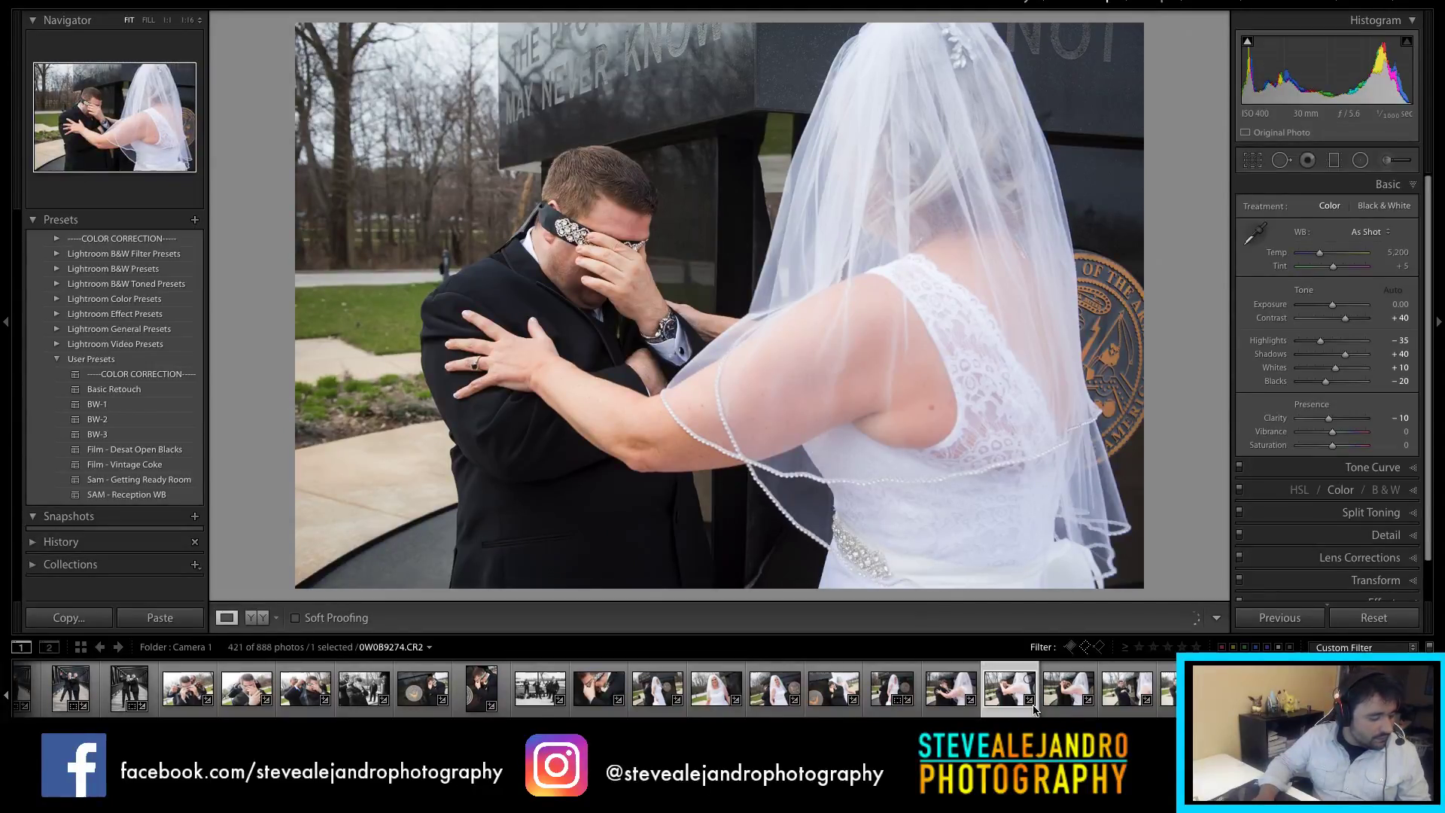
key("Right")
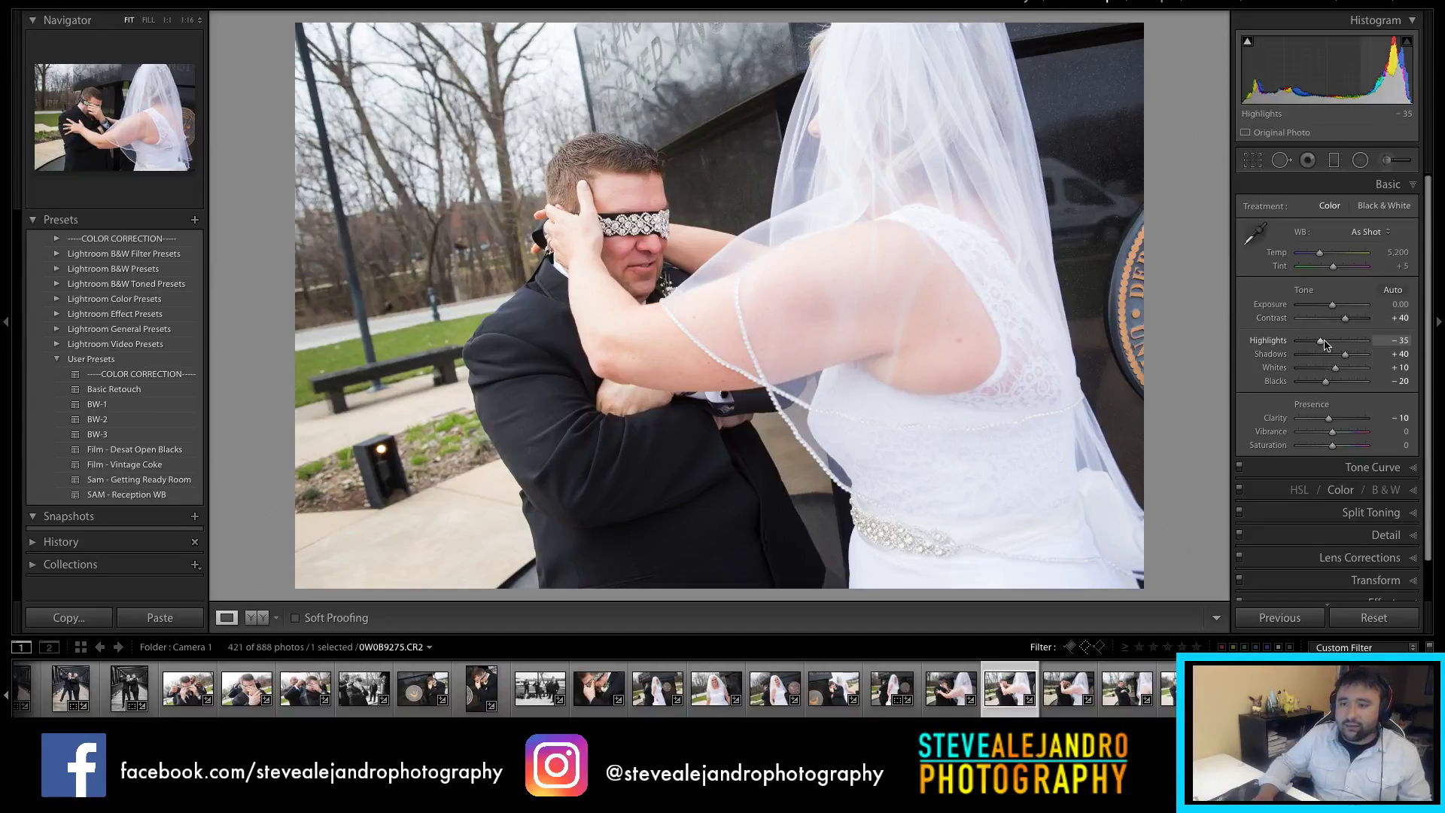
left_click_drag(1316, 343, 1309, 344)
Step: Crop the blindfold photo to a 4 x 5 / 8 x 10 portrait
key("r")
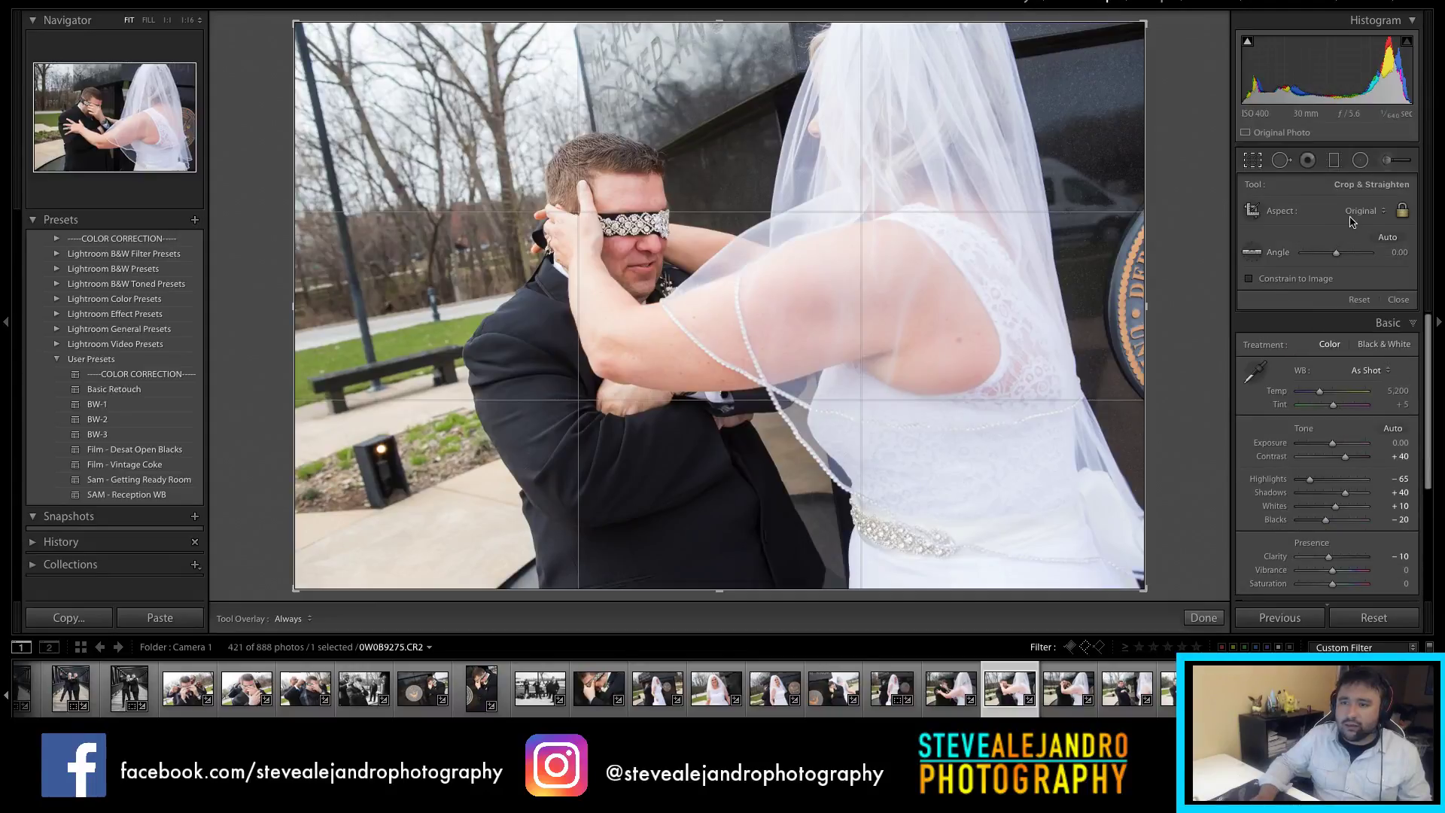
left_click(1357, 213)
left_click(1343, 250)
mouse_move(803, 322)
left_mouse_down()
mouse_move(761, 313)
mouse_move(816, 342)
left_mouse_up()
key("r")
key("r")
key("r")
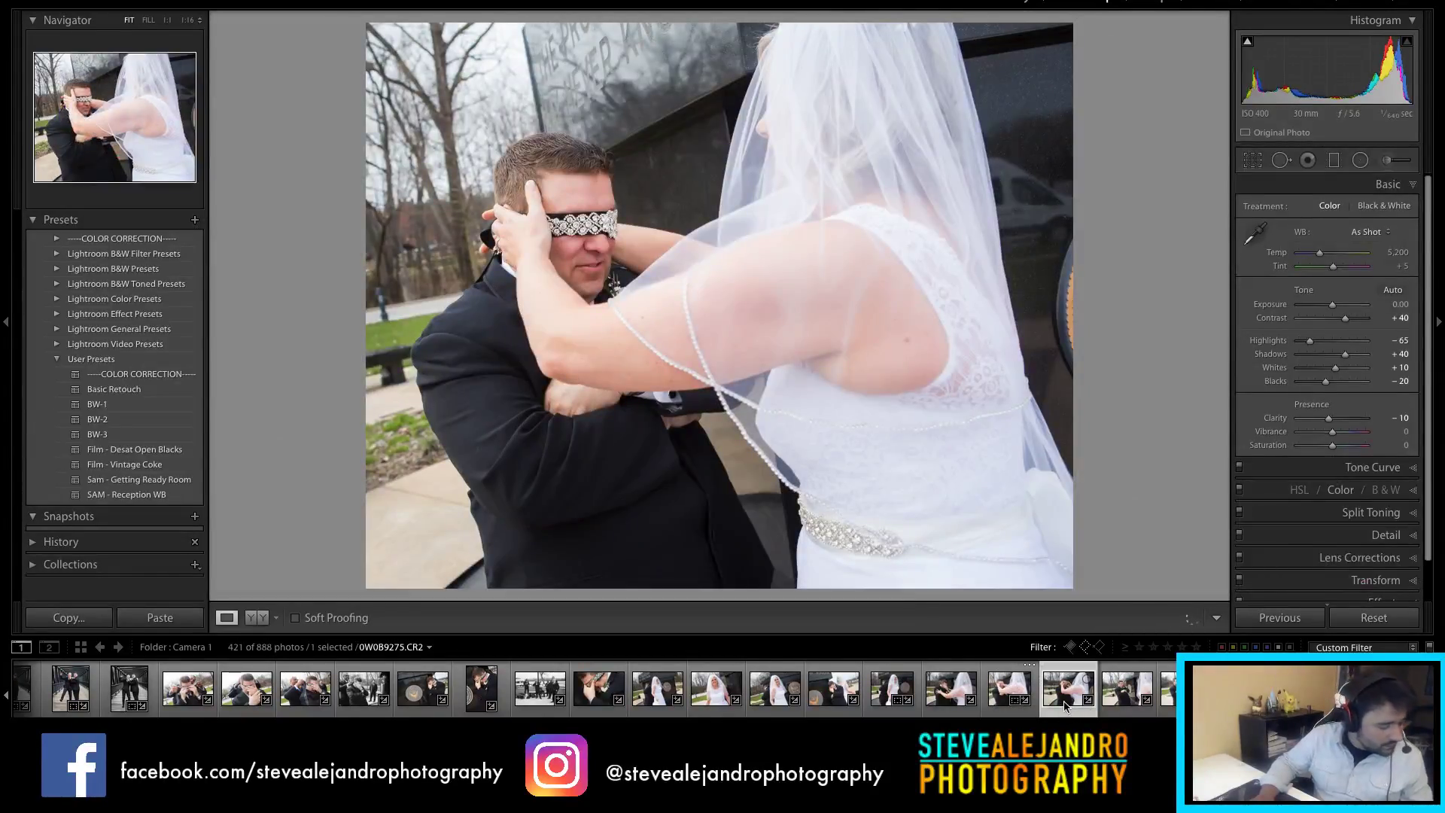
Step: Lower the next couple photo's exposure to -0.20, then open the groom's crossed-arms shot
left_click(1066, 705)
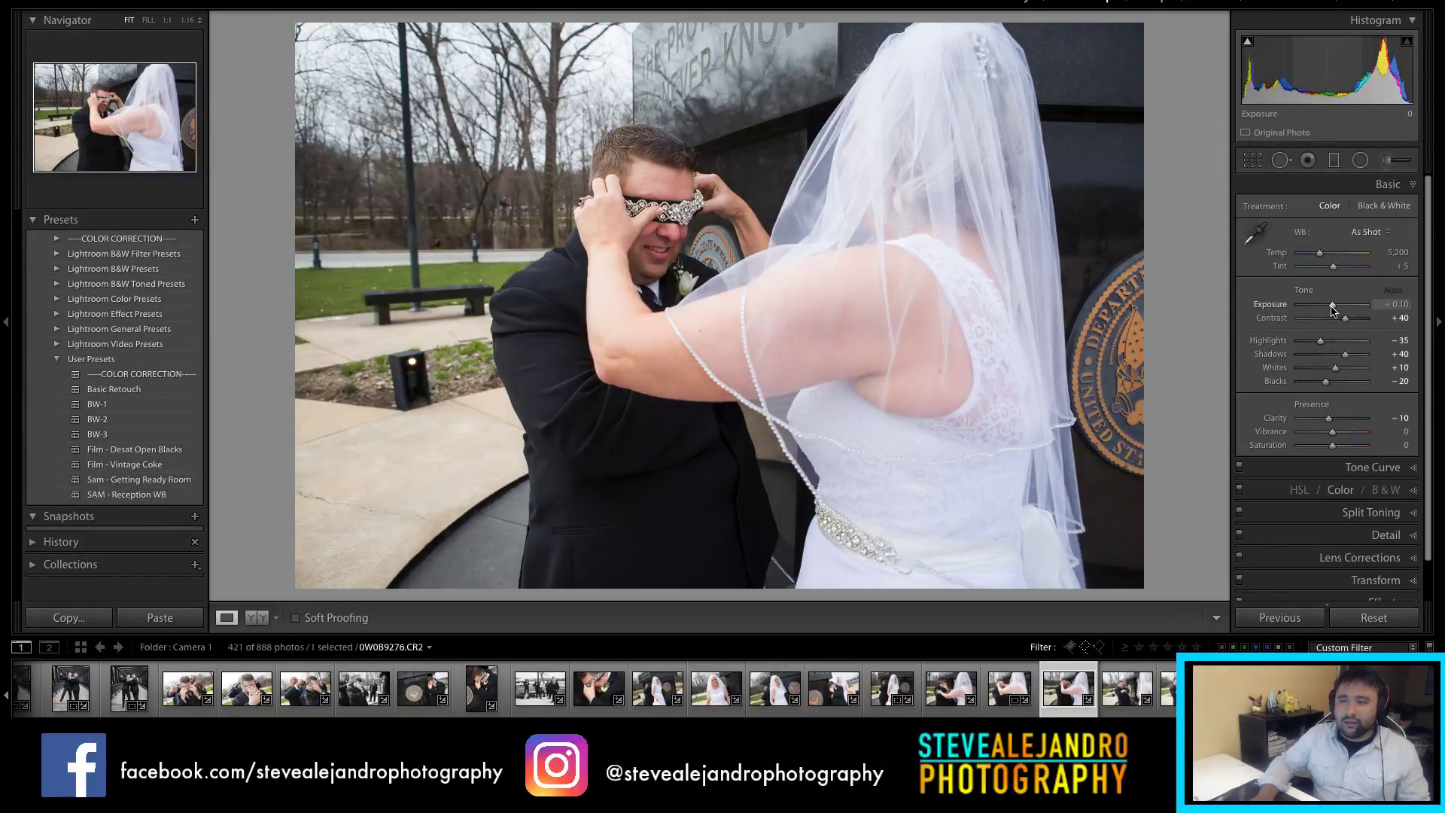
left_click_drag(1333, 306, 1331, 305)
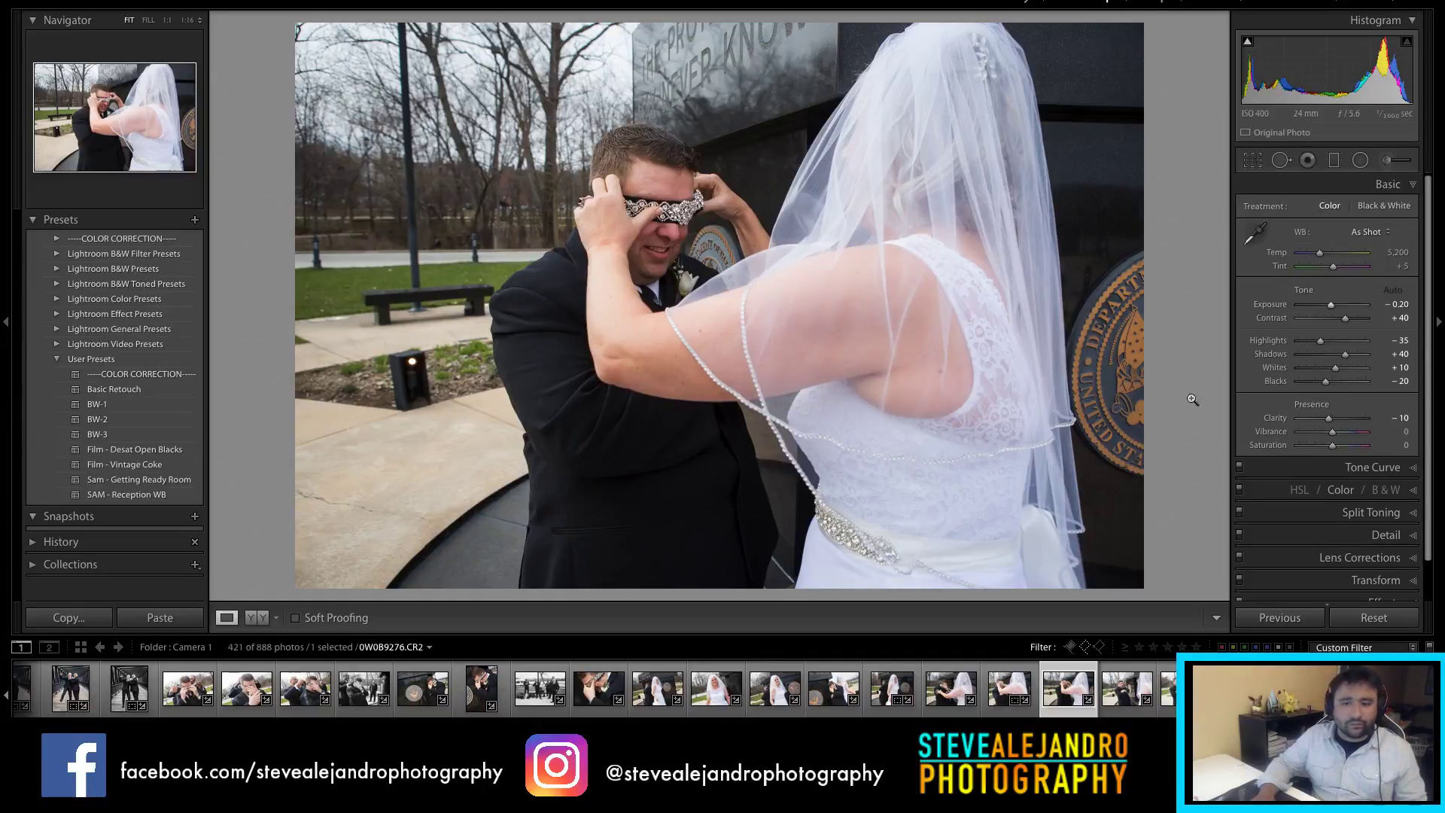
left_click(1119, 697)
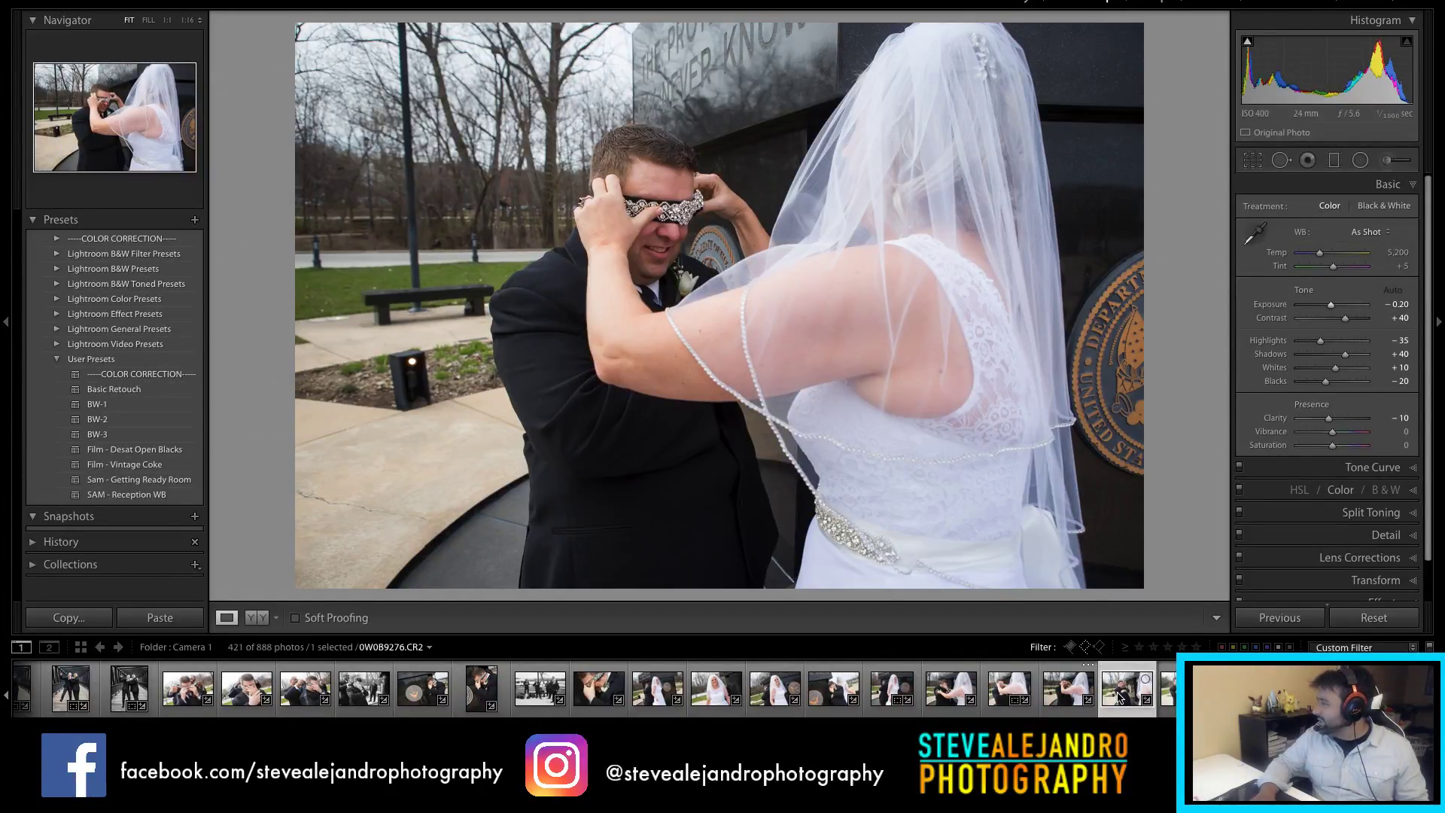
left_click(1119, 697)
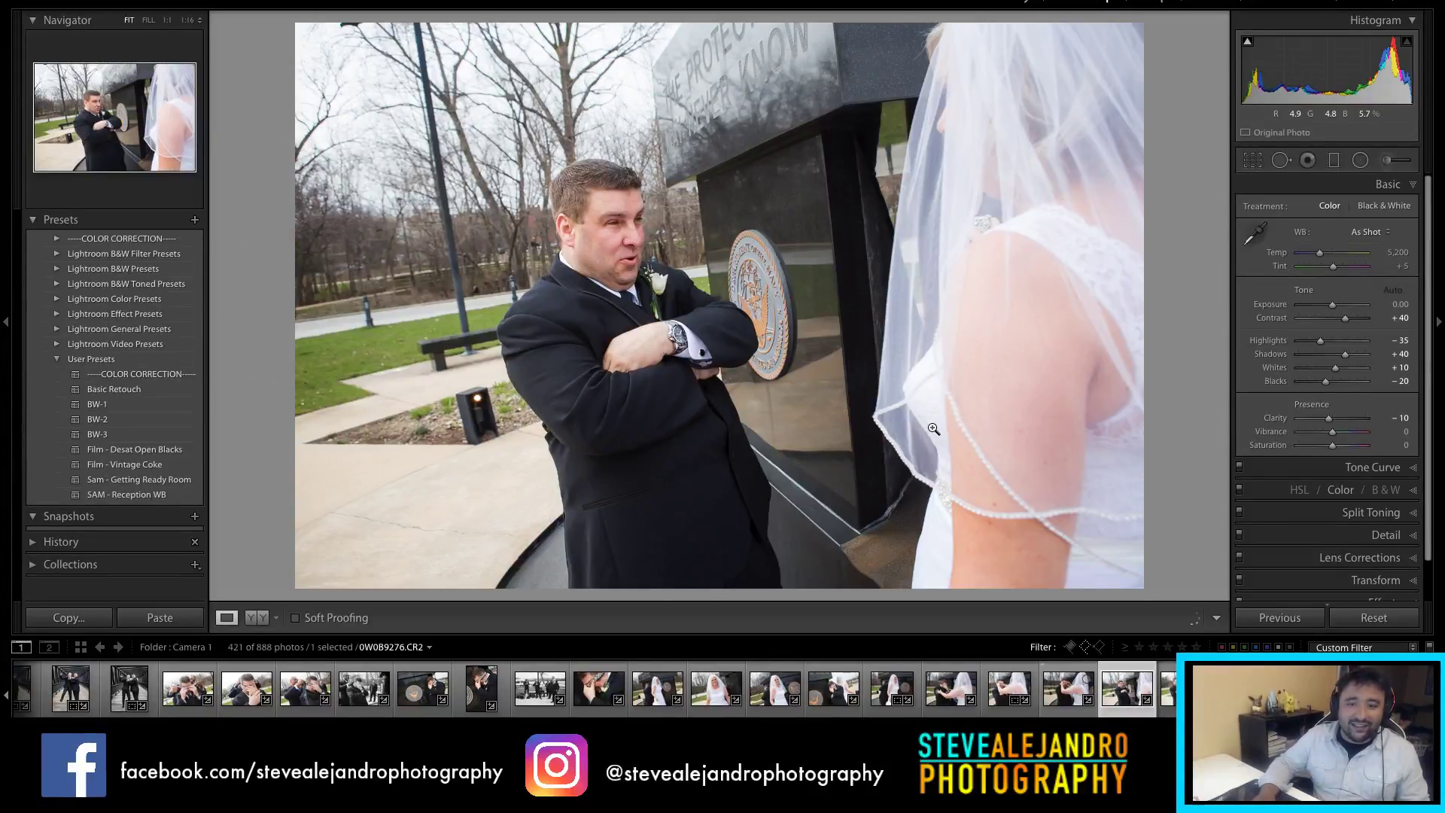
Step: Crop the groom's photo, trying 4 x 5 before settling on a 2 x 3 frame
key("r")
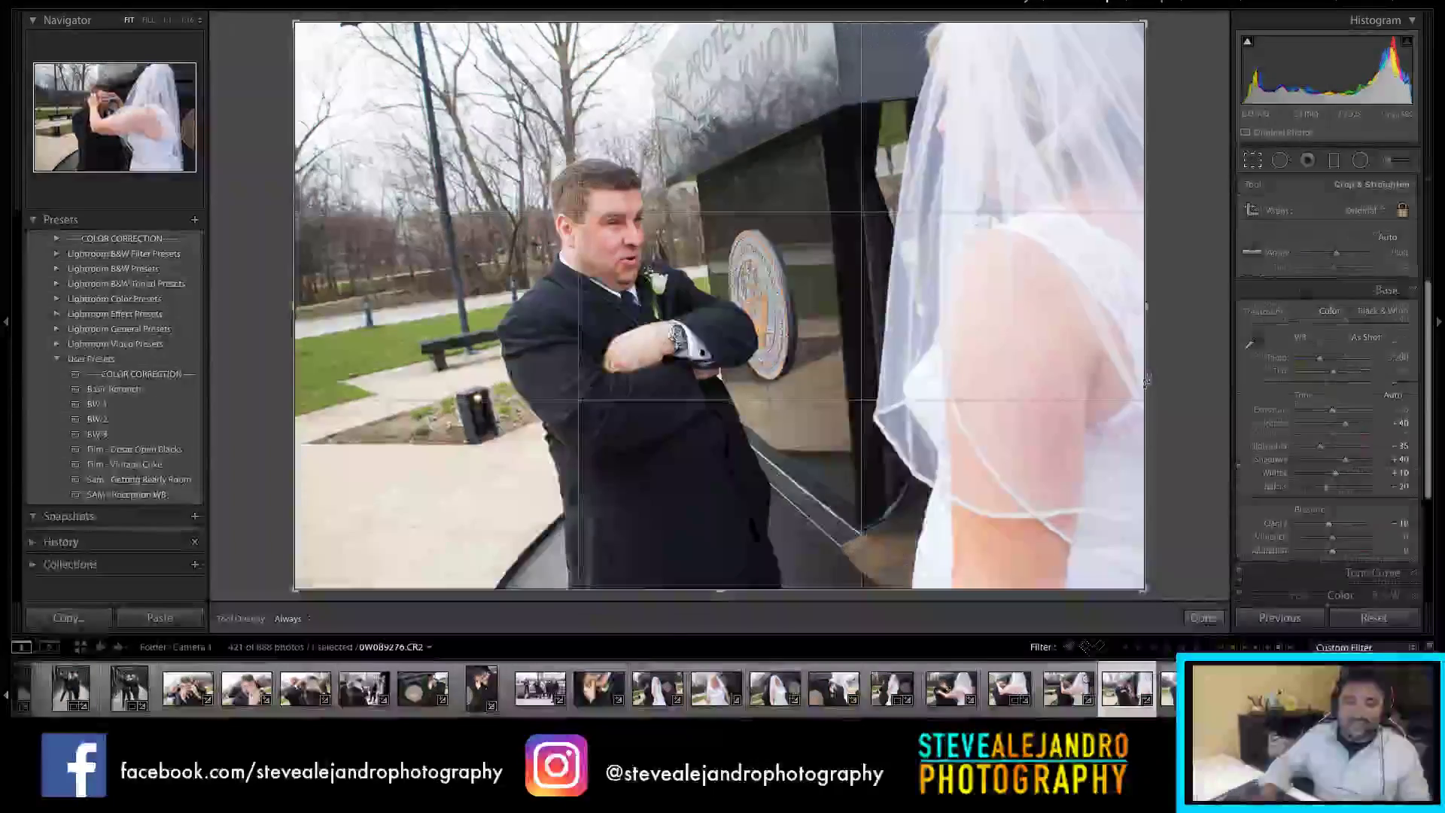
left_click(1362, 211)
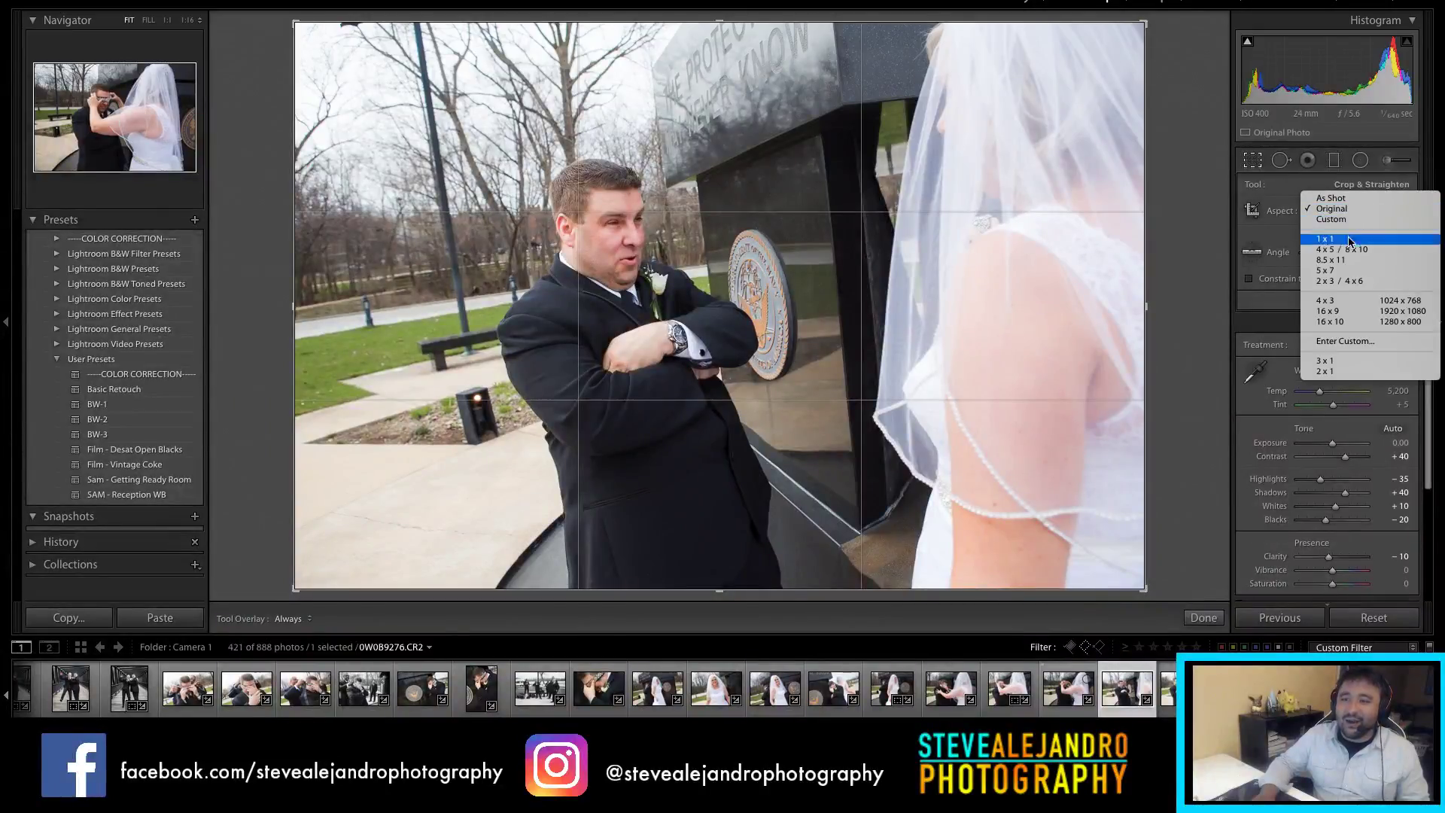
left_click(1338, 249)
left_click_drag(811, 257, 775, 248)
left_click_drag(765, 24, 754, 46)
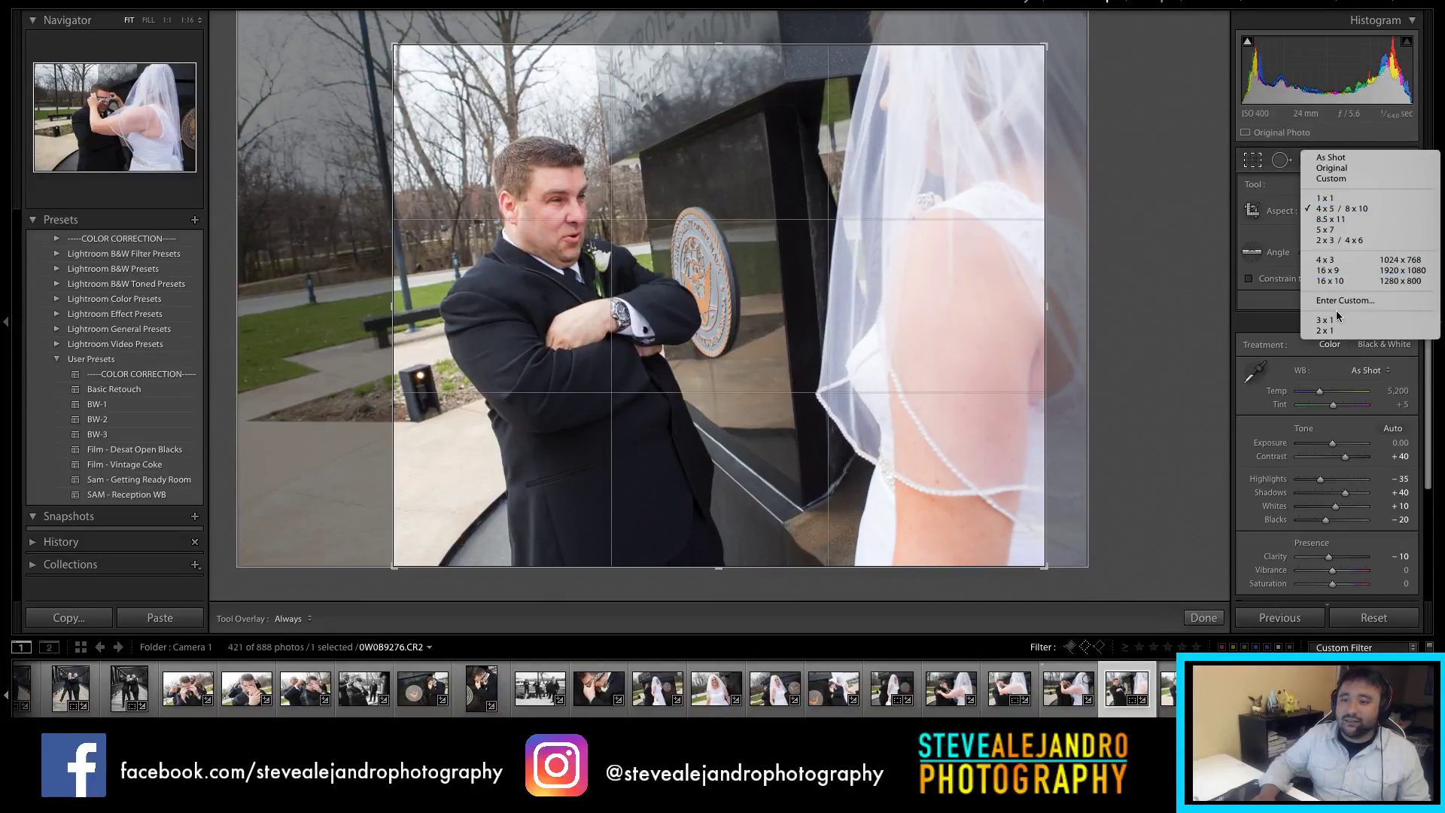
left_click(1089, 239)
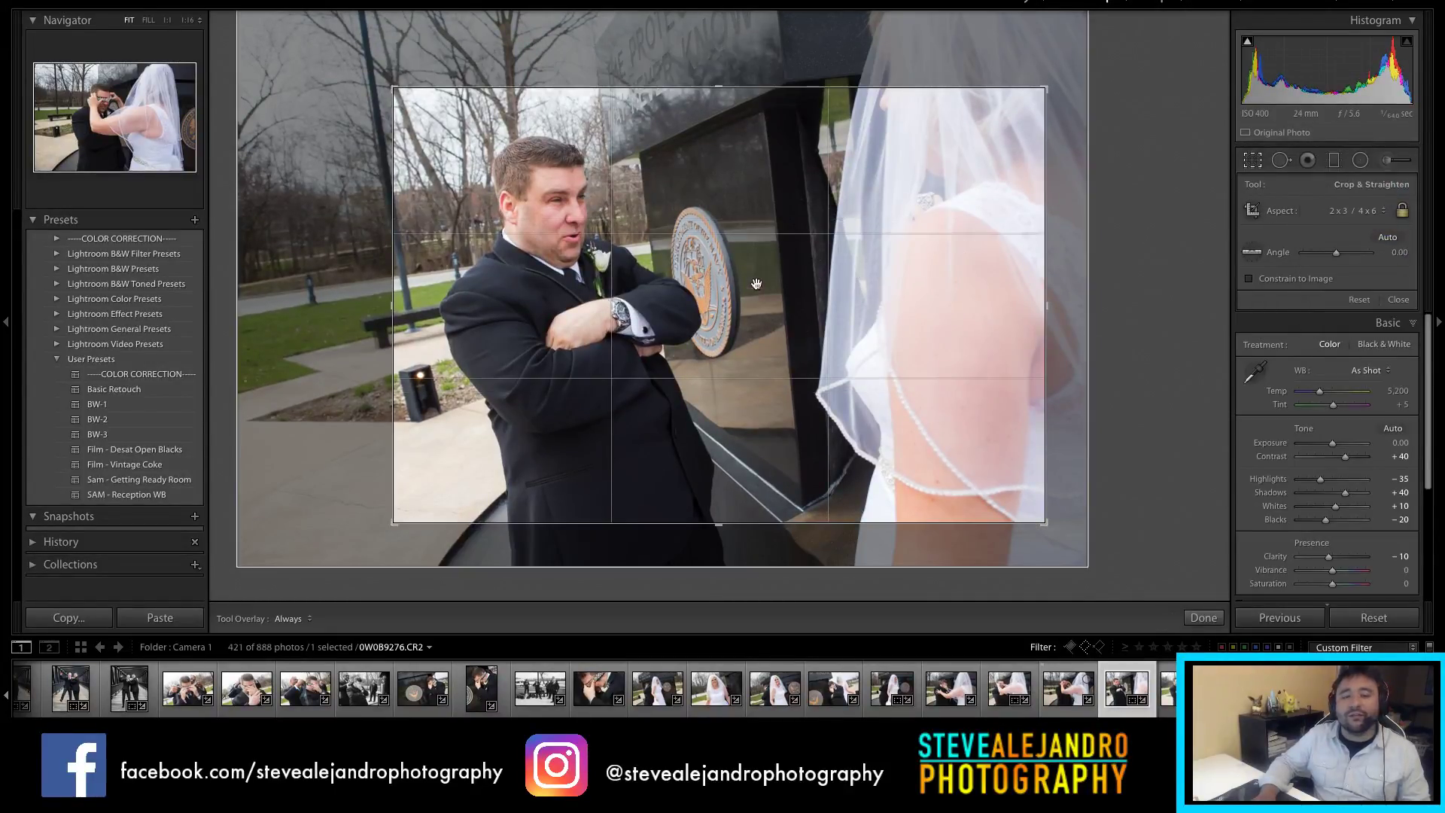
left_click_drag(757, 289, 763, 271)
left_click_drag(1042, 217, 903, 219)
key("Return")
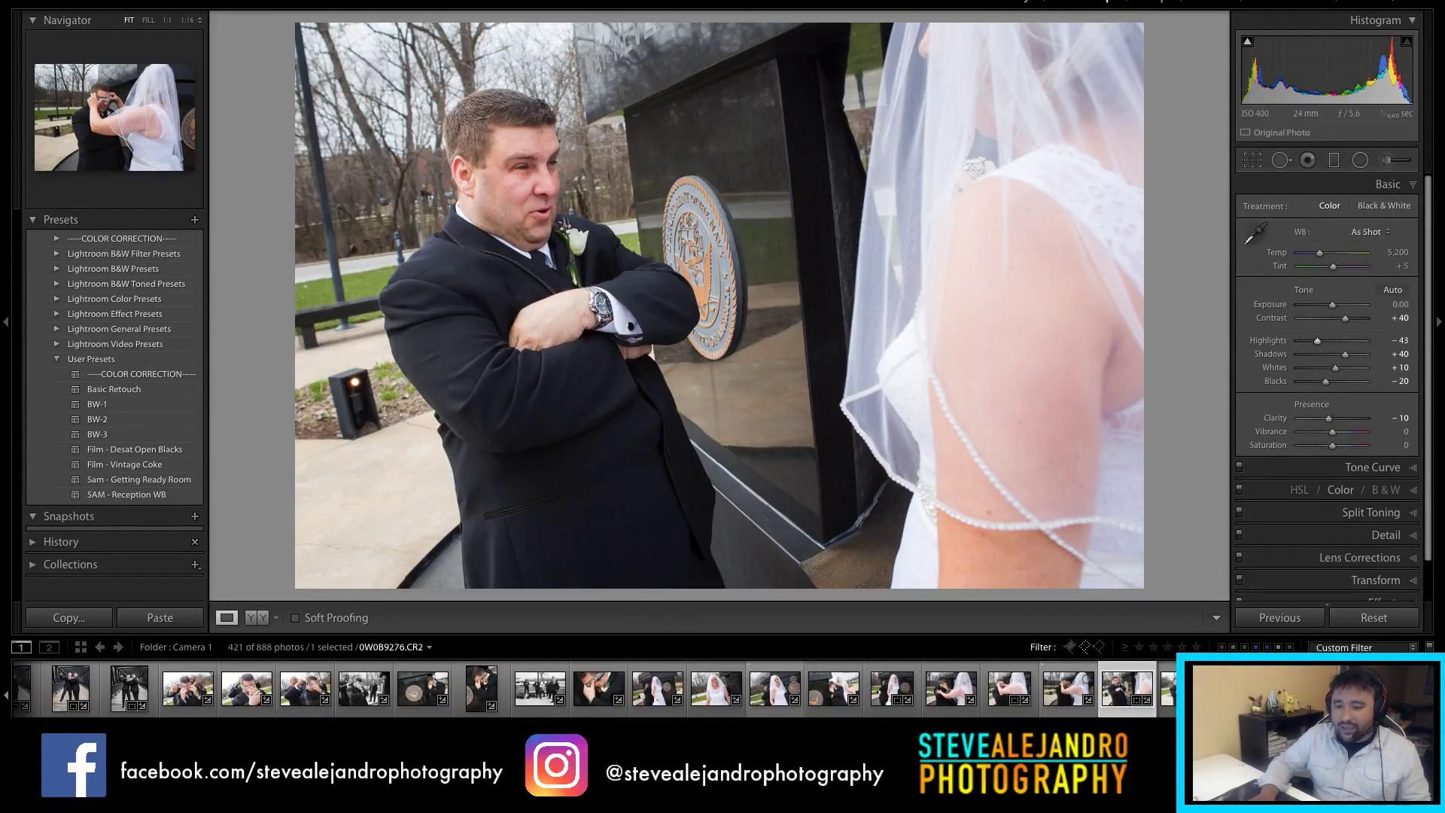
Step: Trim the top of the next groom photo's crop and reposition the framing
key("Right")
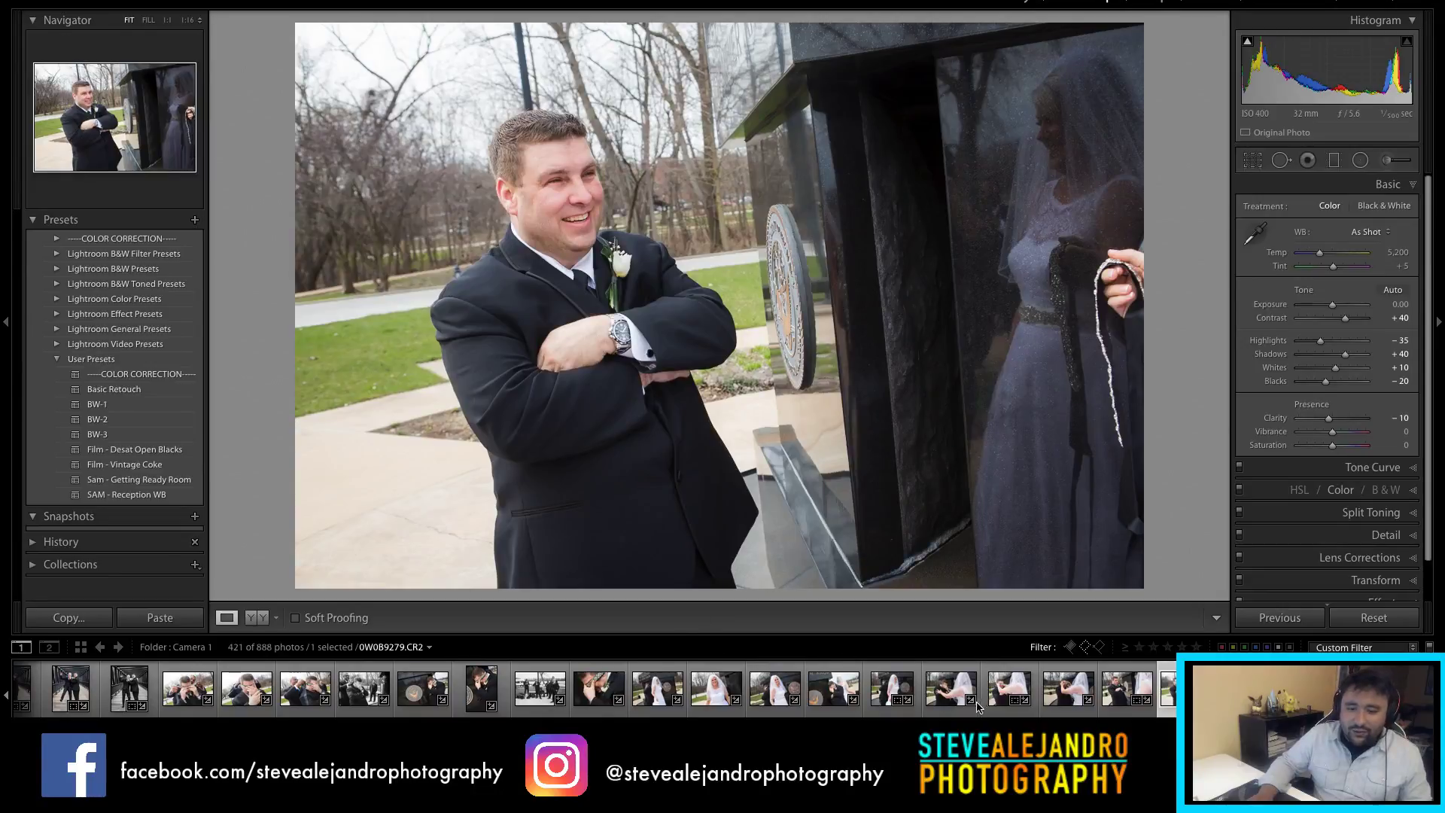
scroll(595, 689, "down", 10)
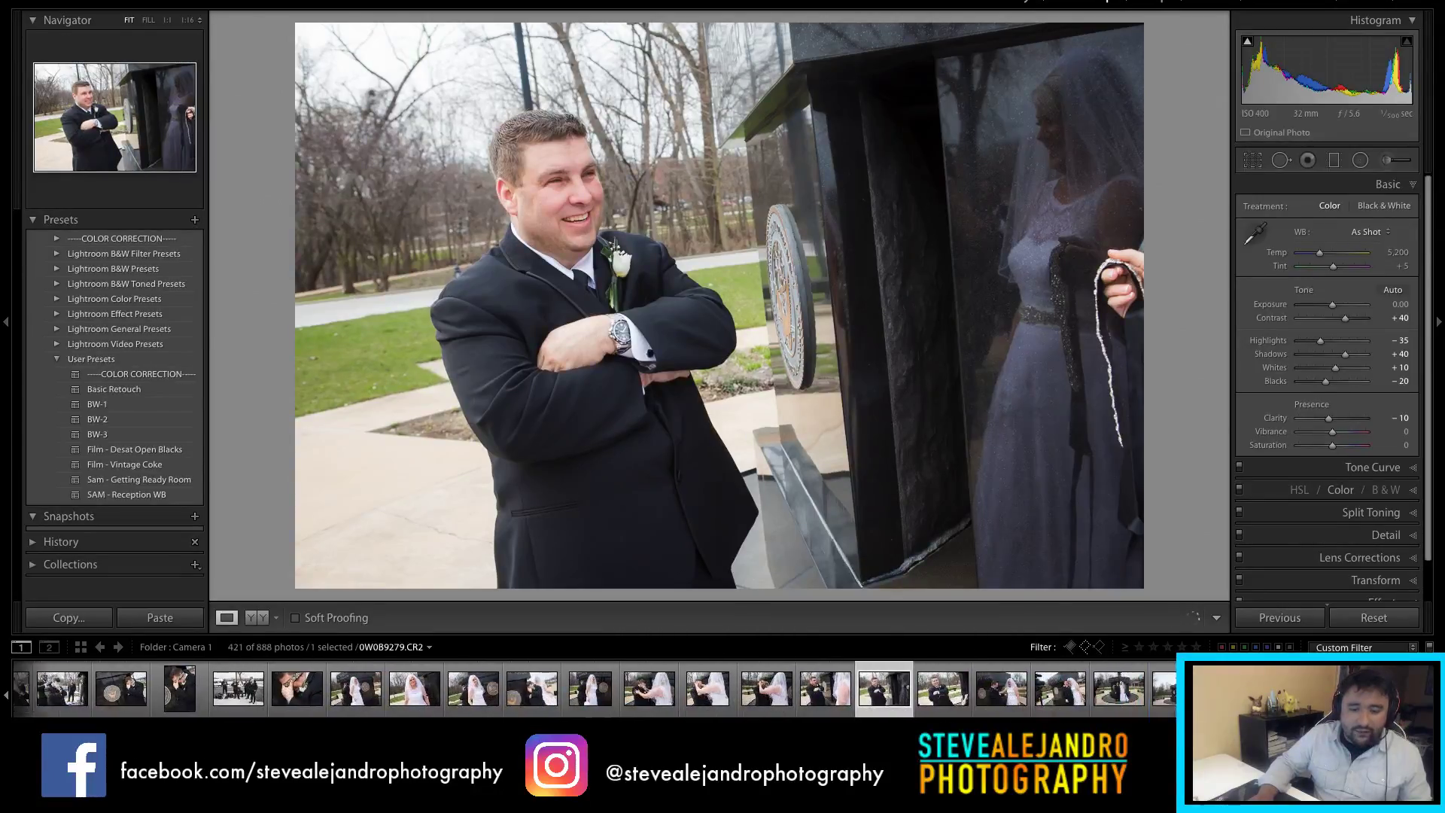
scroll(594, 689, "down", 1)
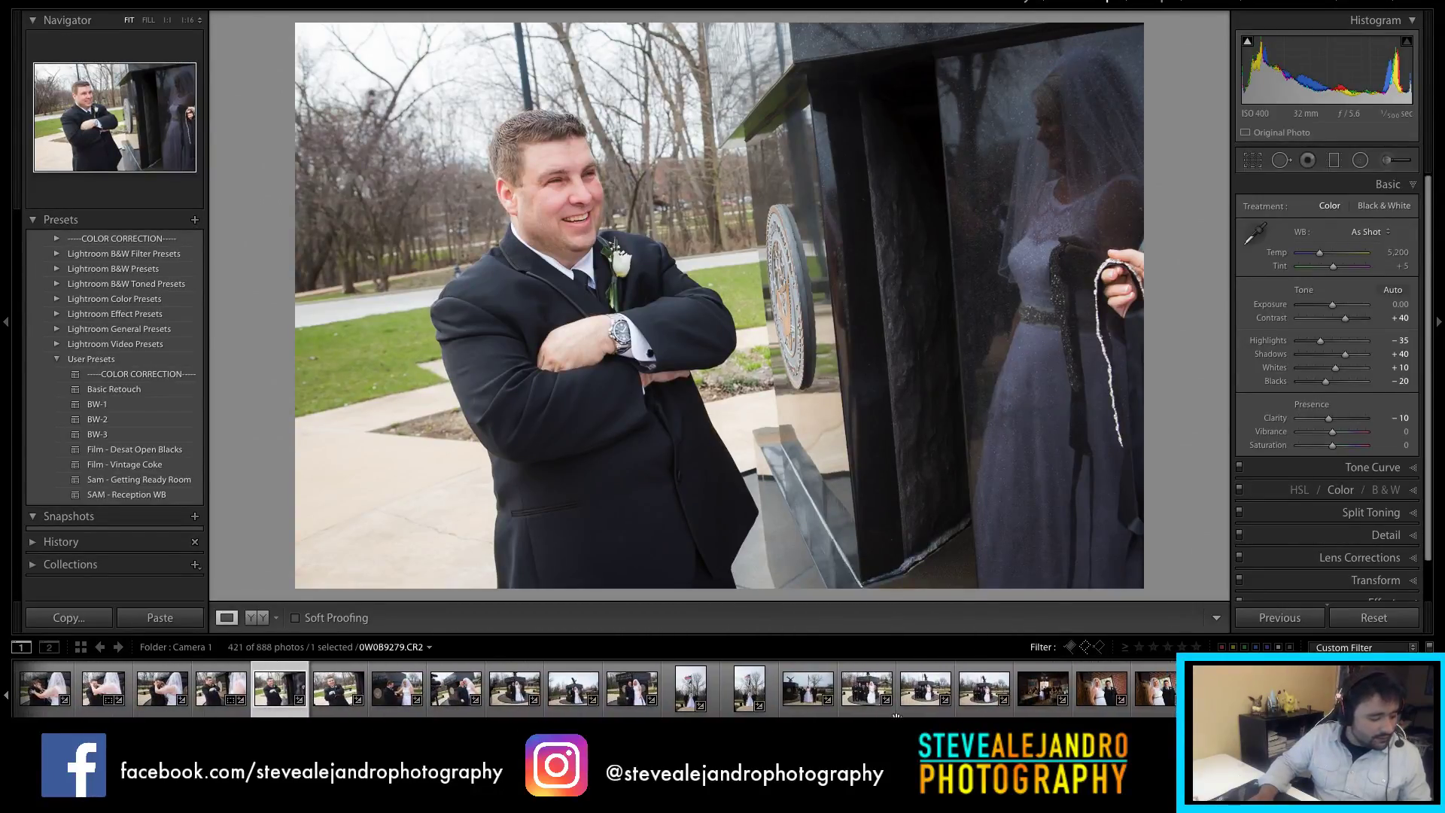
key("r")
left_click_drag(764, 22, 764, 49)
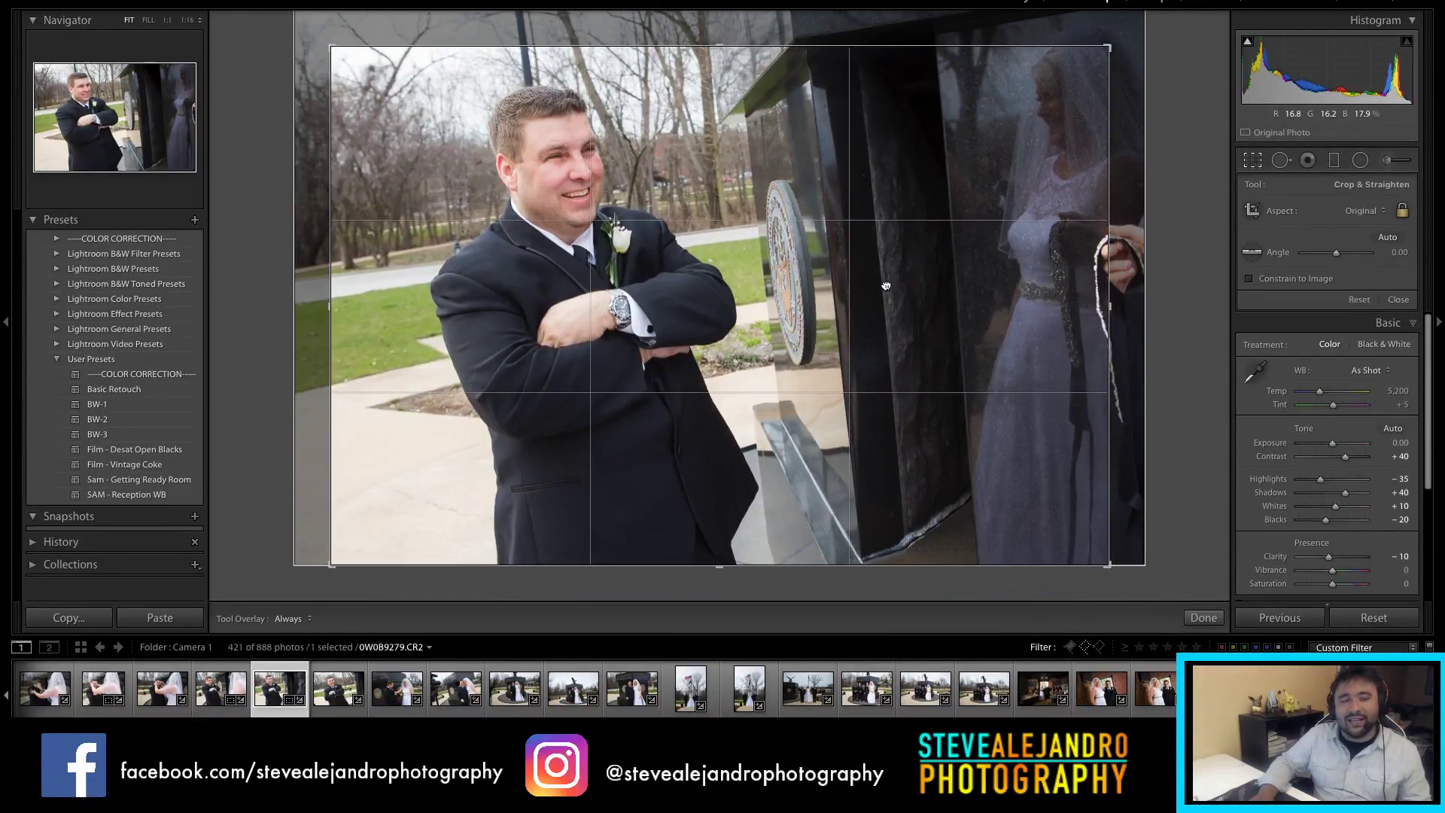
left_click_drag(886, 284, 889, 291)
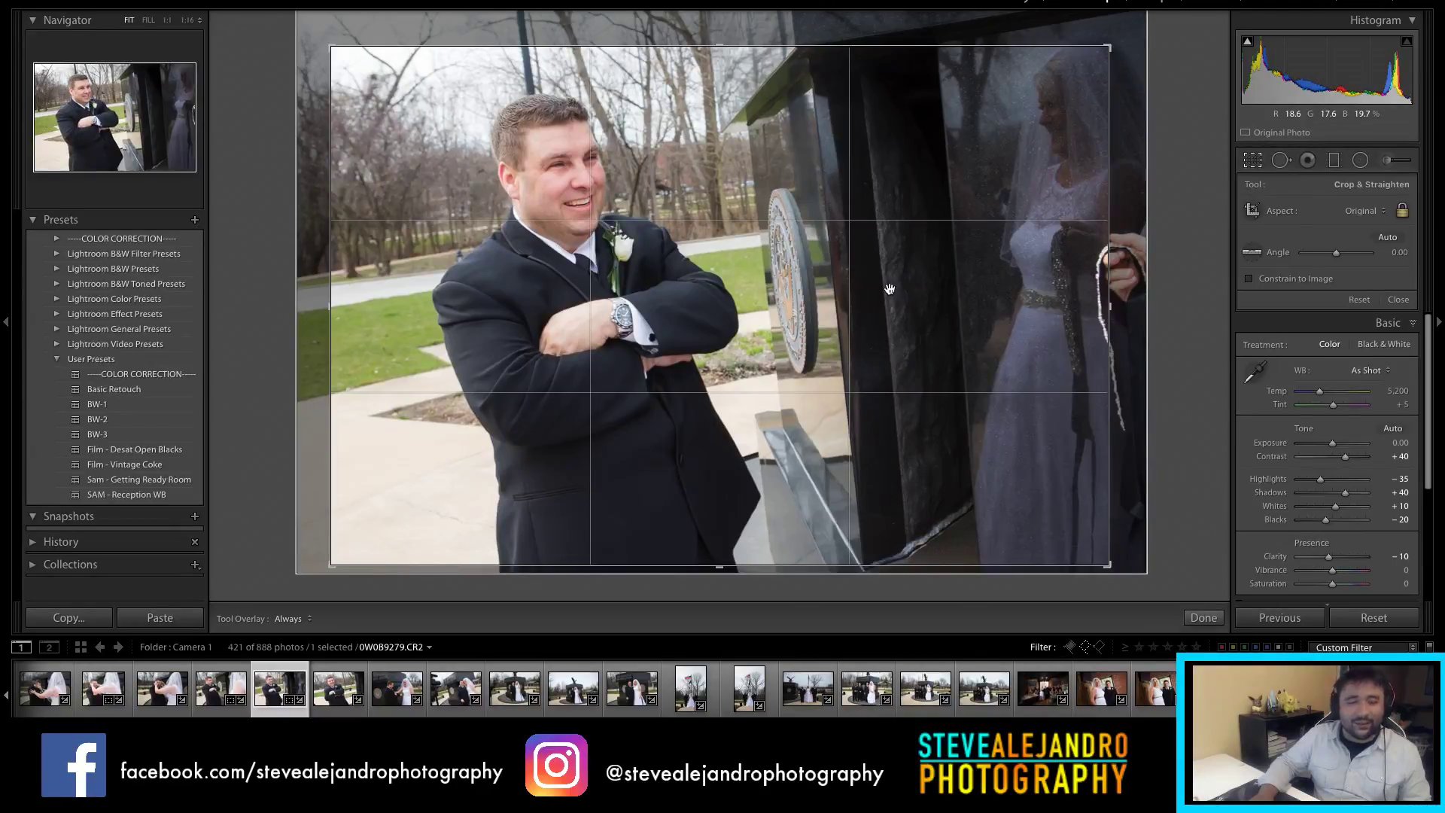
key("Return")
key("r")
left_click_drag(776, 298, 741, 303)
key("Return")
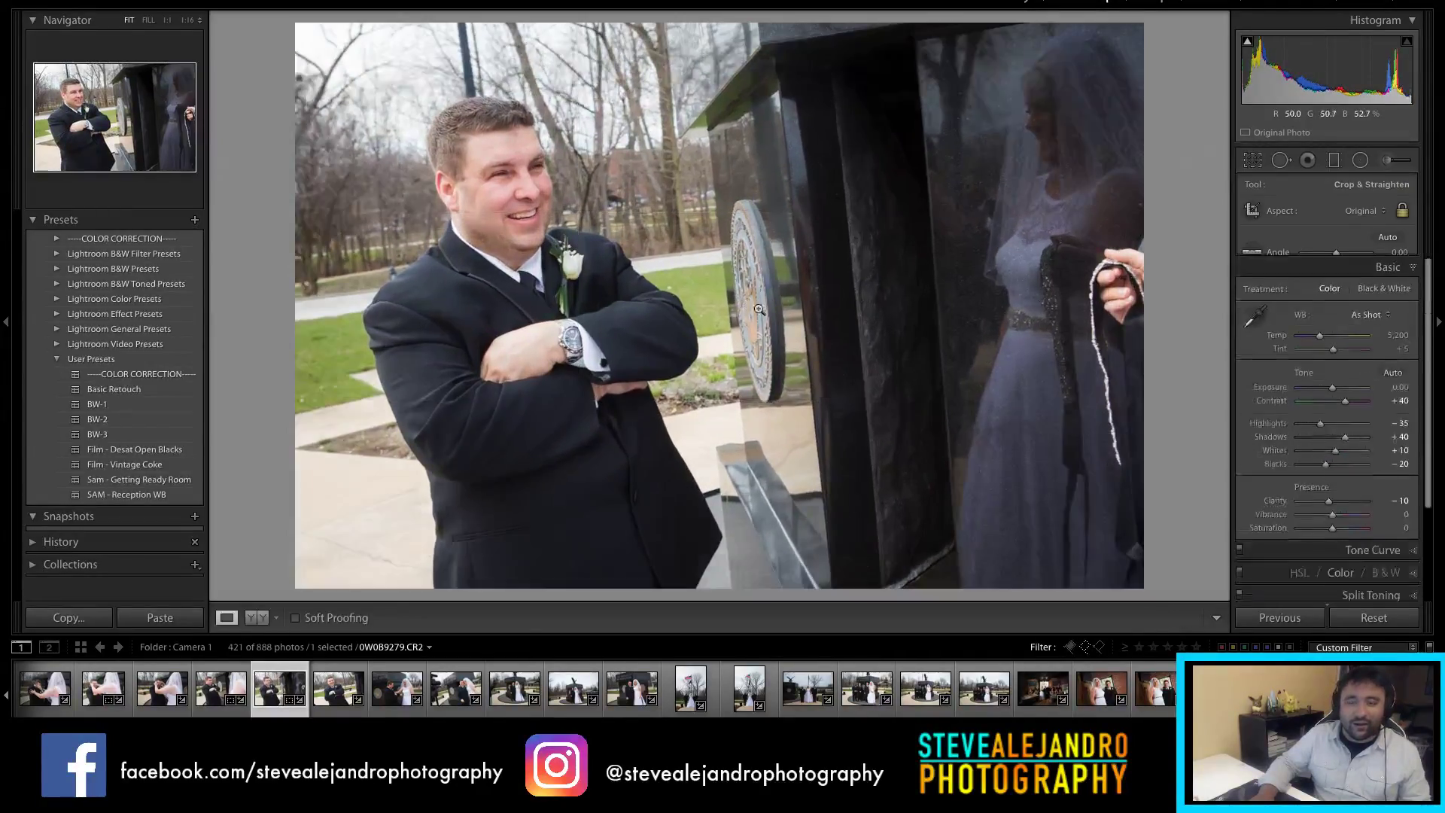
Step: Check detail near the coin at 1:1, then fine-tune the crop position
left_click(819, 307)
left_click(828, 308)
key("r")
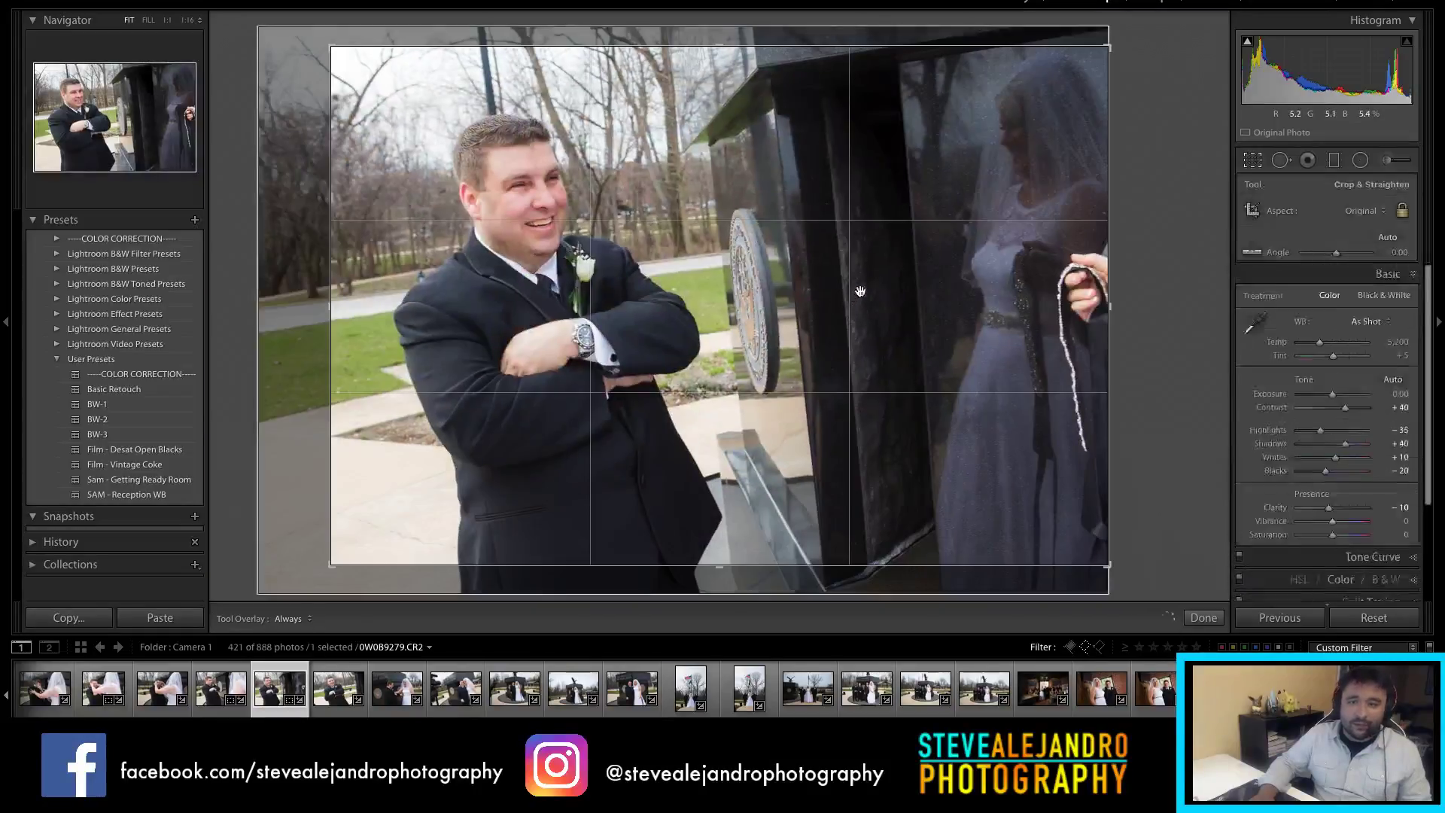
left_click_drag(827, 308, 830, 318)
key("Return")
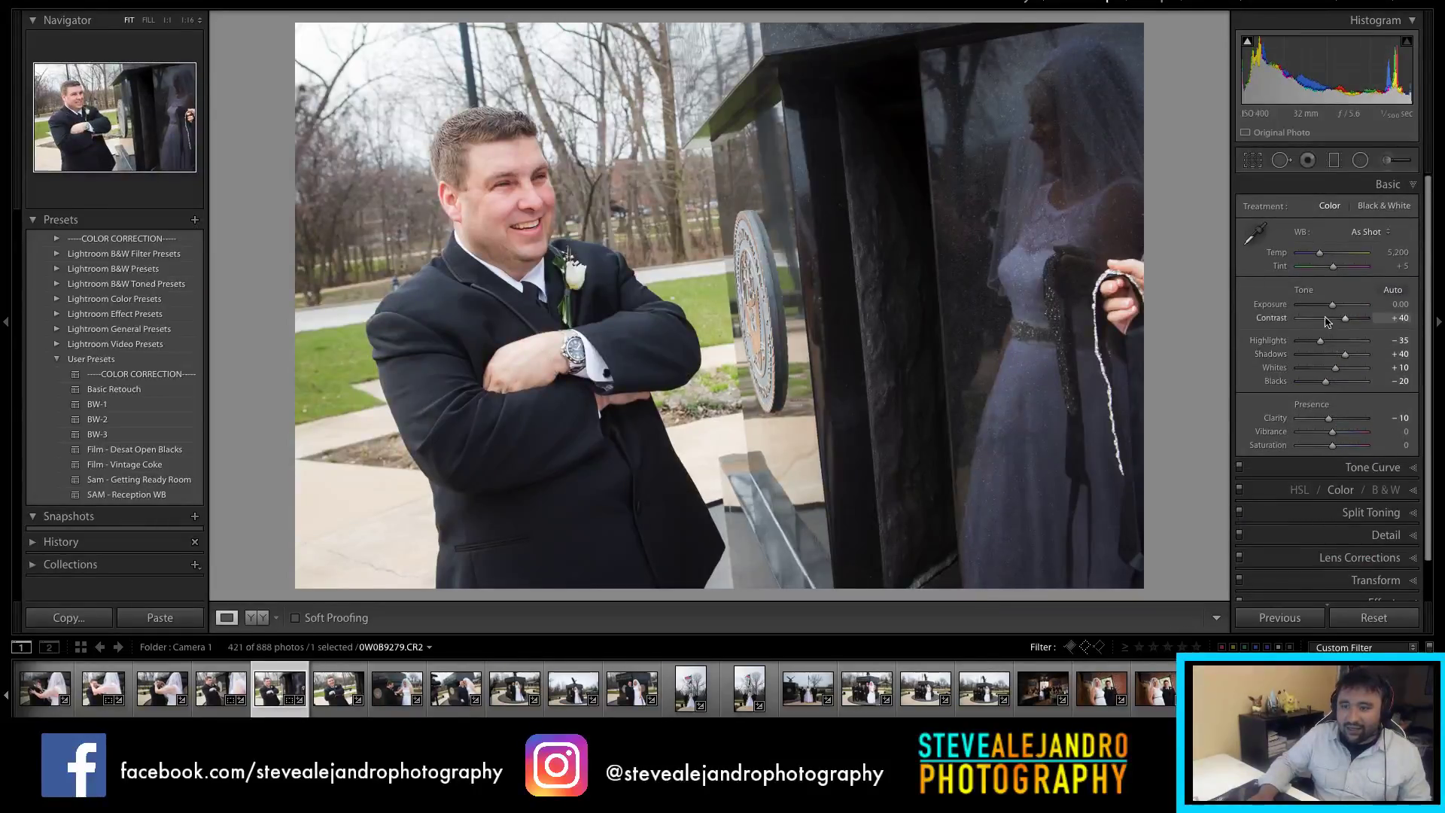
Step: Set exposure to -0.15, then reject the following groom close-up
left_click_drag(1333, 307, 1332, 308)
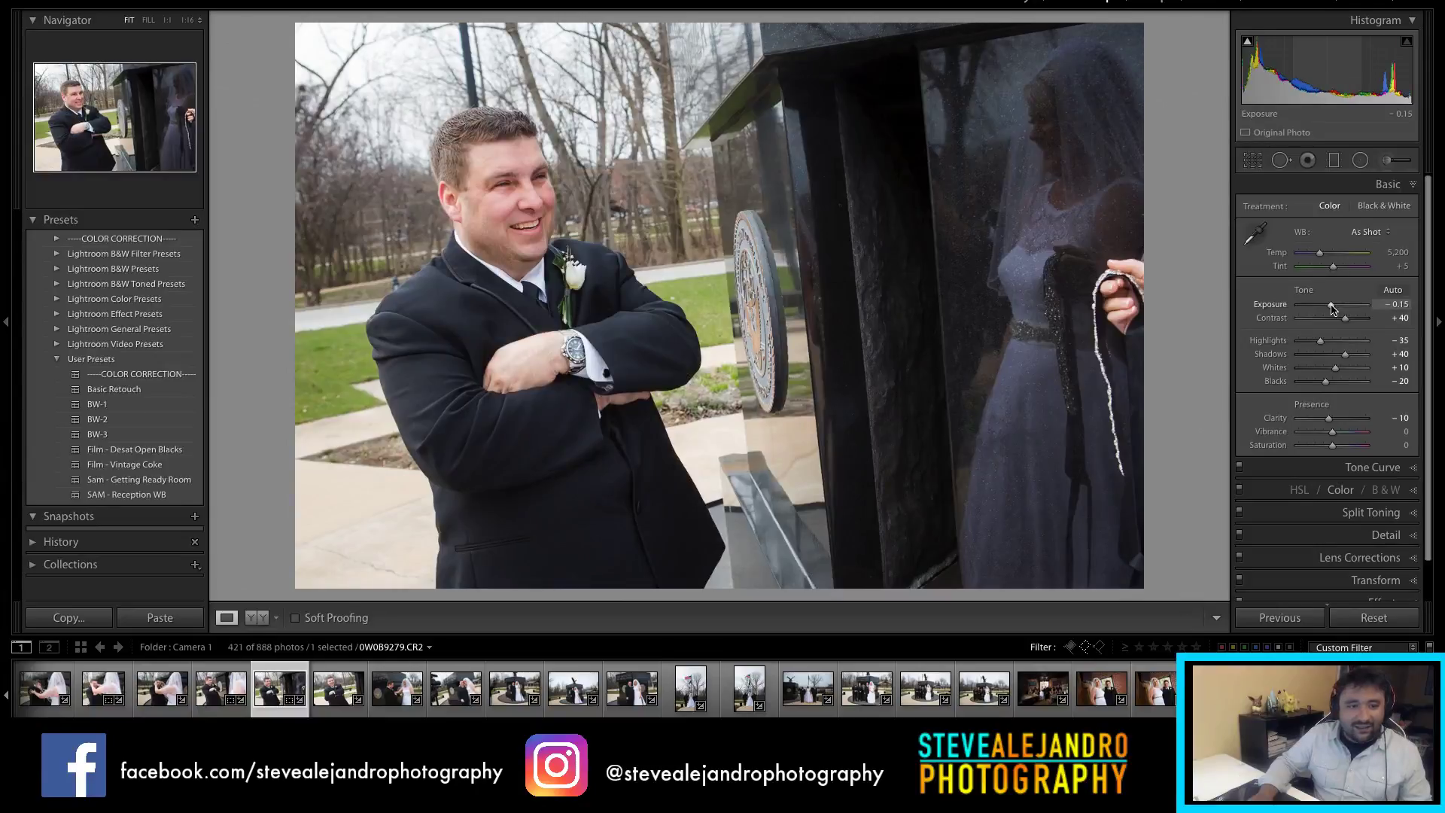
left_click(350, 704)
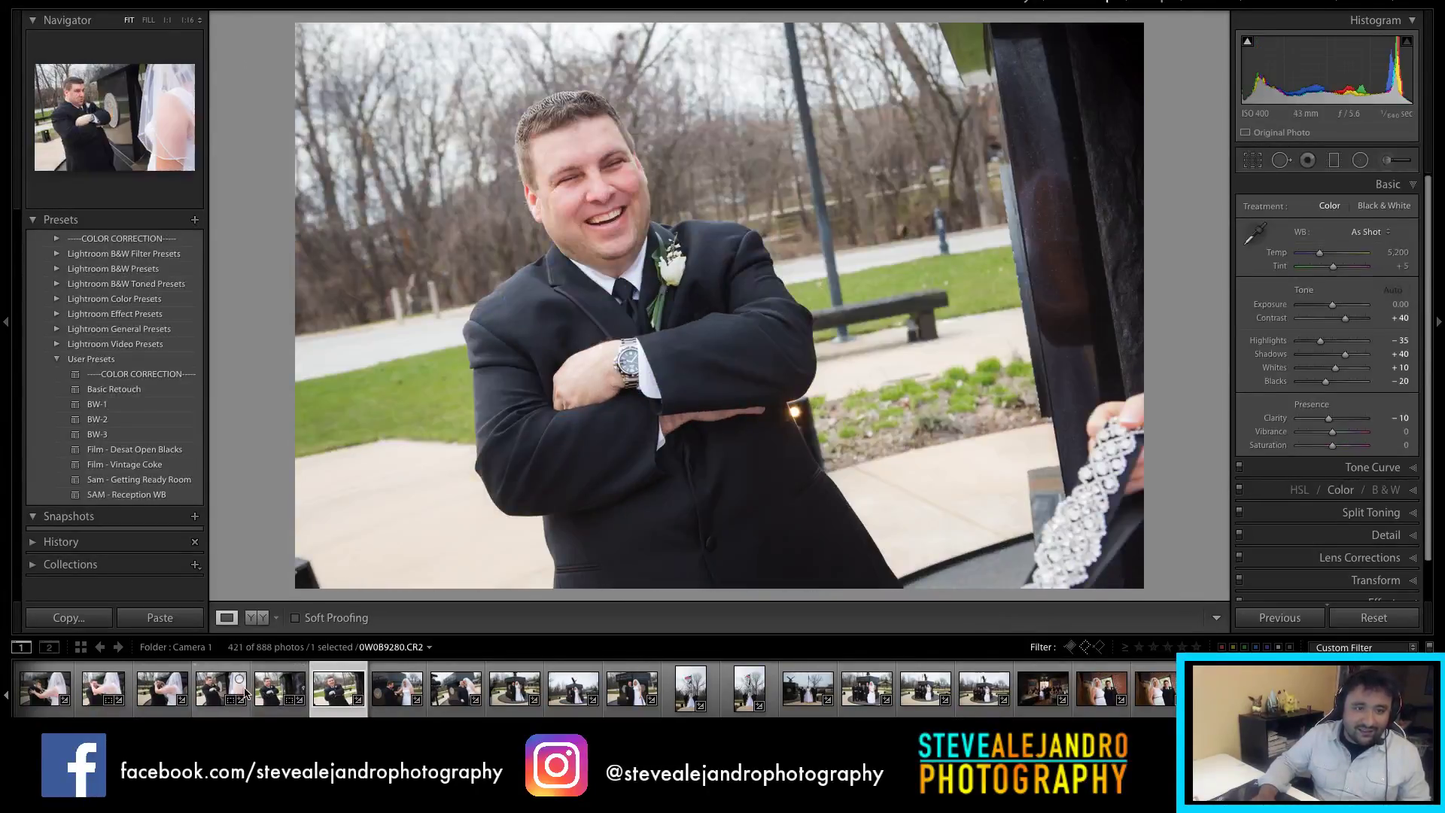
key("x")
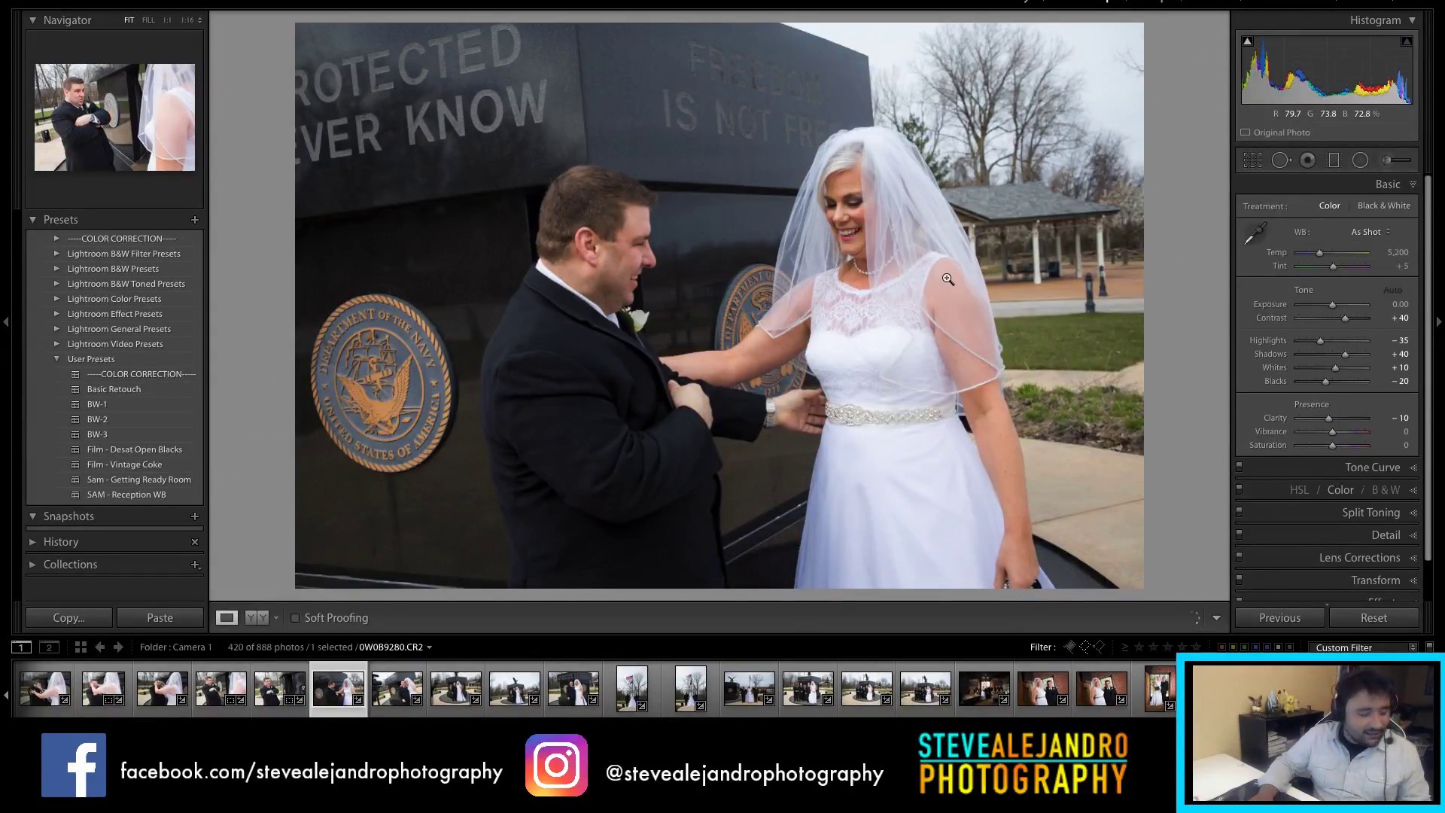
Step: Trim the top of the plaque photo's crop and set its exposure to -0.10
key("r")
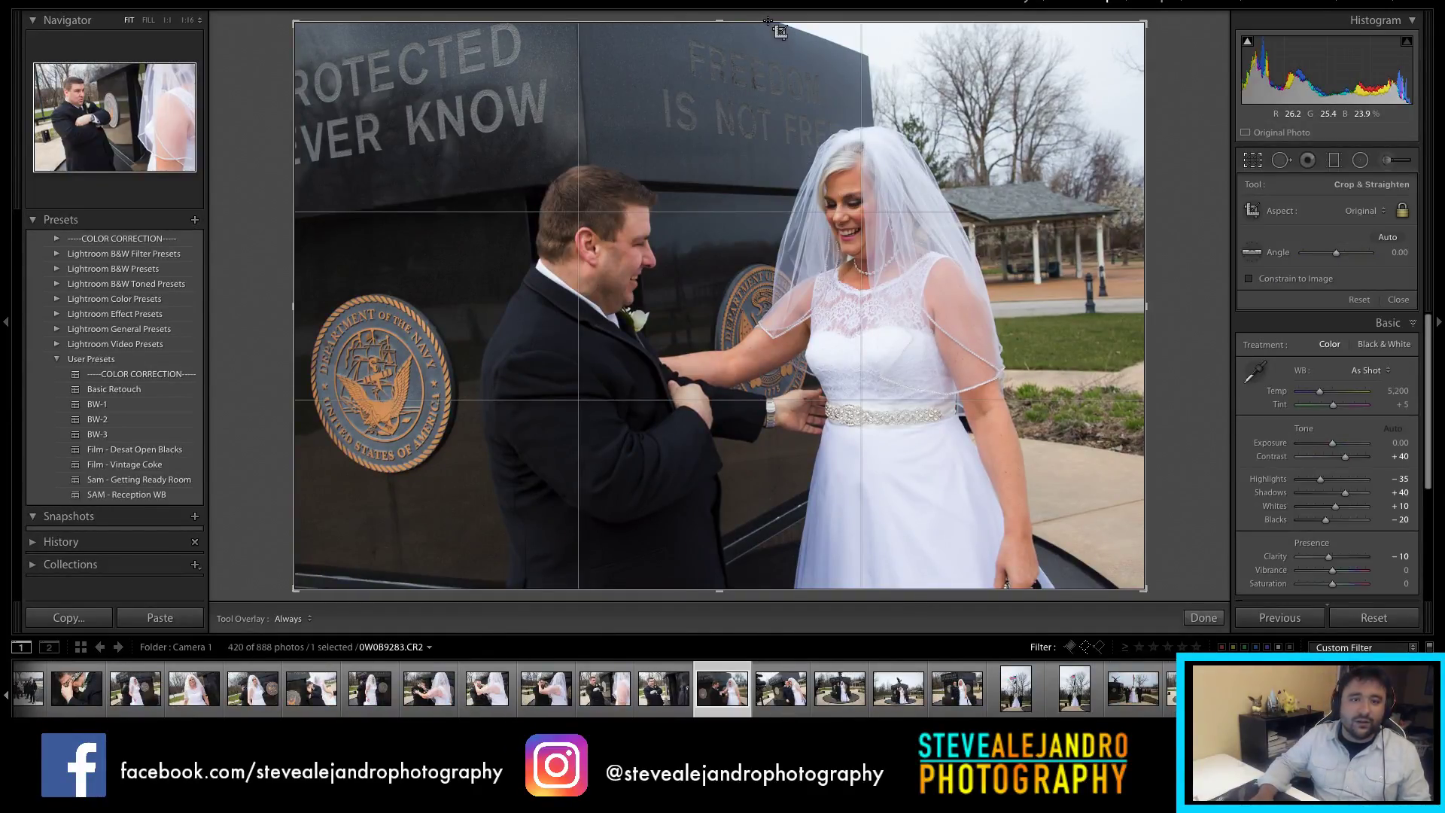
left_click_drag(765, 21, 766, 39)
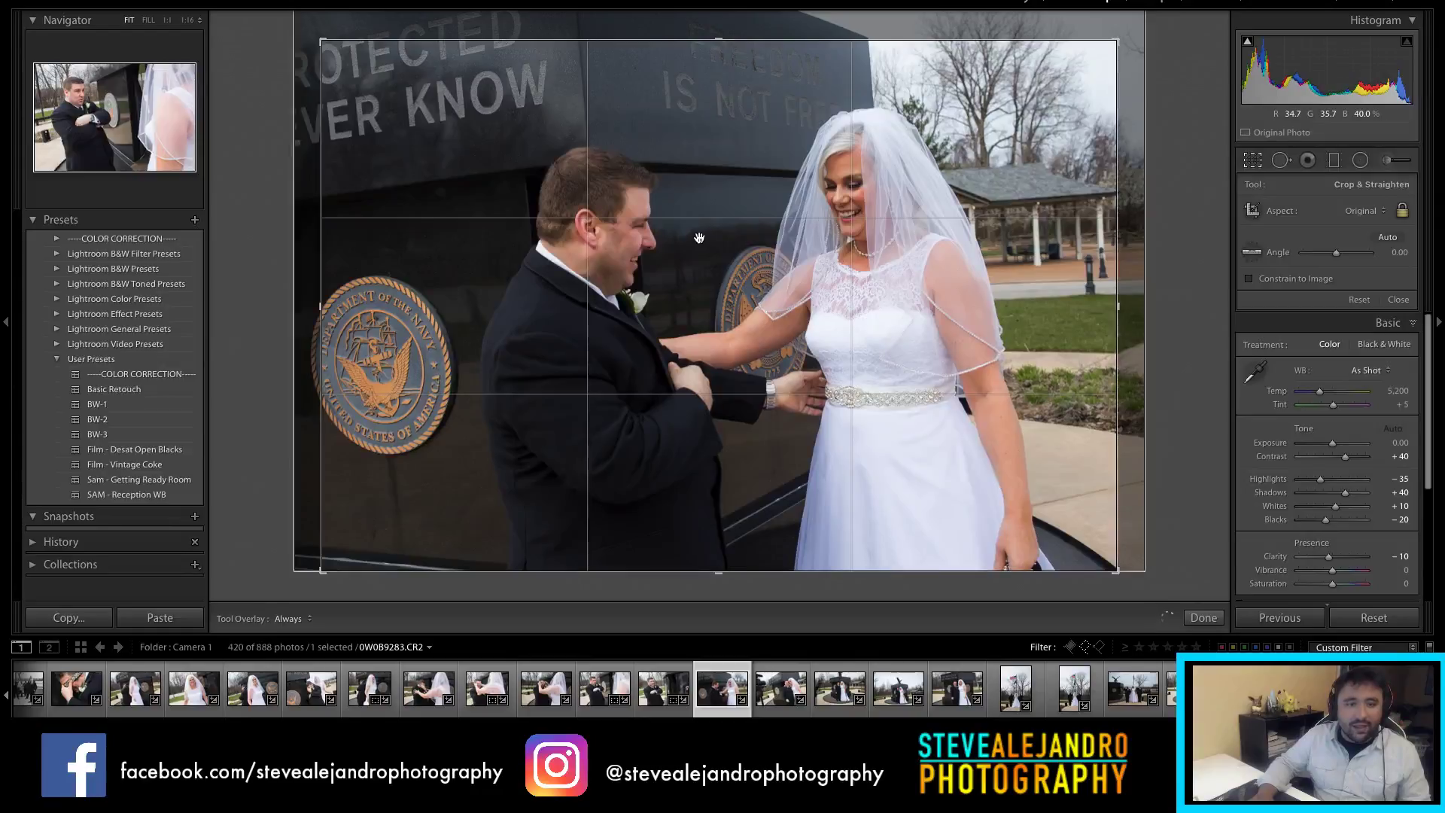
left_click_drag(700, 237, 662, 232)
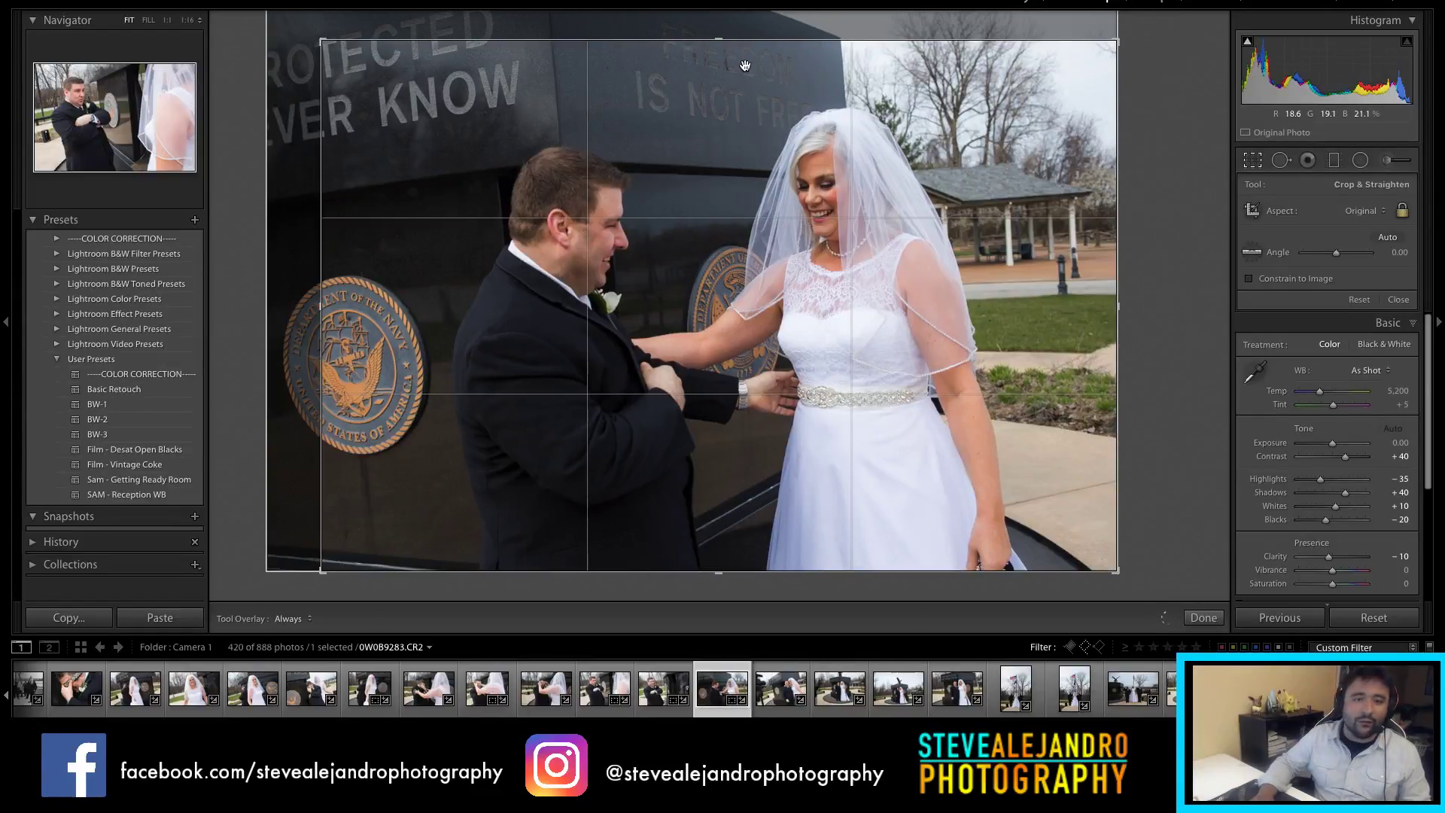
left_click_drag(719, 40, 709, 47)
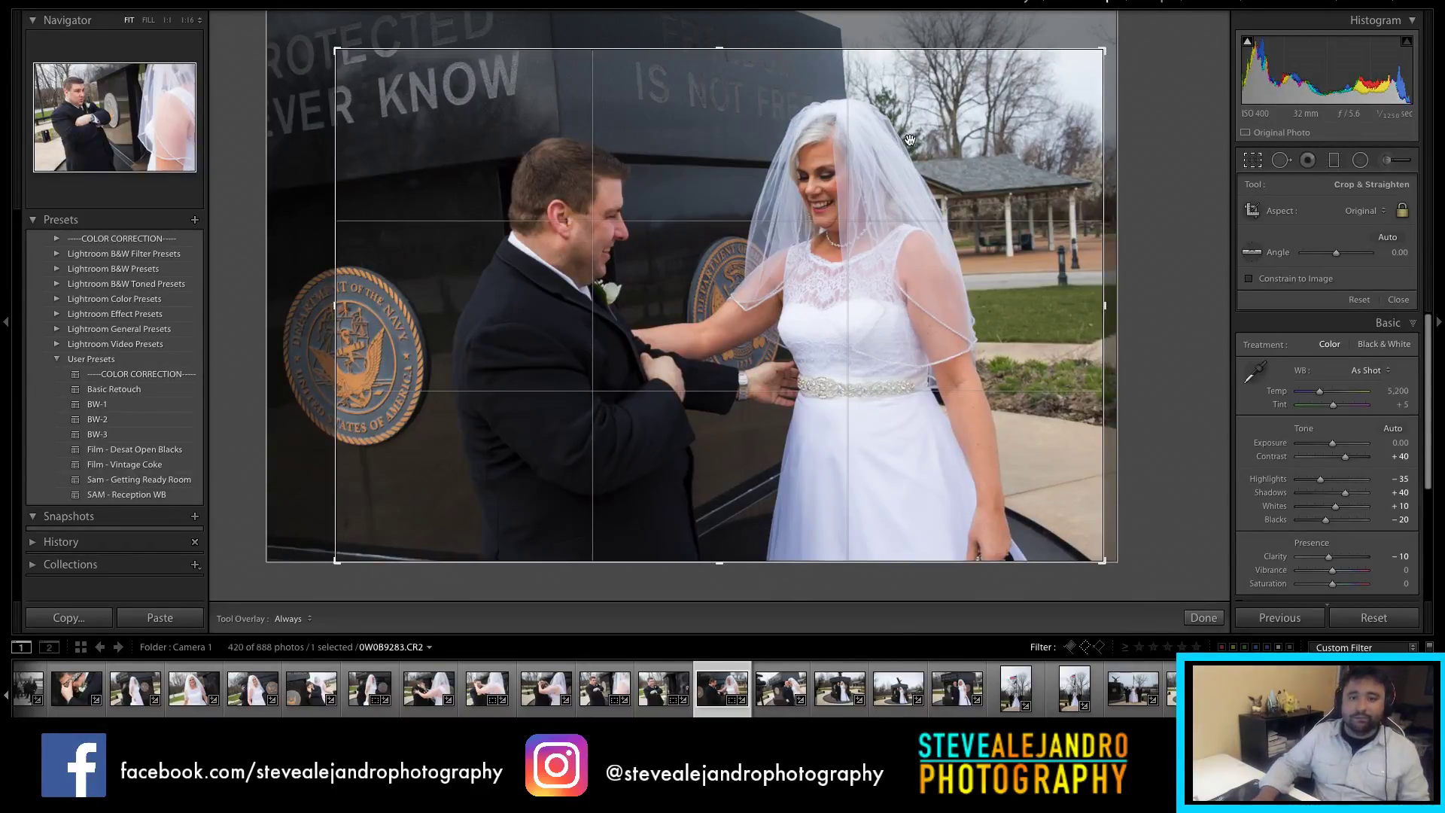
double_click(971, 160)
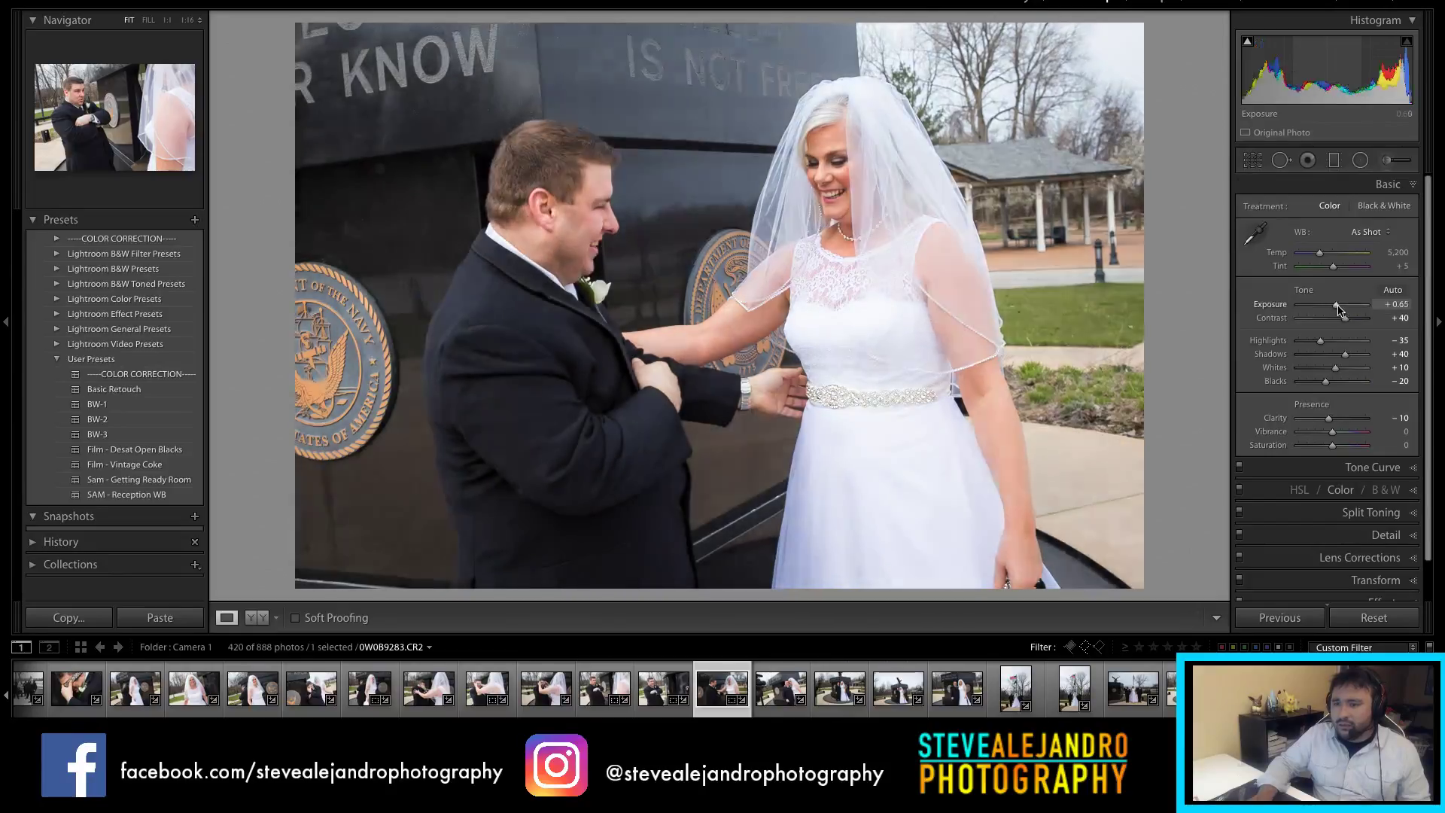
left_click_drag(1336, 309, 1335, 309)
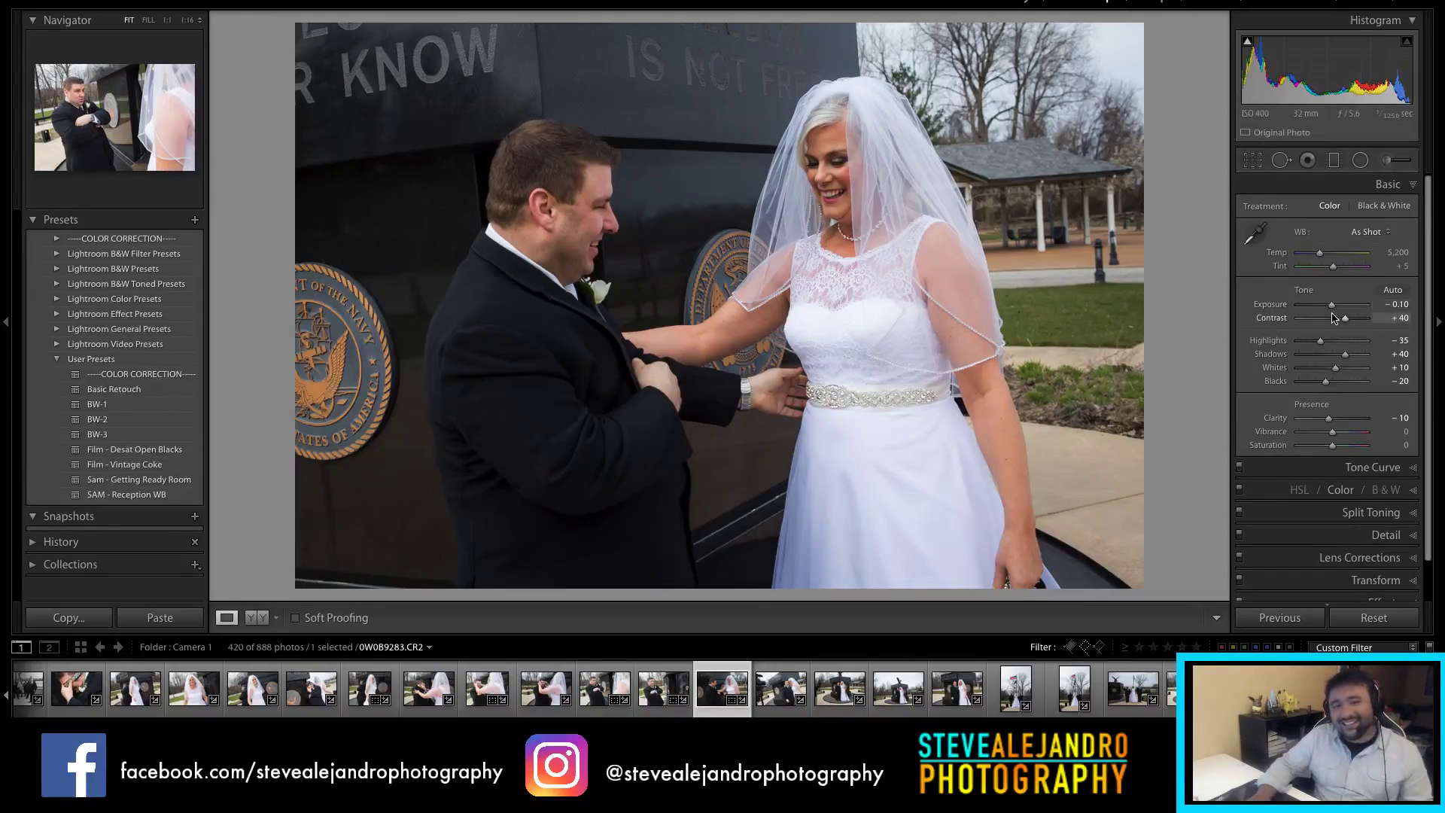
Step: Crop the hugging-couple shot to a 4 x 5 / 8 x 10 portrait framing the couple
left_click(782, 689)
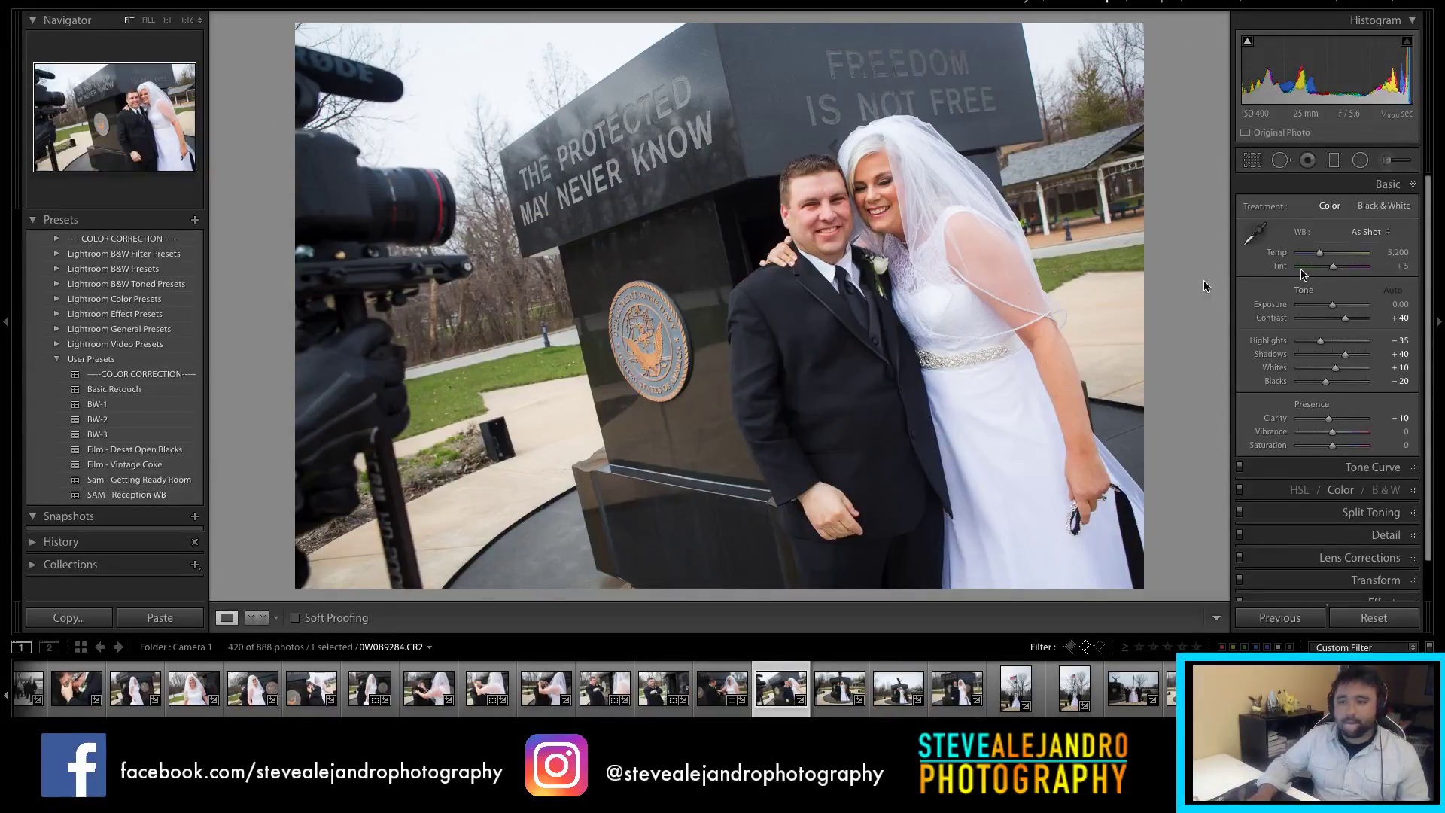
key("r")
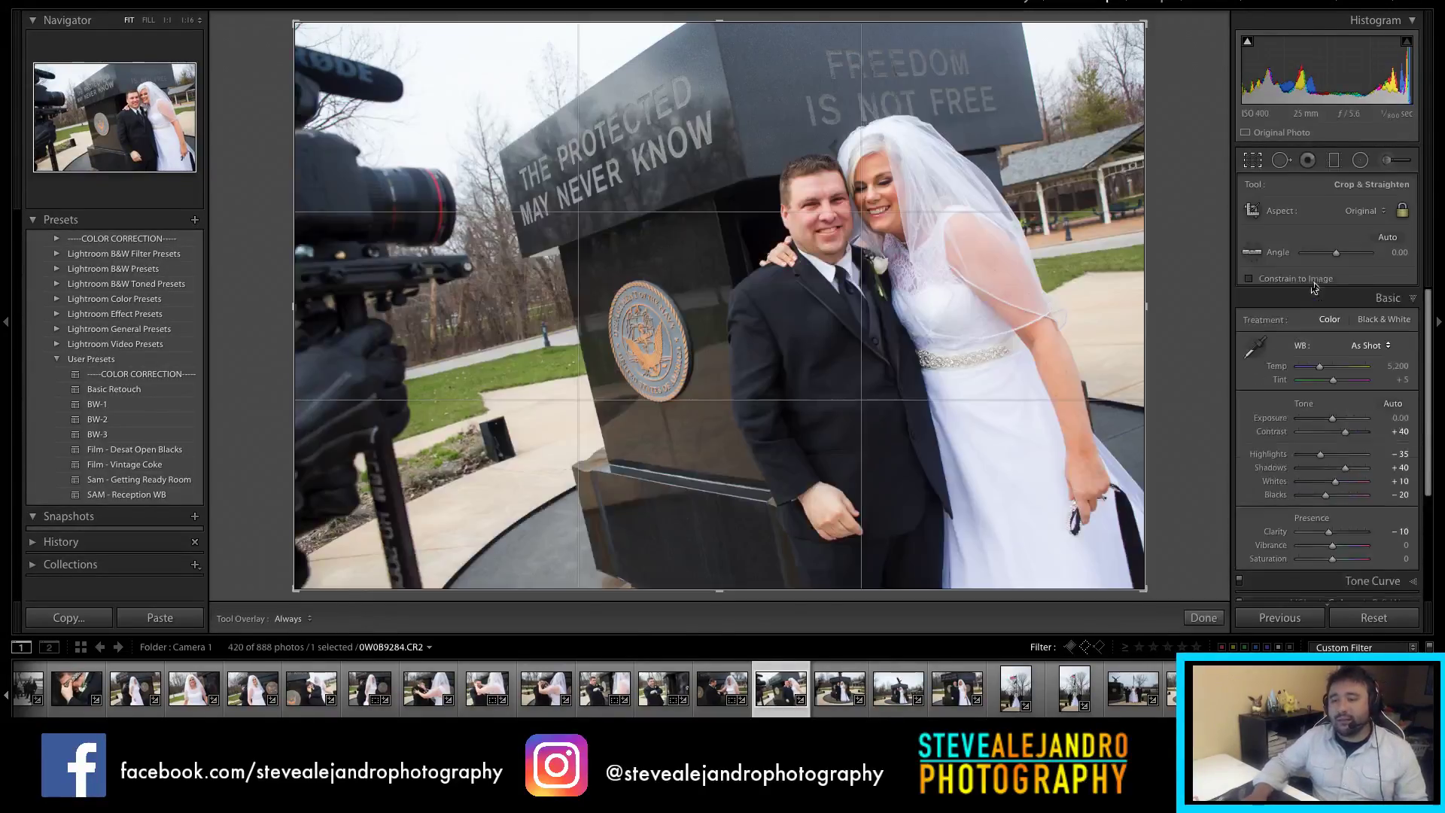
left_click(1355, 212)
left_click(1342, 249)
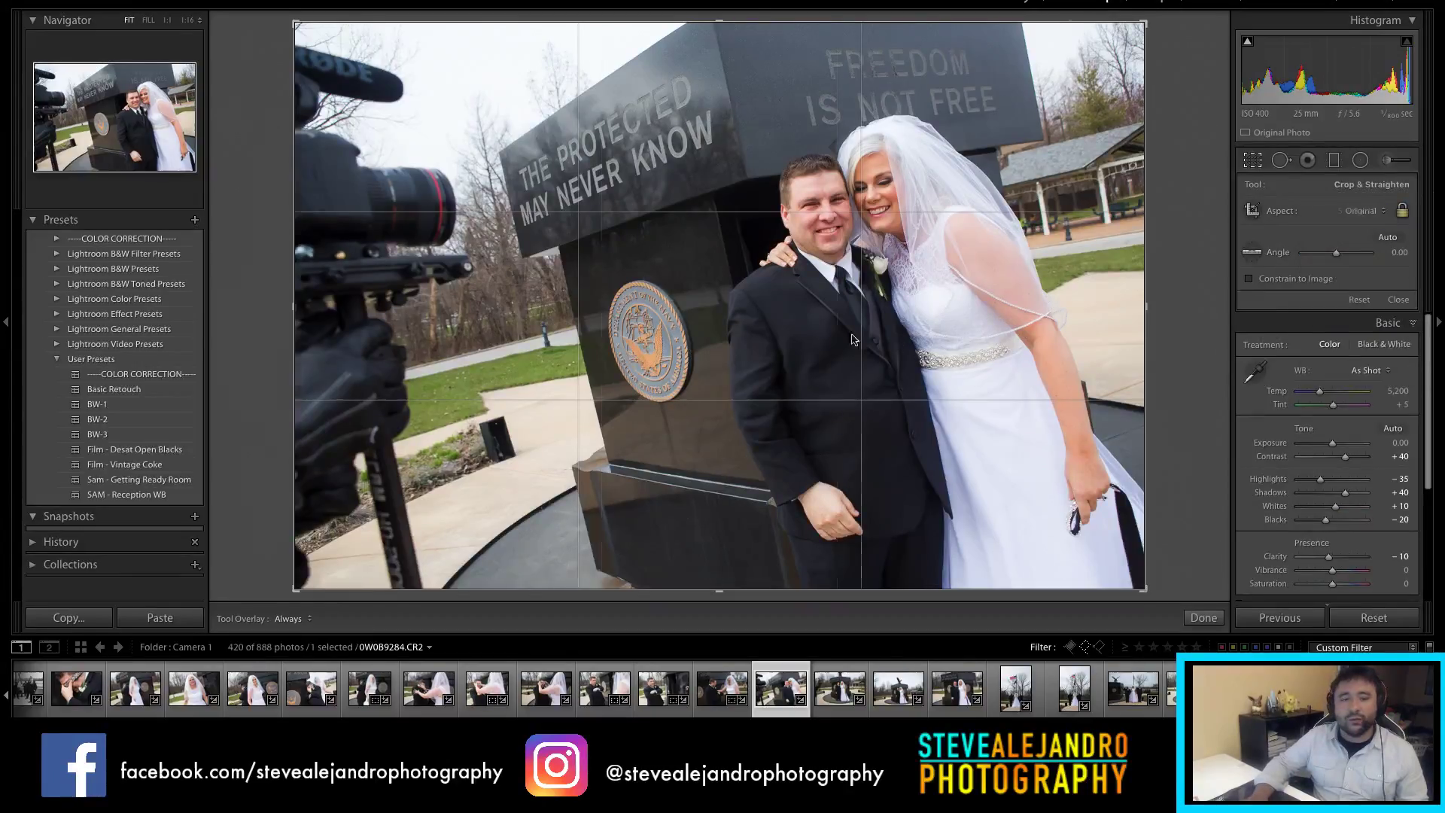
left_click_drag(767, 303, 697, 303)
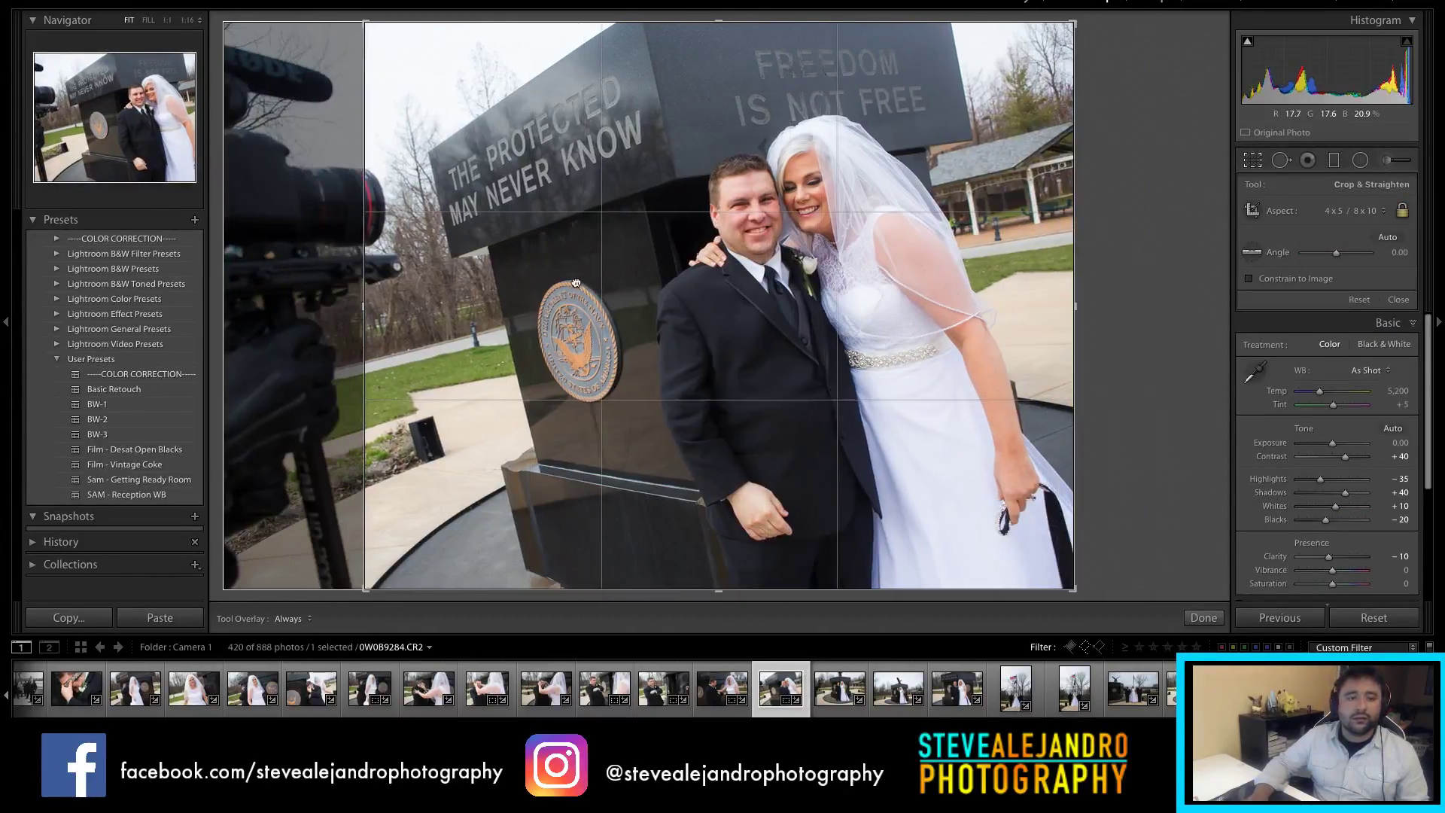
left_click_drag(369, 292, 387, 293)
left_click_drag(793, 349, 780, 343)
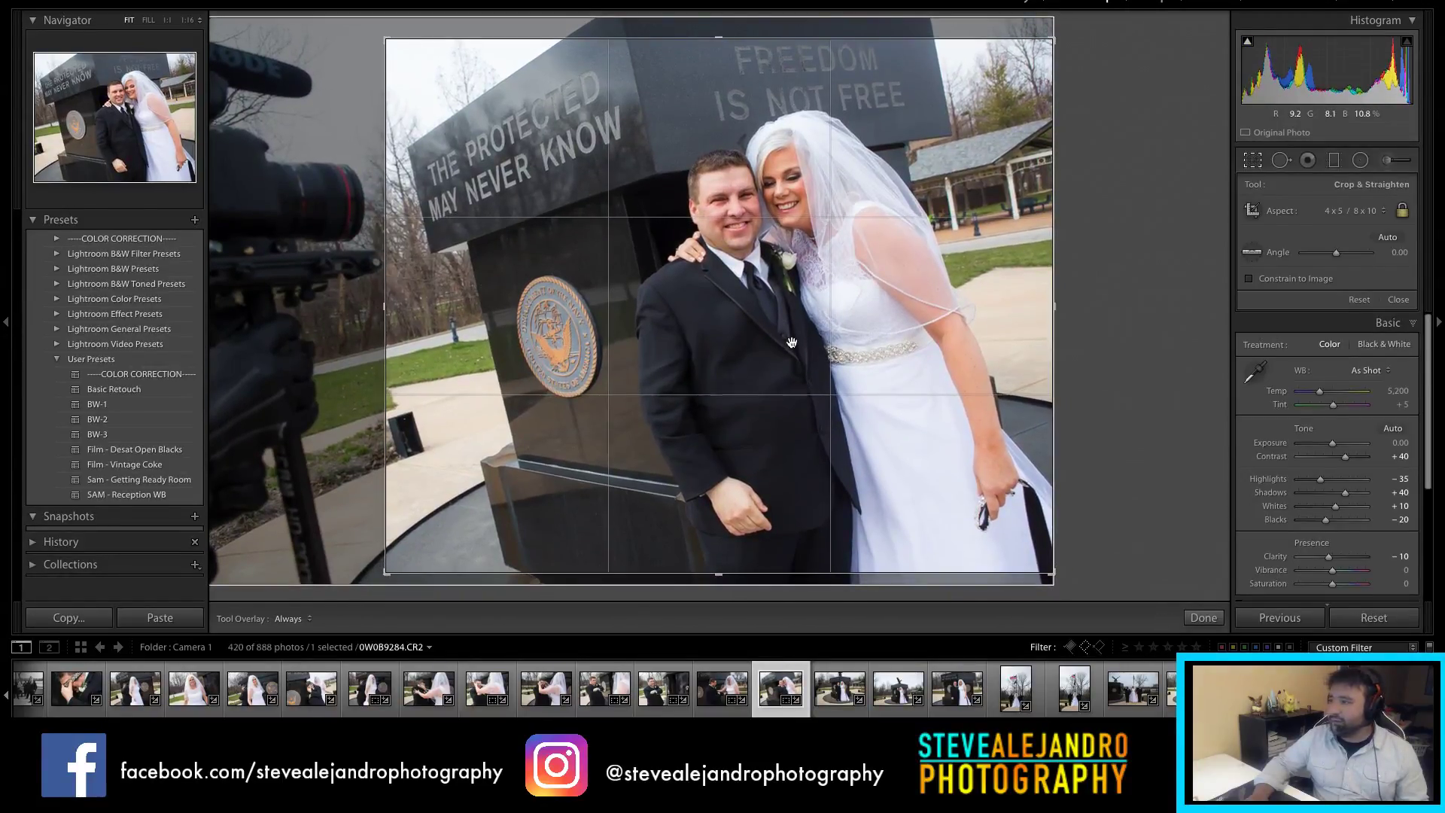
key("Return")
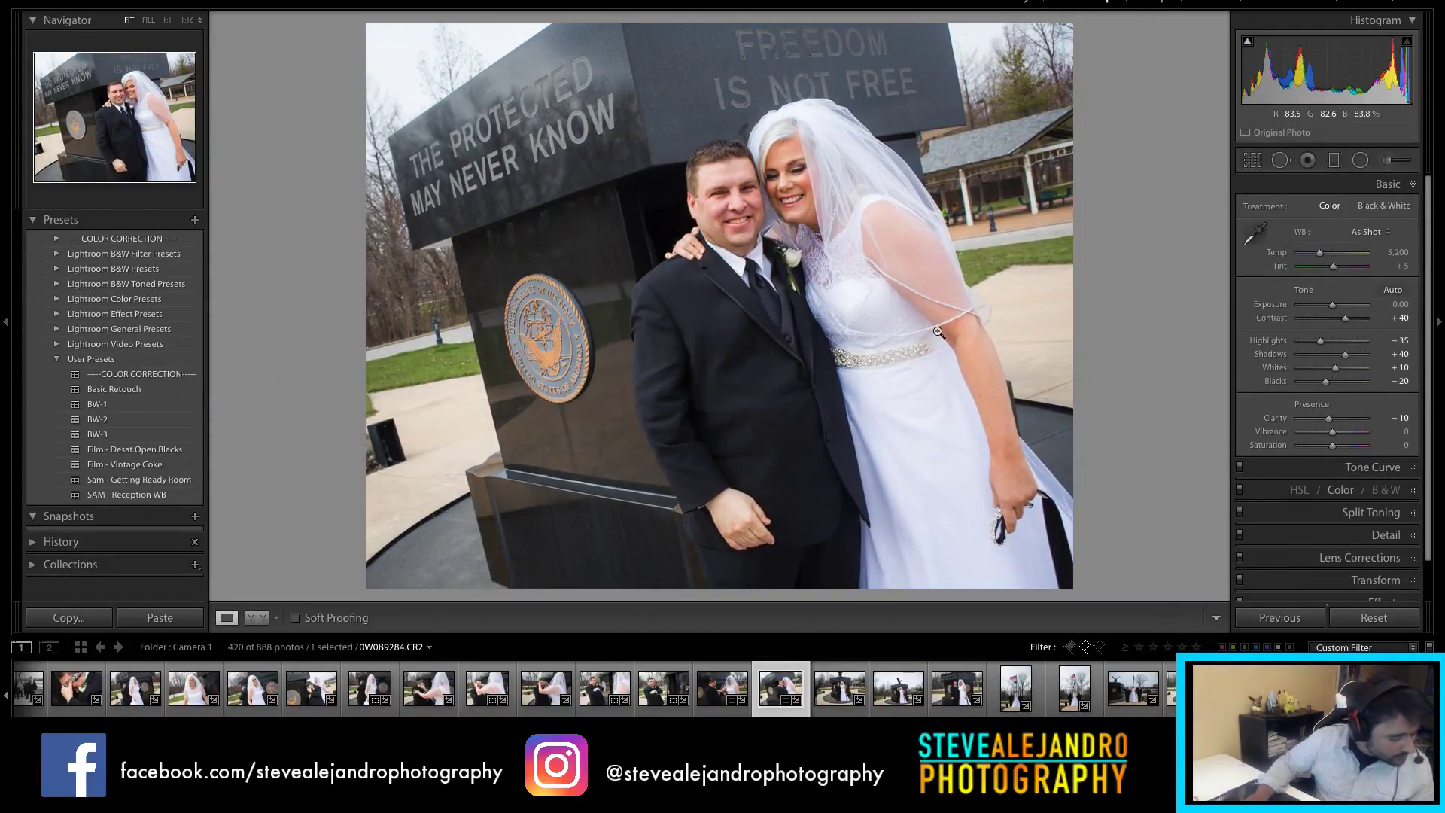
left_click(840, 687)
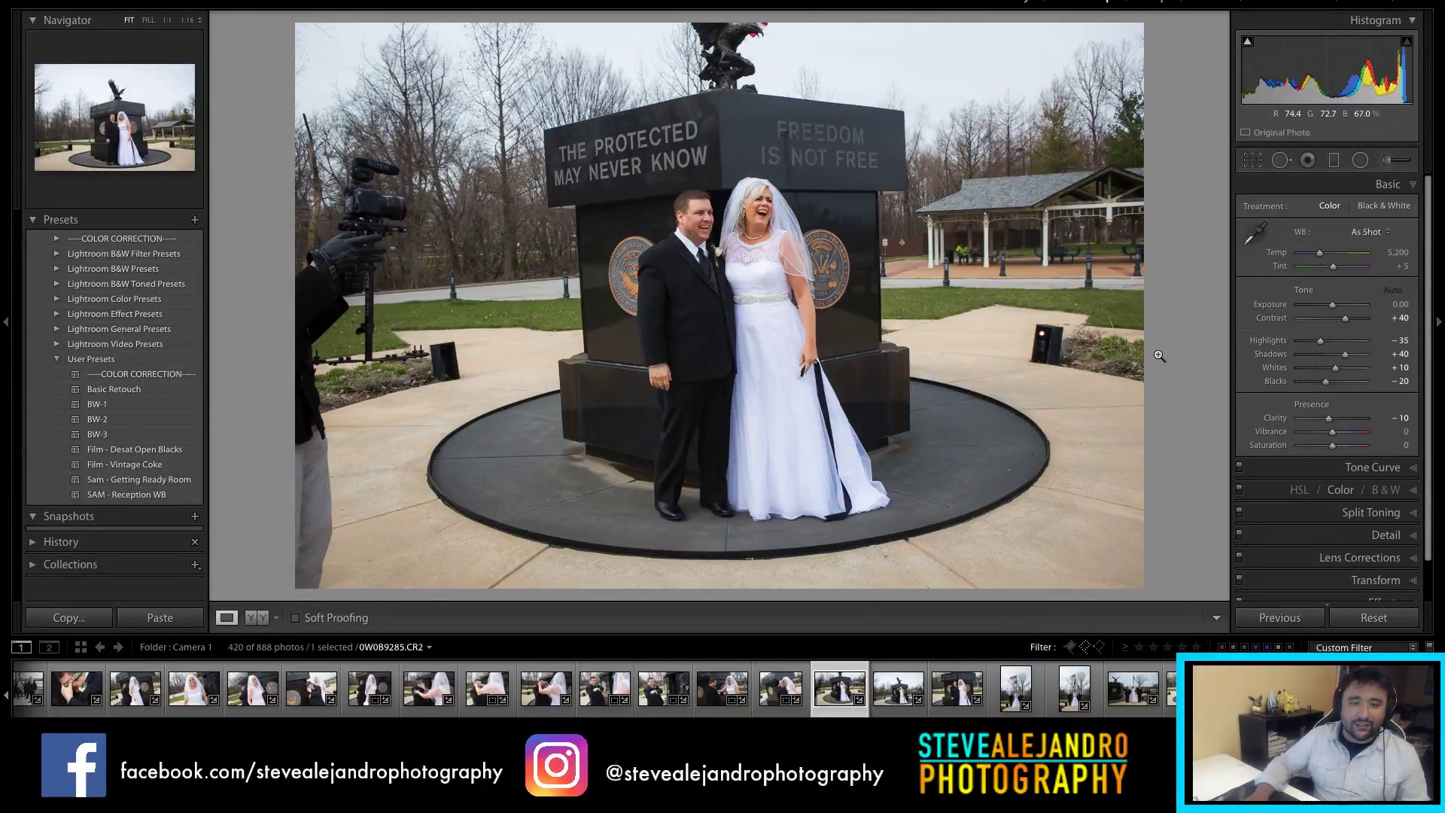
Step: Rotate the lawn photo 1.71 degrees to level it and crop it to 4 x 5 / 8 x 10
key("r")
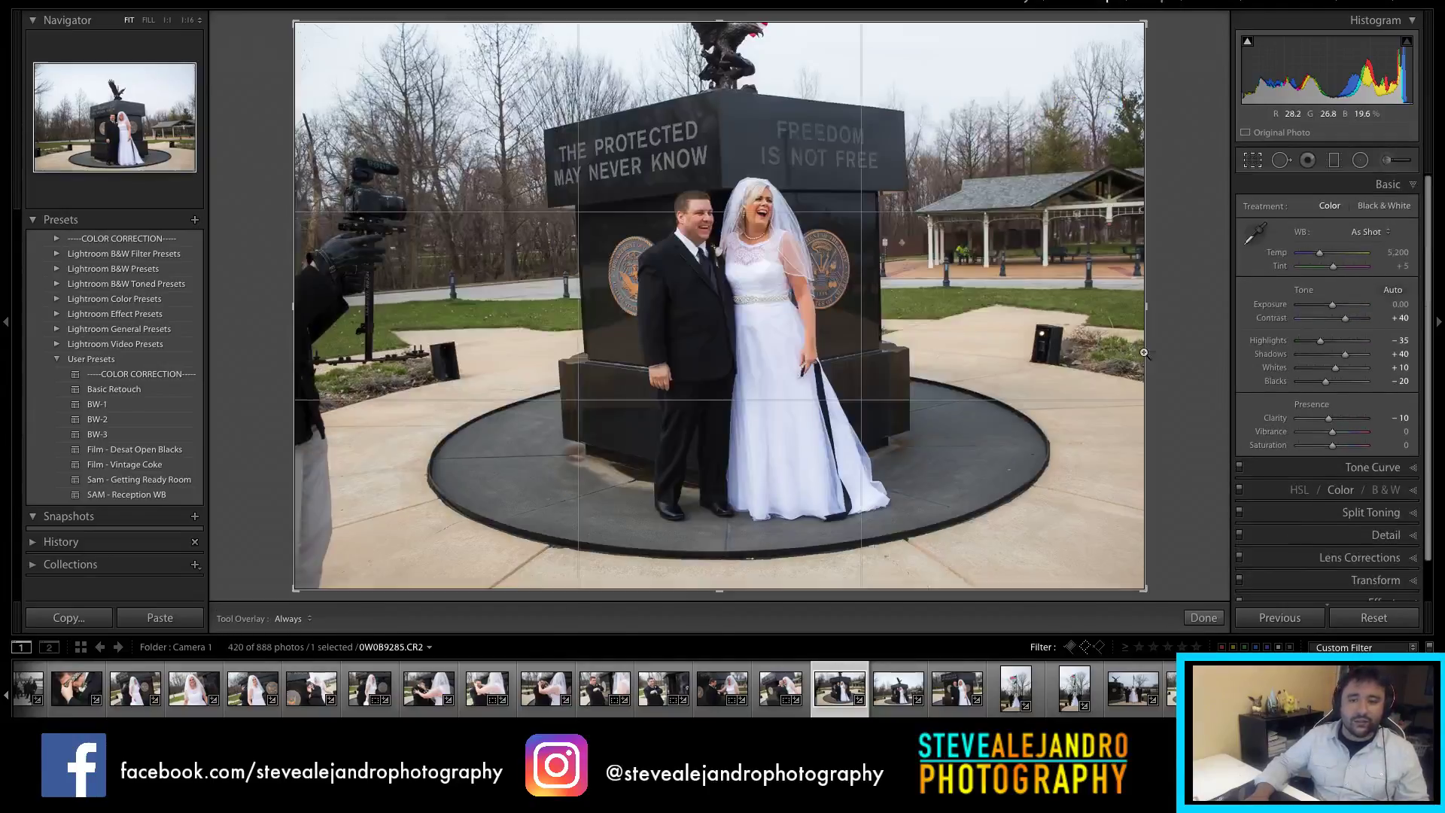
left_click(1364, 210)
left_click(1348, 249)
left_click_drag(1002, 325, 1002, 334)
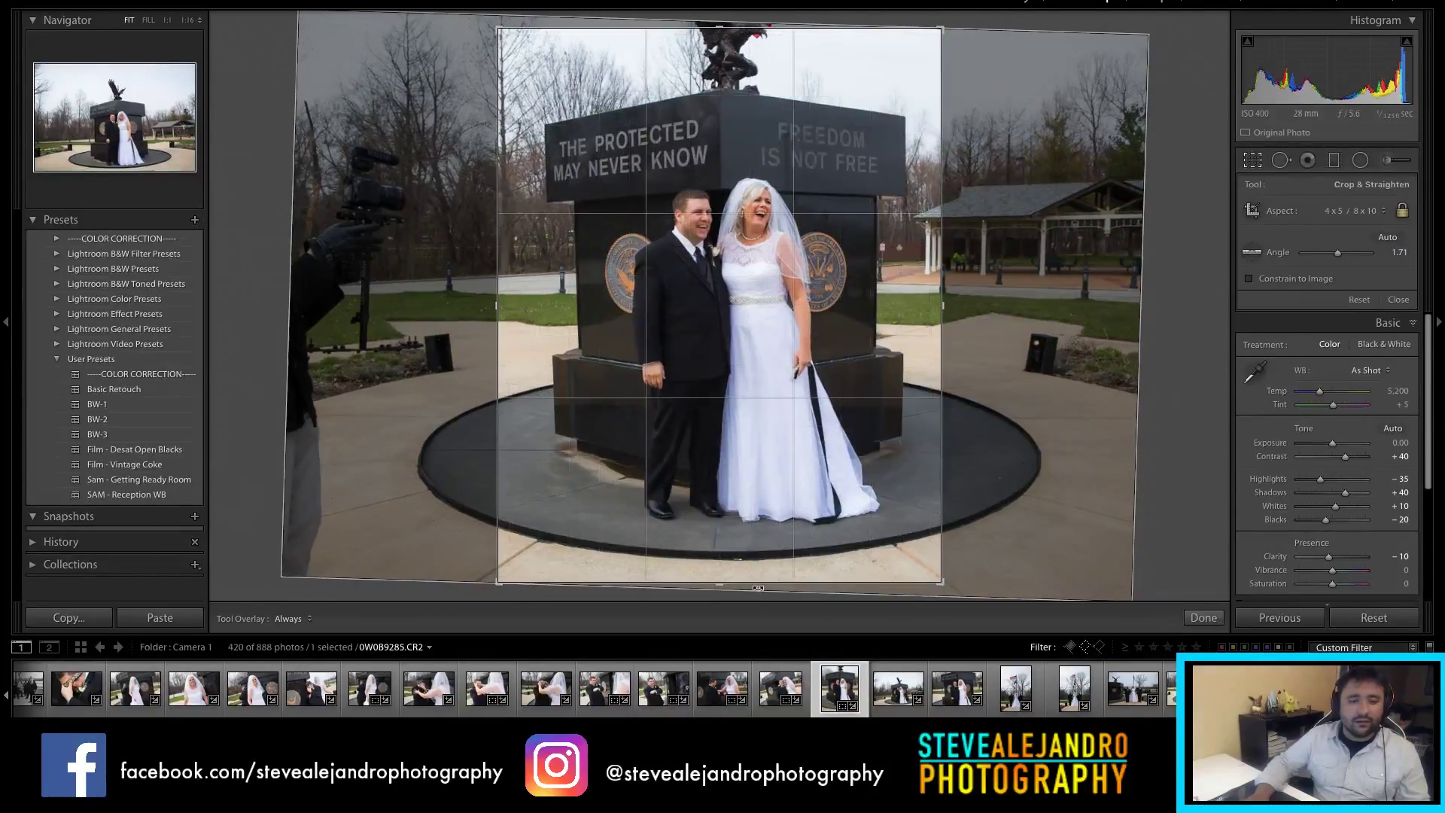
left_click_drag(760, 585, 766, 575)
key("Return")
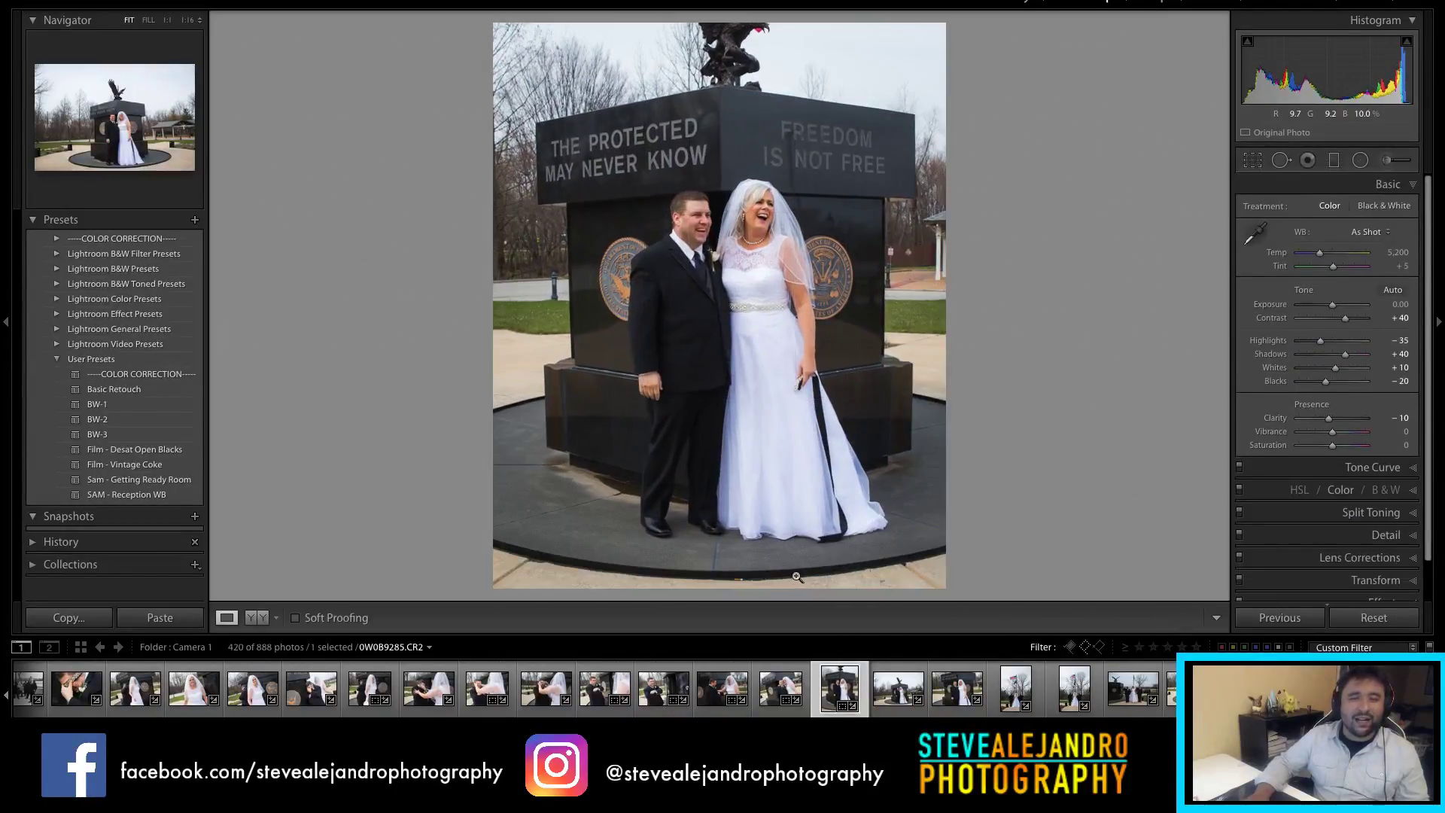
left_click(896, 700)
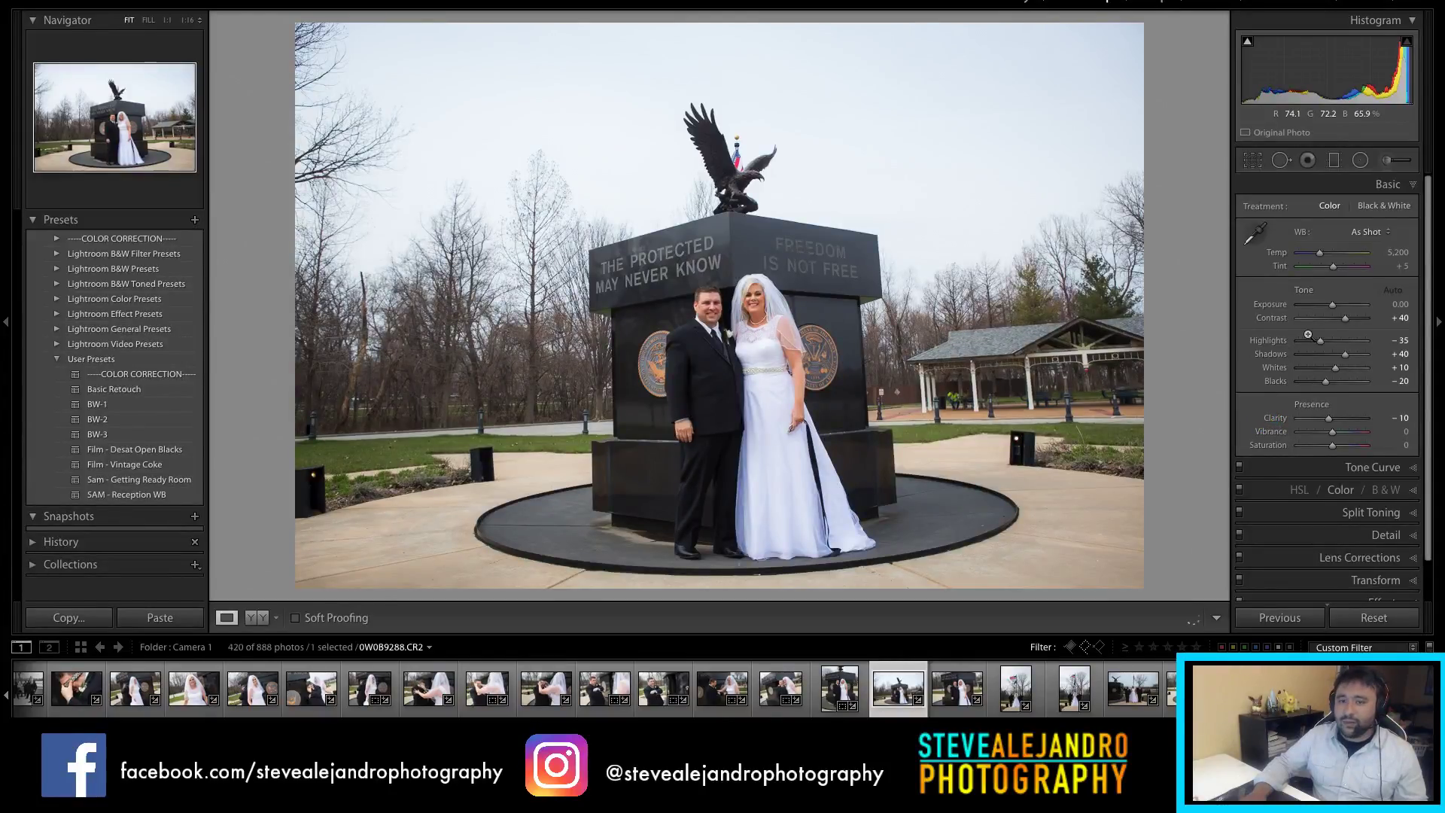
Step: Crop the wide monument shot to 4 x 5 / 8 x 10 after trying 2 x 1, keeping more foreground
key("r")
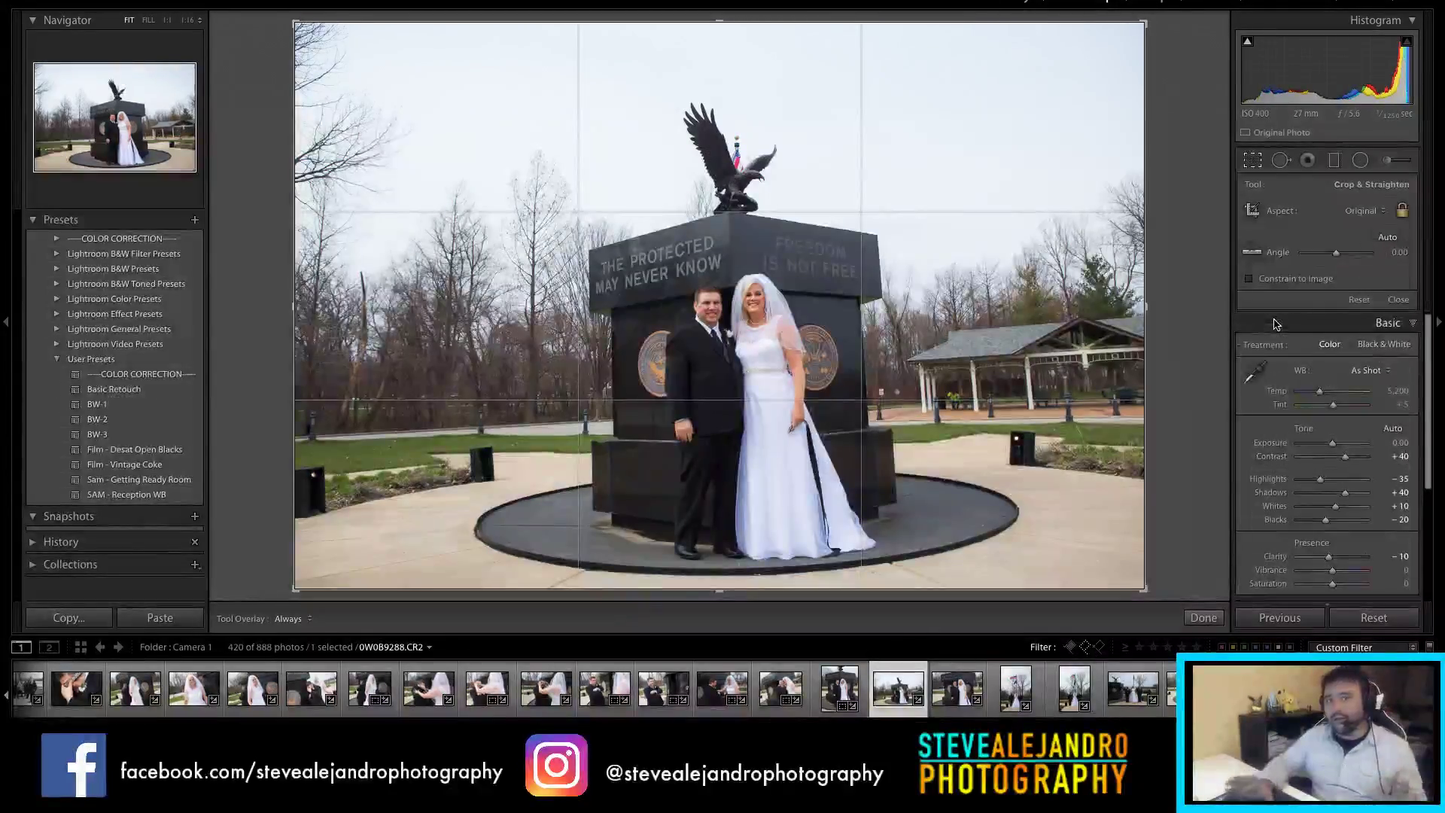
left_click(1359, 213)
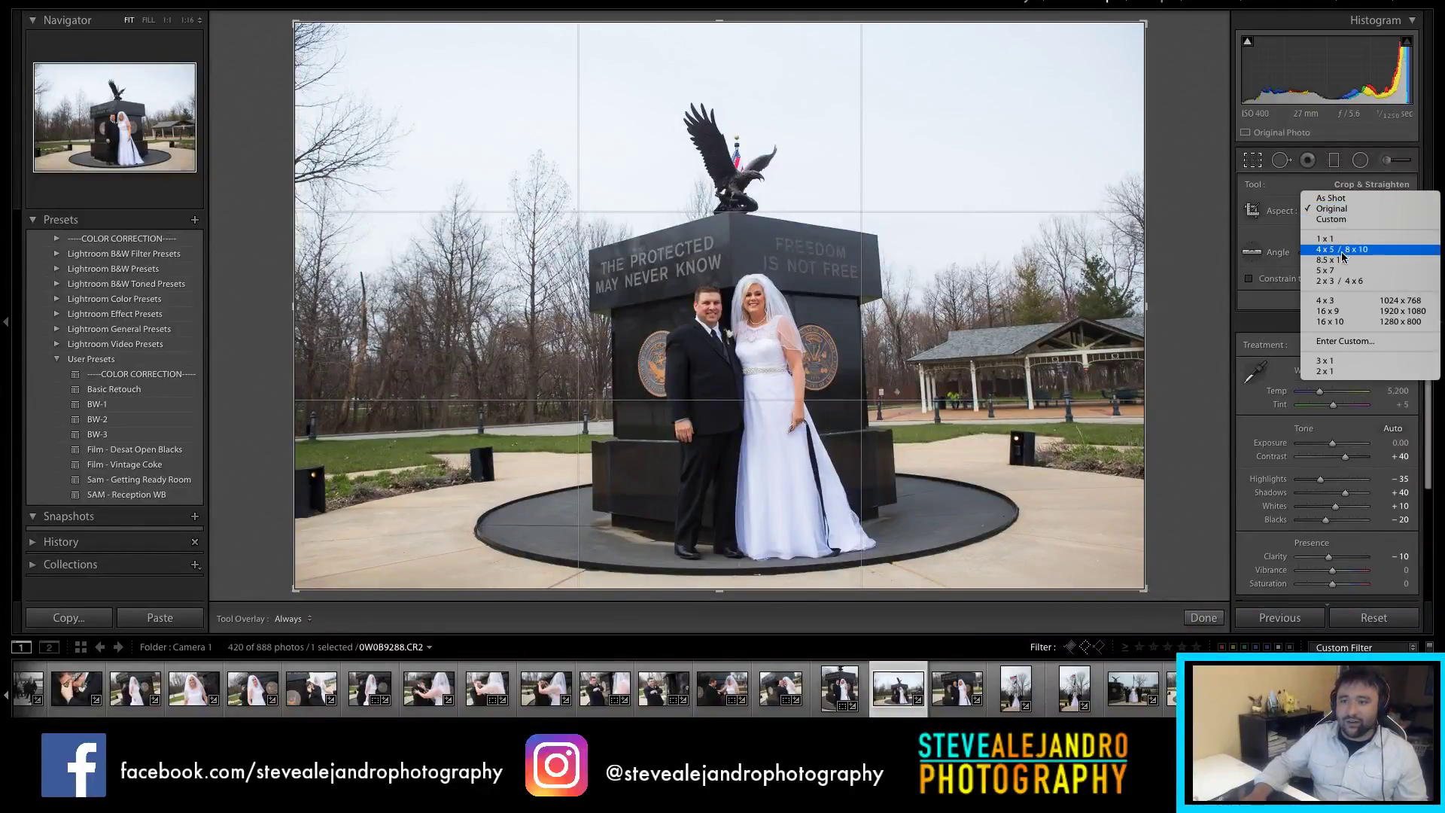
left_click(1331, 376)
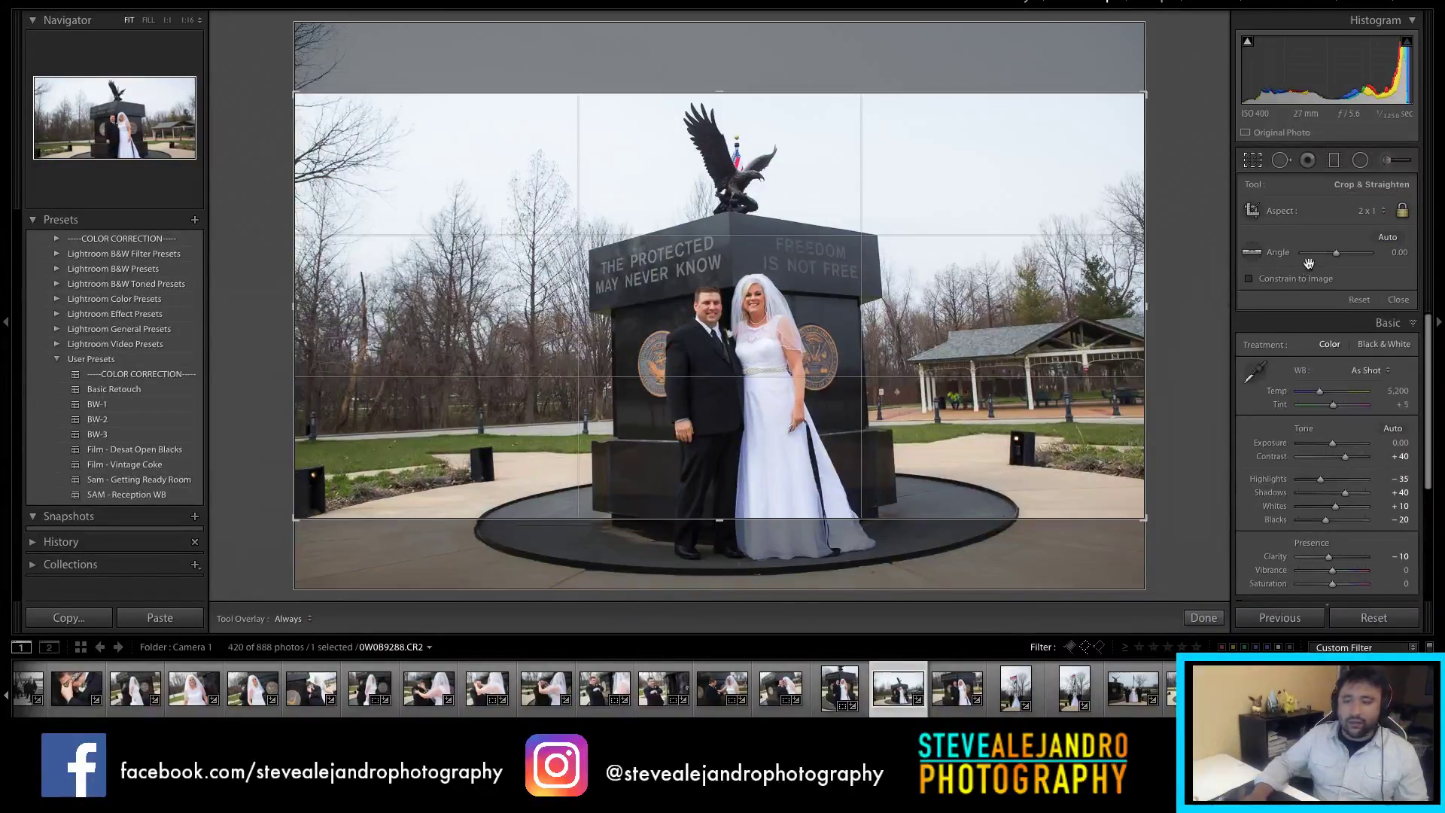
left_click(1369, 211)
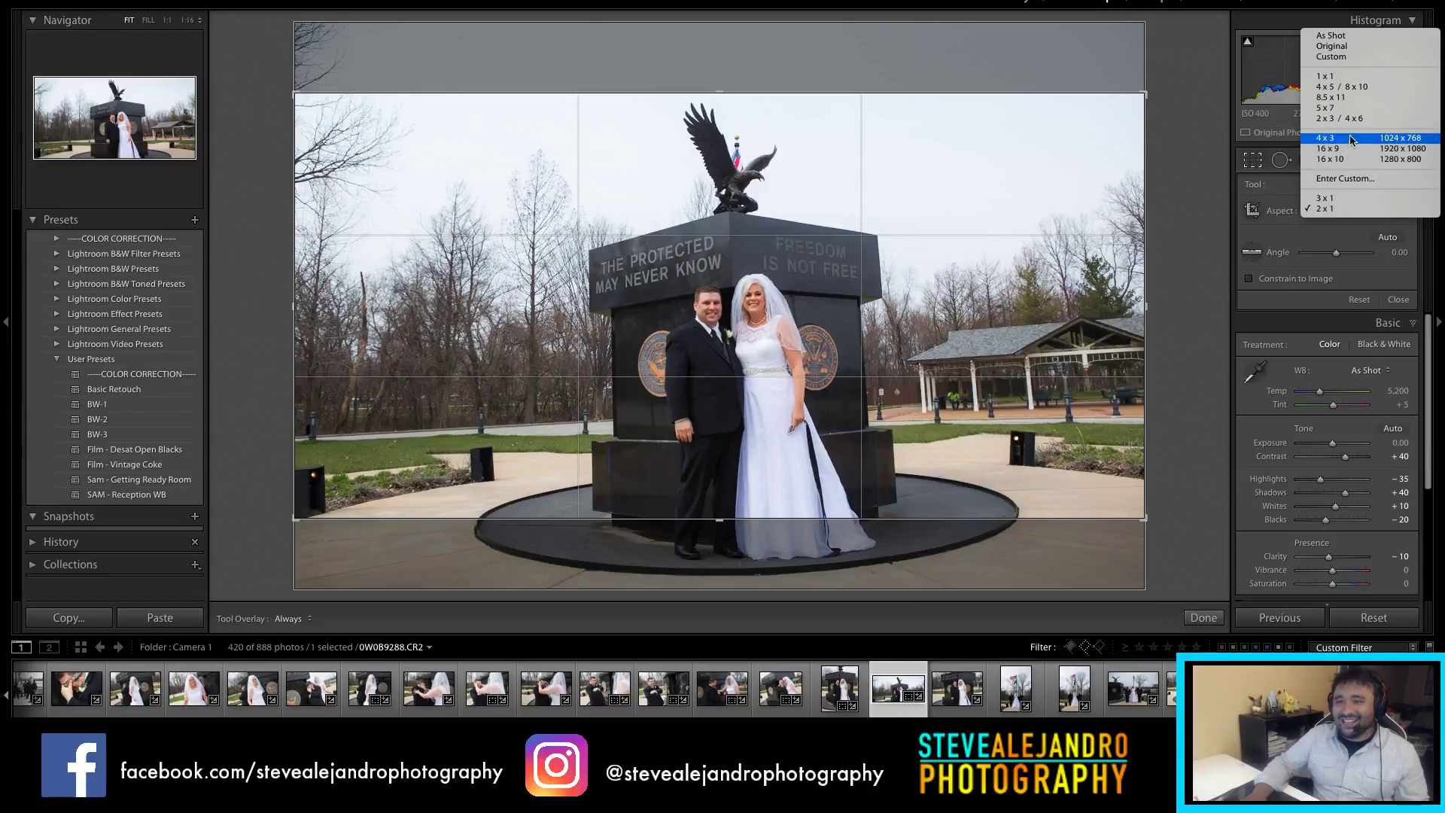
left_click(1342, 87)
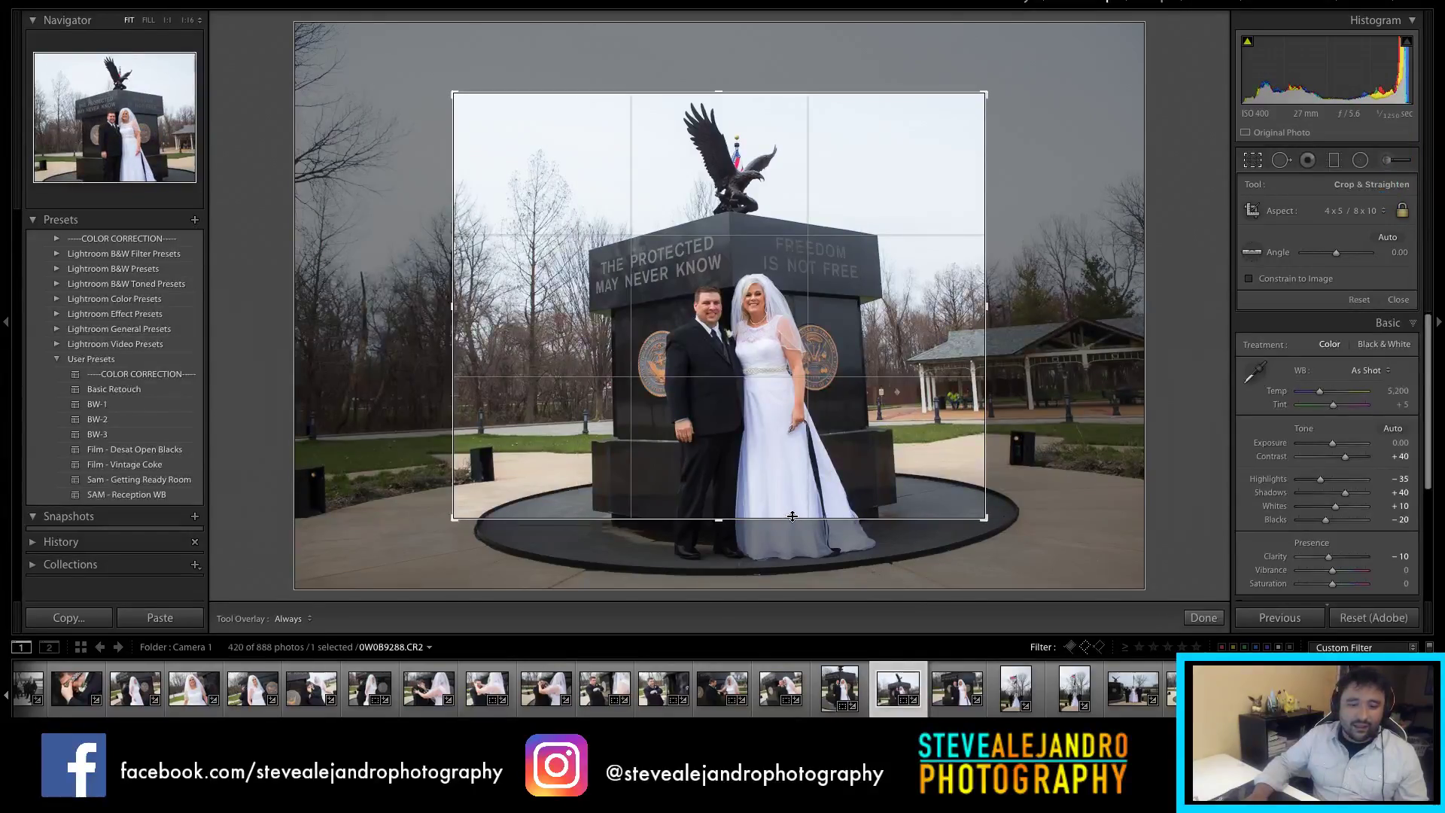
left_click_drag(793, 516, 799, 599)
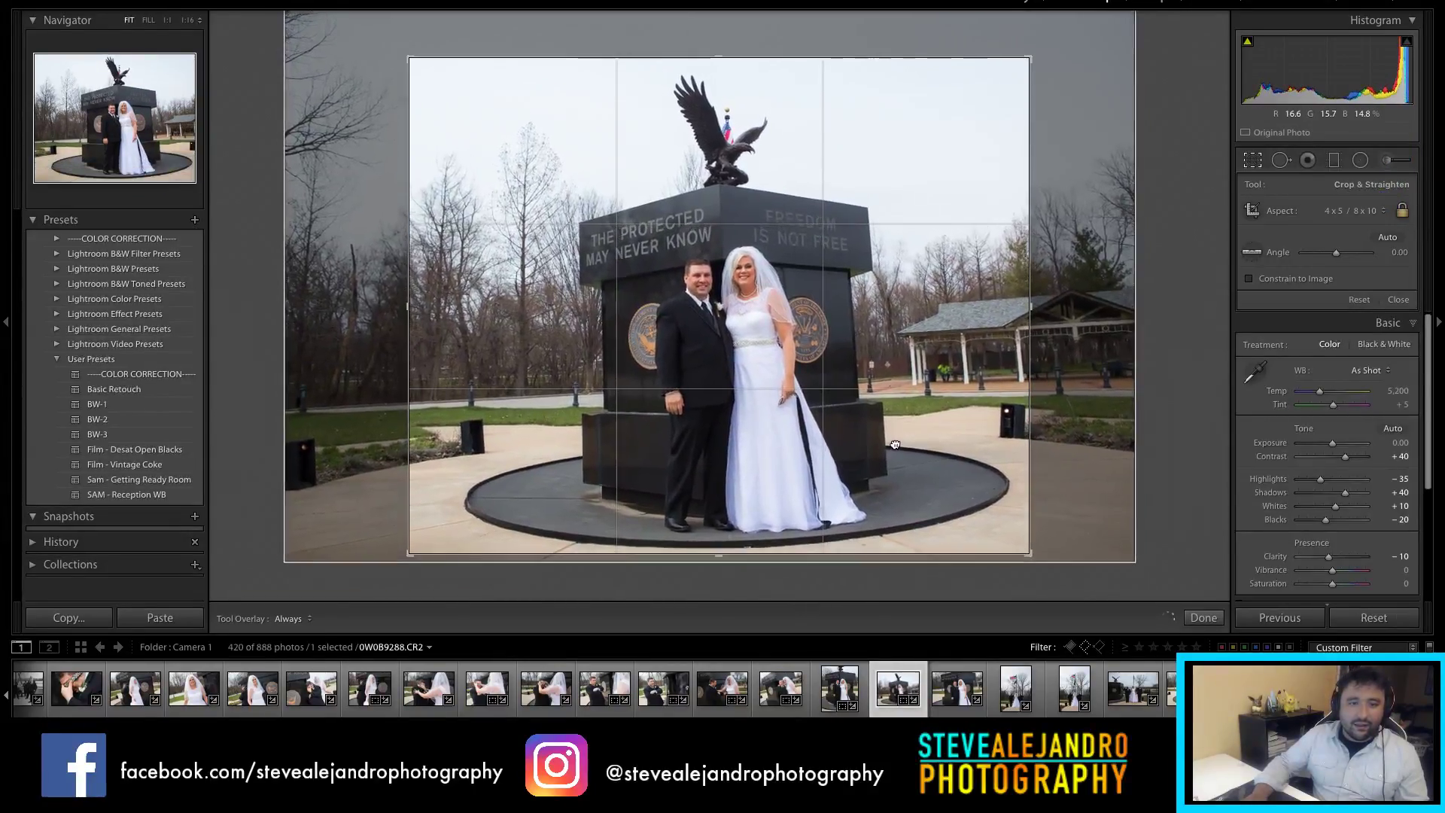
key("r")
key("r")
left_click_drag(894, 443, 898, 398)
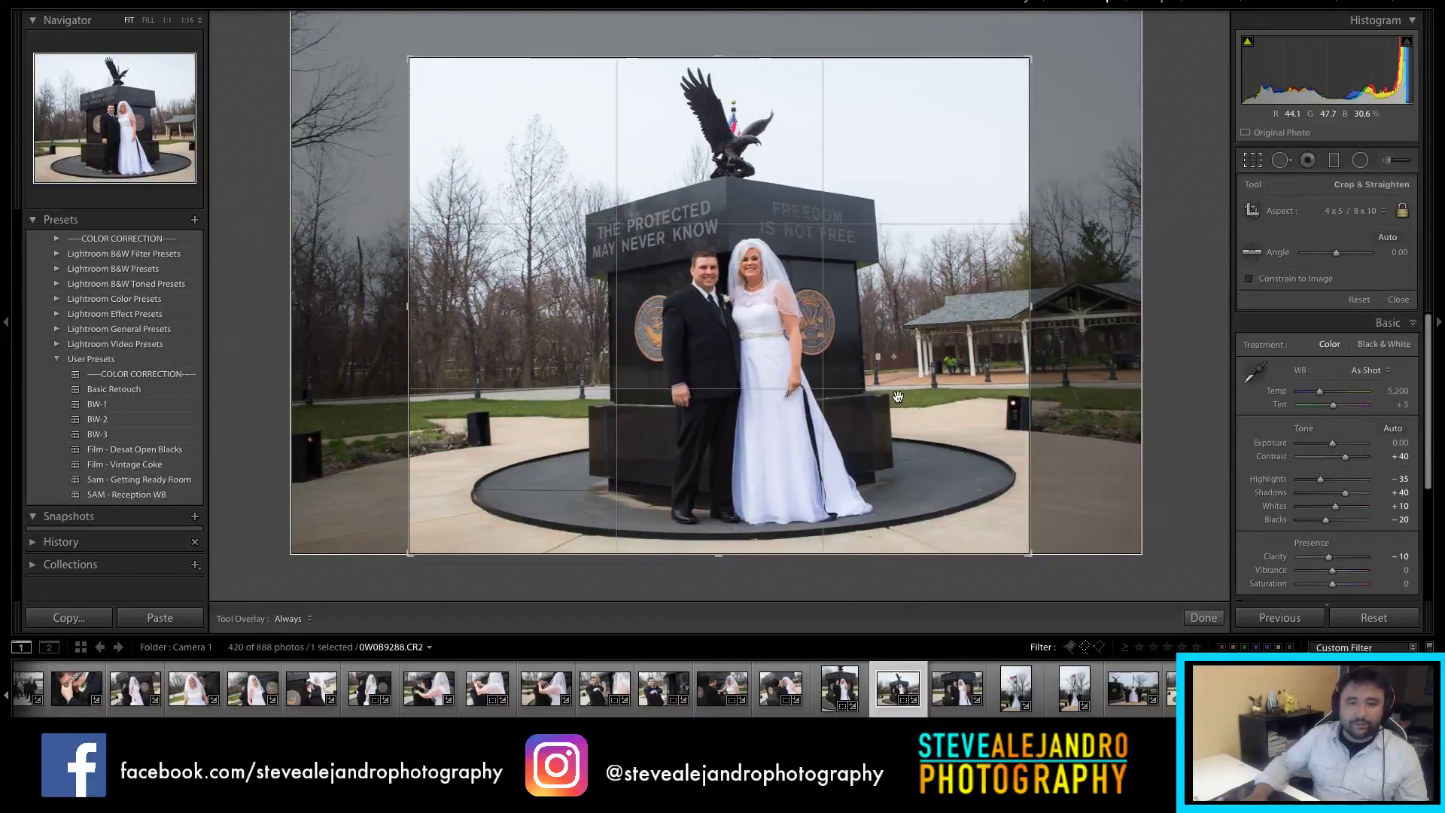
key("r")
Step: Raise the monument shot's exposure to +0.30 and recheck its crop ratio
left_click_drag(1333, 305, 1335, 305)
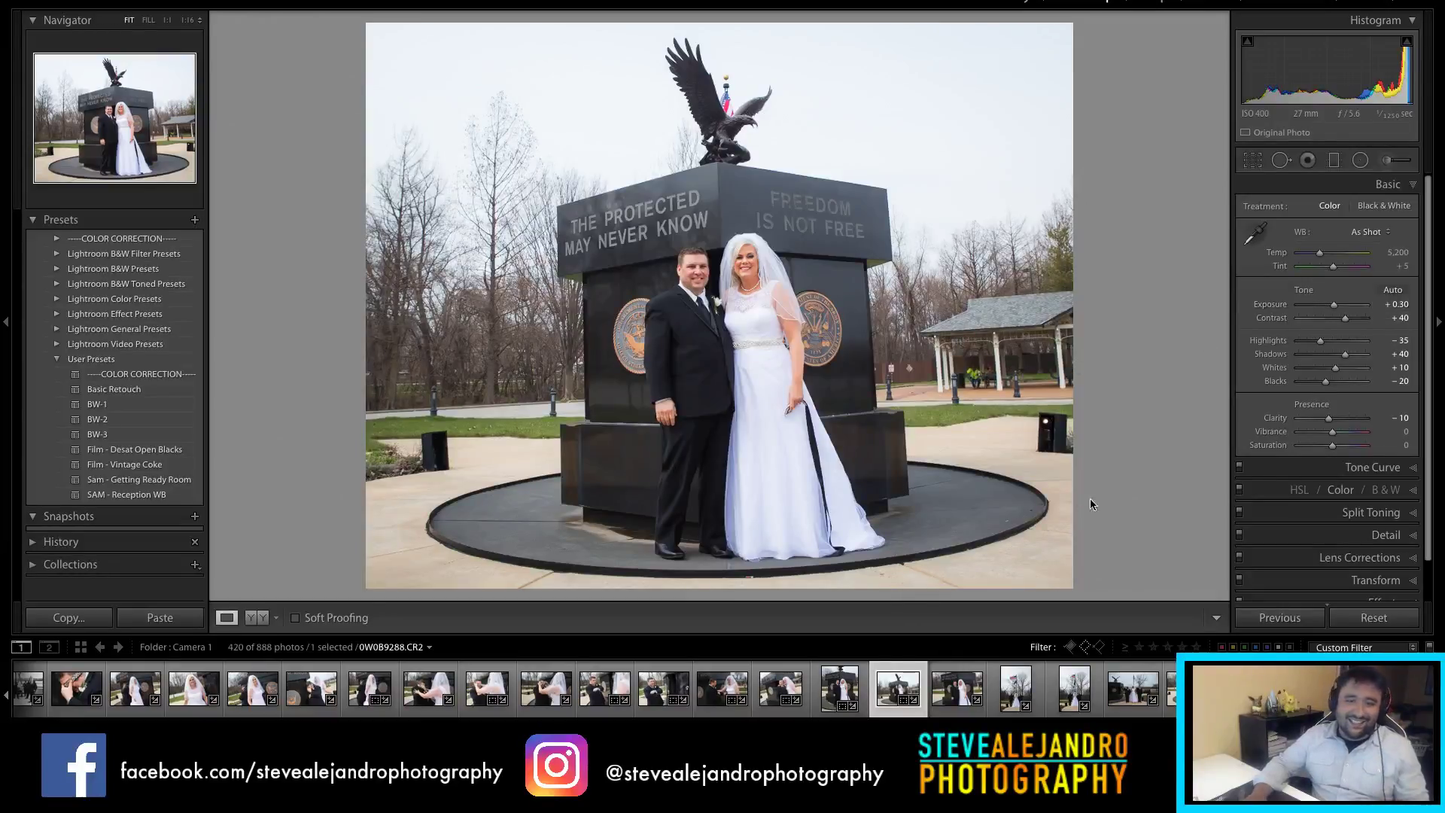
key("r")
left_click(1363, 211)
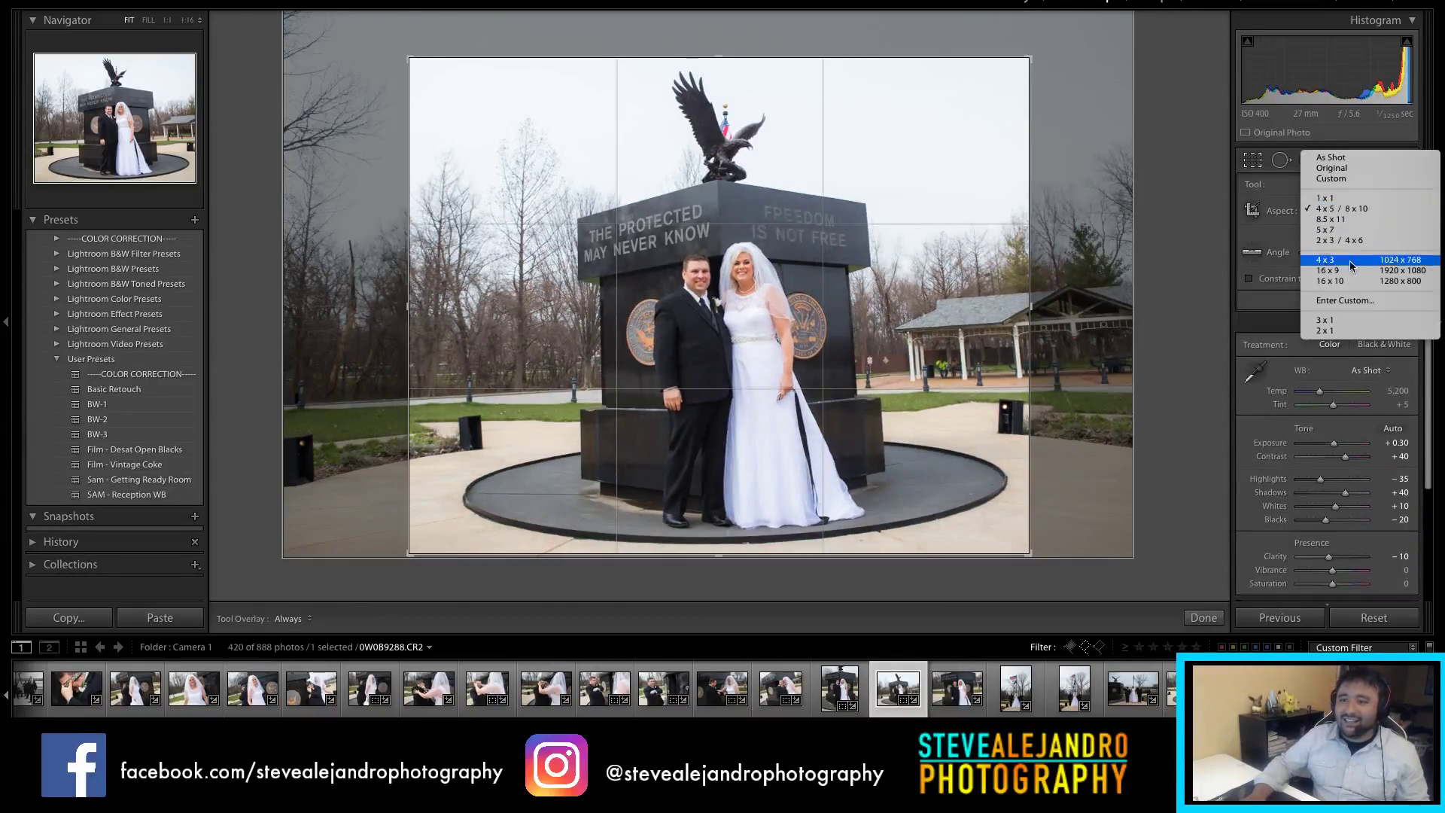
left_click(1182, 199)
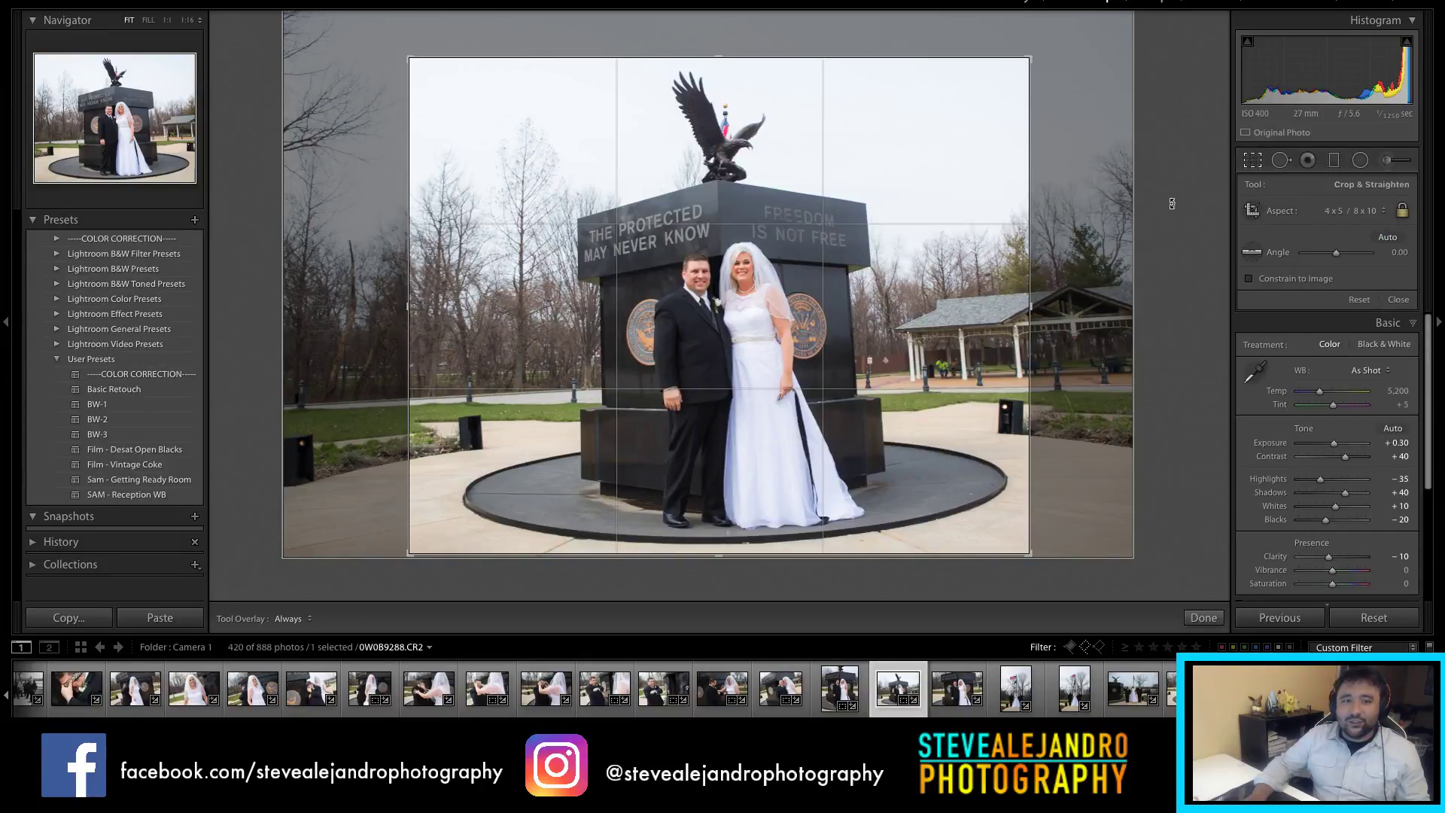
left_click(956, 699)
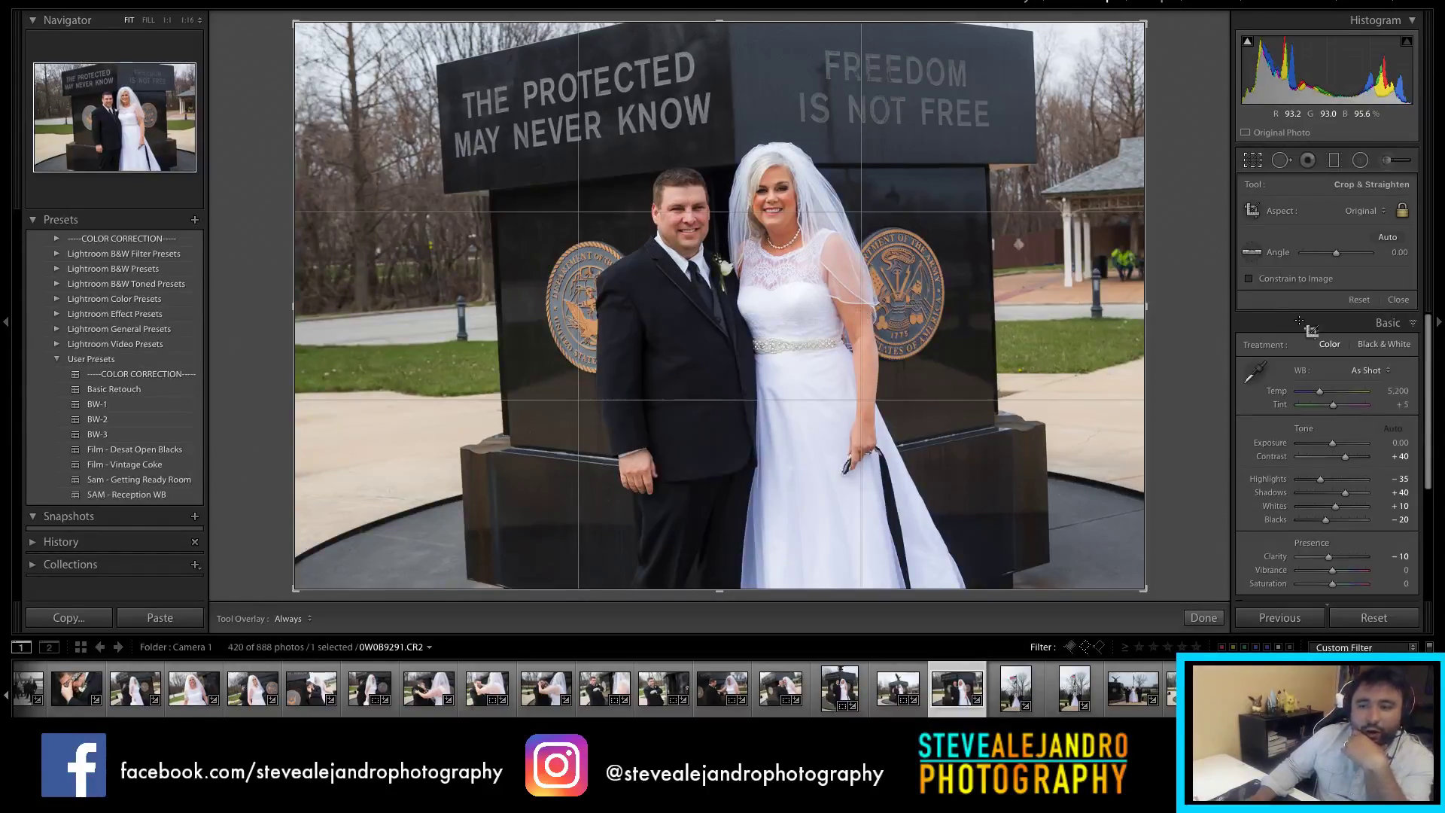
Step: Raise the close-up monument photo 0W0B9291.CR2 to +0.25 exposure and open the flag photo
left_click_drag(1334, 447, 1336, 450)
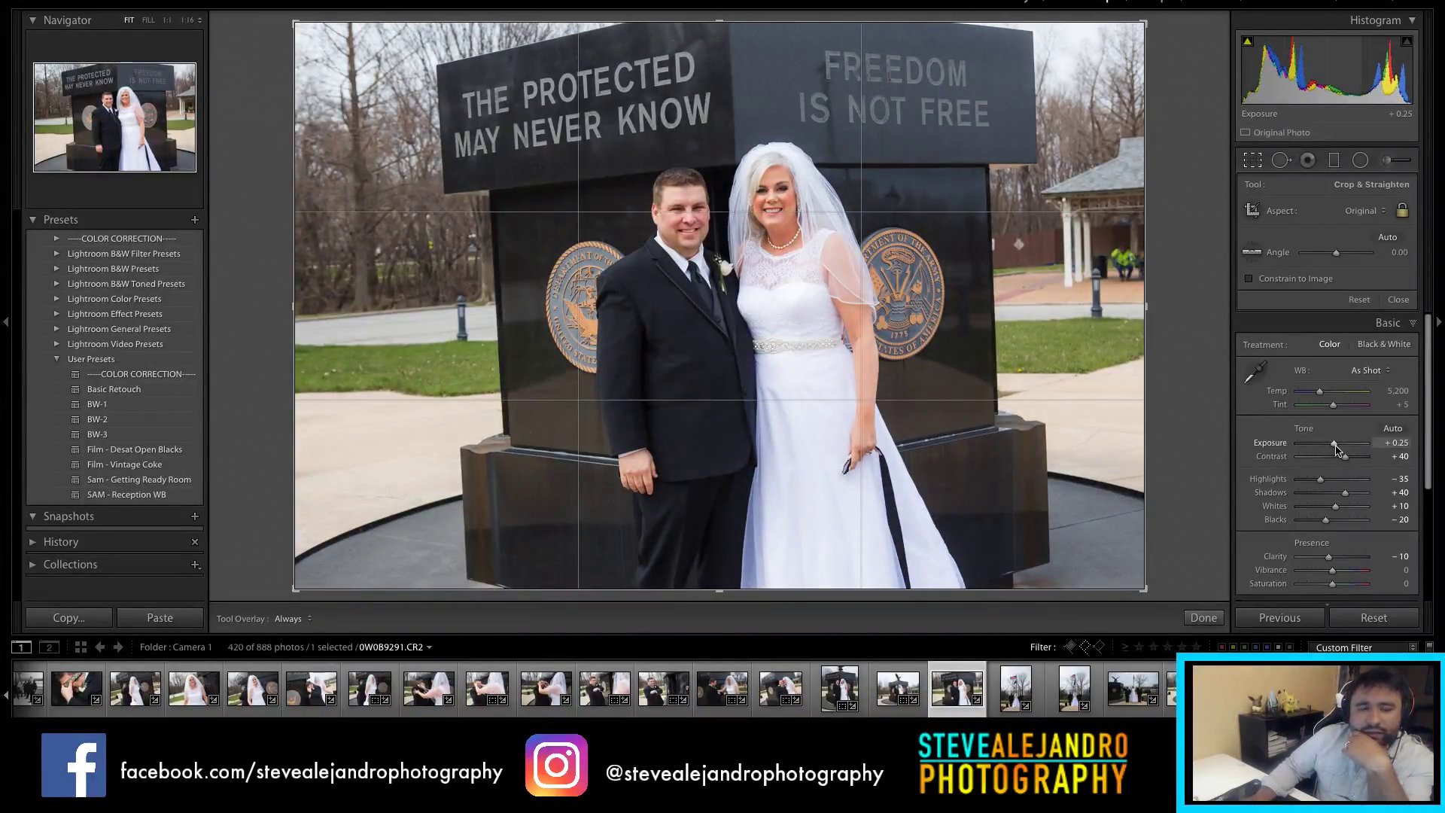
left_click(1017, 707)
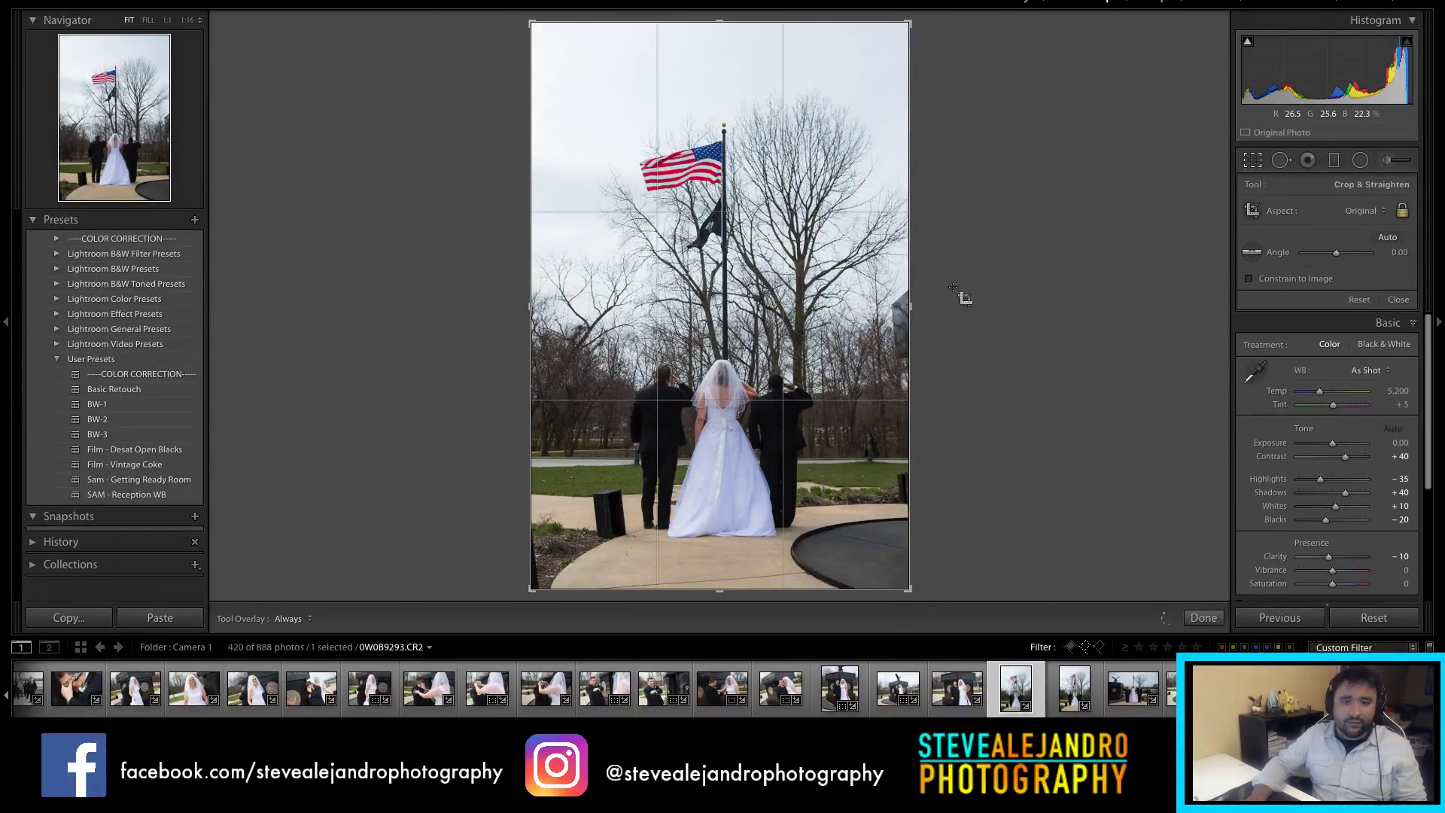
Step: Trim the flag photo's crop top and bottom, warm Temp to 5,563, and set exposure +0.15
mouse_move(722, 576)
left_mouse_down()
mouse_move(726, 561)
mouse_move(729, 575)
left_mouse_up()
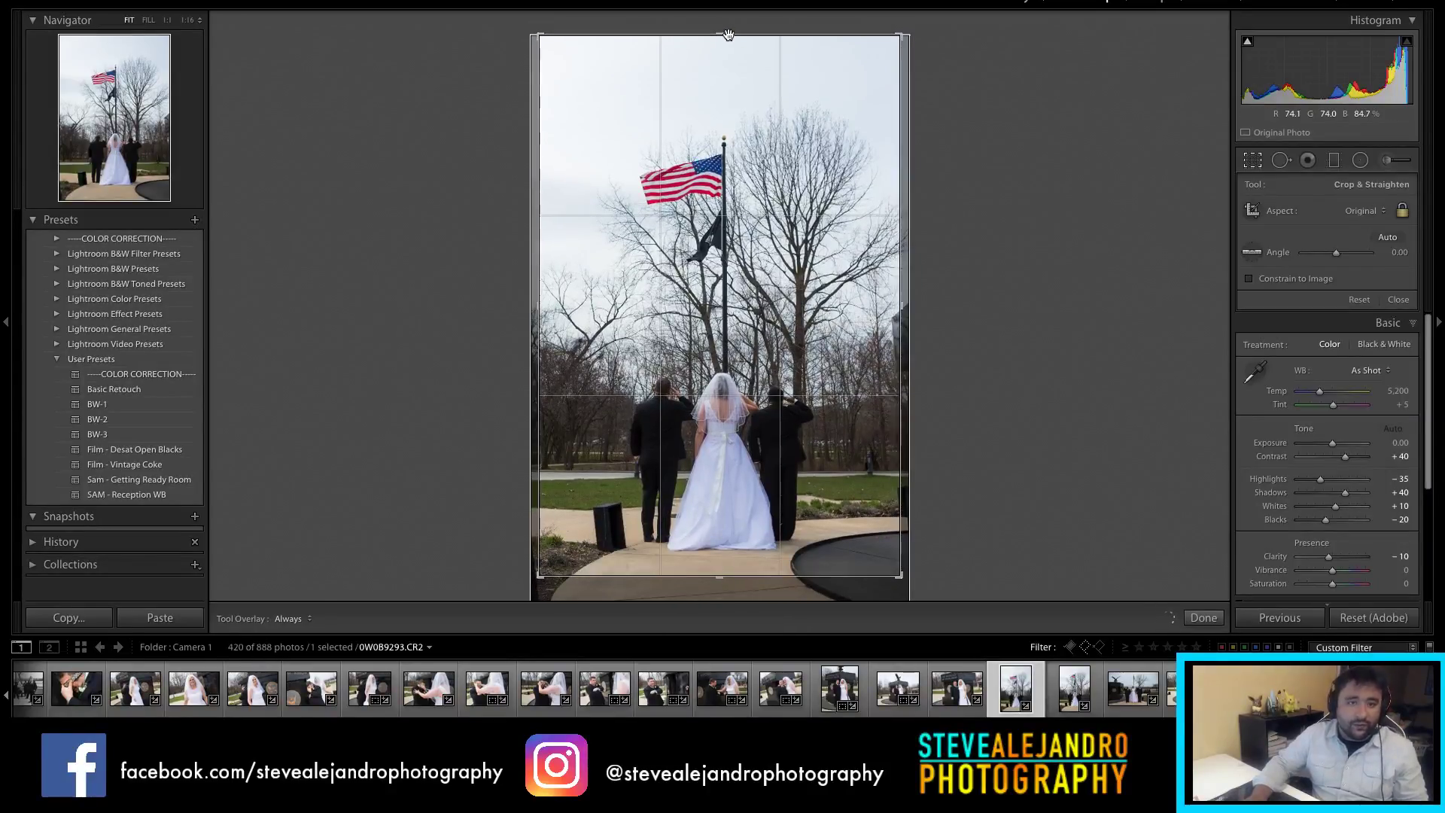
left_click_drag(720, 35, 723, 58)
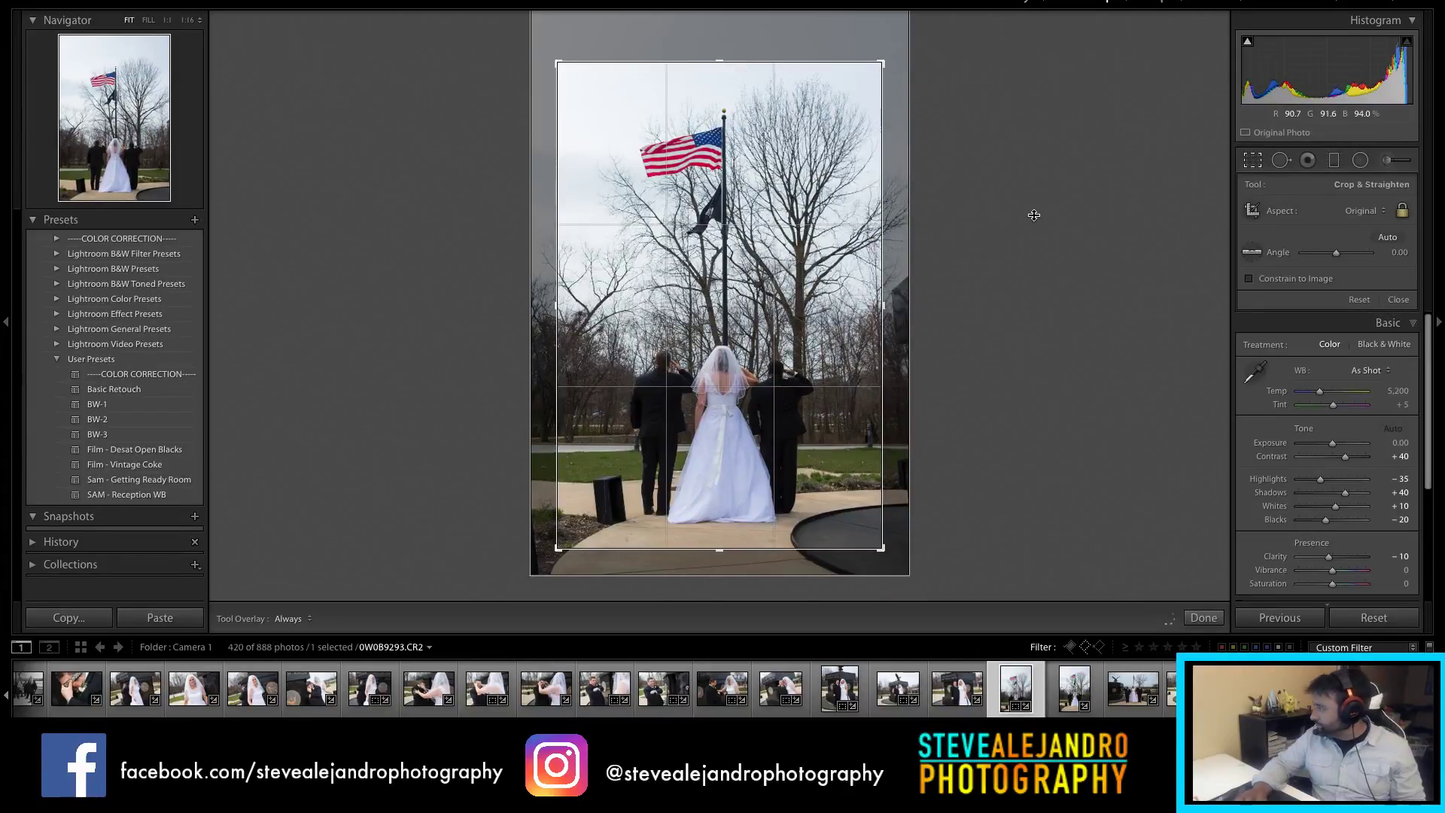
key("Return")
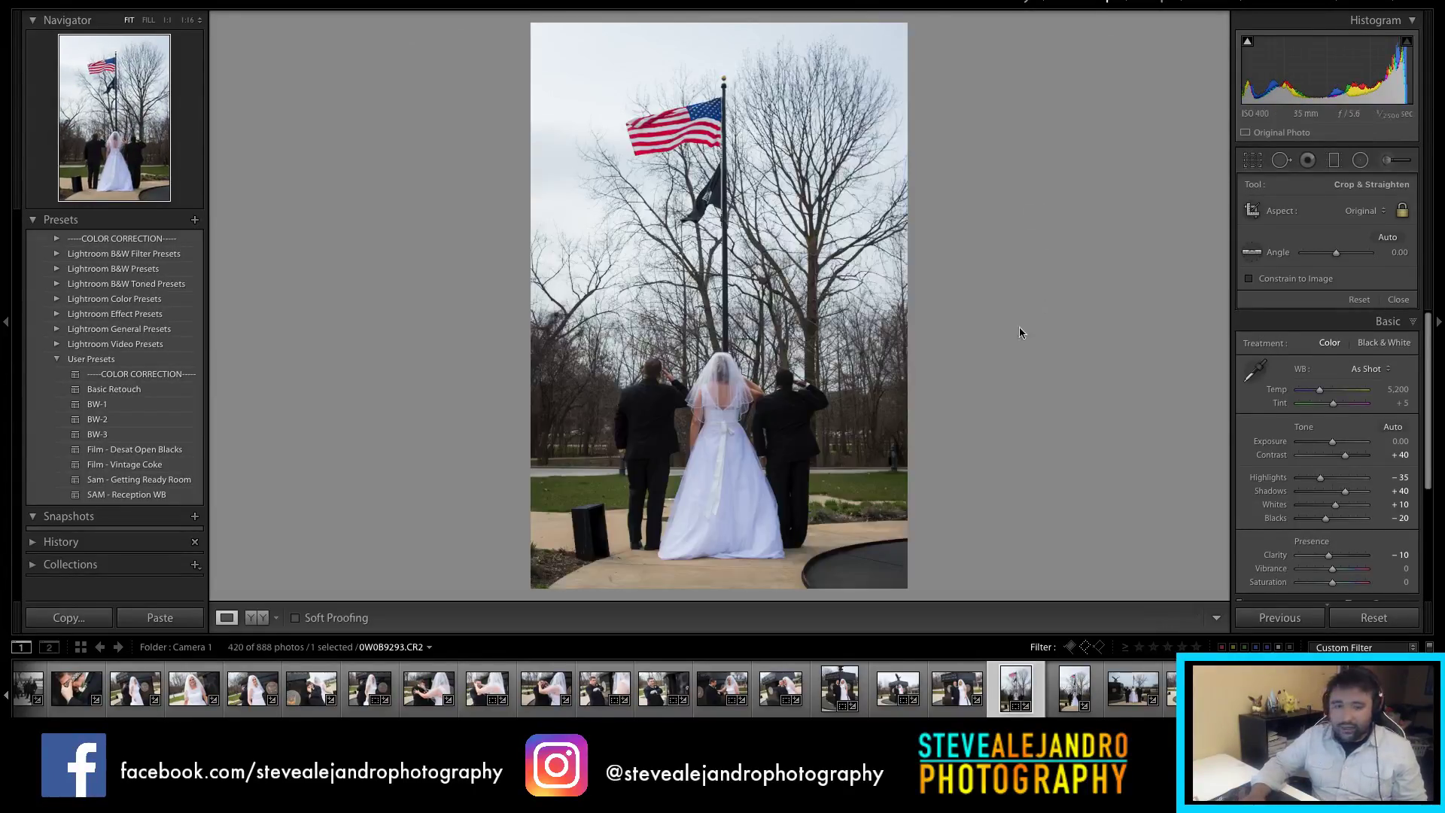
left_click_drag(1322, 258, 1325, 260)
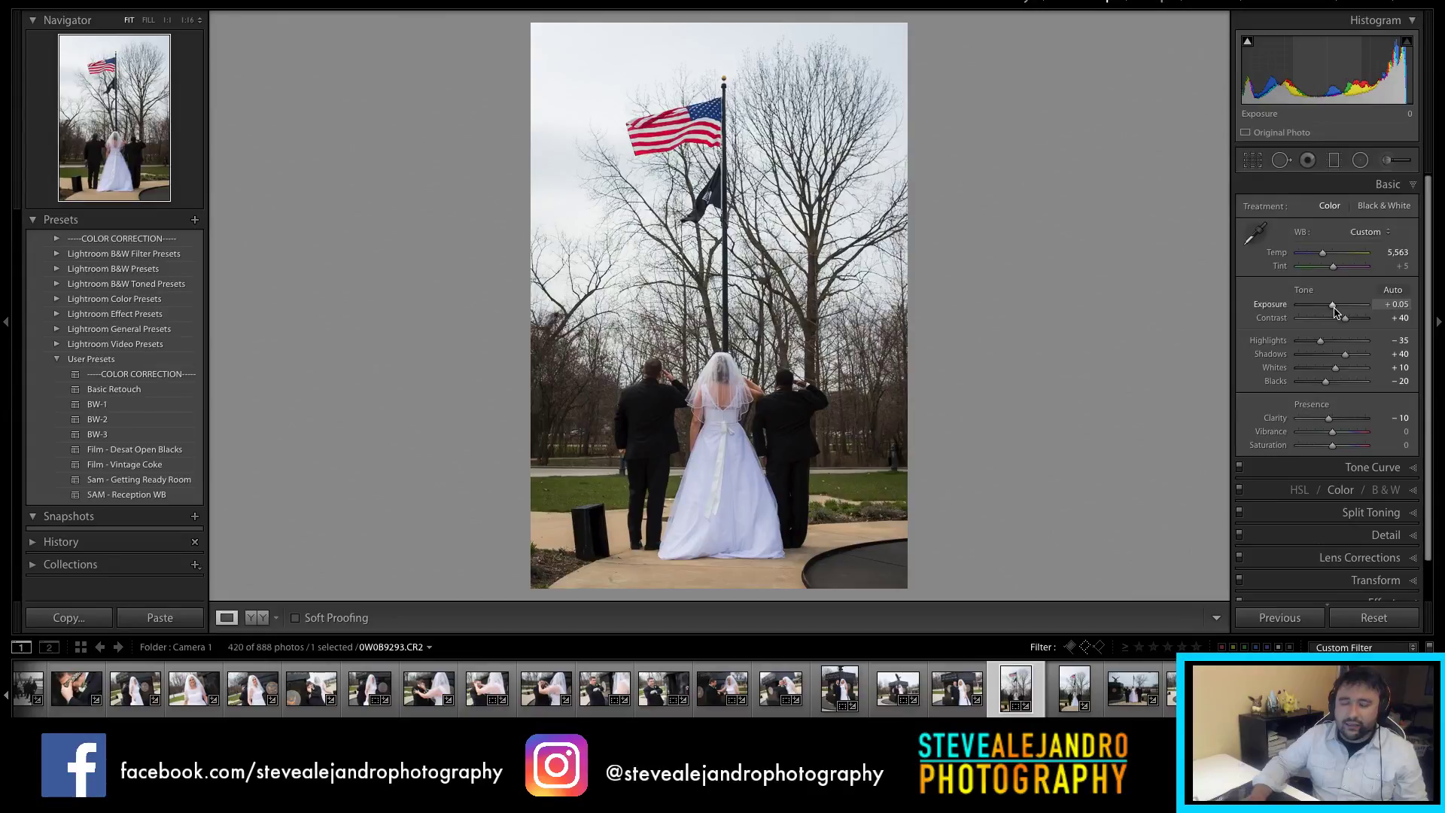
left_click_drag(1333, 307, 1336, 308)
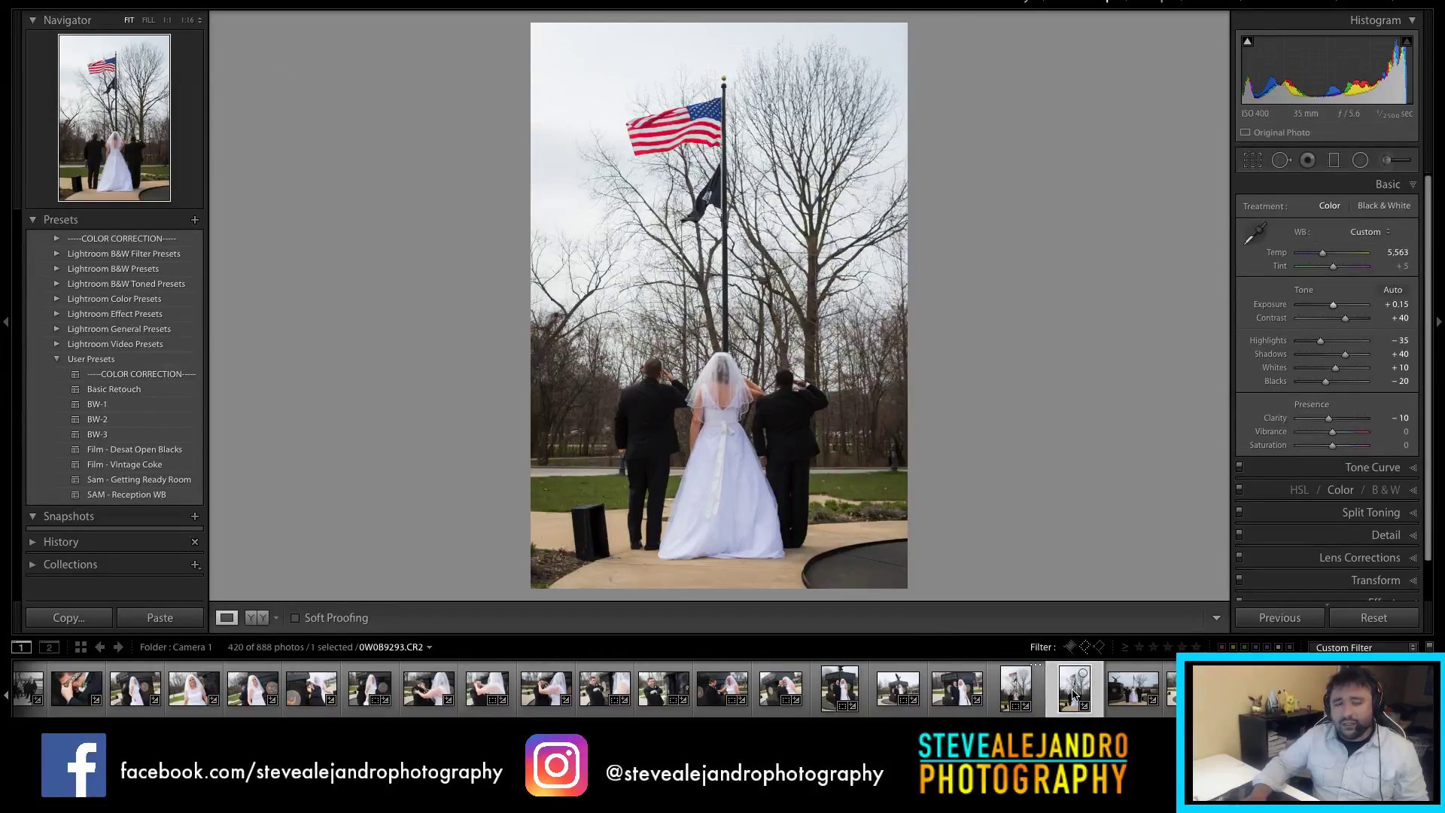
Step: Convert the second saluting photo to black and white with Exposure +0.65, Clarity +28, Highlights -100
left_click(1075, 694)
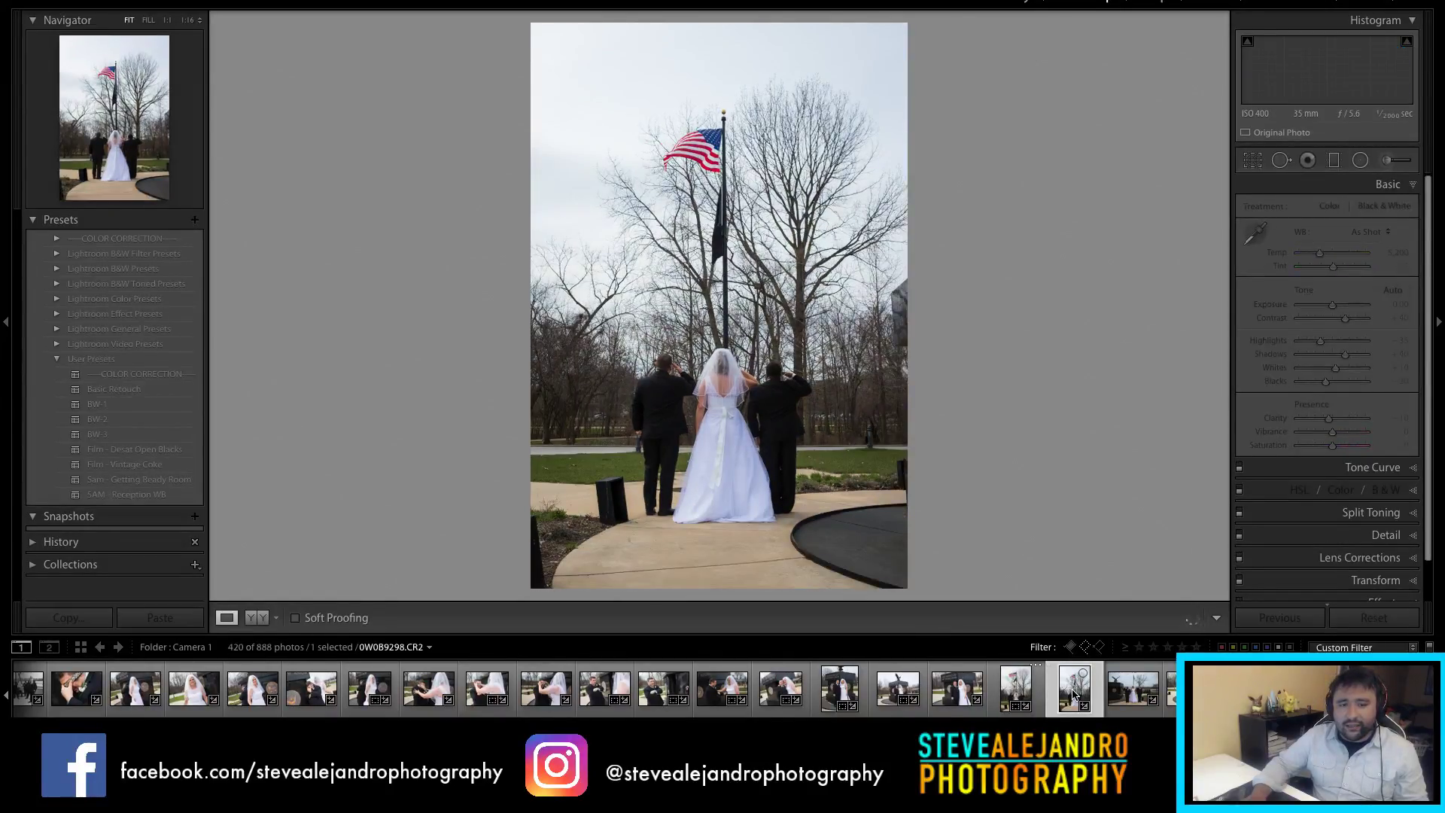
left_click(1379, 207)
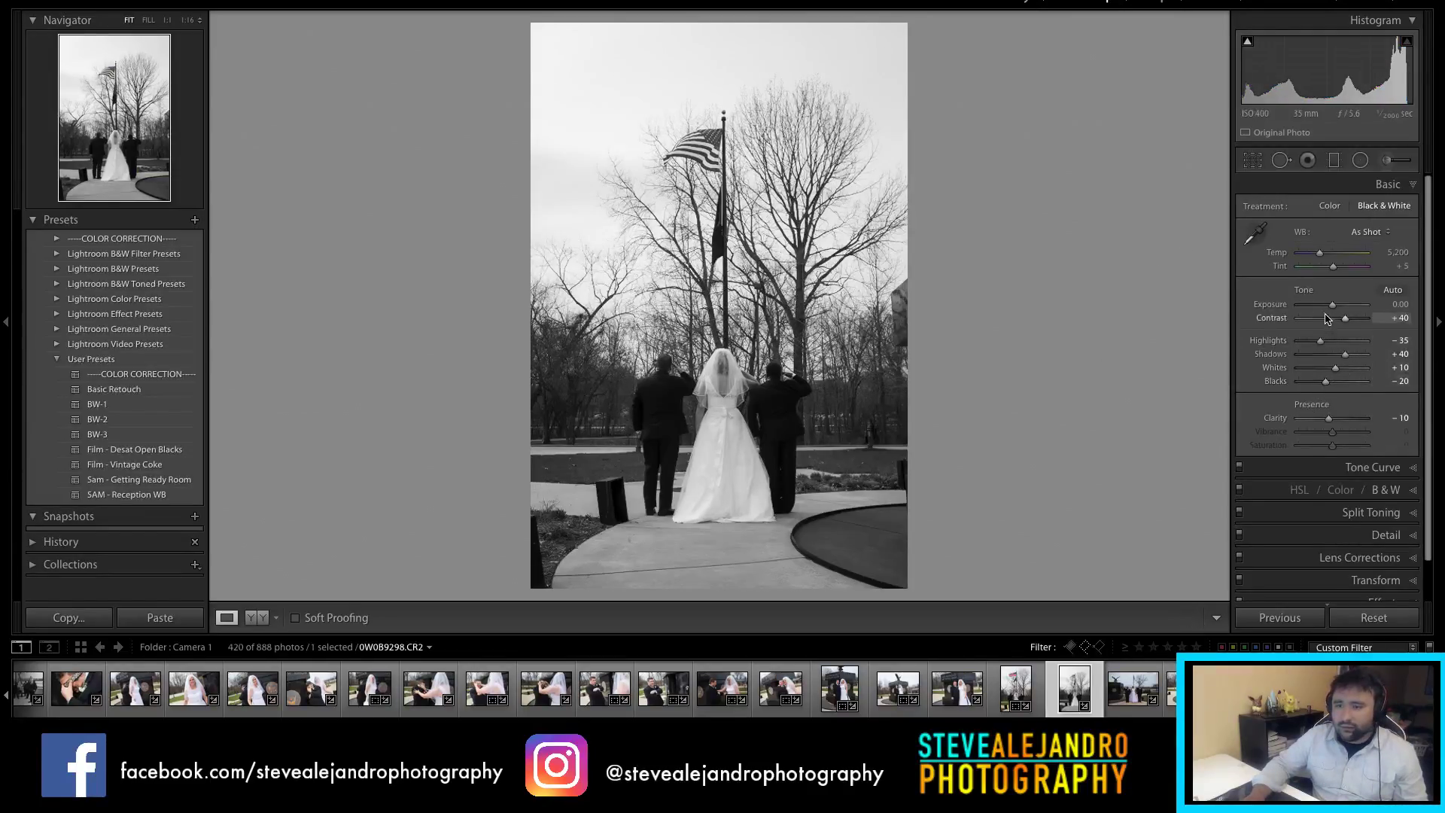
left_click_drag(1332, 304, 1337, 304)
left_click_drag(1334, 416, 1345, 423)
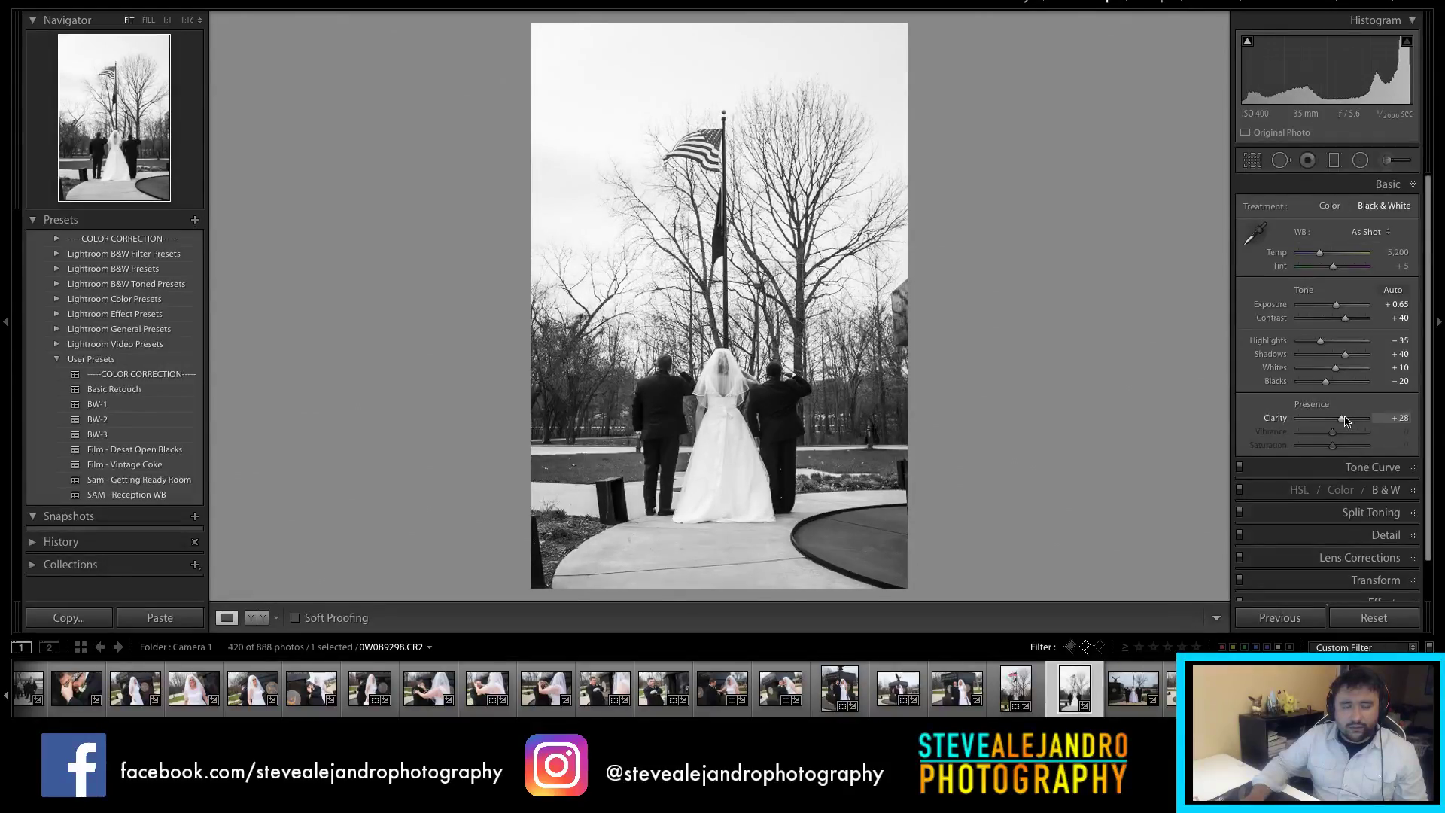
left_click_drag(1321, 341, 1257, 346)
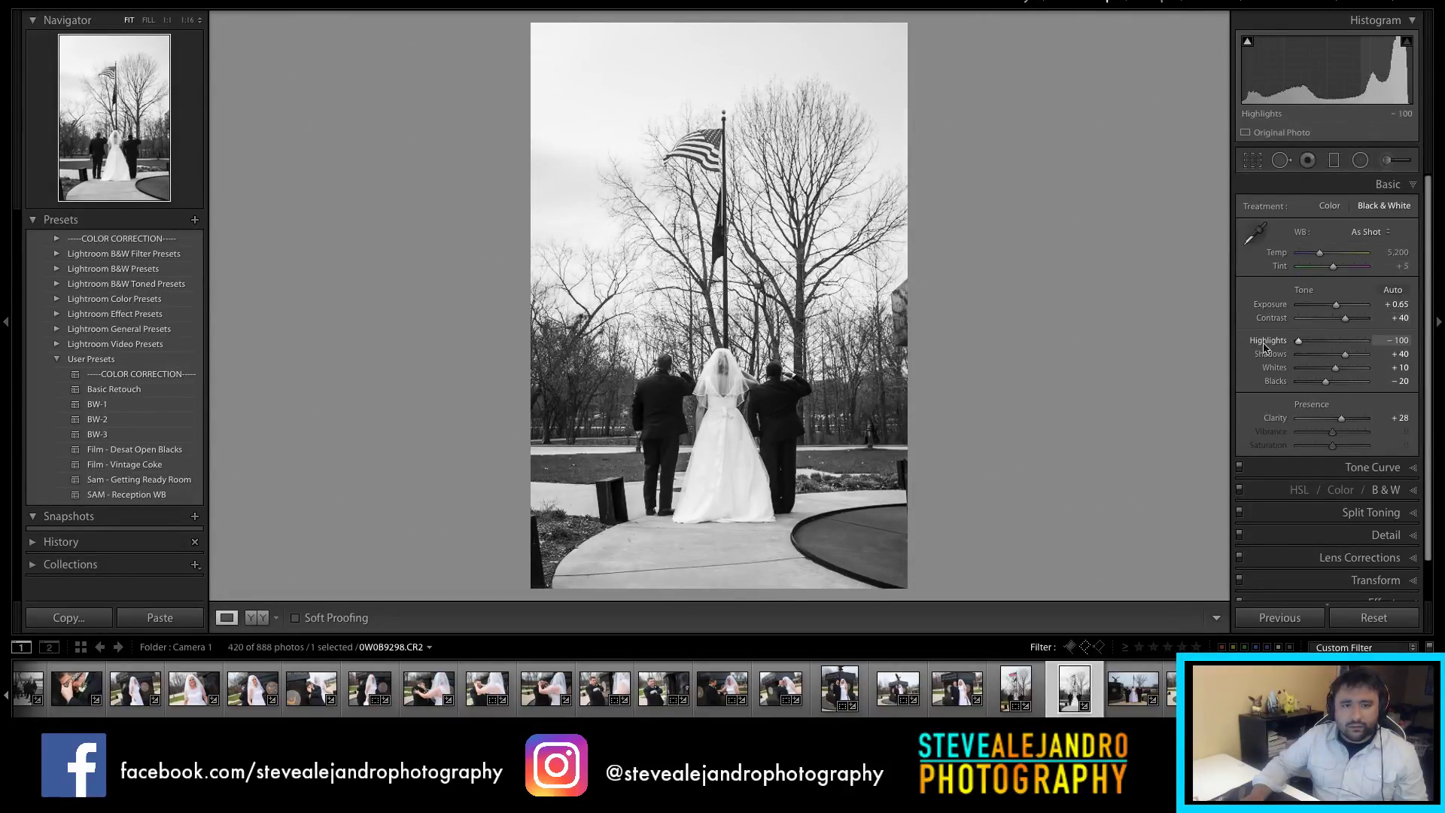
Step: Crop the black and white photo to a 4 x 5 portrait
key("r")
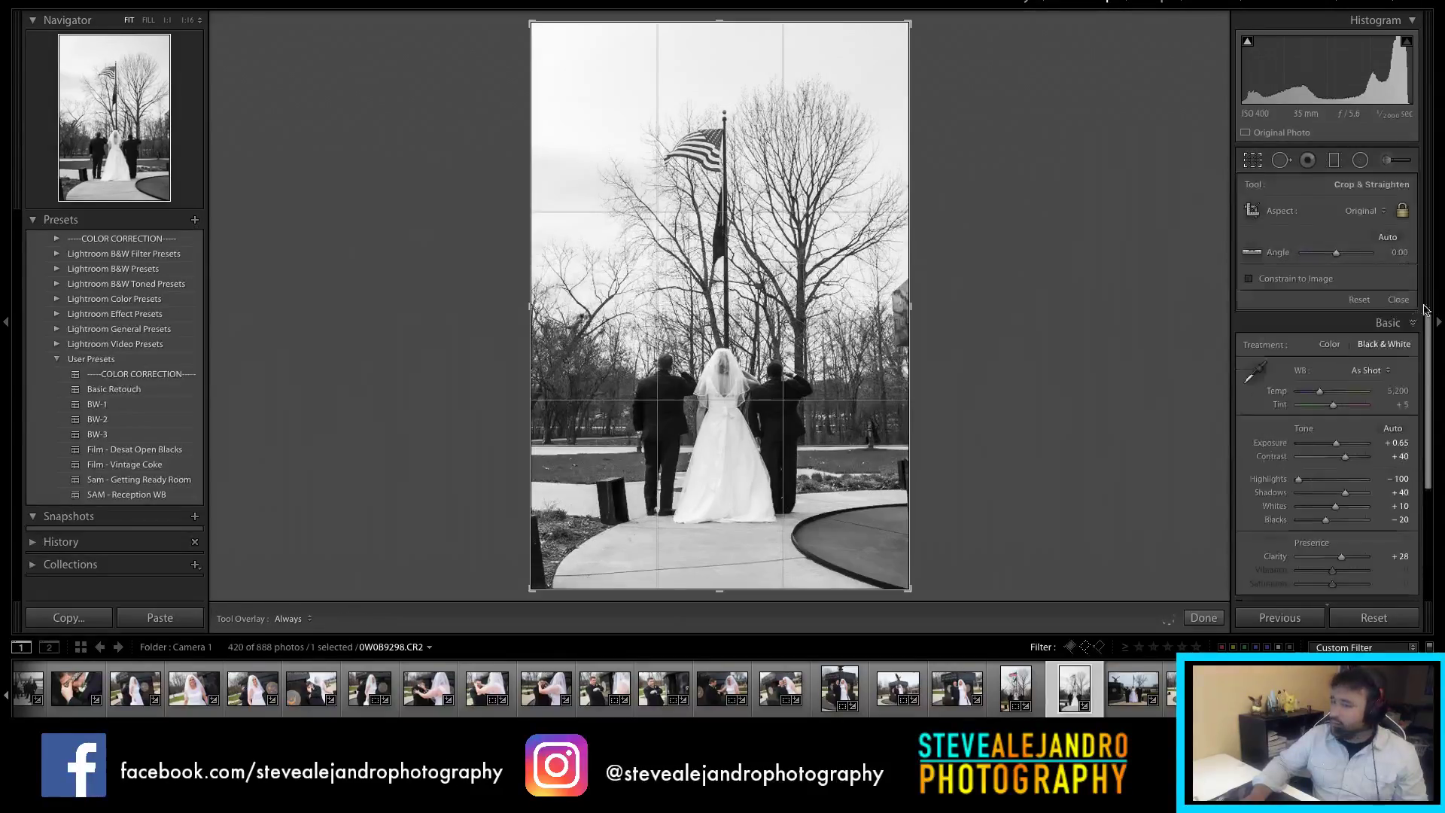
left_click(1365, 211)
left_click(1338, 250)
left_click_drag(768, 384, 765, 376)
key("Return")
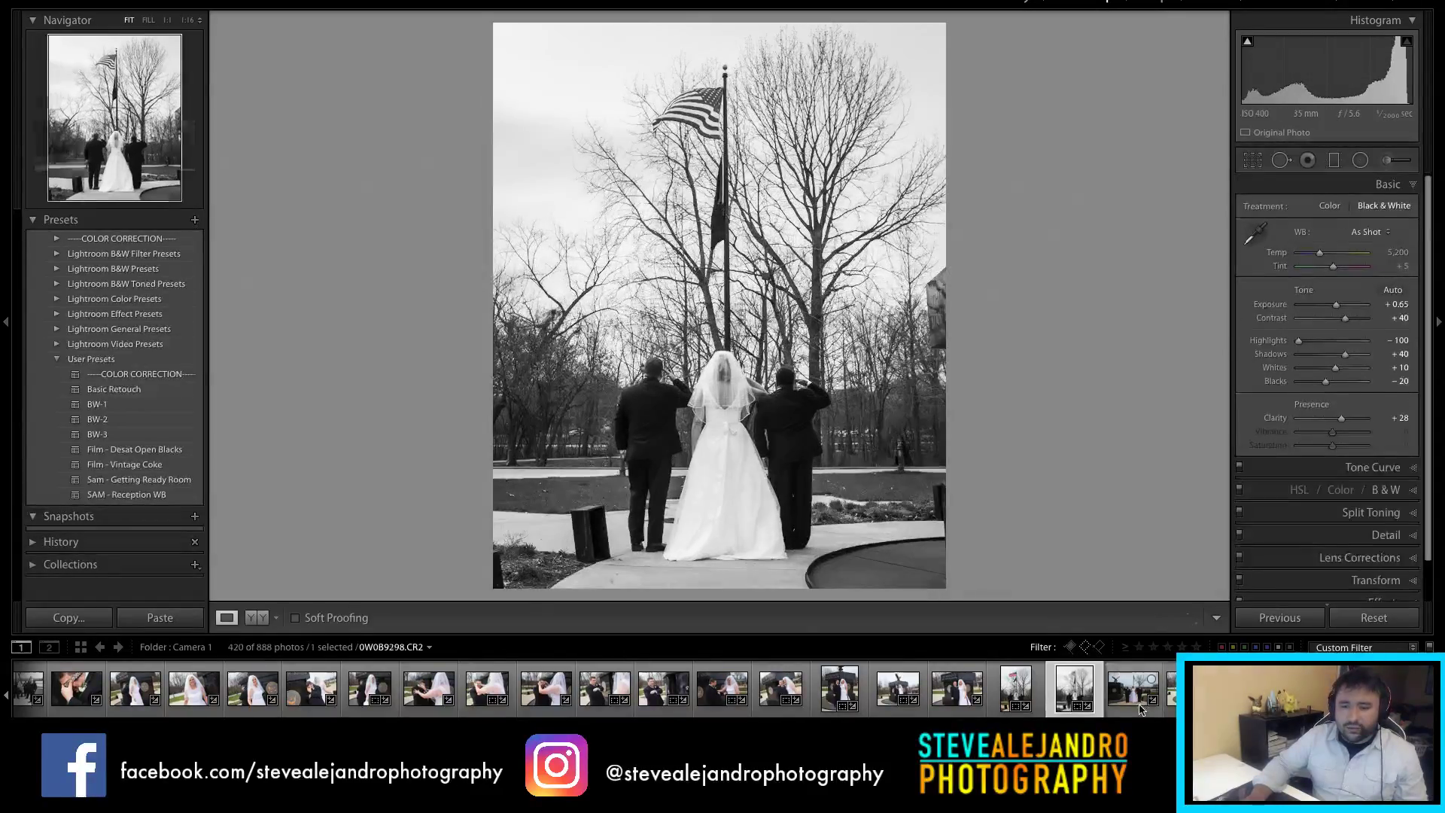
left_click(1142, 709)
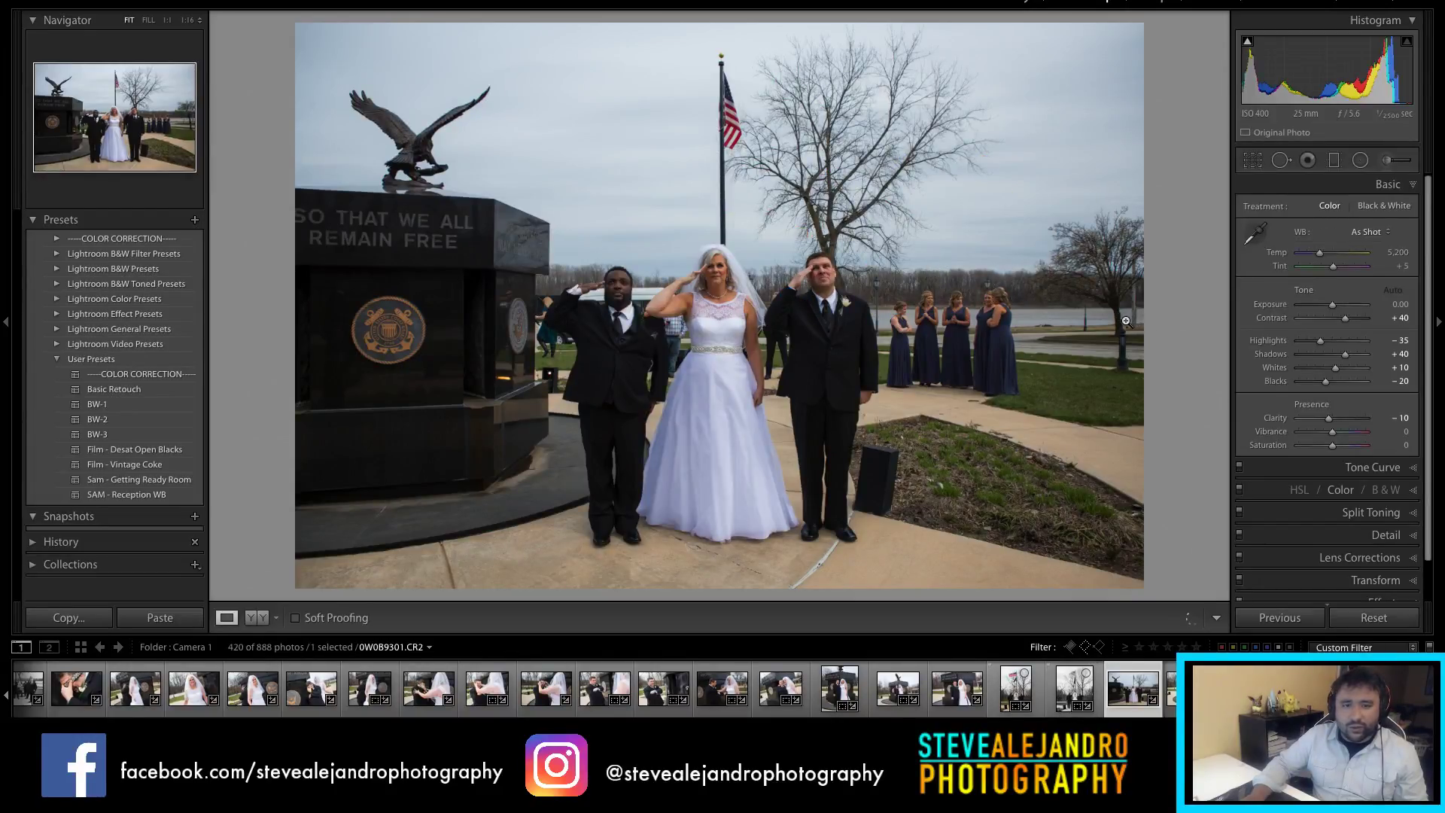
Step: Brighten the exposure of the front-facing salute photo
key("r")
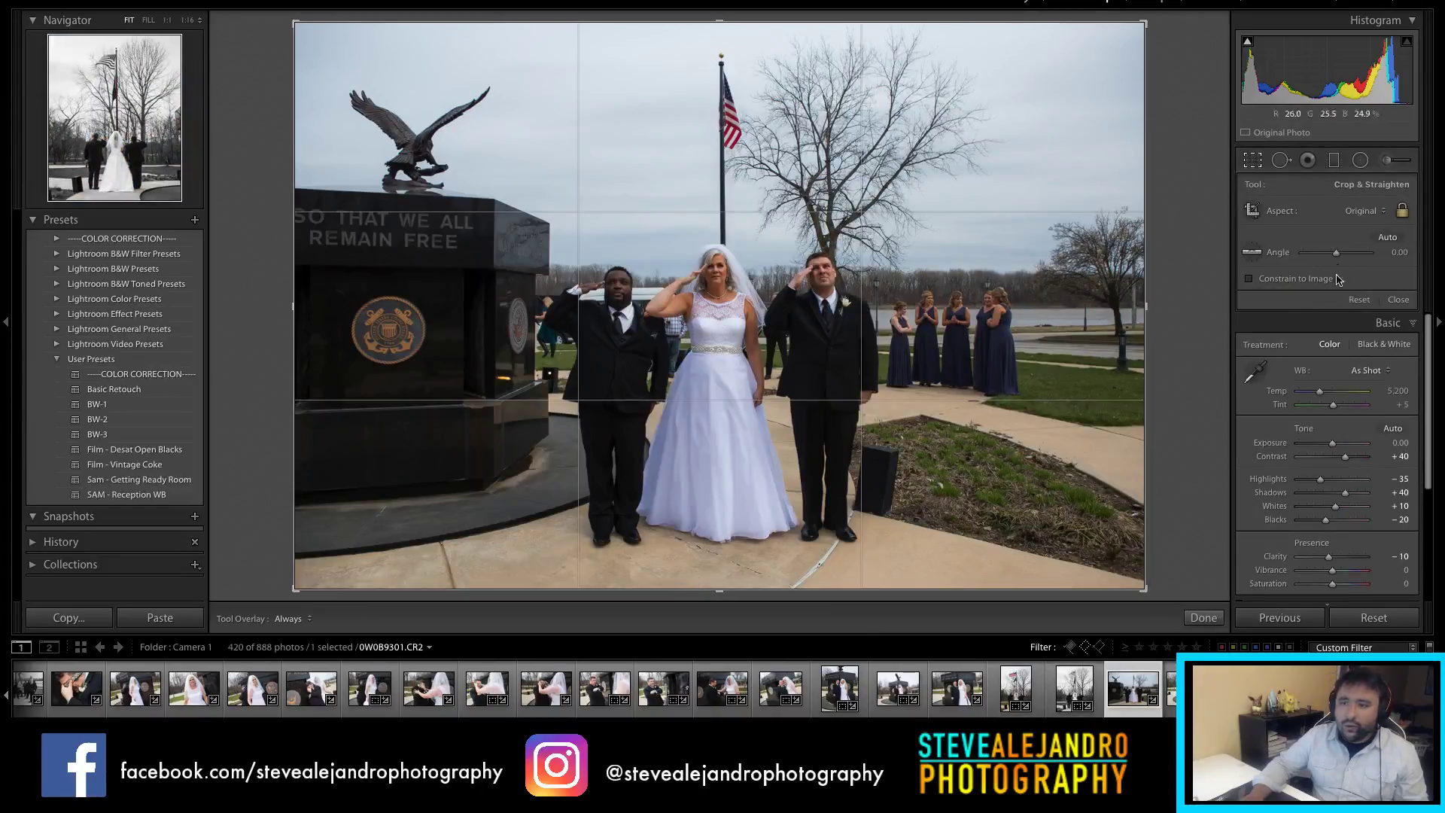
key("r")
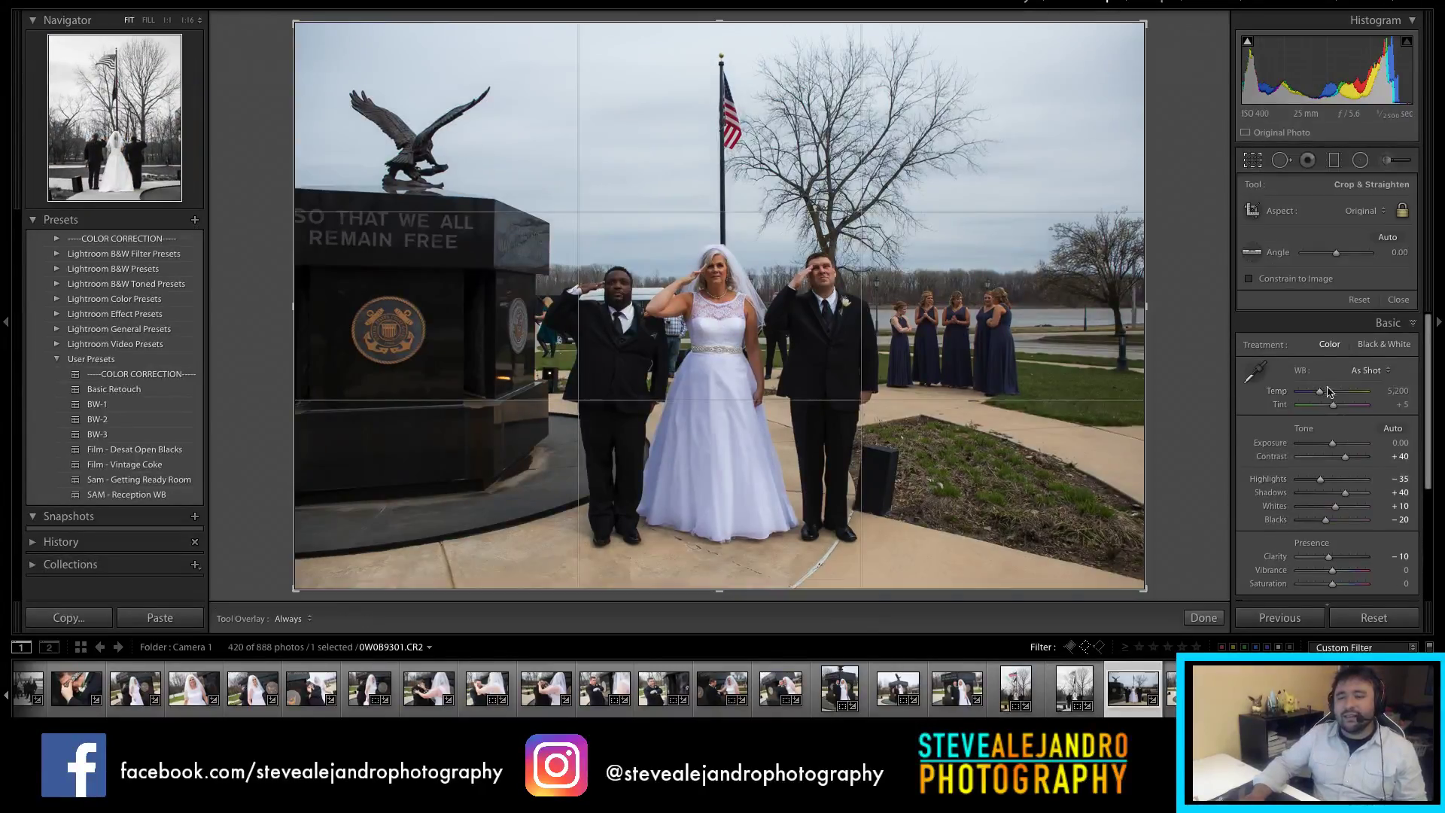
left_click_drag(1333, 445, 1340, 449)
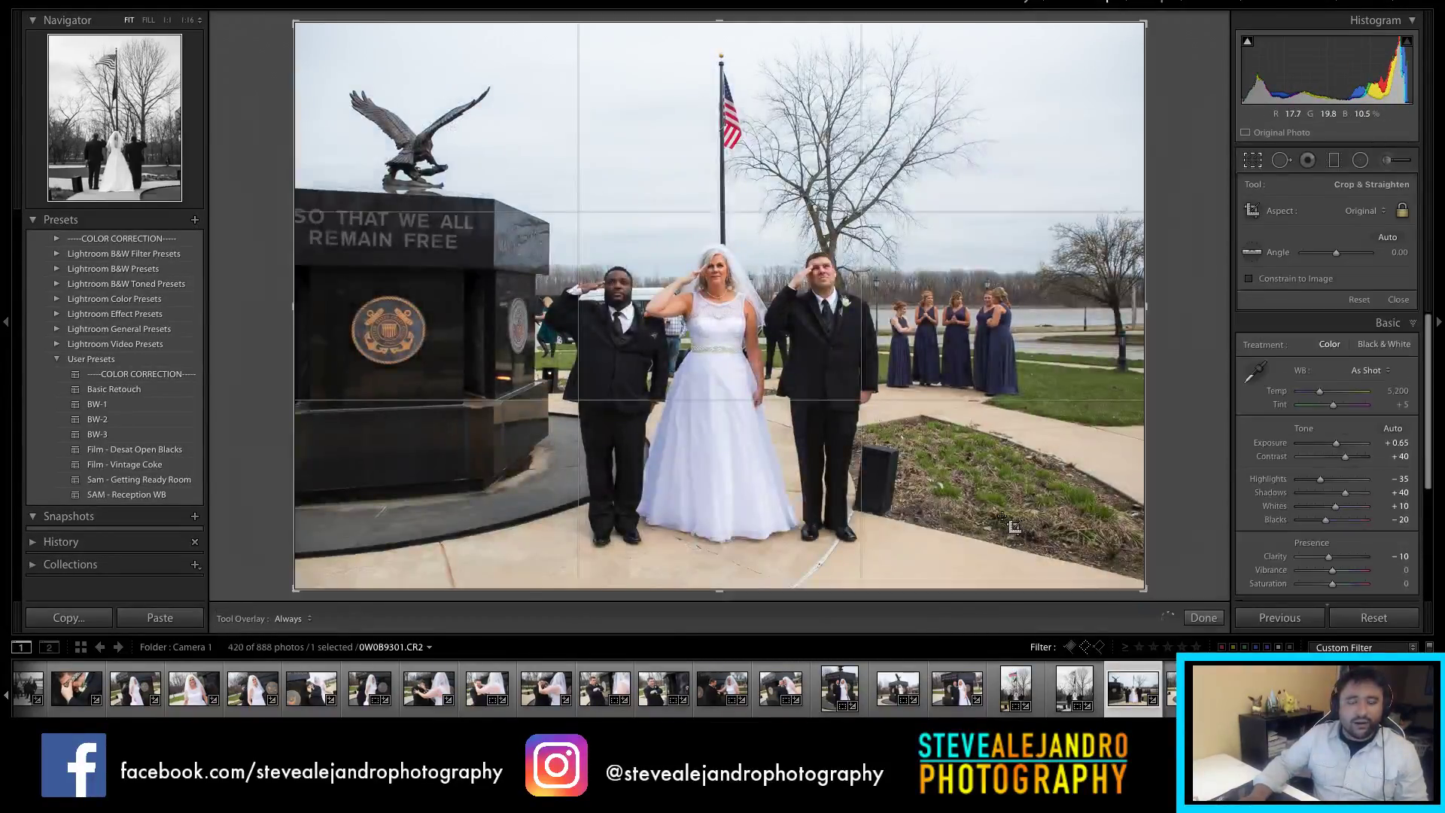
Step: Crop 0W0B9301 to a portrait 4x5 frame centred on the three people, then advance
key("x")
left_click_drag(787, 411, 784, 399)
left_click(1364, 216)
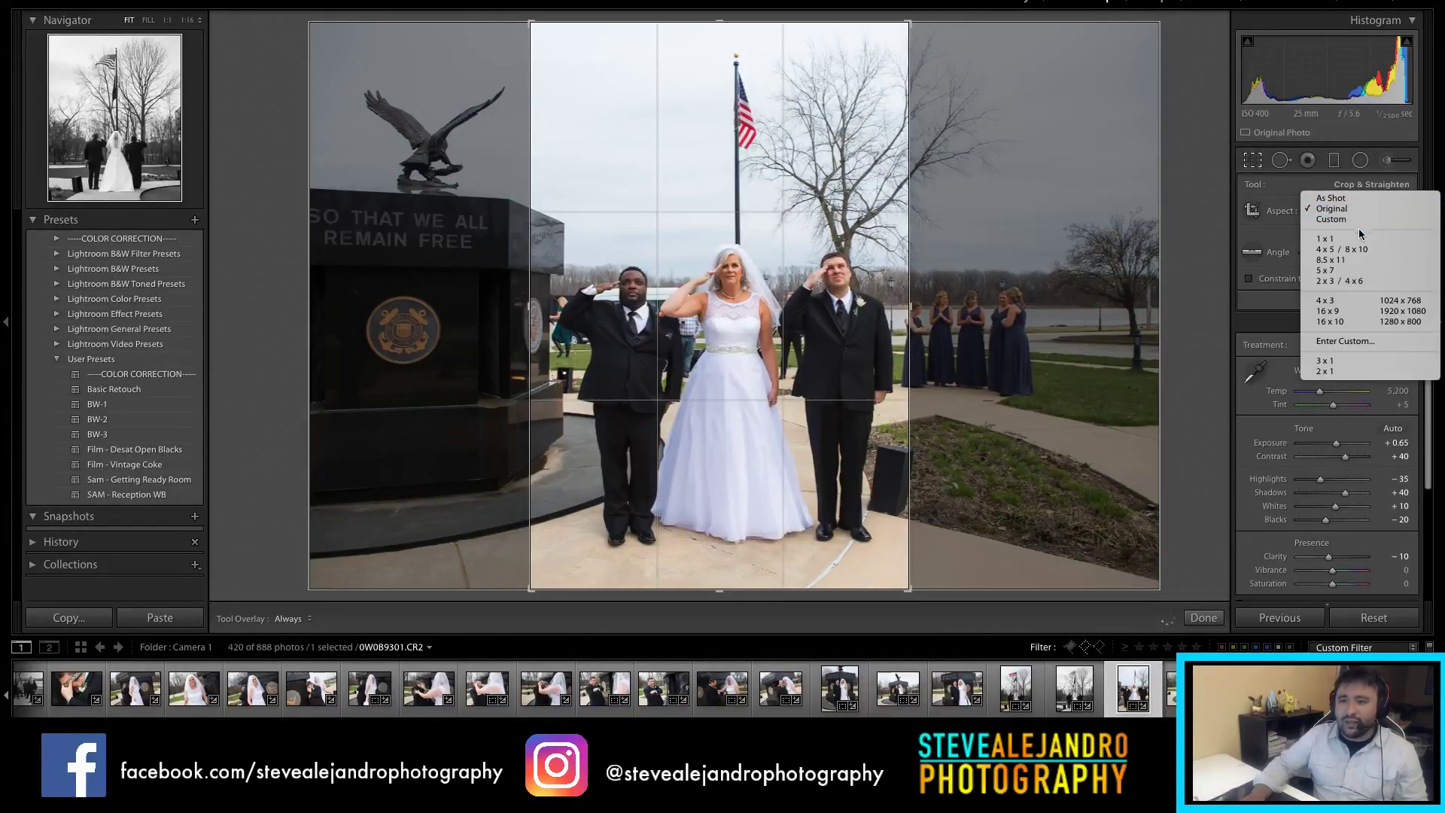
left_click(1348, 286)
left_click_drag(710, 549, 719, 591)
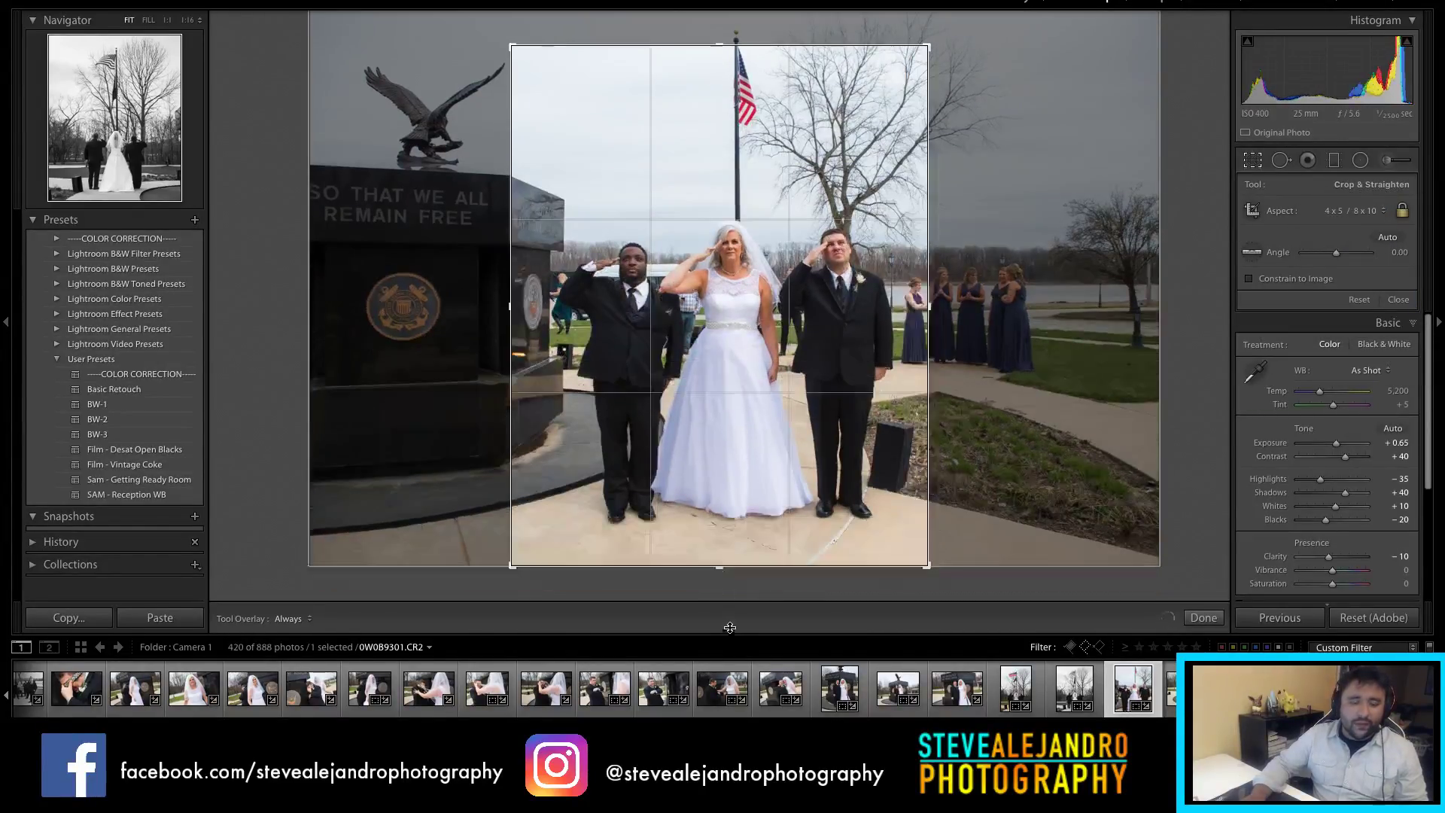
left_click_drag(761, 44, 757, 1)
key("r")
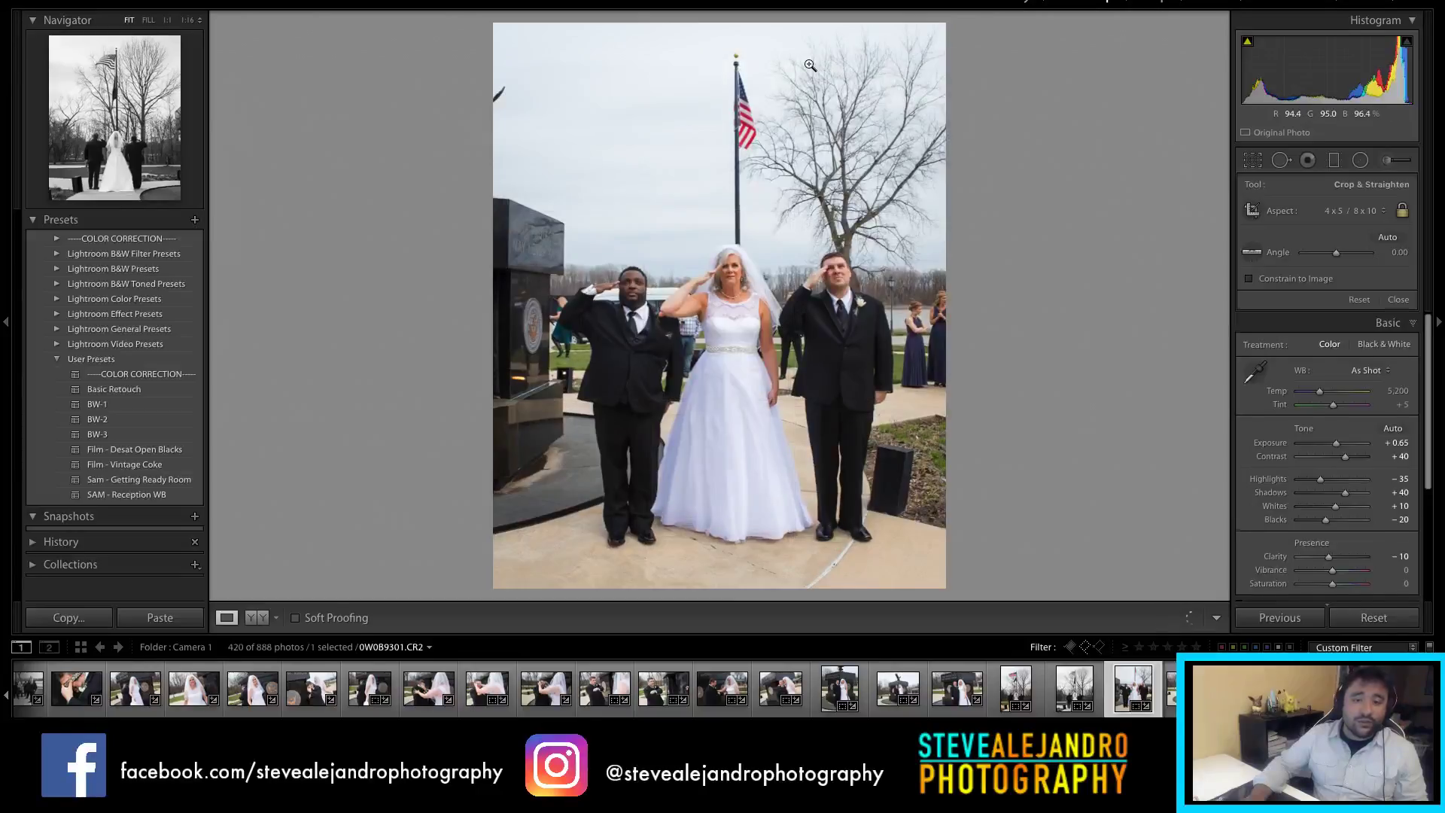
key("r")
left_click_drag(782, 208, 777, 207)
key("r")
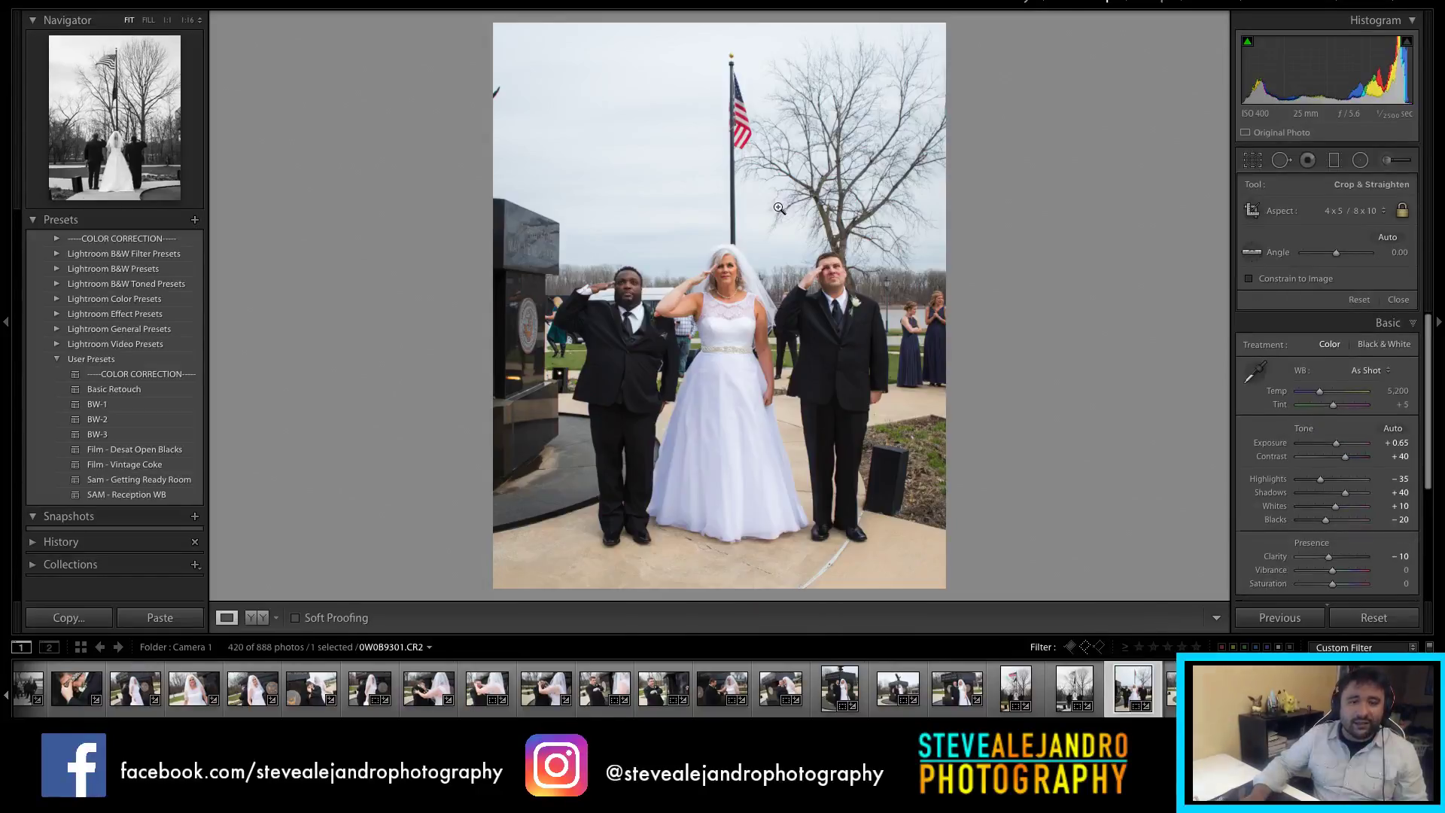
key("Right")
key("Right")
key("Right")
key("Right")
key("Right")
key("Right")
key("Right")
key("Right")
key("Right")
key("Right")
key("Right")
key("Right")
key("Right")
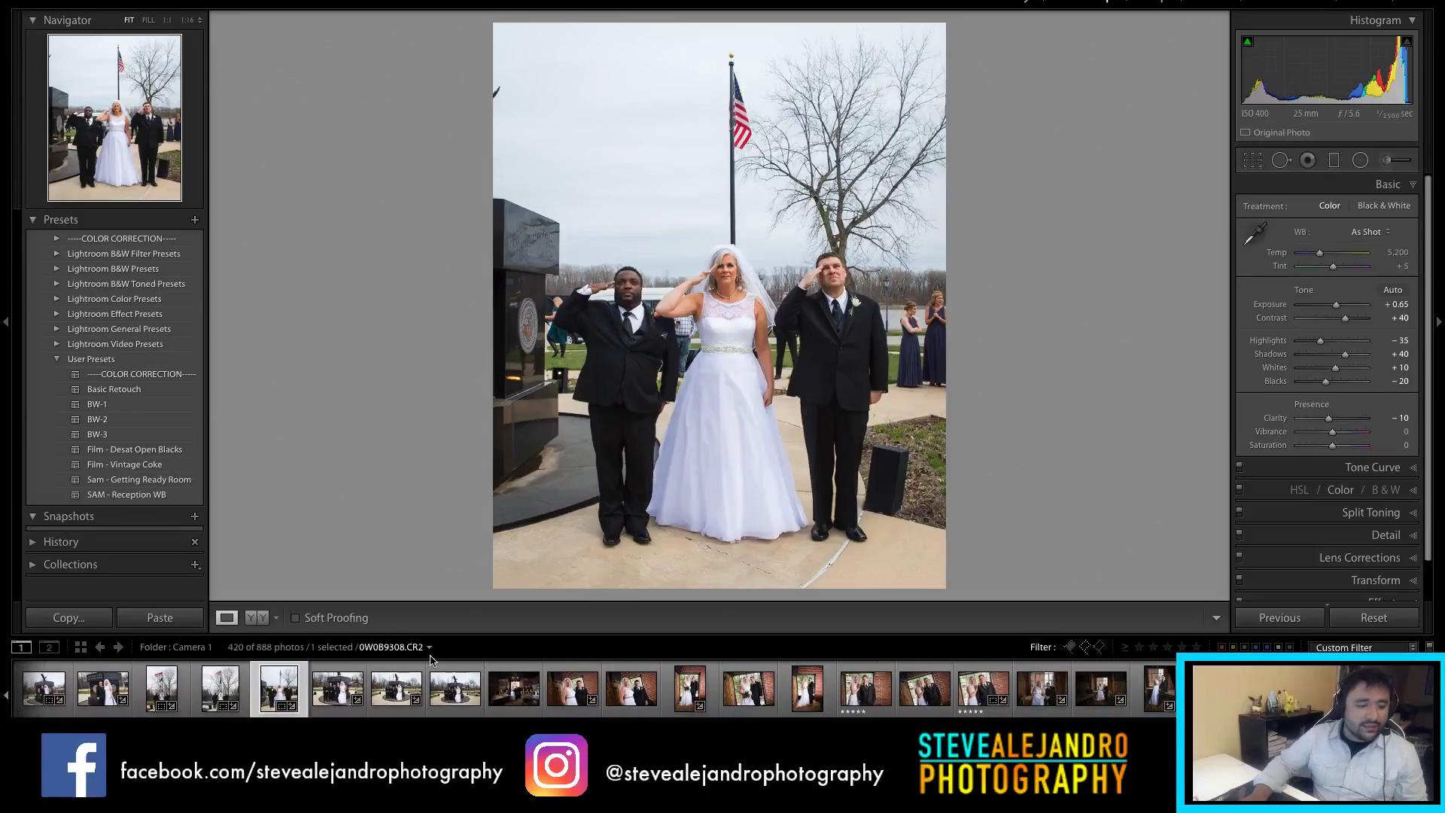
Step: Crop the groomsmen monument shot to 4x5 and refine the framing upward
left_click(320, 694)
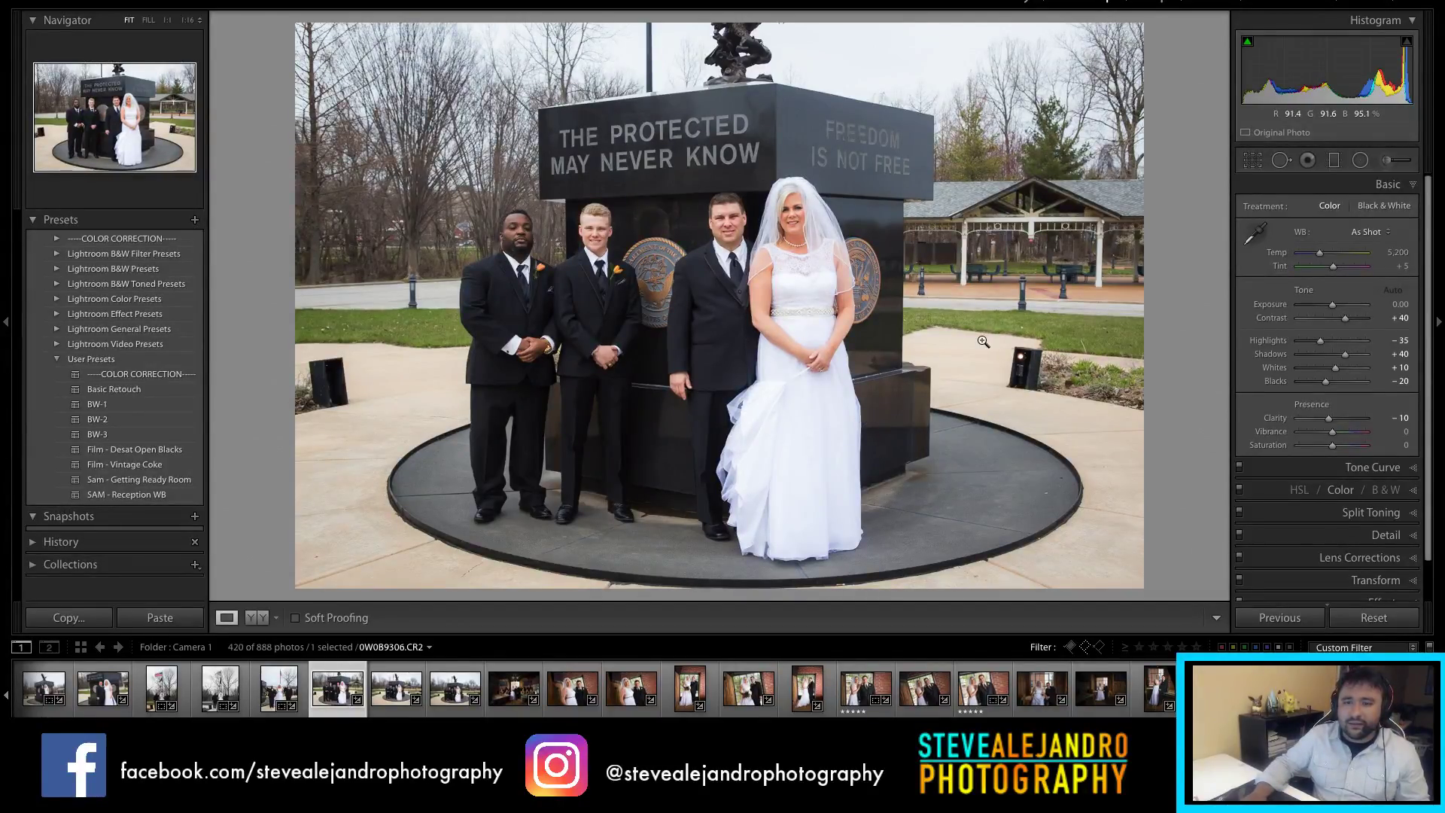
key("r")
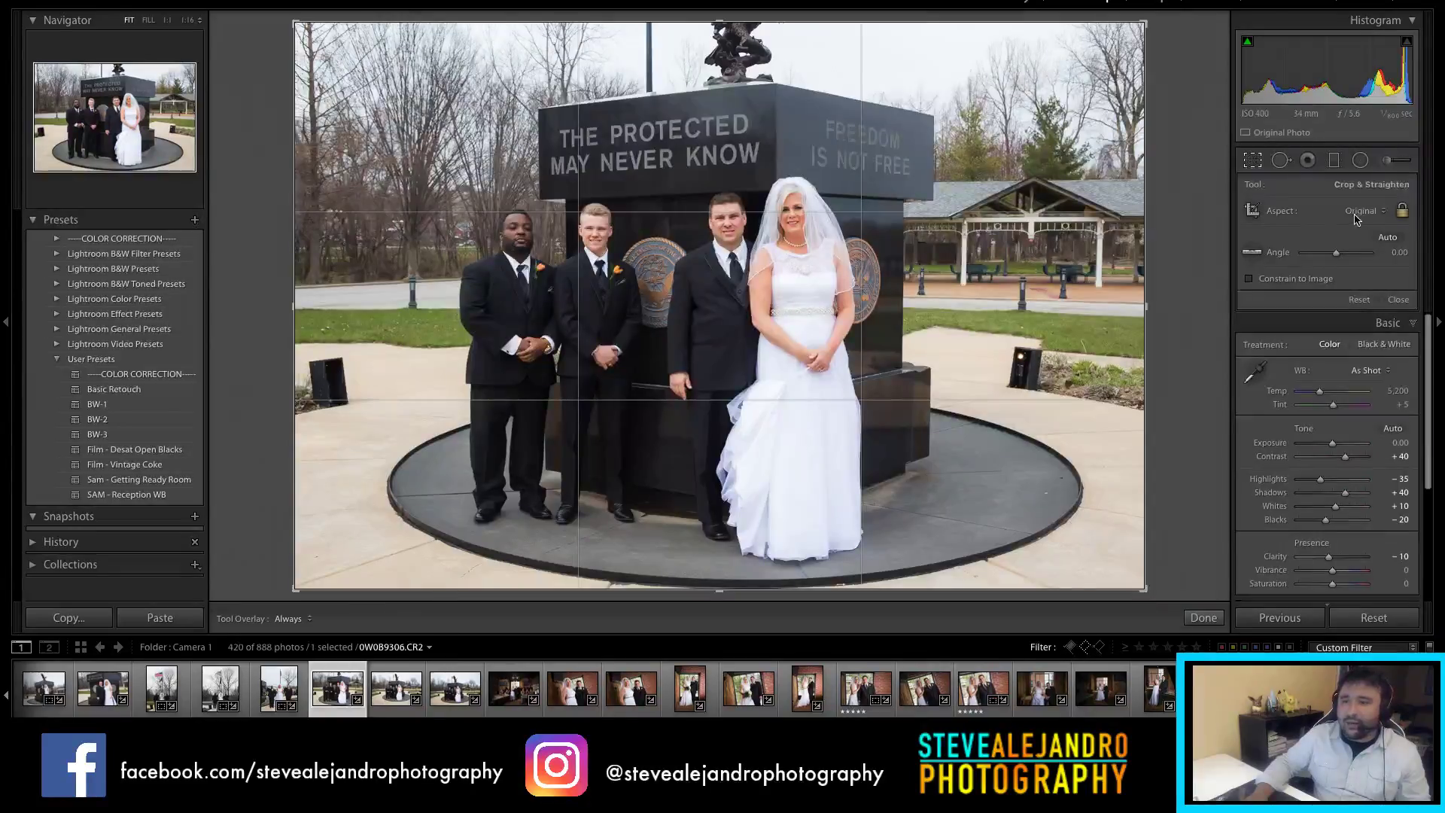
left_click(1360, 213)
left_click(1345, 225)
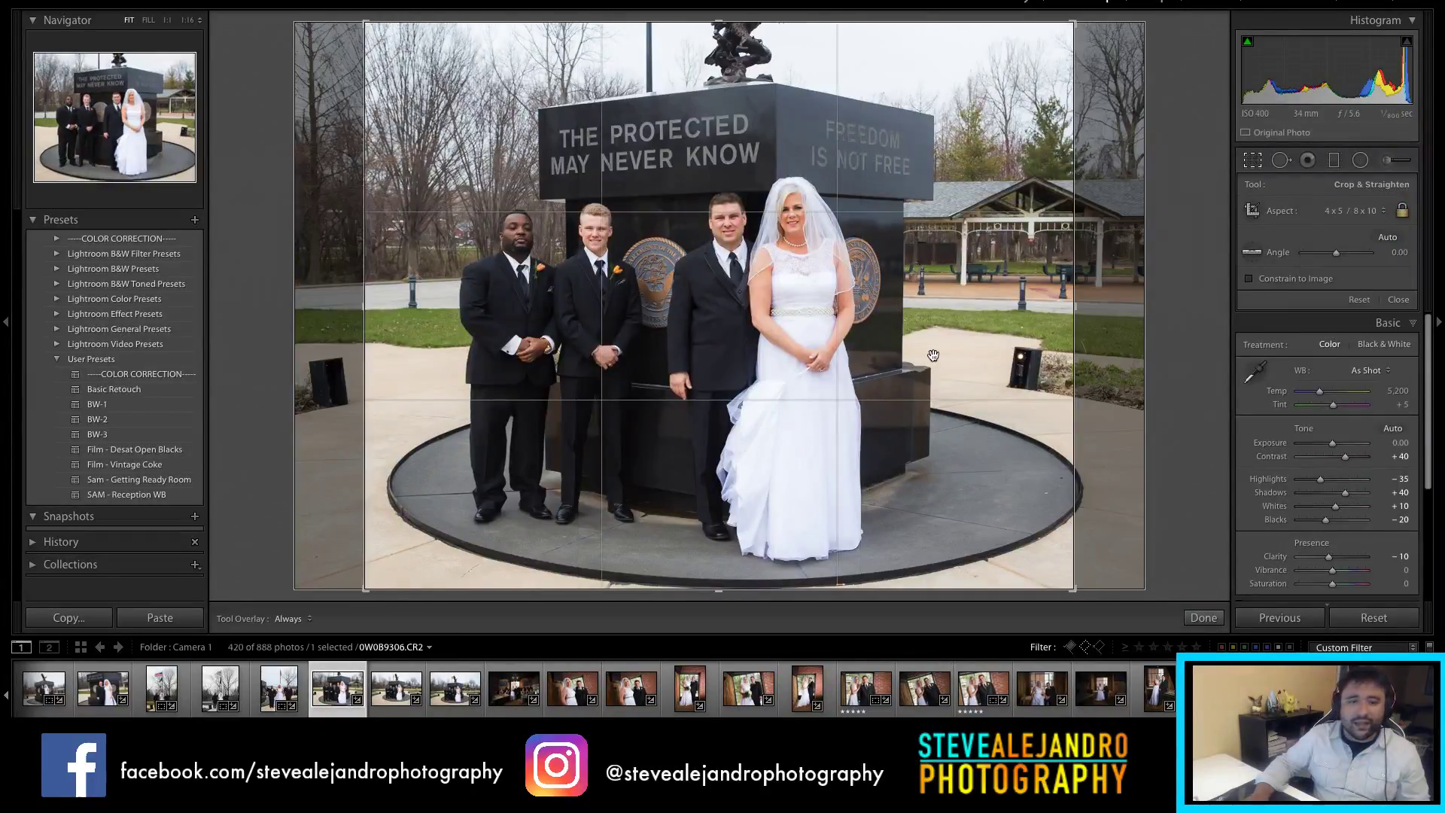
mouse_move(950, 355)
left_mouse_down()
mouse_move(931, 349)
mouse_move(946, 350)
left_mouse_up()
key("Return")
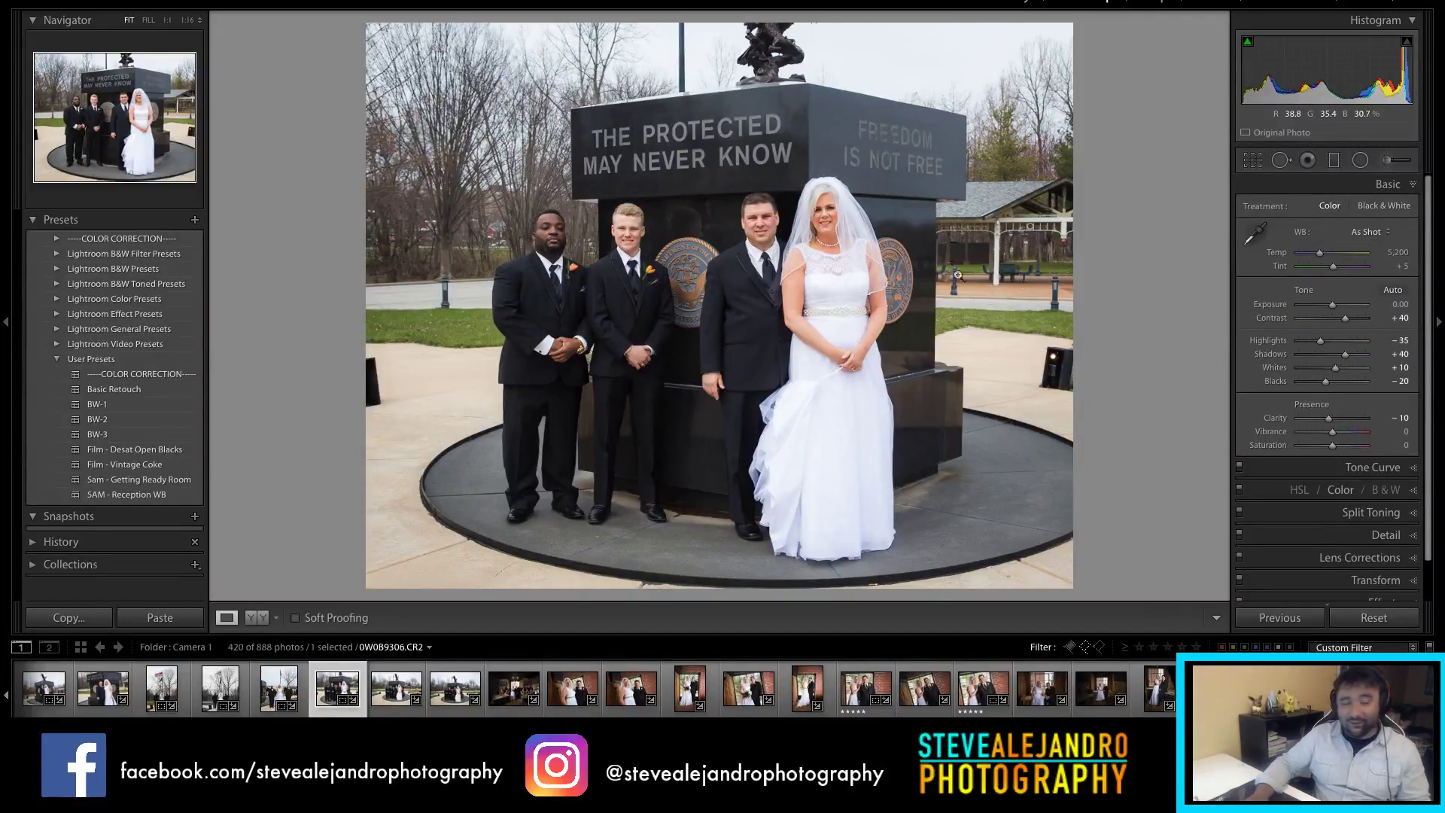
key("r")
left_click_drag(769, 133, 769, 114)
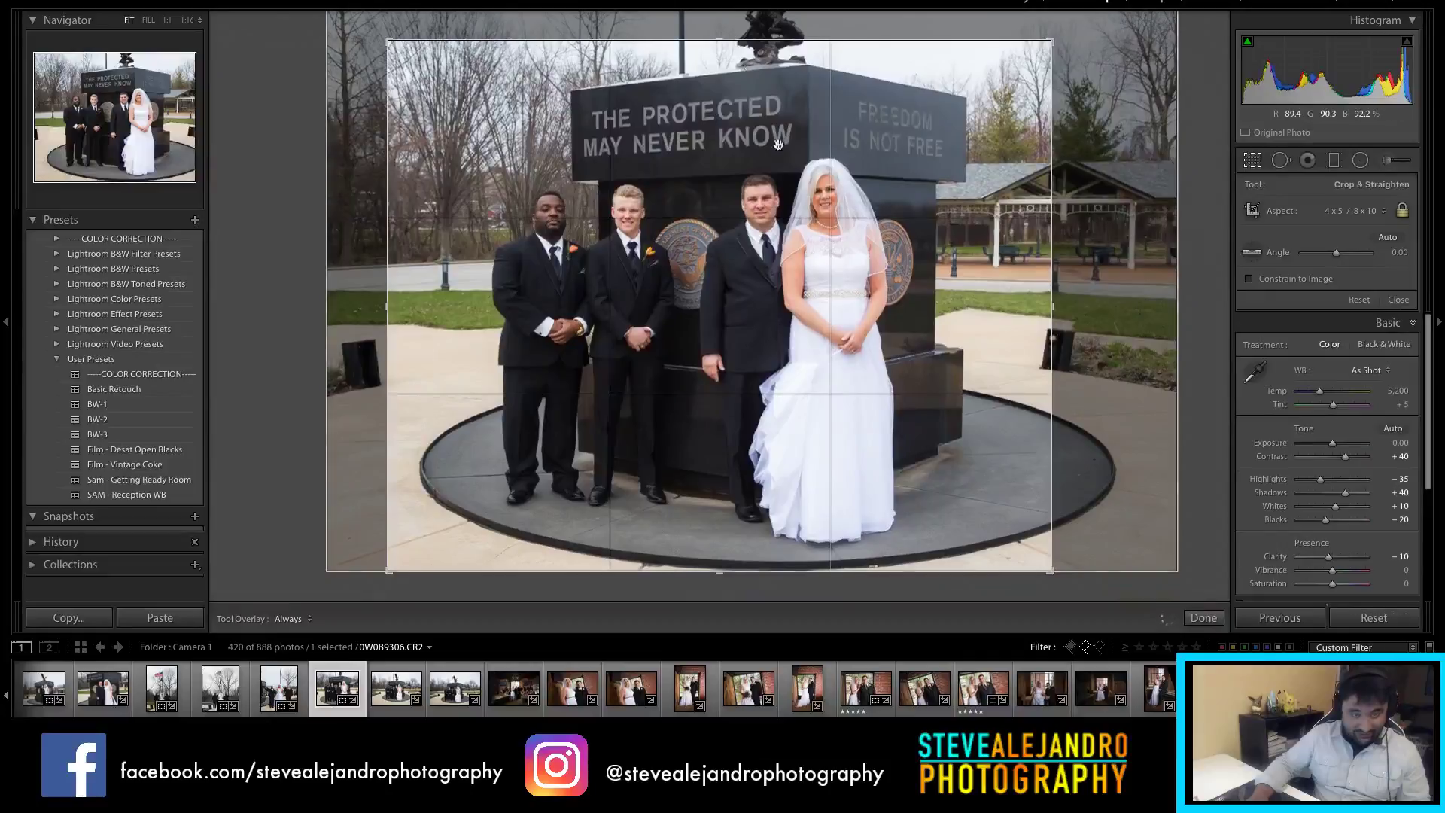
key("Return")
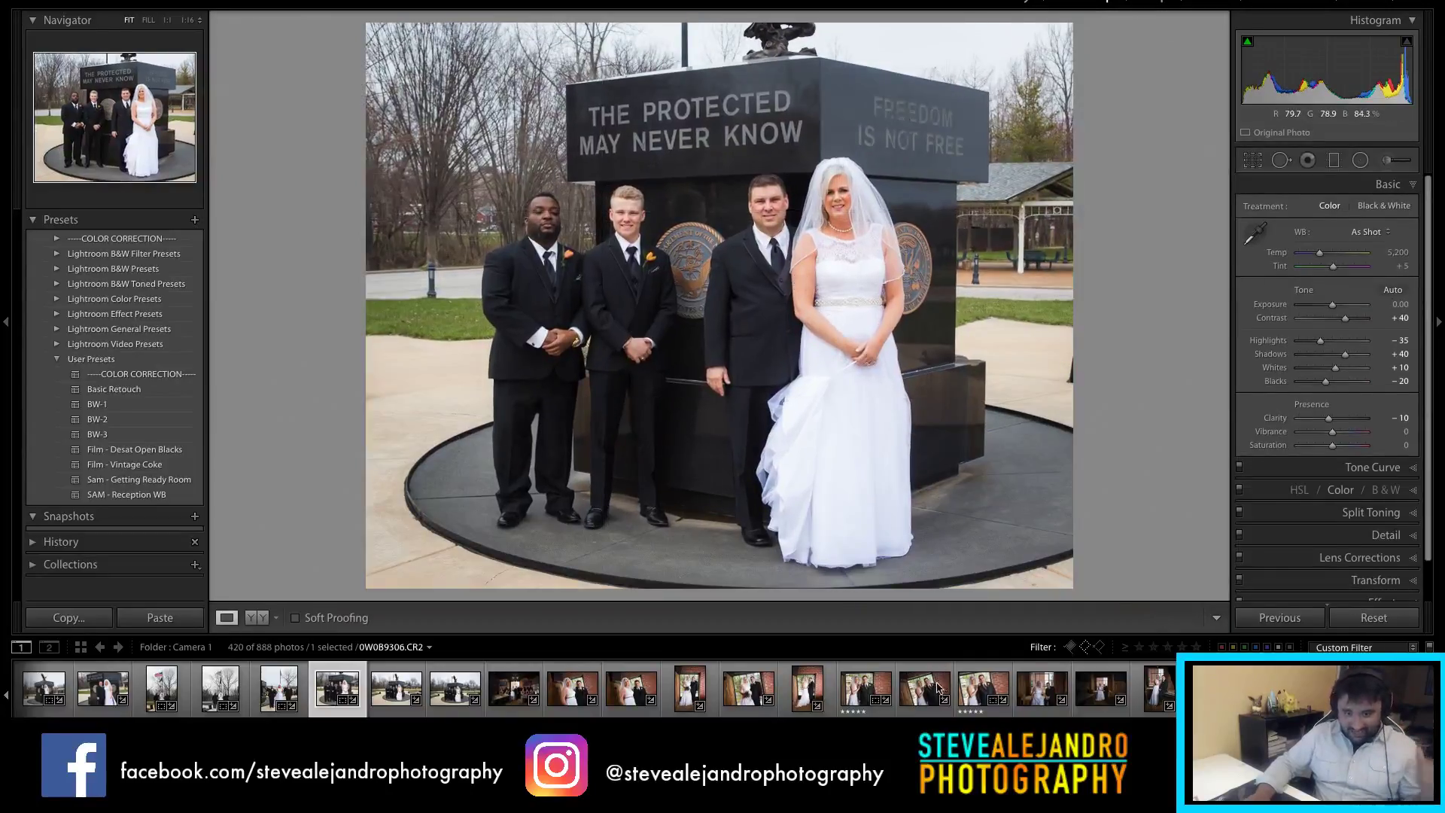
Step: Open the wider monument group shot, commit its crop, and reject it
left_click(391, 703)
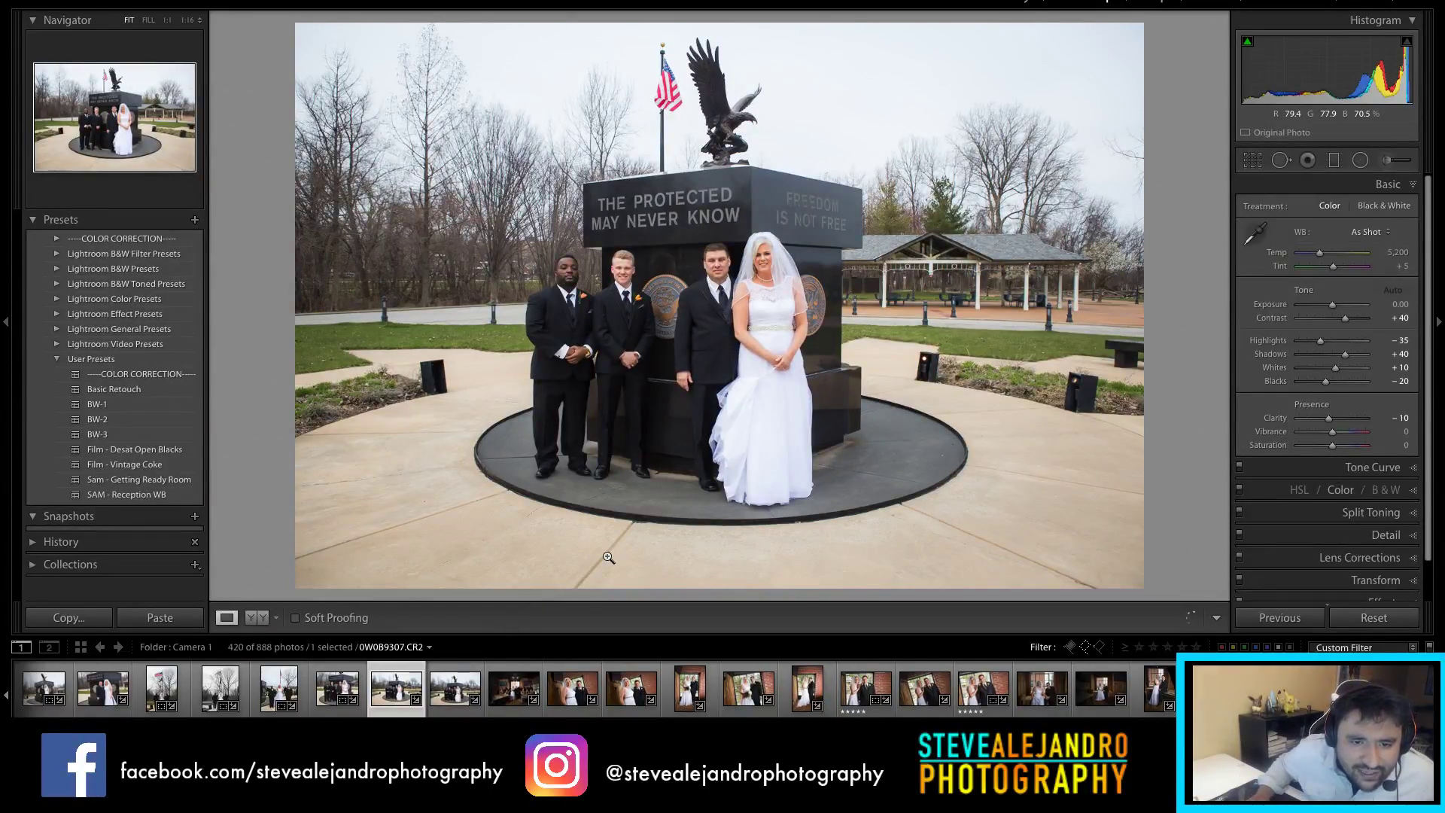
key("r")
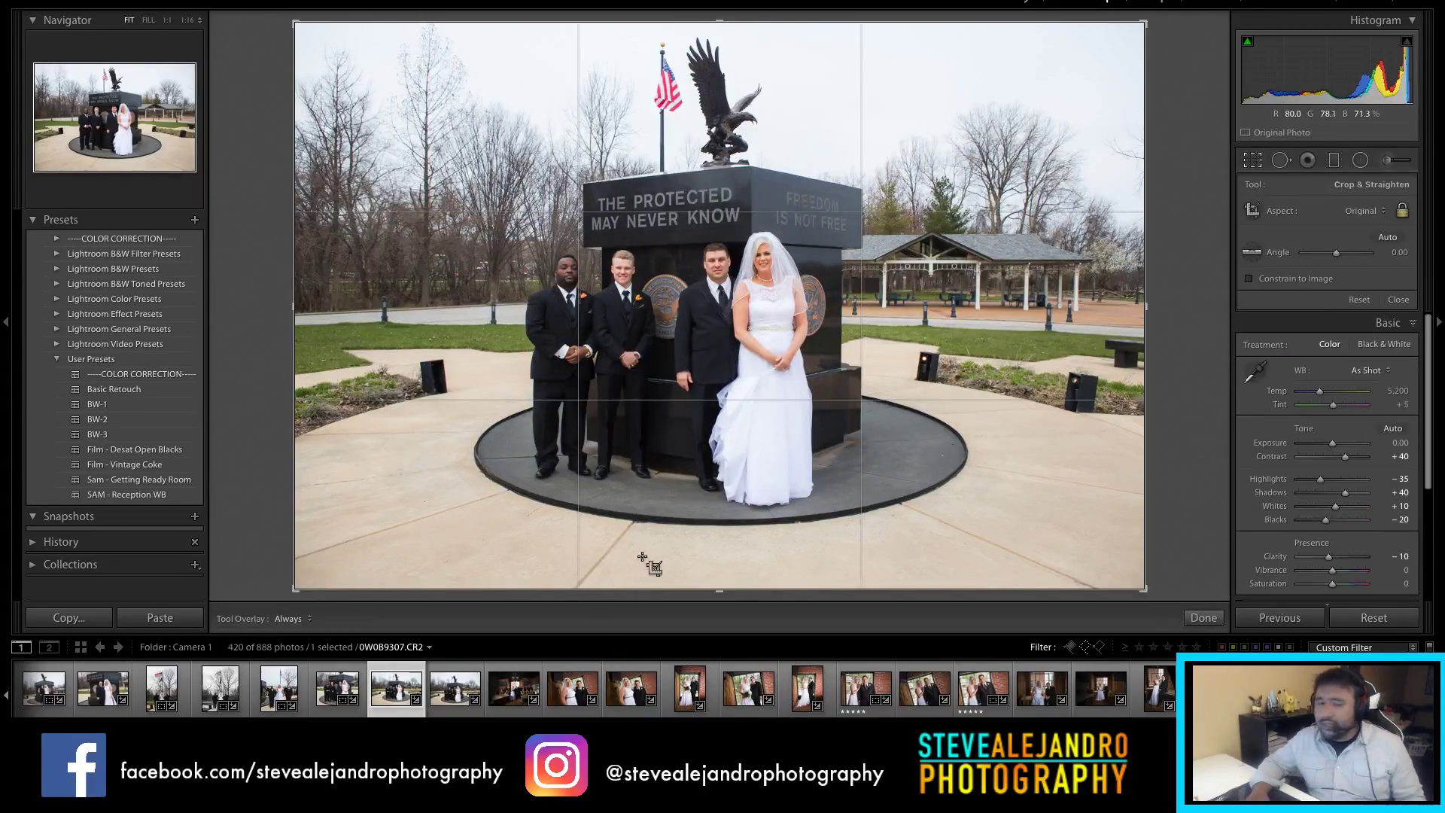
left_click(1204, 617)
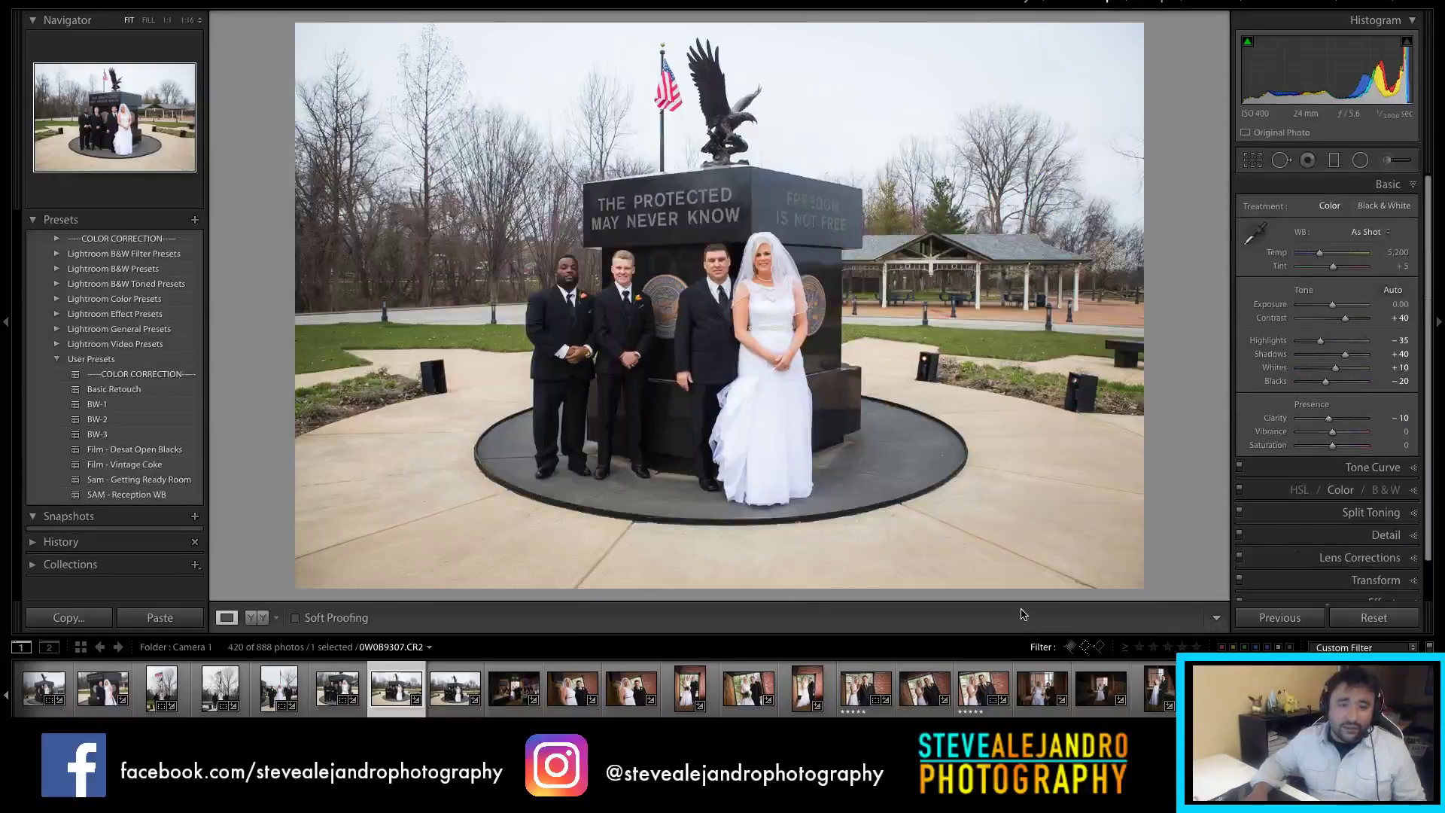
key("x")
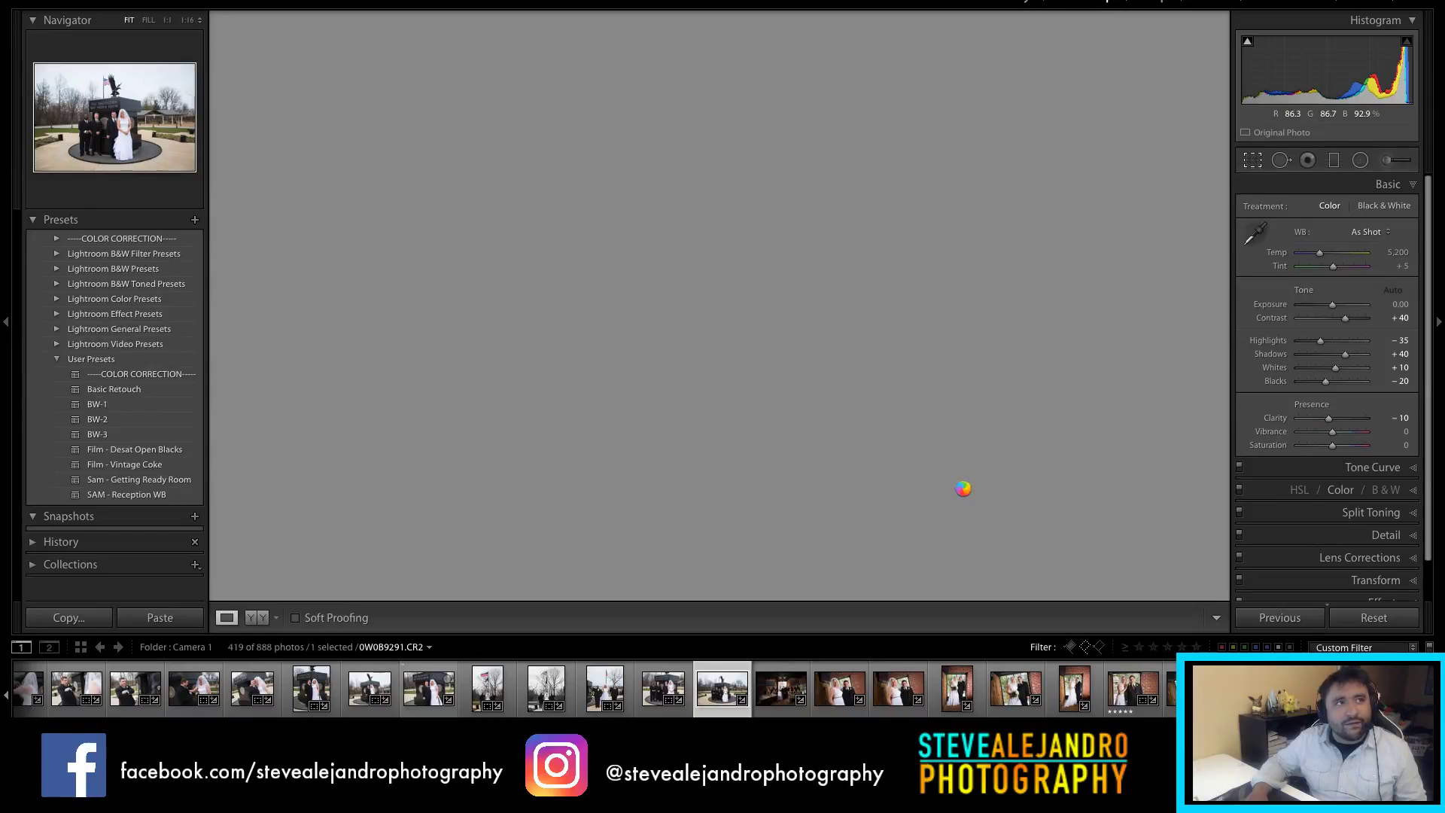
Step: Straighten the eagle-monument group shot 0.32° and crop it to centred portrait 4x5, then open 0W0B9313
key("r")
left_click_drag(1166, 437, 1166, 440)
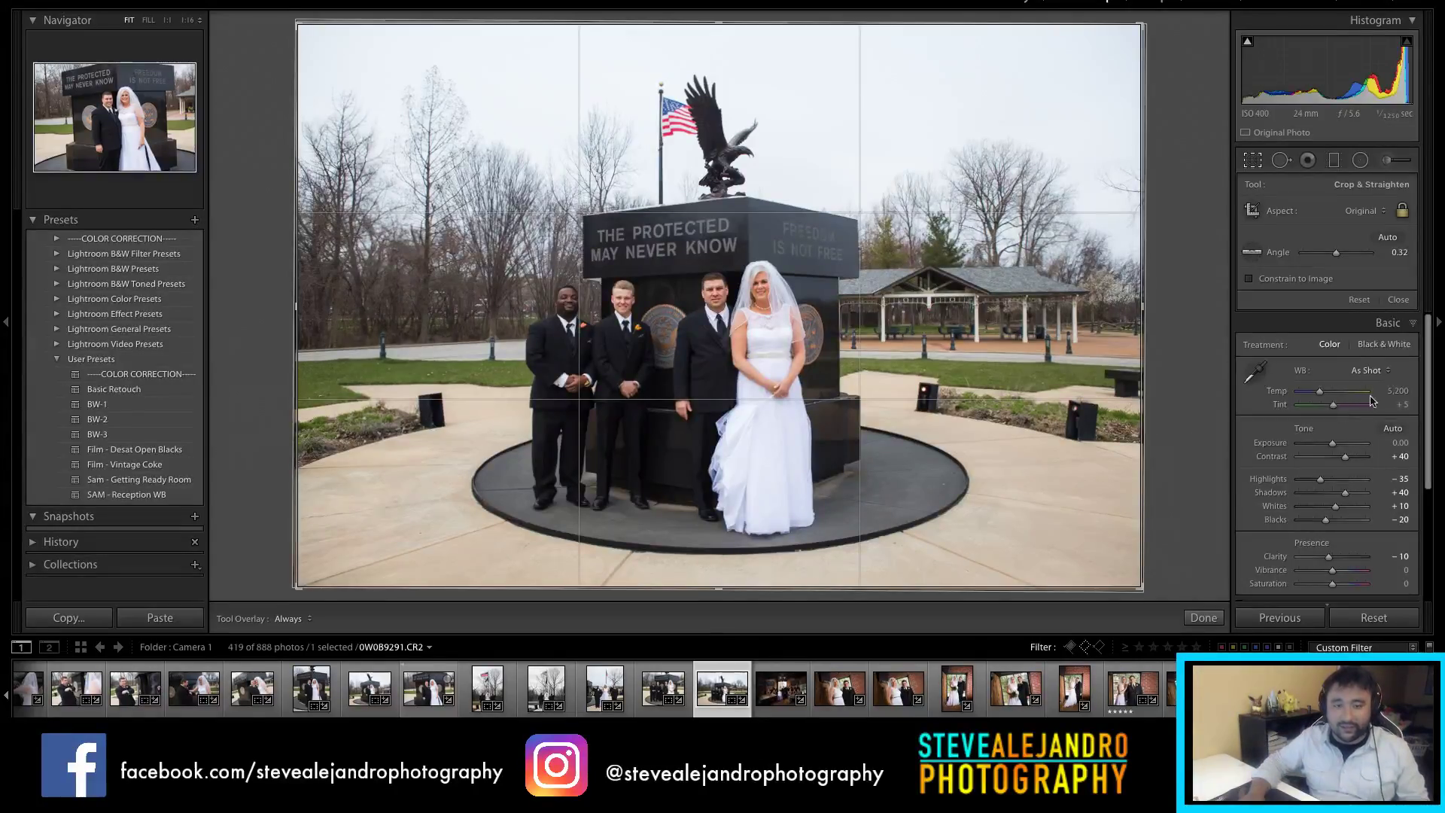
left_click(1366, 211)
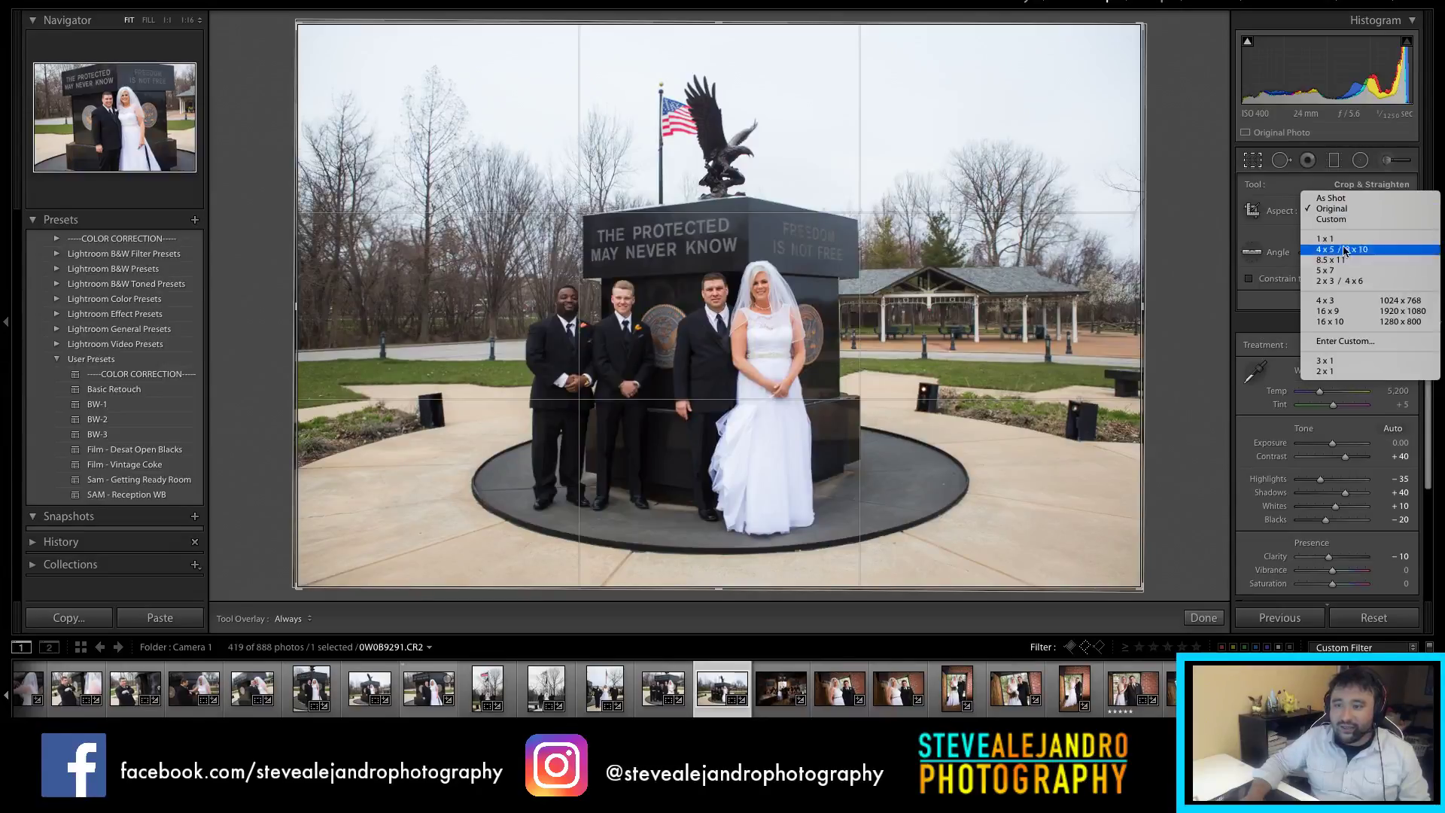
left_click(1352, 250)
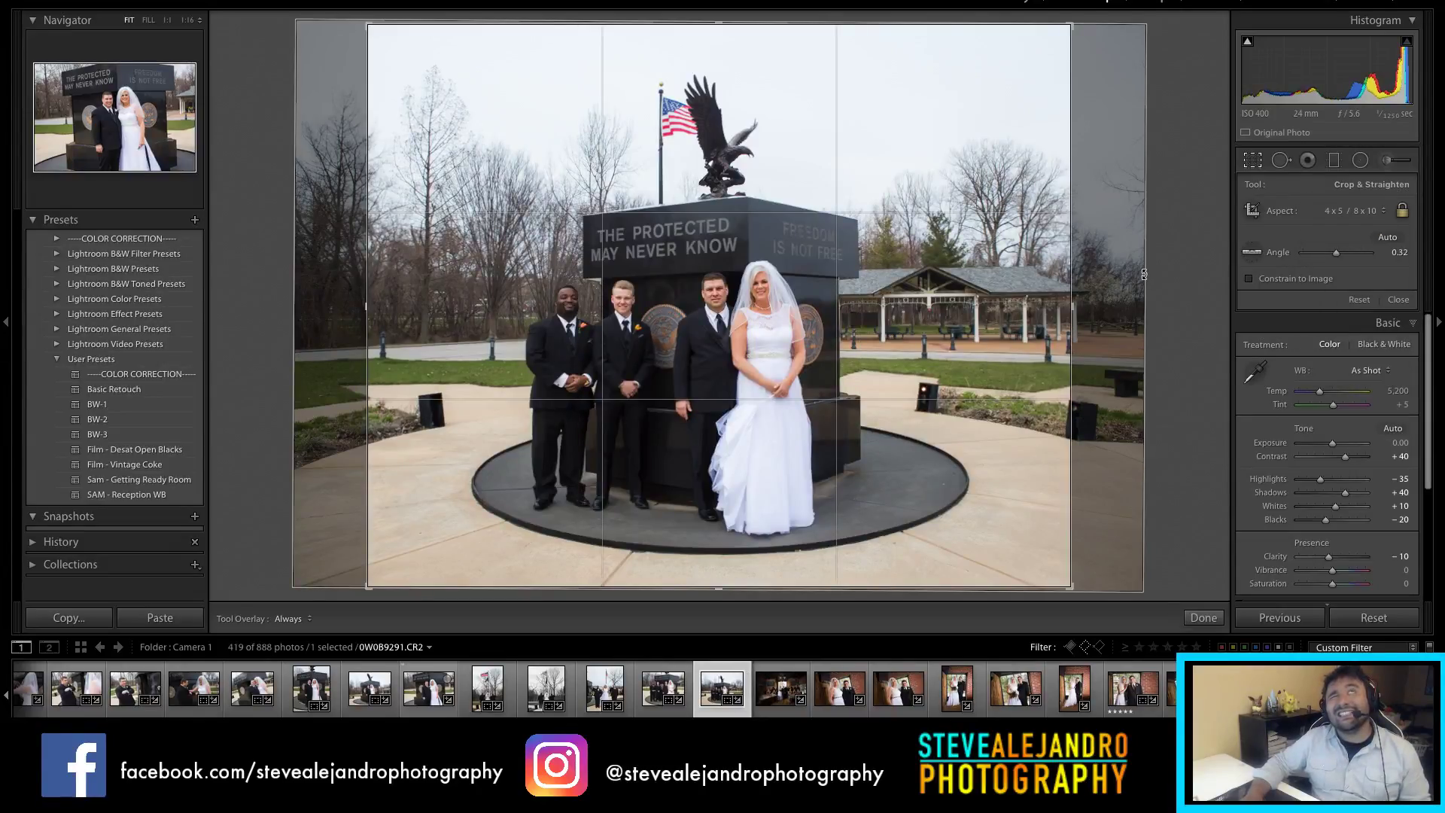
key("x")
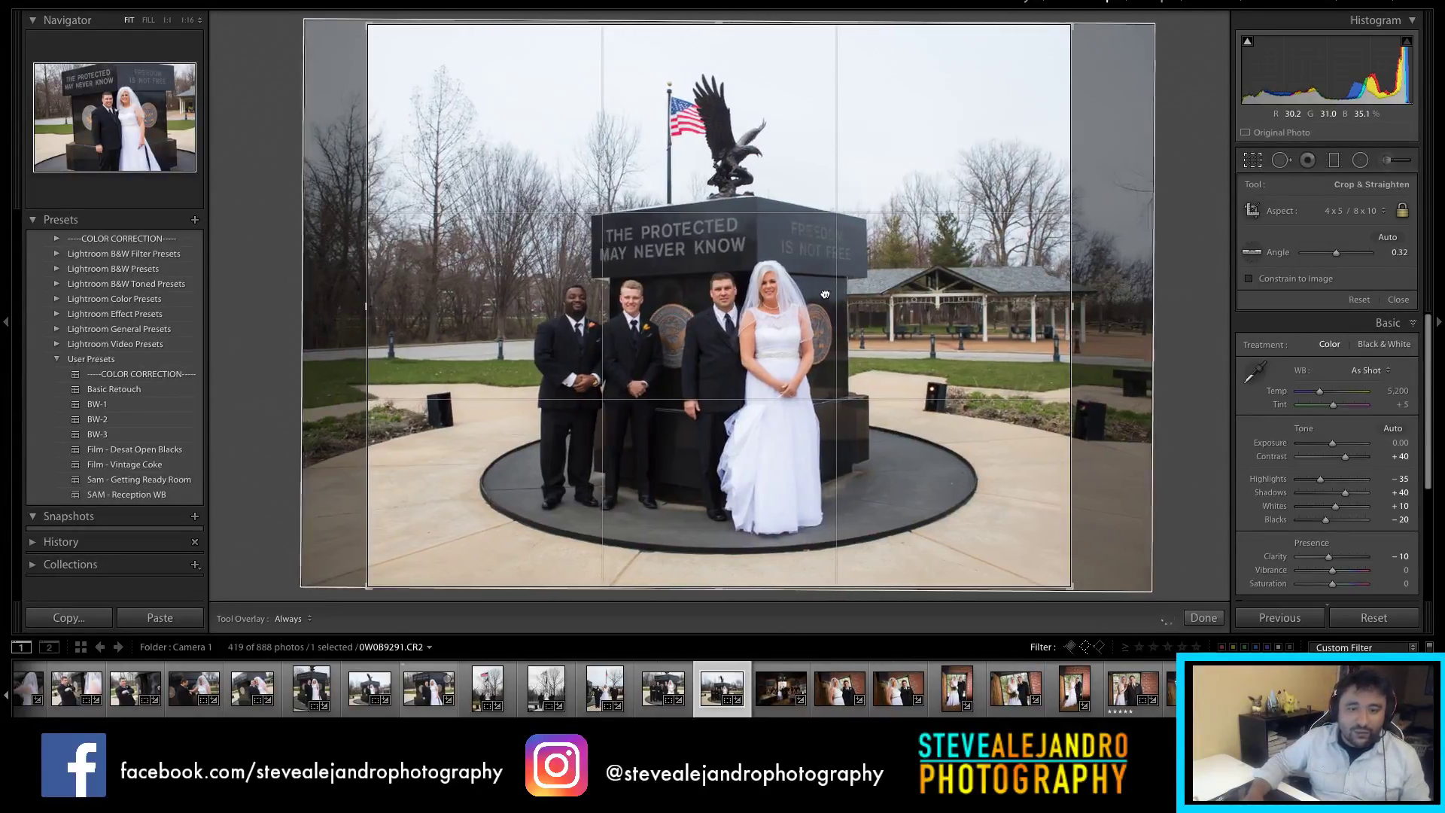
left_click_drag(800, 300, 817, 306)
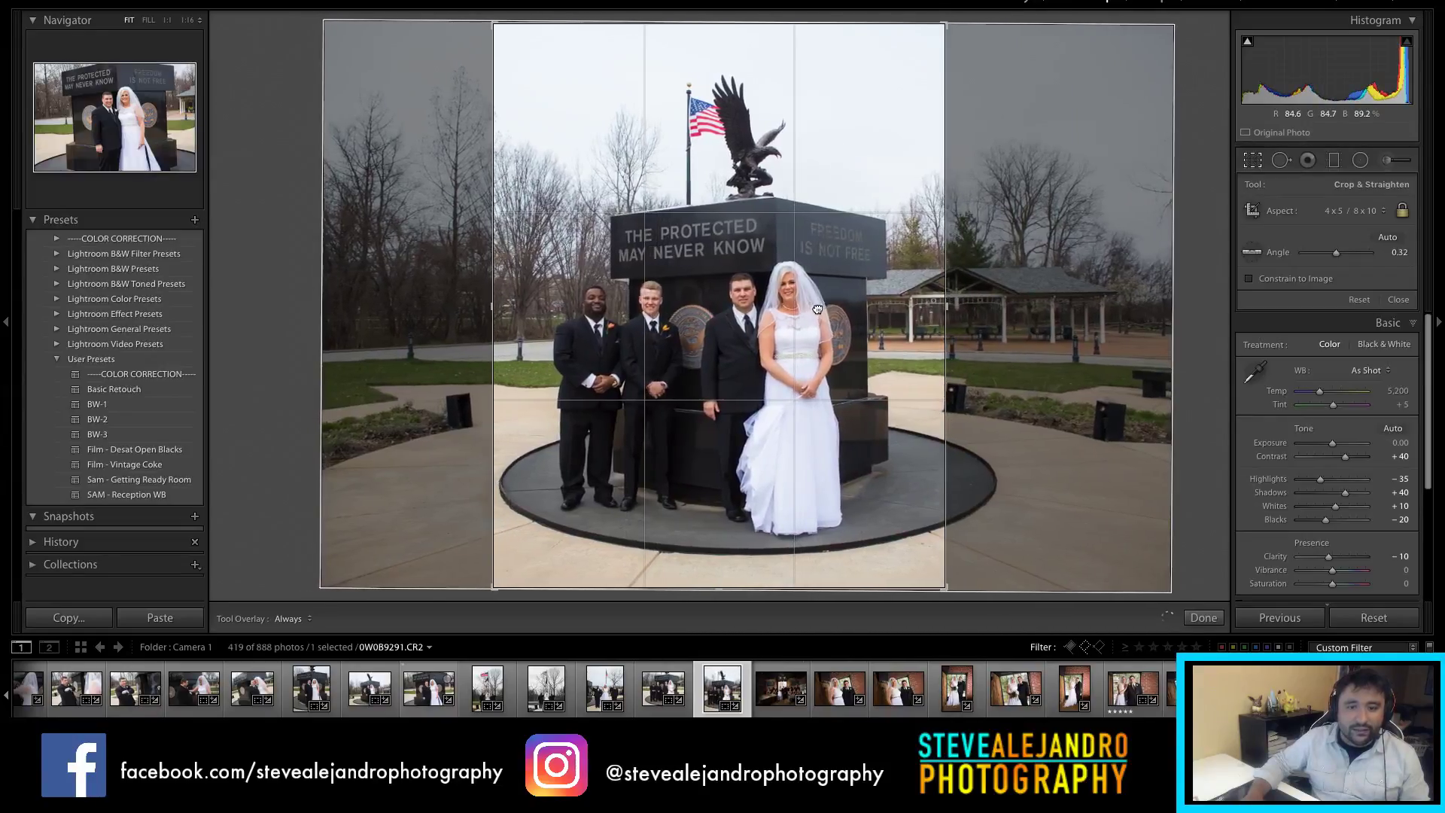
key("Return")
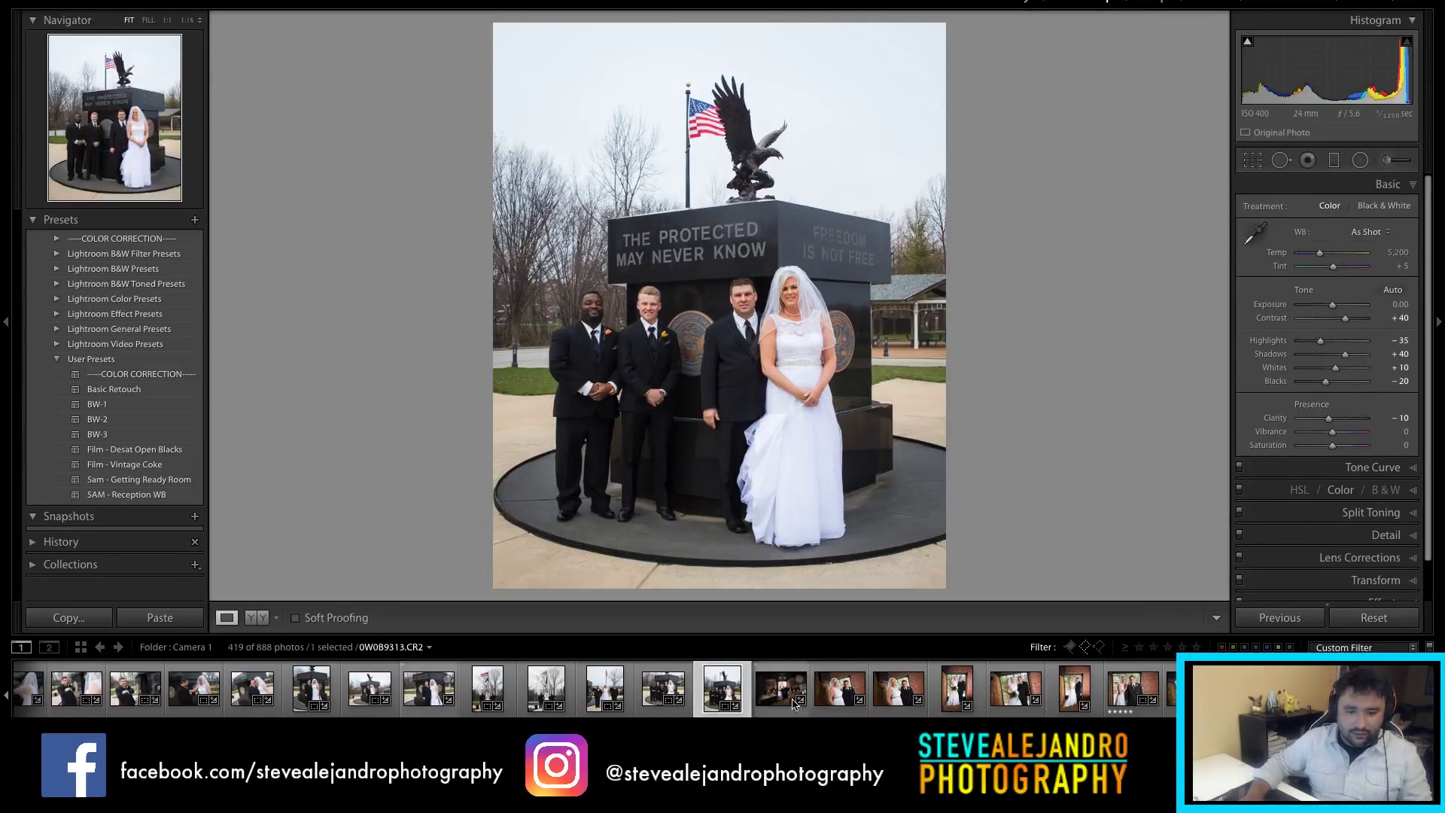
left_click(753, 696)
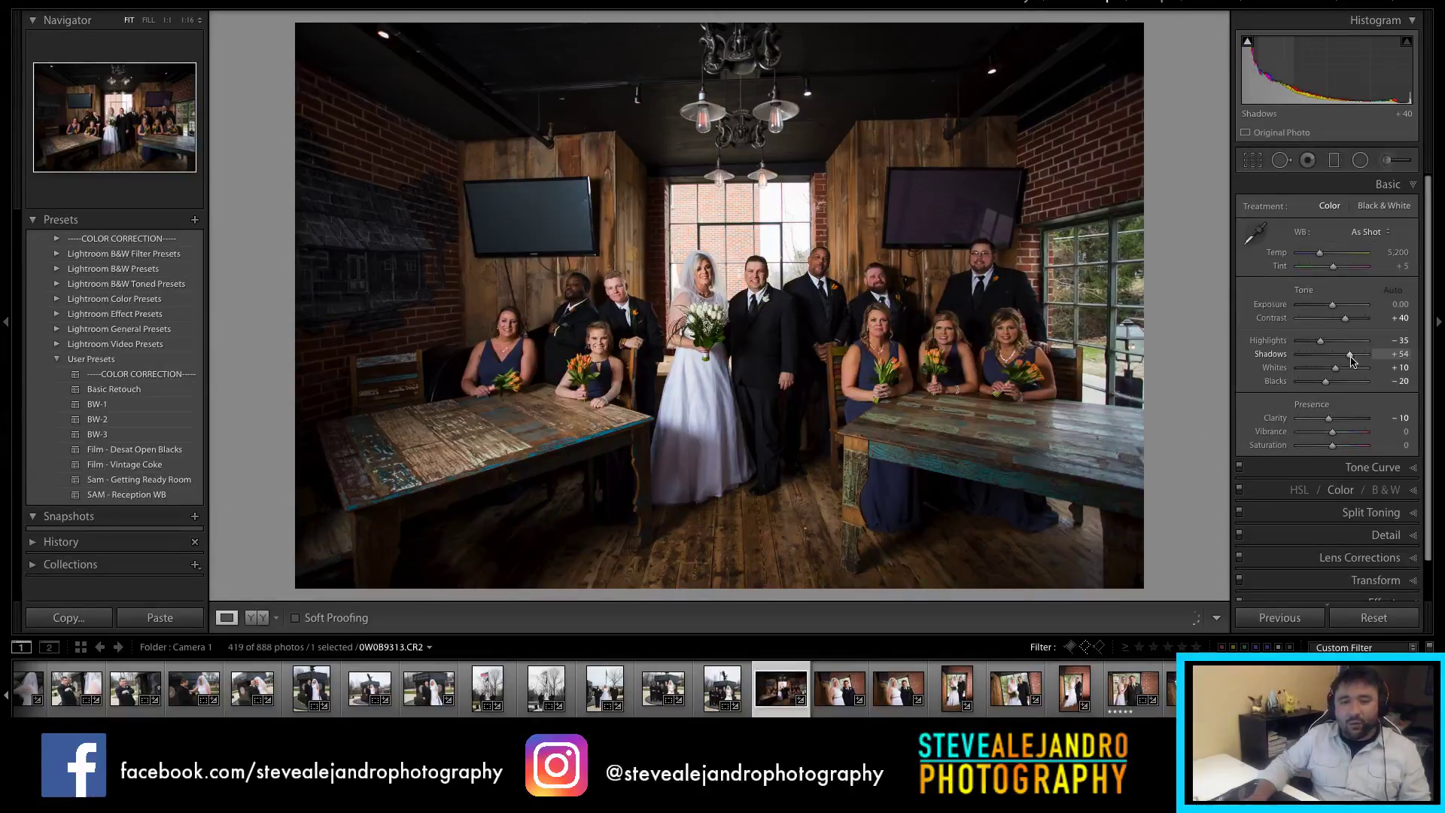
Step: Lift the indoor bridal party photo's Shadows to +59 and check detail at 1:1
key("equal")
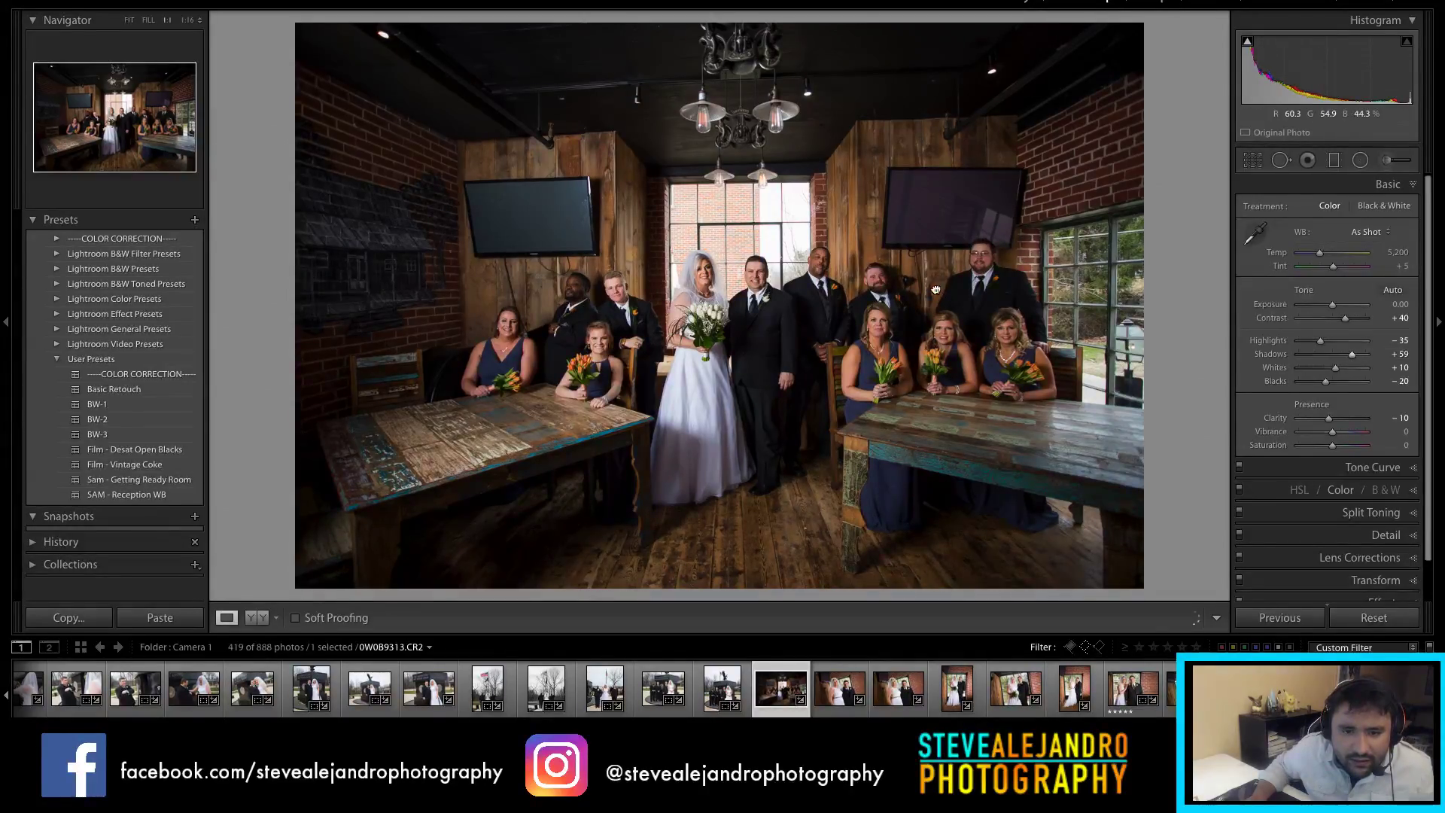
left_click(935, 288)
left_click(774, 271)
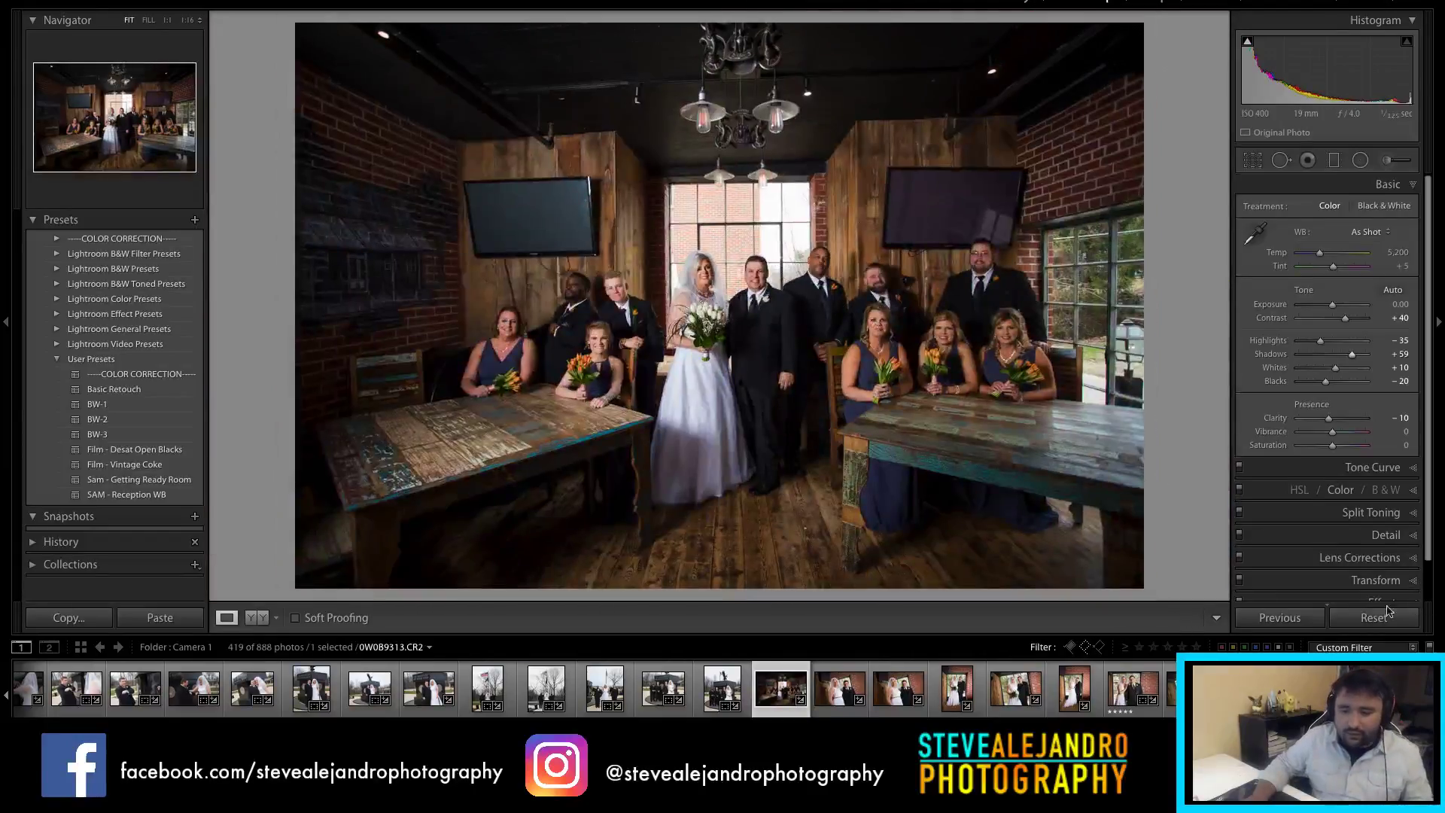
Step: Clear the filter to show all 888 photos and reject the darker frame 0W0B9312
left_click(1086, 647)
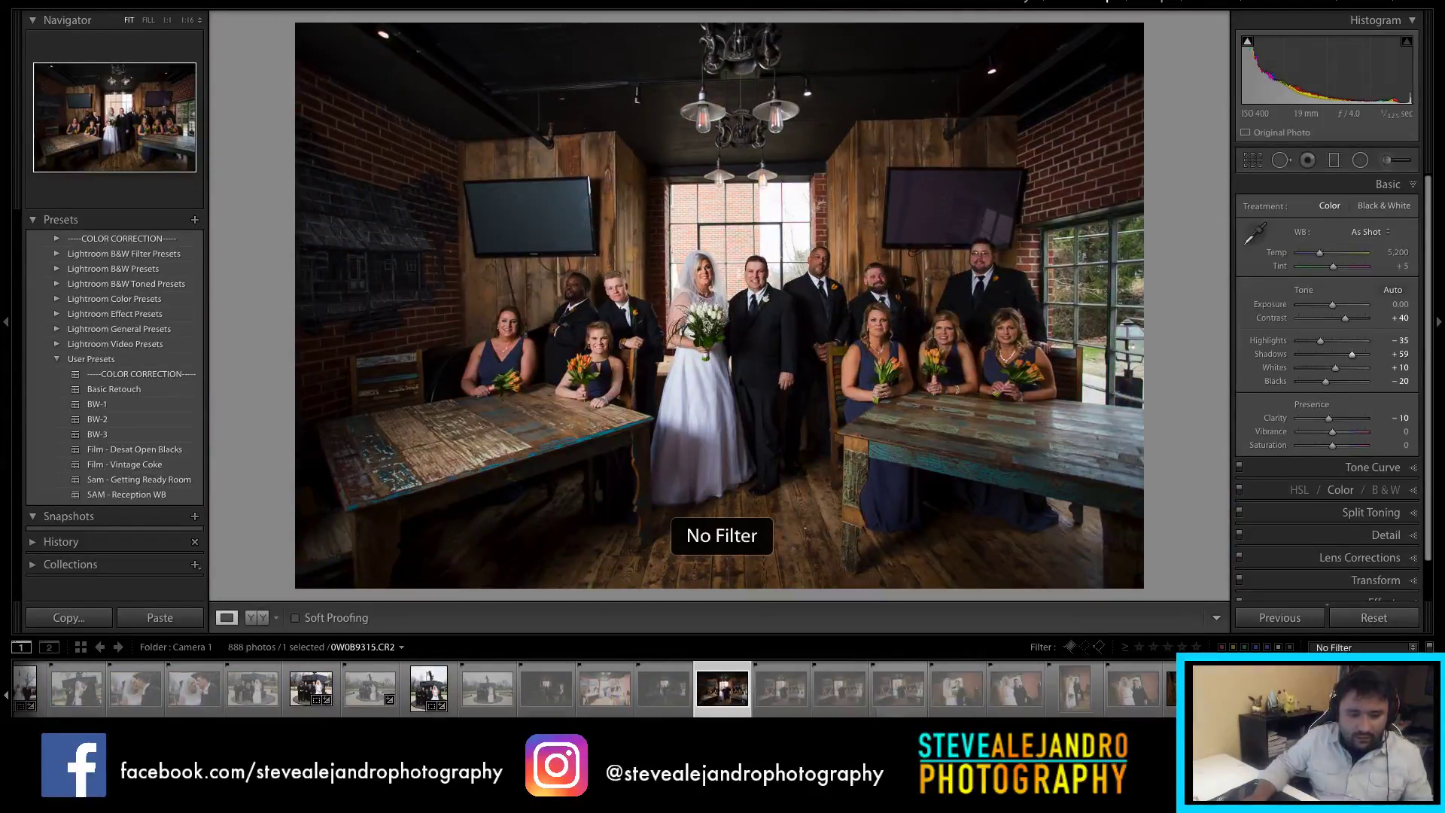
left_click(670, 700)
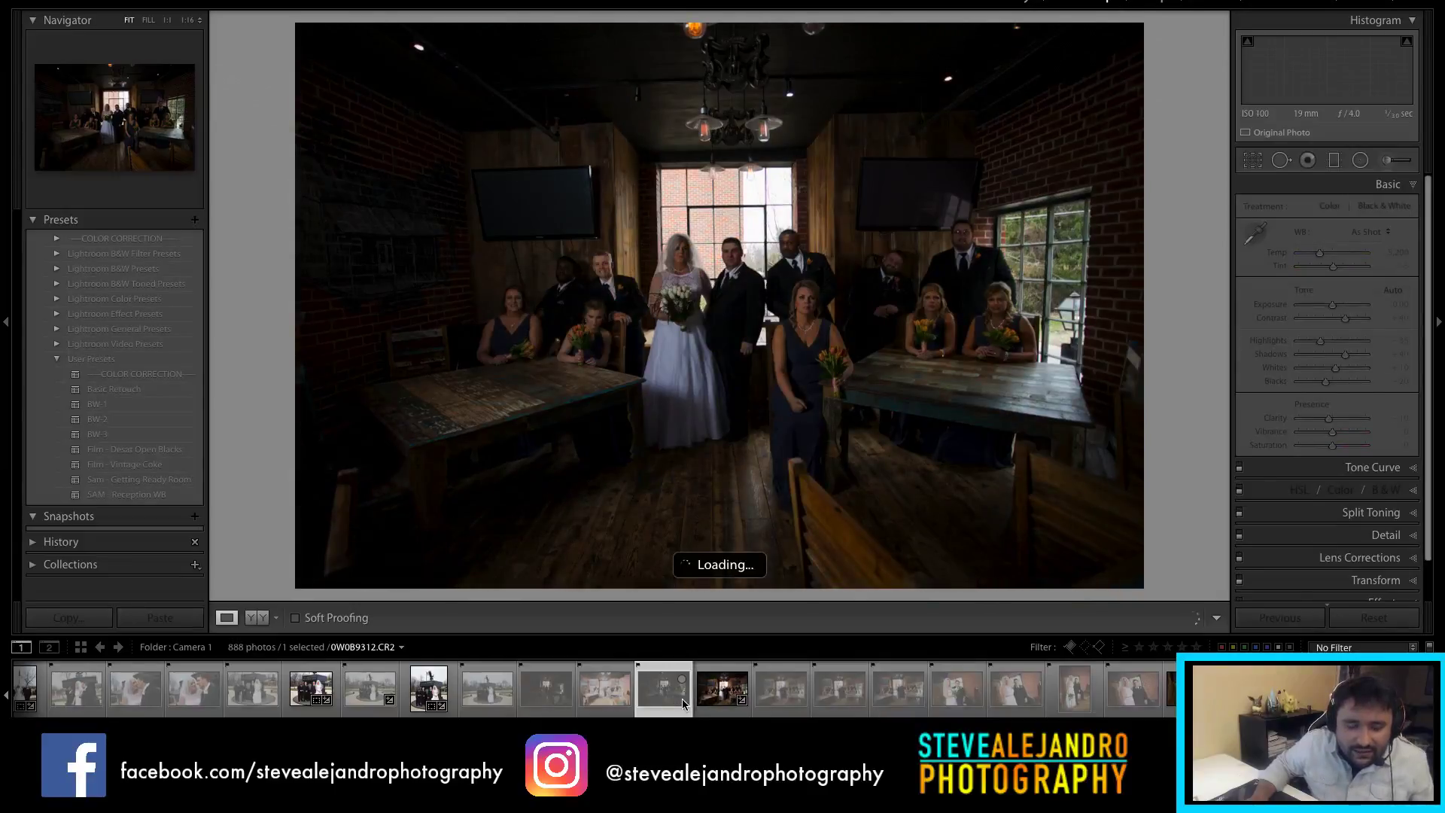
key("x")
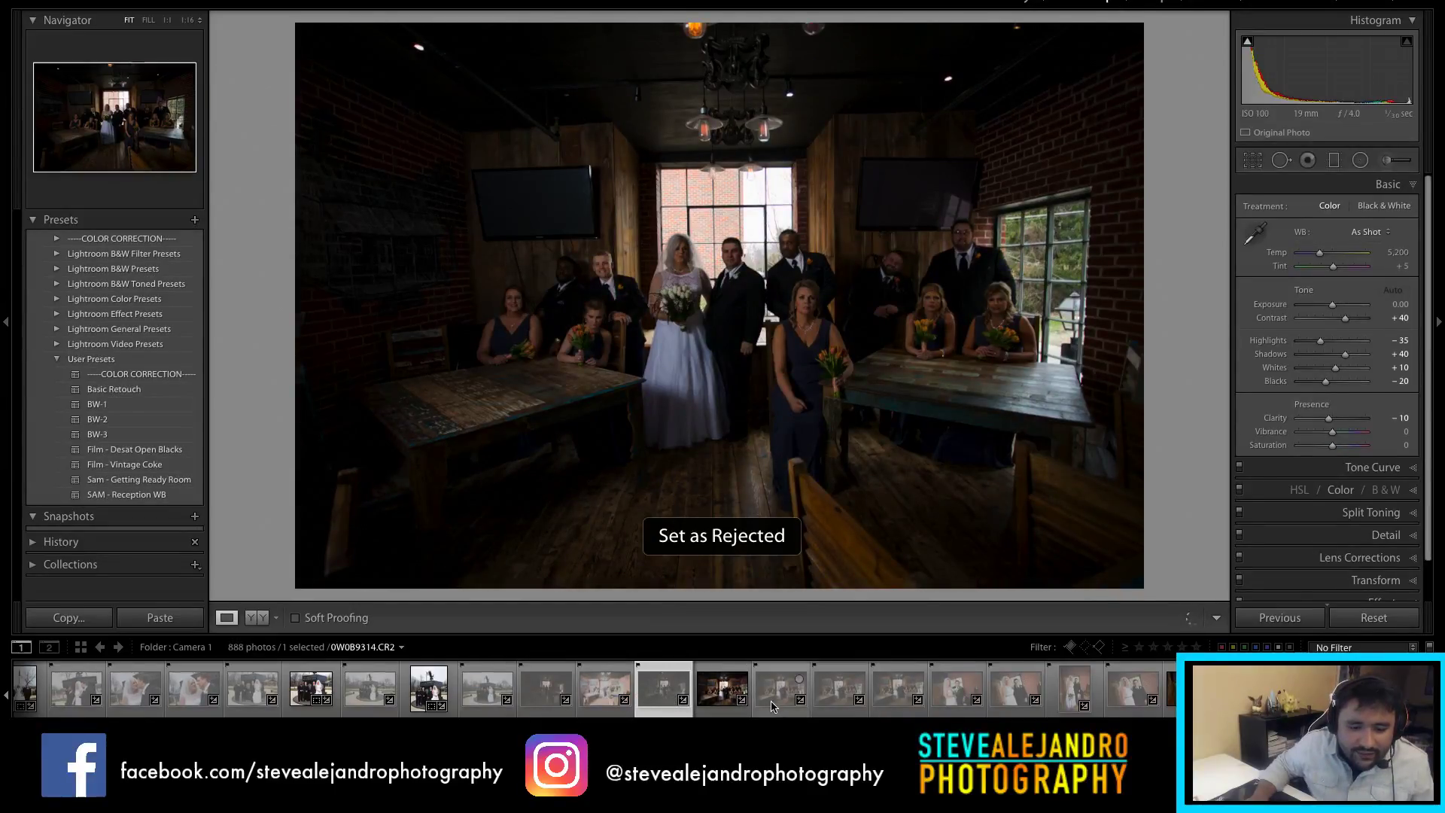
left_click(773, 703)
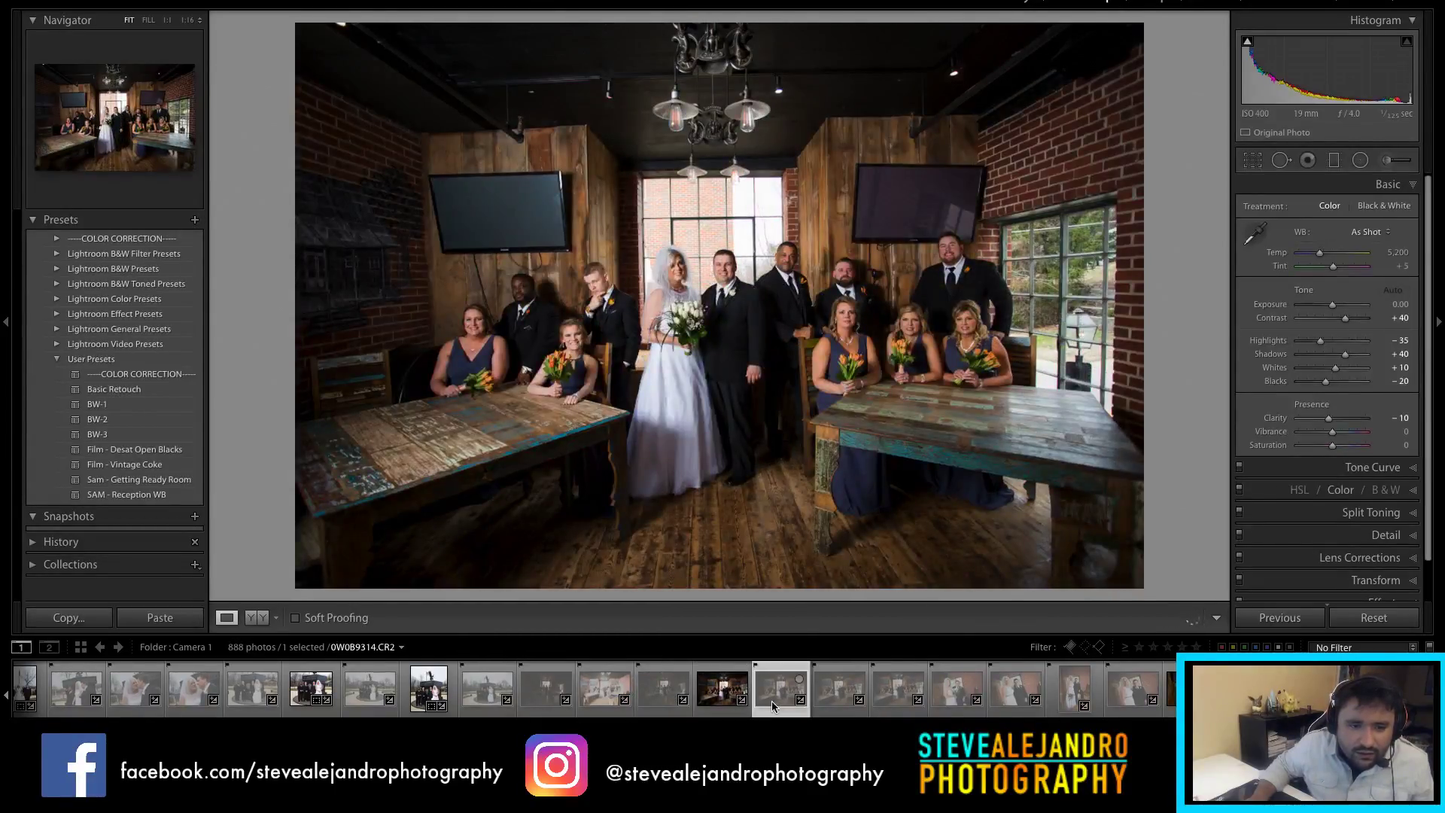
left_click(710, 705)
key("Right")
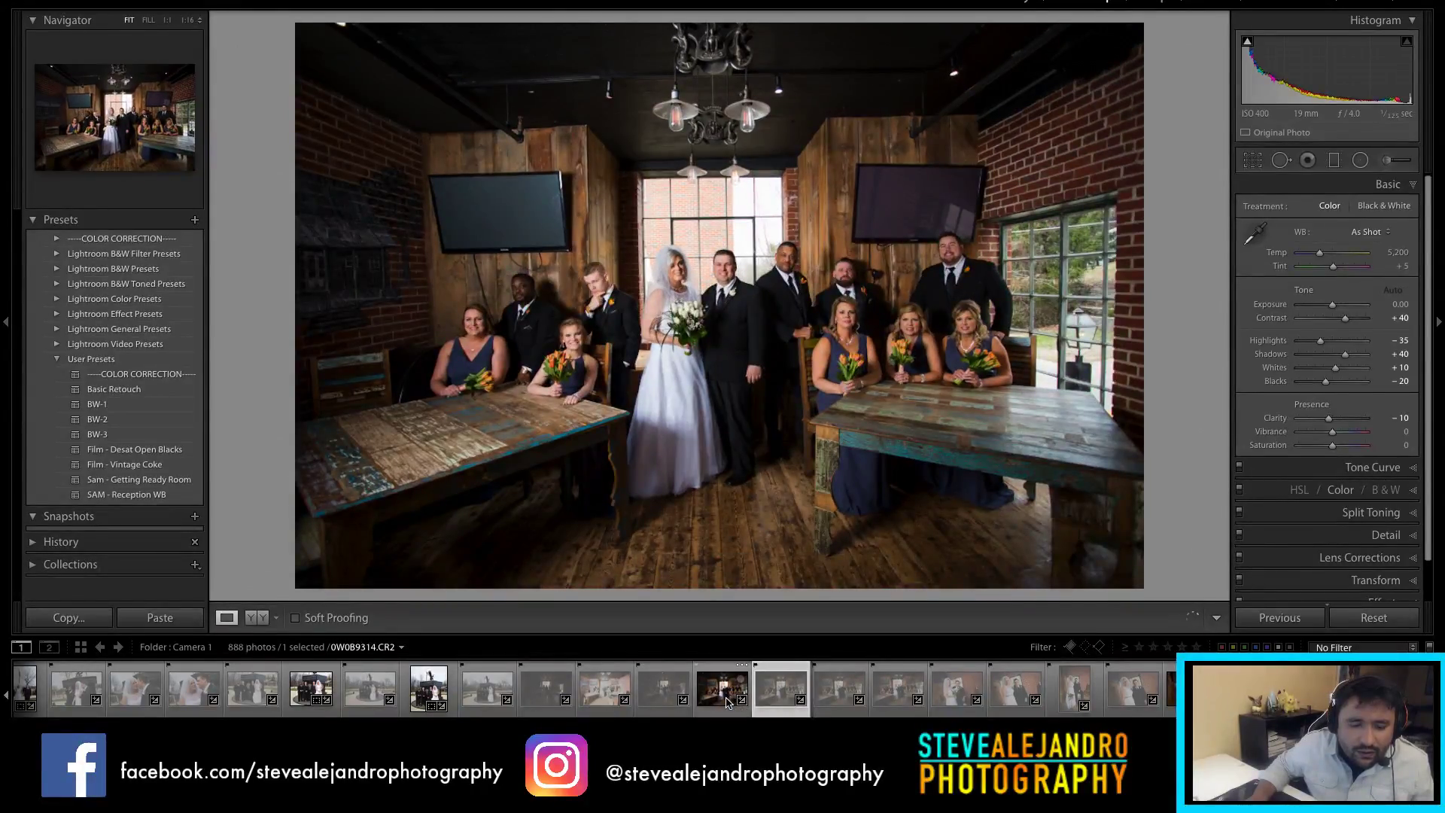
left_click(741, 700)
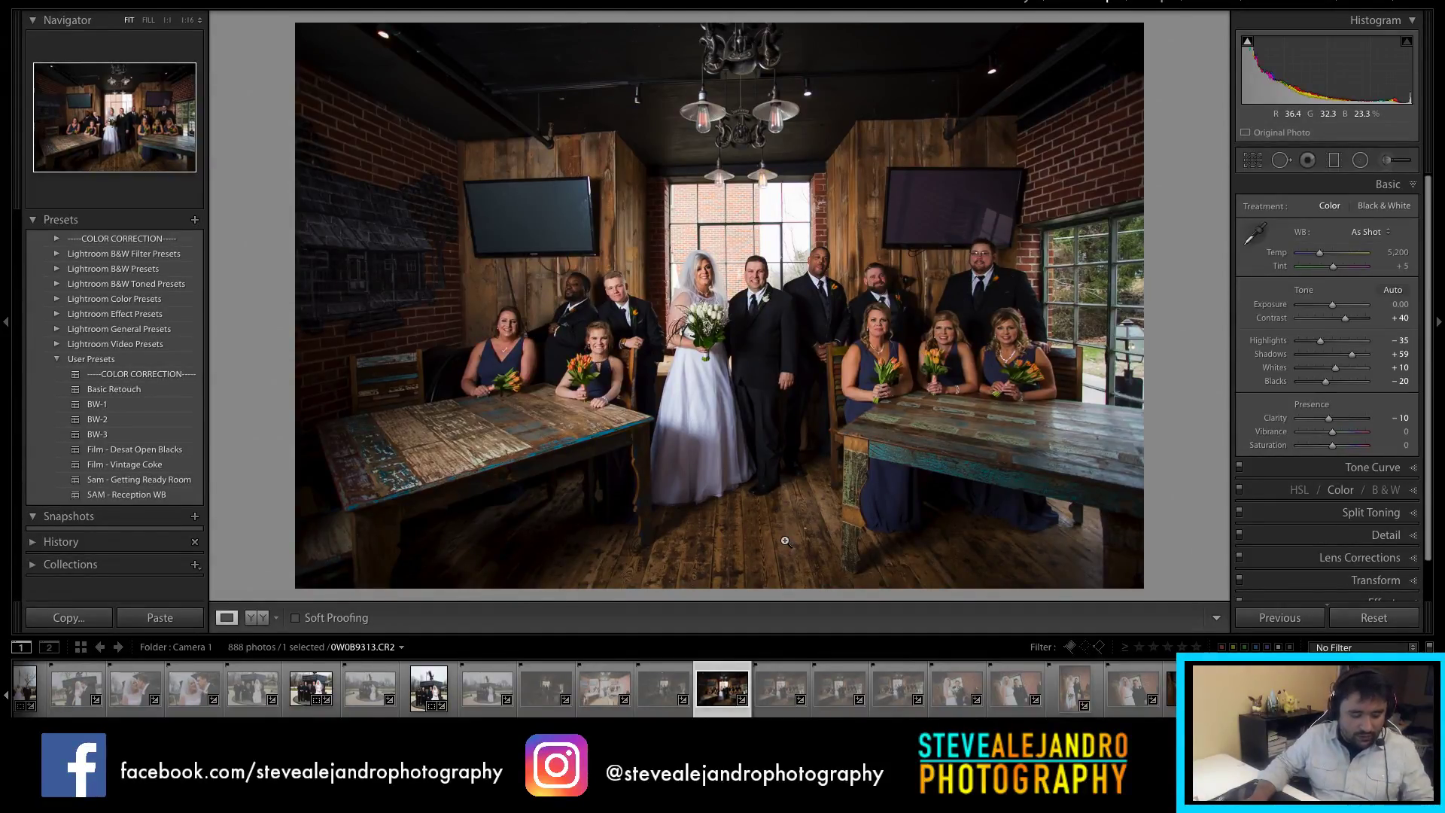
Step: Rate the edited group photo and the next frame five stars, clearing the reject flag
key("5")
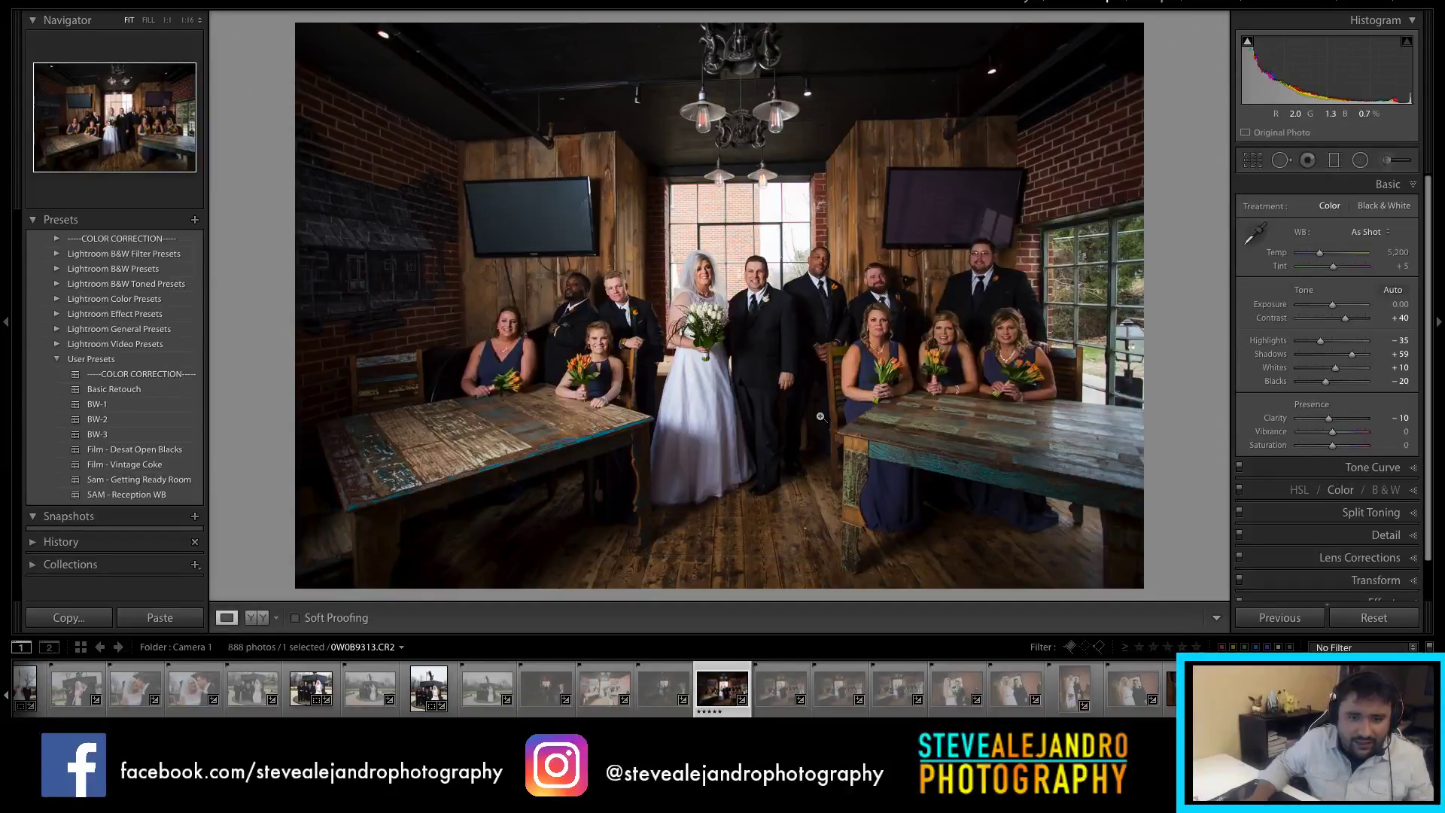
left_click(777, 692)
key("x")
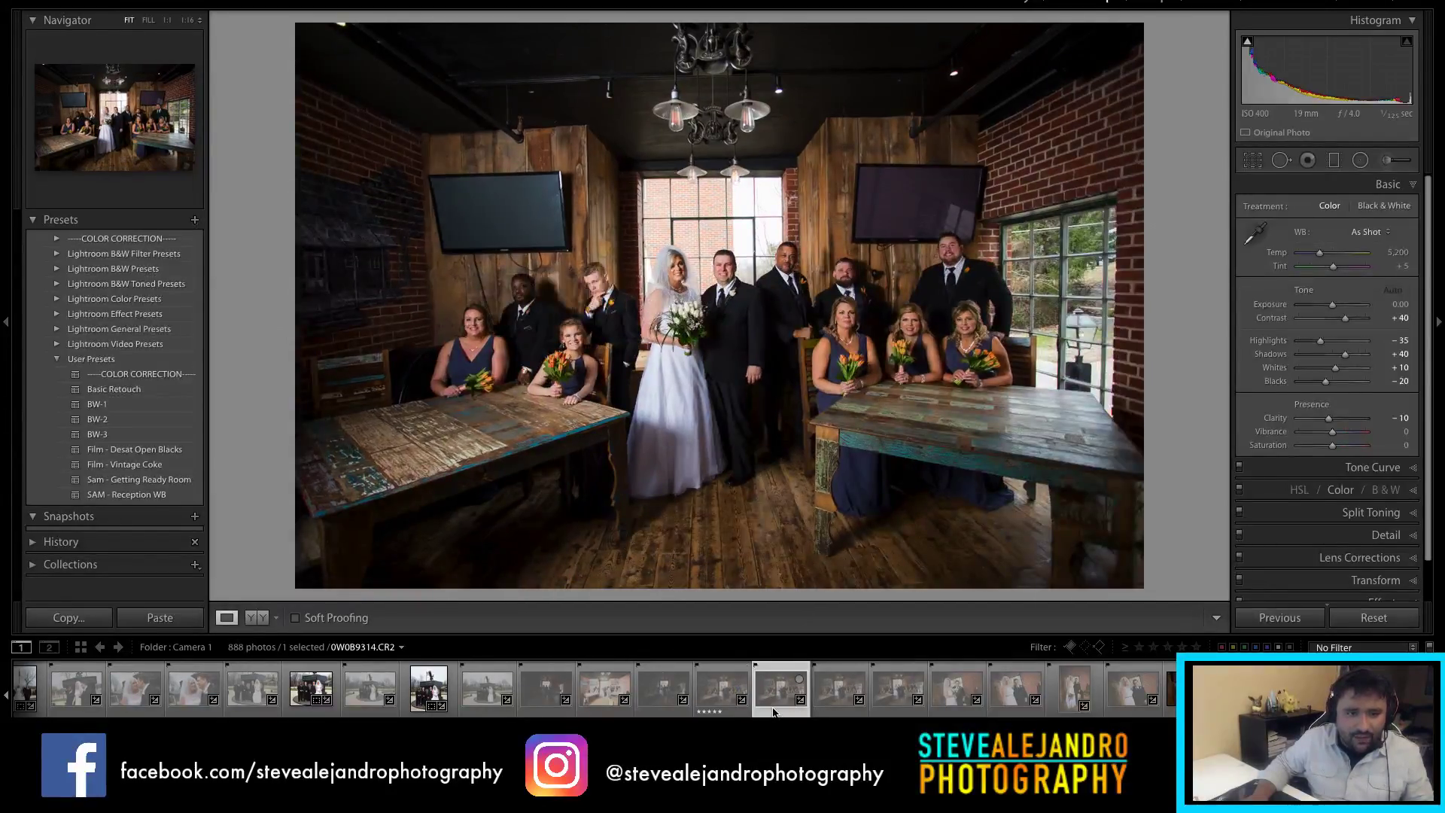
key("5")
key("u")
Step: Multi-select 0W0B9315 with the five-star photo, clear its flag, and move to 0W0B9317
left_click(833, 705)
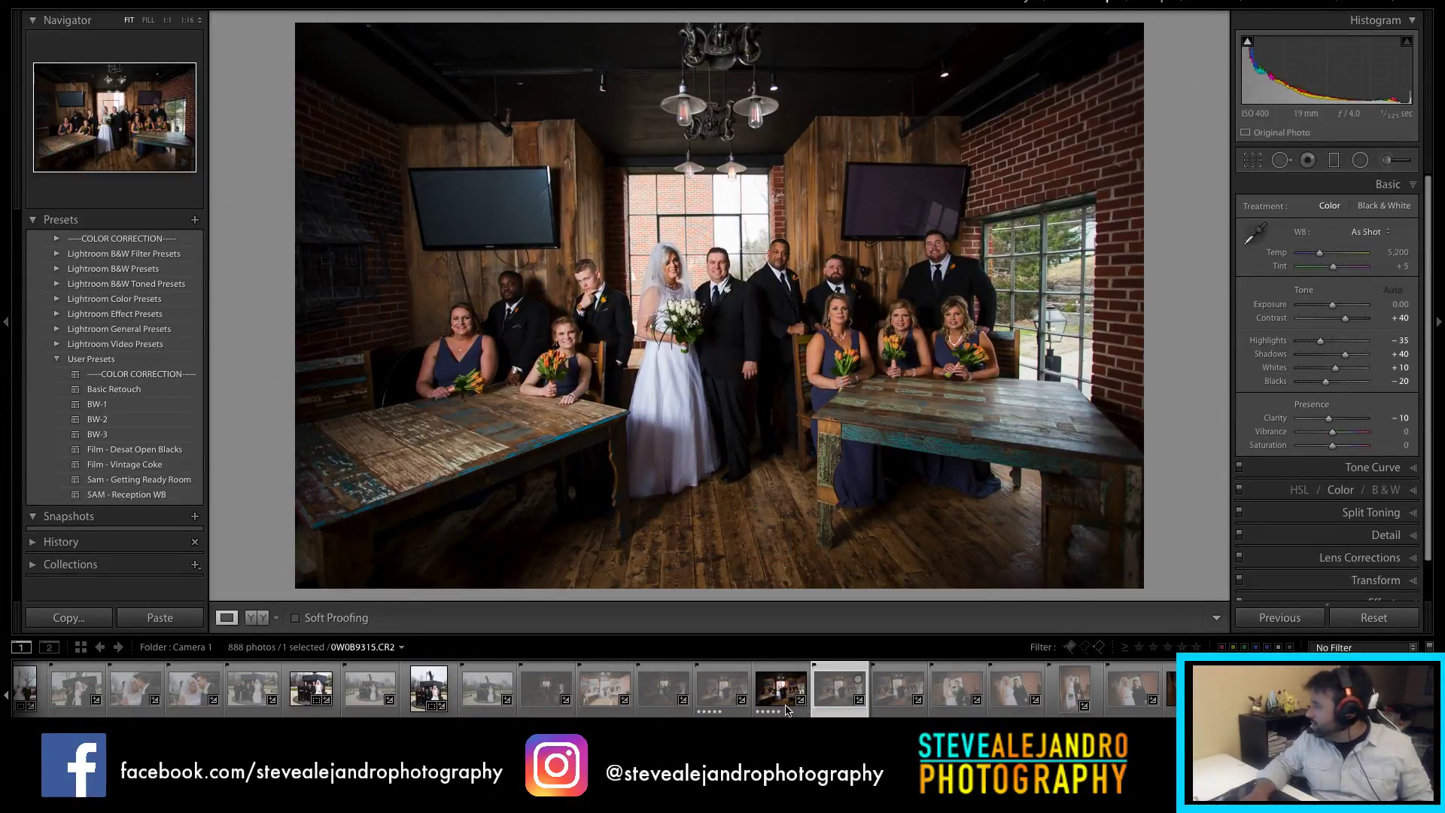
left_click(787, 710, "ctrl")
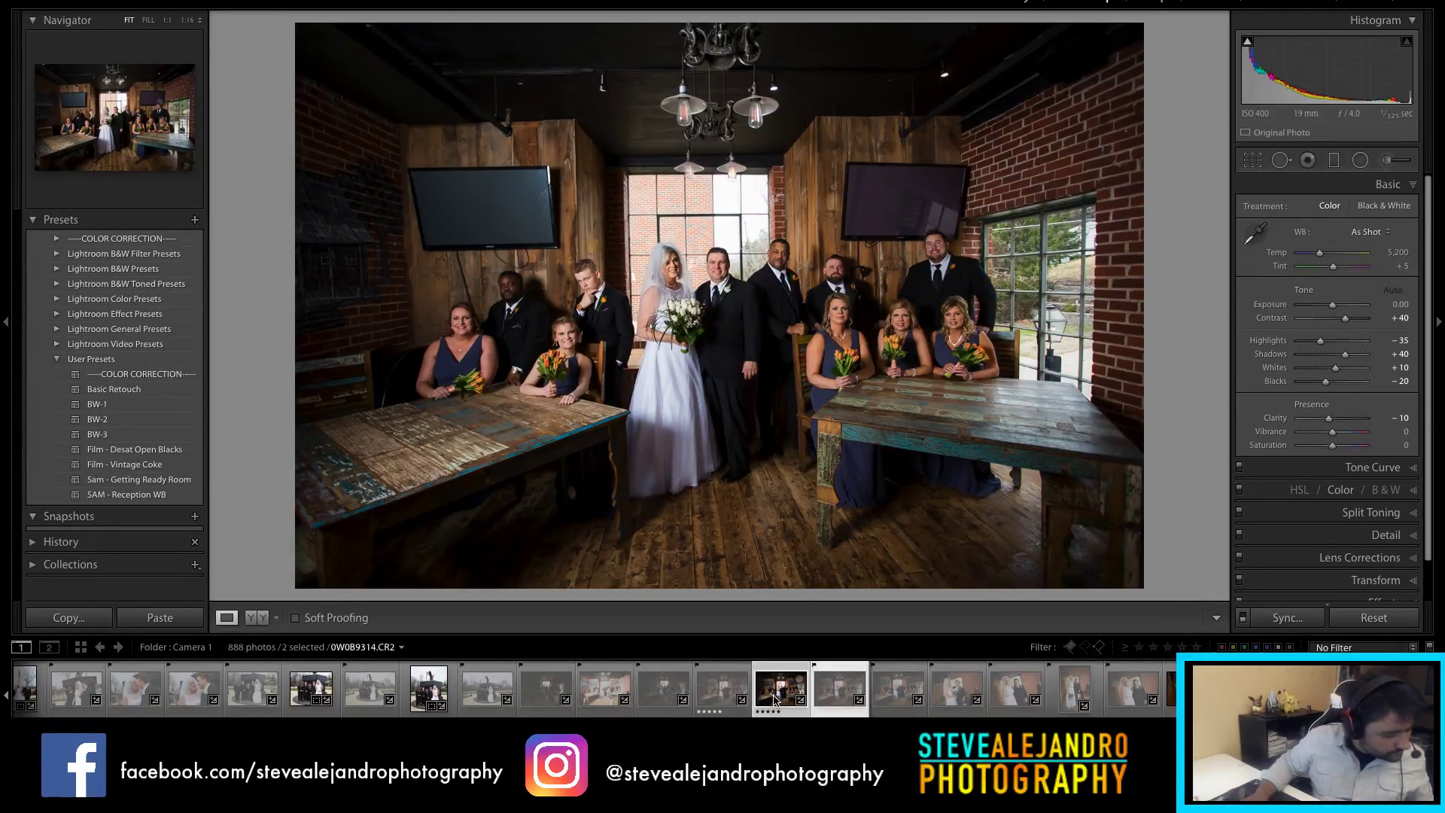
left_click(842, 702)
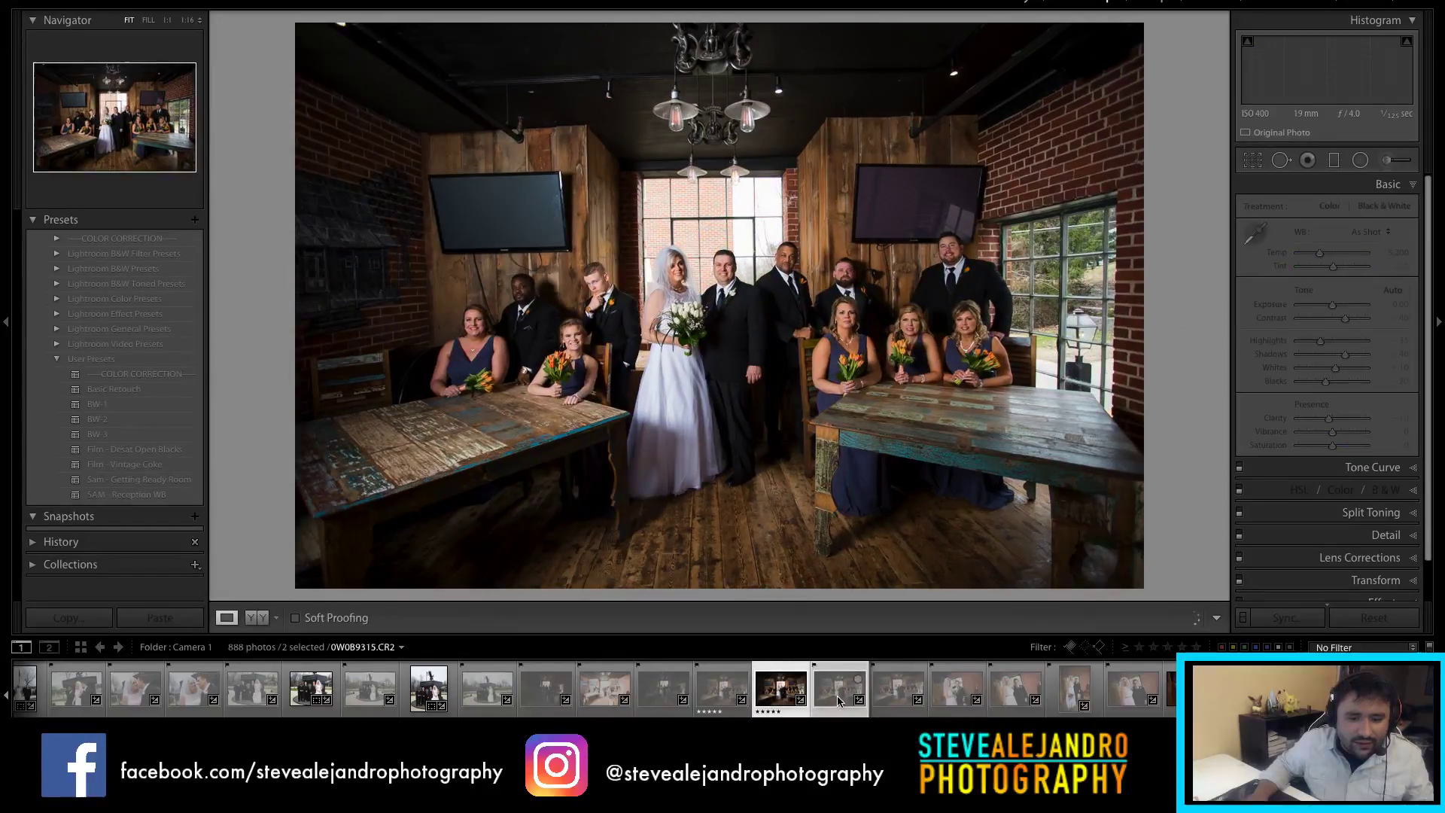
key("u")
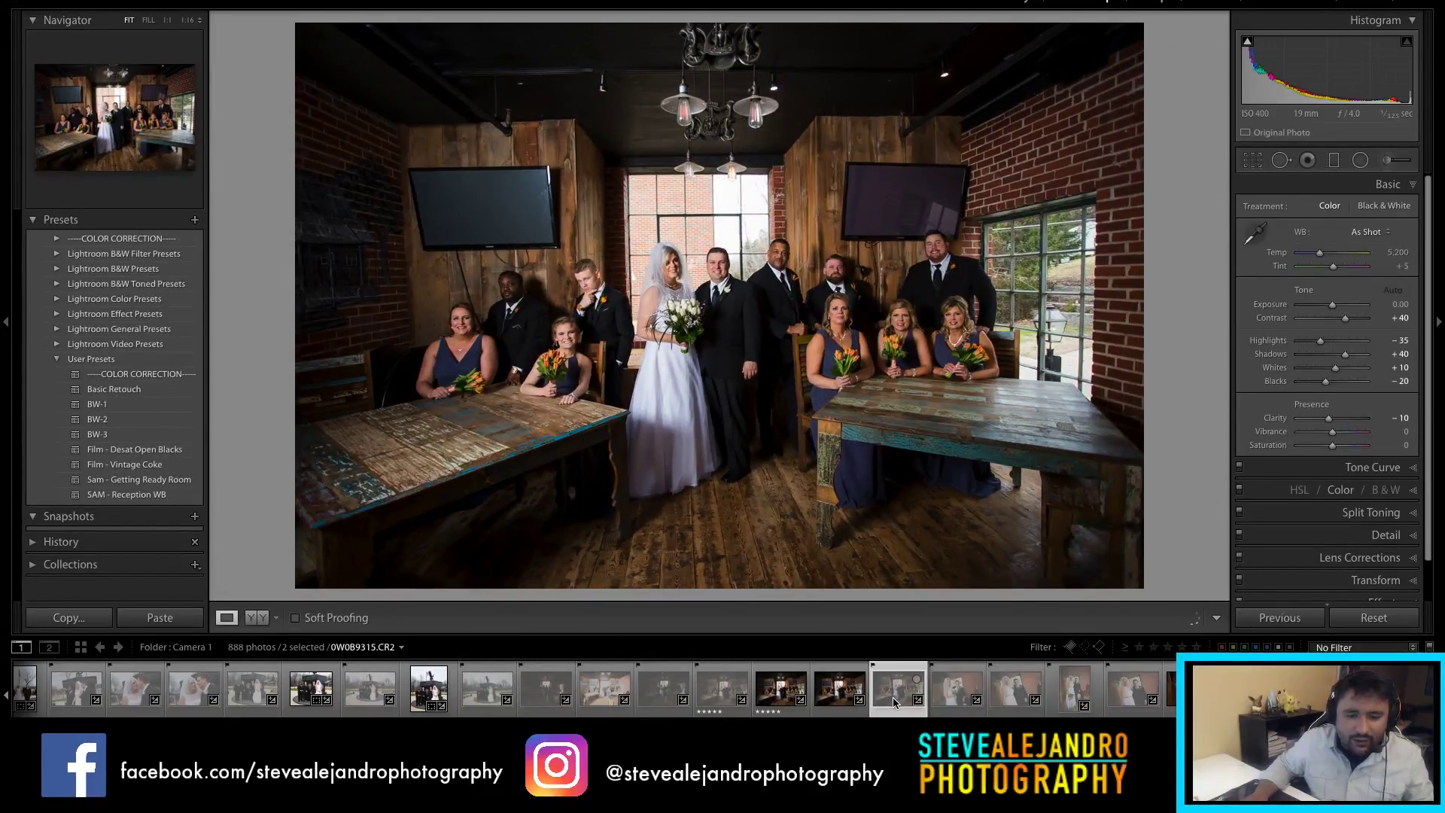
key("Right")
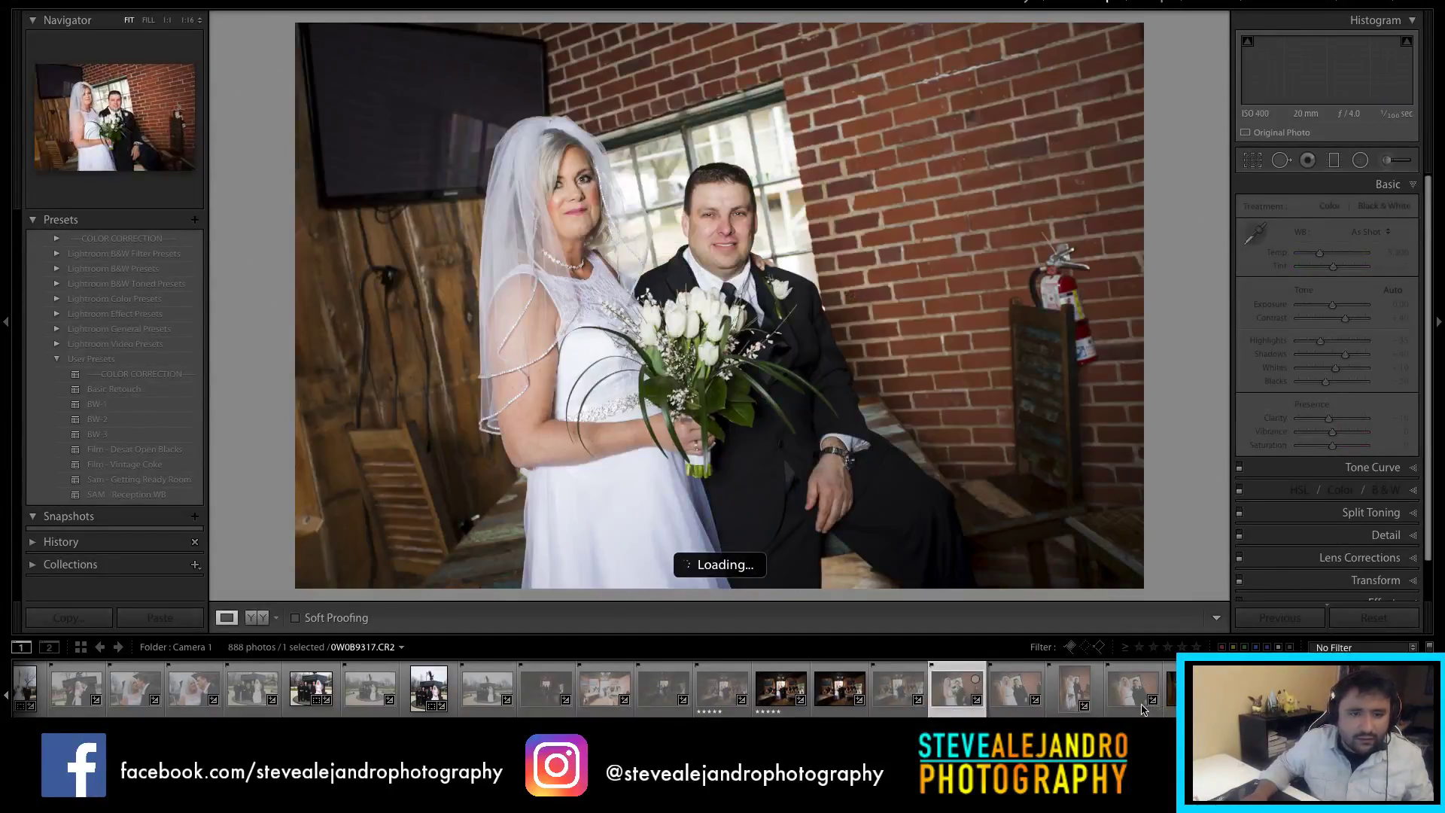
Step: Filter to unflagged photos (419 of 888), reject the tilted brick-wall portrait, and open the window shot
left_click(967, 700)
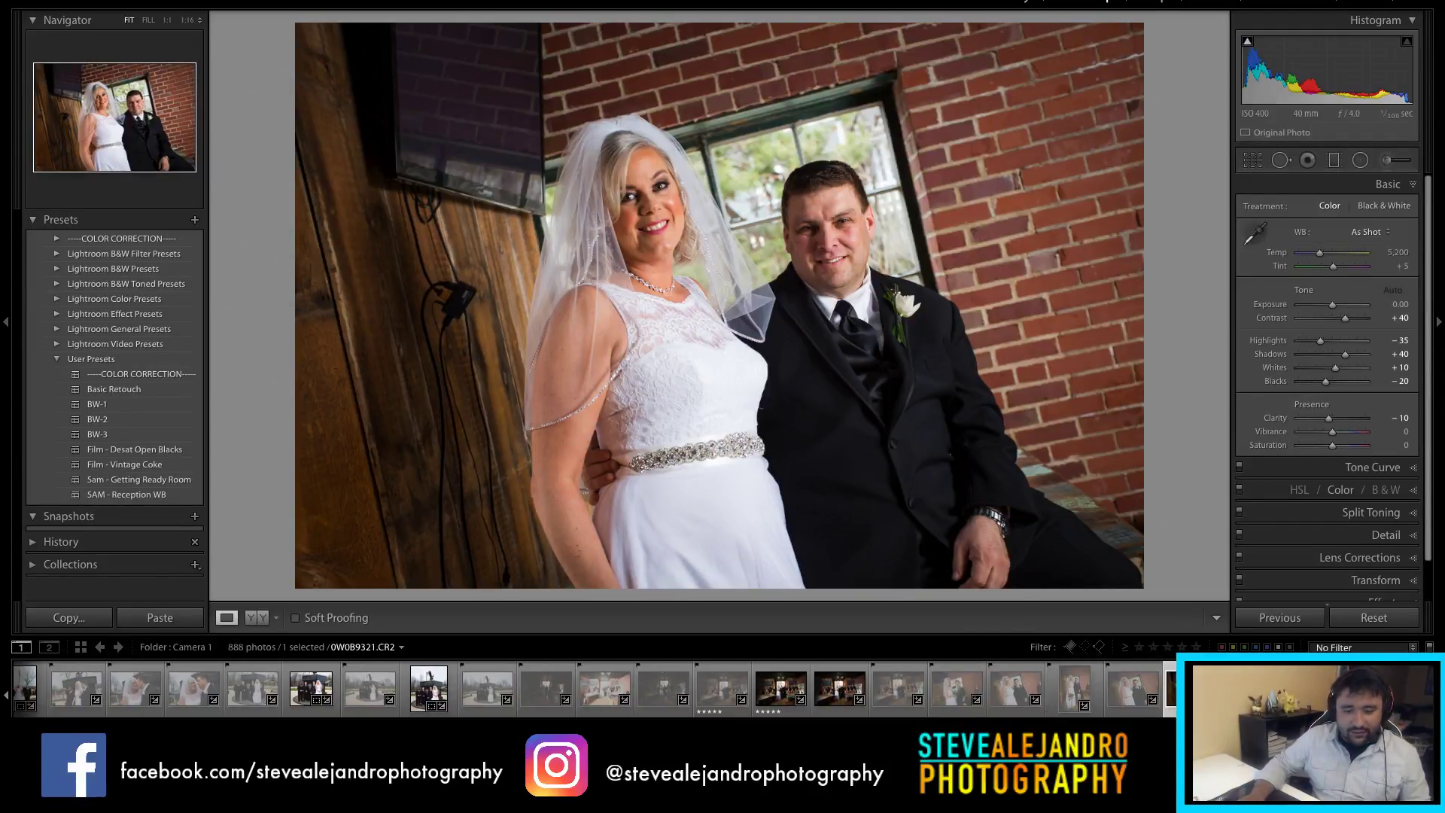
scroll(311, 689, "down", 5)
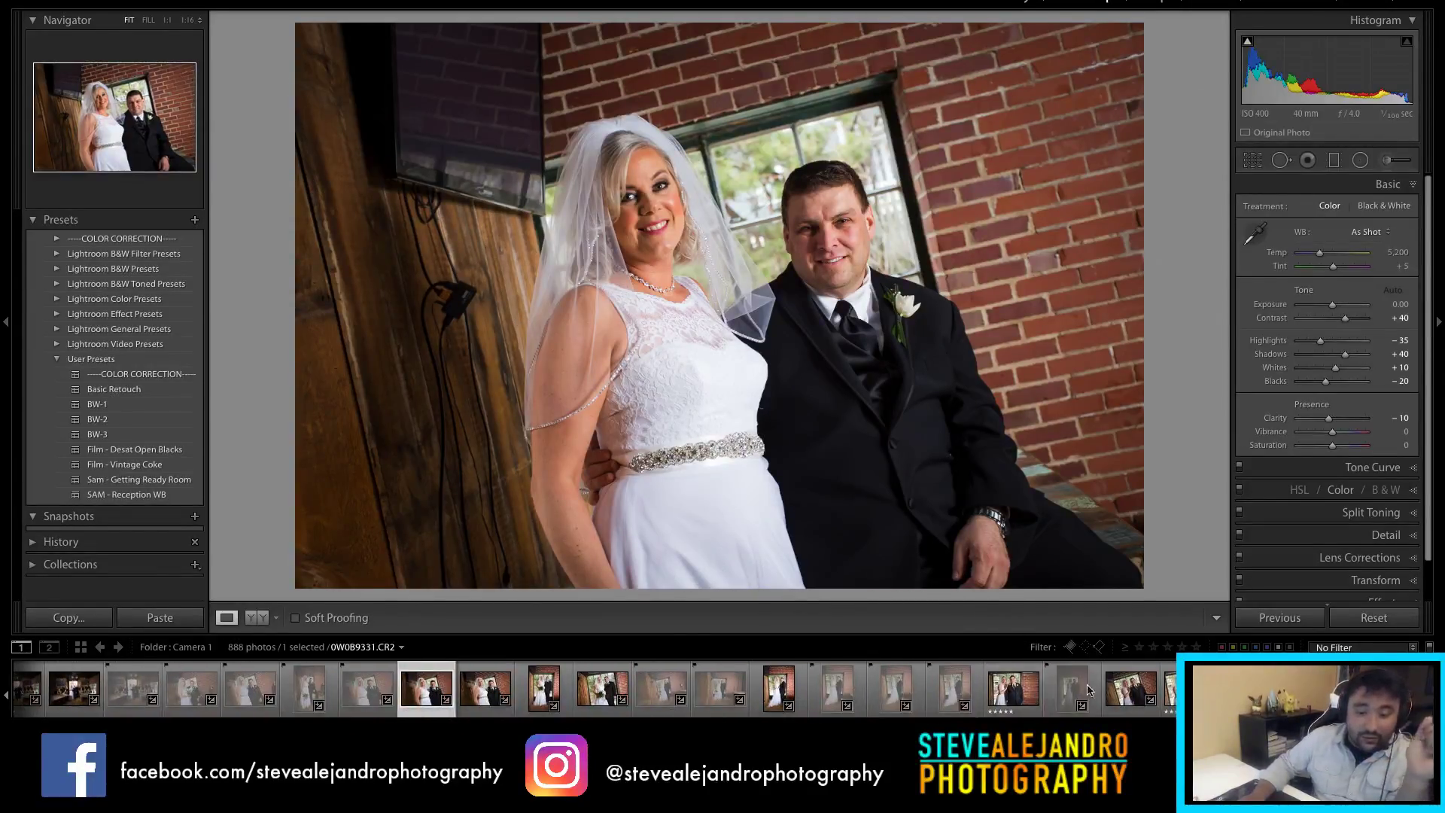
left_click(1084, 648)
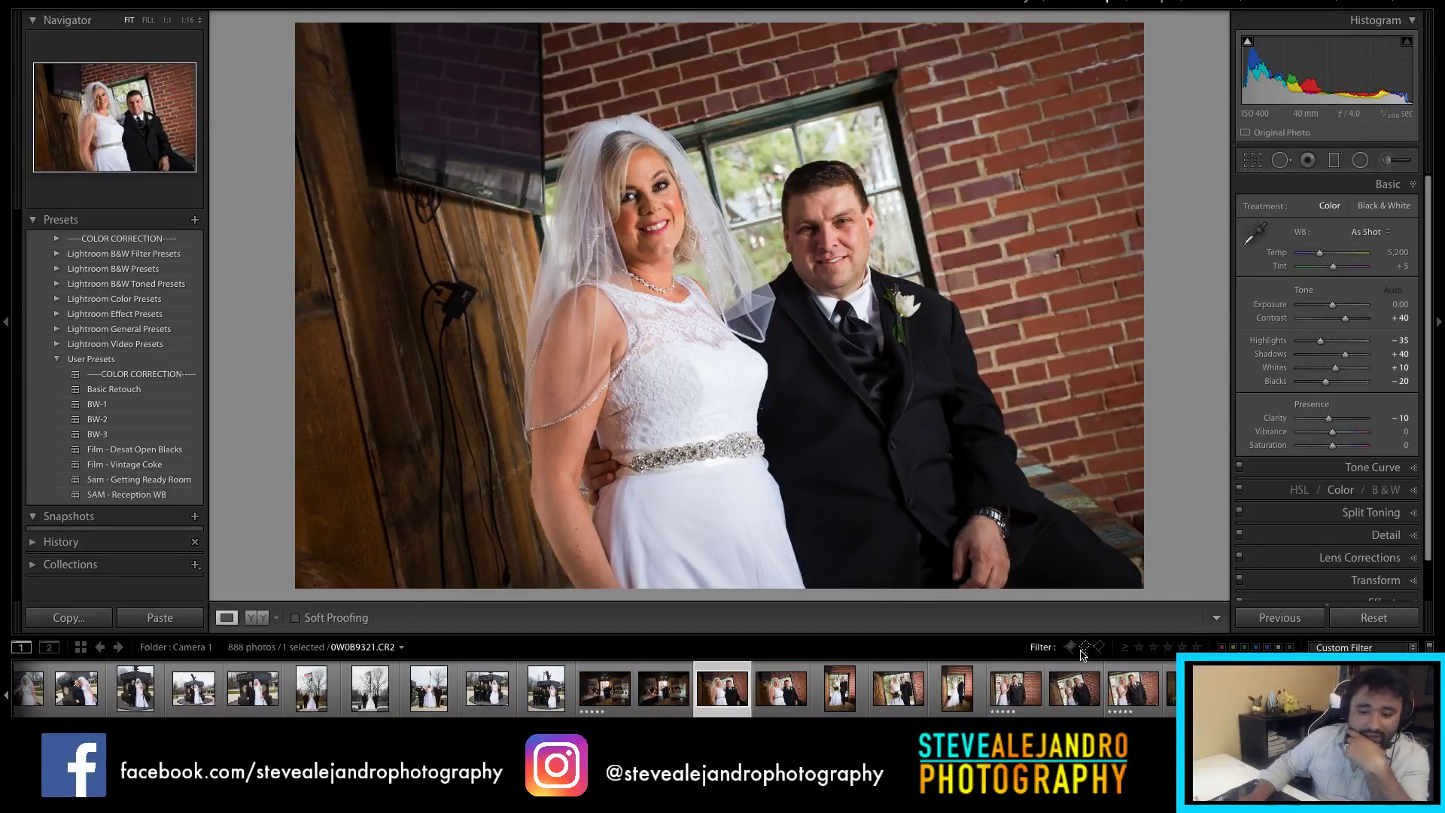
left_click(780, 703)
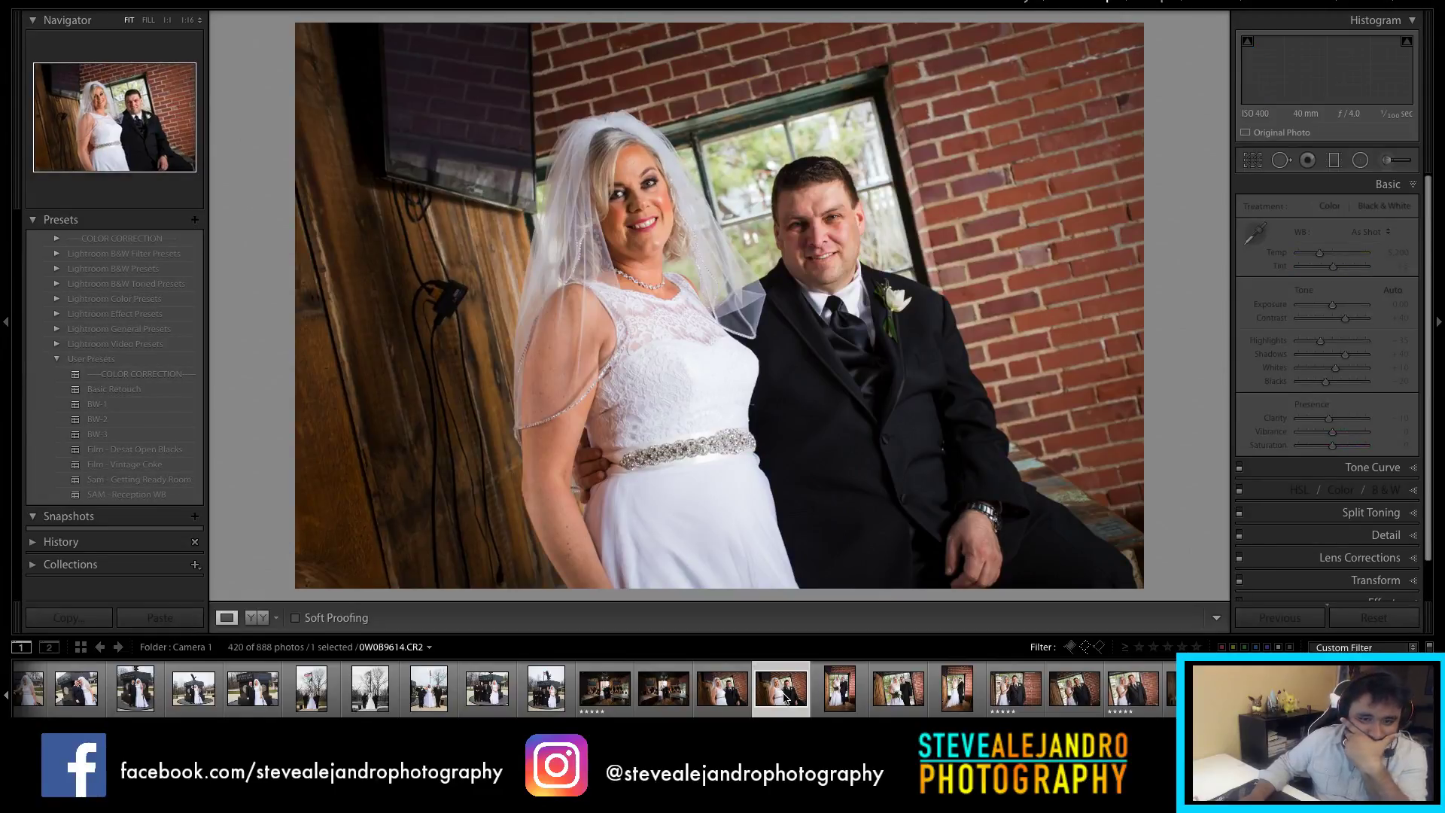
left_click(743, 702)
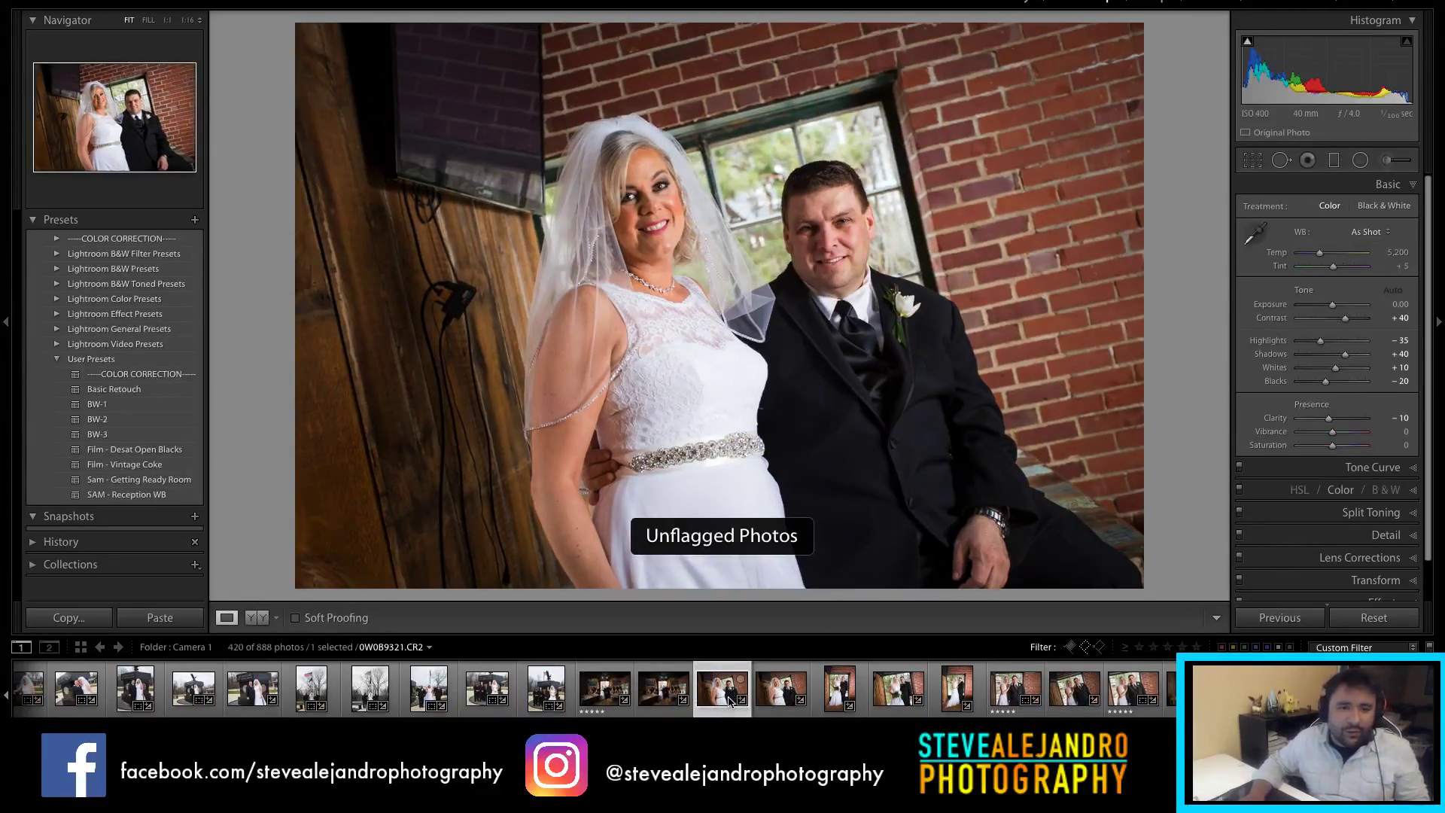
key("x")
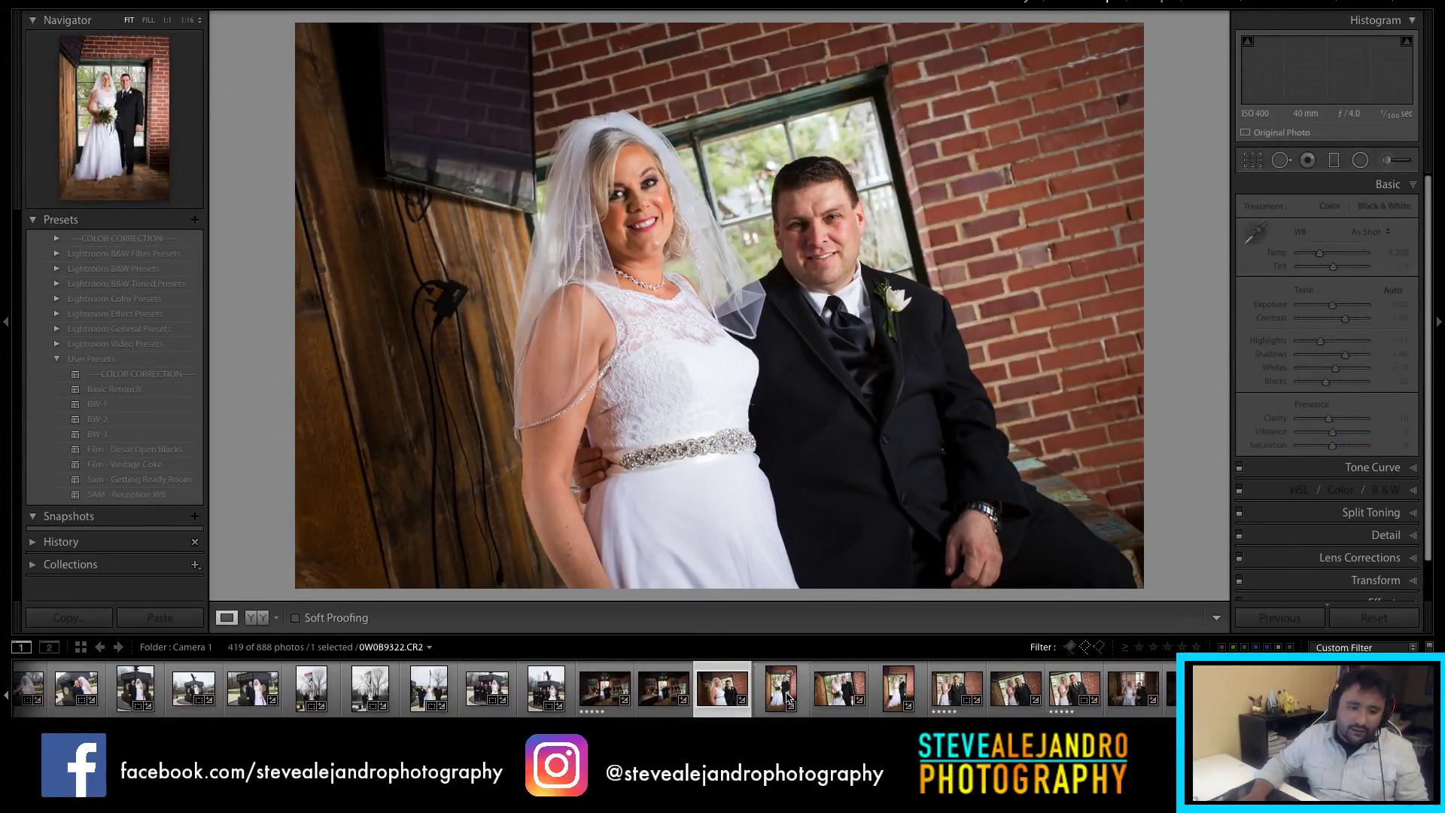
left_click(789, 699)
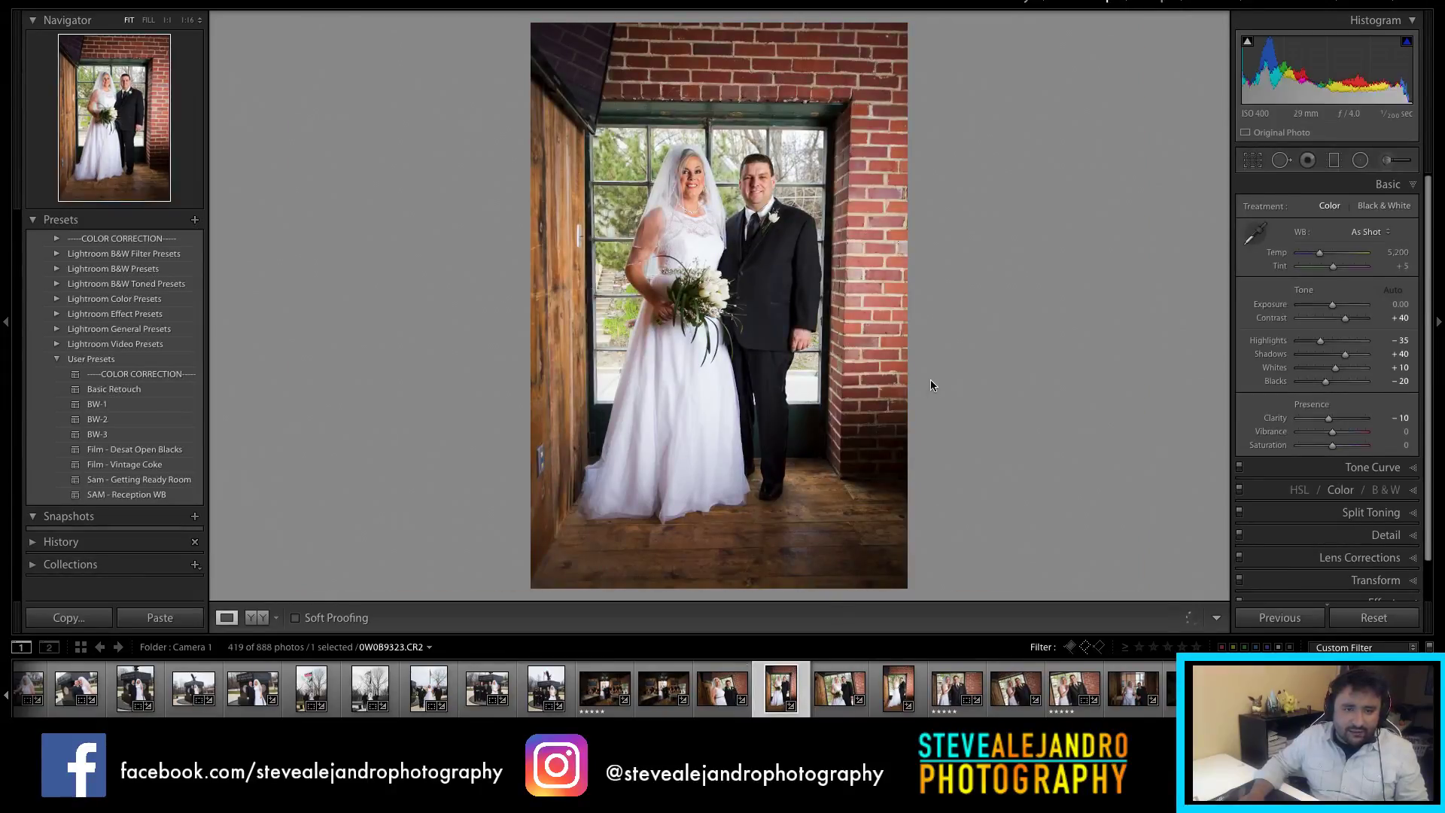
Step: Straighten the couple-by-the-window portrait to a -1.20 angle
key("r")
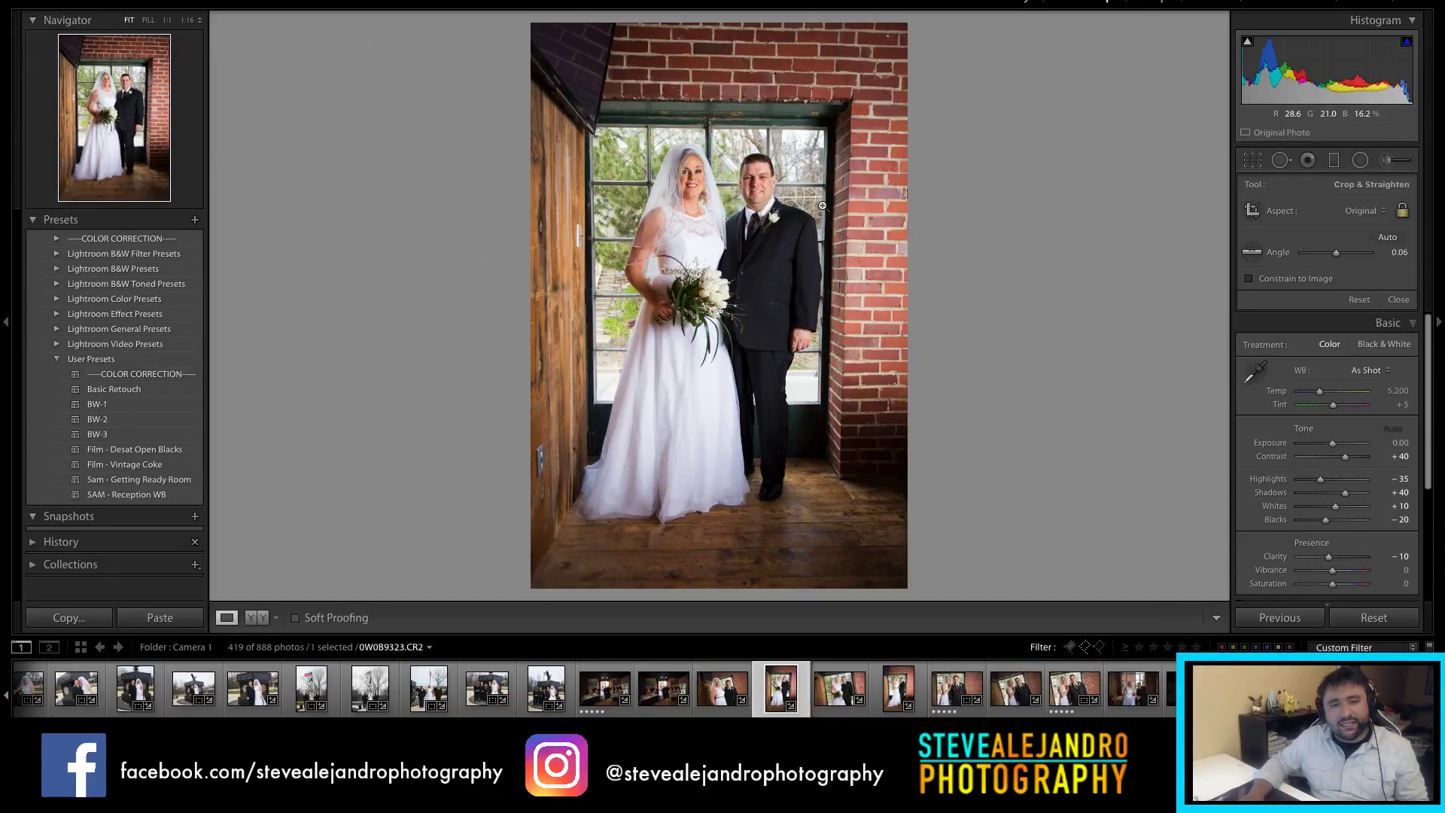
key("r")
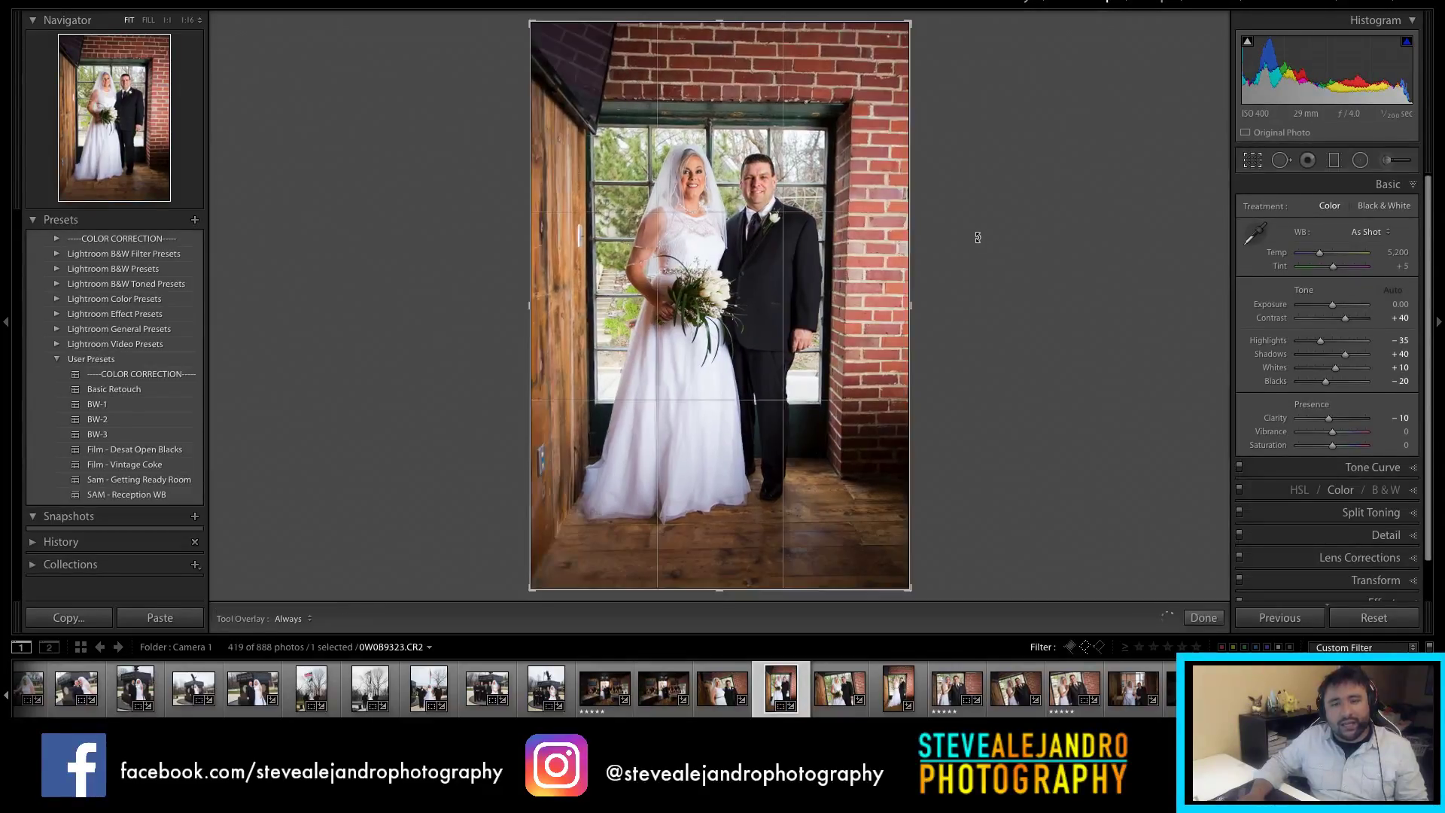
left_click_drag(976, 234, 975, 230)
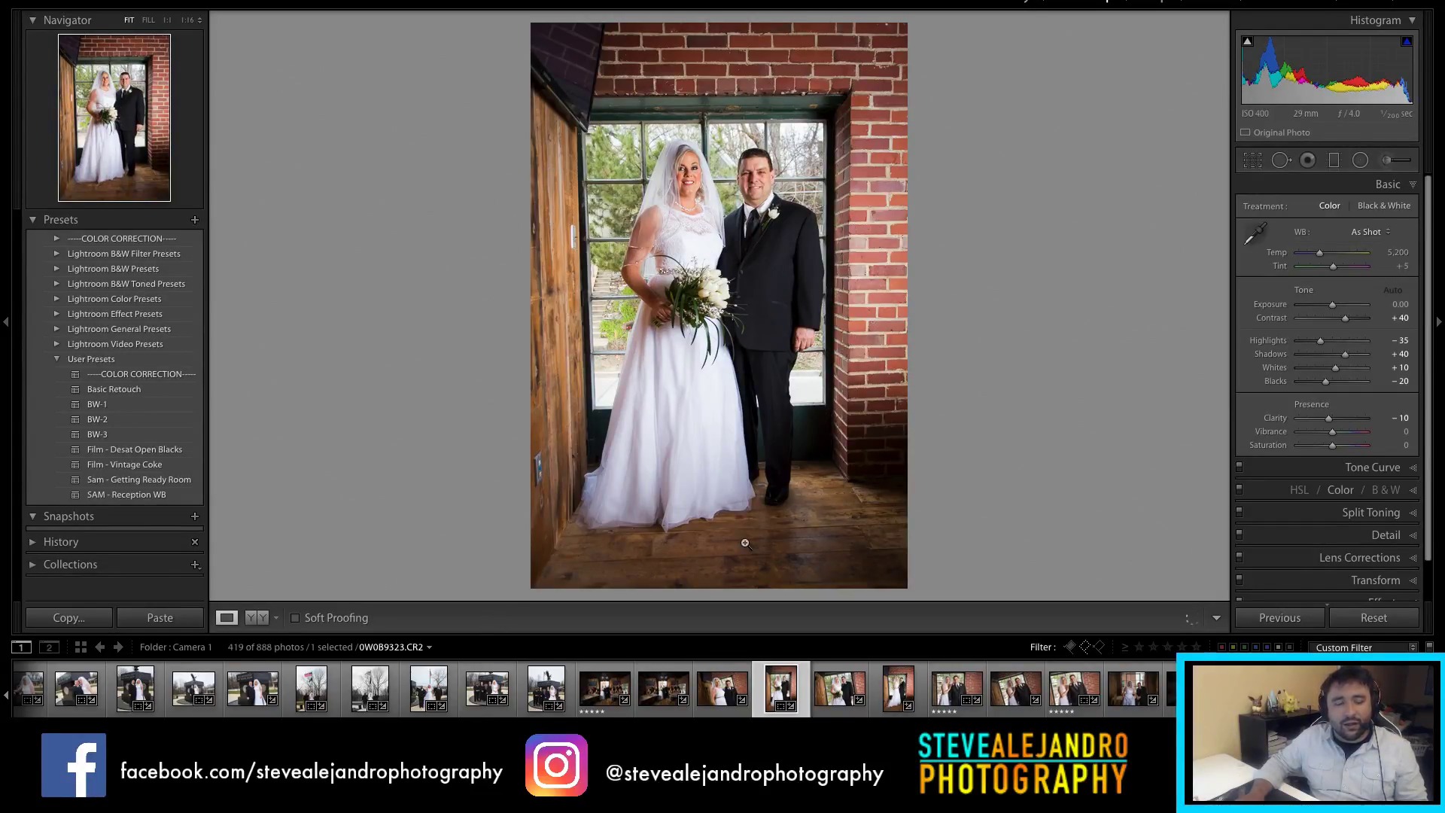
Step: Crop the landscape couple shot to 4 x 5 / 8 x 10 and move to 0W0B9327
left_click(839, 698)
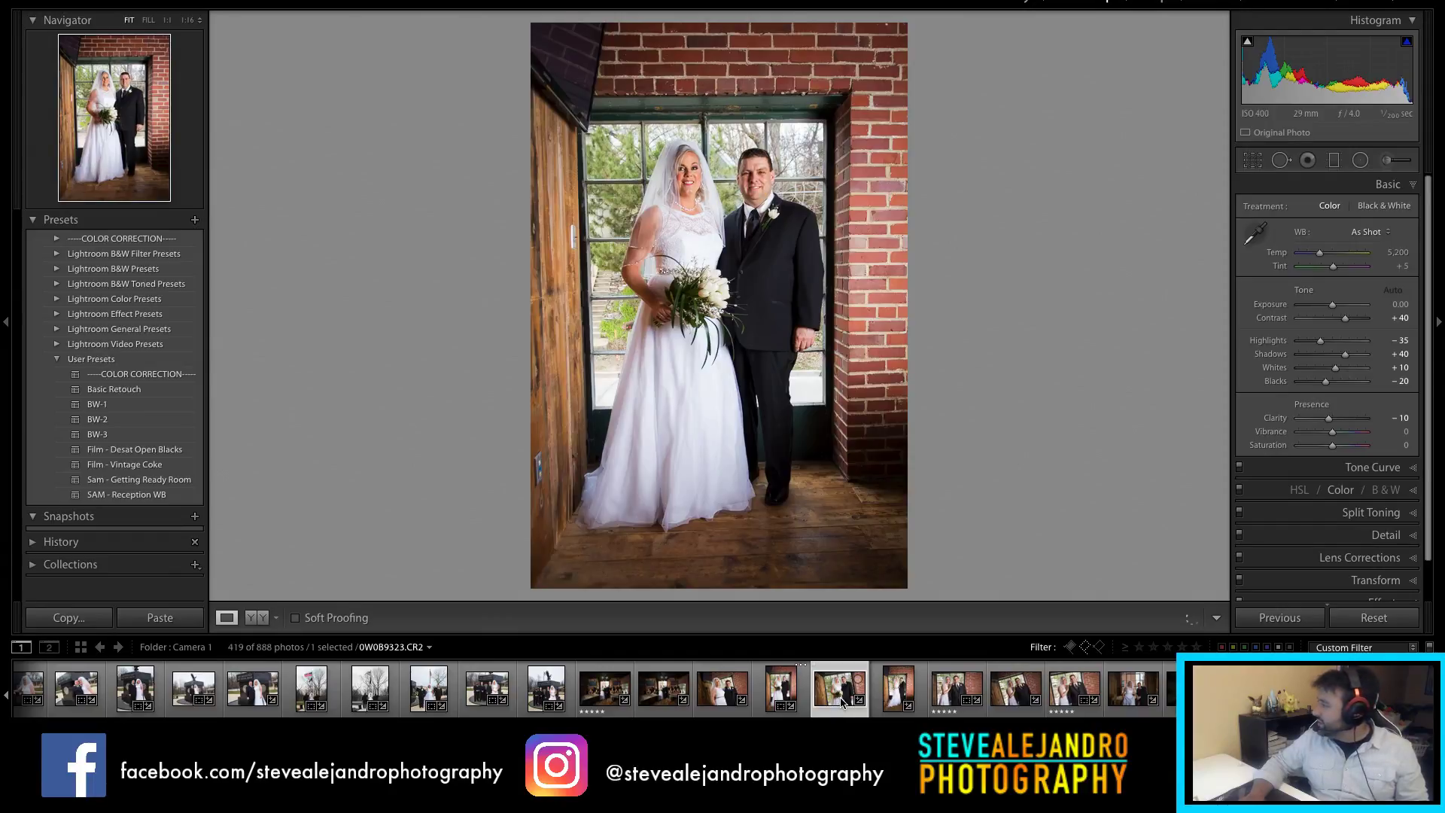
left_click(842, 700)
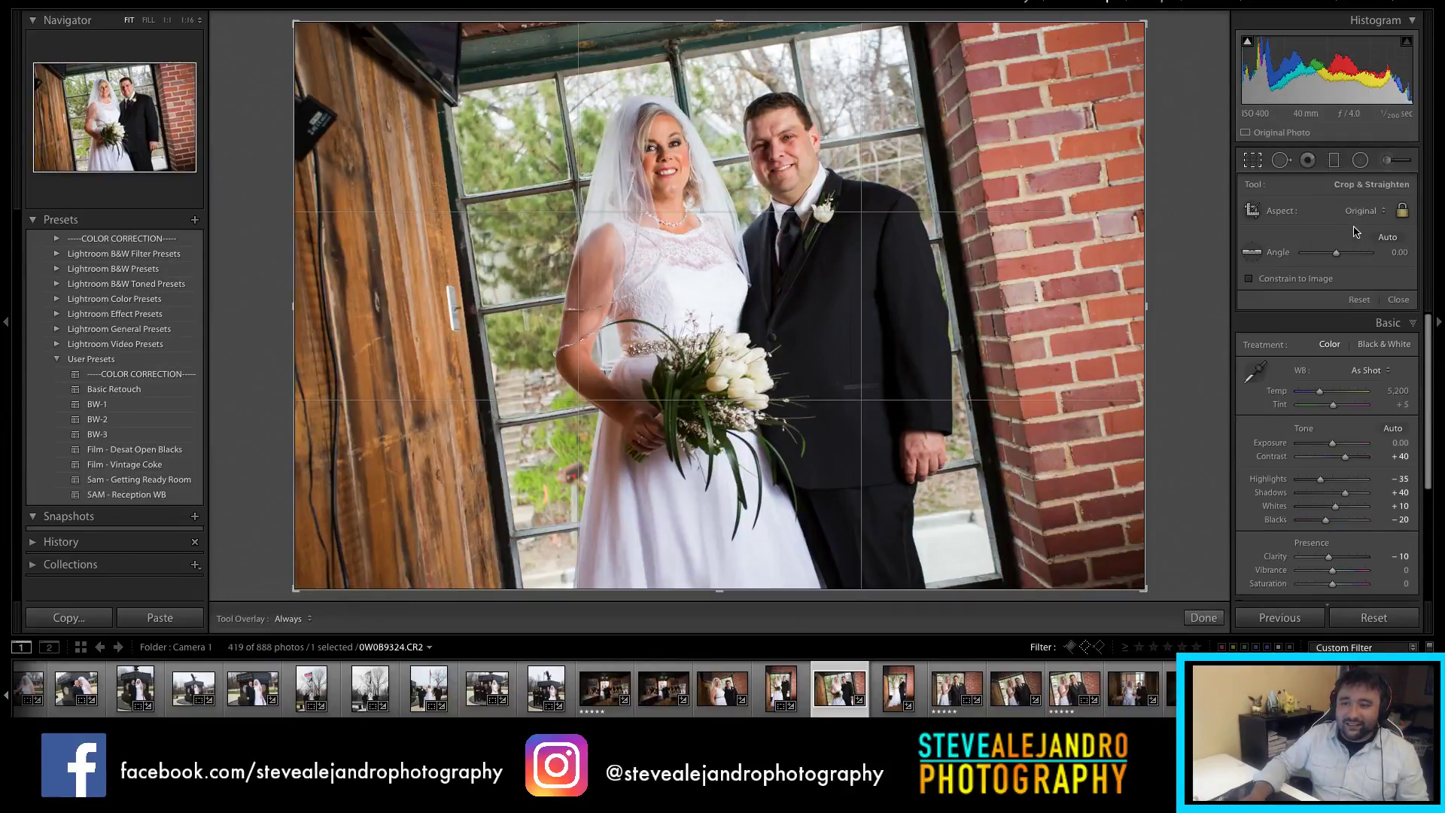
left_click(1367, 213)
left_click(1370, 255)
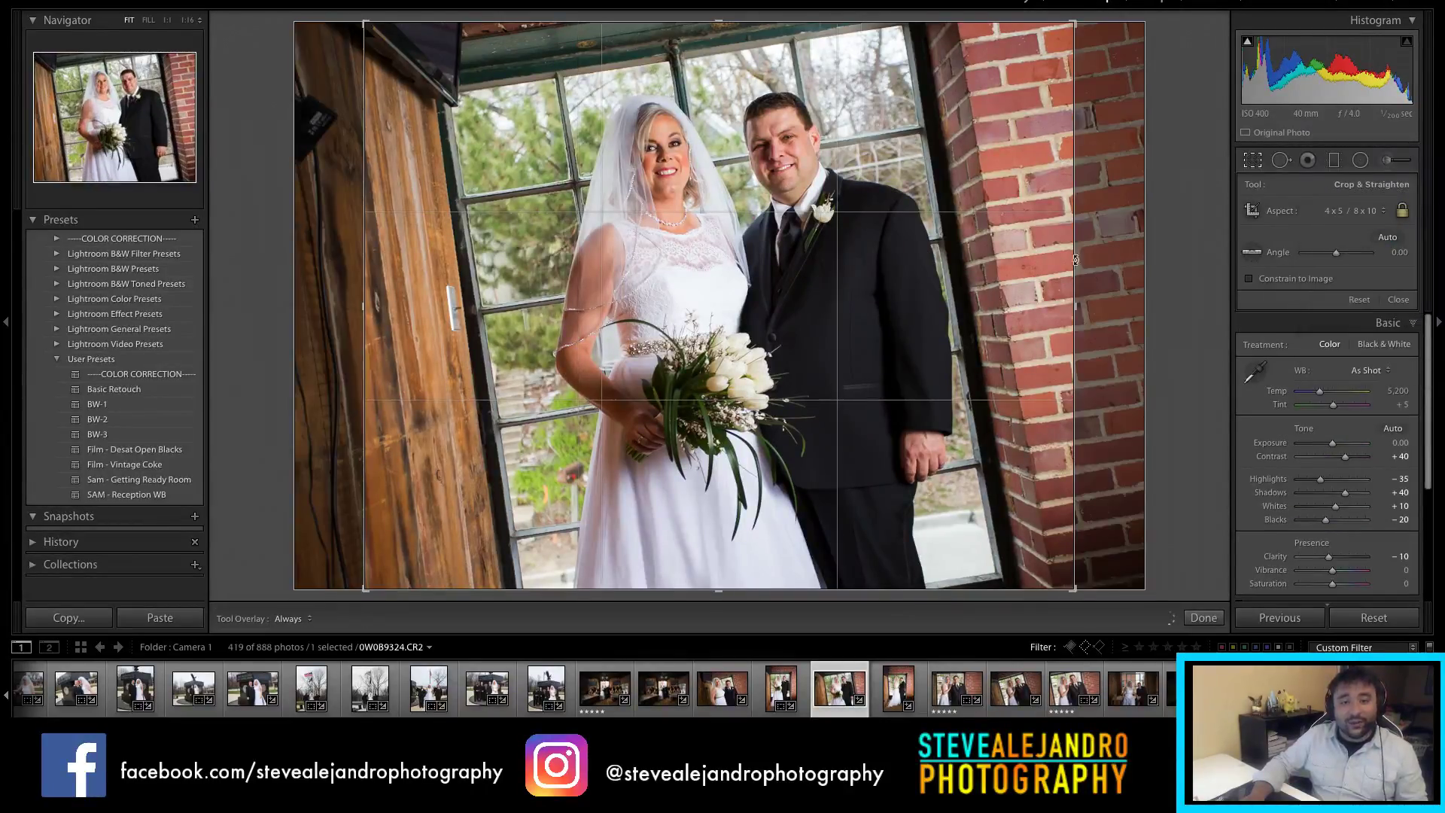
mouse_move(816, 271)
left_mouse_down()
mouse_move(828, 269)
mouse_move(804, 259)
left_mouse_up()
key("Return")
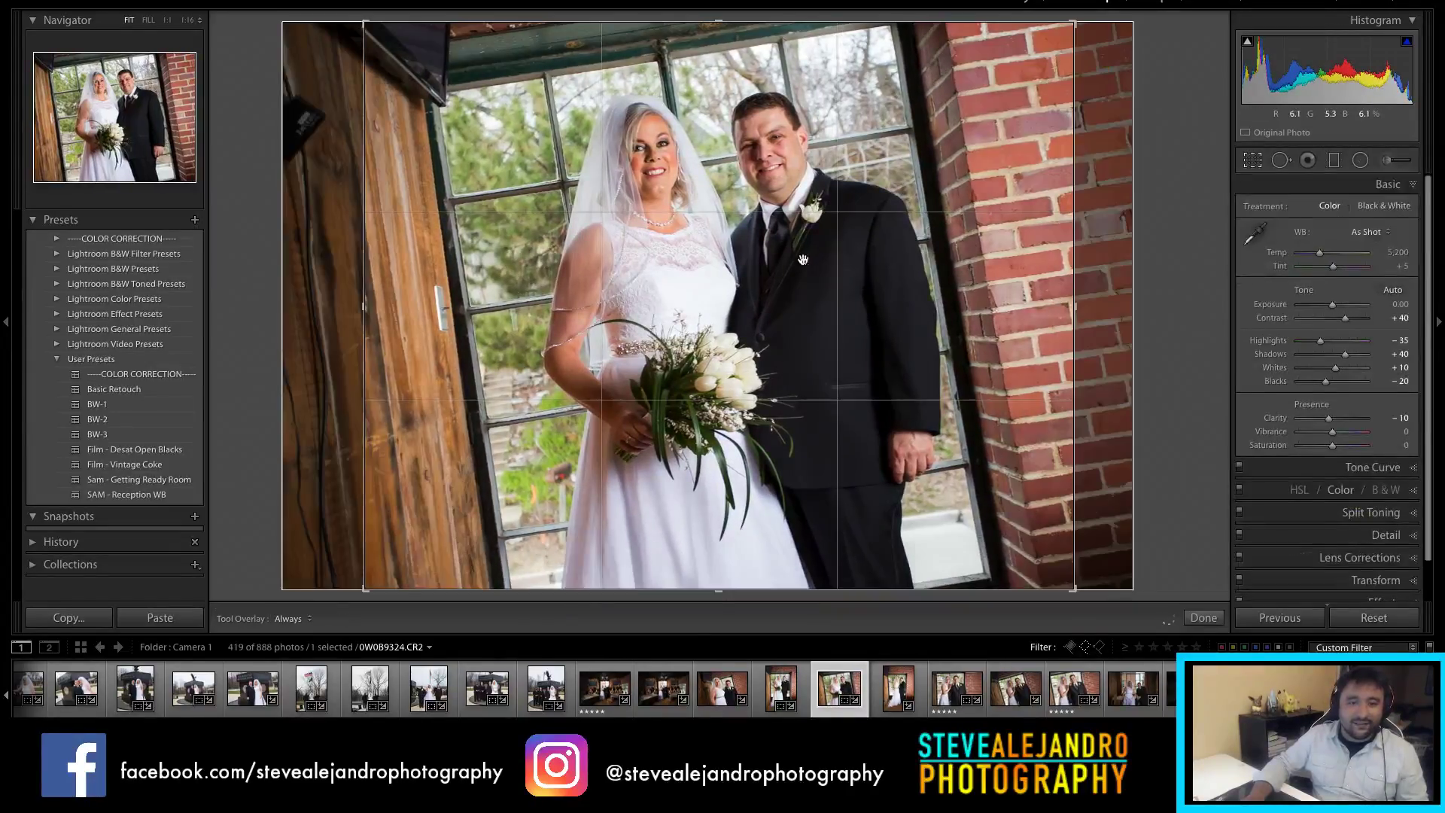
left_click(898, 687)
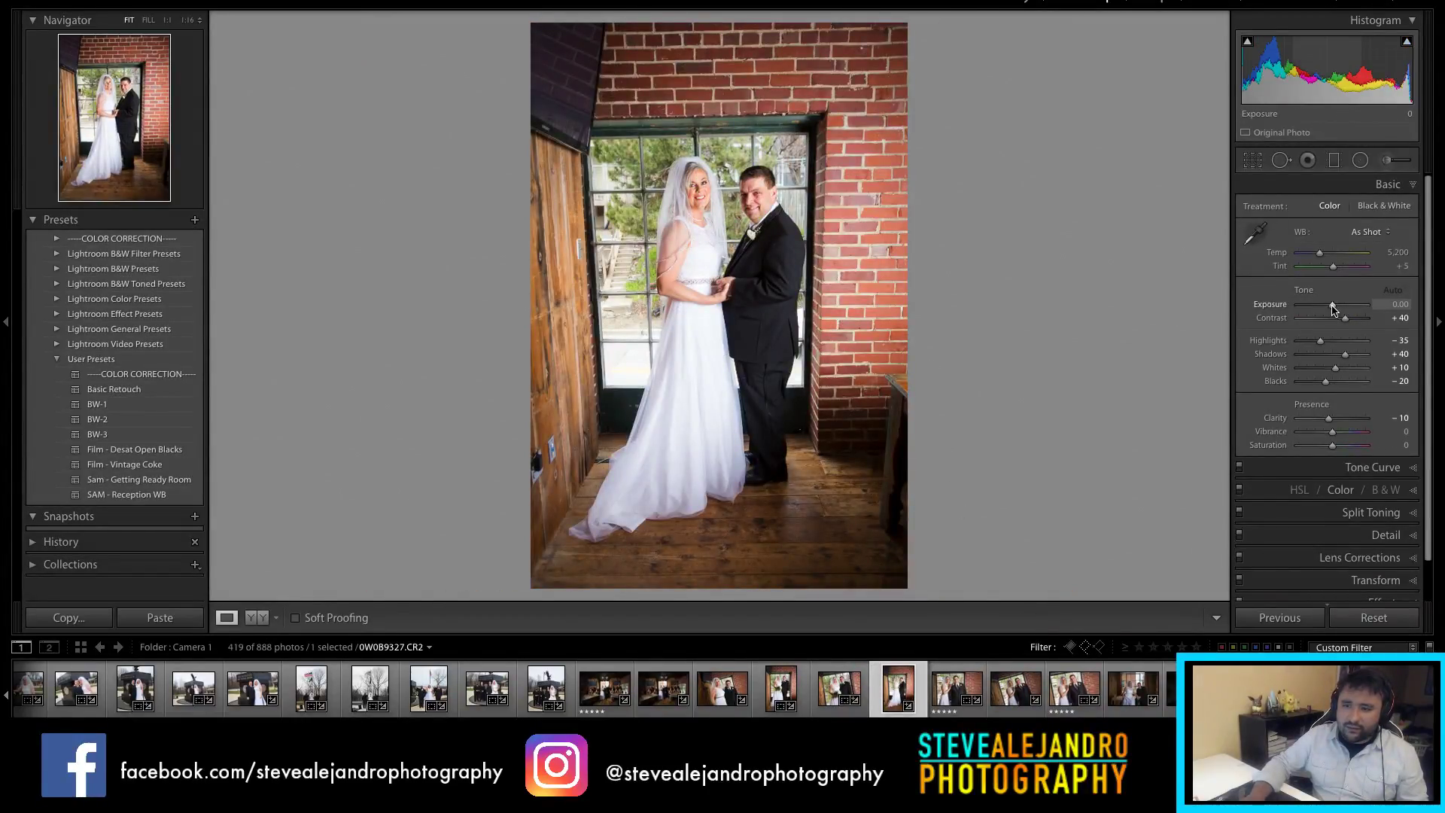
Step: Set the full-length window portrait's Exposure to -0.50 by typing the value
left_click_drag(1333, 309, 1328, 310)
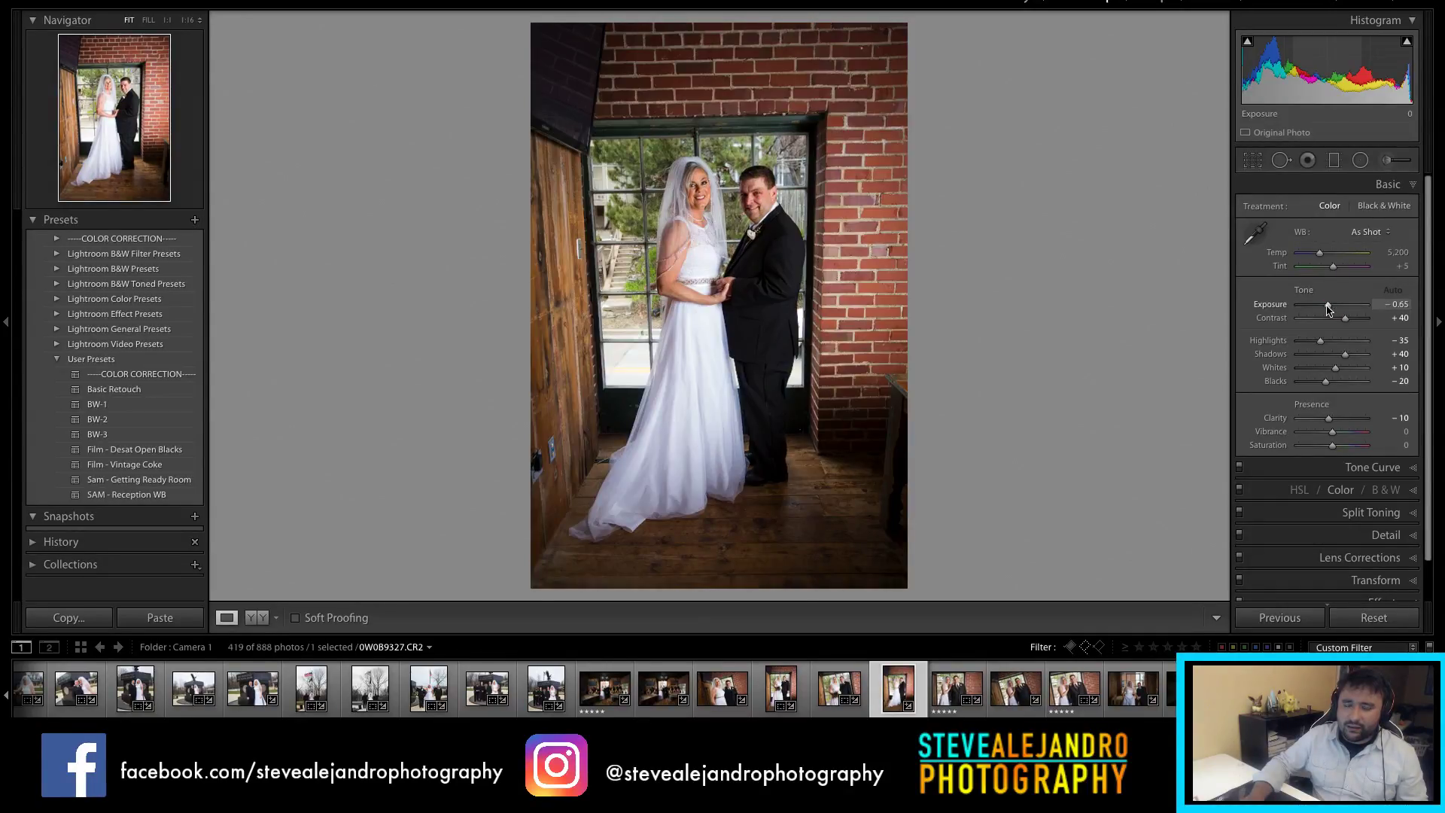
key("minus")
key("minus")
key("minus")
key("minus")
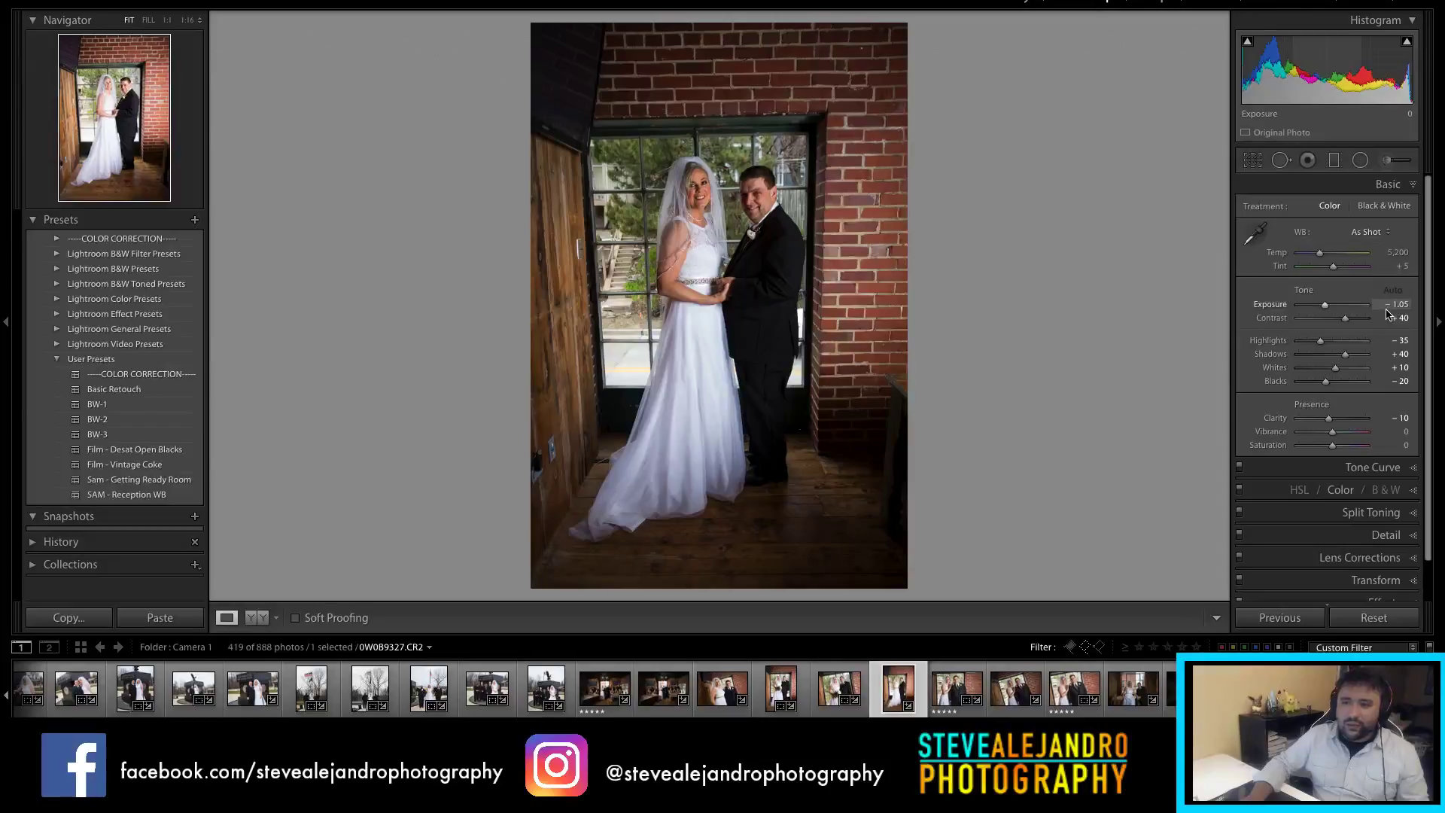
key("plus")
key("plus")
left_click(1393, 305)
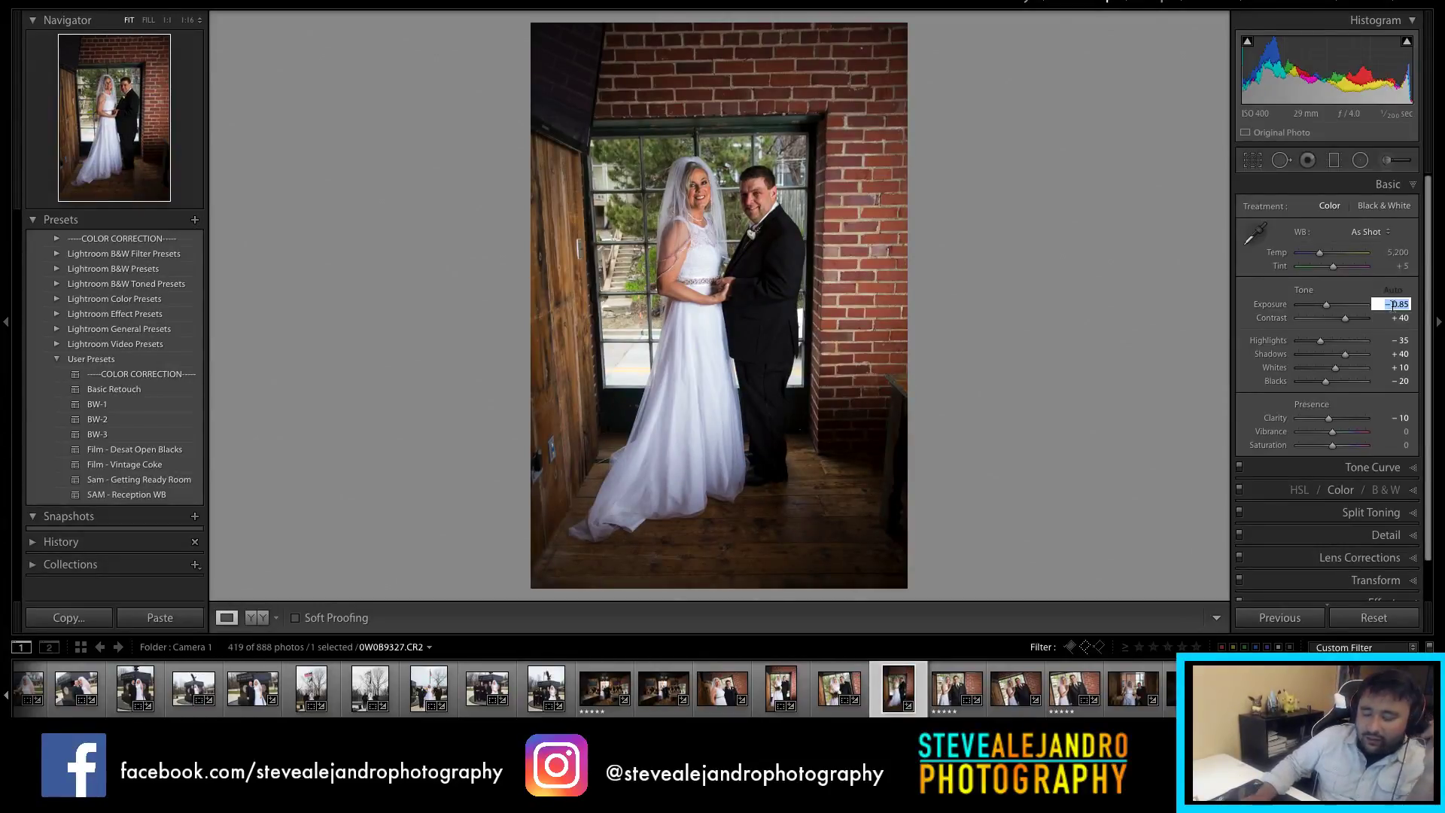
type(".50")
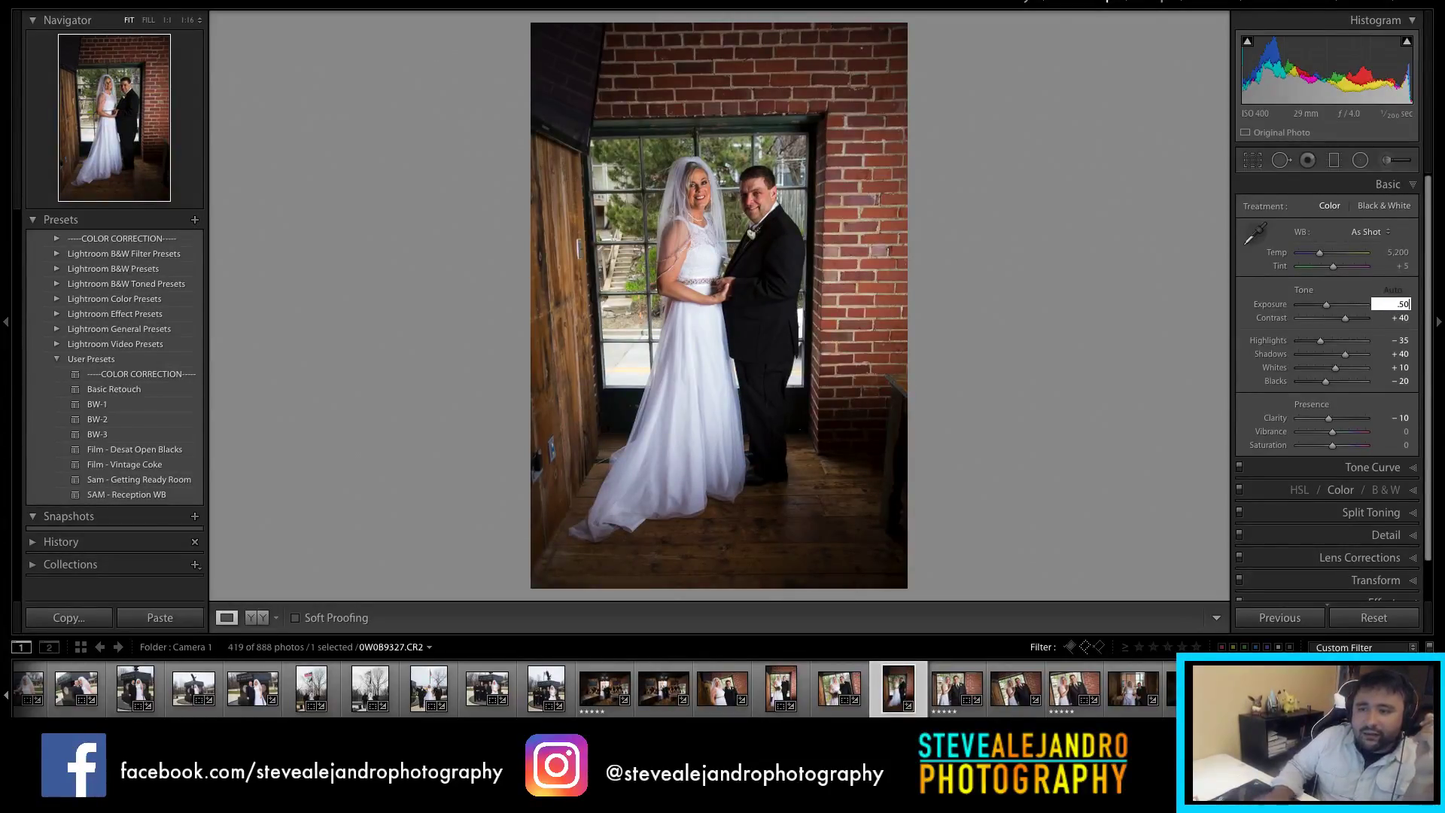
key("Return")
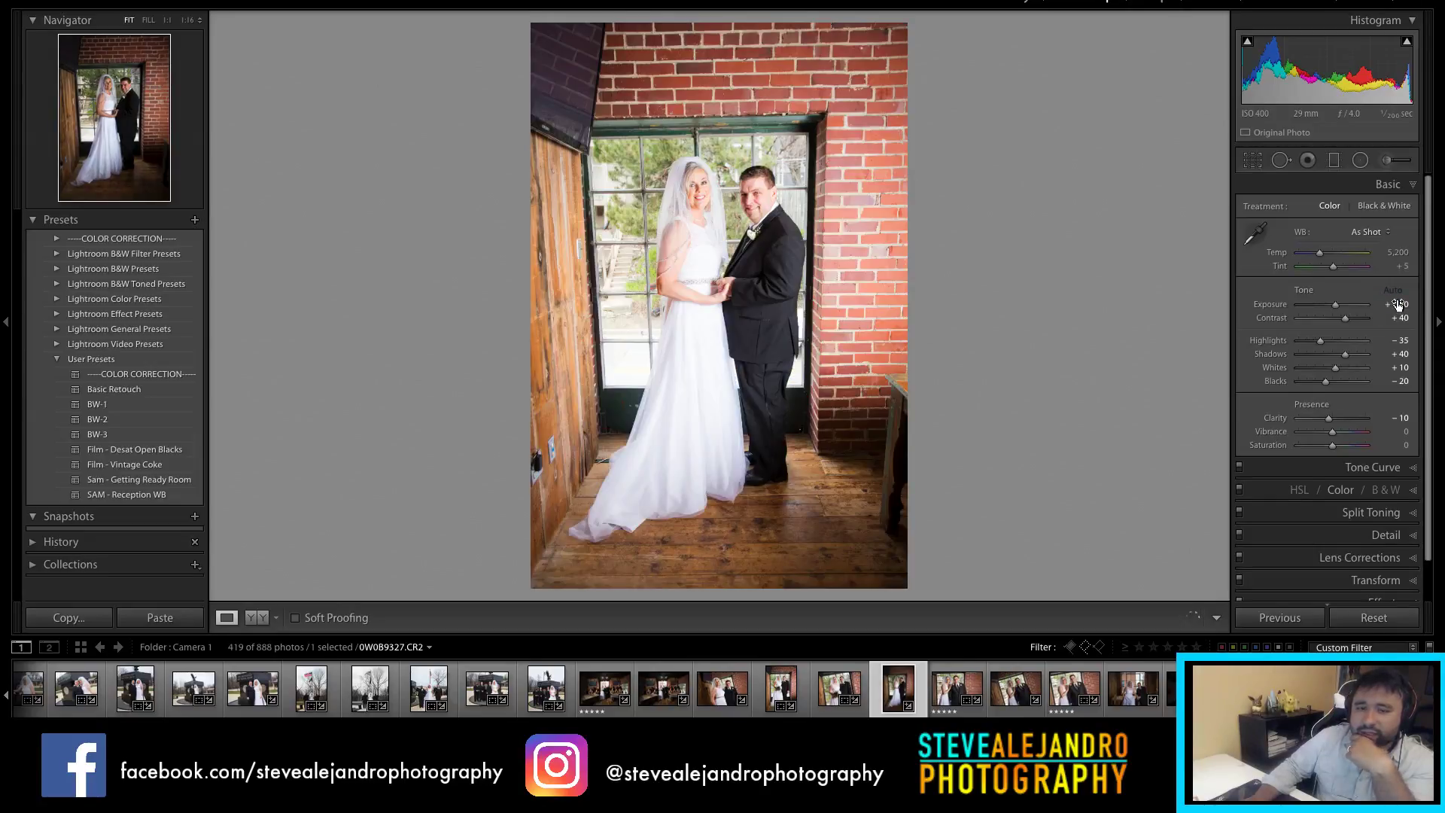
key("BackSpace")
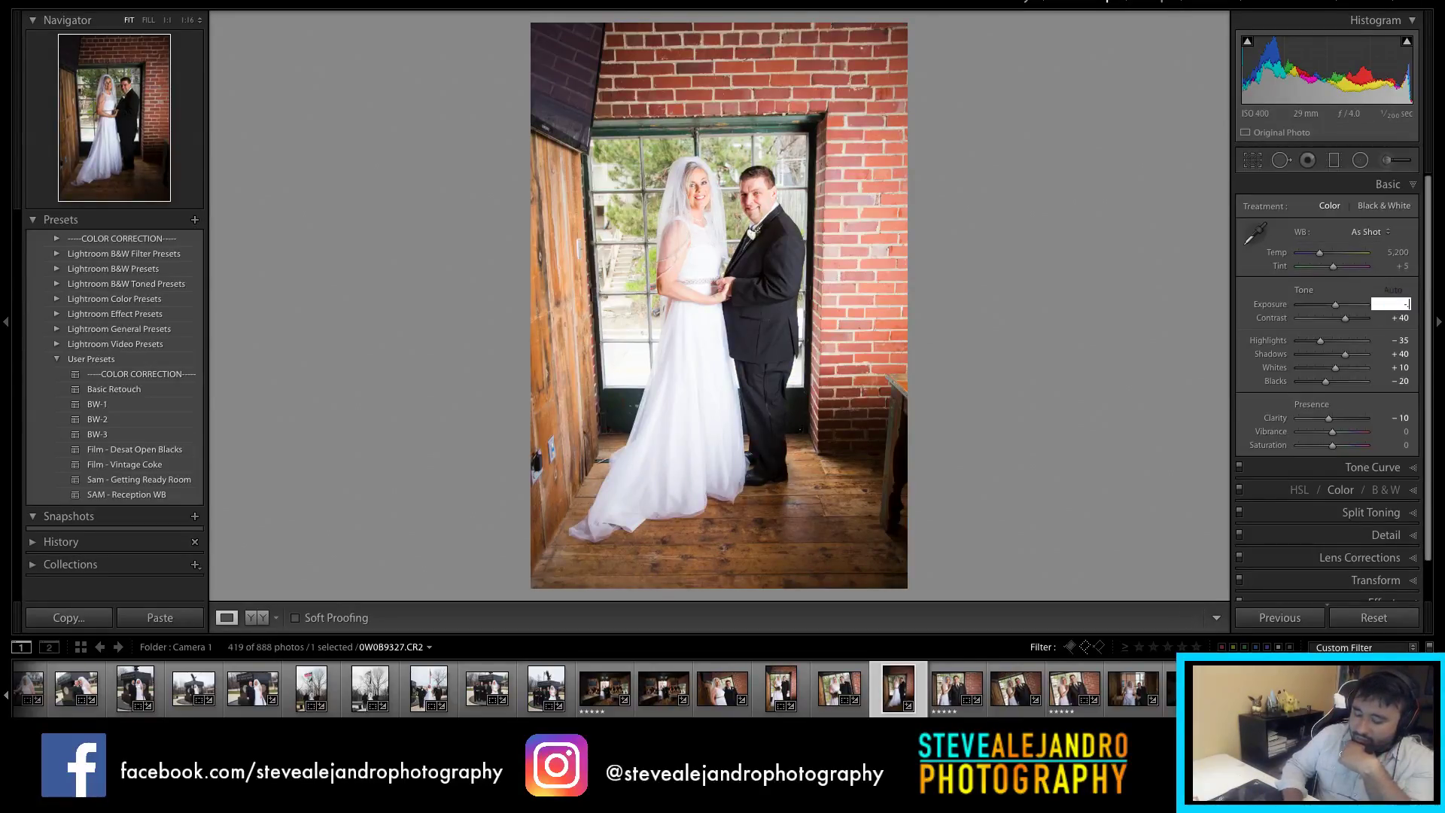
type("-.5")
key("Return")
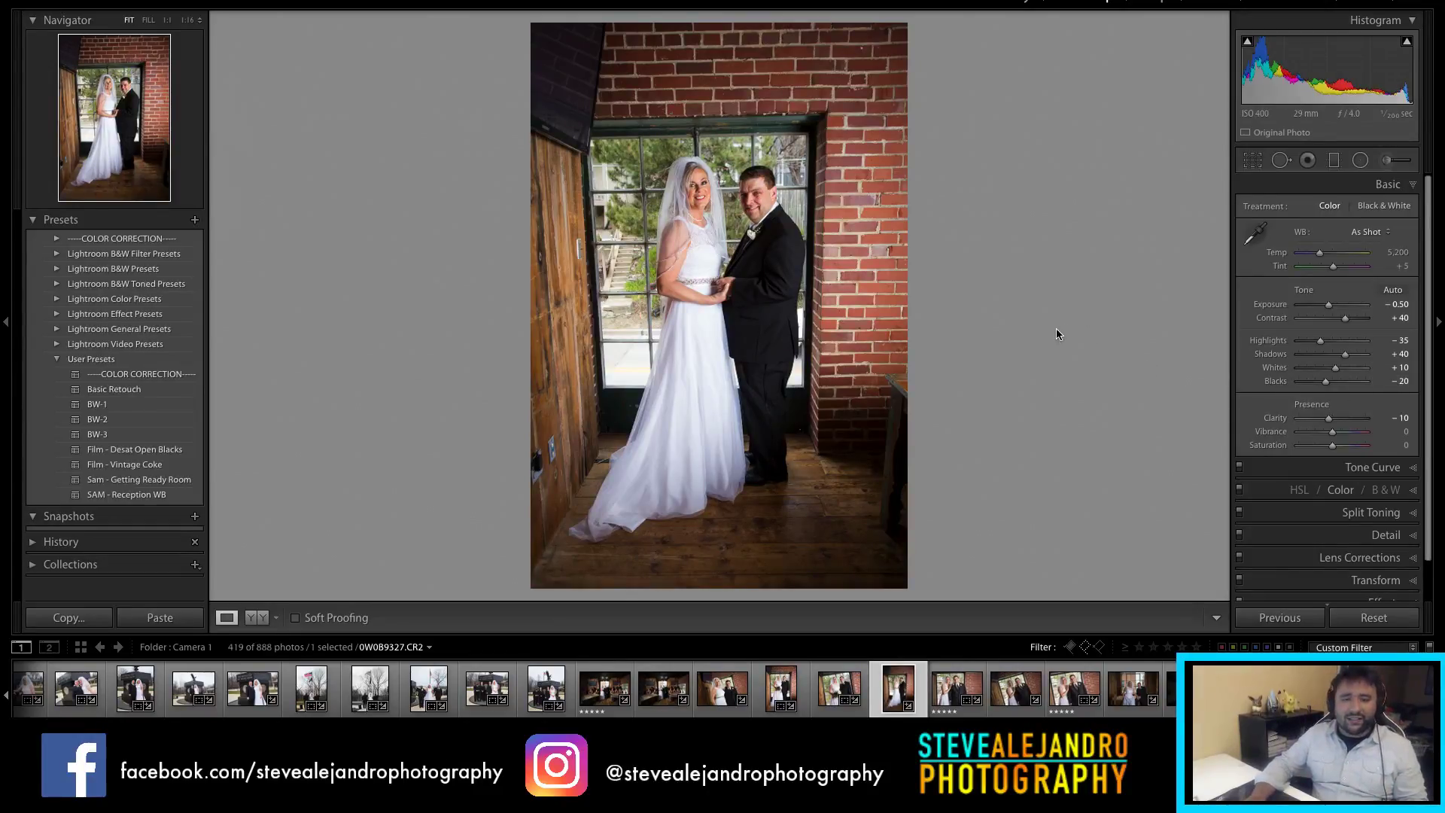
Step: Leave the crop unchanged and move on to close-up couple shot 0W0B9331
key("r")
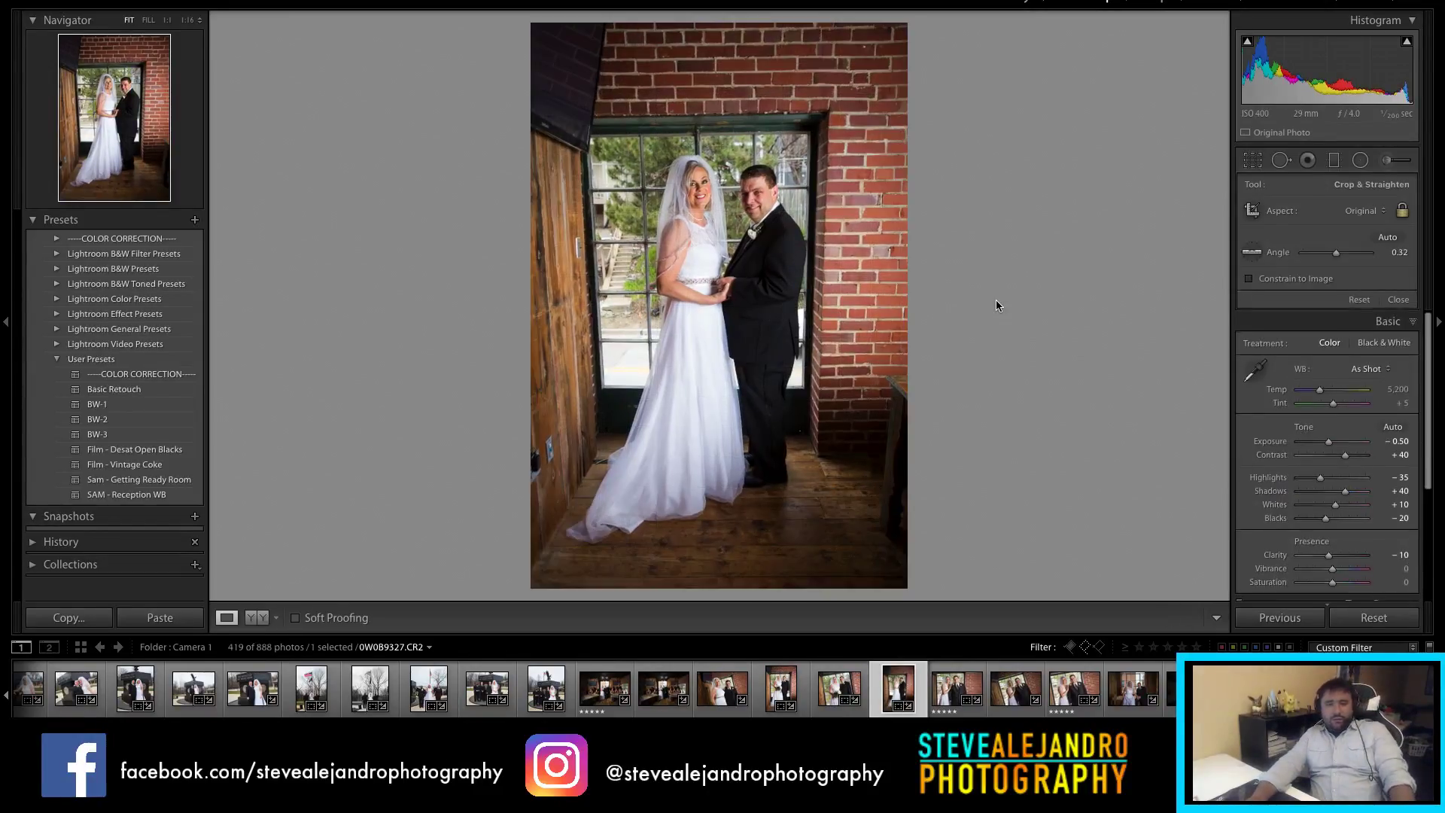
key("r")
left_click(951, 700)
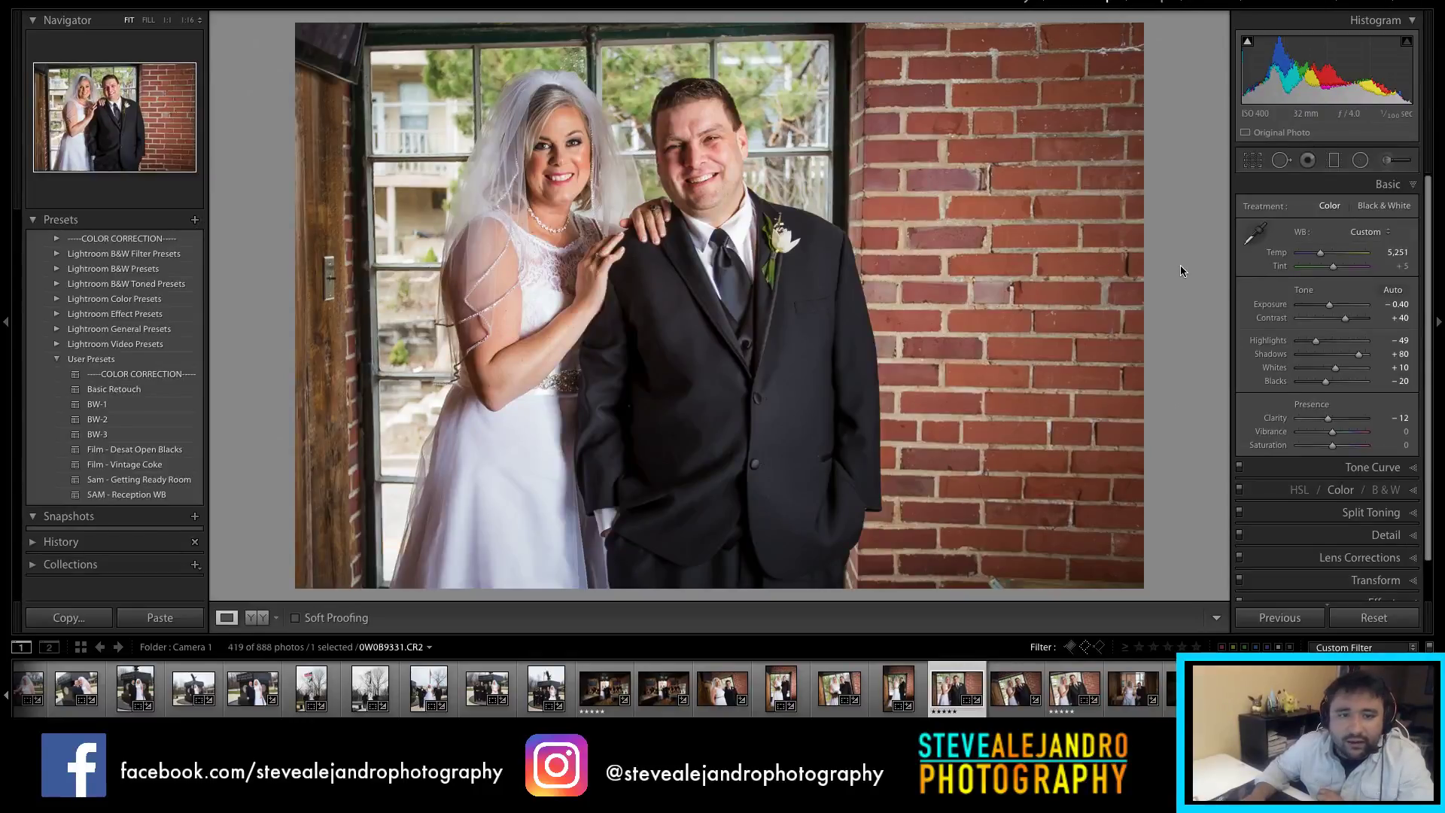
Step: Raise Exposure to -0.25, undo the eyedropper white balance, bring Tint to -1, then select the tilted photo
left_click_drag(1330, 305, 1330, 308)
left_click(1255, 234)
left_click(534, 320)
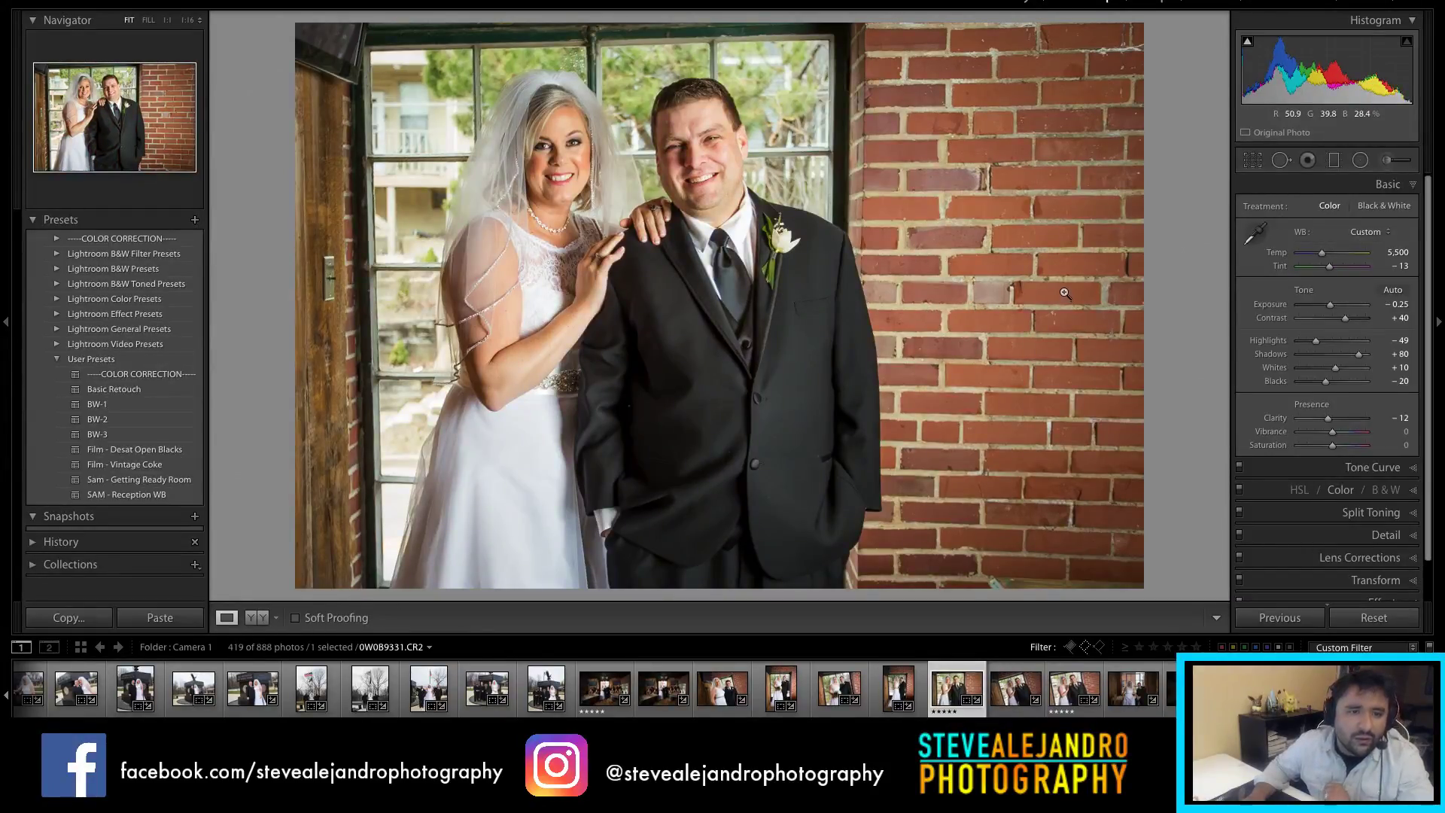
key("ctrl+z")
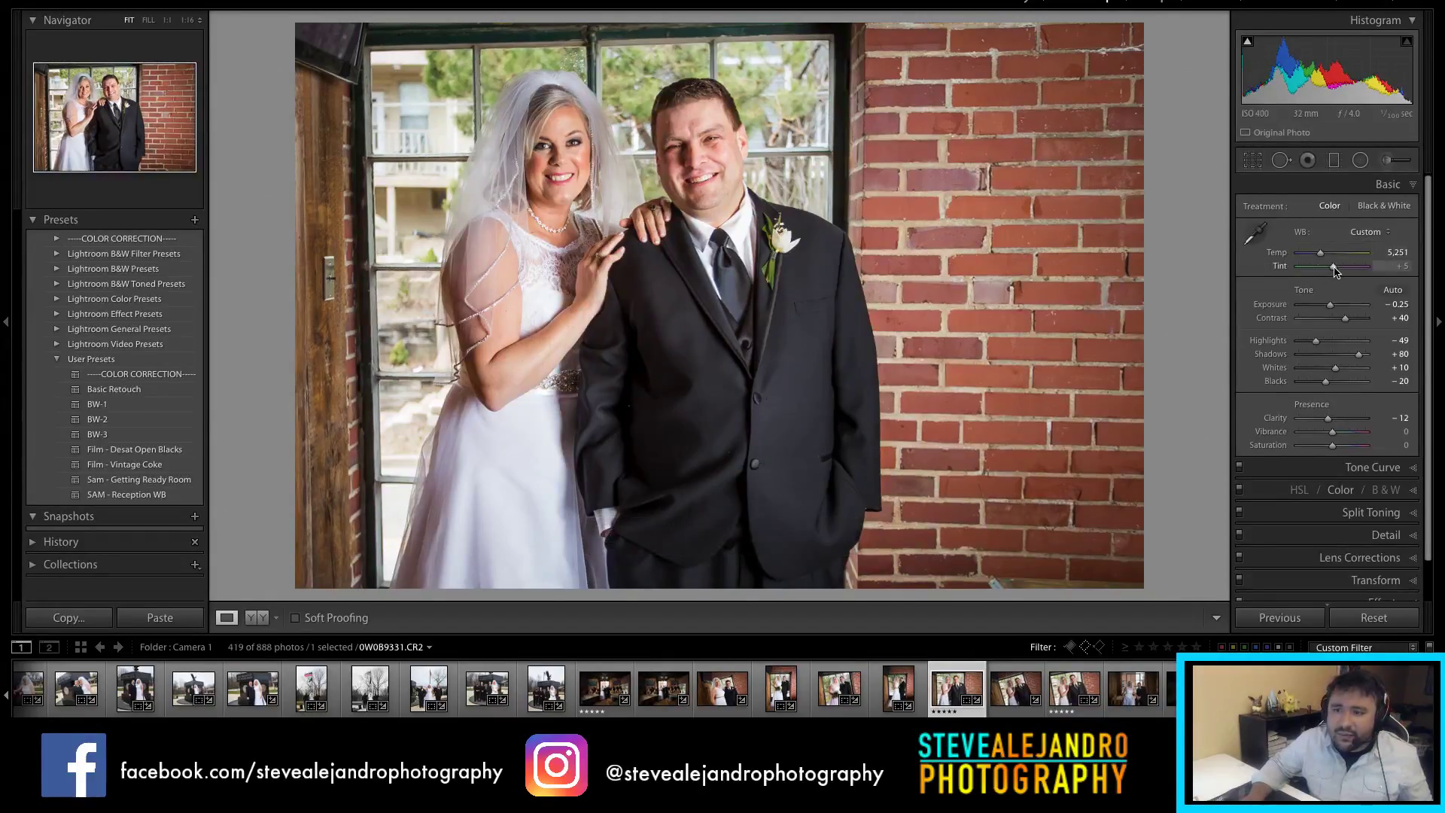
left_click_drag(1333, 271, 1334, 271)
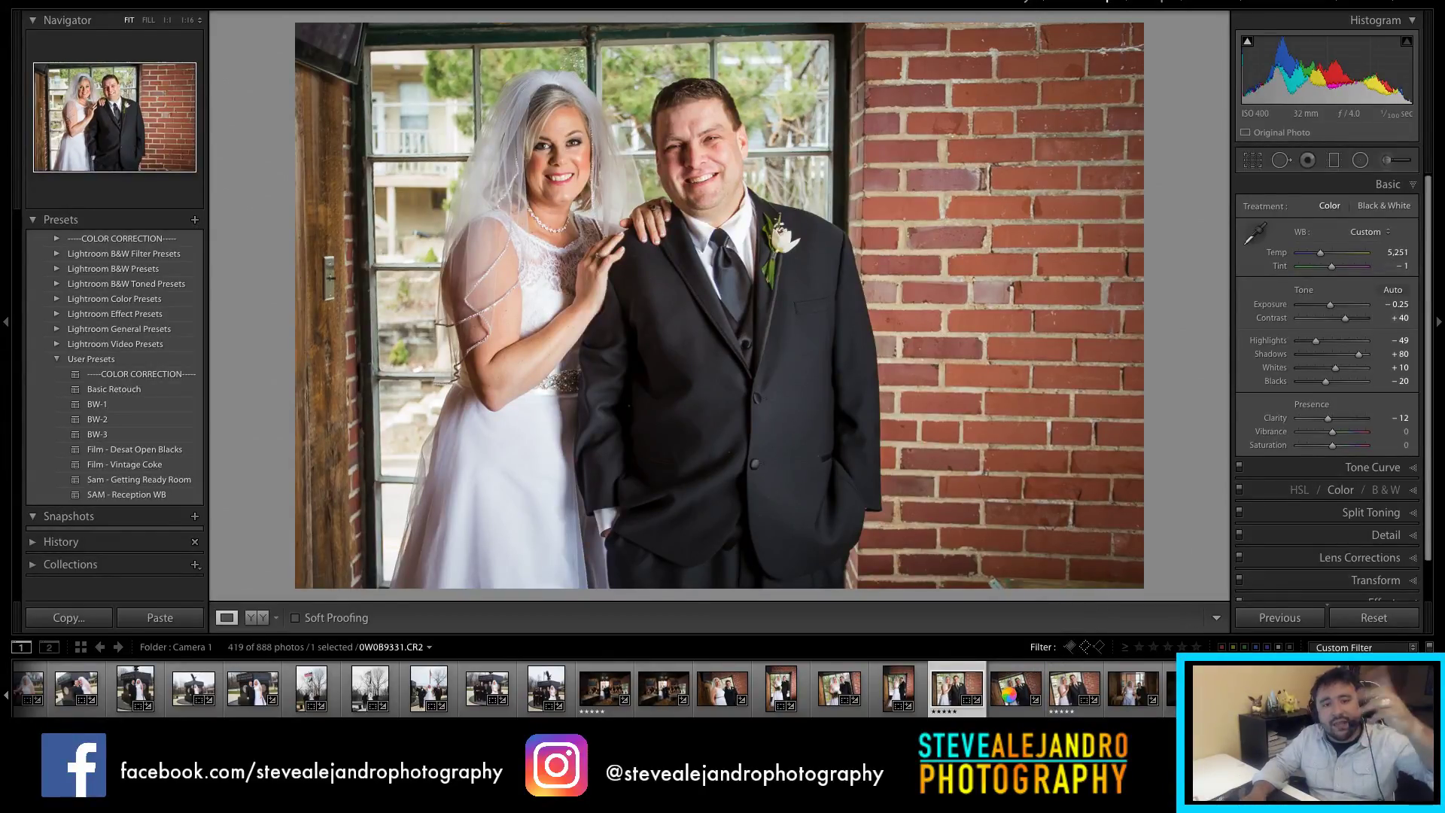
left_click(1013, 698)
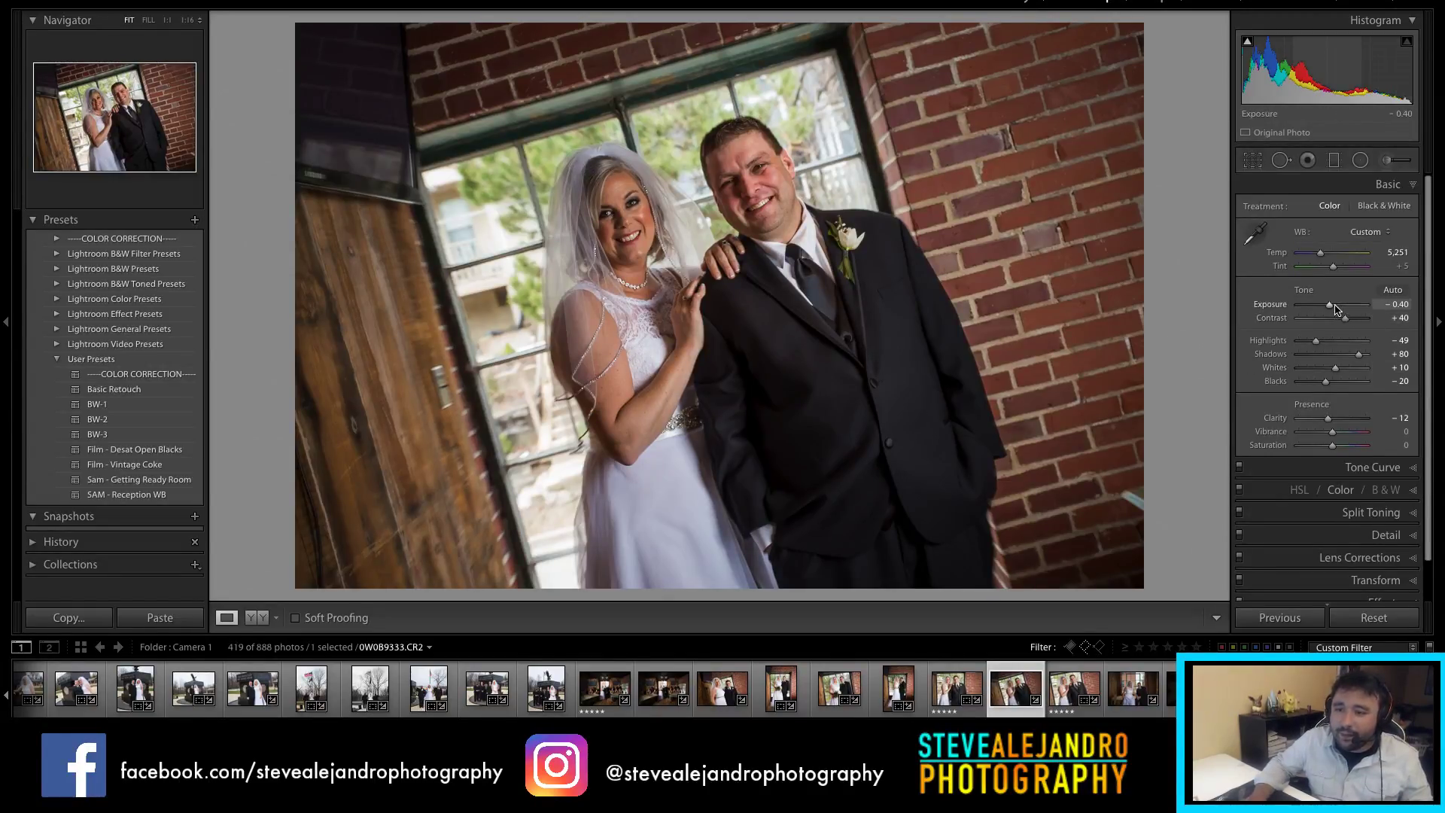
Step: Reset the tilted couple photo's Exposure to 0.00, then raise it to +0.25
double_click(1331, 307)
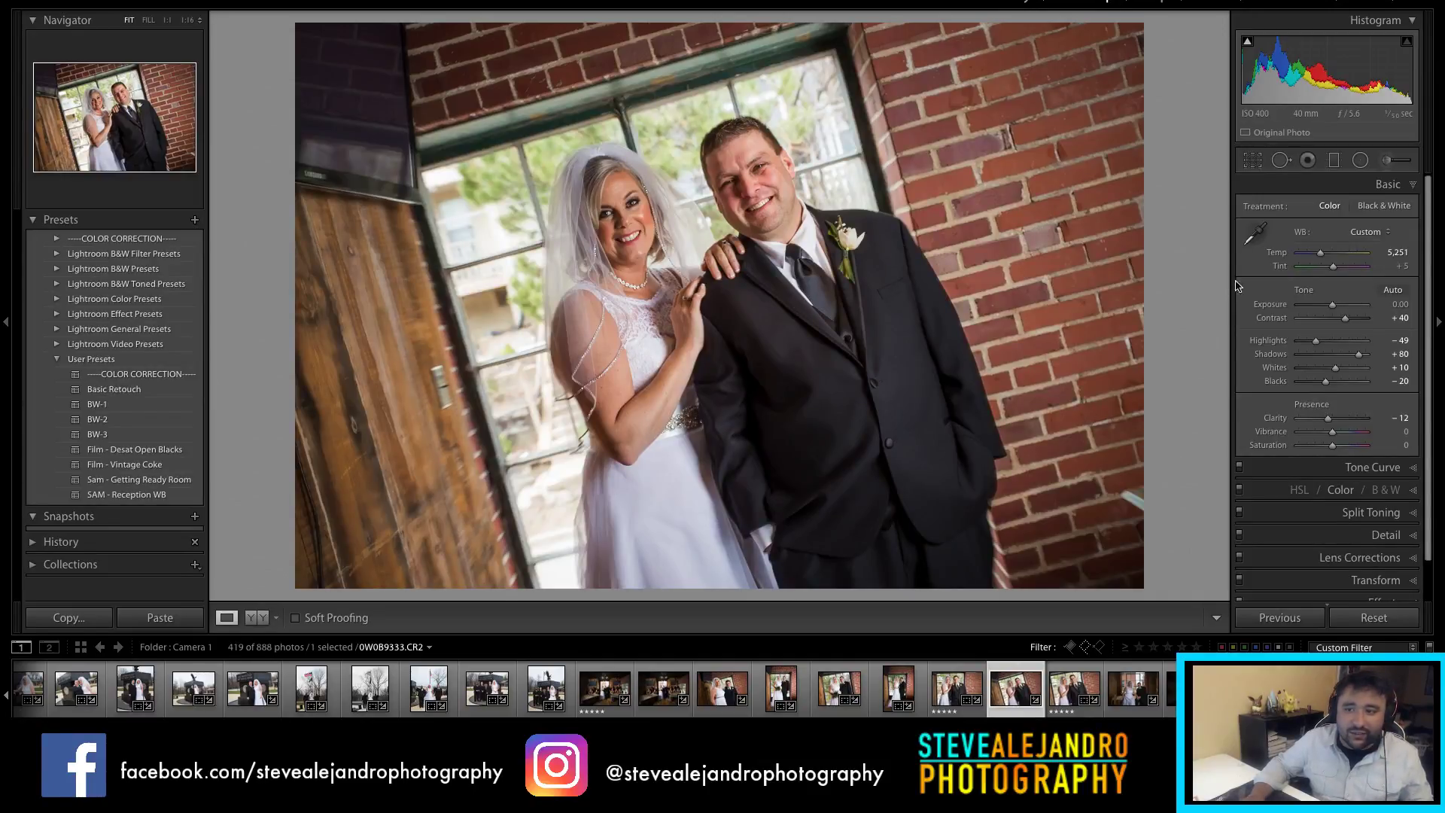
left_click_drag(1333, 305, 1331, 305)
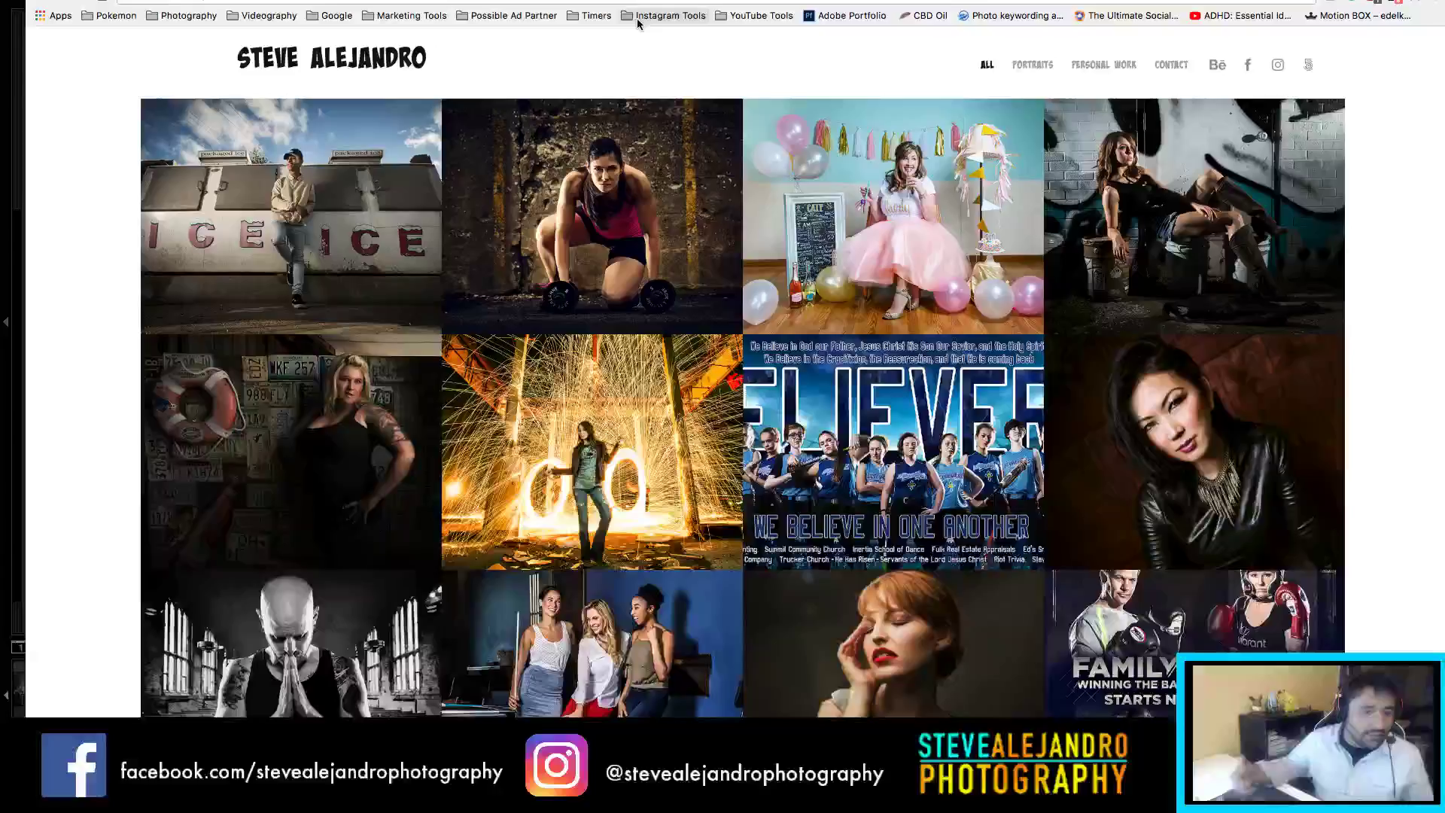
scroll(602, 314, "down", 5)
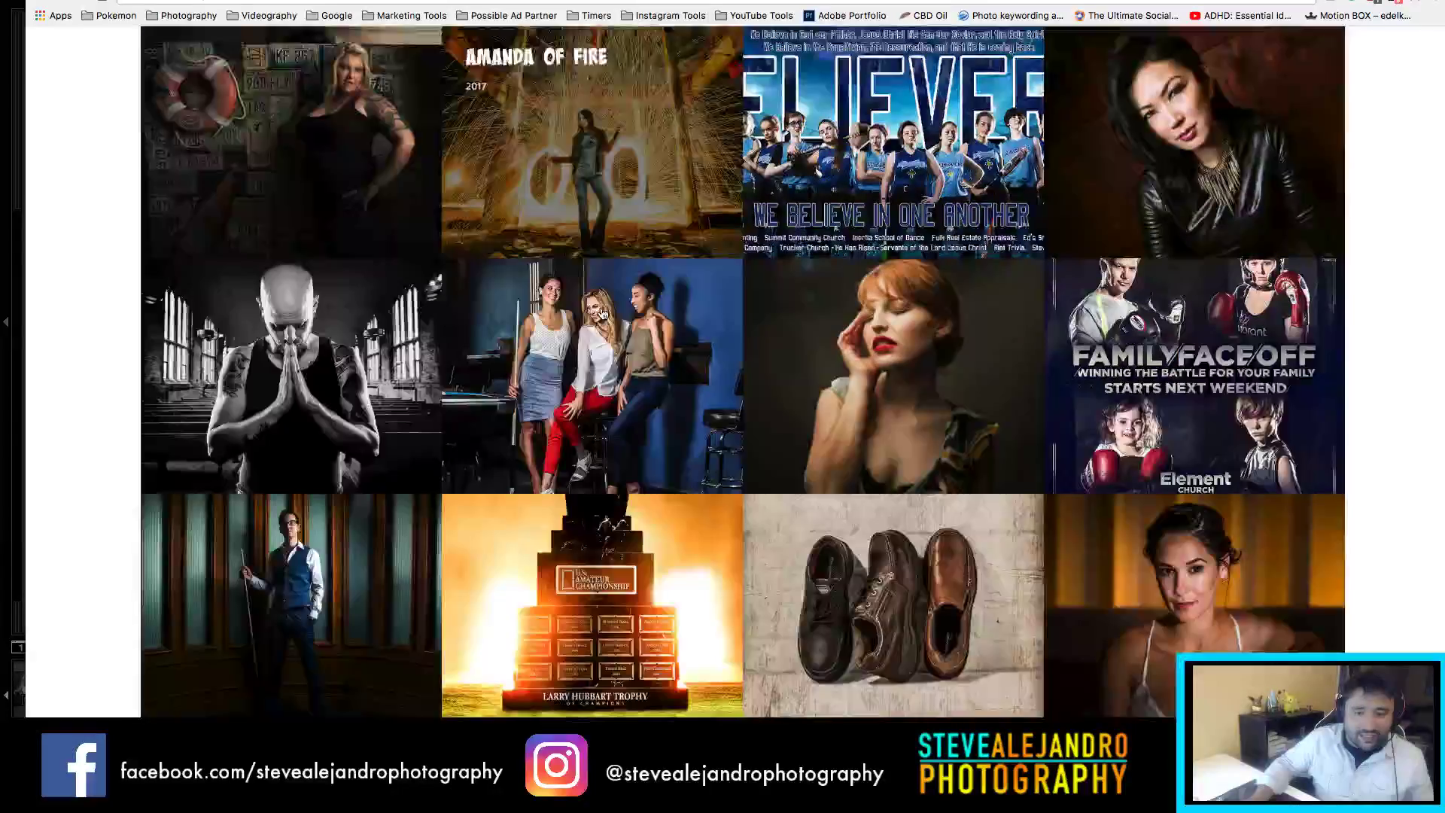
scroll(759, 286, "up", 5)
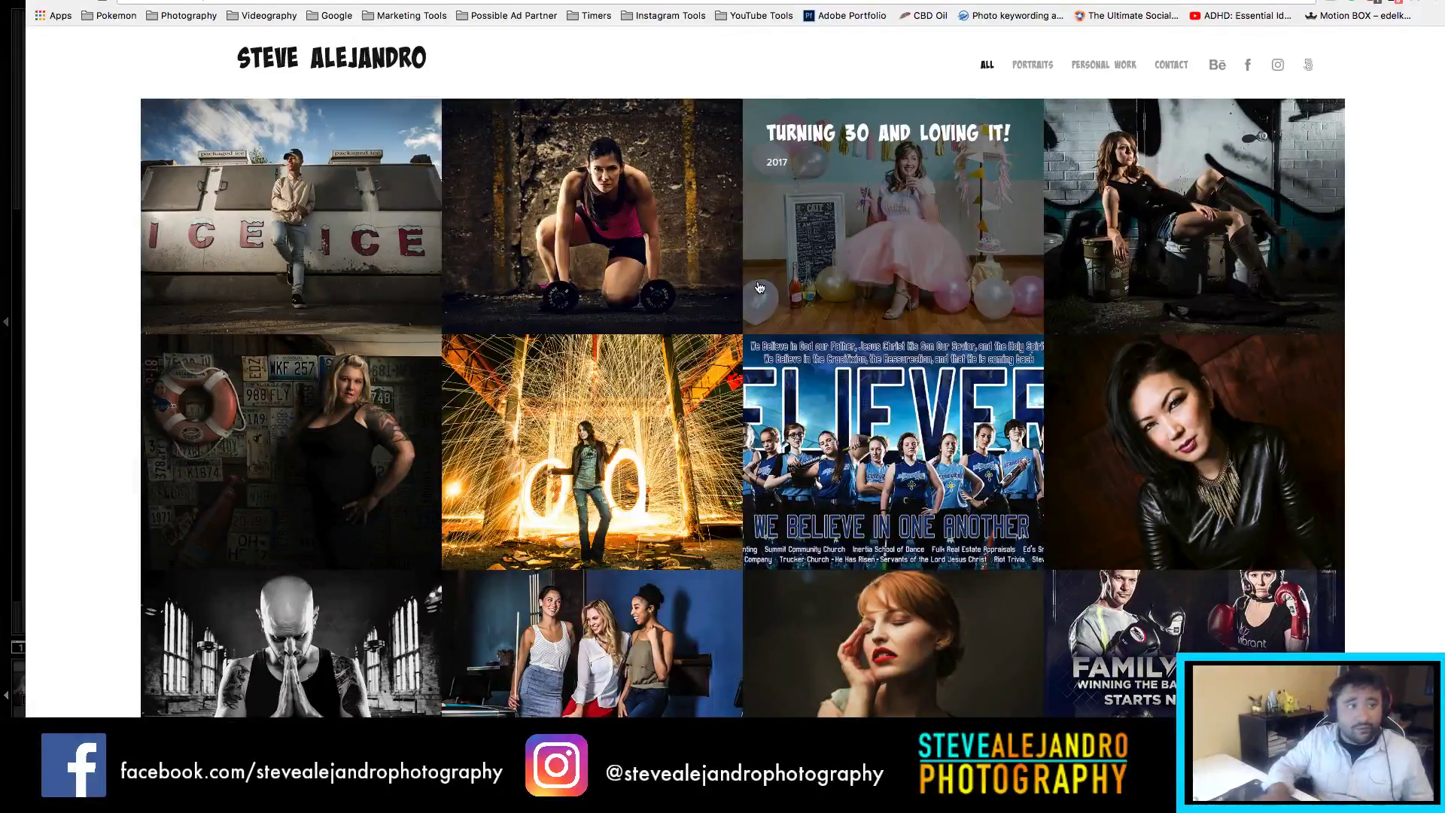
key("ctrl+t")
type("www.behance.net")
key("Return")
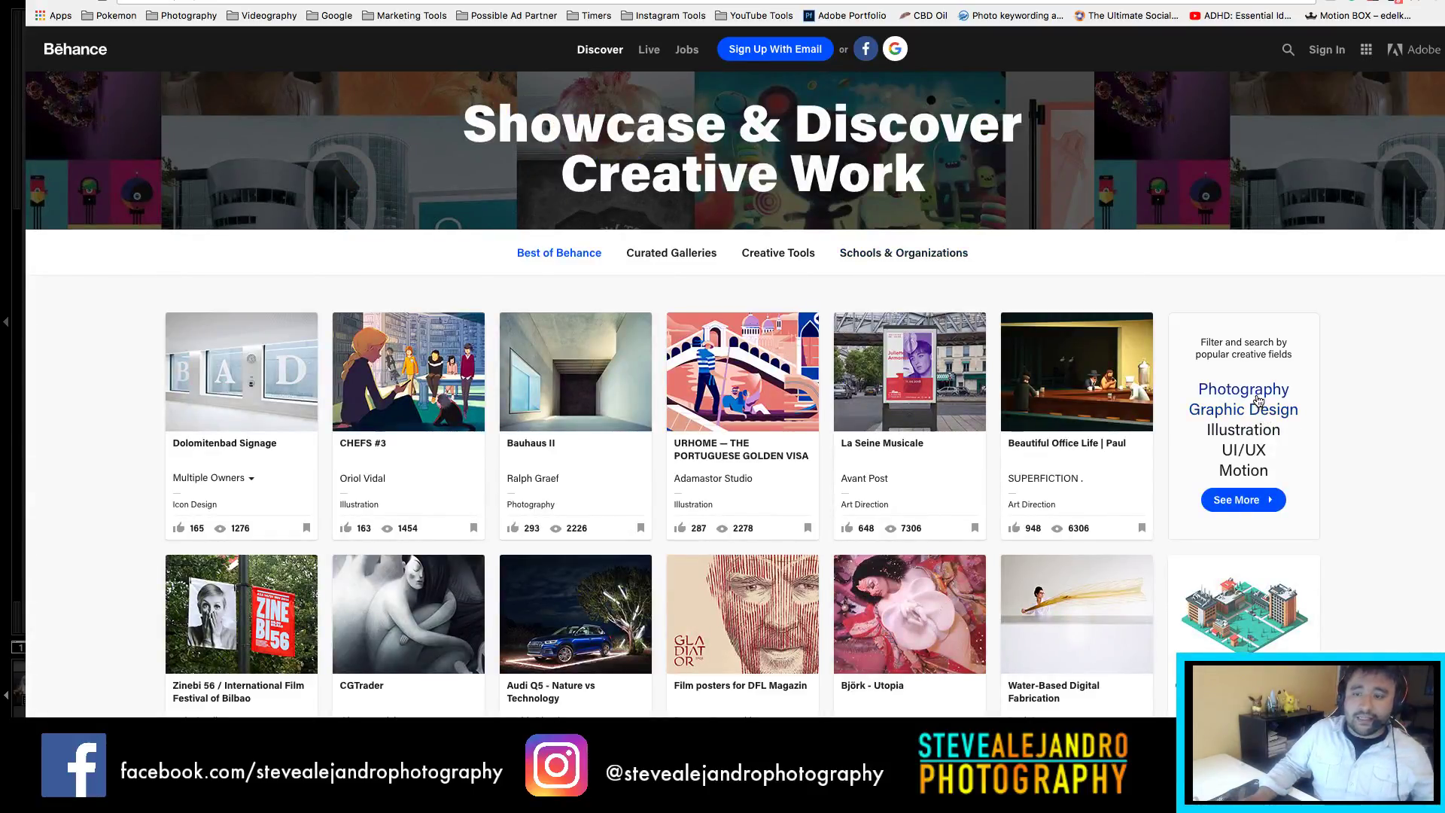
Step: Browse Behance's Photography projects, sign in with the Adobe ID and show the account menu
left_click(1311, 392)
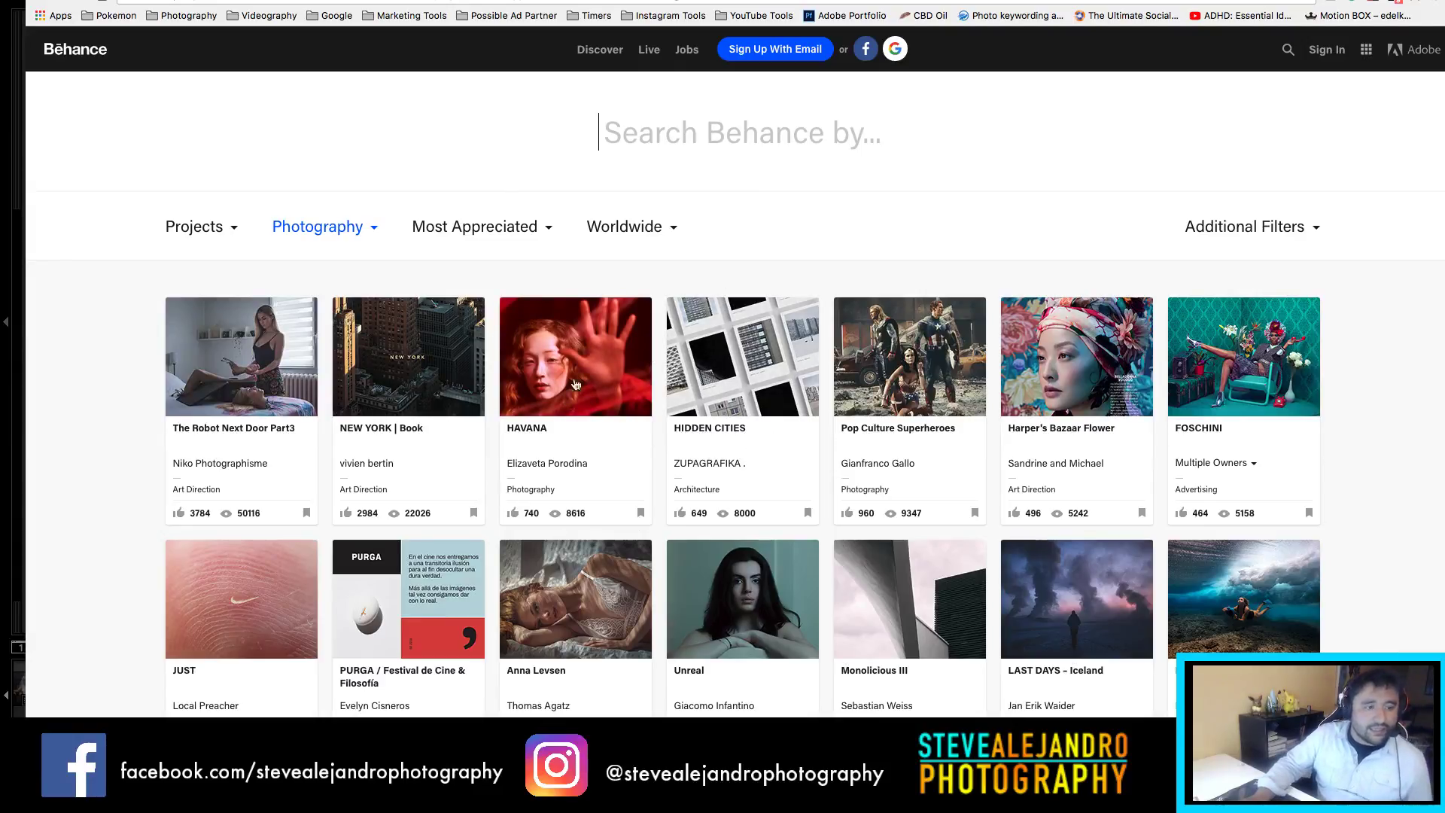
scroll(781, 422, "down", 5)
scroll(871, 418, "up", 5)
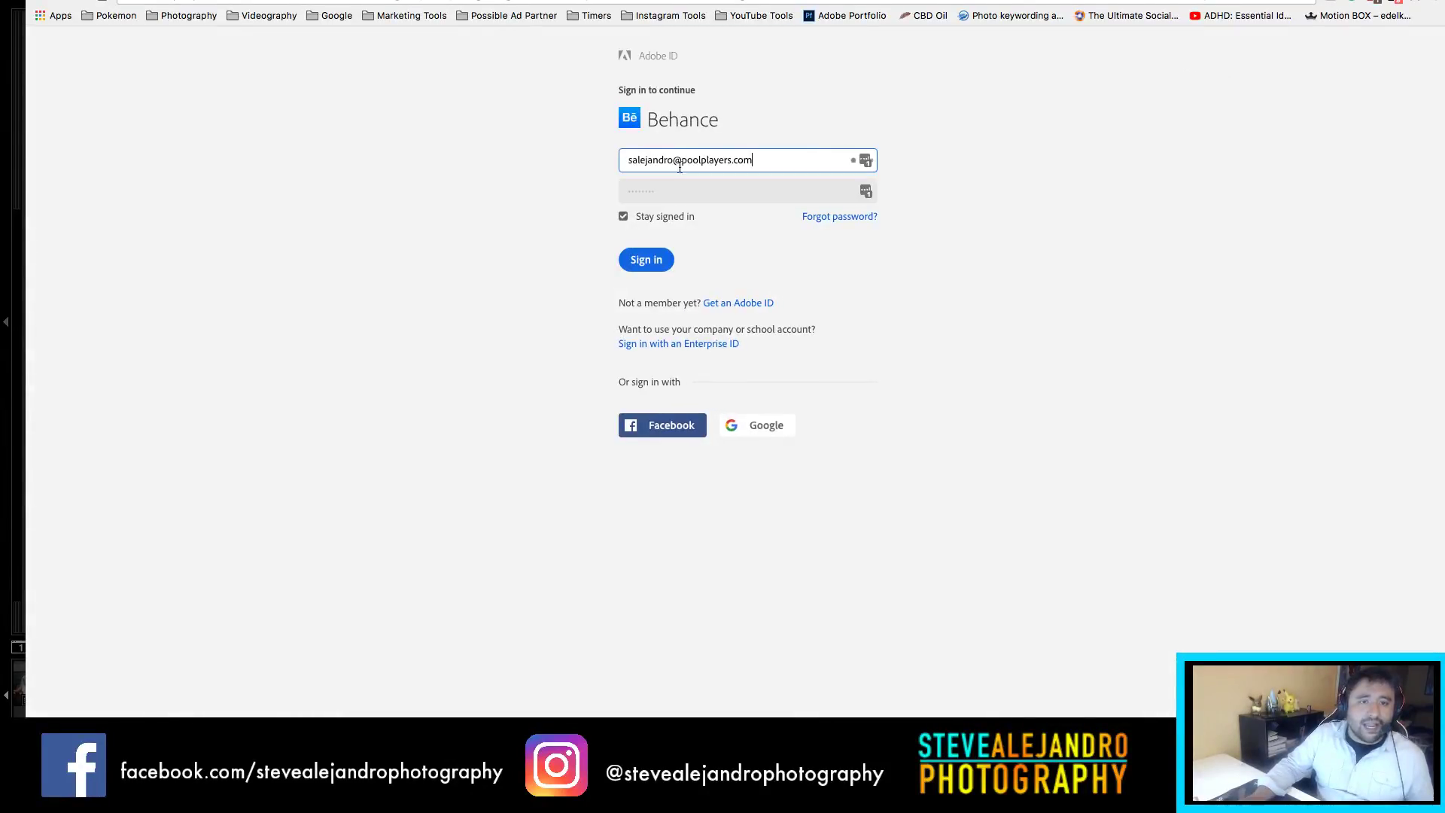
left_click(645, 261)
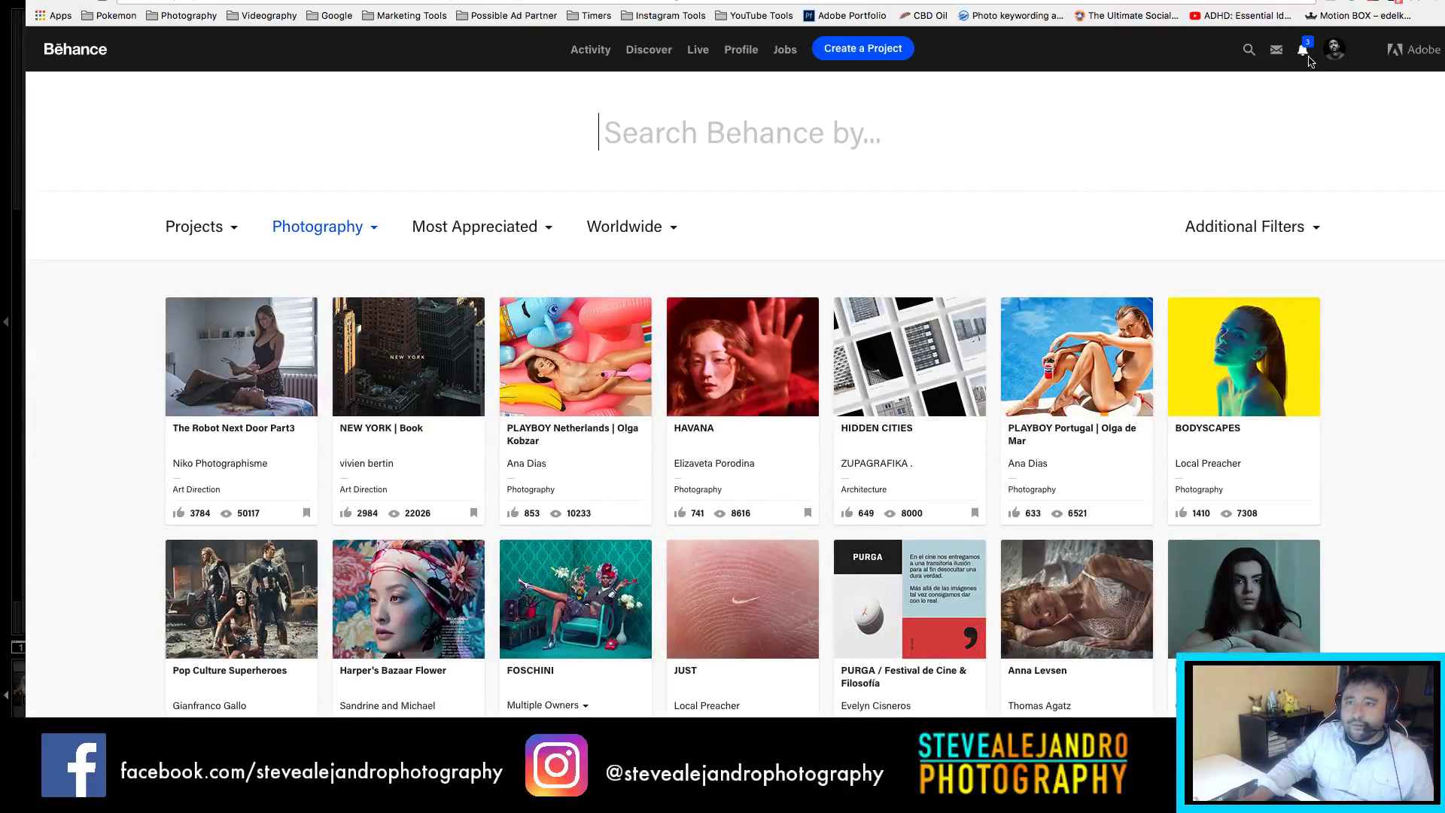
left_click(1335, 49)
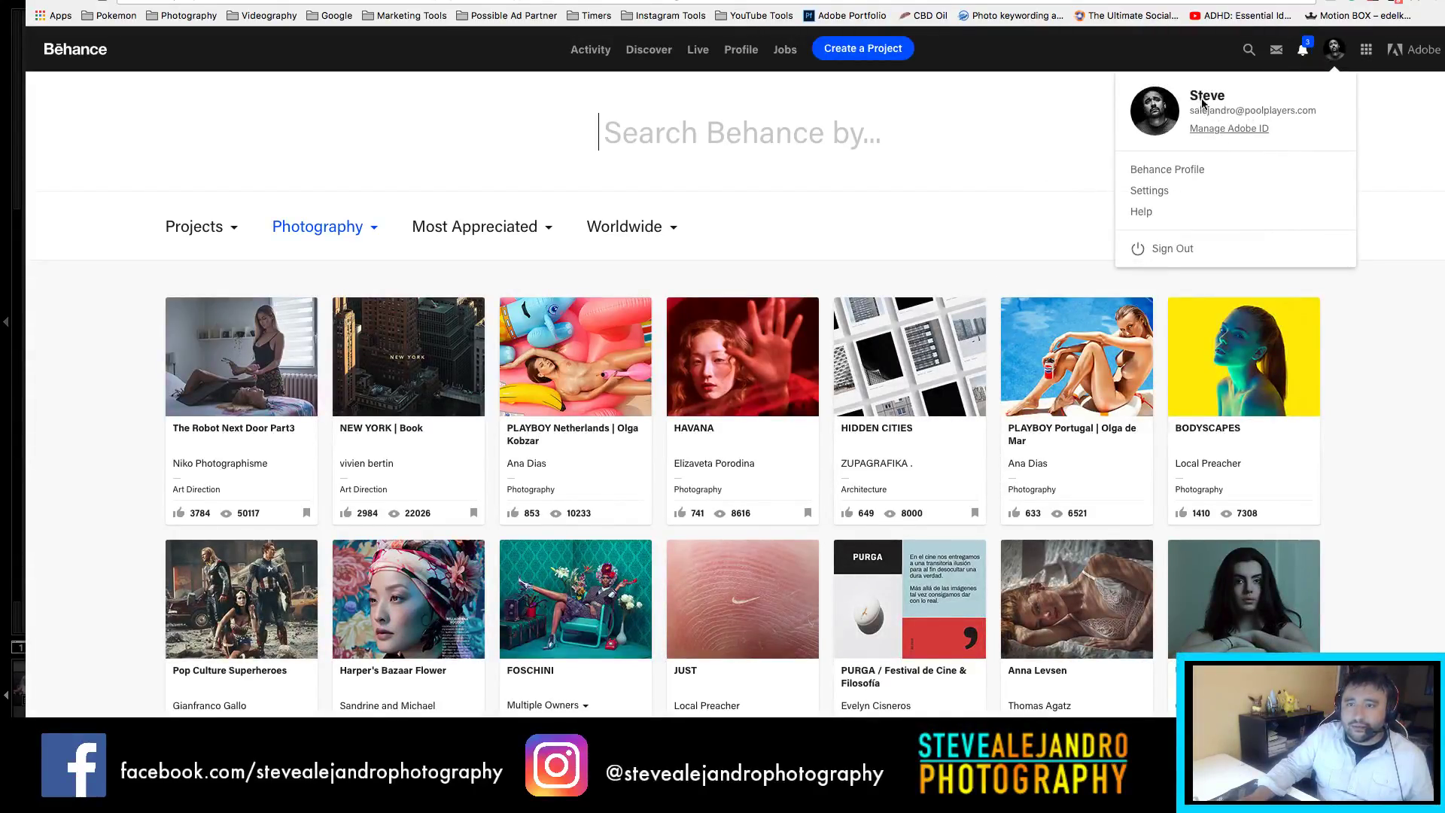
Step: Go to the account's Behance profile page and scroll through its projects
left_click(1148, 169)
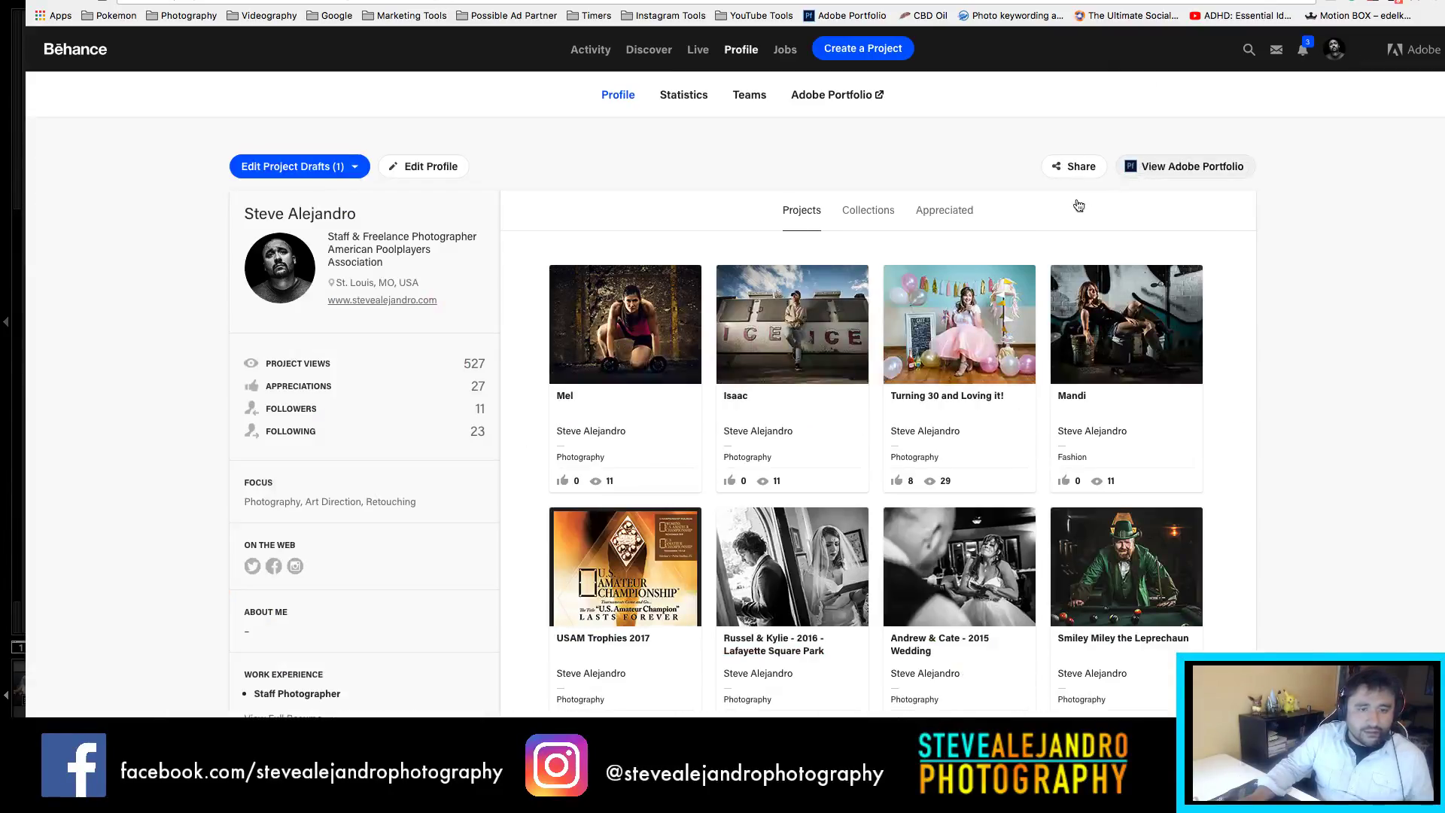
scroll(883, 292, "down", 5)
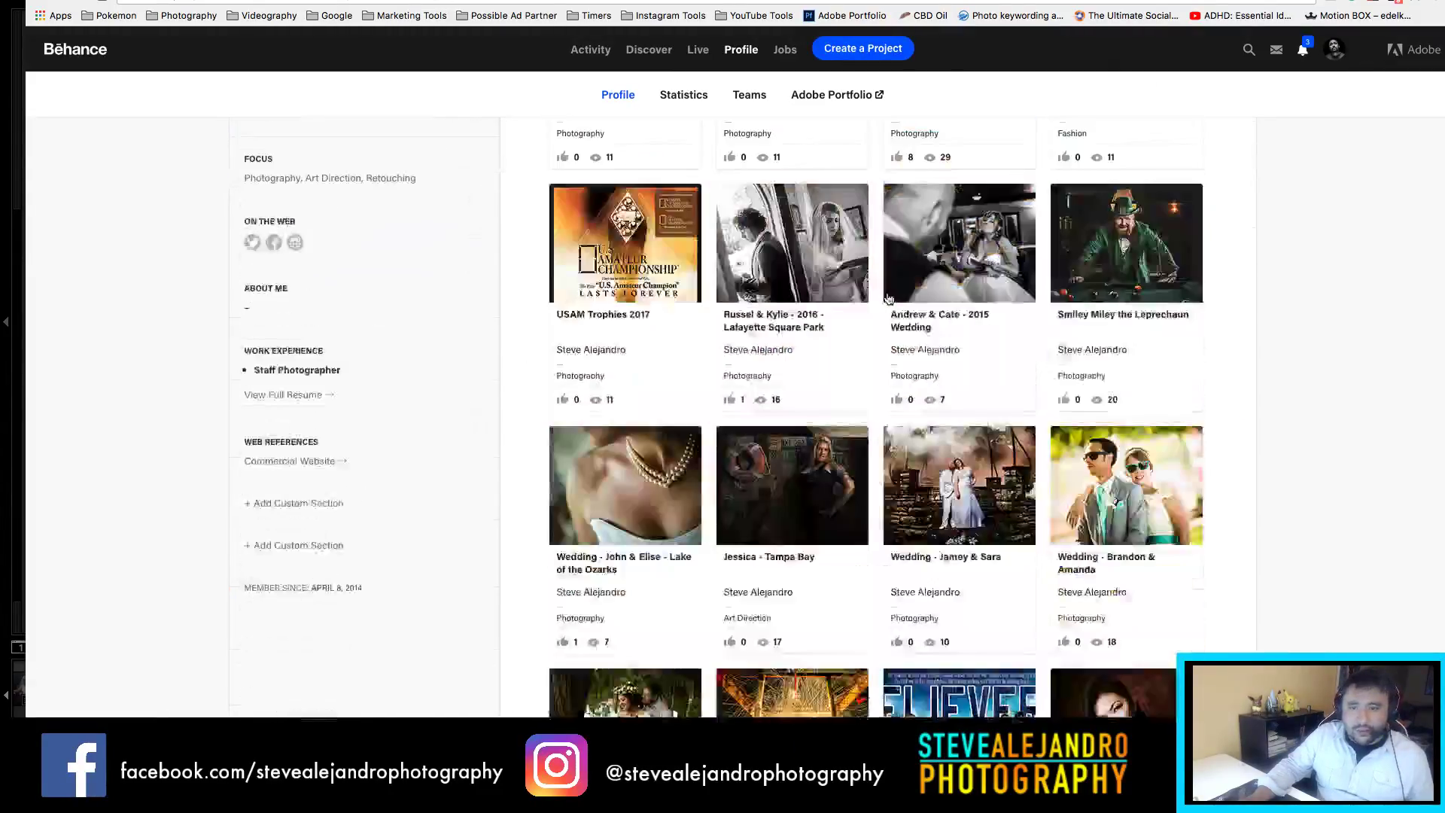
scroll(888, 298, "down", 18)
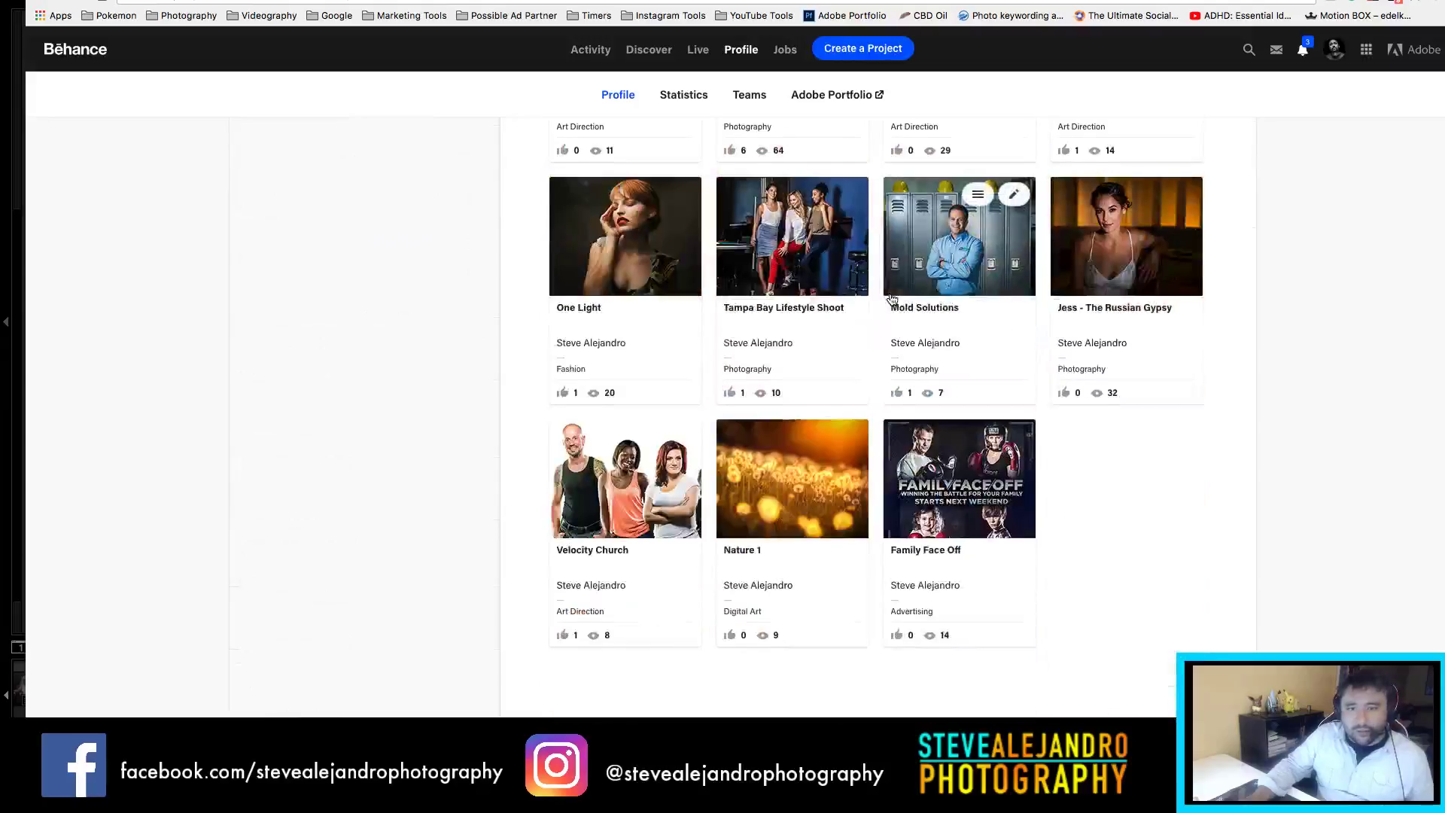
scroll(891, 299, "up", 10)
scroll(893, 301, "up", 3)
scroll(844, 297, "down", 17)
scroll(705, 271, "up", 3)
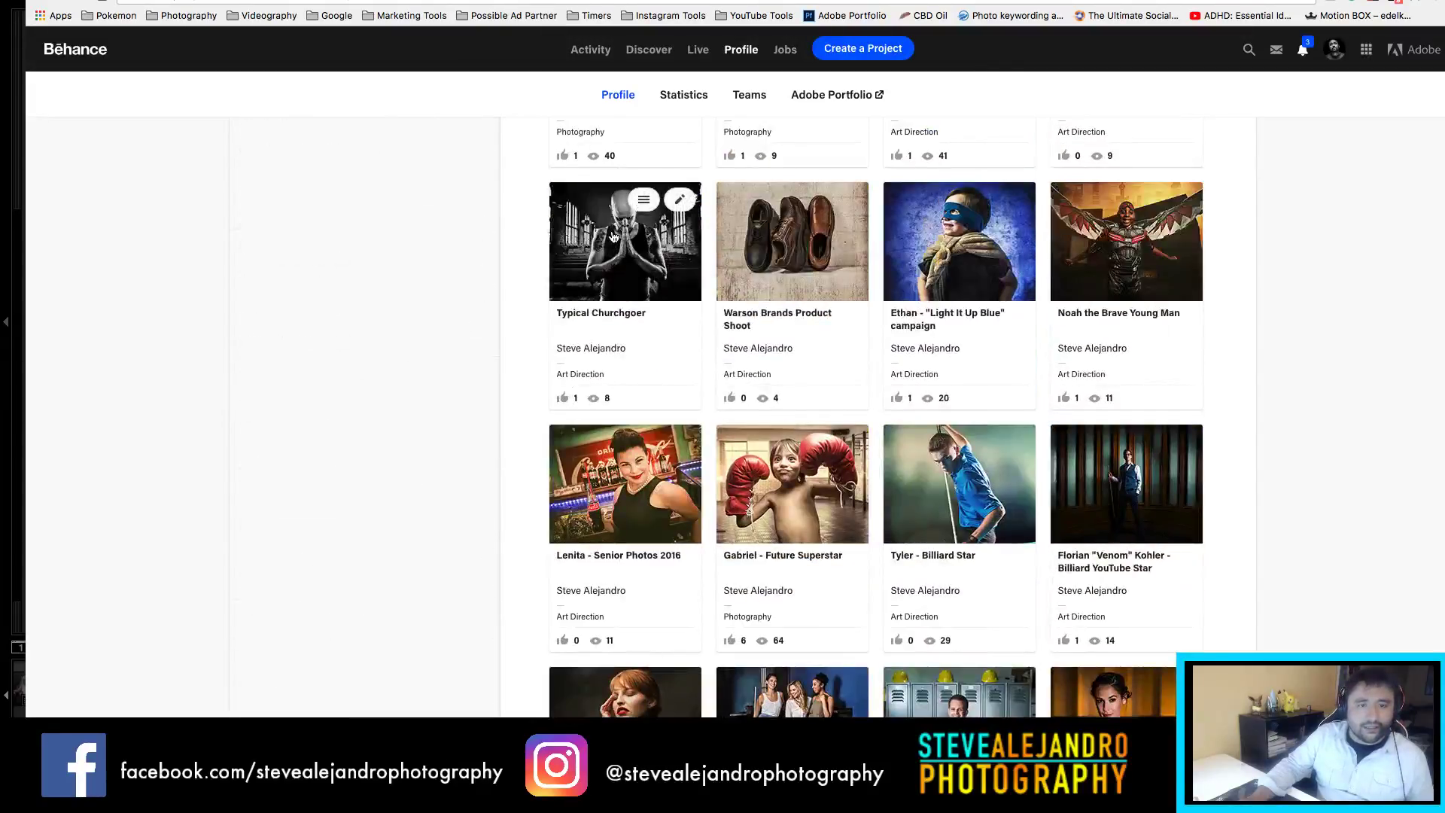
Step: Glance at Typical Churchgoer, browse Lenita - Senior Photos 2016, then return to Lightroom Classic
left_click(613, 238)
key("Escape")
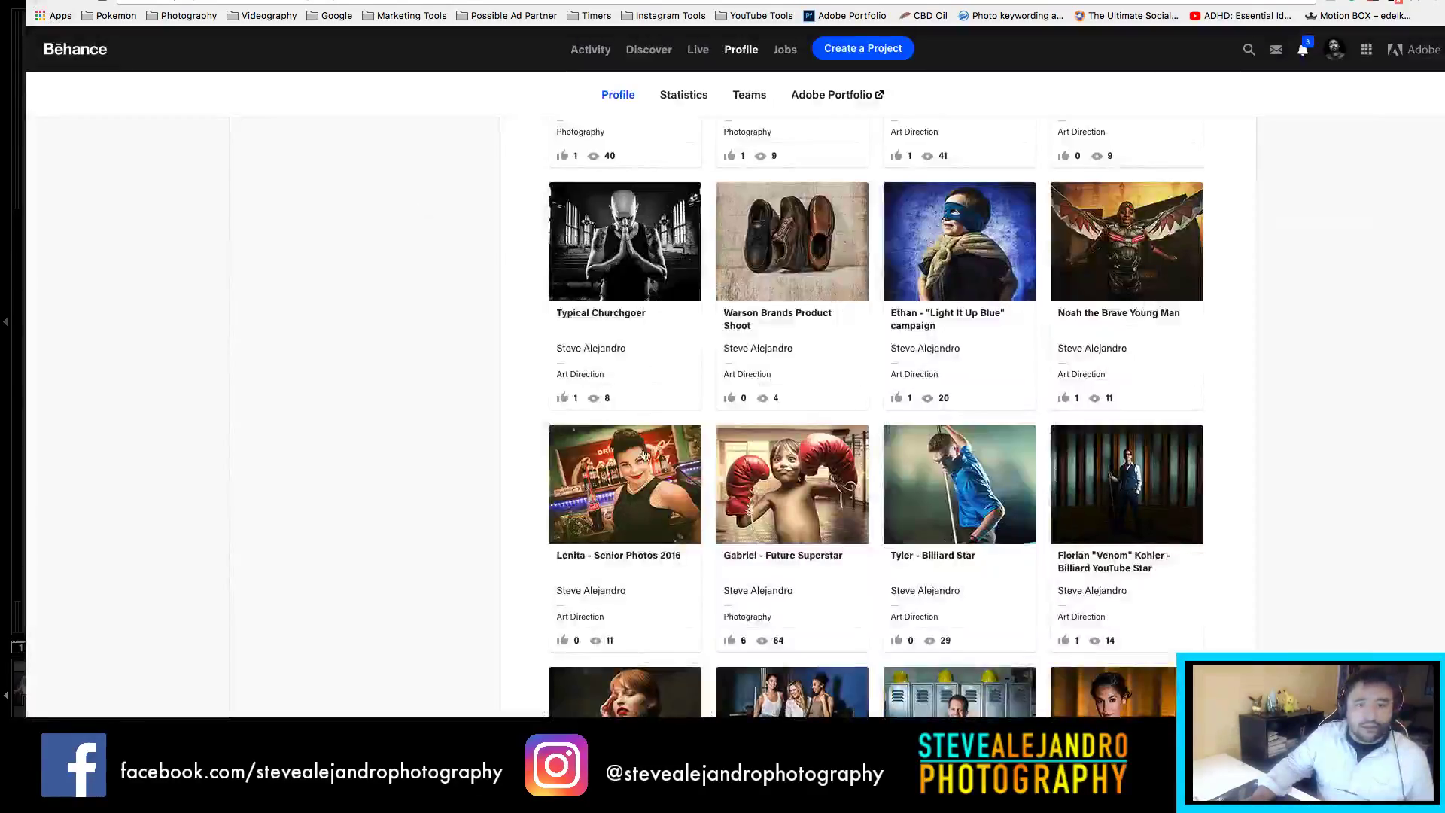
scroll(648, 444, "down", 3)
left_click(672, 408)
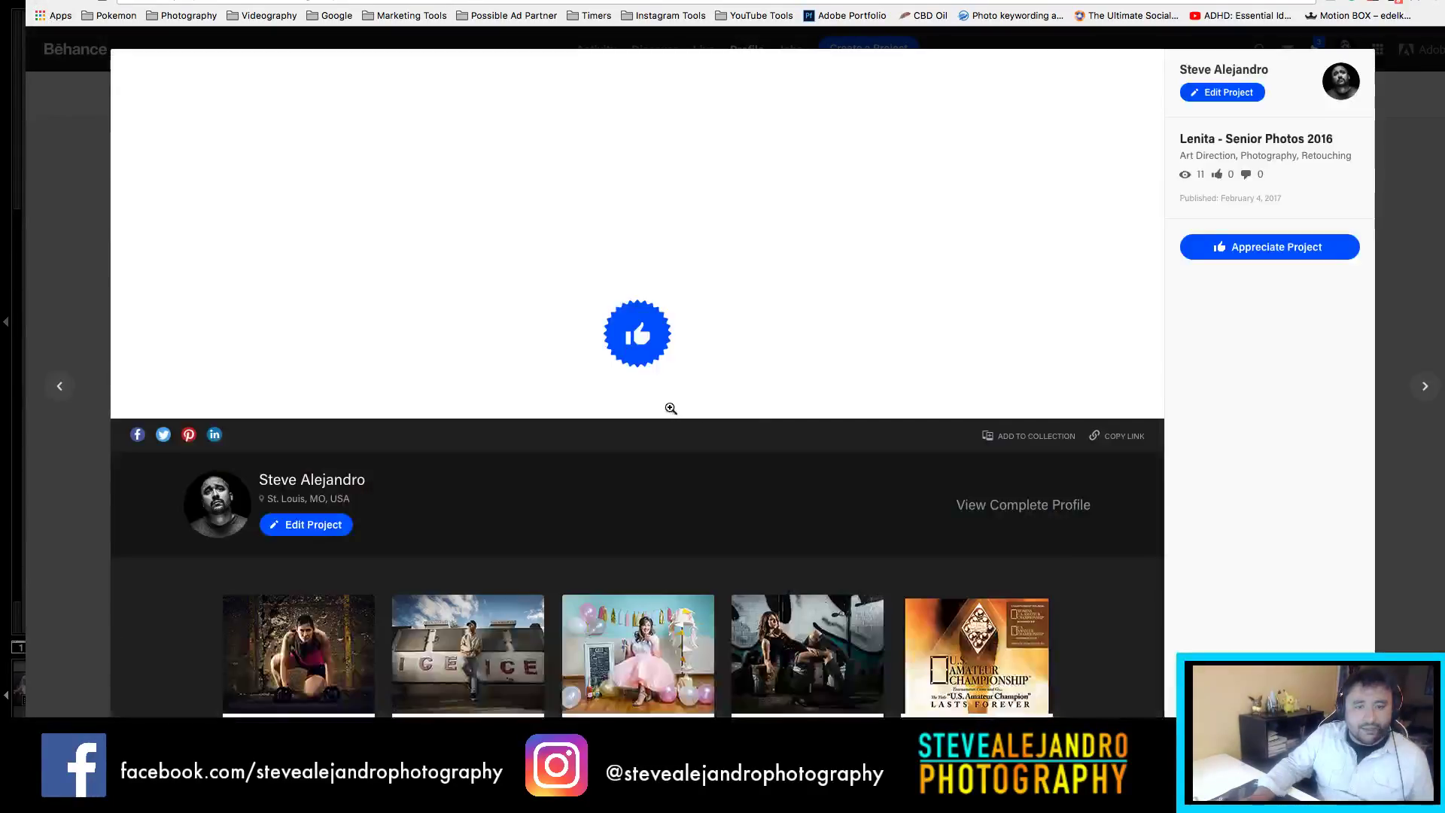
scroll(686, 360, "down", 5)
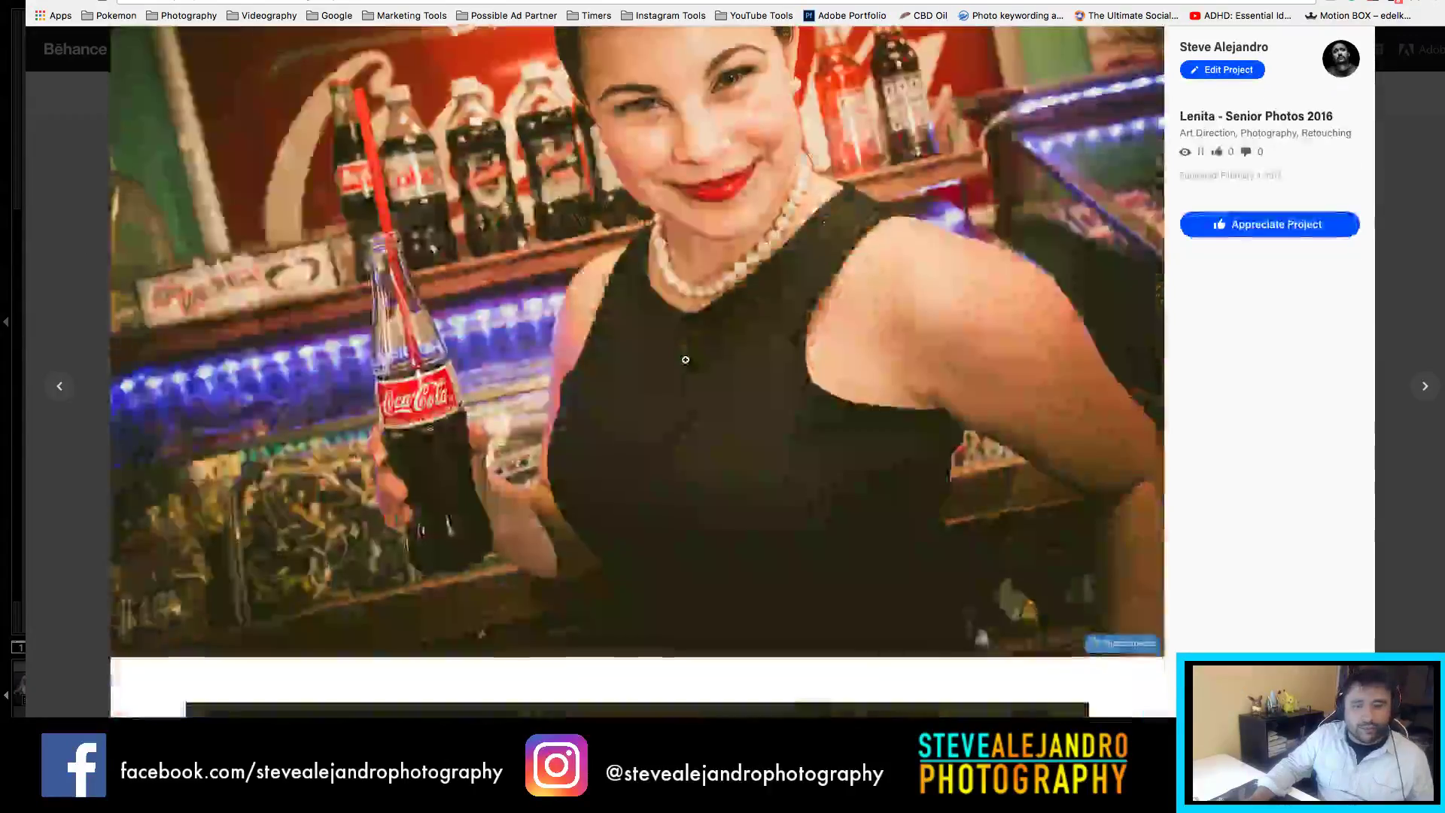
scroll(686, 360, "down", 20)
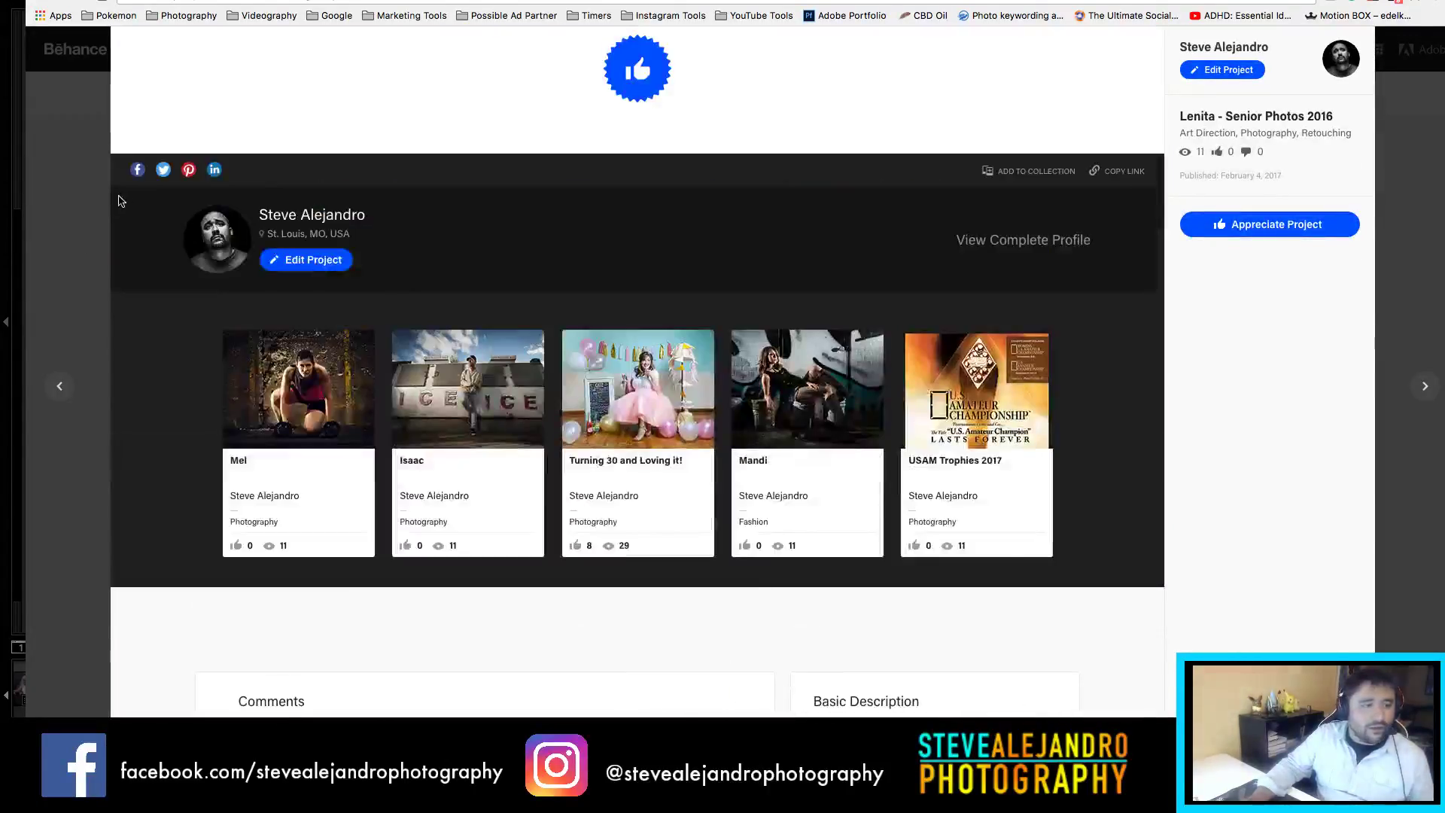
left_click(81, 193)
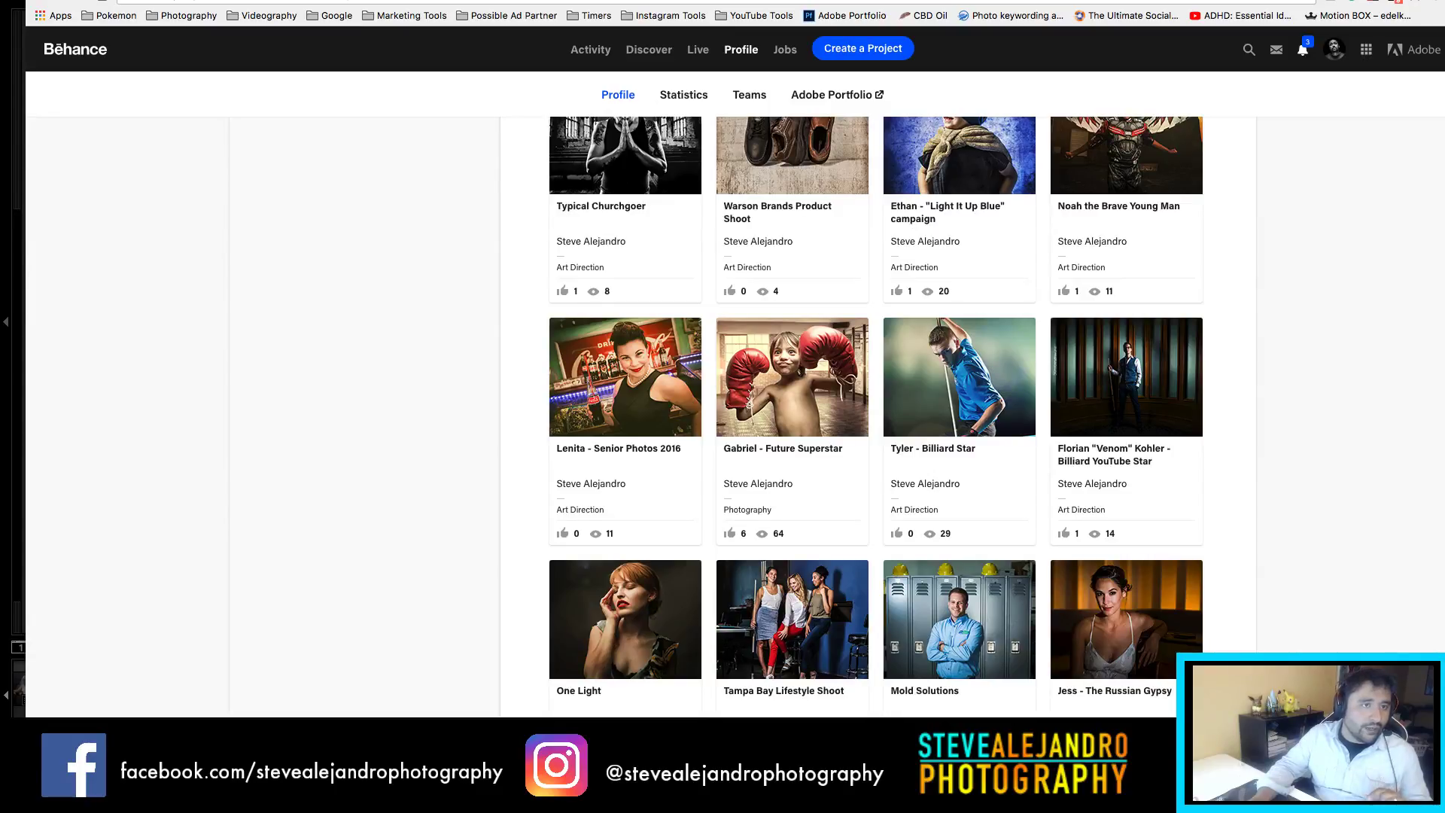
key("ctrl+Tab")
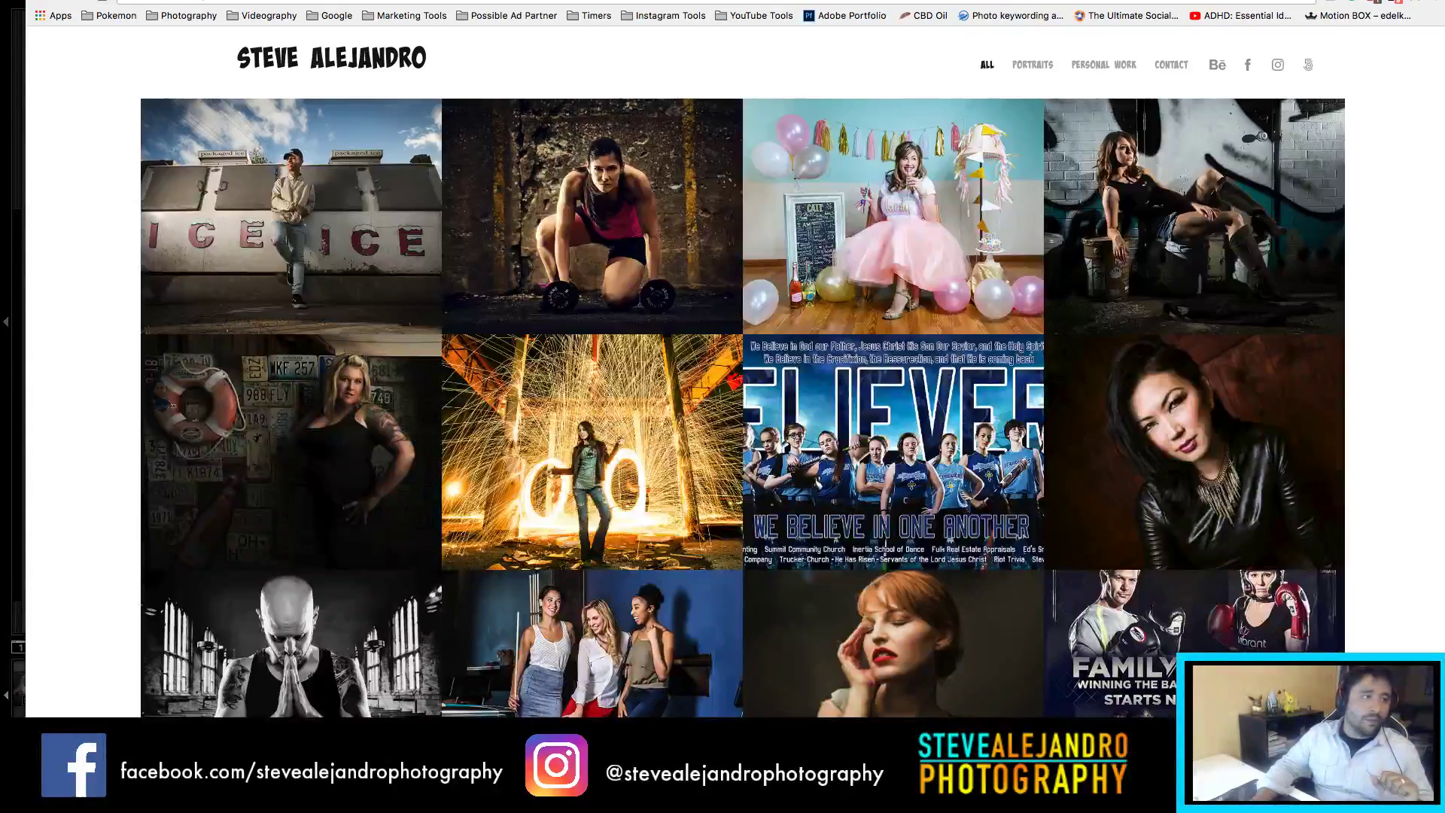
key("super+Tab")
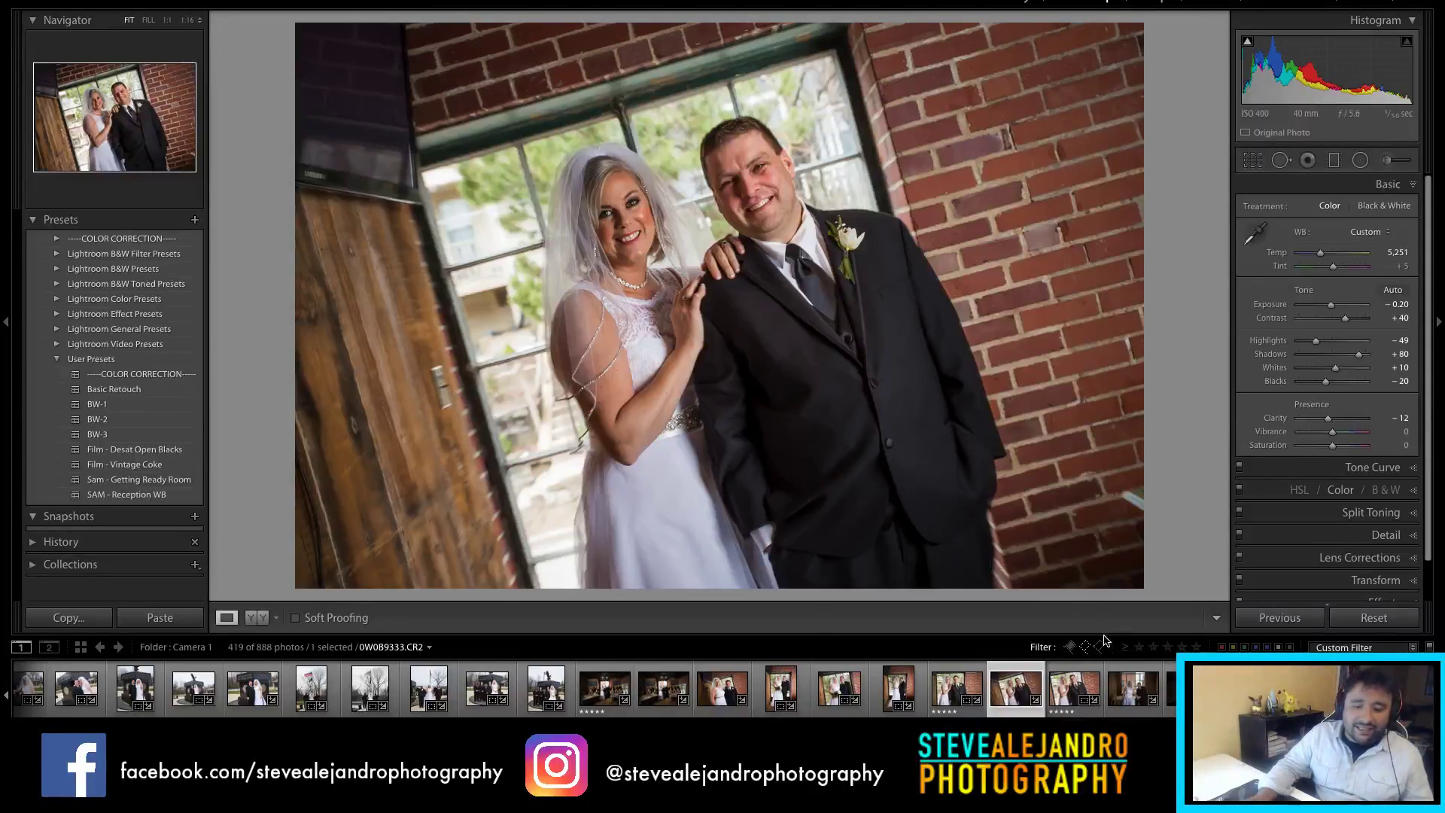
Step: Return to the tilted window portrait, reset its exposure and raise it to +0.20
left_click(1070, 691)
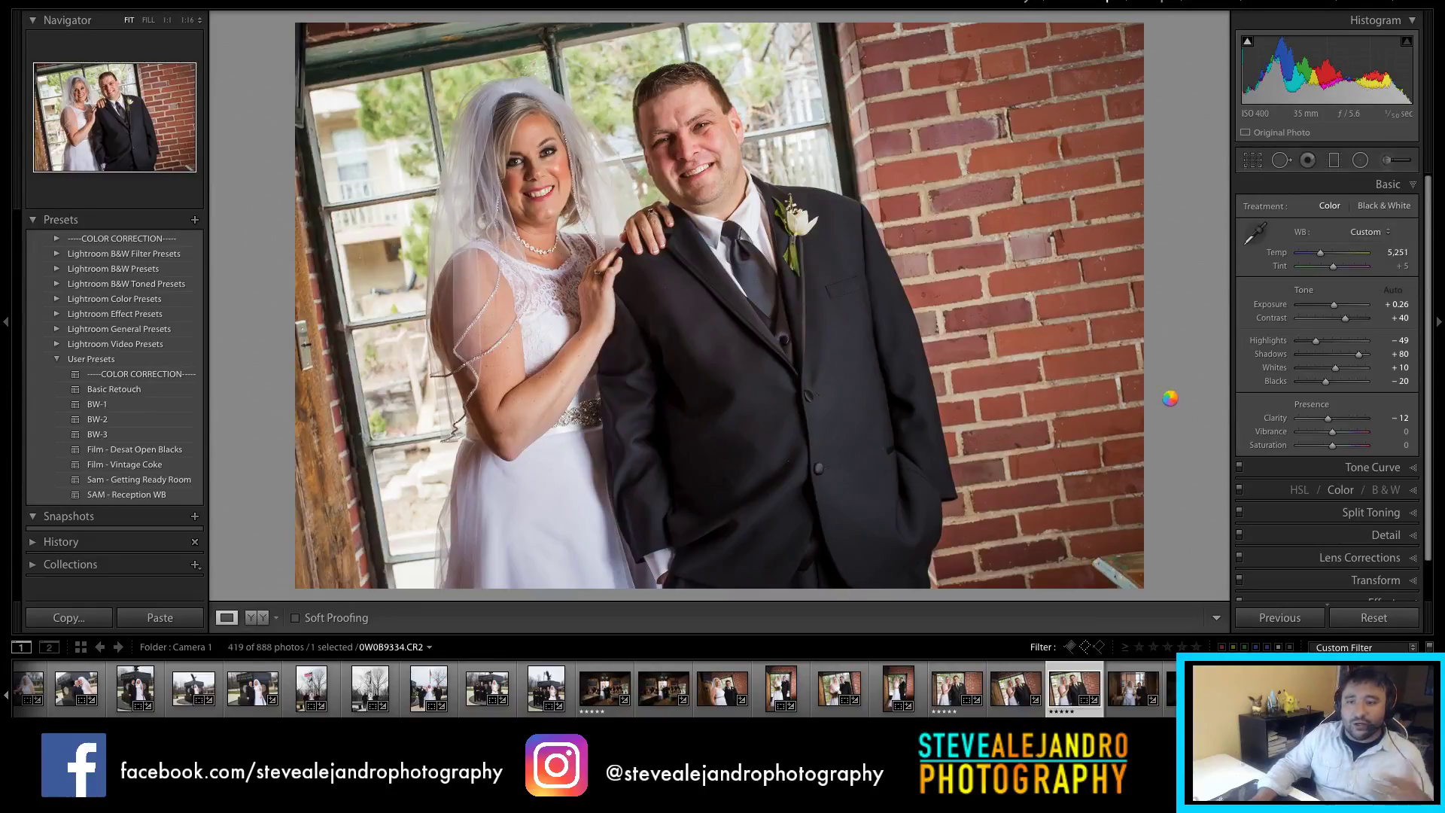
key("Left")
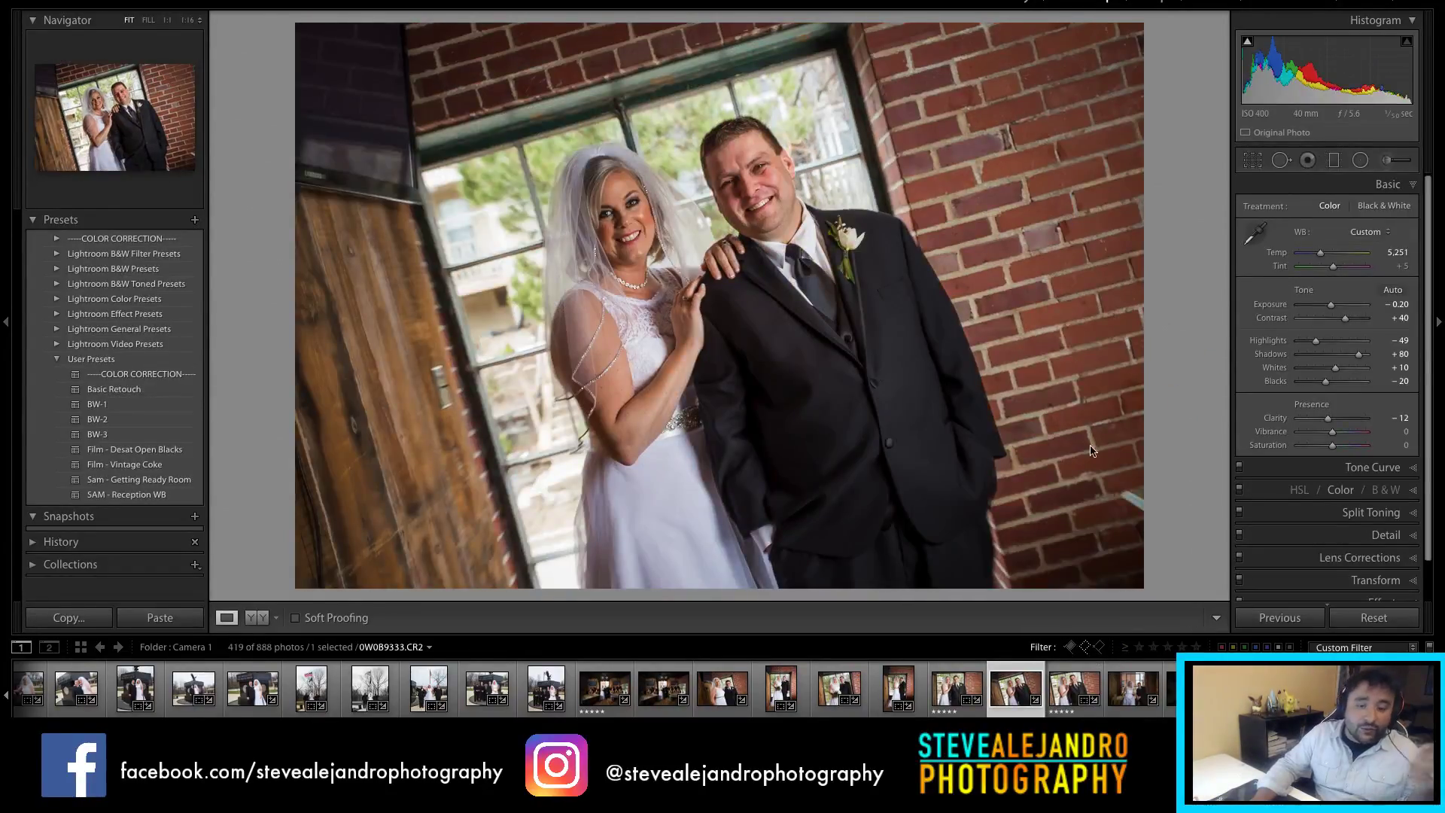
double_click(1333, 306)
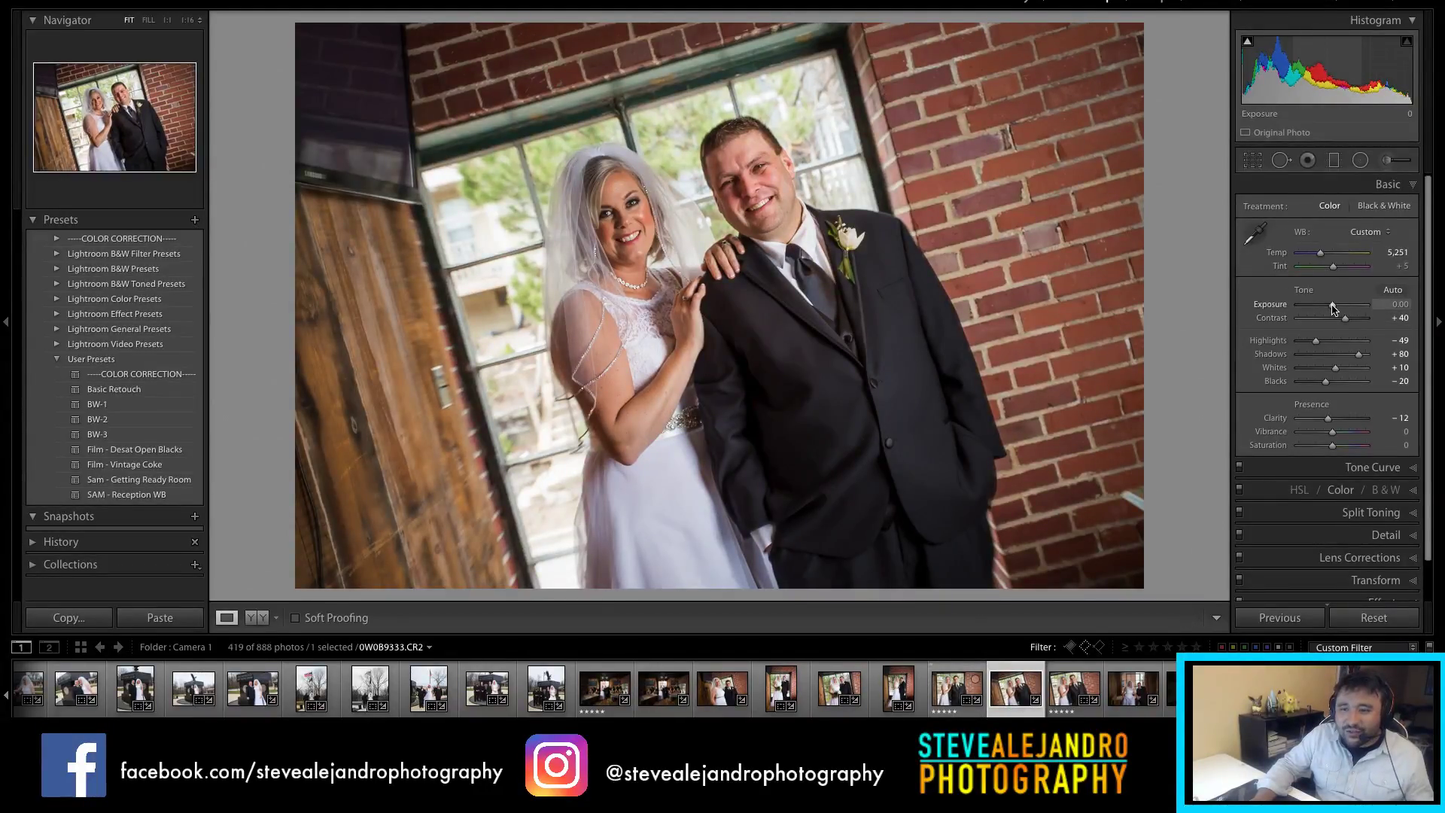
left_click_drag(1332, 304, 1334, 307)
Step: Bring up 0W0B9336.CR2, the couple seated before the large window
key("Right")
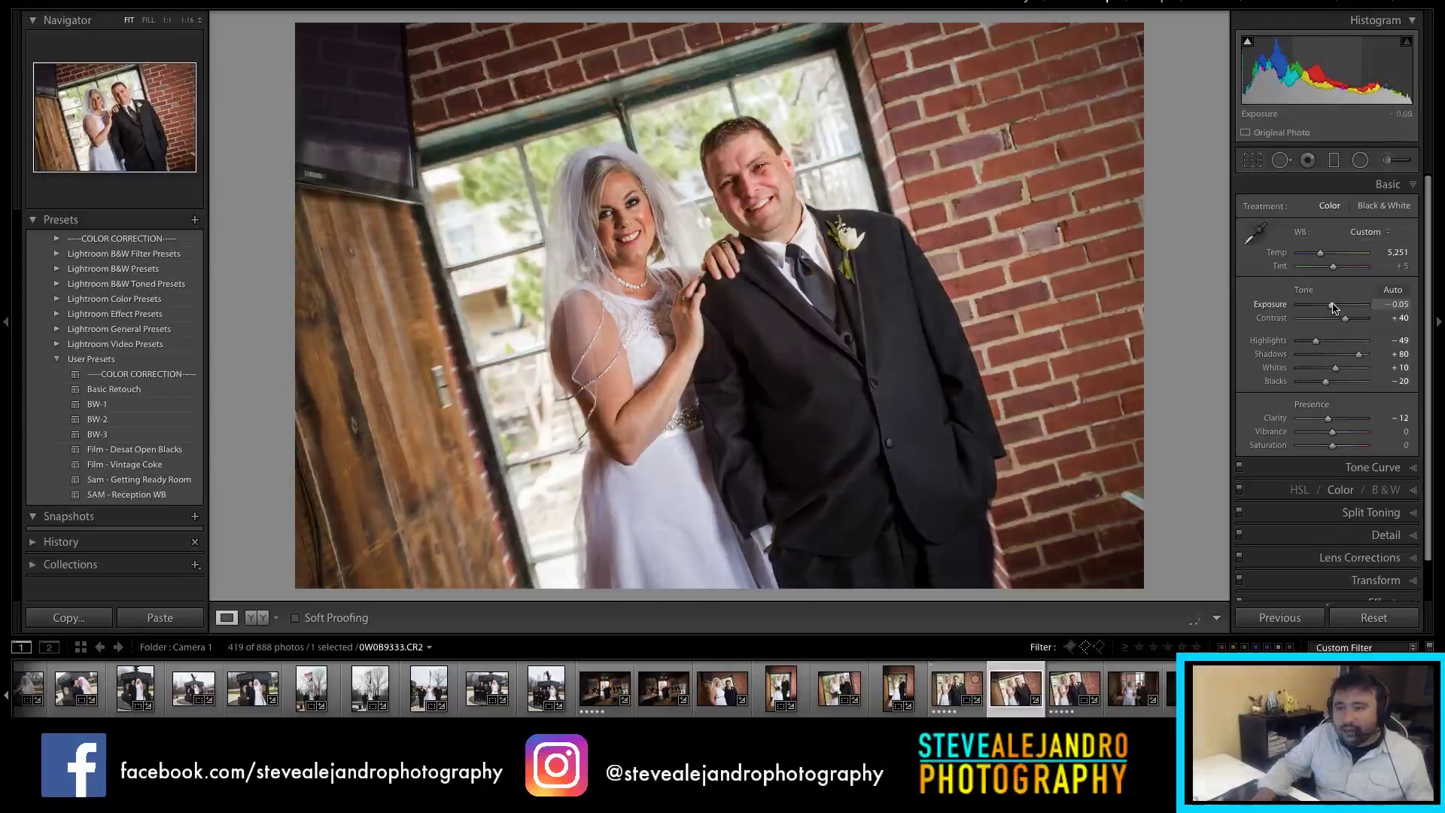
left_click(1054, 700)
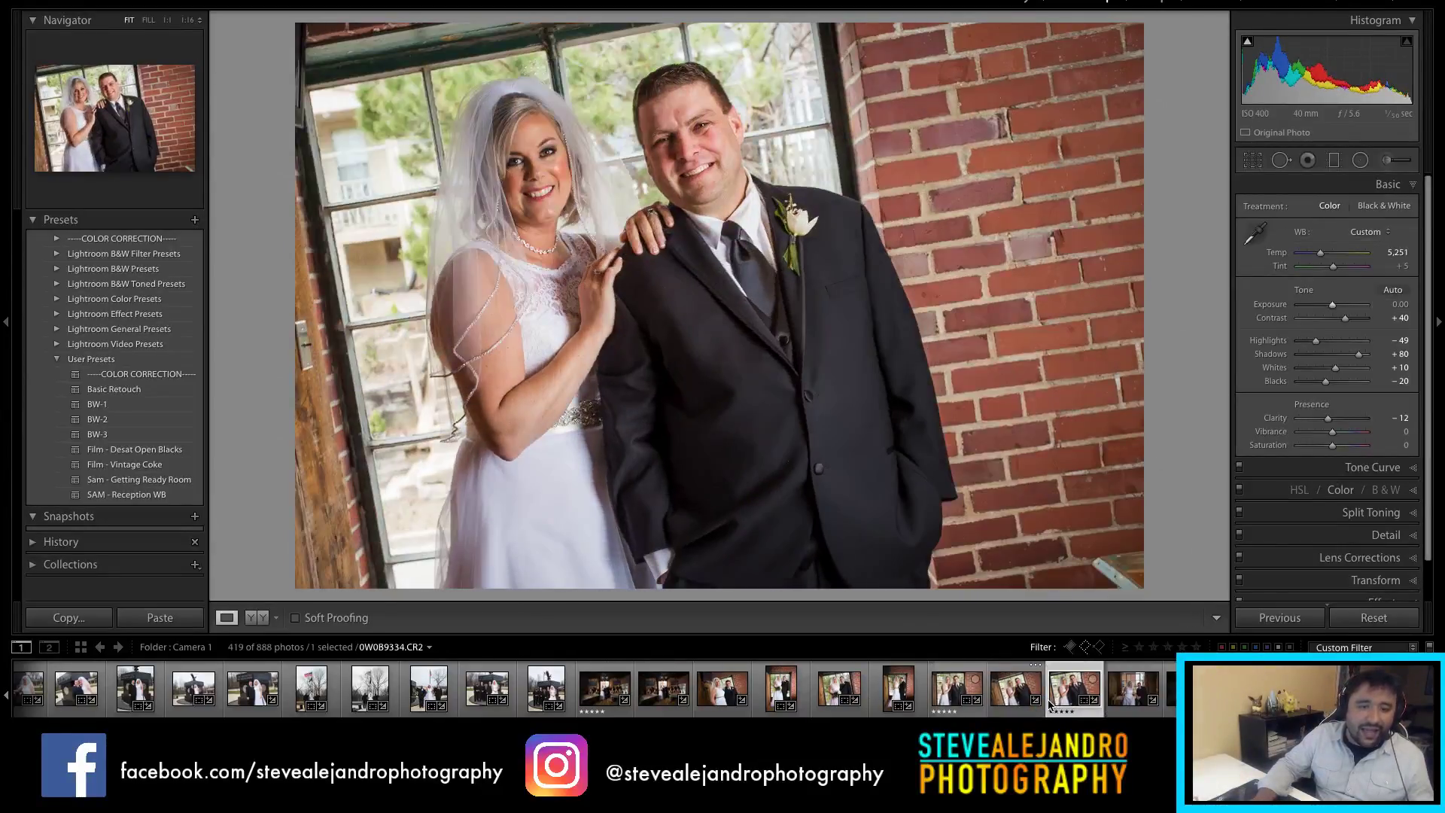
left_click(1127, 702)
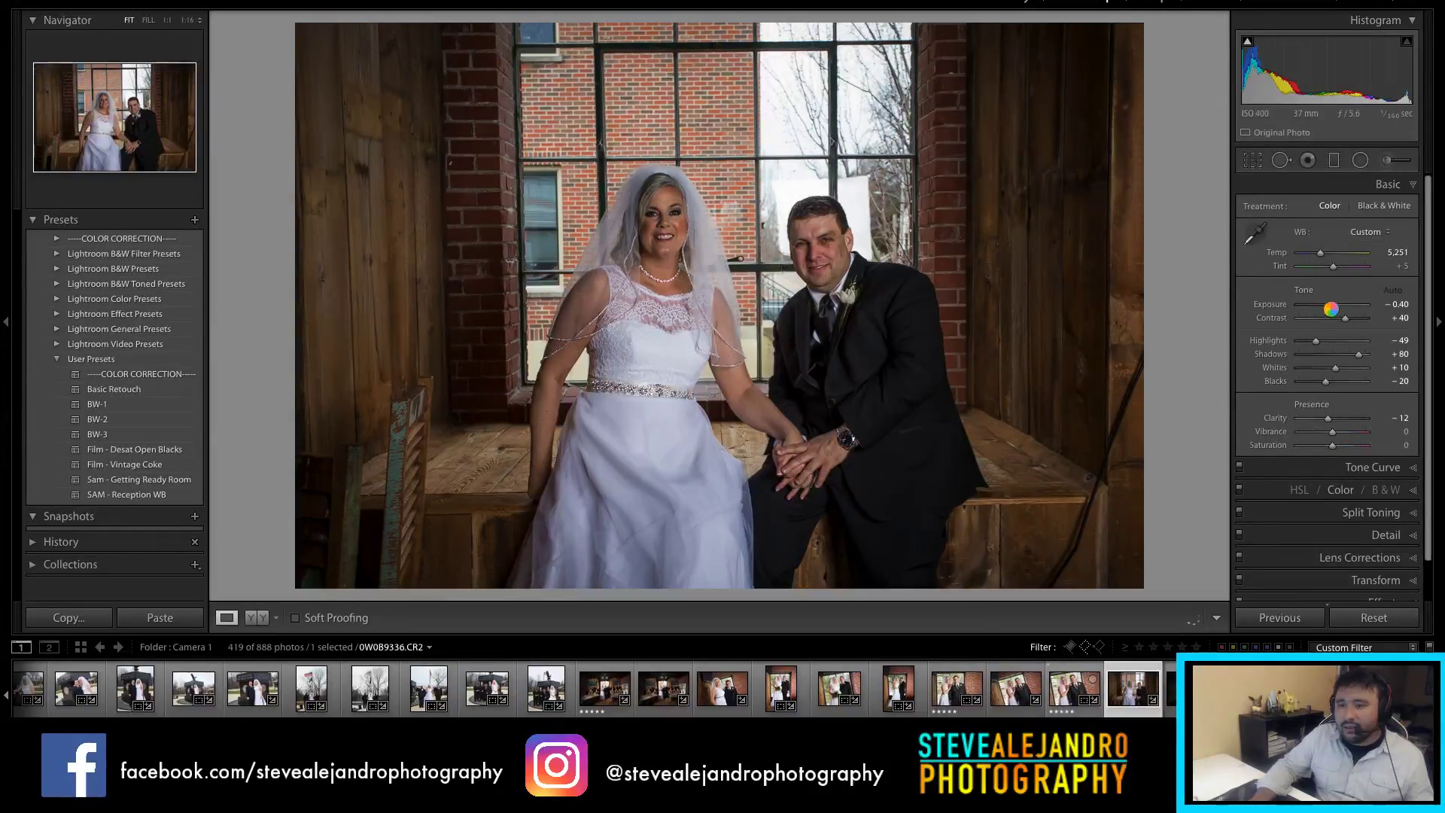
Step: Raise the seated-couple photo 0W0B9336.CR2 from −0.40 to +0.40 exposure
left_click_drag(1325, 301, 1335, 311)
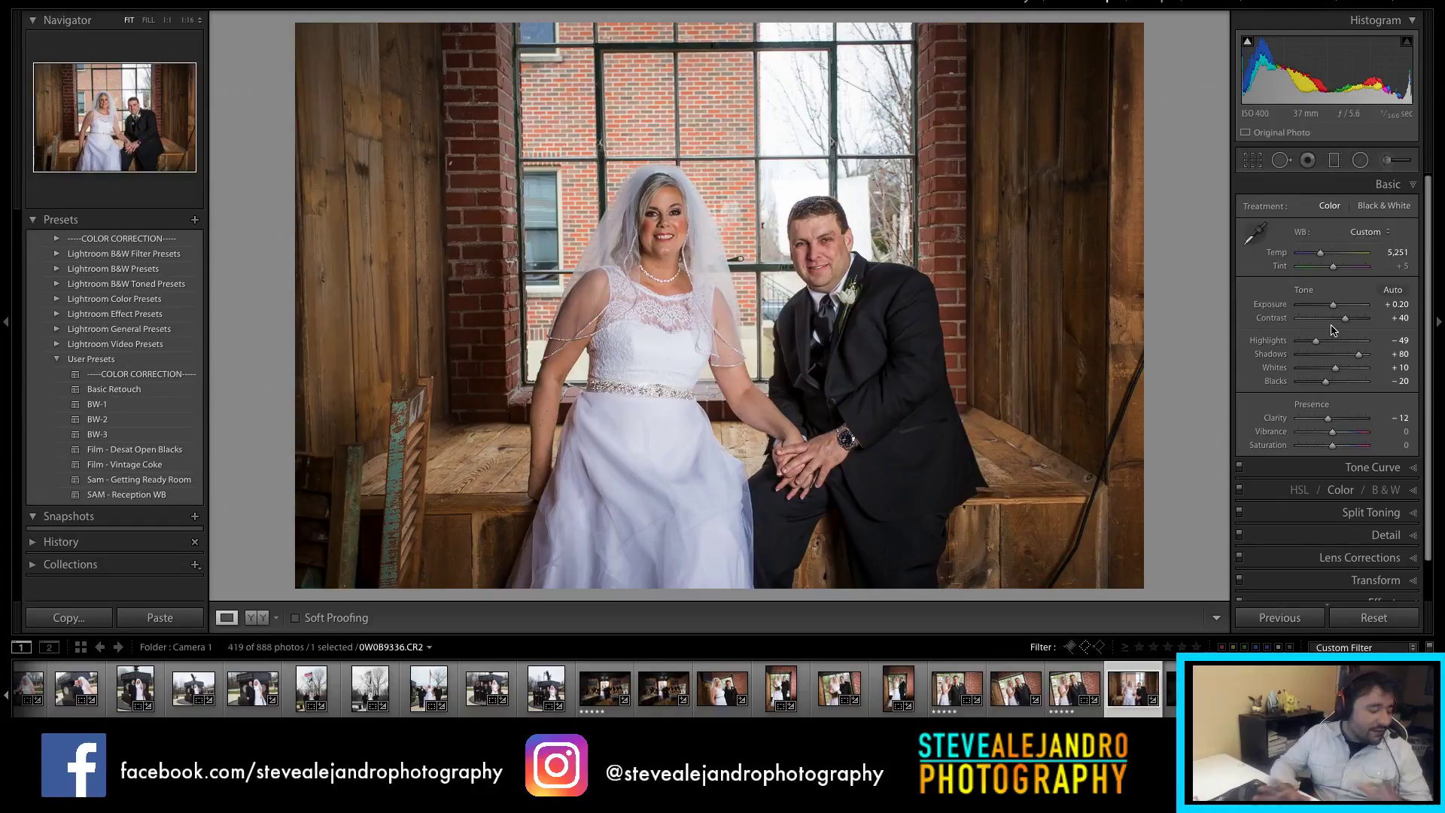
left_click_drag(1335, 306, 1337, 312)
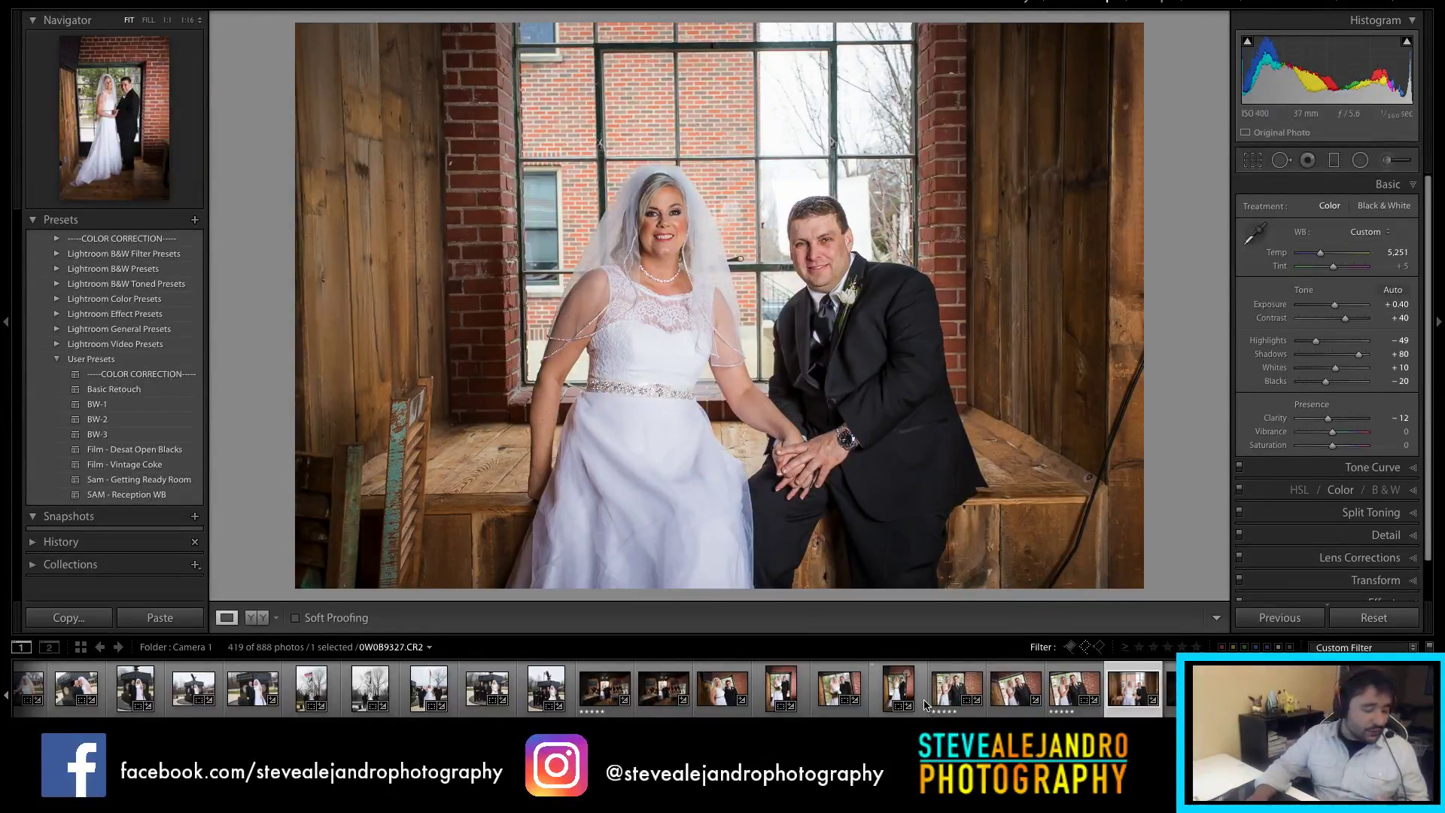
Step: Crop the wide room shot 0W0B9338.CR2 to a portrait 4 x 5 / 8 x 10 frame centred on the couple
left_click(1169, 704)
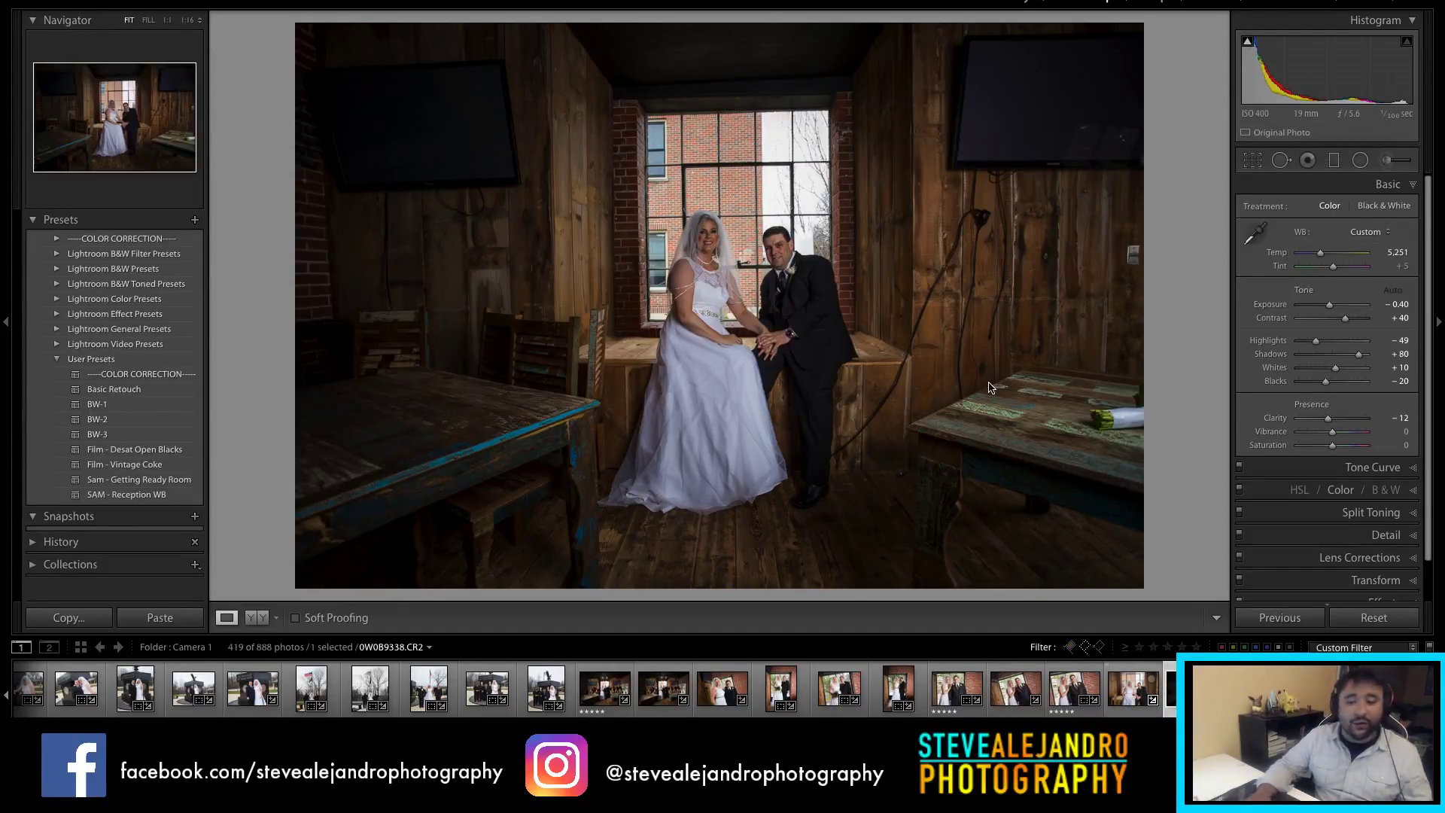
key("r")
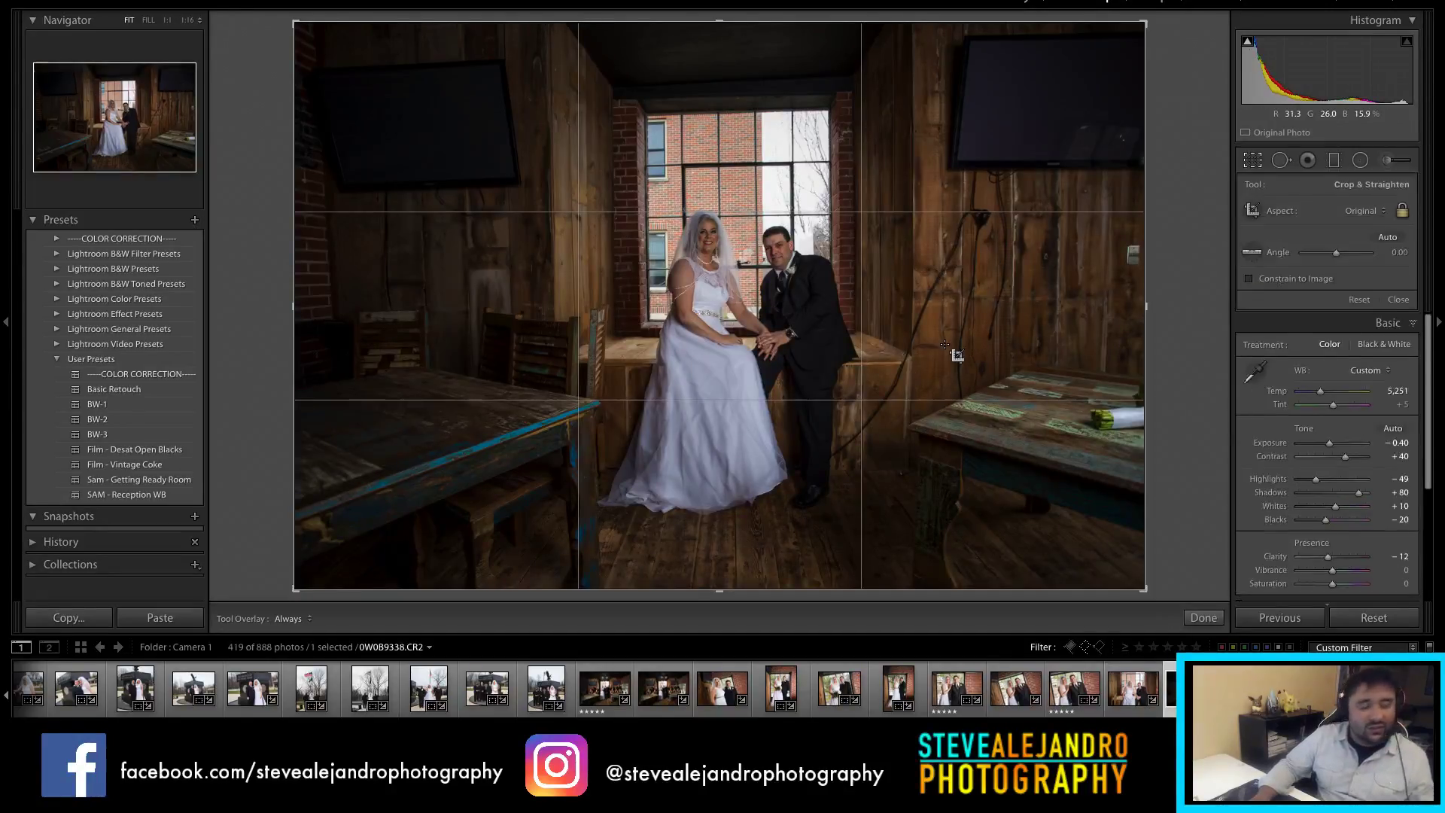
key("r")
key("r")
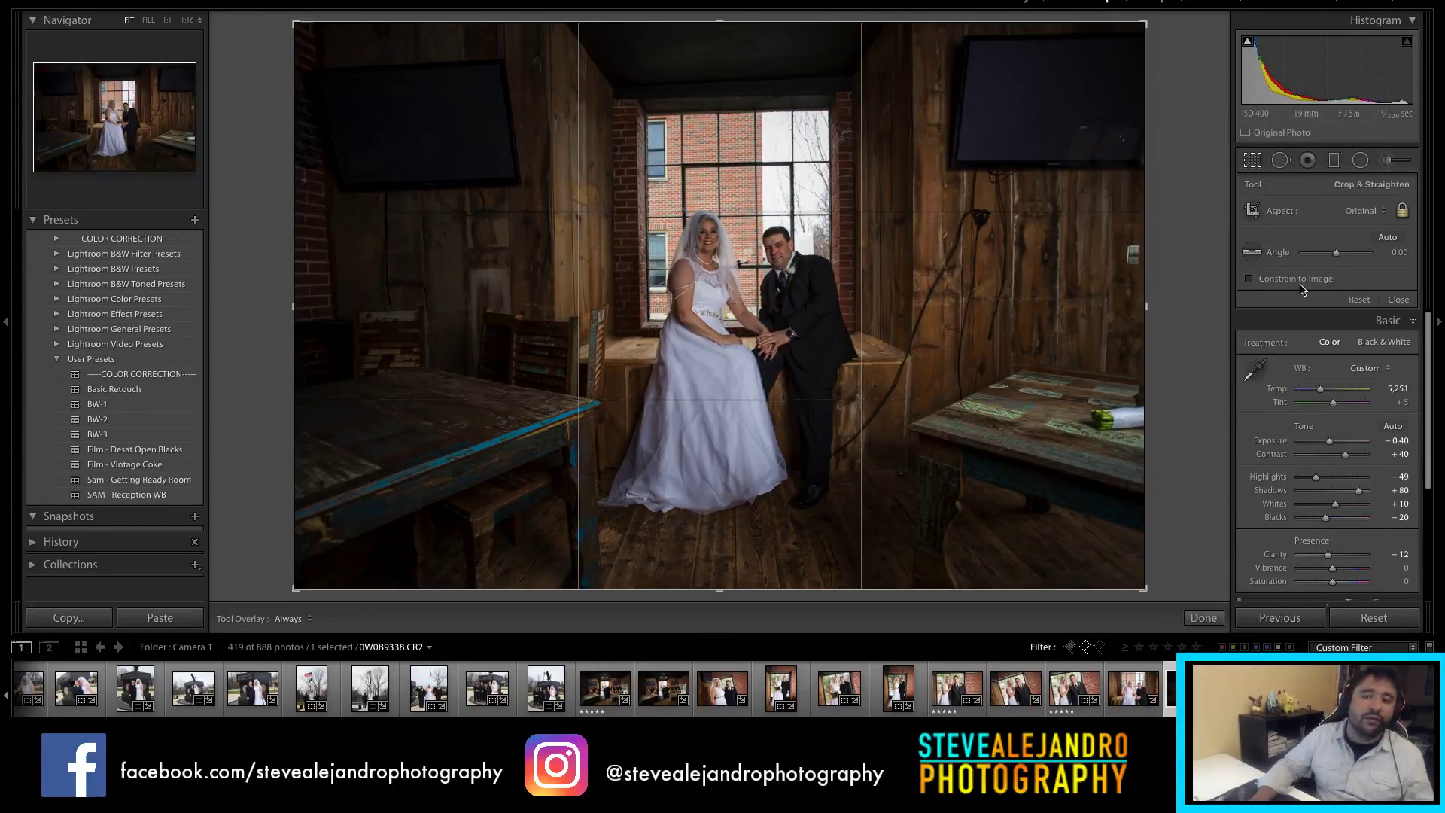
left_click(1354, 218)
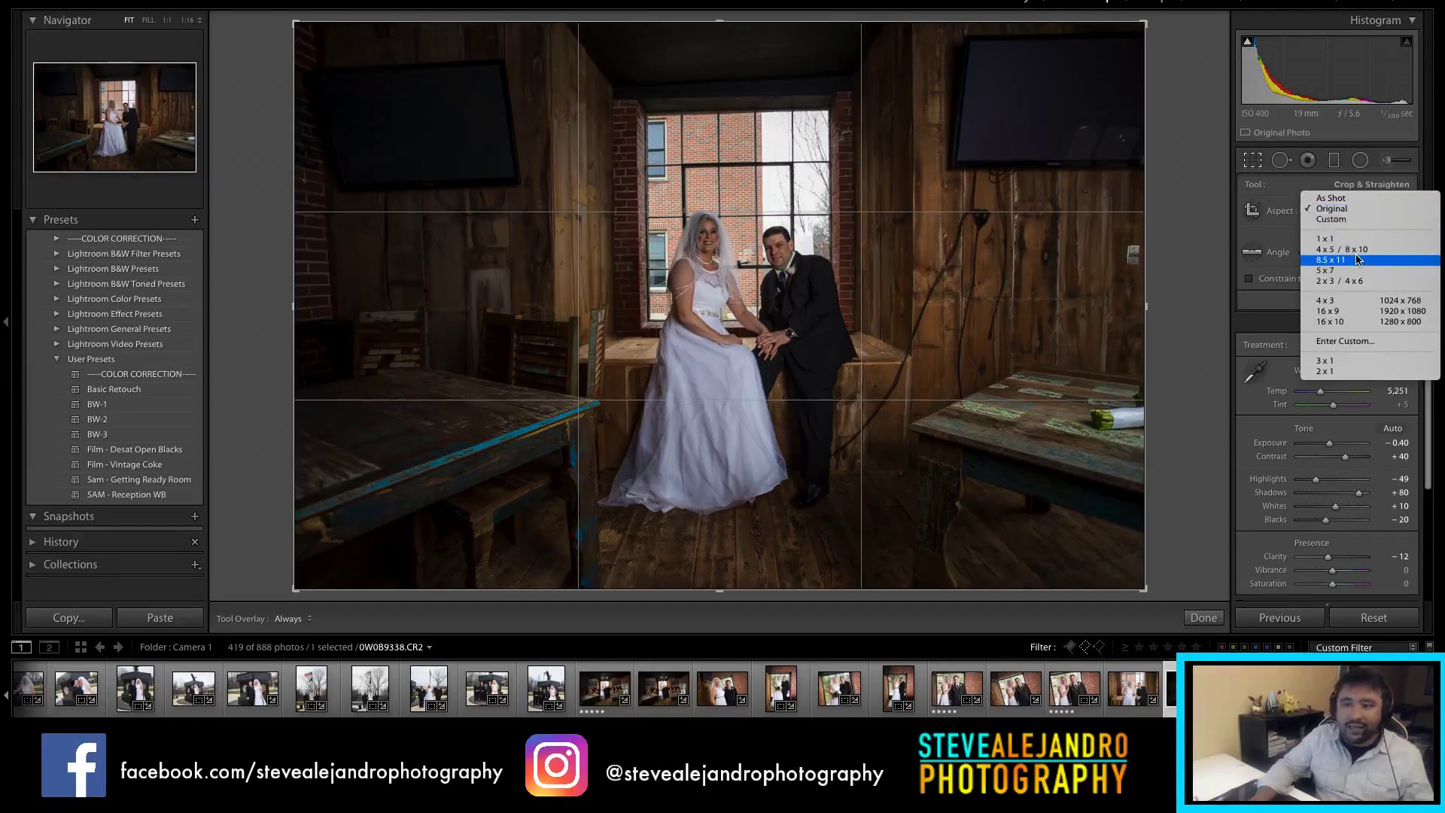
left_click(1355, 252)
key("x")
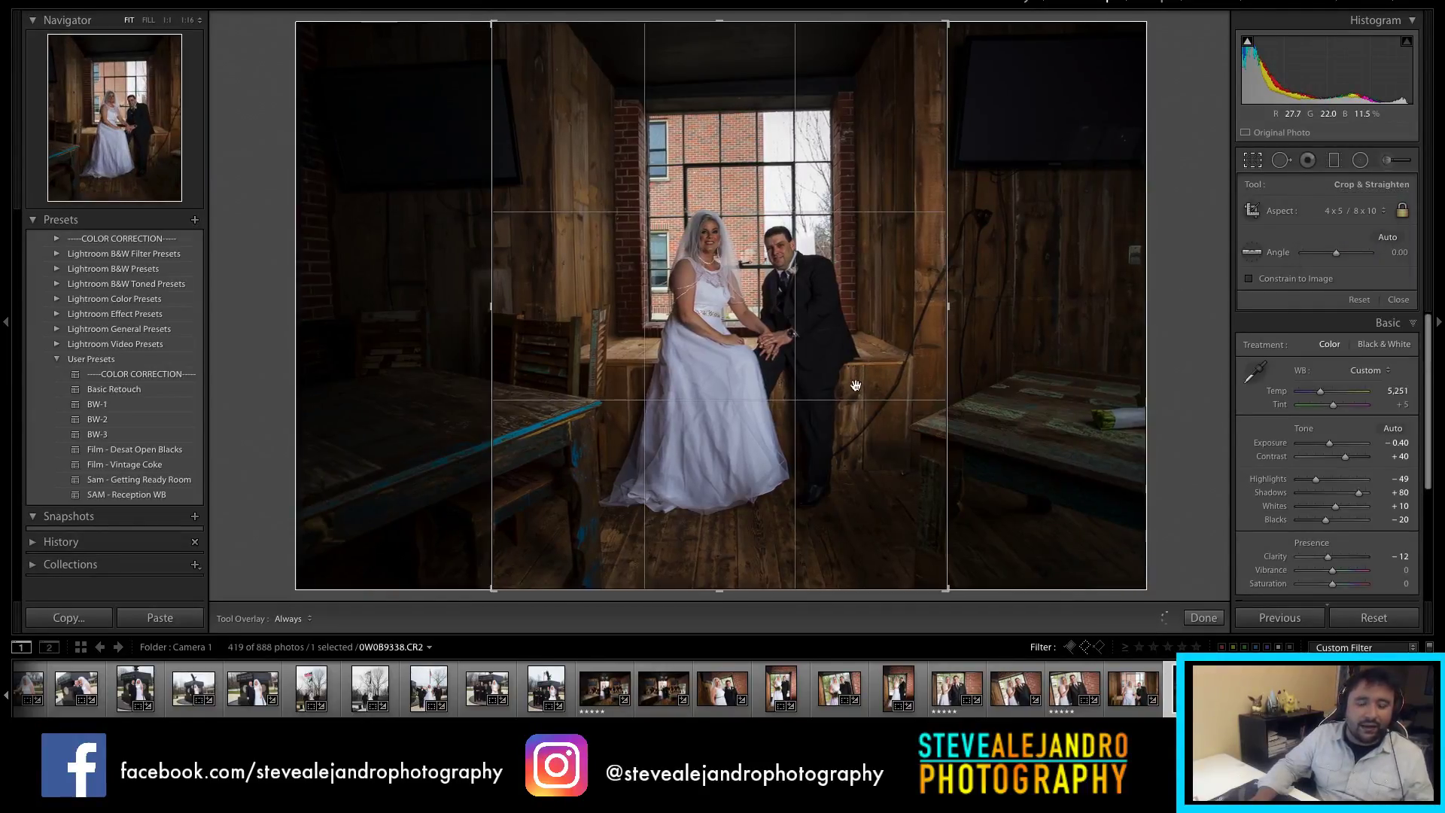
left_click_drag(725, 588, 726, 563)
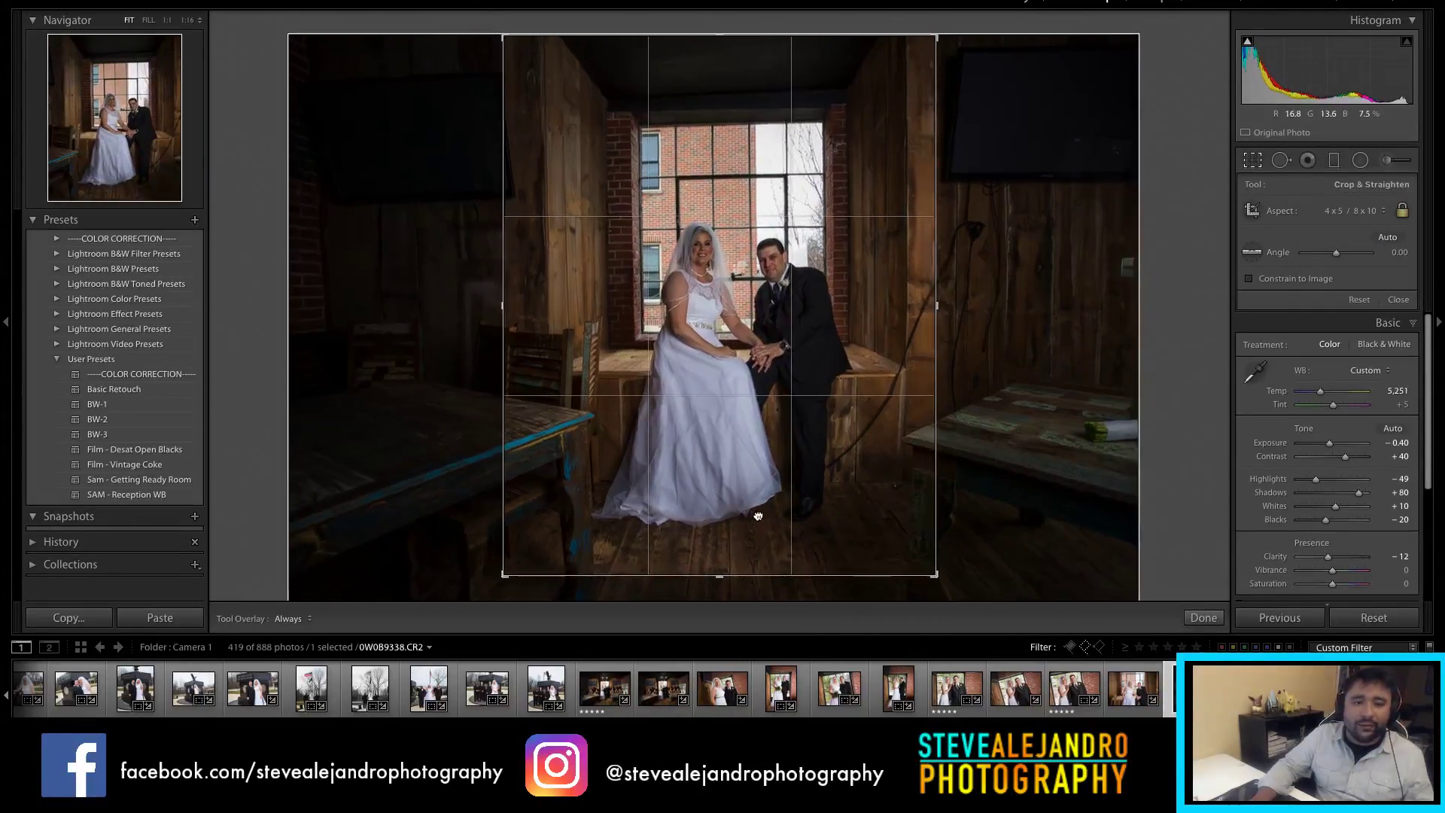
key("Return")
Step: Brighten the cropped photo from −0.40 to +0.40 exposure
left_click_drag(1329, 304, 1337, 309)
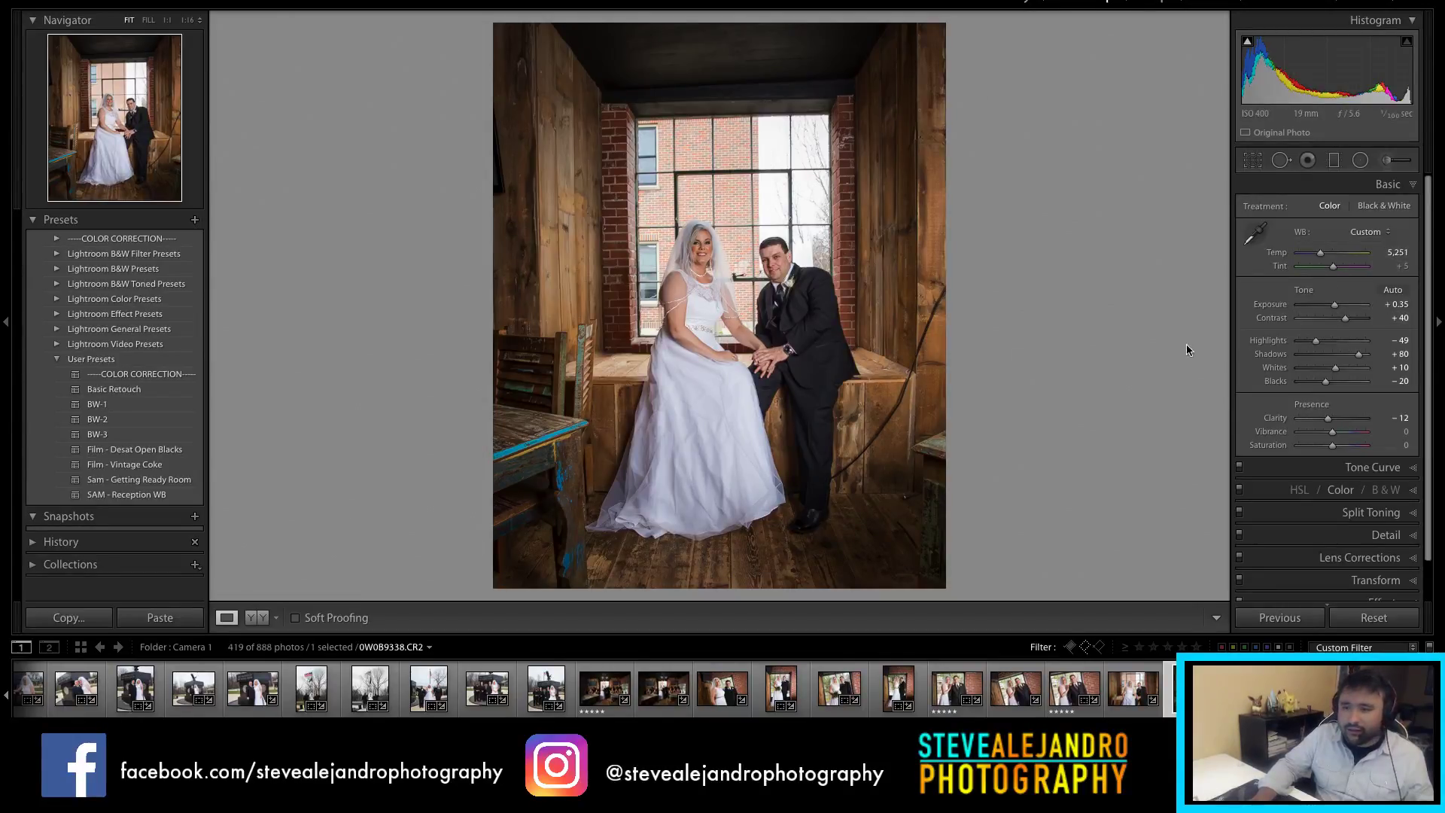
left_click_drag(1336, 309, 1337, 309)
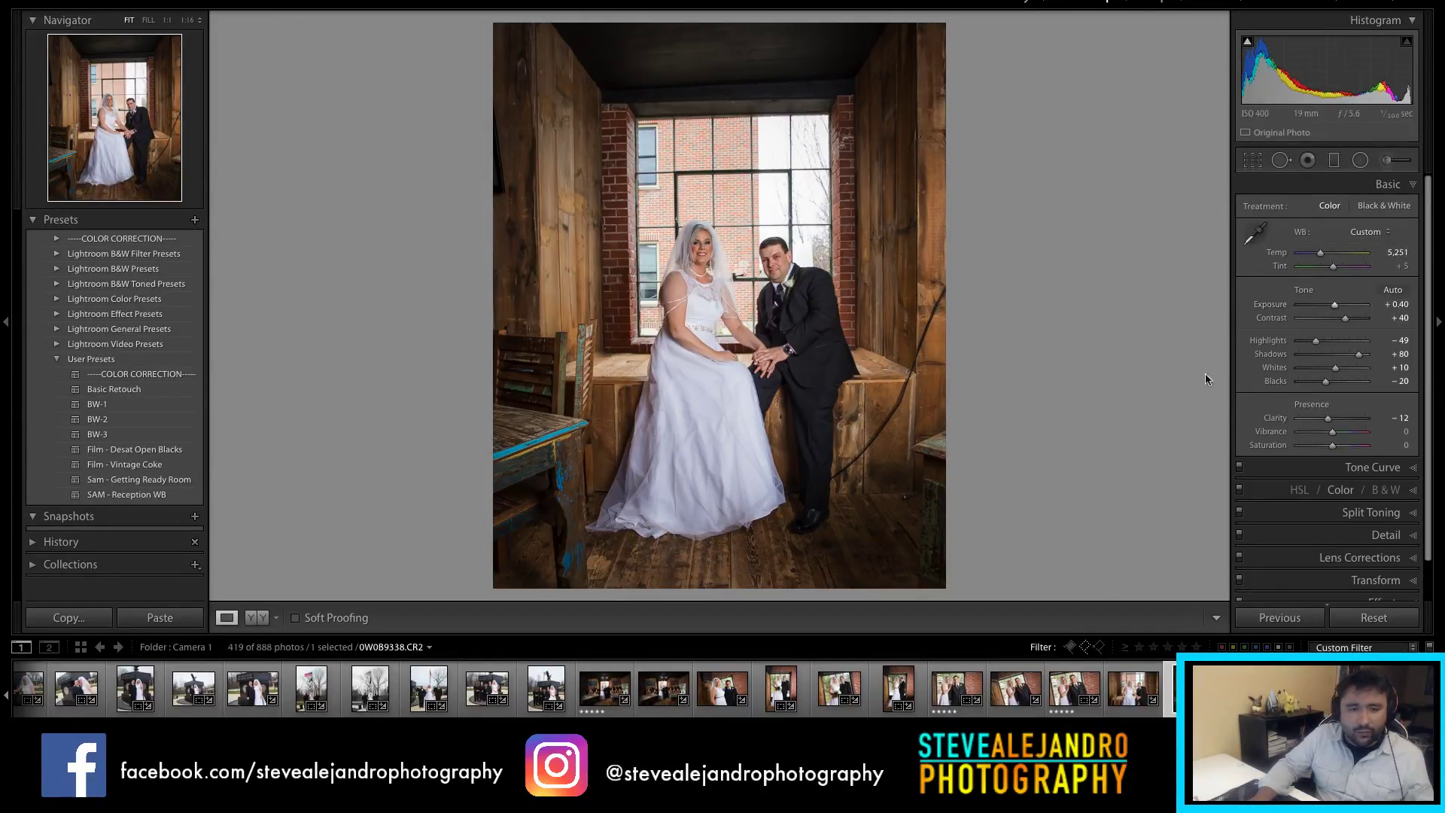
scroll(927, 689, "down", 5)
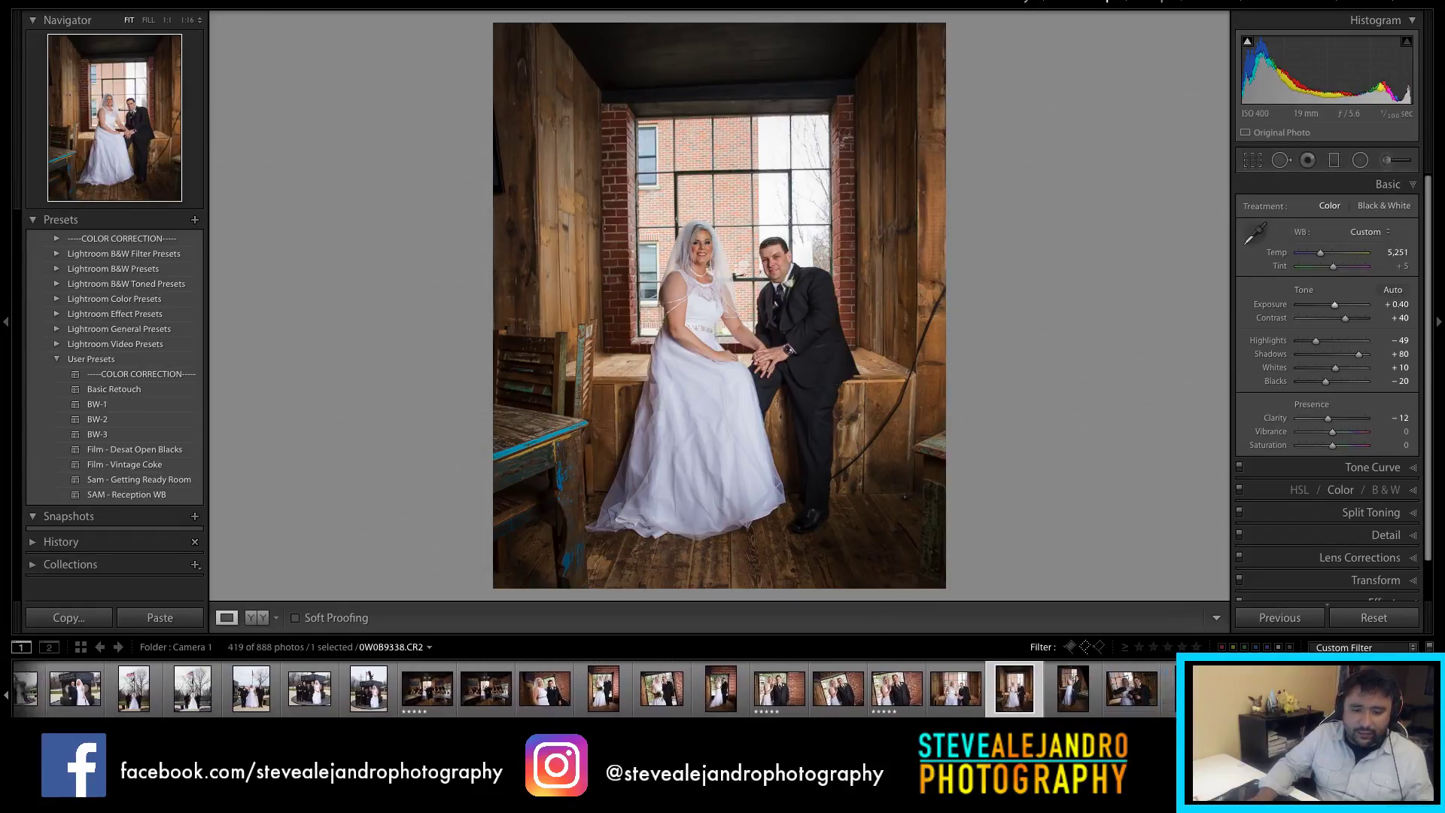
Step: On the standing couple portrait, reset Exposure and try darker values like −0.70 and −1.05
left_click(928, 711)
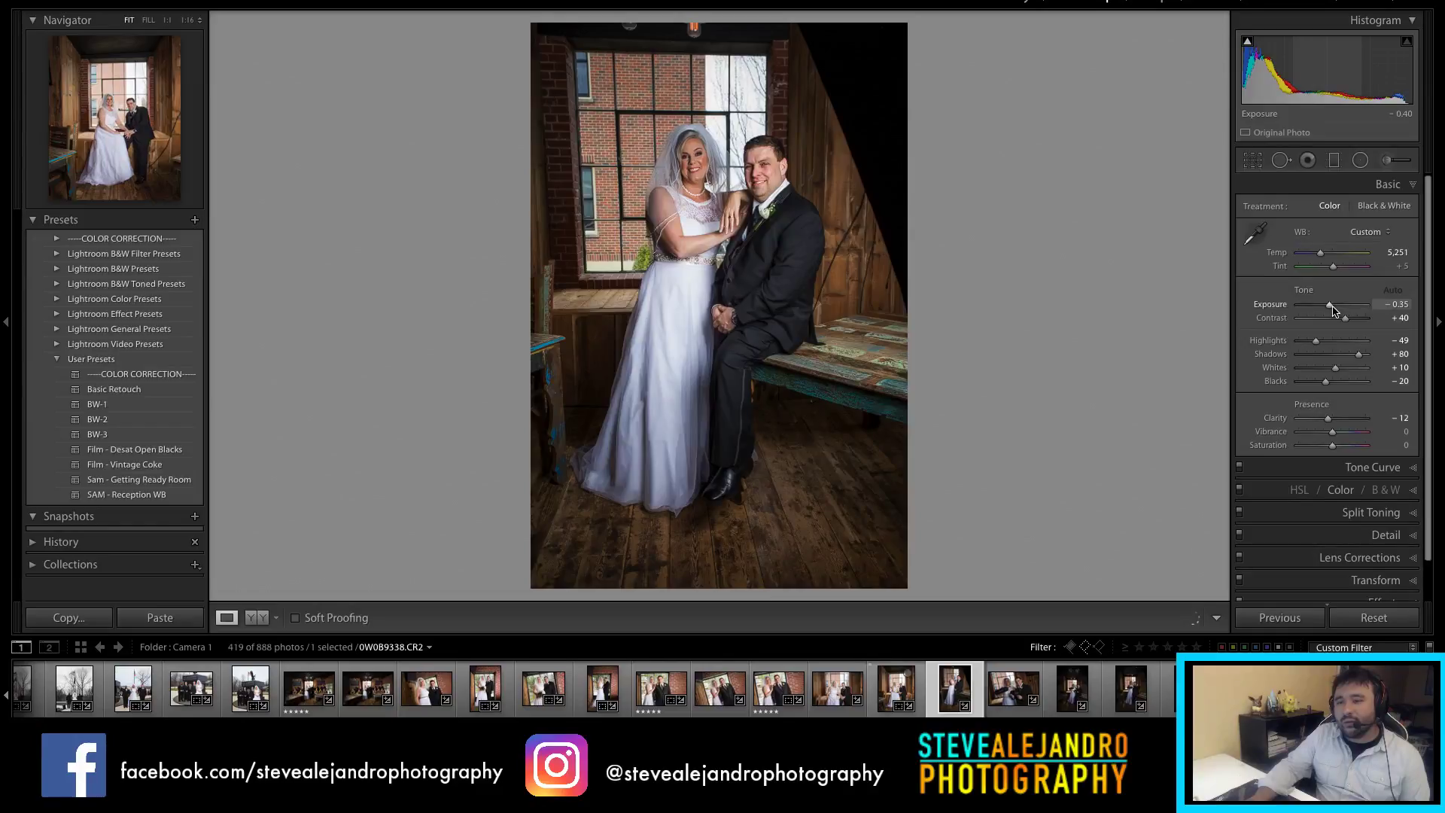
double_click(1330, 305)
scroll(1329, 307, "up", 5)
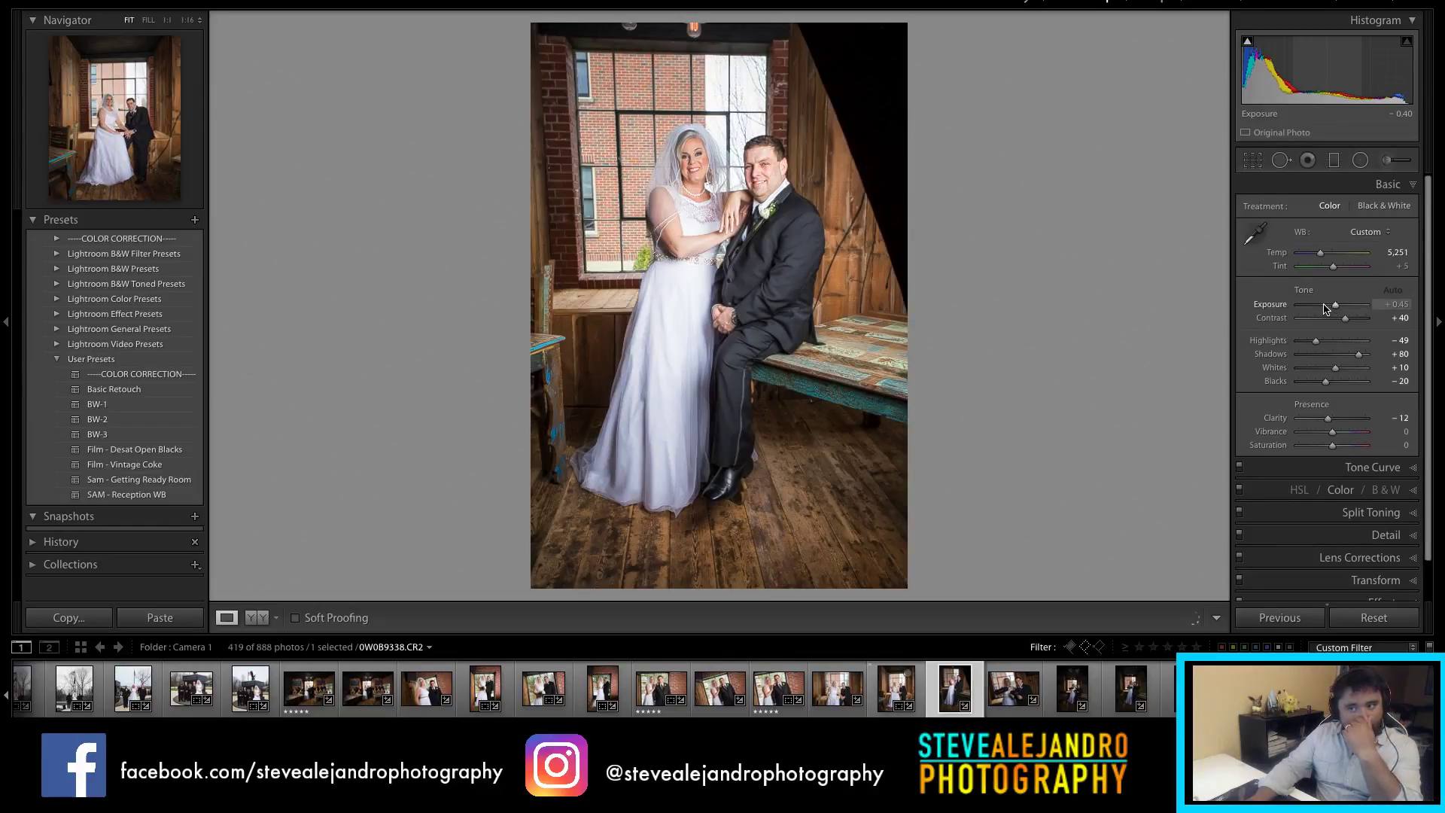
left_click(1326, 305)
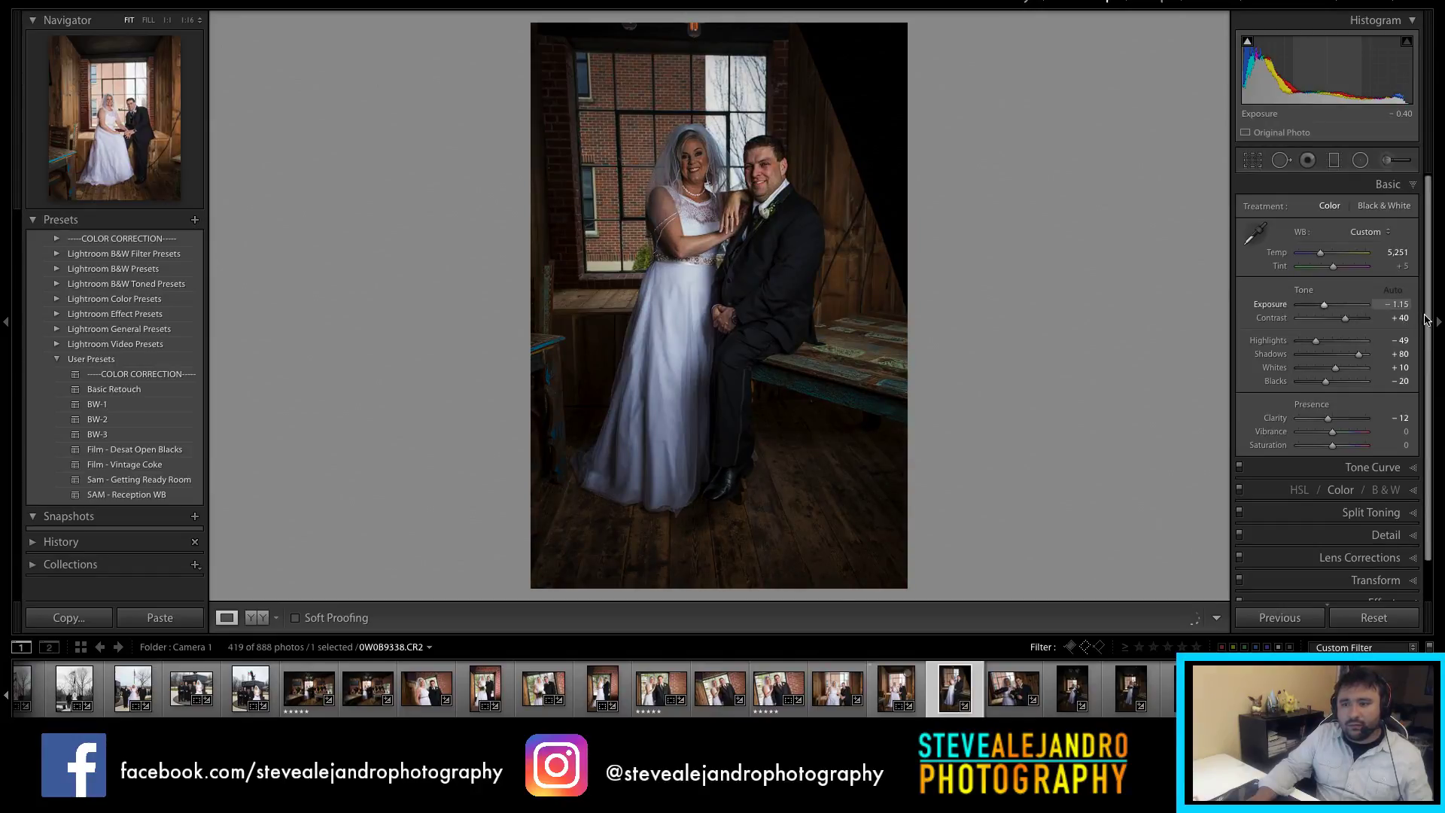
left_click(1397, 305)
type("-1.05")
key("Return")
Step: Try +0.40, settle exposure at −0.15, then load thank-you sign photo 0W0B9343.CR2
type("0.4")
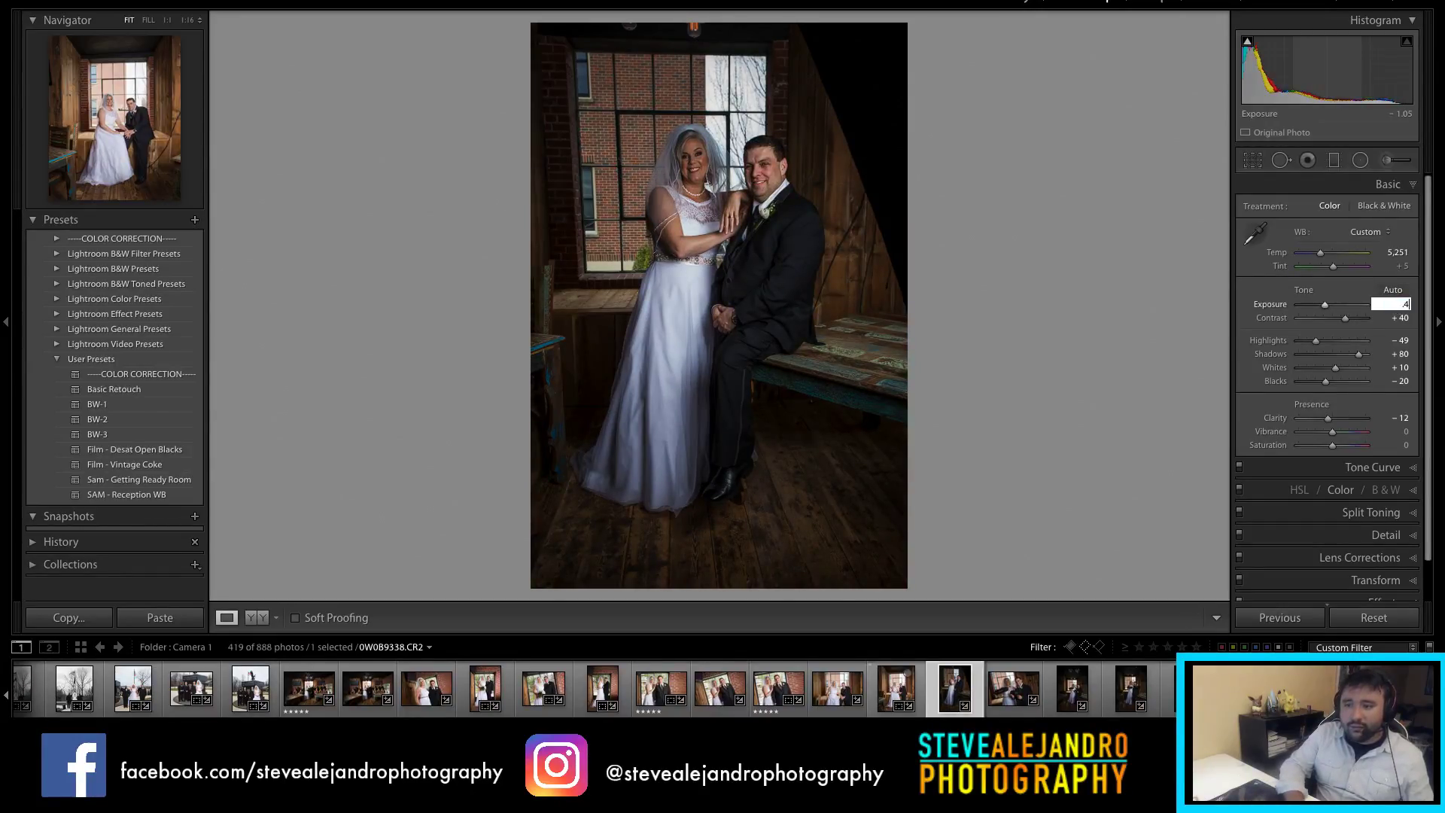
key("Return")
key("BackSpace")
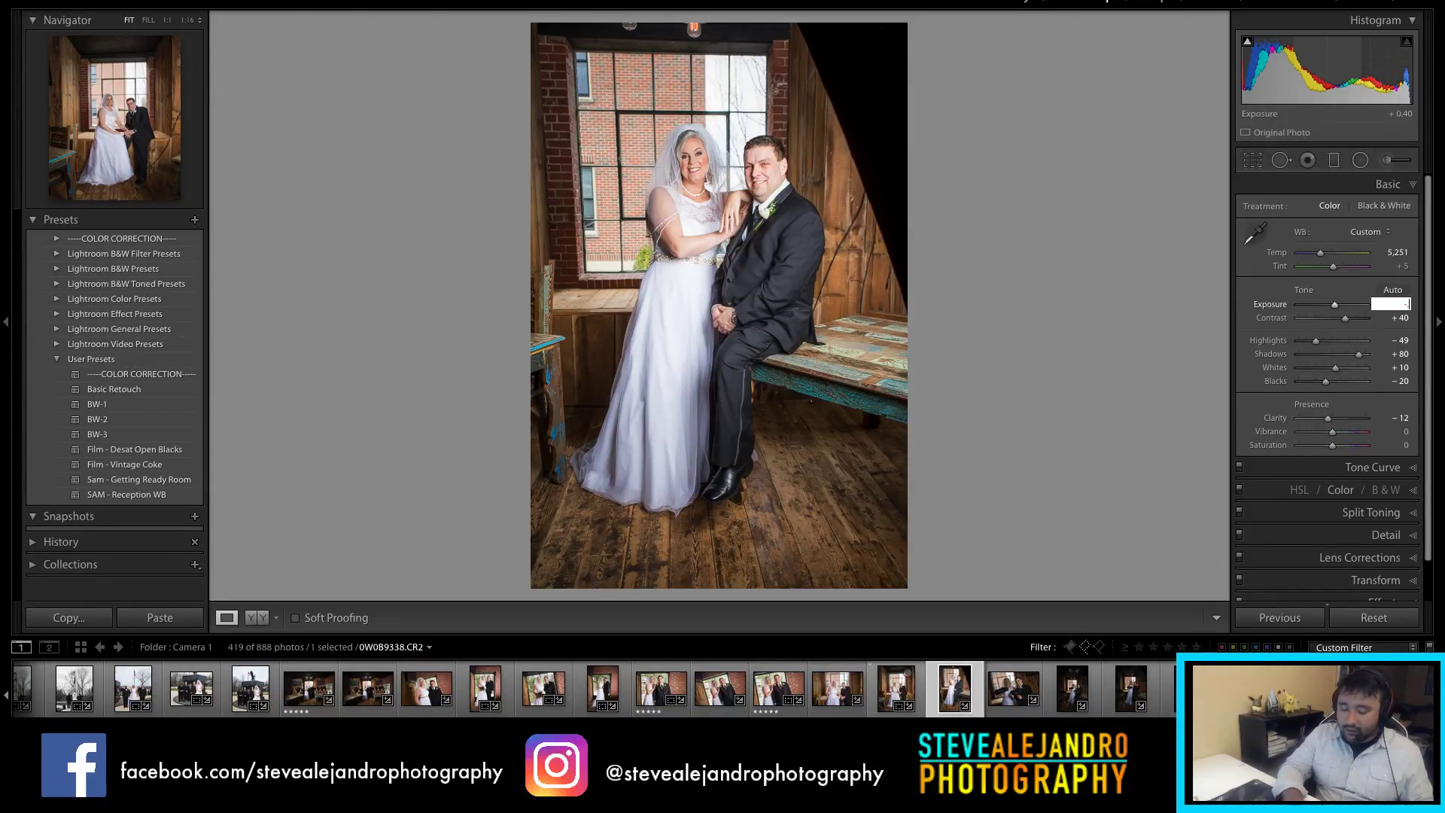
key("Return")
left_click_drag(1335, 304, 1331, 305)
left_click(1013, 706)
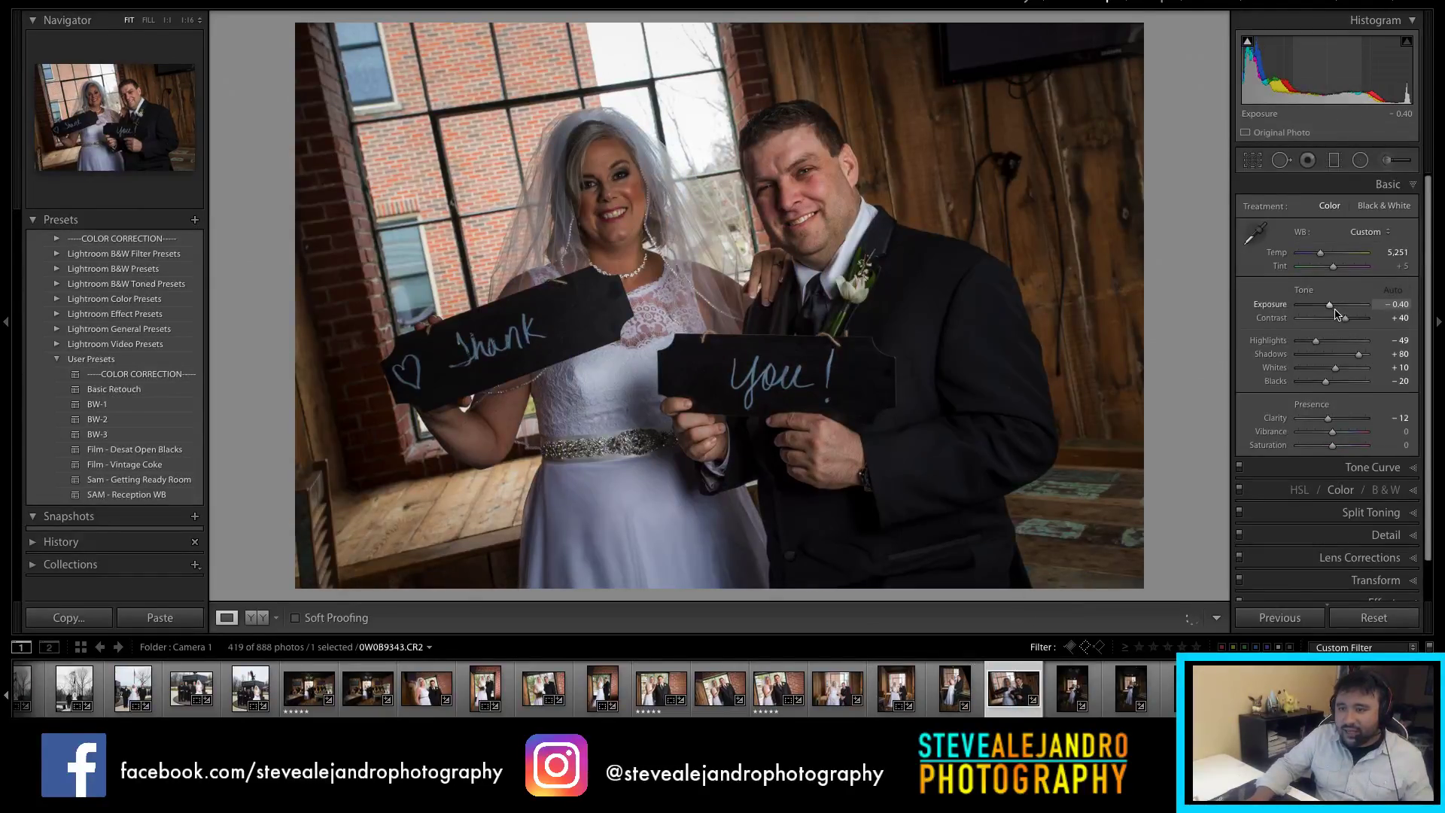
Step: Set the thank-you photo to +0.60 exposure and −59 highlights, then load 0W0B9346.CR2
left_click_drag(1332, 308, 1338, 335)
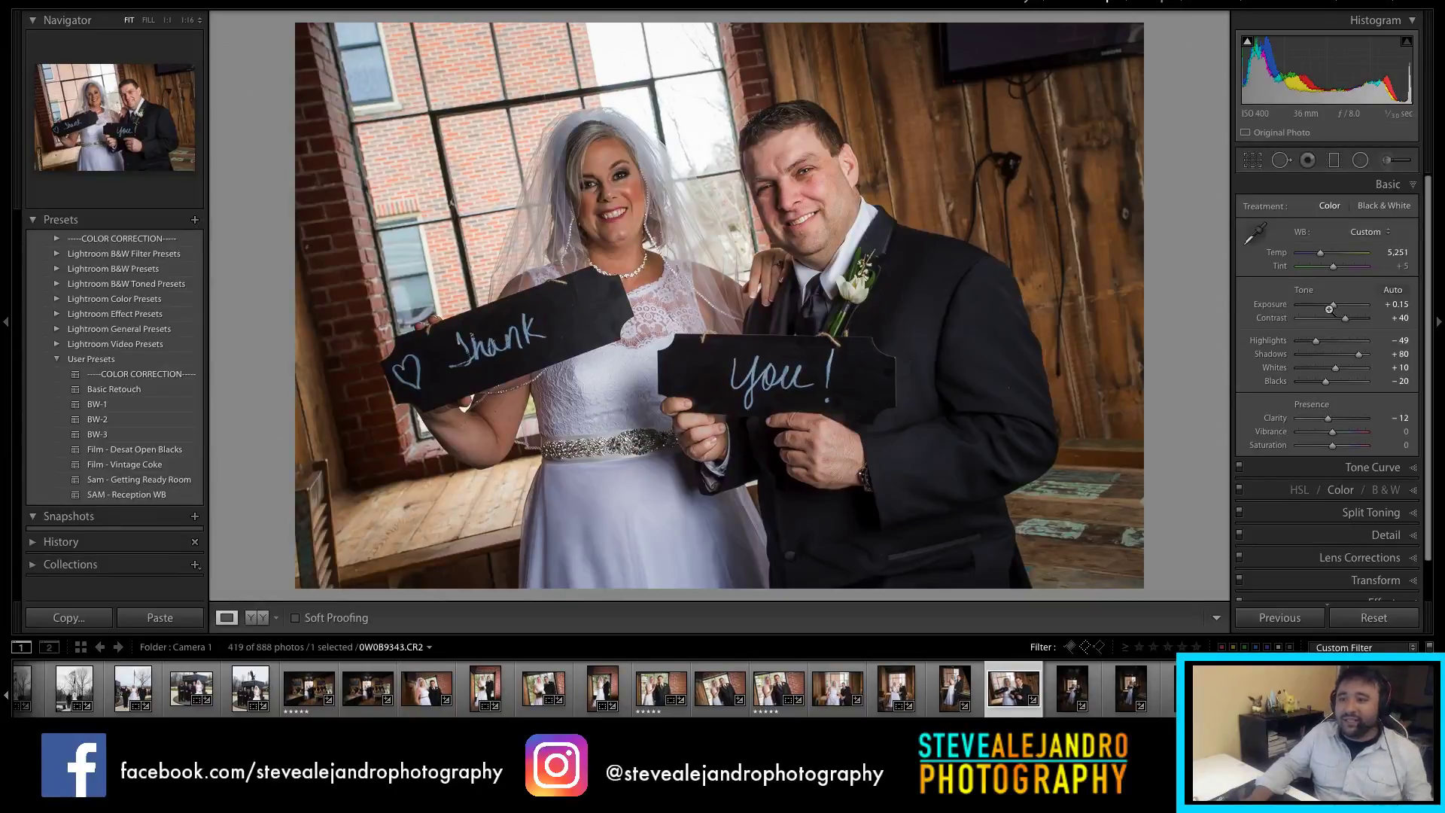
left_click_drag(1338, 308, 1316, 349)
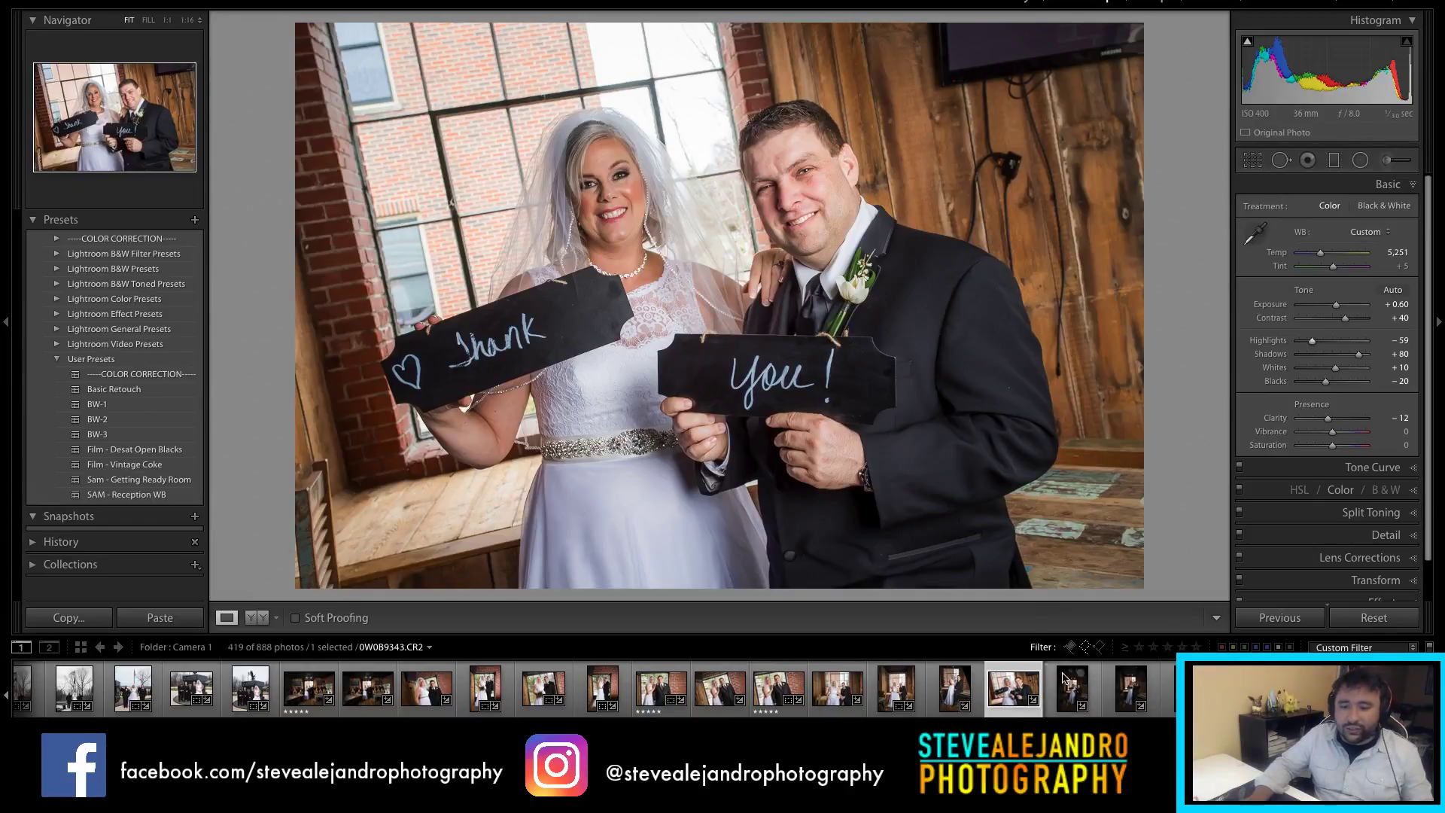
scroll(722, 688, "down", 3)
left_click(934, 704)
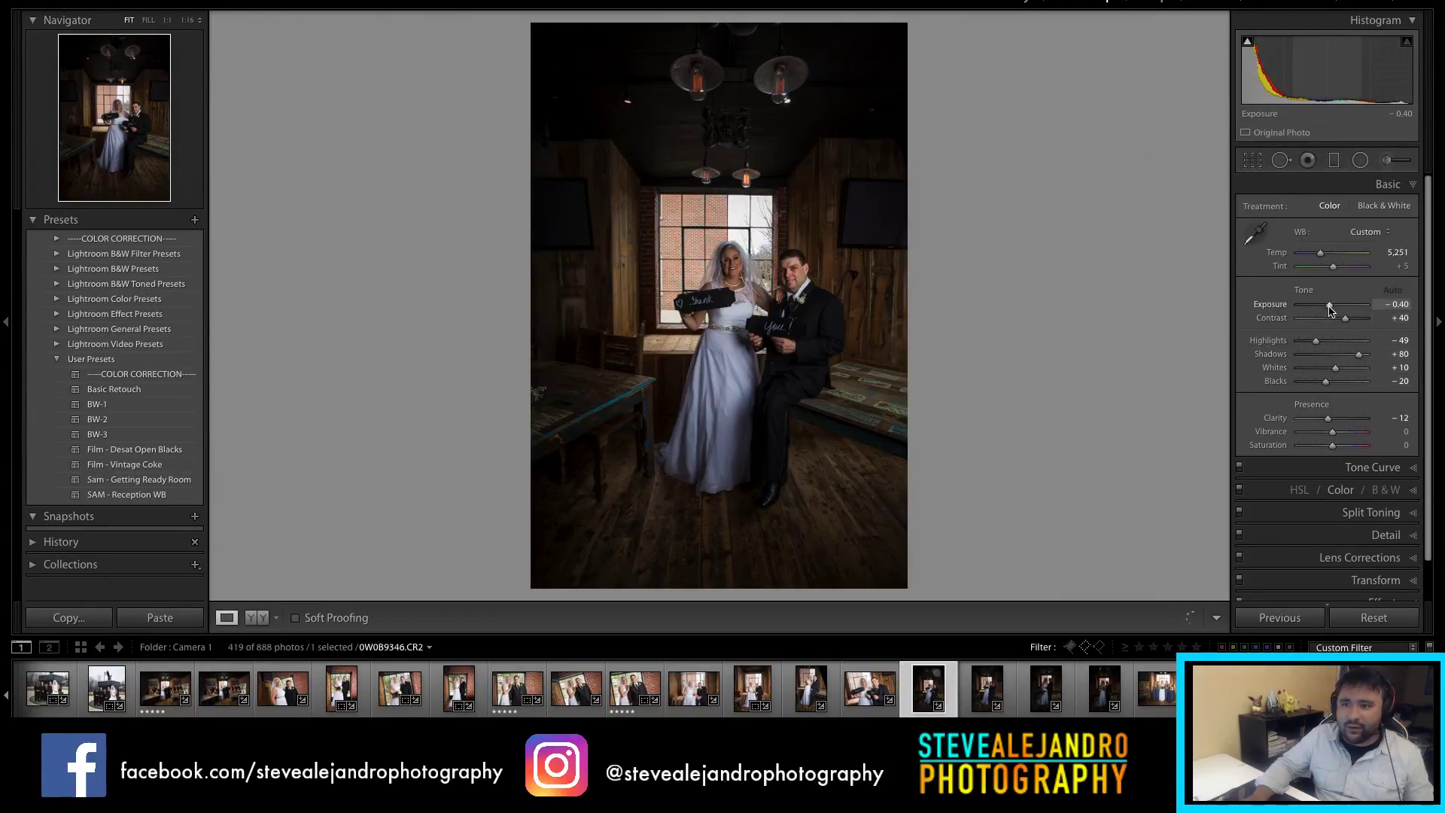
Step: Reset the dark wooden-room shot's exposure, set it to +0.50, then load 0W0B9348.CR2
left_click_drag(1331, 306, 1332, 305)
double_click(1331, 305)
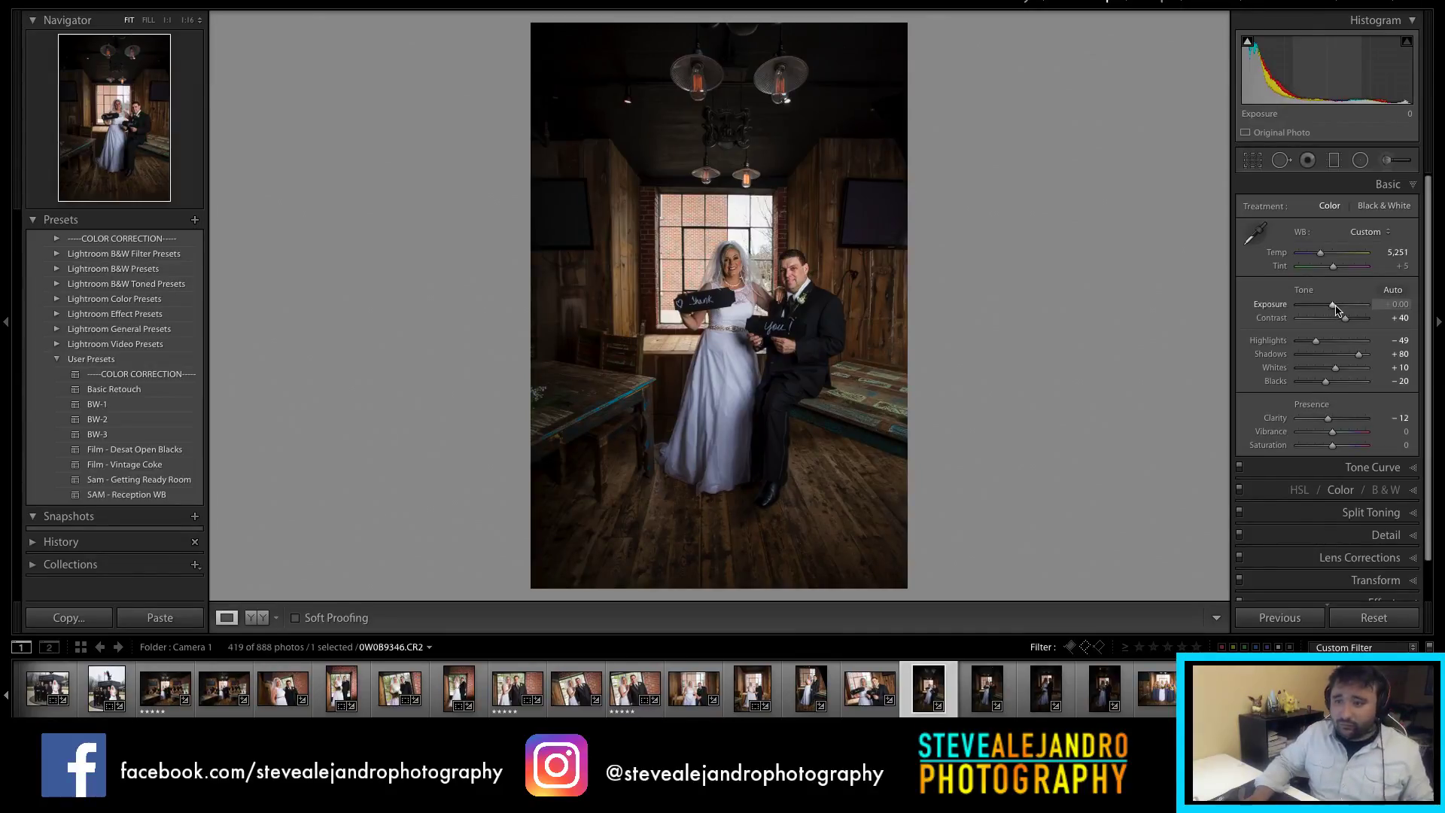
left_click(1333, 304)
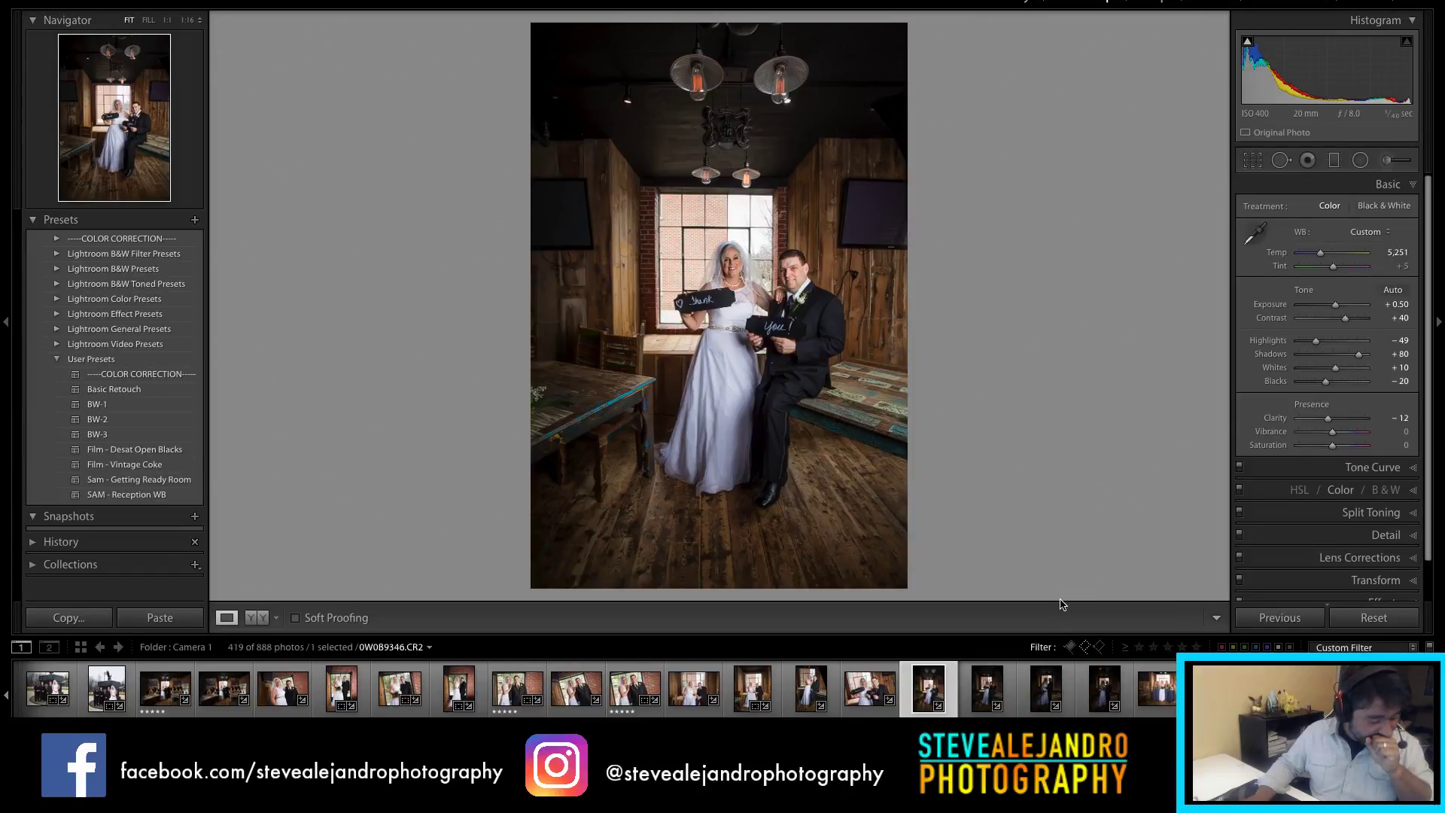
left_click(988, 689)
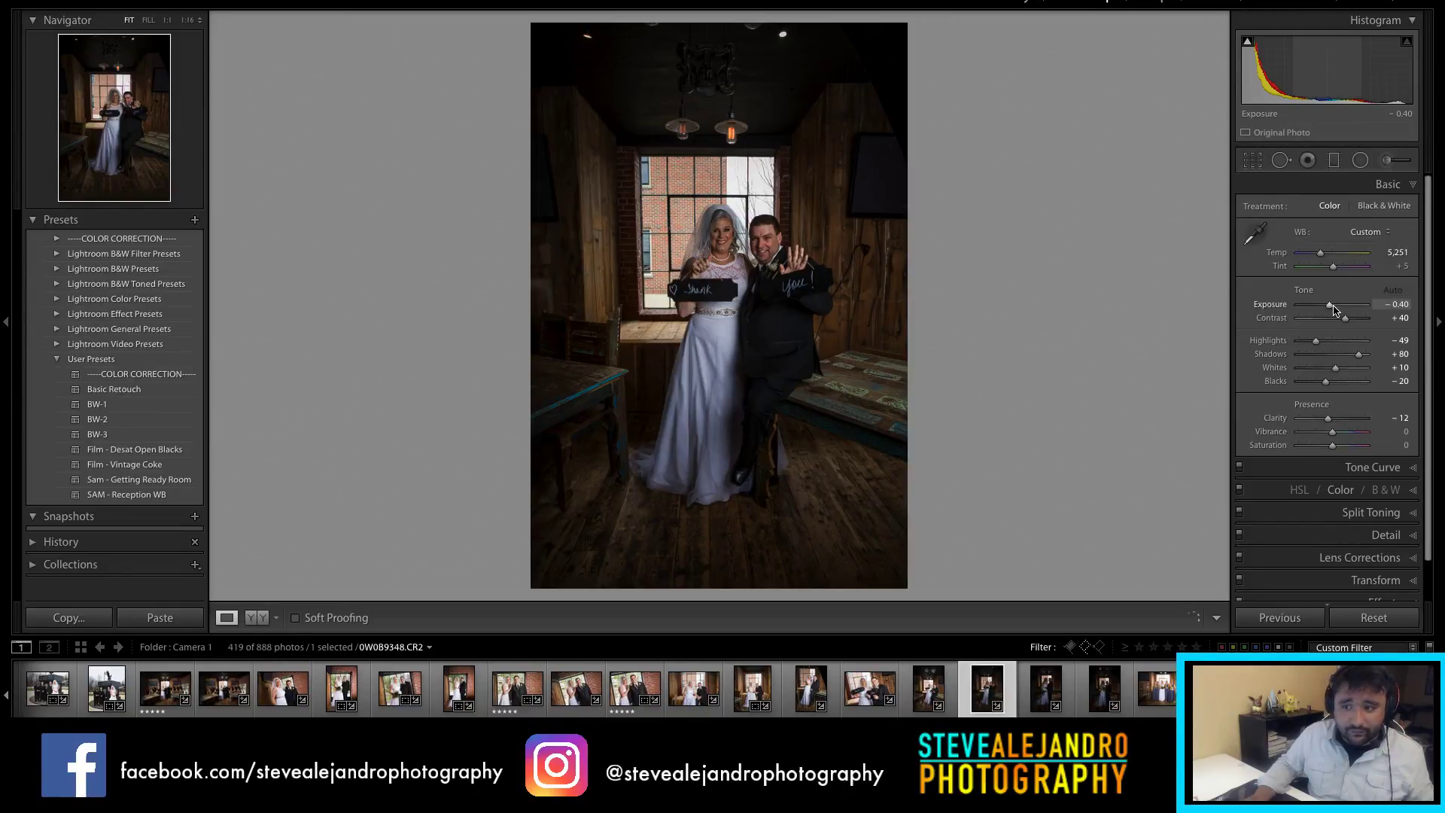
Step: Lift the waving couple photo to +0.45 exposure, then load 0W0B9350.CR2
left_click_drag(1334, 309, 1342, 309)
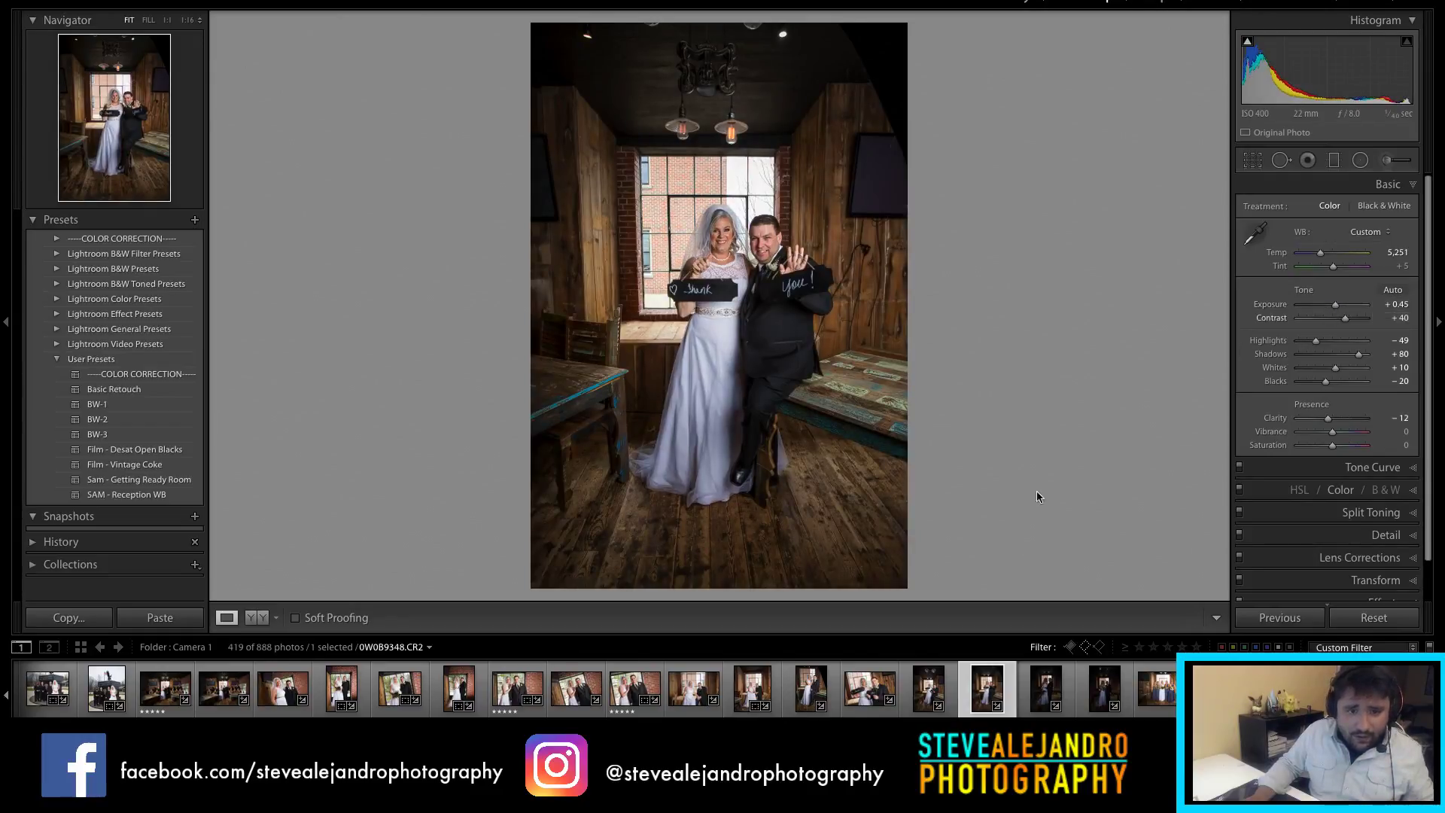
left_click(1052, 702)
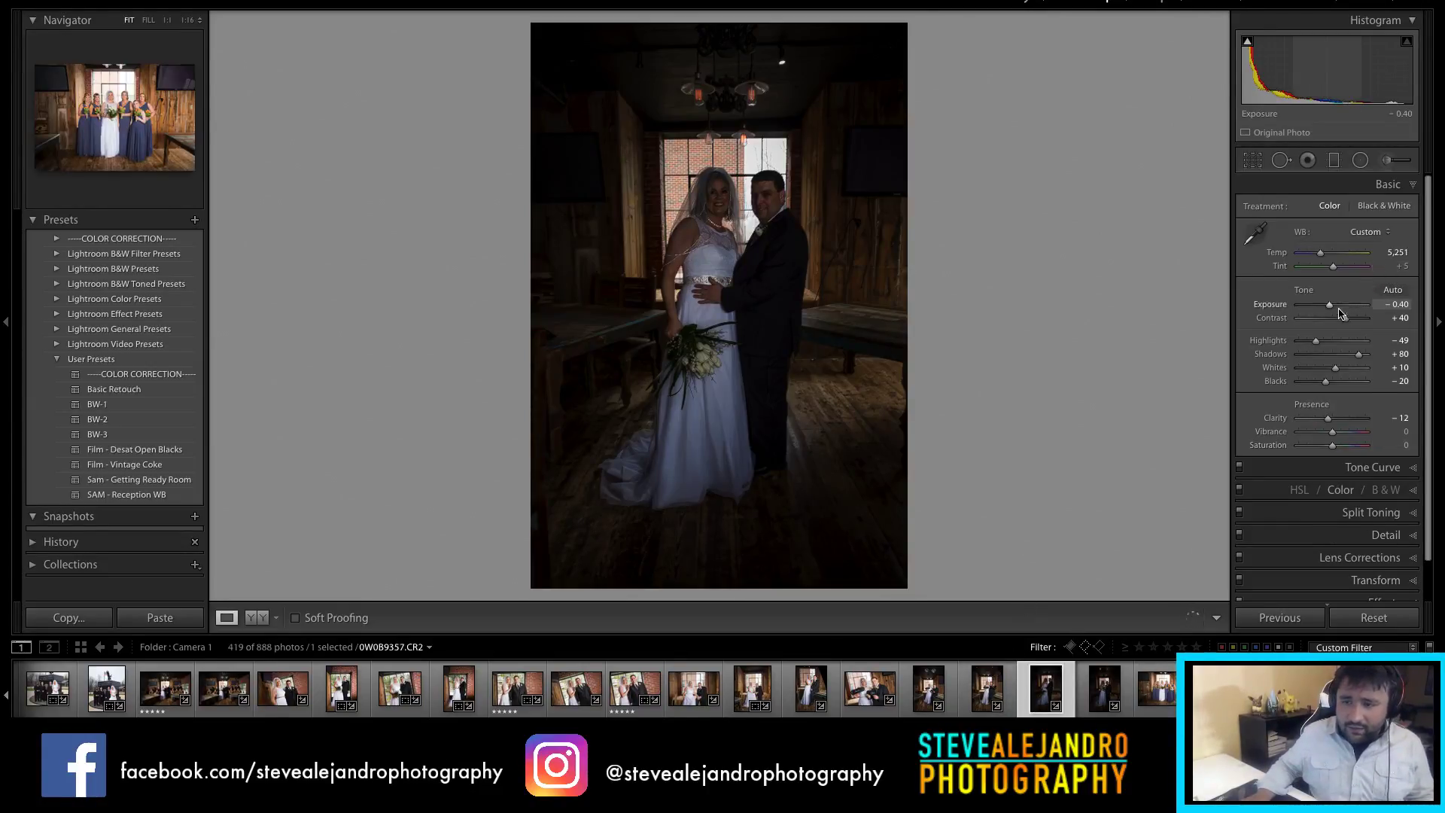
Step: Lift the bouquet portrait to +1.45 exposure, sync it to 0W0B9353, and open the bridesmaids photo
left_click_drag(1331, 306, 1346, 308)
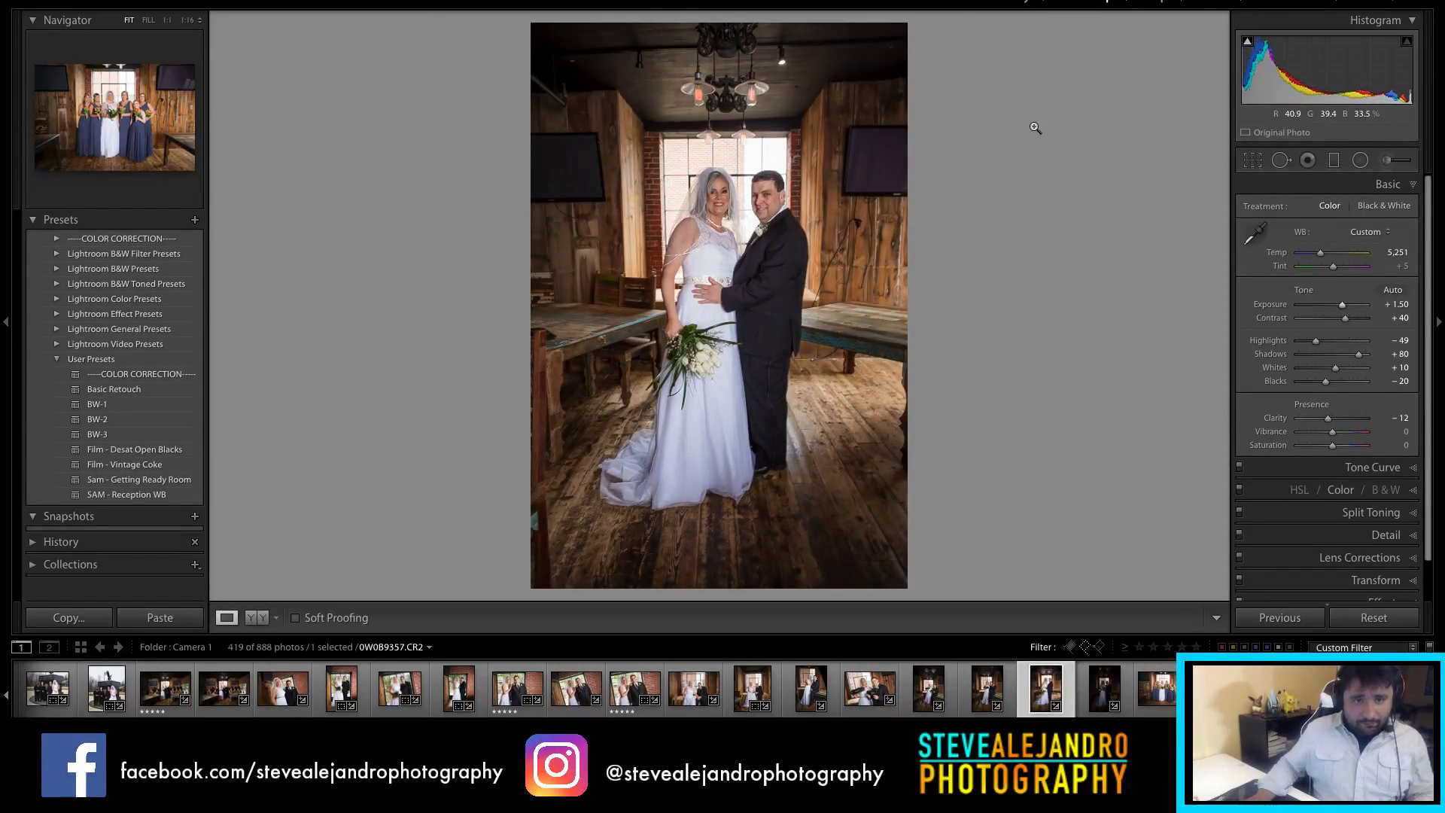
left_click_drag(1347, 312, 1345, 314)
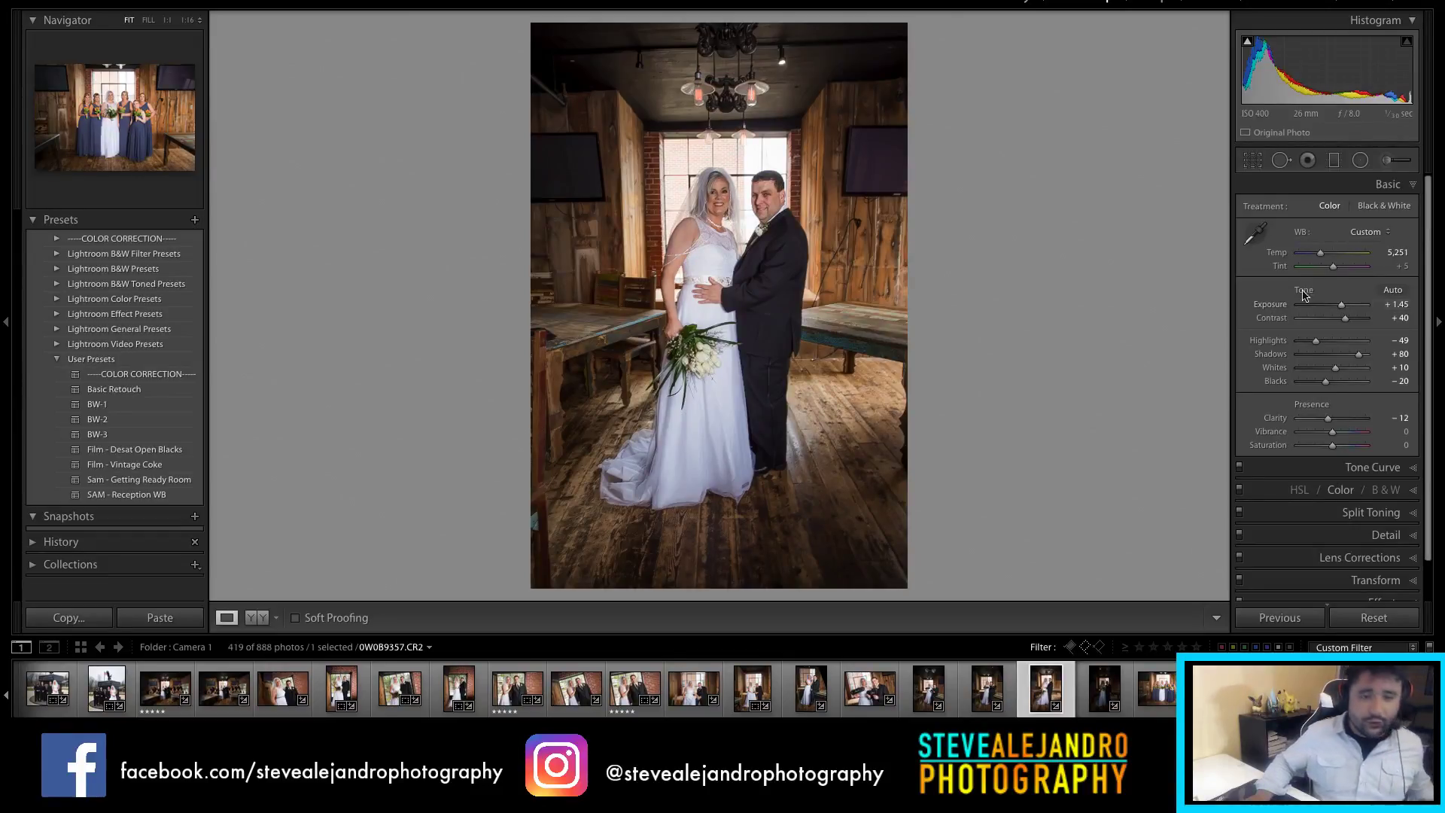
left_click(1105, 688, "ctrl")
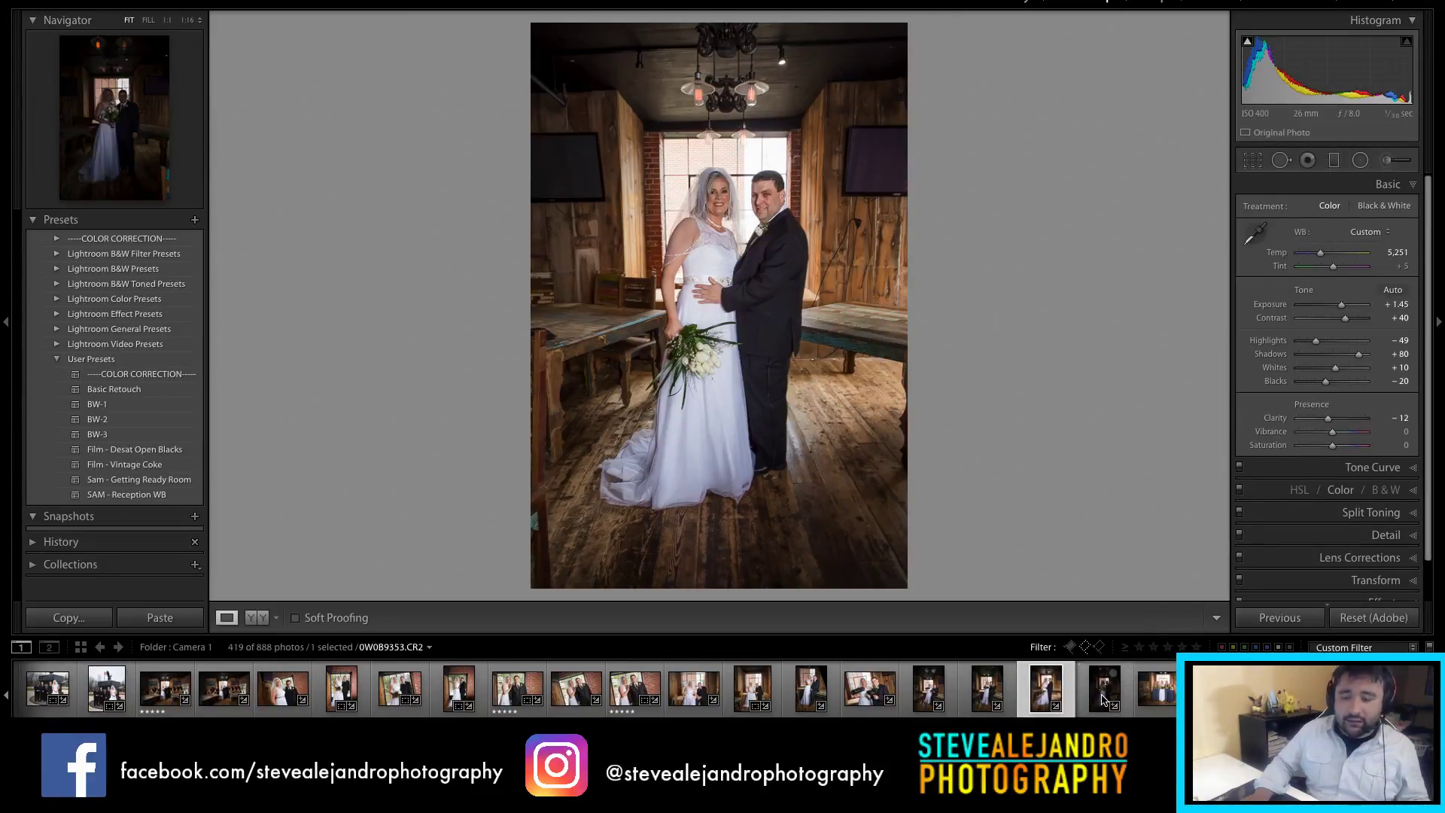
left_click(1287, 618)
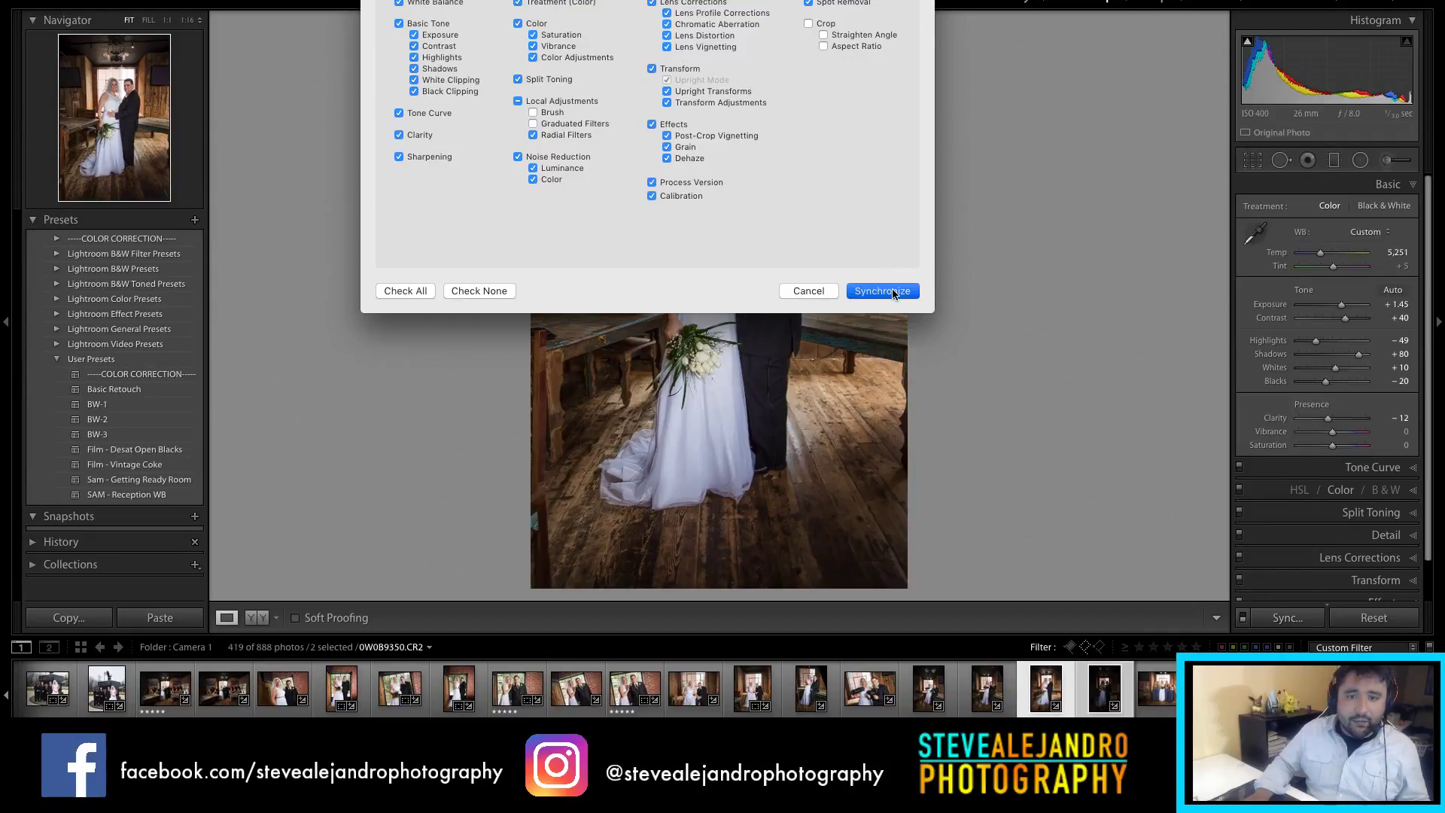
left_click(895, 293)
left_click(1101, 693)
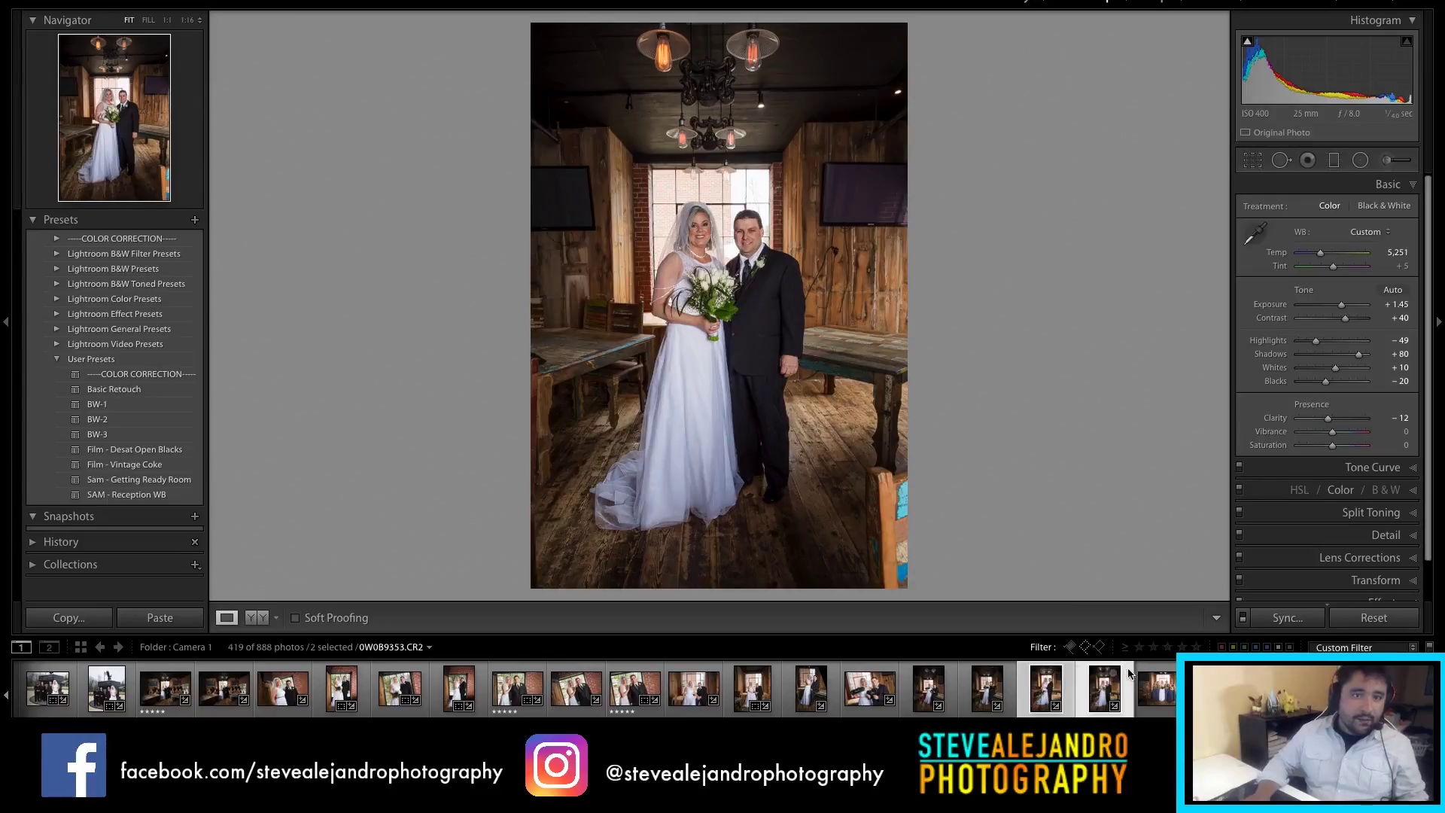
left_click(1166, 692)
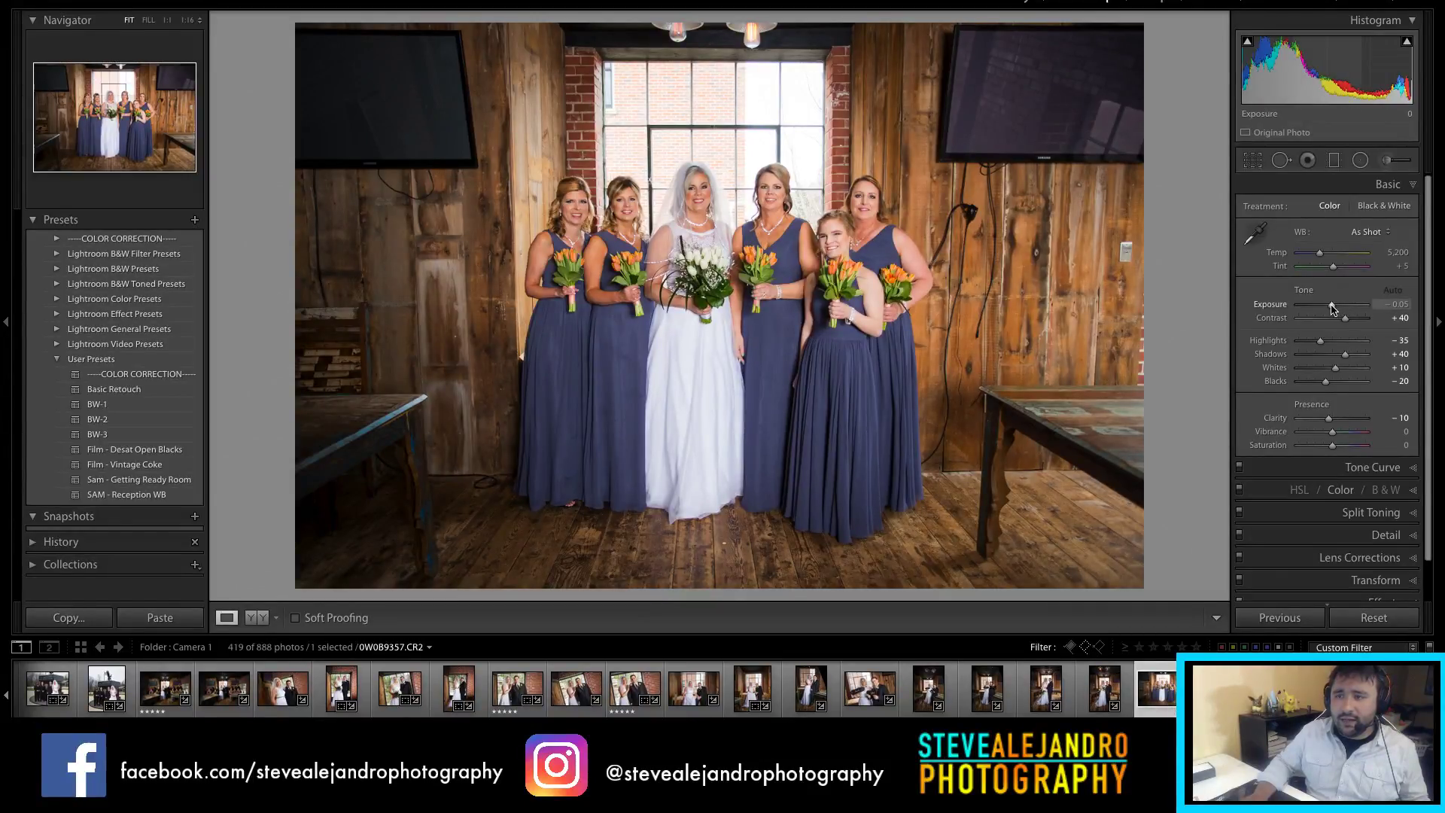
Step: Set the bridesmaids group photo's exposure to −0.30, typing -.3 as the value
left_click_drag(1332, 308, 1330, 308)
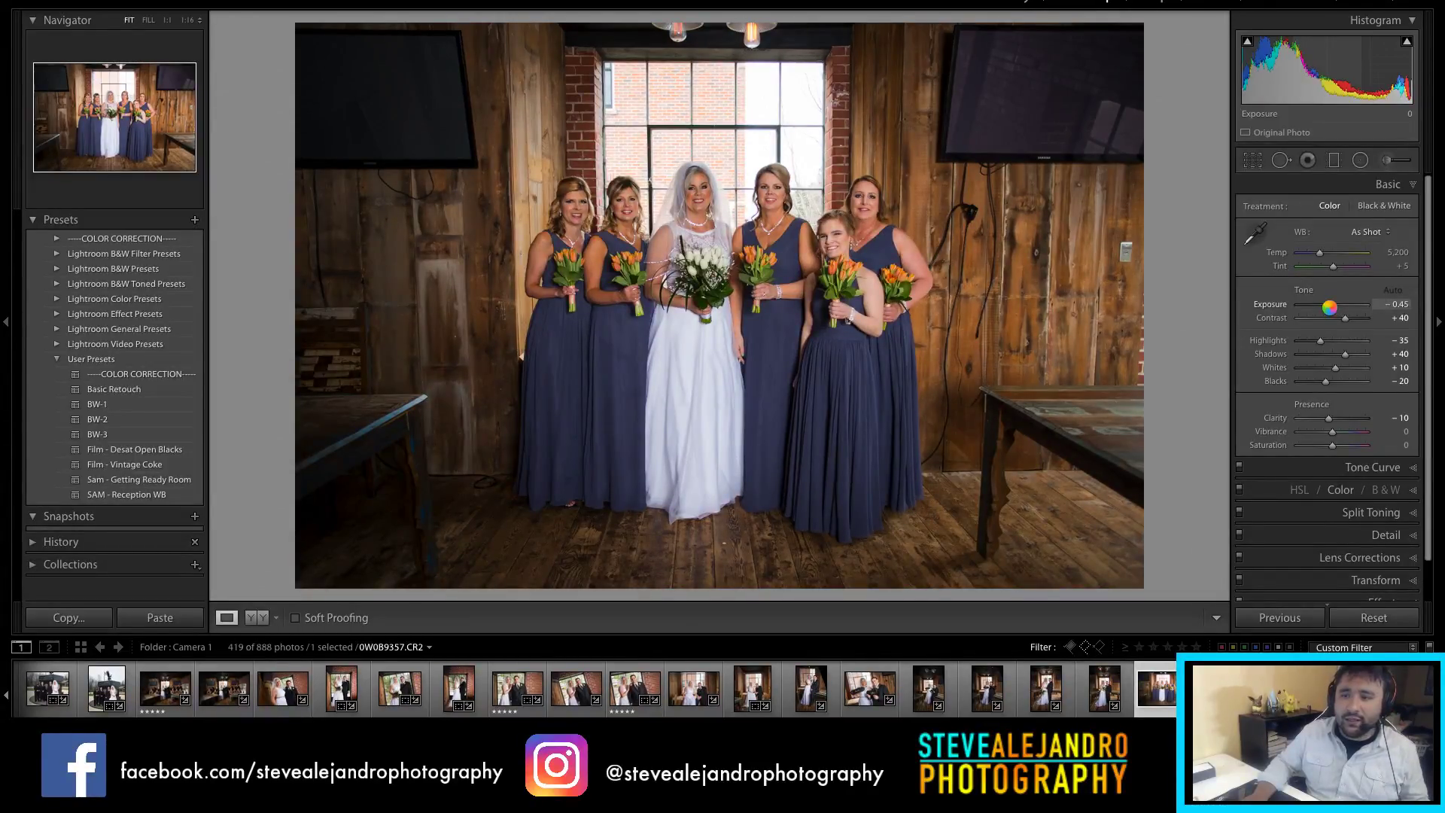
left_click_drag(1331, 307, 1333, 307)
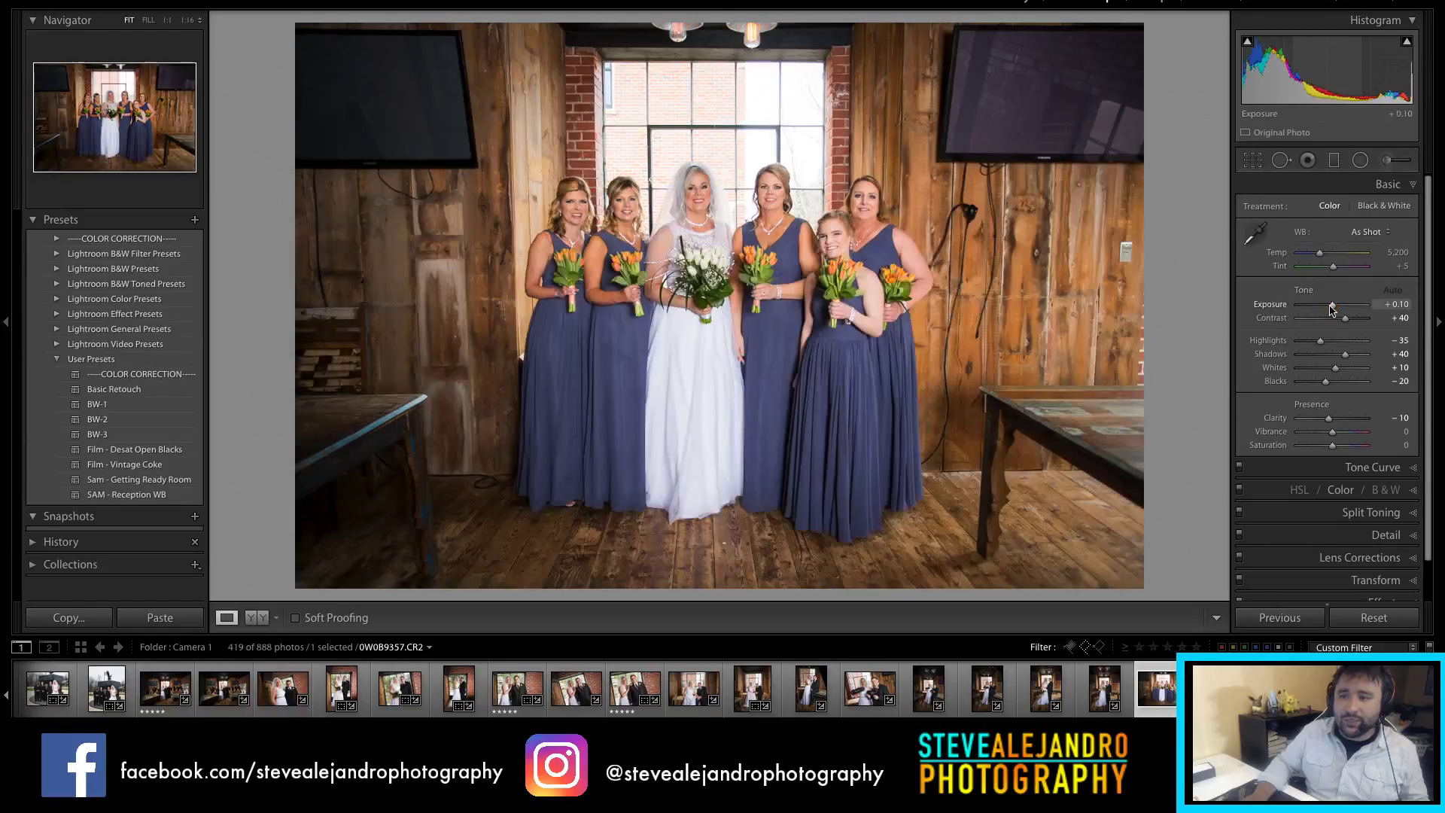
left_click(1383, 304)
key("Return")
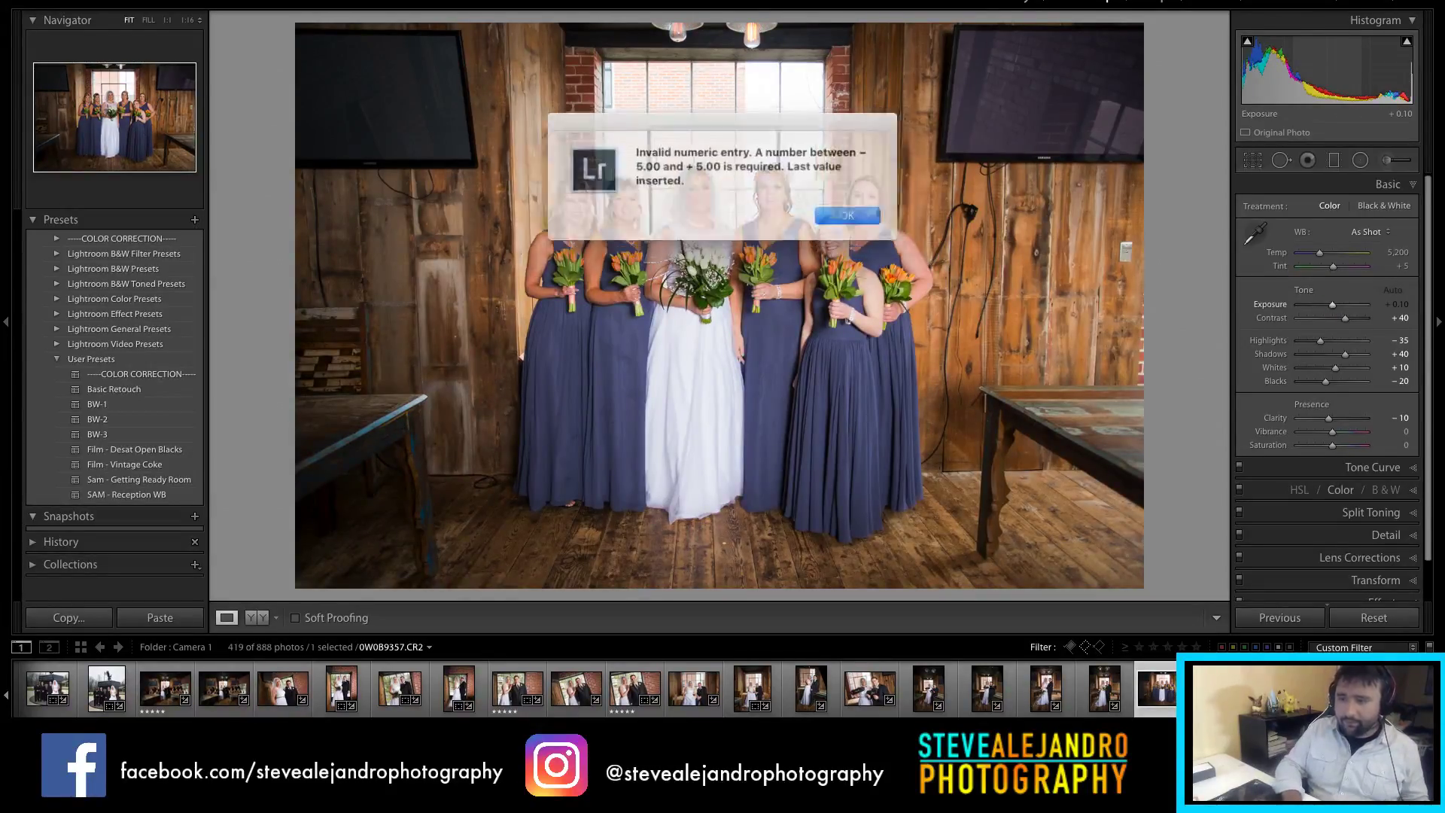
left_click(835, 211)
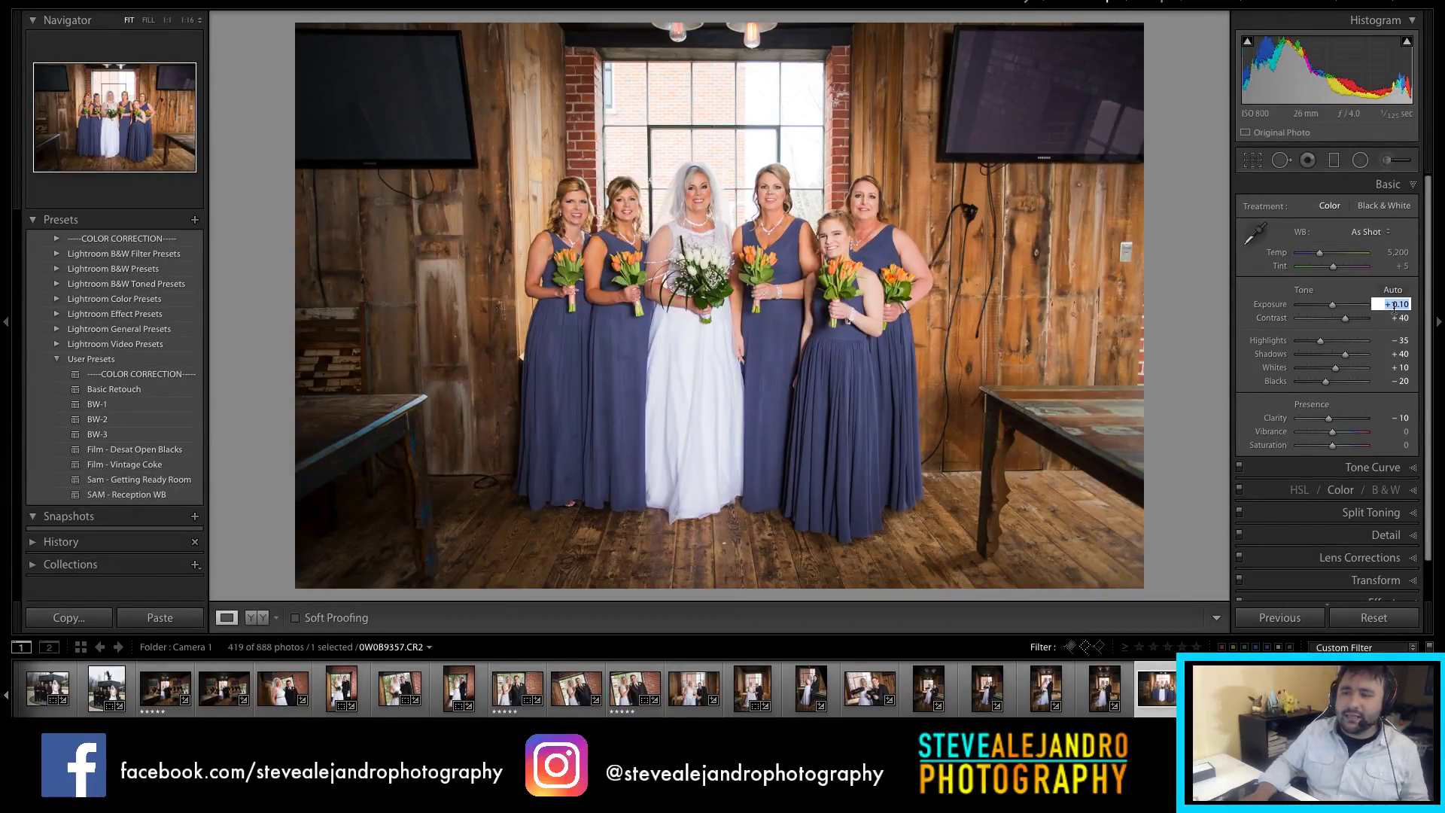
key("BackSpace")
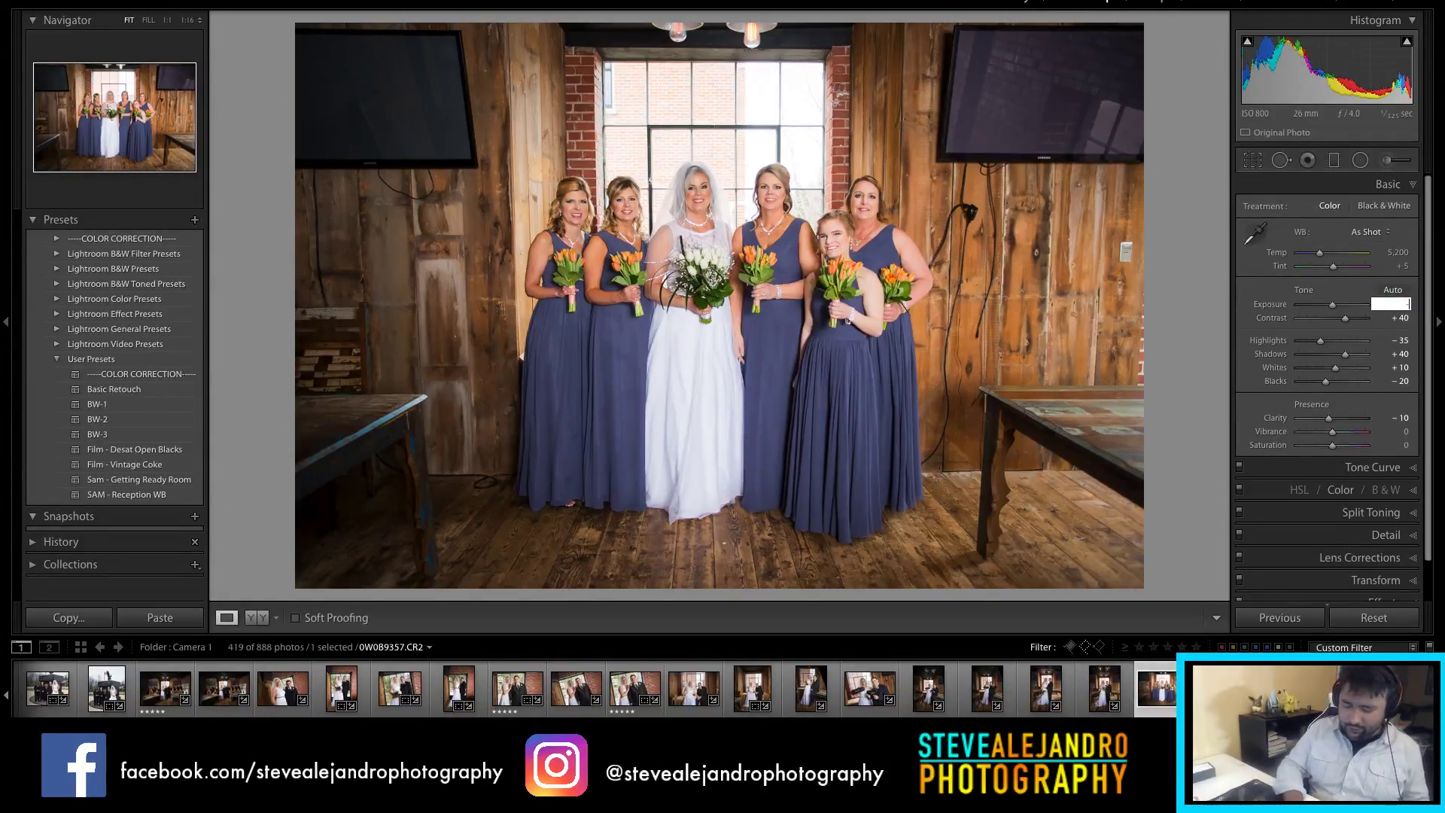
key("Return")
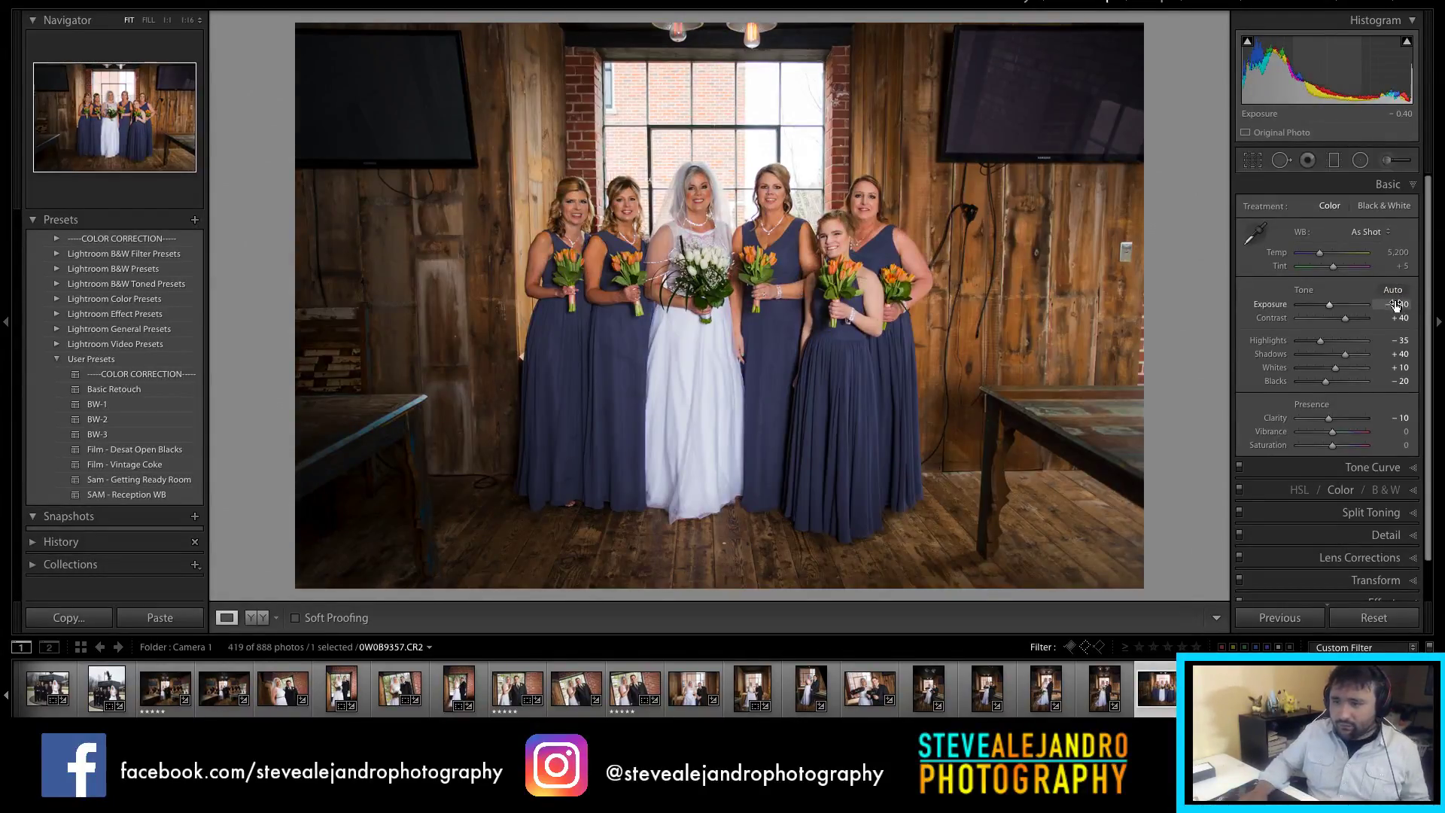
type("-.3")
key("Return")
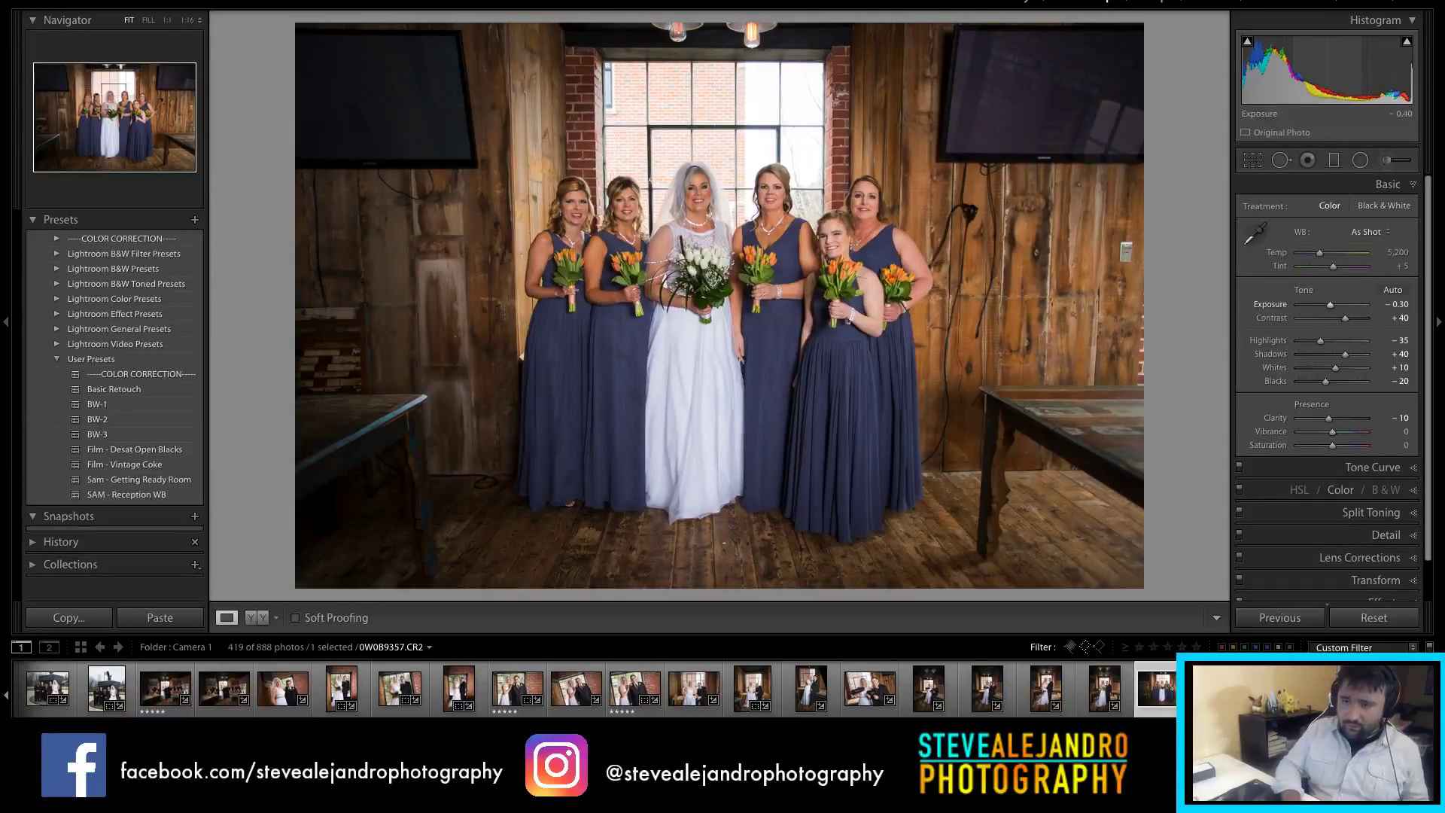
Step: Open the staircase group shot 0W0B9362 from the filmstrip
scroll(941, 689, "down", 3)
left_click(971, 696)
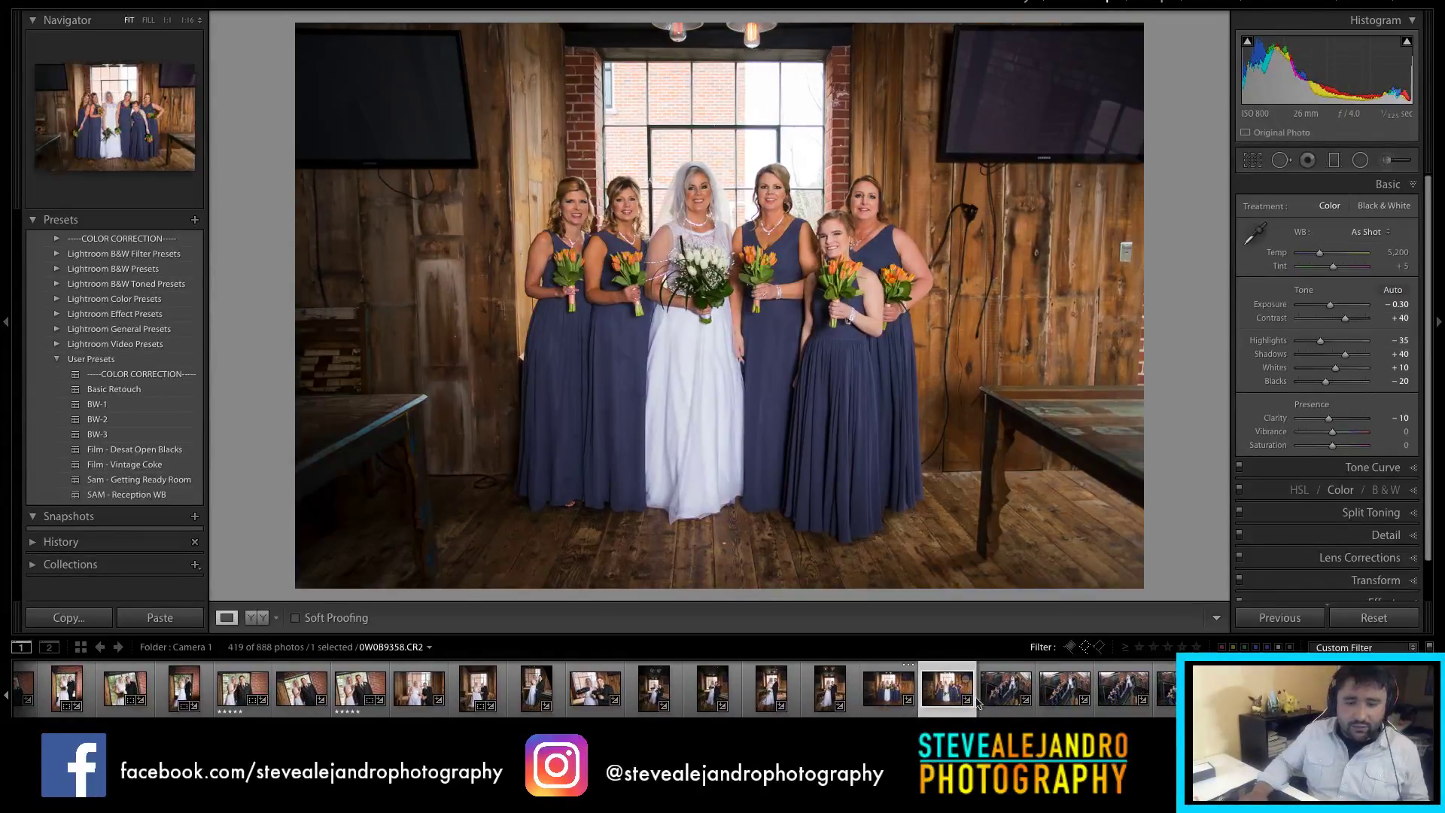
left_click(1016, 708)
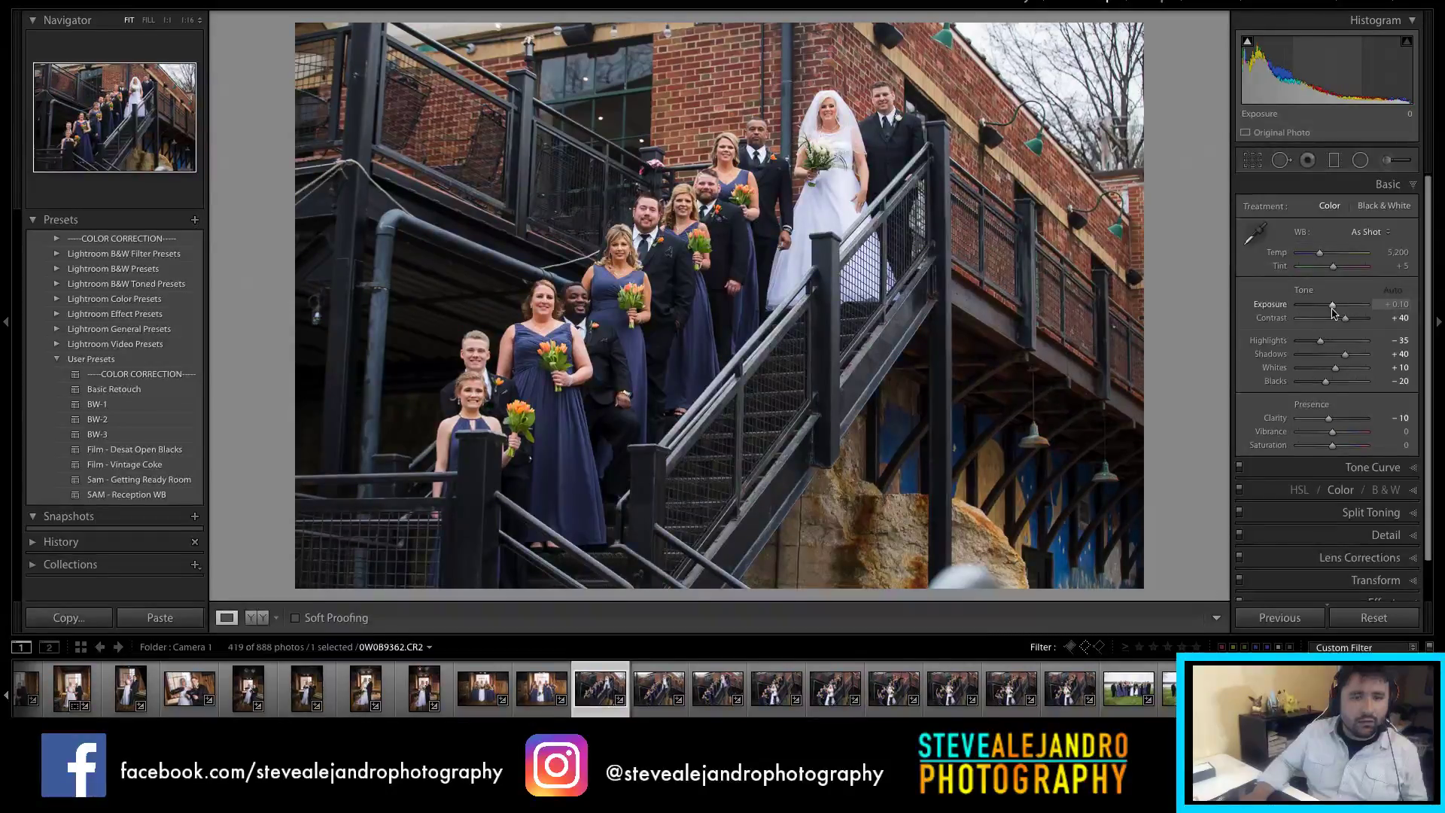
Step: Set the staircase shot's exposure to −0.35
left_click_drag(1333, 313, 1326, 313)
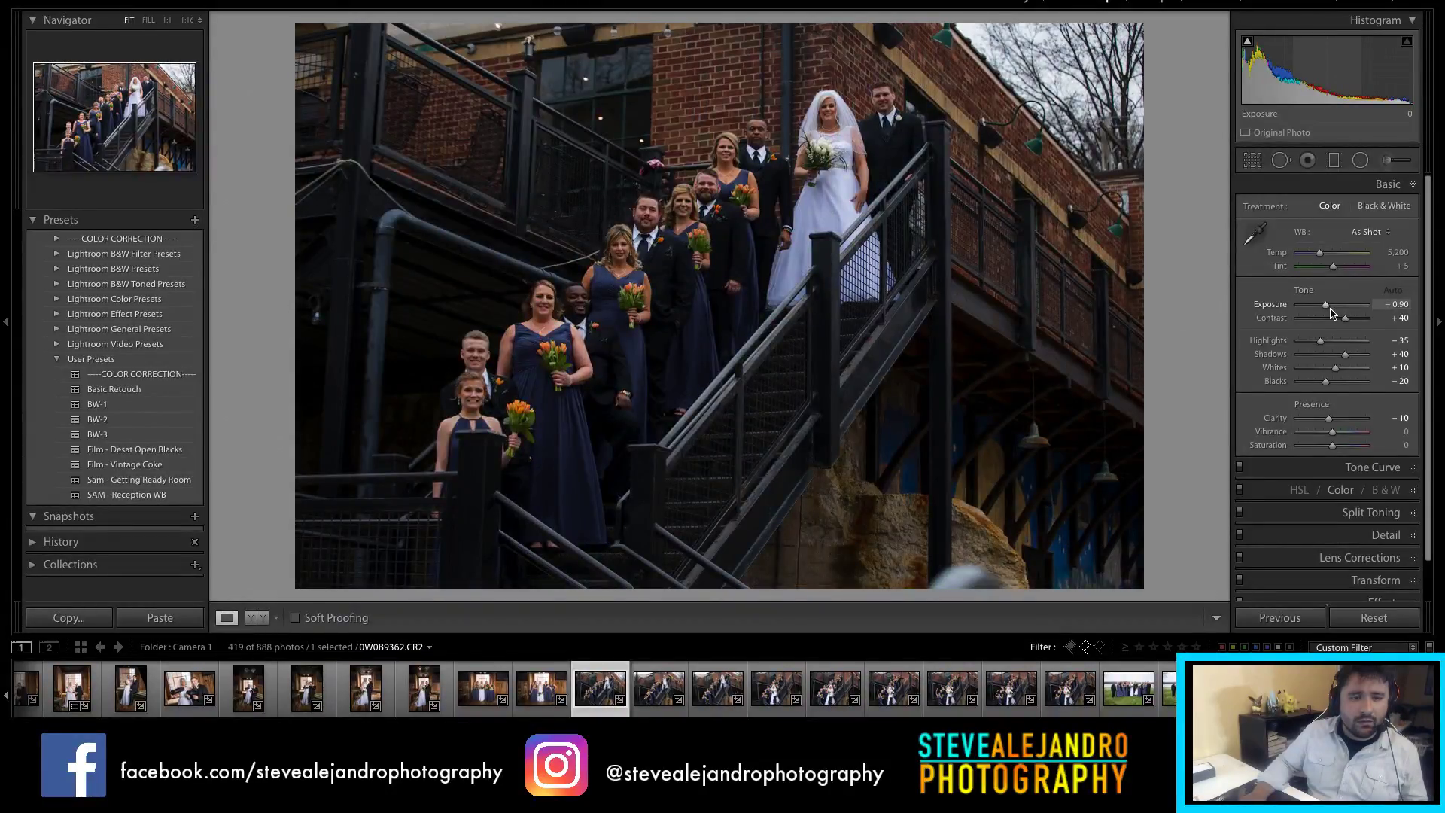
left_click(1331, 312)
left_click_drag(1329, 305, 1328, 304)
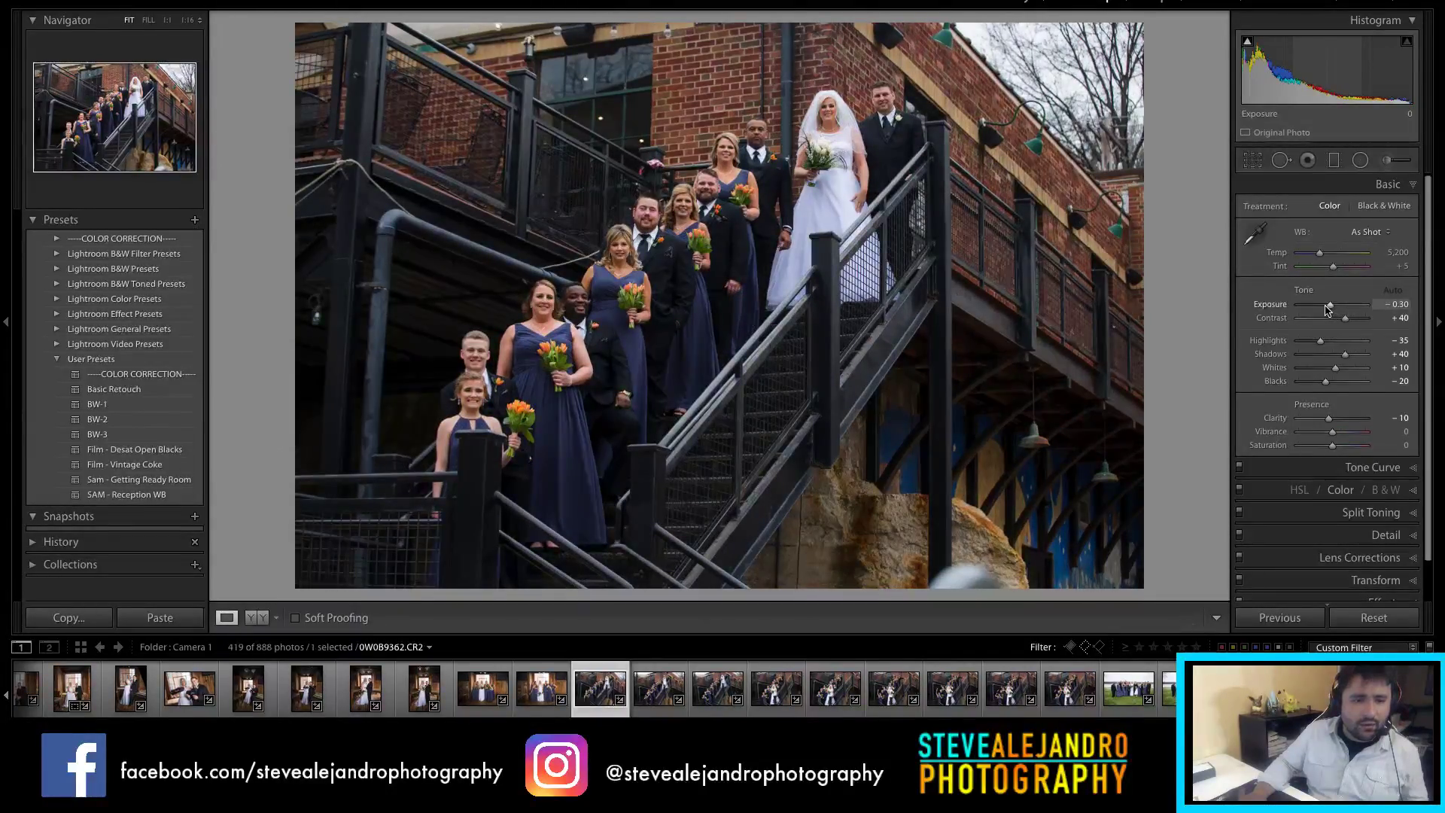
left_click(1397, 304)
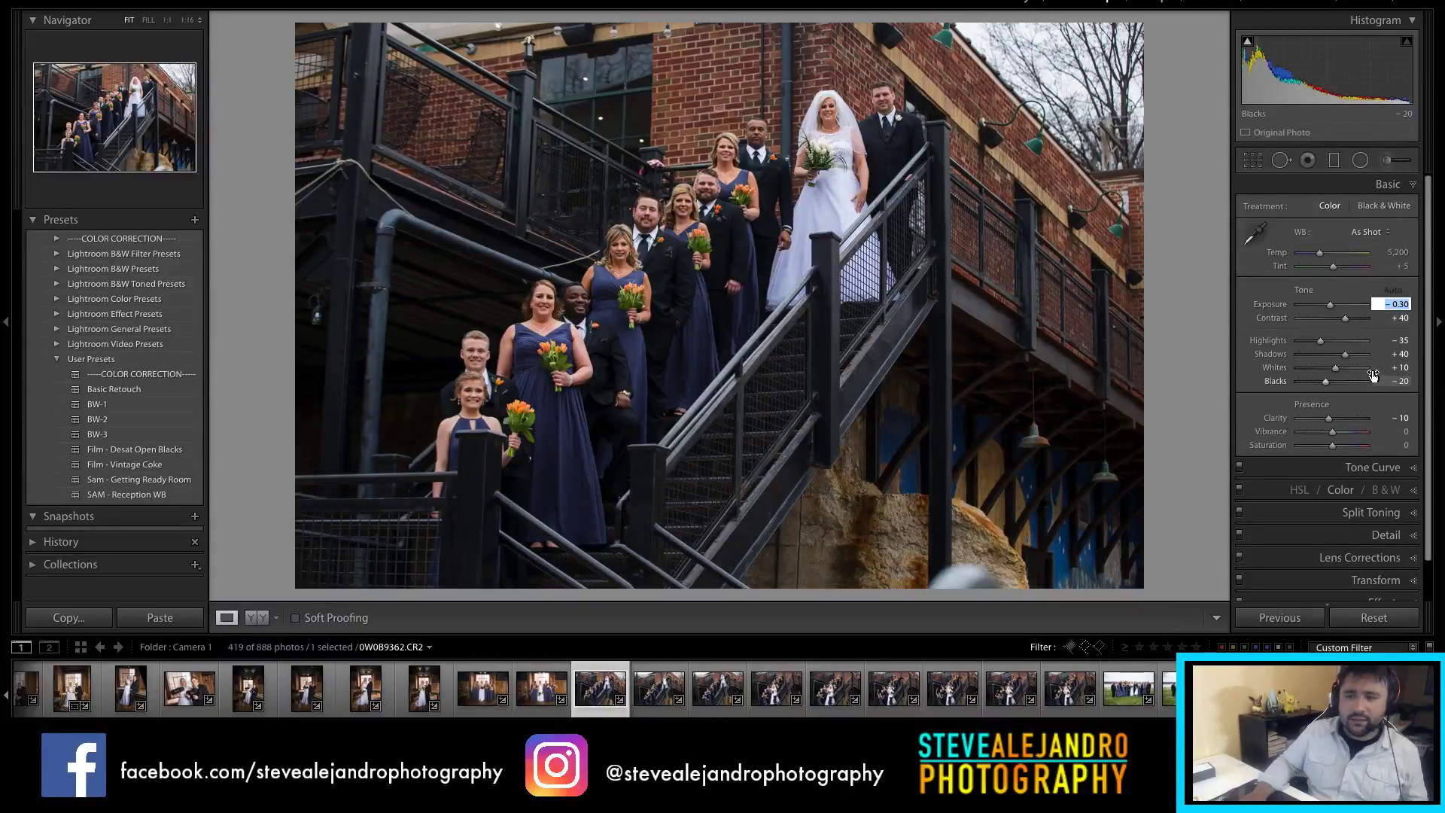
key("BackSpace")
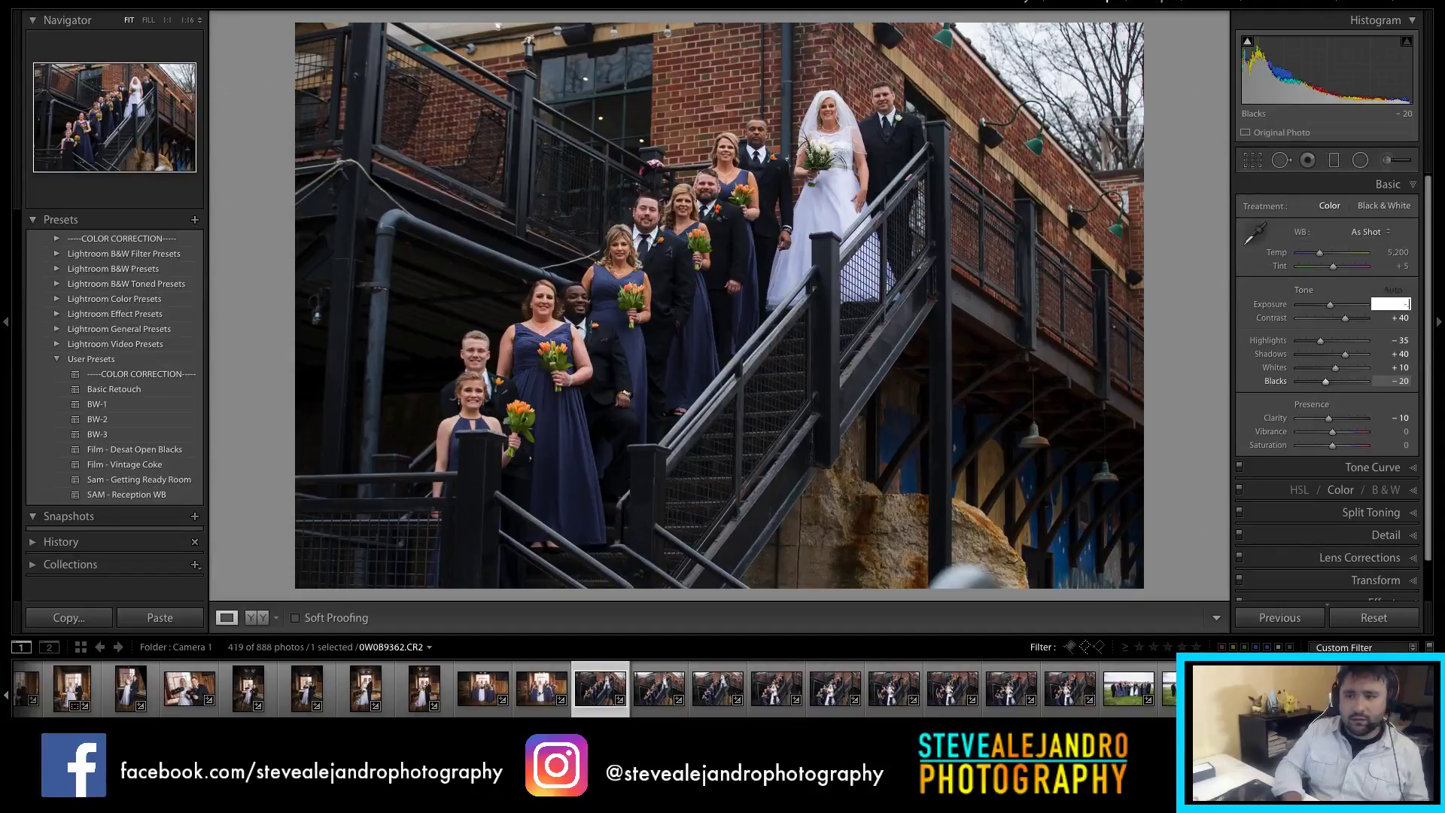
type("-.35")
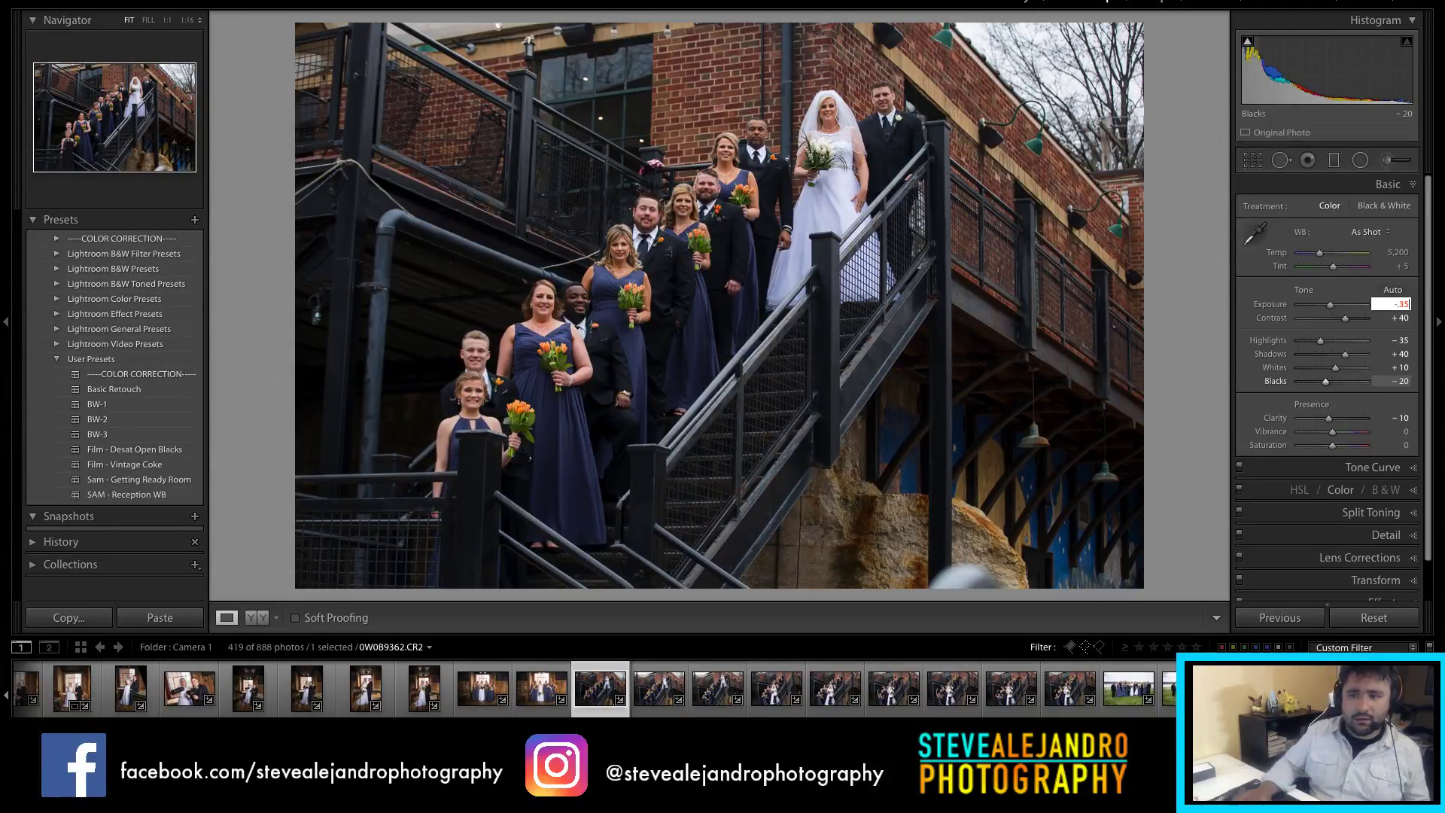
key("Return")
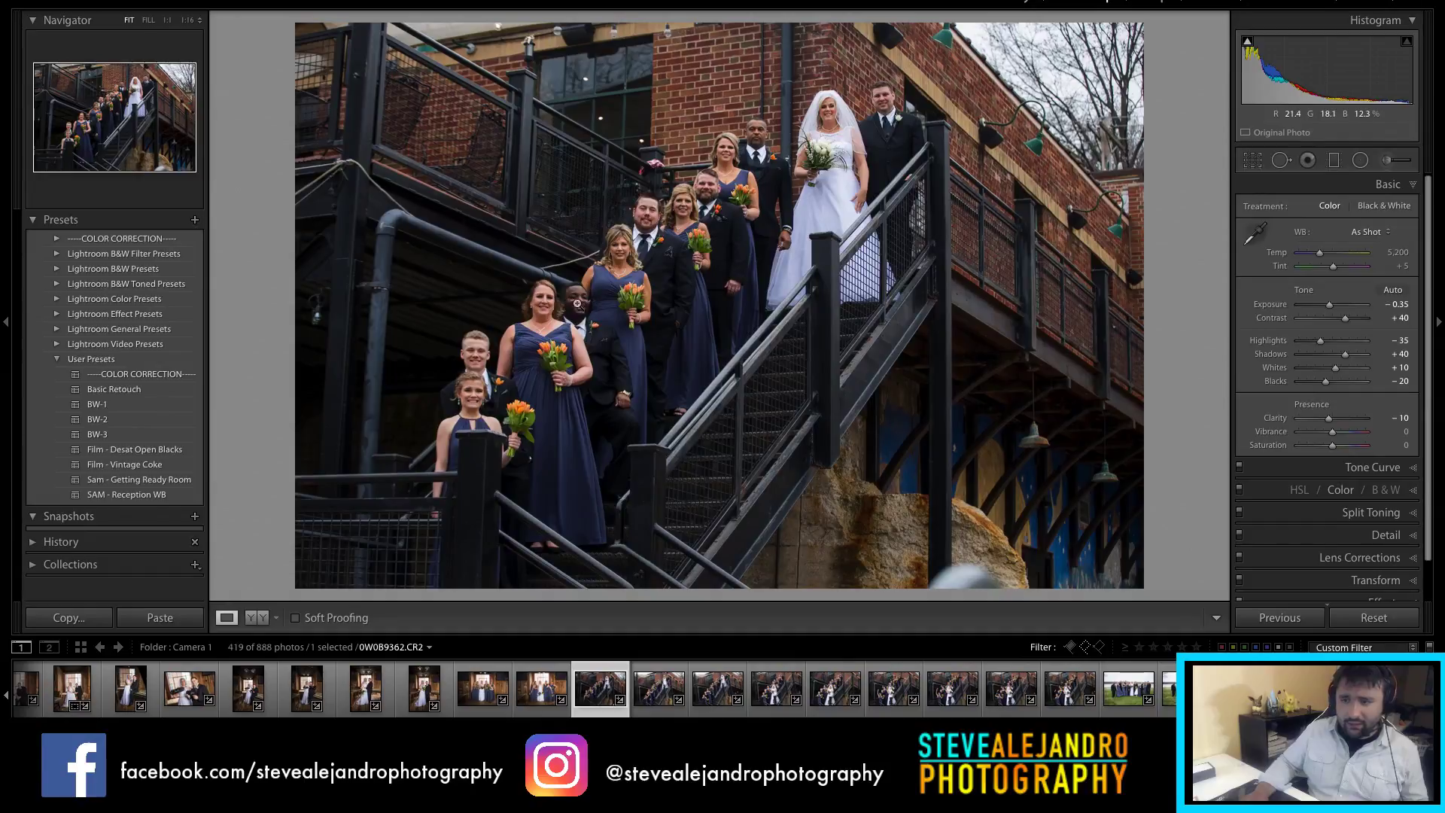
Step: Crop to 4 x 5 straightened −0.43°, set exposure to −0.05, and select the staircase run
key("r")
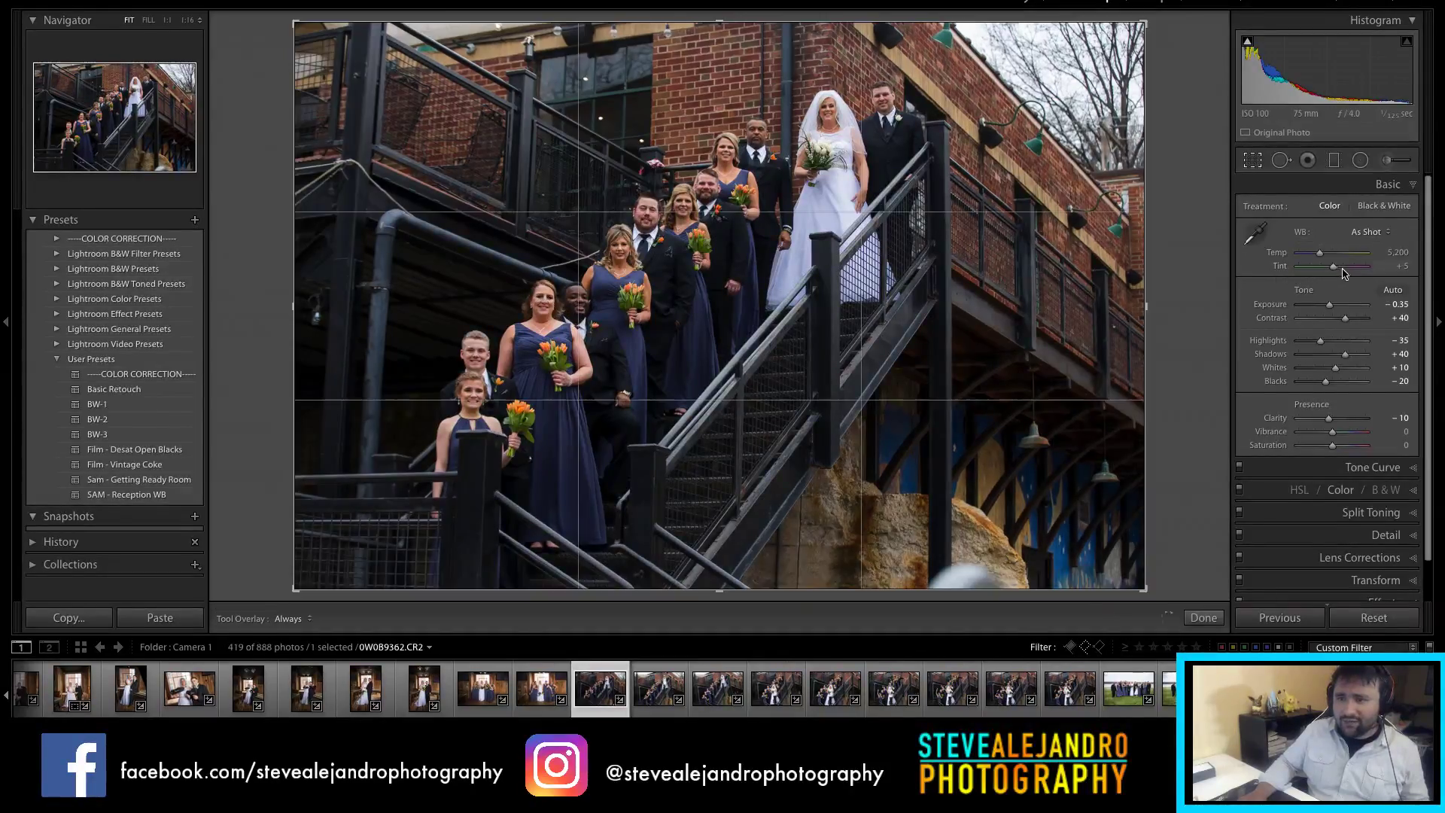
left_click(1359, 217)
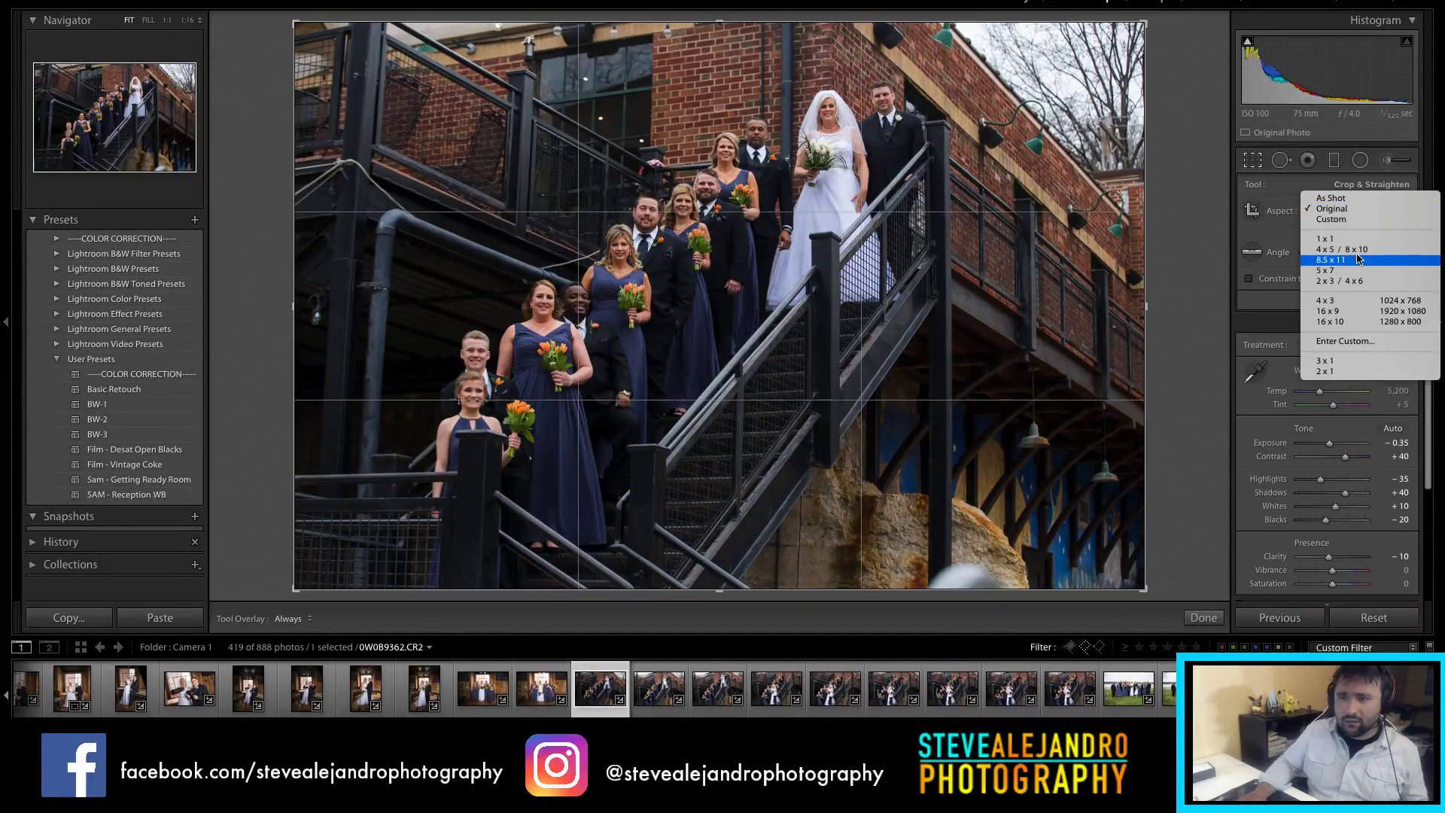
left_click(1354, 249)
left_click_drag(1115, 299, 1107, 315)
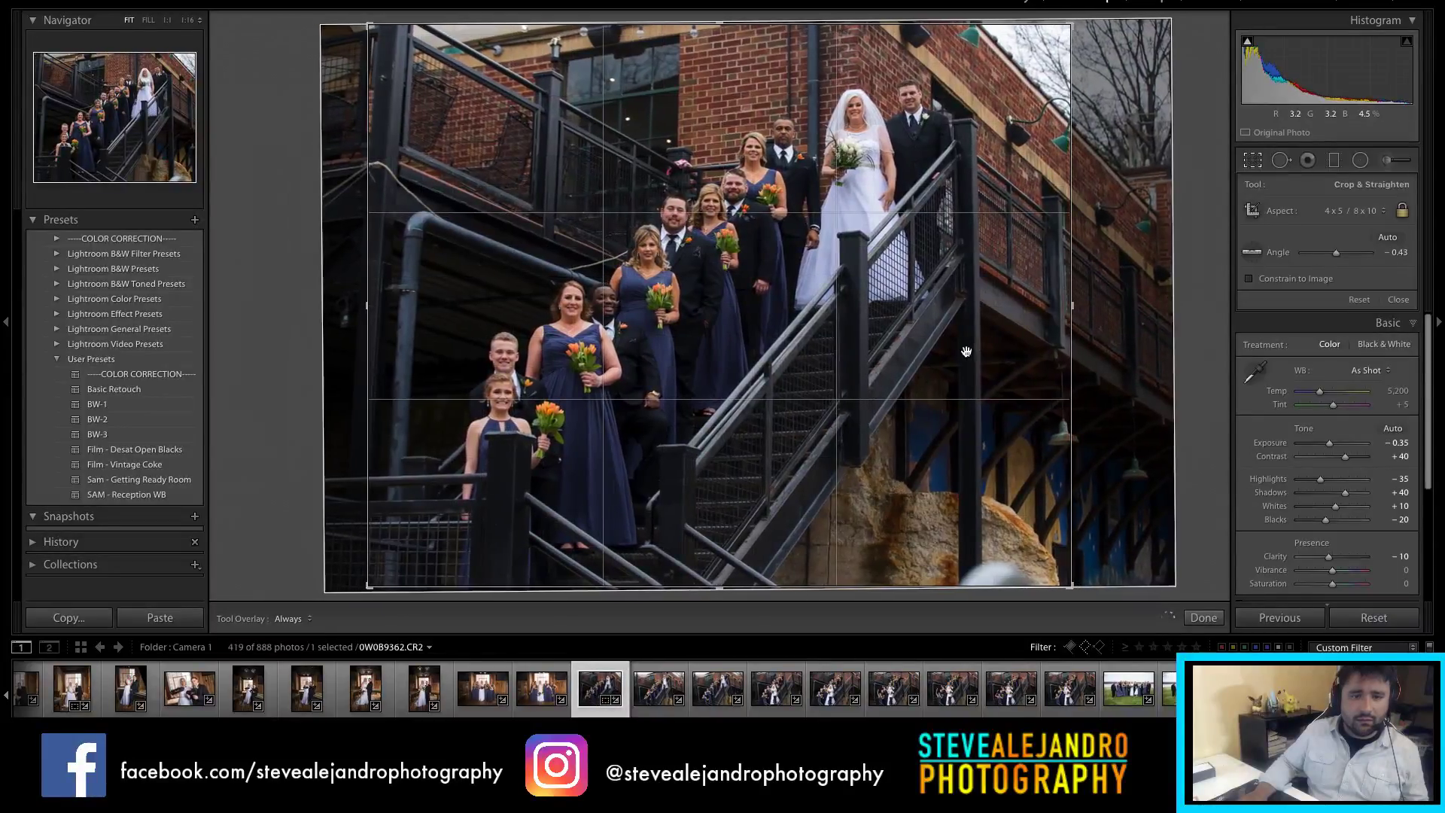
key("Return")
left_click_drag(1330, 310, 1331, 308)
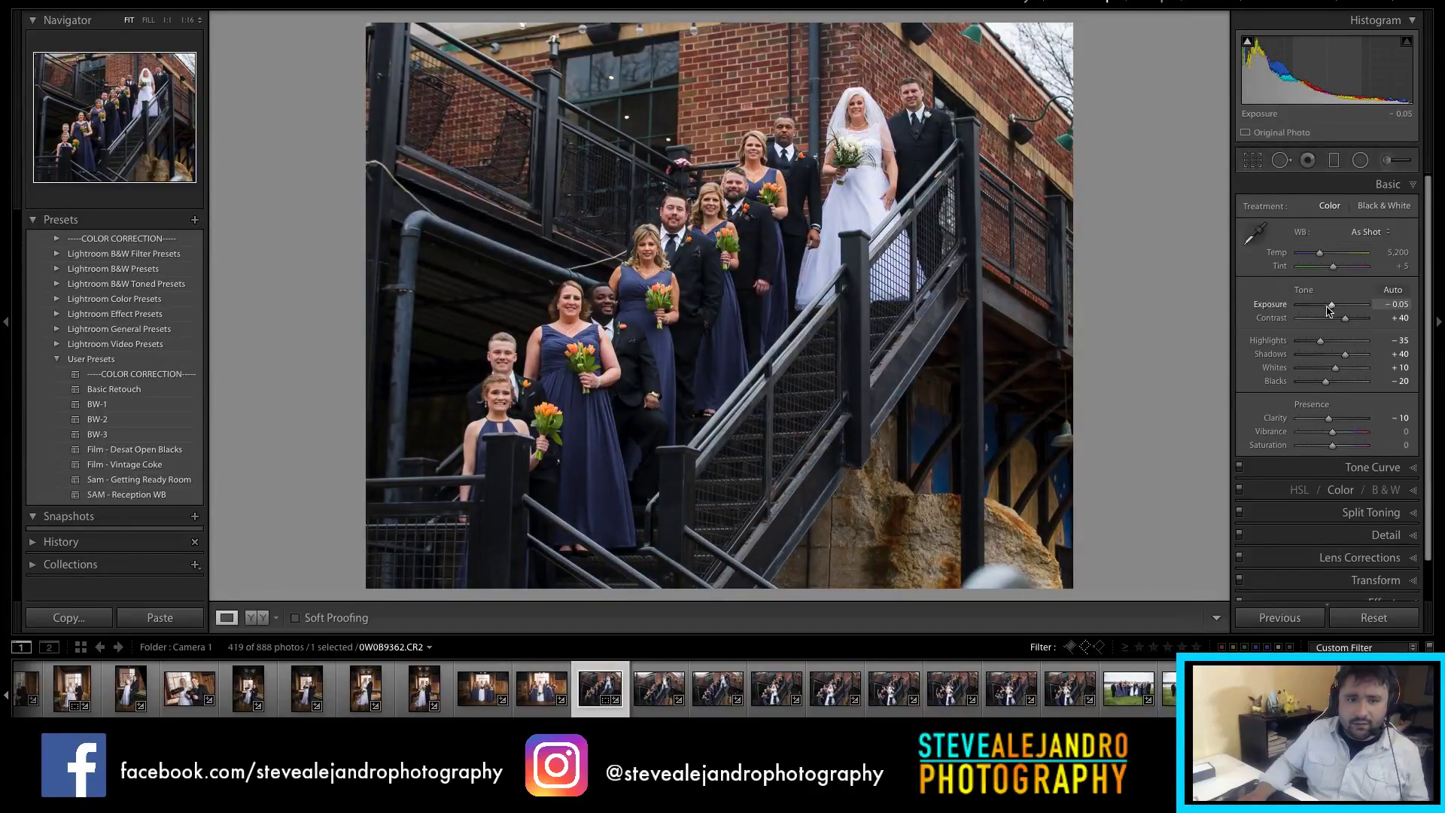
left_click(1069, 686, "shift")
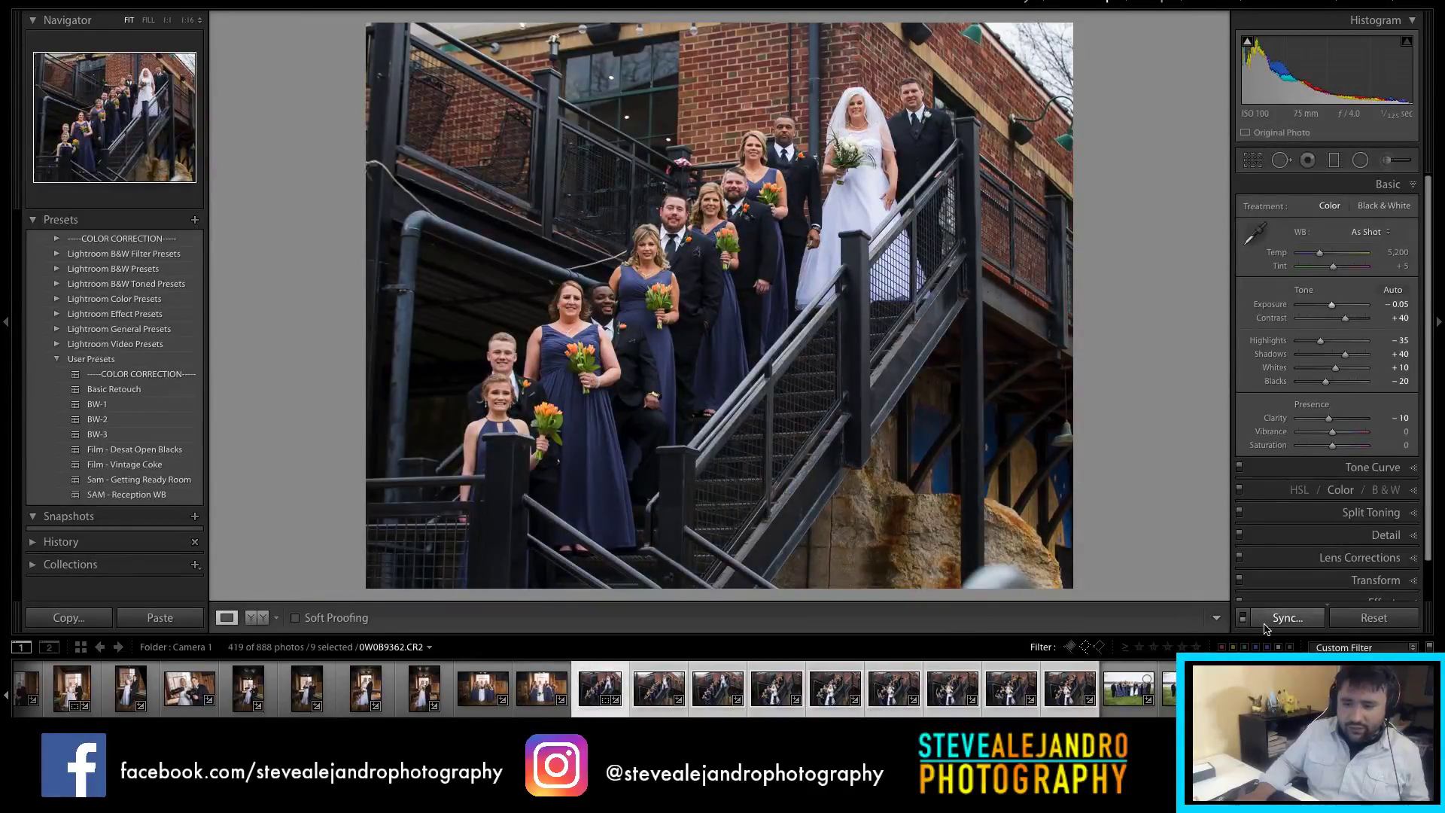
Step: Sync the edits plus straighten angle and aspect ratio to all nine staircase frames, reviewing 0W0B9367
left_click(1268, 625)
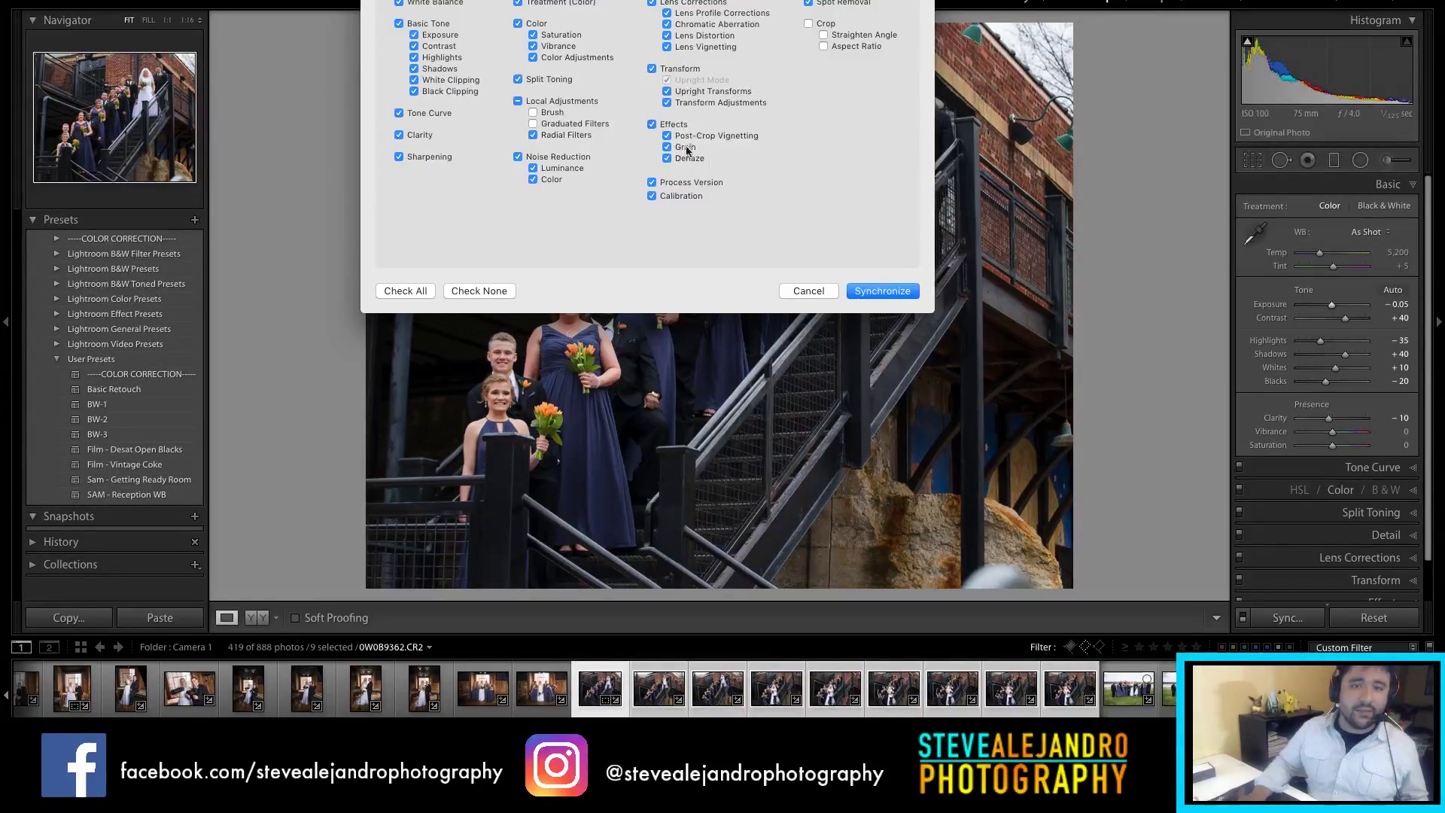
left_click(810, 25)
left_click(882, 292)
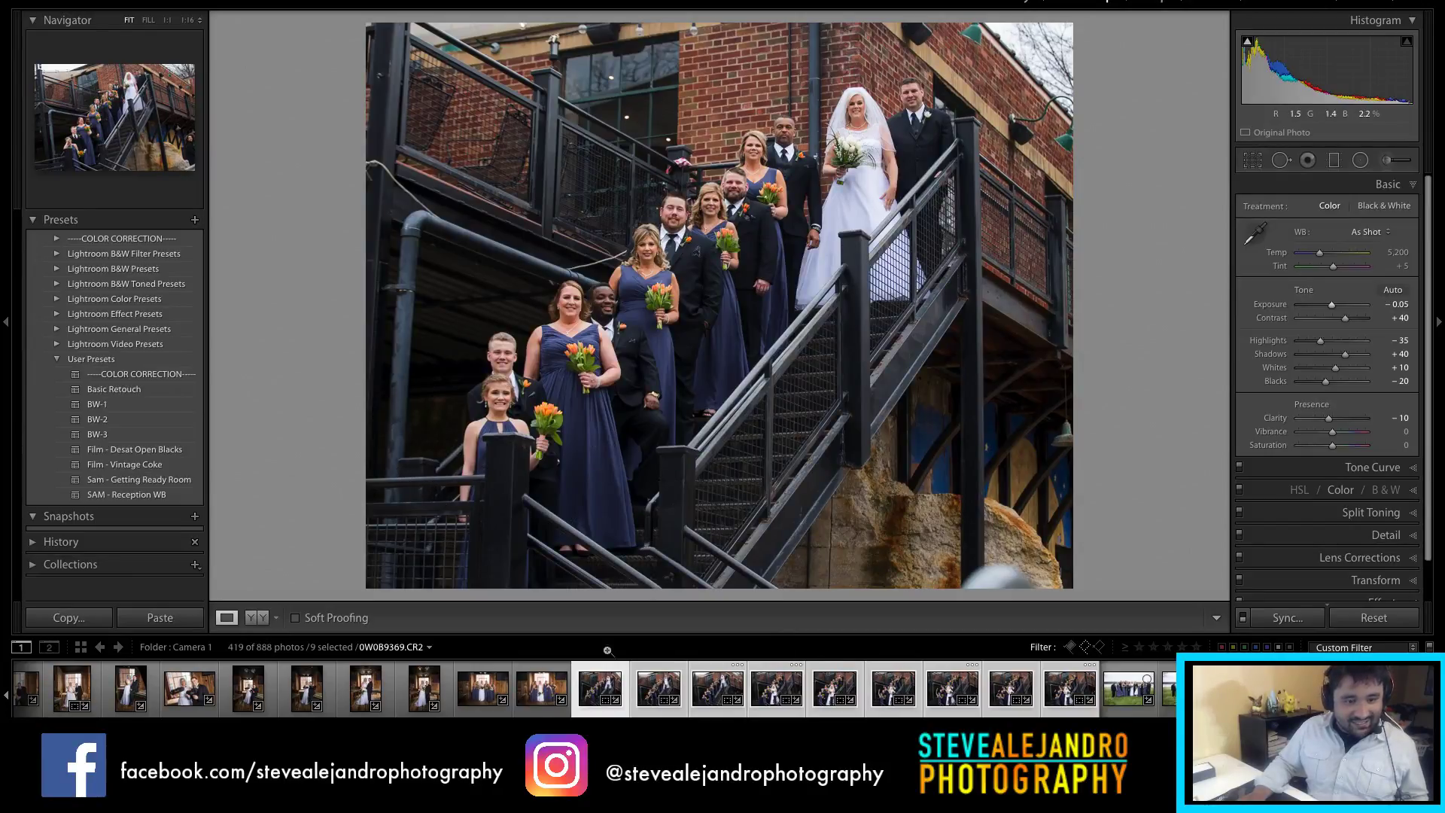
left_click(653, 690)
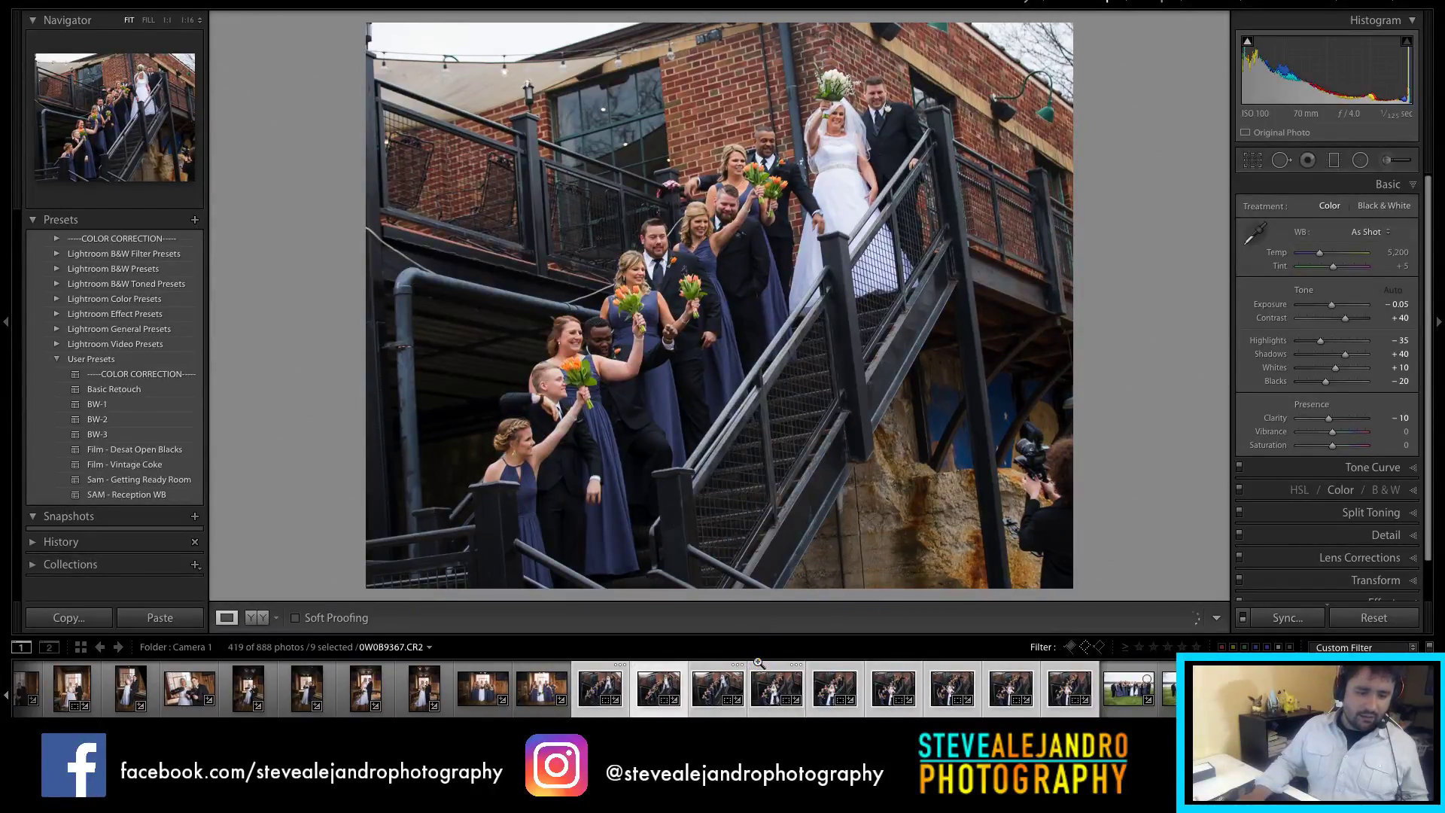
Step: Reject the weaker staircase outtakes, including 0W0B9369
key("x")
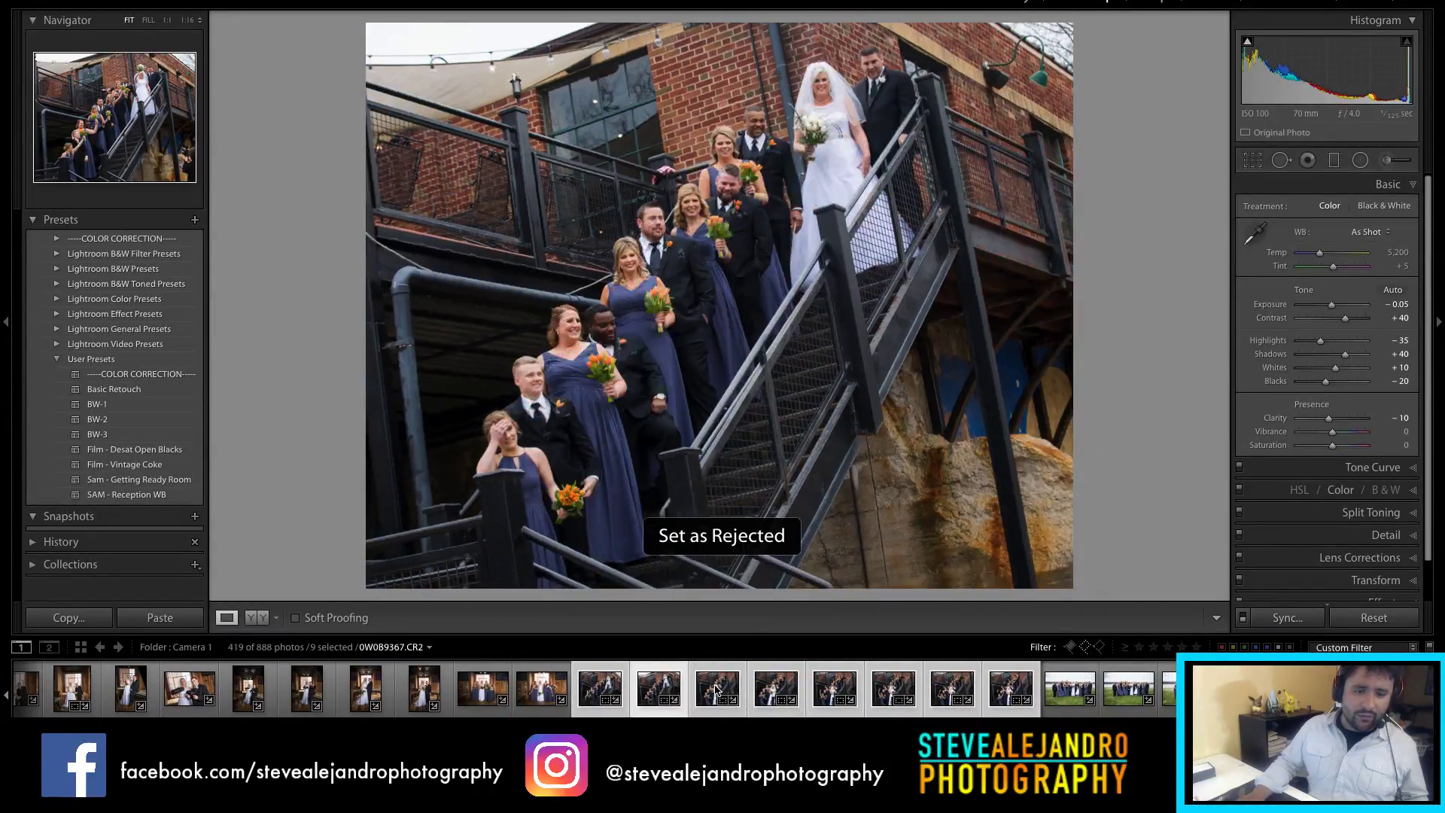
key("x")
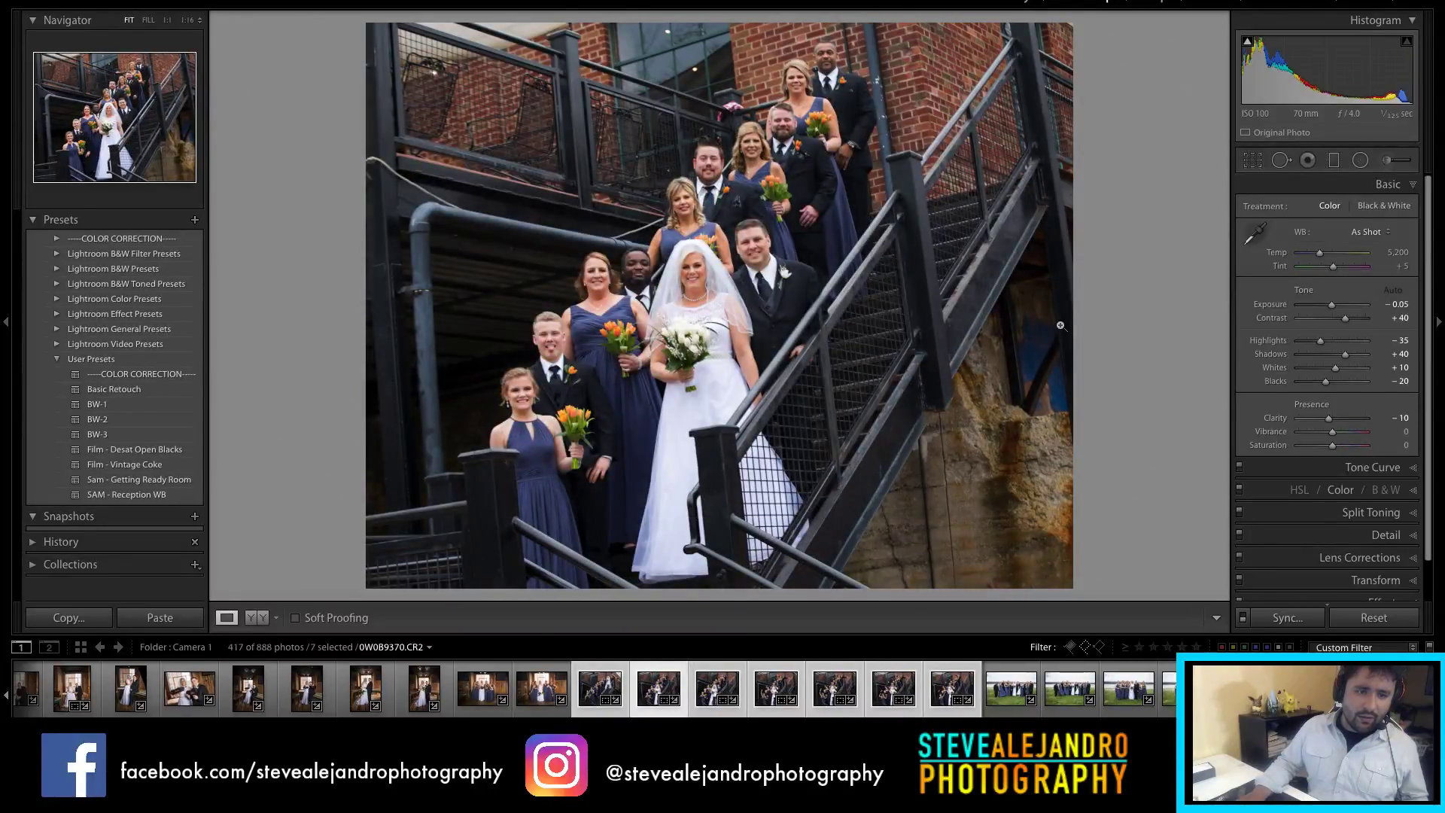
key("r")
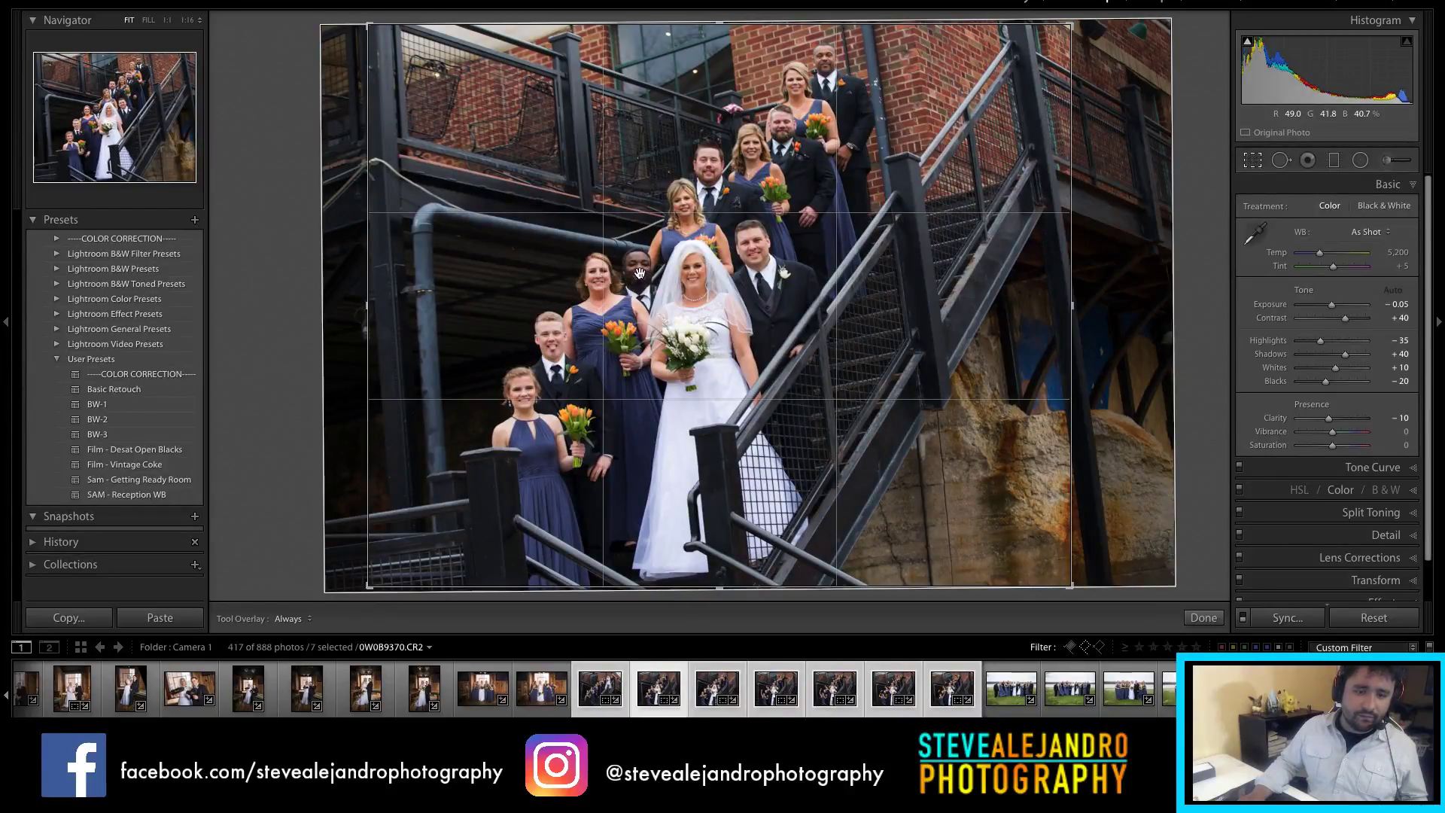
key("Return")
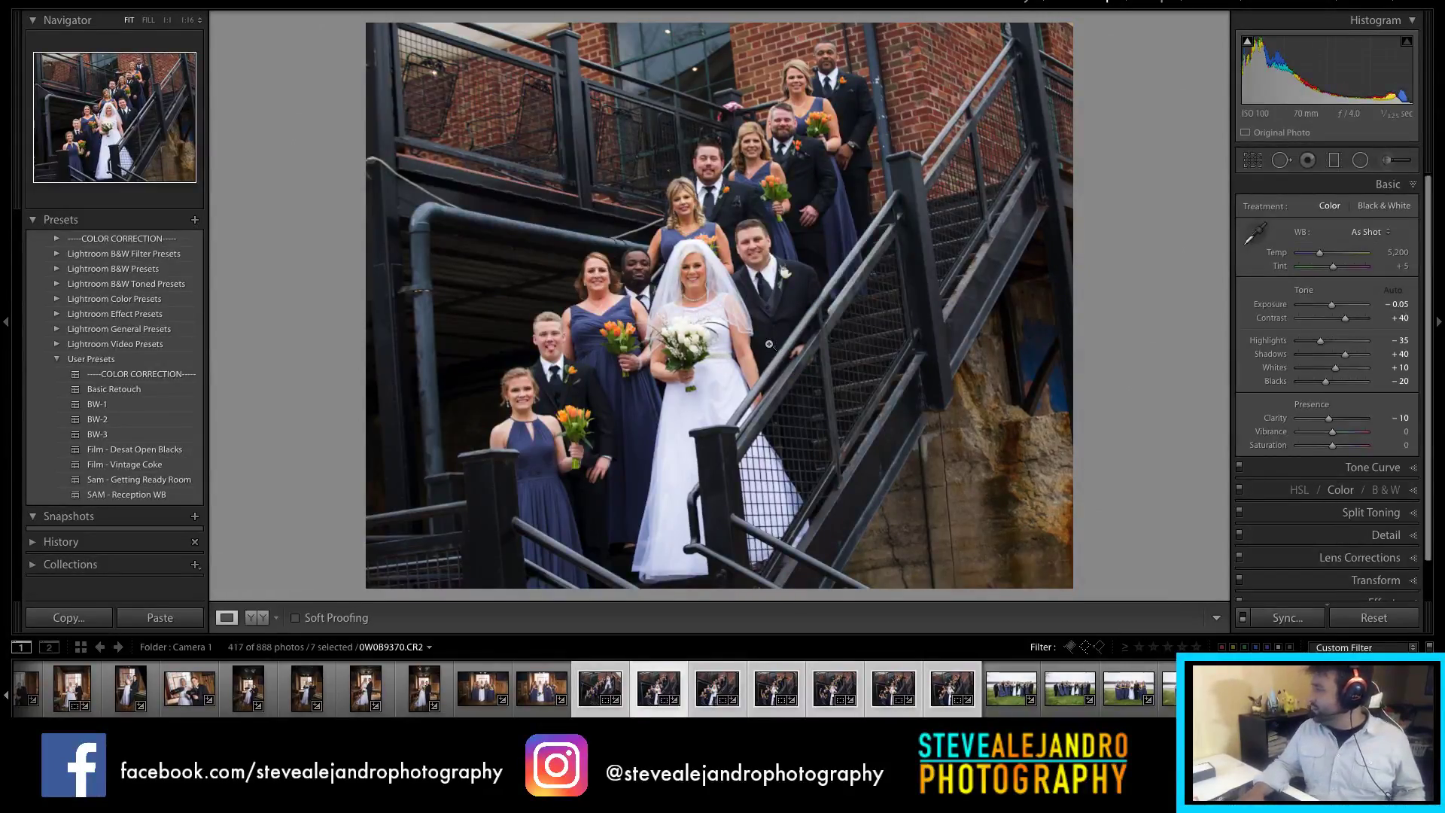
key("x")
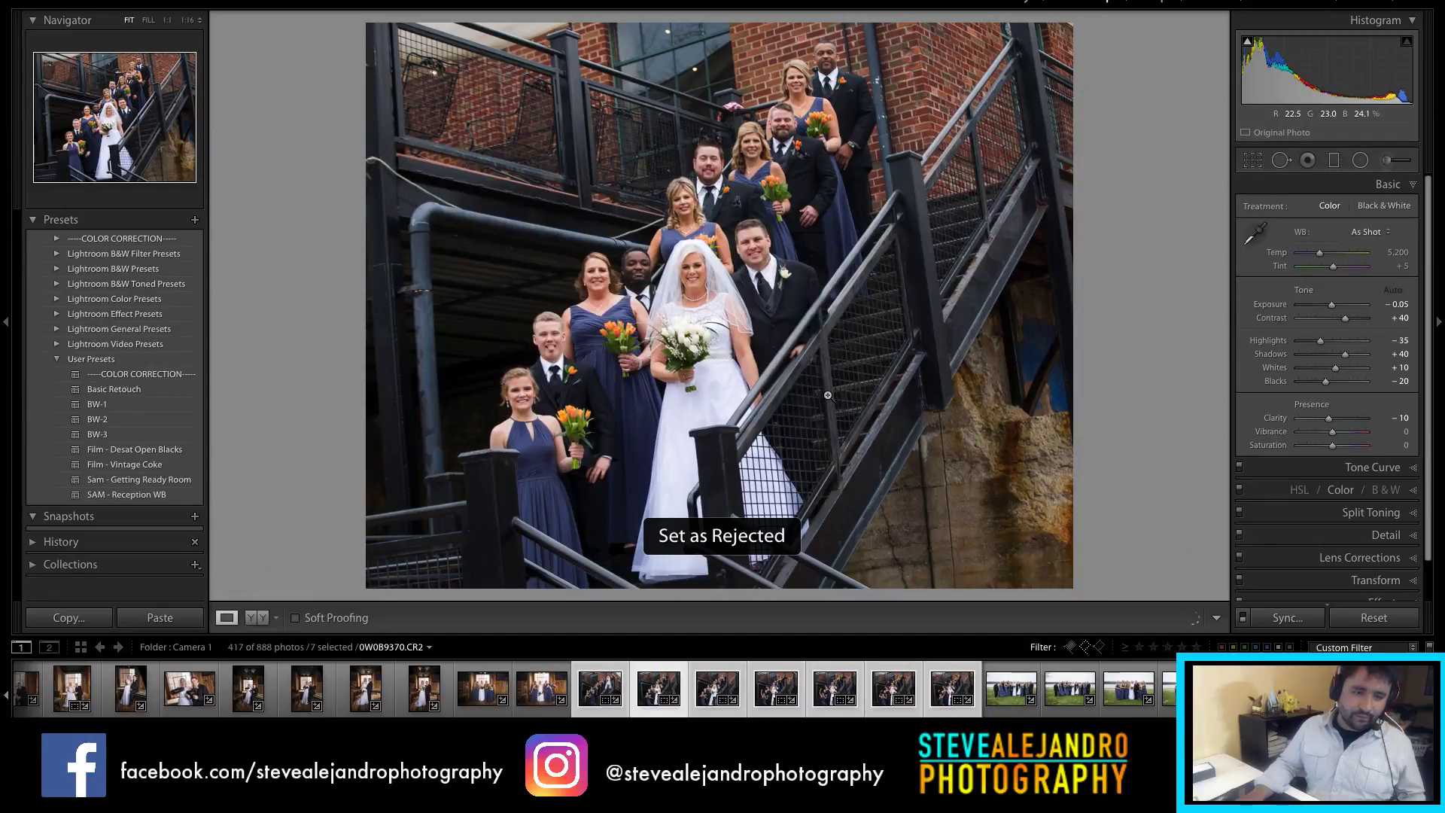
key("Right")
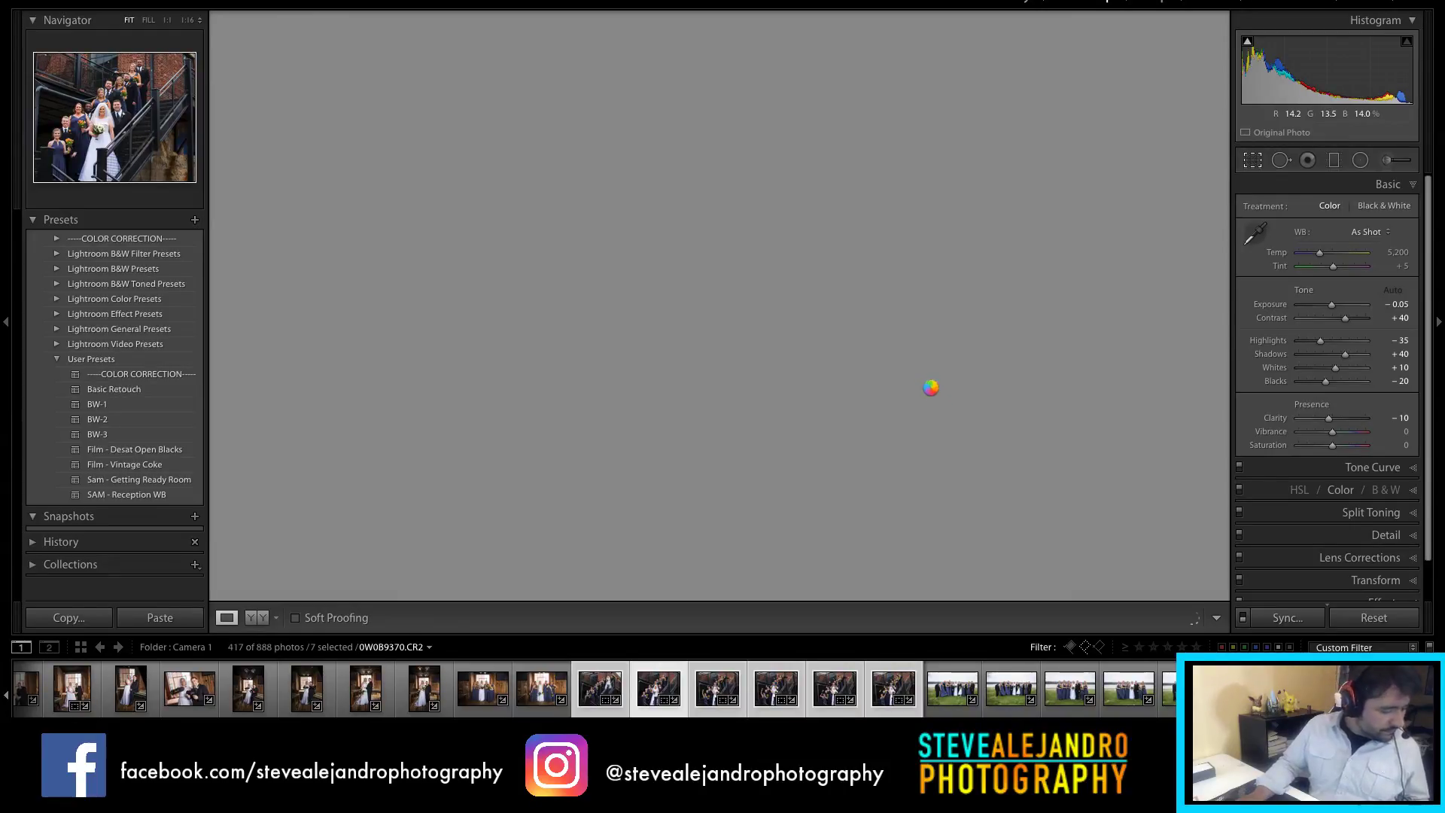
Step: Reposition and resize the crop frame on the next staircase photo
key("r")
left_click_drag(850, 348, 923, 349)
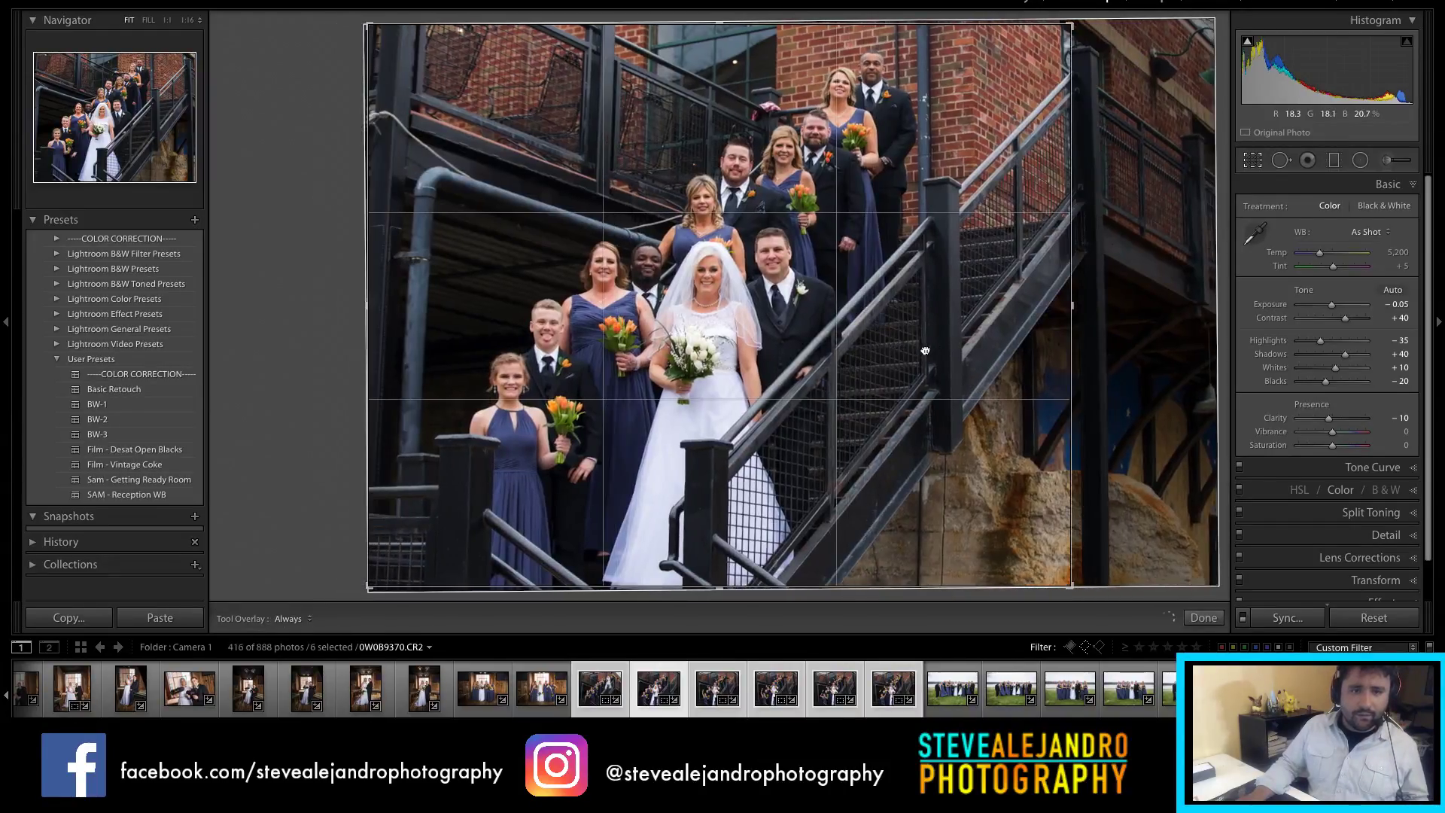
left_click_drag(1072, 305, 1102, 315)
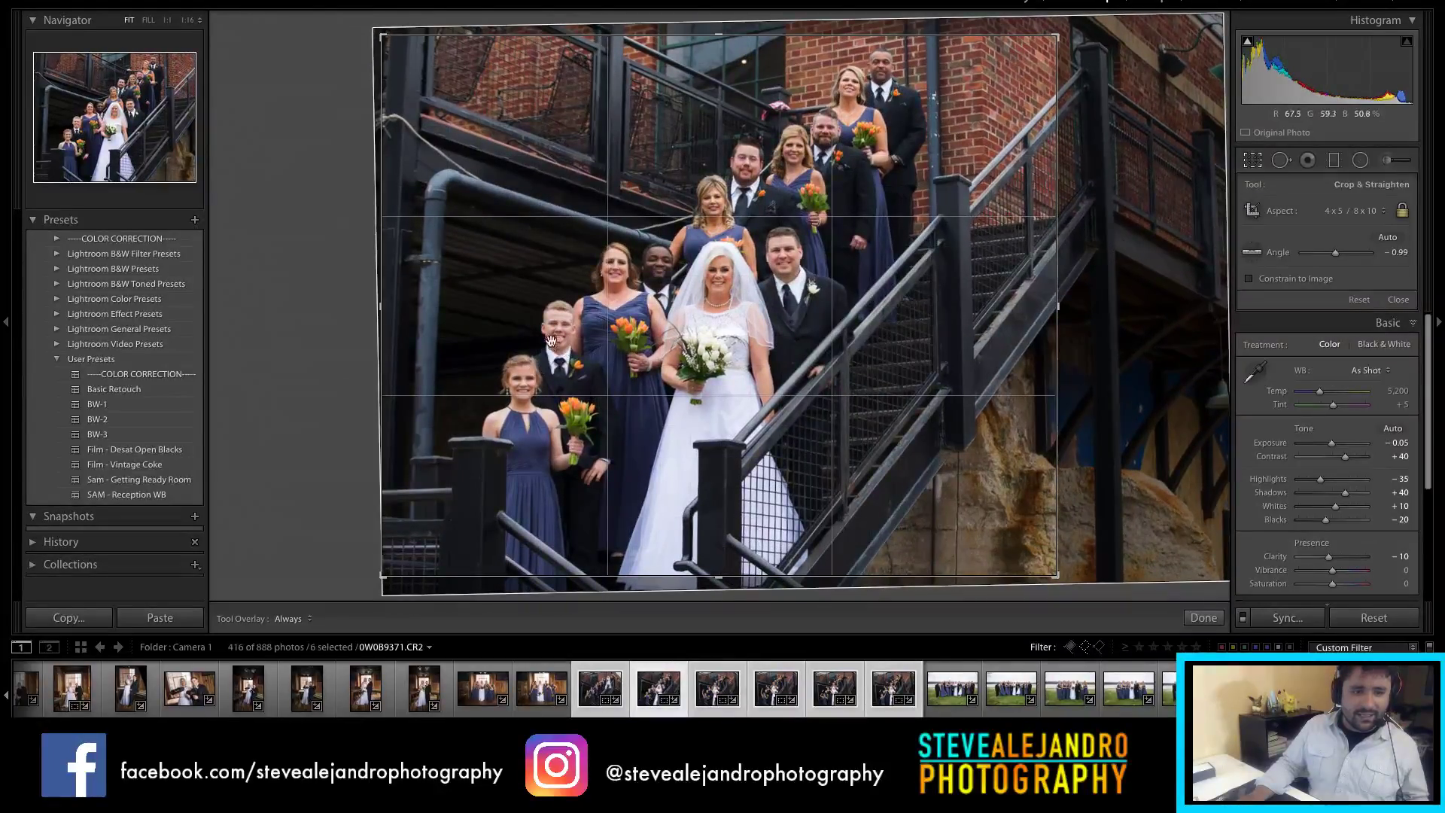
left_click(1208, 618)
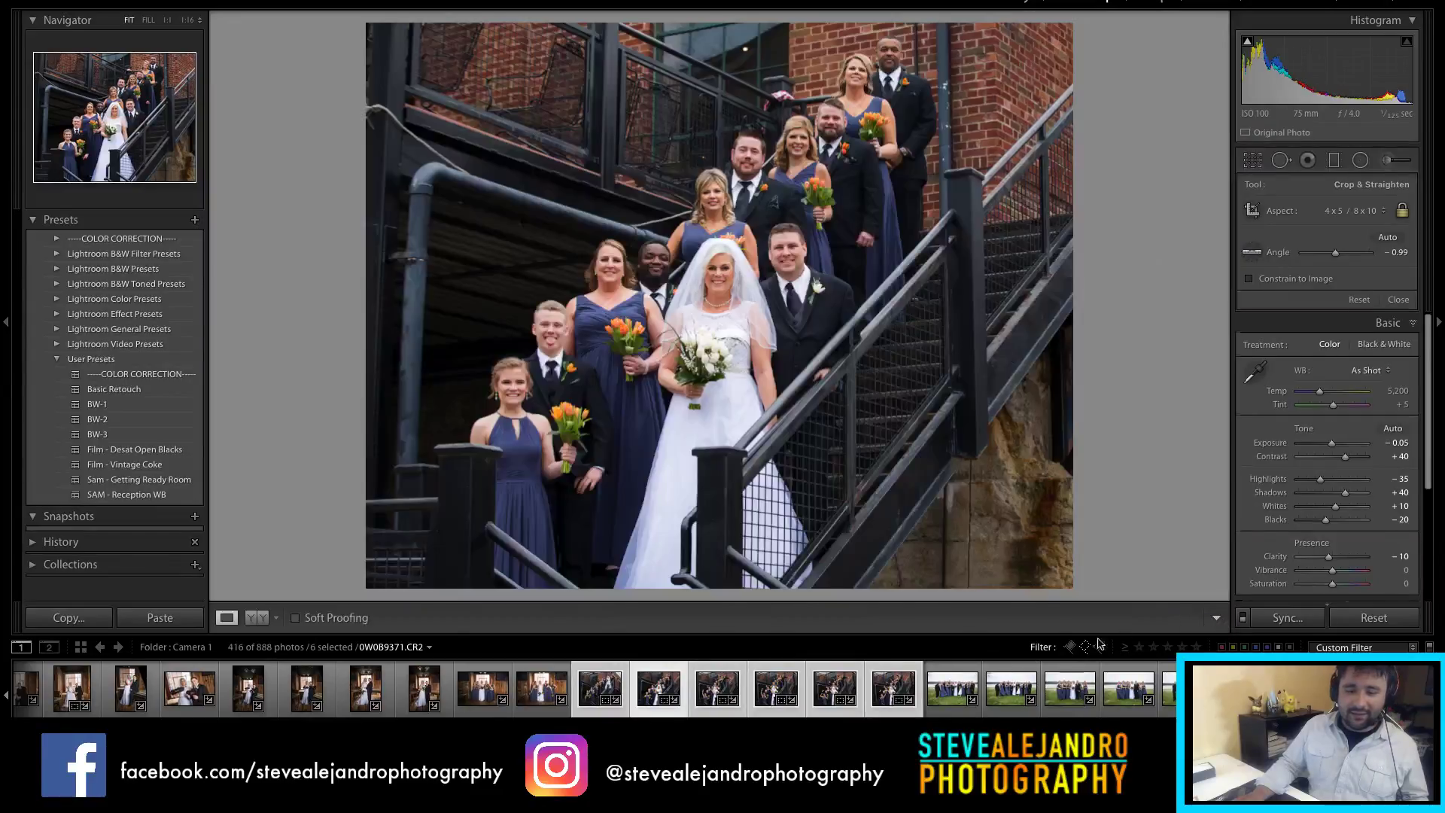
left_click(699, 712)
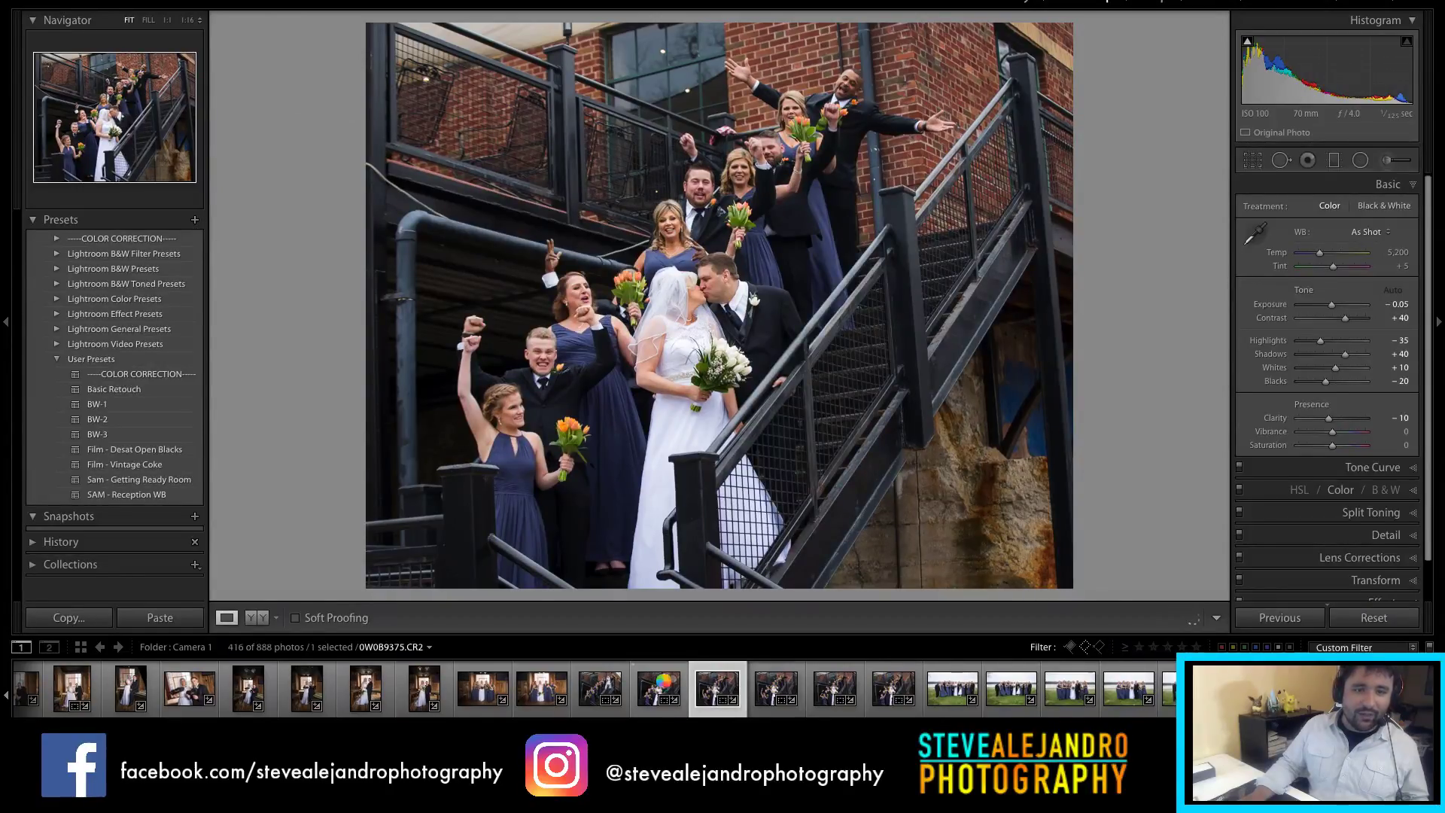
Step: Straighten 0W0B9371 in a portrait 4 x 5 crop so the stairs look level
left_click(659, 681)
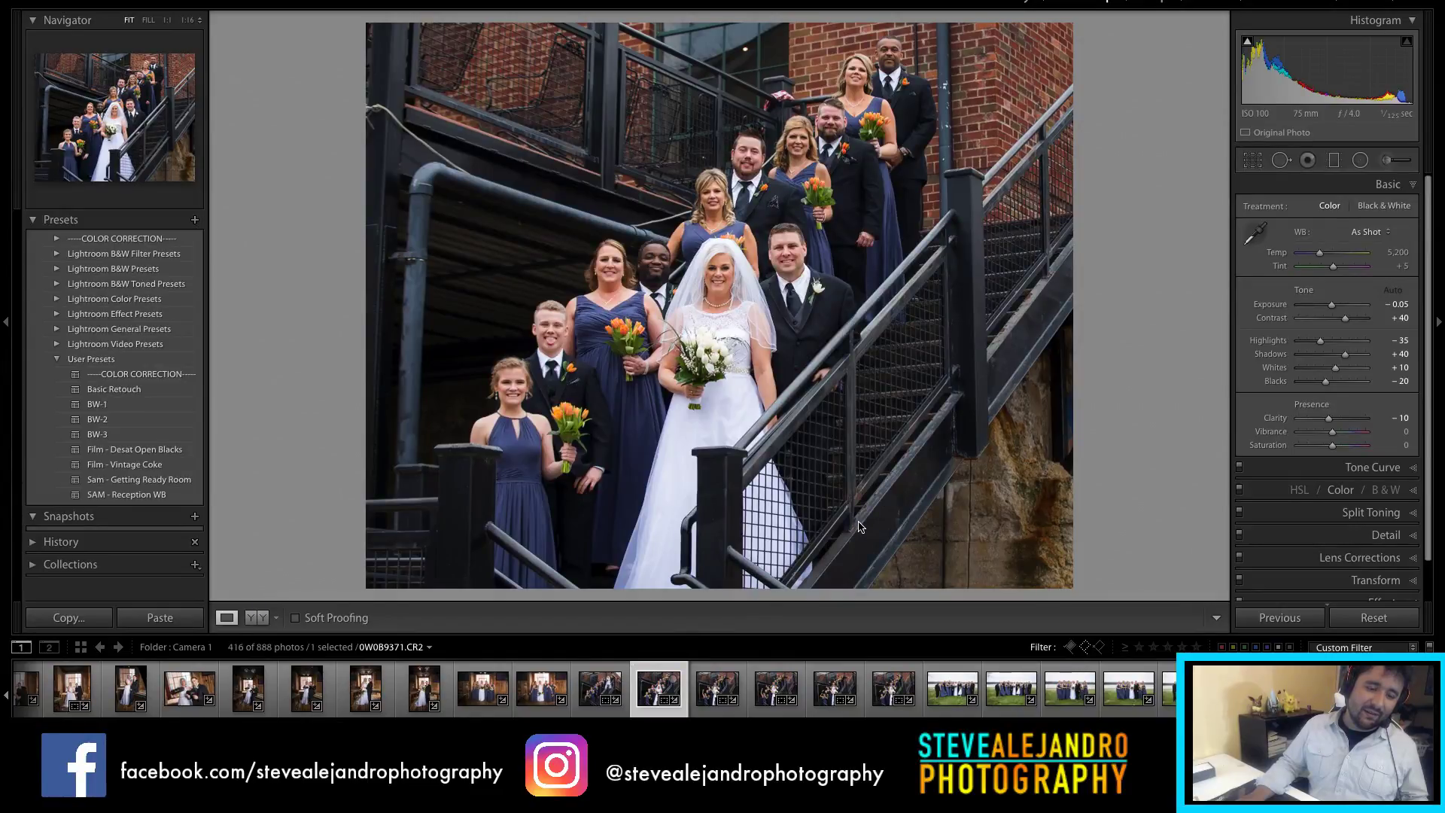
key("r")
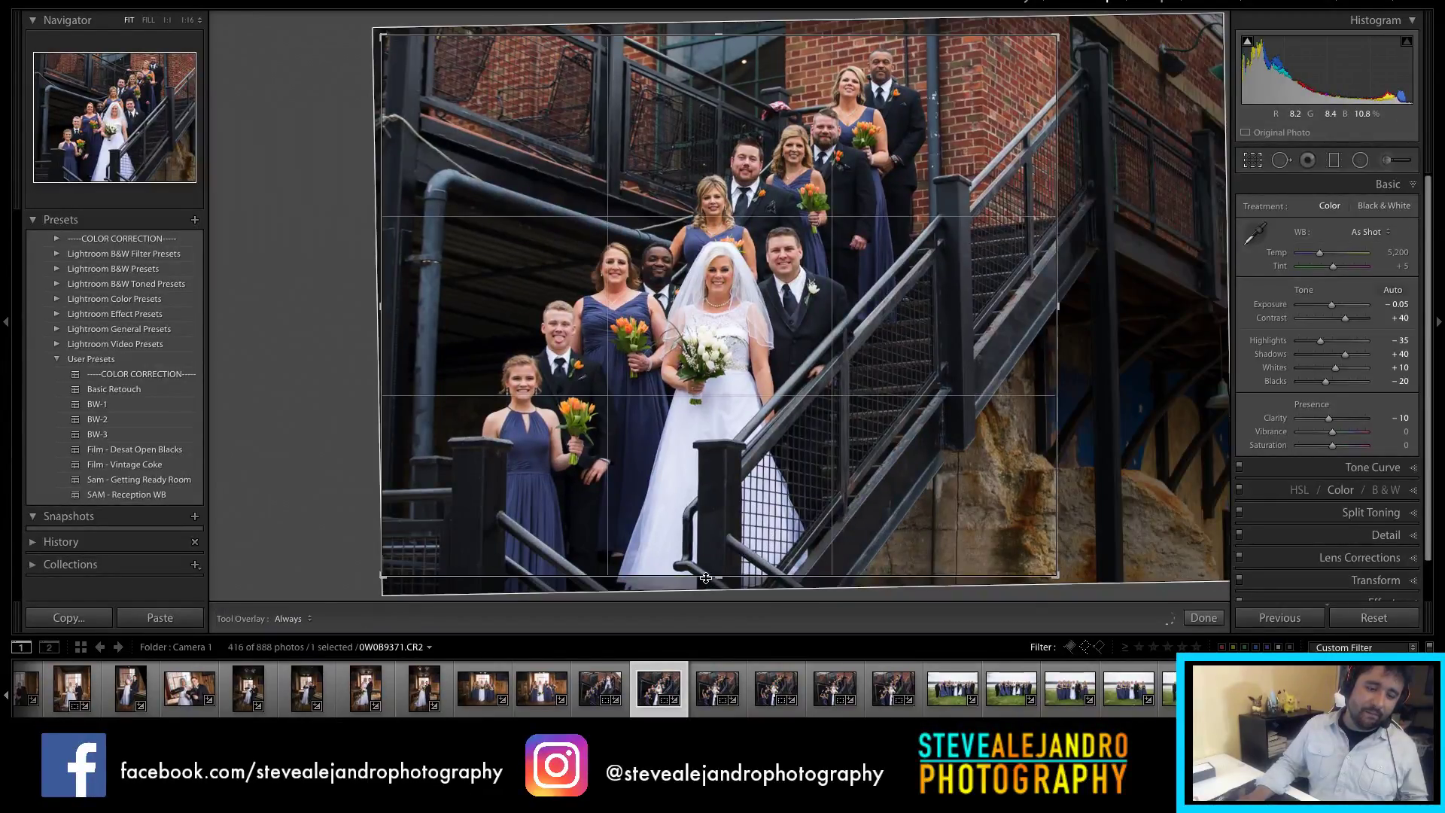
left_click_drag(866, 456, 866, 452)
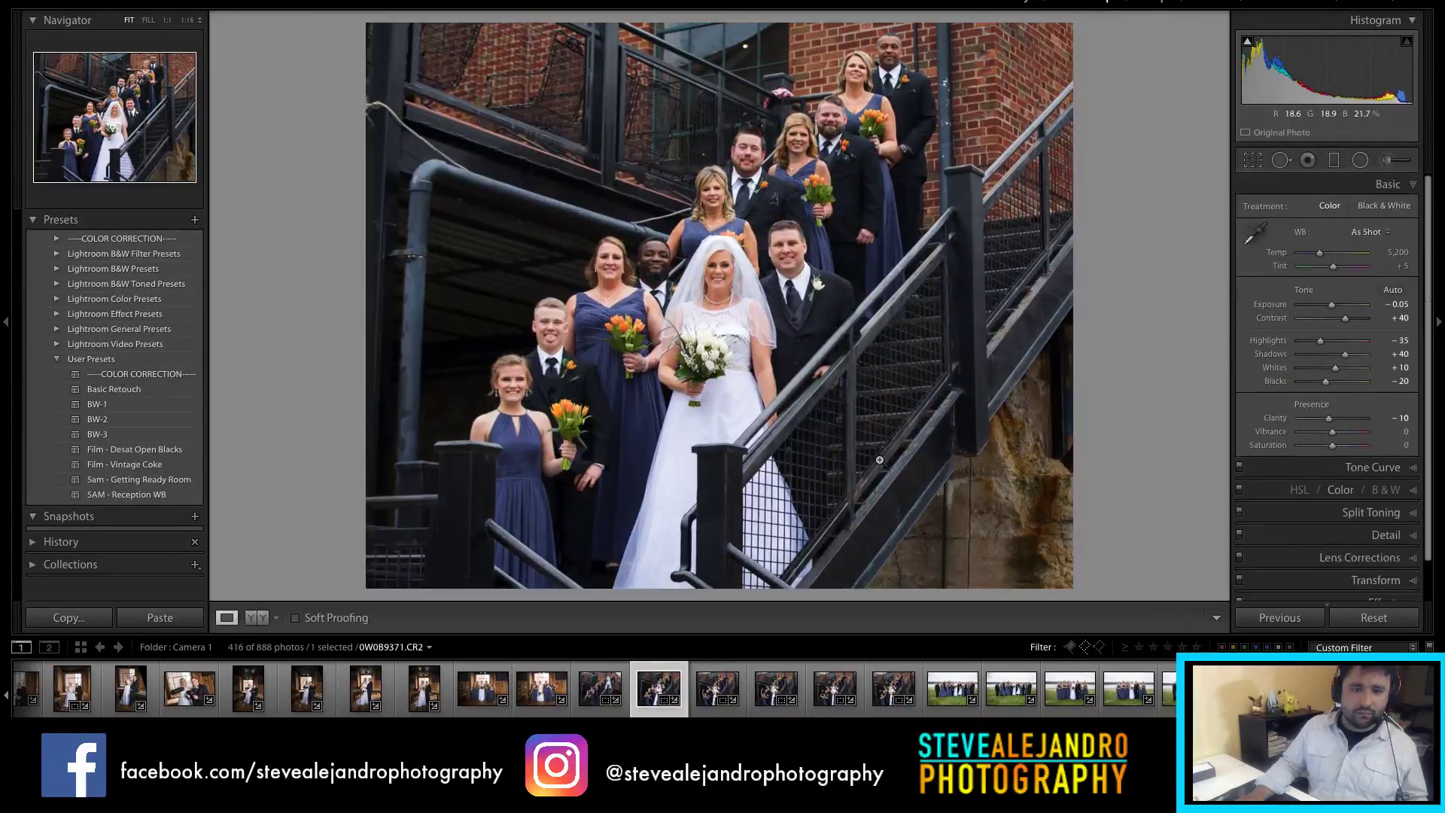
key("x")
key("x")
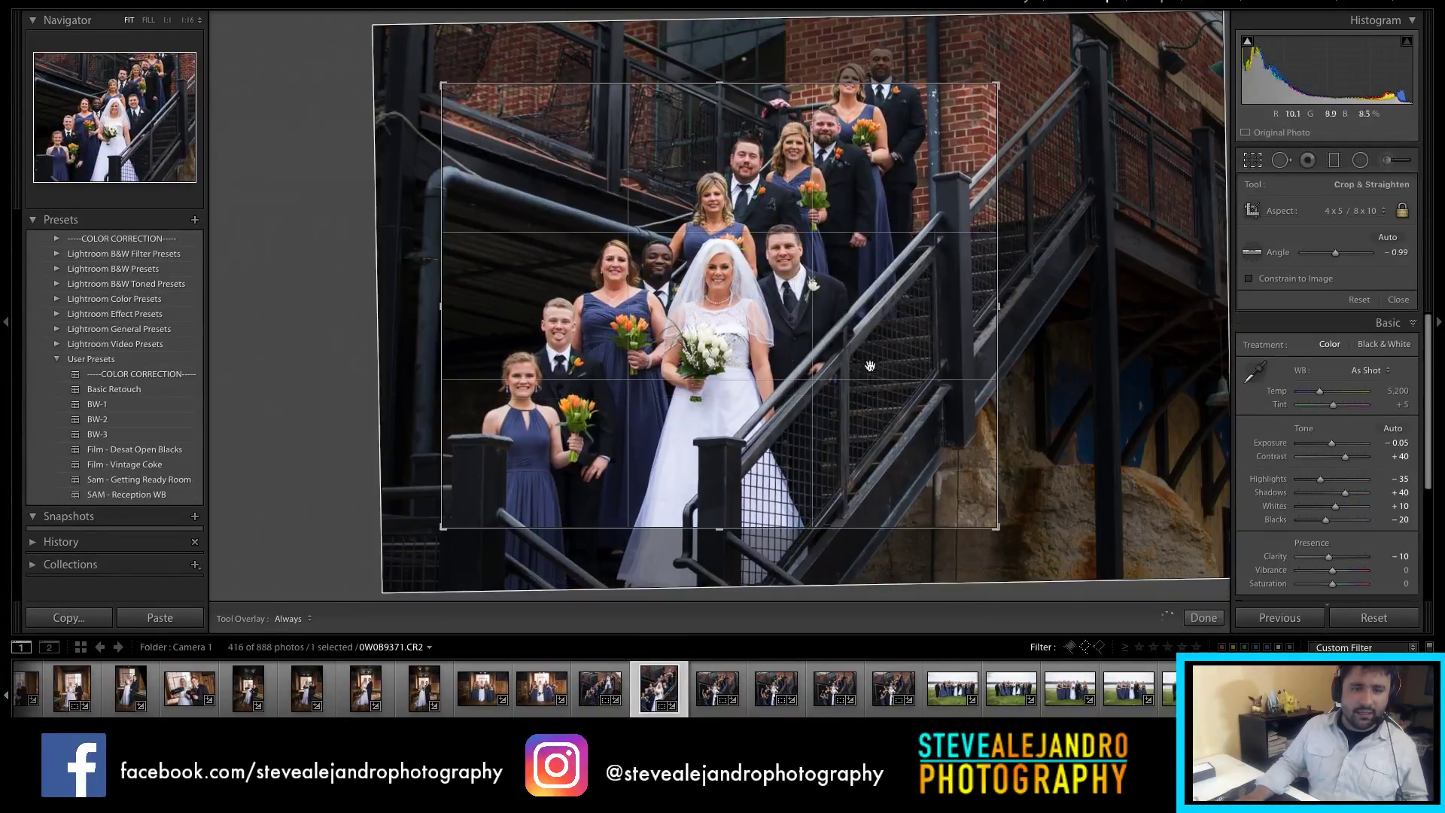
left_click_drag(806, 9, 897, 298)
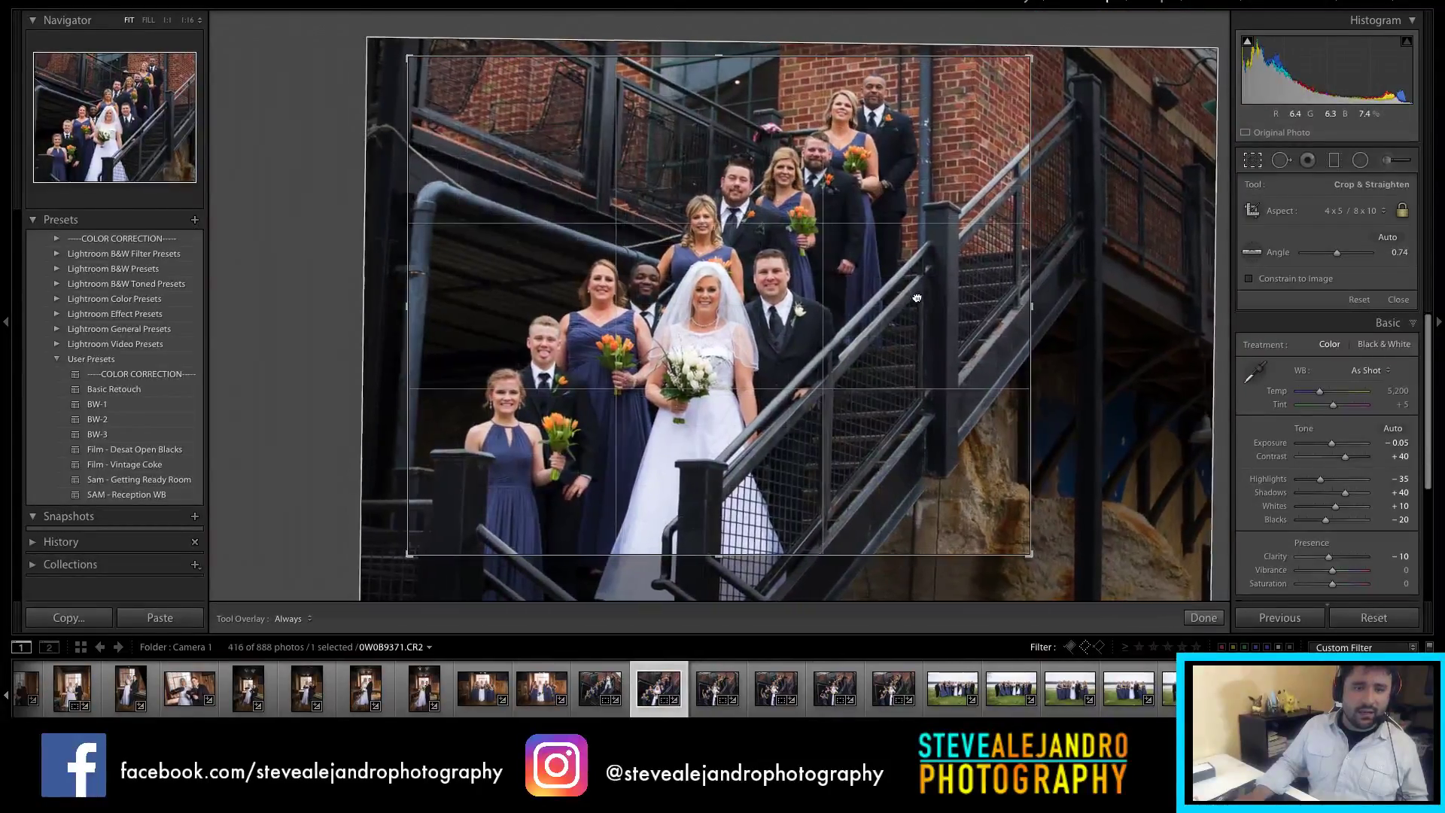
key("Return")
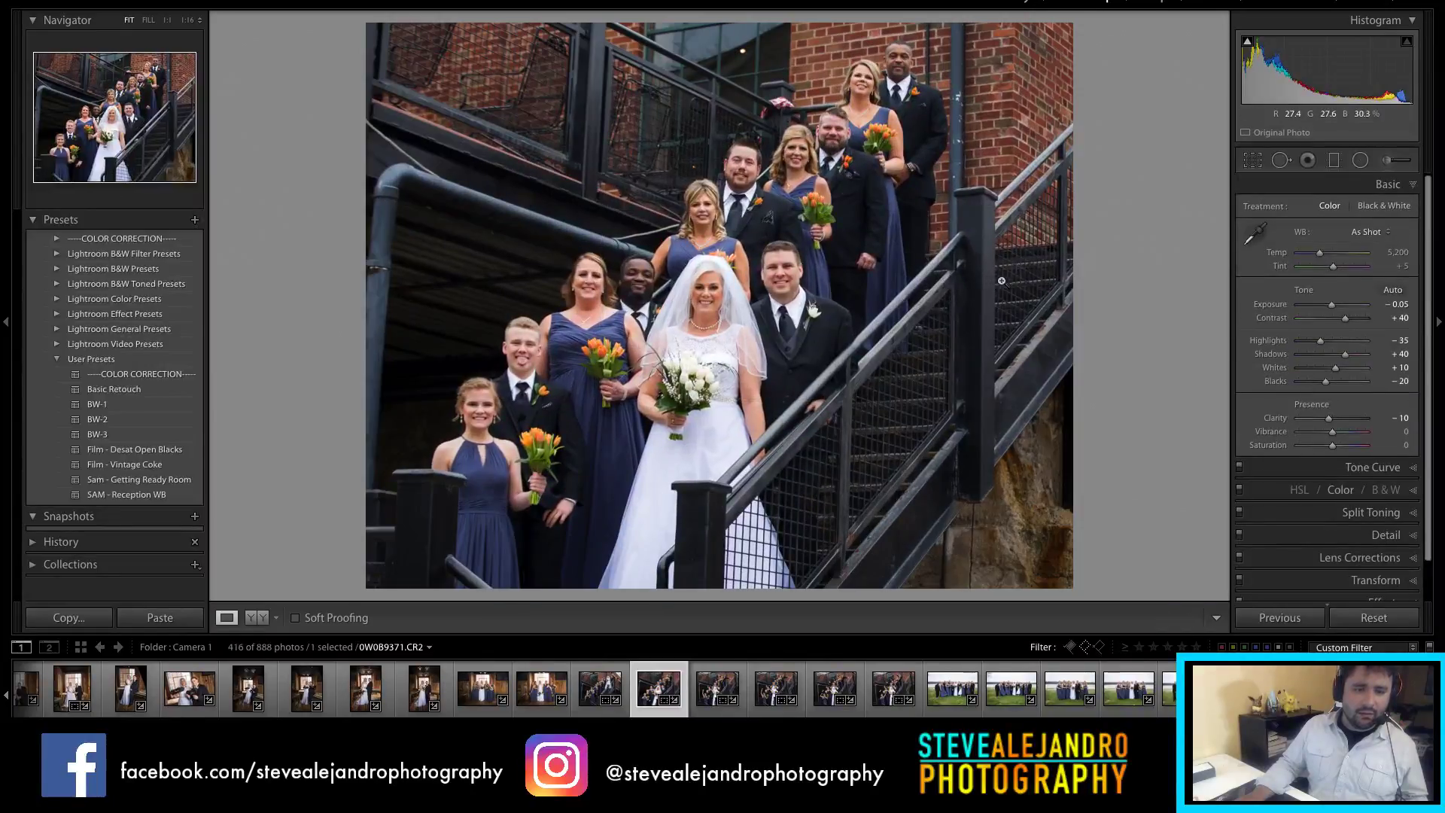
Step: Fine-tune 0W0B9371's rotation until level and apply the final crop
key("r")
key("Return")
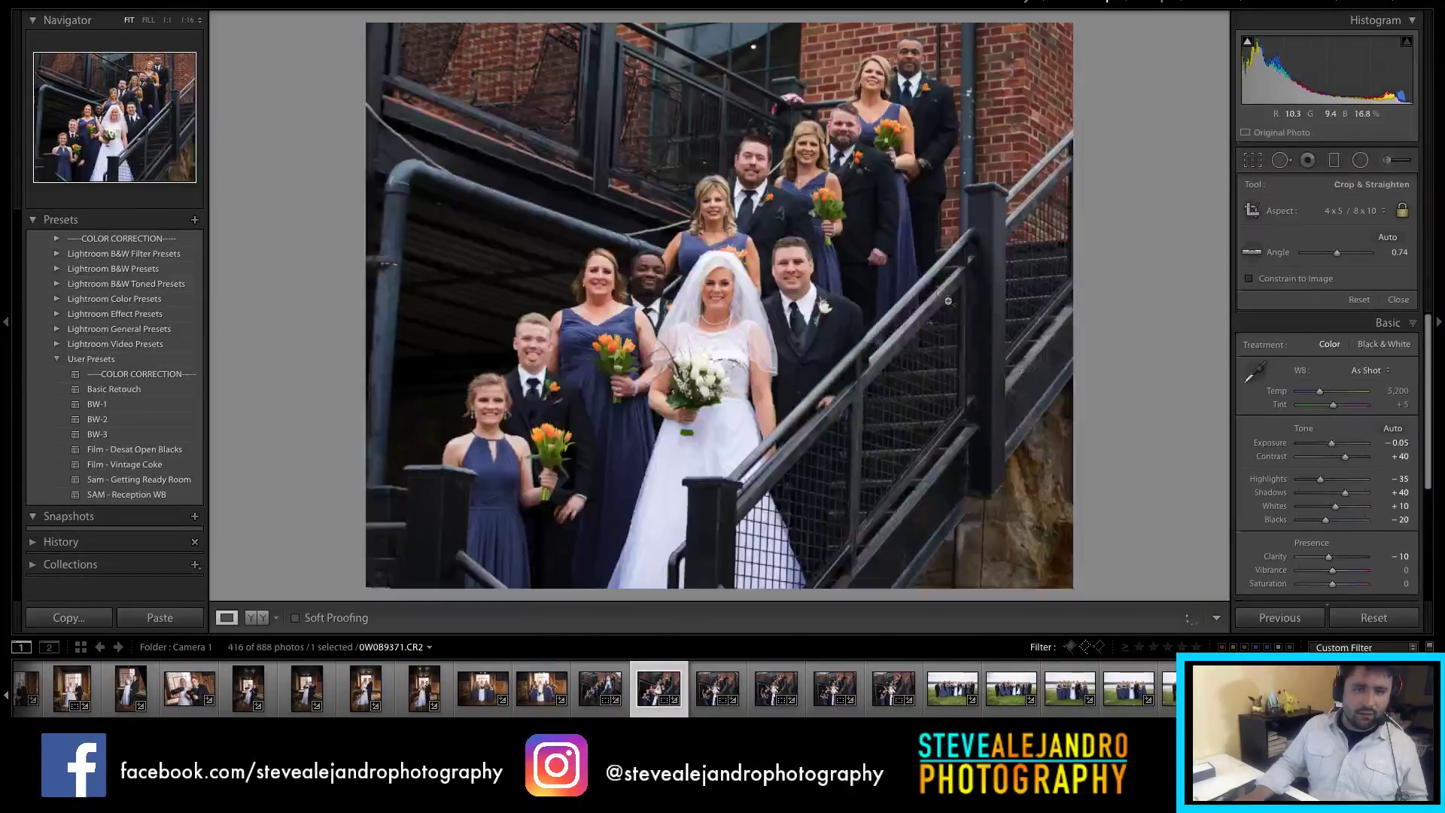
key("r")
left_click_drag(1062, 320, 1064, 331)
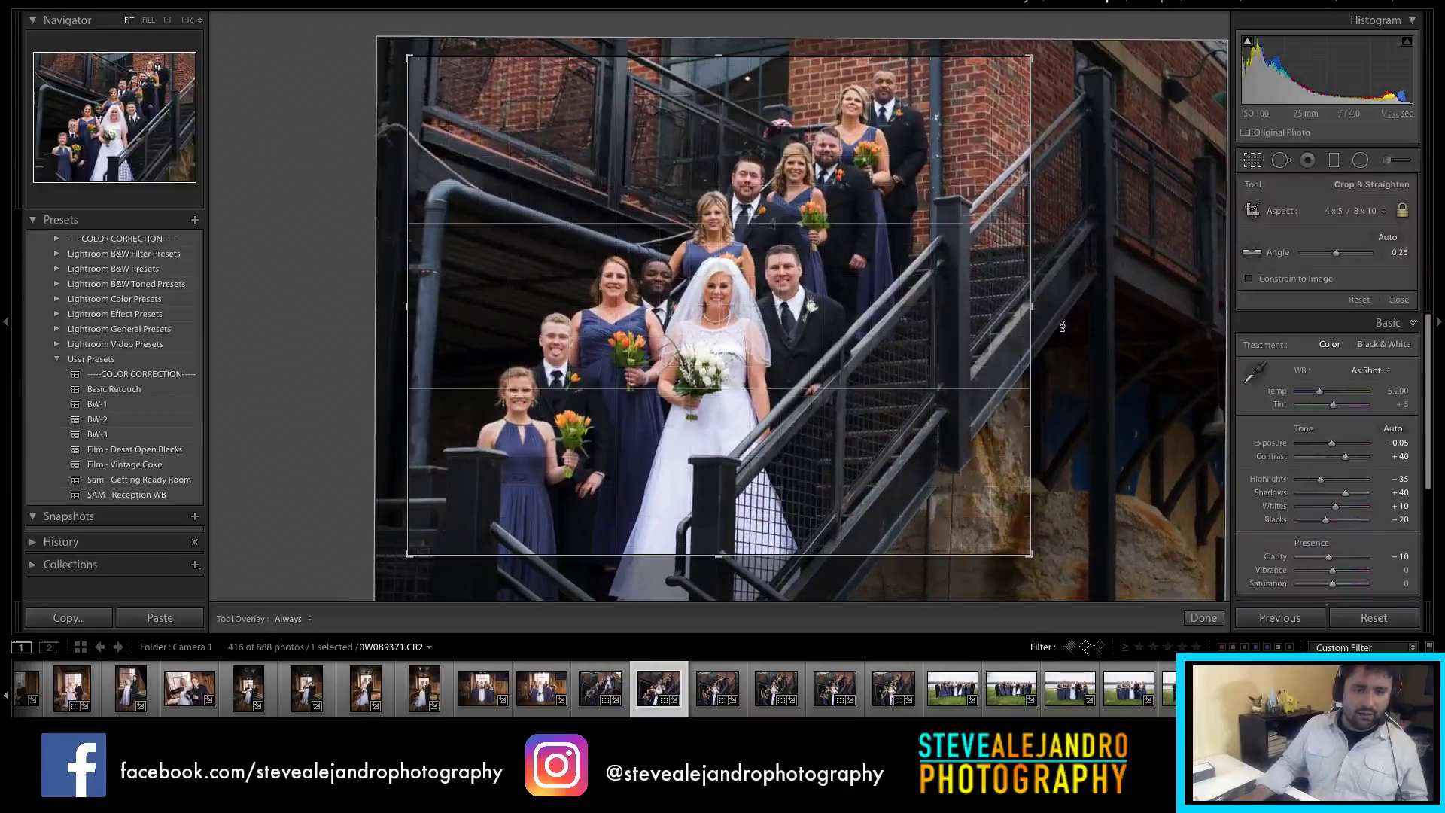
key("Return")
key("r")
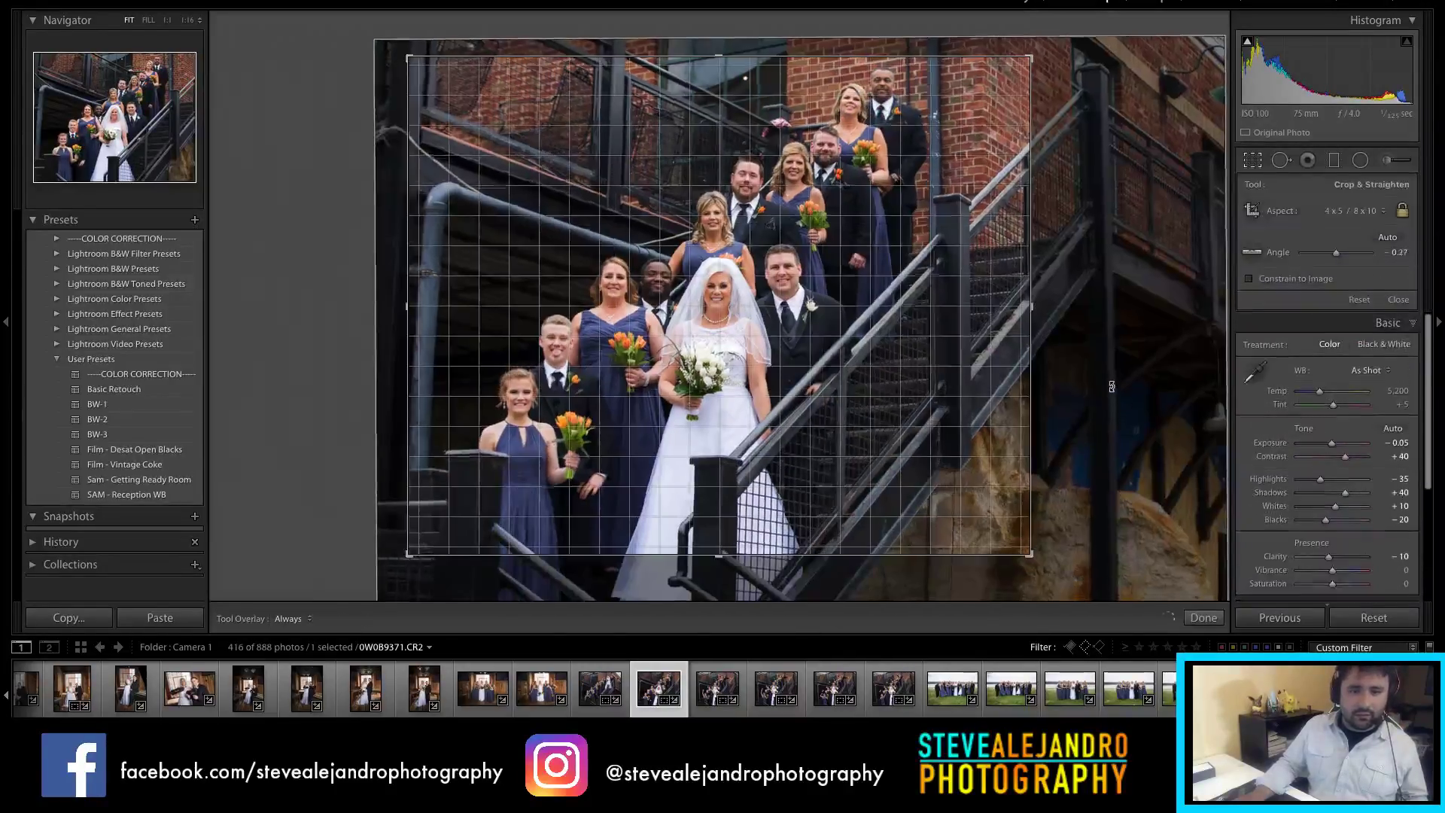
key("Return")
left_click(721, 690)
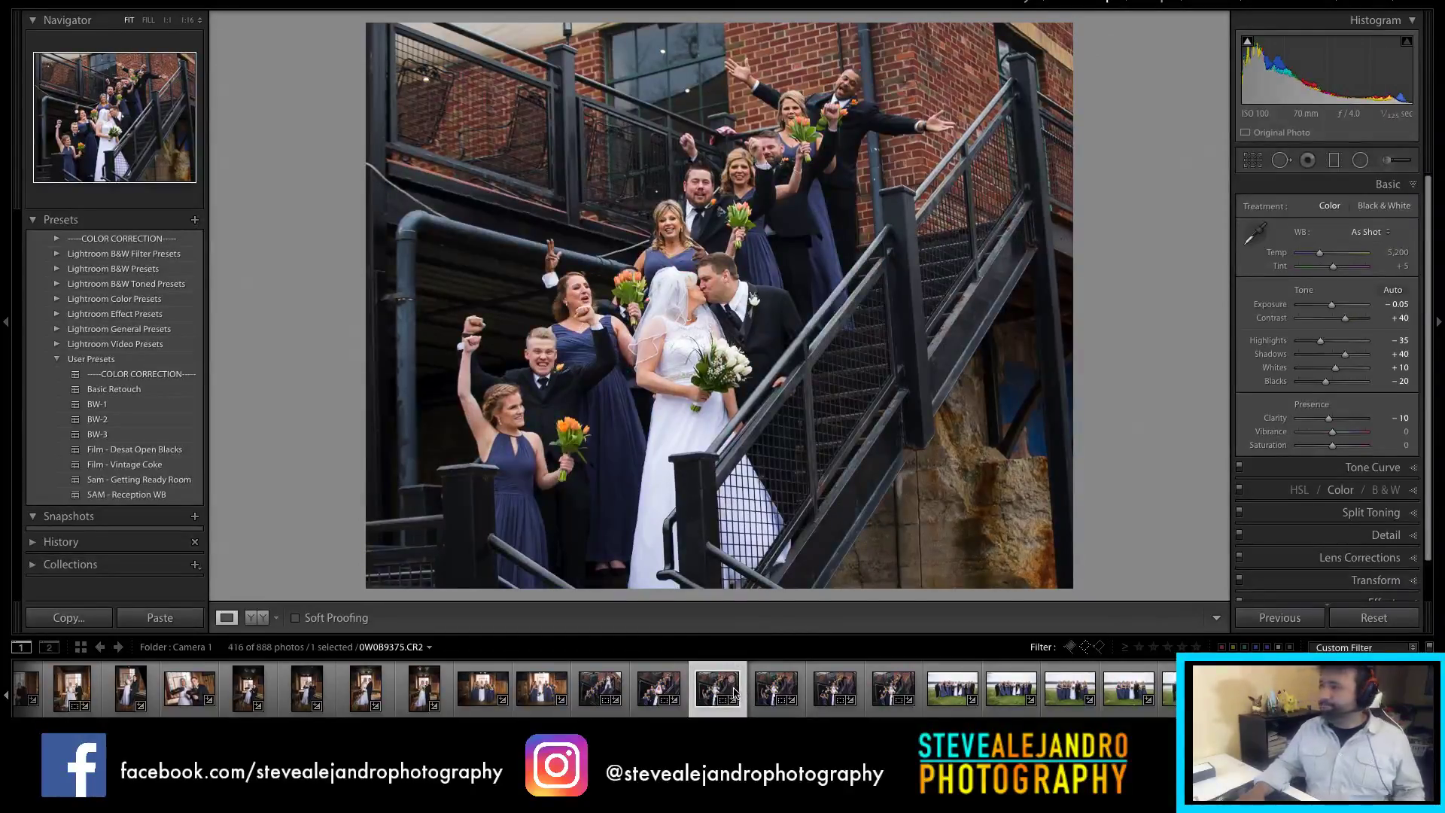
Step: Frame the kissing-couple shot 0W0B9375 in a portrait crop, rotated to level the building
left_click(652, 689)
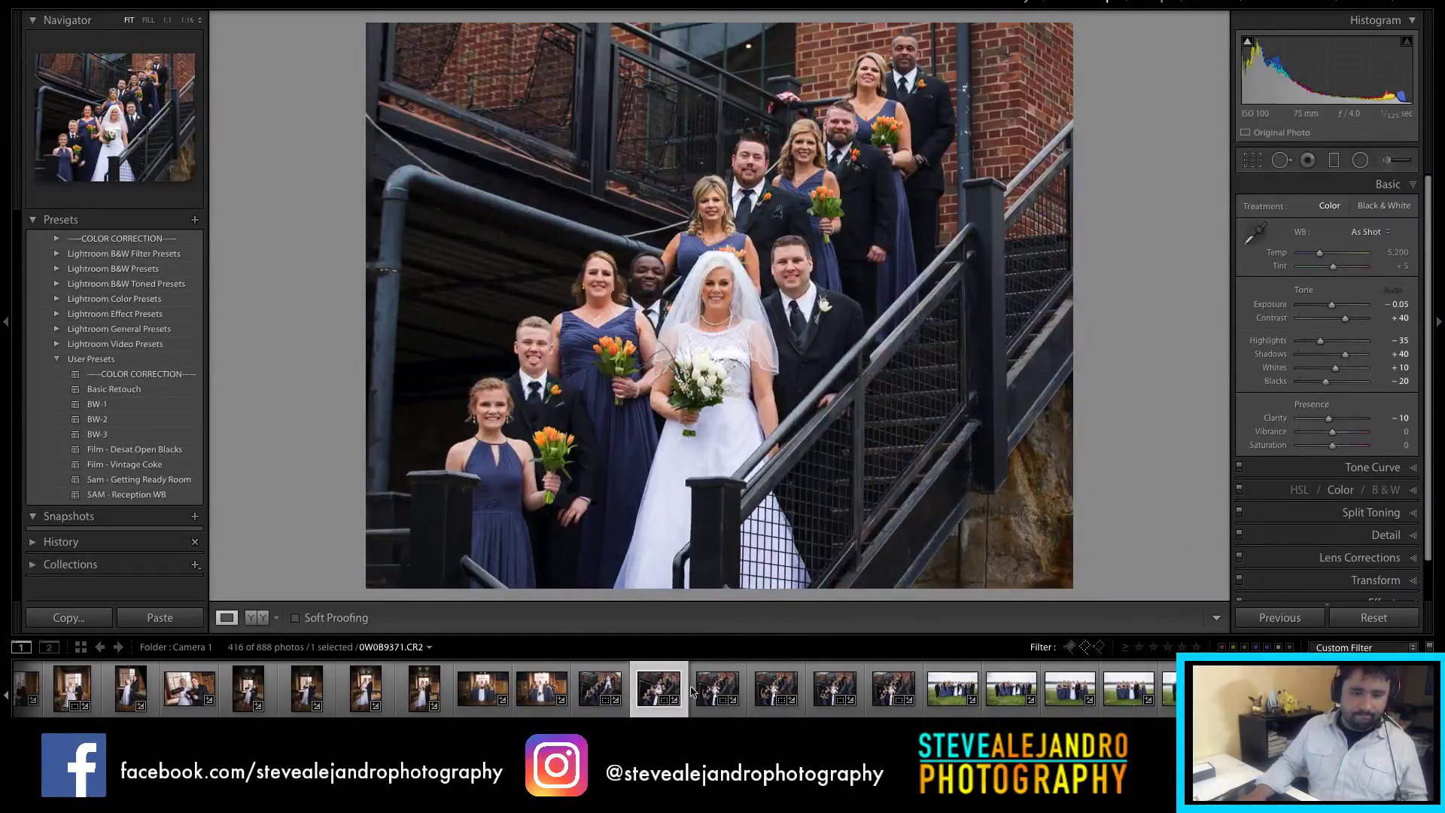
left_click(717, 690)
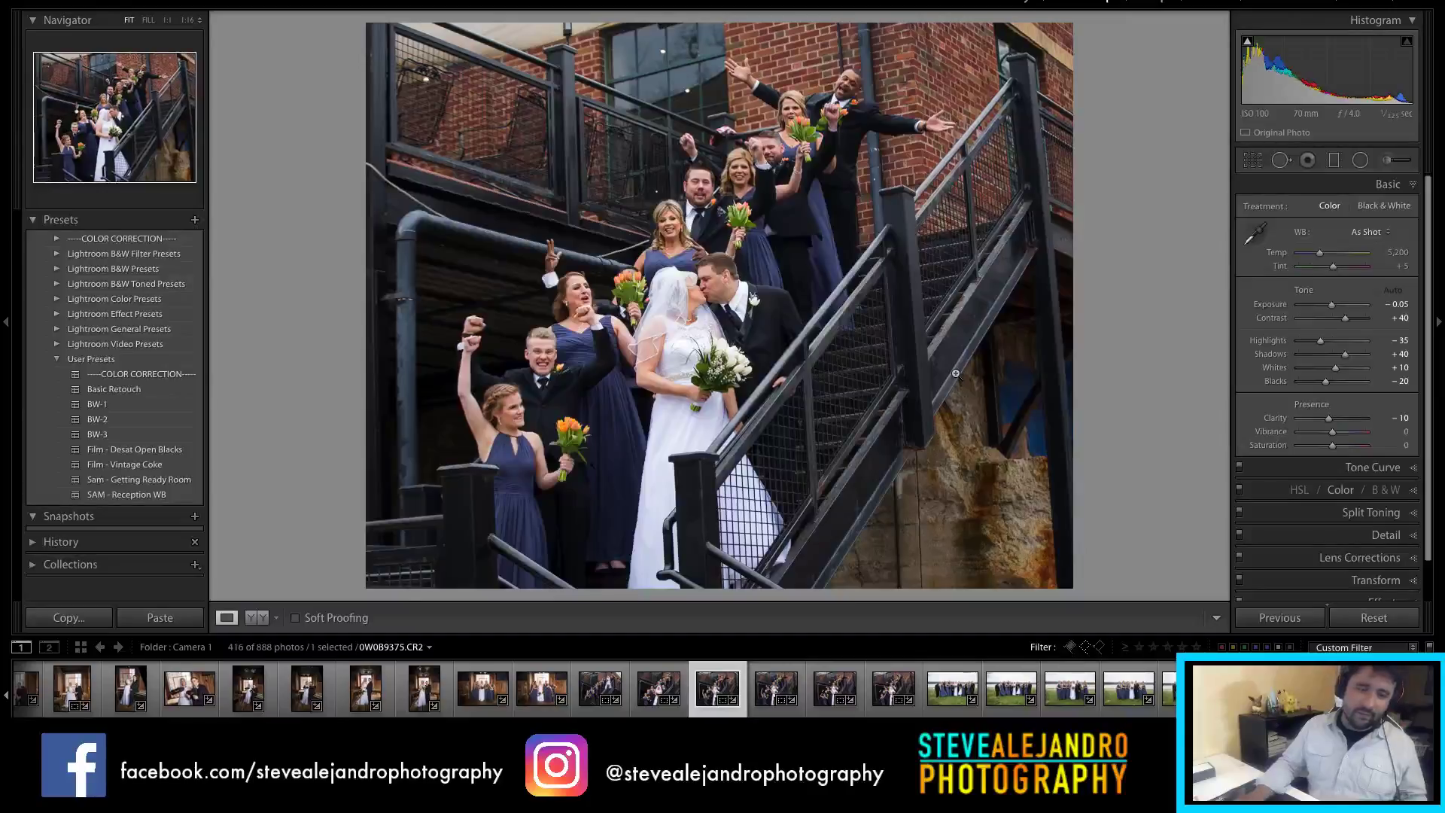
key("r")
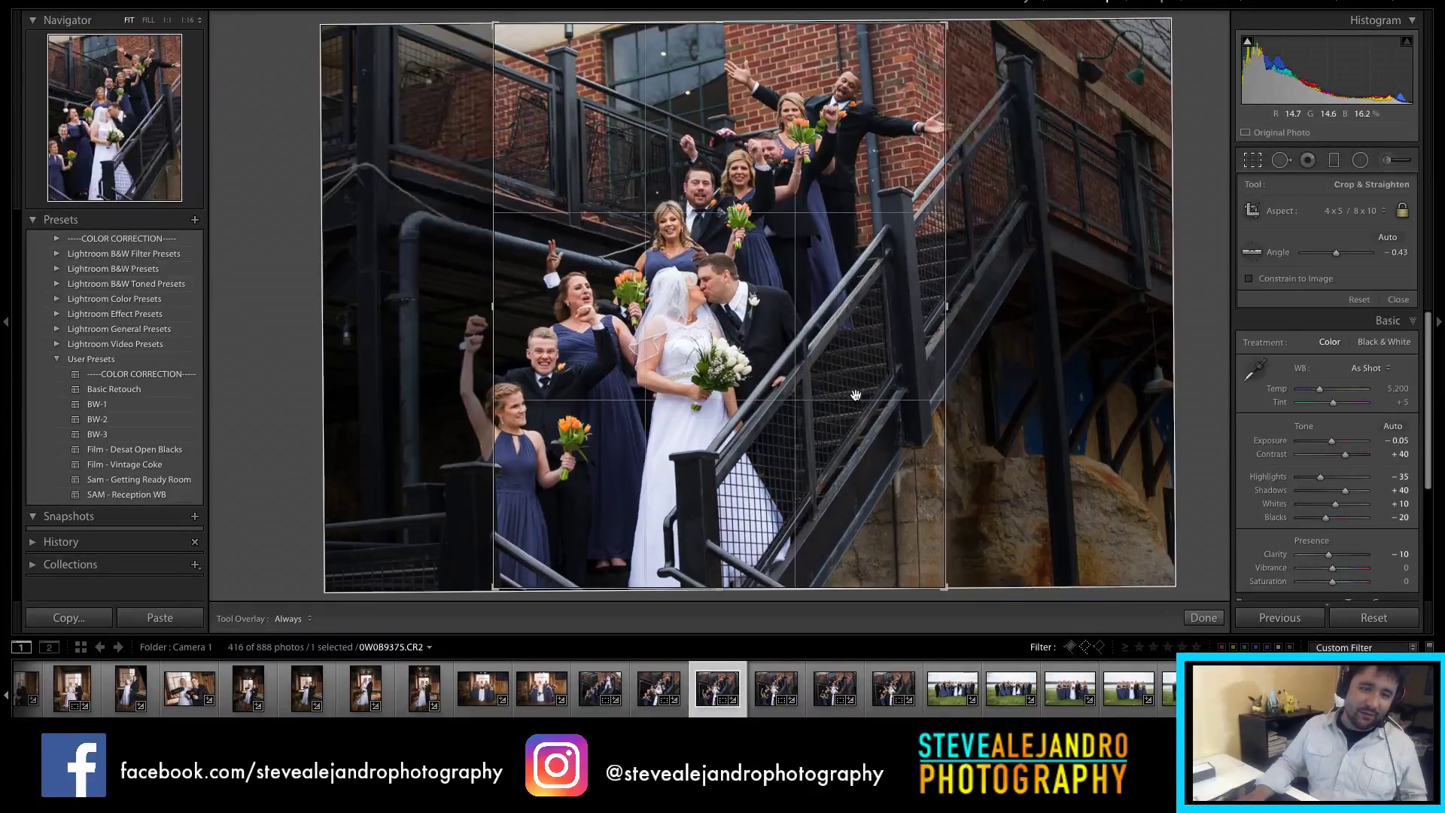
key("x")
left_click_drag(886, 398, 916, 400)
left_click_drag(1006, 361, 984, 410)
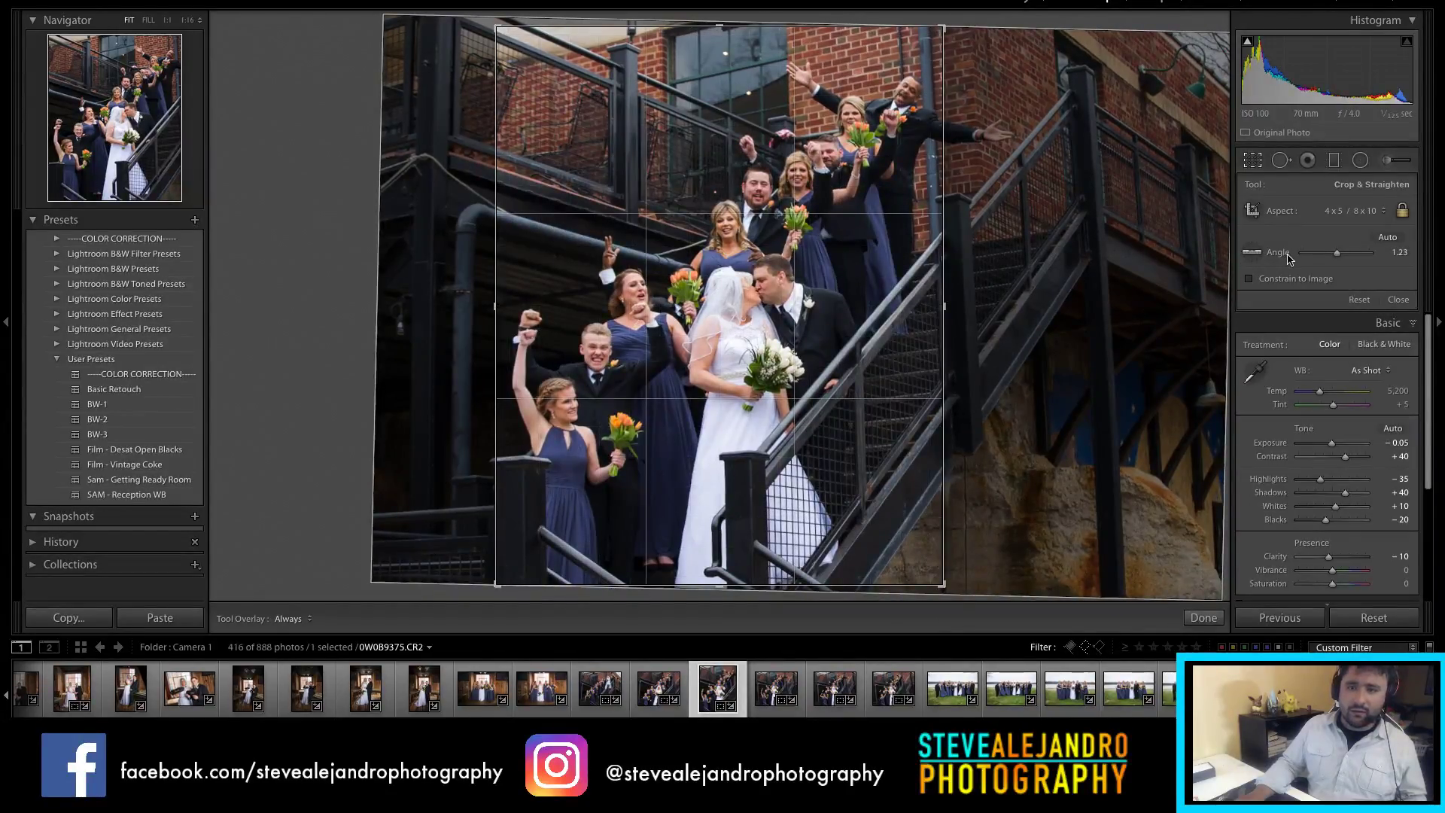
Step: Switch the crop to 1 x 1, reset the angle, and rotate about one degree
left_click(1347, 211)
left_click(1347, 199)
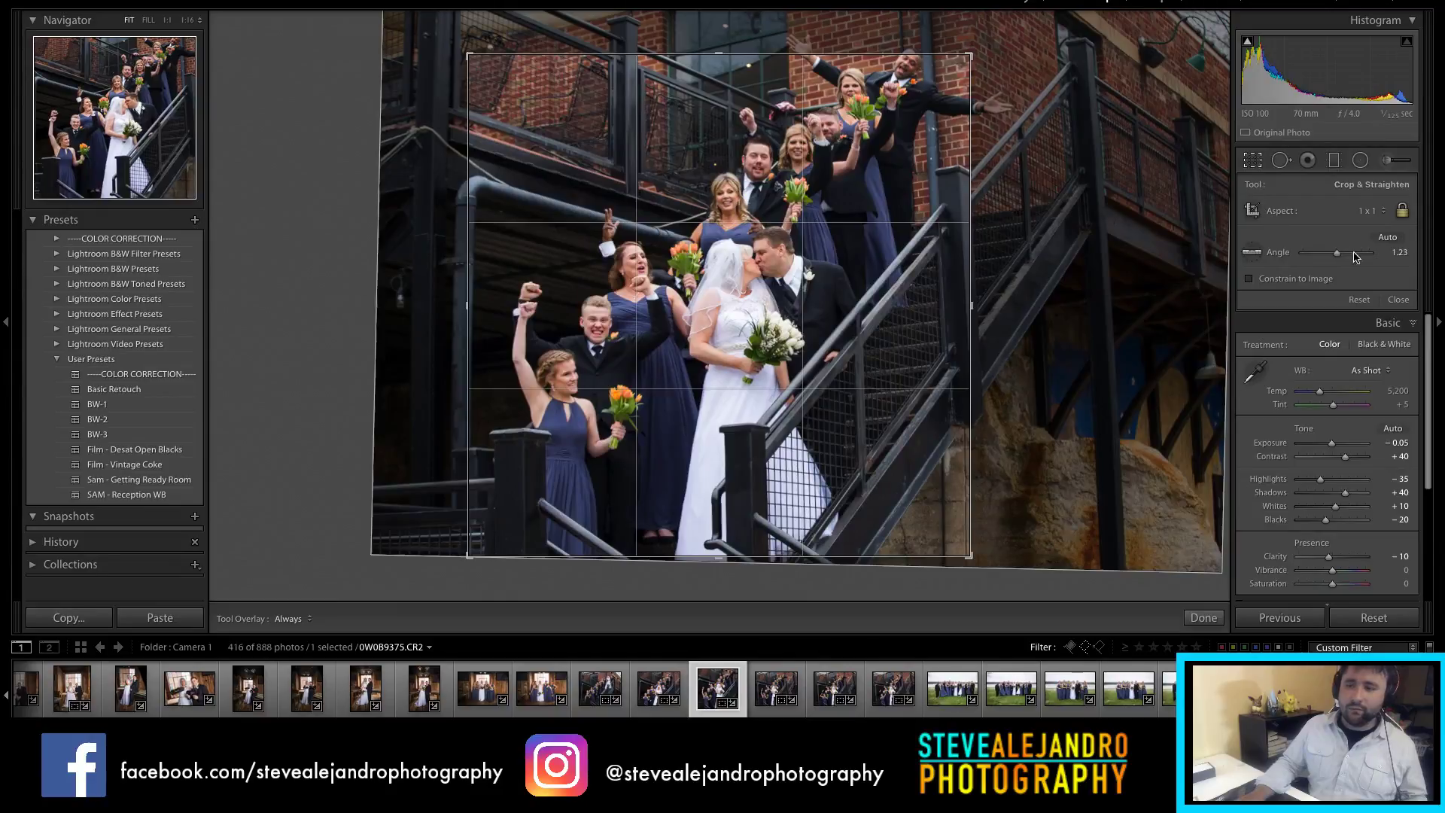
left_click_drag(1340, 251, 1341, 254)
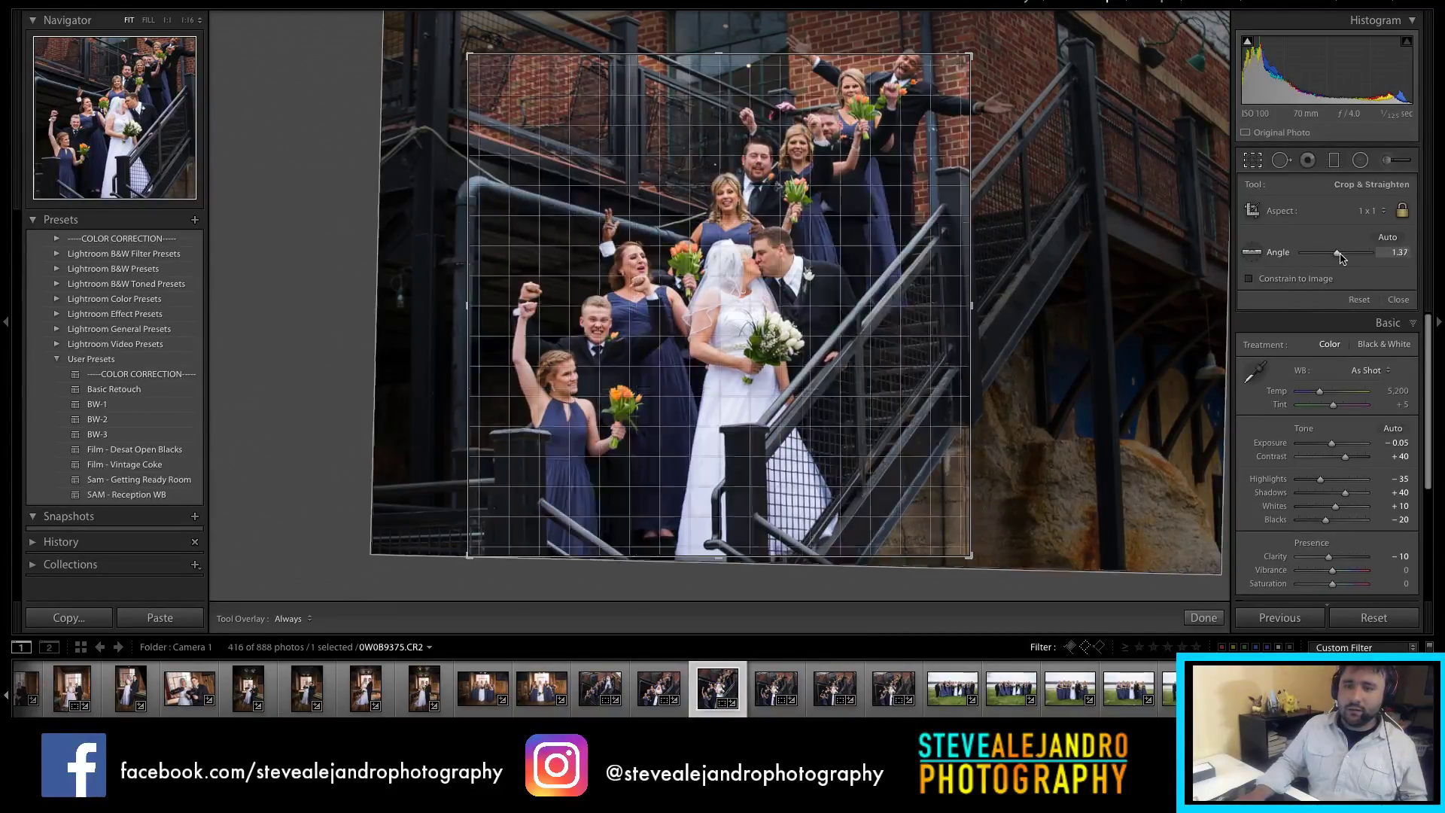
double_click(1338, 253)
left_click_drag(829, 132, 796, 159)
left_click_drag(1029, 213, 1068, 253)
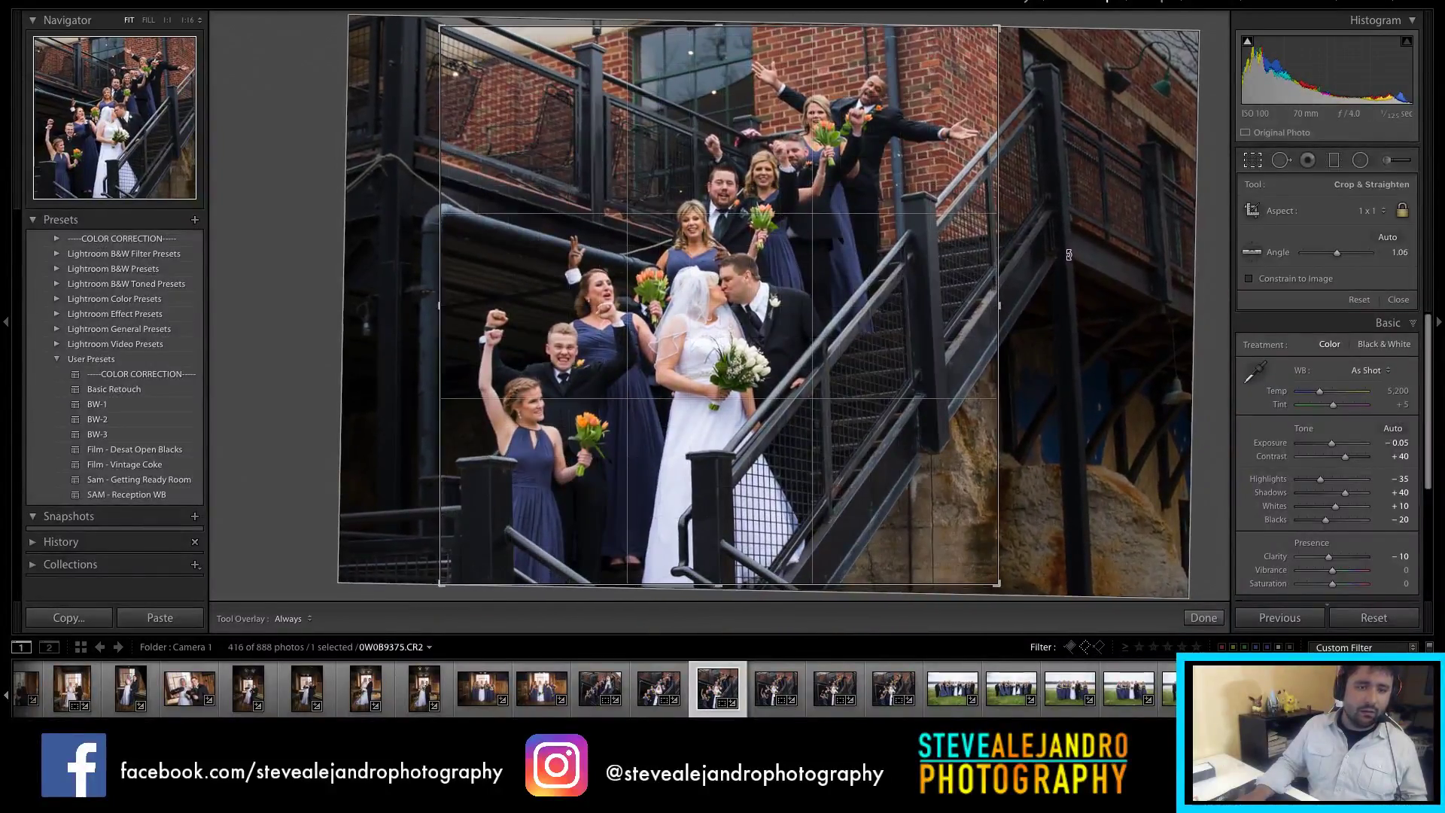
Step: Nudge the photo left, rotate to about 2.07°, and commit the crop
key("r")
key("r")
left_click_drag(929, 286, 926, 287)
left_click_drag(1099, 241, 1108, 281)
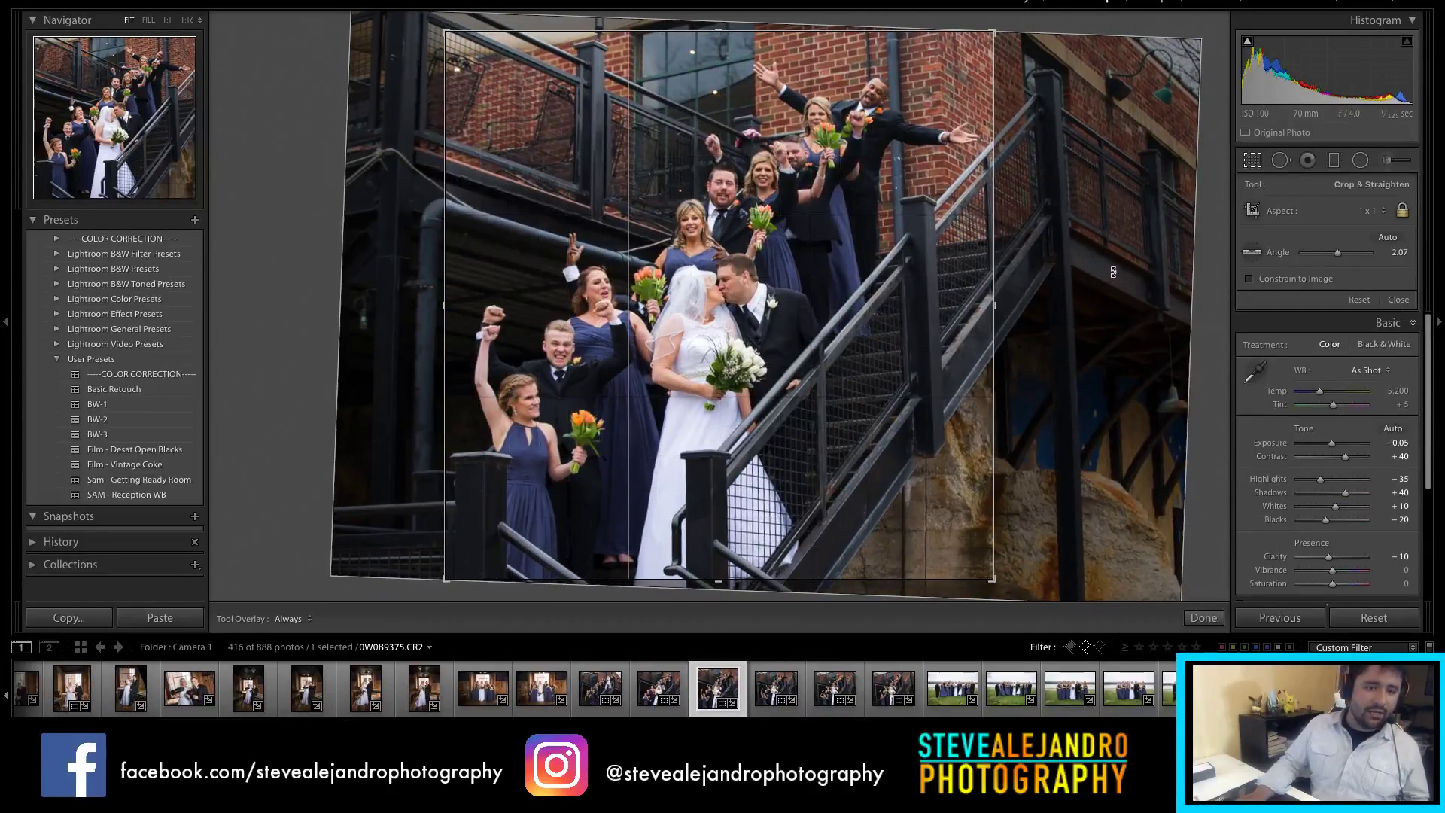
key("r")
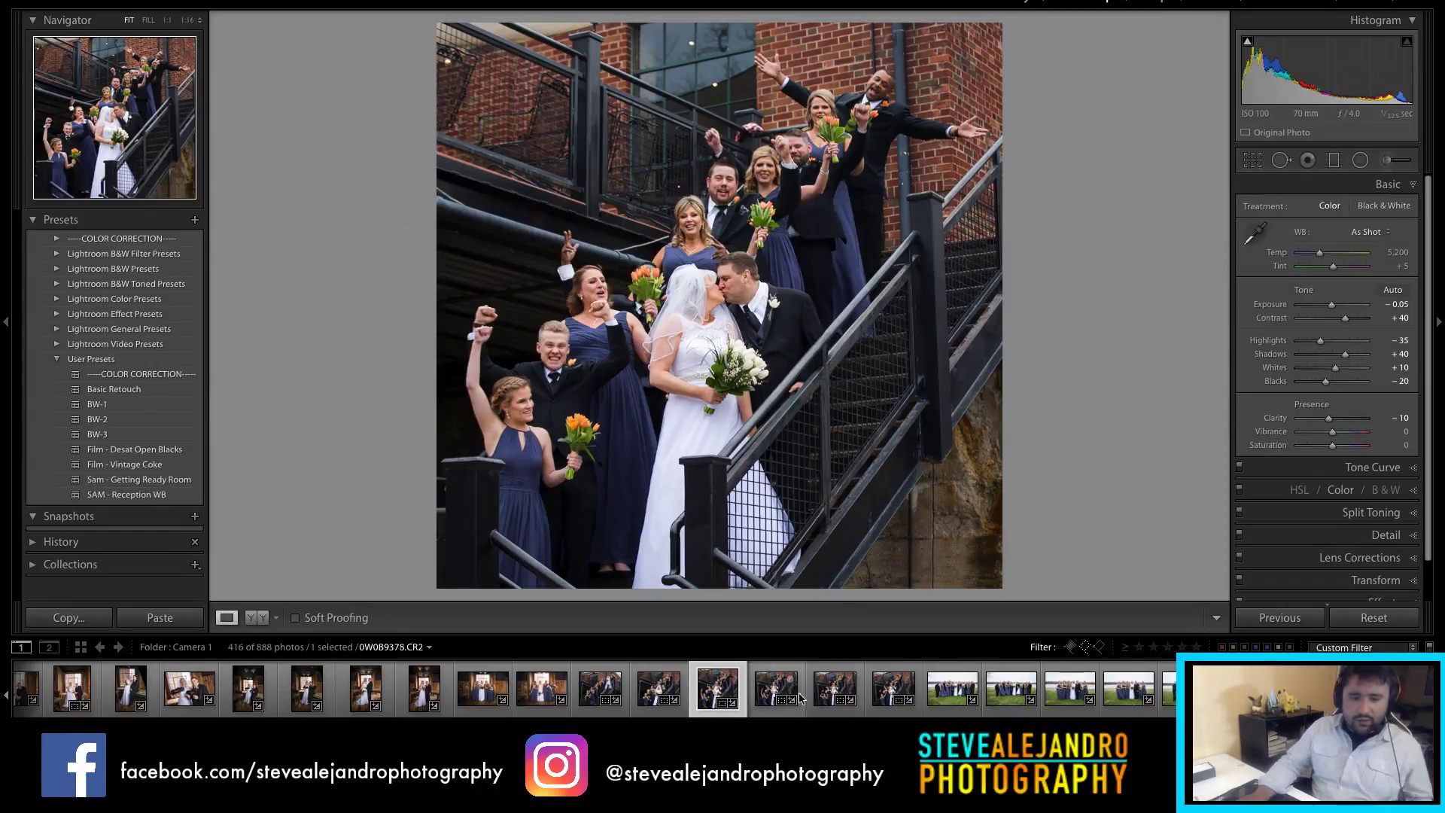
key("r")
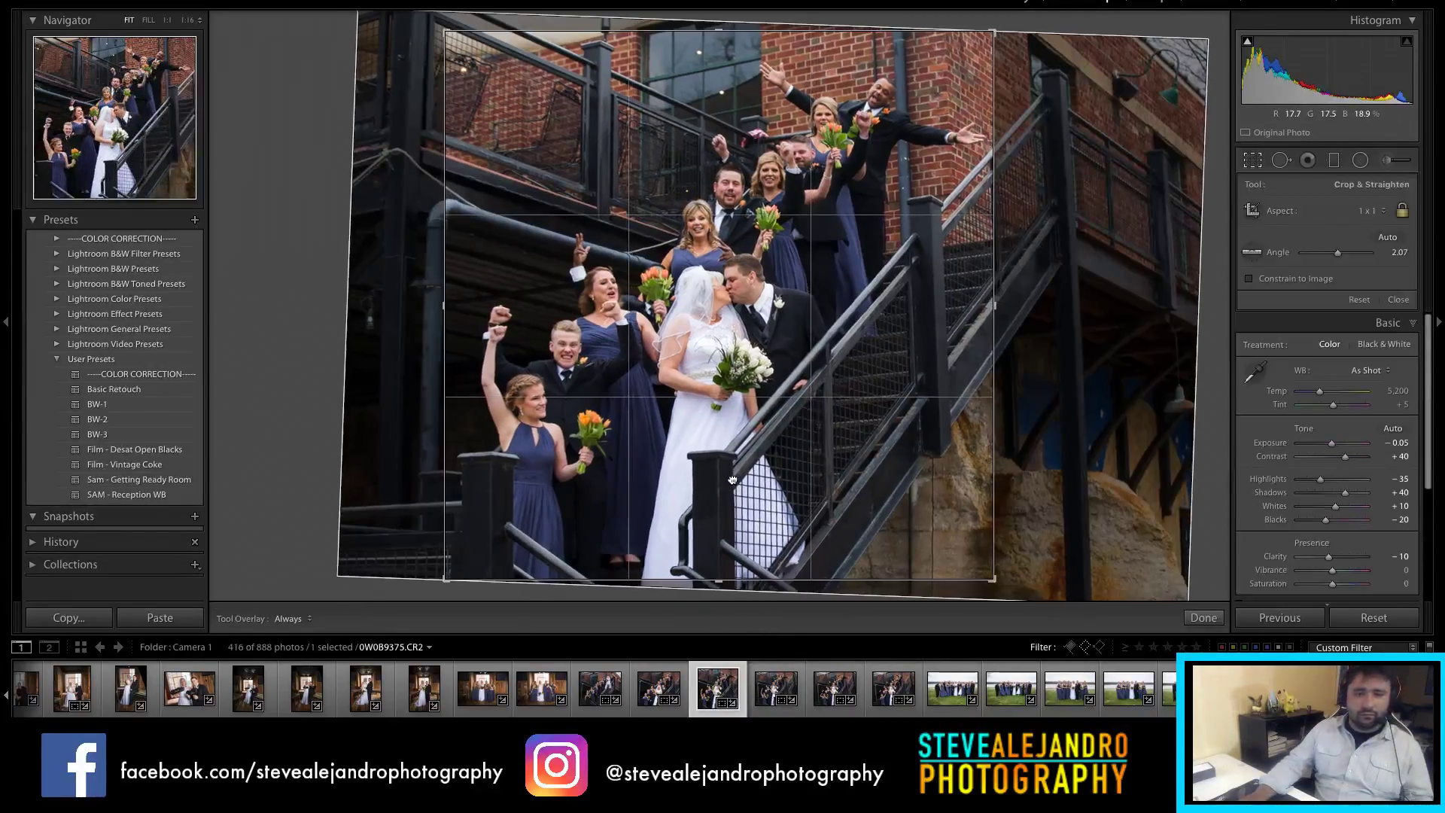
key("r")
left_click(774, 687)
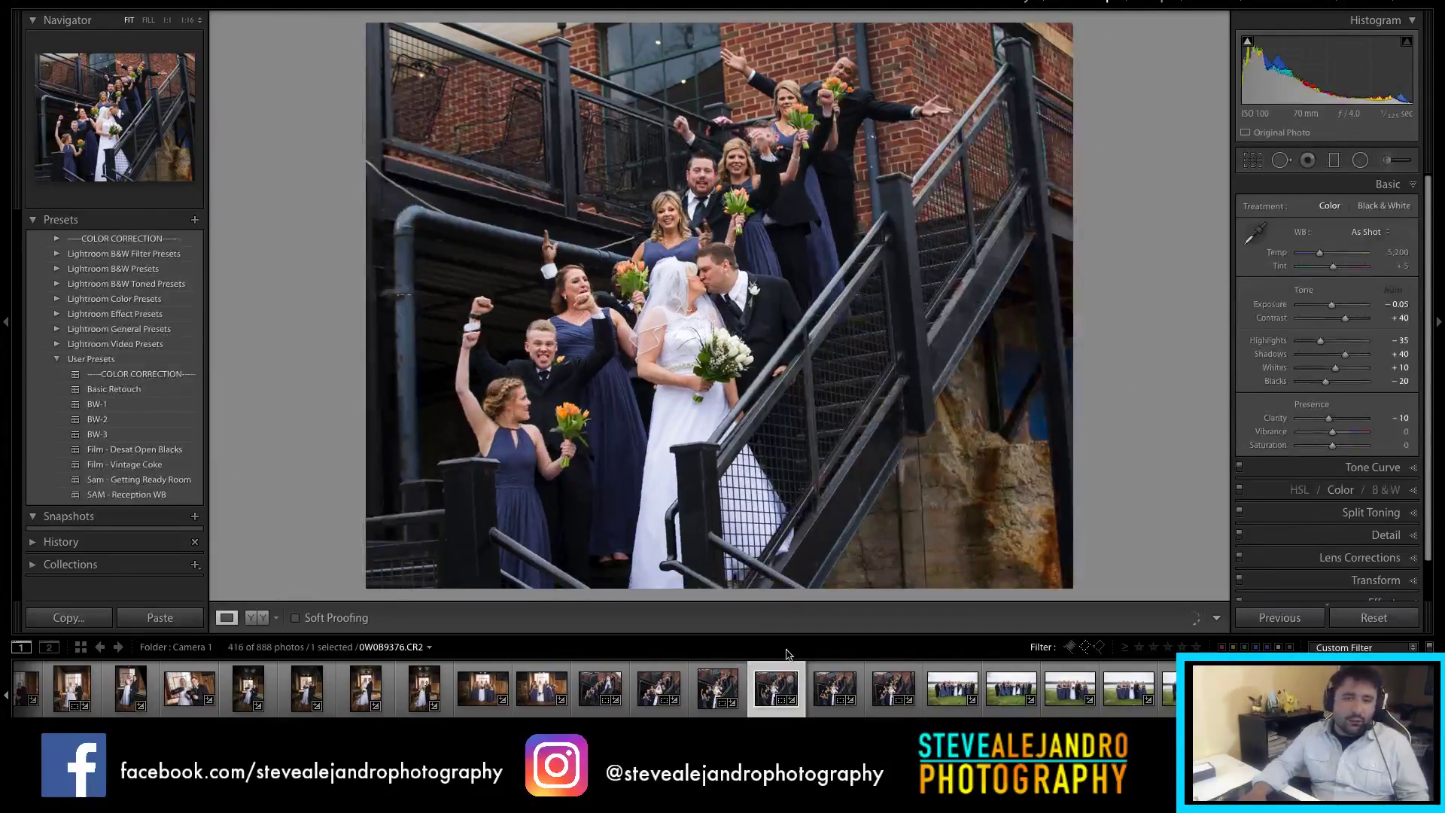
Step: Straighten 0W0B9376 about 2.8° and reposition it within its 4x5 crop
key("r")
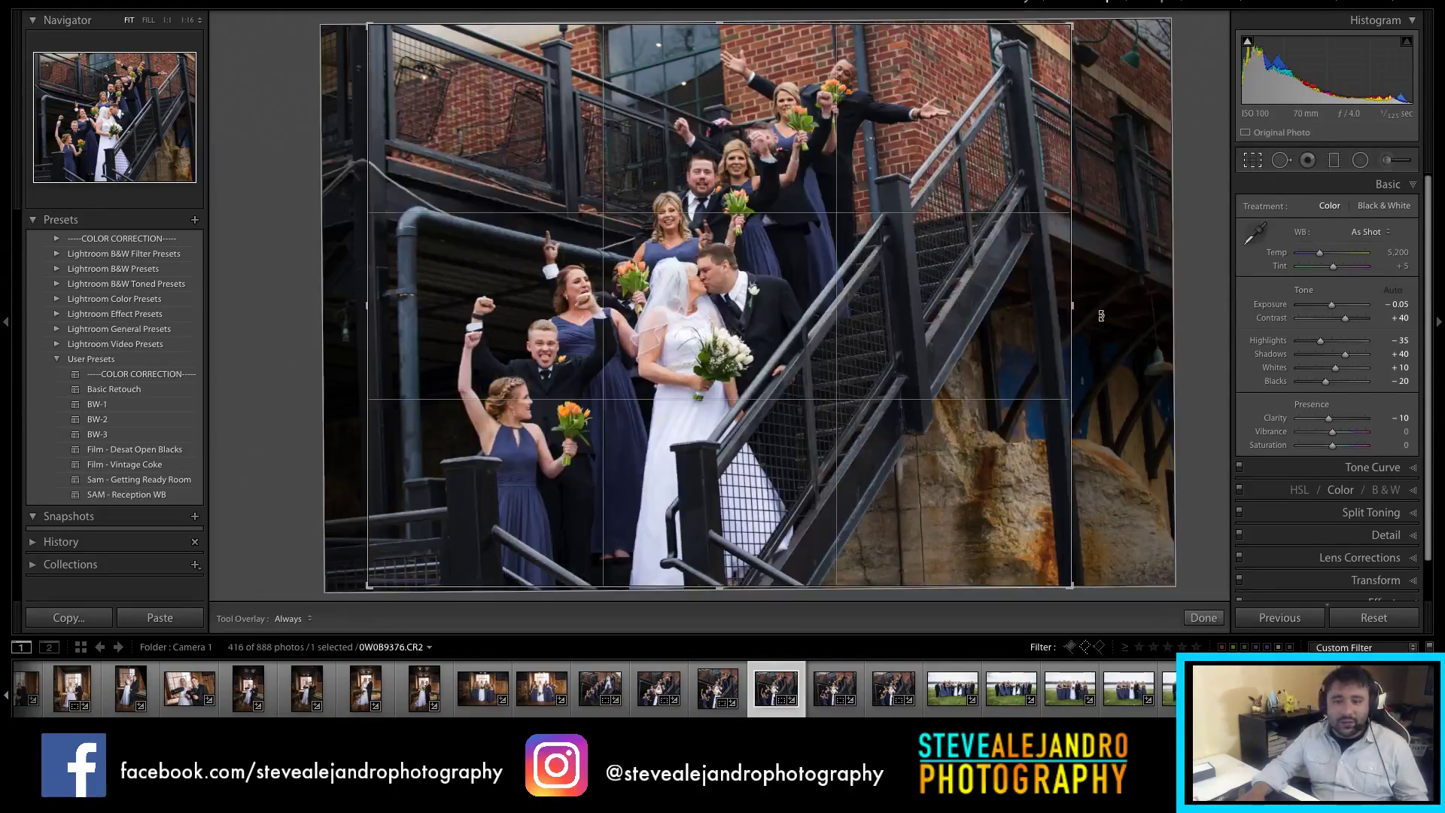
left_click_drag(1101, 316, 1107, 337)
left_click_drag(938, 336, 966, 340)
left_click_drag(1116, 318, 1115, 321)
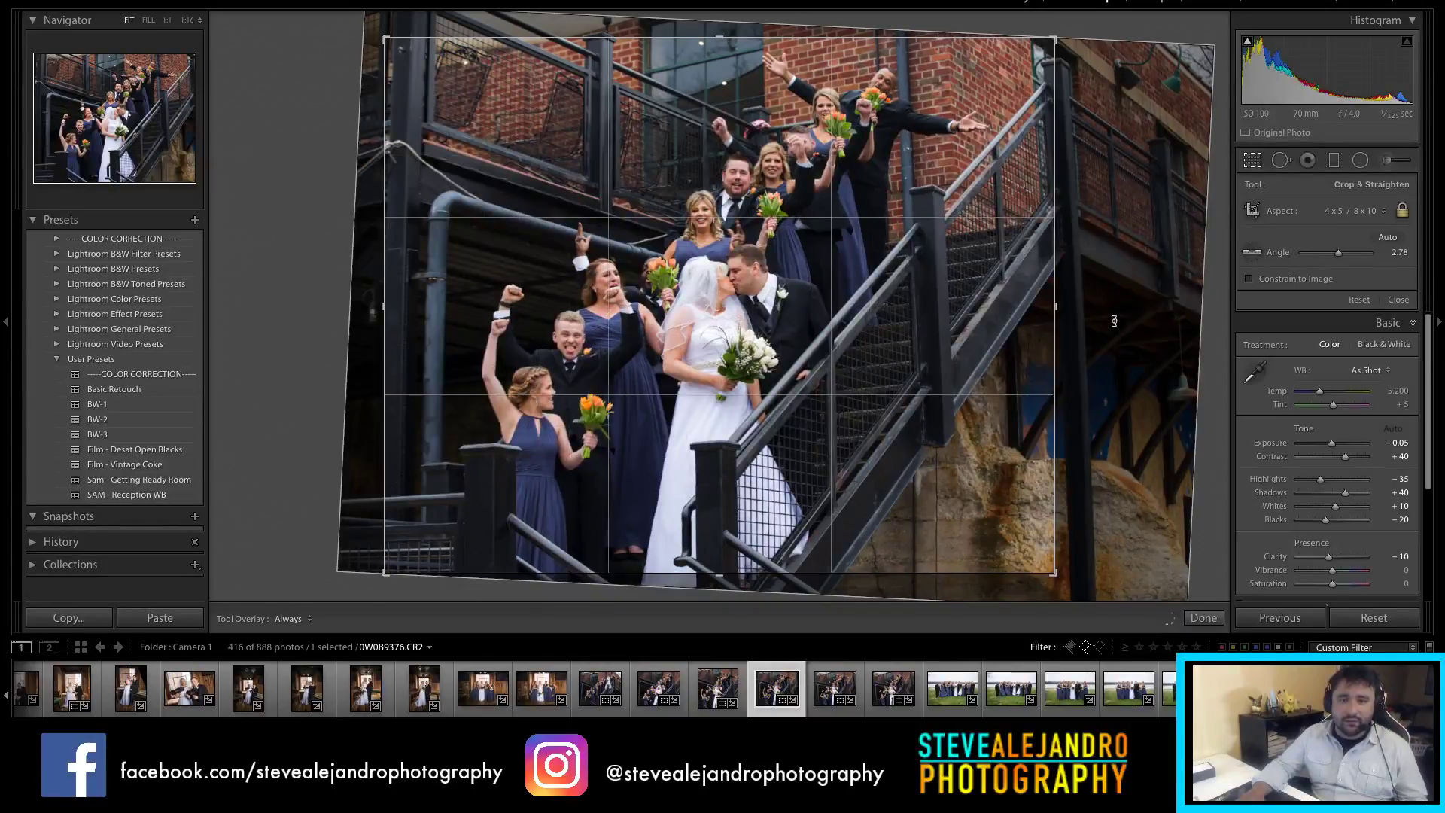
key("r")
key("r")
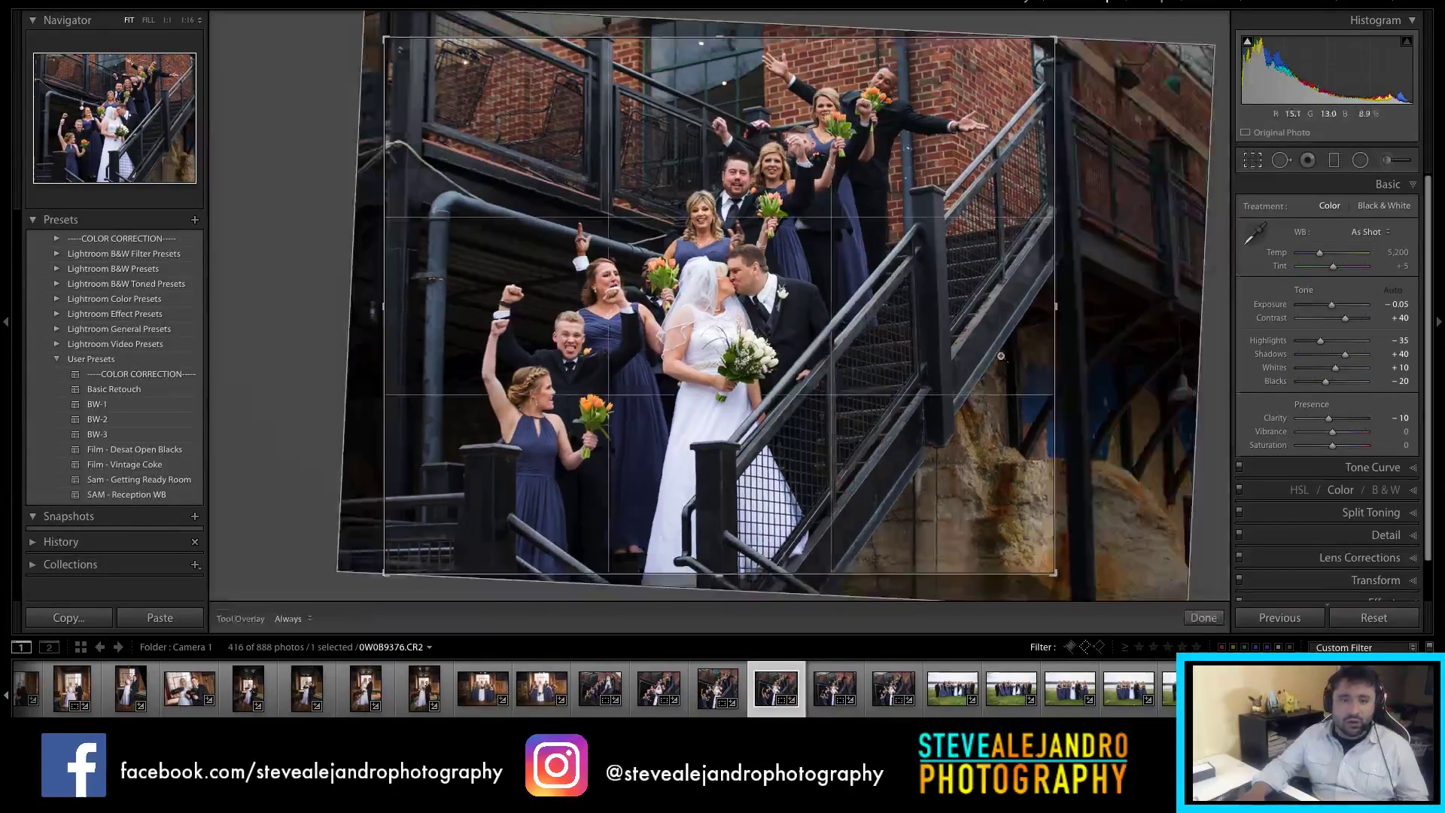
key("r")
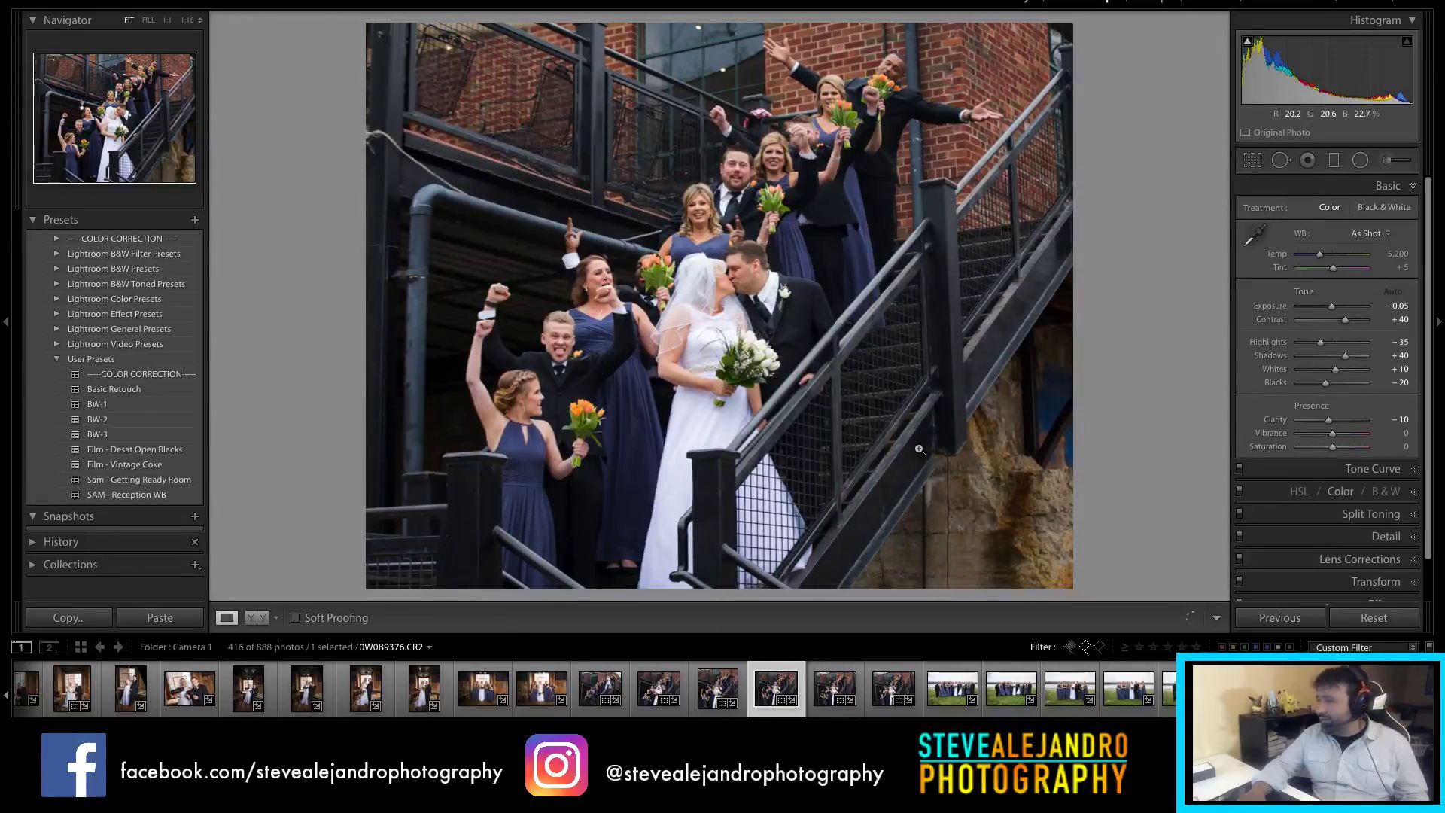
Step: Reject staircase shot 0W0B9380
left_click(836, 685)
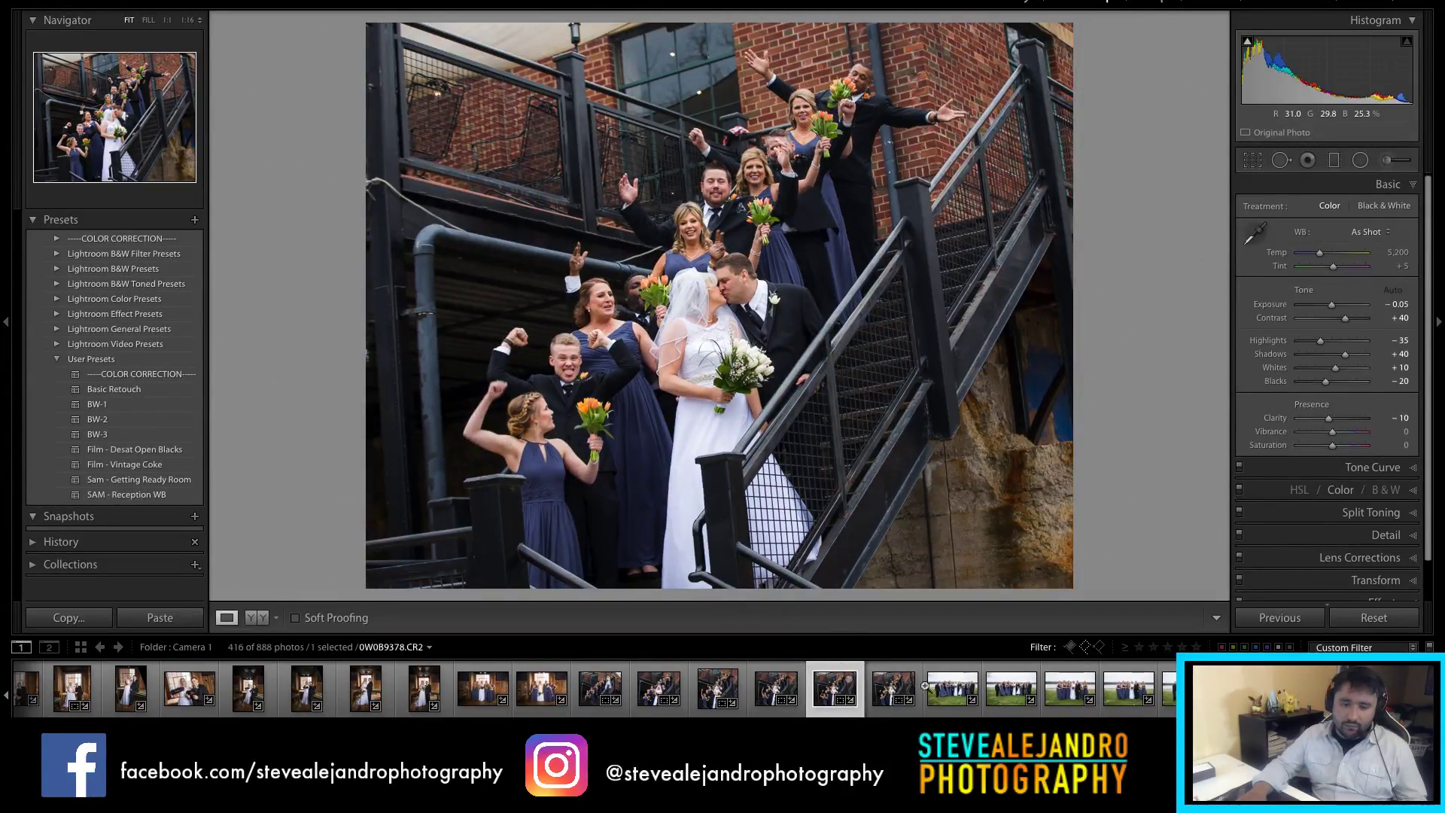
left_click(898, 683)
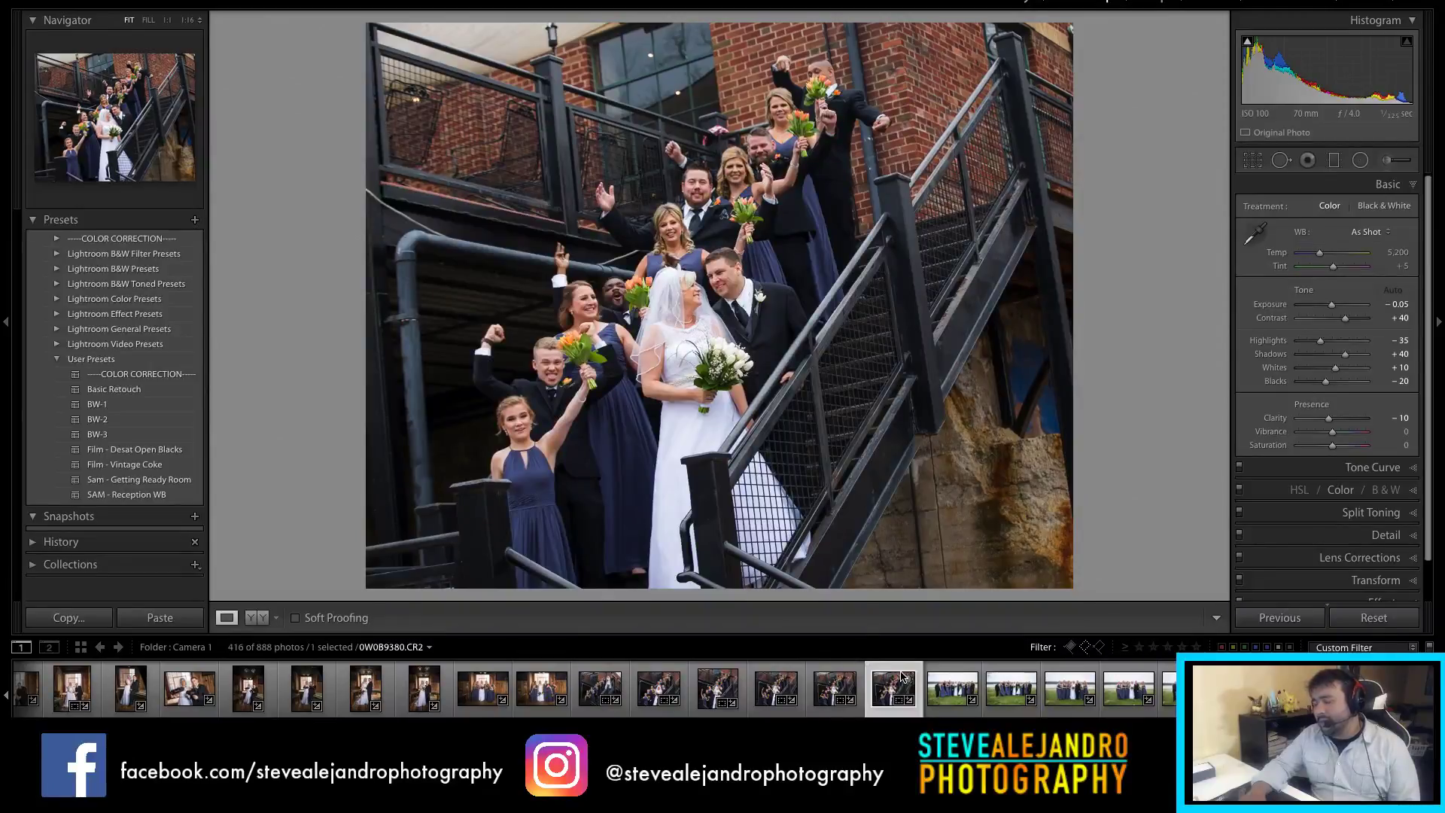
key("x")
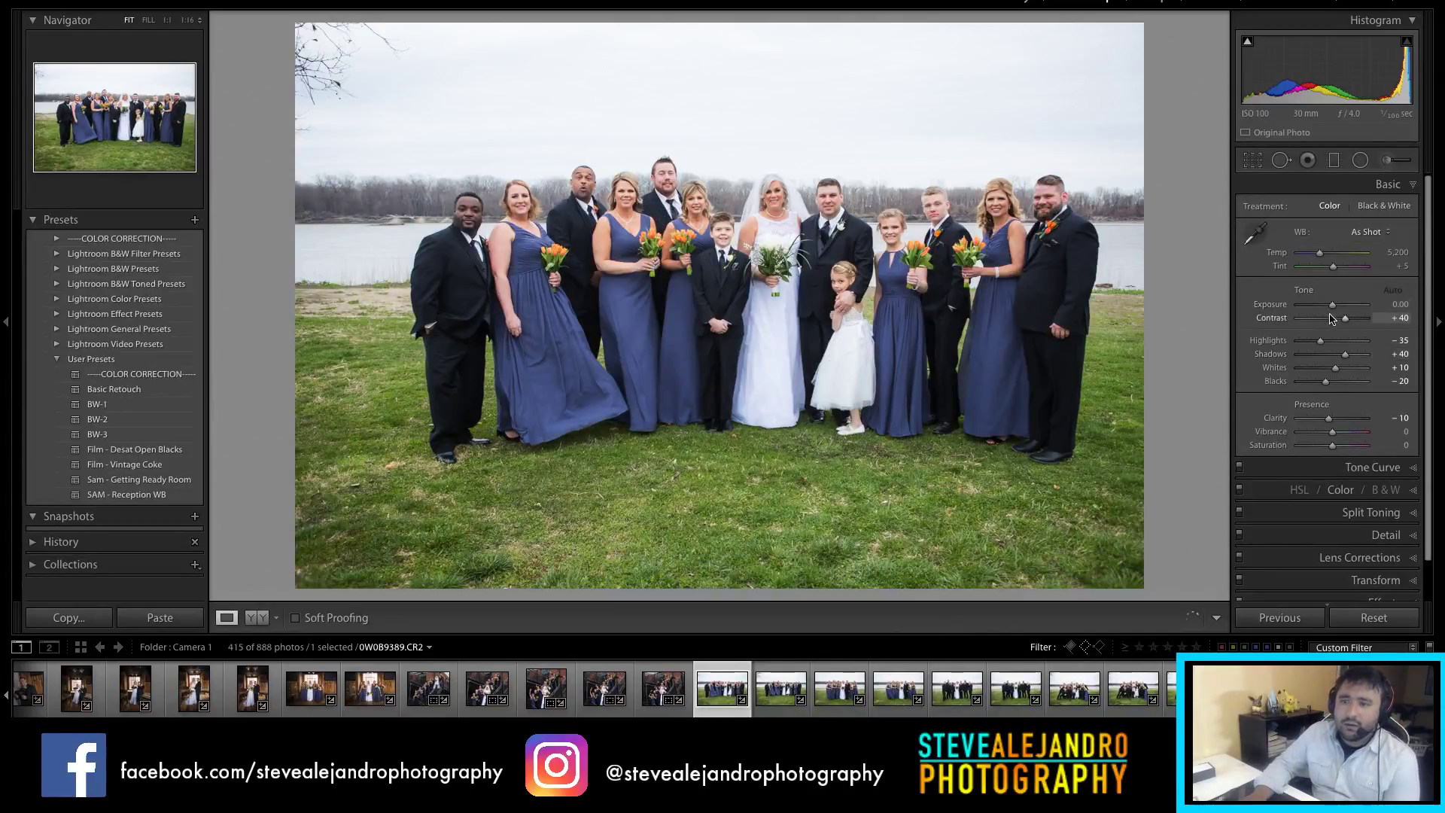
Step: Lower lawn photo 0W0B9389 to −0.20 exposure and crop it to 2 x 1
left_click_drag(1332, 307, 1331, 306)
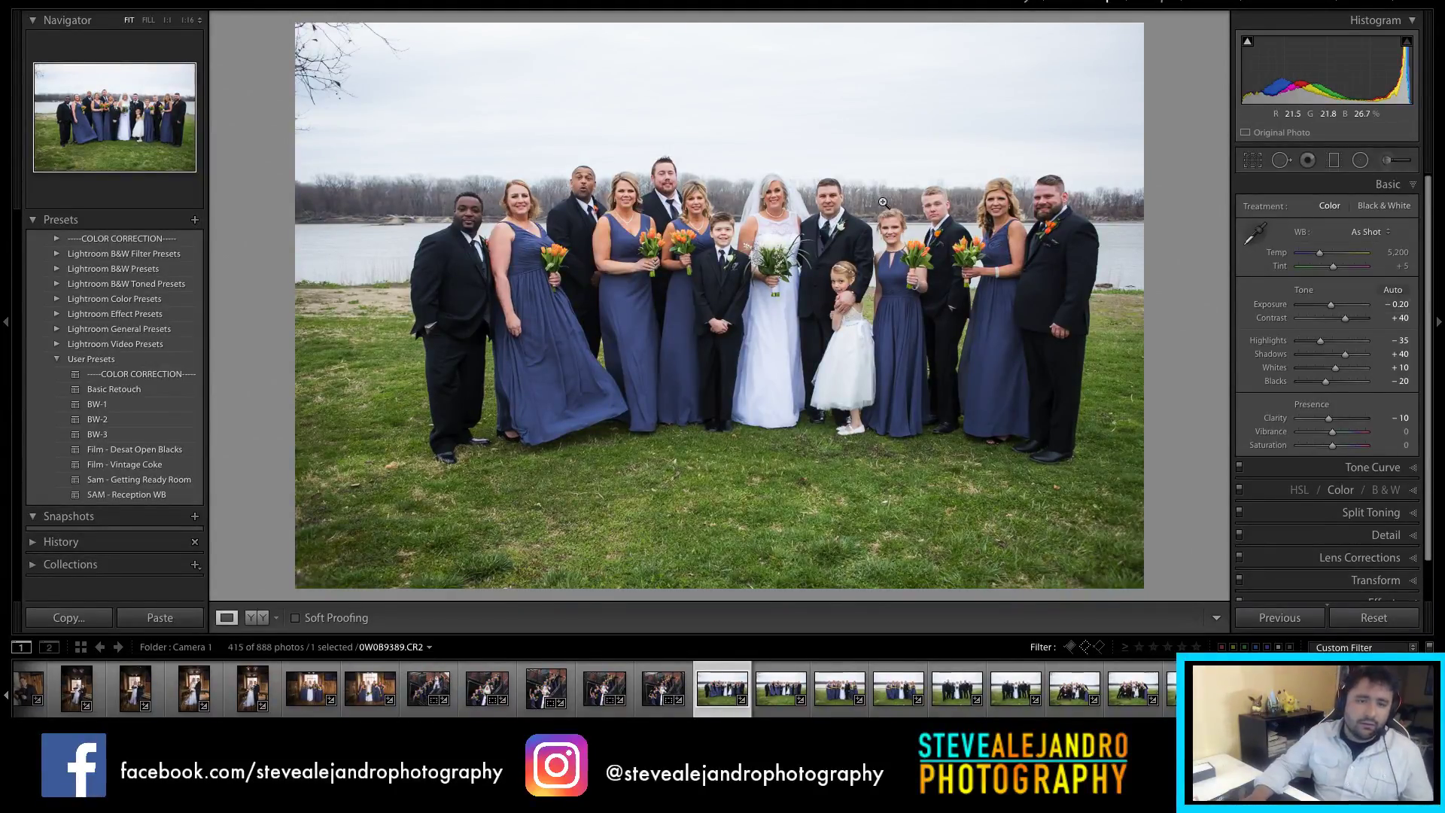
key("r")
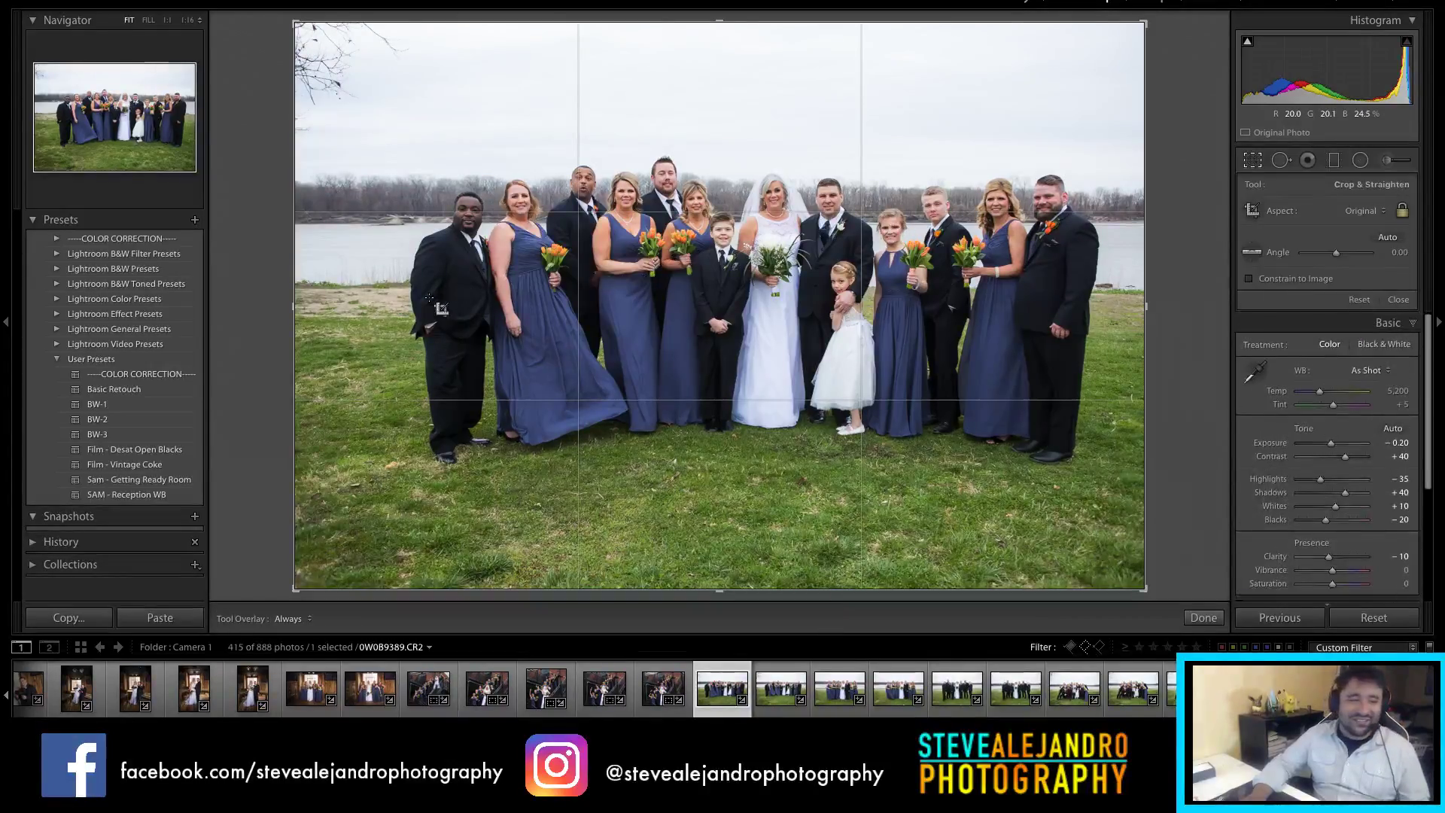
left_click_drag(300, 301, 336, 302)
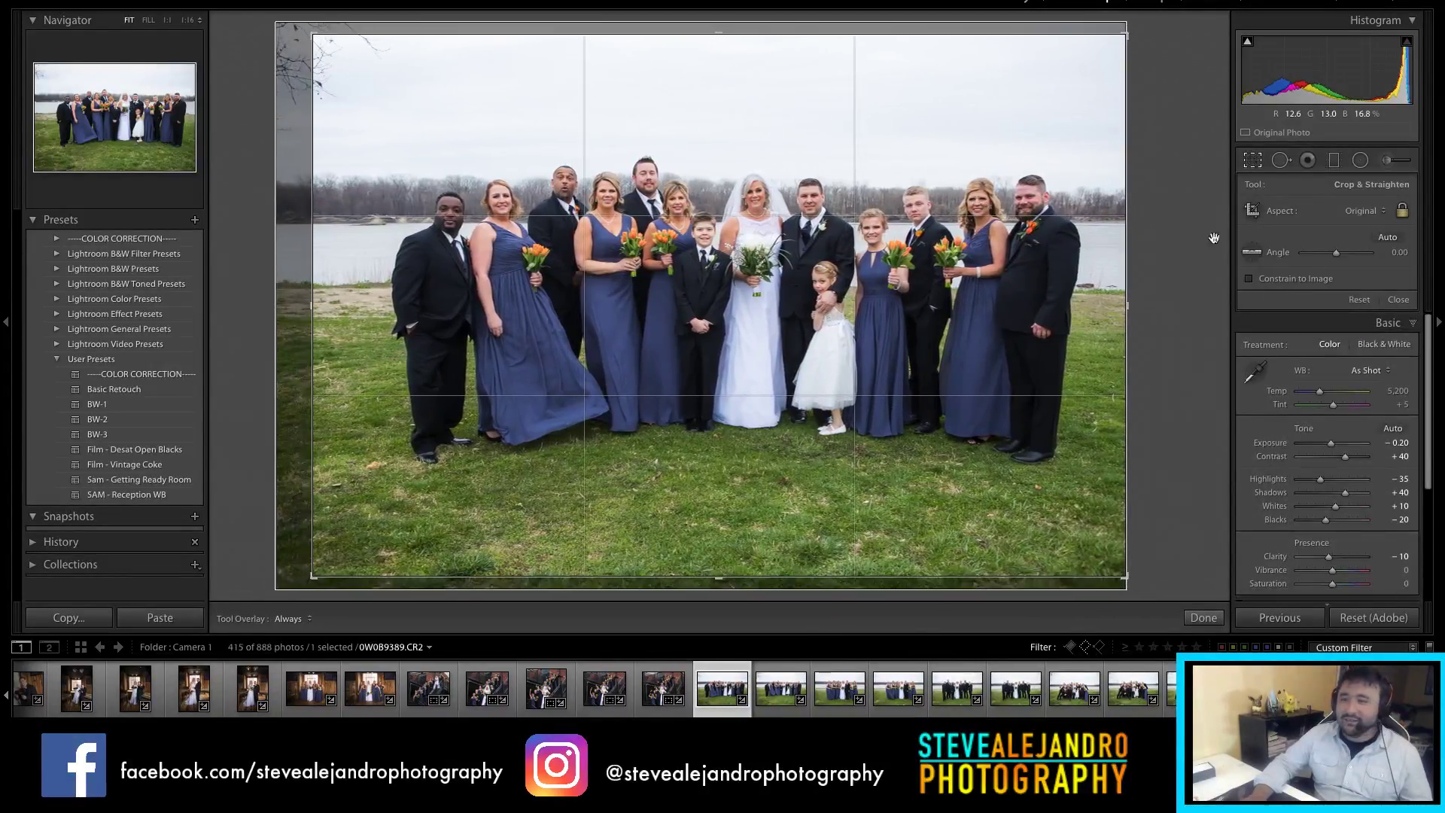
left_click(1362, 211)
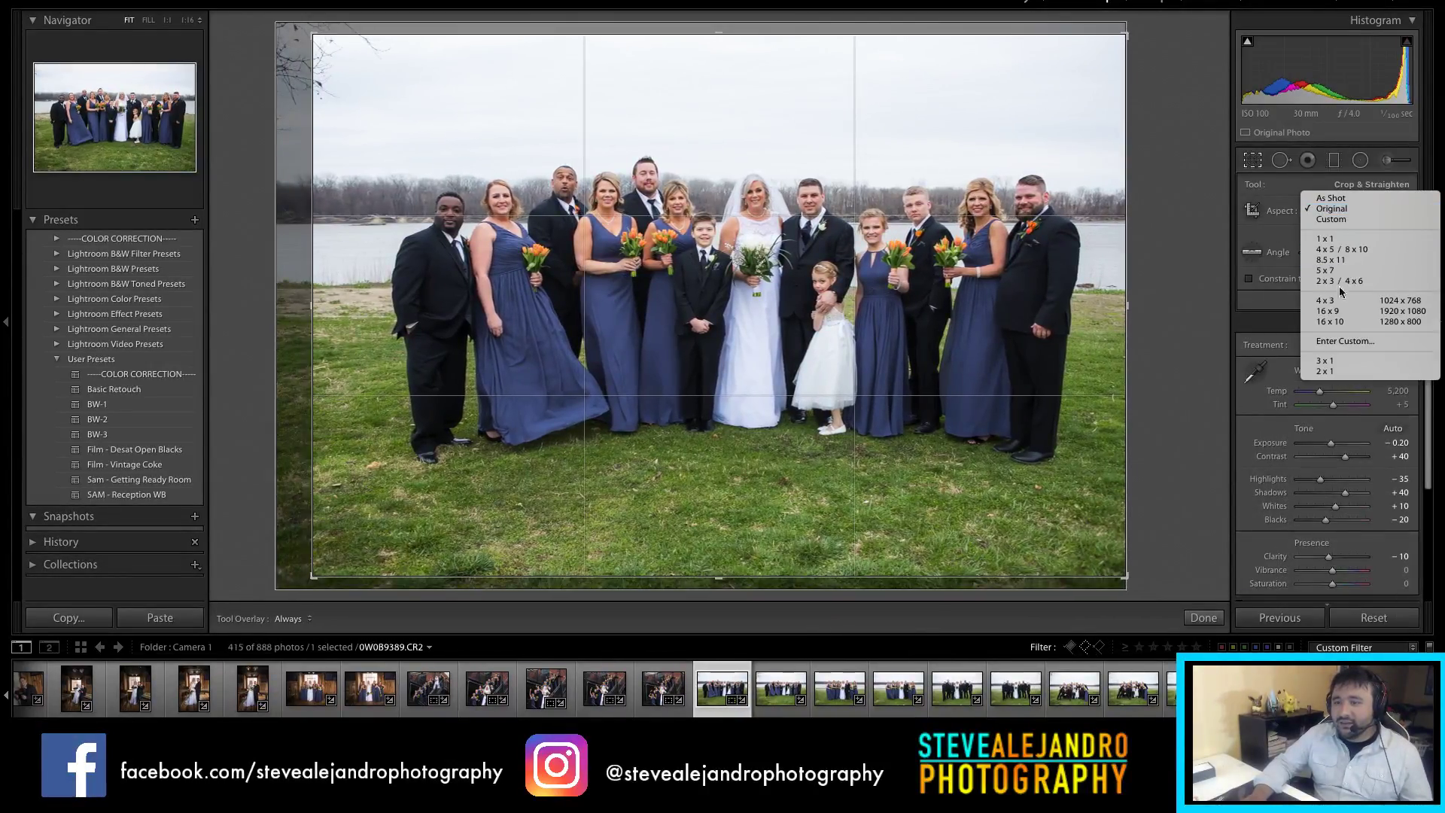
left_click(1325, 371)
left_click_drag(985, 313, 975, 325)
key("Return")
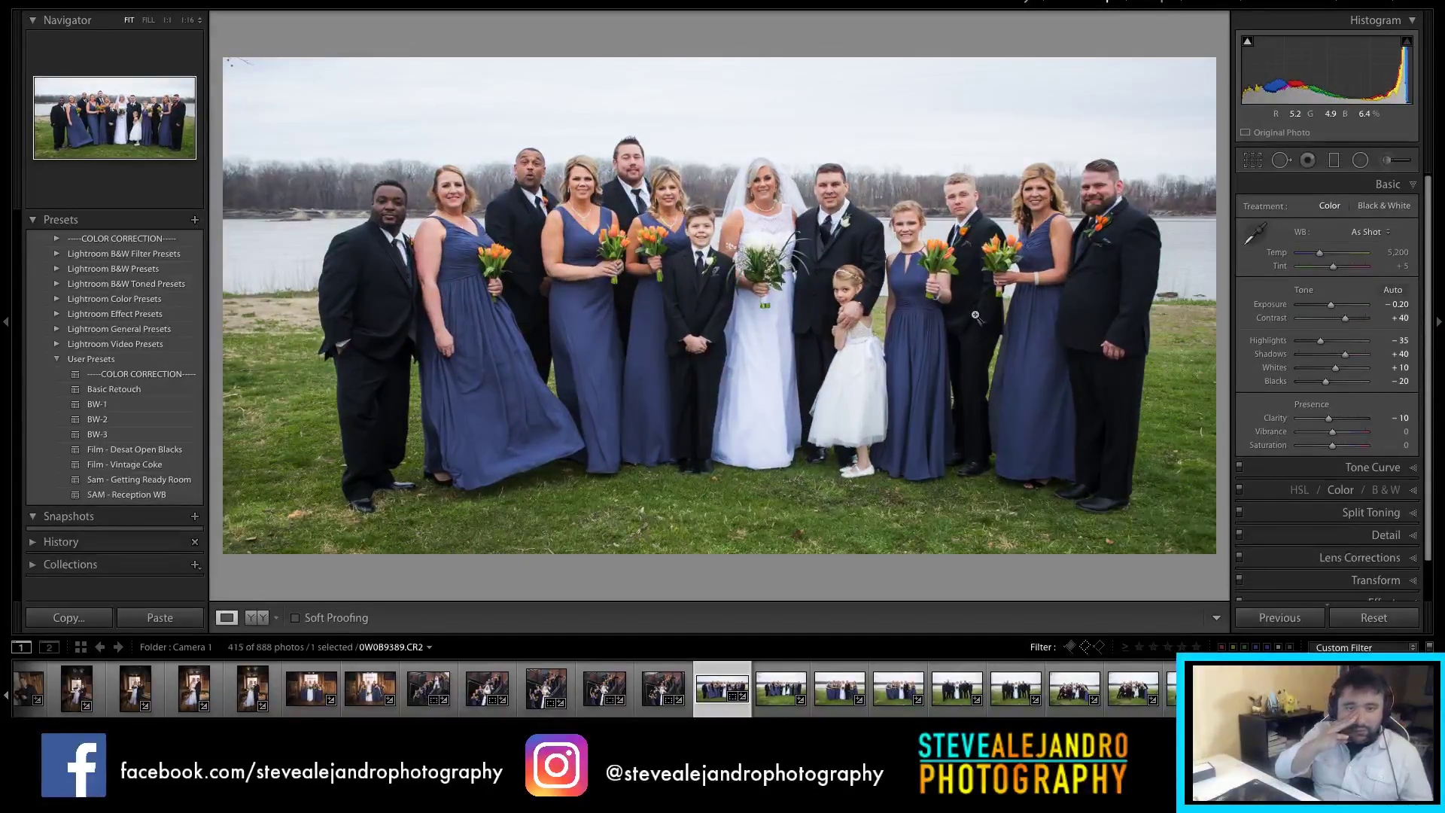
Step: Shift the 2:1 framing left and warm the temperature to 5,679
key("r")
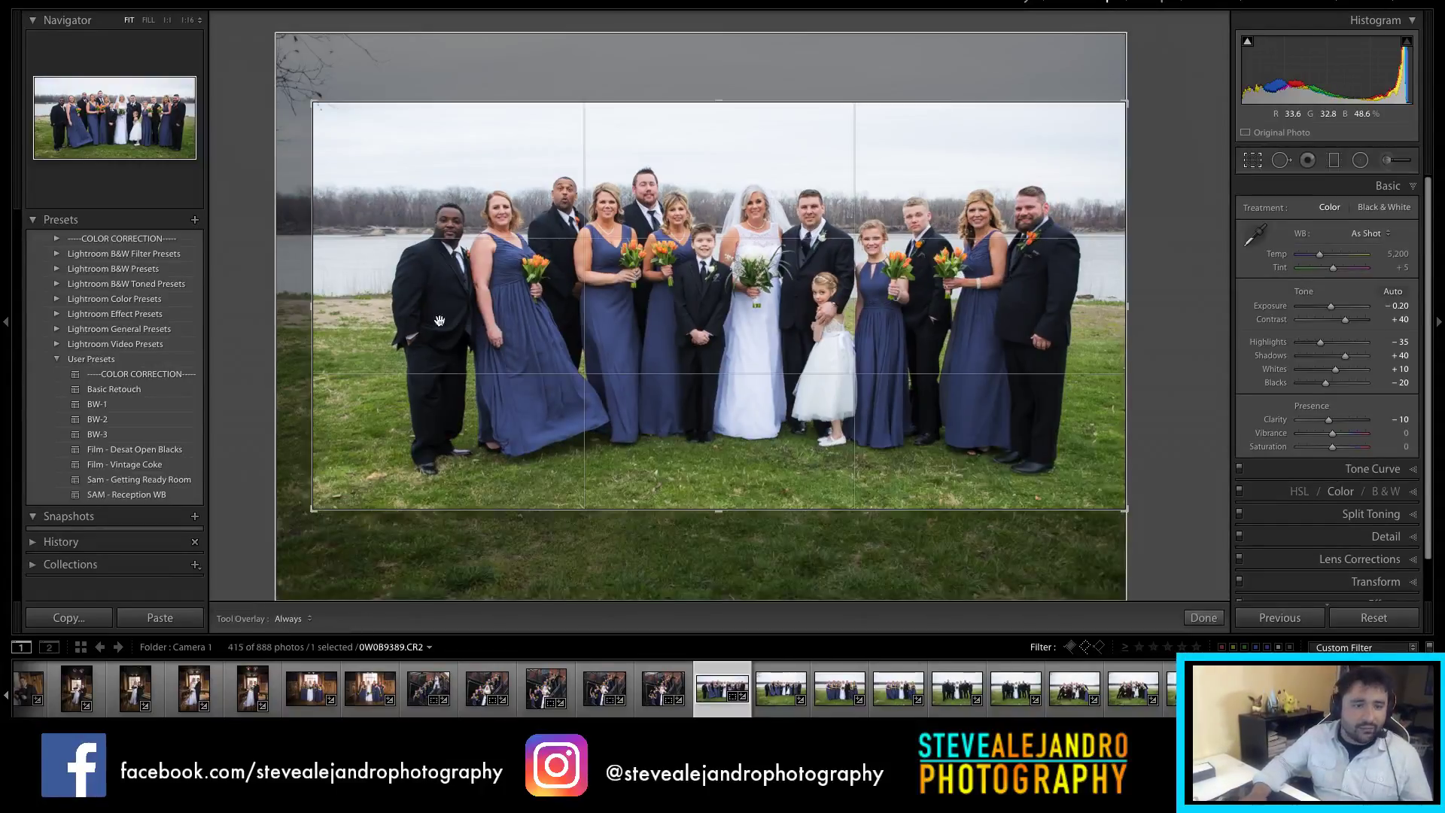
left_click_drag(454, 323, 433, 321)
key("Return")
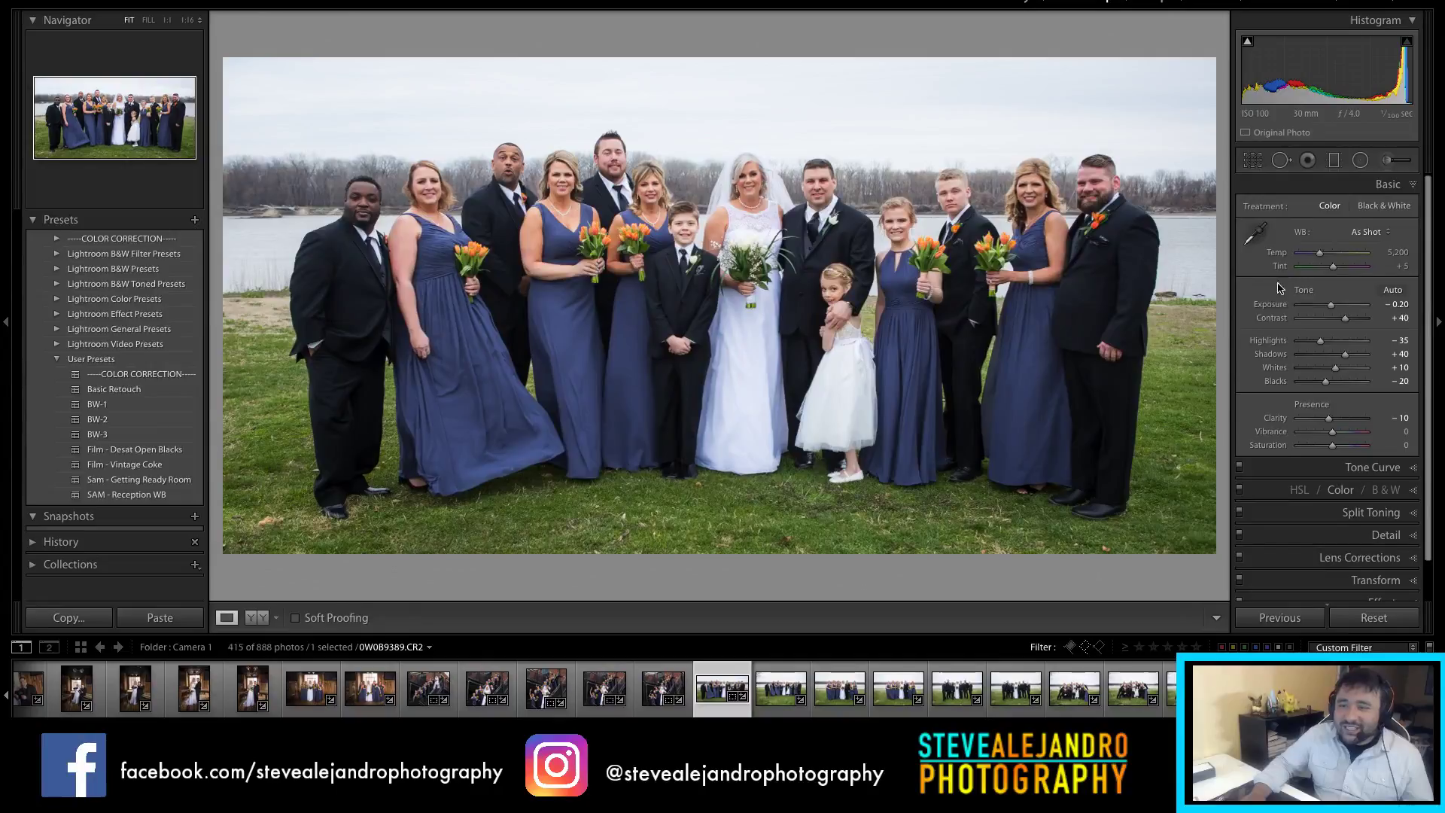
left_click_drag(1320, 253, 1328, 259)
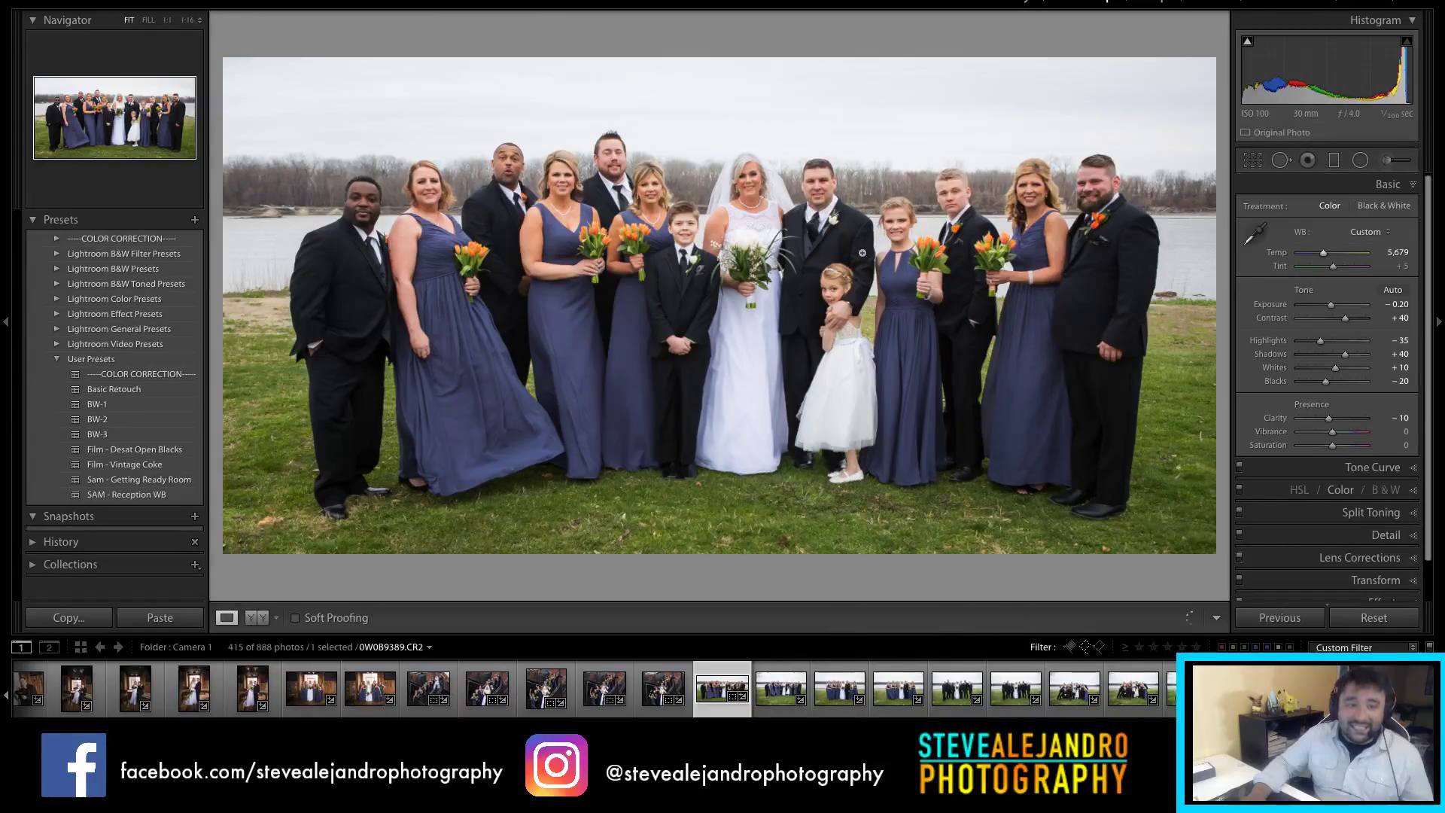
left_click(783, 694)
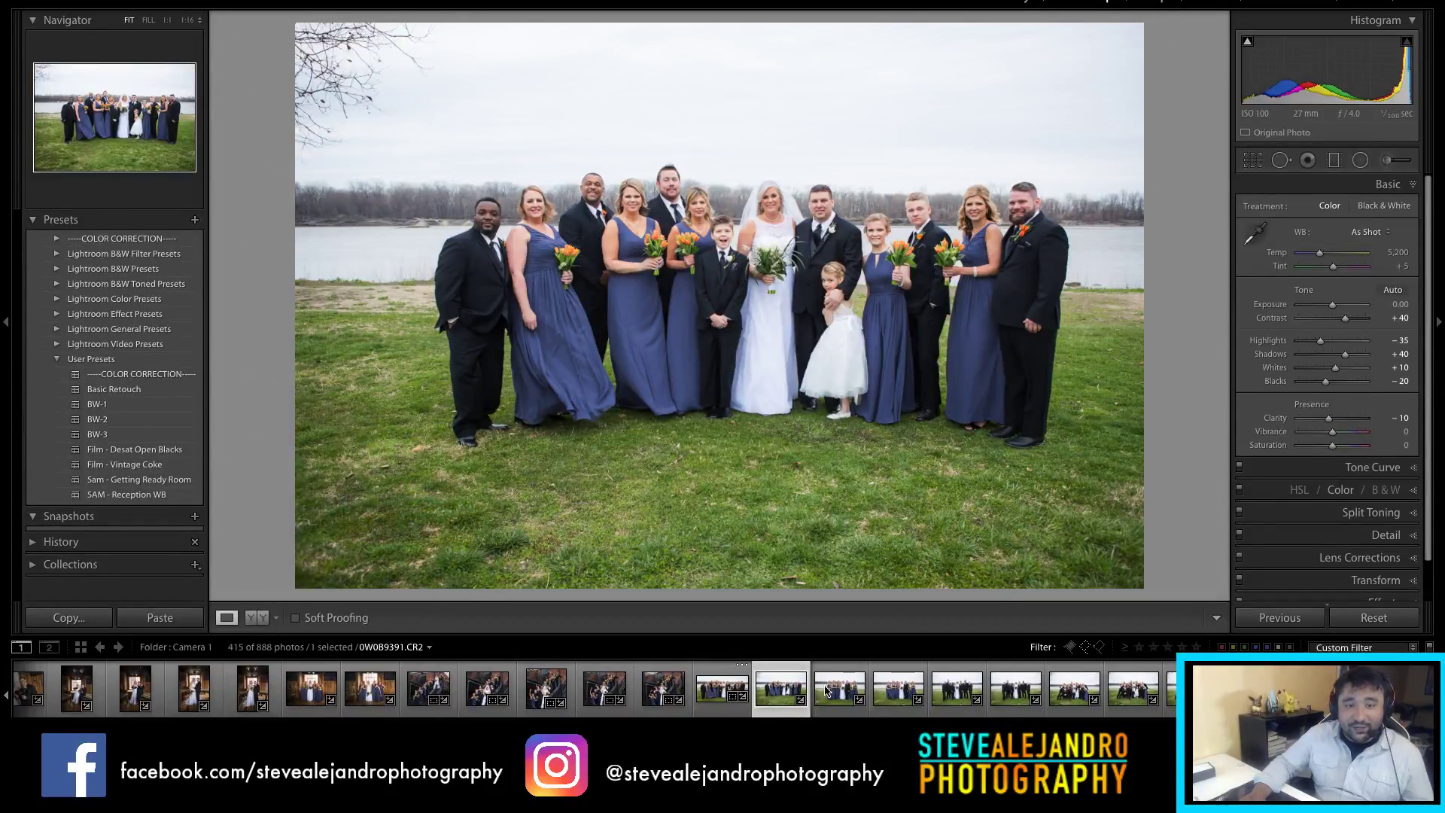
Step: Tighten the crop on lawn photo 0W0B9391 and warm it to 5,565 temperature
key("r")
left_click_drag(296, 589, 307, 555)
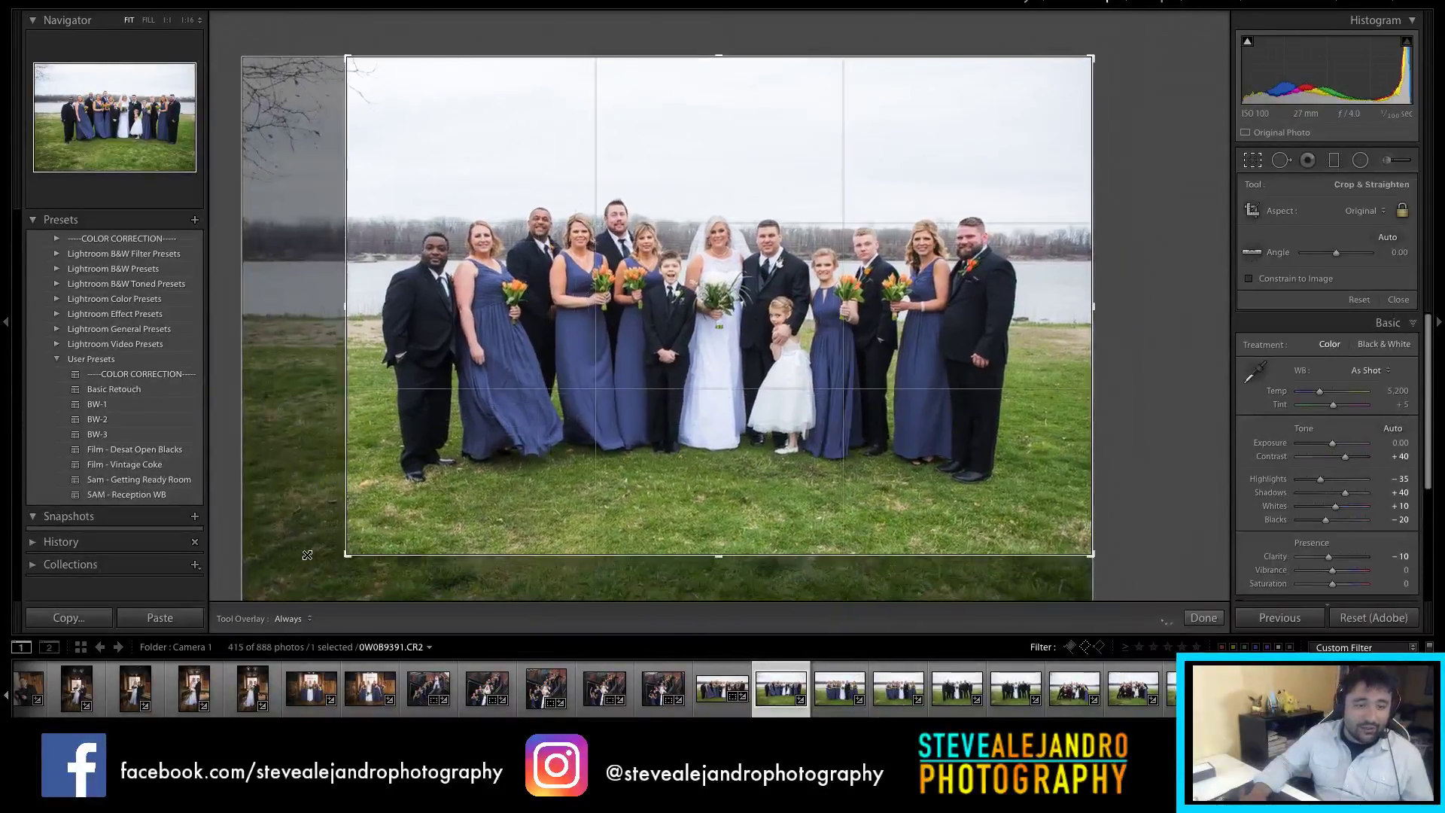
key("r")
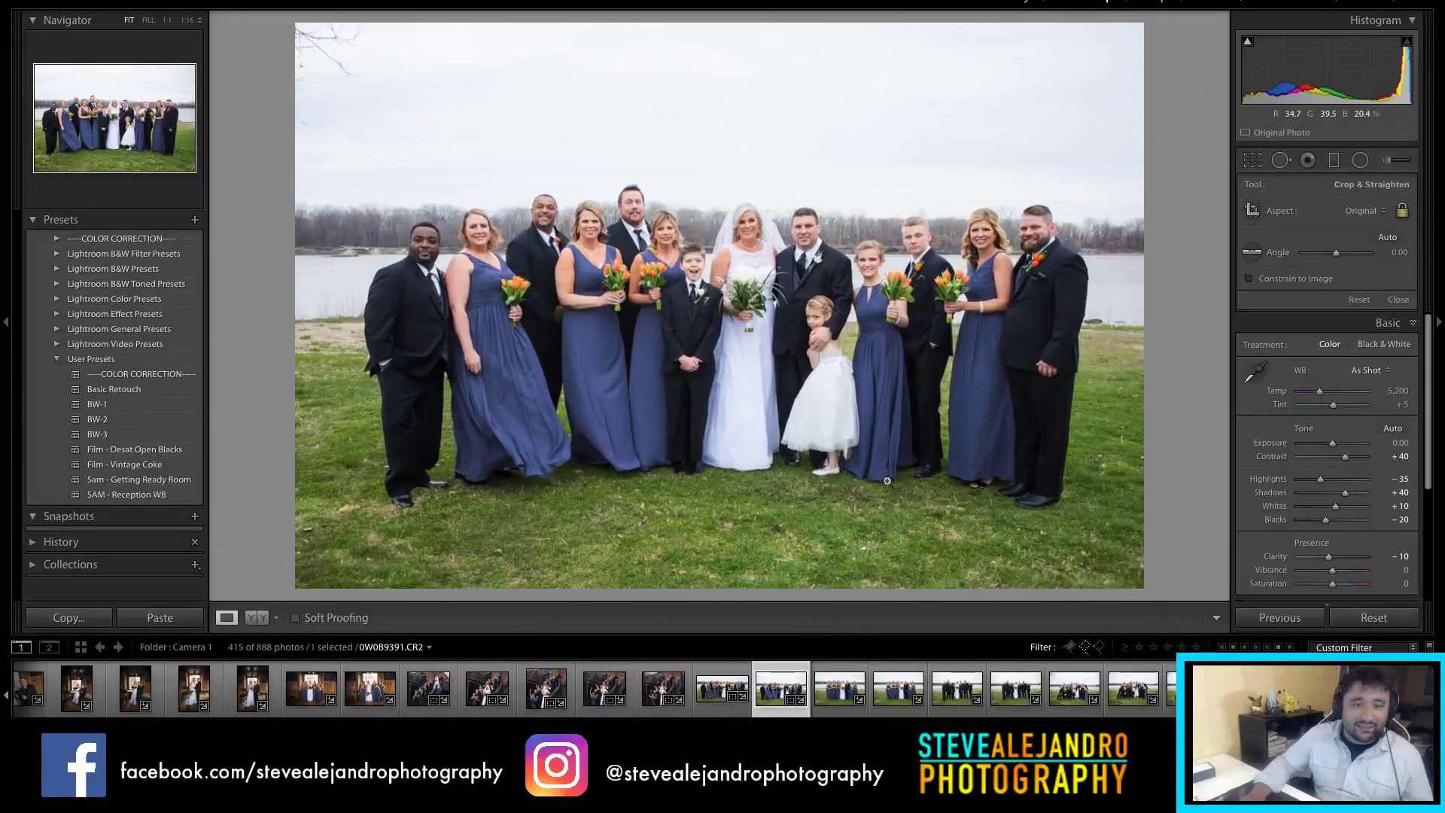
left_click_drag(1319, 254, 1325, 258)
Step: Open bridesmaids photo 0W0B9392 and trim its crop's left edge inward
left_click(838, 707)
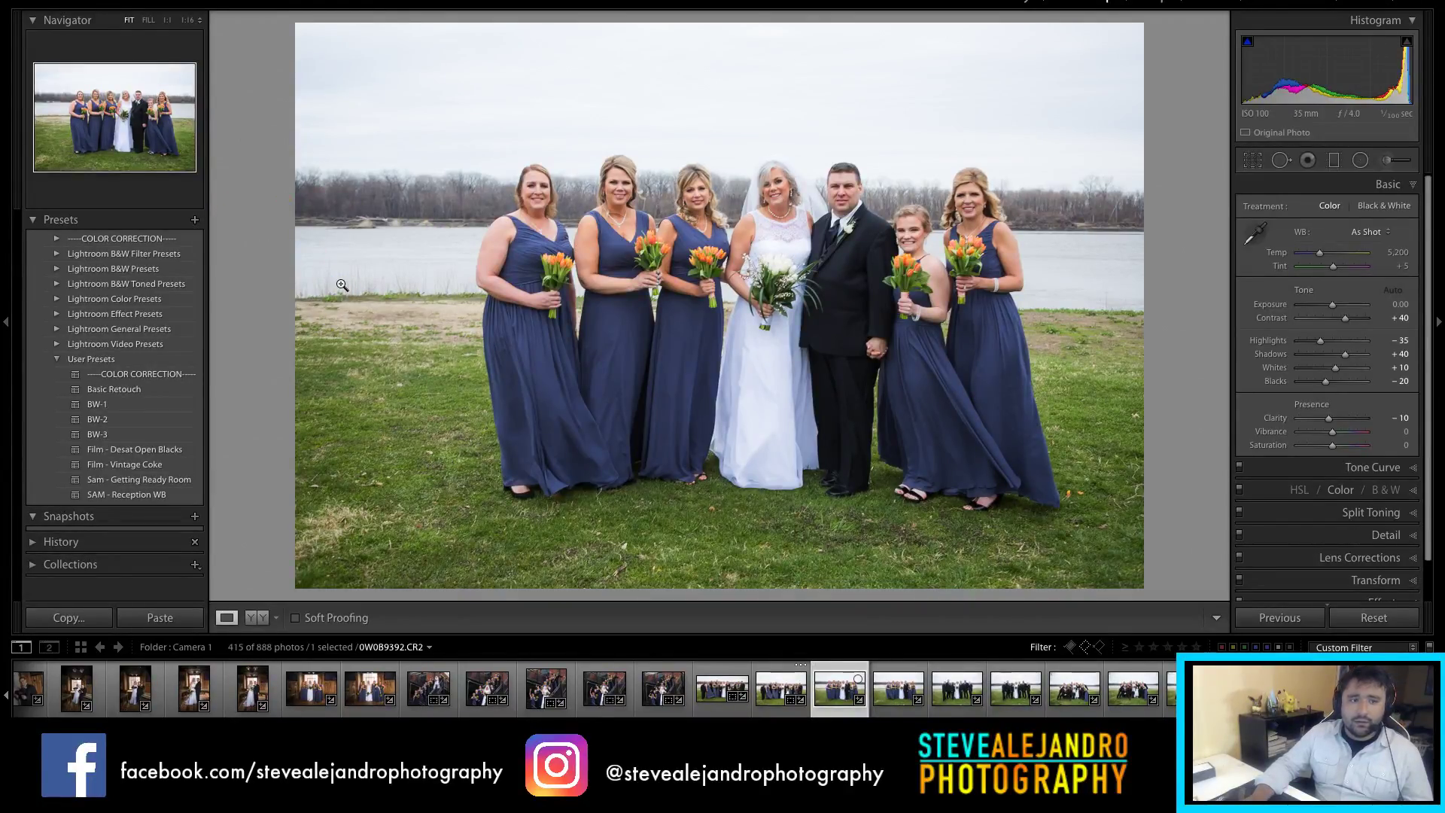
key("r")
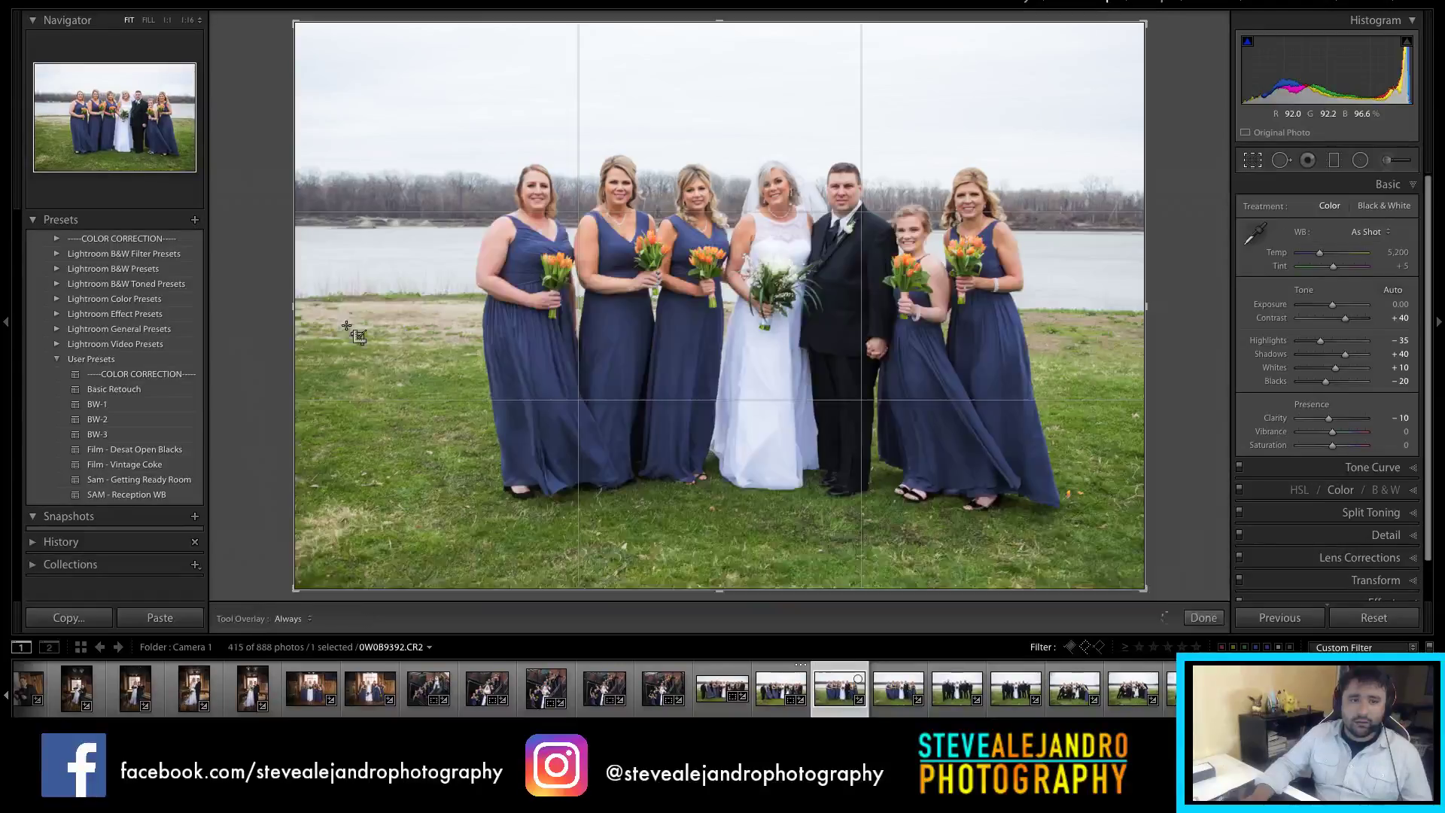
left_click_drag(302, 310, 340, 295)
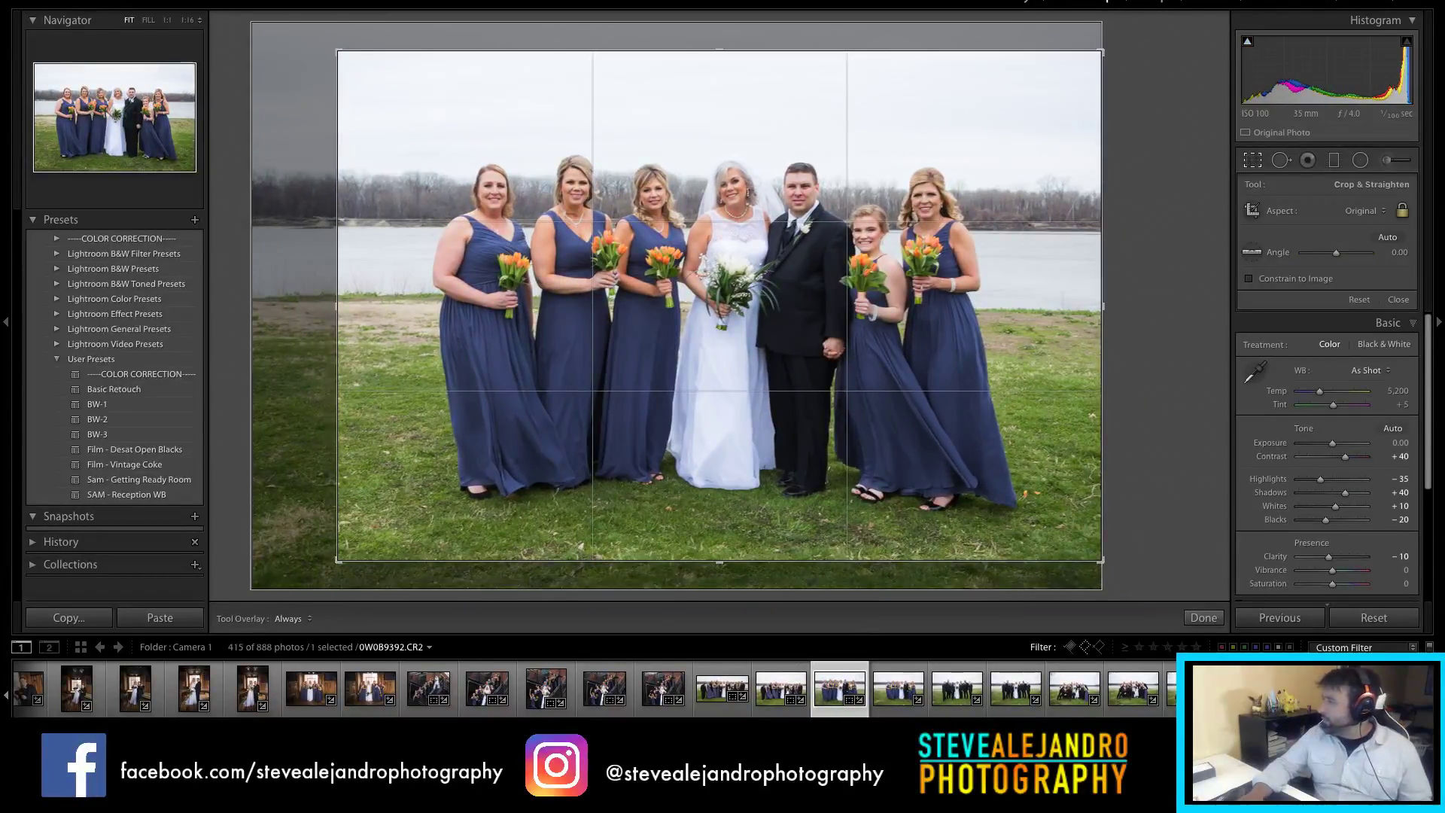
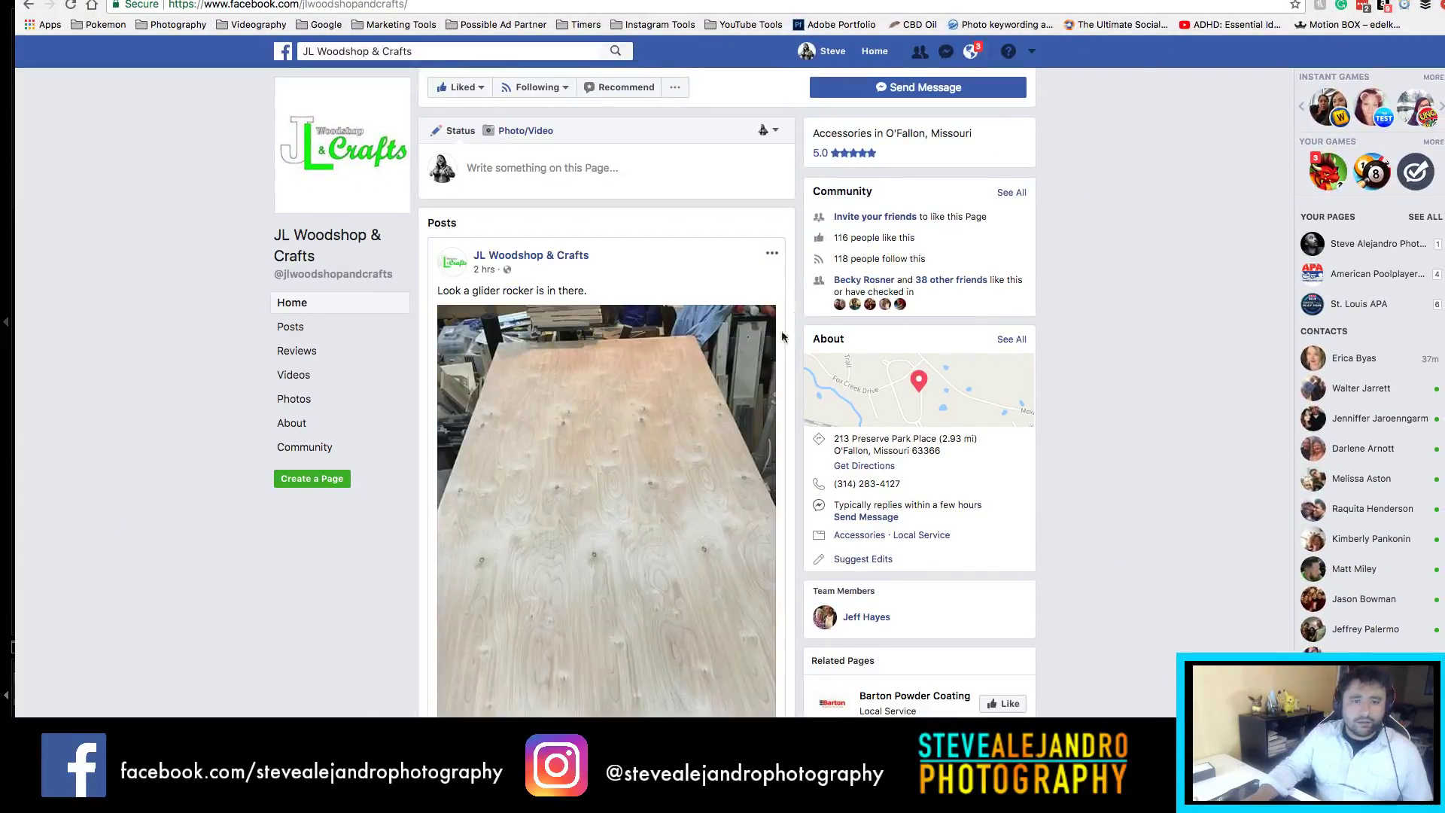
Step: Scroll the reference page and view the market post photo enlarged
scroll(680, 353, "down", 6)
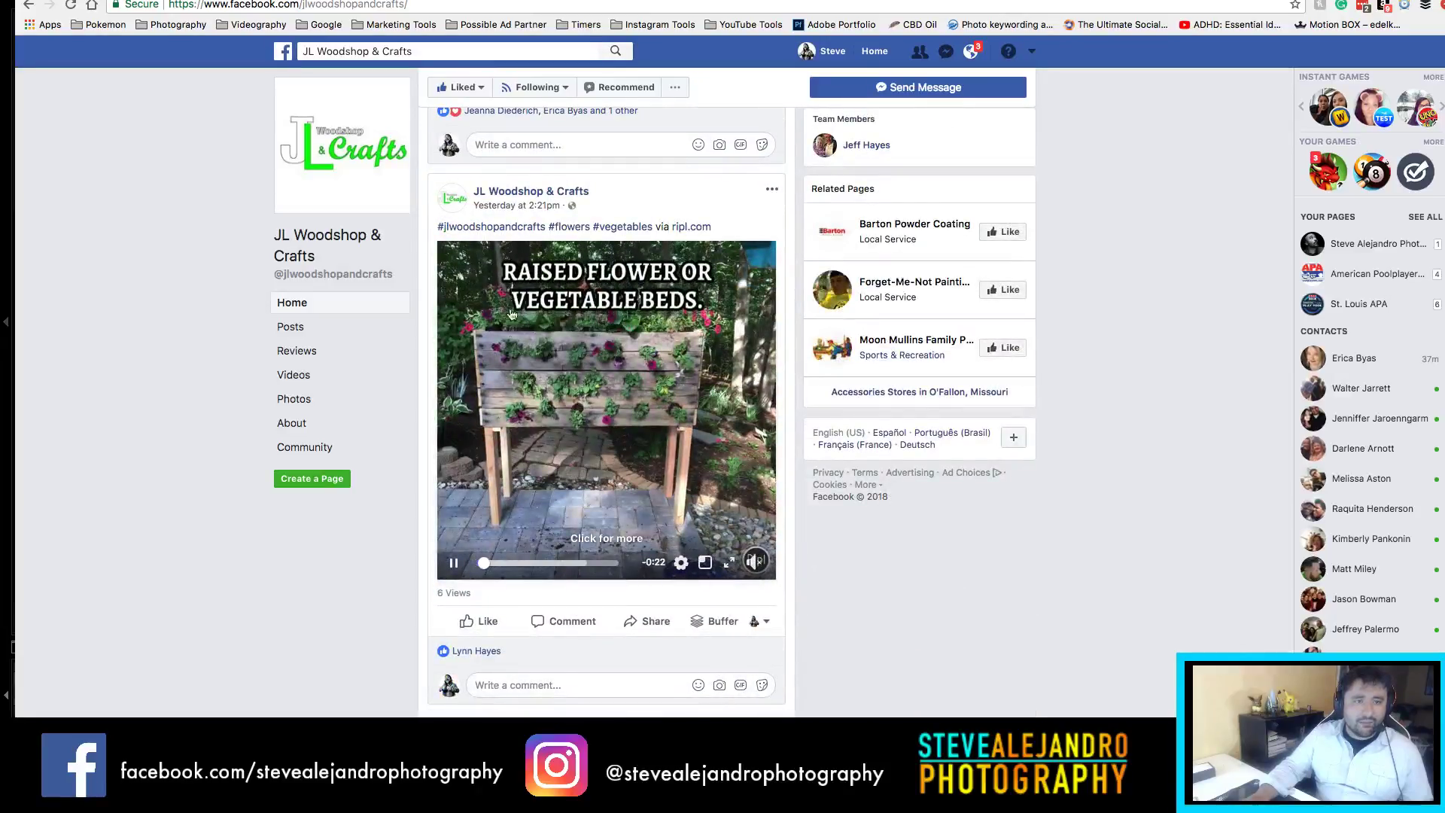
scroll(657, 404, "down", 3)
scroll(658, 403, "down", 4)
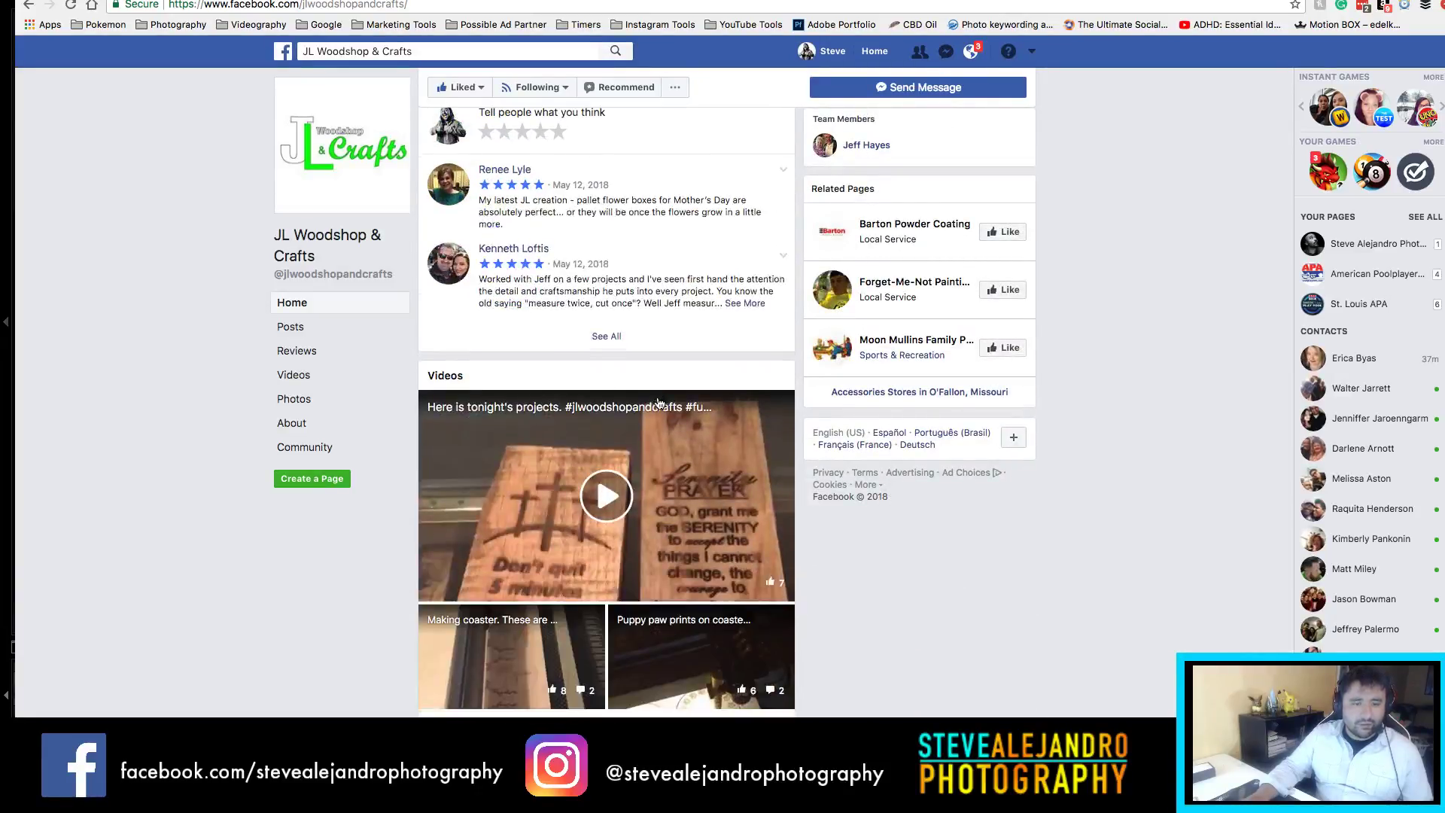
scroll(698, 376, "down", 12)
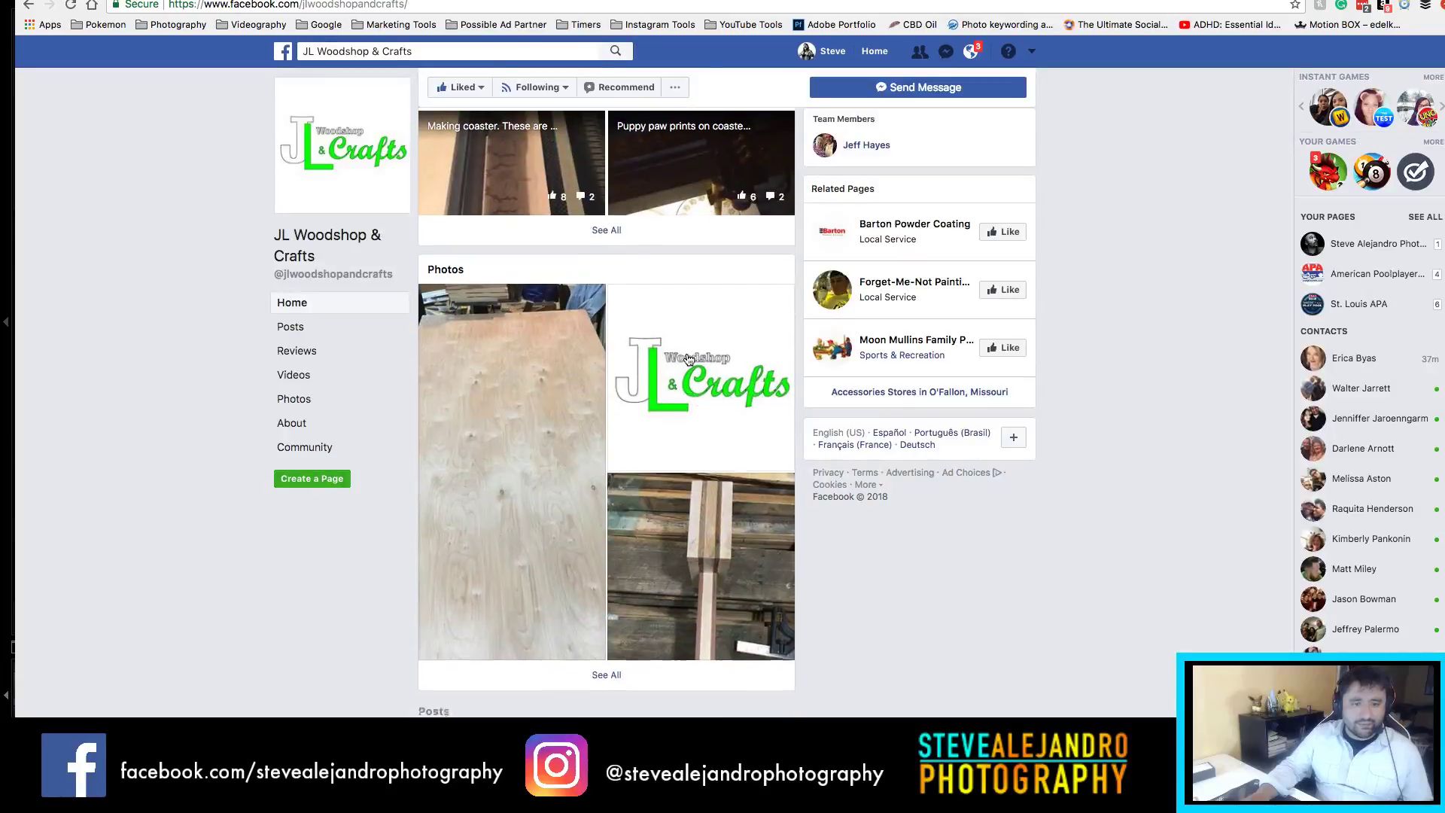
scroll(700, 373, "down", 3)
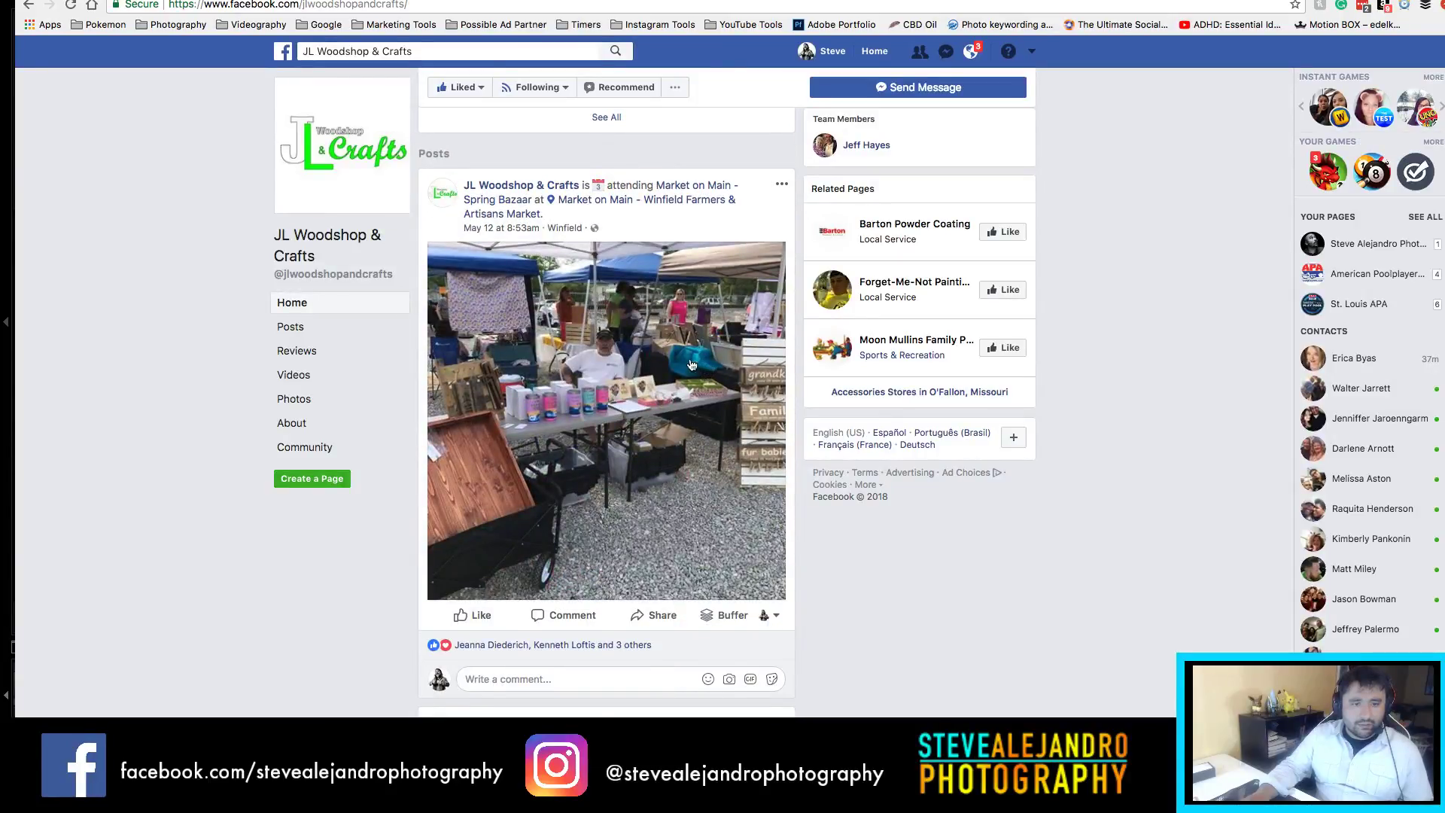
scroll(648, 339, "up", 3)
left_click(666, 339)
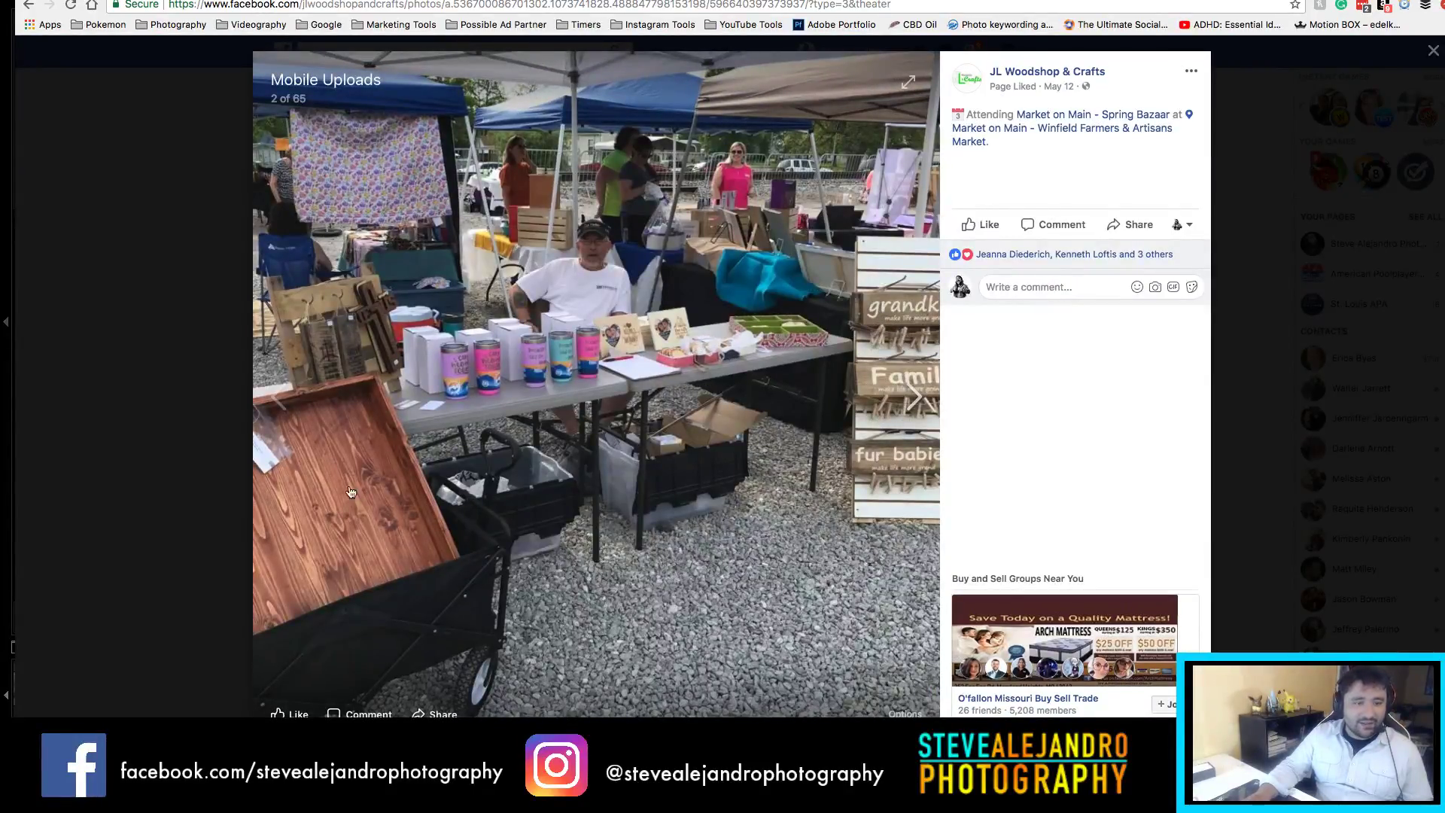
left_click(136, 307)
Step: Scroll further down the page and view the wedding sign photo enlarged
scroll(586, 401, "down", 10)
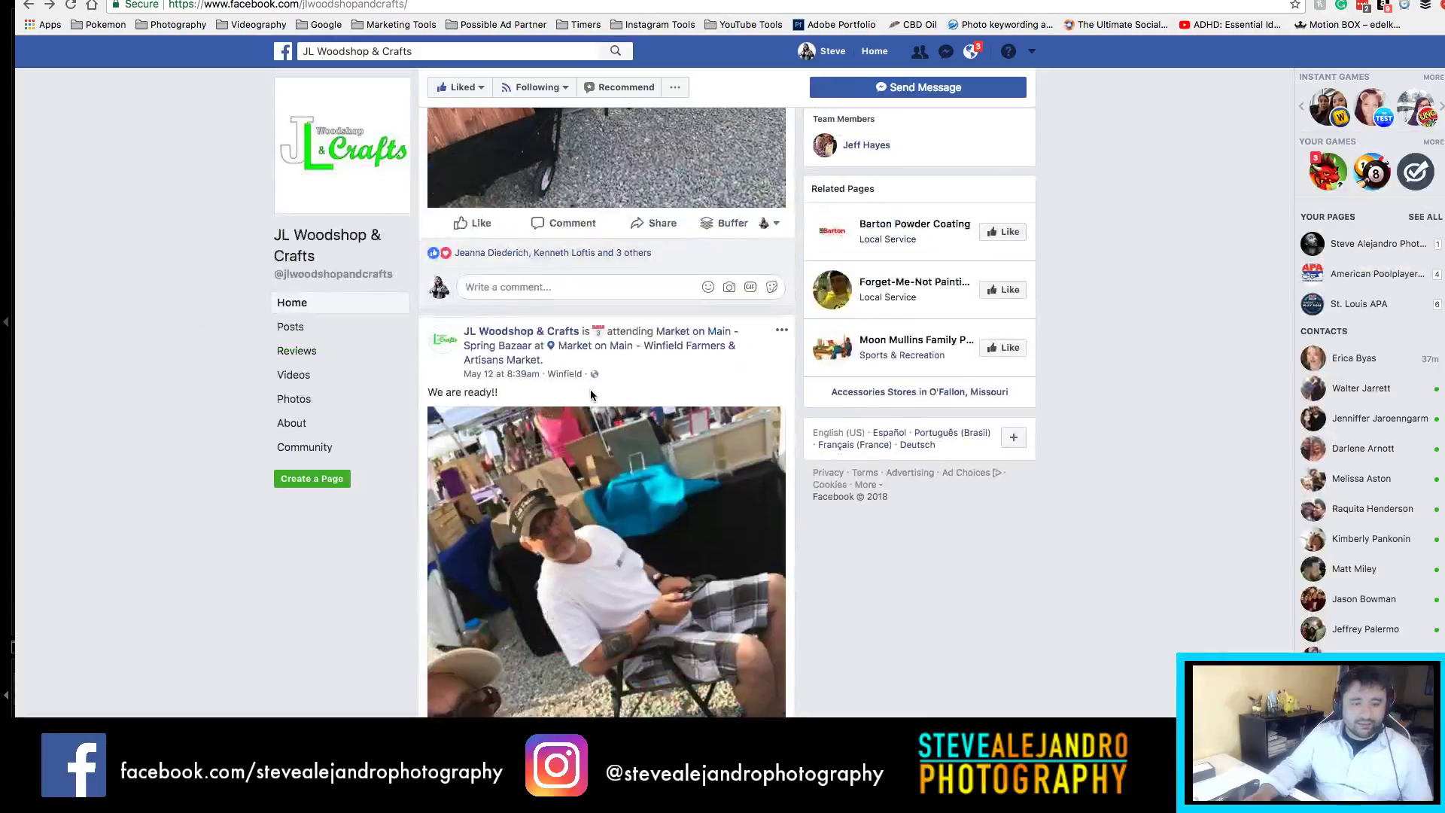
scroll(511, 440, "down", 10)
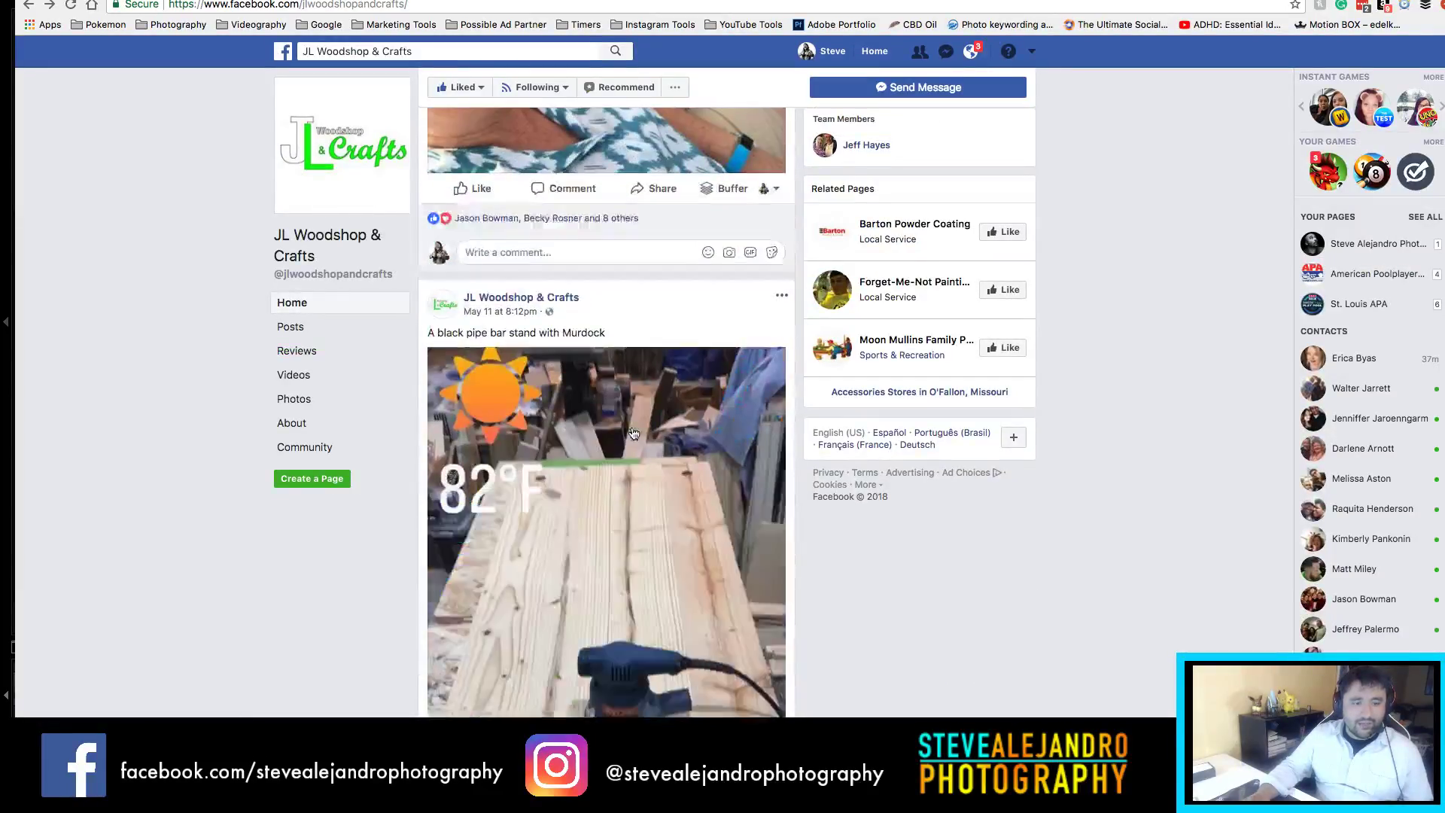
scroll(681, 417, "down", 10)
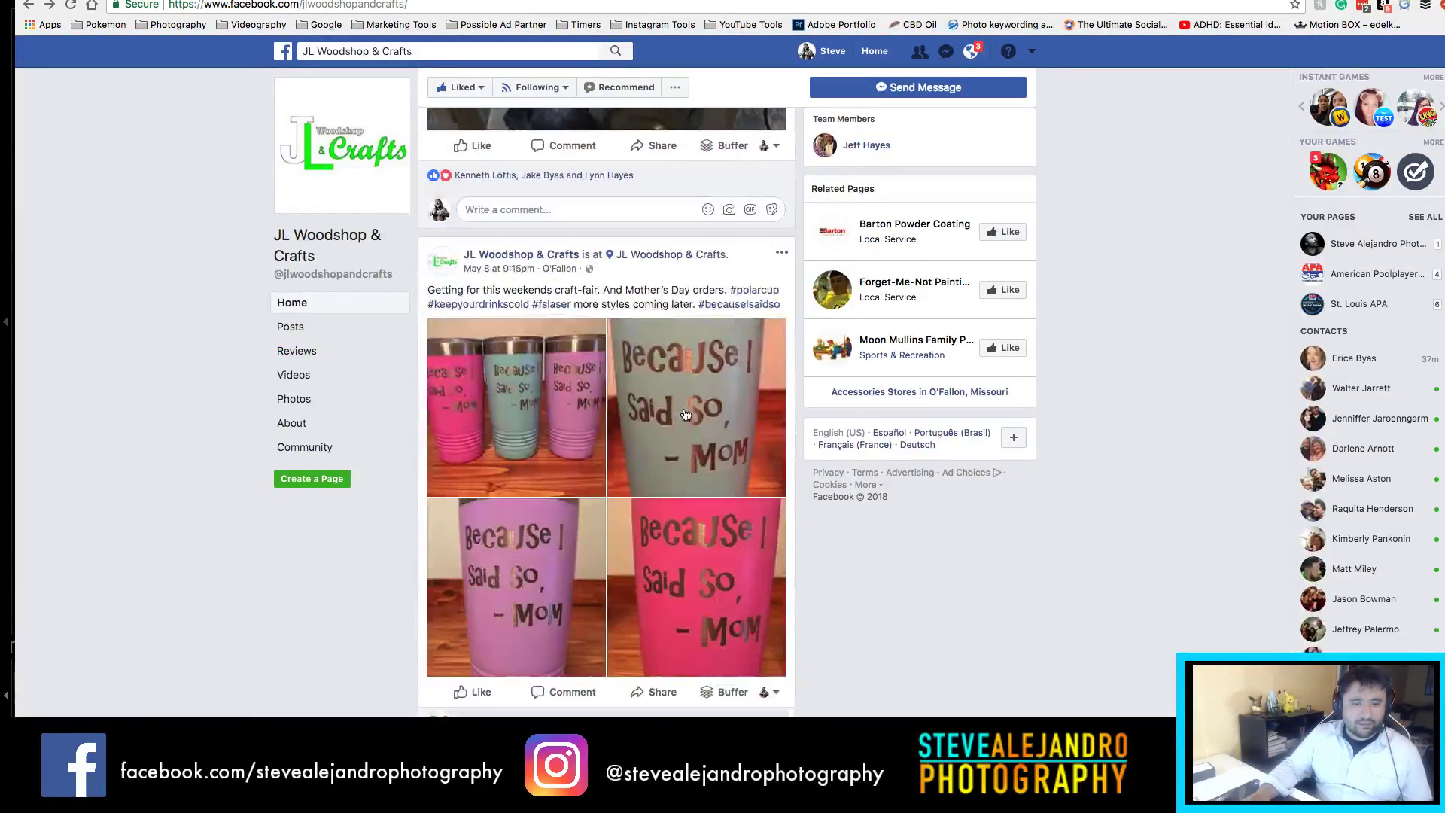
scroll(693, 407, "up", 1)
scroll(692, 407, "up", 5)
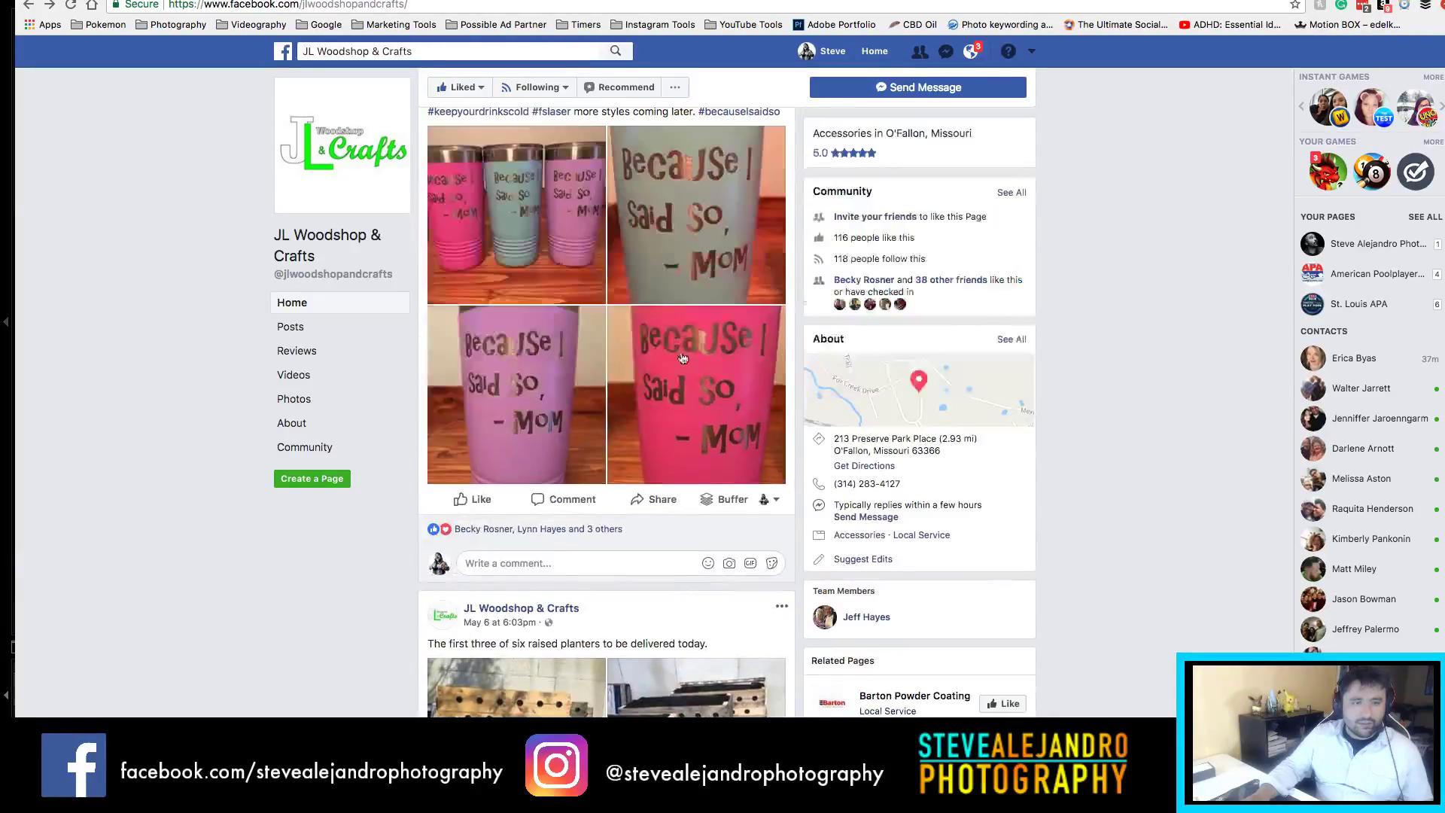
scroll(542, 354, "up", 2)
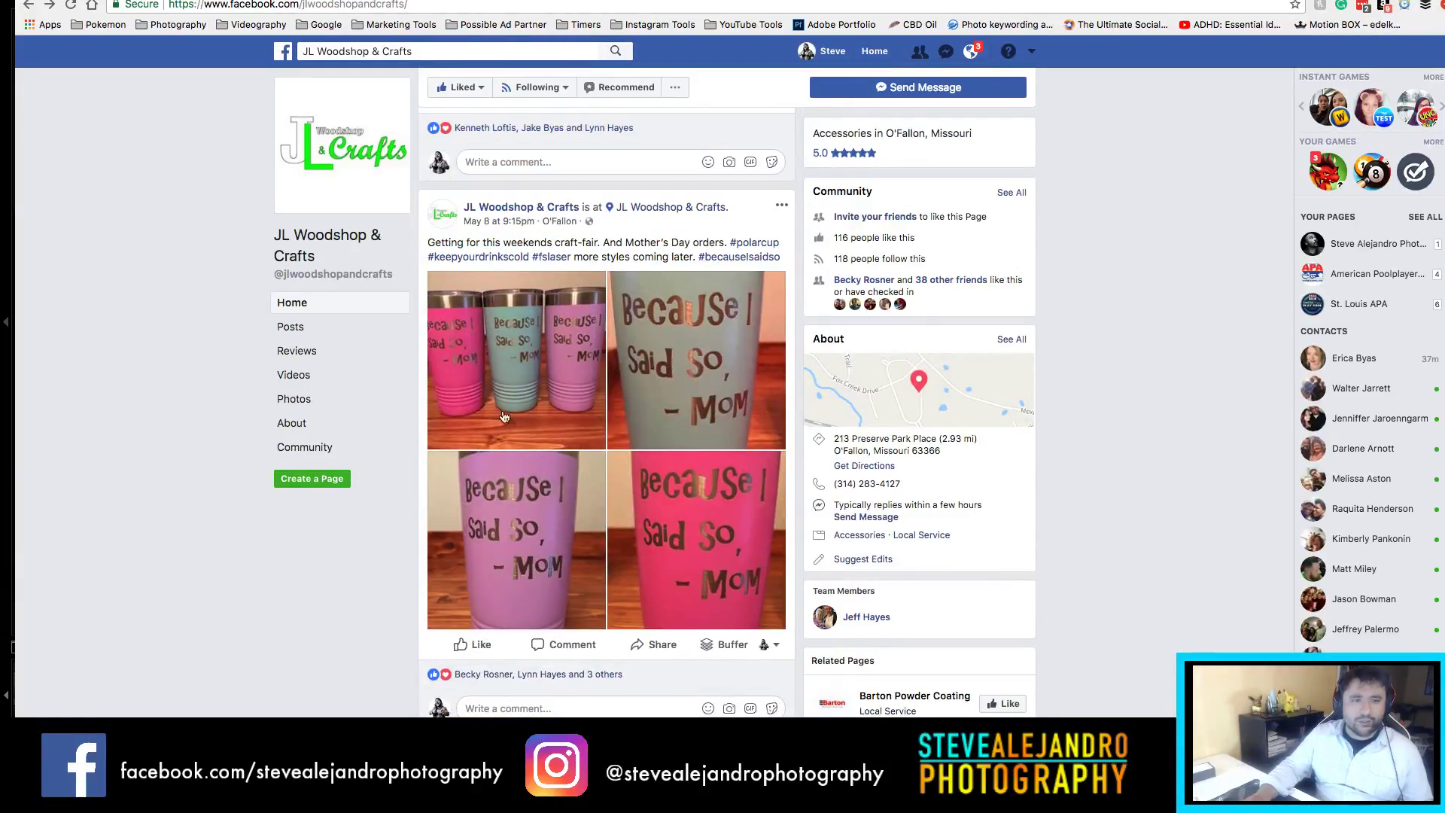
scroll(644, 417, "down", 5)
scroll(645, 419, "up", 1)
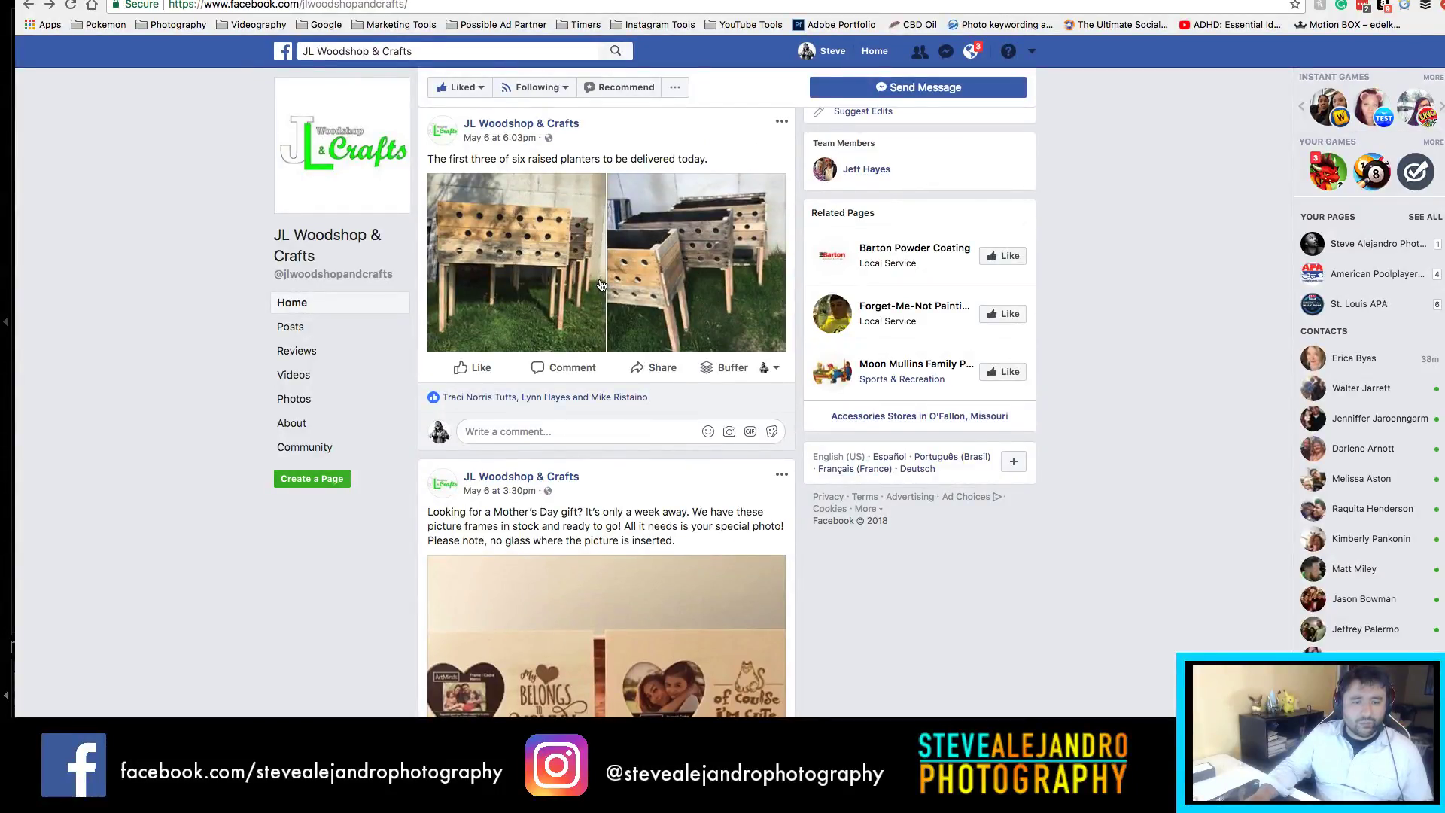
scroll(600, 282, "down", 5)
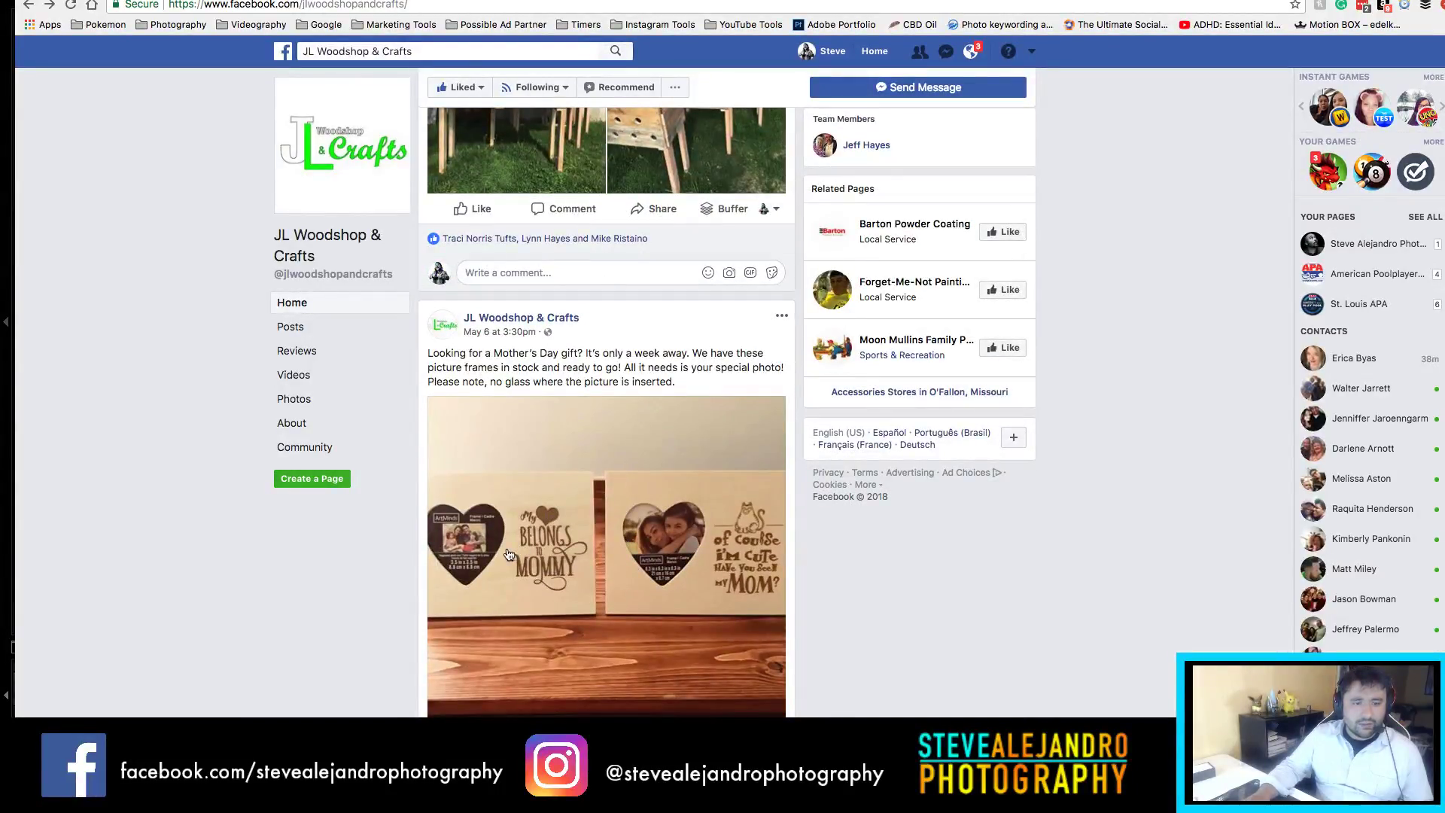
scroll(527, 542, "down", 10)
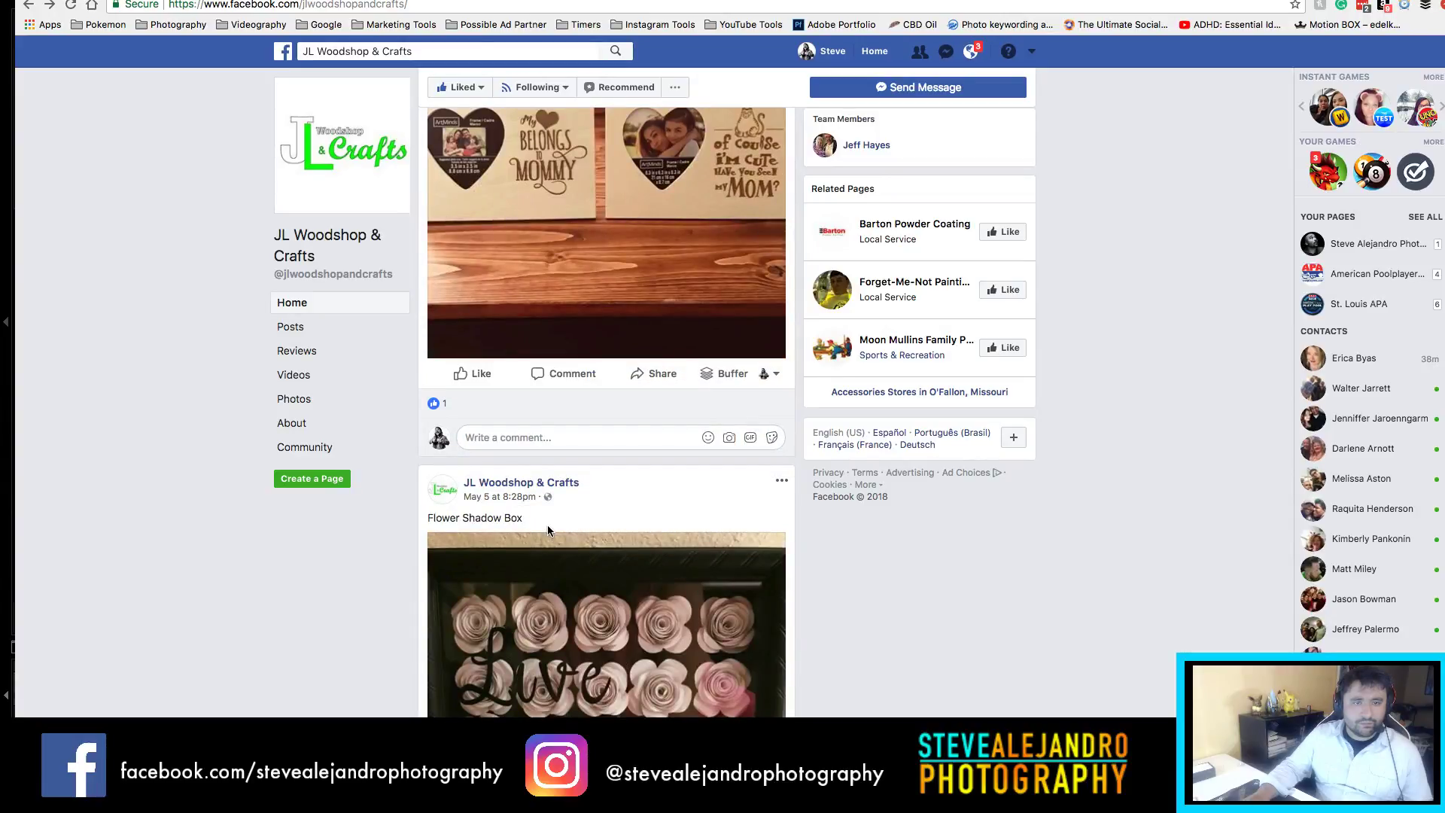
scroll(548, 527, "down", 9)
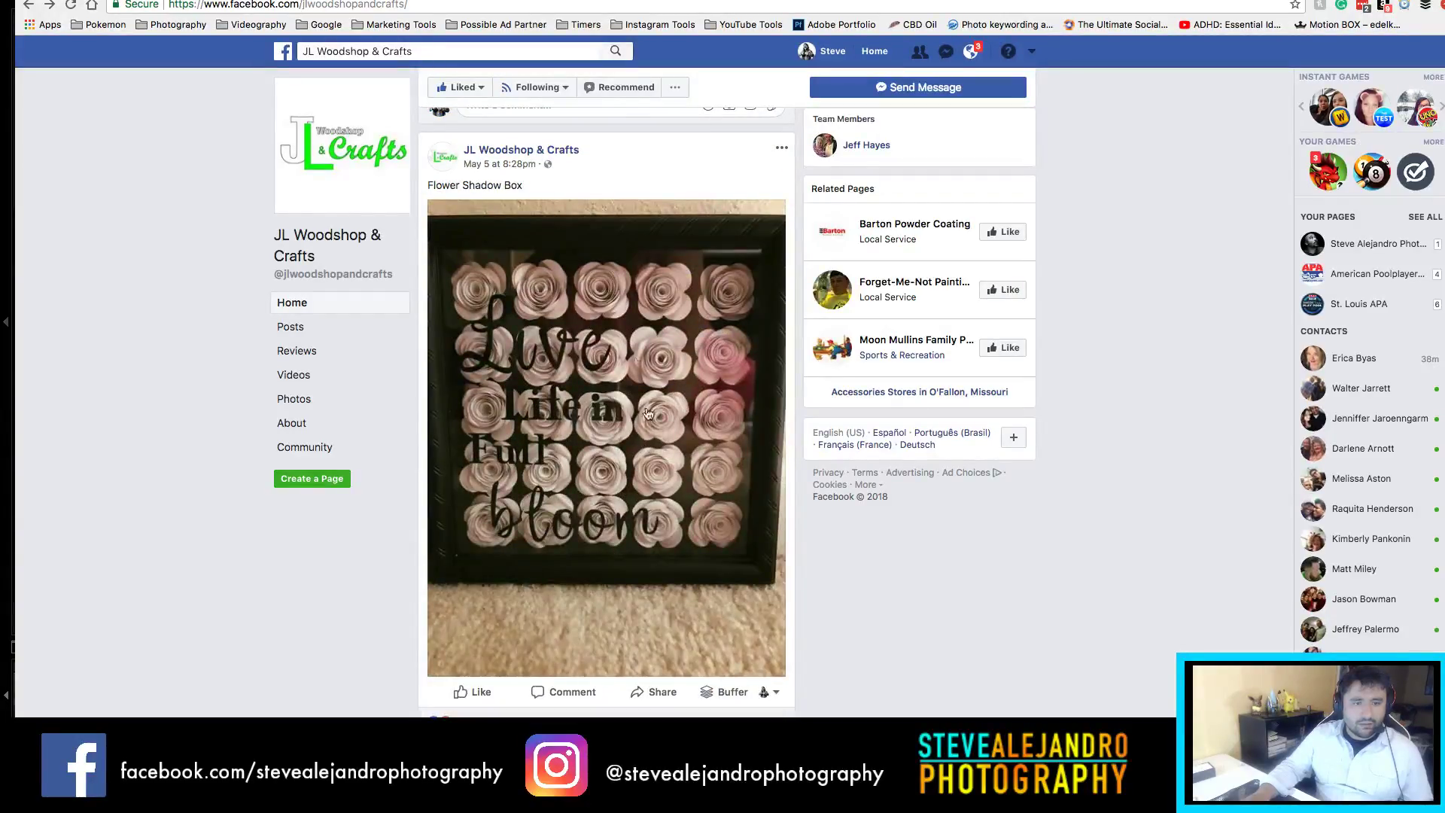
scroll(570, 422, "down", 20)
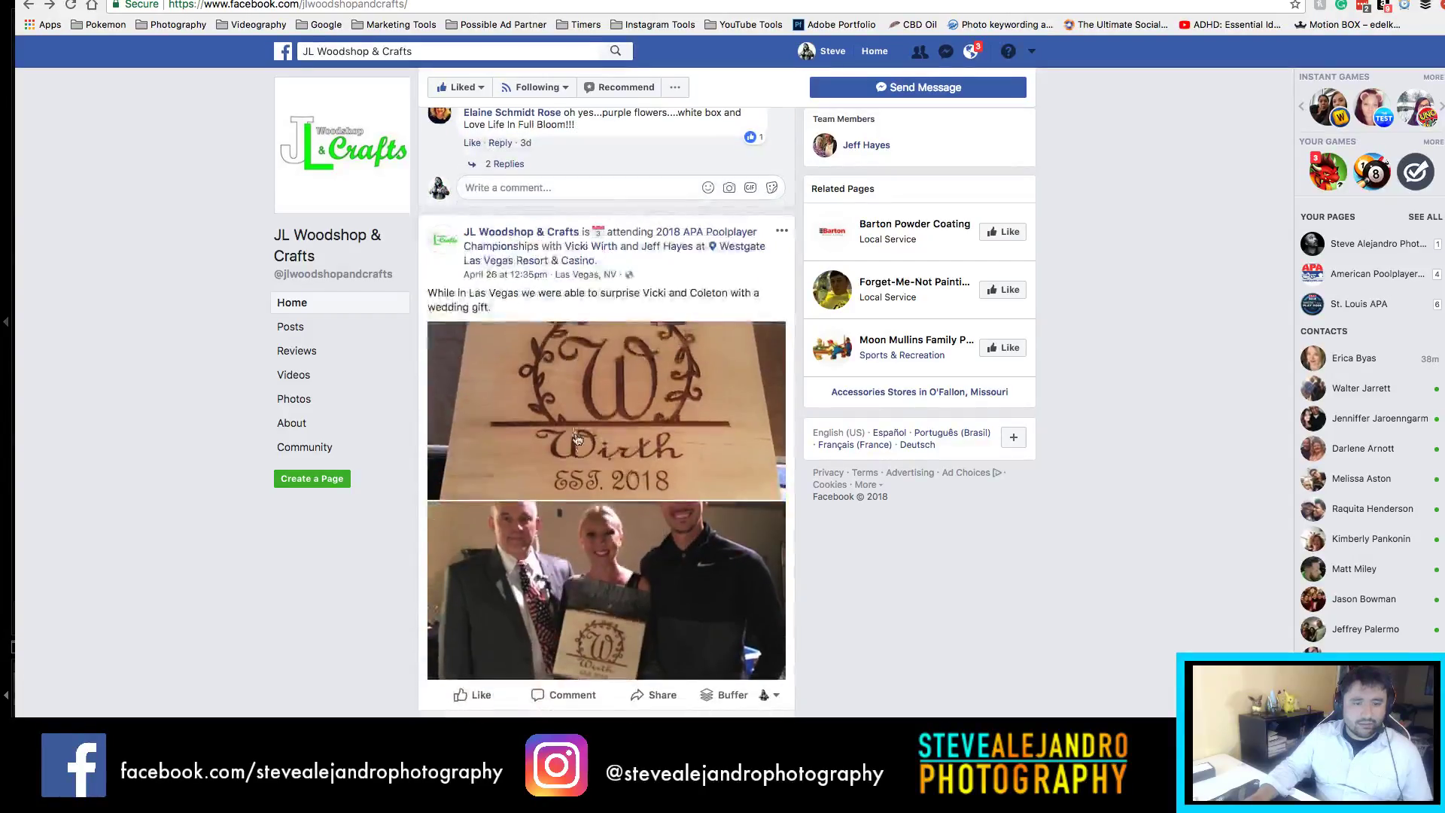
left_click(734, 450)
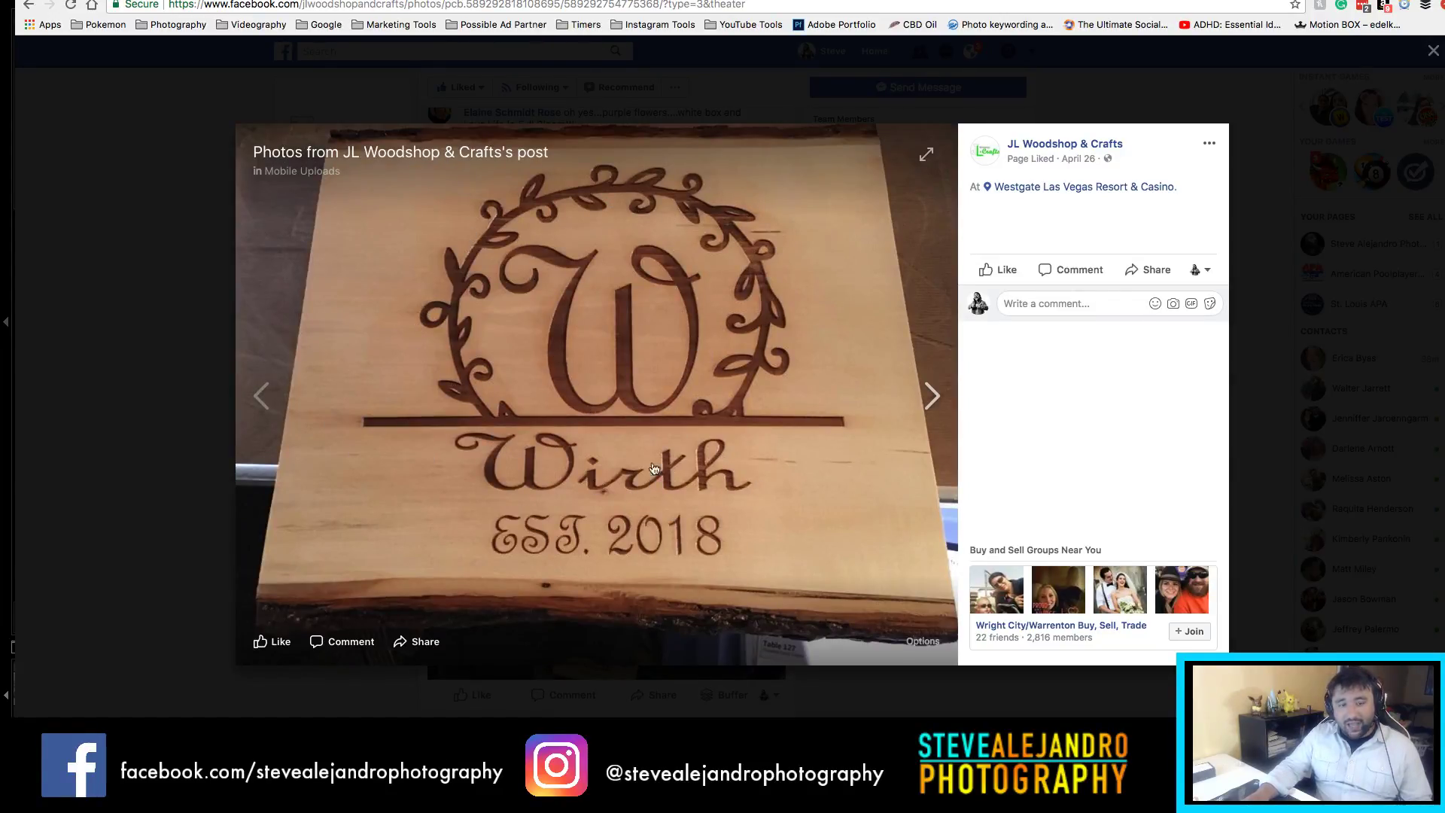
left_click(97, 187)
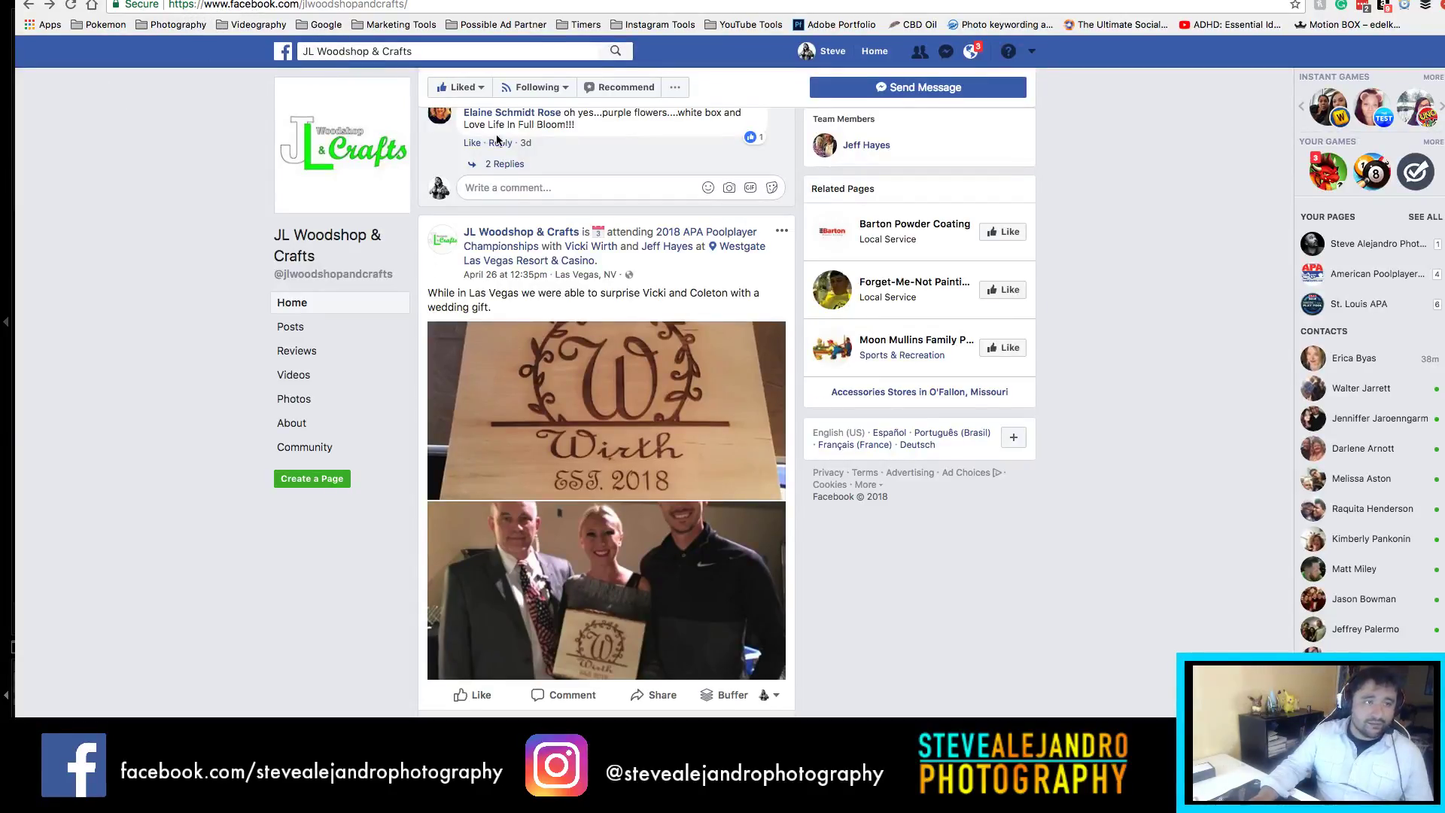
Step: Commit the bridesmaids photo crop and advance to bridesmaids shot 0W0B9396
scroll(485, 327, "up", 5)
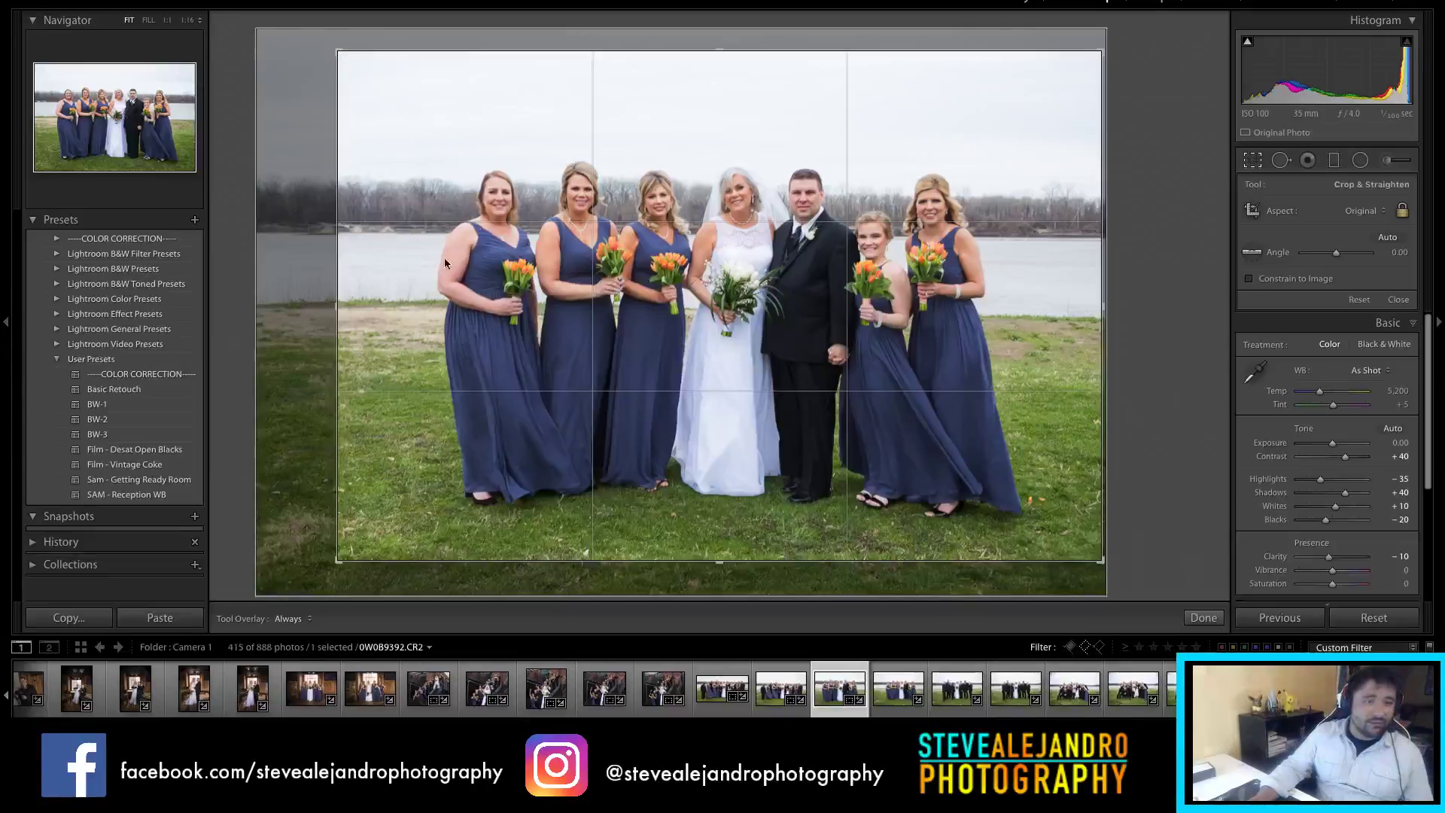
left_click(1204, 618)
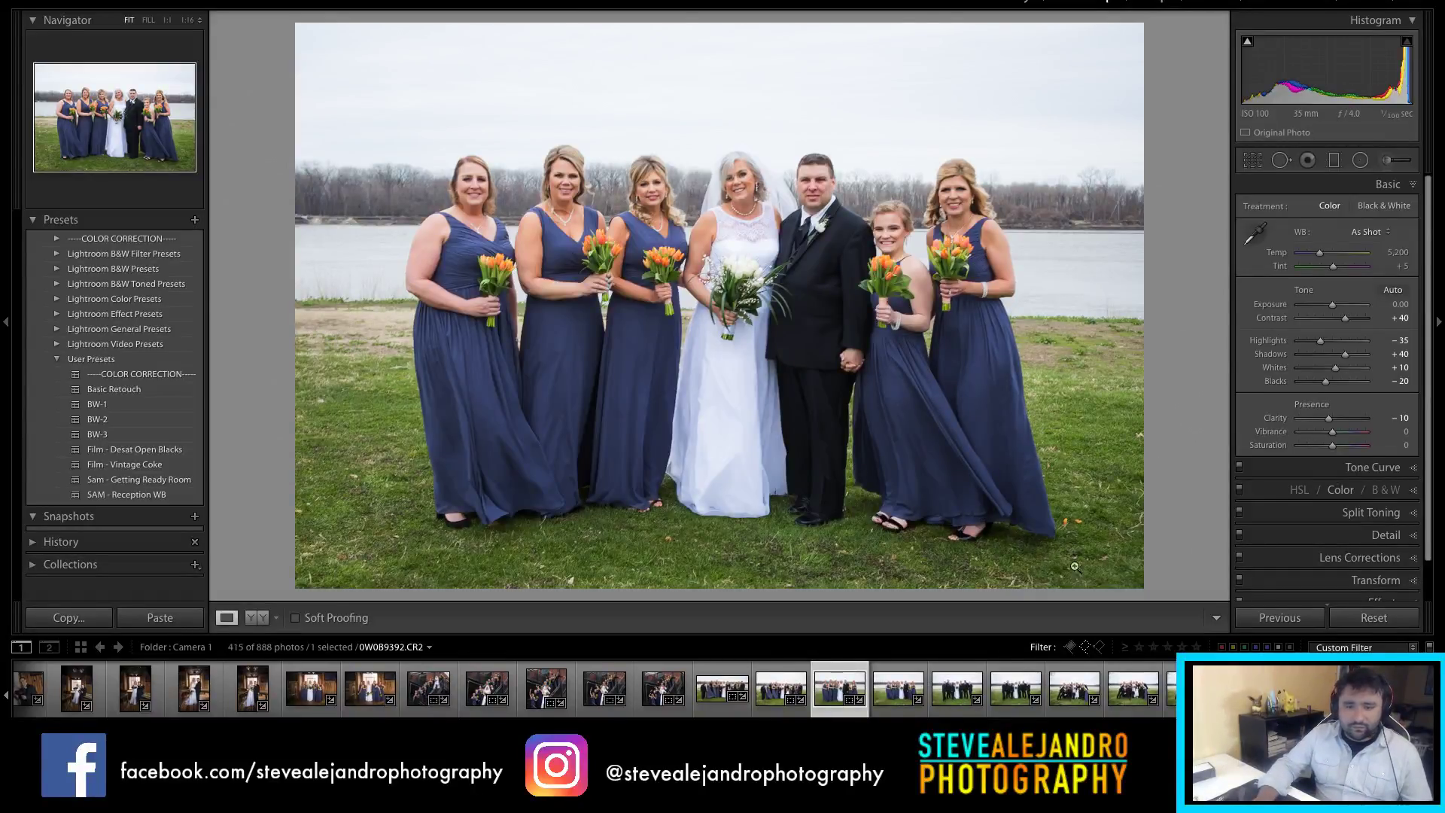
key("r")
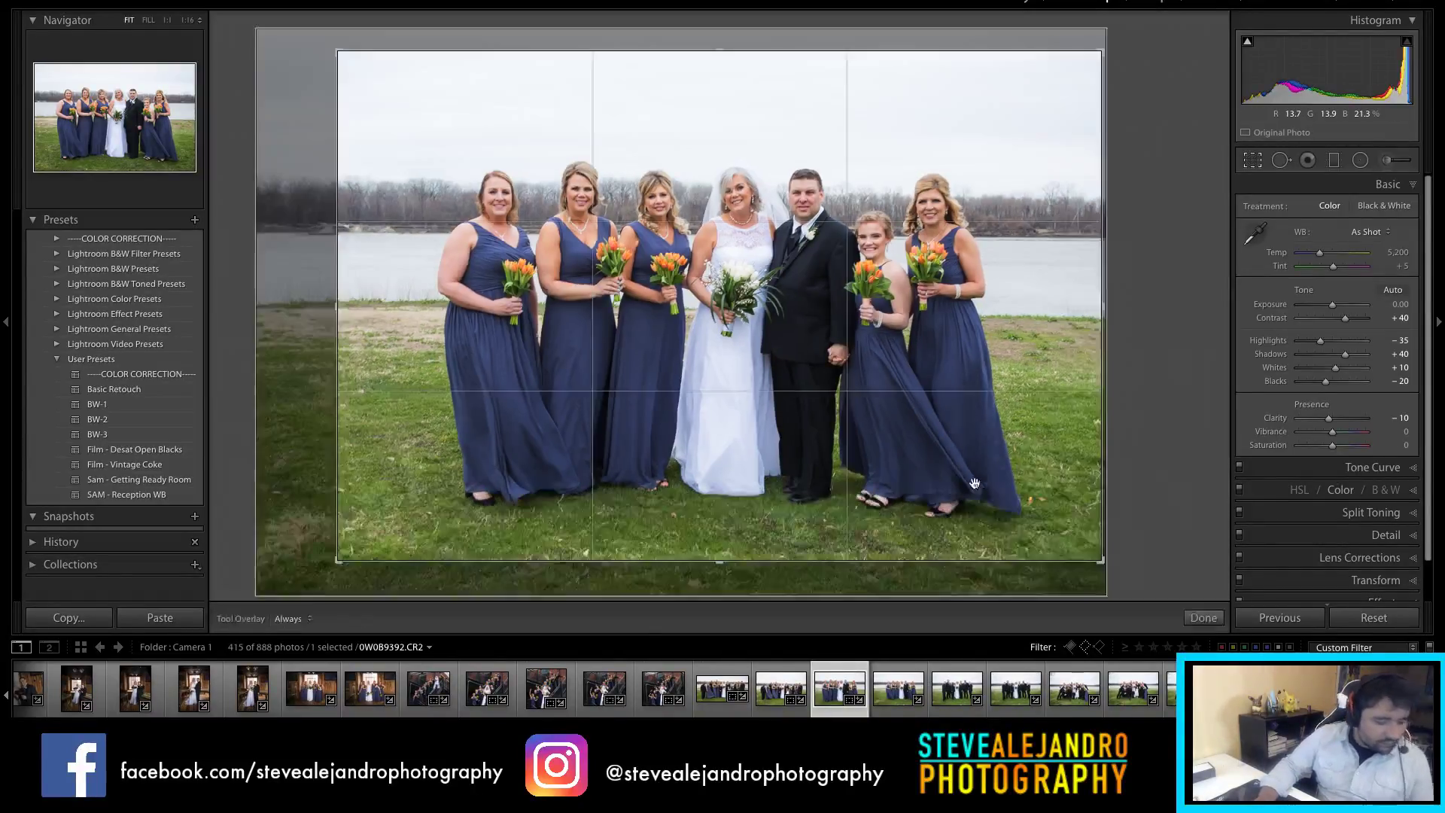
key("r")
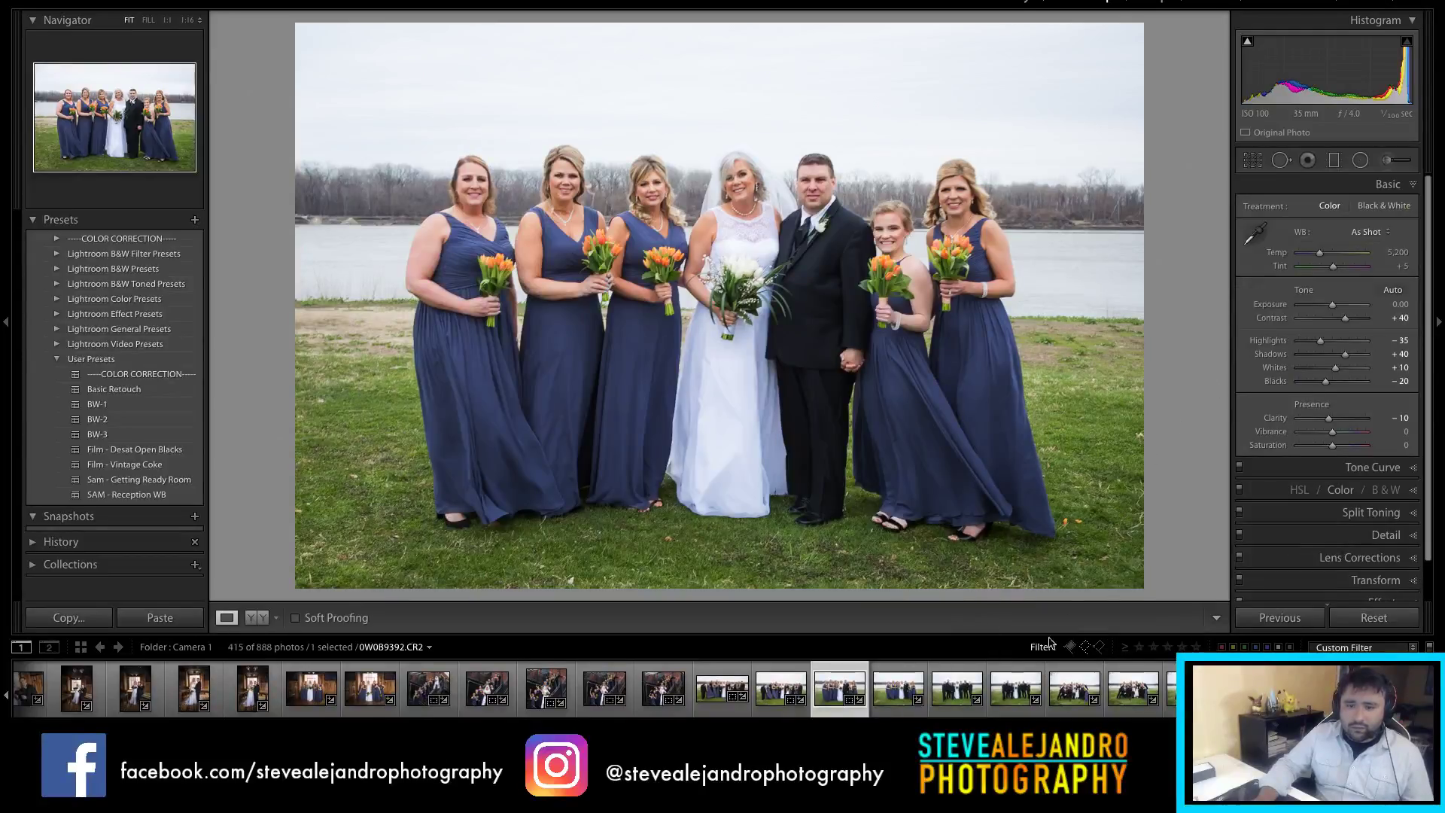
left_click(892, 698)
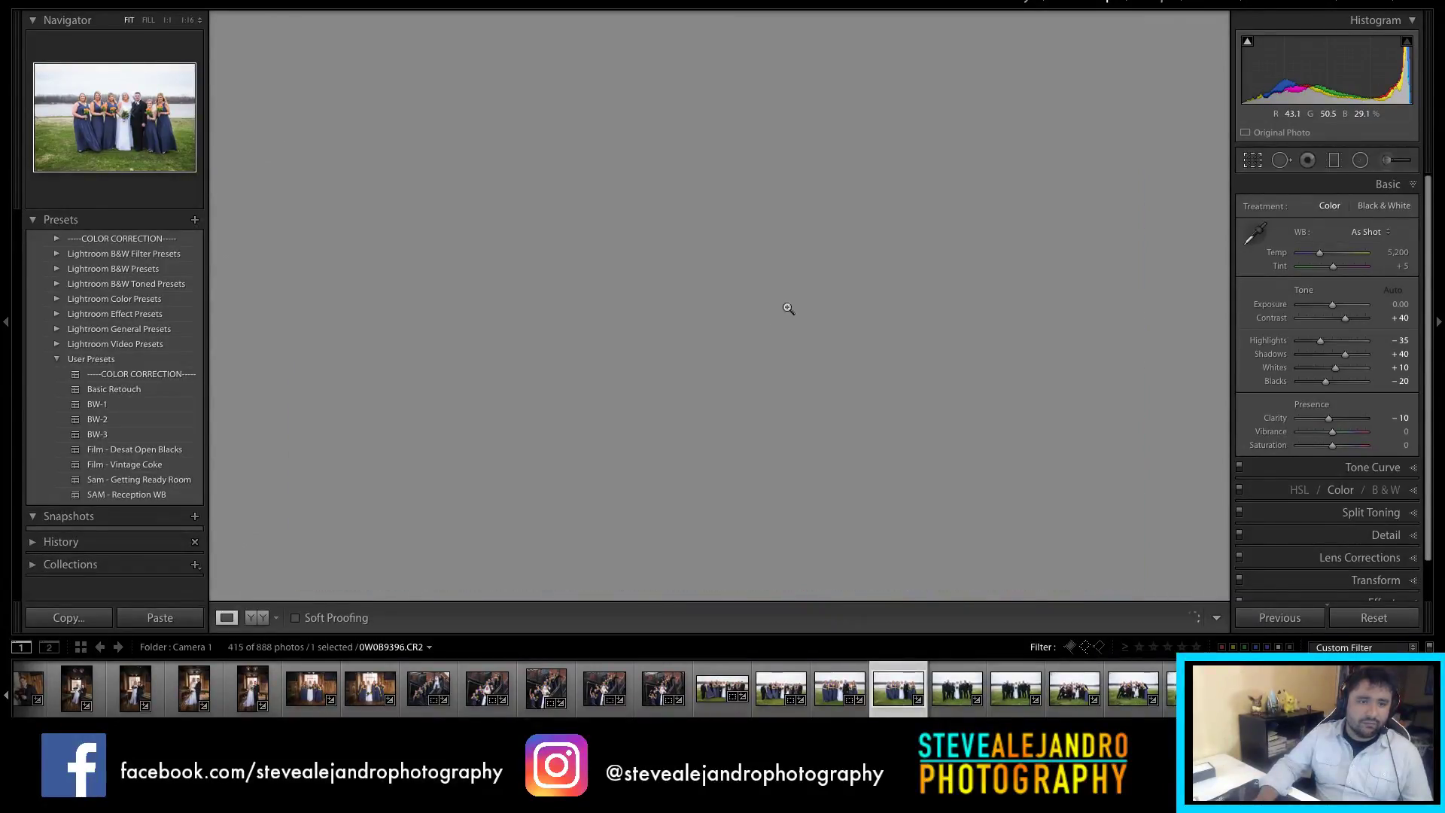
Step: Tighten 0W0B9396's crop from the left and check the faces at 1:1
key("r")
left_click_drag(295, 305, 362, 302)
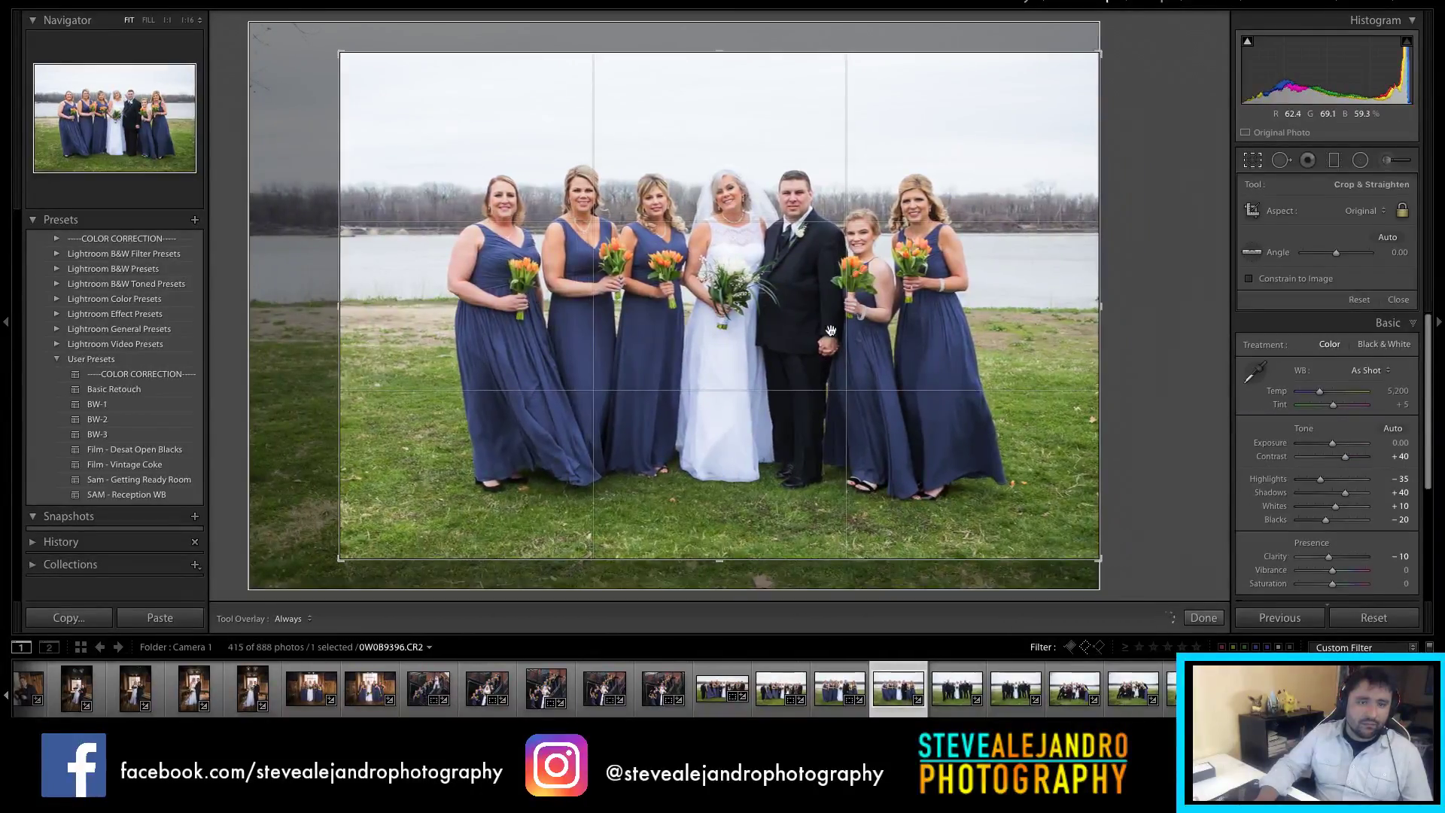
key("r")
left_click(479, 188)
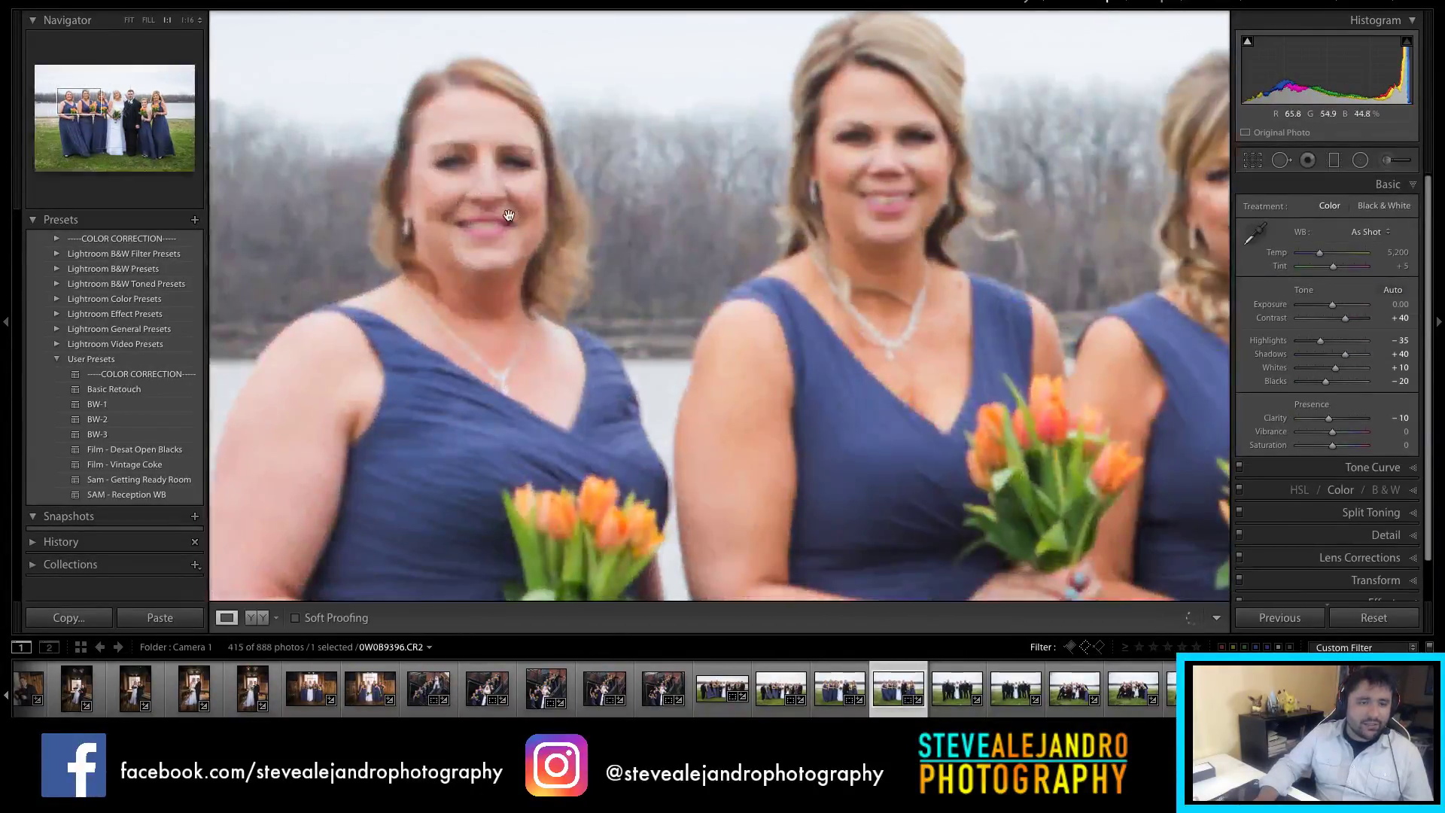
left_click(510, 213)
key("Right")
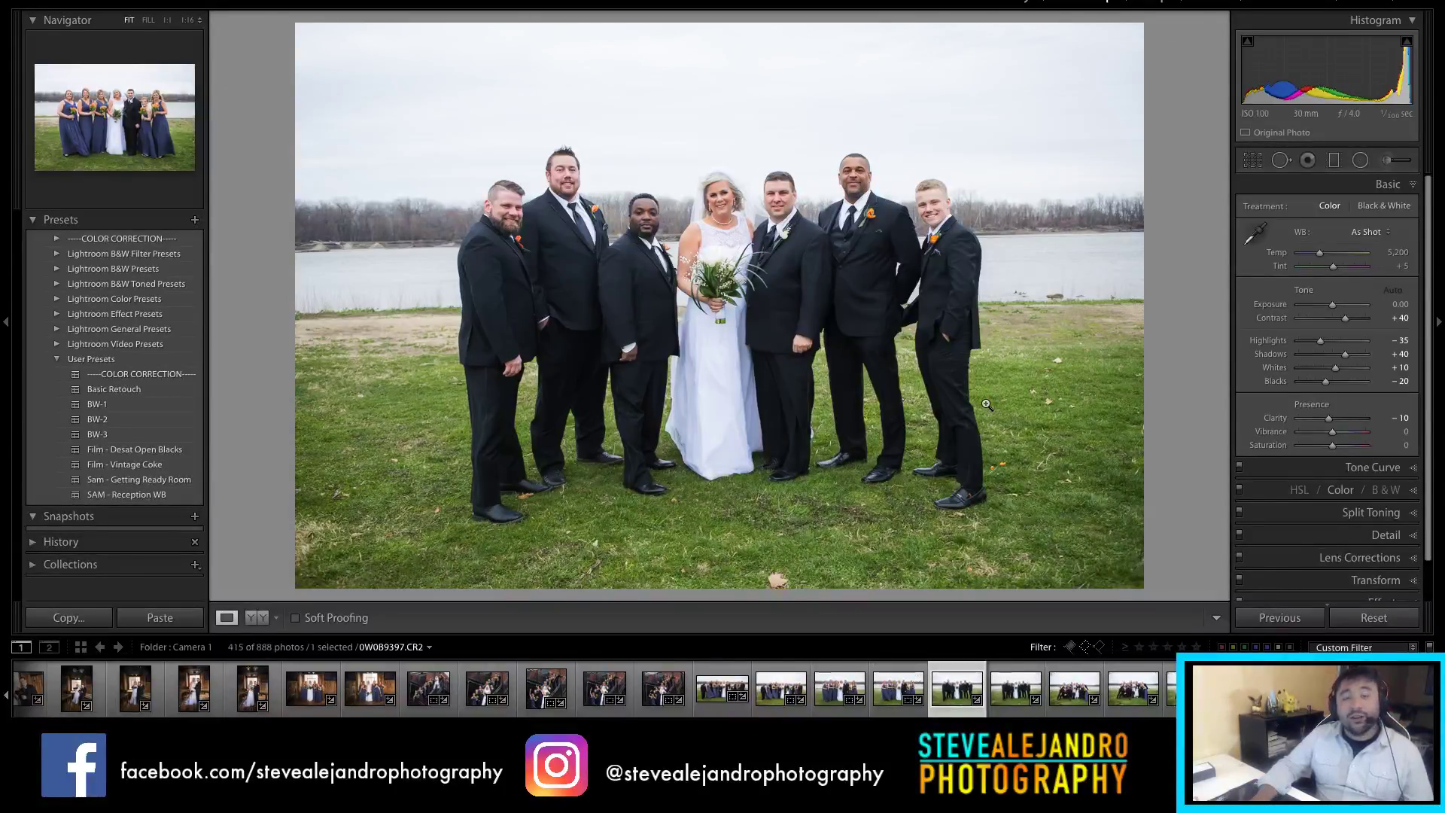
Step: Pull the top crop edge down on groomsmen photo 0W0B9397
left_click(934, 319)
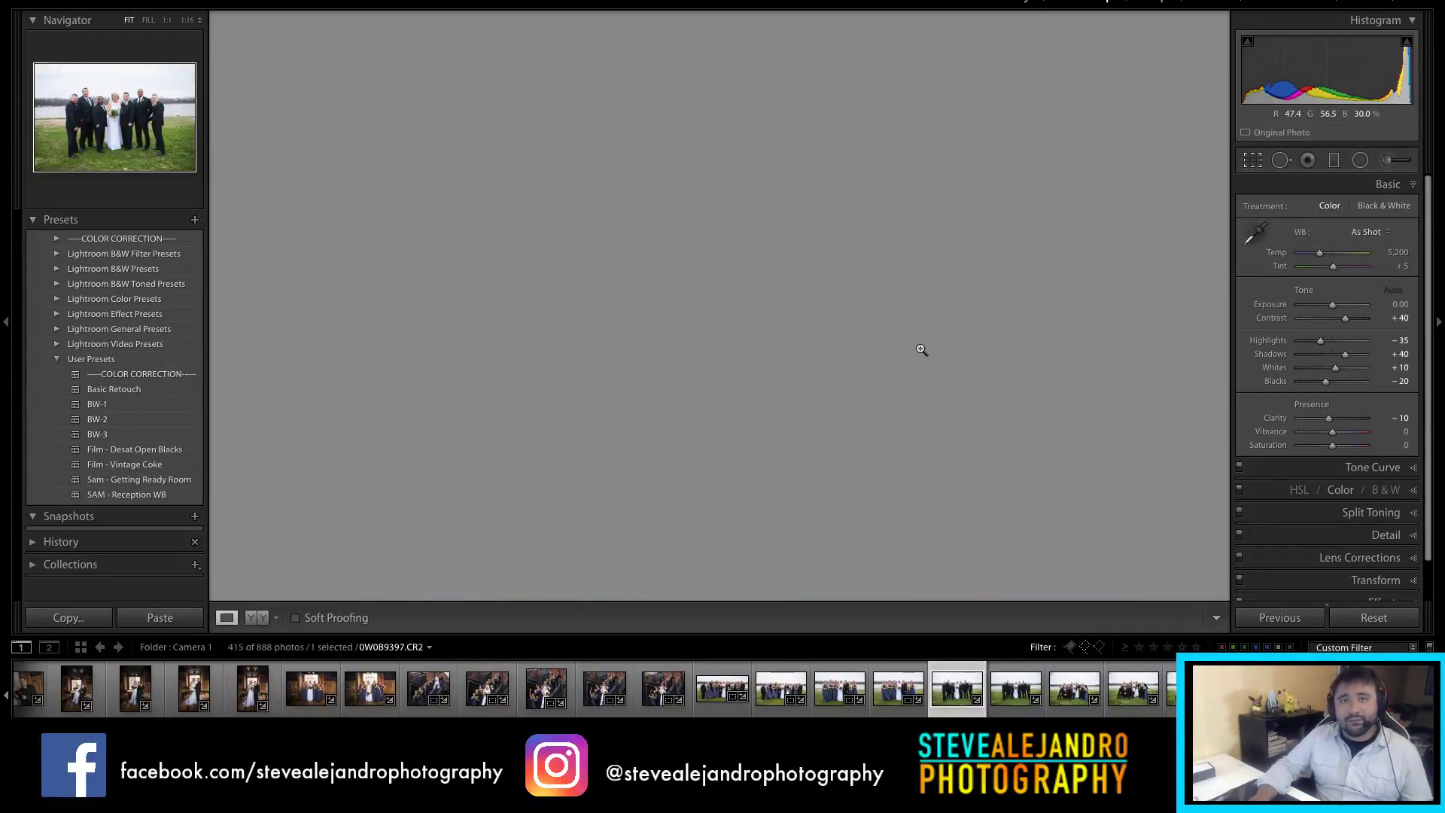
key("r")
left_click_drag(726, 33, 726, 75)
key("r")
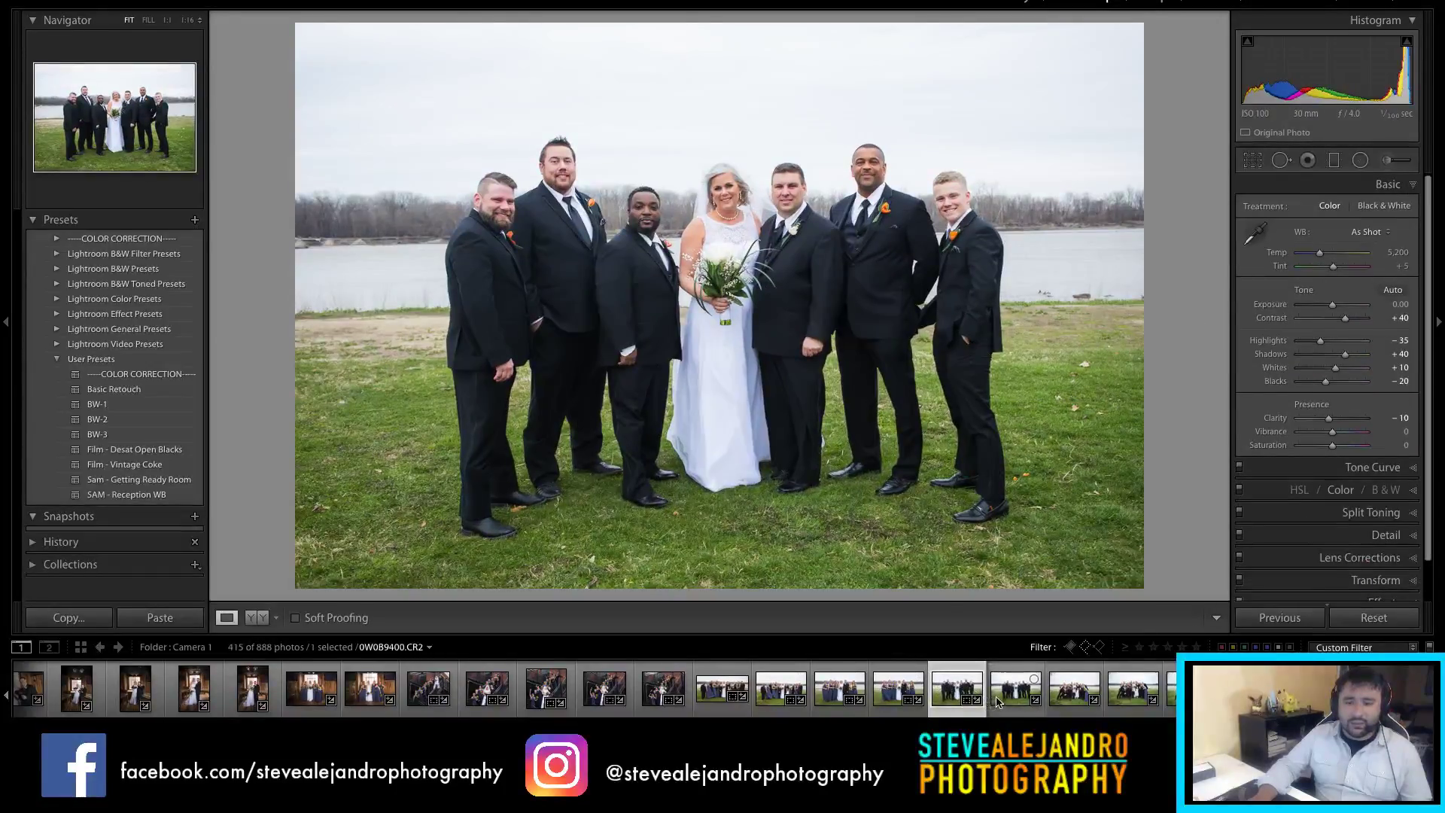
Step: Crop 0W0B9400 tighter by raising the bottom edge and lowering the top edge
left_click(1002, 693)
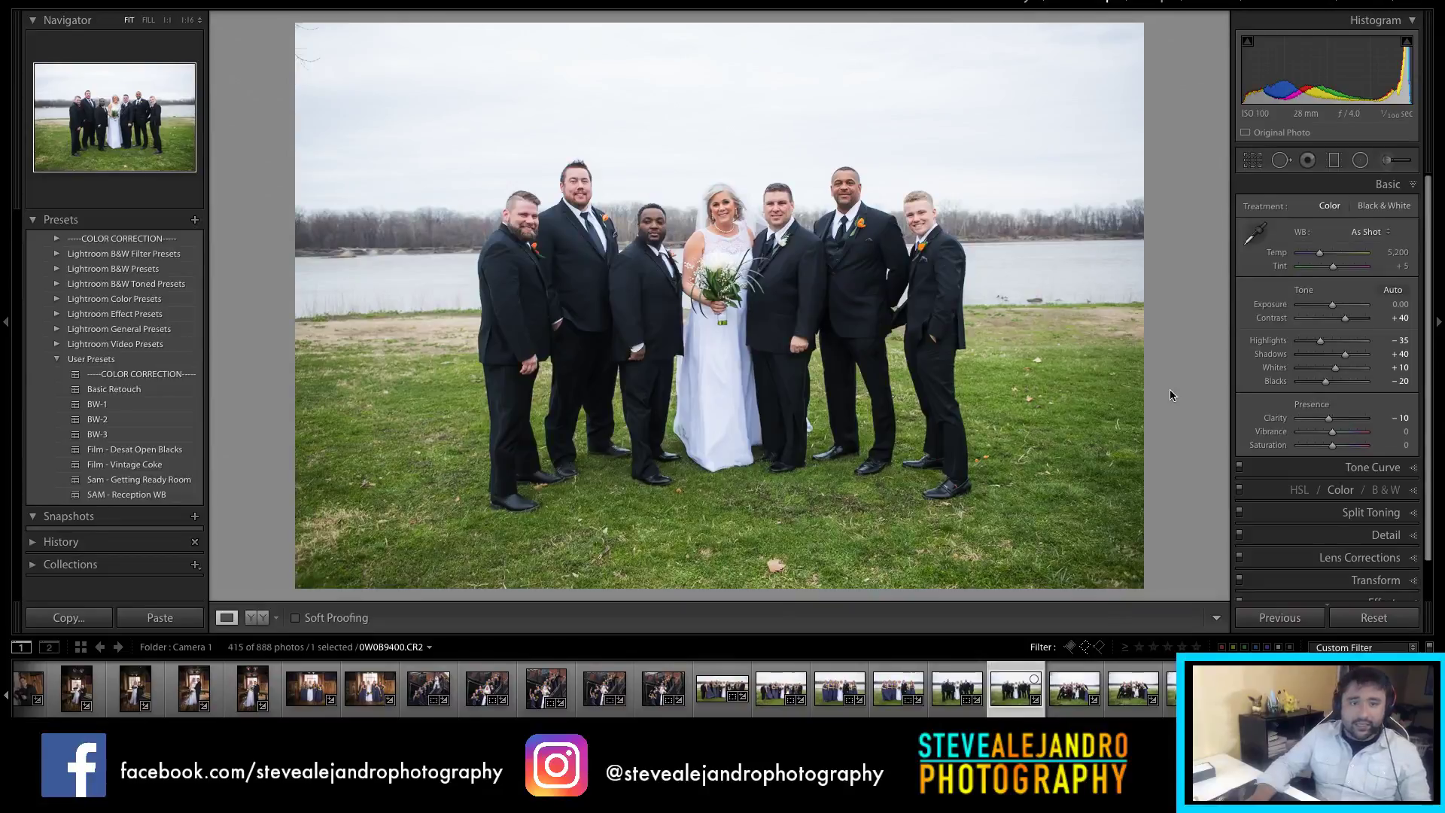
key("r")
left_click_drag(798, 588, 767, 577)
left_click_drag(736, 26, 736, 55)
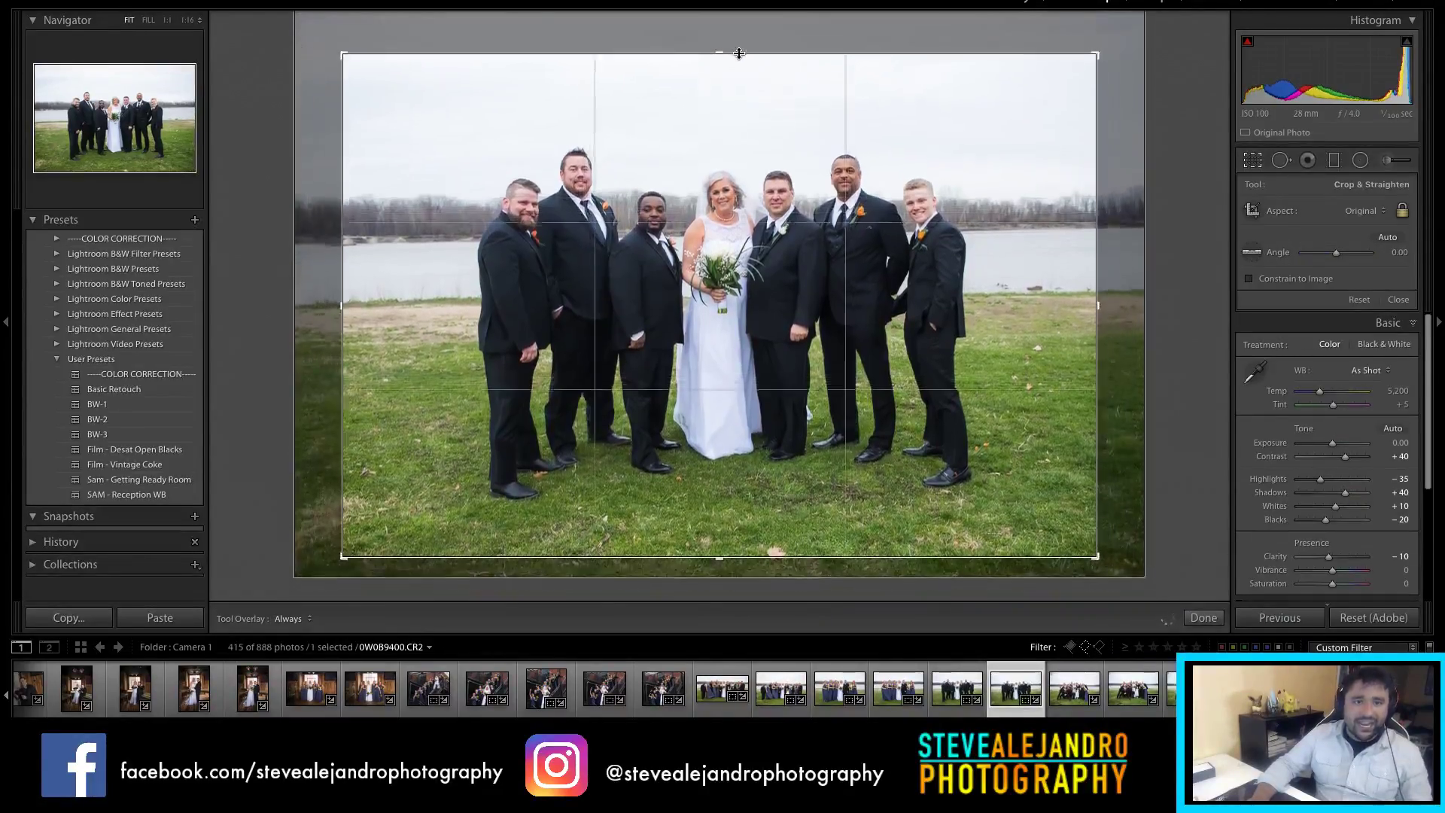
key("r")
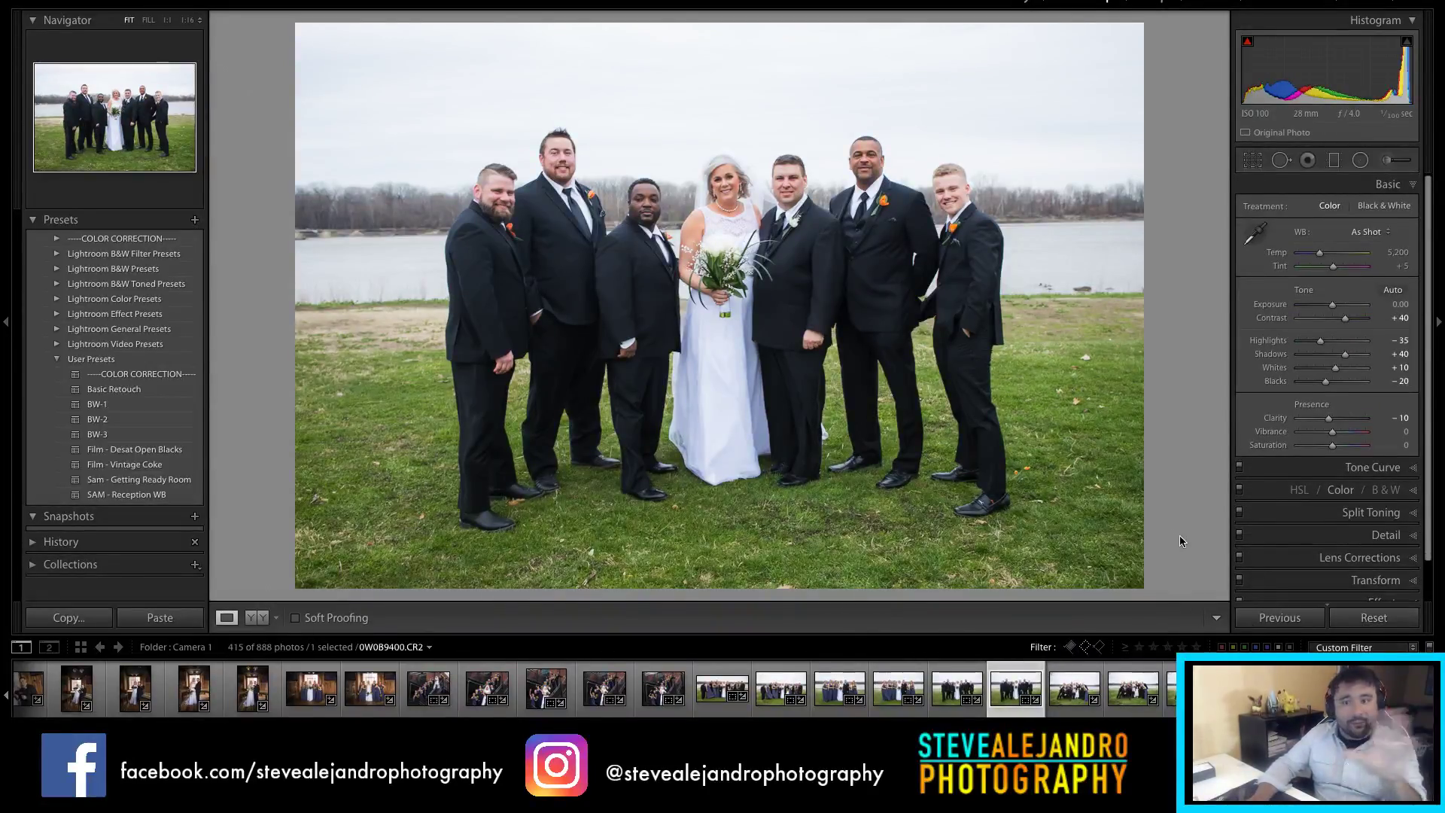
left_click(1076, 702)
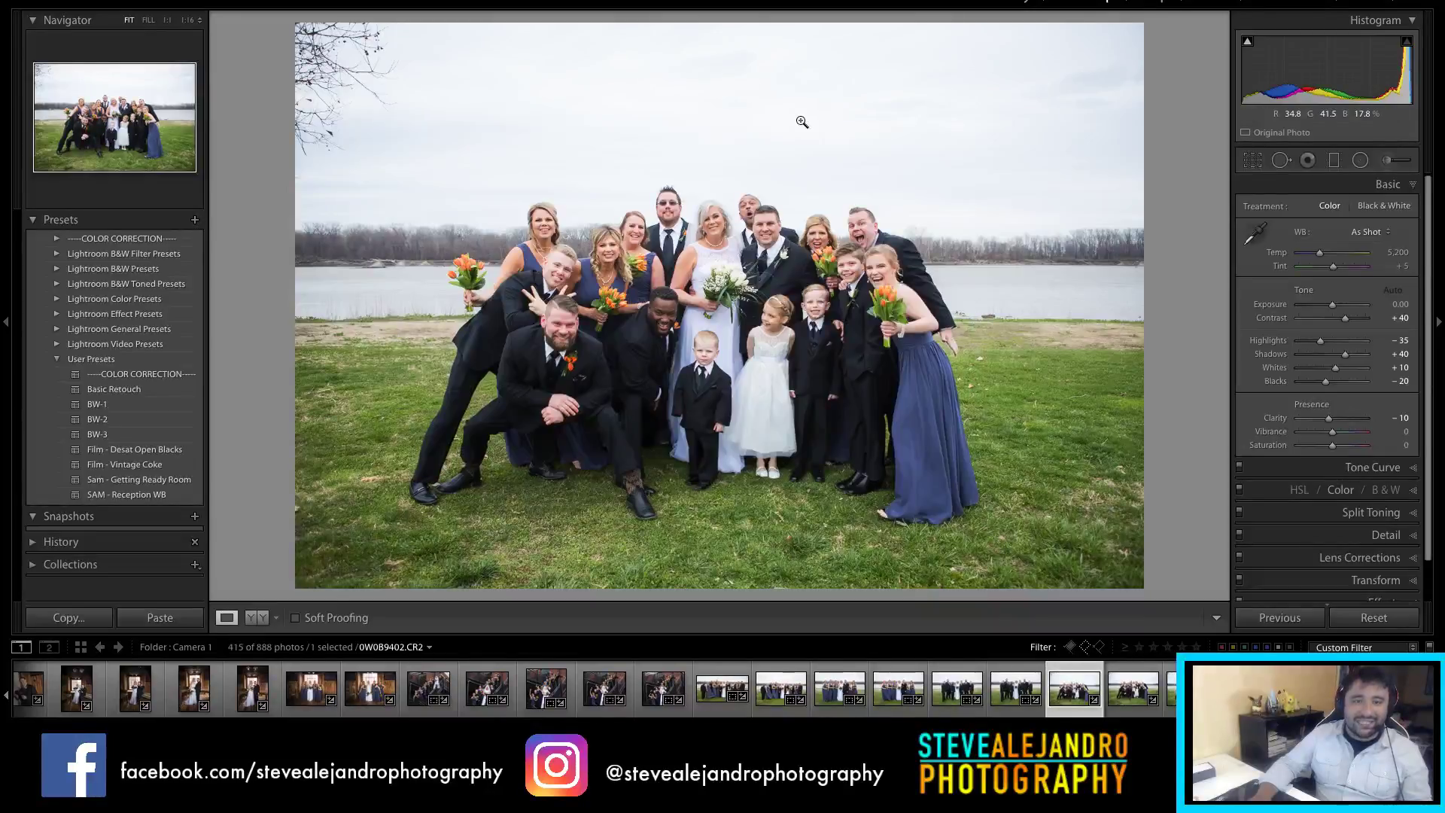
Step: Trim the group photo's crop from the top and reposition the group
key("r")
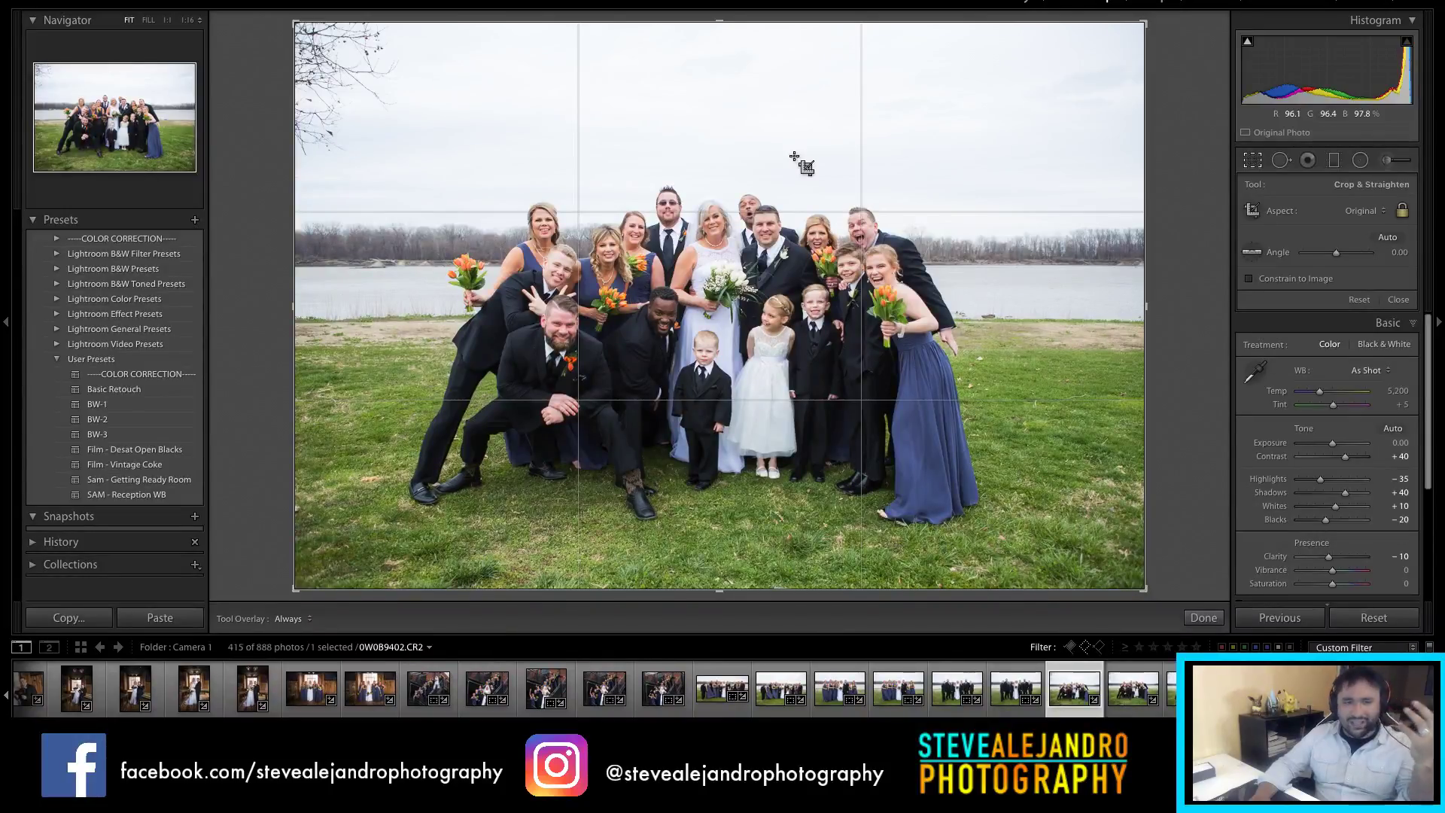
left_click_drag(736, 24, 735, 86)
left_click_drag(806, 184, 858, 214)
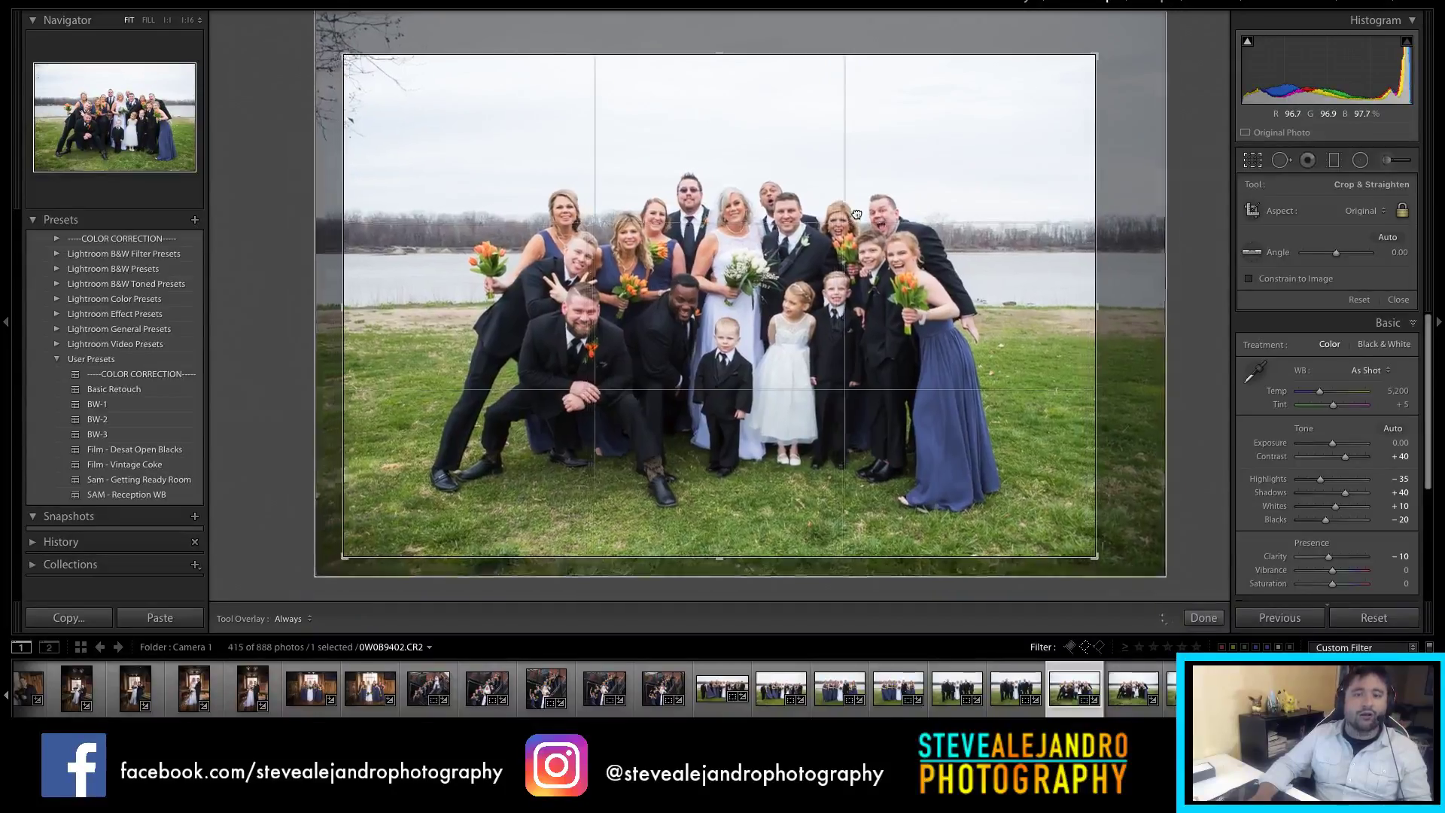
key("Return")
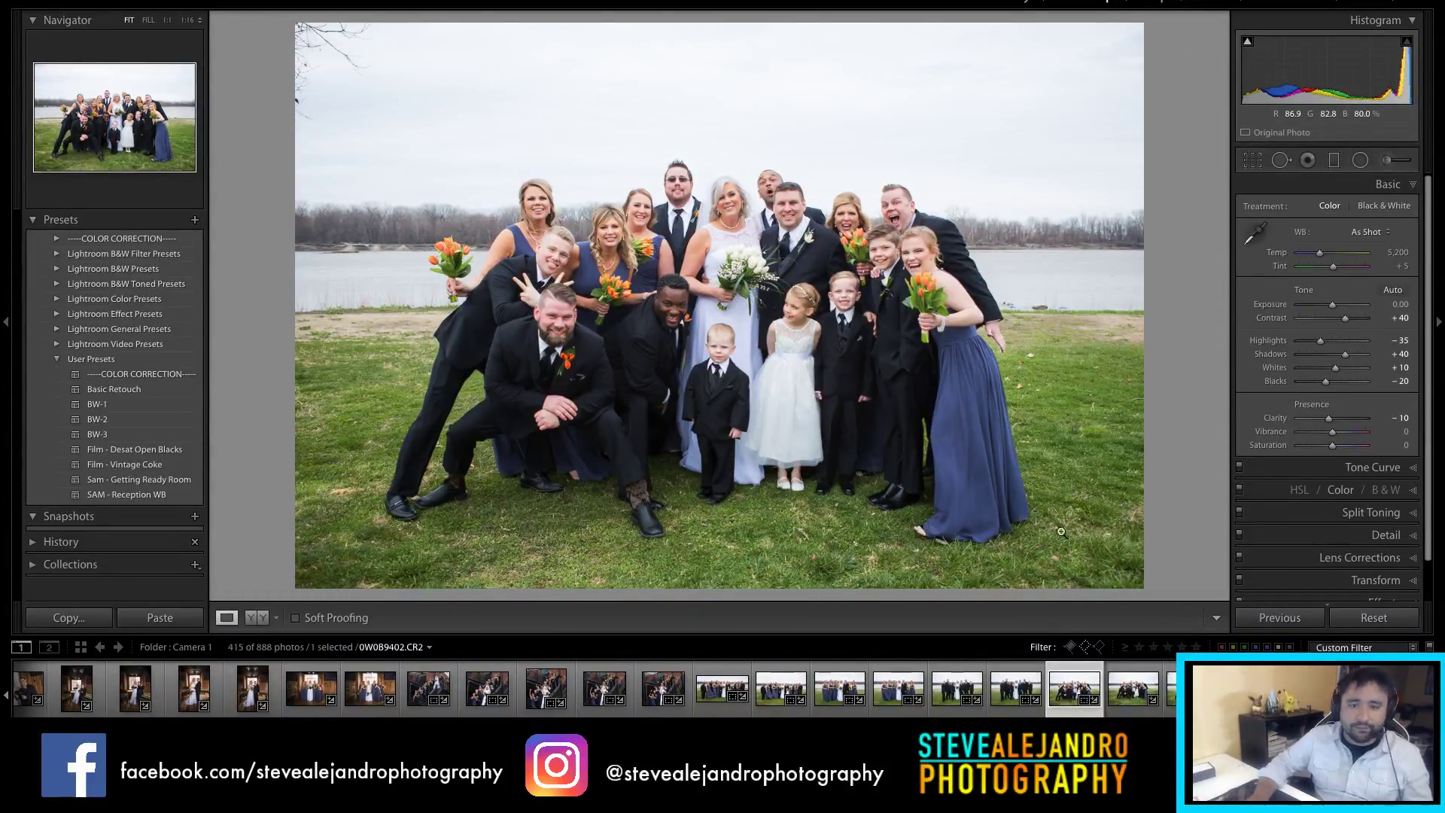
left_click(1134, 703)
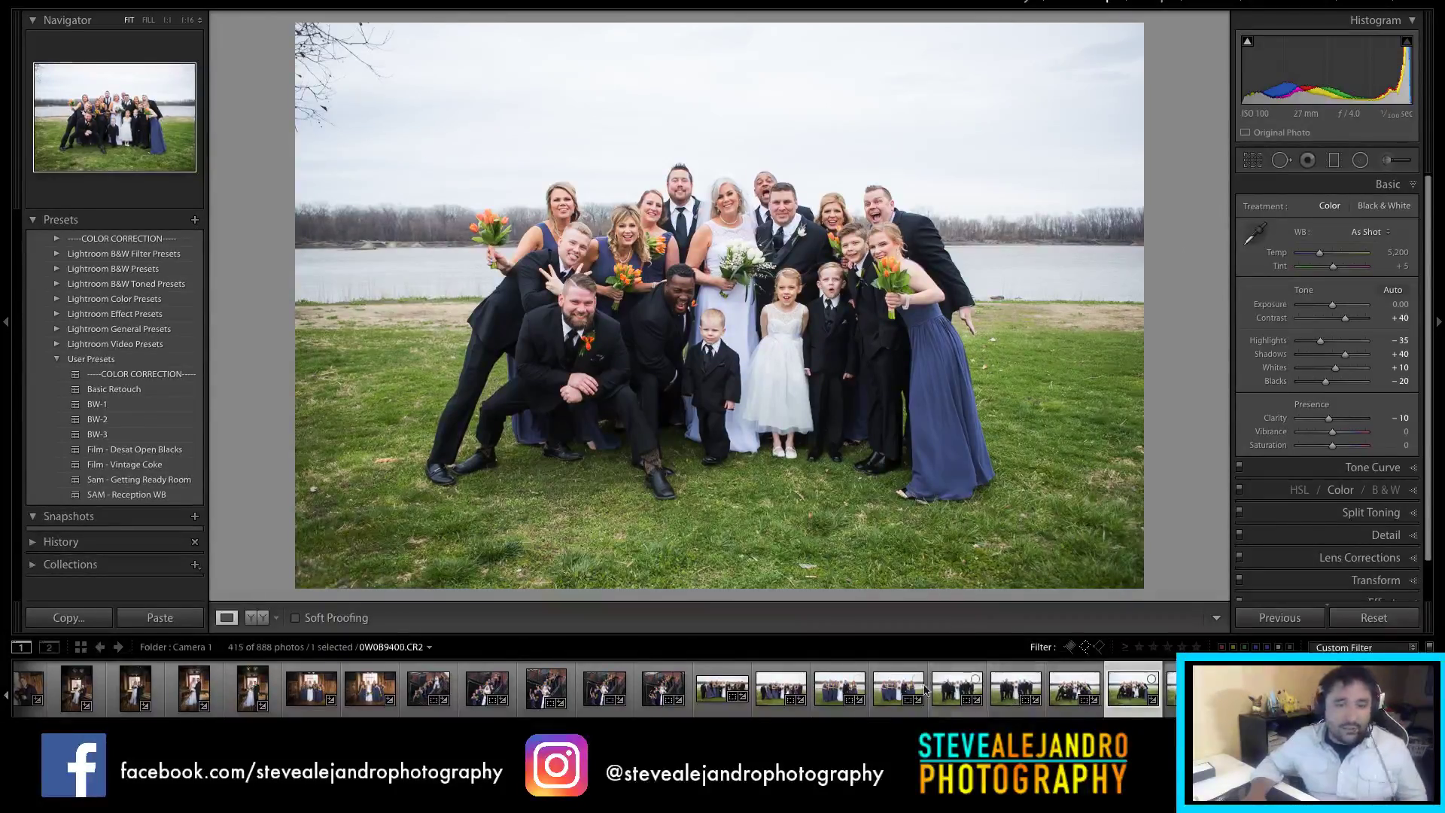
Step: Tighten the next group photo's crop top and bottom and darken its exposure slightly
key("r")
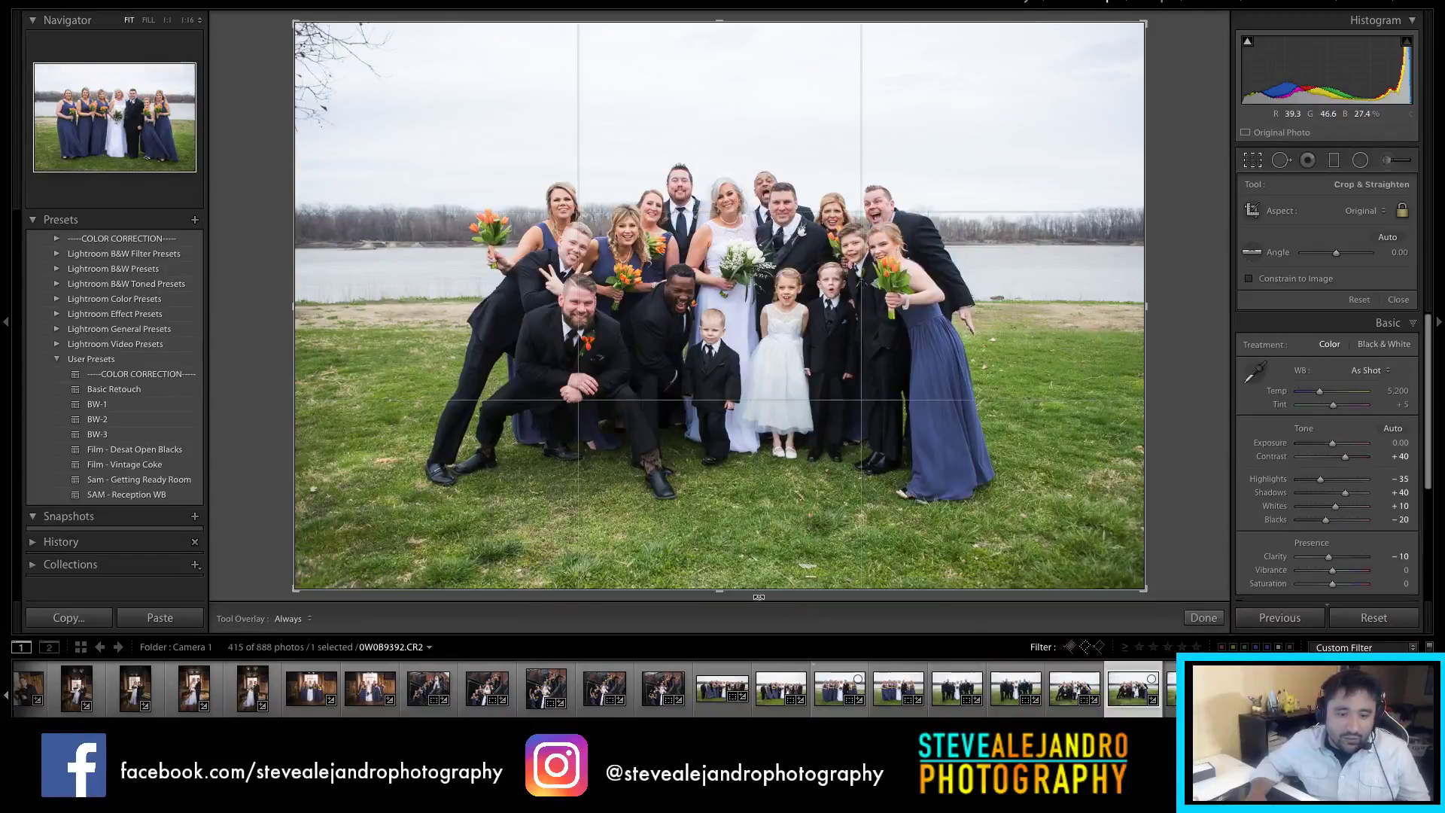
left_click_drag(762, 595, 766, 578)
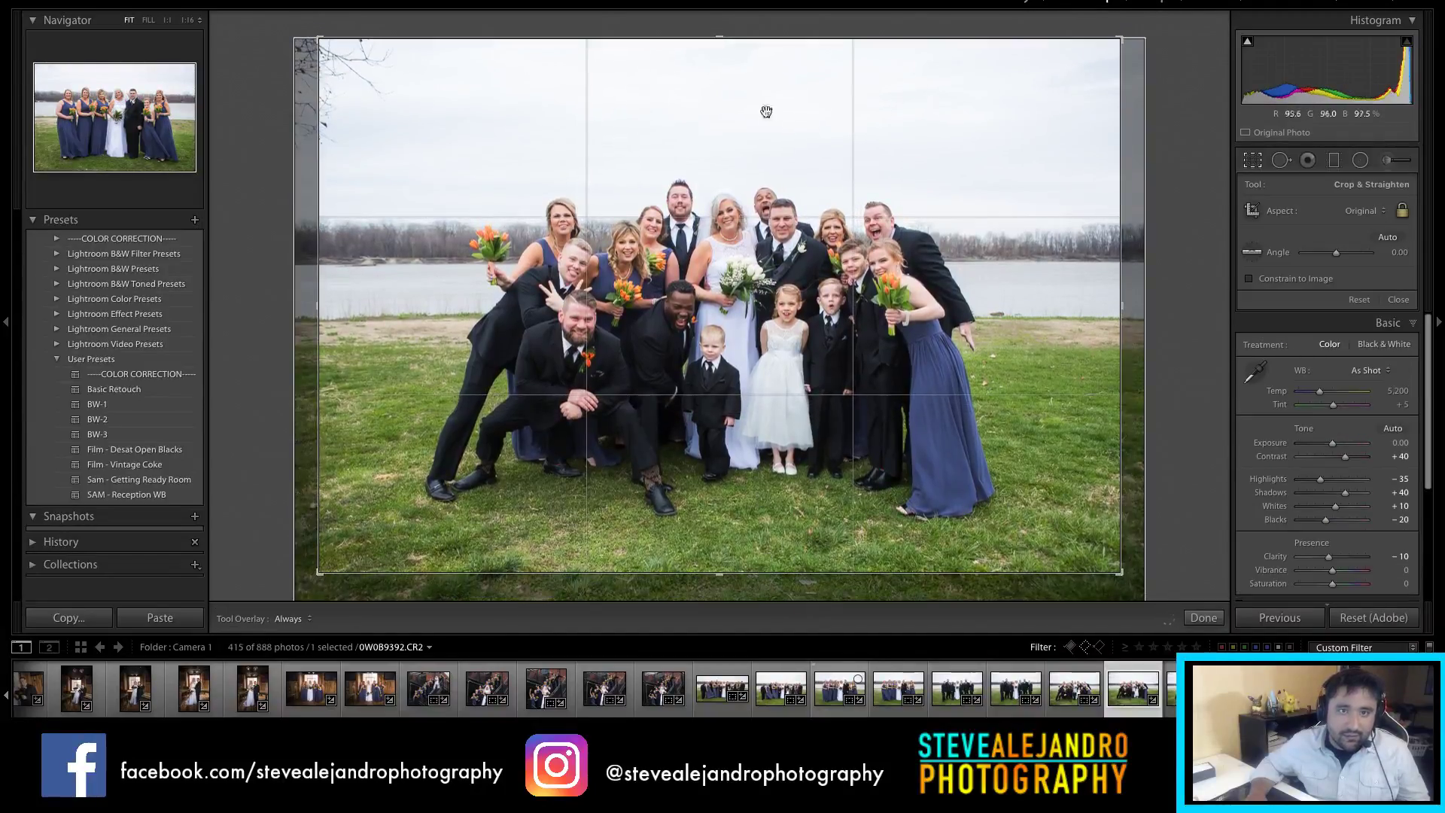
left_click_drag(740, 39, 747, 75)
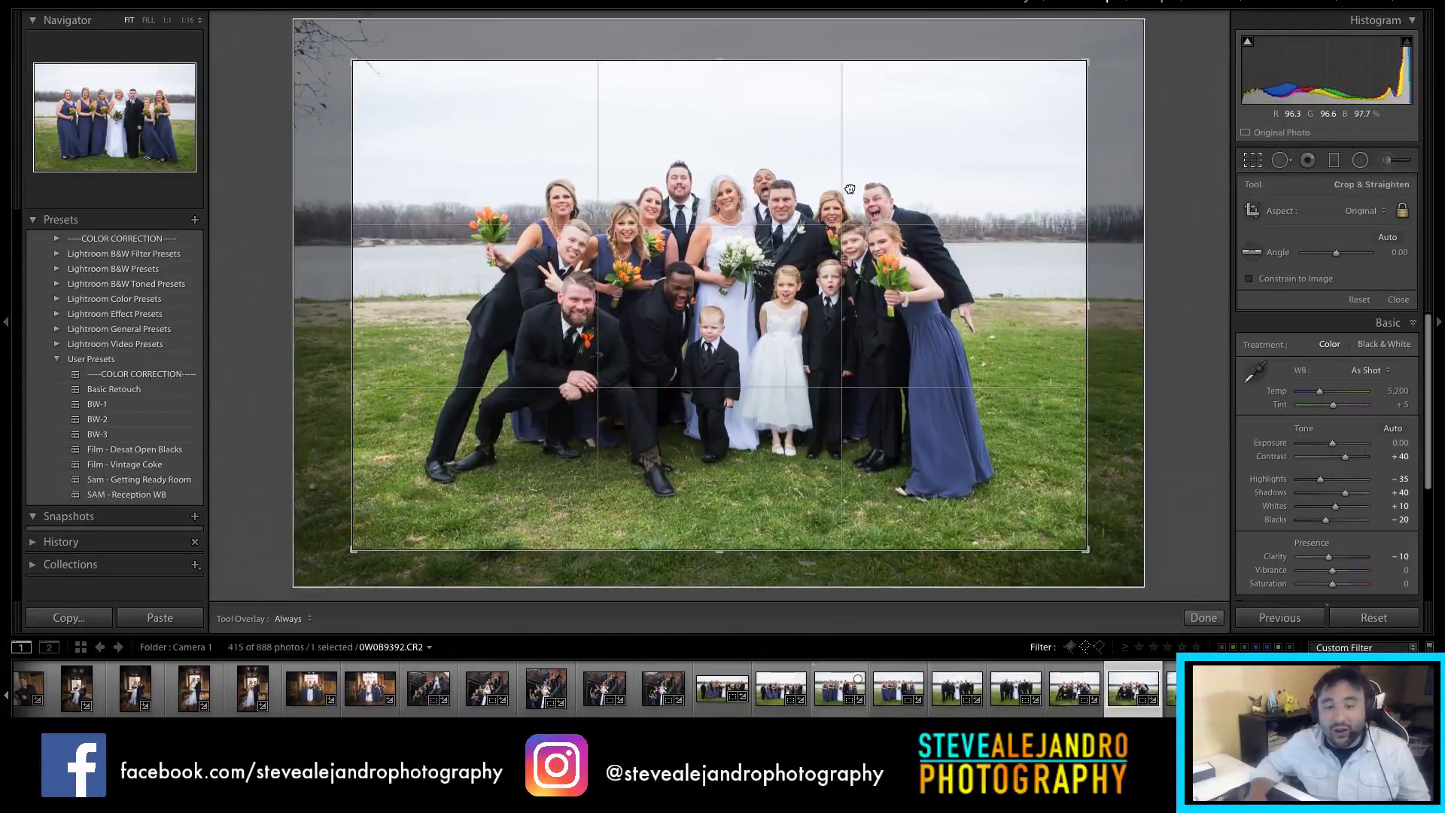
key("Return")
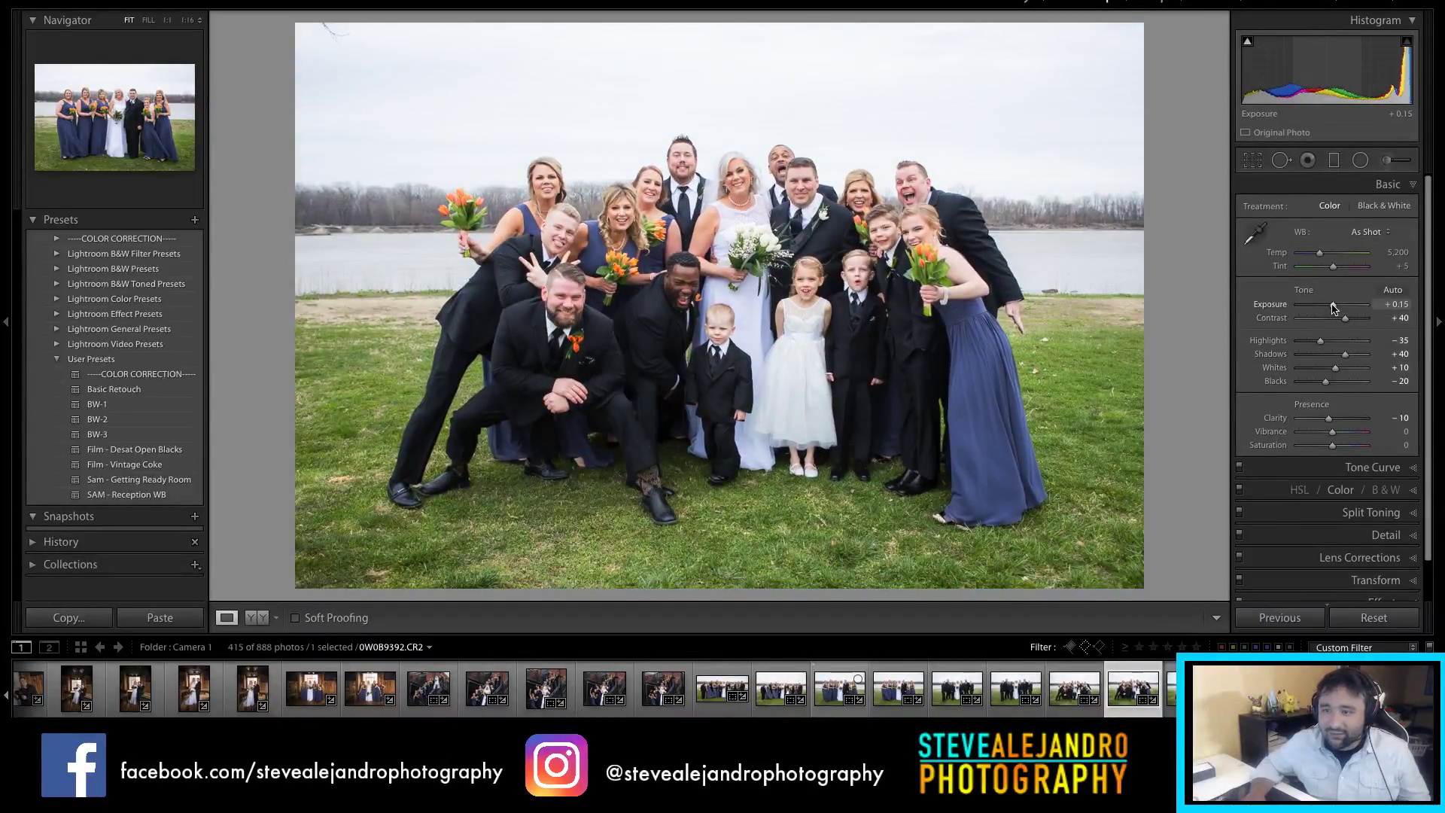
left_click_drag(1331, 309, 1329, 308)
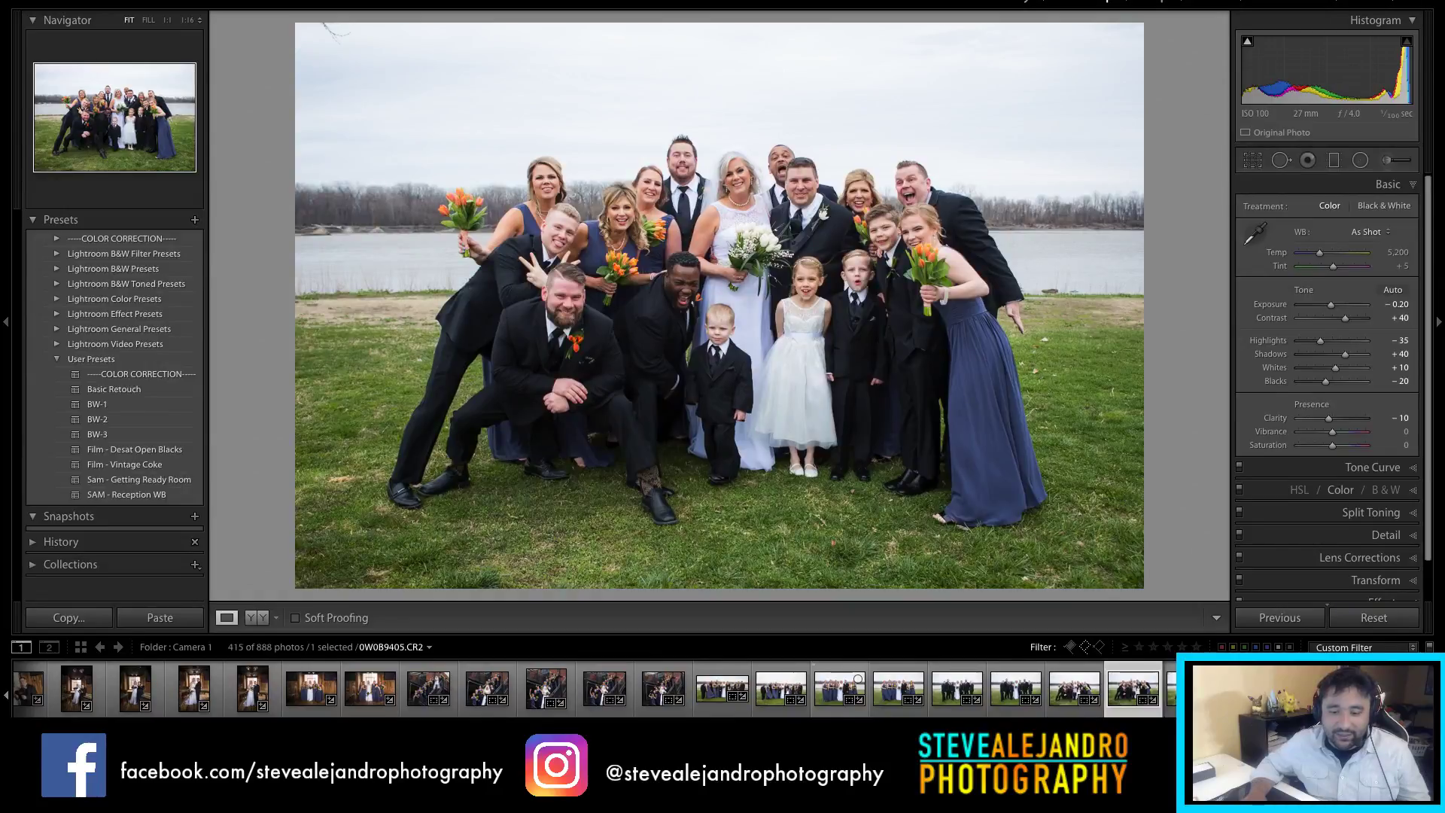
scroll(866, 688, "down", 5)
Step: Pull Highlights to -100 on 0W0B9408 and crop it tighter around the group
left_click(905, 689)
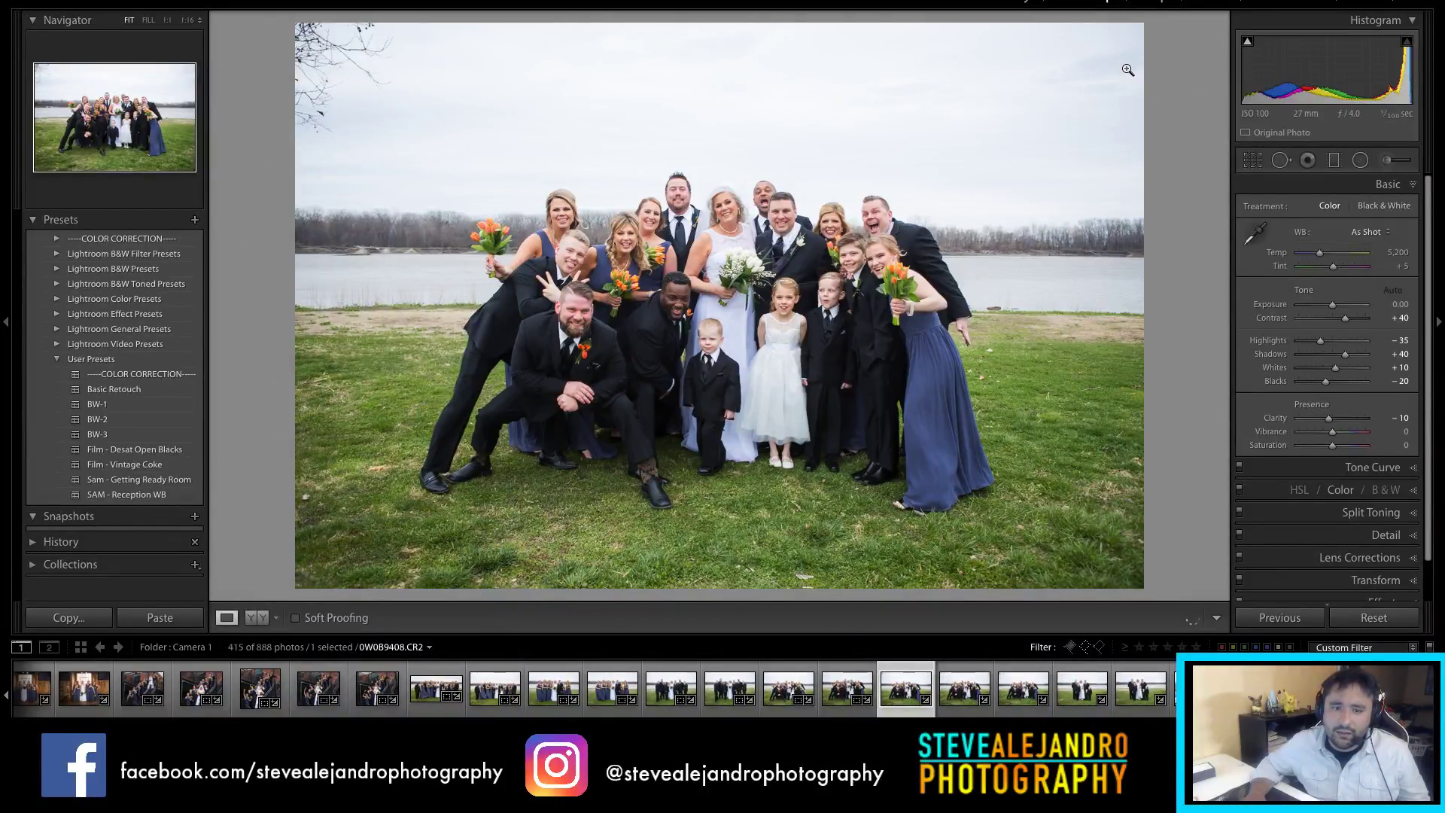
key("r")
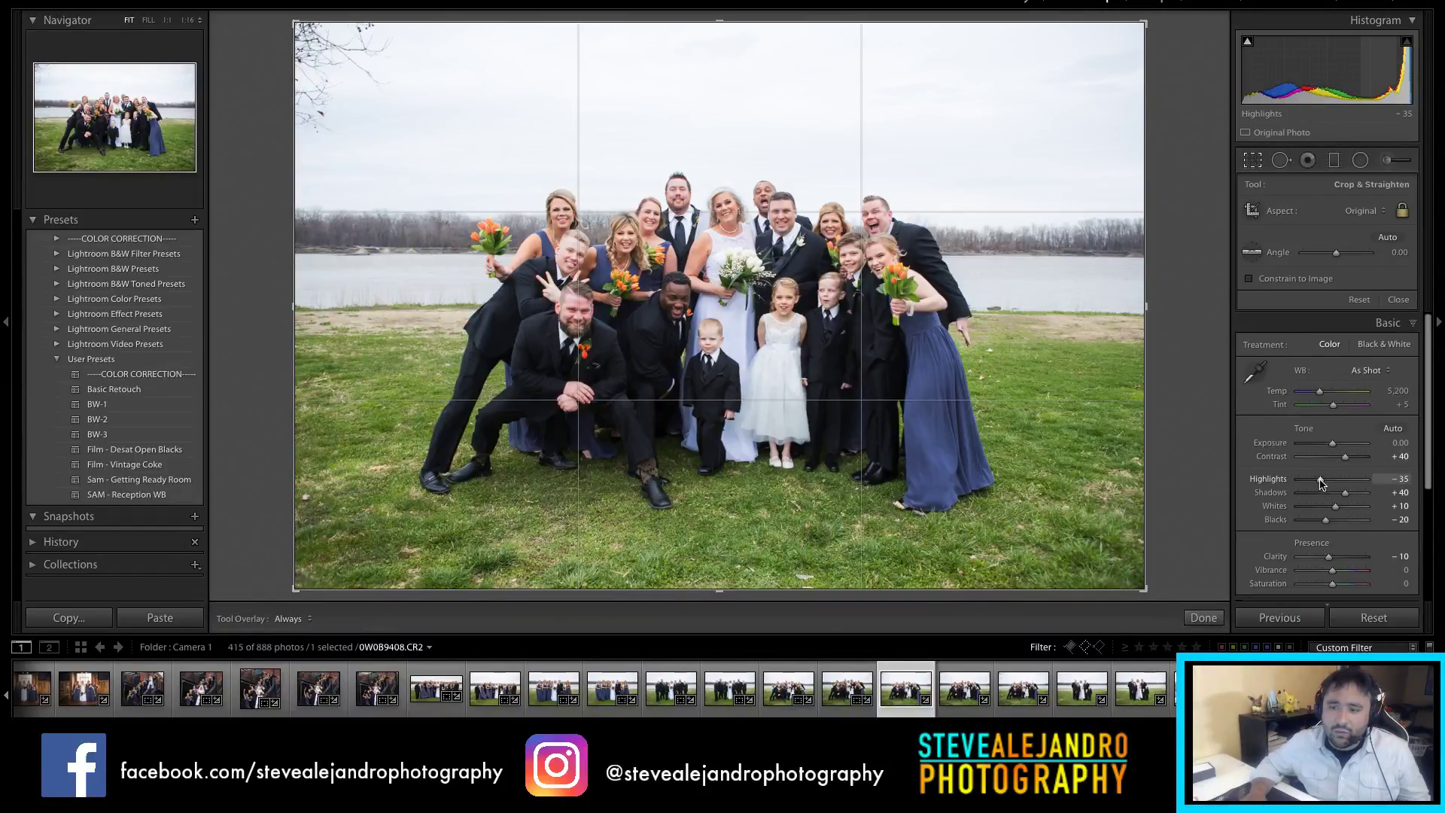
left_click_drag(1321, 480, 1296, 479)
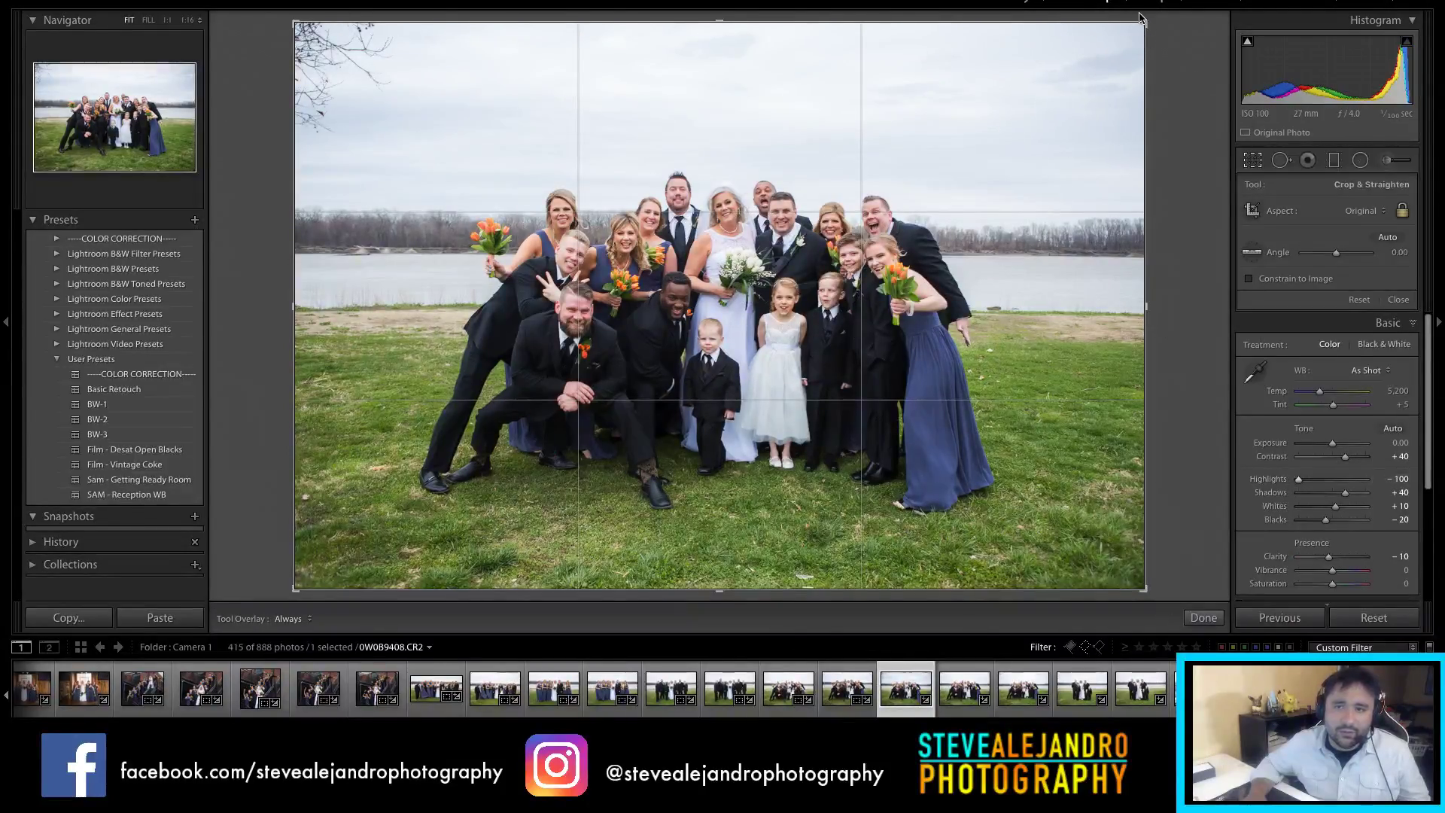
left_click_drag(1142, 23, 1112, 47)
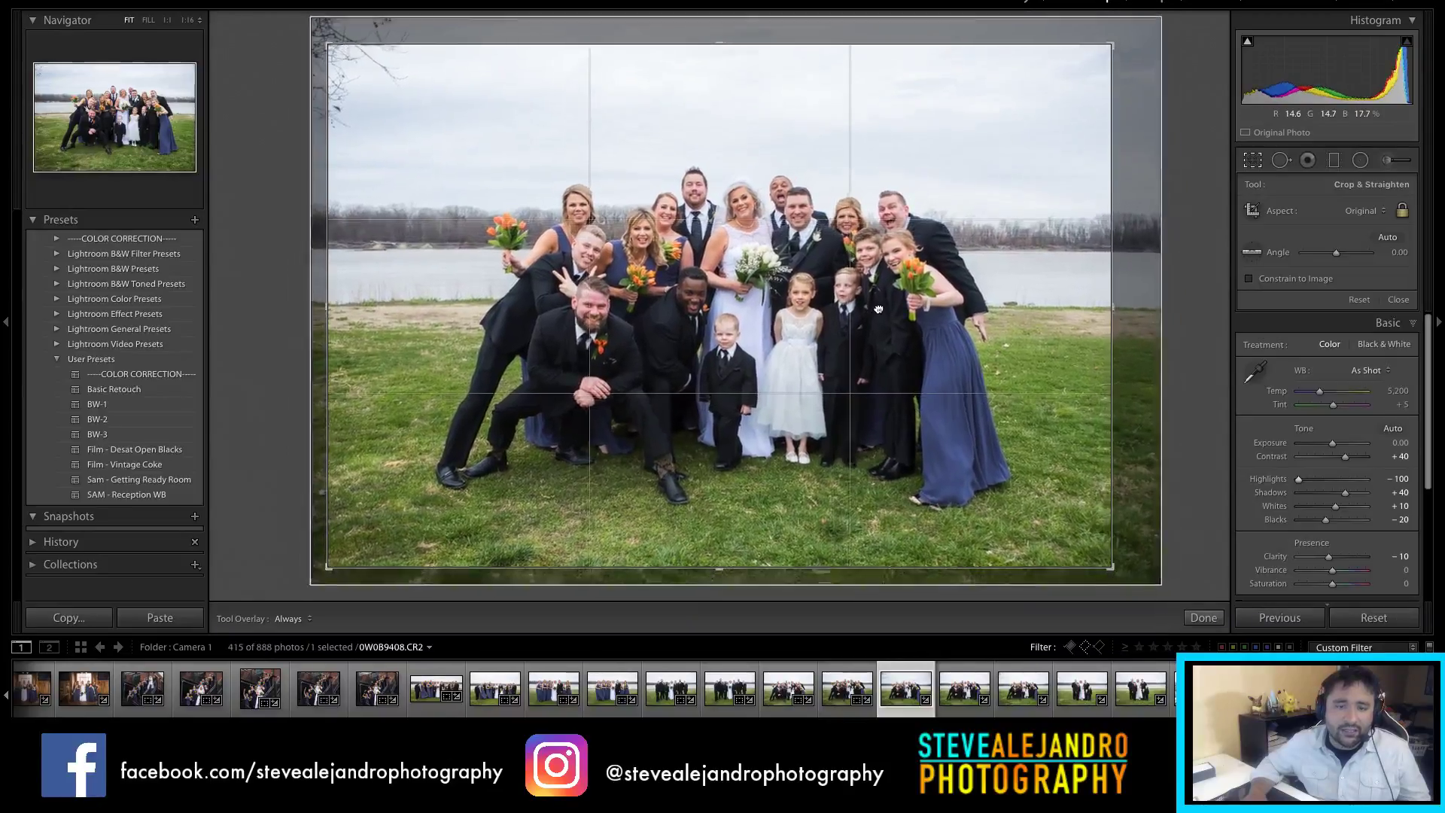
left_click_drag(878, 310, 852, 301)
left_click_drag(768, 566, 769, 553)
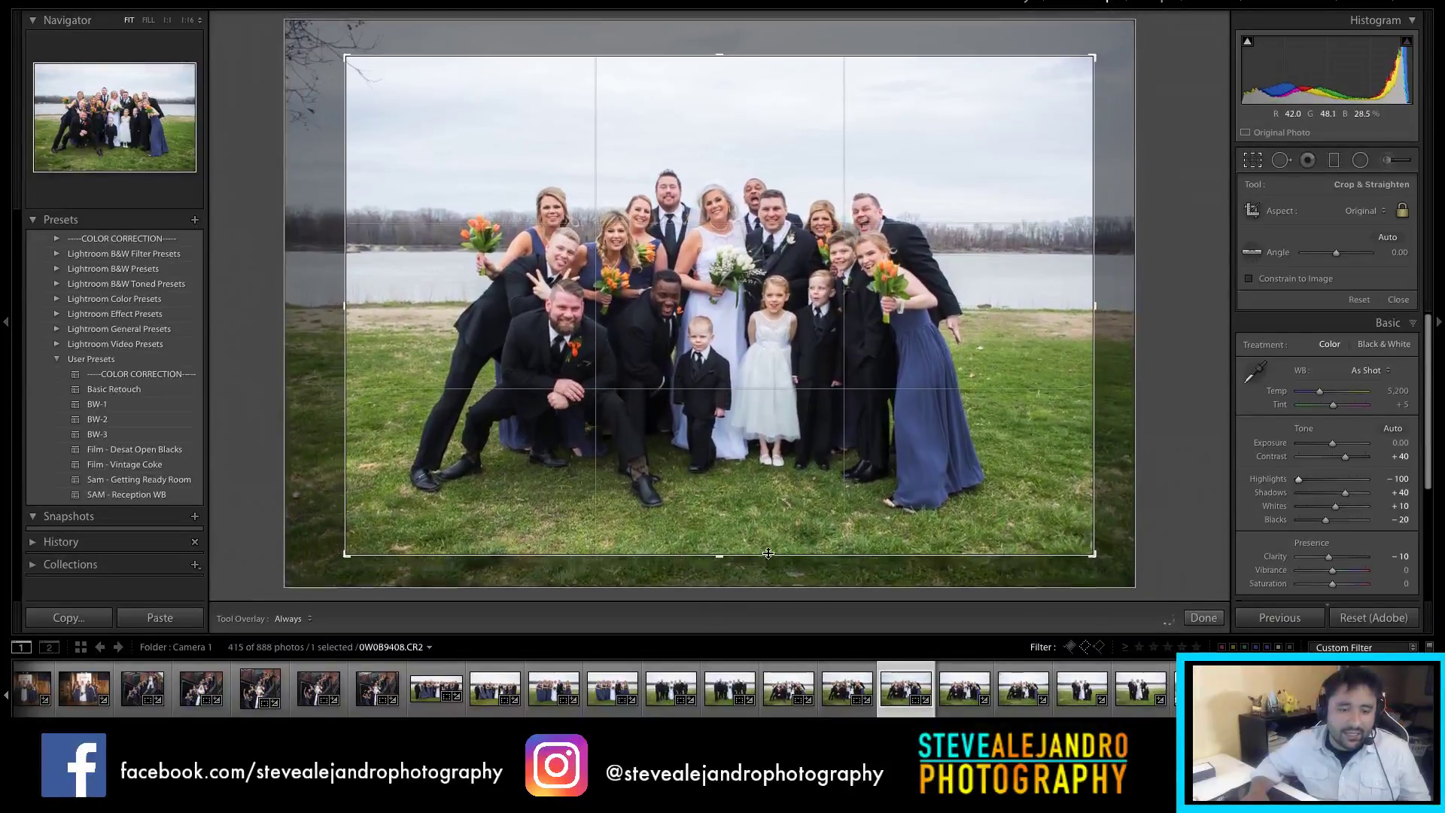
left_click_drag(864, 358, 872, 359)
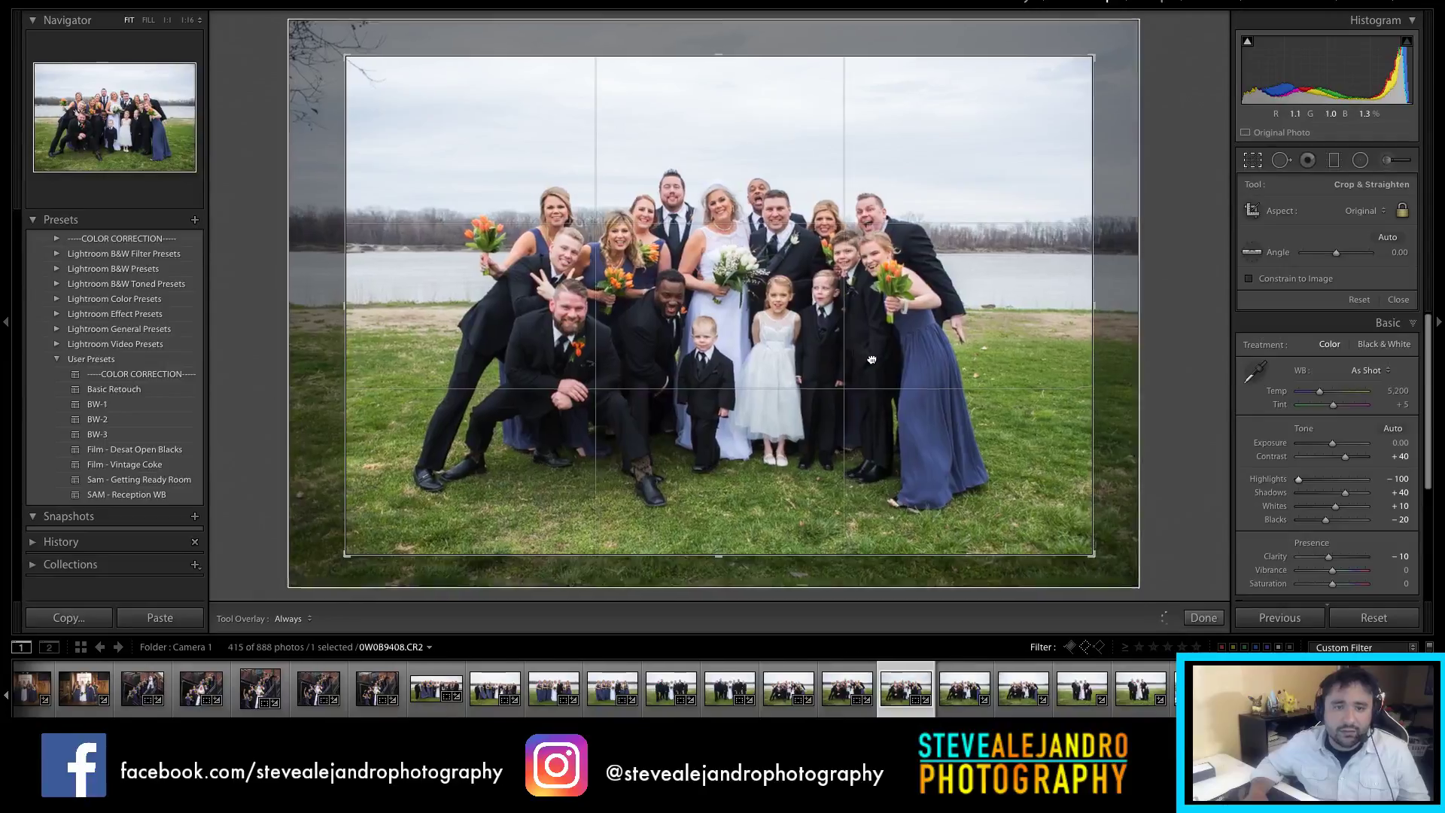
key("Return")
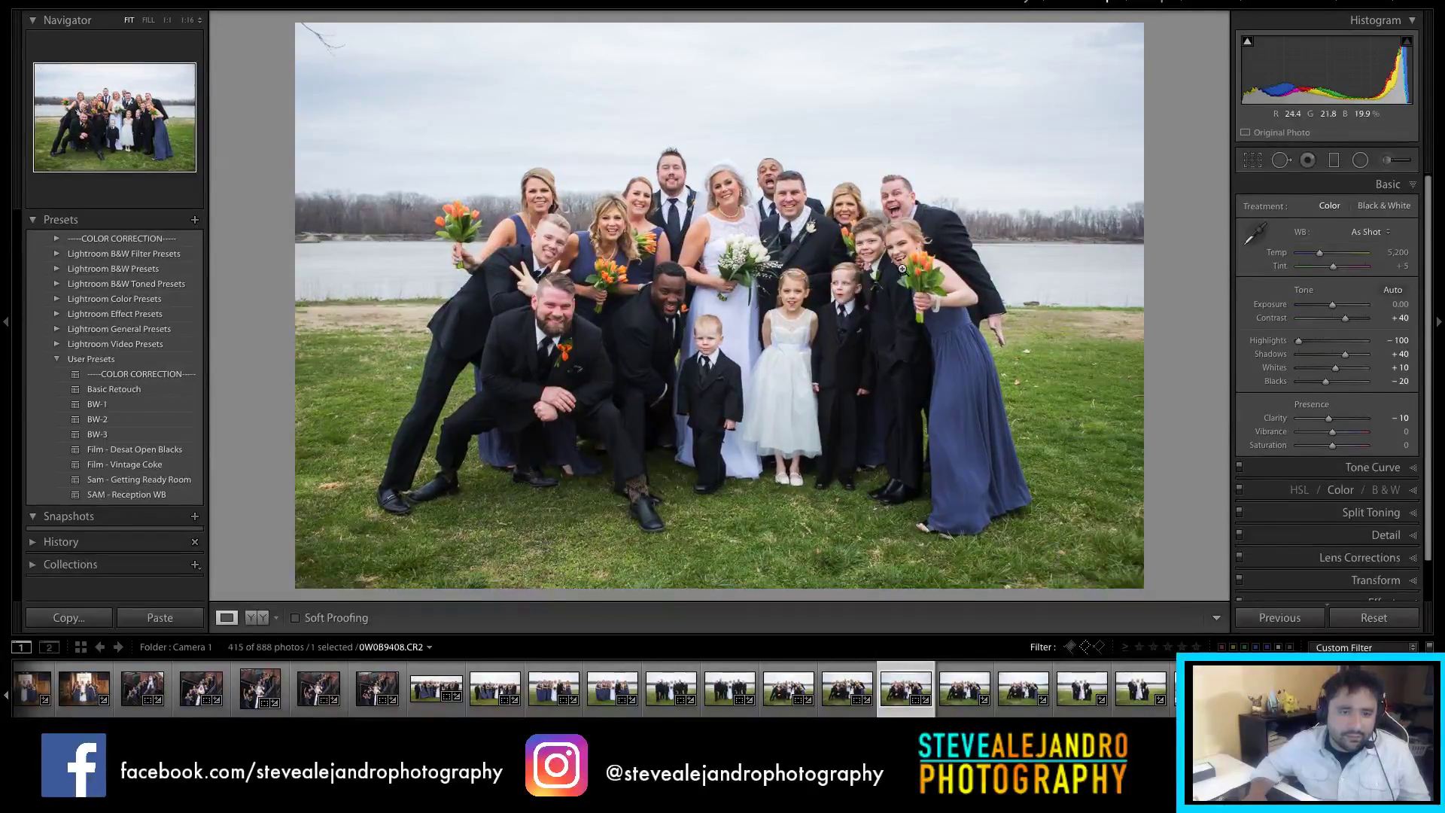
Step: Refine 0W0B9408's crop, tightening the top and recentring the group
key("r")
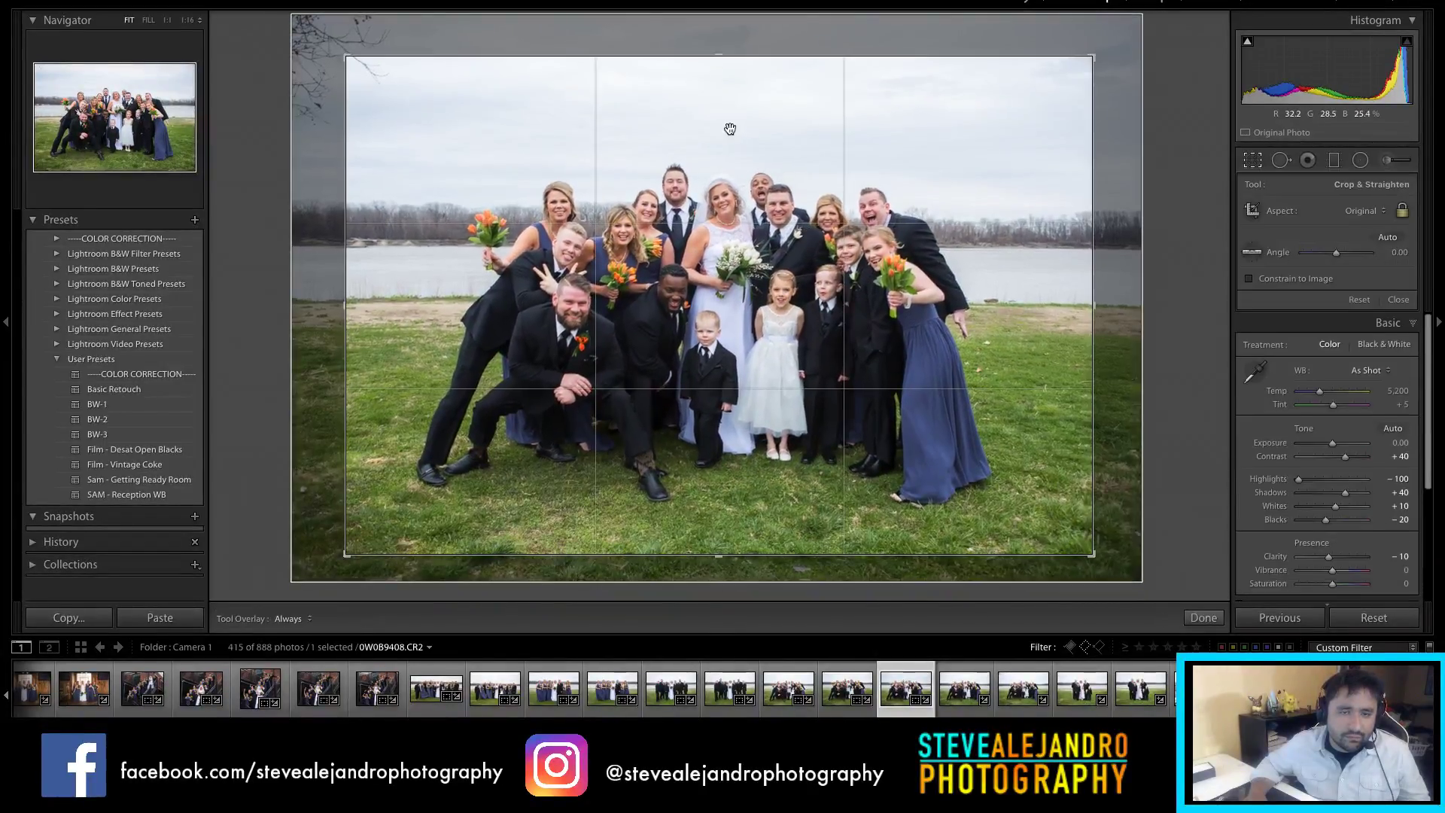
left_click_drag(769, 165, 742, 219)
left_click_drag(759, 267, 782, 267)
left_click_drag(701, 56, 701, 92)
left_click_drag(764, 264, 792, 261)
key("Return")
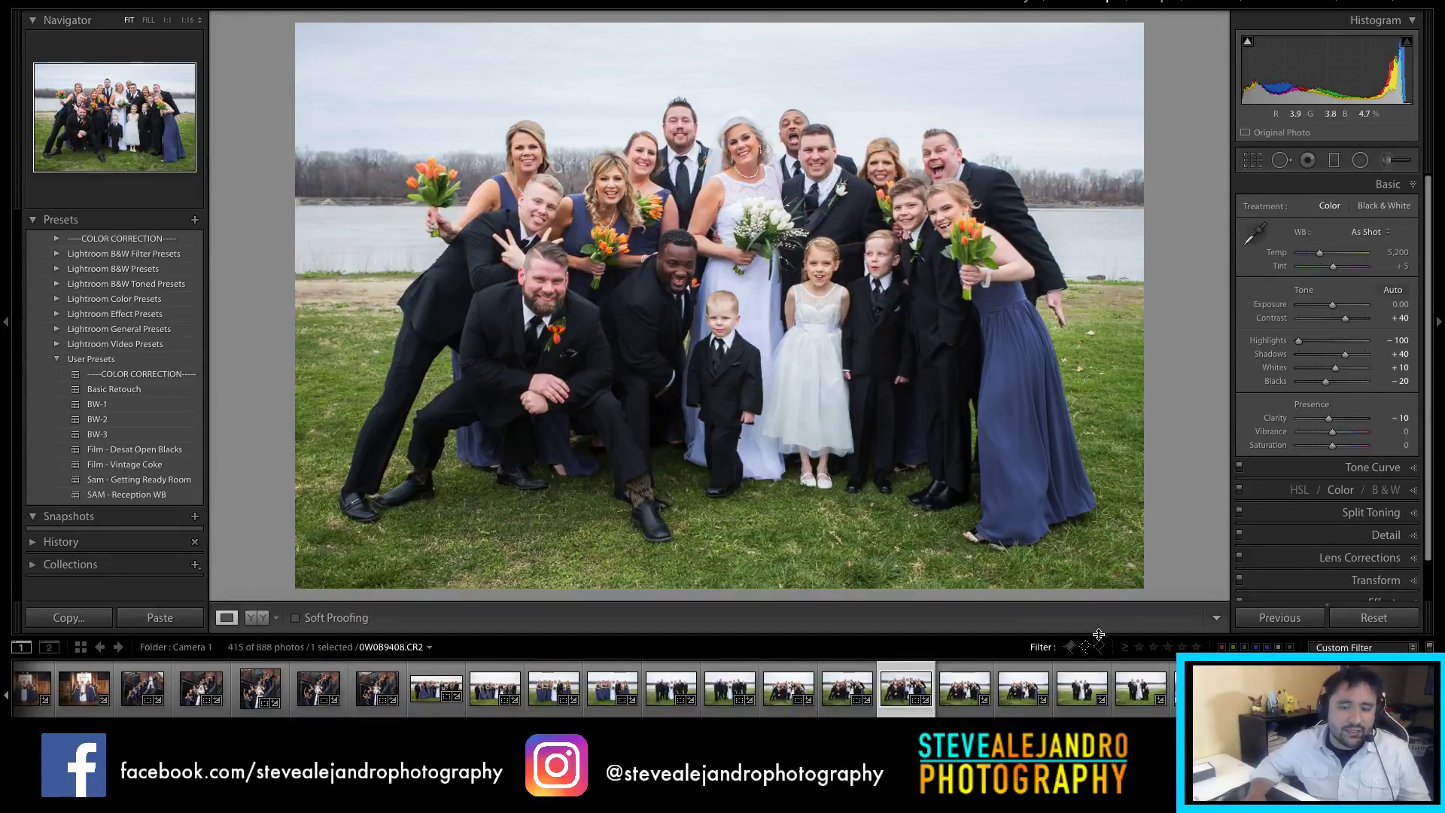
key("r")
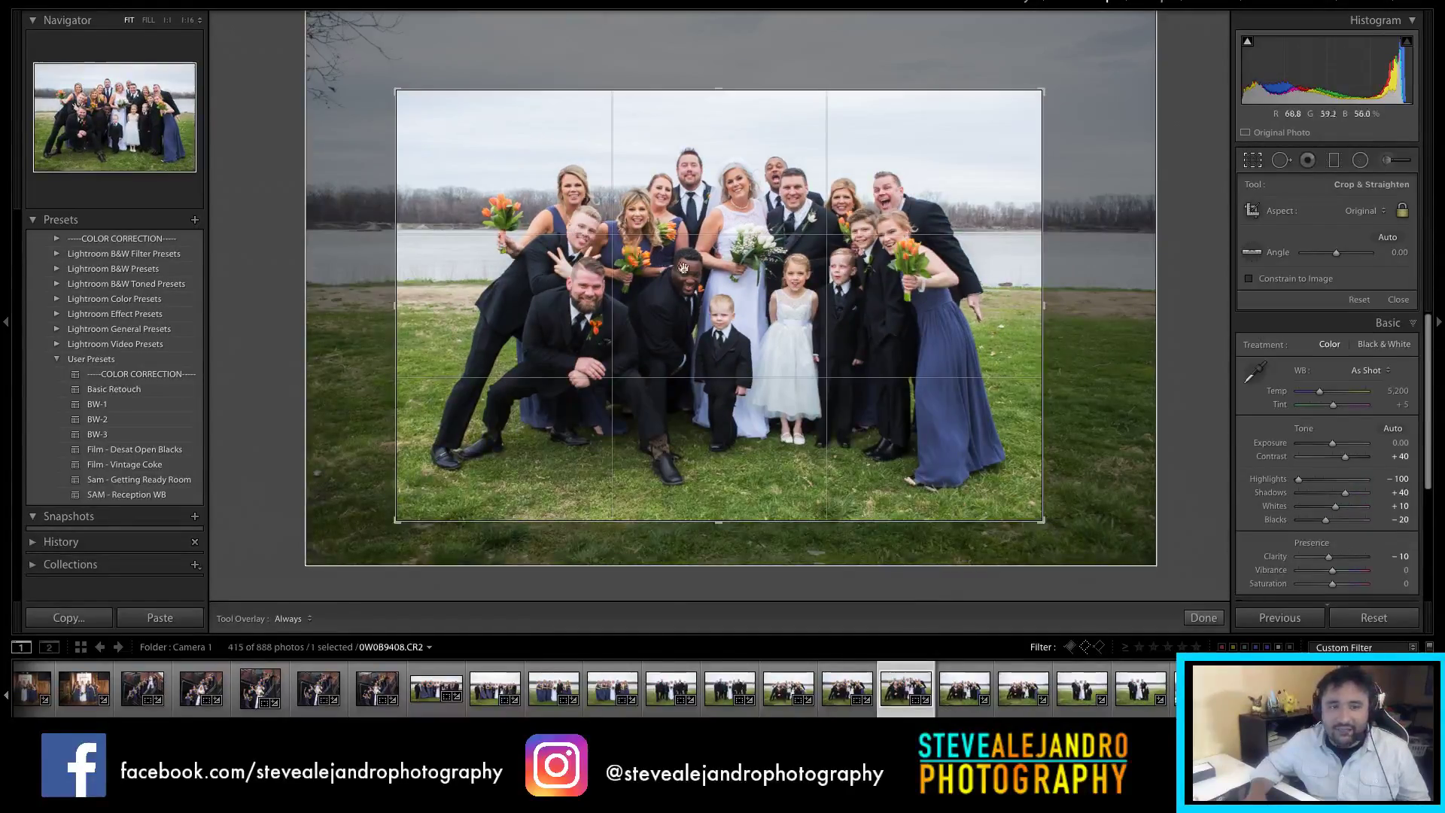
key("Return")
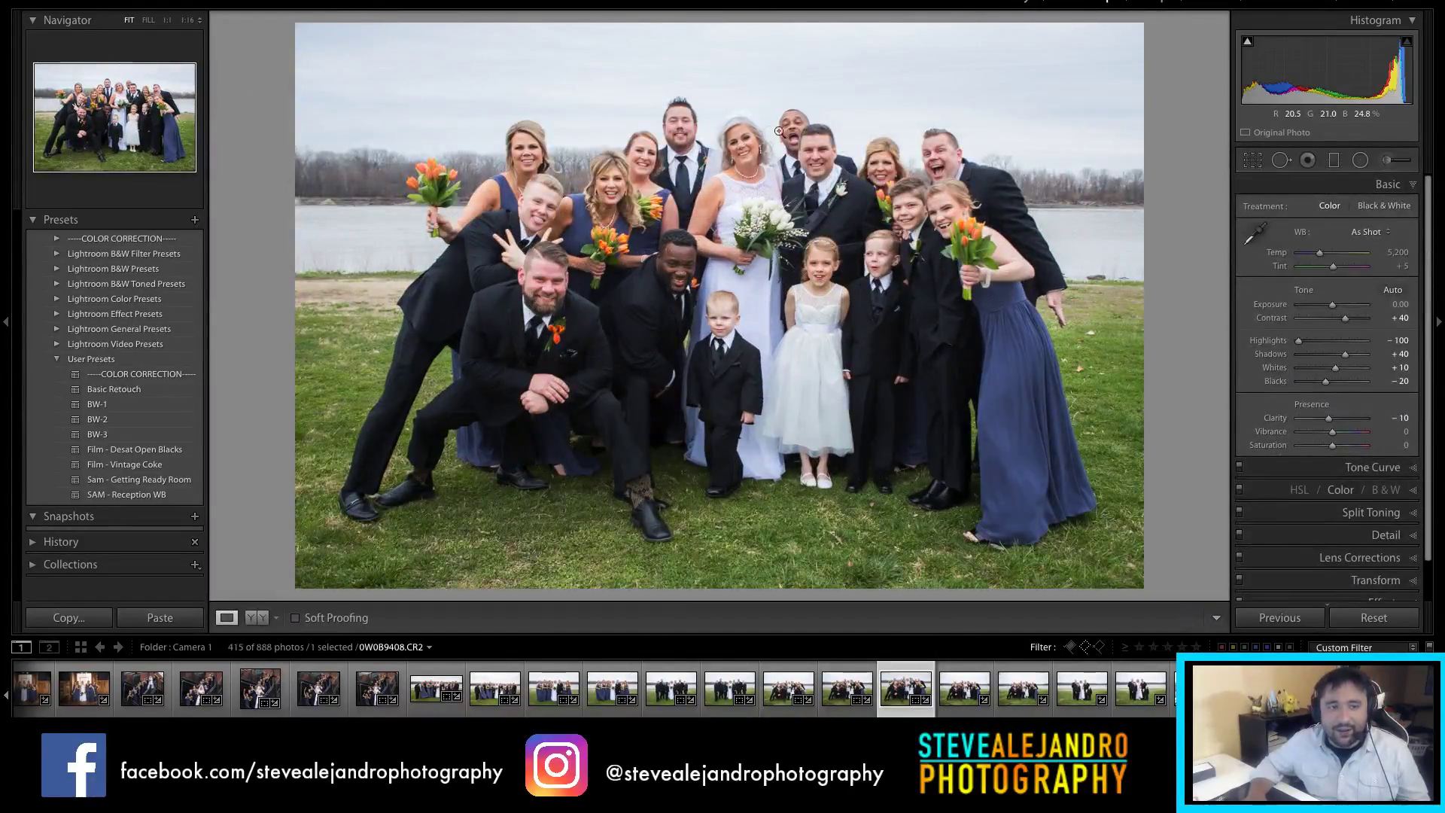
key("Right")
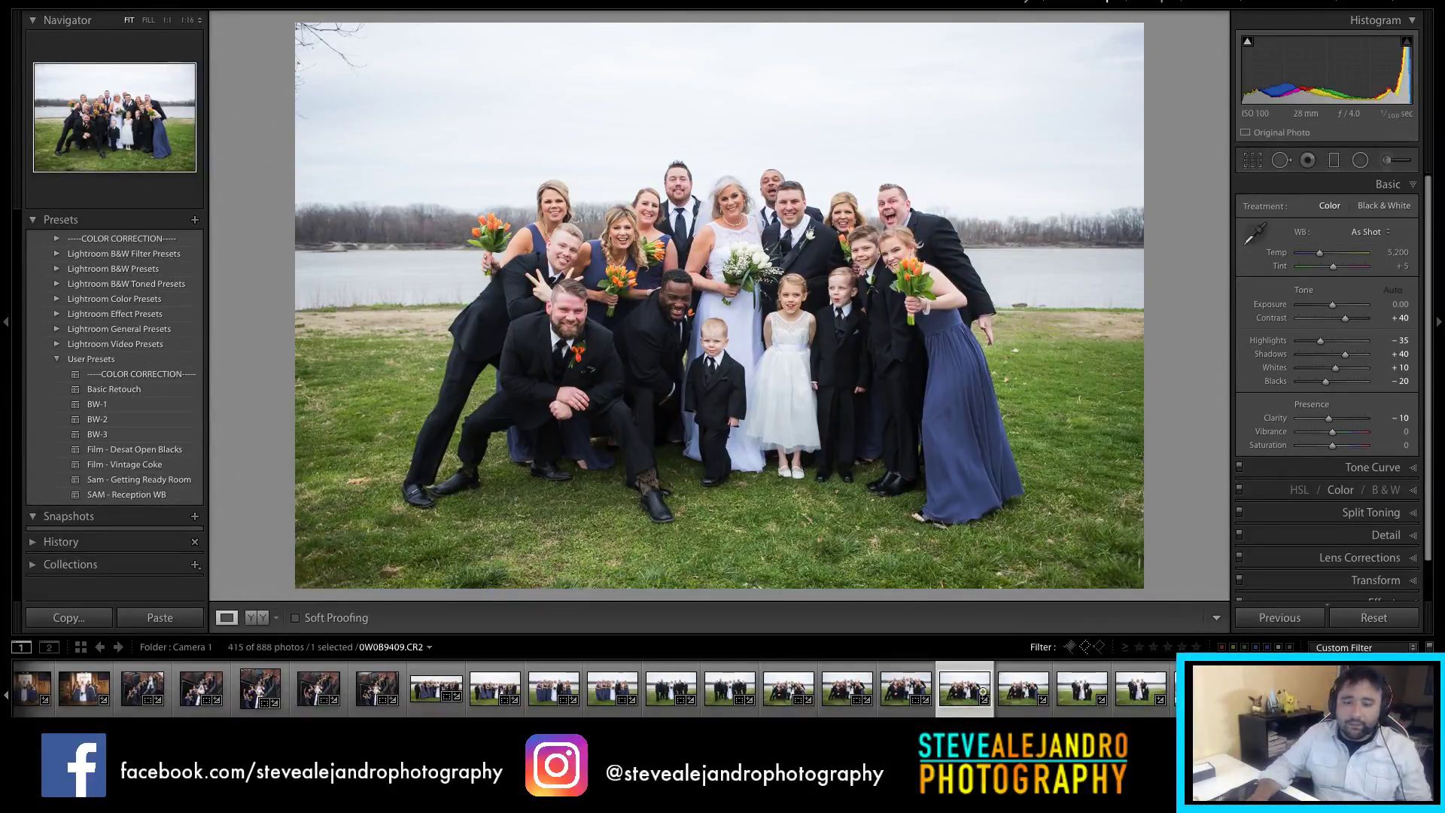
Step: Crop 0W0B9410 tighter from the top with the group shifted left
left_click(1008, 709)
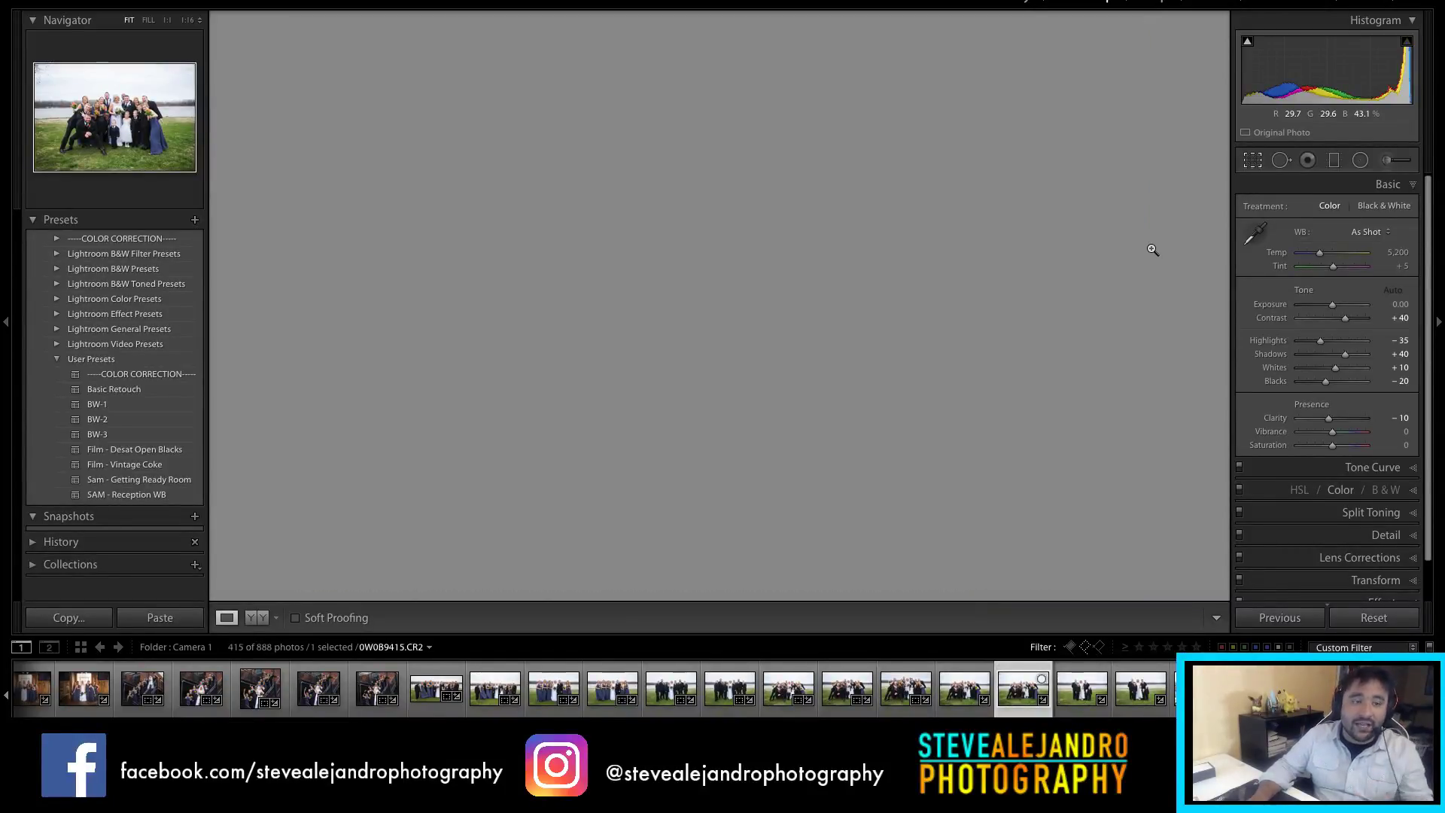
key("r")
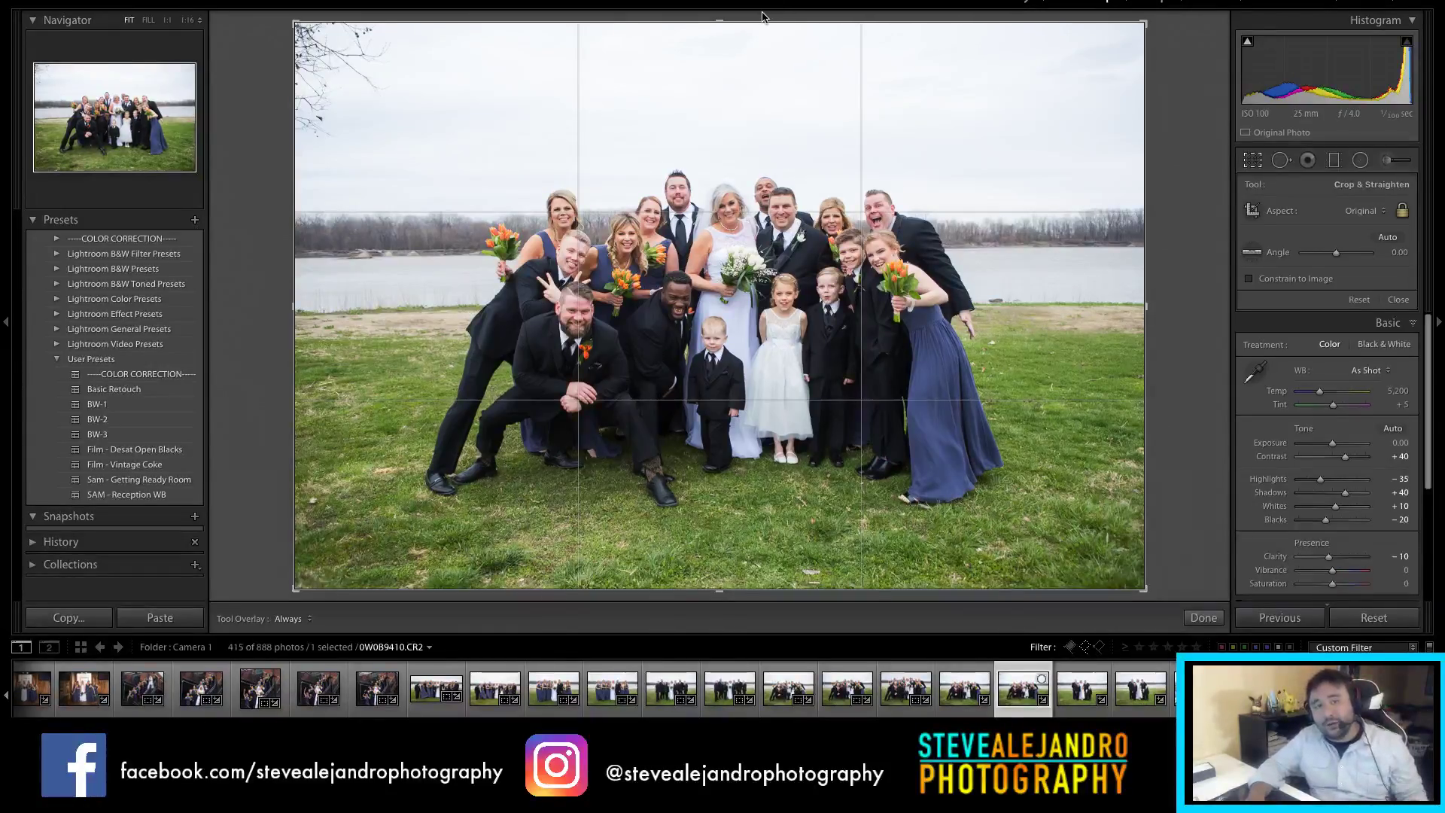
left_click_drag(737, 19, 719, 43)
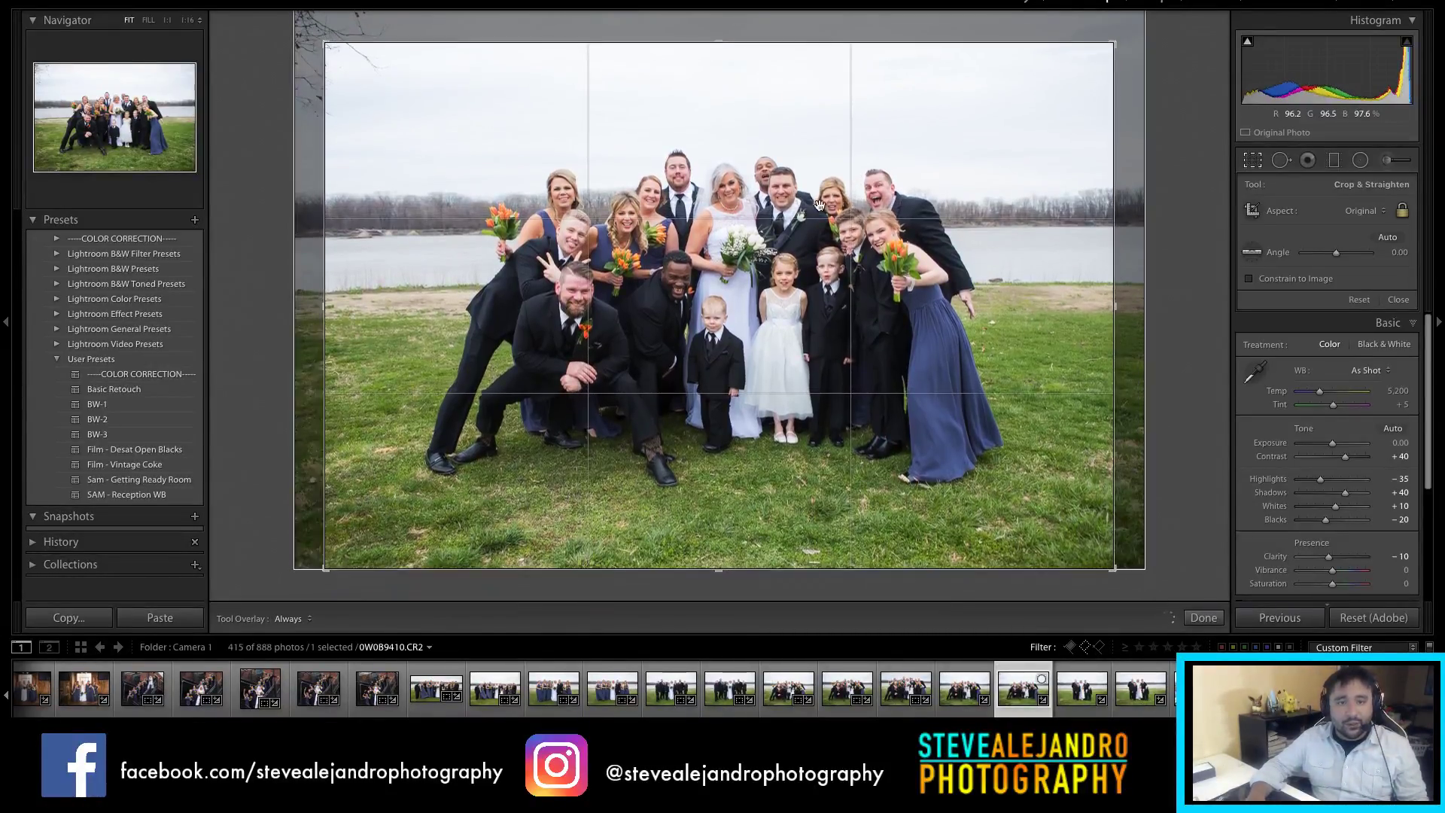
left_click_drag(798, 514, 782, 465)
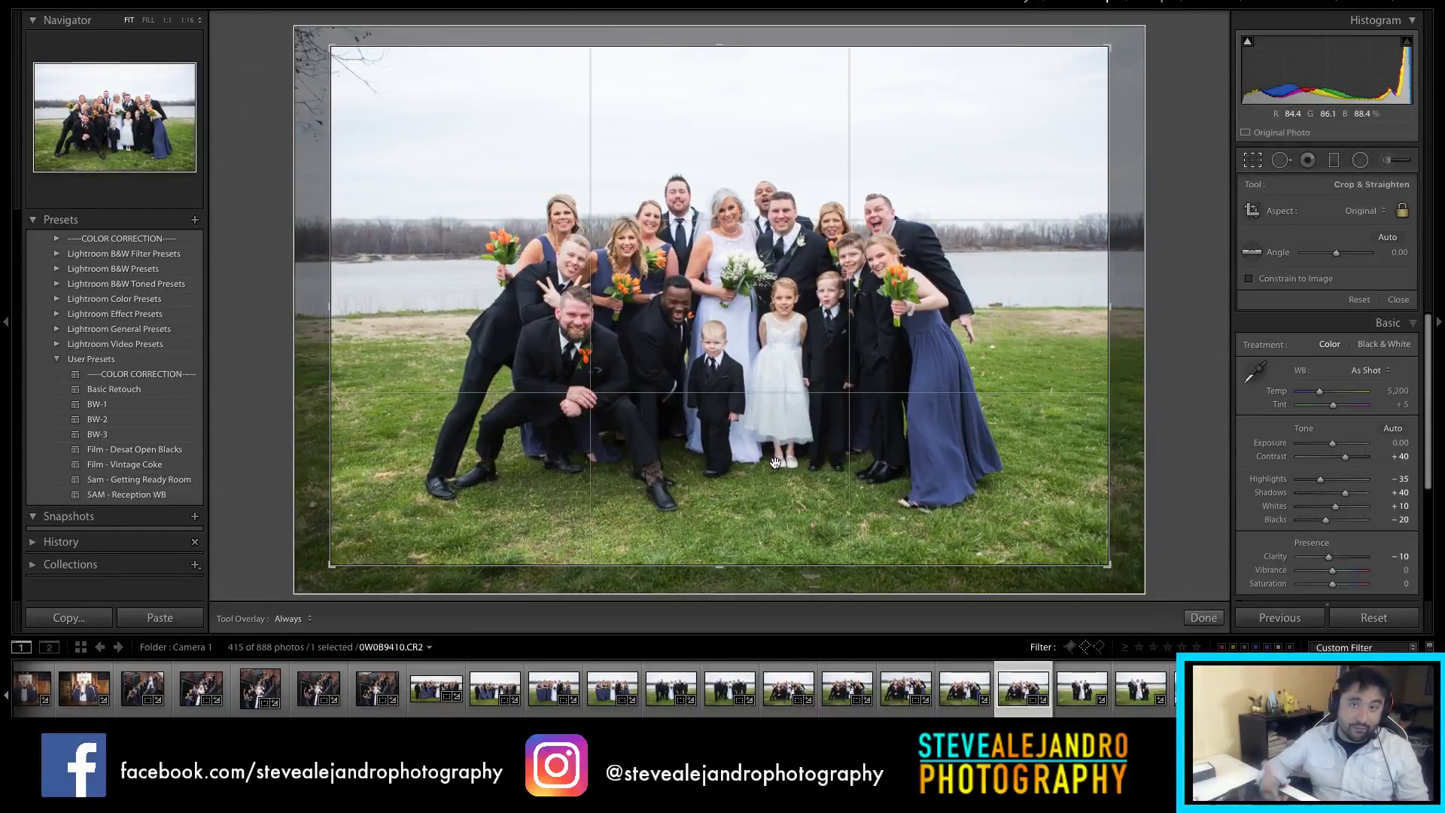
key("Return")
left_click(1070, 704)
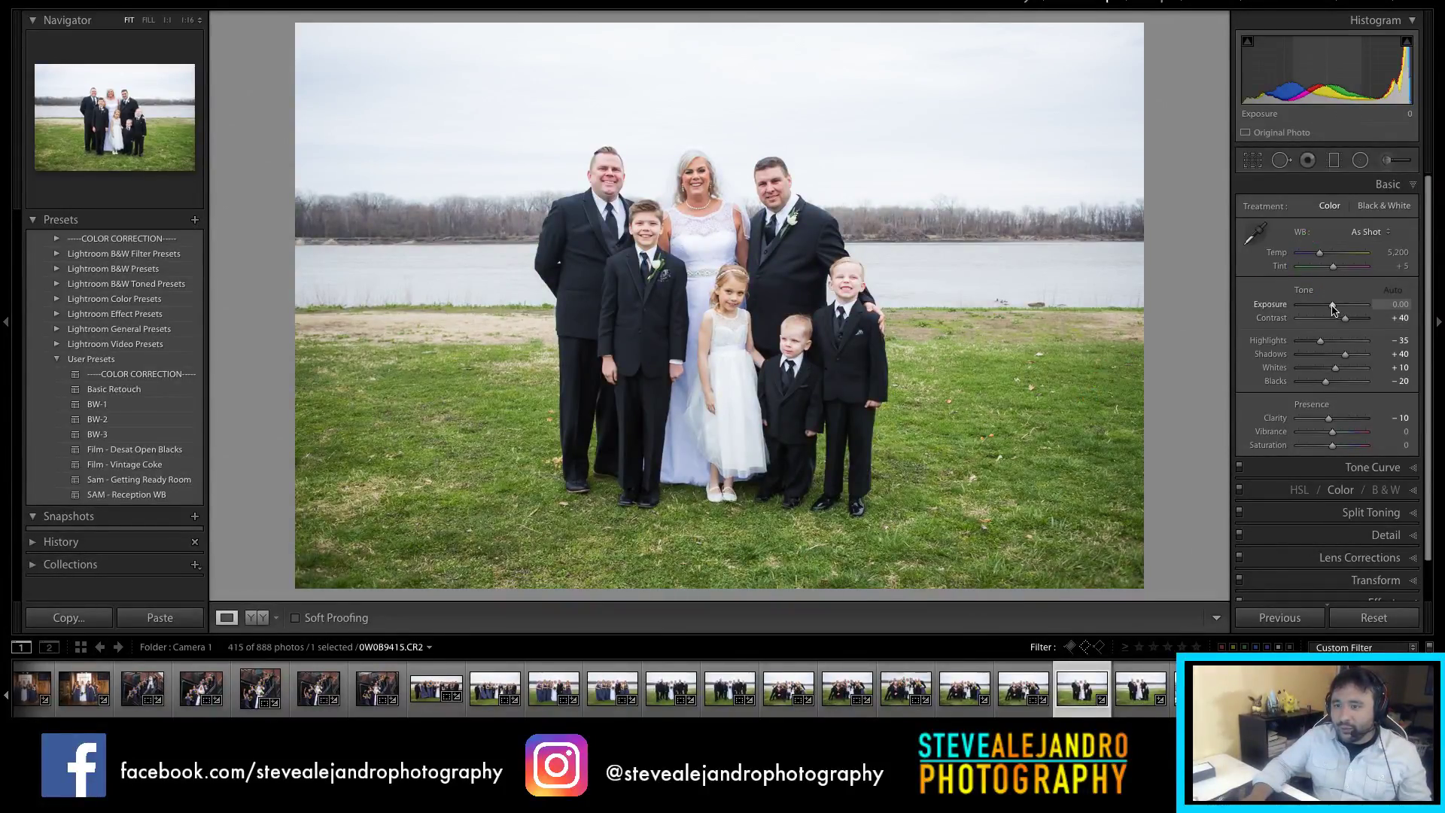
Step: Set exposure to -0.15 and crop the family portrait to 4 x 5, leveling it slightly
left_click_drag(1332, 309, 1322, 311)
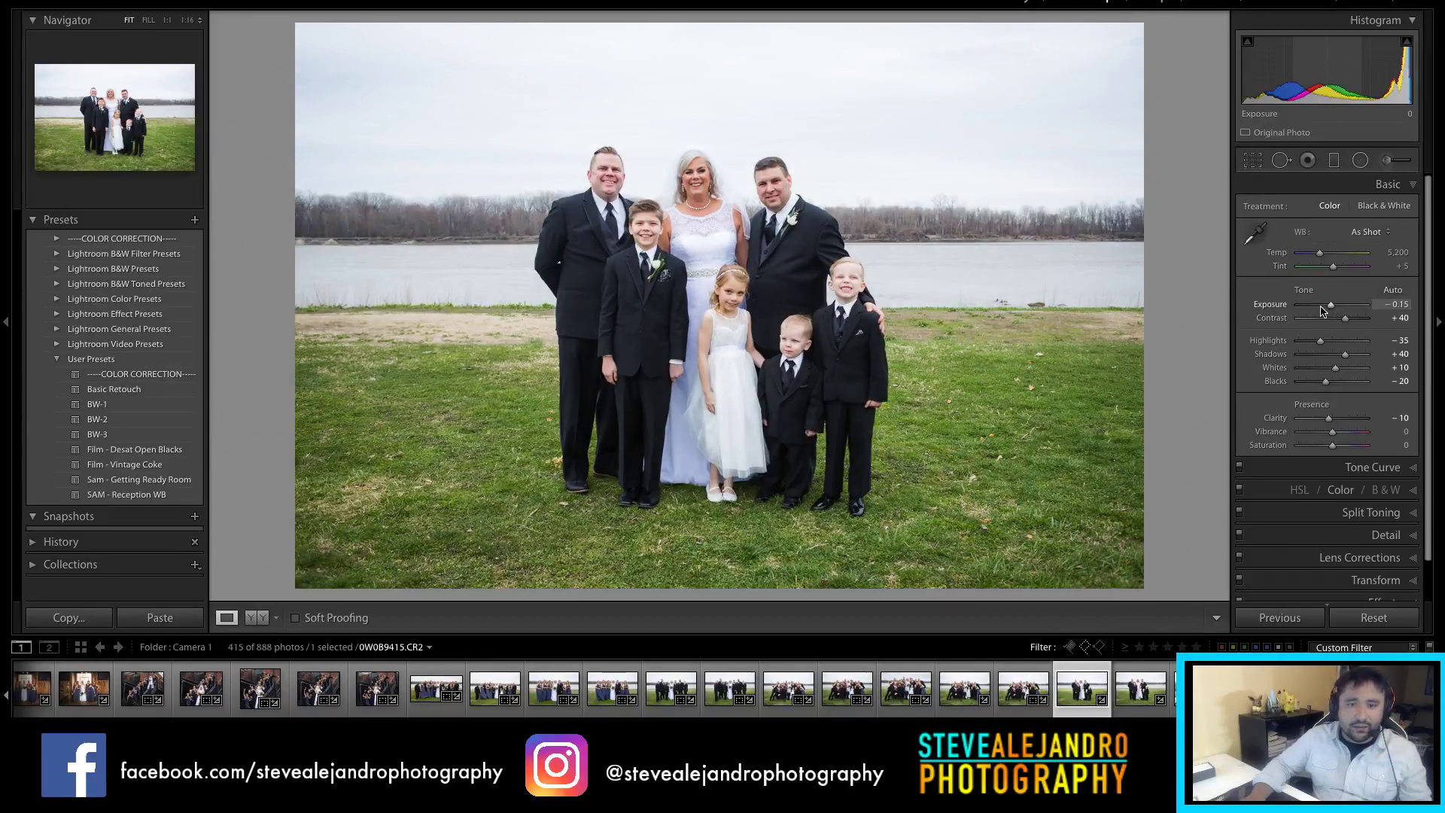
key("r")
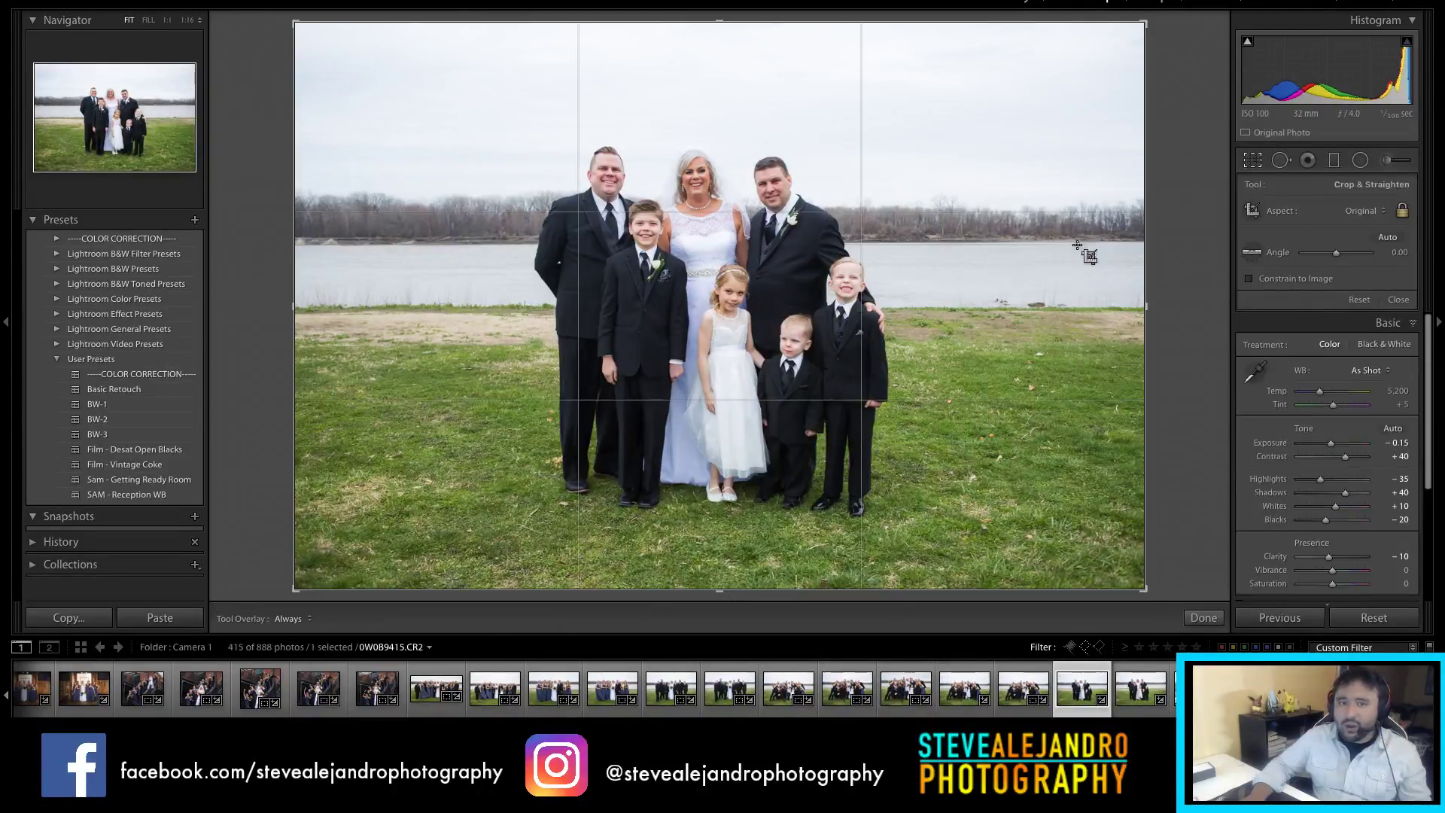
left_click_drag(718, 23, 720, 46)
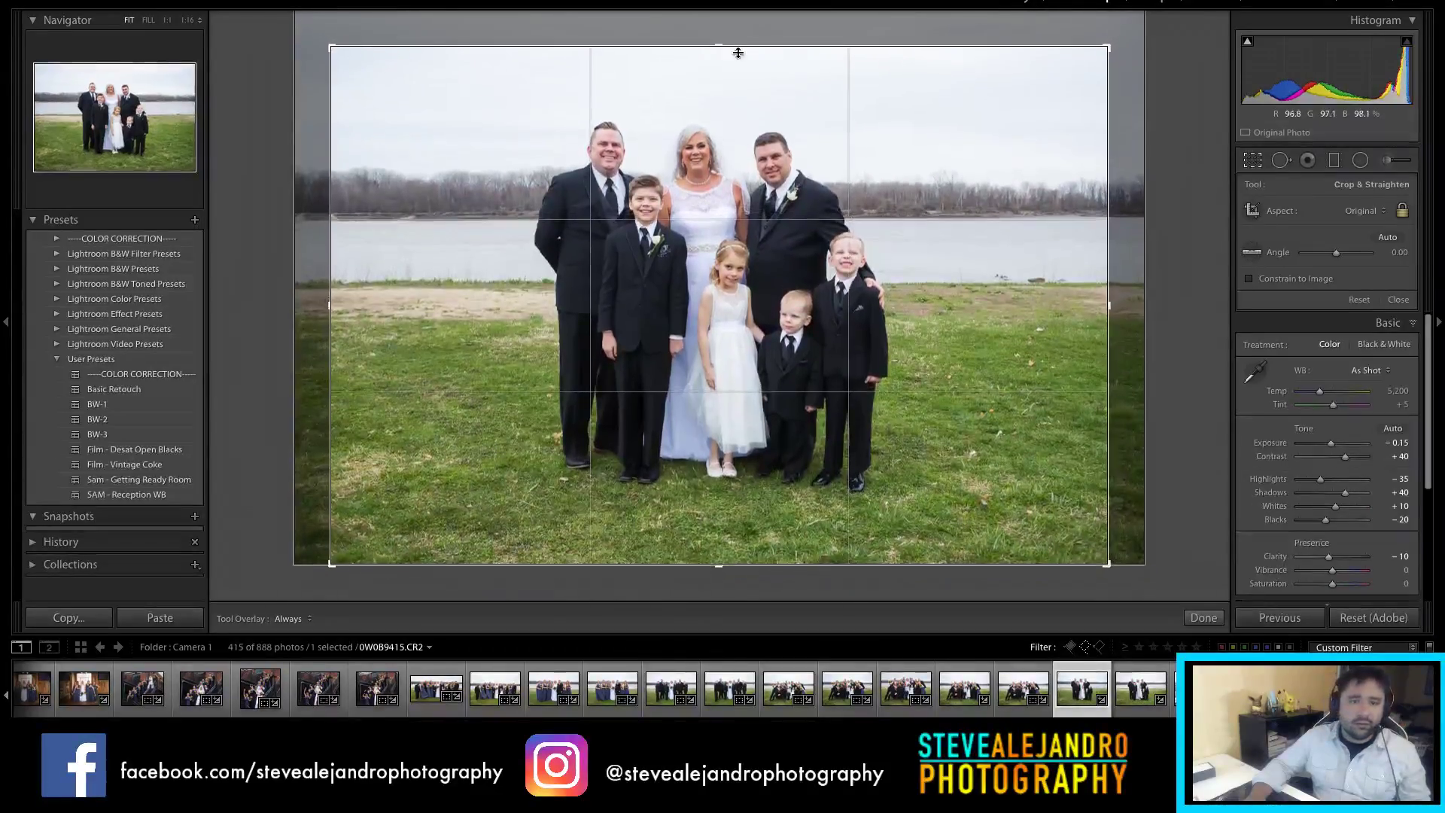
left_click(1364, 211)
left_click(1348, 253)
left_click_drag(847, 354, 864, 377)
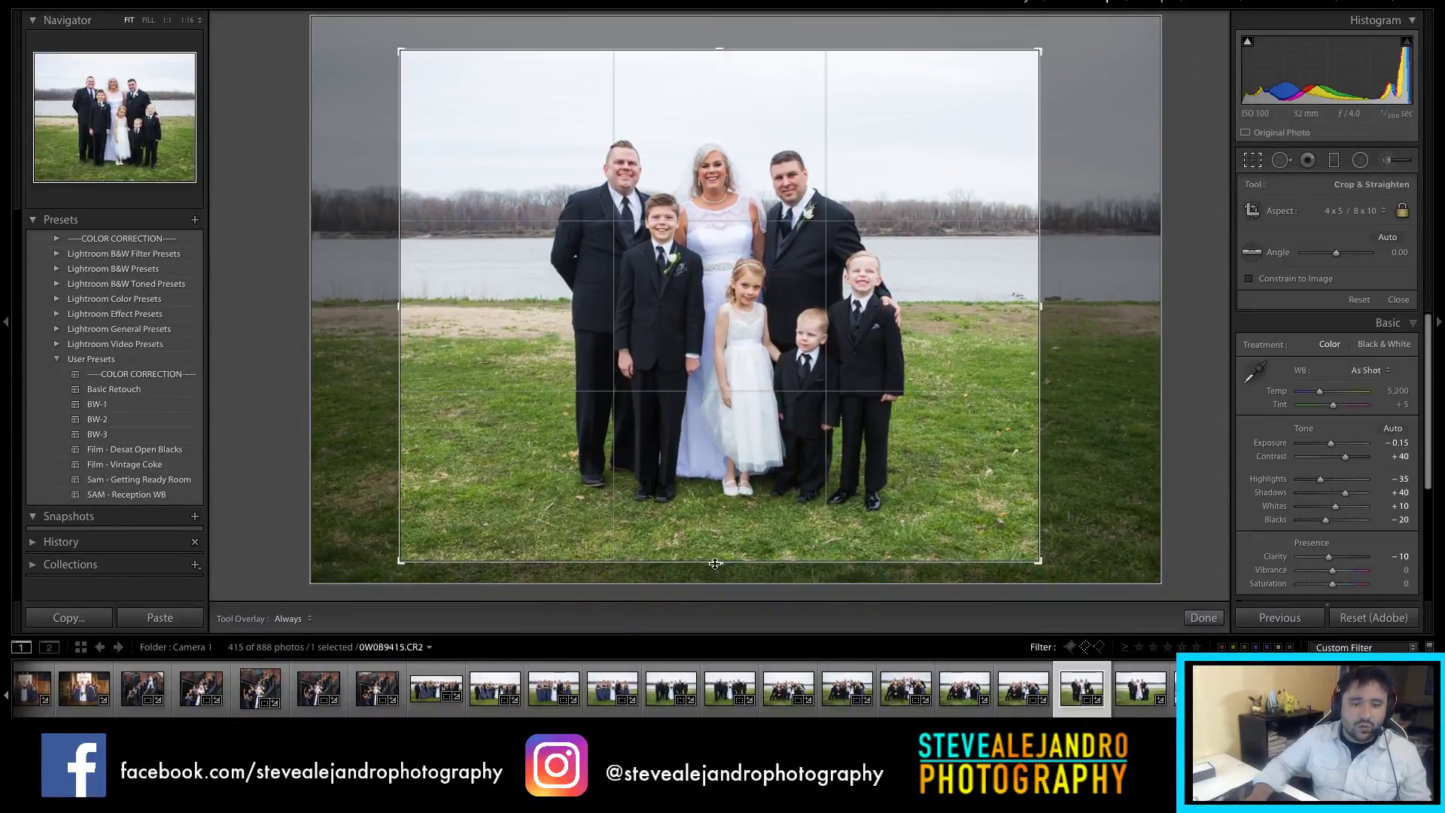
left_click_drag(719, 565, 718, 551)
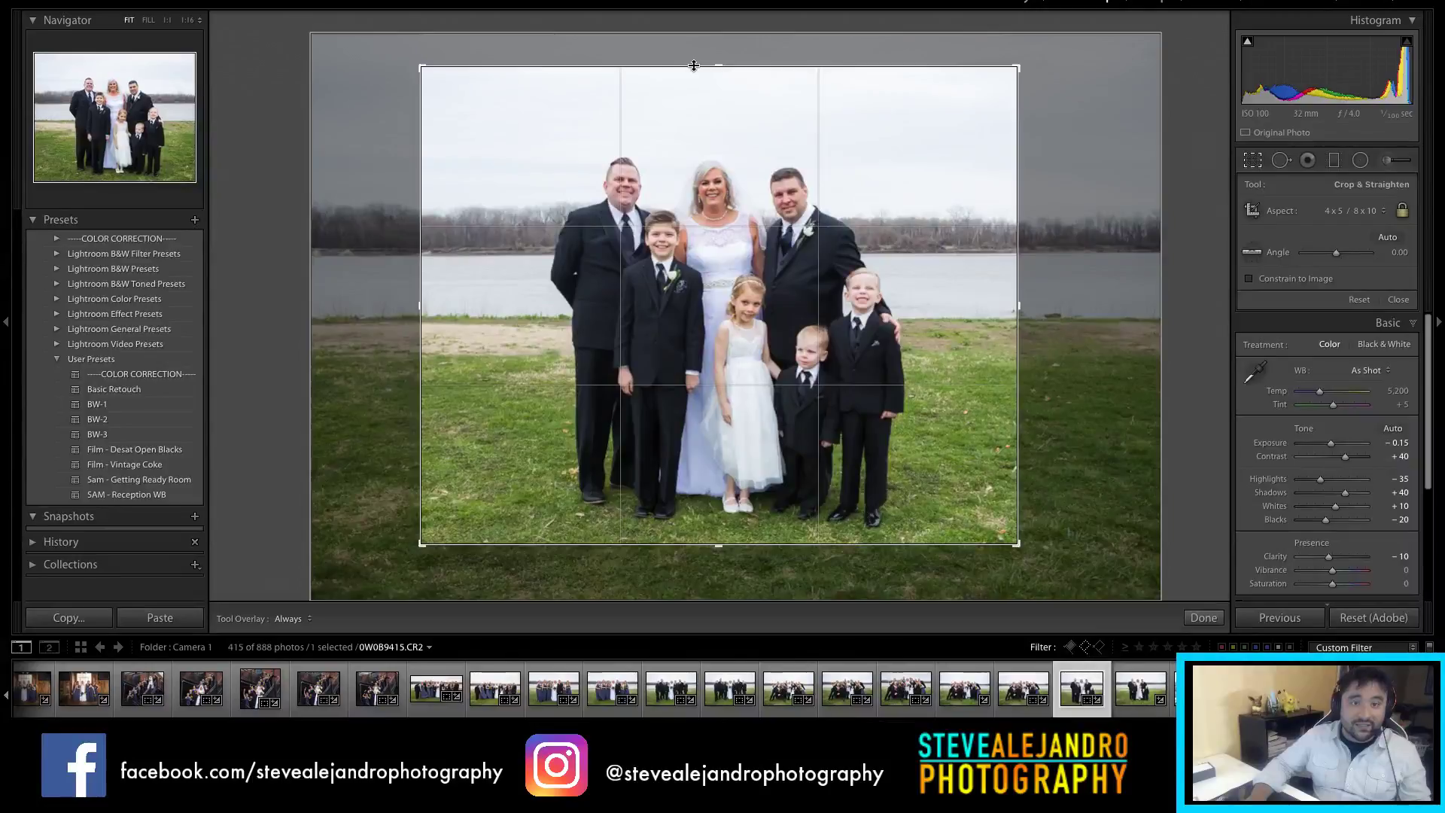
left_click_drag(693, 61, 694, 99)
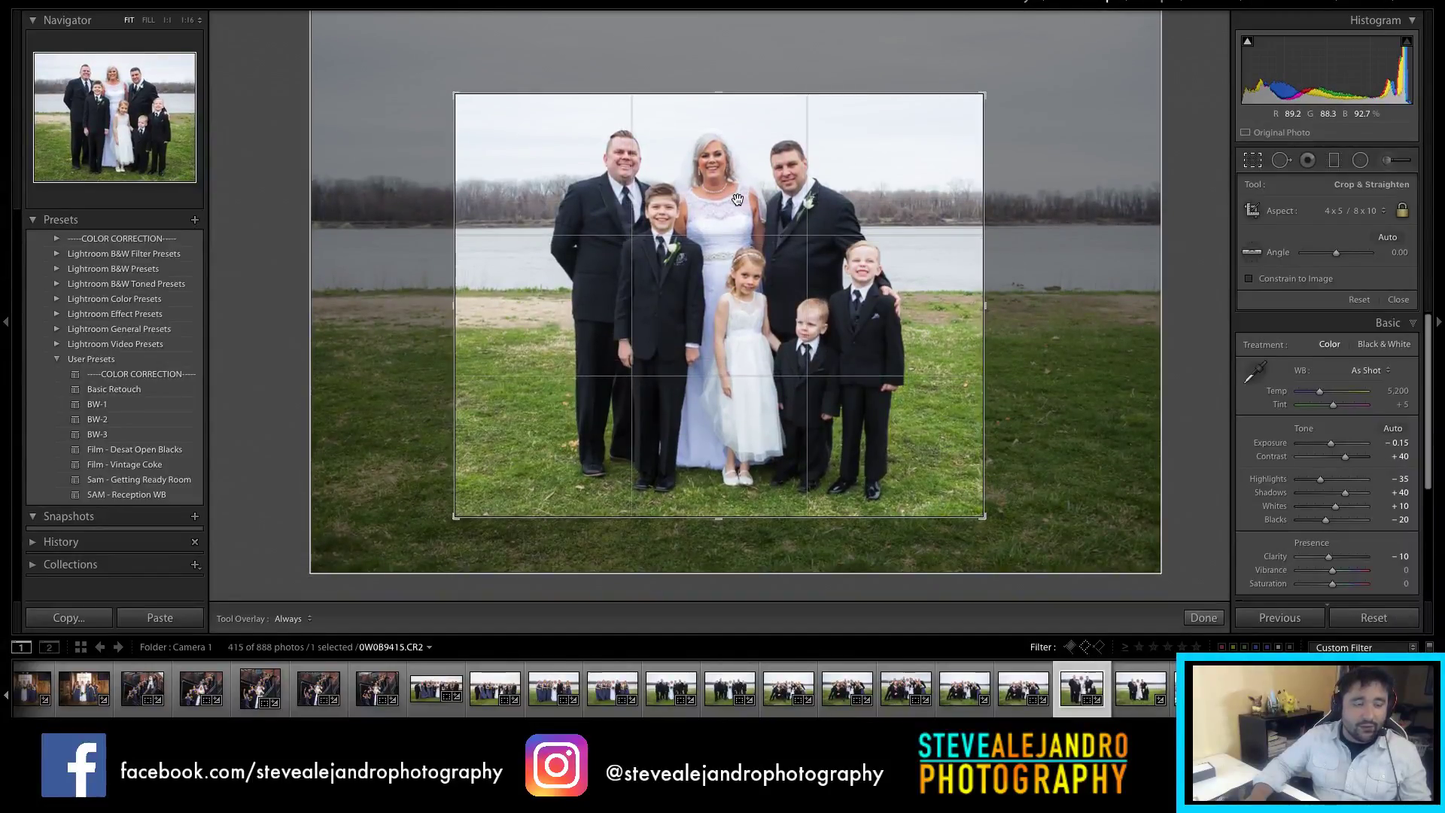
left_click_drag(728, 548, 737, 551)
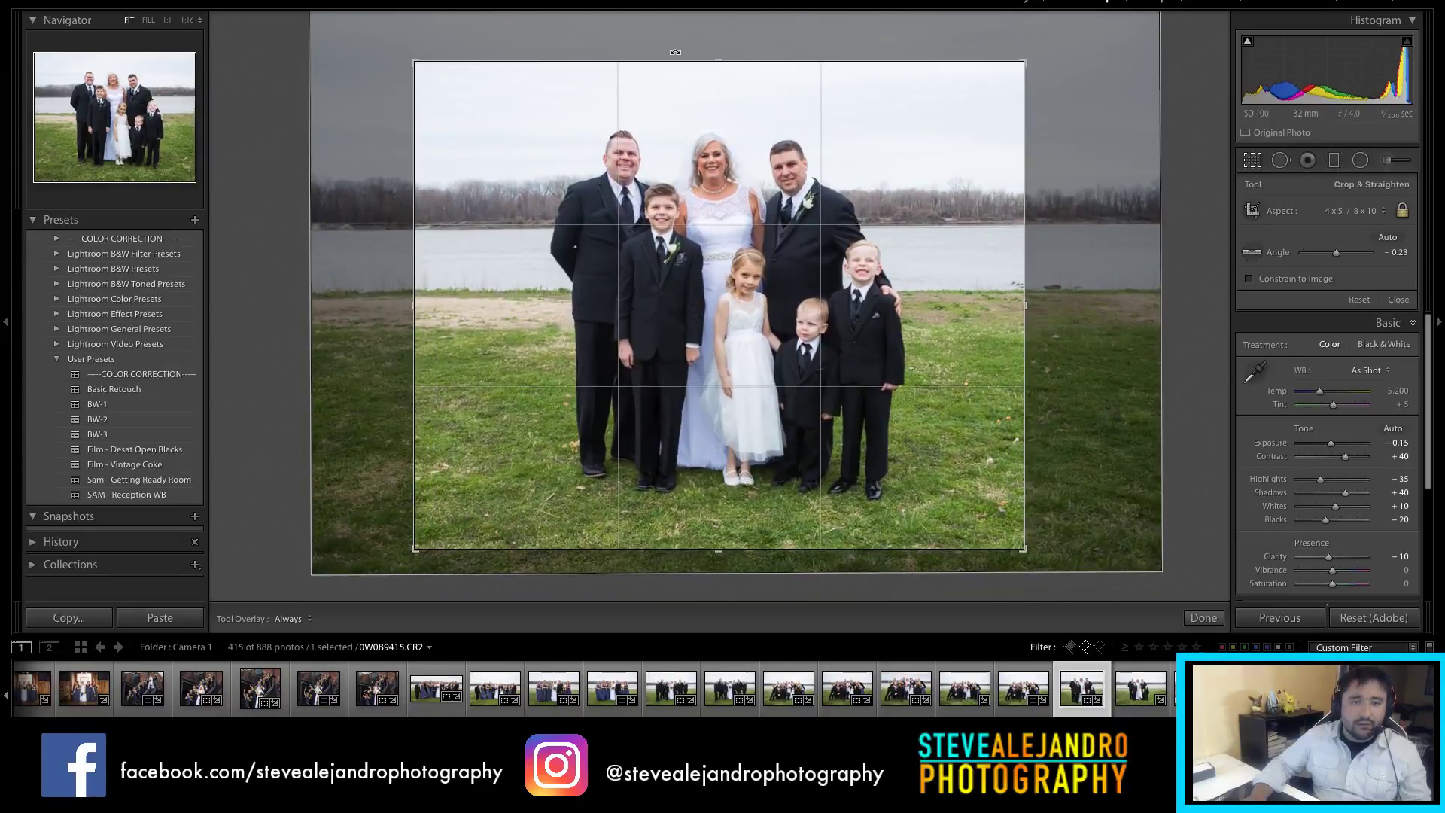
left_click_drag(731, 58, 729, 45)
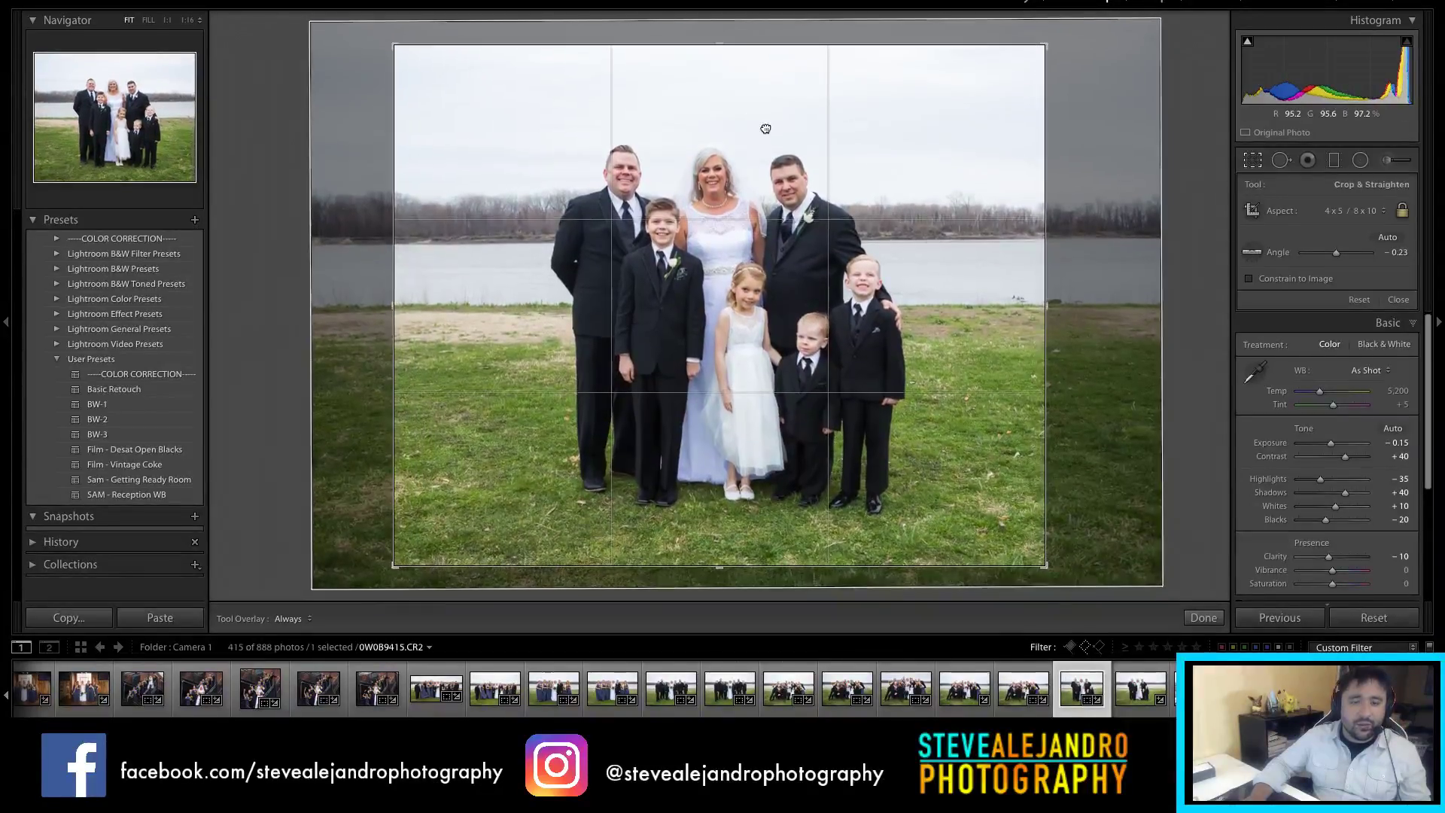
key("Return")
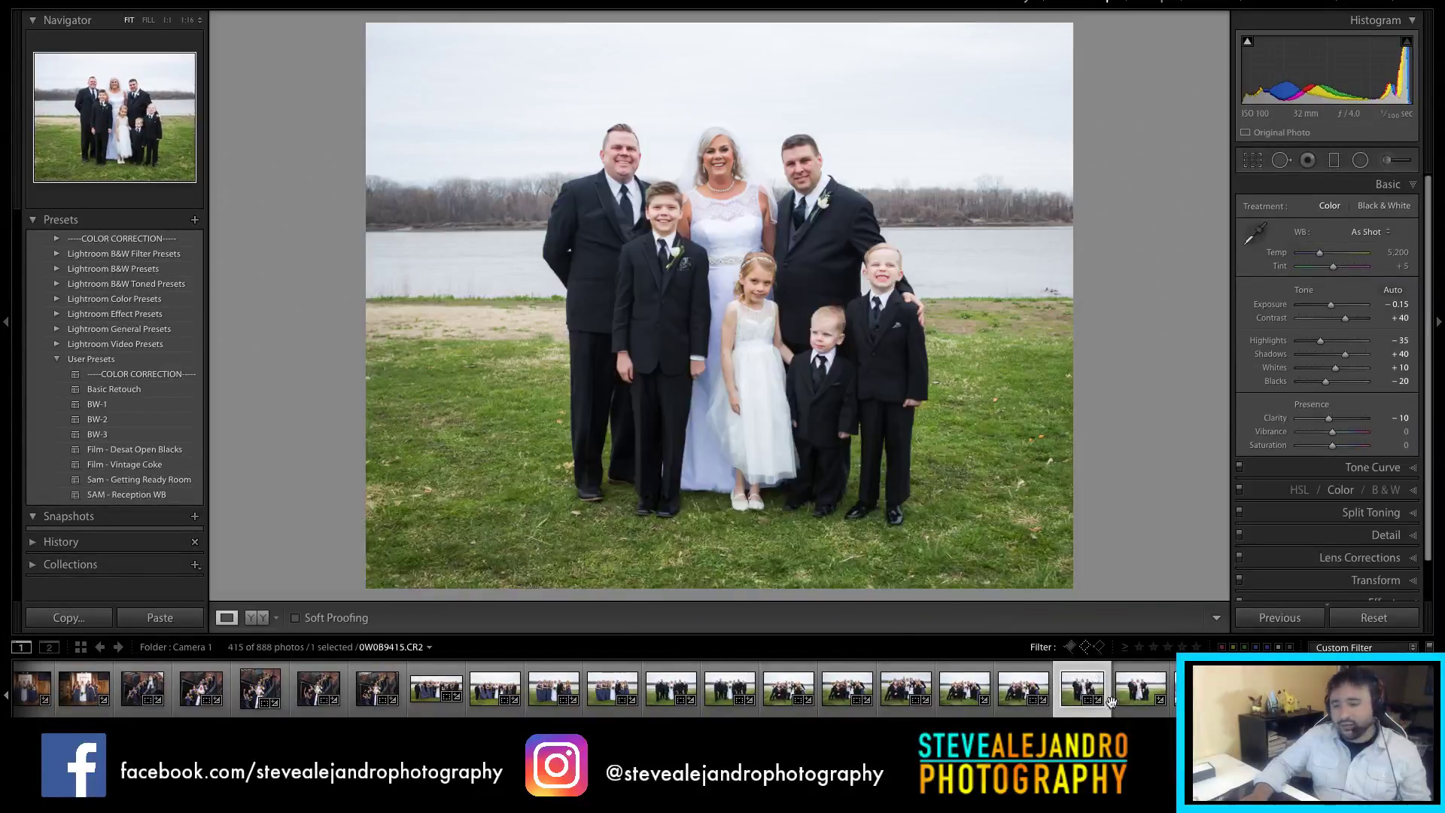
Step: Crop family photo 0W0B9423 to 4 x 5 with the group centred
left_click(1134, 702)
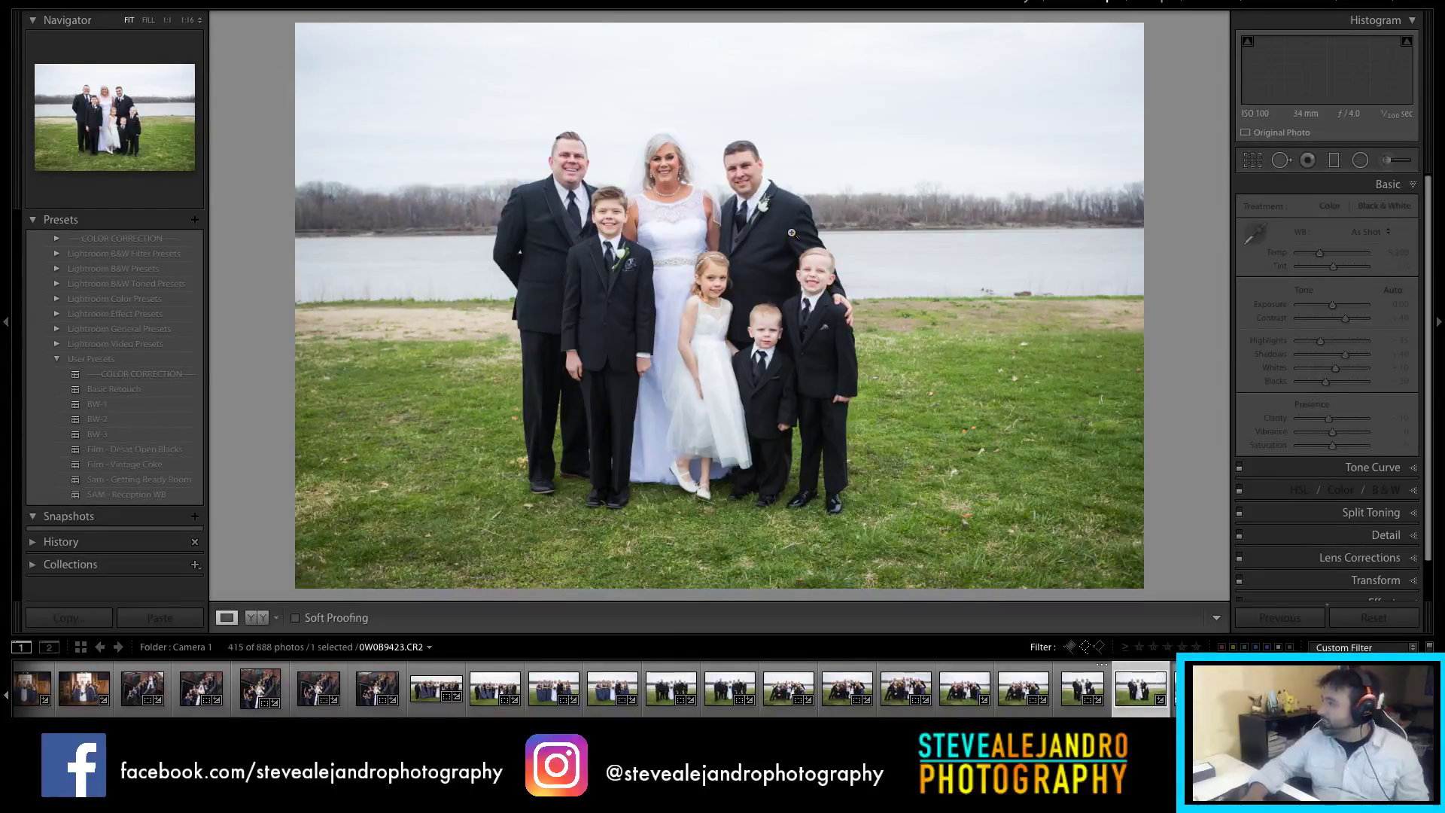
key("r")
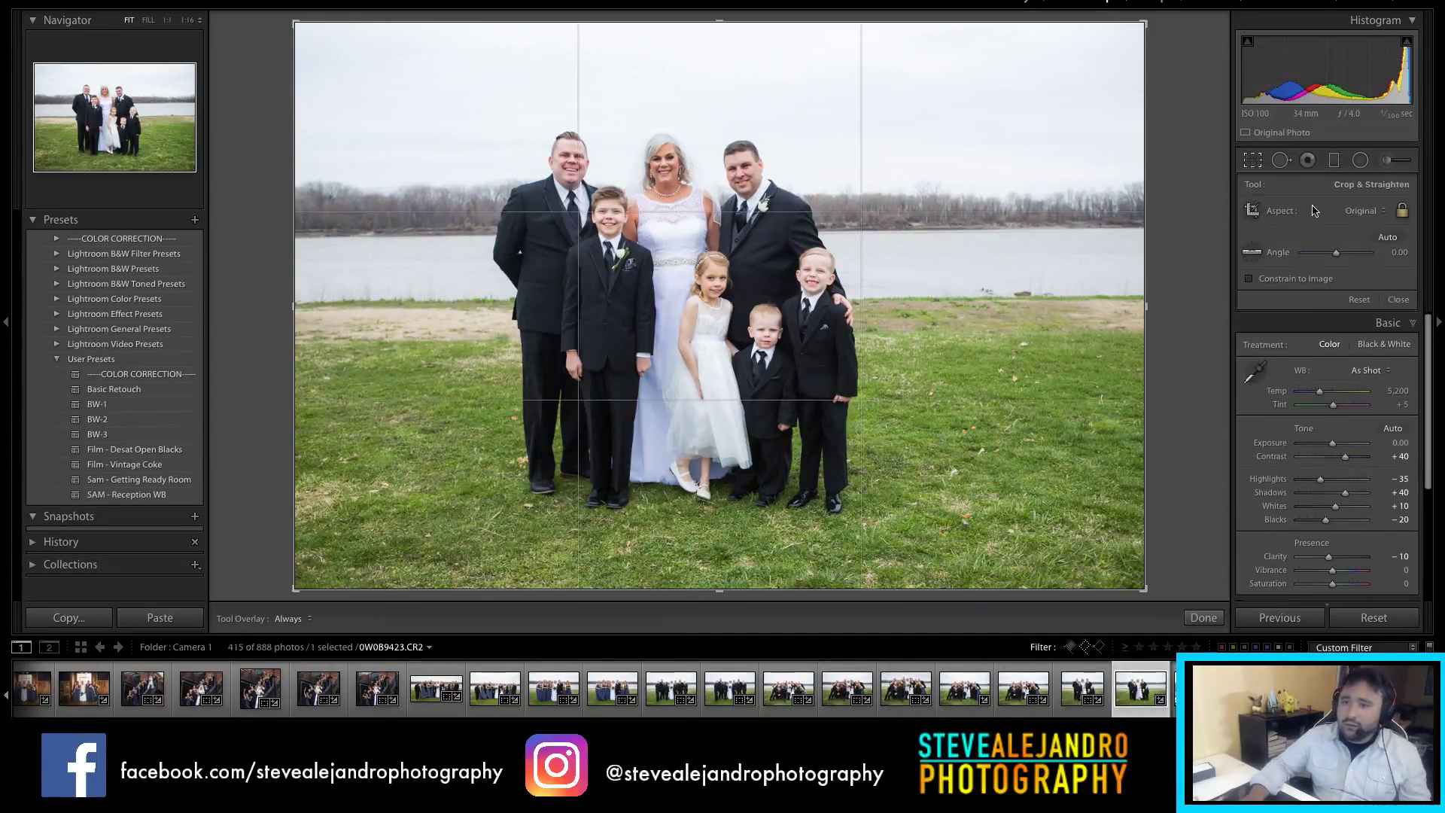
left_click(1362, 211)
left_click(1347, 250)
left_click_drag(889, 308, 920, 308)
key("Return")
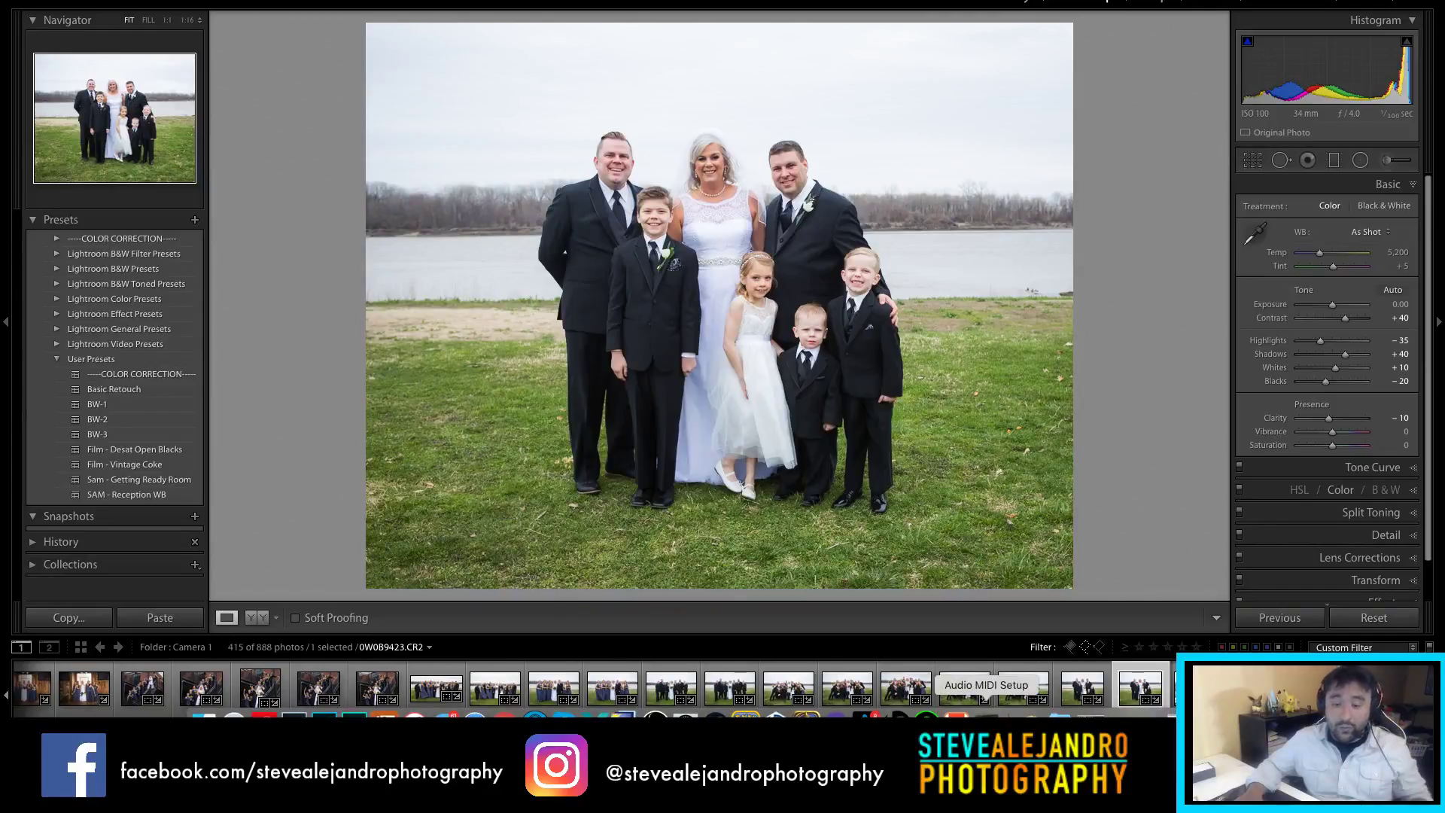
left_click_drag(1068, 724, 1103, 724)
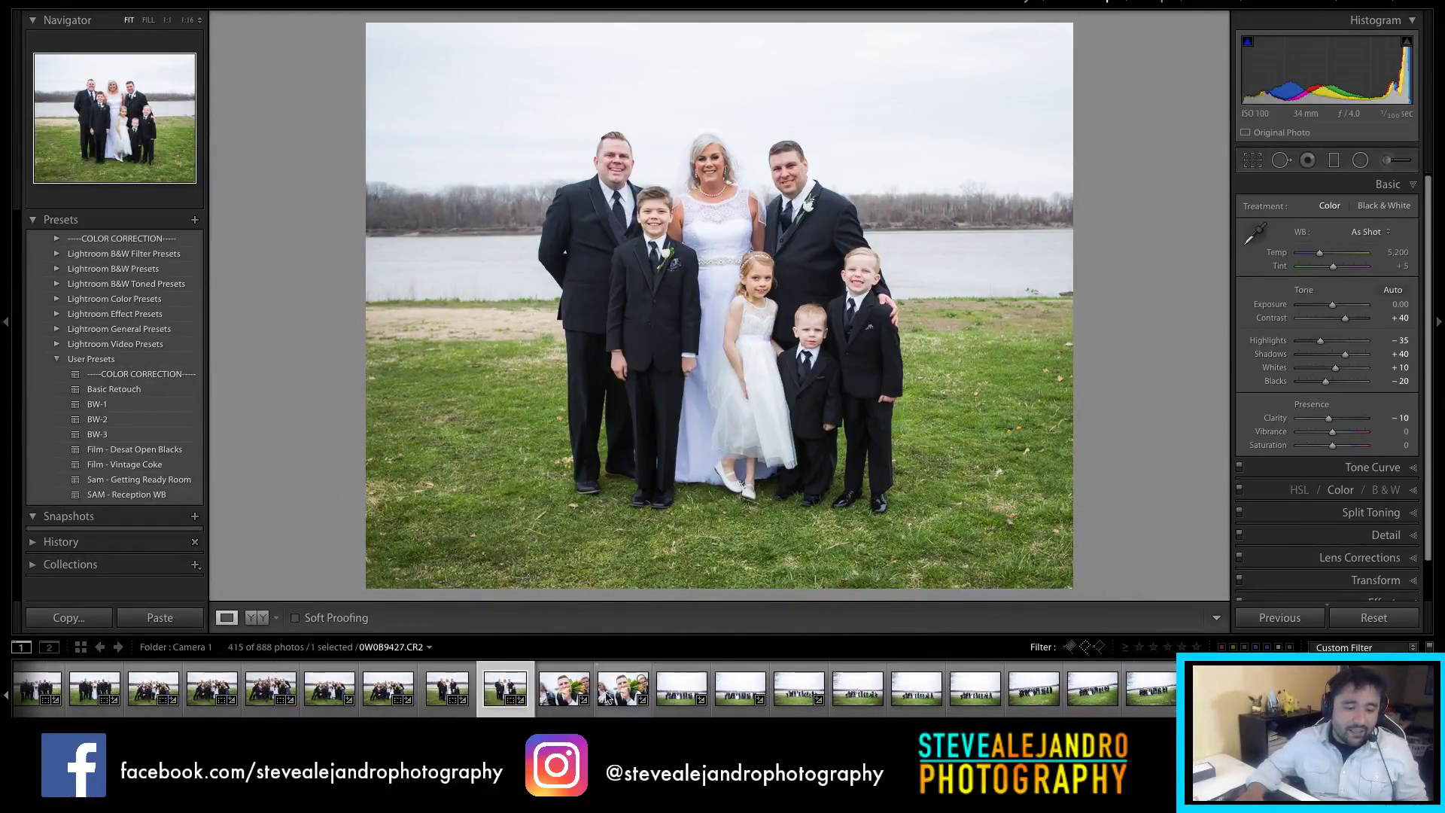
Step: Make bouquet shot 0W0B9431 black and white with Blacks -57 and Clarity +13
left_click(581, 697)
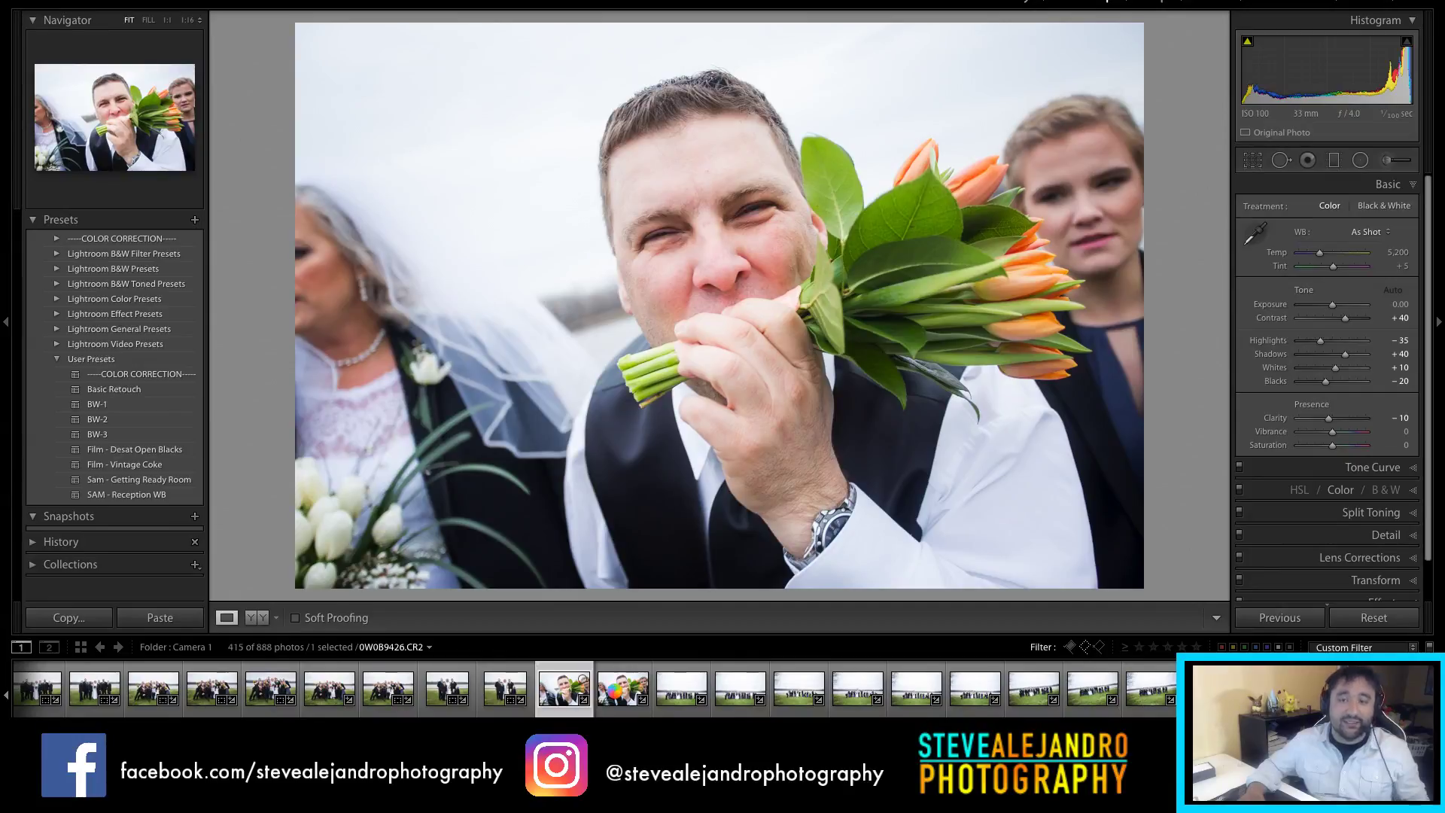
left_click(623, 692)
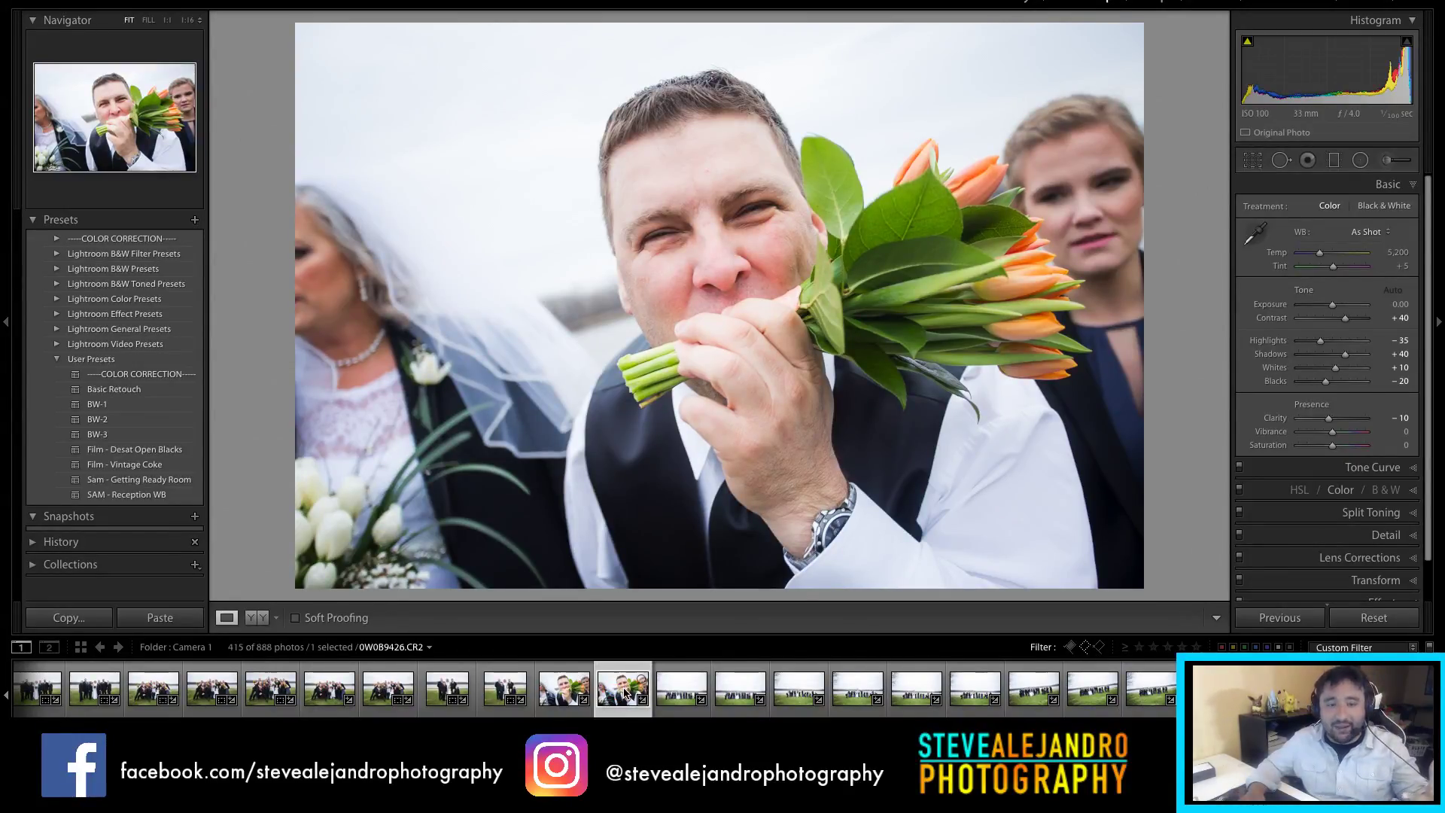
left_click(1380, 207)
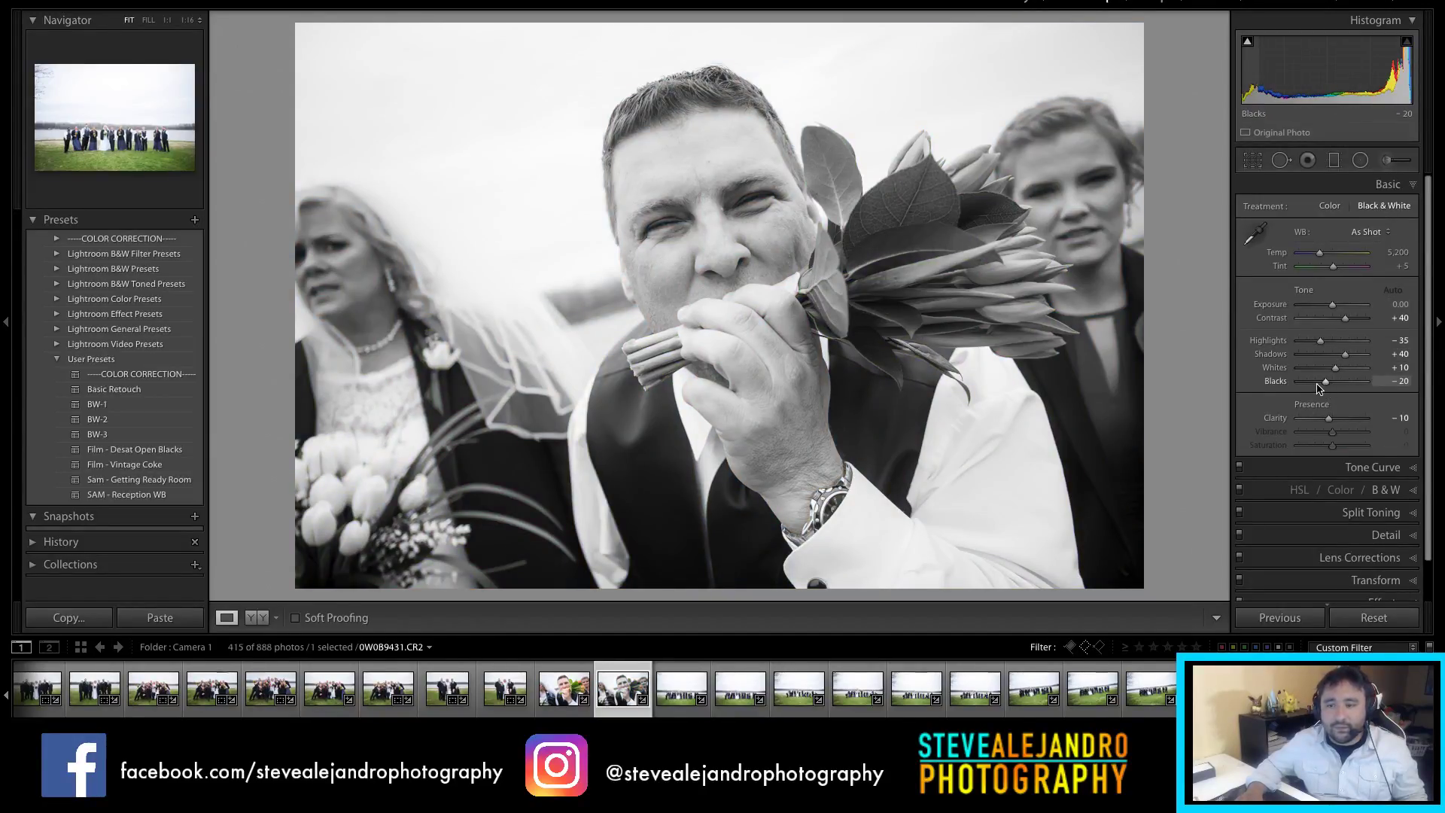
left_click_drag(1324, 385, 1319, 386)
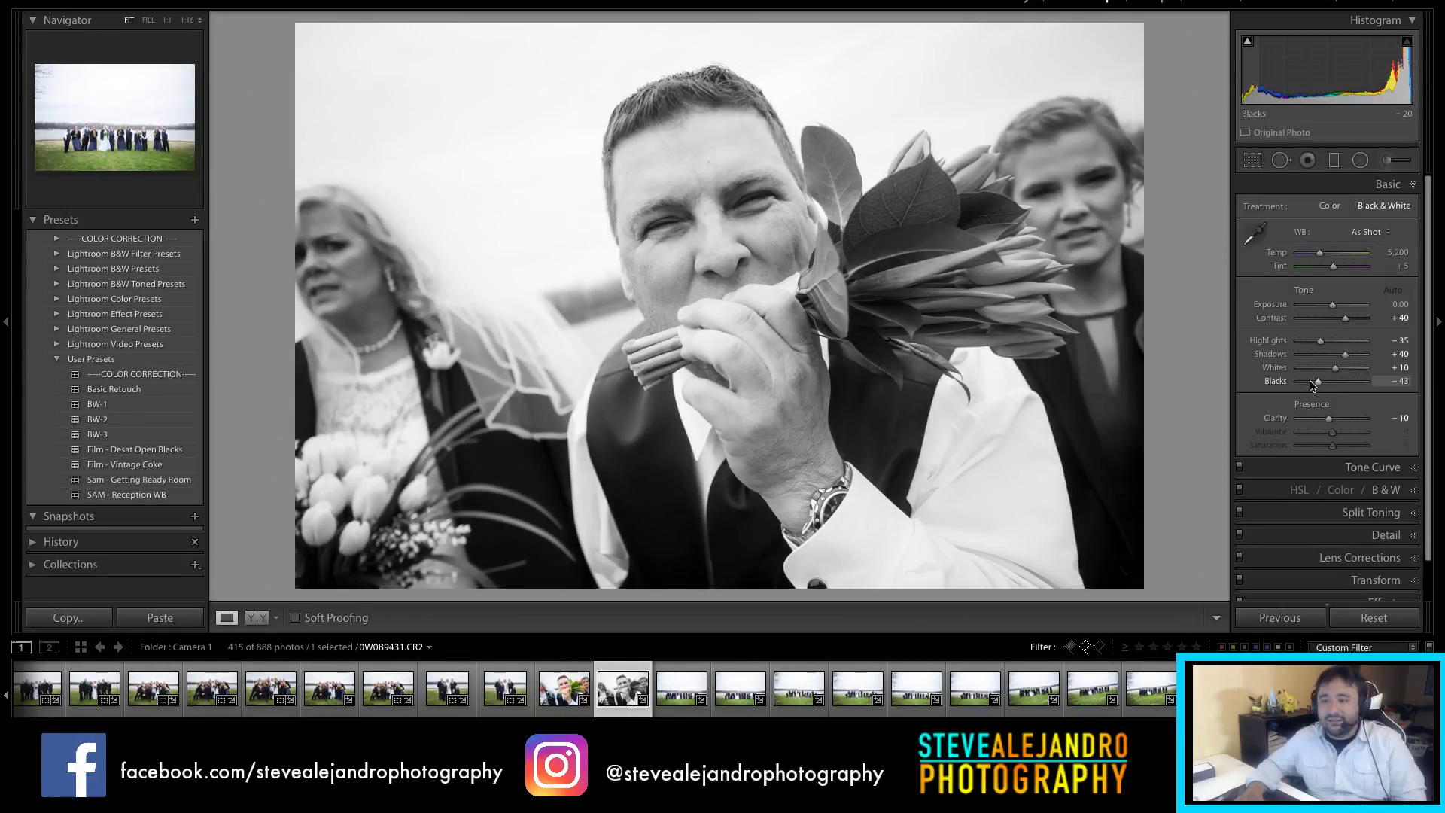
left_click_drag(1333, 380, 1325, 381)
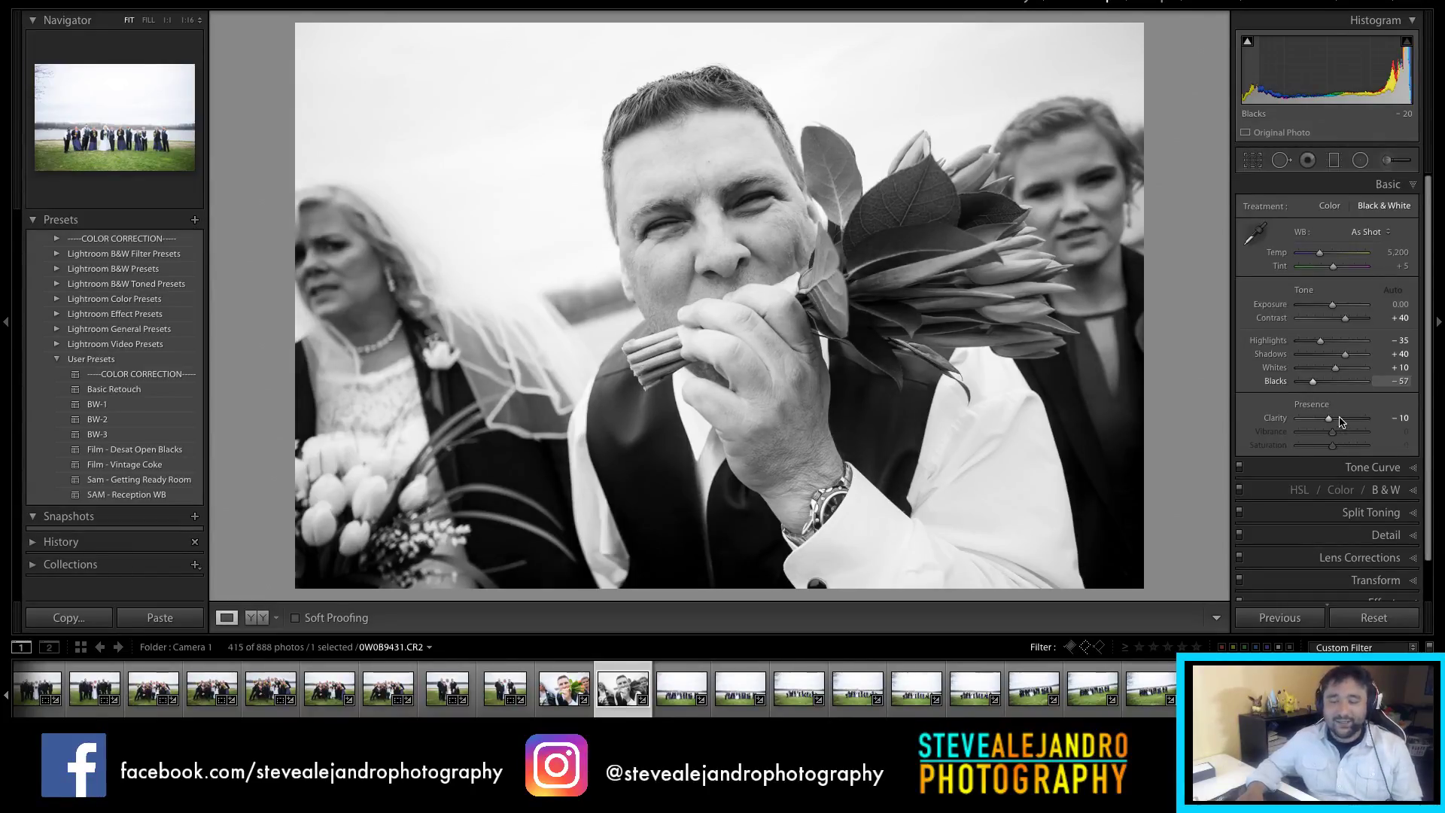
left_click_drag(1341, 422, 1339, 420)
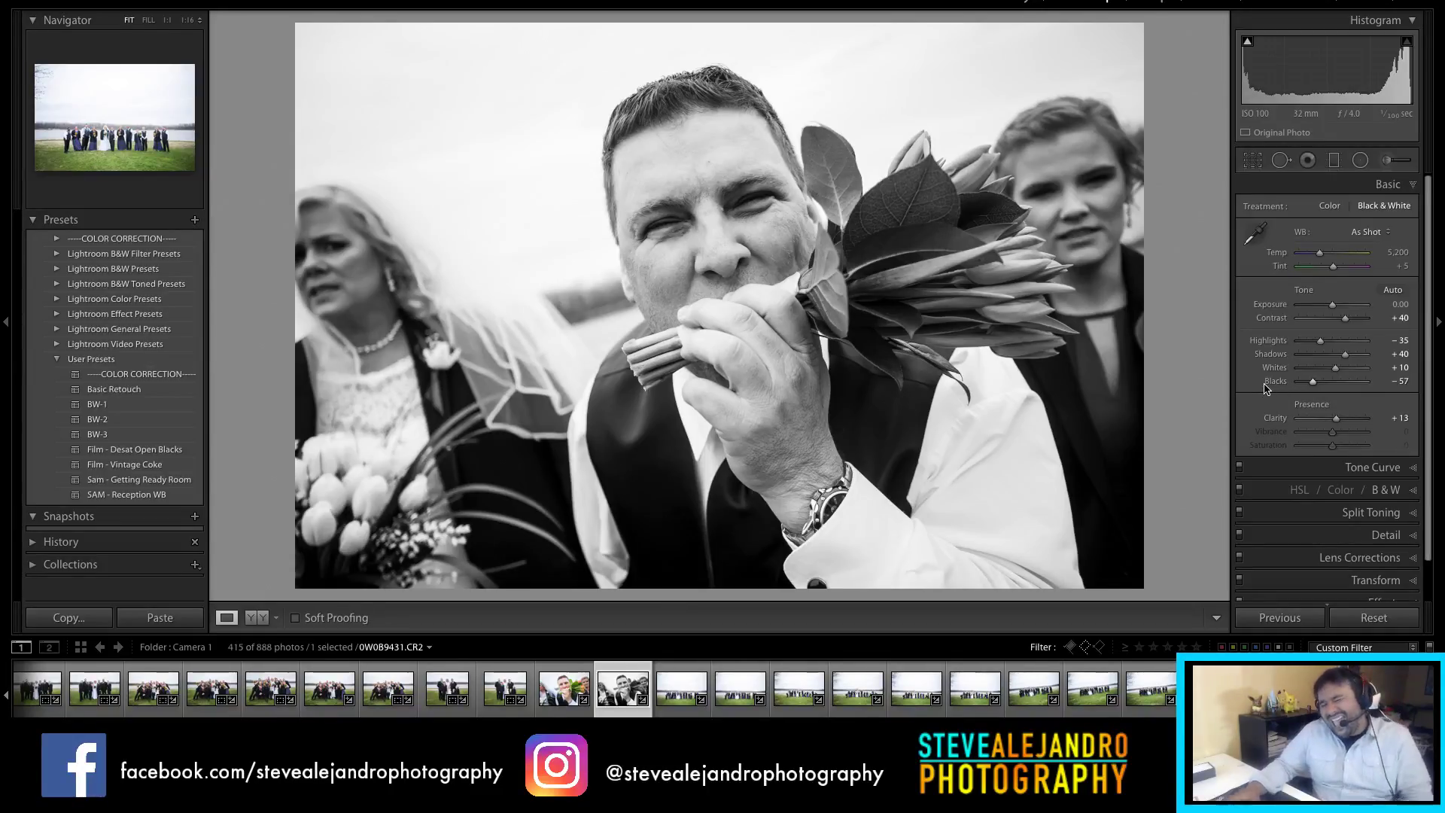
left_click(693, 694)
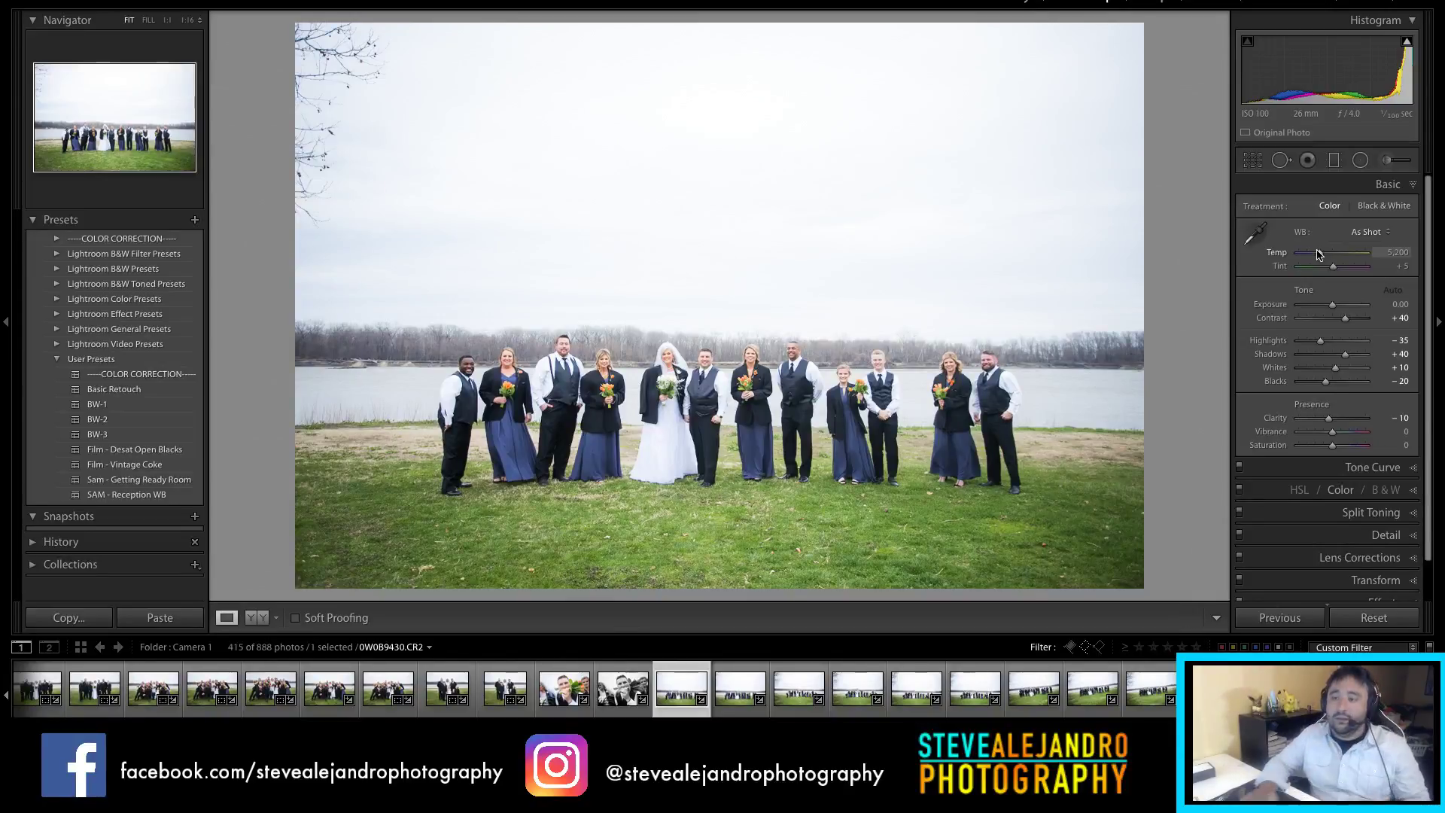
Step: Warm the white balance, set exposure to -0.50, and crop the group photo to 2 x 1
left_click_drag(1324, 258, 1322, 257)
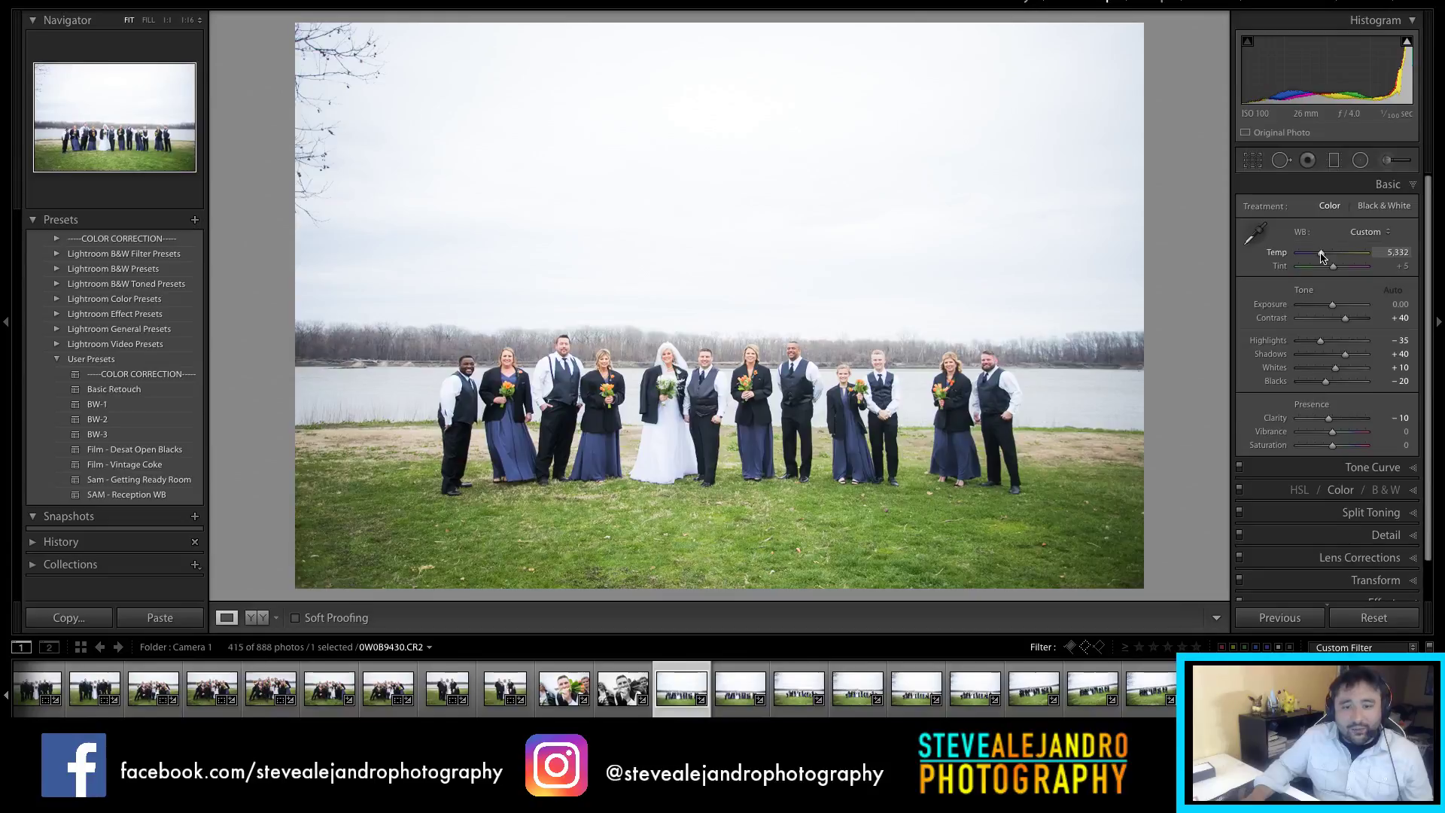
left_click_drag(1333, 305, 1330, 305)
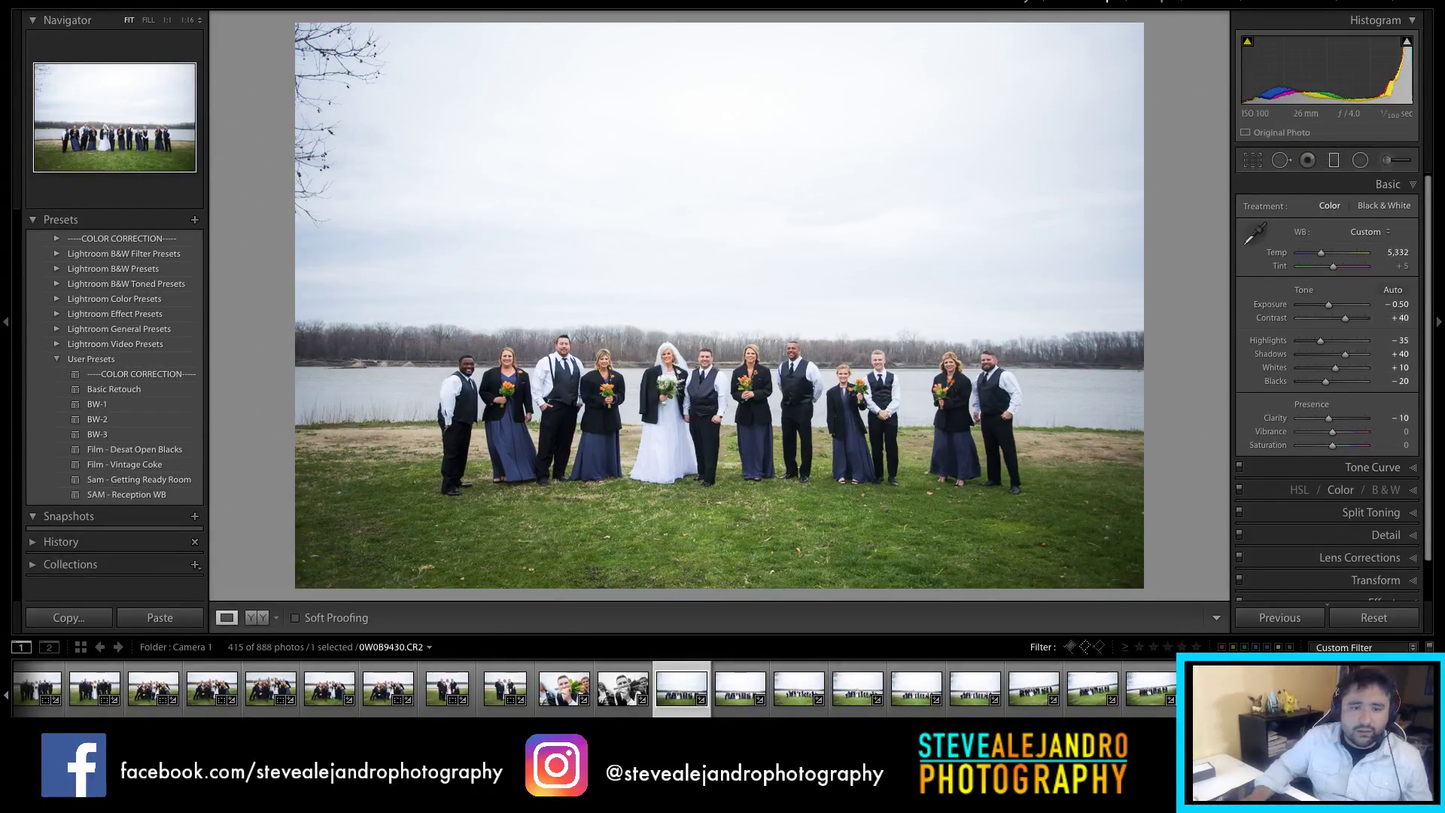
left_click(1253, 160)
left_click(1351, 210)
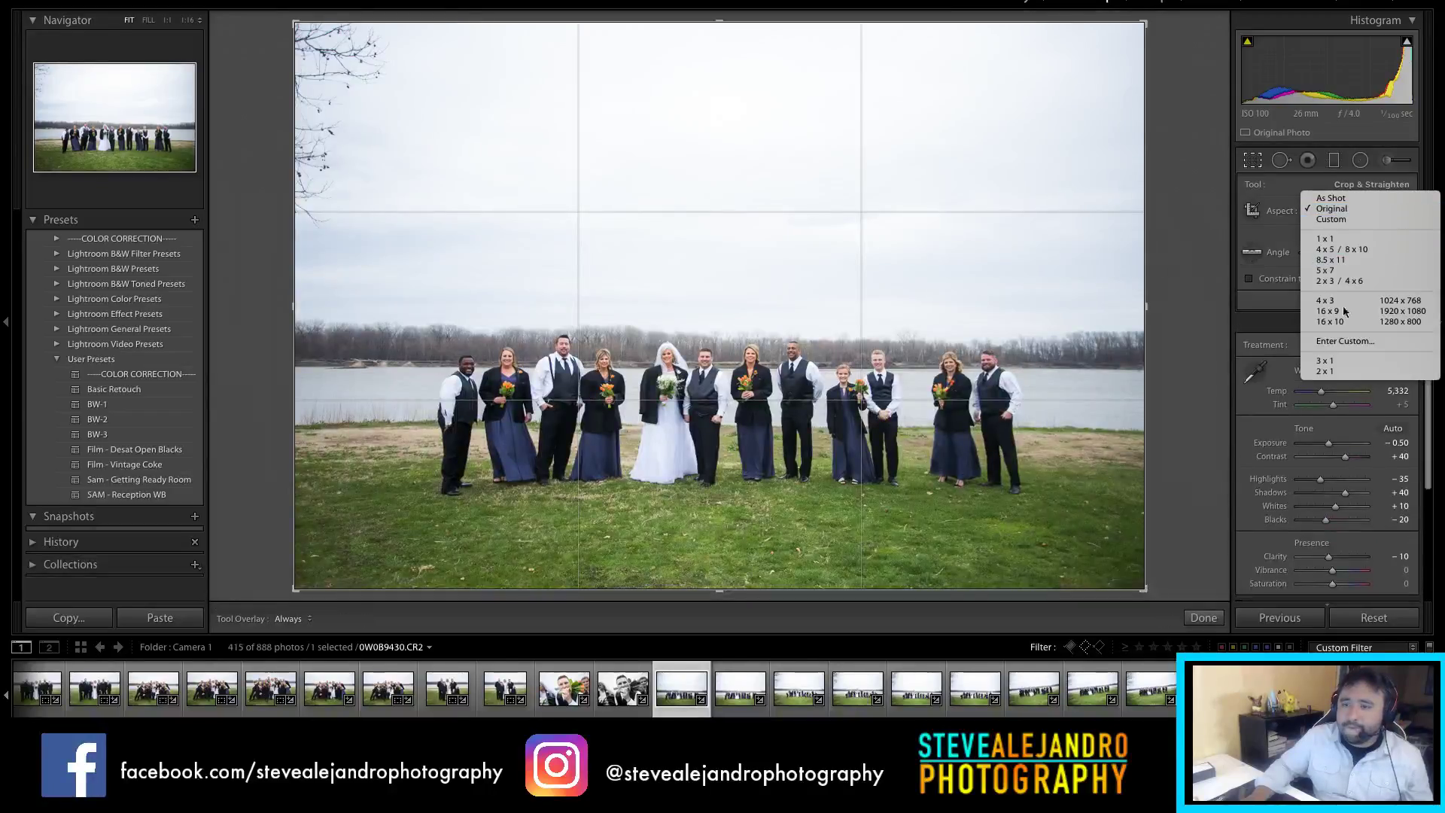
left_click(1335, 371)
left_click_drag(868, 282, 859, 260)
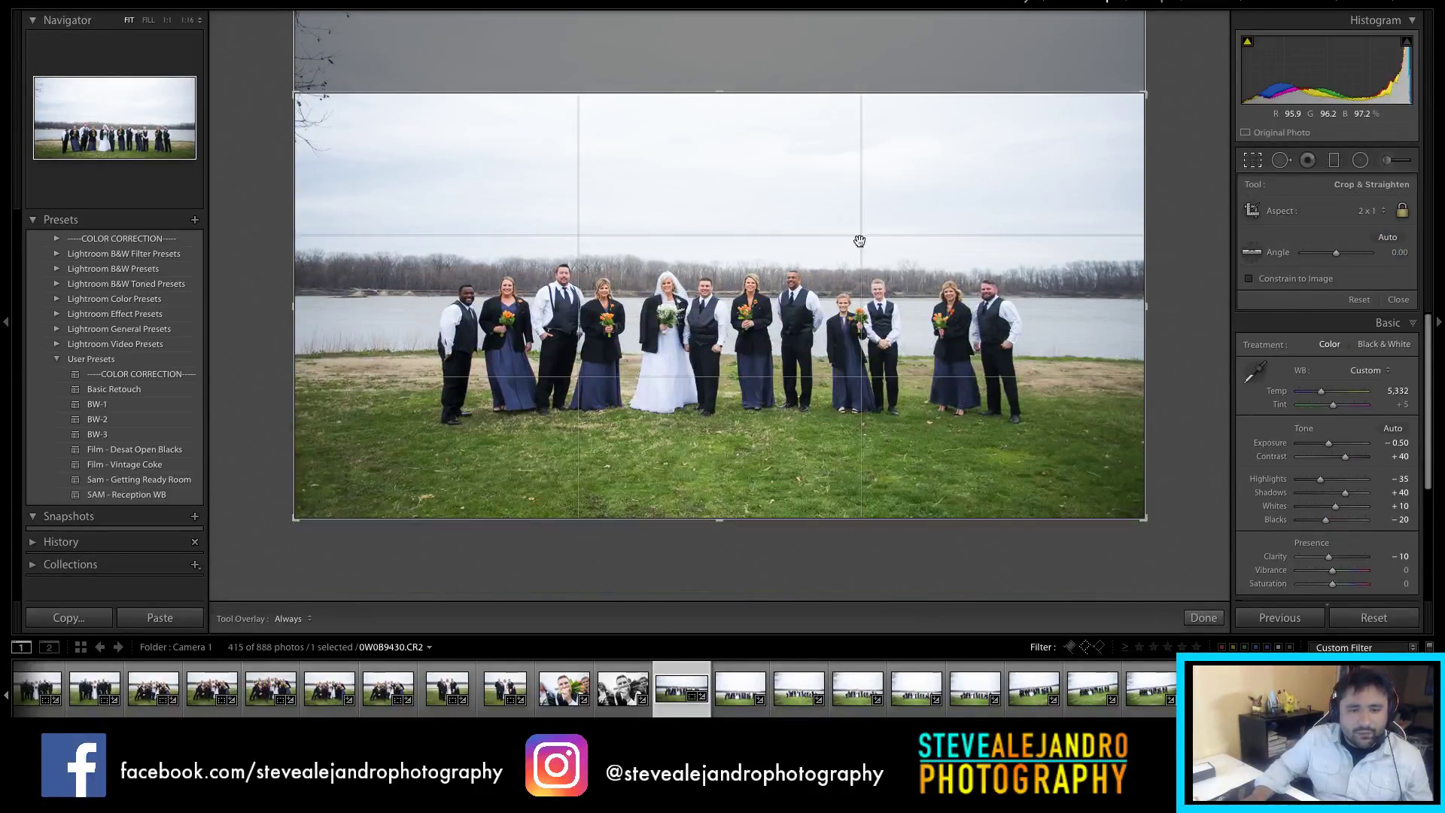
left_click_drag(717, 94, 720, 123)
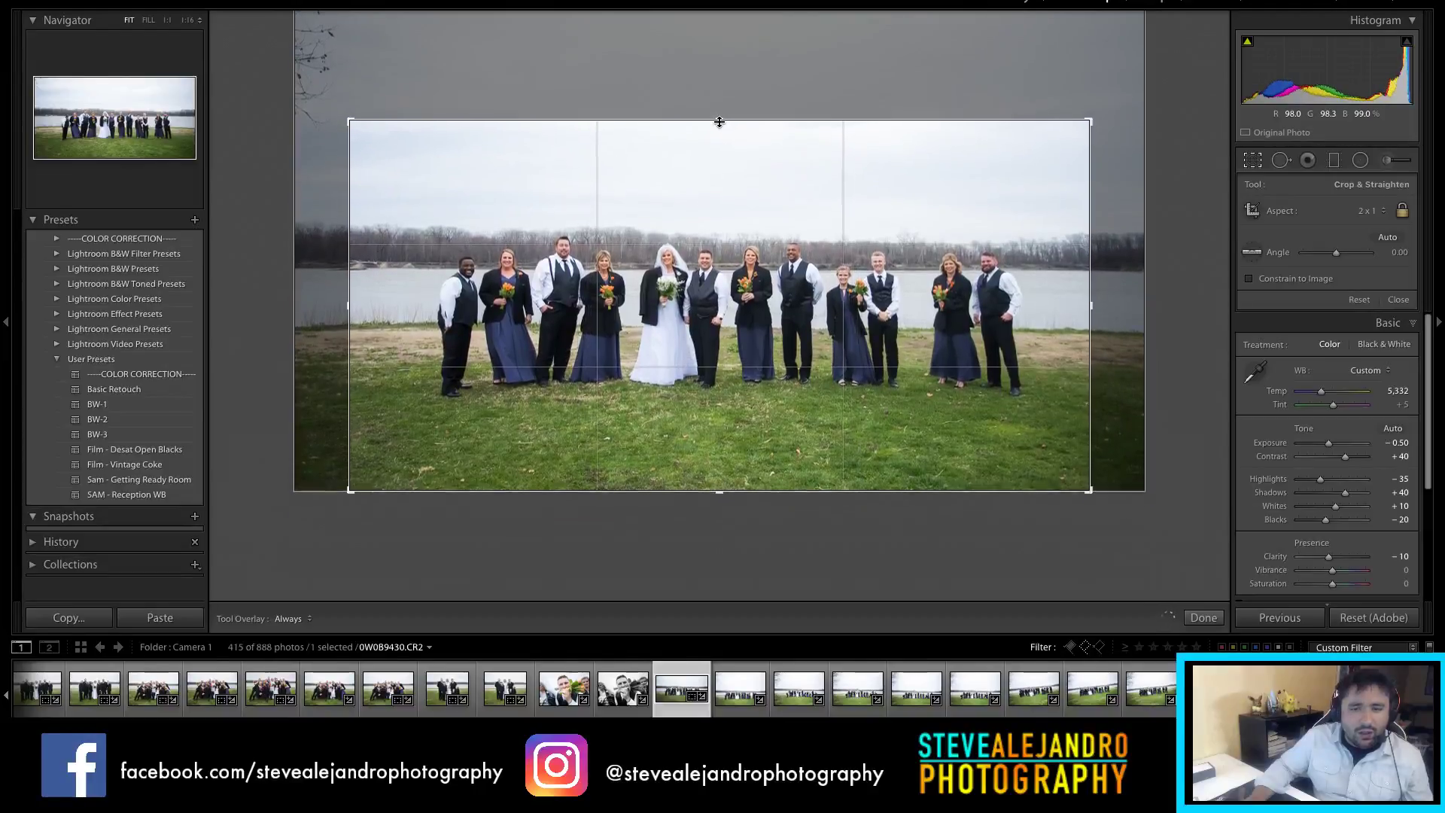
left_click_drag(748, 491, 743, 477)
left_click_drag(786, 416, 794, 407)
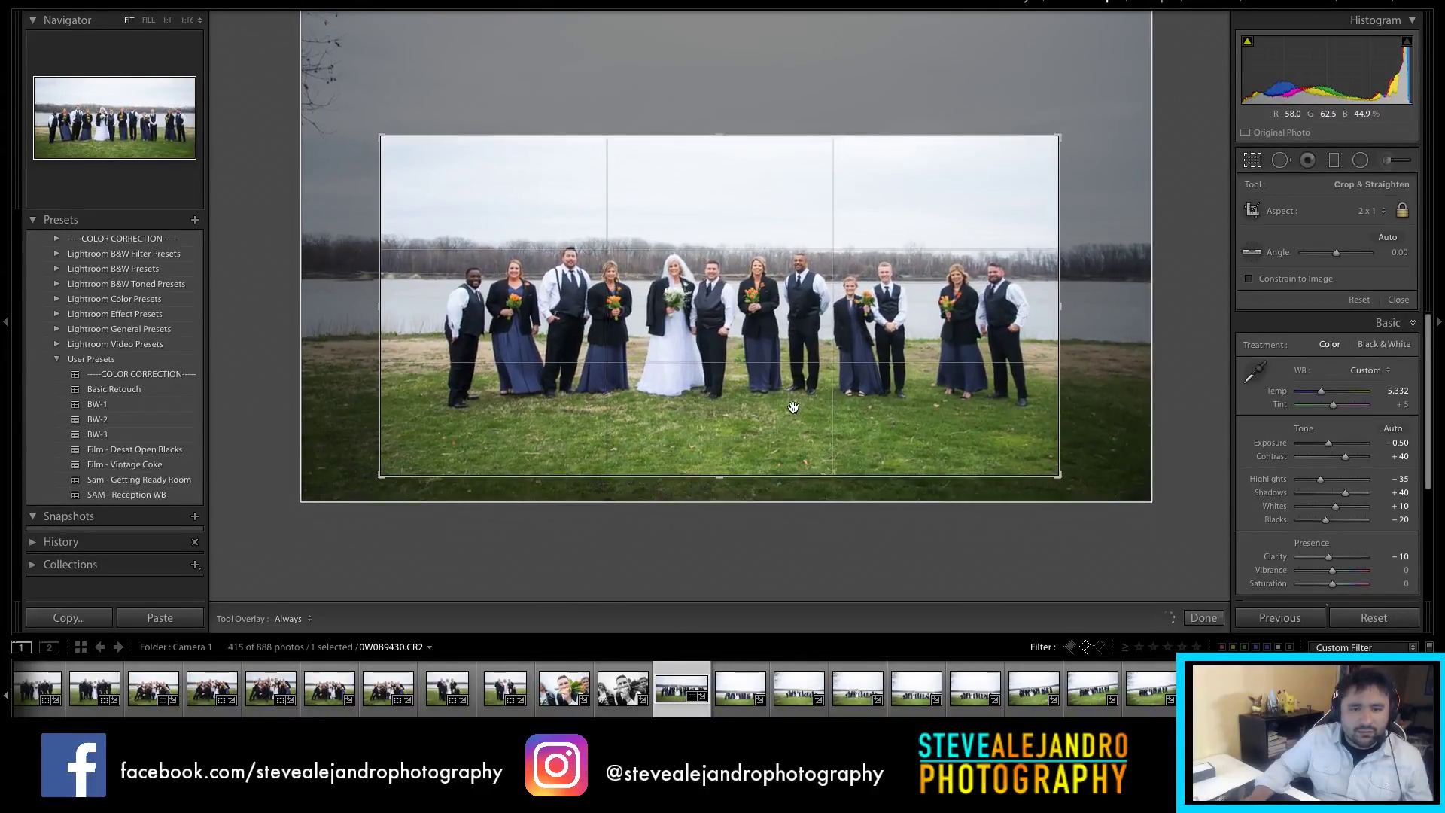
Step: Review the 2:1 crop, undo a trial 15-degree tilt, and keep the level framing
key("r")
key("r")
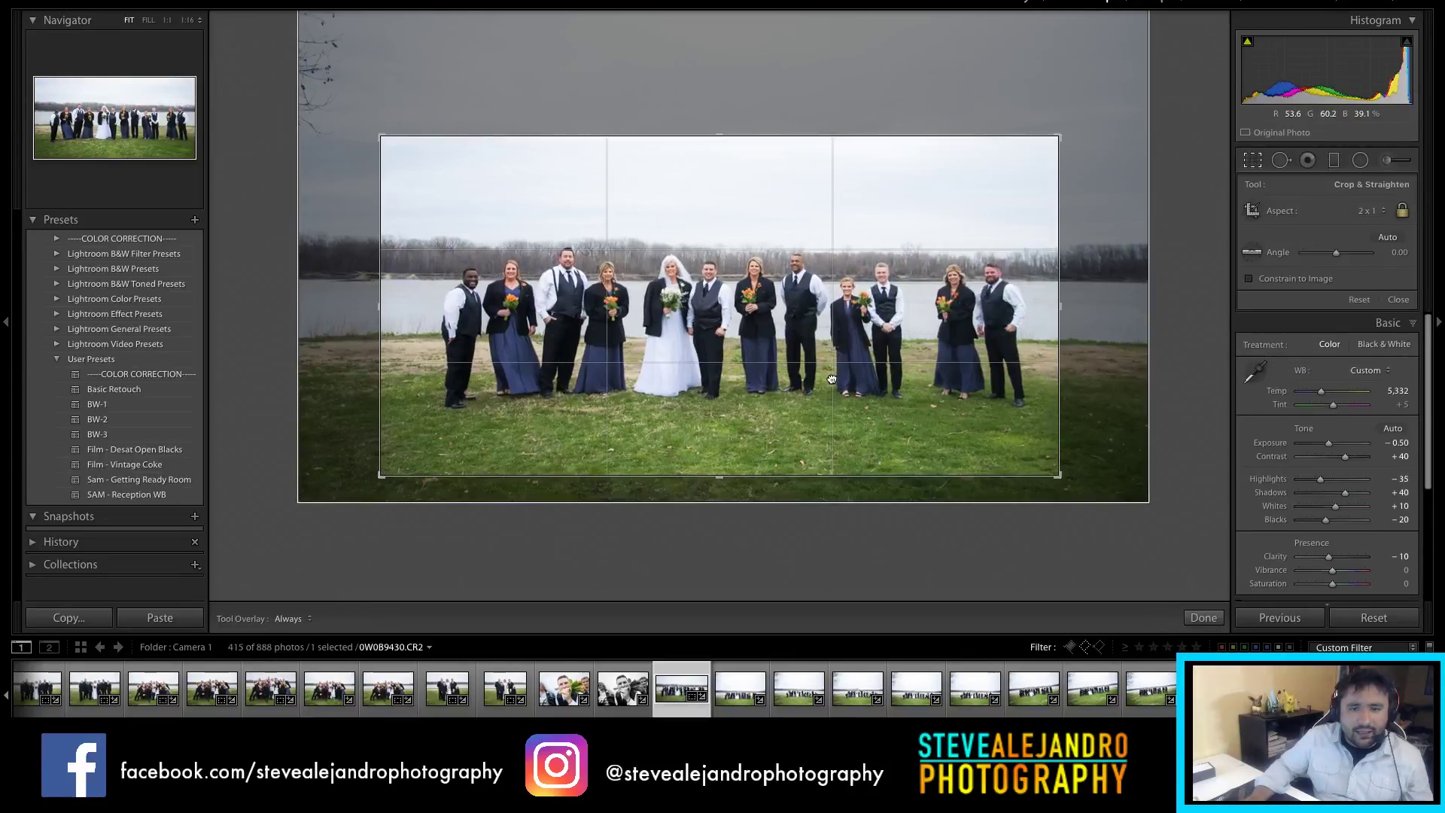
key("r")
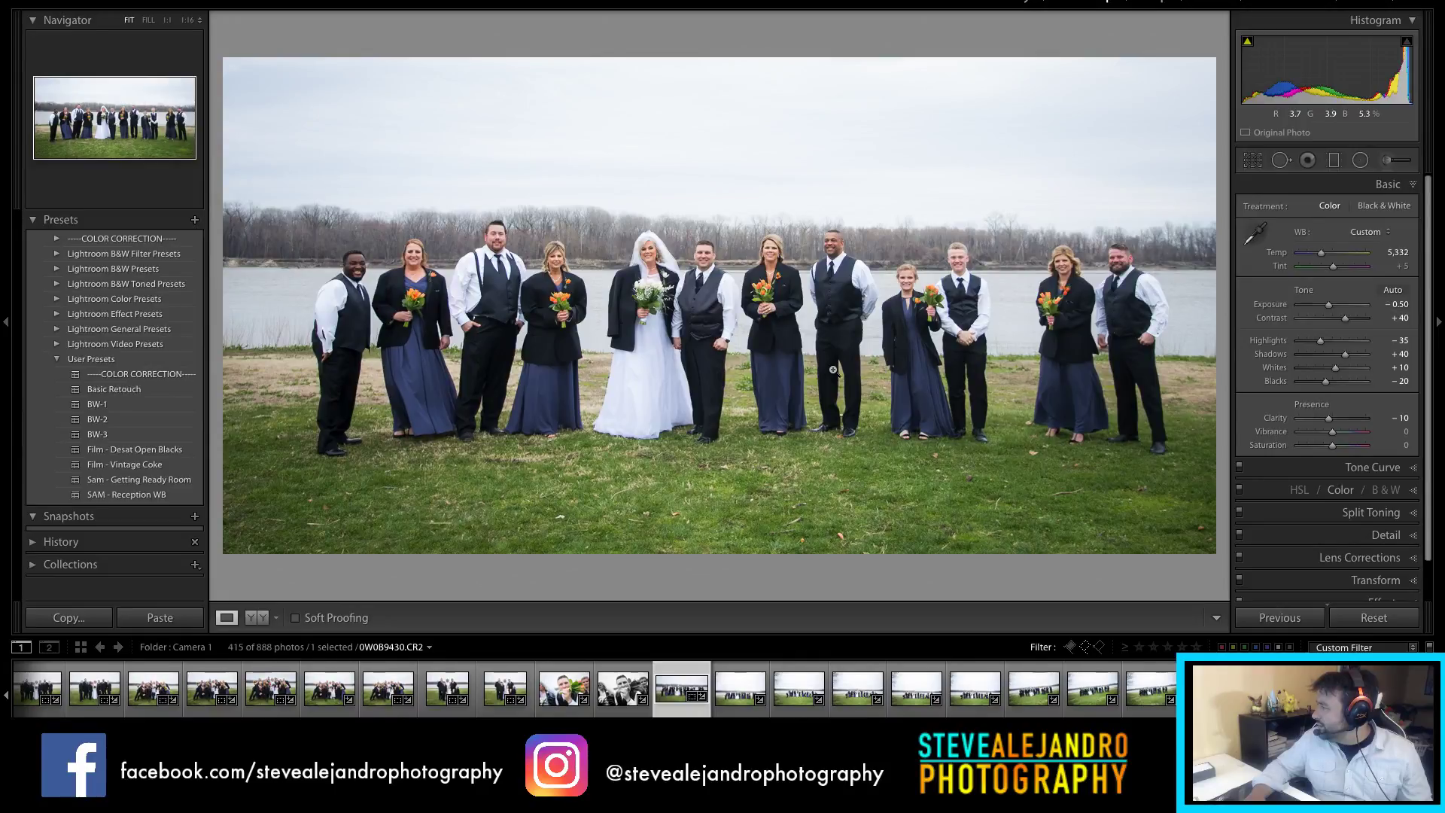
key("r")
key("r")
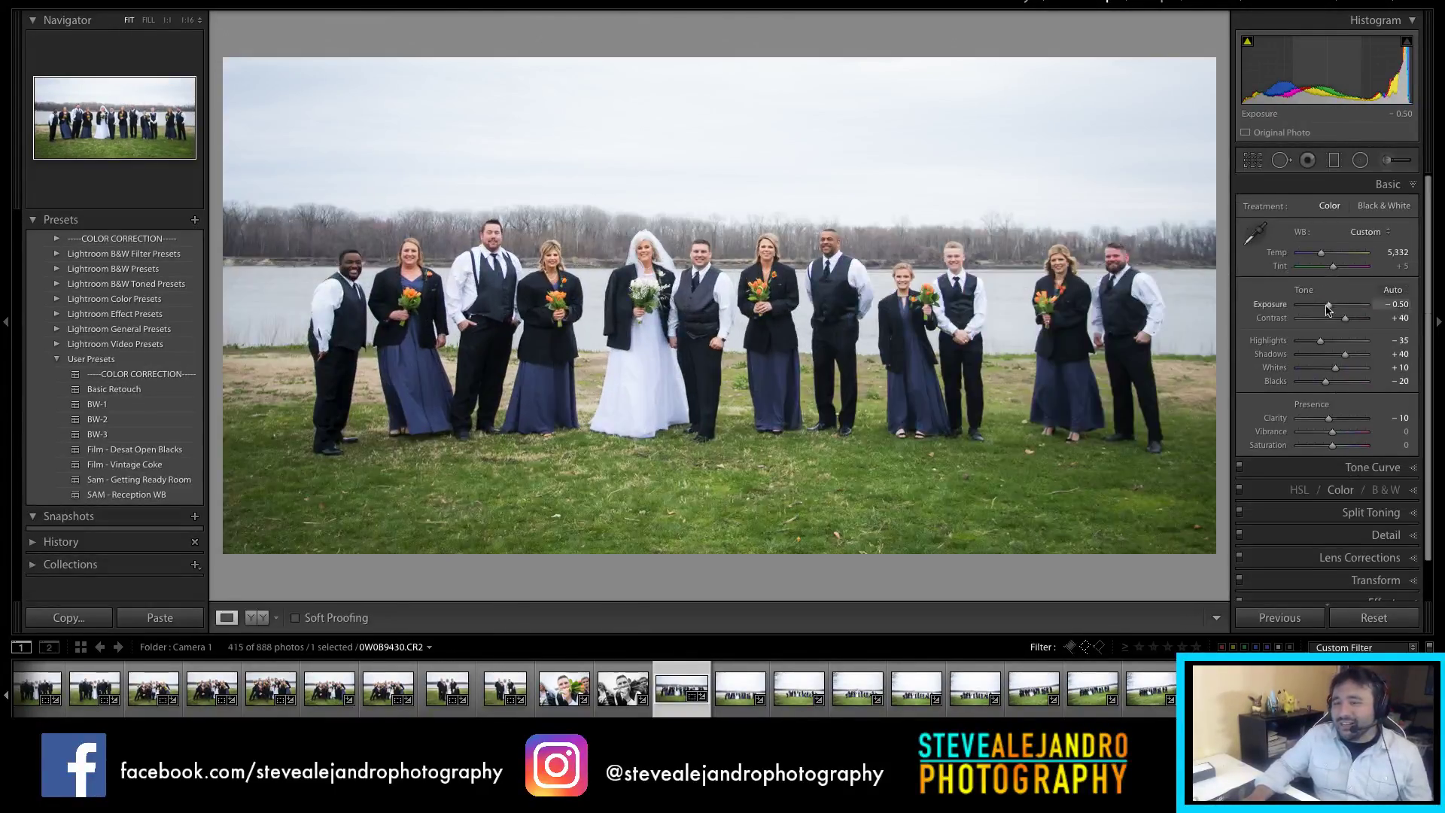
key("r")
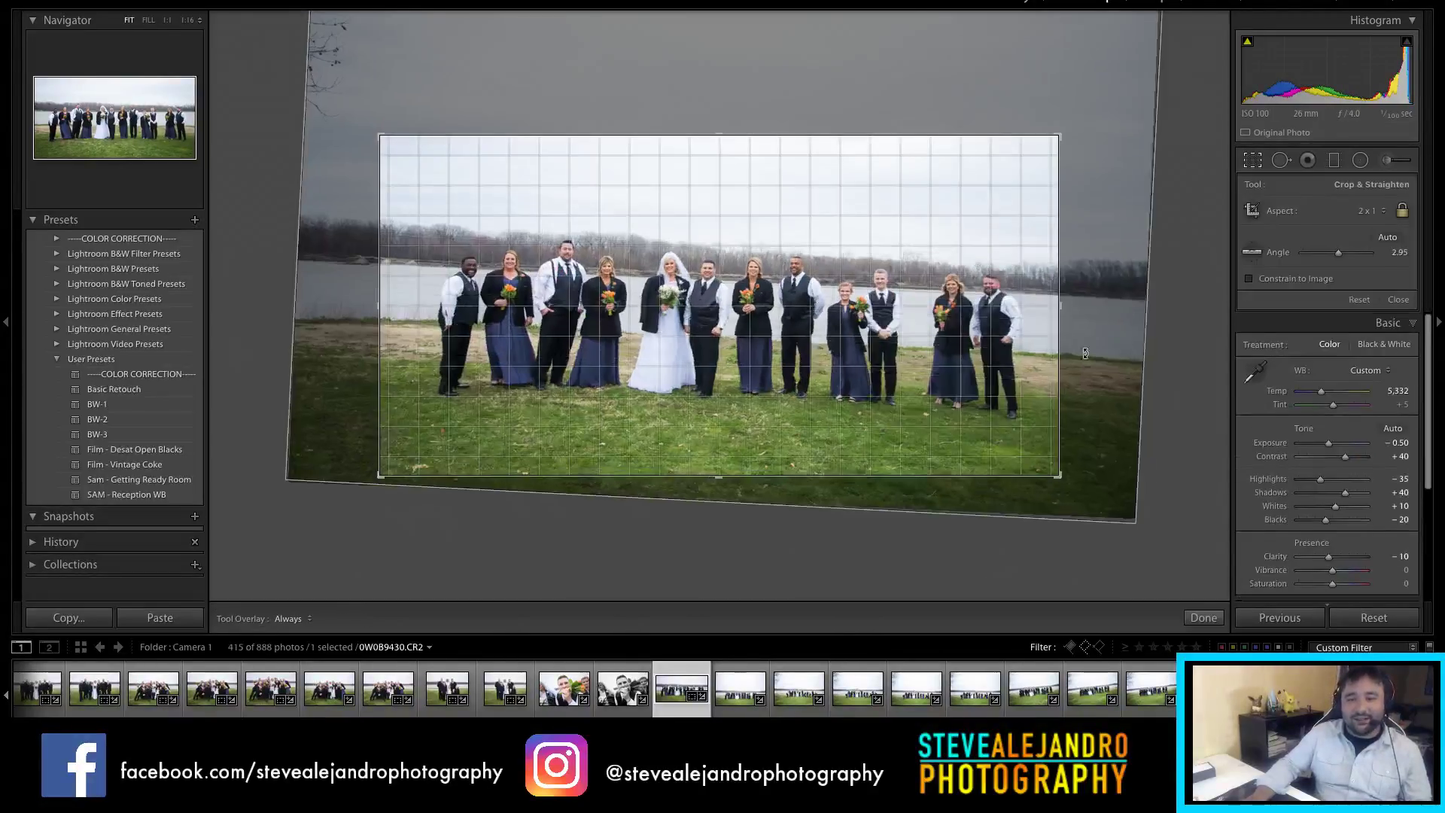
left_click_drag(1086, 353, 1067, 430)
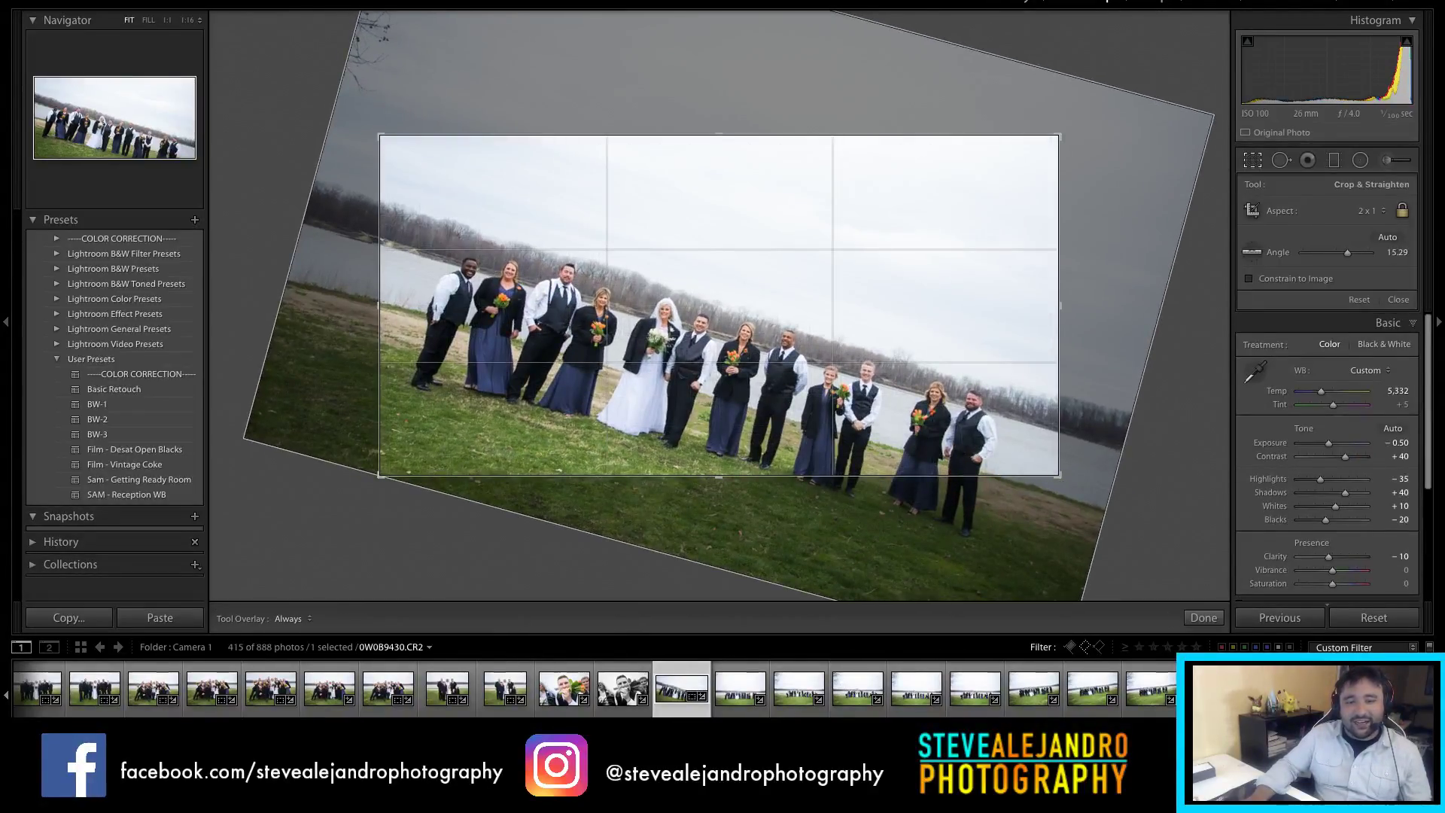
key("ctrl+z")
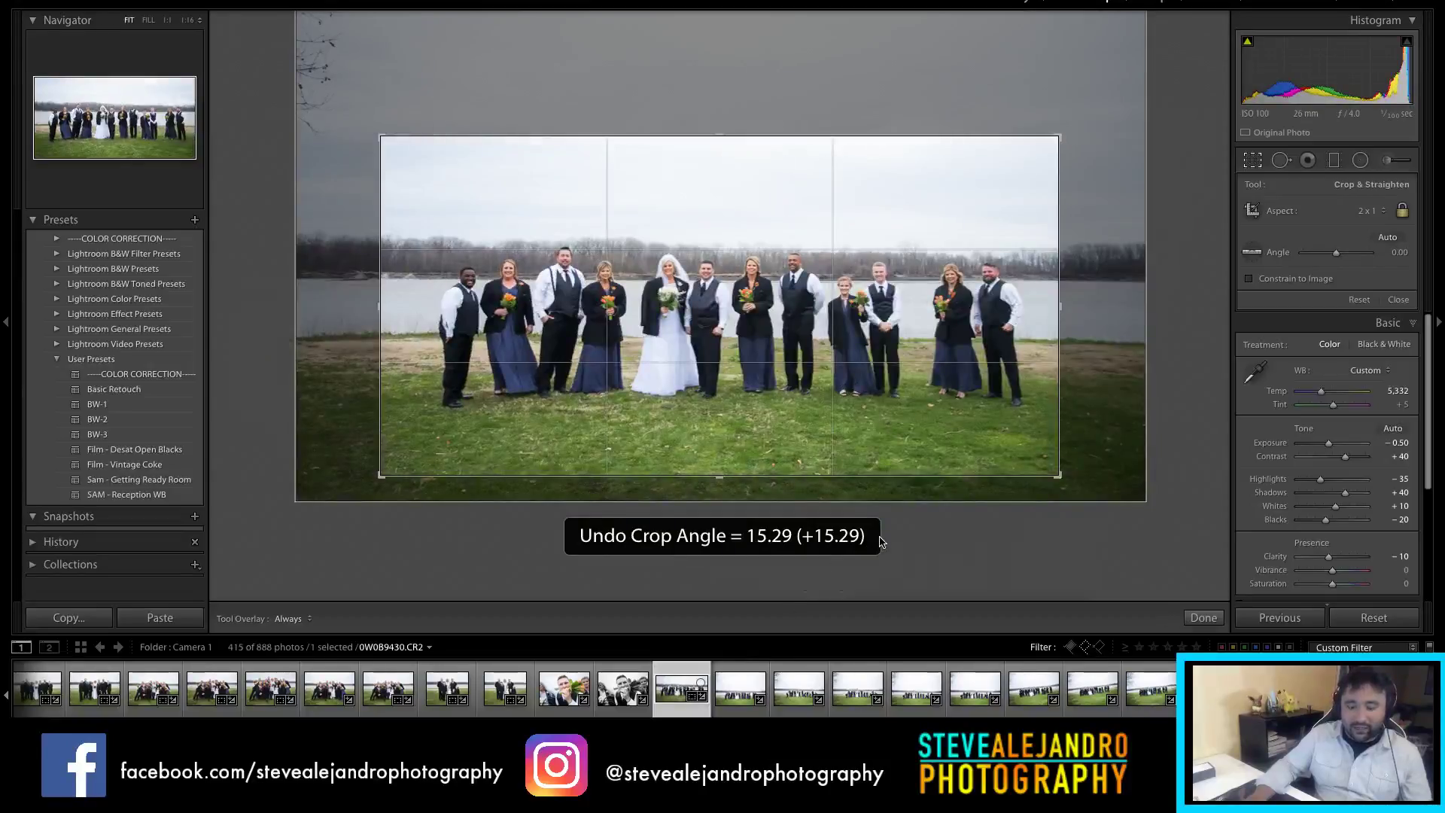
key("r")
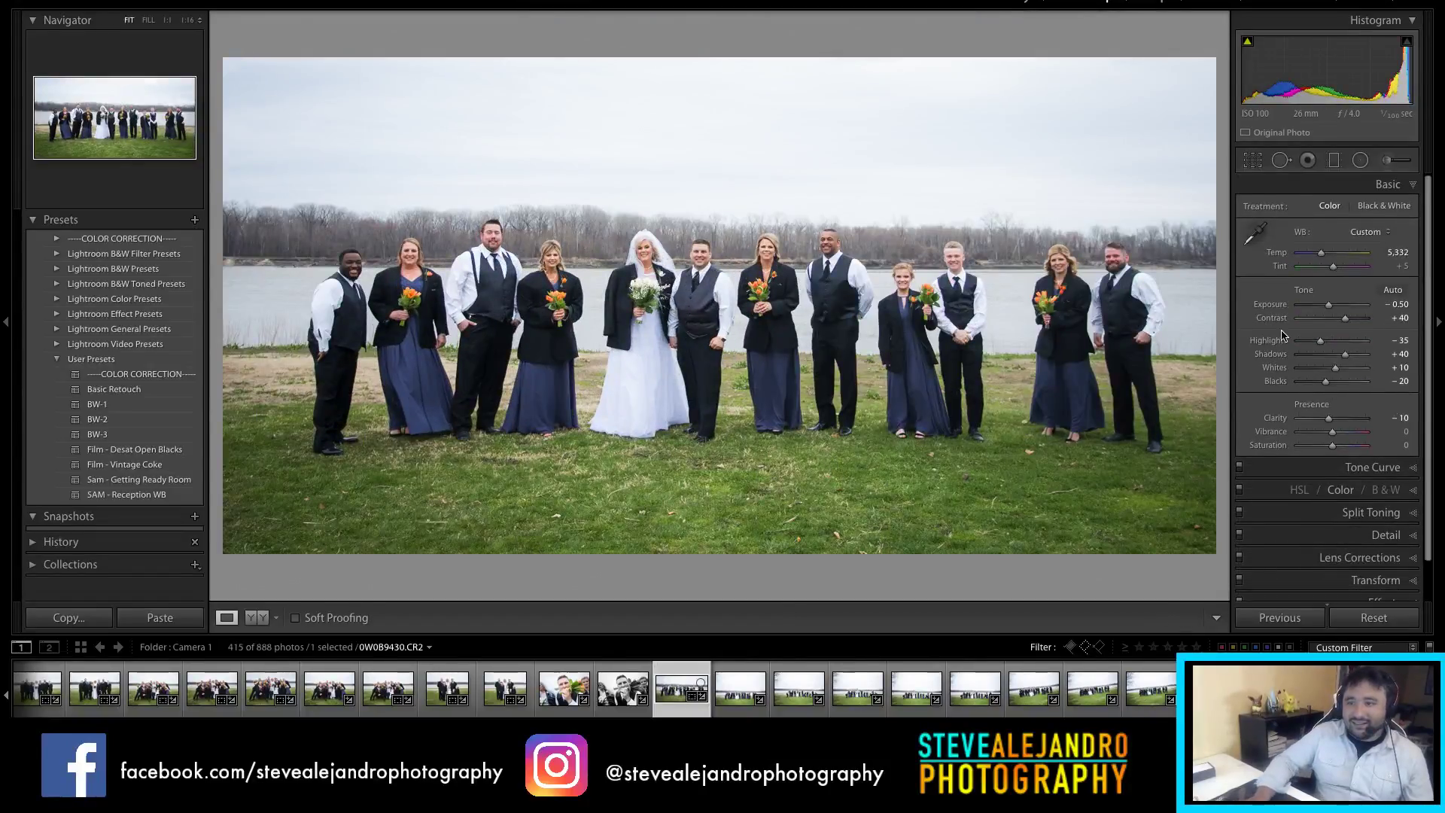
key("r")
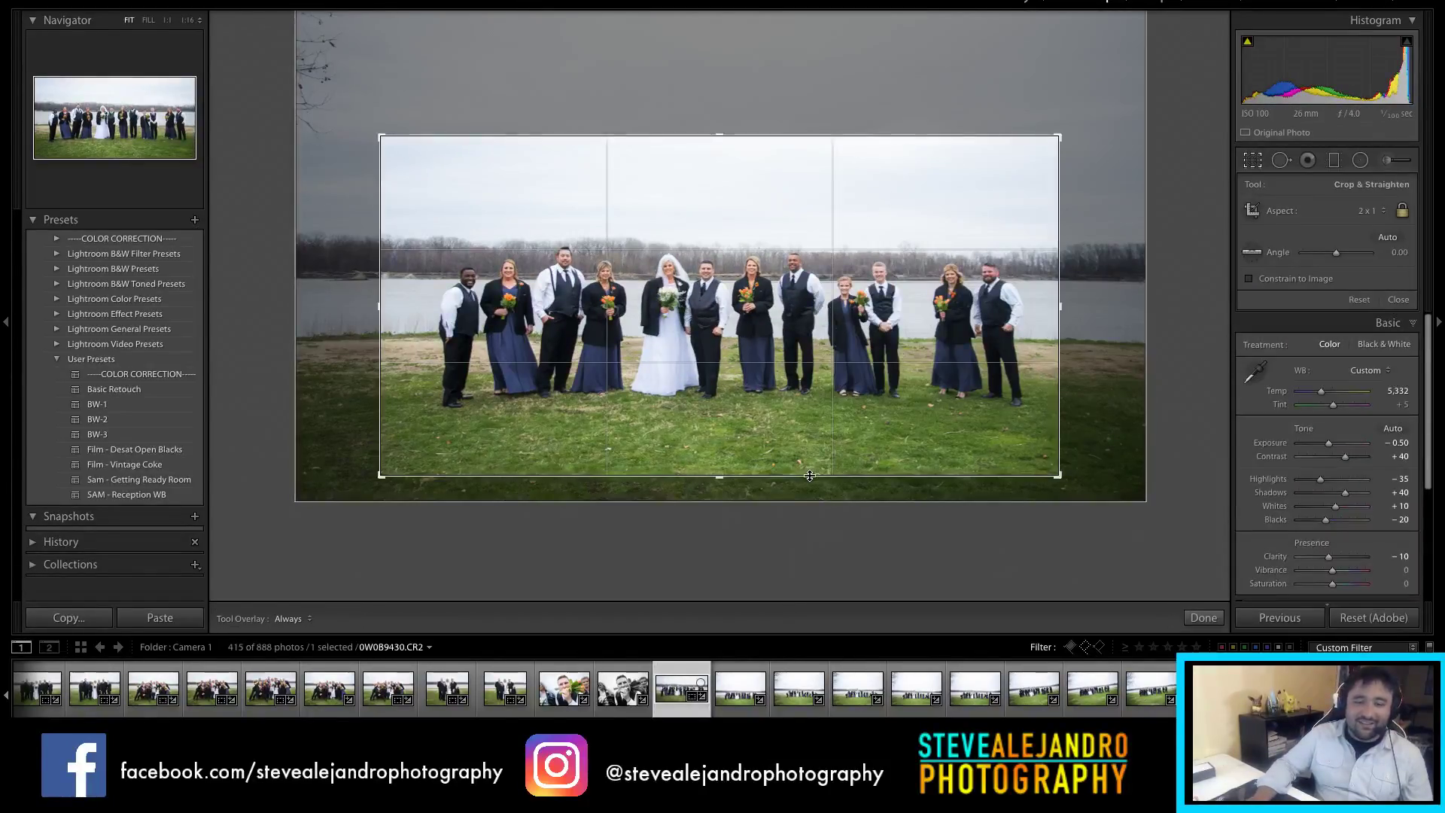
key("r")
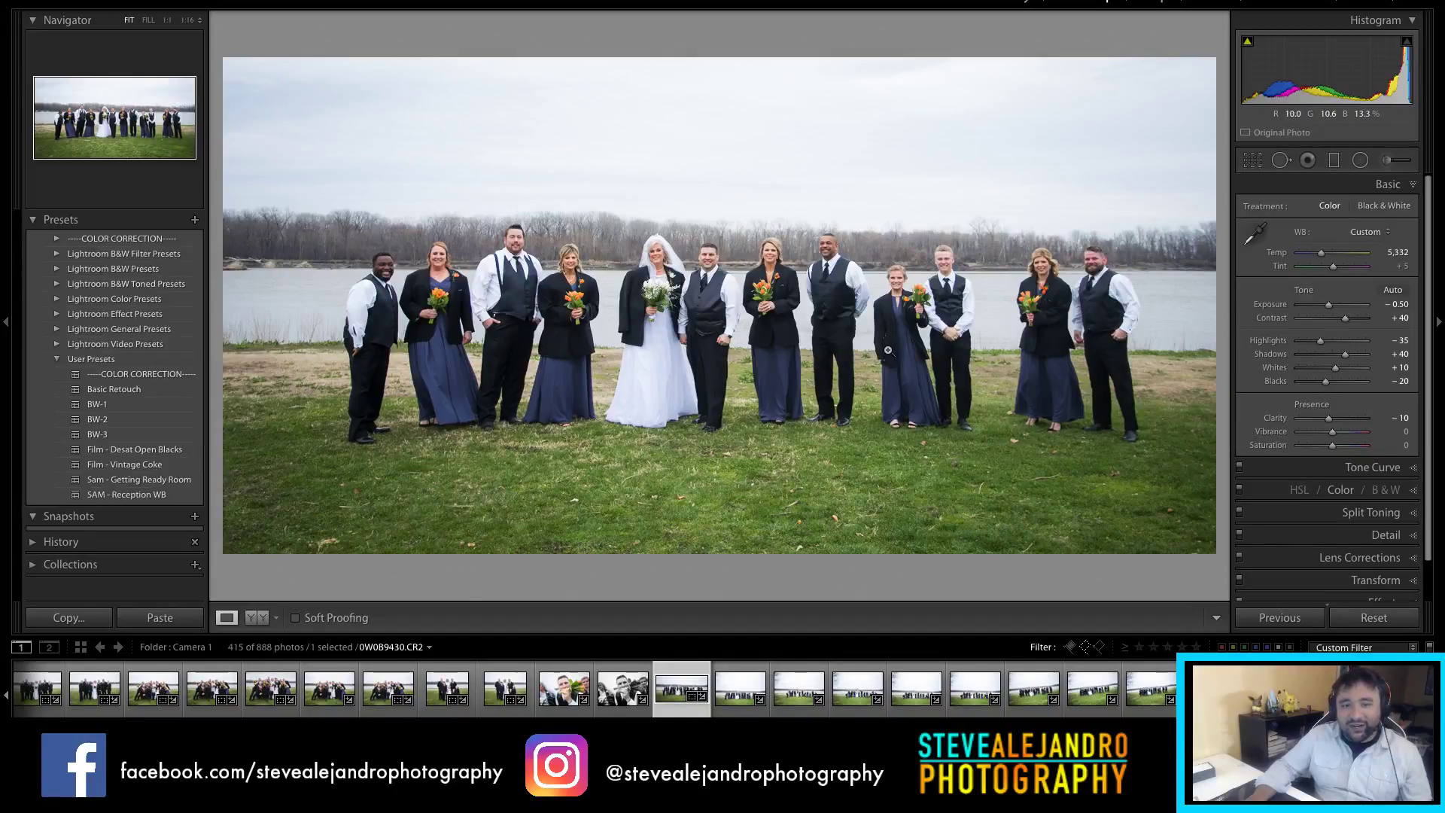
key("Right")
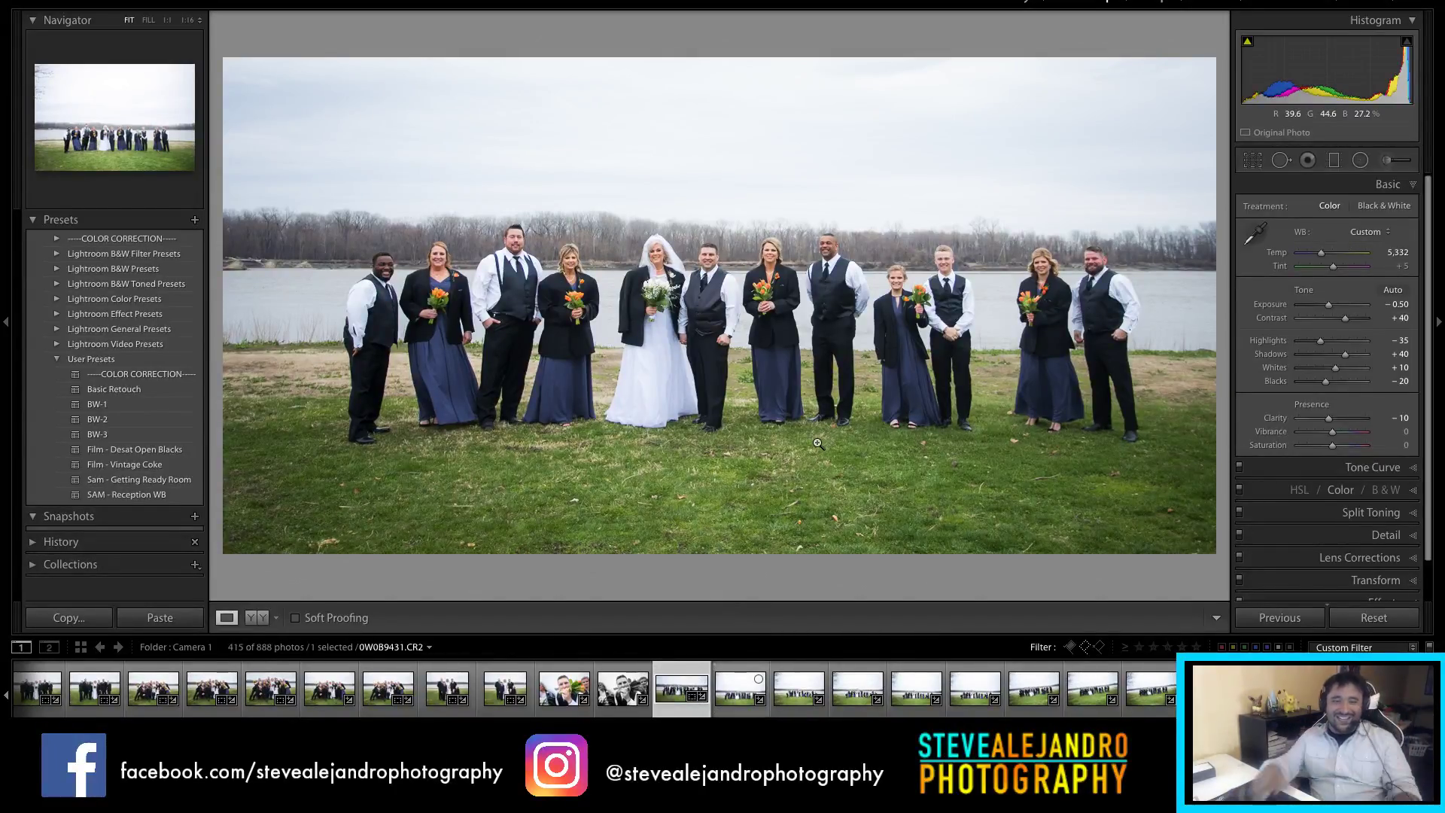
key("Left")
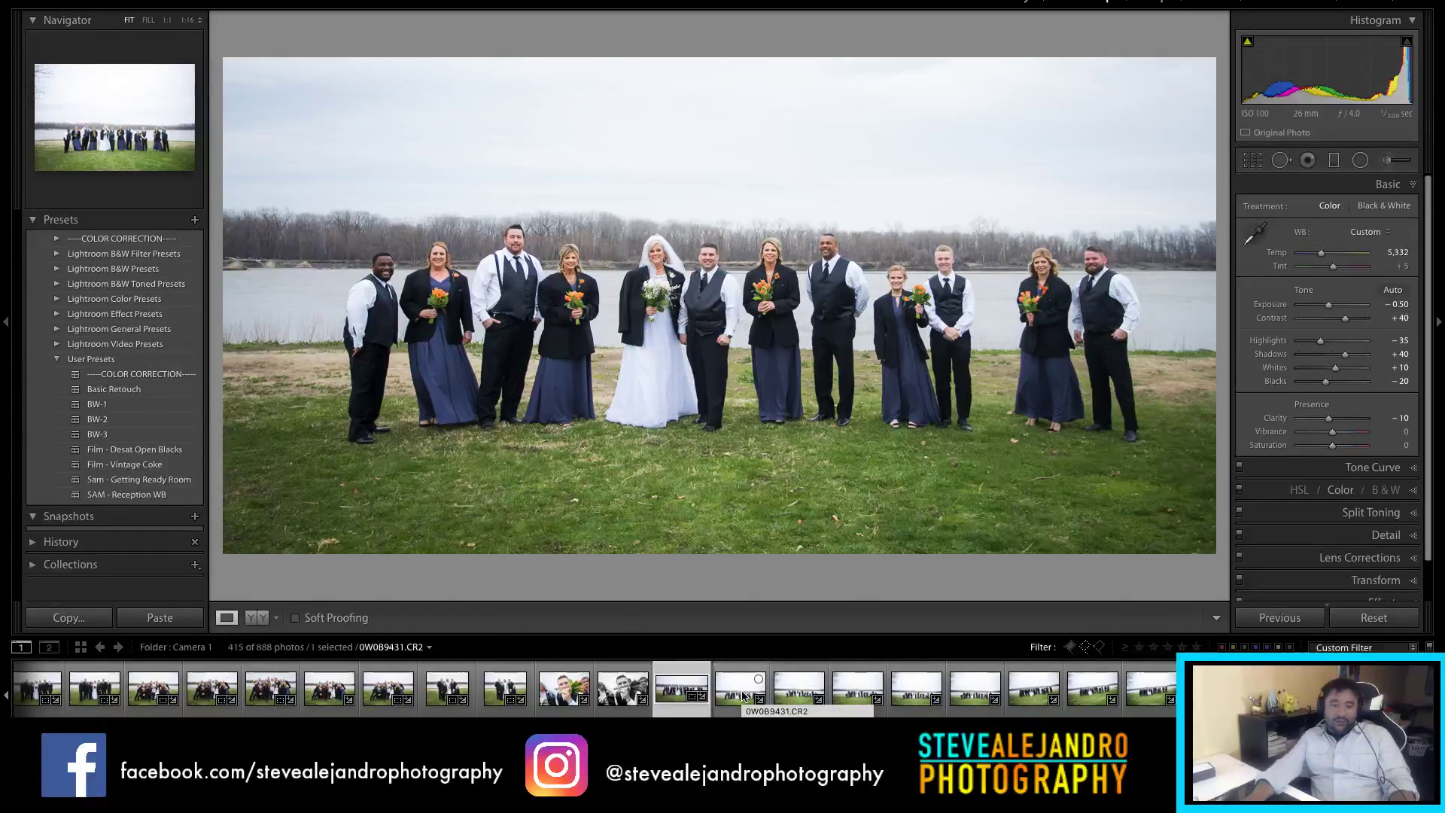
Step: Select the eleven similar riverside group shots and synchronize the group photo's settings to them
scroll(1035, 704, "down", 5)
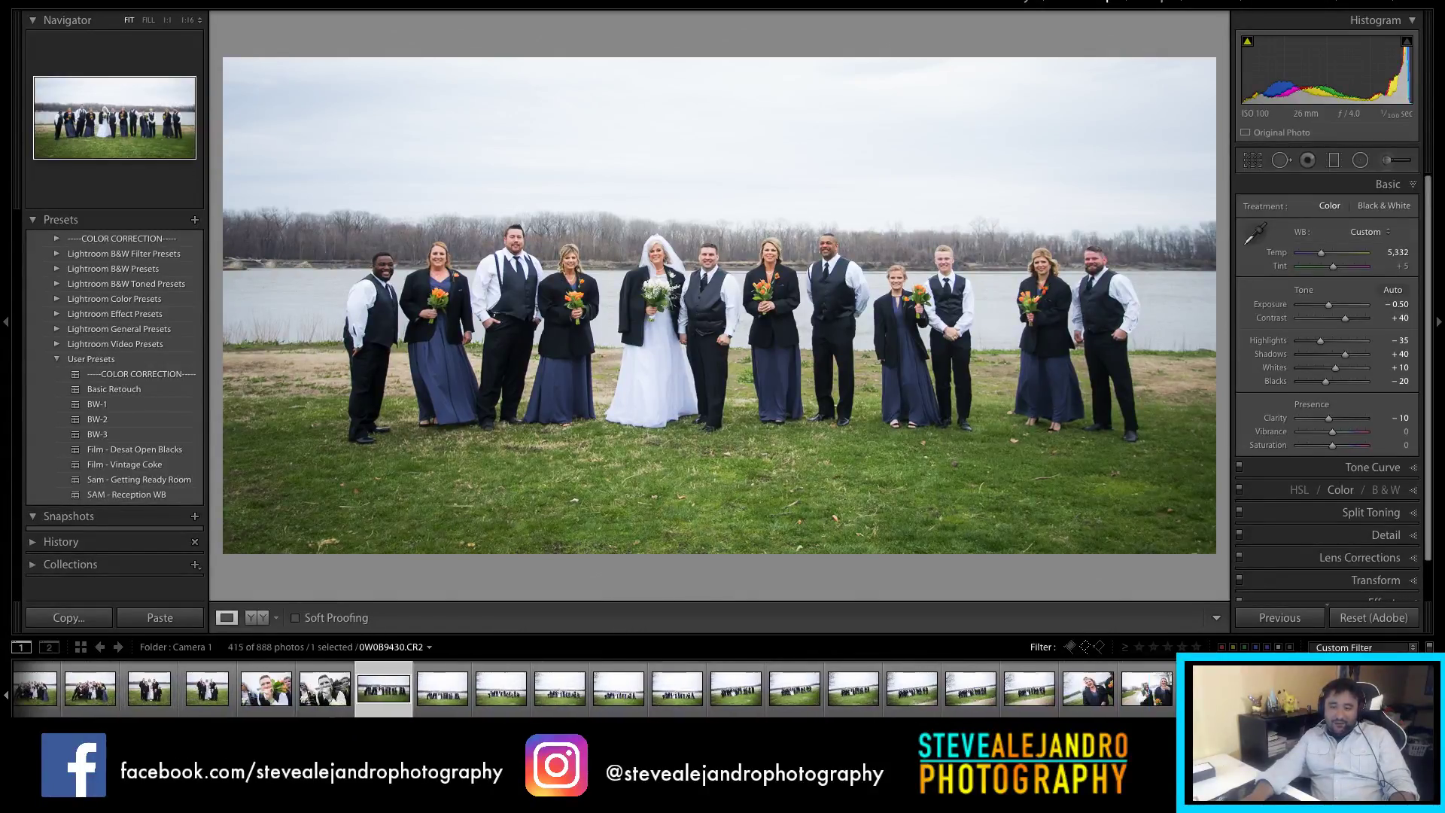
left_click(1035, 704, "shift")
key("super+shift+s")
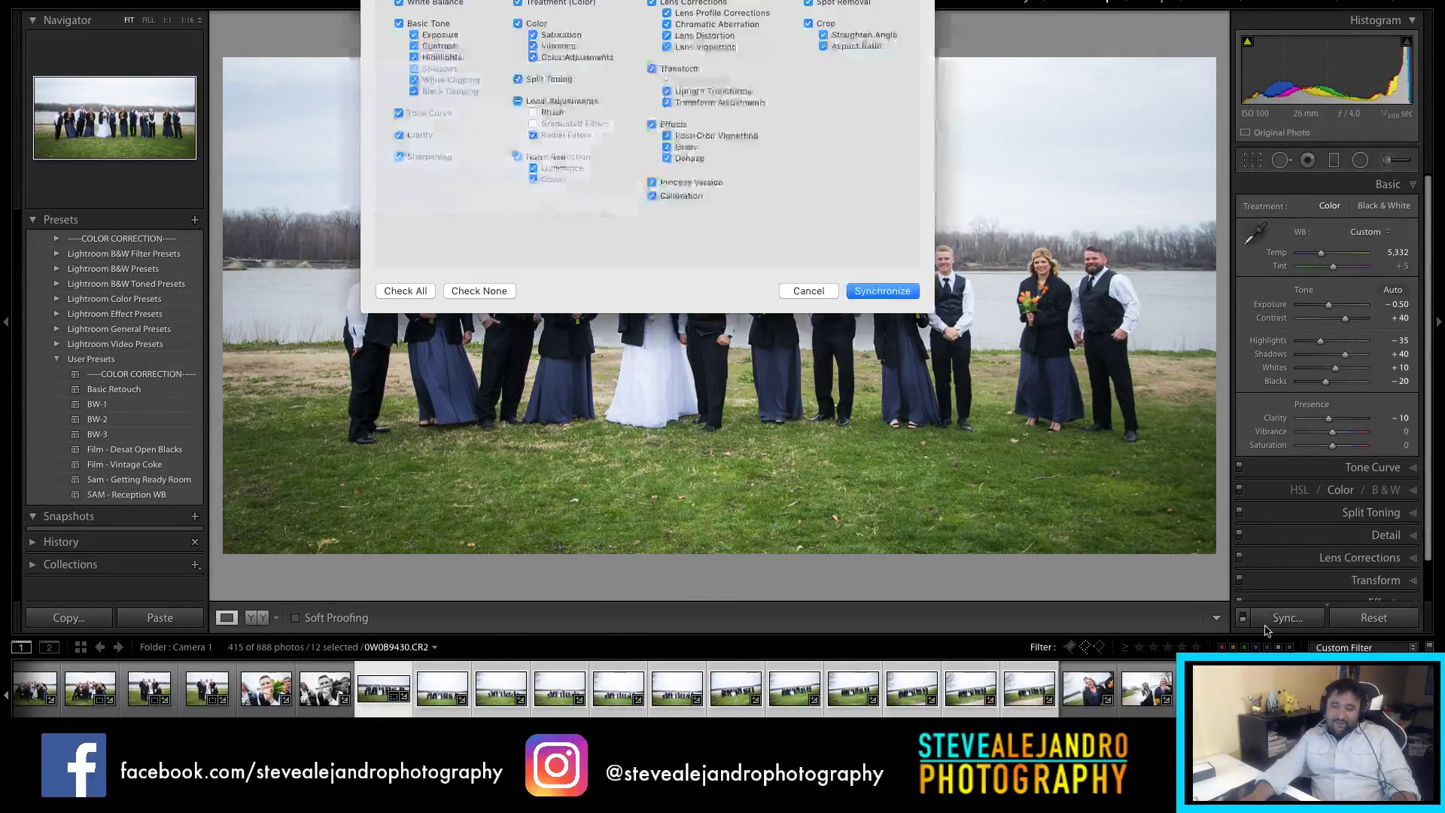
left_click(887, 293)
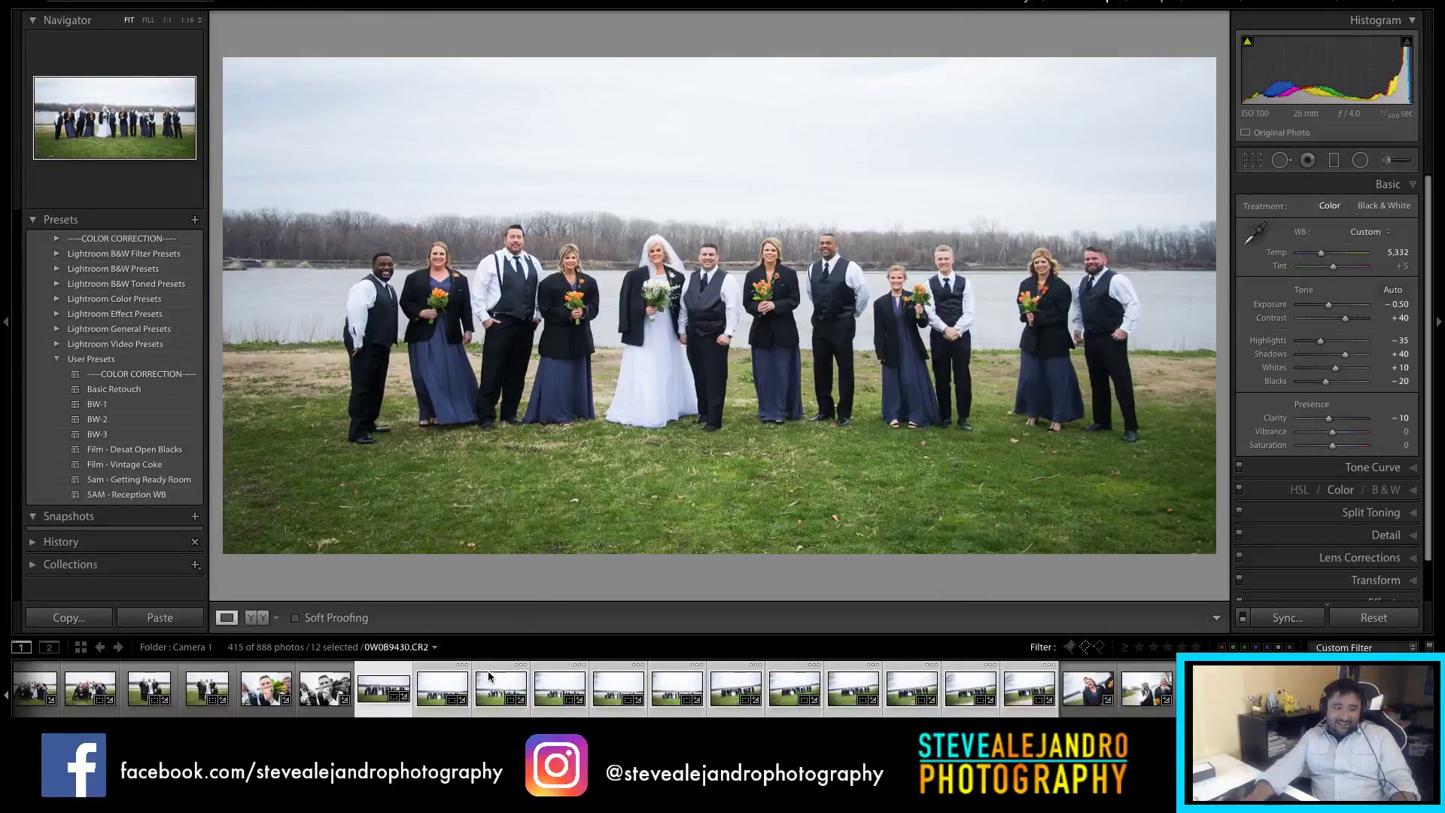
left_click(434, 698)
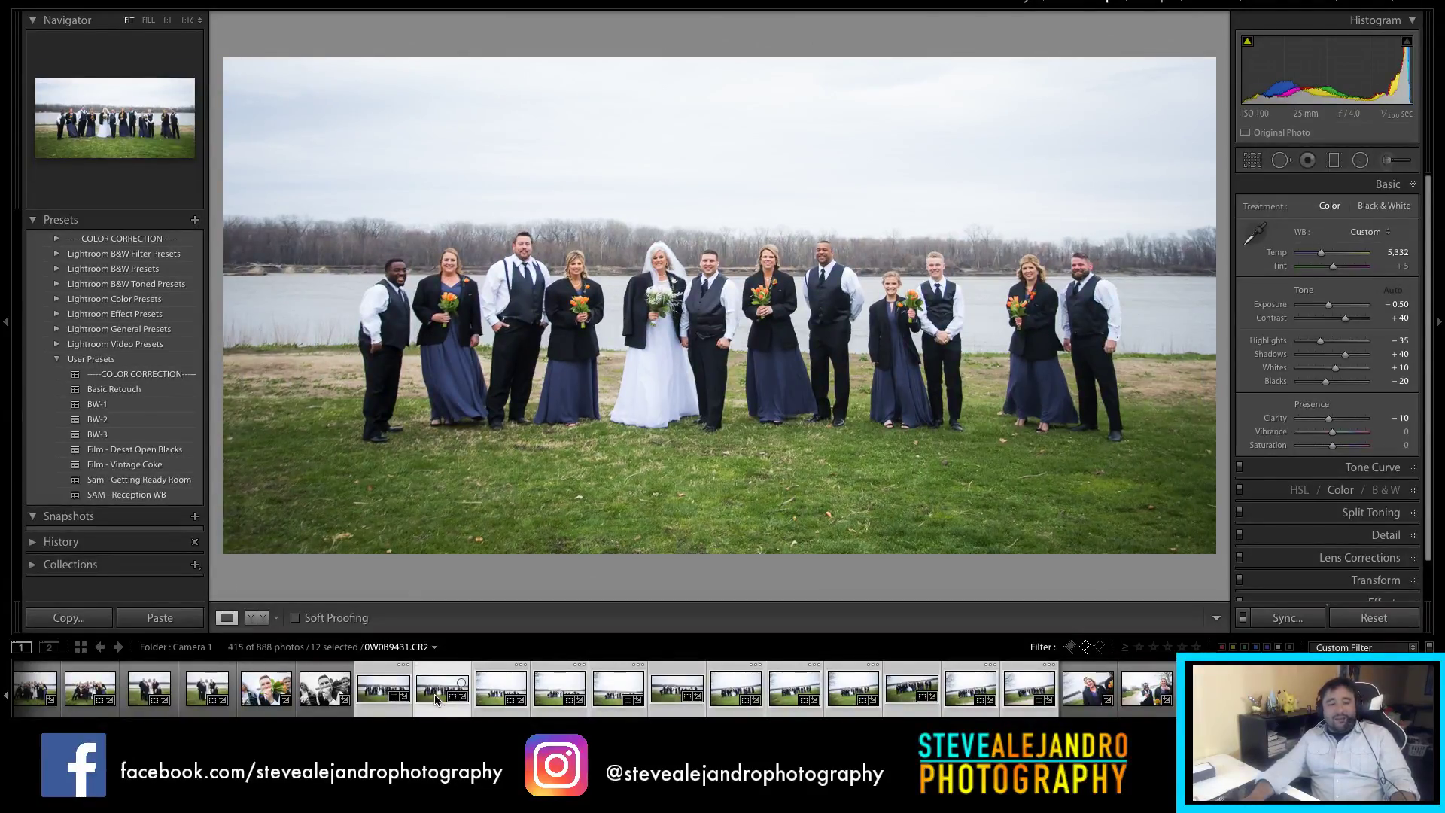
left_click(492, 708)
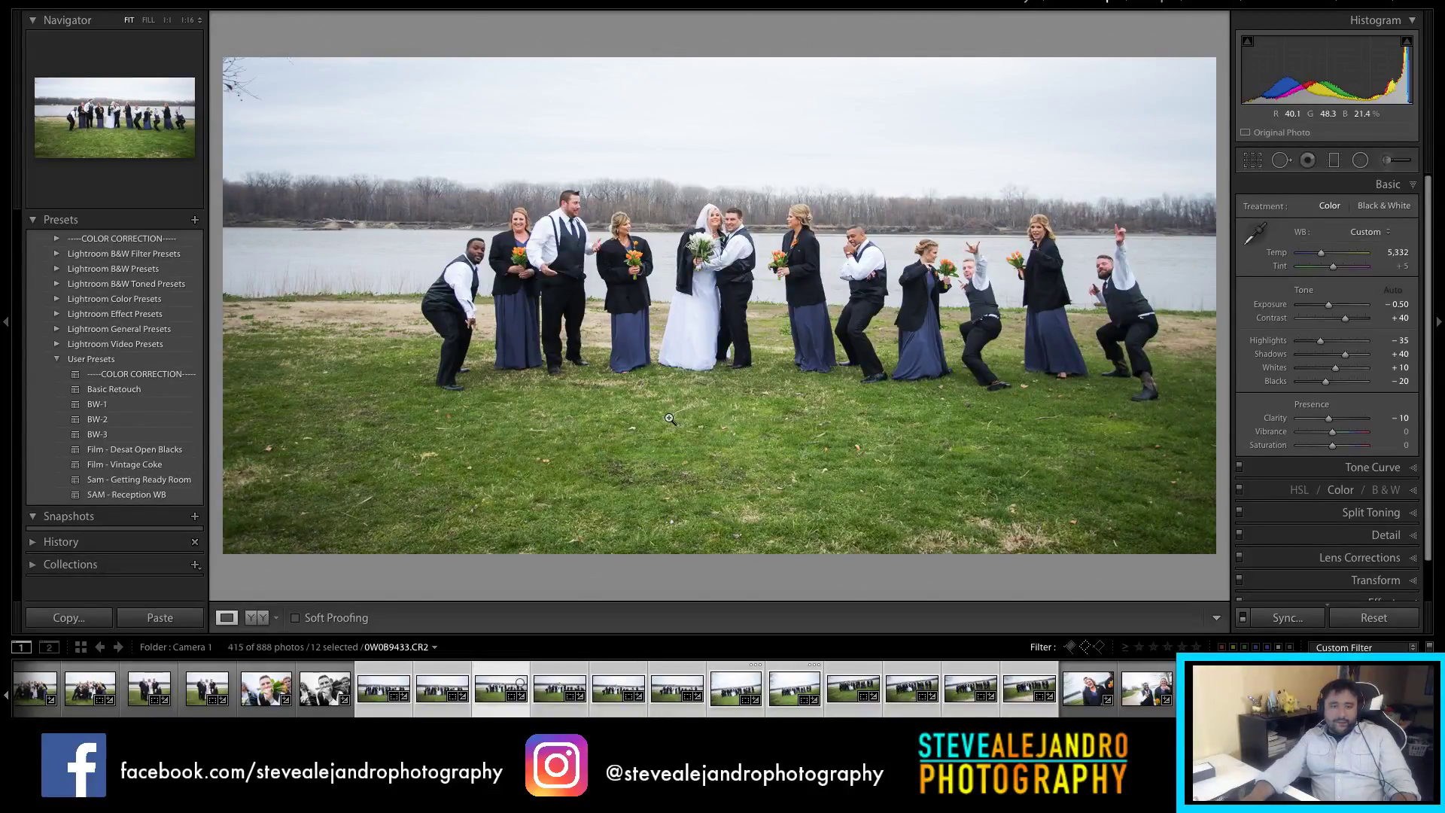
Step: Reframe 0W0B9433 in its 2x1 crop, warm it to 5,558, and compare five similar shots
key("r")
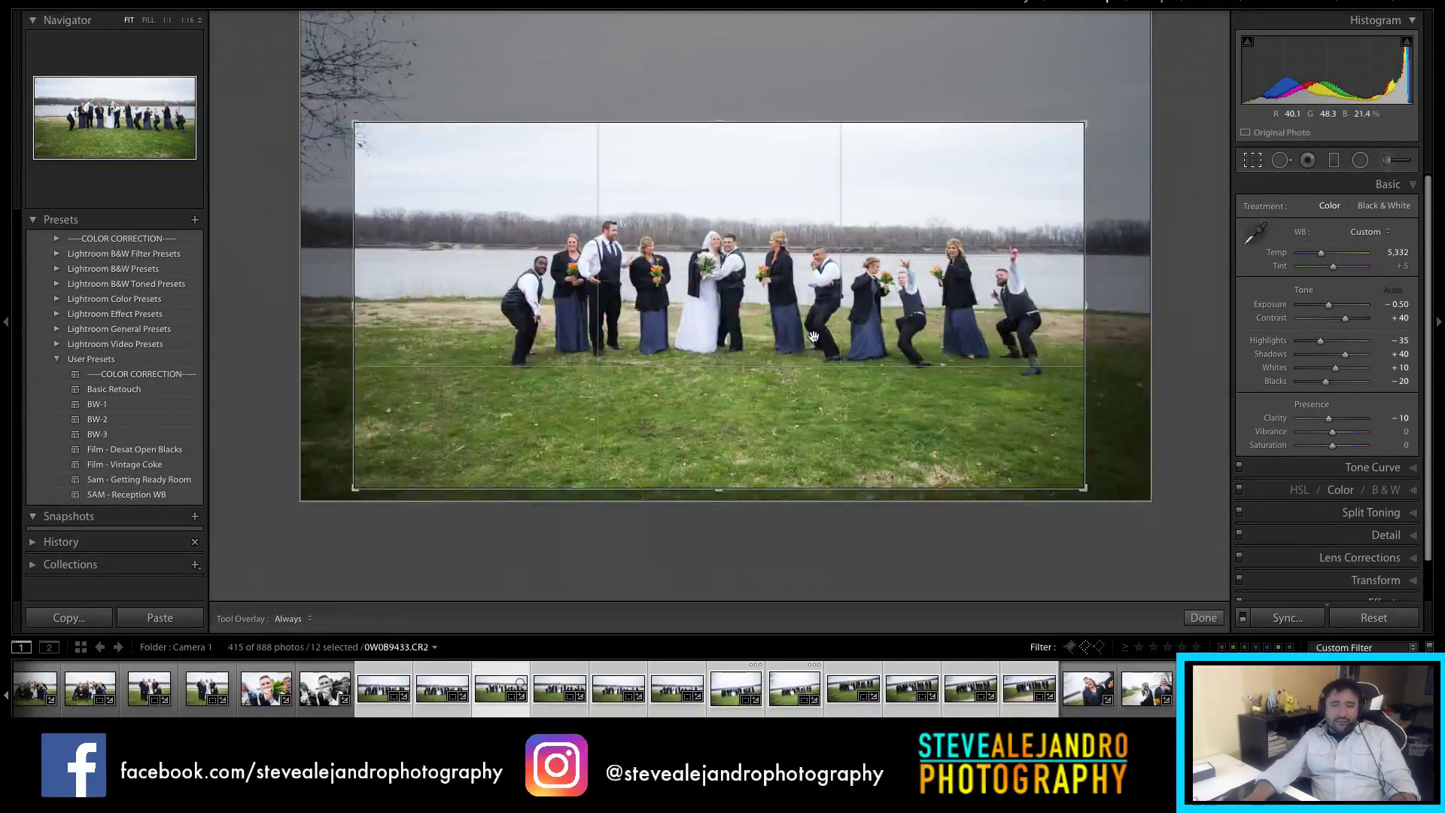
left_click_drag(774, 342, 746, 325)
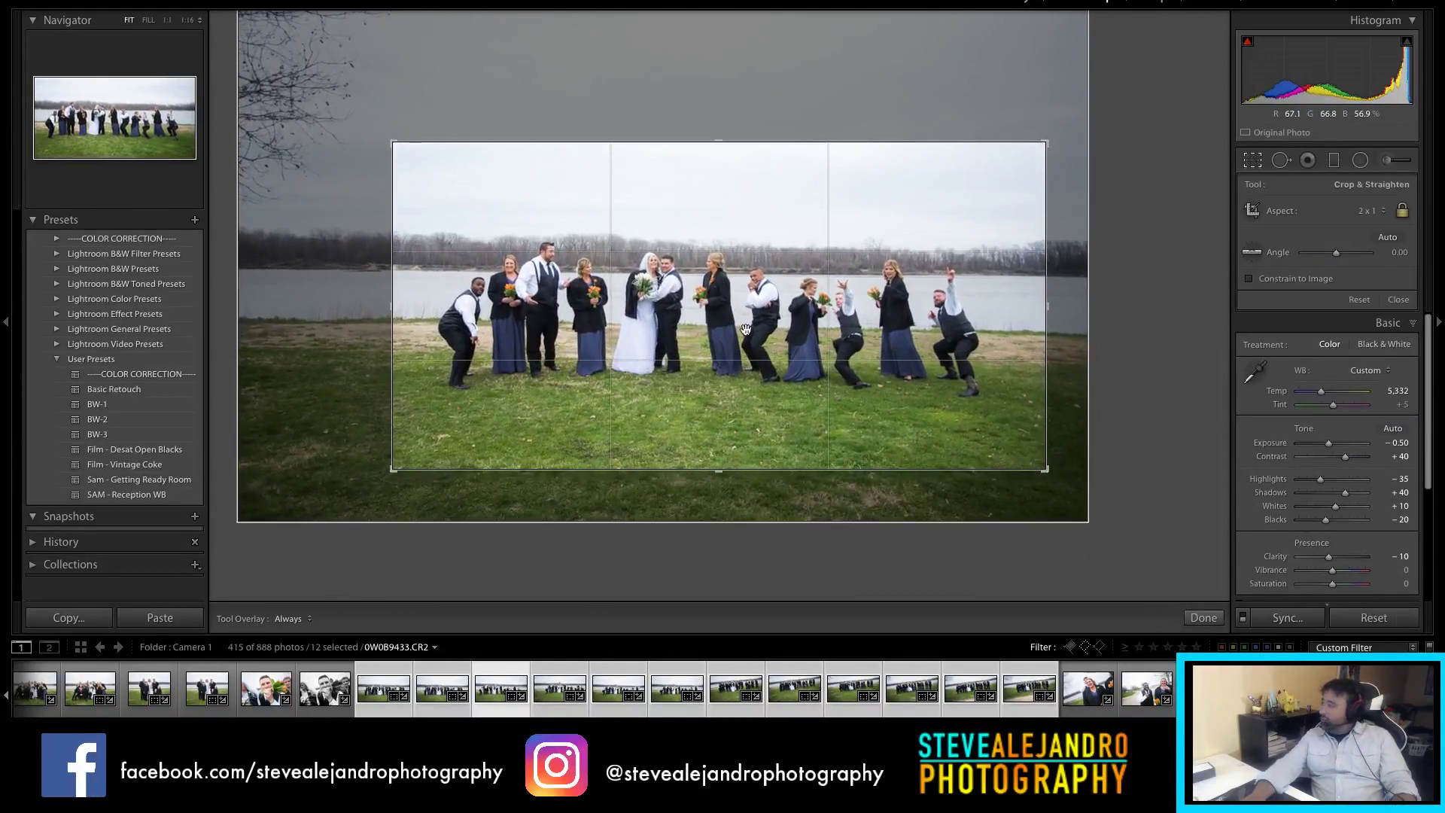
key("r")
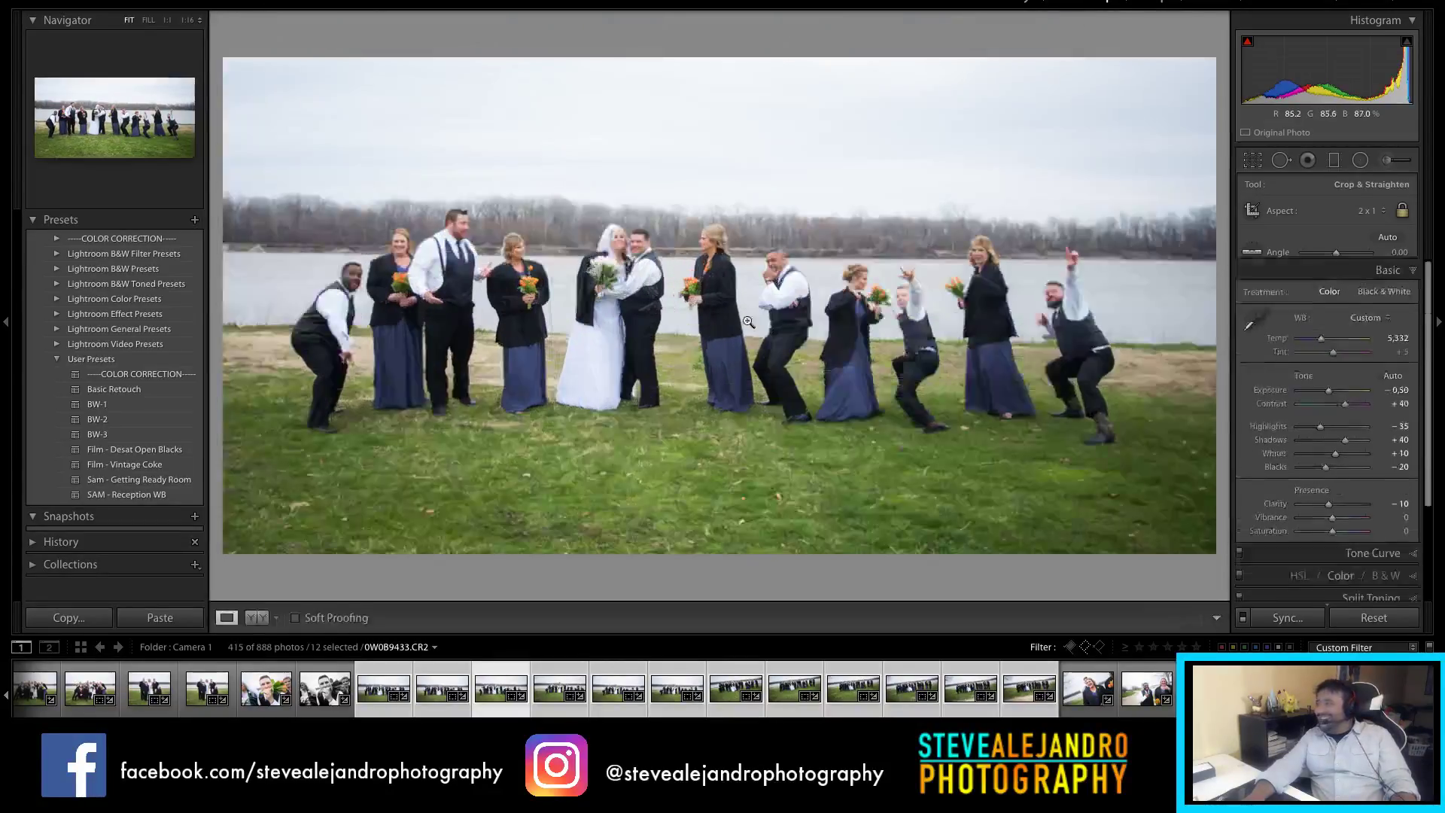
key("r")
key("r")
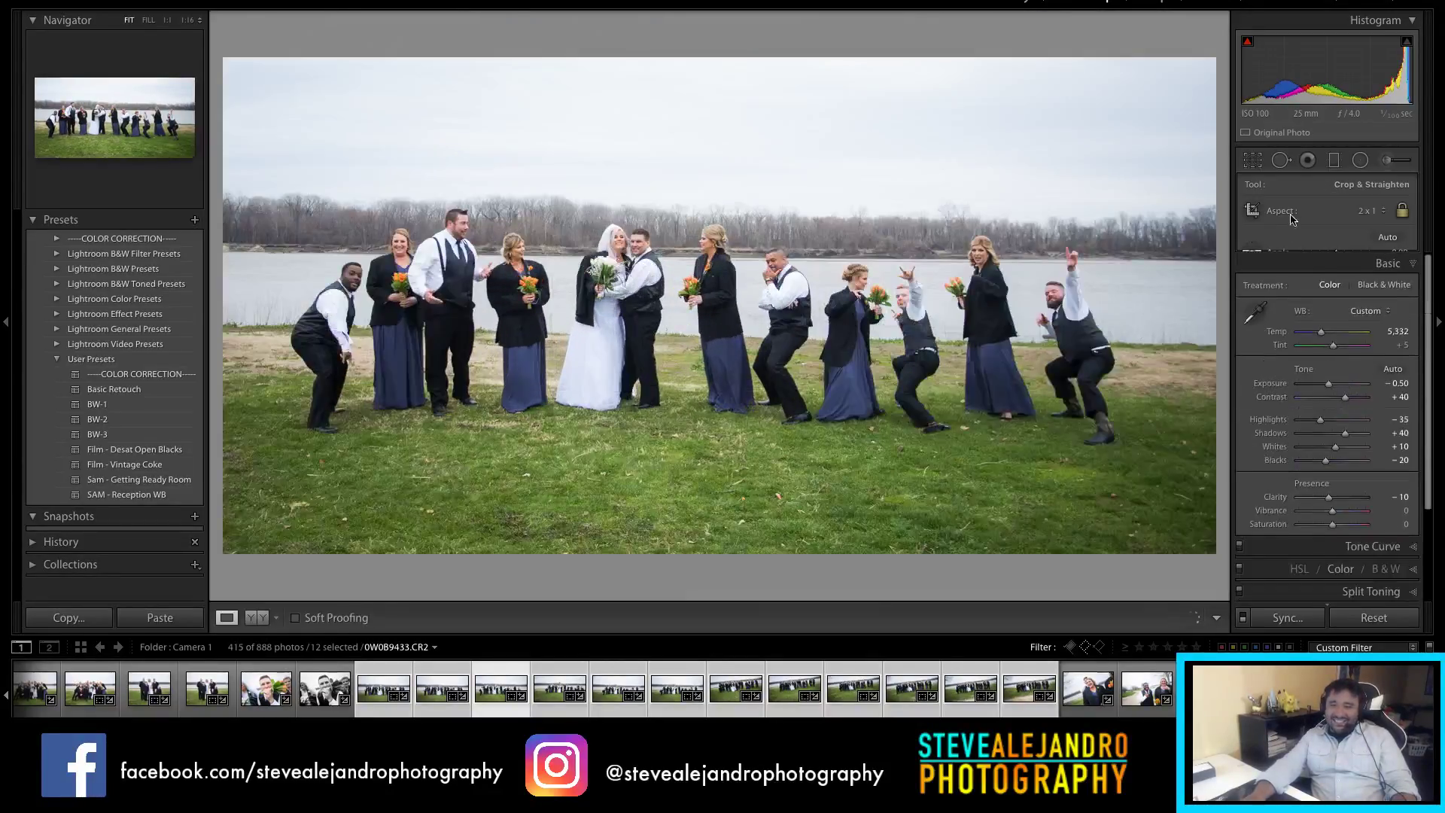
left_click_drag(1321, 257, 1325, 257)
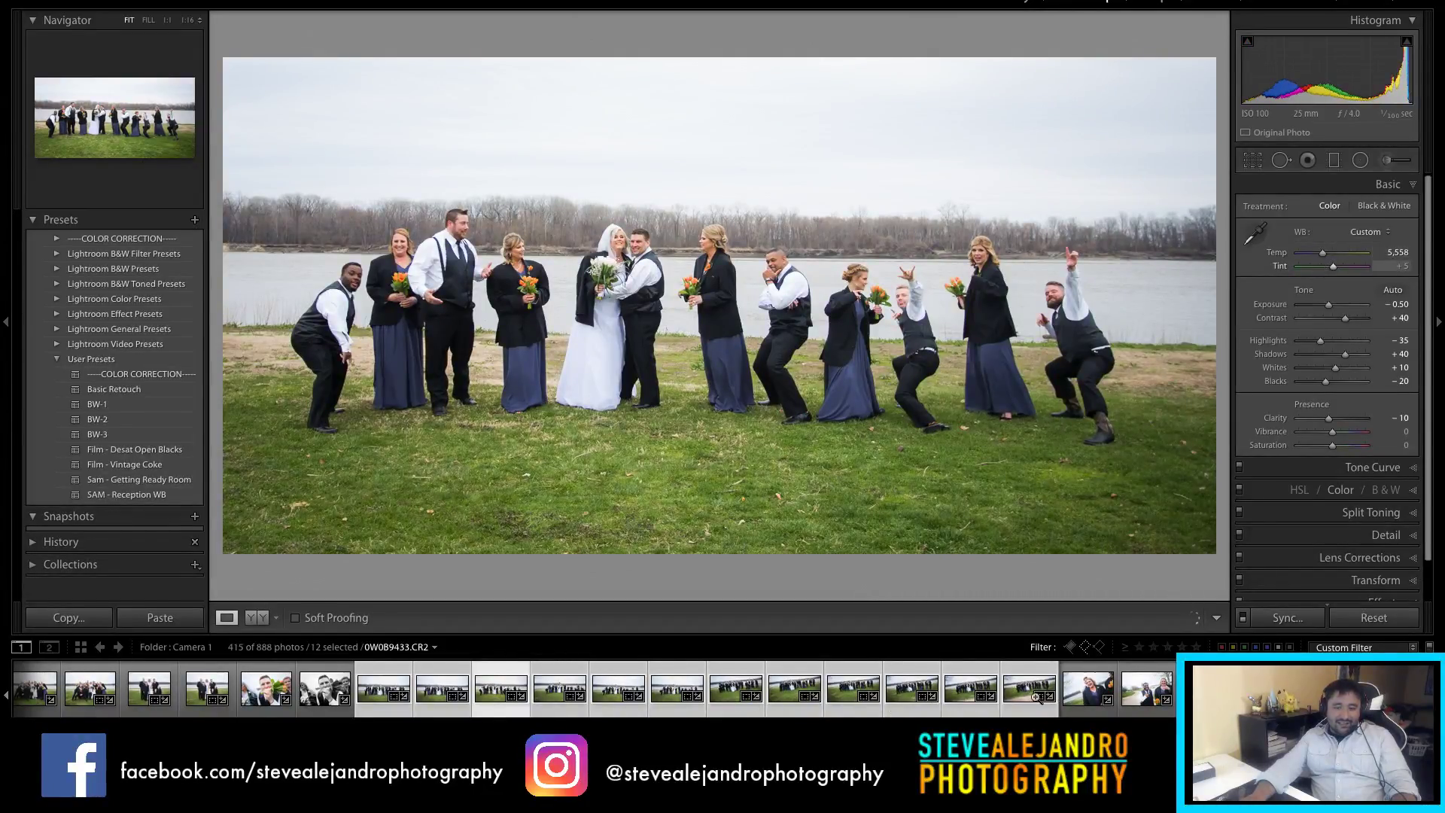
left_click(736, 710, "shift")
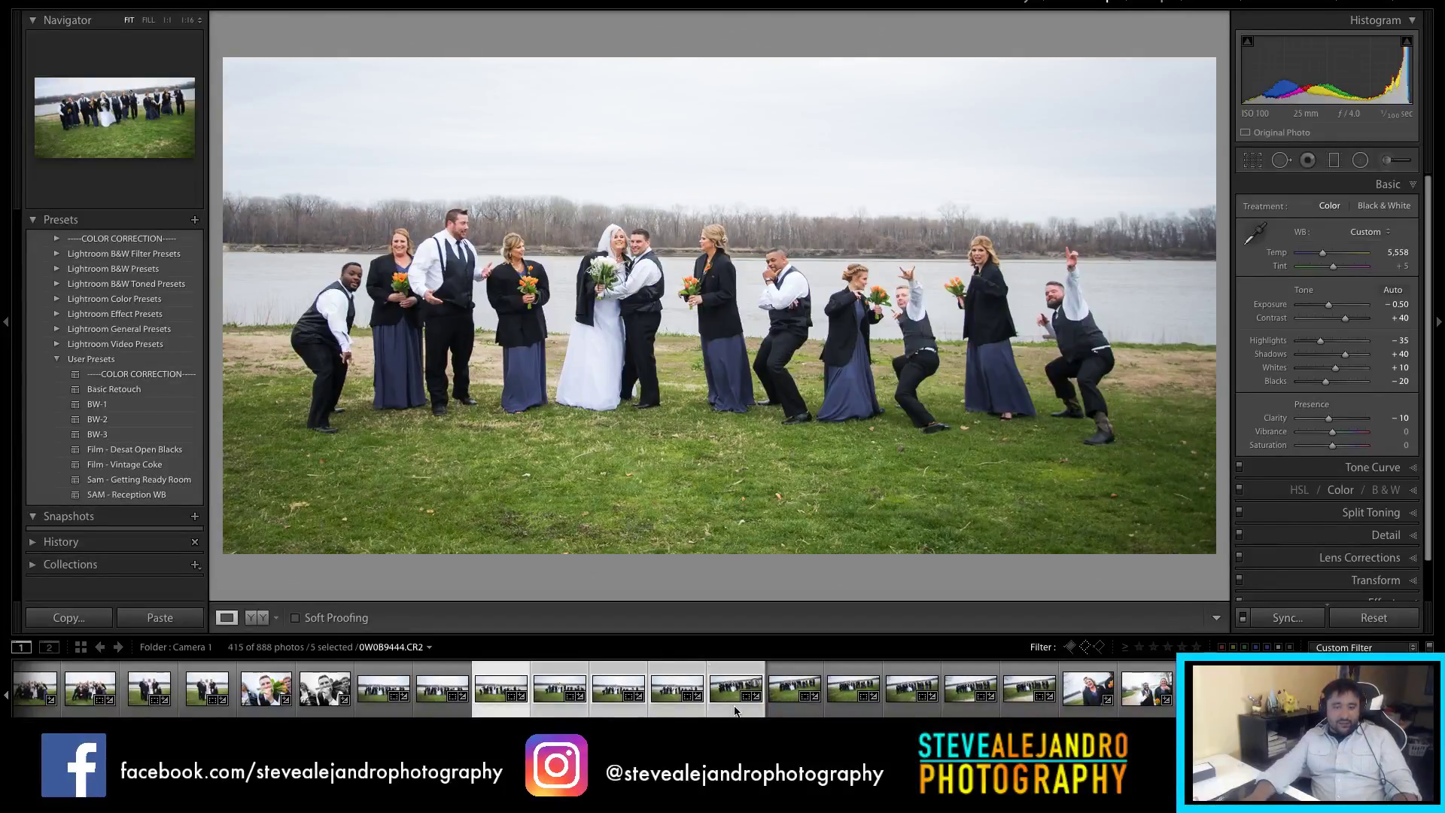
key("g")
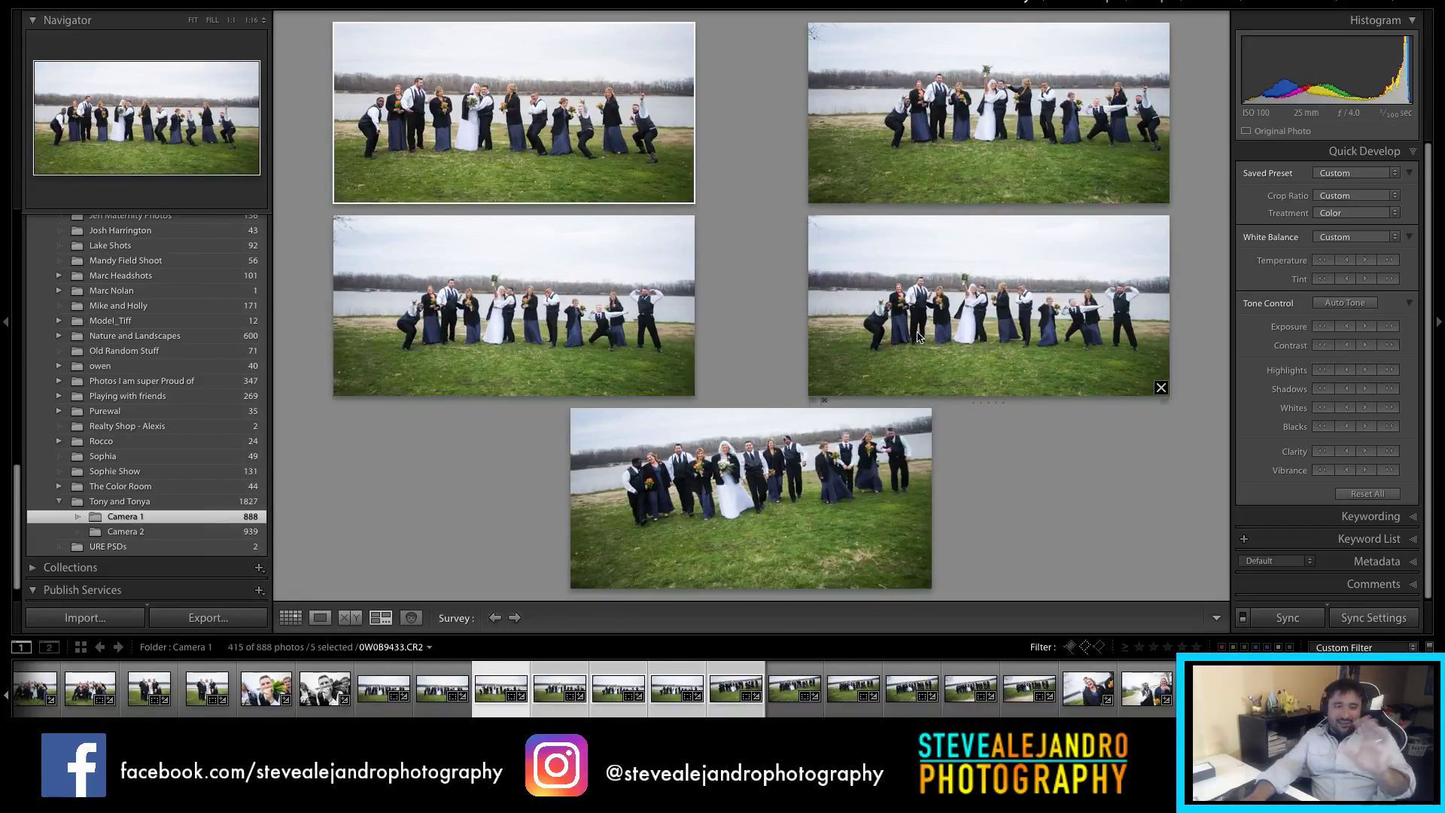
Step: Crop bouquet-raising shot 0W0B9435 to a level 2 x 1 frame centred on the group
double_click(932, 161)
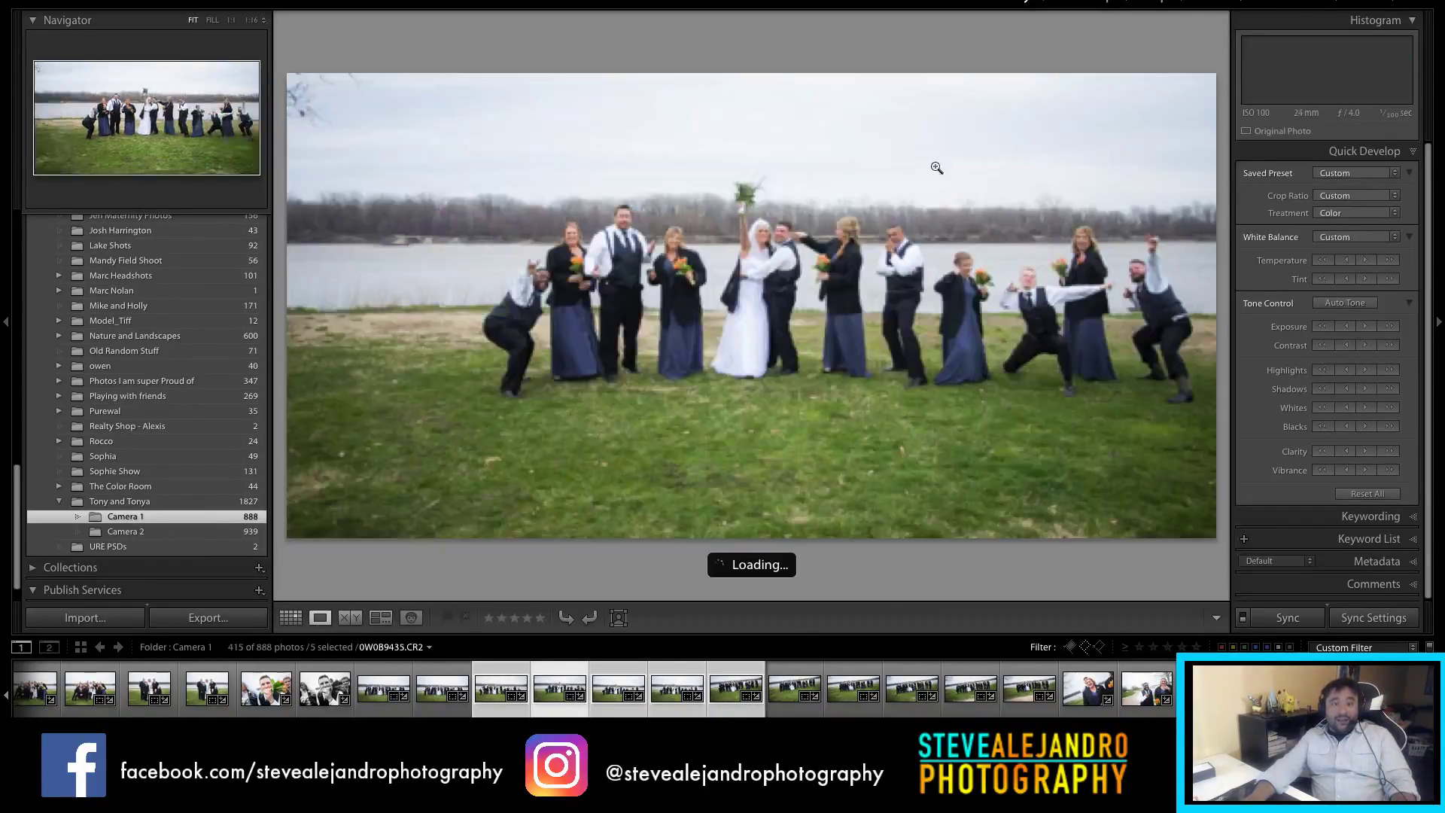
key("r")
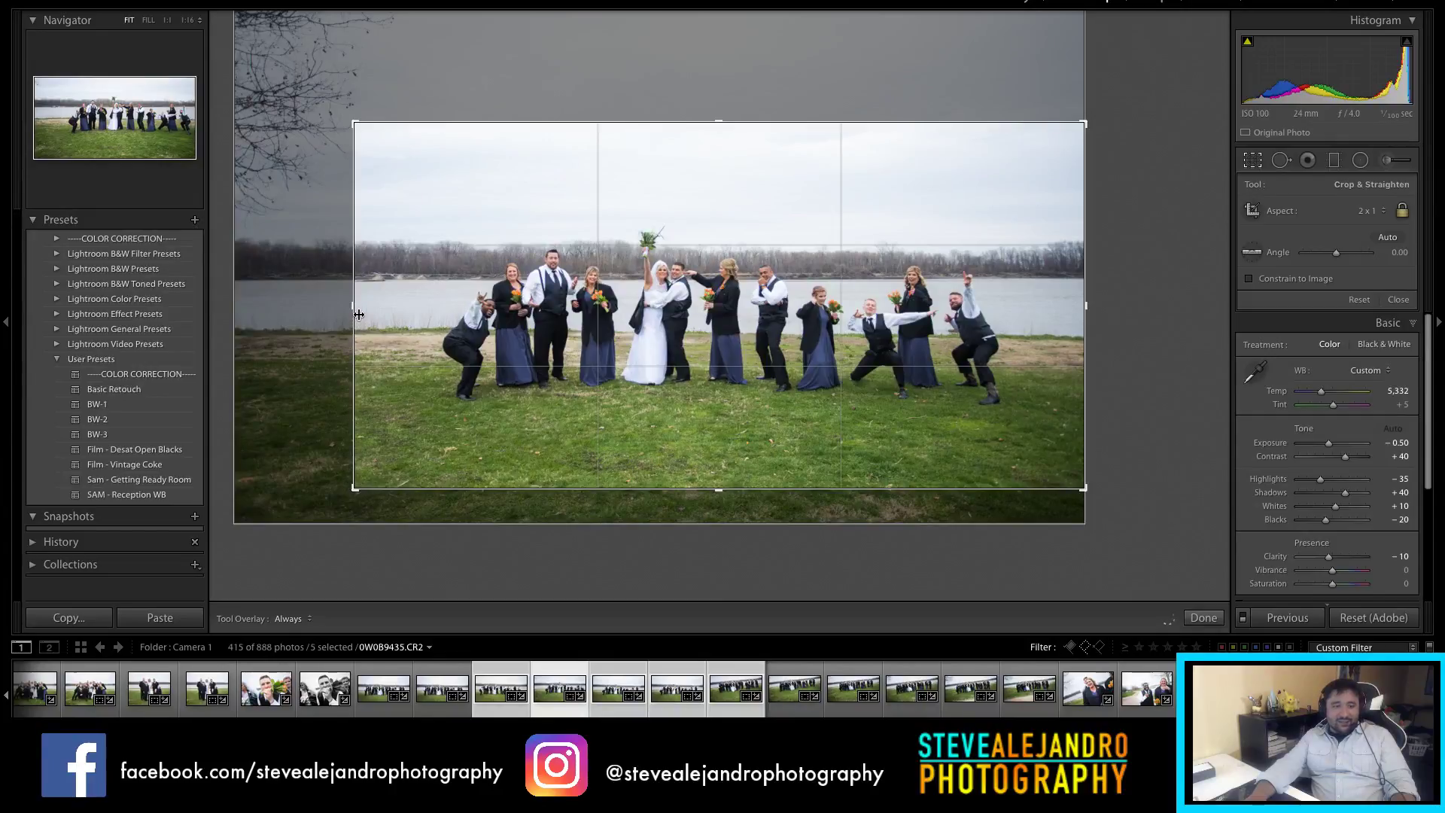
left_click_drag(378, 311, 798, 316)
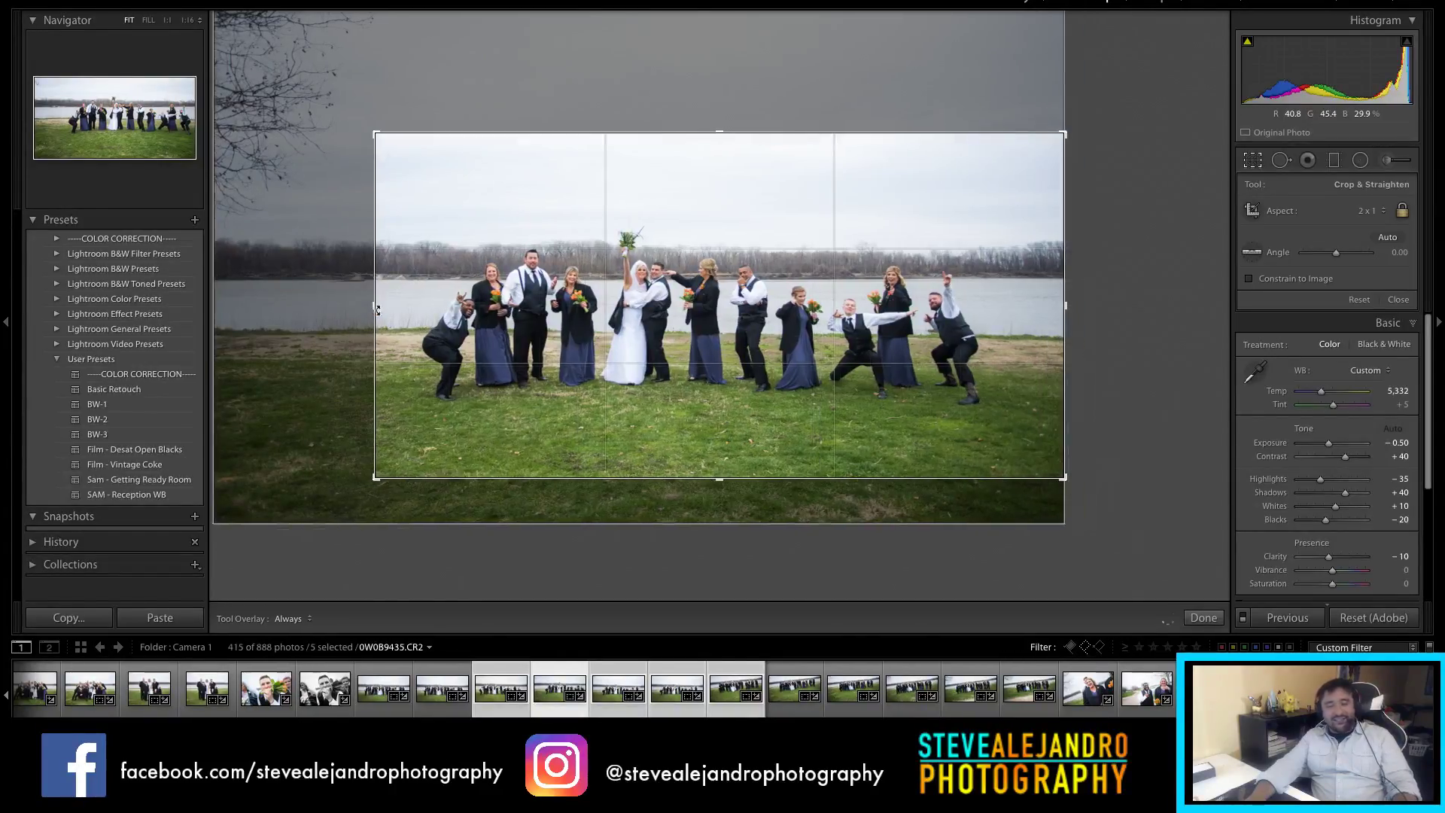
key("ctrl+z")
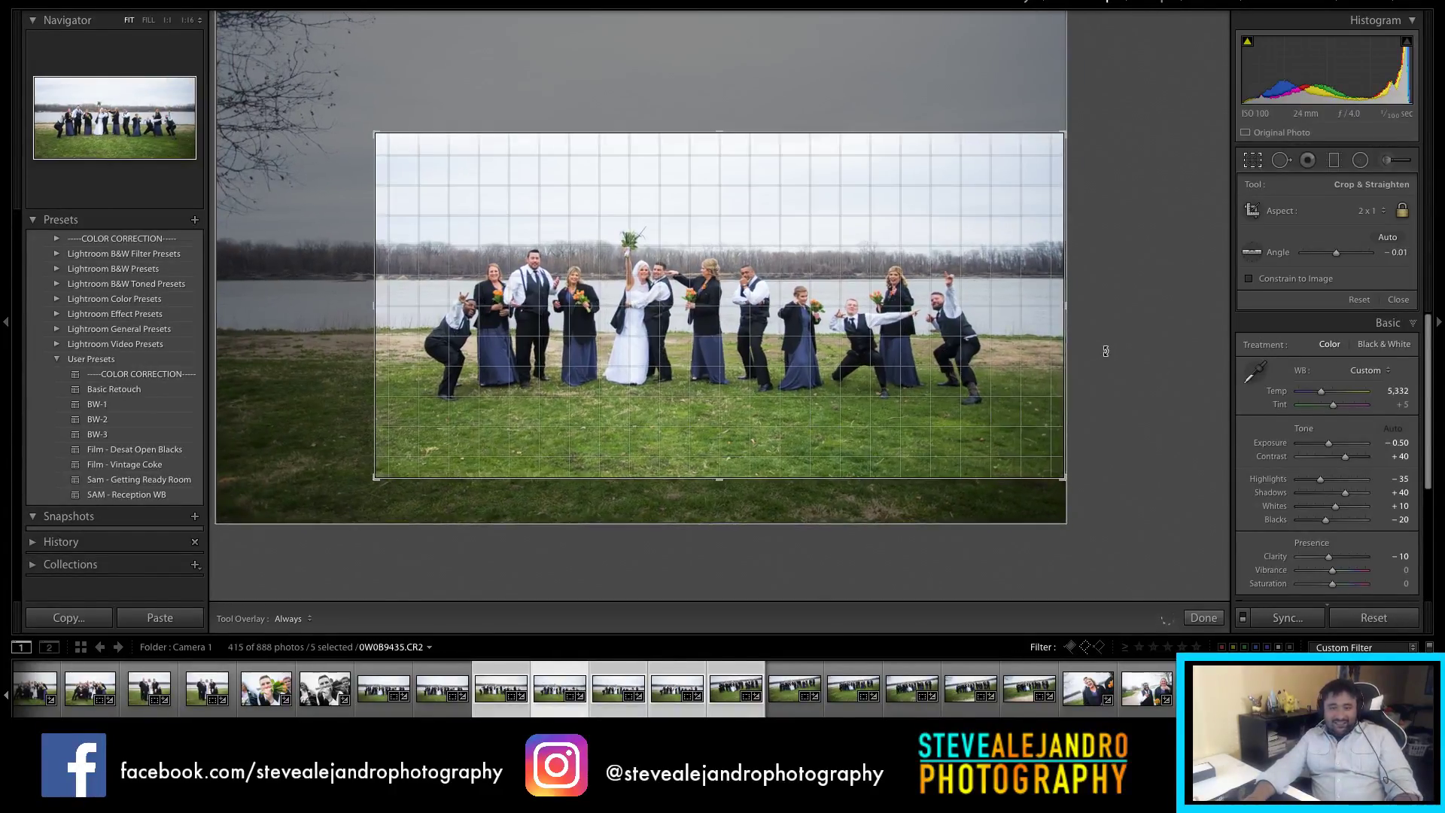
left_click_drag(1013, 337, 1021, 335)
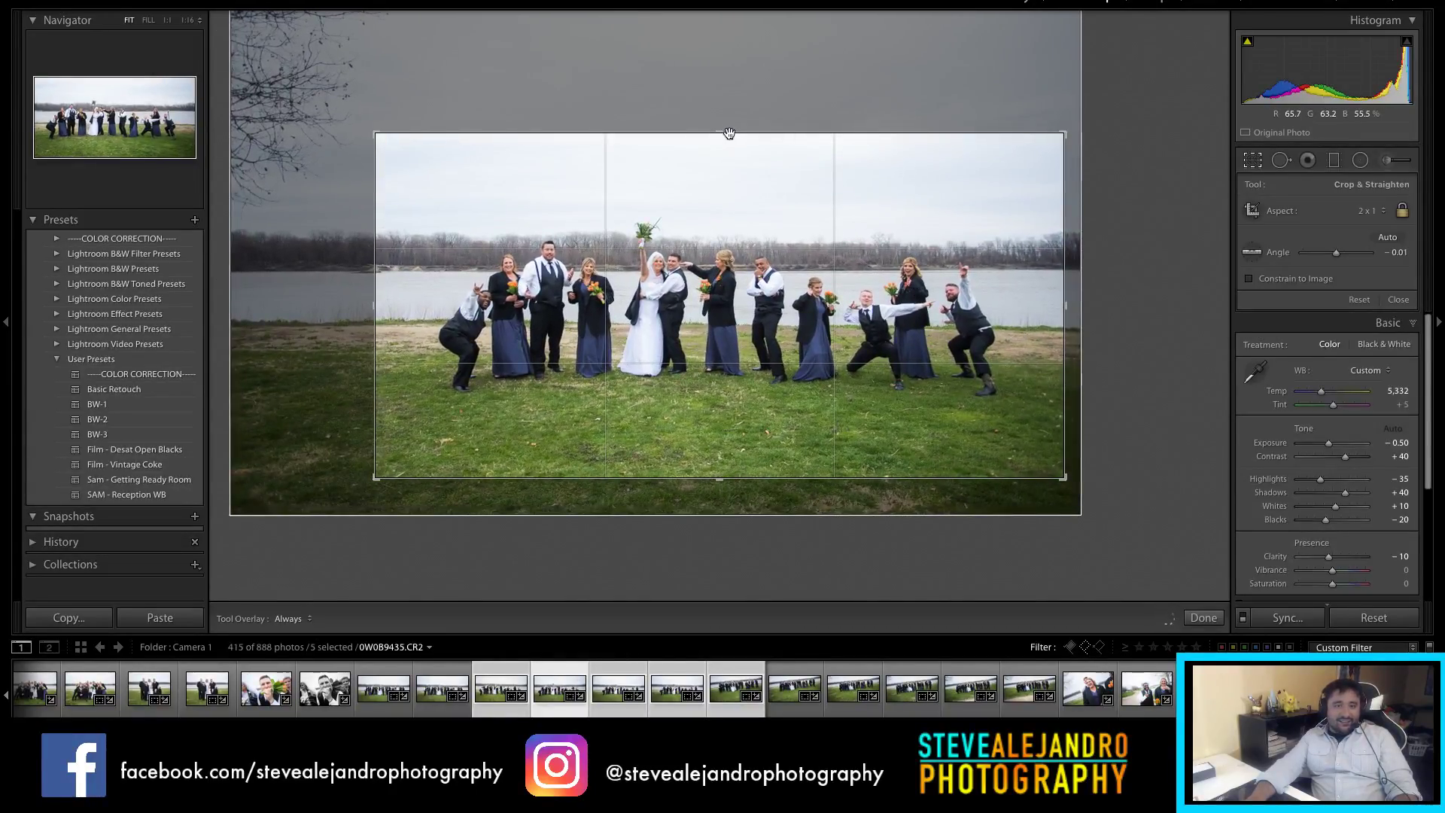
left_click_drag(730, 136, 734, 161)
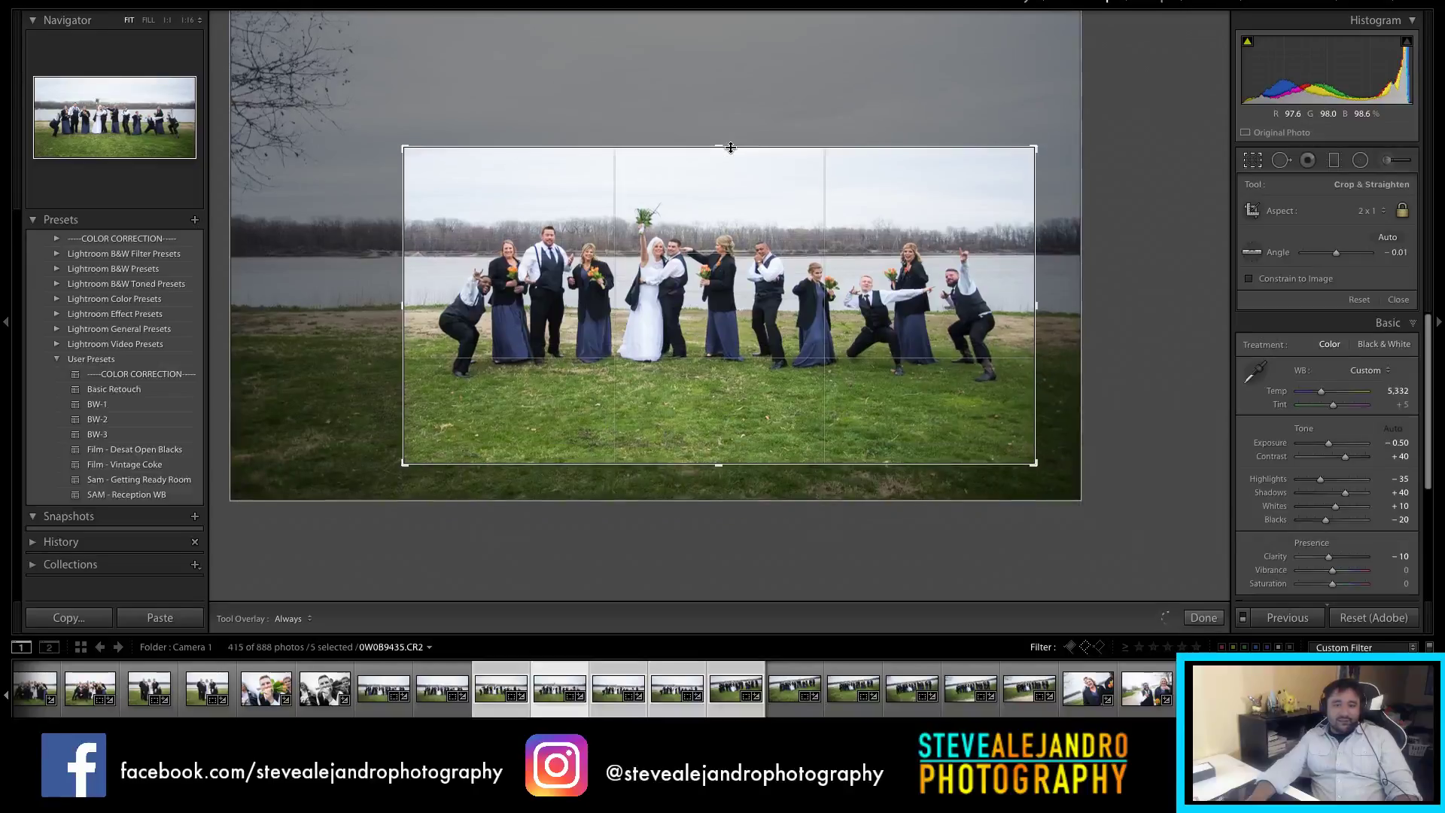
left_click_drag(740, 466, 742, 440)
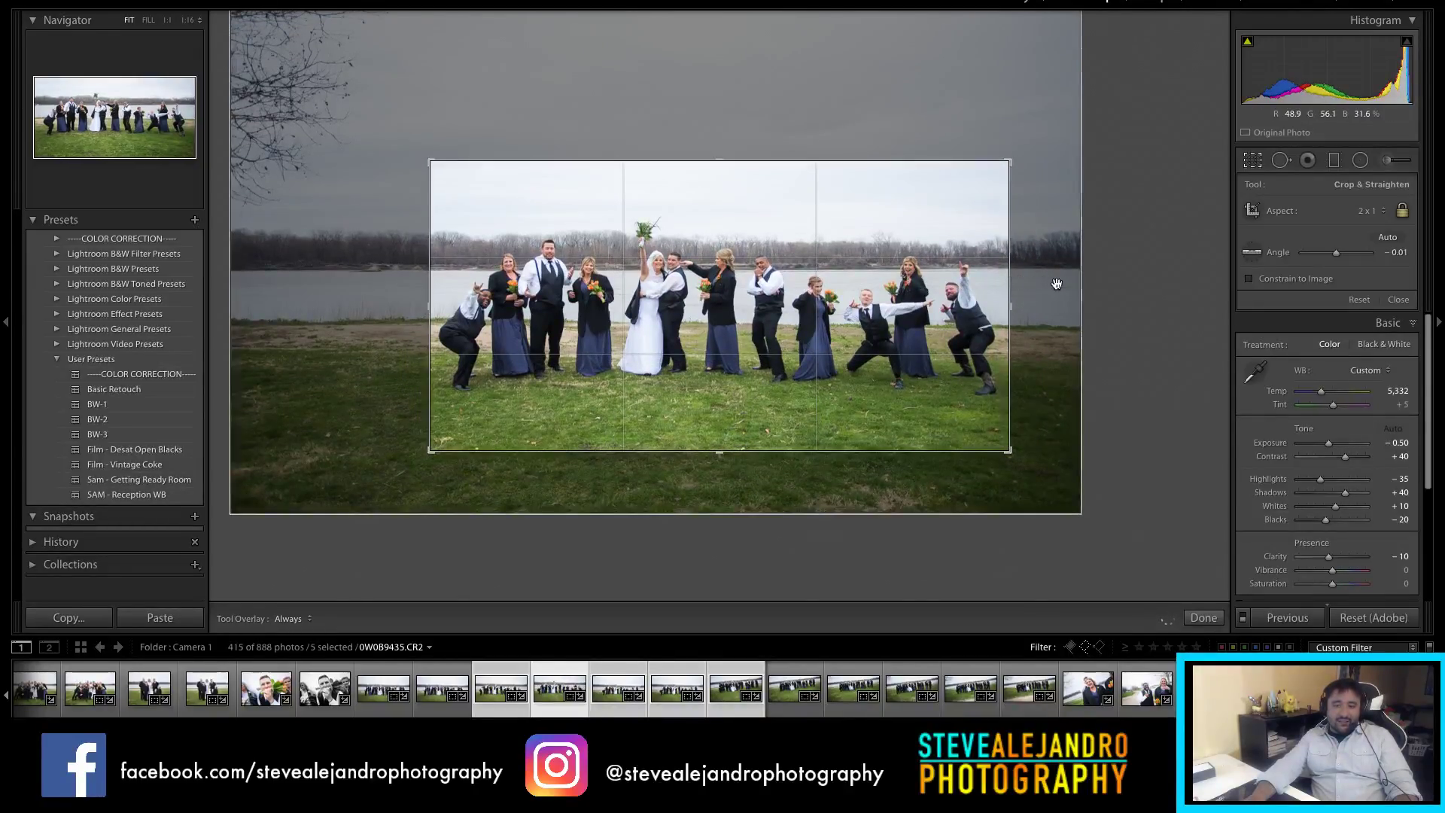
key("ctrl+z")
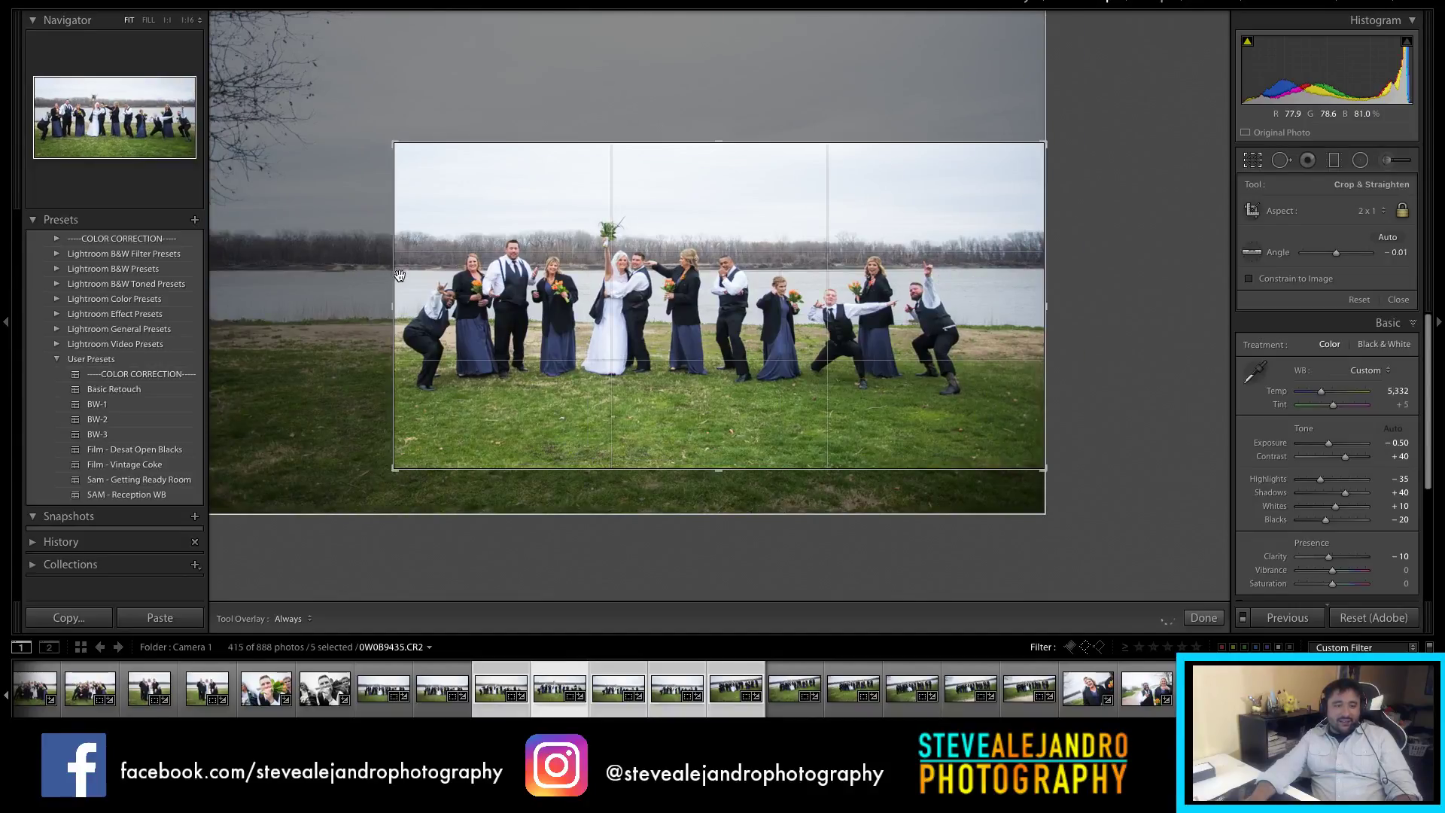
mouse_move(641, 287)
left_mouse_down()
mouse_move(659, 288)
mouse_move(625, 288)
left_mouse_up()
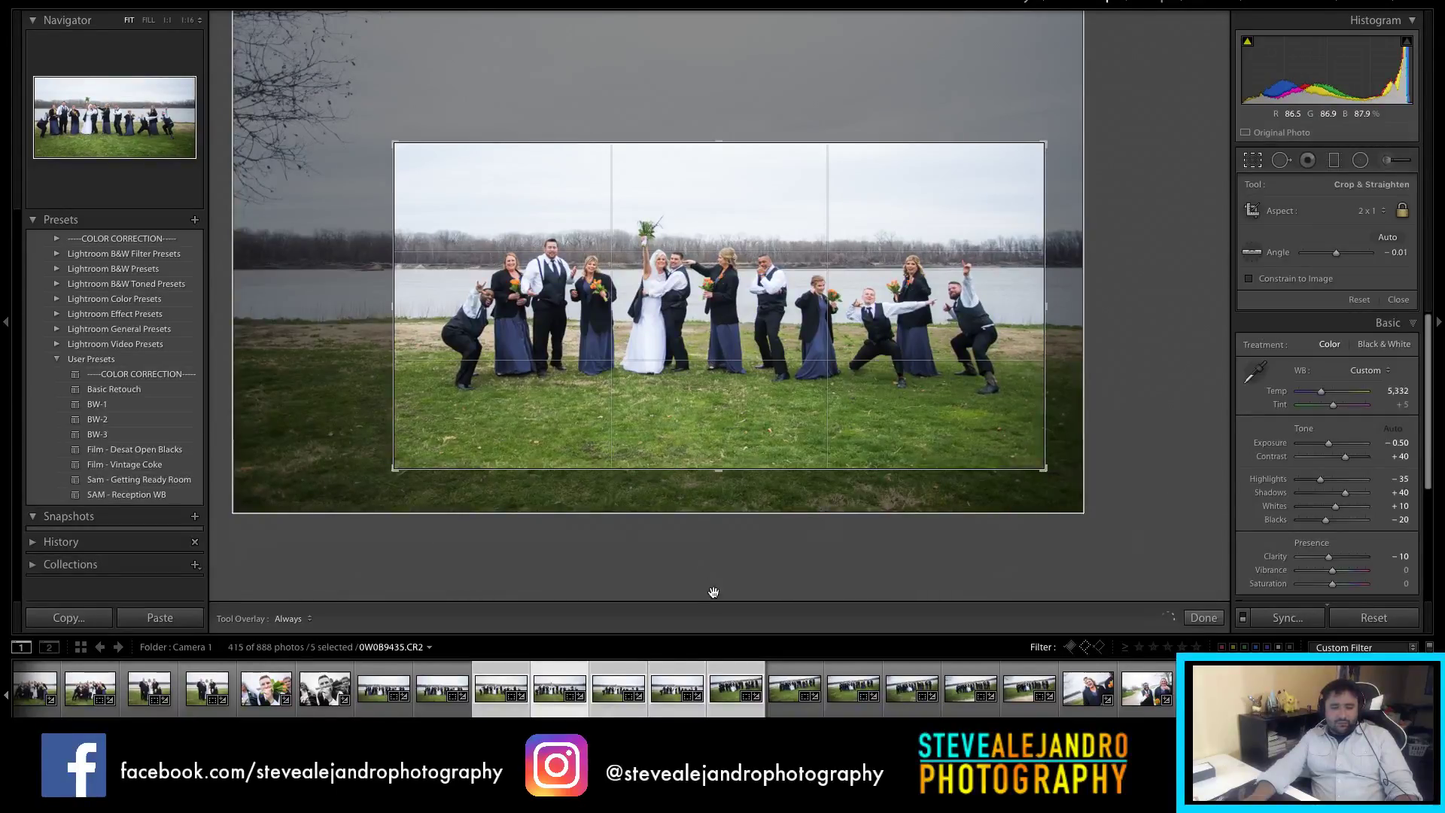
key("Return")
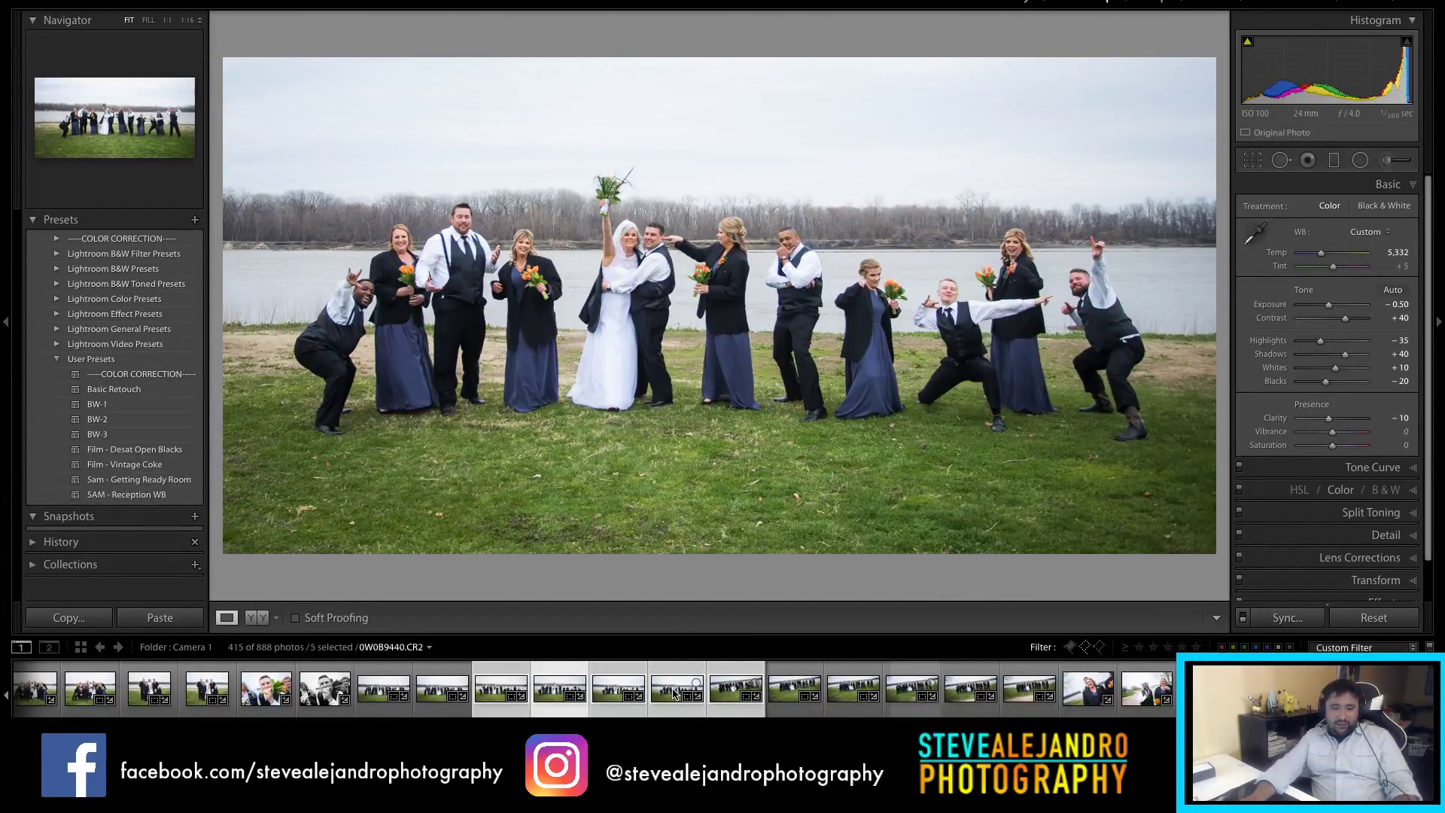
Step: Crop the next group shot to 2:1, shifting the photo and trimming the top
left_click(619, 689)
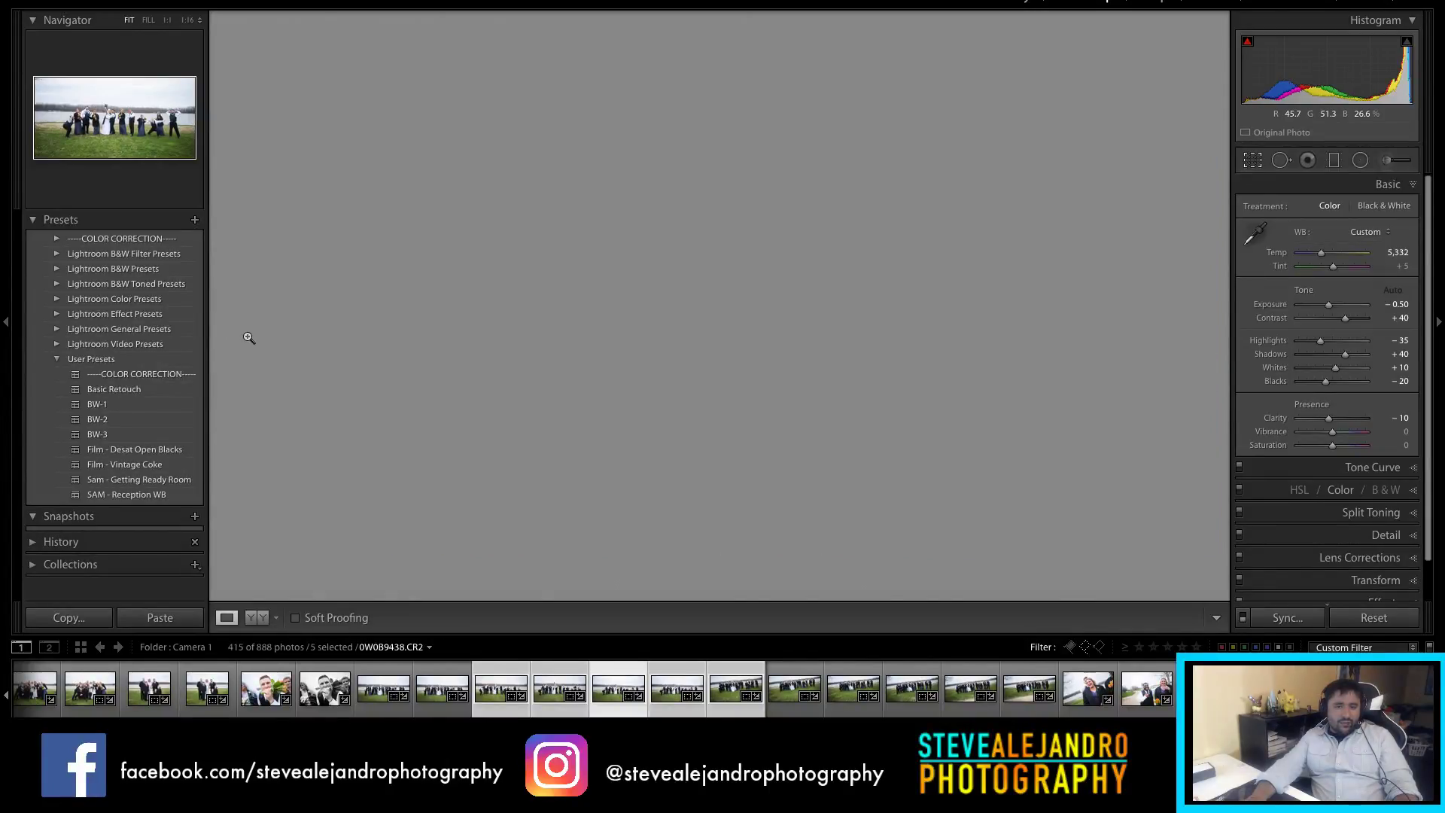
key("r")
left_click_drag(820, 350, 770, 367)
left_click_drag(729, 122, 735, 151)
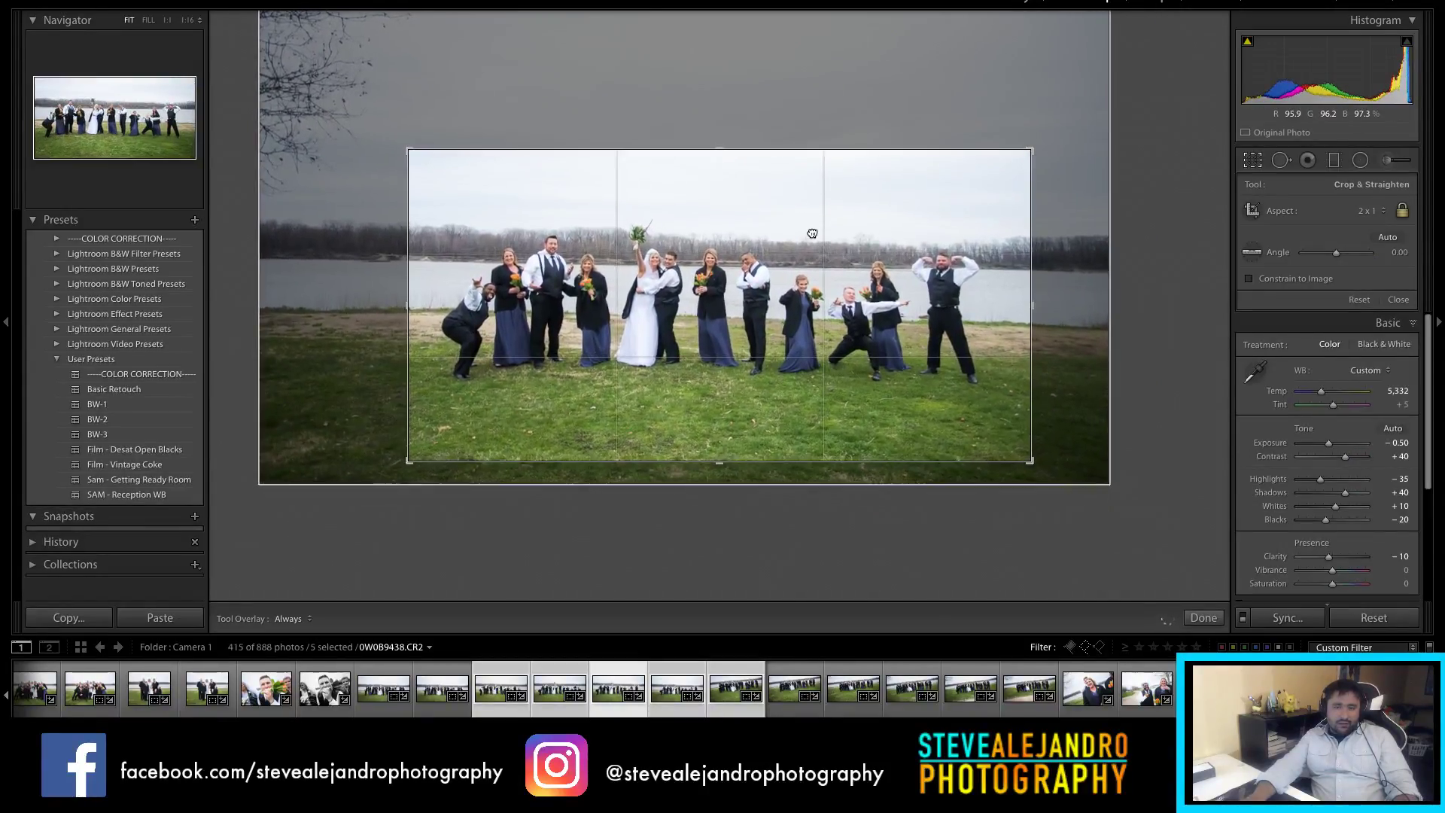
key("Return")
Step: Trim the left side of the following photo's 2:1 crop
key("Right")
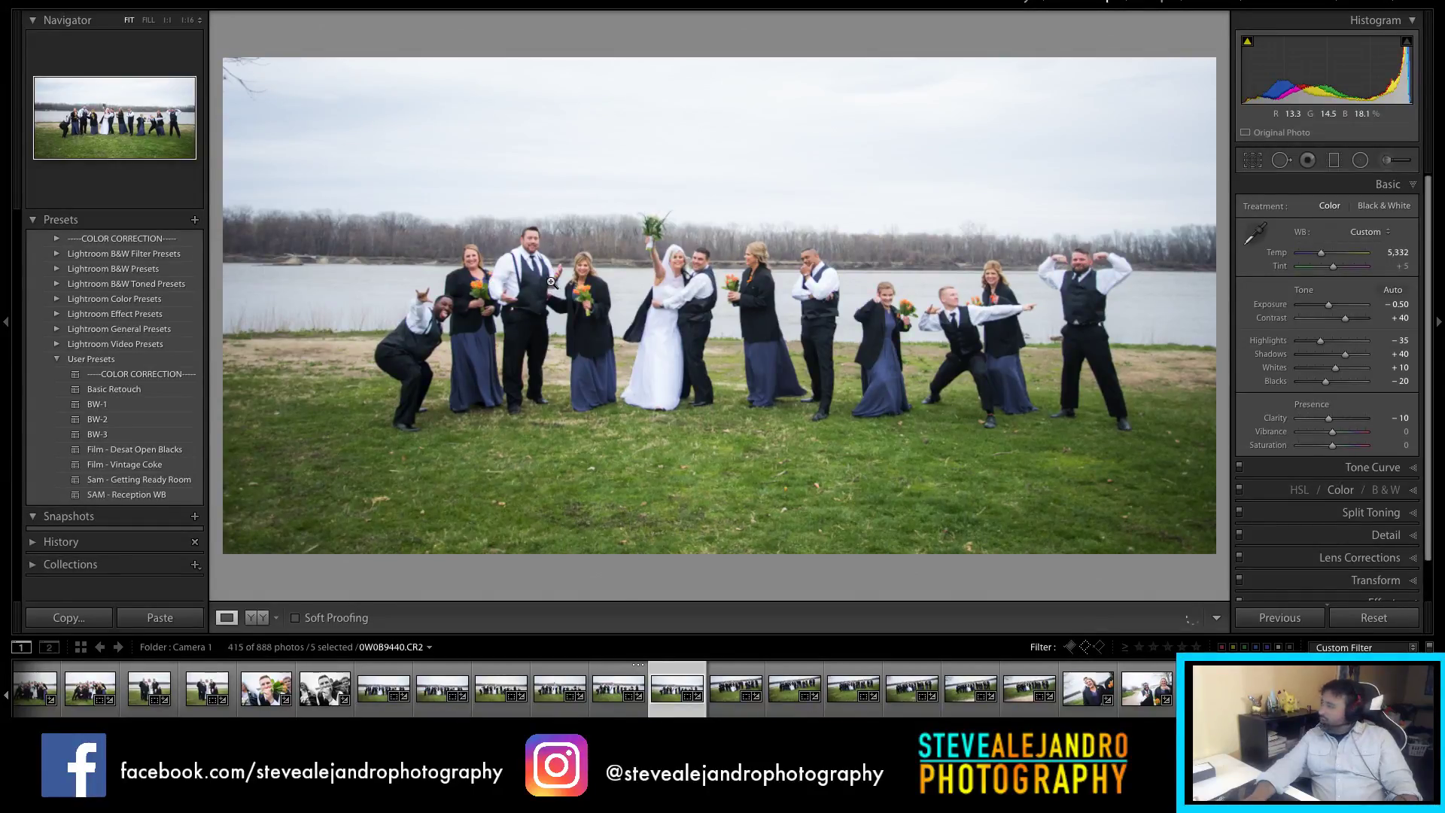
key("r")
left_click_drag(376, 304, 439, 303)
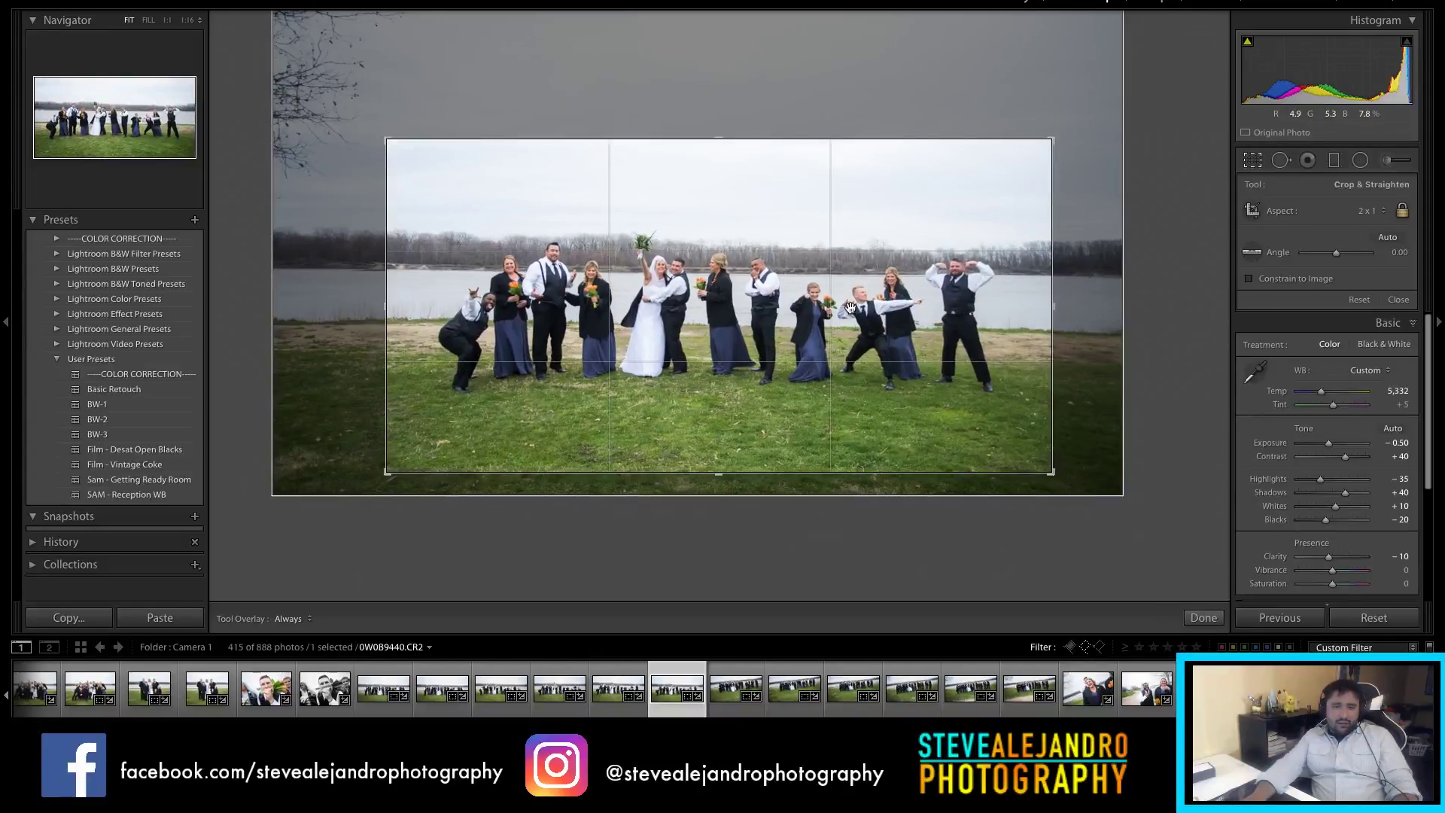
key("Return")
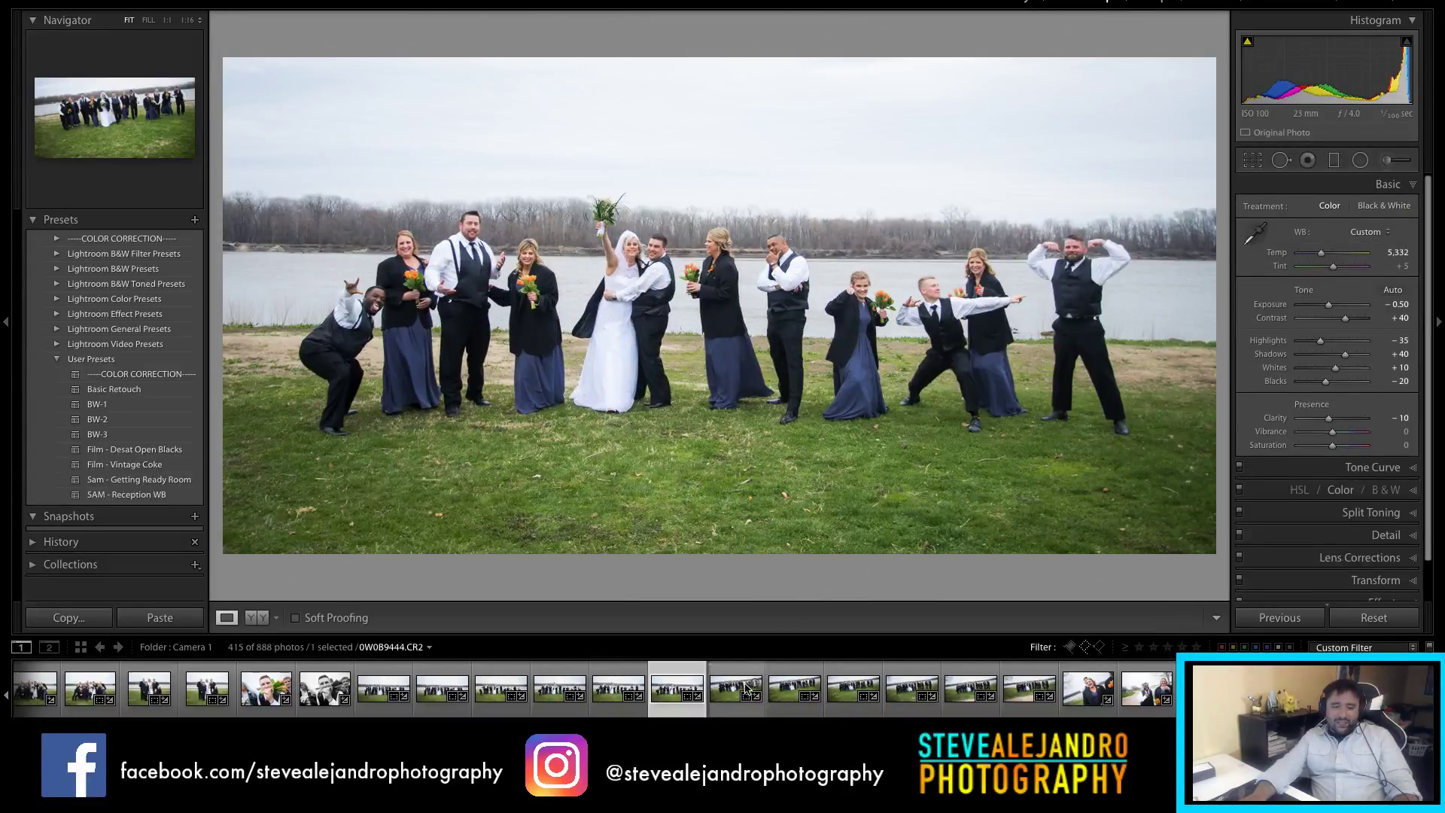
Step: Recentre the walking group shot within its 2:1 crop
left_click(728, 700)
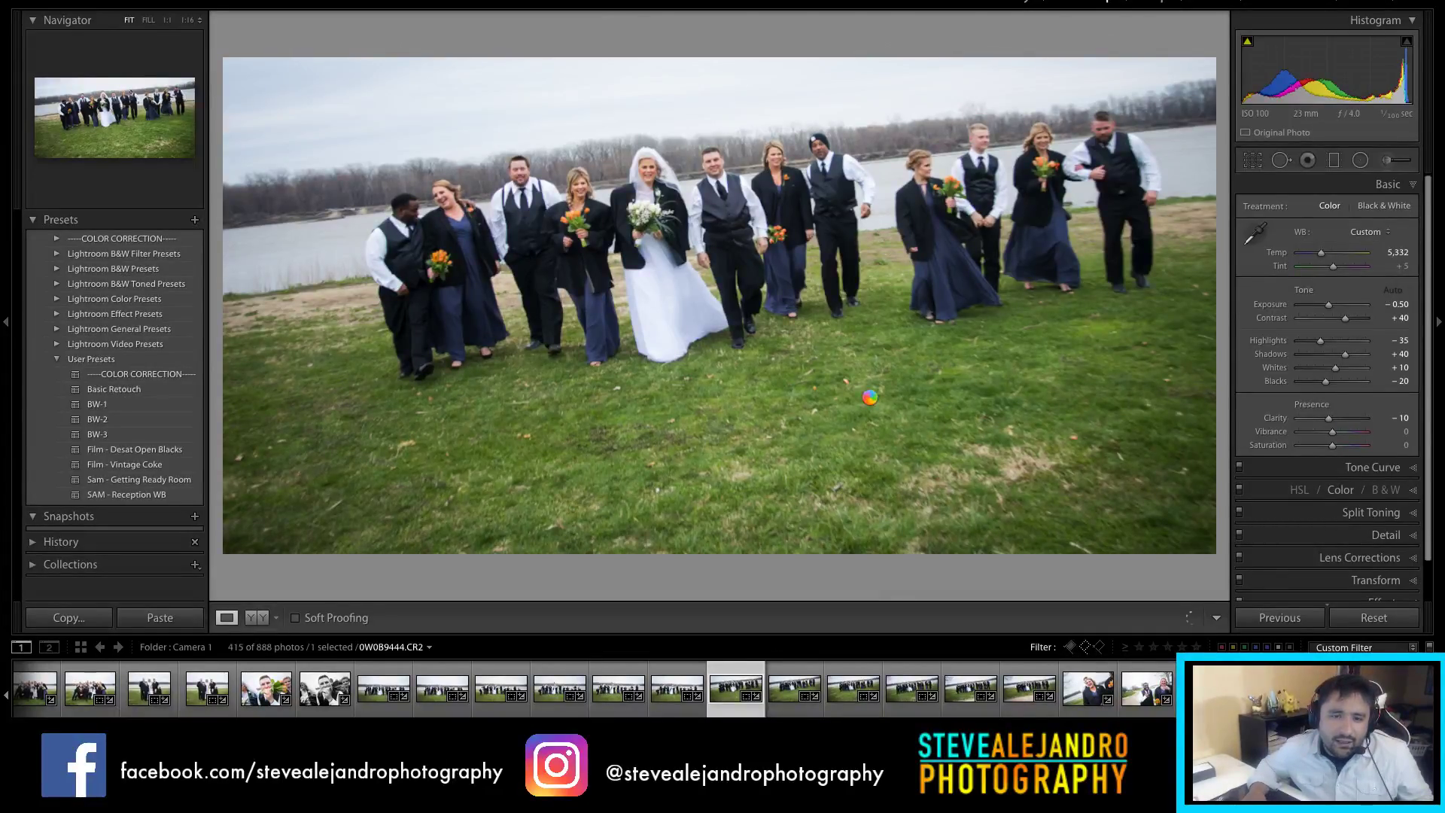
key("r")
left_click_drag(866, 377, 835, 370)
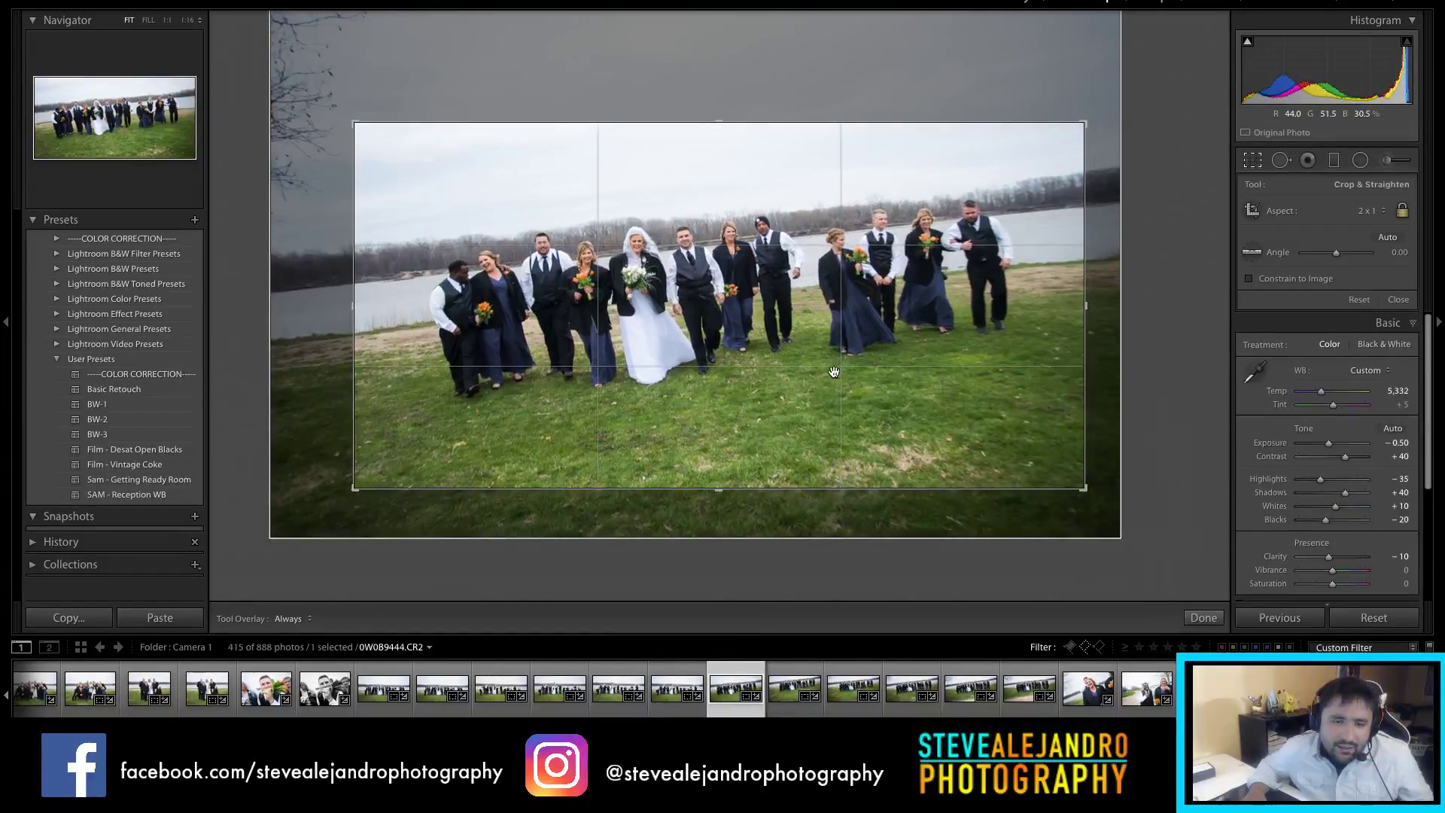
key("Return")
Step: Rotate the next walking group photo about 5° and tighten its crop from the bottom
left_click(783, 707)
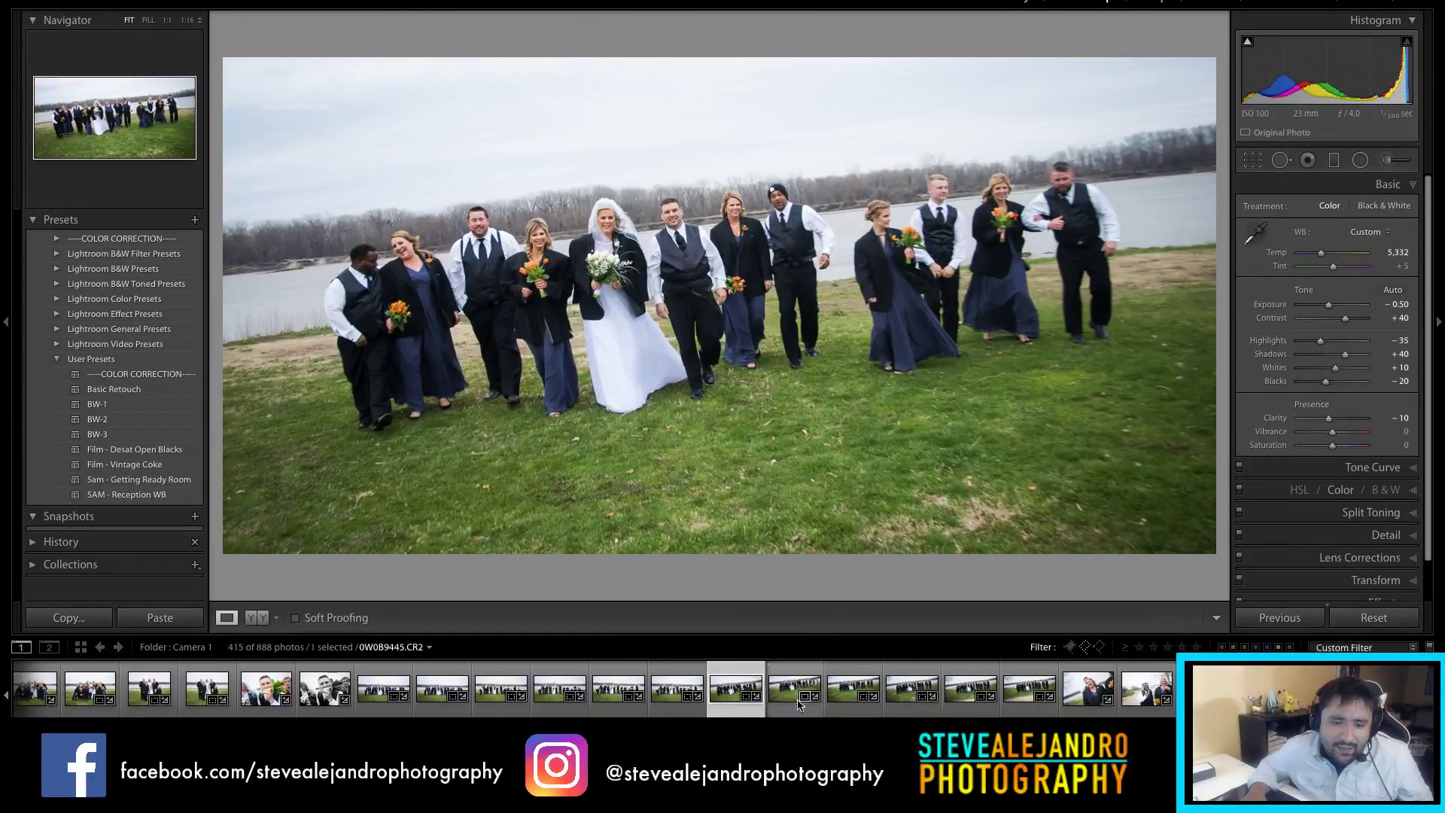
left_click(791, 684)
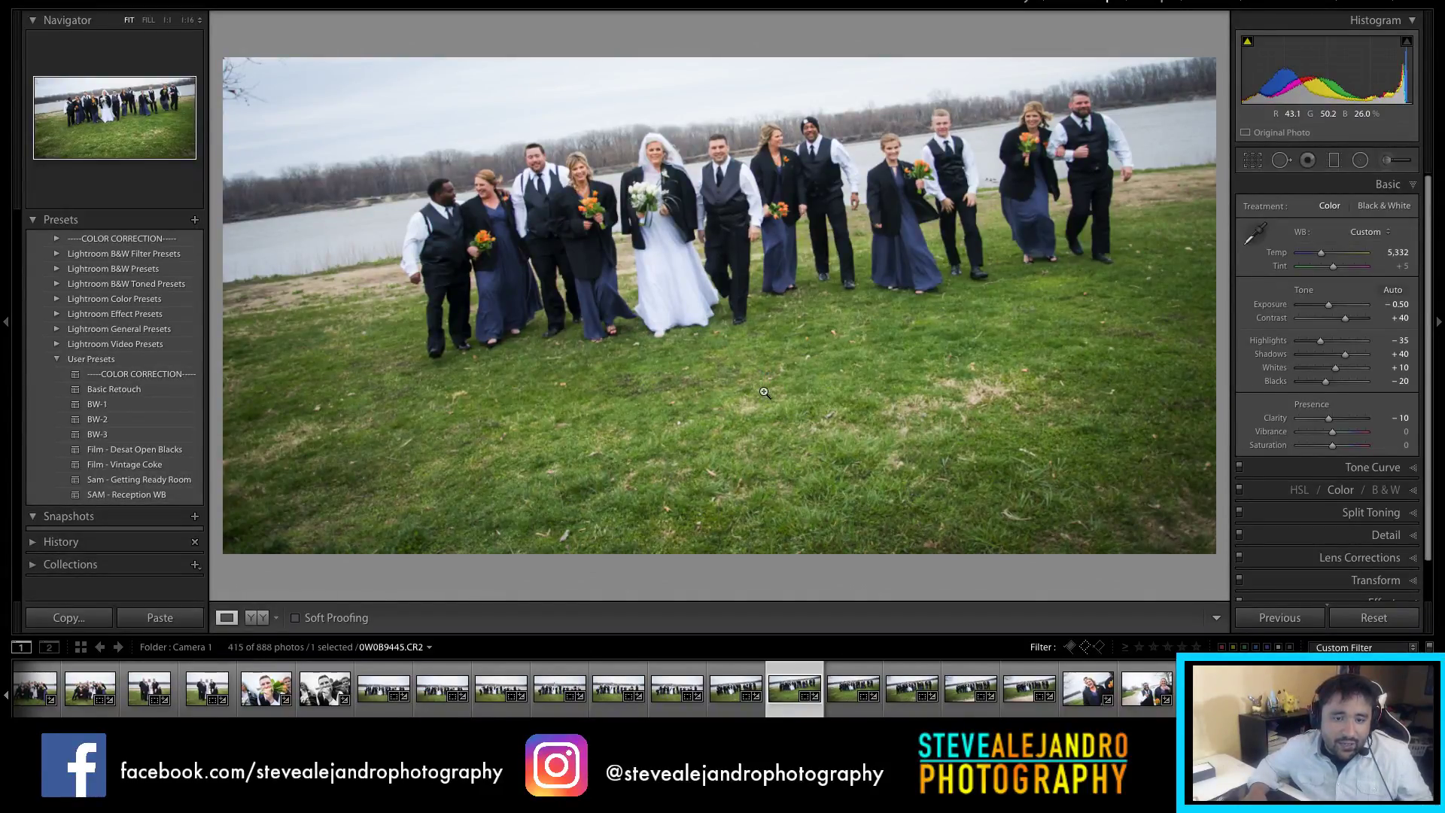
key("r")
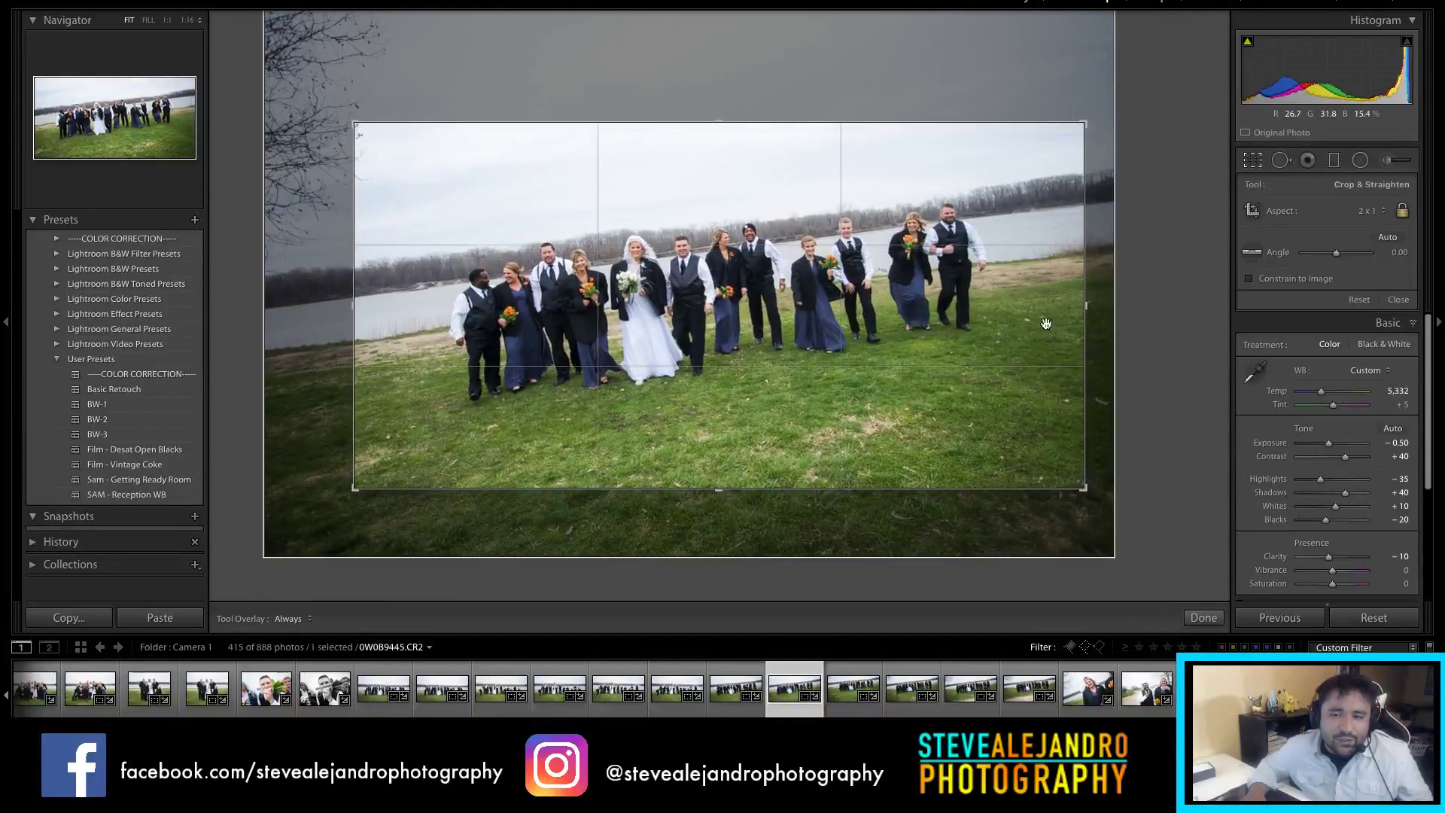
left_click_drag(1095, 301, 1094, 338)
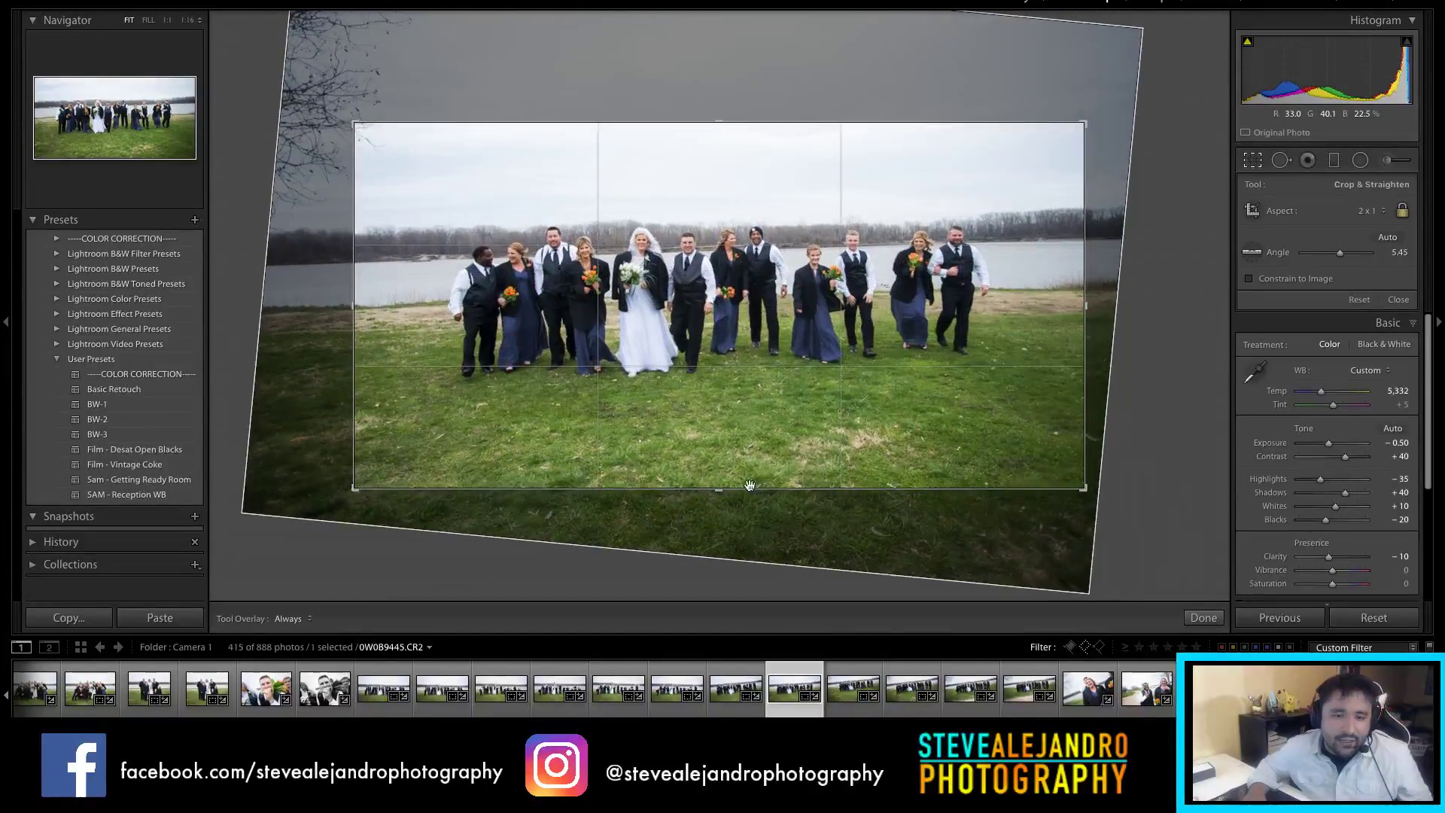
left_click_drag(753, 485, 752, 473)
key("r")
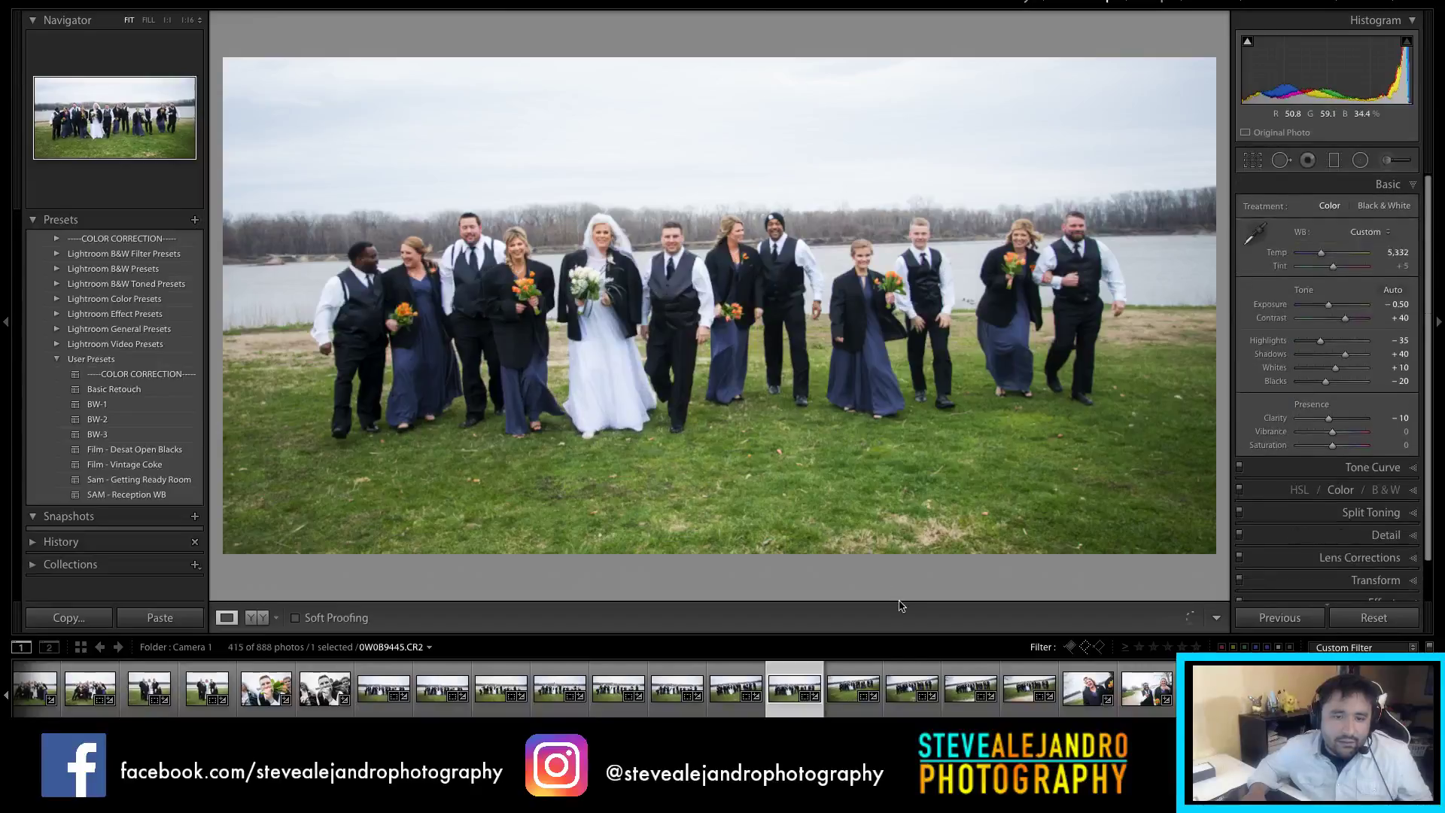
Step: Shrink and reposition the 2:1 crop on the next walking group photo
left_click(848, 689)
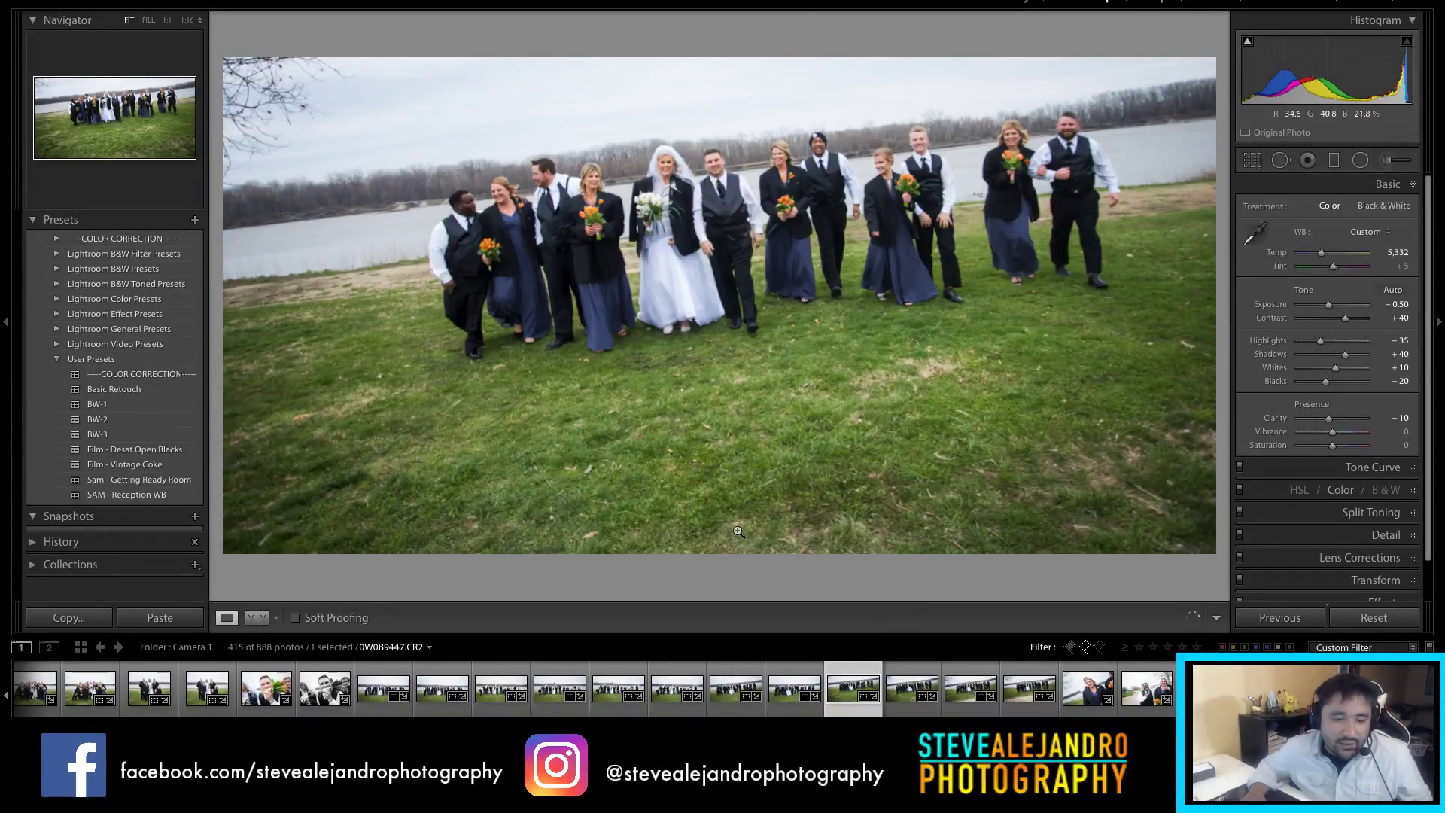
key("r")
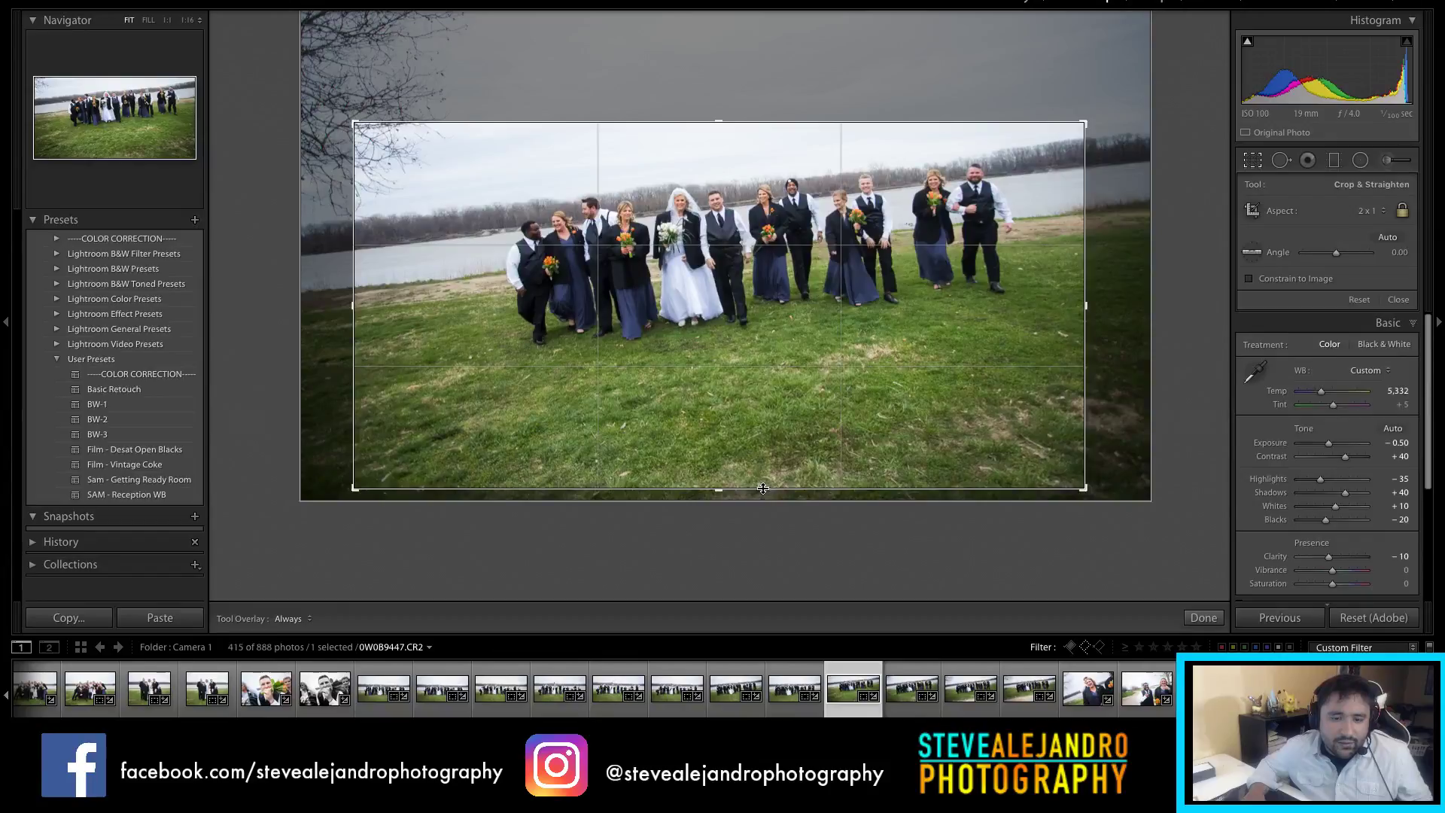
left_click_drag(884, 403, 843, 423)
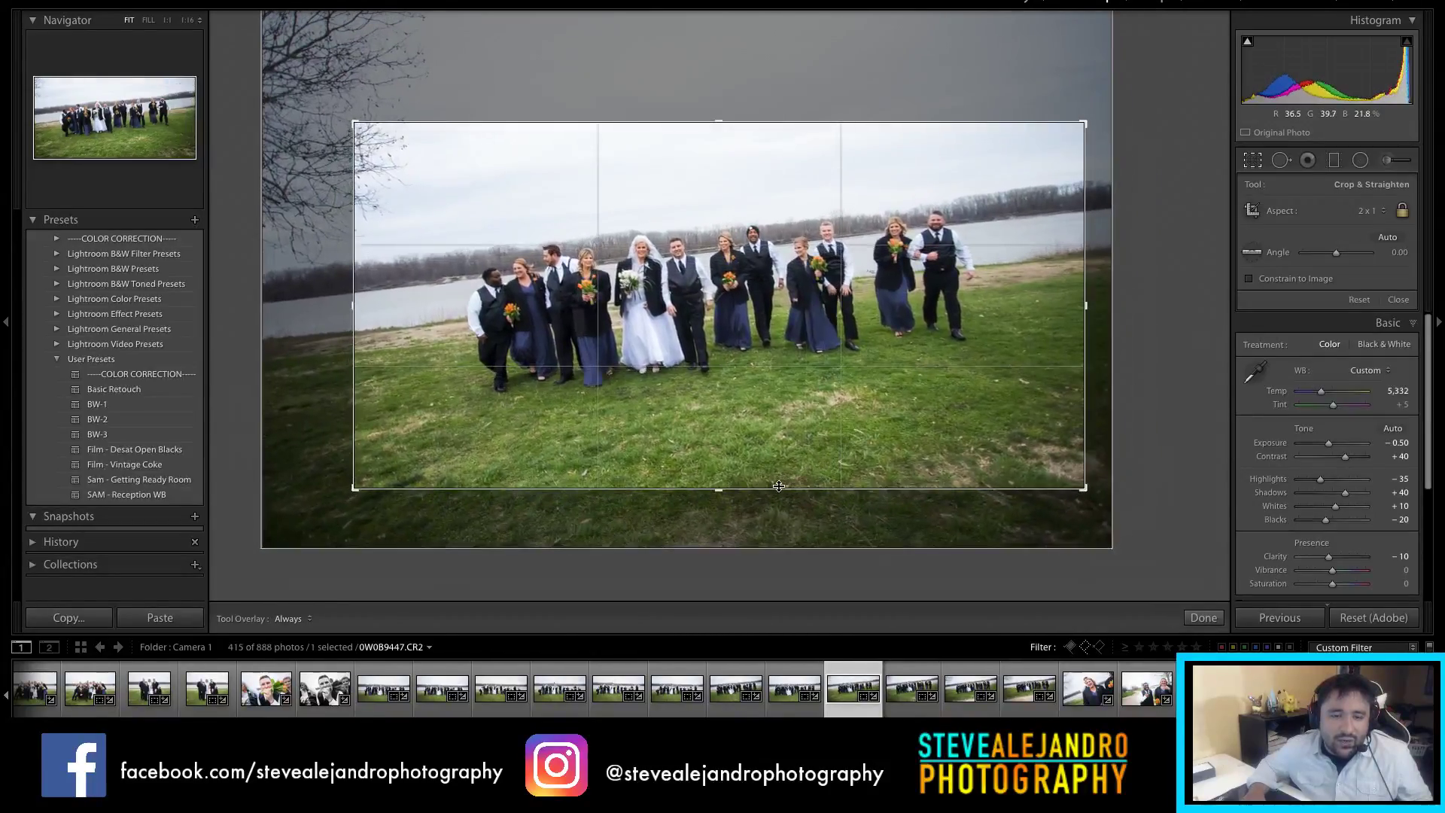
left_click_drag(776, 471, 776, 424)
left_click_drag(804, 339, 828, 333)
key("Return")
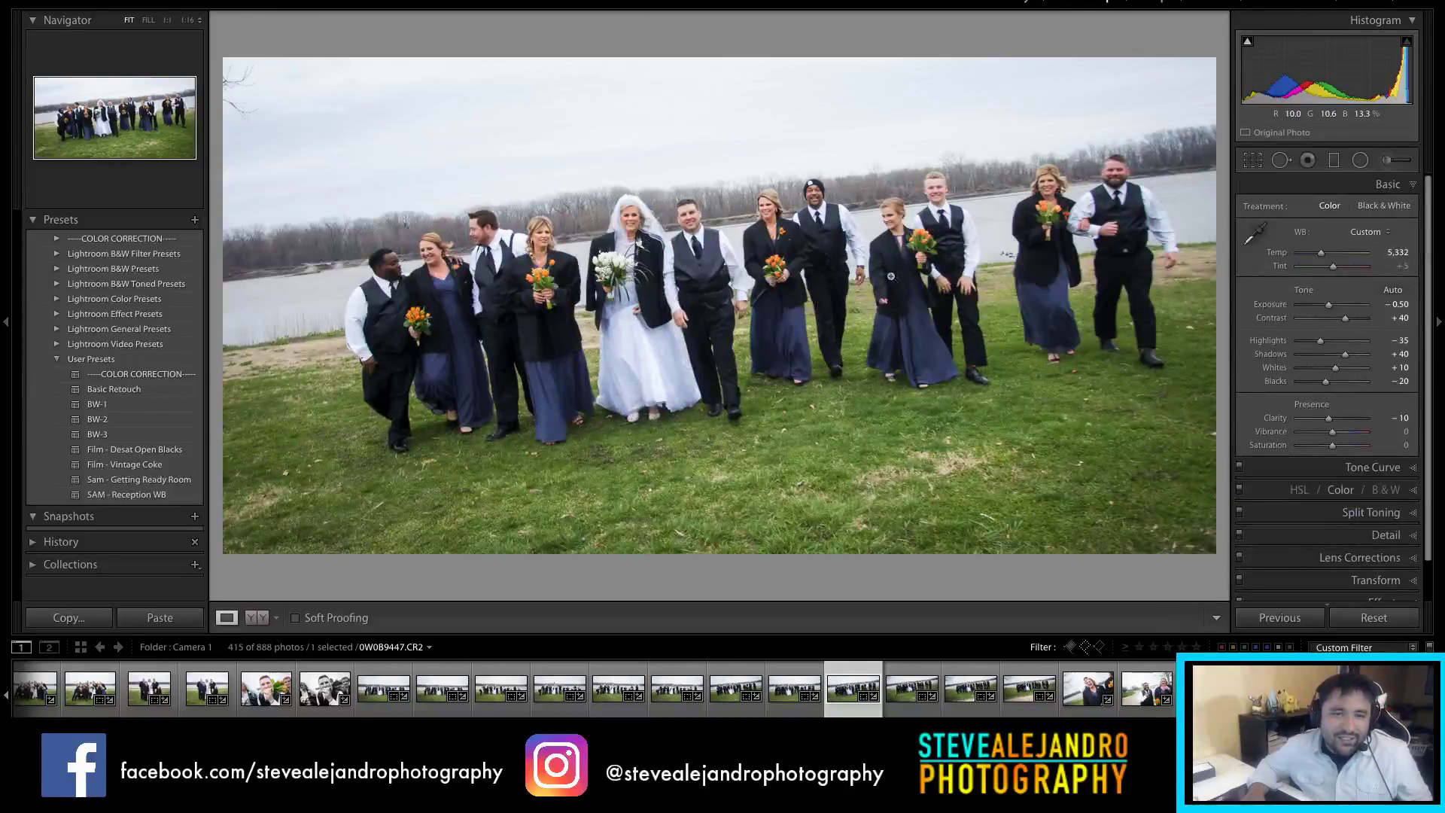
Step: Fine-tune that photo's rotation to level the horizon, then rate it five stars
key("r")
left_click_drag(1058, 292, 1074, 313)
key("Return")
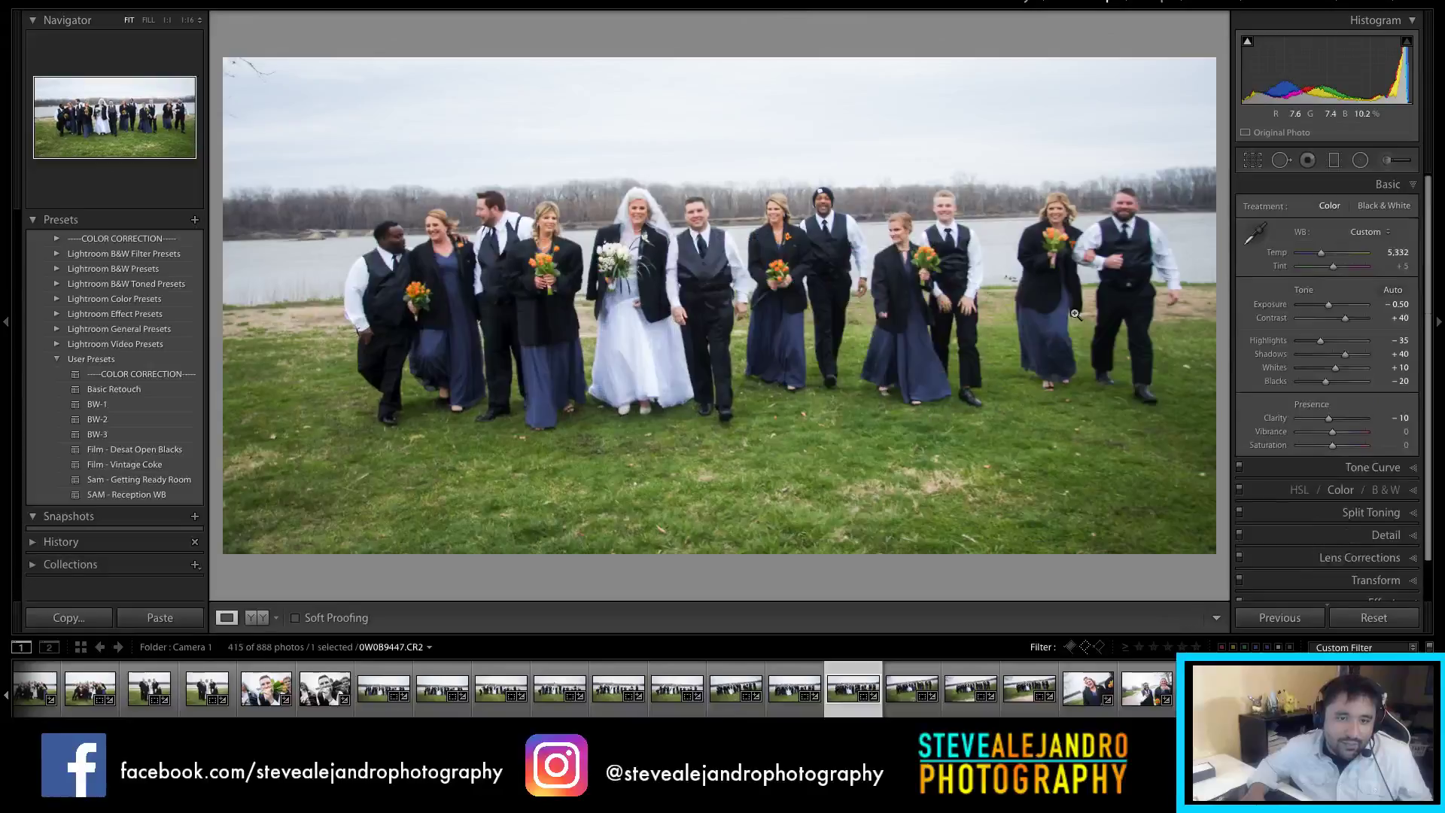
key("r")
key("Return")
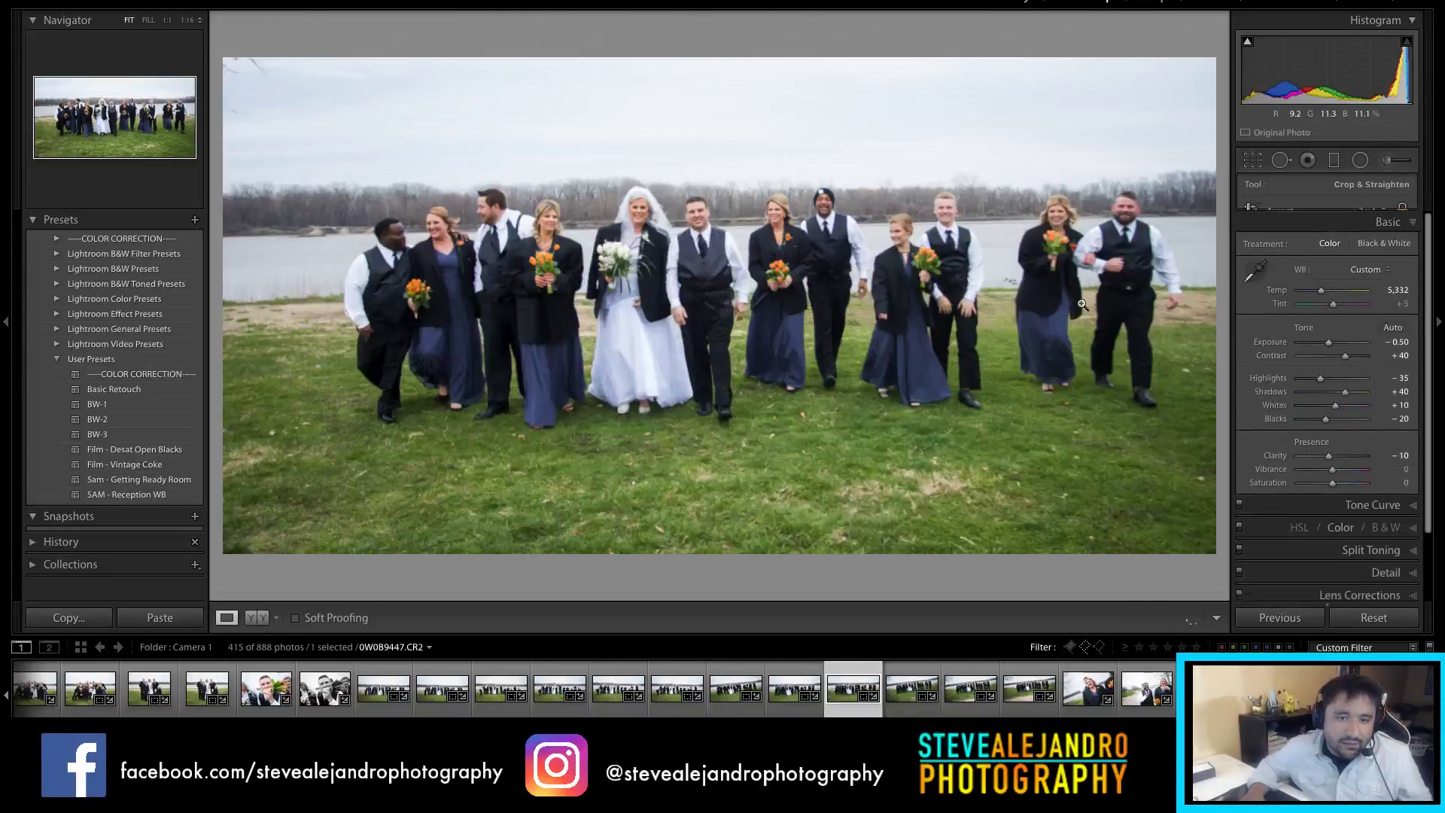
key("r")
left_click_drag(928, 304, 937, 324)
key("Return")
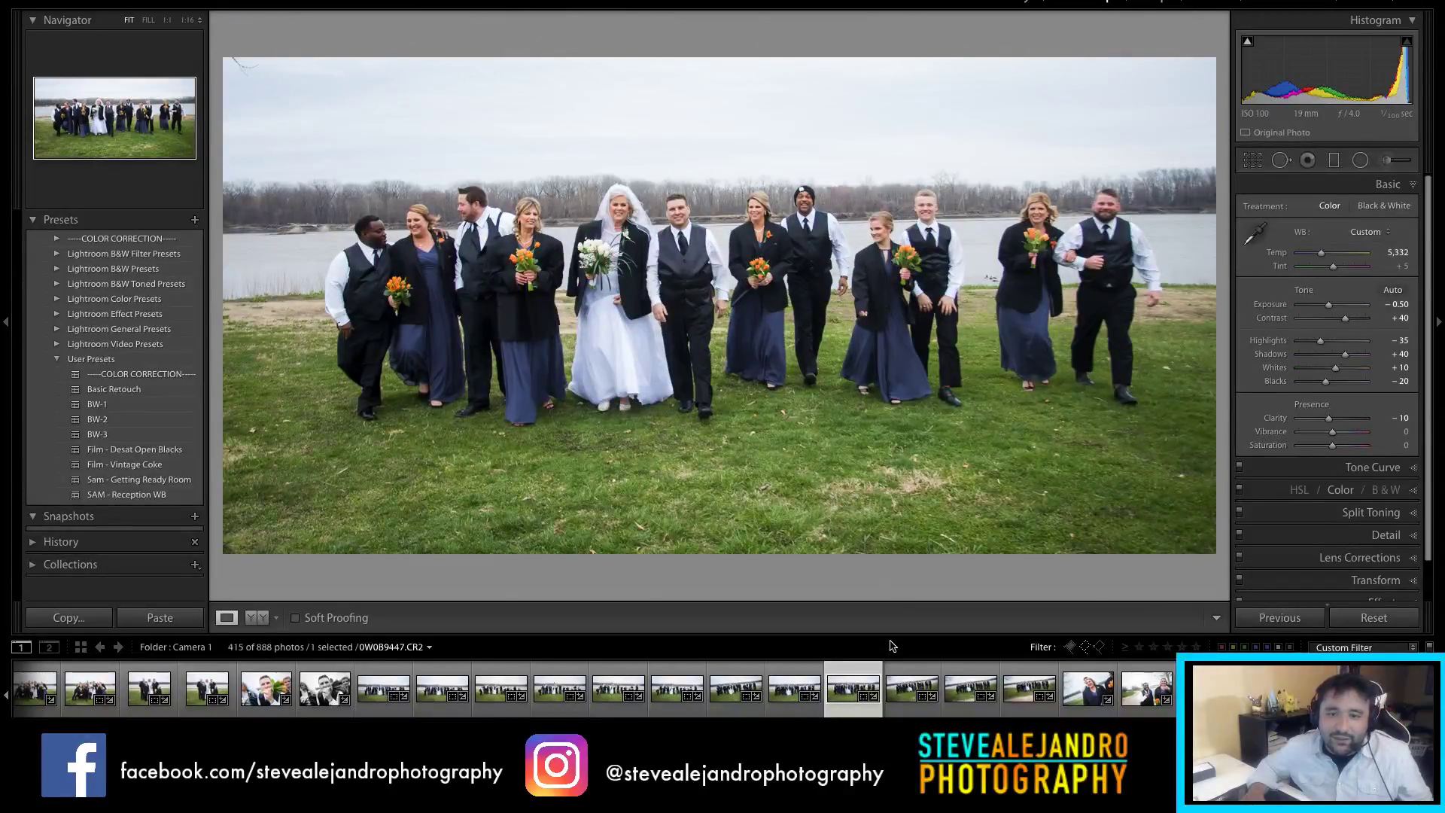
key("5")
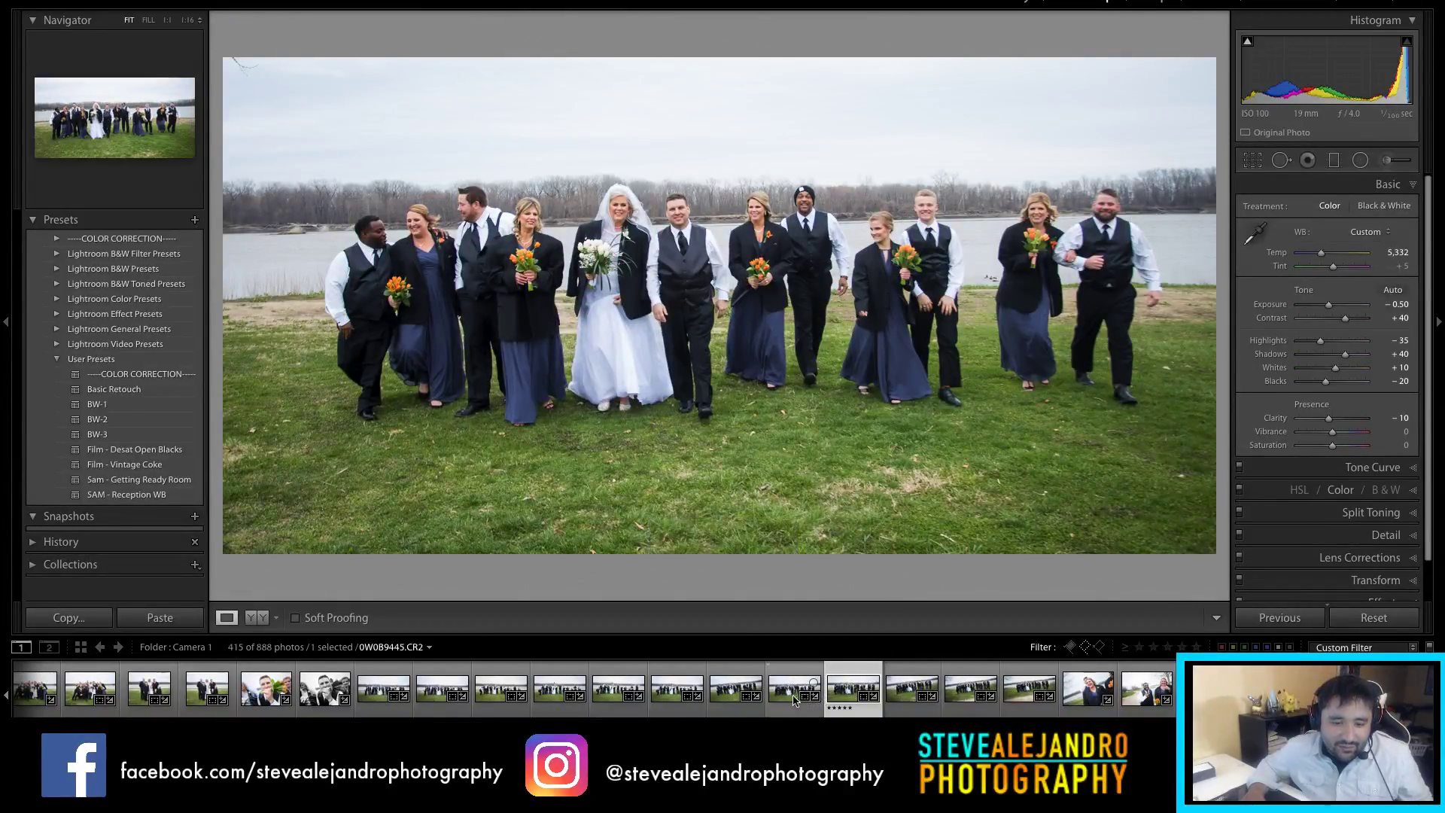
Step: Reject the two duplicate walking shots and photo 0W0B9440
scroll(790, 698, "down", 1)
key("x")
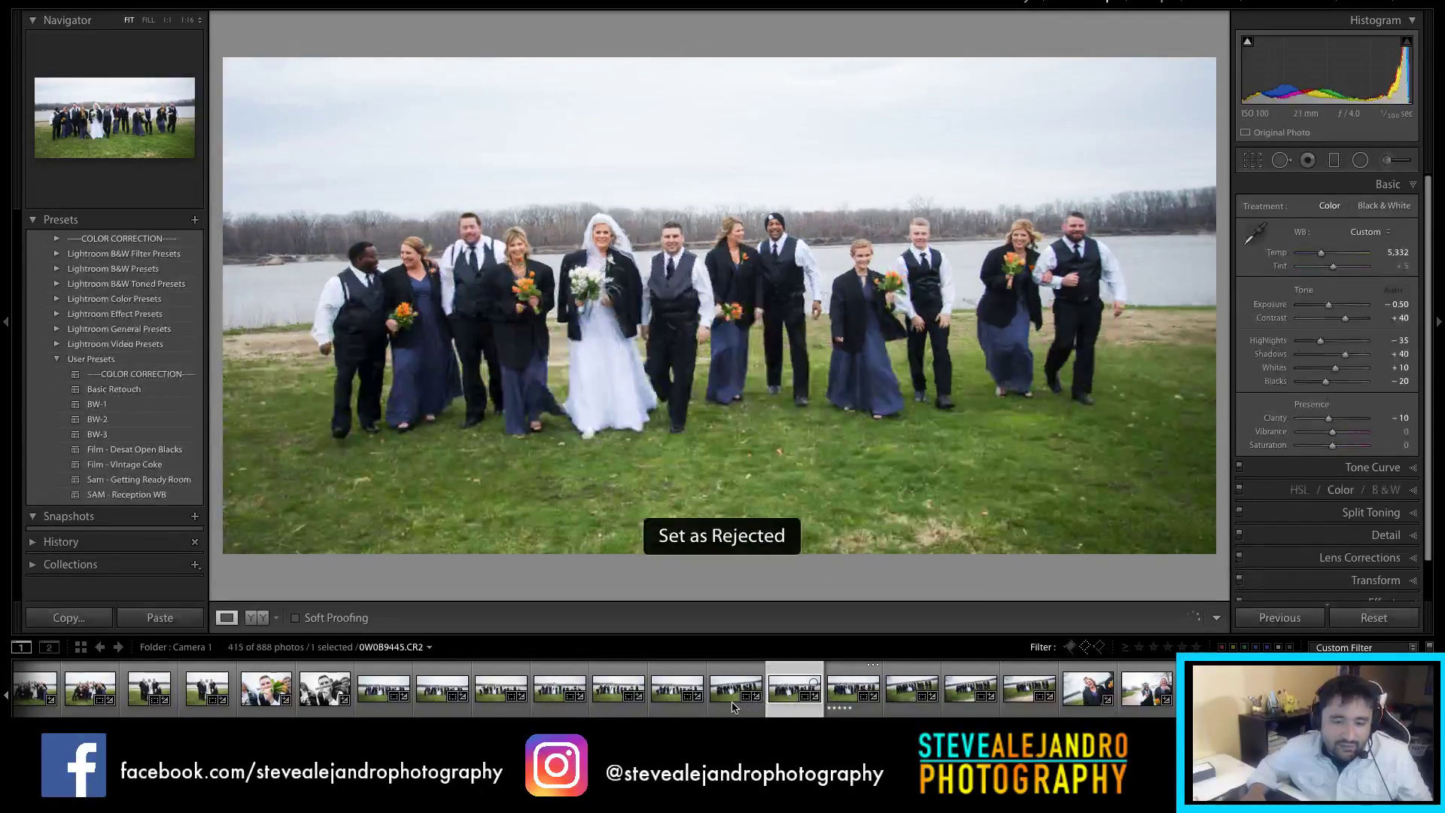
key("x")
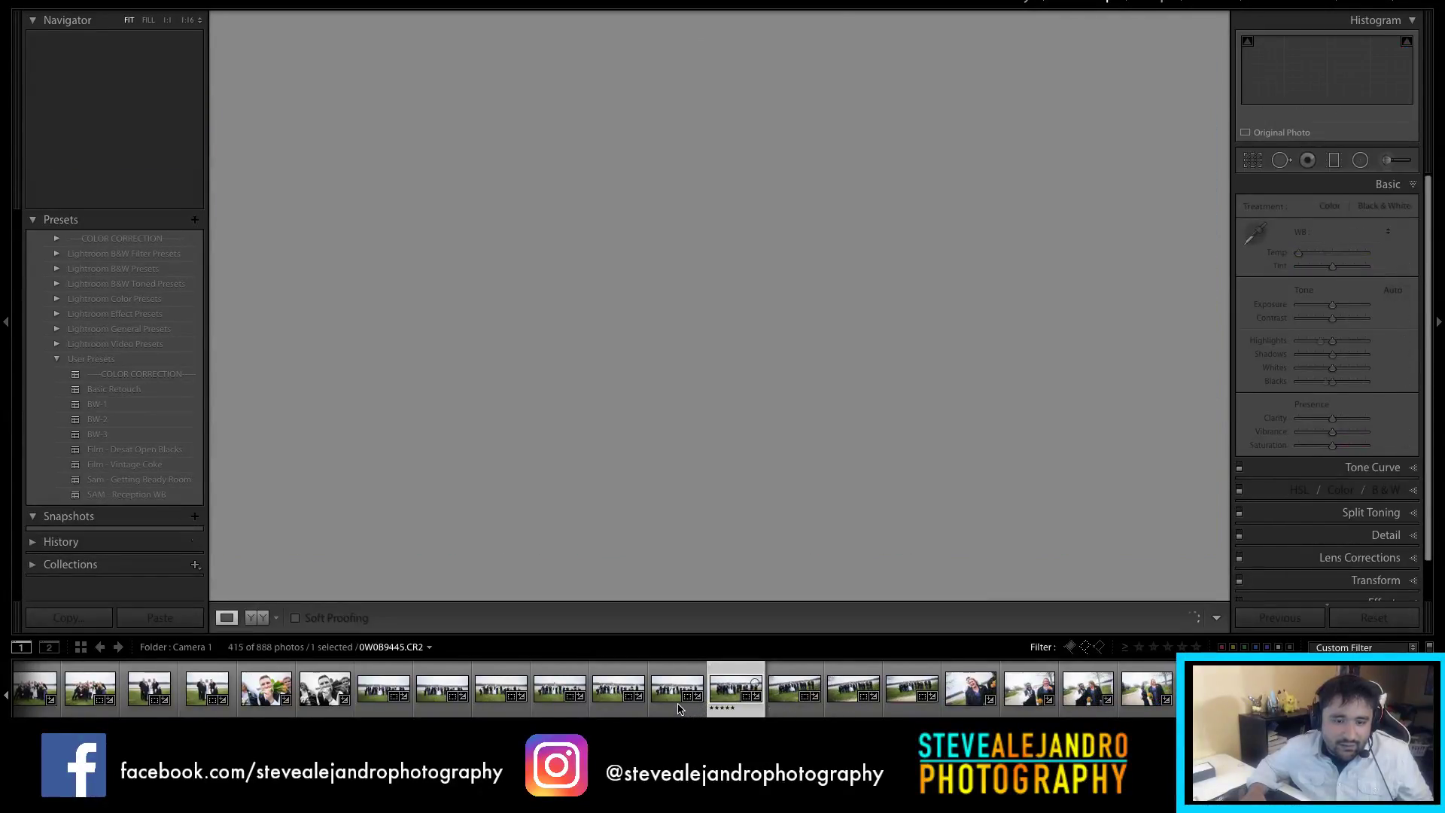
left_click(677, 708)
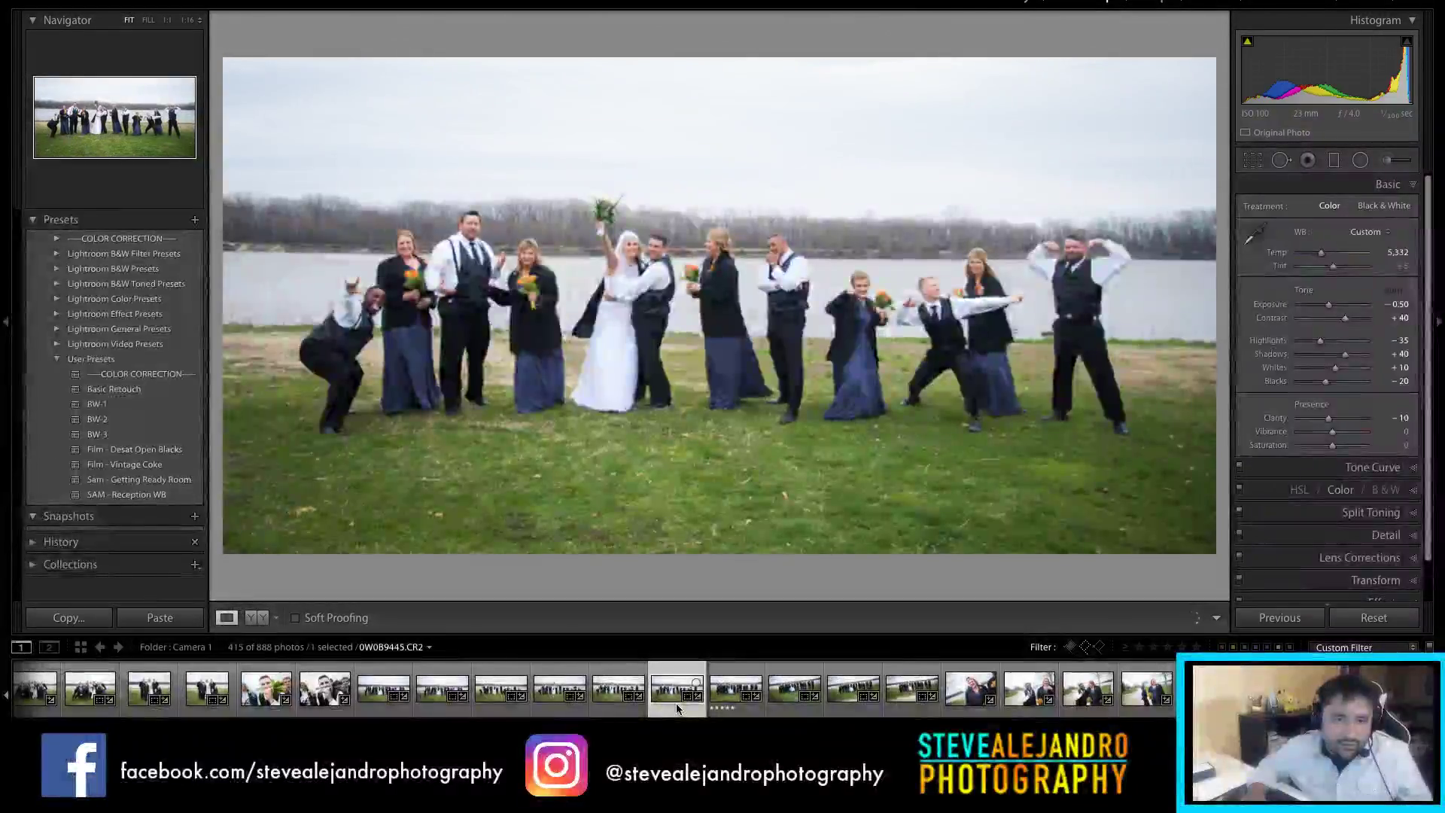
key("x")
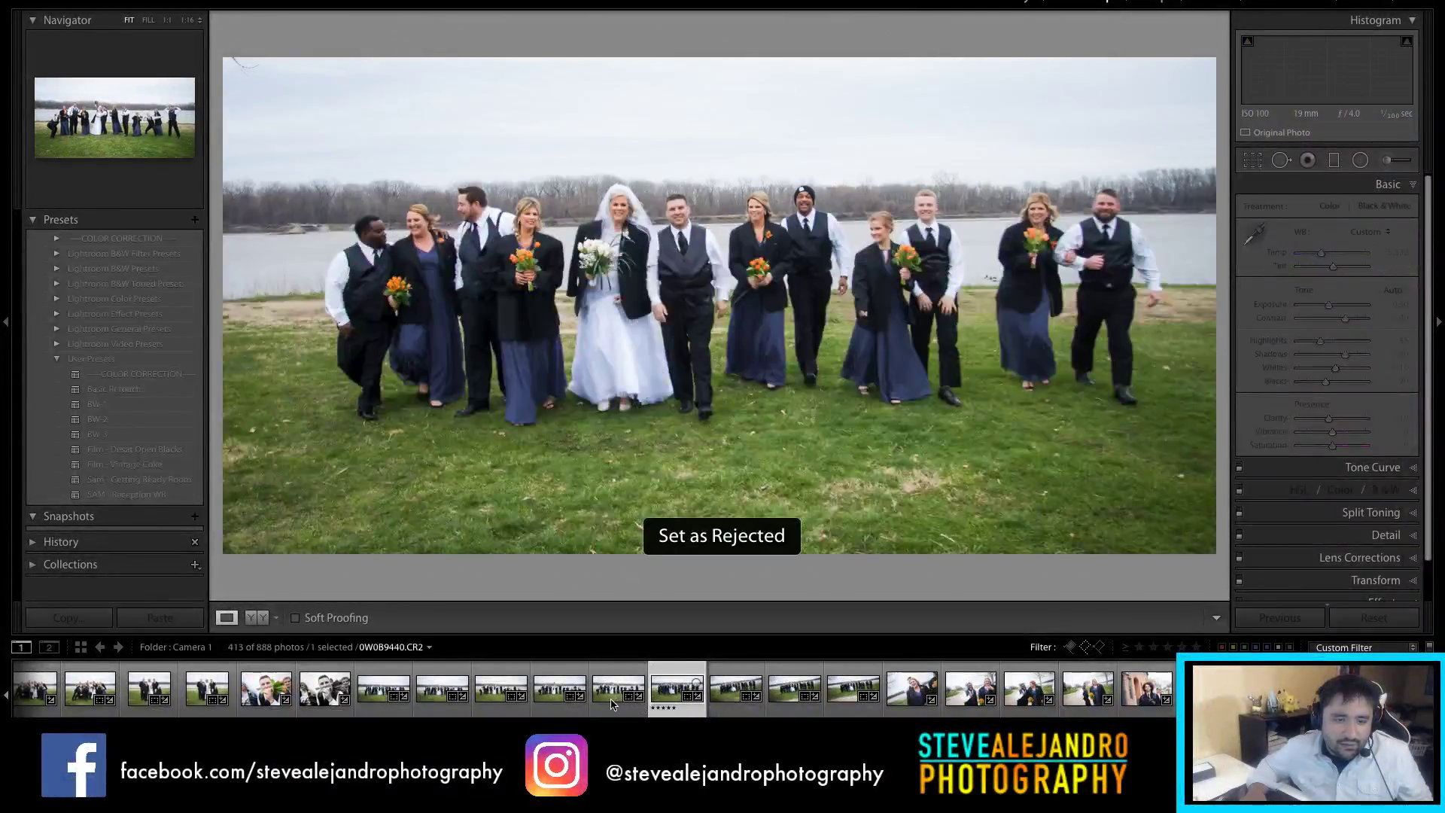
Step: Apply the 2:1 crop to posed group shot 0W0B9435
left_click(611, 689)
key("r")
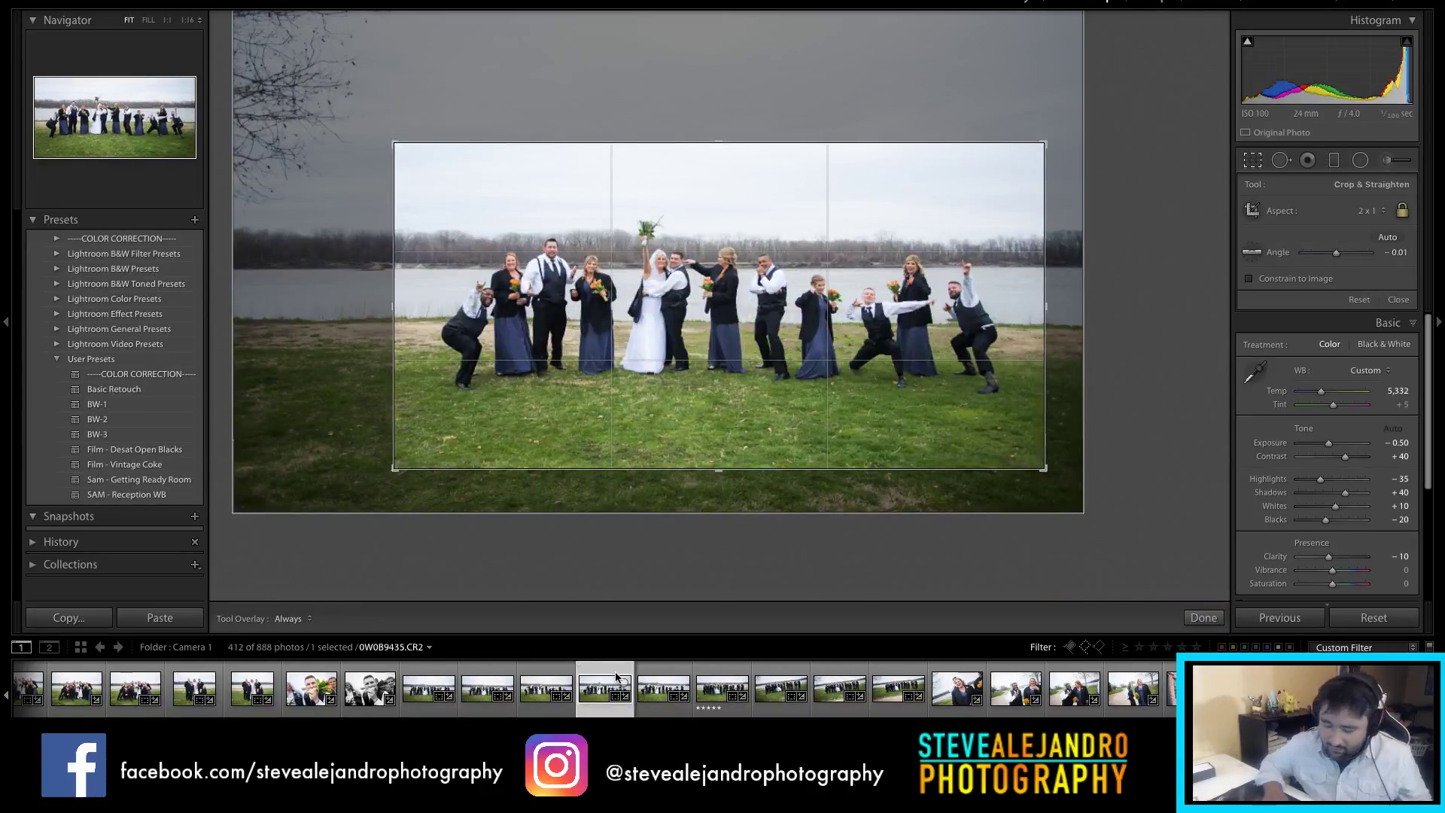
key("r")
Step: Review similar posed shots including 0W0B9431, then reject walking shot 0W0B9451
left_click(531, 700)
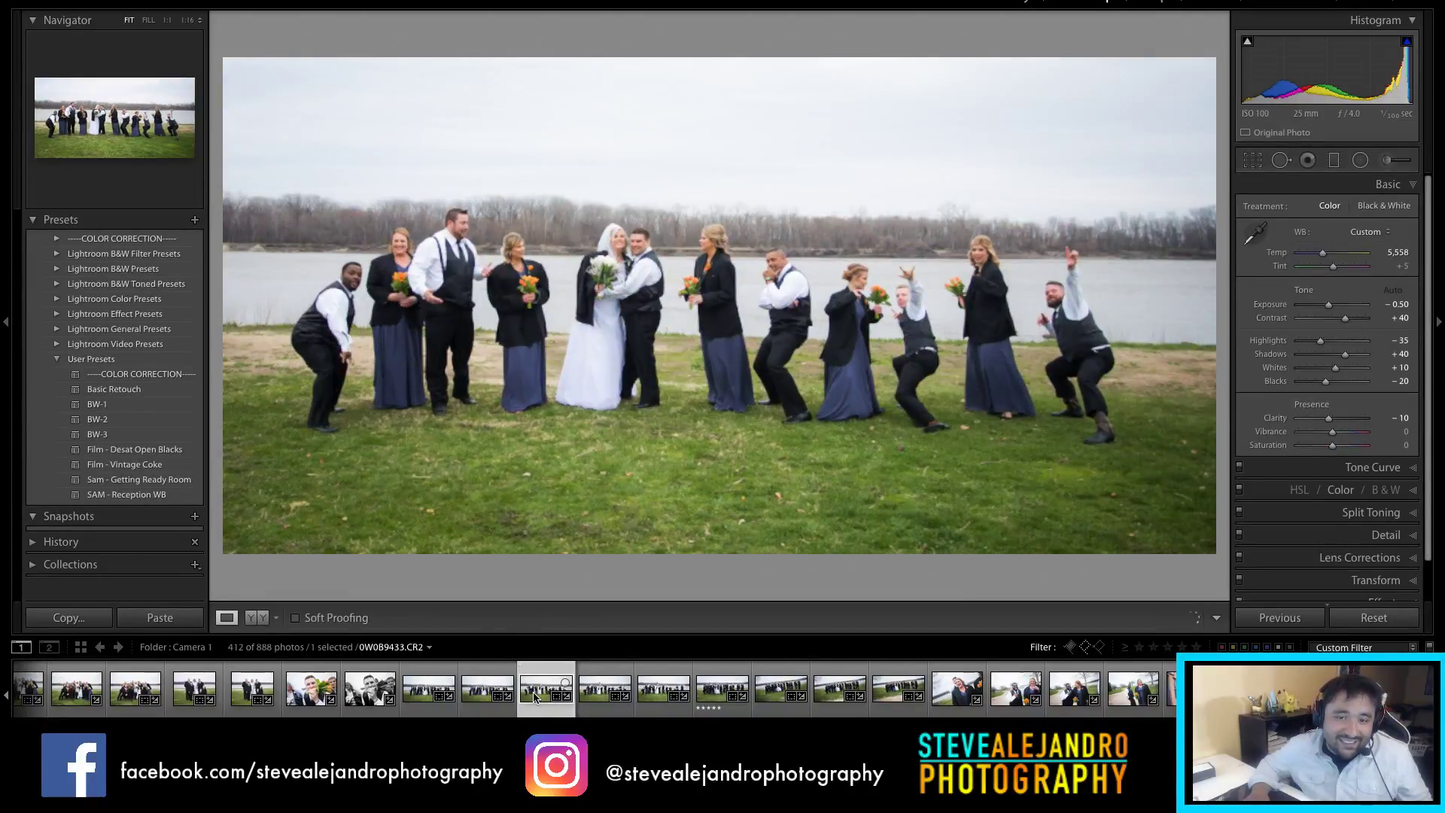
left_click(490, 711)
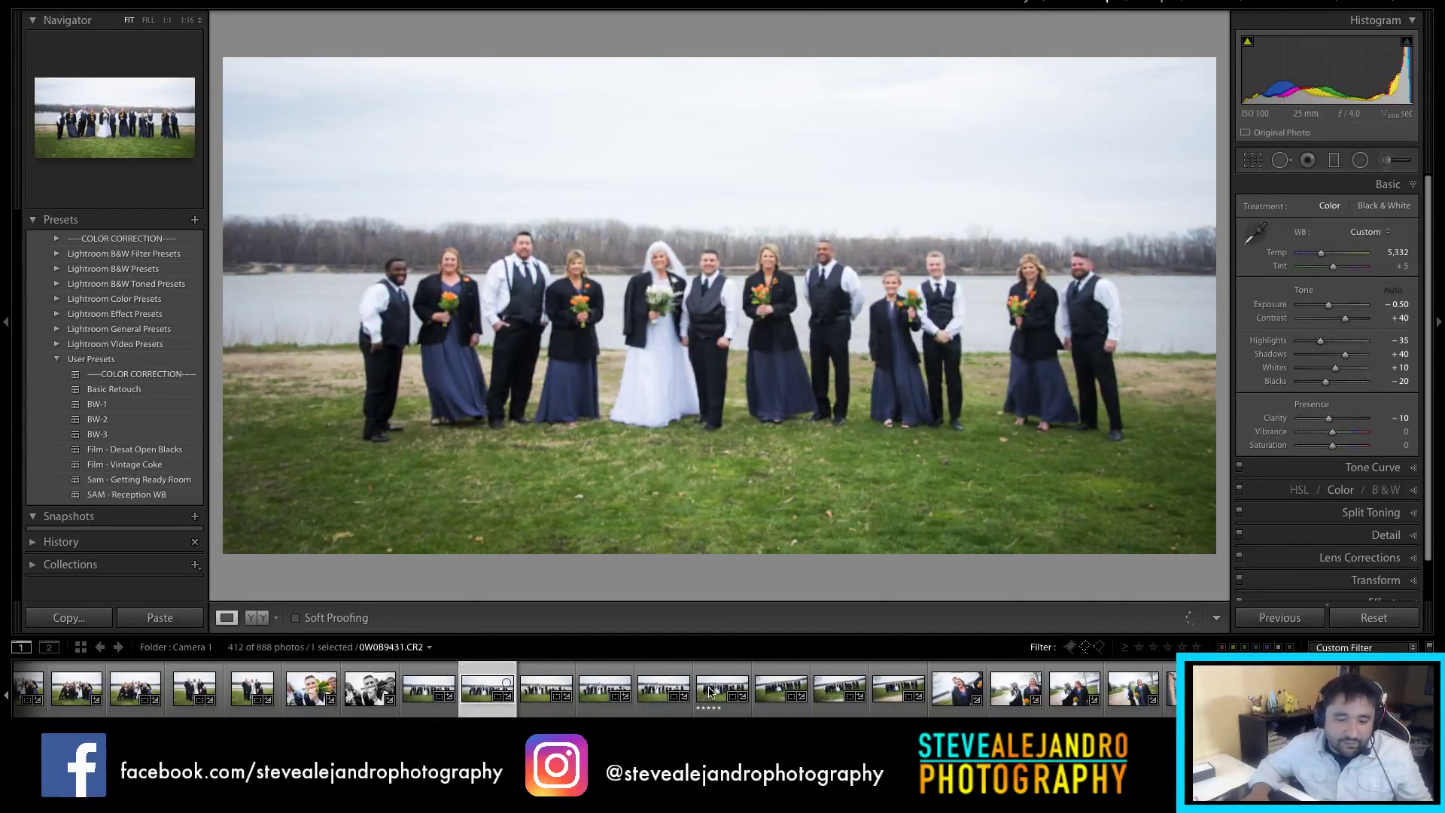
left_click(780, 700)
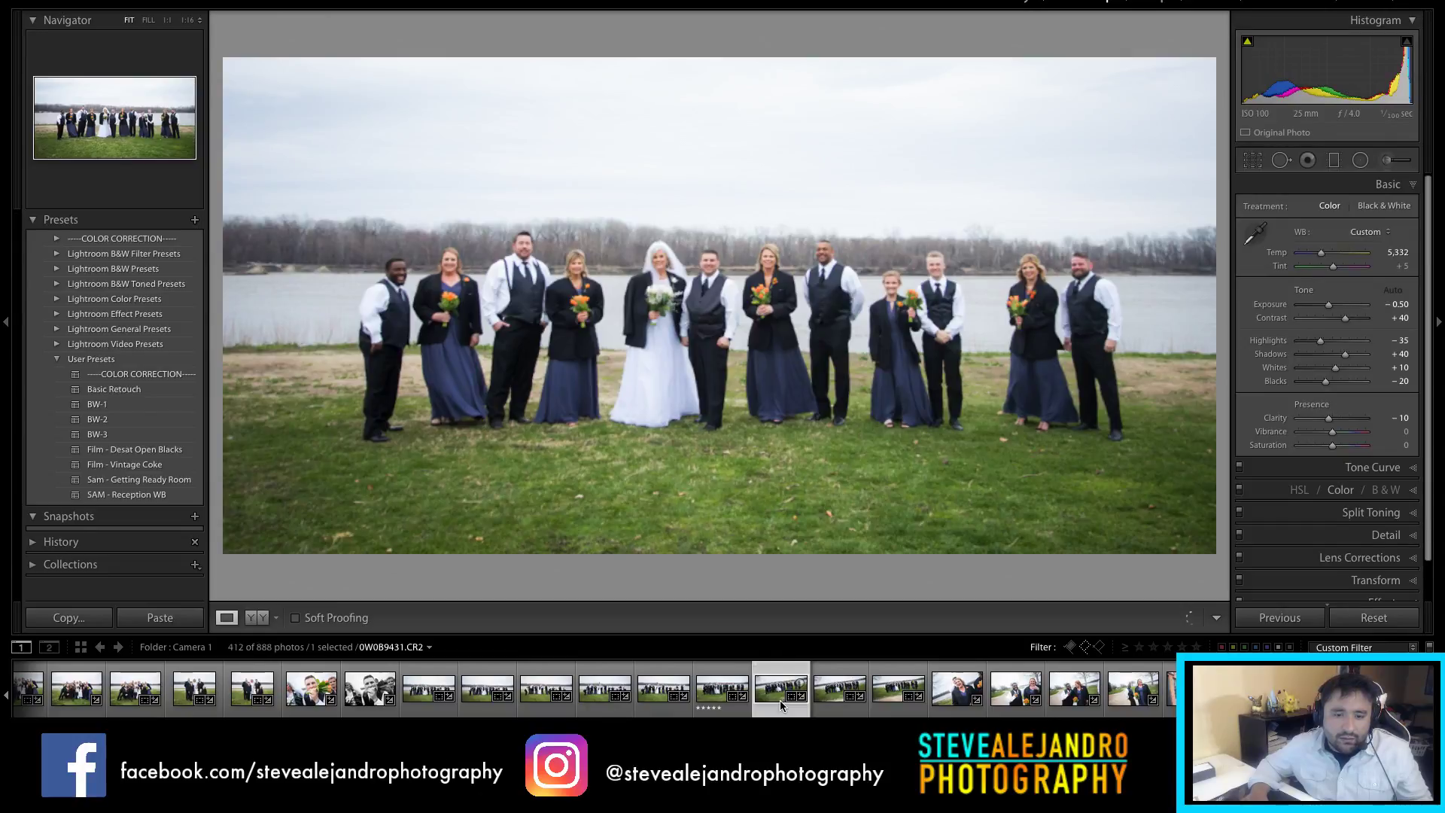
key("x")
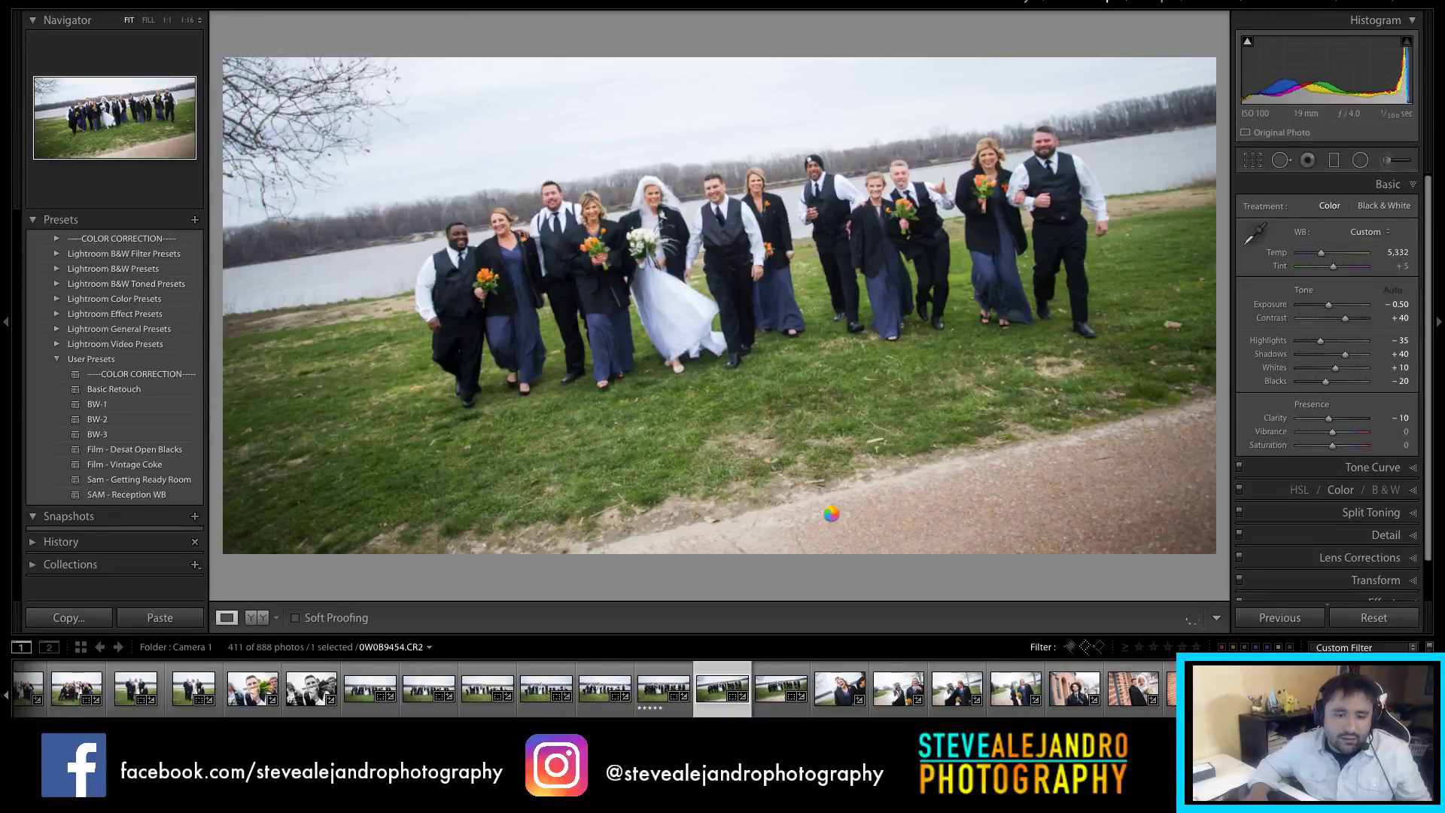
Step: Rotate walking shot 0W0B9454 7.43° with a tighter 2:1 crop, rejecting duplicate frames
key("x")
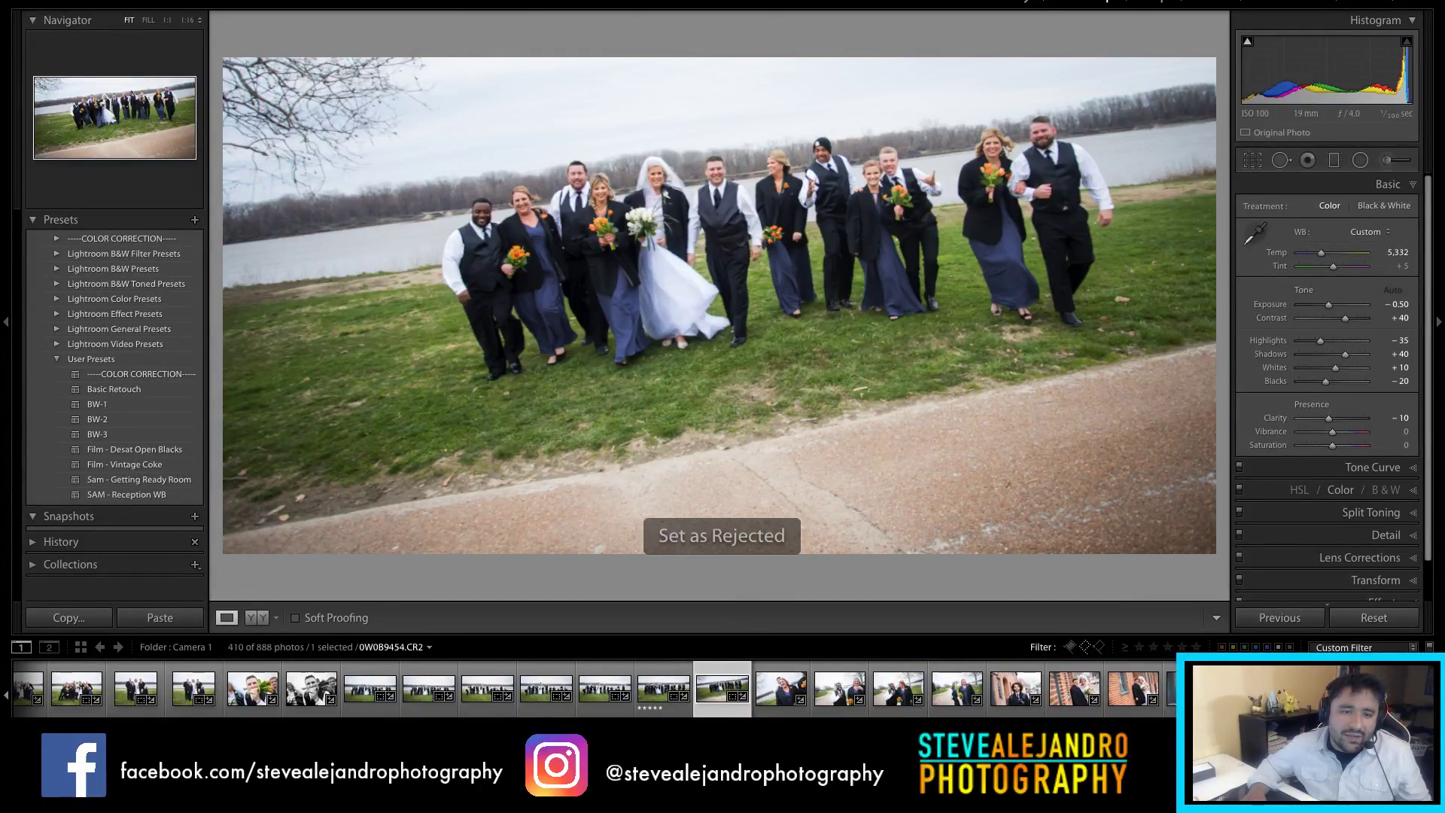
key("r")
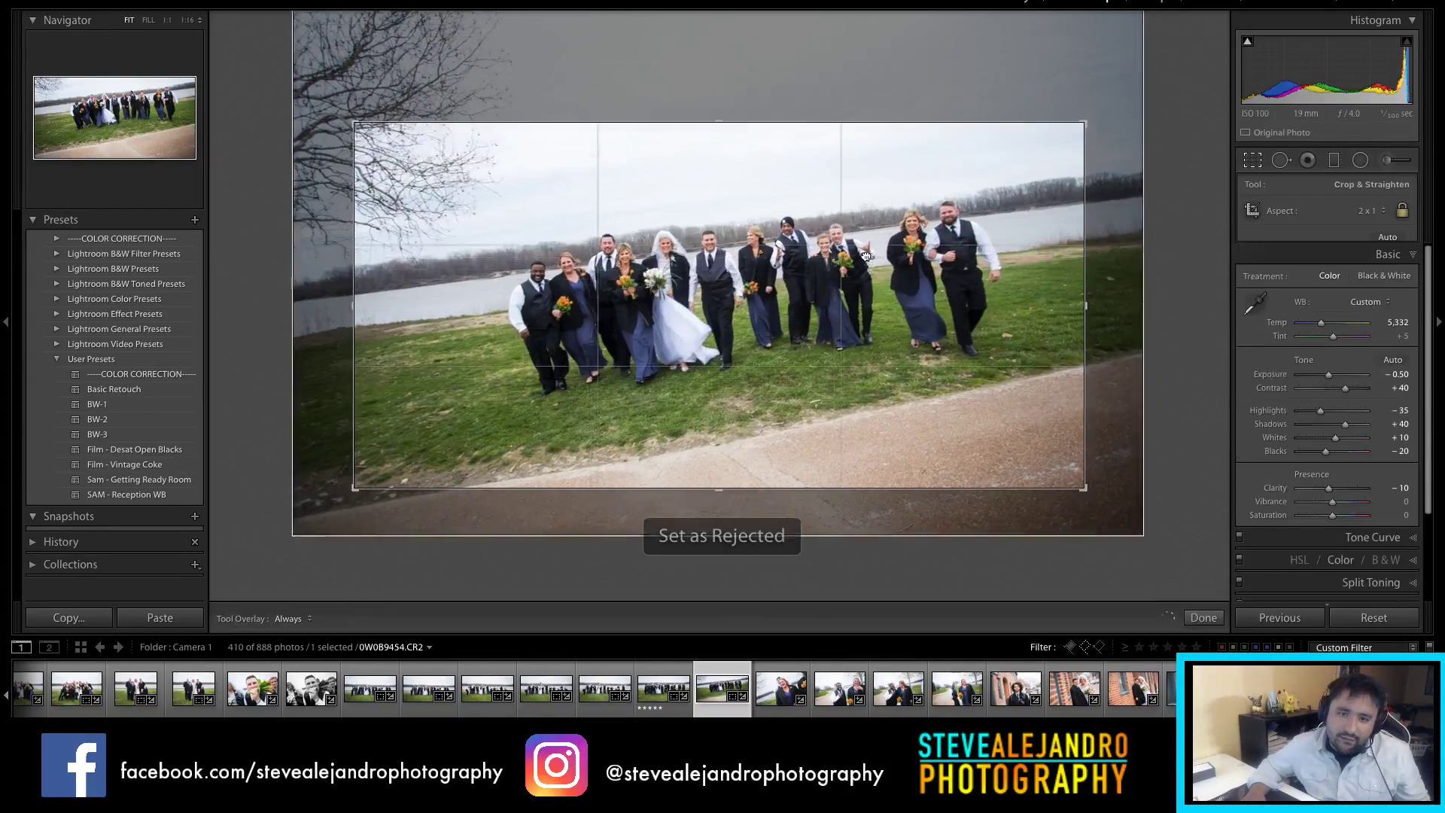
left_click_drag(1111, 228, 1052, 284)
left_click_drag(769, 488, 772, 461)
left_click_drag(736, 147, 738, 226)
key("Return")
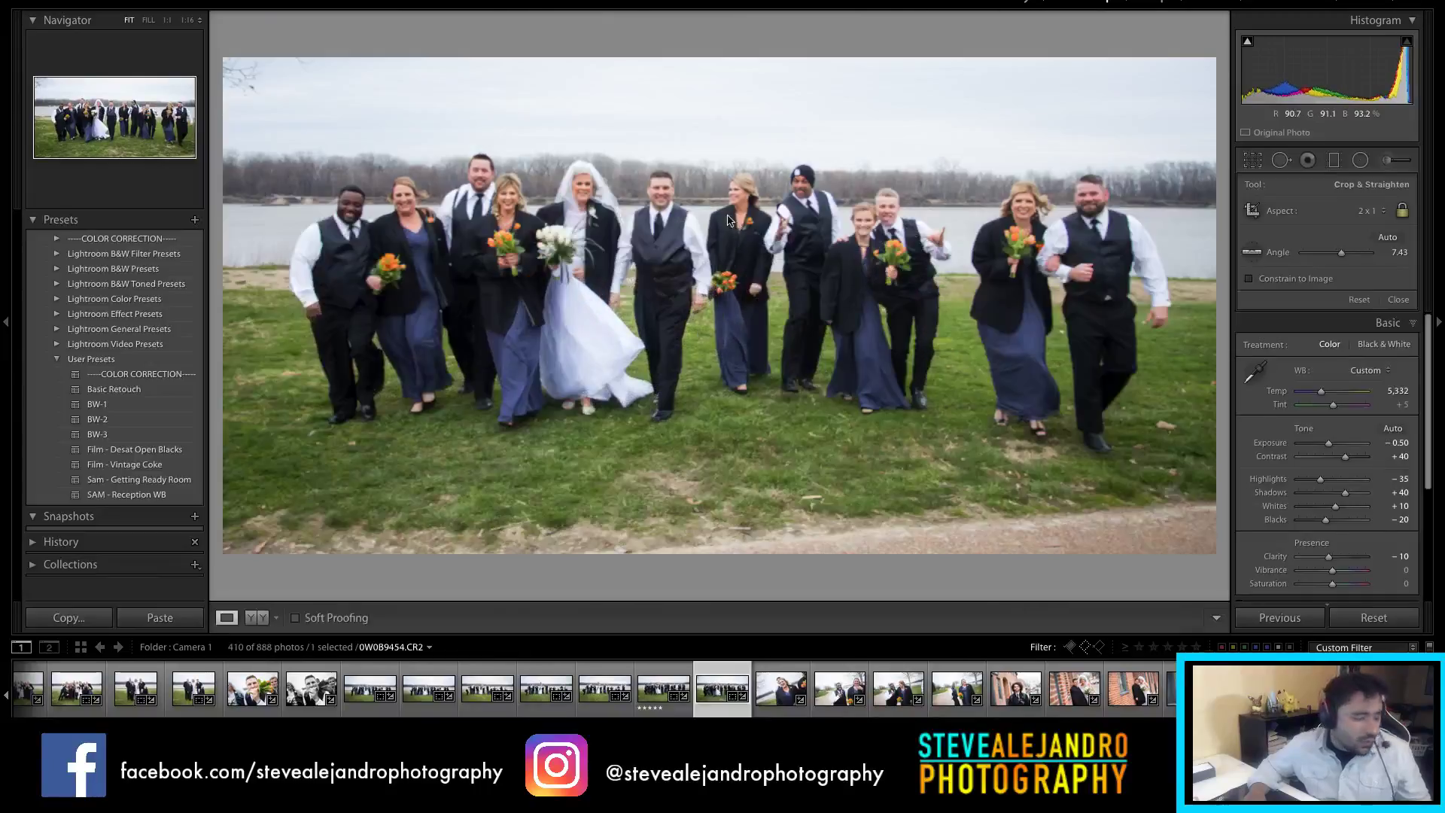
key("x")
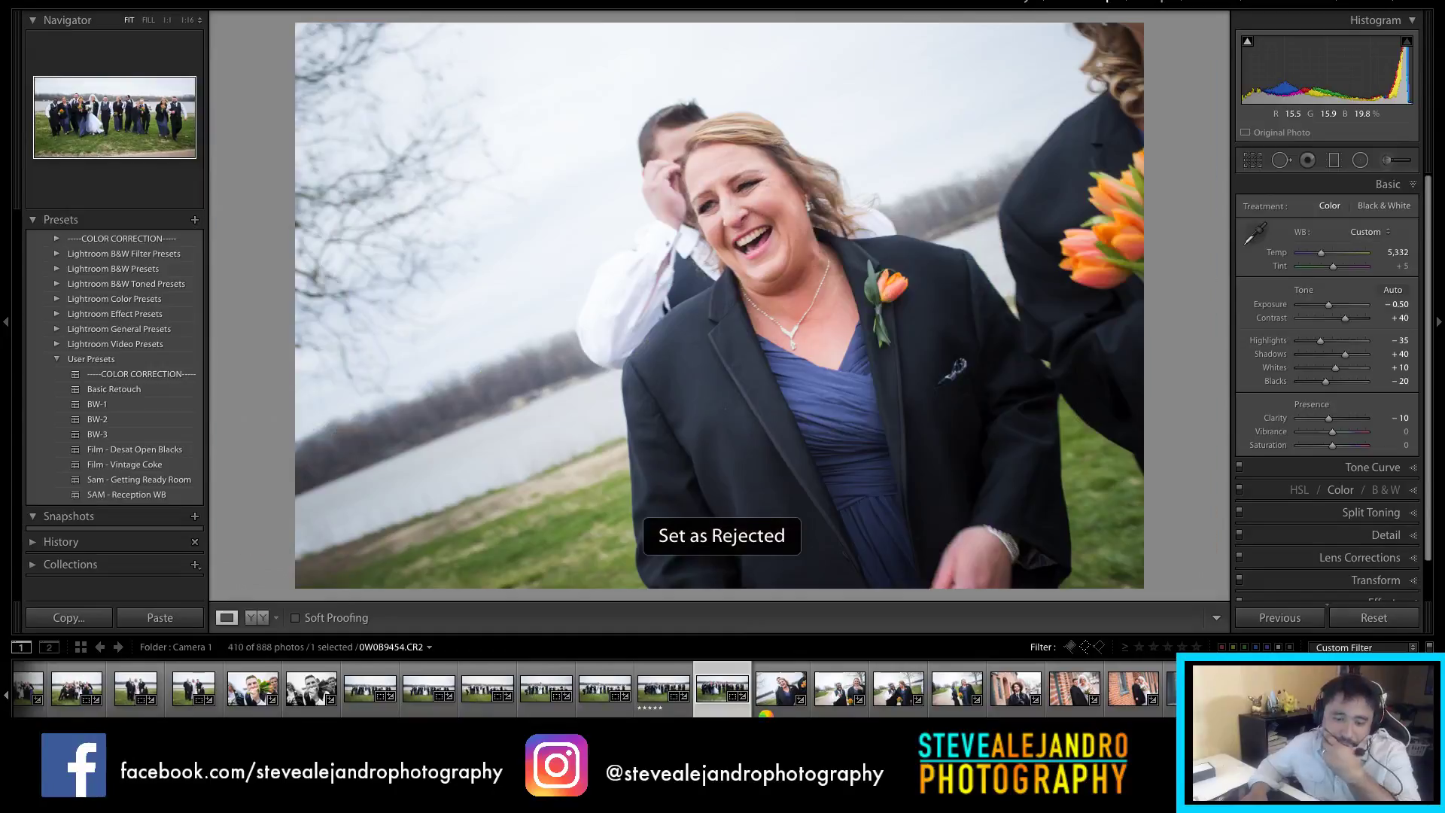
key("Right")
key("Right")
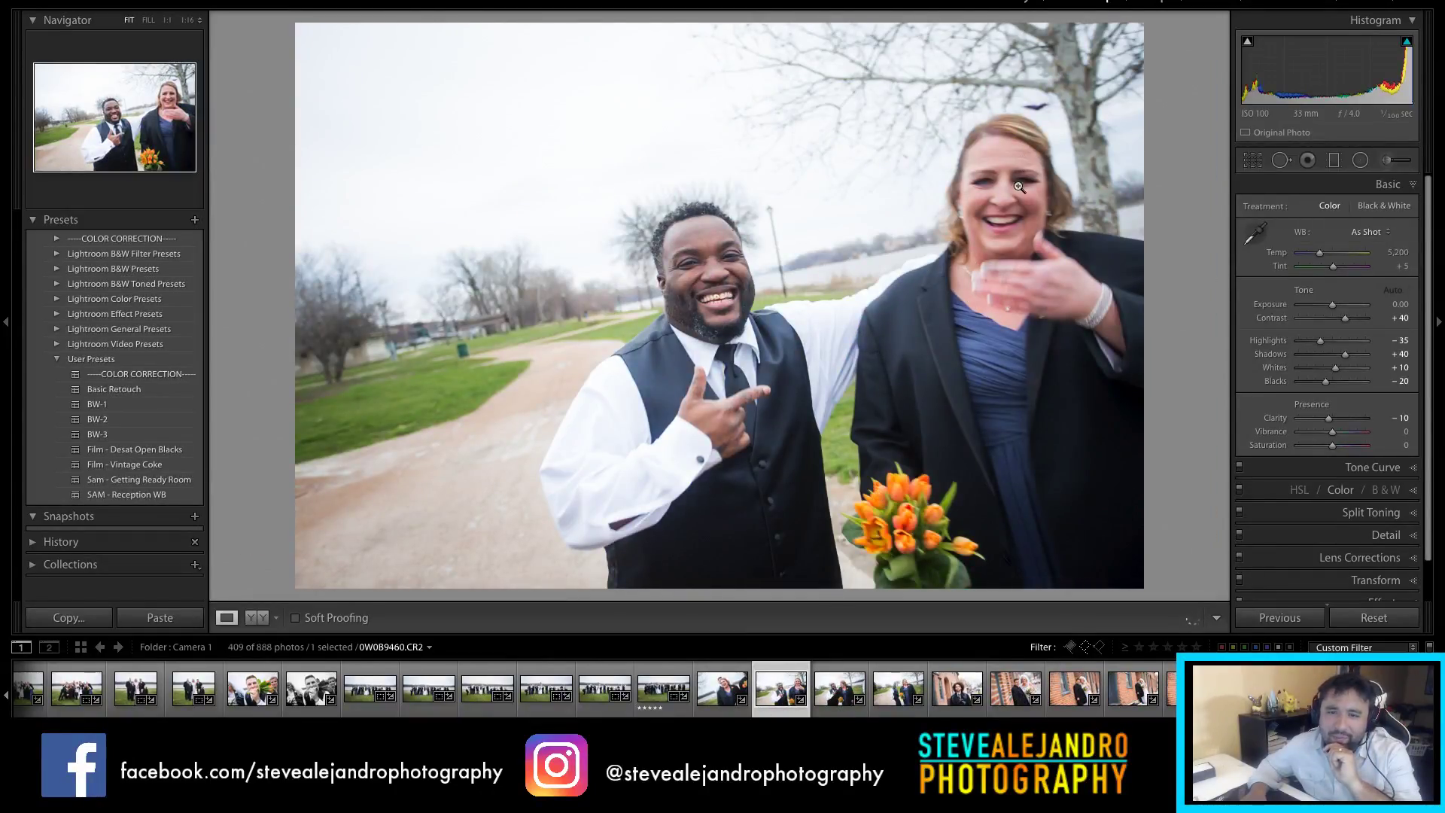
Step: Crop the two-guests photo to a 4x5 portrait, trimming the left and centring the bridesmaid
left_click(710, 687)
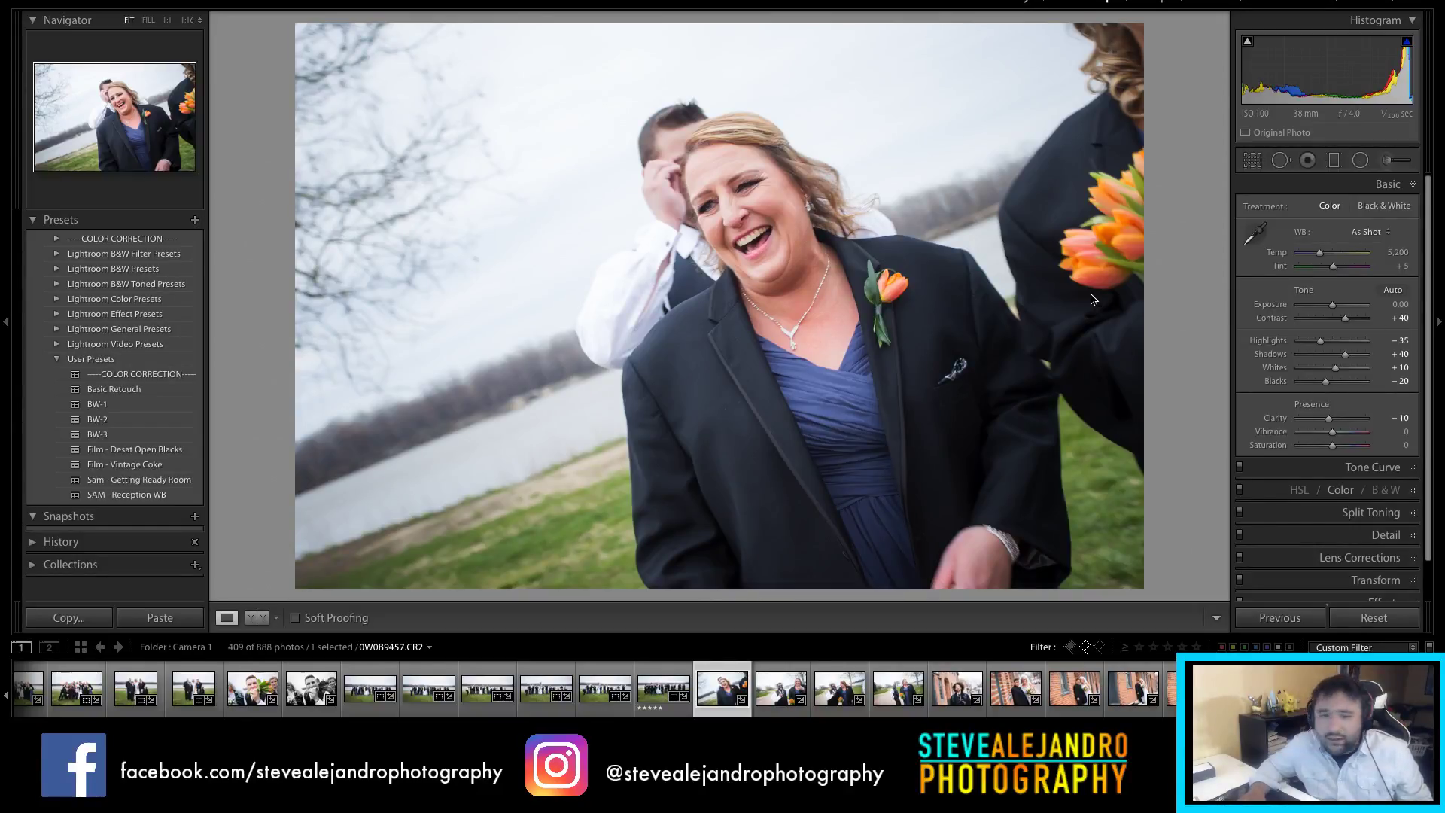
key("r")
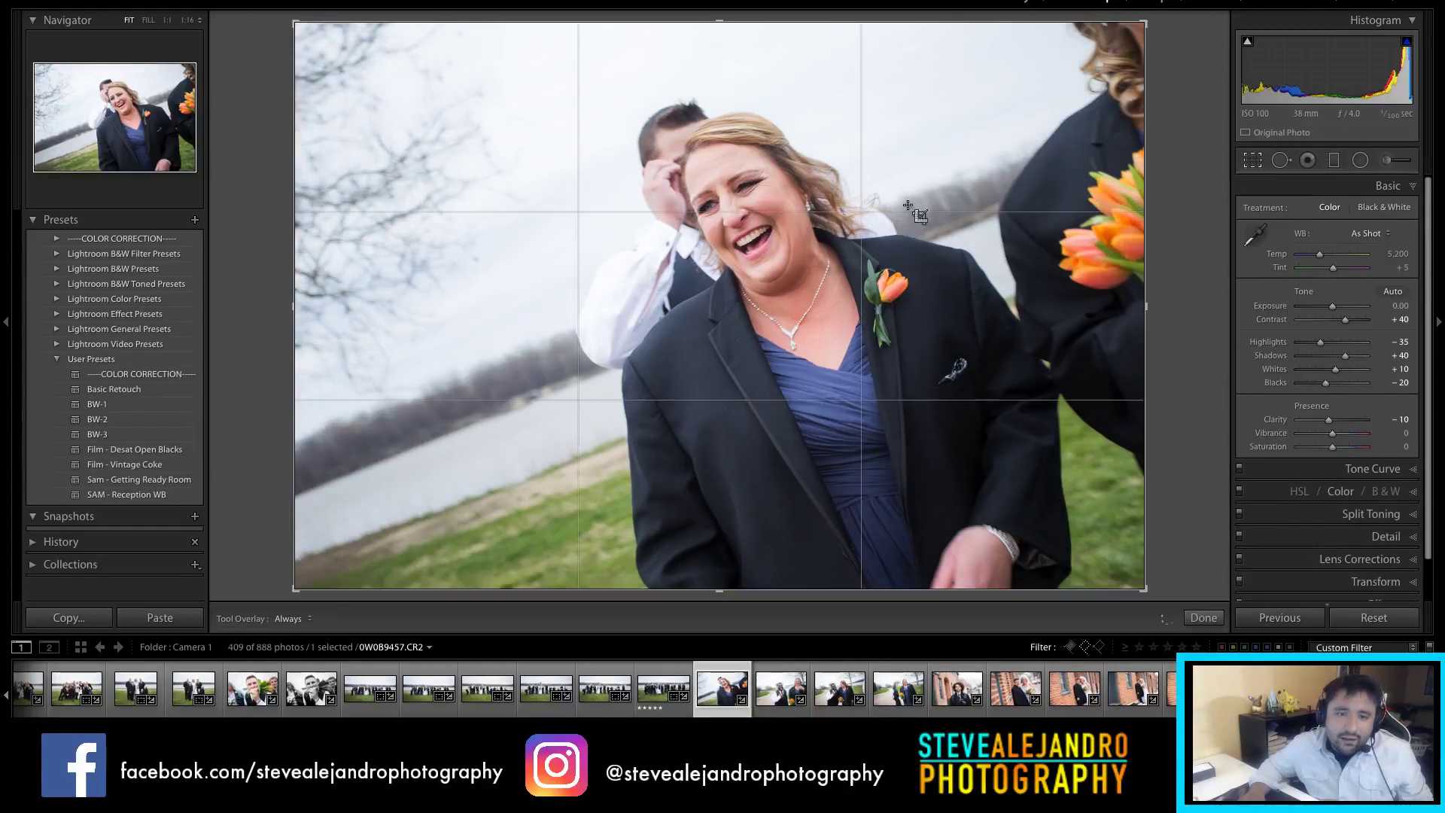
left_click(1364, 212)
left_click(1342, 249)
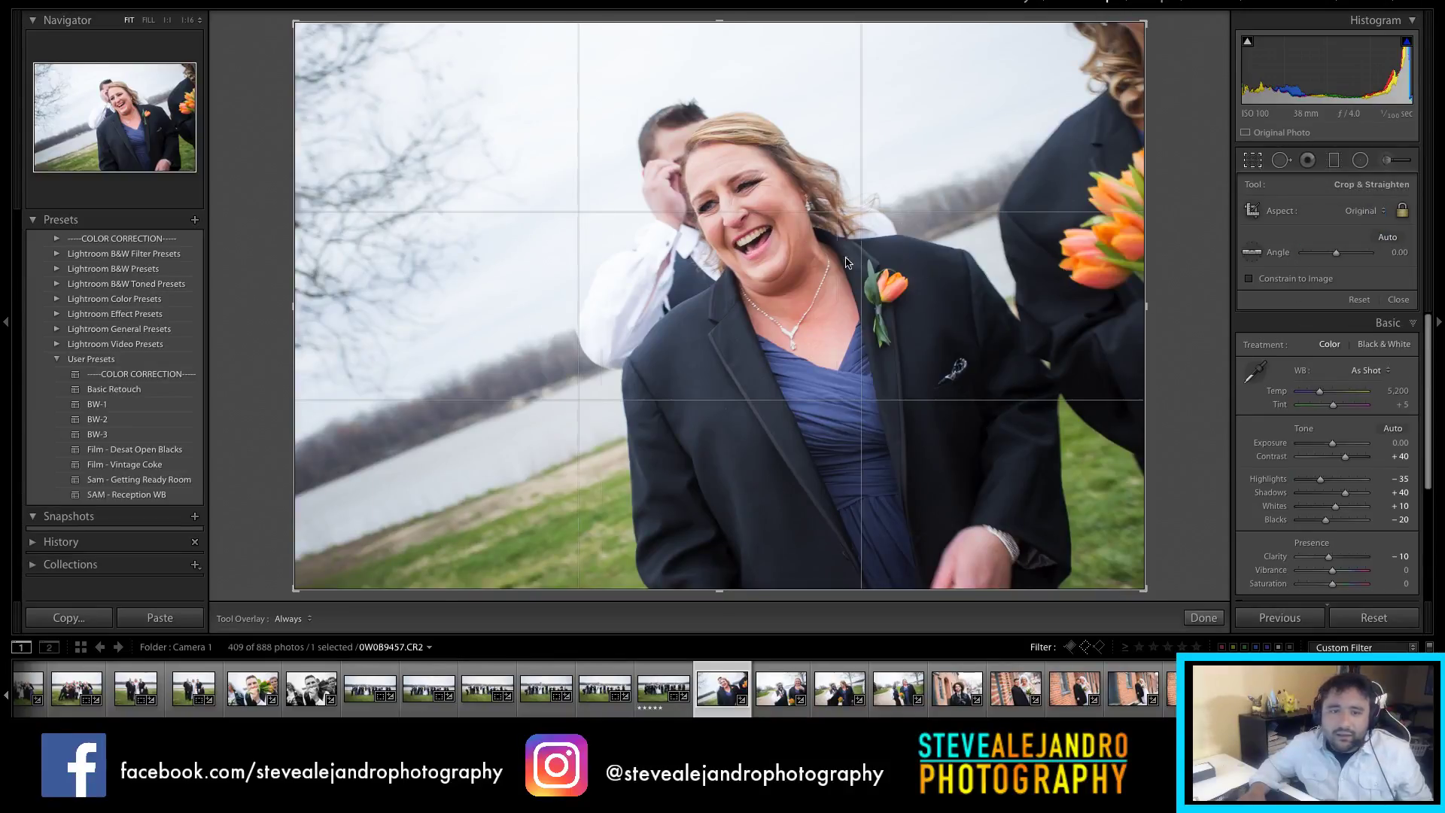
left_click_drag(366, 249, 412, 242)
left_click_drag(740, 242, 765, 241)
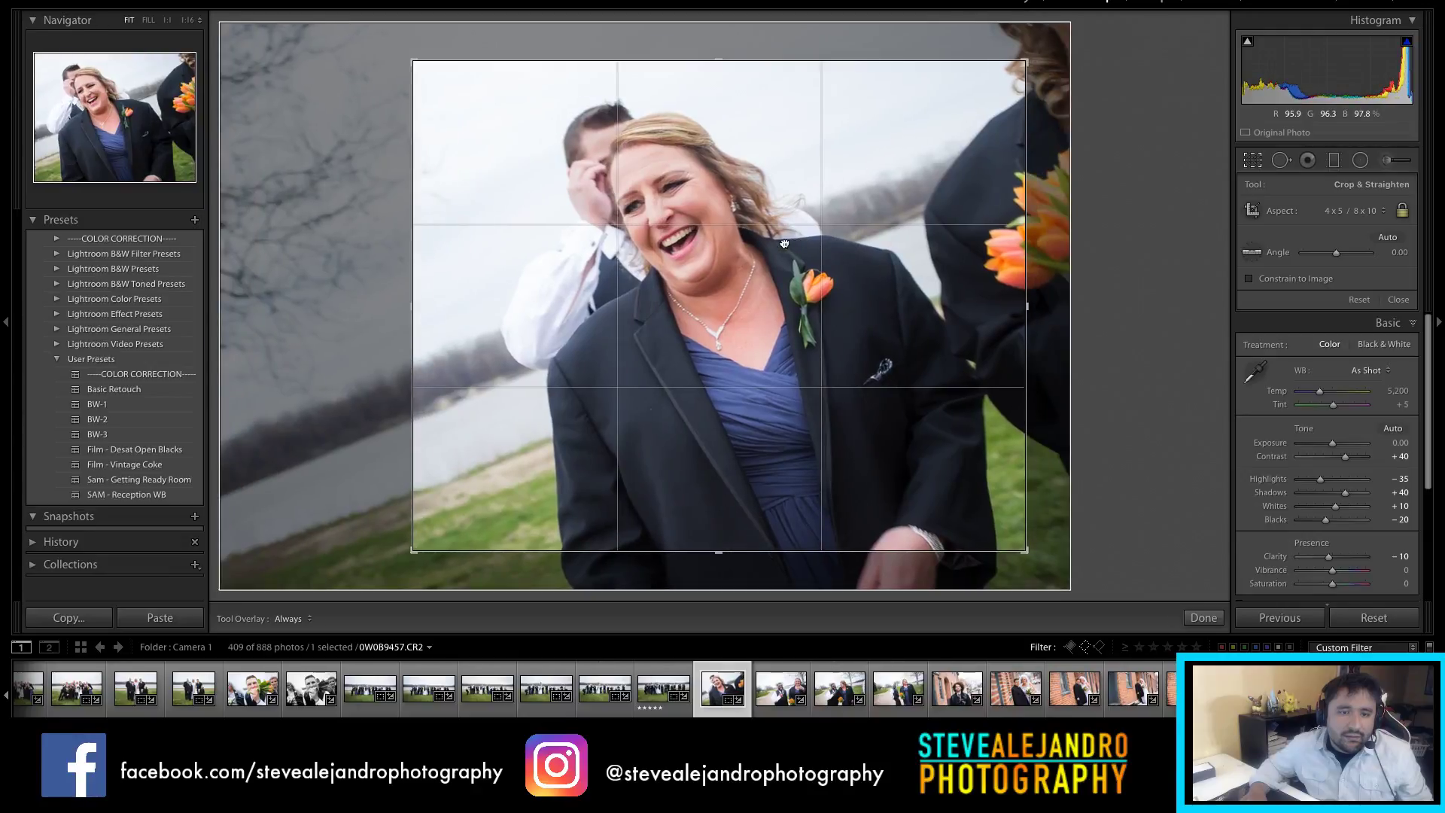
key("Return")
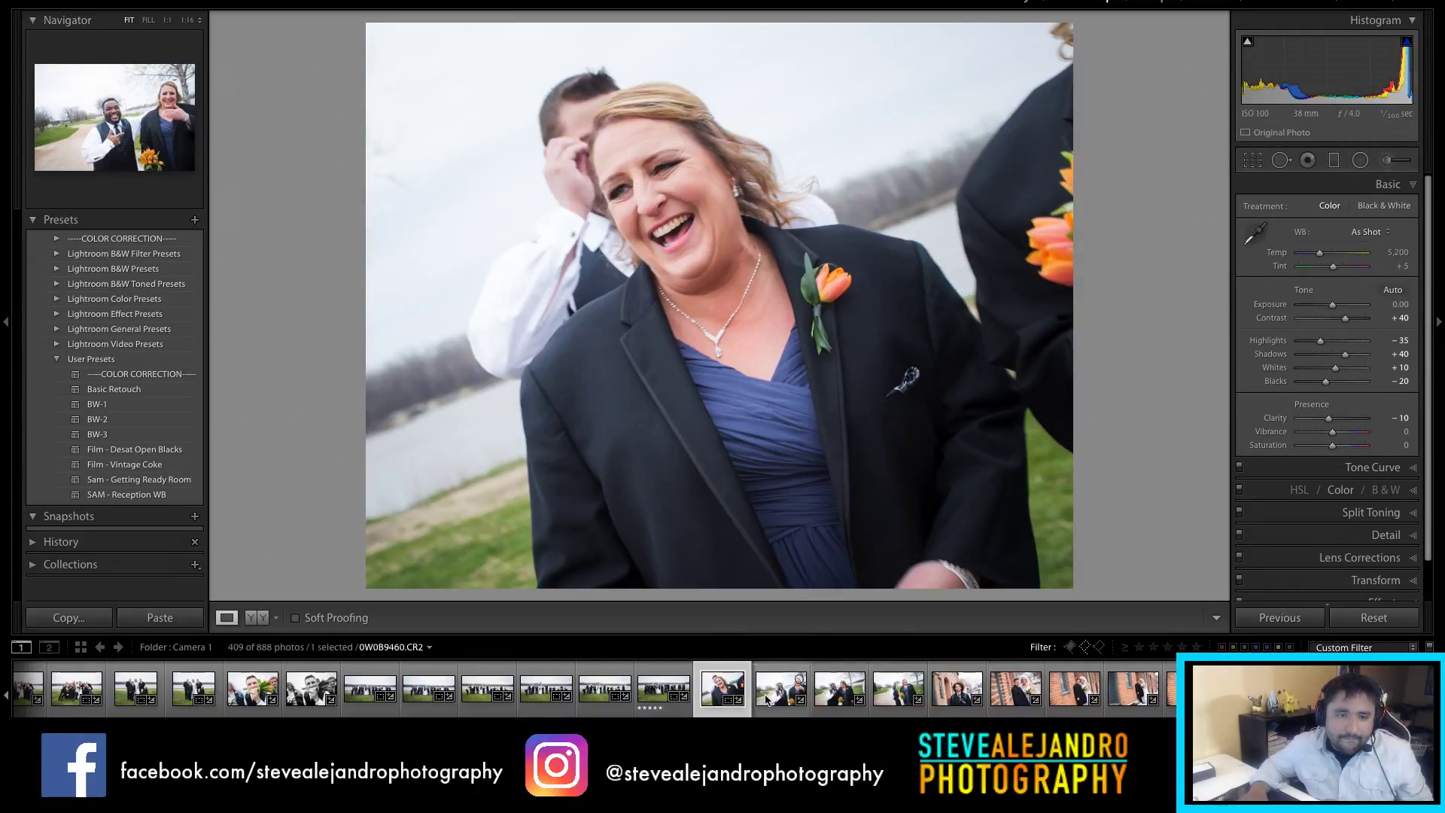
Step: Tighten the crop around the man and woman in the next photo
left_click(762, 697)
key("r")
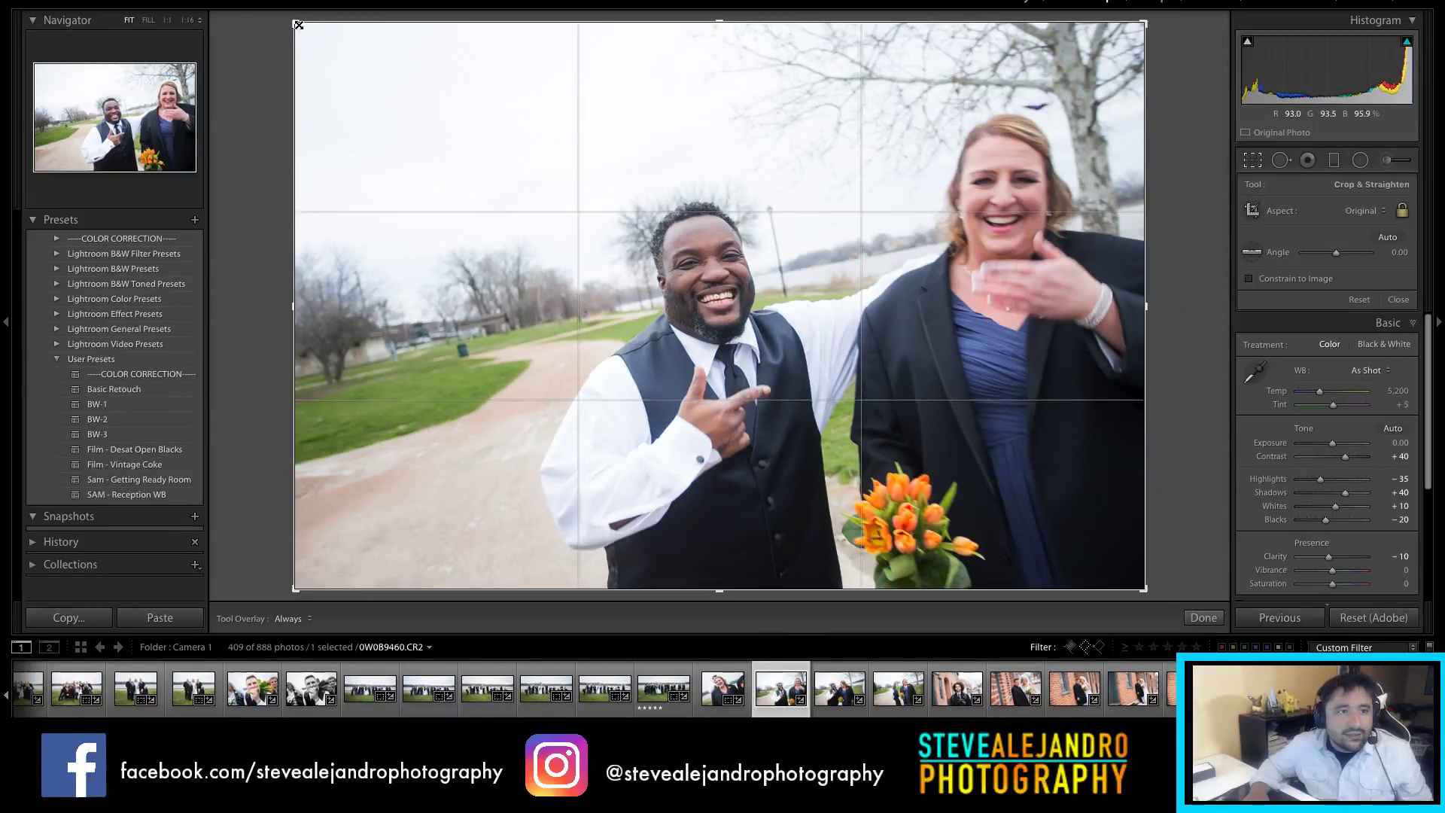
left_click_drag(301, 34, 466, 139)
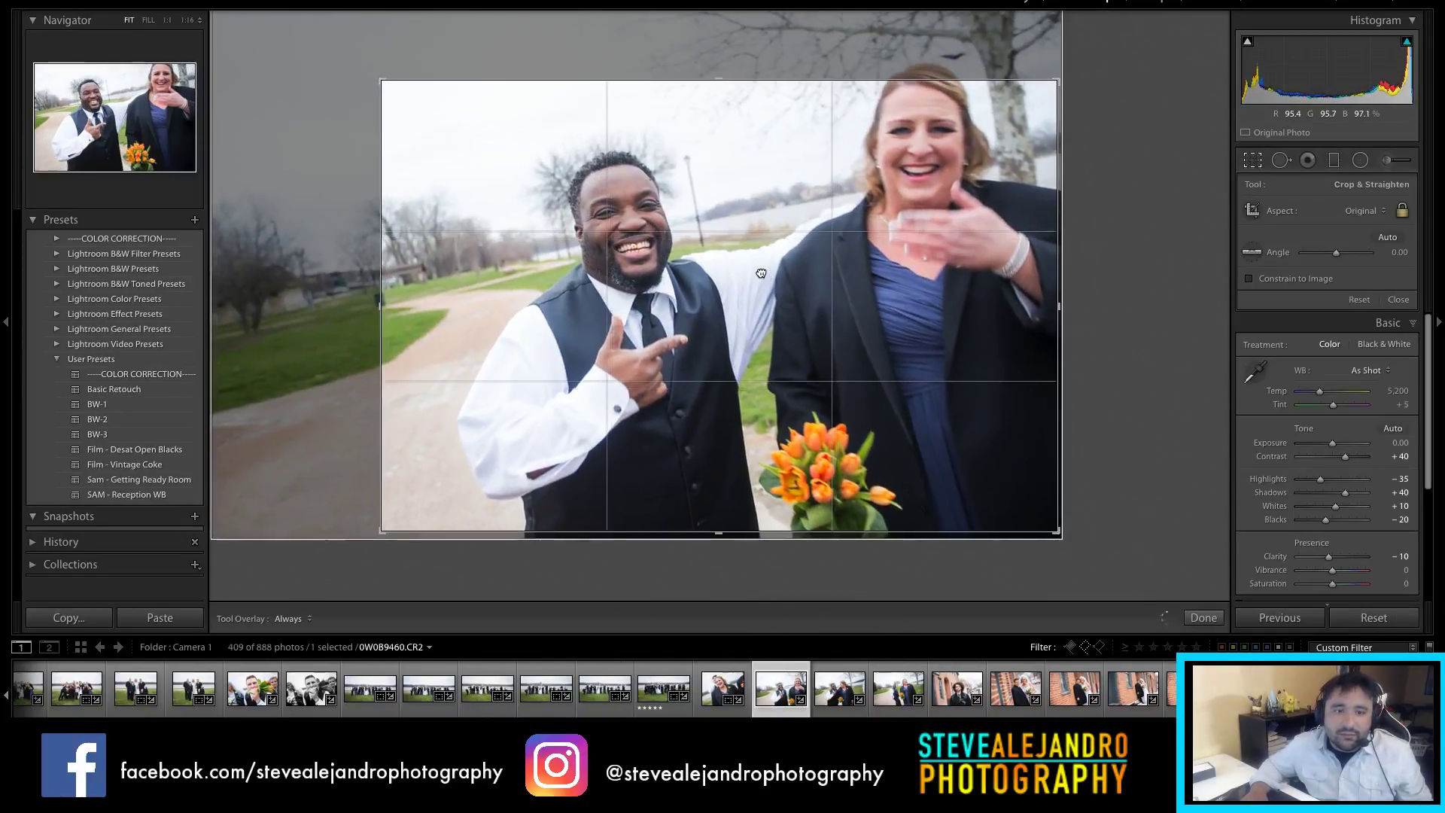
key("Return")
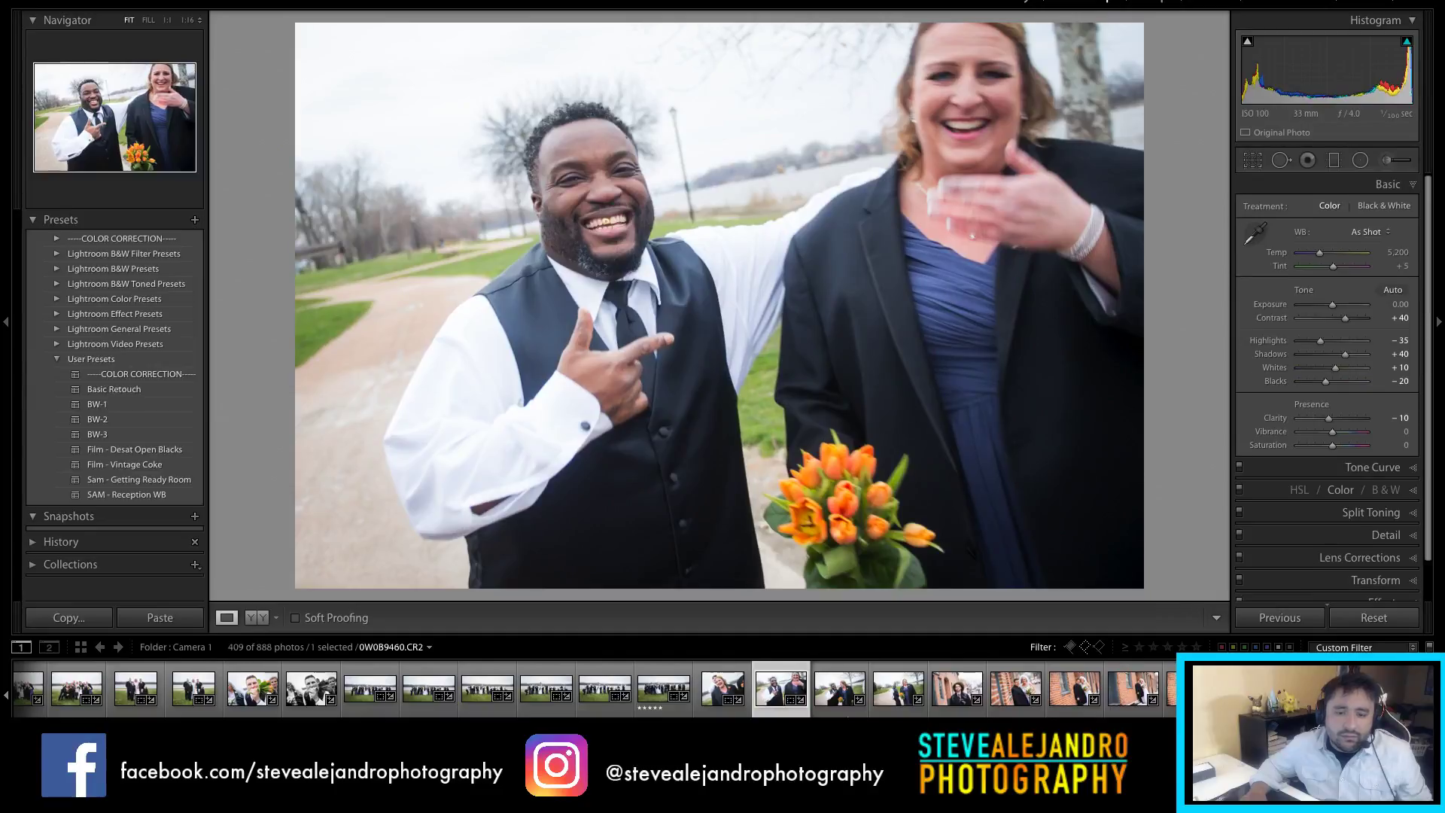
Step: Shrink the following photo's crop from the top right and reframe the couple
key("Right")
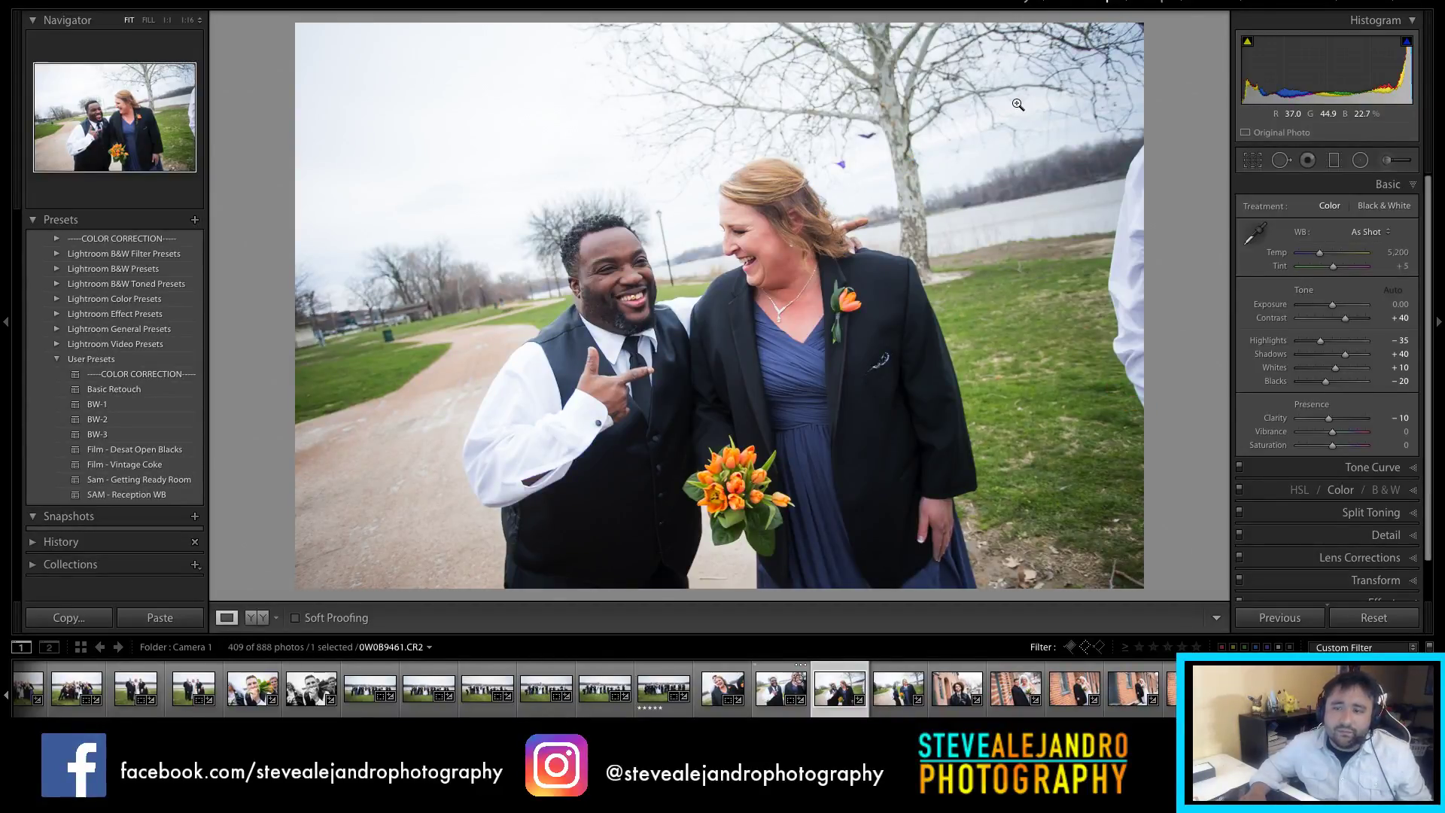
key("r")
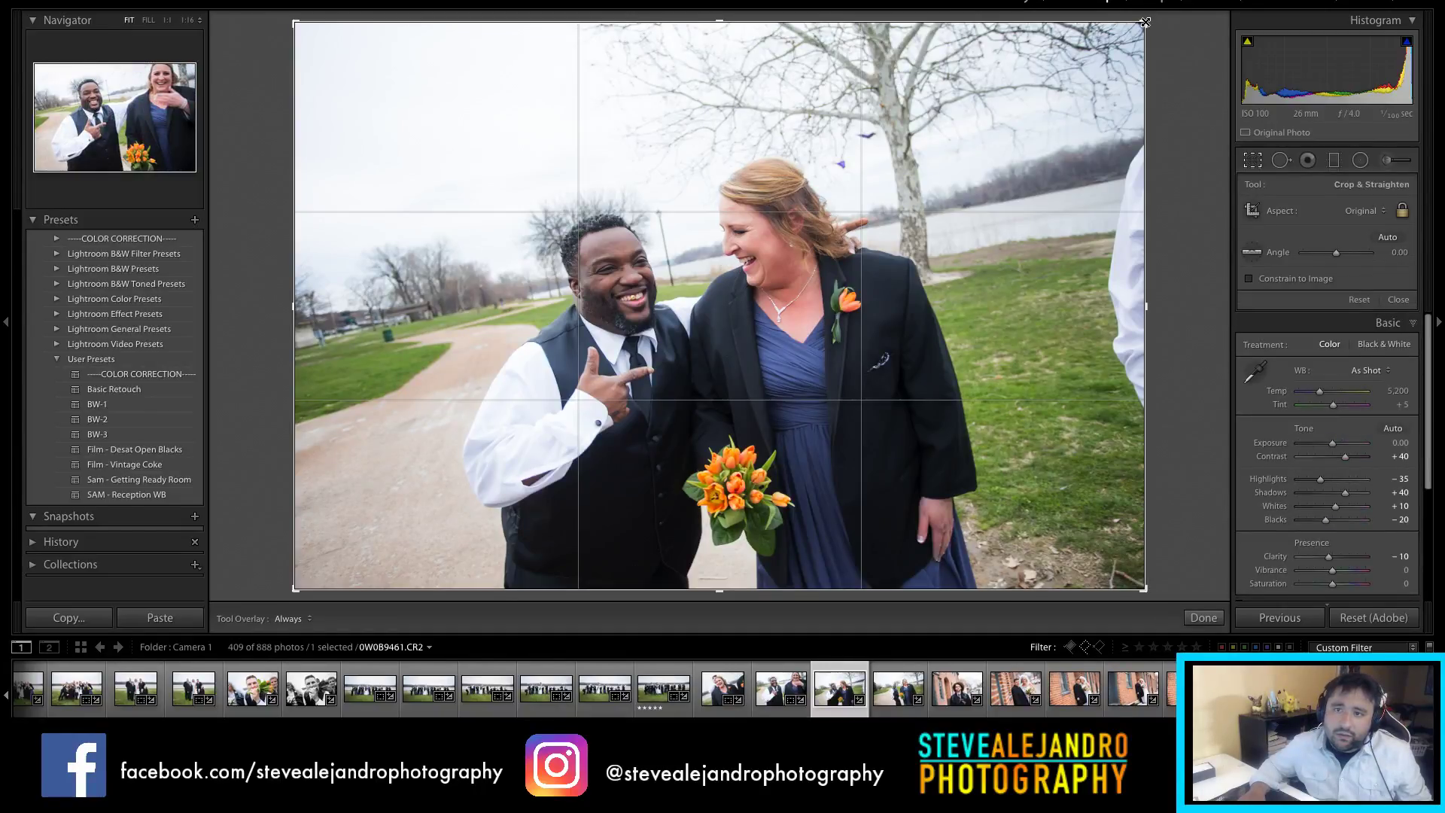
left_click_drag(1144, 23, 1117, 58)
left_click_drag(989, 221, 923, 221)
key("Return")
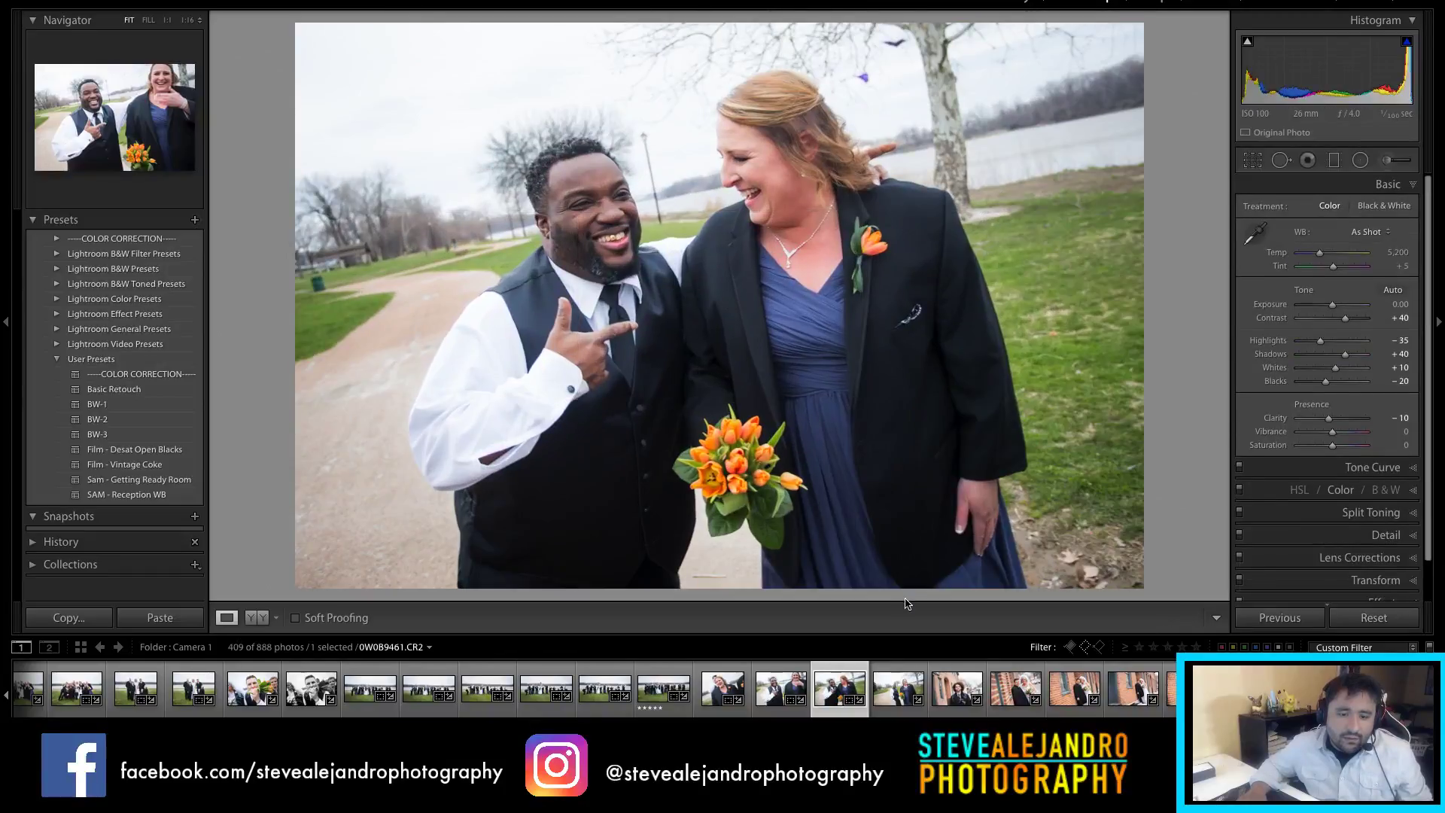
Step: Crop the walking couple photo tighter with 4x5 proportions
left_click(909, 681)
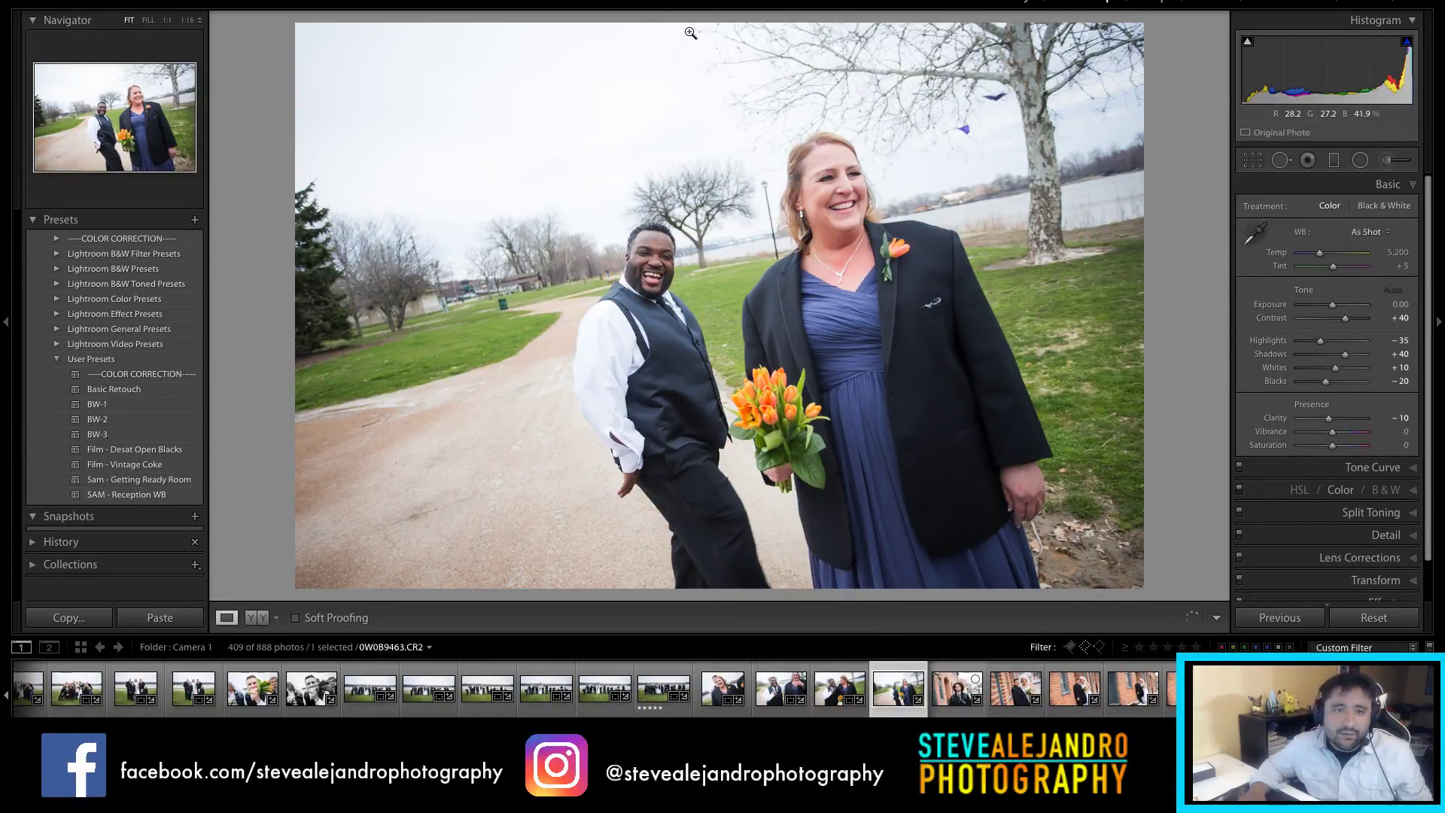
key("r")
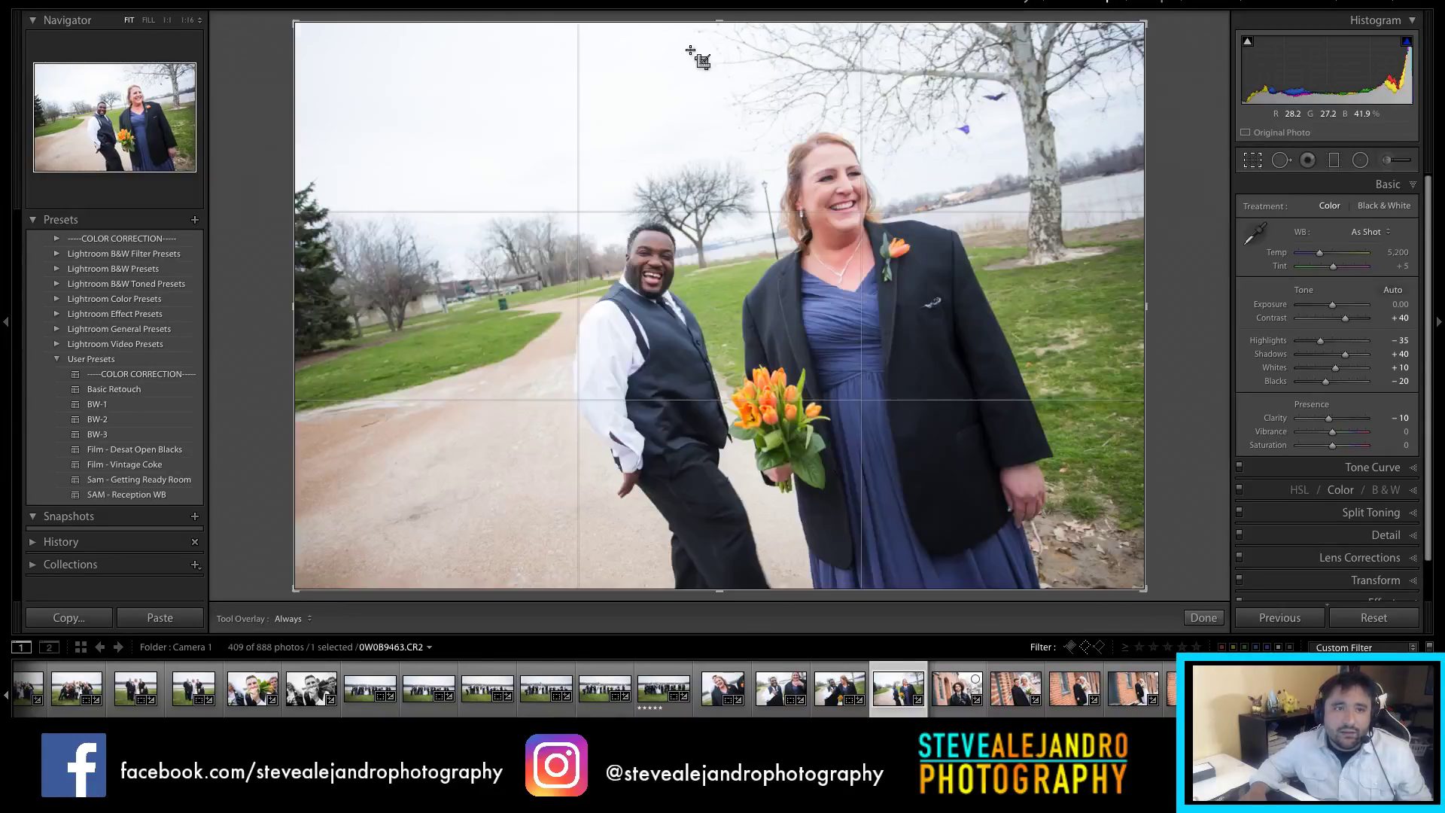
left_click_drag(689, 26, 782, 242)
left_click(1359, 212)
left_click(1340, 249)
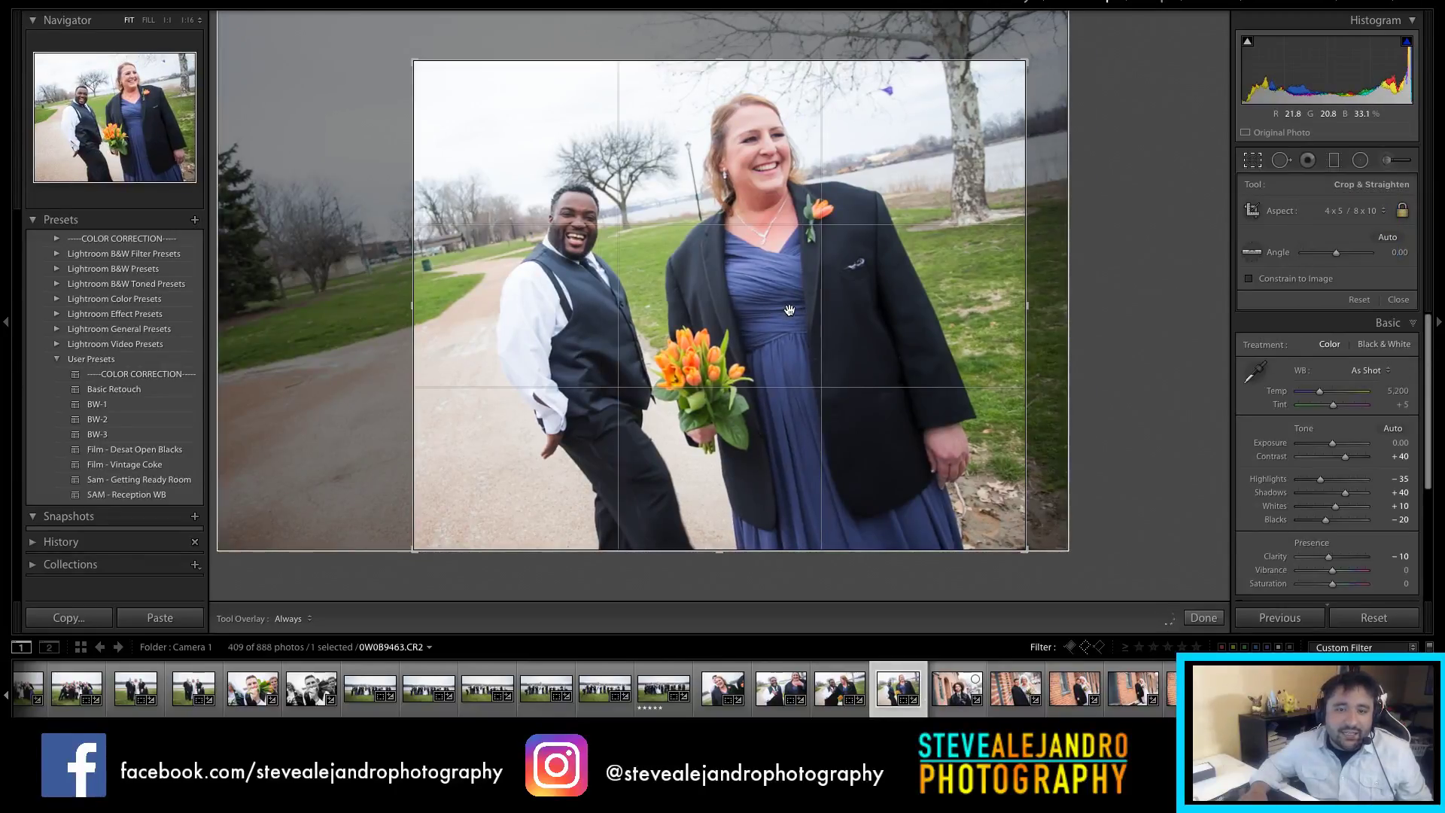
key("r")
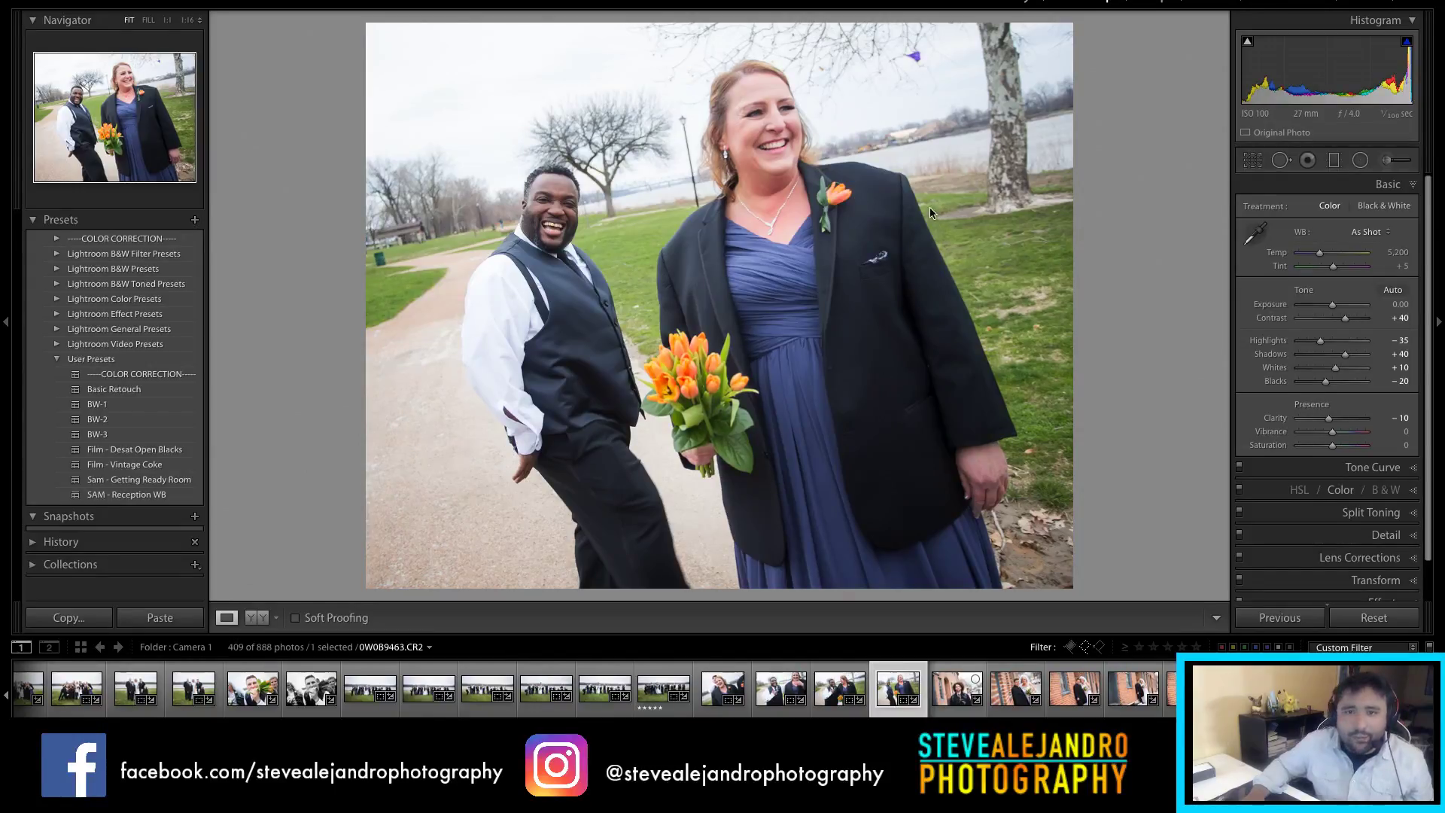
Step: Zoom in and pan to inspect the balloon in the sky, then return to the full view
left_click(917, 58)
left_click(915, 55)
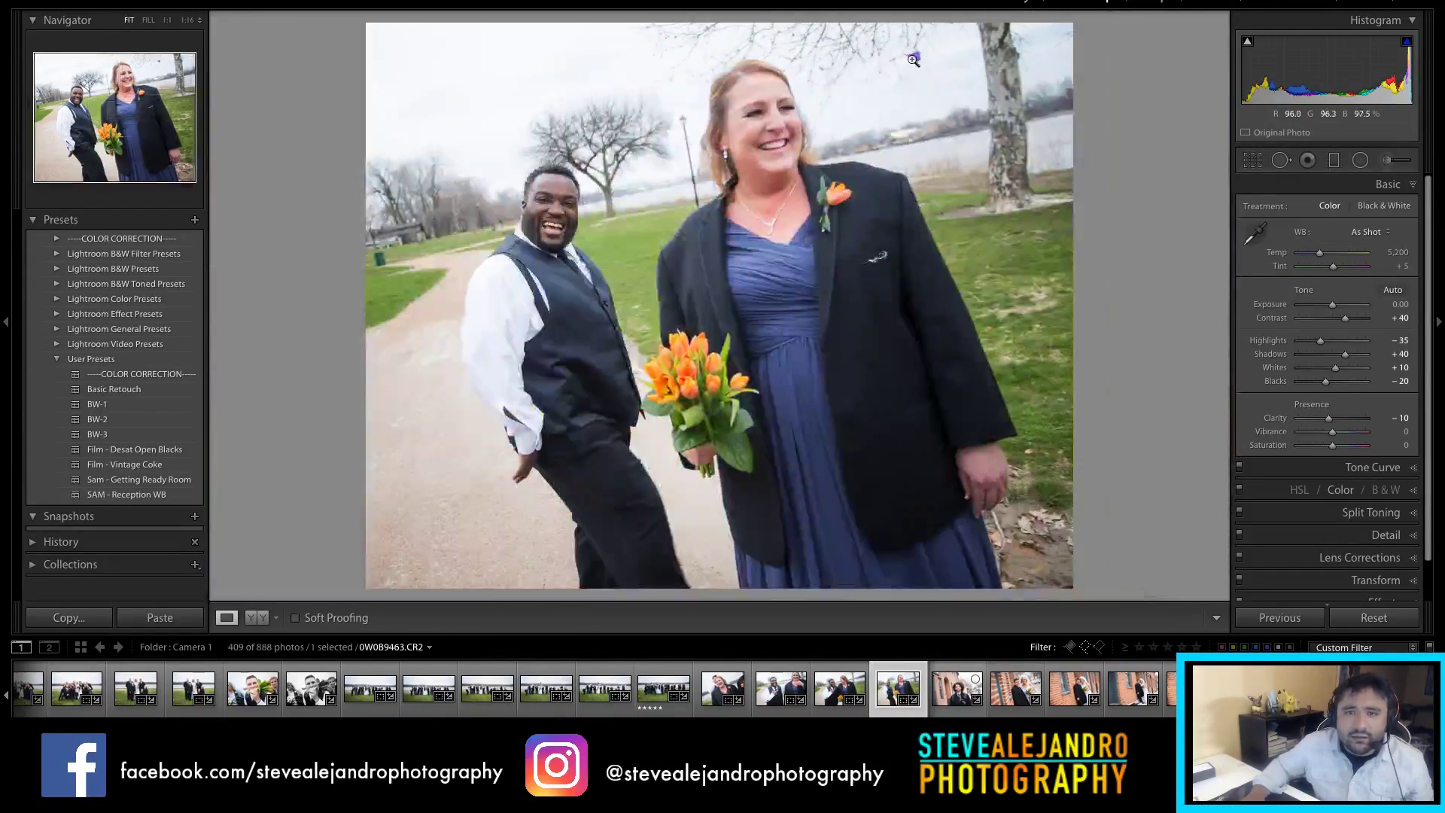
left_click(915, 56)
left_click_drag(932, 65, 858, 202)
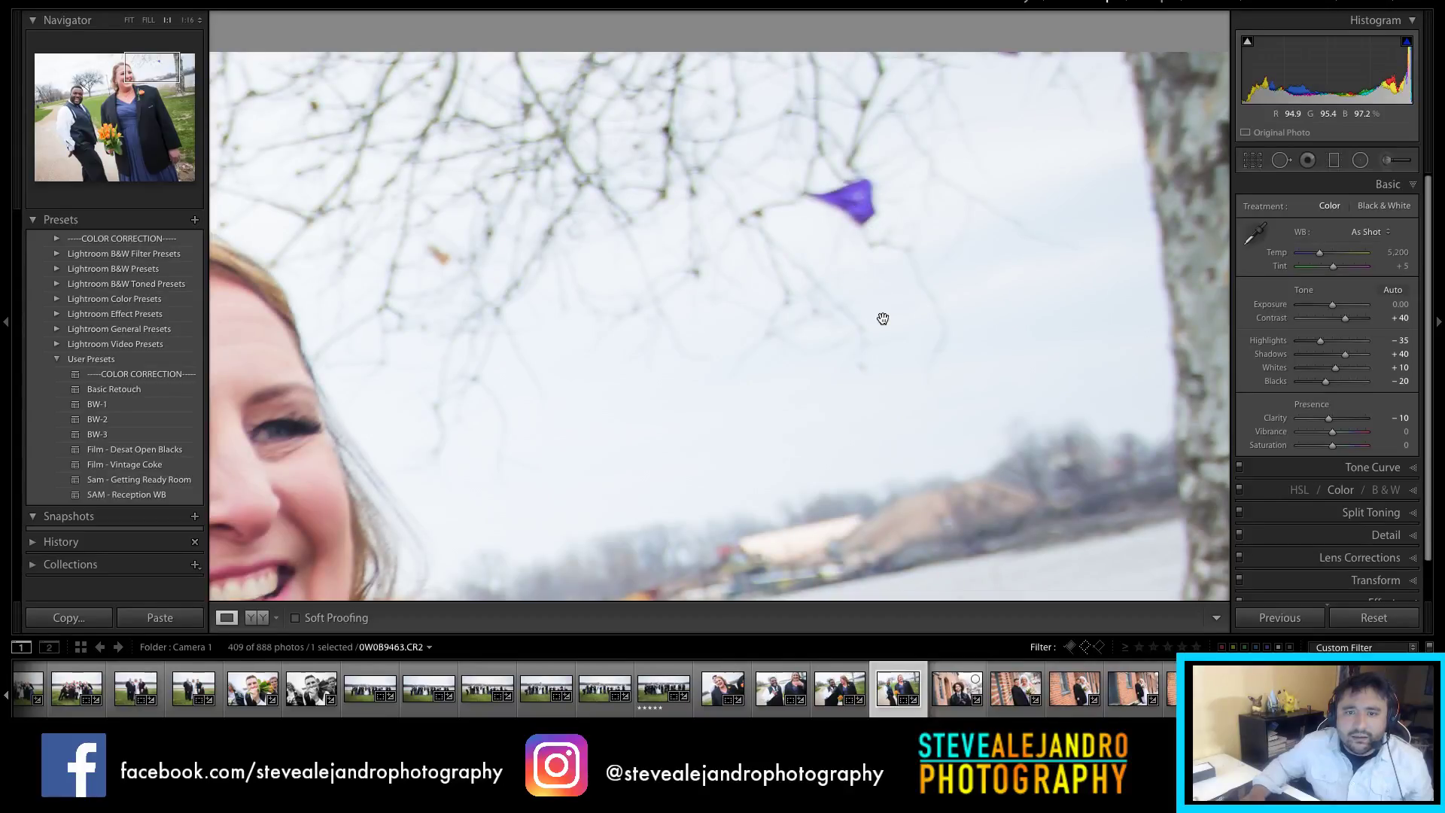
left_click_drag(857, 223, 871, 368)
left_click_drag(878, 309, 876, 343)
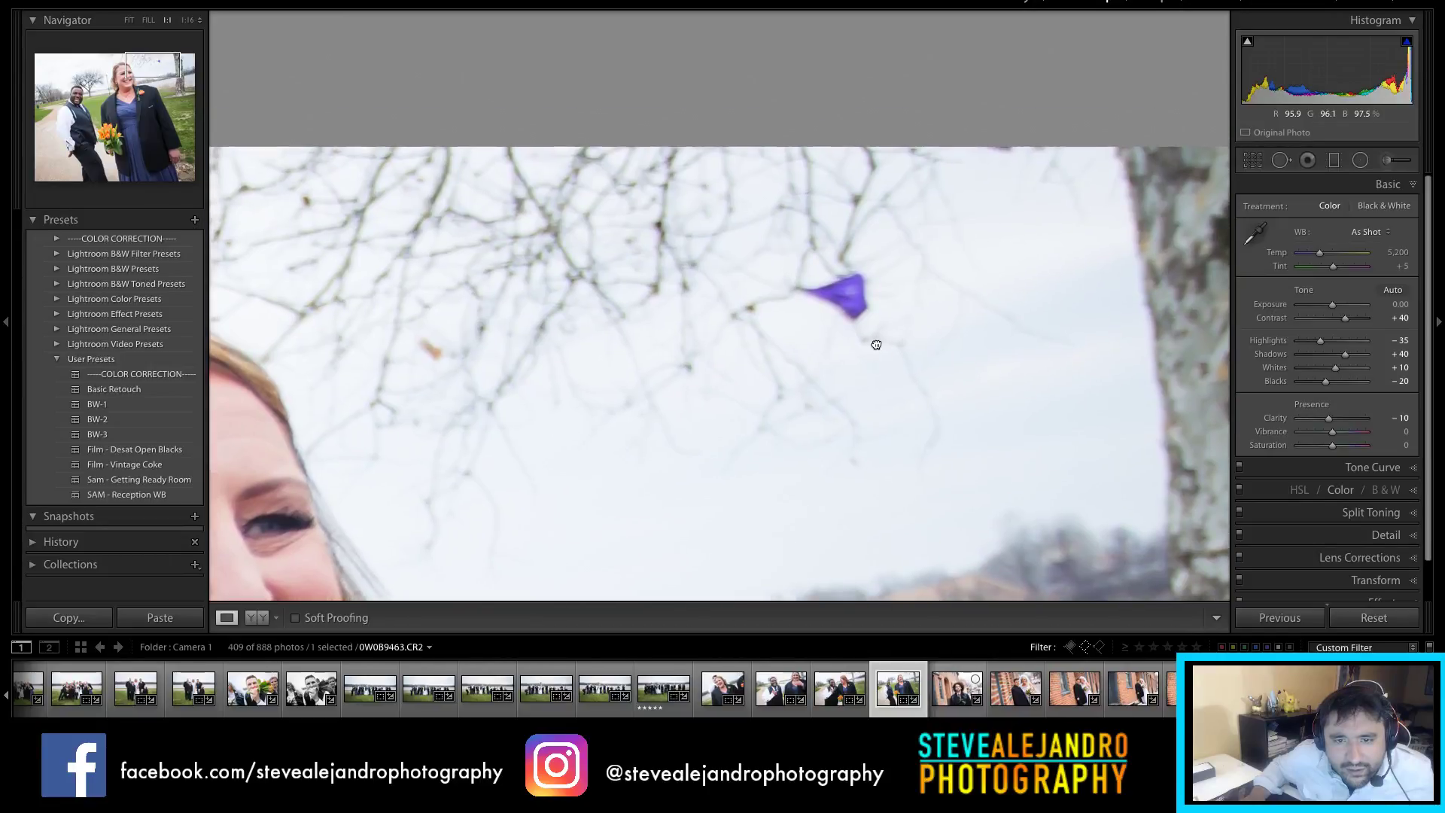
left_click(878, 342)
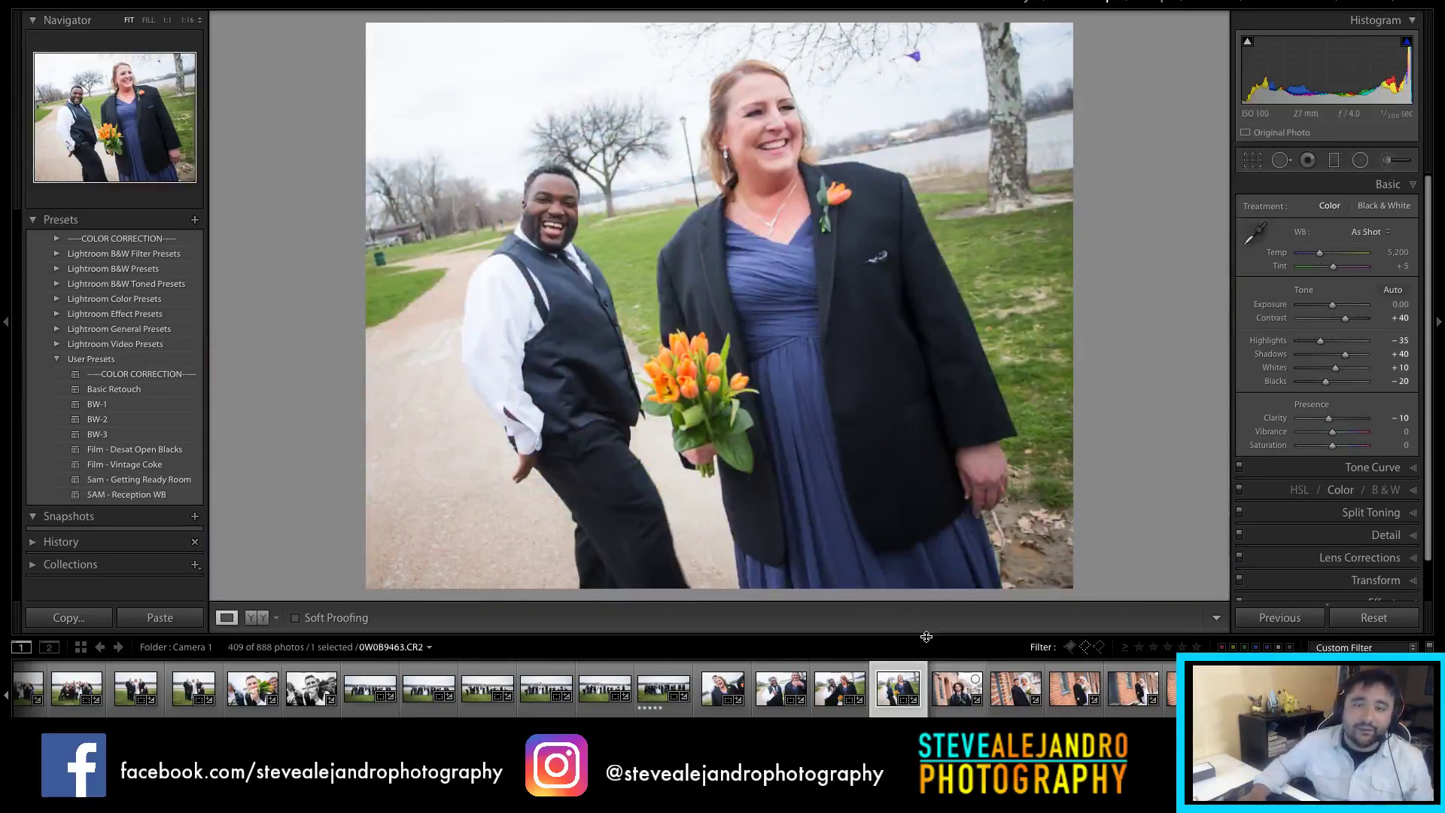
Step: Convert to black and white with Blacks −40, Contrast +58, Clarity +41, Shadows +61
left_click(1384, 205)
left_click_drag(1326, 381, 1318, 381)
left_click_drag(1342, 319, 1351, 318)
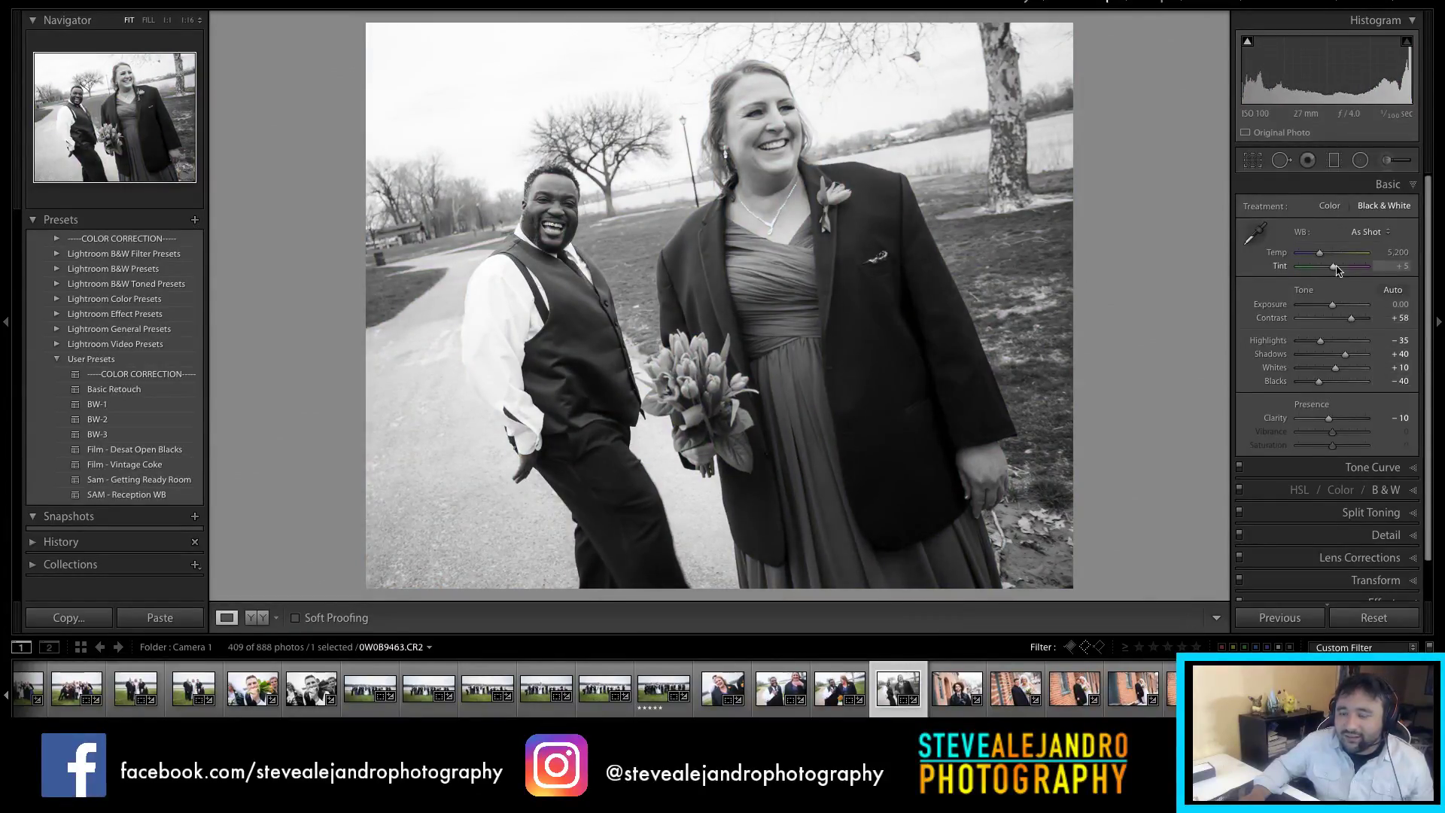
left_click_drag(1333, 426, 1346, 424)
left_click_drag(1346, 355, 1354, 357)
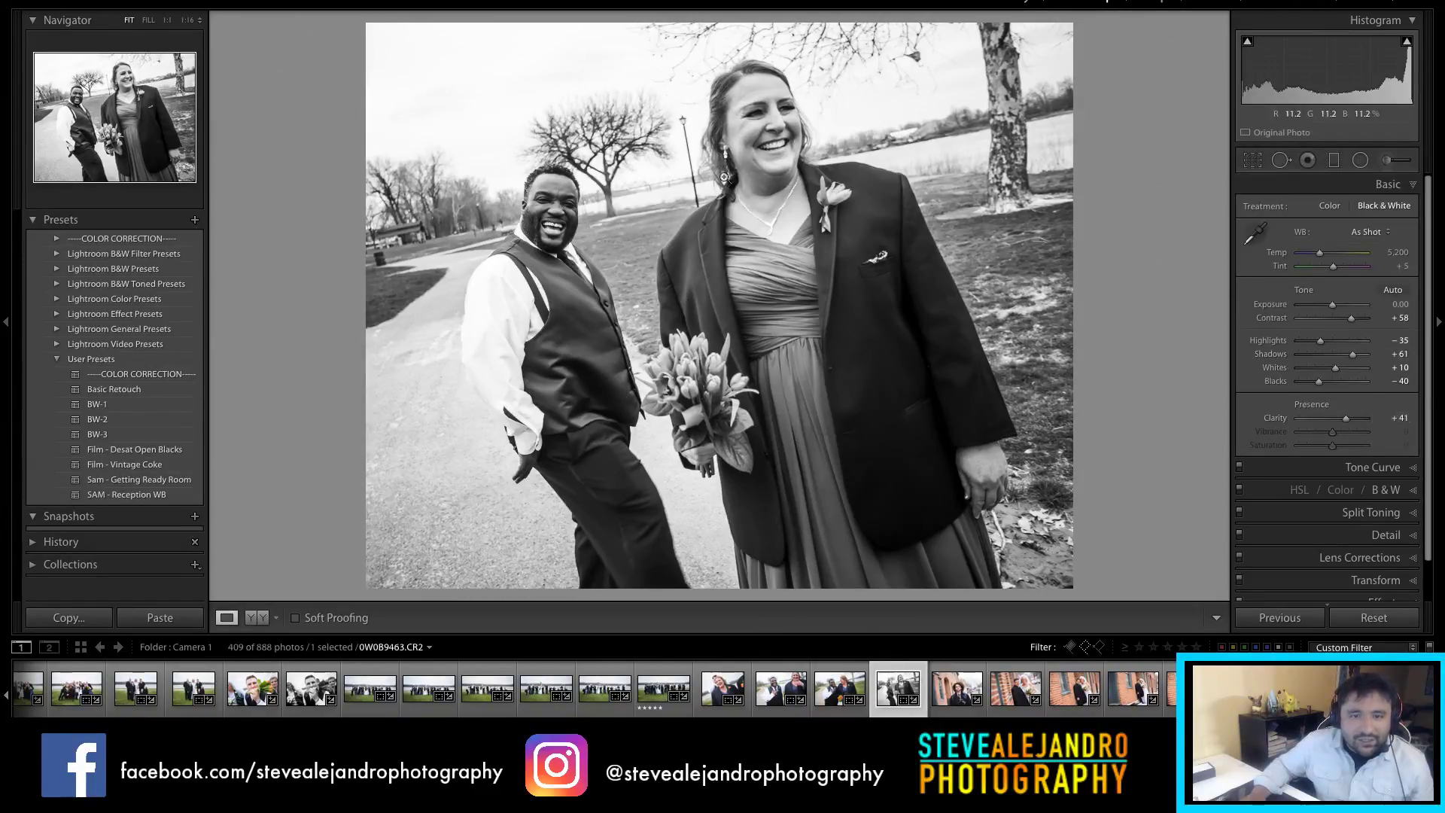
Step: Crop curly-haired portrait 0W0B9464 down from the top and shift him left in the frame
left_click(841, 696)
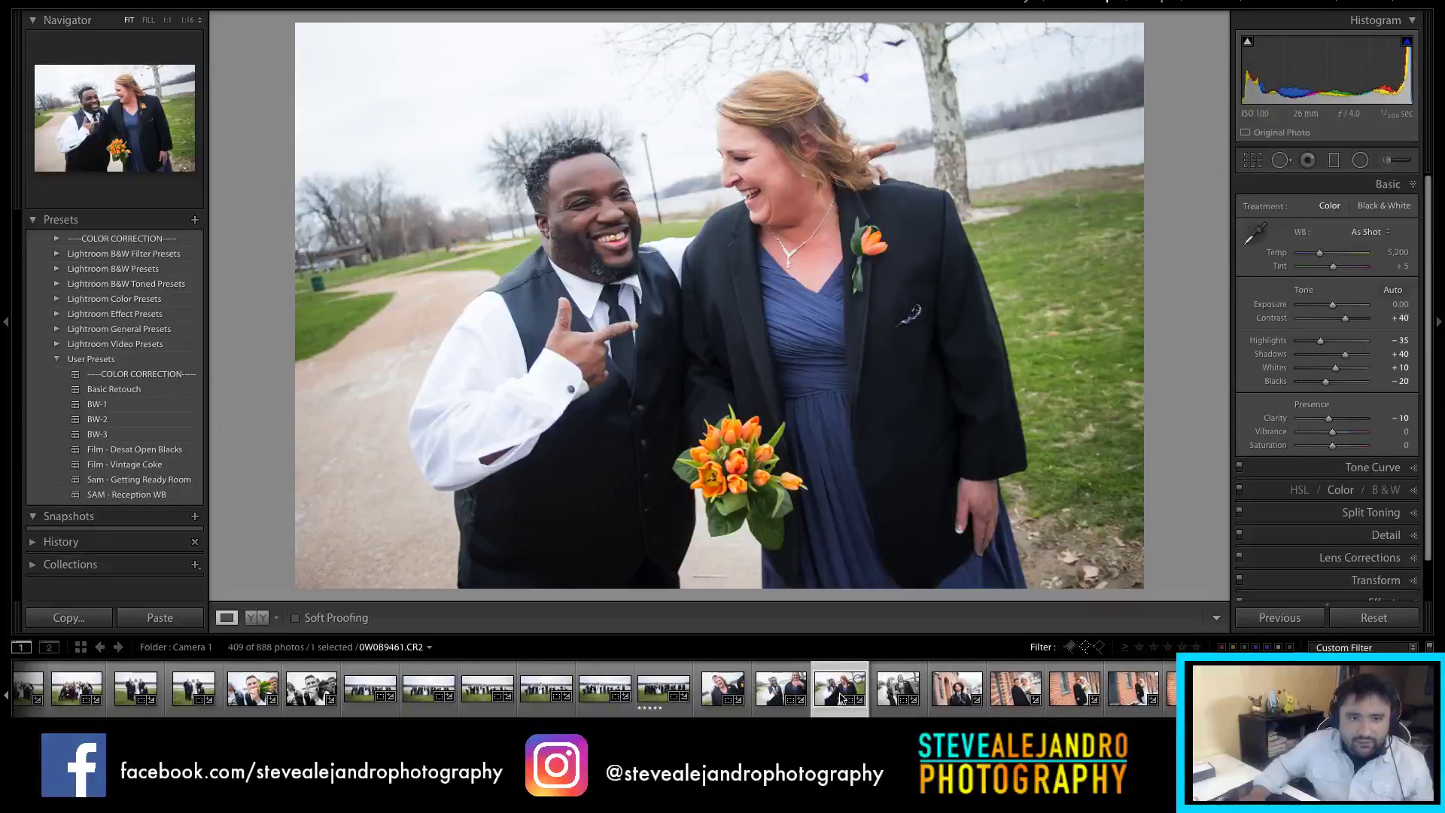
left_click(967, 709)
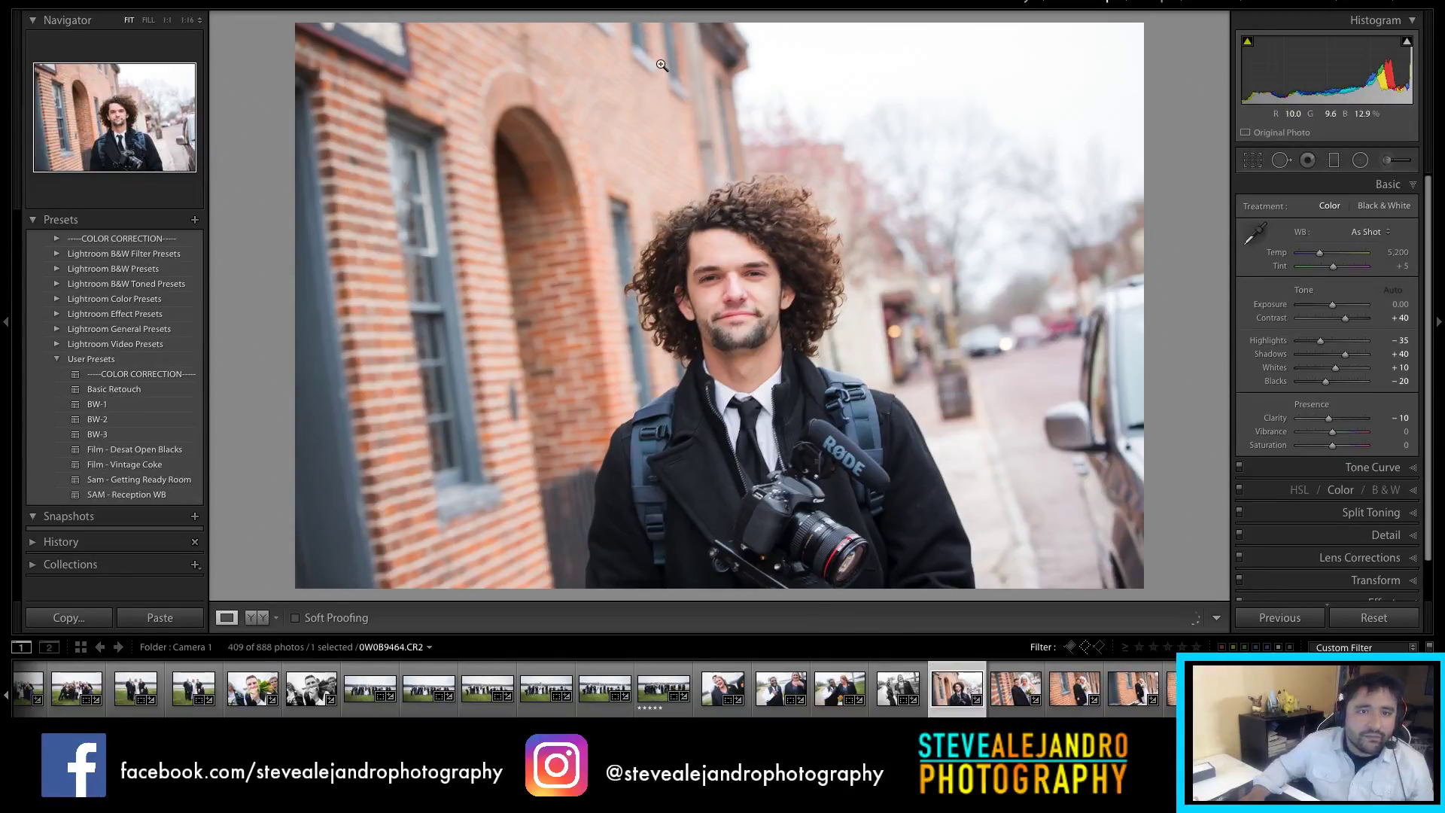
key("r")
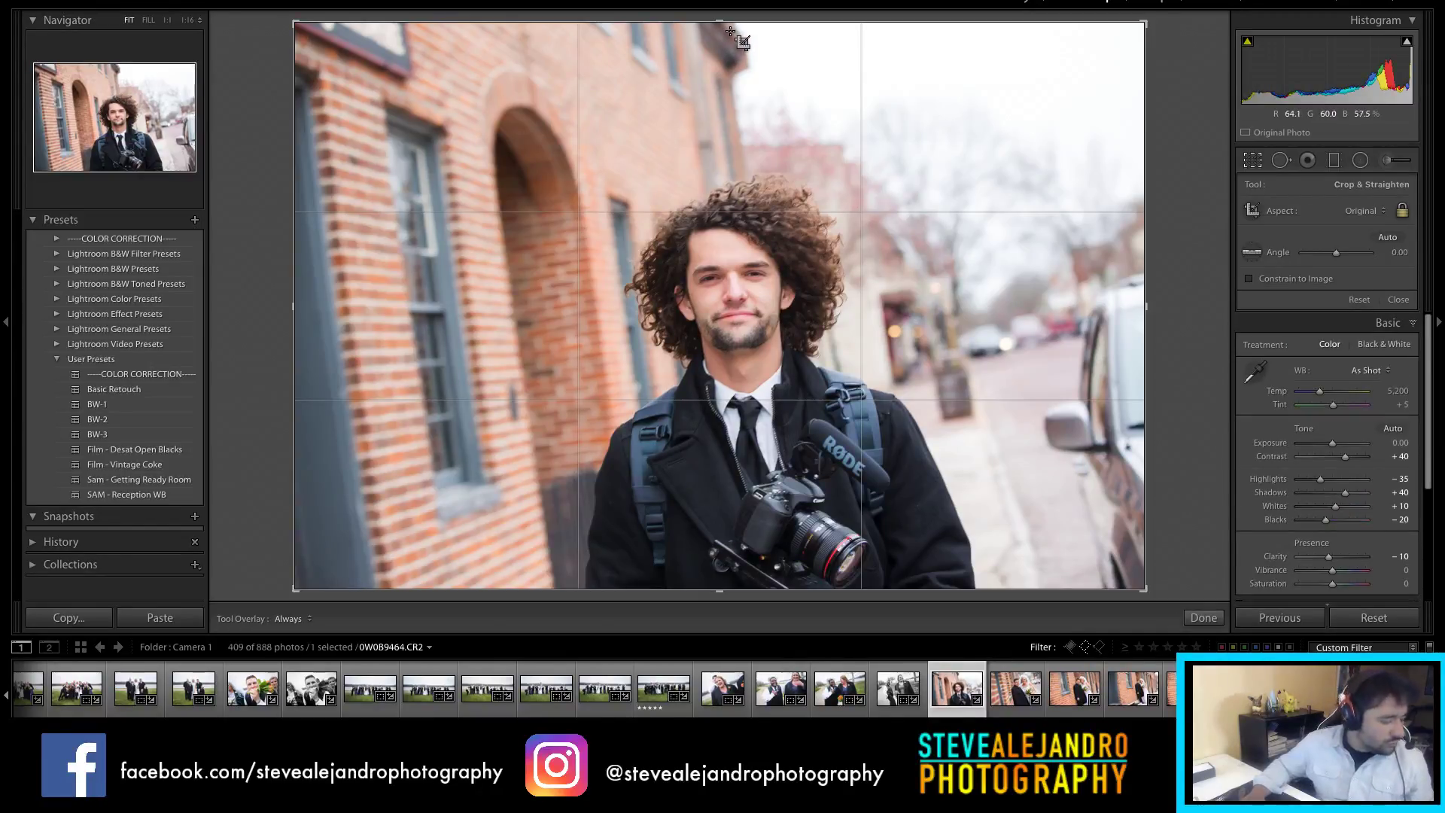
left_click_drag(742, 23, 757, 88)
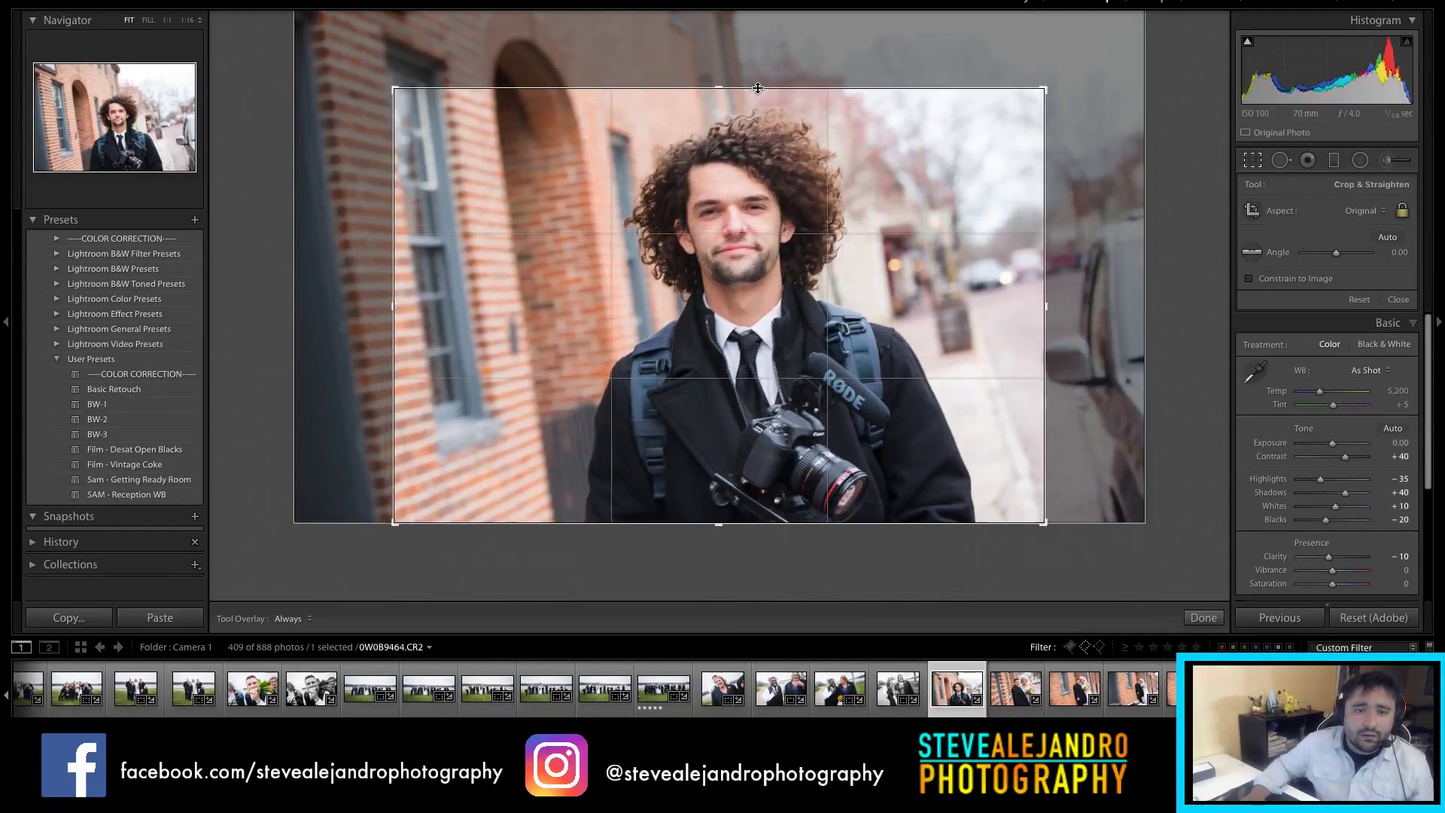
mouse_move(815, 203)
left_mouse_down()
mouse_move(777, 196)
mouse_move(791, 197)
left_mouse_up()
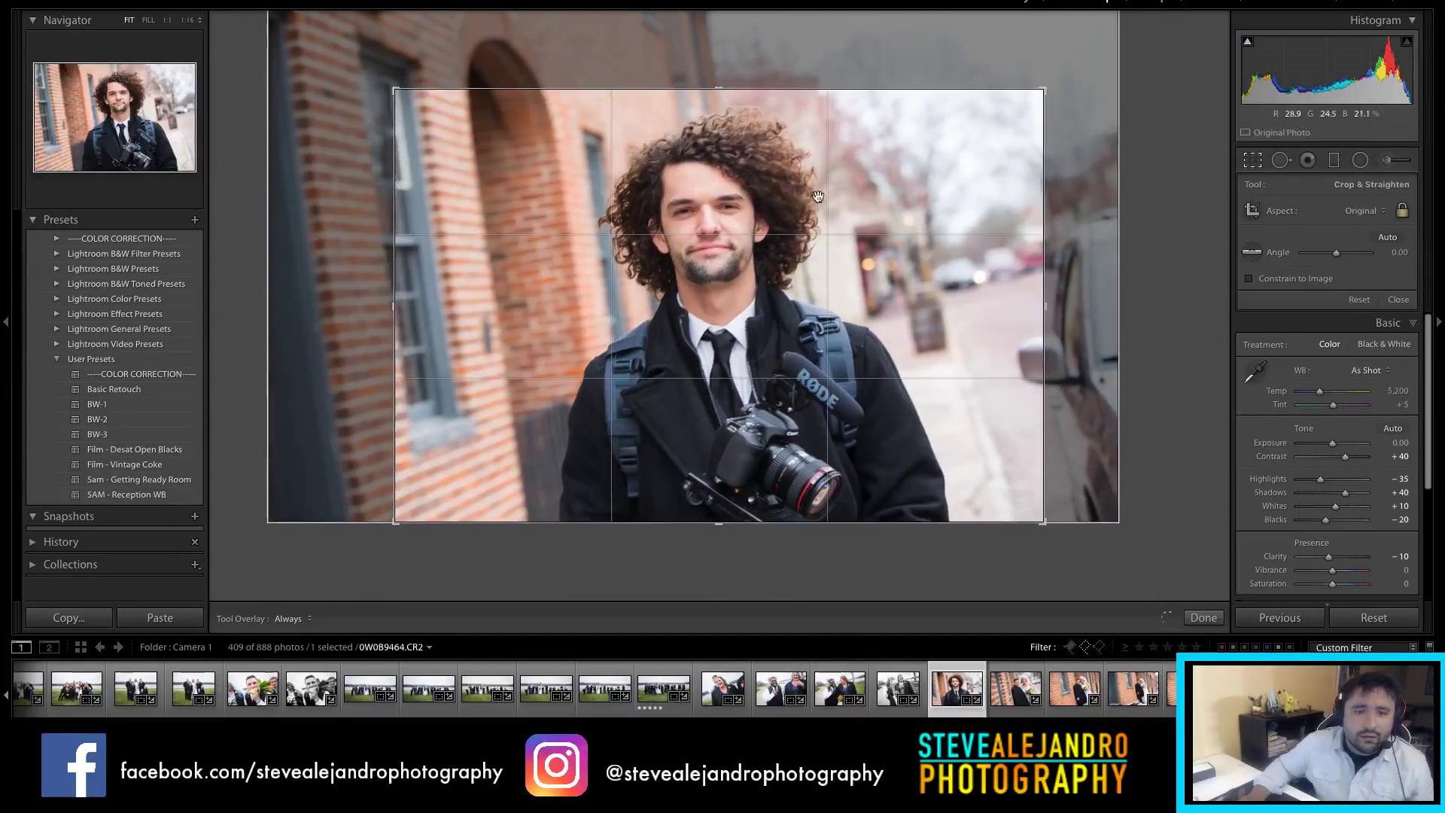
key("Return")
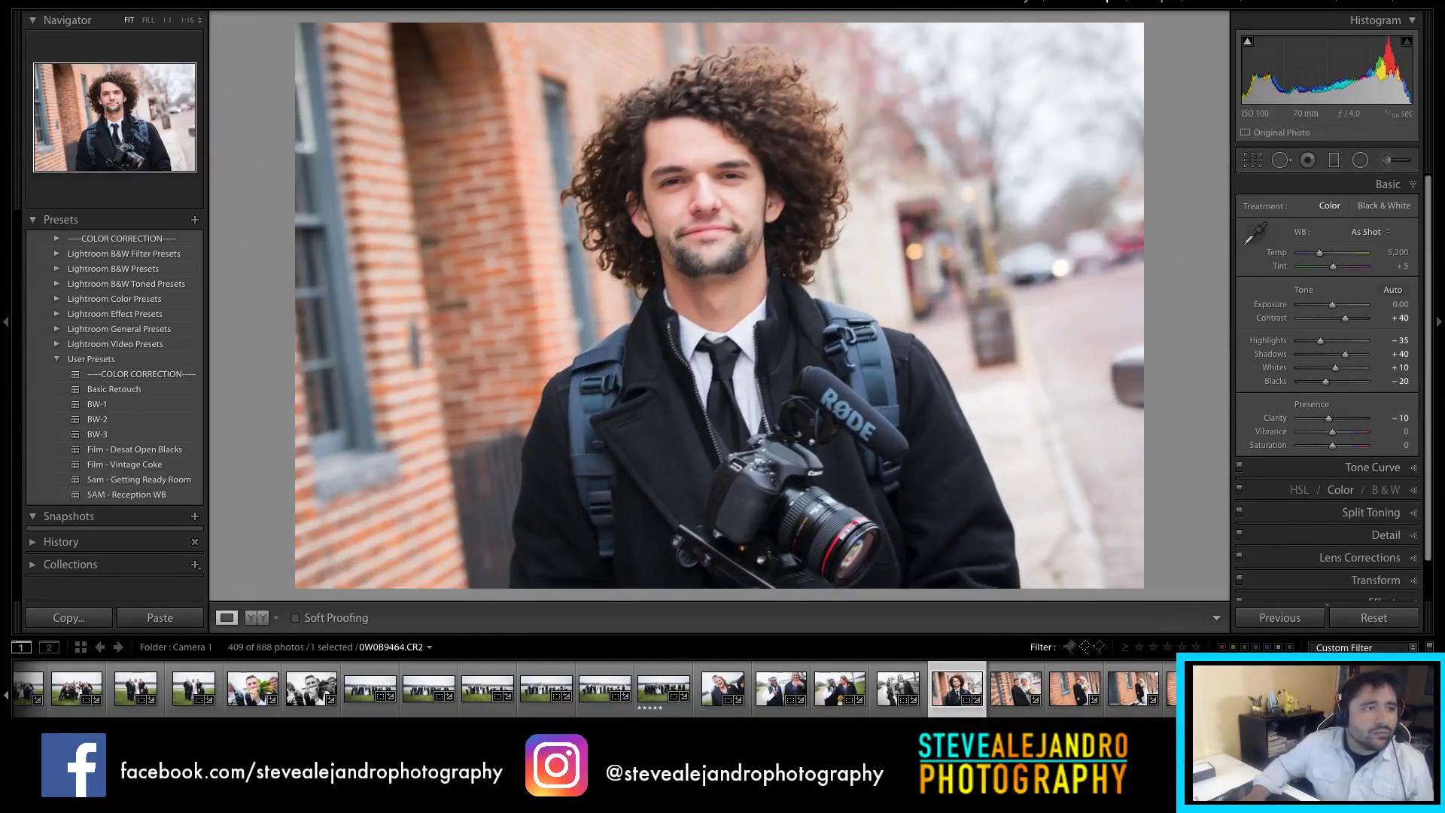
left_click(131, 1)
Step: Export the portrait with the Hootsuite_Dropbox preset and open brick-wall photo 0W0B9465
mouse_move(233, 151)
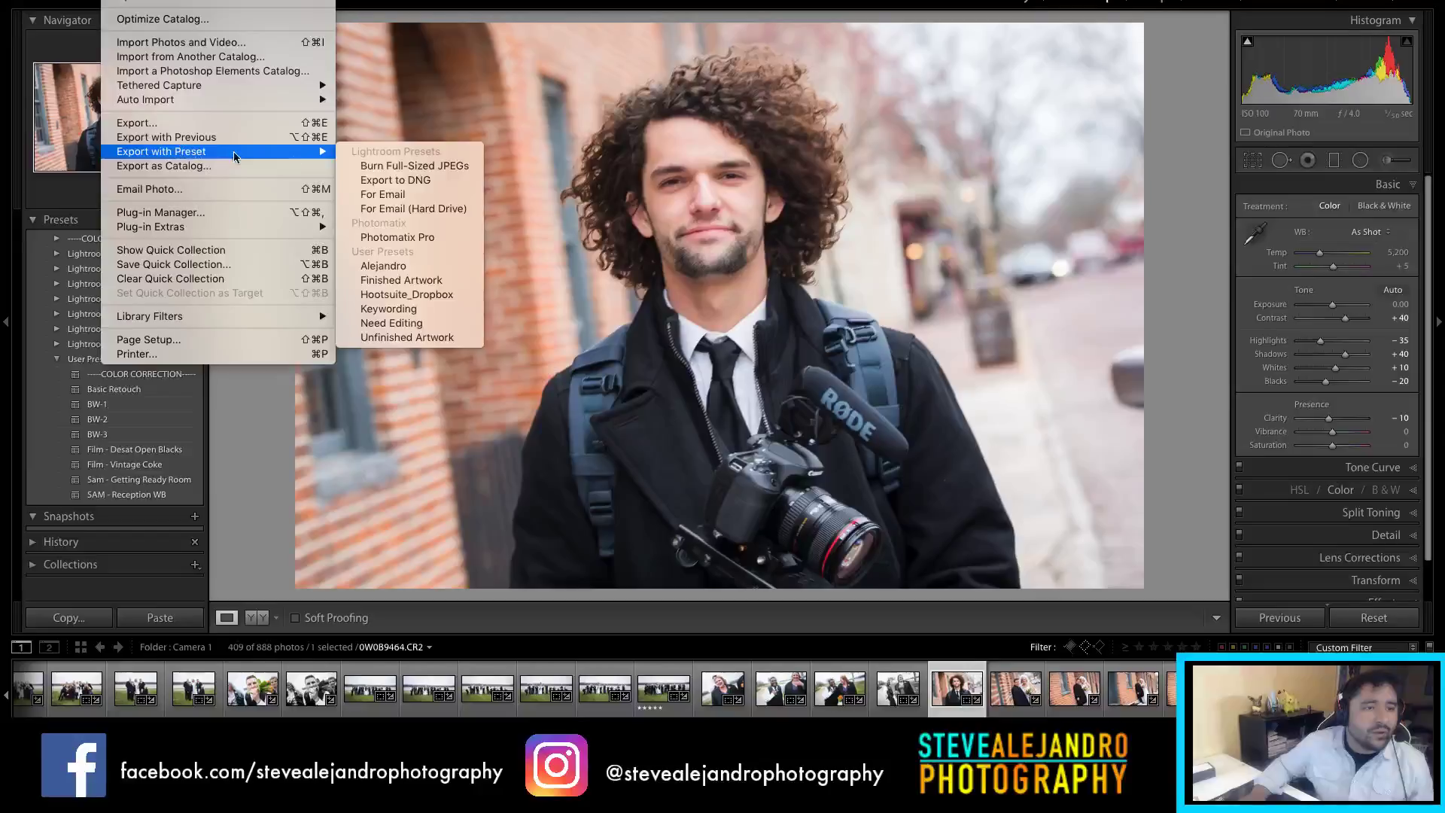
left_click(427, 296)
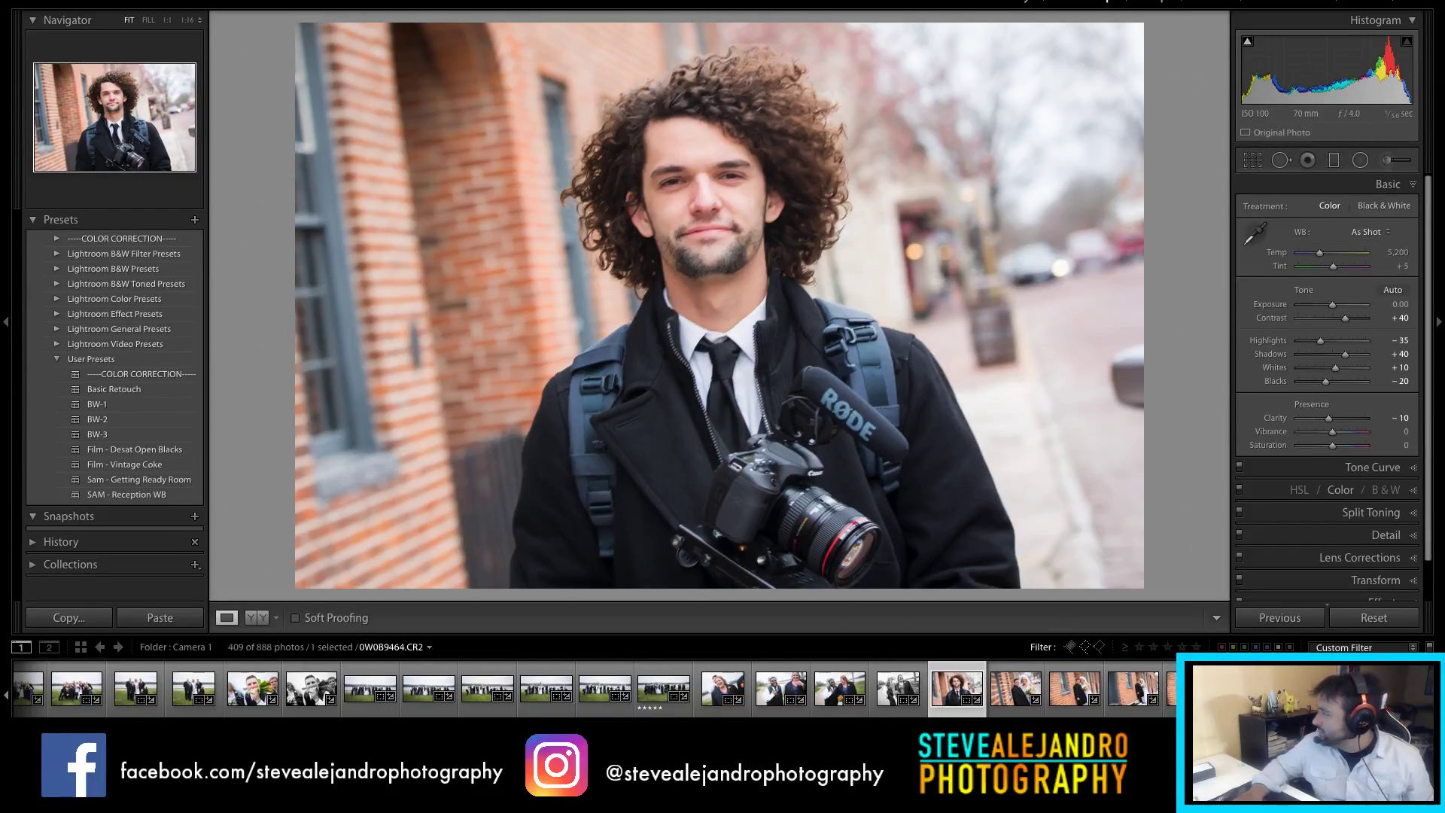
left_click(1007, 701)
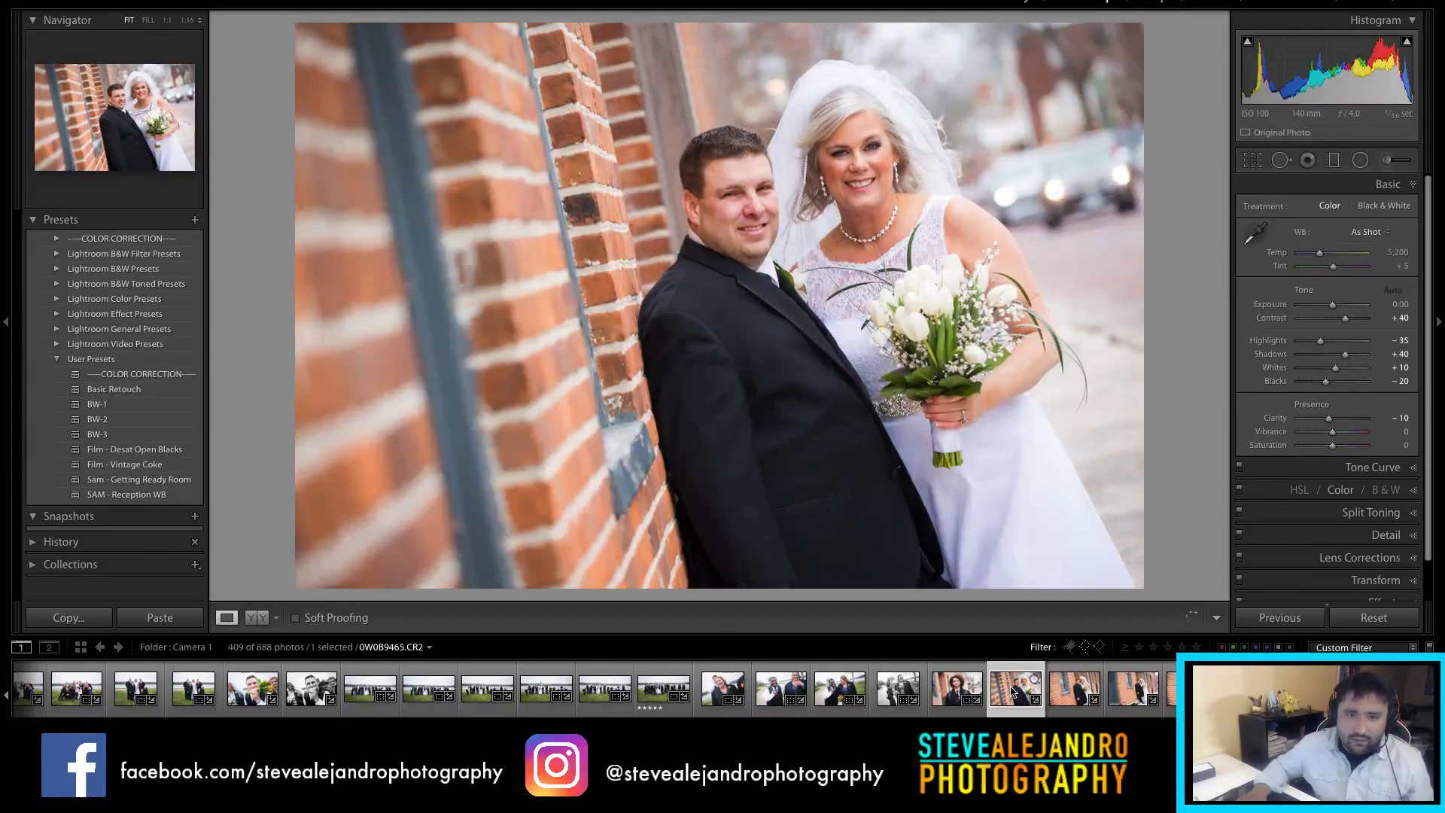
Step: Step through the brick-wall couple photos to the nose-to-nose close-up 0W0B9471
left_click(1256, 235)
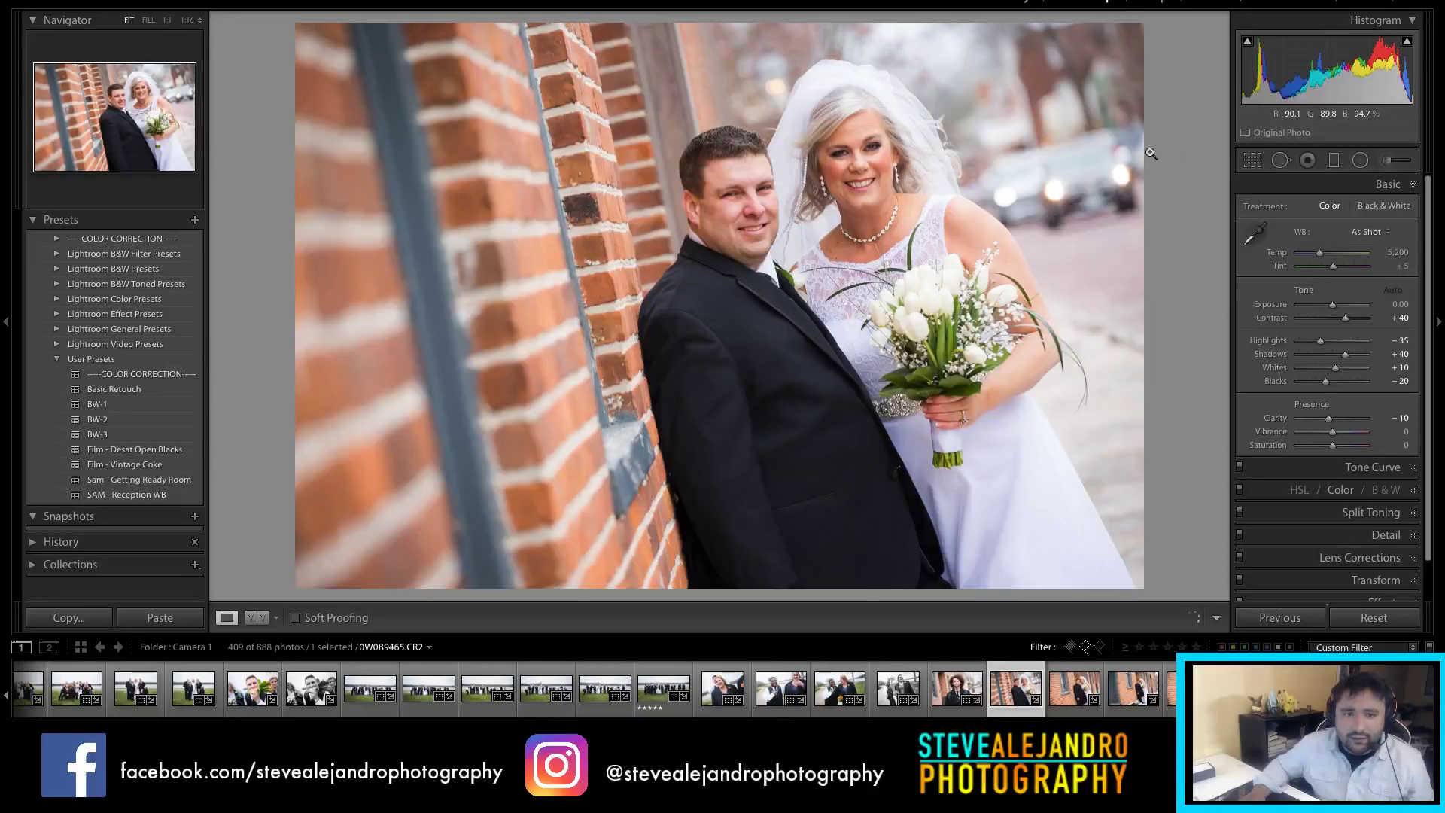
left_click(1079, 703)
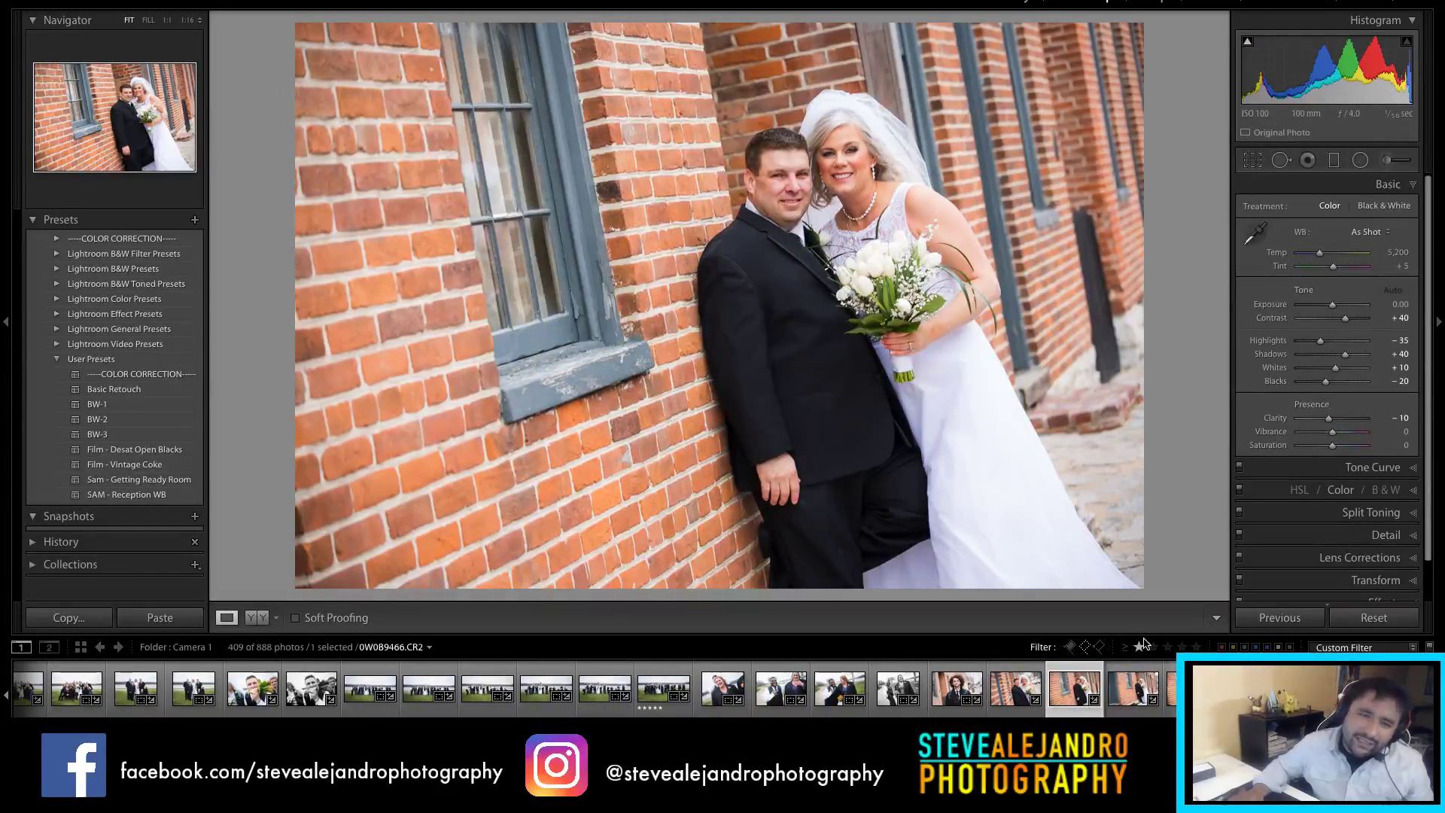
left_click(1144, 690)
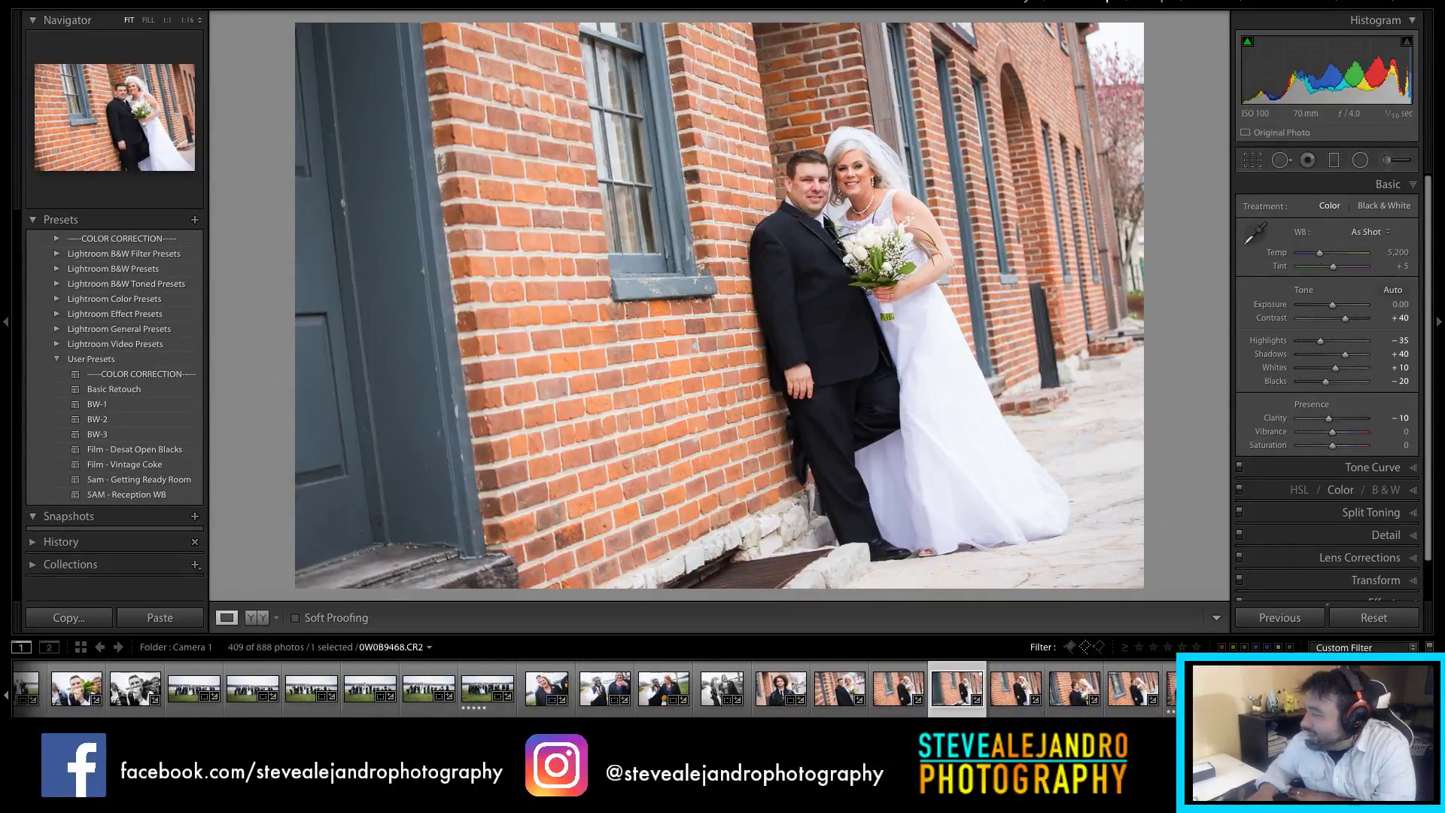
left_click(1014, 701)
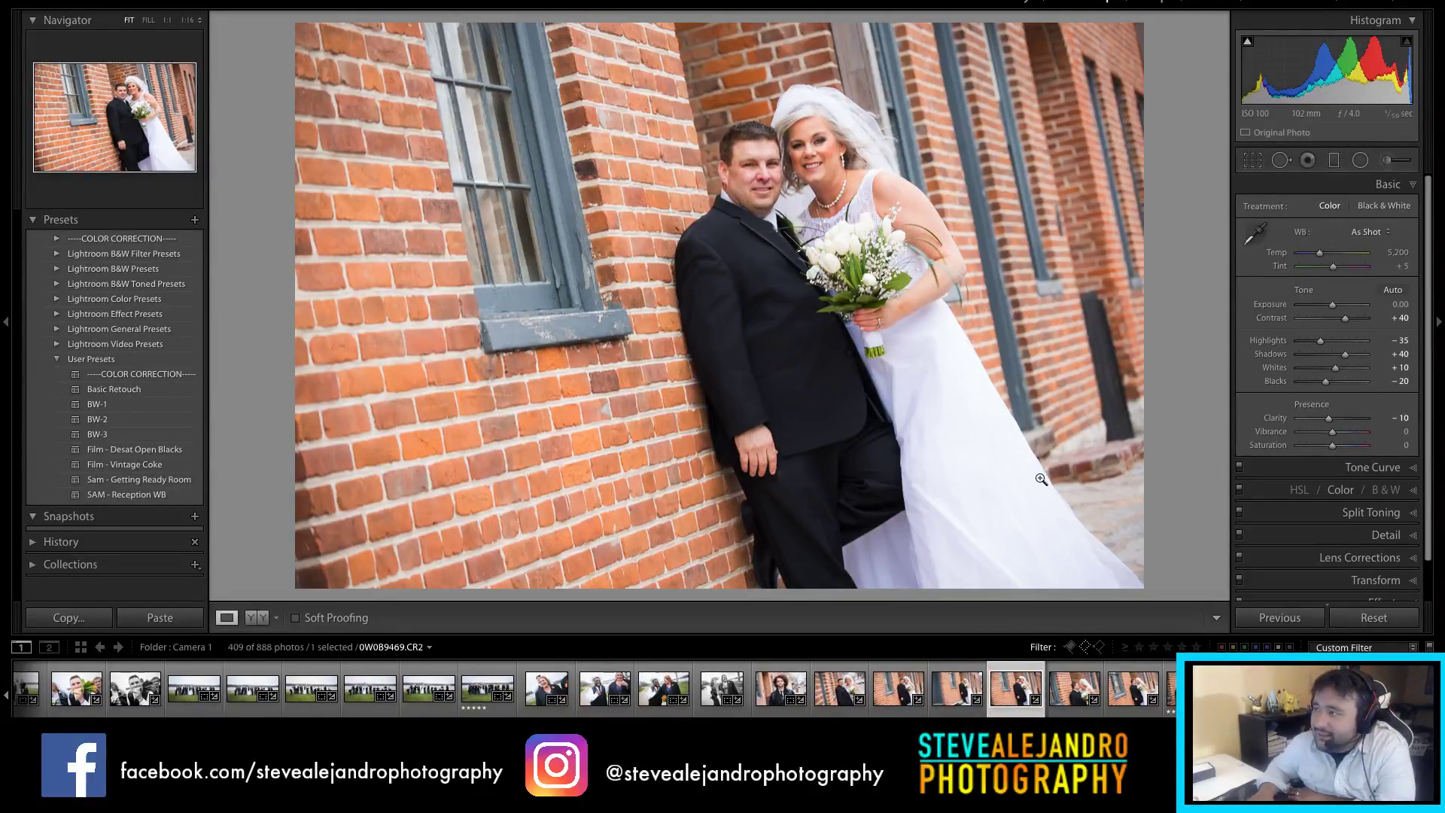
left_click(1054, 690)
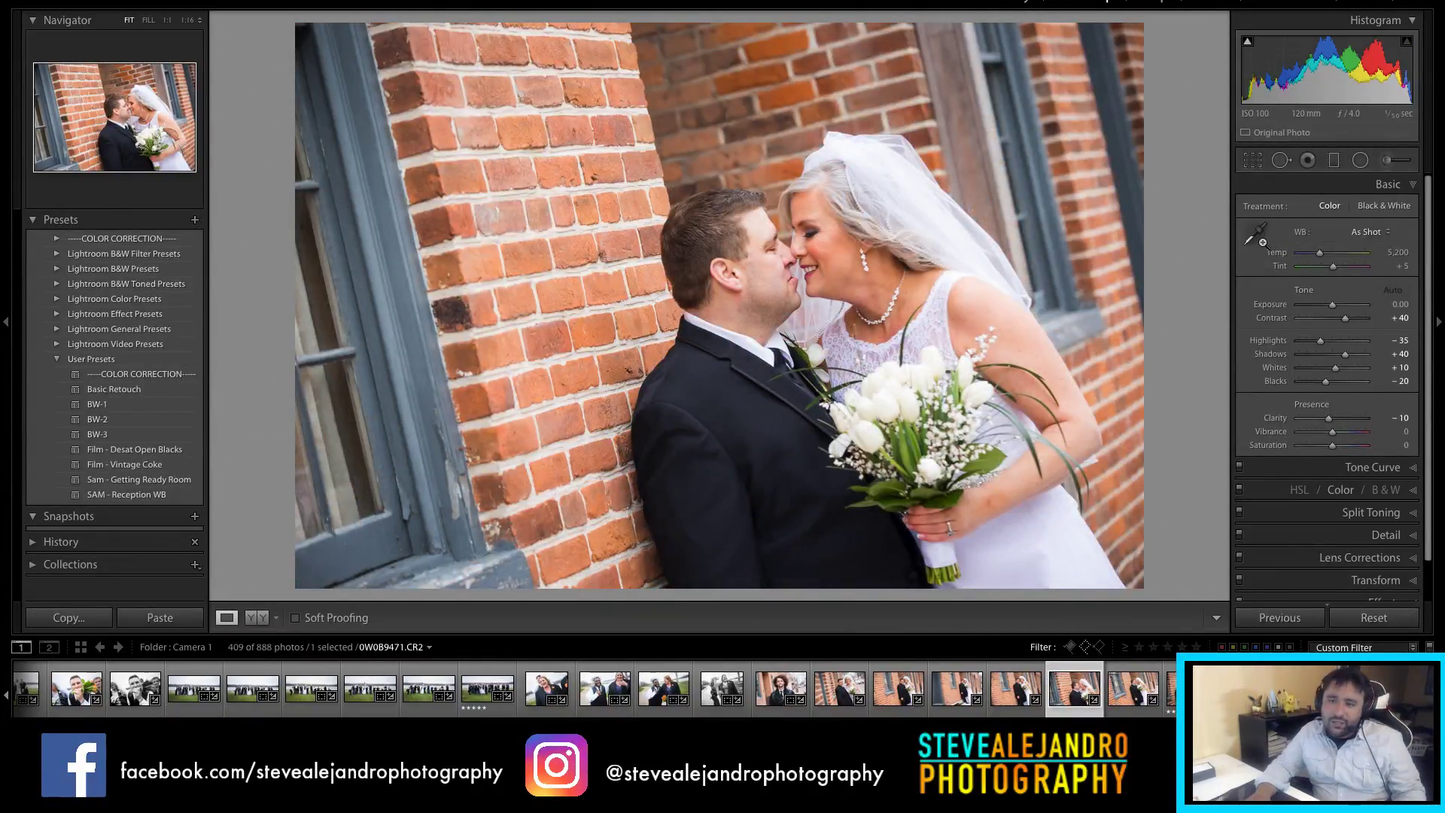
Step: Sample white balance on the dress, undo it, and open kiss-by-the-window shot 0W0B9472
left_click(1255, 235)
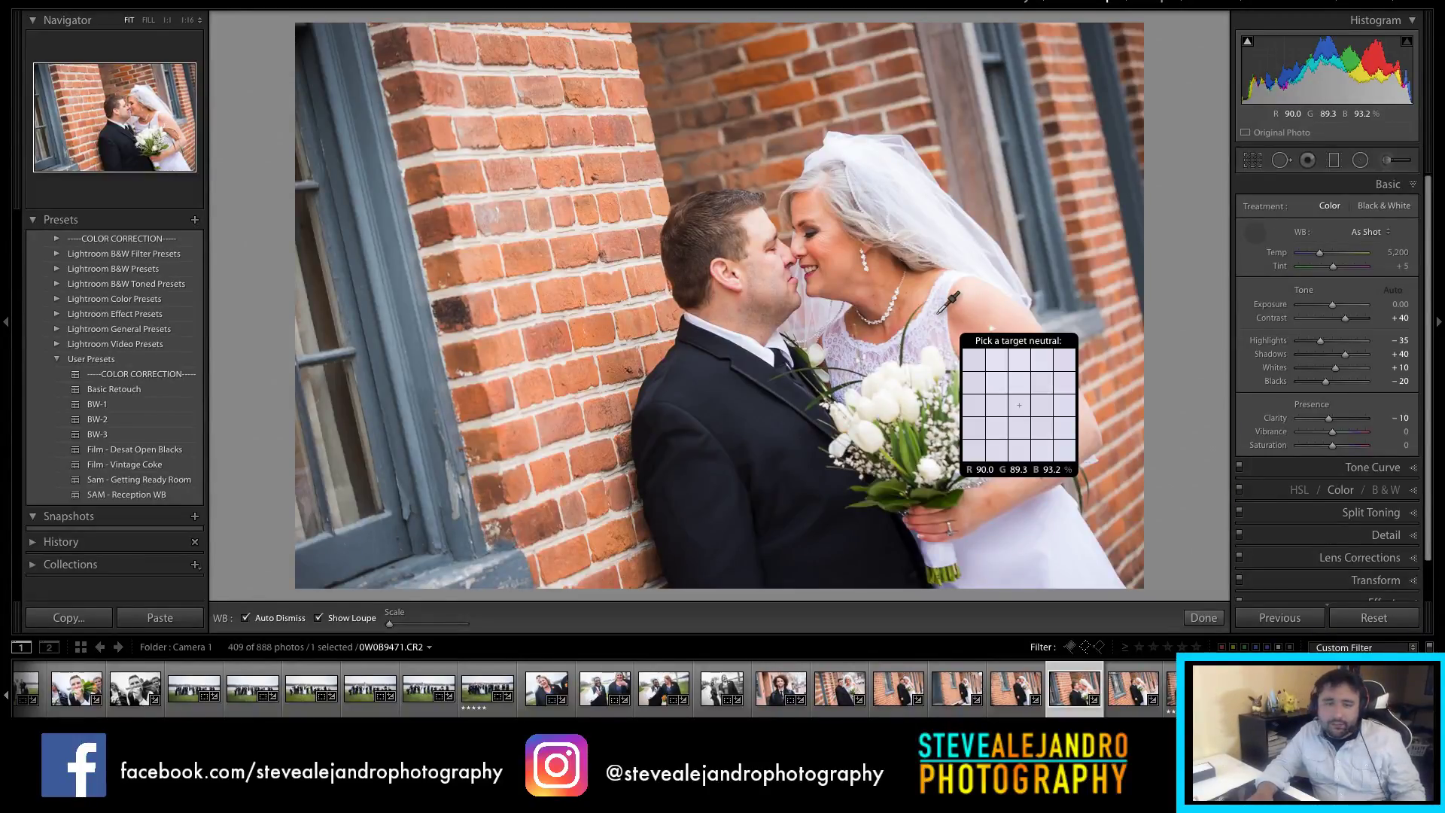
left_click(939, 311)
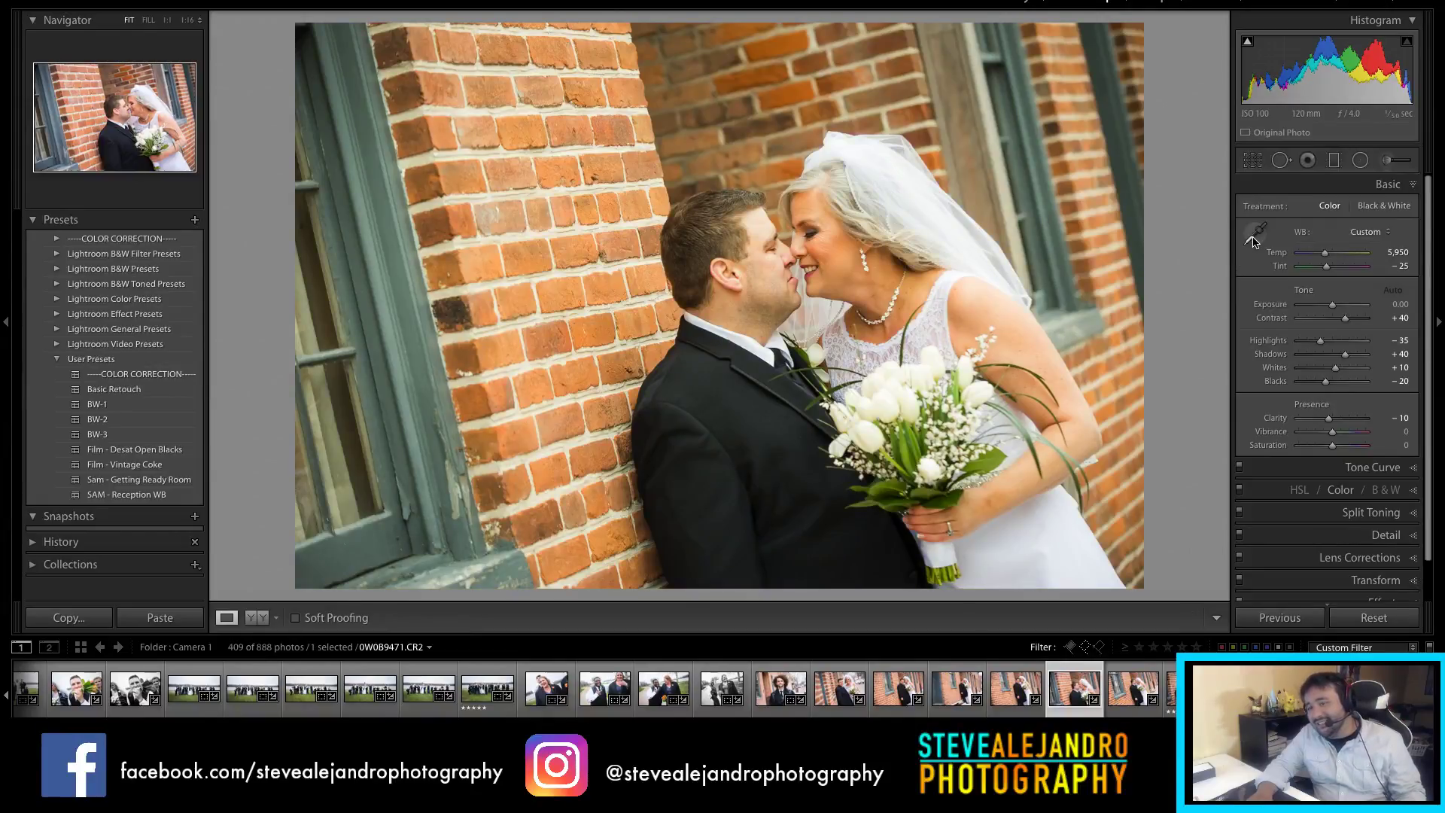
key("ctrl+z")
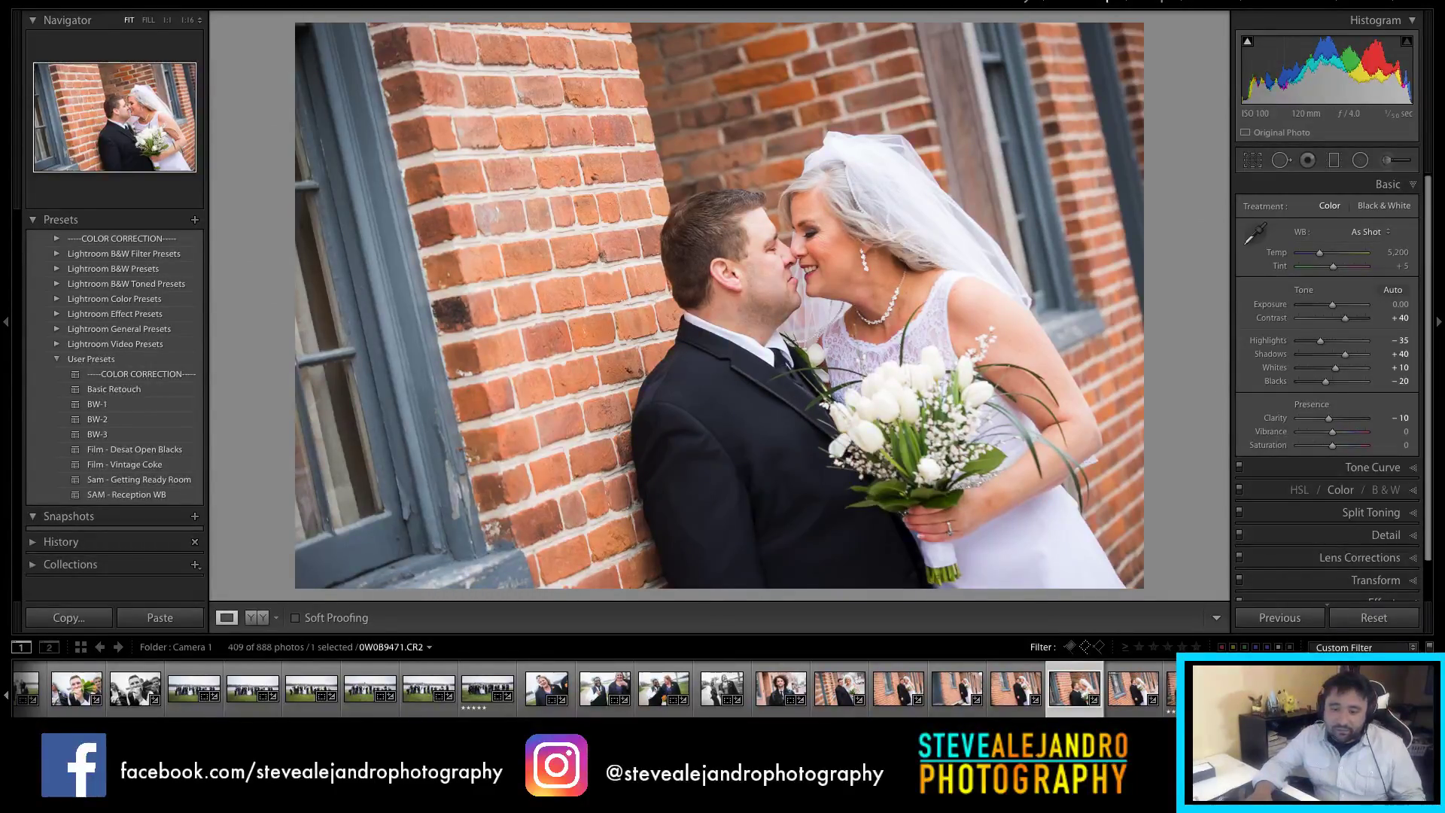
scroll(1017, 689, "down", 3)
left_click(969, 690)
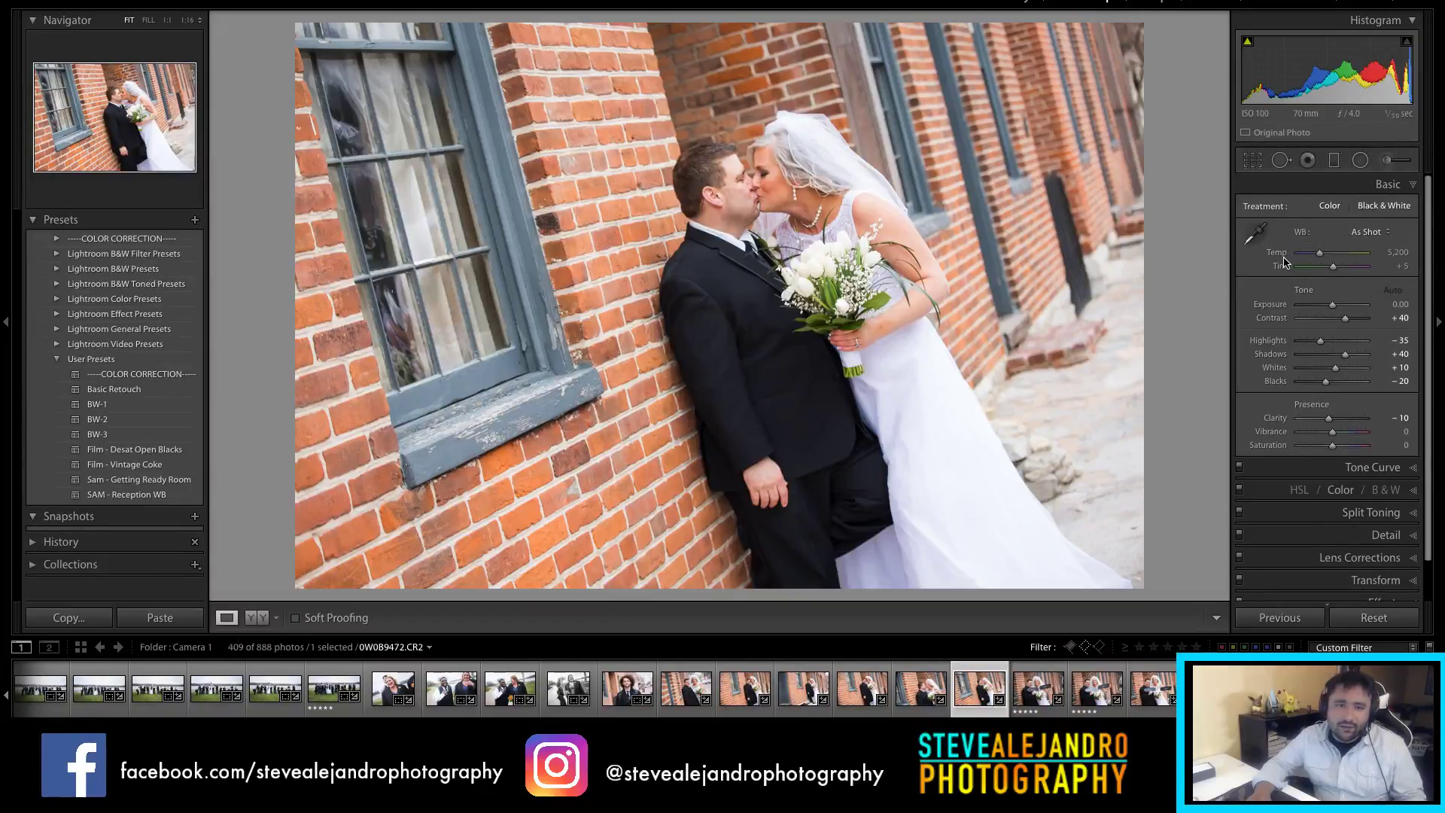
Step: Turn the window-kiss shot black and white with Clarity +26, Whites +38 and Blacks -30
key("v")
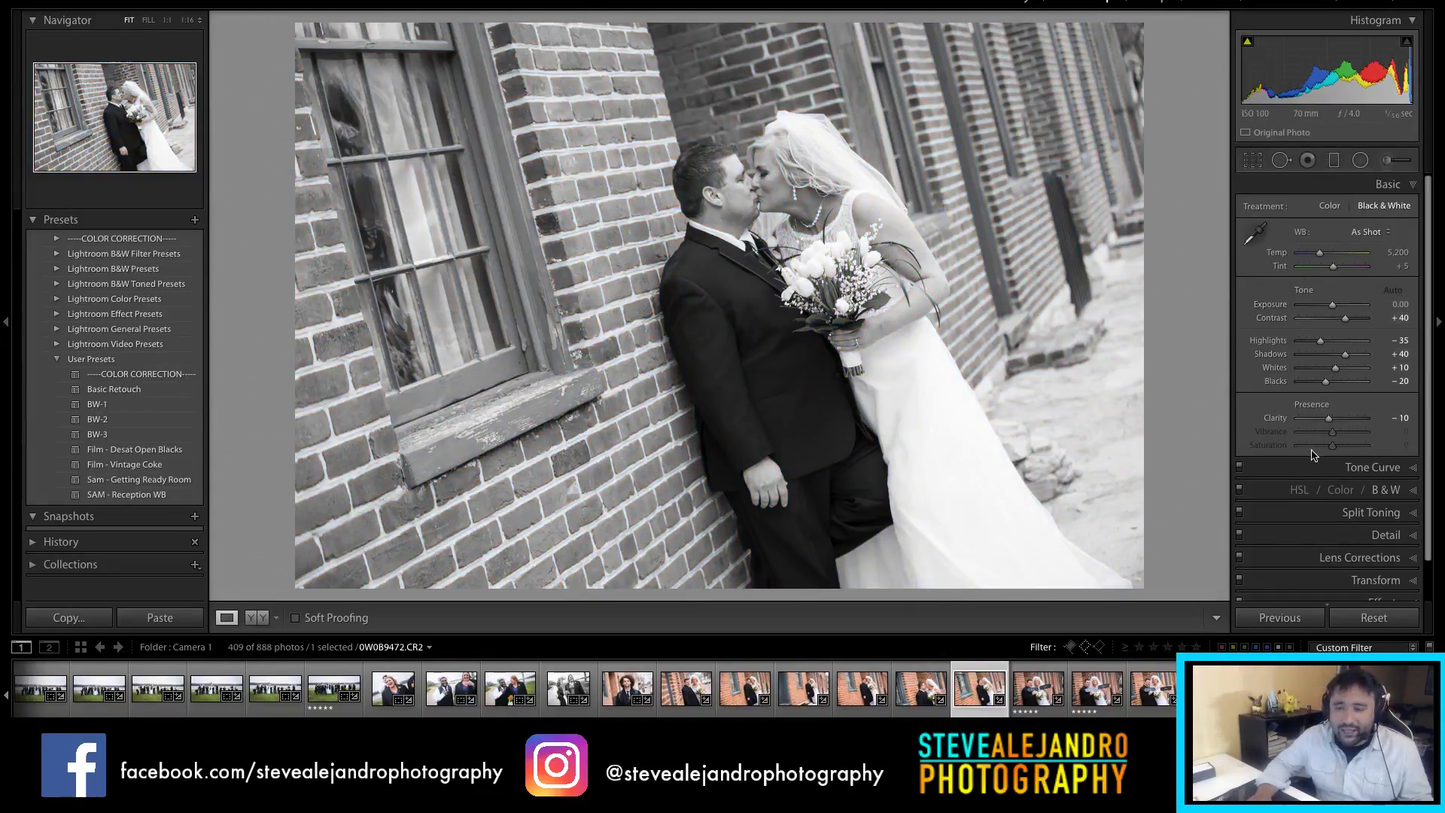
left_click(1337, 424)
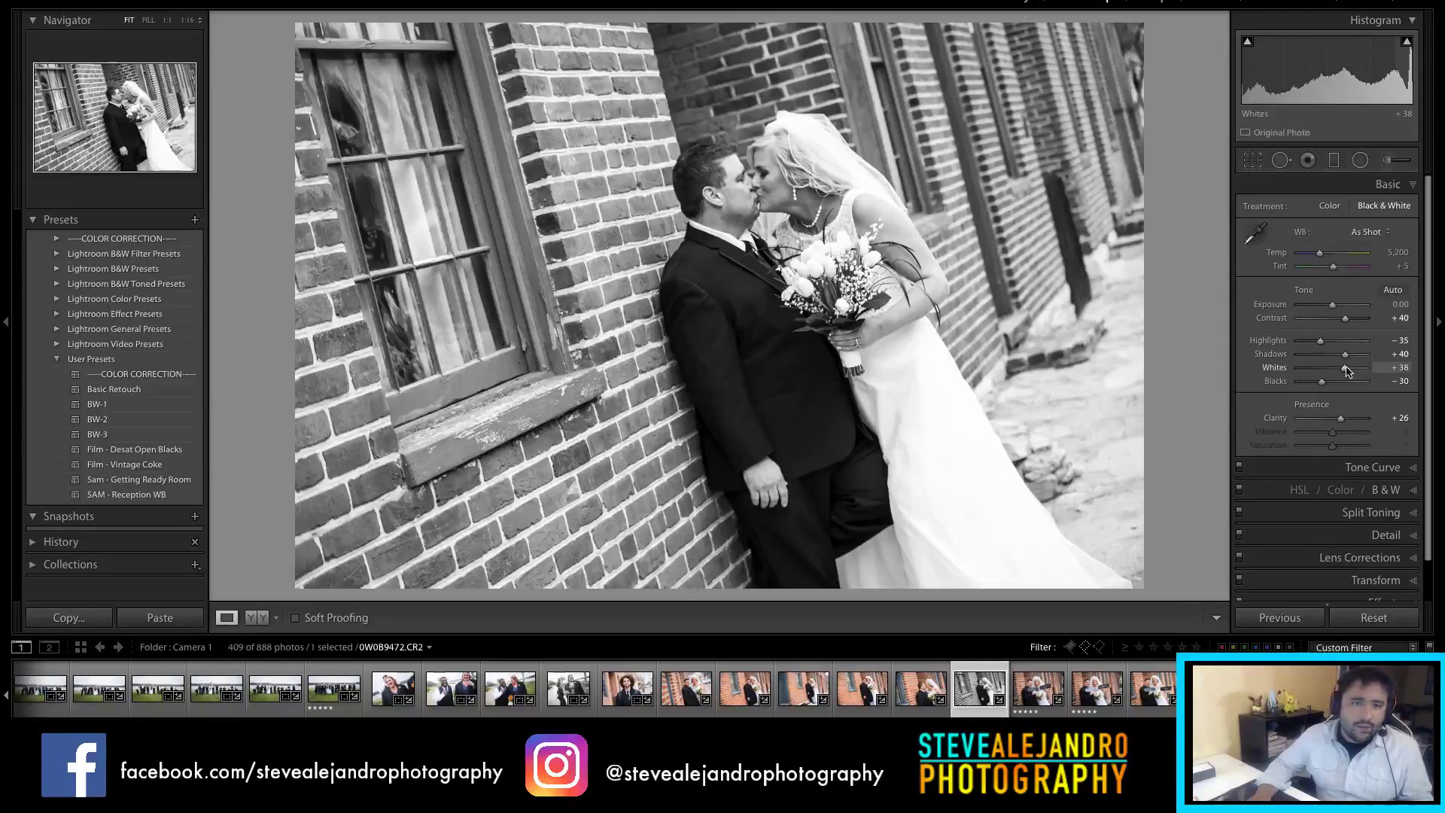
left_click(1039, 697)
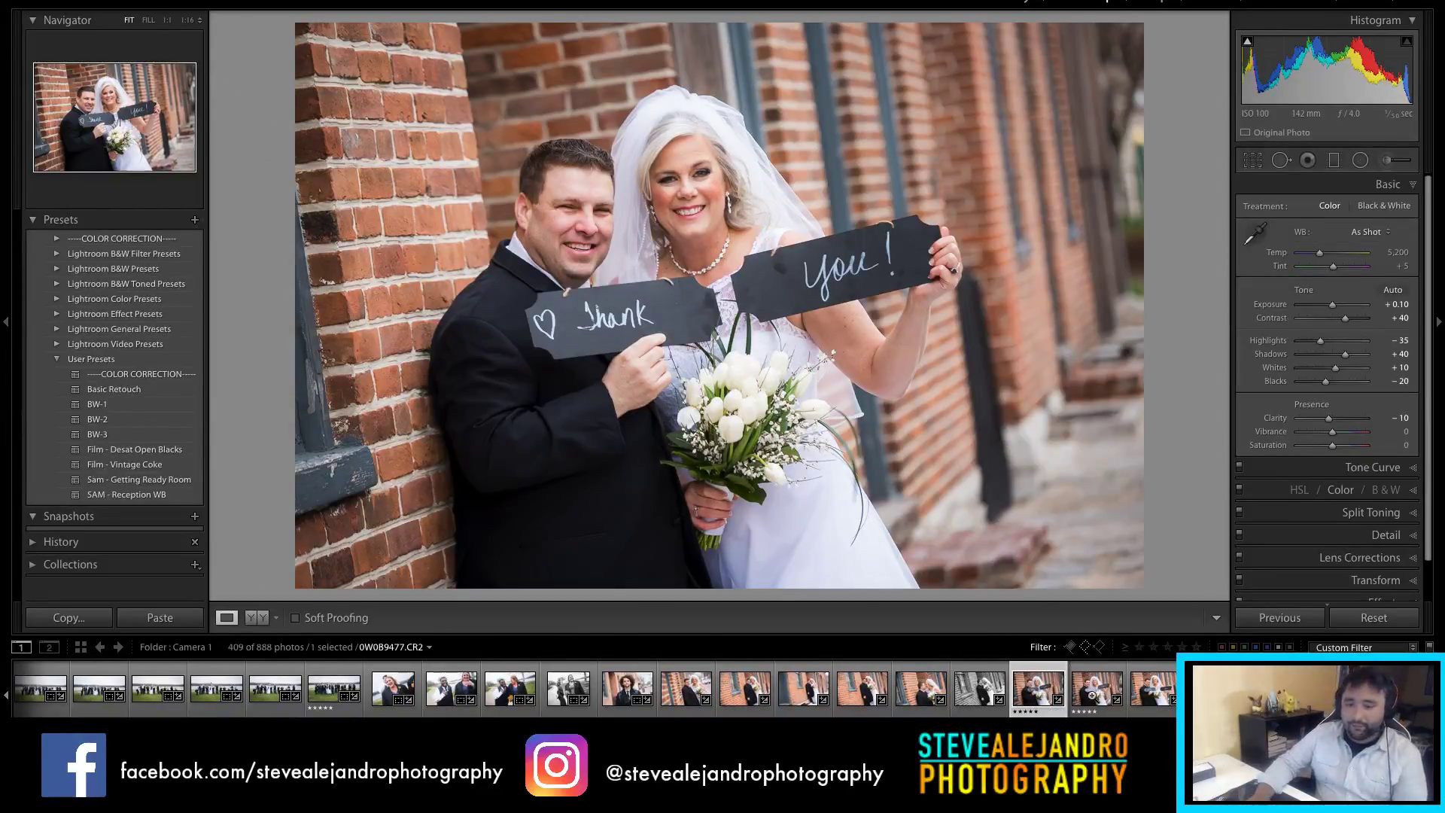
Step: Reject the two duplicate Thank You sign shots, then bring up the bridesmaids group photo
left_click(1093, 694)
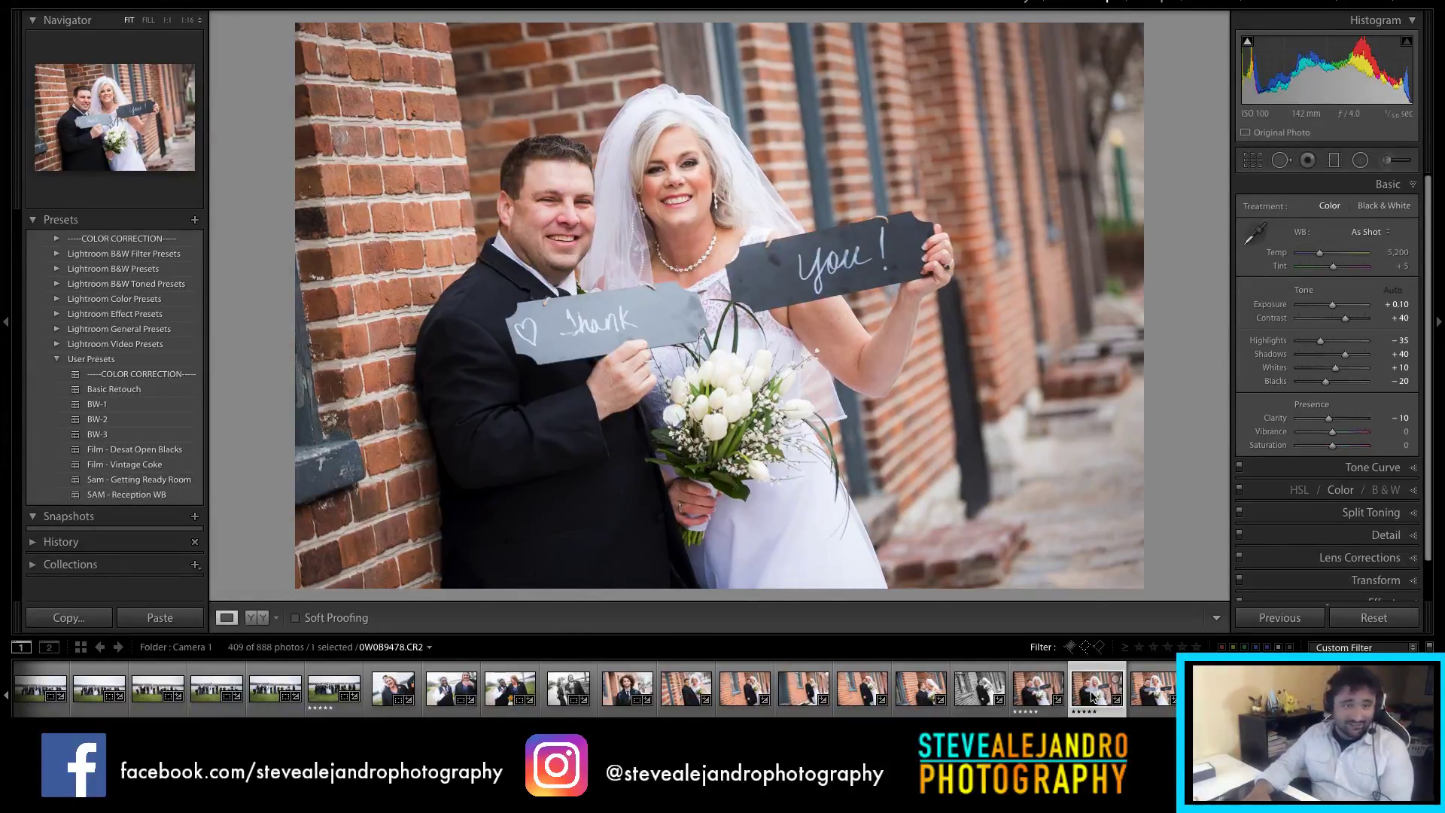
key("x")
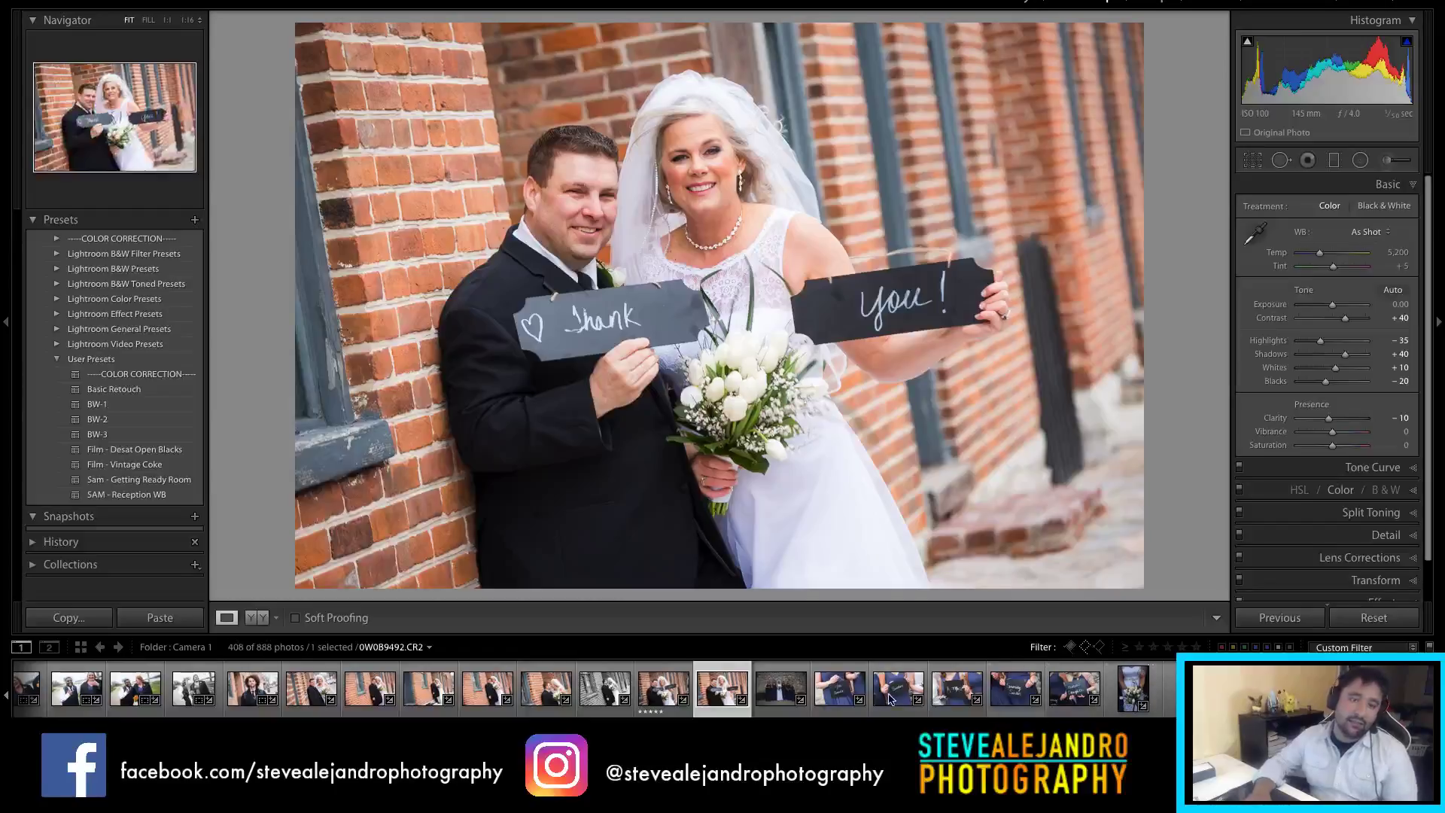
left_click(768, 689)
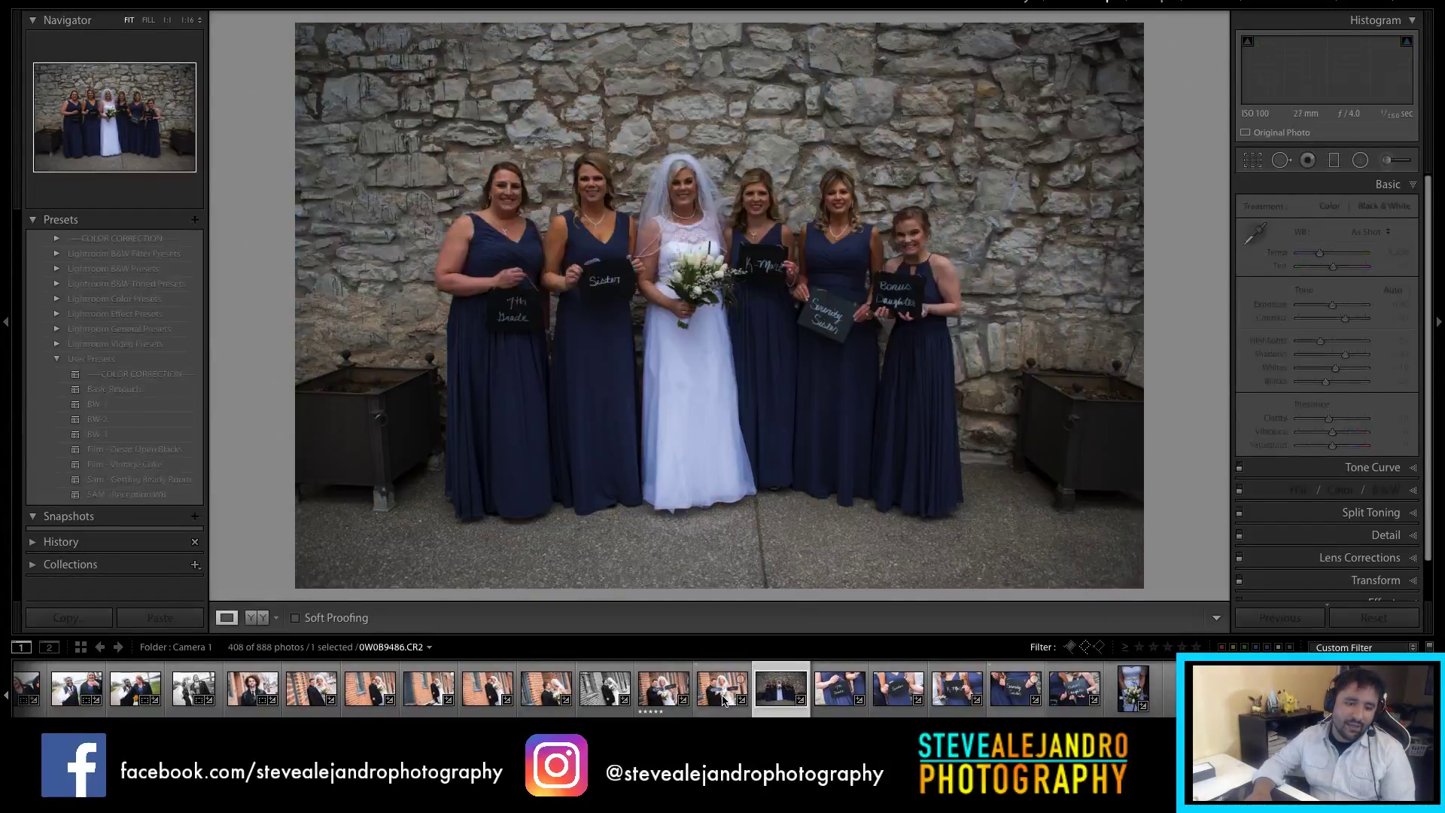
left_click(724, 697)
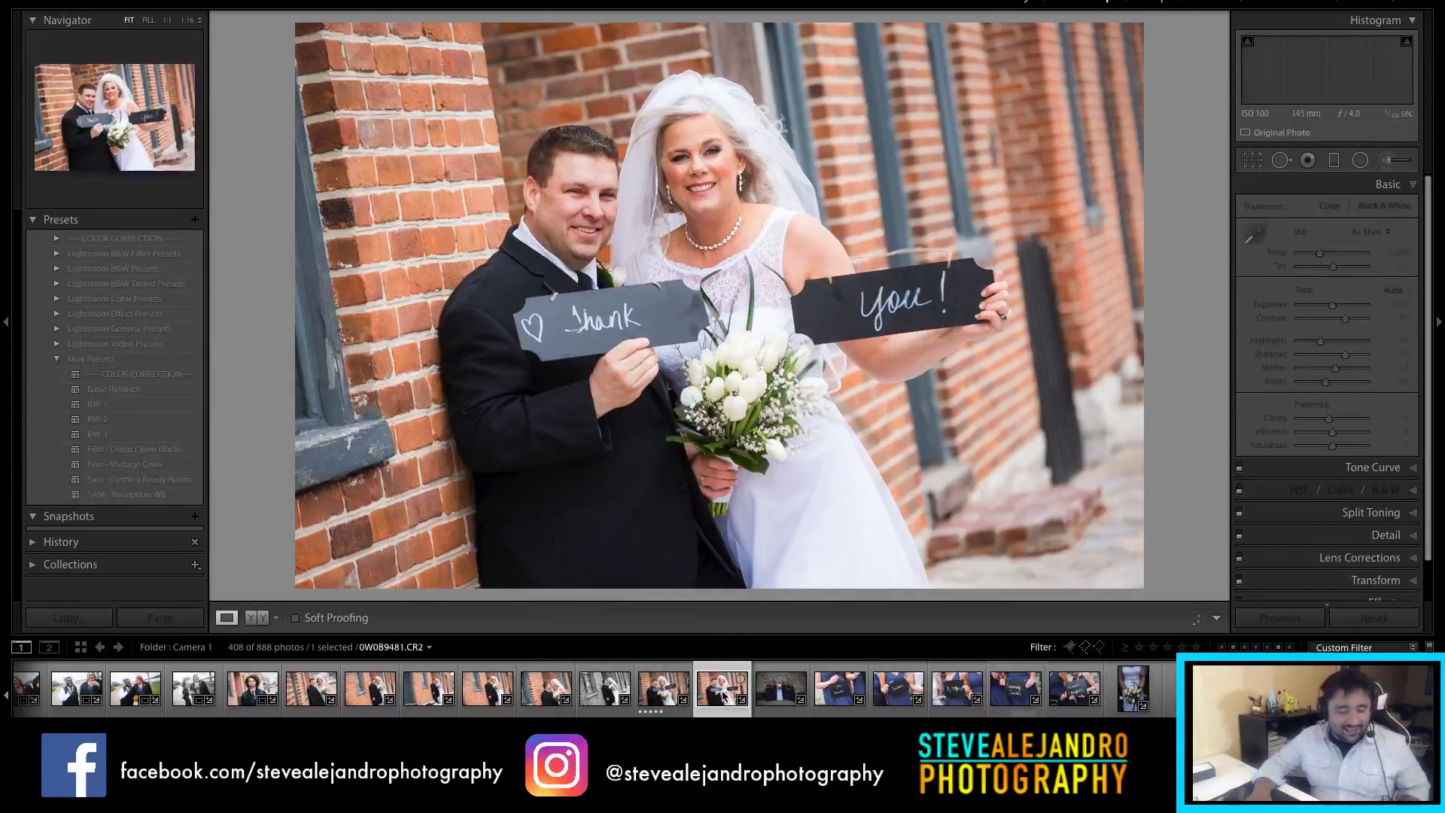
key("x")
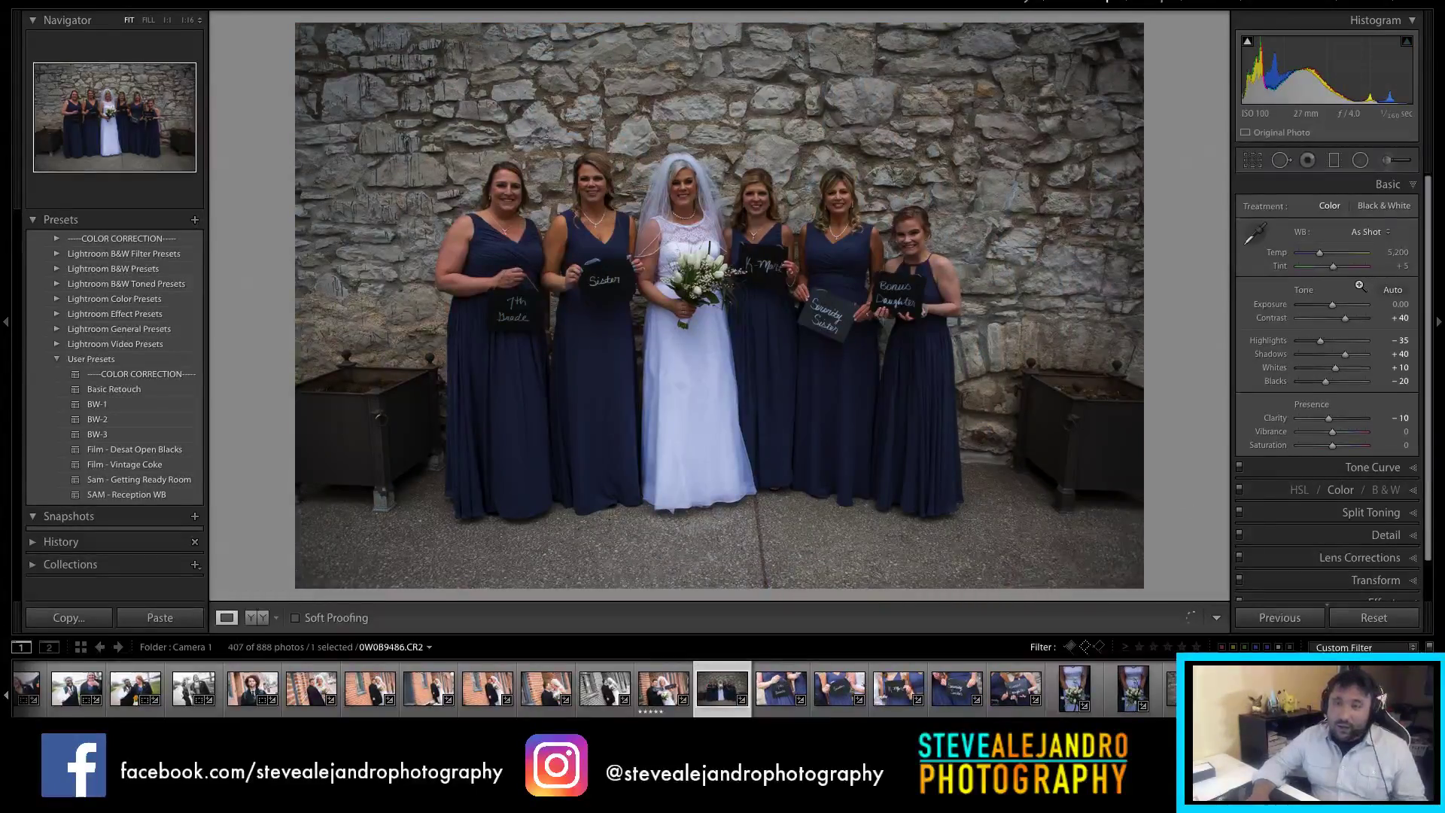
Step: Raise the bridesmaids photo's exposure to +1.00, nudge Temp up, and crop it to 4 x 5 from the top
left_click_drag(1333, 304, 1339, 308)
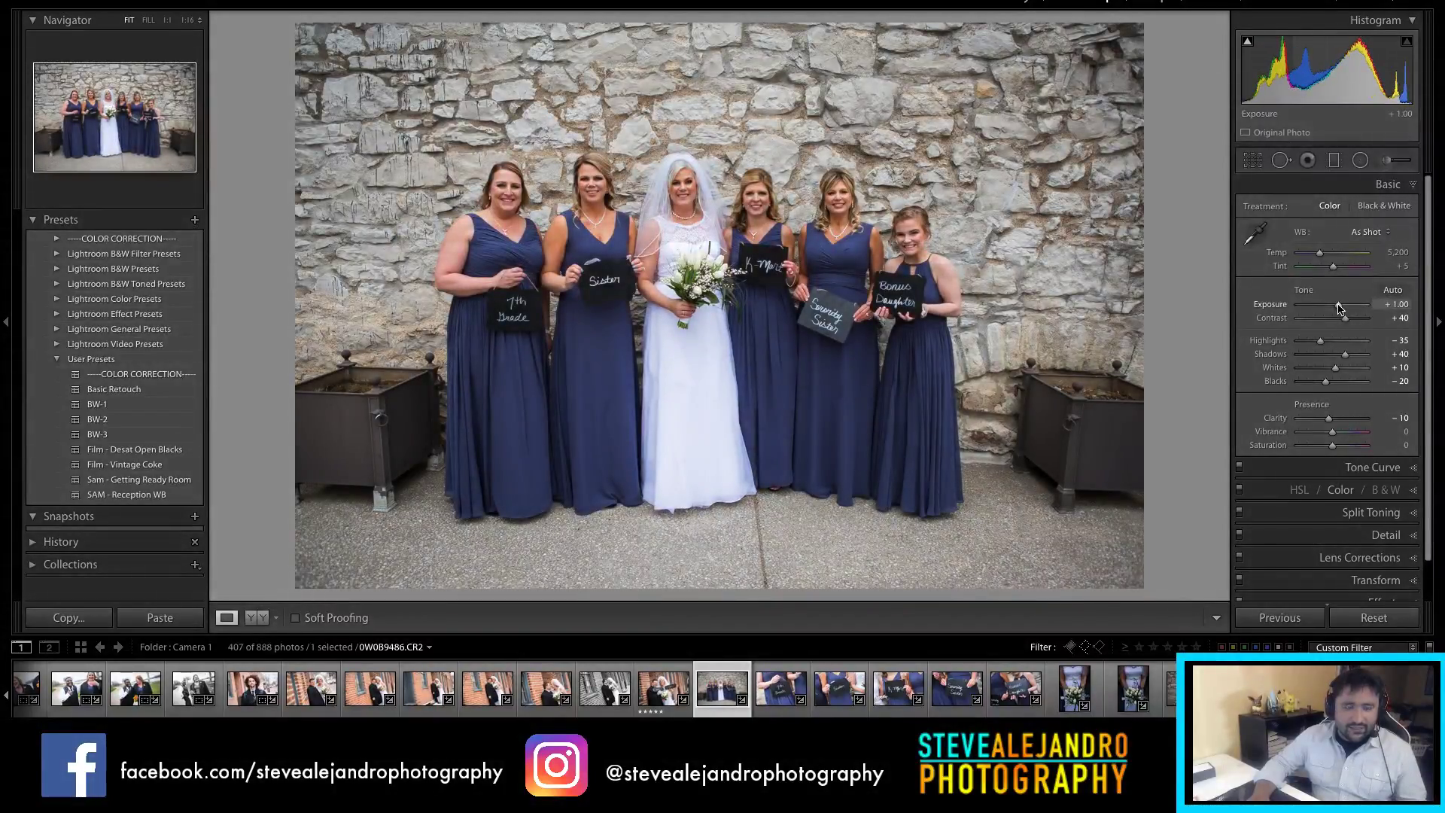
left_click_drag(1321, 255, 1325, 257)
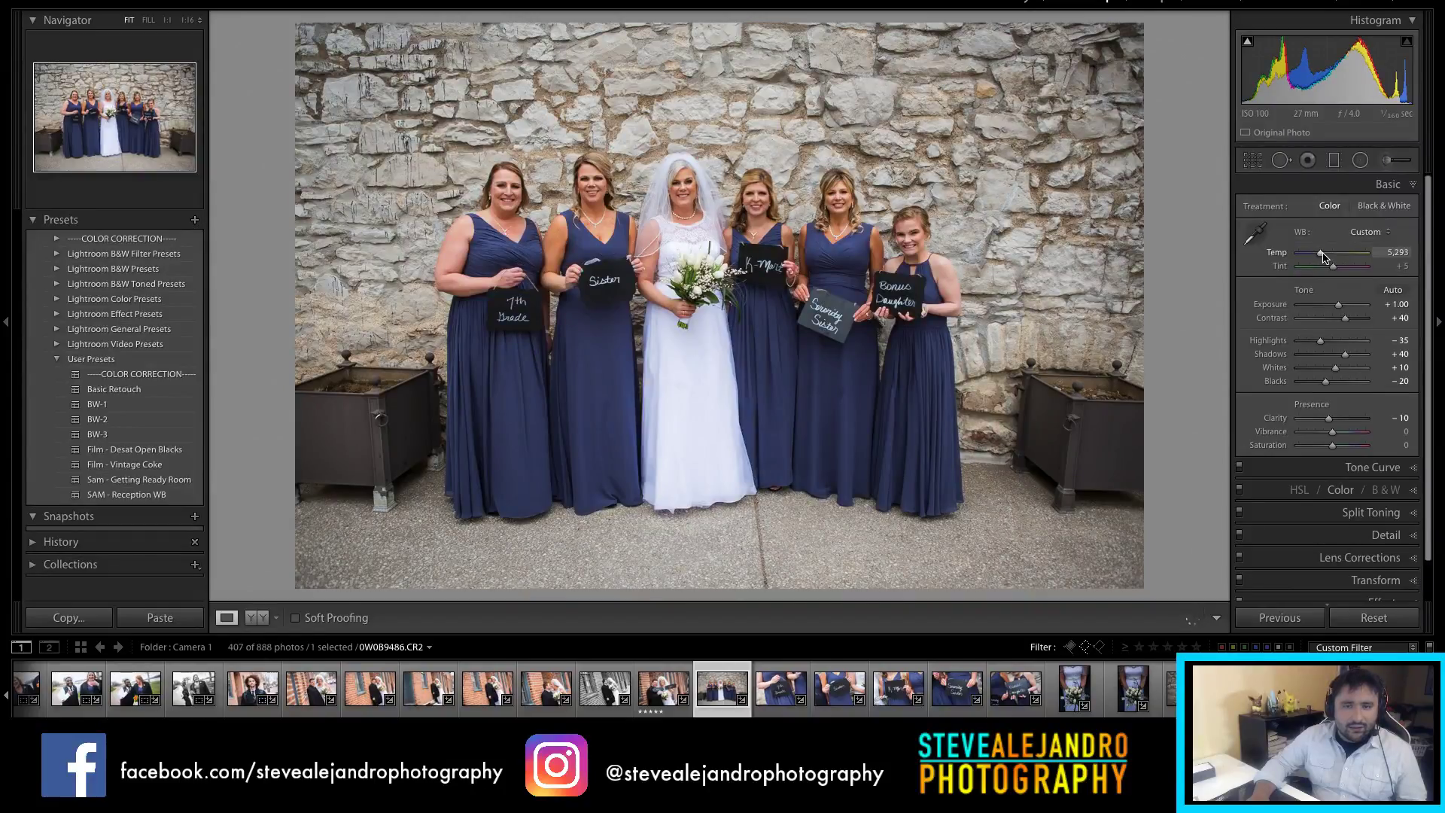
key("r")
left_click(1359, 216)
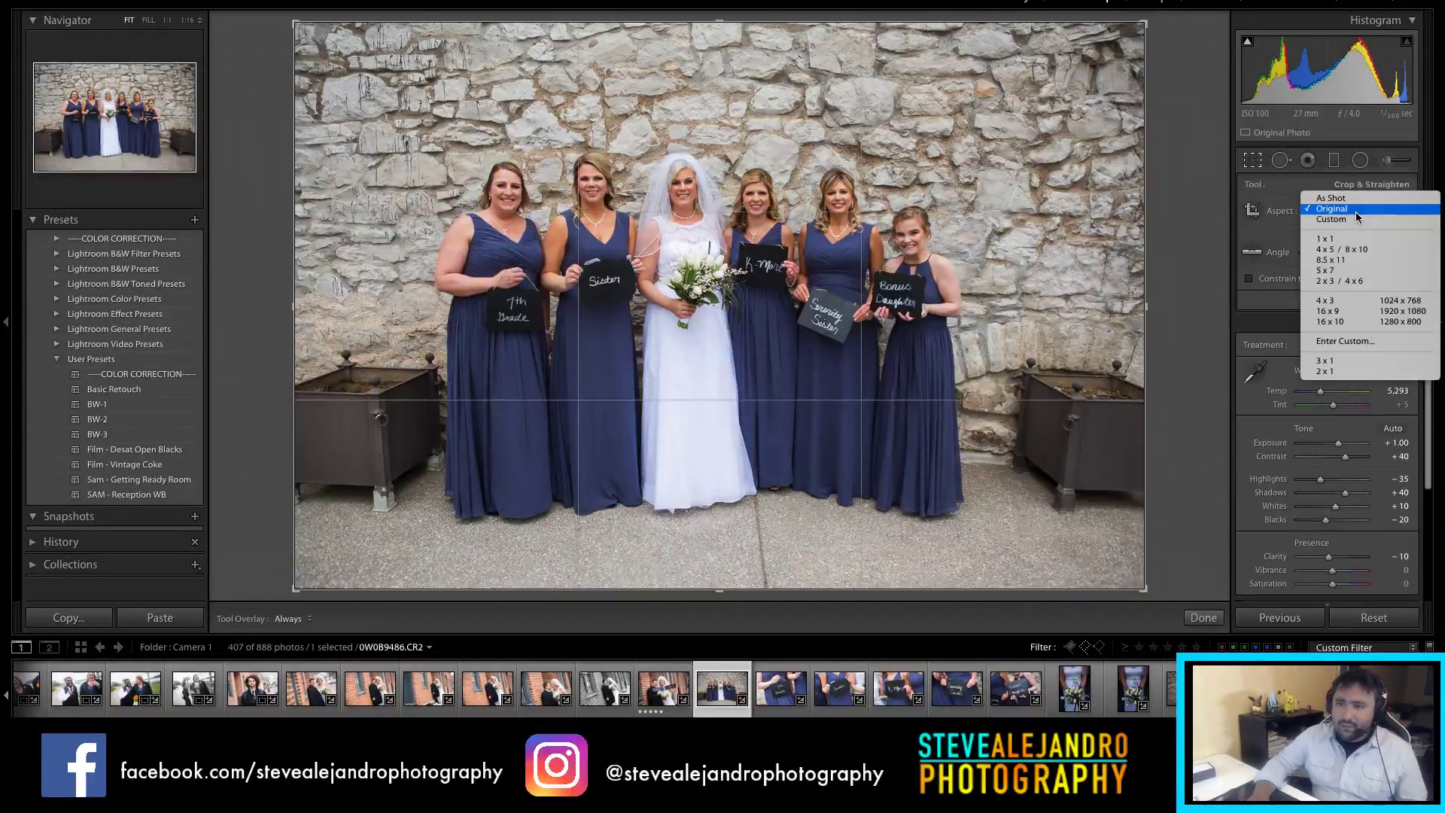
left_click(1342, 249)
left_click_drag(723, 20, 725, 65)
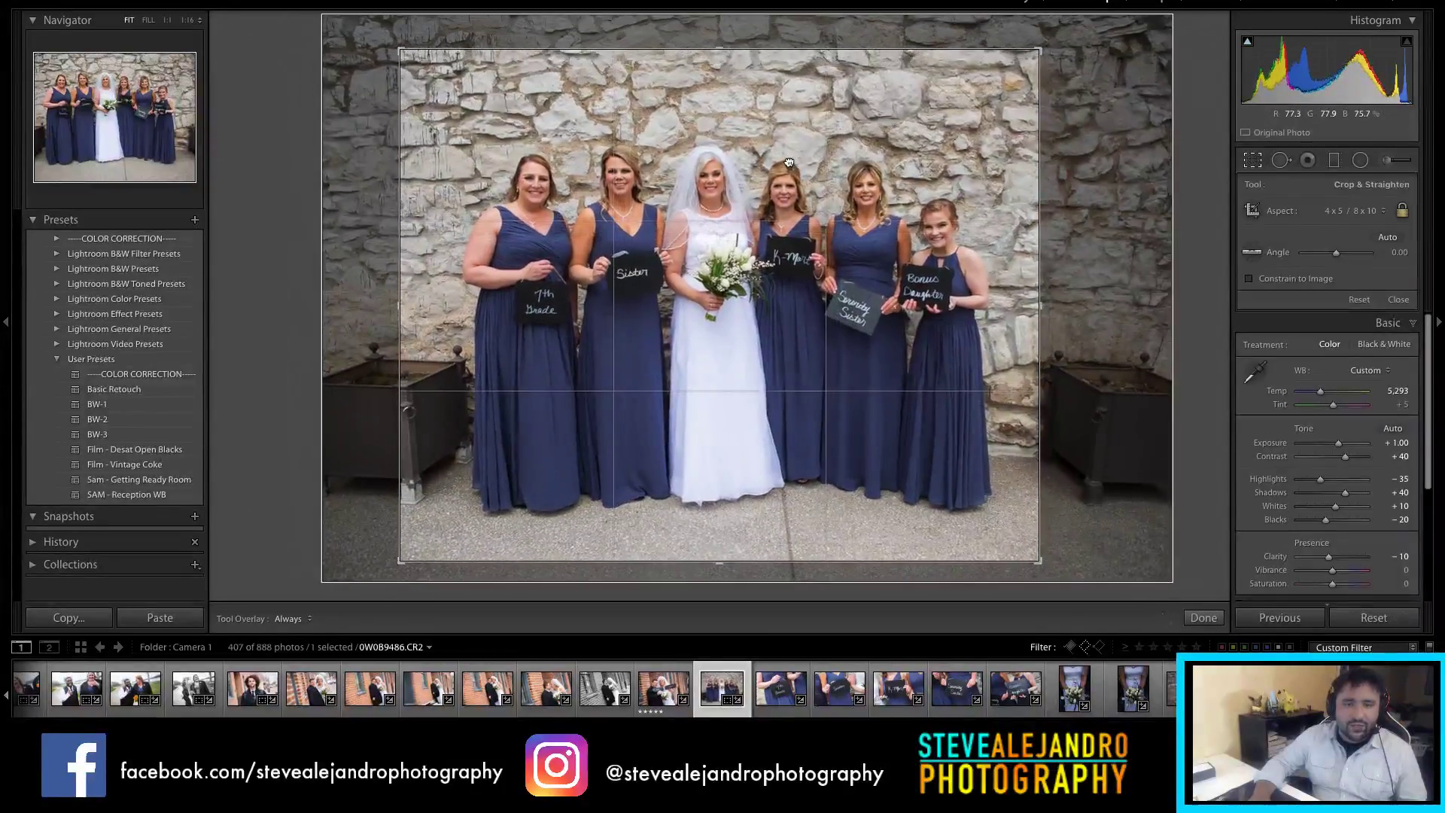
key("Return")
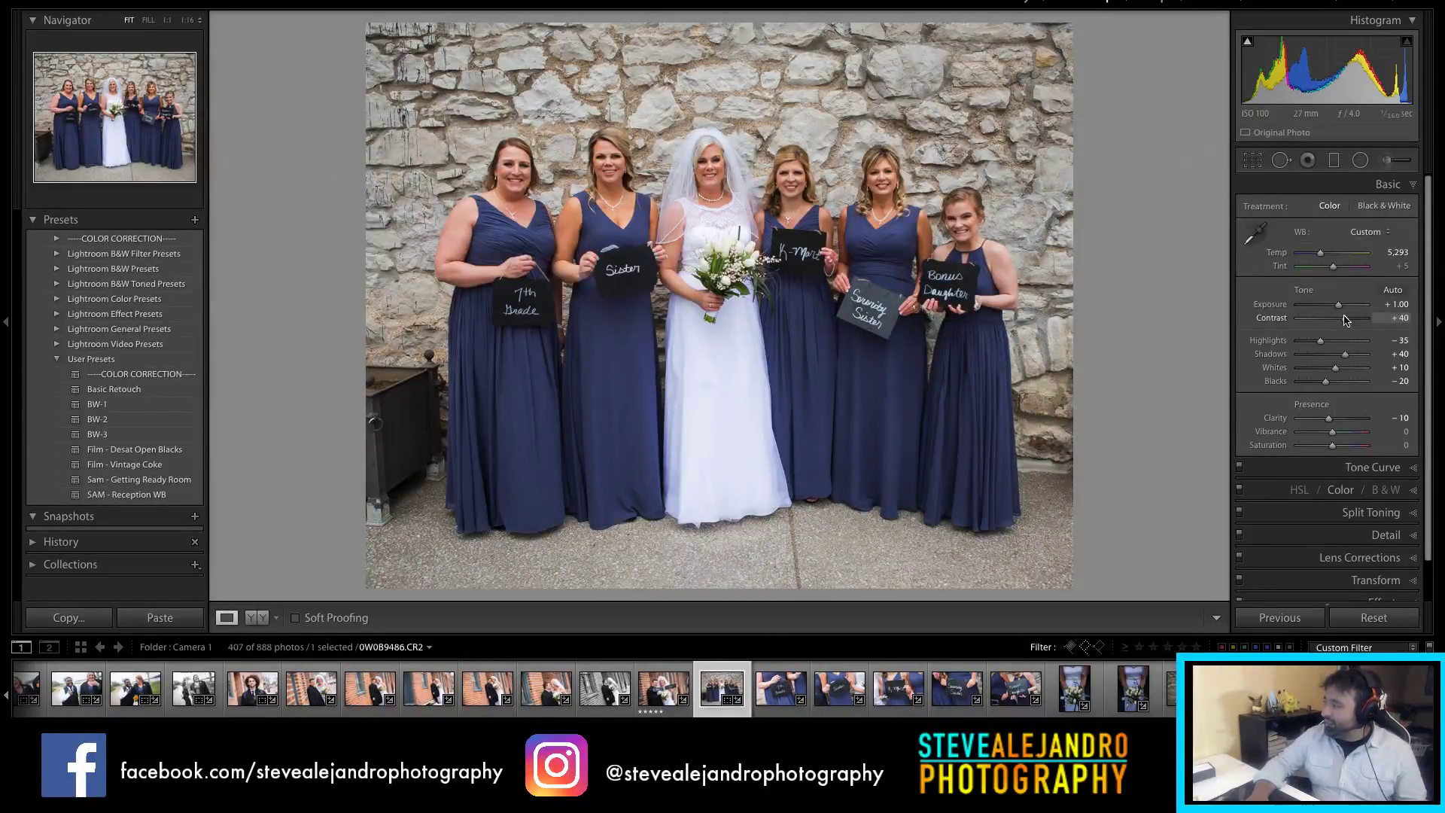
Step: Discard a stone-wall white balance sample, warm Temp to 5,370, and recommit the crop
key("w")
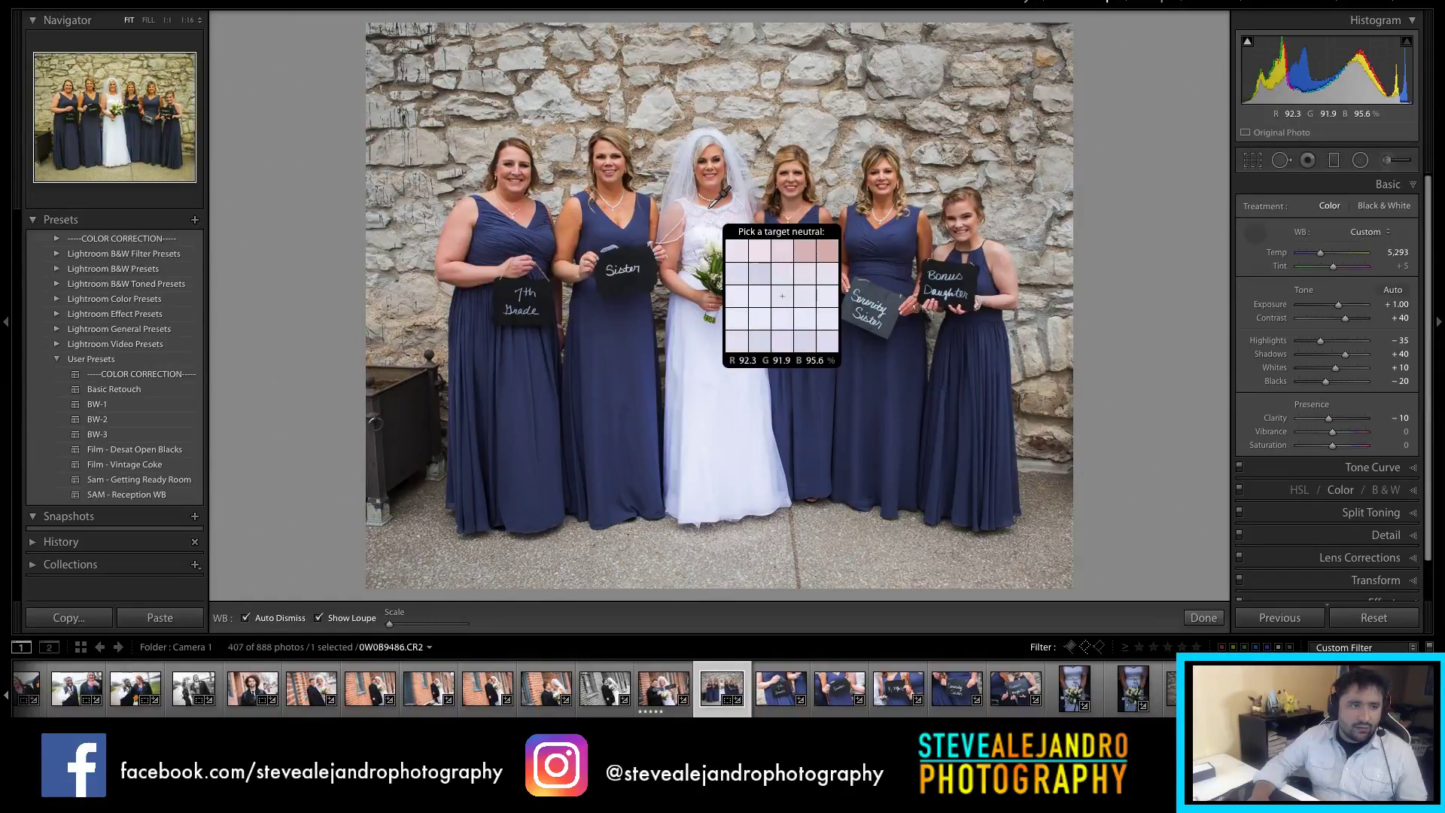
left_click(740, 167)
key("ctrl+z")
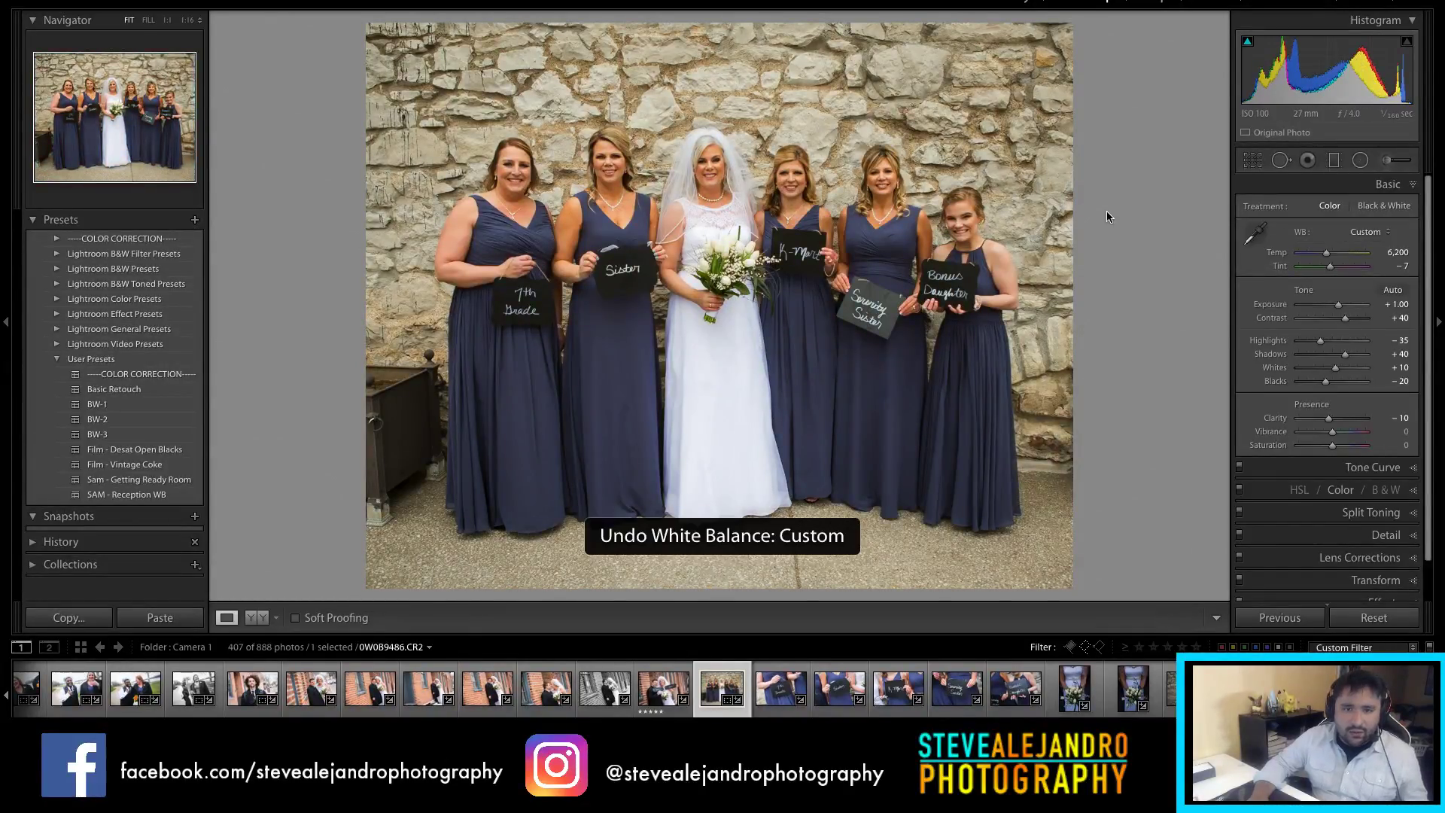
left_click_drag(1320, 255, 1319, 259)
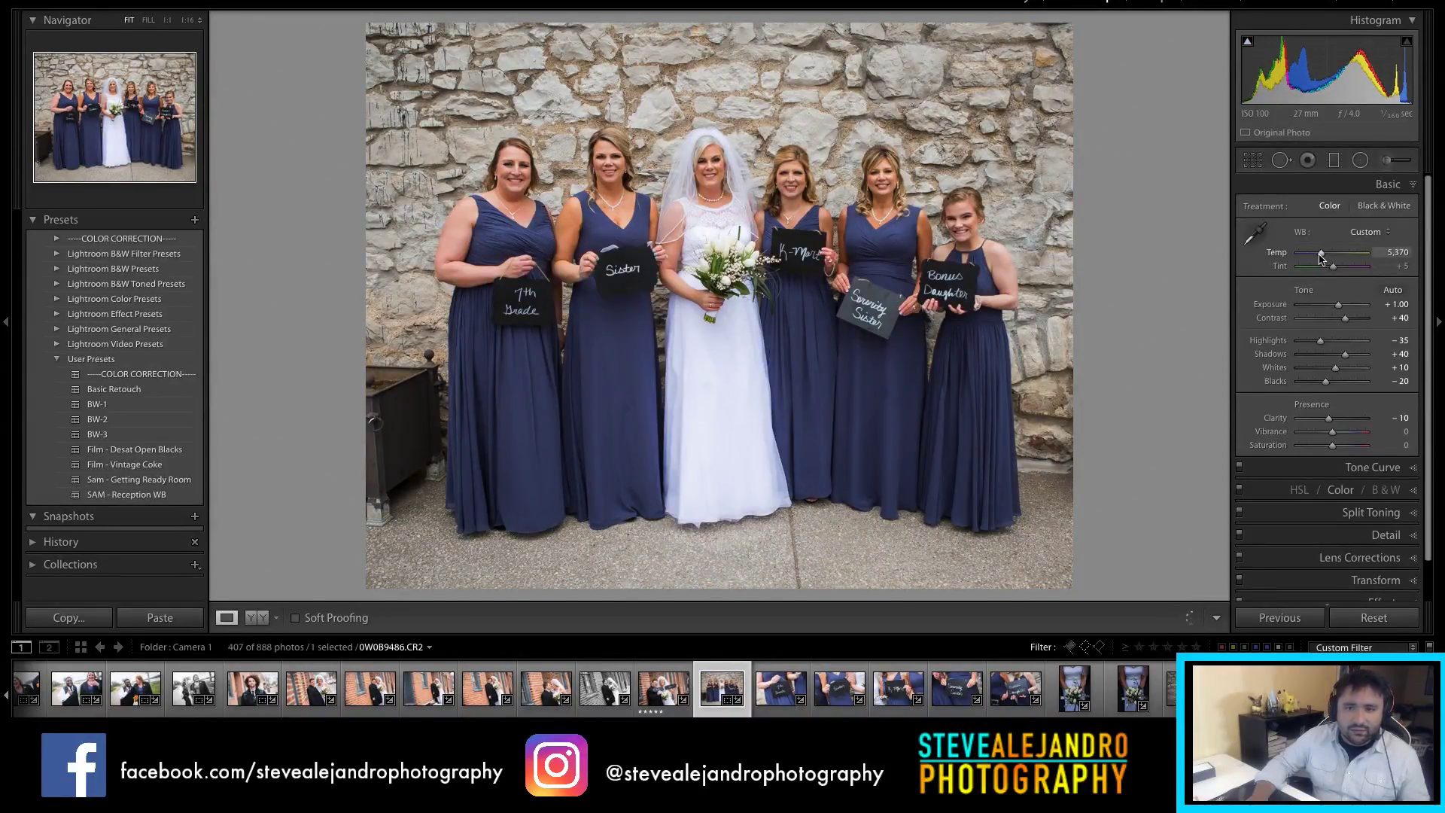
key("r")
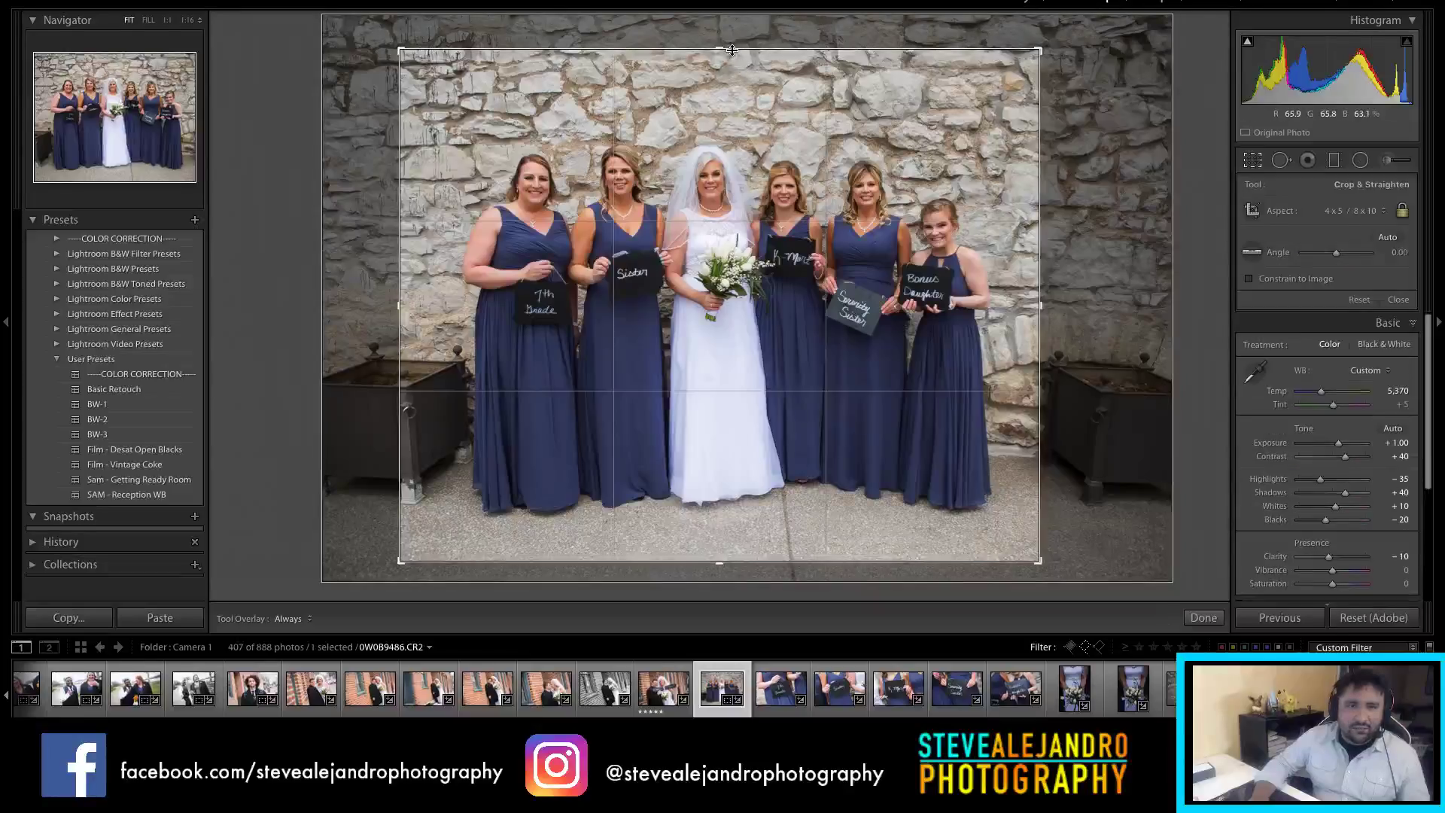
key("Return")
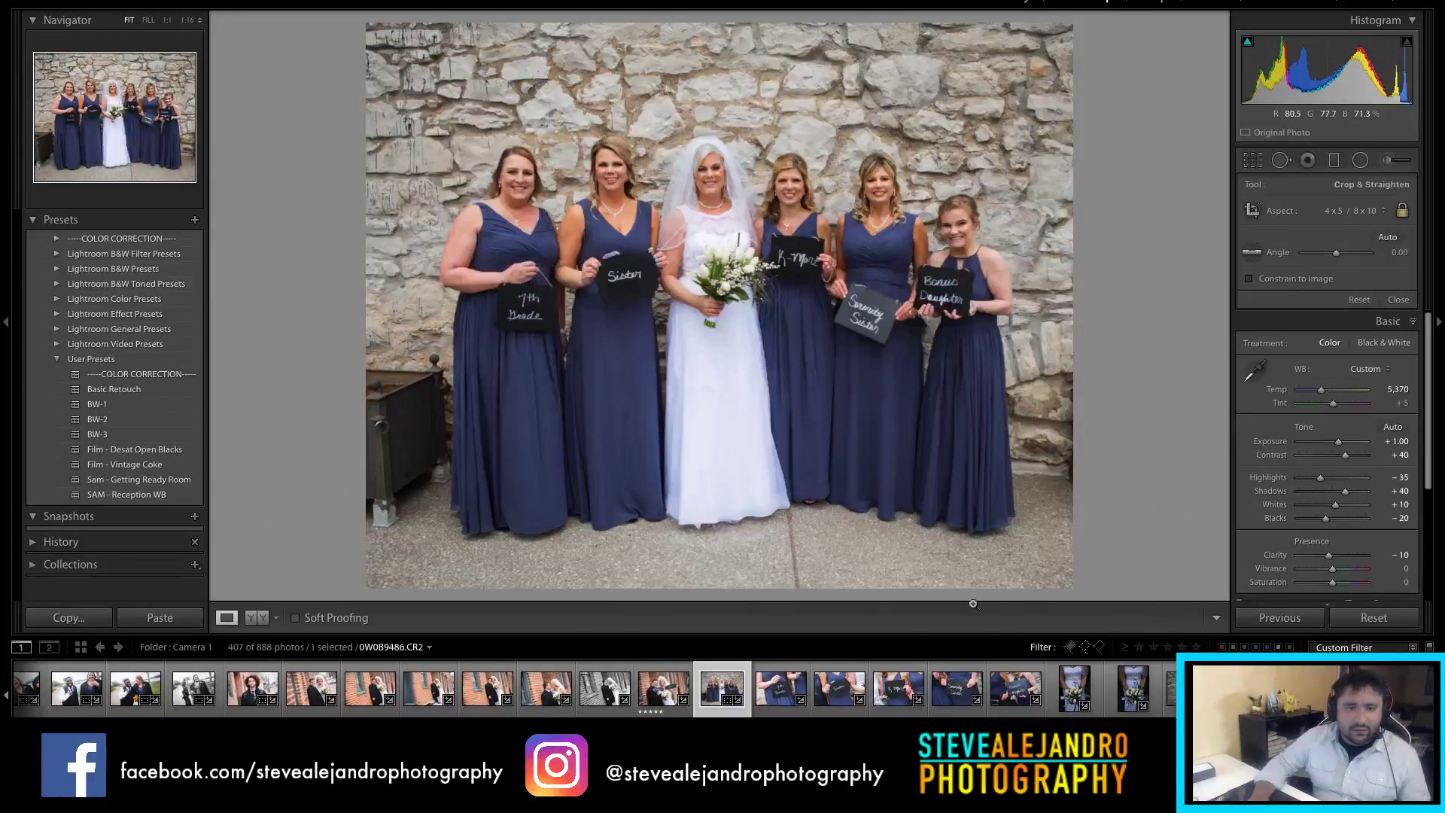
left_click(798, 694)
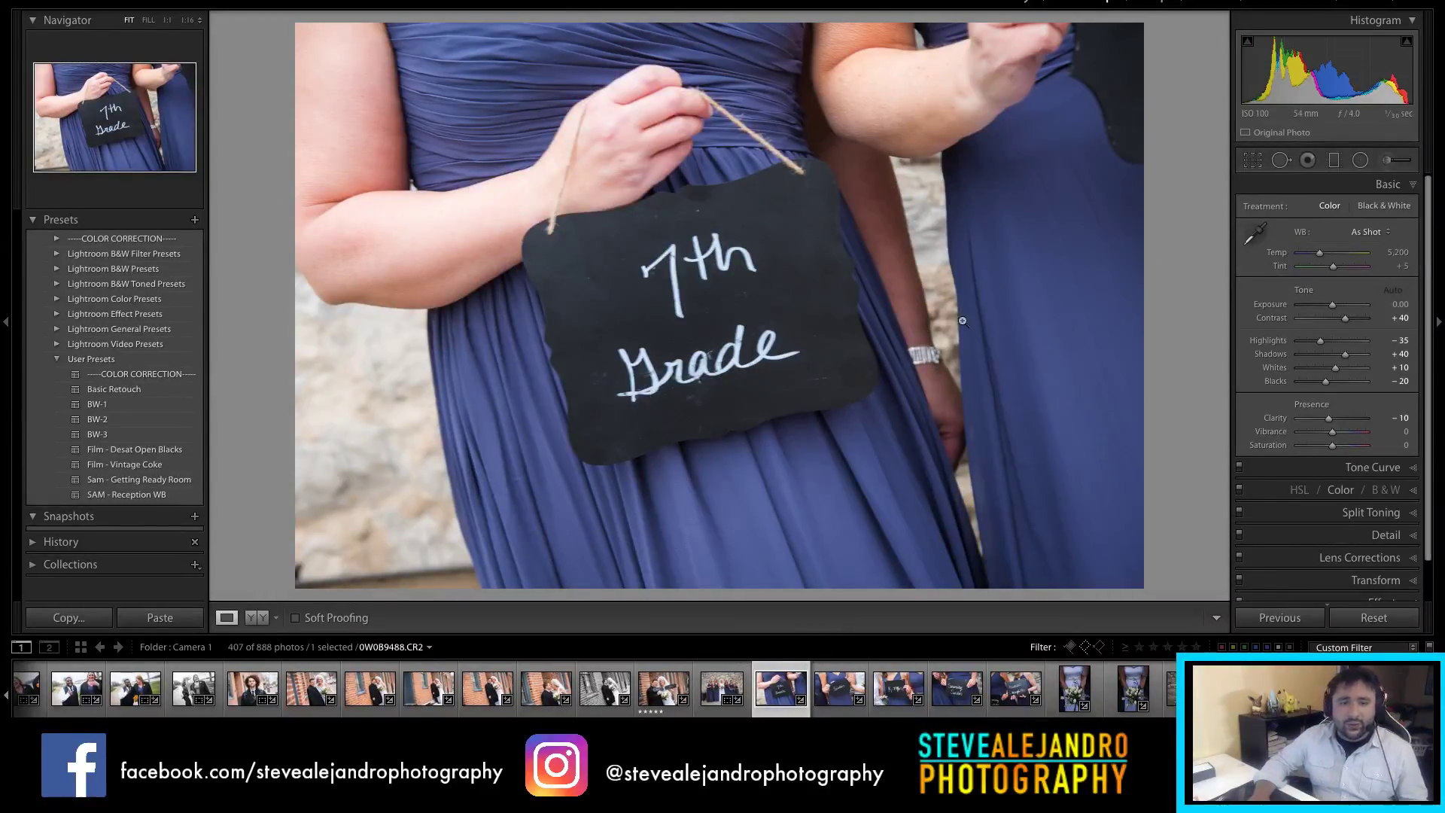
Step: Slightly raise the sharpening amount and deepen the blacks on the 7th Grade close-up
scroll(1359, 447, "down", 1)
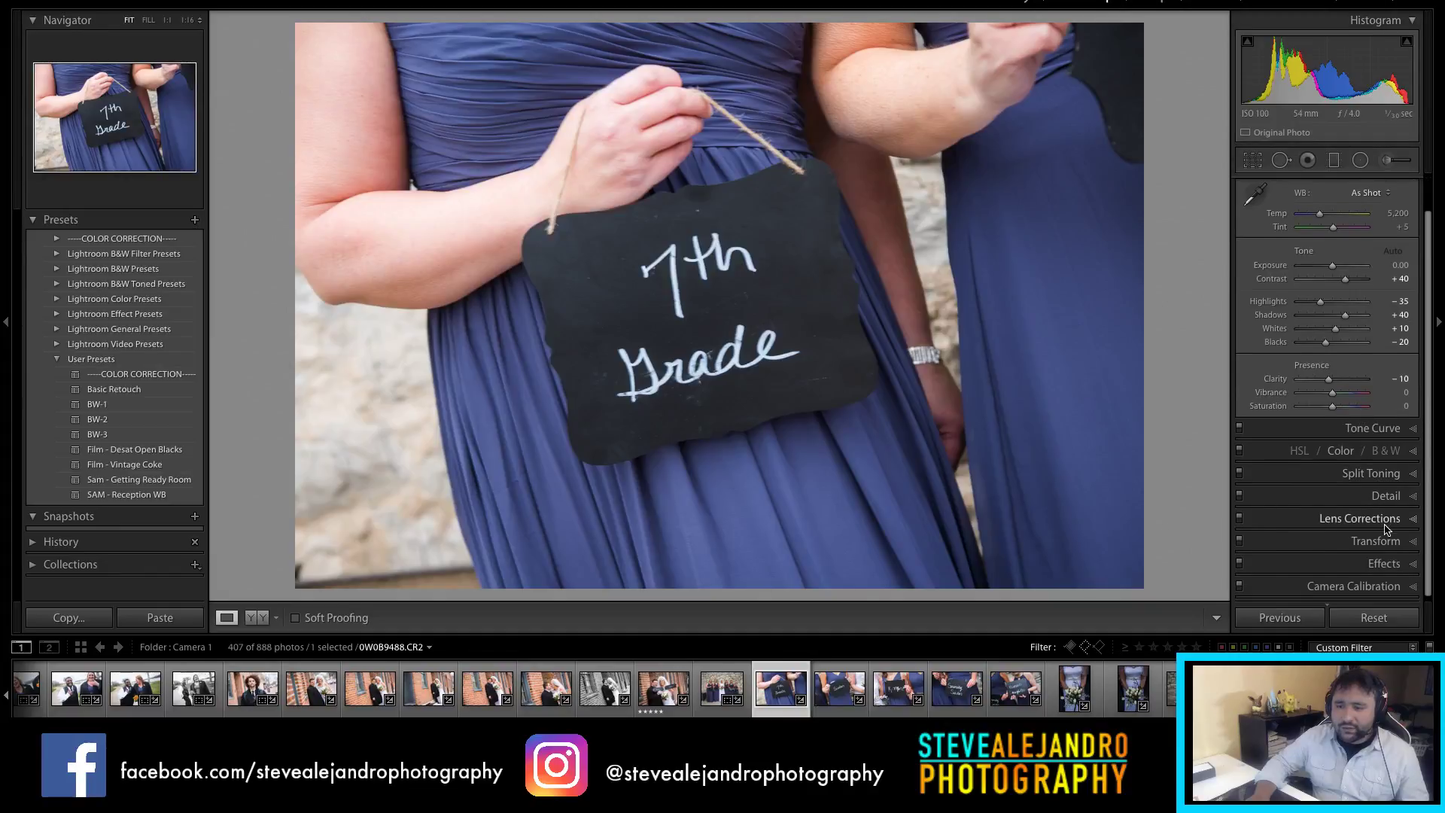
left_click(1355, 494)
left_click_drag(1339, 420, 1341, 419)
left_click(1393, 236)
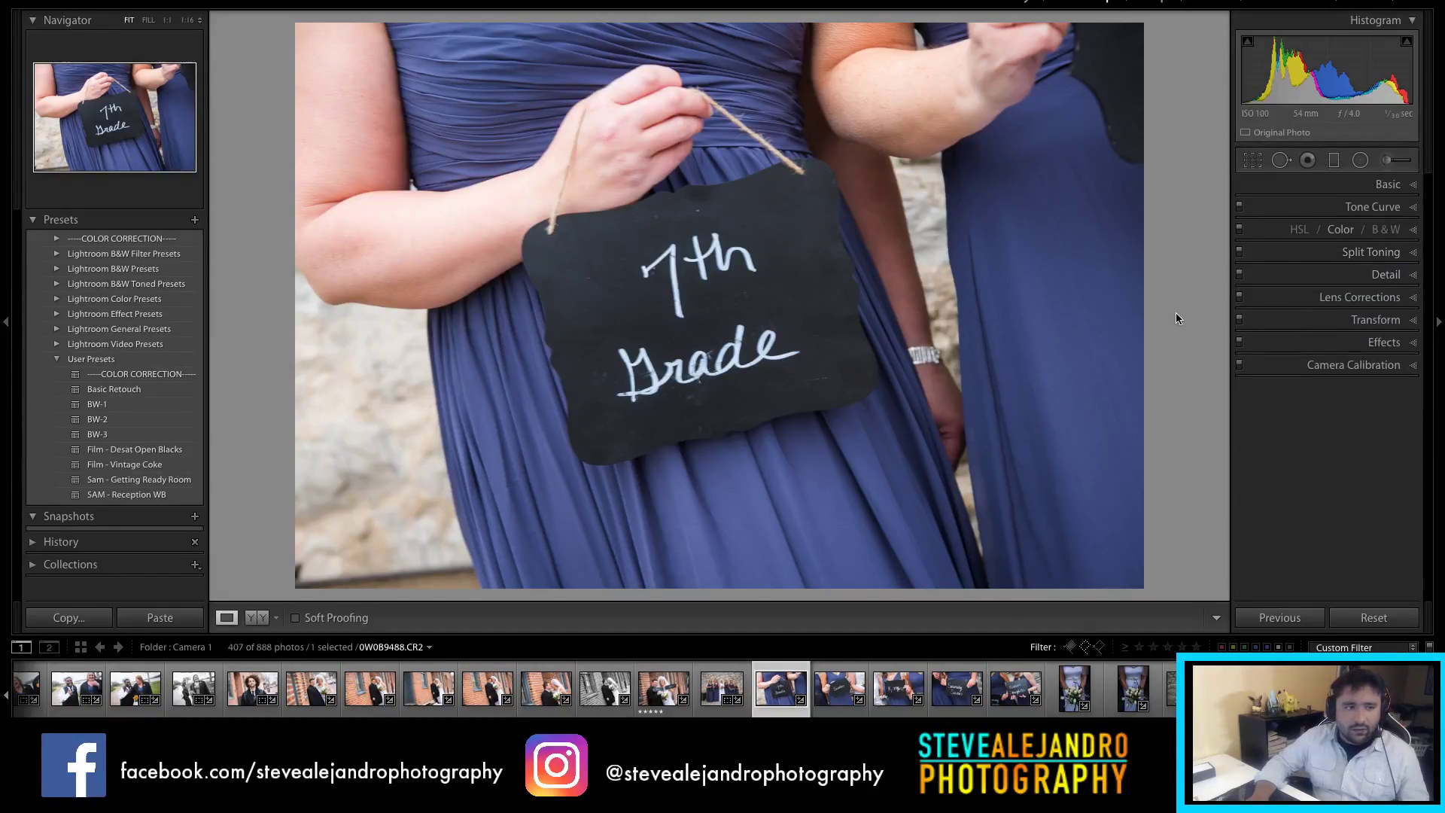
left_click(1394, 183)
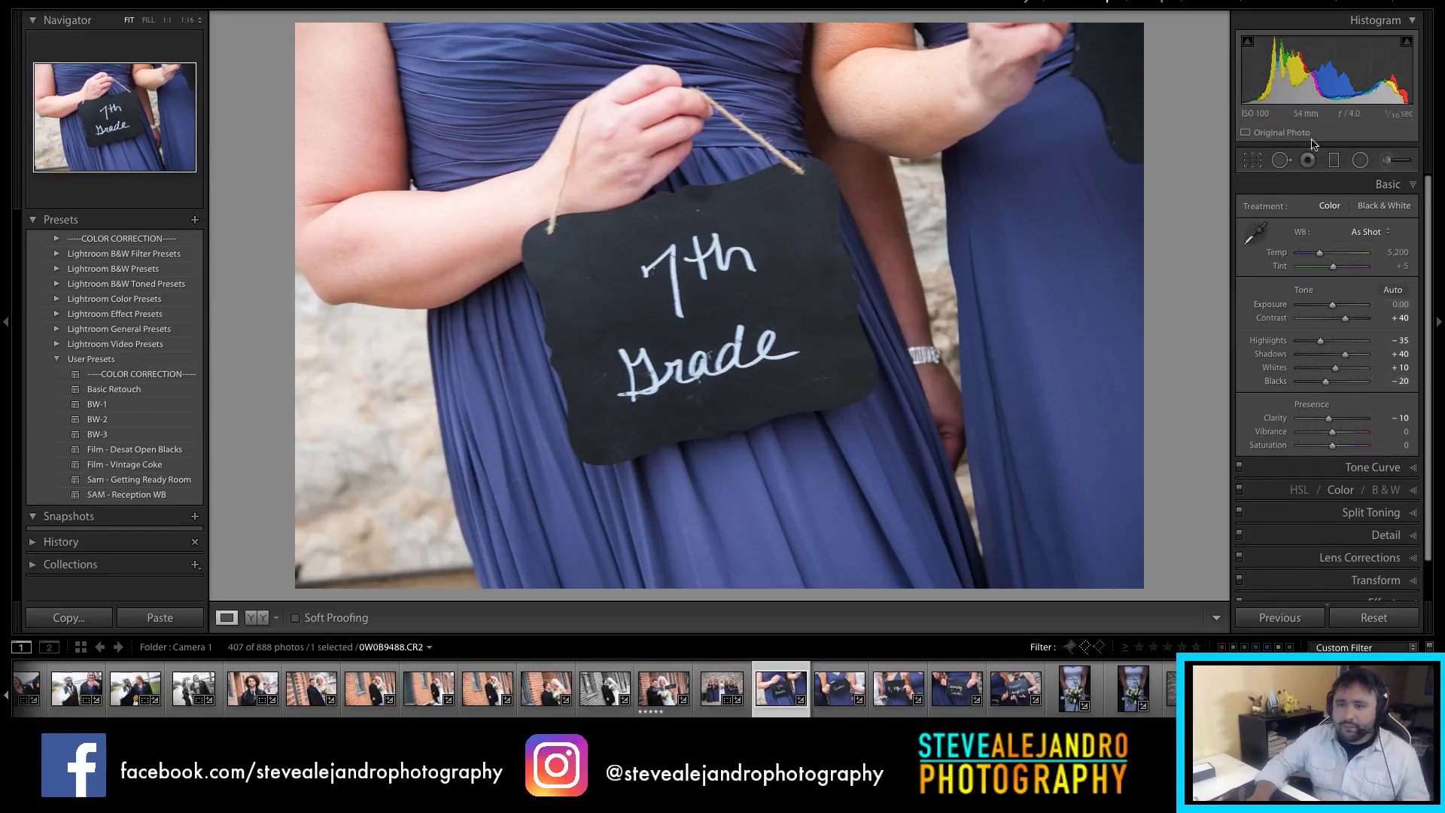
left_click_drag(1326, 381, 1349, 359)
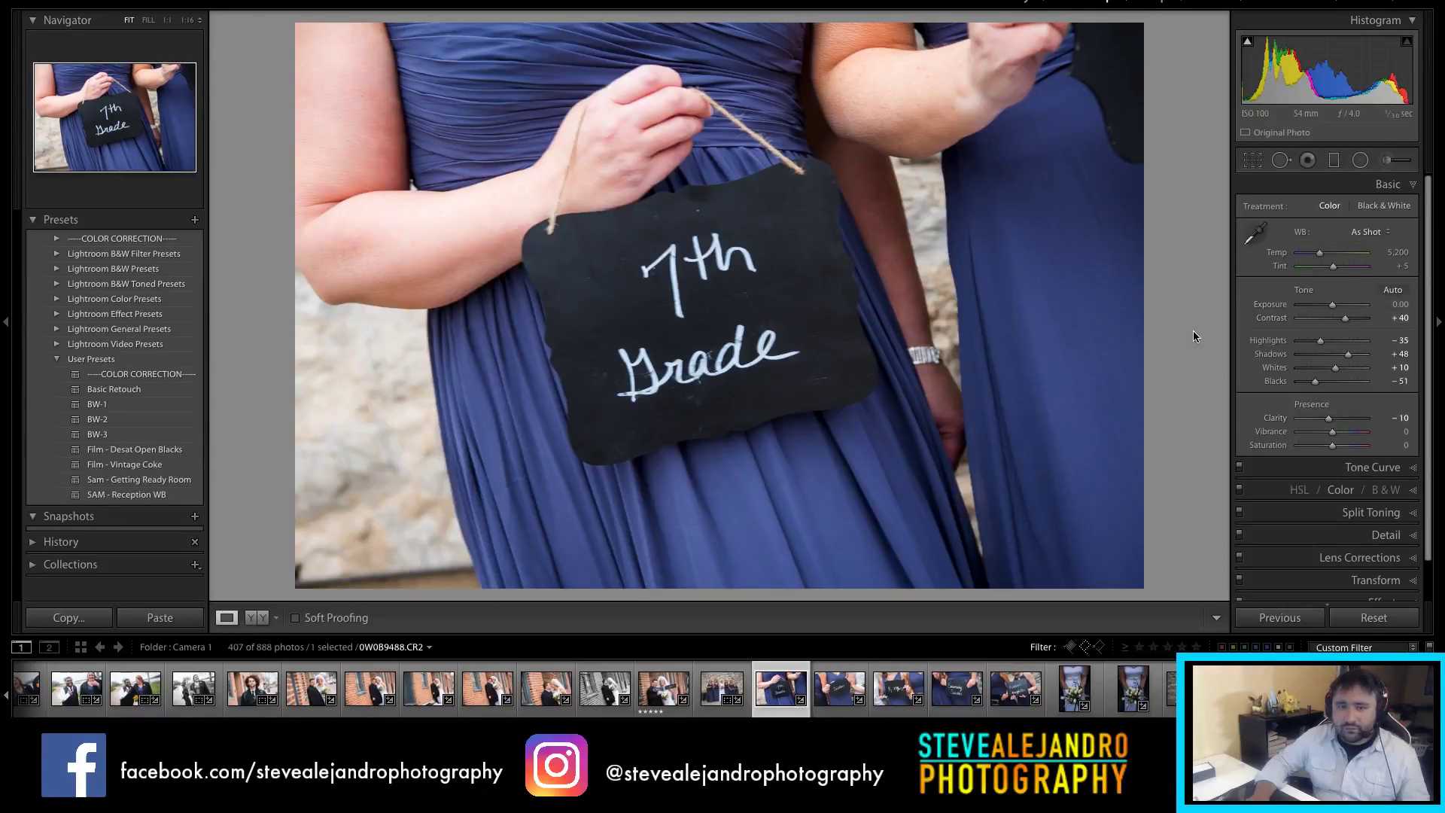
Step: Crop the close-up tighter around the 7th Grade sign
key("r")
left_click_drag(294, 588, 413, 523)
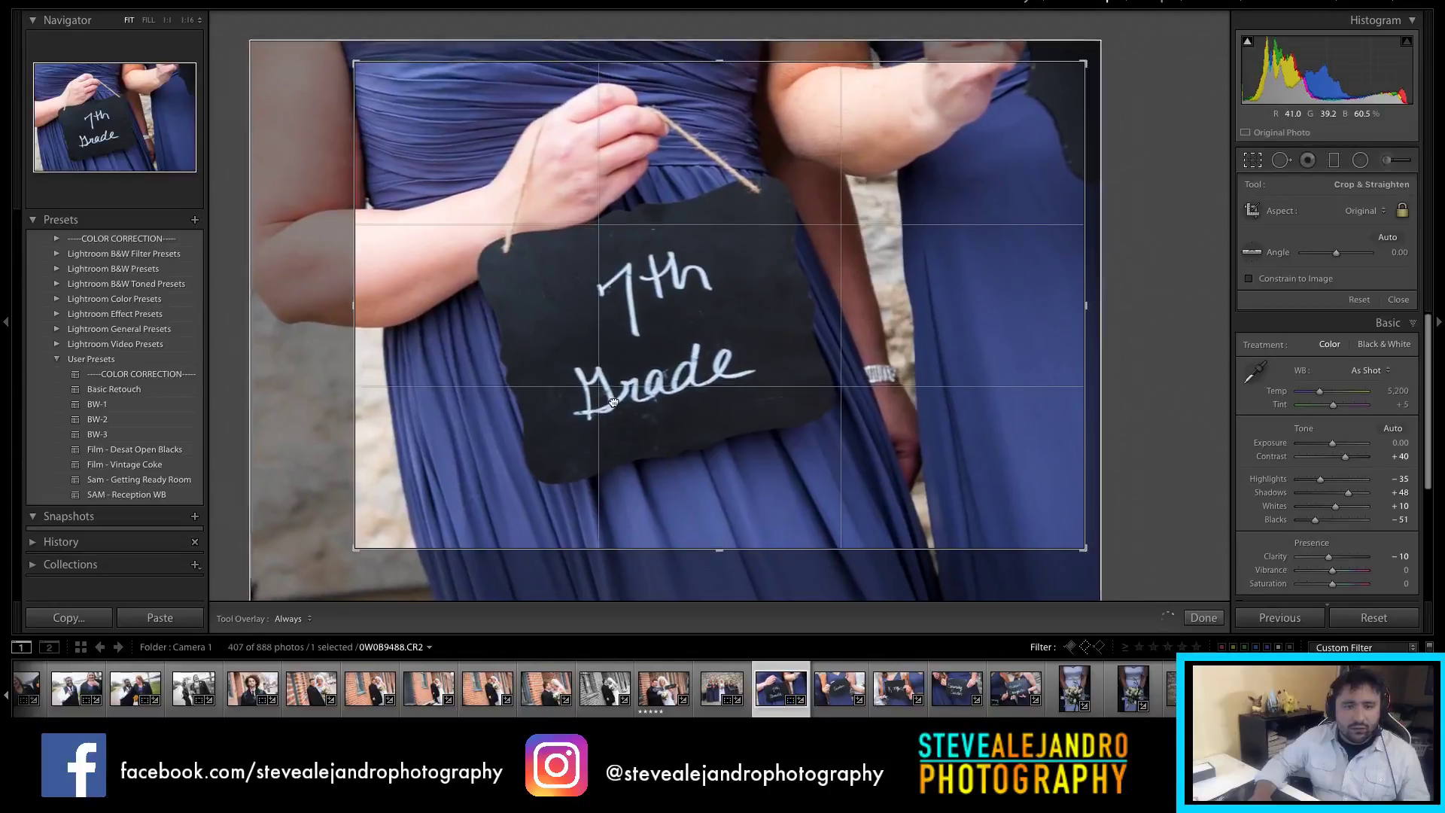
key("Return")
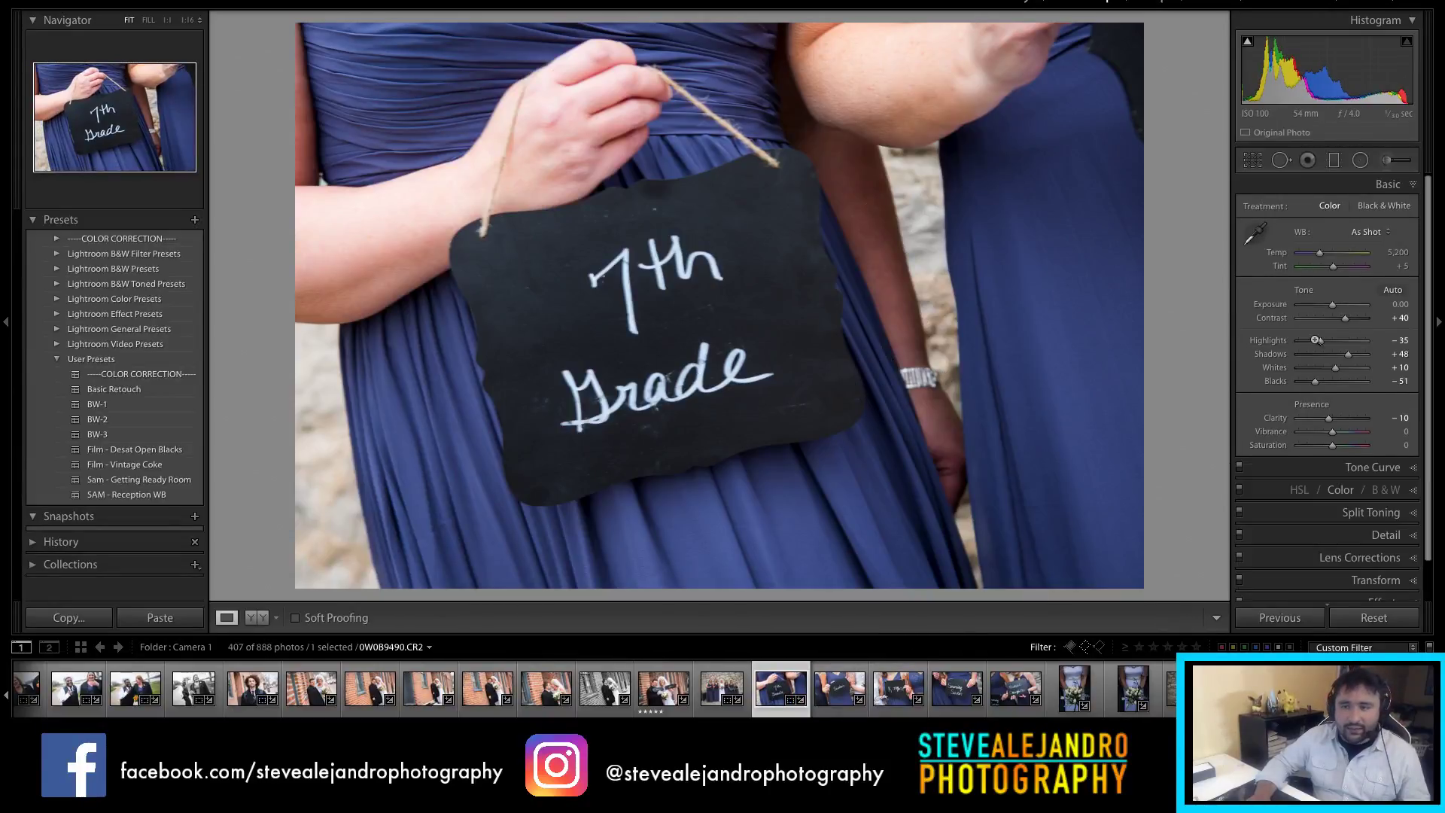
Step: Set Temp to 5,452, Exposure to +0.10 and Clarity to -10, selecting the five sign photos
left_click(1319, 256)
left_click_drag(1321, 260, 1322, 260)
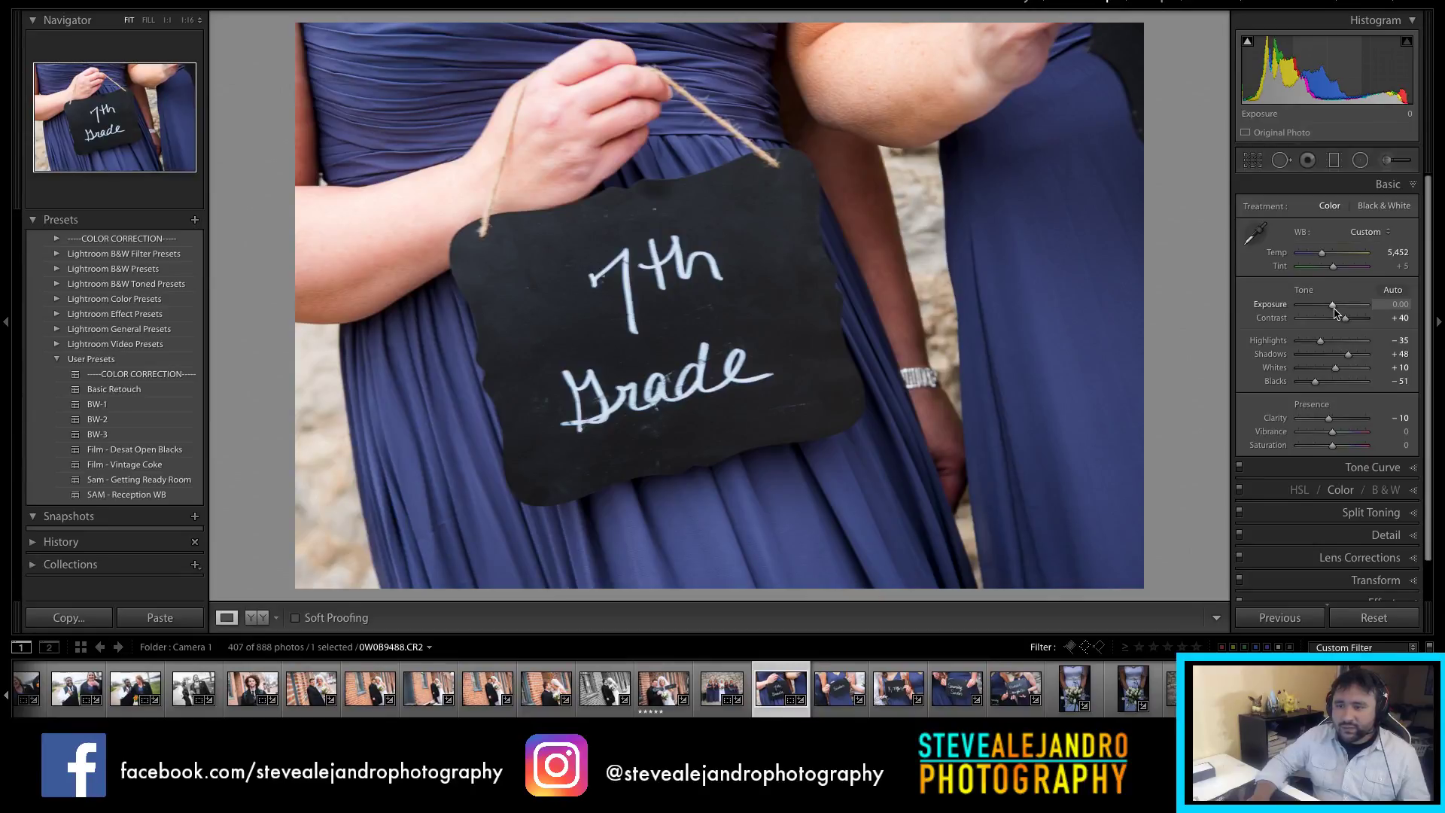
left_click_drag(1334, 308, 1335, 308)
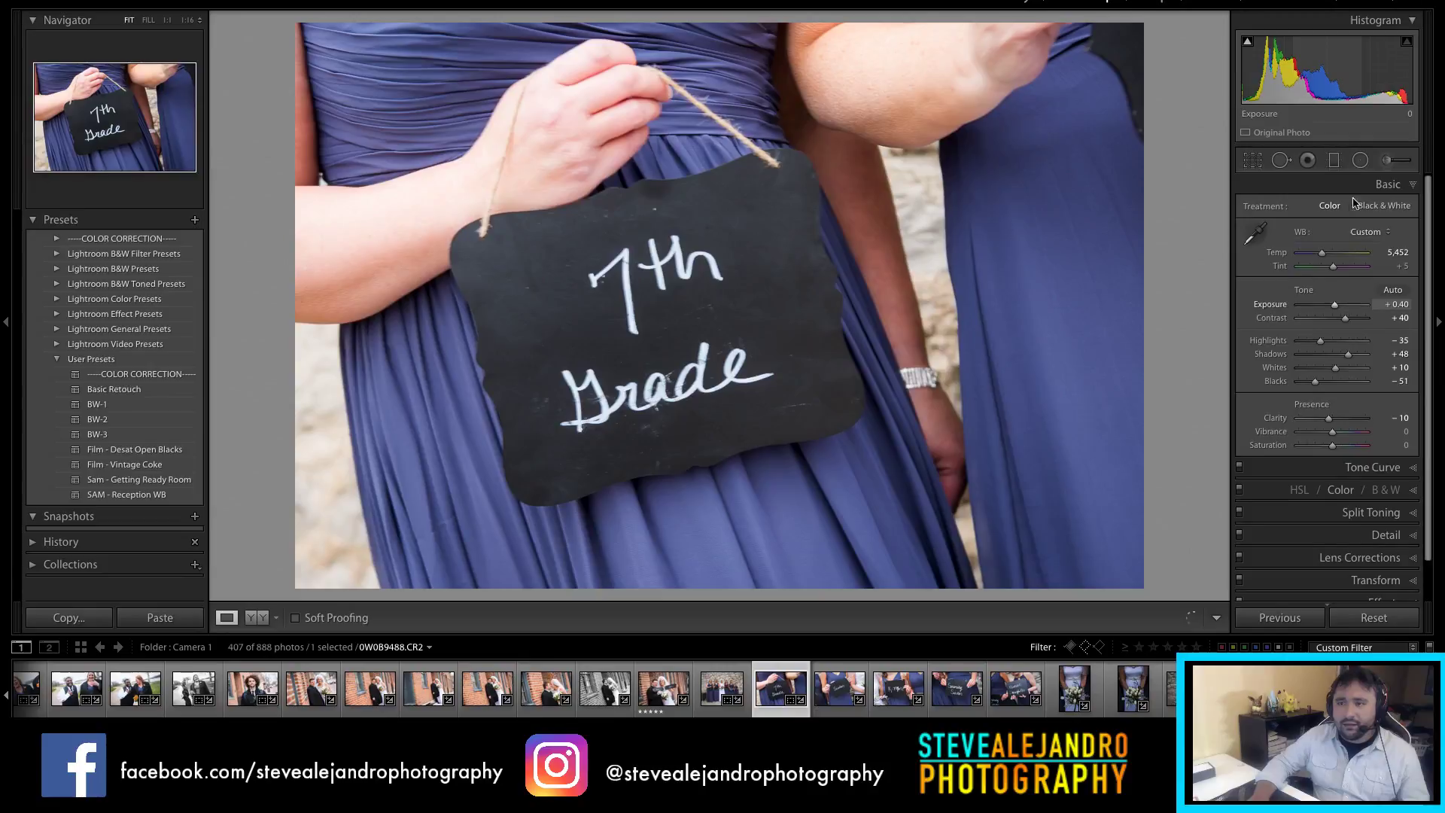
key("ctrl+z")
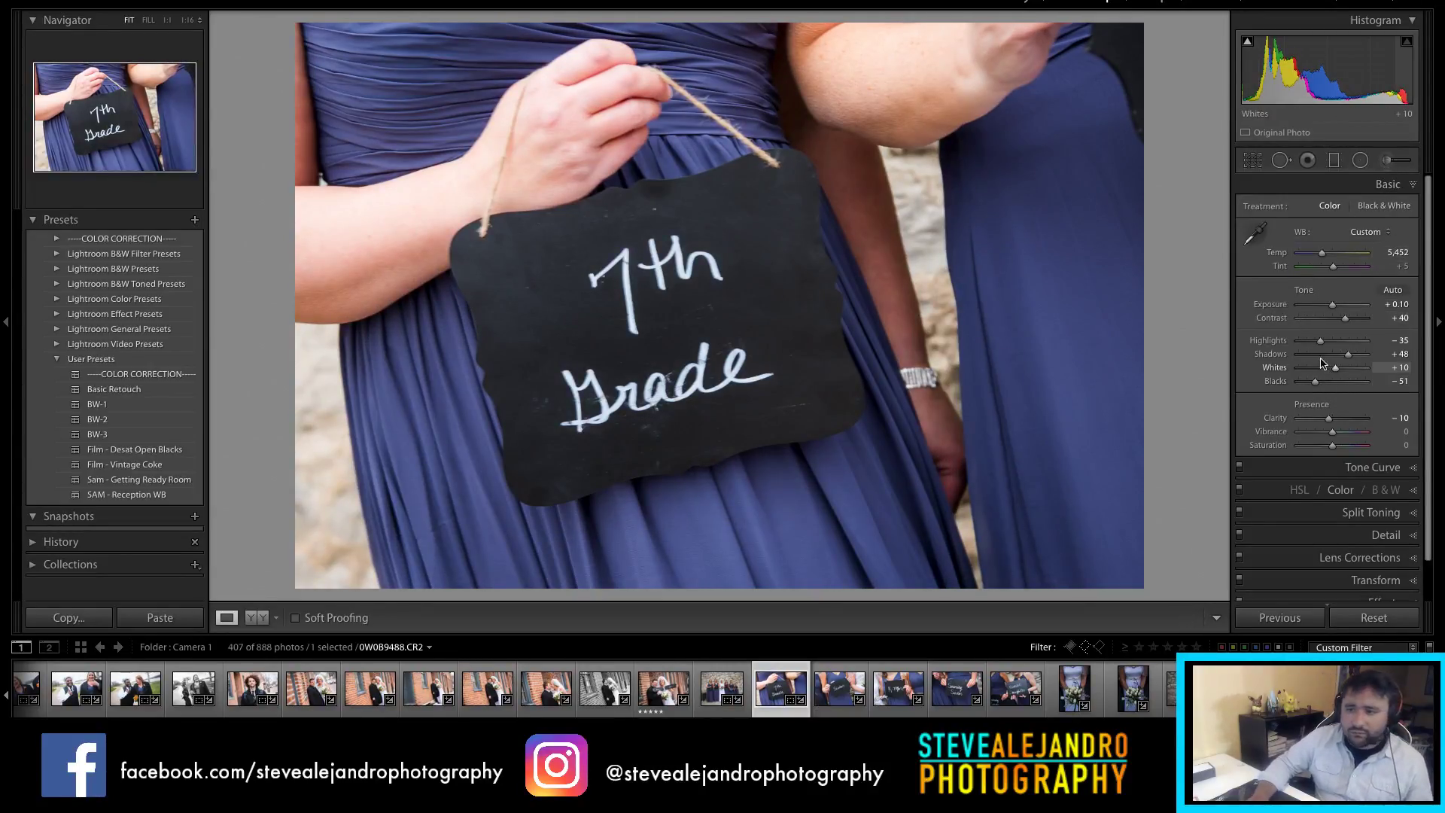
left_click_drag(1330, 419, 1335, 427)
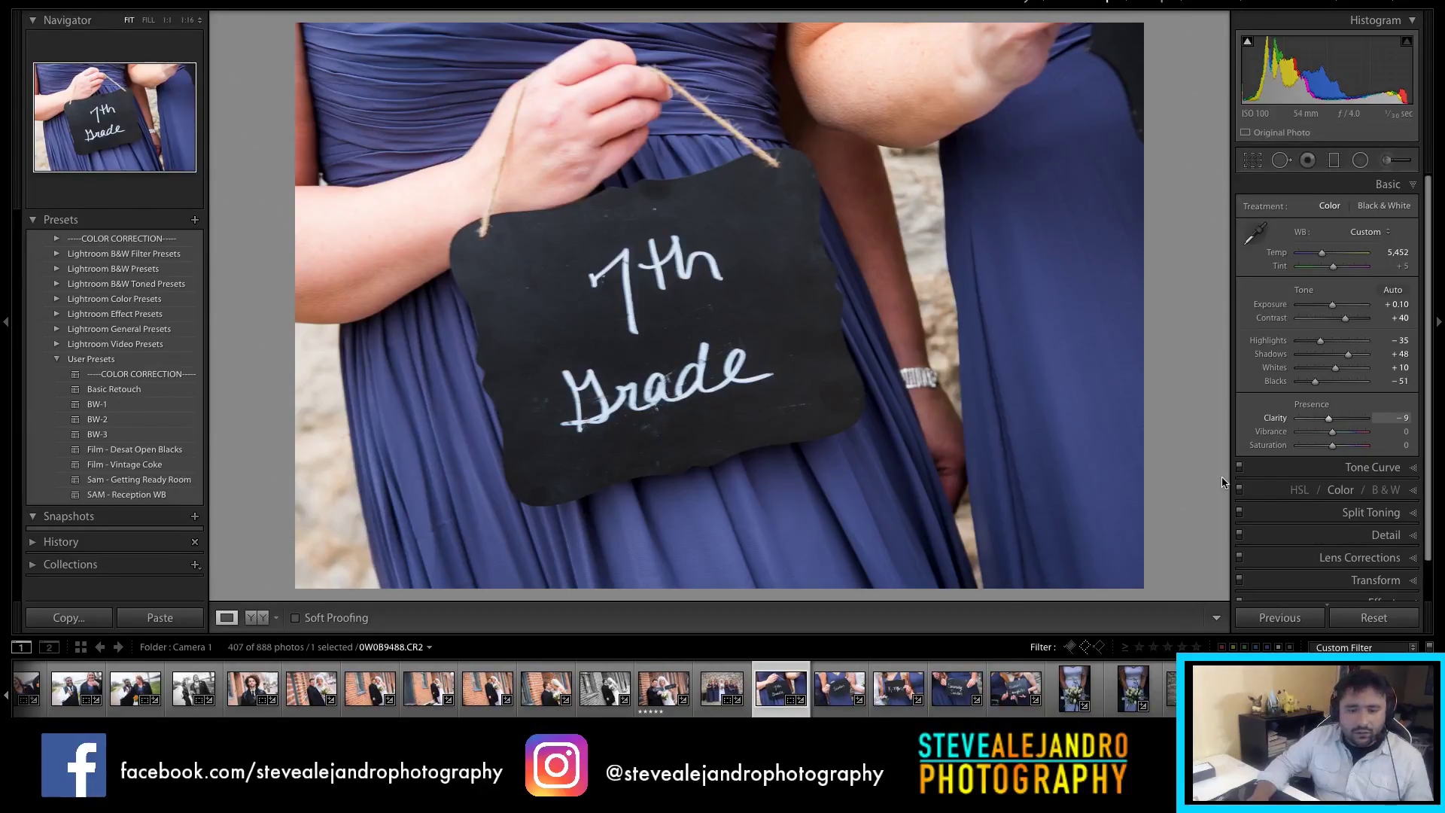
left_click(1016, 689, "shift")
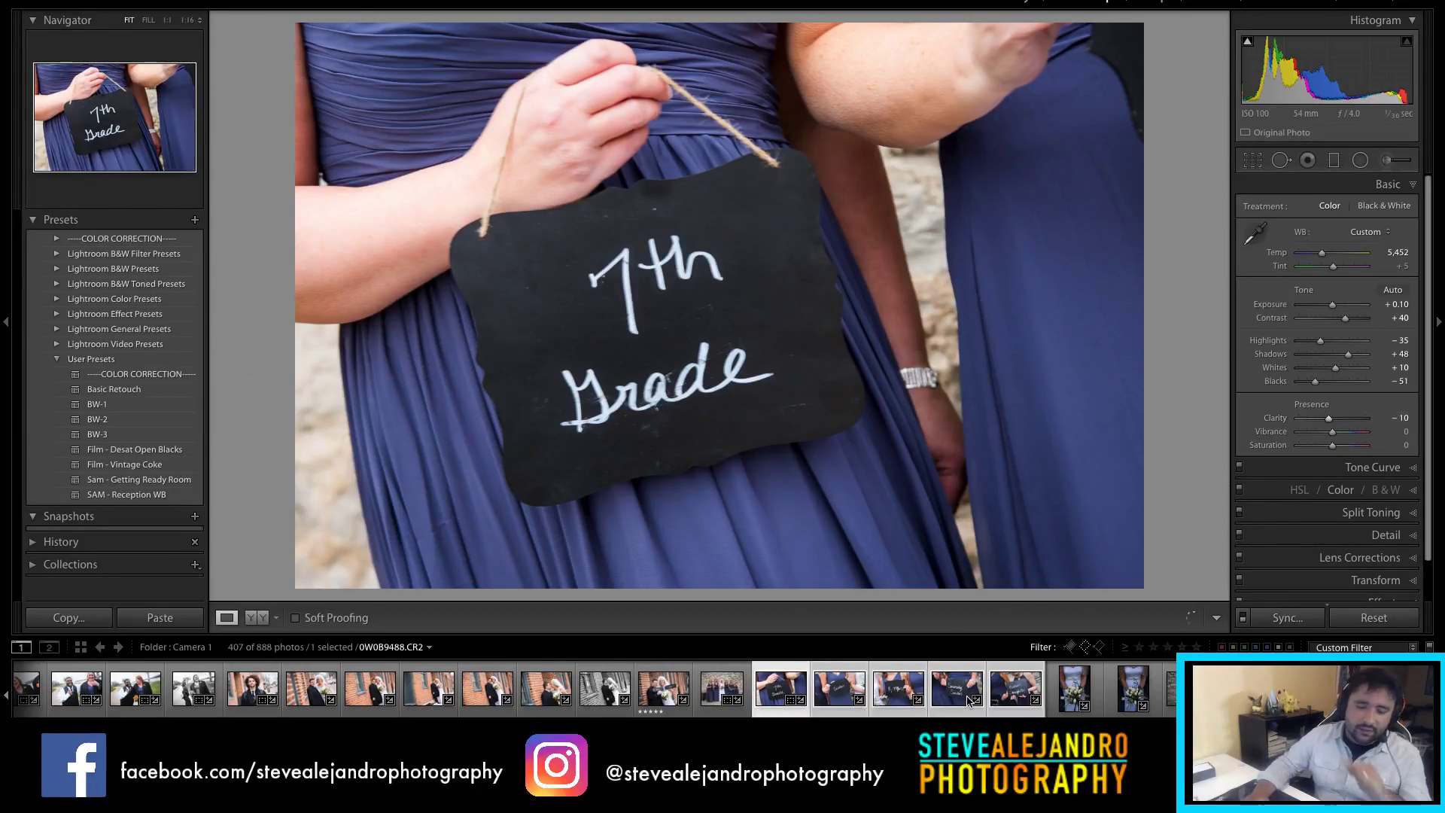
Step: Synchronize the 7th Grade edits to the Sister, K-Mart, Sorority Sister and Bonus Daughter signs and check each
left_click(1280, 612)
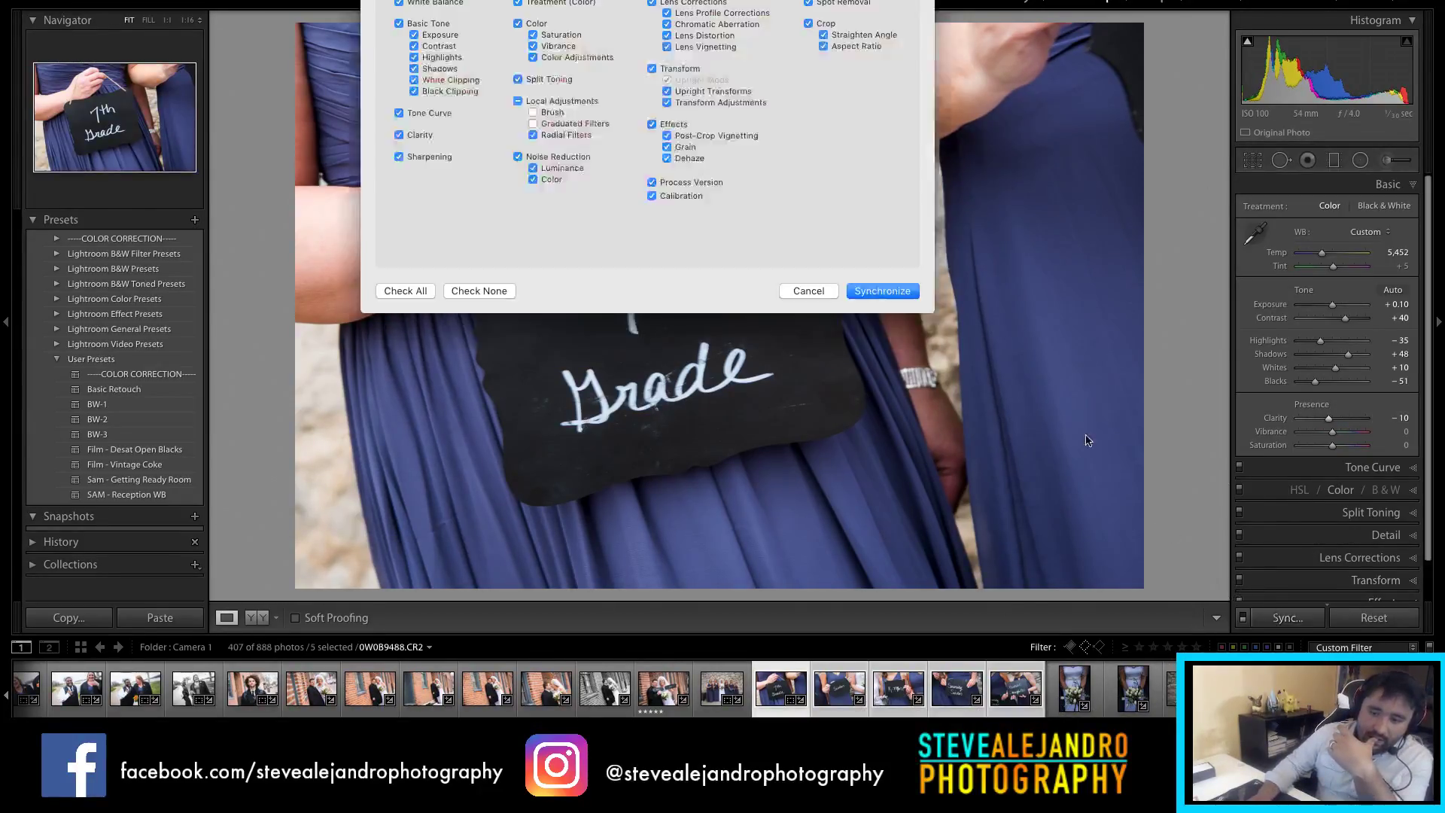
left_click(900, 290)
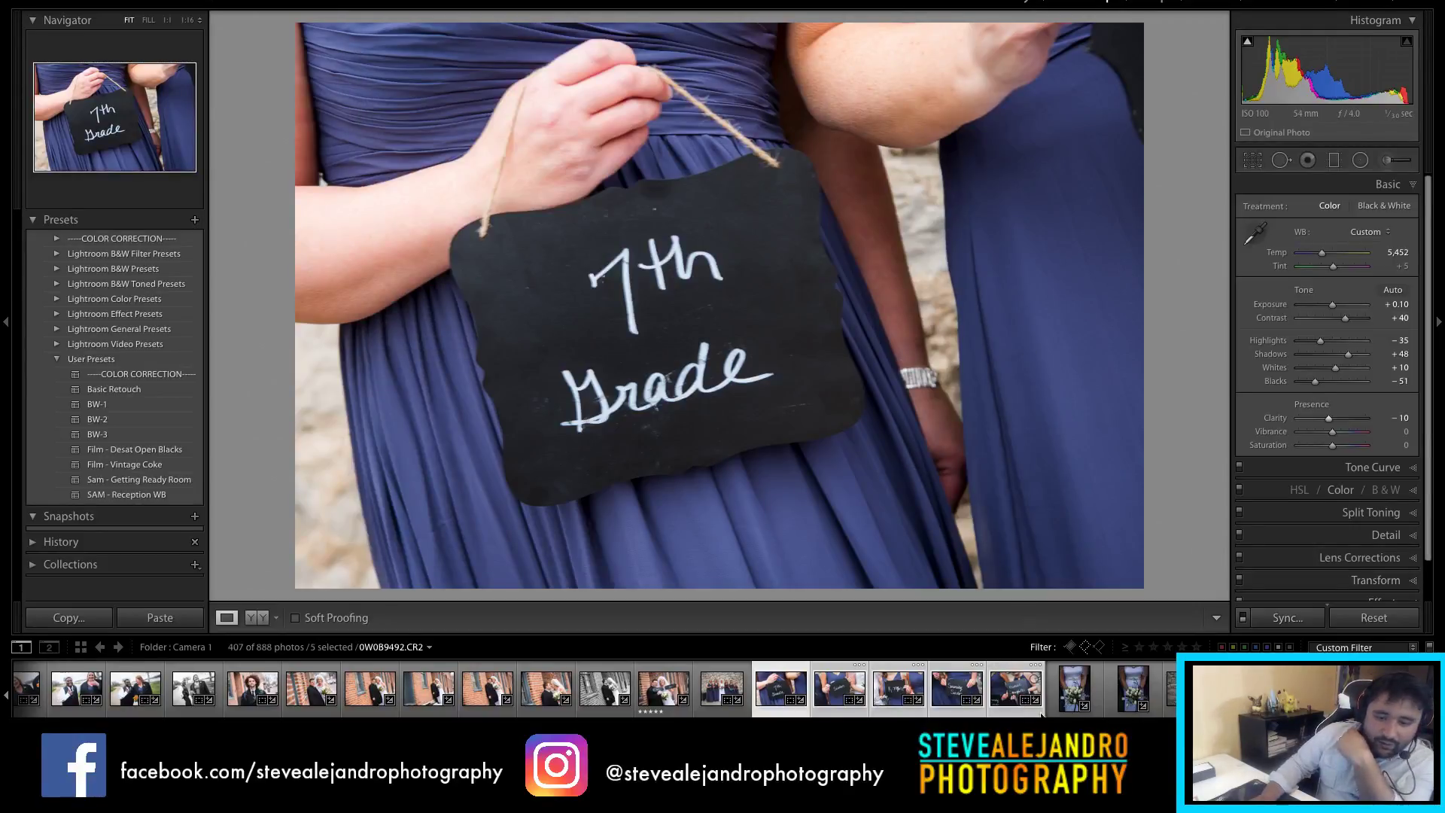
left_click(843, 694)
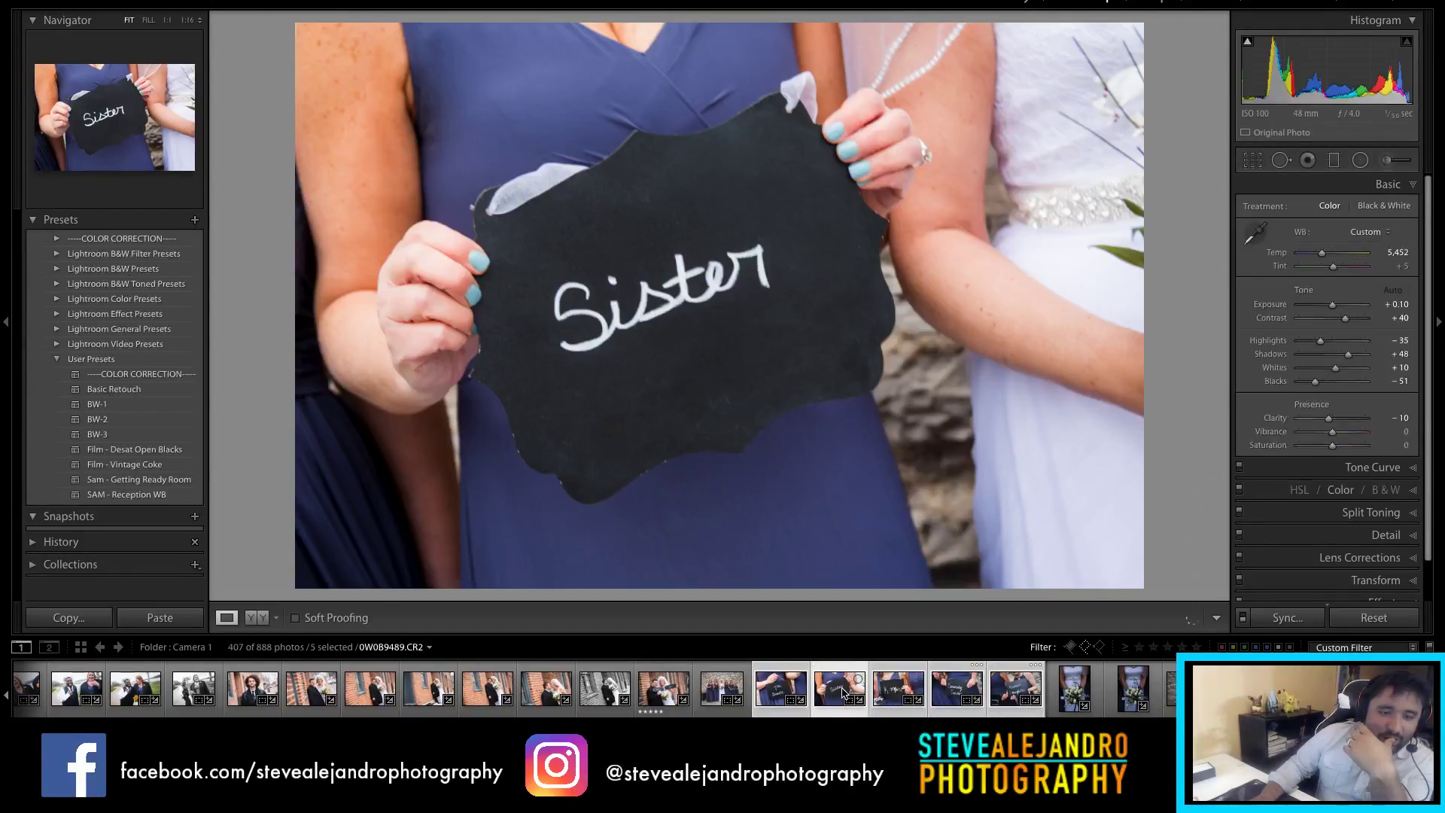
left_click(891, 696)
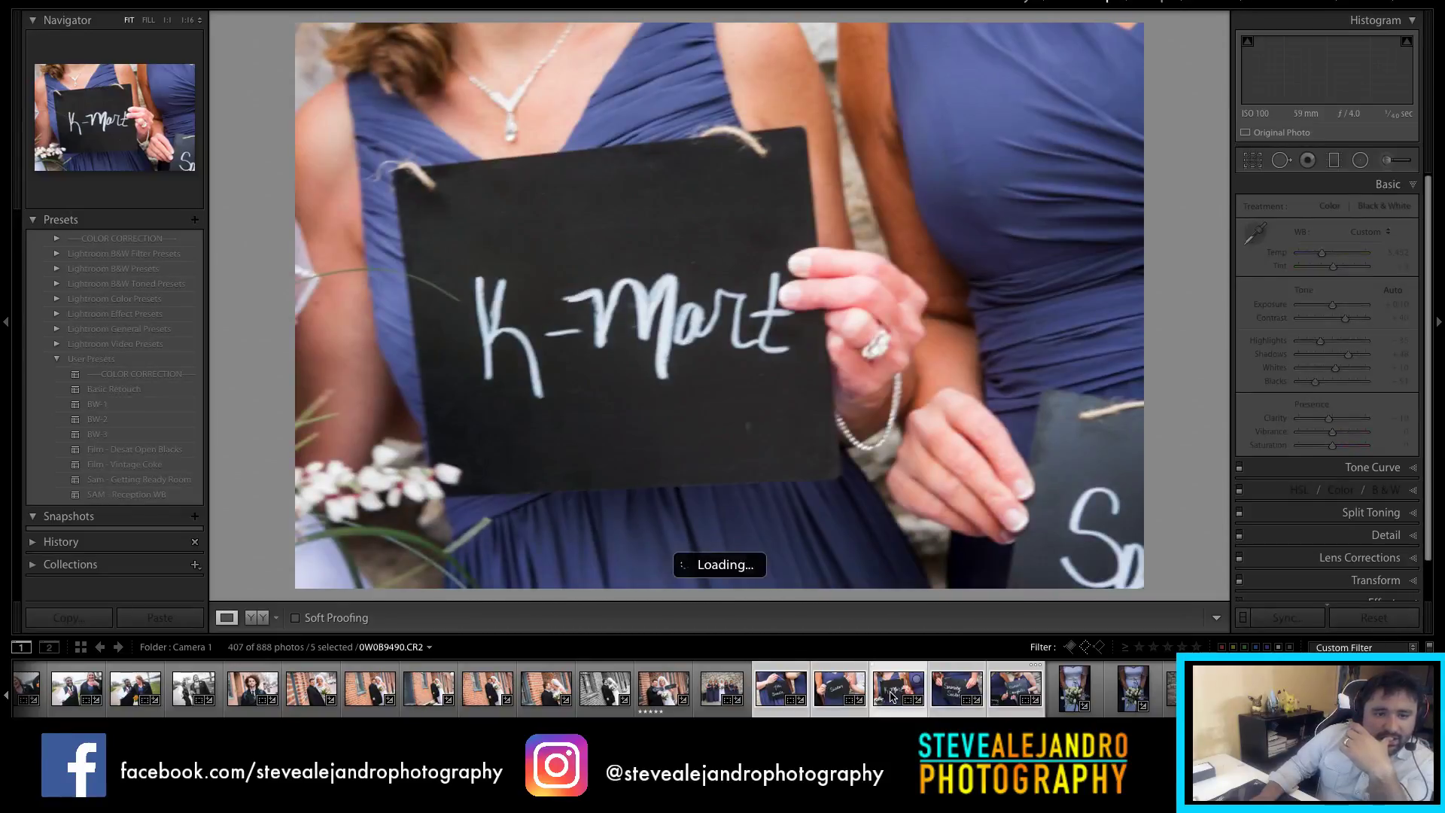
left_click(941, 692)
left_click(1009, 697)
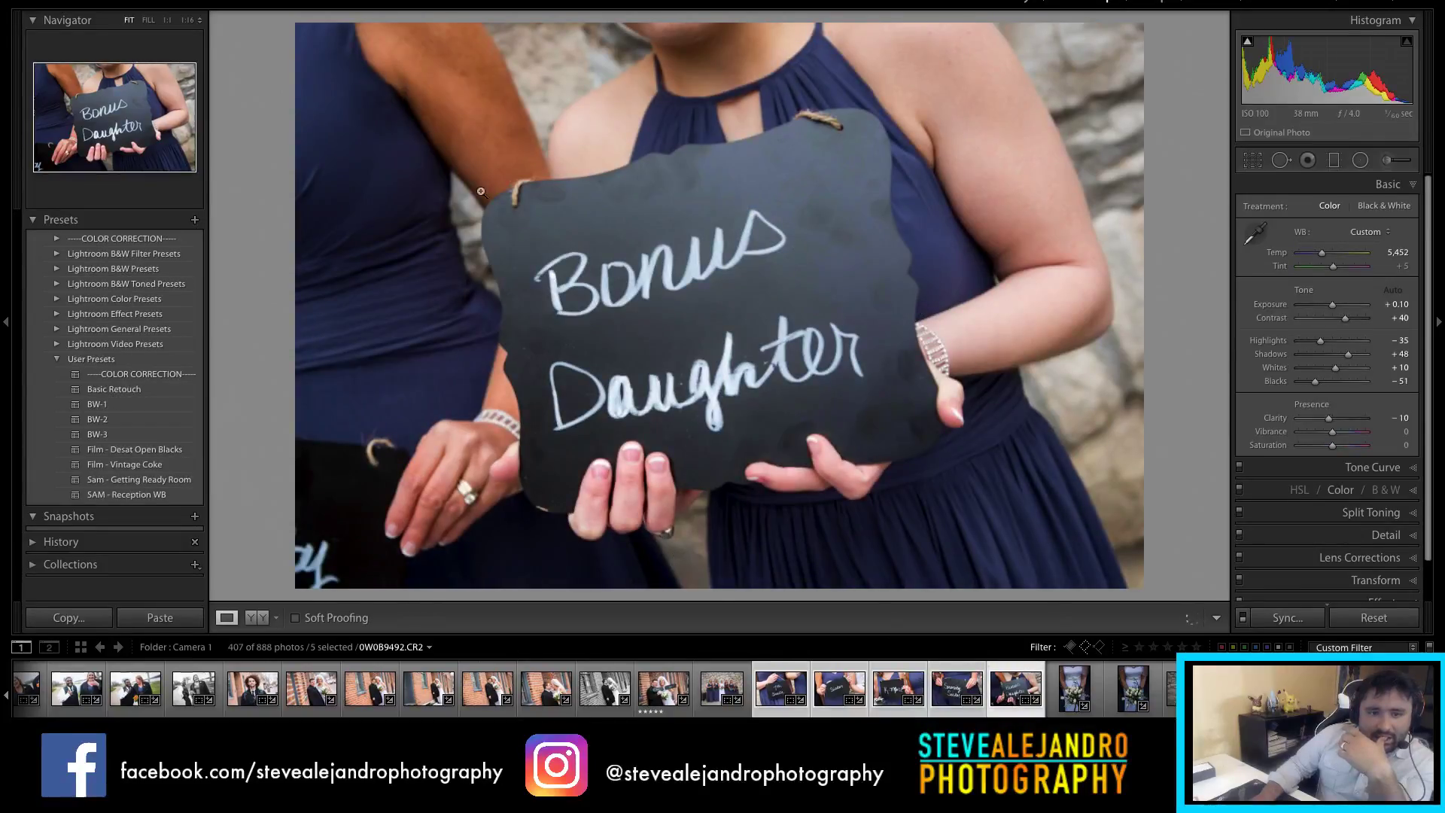
left_click(1062, 686)
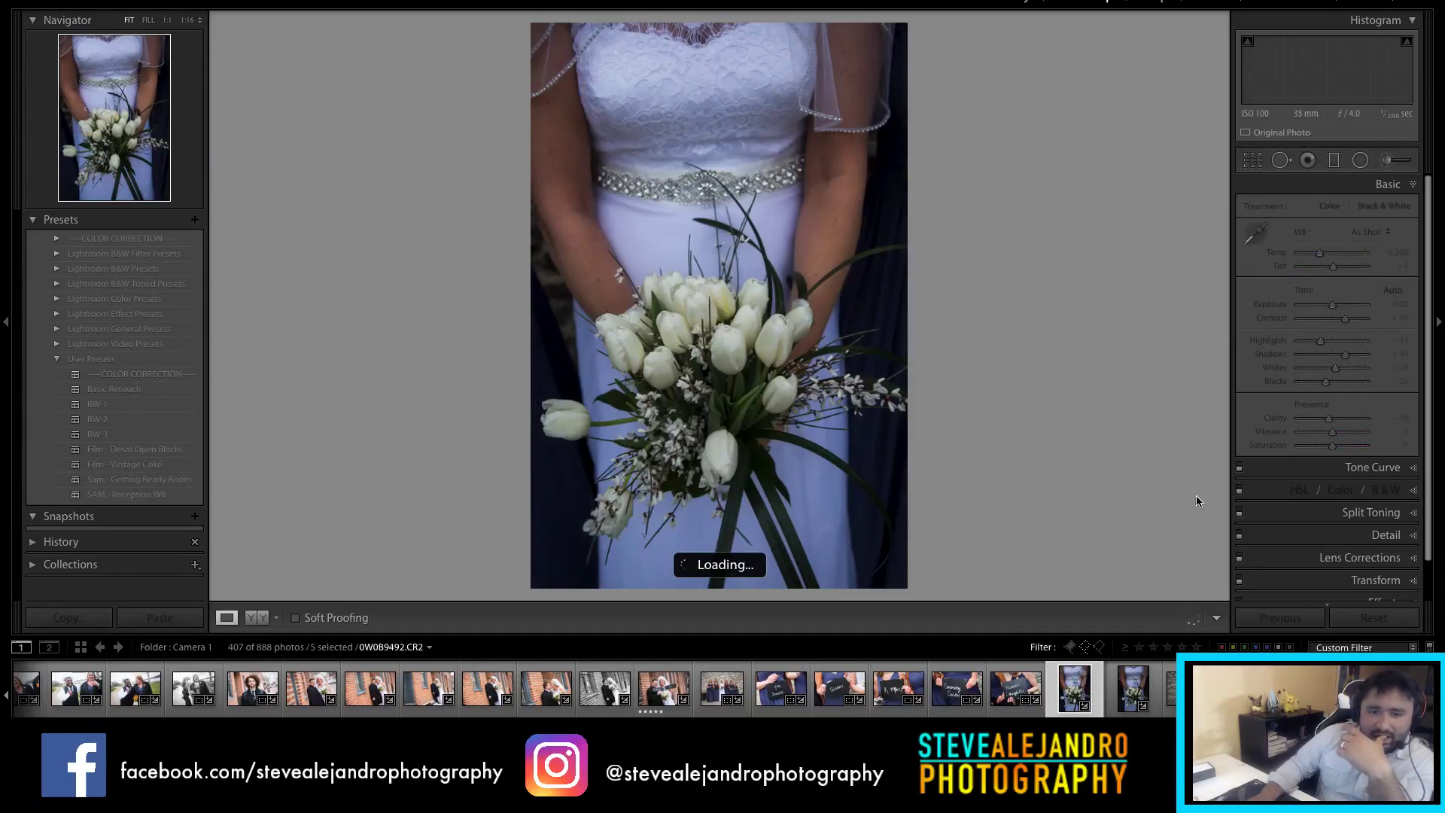
Step: Brighten both bouquet close-ups, settling the second at +1.10 exposure with Temp nudged warmer
left_click_drag(1337, 314, 1341, 313)
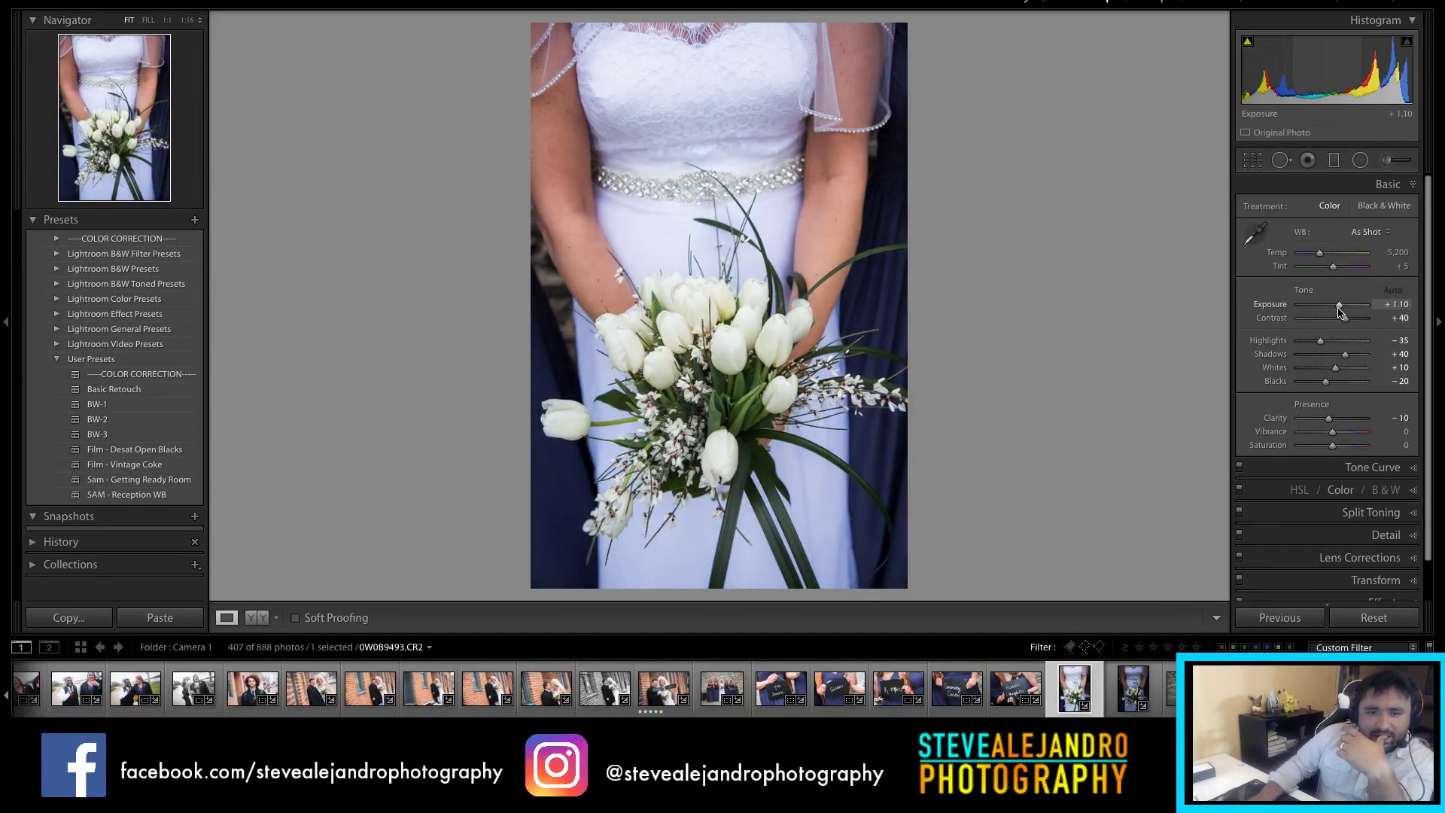
left_click(1128, 700)
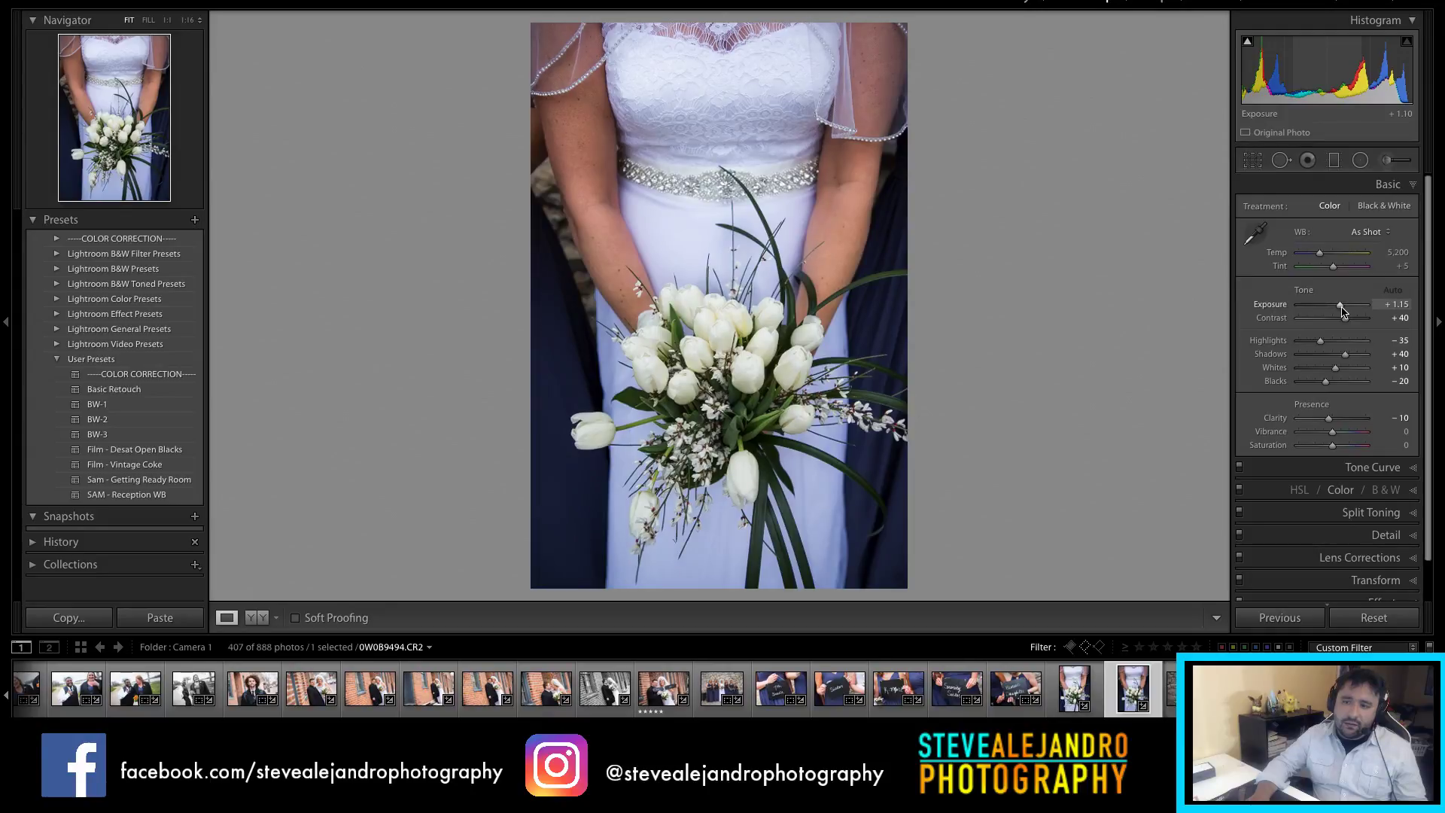
left_click_drag(1344, 311, 1344, 311)
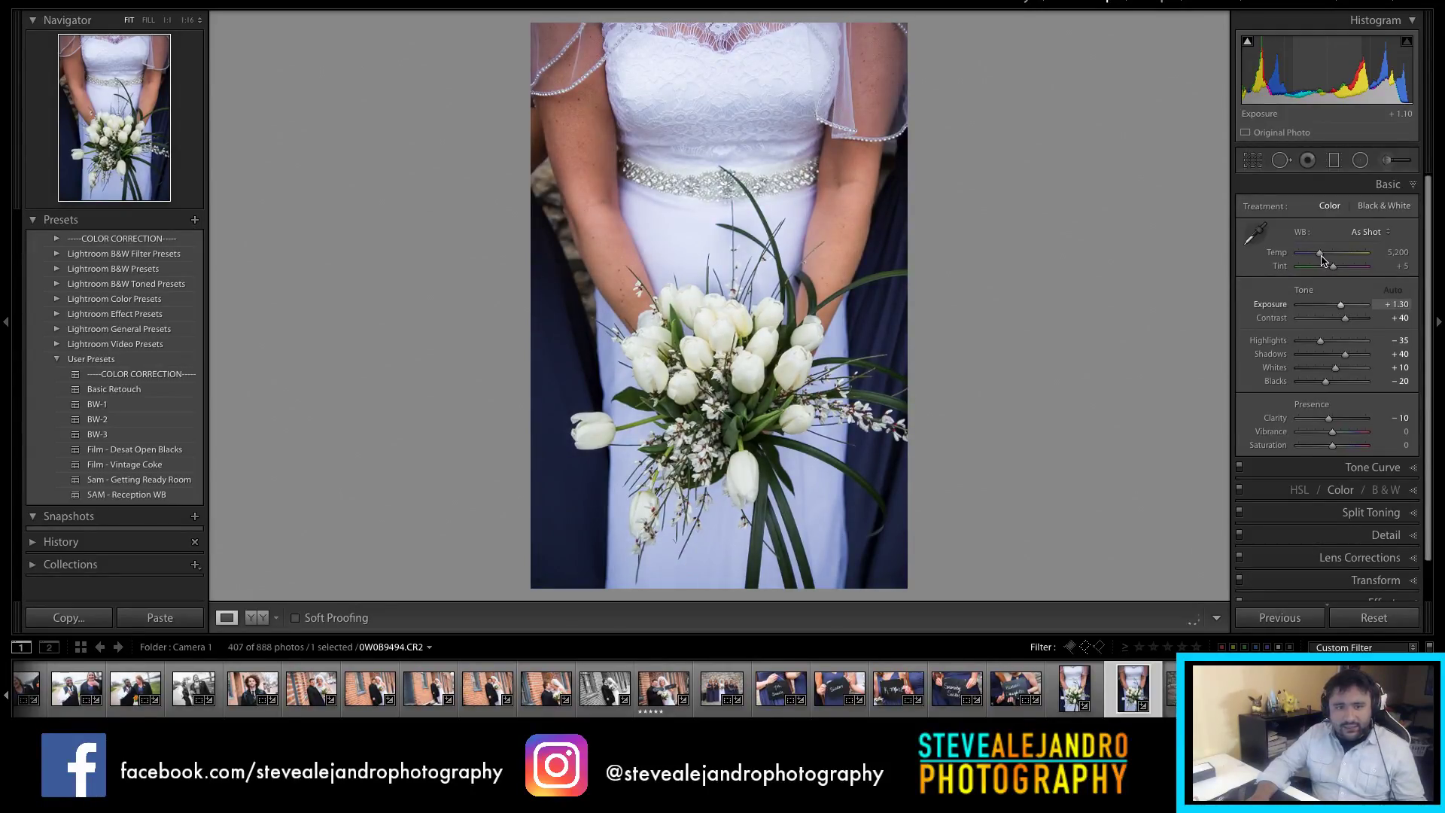
key("ctrl+z")
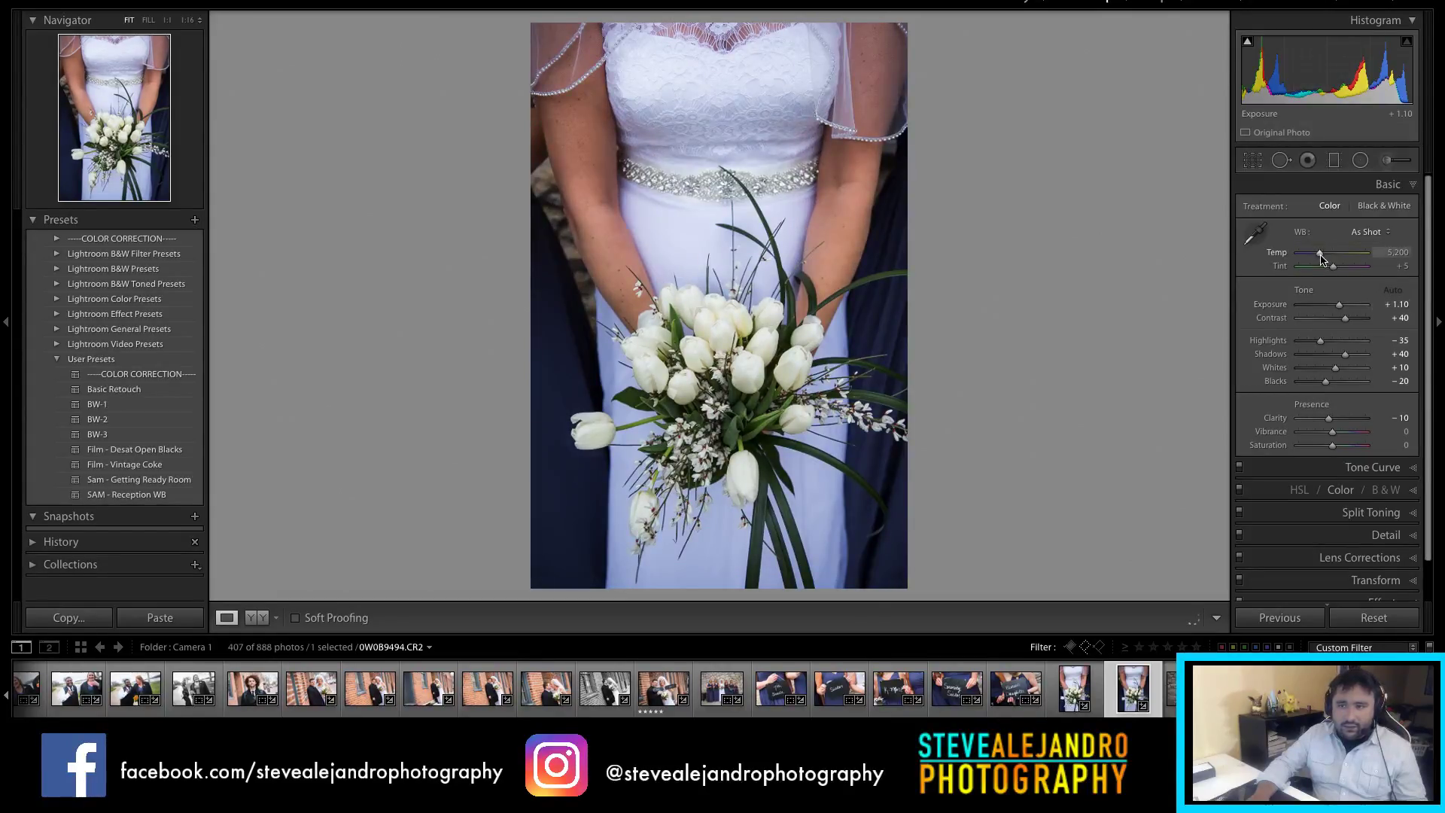
key("Return")
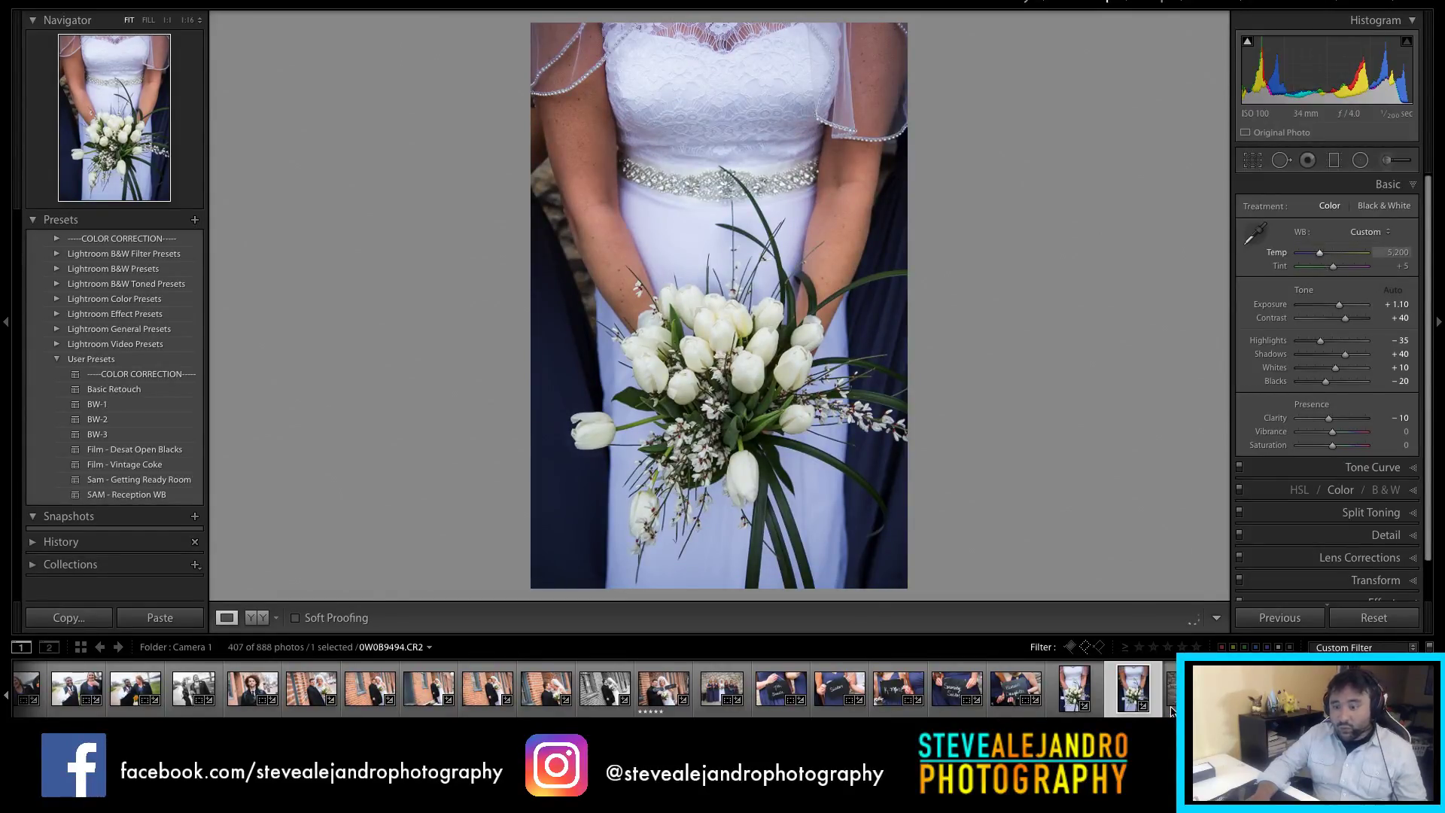
key("Right")
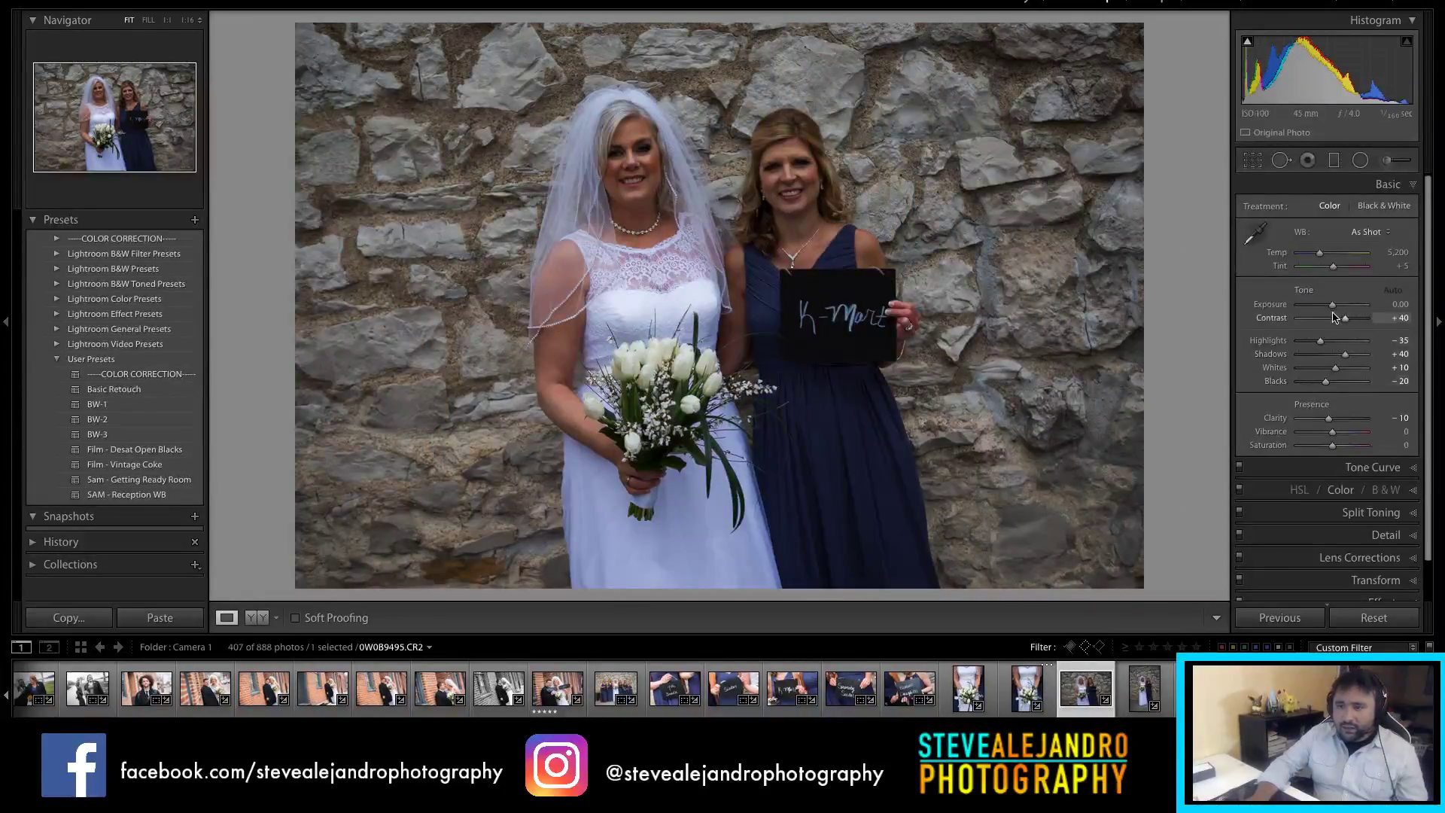
Step: Set Exposure +1.05 and Highlights -72, then crop to a 4 x 5 / 8 x 10 portrait around the pair
left_click_drag(1336, 308, 1345, 310)
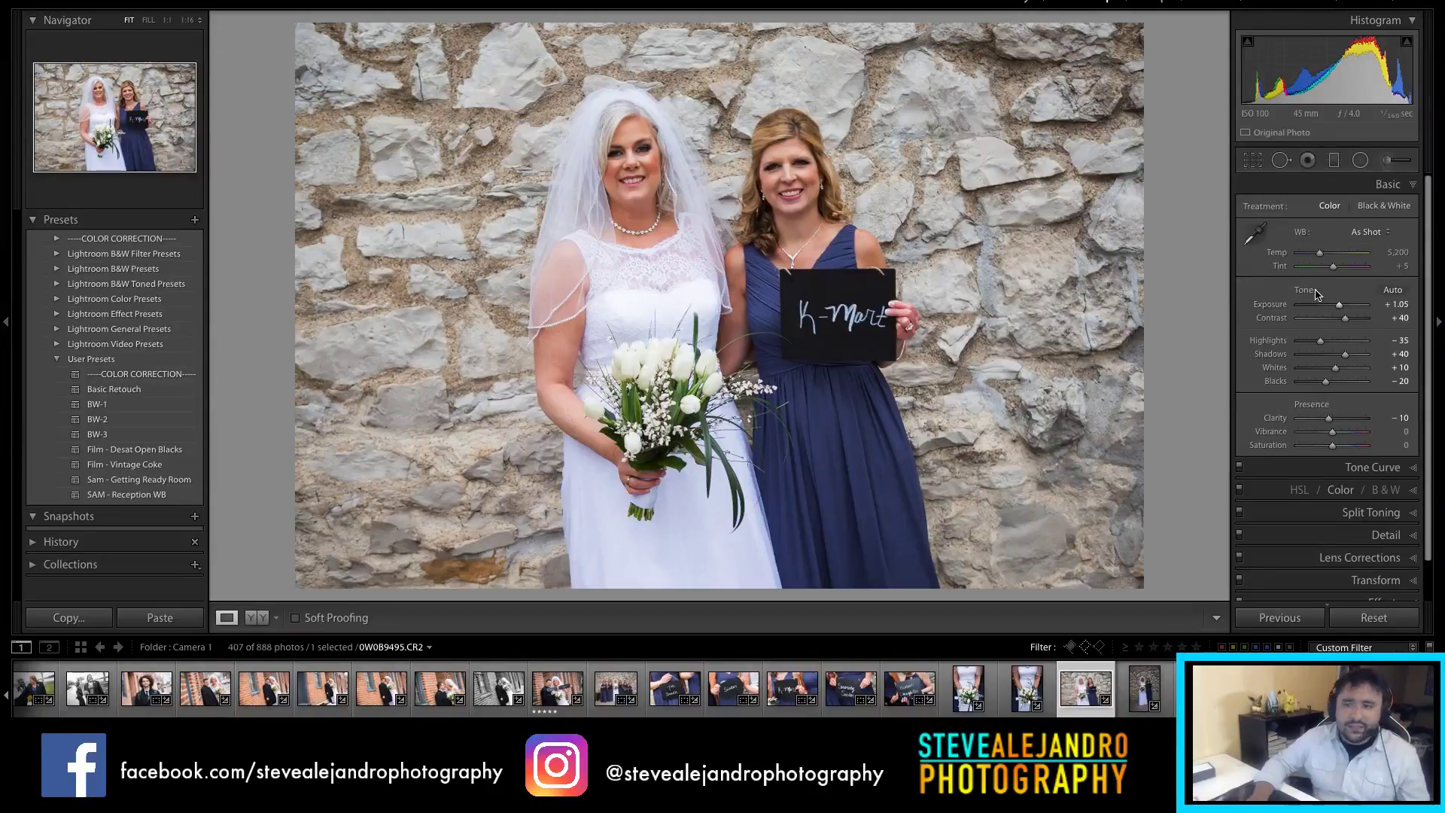
left_click_drag(1320, 341, 1341, 307)
key("r")
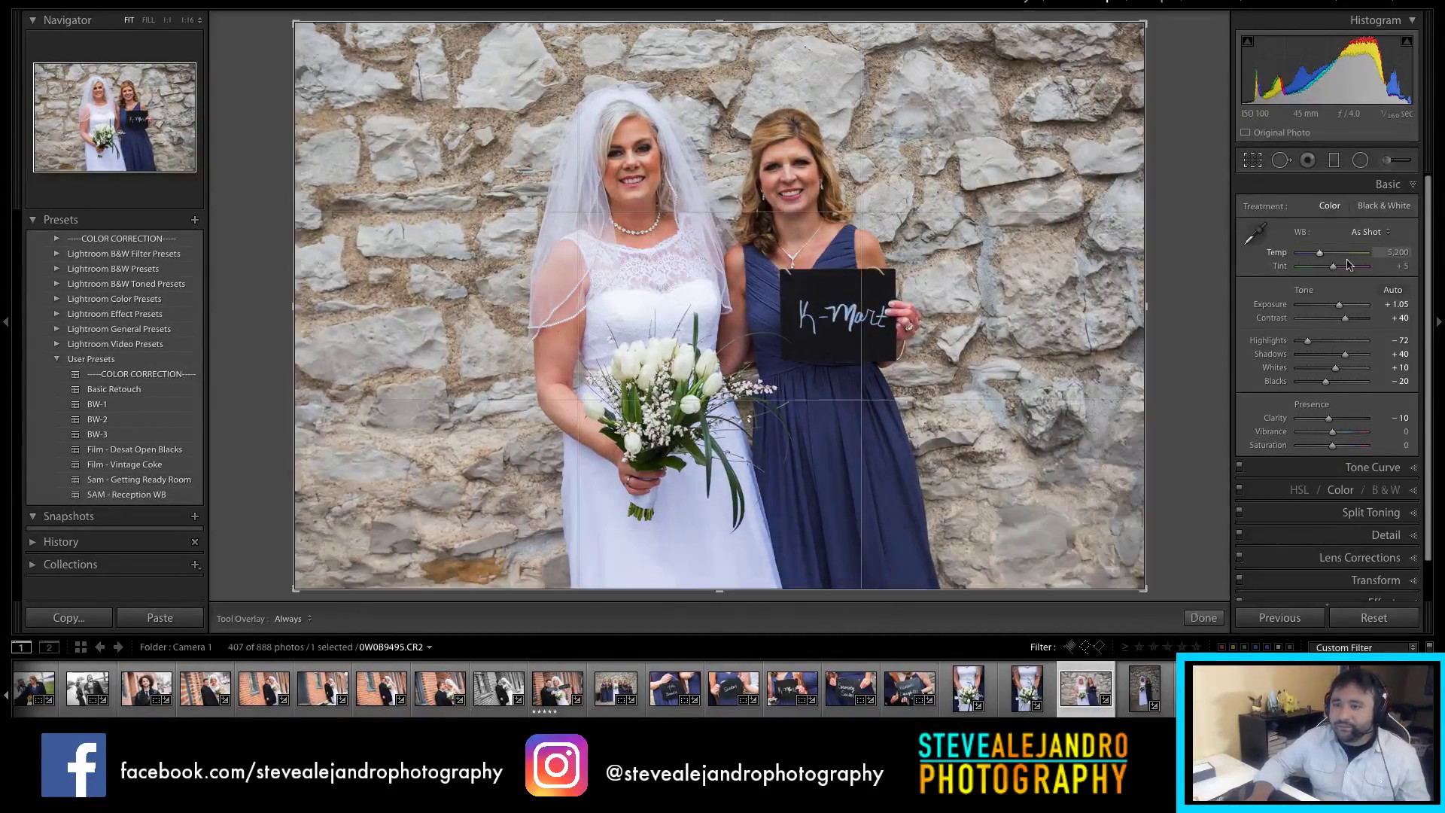
left_click(1365, 212)
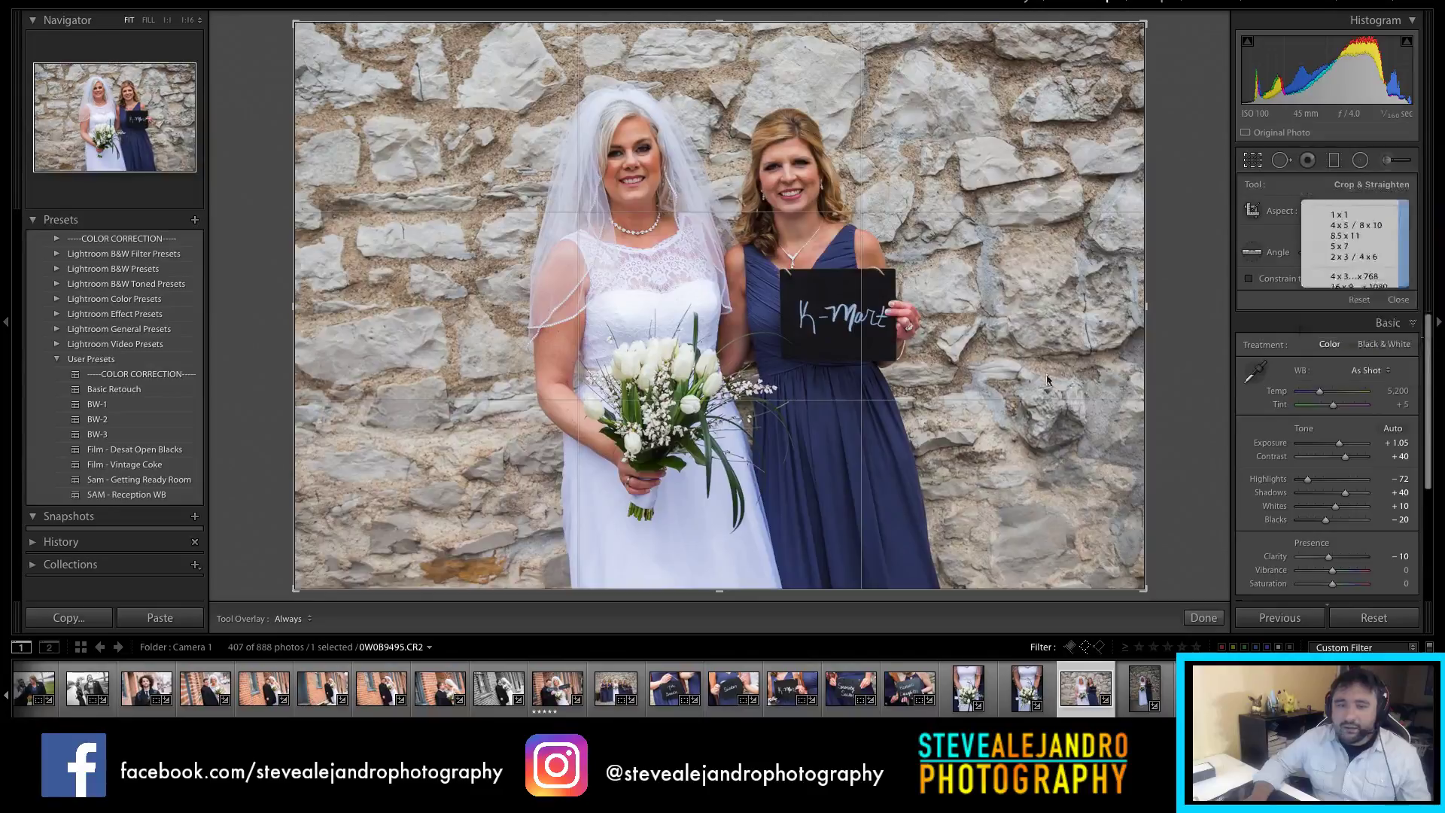
left_click(1348, 248)
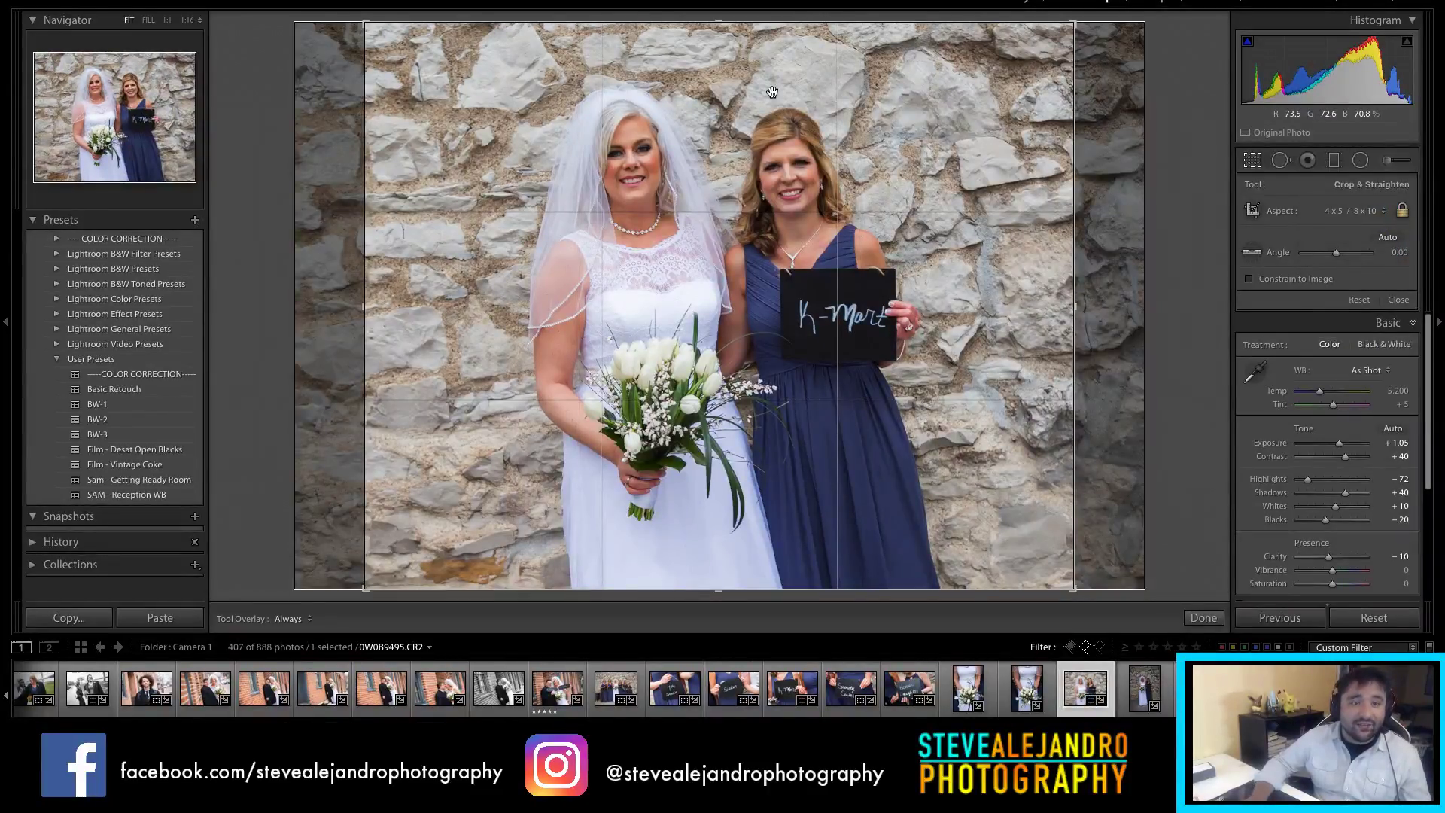
left_click_drag(754, 30, 778, 61)
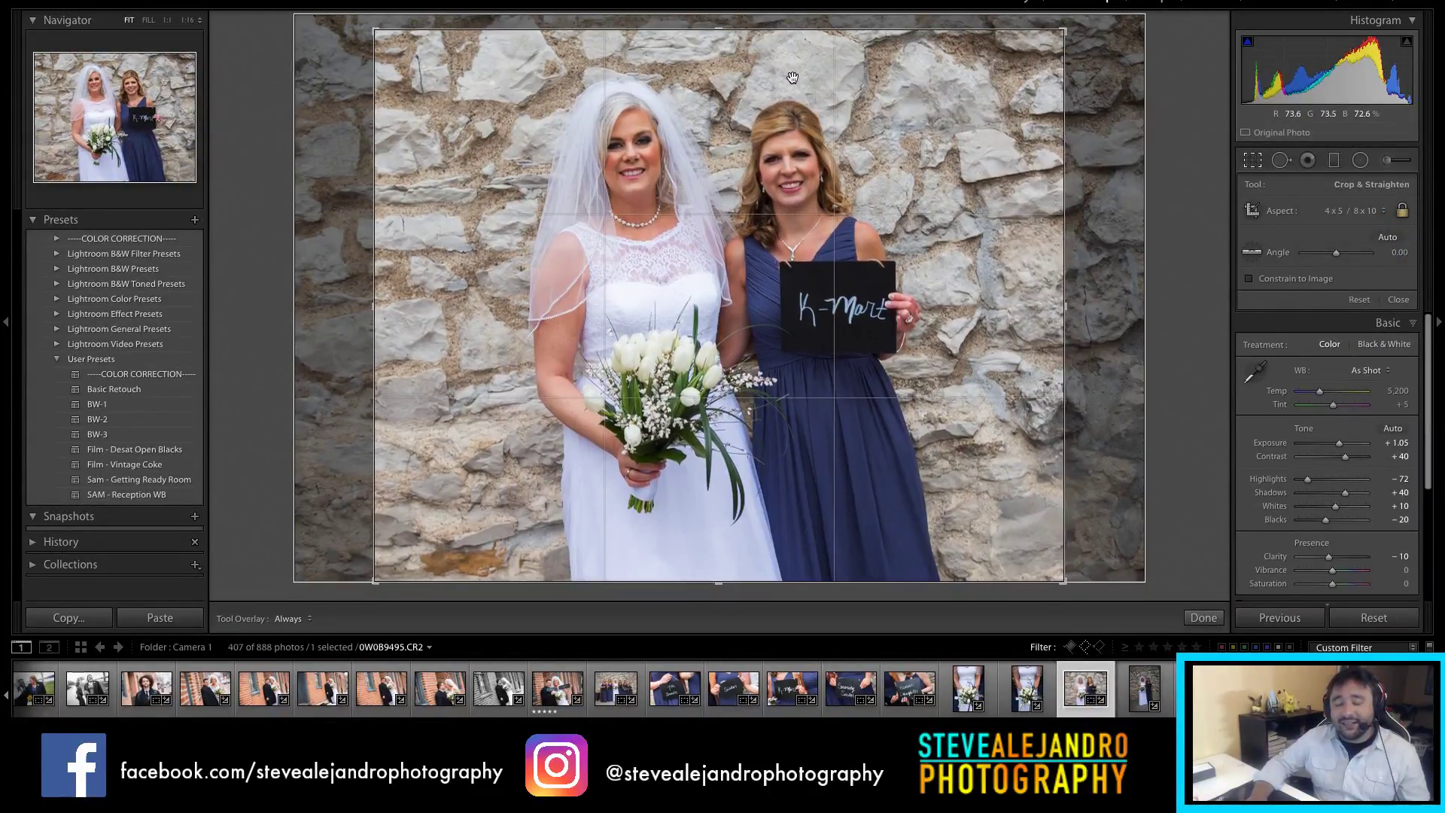
key("r")
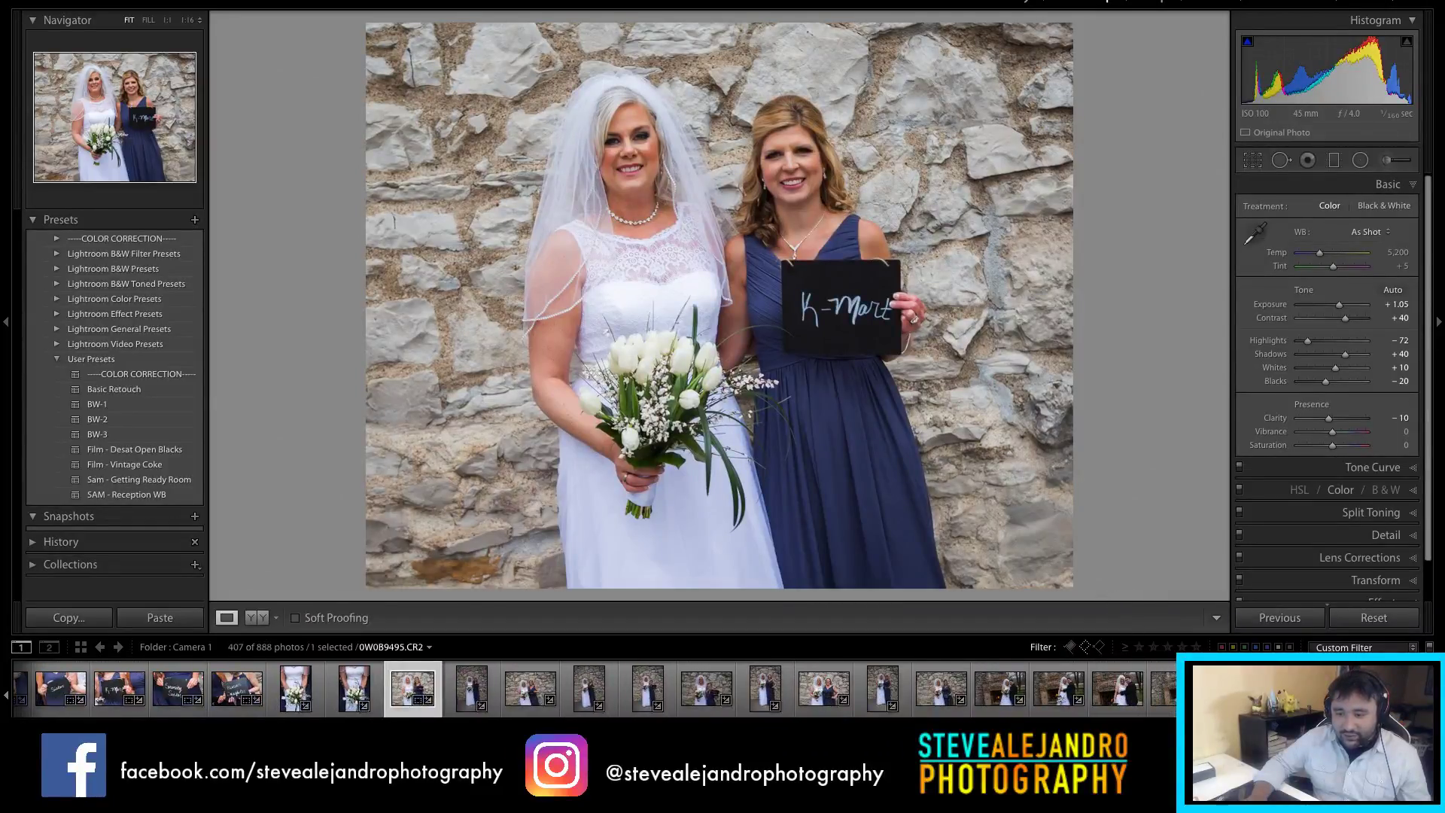
Step: Select the 16 similar stone-wall shots and uncheck straighten angle and aspect ratio in Sync, then cancel
left_click(1144, 689, "shift")
left_click(1287, 617)
left_click(826, 34)
left_click(826, 46)
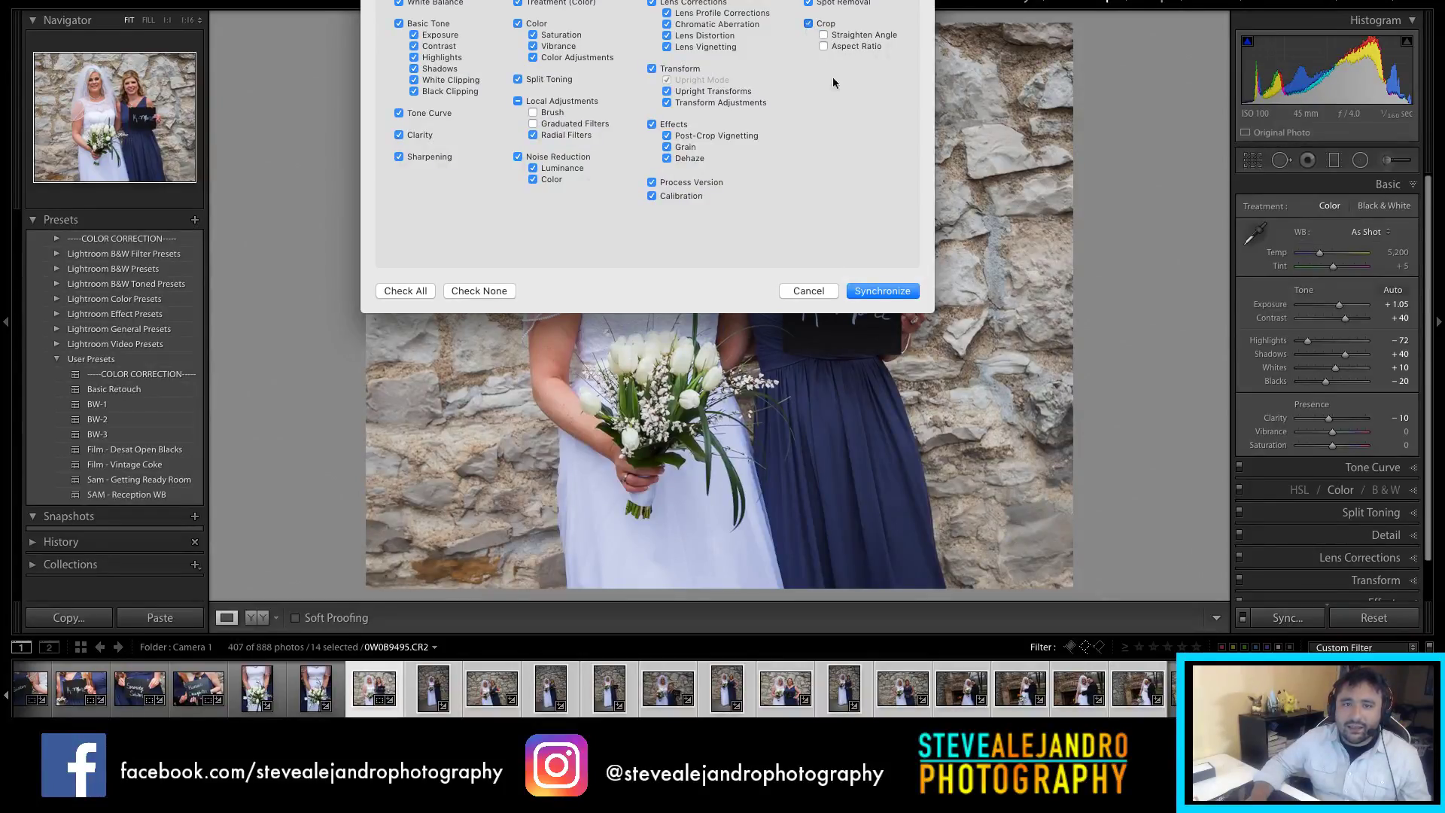
left_click(804, 292)
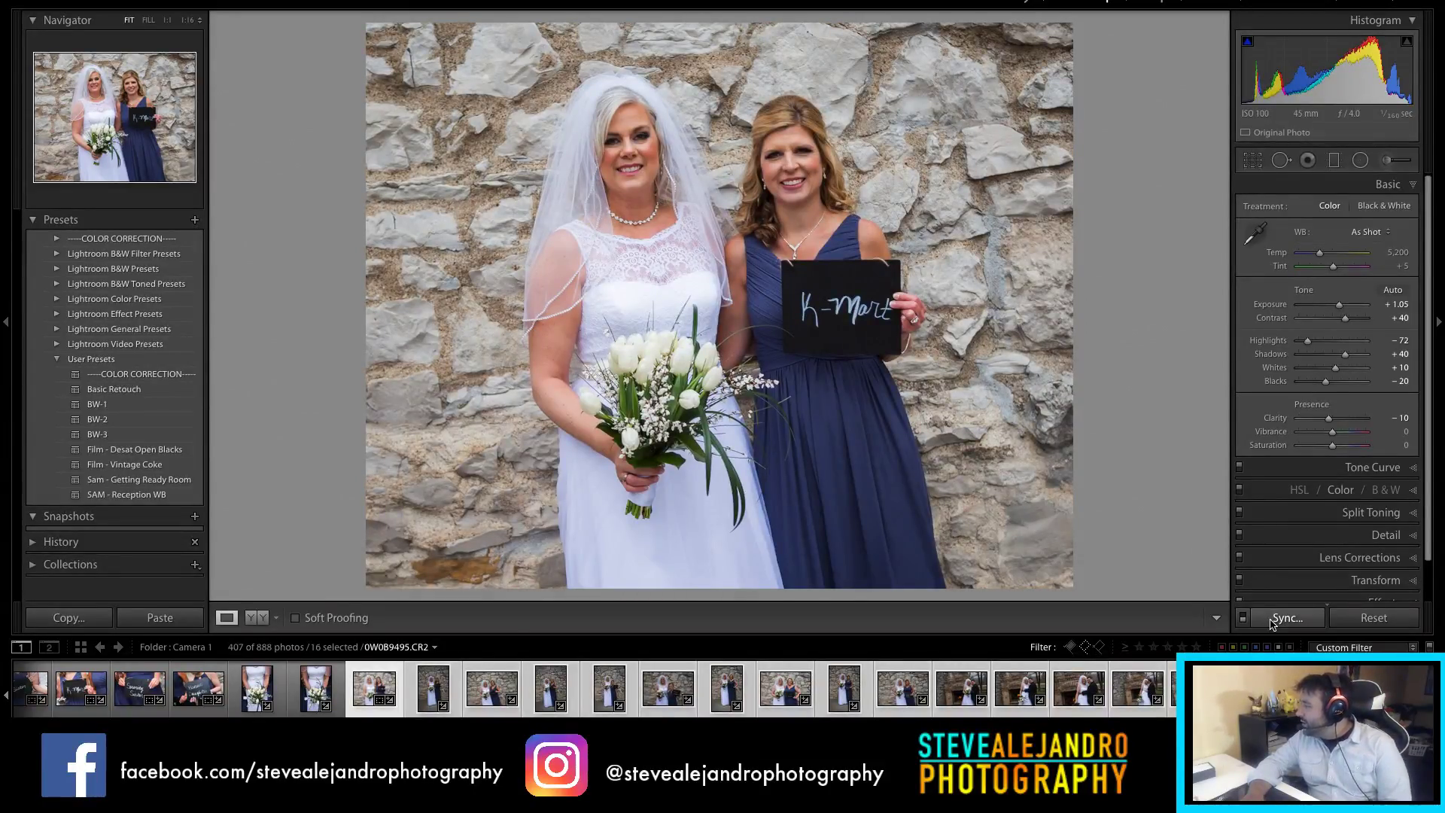
Step: Synchronize the settings, undo that sync, then resync the tone and colour edits without the crop
left_click(1271, 622)
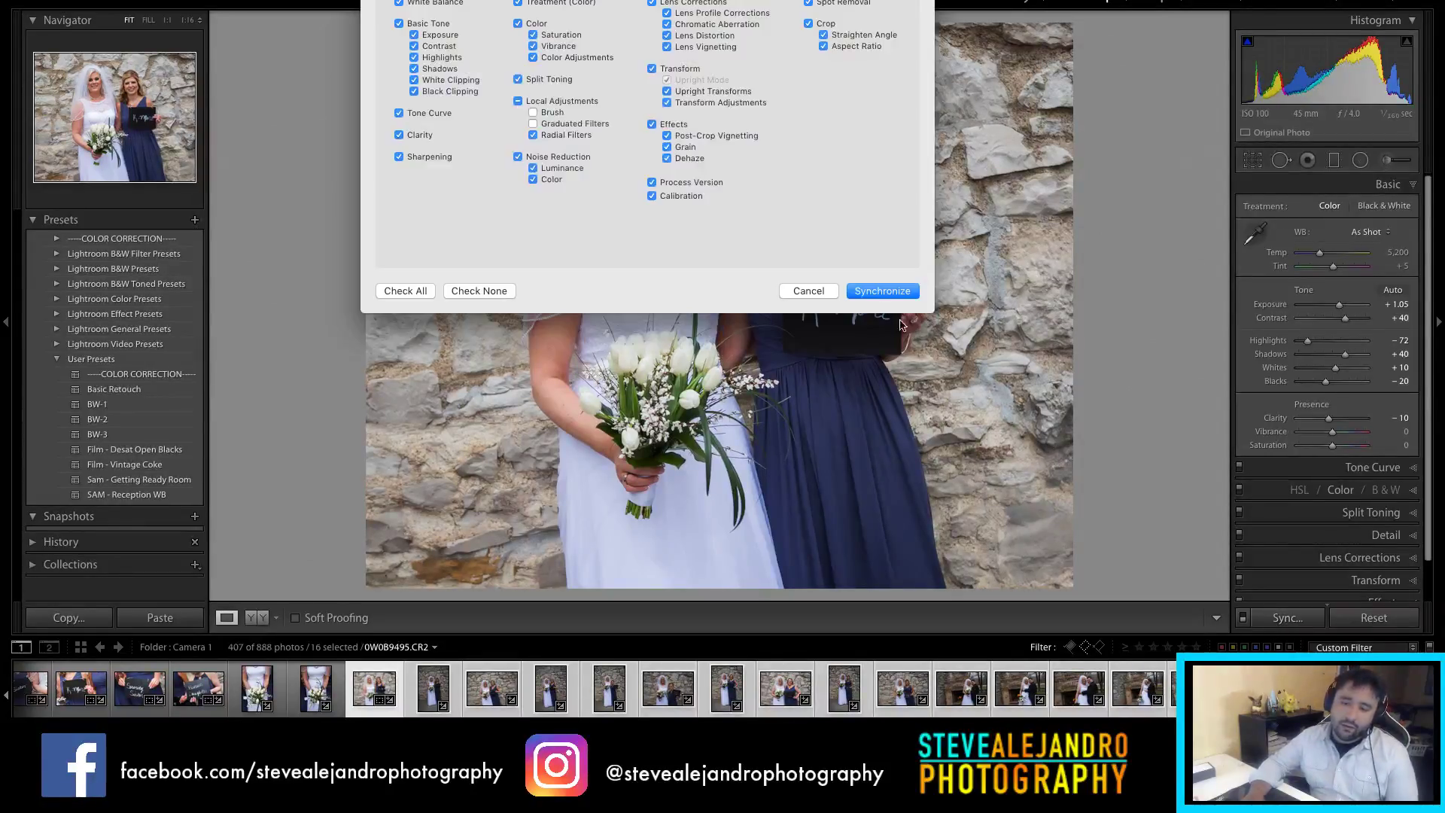
left_click(903, 293)
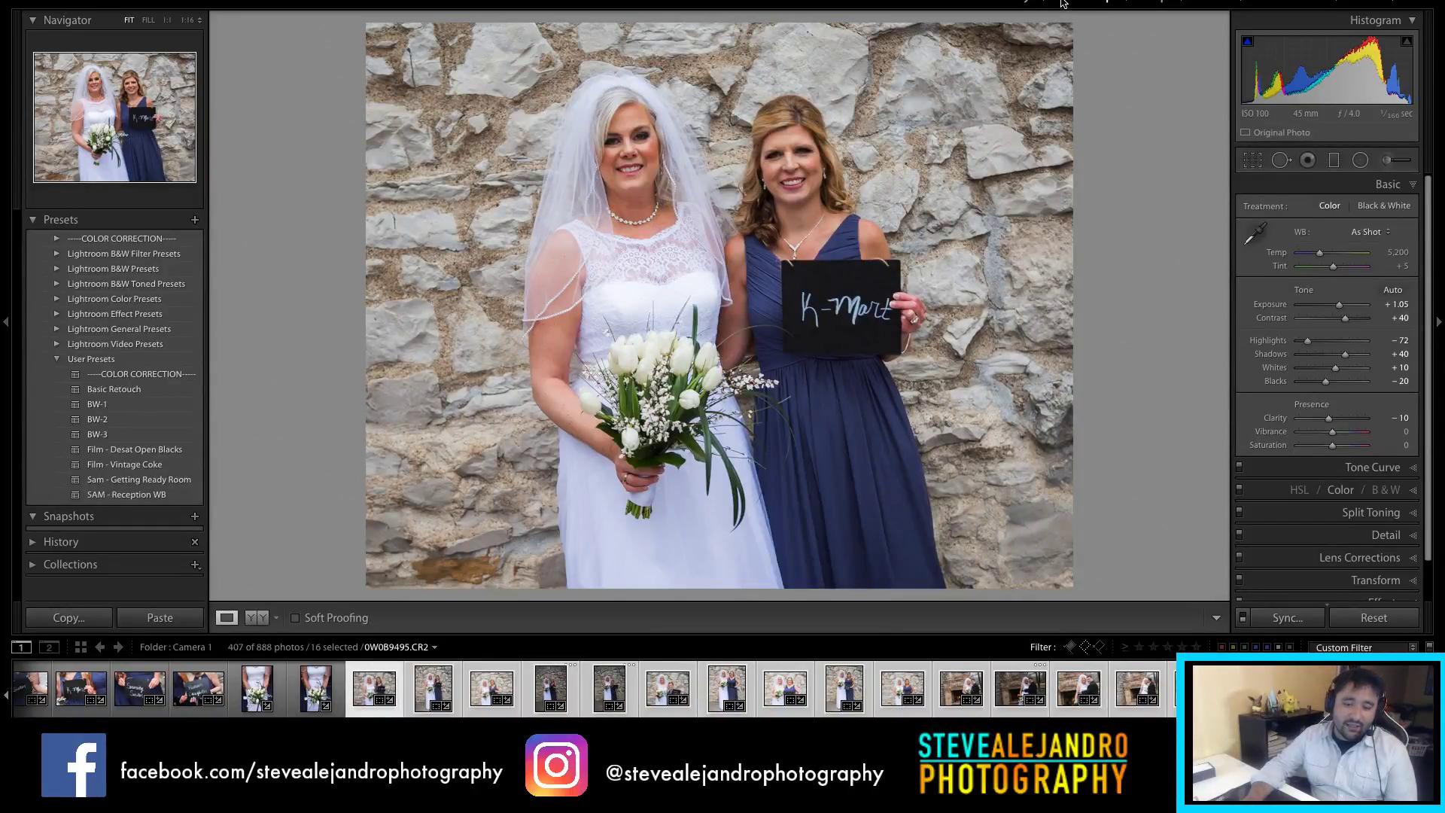
key("ctrl+z")
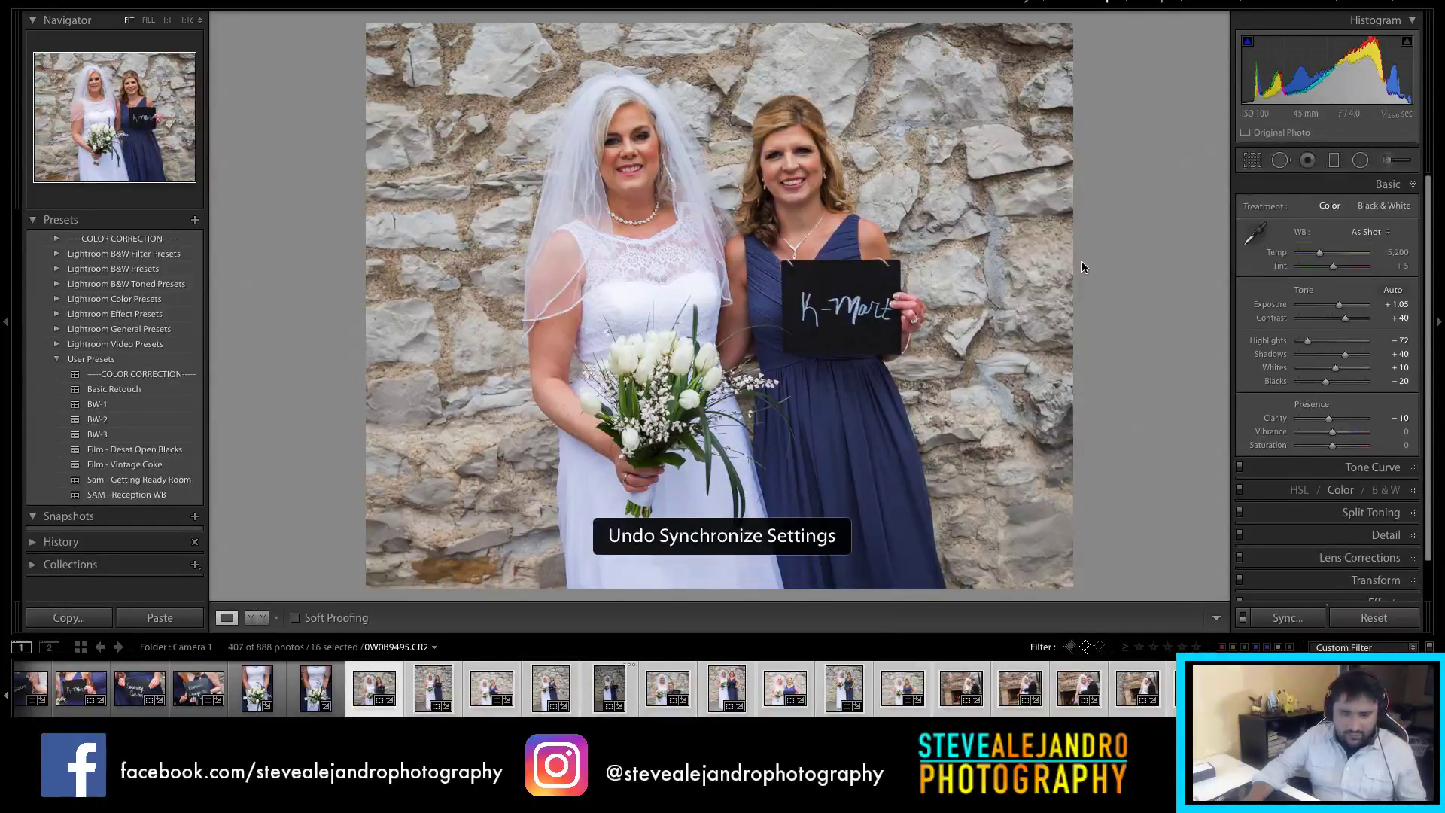
key("ctrl+shift+s")
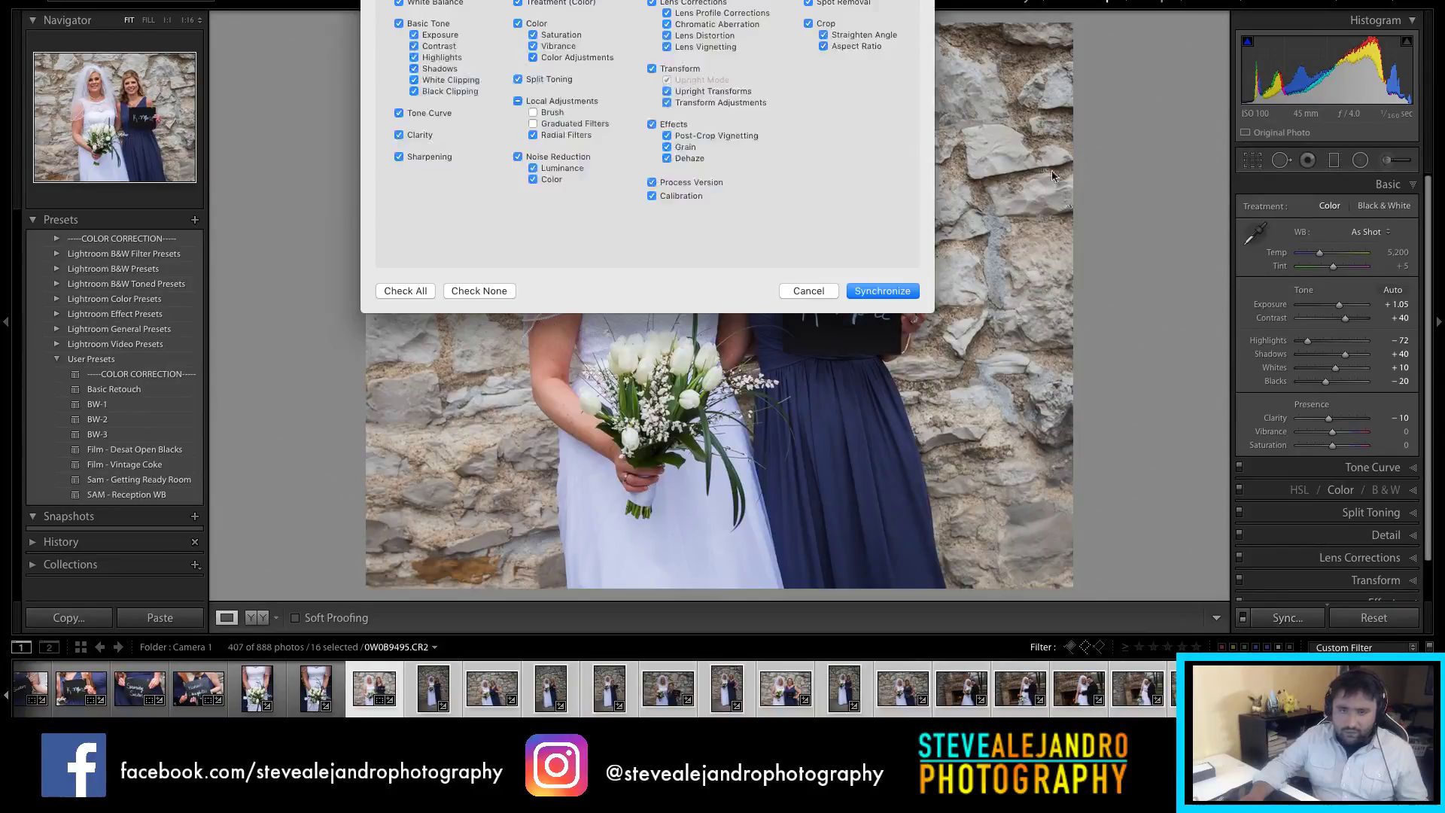
left_click(907, 296)
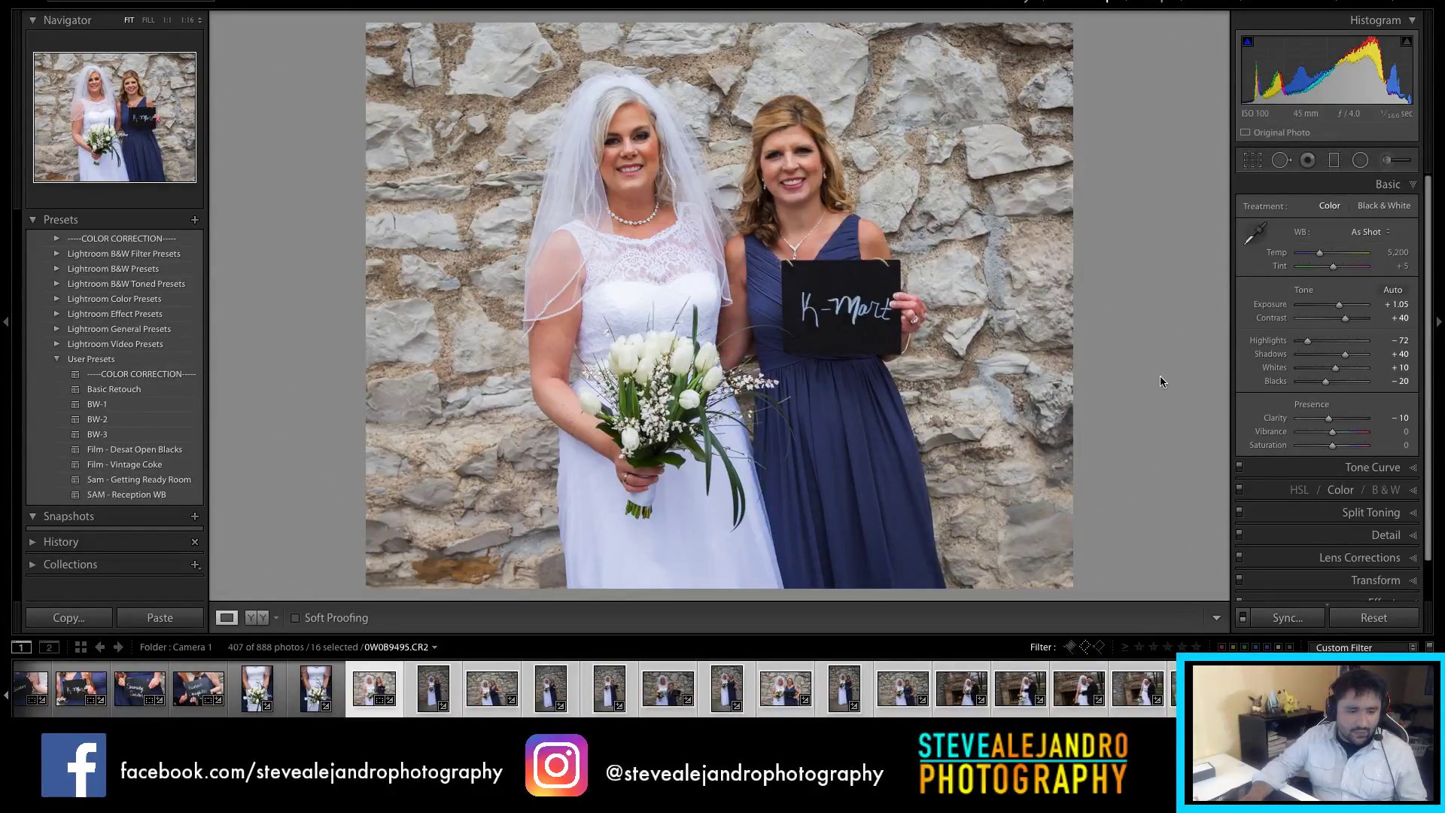
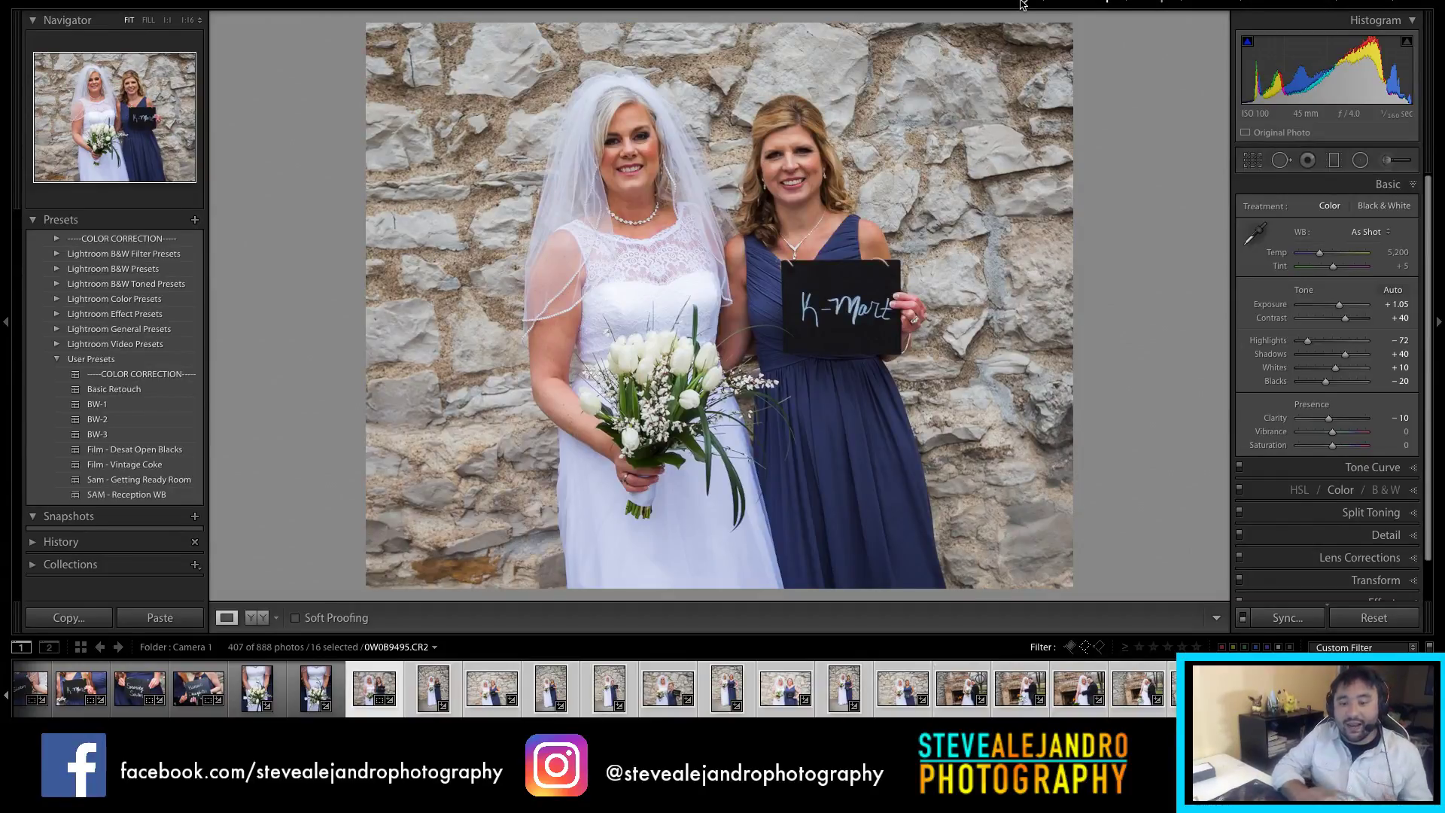
Step: Switch from Develop back to the Library module to view the Camera 1 folder
left_click(1023, 4)
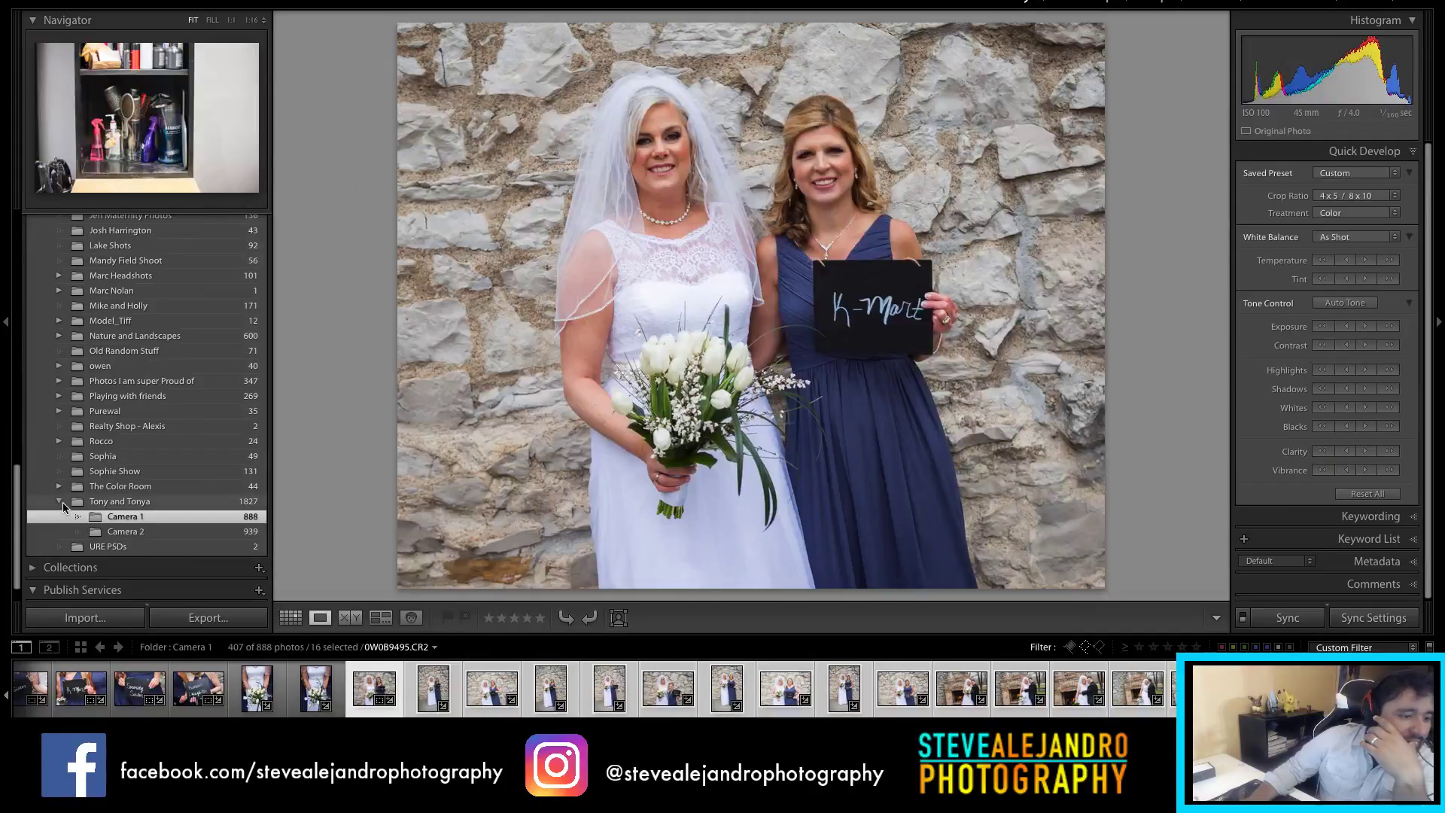
Step: Collapse the wedding folder and show the maternity shoot folder as a thumbnail grid
left_click(59, 501)
scroll(185, 407, "up", 2)
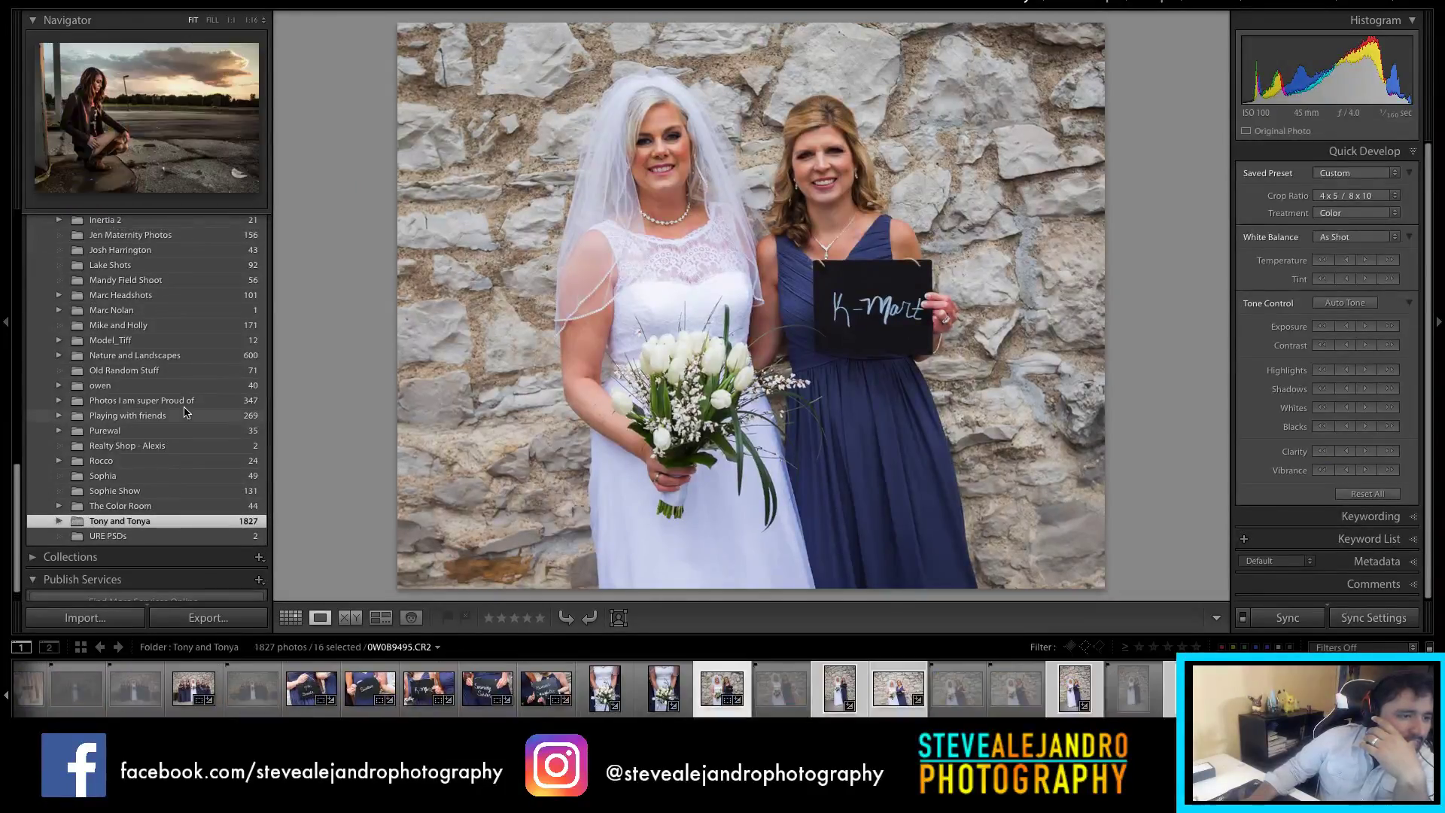
left_click(123, 242)
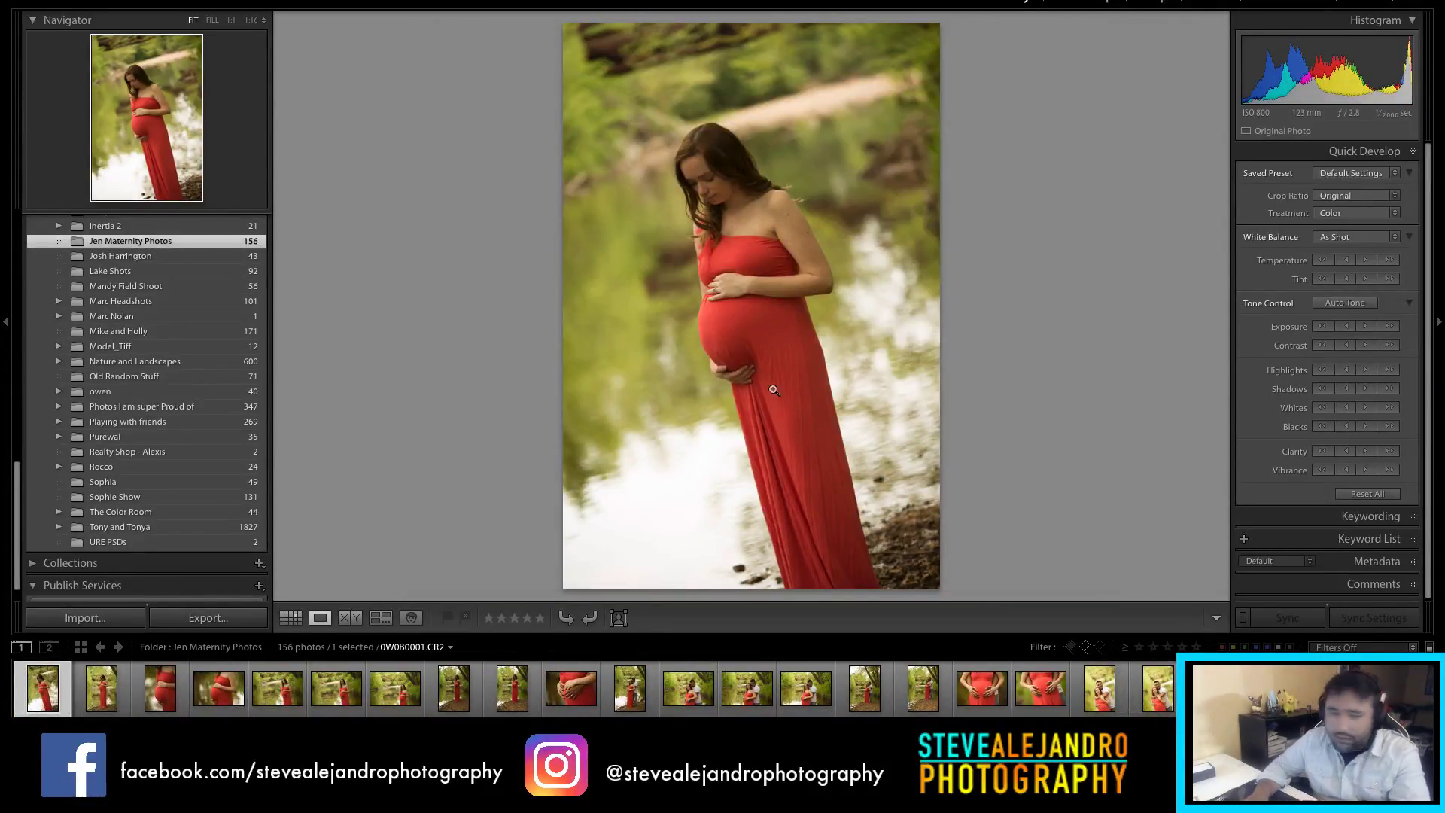
key("g")
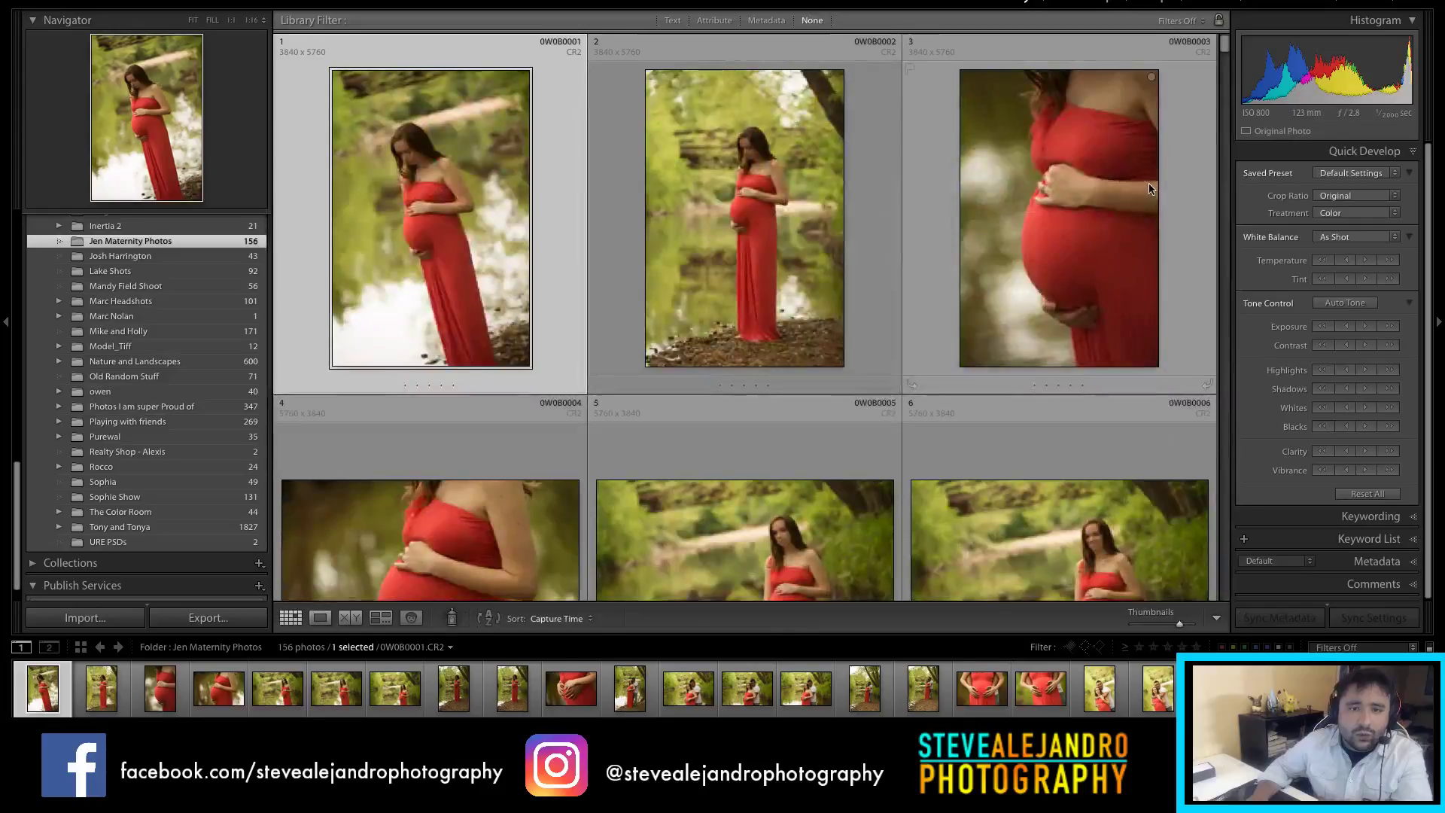
Step: Open photo 5, the riverside portrait in the red dress, and warm its white balance
scroll(819, 301, "down", 1)
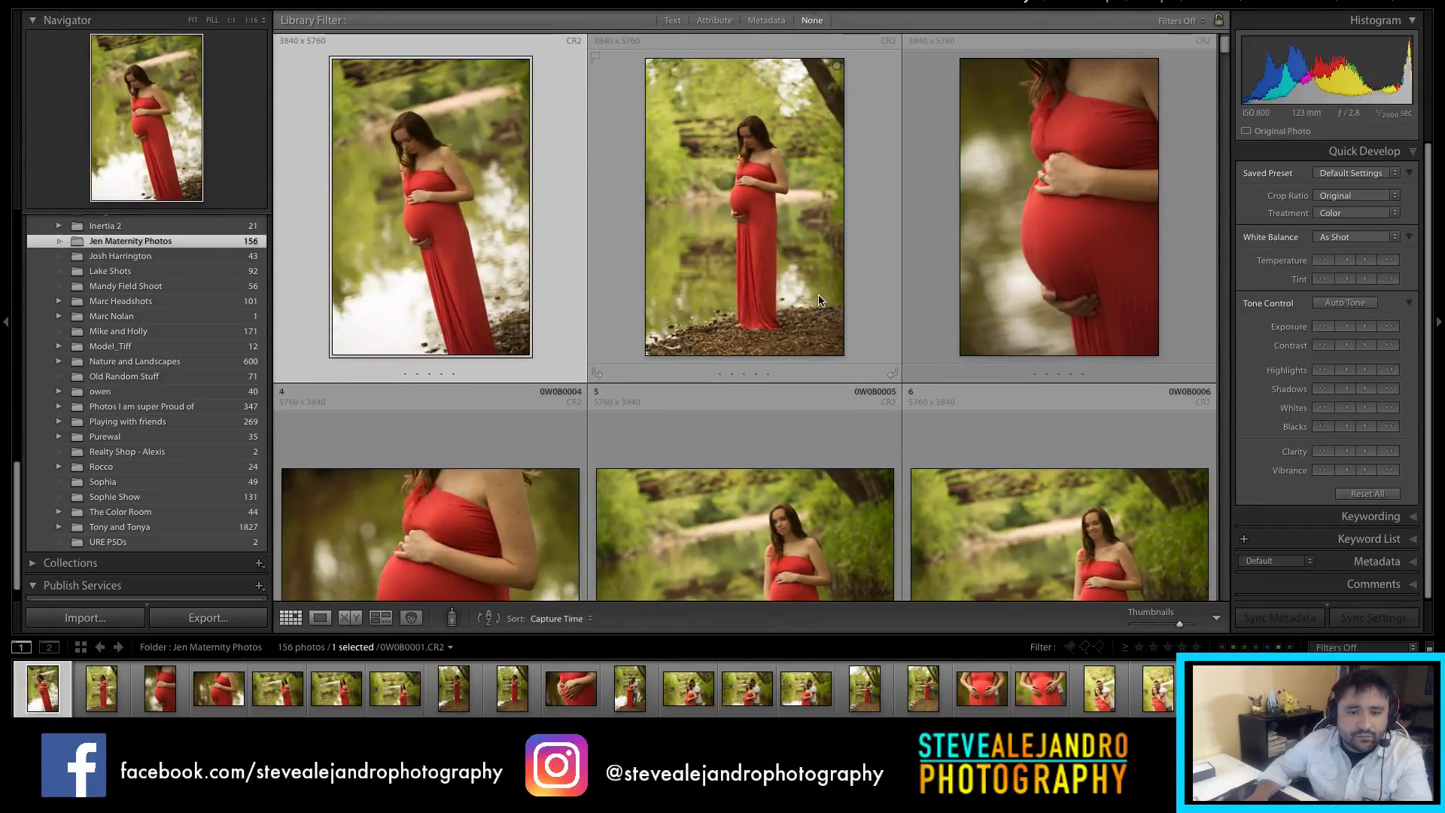
scroll(621, 225, "down", 3)
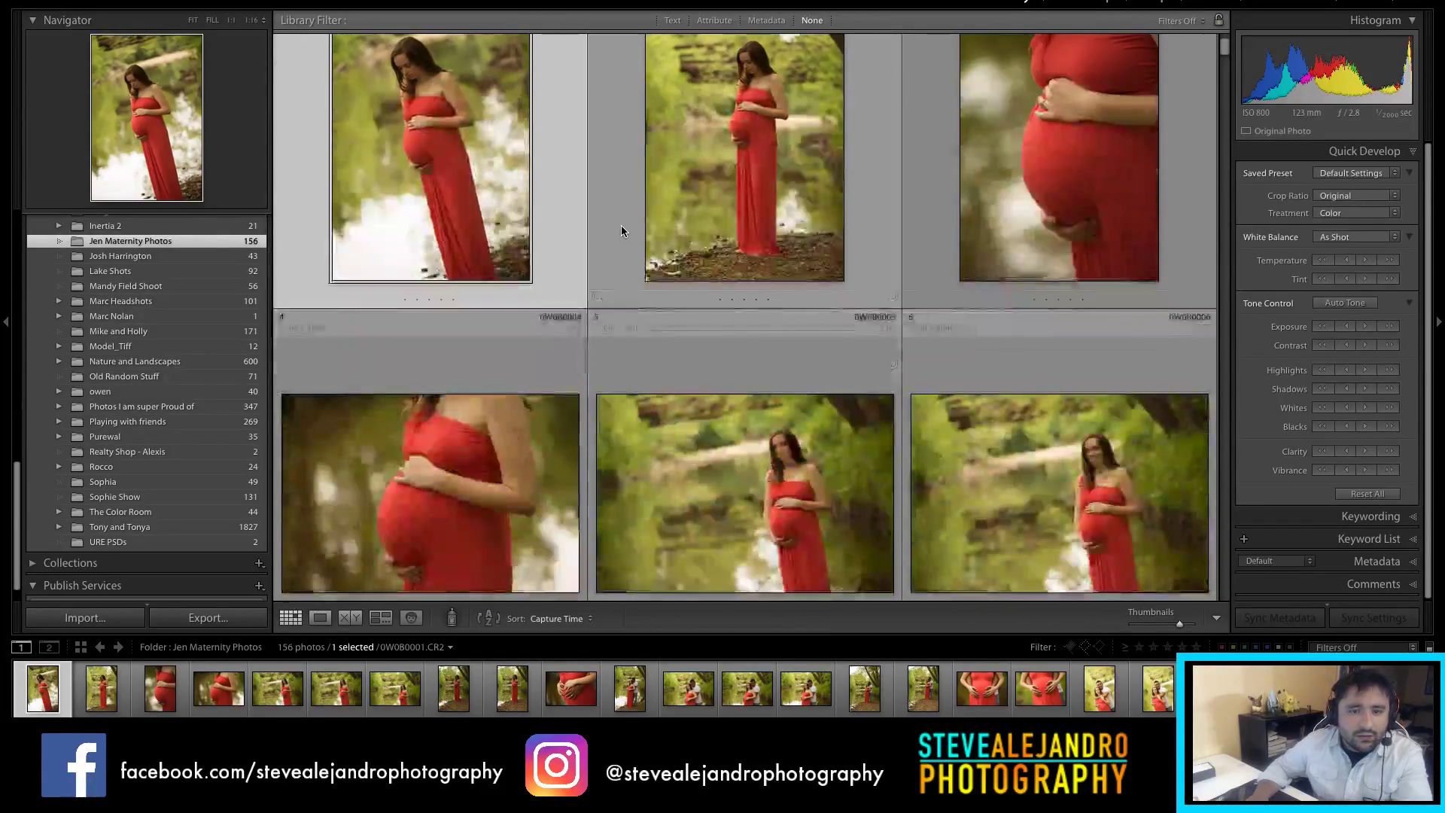
scroll(637, 262, "down", 6)
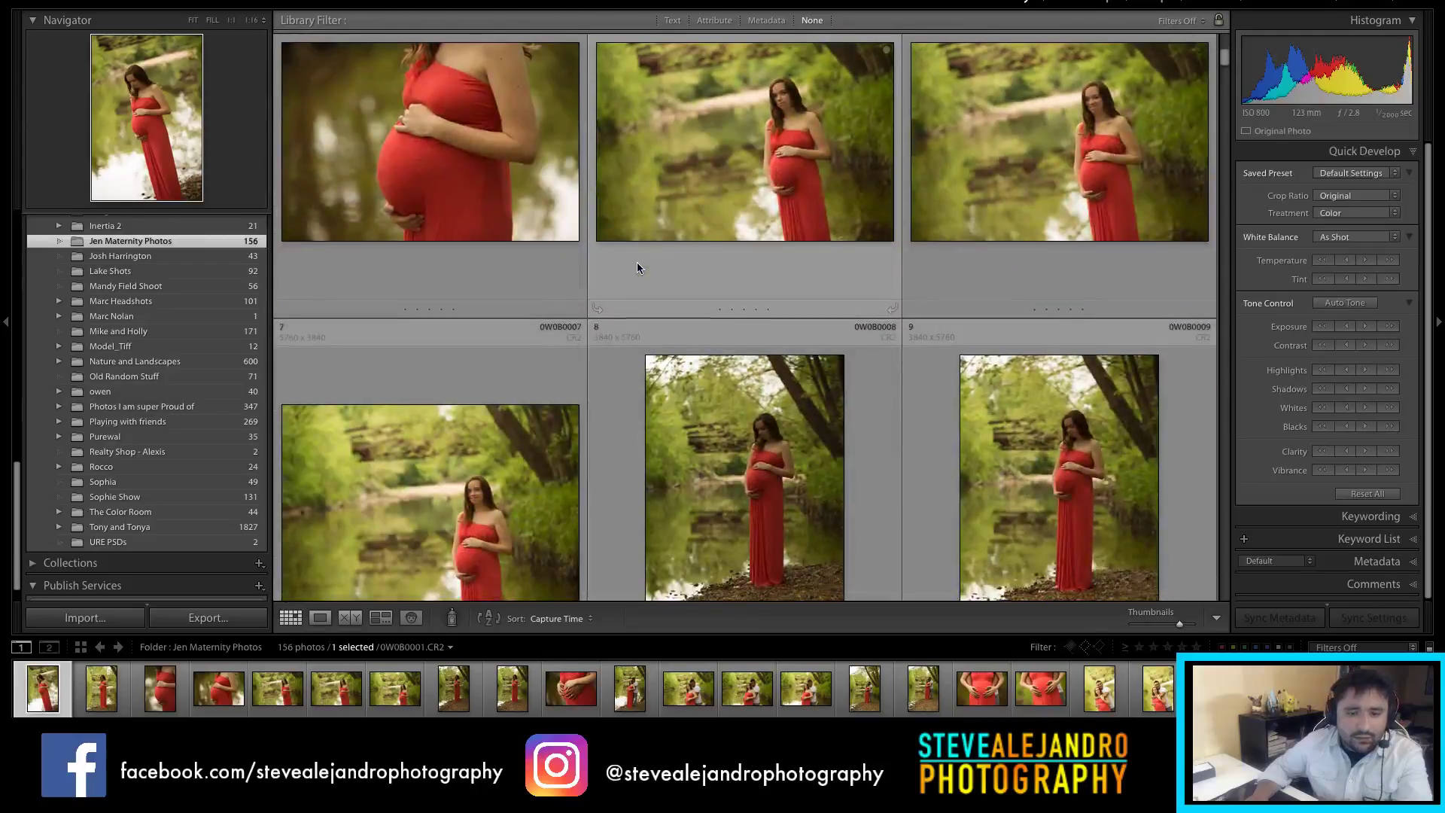
scroll(753, 260, "up", 5)
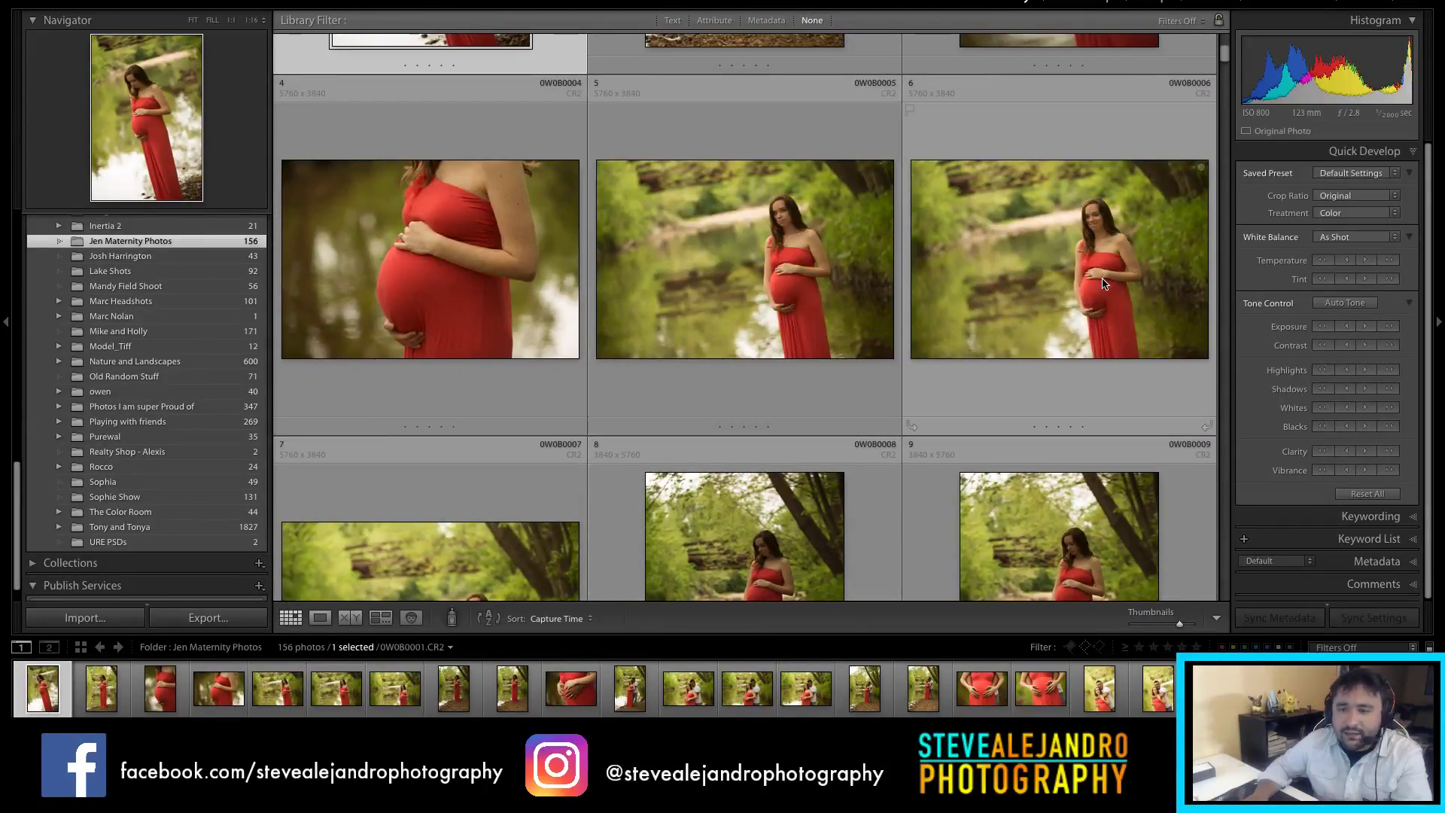
double_click(1054, 256)
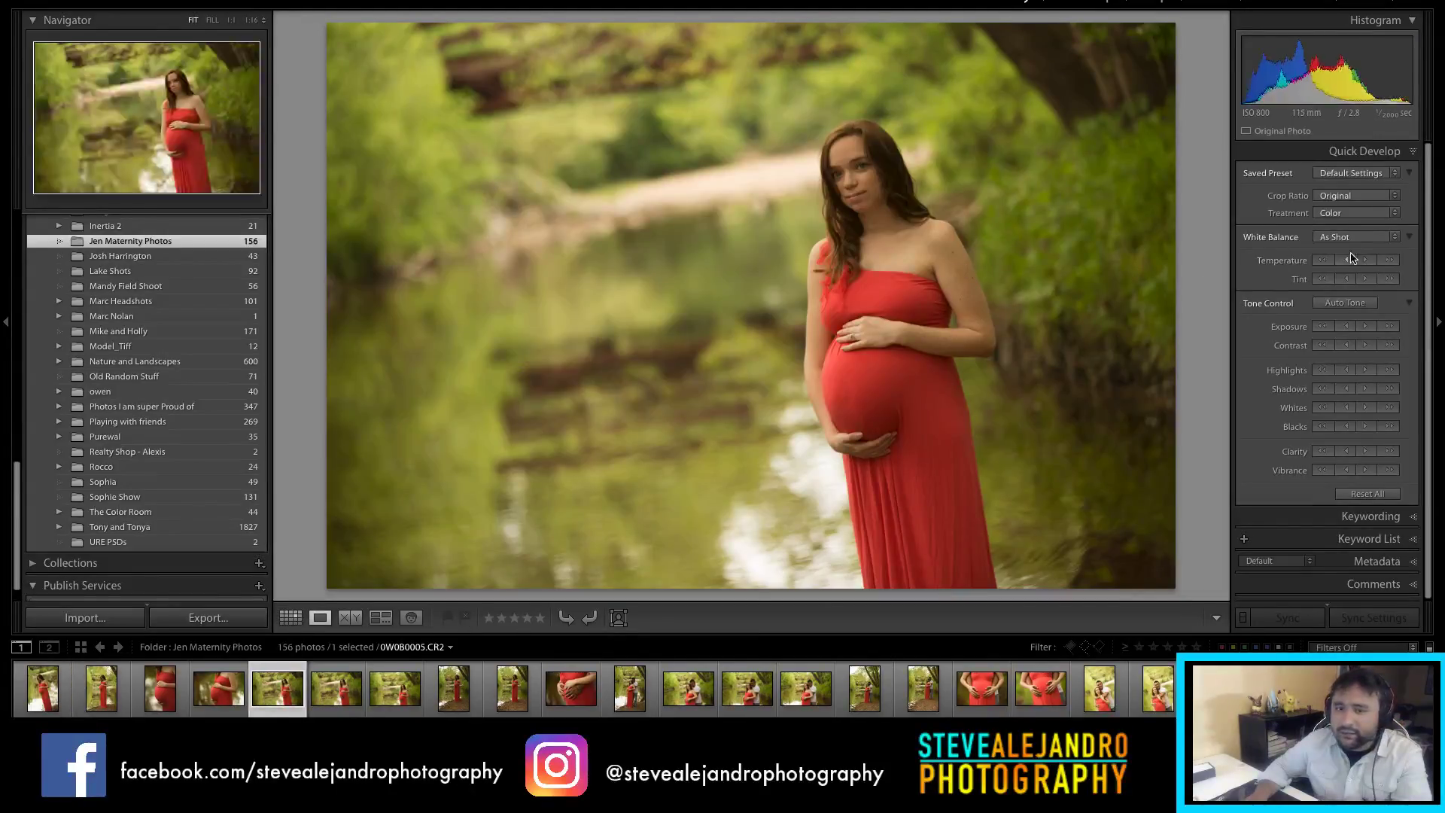
left_click(1365, 260)
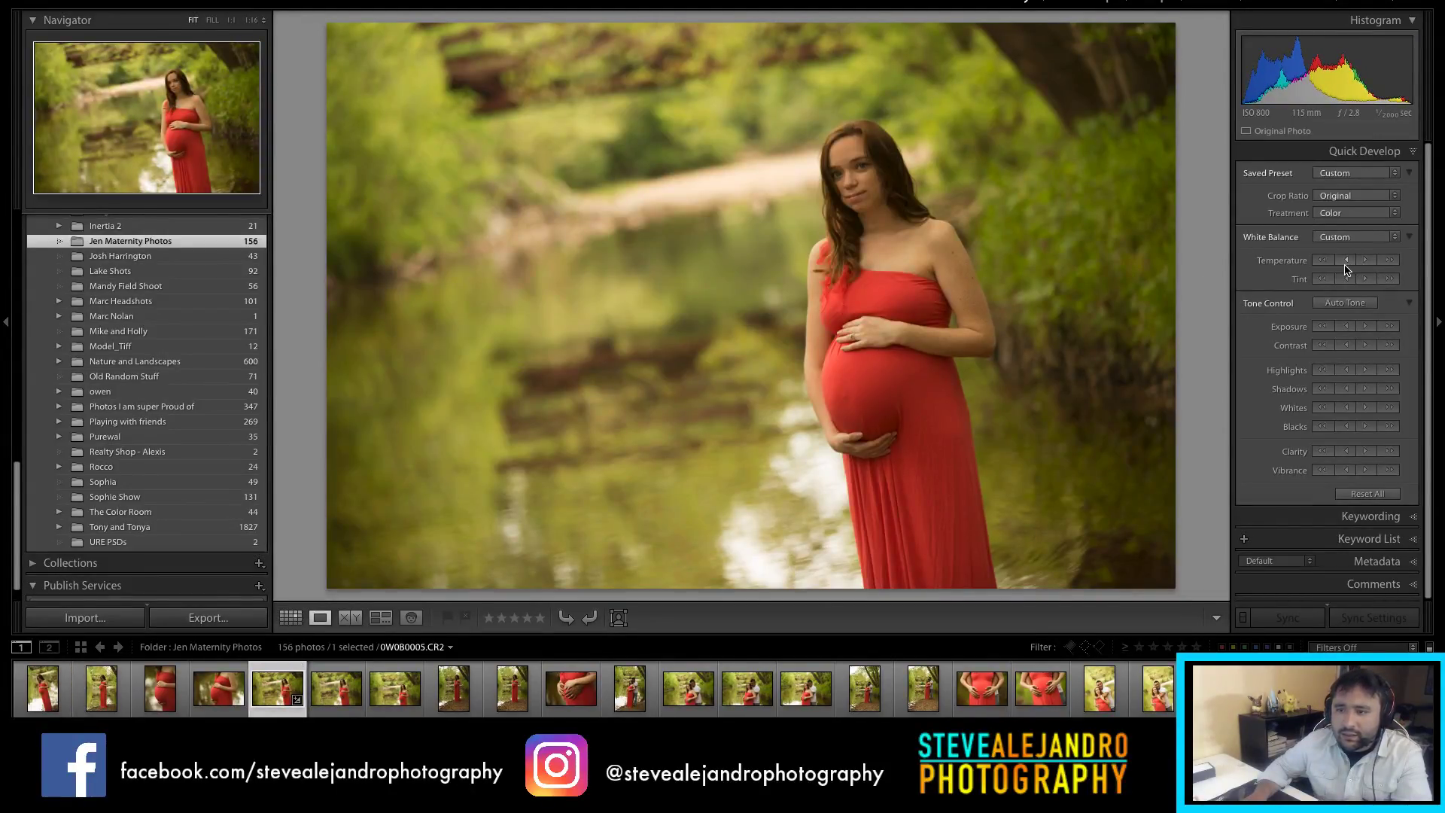
Step: In Develop, set Temp 4,907, Contrast +51, Highlights +40, Shadows +73, Blacks -18, Clarity -11
left_click(1089, 2)
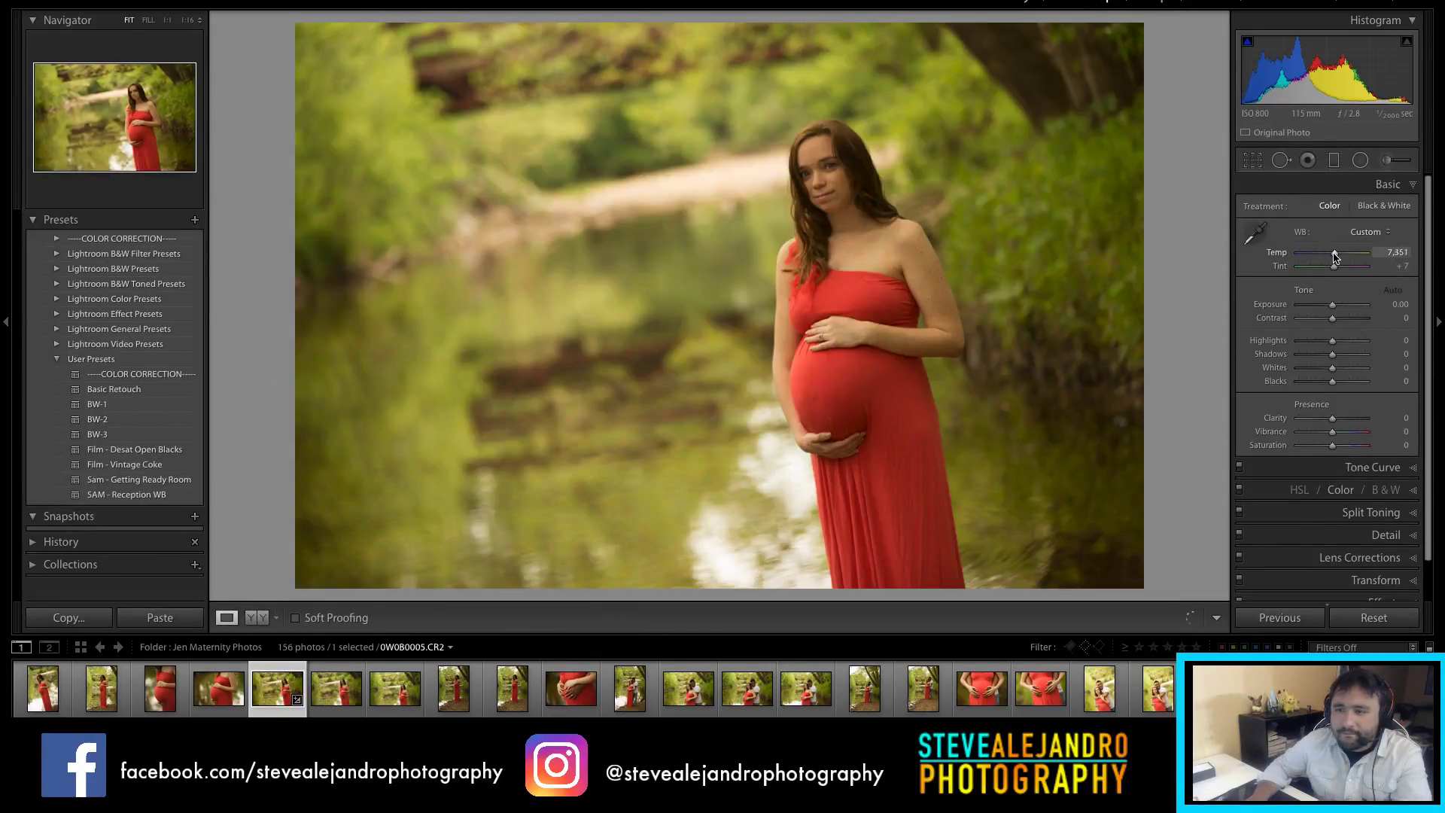
left_click_drag(1331, 257, 1344, 318)
left_click_drag(1331, 382, 1323, 385)
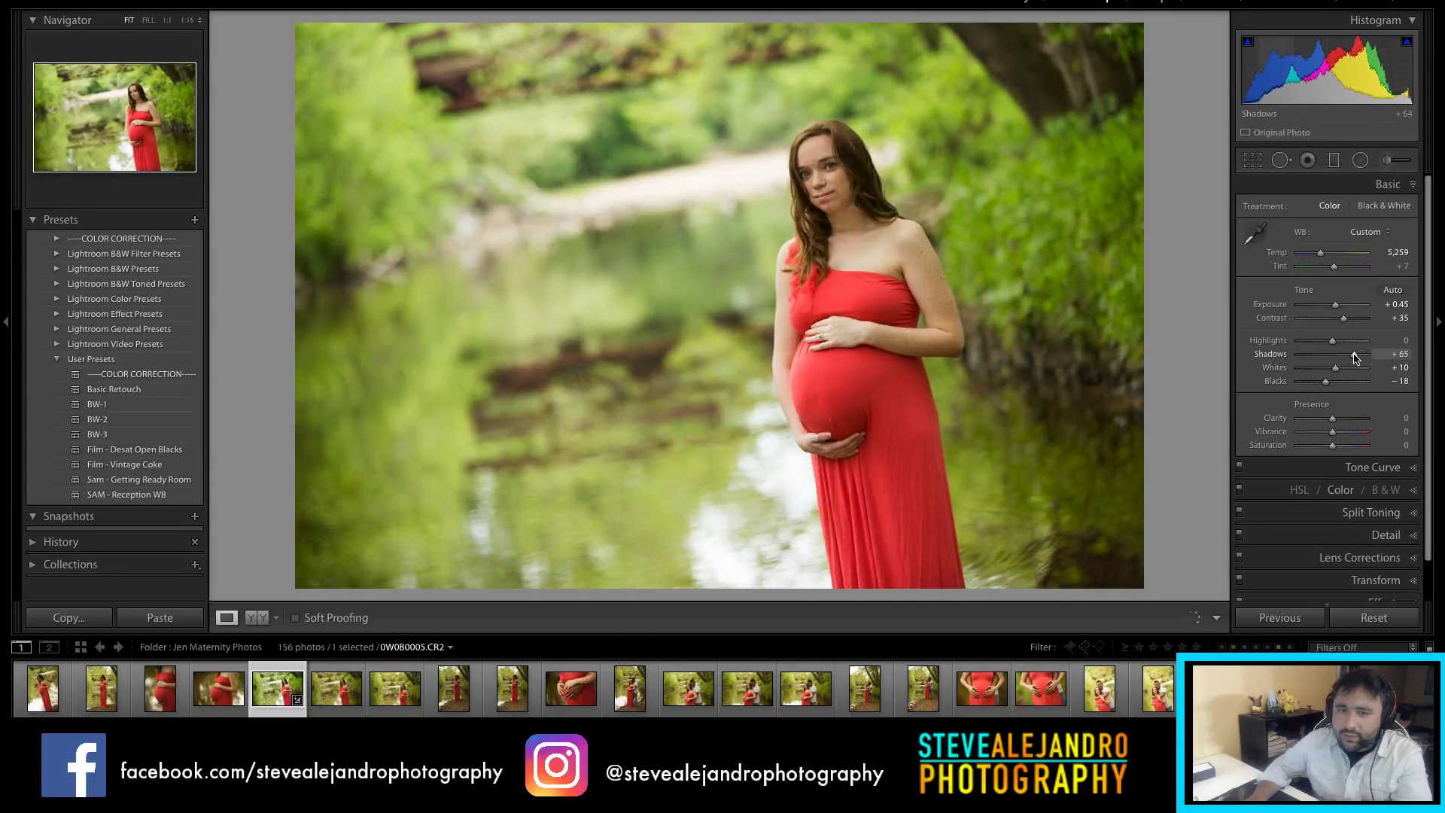
left_click_drag(1358, 358, 1345, 320)
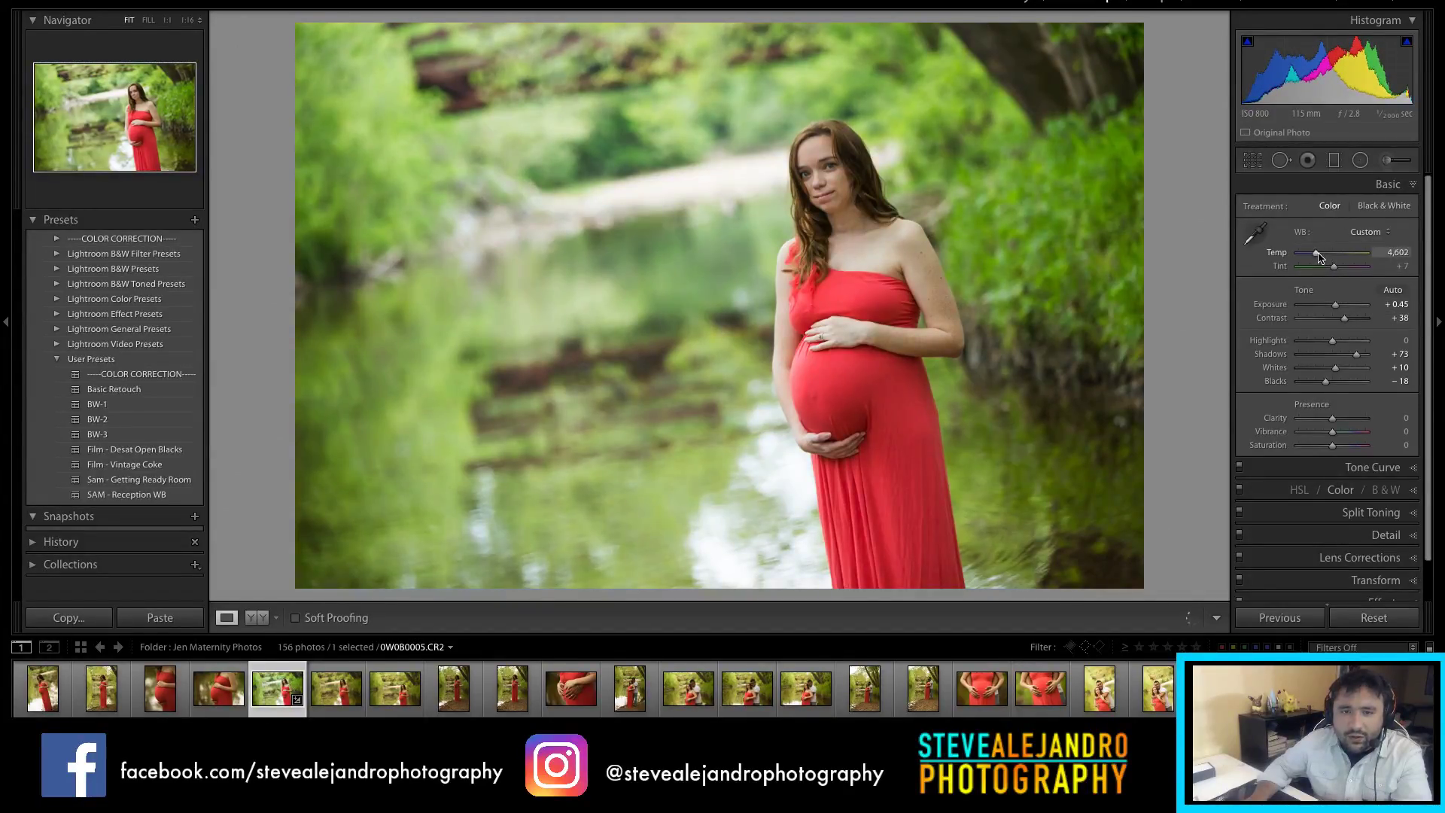
left_click_drag(1320, 258, 1322, 257)
left_click_drag(1333, 419, 1327, 424)
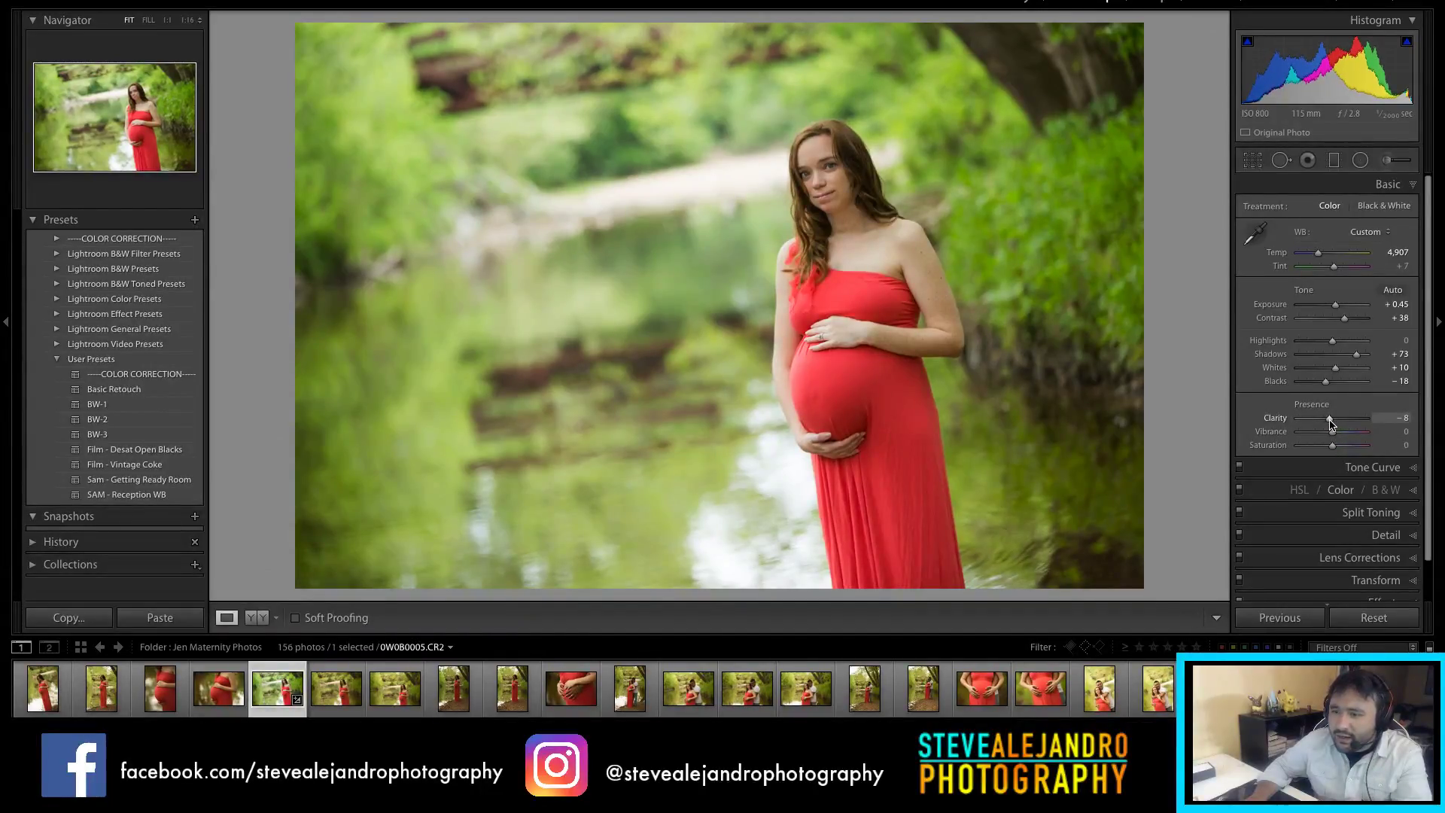
left_click_drag(1332, 341, 1359, 327)
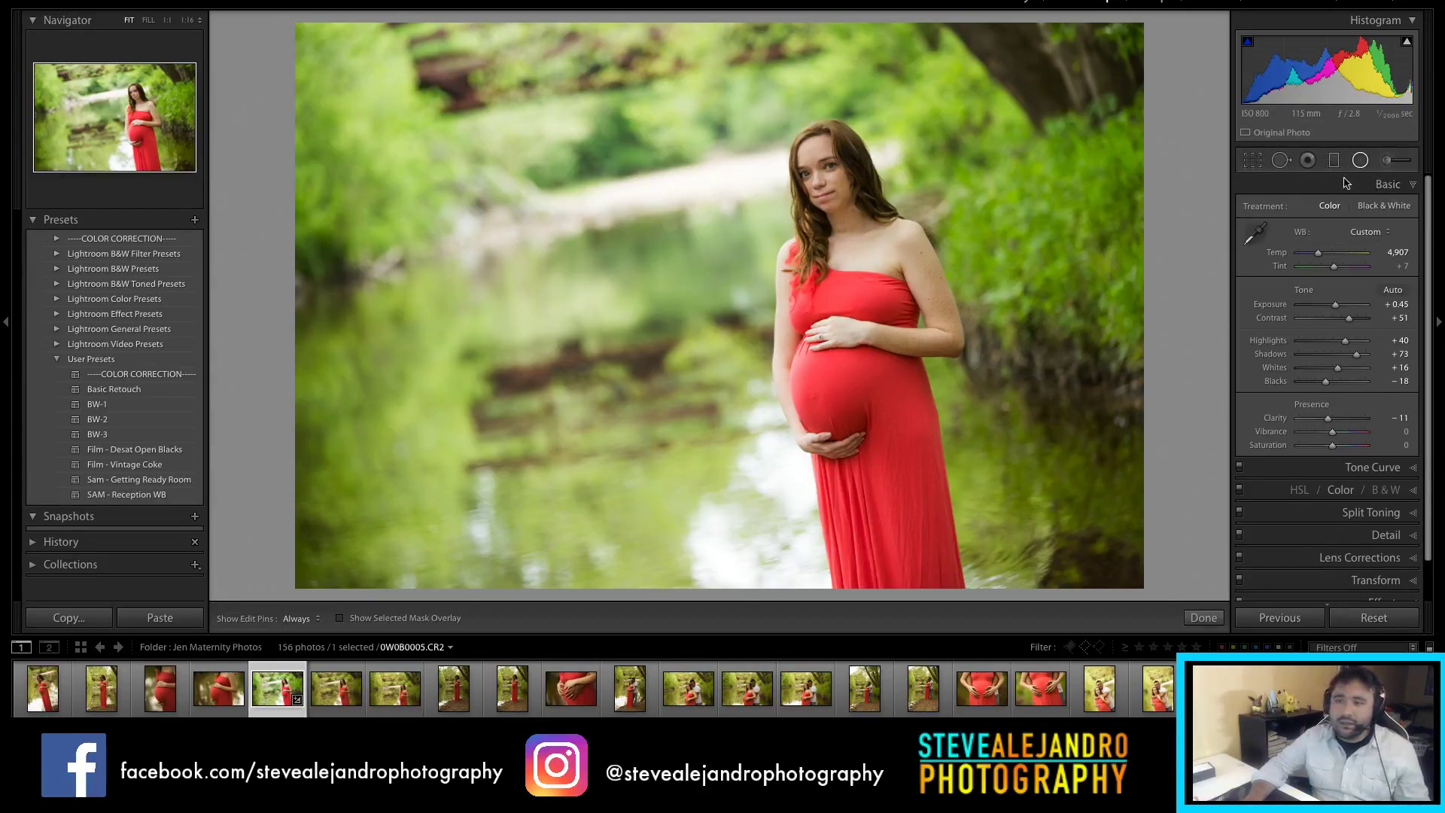
Step: Add a radial filter at Exposure -0.27 around the woman, check detail at 1:1, then return to Library
left_click(1360, 160)
left_click_drag(809, 160, 905, 354)
left_click(1335, 261)
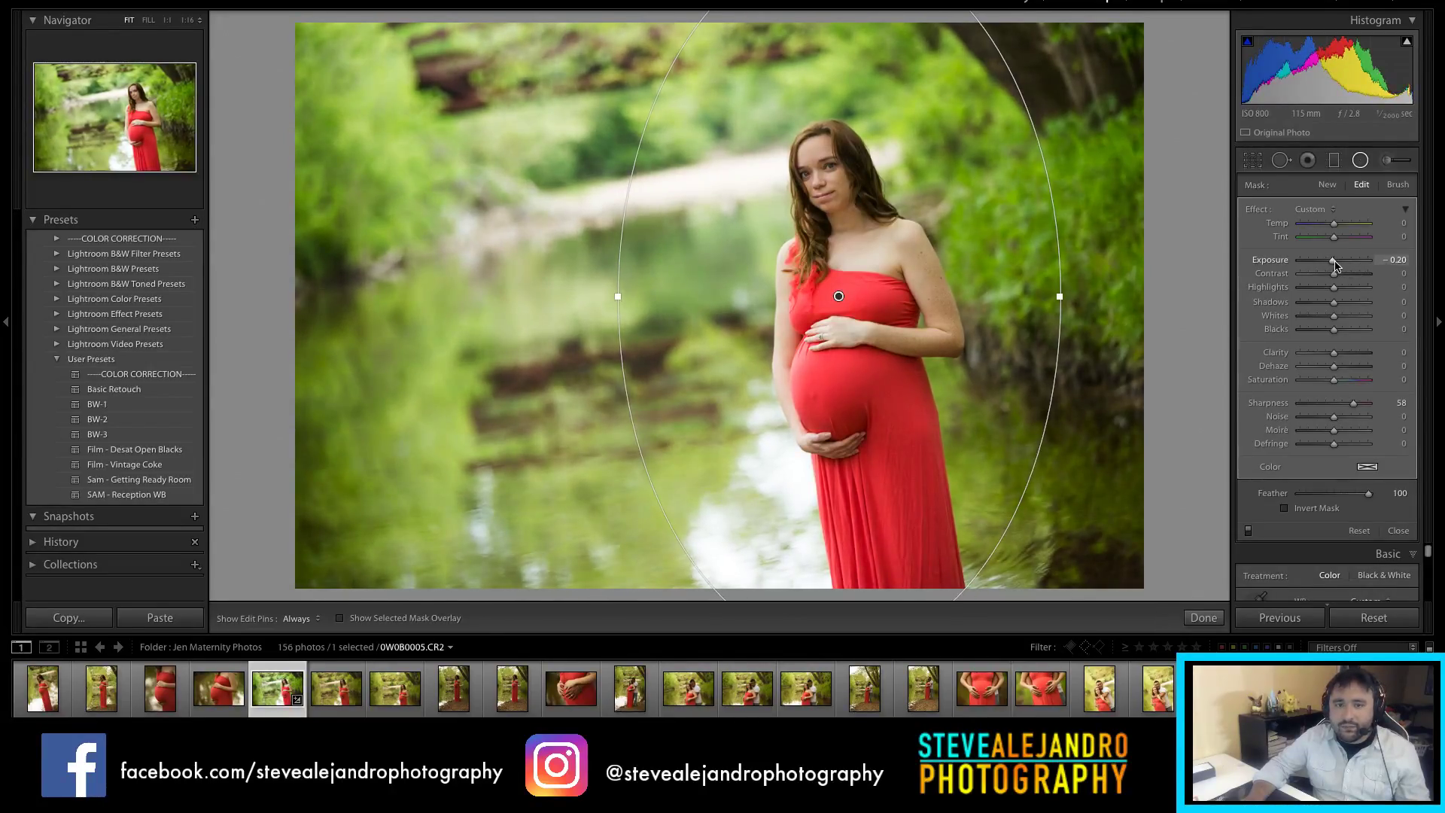
left_click(1203, 618)
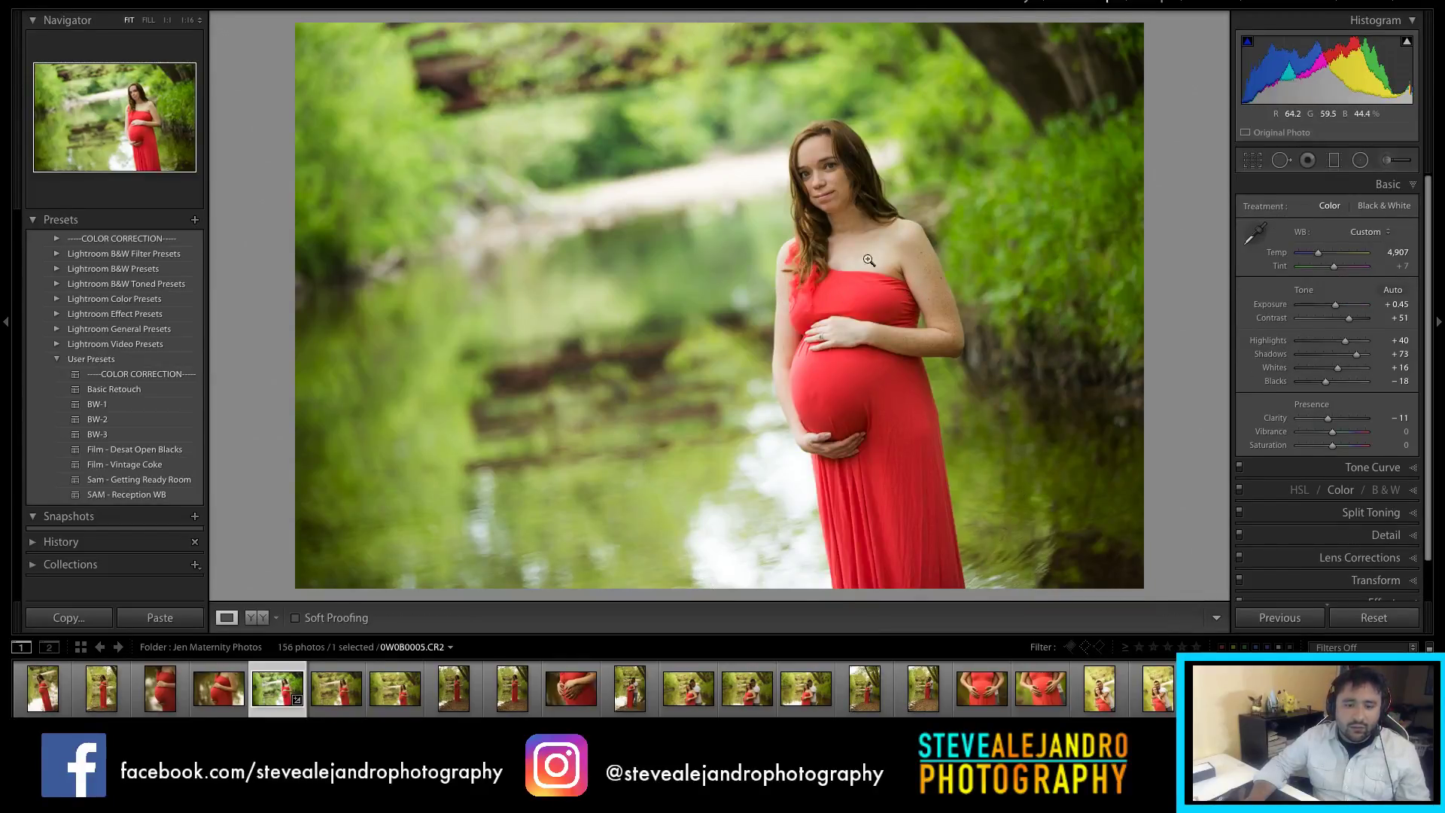
left_click(884, 256)
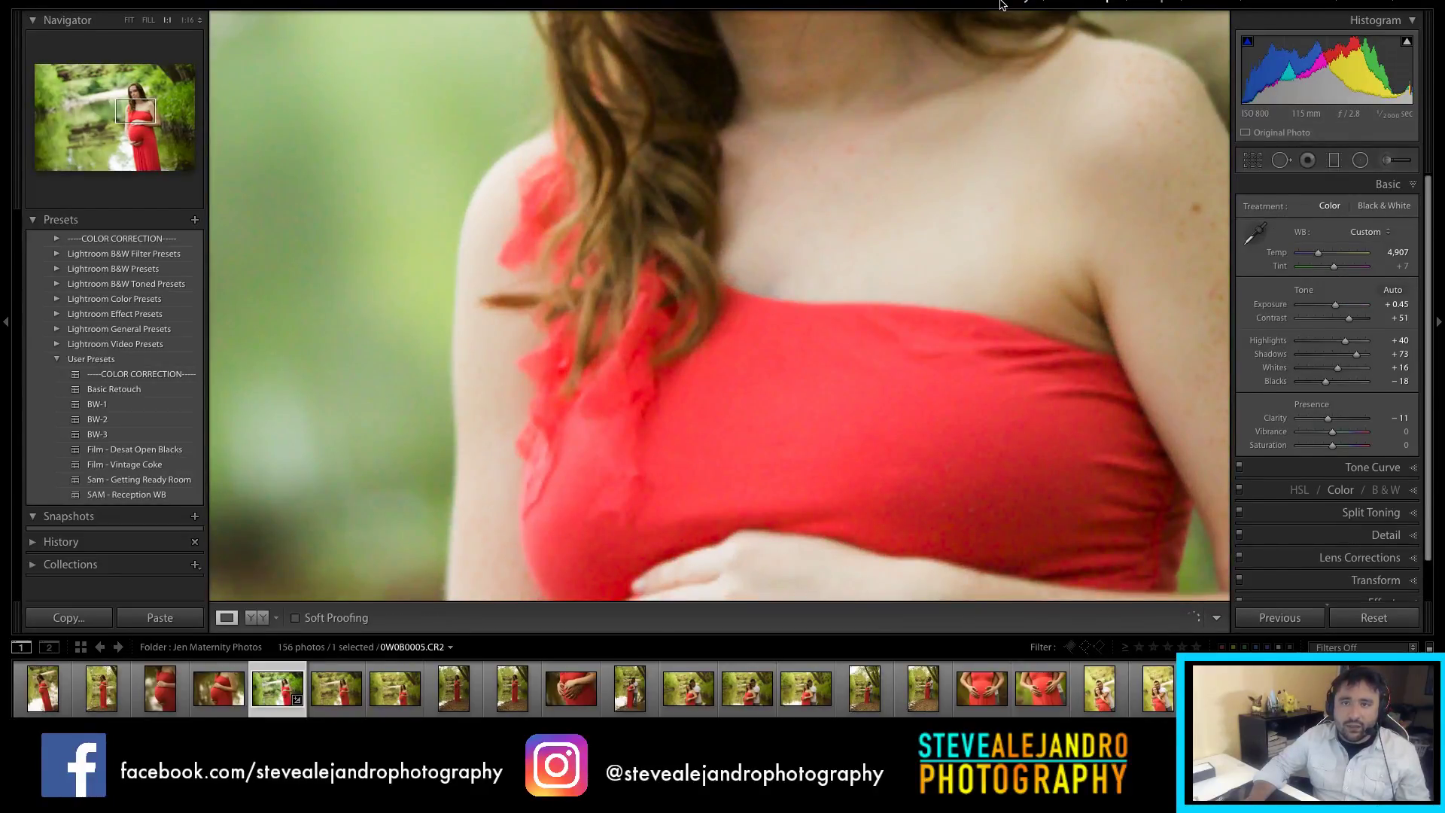
left_click(1002, 4)
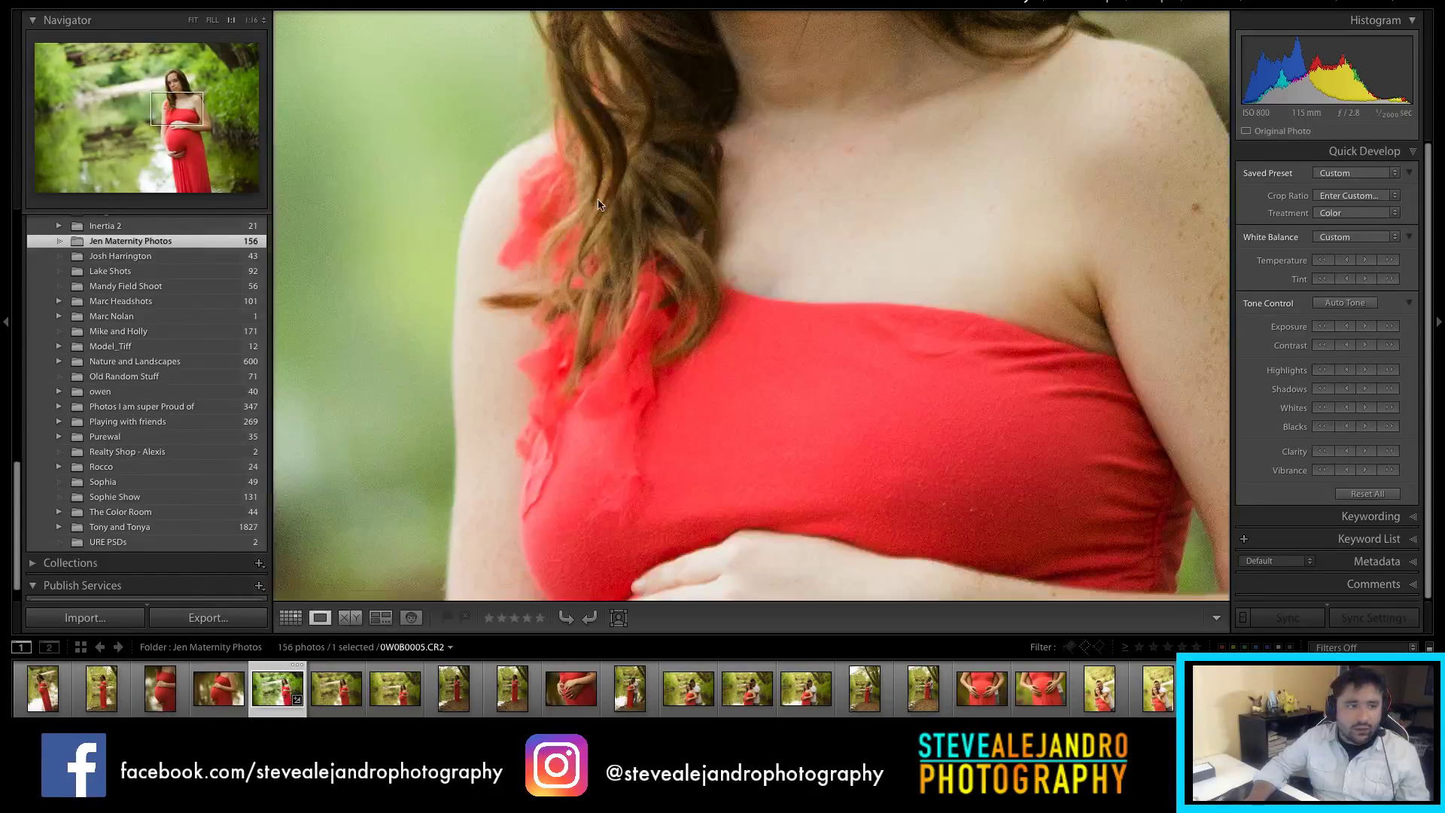
Step: Back in the grid, view photo 10, the hands-on-belly close-up, large
key("g")
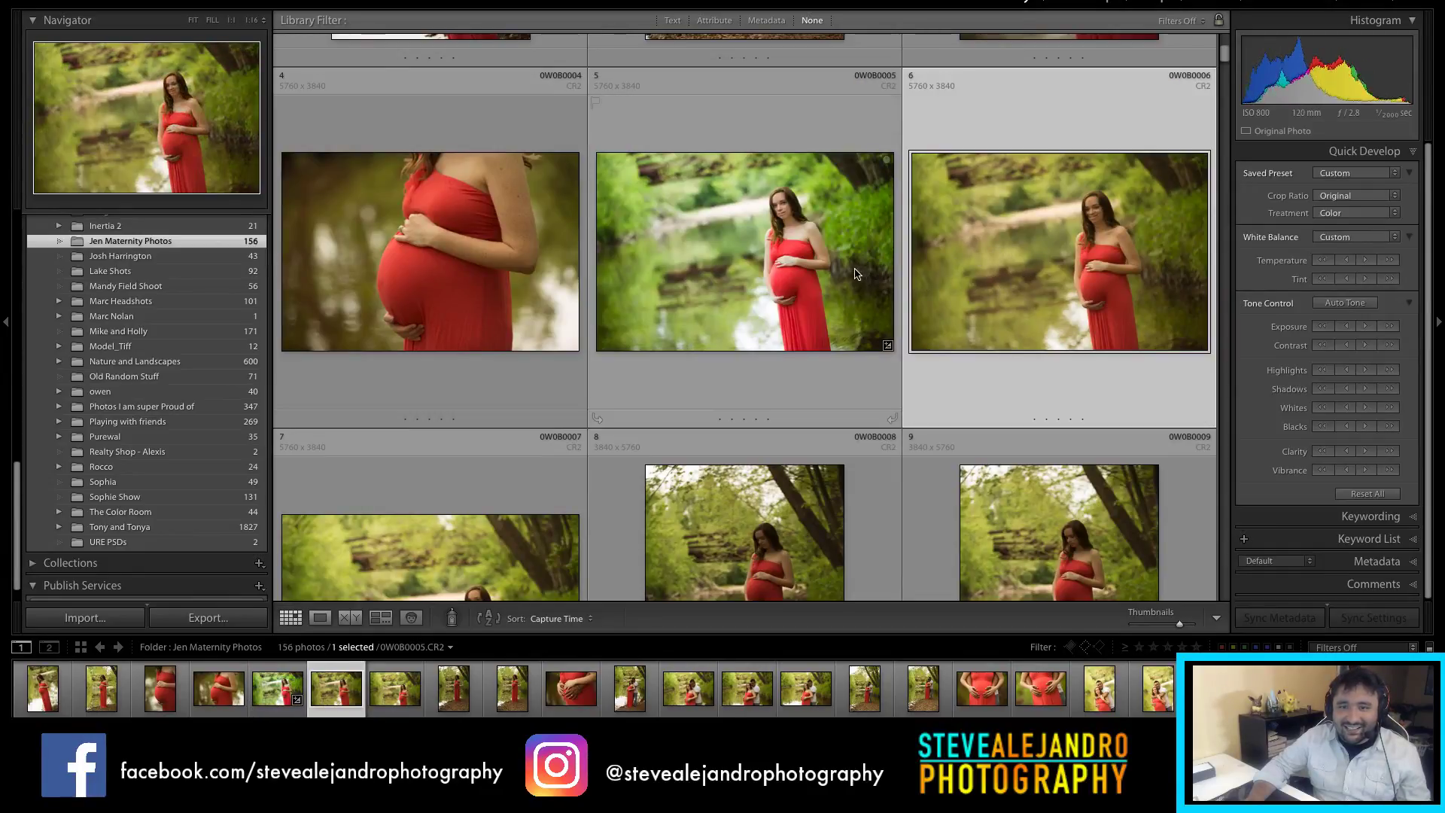
scroll(931, 330, "down", 2)
scroll(931, 330, "down", 2)
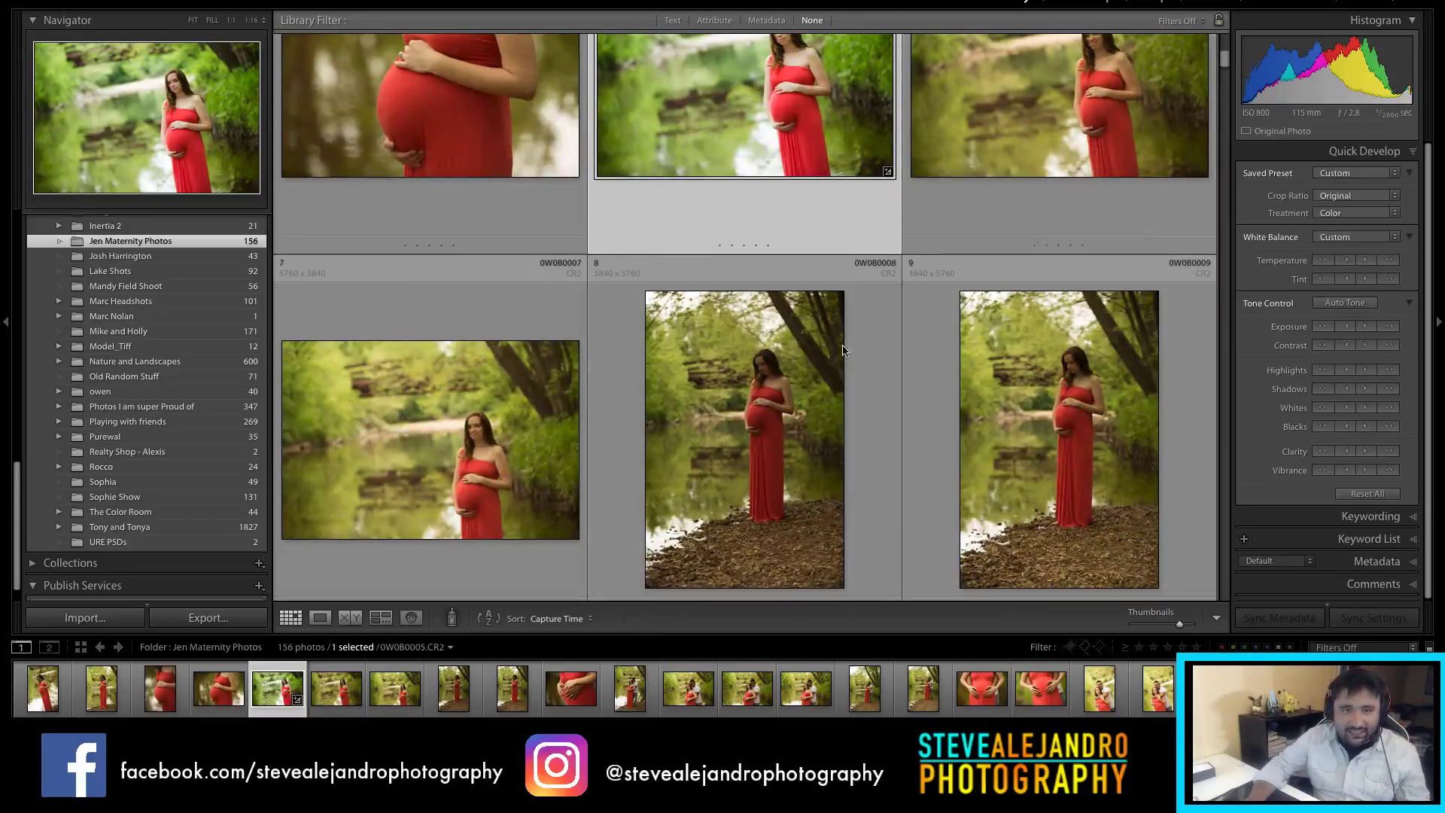
scroll(753, 346, "down", 10)
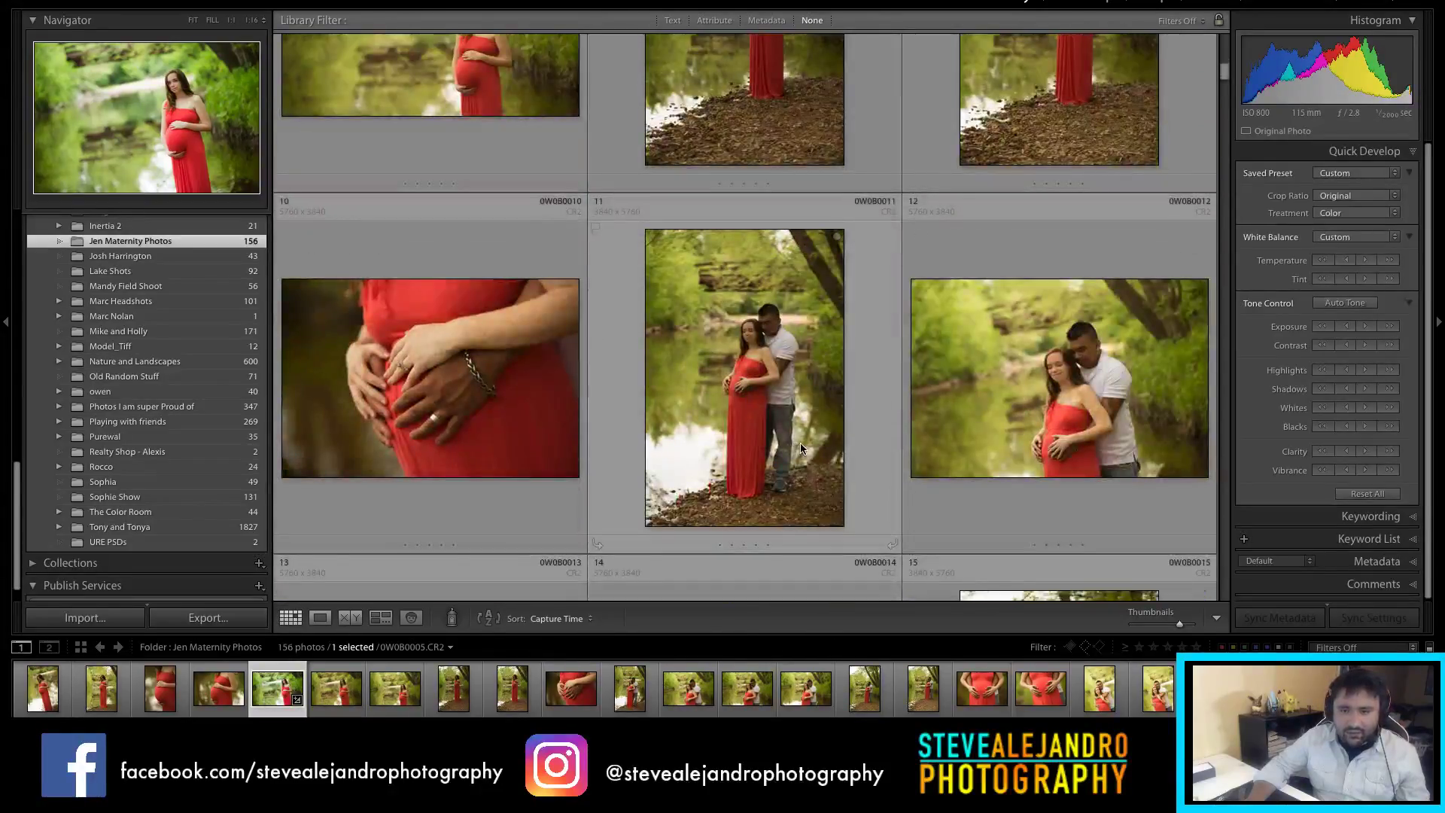
scroll(806, 436, "down", 1)
left_click(422, 378)
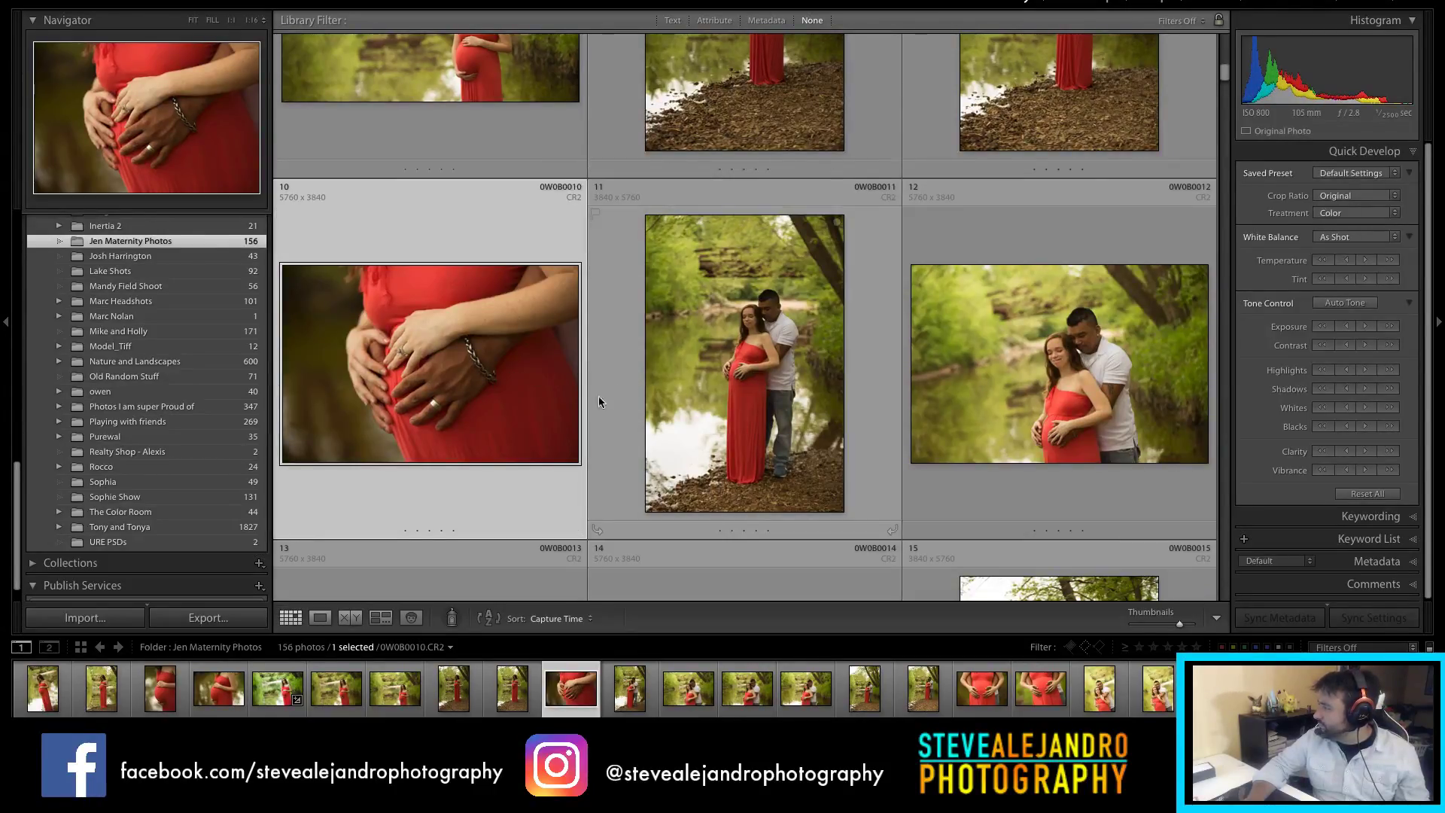
double_click(439, 393)
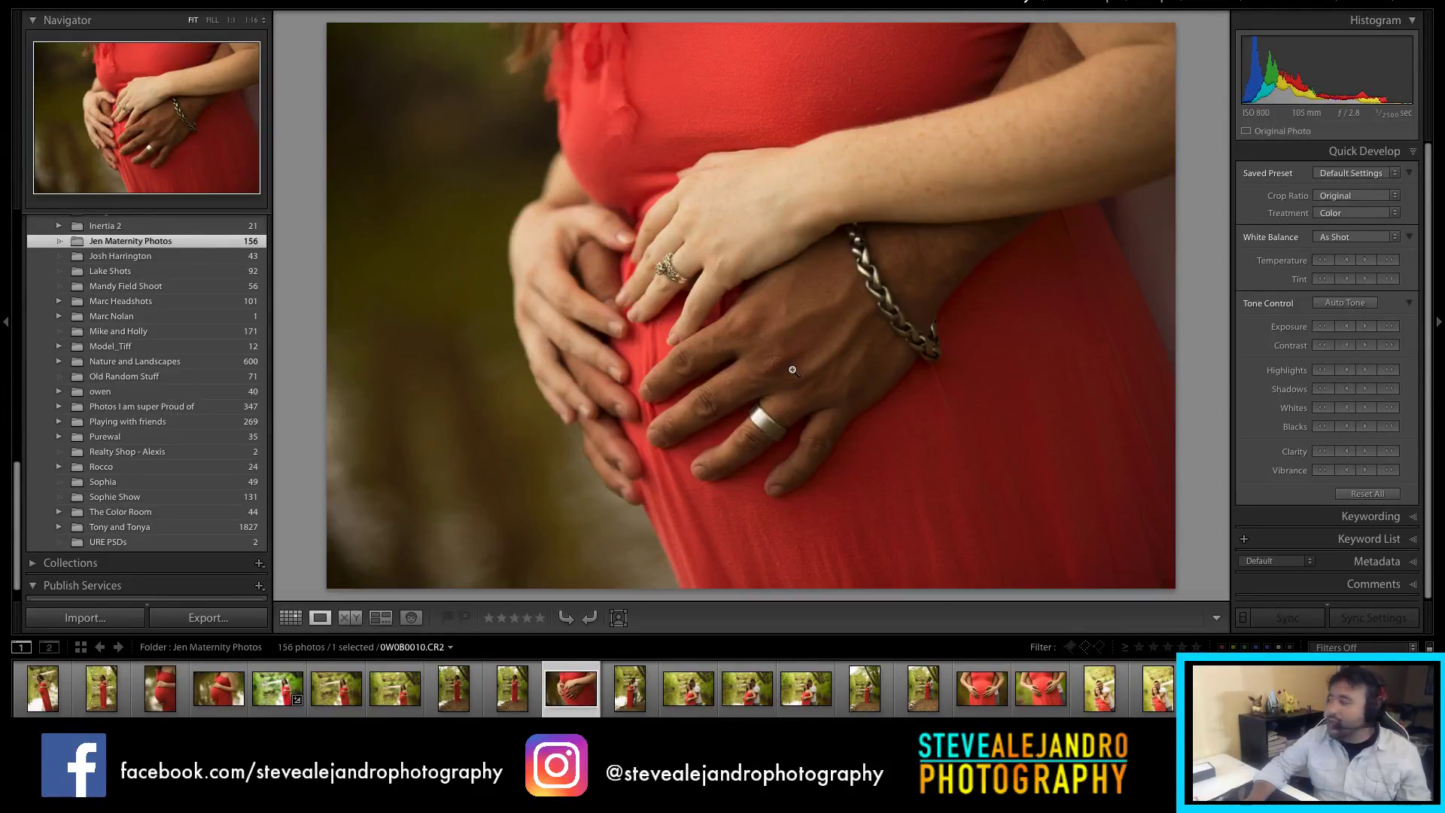
key("g")
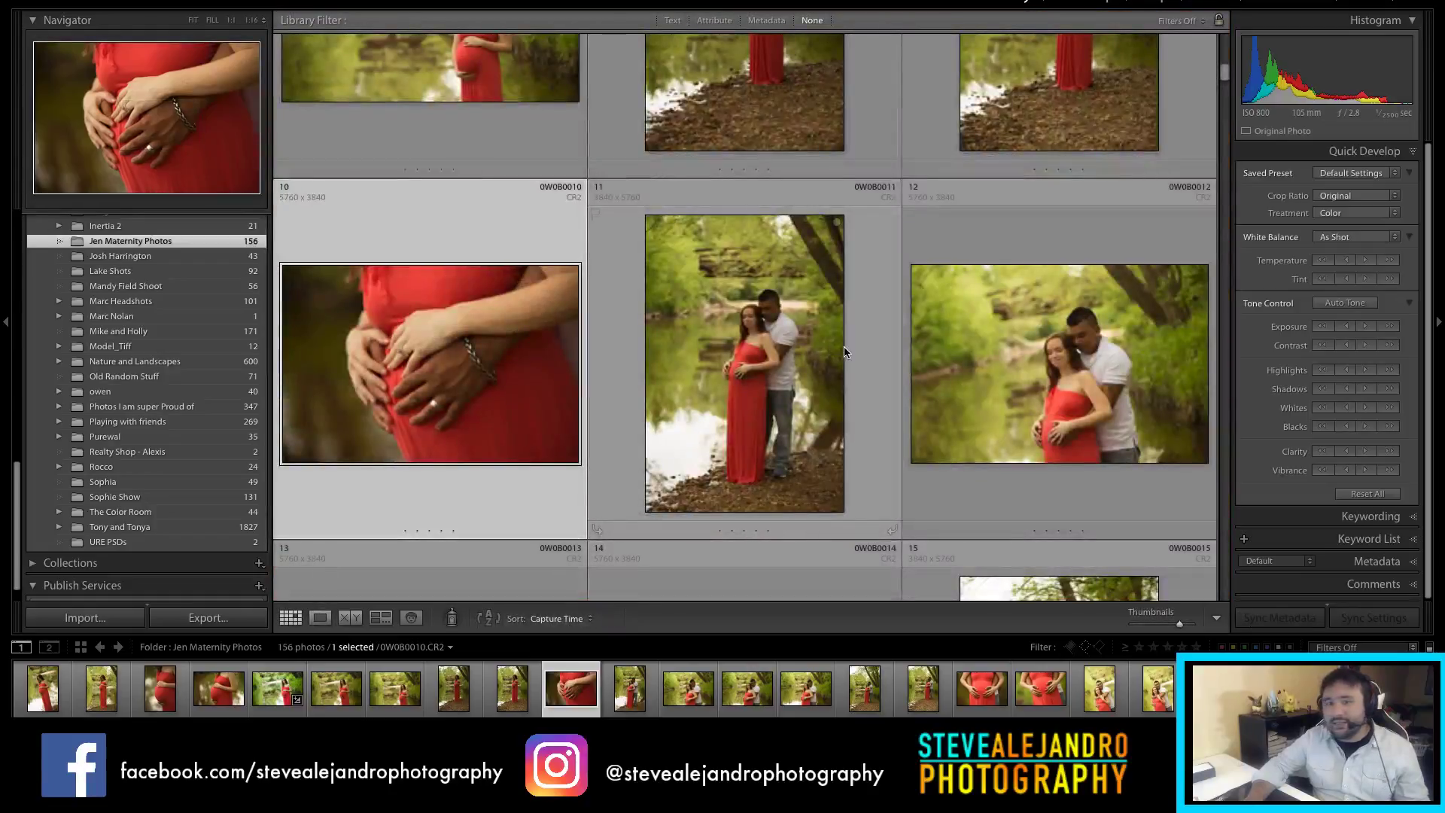
Step: Open photo 12 of the couple and zoom in on their shoulders
scroll(857, 346, "down", 2)
double_click(1075, 284)
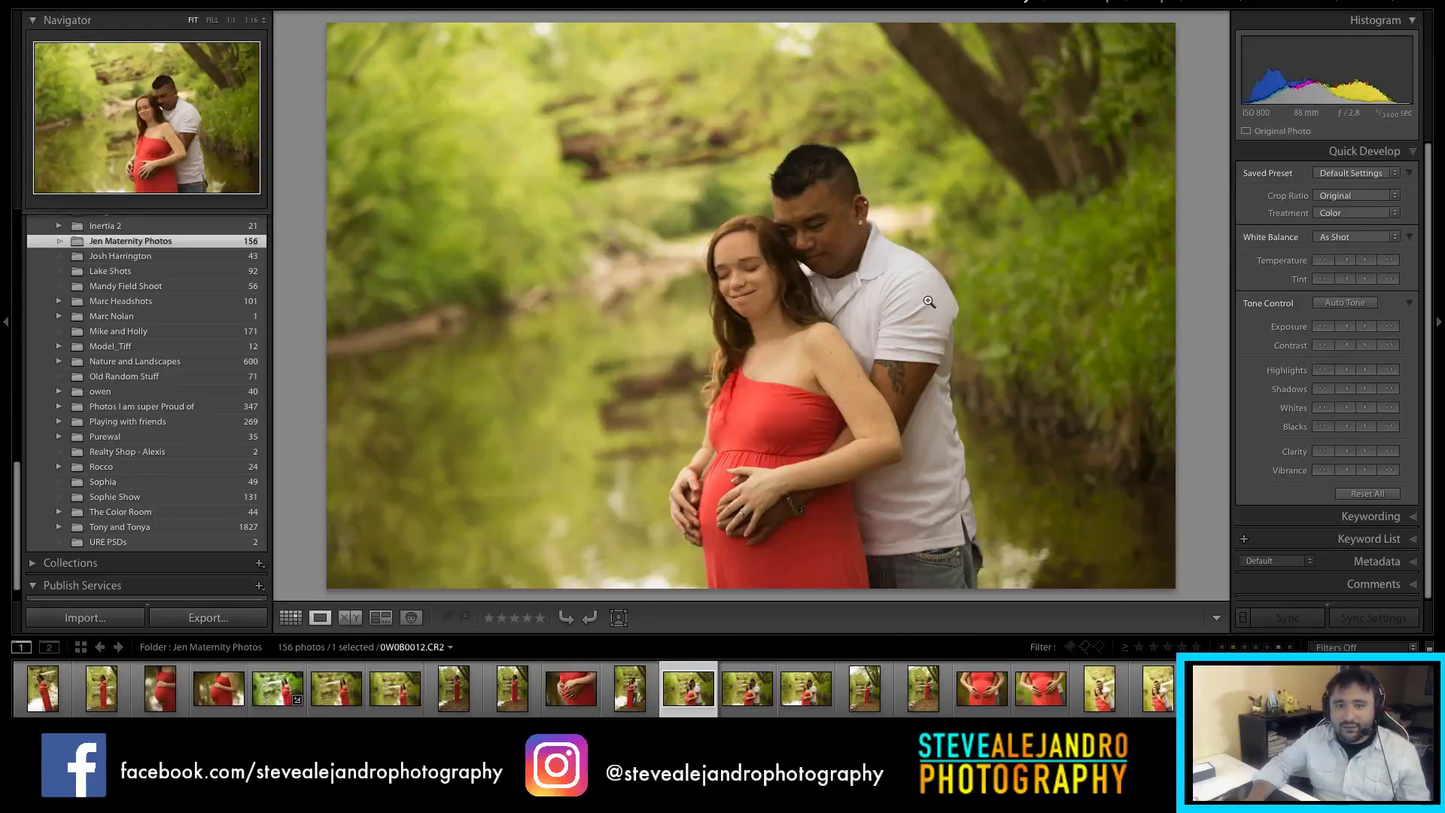
left_click(823, 317)
key("g")
Step: Inspect photo 17 at full size, then return to the grid
scroll(828, 327, "down", 3)
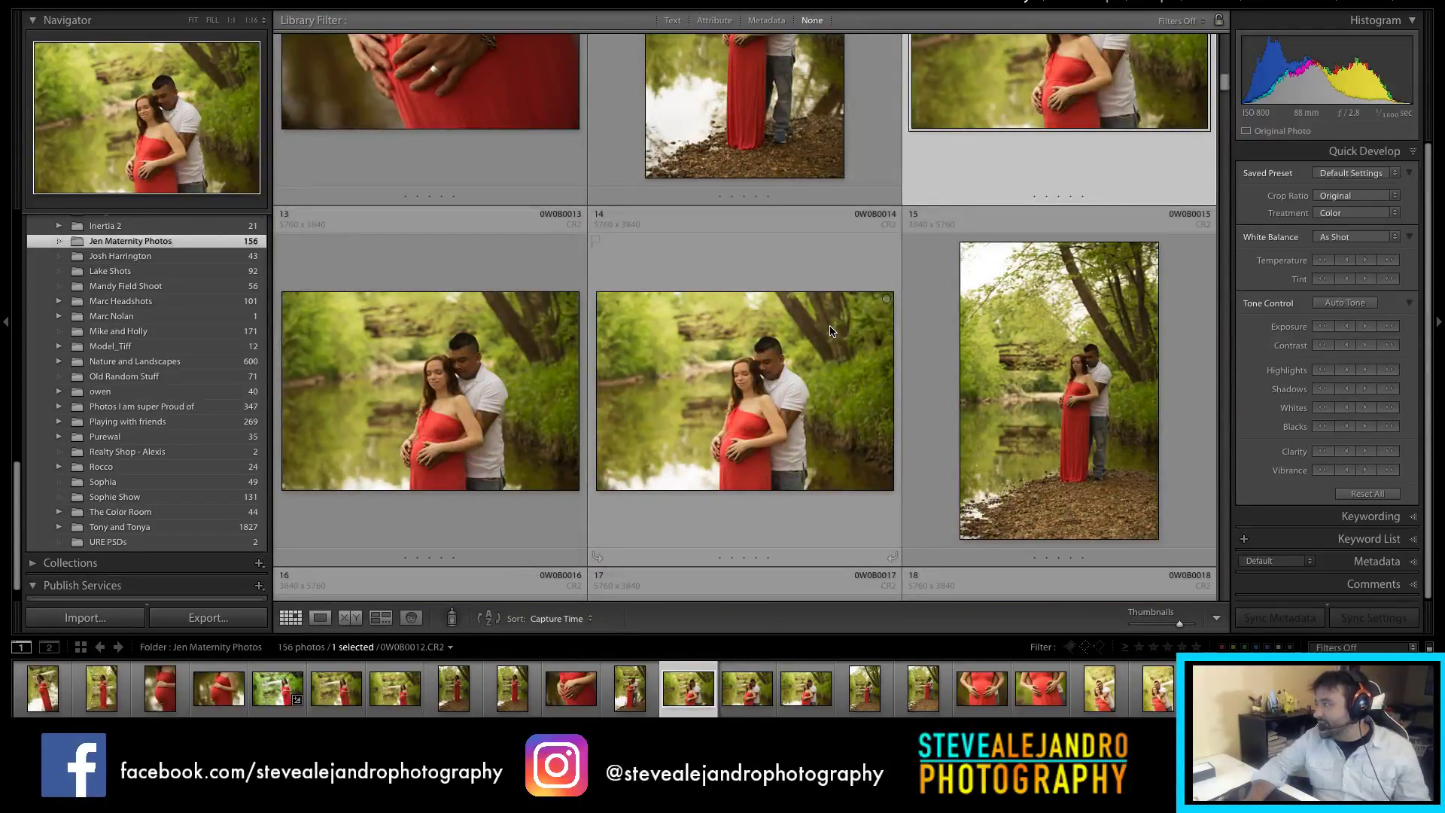
scroll(832, 332, "down", 1)
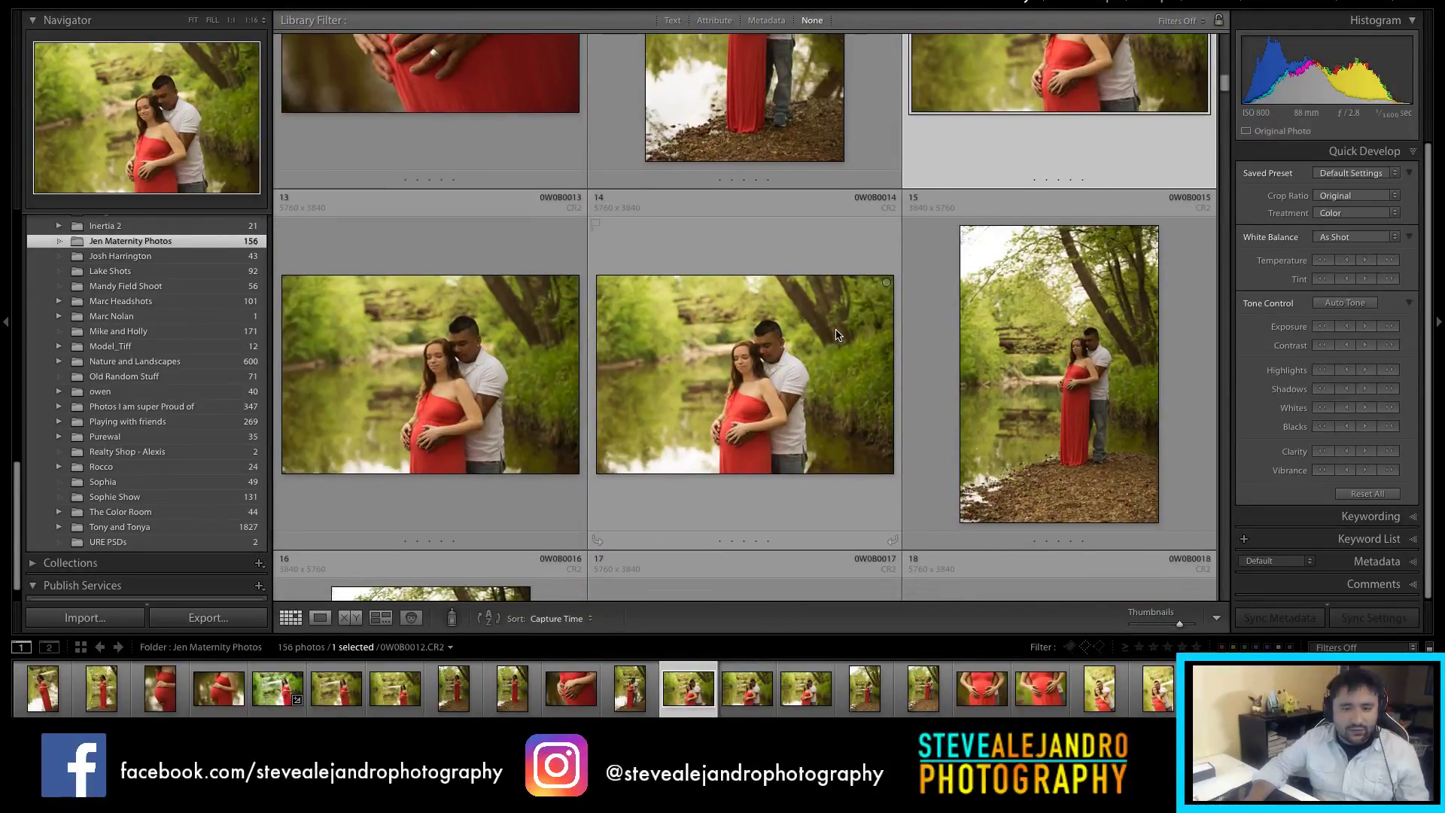
scroll(834, 334, "down", 3)
scroll(842, 334, "down", 4)
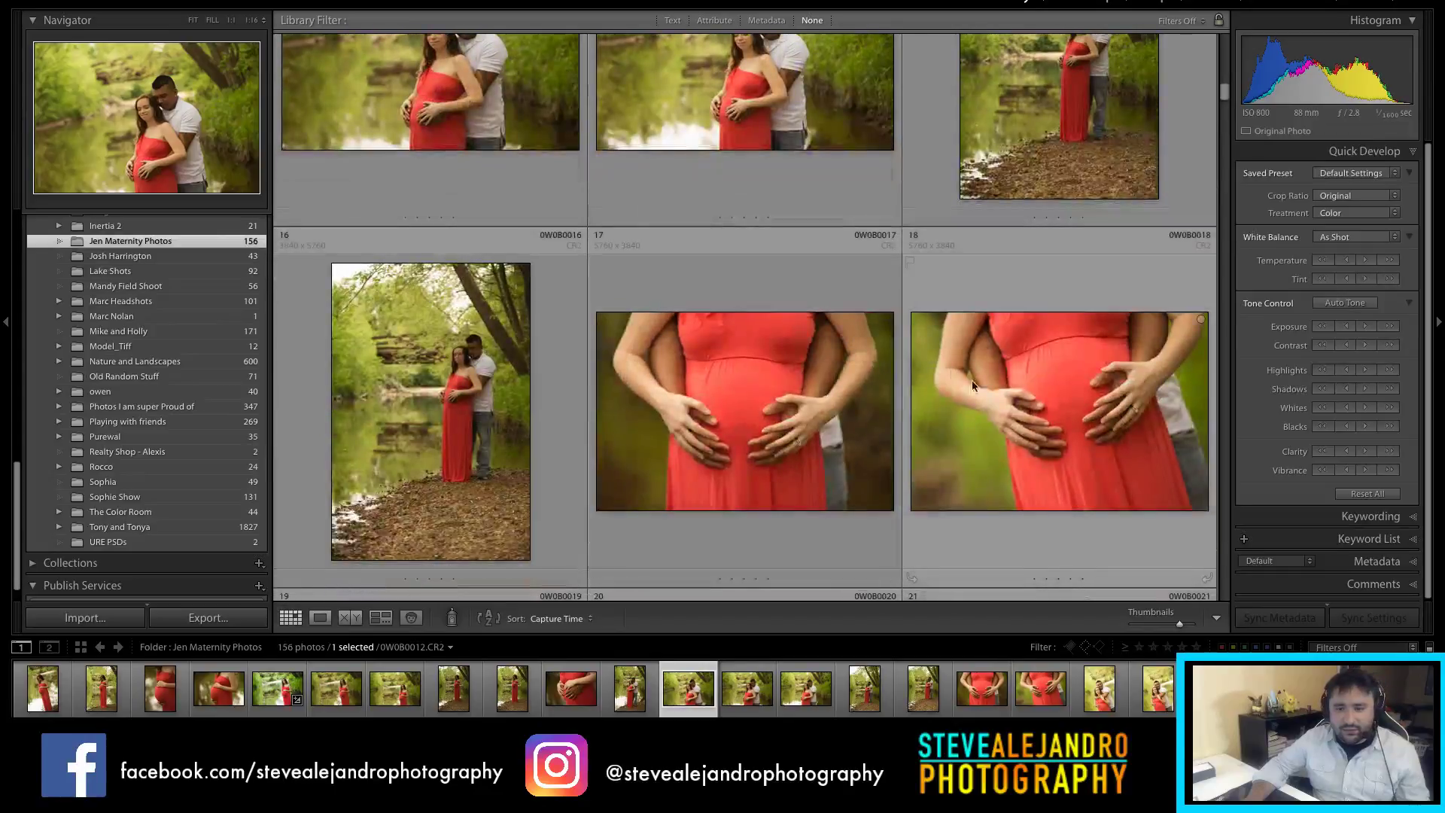
double_click(786, 419)
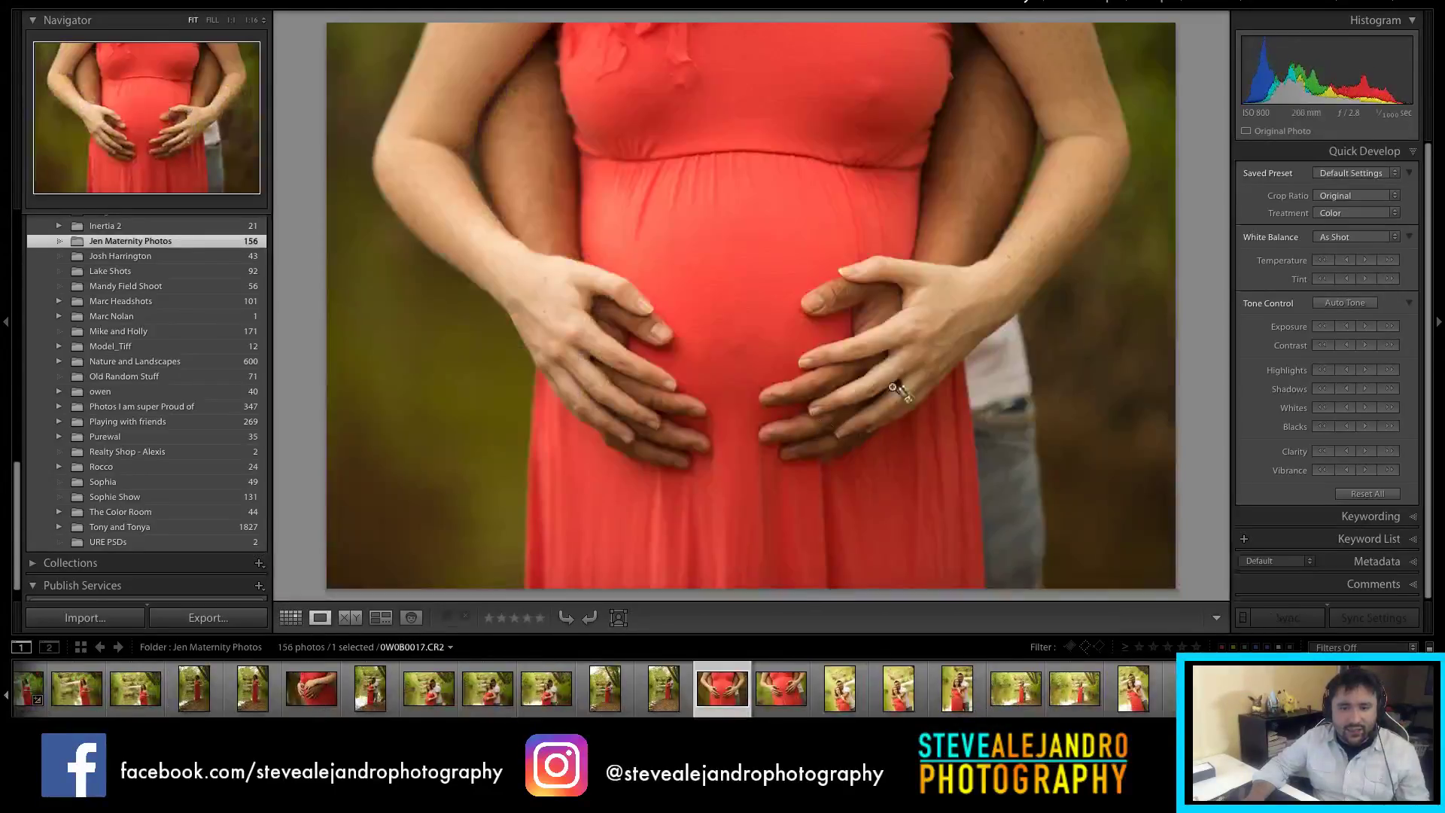
double_click(796, 361)
Step: Select photo 23 in the maternity grid
scroll(955, 398, "down", 1)
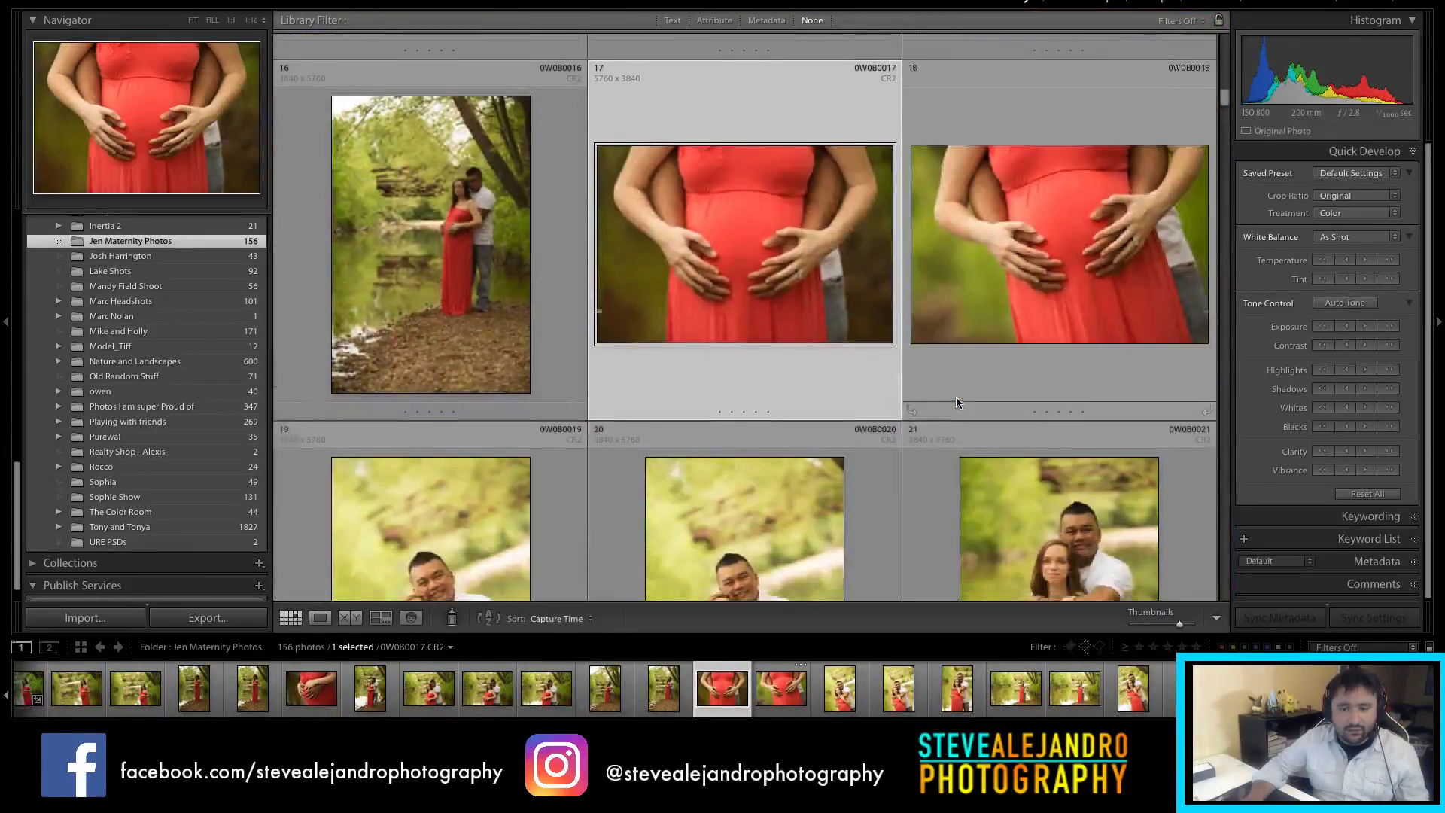
scroll(947, 391, "down", 4)
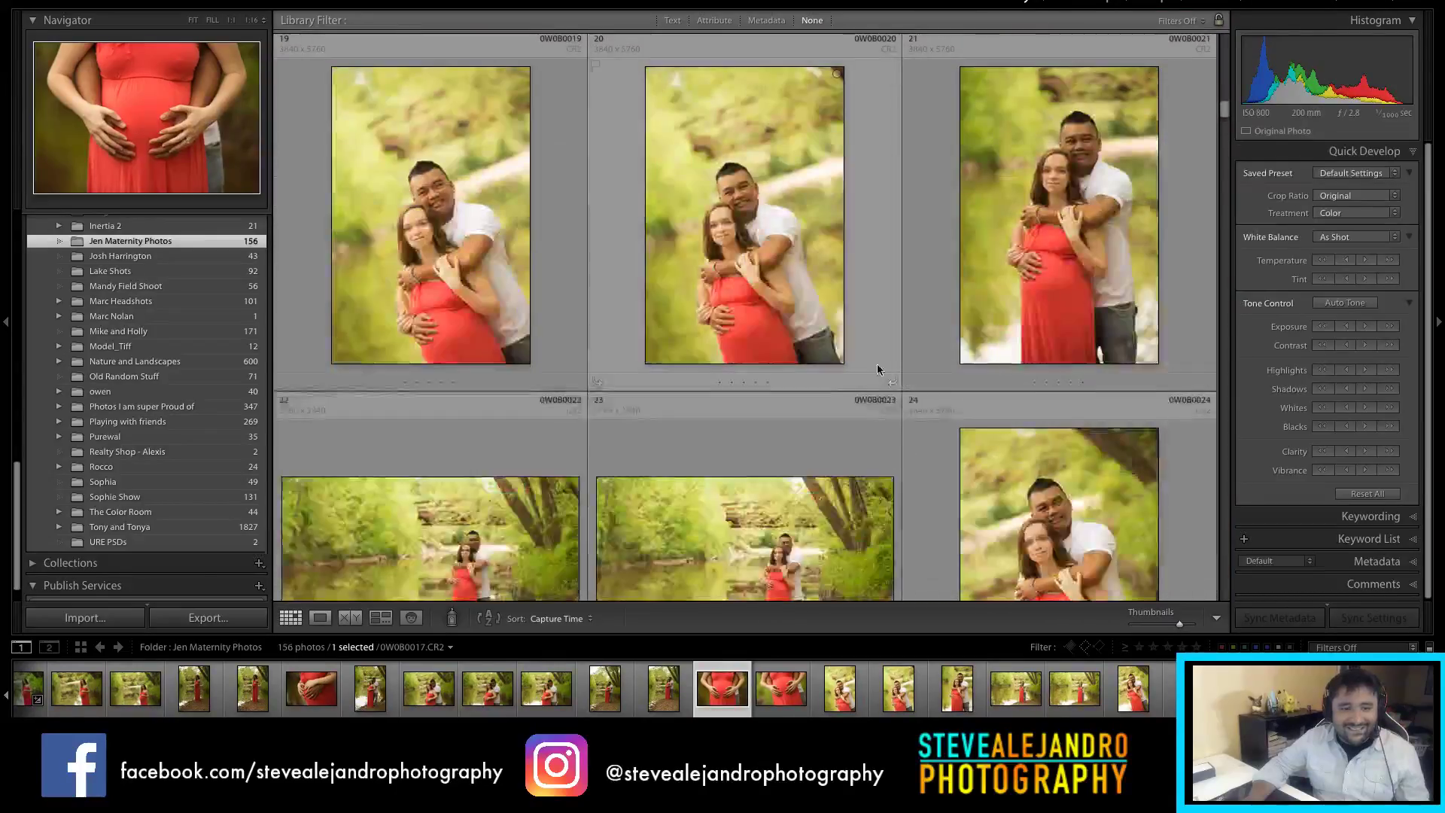
scroll(914, 366, "down", 2)
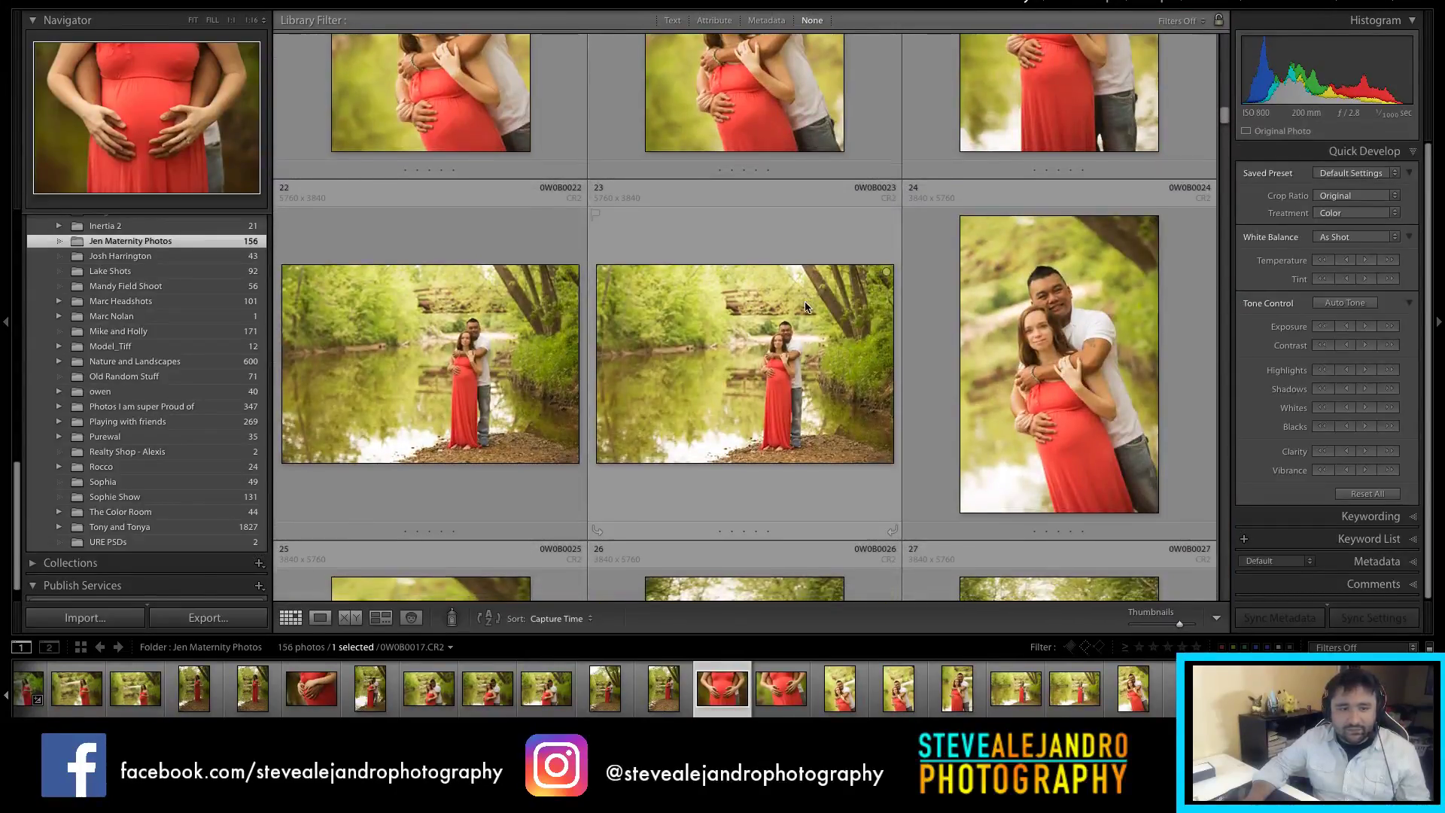
left_click(777, 368)
Step: Select photos 44 and 45 to compare them
scroll(740, 344, "down", 3)
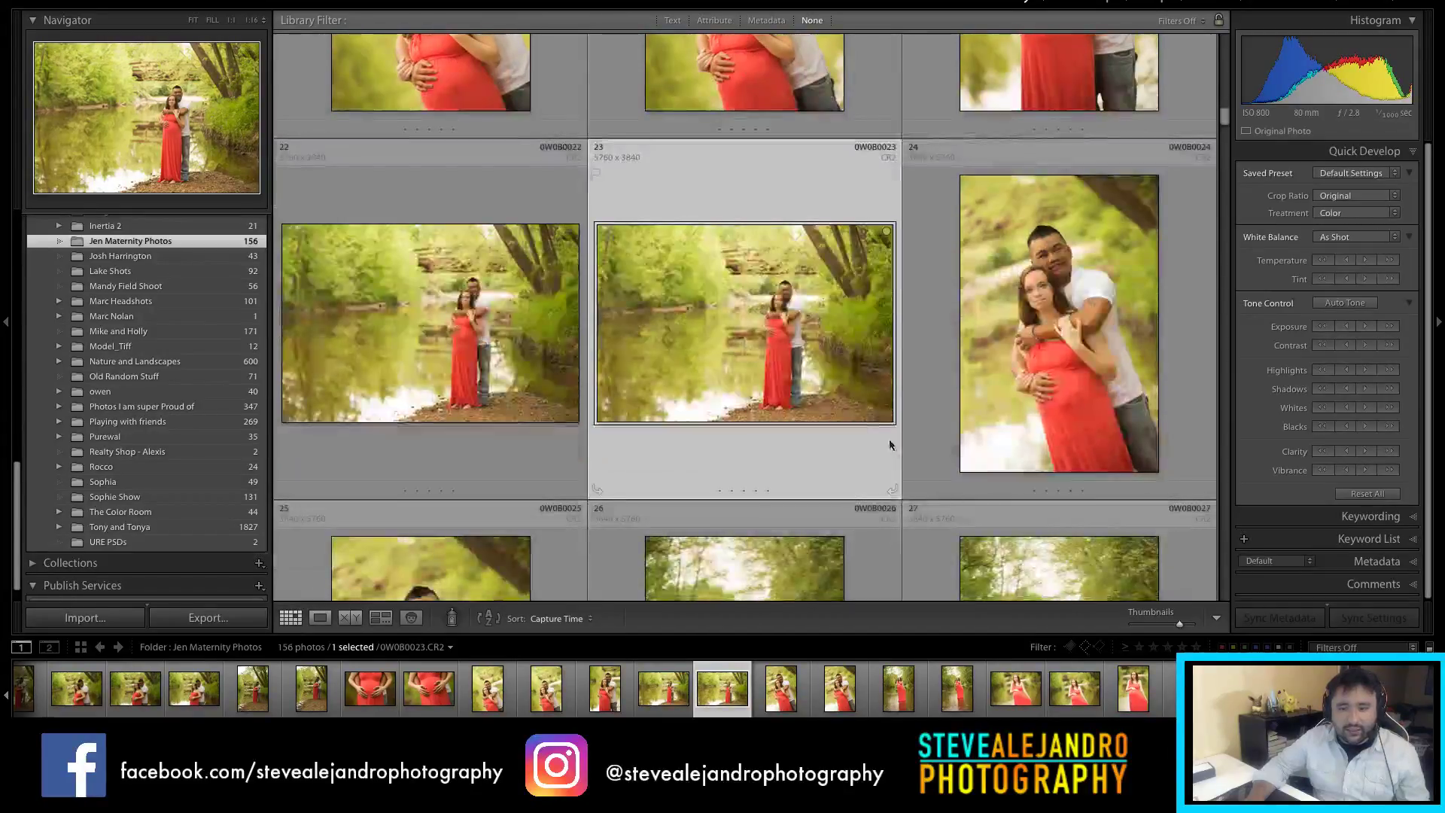
scroll(720, 345, "down", 3)
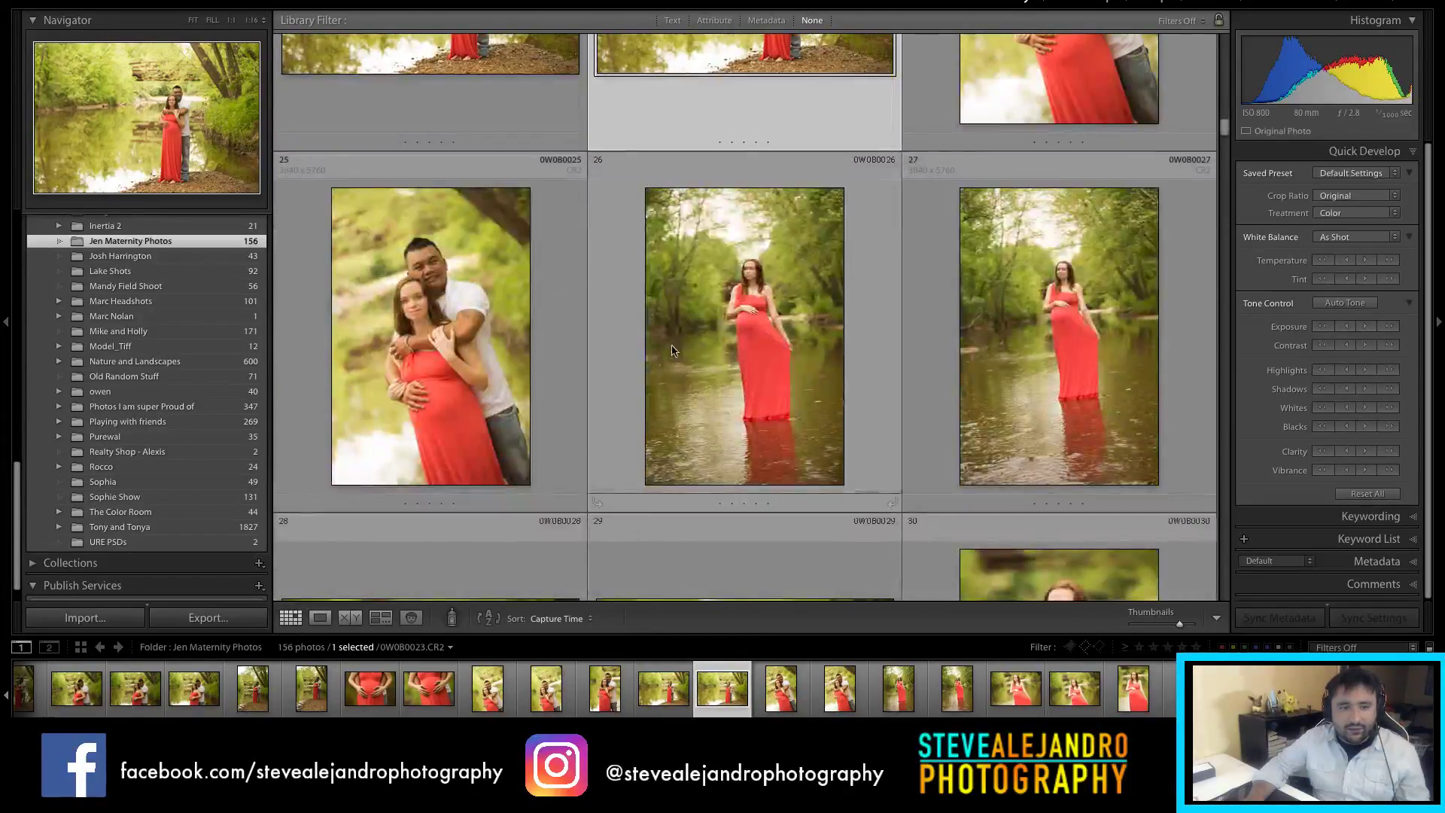
scroll(665, 352, "down", 5)
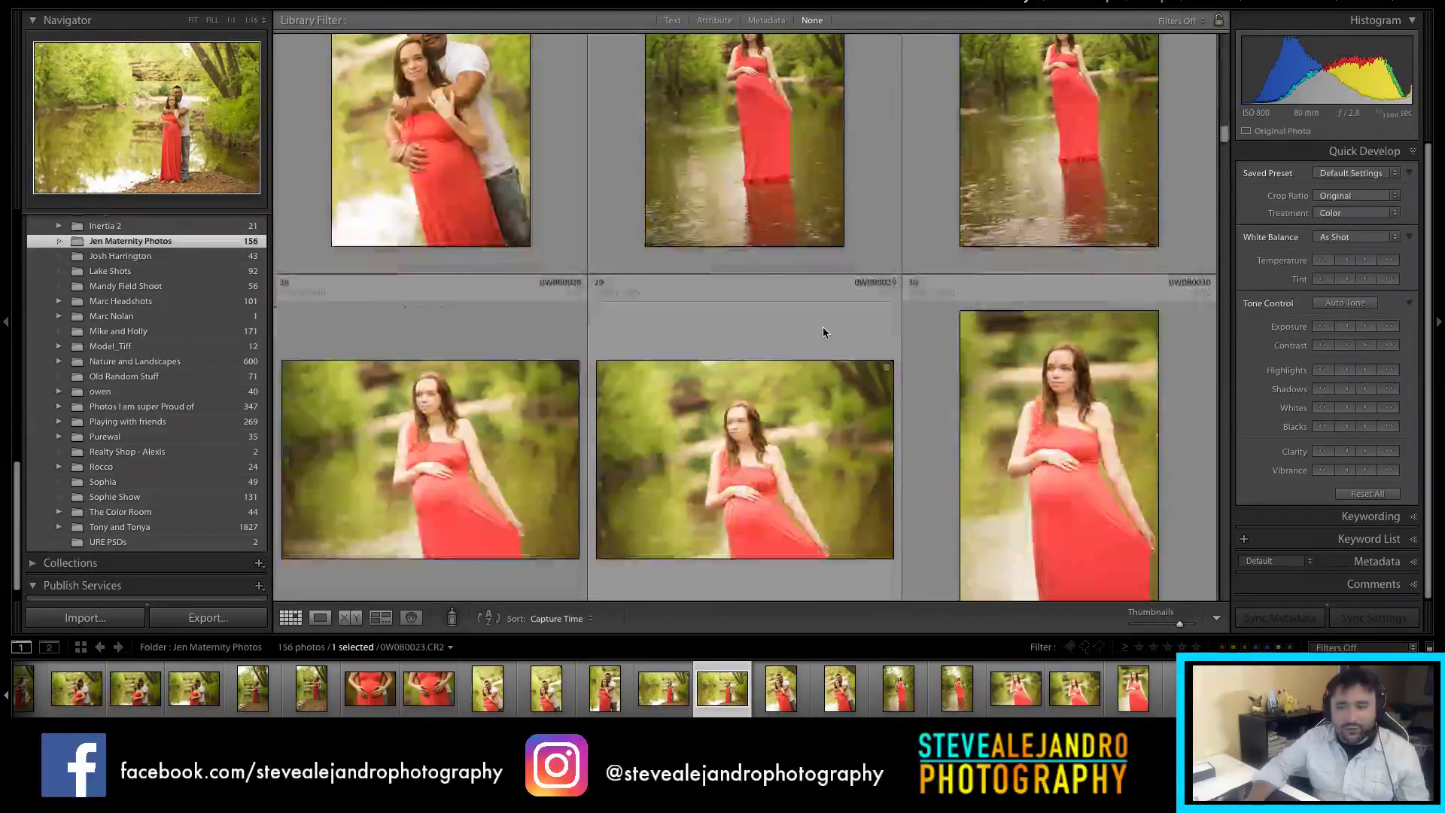
scroll(831, 331, "down", 4)
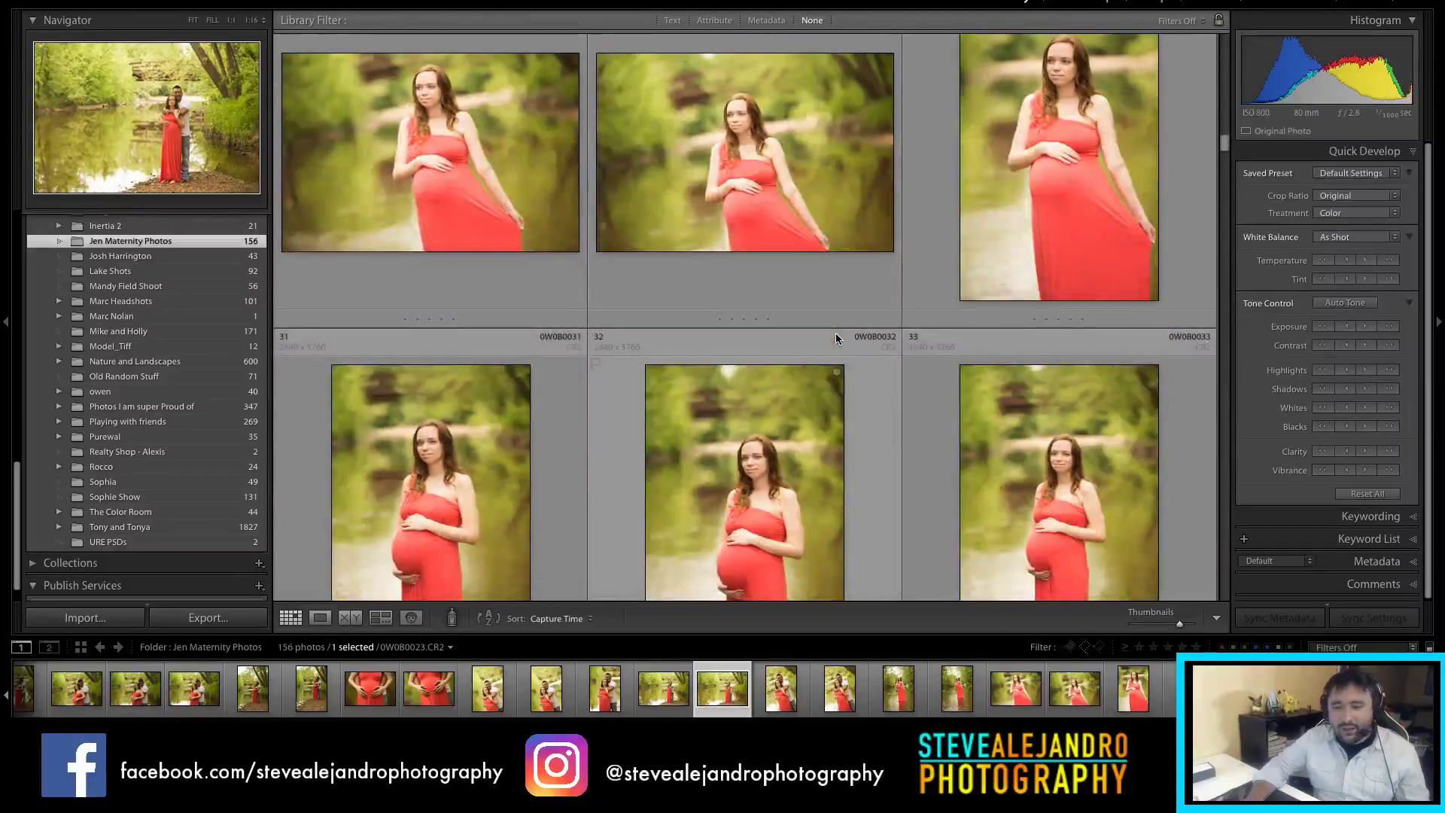
scroll(837, 333, "down", 6)
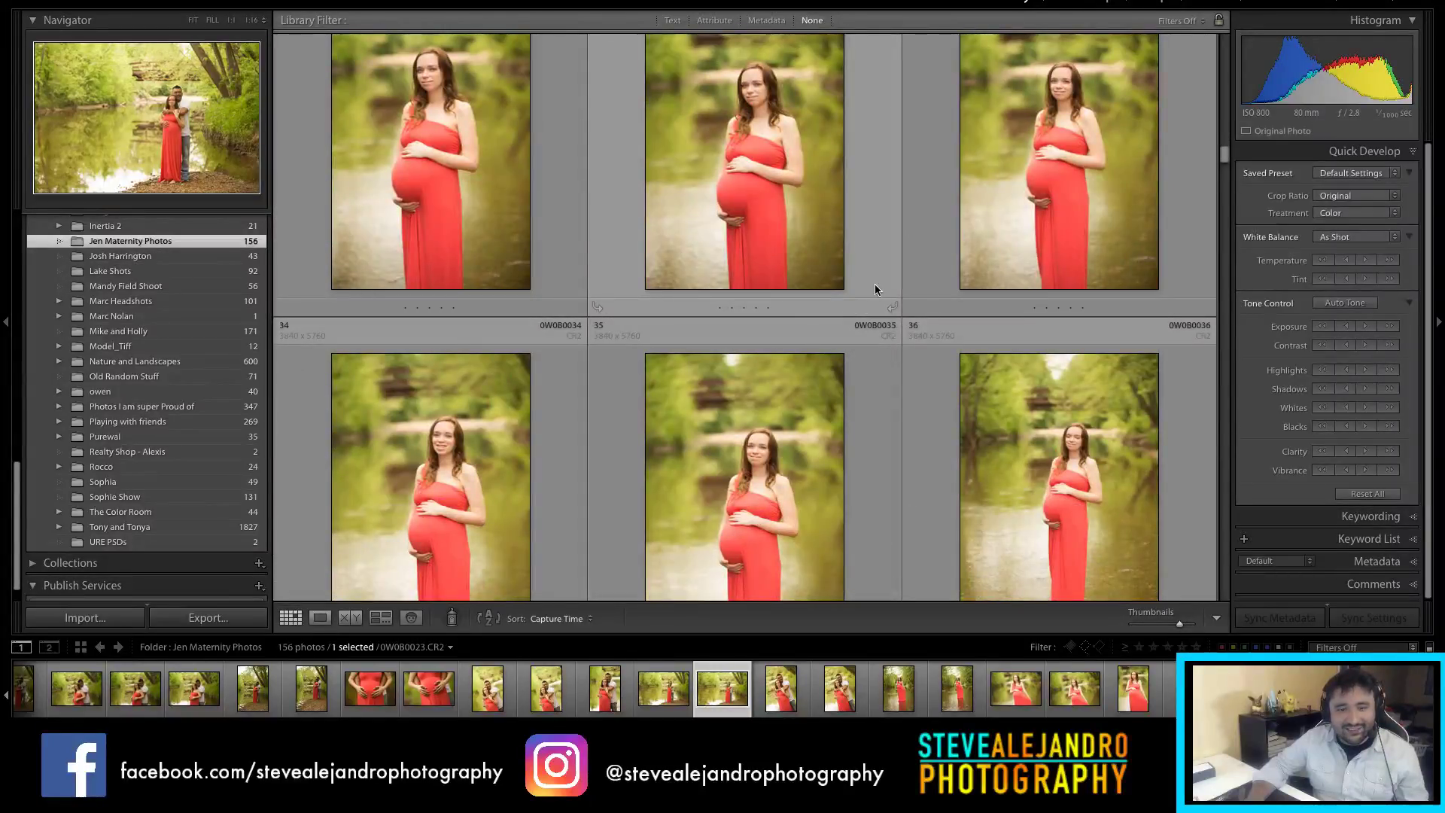
scroll(877, 289, "down", 6)
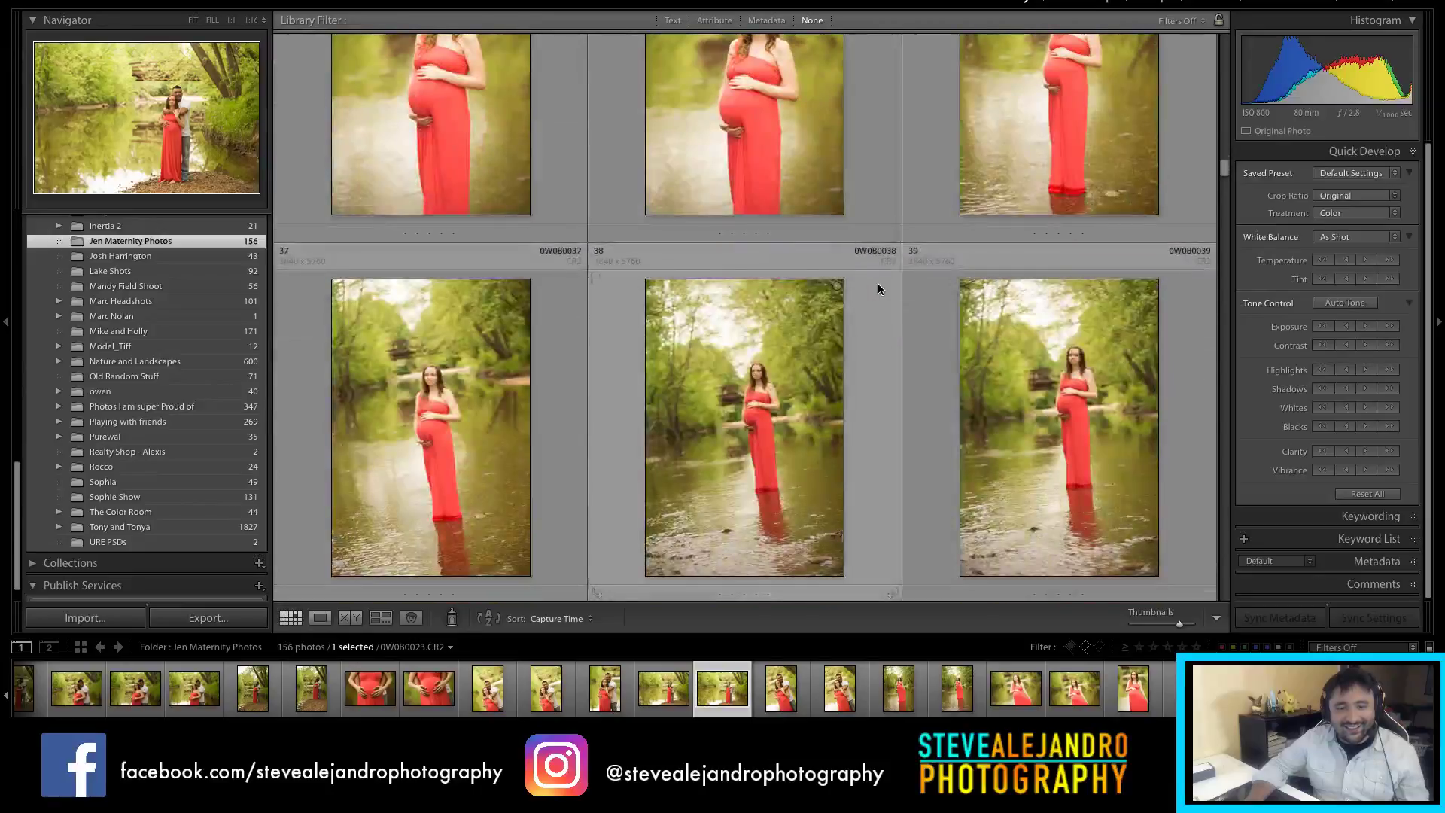
scroll(881, 286, "down", 6)
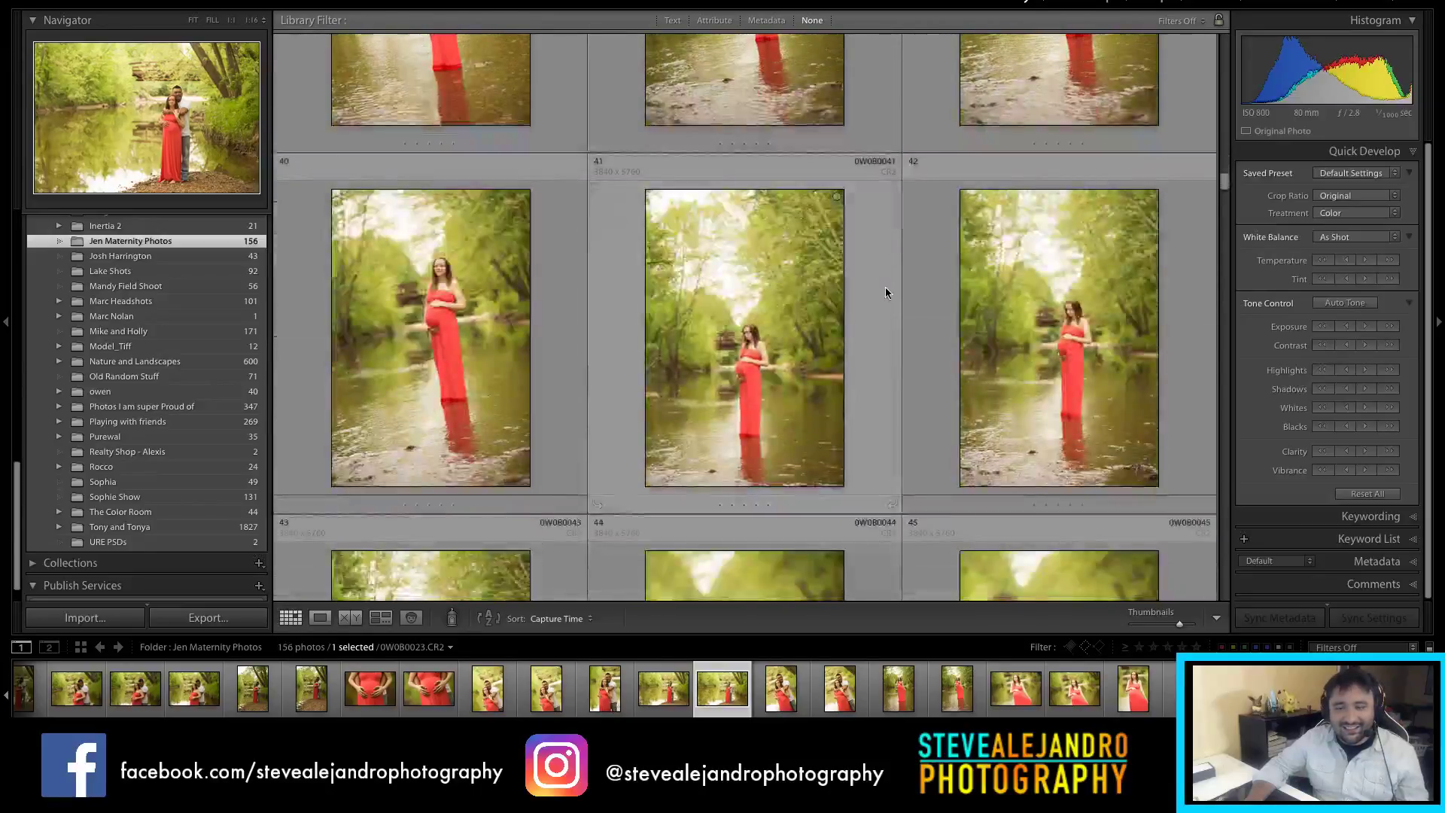
scroll(828, 362, "down", 4)
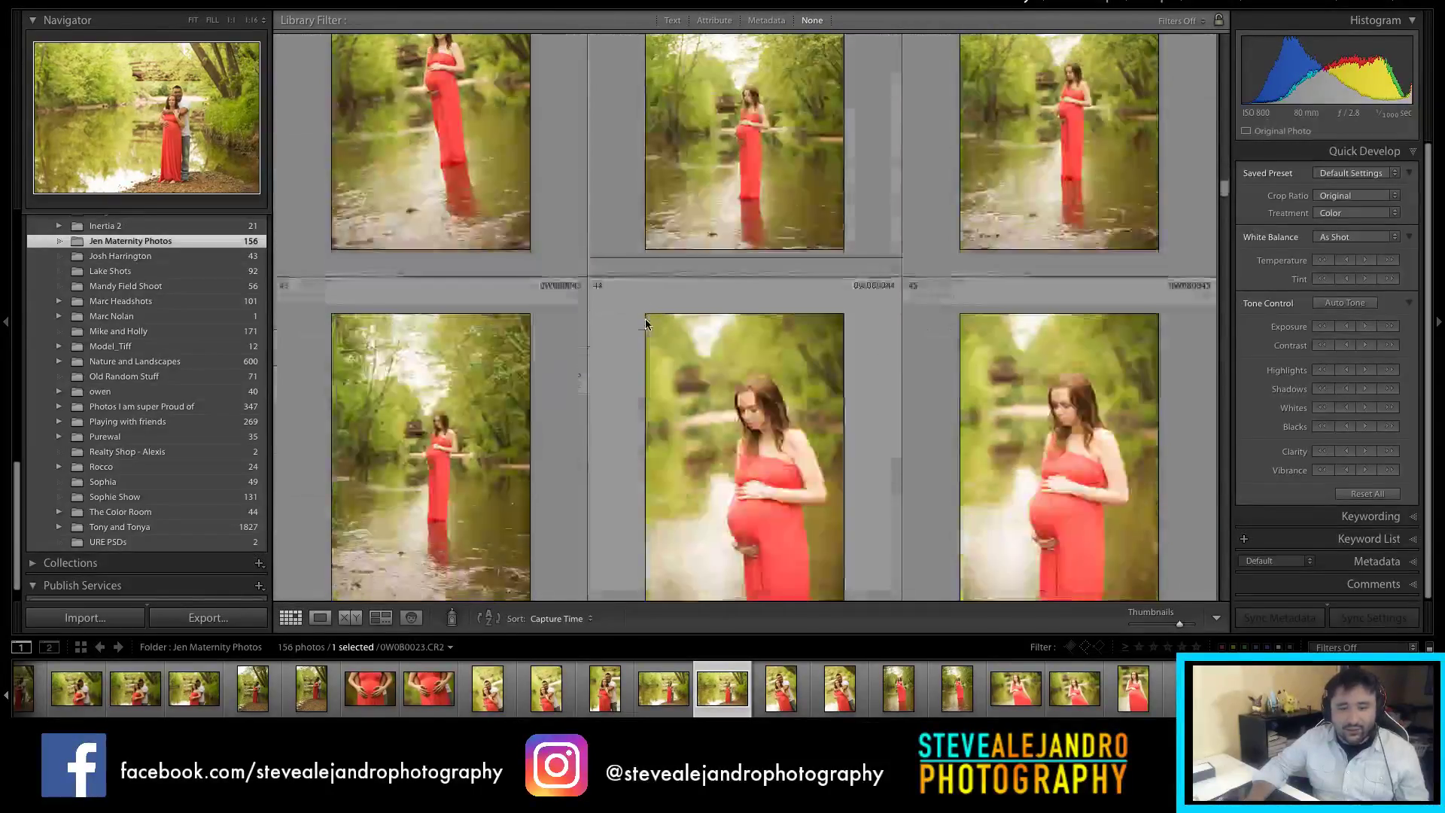
left_click(771, 360)
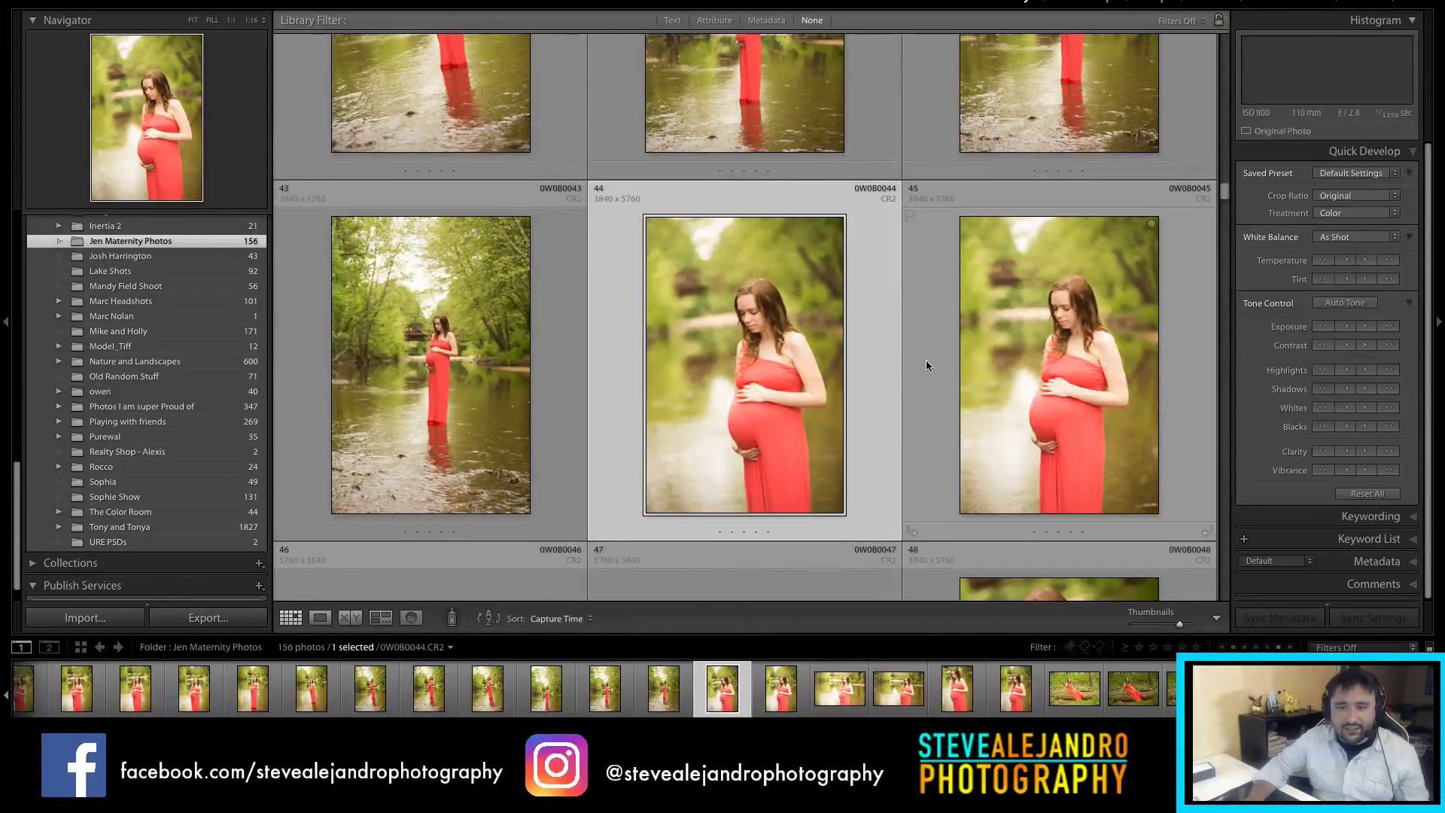
left_click(924, 364)
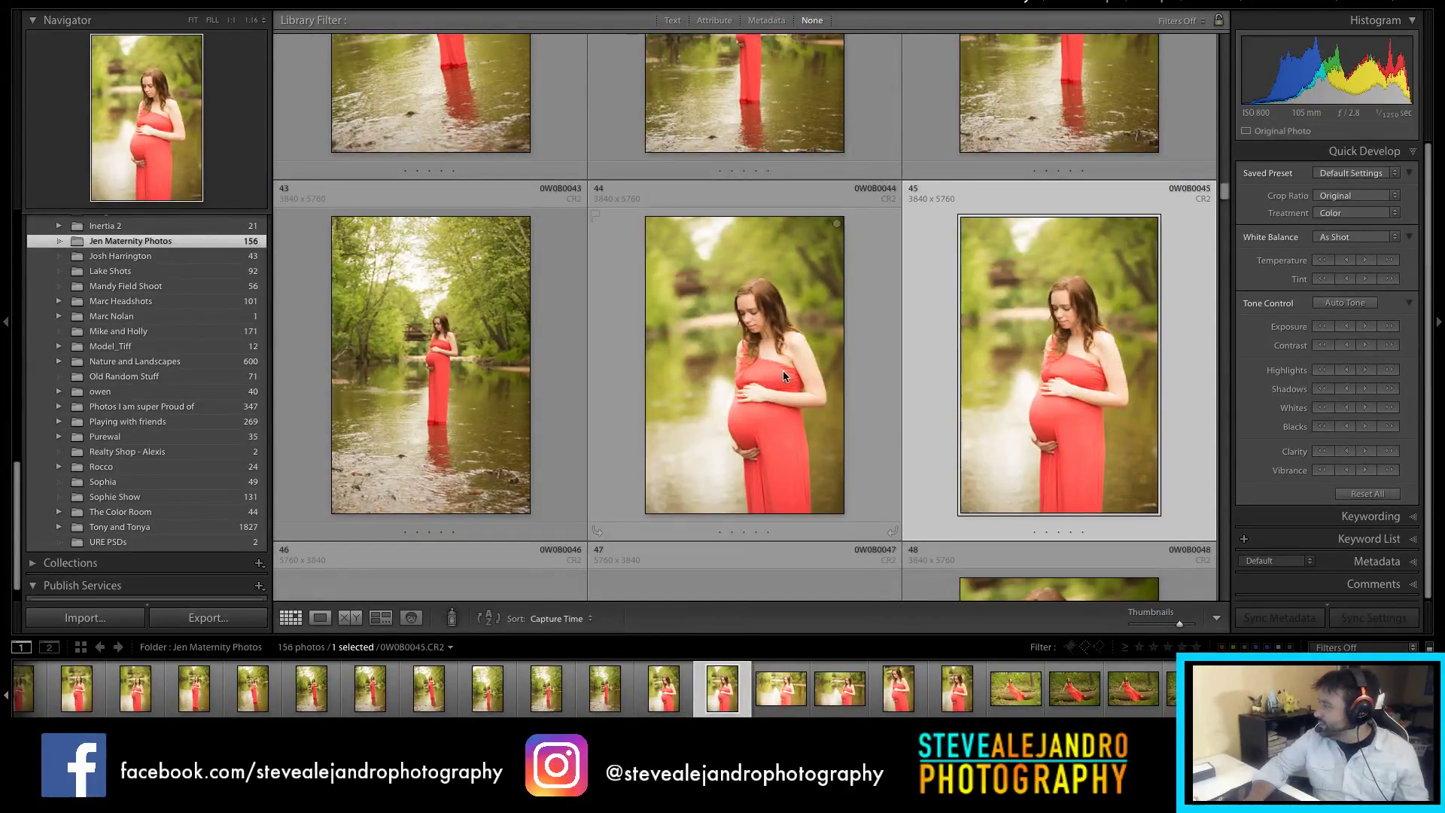
Step: Warm photo 5's temperature two more steps and check the woman's face at 1:1
scroll(829, 377, "down", 1)
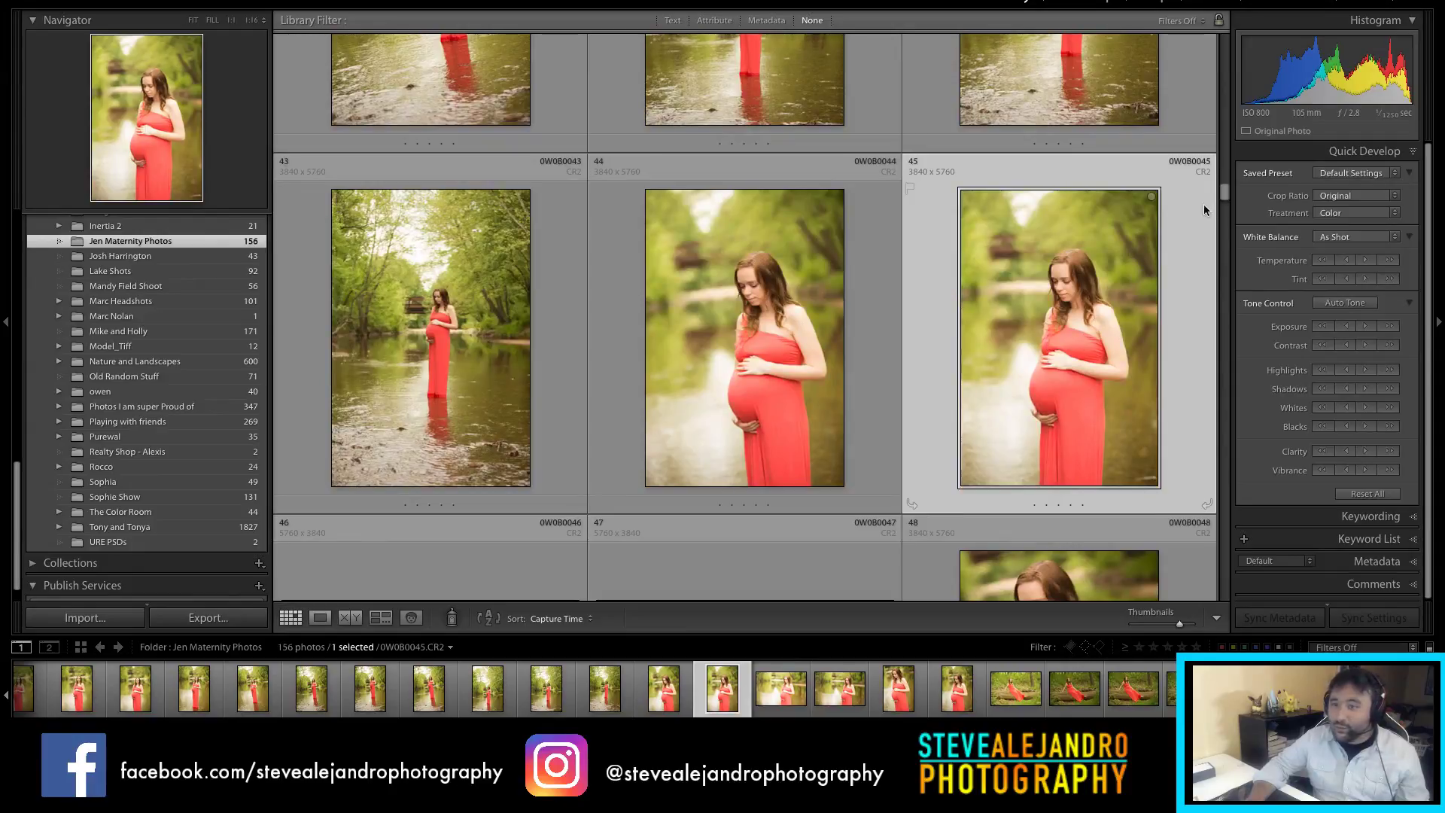
left_click_drag(1225, 198, 1211, 33)
scroll(1206, 50, "down", 3)
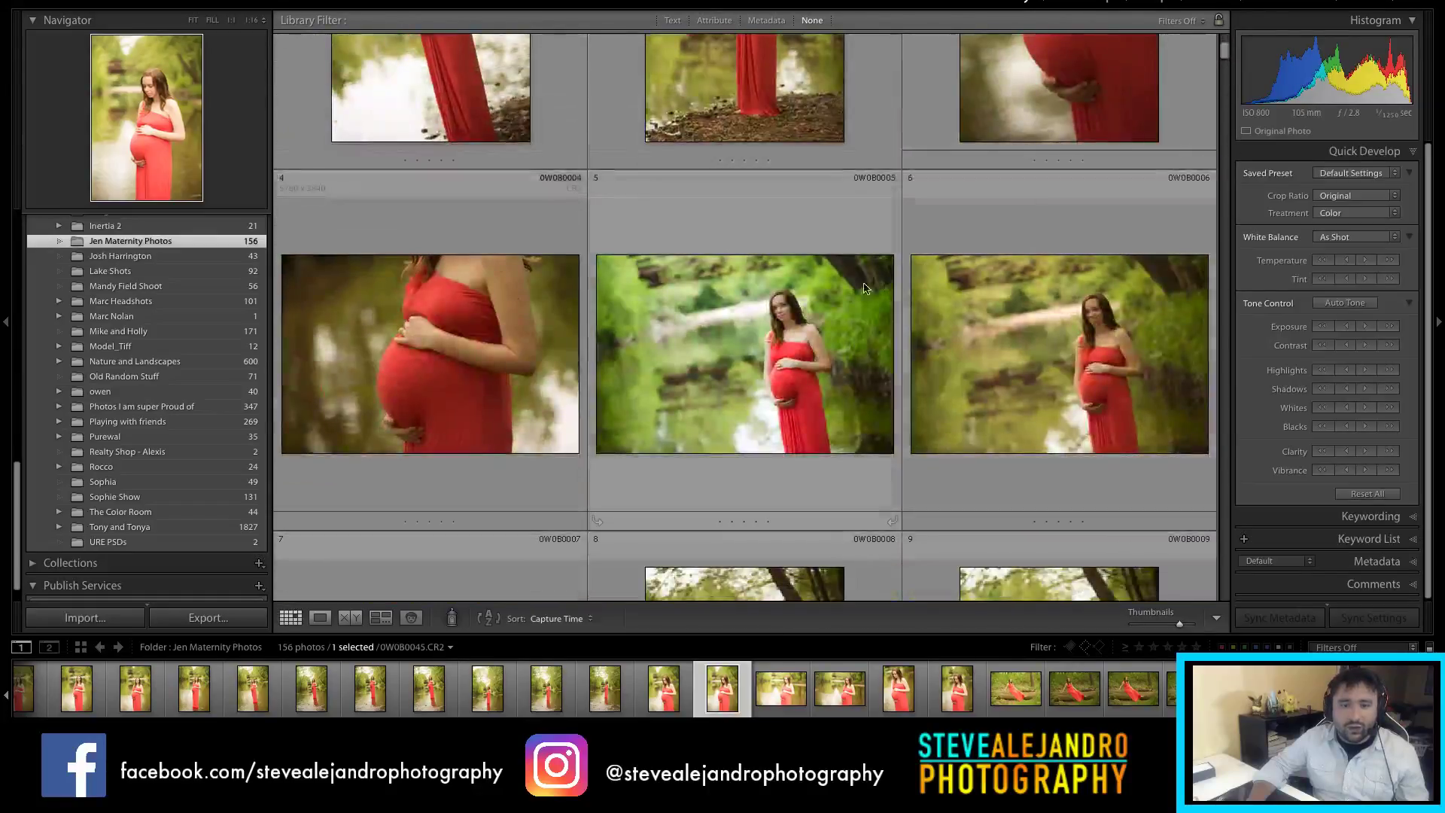
left_click(745, 354)
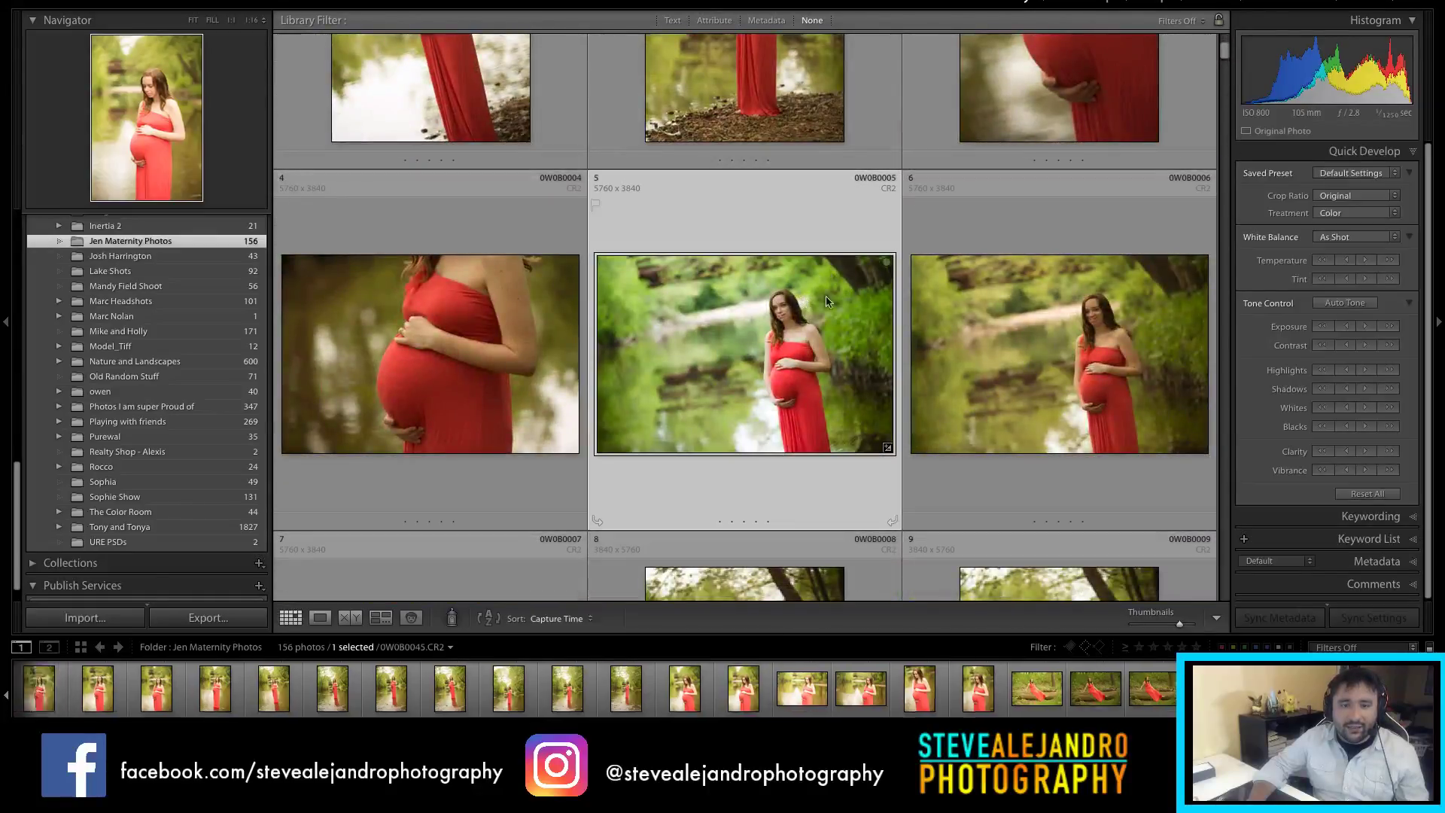
left_click(1367, 262)
left_click(1367, 262)
key("z")
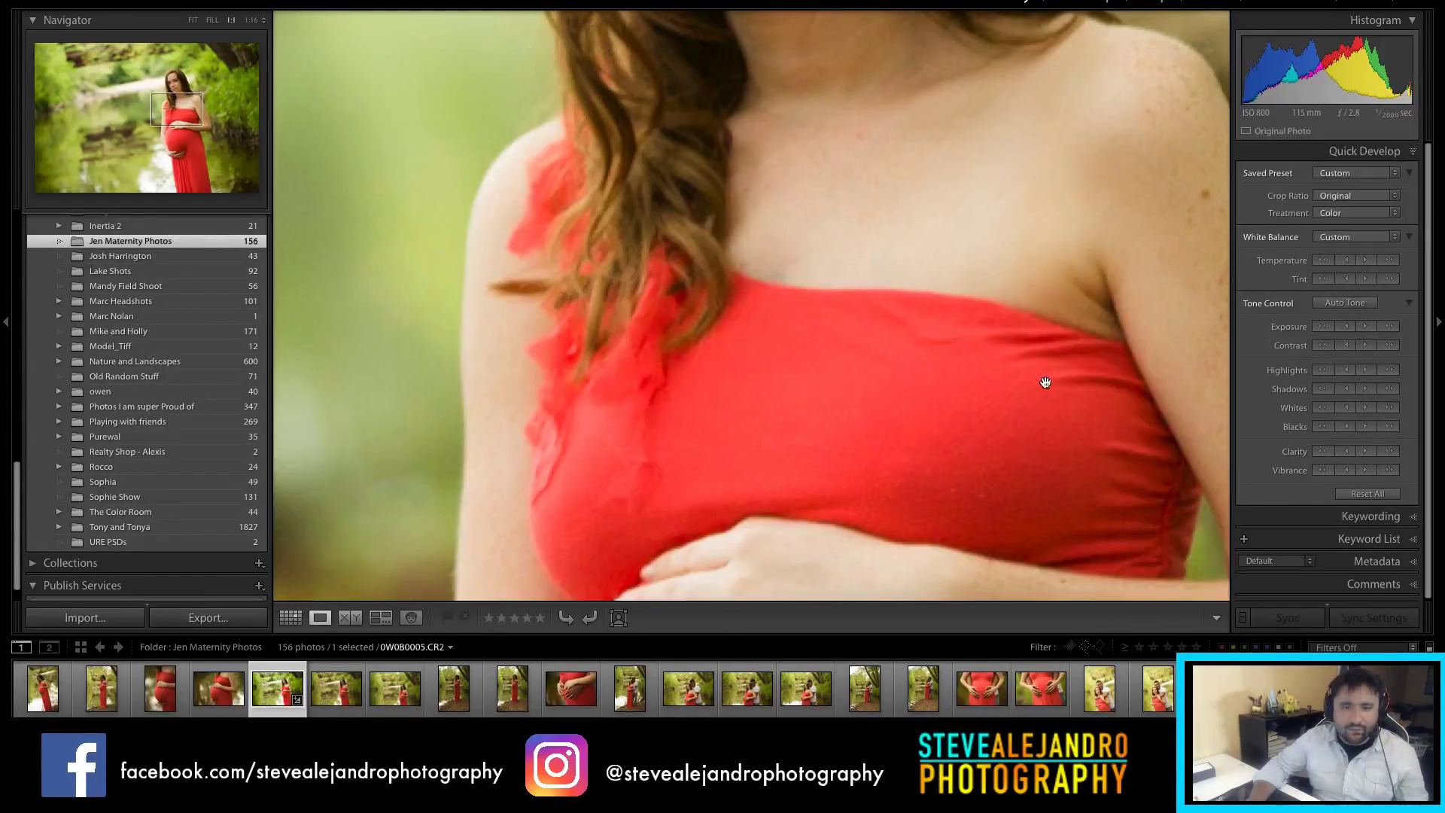
key("z")
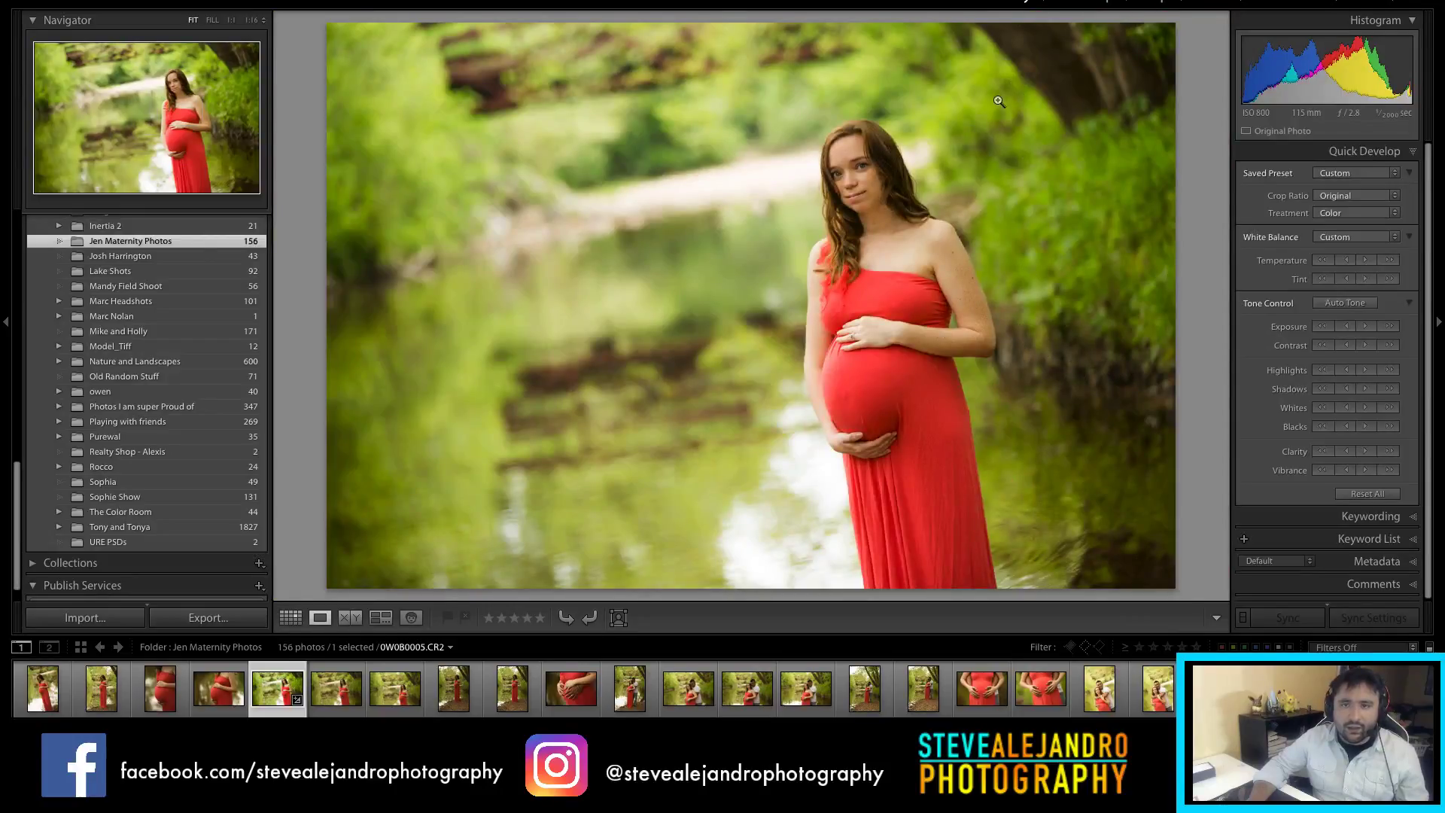
key("z")
key("g")
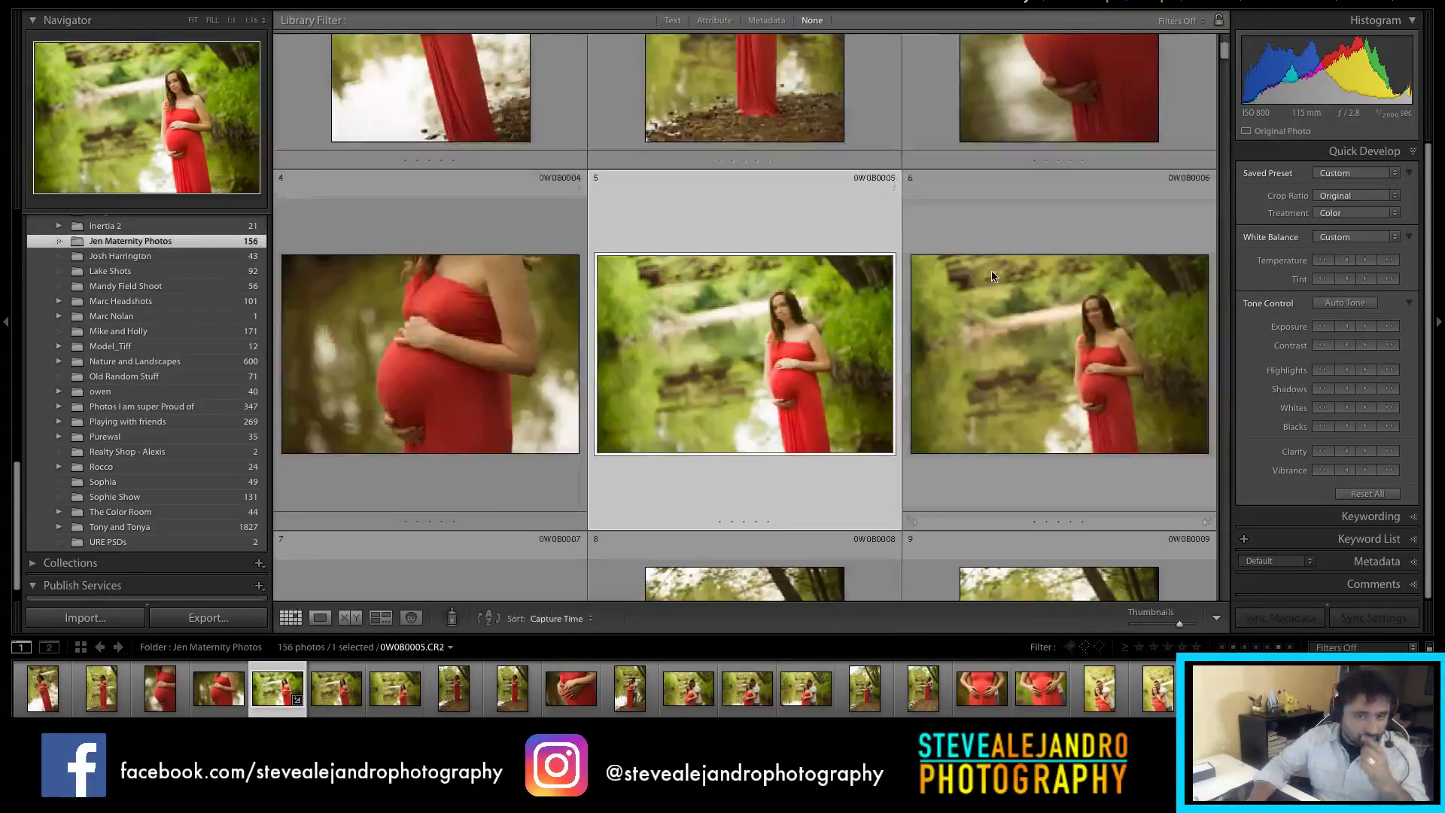
left_click_drag(1227, 58, 1227, 160)
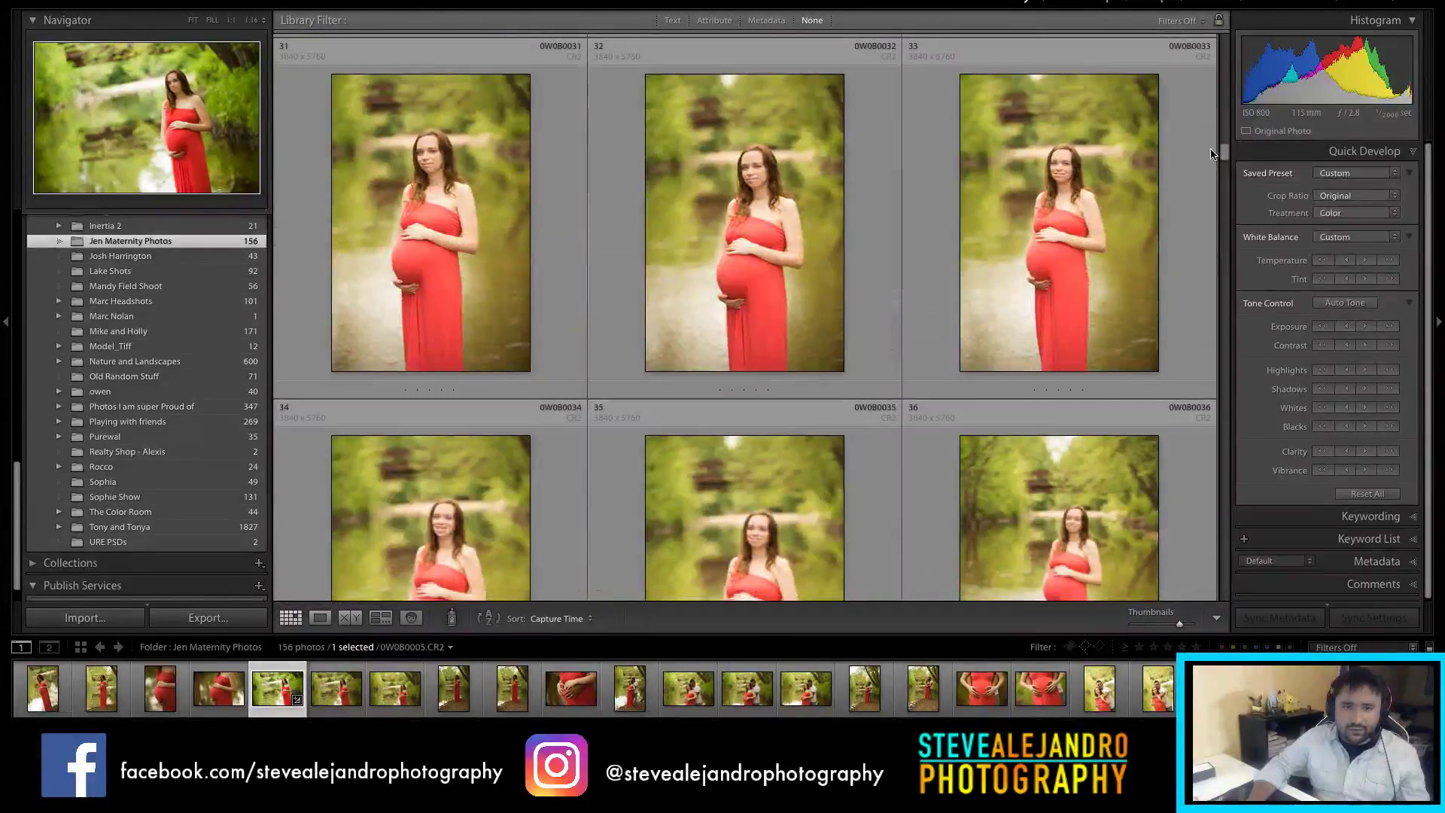
scroll(1084, 248, "down", 3)
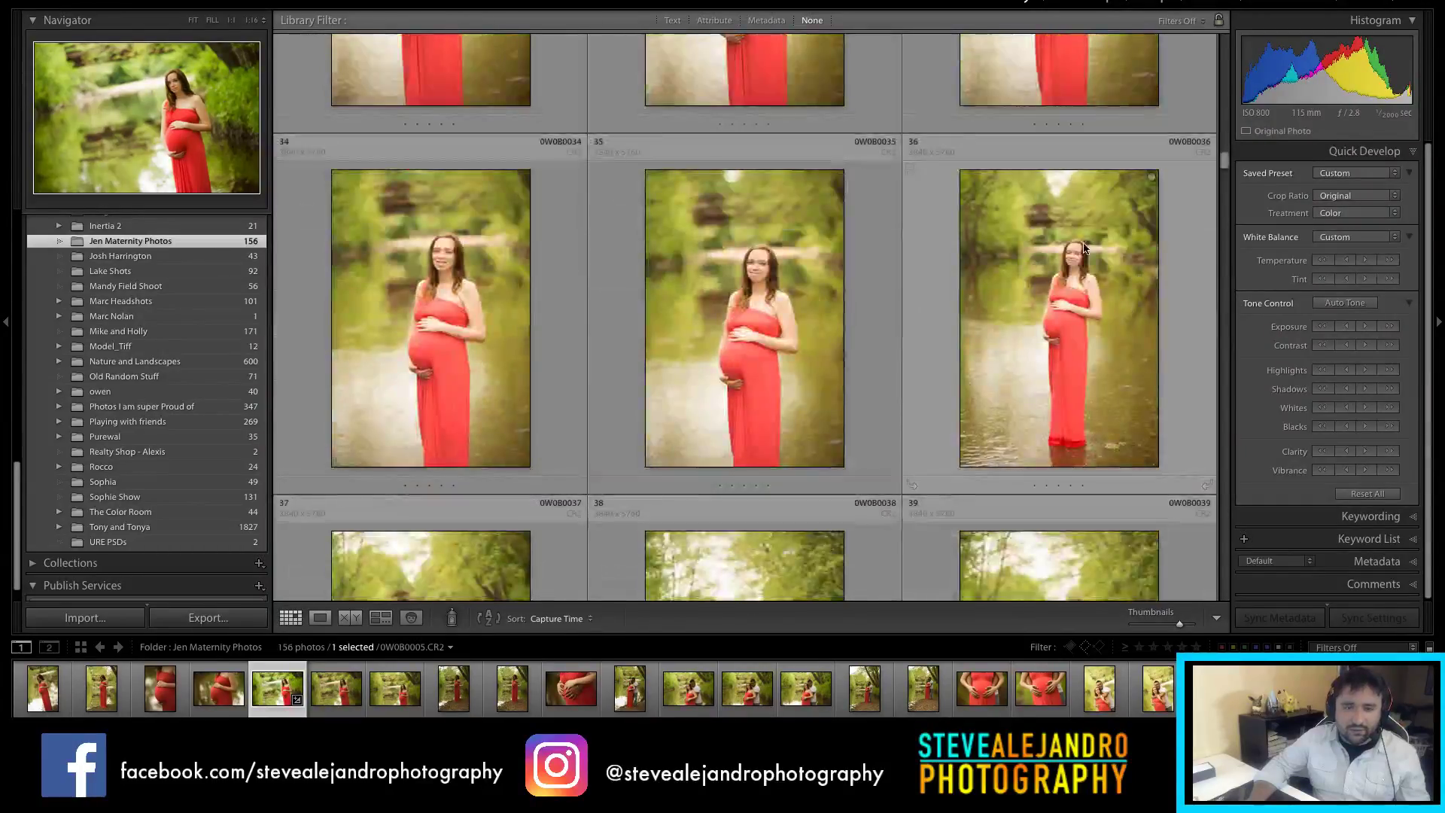
scroll(889, 283, "down", 3)
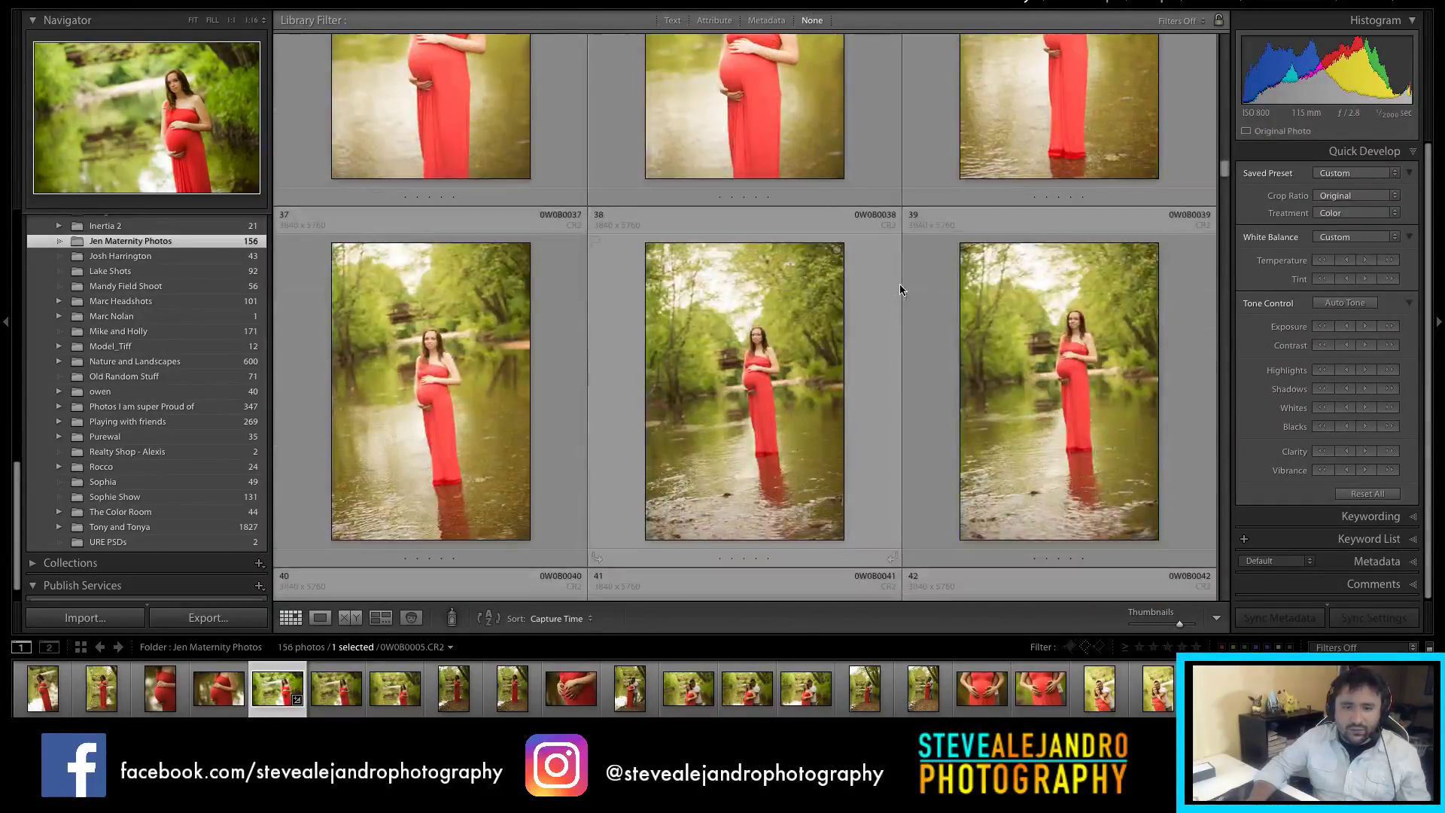
scroll(915, 287, "down", 3)
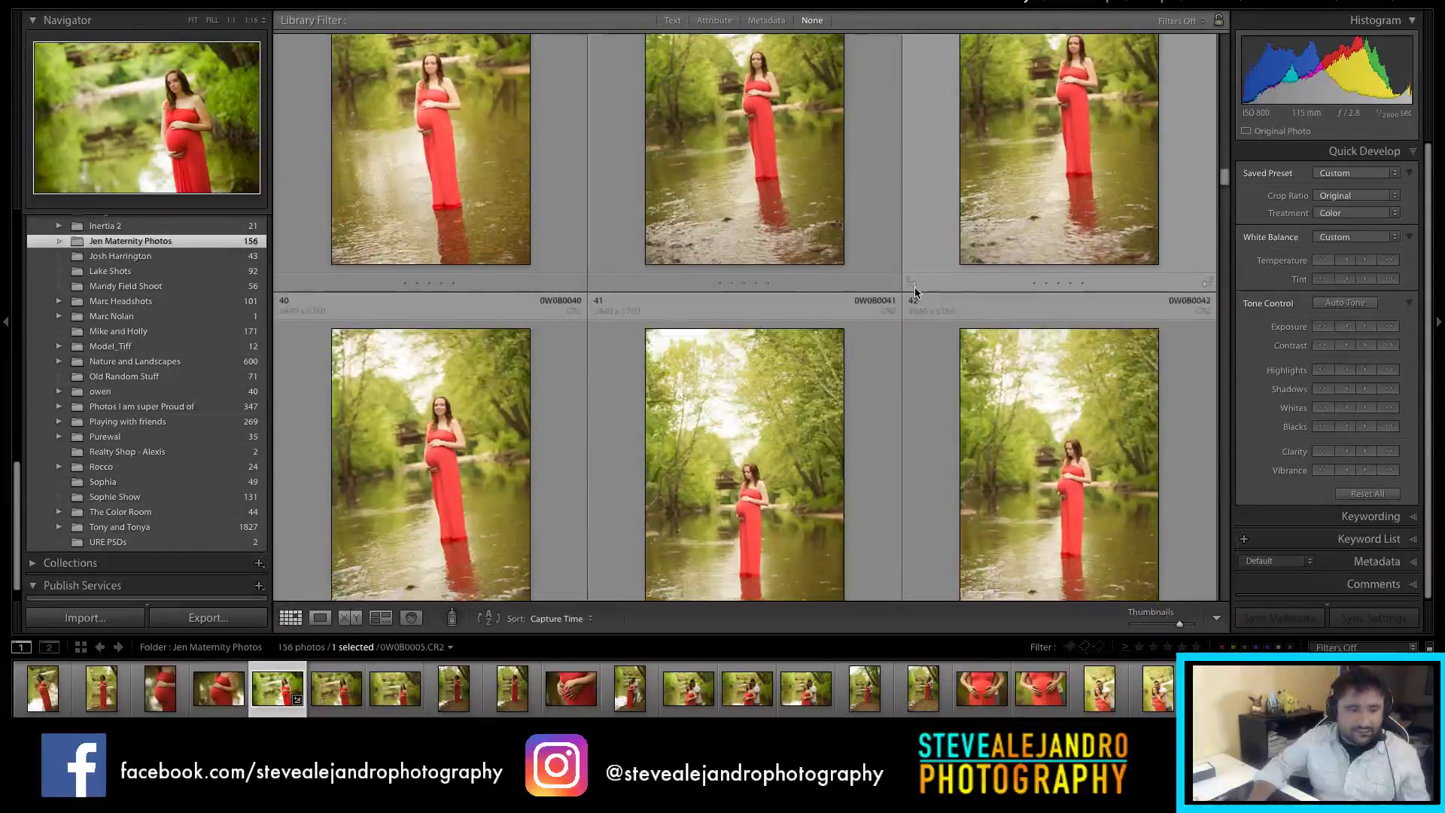
scroll(914, 287, "down", 3)
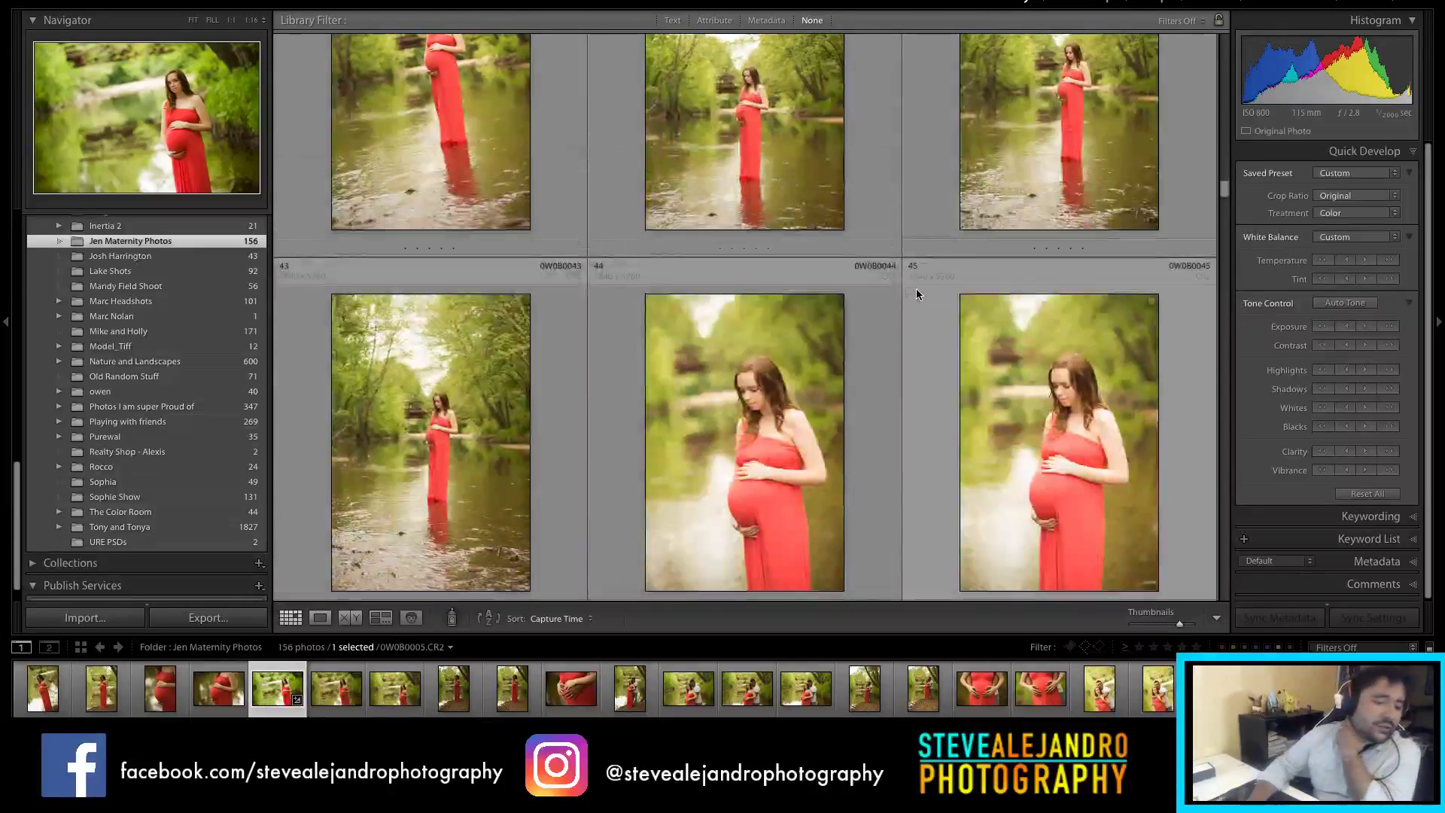
scroll(916, 294, "down", 3)
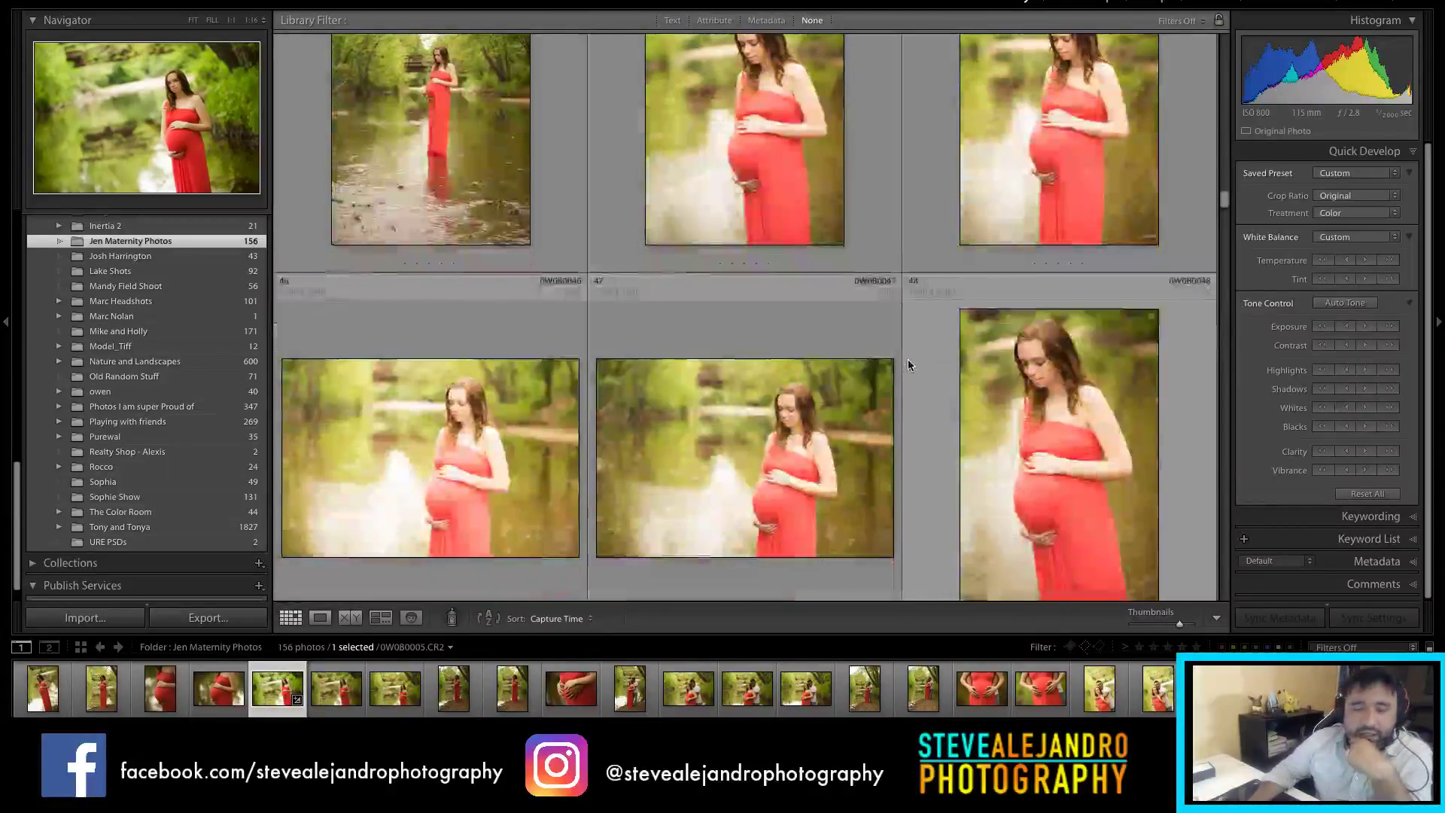
scroll(908, 360, "down", 3)
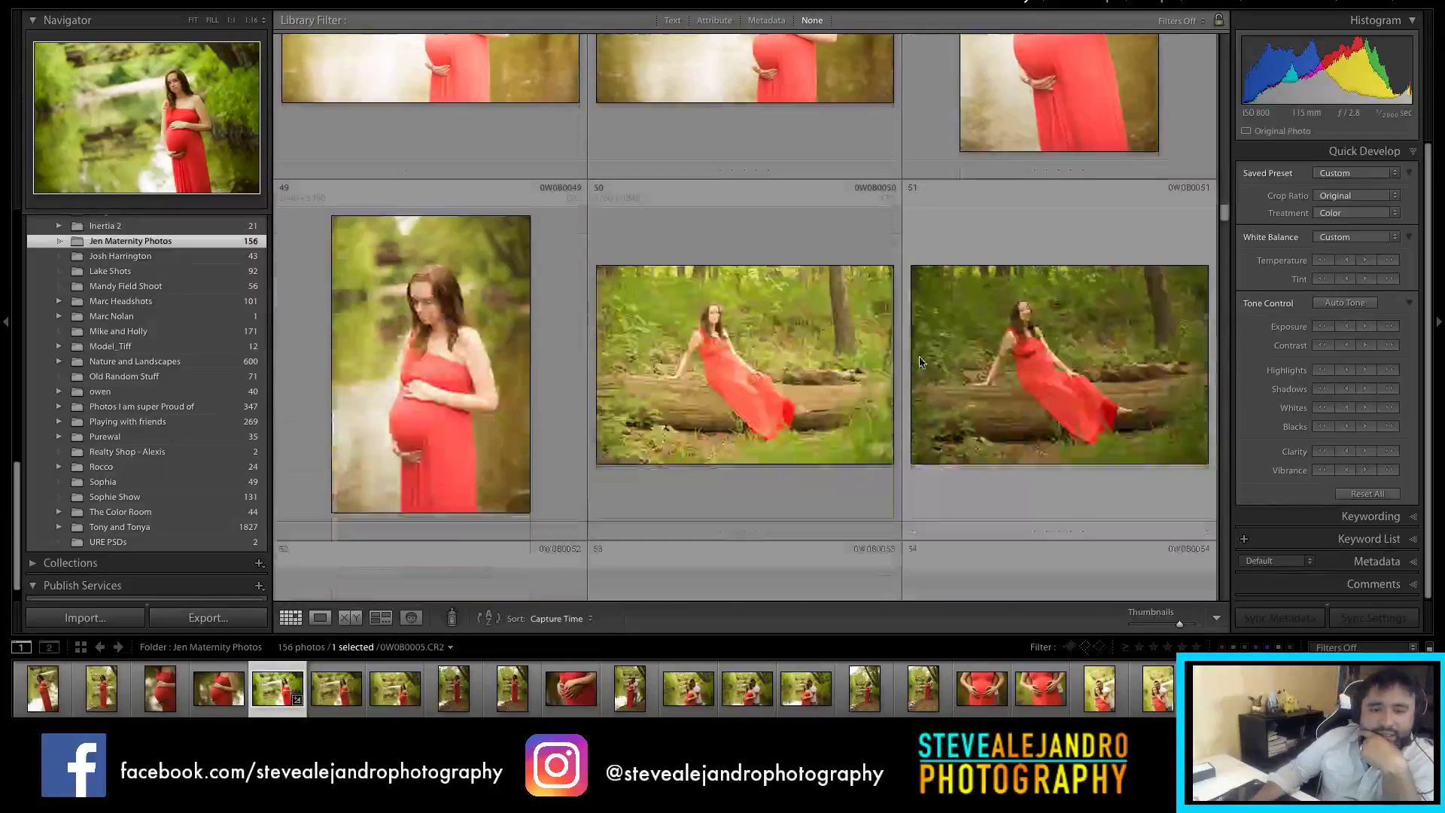
scroll(920, 363, "down", 6)
scroll(947, 352, "down", 3)
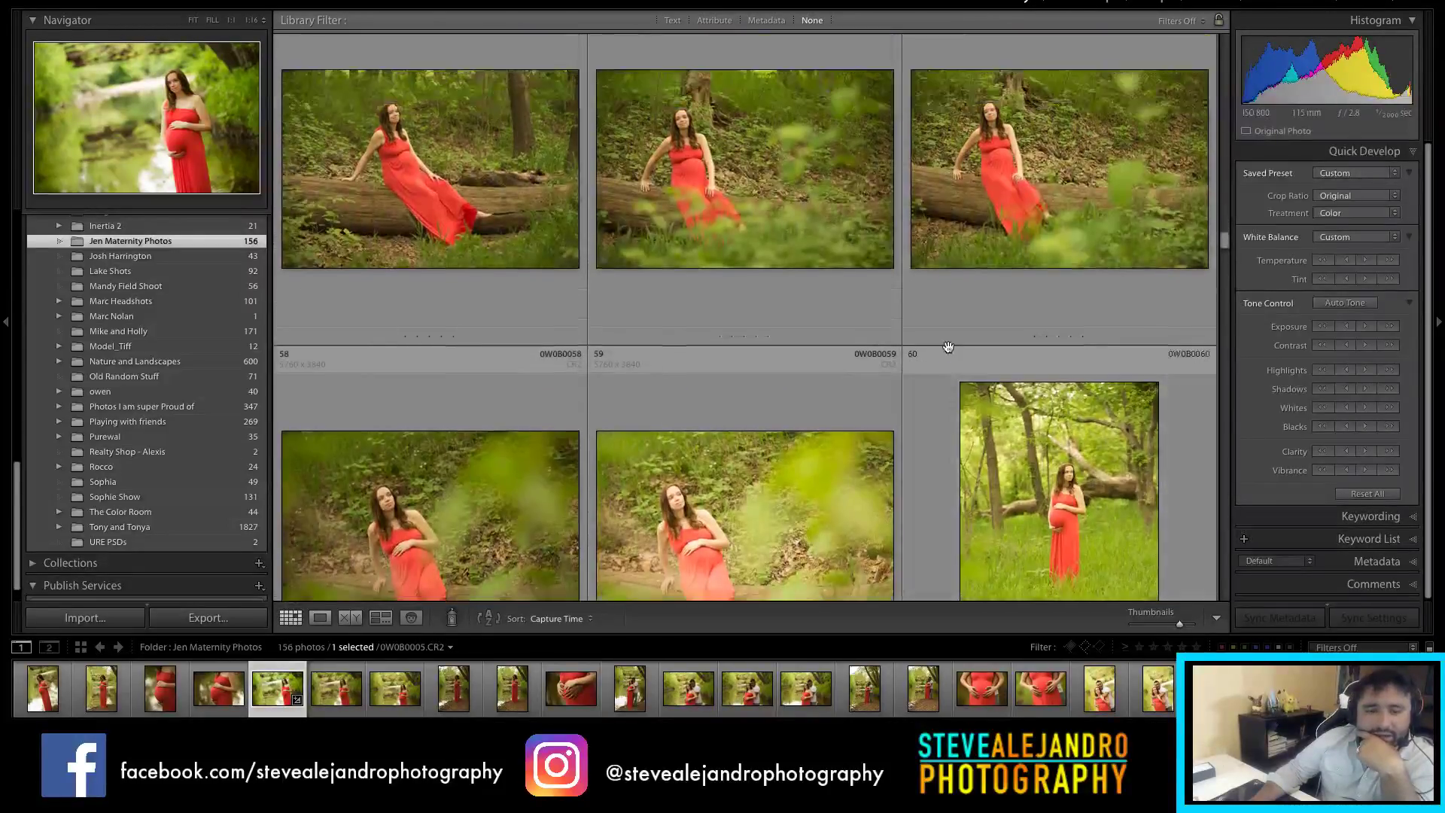
scroll(947, 346, "up", 3)
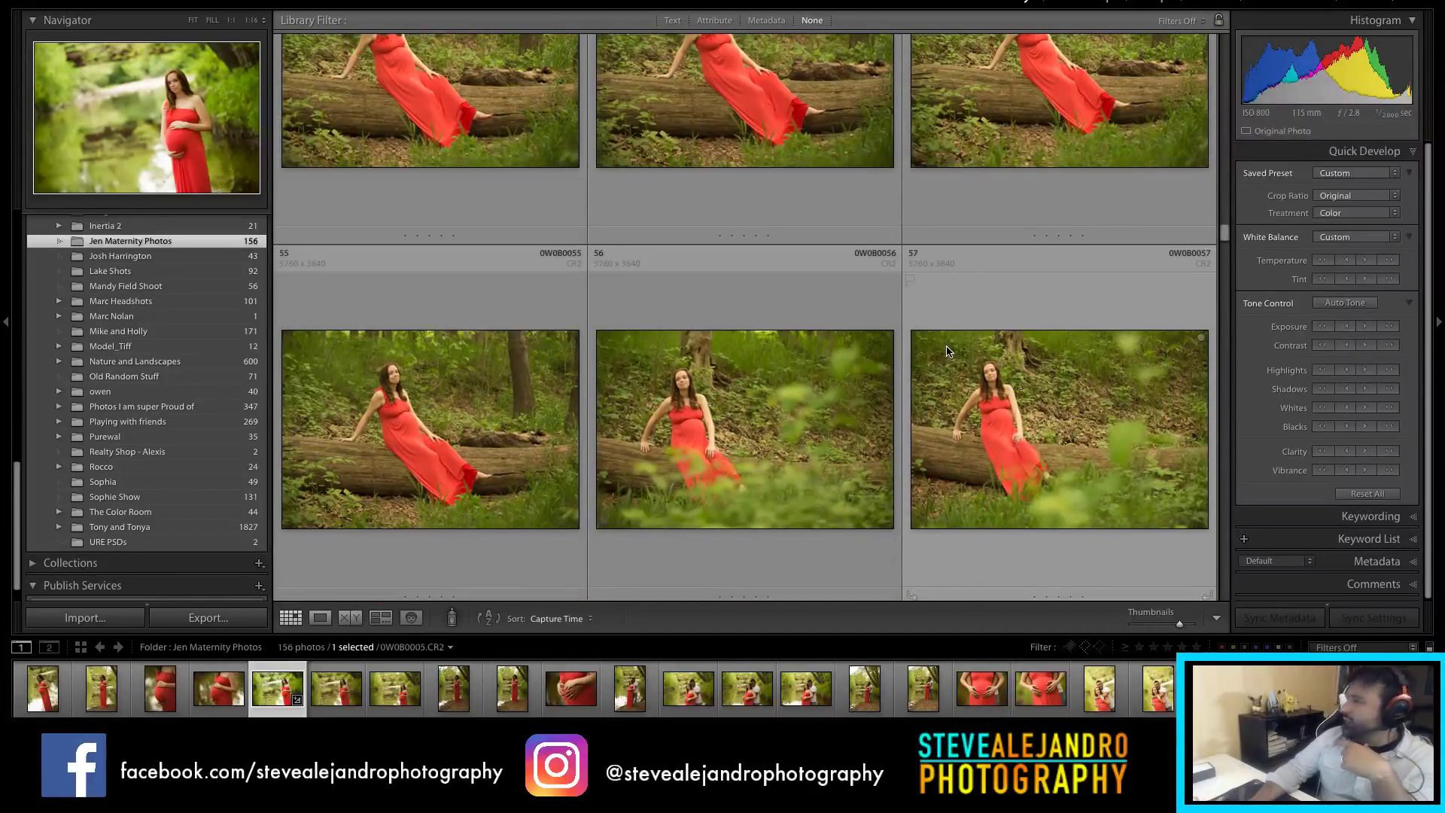
scroll(928, 378, "down", 4)
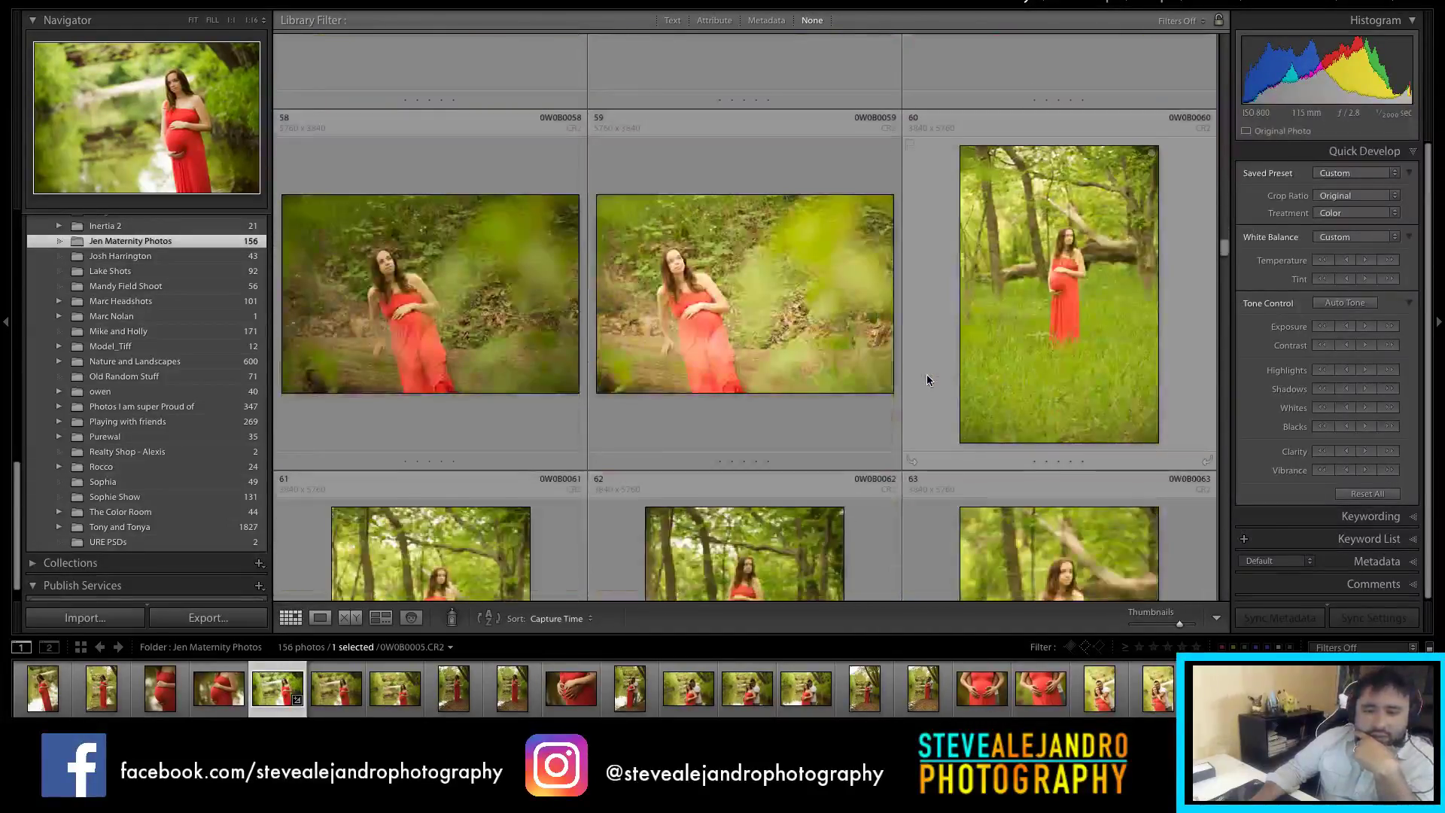
scroll(928, 377, "down", 3)
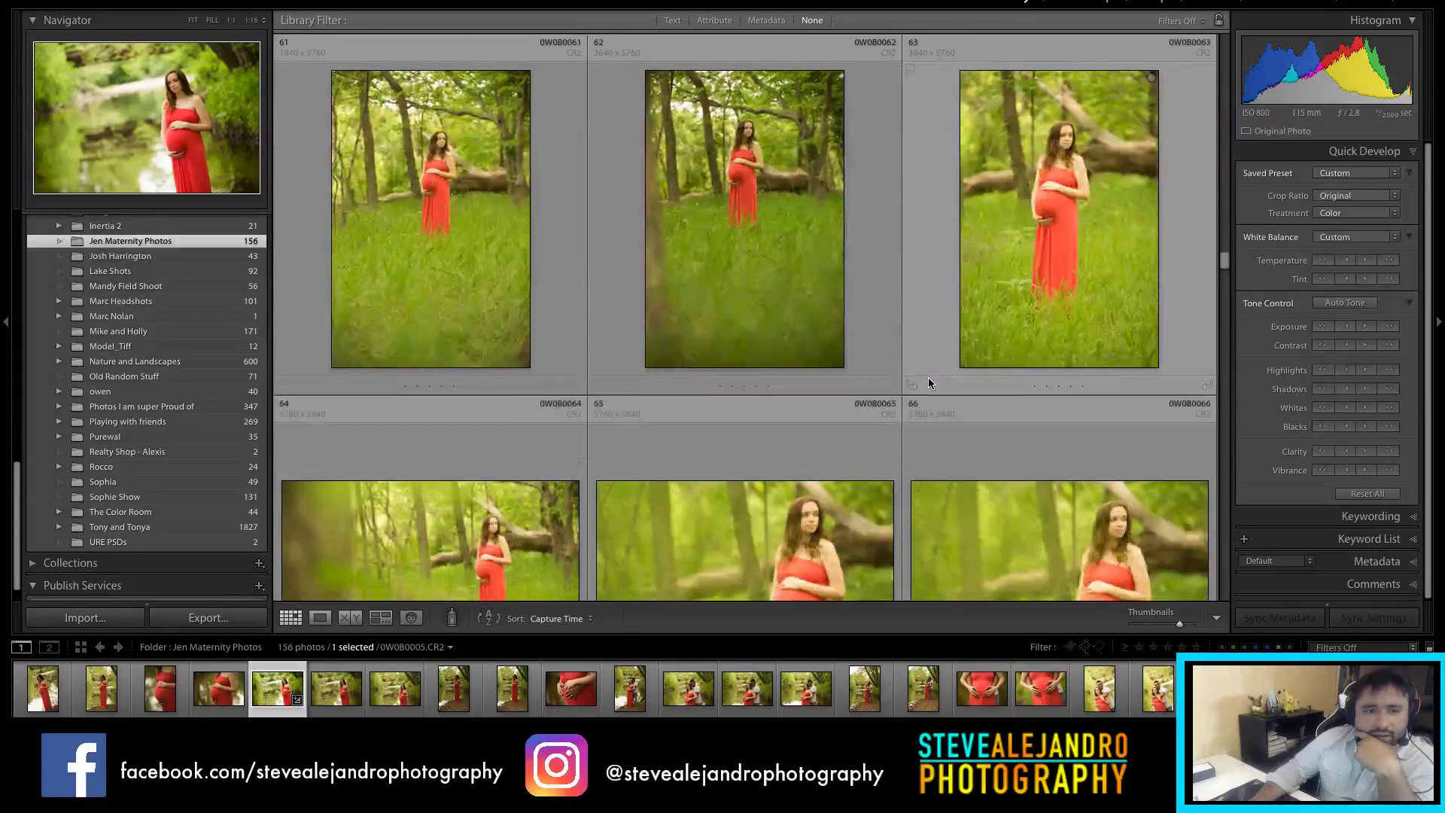
scroll(947, 346, "up", 1)
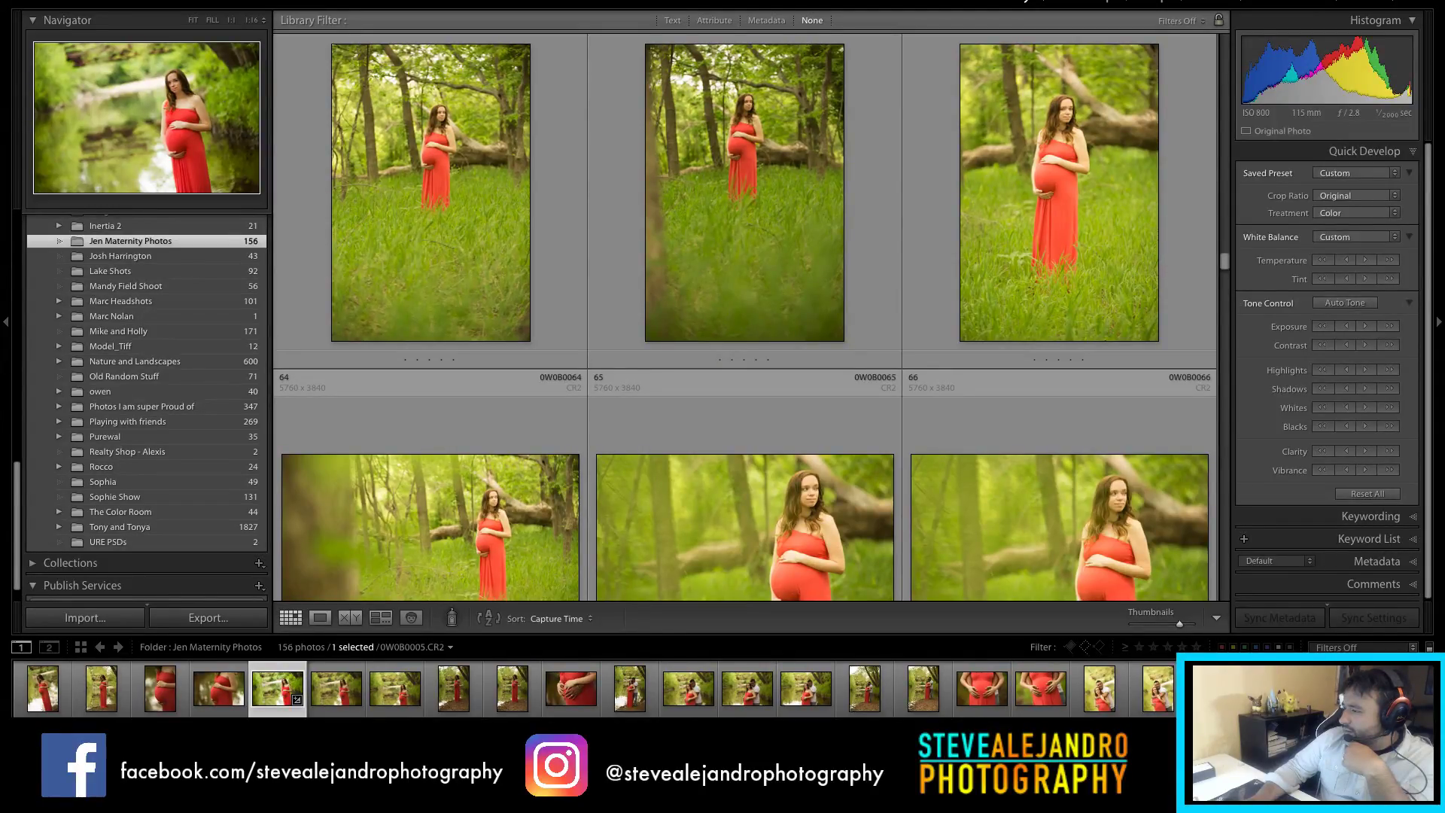
scroll(1062, 423, "down", 2)
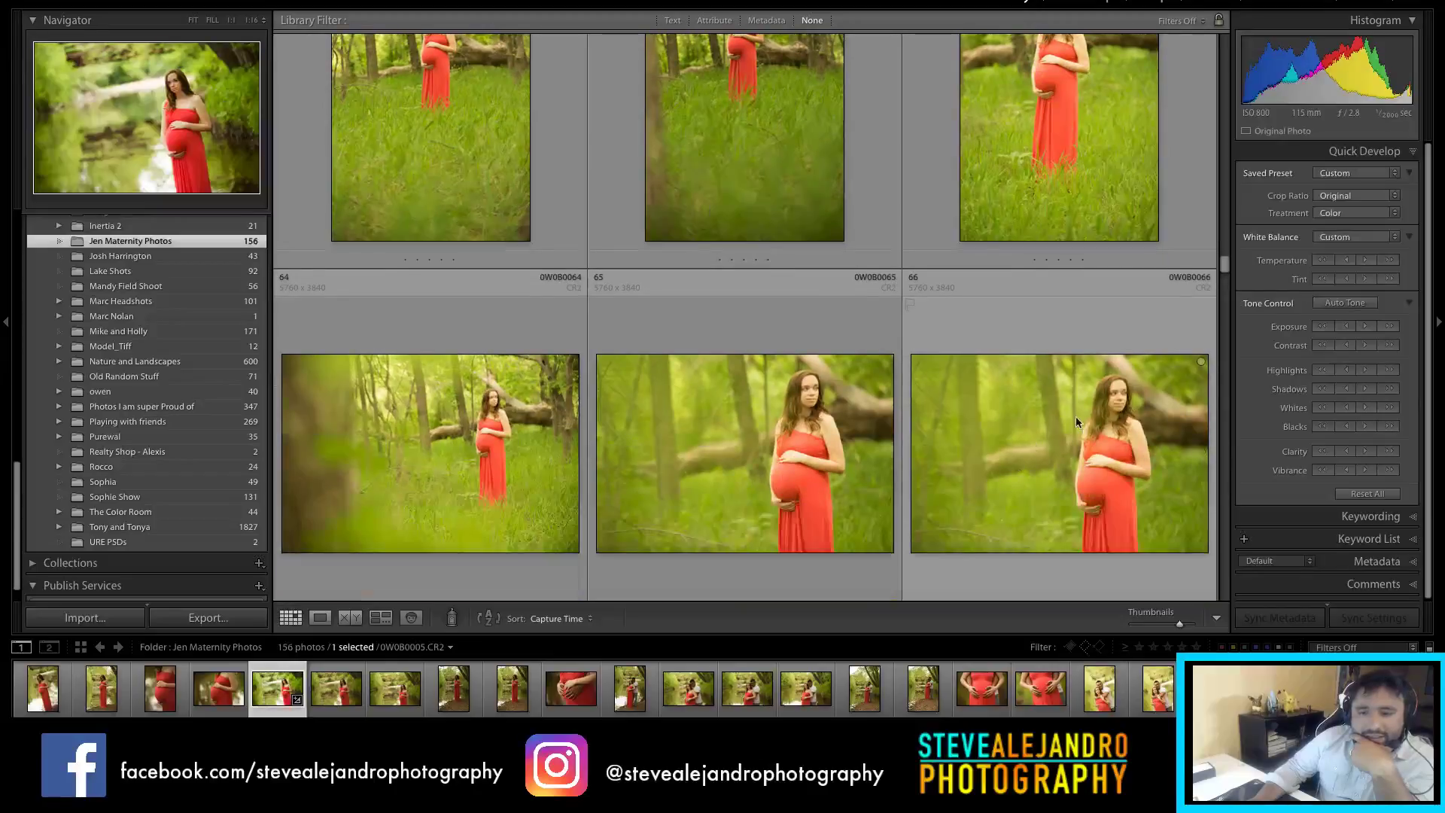
left_click(1063, 423)
left_click(850, 444)
scroll(914, 449, "down", 4)
left_click(544, 179)
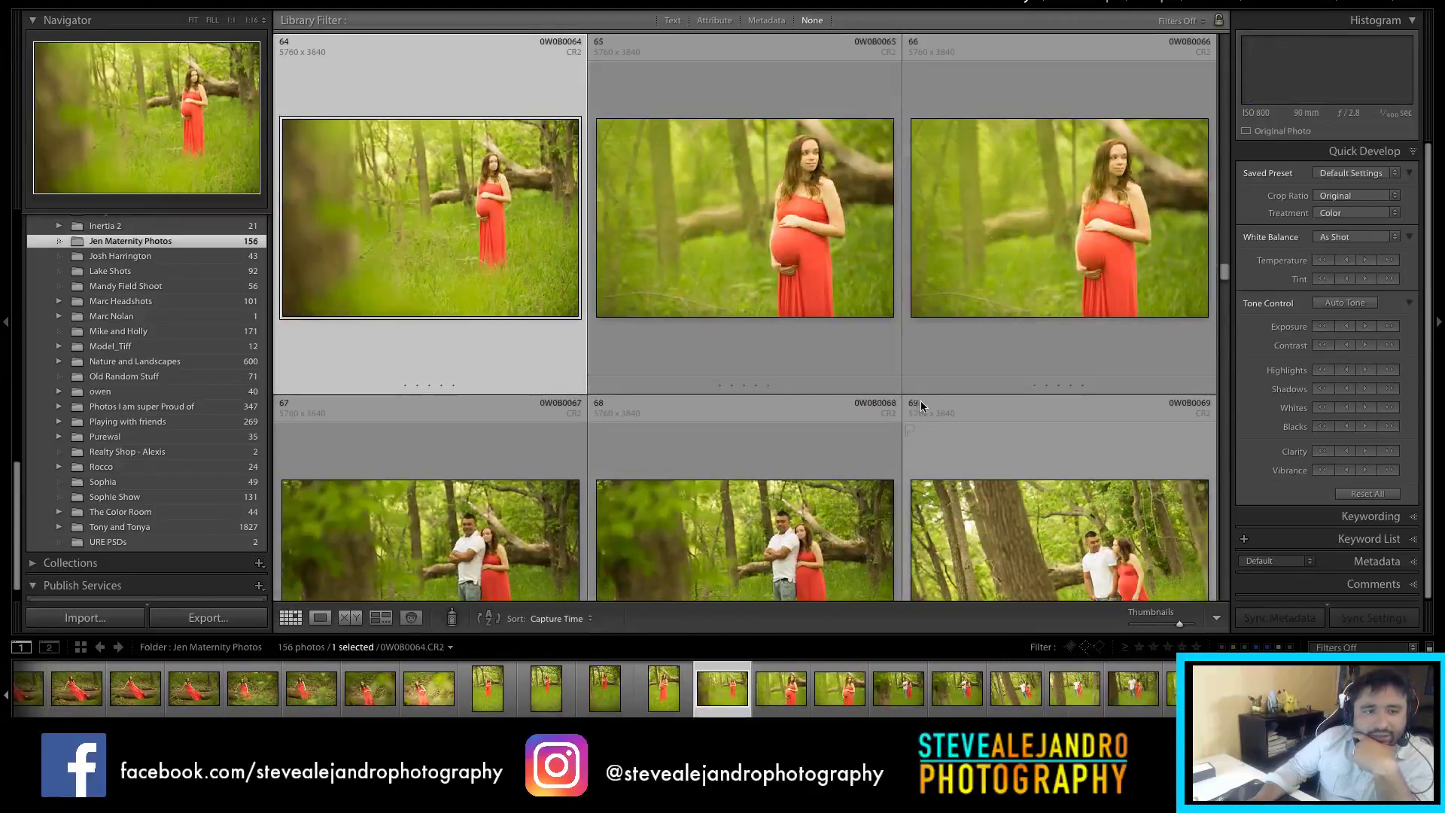
scroll(738, 301, "down", 3)
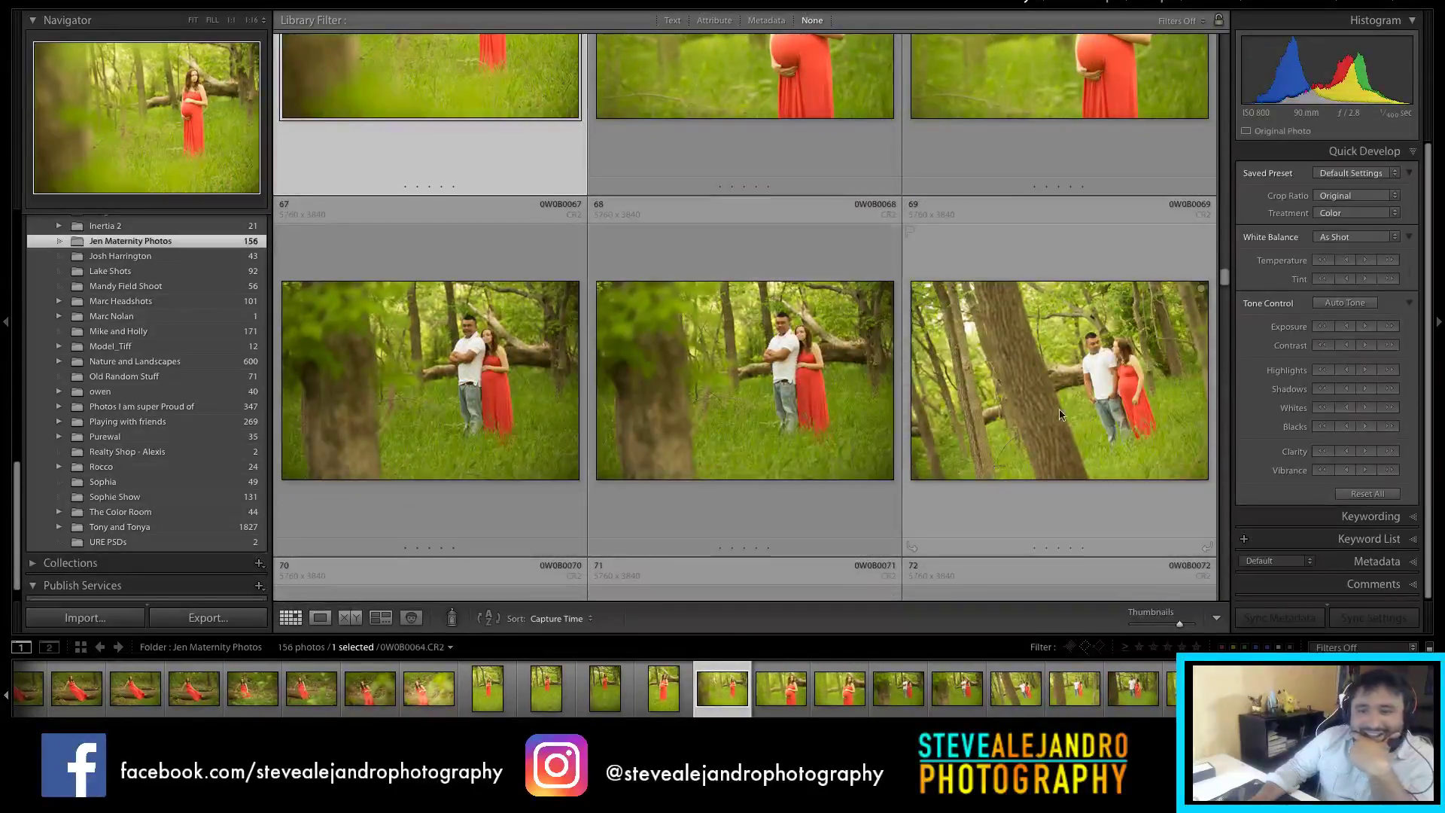
left_click(1072, 390)
left_click(734, 386)
left_click(531, 386)
scroll(531, 386, "down", 3)
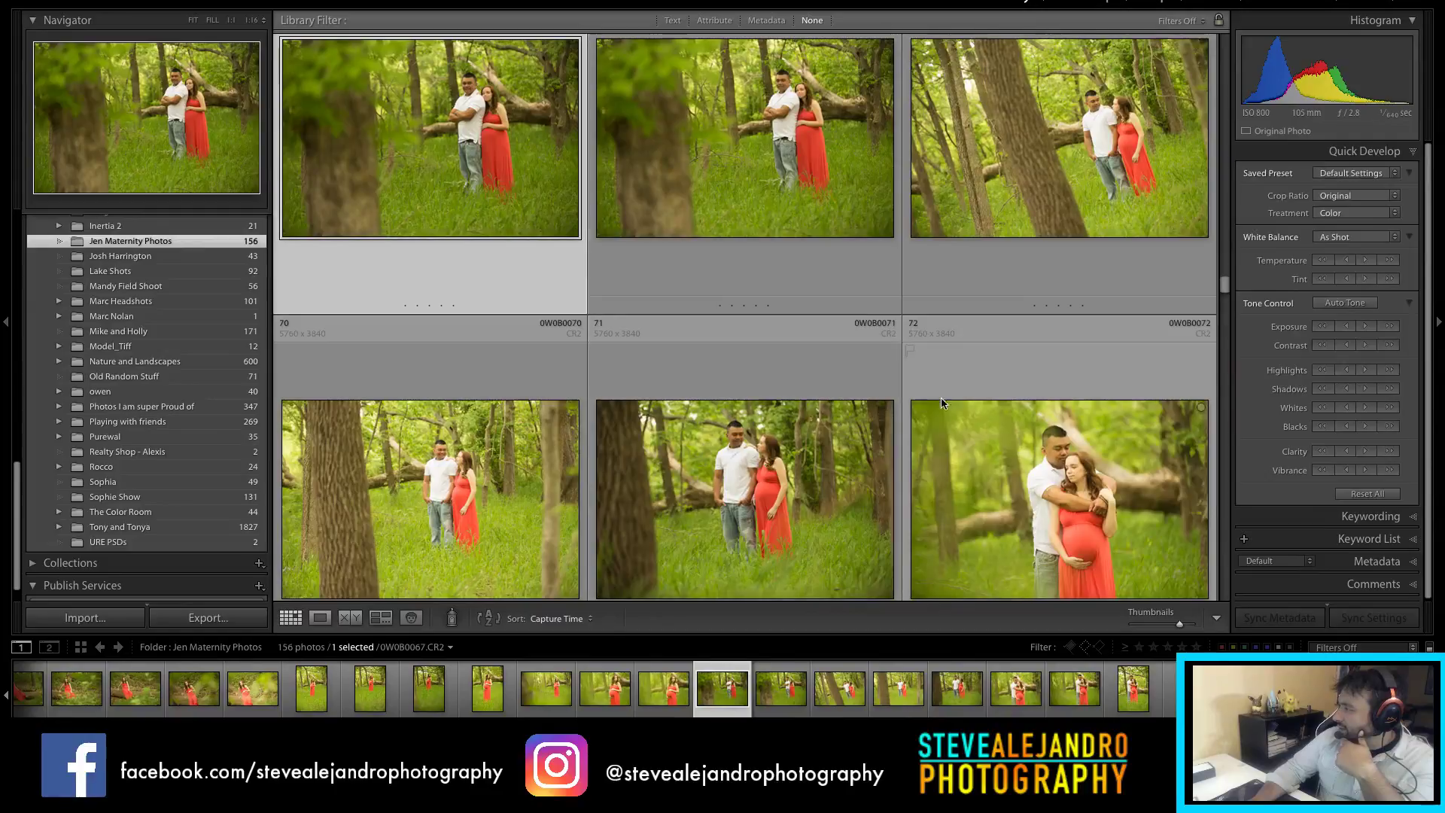
scroll(948, 387, "down", 2)
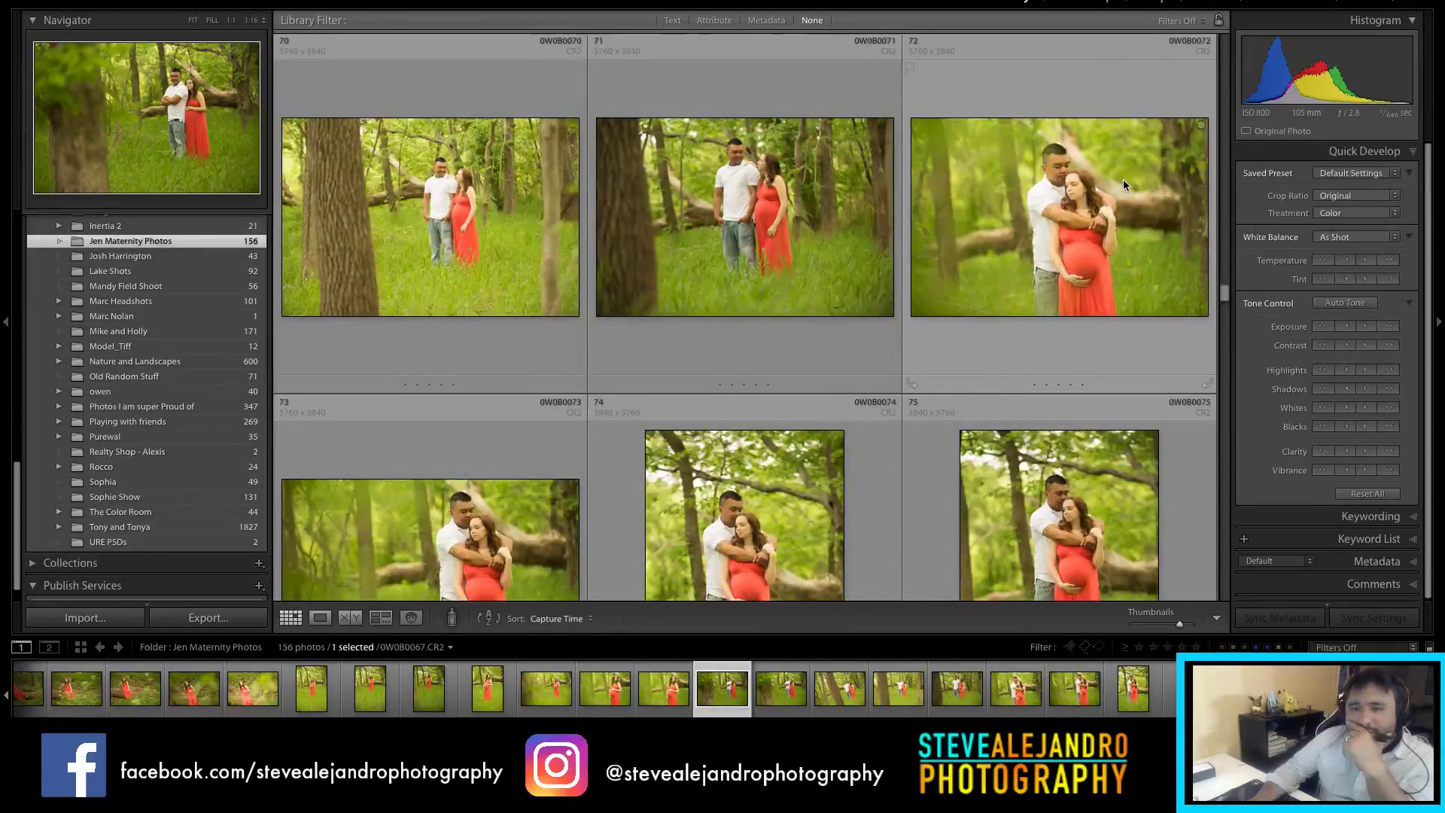
left_click(1123, 180)
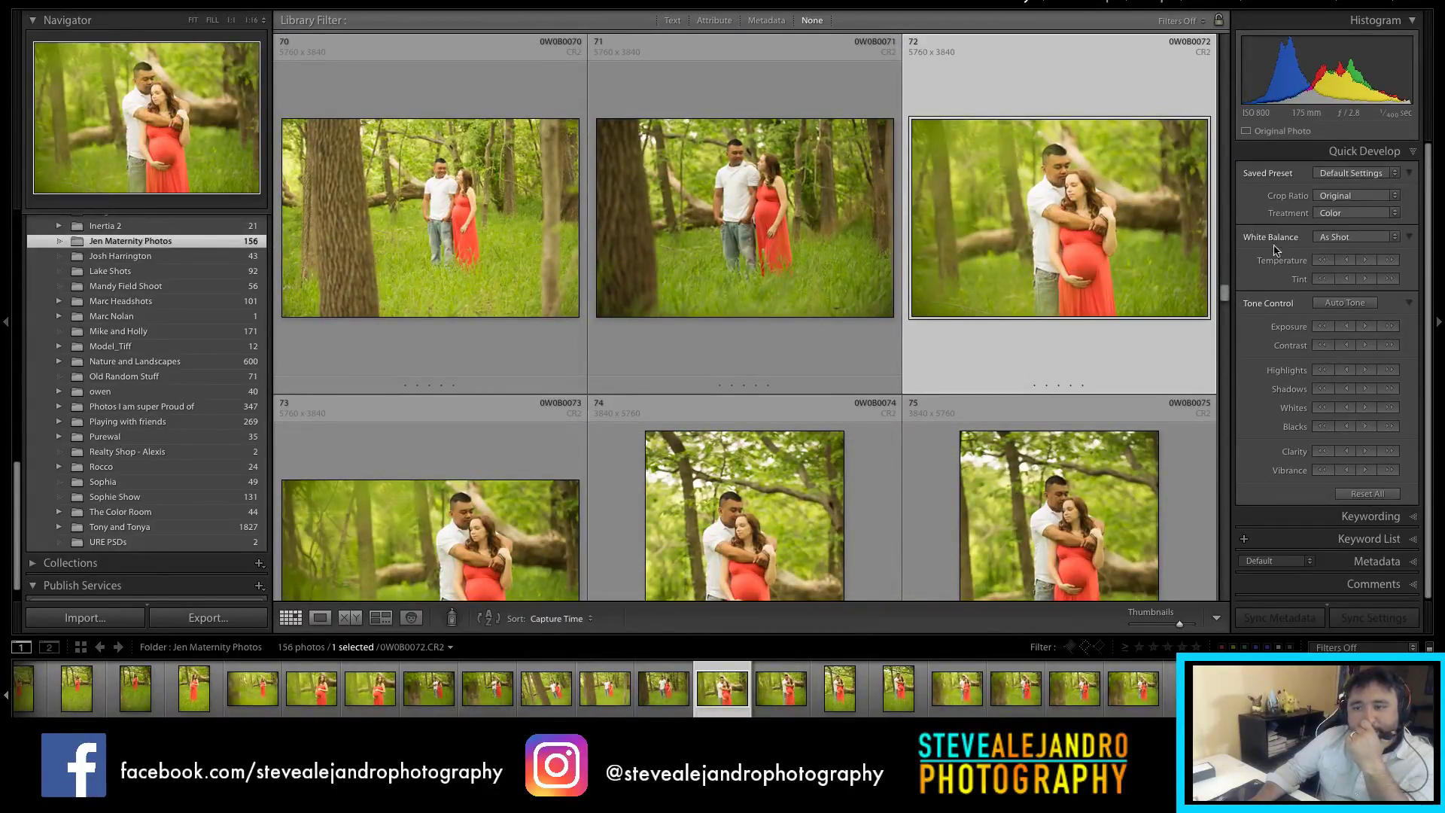
scroll(1032, 301, "down", 2)
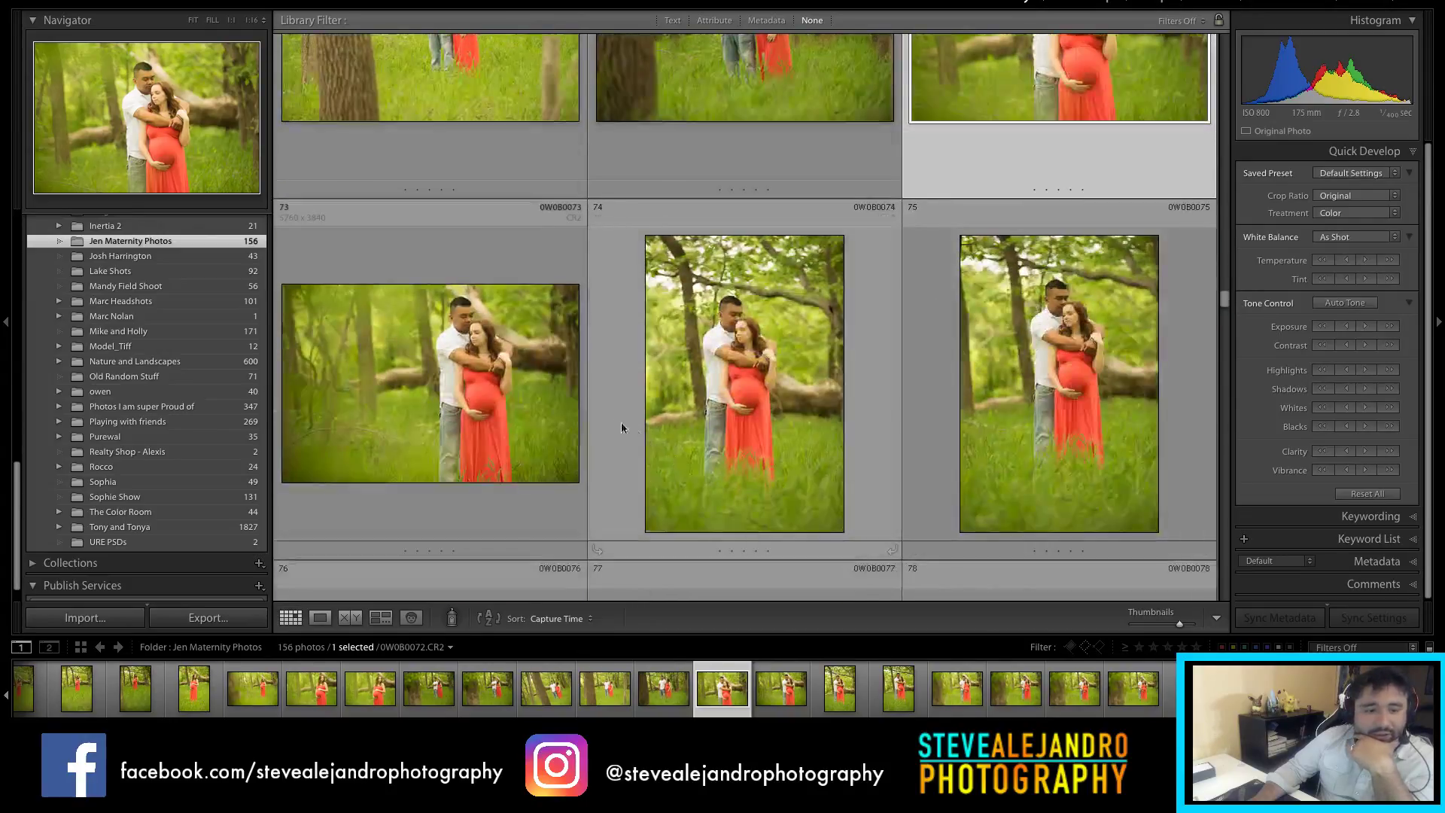
left_click(768, 417)
key("Left")
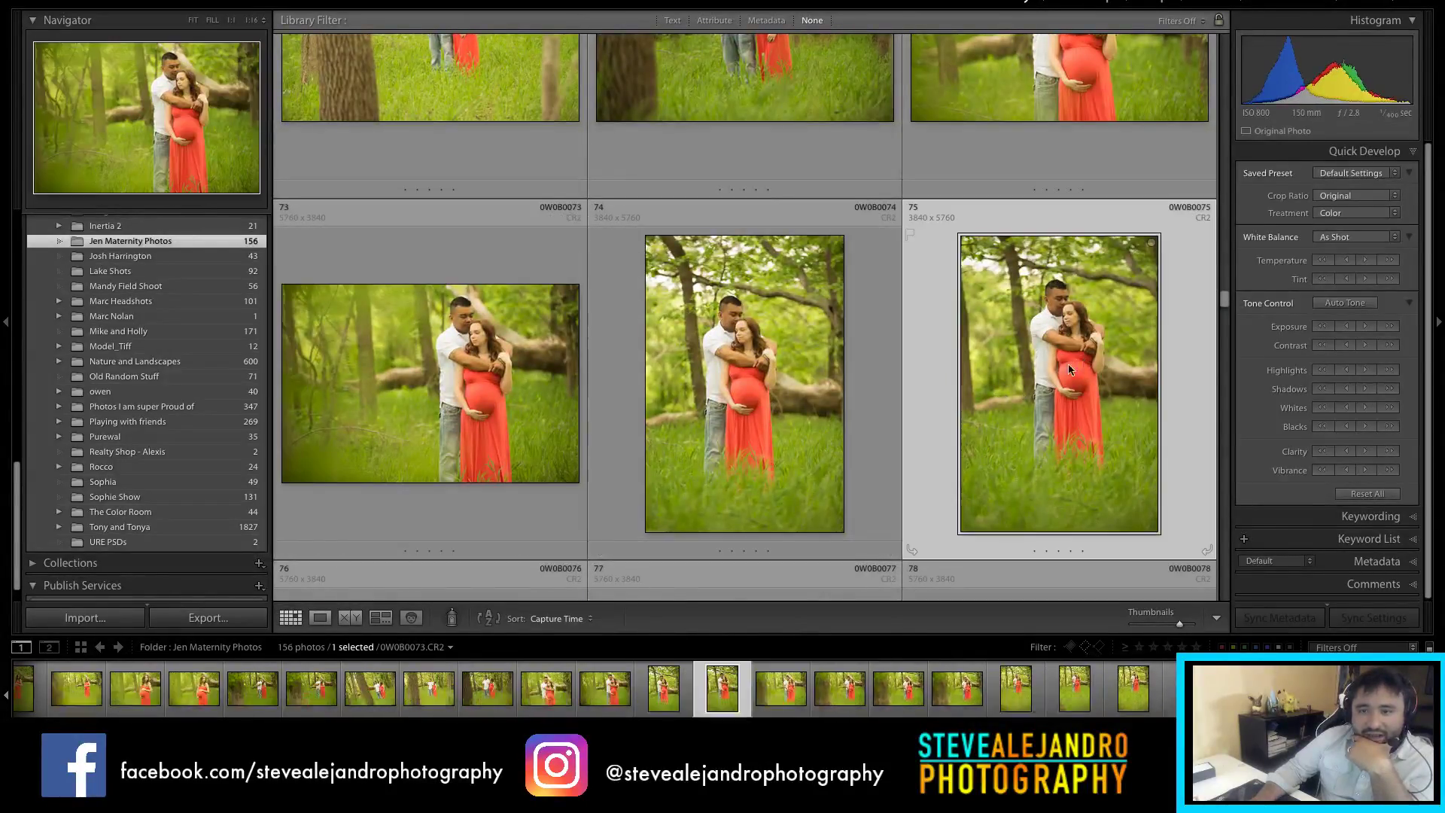
scroll(791, 413, "down", 4)
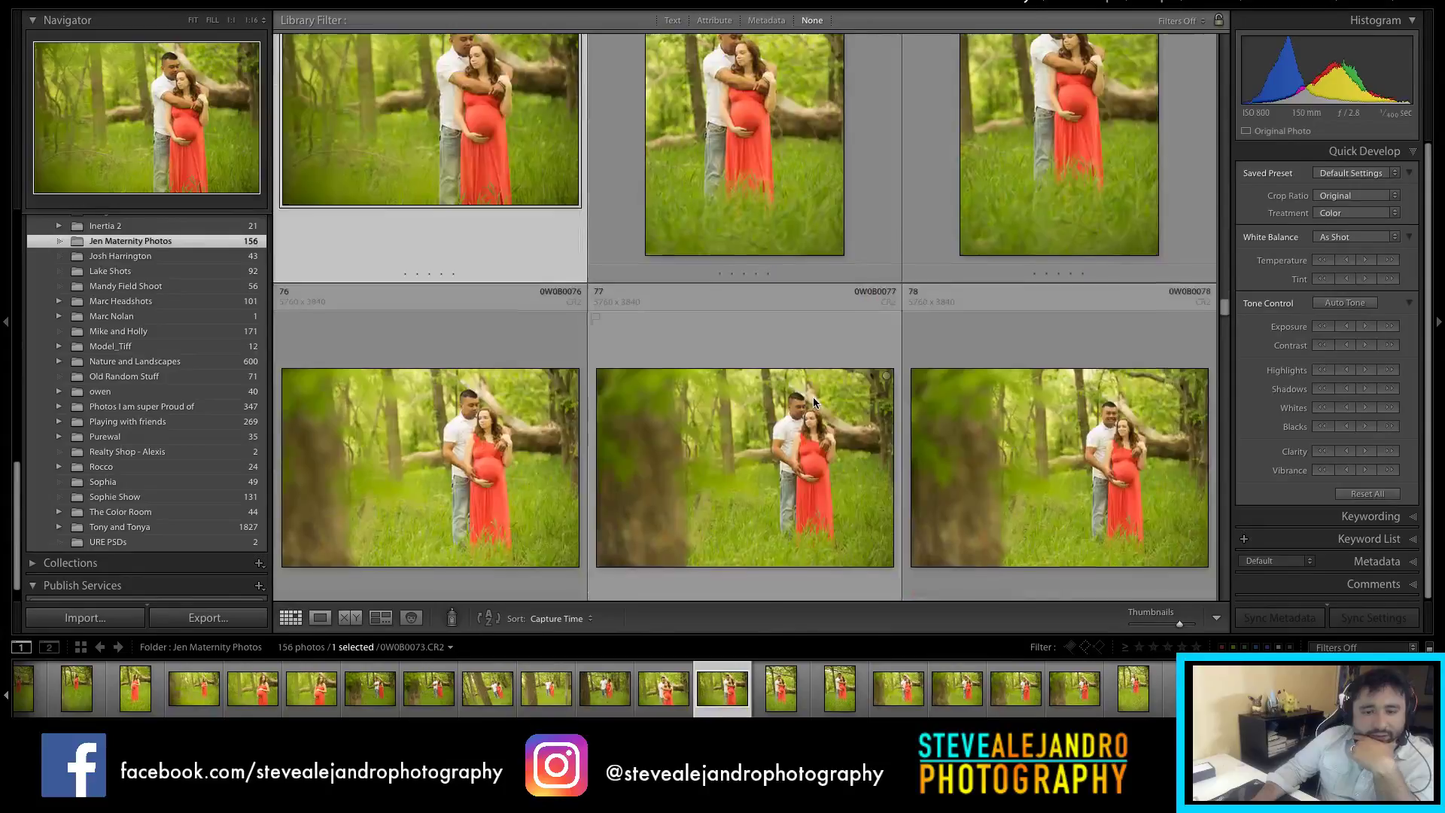
scroll(819, 391, "up", 4)
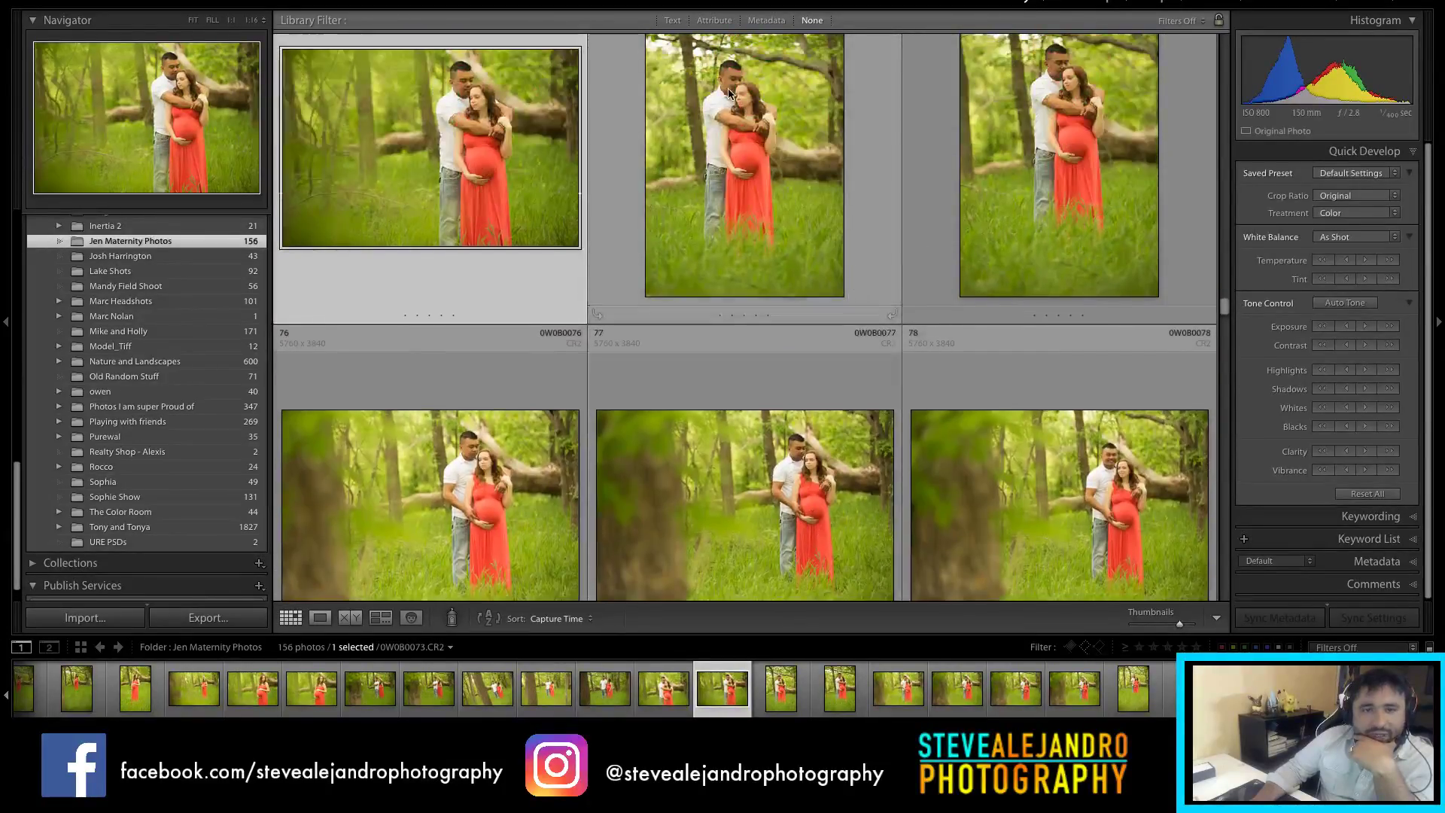
left_click(734, 167)
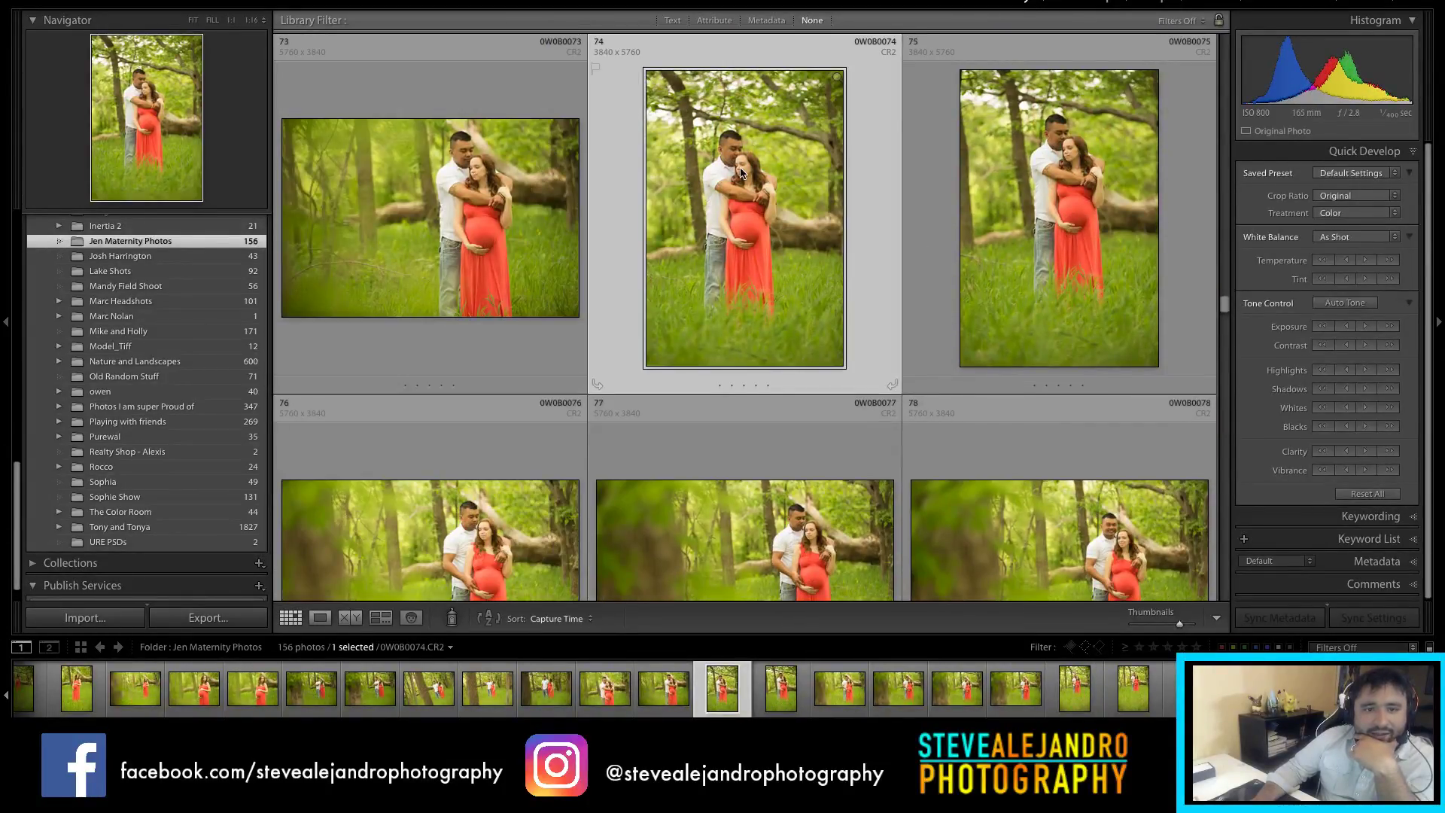
left_click(1030, 161)
key("Left")
key("Left")
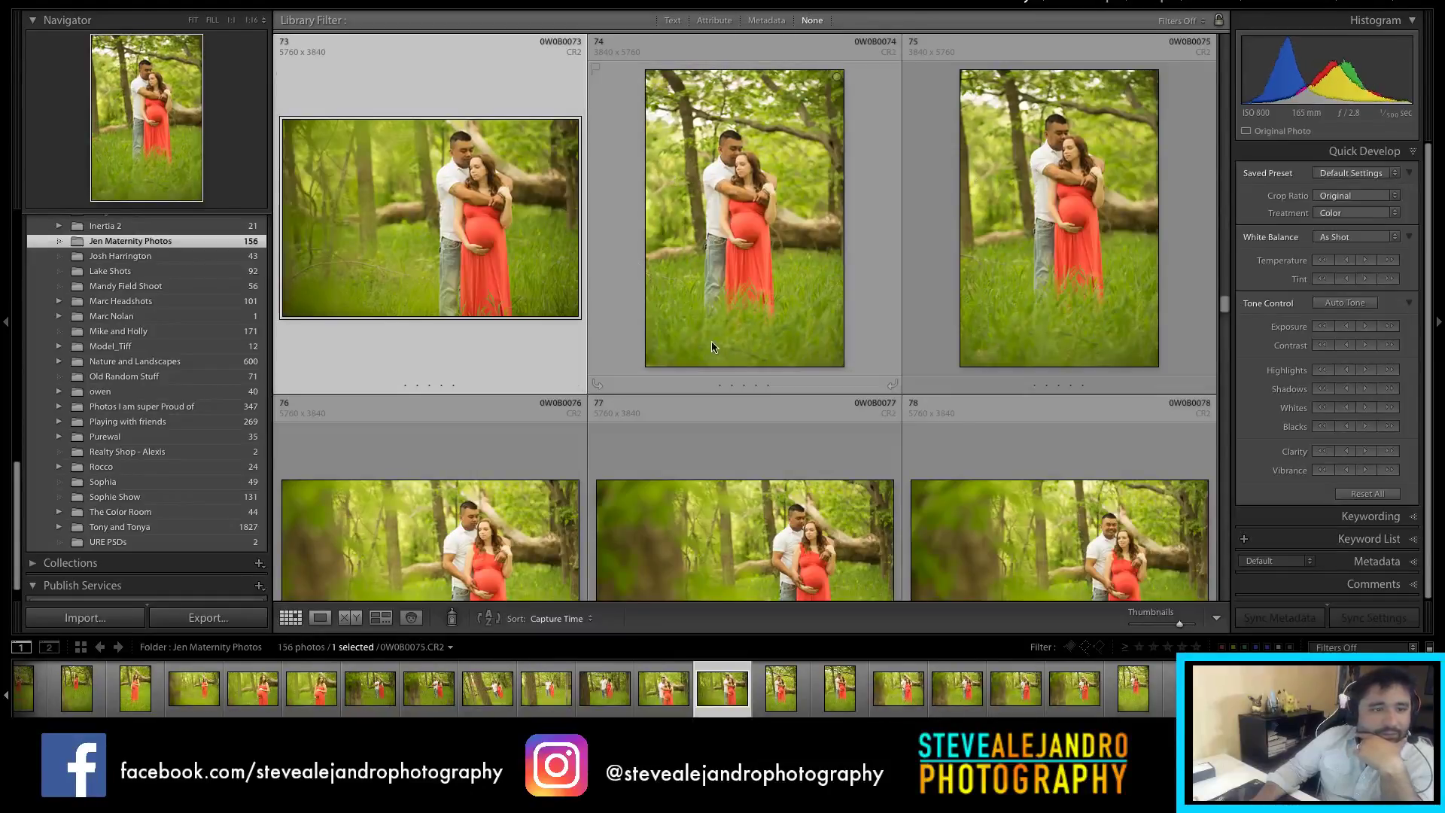
scroll(705, 336, "down", 2)
scroll(708, 347, "down", 2)
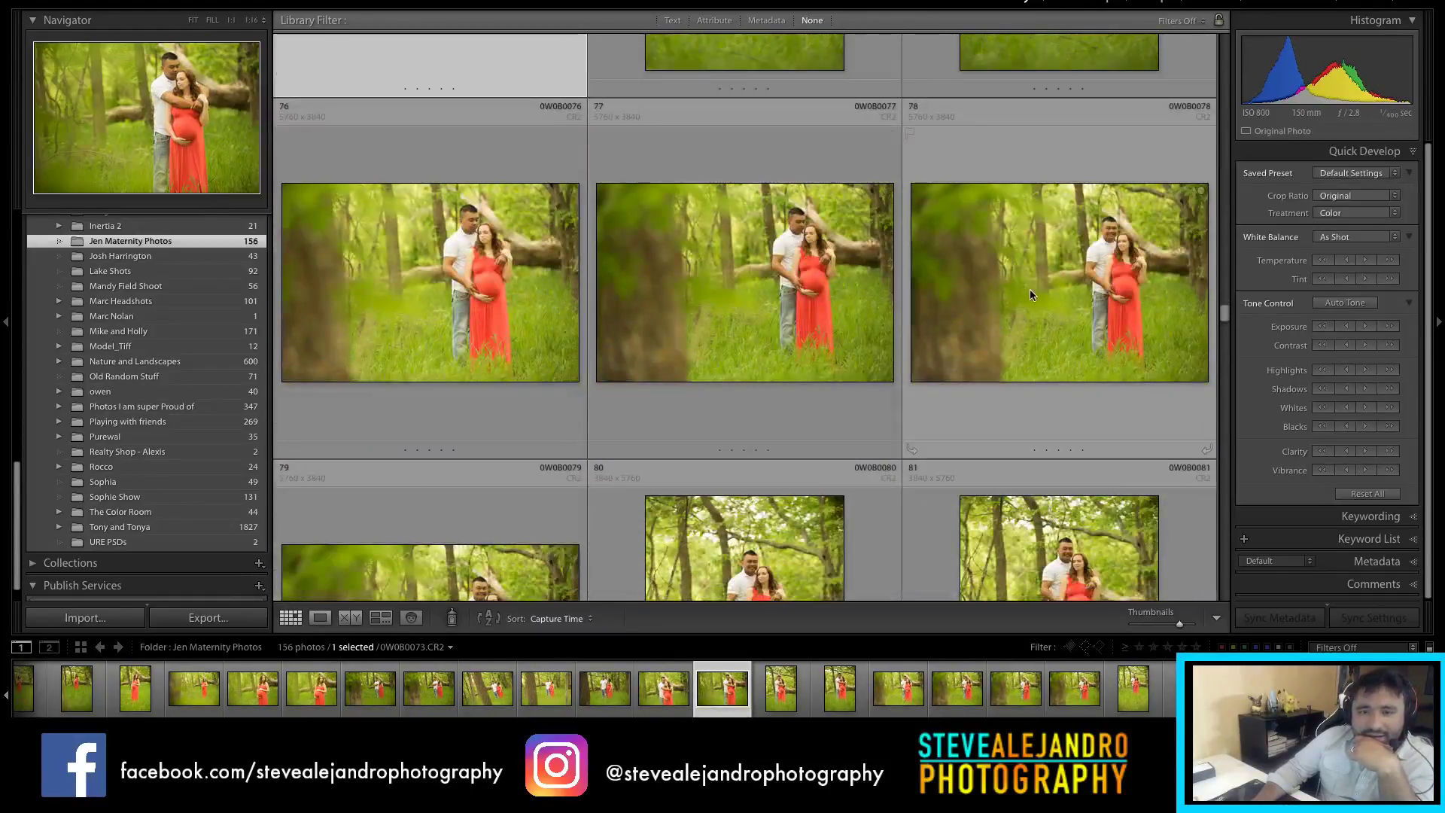
left_click(1100, 295)
scroll(1114, 376, "down", 1)
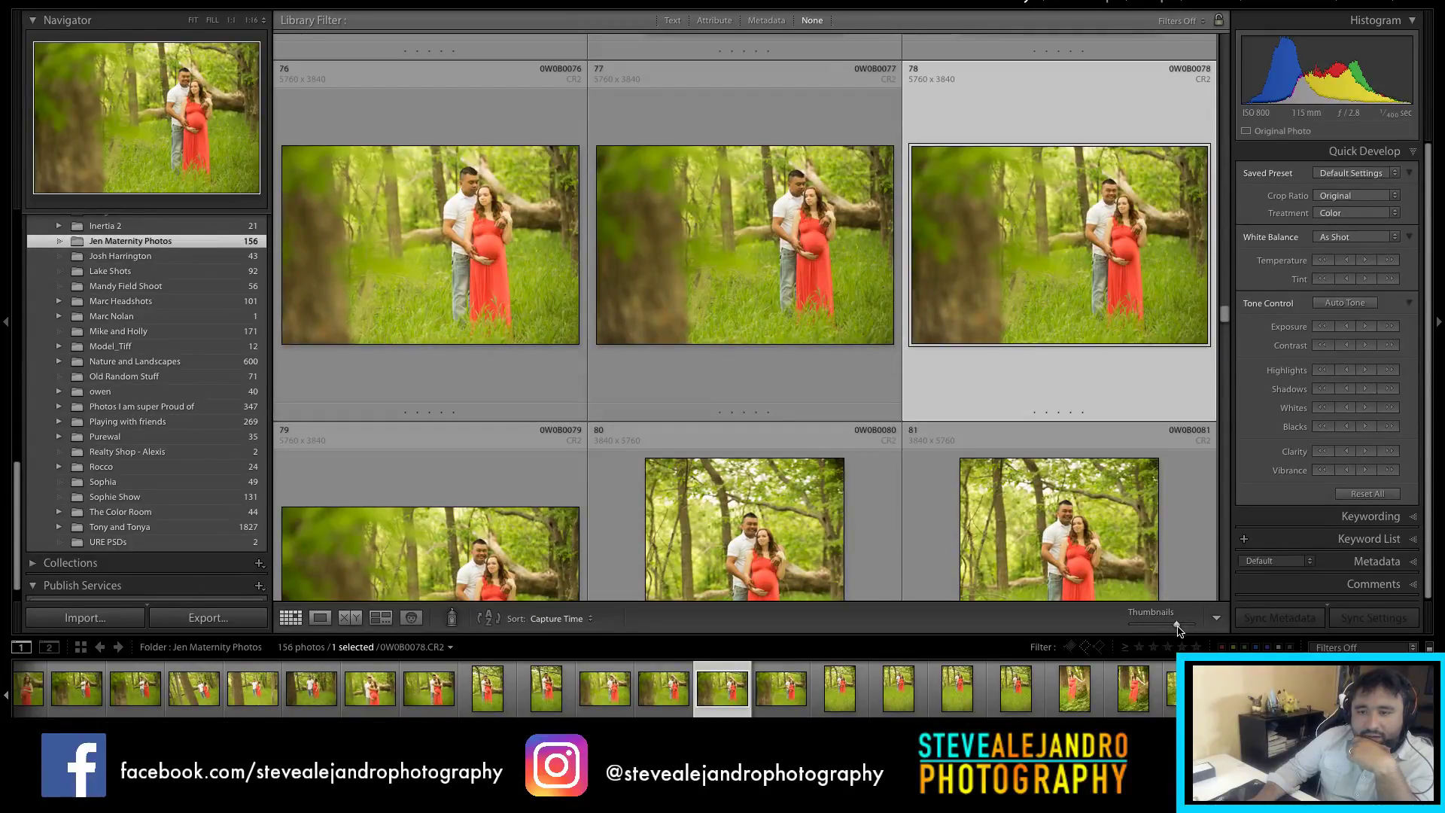
Step: Enlarge the grid thumbnails and advance to photo 79
mouse_move(1177, 631)
left_mouse_down()
mouse_move(1159, 631)
mouse_move(1187, 631)
left_mouse_up()
scroll(970, 382, "down", 5)
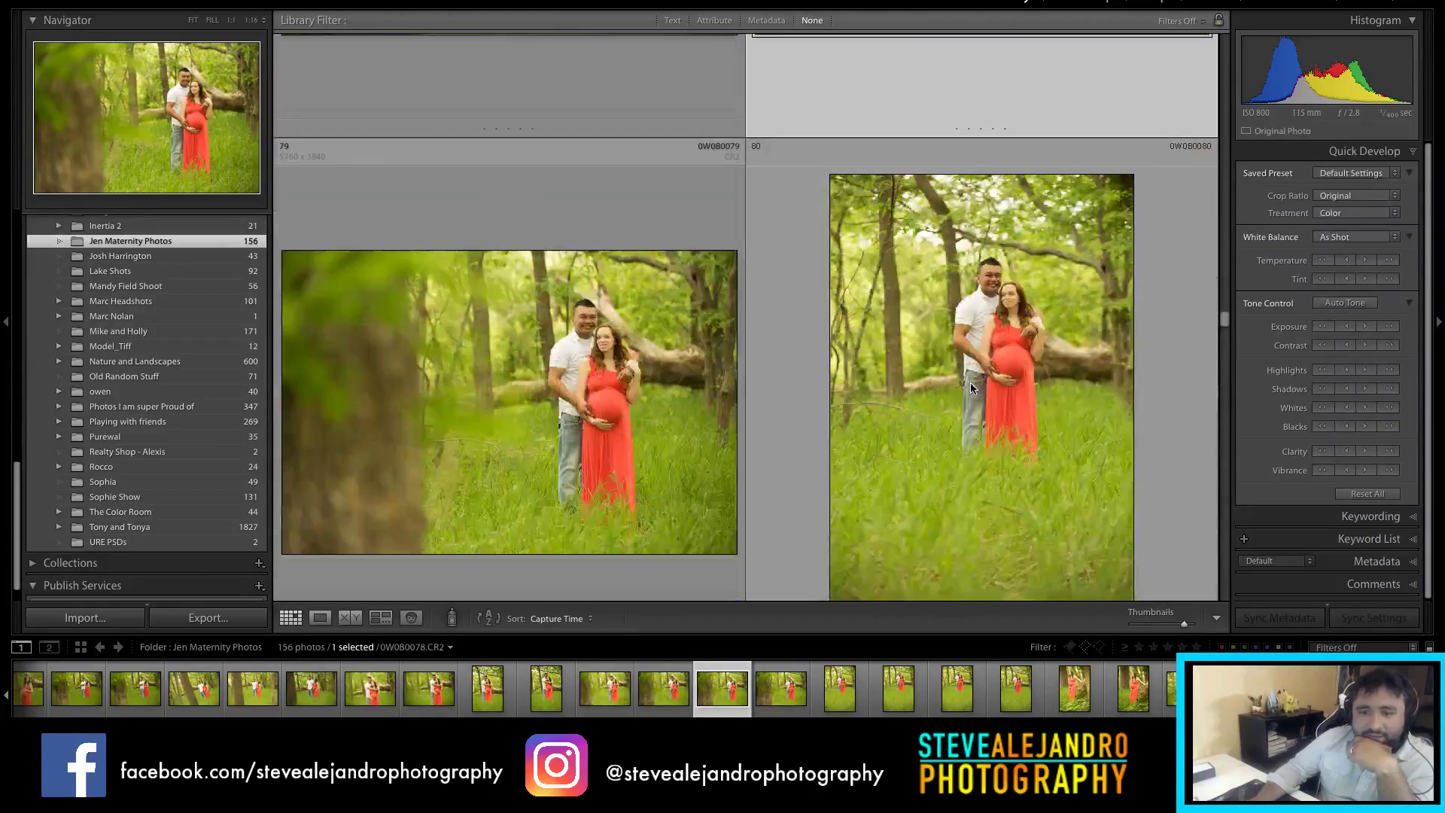
scroll(970, 381, "down", 2)
key("Right")
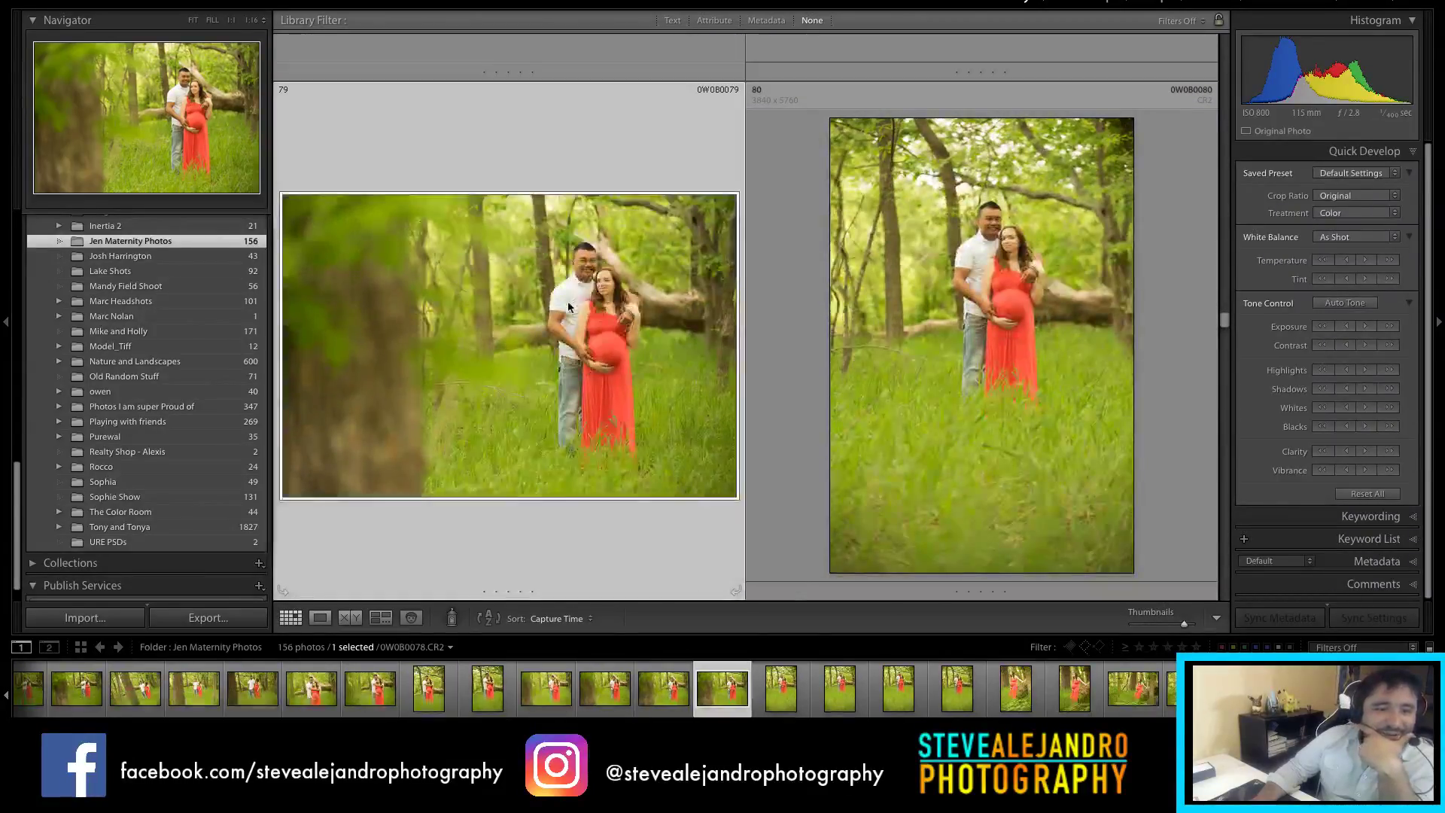
Step: Pick photos 91 and 92 by the fence to compare them
scroll(991, 389, "down", 3)
scroll(989, 387, "down", 7)
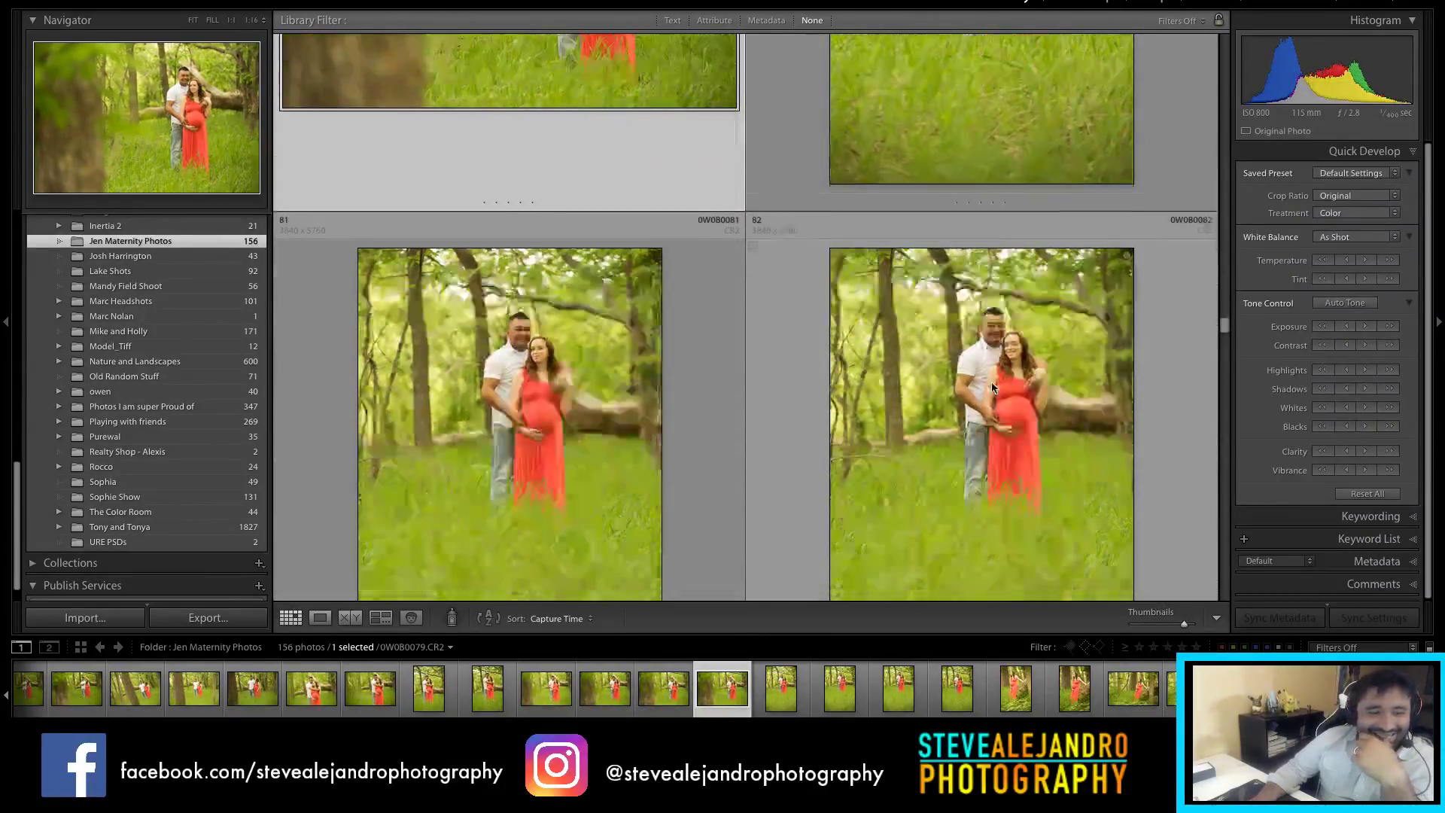
scroll(991, 382, "up", 2)
scroll(991, 382, "down", 2)
scroll(991, 383, "down", 2)
scroll(991, 382, "down", 6)
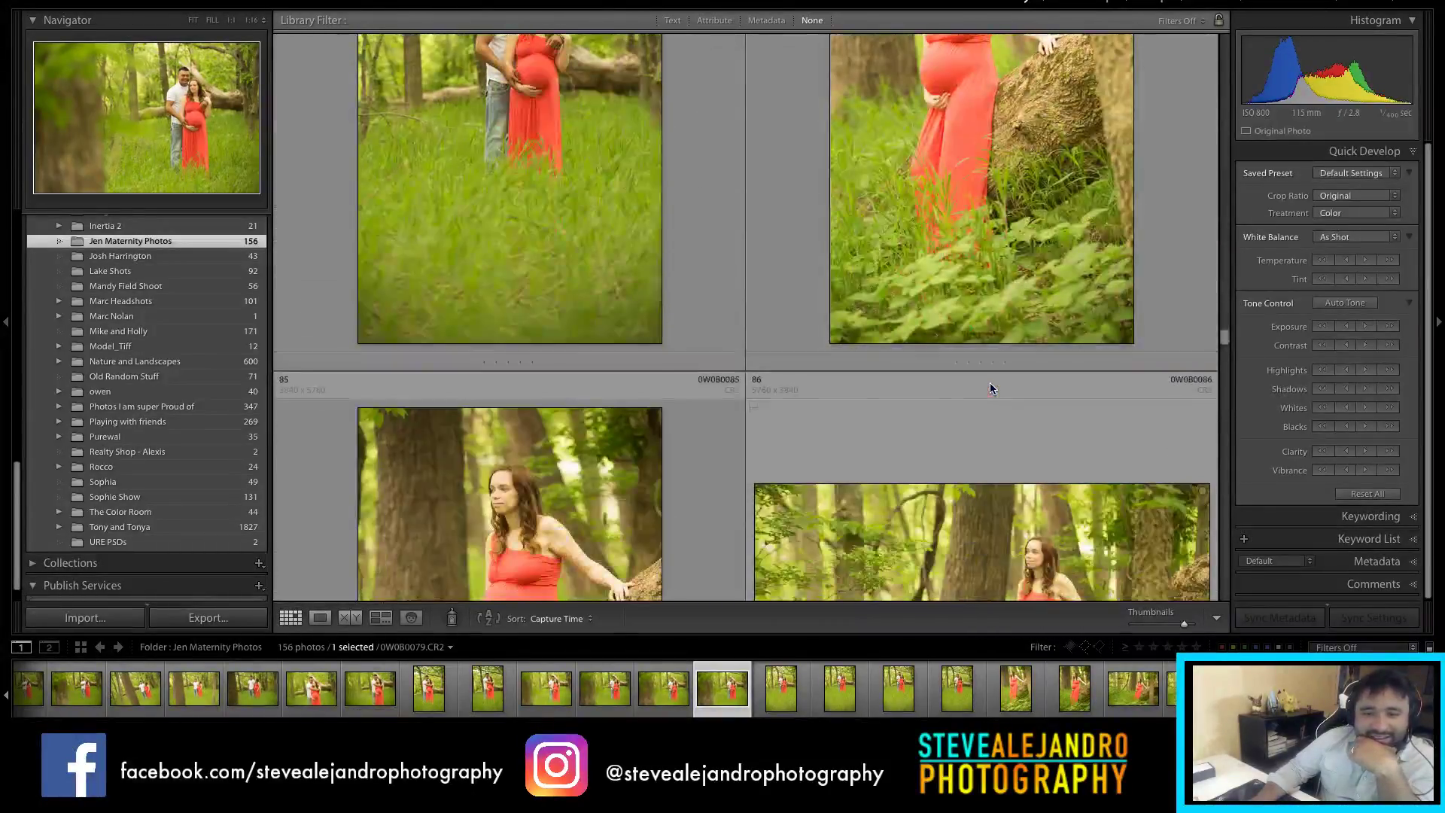
scroll(1002, 413, "down", 6)
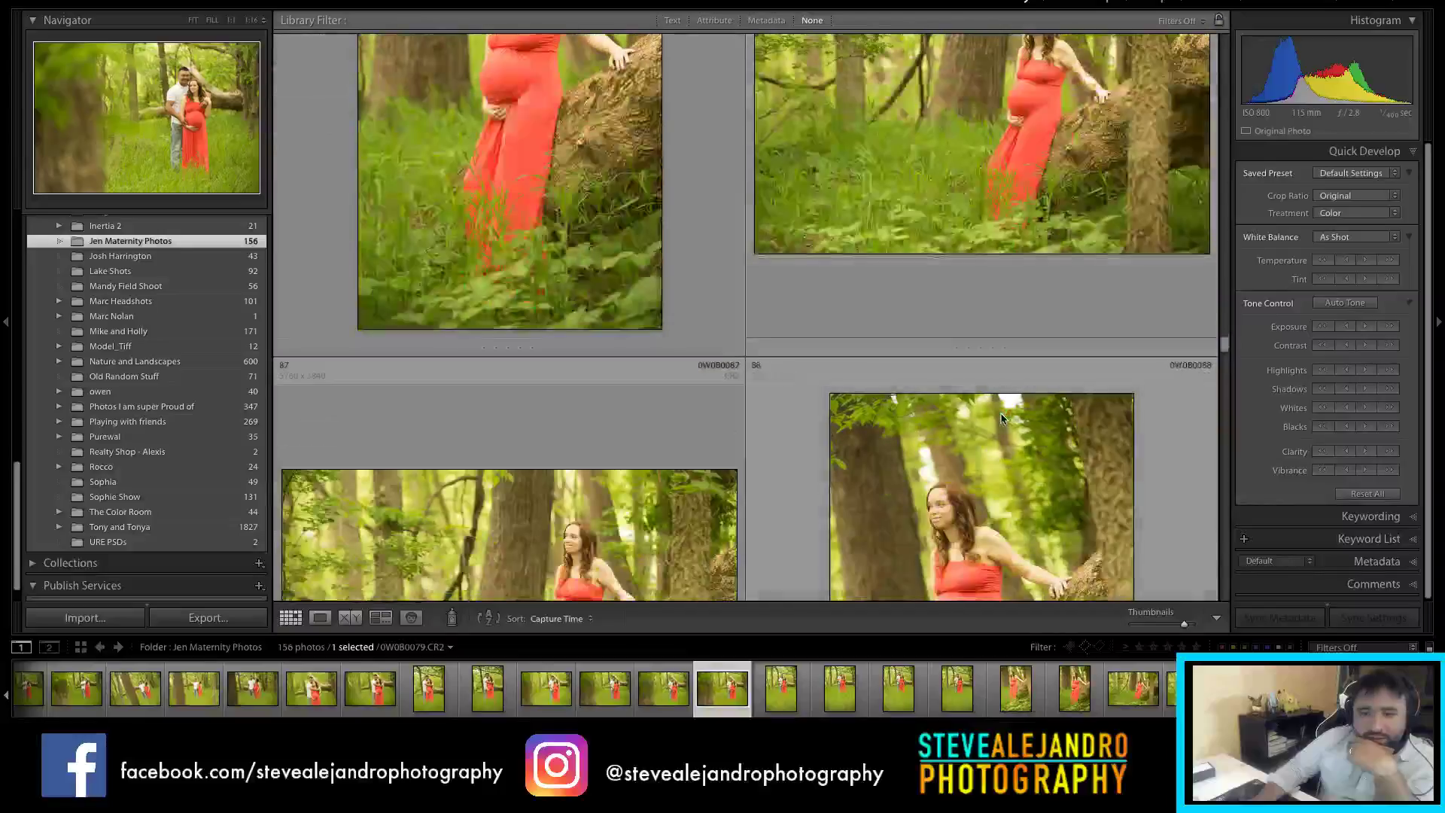
scroll(946, 367, "down", 6)
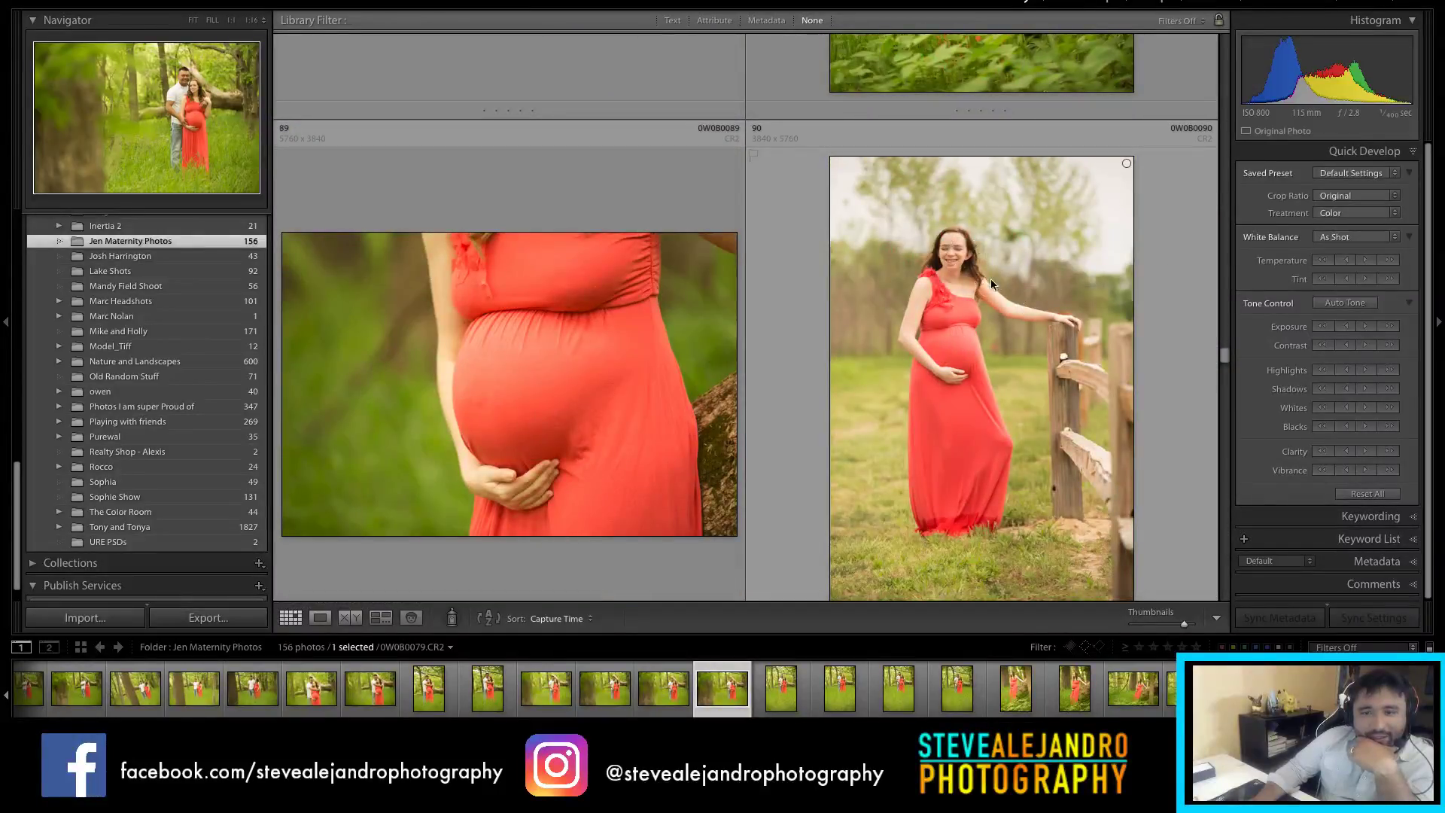
scroll(983, 299, "down", 6)
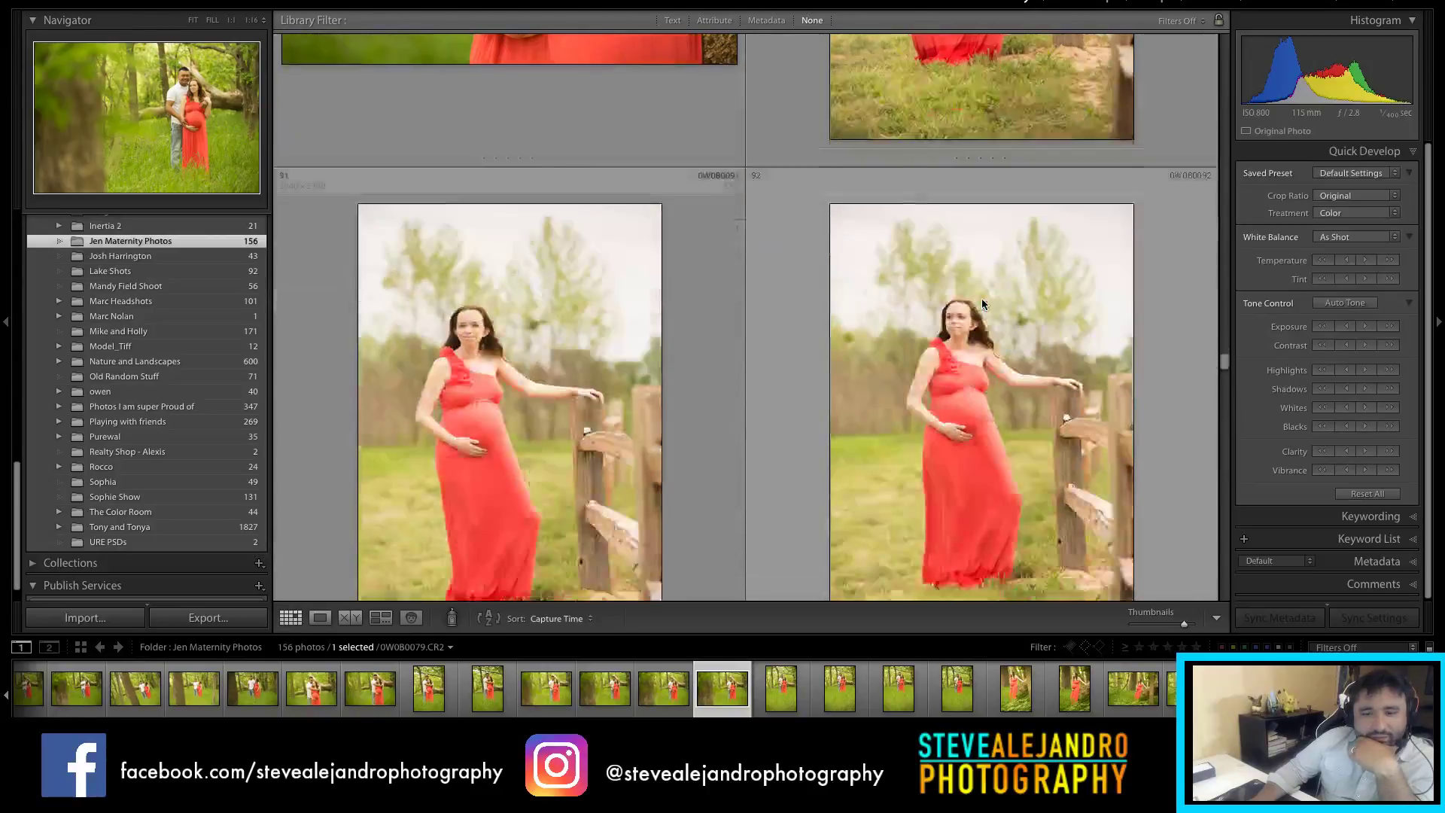
scroll(952, 399, "down", 1)
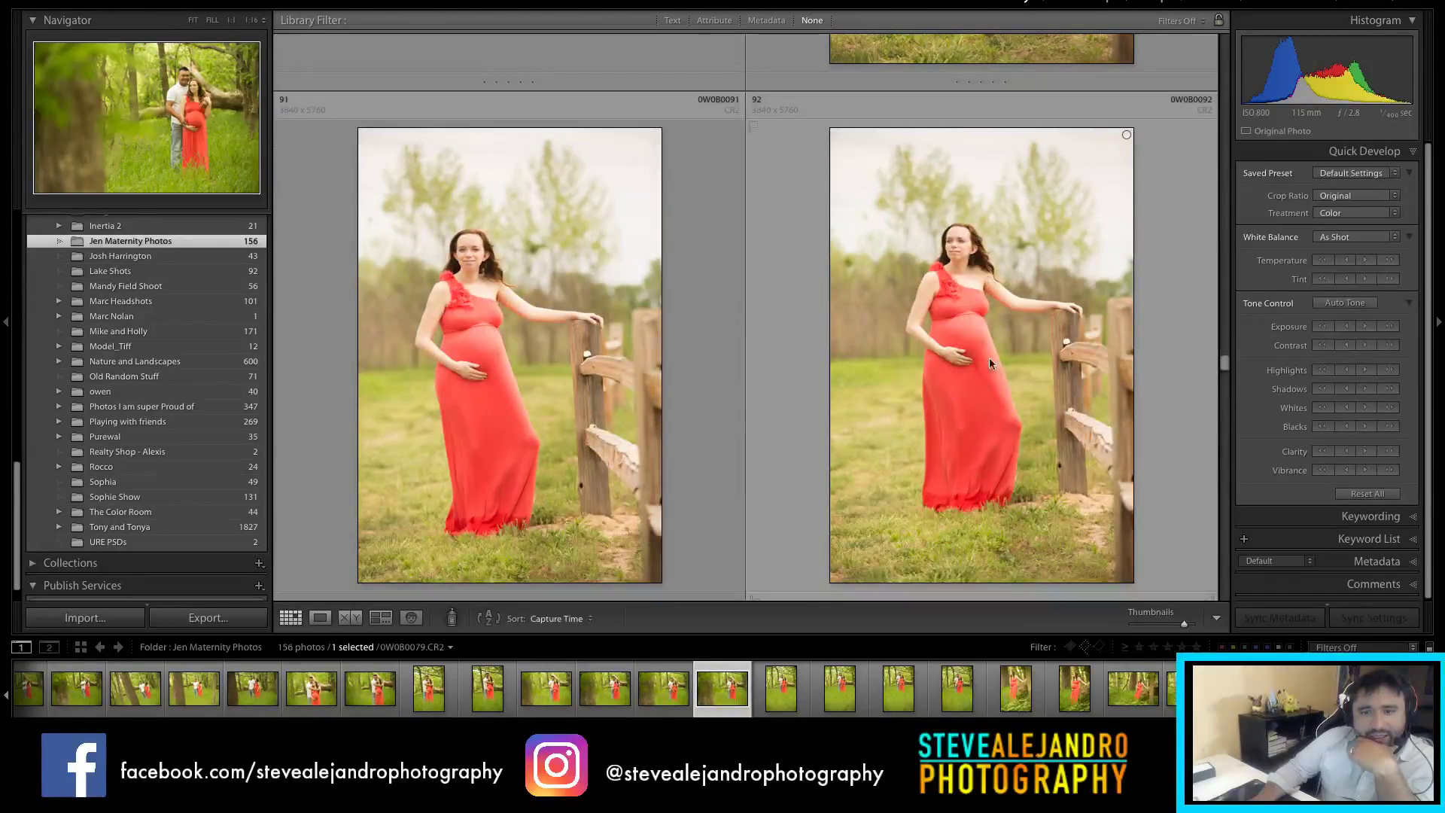
left_click(576, 318)
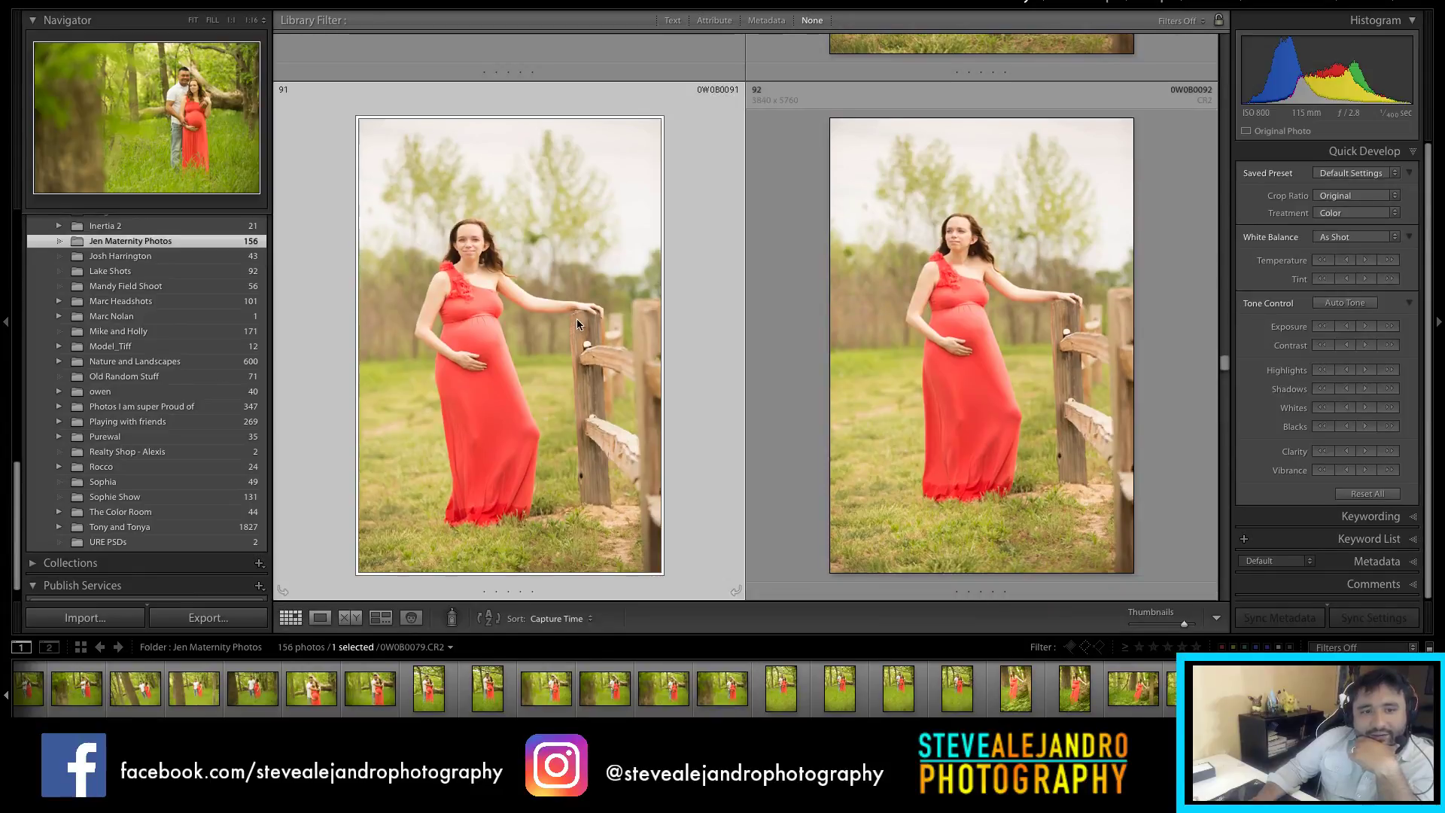
left_click(967, 306)
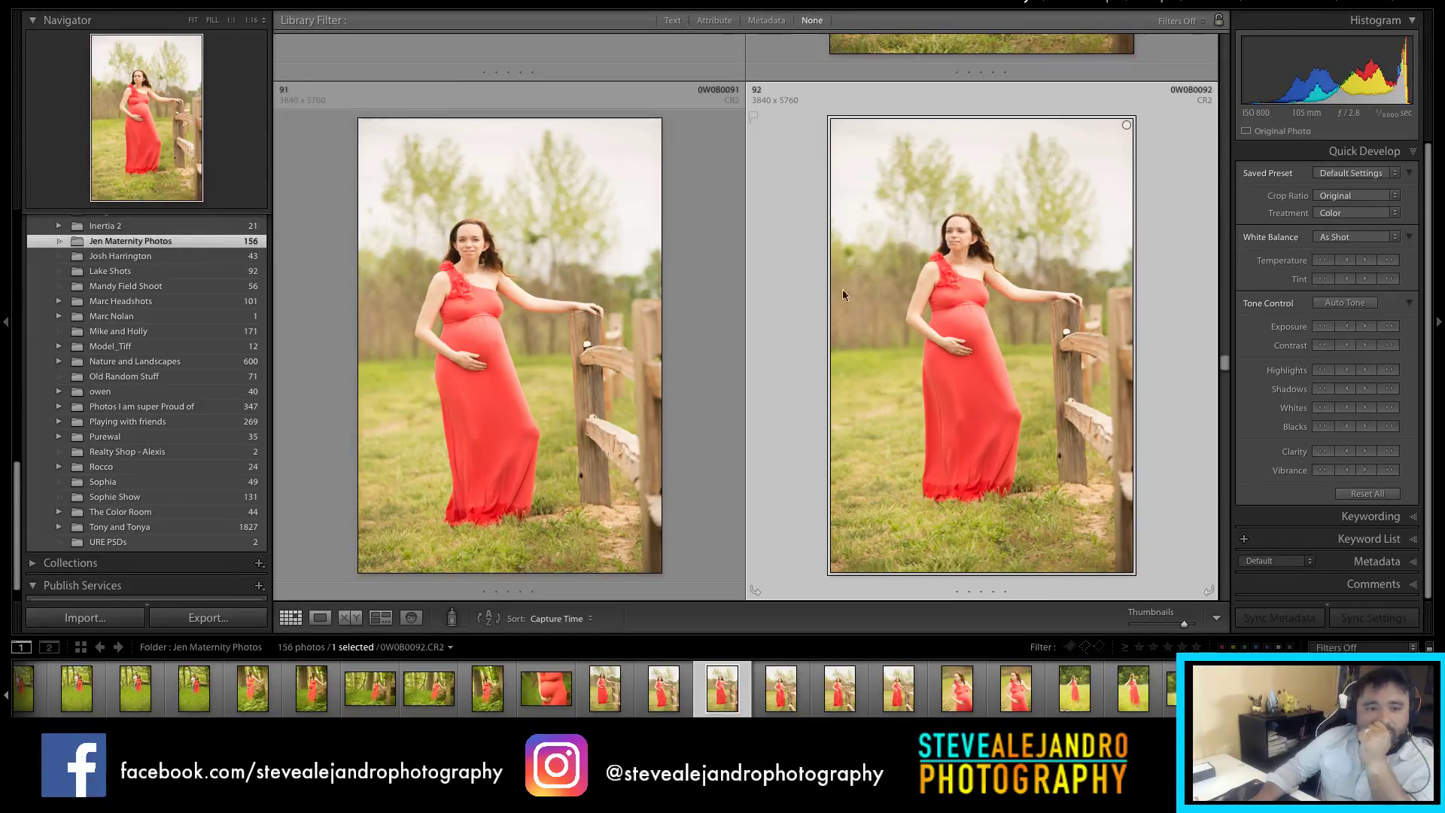
Step: Select photo 108, the figure under blue fabric
scroll(989, 328, "down", 2)
scroll(978, 376, "down", 6)
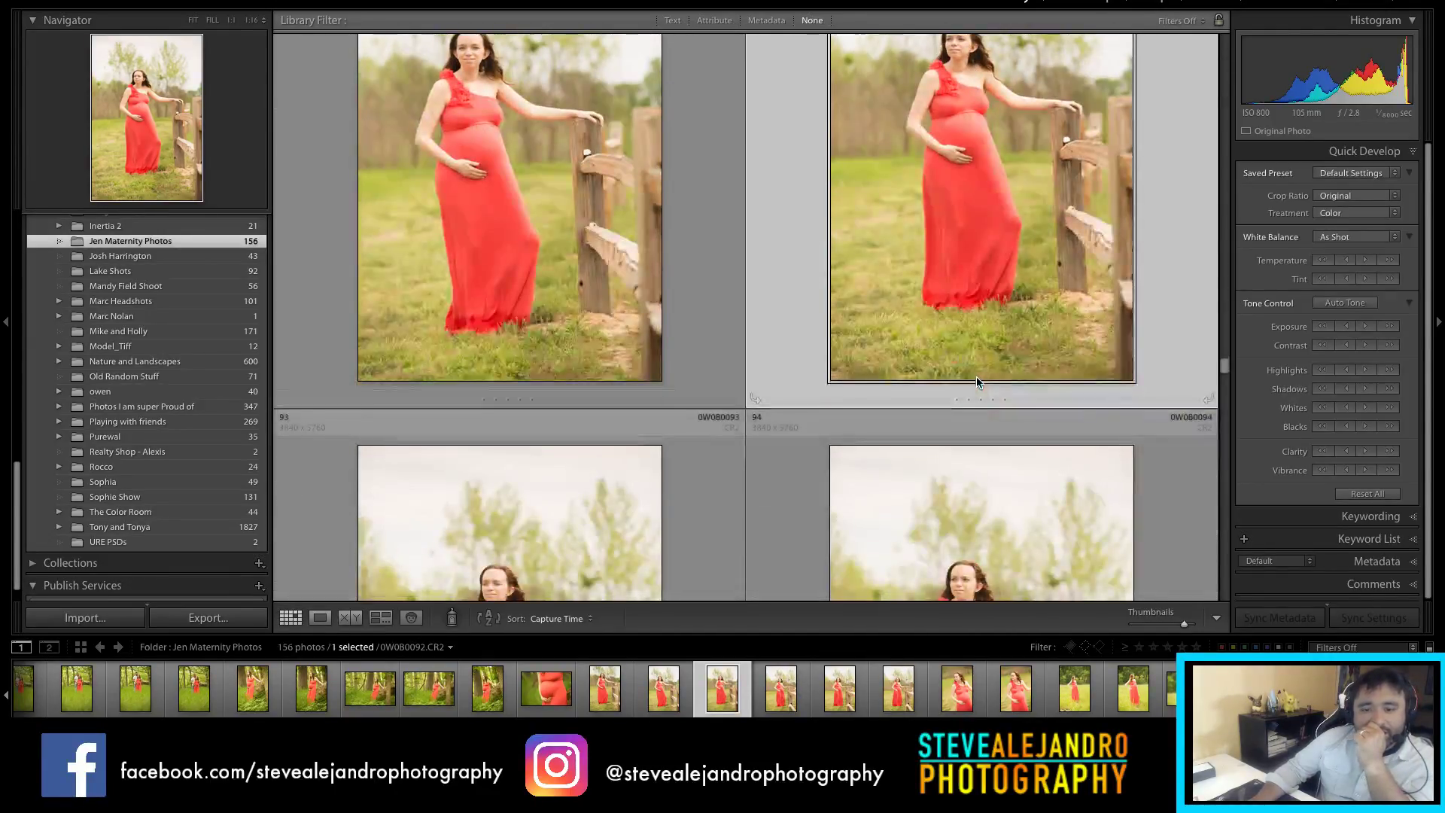
scroll(1007, 347, "down", 10)
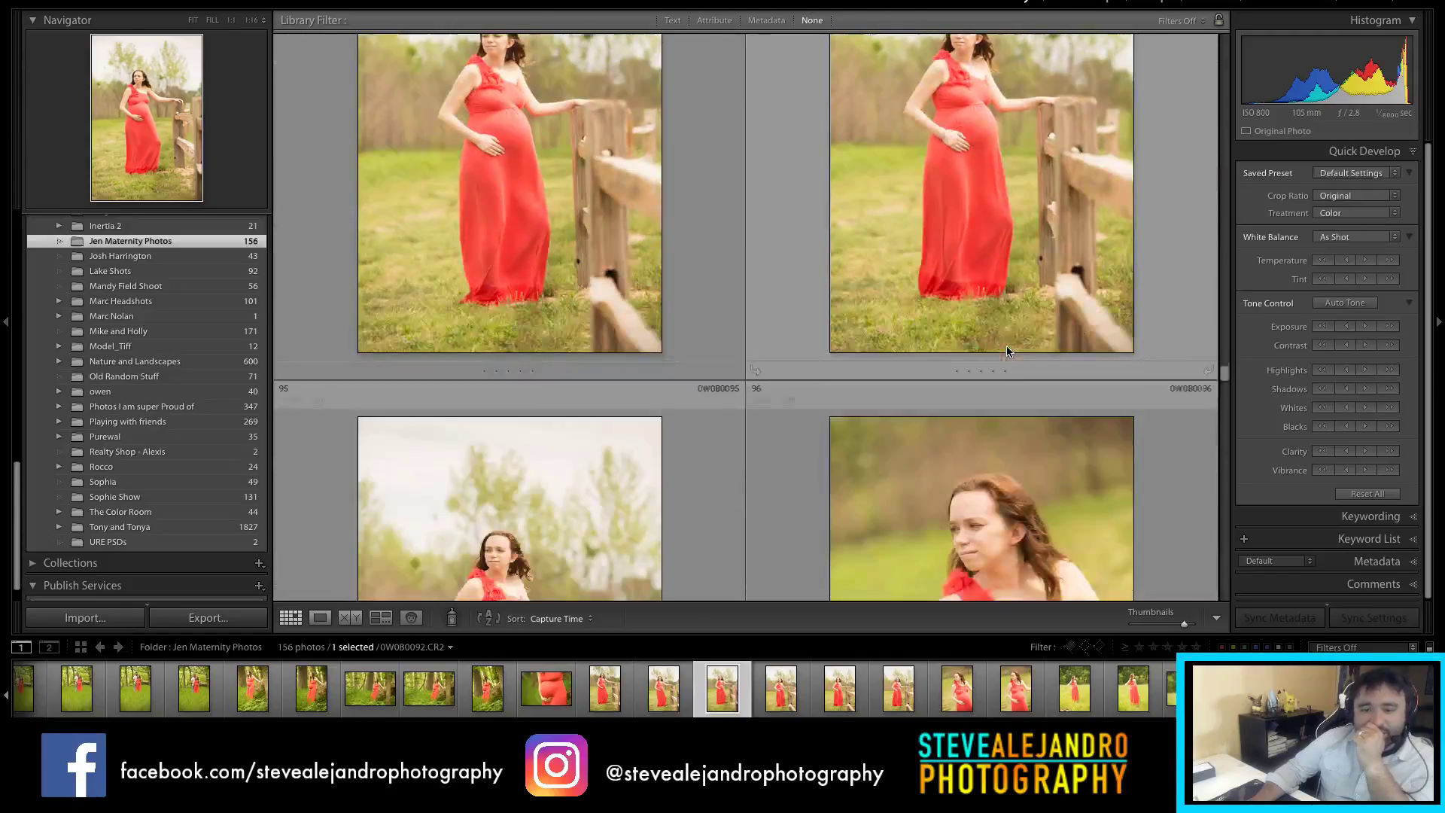
scroll(1007, 352, "down", 10)
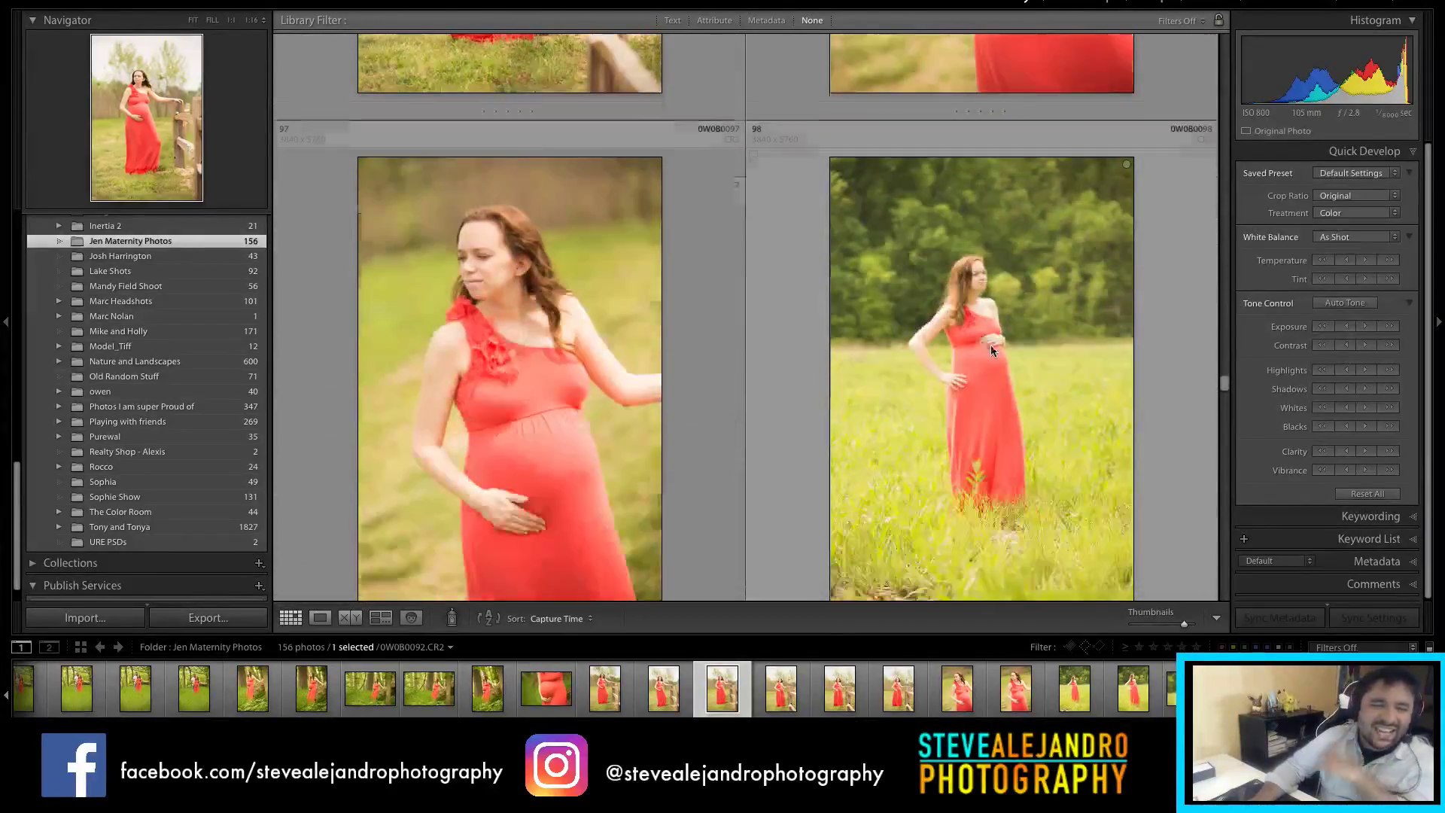
scroll(924, 354, "down", 10)
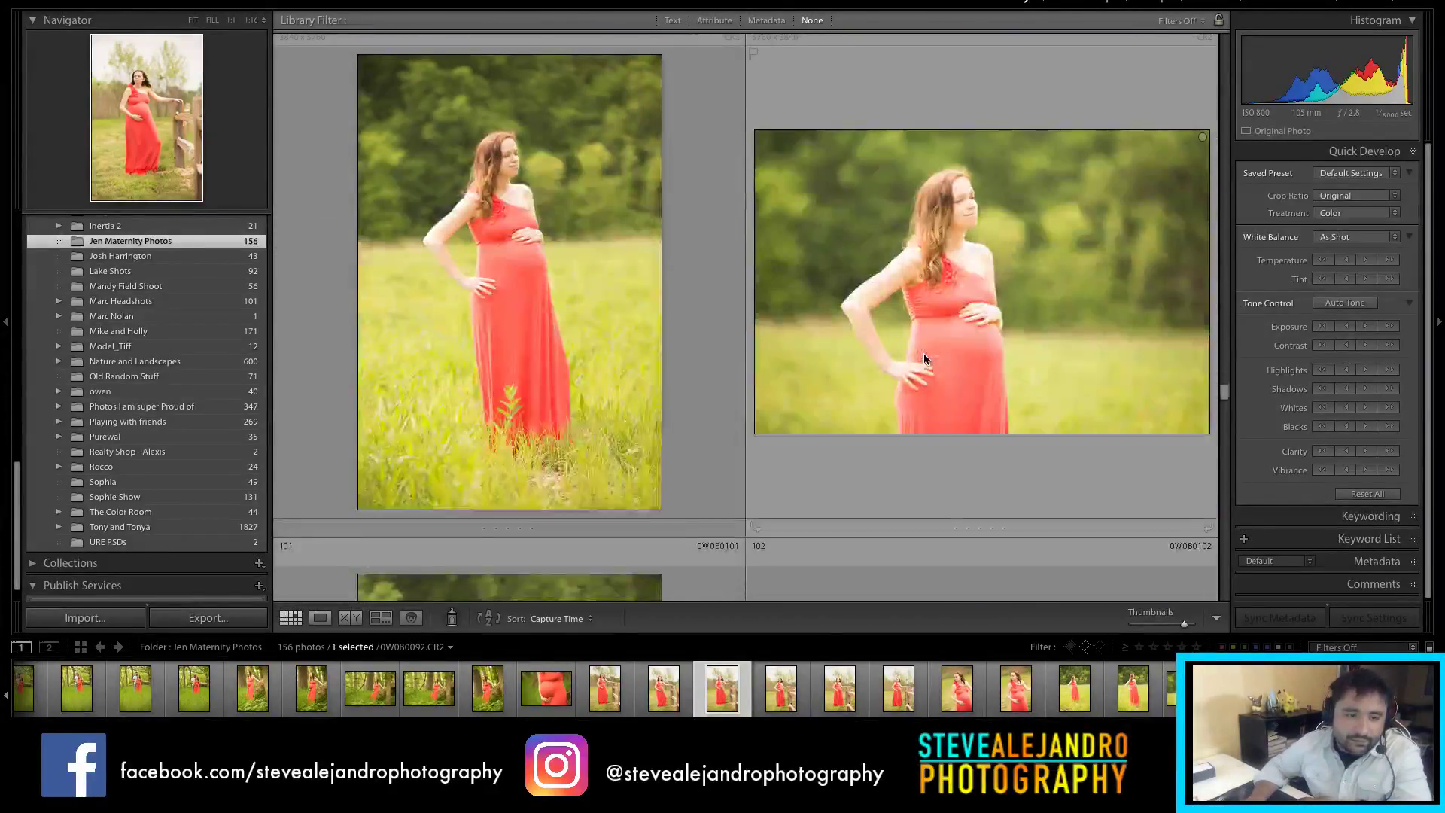
scroll(585, 320, "down", 10)
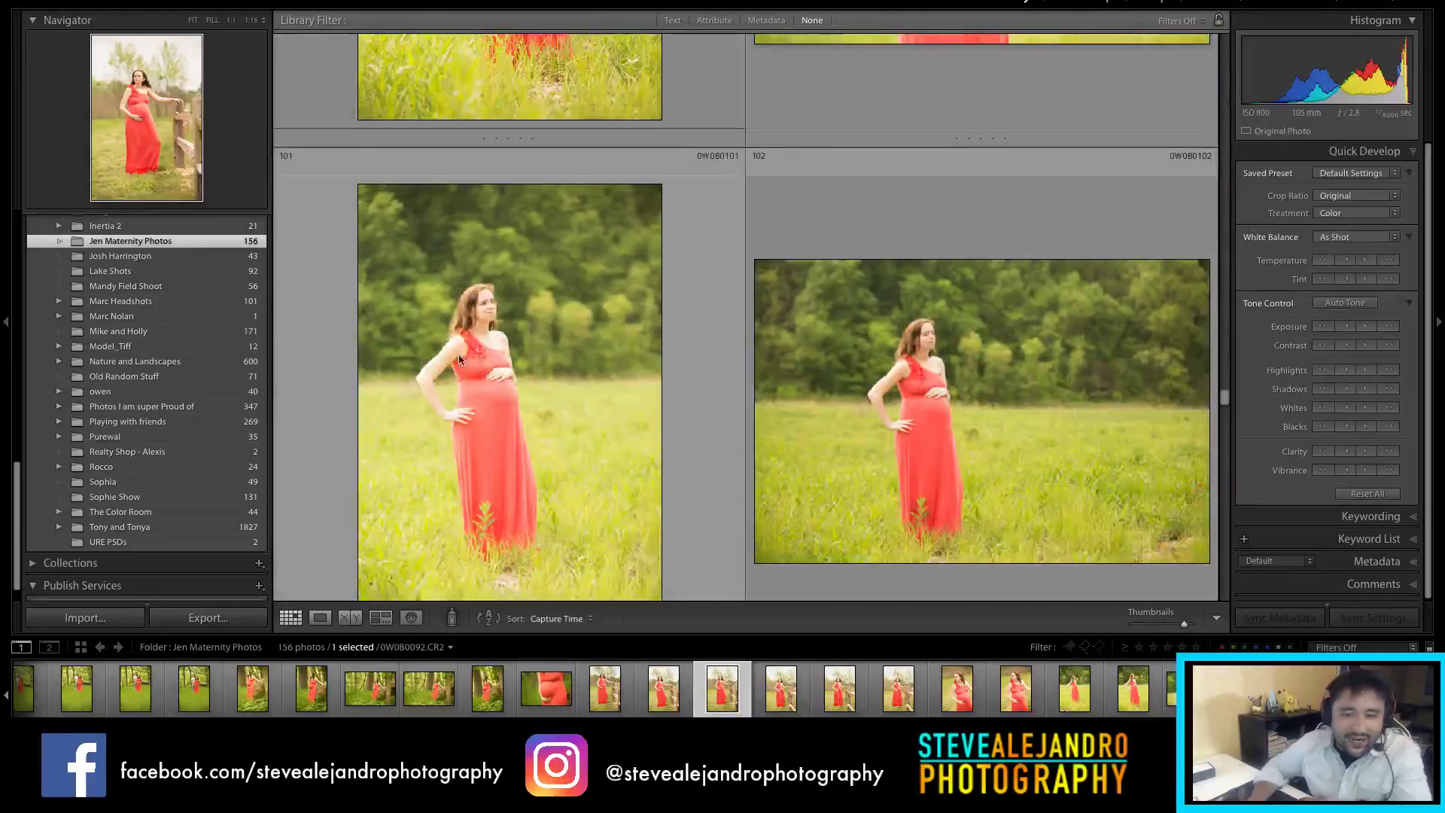
scroll(614, 339, "down", 10)
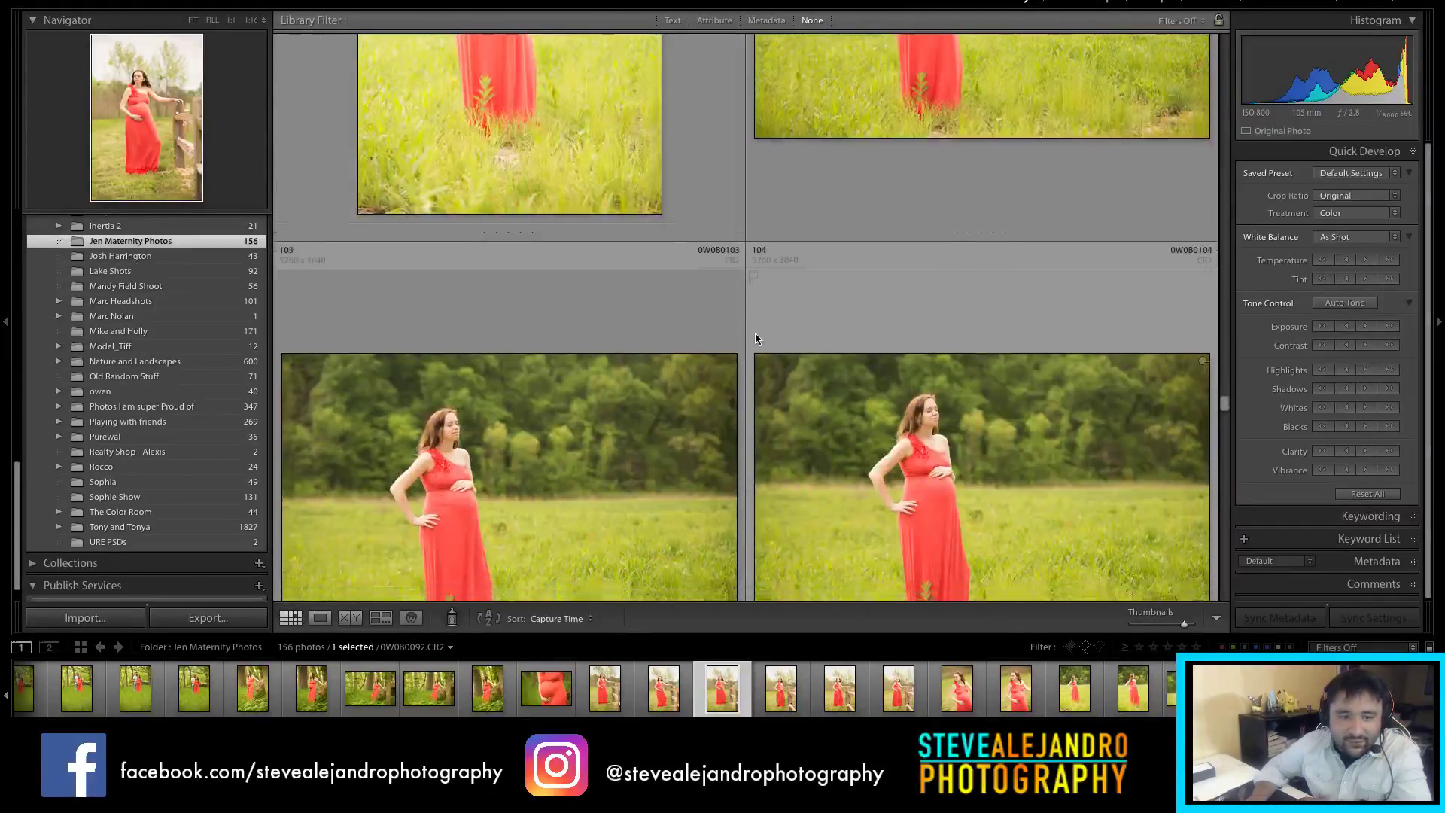
scroll(753, 337, "down", 20)
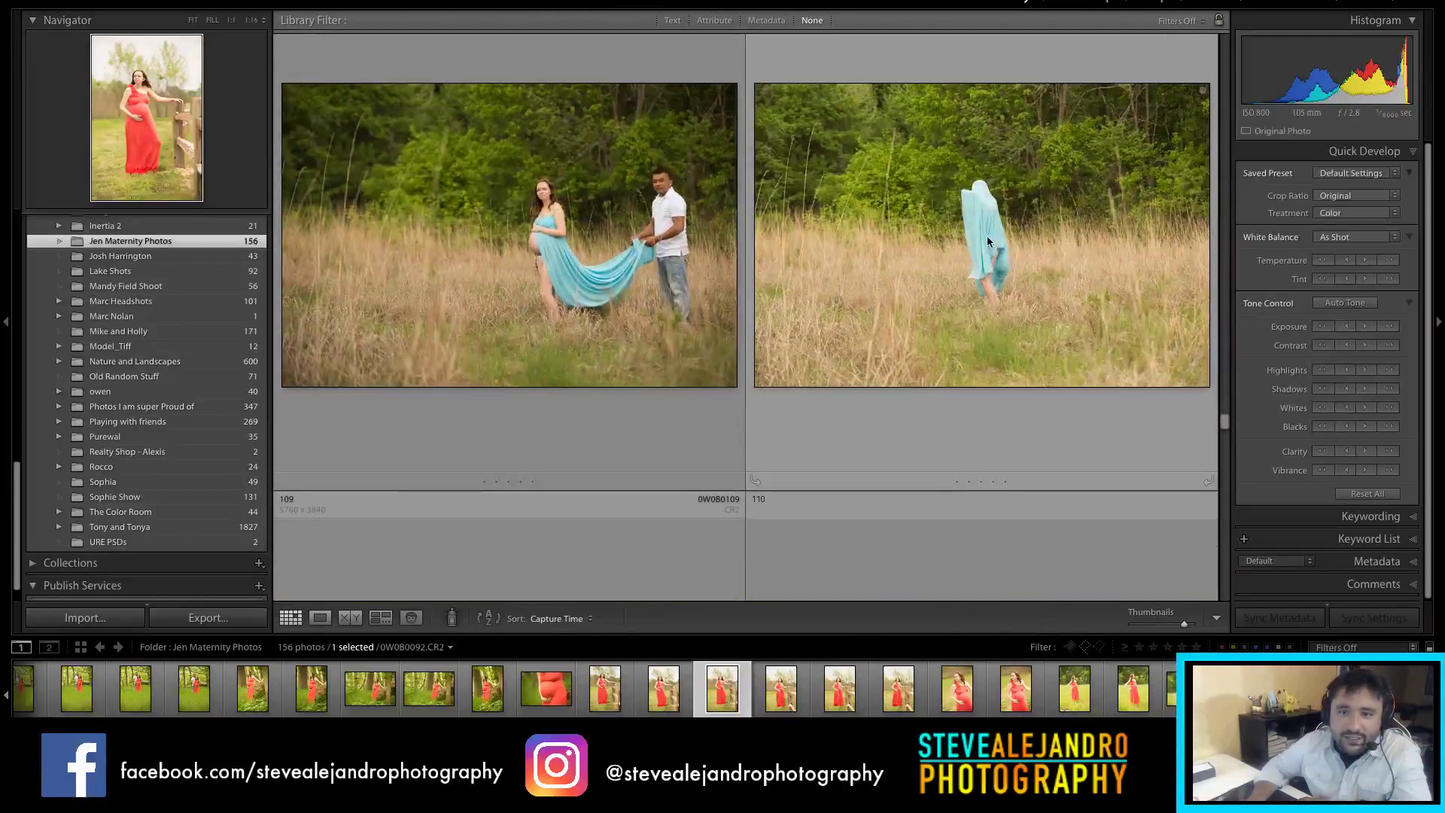
left_click(978, 295)
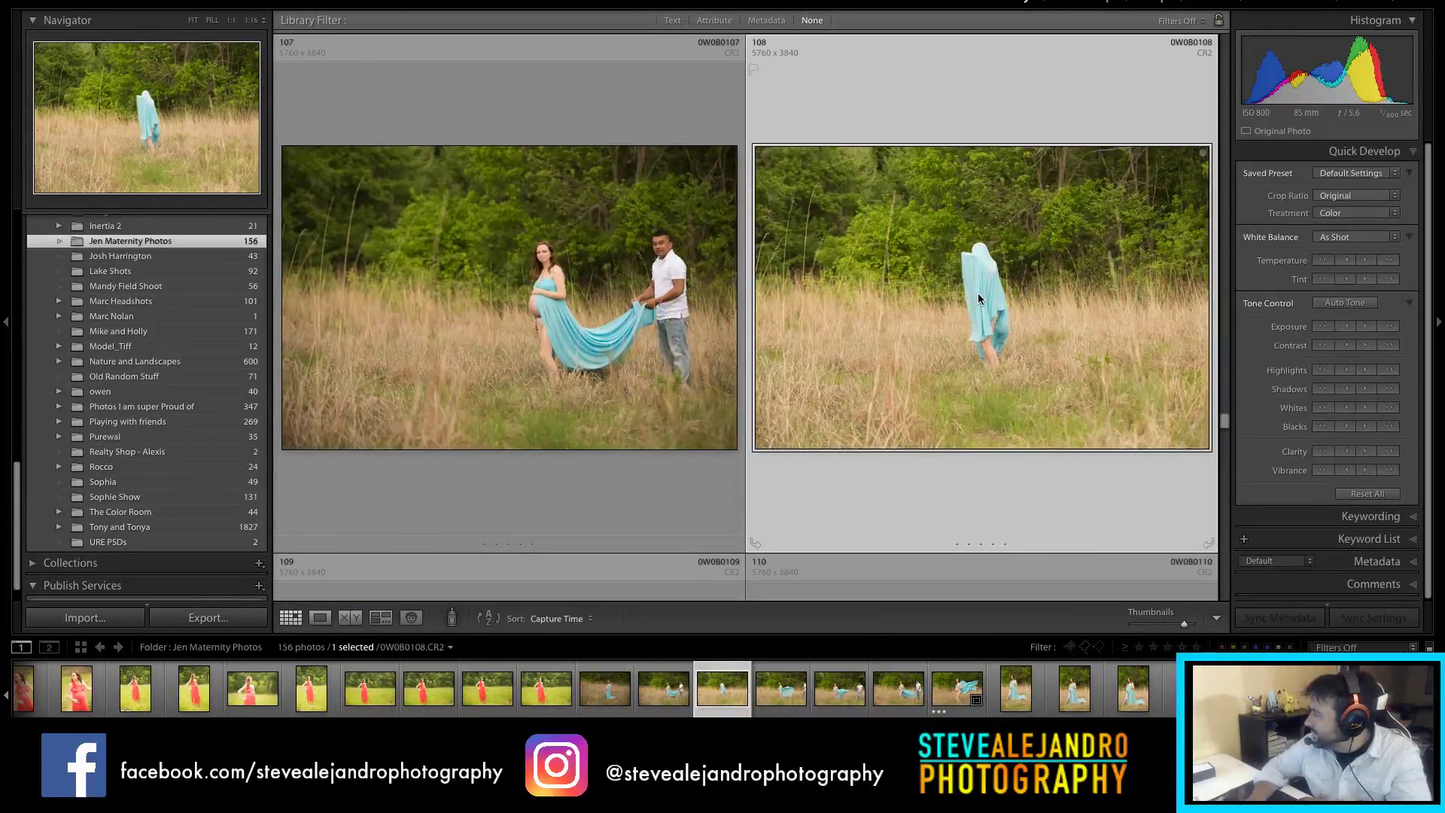
Step: Select photo 112, where the blue fabric billows behind her
scroll(975, 309, "up", 10)
scroll(946, 348, "down", 20)
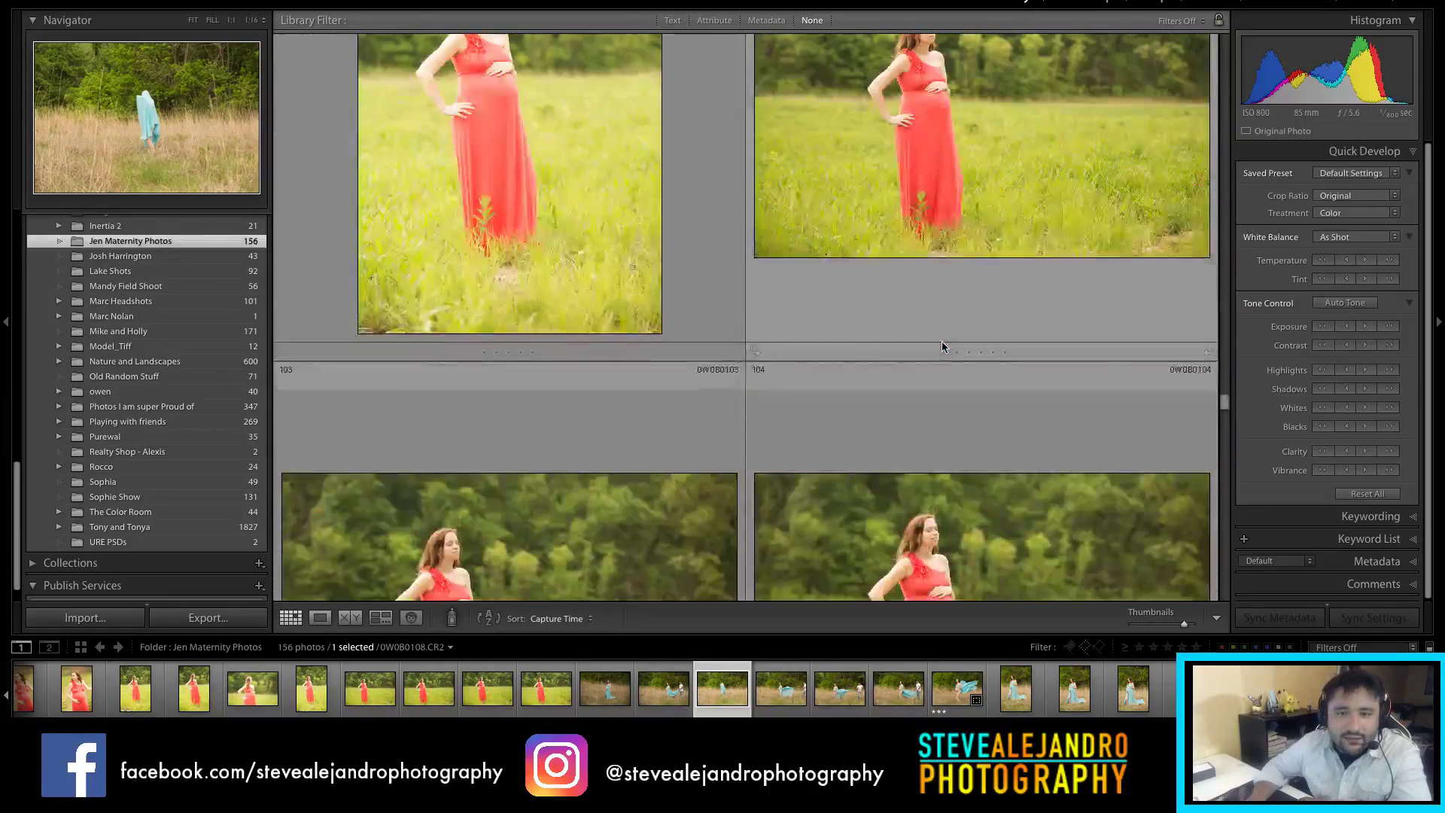
scroll(945, 352, "up", 20)
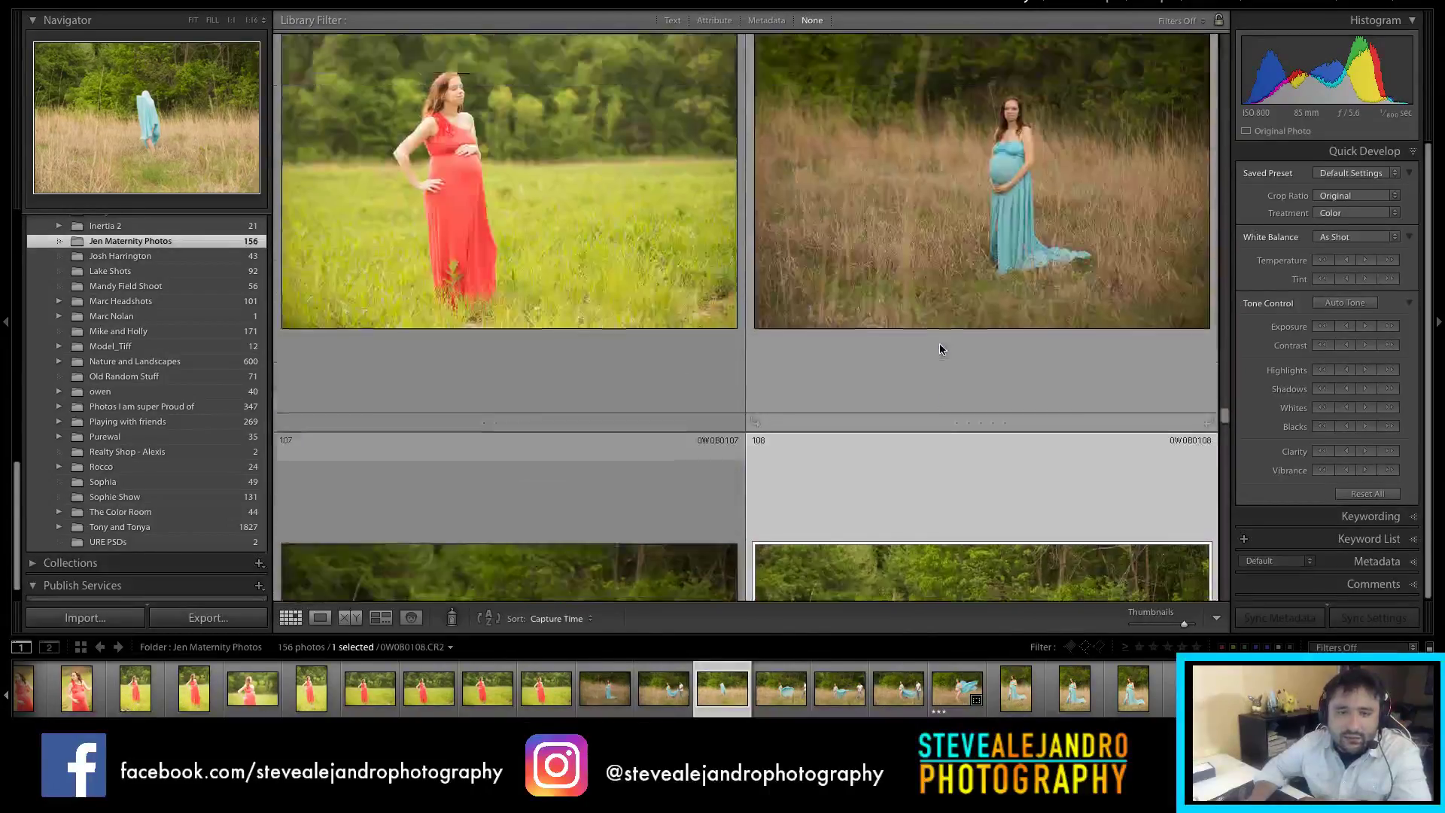
scroll(1027, 310, "up", 6)
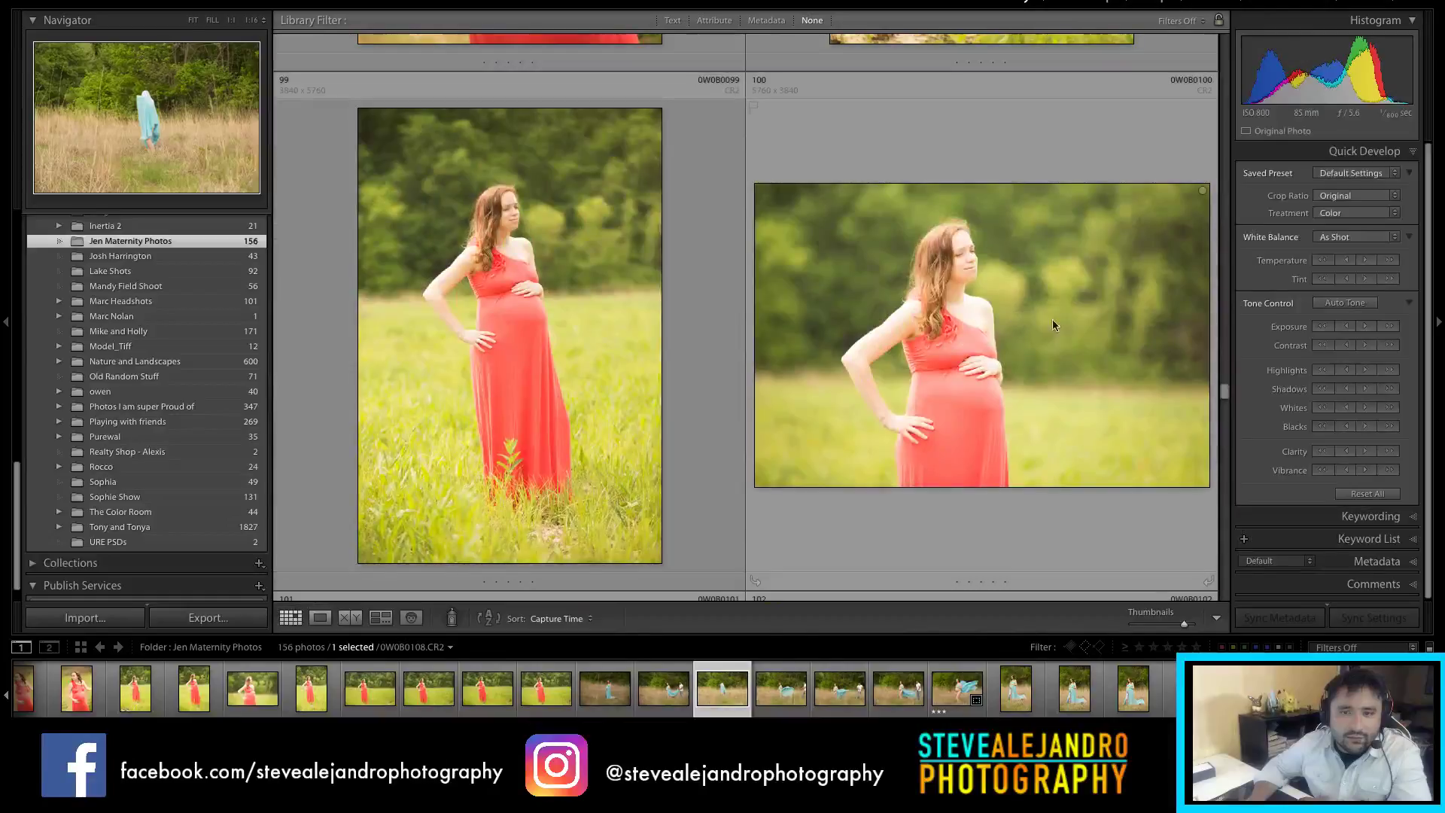
mouse_move(1226, 402)
left_mouse_down()
mouse_move(1222, 339)
mouse_move(1225, 436)
mouse_move(1221, 415)
left_mouse_up()
left_click(1118, 394)
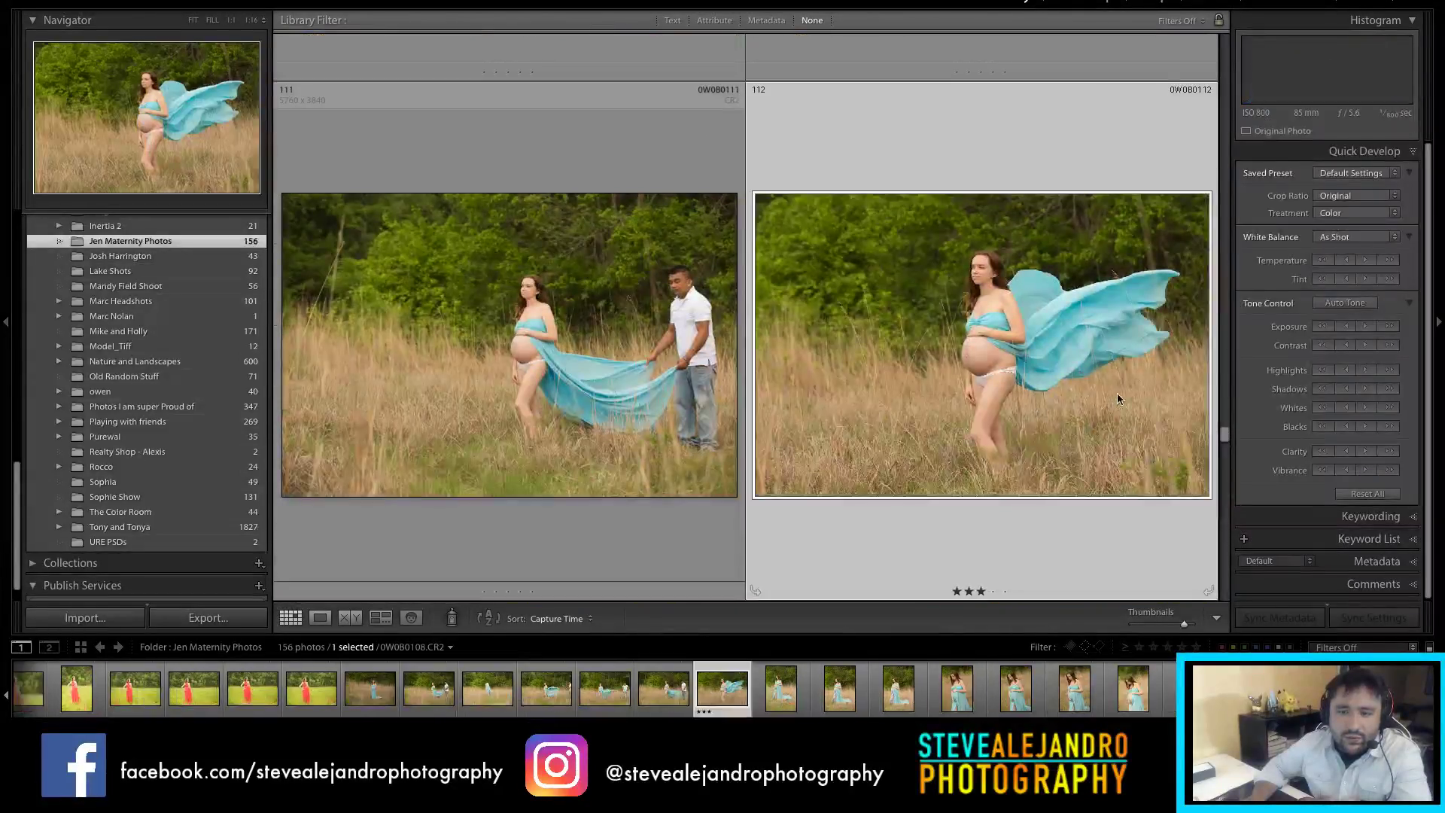
Step: Move past photos 113–125 and select photo 126 of the couple in tall grass
scroll(1118, 390, "down", 5)
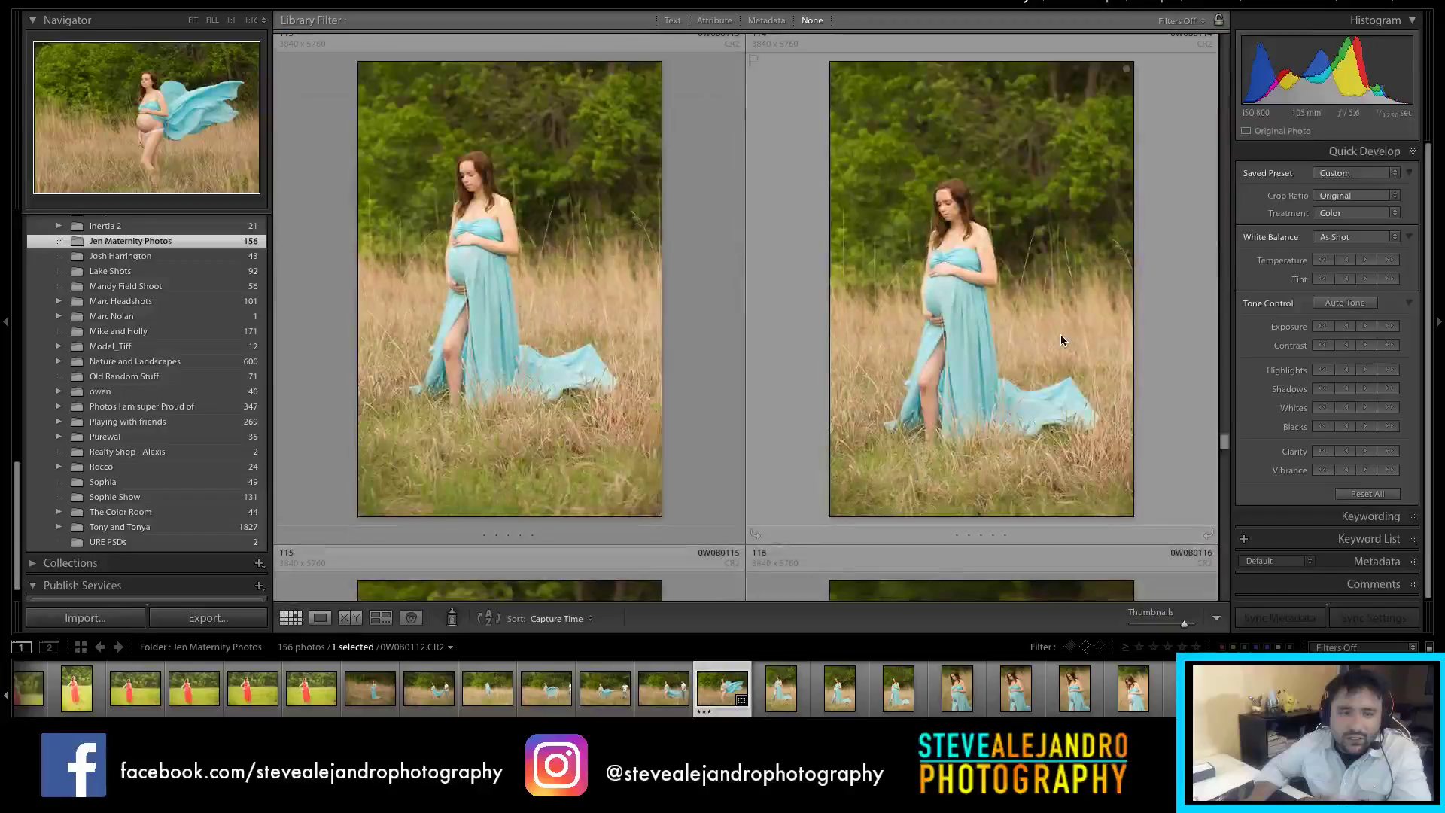
scroll(922, 342, "down", 3)
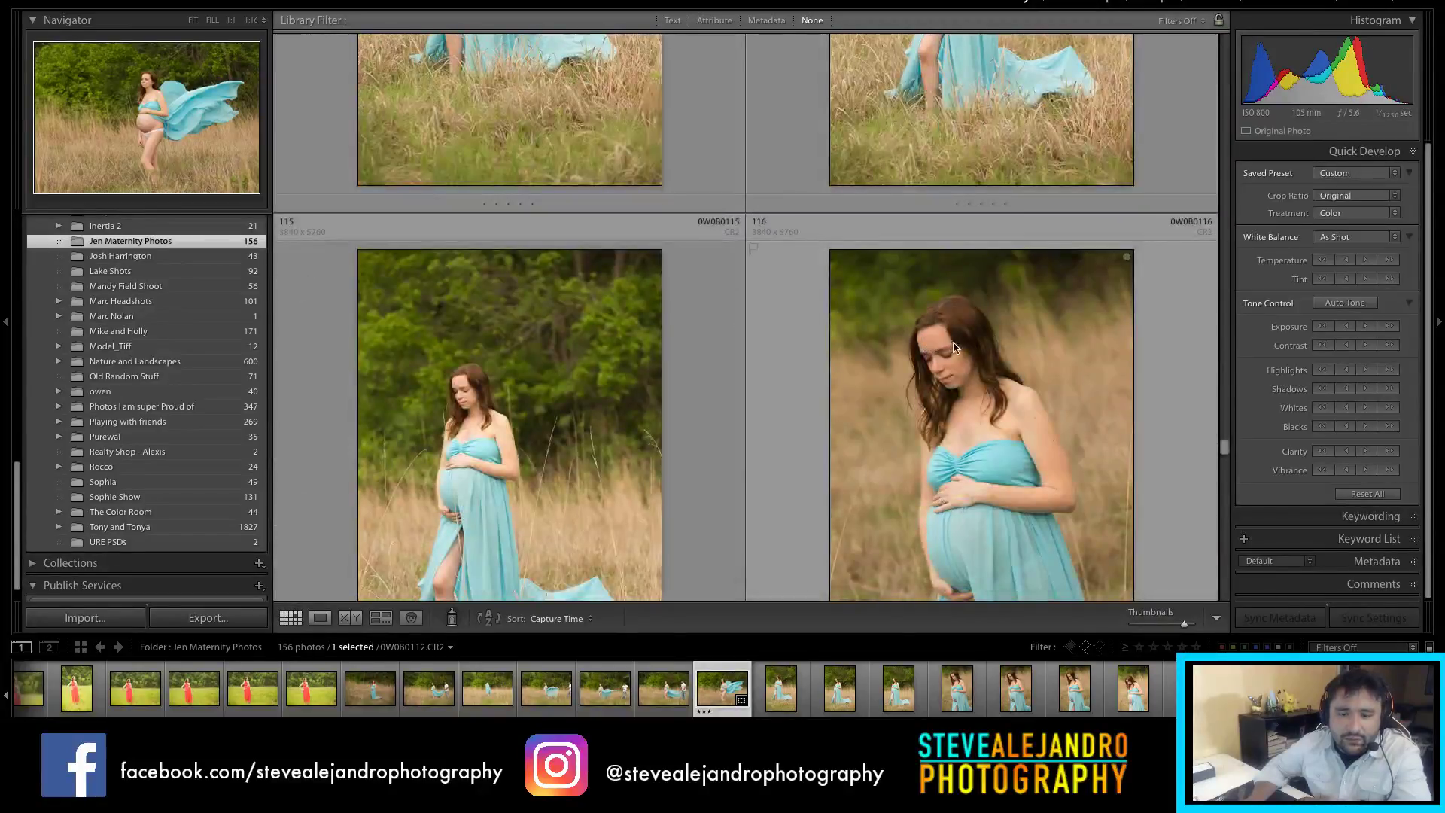
scroll(950, 347, "down", 4)
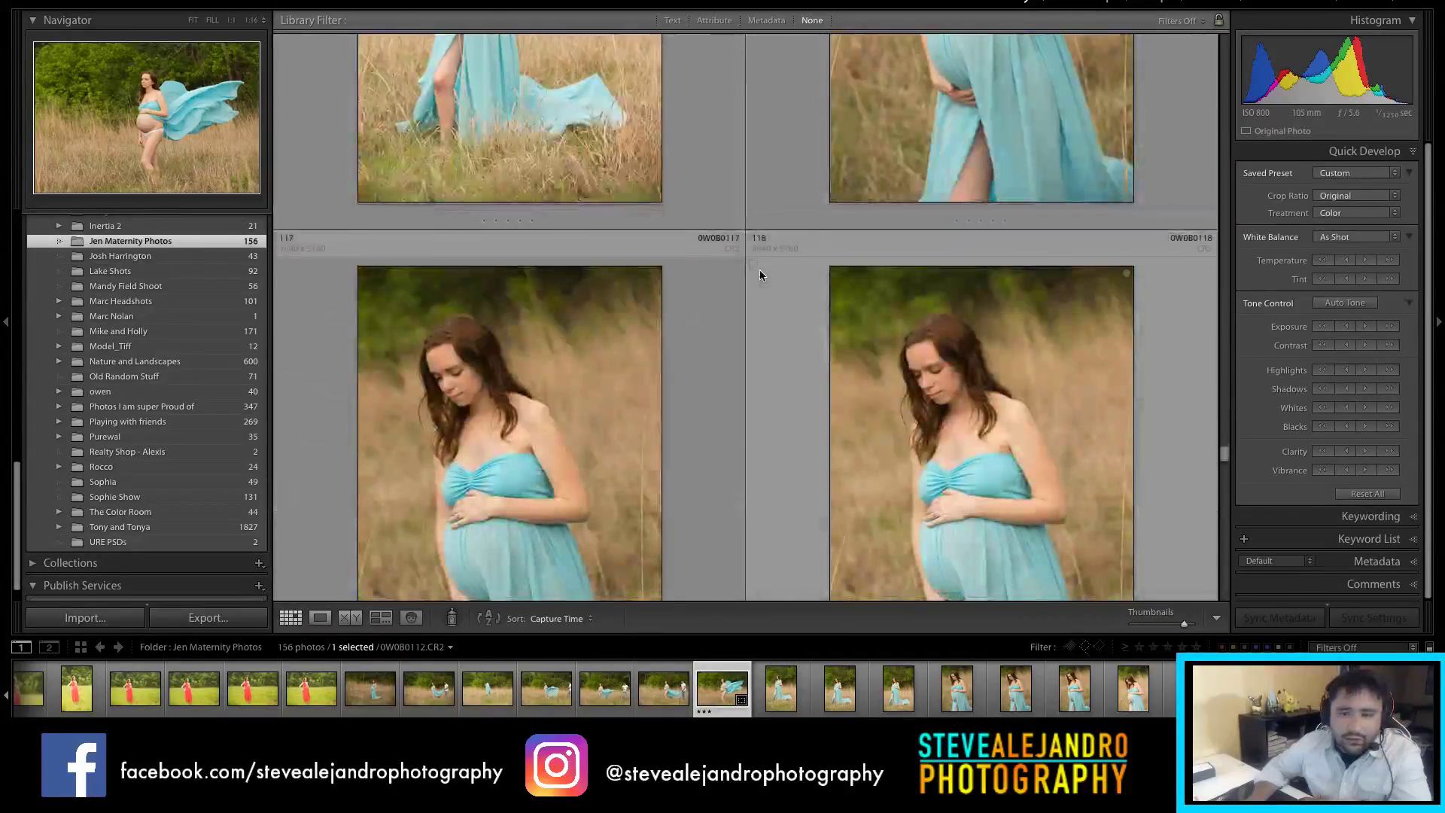
scroll(760, 275, "down", 3)
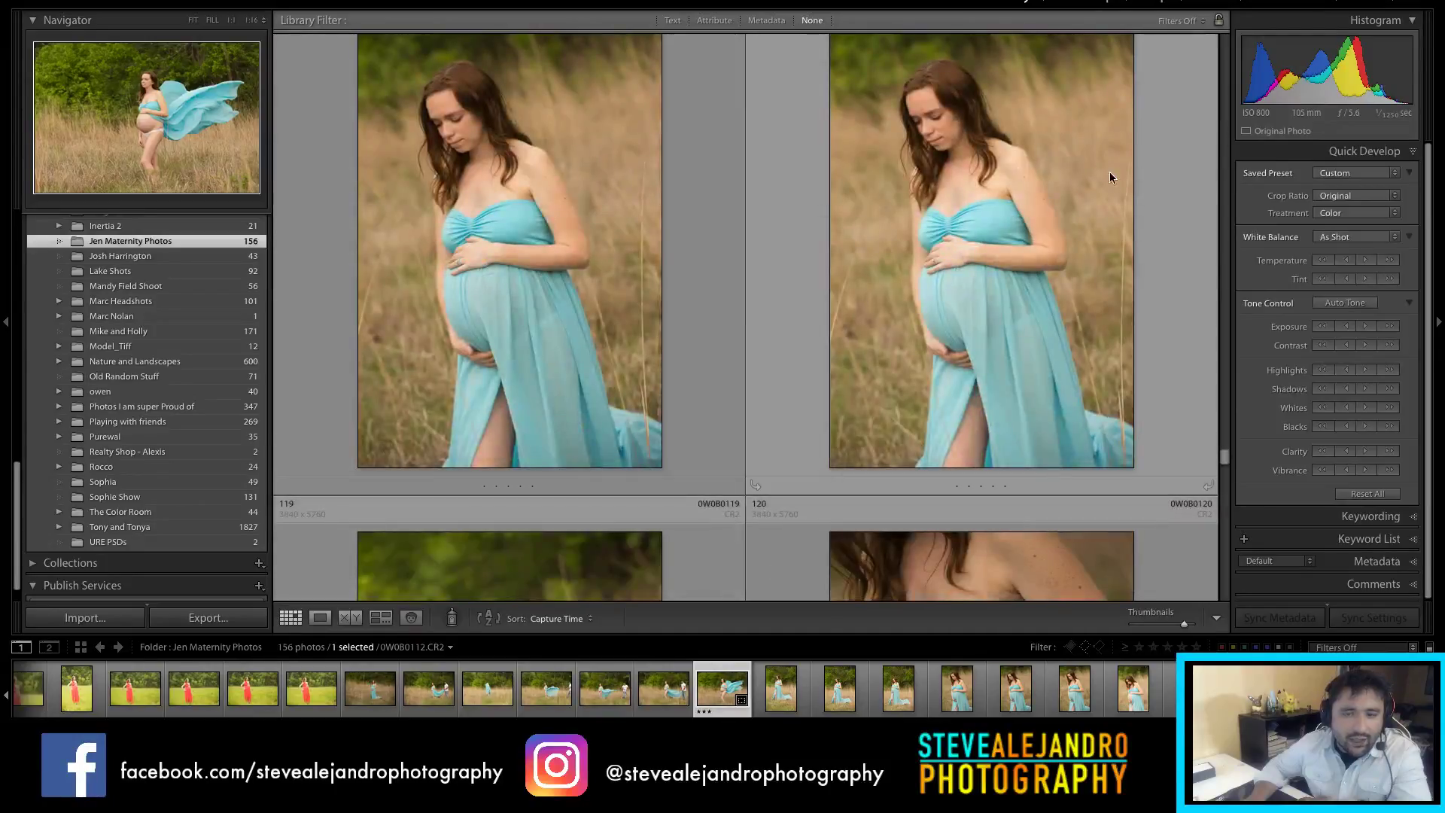
scroll(915, 321, "down", 3)
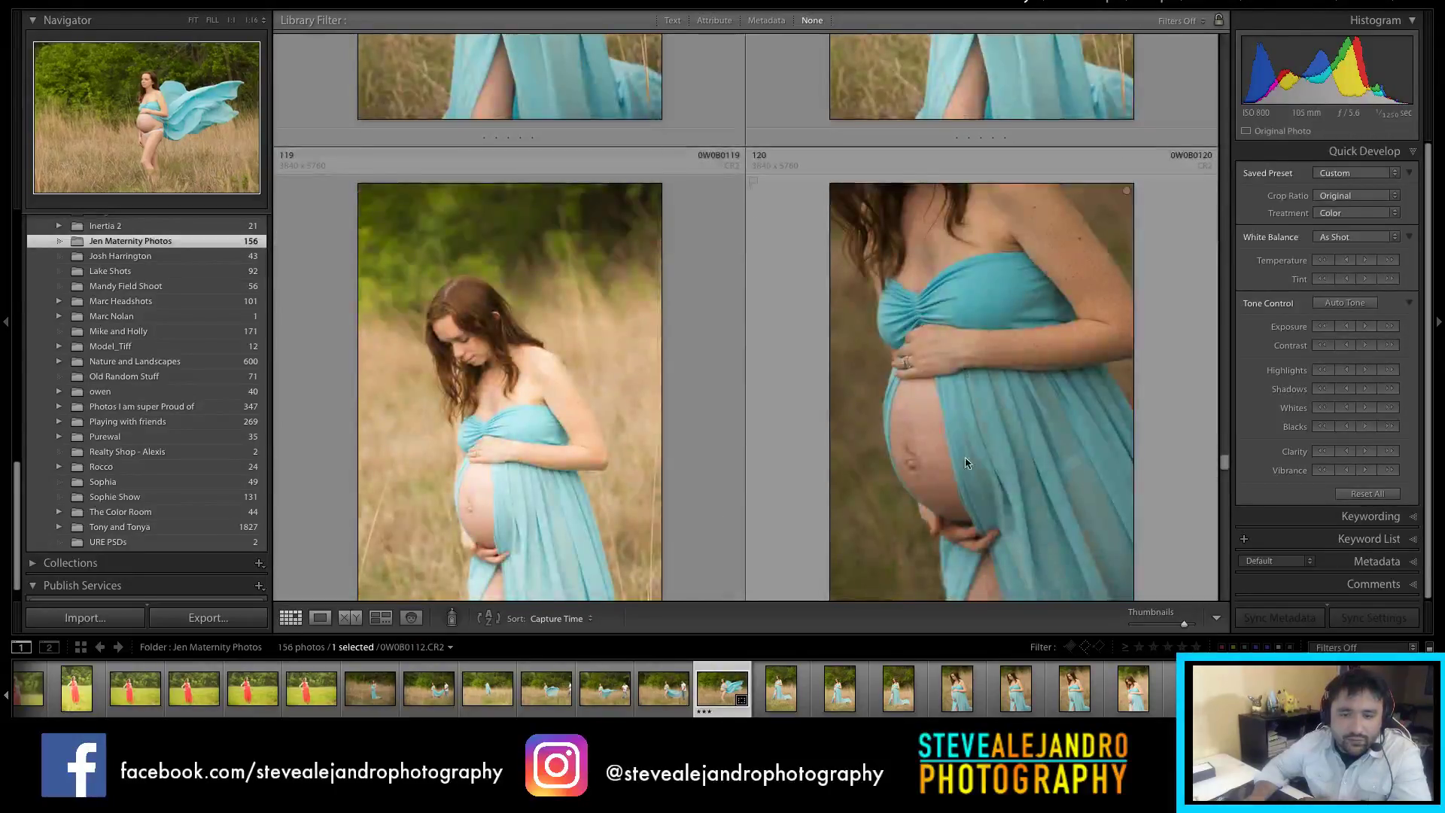
scroll(923, 476, "down", 7)
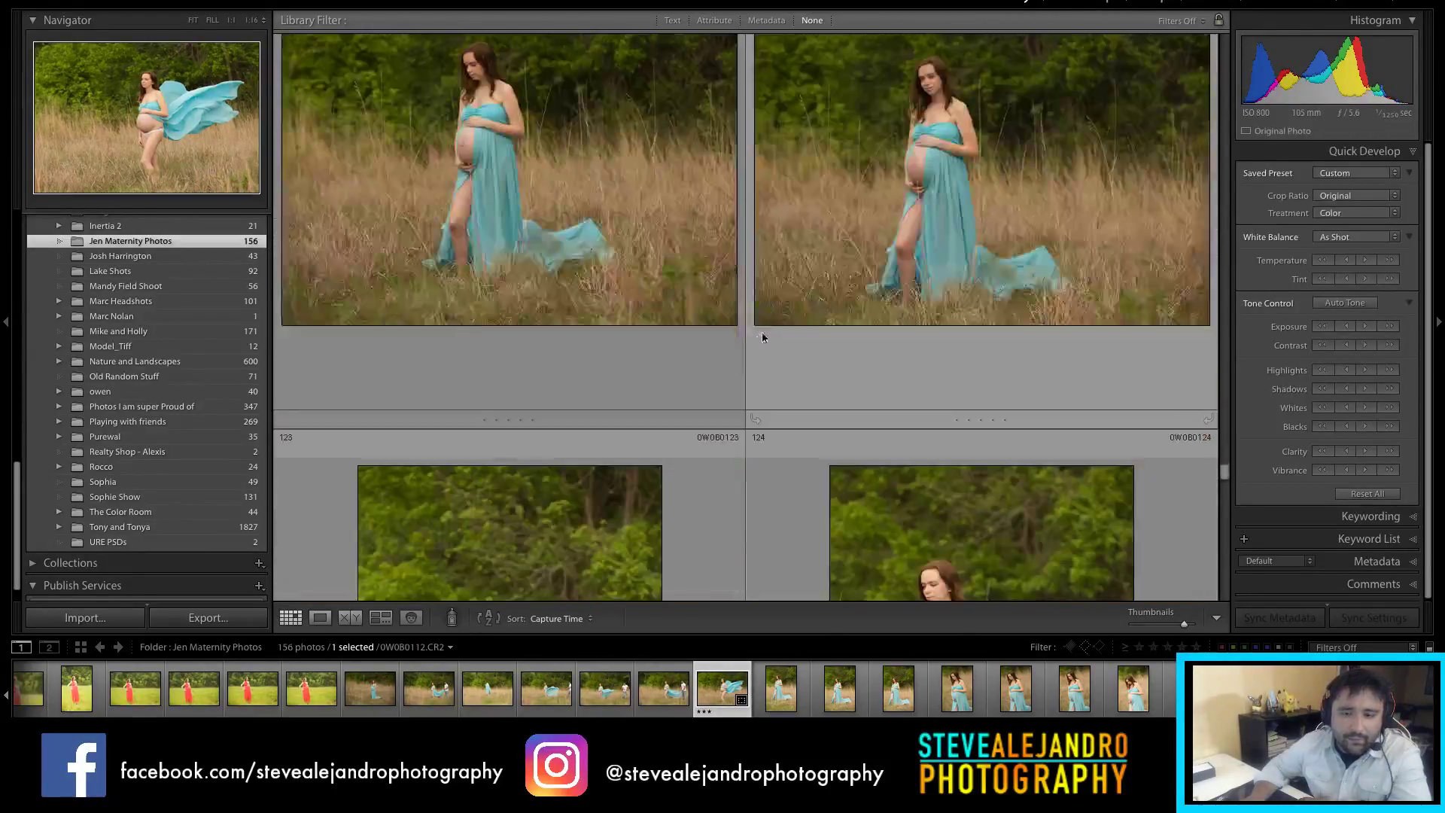
scroll(852, 315, "down", 1)
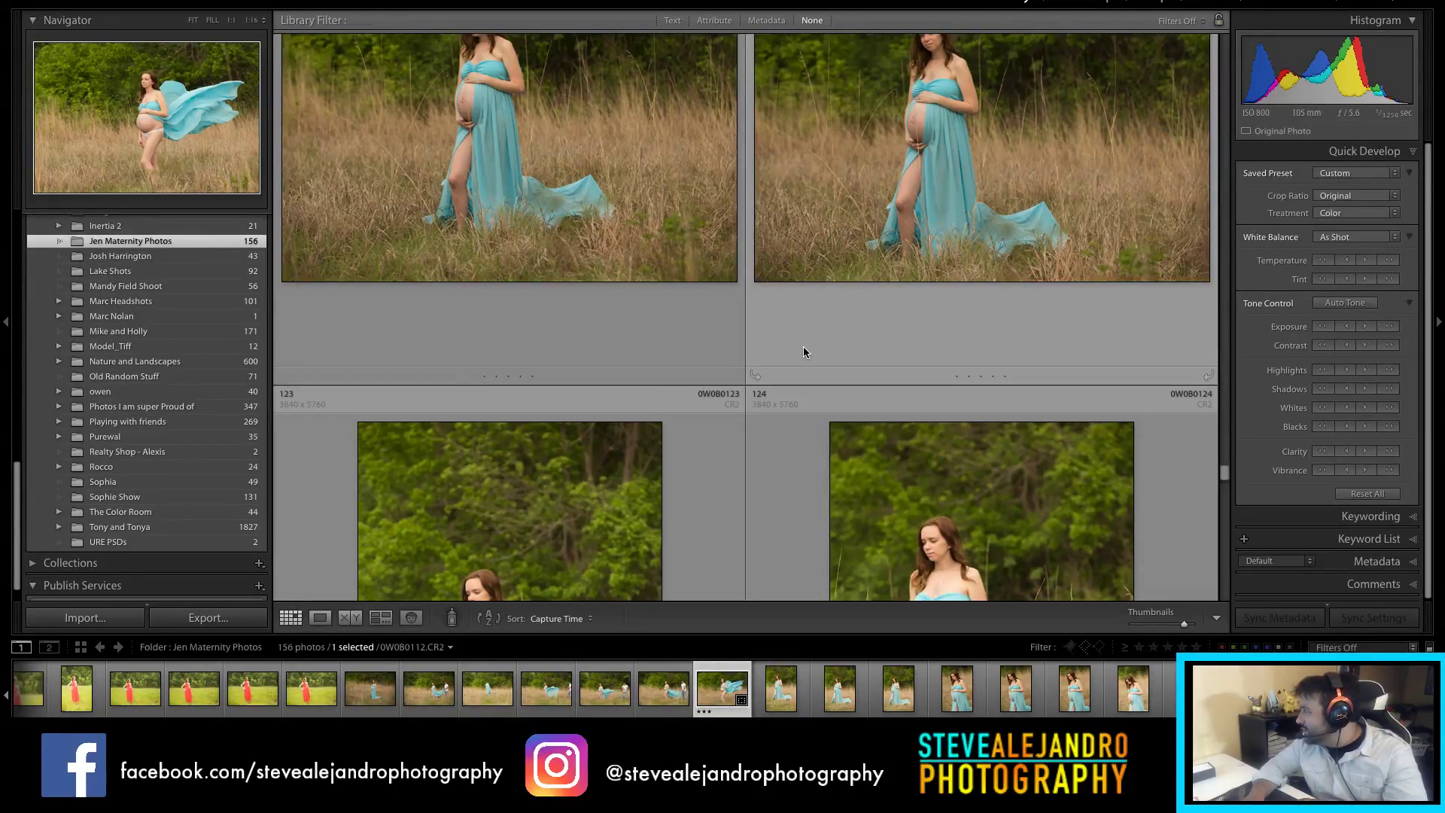
scroll(803, 351, "down", 4)
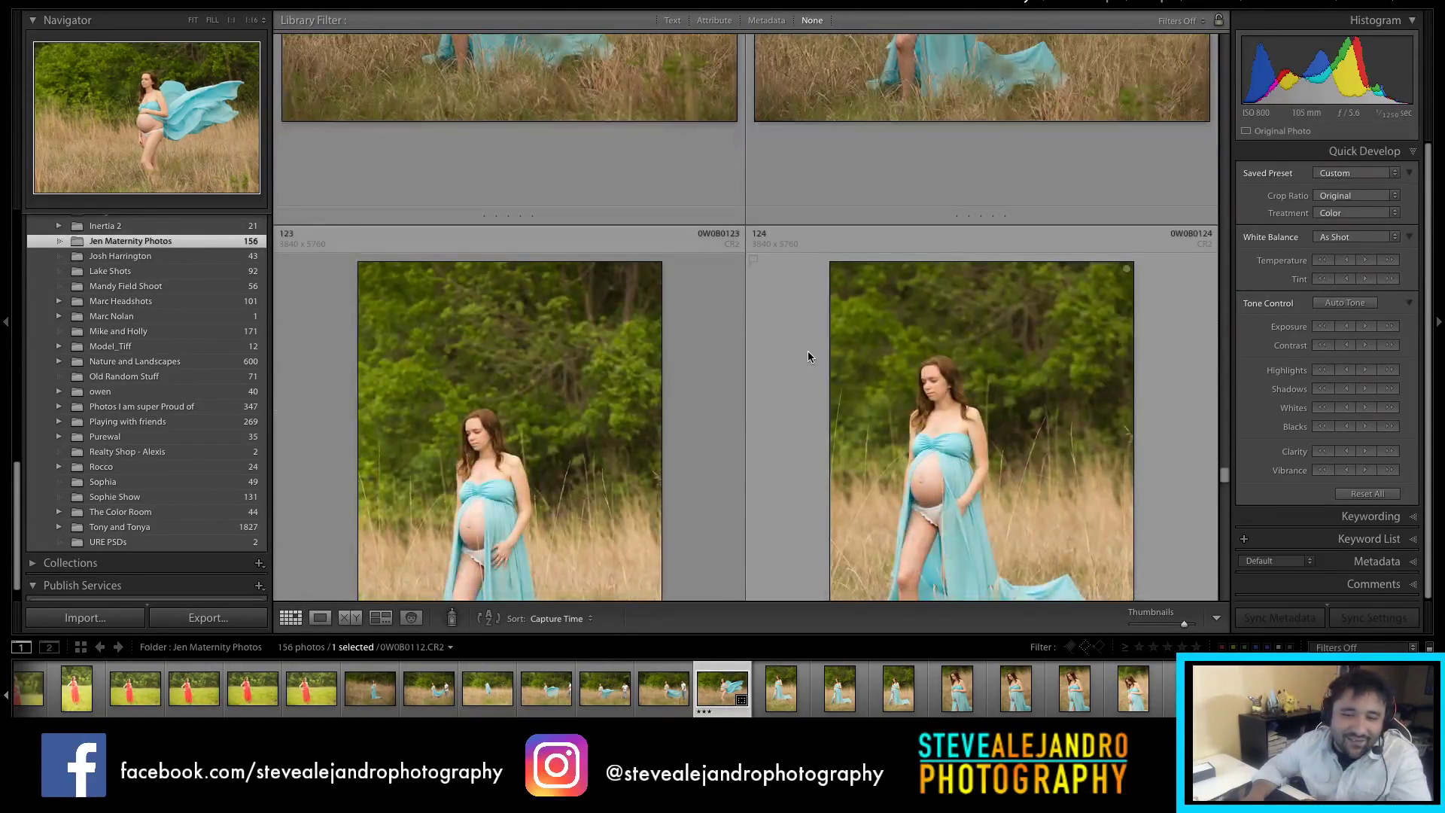
scroll(808, 351, "down", 2)
scroll(810, 349, "down", 3)
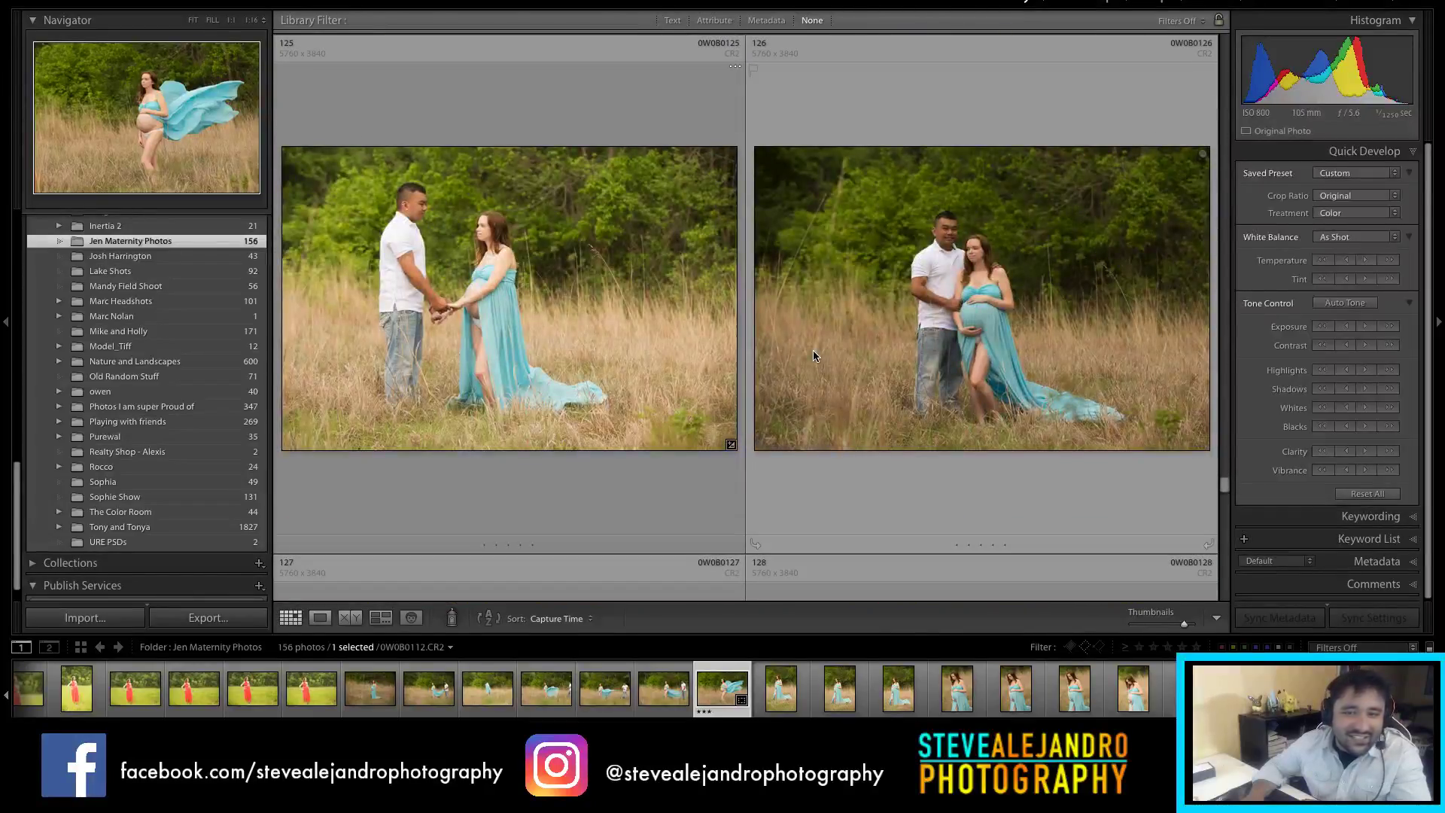
left_click(813, 350)
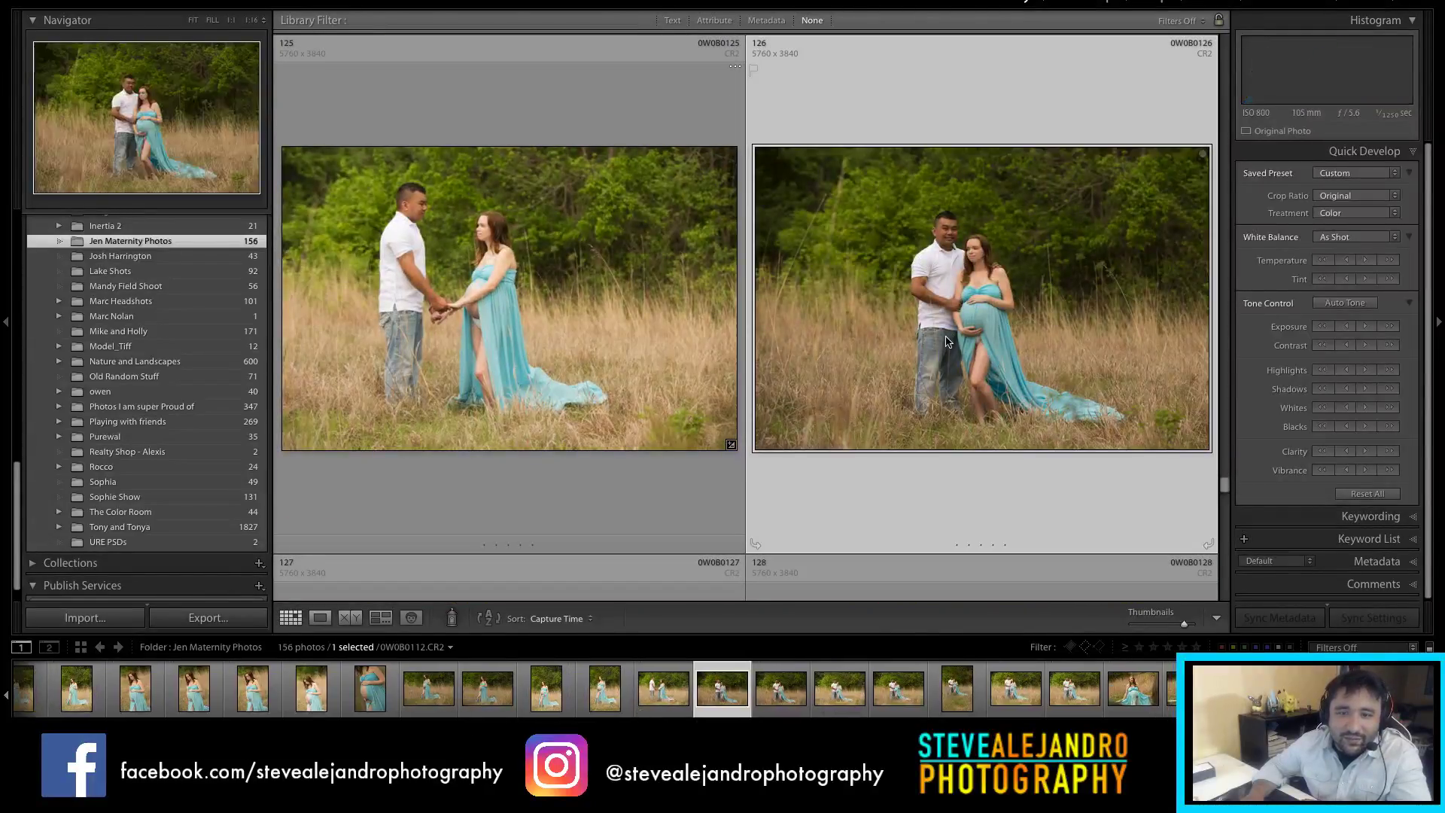
Step: Select photo 128 of the couple embracing, then photo 132 of them together
scroll(881, 342, "down", 8)
scroll(950, 337, "down", 3)
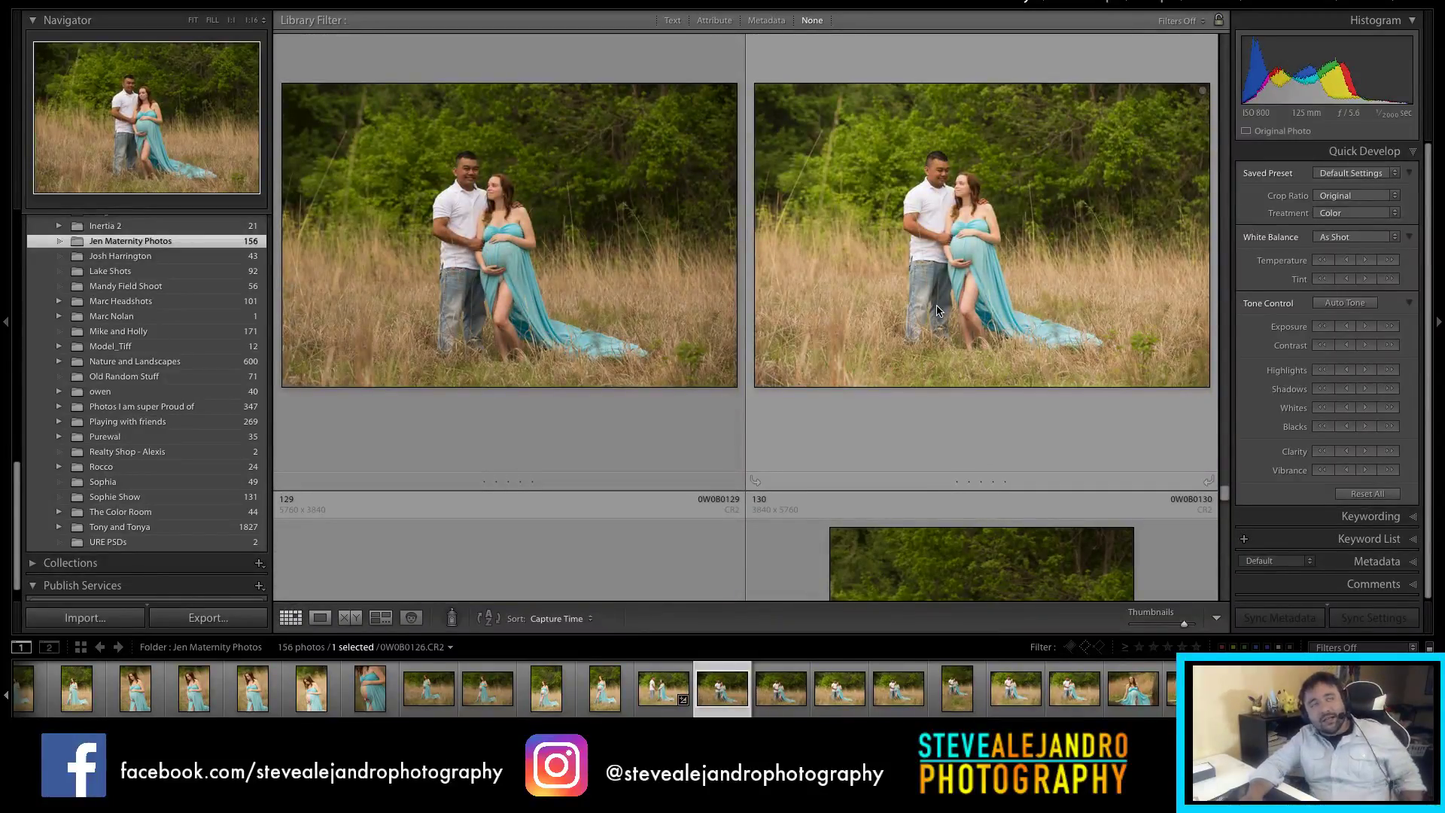
left_click(946, 305)
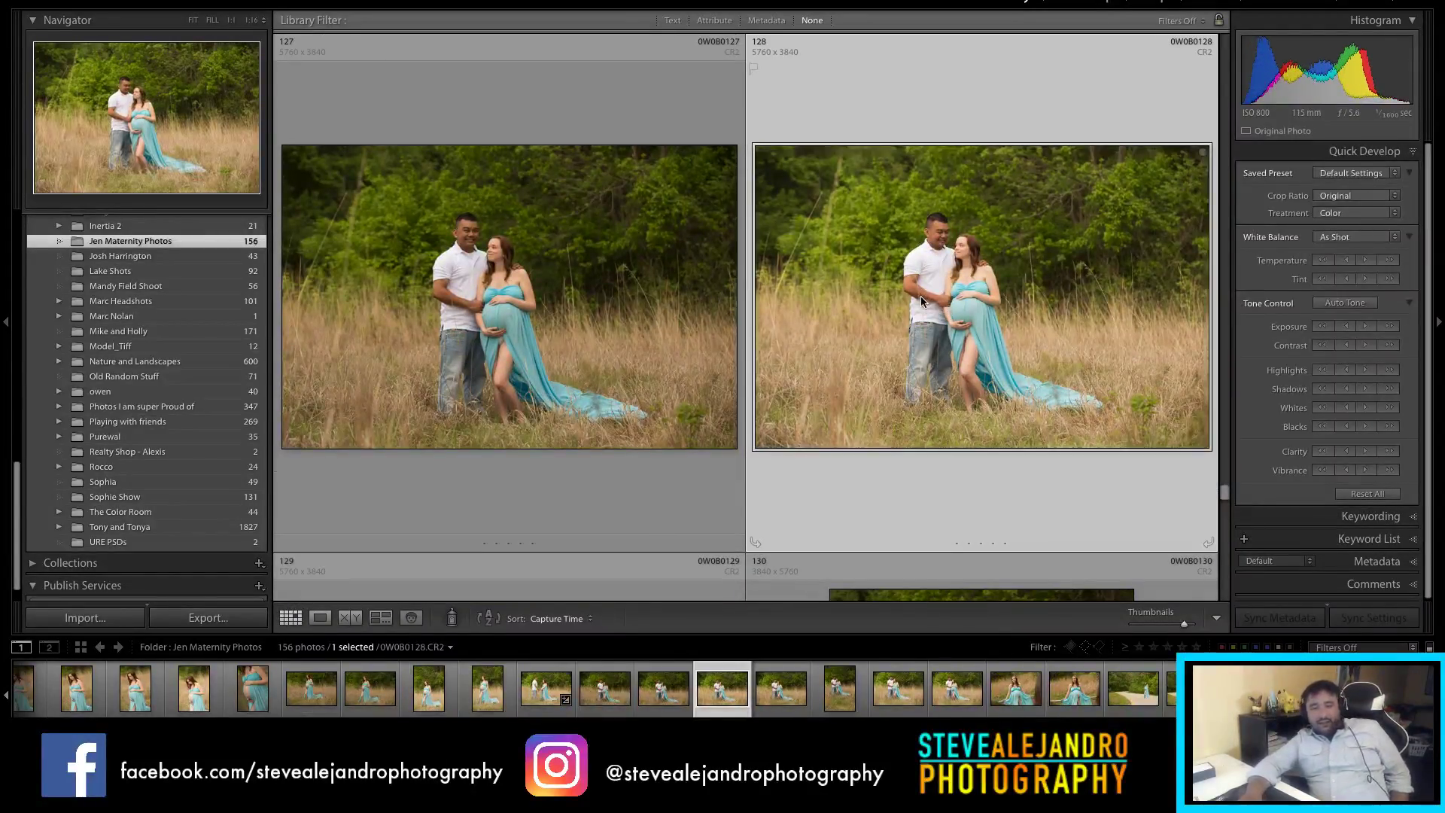
scroll(790, 308, "down", 2)
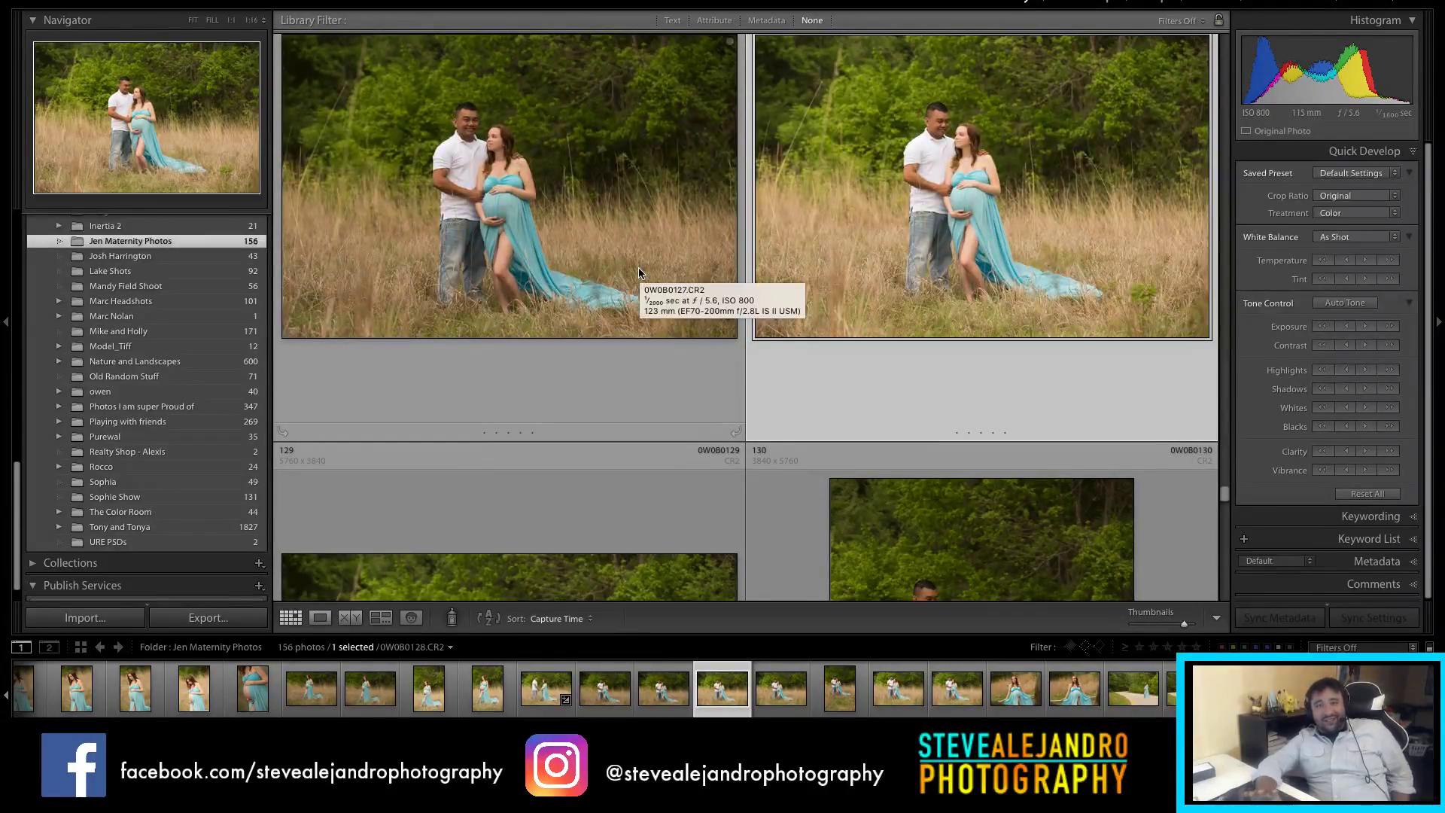
scroll(722, 310, "down", 4)
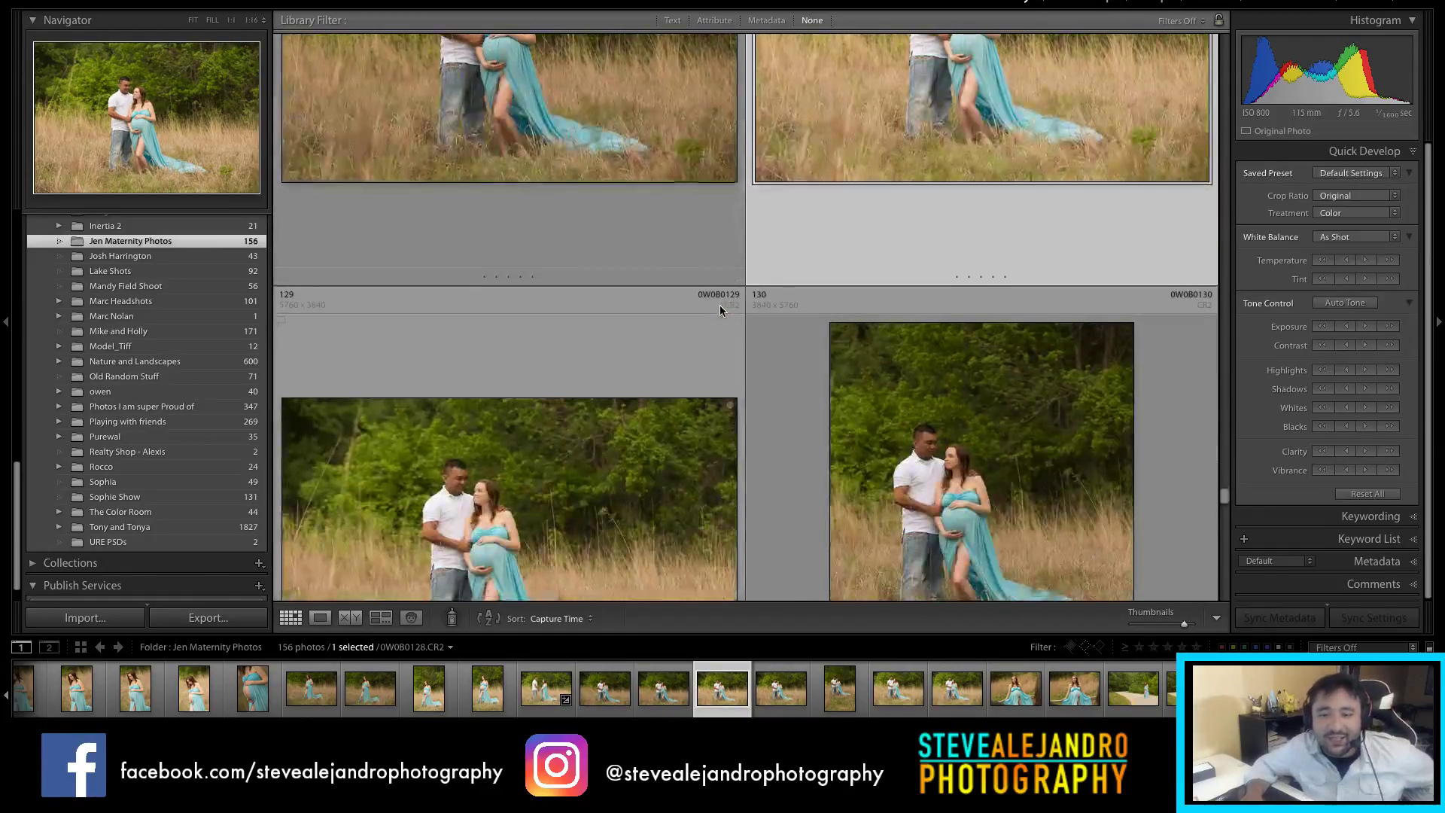
scroll(722, 325, "down", 7)
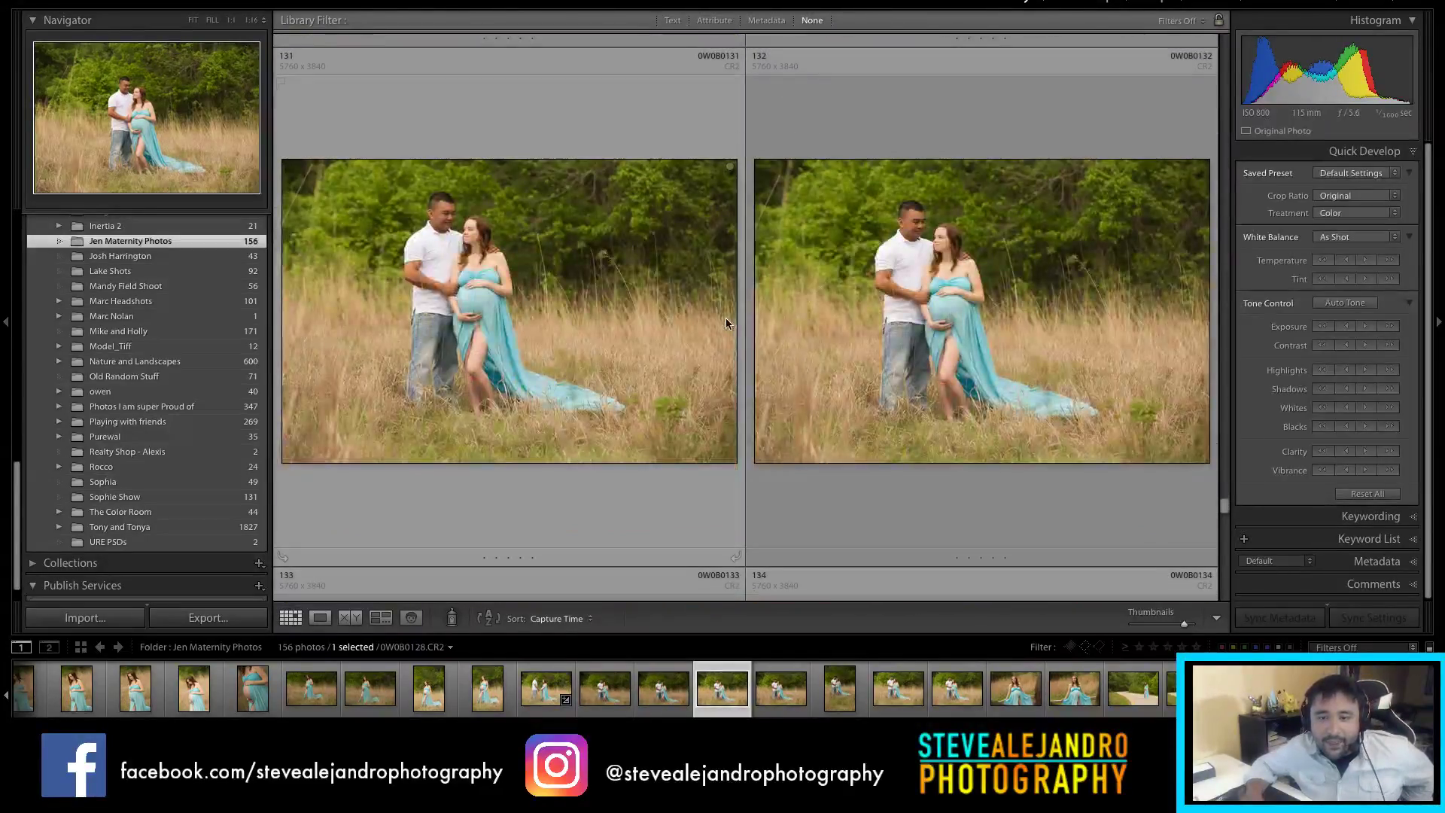
left_click(950, 314)
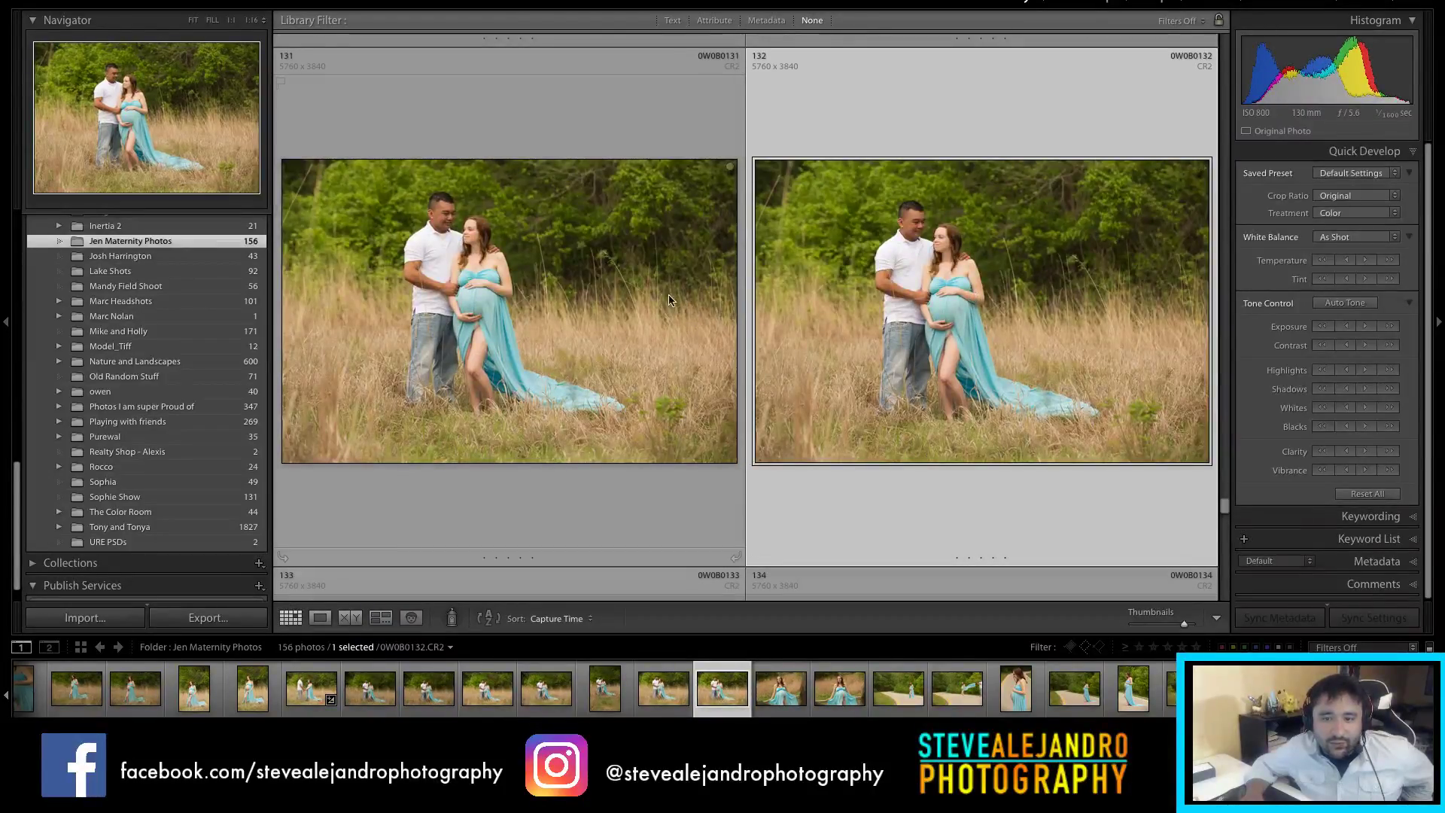
Step: Reach the last row and select photo 156, the final maternity shot
scroll(1023, 322, "down", 4)
scroll(1023, 325, "down", 7)
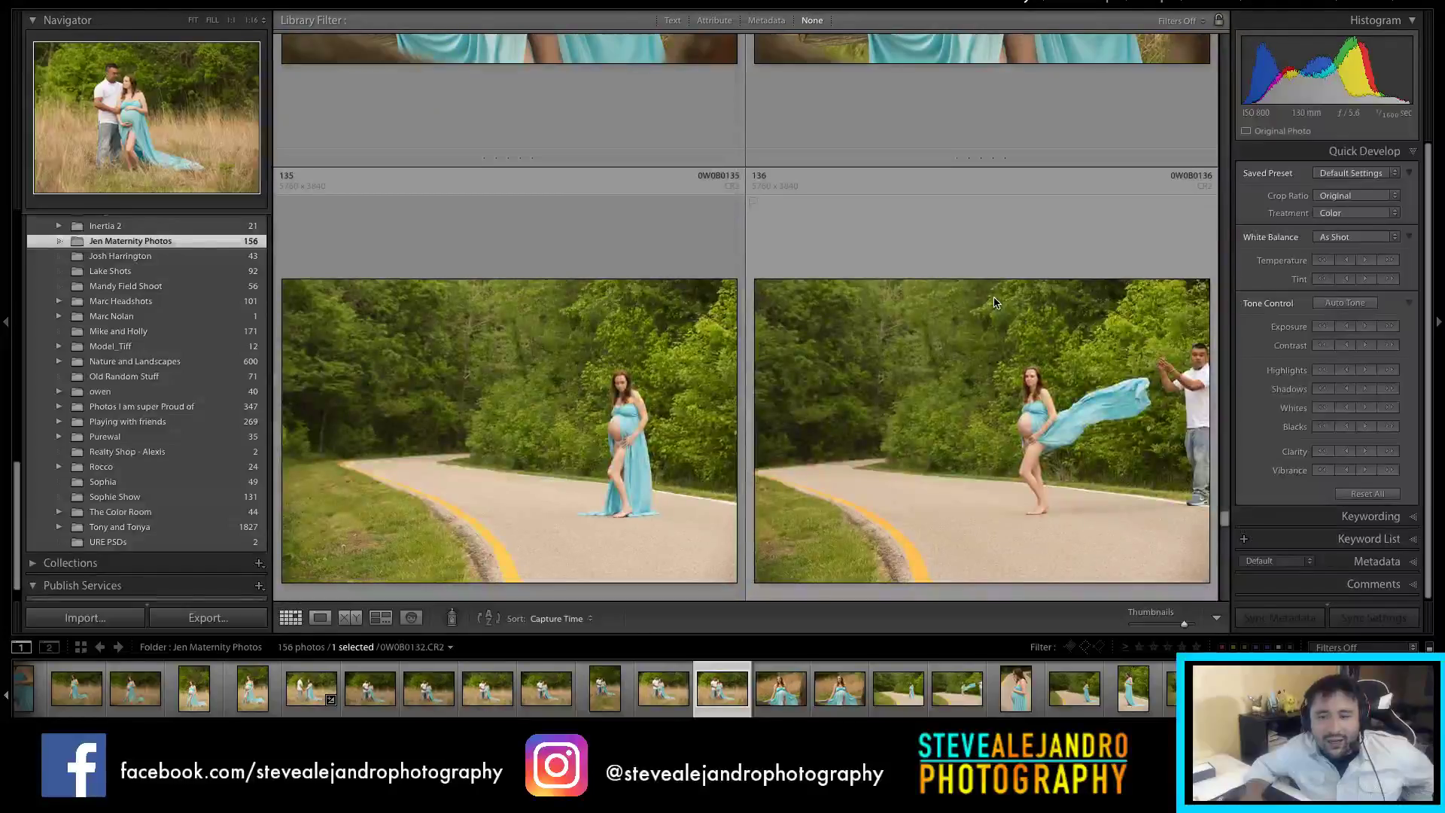
scroll(995, 302, "down", 5)
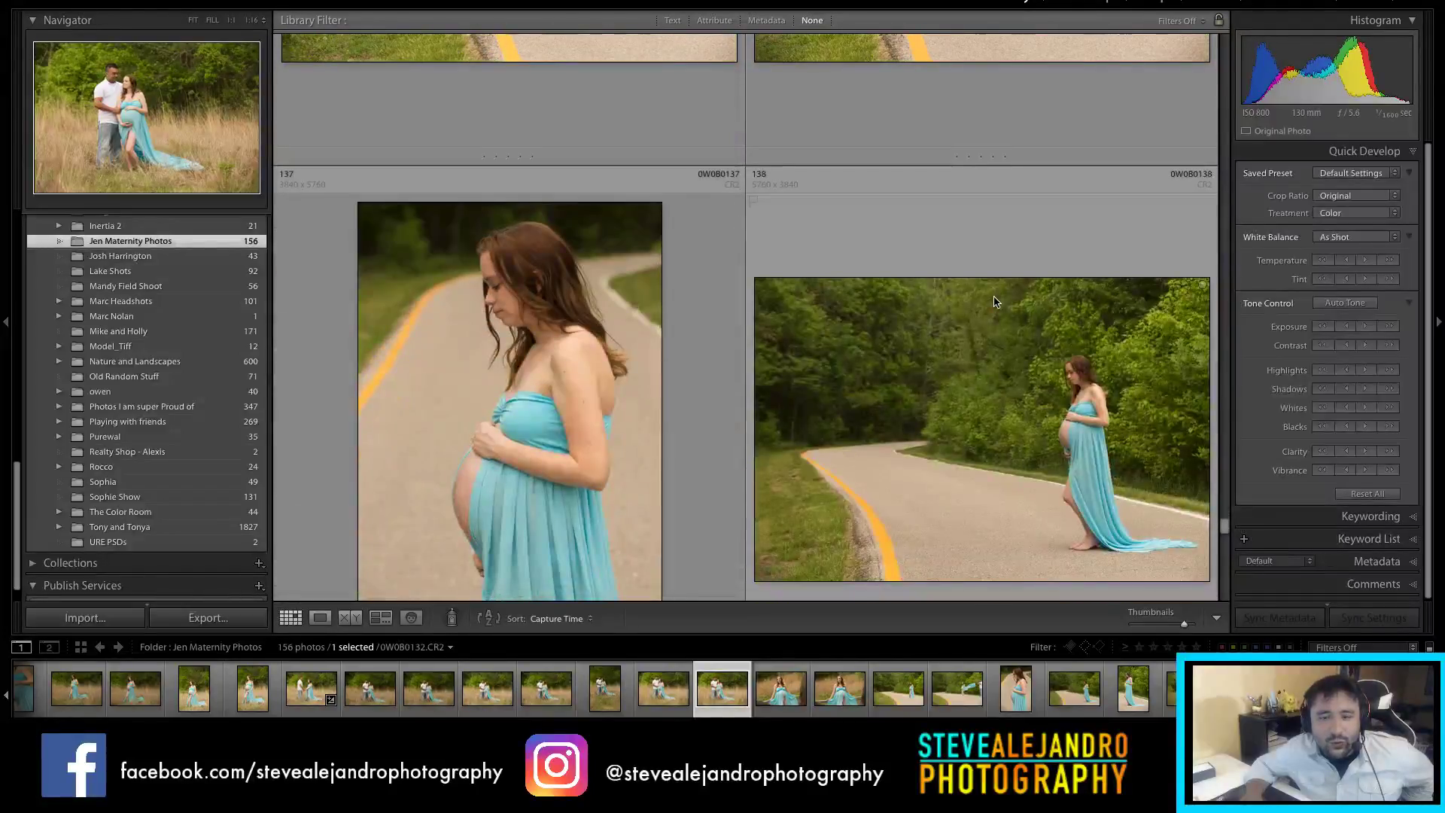
scroll(940, 301, "down", 1)
scroll(994, 291, "down", 10)
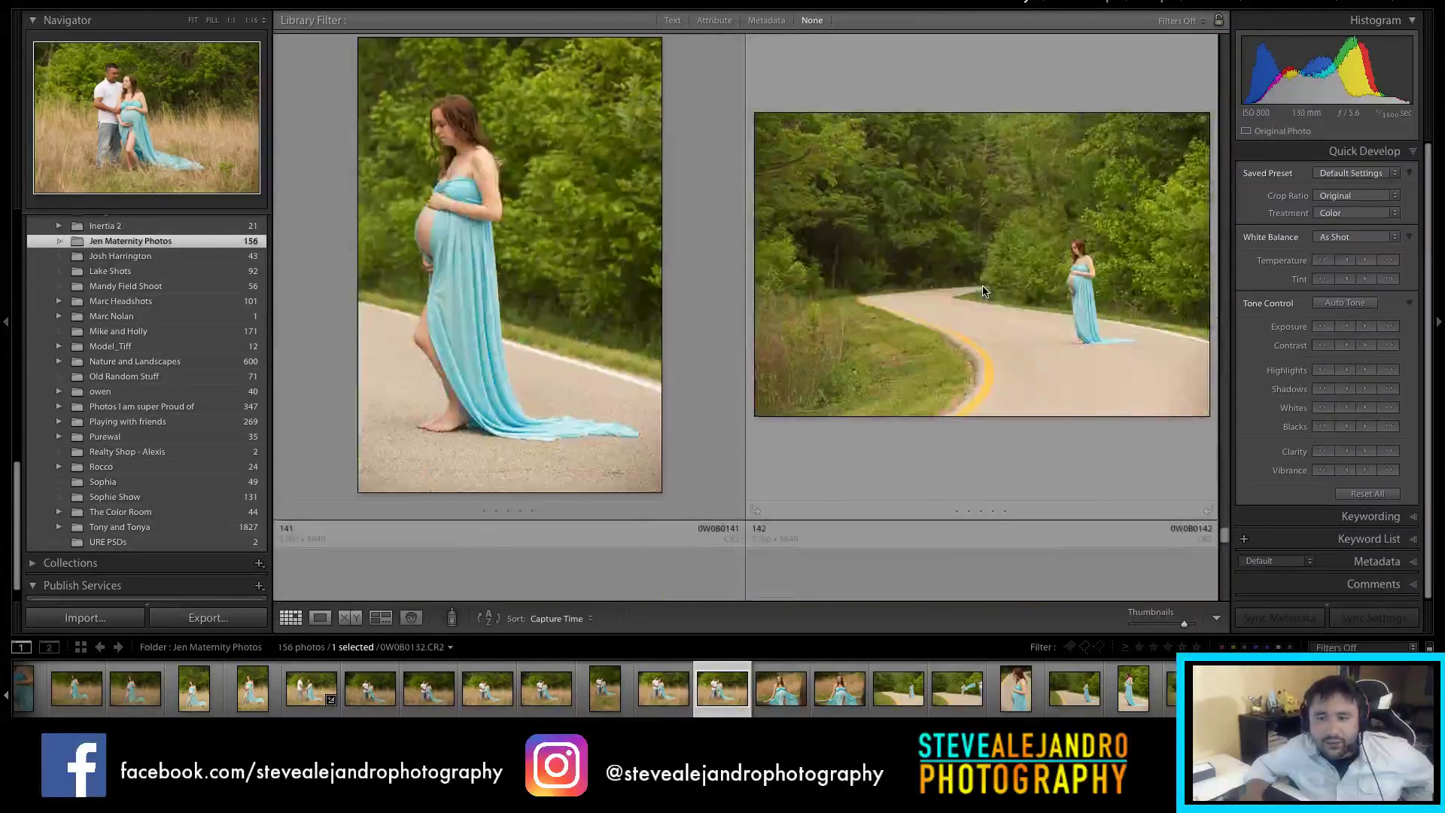
scroll(790, 256, "down", 3)
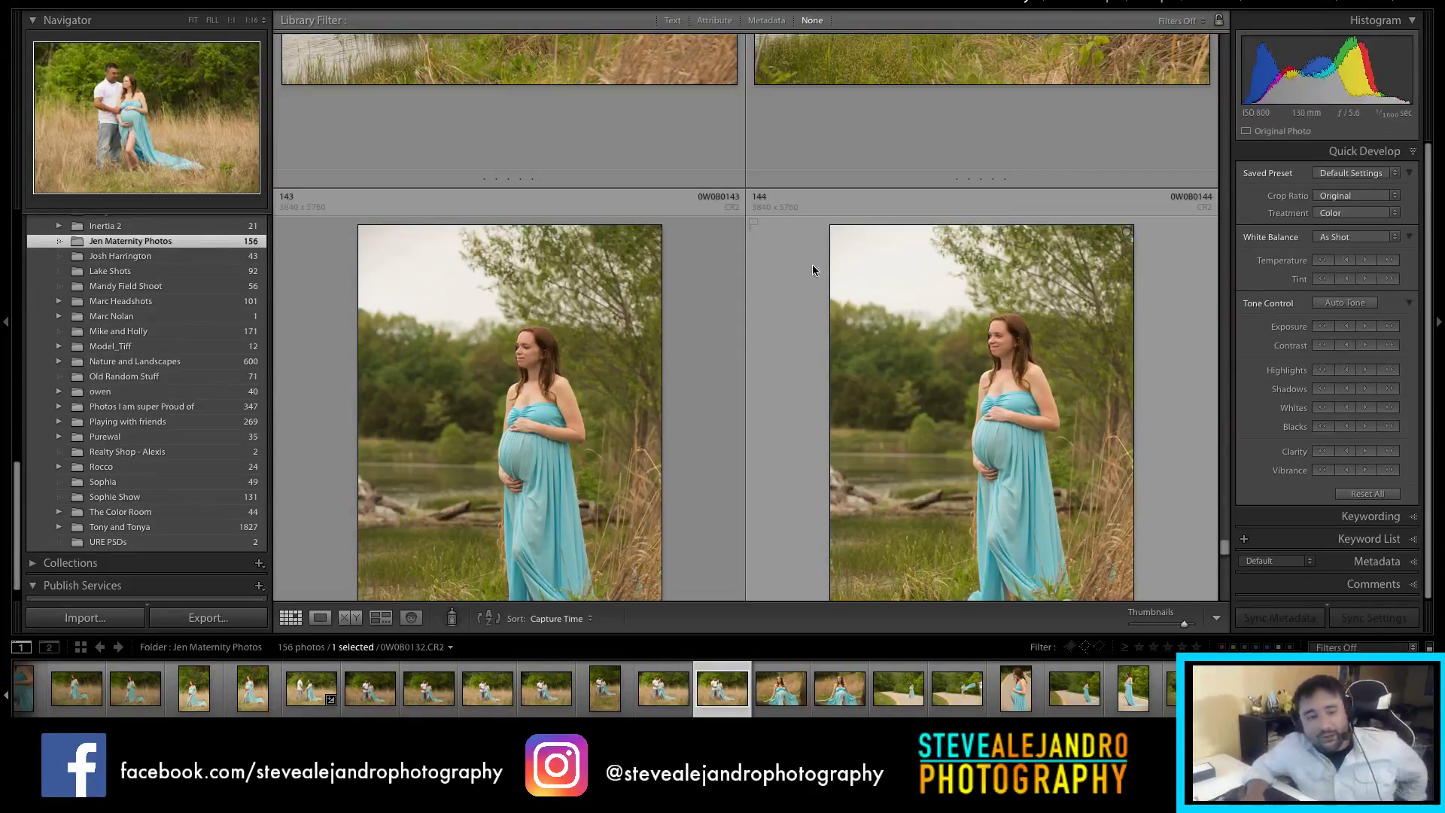
scroll(815, 272, "down", 4)
scroll(884, 293, "down", 7)
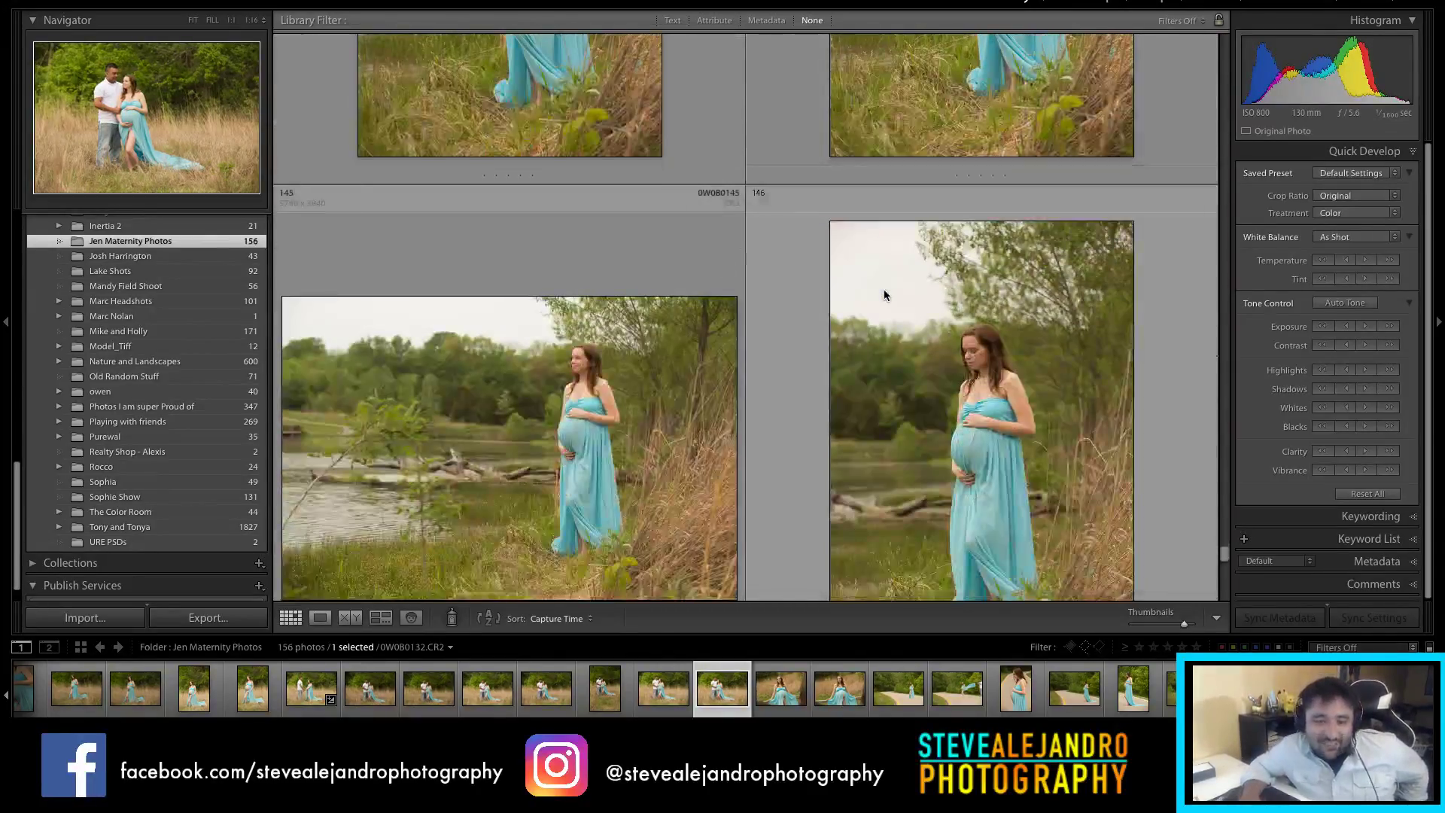
scroll(886, 294, "down", 1)
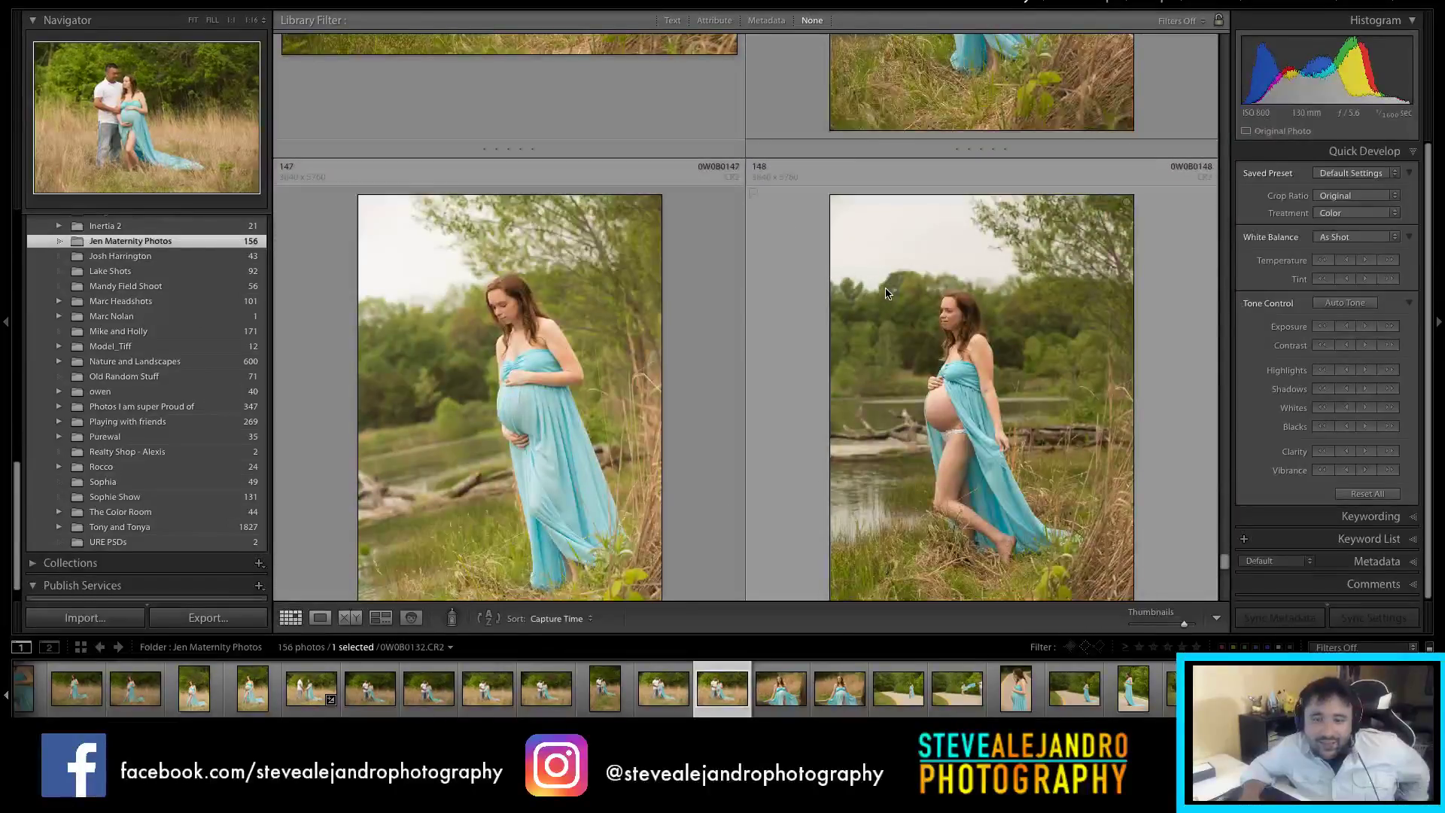
scroll(909, 306, "down", 7)
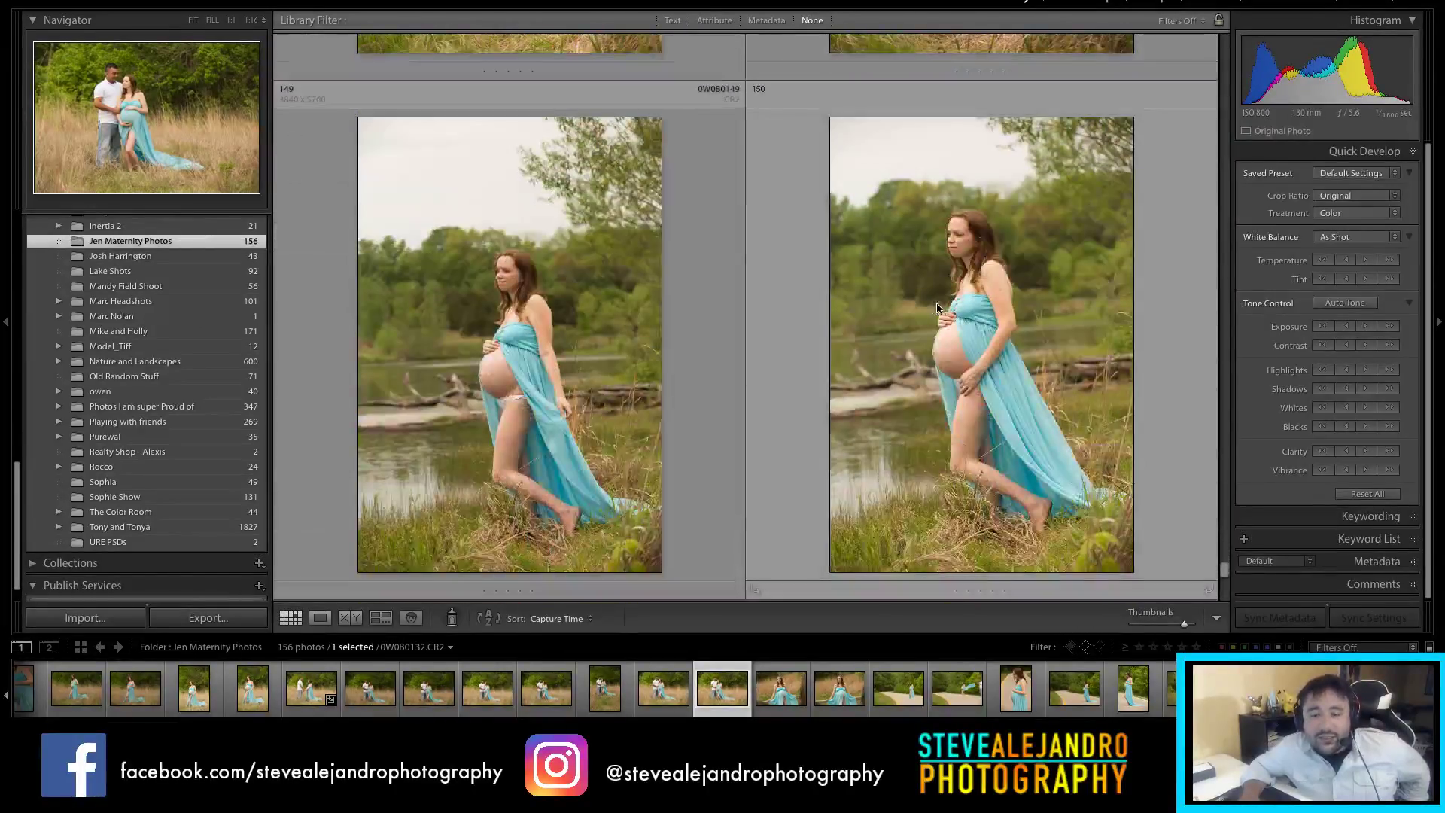
scroll(810, 324, "down", 8)
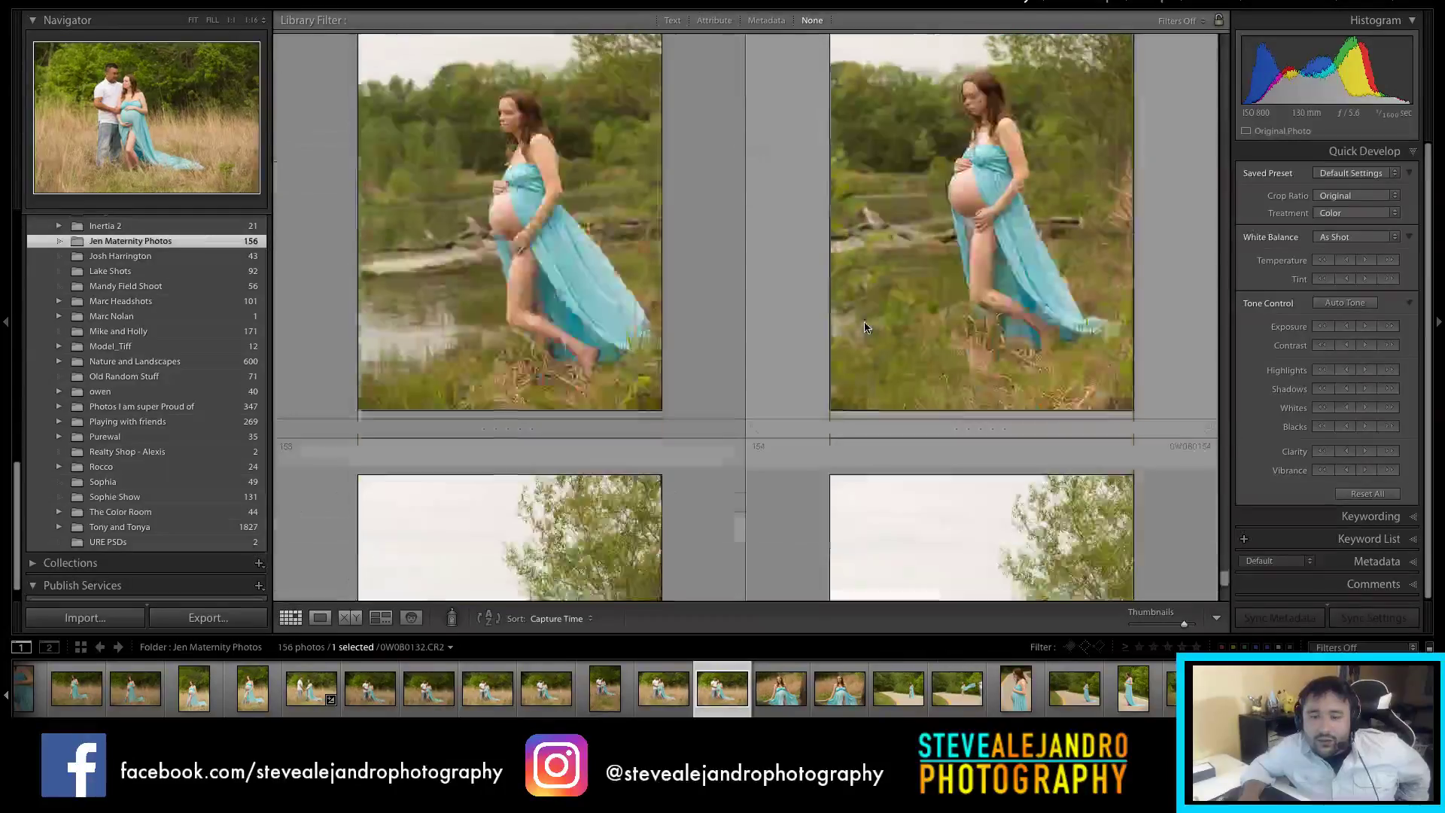
scroll(933, 346, "down", 9)
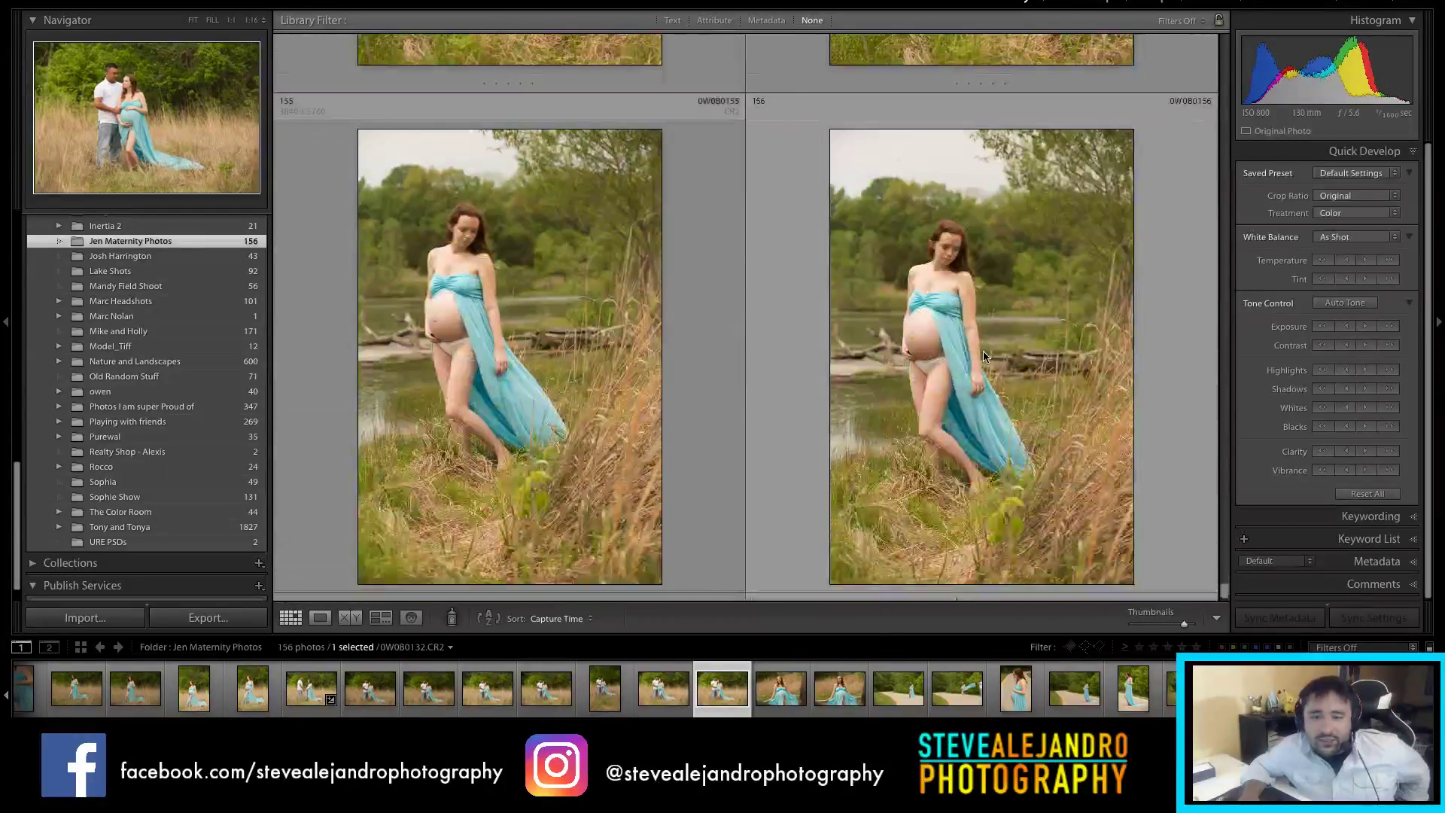
left_click(964, 316)
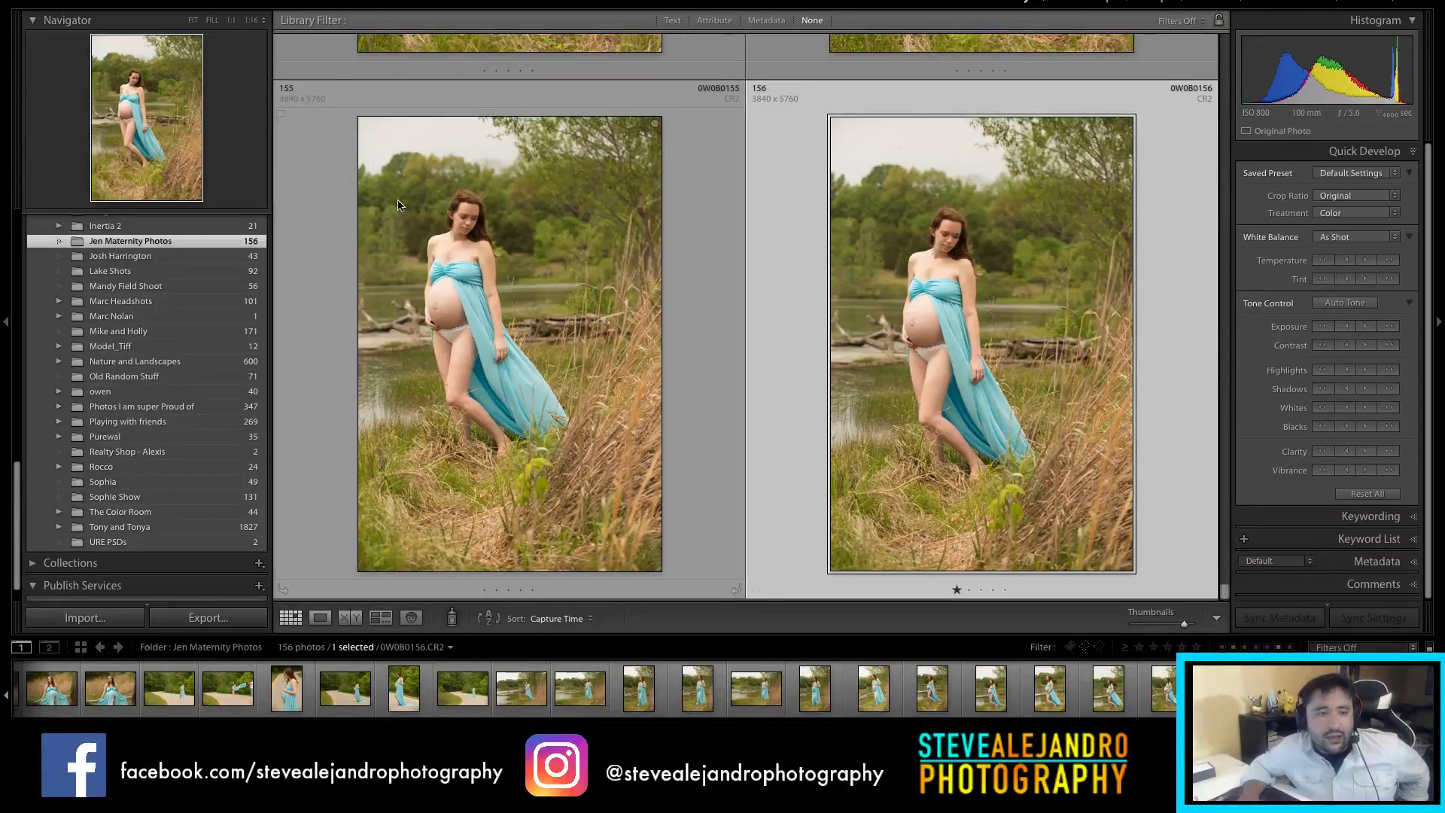
scroll(1048, 361, "up", 3)
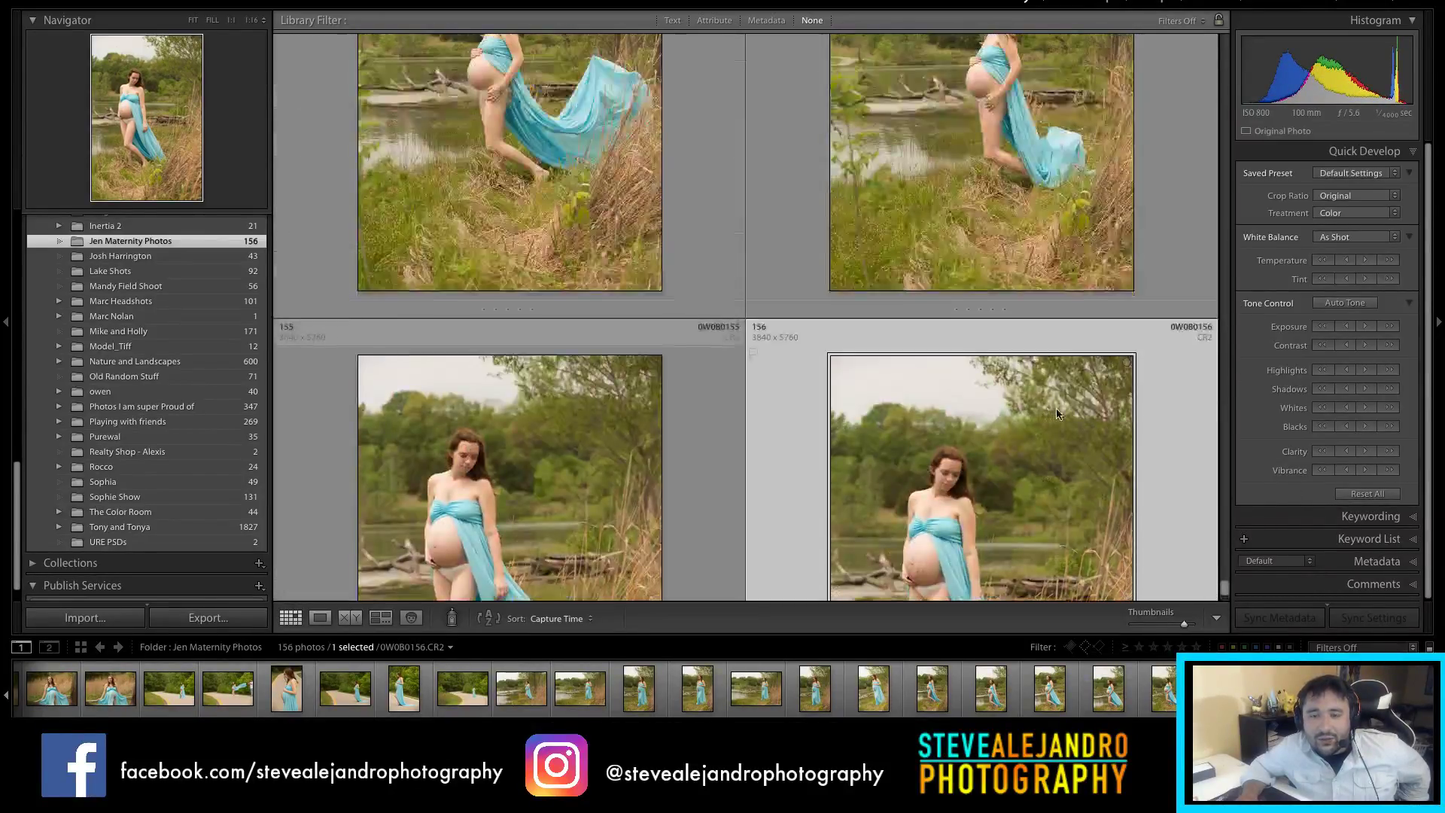
scroll(1065, 511, "down", 3)
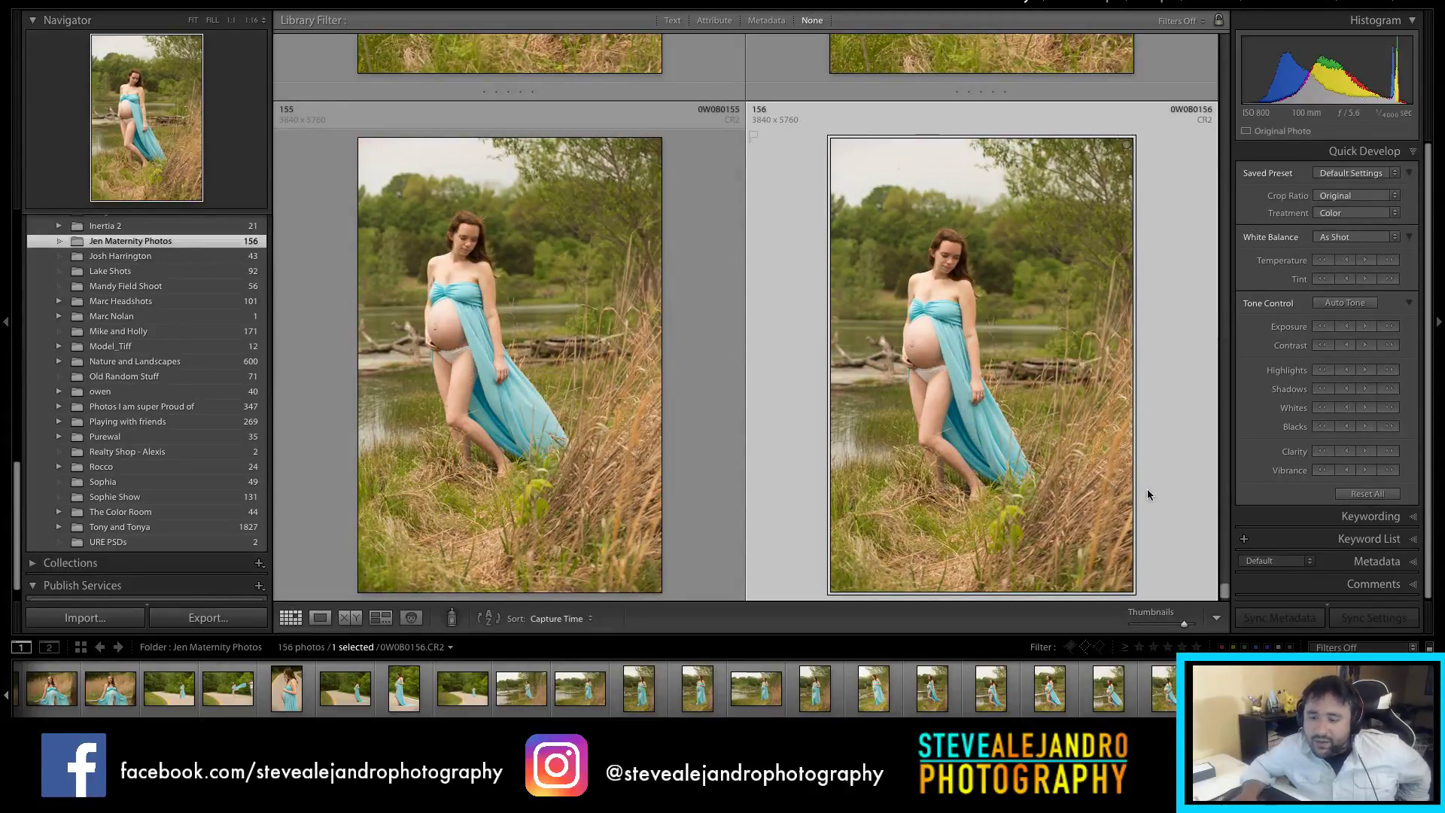
left_click_drag(1224, 597, 1228, 636)
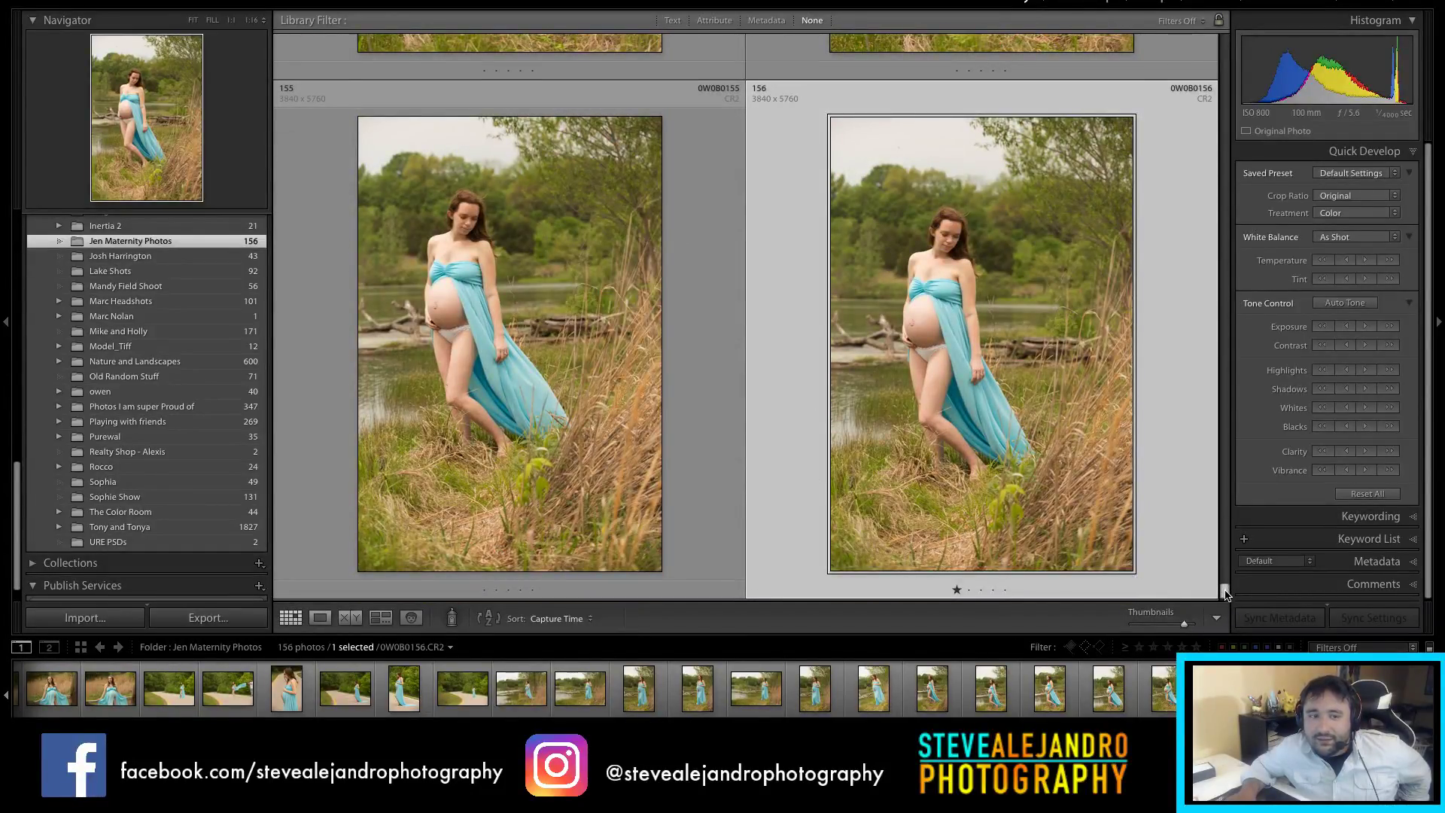
scroll(1225, 595, "up", 3)
Step: Return to the top of the maternity grid and select the Tony and Tonya wedding folder
left_click_drag(1226, 593, 1227, 58)
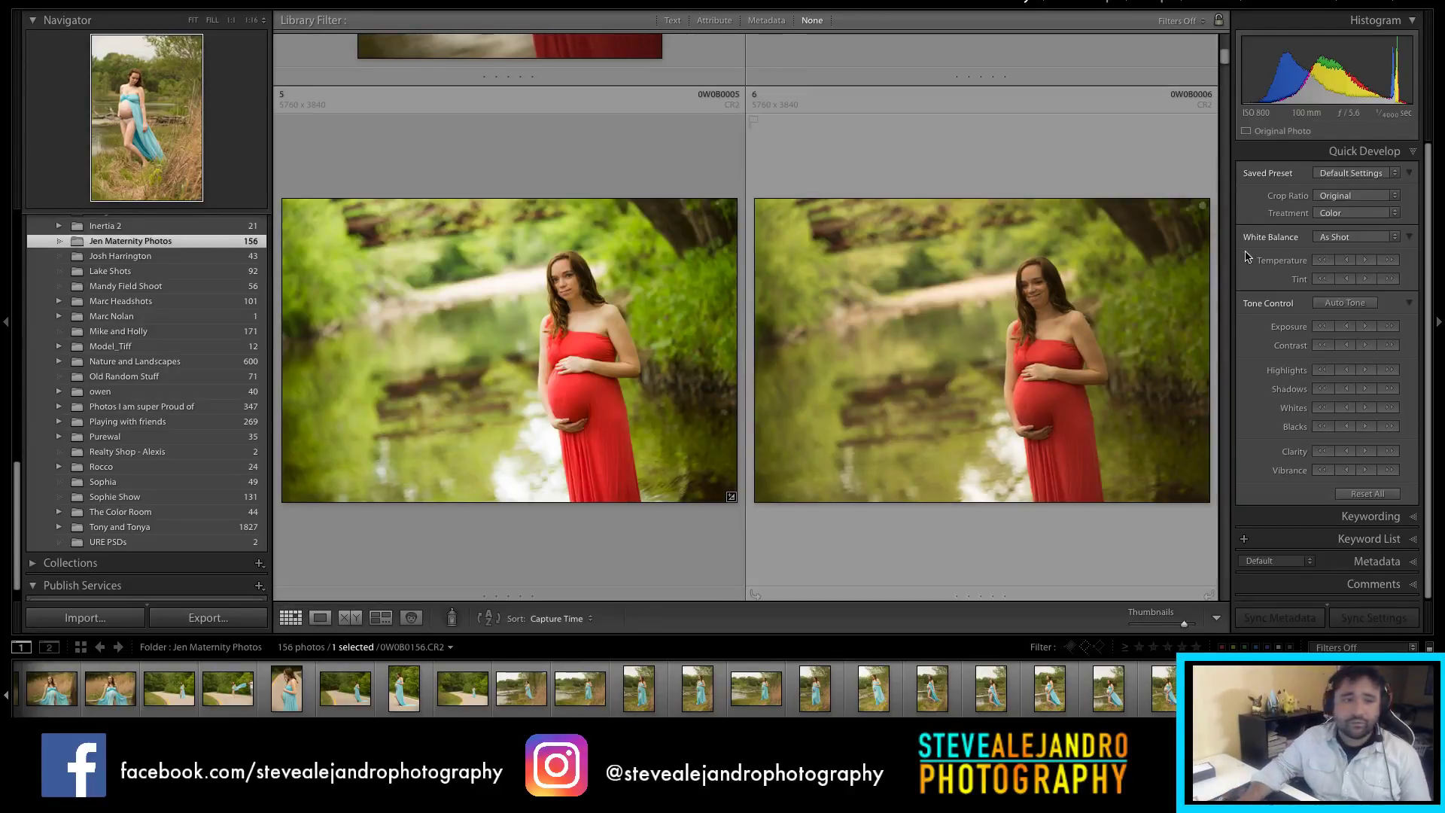
scroll(524, 491, "up", 2)
scroll(580, 499, "down", 2)
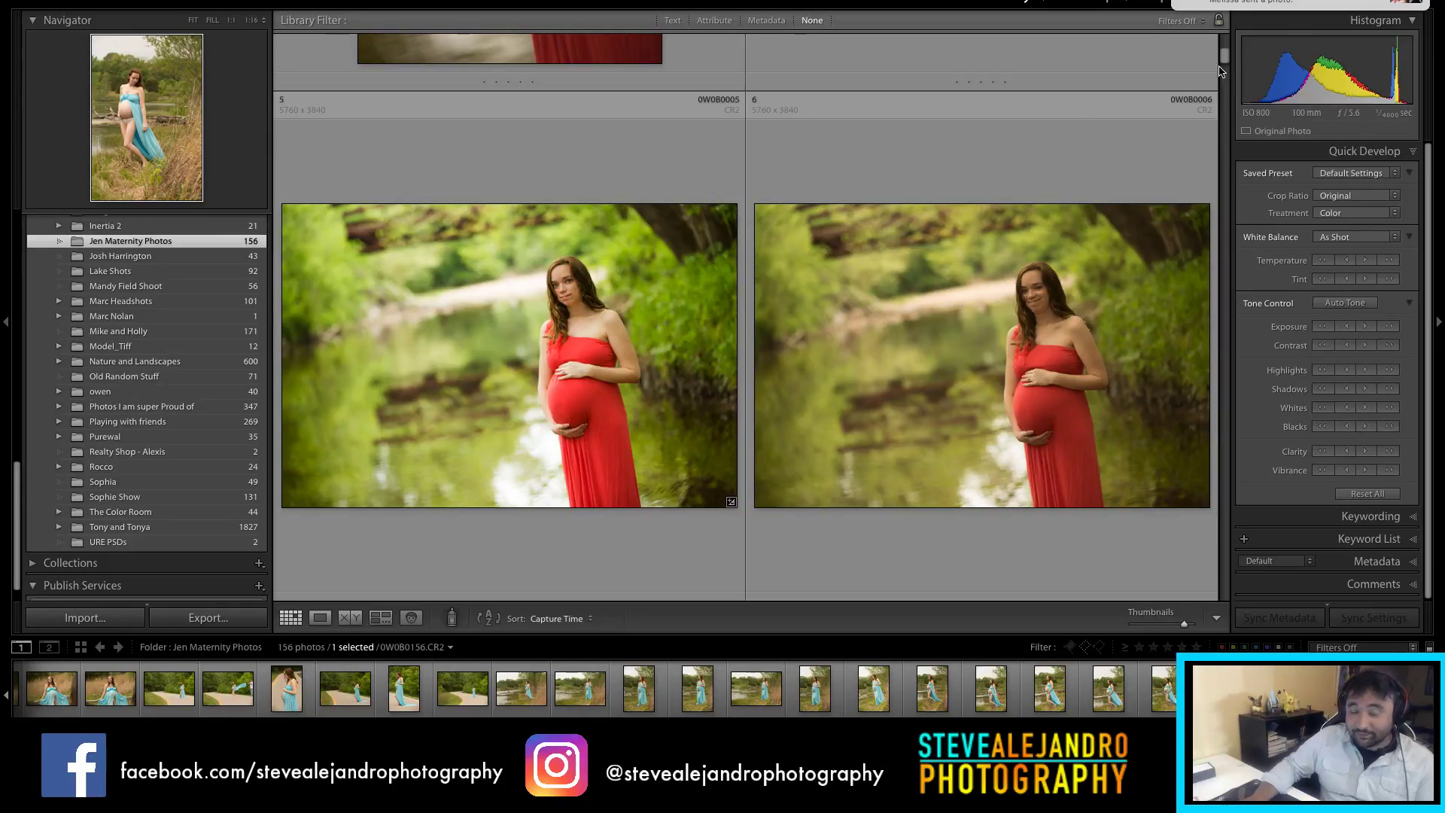
scroll(915, 399, "down", 2)
scroll(915, 399, "up", 1)
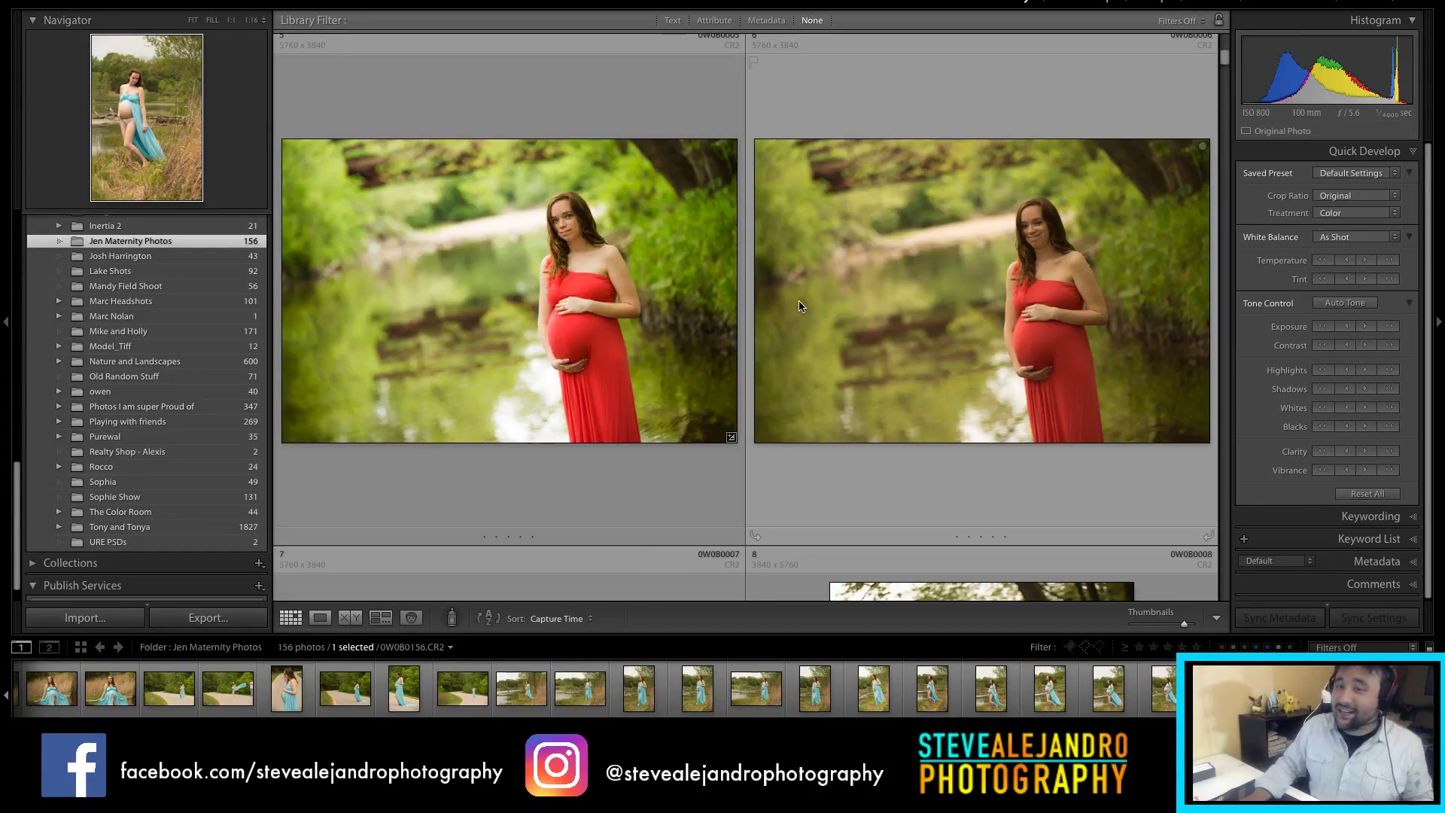
scroll(504, 379, "up", 1)
scroll(121, 404, "down", 1)
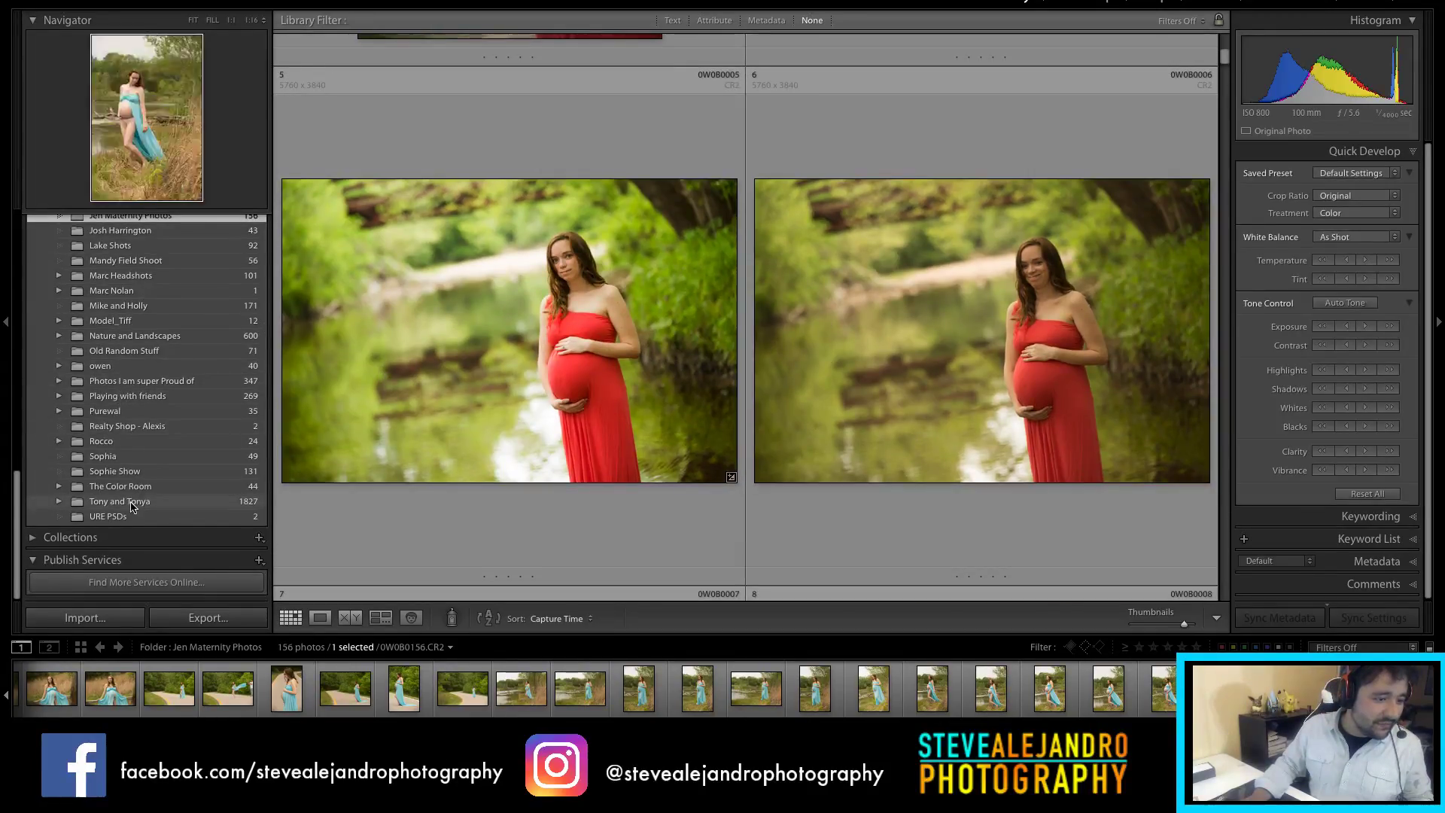
left_click(132, 503)
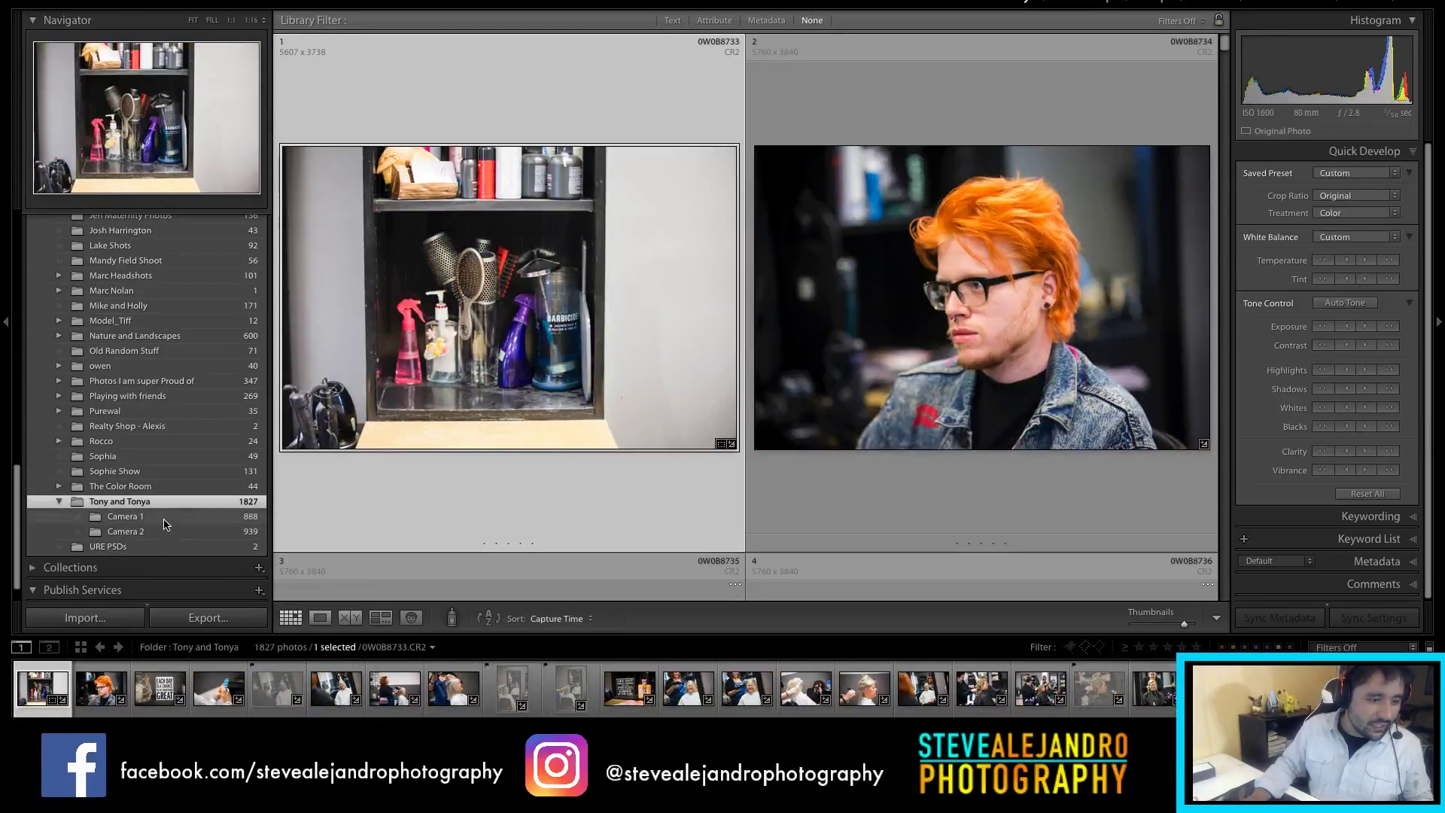
Step: Review Camera 1's flagged photos, then switch to the Camera 2 folder
left_click(164, 518)
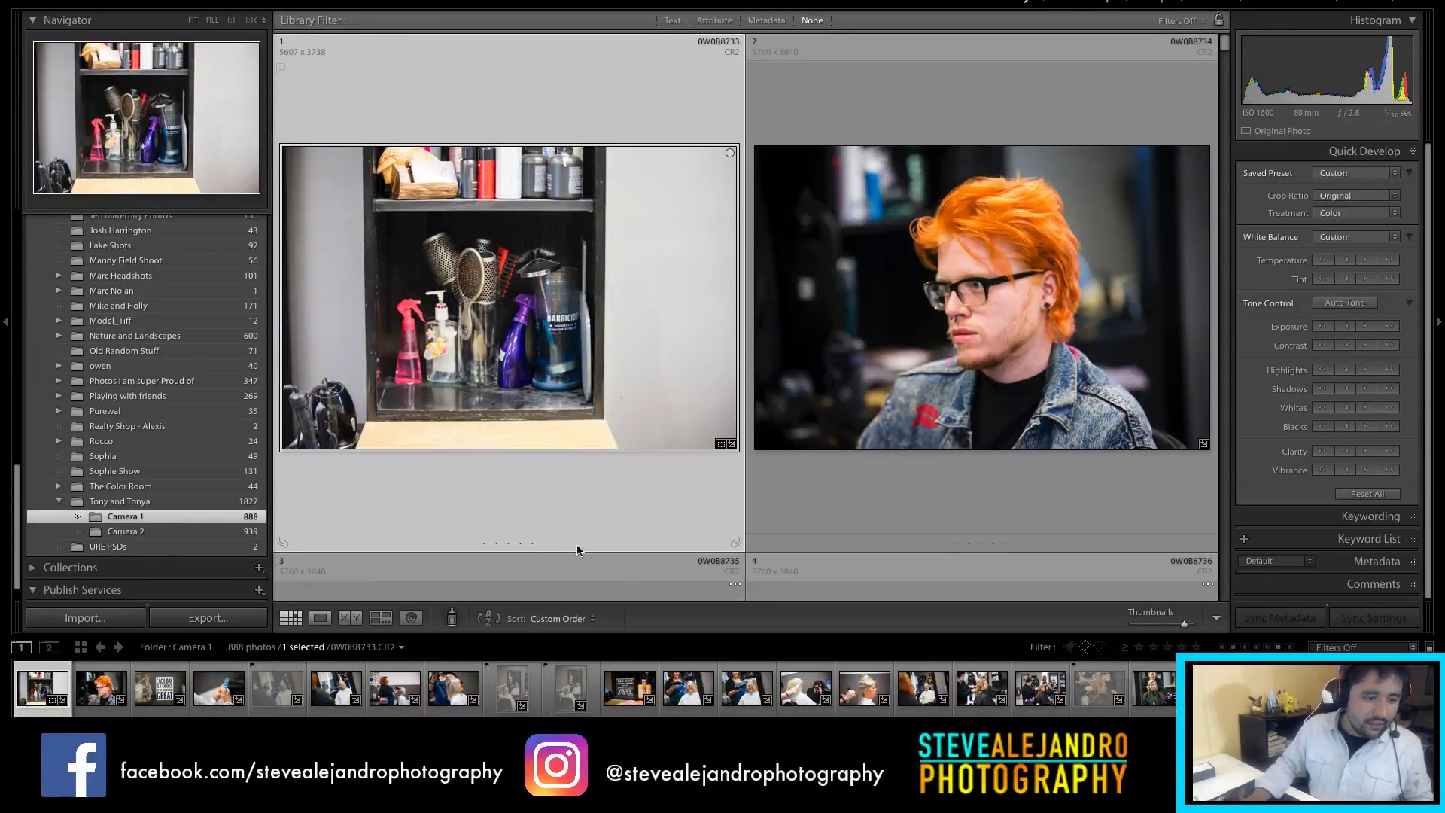
left_click(1085, 648)
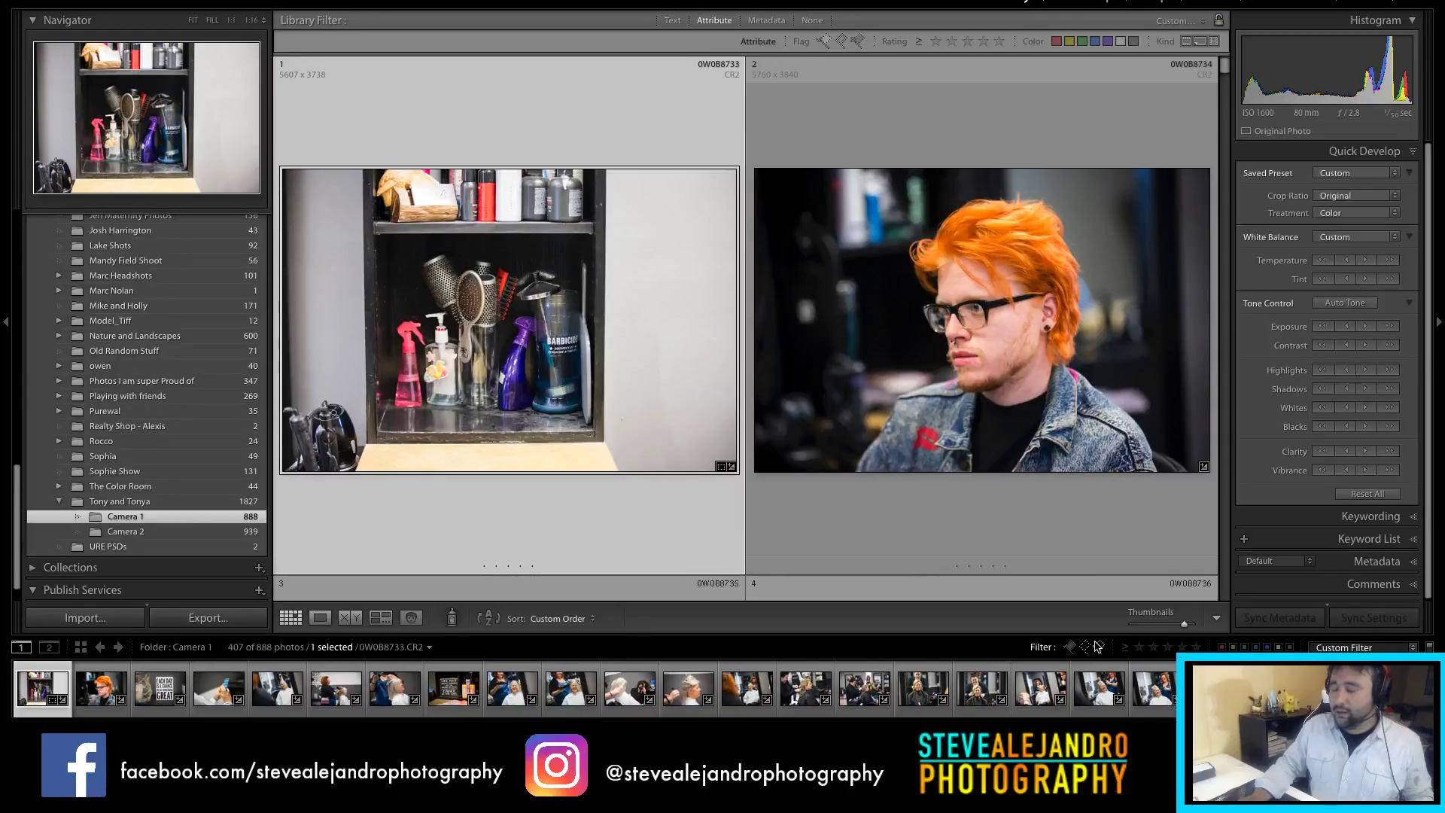
left_click_drag(1224, 68, 1217, 649)
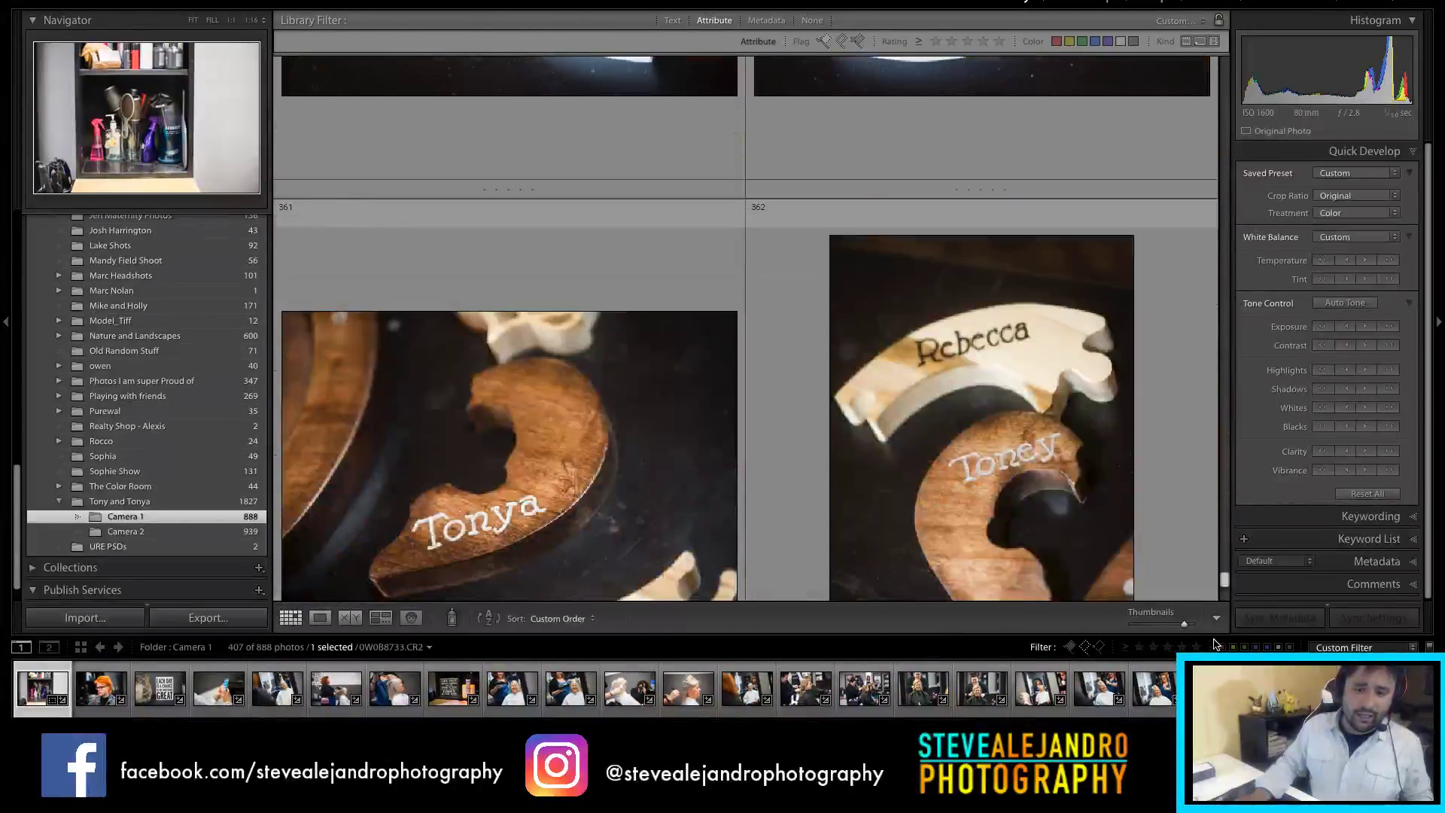
scroll(725, 597, "up", 10)
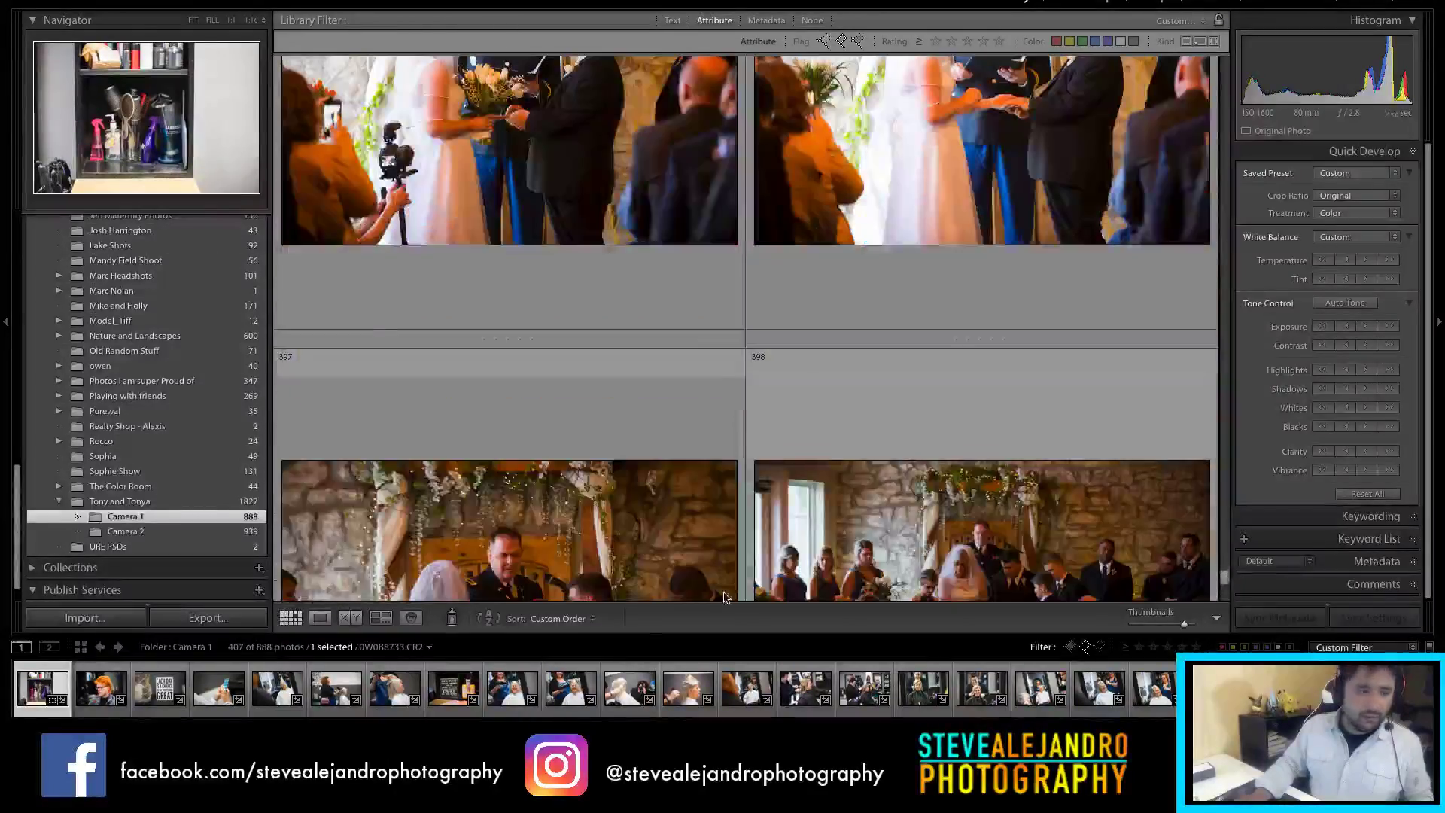
left_click(216, 532)
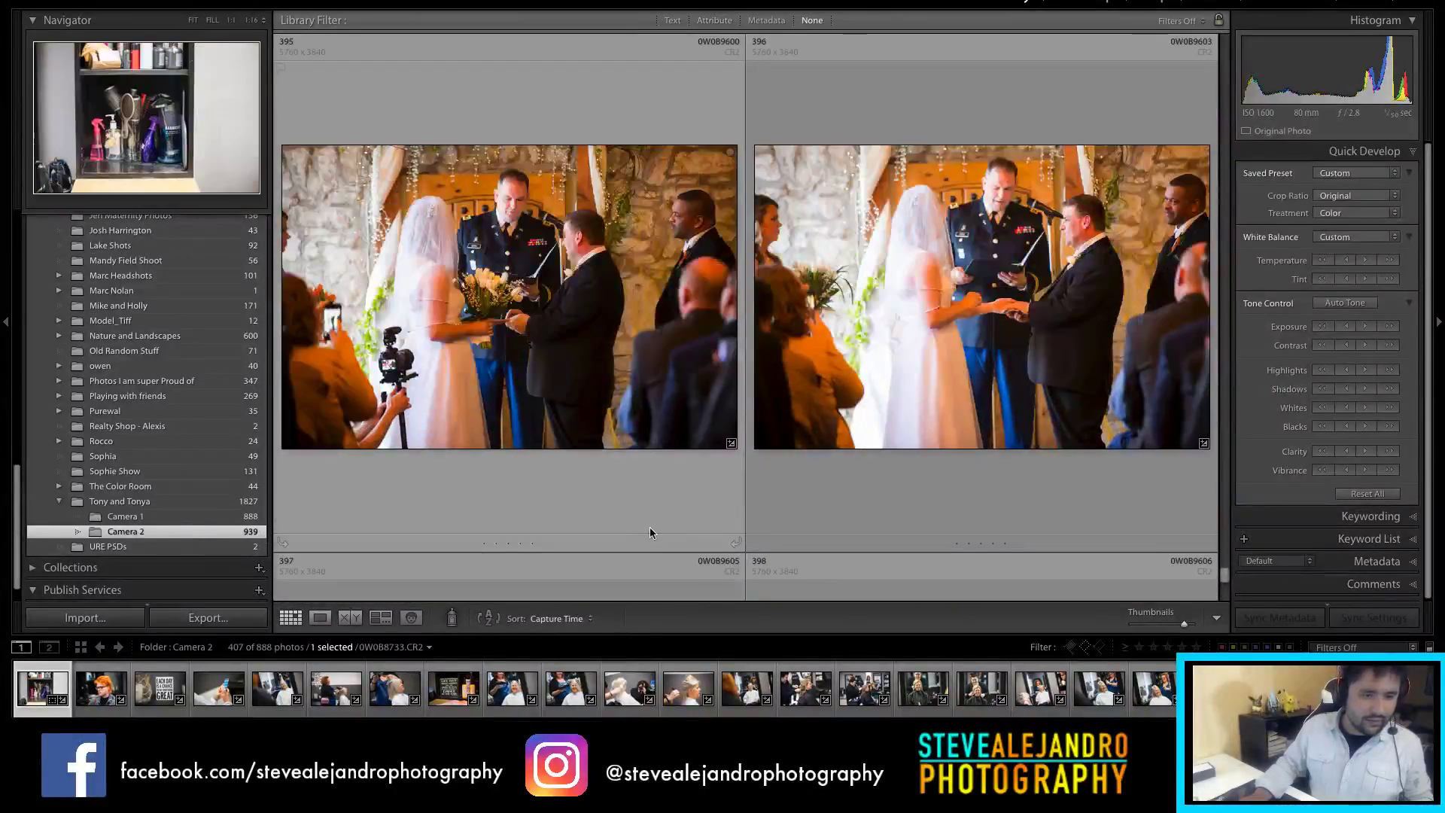
Step: Filter Camera 2 to its flagged photos and widen the photo grid slightly
left_click_drag(1225, 44, 1233, 95)
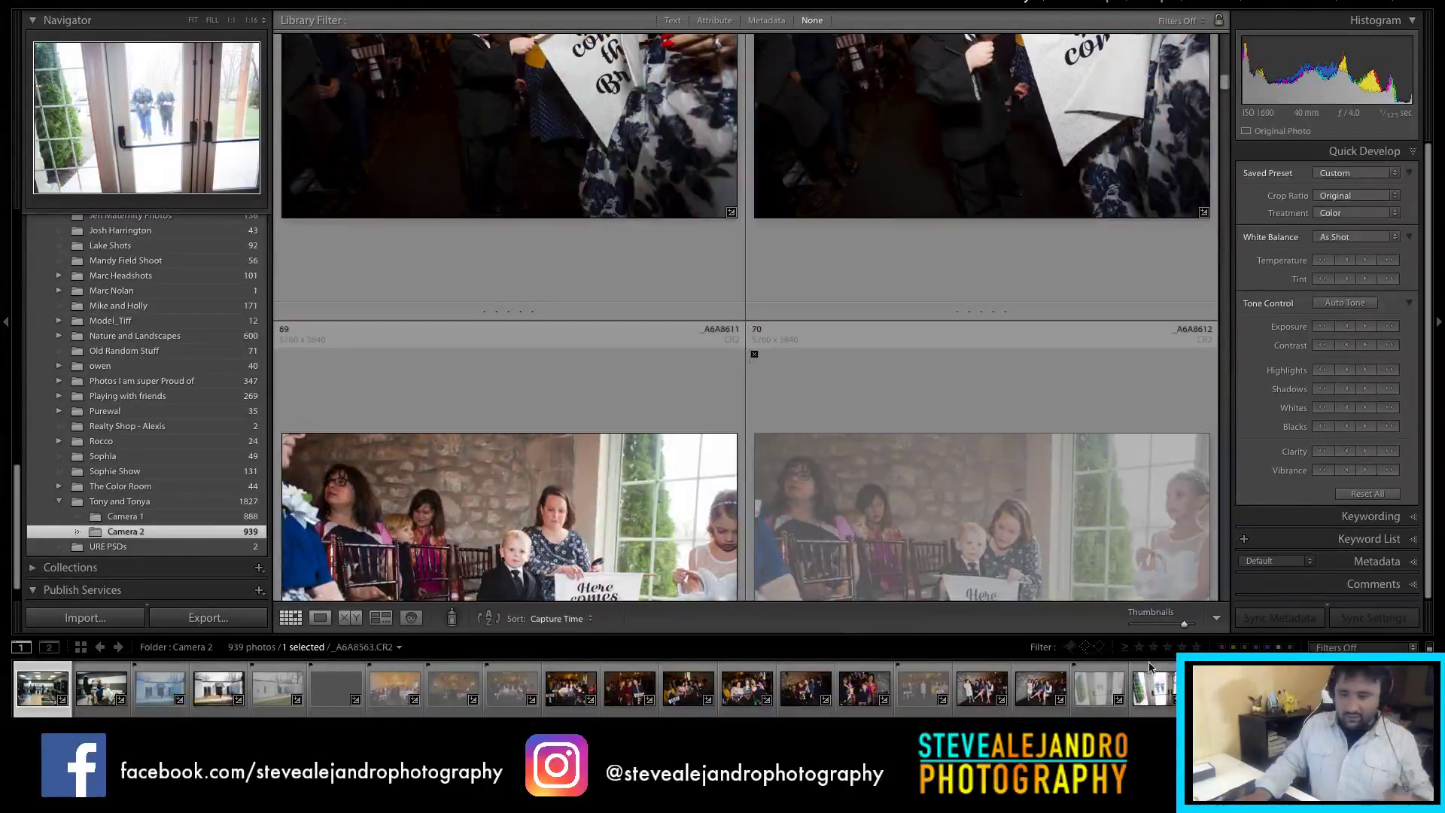
left_click(1084, 647)
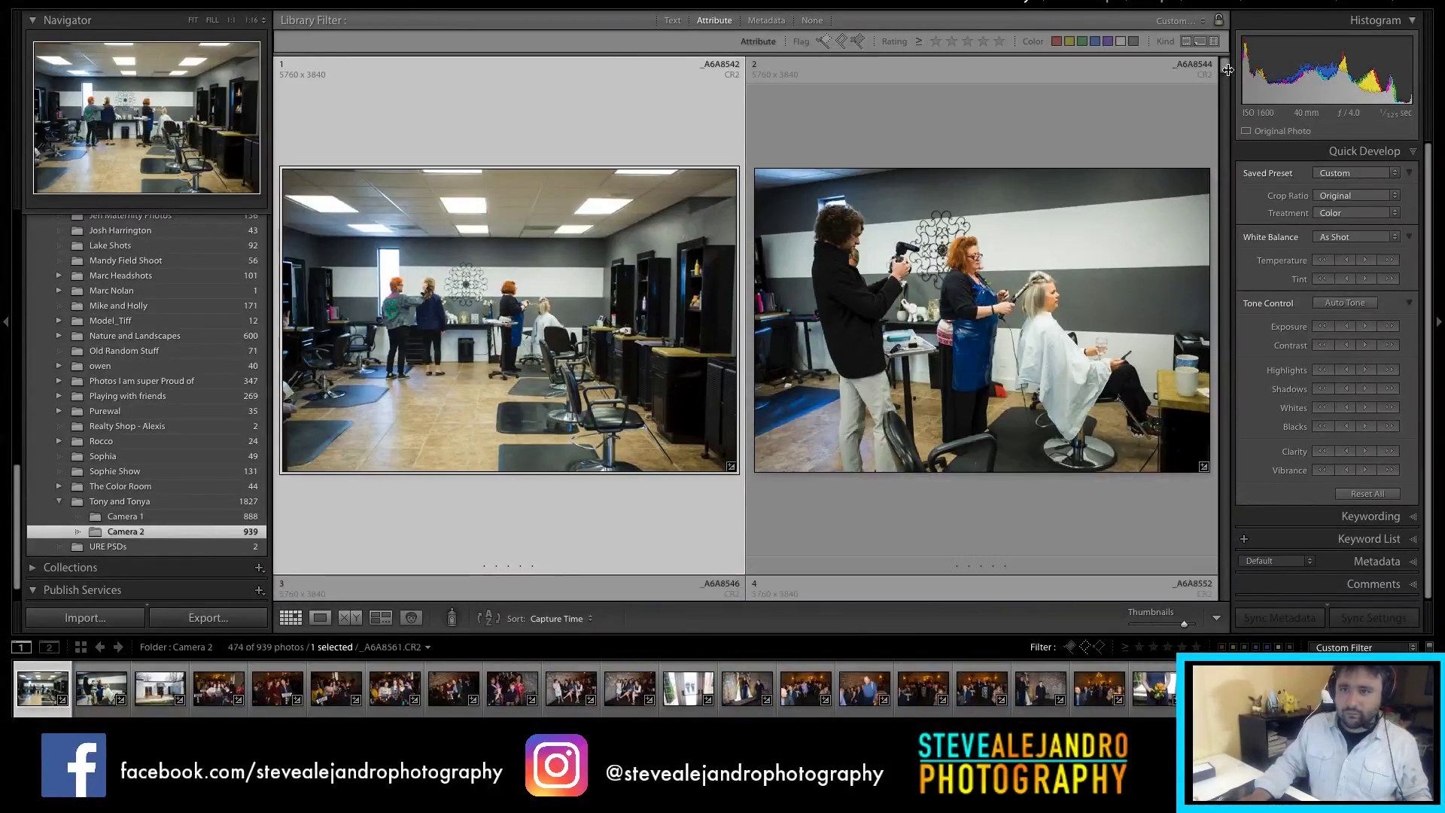
left_click_drag(1225, 66, 1224, 249)
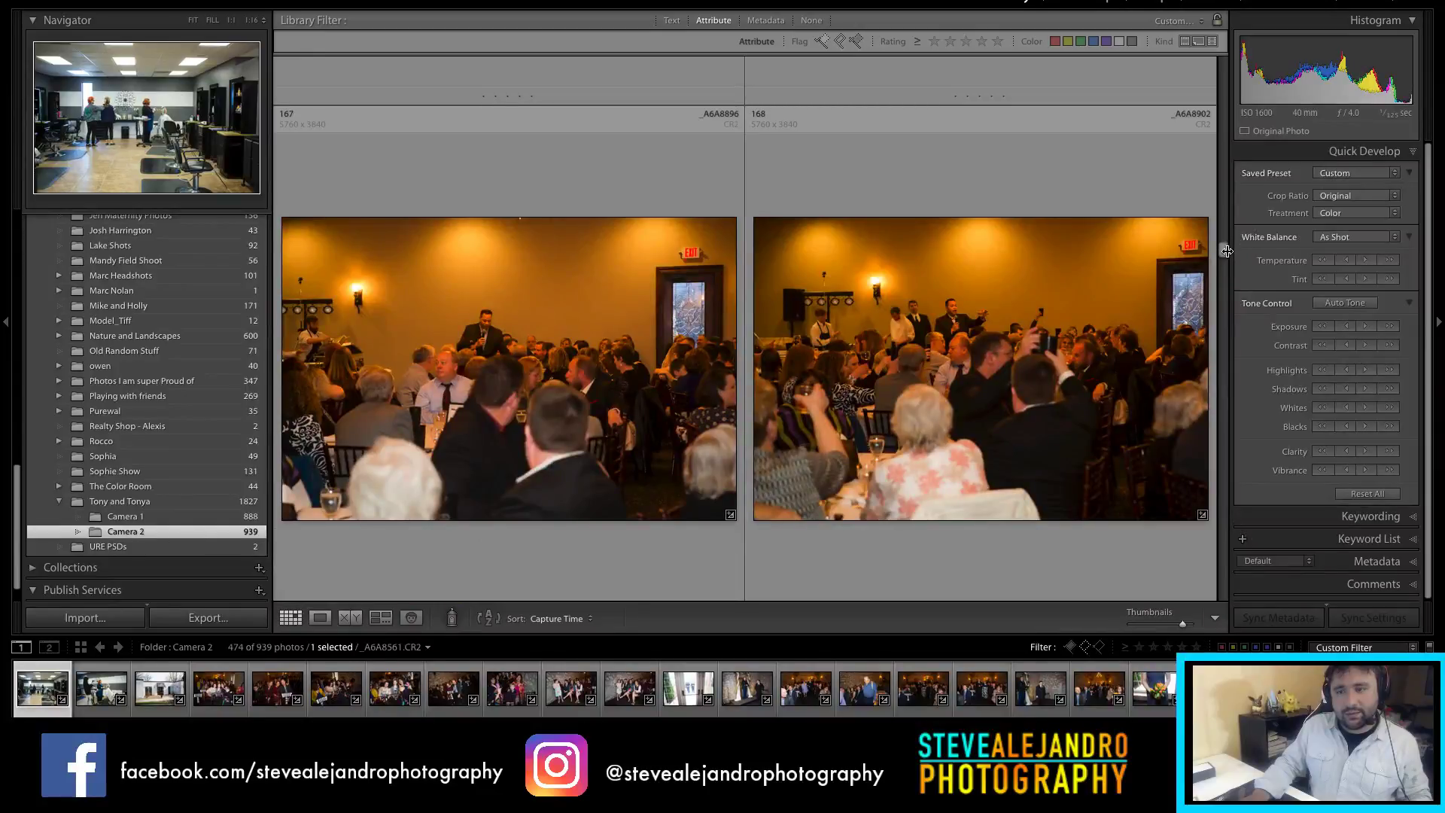
scroll(1227, 252, "down", 1)
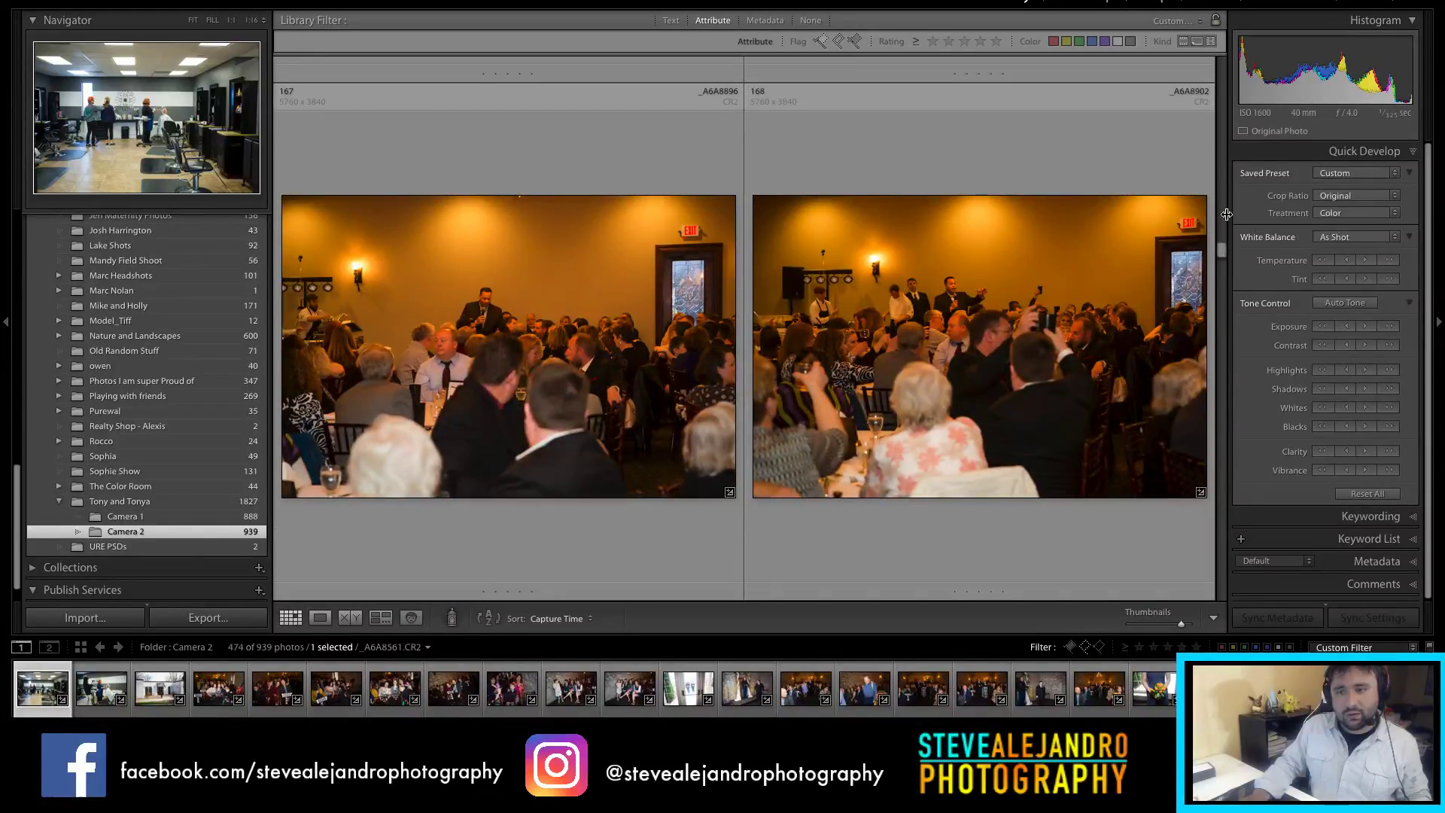
left_click_drag(1233, 204, 1220, 266)
Step: Browse the flagged Camera 2 photos and select shattered-glass reflection photo 141
scroll(907, 295, "up", 15)
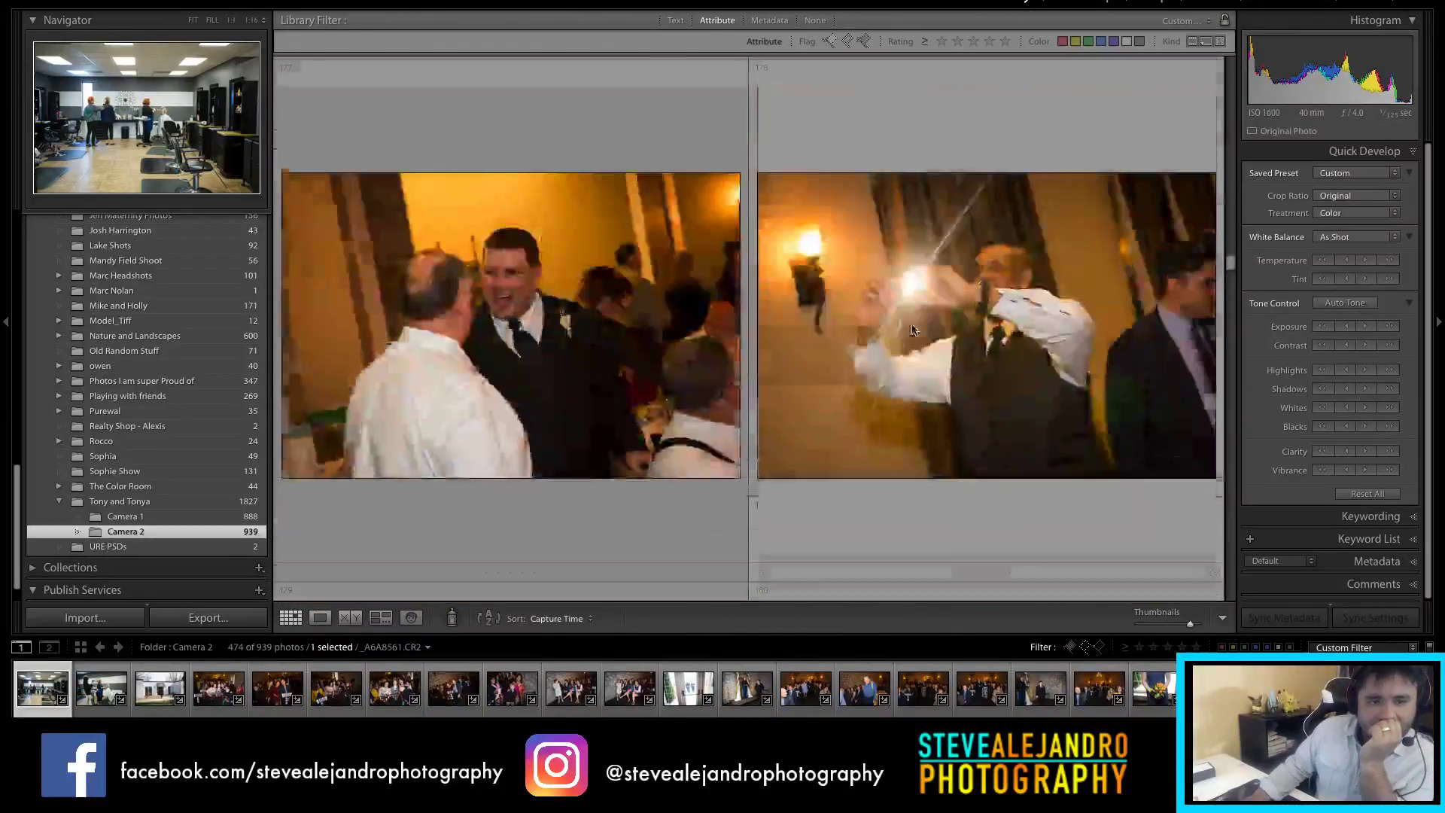
scroll(912, 336, "up", 3)
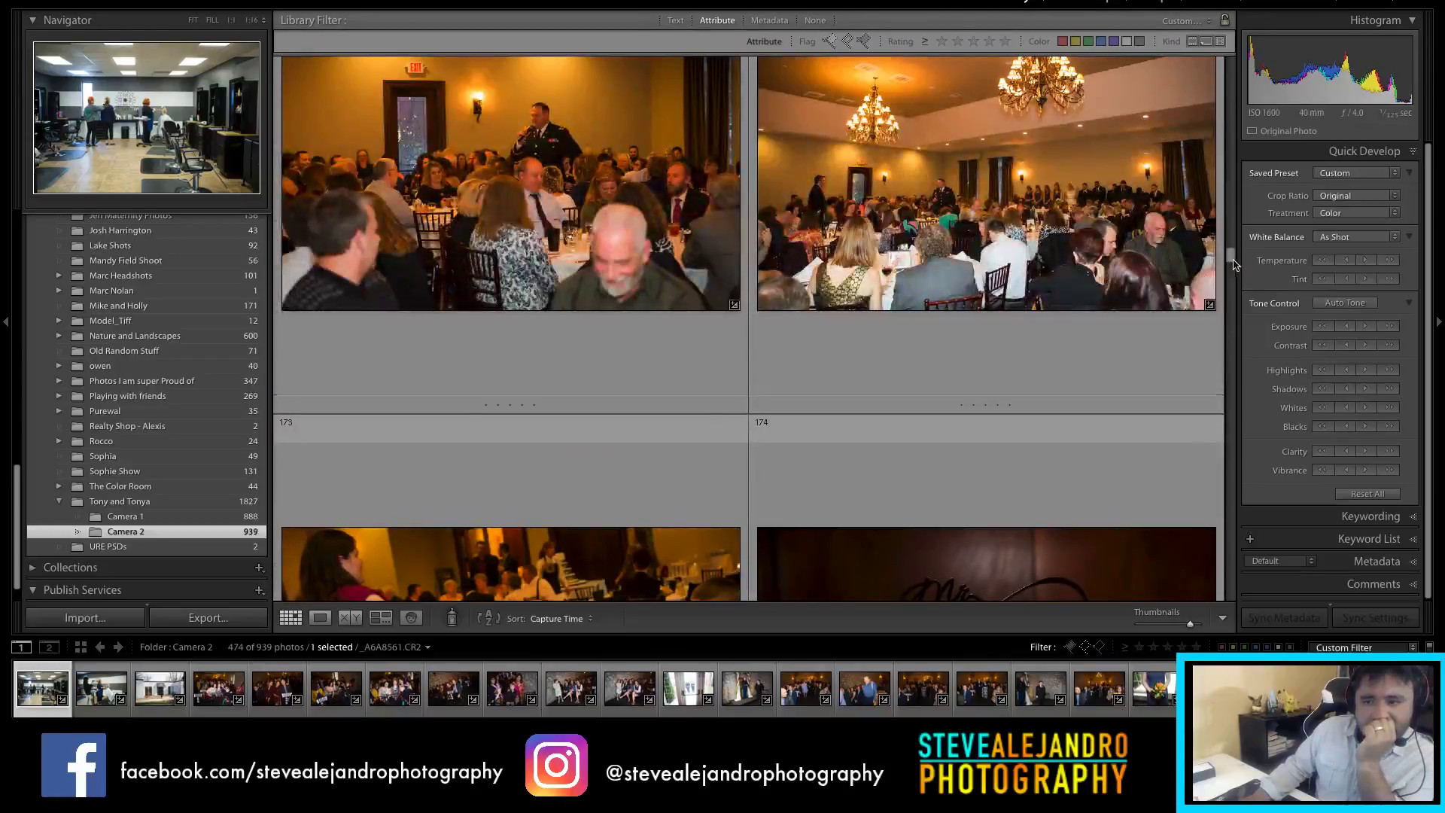
left_click_drag(1232, 259, 1227, 232)
scroll(988, 328, "up", 3)
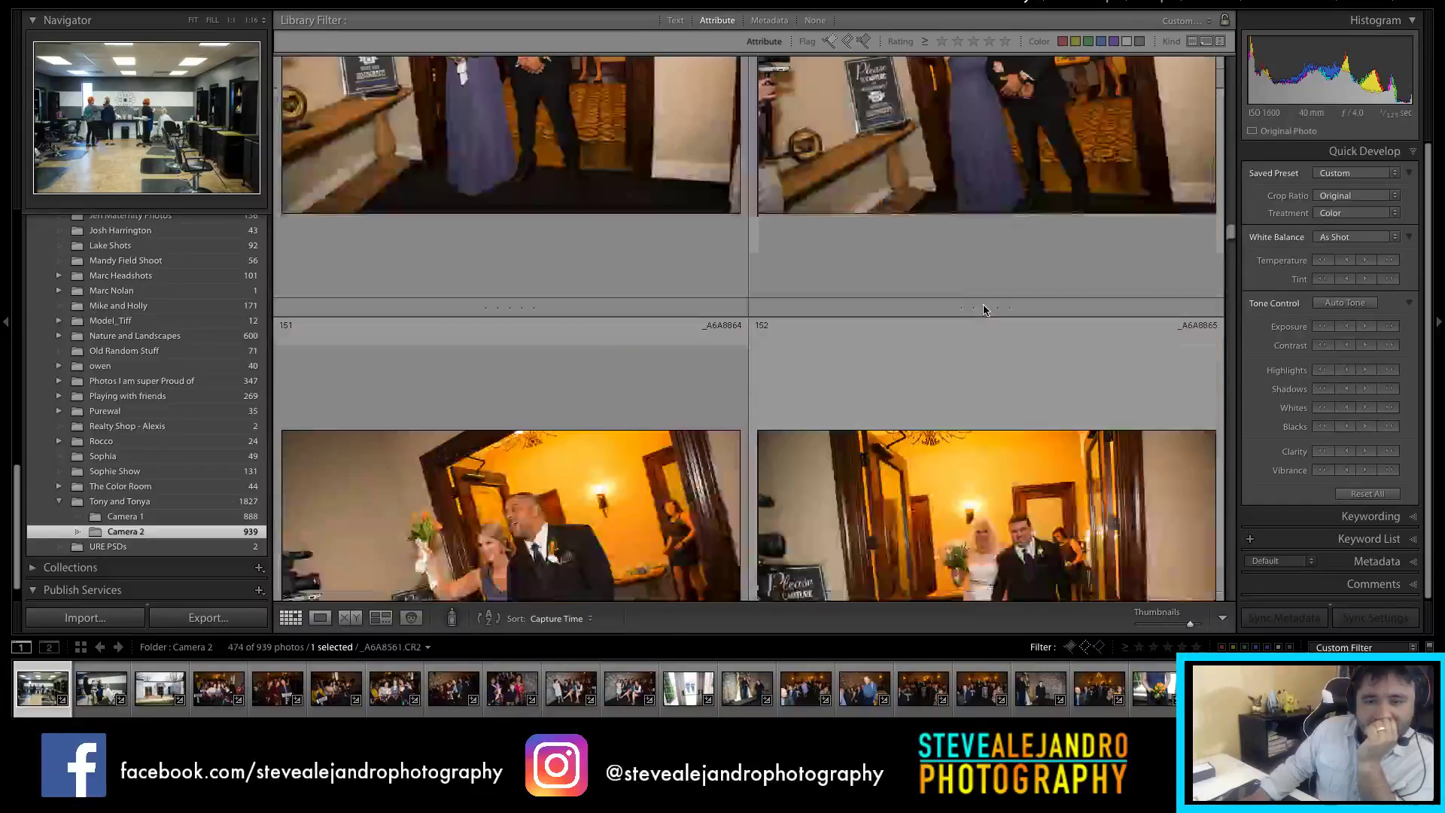
scroll(989, 328, "up", 4)
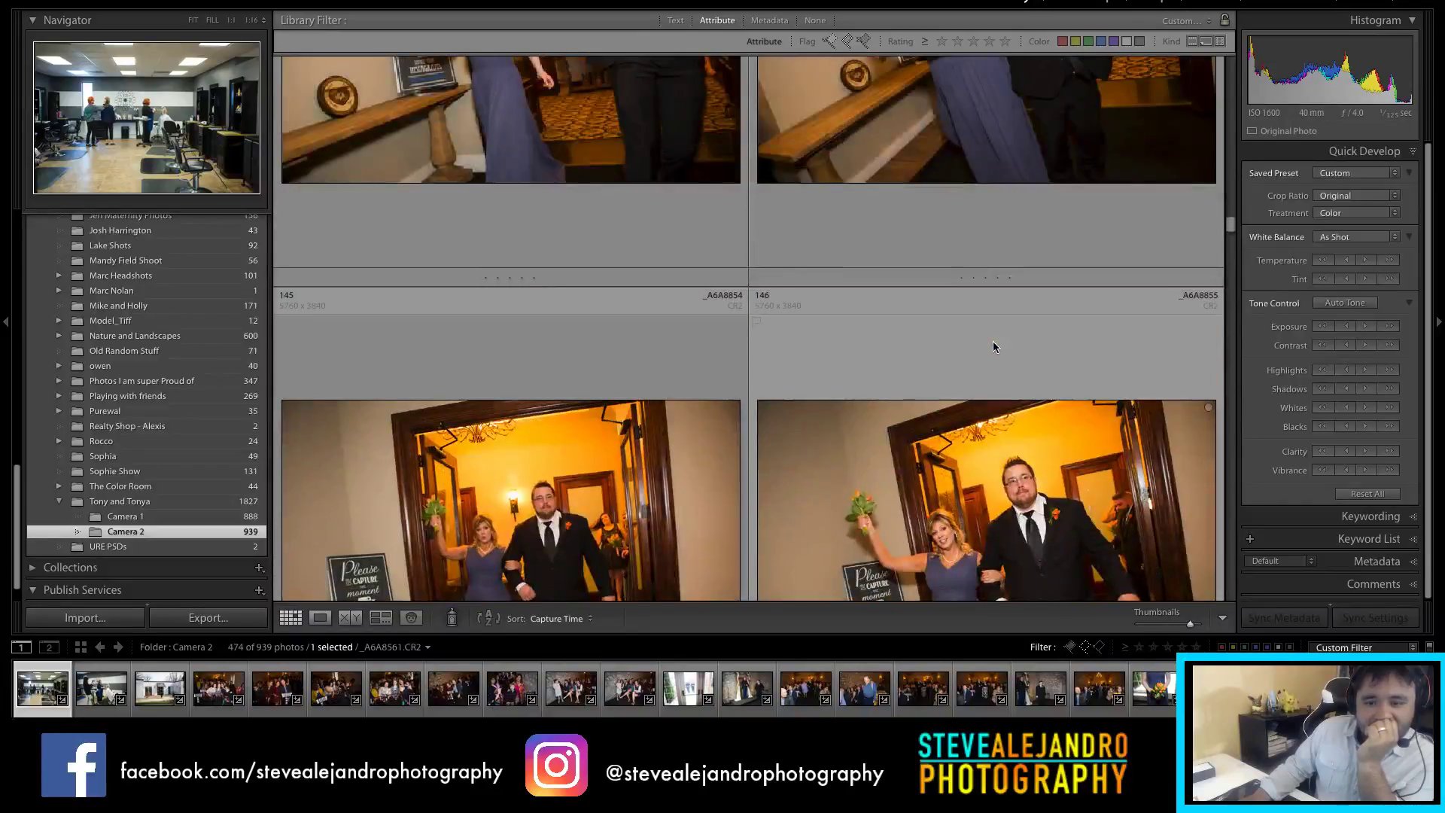
scroll(992, 346, "up", 3)
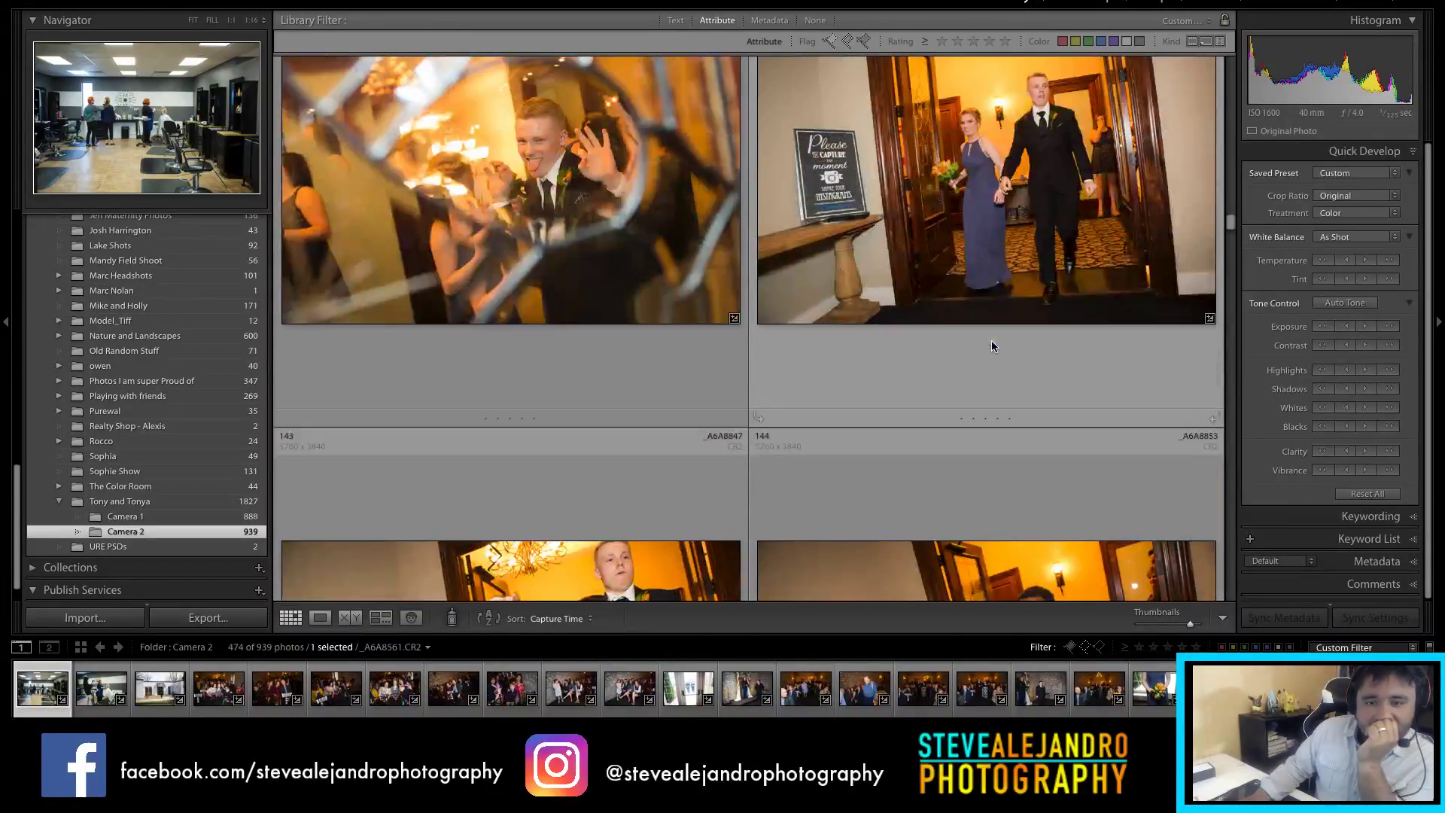
scroll(991, 346, "down", 4)
left_click(648, 343)
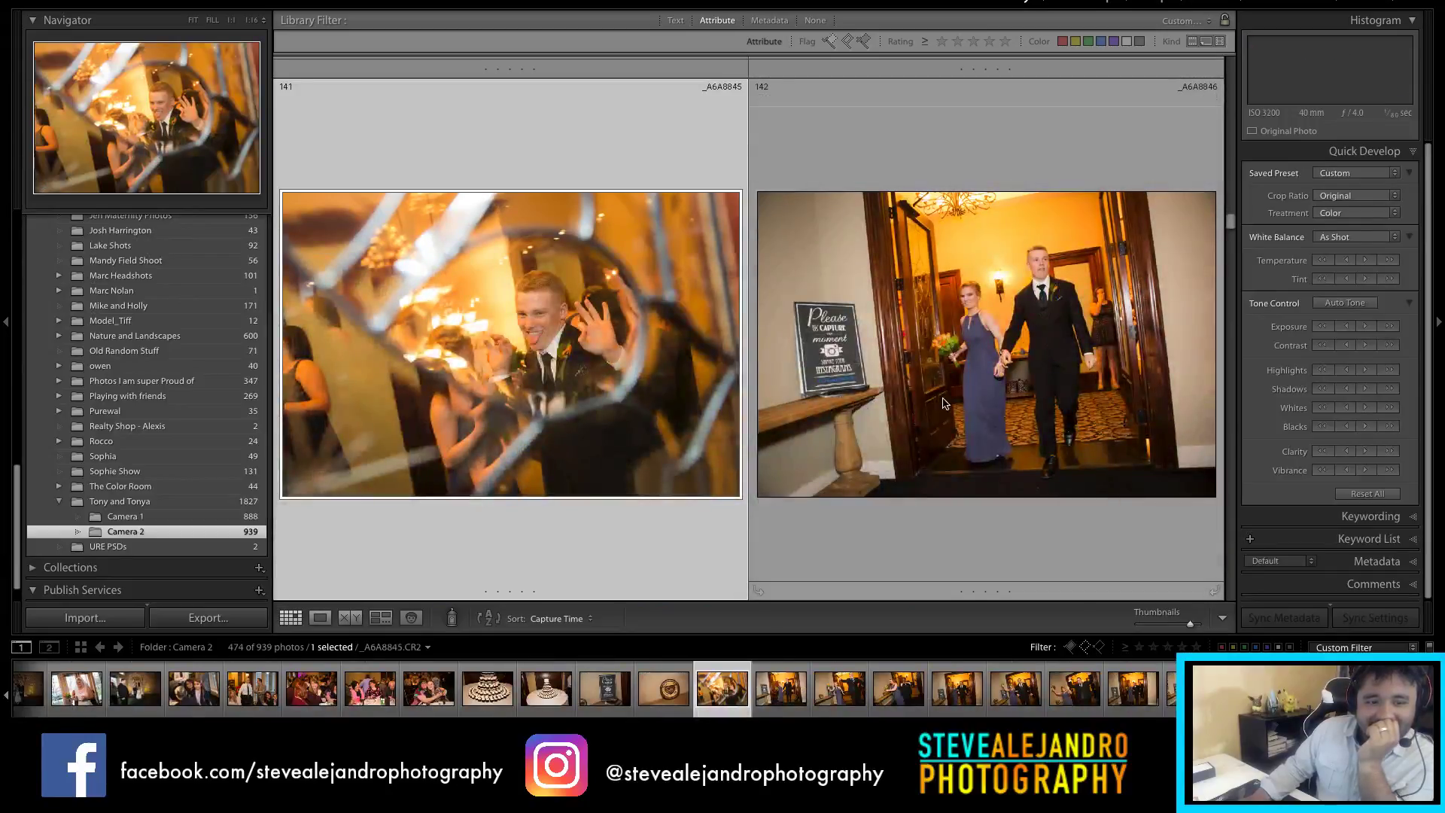
Step: Scroll back up and return to the 888-photo Camera 1 folder
scroll(971, 407, "up", 3)
scroll(971, 407, "up", 6)
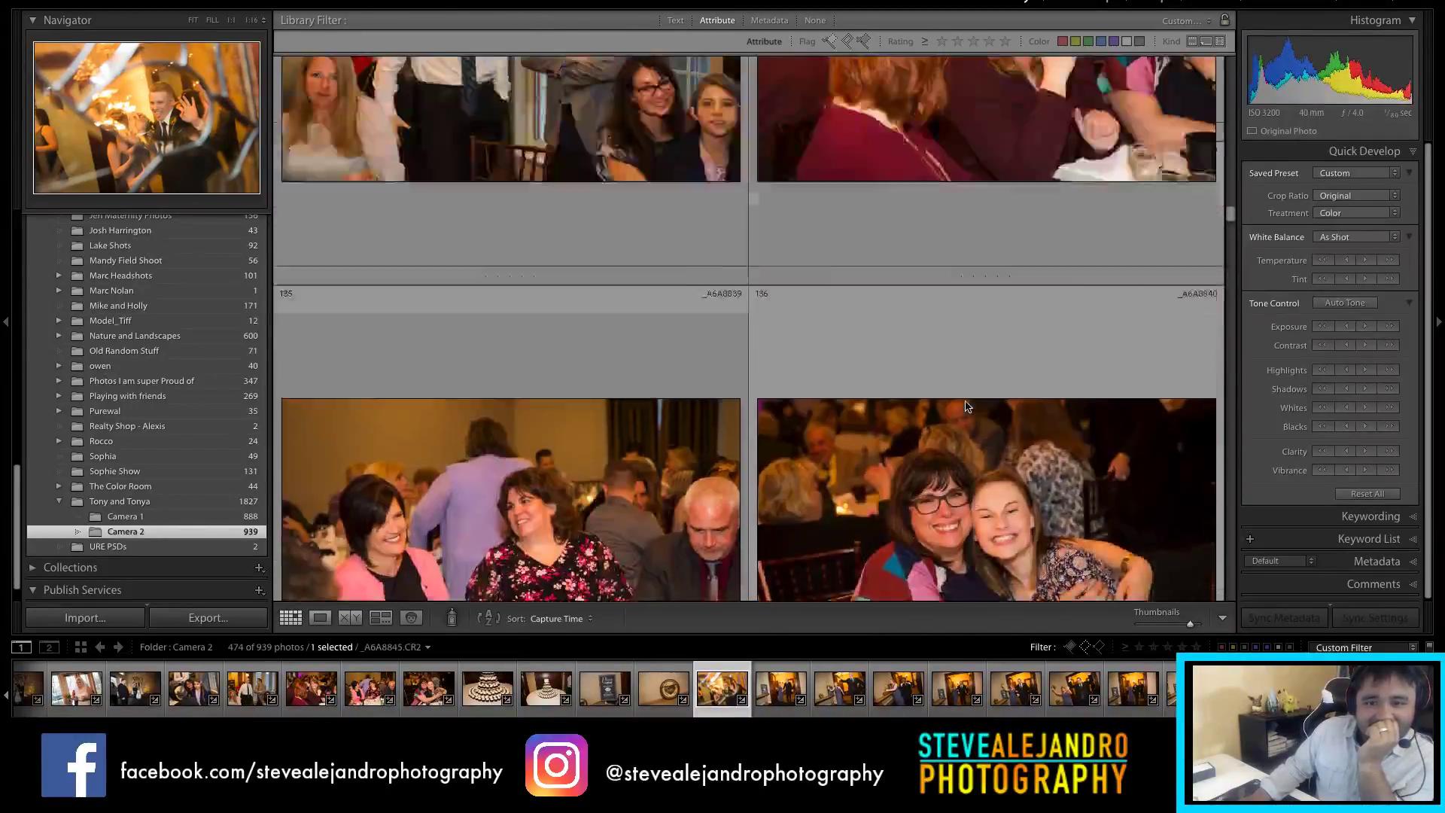
scroll(966, 407, "up", 5)
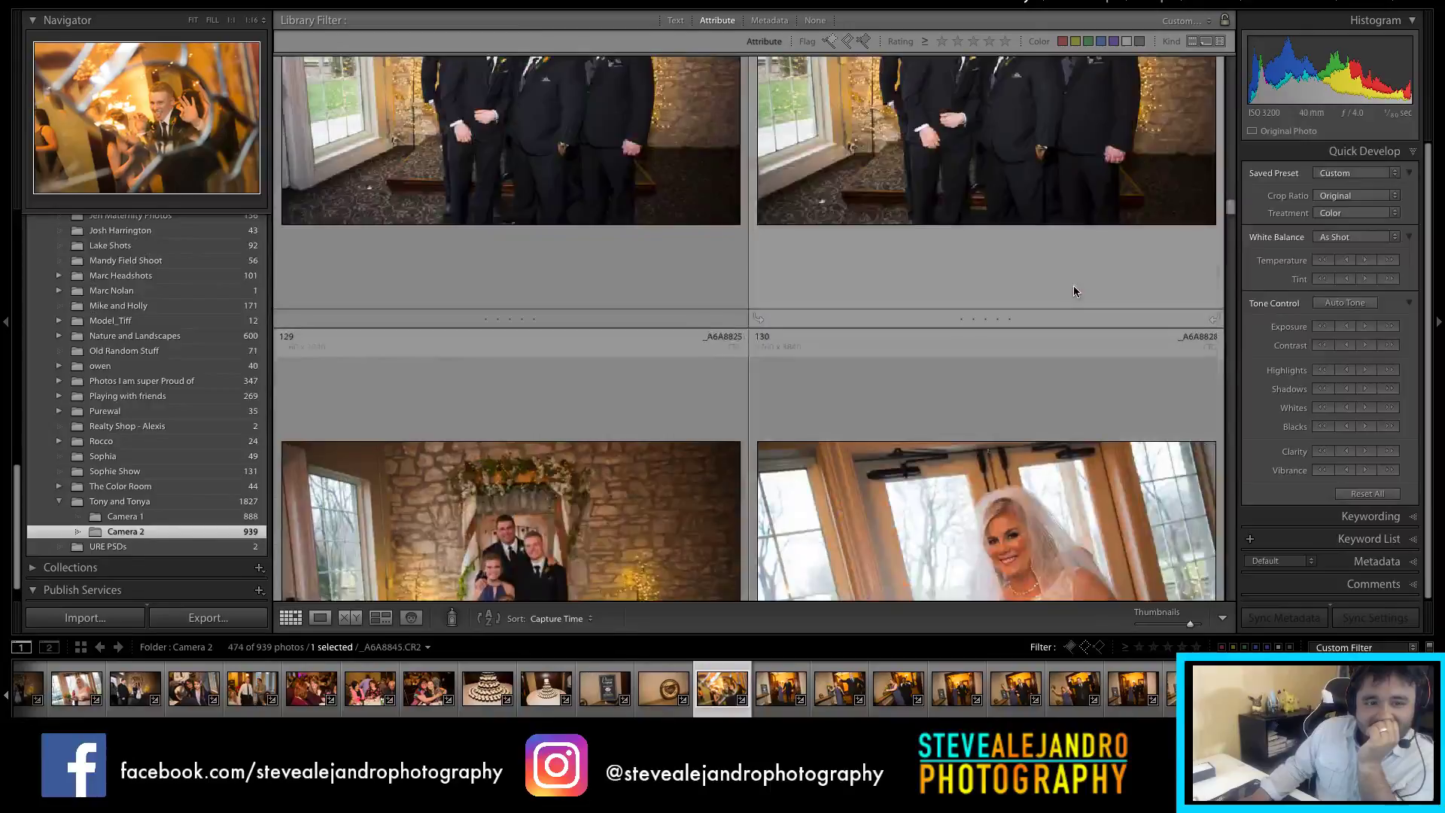
scroll(1076, 289, "up", 4)
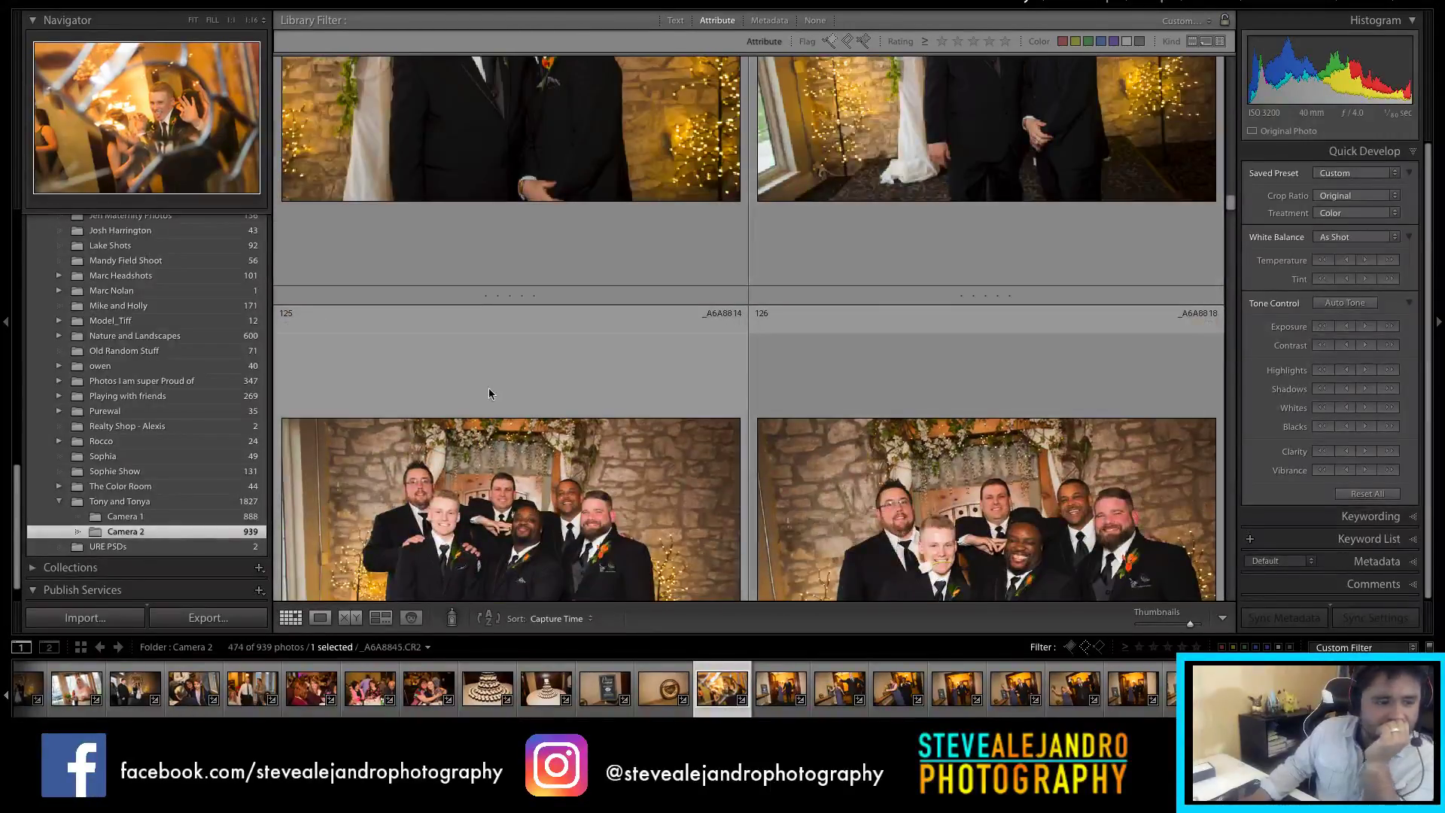
left_click(126, 517)
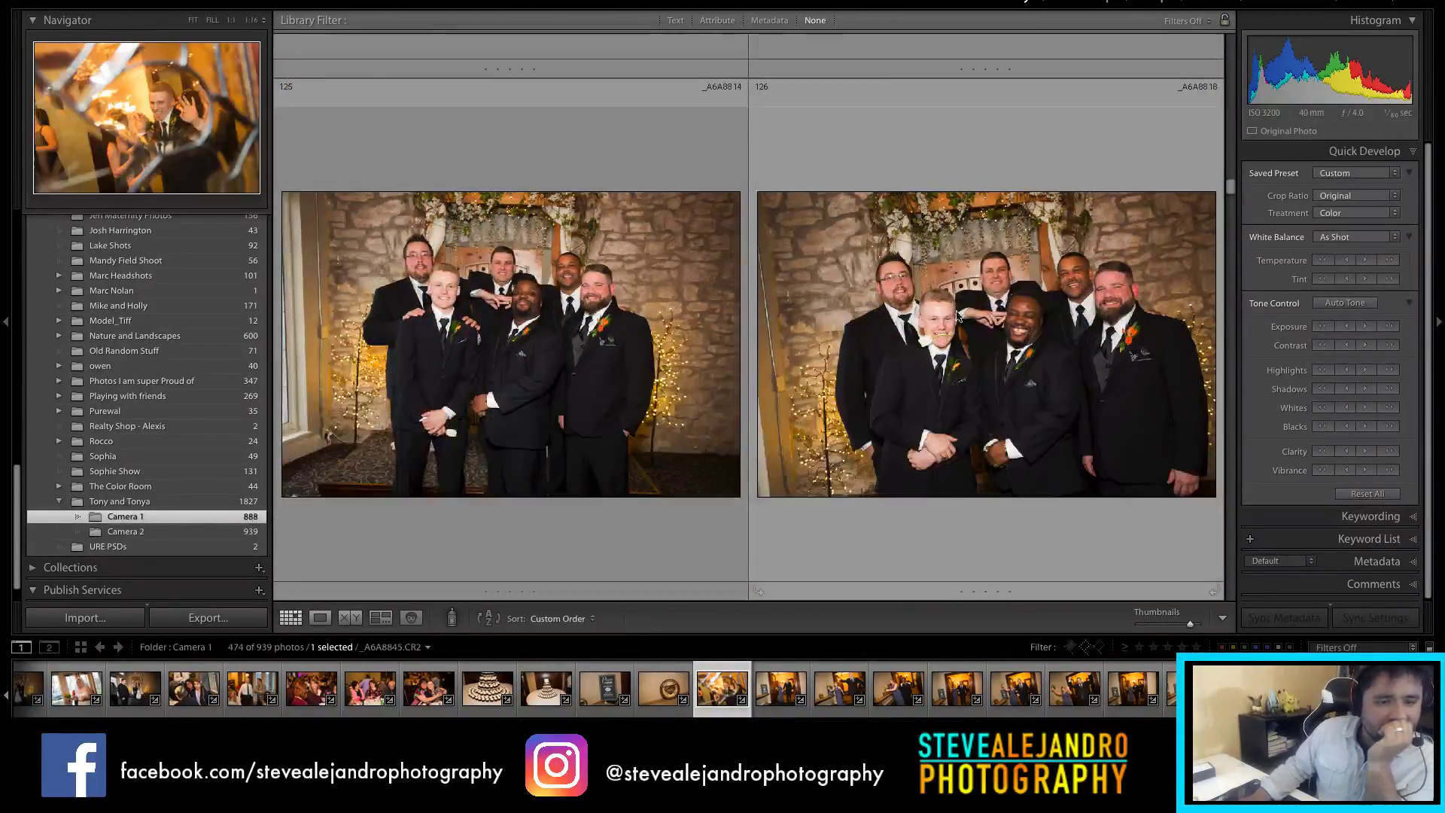
Step: Filter Camera 1 down to its 407 flagged photos
left_click_drag(1230, 50, 1230, 591)
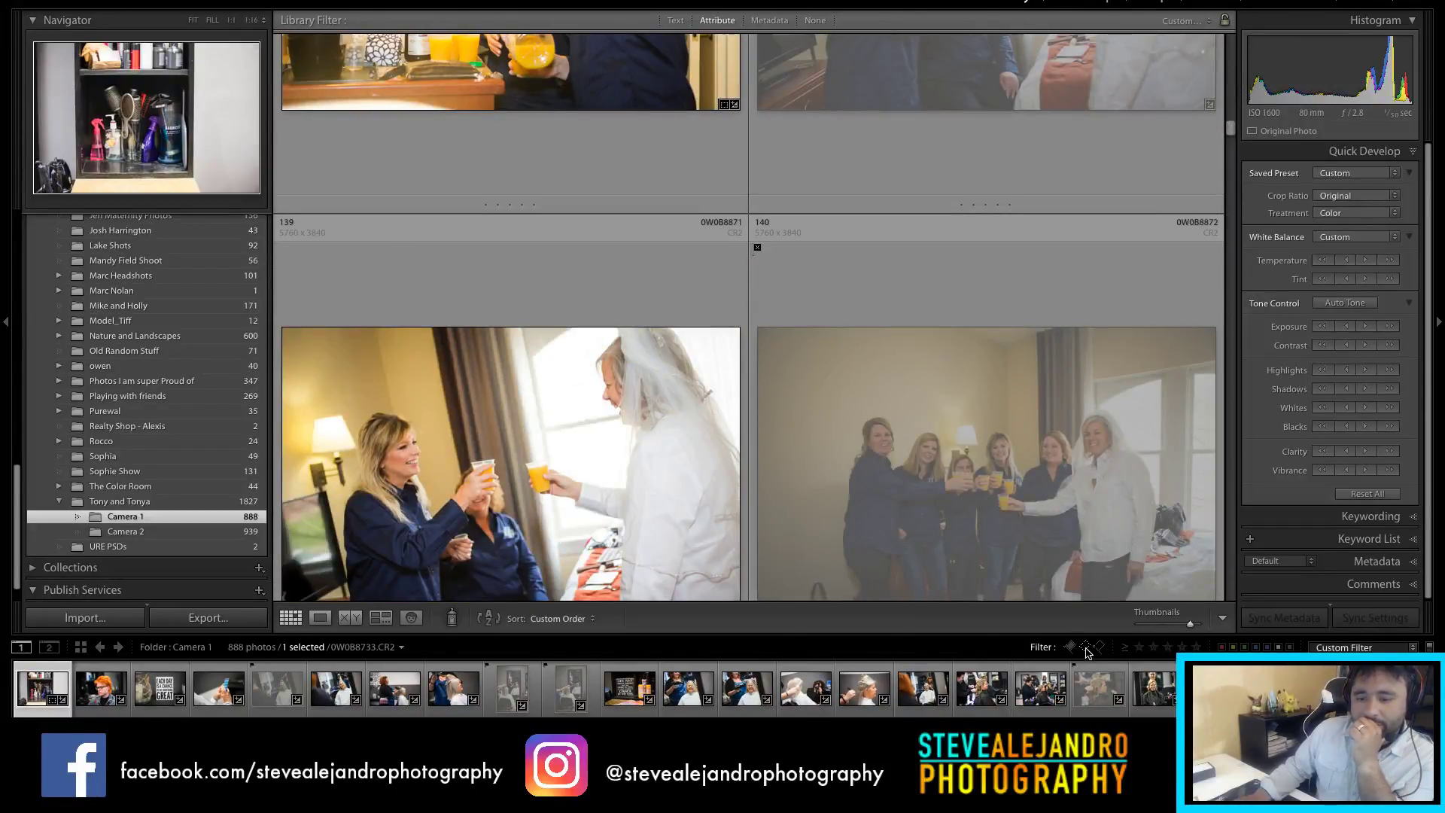
left_click(1085, 648)
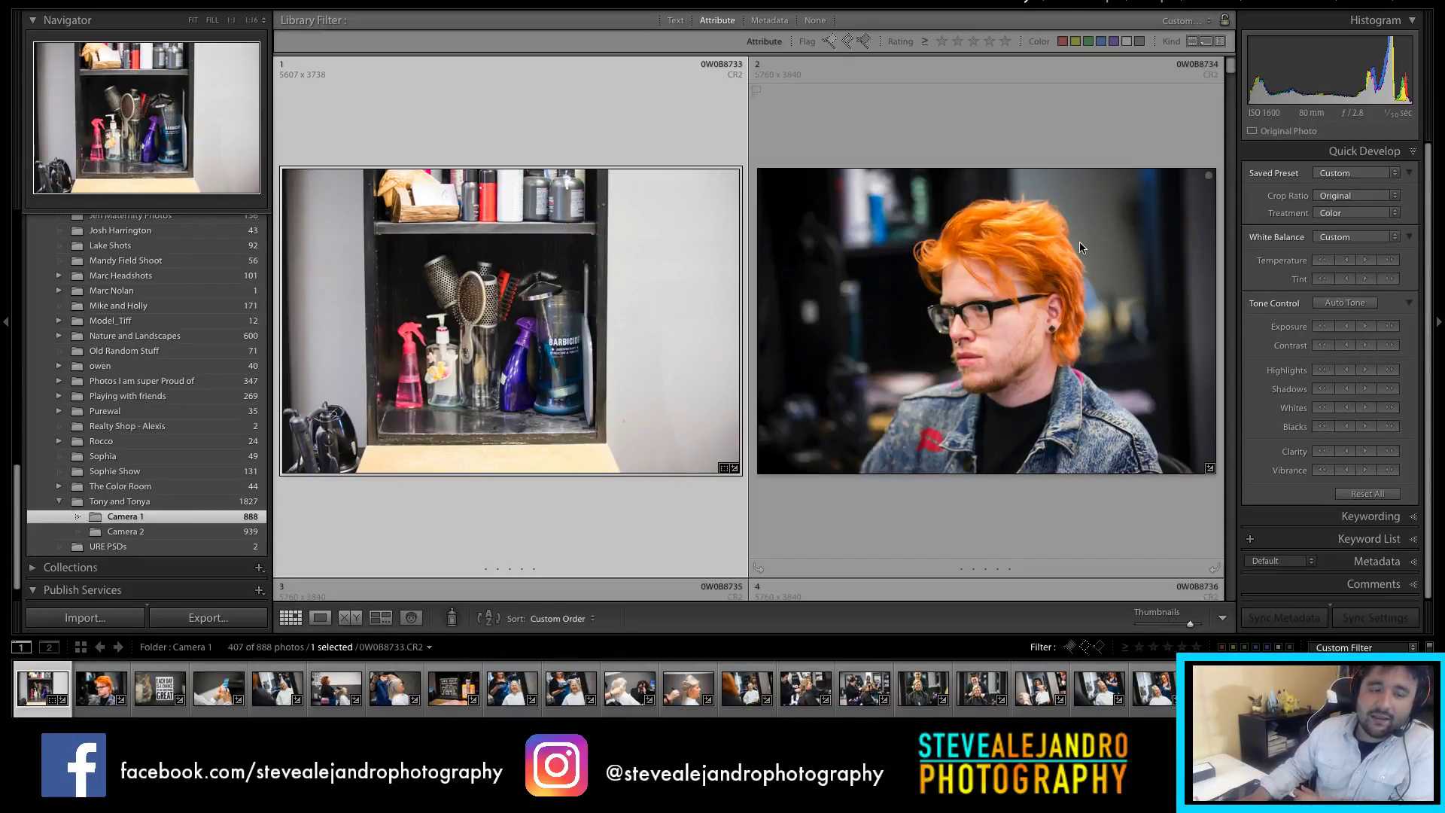
left_click_drag(1232, 66, 1233, 199)
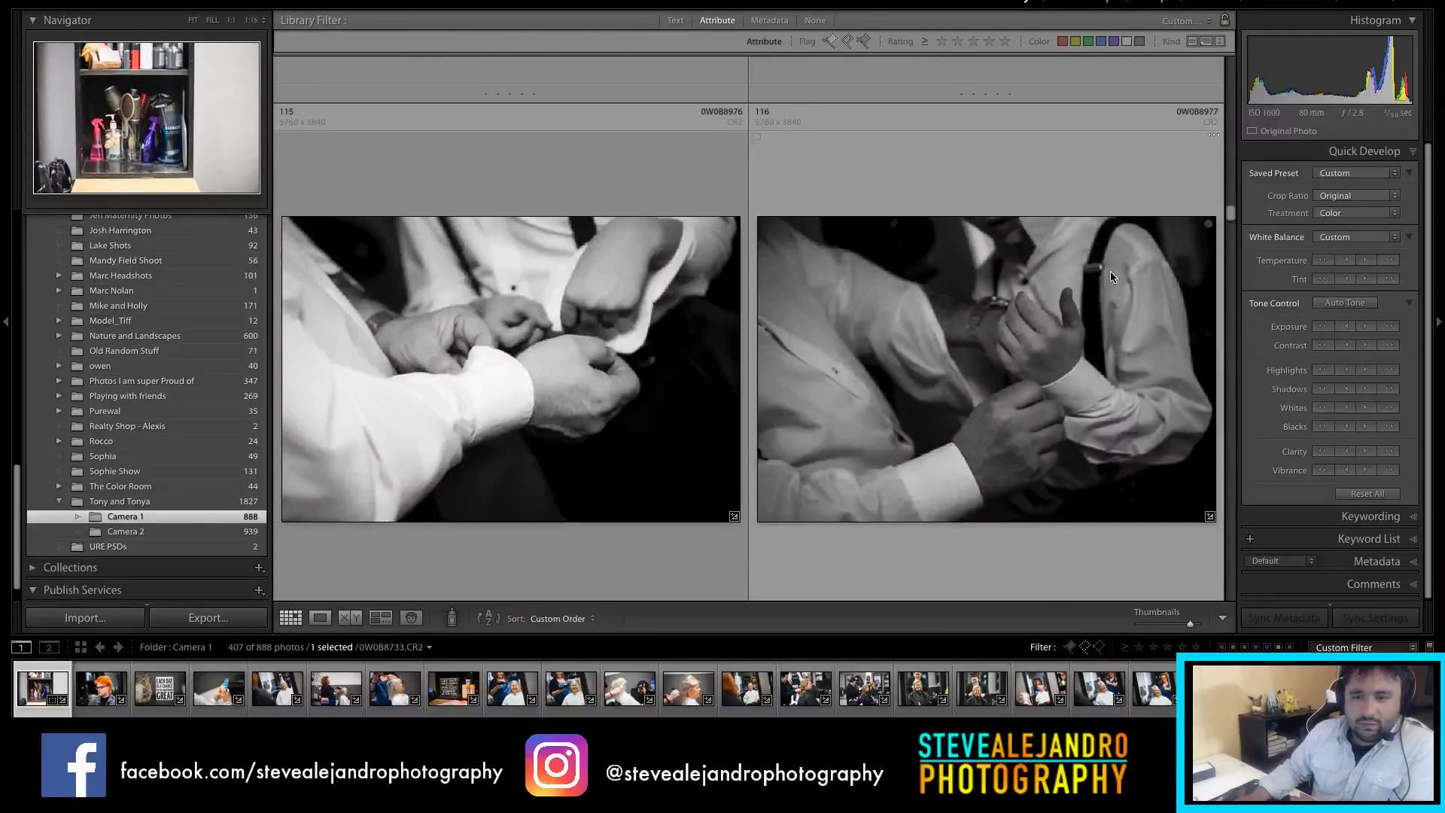
Step: Raise the exposure of black-and-white cufflink photo 116, then select portrait photo 130
left_click(1138, 263)
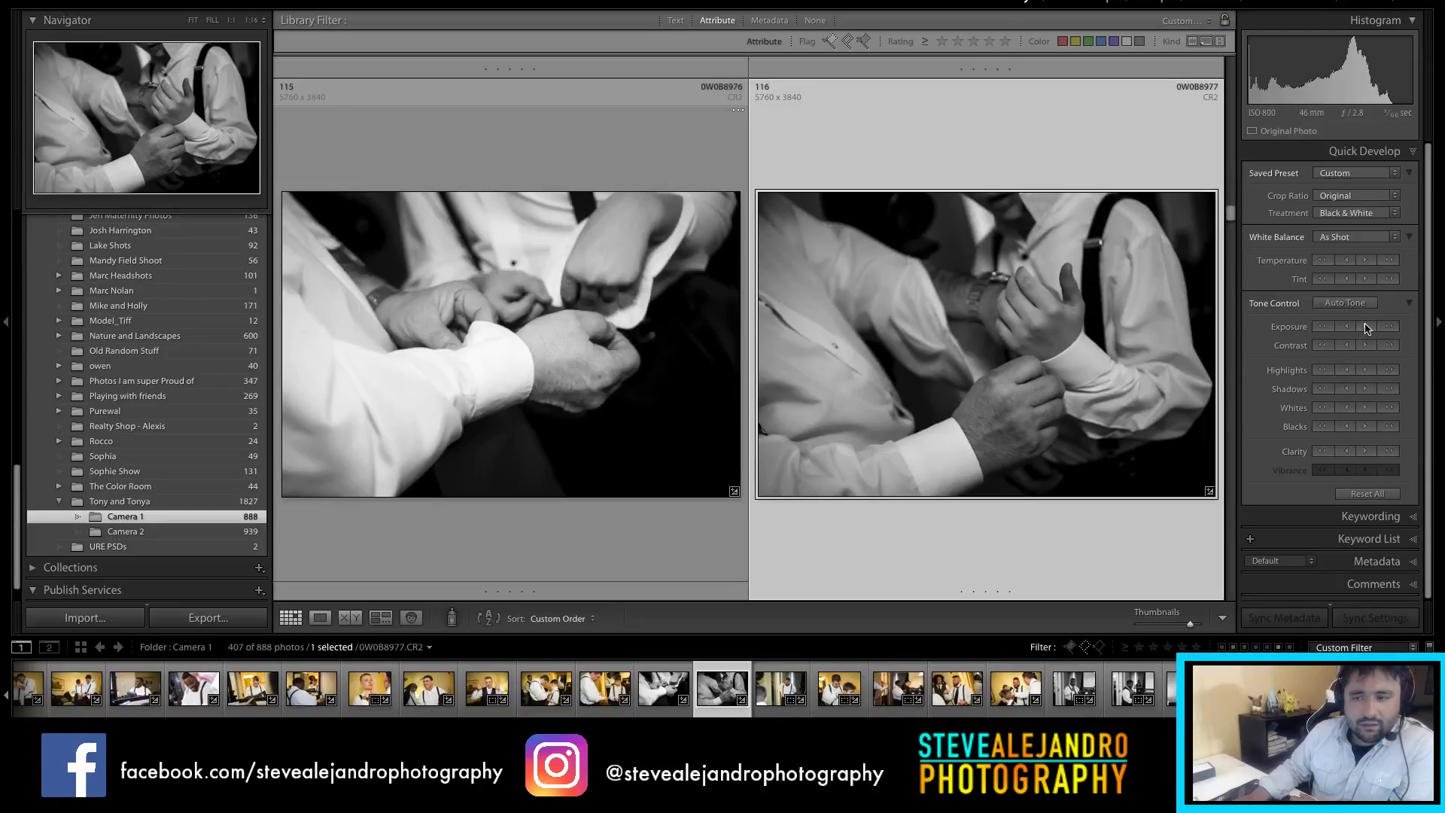
left_click(1366, 327)
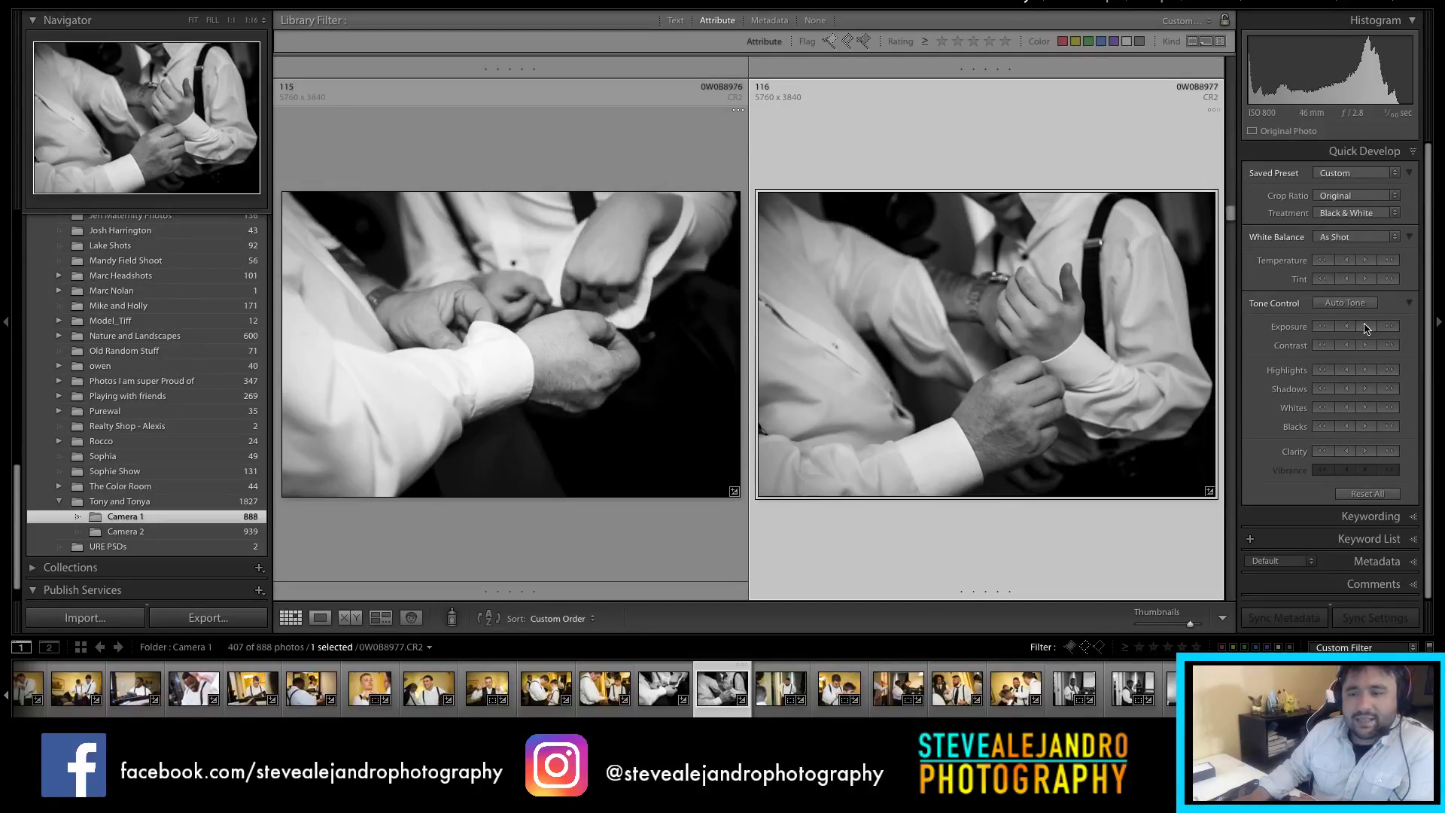
left_click_drag(1229, 213, 1231, 238)
left_click(1037, 319)
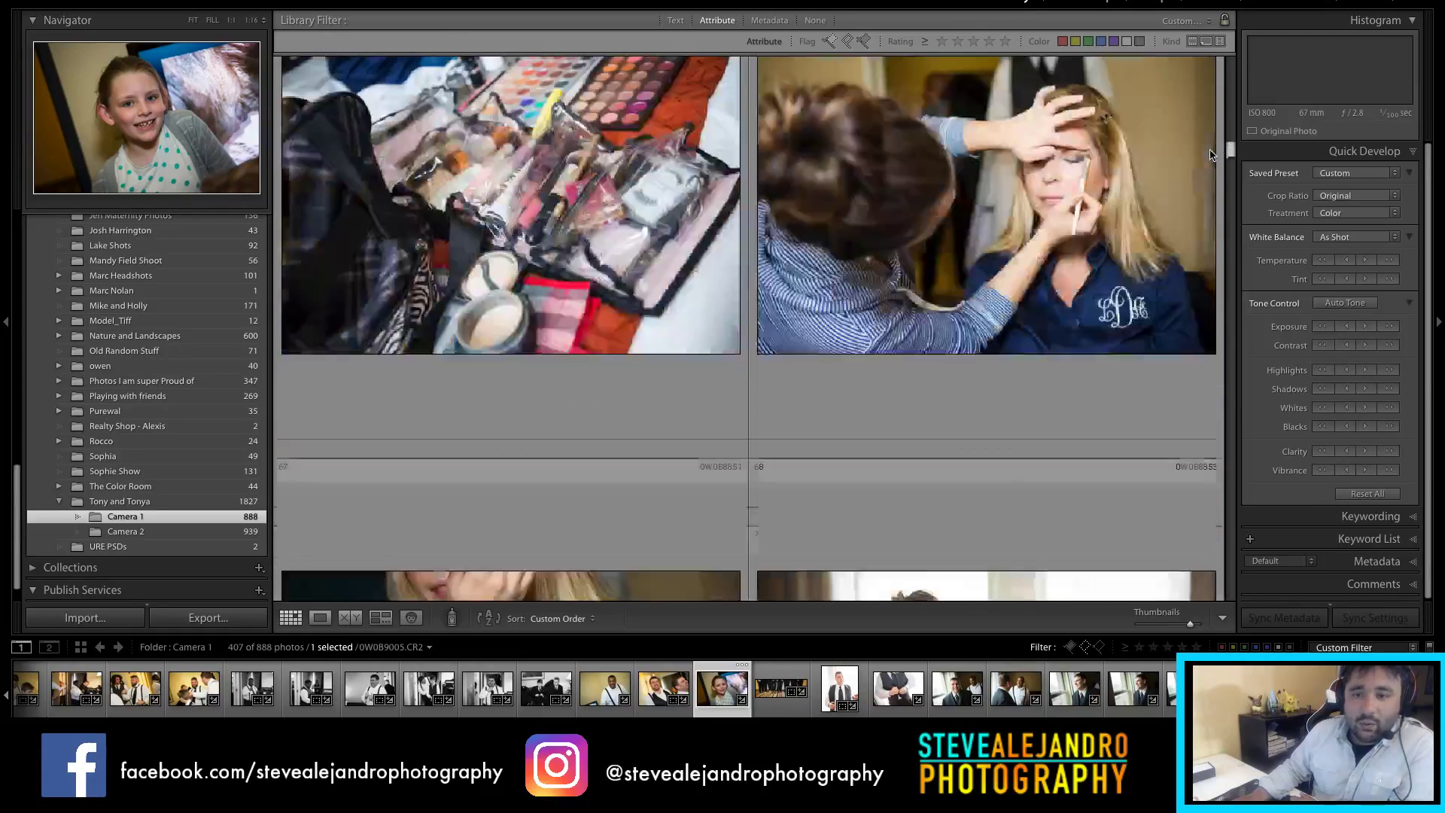
scroll(1218, 169, "down", 5)
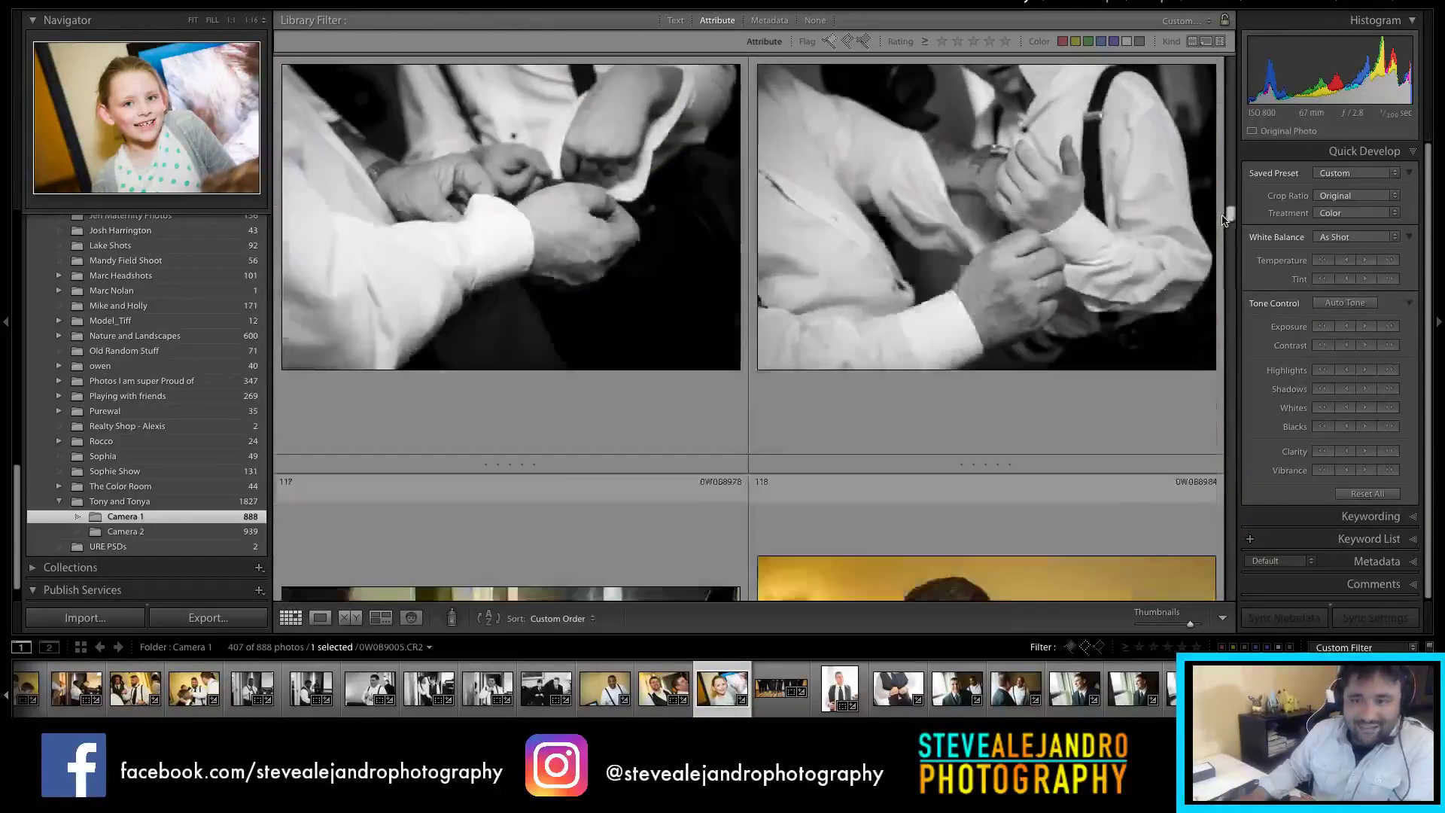
left_click_drag(1223, 220, 1218, 259)
left_click(1218, 258)
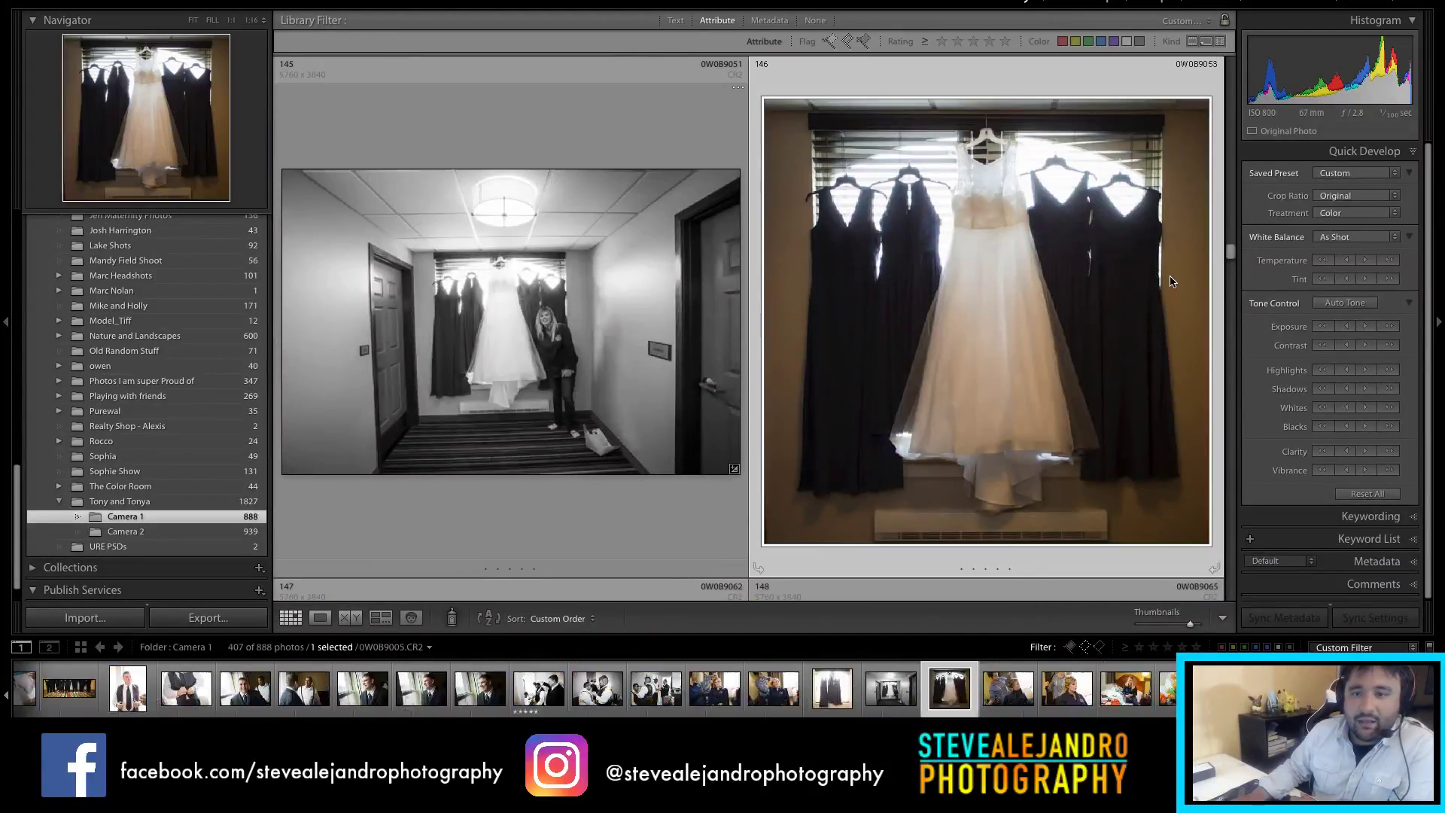
left_click_drag(1229, 260, 1208, 330)
scroll(1208, 338, "down", 10)
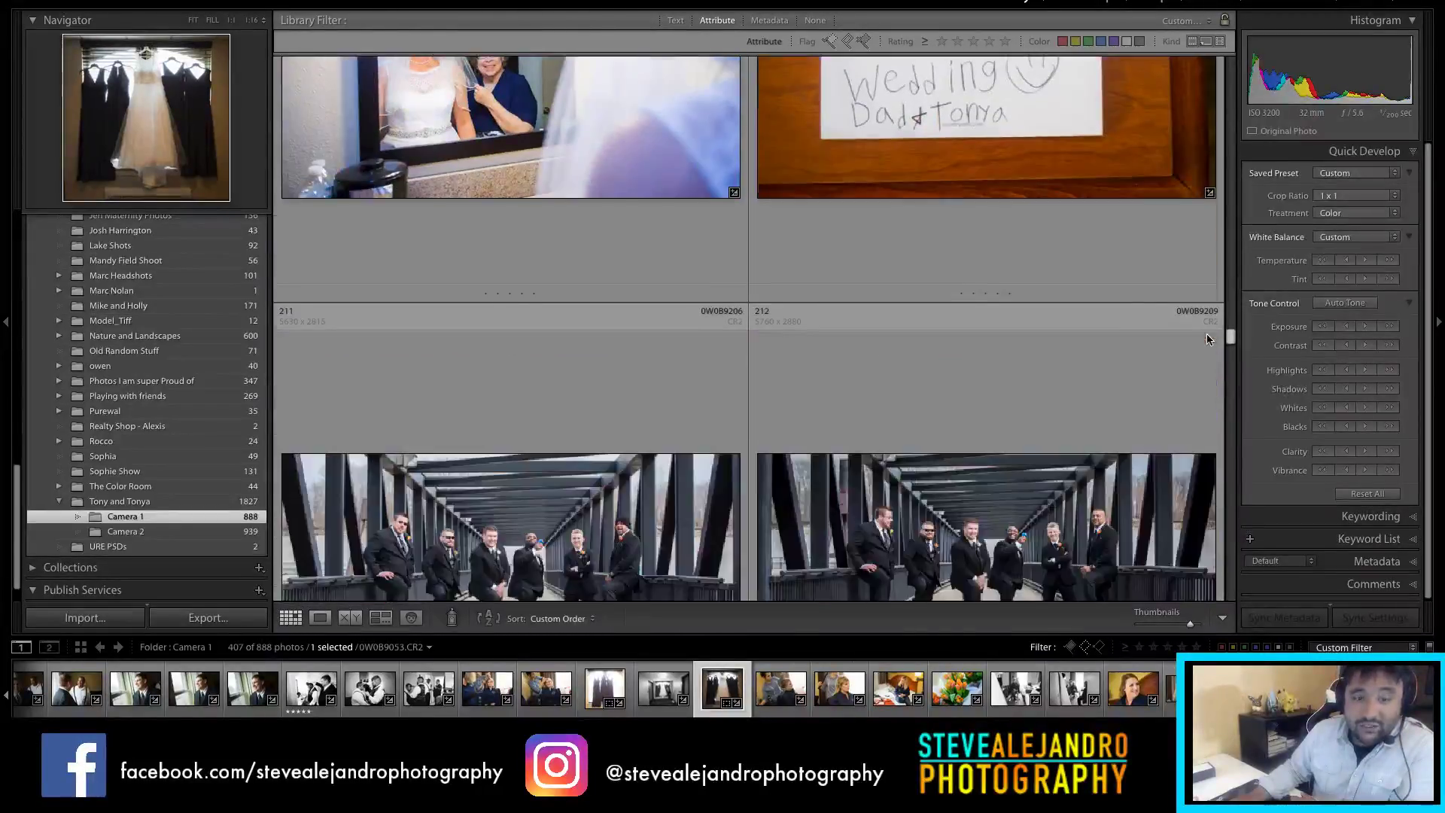
scroll(1202, 354, "down", 10)
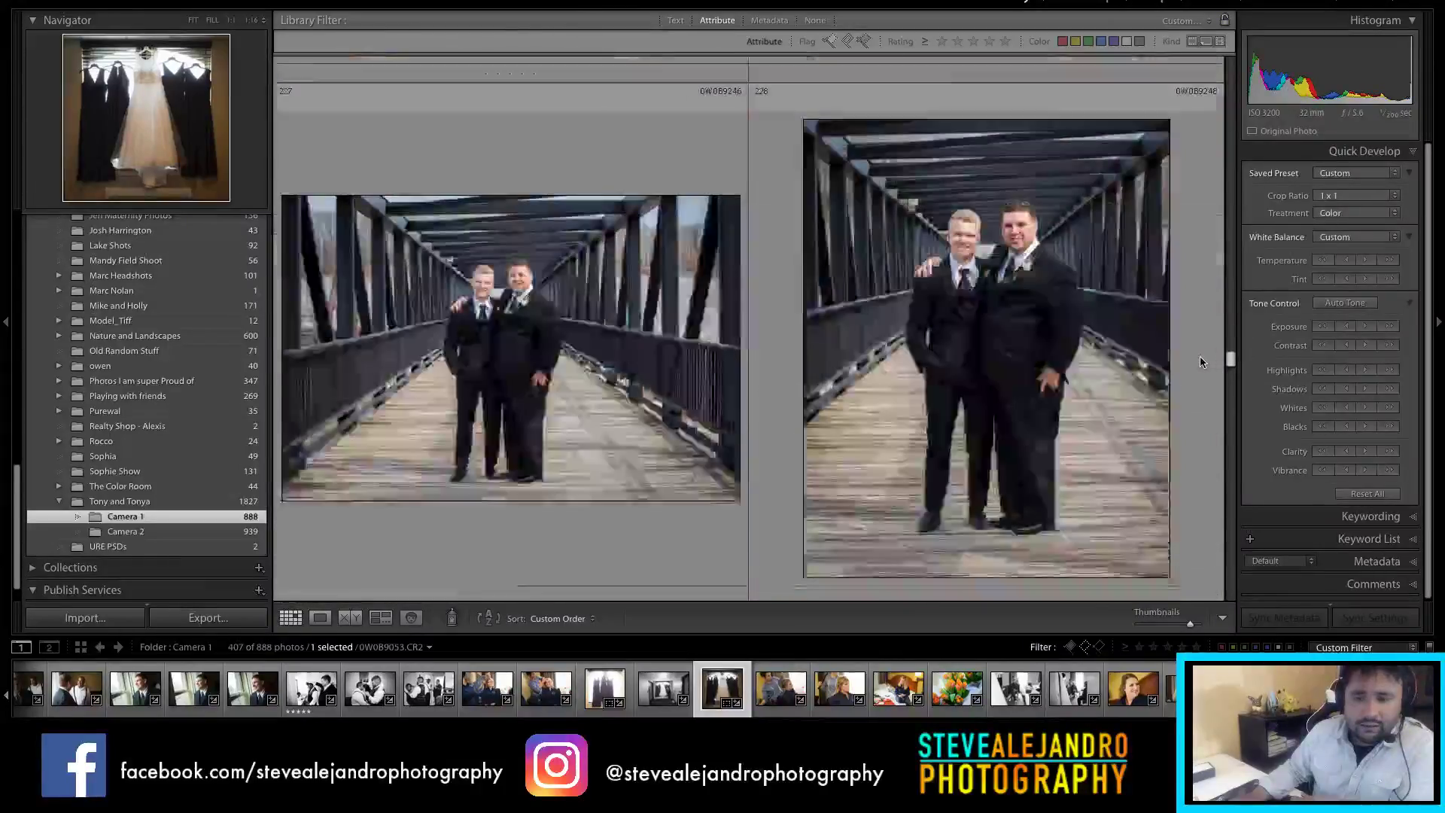
scroll(1203, 369, "down", 5)
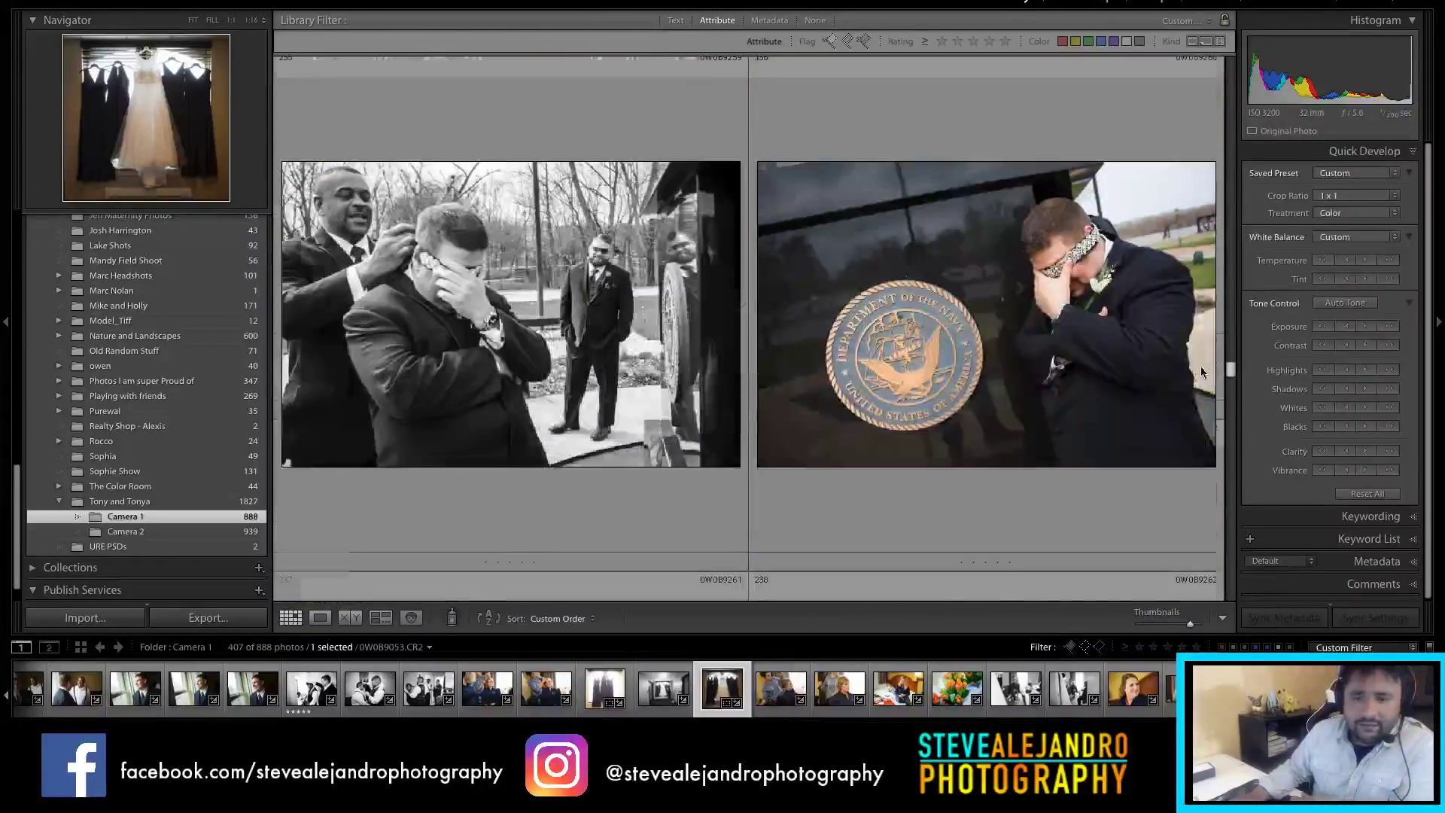
scroll(1199, 378, "down", 4)
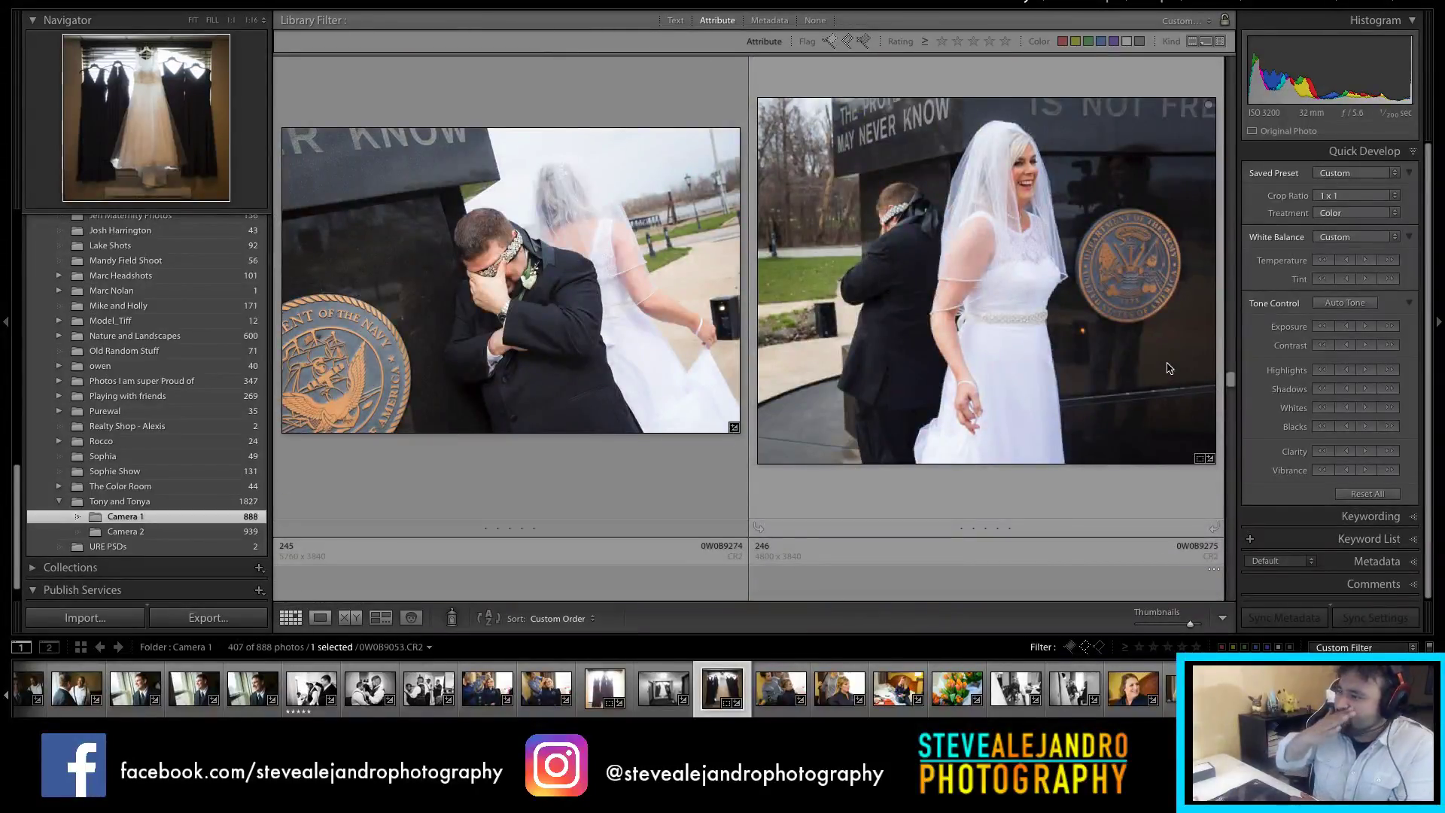
scroll(1175, 369, "down", 8)
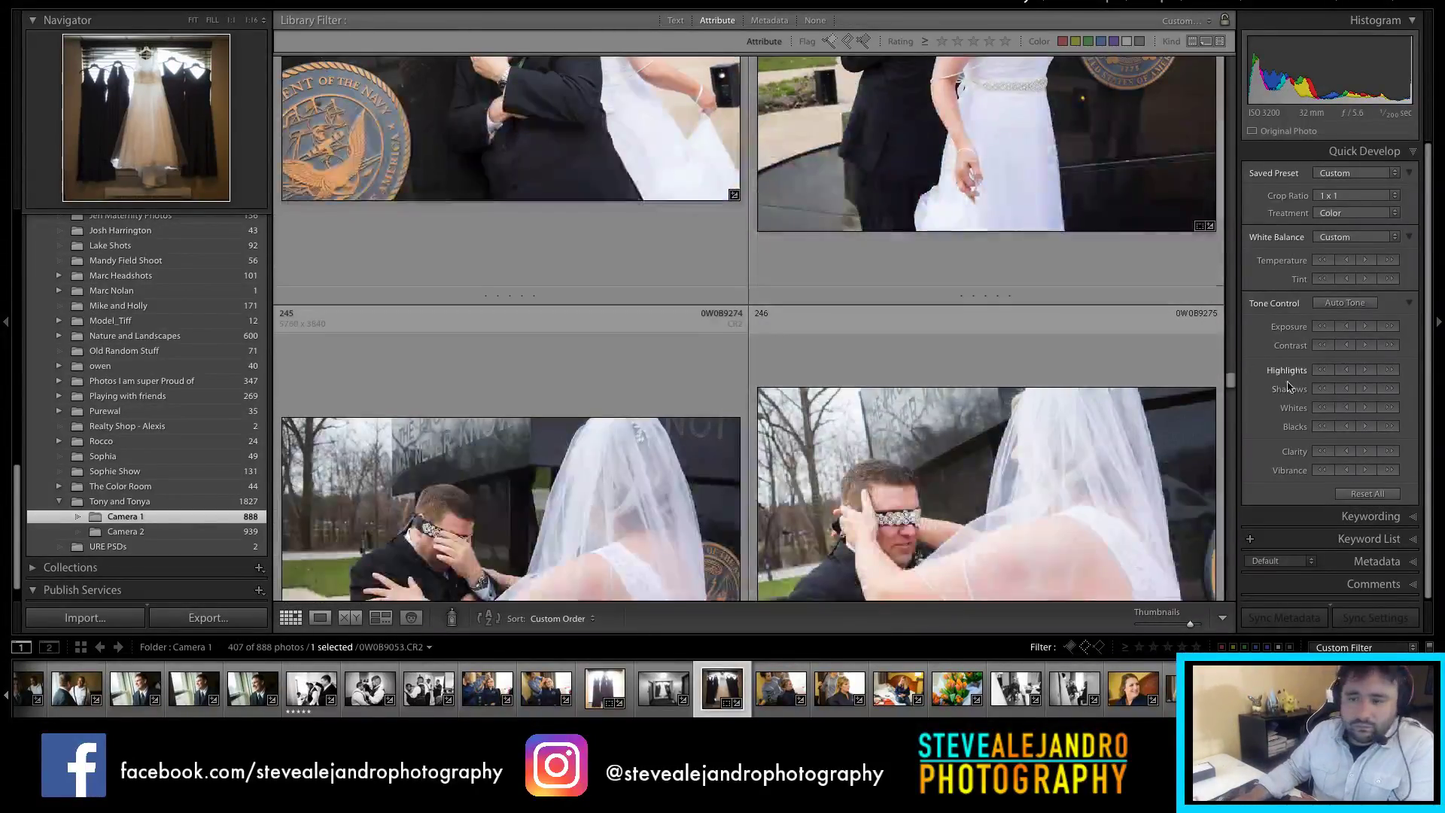
scroll(1231, 399, "down", 8)
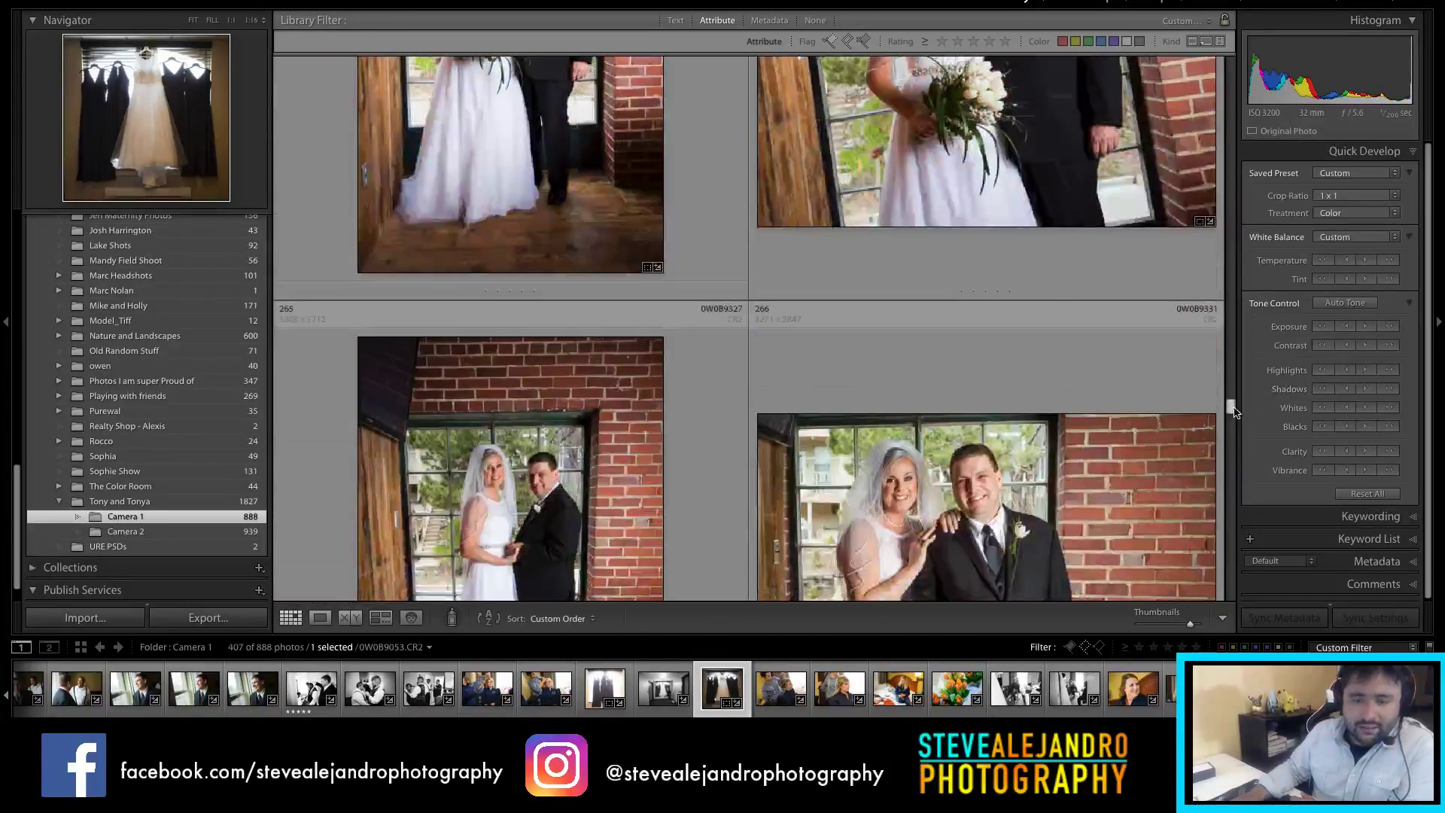
left_click_drag(1236, 408, 1231, 489)
scroll(1069, 369, "up", 3)
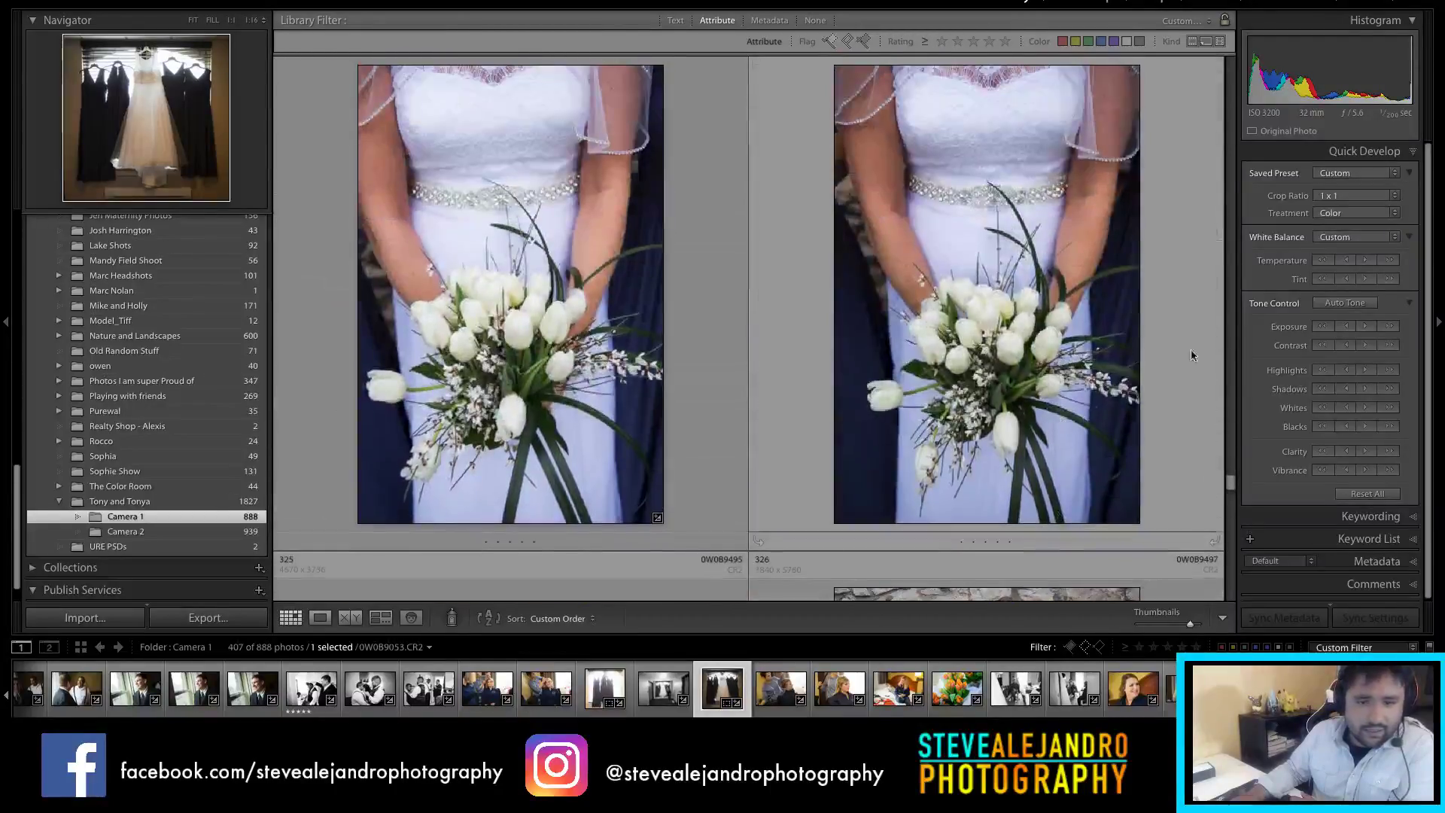
scroll(1168, 358, "down", 4)
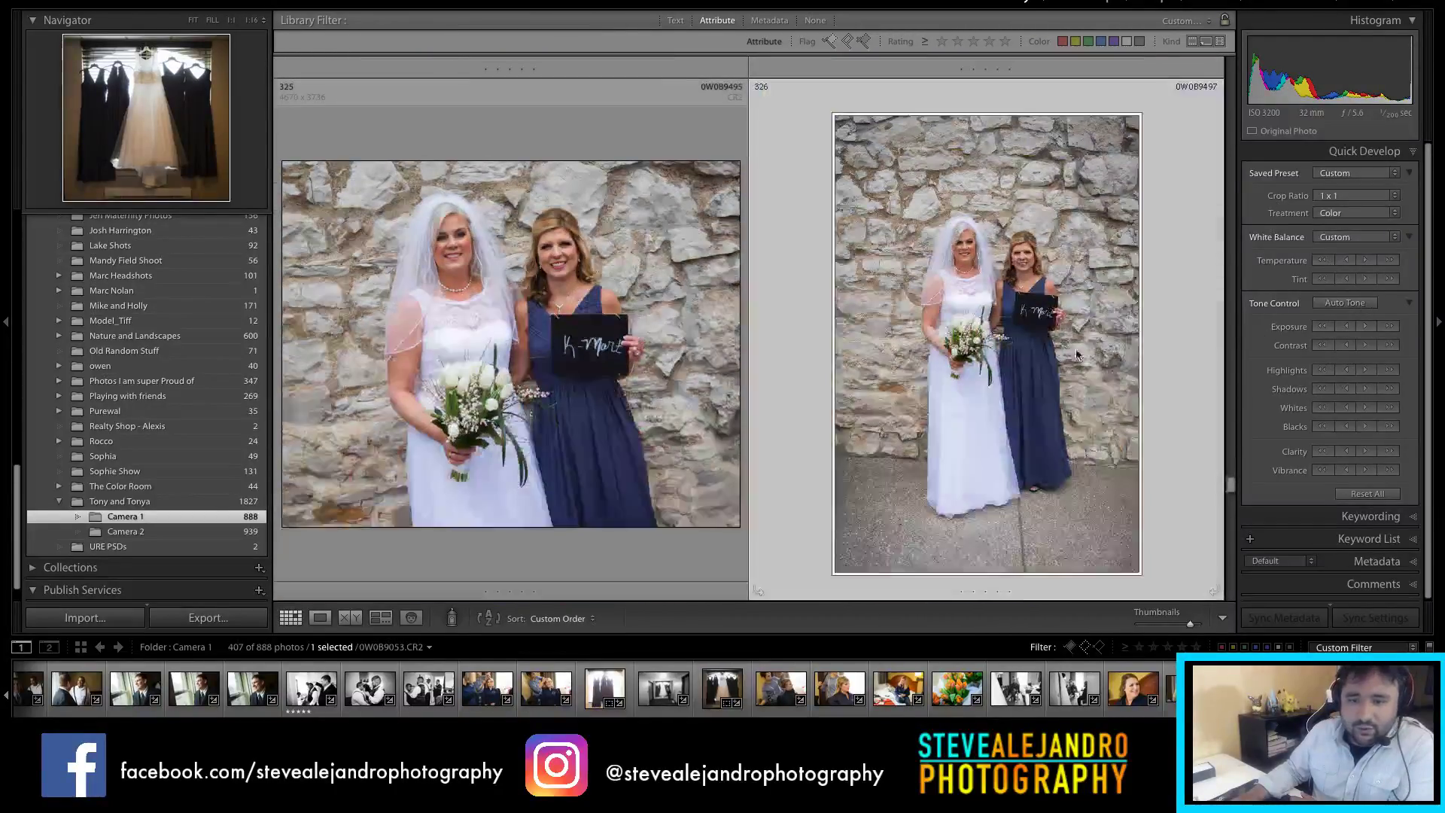
Step: Browse the bridal portraits, selecting photos 326, 325, 328 and 329
left_click(1057, 354)
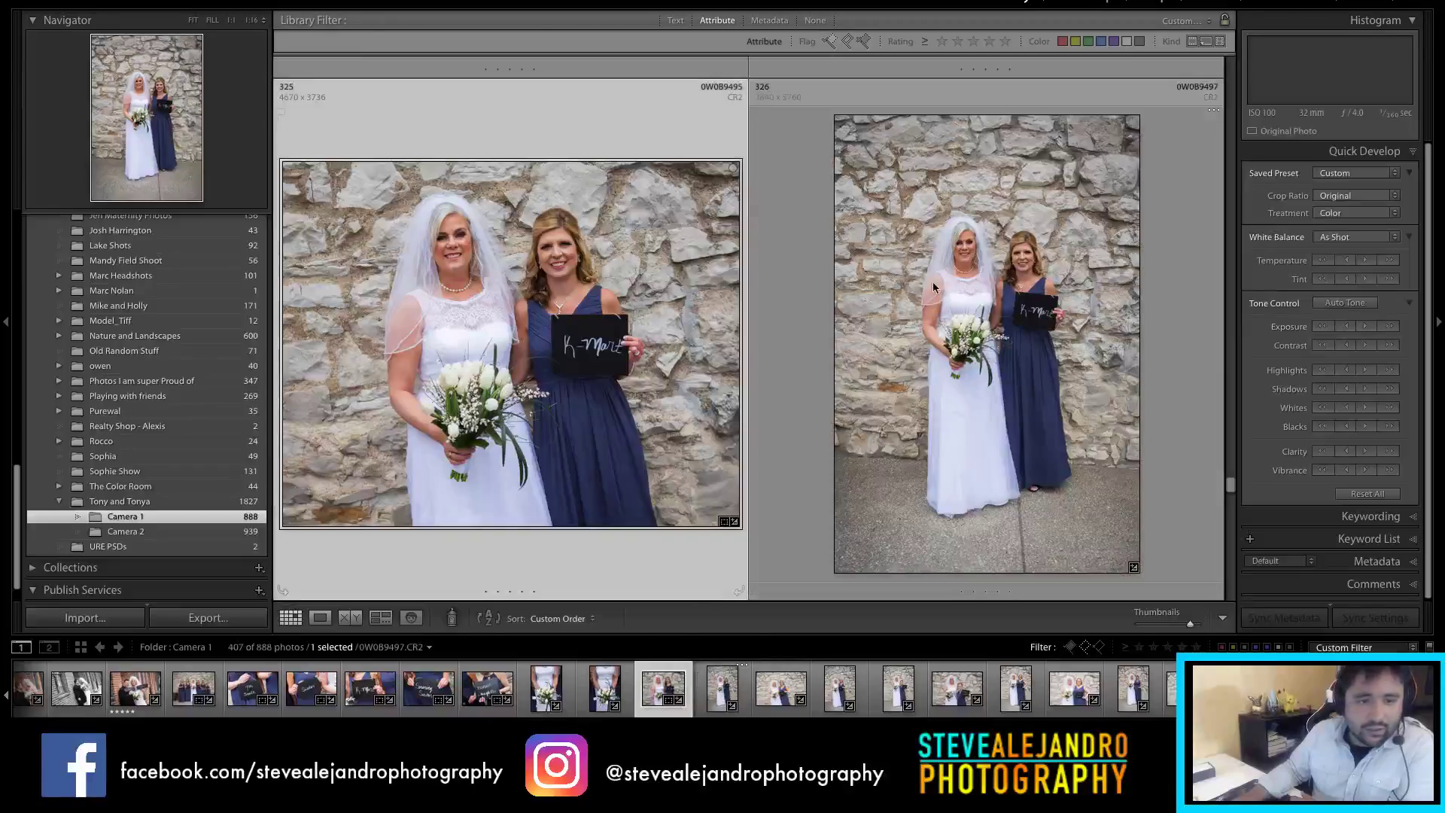
key("Left")
scroll(1073, 350, "down", 2)
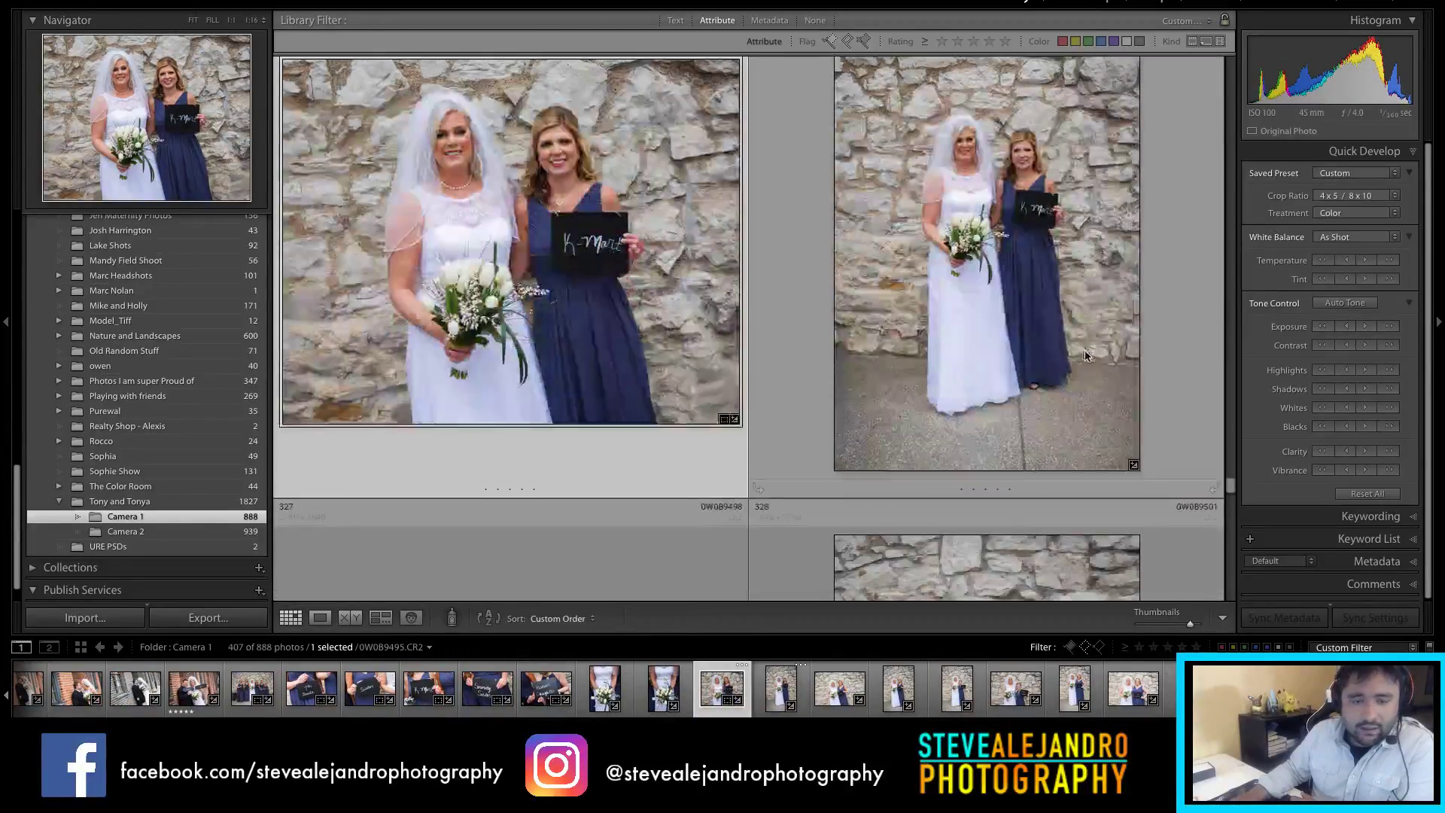
scroll(1085, 355, "down", 3)
left_click(1039, 418)
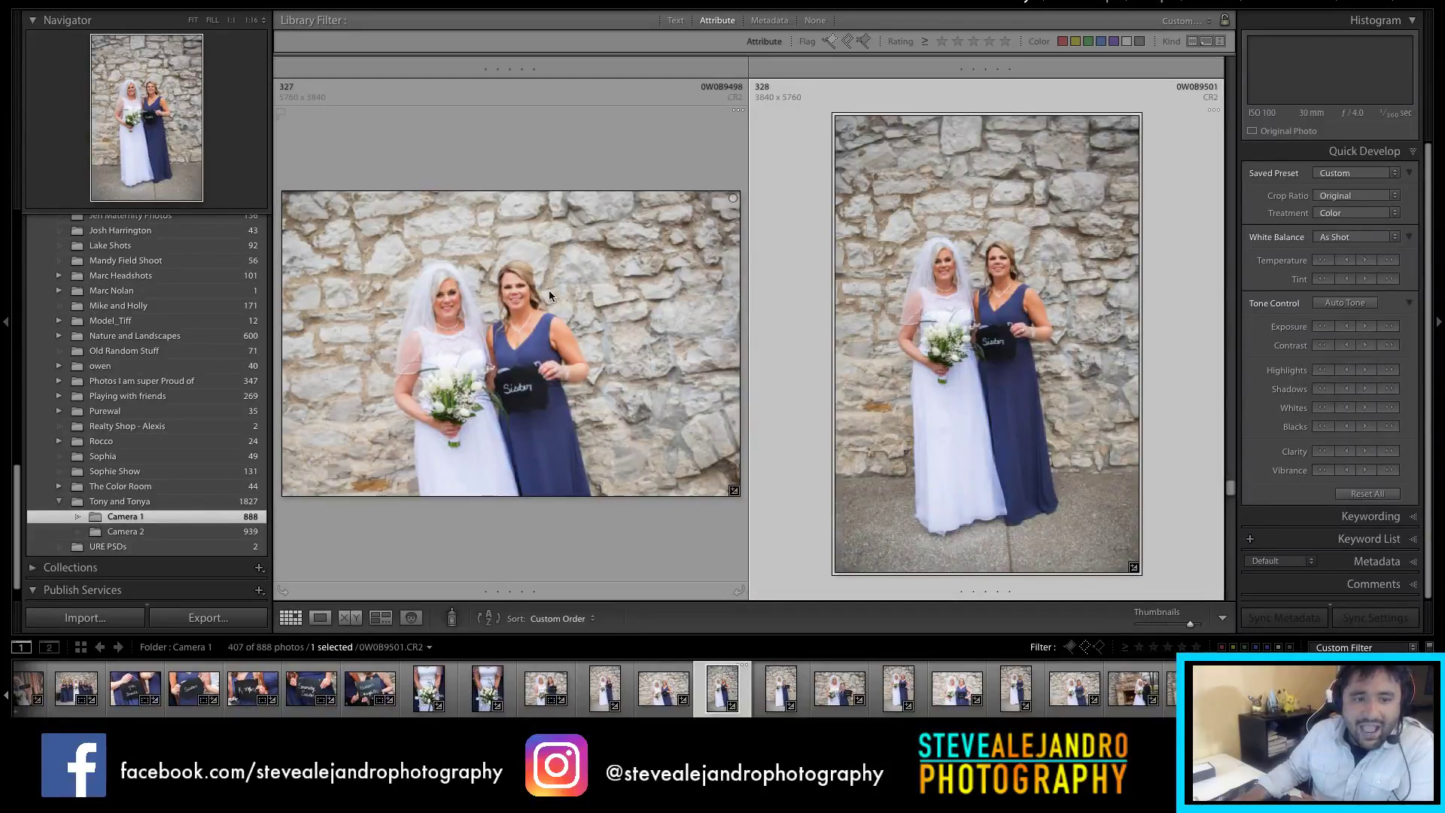
scroll(883, 280, "down", 10)
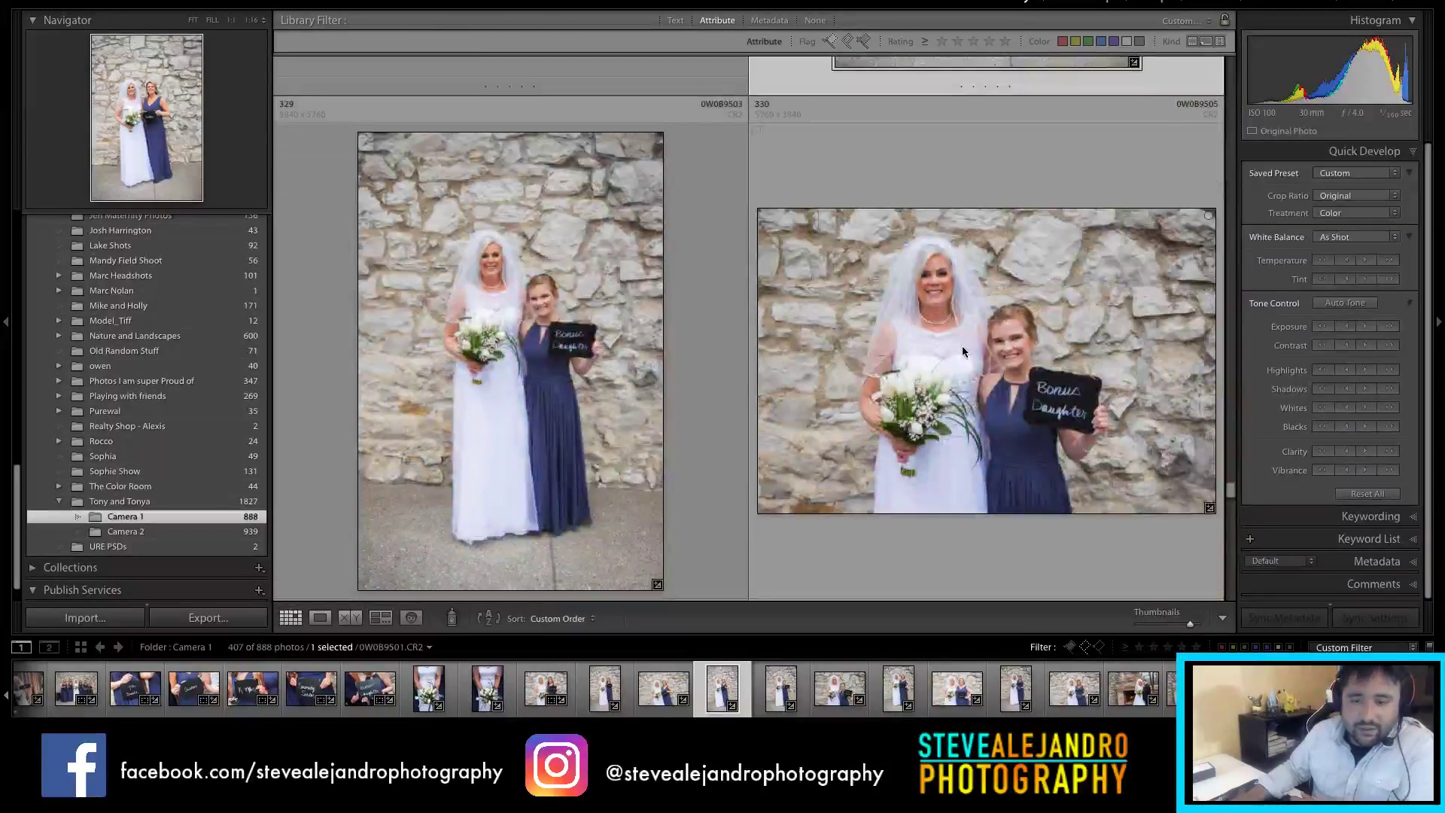
left_click(615, 302)
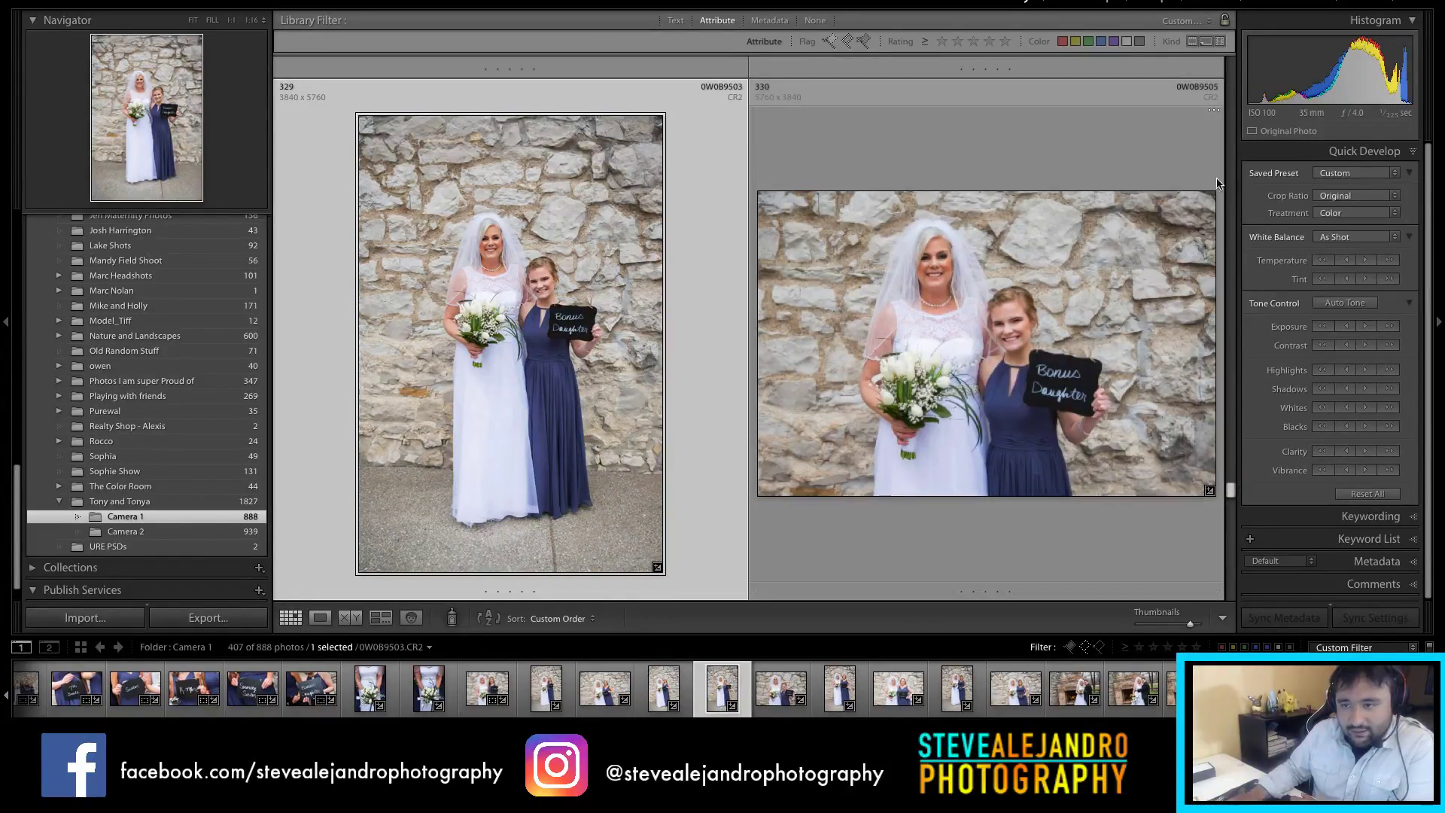
Step: Compare 7th Grade sign photo 332 with bride portrait 331, then scroll to cupcake shots 341–344
scroll(910, 348, "down", 1)
scroll(910, 343, "down", 2)
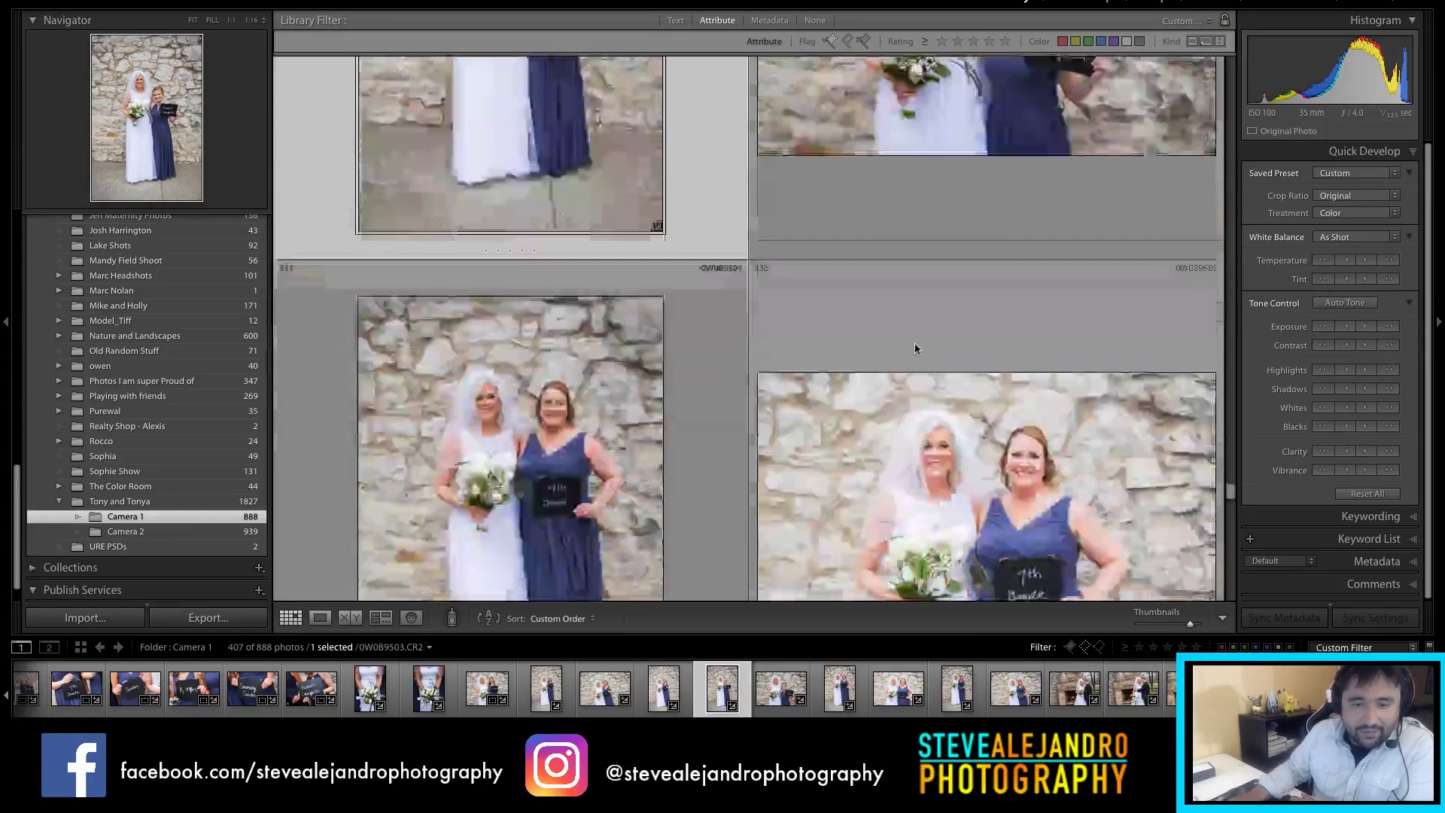
left_click(1010, 404)
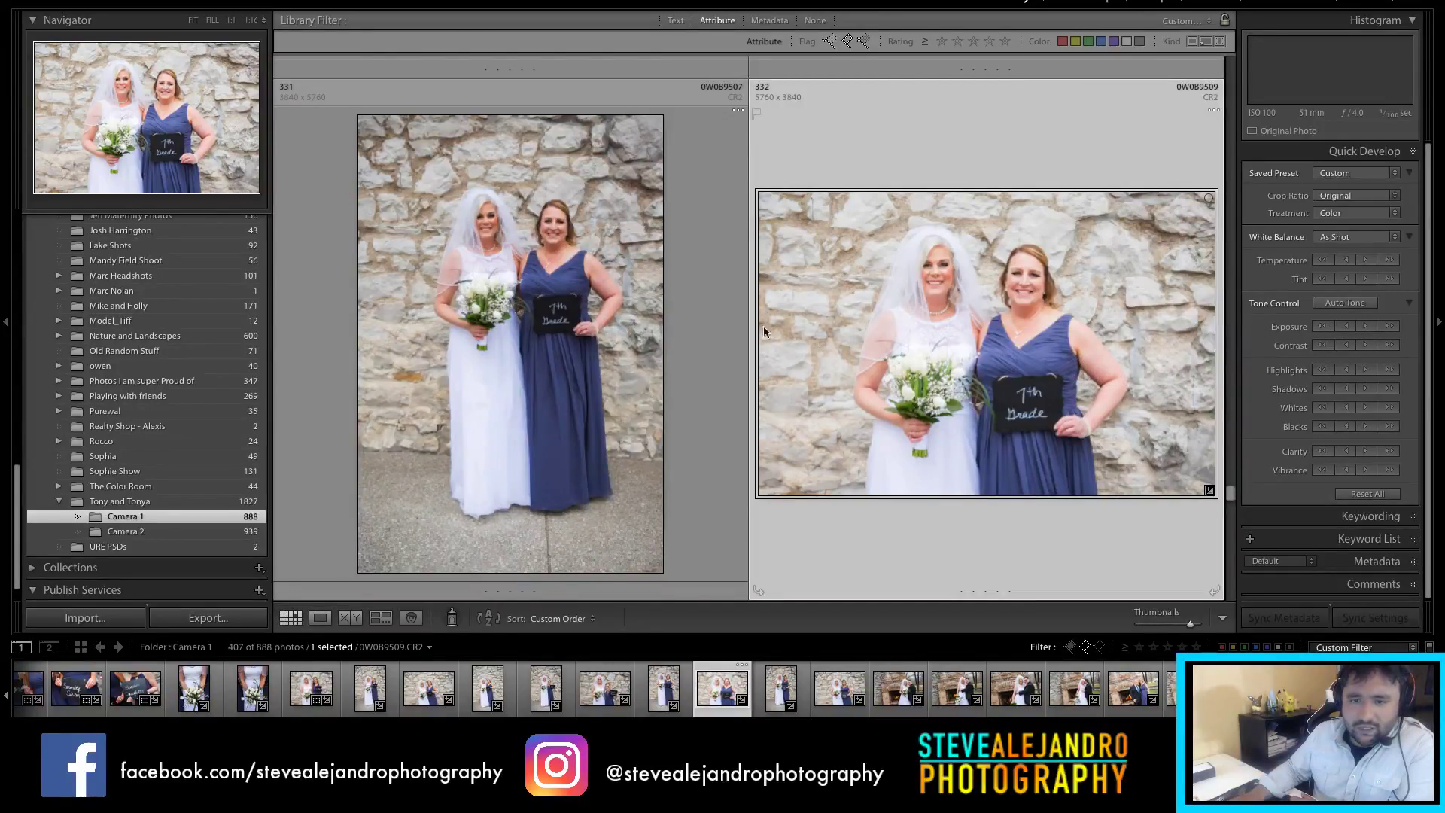
left_click(740, 301)
left_click(1088, 345)
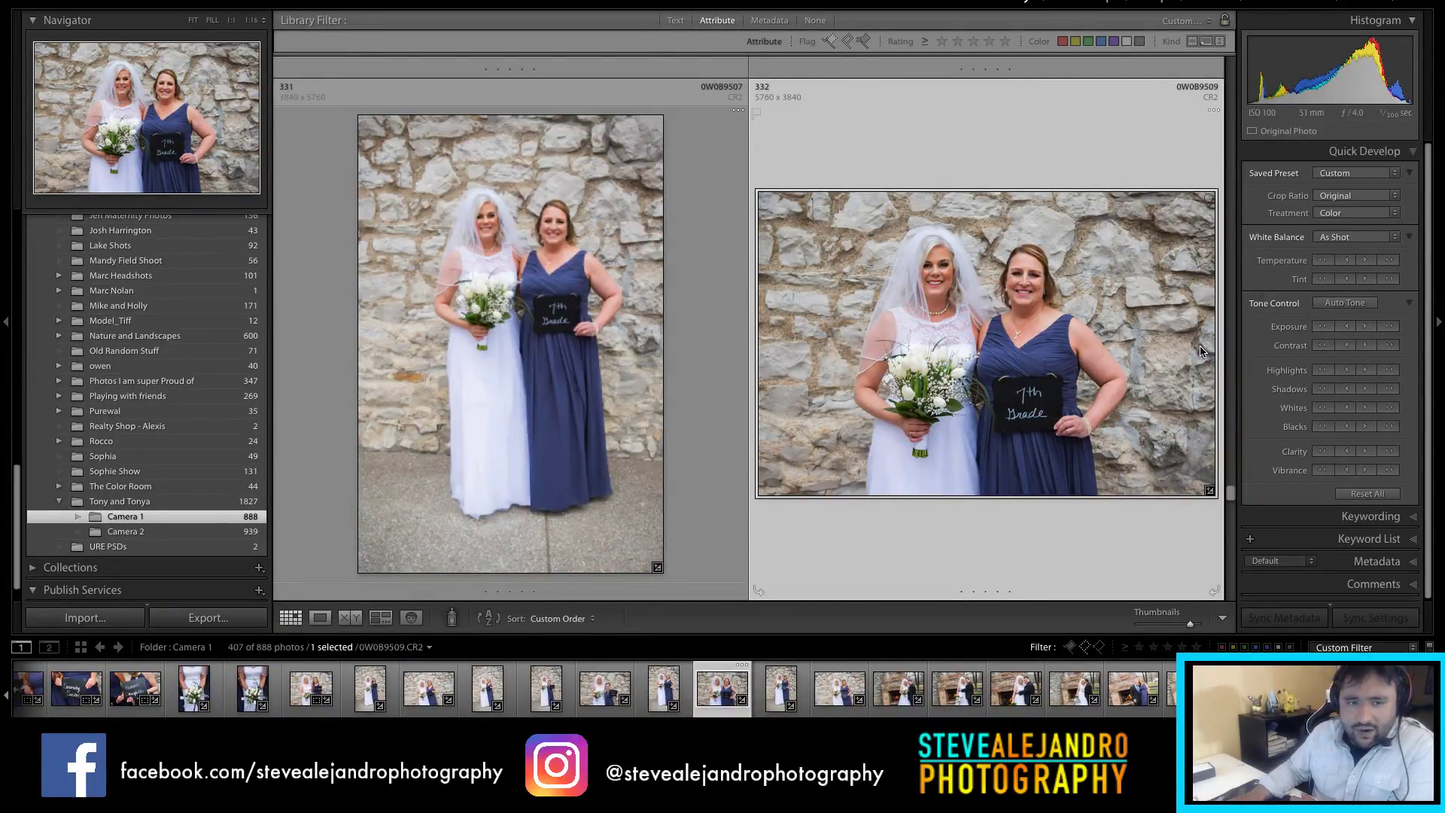
left_click(626, 346)
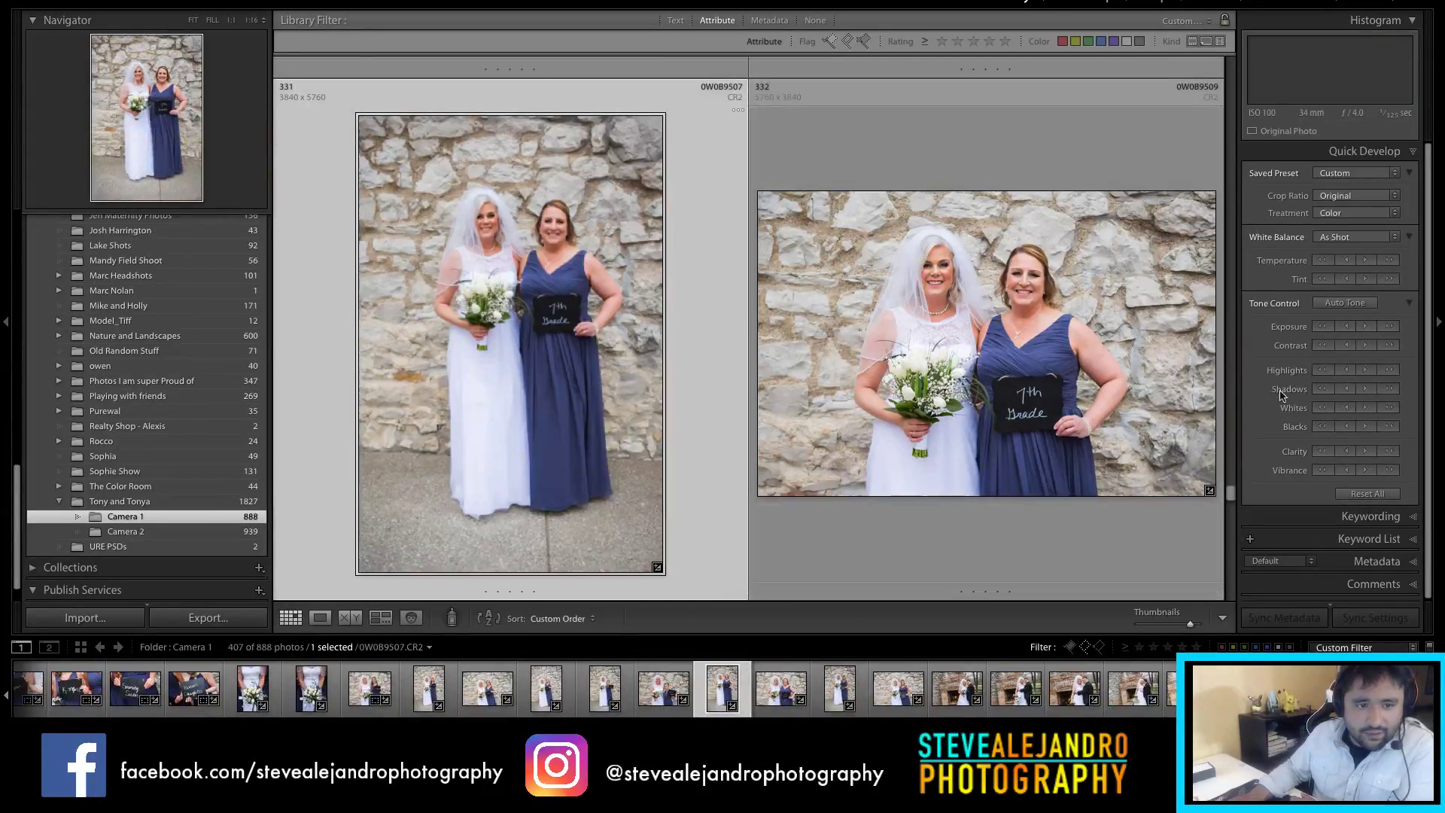
scroll(1024, 401, "down", 5)
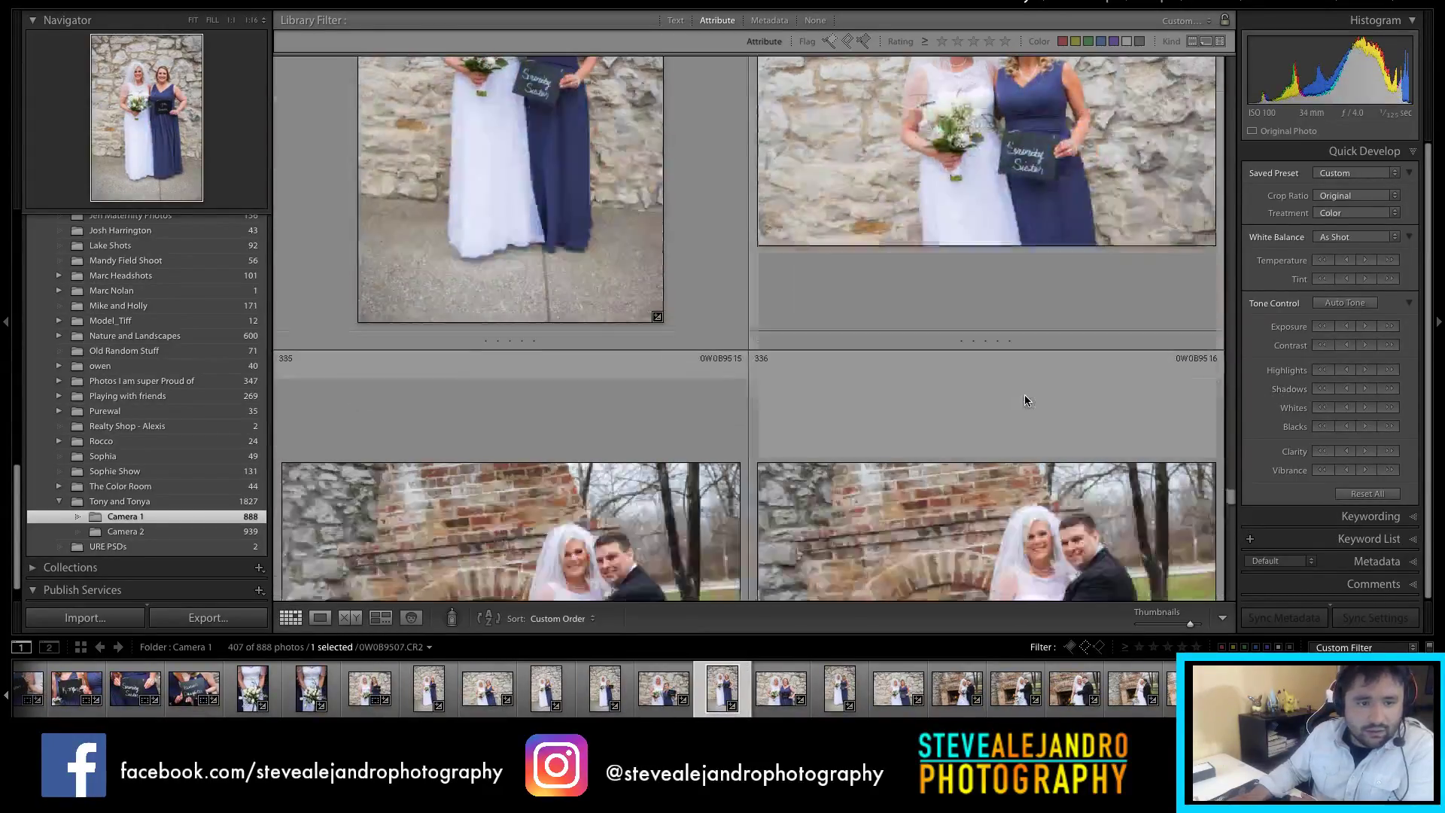
scroll(1024, 395, "down", 5)
scroll(1022, 393, "down", 5)
scroll(969, 364, "down", 5)
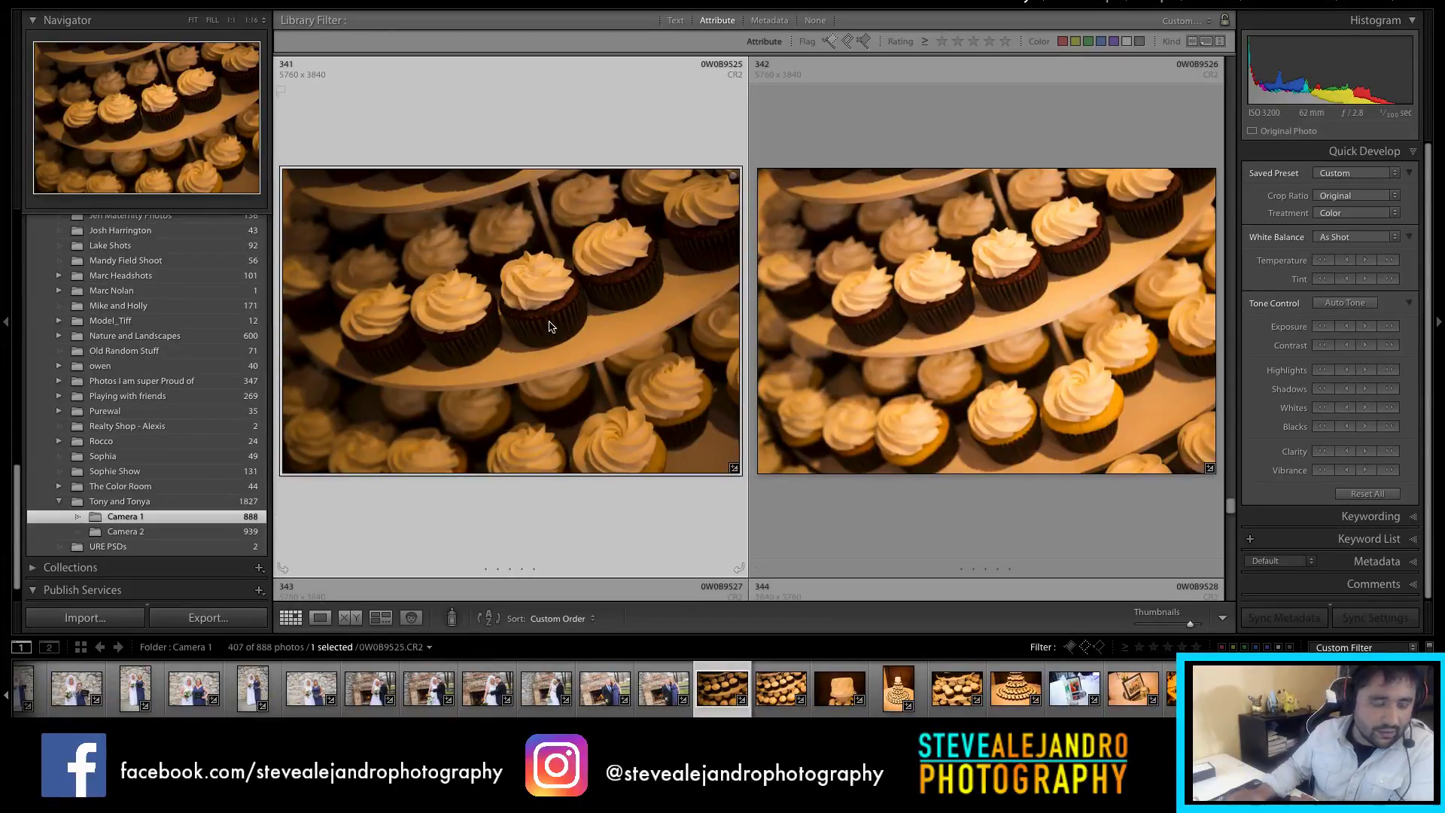
Step: Reject the first cupcake shot; neutralise the next from its frosting and set Exposure +0.60
key("x")
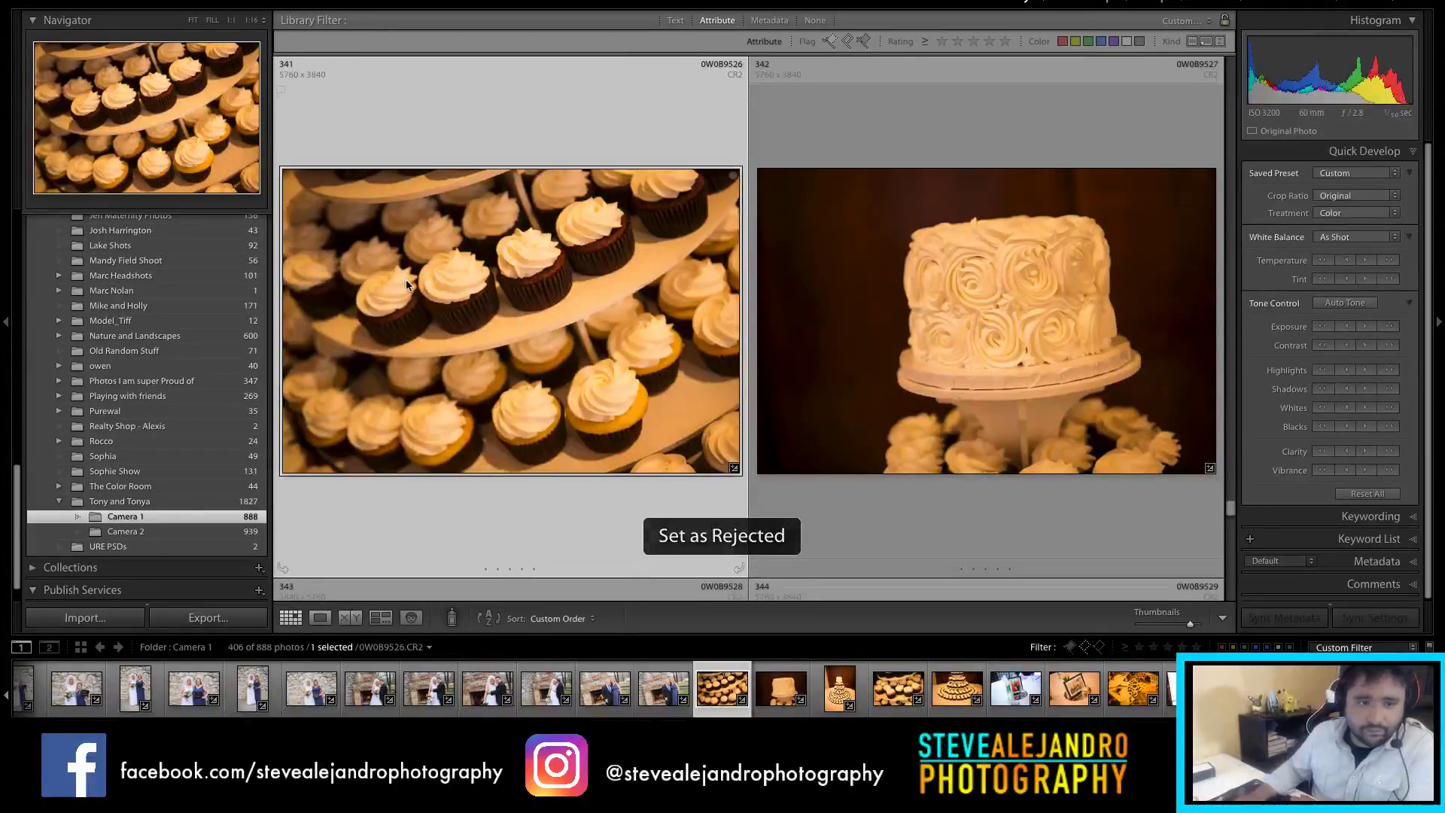
key("d")
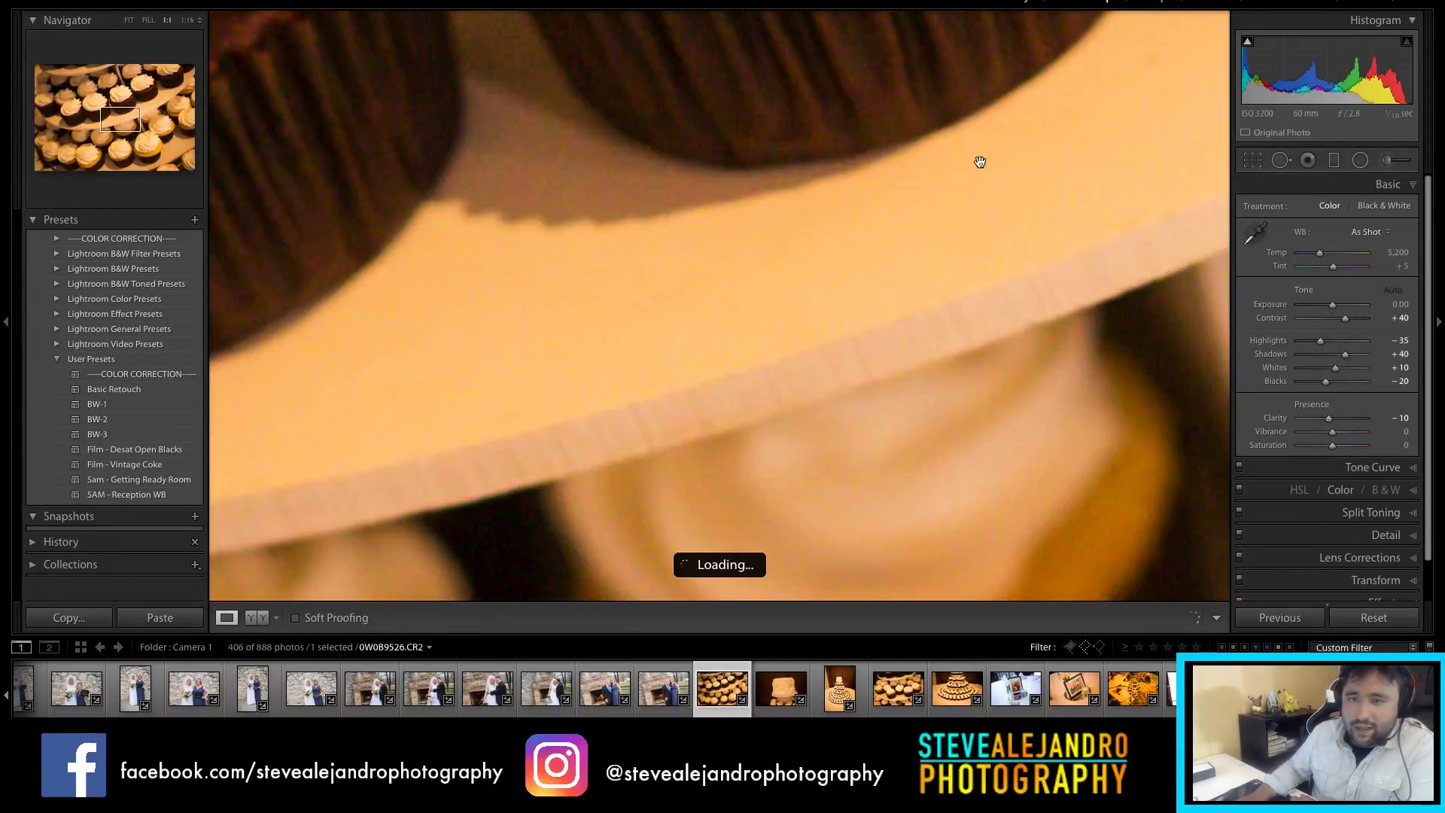
left_click(1106, 224)
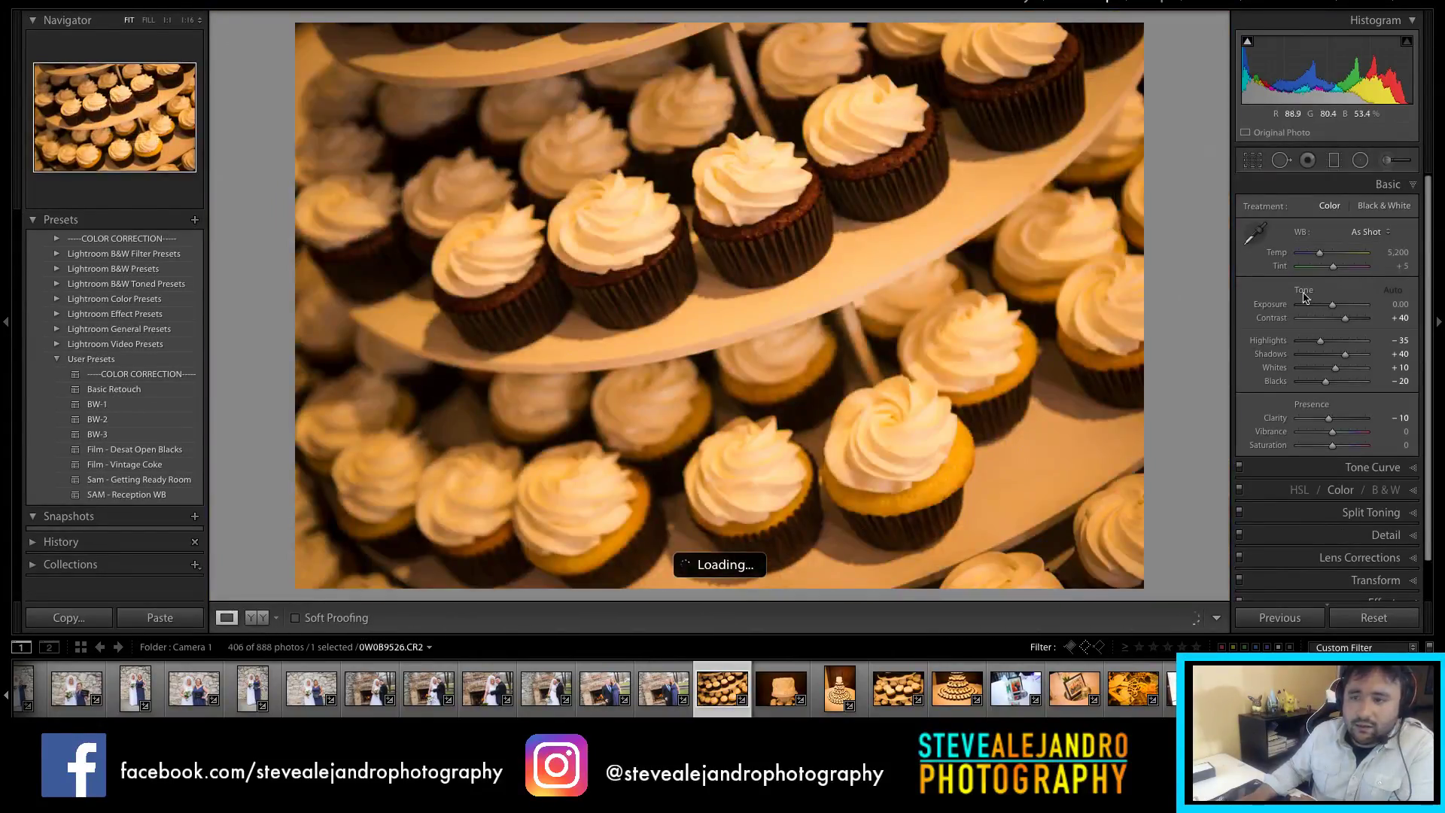
left_click(1255, 241)
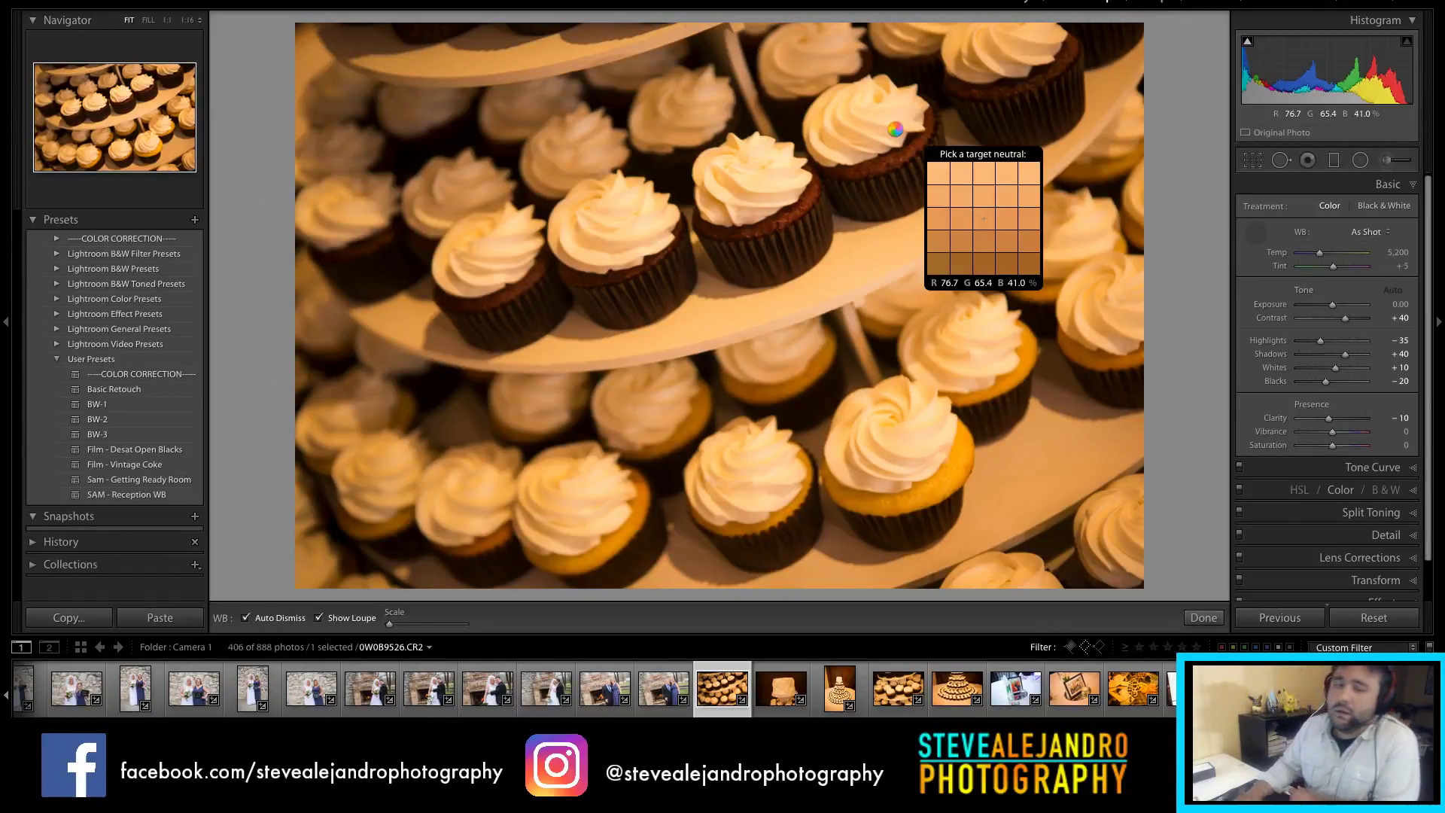
left_click(897, 129)
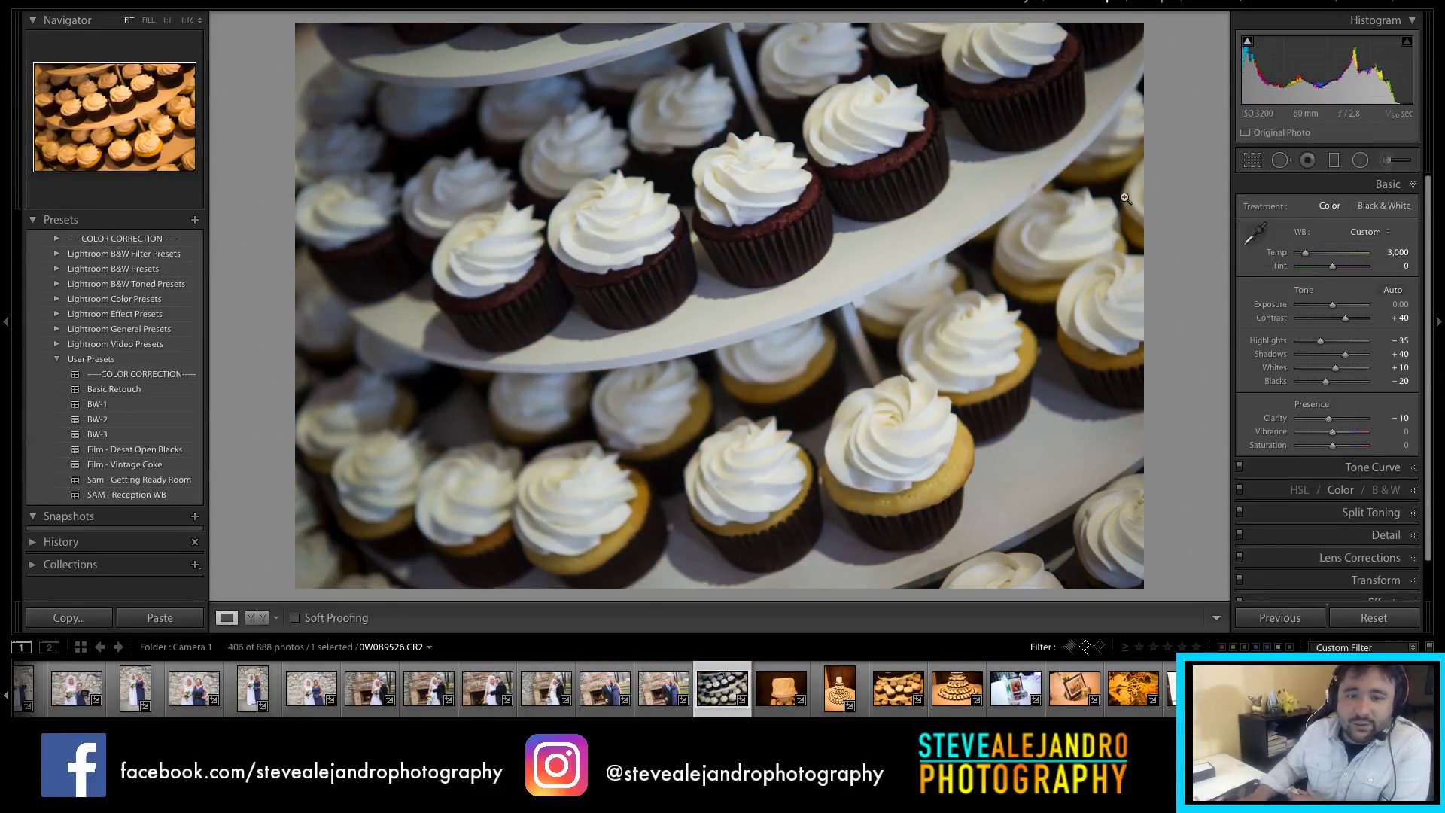
left_click_drag(1330, 307, 1337, 309)
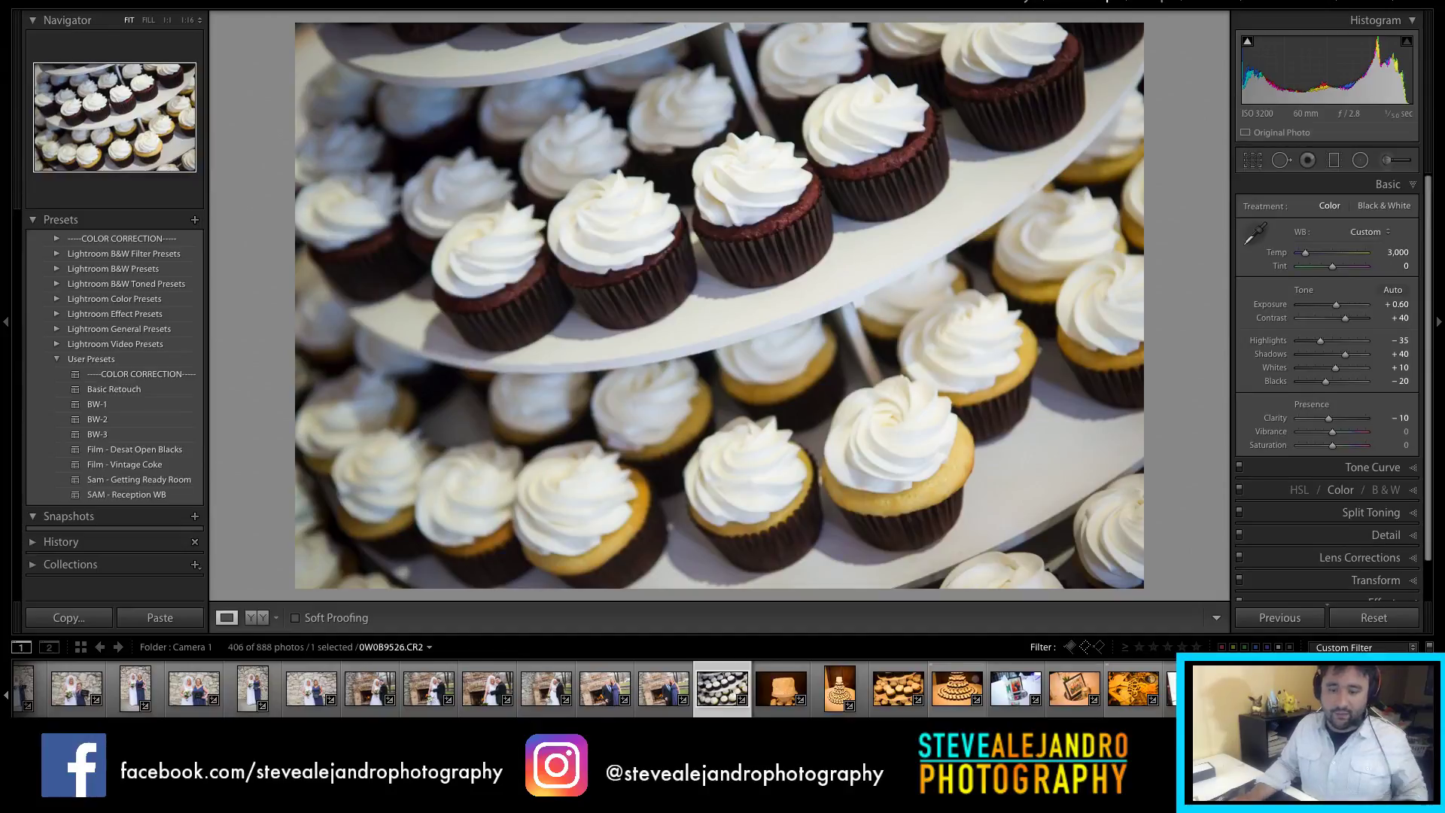
Step: Sync the cupcake edits to the dessert photos through the cake shot, then select the rose-frosted cake
left_click(957, 688, "shift")
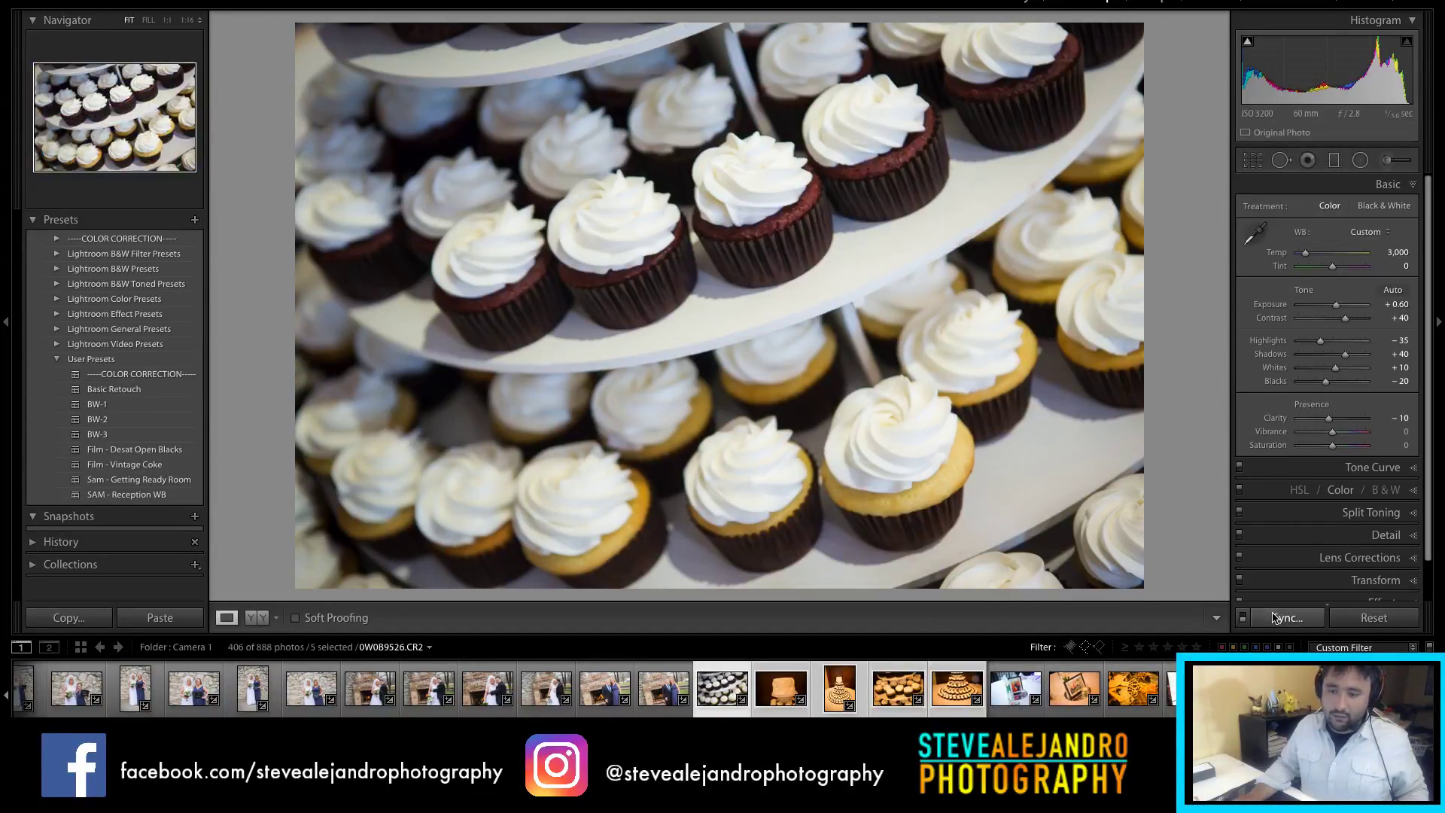
left_click(1288, 617)
left_click(883, 287)
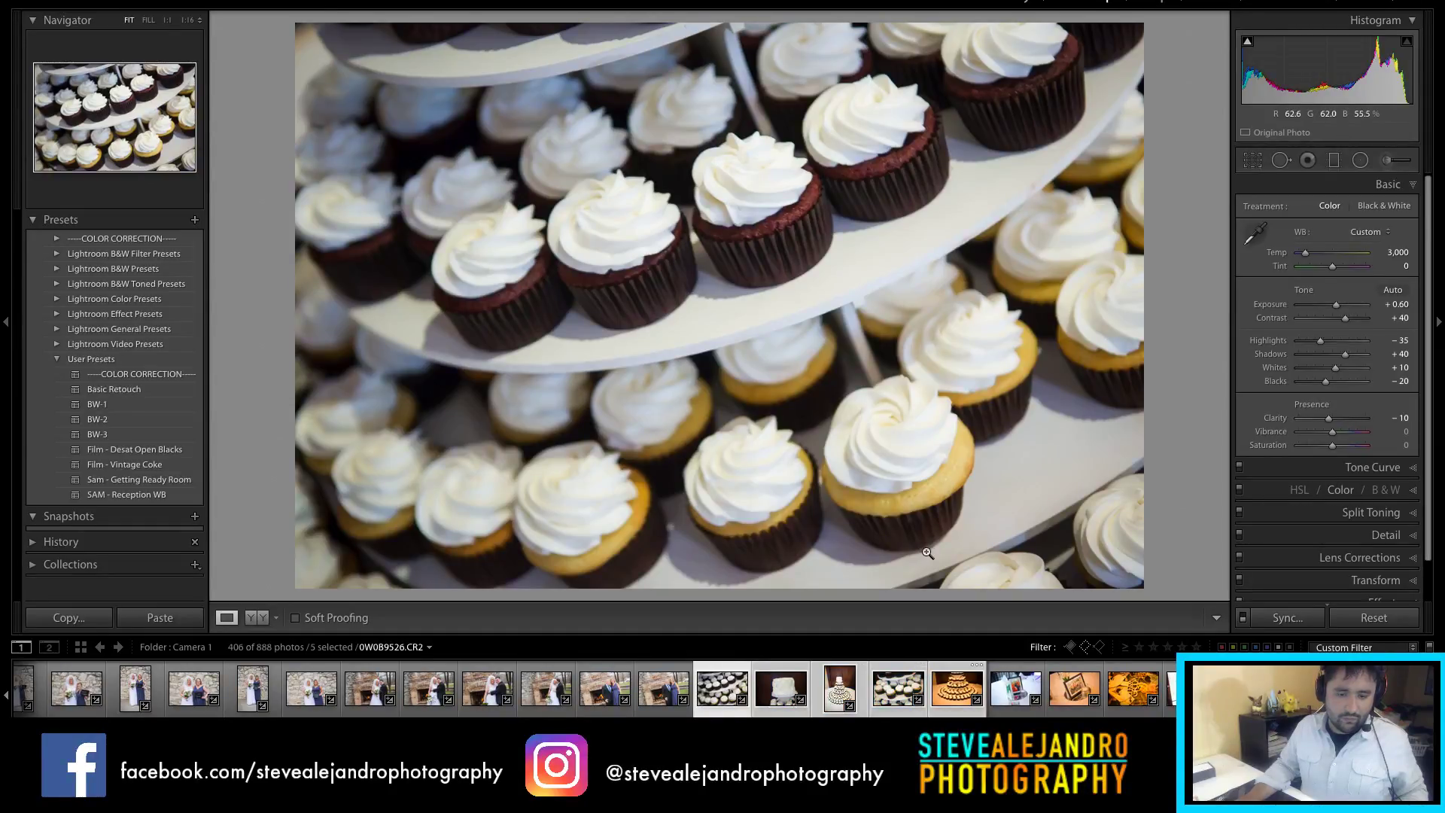
left_click(778, 699)
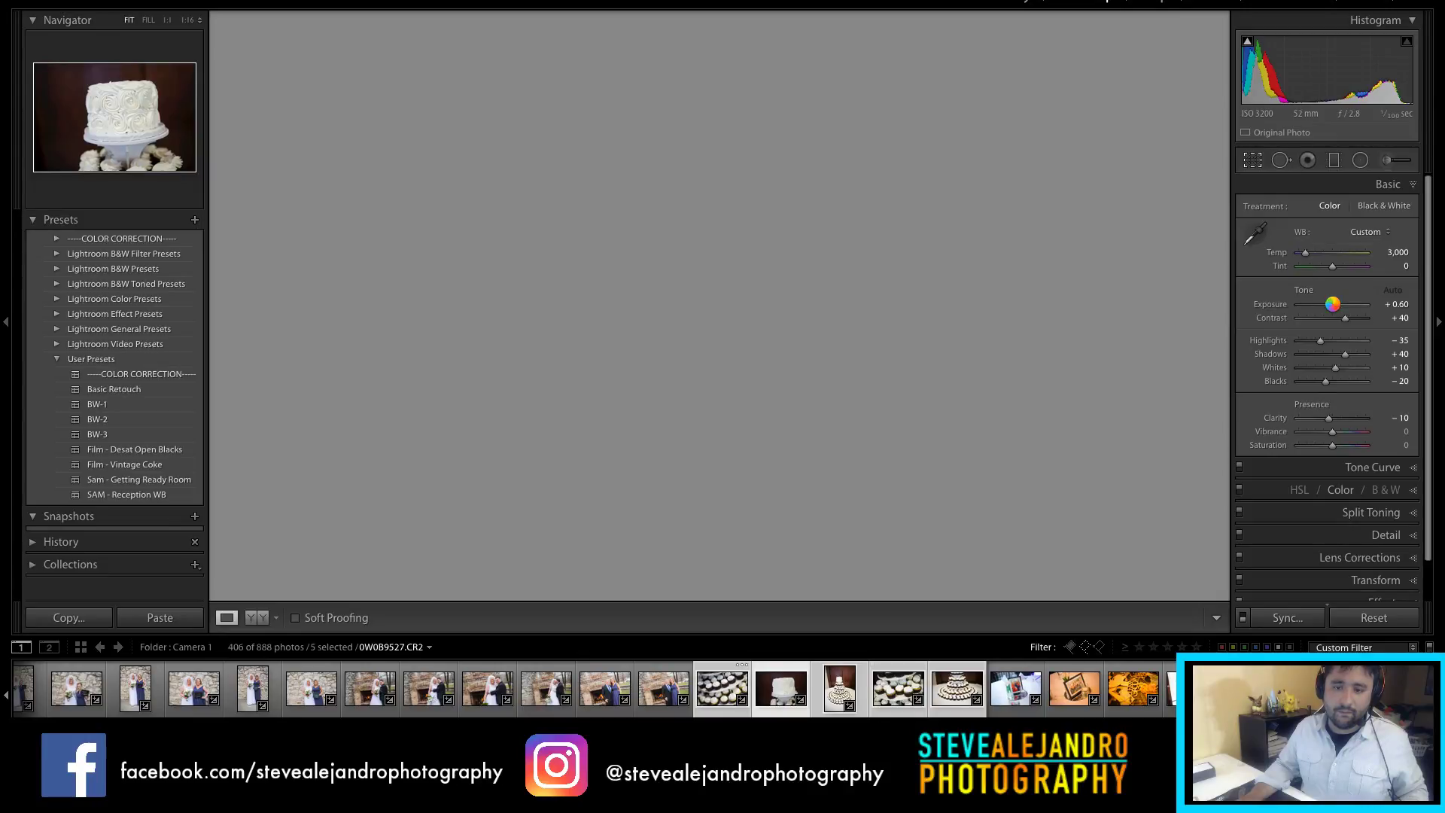
Step: Crop the rose-frosted cake photo to a centred 4 x 5 / 8 x 10 frame and advance to the cupcake tower
key("r")
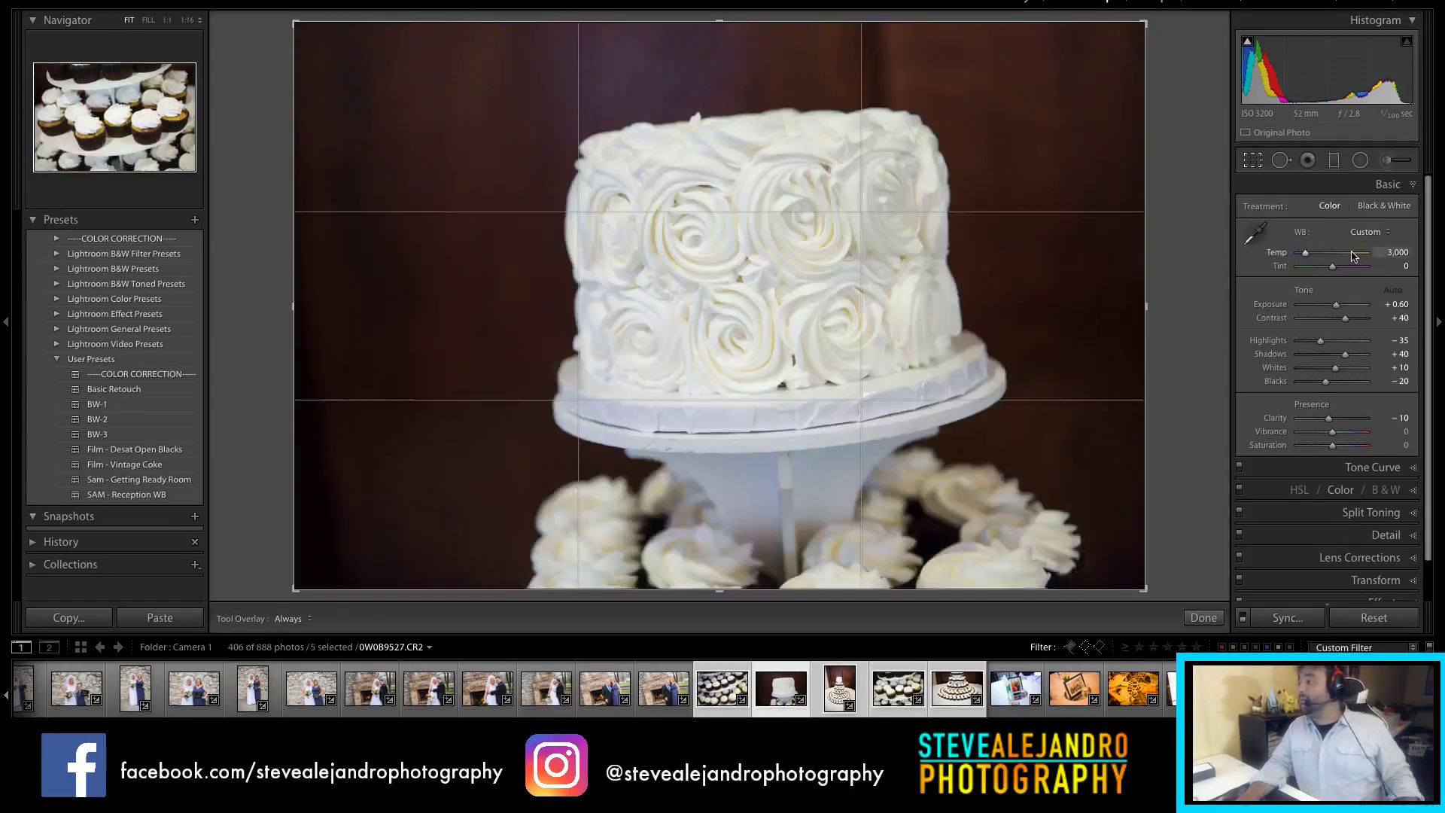
left_click(1365, 211)
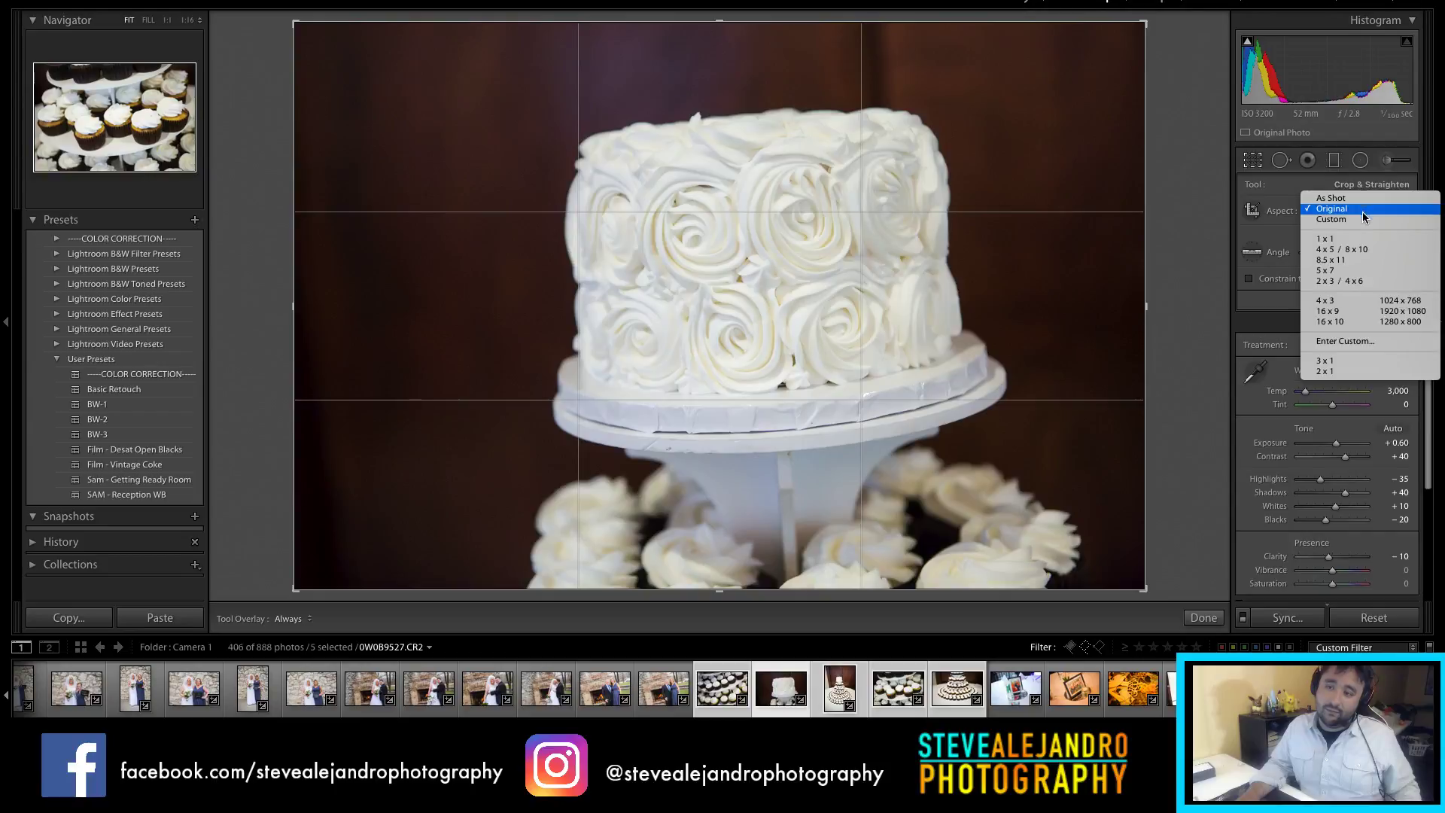
left_click(1359, 250)
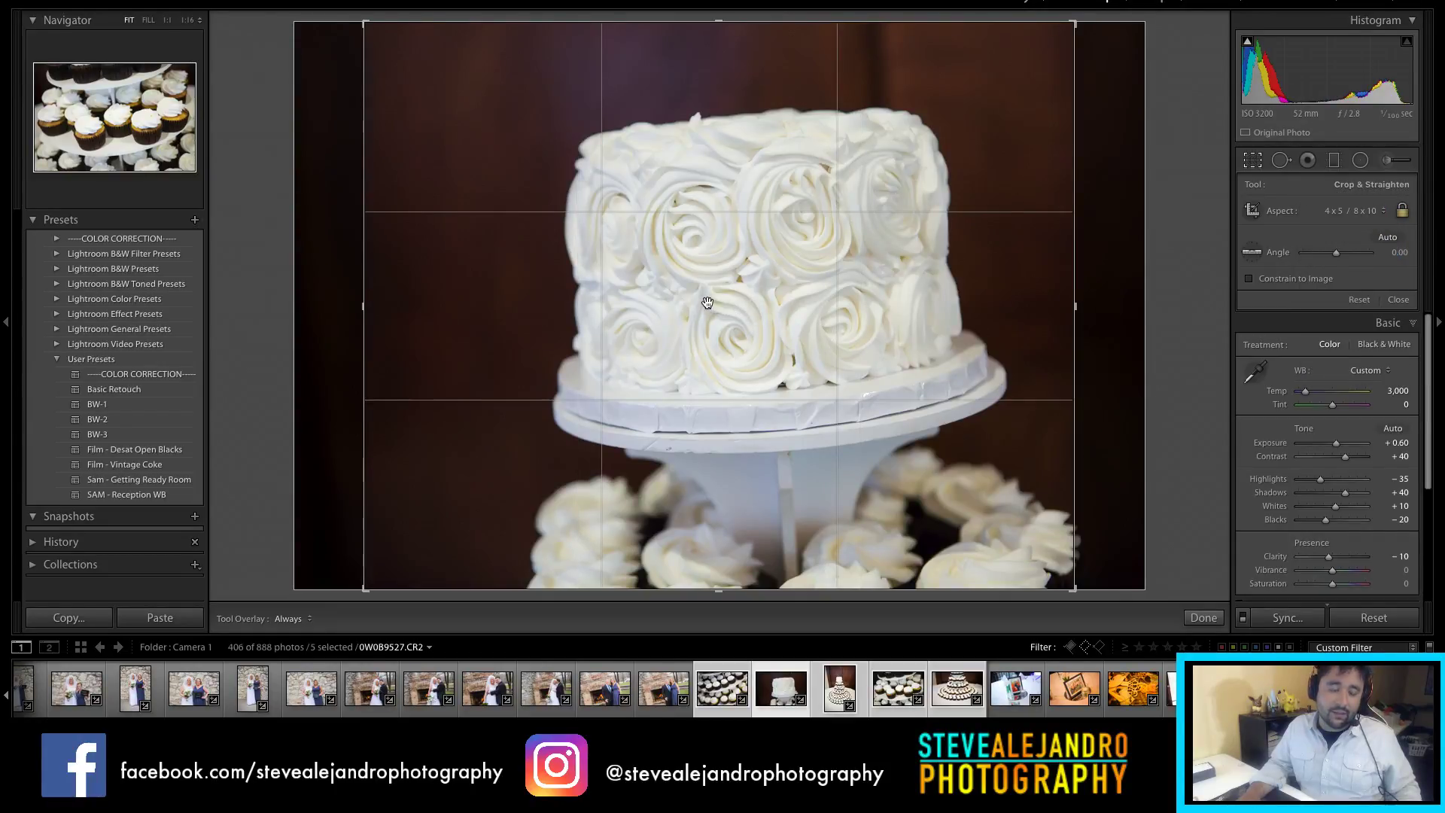
left_click_drag(710, 303, 681, 301)
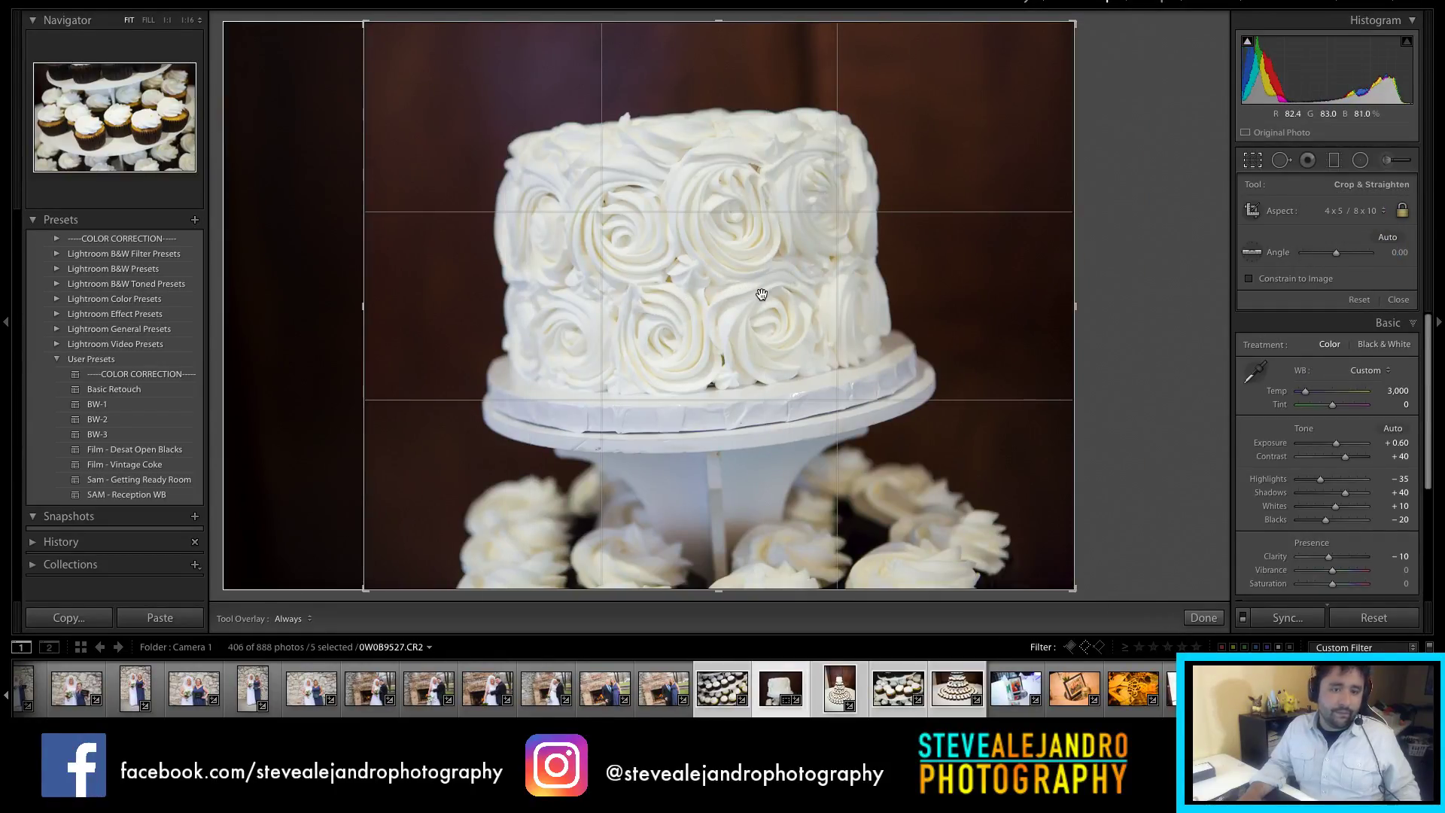
key("Return")
key("Right")
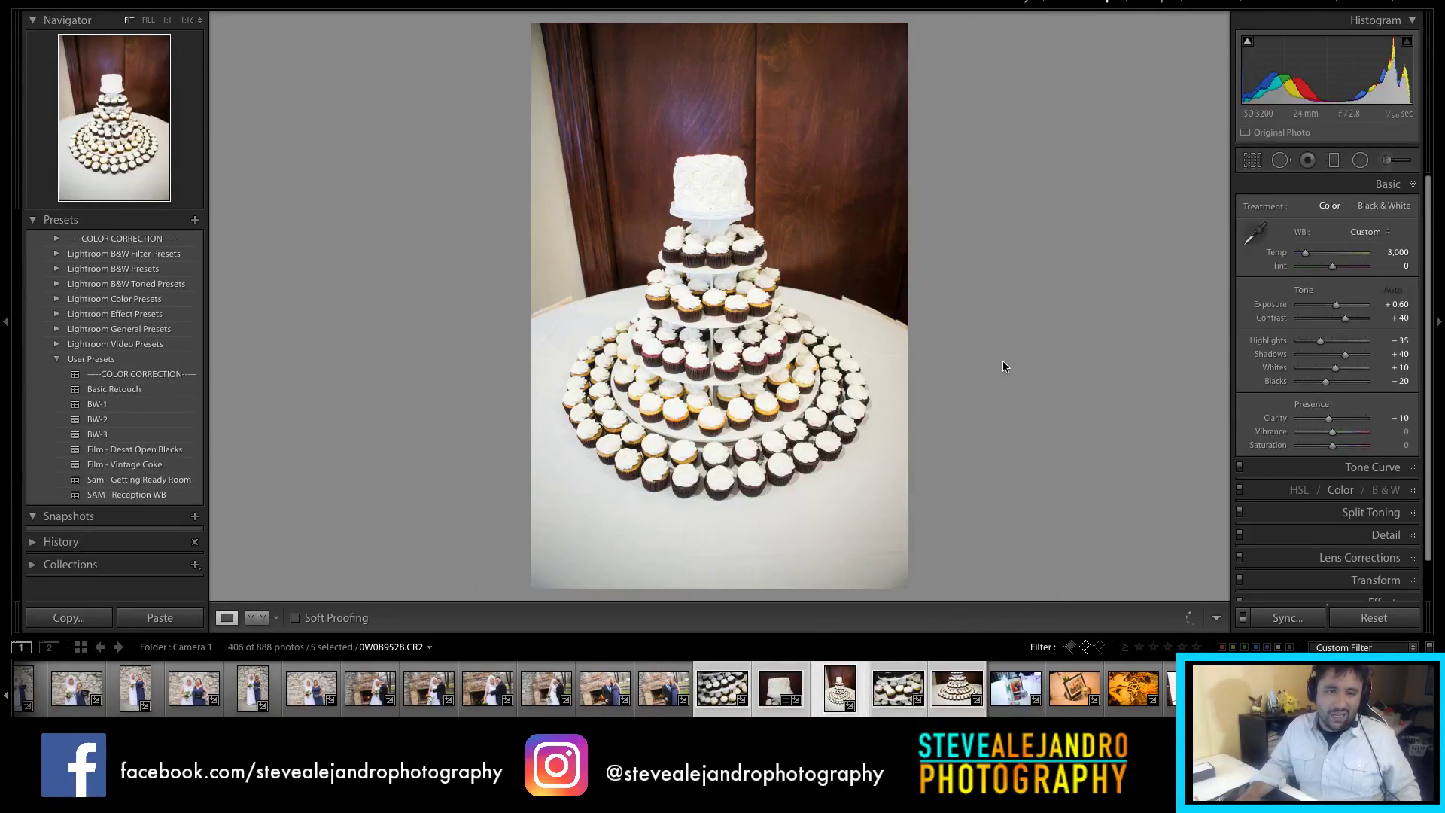
key("r")
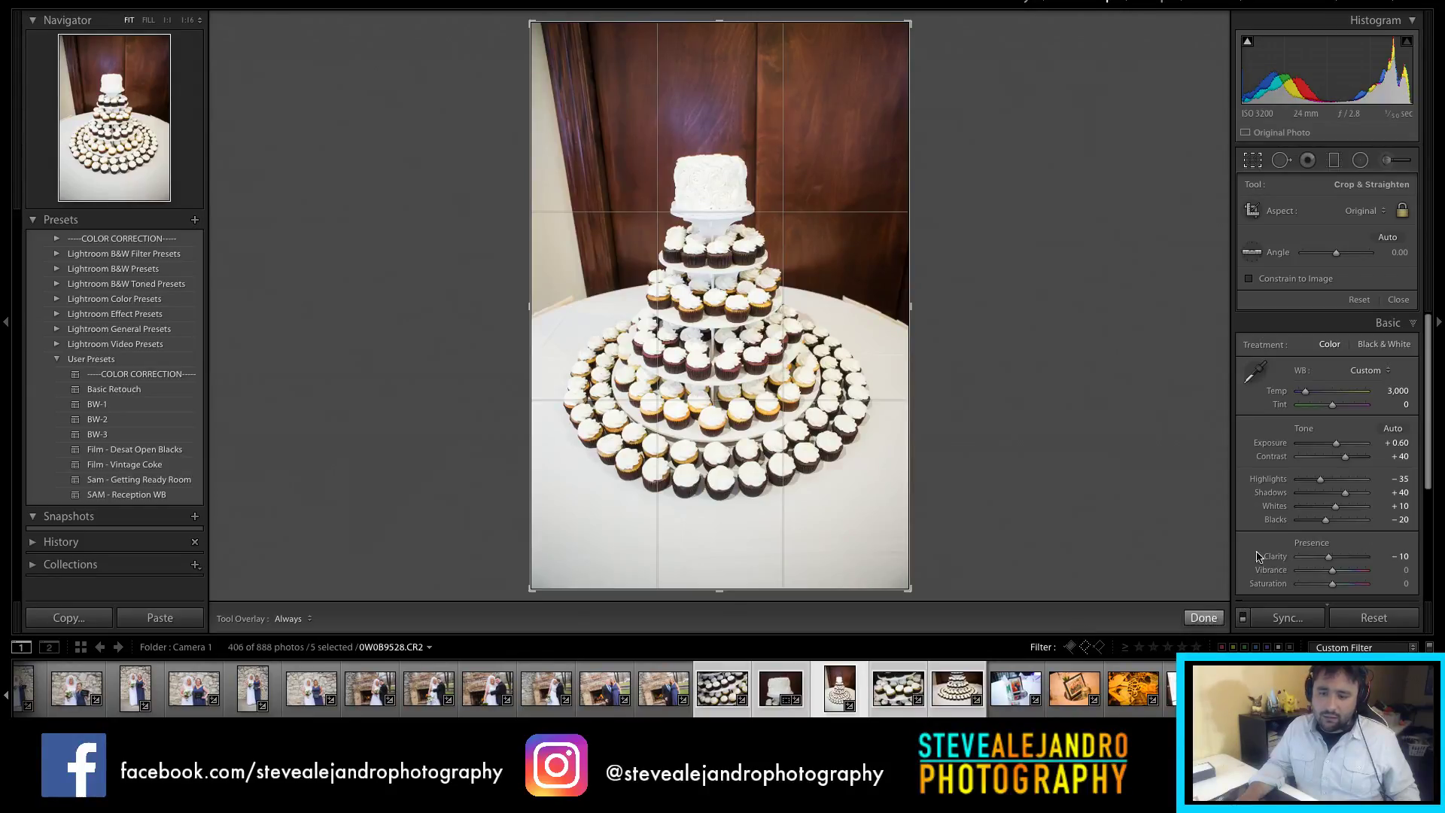
Step: Pull the cupcake tower's Highlights to -72 and crop it to a tight 4 x 5 frame
left_click(1203, 619)
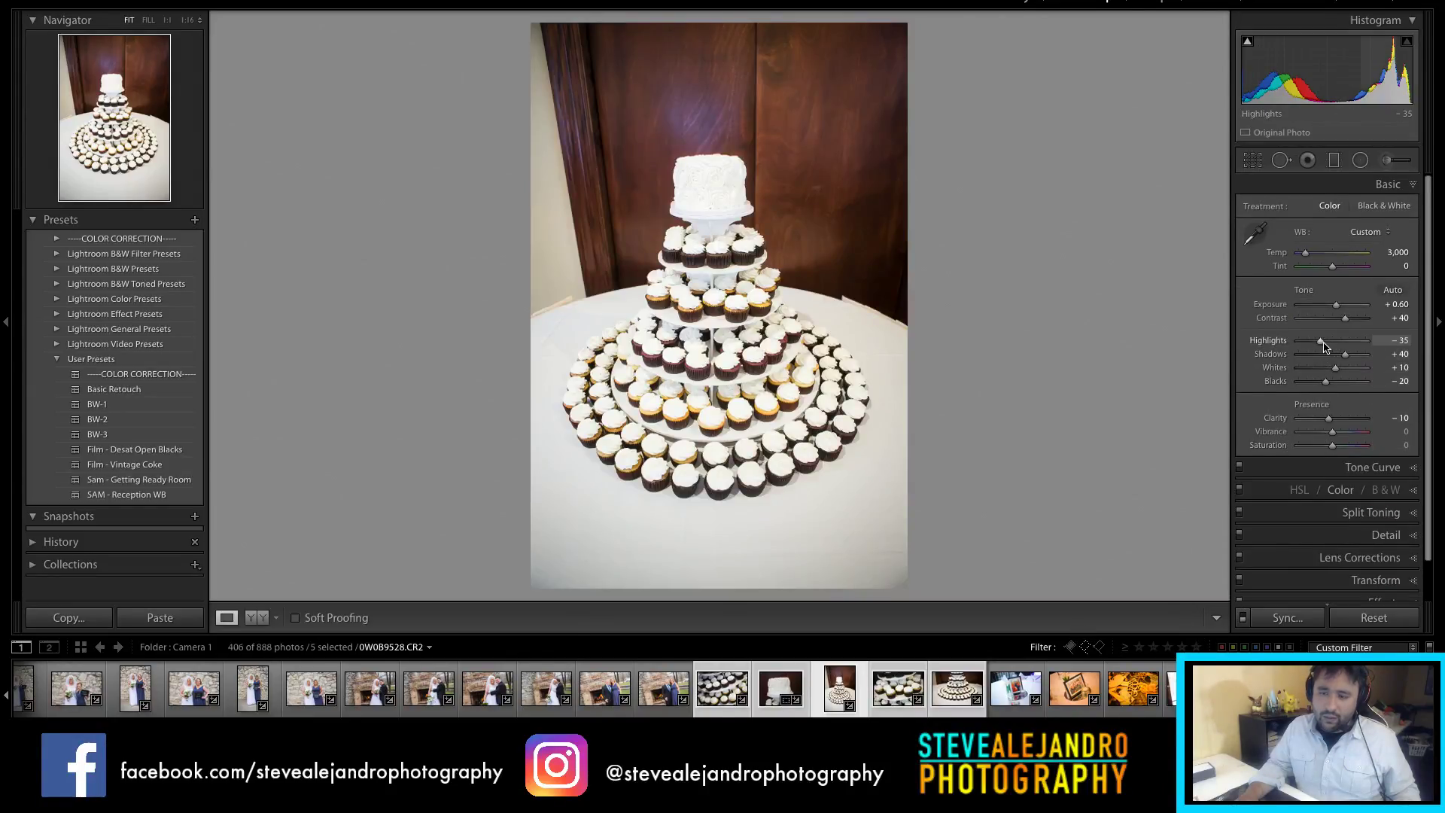
left_click_drag(1314, 343, 1307, 344)
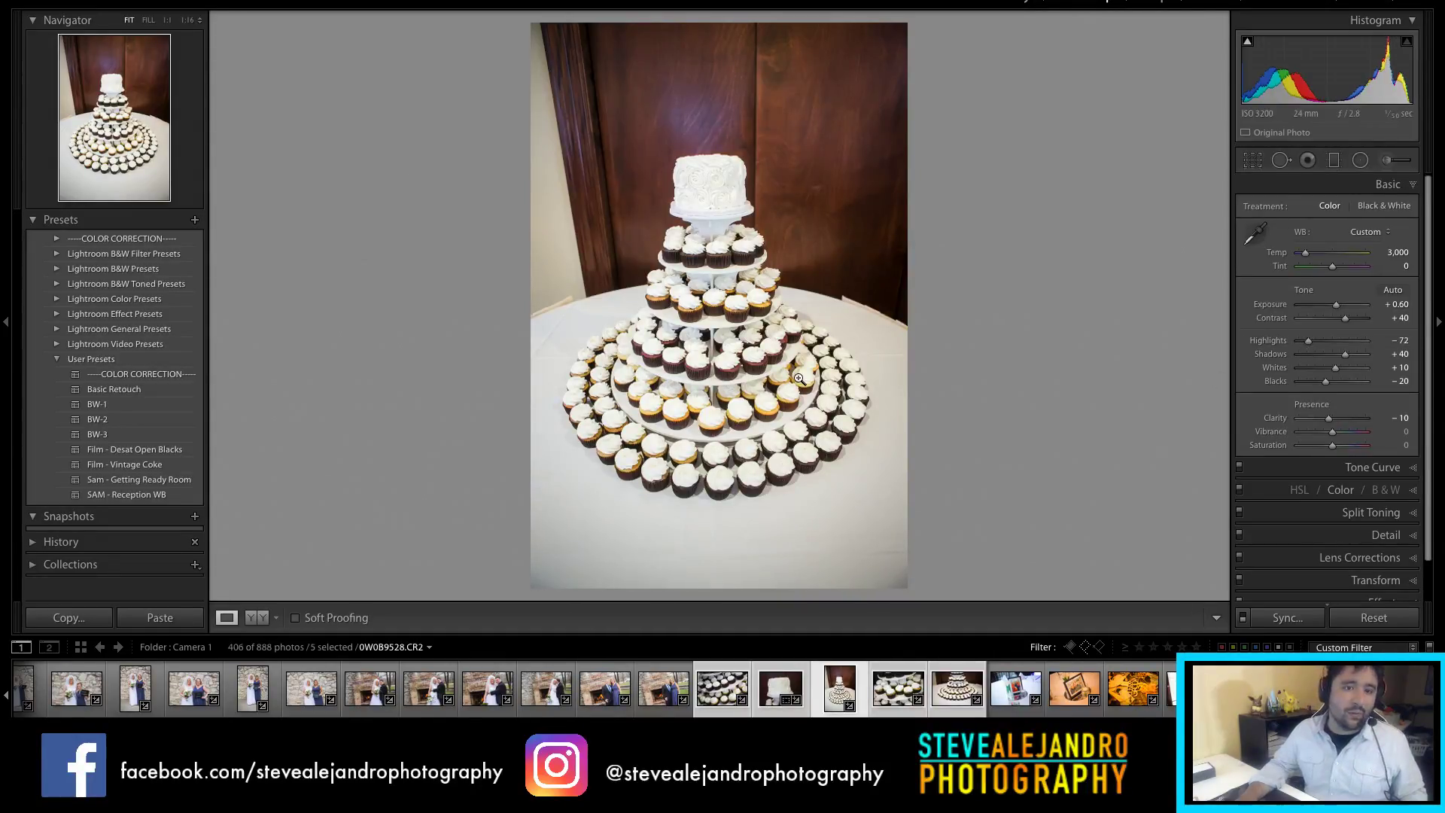
key("r")
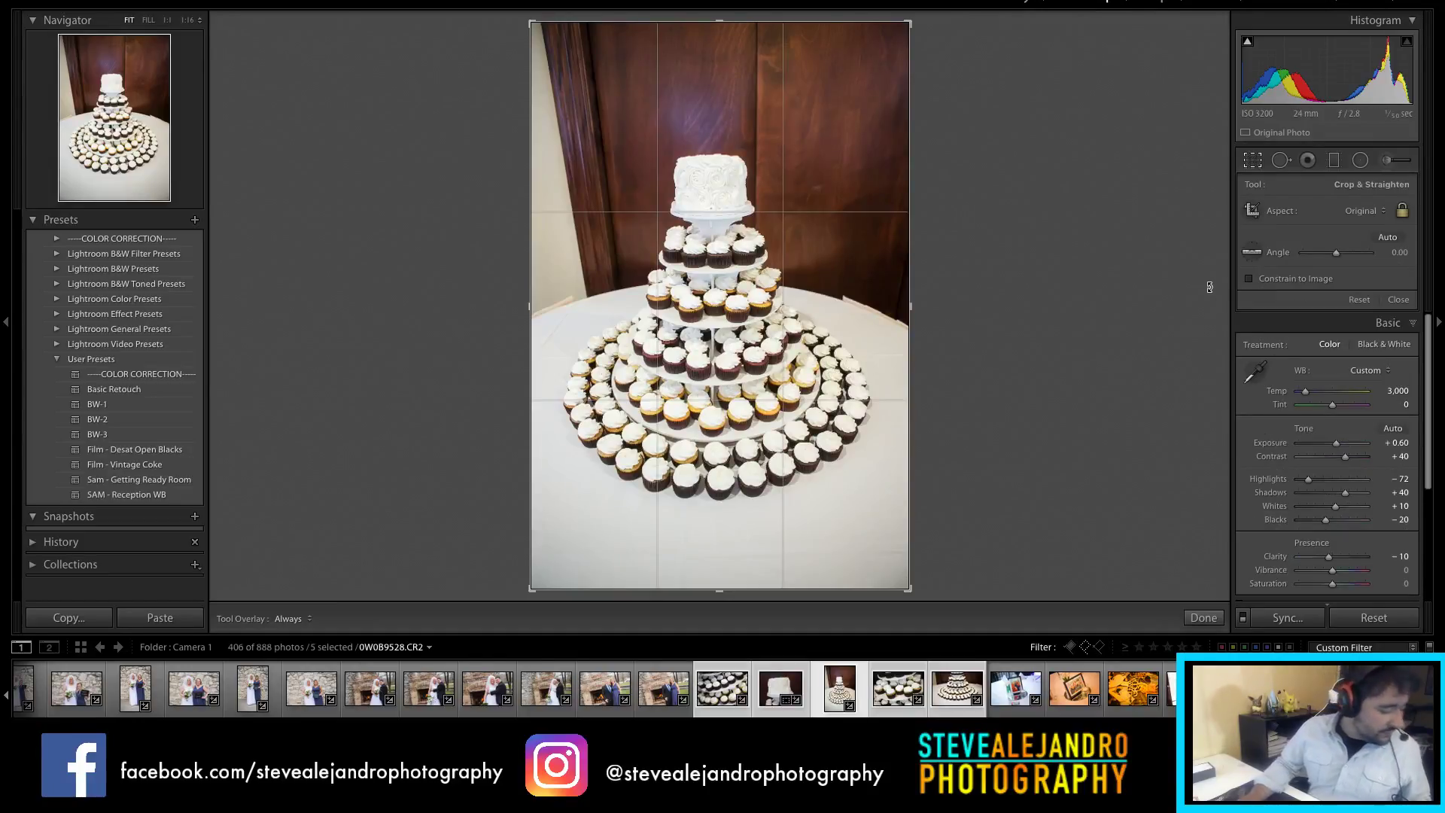
left_click(1369, 216)
left_click(1365, 251)
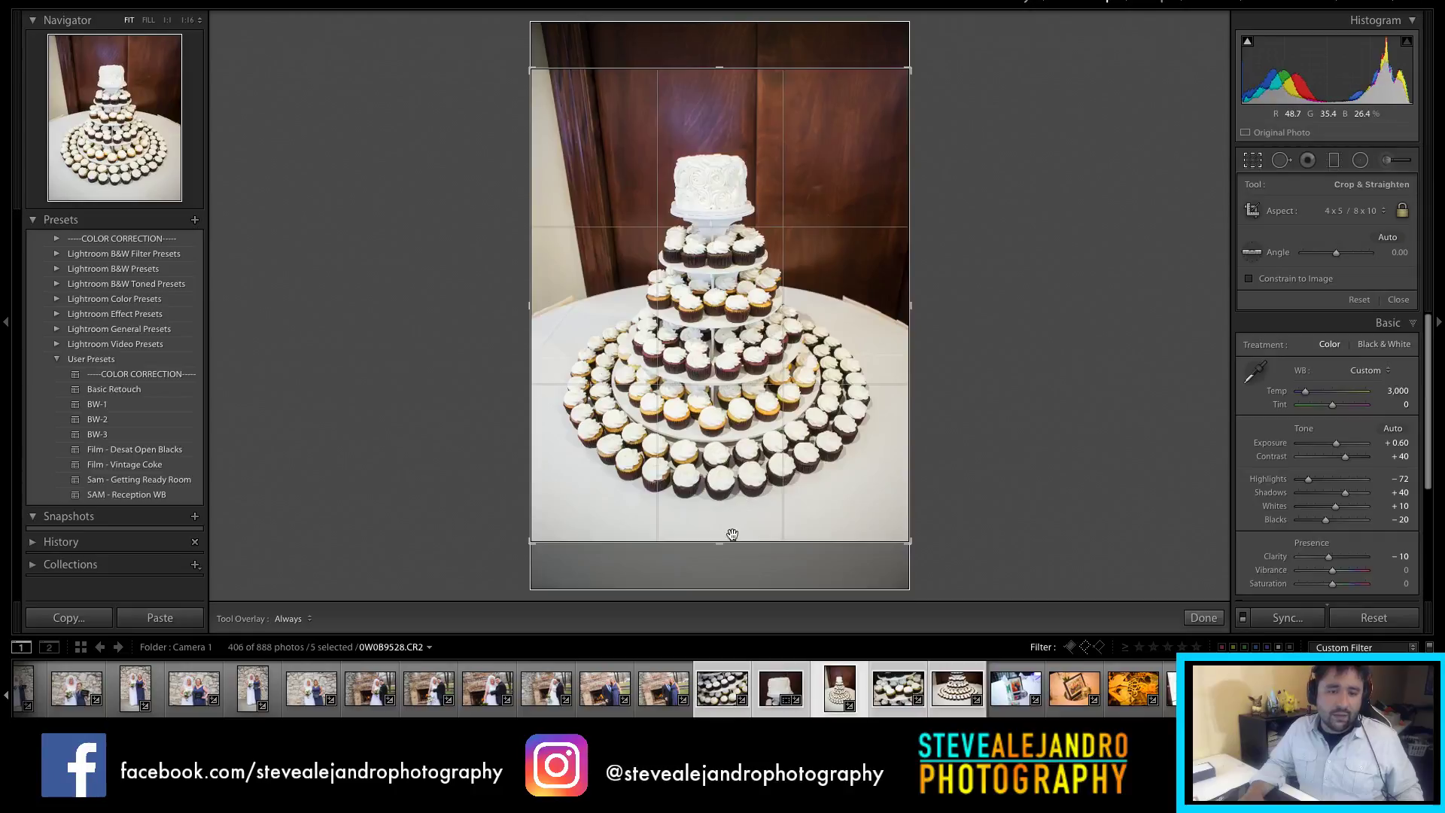
left_click_drag(719, 69, 712, 90)
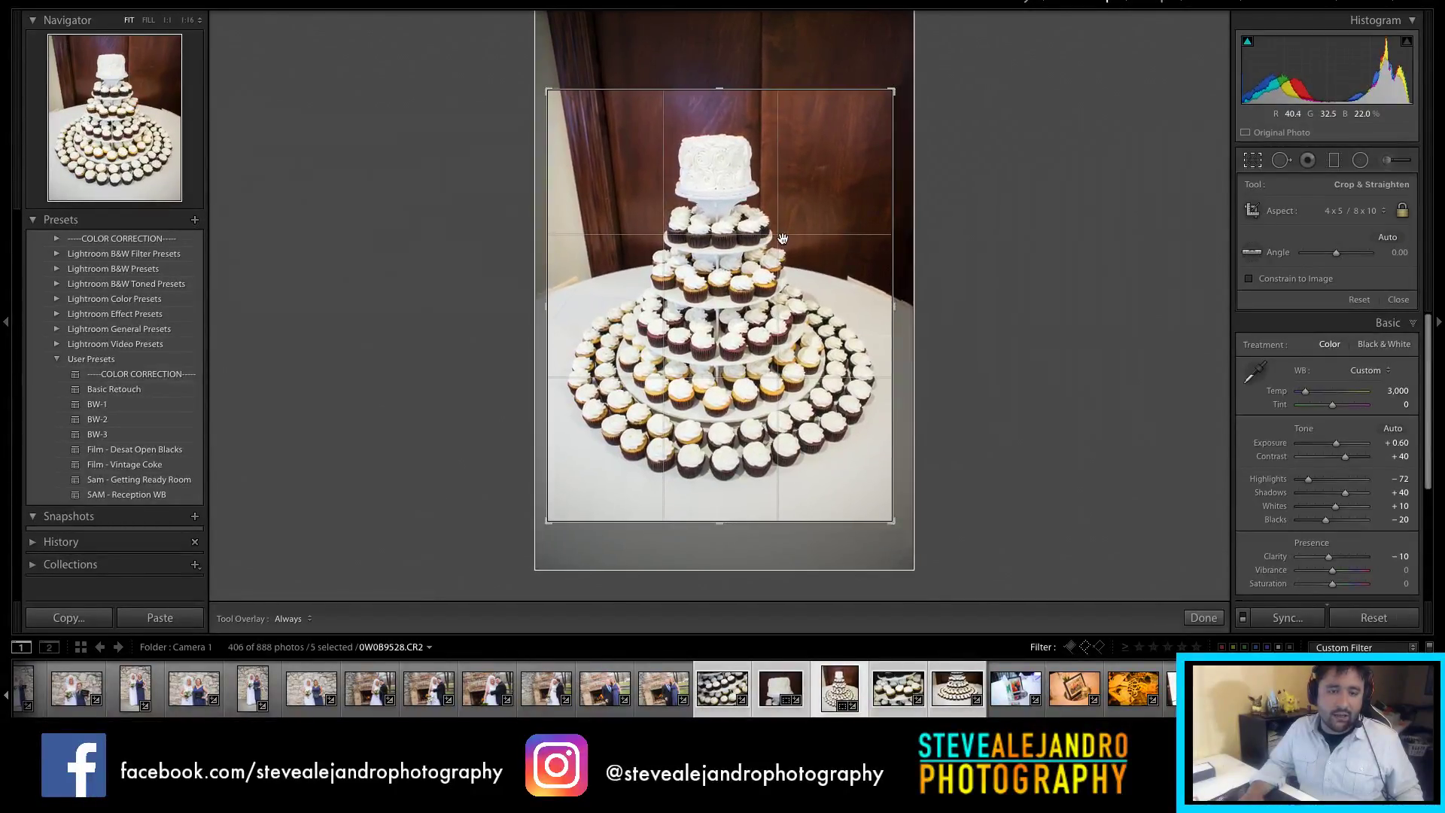
key("Return")
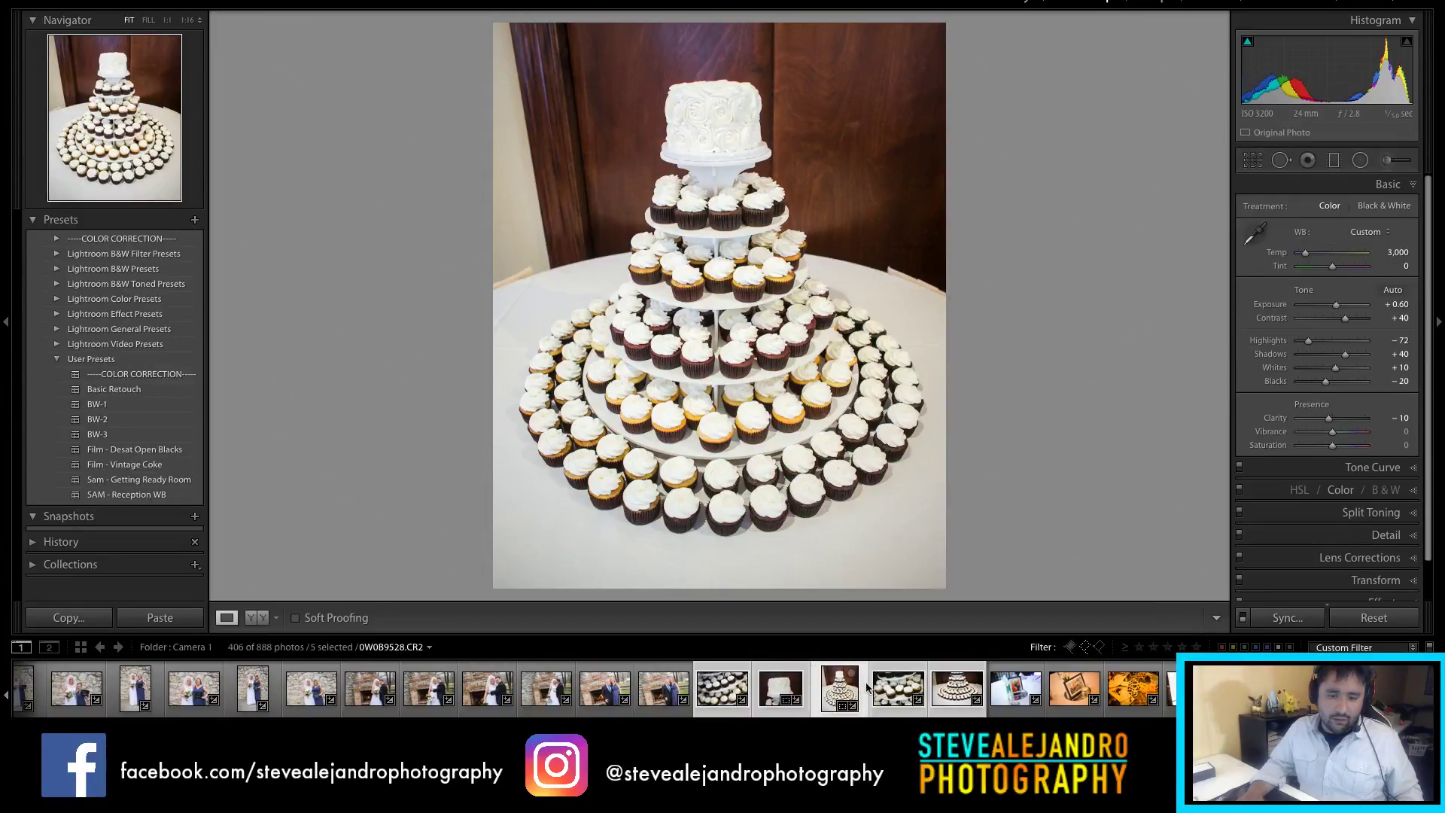
left_click(883, 691)
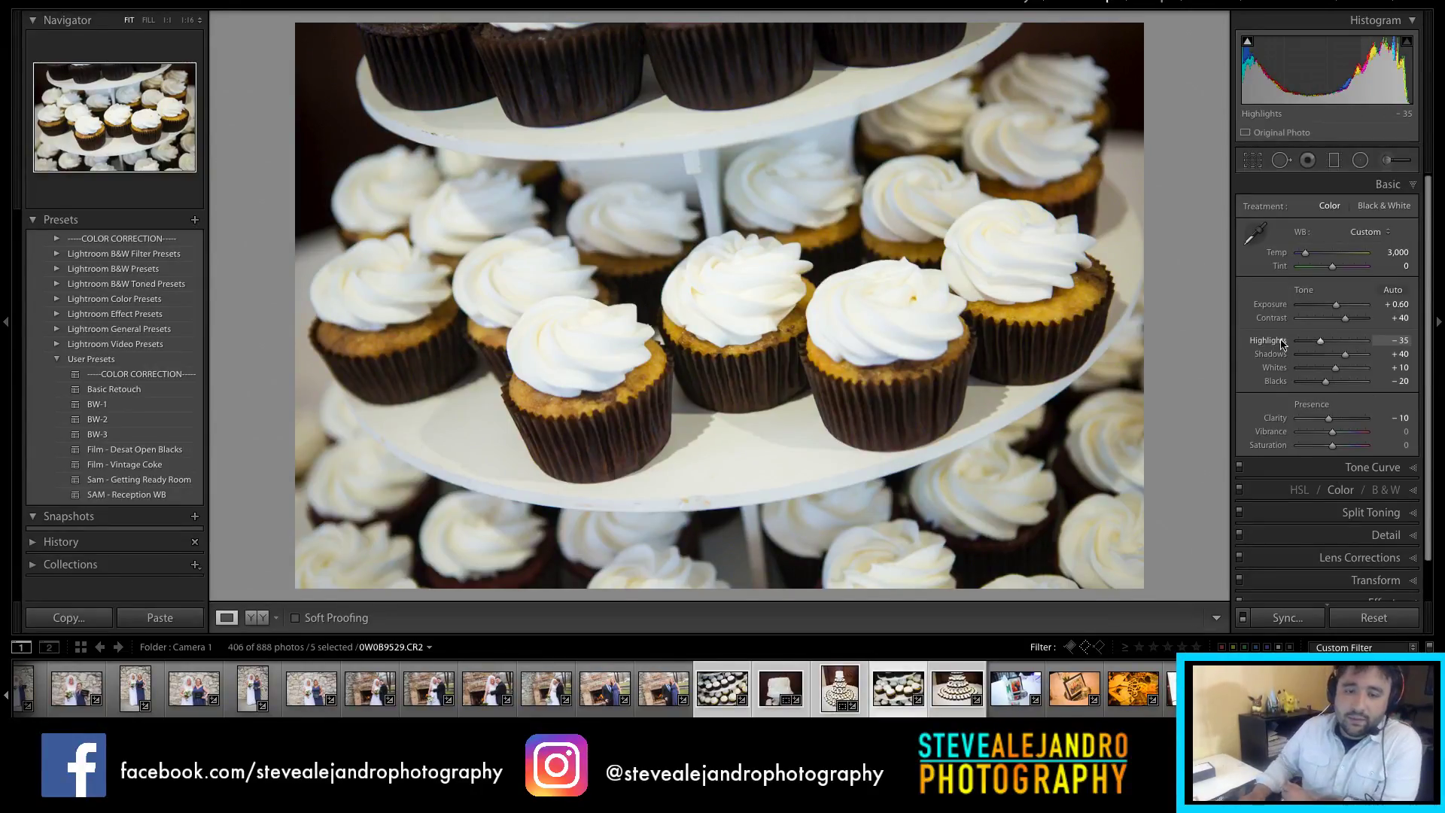
Step: Set the cupcake close-up to Highlights -100 and Exposure +0.90, then open the next tower photo
left_click_drag(1306, 346, 1297, 347)
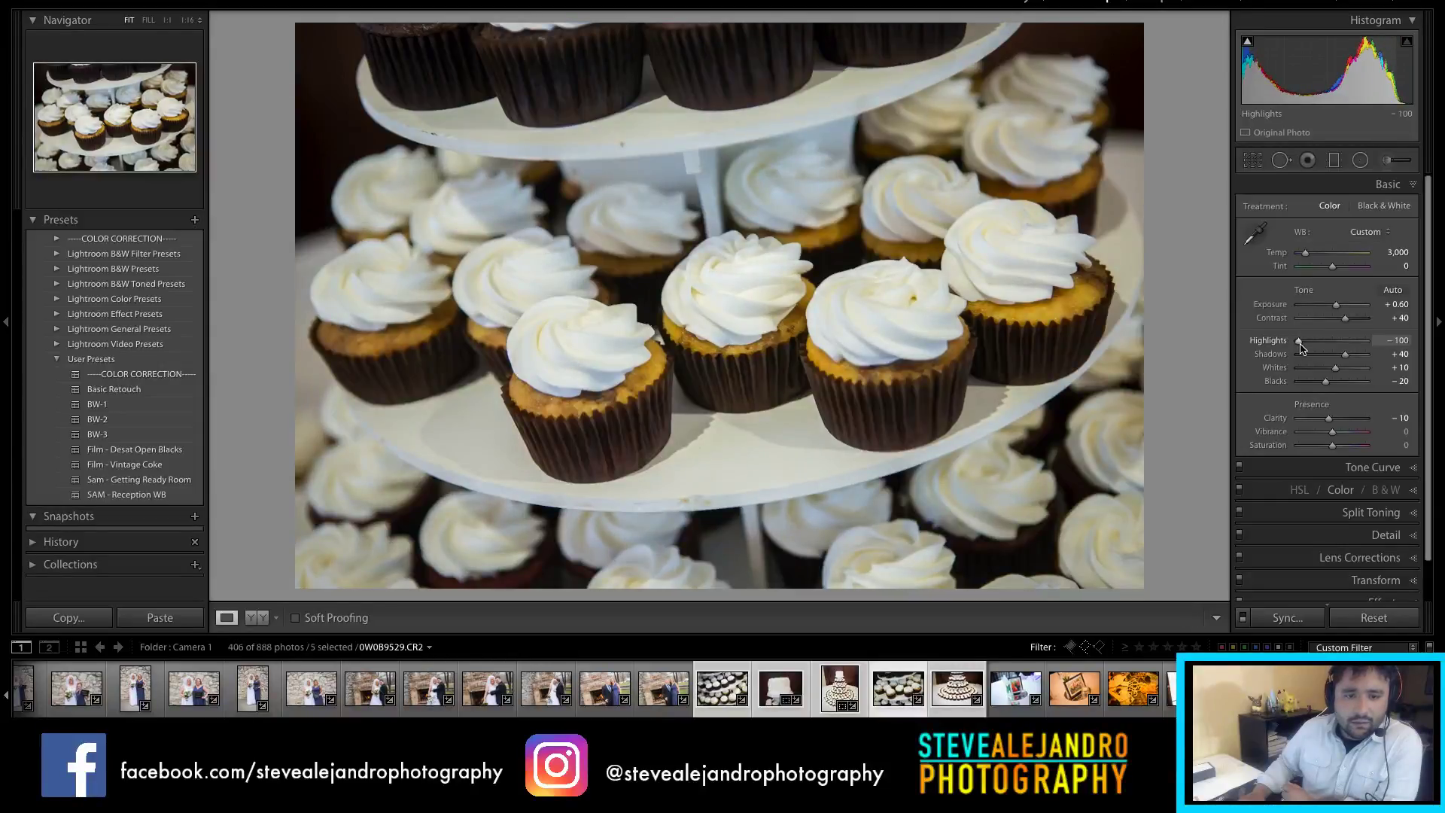
left_click_drag(1336, 305, 1339, 306)
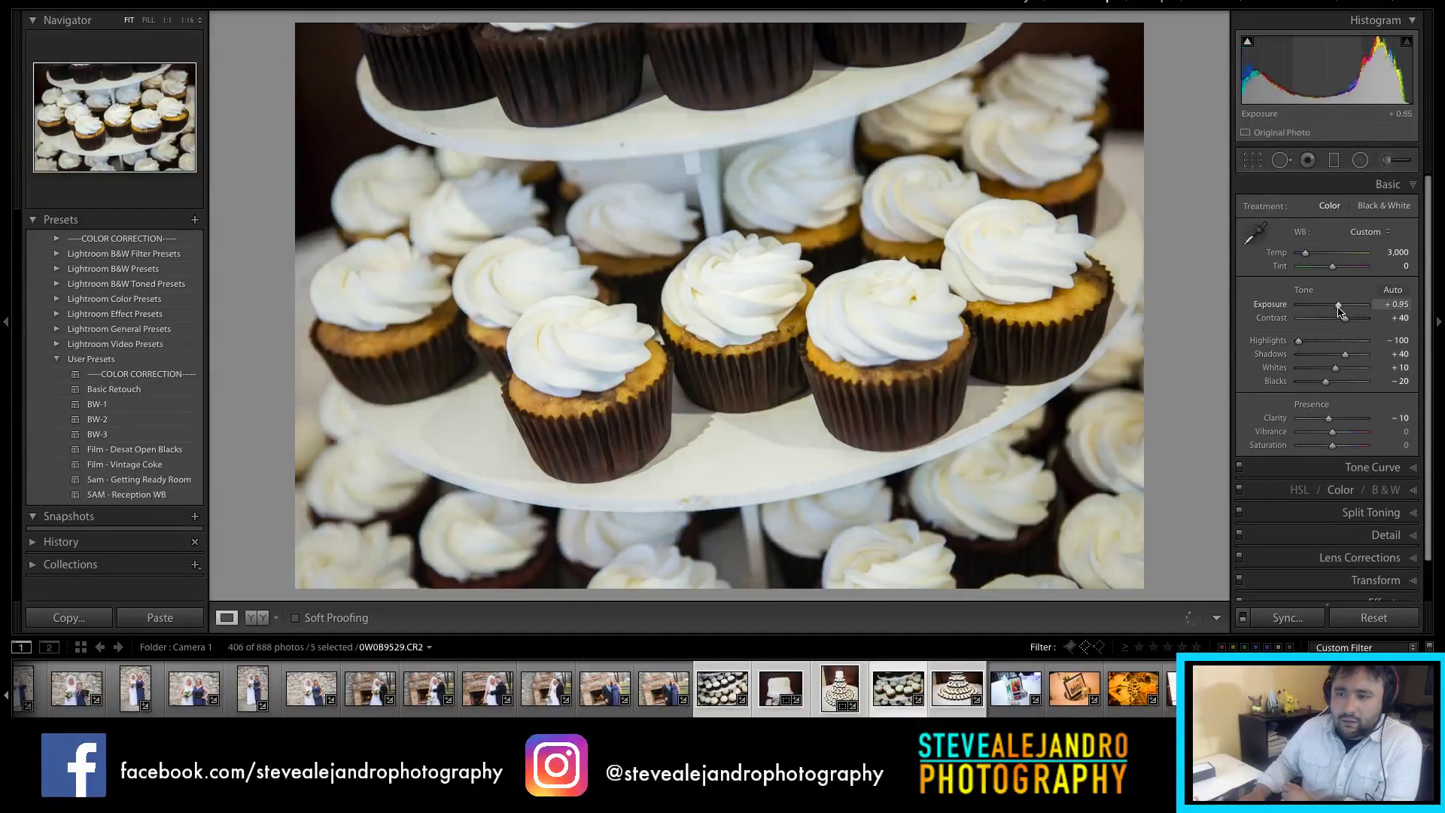
left_click(939, 698)
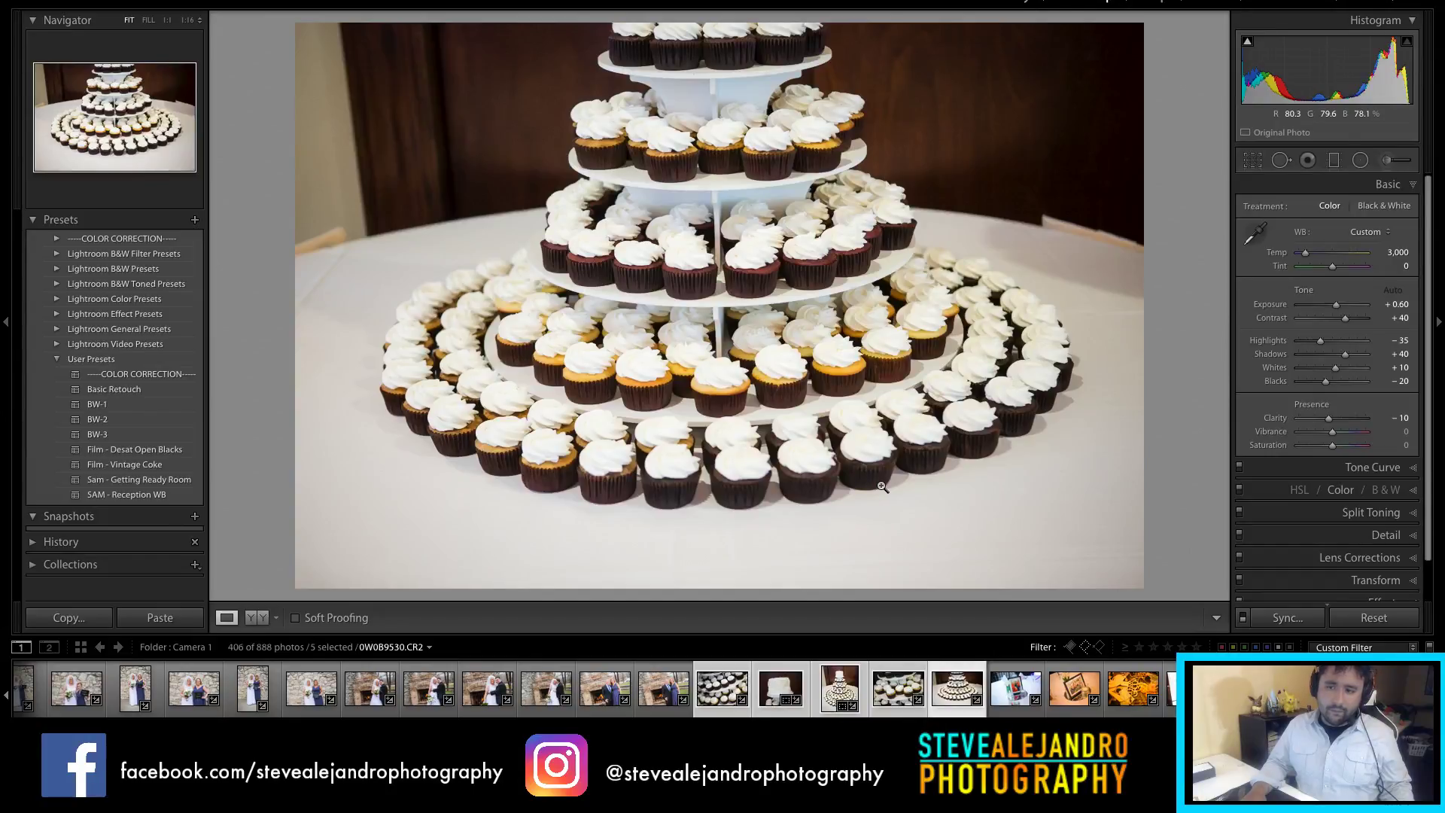
Step: Try 4 x 5 and 2 x 3 crops but keep the tower's Original ratio with a slight reframe
key("r")
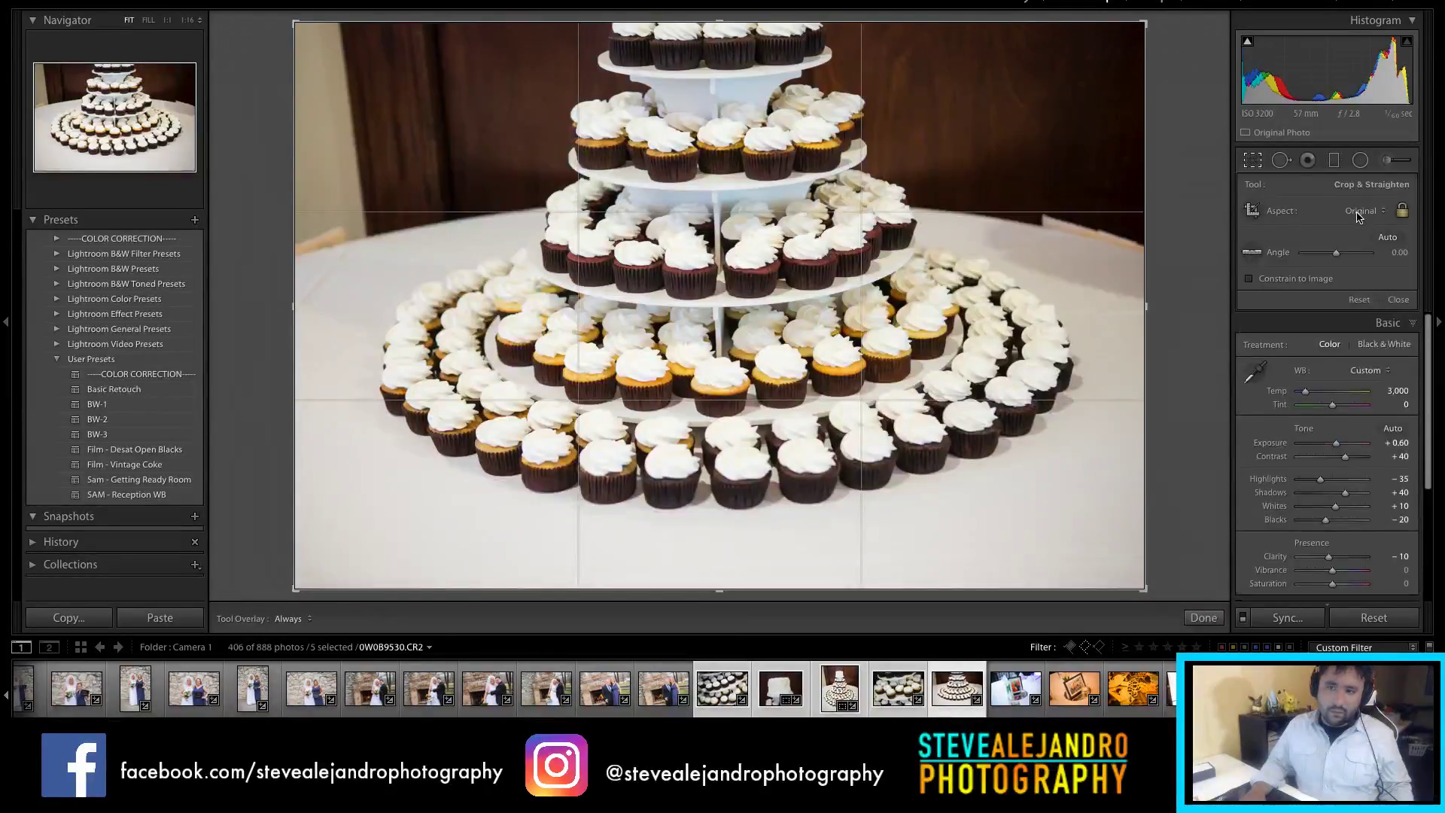
left_click(1359, 211)
left_click(1343, 246)
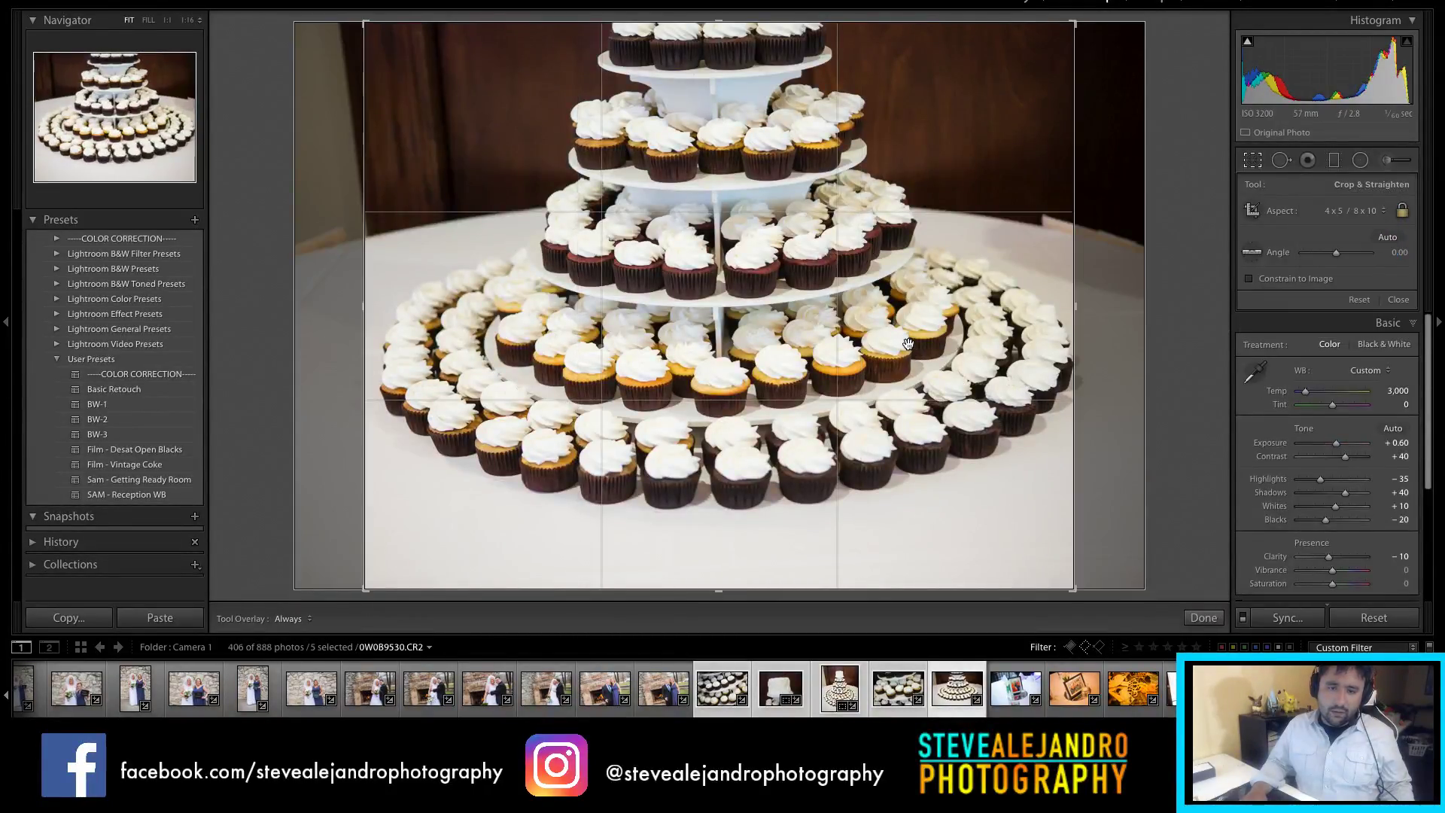
left_click(1359, 211)
left_click(1337, 241)
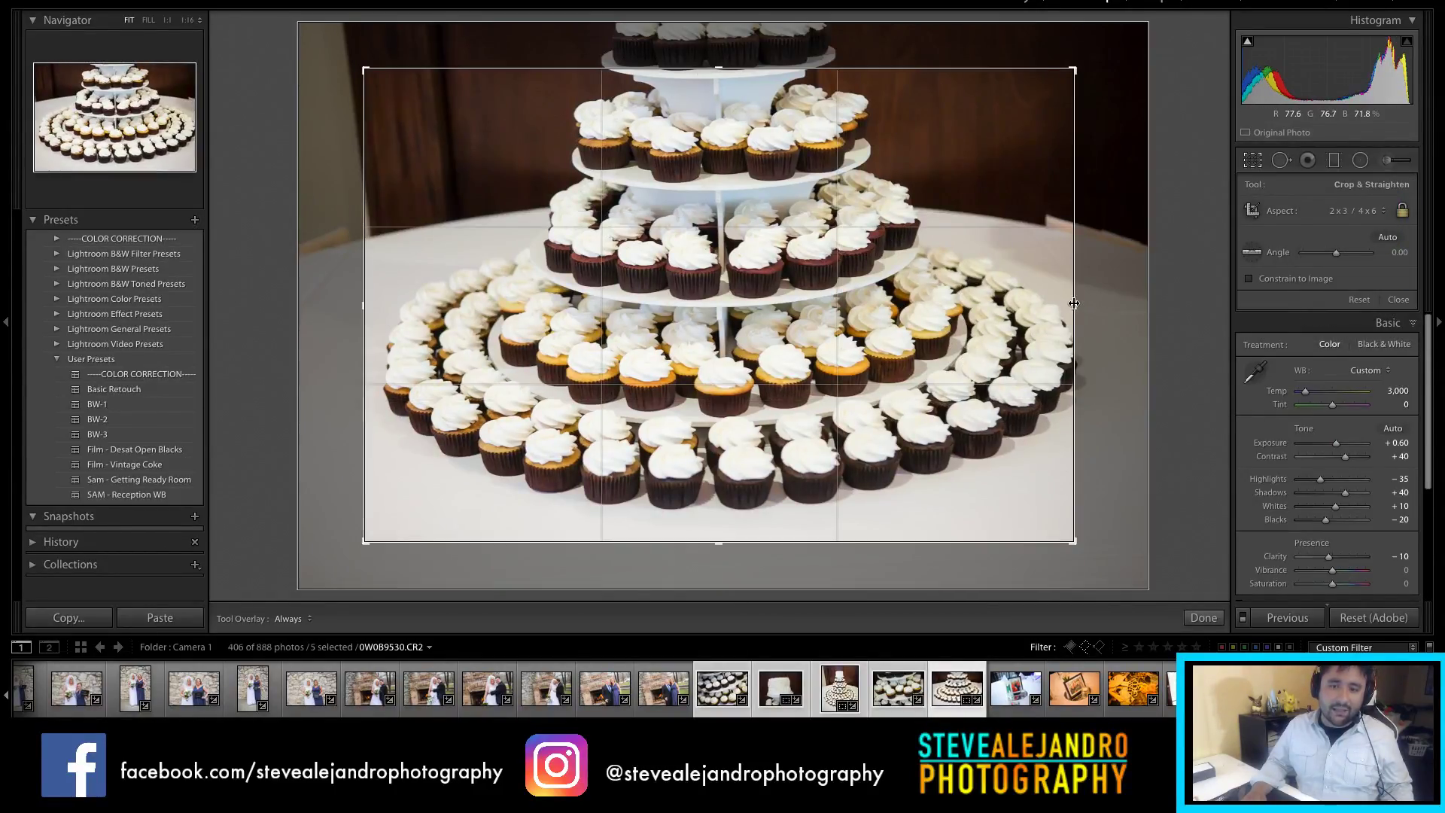
left_click_drag(1075, 303, 1114, 305)
left_click_drag(612, 313, 615, 320)
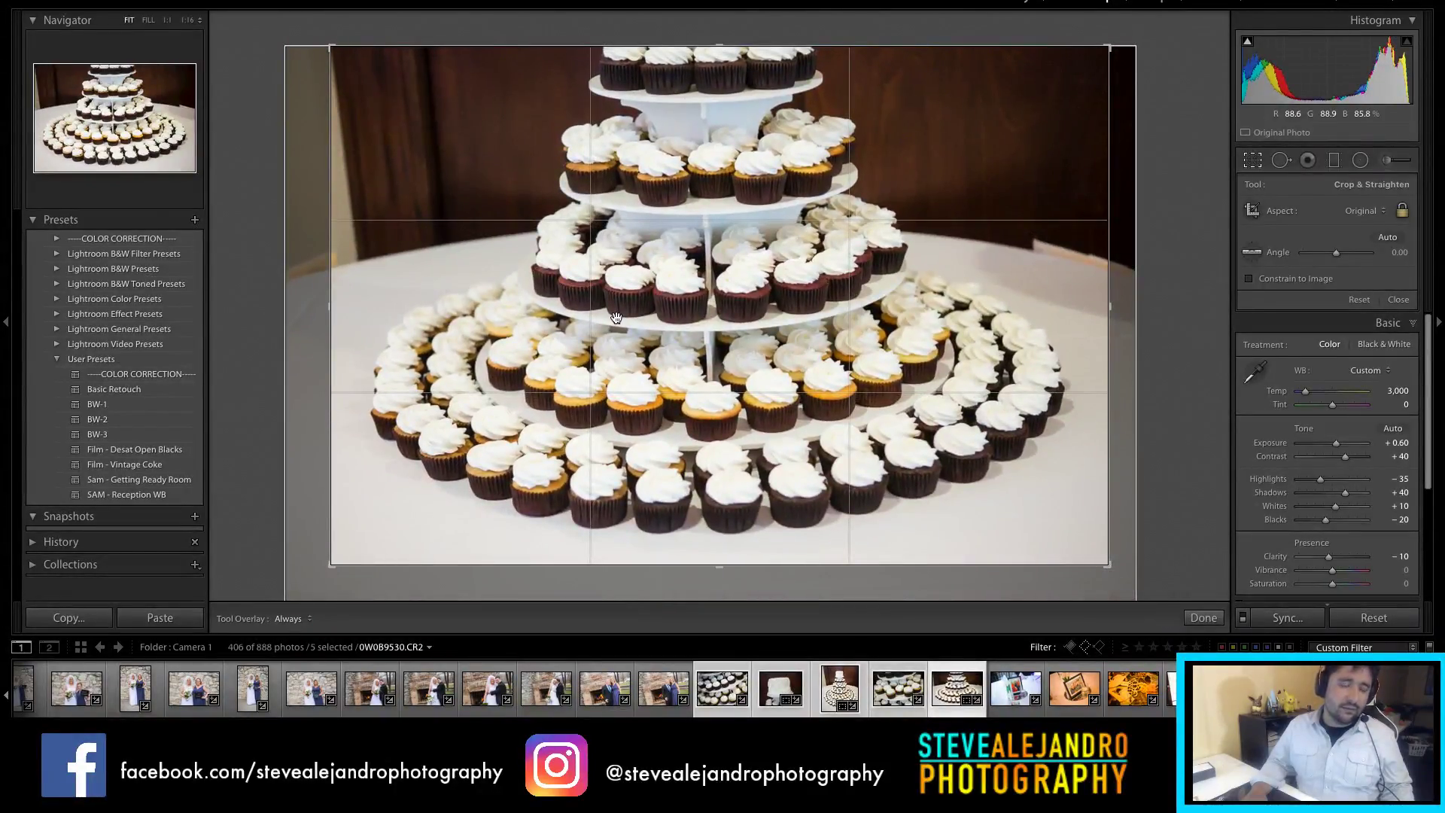
key("Return")
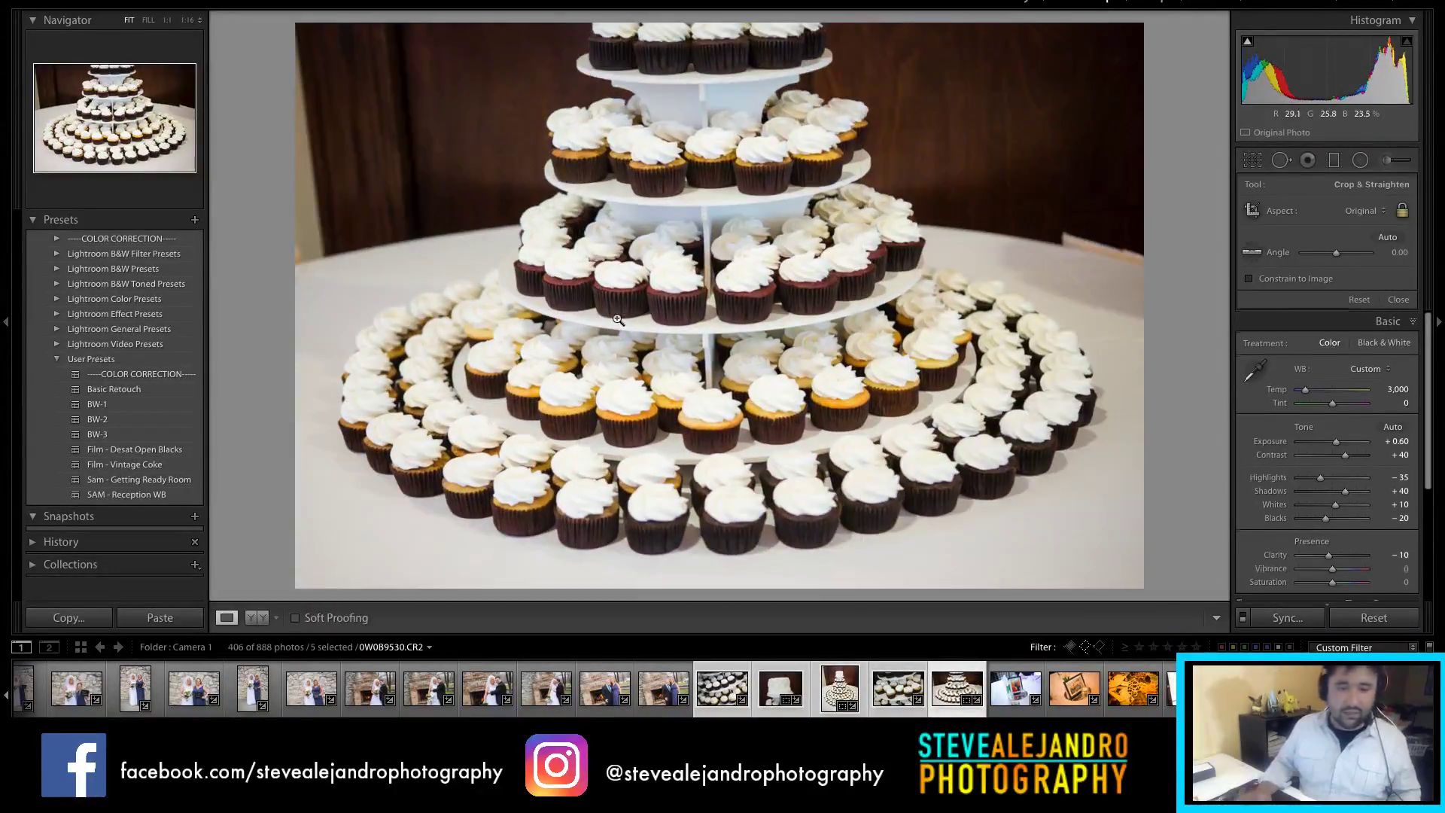
left_click(889, 694)
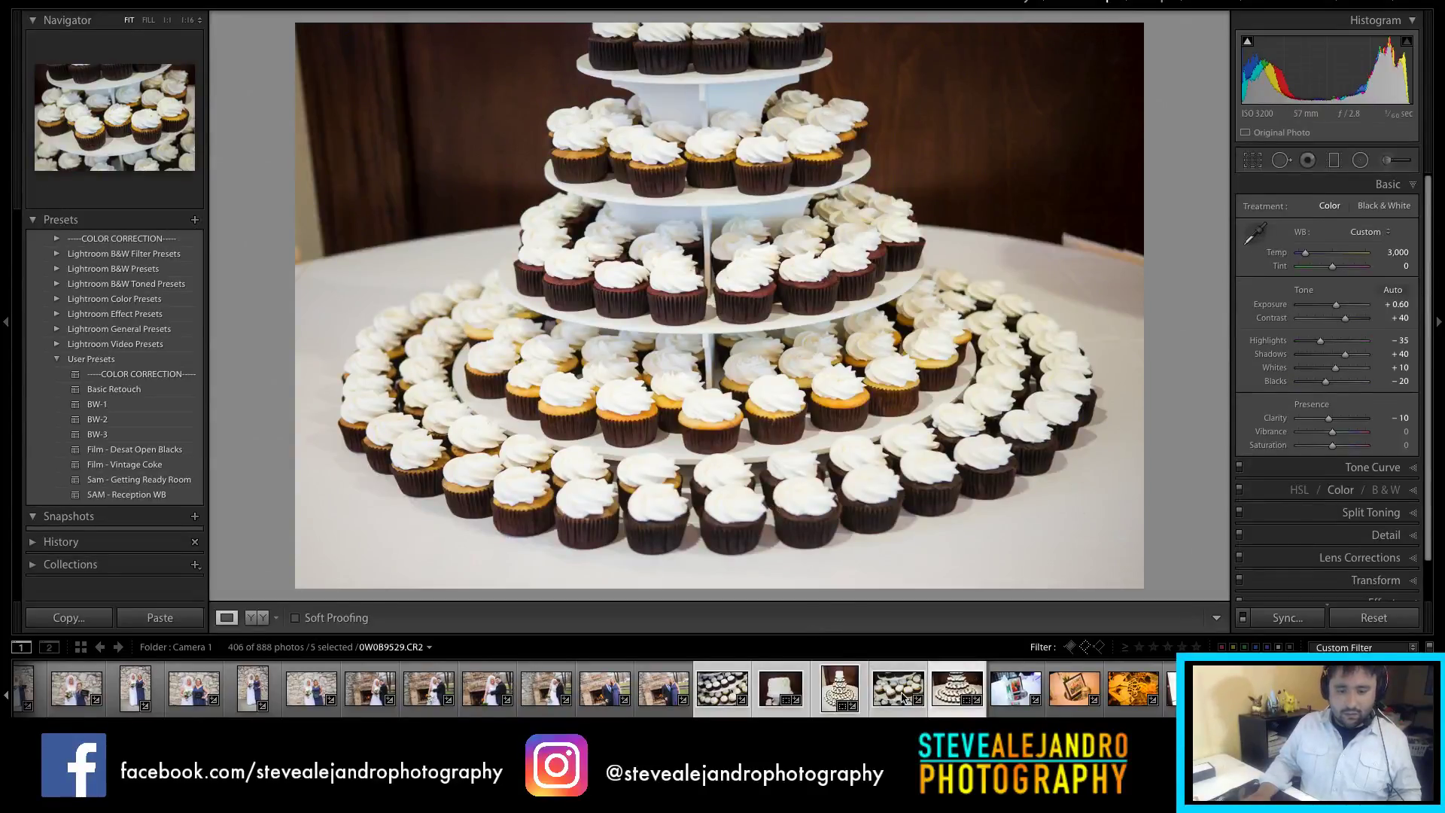
left_click(994, 696)
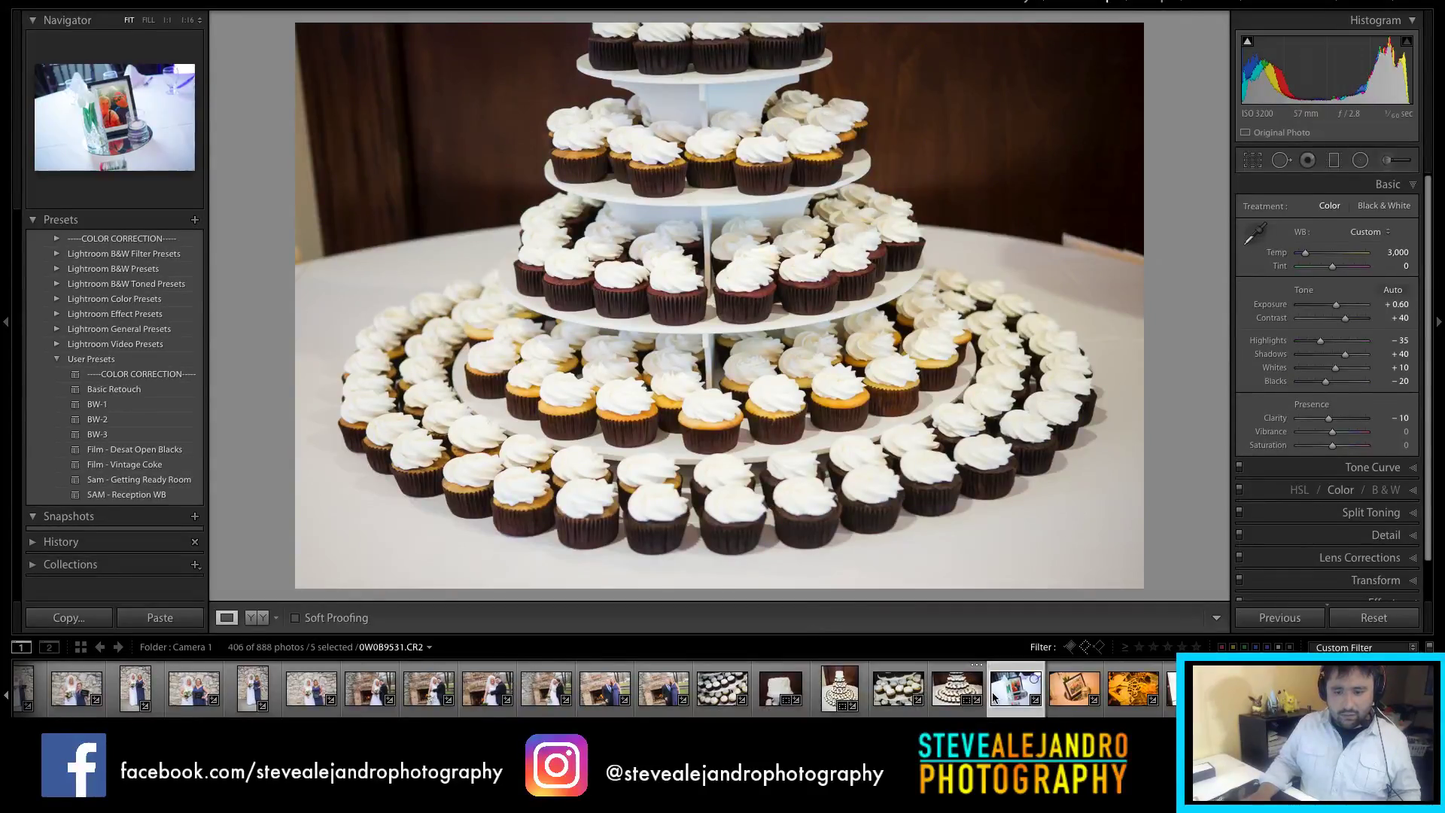
Step: Neutralise the centerpiece's white balance, convert it to black and white, and set Exposure +1.05, Clarity +43
left_click(994, 696)
left_click(1253, 232)
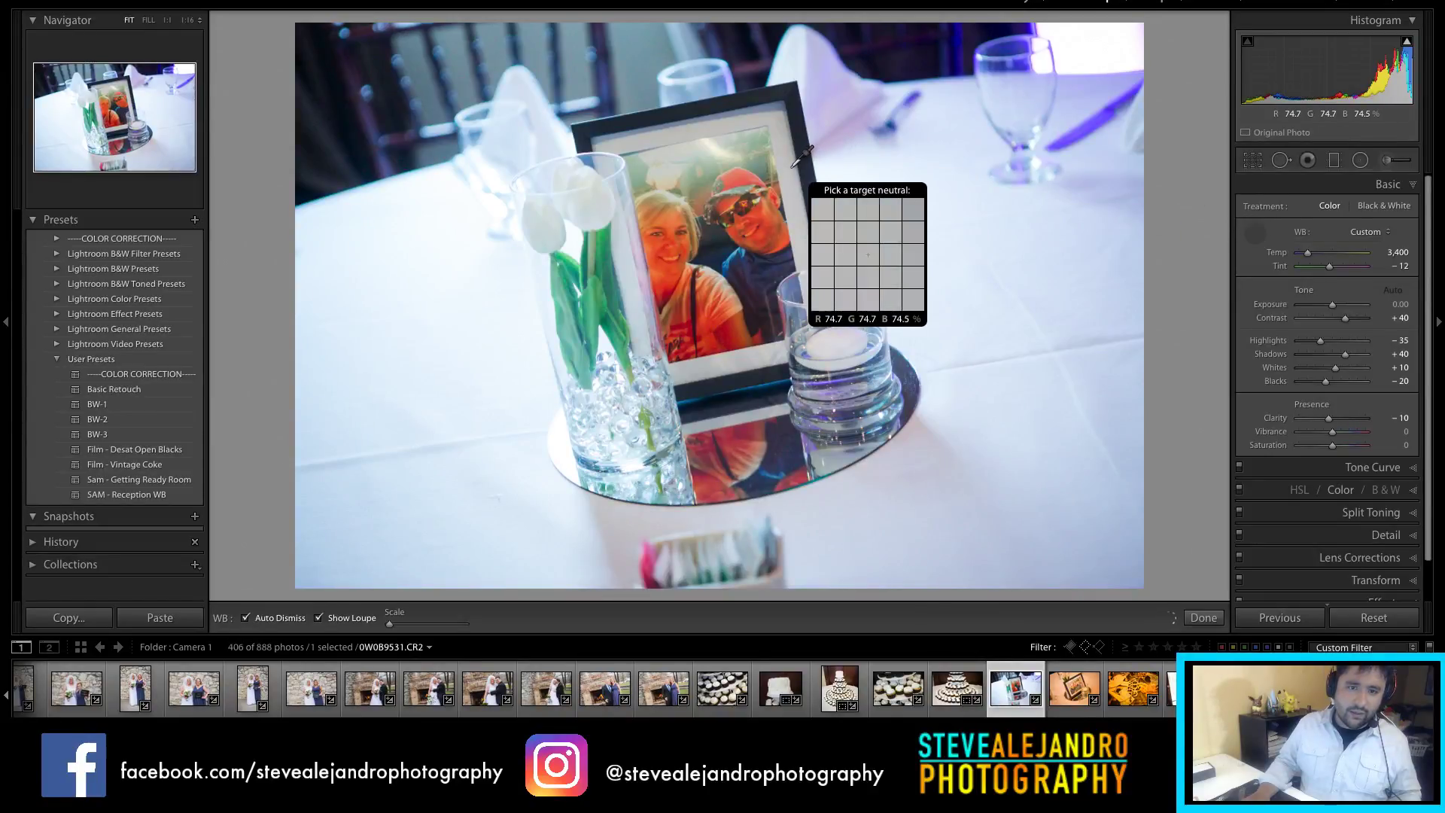
left_click(786, 189)
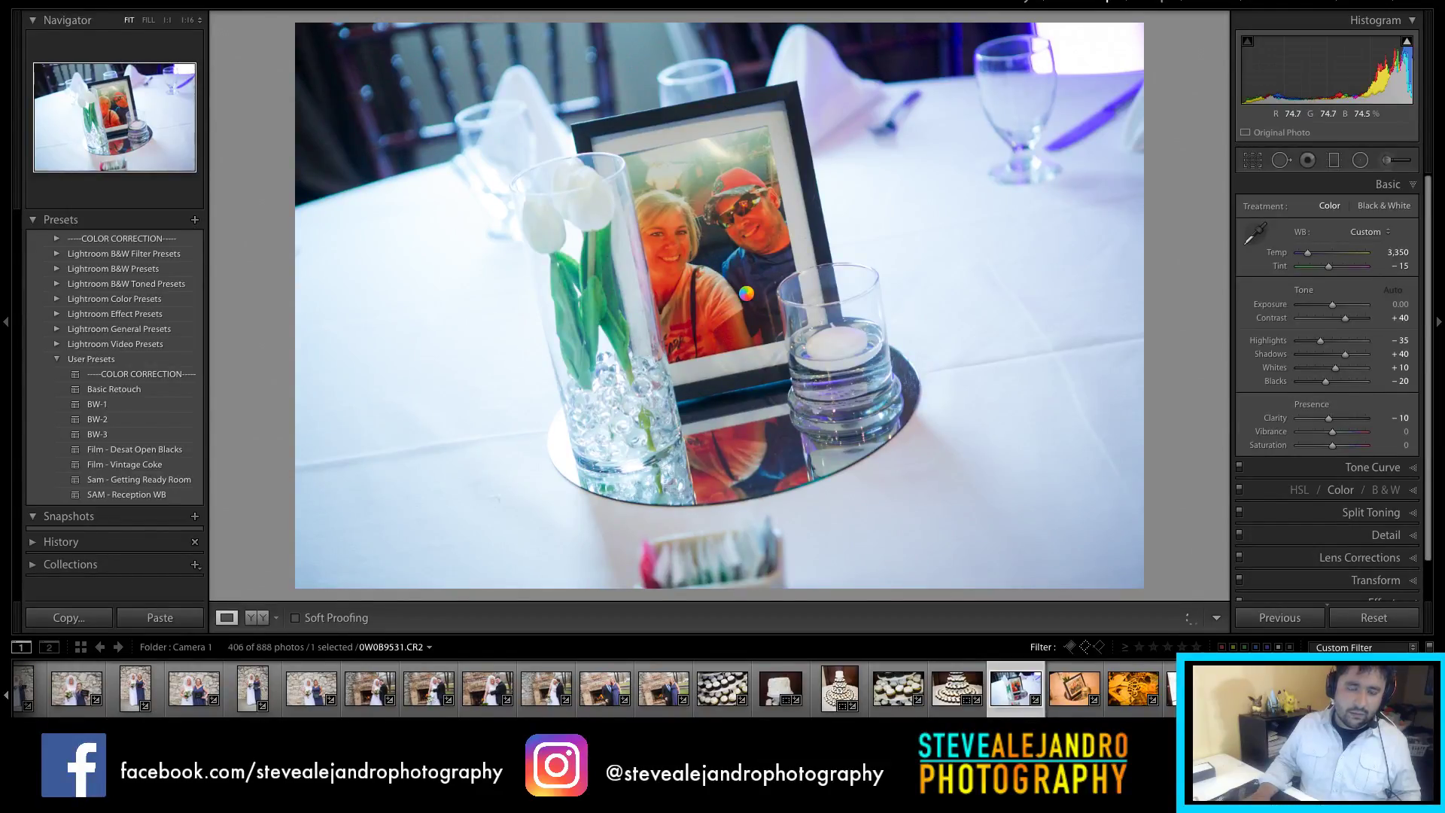
left_click(1375, 210)
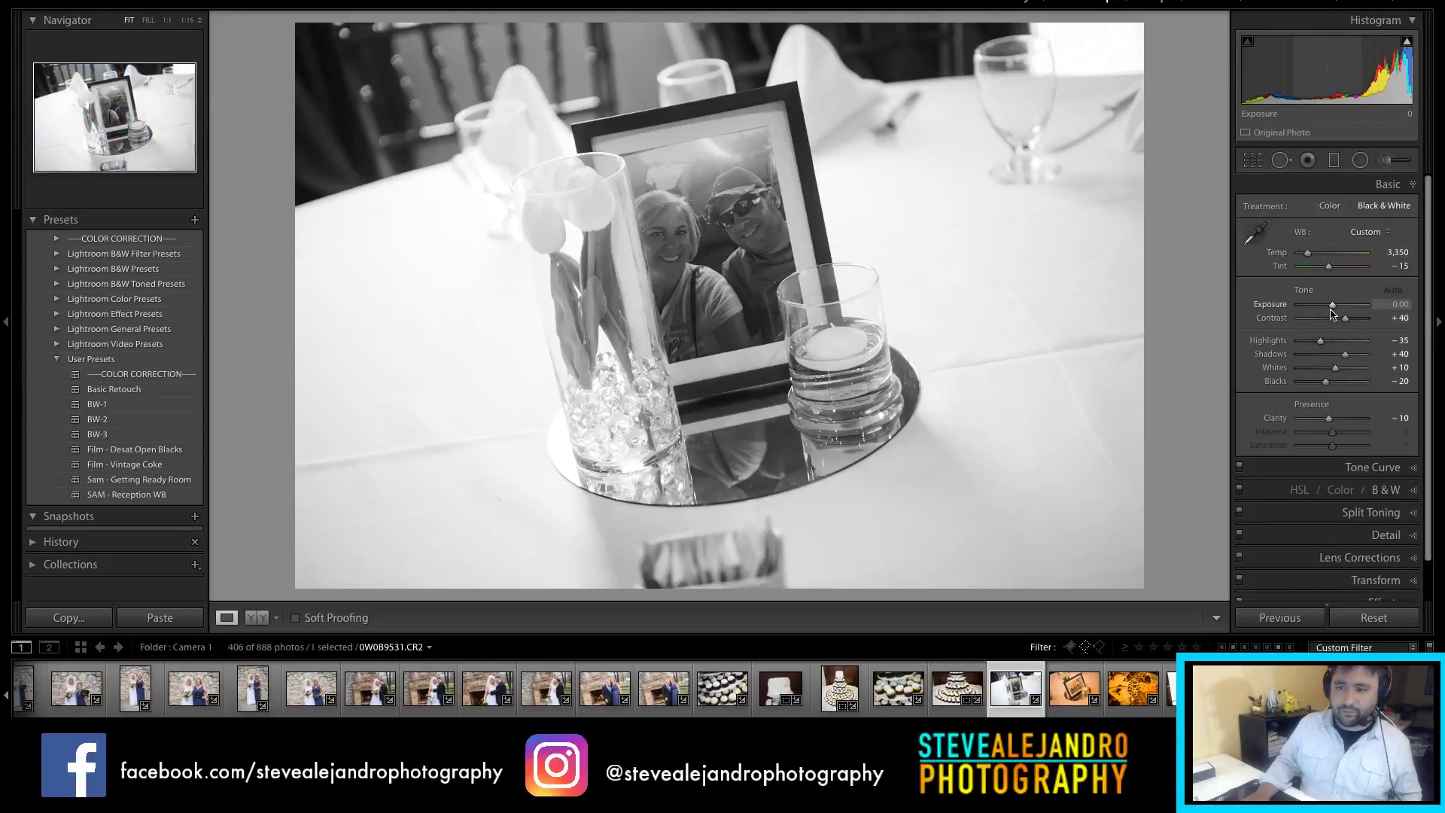
key("Up")
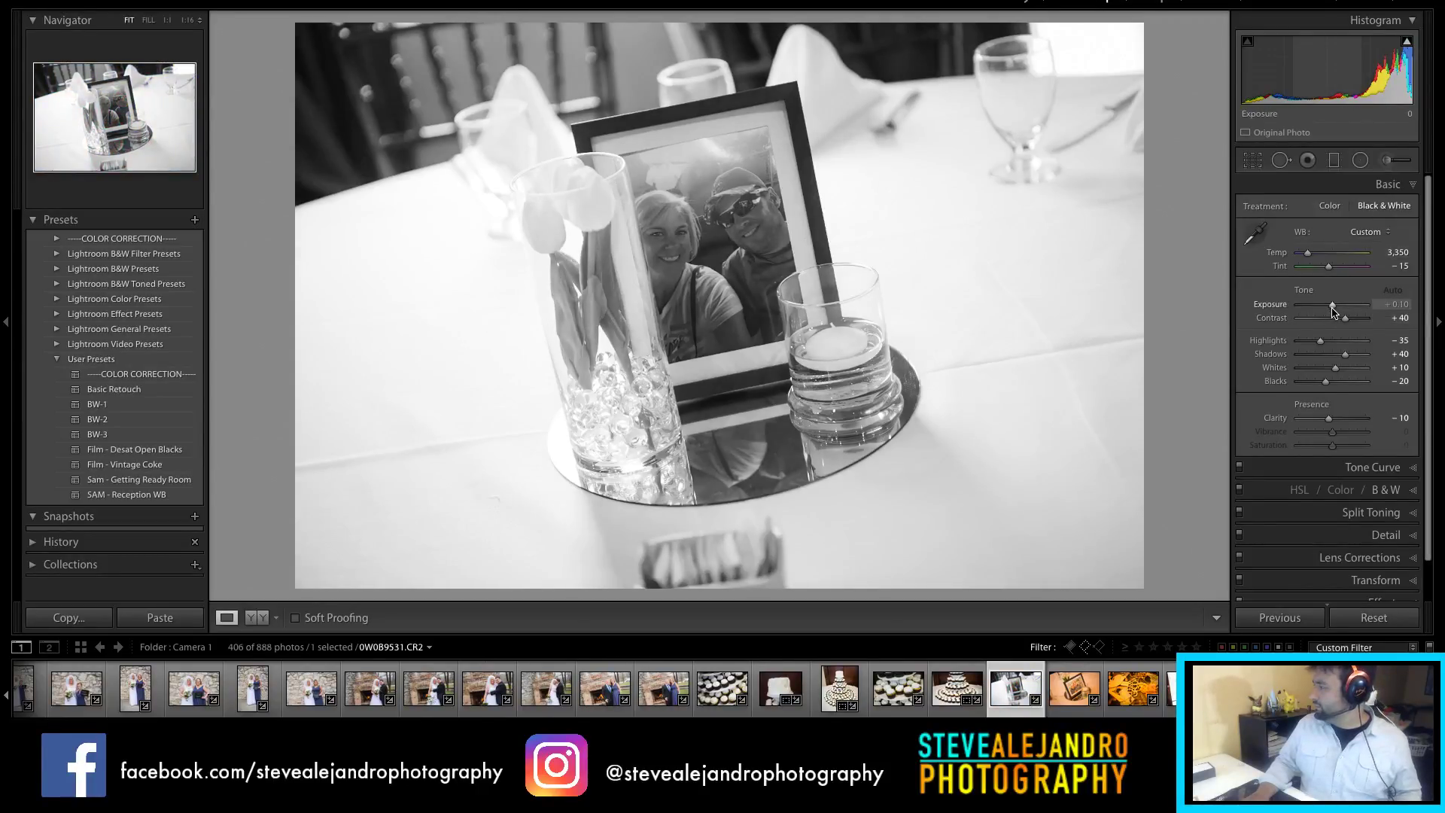
left_click_drag(1333, 310, 1335, 310)
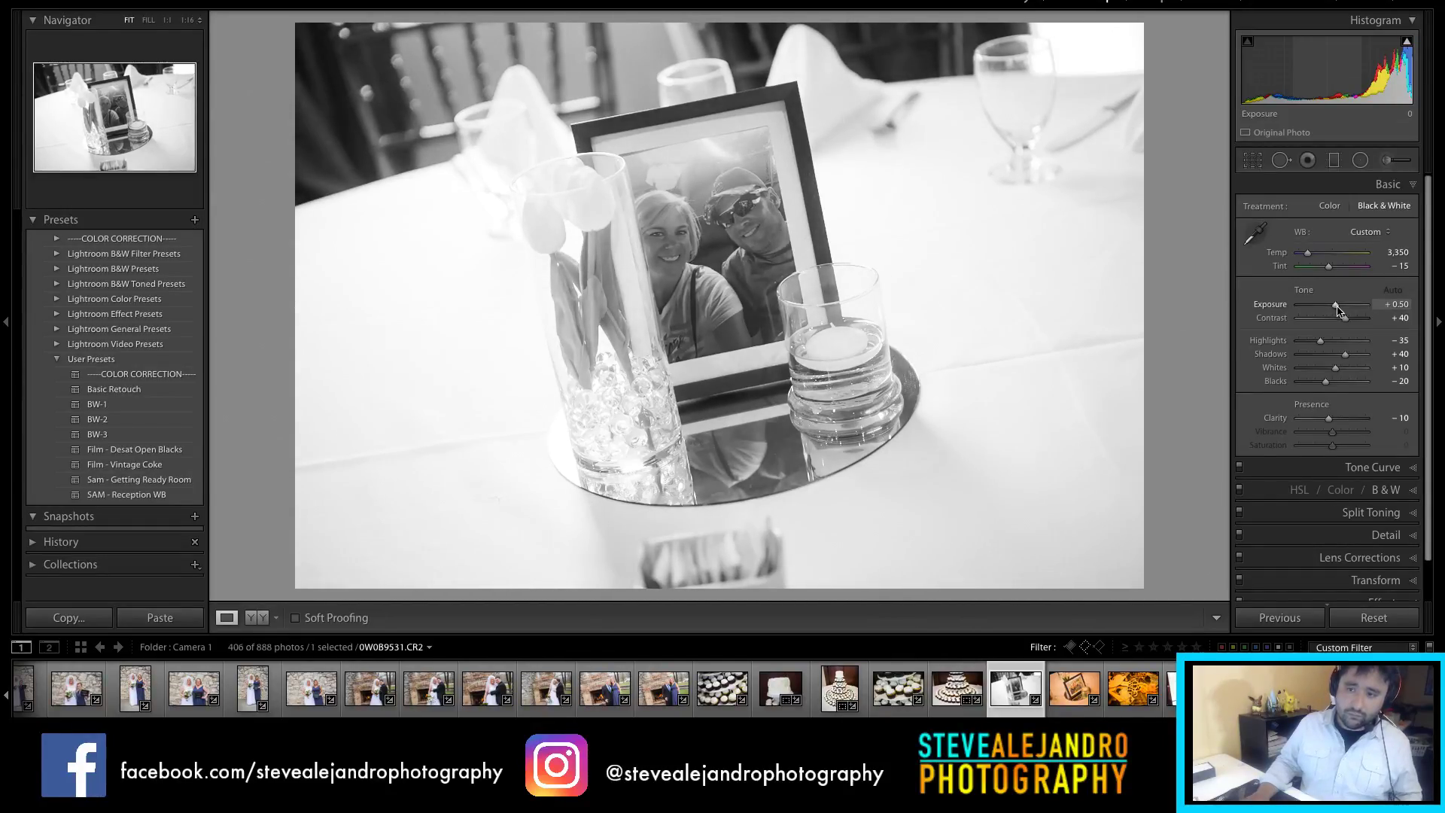
left_click_drag(1337, 306, 1336, 305)
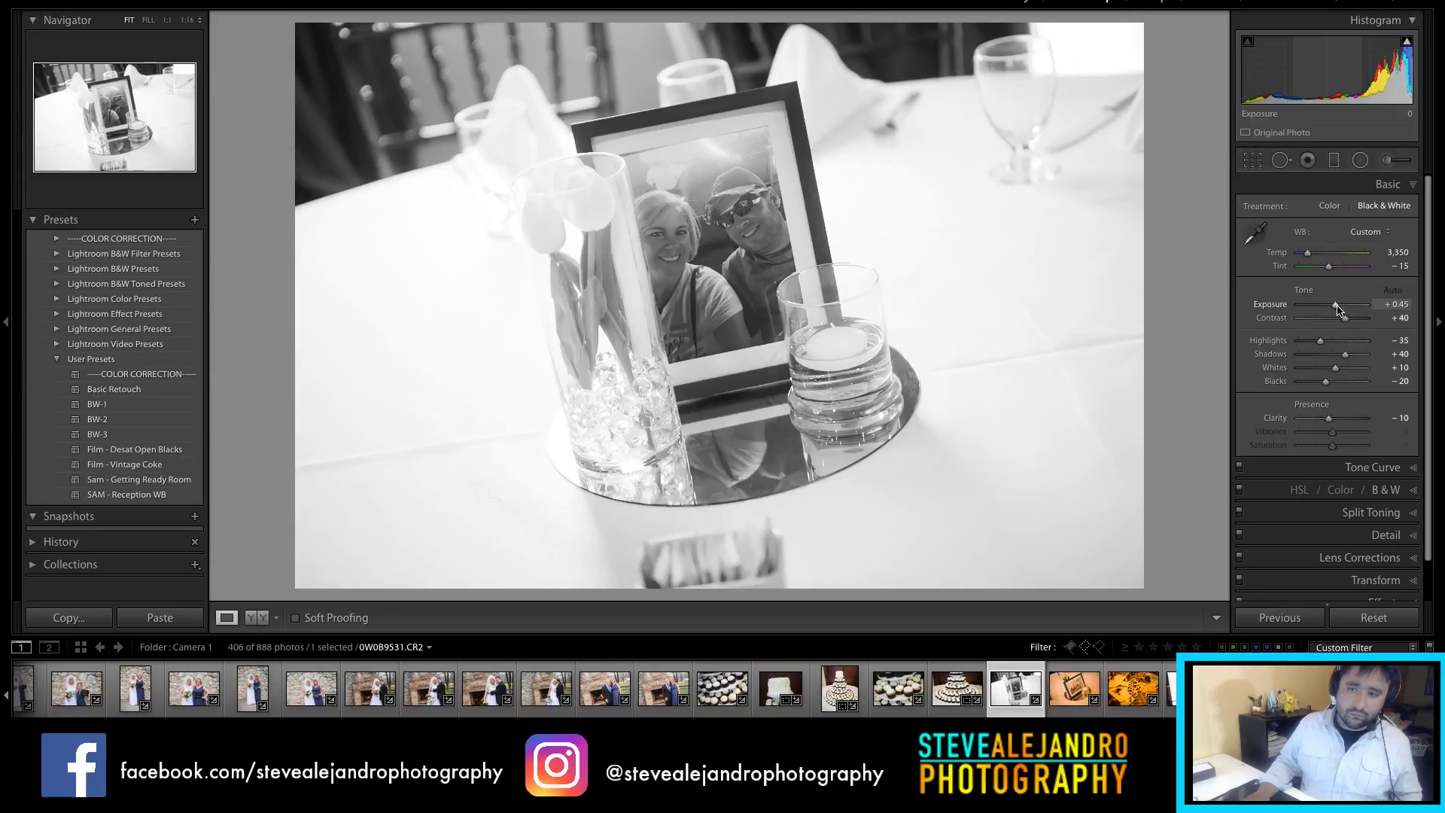
left_click_drag(1335, 305, 1338, 307)
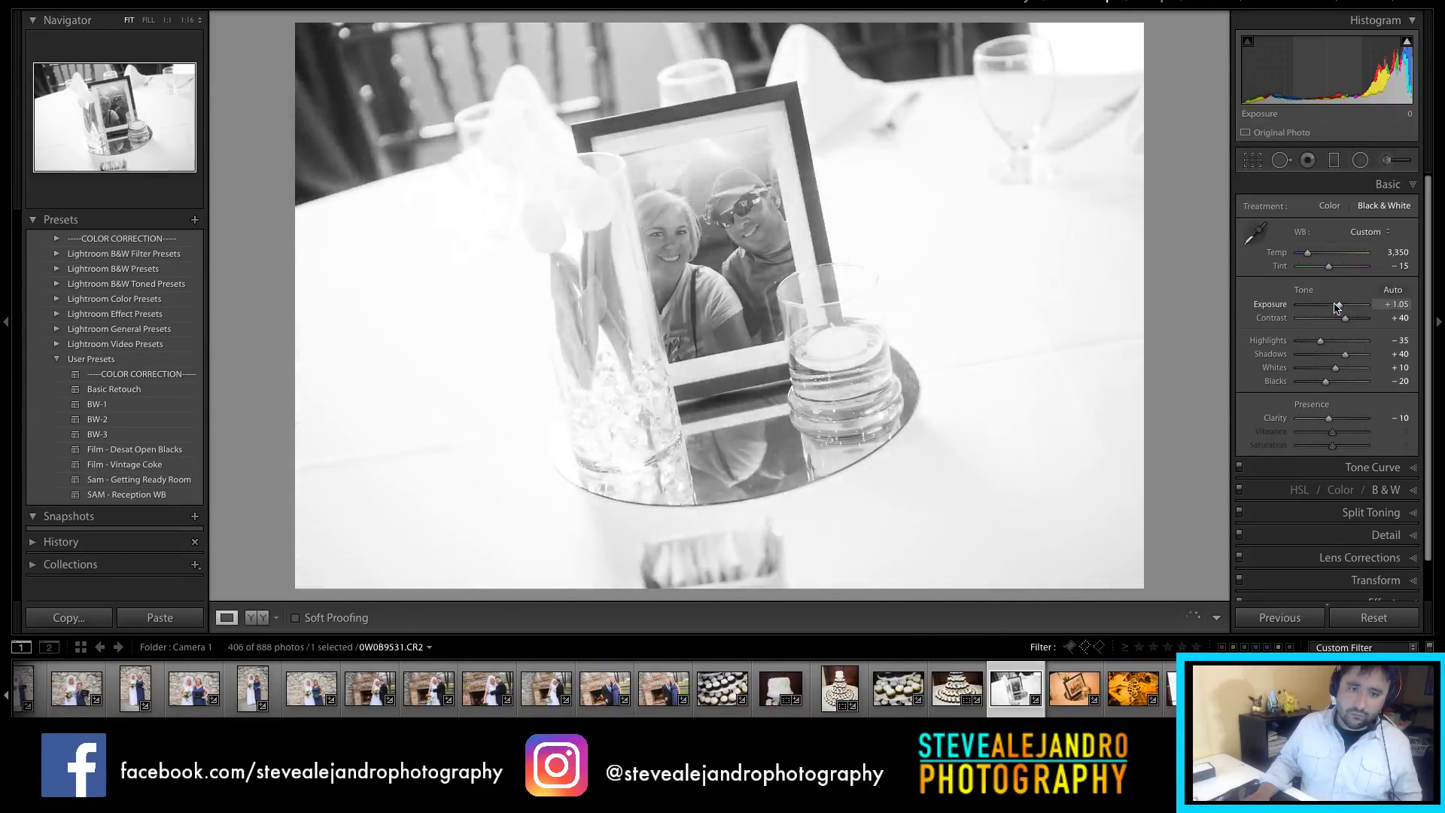
left_click_drag(1329, 418, 1348, 425)
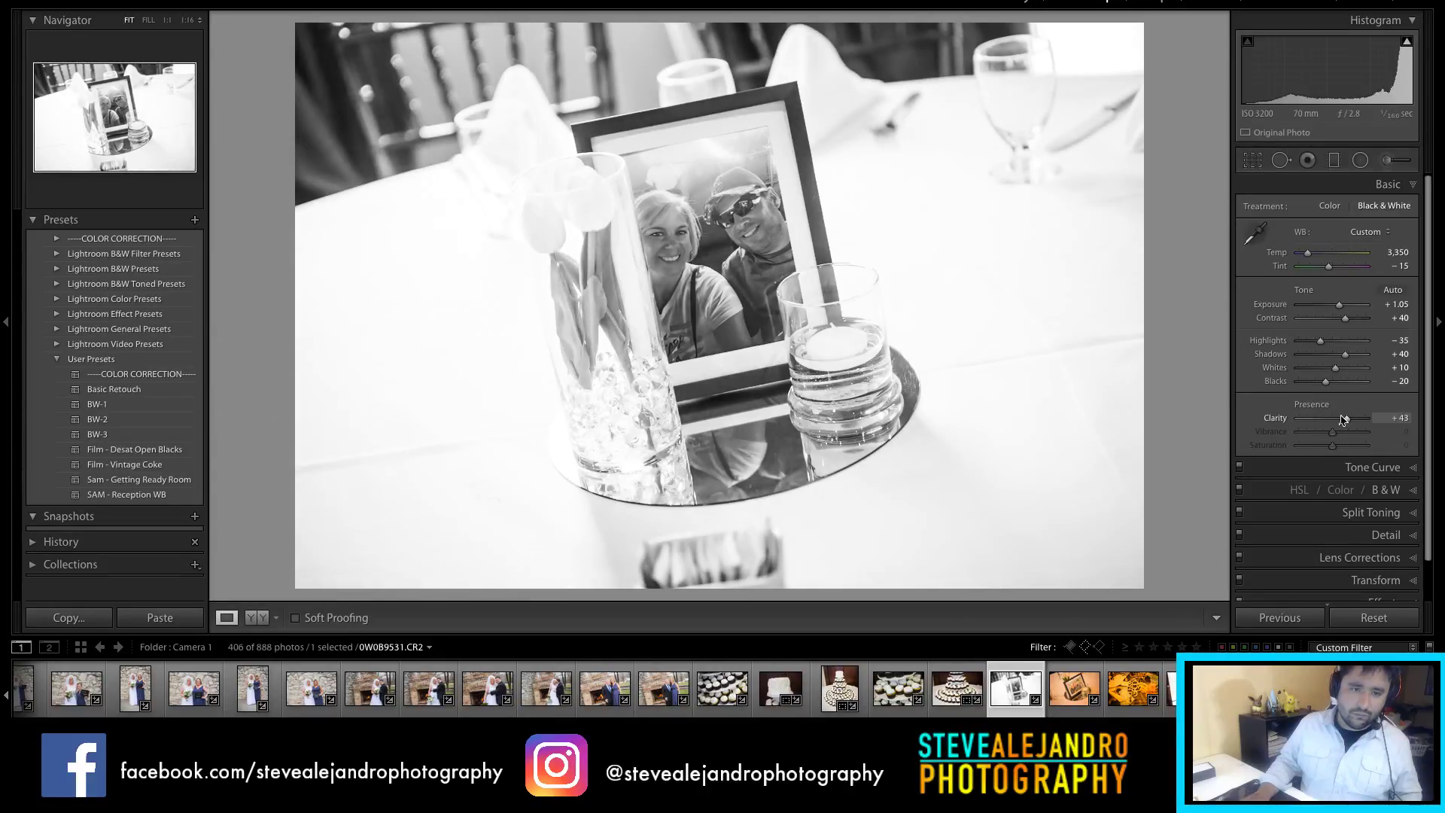
Step: Crop the centerpiece to a 4 x 5 portrait frame and lower Blacks to -61
key("r")
key("x")
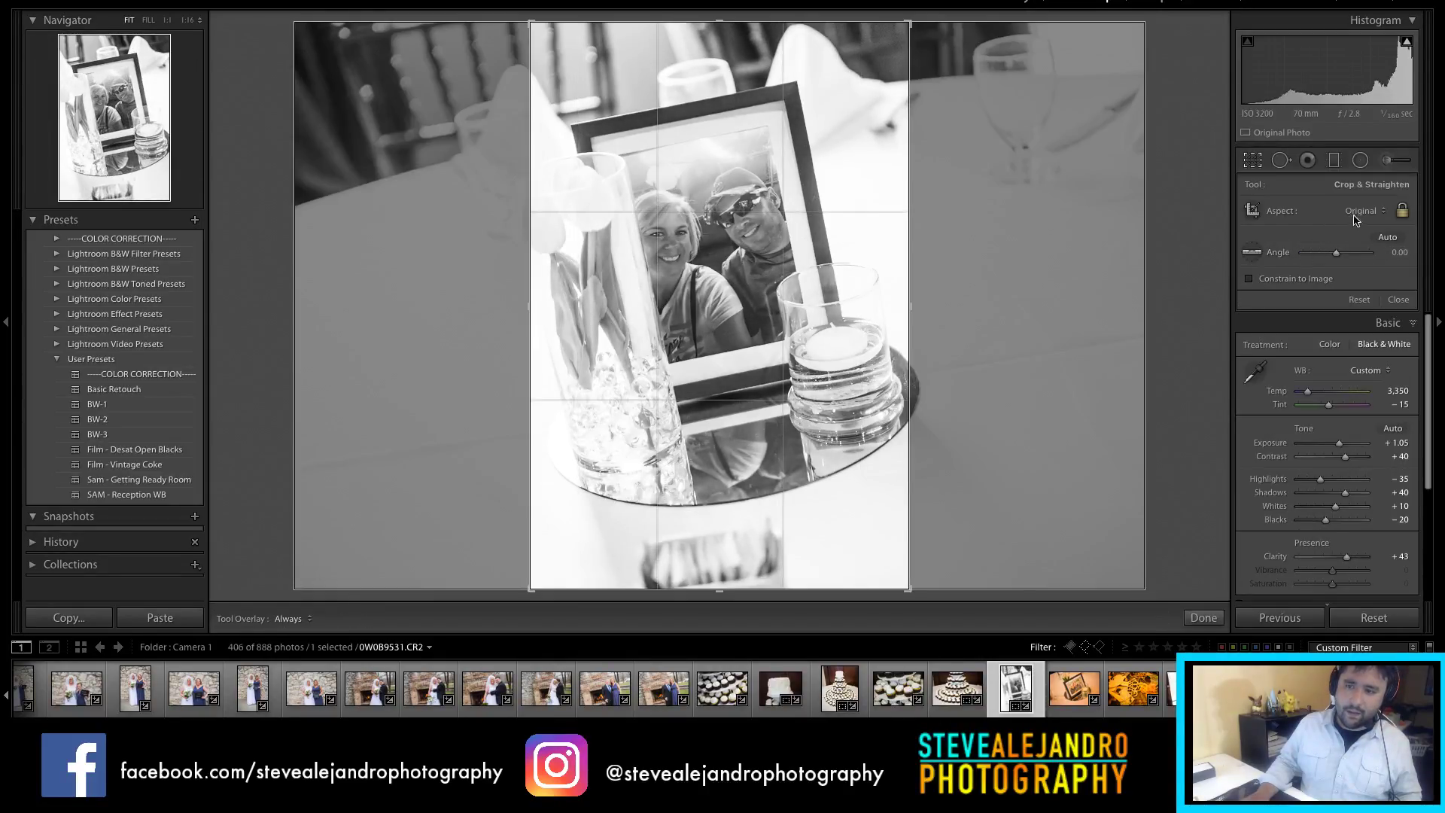
left_click(1353, 220)
left_click(1355, 251)
left_click_drag(787, 541, 767, 590)
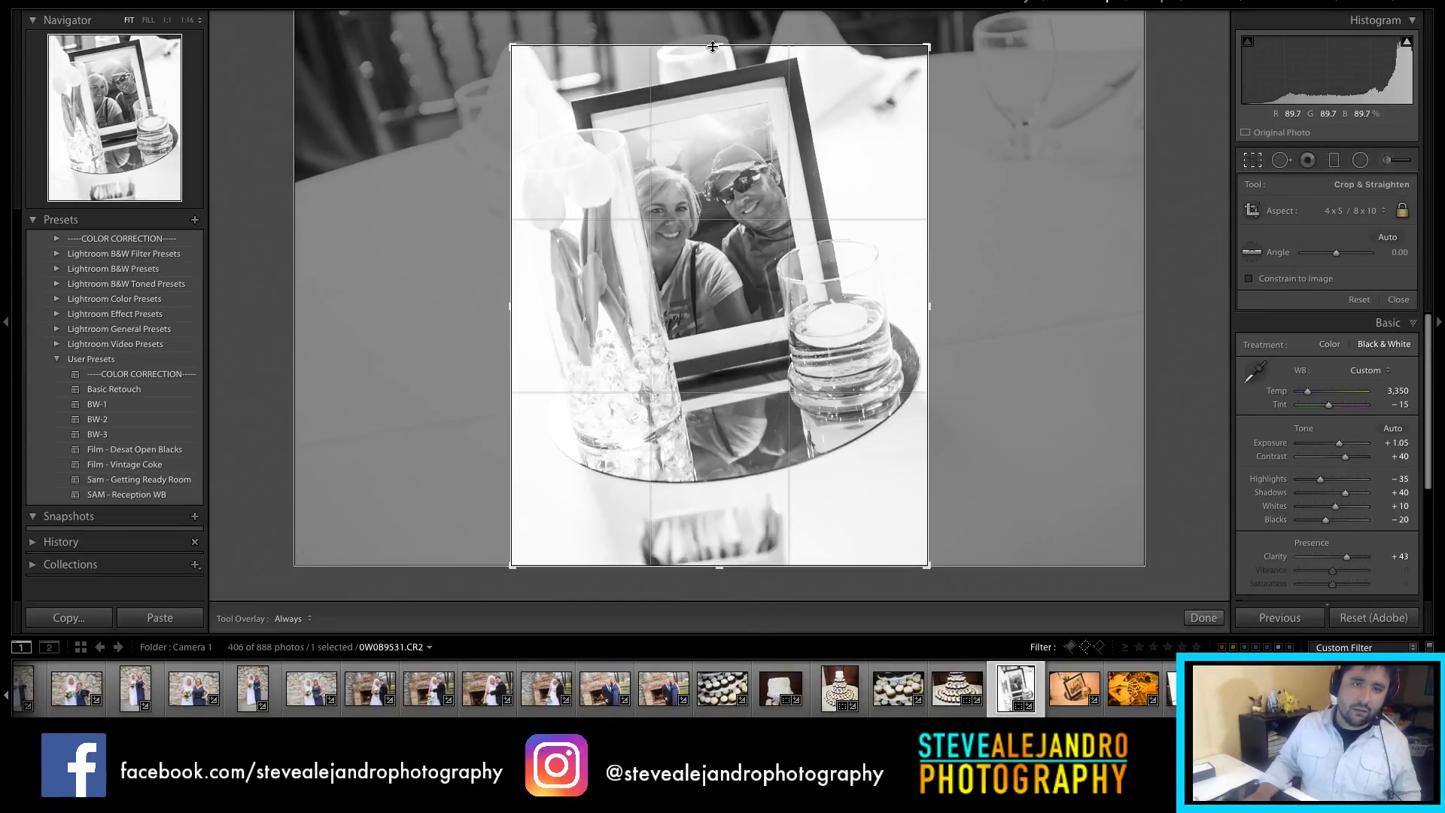
left_click_drag(712, 47, 715, 12)
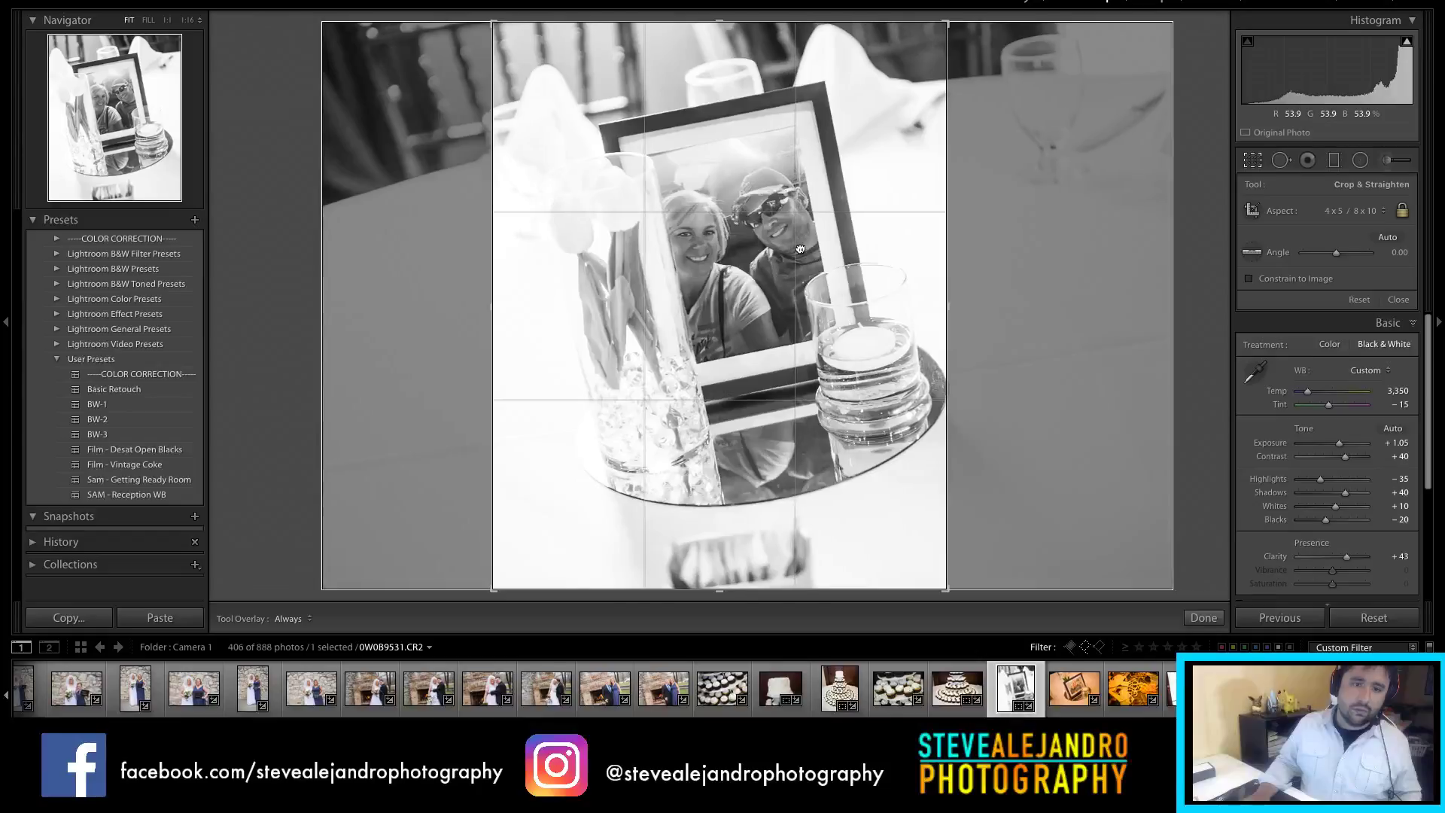
left_click_drag(800, 248, 784, 250)
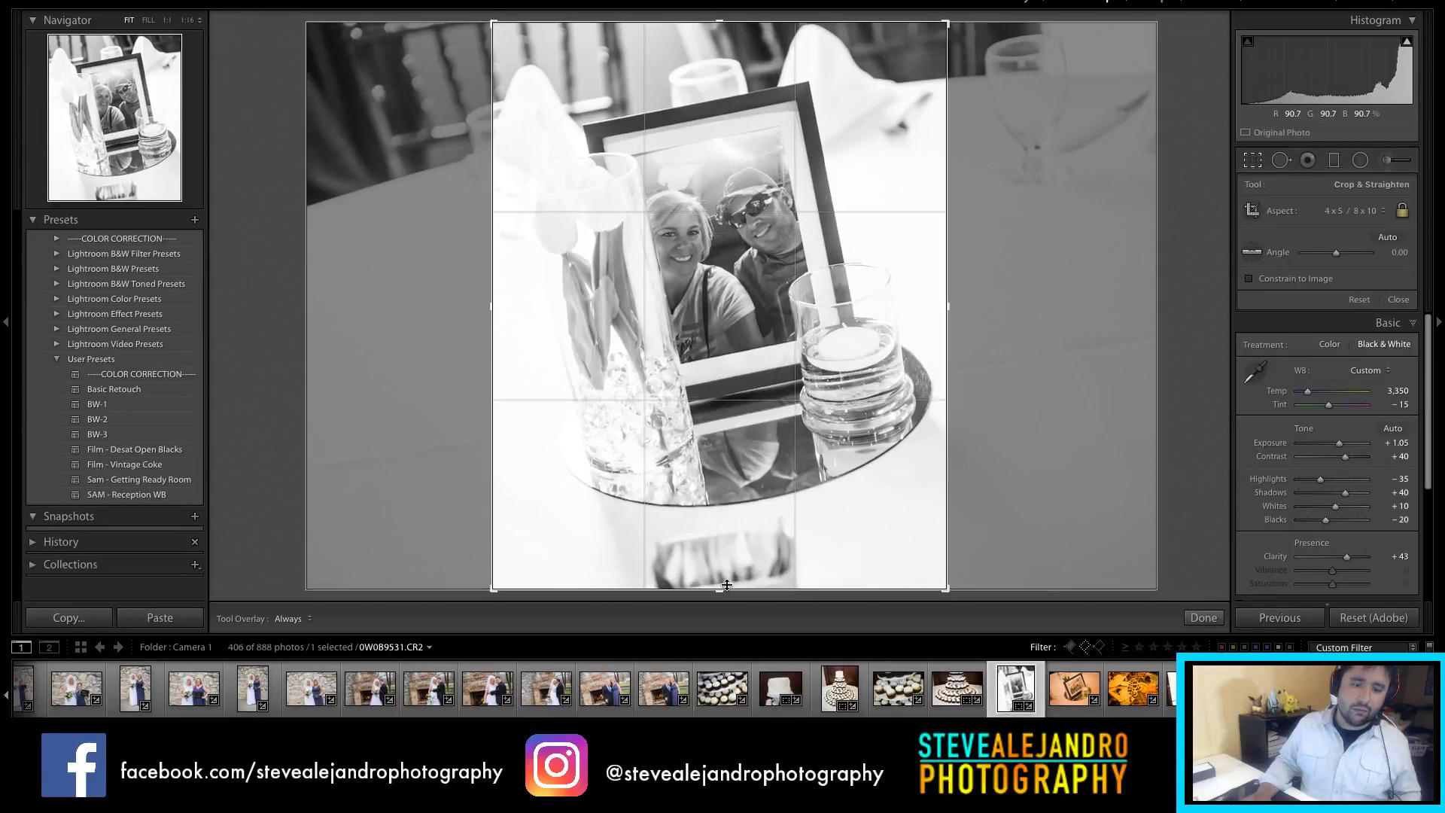
key("Return")
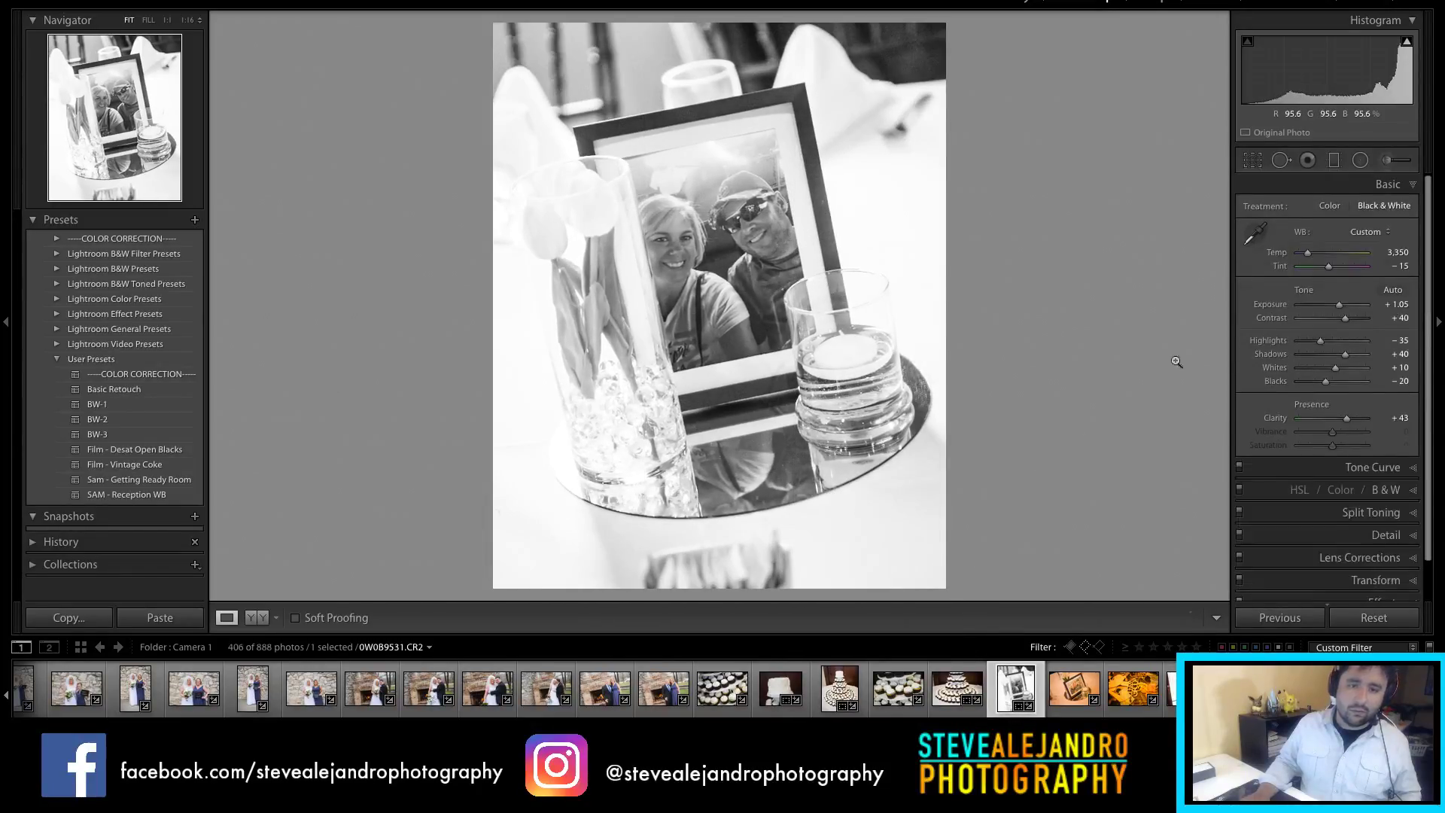
left_click_drag(1318, 386, 1311, 386)
left_click(1074, 688)
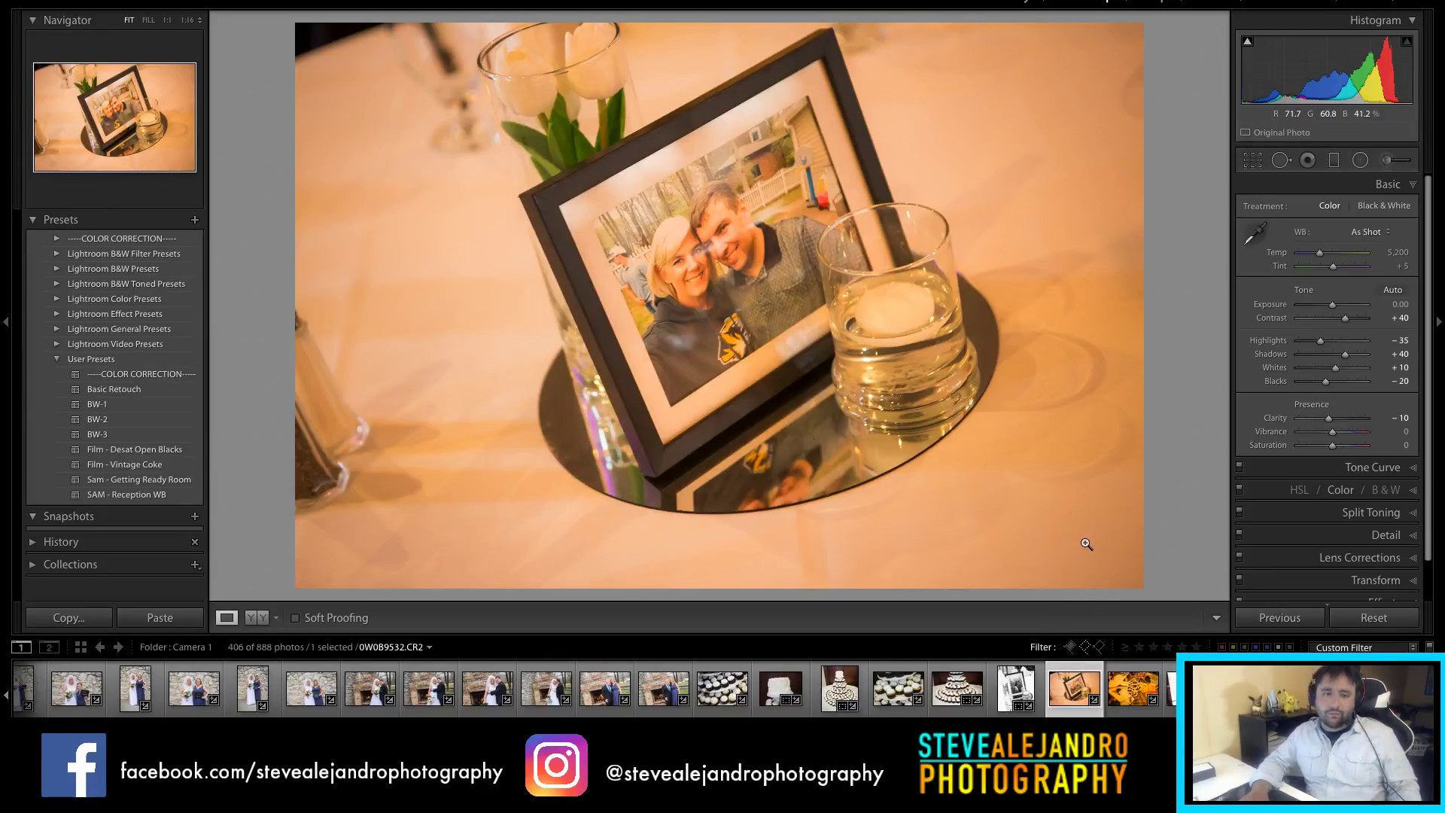
Step: Crop the orange framed-photo shot to a tighter 4 x 5 / 8 x 10 frame
key("r")
left_click(1348, 213)
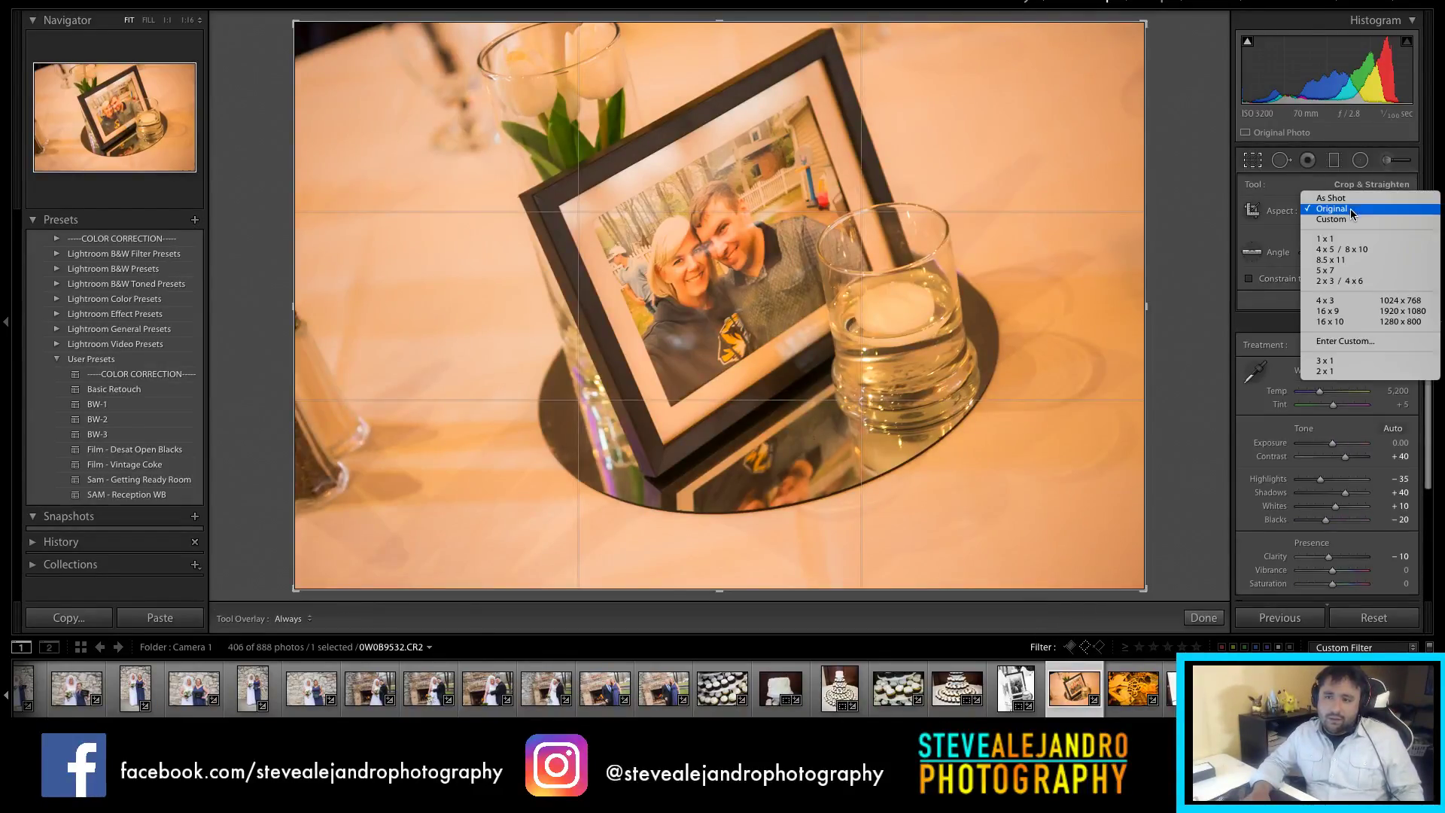
left_click(1337, 250)
left_click_drag(779, 226, 746, 226)
left_click_drag(774, 593, 774, 545)
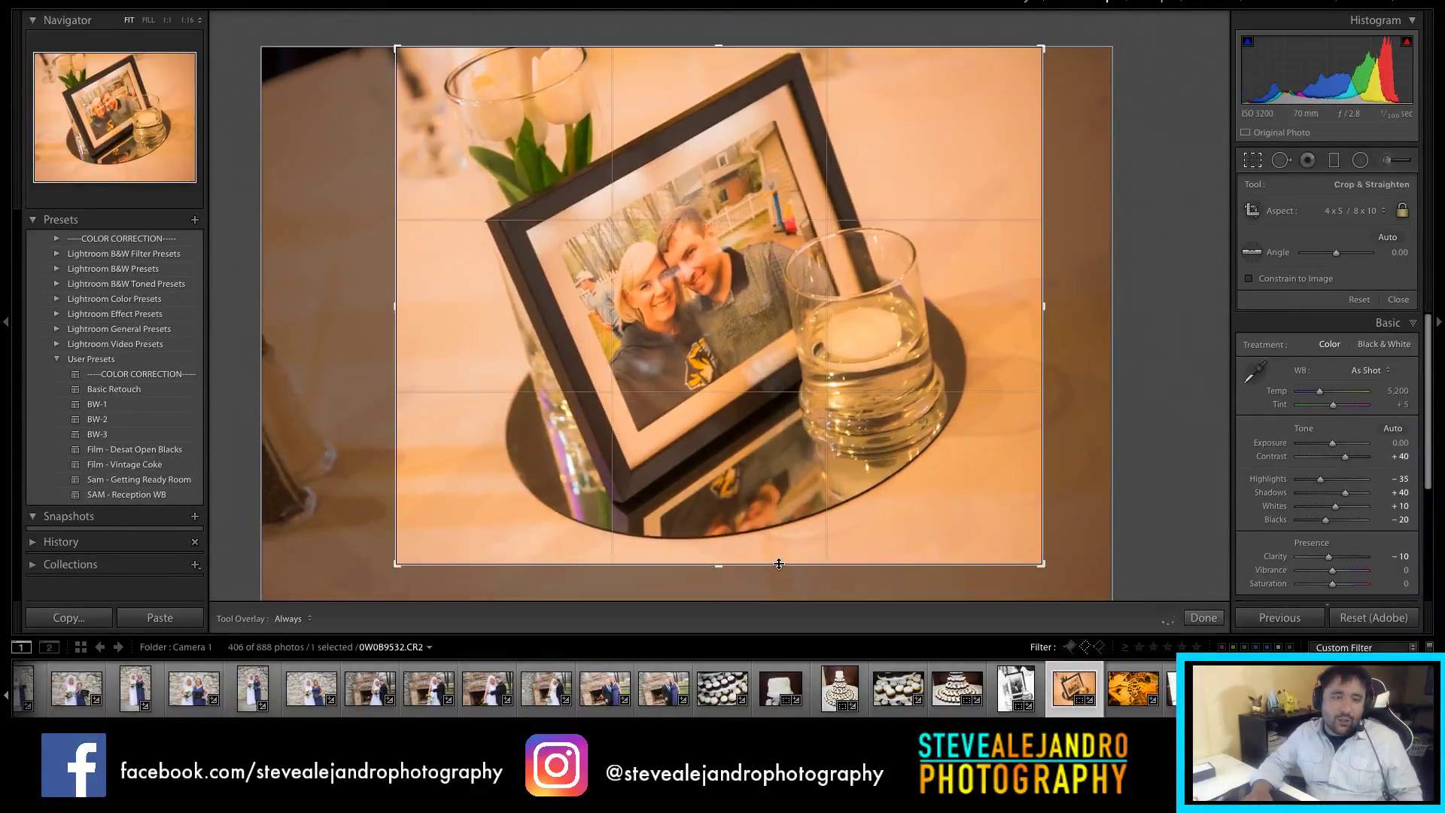
key("Return")
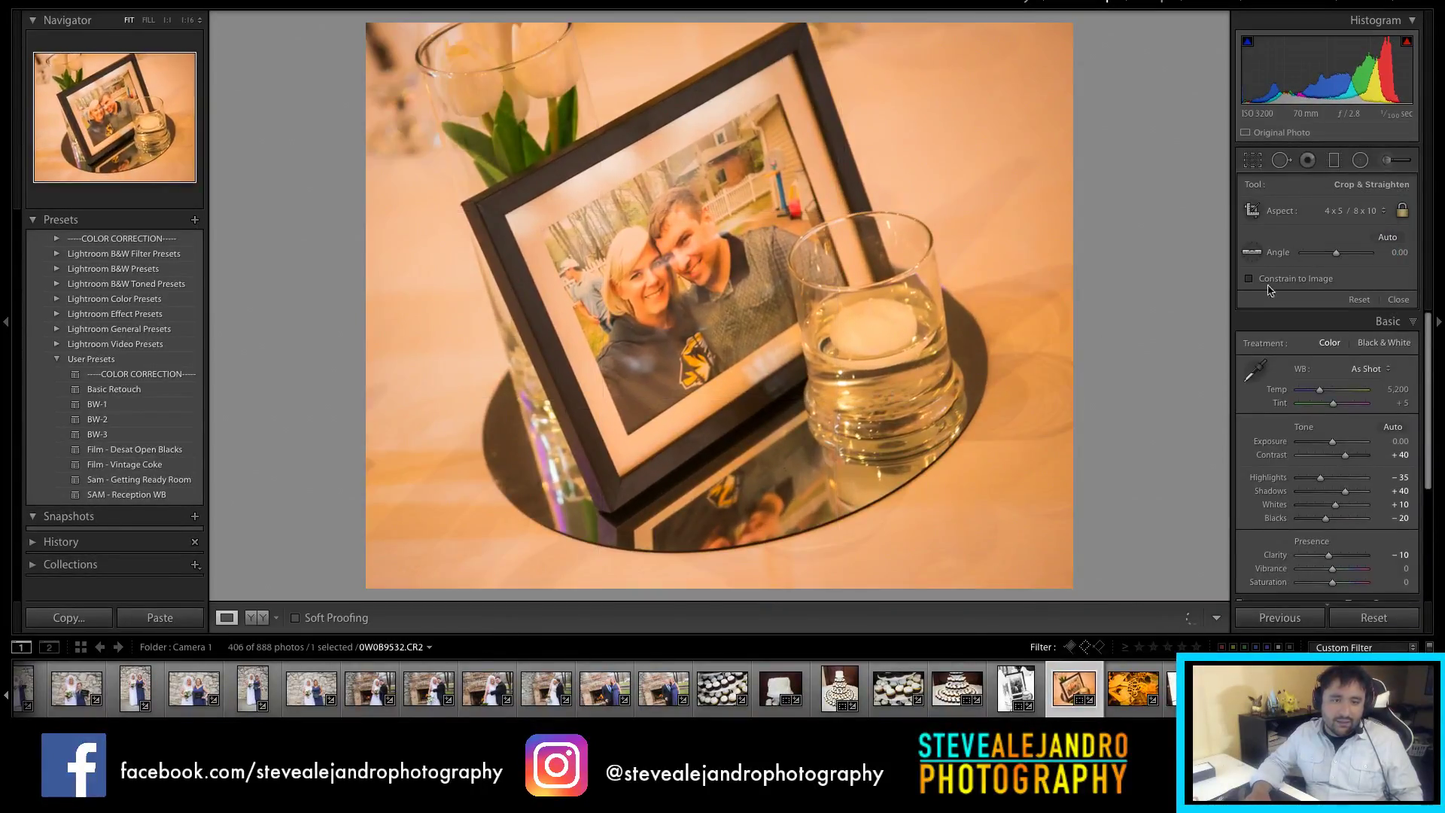
Step: Remove the orange cast with a neutral sample (Temp 3,156) and brighten to Exposure +0.15
left_click(1256, 231)
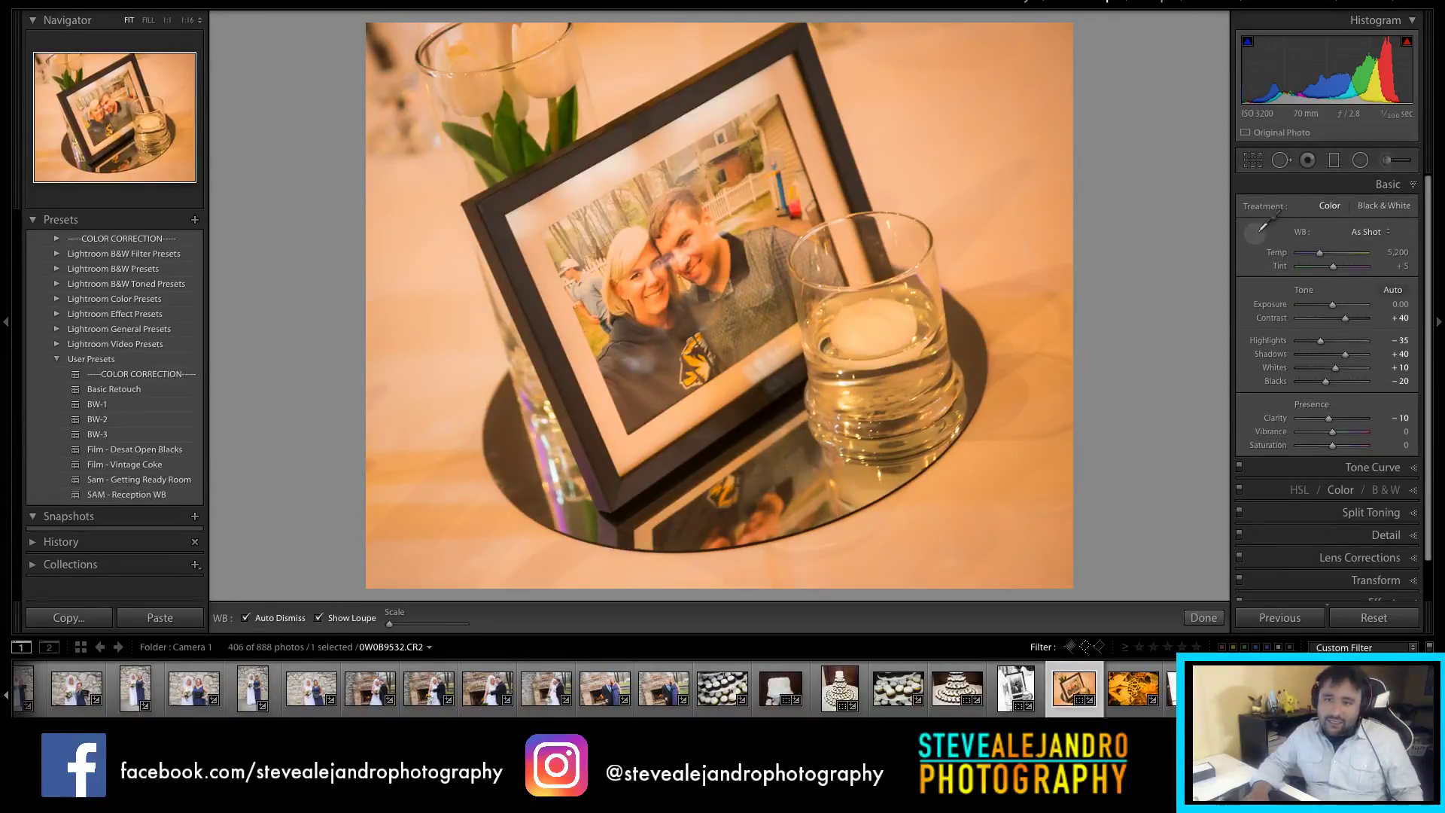
left_click(763, 134)
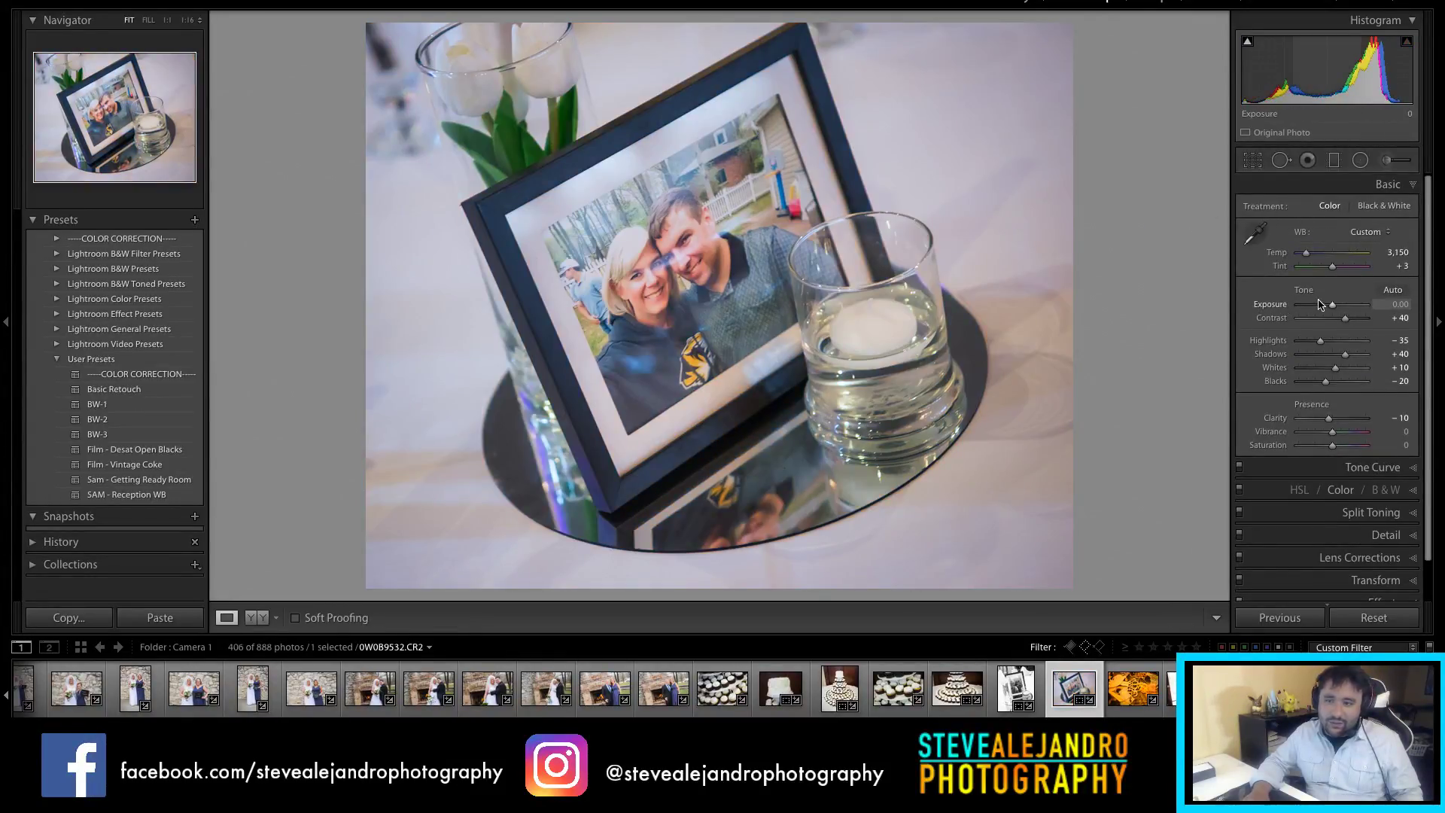
scroll(1332, 307, "up", 3)
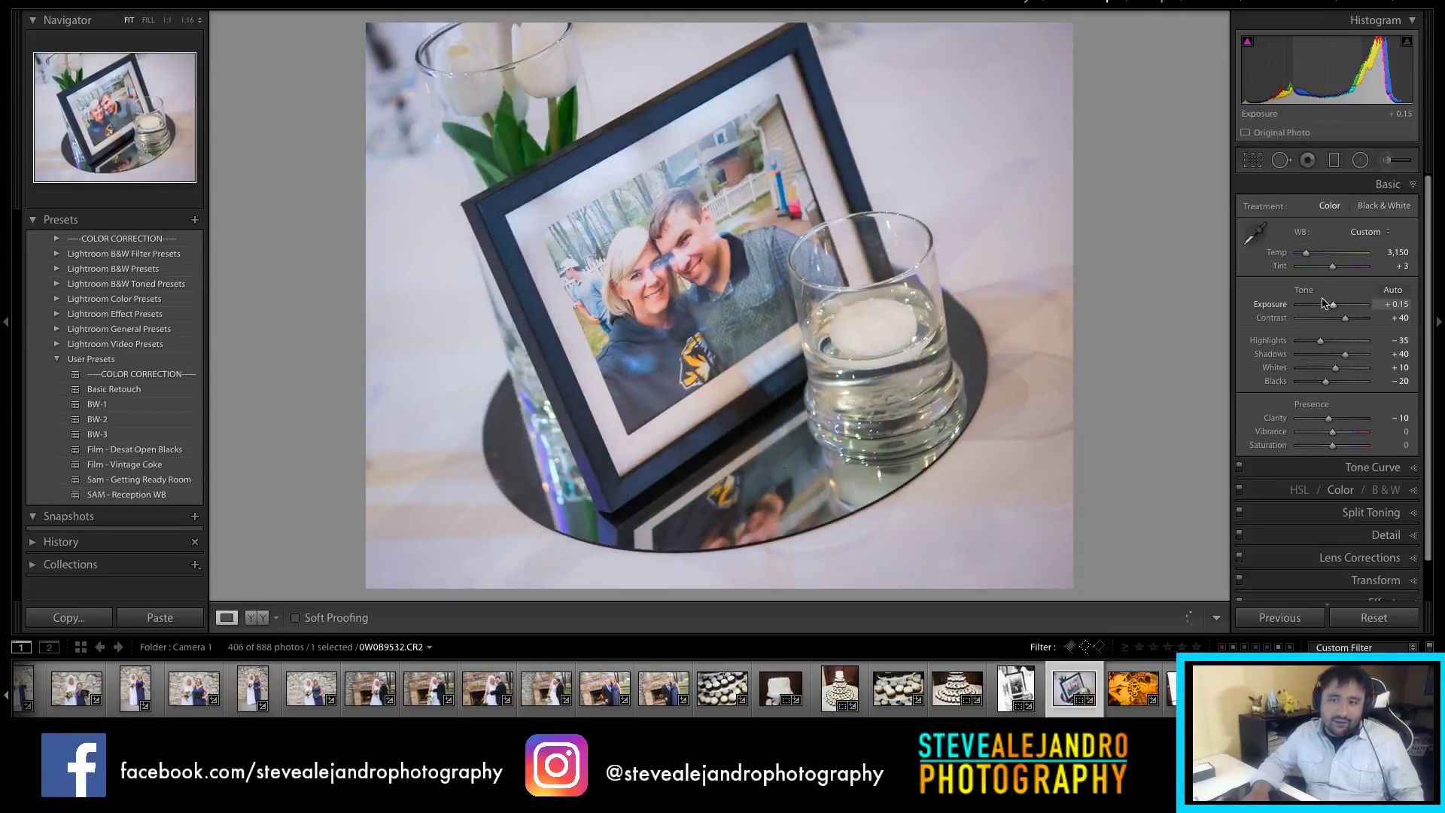
scroll(1311, 259, "down", 5)
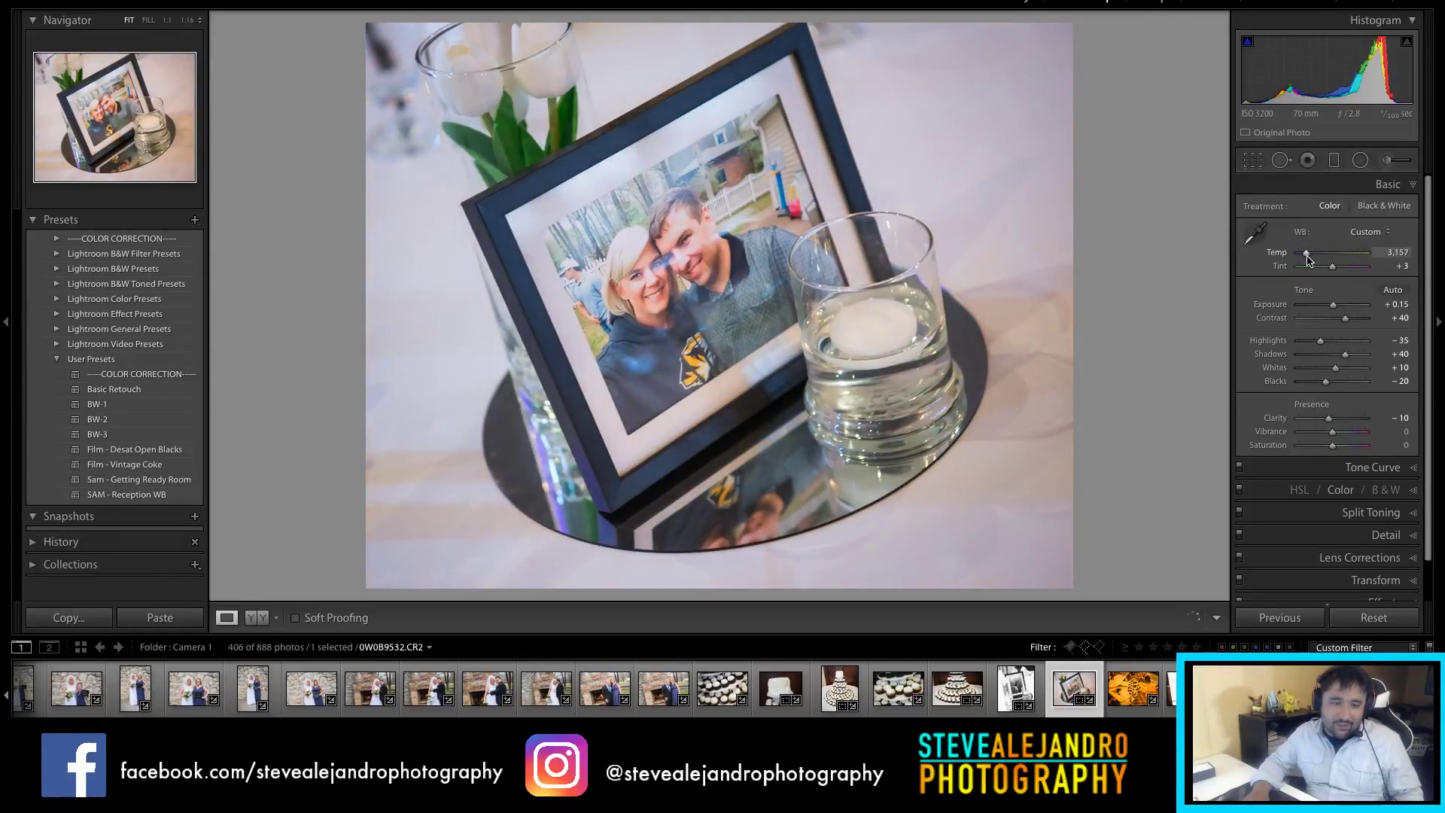
left_click(1117, 696)
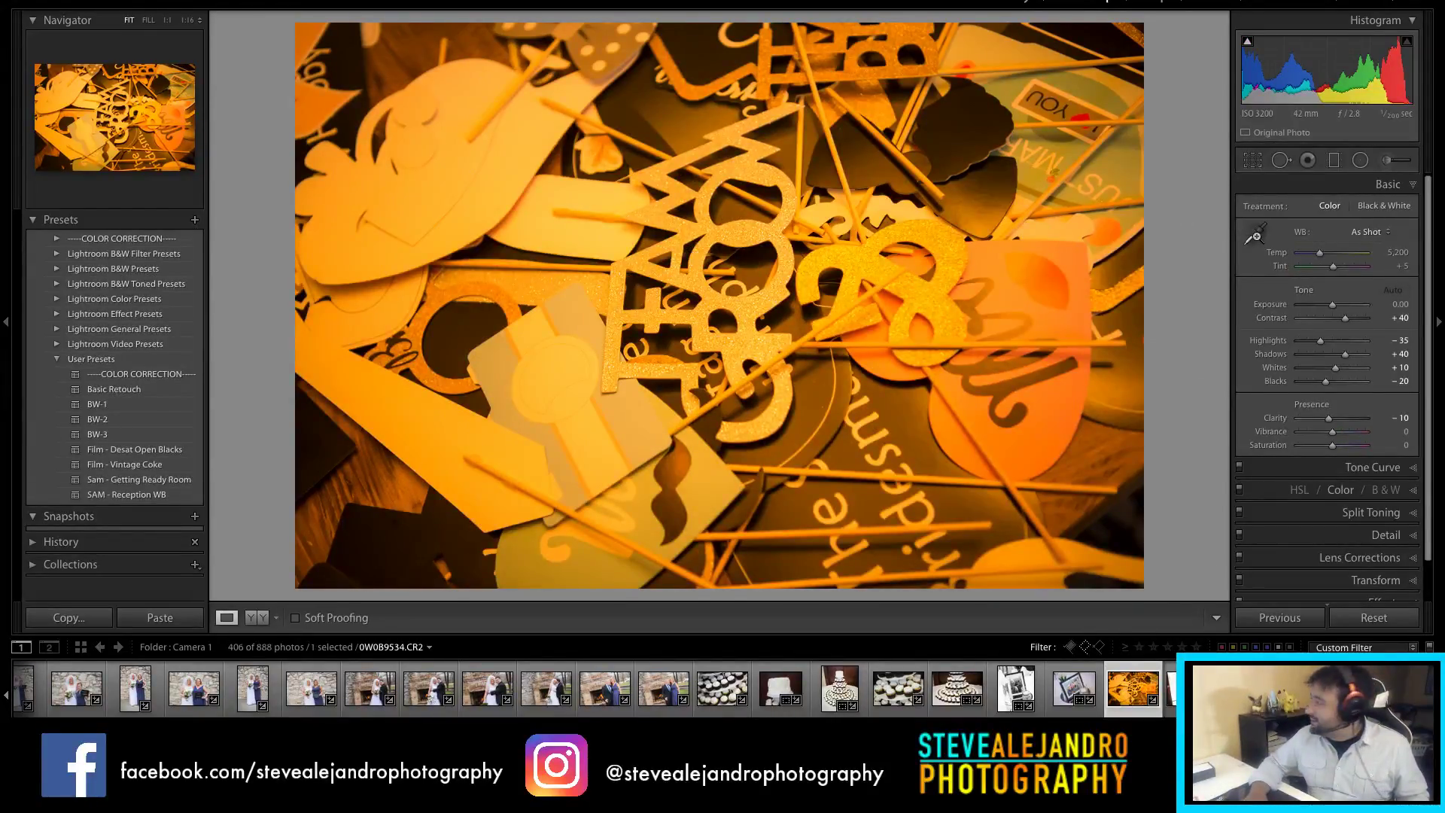
Step: Set custom white balance on the props shot (Temp 2,500, Tint +8) and raise Exposure to +0.35
left_click(1255, 234)
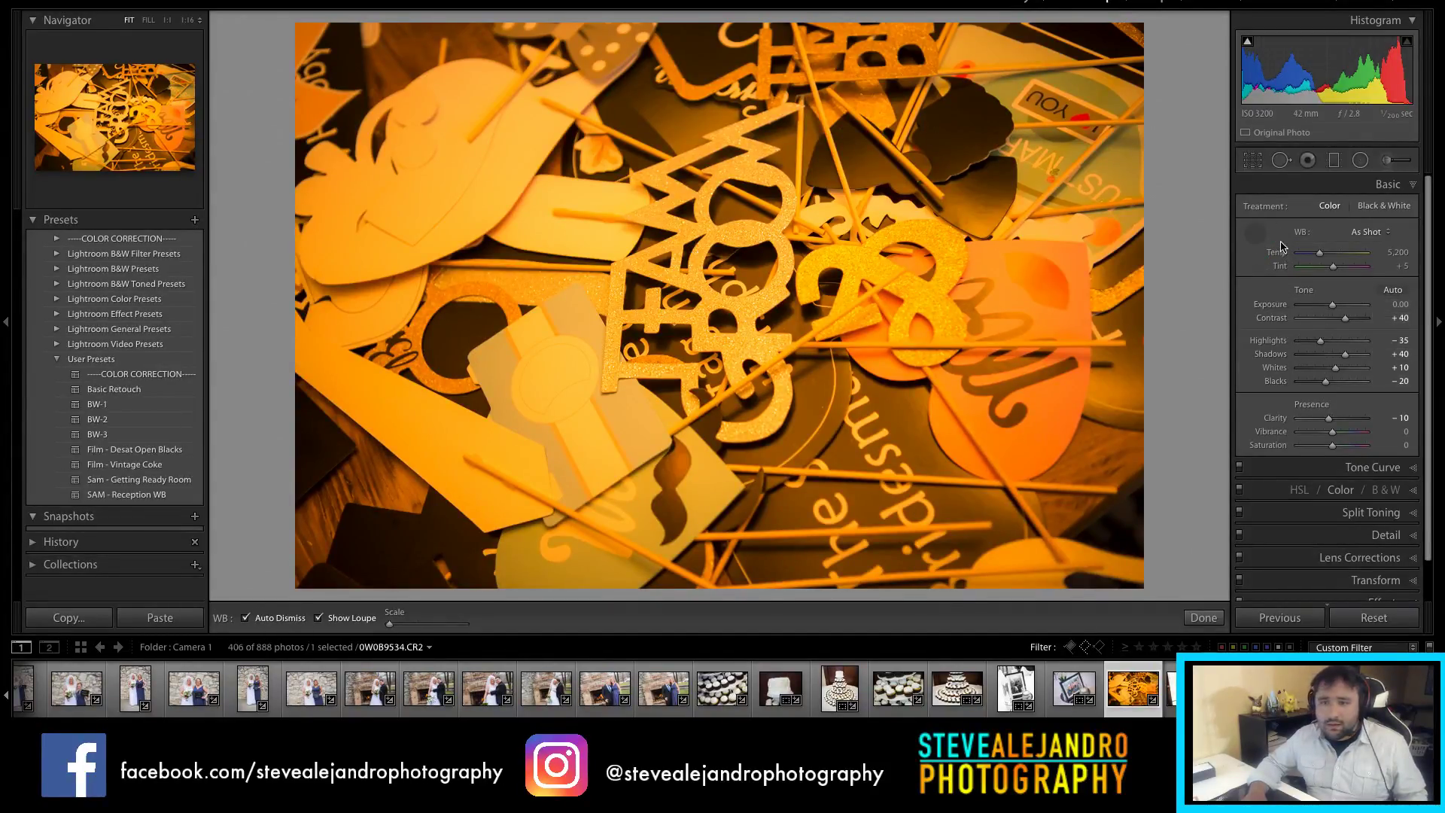
left_click(904, 205)
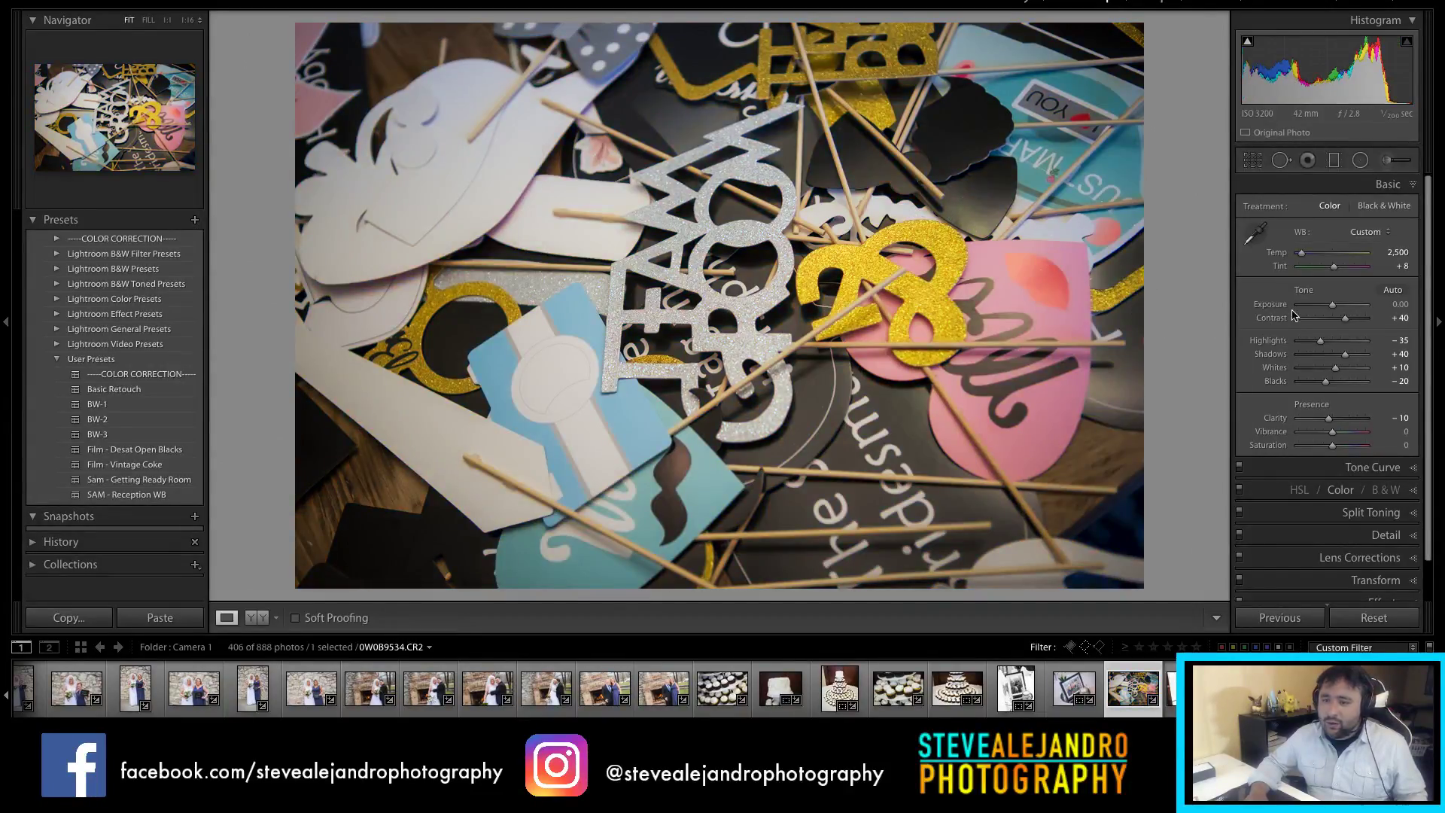
left_click_drag(1330, 305, 1335, 305)
Step: Compare the props shot before and after, then open the two-women signs photo 0W0B9535
key("Right")
key("Left")
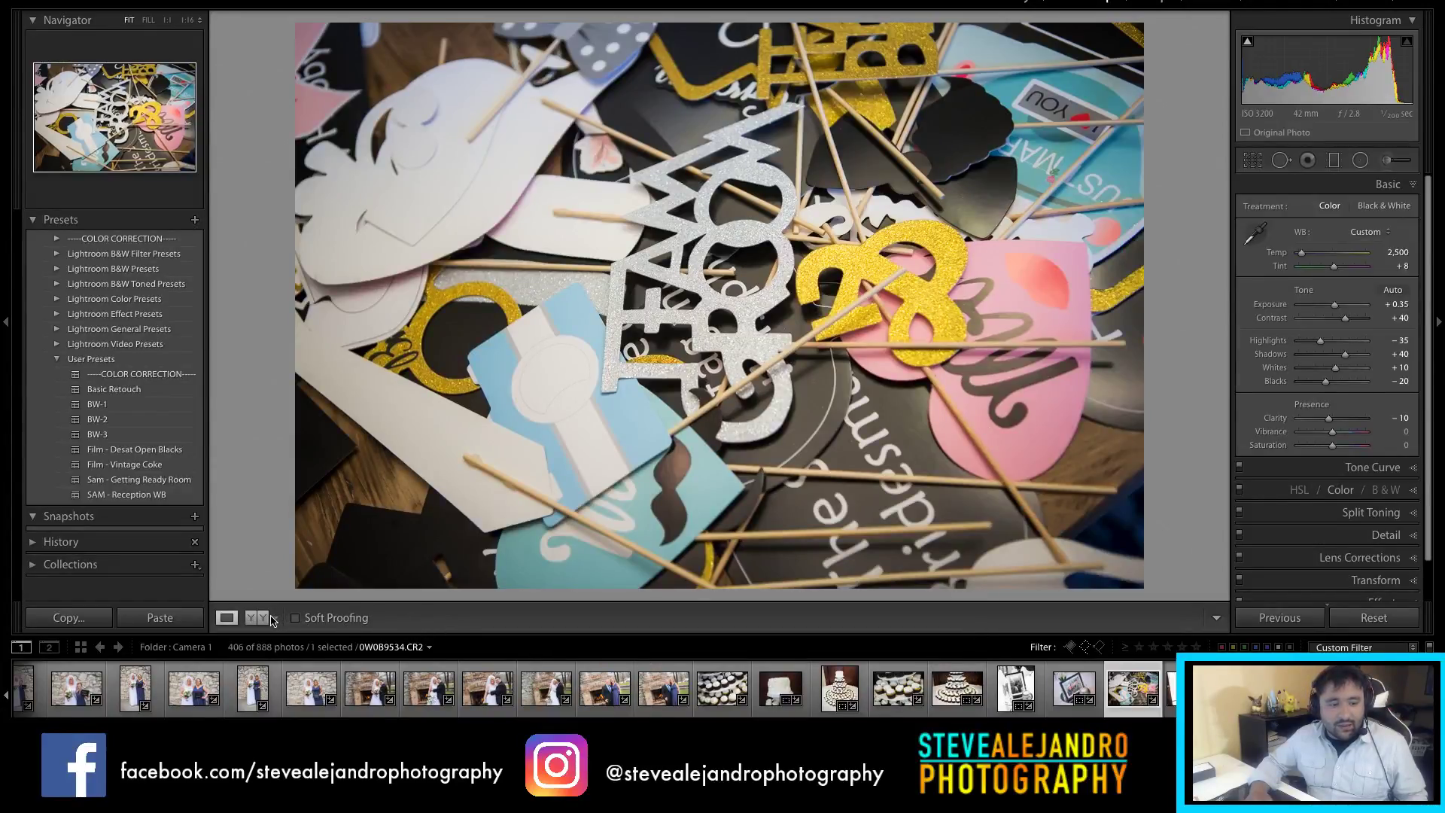
key("y")
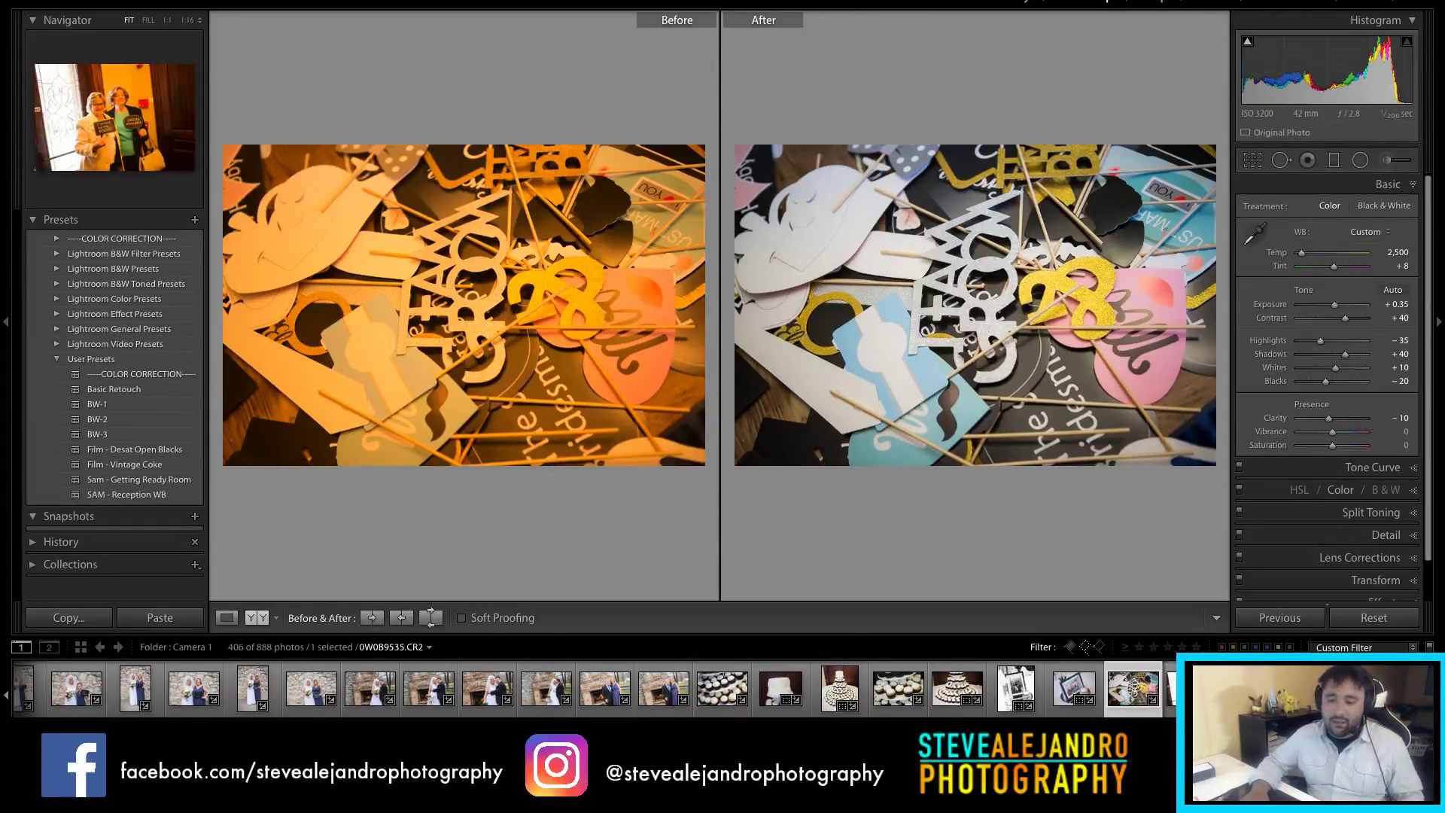
left_click(1190, 687)
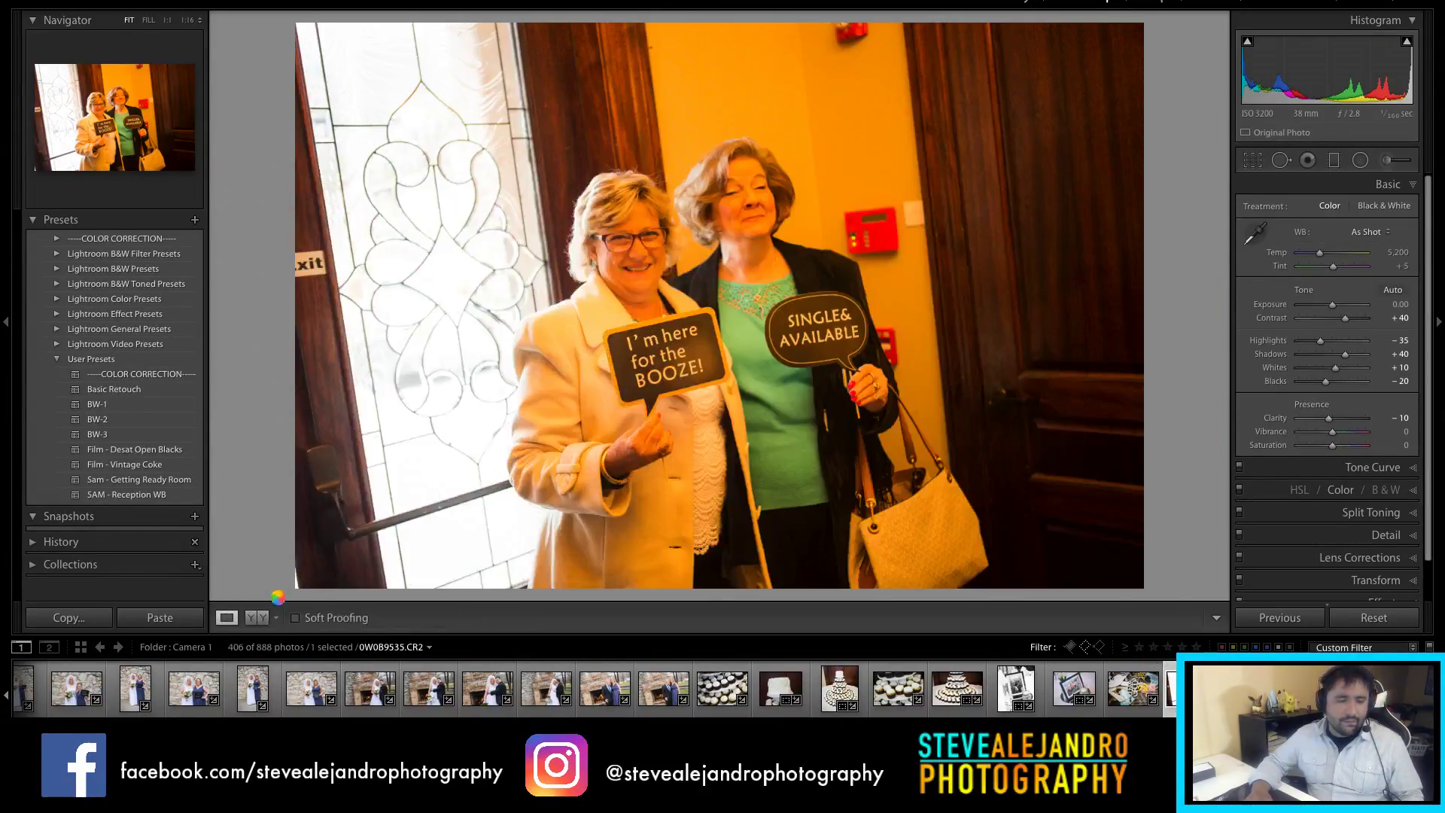
Step: Sample white balance from the white wall plate and warm the temperature to 2,640
left_click(1256, 233)
left_click(915, 214)
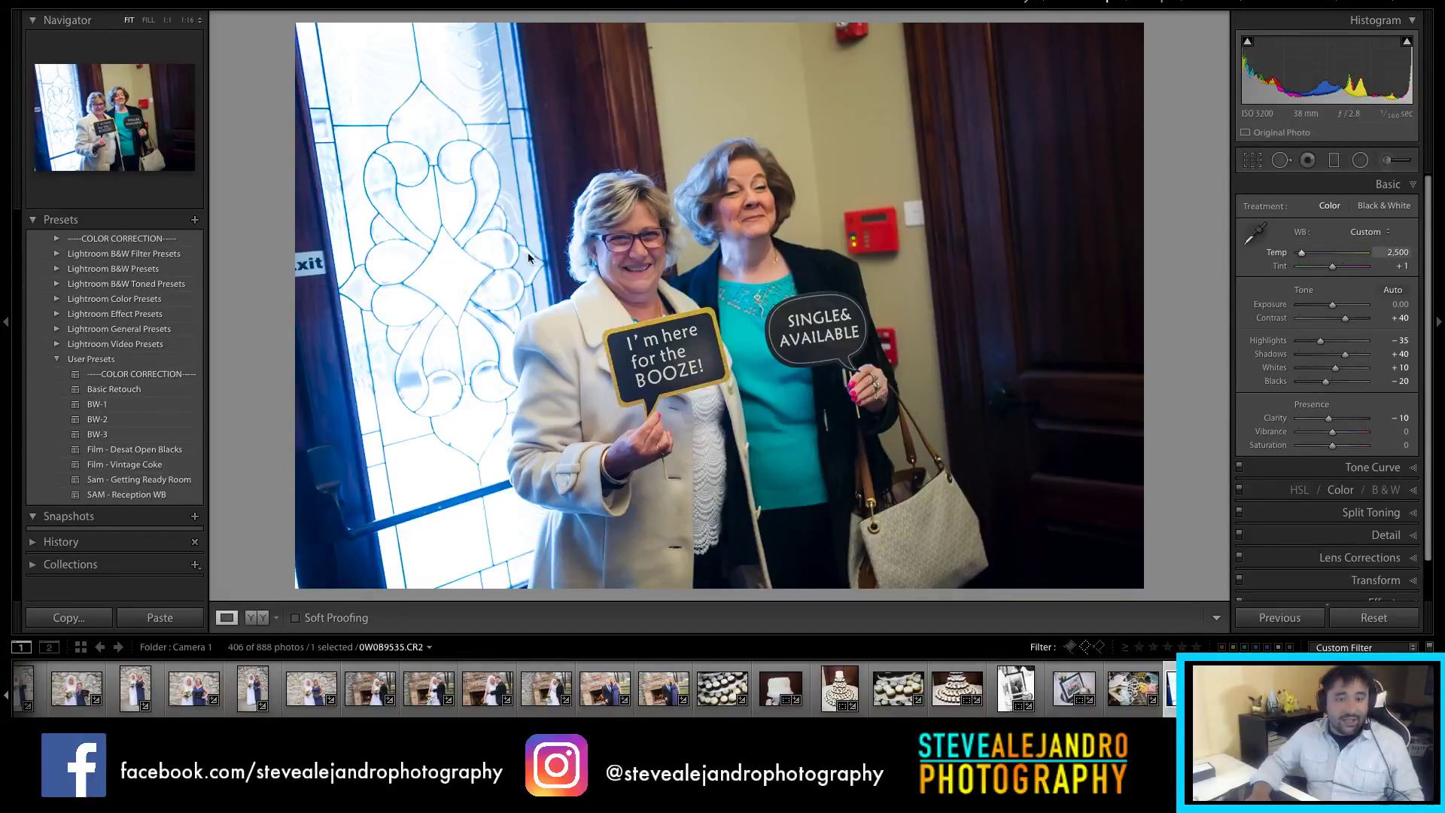
left_click_drag(403, 180, 618, 259)
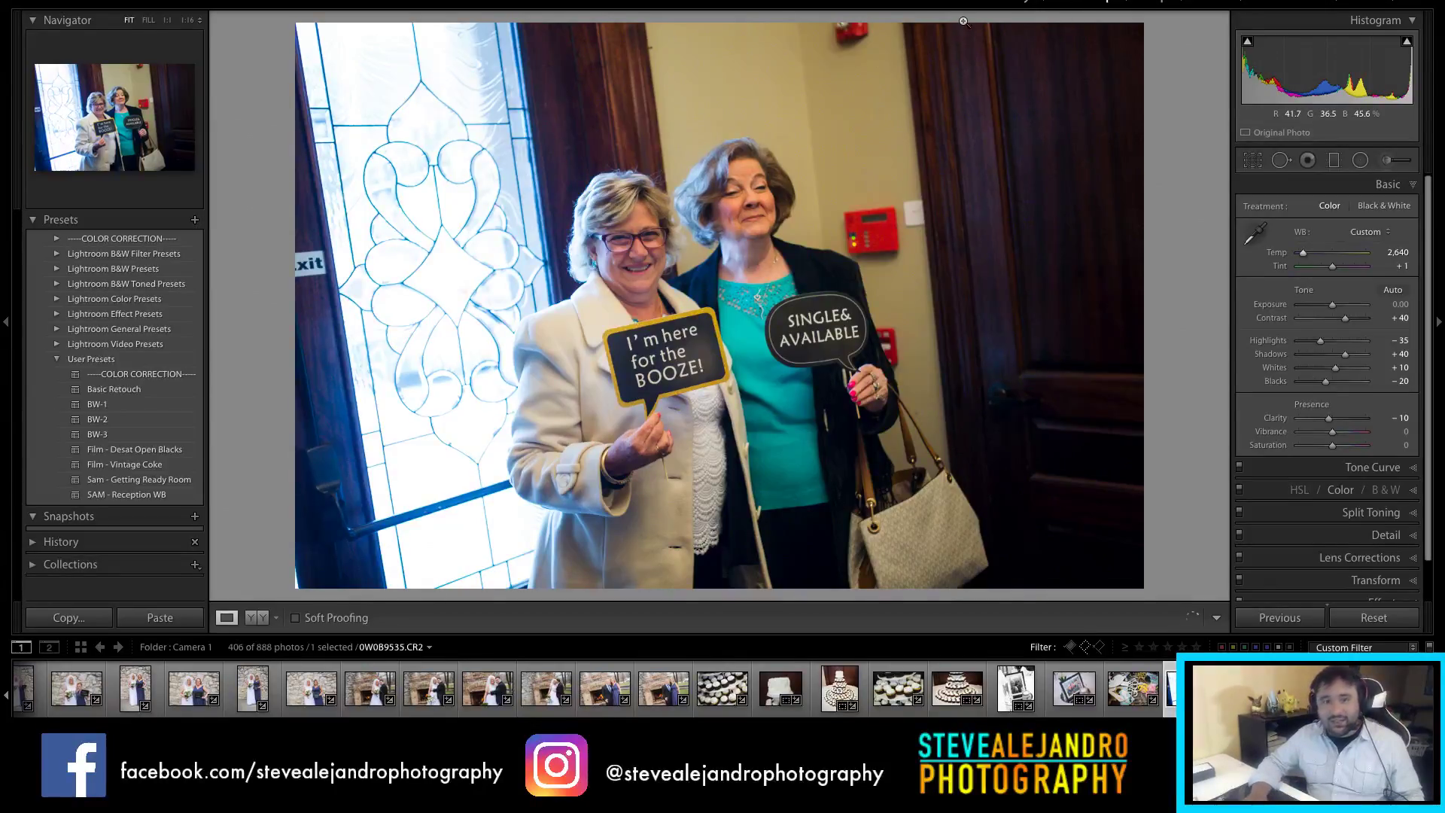
key("r")
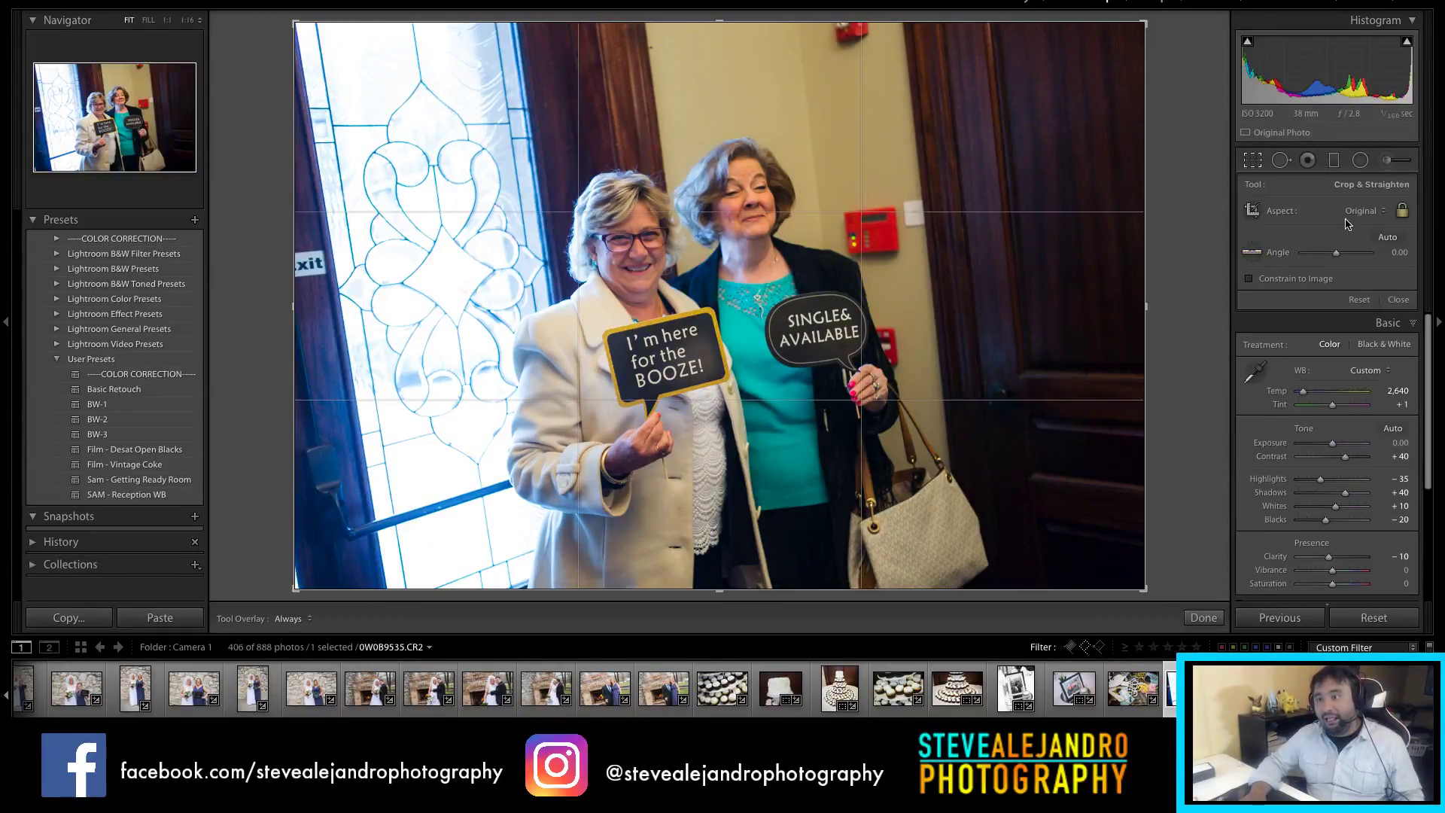
key("r")
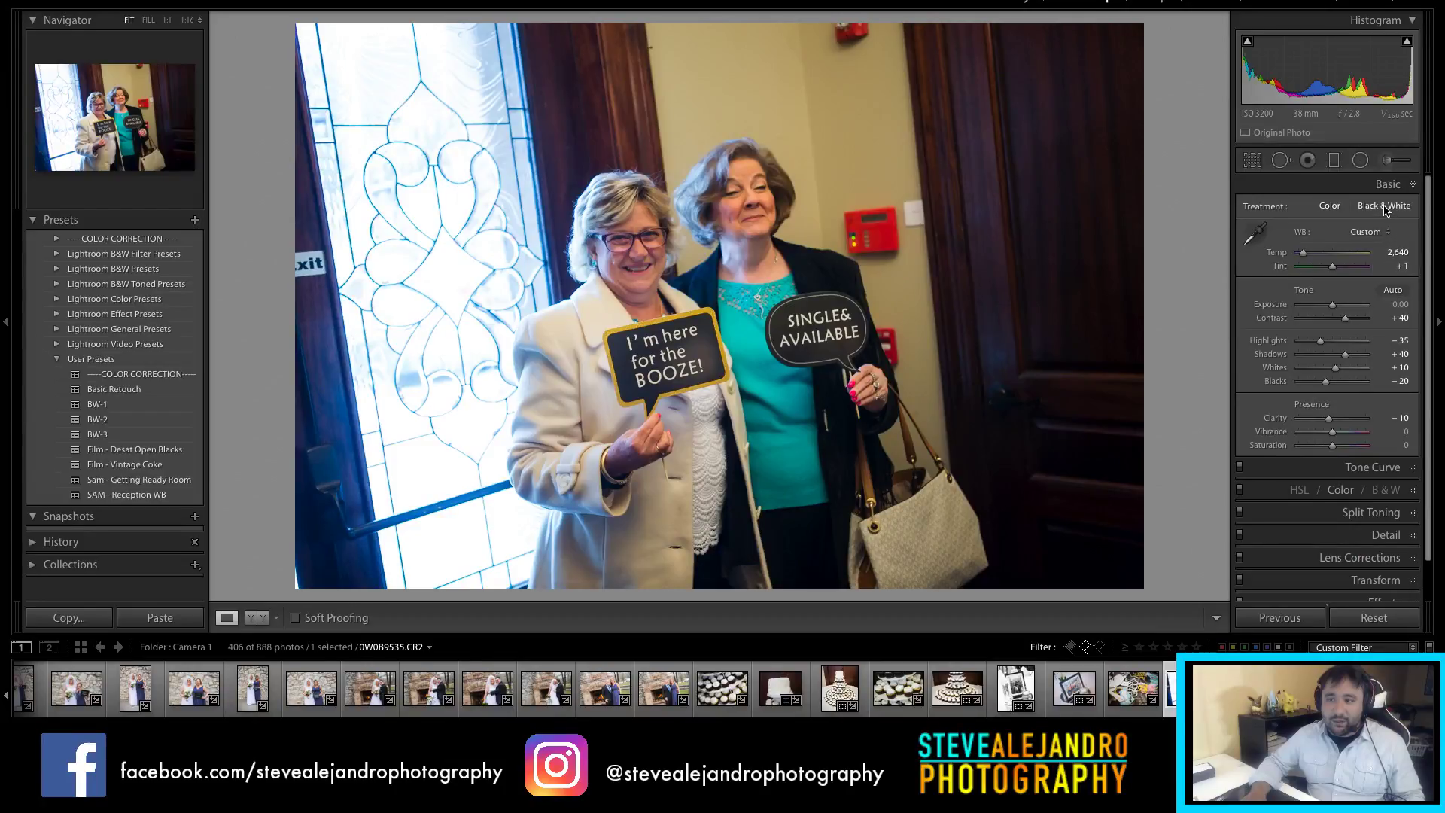
Step: Convert to black and white with Exposure +0.45, deeper Blacks and Clarity +25
left_click(1385, 208)
left_click_drag(1332, 305, 1336, 307)
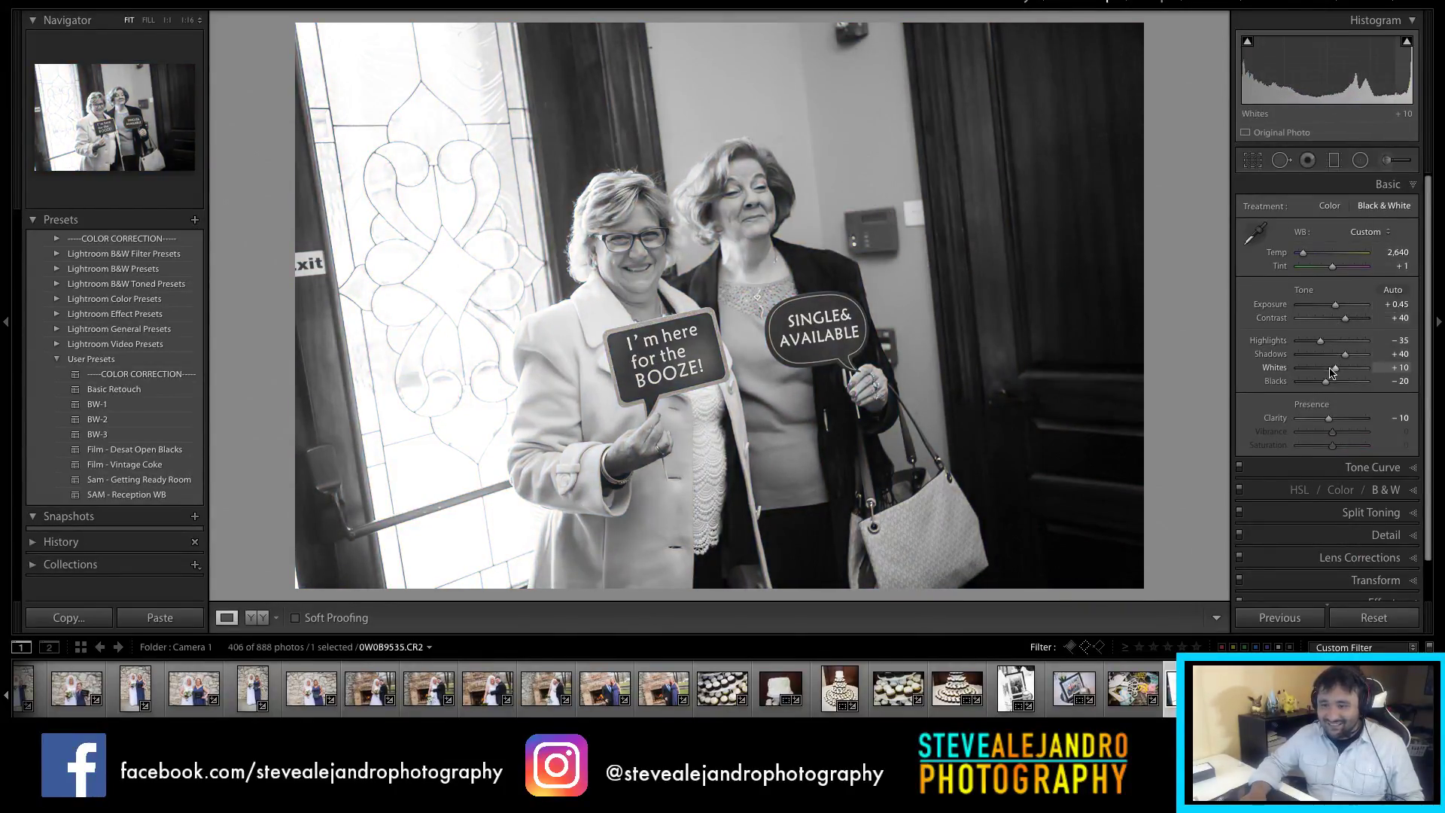
left_click_drag(1328, 387, 1345, 424)
Step: Crop the black-and-white signs photo to a 4x5 / 8x10 aspect ratio
key("r")
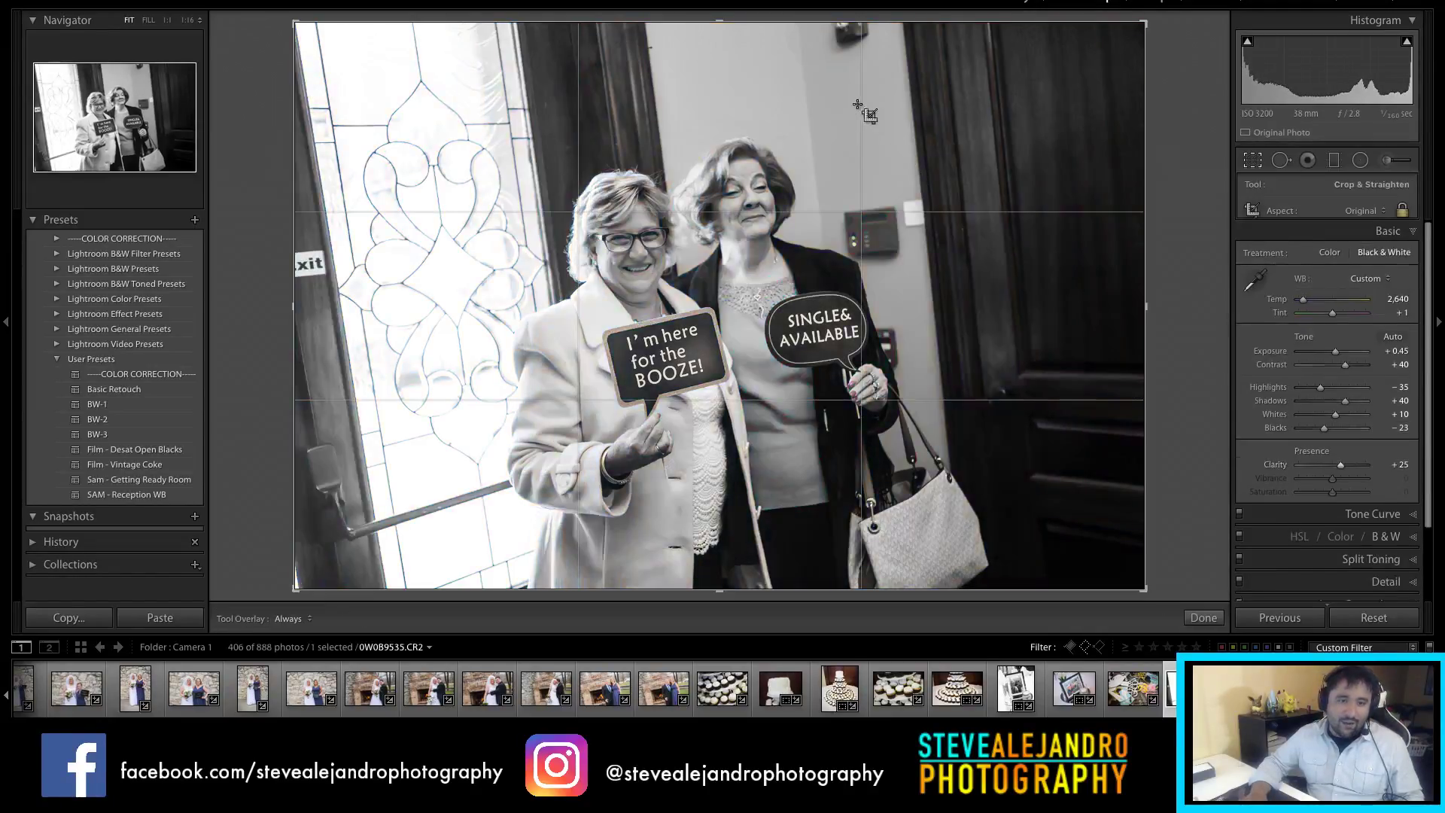
left_click(1364, 211)
left_click(1365, 248)
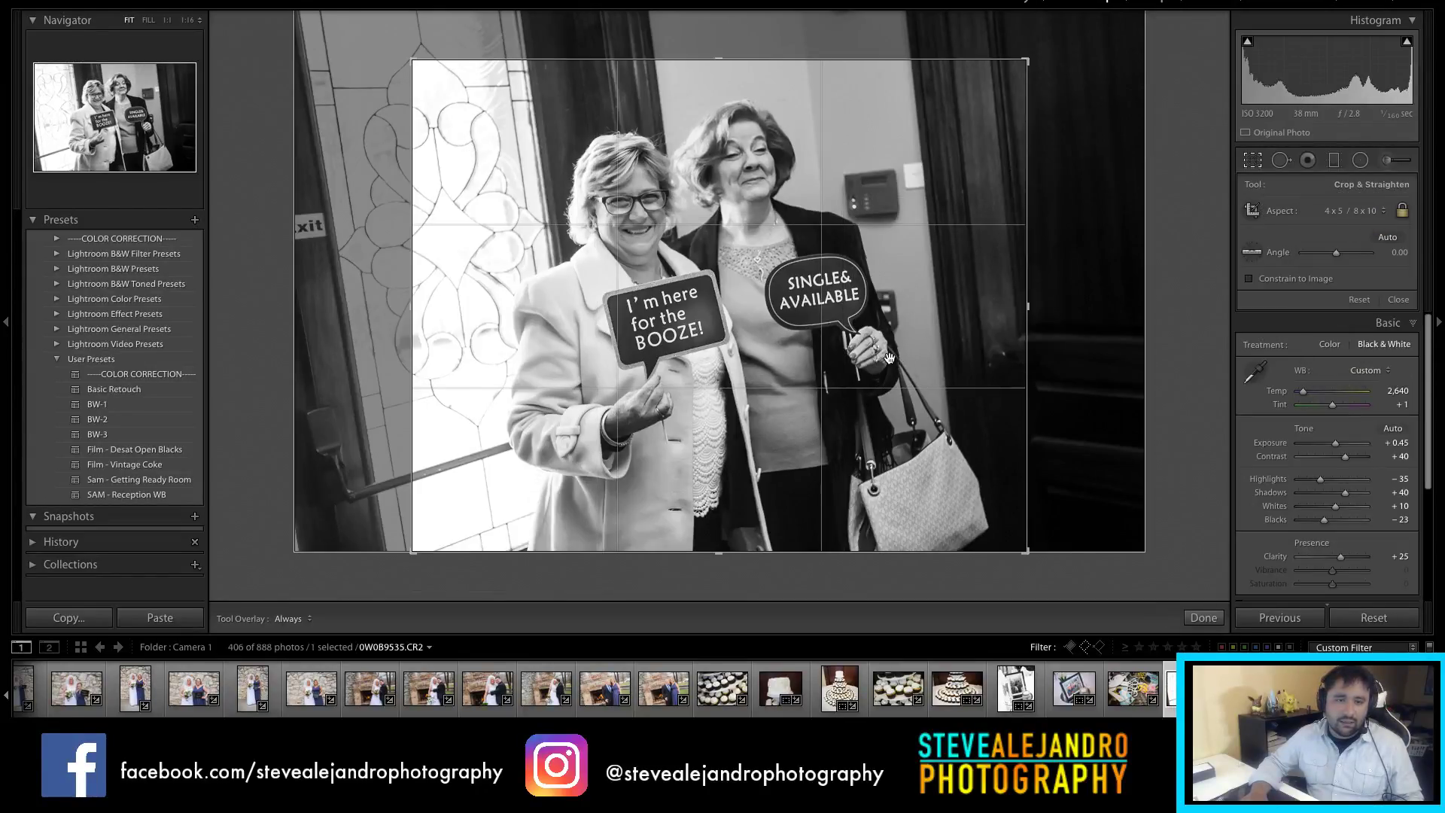
key("r")
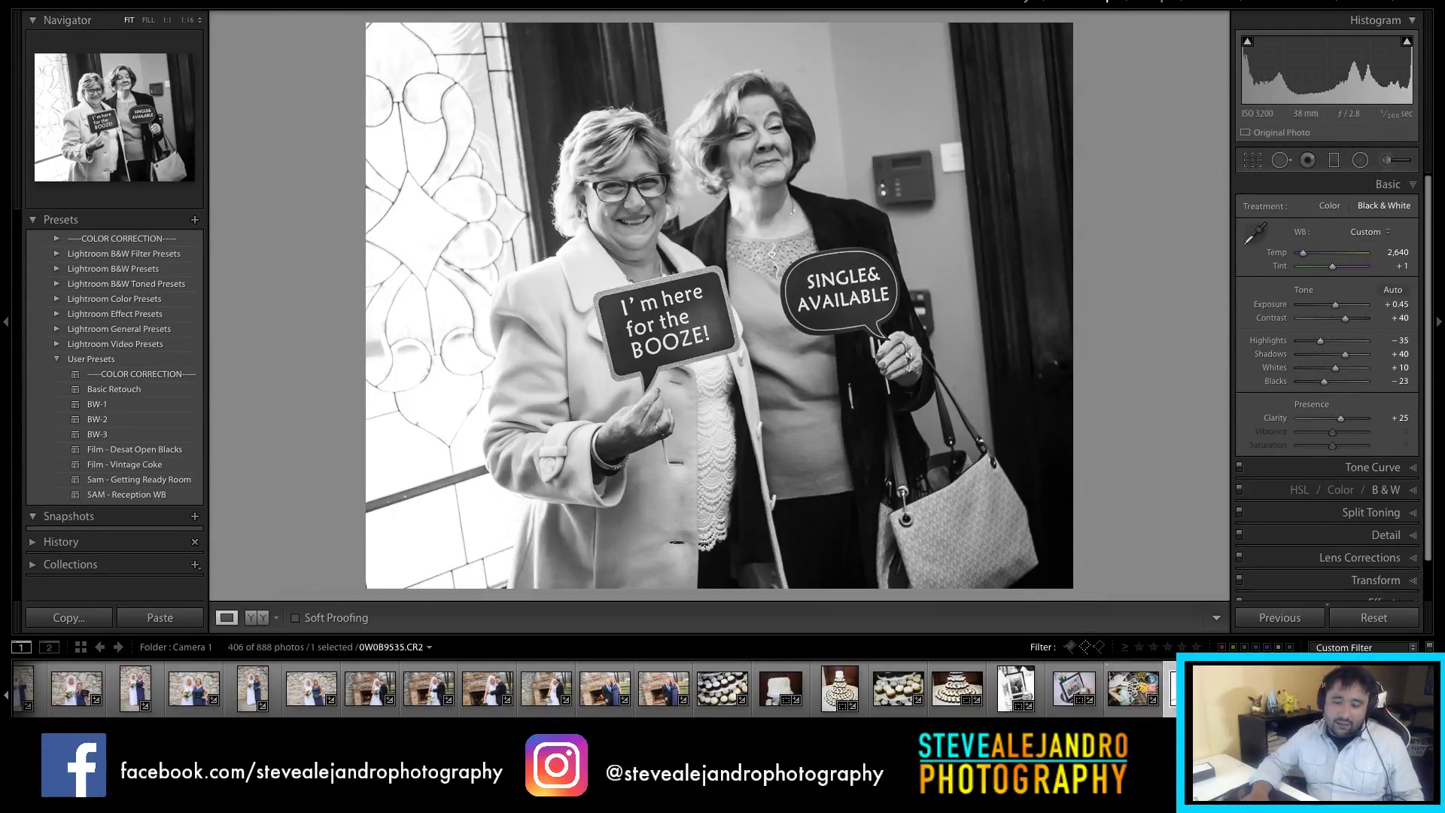
Step: Open the orange hug photo 0W0B9536 from the filmstrip
scroll(595, 689, "down", 10)
scroll(535, 689, "up", 5)
scroll(535, 689, "up", 15)
scroll(594, 689, "down", 10)
scroll(595, 688, "down", 2)
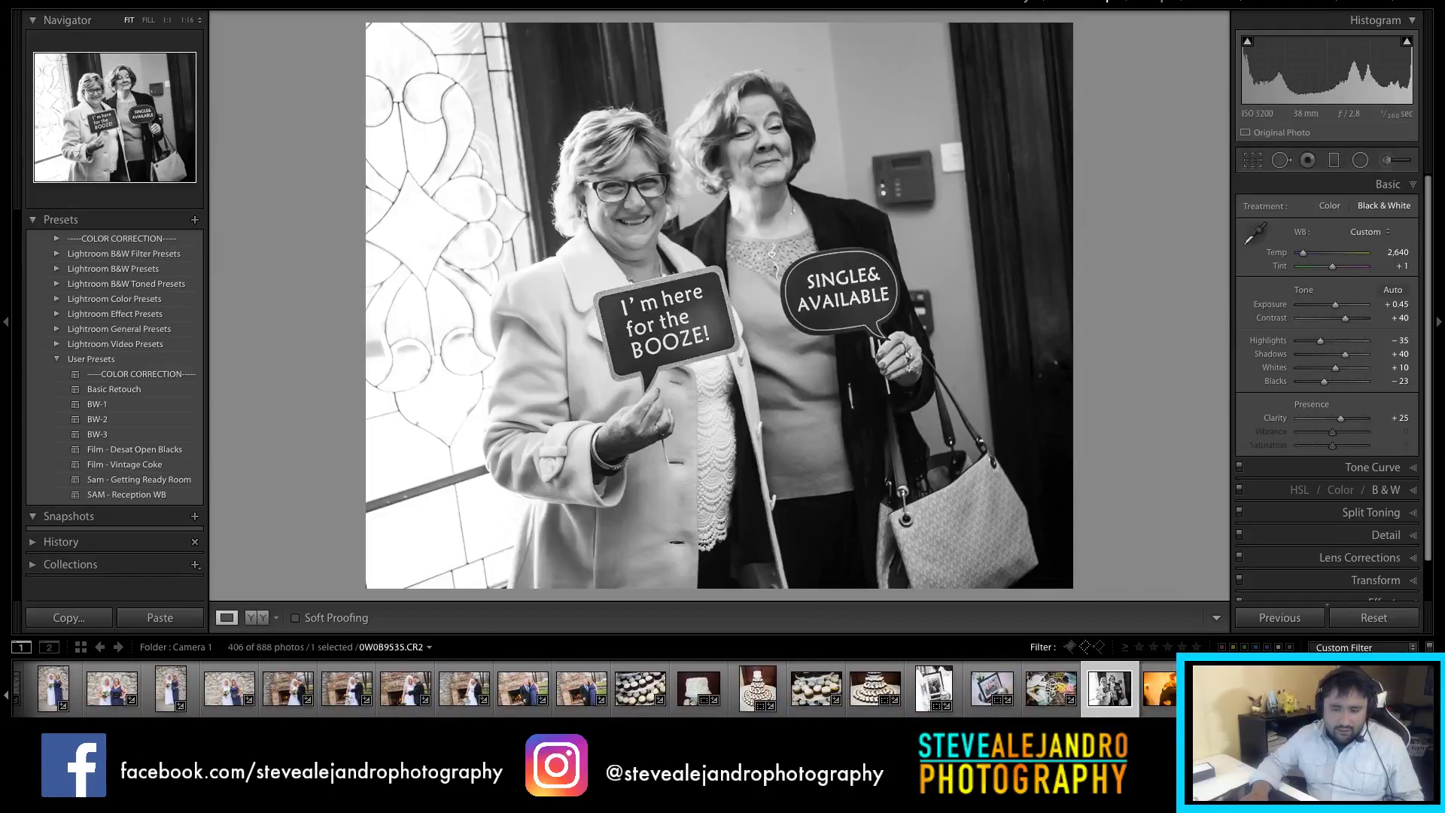
left_click(1168, 691)
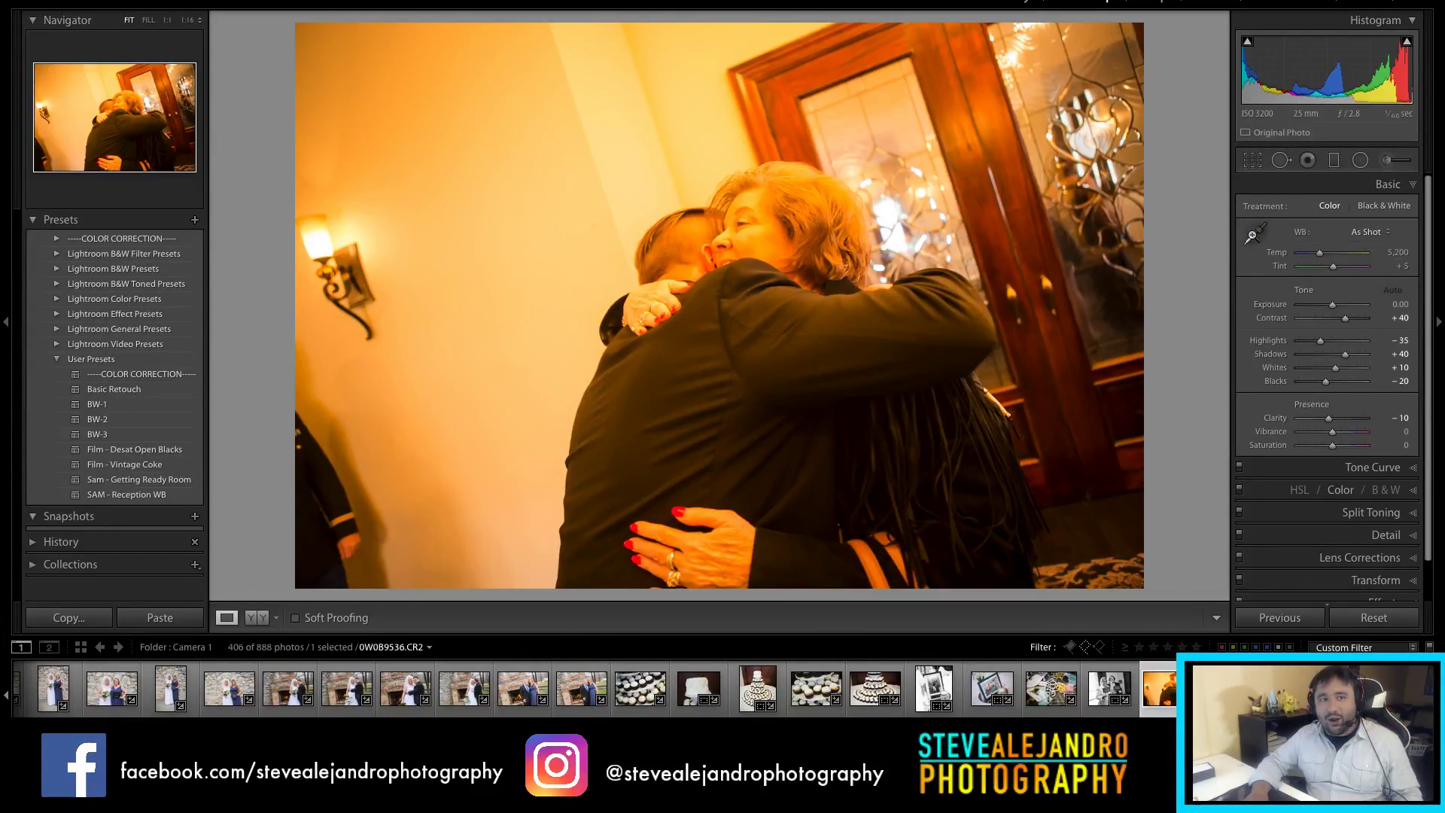
Step: Pick up the white balance eyedropper for hug photo 0W0B9536
left_click(1254, 239)
key("Escape")
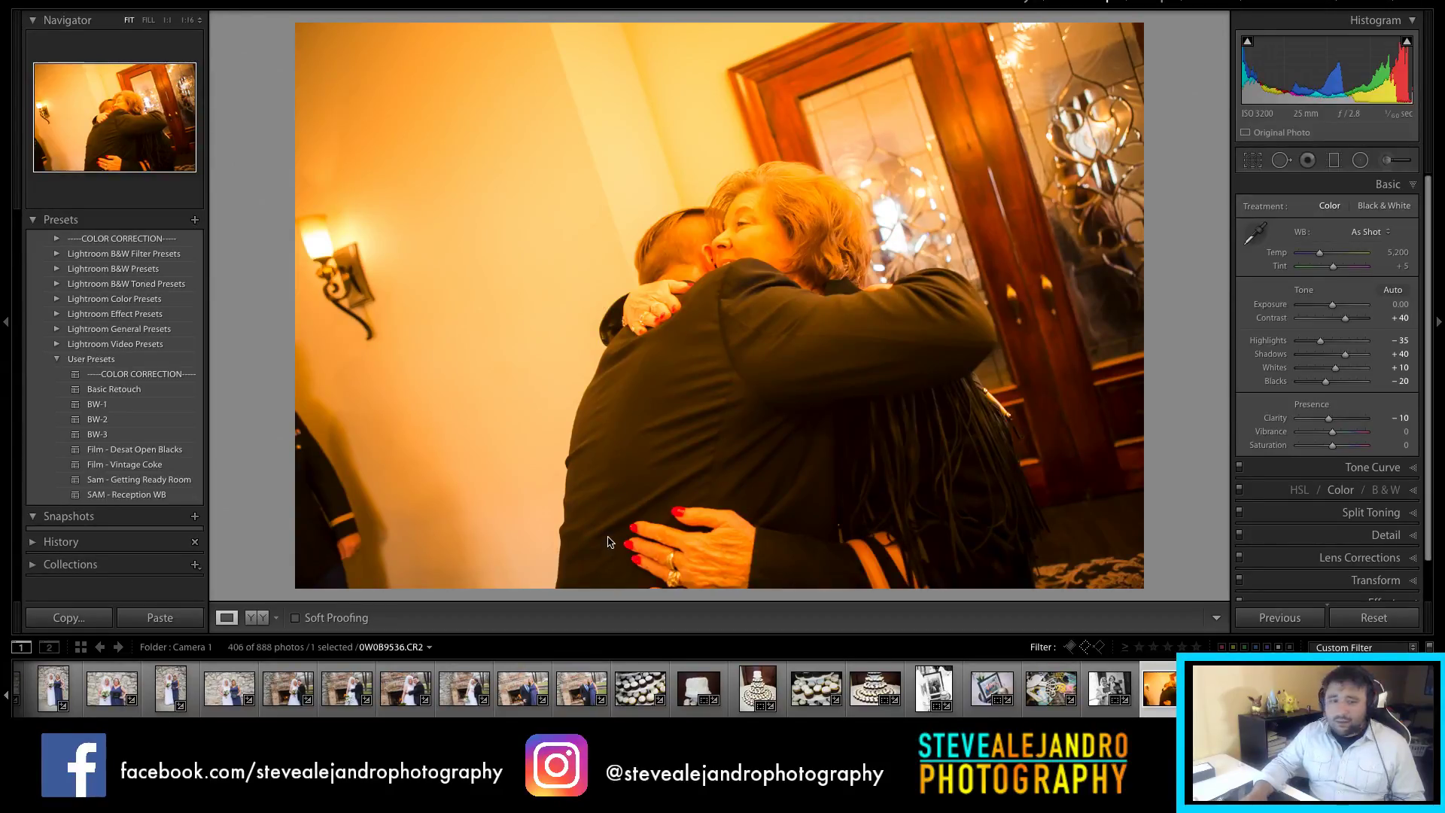
left_click(1255, 234)
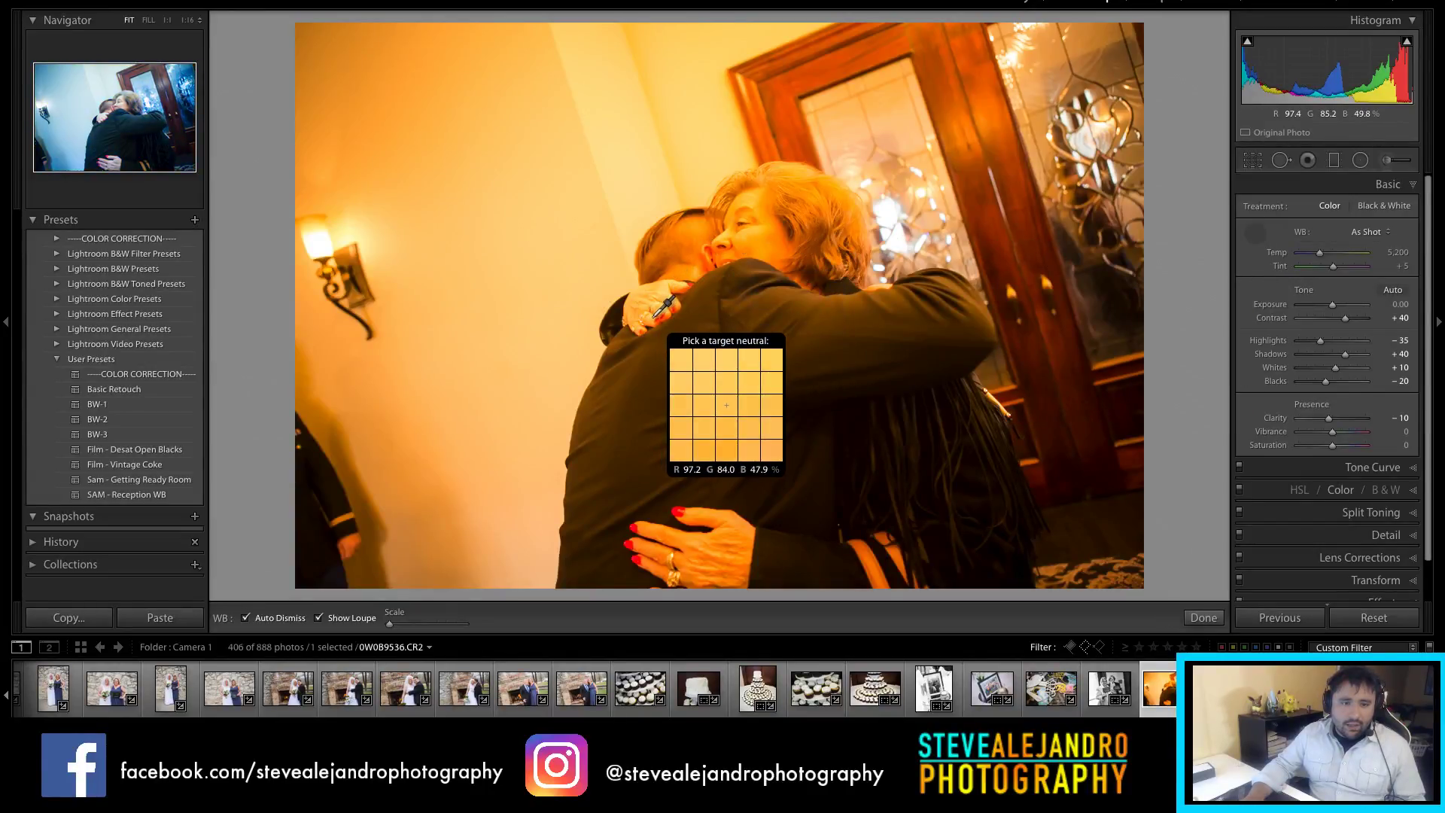
Step: Set Custom white balance (Temp 2,458, Tint -2) and pull the crop's top edge down around the hugging pair
left_click(655, 315)
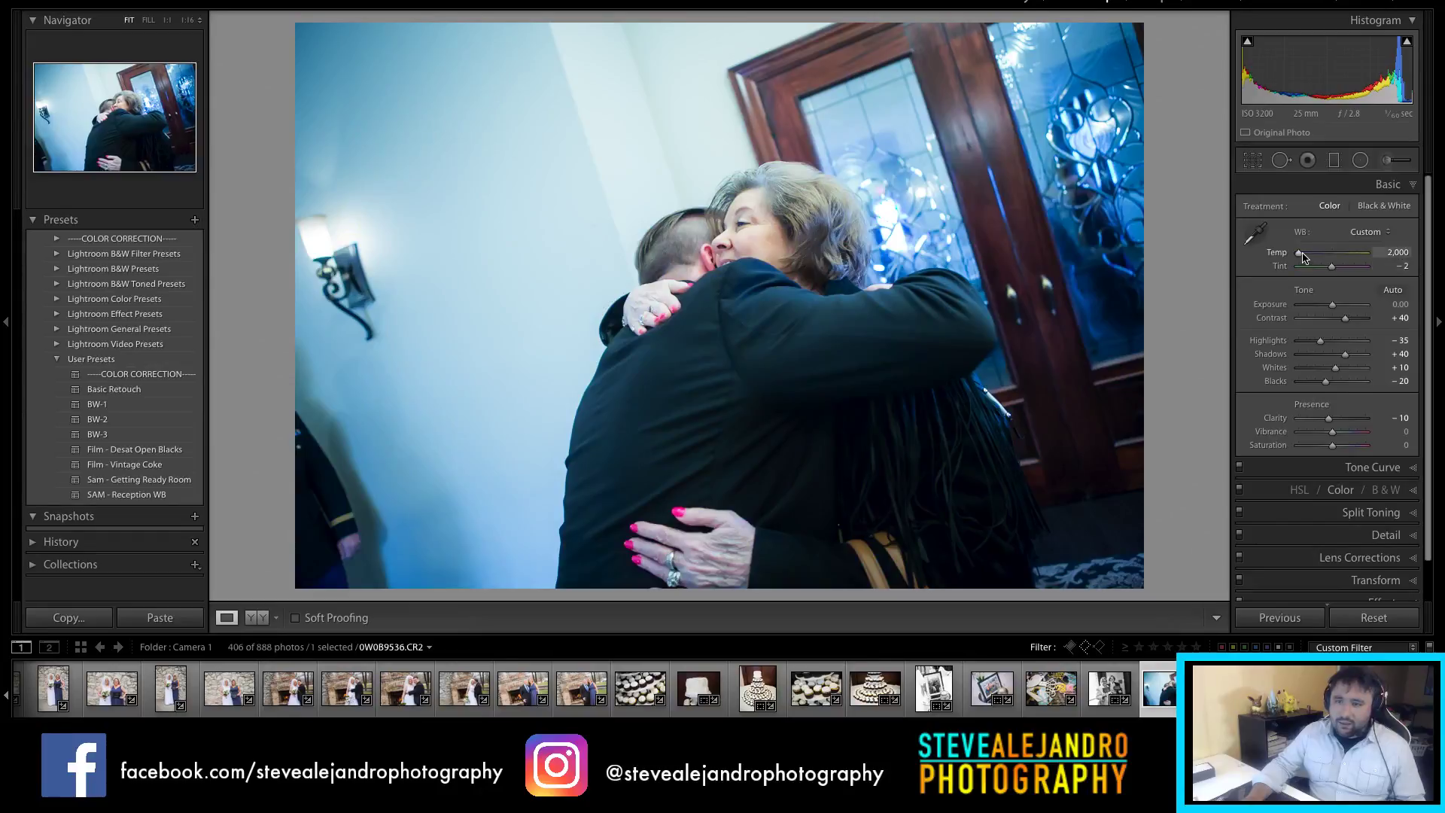
left_click(1305, 257)
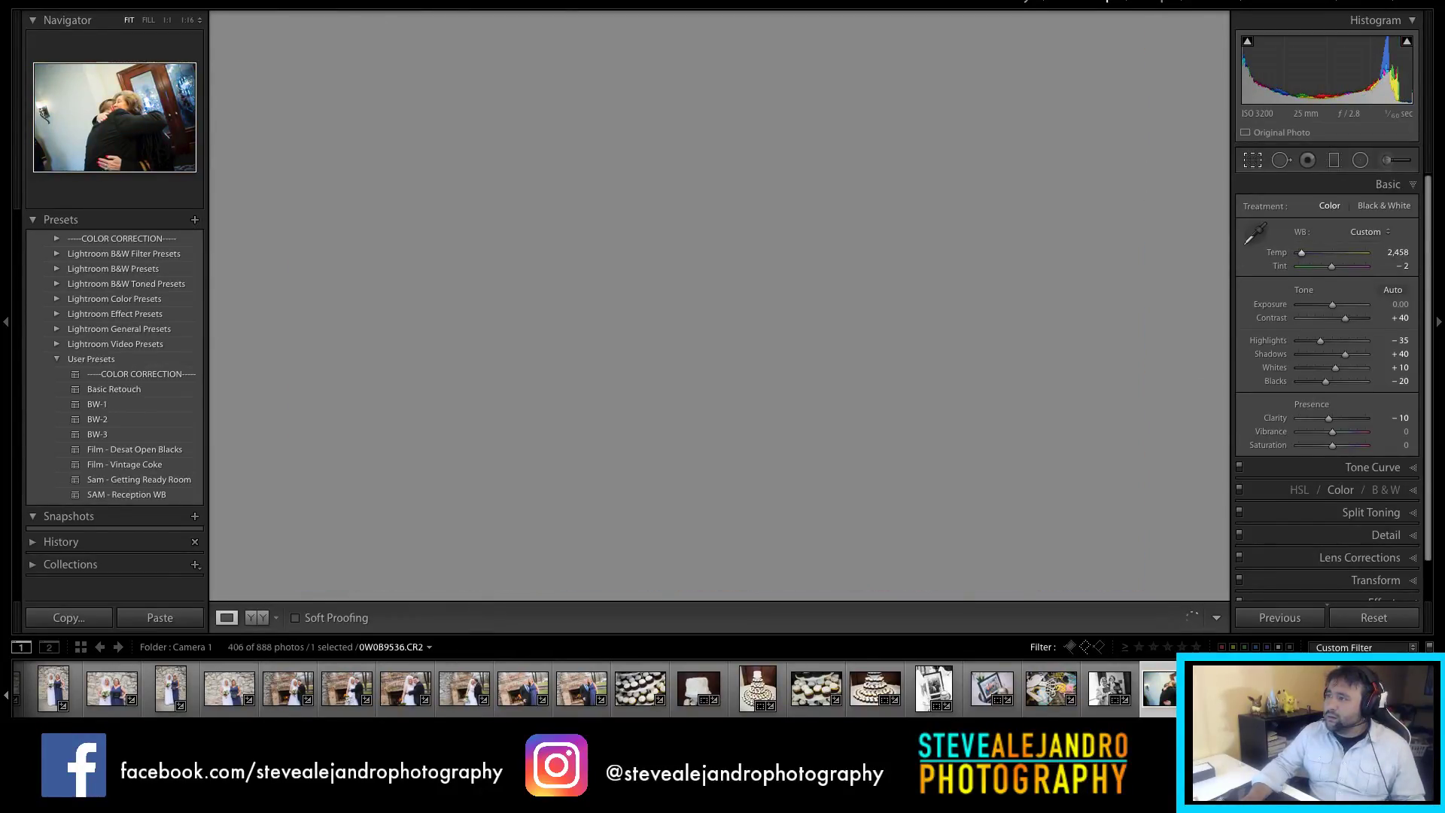
key("r")
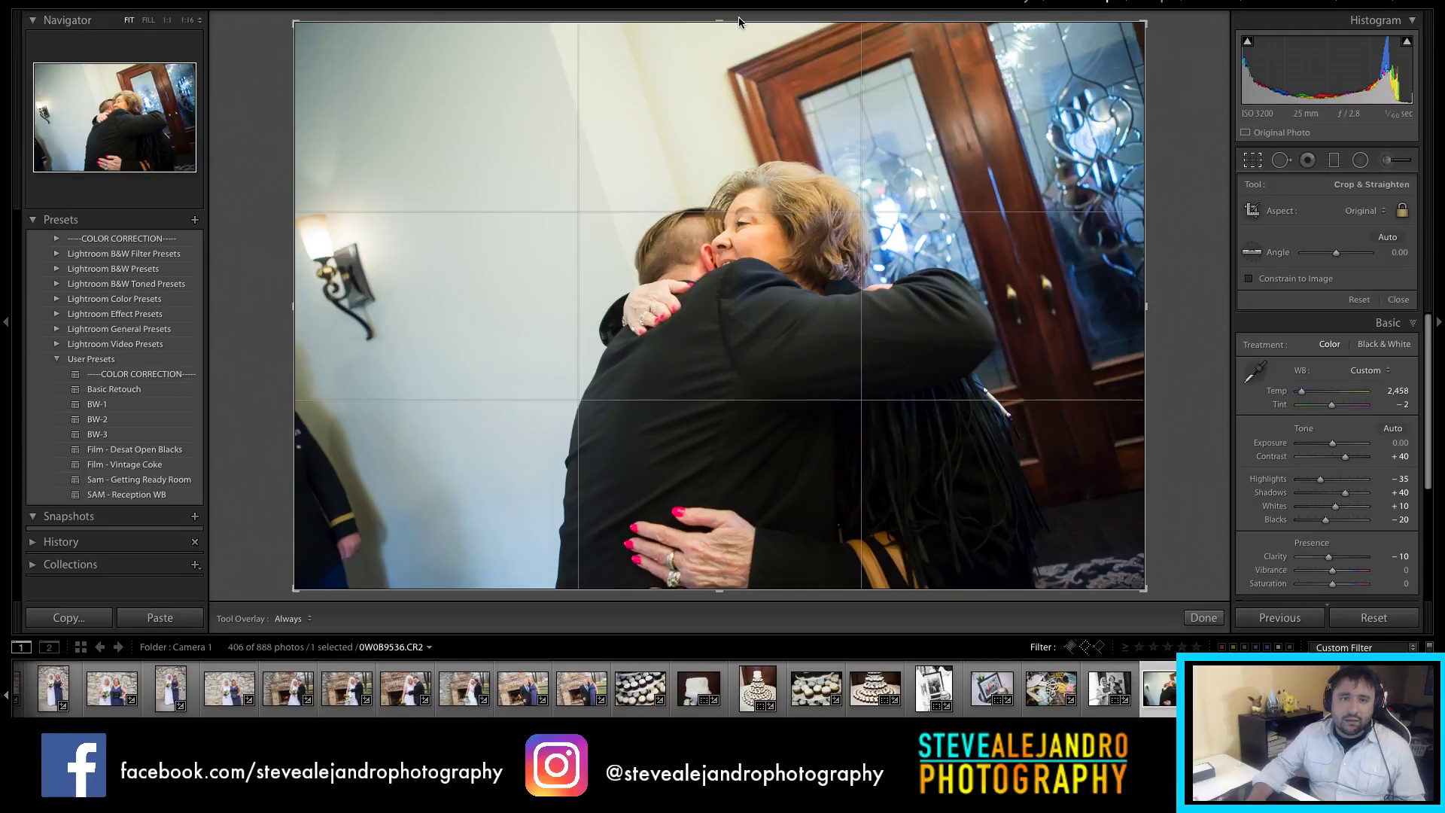
left_click_drag(746, 51, 746, 257)
key("Return")
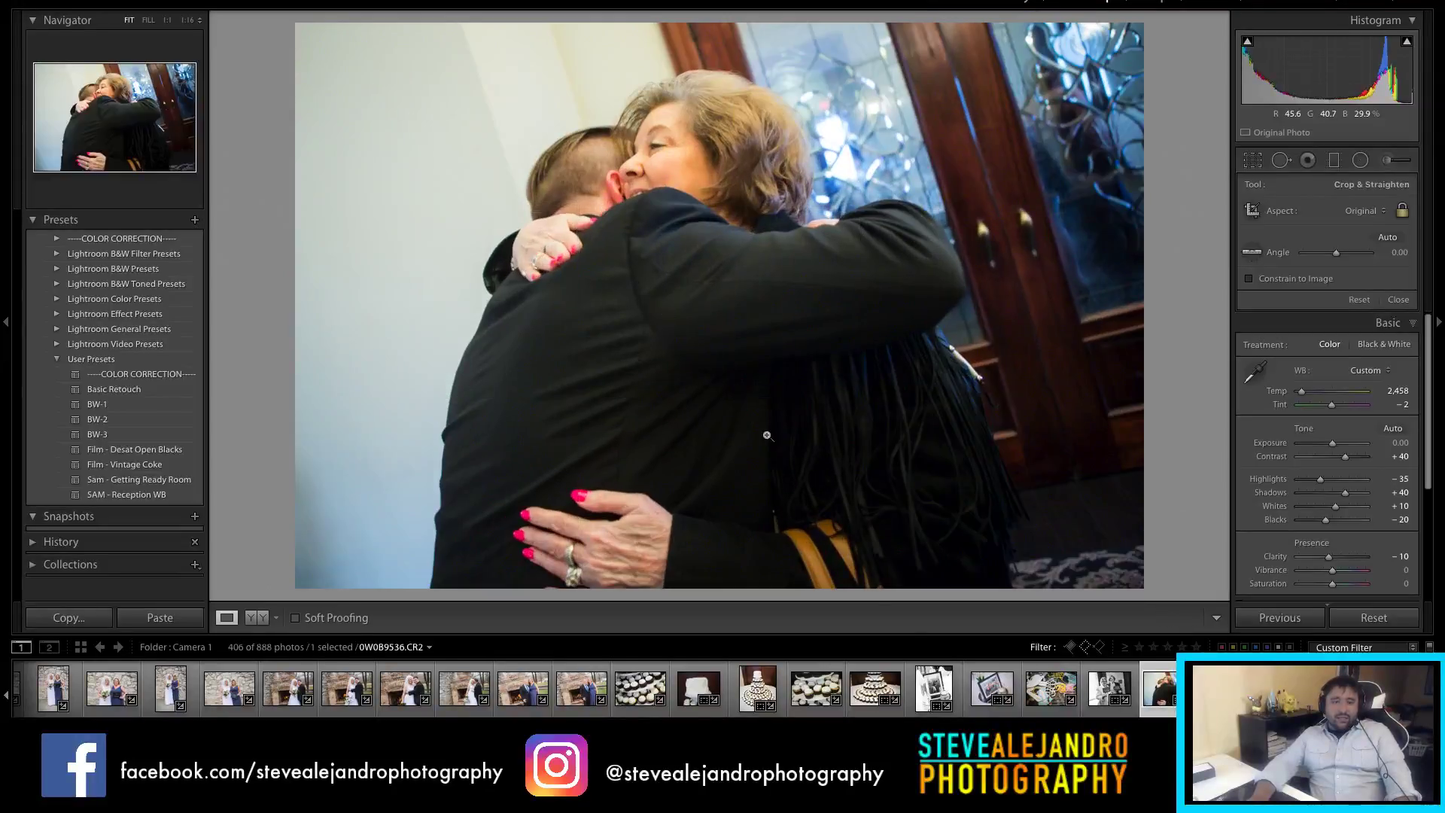
scroll(595, 689, "down", 10)
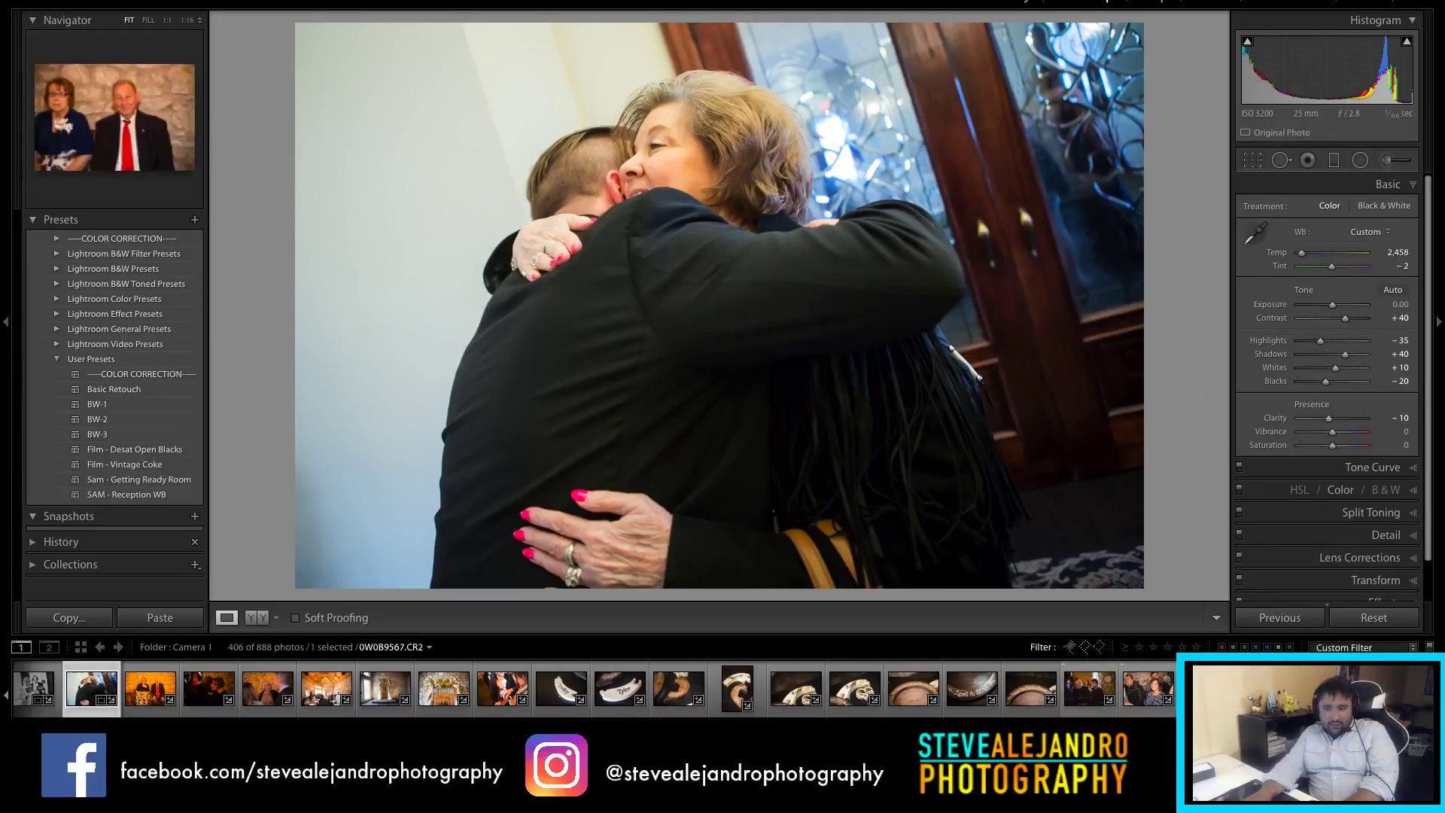
scroll(1082, 706, "down", 10)
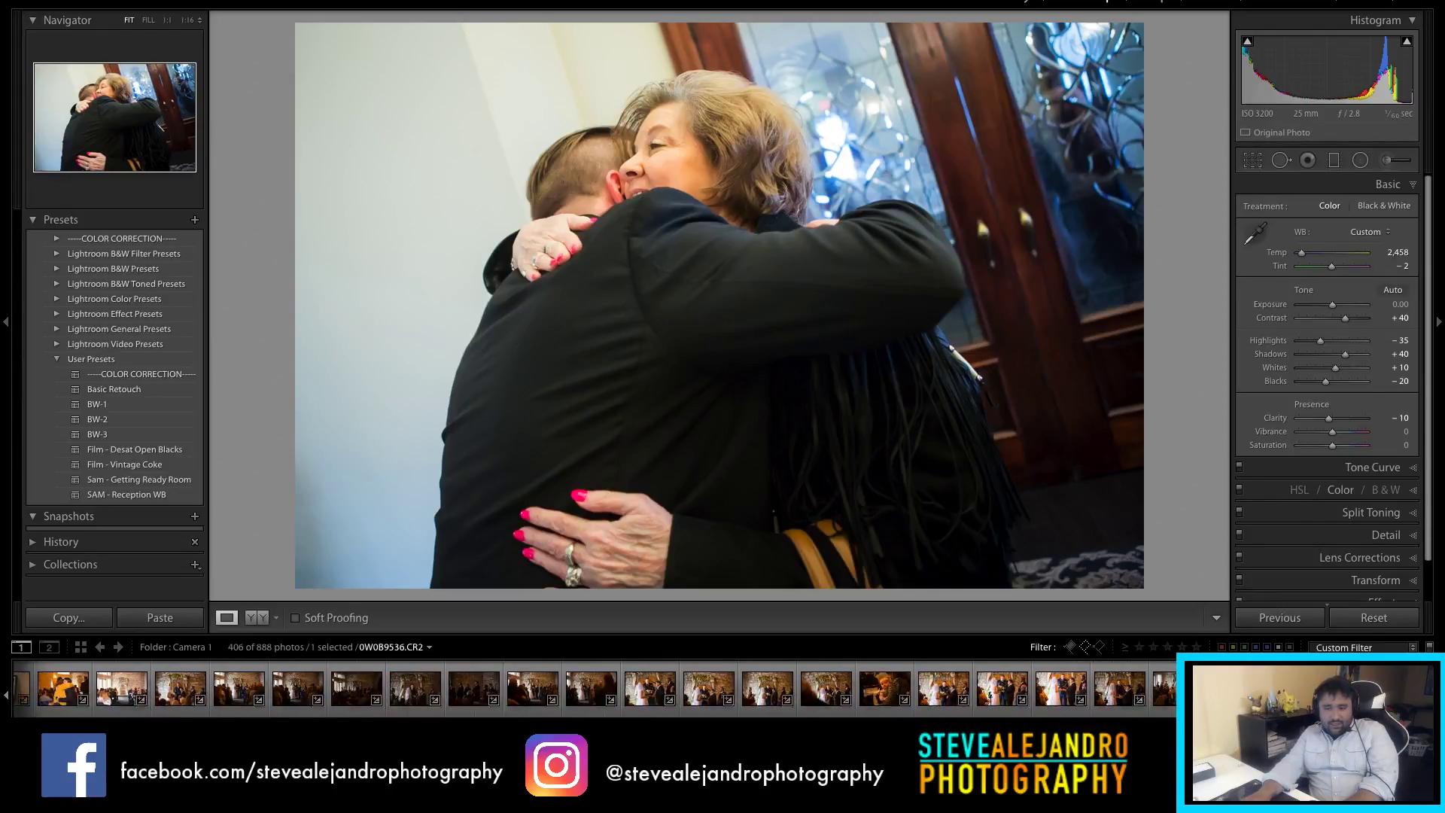
scroll(1082, 706, "up", 10)
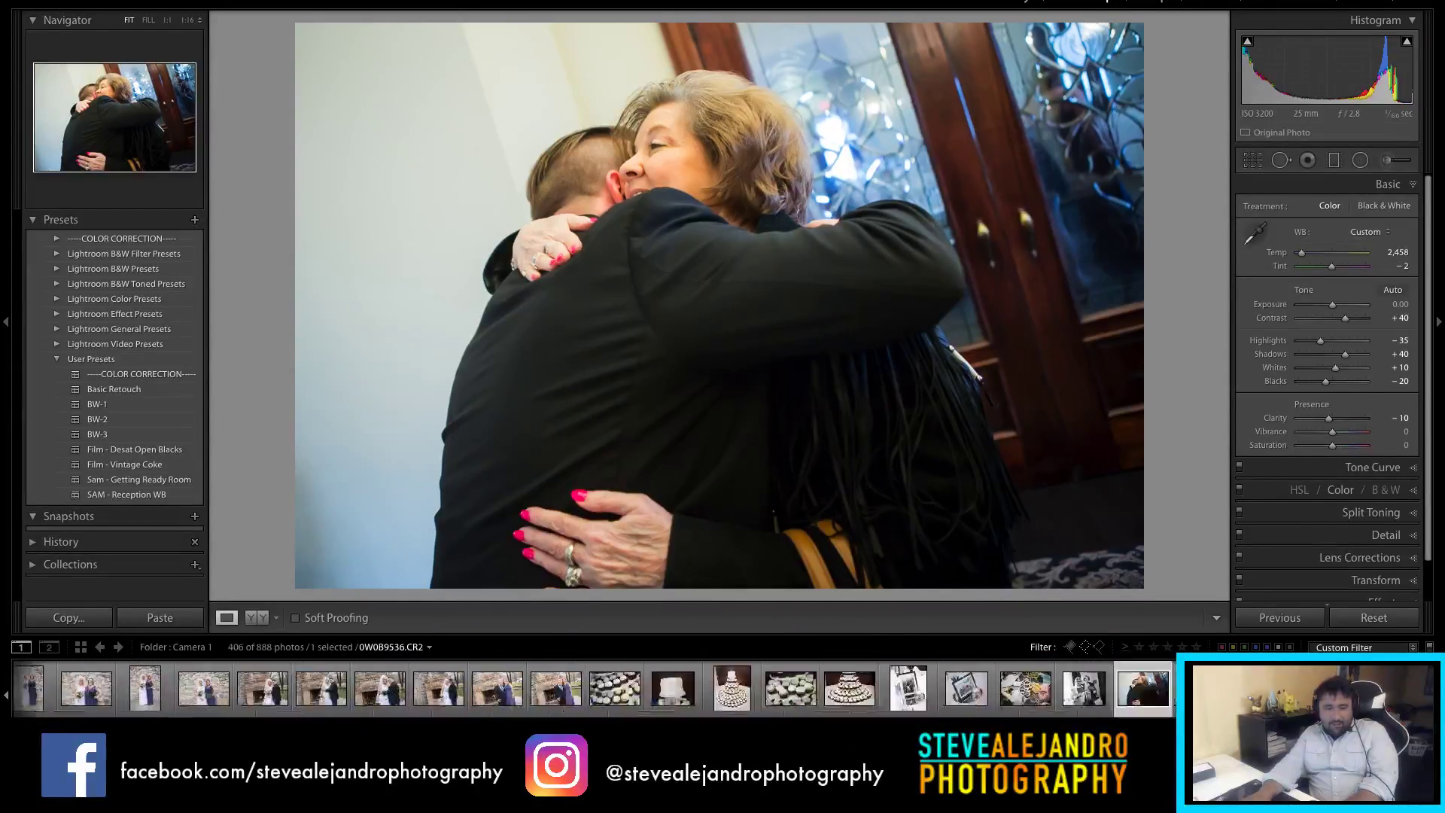
scroll(1082, 706, "down", 3)
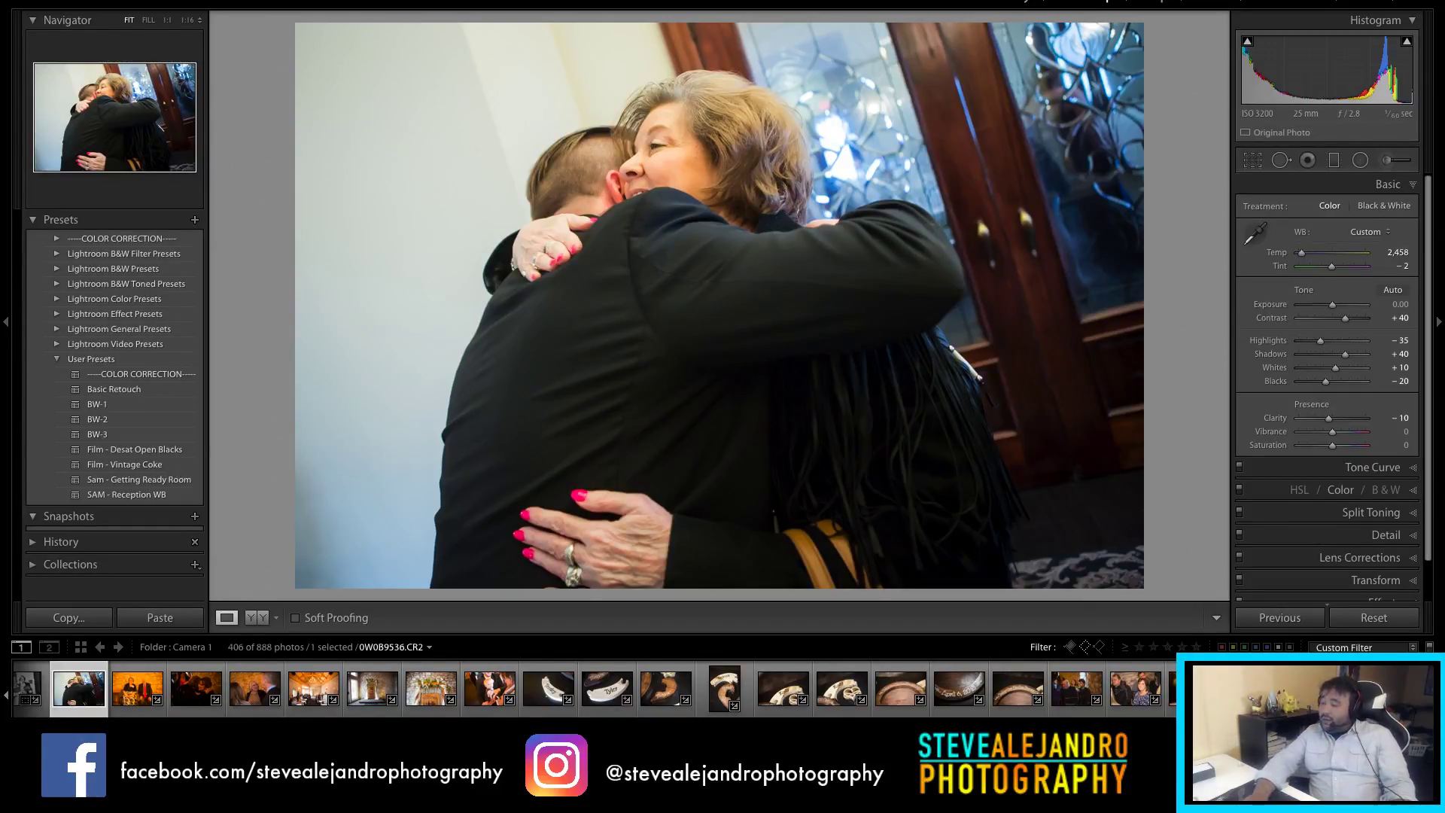
mouse_move(668, 713)
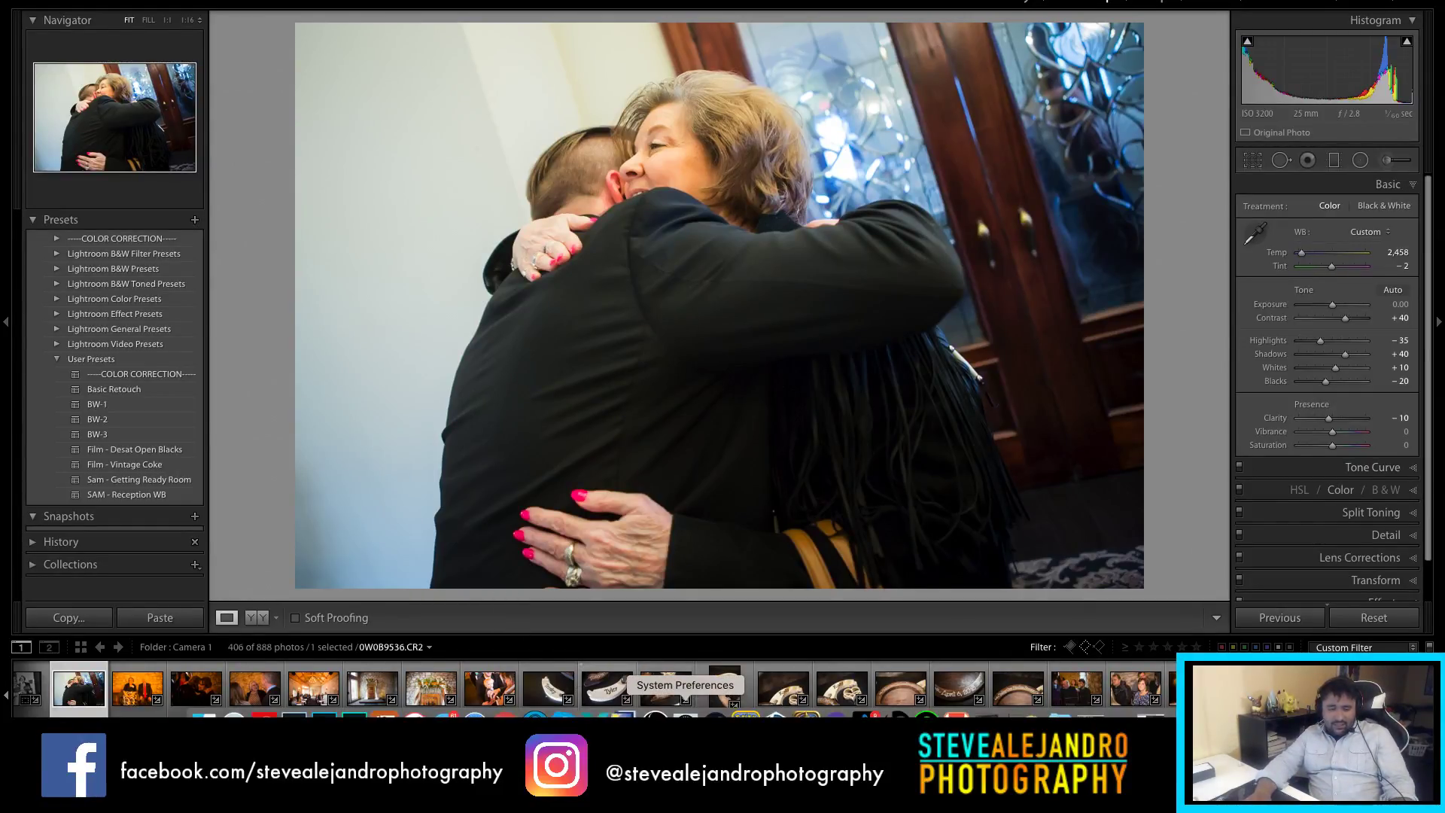